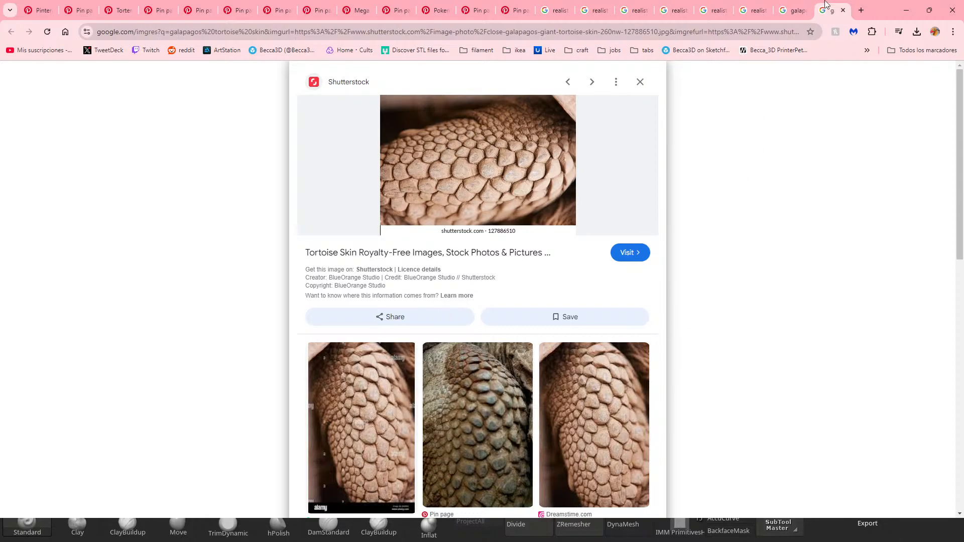
Step: Look through the open Pinterest pins of Torterra fan art and the torterra search results for design ideas
left_click(194, 6)
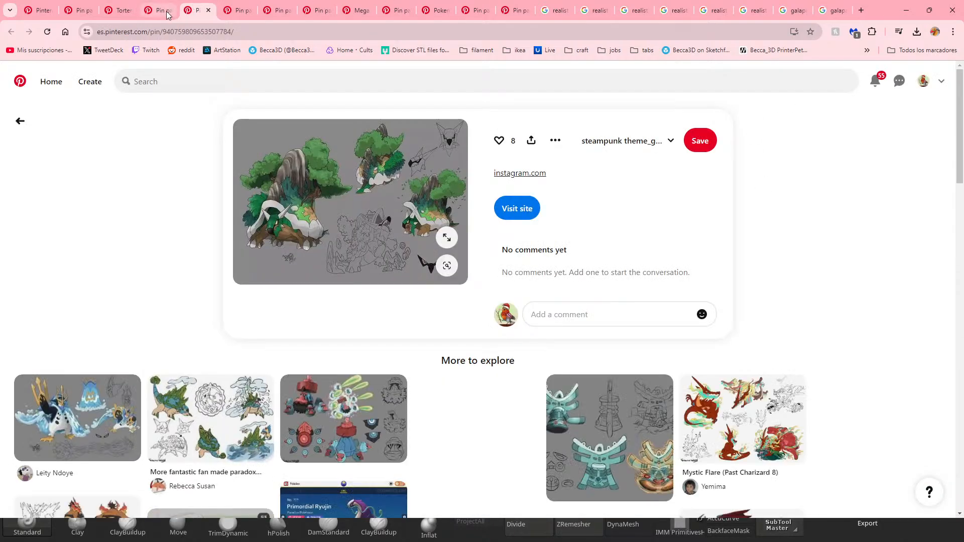
left_click(157, 10)
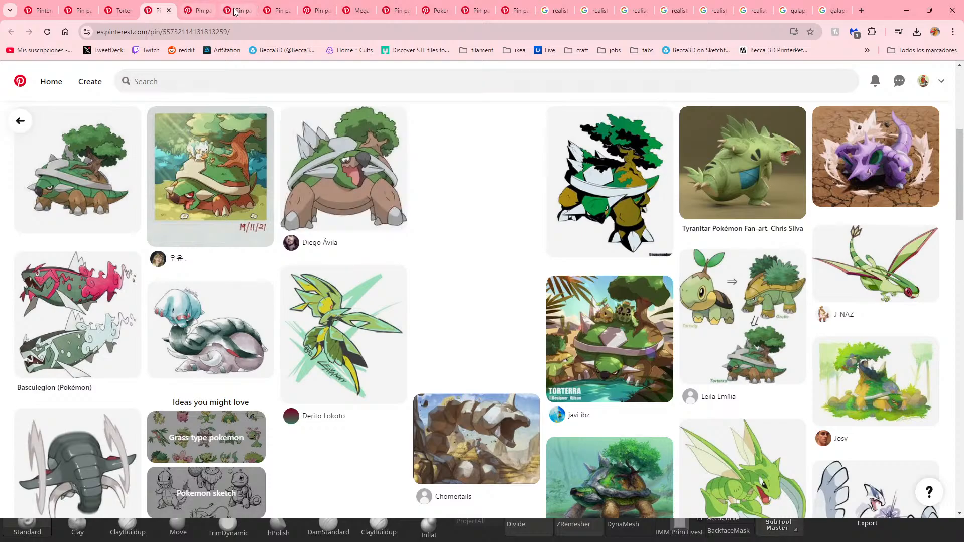
left_click(236, 10)
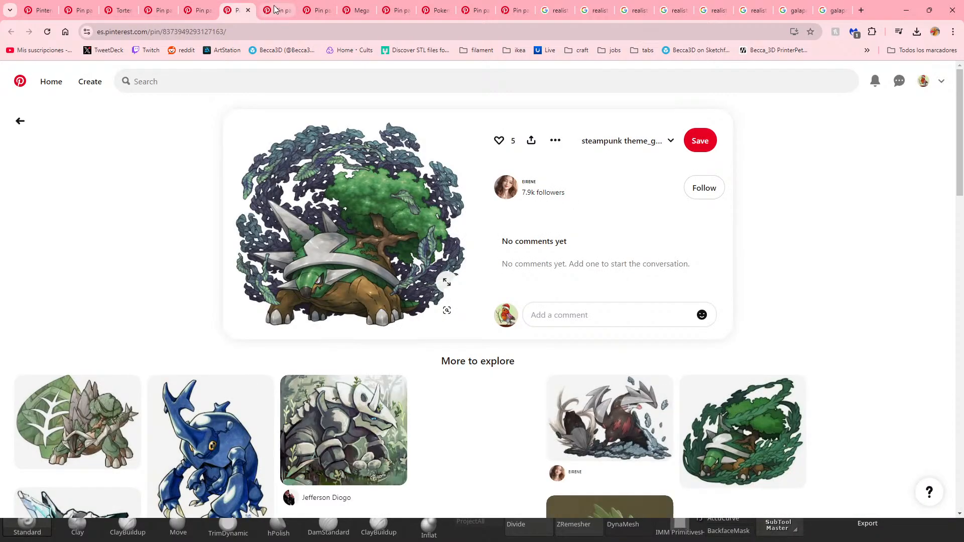
left_click(274, 10)
left_click(315, 10)
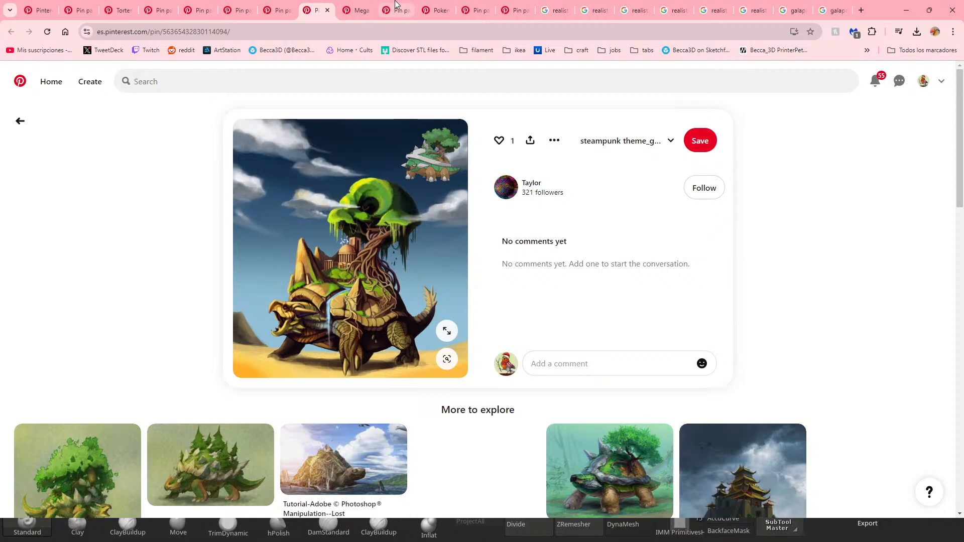
left_click(357, 10)
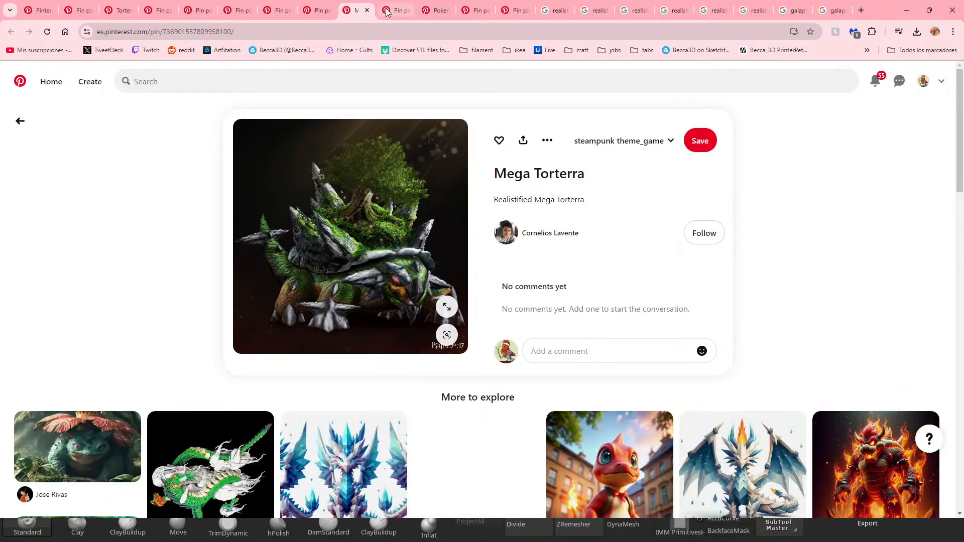
left_click(388, 11)
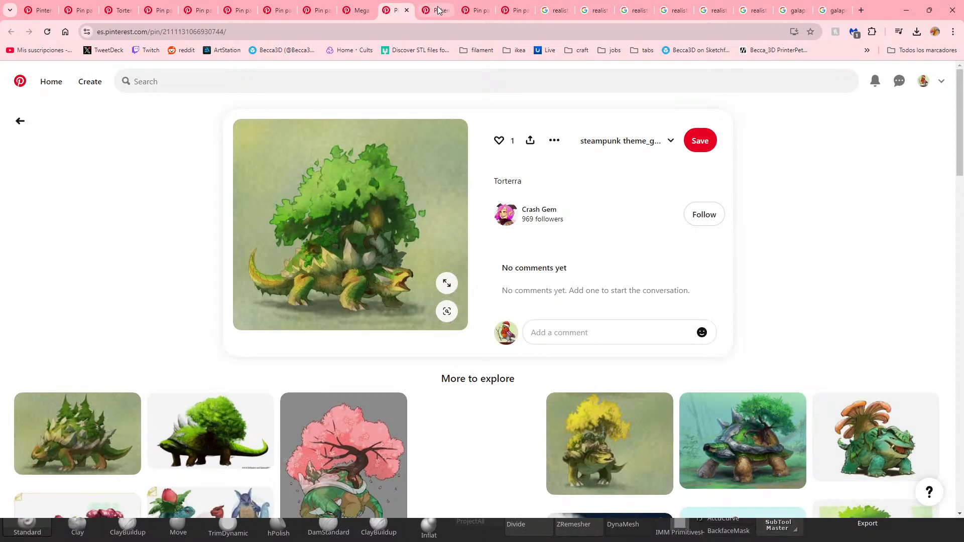
left_click(438, 10)
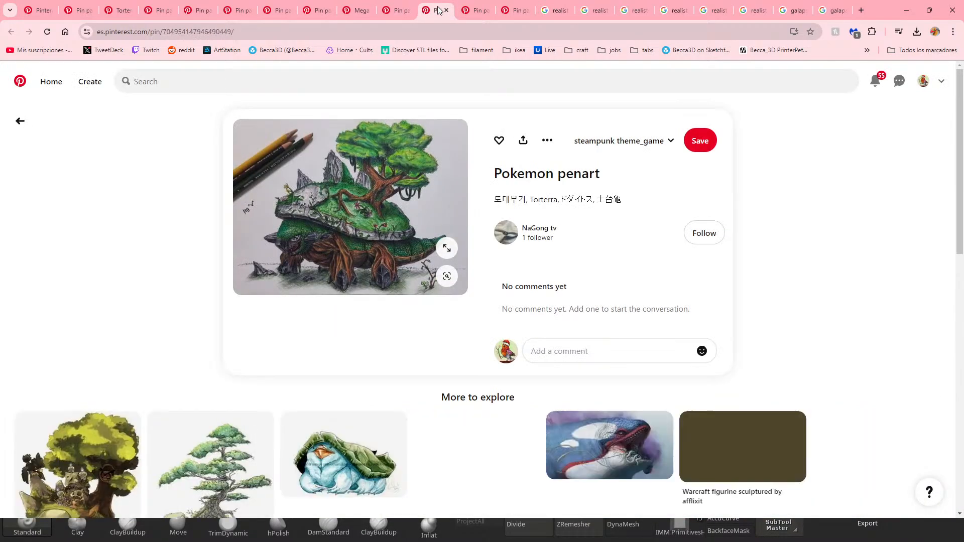
left_click(476, 10)
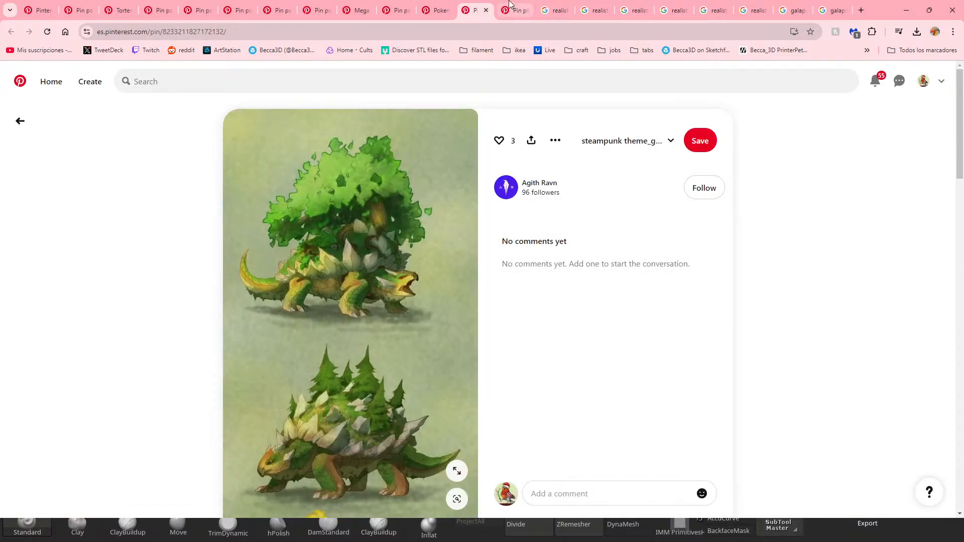
left_click(78, 10)
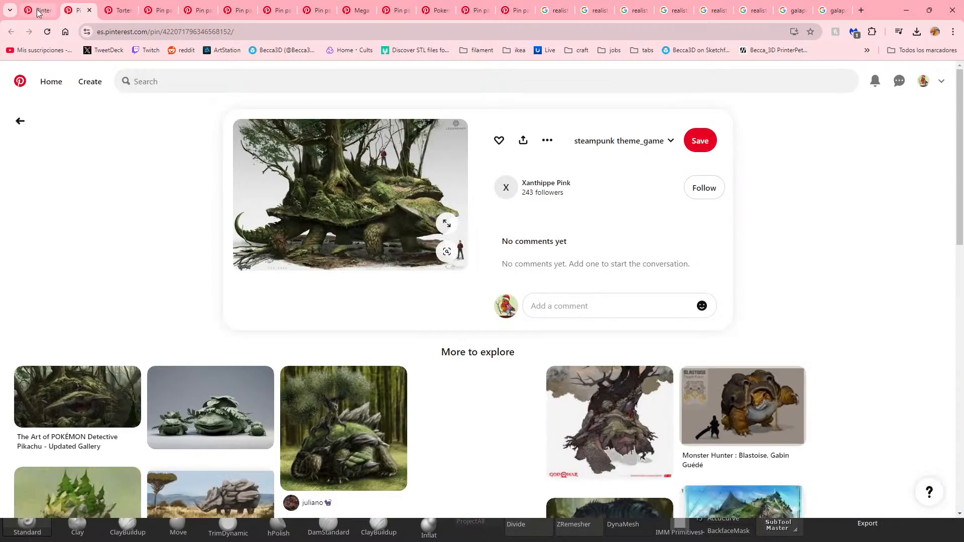
left_click(38, 10)
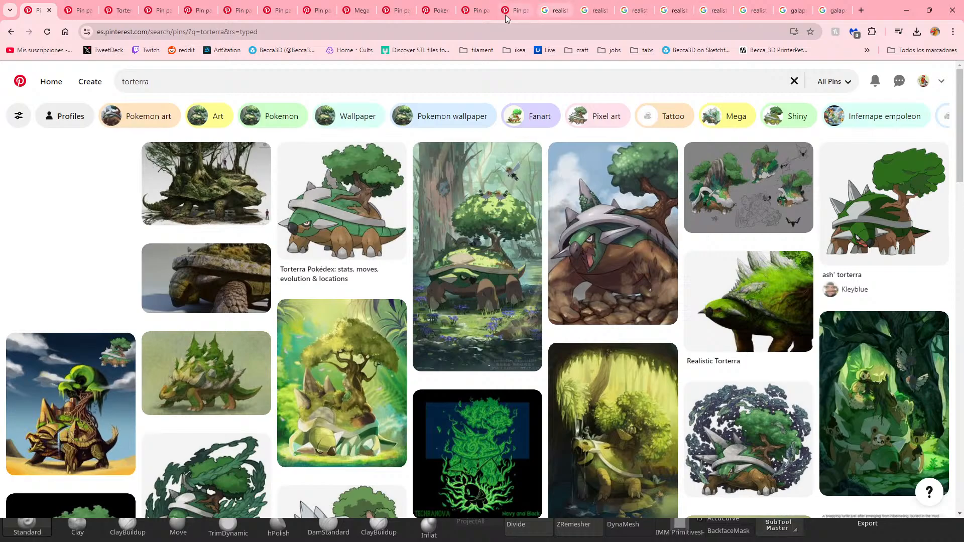
Step: Revisit the Pinterest pins and examine the official Torterra Pokédex artwork and the artwork seen from above
left_click(505, 14)
left_click(475, 10)
left_click(435, 11)
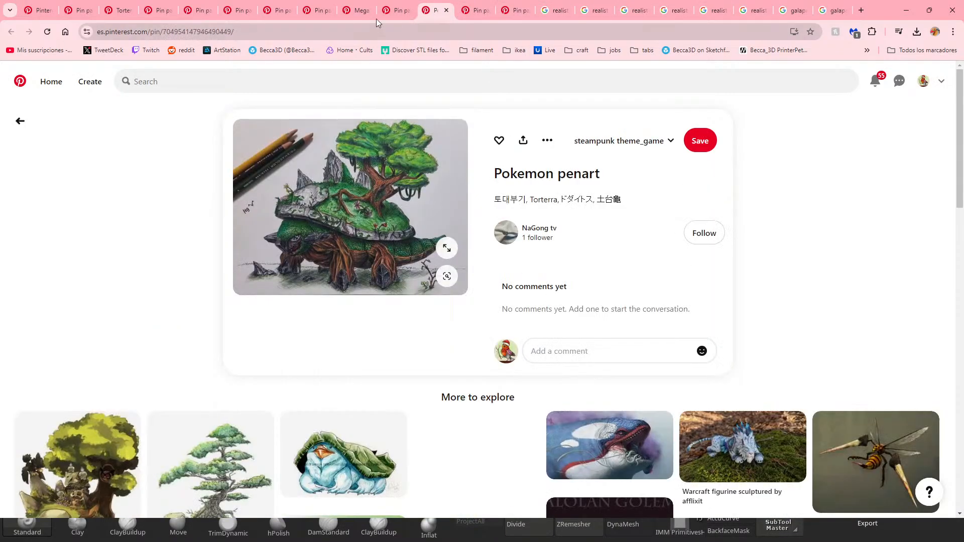
left_click(374, 14)
left_click(276, 11)
left_click(135, 11)
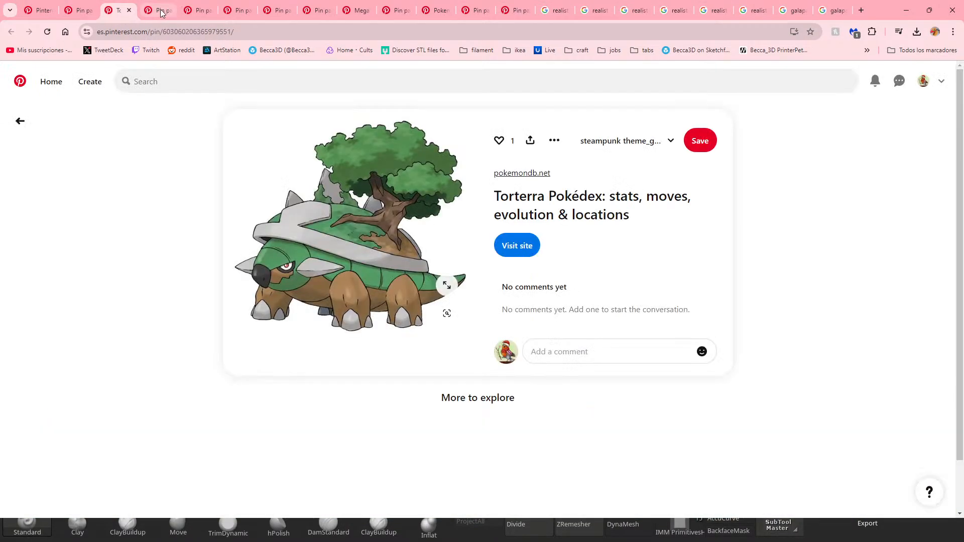
left_click(159, 15)
left_click(133, 15)
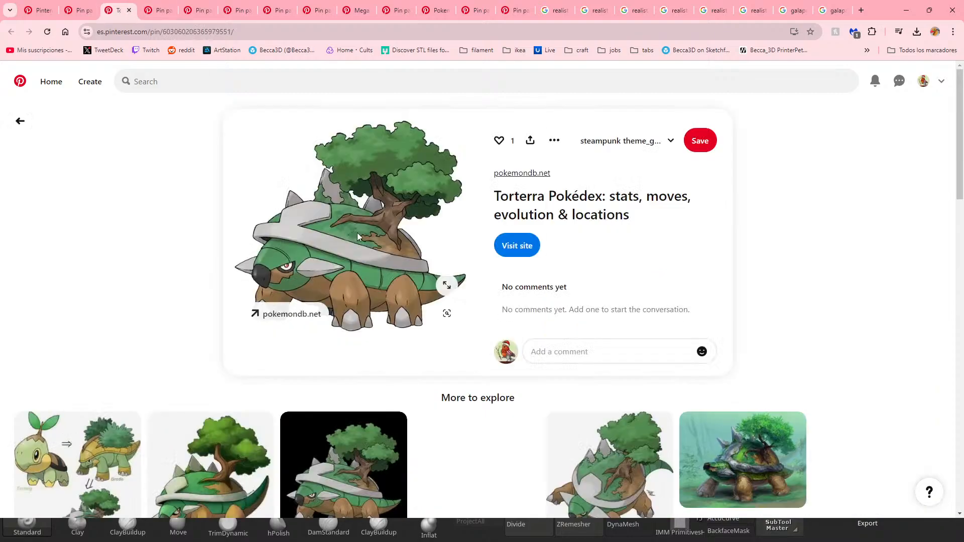
left_click(158, 10)
scroll(354, 151, "up", 5)
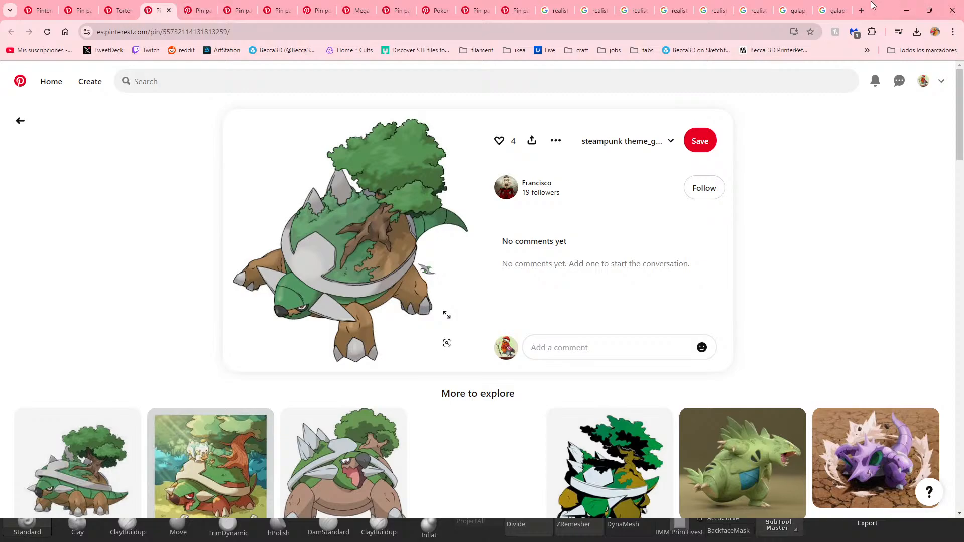
Step: Search Google for "torterra reference" in a new tab and show the image results
left_click(861, 11)
type("tor")
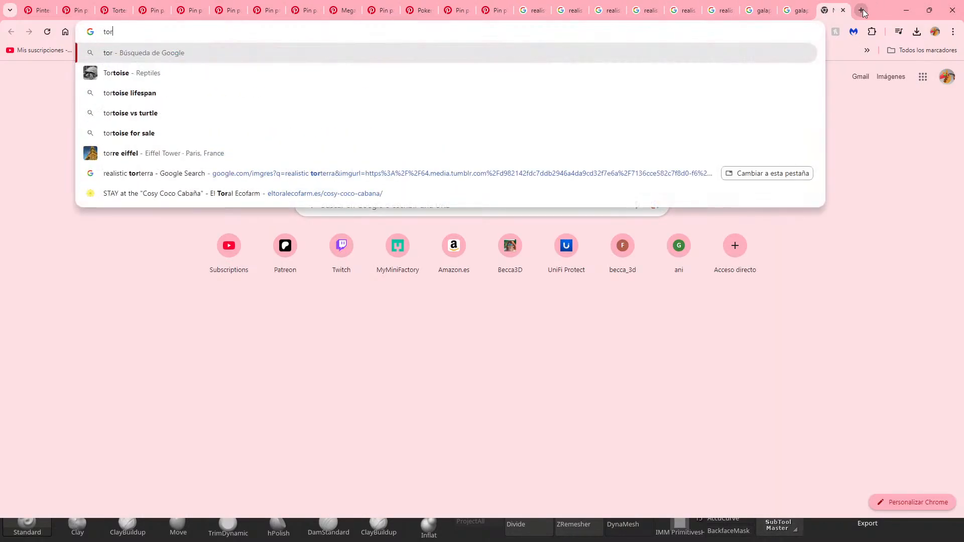
type("terra refe")
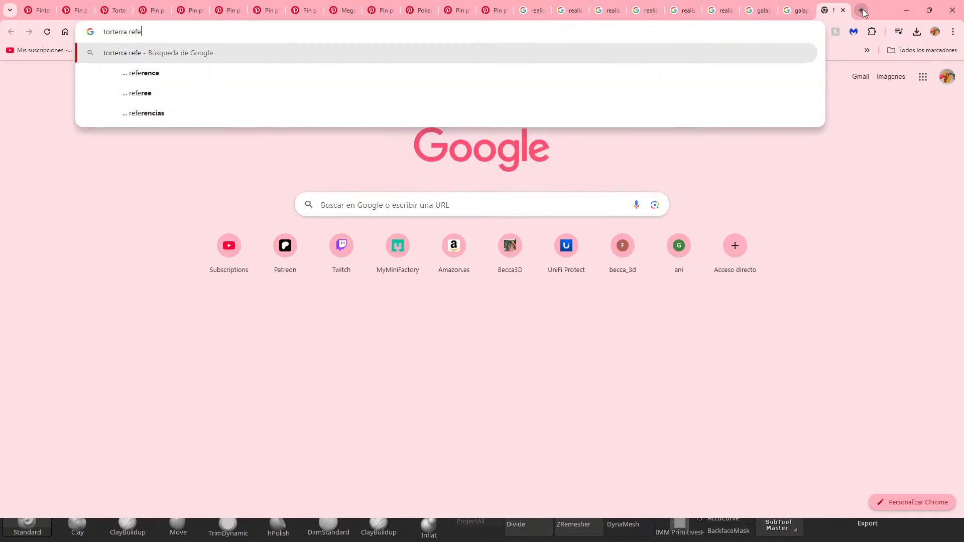
type("rence")
key("Return")
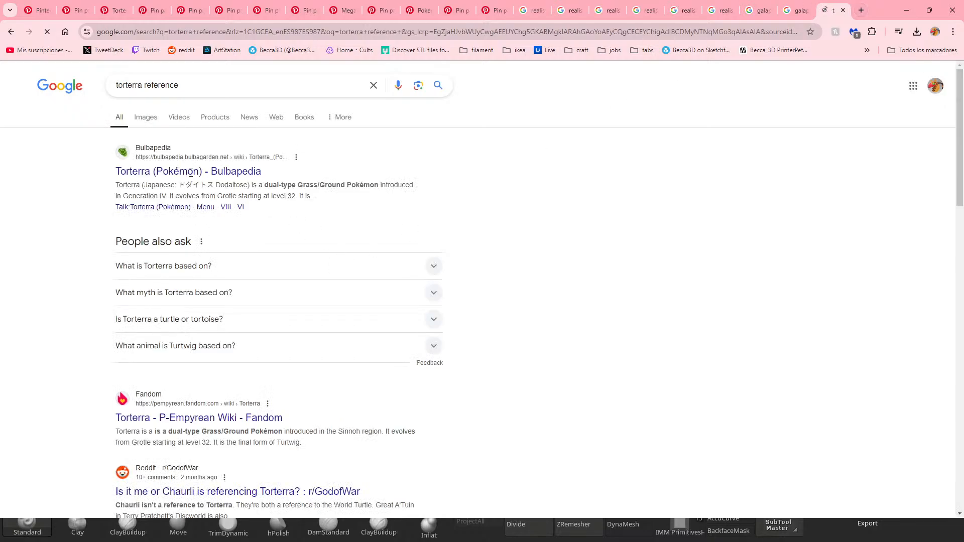
left_click(141, 117)
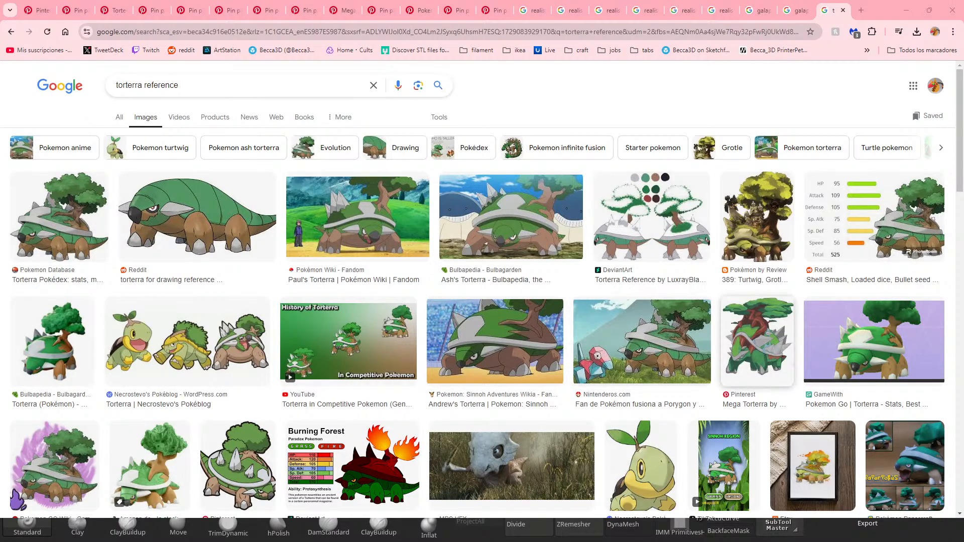
Step: Examine the Torterra concept sheet, the swirling-leaves artwork and the Detective Pikachu Torterra pin
left_click(190, 10)
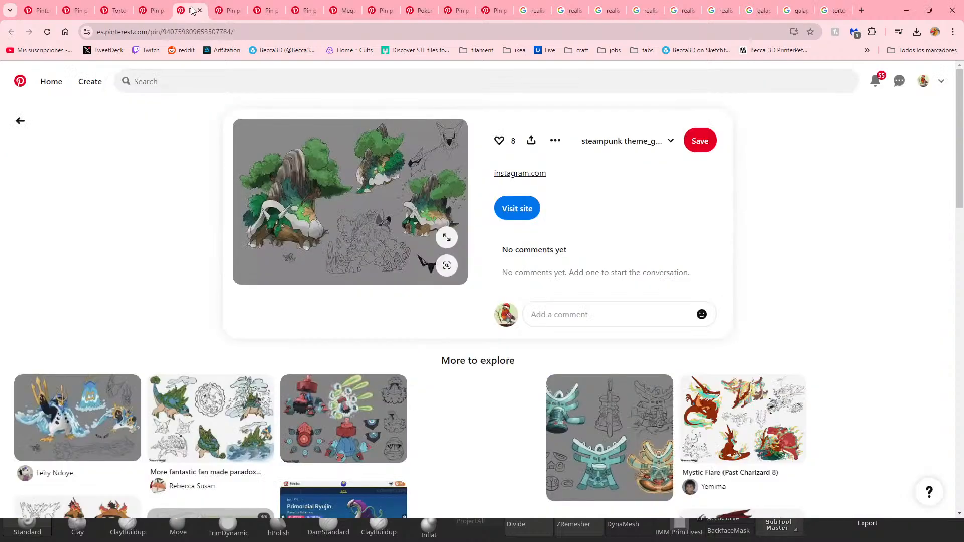
left_click(229, 11)
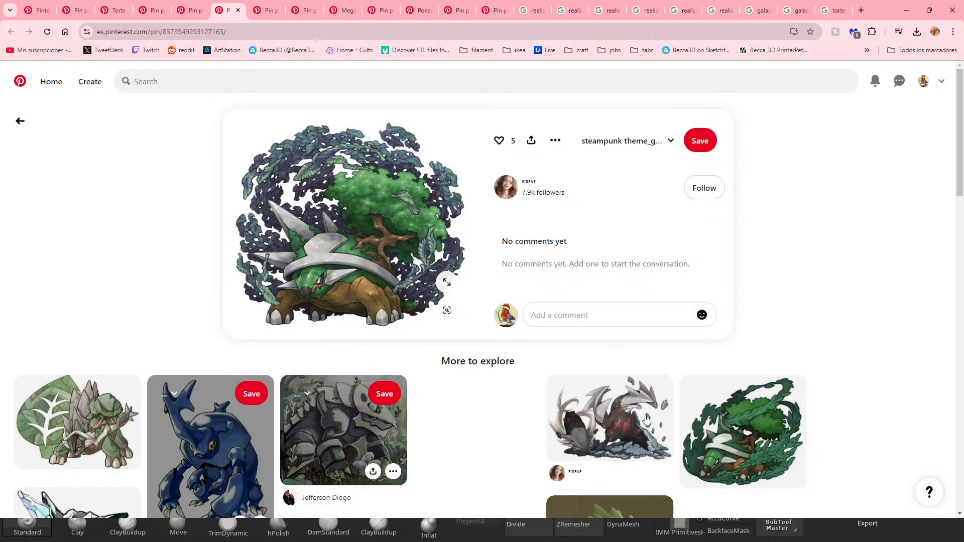
left_click(267, 10)
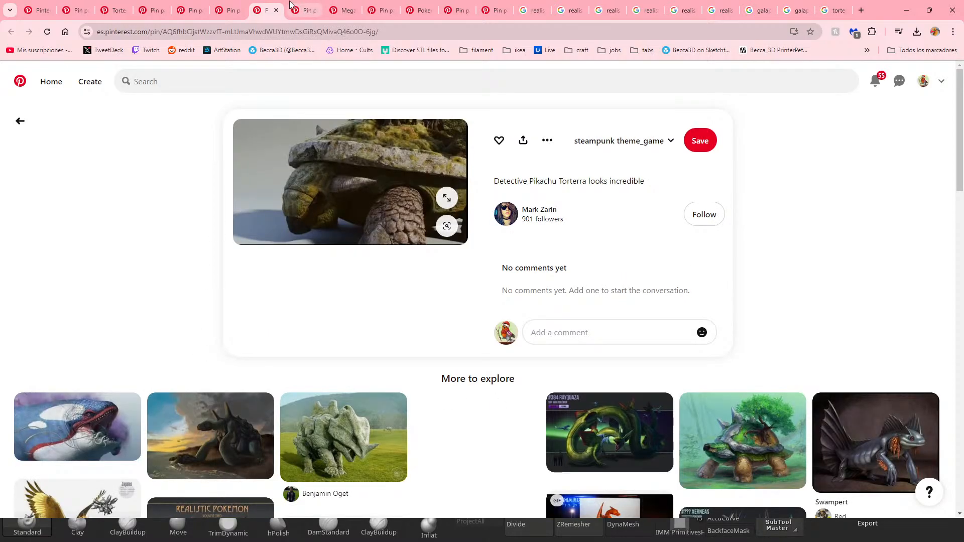
Step: Close the pin of the desert Torterra with a building on its shell and the Mega Torterra pin
left_click(303, 11)
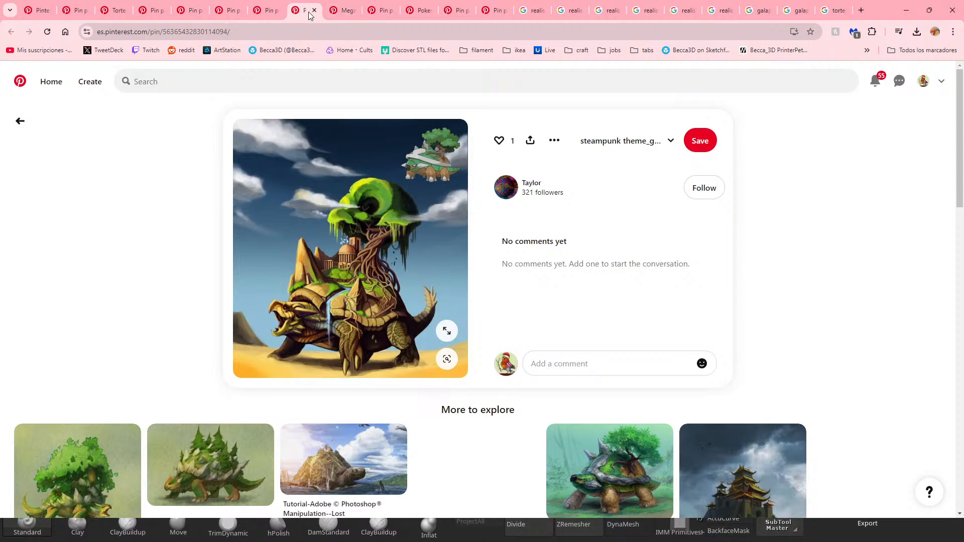
left_click(315, 10)
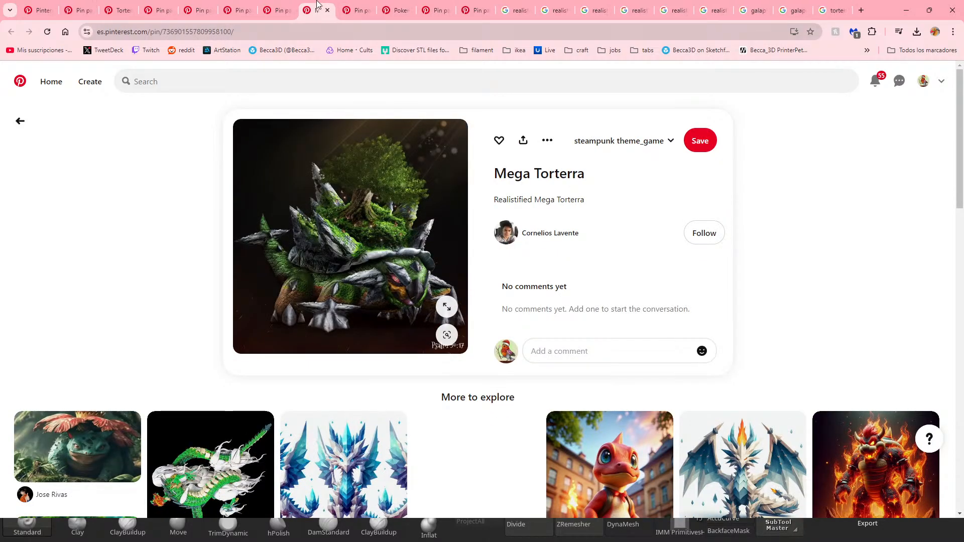
left_click(328, 11)
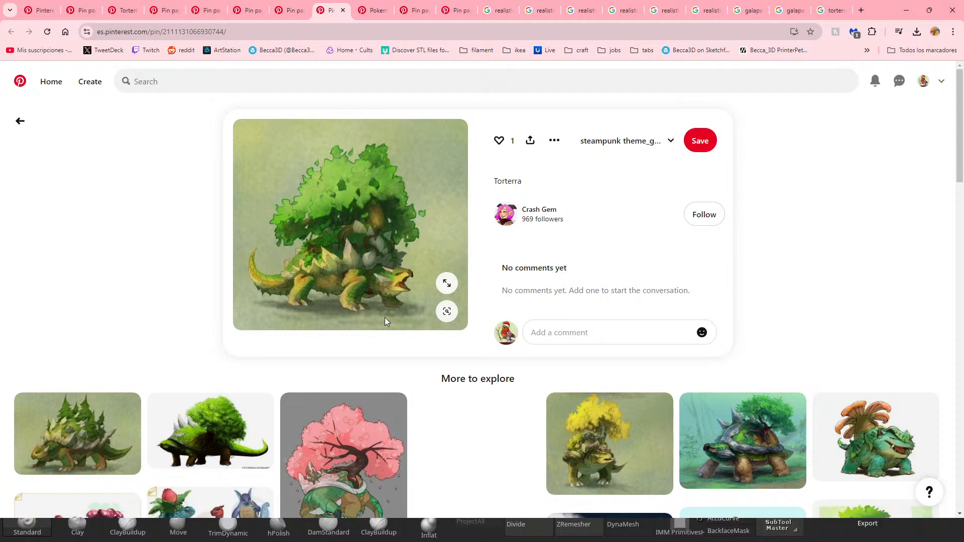
Step: Examine the remaining Torterra pins, the Google image results for "realistic torterra" and the Torterra bonsai planter photo
left_click(377, 10)
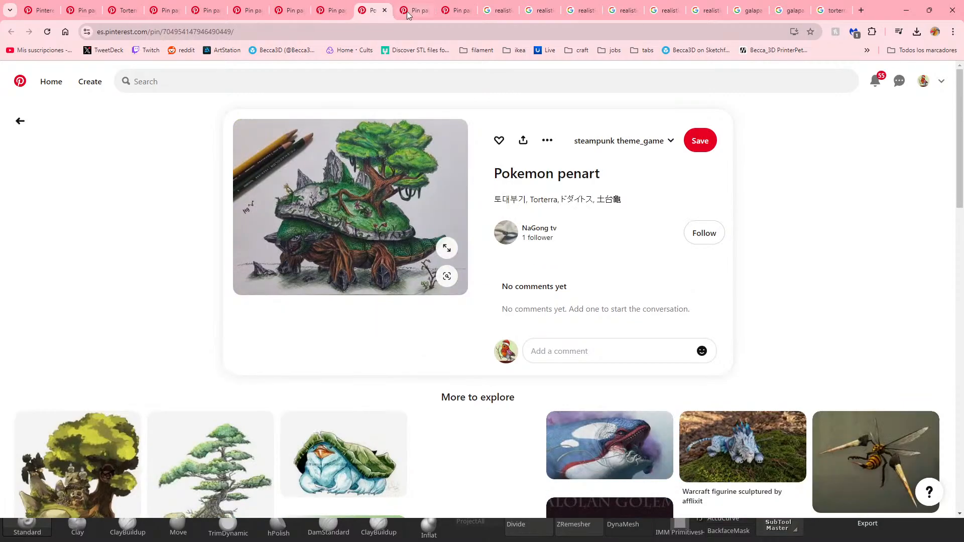
left_click(421, 12)
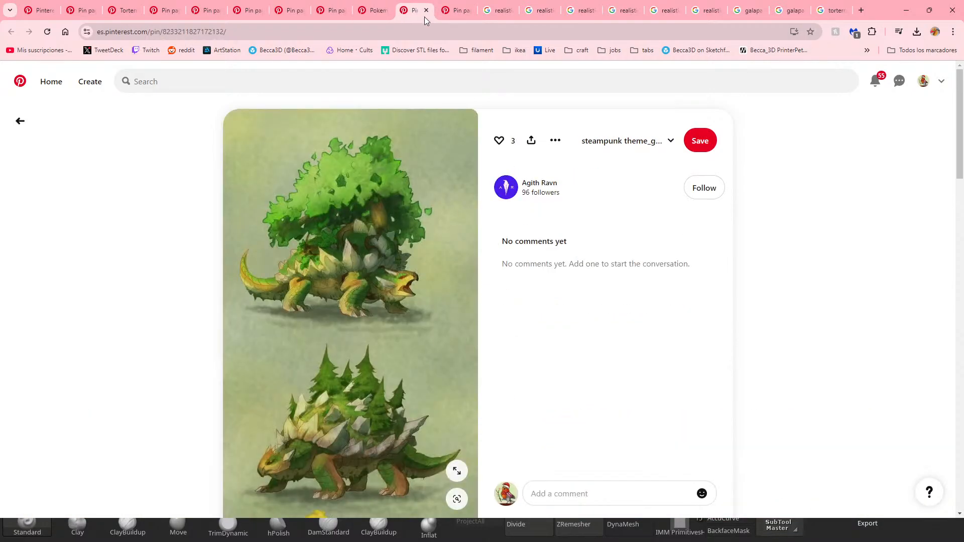
left_click(461, 13)
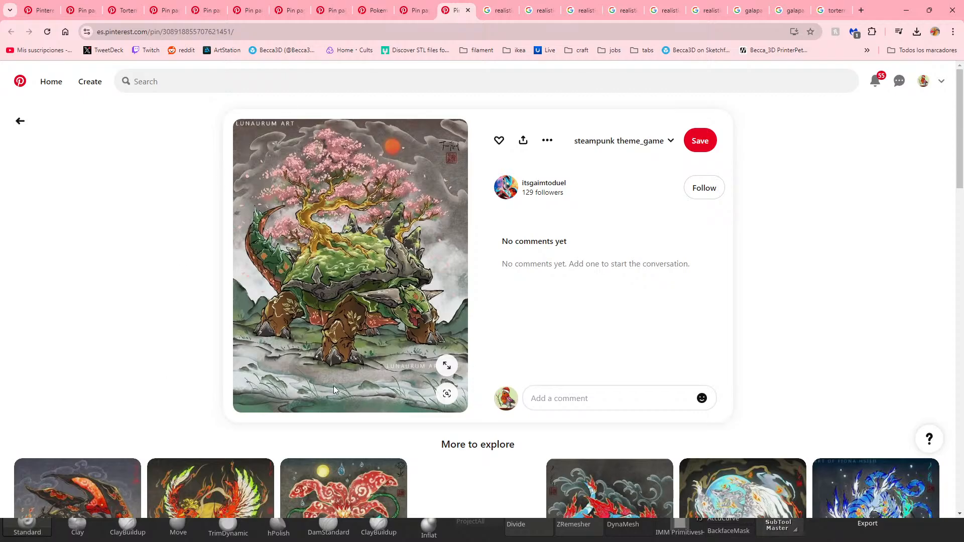
left_click(487, 12)
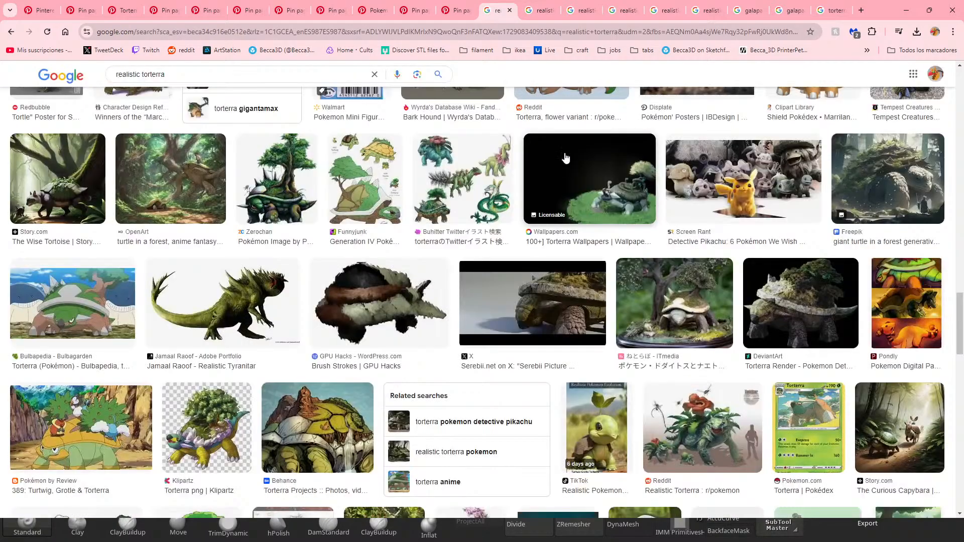
scroll(500, 144, "up", 10)
scroll(500, 144, "up", 15)
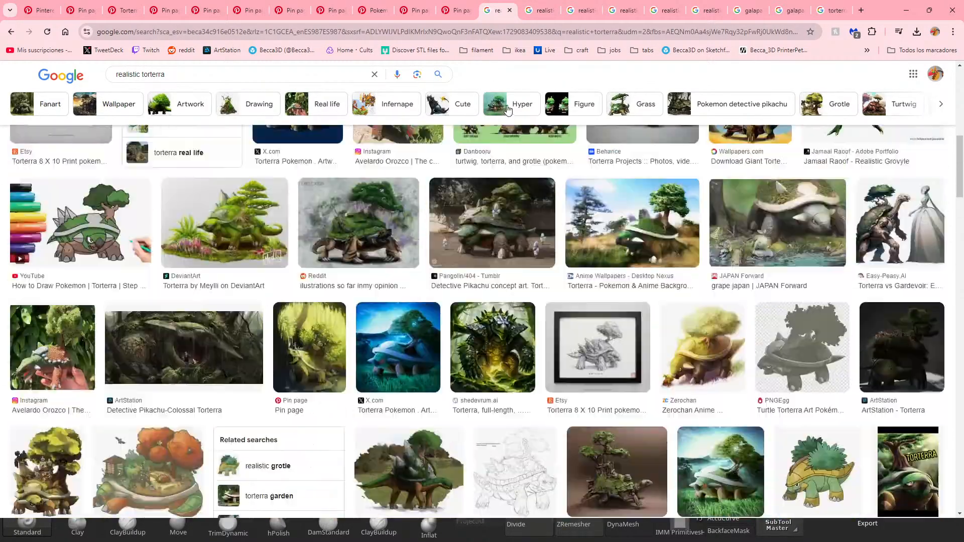
left_click(536, 9)
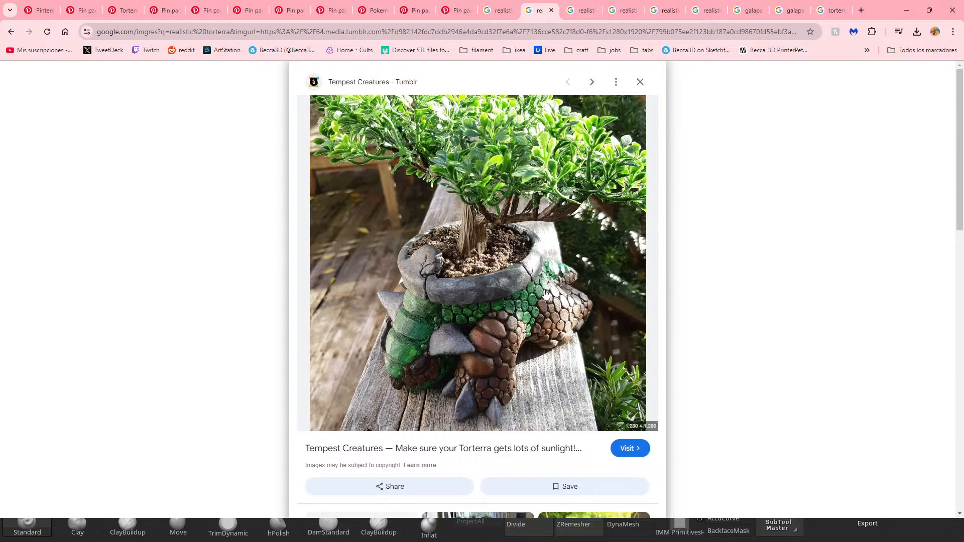
Step: Compare the torterra reference results, tortoise skin close-up, cherry-blossom artwork, Torterra planter photos and Detective Pikachu Torterra render
left_click(834, 10)
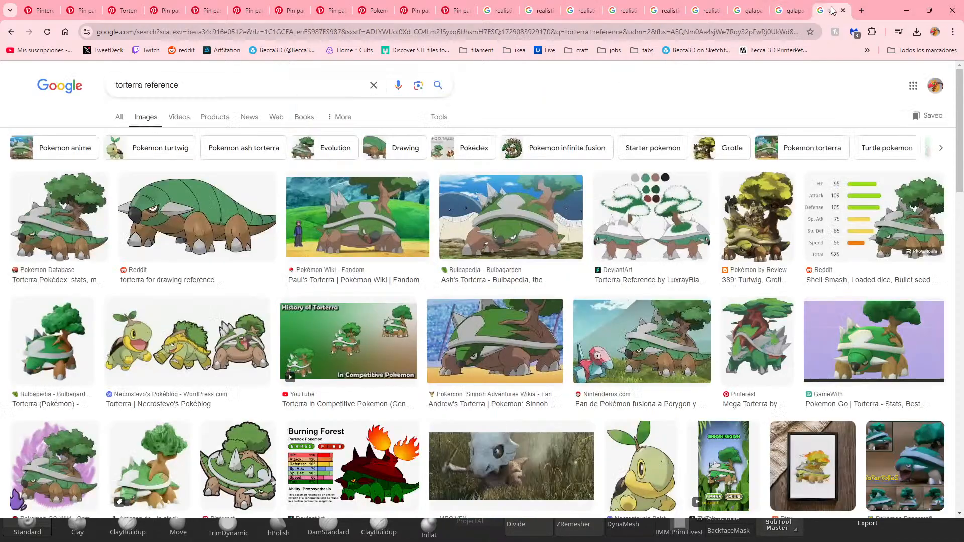
left_click(791, 10)
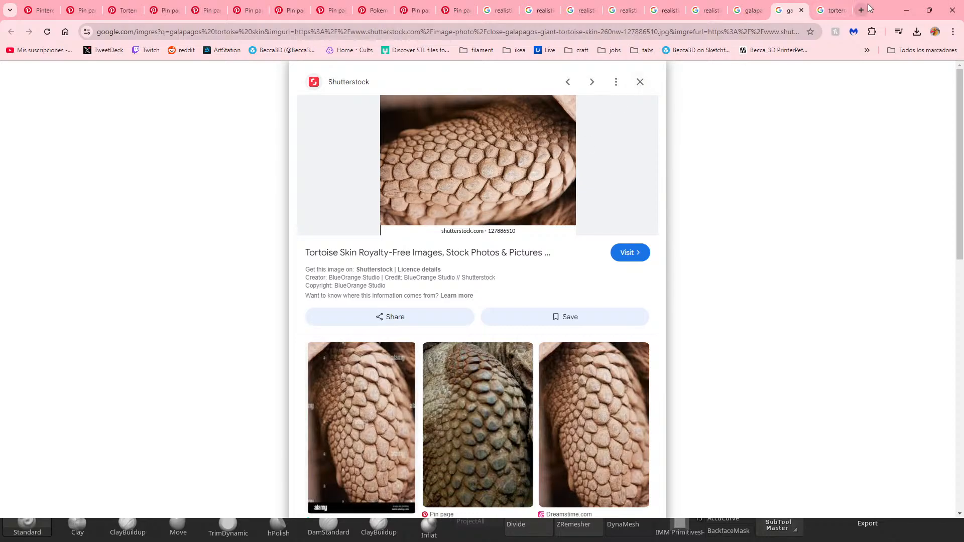
left_click(450, 11)
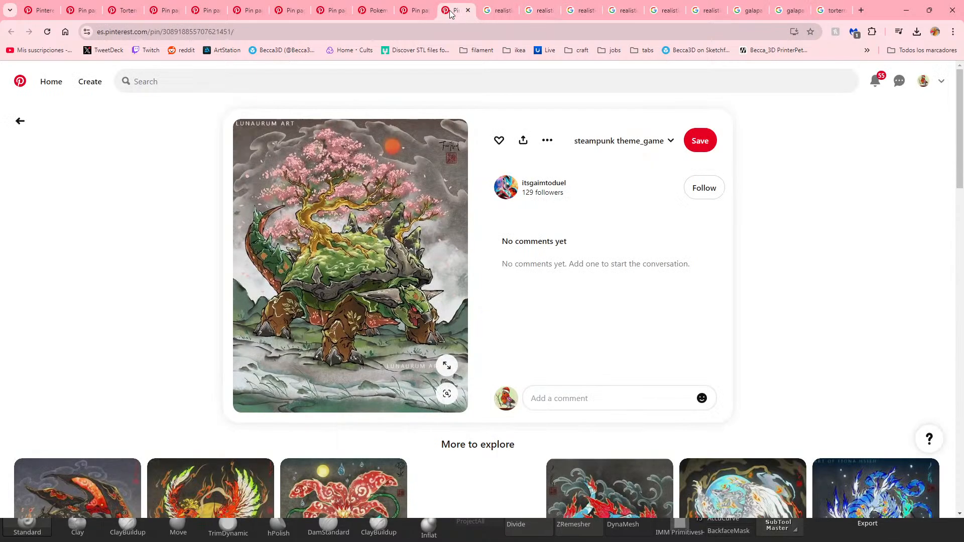
left_click(550, 11)
left_click(587, 11)
left_click(628, 12)
left_click(665, 14)
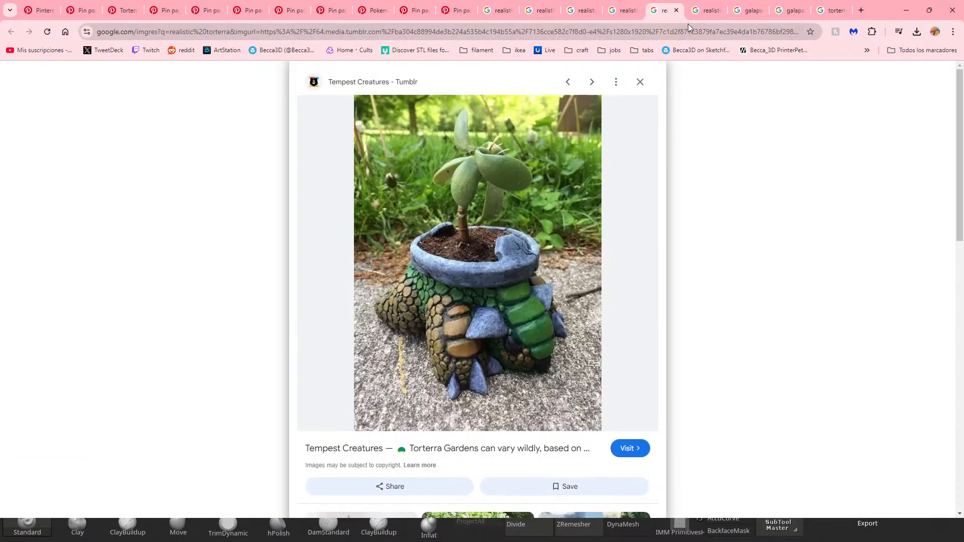
left_click(706, 15)
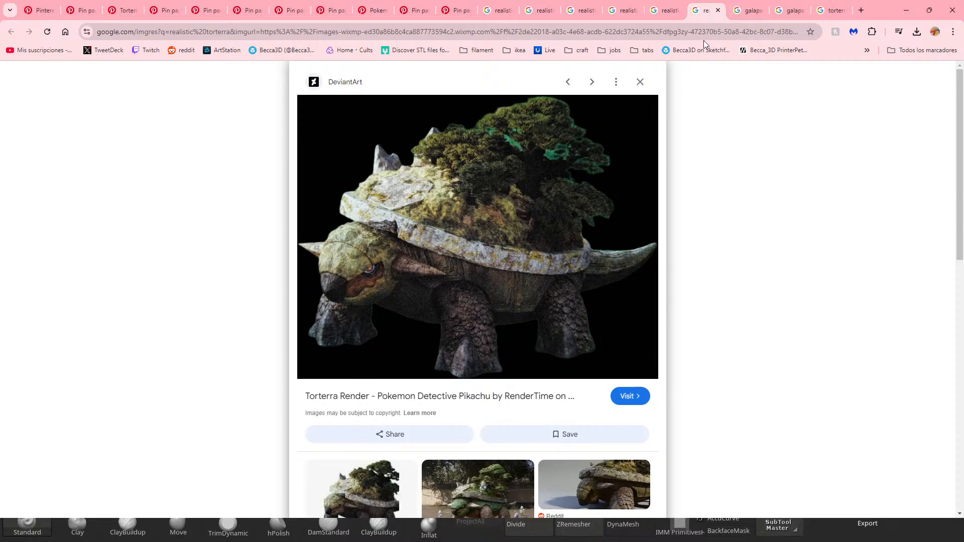
Step: Compare the "galapagos tortoise skin" image results, the Shutterstock tortoise scale close-up and the "torterra reference" results
left_click(754, 10)
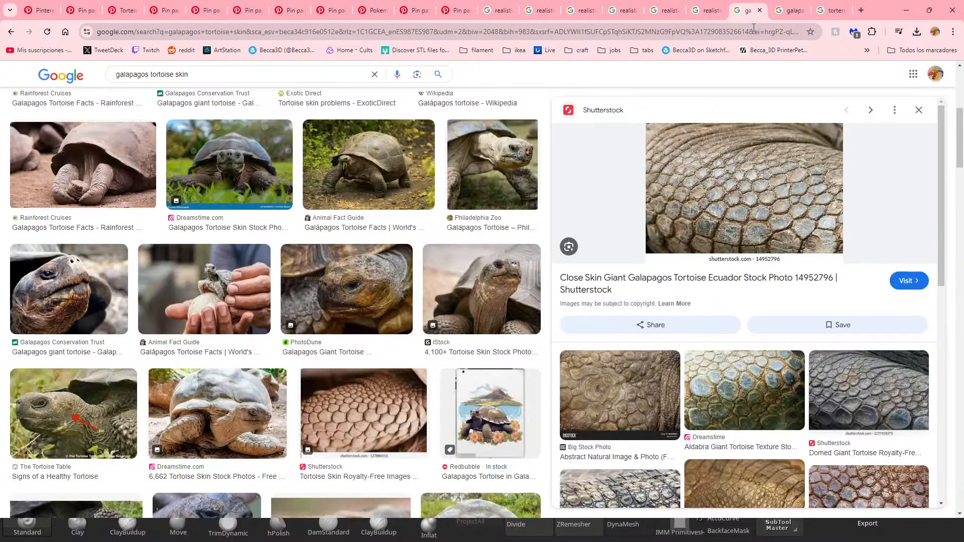
left_click(778, 11)
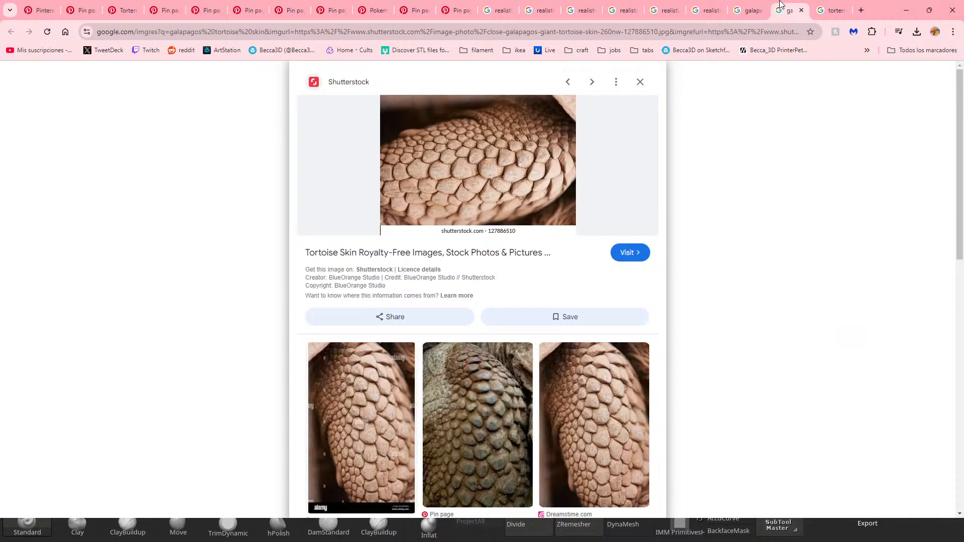
left_click(748, 11)
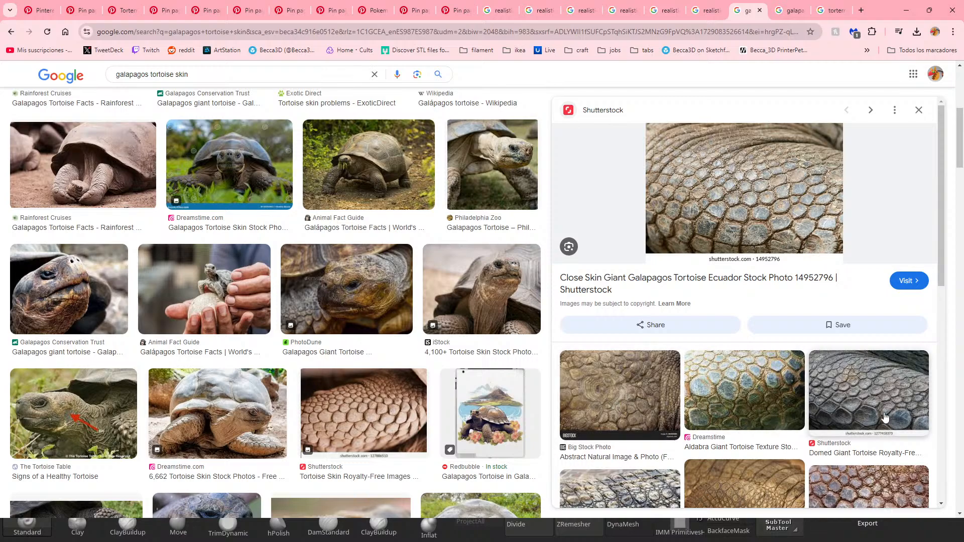
left_click(791, 10)
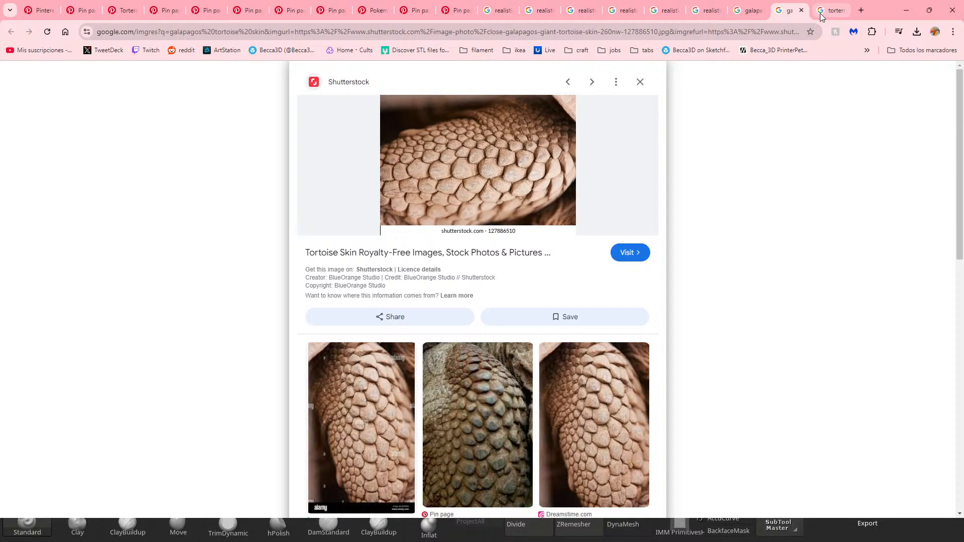
left_click(821, 14)
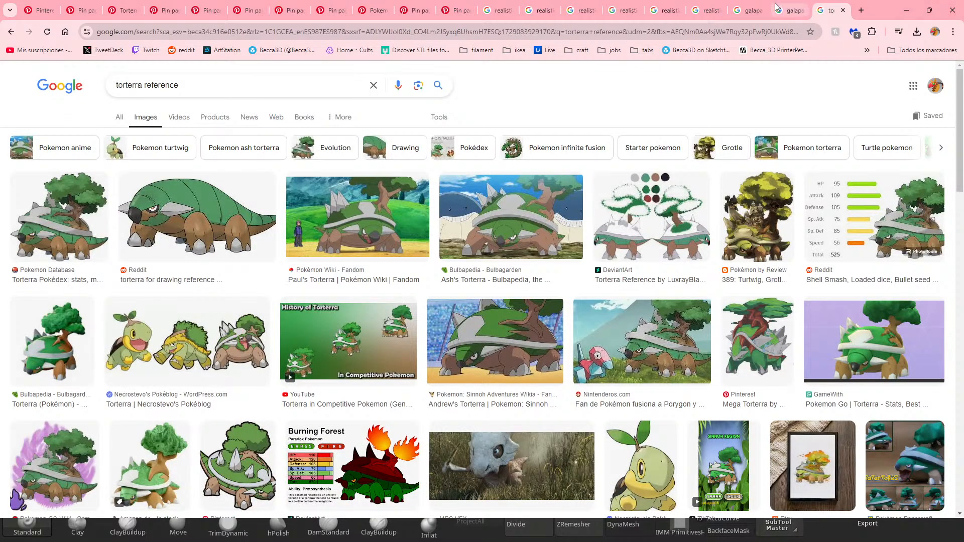
left_click(743, 4)
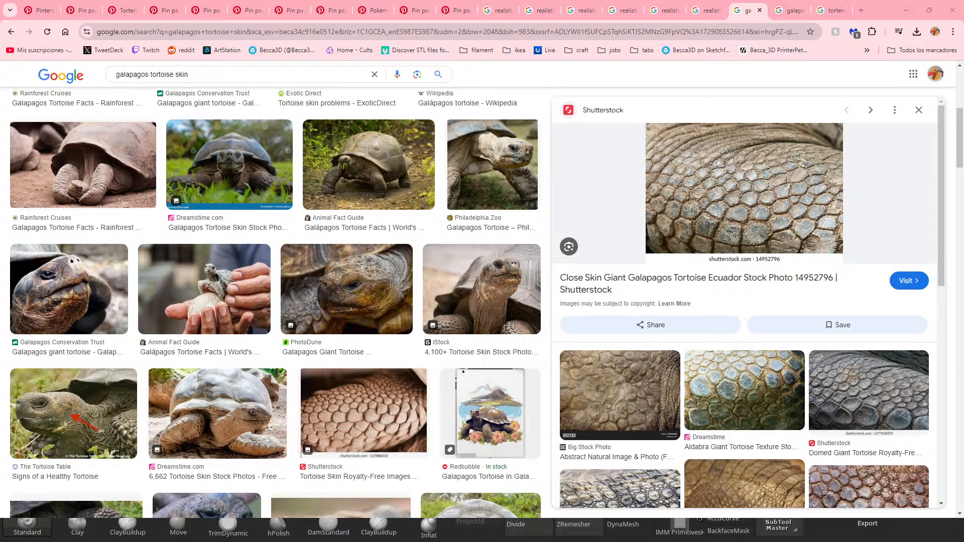
Step: Switch to ZBrush and pull the sphere into an irregular elongated mass with the Move brush at a draw size of about 754
key("alt+Tab")
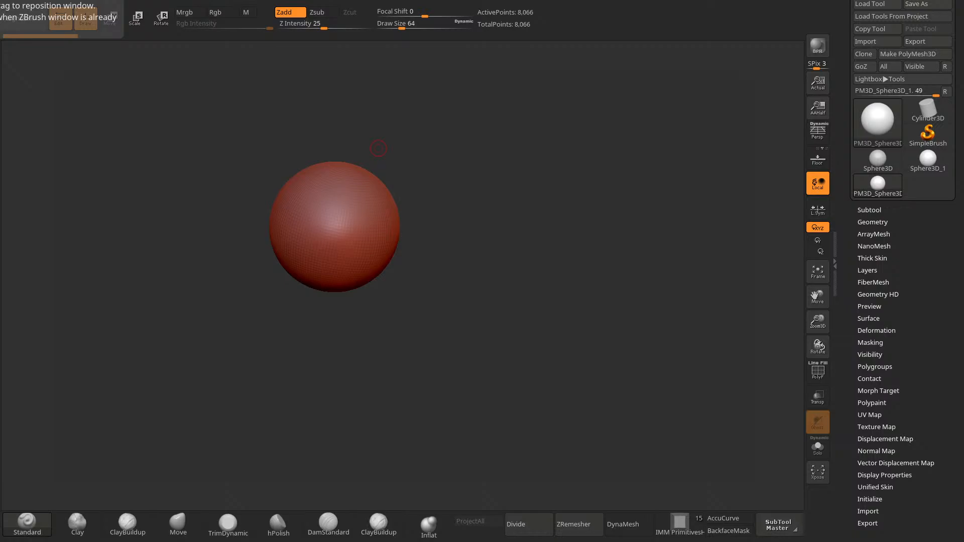
key("space")
left_click_drag(449, 231, 493, 228)
left_click_drag(494, 322, 528, 374)
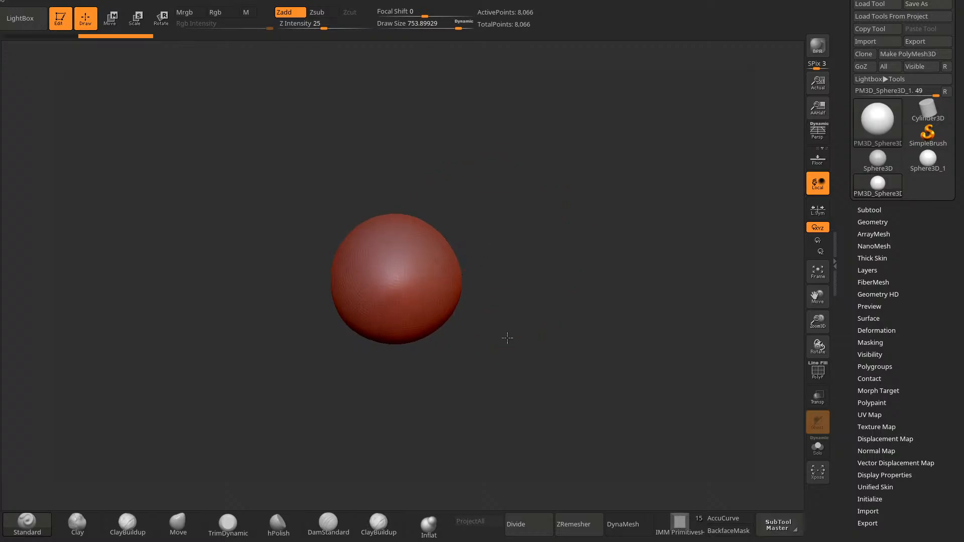
left_click(179, 523)
left_click_drag(423, 304, 436, 327)
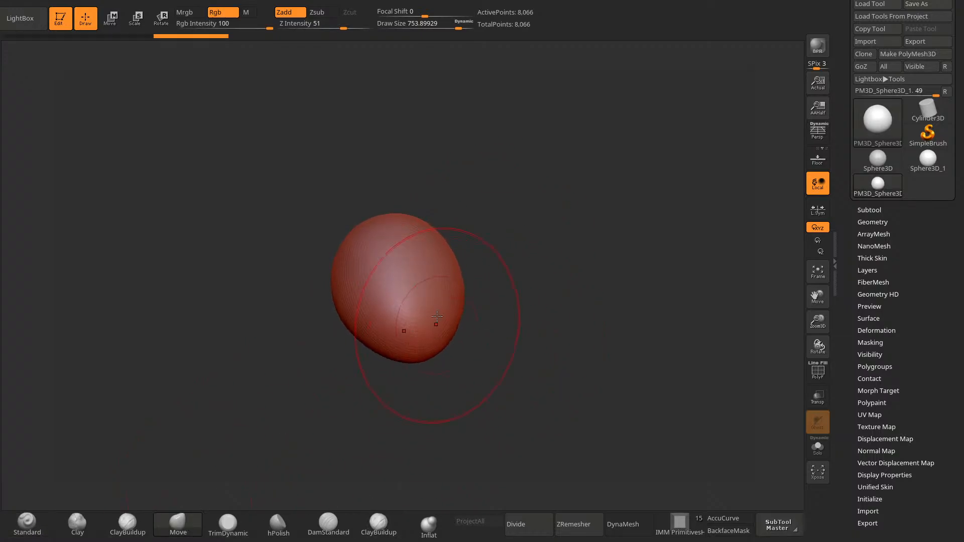
left_click_drag(436, 235, 451, 210)
left_click_drag(339, 266, 332, 253)
mouse_move(321, 347)
left_mouse_down()
mouse_move(393, 425)
mouse_move(289, 339)
left_mouse_up()
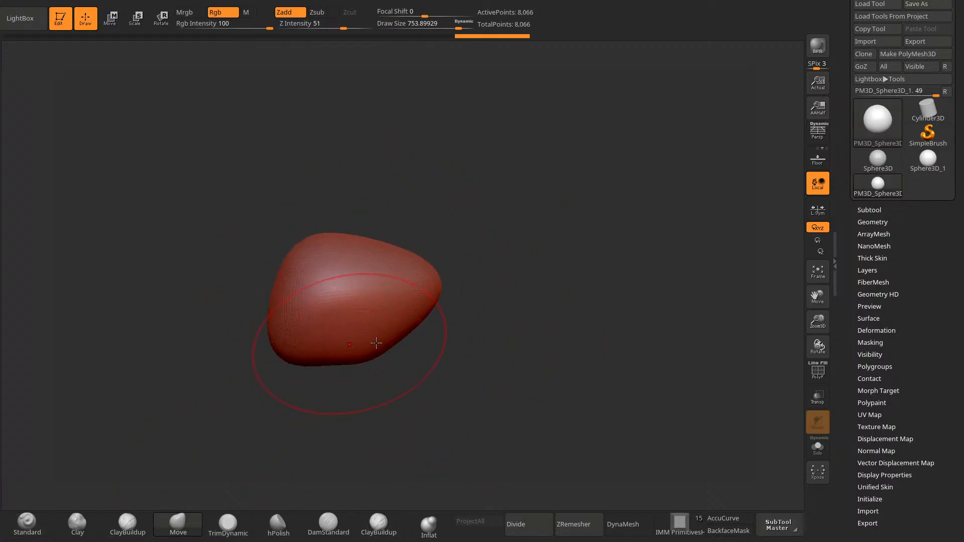
Step: Stretch the mass lengthwise into a domed torso with a flatter underside using the Move brush
left_click_drag(379, 340, 436, 326)
mouse_move(503, 253)
left_mouse_down("alt")
mouse_move(507, 282)
mouse_move(424, 263)
mouse_move(497, 246)
left_mouse_up("alt")
left_click_drag(431, 301, 447, 288)
mouse_move(454, 326)
left_mouse_down()
mouse_move(471, 333)
mouse_move(516, 292)
left_mouse_up()
left_click_drag(405, 348, 409, 359)
left_click_drag(480, 321, 483, 342)
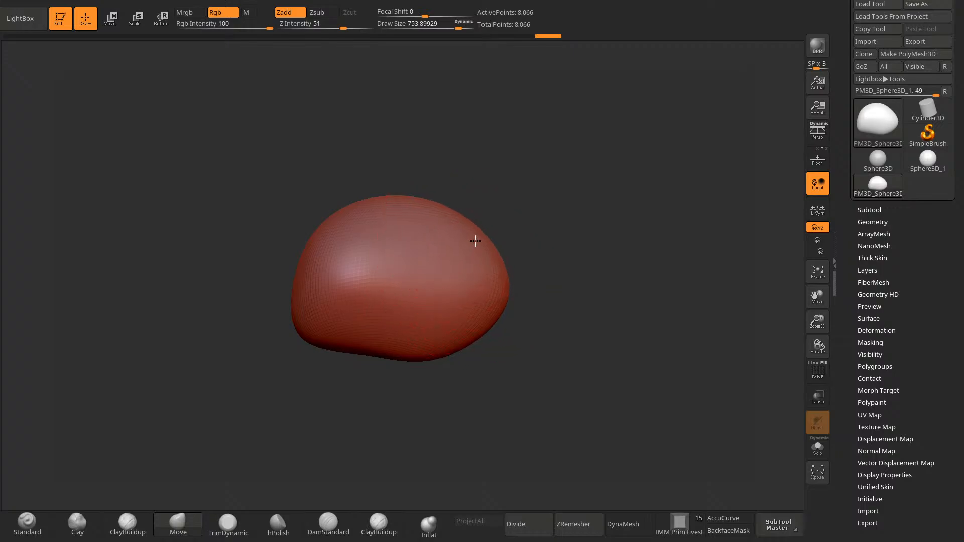
Step: Widen and even out the torso's outline as seen from above with the Move brush
left_click_drag(404, 369, 396, 459)
left_click_drag(402, 290, 404, 313)
left_click_drag(461, 263, 473, 275)
left_click_drag(347, 272, 333, 291)
left_click_drag(312, 232, 297, 231)
left_click_drag(471, 189, 486, 184)
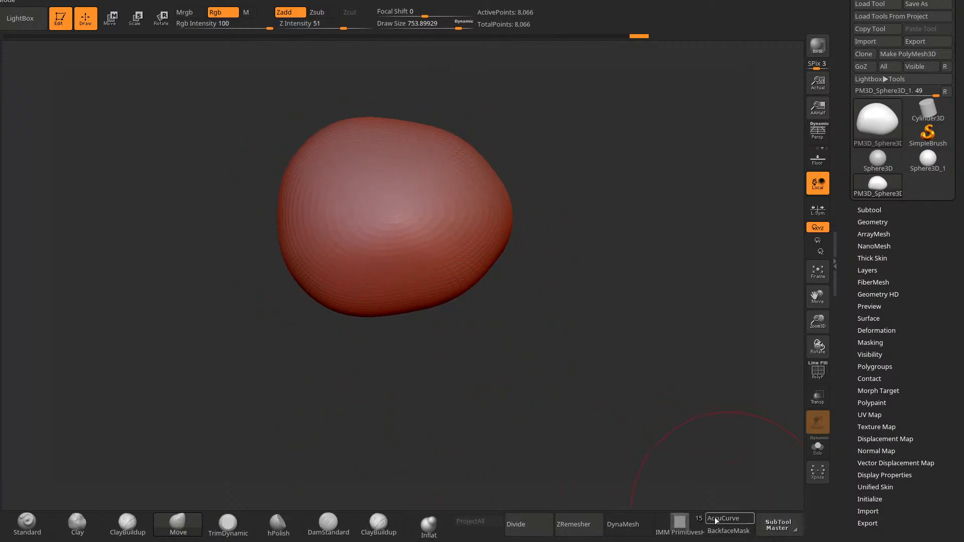
Step: Turn the torso into a DynaMesh at resolution 128 and flatten it into a lower, boxier body with the Move brush
left_click(877, 223)
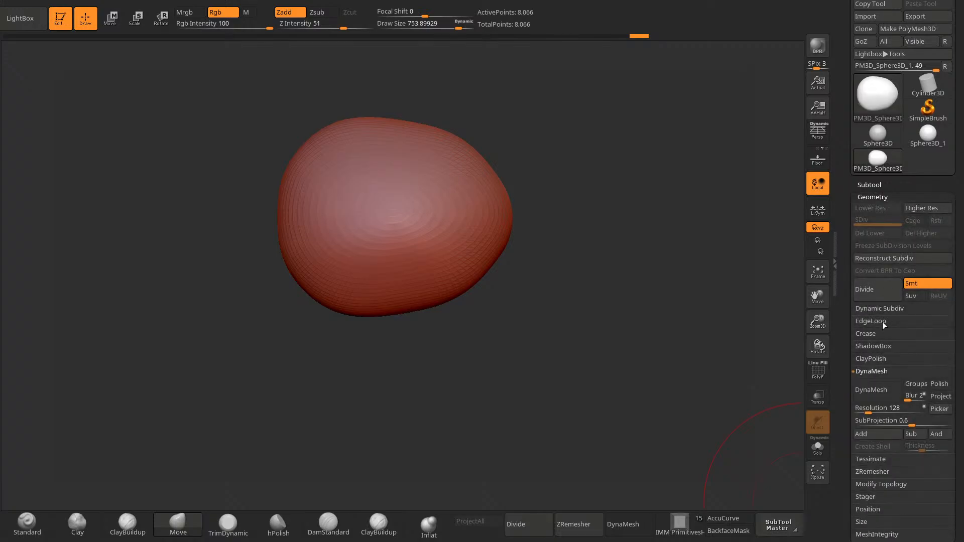
left_click(873, 390)
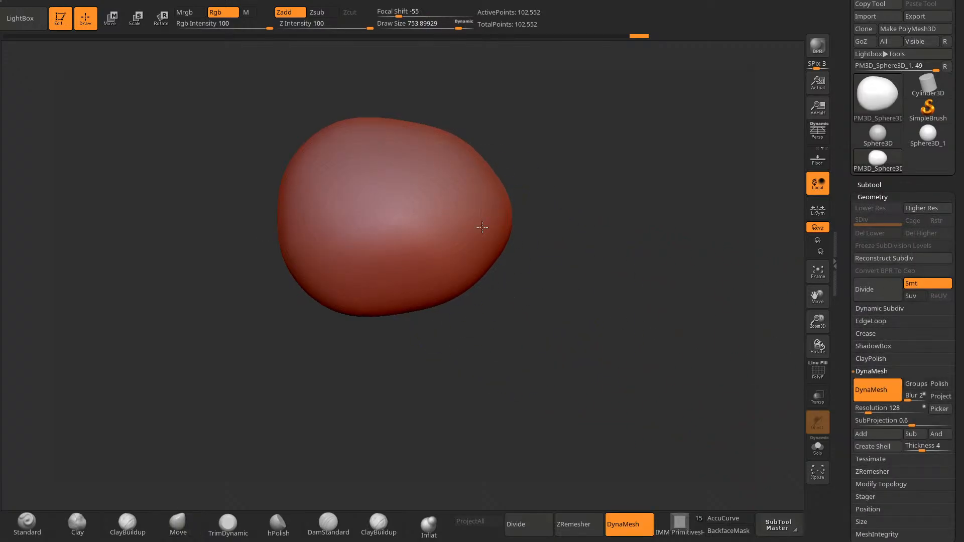
left_click_drag(410, 285, 401, 300)
left_click_drag(493, 253, 498, 265)
left_click_drag(535, 370, 527, 316, "shift")
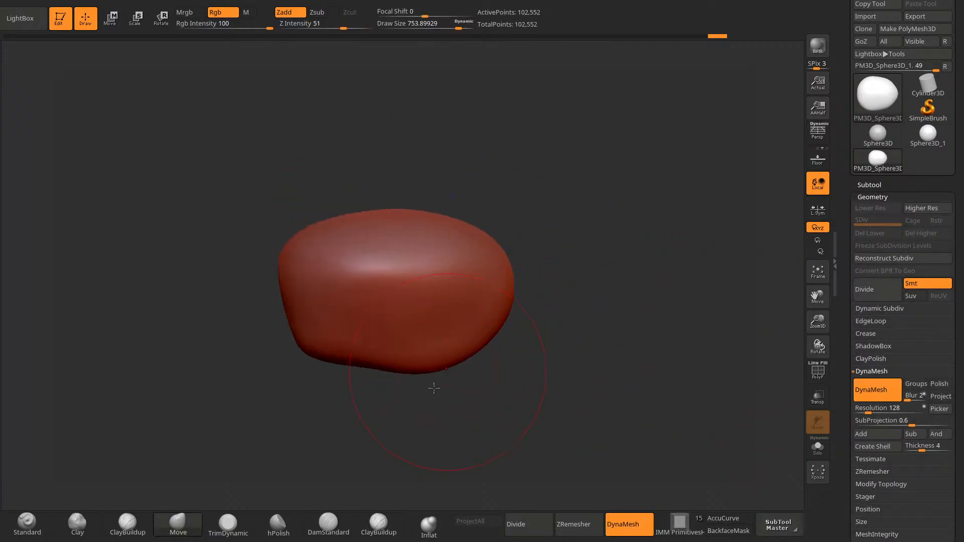
left_click_drag(434, 388, 491, 409, "shift")
left_click_drag(651, 401, 391, 432, "alt")
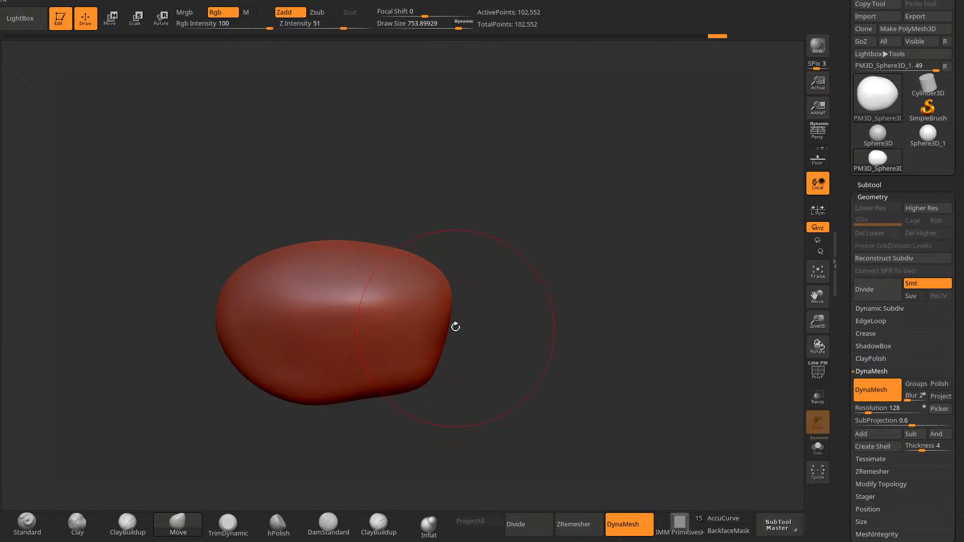
mouse_move(456, 327)
left_mouse_down()
mouse_move(336, 388)
mouse_move(306, 374)
mouse_move(326, 362)
left_mouse_up()
Step: Build up clay on one end of the torso's flank with ClayBuildup at a draw size of about 450
left_click(379, 525)
key("ctrl+z")
key("space")
left_click_drag(397, 305, 375, 302)
key("space")
mouse_move(276, 345)
left_mouse_down()
mouse_move(291, 372)
mouse_move(331, 352)
left_mouse_up()
left_click_drag(472, 392, 497, 384)
mouse_move(271, 346)
left_mouse_down("shift")
mouse_move(248, 363)
mouse_move(226, 351)
left_mouse_up("shift")
left_click_drag(201, 382, 262, 352)
left_click_drag(452, 384, 402, 392)
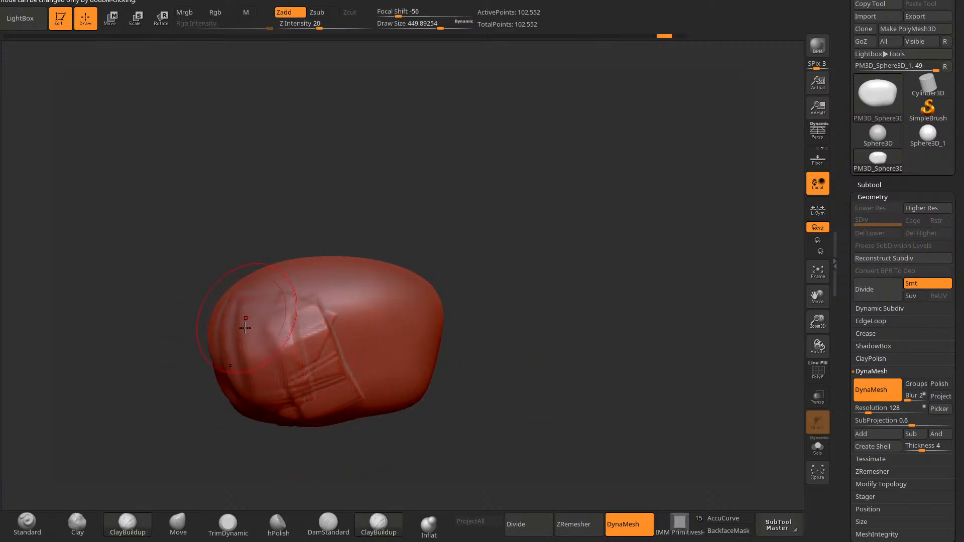
Step: Add parallel clay strokes along the whole flank and smooth the lower part of the torso
left_click_drag(245, 327, 281, 397)
left_click_drag(321, 321, 352, 387)
left_click_drag(367, 322, 402, 382)
left_click_drag(302, 407, 342, 338, "shift")
left_click_drag(477, 254, 485, 274)
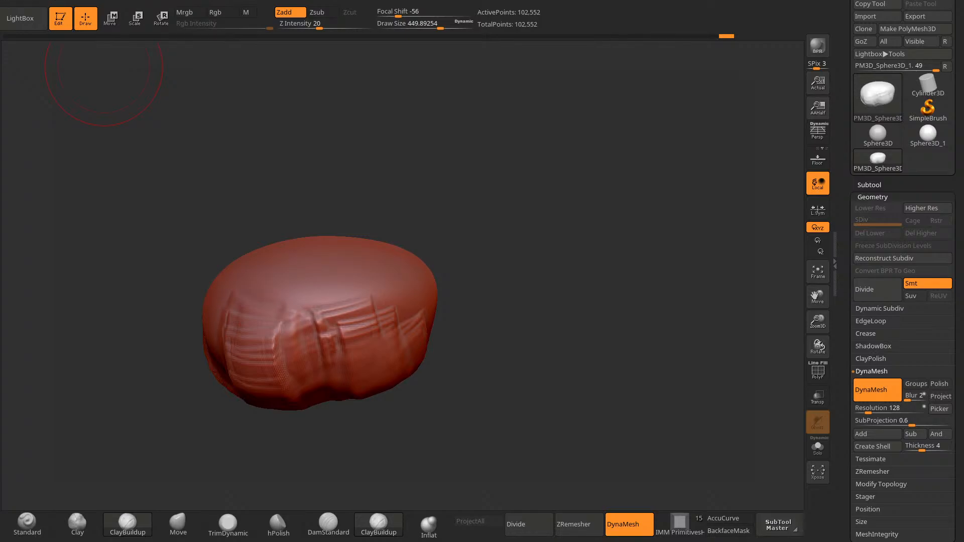
Step: Thicken the flank with more clay strokes and smooth its ridges into the body
left_click_drag(533, 249, 525, 215)
mouse_move(412, 341)
left_mouse_down()
mouse_move(317, 346)
mouse_move(301, 382)
left_mouse_up()
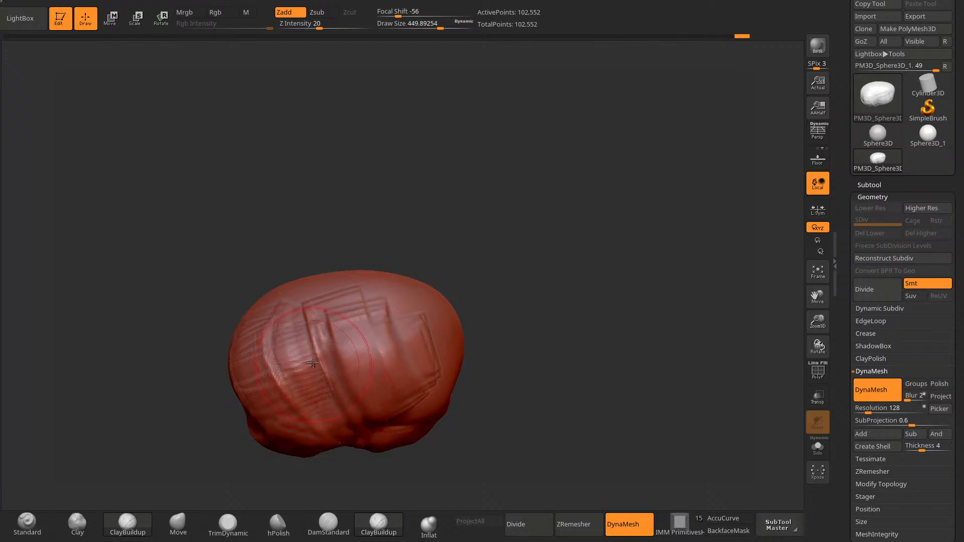
left_click_drag(317, 321, 265, 398, "shift")
left_click_drag(367, 343, 428, 342, "shift")
Step: Fill out the rounded end of the torso with crossing ClayBuildup strokes and smooth them
left_click_drag(511, 396, 452, 387)
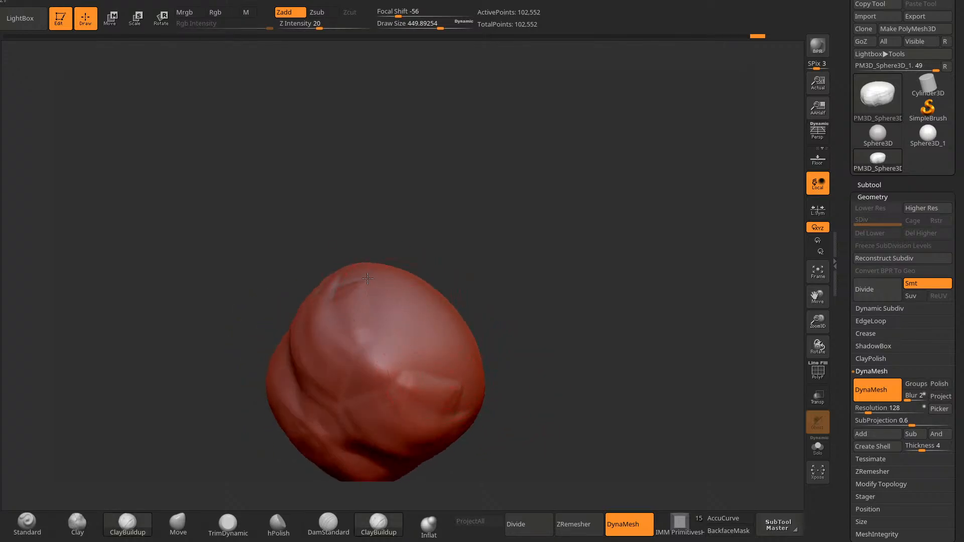
left_click_drag(364, 347, 464, 369)
left_click_drag(375, 293, 353, 359)
left_click_drag(442, 316, 363, 380)
left_click_drag(417, 376, 357, 376, "shift")
Step: Build up clay over the upper part and shoulder area of the torso, then smooth the strokes
left_click_drag(524, 186, 486, 214)
left_click_drag(405, 241, 412, 306)
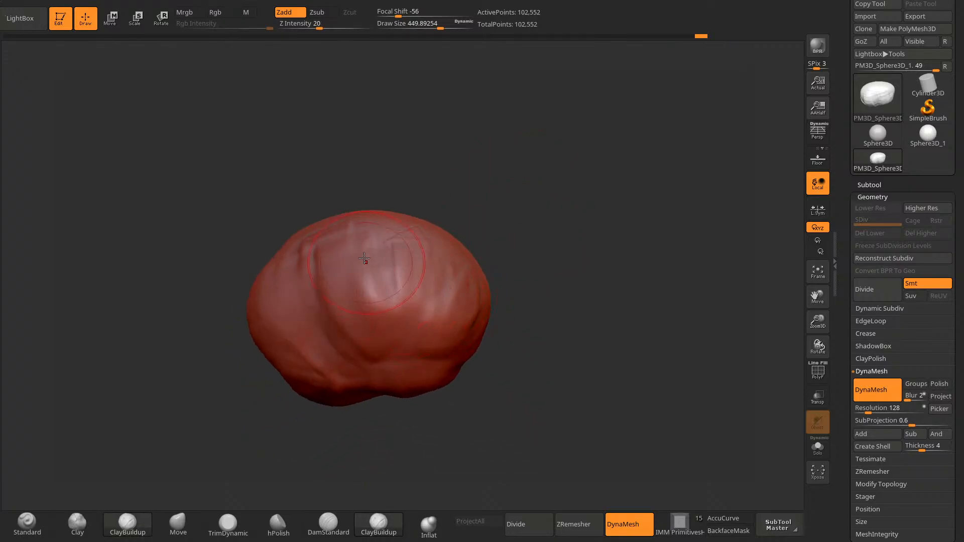
left_click_drag(367, 258, 384, 301)
left_click_drag(486, 267, 514, 237)
left_click_drag(303, 298, 327, 382)
mouse_move(311, 322)
left_mouse_down("shift")
mouse_move(359, 318)
mouse_move(381, 296)
left_mouse_up("shift")
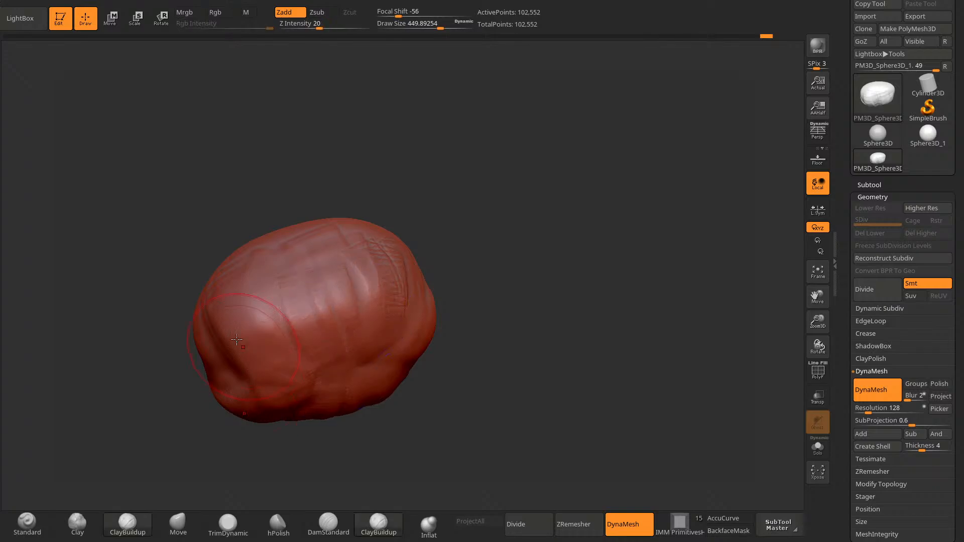
Step: Add clay to the lower bulge at the torso's end and smooth it into the flank
left_click_drag(436, 282, 367, 322)
mouse_move(216, 317)
left_mouse_down()
mouse_move(242, 351)
mouse_move(233, 370)
left_mouse_up()
left_click_drag(163, 374, 234, 386)
left_click_drag(201, 341, 263, 351, "shift")
left_click_drag(361, 322, 452, 281)
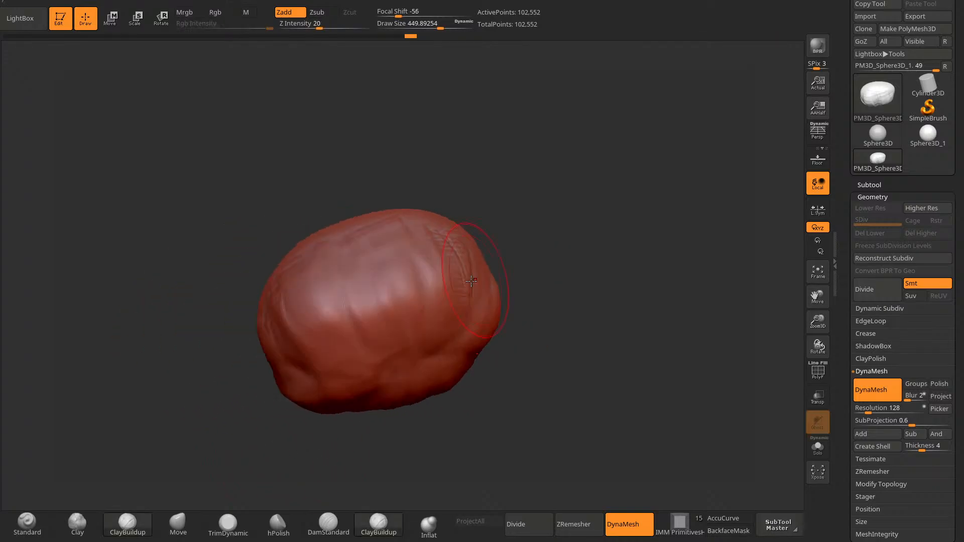
Step: Fill the remaining hollows near both ends of the flank with clay and soften the transitions
left_click_drag(462, 236, 472, 281)
left_click_drag(296, 322, 266, 371)
left_click_drag(221, 312, 201, 281)
mouse_move(321, 352)
left_mouse_down()
mouse_move(264, 352)
mouse_move(314, 385)
left_mouse_up()
mouse_move(302, 341)
left_mouse_down("shift")
mouse_move(372, 347)
mouse_move(346, 316)
left_mouse_up("shift")
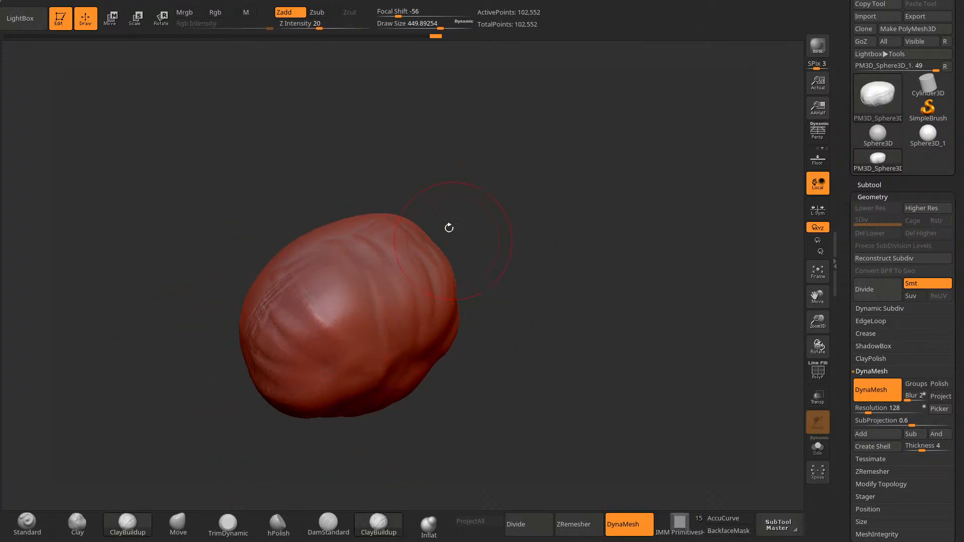
Step: Bulk up the middle of the flank with long vertical clay strokes and smooth them
left_click_drag(447, 226, 485, 196)
left_click_drag(344, 307, 346, 427)
left_click_drag(372, 314, 376, 422)
mouse_move(399, 316)
left_mouse_down()
mouse_move(407, 415)
mouse_move(447, 326)
mouse_move(495, 397)
mouse_move(512, 341)
left_mouse_up()
mouse_move(512, 341)
left_mouse_down("shift")
mouse_move(432, 361)
mouse_move(366, 346)
left_mouse_up("shift")
left_click_drag(450, 241, 482, 281)
left_click_drag(532, 301, 508, 324, "shift")
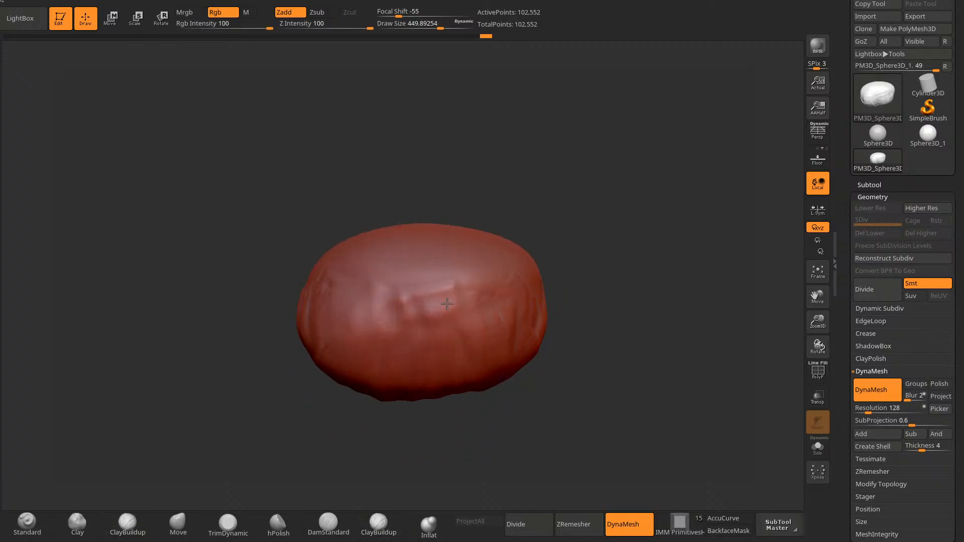
Step: Set the DynaMesh resolution to 40 and remesh the torso
left_click(177, 524)
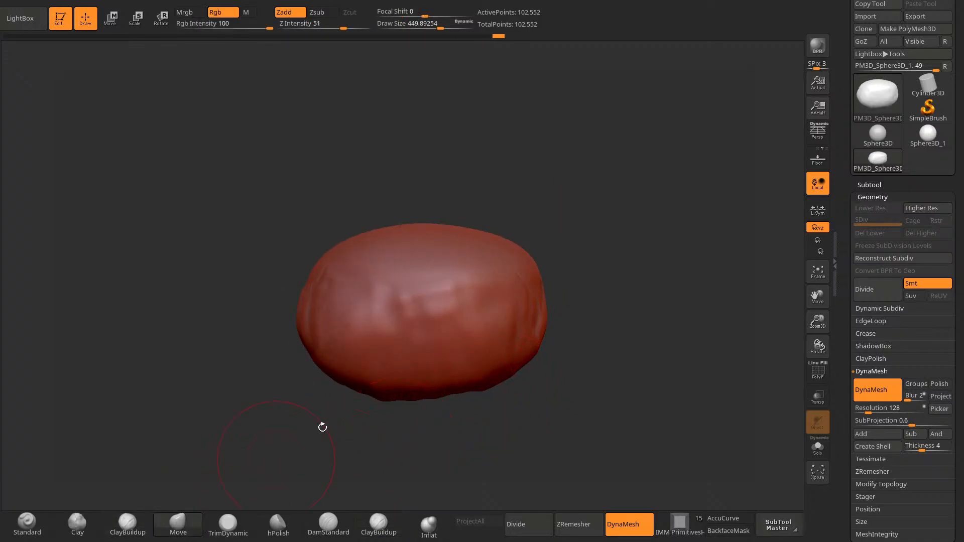
left_click_drag(323, 426, 507, 392)
left_click(882, 407)
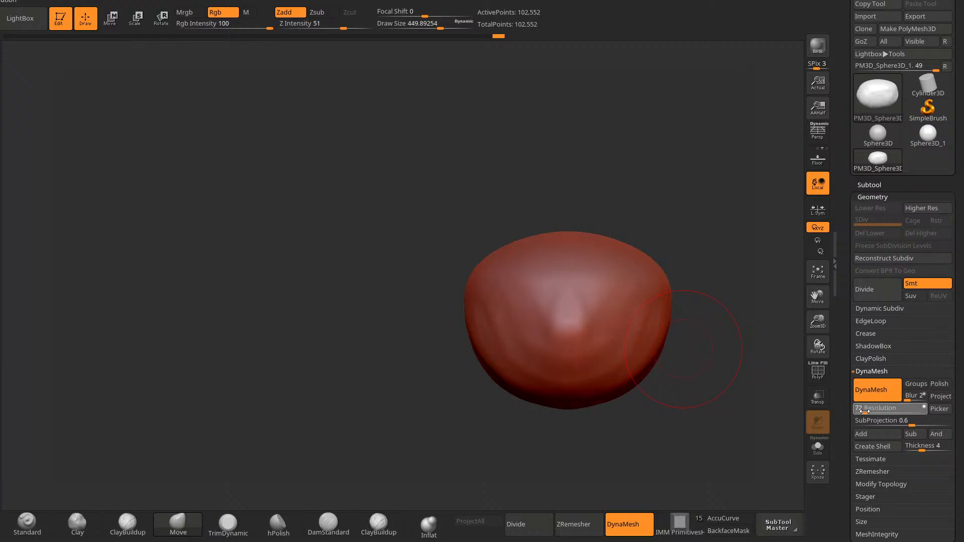
type("40")
key("Return")
left_click_drag(724, 410, 723, 444, "ctrl")
Step: Reshape the remeshed torso's ends and sides into a rounded oval with the Move brush
mouse_move(462, 435)
left_mouse_down()
mouse_move(499, 454)
mouse_move(517, 437)
left_mouse_up()
left_click_drag(600, 439, 540, 399)
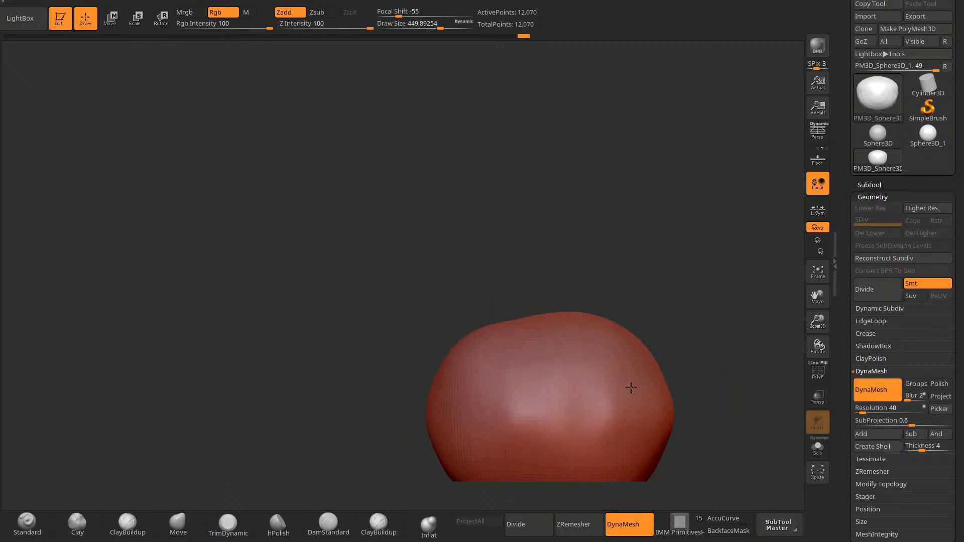
mouse_move(695, 420)
left_mouse_down()
mouse_move(682, 446)
mouse_move(689, 437)
mouse_move(630, 283)
left_mouse_up()
left_click_drag(585, 382, 578, 366)
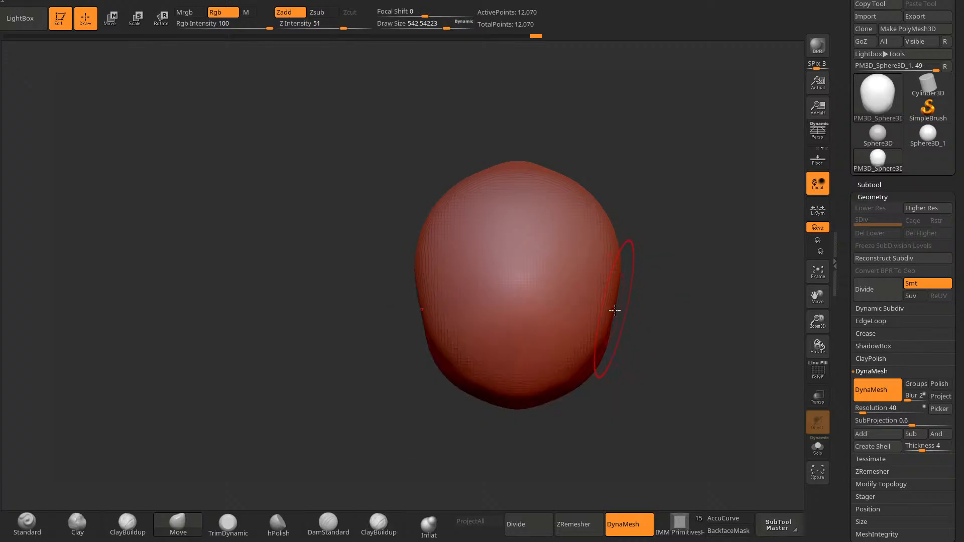
mouse_move(614, 310)
left_mouse_down()
mouse_move(623, 297)
mouse_move(624, 332)
left_mouse_up()
Step: Adjust the torso's side profile with the Move brush at a draw size of about 707, undoing the last change
key("space")
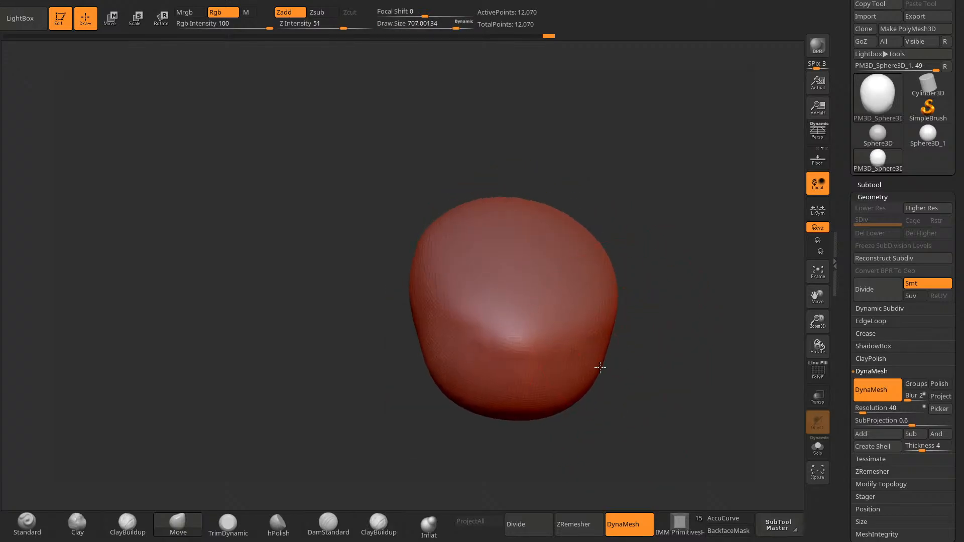
left_click_drag(600, 367, 516, 318, "shift")
mouse_move(620, 402)
left_mouse_down()
mouse_move(613, 465)
mouse_move(642, 450)
left_mouse_up()
mouse_move(634, 244)
left_mouse_down("alt")
mouse_move(571, 231)
mouse_move(376, 222)
left_mouse_up("alt")
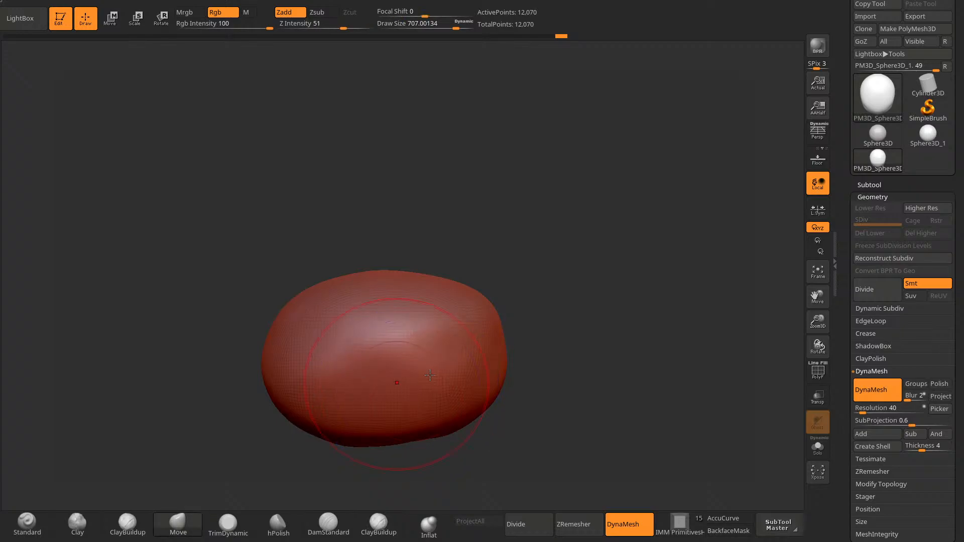
mouse_move(527, 402)
left_mouse_down("shift")
mouse_move(510, 356)
mouse_move(485, 341)
mouse_move(506, 371)
mouse_move(472, 350)
mouse_move(484, 358)
left_mouse_up("shift")
key("ctrl+z")
Step: Mask all of the torso except a round neck area at its front and pull out a short nub there
key("space")
mouse_move(563, 272)
left_mouse_down()
mouse_move(641, 254)
mouse_move(652, 267)
mouse_move(646, 292)
left_mouse_up()
key("space")
left_click(623, 254, "ctrl")
key("space")
left_click_drag(645, 291, 535, 296, "alt")
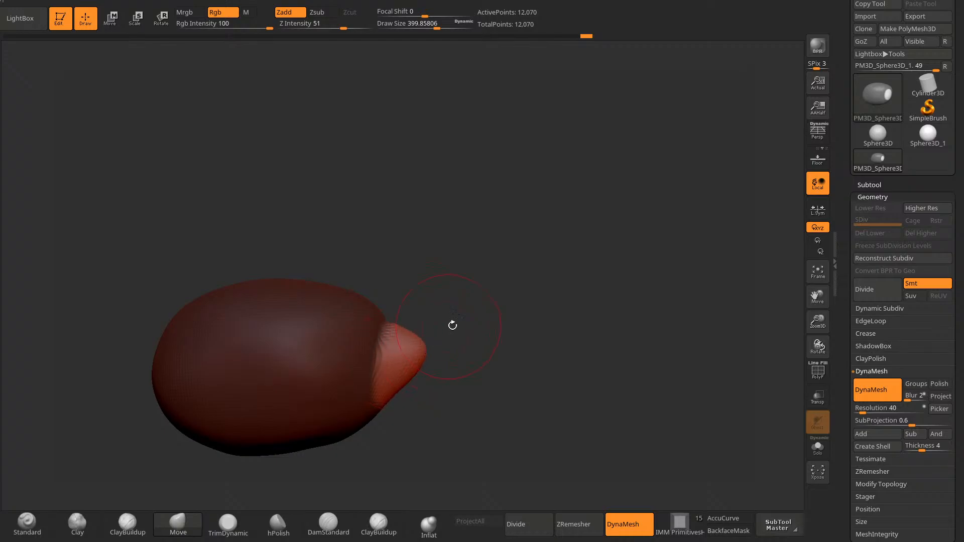
Step: Stretch the nub into a neck and head, clear the mask, remesh the body and refine the snout with the Move brush
left_click_drag(452, 325, 452, 332)
left_click_drag(397, 378, 421, 396)
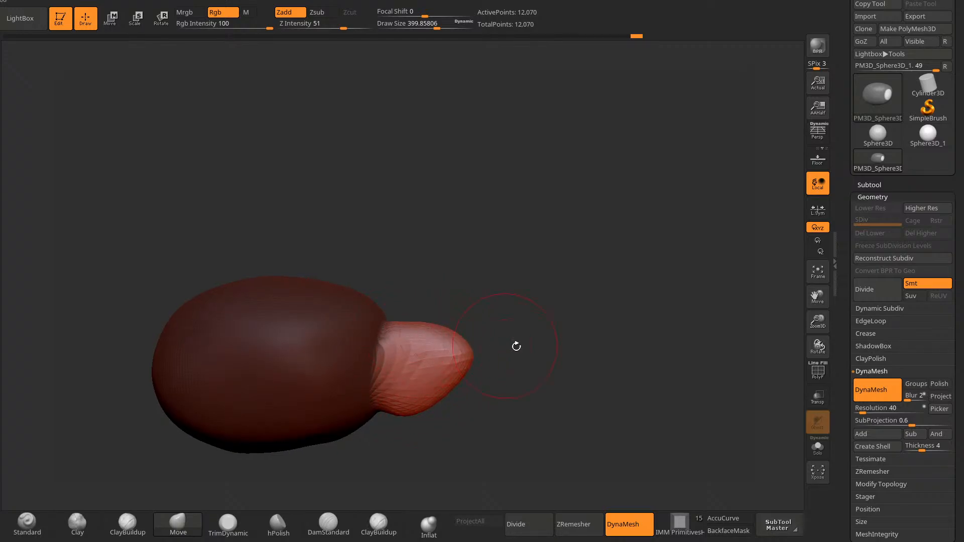
mouse_move(516, 346)
left_mouse_down()
mouse_move(582, 269)
mouse_move(527, 368)
mouse_move(437, 409)
mouse_move(437, 388)
mouse_move(515, 370)
mouse_move(437, 357)
mouse_move(516, 314)
mouse_move(510, 333)
mouse_move(447, 362)
mouse_move(516, 340)
mouse_move(527, 317)
mouse_move(488, 350)
left_mouse_up()
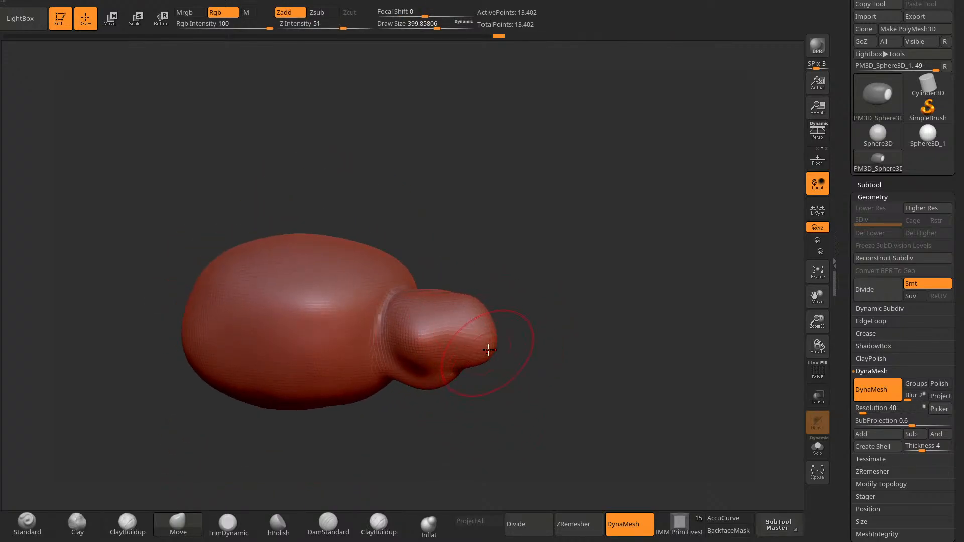
mouse_move(533, 296)
left_mouse_down()
mouse_move(540, 342)
mouse_move(519, 383)
left_mouse_up()
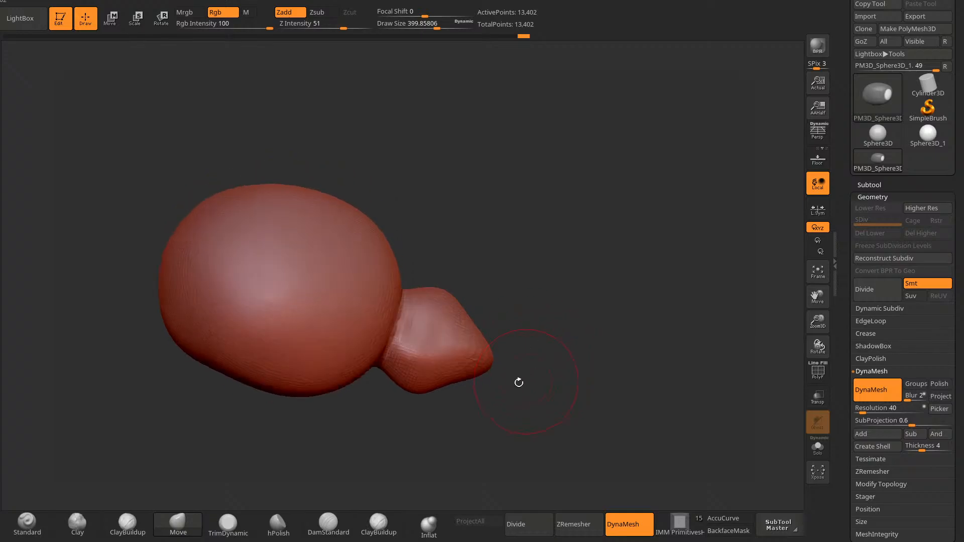
Step: Lift the head's underside and raise the torso's back into a higher dome with the Move brush at a draw size of about 680
left_click_drag(424, 380, 421, 340)
mouse_move(520, 373)
left_mouse_down()
mouse_move(523, 323)
mouse_move(553, 329)
left_mouse_up()
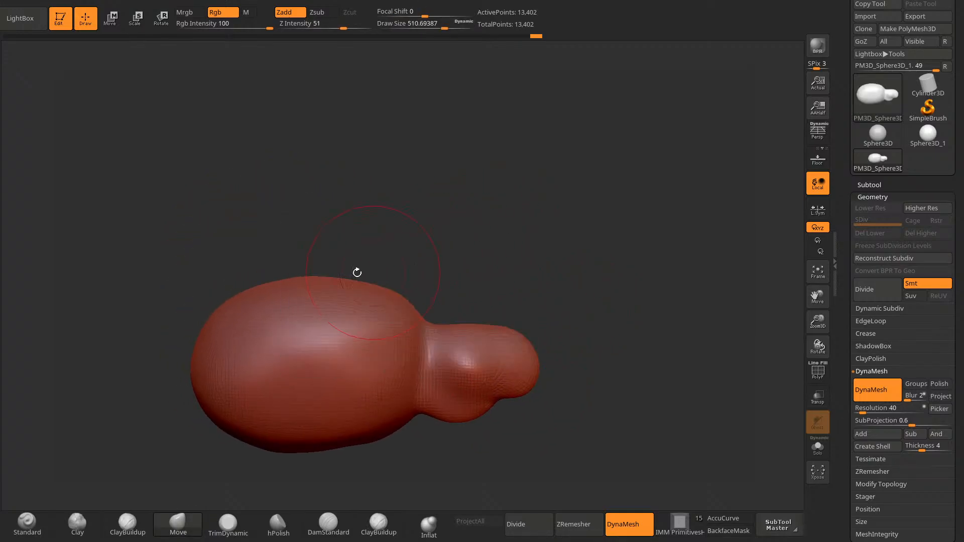
key("space")
left_click_drag(357, 272, 376, 261)
left_click_drag(311, 279, 313, 273)
mouse_move(467, 203)
left_mouse_down()
mouse_move(394, 202)
mouse_move(389, 237)
mouse_move(426, 267)
left_mouse_up()
mouse_move(282, 277)
left_mouse_down()
mouse_move(281, 262)
mouse_move(307, 256)
left_mouse_up()
mouse_move(369, 223)
left_mouse_down()
mouse_move(327, 227)
mouse_move(384, 256)
left_mouse_up()
left_click_drag(318, 275, 314, 265)
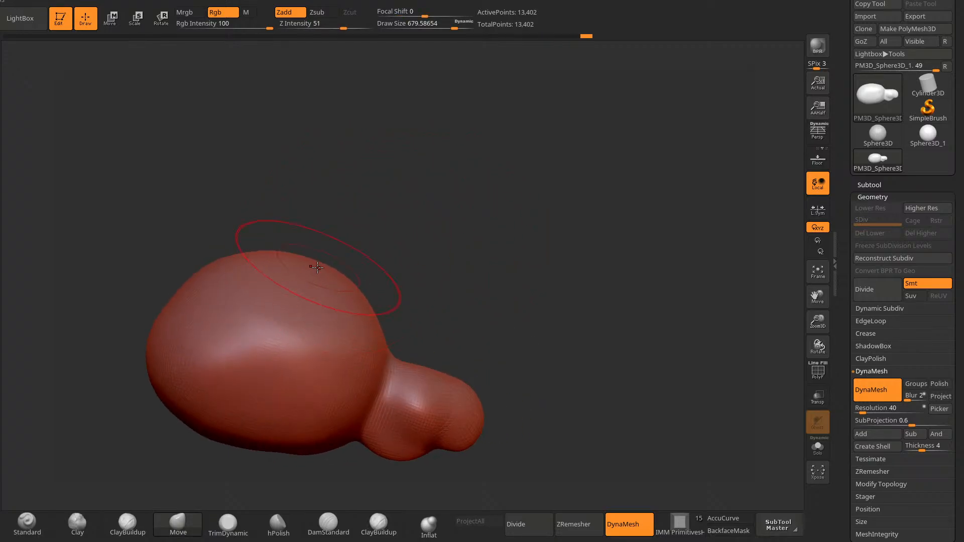
Step: Round out the torso's upper sides toward the rear with the Move brush
mouse_move(467, 231)
left_mouse_down()
mouse_move(437, 248)
mouse_move(450, 239)
mouse_move(466, 334)
left_mouse_up()
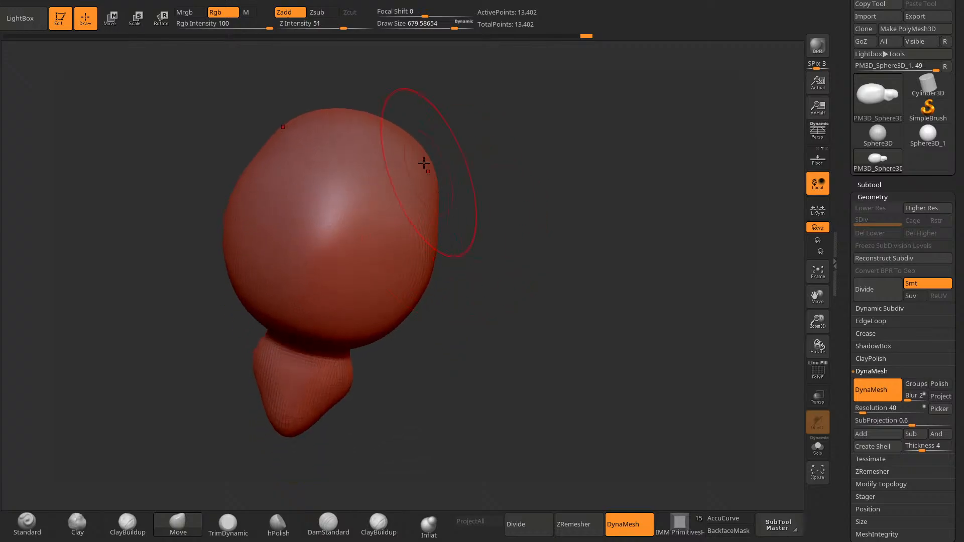
left_click_drag(428, 168, 432, 159)
left_click_drag(431, 203, 440, 190)
mouse_move(489, 402)
left_mouse_down()
mouse_move(492, 343)
mouse_move(550, 409)
mouse_move(299, 401)
left_mouse_up()
Step: Remesh the body and shape the head and beak-like snout with the Move brush at a draw size of about 443
key("space")
left_click_drag(491, 257, 479, 258)
mouse_move(550, 251)
left_mouse_down("alt")
mouse_move(500, 319)
mouse_move(440, 346)
left_mouse_up("alt")
left_click_drag(382, 358, 408, 360)
left_click_drag(459, 406, 449, 374)
left_click_drag(404, 341, 407, 331)
left_click_drag(469, 274, 472, 363)
mouse_move(414, 366)
left_mouse_down()
mouse_move(411, 381)
mouse_move(355, 375)
left_mouse_up()
key("space")
left_click_drag(408, 323, 415, 323)
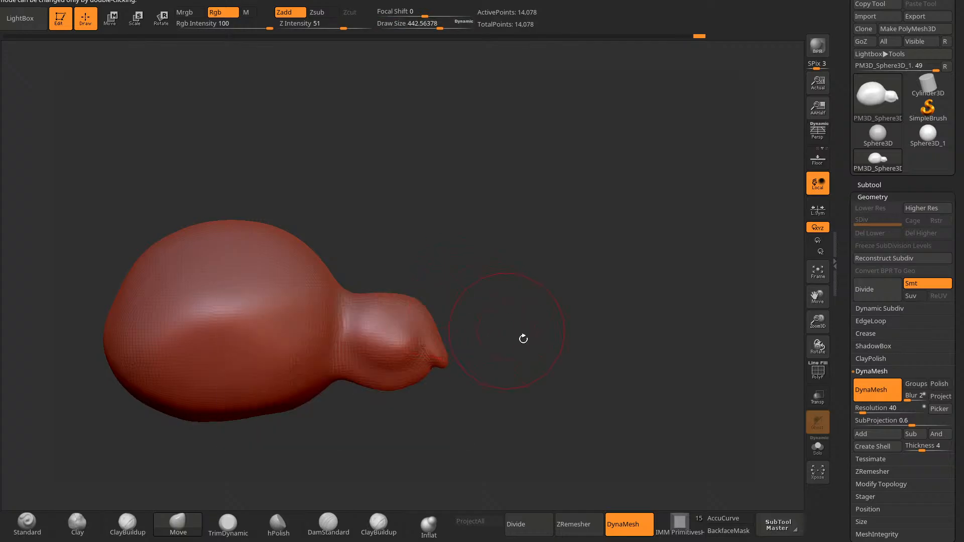
left_click_drag(522, 338, 558, 344)
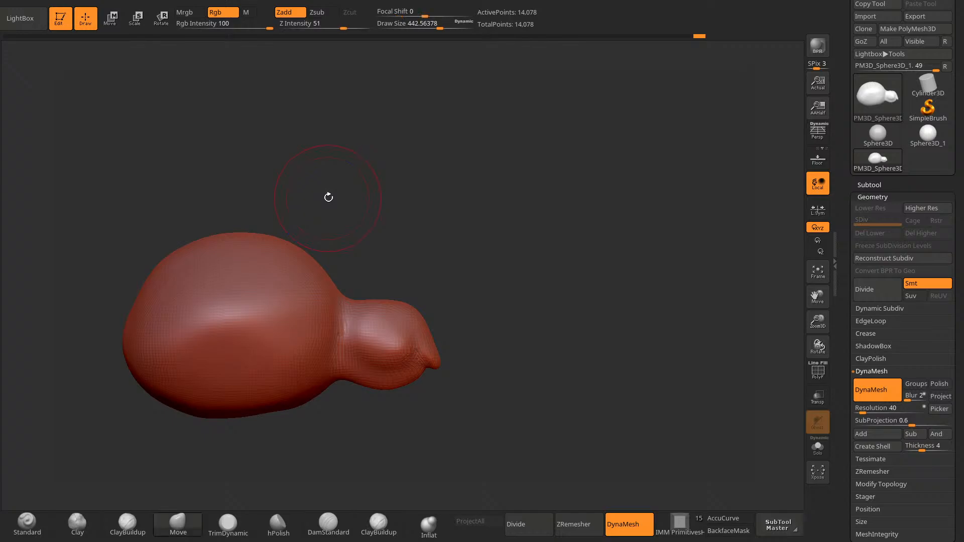
Step: Carve a crease between the neck and torso with the DamStandard brush at a draw size of about 273
left_click(328, 525)
key("space")
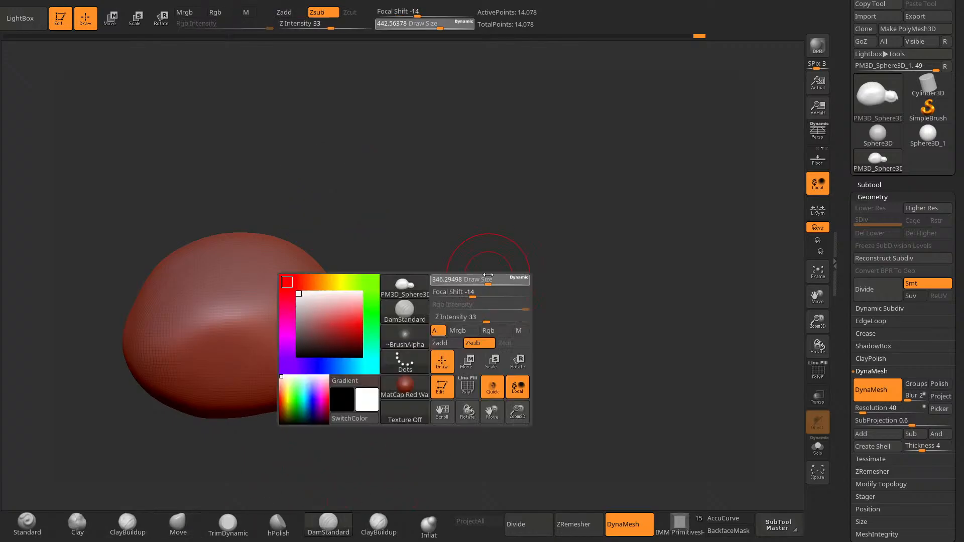
left_click_drag(468, 262, 452, 269)
left_click_drag(337, 306, 338, 389)
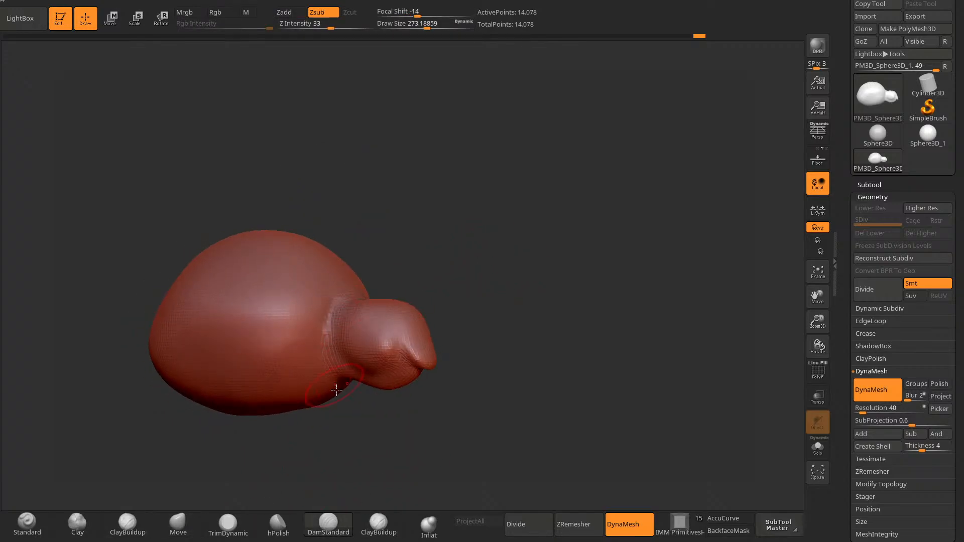
left_click_drag(397, 432, 397, 407)
mouse_move(345, 371)
left_mouse_down()
mouse_move(333, 297)
mouse_move(337, 377)
left_mouse_up()
left_click_drag(379, 420, 362, 384)
left_click_drag(321, 349, 359, 397)
mouse_move(396, 236)
left_mouse_down()
mouse_move(398, 286)
mouse_move(308, 337)
mouse_move(322, 387)
left_mouse_up()
left_click_drag(344, 433, 341, 404)
Step: Deepen the crease around the neck and extend it along the front edge of the shell with DamStandard
mouse_move(304, 329)
left_mouse_down()
mouse_move(293, 377)
mouse_move(320, 391)
mouse_move(297, 364)
left_mouse_up()
left_click_drag(445, 245, 436, 251)
left_click_drag(347, 324, 335, 367)
left_click_drag(326, 438, 372, 432)
left_click_drag(375, 247, 387, 285)
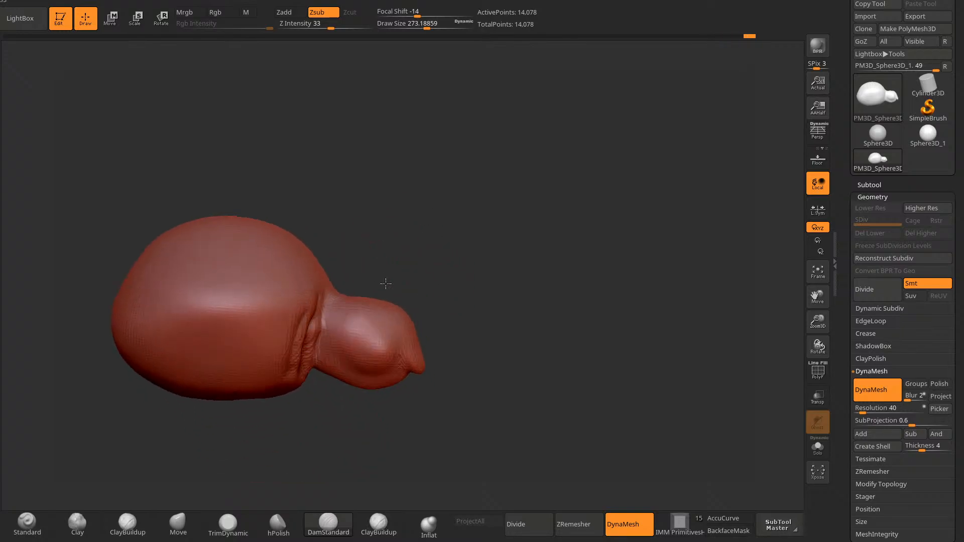
mouse_move(332, 301)
left_mouse_down()
mouse_move(324, 351)
mouse_move(327, 297)
left_mouse_up()
left_click_drag(388, 241, 397, 281)
mouse_move(339, 312)
left_mouse_down()
mouse_move(319, 343)
mouse_move(329, 354)
left_mouse_up()
left_click_drag(352, 434, 358, 402)
left_click_drag(269, 354, 317, 311)
left_click_drag(347, 270, 376, 266)
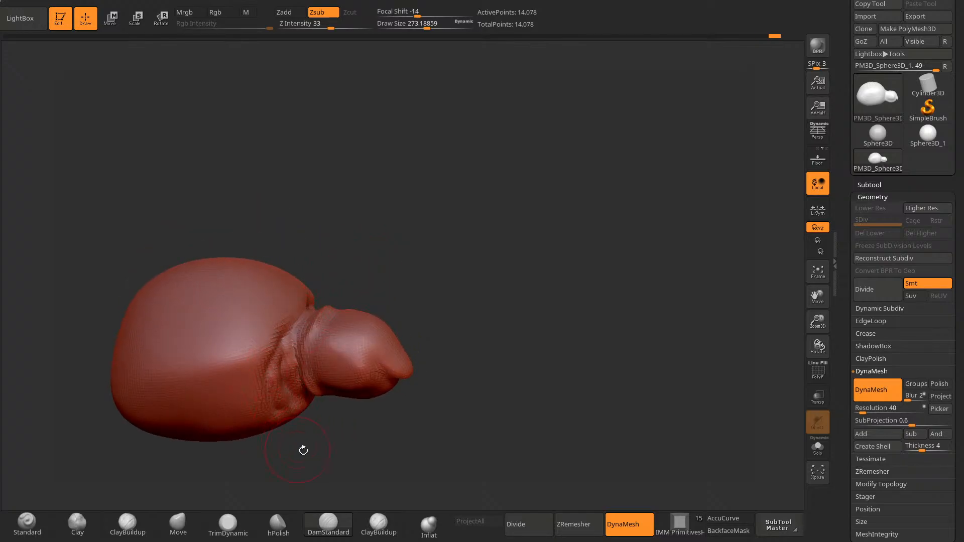
left_click_drag(304, 450, 385, 406, "alt")
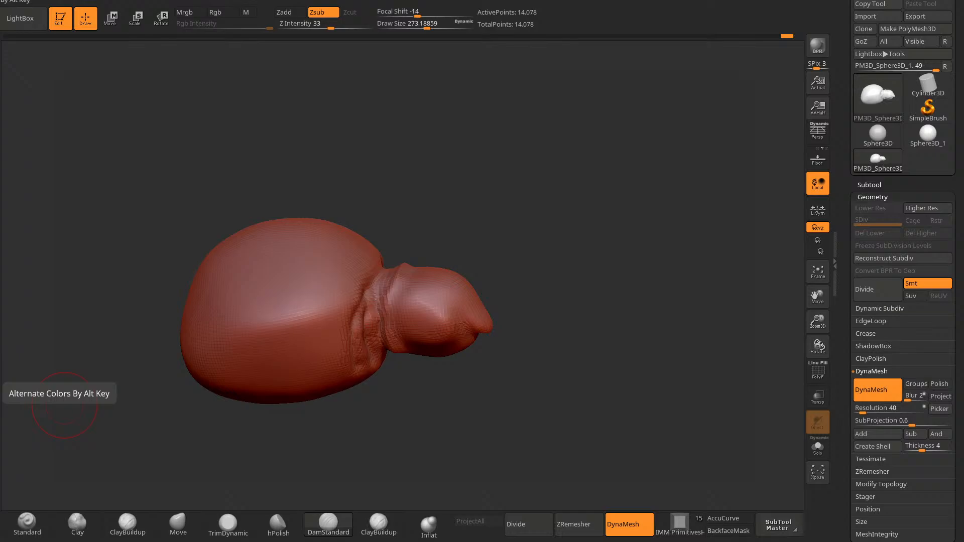
Step: Carve the shell's lower edge as a groove along the torso's side from neck to rear with DamStandard
left_click_drag(370, 312, 286, 346)
left_click_drag(375, 428, 437, 405, "alt")
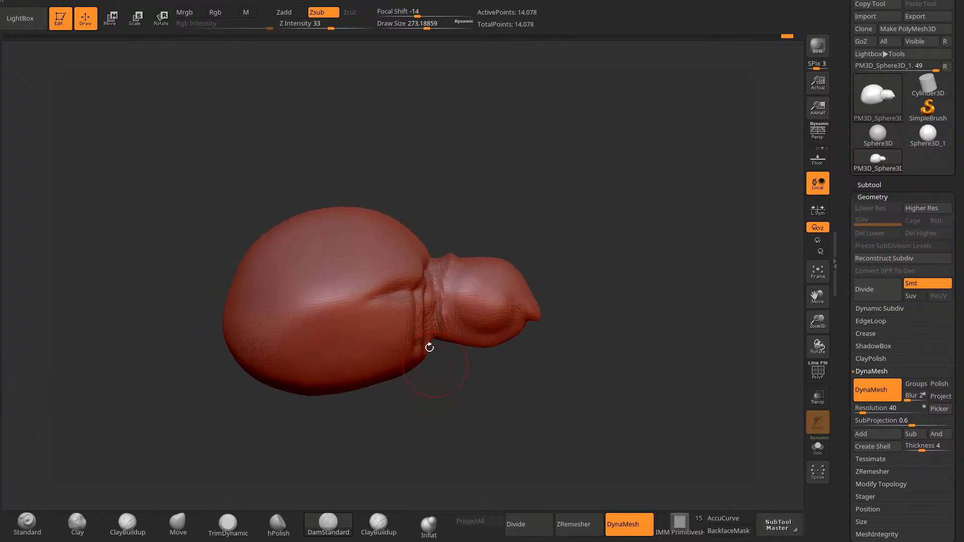
left_click_drag(428, 282, 271, 313)
left_click_drag(210, 364, 269, 384)
left_click_drag(324, 320, 203, 300)
left_click_drag(388, 407, 401, 421)
left_click_drag(255, 315, 220, 302)
mouse_move(472, 402)
left_mouse_down()
mouse_move(422, 421)
mouse_move(442, 430)
left_mouse_up()
Step: Pull the torso's rear end into a fuller, blunter shape with the Move brush at a draw size of about 842
left_click(178, 524)
key("space")
mouse_move(501, 182)
left_mouse_down()
mouse_move(538, 185)
mouse_move(565, 246)
mouse_move(645, 249)
left_mouse_up()
left_click_drag(348, 297, 389, 294)
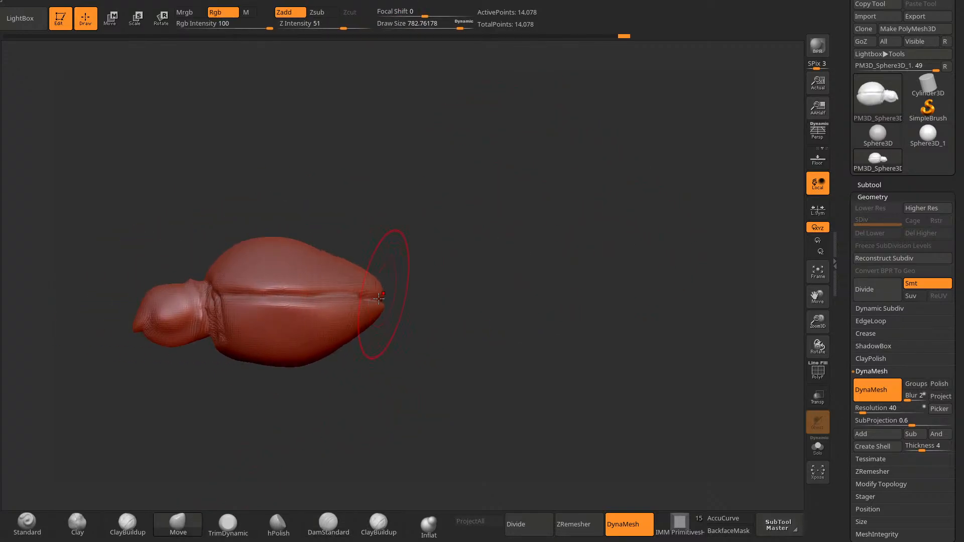
key("space")
left_click_drag(346, 322, 350, 322)
mouse_move(354, 355)
left_mouse_down()
mouse_move(344, 177)
mouse_move(387, 251)
mouse_move(492, 313)
mouse_move(491, 284)
left_mouse_up()
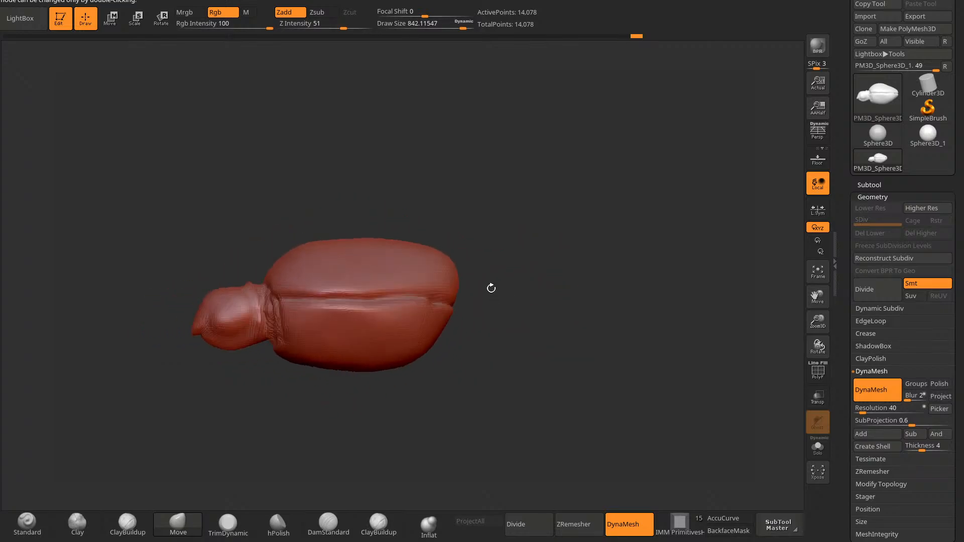
Step: Raise the shell's top, round its rear profile and adjust the torso's sides with the Move brush
left_click_drag(354, 240, 367, 232)
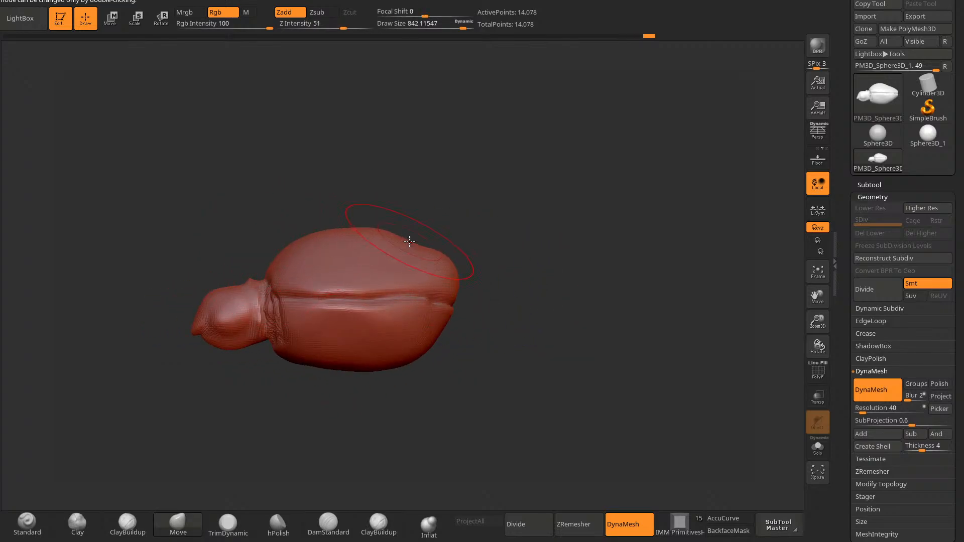
mouse_move(354, 365)
left_mouse_down()
mouse_move(459, 297)
mouse_move(410, 241)
left_mouse_up()
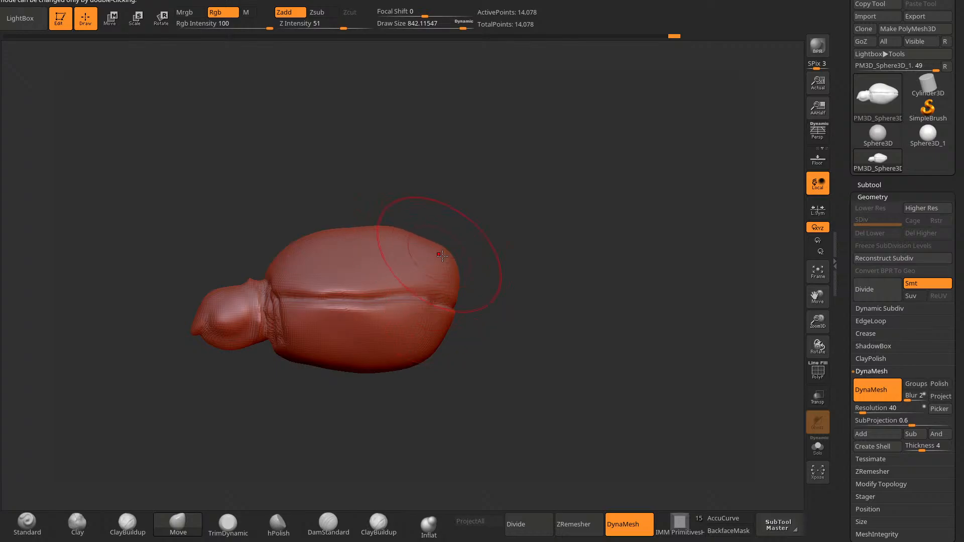
key("shift")
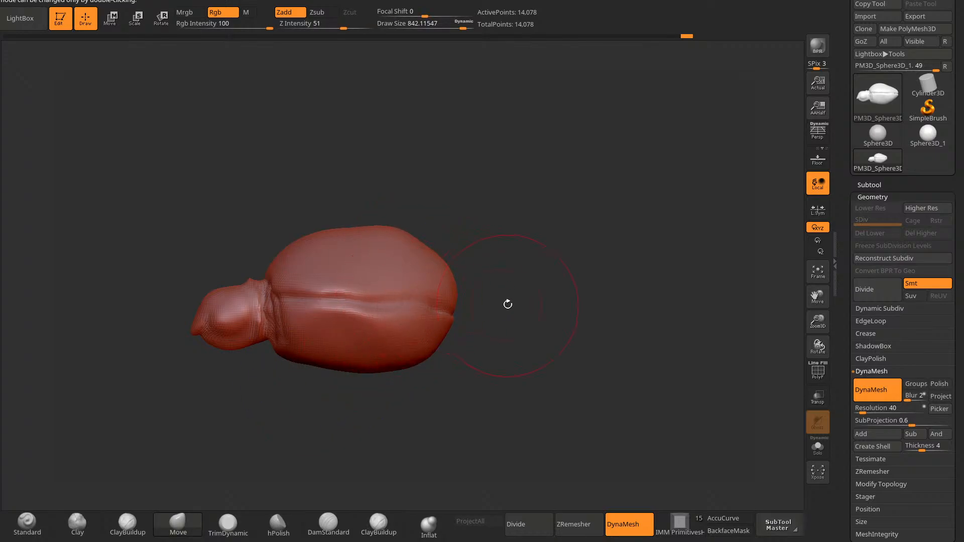
mouse_move(508, 303)
left_mouse_down()
mouse_move(454, 346)
mouse_move(495, 402)
left_mouse_up()
key("ctrl")
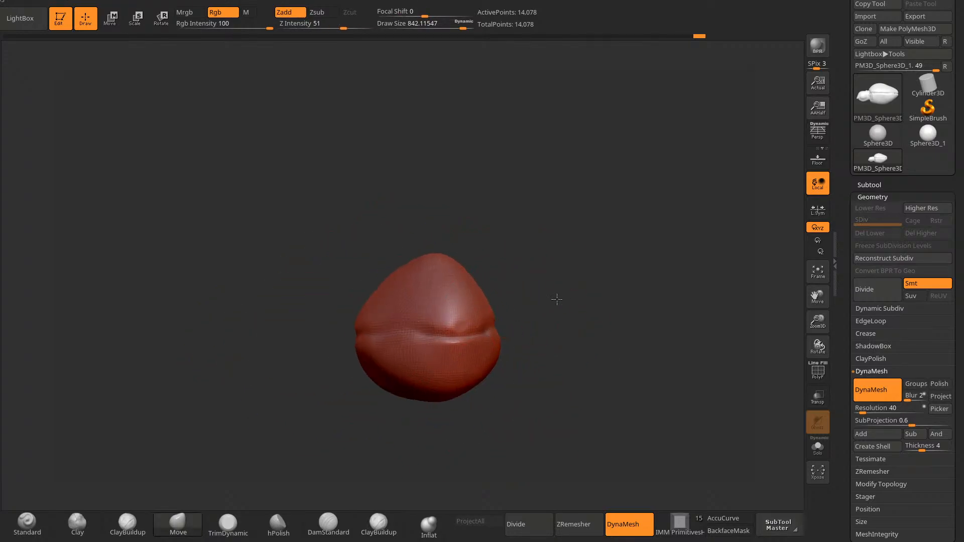
mouse_move(555, 300)
left_mouse_down()
mouse_move(497, 394)
mouse_move(521, 279)
left_mouse_up()
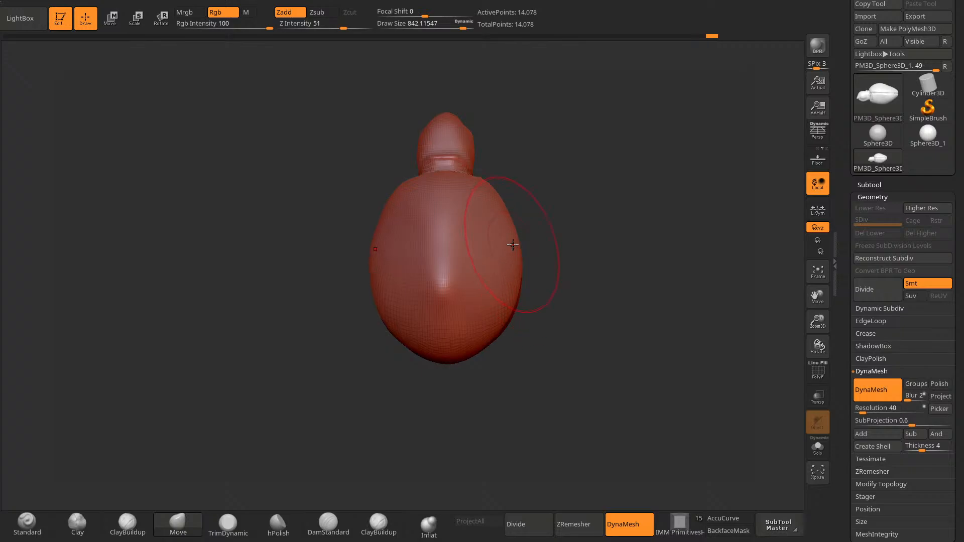
mouse_move(503, 231)
left_mouse_down()
mouse_move(542, 370)
mouse_move(497, 251)
left_mouse_up()
Step: Mask all of the torso except a round area at its rear, pull out a tail there, remesh and refine it with the Move brush
key("space")
left_click_drag(482, 206, 452, 205)
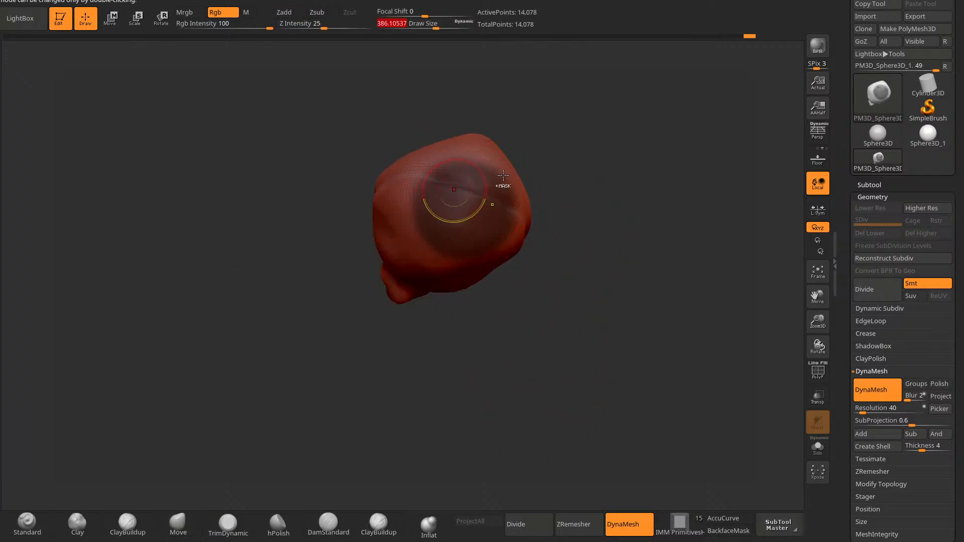
left_click_drag(557, 173, 578, 166, "ctrl")
left_click_drag(582, 164, 575, 232, "alt")
left_click(458, 277, "ctrl")
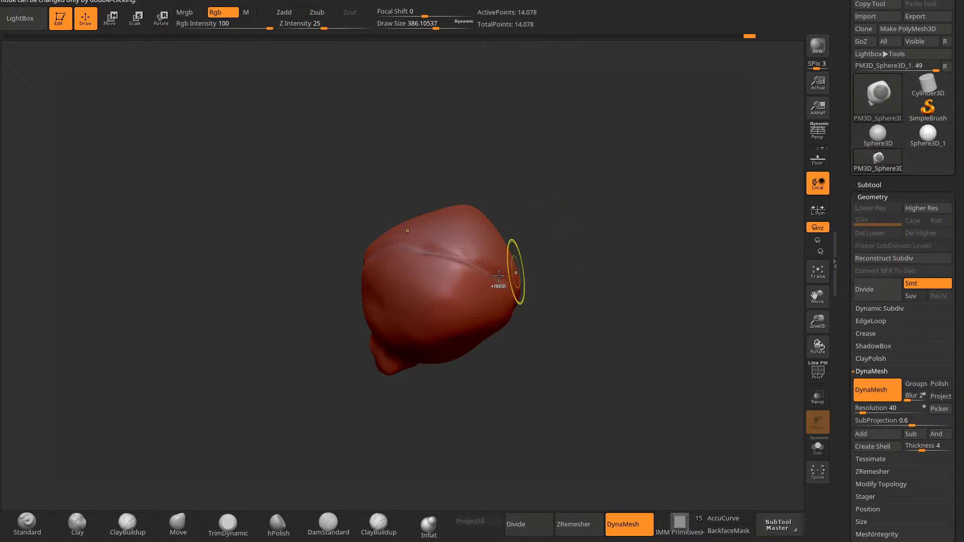
left_click(458, 276, "ctrl")
key("space")
mouse_move(538, 273)
left_mouse_down()
mouse_move(581, 260)
mouse_move(599, 269)
mouse_move(520, 276)
left_mouse_up()
left_click(643, 265, "ctrl")
left_click_drag(450, 267, 514, 295)
key("space")
mouse_move(582, 237)
left_mouse_down()
mouse_move(564, 234)
mouse_move(575, 234)
left_mouse_up()
mouse_move(472, 298)
left_mouse_down()
mouse_move(480, 311)
mouse_move(538, 300)
mouse_move(506, 295)
mouse_move(586, 287)
left_mouse_up()
left_click_drag(463, 257, 516, 311)
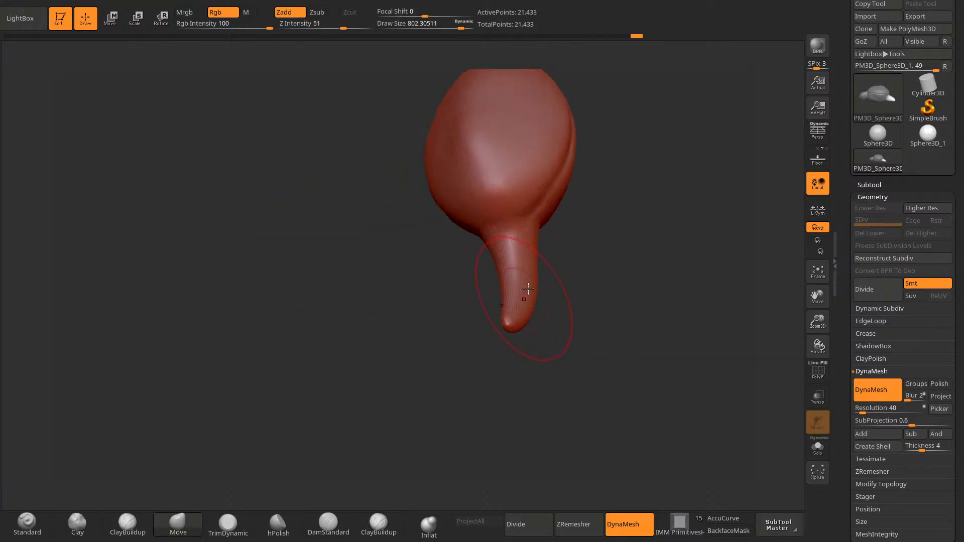
Step: Thicken the tail's base and fill out the torso's sides with the Inflat brush at a draw size of about 802
left_click(429, 525)
left_click_drag(535, 252, 515, 274)
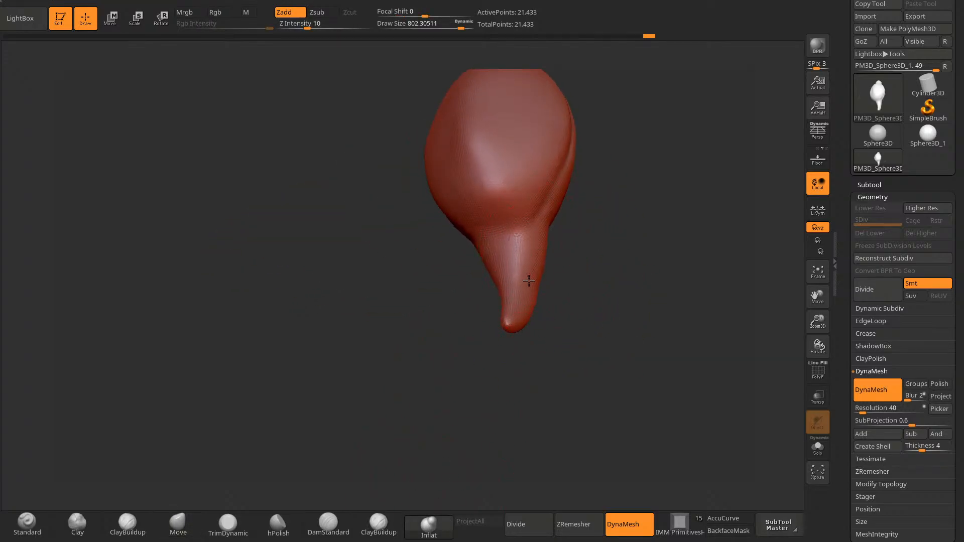
left_click_drag(620, 281, 585, 228)
left_click_drag(470, 221, 487, 251)
mouse_move(538, 213)
left_mouse_down()
mouse_move(578, 224)
mouse_move(540, 303)
left_mouse_up()
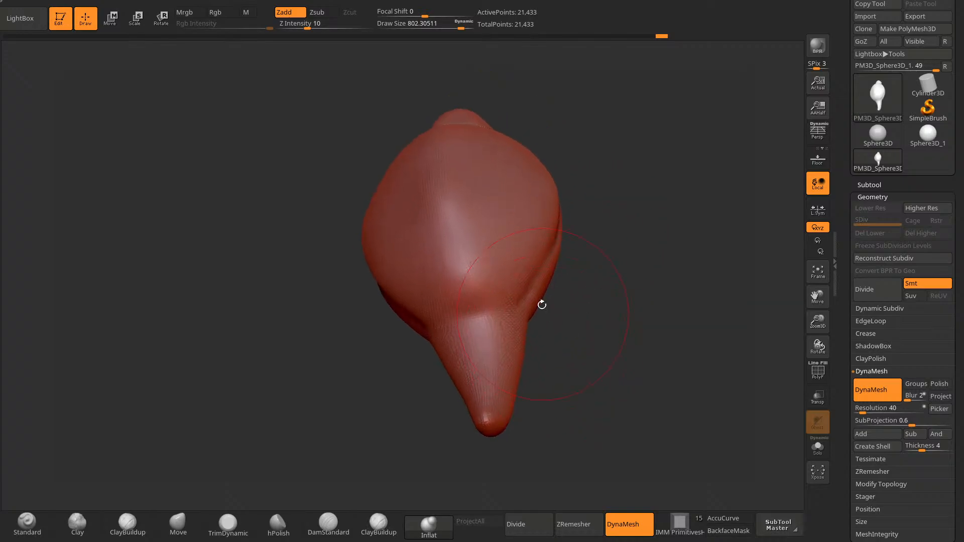
left_click_drag(610, 280, 535, 266)
left_click_drag(555, 226, 554, 238)
left_click_drag(600, 241, 558, 228)
left_click_drag(559, 173, 557, 193)
left_click_drag(590, 226, 633, 234)
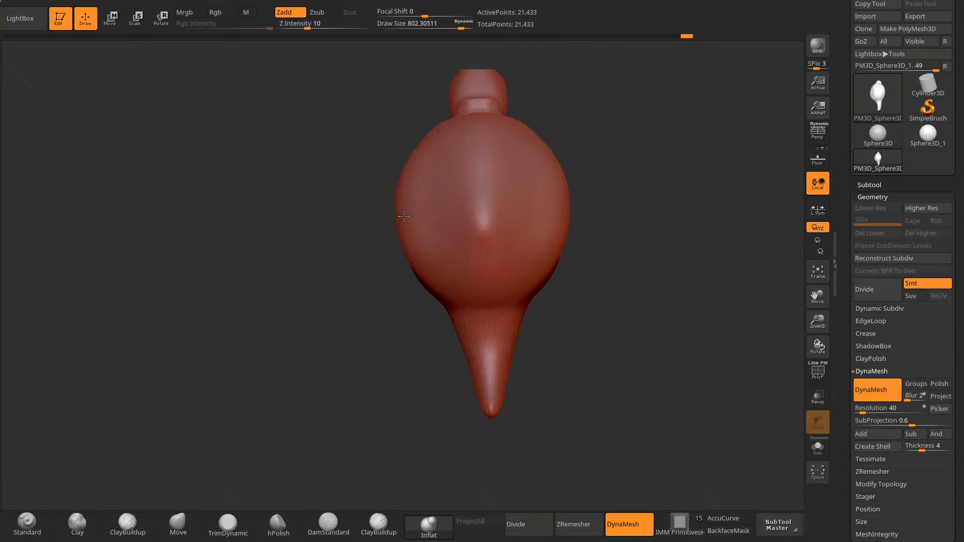
Step: Remesh the body and even out the torso's side and its transition into the tail
mouse_move(593, 343)
left_mouse_down()
mouse_move(642, 291)
mouse_move(481, 416)
left_mouse_up()
mouse_move(472, 359)
left_mouse_down()
mouse_move(495, 403)
mouse_move(459, 325)
mouse_move(511, 304)
left_mouse_up()
left_click_drag(467, 338, 480, 329)
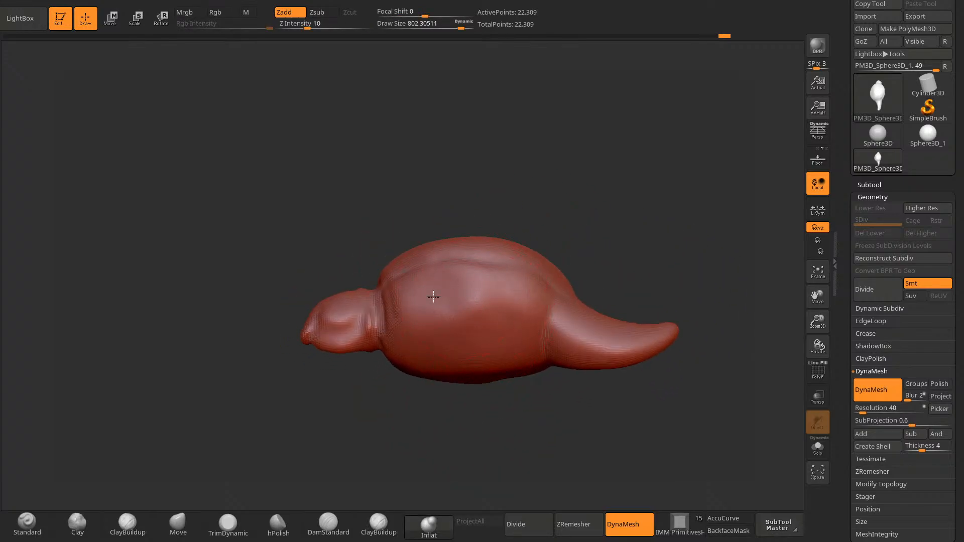
mouse_move(501, 243)
left_mouse_down()
mouse_move(482, 311)
mouse_move(521, 382)
mouse_move(508, 388)
mouse_move(438, 348)
left_mouse_up()
left_click_drag(433, 405, 488, 404)
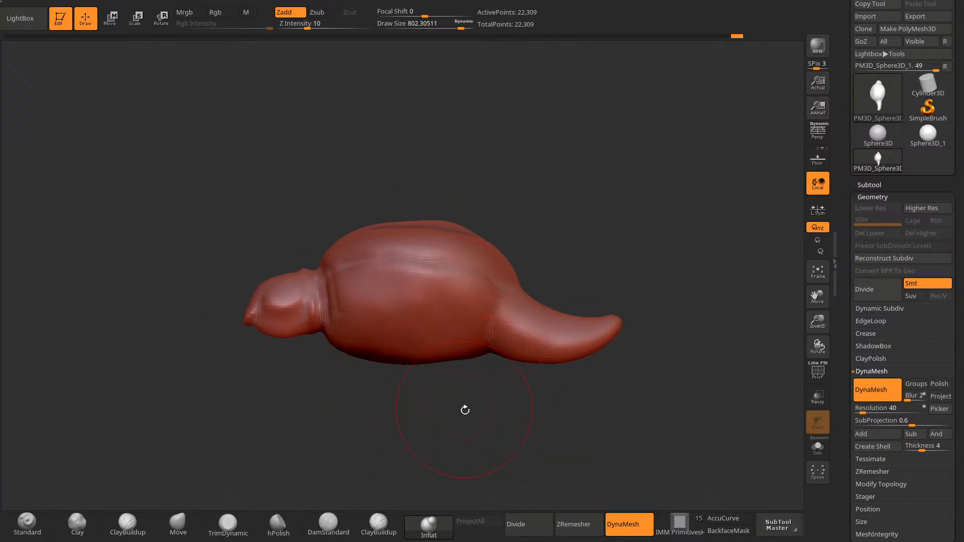
mouse_move(465, 411)
left_mouse_down()
mouse_move(450, 435)
mouse_move(471, 416)
mouse_move(485, 437)
mouse_move(479, 380)
left_mouse_up()
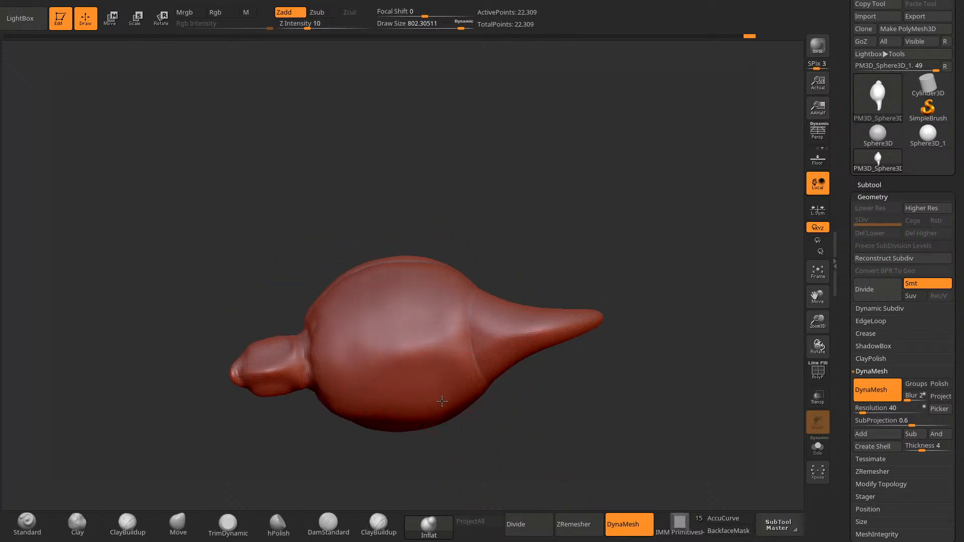
Step: Remesh the body again and smooth the torso's underside behind the neck
left_click_drag(487, 216, 502, 231, "ctrl")
left_click_drag(502, 201, 501, 241)
mouse_move(464, 408)
left_mouse_down()
mouse_move(441, 401)
mouse_move(465, 323)
left_mouse_up()
left_click_drag(442, 221, 467, 201)
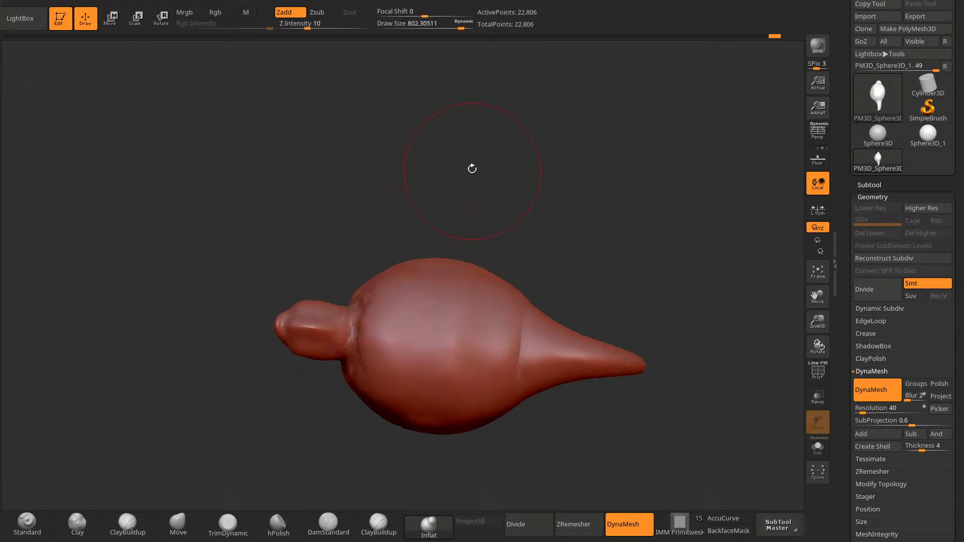
left_click_drag(481, 162, 488, 217, "ctrl")
left_click_drag(483, 215, 489, 171)
left_click_drag(452, 302, 413, 370, "shift")
mouse_move(379, 457)
left_mouse_down("alt")
mouse_move(419, 412)
mouse_move(435, 332)
left_mouse_up("alt")
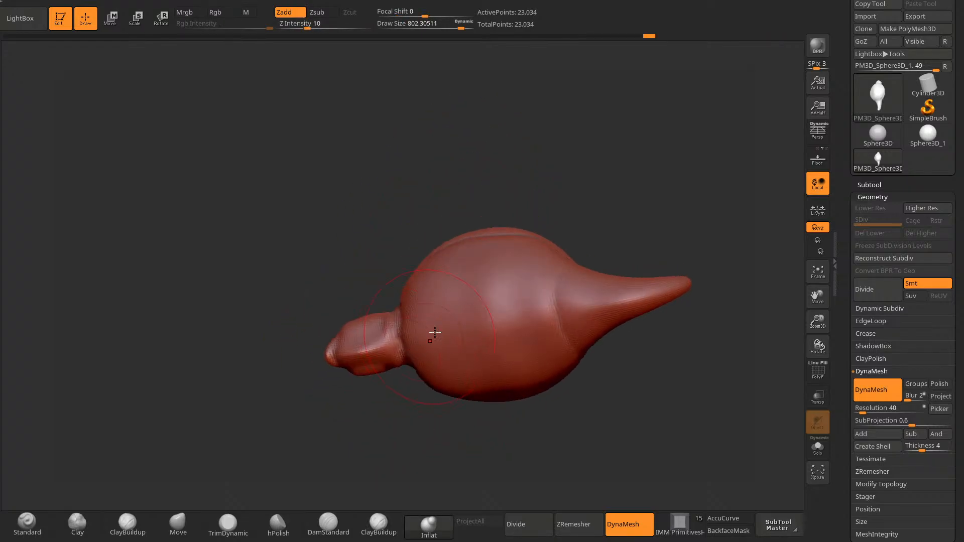
Step: Fill out the torso's front and underside, remesh the body and smooth the area behind the neck
left_click_drag(495, 206, 467, 251)
left_click_drag(459, 261, 420, 334)
mouse_move(414, 394)
left_mouse_down()
mouse_move(454, 319)
mouse_move(507, 316)
mouse_move(517, 285)
left_mouse_up()
left_click_drag(517, 369, 518, 436)
left_click_drag(517, 394, 502, 369, "ctrl")
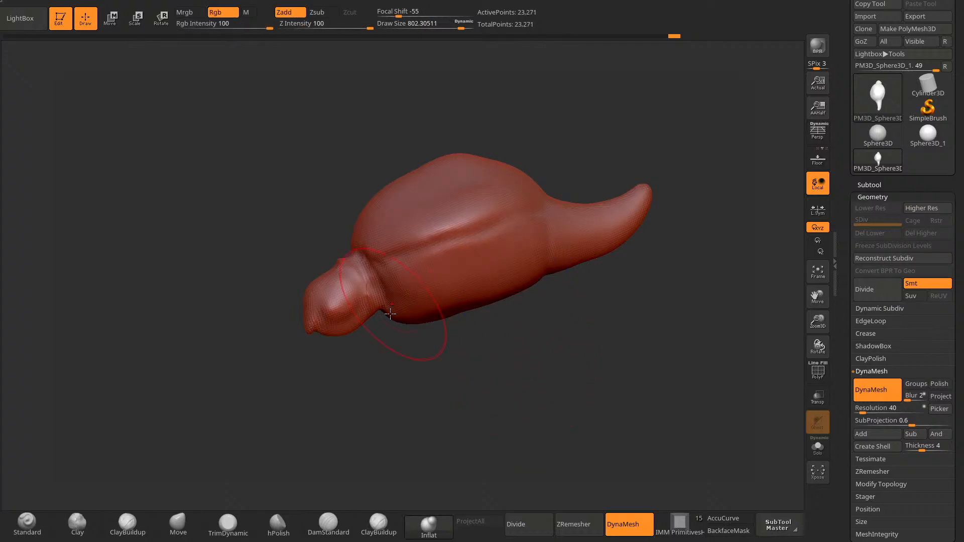
left_click_drag(396, 359, 344, 442)
Step: Carve the shell's front edge behind the neck with the DamStandard brush at a draw size of about 393
left_click(320, 519)
left_click_drag(425, 336, 469, 300, "shift")
key("space")
left_click(488, 265)
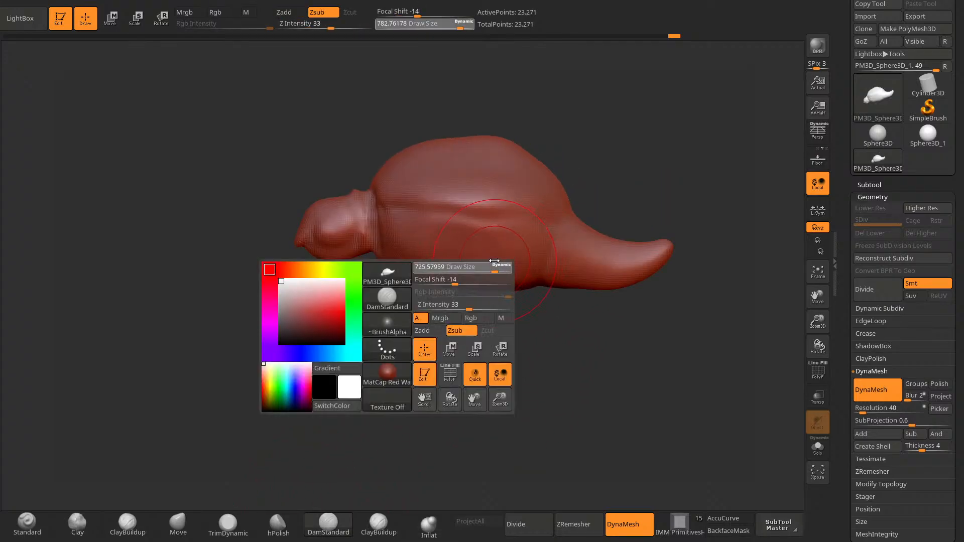
left_click_drag(437, 381, 368, 443, "alt")
key("space")
left_click(330, 263)
left_click_drag(376, 175, 415, 232)
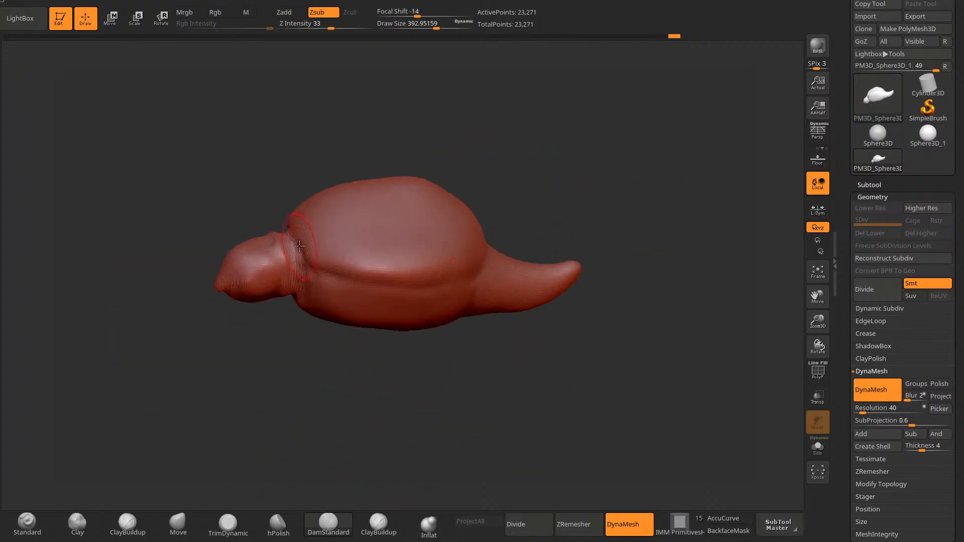
left_click_drag(352, 351, 427, 368)
left_click_drag(292, 236, 352, 265)
left_click_drag(397, 384, 384, 354)
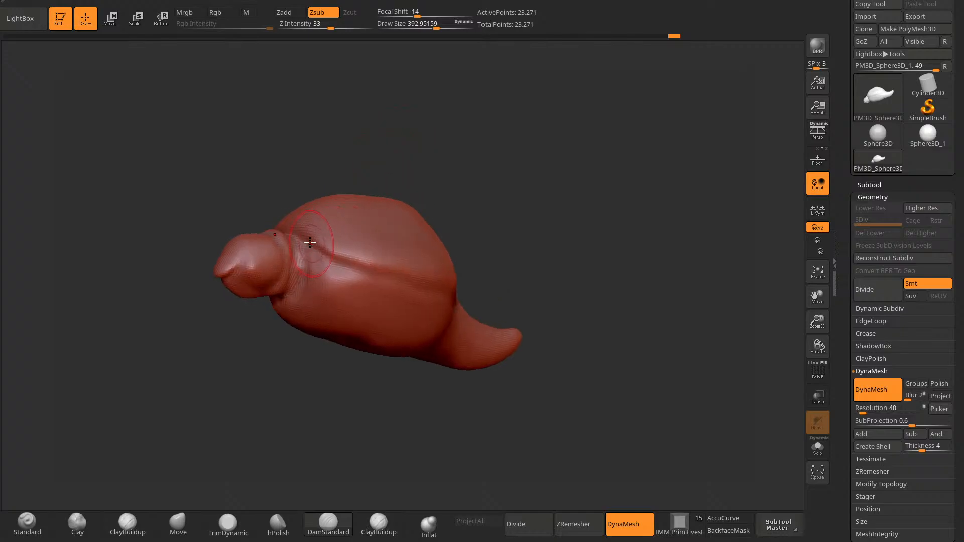
Step: Deepen the shell-edge groove along the torso's side and continue it across the rear above the tail with DamStandard
left_click_drag(311, 246, 391, 274)
left_click_drag(478, 273, 439, 272)
left_click_drag(352, 276, 475, 296)
left_click_drag(591, 240, 478, 288)
left_click_drag(330, 335, 383, 329)
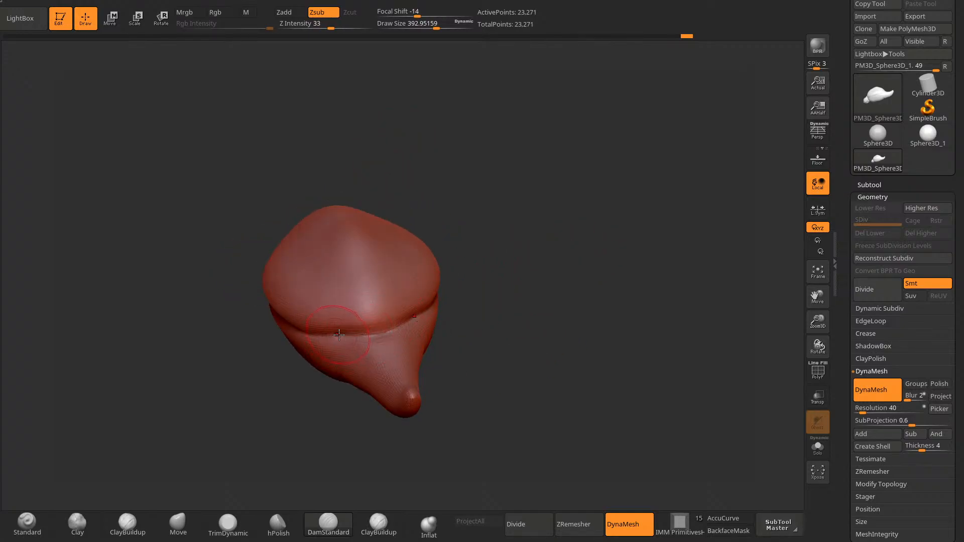
left_click_drag(482, 314, 445, 329)
mouse_move(509, 282)
left_mouse_down()
mouse_move(523, 349)
mouse_move(444, 219)
mouse_move(347, 243)
left_mouse_up()
left_click_drag(419, 205, 364, 216)
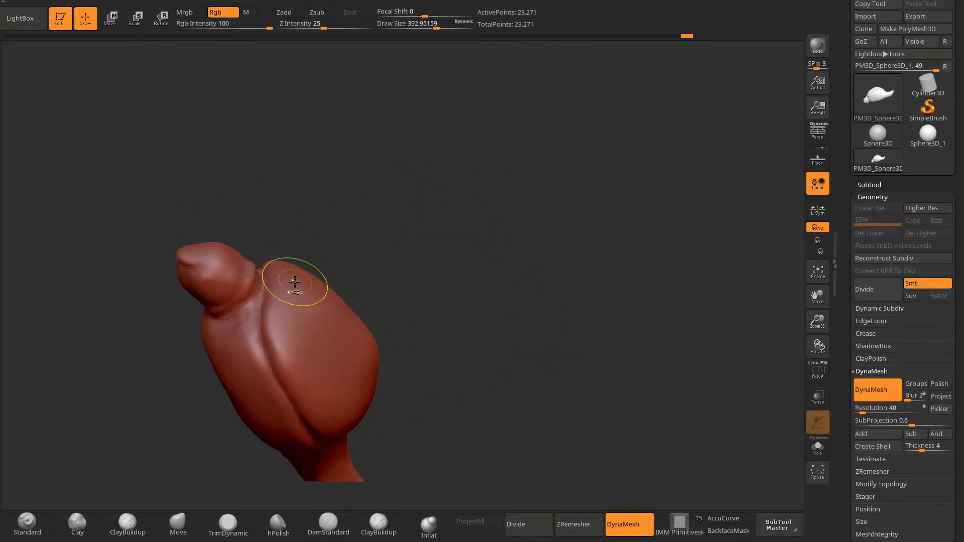
Step: Carve a second groove on the shell inside the rim, from behind the neck around to the rear with DamStandard, and remesh the body
left_click_drag(397, 308, 409, 244)
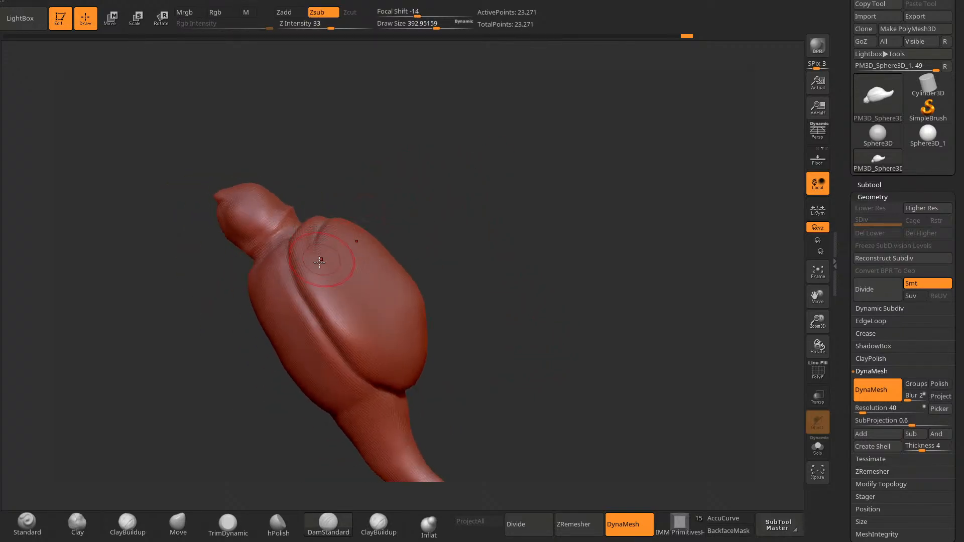
left_click_drag(355, 319, 371, 340)
left_click_drag(478, 310, 484, 273)
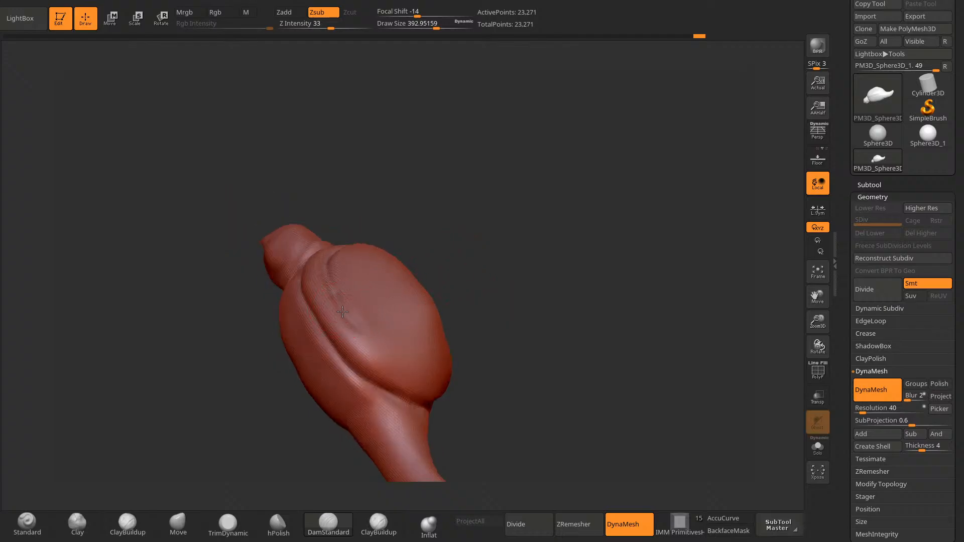
left_click_drag(347, 318, 403, 372)
mouse_move(488, 324)
left_mouse_down()
mouse_move(495, 293)
mouse_move(511, 291)
left_mouse_up()
left_click_drag(397, 365, 440, 382)
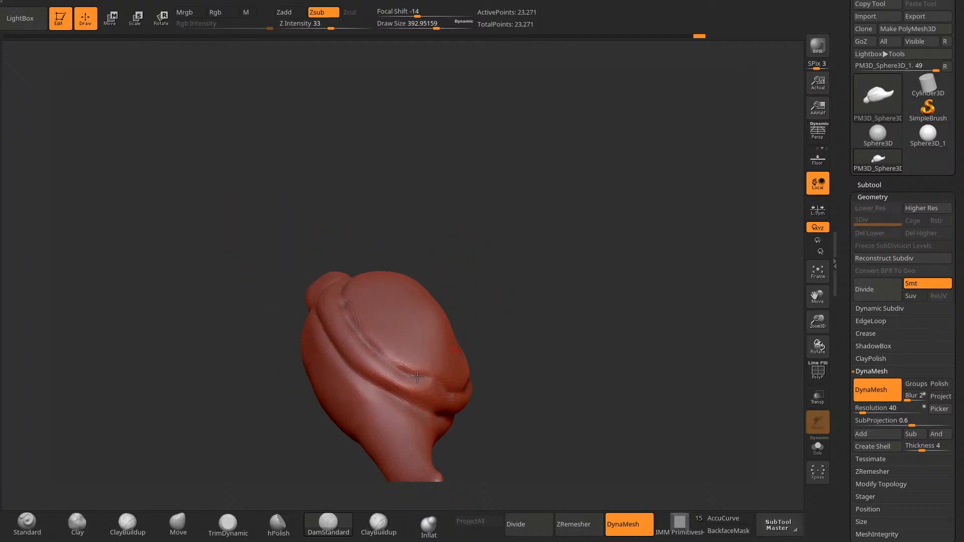
left_click_drag(465, 236, 485, 253, "ctrl")
mouse_move(477, 244)
left_mouse_down()
mouse_move(477, 279)
mouse_move(468, 227)
left_mouse_up()
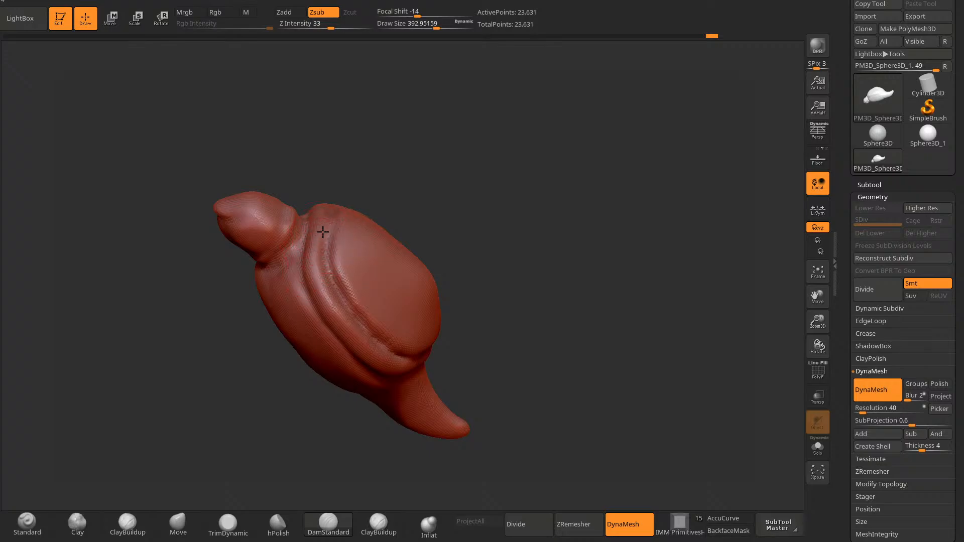
Step: Deepen both grooves bordering the shell rim along the torso's side and around the rear with DamStandard
left_click_drag(357, 328, 331, 300)
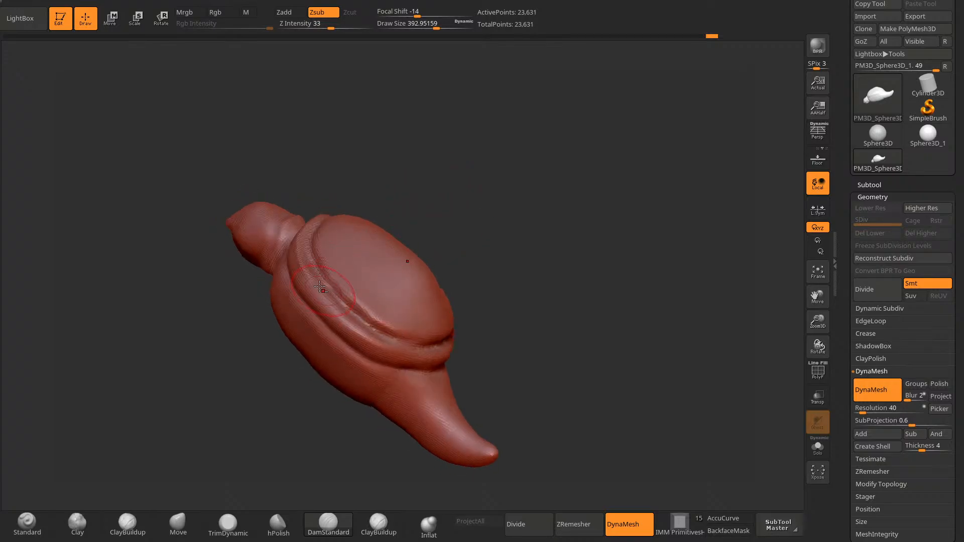
left_click_drag(514, 334, 471, 258)
mouse_move(337, 408)
left_mouse_down()
mouse_move(322, 363)
mouse_move(351, 432)
mouse_move(257, 301)
mouse_move(351, 243)
mouse_move(282, 227)
mouse_move(260, 272)
mouse_move(281, 321)
left_mouse_up()
left_click_drag(324, 266, 335, 309, "alt")
left_click_drag(420, 377, 341, 322)
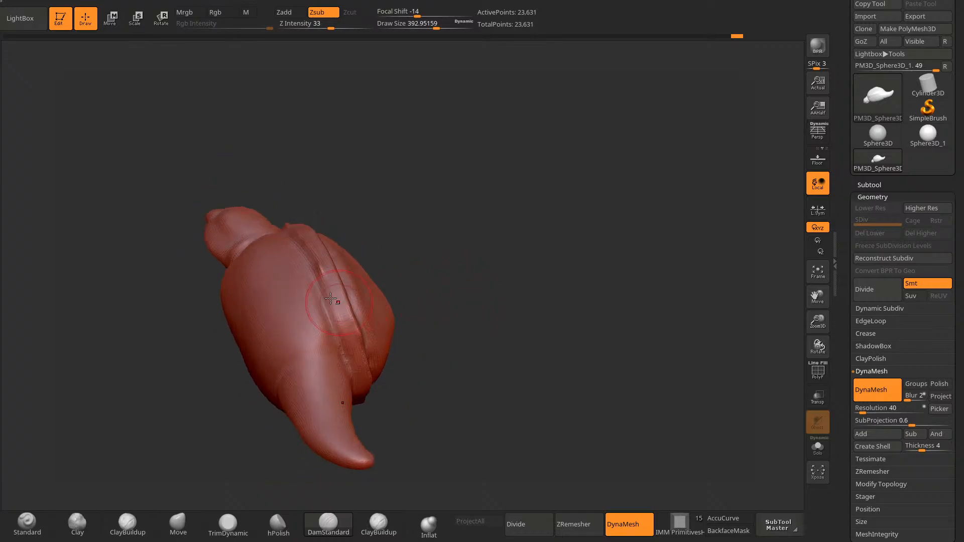
left_click_drag(418, 405, 340, 324)
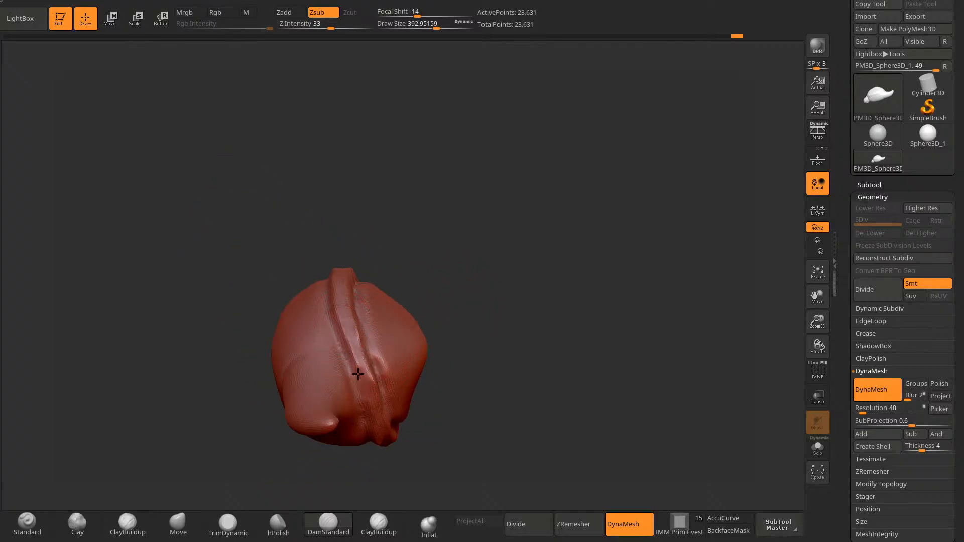
left_click_drag(358, 375, 369, 400)
mouse_move(444, 312)
left_mouse_down()
mouse_move(456, 390)
mouse_move(494, 302)
left_mouse_up()
Step: Flatten the shell rim along the side and behind the neck with the TrimDynamic brush
left_click(248, 525)
left_click_drag(432, 251, 360, 233)
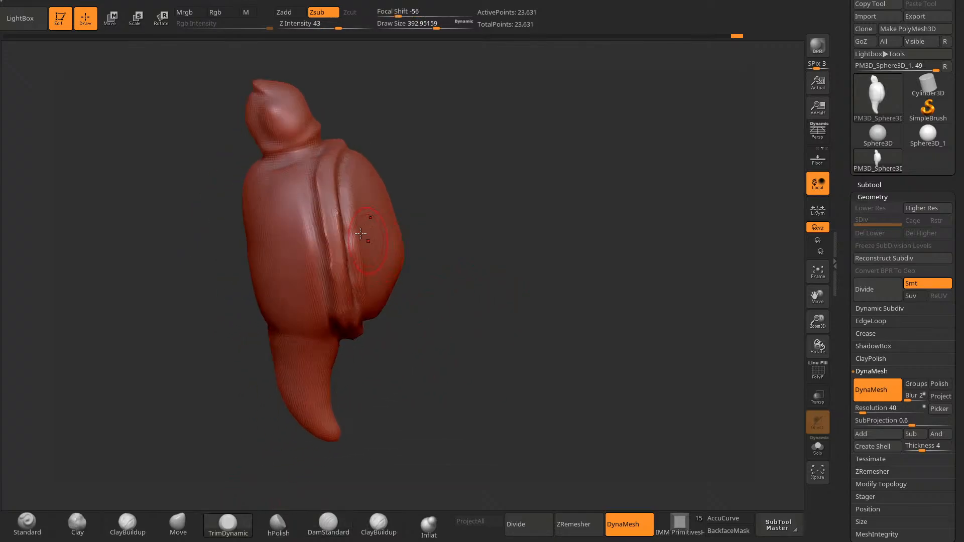
left_click_drag(327, 190, 334, 270)
left_click_drag(429, 235, 432, 321)
left_click_drag(335, 175, 322, 113)
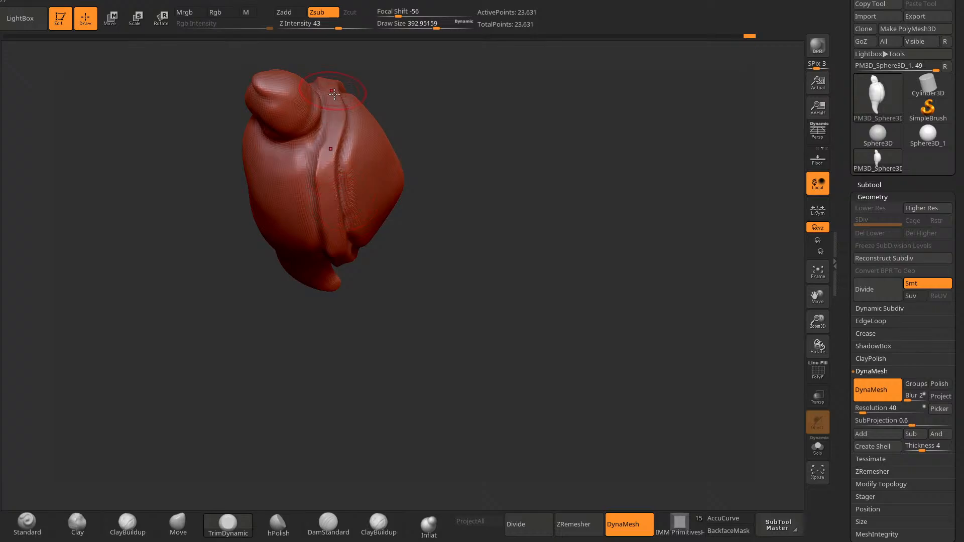
mouse_move(417, 502)
left_mouse_down()
mouse_move(430, 464)
mouse_move(589, 329)
mouse_move(504, 351)
mouse_move(326, 457)
left_mouse_up()
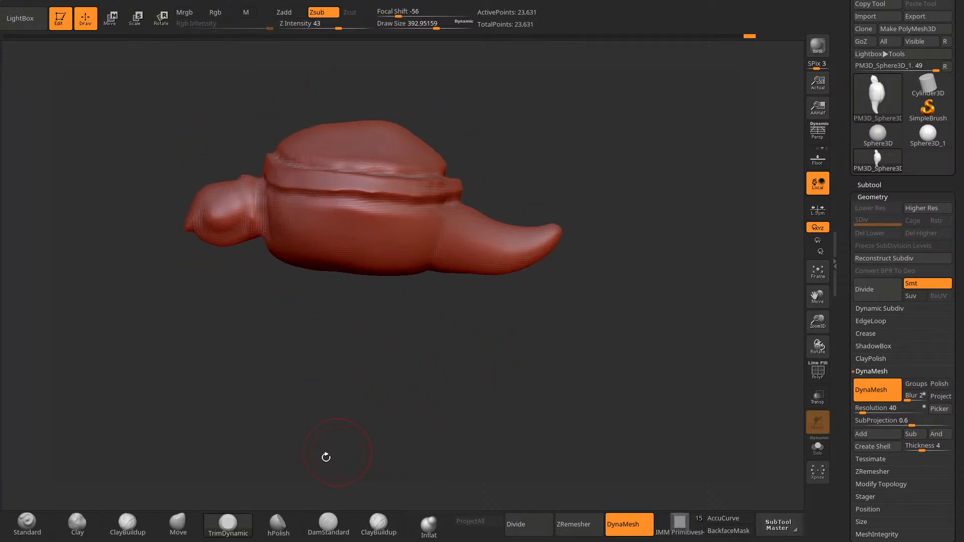
Step: Define the shell rim's front edge above the neck with DamStandard at a draw size of about 428
left_click(326, 518)
left_click_drag(331, 385, 409, 455, "alt")
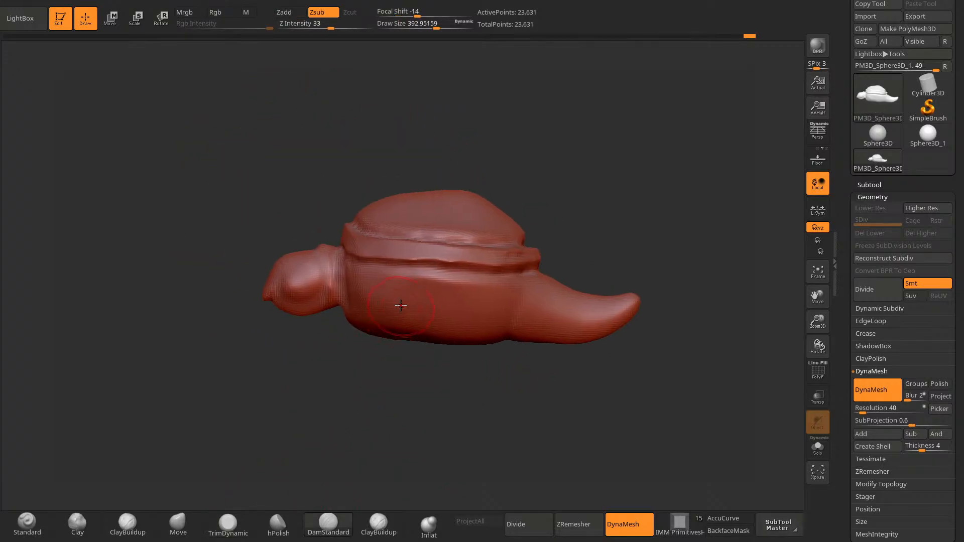
key("space")
left_click_drag(401, 304, 395, 304)
left_click_drag(341, 377, 359, 416, "alt")
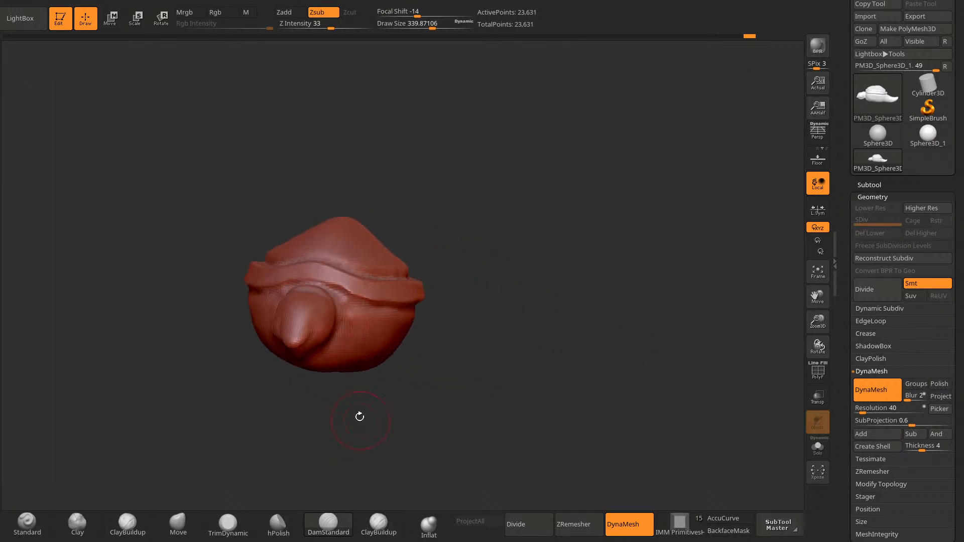
key("space")
left_click_drag(258, 264, 350, 285)
left_click_drag(357, 401, 306, 404)
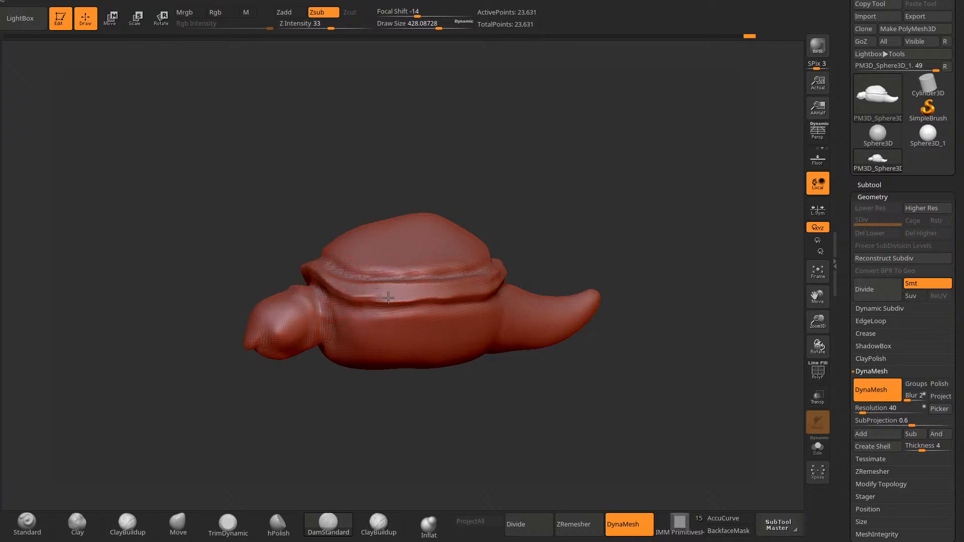
Step: Sculpt uneven indentations into the shell rim from the middle of the side to the rear with DamStandard
left_click_drag(388, 297, 482, 289)
left_click_drag(525, 209, 498, 219)
left_click_drag(491, 284, 524, 267)
left_click_drag(435, 416, 472, 401)
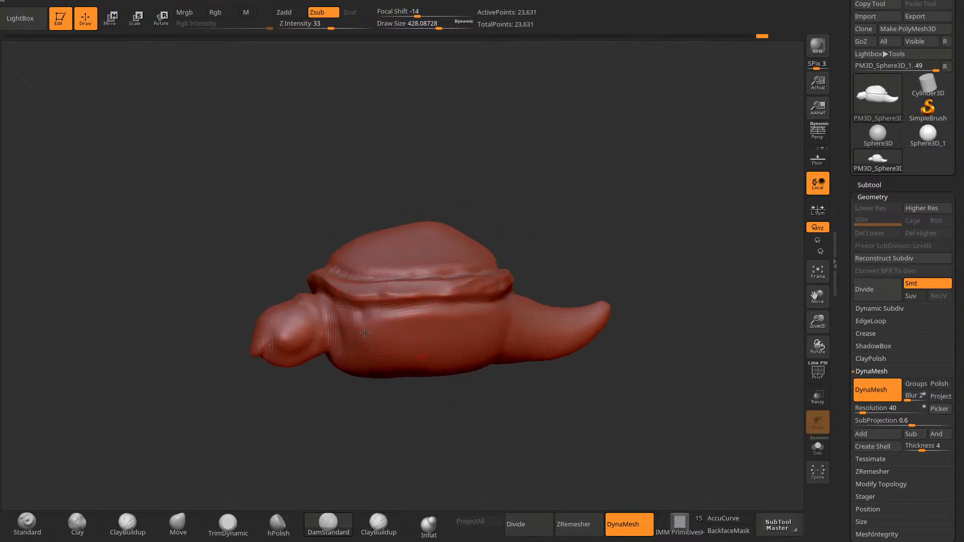
Step: Carve a lengthwise groove along the torso's side below the shell, from the neck towards the tail, with DamStandard
left_click_drag(384, 419, 393, 384)
mouse_move(318, 301)
left_mouse_down()
mouse_move(410, 348)
mouse_move(494, 333)
left_mouse_up()
left_click_drag(507, 250, 524, 289, "alt")
mouse_move(501, 373)
left_mouse_down()
mouse_move(564, 387)
mouse_move(621, 360)
left_mouse_up()
mouse_move(444, 450)
left_mouse_down("alt")
mouse_move(497, 431)
mouse_move(428, 455)
mouse_move(417, 437)
mouse_move(442, 402)
mouse_move(392, 430)
mouse_move(407, 374)
left_mouse_up("alt")
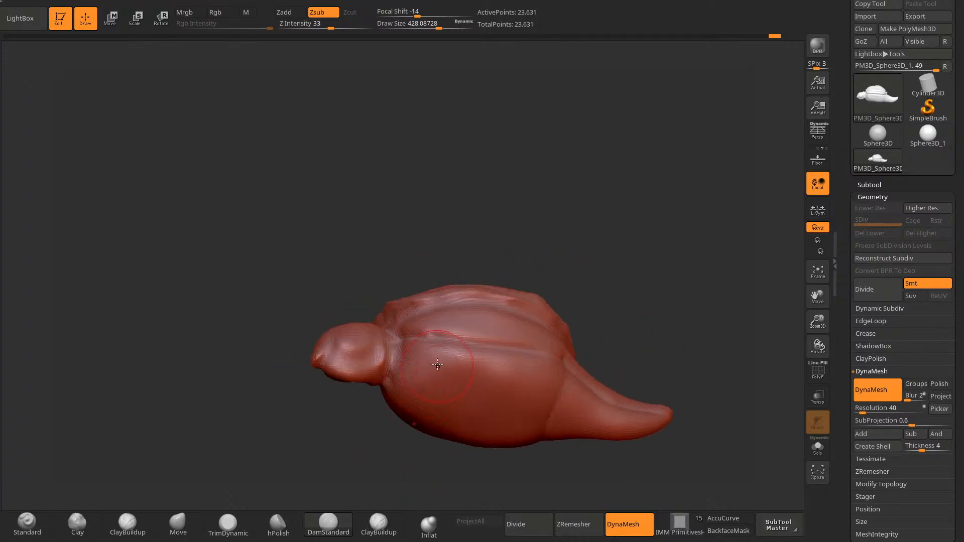
Step: Carve crosswise grooves over the belly and the underside of the tail with DamStandard to form plate segments
left_click_drag(469, 347, 429, 398)
left_click_drag(419, 467, 469, 402)
left_click_drag(537, 335, 461, 419)
mouse_move(570, 329)
left_mouse_down()
mouse_move(566, 299)
mouse_move(542, 306)
mouse_move(473, 381)
left_mouse_up()
mouse_move(582, 351)
left_mouse_down("alt")
mouse_move(491, 348)
mouse_move(415, 424)
left_mouse_up("alt")
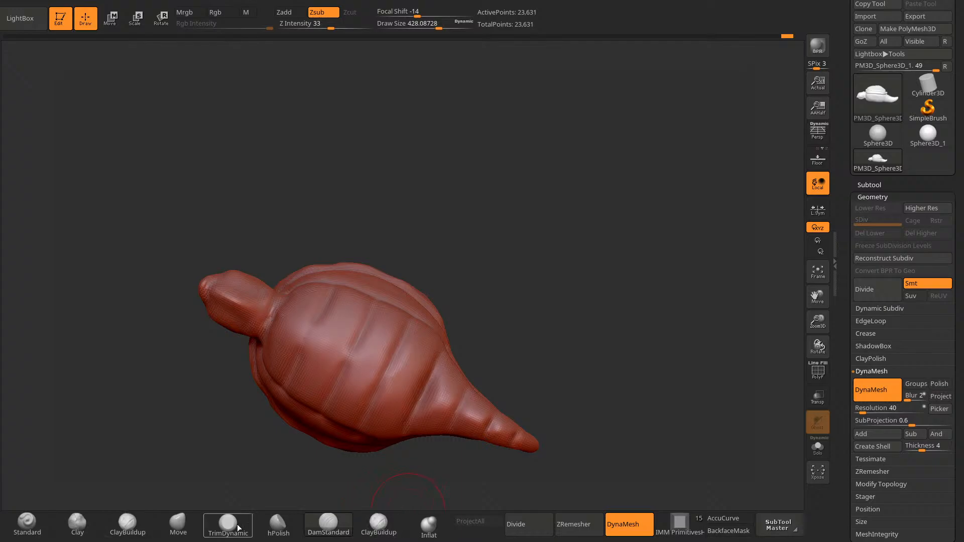
Step: Reshape the torso's flank and the tail base with the Move brush at a draw size of about 662
left_click(179, 525)
key("space")
left_click_drag(564, 289, 574, 289)
mouse_move(573, 296)
left_mouse_down()
mouse_move(579, 321)
mouse_move(602, 284)
left_mouse_up()
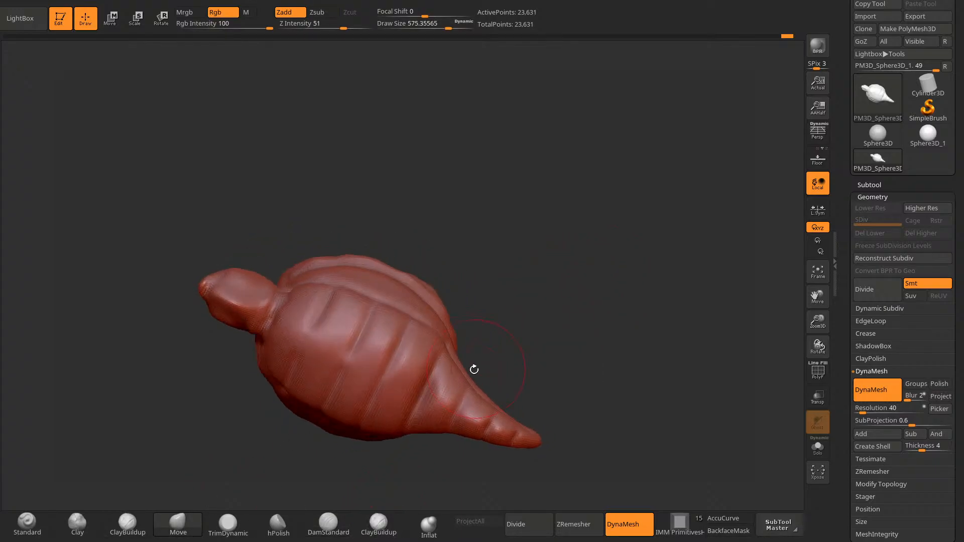
key("bracketright")
mouse_move(472, 371)
left_mouse_down()
mouse_move(480, 366)
mouse_move(487, 388)
mouse_move(515, 409)
mouse_move(543, 405)
mouse_move(527, 407)
mouse_move(498, 366)
mouse_move(489, 388)
left_mouse_up()
left_click_drag(513, 382, 552, 366)
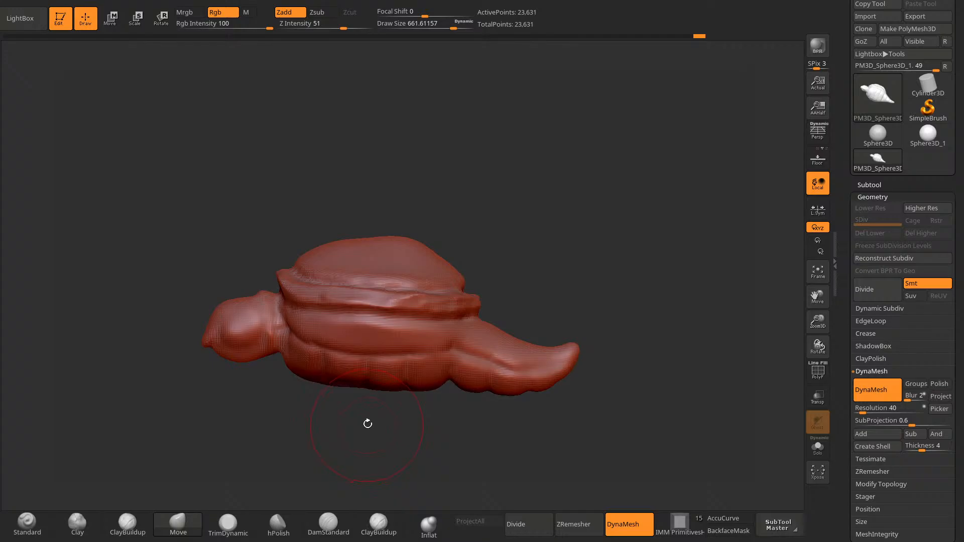
Step: Mask everything except a patch on each side of the head, pull out pointed spikes with the Move brush and remesh
mouse_move(356, 440)
left_mouse_down()
mouse_move(403, 441)
mouse_move(442, 417)
mouse_move(334, 466)
mouse_move(333, 440)
mouse_move(248, 441)
mouse_move(309, 444)
left_mouse_up()
key("space")
left_click(437, 364)
key("ctrl+b")
left_click(192, 113)
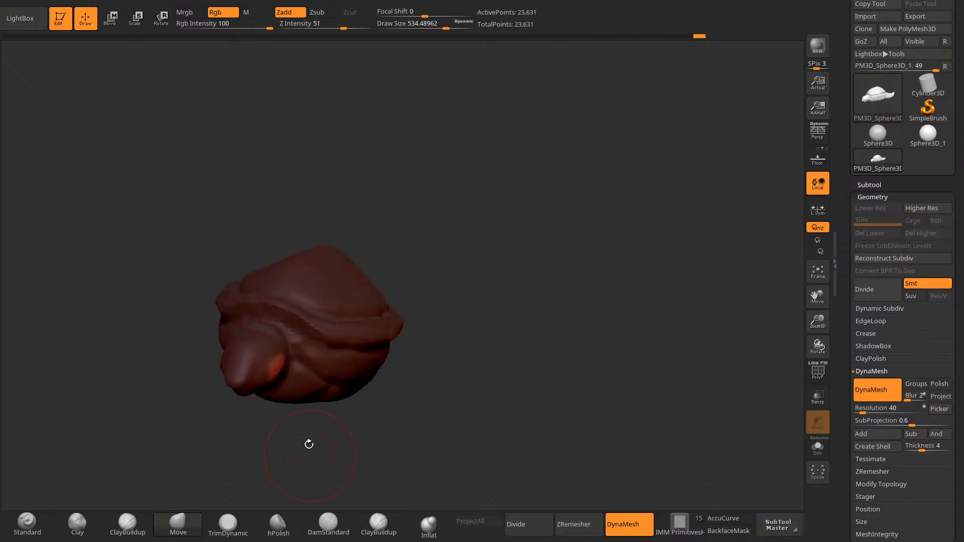
left_click(709, 517)
left_click_drag(308, 380, 366, 368)
left_click_drag(395, 438, 305, 366, "ctrl")
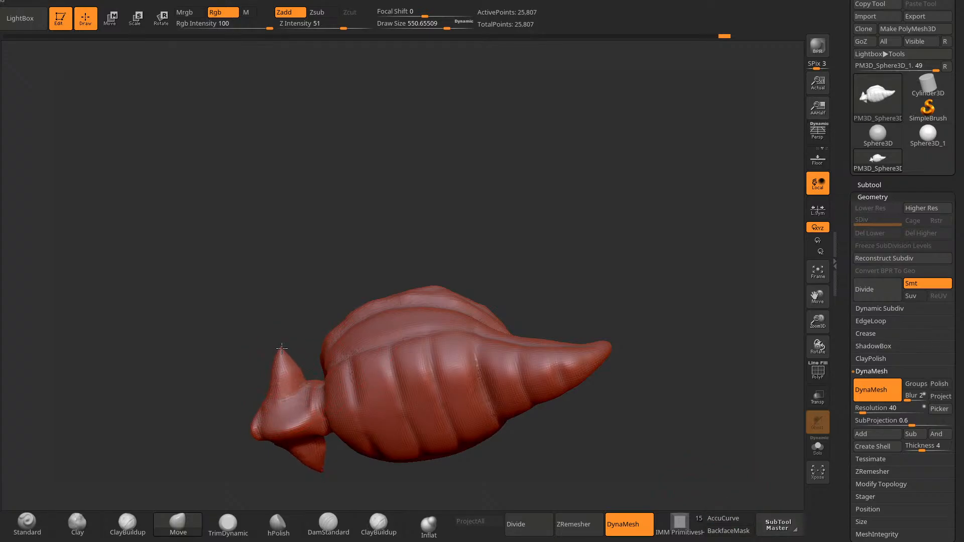
Step: Adjust the head's side spikes with the Move brush, raising the draw size to about 626
mouse_move(276, 352)
left_mouse_down()
mouse_move(426, 333)
mouse_move(463, 416)
mouse_move(428, 420)
left_mouse_up()
left_click_drag(505, 451, 487, 429, "alt")
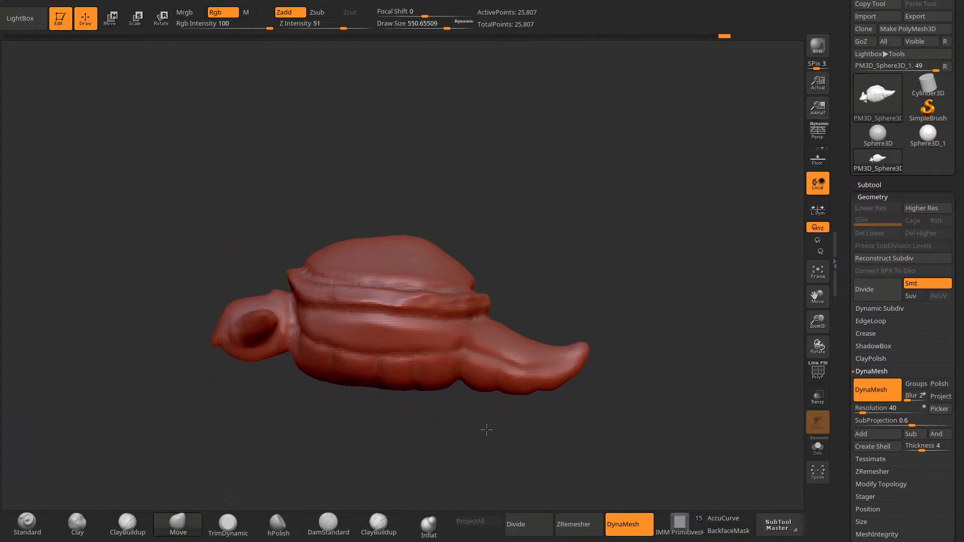
key("space")
left_click_drag(381, 365, 384, 366)
mouse_move(408, 416)
left_mouse_down()
mouse_move(398, 411)
mouse_move(309, 475)
left_mouse_up()
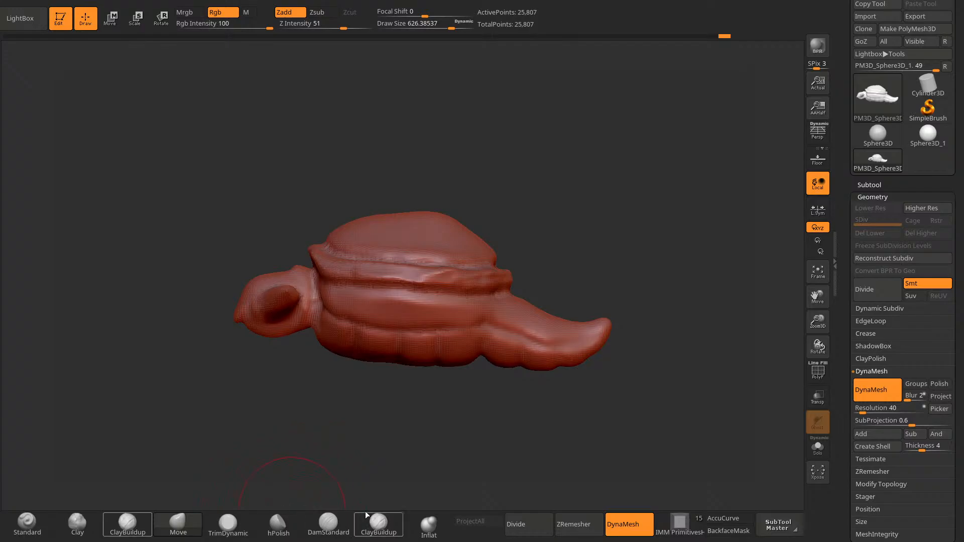
Step: Carve a sharp groove along the outer edge of the belly plates with DamStandard at a draw size of about 519
left_click(346, 524)
key("space")
left_click_drag(457, 291, 453, 286)
left_click_drag(357, 427, 369, 433, "alt")
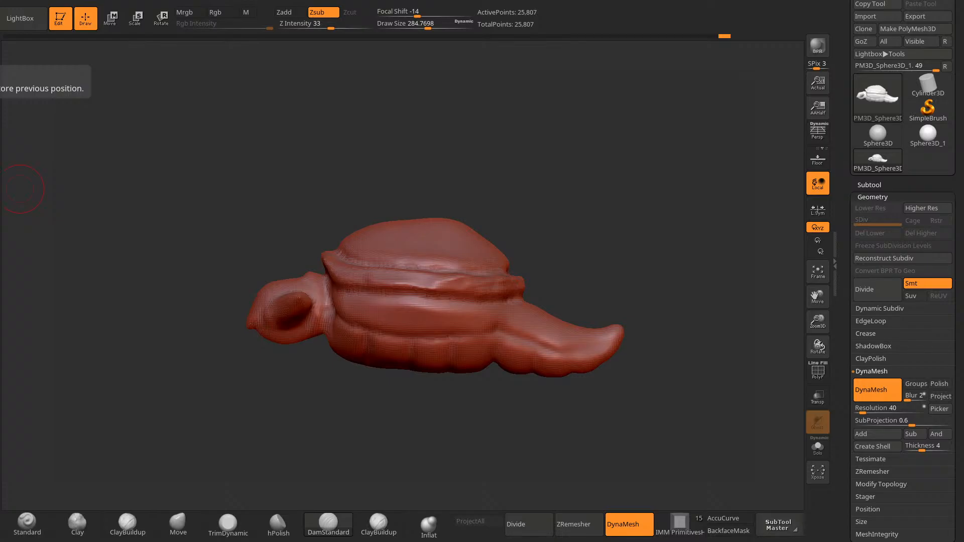
mouse_move(286, 371)
left_mouse_down()
mouse_move(327, 446)
mouse_move(357, 378)
left_mouse_up()
key("space")
left_click_drag(435, 310, 441, 310)
mouse_move(544, 283)
left_mouse_down()
mouse_move(559, 301)
mouse_move(497, 252)
mouse_move(532, 280)
left_mouse_up()
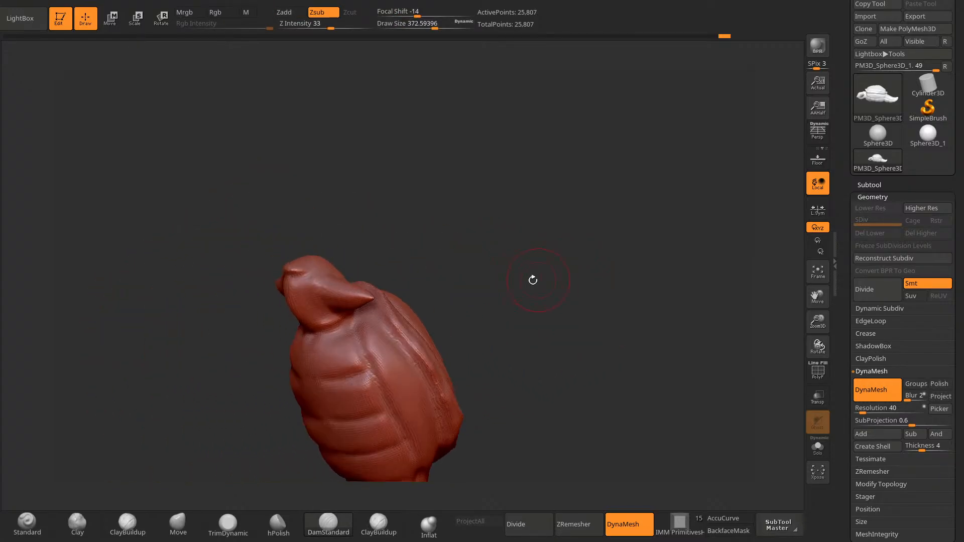
key("s")
left_click_drag(313, 345, 357, 366)
left_click_drag(484, 342, 502, 302, "alt")
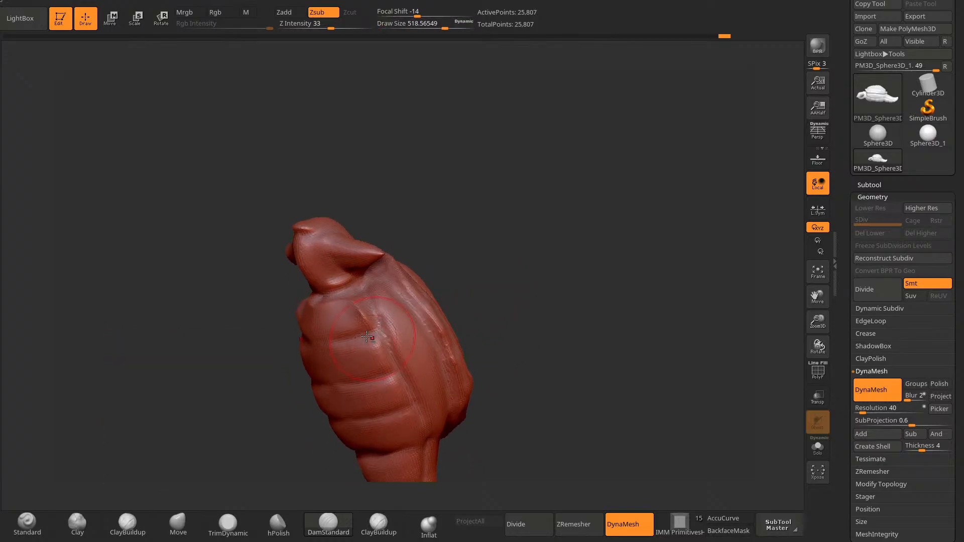
left_click_drag(359, 314, 392, 398)
left_click_drag(498, 400, 527, 348, "alt")
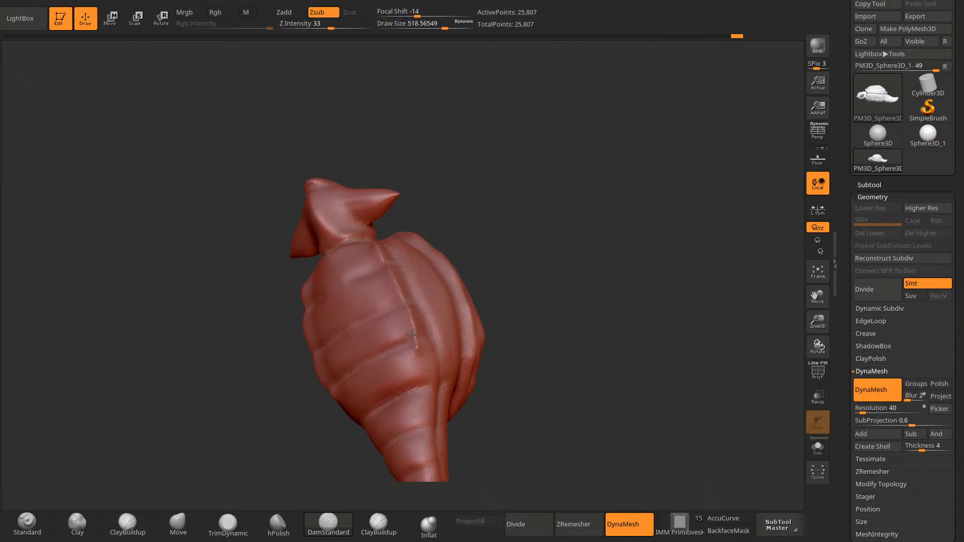
mouse_move(412, 335)
left_mouse_down()
mouse_move(417, 371)
mouse_move(369, 401)
left_mouse_up()
left_click_drag(509, 326, 493, 320)
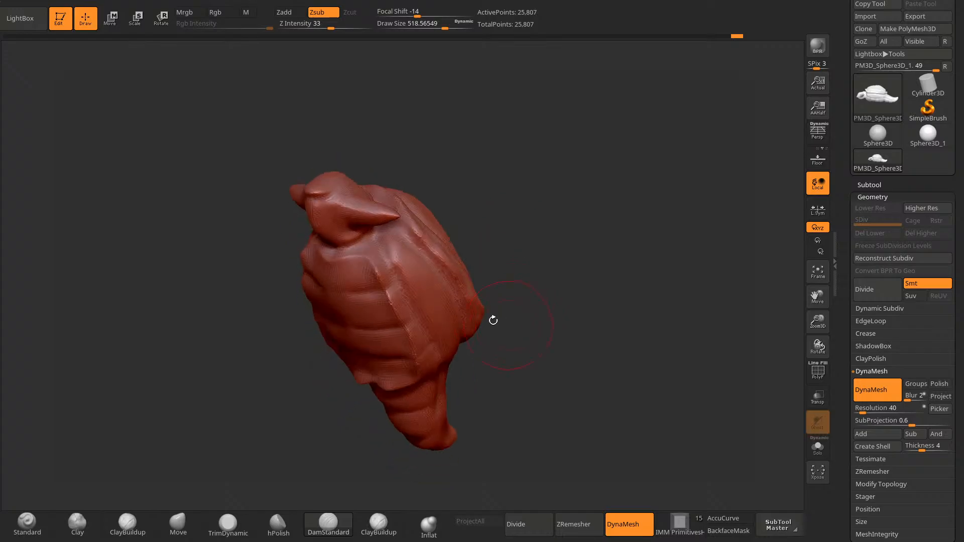
Step: Sculpt front and hind leg bulges on the torso's side and vertical ribs between them with DamStandard
left_click_drag(521, 262, 522, 228)
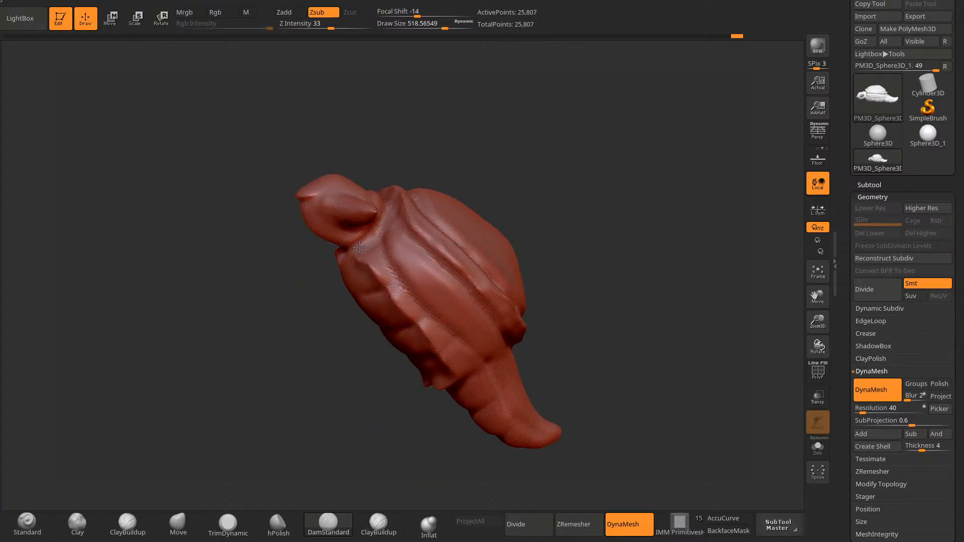
mouse_move(388, 270)
left_mouse_down()
mouse_move(415, 290)
mouse_move(430, 257)
mouse_move(397, 213)
left_mouse_up()
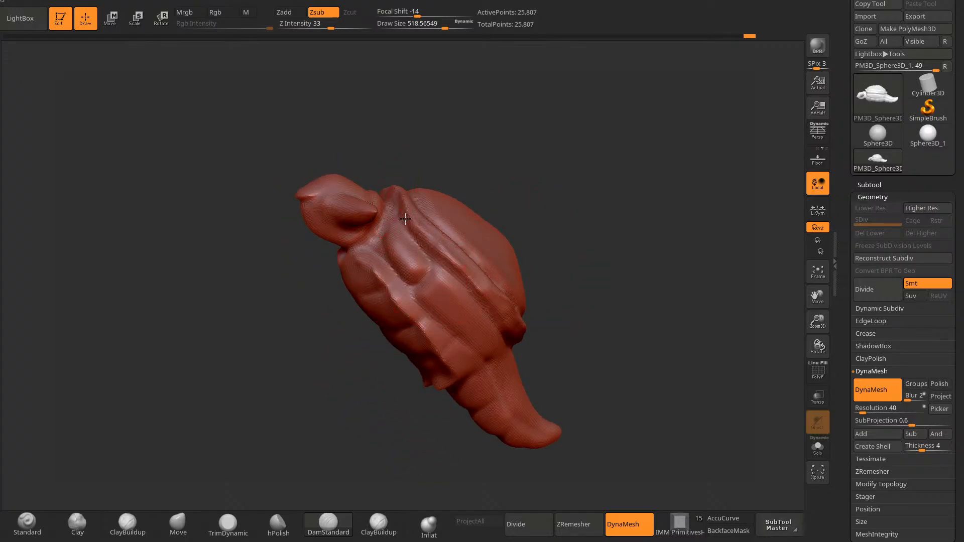
left_click_drag(578, 250, 553, 255)
mouse_move(513, 345)
left_mouse_down()
mouse_move(473, 310)
mouse_move(458, 345)
mouse_move(475, 307)
left_mouse_up()
left_click_drag(560, 343, 559, 315, "alt")
left_click_drag(482, 329, 465, 311)
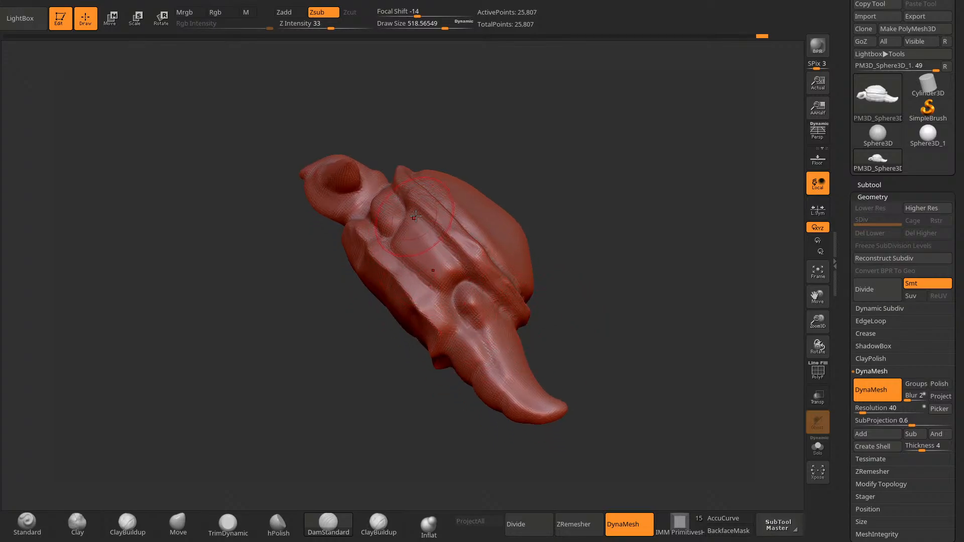
mouse_move(578, 291)
left_mouse_down()
mouse_move(613, 273)
mouse_move(497, 446)
mouse_move(441, 428)
mouse_move(370, 380)
left_mouse_up()
Step: Mask everything except the shoulder, pull out the front leg with the Move brush at a draw size of about 680, and remesh
left_click(193, 523)
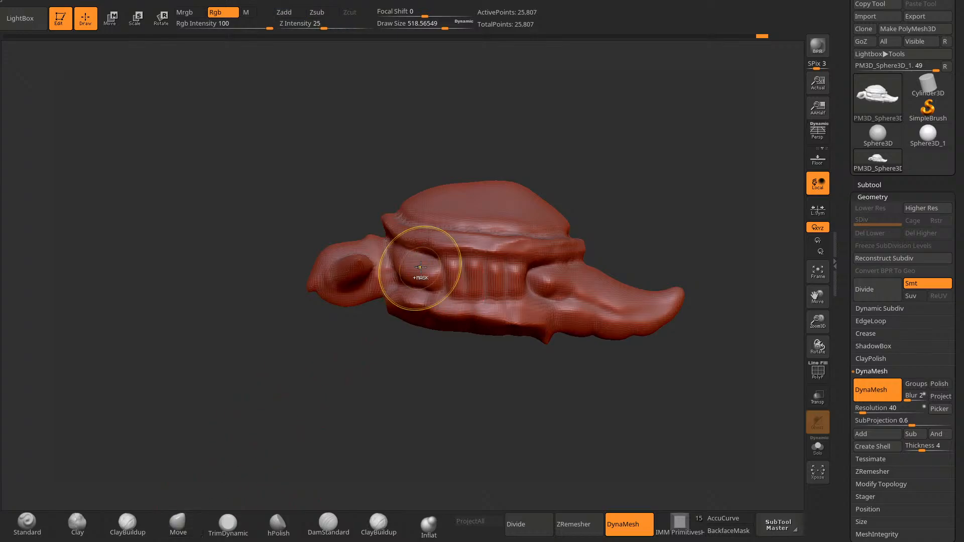
mouse_move(420, 286)
left_mouse_down("ctrl")
mouse_move(433, 291)
mouse_move(422, 285)
left_mouse_up("ctrl")
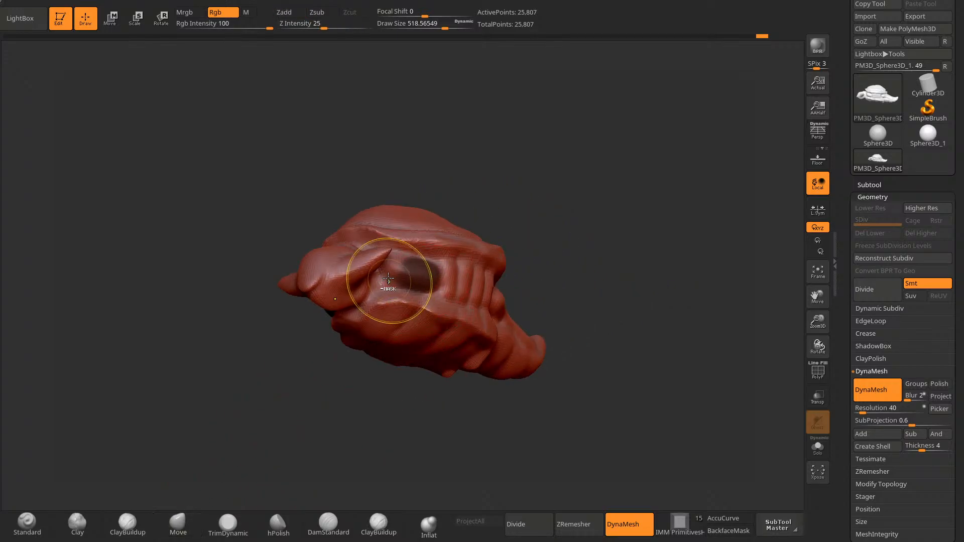
key("space")
left_click_drag(551, 214, 558, 214)
mouse_move(502, 327)
left_mouse_down()
mouse_move(411, 381)
mouse_move(387, 383)
mouse_move(358, 364)
mouse_move(317, 408)
left_mouse_up()
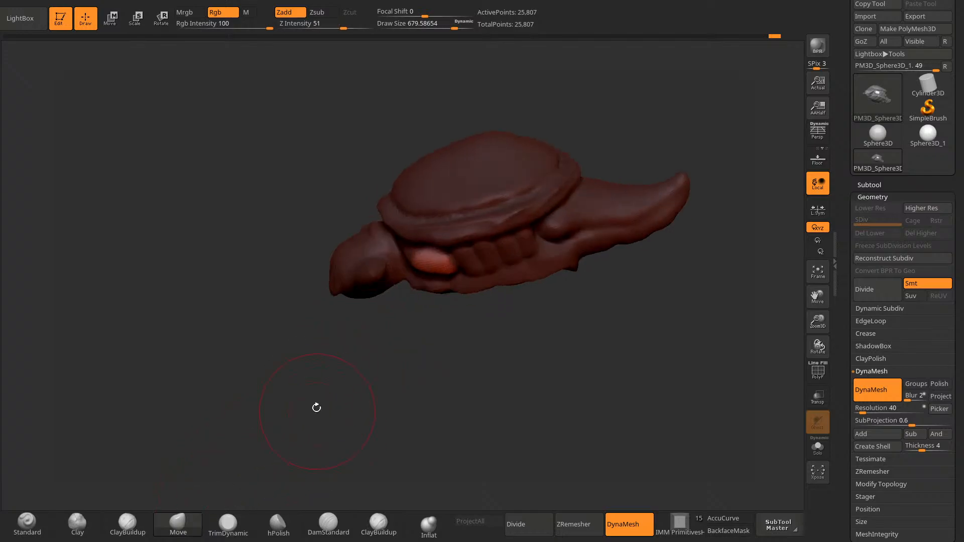
mouse_move(395, 335)
left_mouse_down()
mouse_move(457, 348)
mouse_move(559, 215)
mouse_move(477, 293)
mouse_move(467, 364)
mouse_move(478, 312)
mouse_move(443, 392)
mouse_move(516, 426)
left_mouse_up()
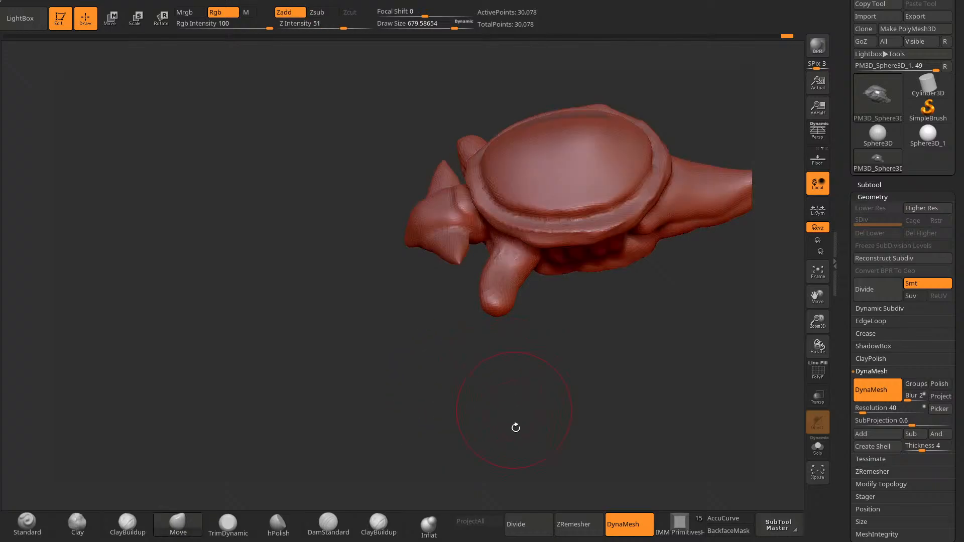
Step: Thicken the front leg with the Inflat brush and mask everything except the leg's outer part
key("b")
key("i")
key("n")
mouse_move(438, 499)
left_mouse_down()
mouse_move(505, 264)
mouse_move(497, 364)
mouse_move(553, 336)
mouse_move(562, 294)
left_mouse_up()
mouse_move(510, 134)
left_mouse_down("ctrl")
mouse_move(486, 129)
mouse_move(677, 211)
left_mouse_up("ctrl")
left_click_drag(540, 394, 513, 268)
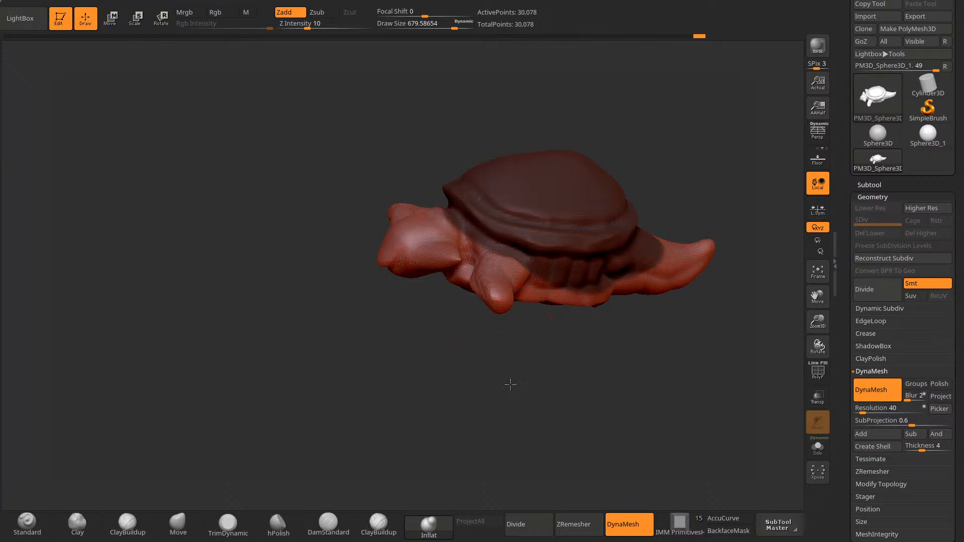
left_click_drag(510, 385, 577, 263)
left_click_drag(577, 190, 430, 377)
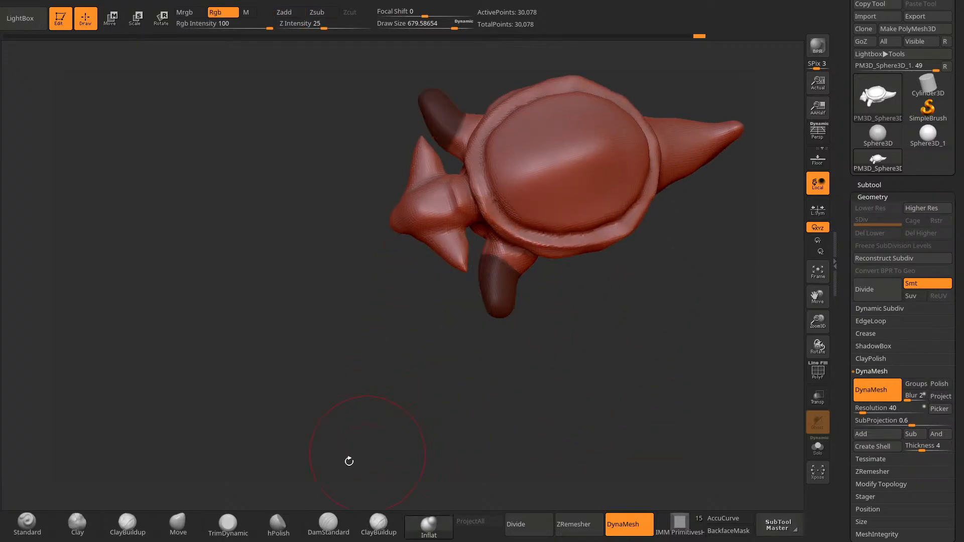
left_click_drag(258, 462, 619, 107)
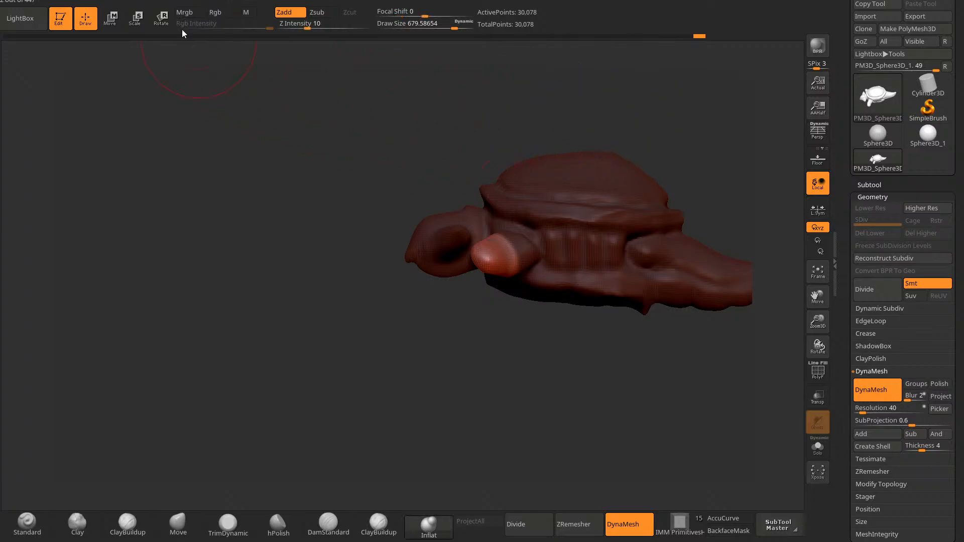
Step: Rotate the unmasked front legs downward and lengthen them with transpose Rotate and Move, and clear the mask
key("r")
left_click_drag(527, 387, 464, 354)
key("w")
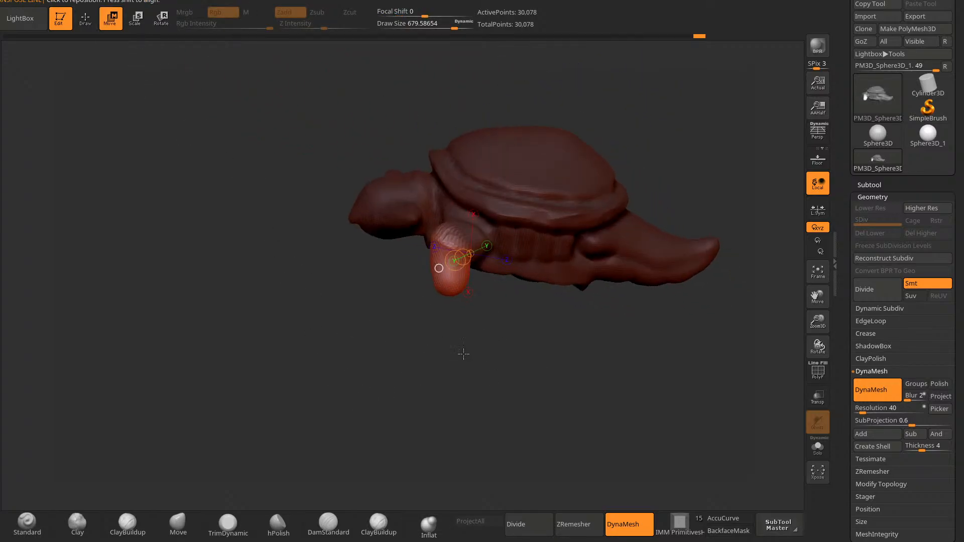
left_click_drag(462, 257, 448, 261)
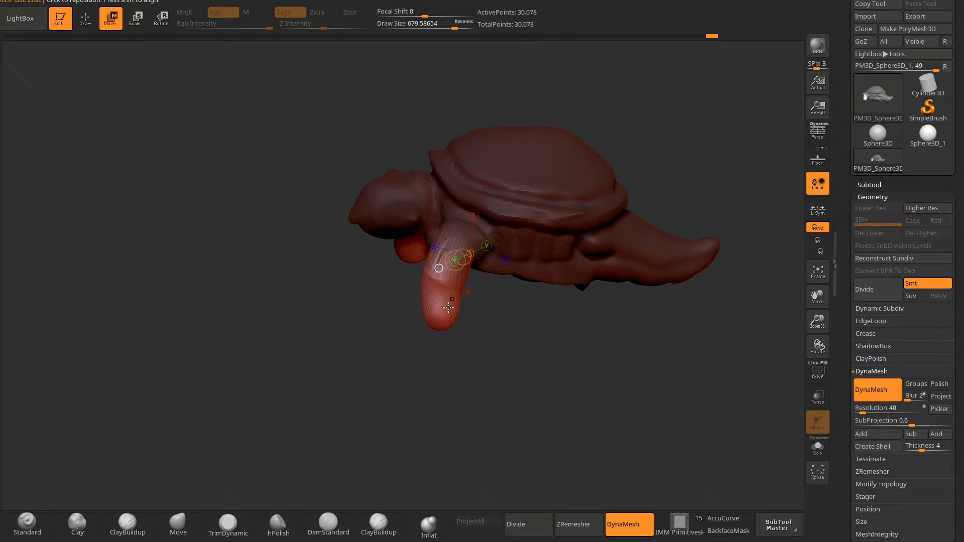
left_click_drag(427, 396, 489, 385)
left_click(85, 18)
left_click(588, 296, "ctrl")
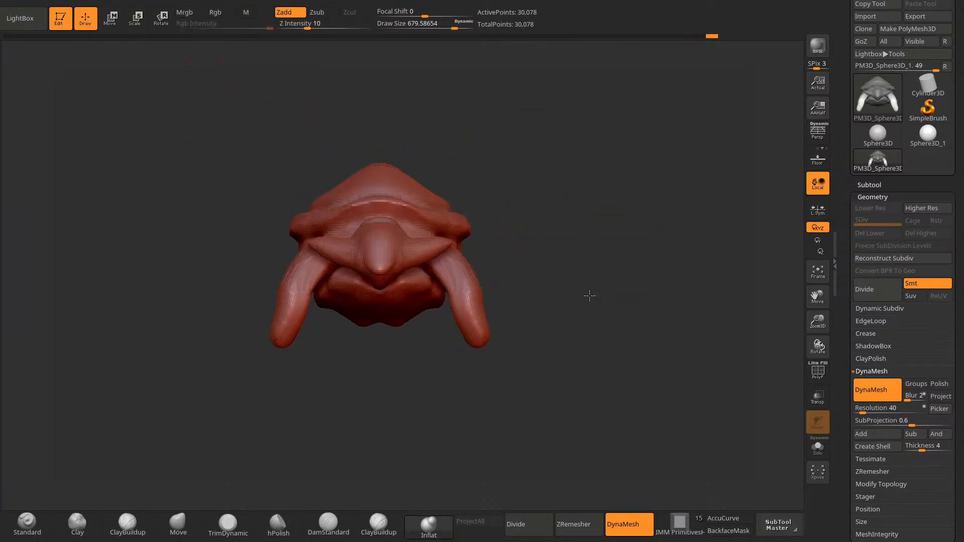
Step: Remesh the model and add volume to the upper front leg with the Inflat brush at a draw size of about 680
left_click_drag(588, 295, 512, 371)
left_click(429, 526)
left_click_drag(433, 427, 443, 503)
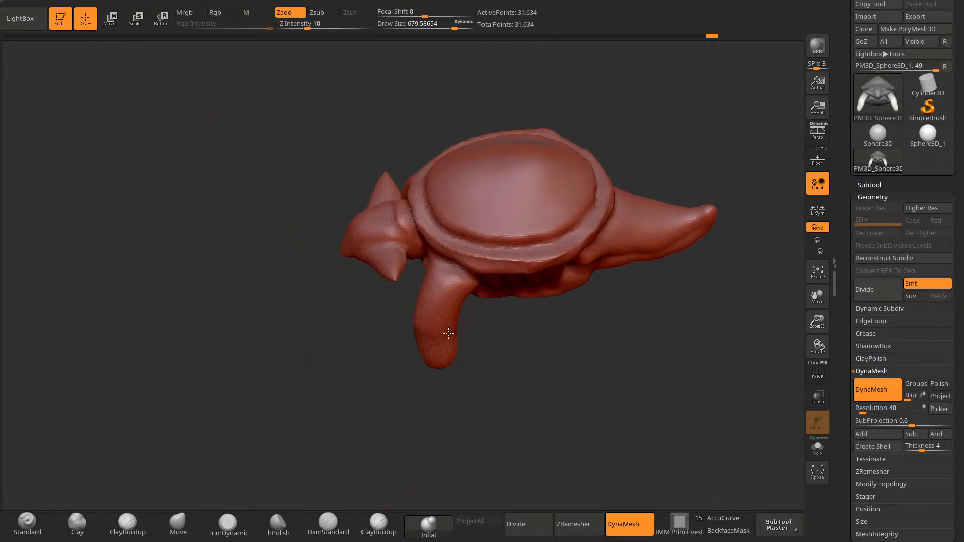
left_click_drag(448, 313, 454, 297)
mouse_move(427, 402)
left_mouse_down()
mouse_move(456, 362)
mouse_move(495, 374)
mouse_move(377, 387)
left_mouse_up()
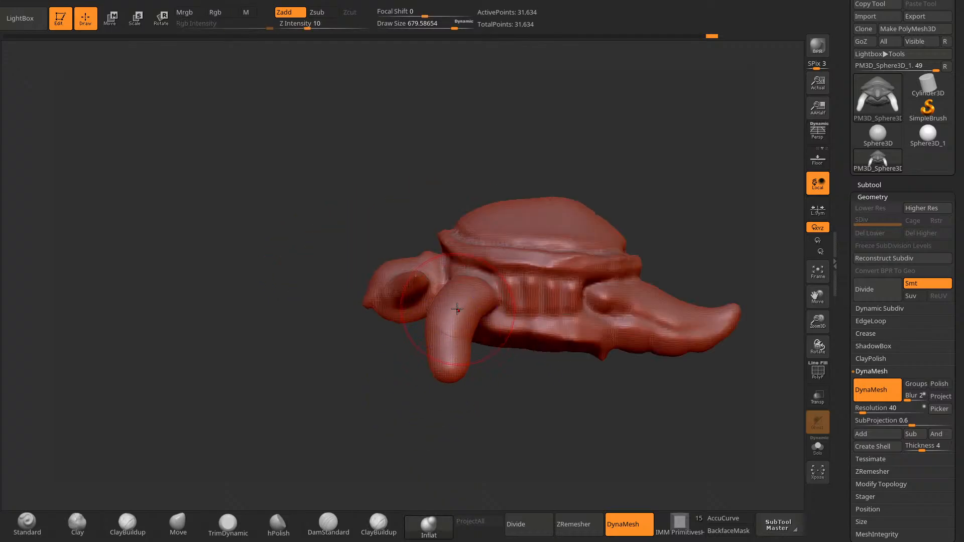
left_click_drag(468, 402, 418, 403)
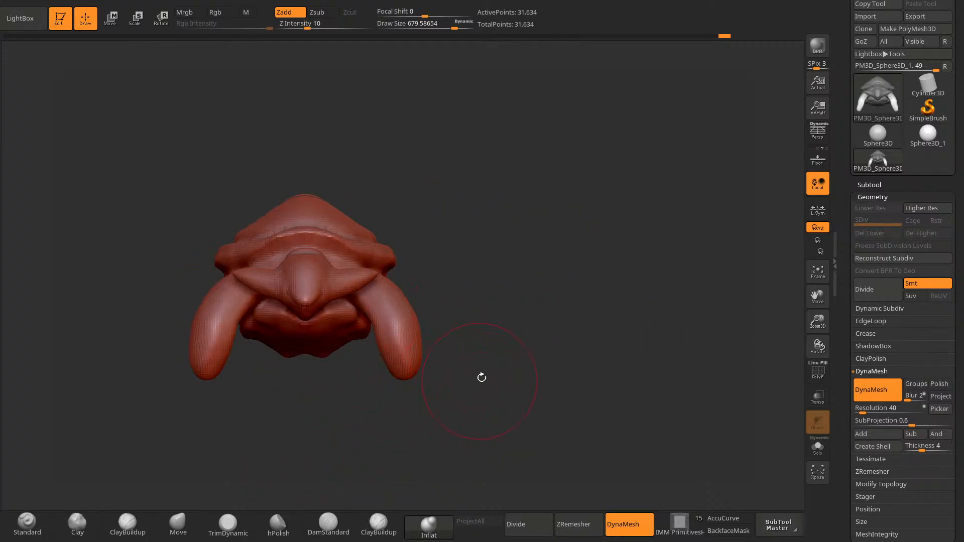
Step: Shape the front leg and pull out its foot with the Move brush, reducing the draw size to about 457
left_click_drag(482, 378, 478, 397)
left_click(167, 524)
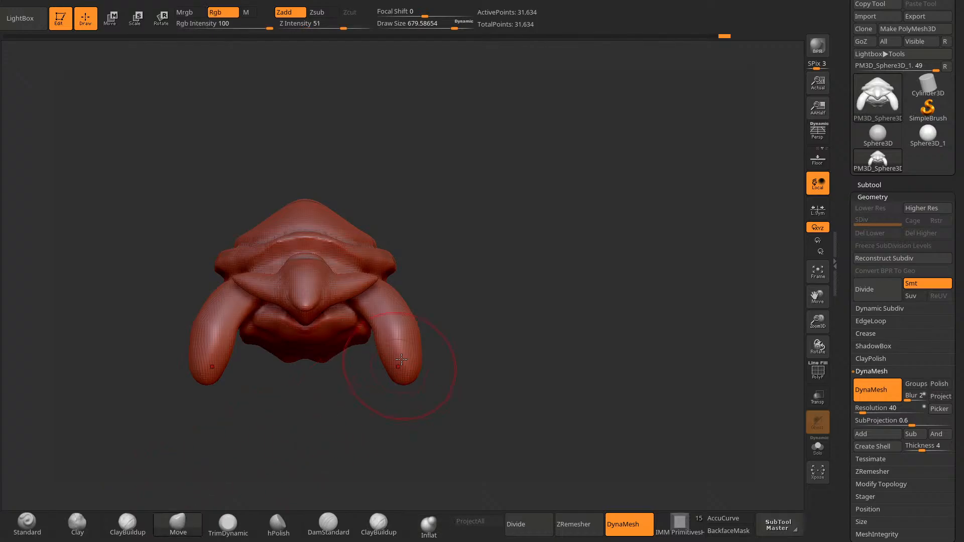
key("space")
left_click_drag(400, 357, 491, 327)
key("space")
mouse_move(470, 303)
left_mouse_down()
mouse_move(441, 344)
mouse_move(531, 340)
mouse_move(521, 402)
mouse_move(402, 338)
mouse_move(423, 338)
left_mouse_up()
mouse_move(433, 377)
left_mouse_down()
mouse_move(437, 409)
mouse_move(467, 373)
left_mouse_up()
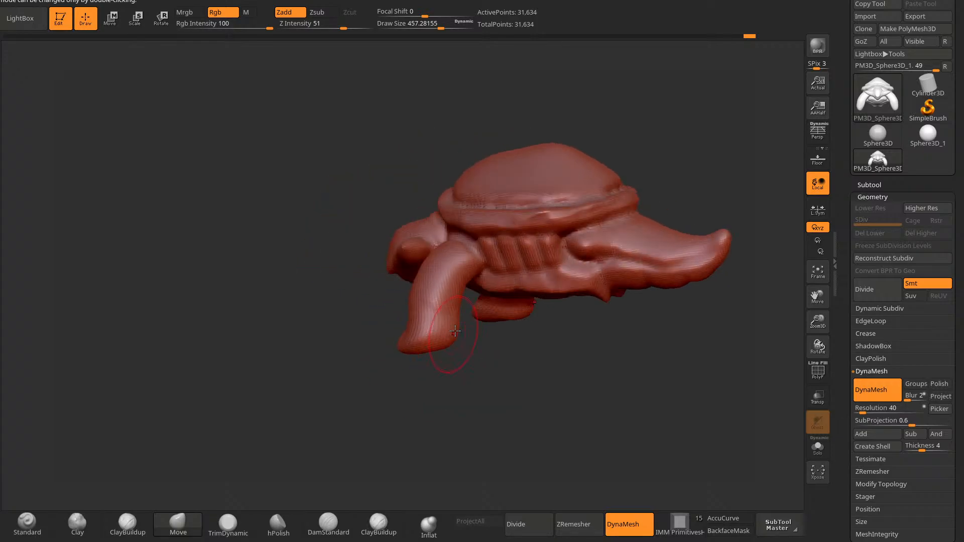
left_click_drag(450, 334, 448, 326)
left_click_drag(475, 364, 484, 393)
Step: Mask everything except the hind leg bulge, pull out the leg with the Move brush at a draw size of about 601, and remesh
mouse_move(477, 457)
left_mouse_down("shift")
mouse_move(521, 434)
mouse_move(428, 429)
left_mouse_up("shift")
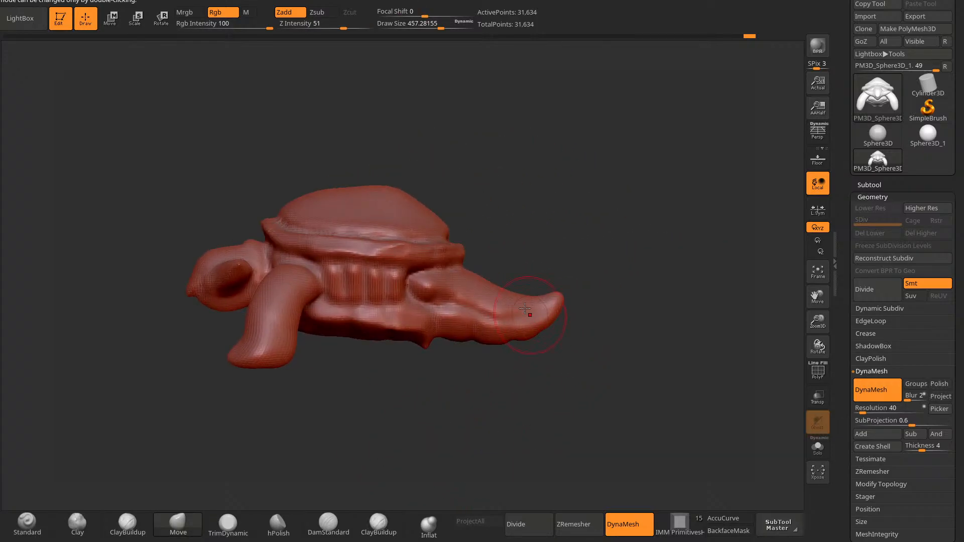
key("ctrl")
left_click_drag(448, 297, 430, 270, "ctrl")
left_click(528, 254, "ctrl")
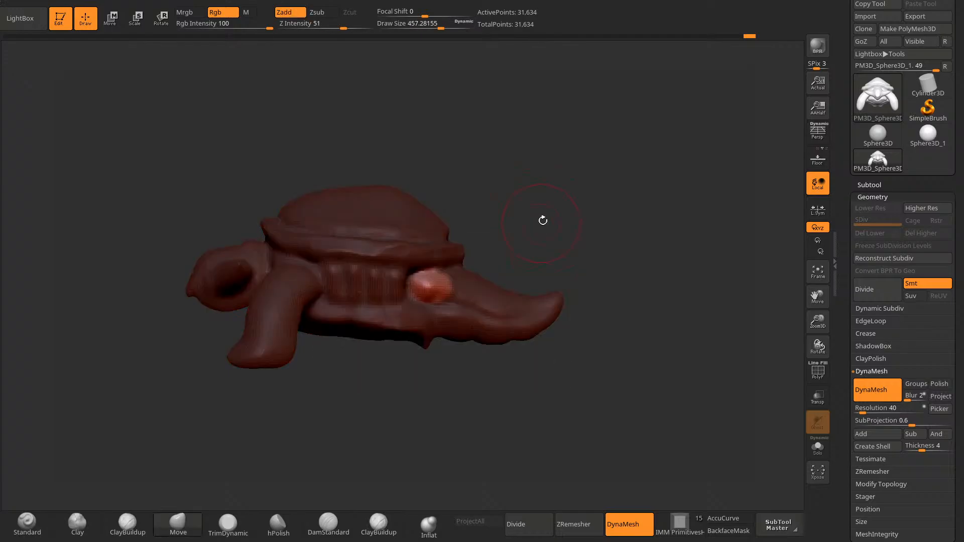
left_click_drag(542, 219, 537, 321)
key("space")
mouse_move(453, 295)
left_mouse_down()
mouse_move(513, 263)
mouse_move(453, 310)
left_mouse_up()
left_click_drag(499, 332, 512, 354, "ctrl")
left_click_drag(512, 347, 472, 374)
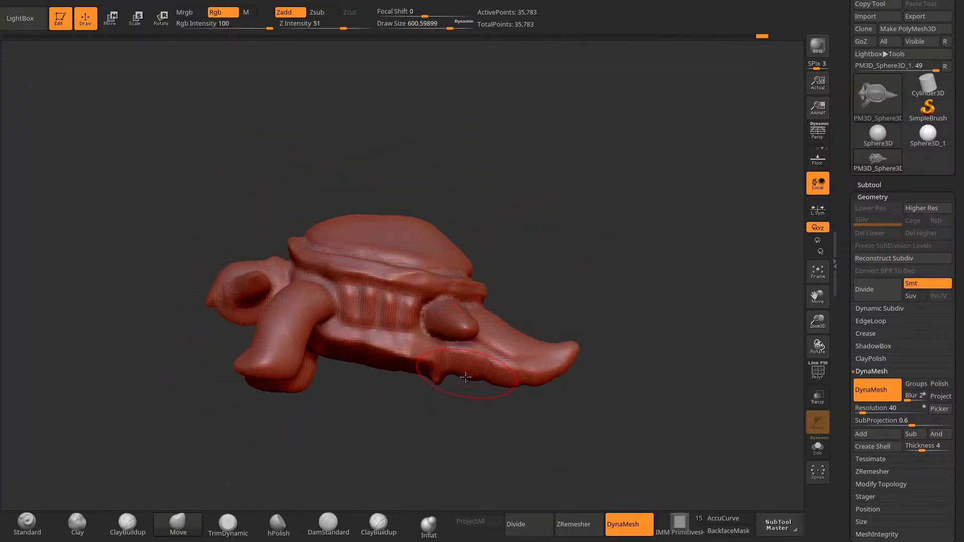
Step: Thicken the short hind leg with the Inflat brush
left_click(429, 525)
left_click_drag(427, 472, 461, 475)
left_click(186, 524)
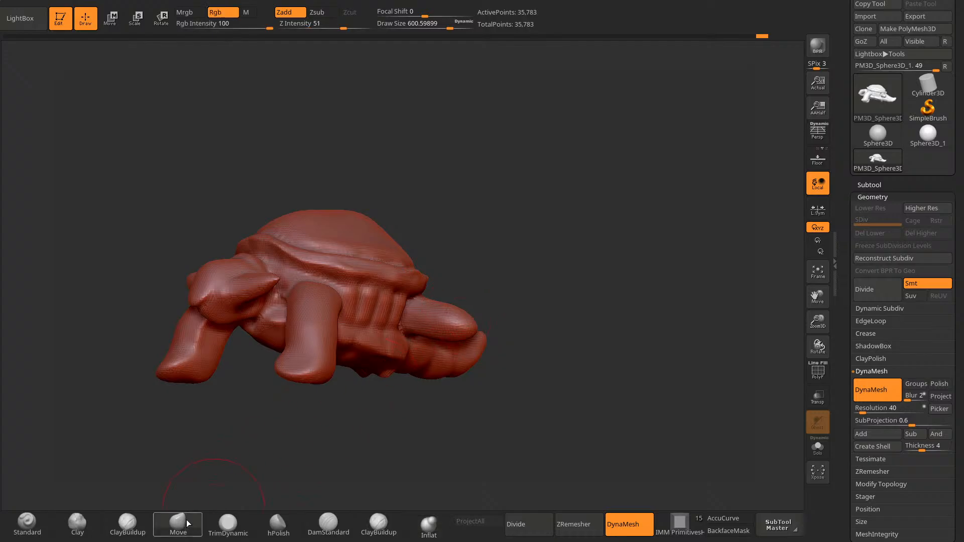
Step: Mask everything except the hind legs and rotate them downward with transpose Rotate
mouse_move(425, 246)
left_mouse_down()
mouse_move(474, 282)
mouse_move(506, 396)
mouse_move(497, 390)
mouse_move(508, 286)
left_mouse_up()
left_click(161, 19)
left_click(533, 201, "ctrl")
mouse_move(554, 342)
left_mouse_down()
mouse_move(567, 300)
mouse_move(462, 366)
mouse_move(414, 371)
left_mouse_up()
left_click_drag(598, 368, 531, 275, "alt")
mouse_move(507, 337)
left_mouse_down("shift")
mouse_move(605, 338)
mouse_move(577, 435)
mouse_move(517, 448)
left_mouse_up("shift")
Step: Move the unmasked hind legs outward and down with a transpose line, clear the mask and remesh
left_click(110, 19)
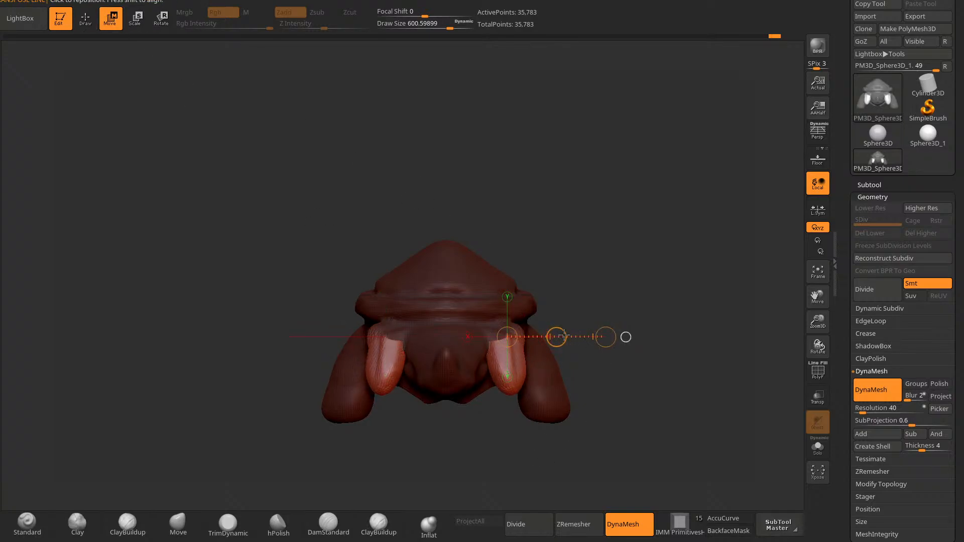
left_click_drag(563, 335, 587, 362)
left_click(88, 22)
mouse_move(600, 206)
left_mouse_down("ctrl")
mouse_move(611, 274)
mouse_move(623, 281)
left_mouse_up("ctrl")
mouse_move(623, 301)
left_mouse_down()
mouse_move(528, 357)
mouse_move(551, 354)
left_mouse_up()
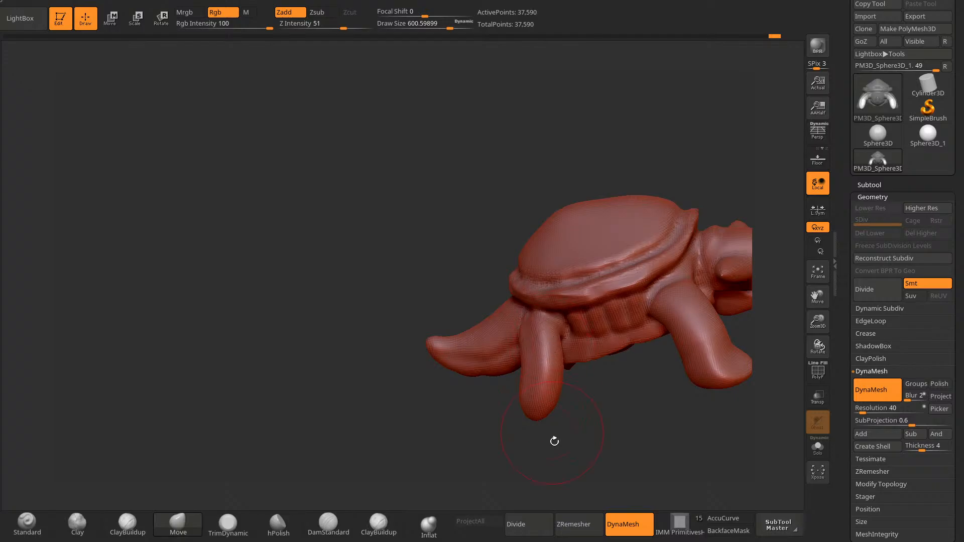
Step: Add volume to the hind leg and its thigh with the Inflat brush
left_click_drag(555, 441, 543, 442)
left_click(426, 524)
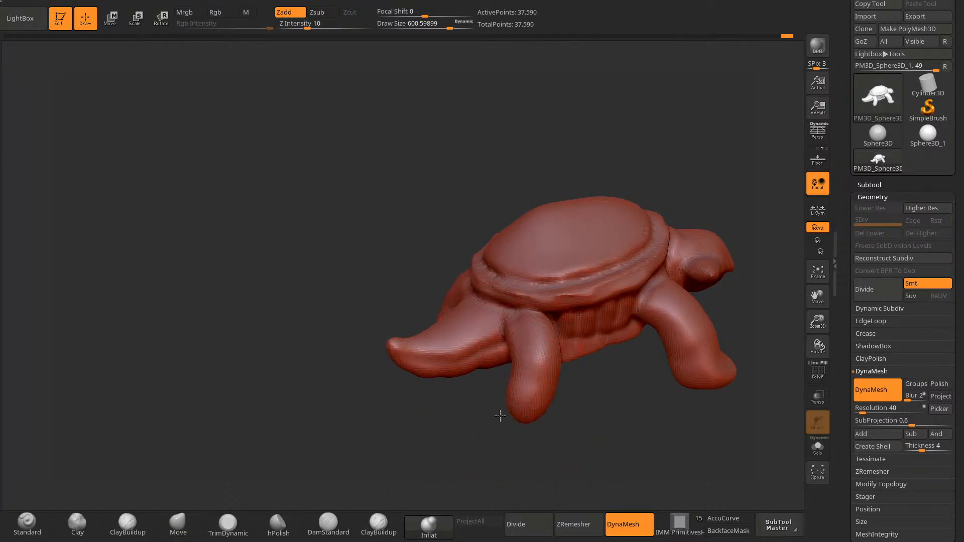
left_click_drag(500, 416, 400, 367)
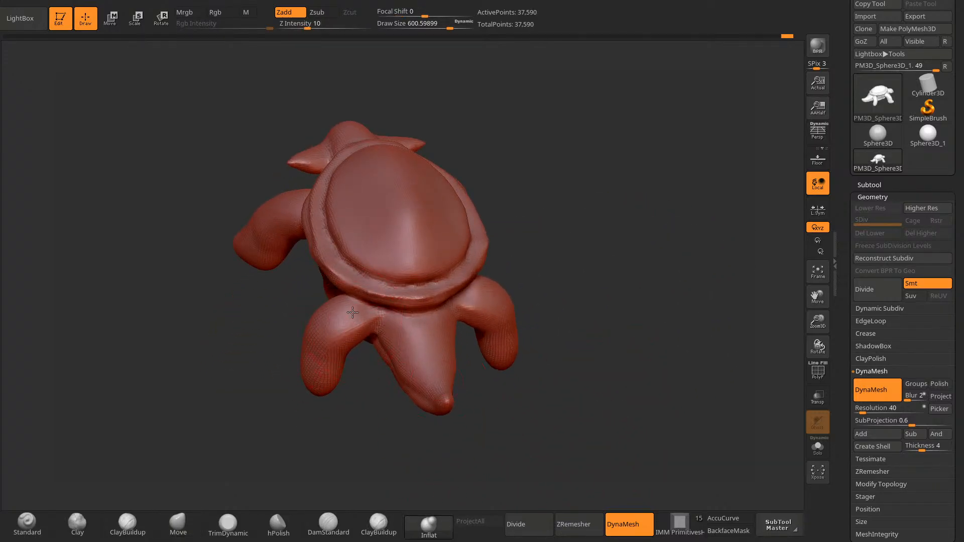
left_click_drag(353, 313, 439, 449)
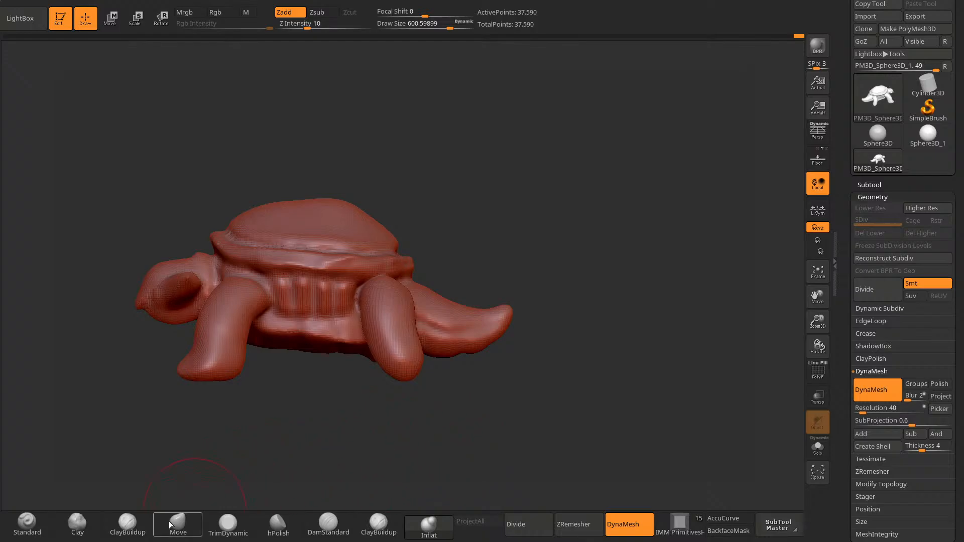
Step: Adjust the hind leg with the Move brush and mask everything except the tips of the hind legs
left_click(169, 524)
mouse_move(420, 351)
left_mouse_down()
mouse_move(412, 385)
mouse_move(357, 385)
left_mouse_up()
left_click(420, 416, "ctrl")
mouse_move(399, 411)
left_mouse_down()
mouse_move(435, 423)
mouse_move(467, 308)
mouse_move(478, 381)
left_mouse_up()
left_click(427, 438, "ctrl")
left_click_drag(427, 432, 426, 348)
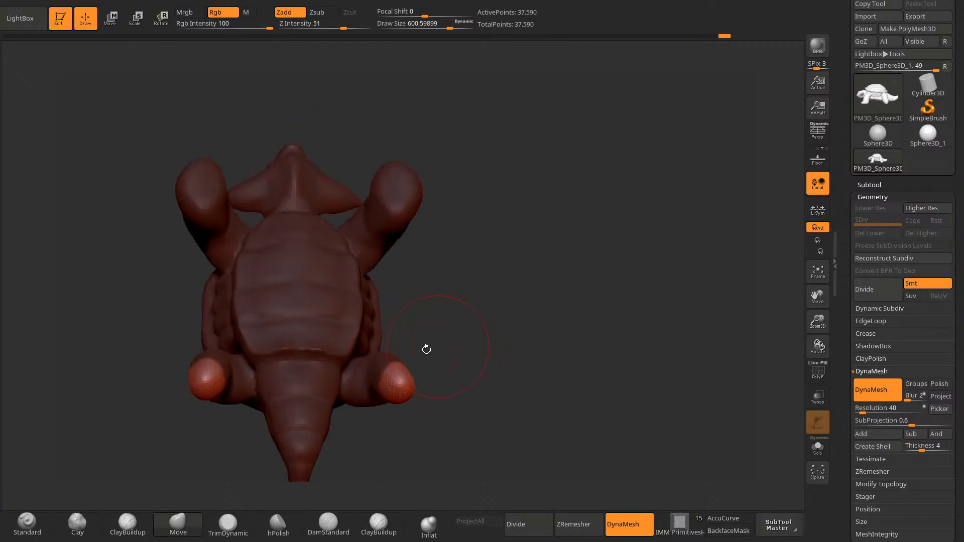
Step: Pull the hind feet into shape with the Move brush, reduce the draw size to about 519, and remesh
mouse_move(401, 379)
left_mouse_down()
mouse_move(400, 352)
mouse_move(426, 417)
left_mouse_up()
left_click_drag(415, 374, 394, 371)
mouse_move(467, 372)
left_mouse_down("shift")
mouse_move(484, 437)
mouse_move(447, 387)
mouse_move(369, 372)
mouse_move(410, 419)
left_mouse_up("shift")
key("space")
left_click_drag(397, 414, 417, 430, "ctrl")
left_click_drag(432, 226, 467, 419)
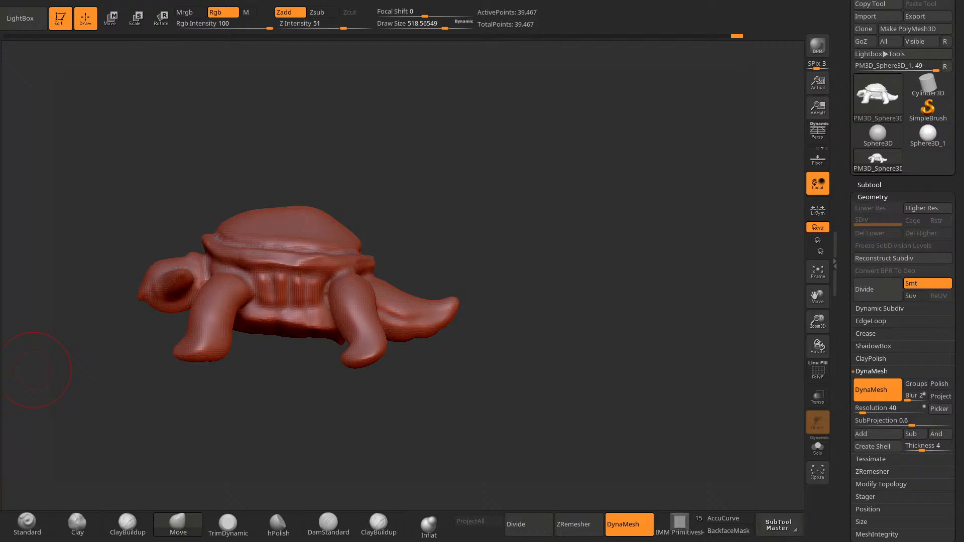
Step: Place transpose Move lines on the front leg and shell without transforming the mesh
left_click_drag(572, 189, 577, 222)
left_click(111, 19)
left_click_drag(498, 237, 524, 208)
left_click_drag(248, 271, 248, 181, "shift")
mouse_move(308, 396)
left_mouse_down("alt")
mouse_move(422, 417)
mouse_move(409, 427)
left_mouse_up("alt")
key("q")
mouse_move(177, 134)
left_mouse_down()
mouse_move(416, 405)
mouse_move(399, 442)
mouse_move(417, 404)
mouse_move(372, 370)
mouse_move(475, 386)
mouse_move(452, 446)
left_mouse_up()
left_click(119, 22)
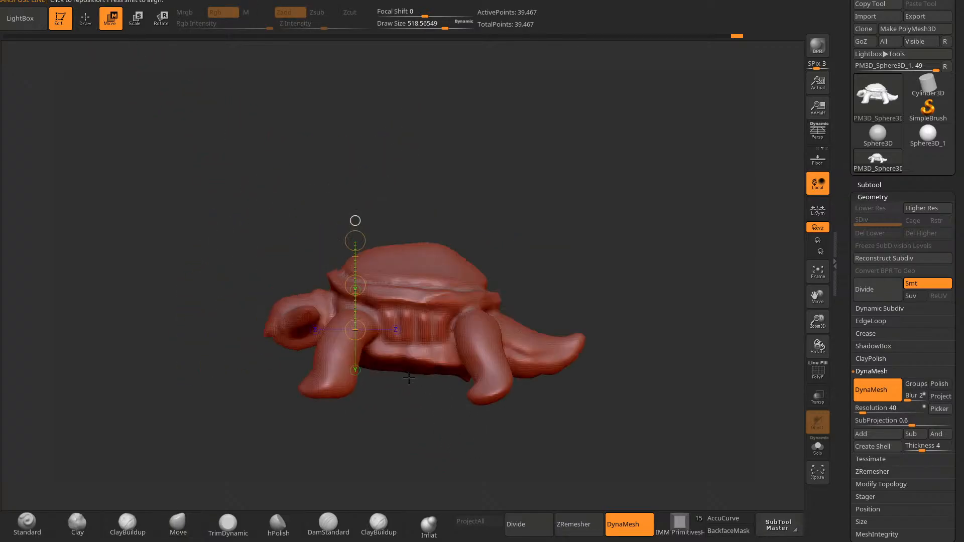
left_click_drag(329, 339, 368, 397)
left_click_drag(422, 292, 417, 308)
Step: Switch between the 3D gizmo and the transpose line, placing it on the hind leg
key("y")
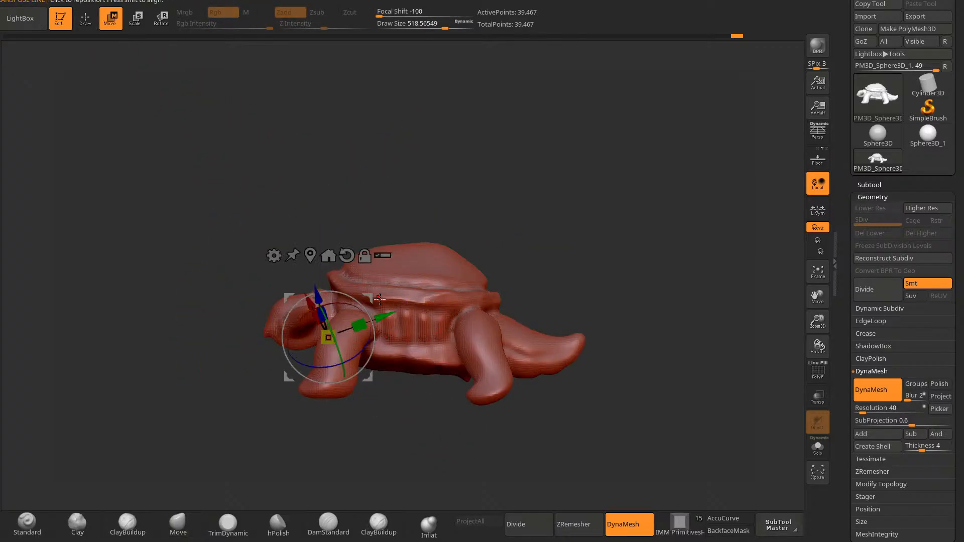
key("y")
left_click_drag(470, 323, 519, 303)
key("y")
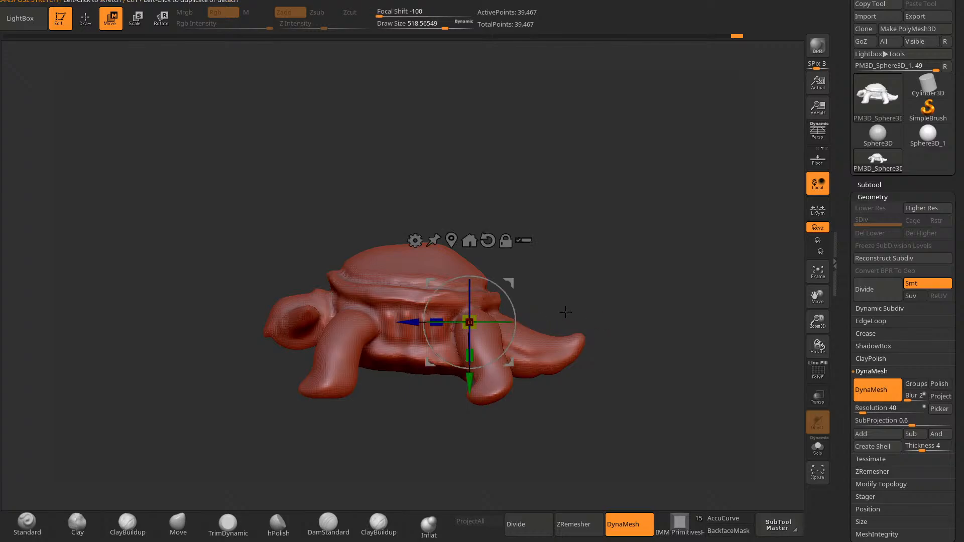
key("y")
Step: Mask the front leg by extending a transpose line along it, and invert the mask back and forth in Rotate mode
left_click_drag(346, 317, 324, 387)
mouse_move(331, 442)
left_mouse_down("shift")
mouse_move(395, 447)
mouse_move(508, 323)
mouse_move(358, 357)
left_mouse_up("shift")
left_click_drag(383, 328, 376, 413, "ctrl")
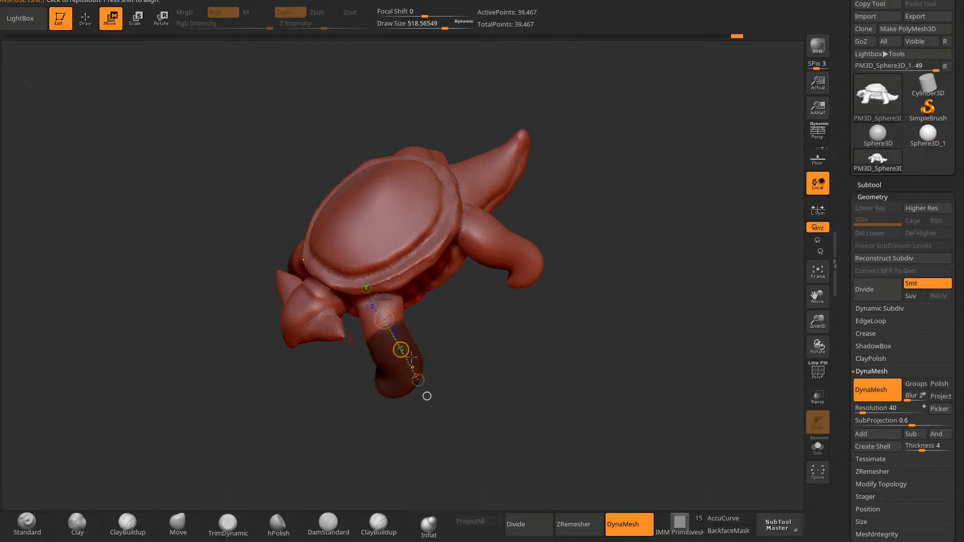
left_click(161, 18)
left_click_drag(465, 465, 487, 389)
left_click(504, 195, "ctrl")
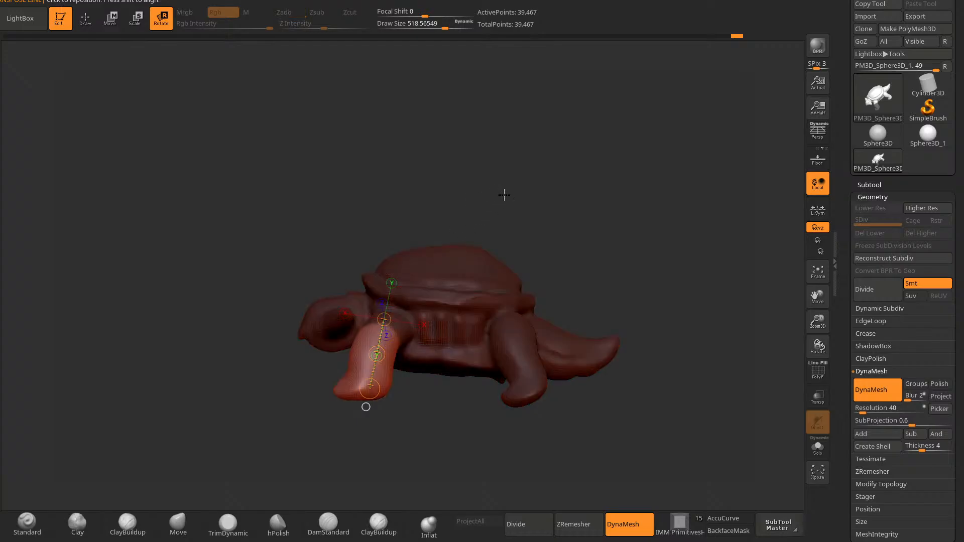
left_click(410, 425, "ctrl")
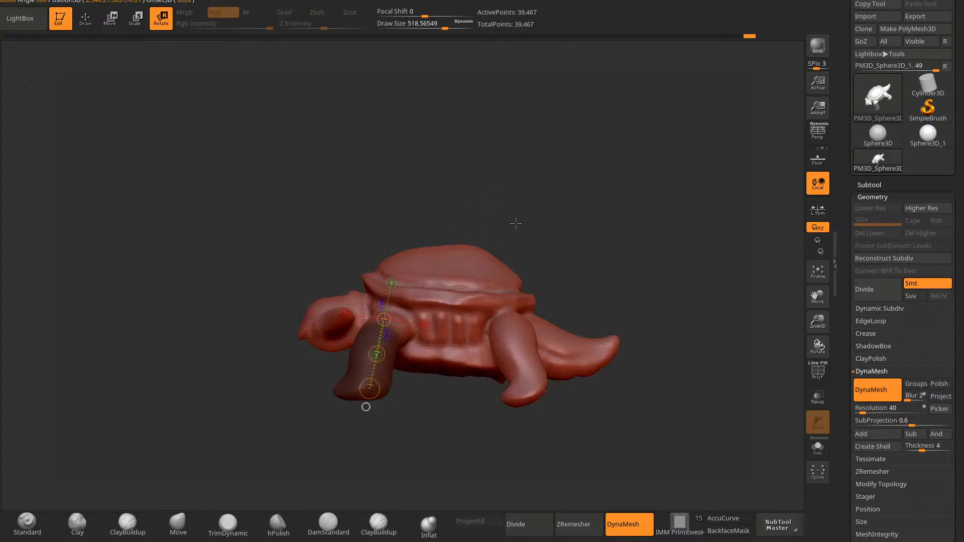
Step: Place transpose Rotate lines on the shell and the unmasked front leg, return to draw mode and clear the mask
left_click_drag(424, 285, 465, 231)
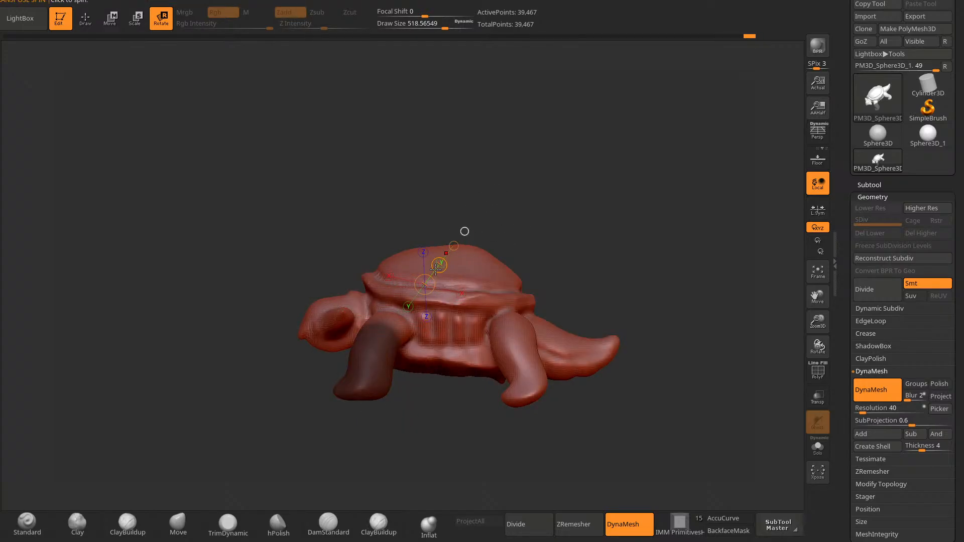
left_click(407, 437, "ctrl")
mouse_move(378, 321)
left_mouse_down()
mouse_move(378, 395)
mouse_move(392, 401)
mouse_move(380, 397)
left_mouse_up()
left_click_drag(437, 445, 490, 405)
key("q")
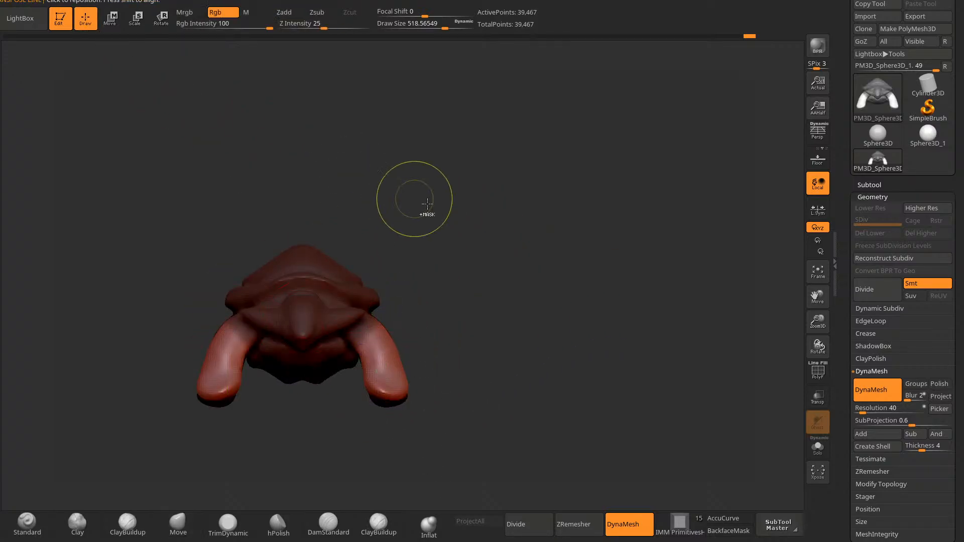
mouse_move(389, 206)
left_mouse_down()
mouse_move(444, 440)
mouse_move(477, 428)
left_mouse_up()
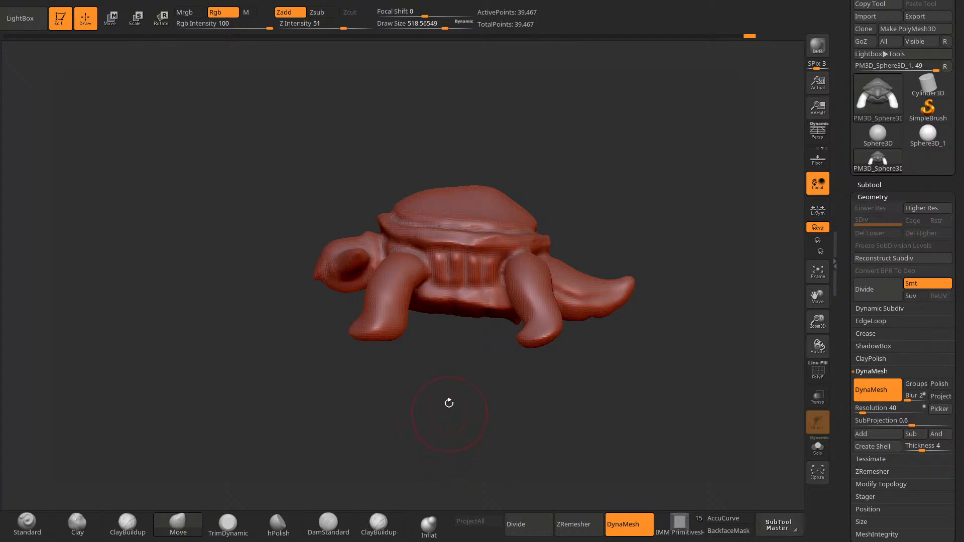
Step: Mask both front legs and split the masked points into a separate subtool
left_click_drag(394, 368, 366, 460, "alt")
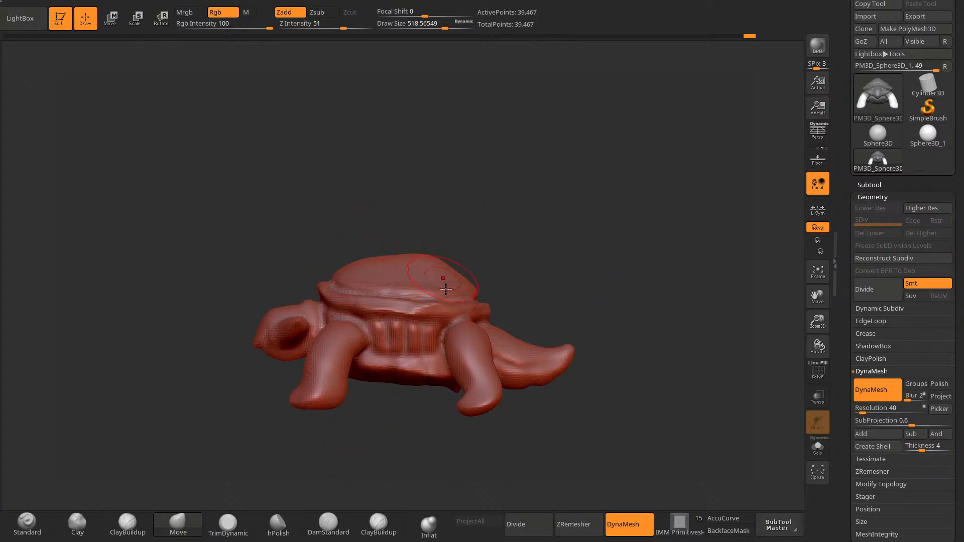
mouse_move(432, 419)
left_mouse_down()
mouse_move(390, 407)
mouse_move(384, 467)
left_mouse_up()
mouse_move(306, 308)
left_mouse_down("ctrl")
mouse_move(357, 326)
mouse_move(299, 323)
mouse_move(326, 361)
left_mouse_up("ctrl")
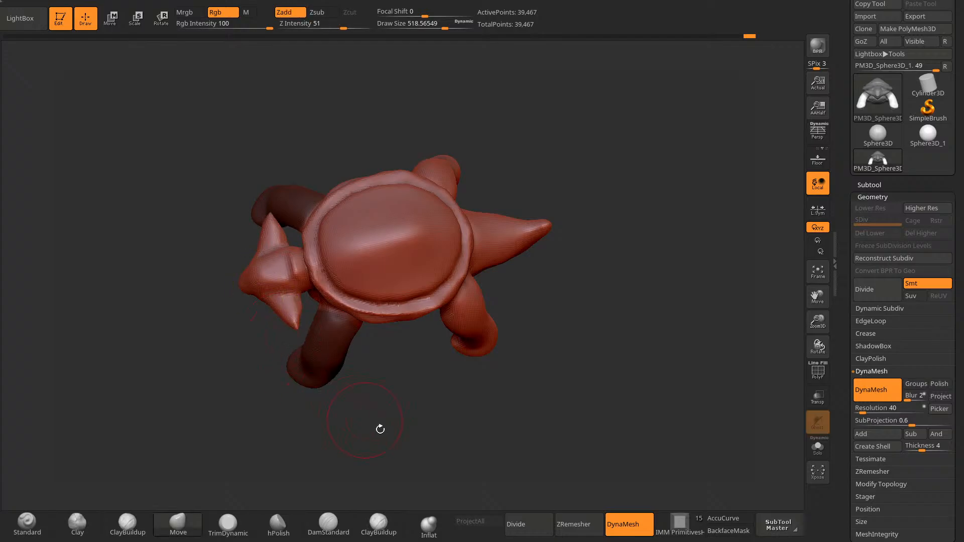
left_click_drag(380, 429, 437, 416)
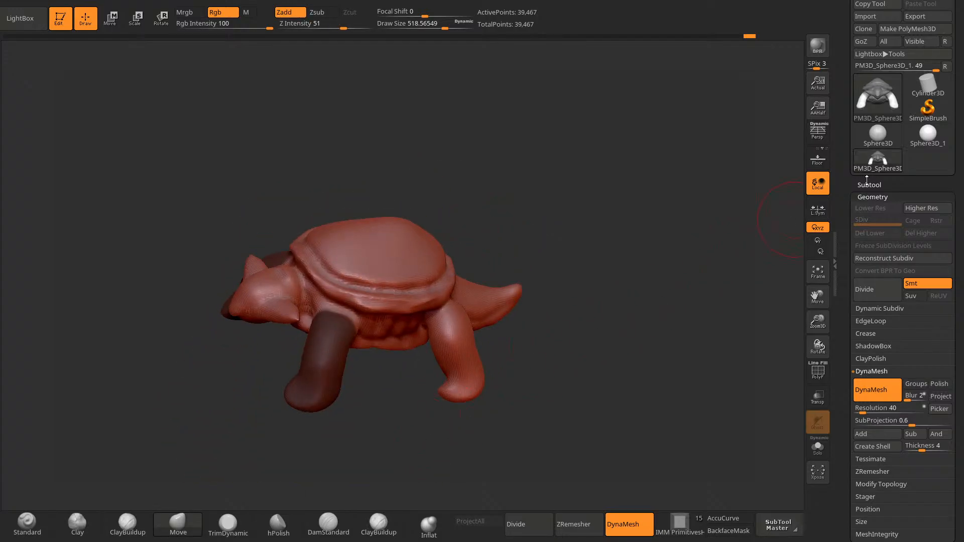
left_click(868, 184)
left_click(865, 397)
left_click(884, 459)
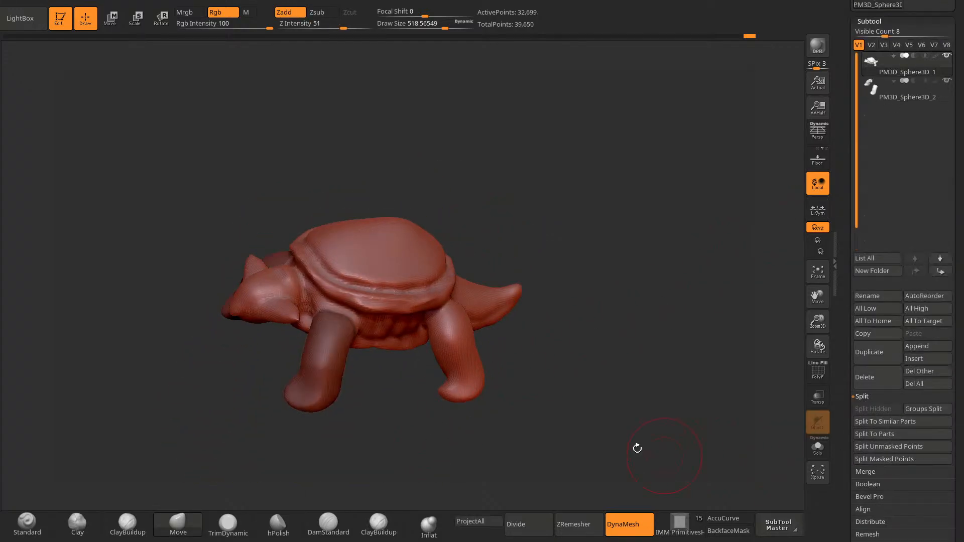
Step: Hide the front legs, mask both hind legs, and split them into their own hidden subtool
left_click_drag(638, 448, 543, 398)
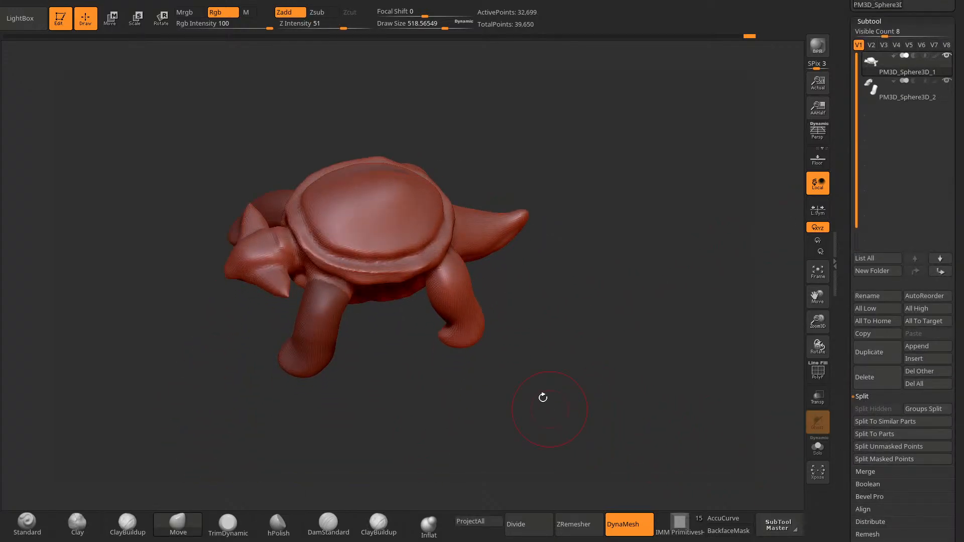
left_click(947, 83)
left_click_drag(570, 282, 536, 366)
left_click_drag(439, 381, 509, 407, "ctrl")
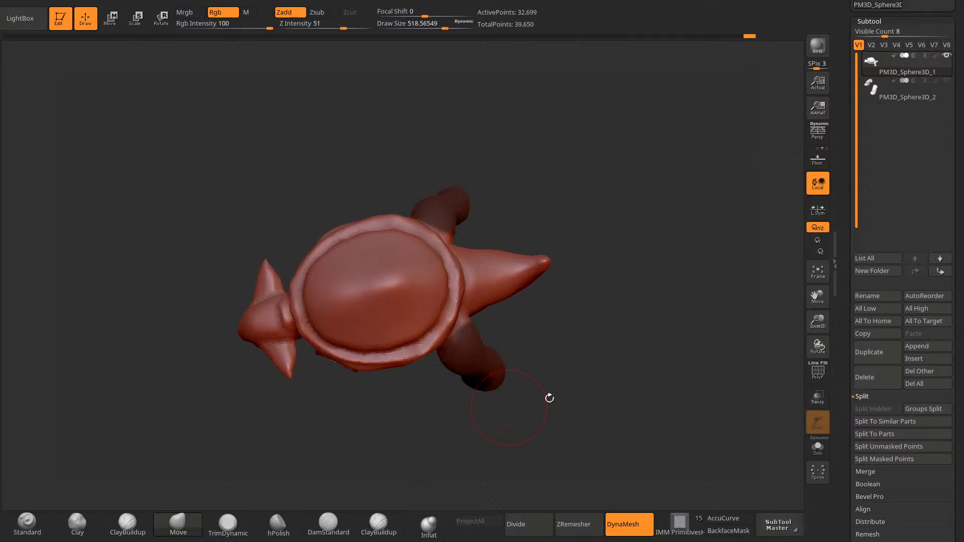
left_click(898, 459)
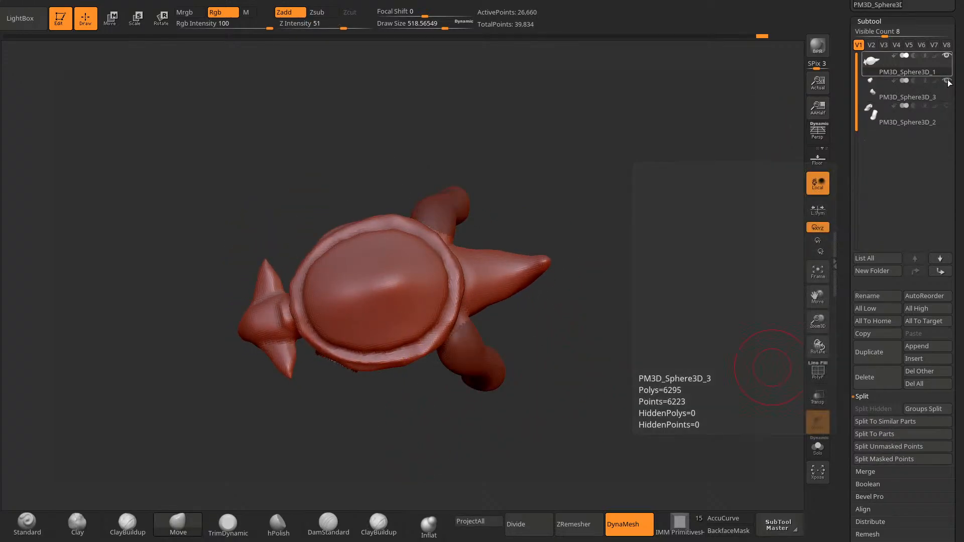
left_click(947, 81)
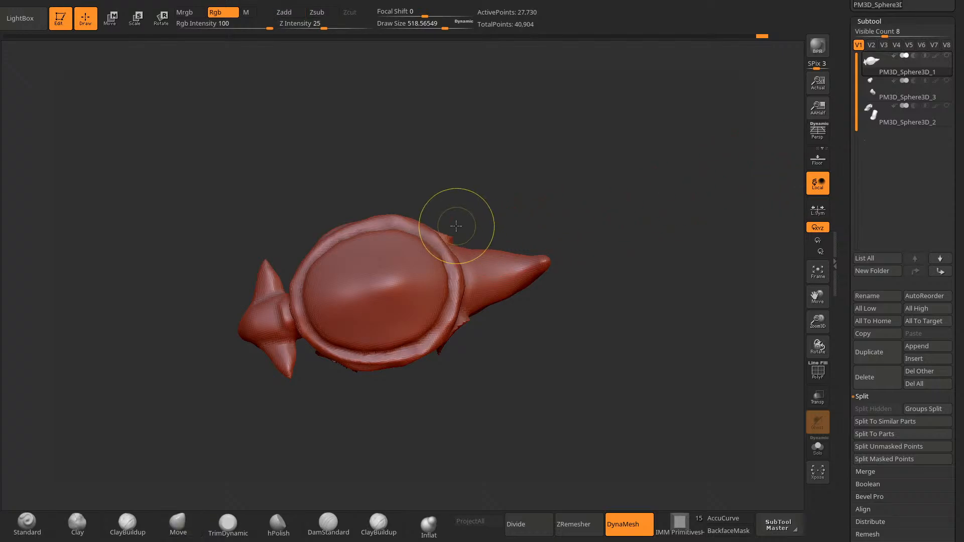
Step: Mask the tail and split the masked points into a separate subtool
left_click_drag(452, 216, 518, 268, "ctrl")
left_click(893, 459)
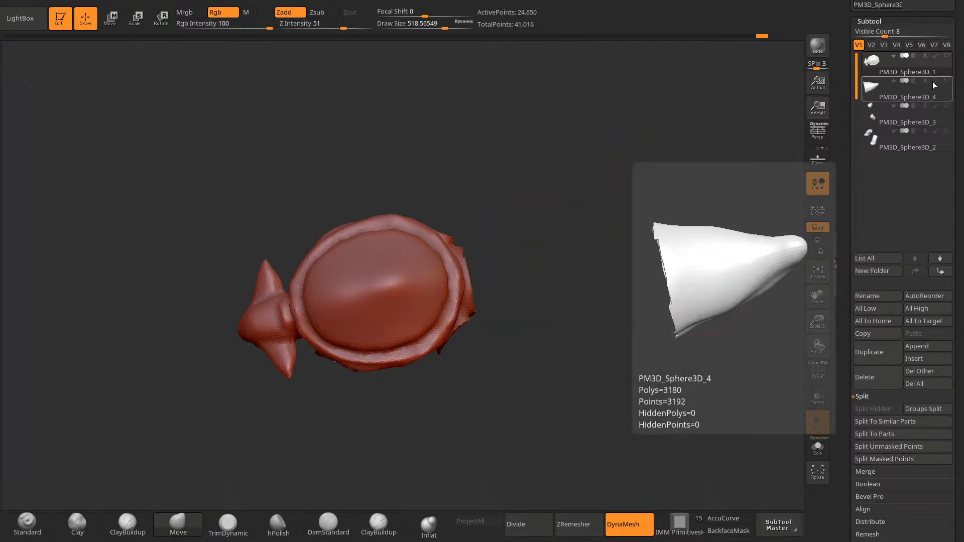
left_click_drag(603, 344, 366, 384)
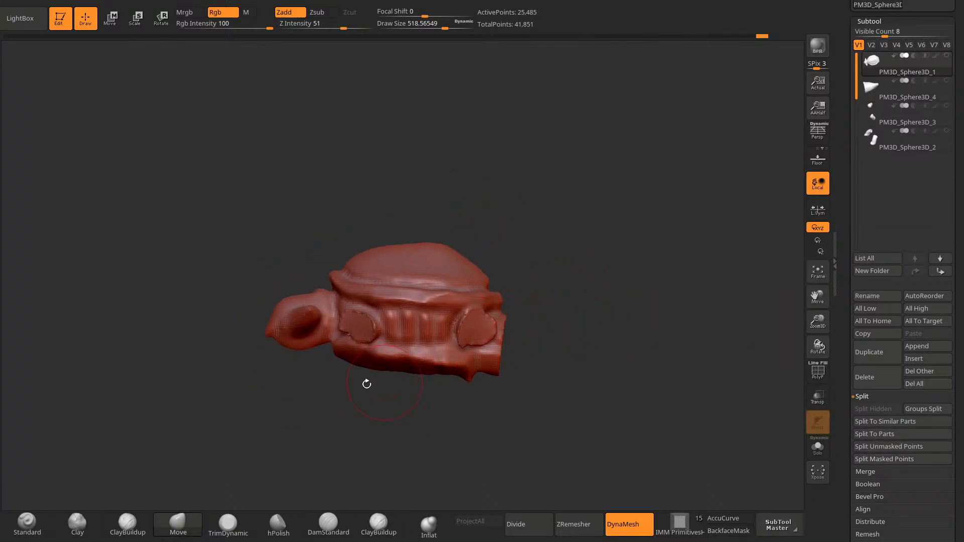
Step: Mask the head and split the masked points off the body into a separate subtool
left_click_drag(294, 261, 319, 354, "ctrl")
left_click_drag(331, 318, 327, 311, "ctrl")
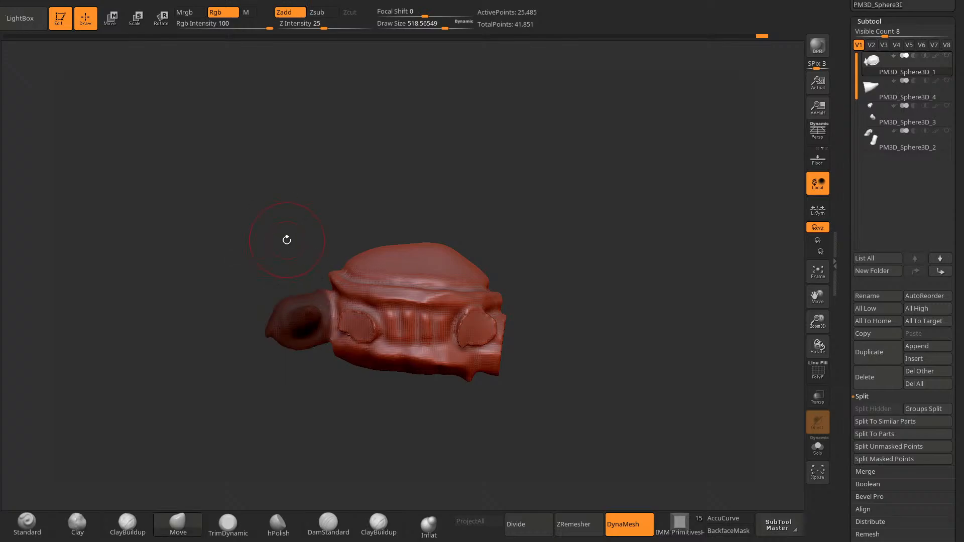
left_click(896, 459)
left_click_drag(553, 409, 333, 314)
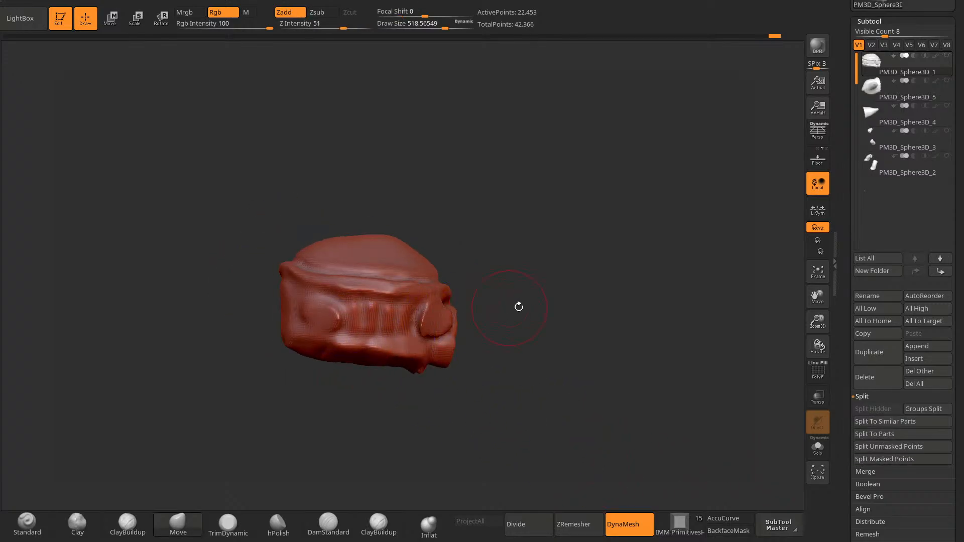
Step: Carve into the hind leg stump on the body with a smaller ClayBuildup brush and update the DynaMesh
left_click_drag(517, 306, 294, 480)
left_click(379, 522)
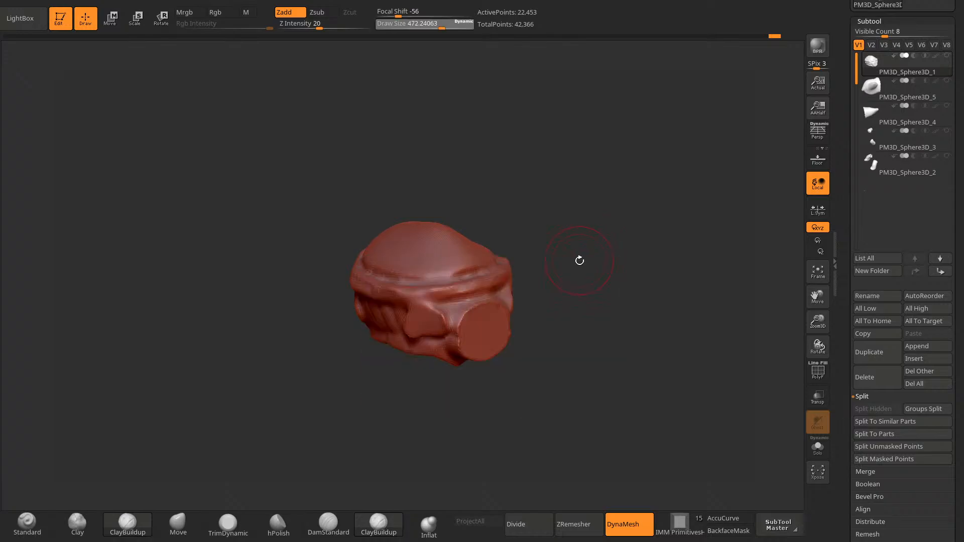
mouse_move(579, 258)
left_mouse_down()
mouse_move(548, 307)
mouse_move(555, 293)
mouse_move(605, 284)
left_mouse_up()
key("space")
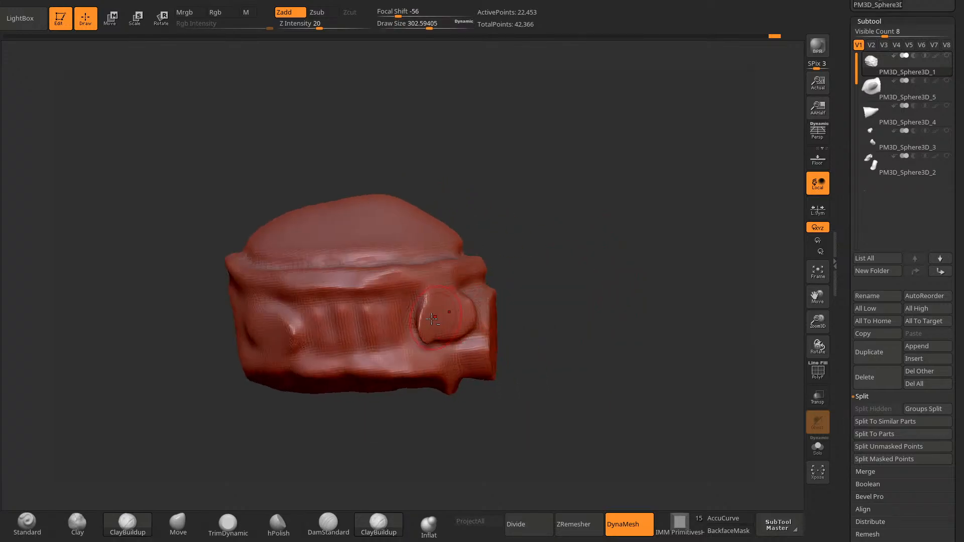
left_click_drag(433, 318, 438, 316, "alt")
left_click_drag(547, 301, 578, 326, "ctrl")
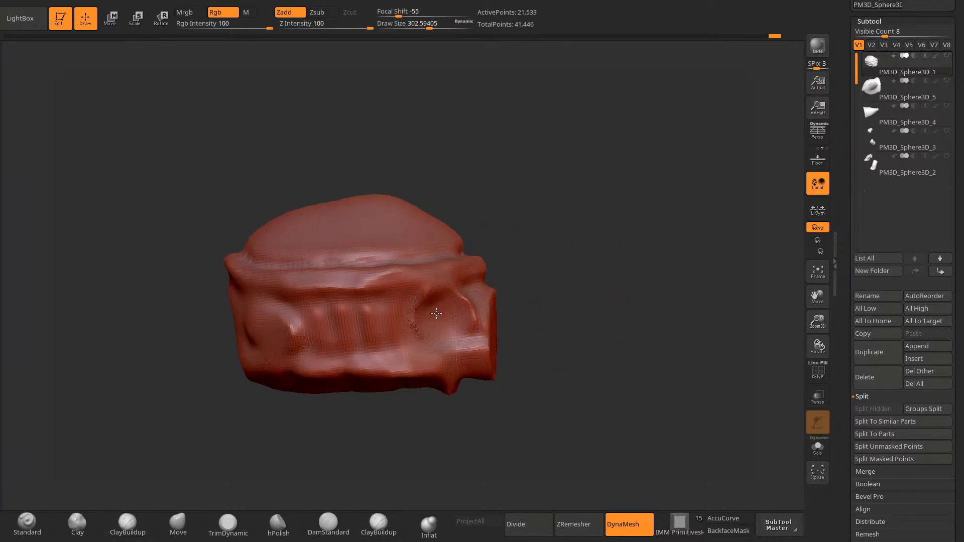
Step: Deepen and smooth the hind leg socket, and hollow out a matching front leg socket
mouse_move(436, 314)
left_mouse_down("alt")
mouse_move(425, 315)
mouse_move(452, 324)
left_mouse_up("alt")
mouse_move(433, 340)
left_mouse_down("shift")
mouse_move(441, 318)
mouse_move(439, 326)
left_mouse_up("shift")
left_click_drag(371, 447, 452, 447)
mouse_move(396, 351)
left_mouse_down("alt")
mouse_move(392, 329)
mouse_move(377, 335)
mouse_move(386, 329)
left_mouse_up("alt")
left_click_drag(437, 427, 380, 417)
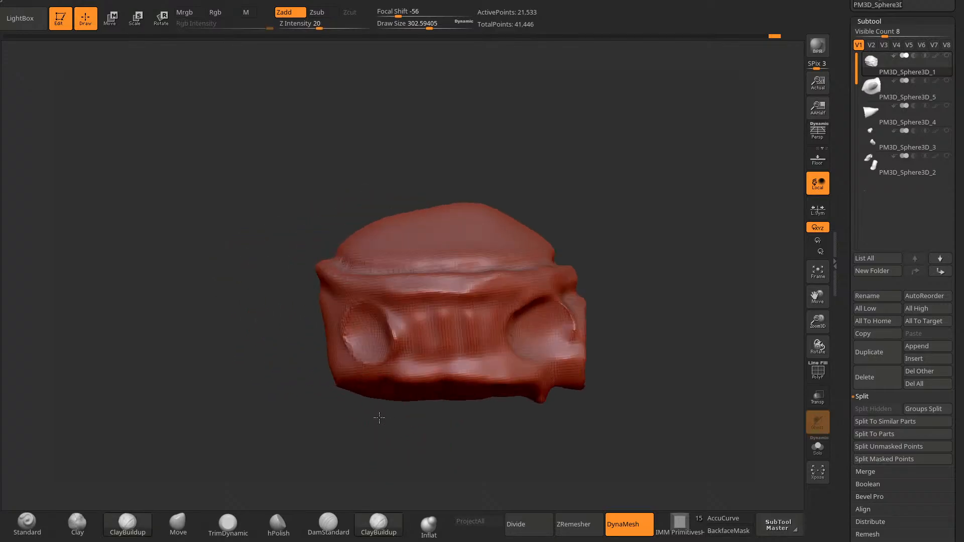
Step: Build up vertical ClayBuildup strokes on the body's side between the front and hind leg sockets
left_click_drag(411, 314, 422, 343)
left_click_drag(437, 308, 470, 365)
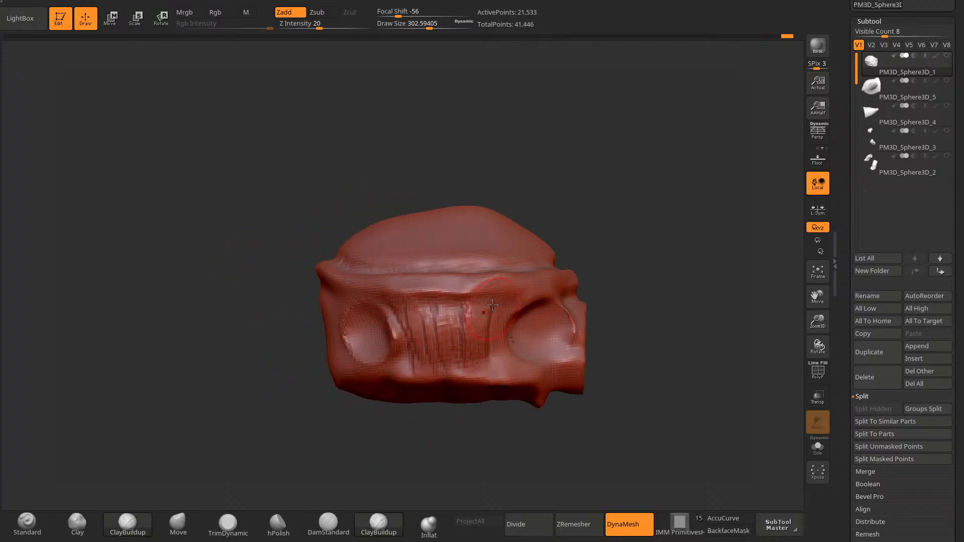
left_click_drag(492, 305, 492, 366)
left_click_drag(641, 340, 585, 346)
left_click_drag(592, 424, 647, 418)
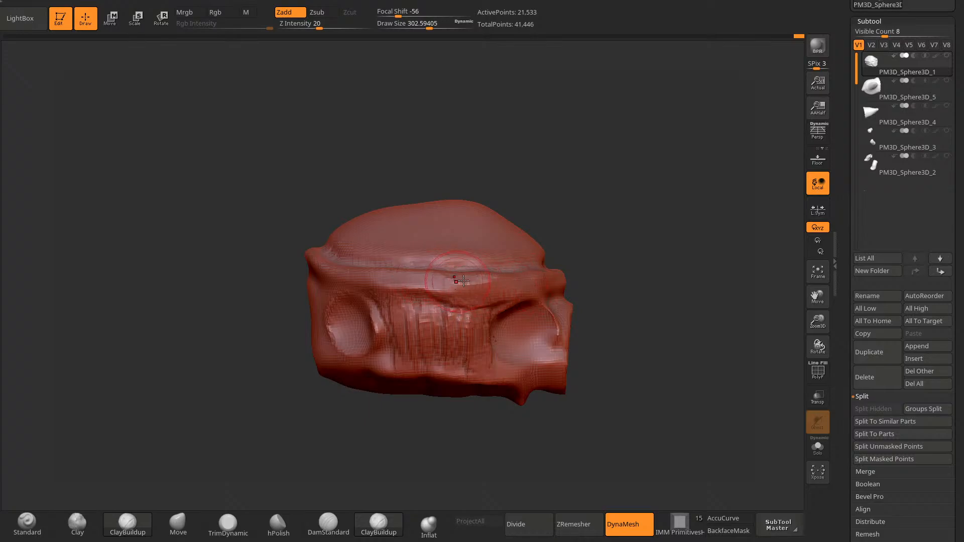
Step: Thicken the shell's rim with ClayBuildup strokes along its side and front edges
left_click_drag(507, 278, 480, 288)
left_click_drag(626, 266, 600, 324)
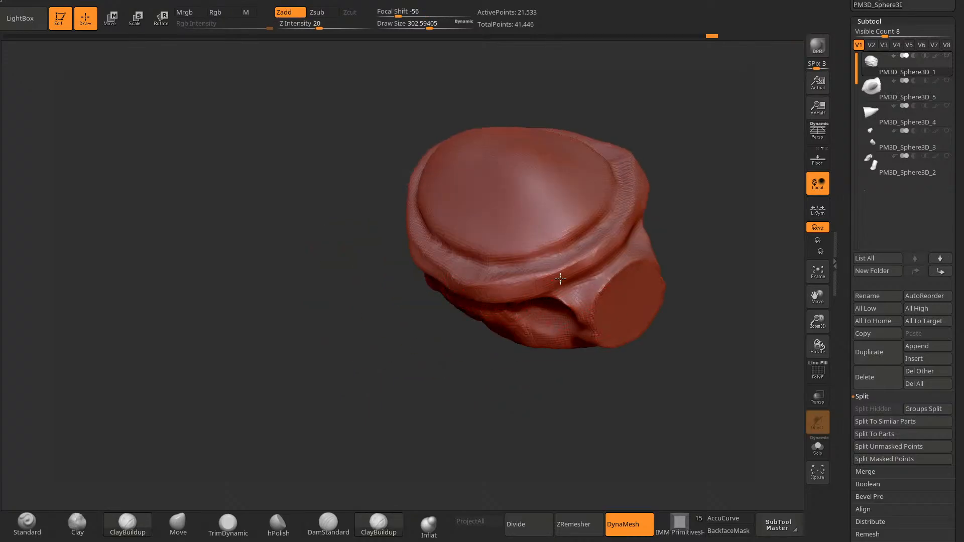
mouse_move(505, 289)
left_mouse_down()
mouse_move(555, 278)
mouse_move(637, 208)
mouse_move(709, 252)
left_mouse_up()
left_click_drag(443, 264, 488, 289)
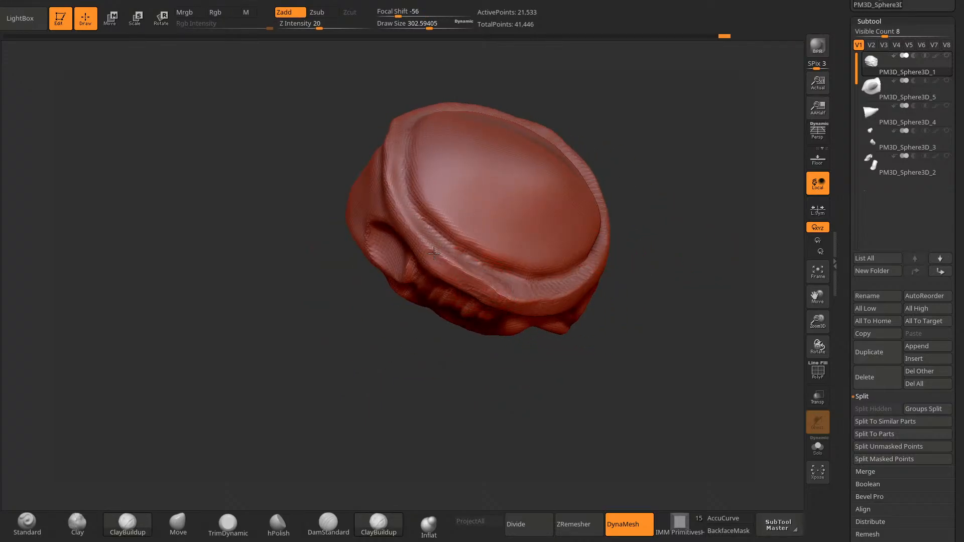
left_click_drag(434, 253, 399, 201)
mouse_move(576, 131)
left_mouse_down()
mouse_move(592, 187)
mouse_move(578, 220)
left_mouse_up()
left_click_drag(435, 270, 414, 194)
left_click_drag(430, 247, 410, 179)
left_click_drag(375, 145, 346, 113)
Step: Build up the fold of skin behind the front leg socket with ClayBuildup
mouse_move(652, 236)
left_mouse_down()
mouse_move(555, 400)
mouse_move(461, 414)
mouse_move(549, 443)
mouse_move(462, 421)
mouse_move(429, 302)
left_mouse_up()
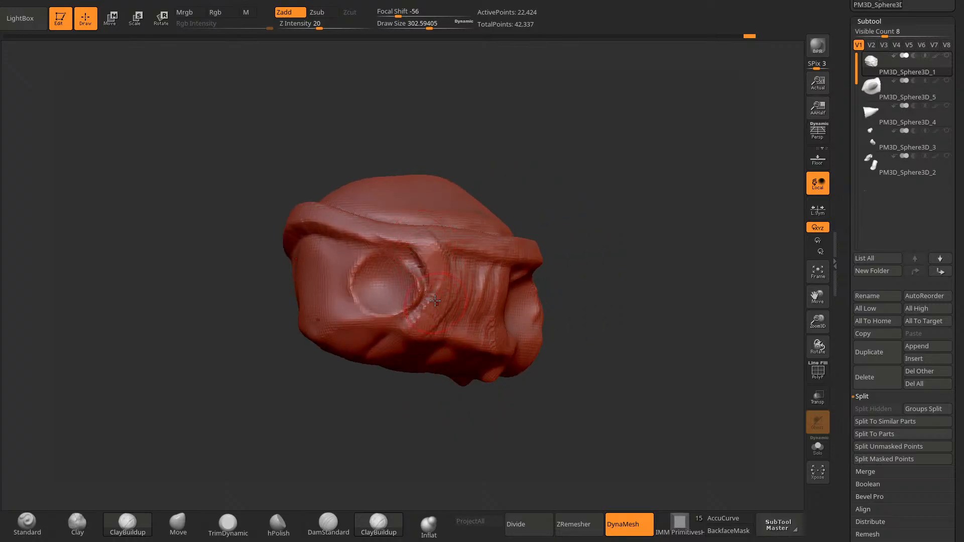
left_click_drag(595, 324, 518, 335)
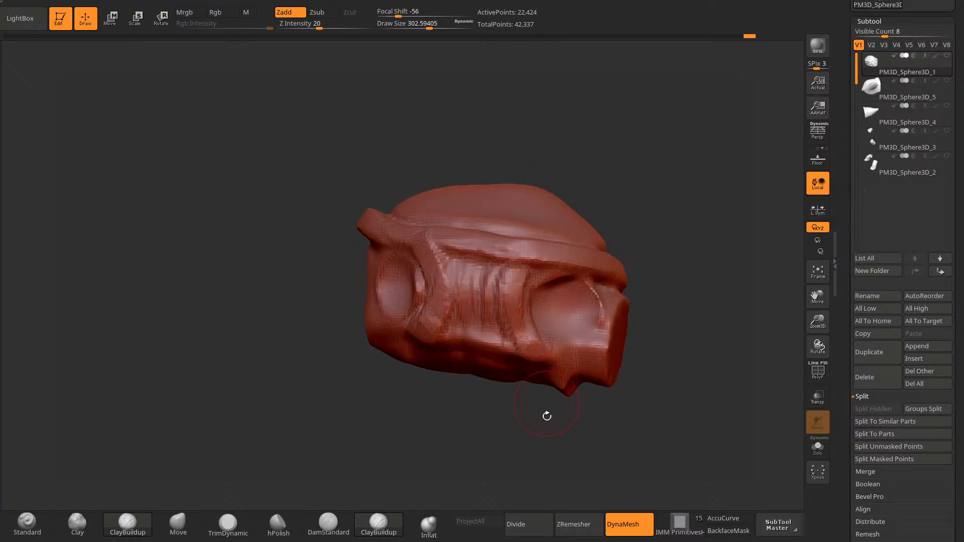
left_click_drag(547, 417, 520, 440)
key("shift")
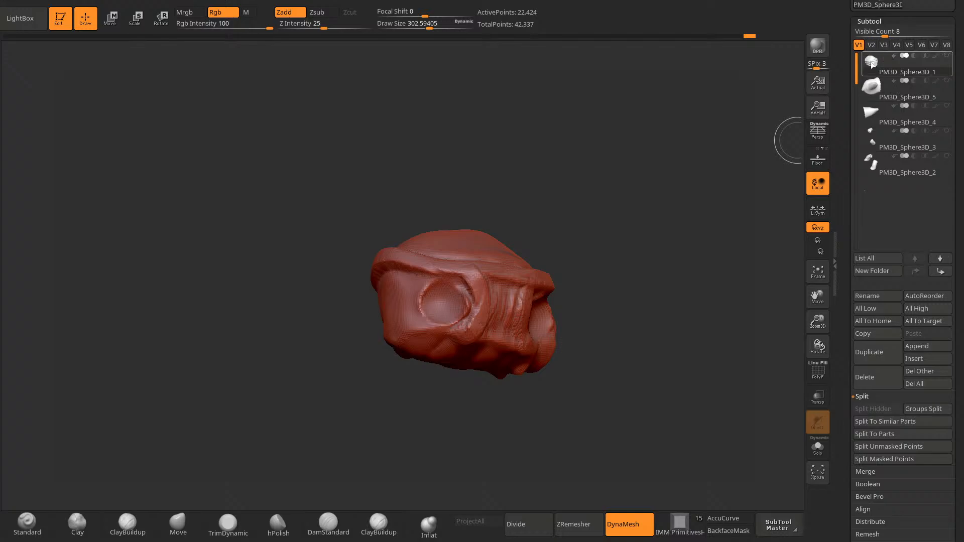
Step: Show all the subtools again and make the hind legs the active subtool
left_click(871, 65, "shift")
left_click_drag(545, 162, 495, 281)
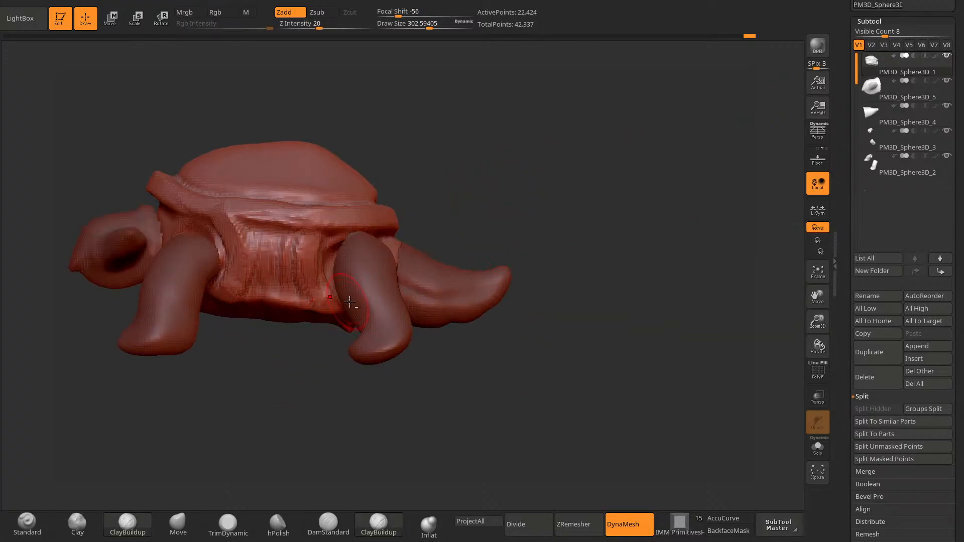
left_click(350, 301, "alt")
left_click_drag(397, 377, 458, 446)
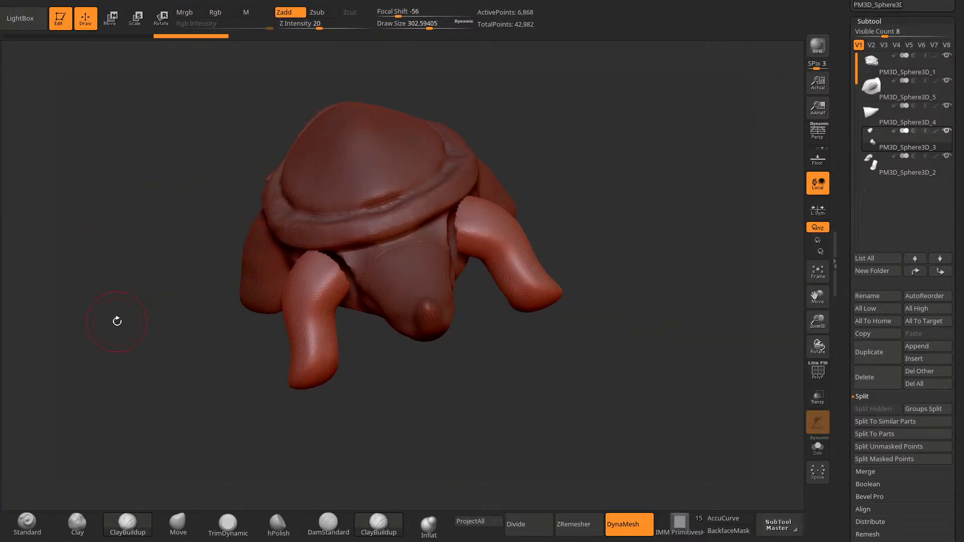
Step: Try to thicken the hind legs with a larger brush and Inflat strokes, and undo the strokes
key("c")
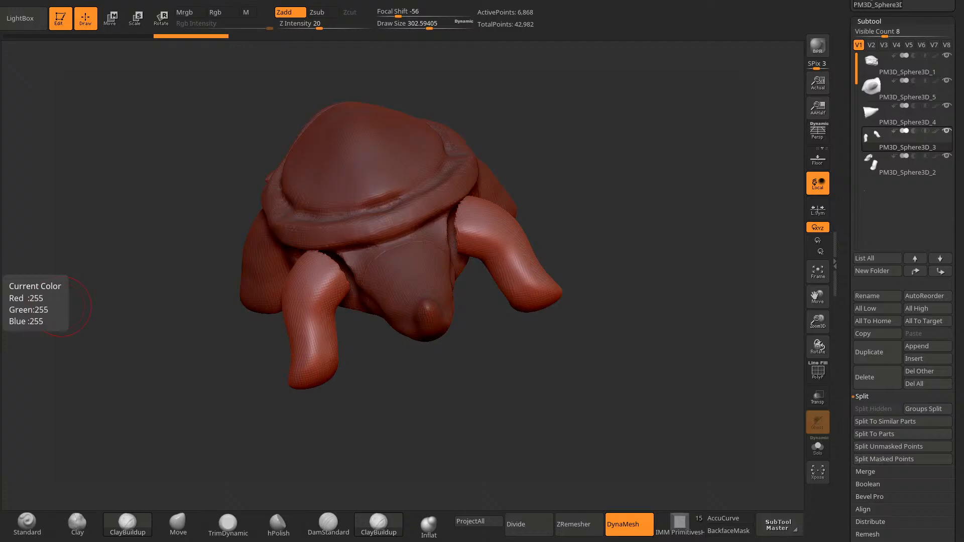
mouse_move(172, 402)
left_mouse_down()
mouse_move(462, 438)
mouse_move(513, 427)
left_mouse_up()
key("space")
left_click_drag(531, 265, 561, 229)
left_click_drag(602, 291, 516, 329)
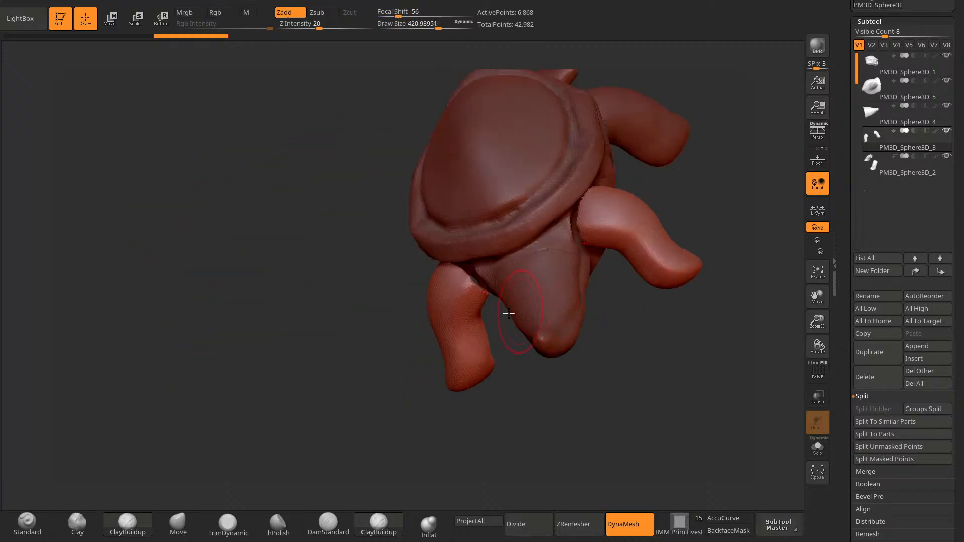
left_click(429, 526)
left_click_drag(470, 278, 463, 352)
key("ctrl+z")
key("ctrl+z")
Step: Reshape the tops of the hind legs to fit the body using the Move brush at draw size about 511
left_click(181, 524)
key("space")
mouse_move(446, 287)
left_mouse_down()
mouse_move(464, 287)
mouse_move(488, 266)
left_mouse_up()
left_click_drag(421, 413, 509, 367)
left_click_drag(469, 297, 464, 279)
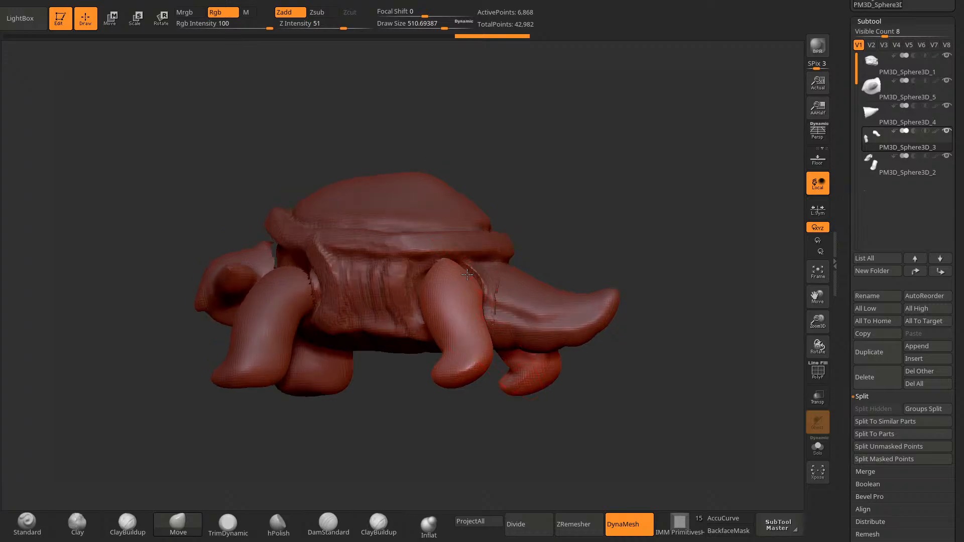
left_click_drag(396, 384, 425, 402)
left_click_drag(456, 284, 443, 295)
Step: Adjust the outer thighs of the hind legs with the Move brush so they sit under the shell rim
left_click_drag(390, 384, 440, 411)
left_click_drag(444, 279, 436, 296)
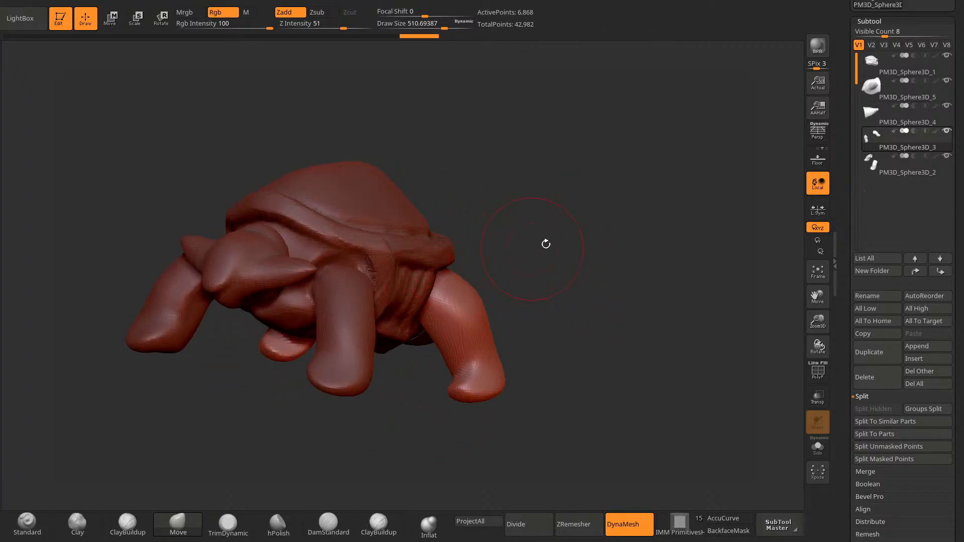
left_click_drag(546, 243, 532, 322)
left_click_drag(469, 263, 463, 280)
left_click_drag(436, 347, 523, 352)
mouse_move(630, 327)
left_mouse_down()
mouse_move(588, 333)
mouse_move(620, 351)
mouse_move(637, 269)
mouse_move(488, 439)
mouse_move(465, 452)
left_mouse_up()
left_click_drag(415, 276, 412, 263)
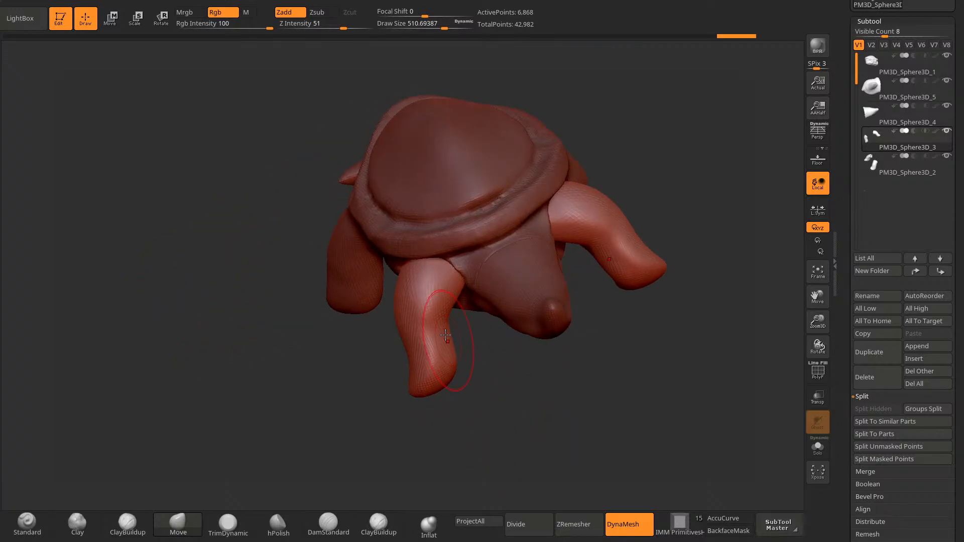
Step: Pull the lower hind legs into a bent shape around the knee with the Move brush
left_click_drag(446, 335, 438, 333)
mouse_move(485, 426)
left_mouse_down()
mouse_move(460, 450)
mouse_move(351, 427)
left_mouse_up()
left_click_drag(401, 347, 409, 340)
left_click_drag(452, 426, 508, 392)
left_click_drag(347, 352, 363, 355)
left_click_drag(492, 402, 409, 377)
Step: Refine the hind legs' knee bend and thigh contour with the Move brush at draw size about 472
key("space")
left_click_drag(378, 337, 373, 338)
left_click_drag(477, 426, 417, 402)
left_click_drag(366, 348, 374, 362)
left_click_drag(412, 432, 382, 417)
left_click_drag(359, 377, 346, 360)
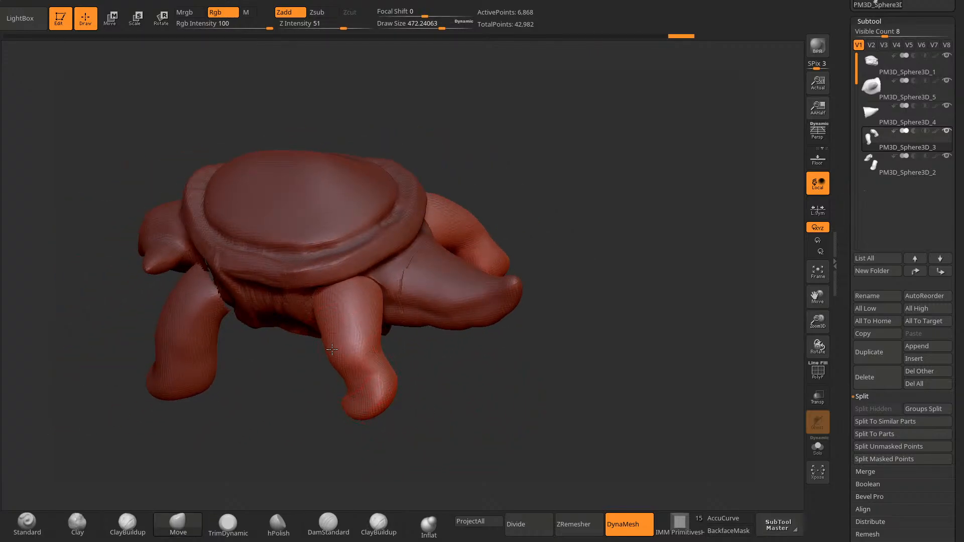
left_click_drag(338, 315, 349, 312)
mouse_move(462, 412)
left_mouse_down()
mouse_move(417, 377)
mouse_move(430, 398)
mouse_move(403, 422)
left_mouse_up()
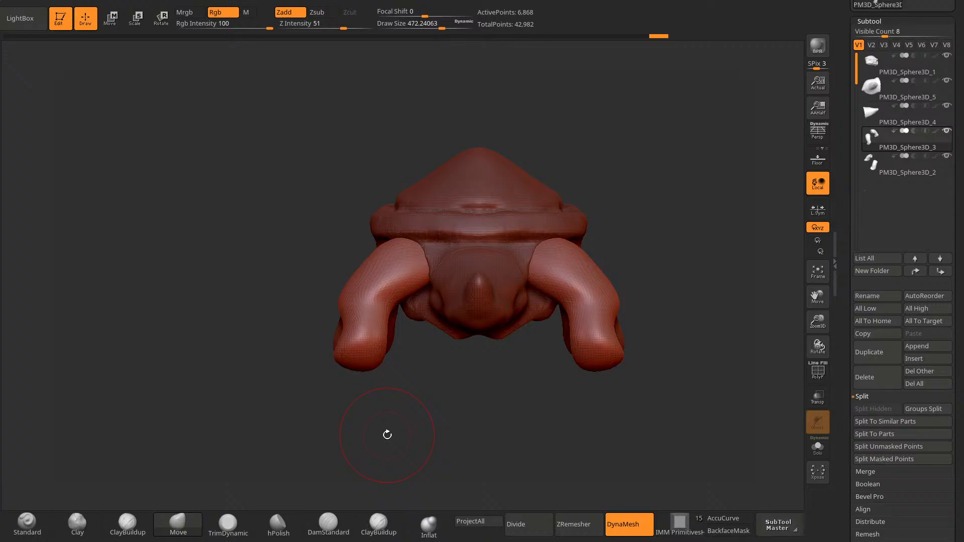
mouse_move(351, 408)
left_mouse_down()
mouse_move(427, 422)
mouse_move(366, 441)
left_mouse_up()
Step: Cut a crease across the hind leg's joint with DamStandard and update the legs' DynaMesh
left_click(328, 524)
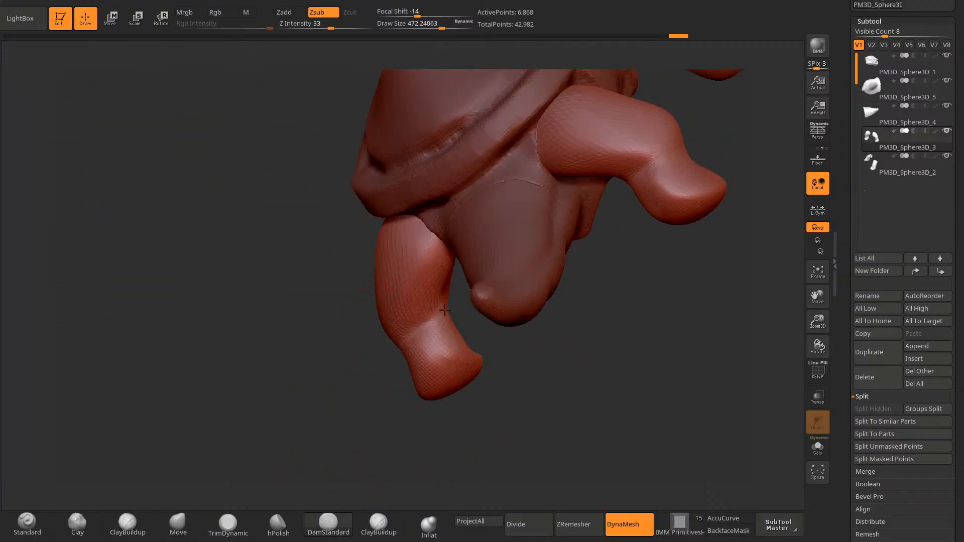
mouse_move(460, 437)
left_mouse_down()
mouse_move(415, 450)
mouse_move(374, 438)
left_mouse_up()
left_click_drag(424, 321, 460, 312)
left_click_drag(372, 434, 495, 387)
left_click_drag(495, 419, 540, 382, "ctrl")
Step: Smooth the hind legs' thigh and joint surfaces and update the DynaMesh
left_click_drag(484, 292, 481, 337, "shift")
left_click_drag(494, 402, 505, 444)
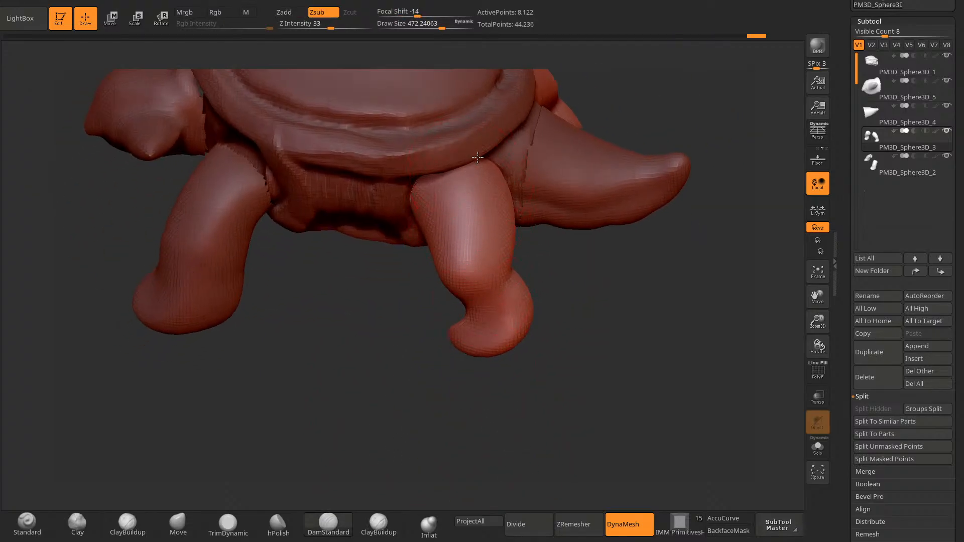
mouse_move(518, 387)
left_mouse_down()
mouse_move(555, 387)
mouse_move(431, 238)
left_mouse_up()
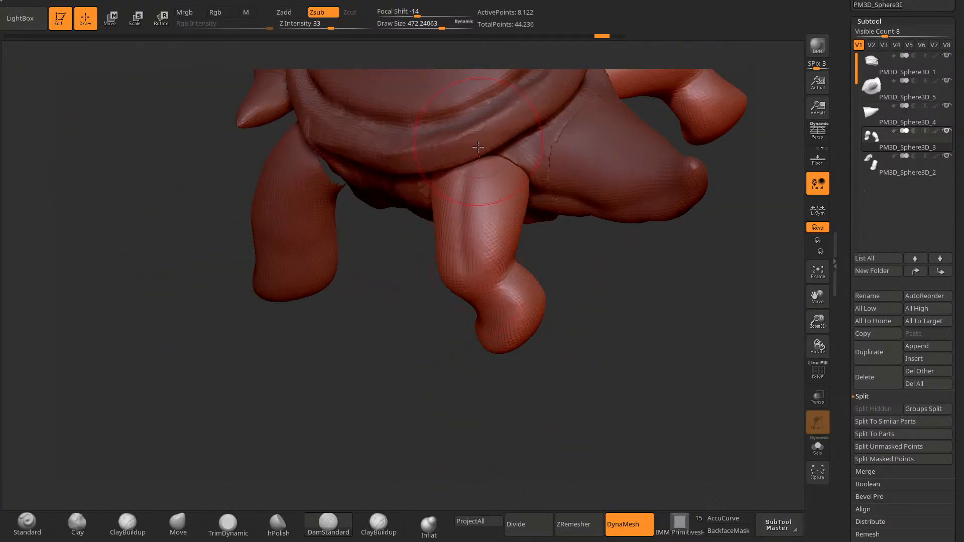
left_click_drag(462, 402, 508, 405)
left_click_drag(472, 280, 459, 224, "shift")
left_click_drag(546, 411, 570, 427, "ctrl")
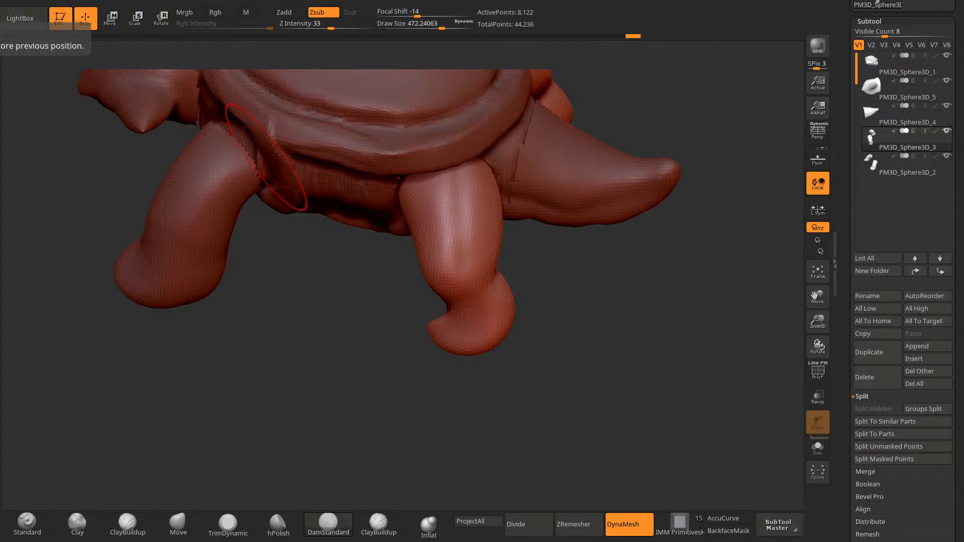
Step: Pull the hind feet backward and reshape the lower hind legs with the Move brush at draw size about 472
left_click_drag(279, 371, 281, 301)
left_click_drag(316, 358, 191, 361, "alt")
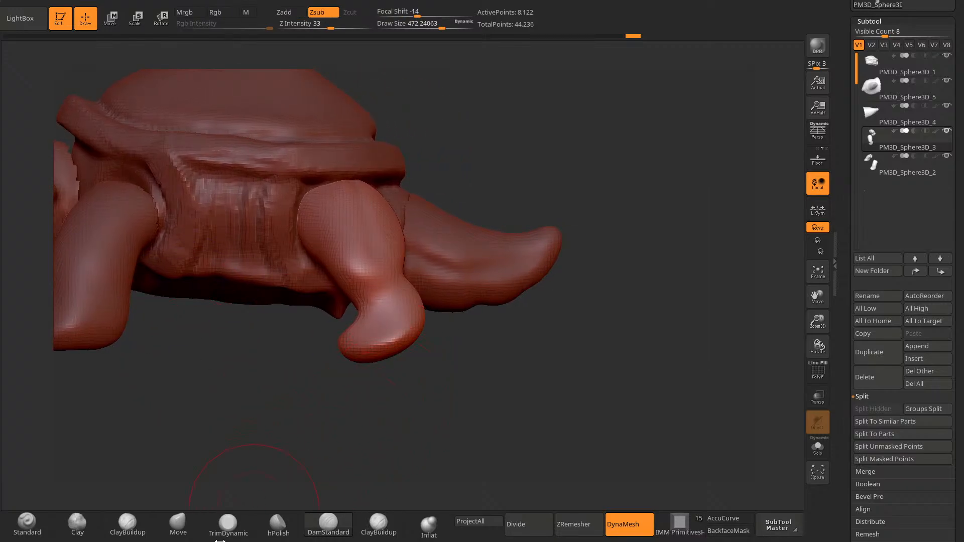
left_click(177, 523)
mouse_move(320, 448)
left_mouse_down()
mouse_move(391, 456)
mouse_move(318, 463)
left_mouse_up()
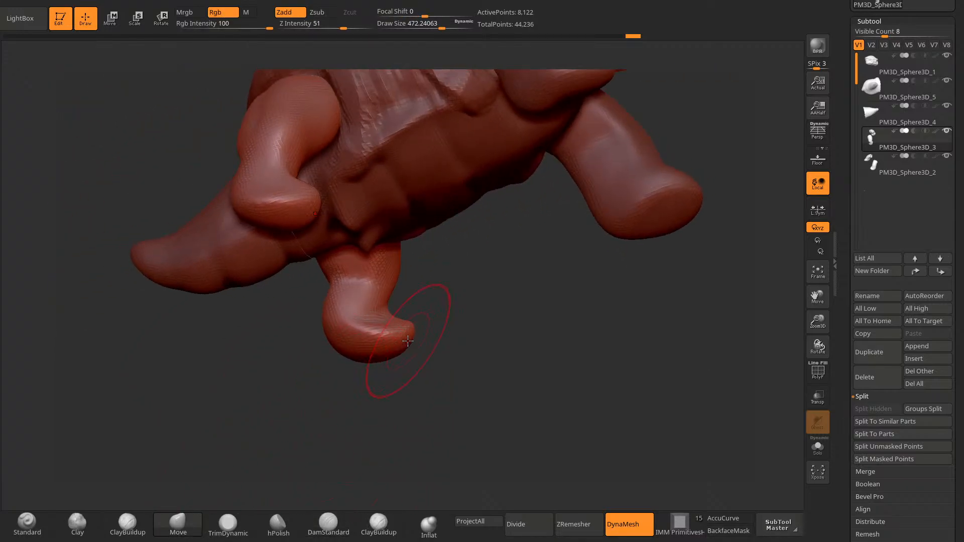
mouse_move(392, 387)
left_mouse_down()
mouse_move(359, 375)
mouse_move(428, 394)
mouse_move(427, 374)
left_mouse_up()
left_click_drag(371, 346, 410, 344)
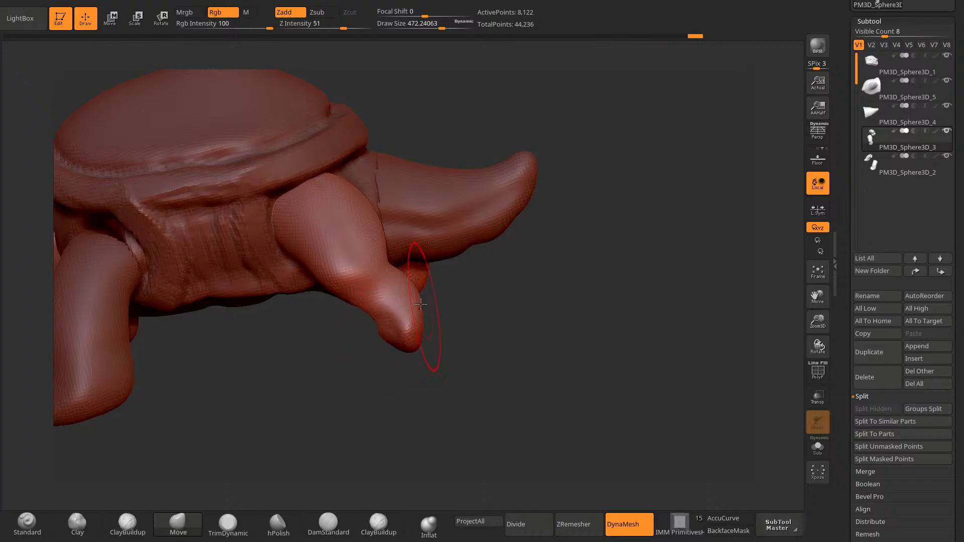
left_click_drag(385, 314, 414, 299)
left_click_drag(452, 397, 432, 327)
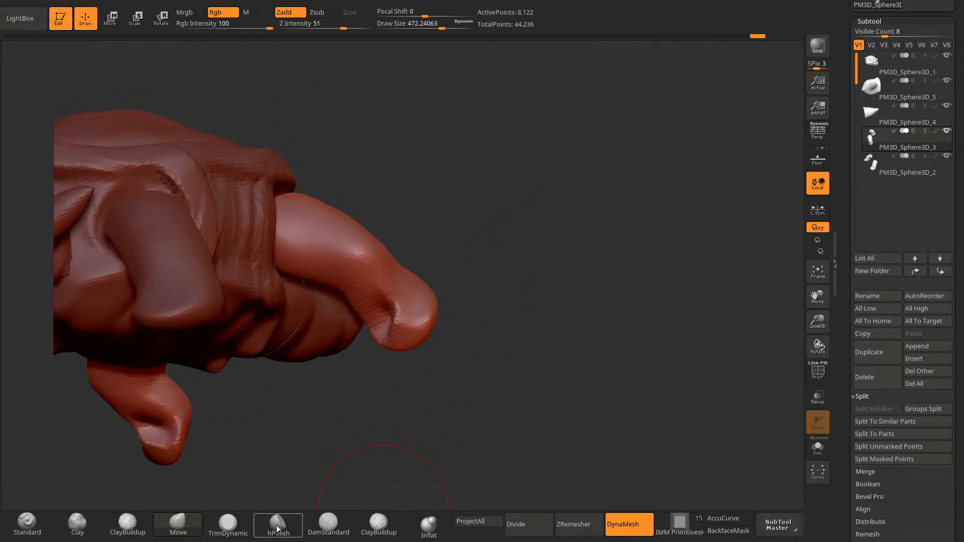
Step: Flatten the folds on the lower hind legs with TrimDynamic at draw size about 366 and update the DynaMesh
left_click(228, 523)
mouse_move(408, 390)
left_mouse_down()
mouse_move(406, 291)
mouse_move(402, 326)
left_mouse_up()
key("bracketleft")
mouse_move(442, 381)
left_mouse_down()
mouse_move(413, 413)
mouse_move(386, 362)
mouse_move(384, 370)
left_mouse_up()
mouse_move(377, 405)
left_mouse_down()
mouse_move(438, 458)
mouse_move(497, 410)
mouse_move(460, 455)
left_mouse_up()
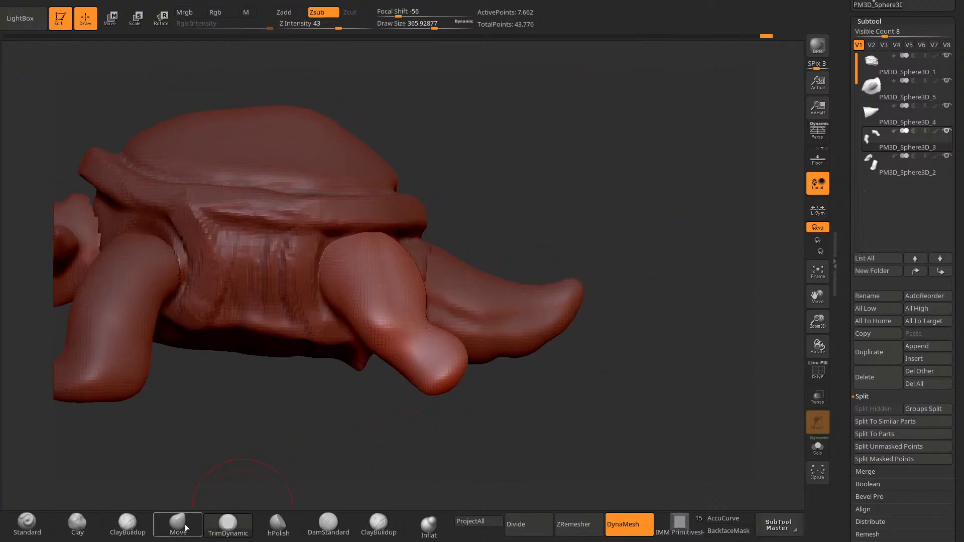
Step: Reshape the hind legs' knees and rounded ends with the Move brush at draw size about 465
left_click(178, 523)
key("space")
left_click_drag(369, 353, 377, 353)
left_click_drag(400, 420, 422, 421)
left_click_drag(385, 362, 398, 370)
left_click_drag(432, 437, 397, 432)
mouse_move(462, 387)
left_mouse_down()
mouse_move(439, 429)
mouse_move(421, 424)
left_mouse_up()
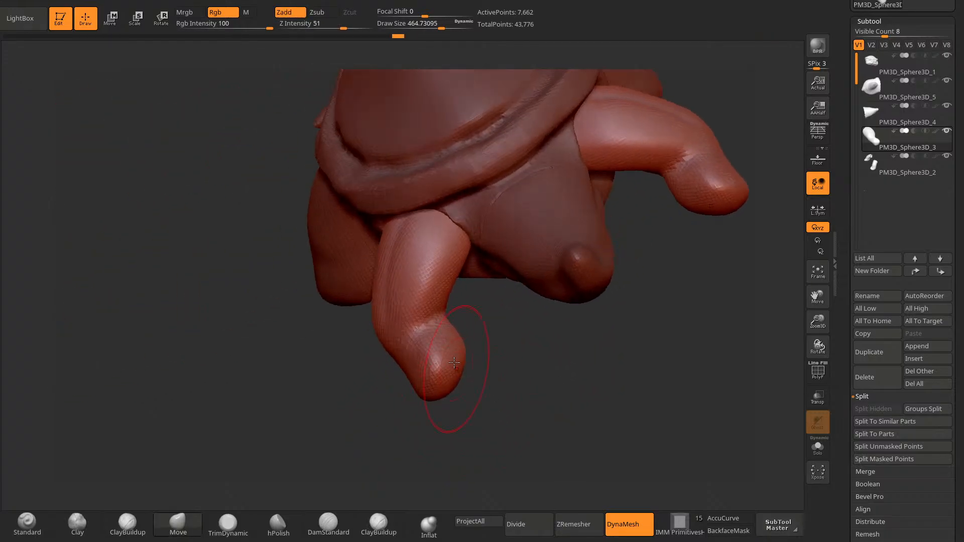
left_click_drag(451, 359, 460, 354)
mouse_move(470, 401)
left_mouse_down()
mouse_move(515, 376)
mouse_move(470, 362)
left_mouse_up()
Step: Refine the contour of the lower hind legs with the Move brush at draw size about 373
key("space")
left_click_drag(494, 417, 442, 466)
left_click_drag(409, 369, 414, 367)
left_click_drag(463, 344, 479, 357)
left_click_drag(493, 412, 536, 384)
mouse_move(472, 341)
left_mouse_down("shift")
mouse_move(480, 354)
mouse_move(474, 300)
mouse_move(488, 317)
left_mouse_up("shift")
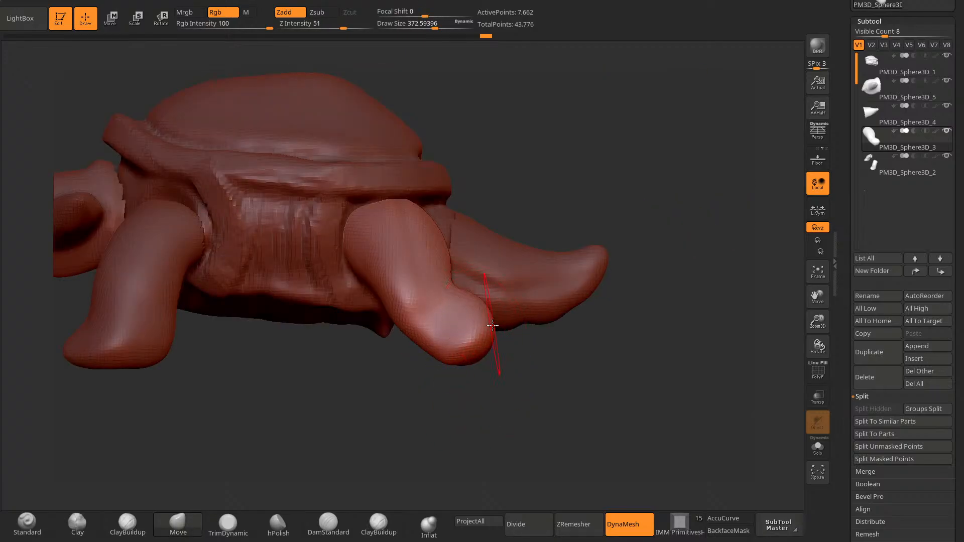
mouse_move(502, 386)
left_mouse_down()
mouse_move(465, 413)
mouse_move(465, 452)
mouse_move(491, 433)
mouse_move(492, 400)
left_mouse_up()
left_click_drag(432, 363, 443, 365)
left_click_drag(473, 421, 464, 393)
Step: Polish the inner knees of the hind legs, crease them with DamStandard and update the DynaMesh
left_click(278, 525)
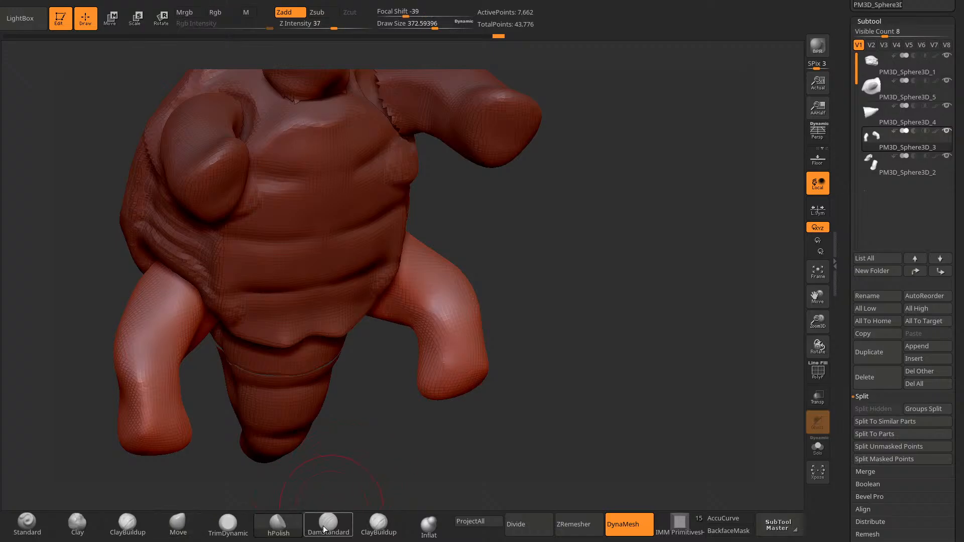
mouse_move(381, 362)
left_mouse_down()
mouse_move(402, 329)
mouse_move(521, 414)
mouse_move(447, 384)
mouse_move(442, 318)
mouse_move(449, 321)
left_mouse_up()
left_click(328, 524)
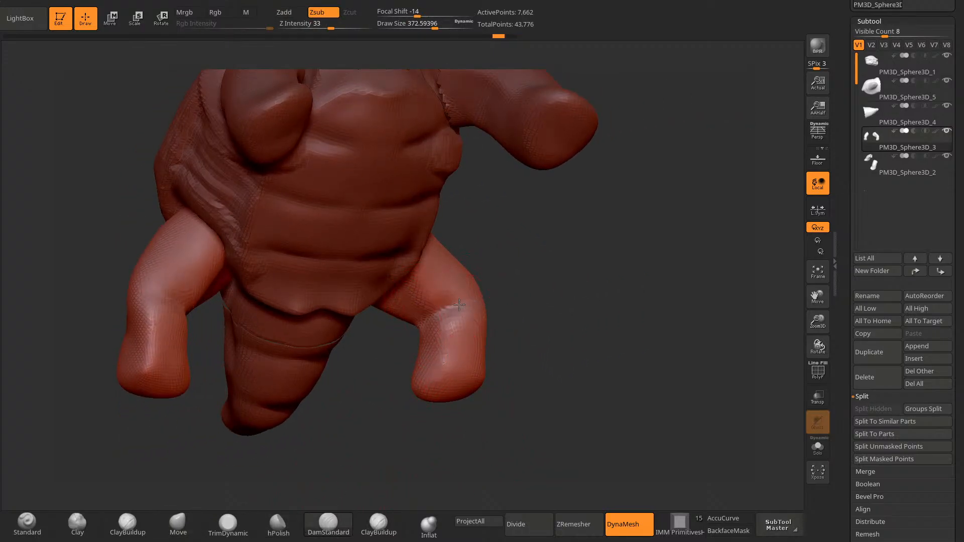
mouse_move(394, 372)
left_mouse_down()
mouse_move(424, 424)
mouse_move(485, 404)
left_mouse_up()
left_click_drag(521, 378, 542, 400, "ctrl")
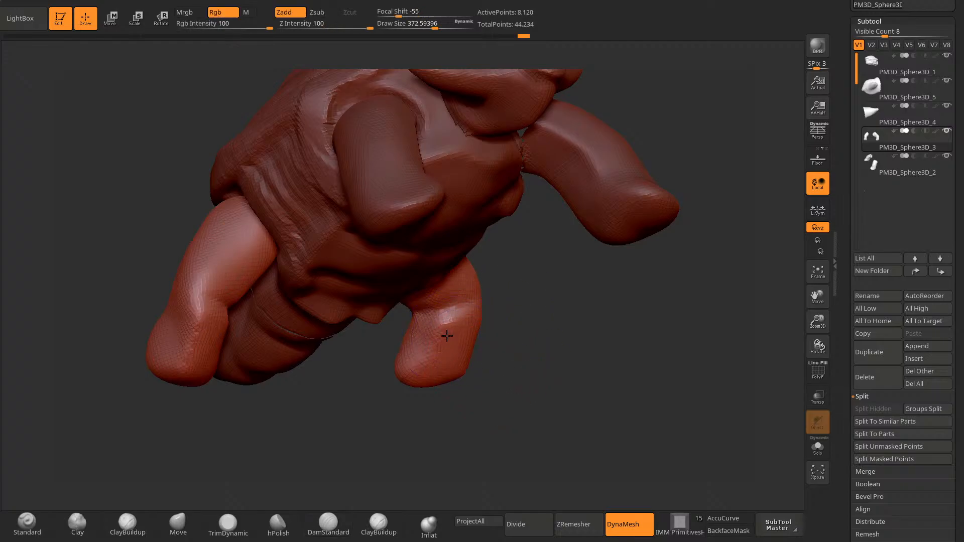
Step: Carve creases across the front of the hind legs' knees with DamStandard, reducing the draw size to about 309
mouse_move(470, 412)
left_mouse_down()
mouse_move(428, 392)
mouse_move(465, 420)
mouse_move(479, 335)
mouse_move(442, 433)
mouse_move(427, 383)
left_mouse_up()
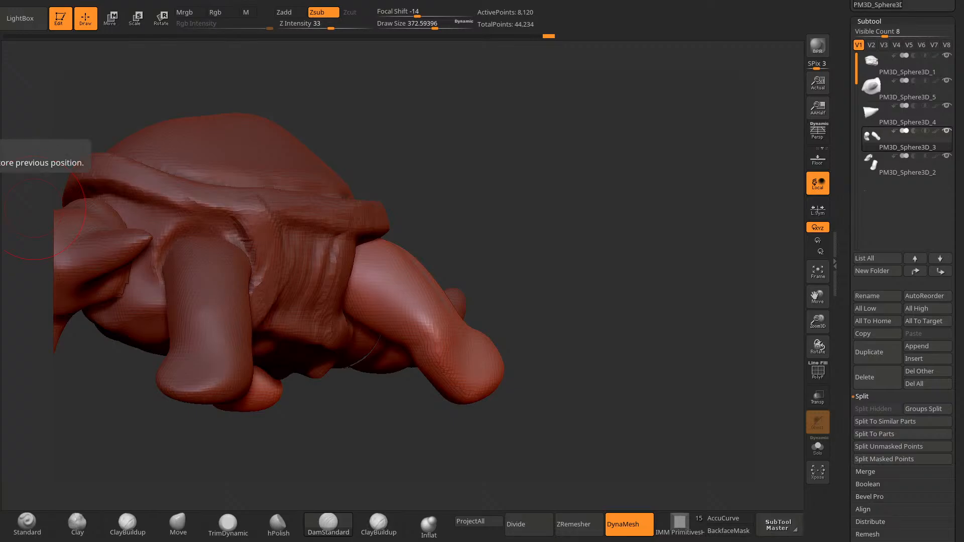
mouse_move(517, 228)
left_mouse_down()
mouse_move(533, 222)
mouse_move(513, 195)
left_mouse_up()
left_click_drag(436, 288, 454, 347)
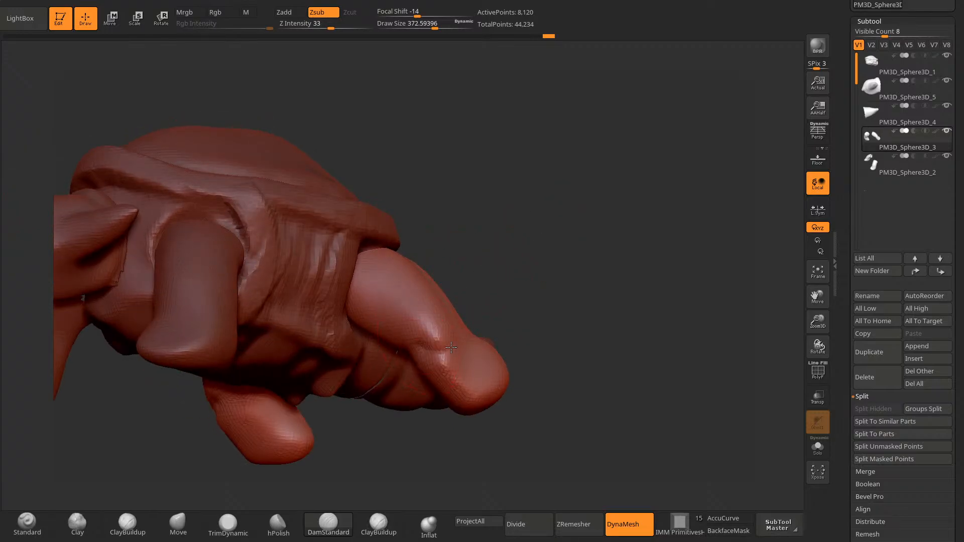
mouse_move(486, 250)
left_mouse_down()
mouse_move(511, 263)
mouse_move(528, 251)
left_mouse_up()
key("space")
left_click_drag(463, 300, 458, 299)
left_click_drag(528, 273, 494, 276)
left_click_drag(424, 347, 455, 322)
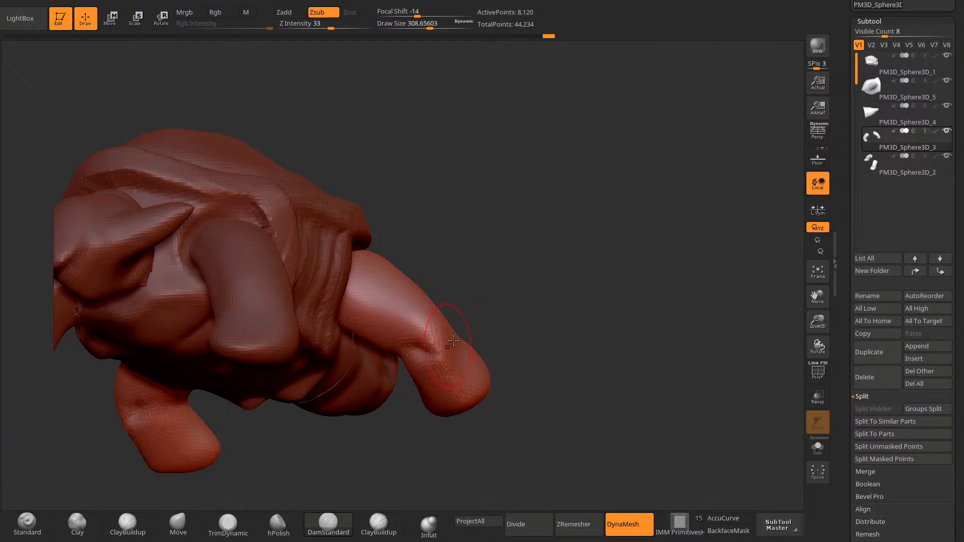
mouse_move(505, 302)
left_mouse_down()
mouse_move(500, 256)
mouse_move(452, 236)
mouse_move(558, 267)
left_mouse_up()
left_click_drag(419, 370, 442, 341)
left_click_drag(527, 321, 514, 319)
left_click_drag(470, 454, 482, 414)
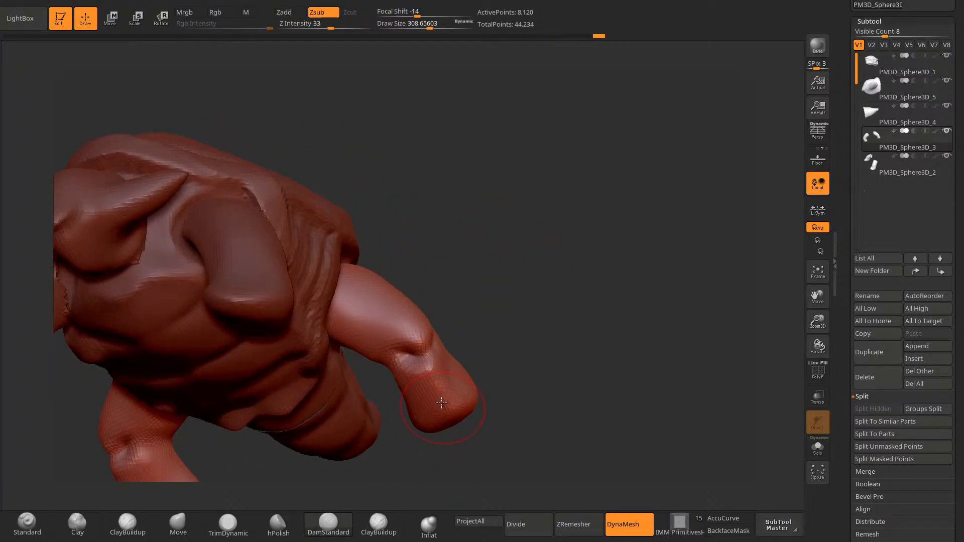
Step: Flatten the surface below the hind knees with TrimDynamic at draw size about 309
left_click(226, 526)
mouse_move(407, 362)
left_mouse_down()
mouse_move(430, 375)
mouse_move(436, 397)
left_mouse_up()
left_click_drag(507, 312, 505, 356)
mouse_move(442, 369)
left_mouse_down()
mouse_move(457, 398)
mouse_move(442, 351)
left_mouse_up()
left_click_drag(517, 372, 433, 409)
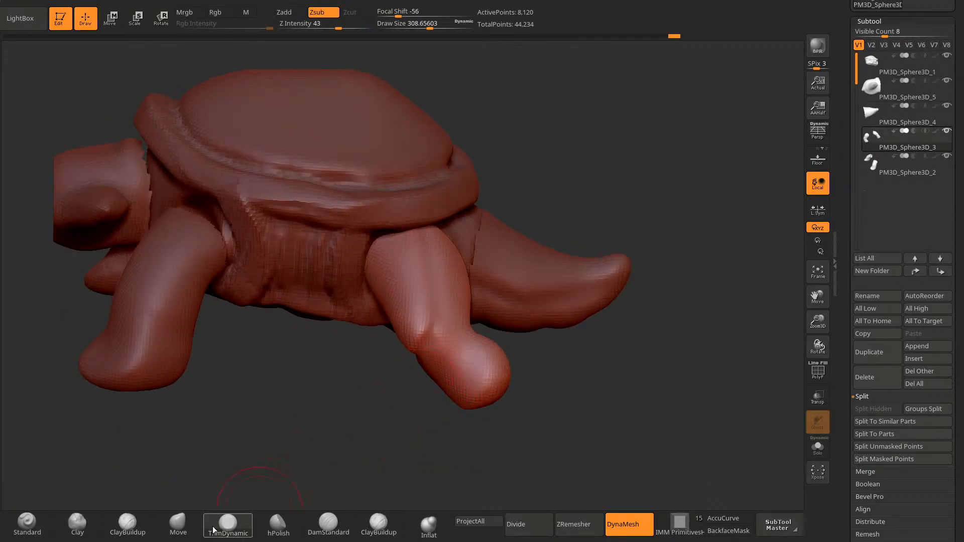
Step: Adjust the hind legs' knee area with the Move brush at draw size about 353
left_click(180, 525)
left_click_drag(327, 402, 413, 399)
key("space")
mouse_move(409, 450)
left_mouse_down()
mouse_move(434, 463)
mouse_move(435, 422)
mouse_move(399, 379)
left_mouse_up()
left_click_drag(402, 359, 424, 317)
left_click_drag(502, 311, 490, 367)
left_click_drag(417, 447, 424, 394)
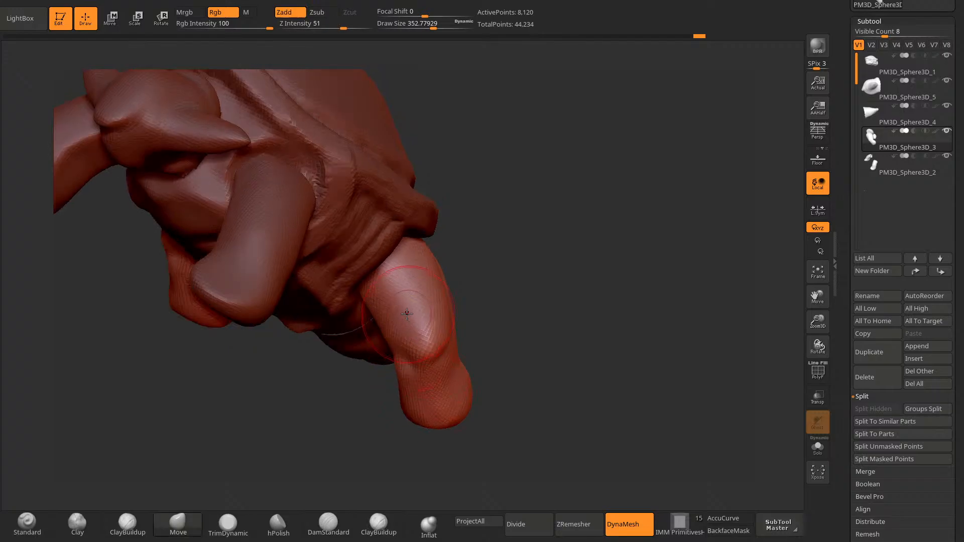
Step: Fill out the thighs and lower hind legs with the Move brush at draw size about 428
key("bracketright")
left_click_drag(392, 305, 386, 301)
left_click_drag(477, 241, 459, 296)
left_click_drag(396, 409, 442, 392)
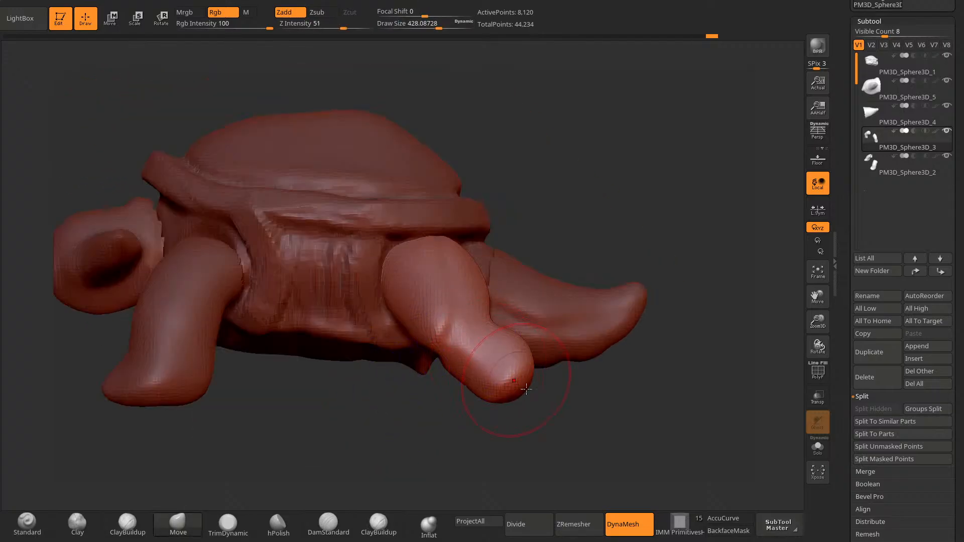
left_click_drag(521, 381, 498, 359, "shift")
left_click_drag(527, 437, 491, 483)
left_click_drag(438, 394, 456, 376)
Step: Widen the hind feet as seen from behind with the Move brush
mouse_move(533, 477)
left_mouse_down()
mouse_move(518, 403)
mouse_move(484, 424)
mouse_move(491, 459)
mouse_move(533, 457)
mouse_move(549, 400)
mouse_move(537, 467)
left_mouse_up()
left_click_drag(521, 374, 539, 386)
left_click_drag(494, 427, 508, 437)
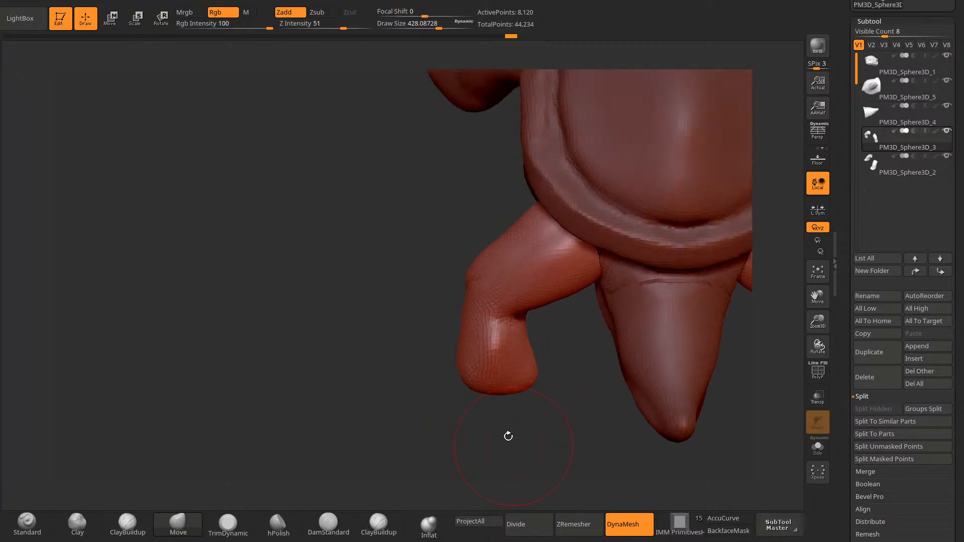
left_click_drag(469, 384, 461, 387)
left_click_drag(477, 438, 486, 431)
left_click_drag(422, 448, 474, 456, "shift")
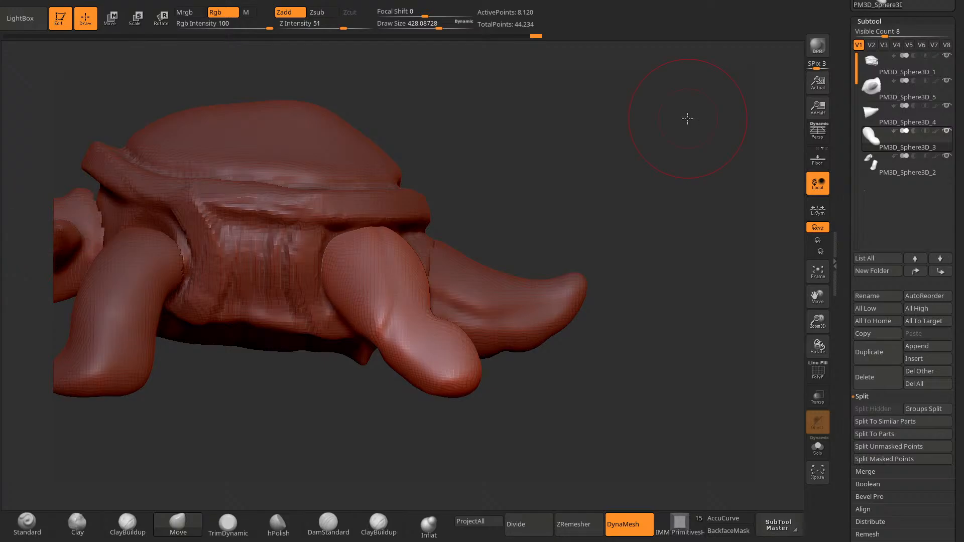
Step: Push the undersides of the hind feet into a broader, flatter base with the Move brush
mouse_move(457, 408)
left_mouse_down()
mouse_move(445, 456)
mouse_move(434, 453)
left_mouse_up()
left_click_drag(463, 388, 436, 386)
mouse_move(505, 391)
left_mouse_down()
mouse_move(513, 418)
mouse_move(555, 445)
mouse_move(497, 378)
mouse_move(522, 420)
mouse_move(502, 460)
mouse_move(452, 466)
mouse_move(443, 455)
left_mouse_up()
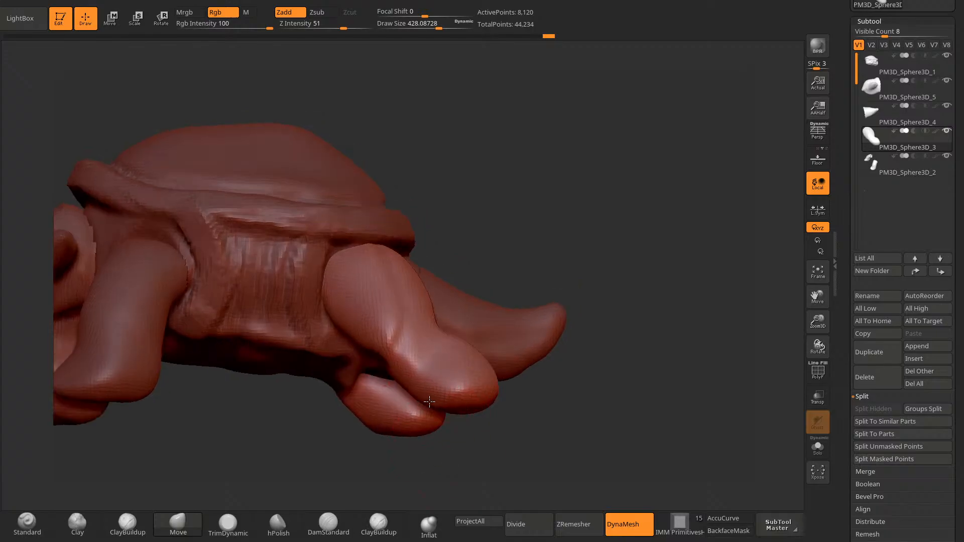
left_click_drag(431, 403, 418, 397)
left_click_drag(442, 444, 467, 490)
left_click_drag(493, 430, 491, 409, "shift")
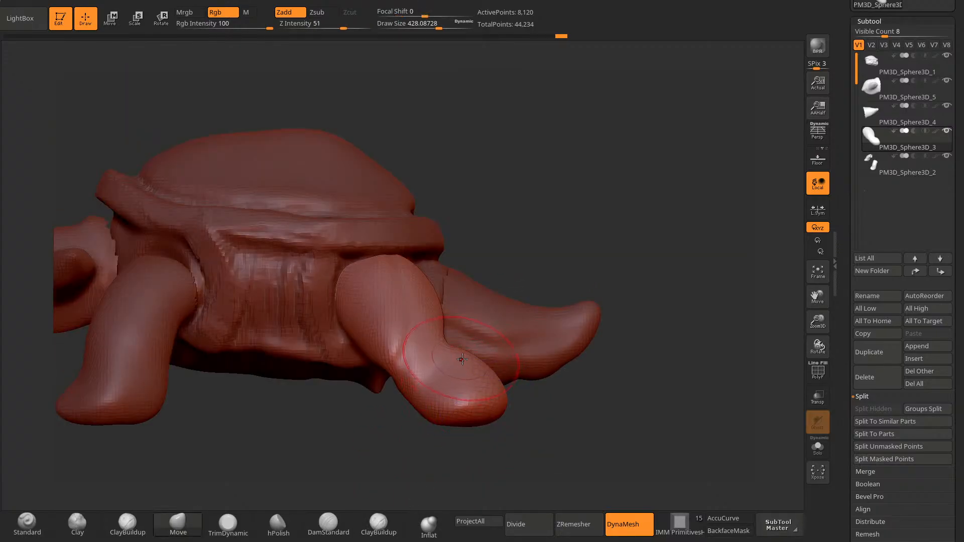
Step: Shape the hind legs' ankles and heels with the Move brush and update the DynaMesh
left_click_drag(458, 360, 476, 367)
left_click_drag(530, 443, 478, 450)
left_click_drag(463, 338, 456, 340)
left_click_drag(459, 448, 482, 444)
left_click_drag(481, 444, 506, 454, "ctrl")
left_click_drag(484, 364, 455, 345, "shift")
left_click_drag(489, 432, 491, 407, "alt")
Step: Shape the toe and sole edges of the hind feet with the Move brush, reducing the draw size to about 279
key("space")
left_click_drag(491, 366, 481, 367)
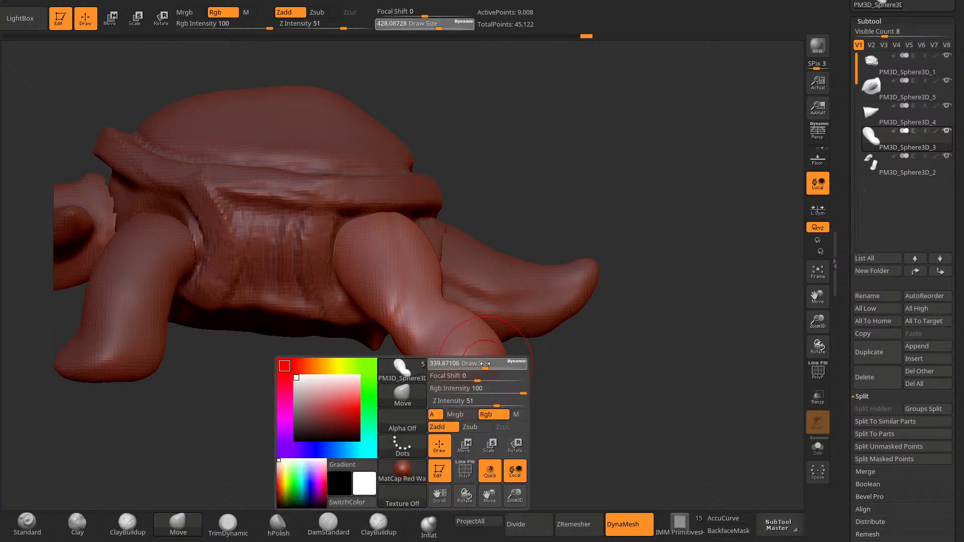
mouse_move(470, 441)
left_mouse_down()
mouse_move(508, 441)
mouse_move(501, 448)
mouse_move(442, 323)
mouse_move(462, 345)
mouse_move(420, 367)
left_mouse_up()
mouse_move(488, 378)
left_mouse_down()
mouse_move(485, 351)
mouse_move(436, 352)
left_mouse_up()
mouse_move(481, 369)
left_mouse_down()
mouse_move(496, 362)
mouse_move(494, 408)
left_mouse_up()
mouse_move(441, 348)
left_mouse_down()
mouse_move(457, 409)
mouse_move(446, 420)
left_mouse_up()
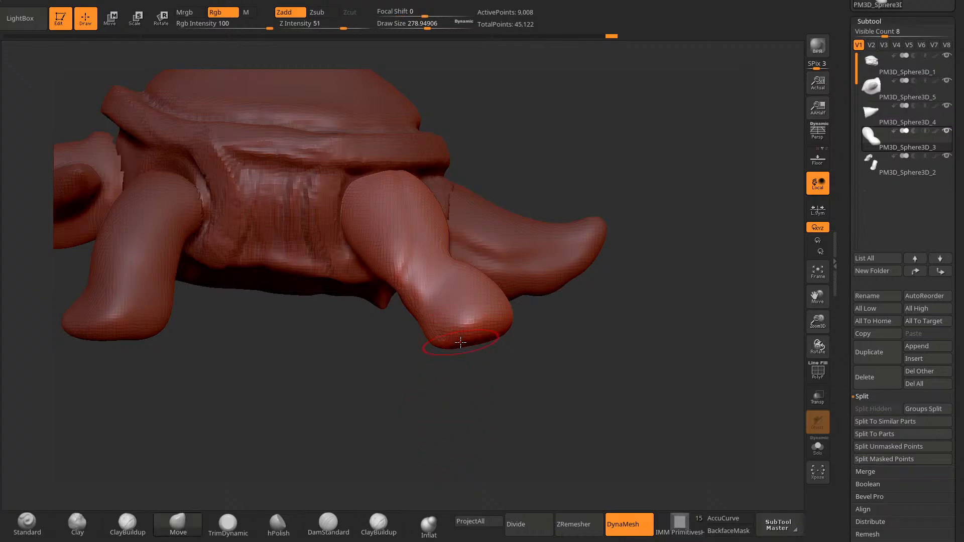
left_click_drag(545, 345, 458, 290)
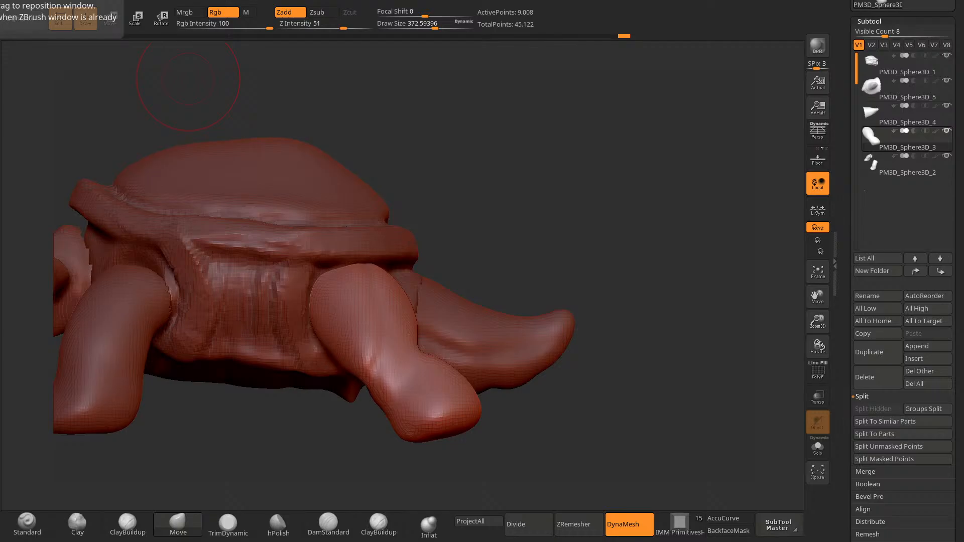
Step: Refine the hind knees and ankles from the front with the Move brush at draw size about 373
left_click_drag(517, 442, 507, 502)
left_click_drag(493, 357, 488, 429, "shift")
left_click_drag(431, 419, 452, 384)
left_click_drag(426, 315, 434, 311)
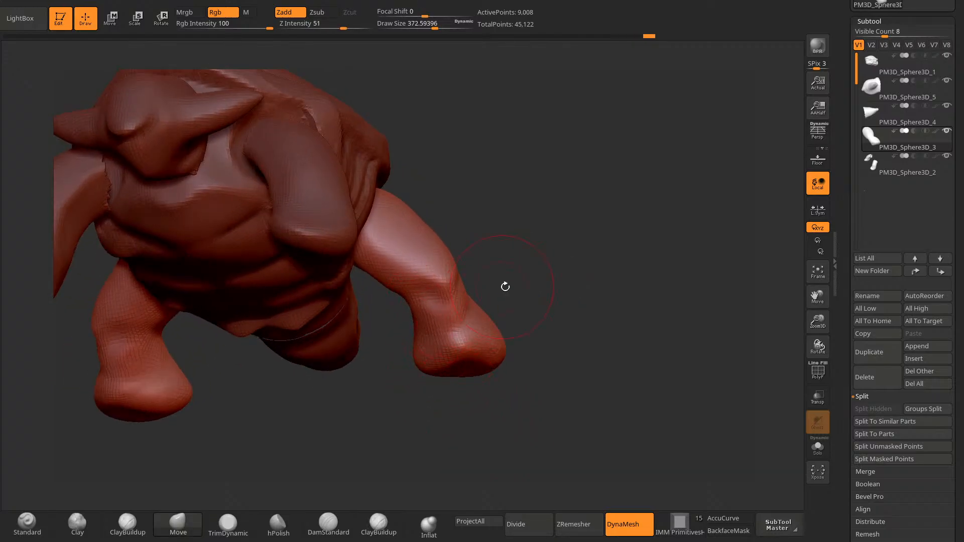
left_click_drag(506, 286, 448, 306)
mouse_move(430, 377)
left_mouse_down()
mouse_move(456, 333)
mouse_move(495, 387)
mouse_move(472, 350)
mouse_move(434, 340)
mouse_move(464, 333)
left_mouse_up()
left_click(530, 327, "ctrl")
mouse_move(530, 332)
left_mouse_down()
mouse_move(516, 405)
mouse_move(434, 417)
left_mouse_up()
mouse_move(438, 338)
left_mouse_down()
mouse_move(420, 334)
mouse_move(418, 361)
mouse_move(442, 425)
left_mouse_up()
key("ctrl+z")
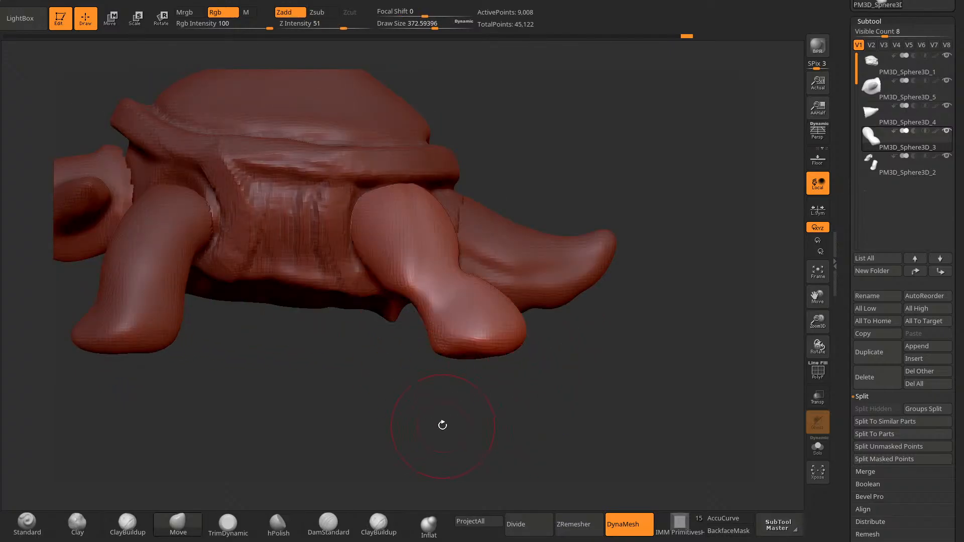
Step: Set the Move brush's draw size to about 321 and open the hind legs' DynaMesh settings
key("s")
left_click_drag(457, 353, 453, 353)
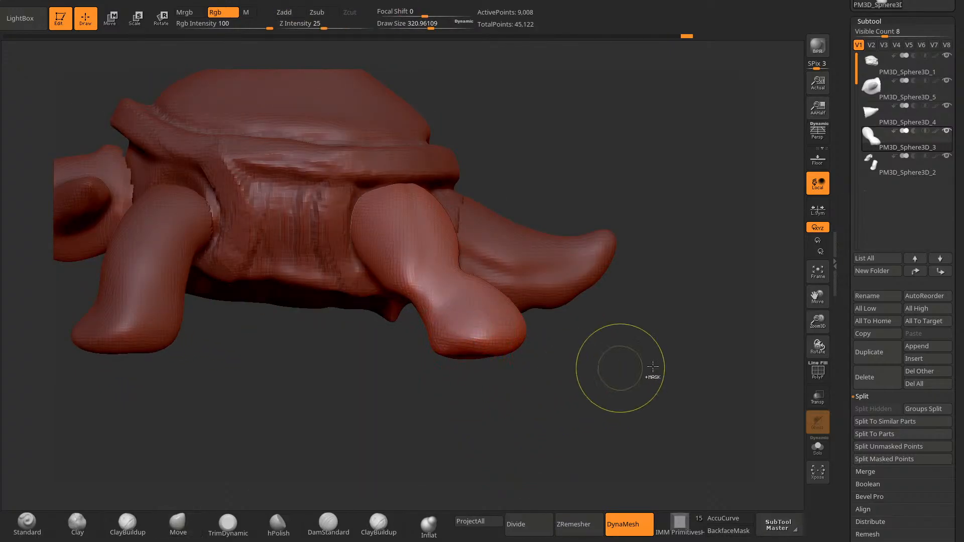
left_click_drag(847, 447, 848, 303)
left_click(867, 445)
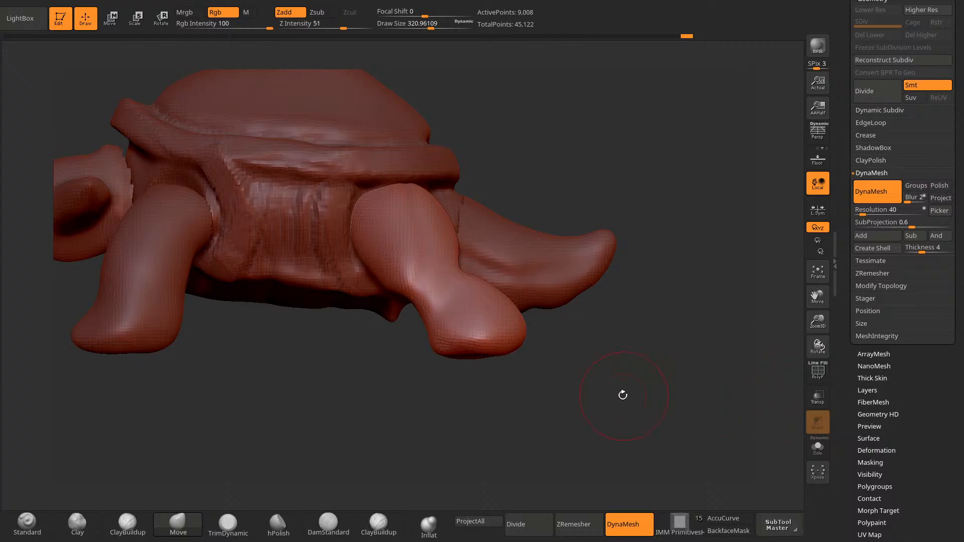
Step: Reshape the back of the thighs and smooth the hind feet, using a draw size of about 407
key("space")
left_click_drag(592, 320, 555, 421)
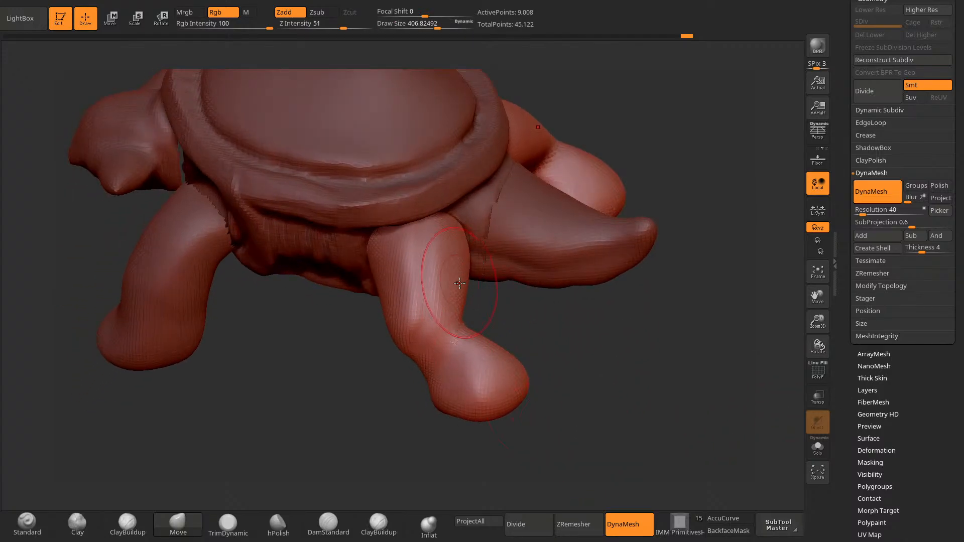
left_click_drag(471, 281, 462, 274)
mouse_move(511, 301)
left_mouse_down()
mouse_move(517, 291)
mouse_move(460, 280)
left_mouse_up()
mouse_move(512, 306)
left_mouse_down()
mouse_move(508, 279)
mouse_move(467, 271)
left_mouse_up()
left_click_drag(397, 476, 394, 450)
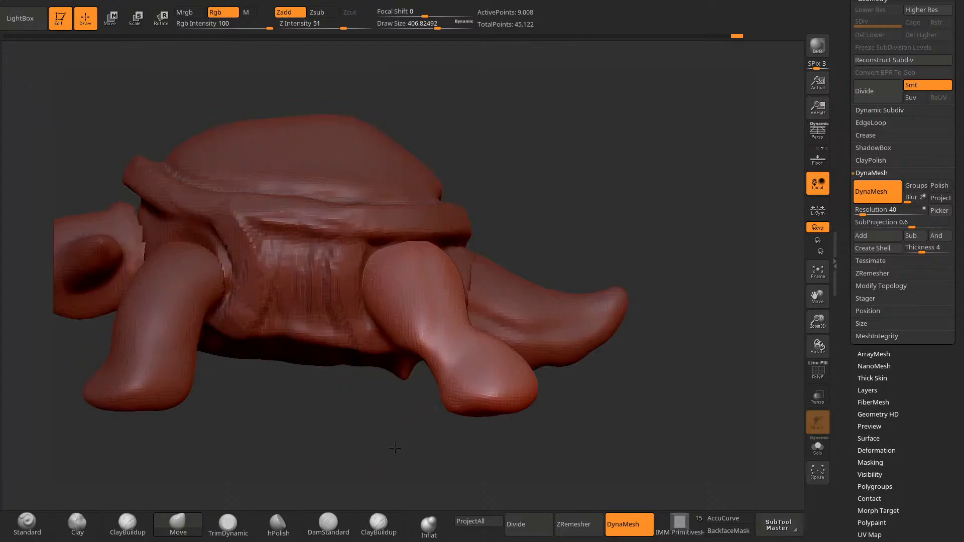
left_click_drag(617, 193, 590, 266)
left_click_drag(391, 450, 397, 422, "shift")
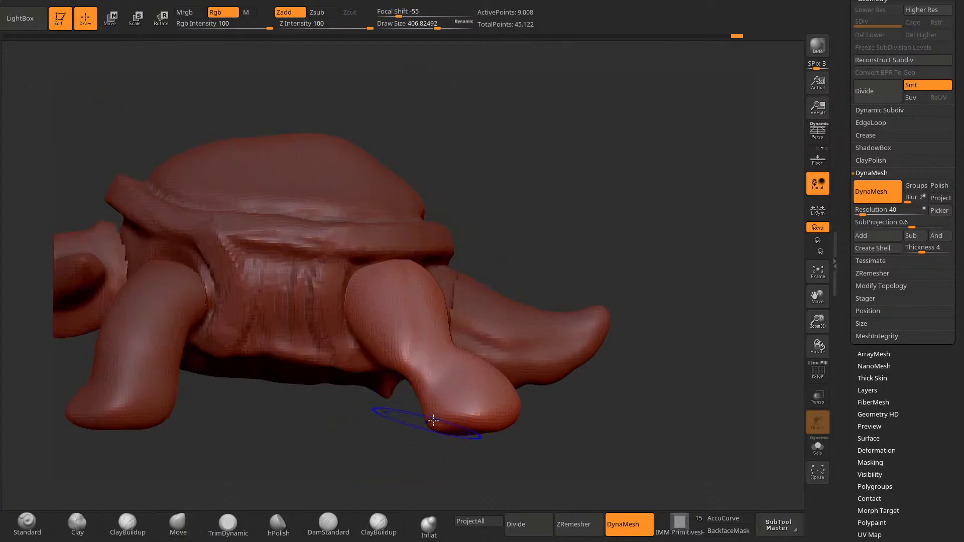
Step: Set the hind legs' DynaMesh resolution to 96 and remesh them
left_click_drag(866, 215, 867, 215)
left_click_drag(657, 266, 640, 348, "ctrl")
left_click_drag(456, 473, 498, 431)
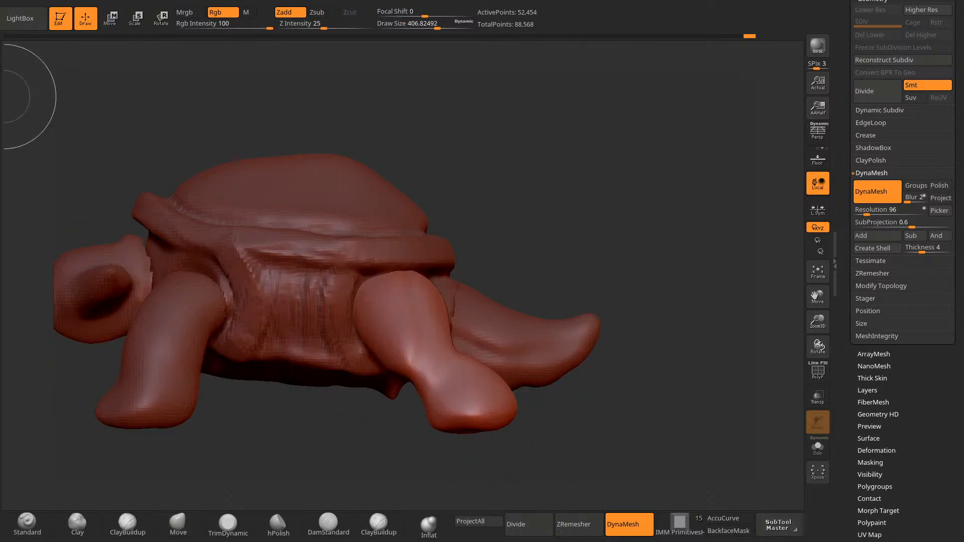
Step: Trim the soles of the hind feet flat with a straight horizontal cut
left_click(1, 95, "ctrl+shift")
left_click(343, 125)
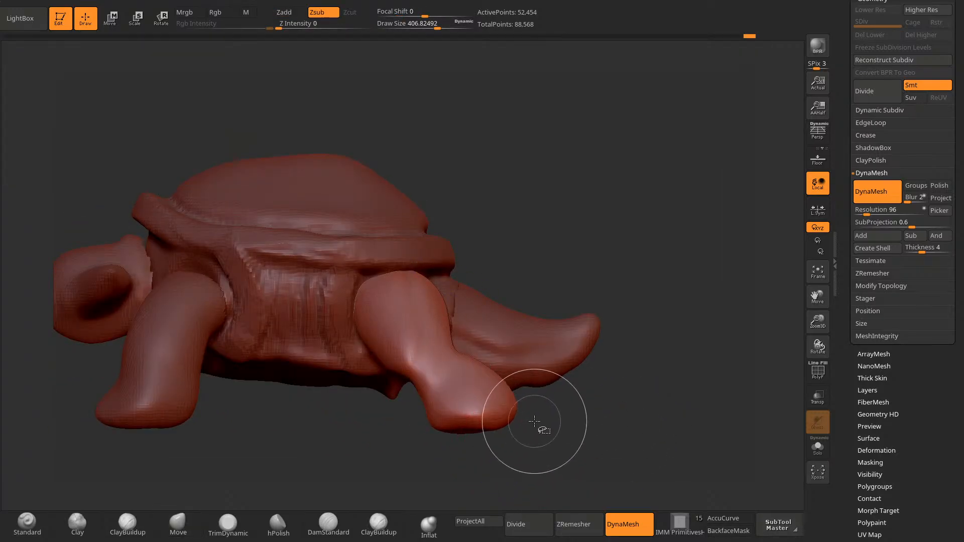
left_click_drag(527, 415, 219, 415, "ctrl+shift")
Step: Mask the hind legs except a patch at the front of each foot and form the first toe with Move, draw size about 303
left_click_drag(571, 460, 573, 325)
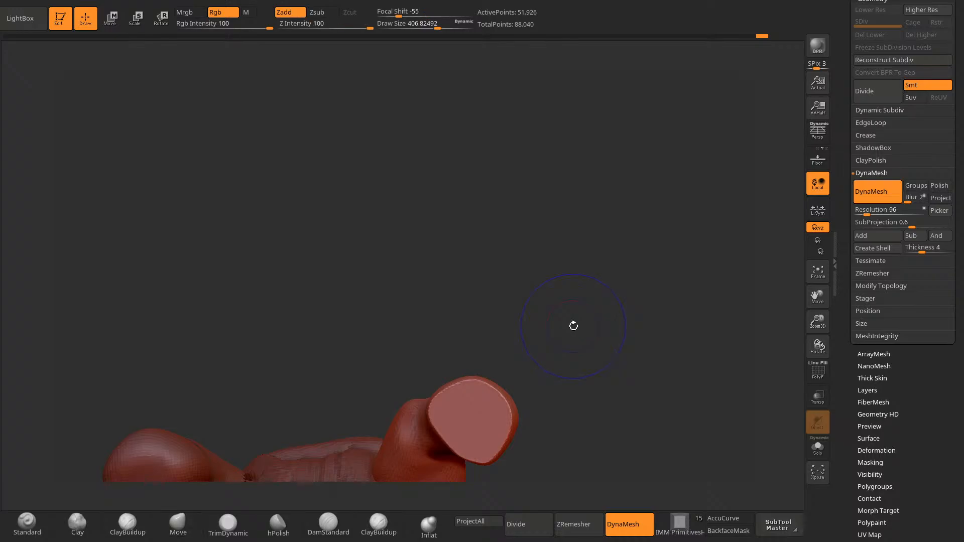
mouse_move(515, 374)
left_mouse_down()
mouse_move(583, 437)
mouse_move(591, 370)
mouse_move(580, 370)
left_mouse_up()
key("space")
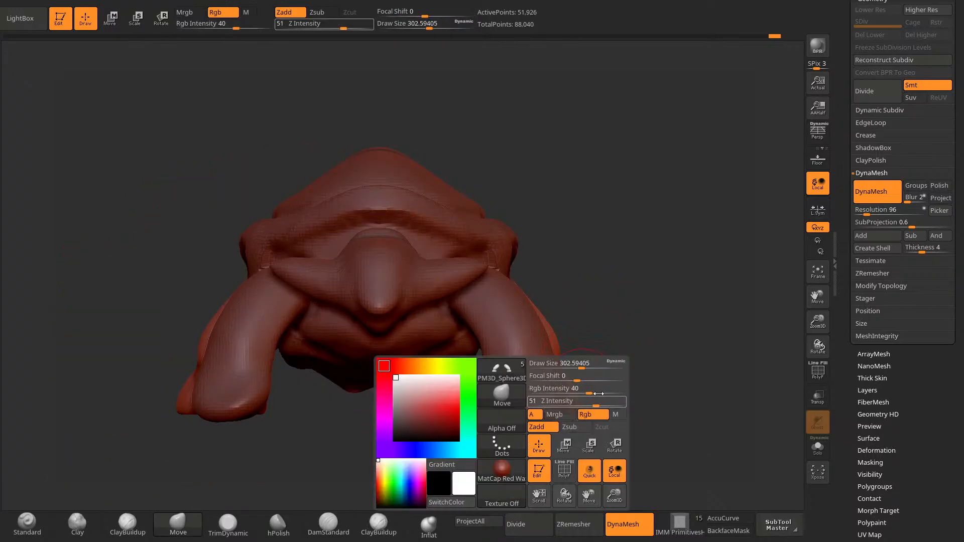
left_click_drag(690, 402, 613, 409)
mouse_move(487, 430)
left_mouse_down("ctrl")
mouse_move(539, 457)
mouse_move(566, 408)
mouse_move(542, 428)
left_mouse_up("ctrl")
left_click(540, 454, "ctrl")
left_click_drag(528, 324, 664, 293, "ctrl")
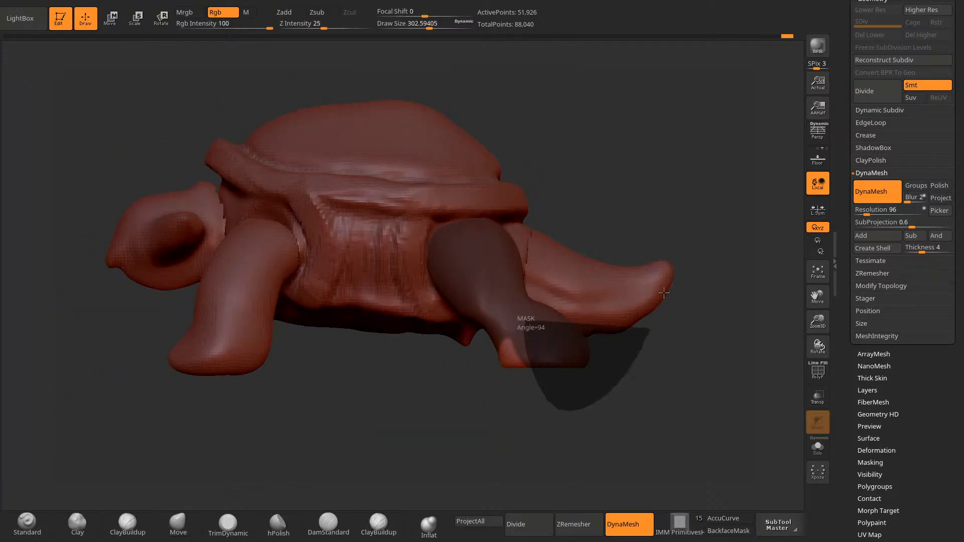
mouse_move(562, 400)
left_mouse_down()
mouse_move(483, 364)
mouse_move(520, 422)
mouse_move(508, 396)
mouse_move(514, 381)
mouse_move(516, 393)
mouse_move(566, 411)
mouse_move(560, 425)
mouse_move(528, 431)
left_mouse_up()
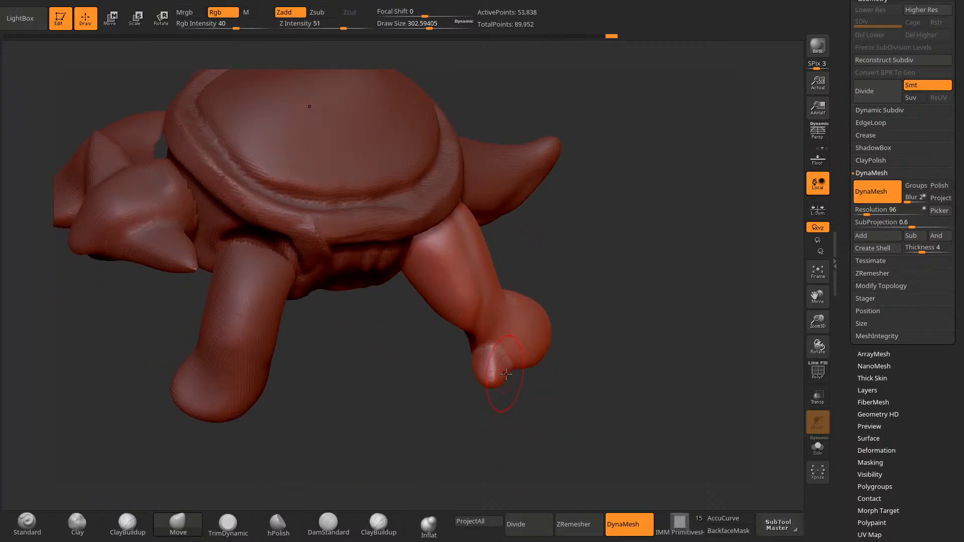
Step: Pull a second toe out of each hind foot and smooth the area around it
left_click_drag(506, 374, 536, 376)
left_click(551, 374, "ctrl")
left_click_drag(532, 360, 565, 452)
left_click_drag(564, 360, 545, 374, "shift")
mouse_move(534, 427)
left_mouse_down()
mouse_move(505, 425)
mouse_move(523, 458)
mouse_move(527, 404)
mouse_move(548, 373)
mouse_move(538, 438)
left_mouse_up()
Step: Form a third toe on each hind foot and even out the spacing between the toes
left_click(555, 392, "ctrl")
left_click_drag(530, 380, 535, 396)
mouse_move(540, 422)
left_mouse_down()
mouse_move(543, 392)
mouse_move(564, 431)
left_mouse_up()
left_click_drag(562, 385, 548, 408)
mouse_move(529, 462)
left_mouse_down()
mouse_move(571, 454)
mouse_move(486, 413)
mouse_move(496, 393)
left_mouse_up()
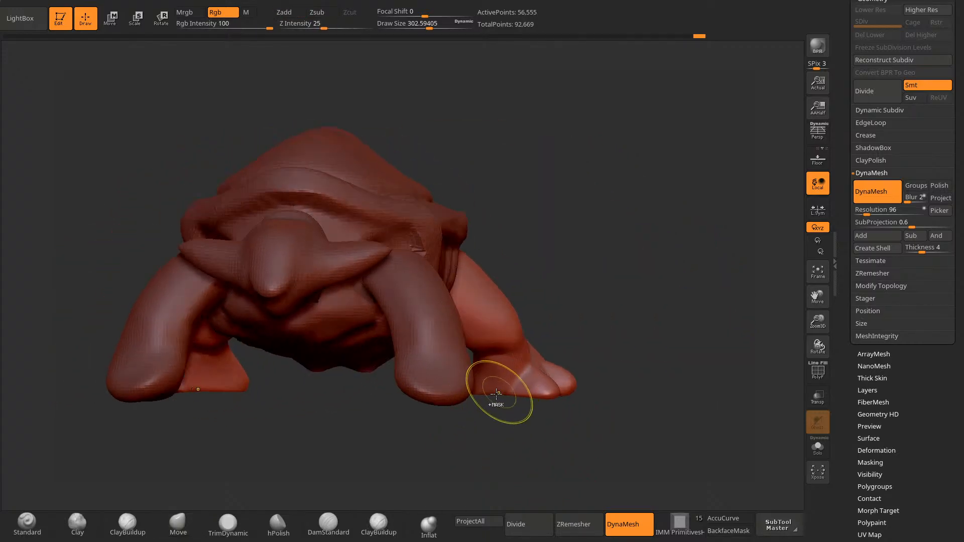
Step: Pull an inner toe out of the unmasked patch on each hind foot and trim the soles flat again
left_click_drag(521, 450, 492, 430)
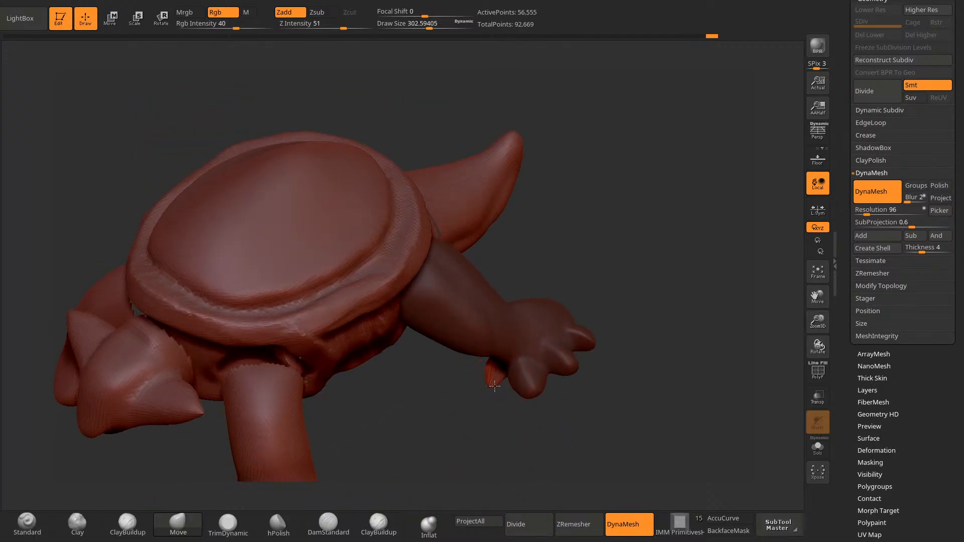
mouse_move(495, 385)
left_mouse_down()
mouse_move(511, 441)
mouse_move(540, 405)
mouse_move(531, 440)
mouse_move(640, 400)
mouse_move(601, 372)
mouse_move(497, 360)
mouse_move(266, 361)
mouse_move(522, 421)
left_mouse_up()
key("alt")
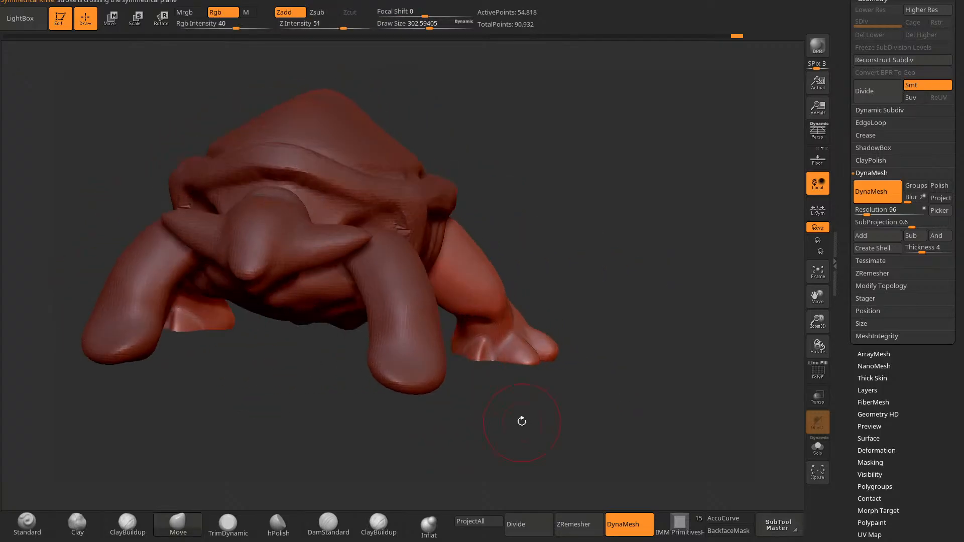
Step: Remesh the hind legs and adjust the toe outlines from underneath with a Move draw size of about 291
mouse_move(504, 387)
left_mouse_down()
mouse_move(553, 412)
mouse_move(504, 357)
mouse_move(526, 272)
mouse_move(524, 282)
left_mouse_up()
key("space")
left_click(524, 285)
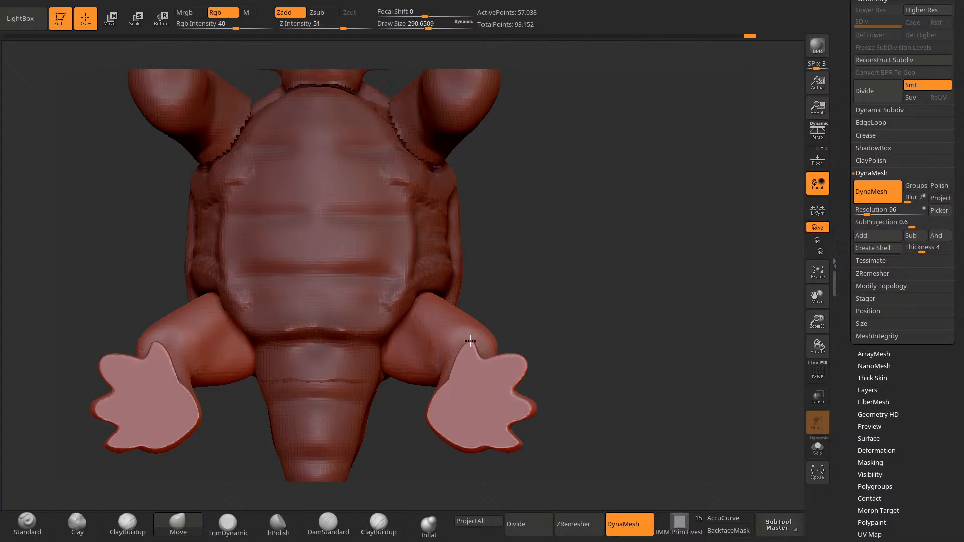
mouse_move(549, 304)
left_mouse_down()
mouse_move(602, 394)
mouse_move(566, 411)
mouse_move(586, 400)
mouse_move(505, 369)
left_mouse_up()
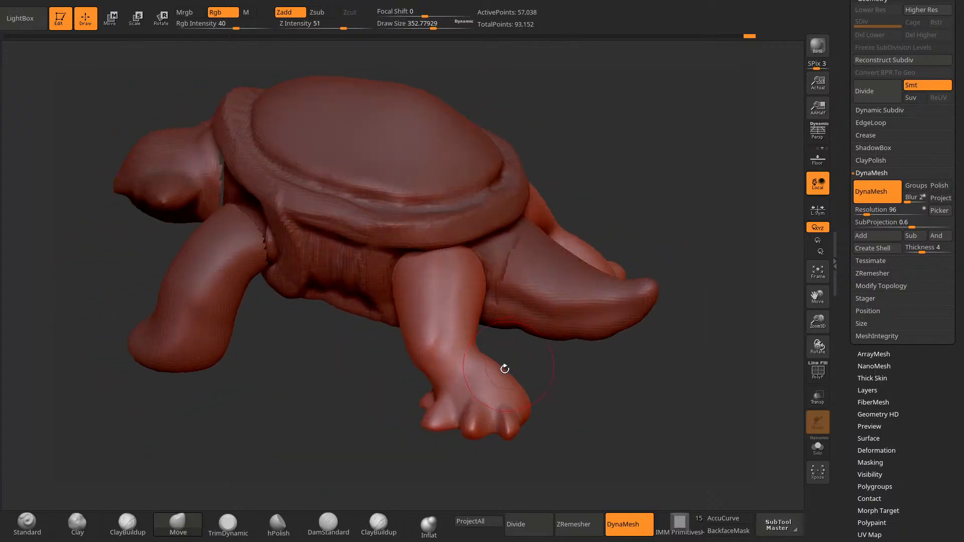
Step: Refine the heels and overall shape of the hind feet with a Move draw size of about 366
mouse_move(545, 397)
left_mouse_down()
mouse_move(562, 452)
mouse_move(551, 391)
mouse_move(492, 393)
left_mouse_up()
key("space")
left_click(548, 392)
left_click(551, 367)
mouse_move(580, 411)
left_mouse_down()
mouse_move(554, 418)
mouse_move(523, 390)
left_mouse_up()
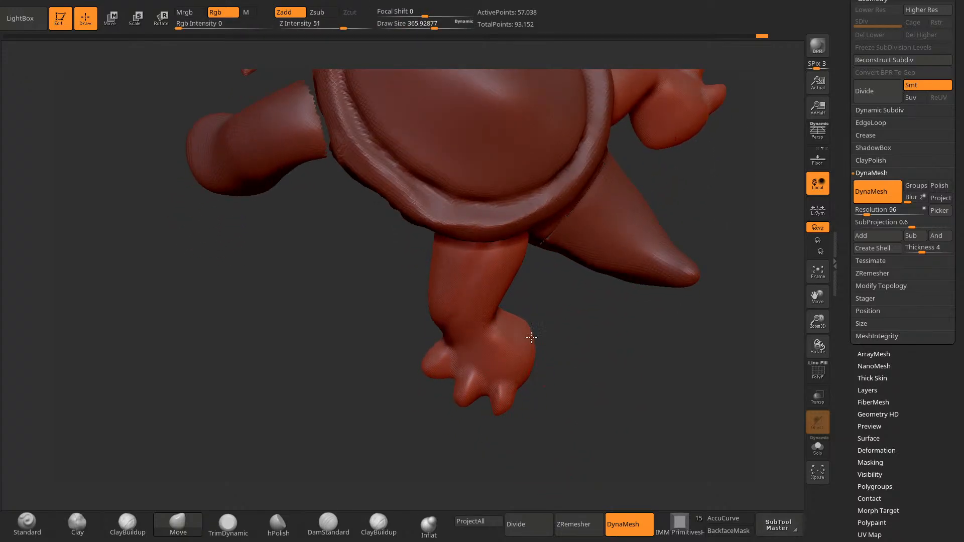
left_click_drag(536, 354, 532, 472)
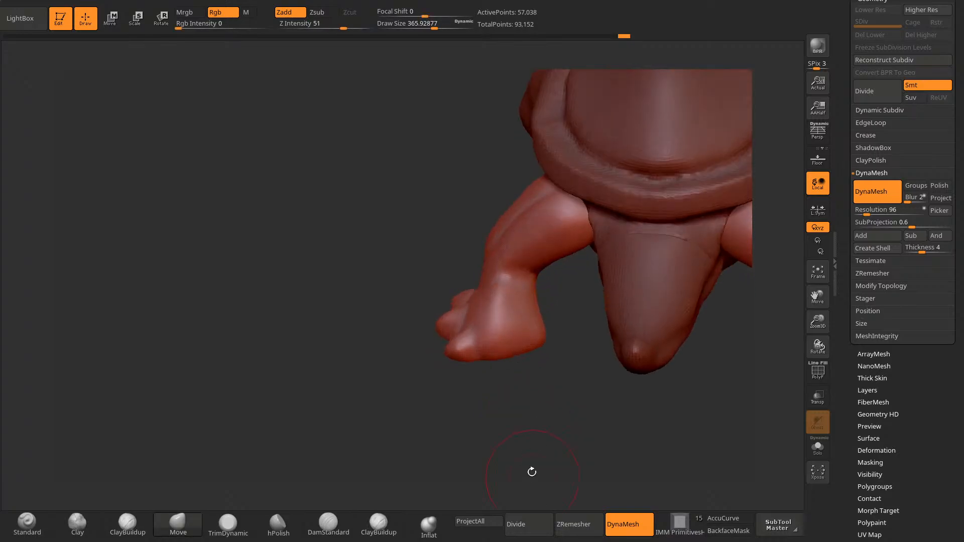
left_click_drag(534, 356, 544, 431)
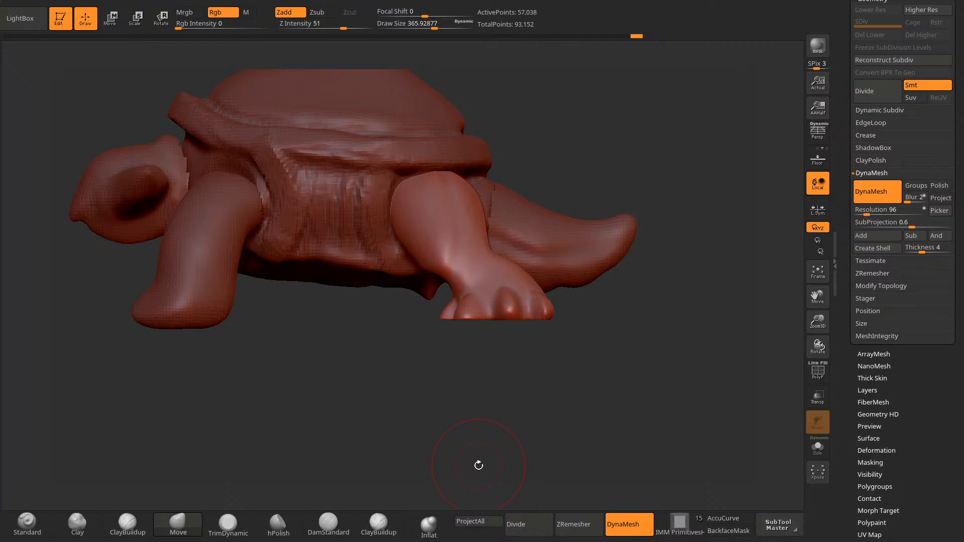
left_click_drag(518, 382, 437, 450, "alt")
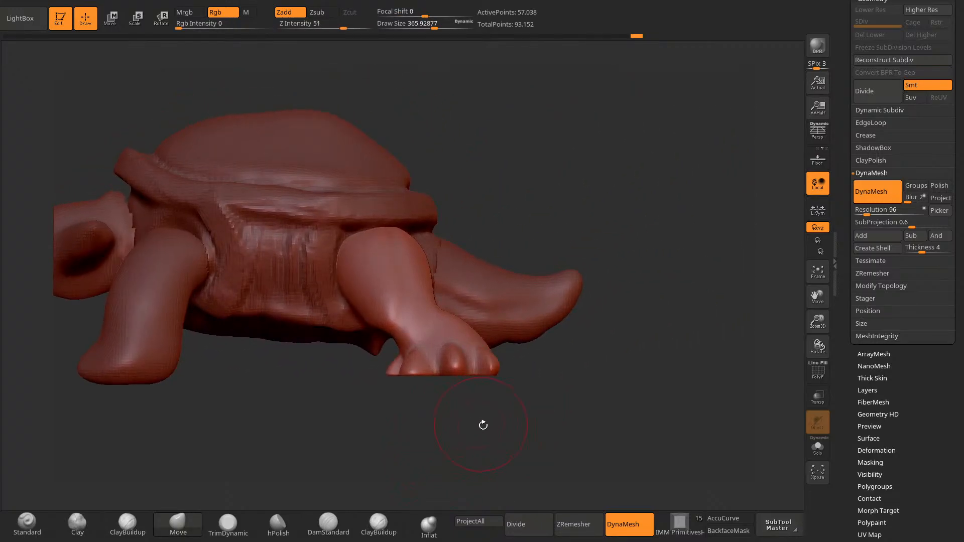
left_click_drag(463, 421, 456, 393)
left_click_drag(452, 443, 462, 444)
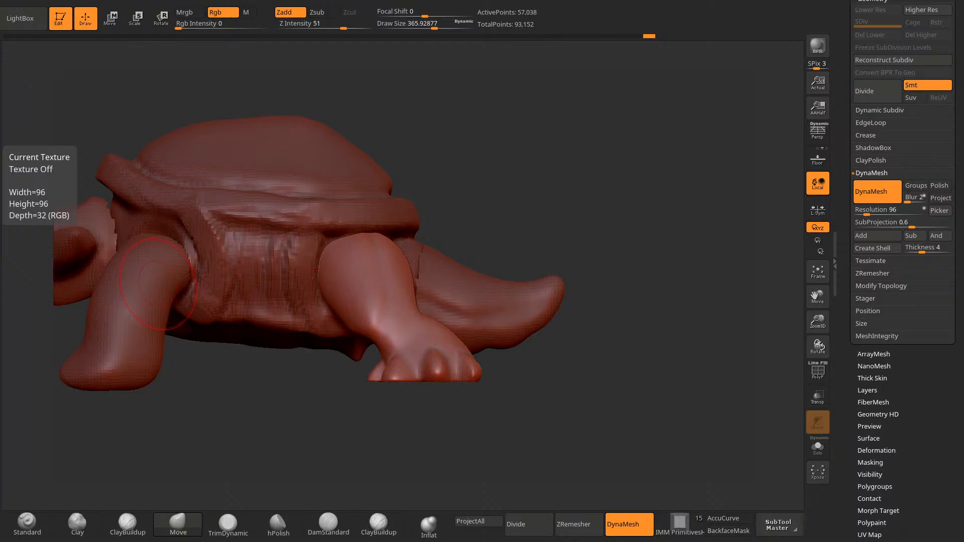
Step: Switch to the DamStandard brush with a draw size of about 204 and start creasing the front of the hind ankles
mouse_move(393, 423)
left_mouse_down()
mouse_move(373, 422)
mouse_move(374, 463)
left_mouse_up()
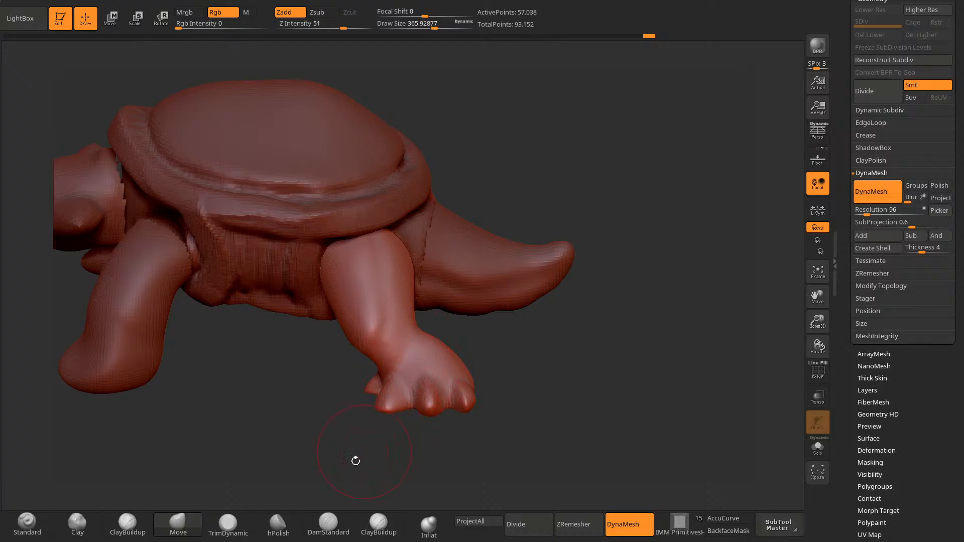
left_click(338, 520)
key("space")
left_click_drag(525, 363, 512, 362)
mouse_move(545, 342)
left_mouse_down()
mouse_move(553, 353)
mouse_move(534, 392)
left_mouse_up()
left_click_drag(387, 368, 455, 361)
mouse_move(523, 373)
left_mouse_down()
mouse_move(522, 348)
mouse_move(562, 351)
left_mouse_up()
left_click_drag(355, 363, 401, 379)
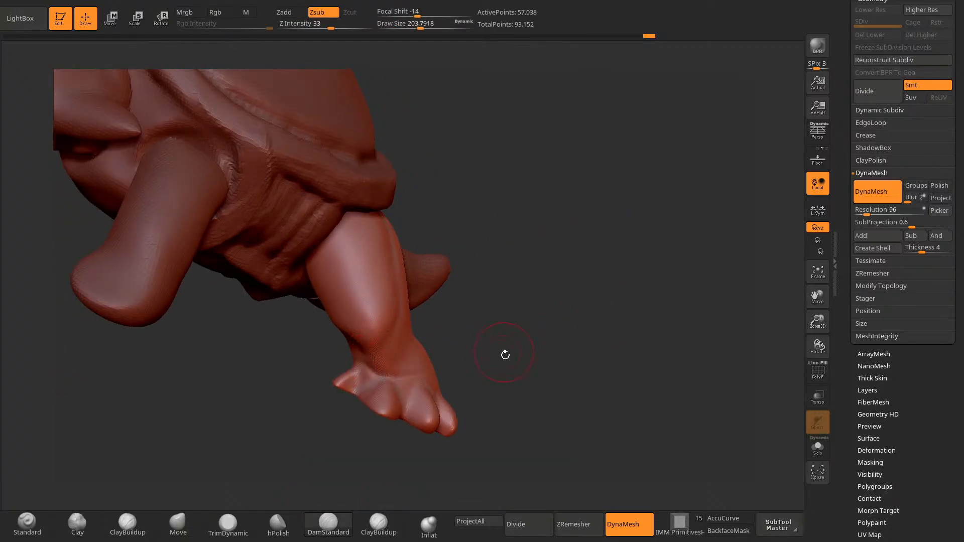
Step: Carve a series of parallel wrinkles around the hind ankles and the tops of the feet
left_click_drag(505, 355, 470, 362)
mouse_move(352, 372)
left_mouse_down()
mouse_move(446, 385)
mouse_move(432, 380)
left_mouse_up()
left_click_drag(461, 347, 479, 318)
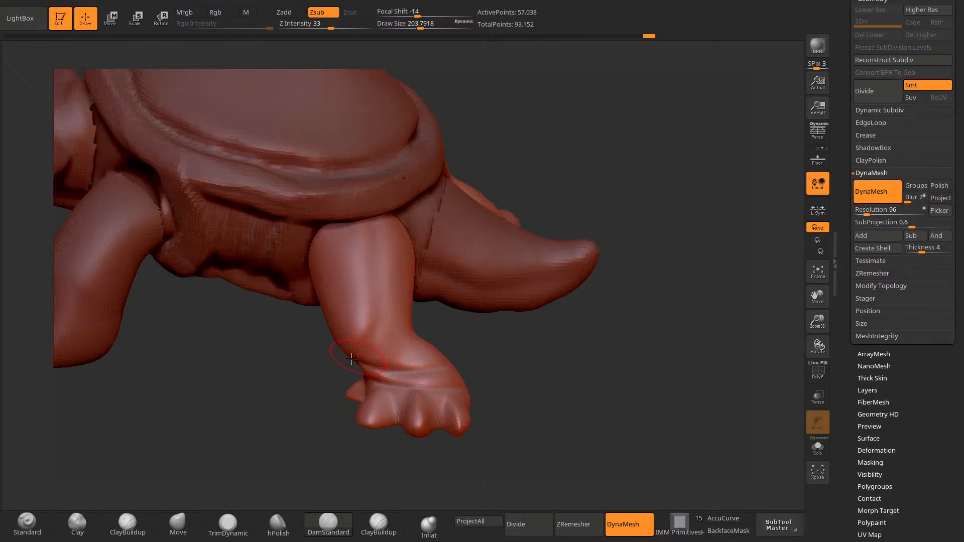
left_click_drag(351, 359, 433, 379)
mouse_move(467, 384)
left_mouse_down()
mouse_move(450, 342)
mouse_move(528, 346)
left_mouse_up()
mouse_move(415, 397)
left_mouse_down()
mouse_move(304, 391)
mouse_move(349, 368)
mouse_move(323, 363)
left_mouse_up()
mouse_move(371, 297)
left_mouse_down()
mouse_move(420, 334)
mouse_move(347, 415)
left_mouse_up()
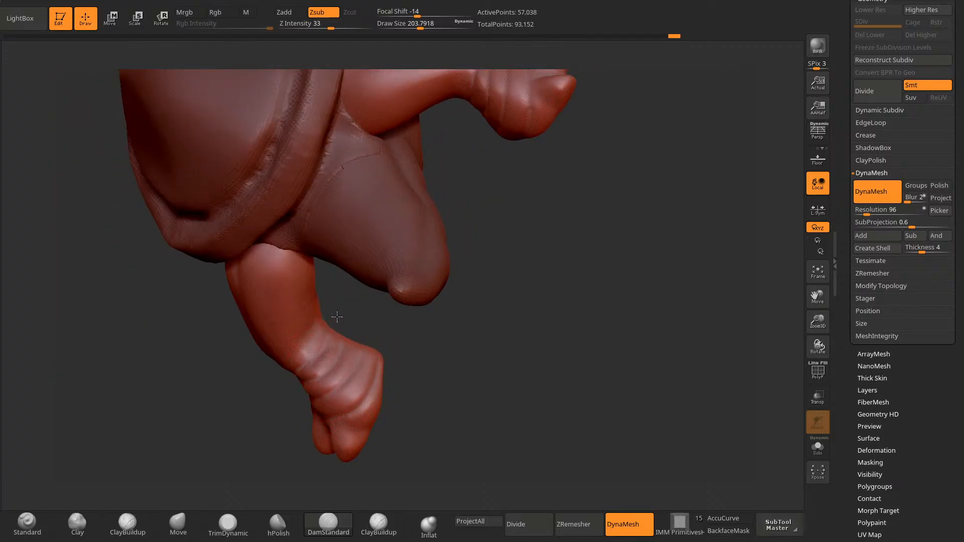
Step: Carve long skin folds and crossing wrinkles down the thighs of the hind legs
mouse_move(337, 316)
left_mouse_down()
mouse_move(467, 408)
mouse_move(476, 431)
left_mouse_up()
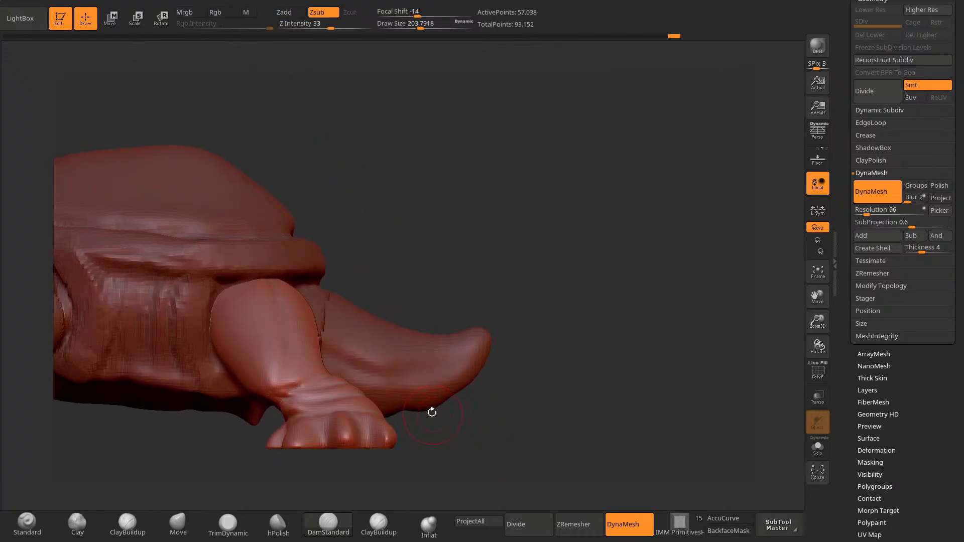
left_click_drag(390, 289, 362, 306)
mouse_move(324, 358)
left_mouse_down()
mouse_move(376, 378)
mouse_move(352, 392)
mouse_move(370, 402)
left_mouse_up()
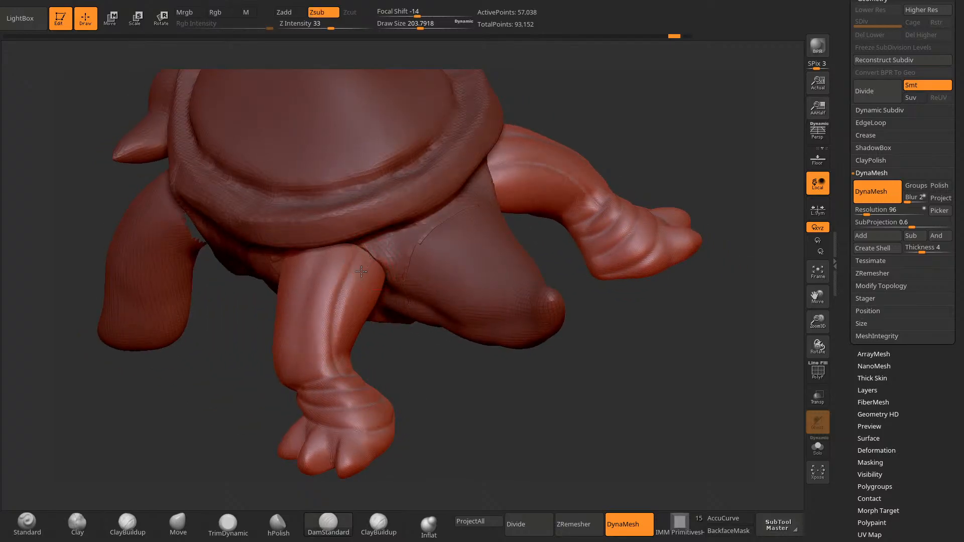
left_click_drag(334, 351, 427, 403)
left_click_drag(348, 269, 344, 383)
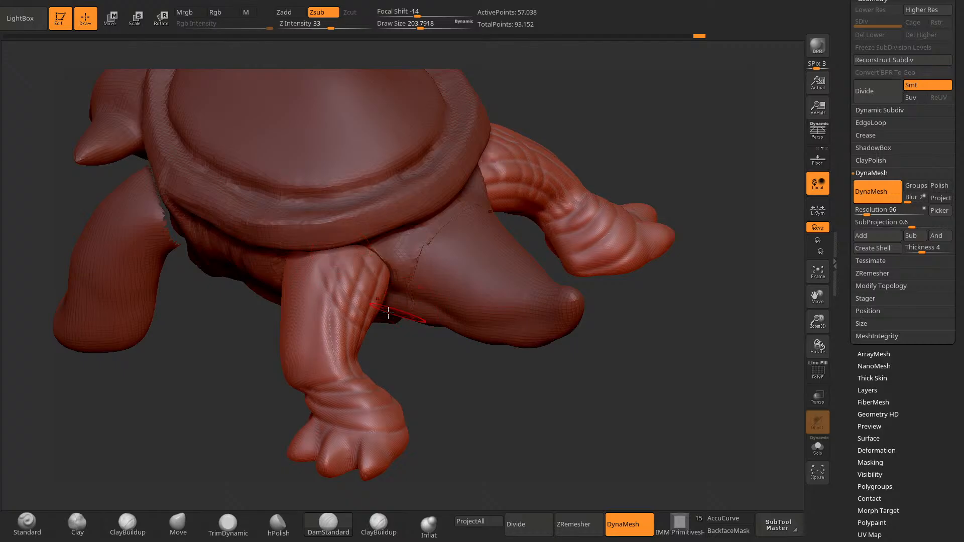
mouse_move(421, 384)
left_mouse_down()
mouse_move(398, 372)
mouse_move(376, 397)
mouse_move(332, 376)
left_mouse_up()
left_click_drag(402, 209, 515, 461)
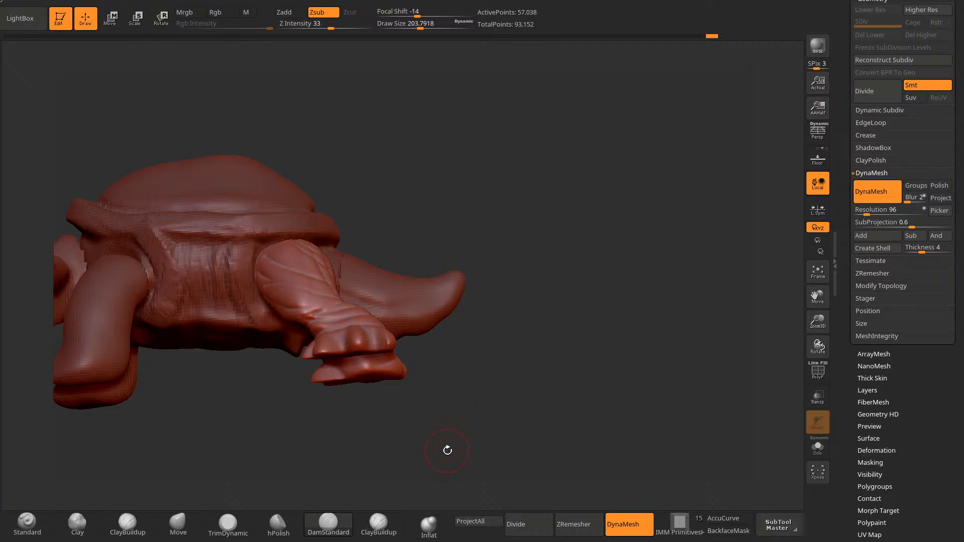
key("ctrl+z")
key("ctrl+z")
key("ctrl+z")
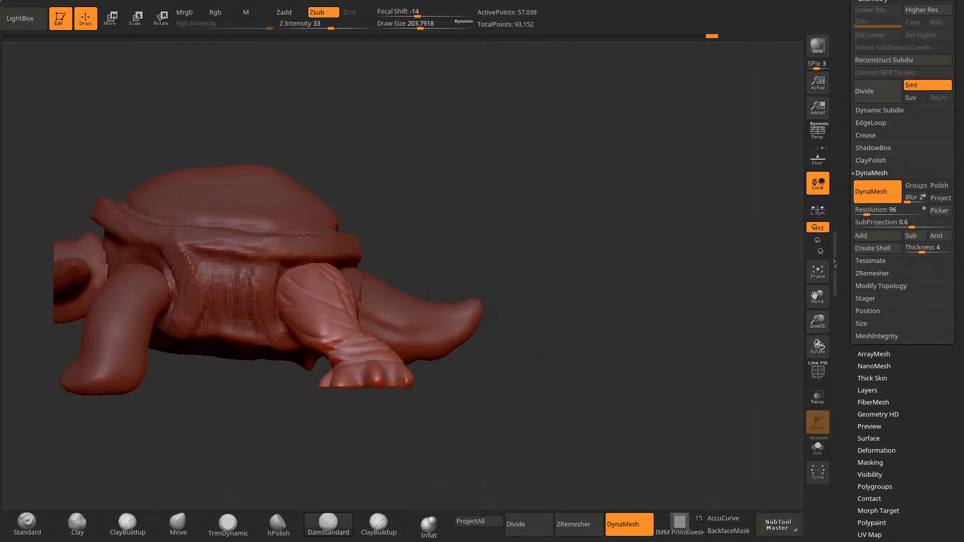
Step: Mask the shell on the body subtool and split the masked points into a separate subtool
mouse_move(150, 129)
left_mouse_down("ctrl")
mouse_move(150, 235)
mouse_move(187, 258)
mouse_move(322, 257)
left_mouse_up("ctrl")
left_click_drag(129, 81, 219, 274, "ctrl")
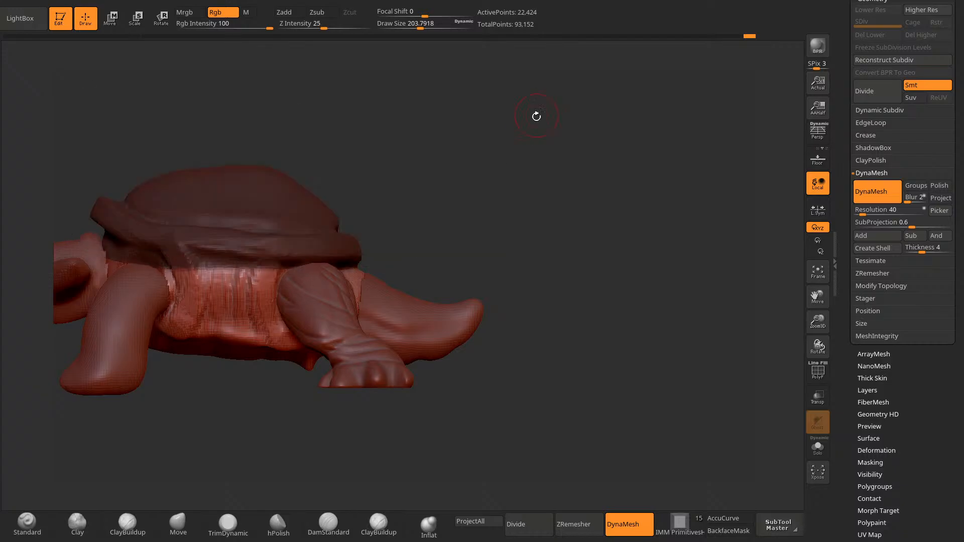
key("ctrl")
left_click_drag(135, 252, 94, 402, "ctrl")
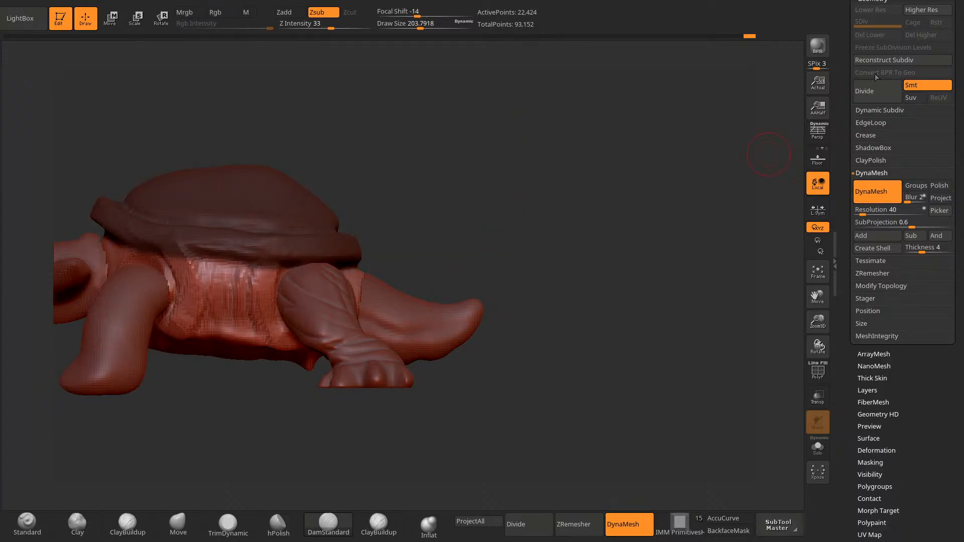
scroll(892, 361, "up", 5)
left_click(880, 425)
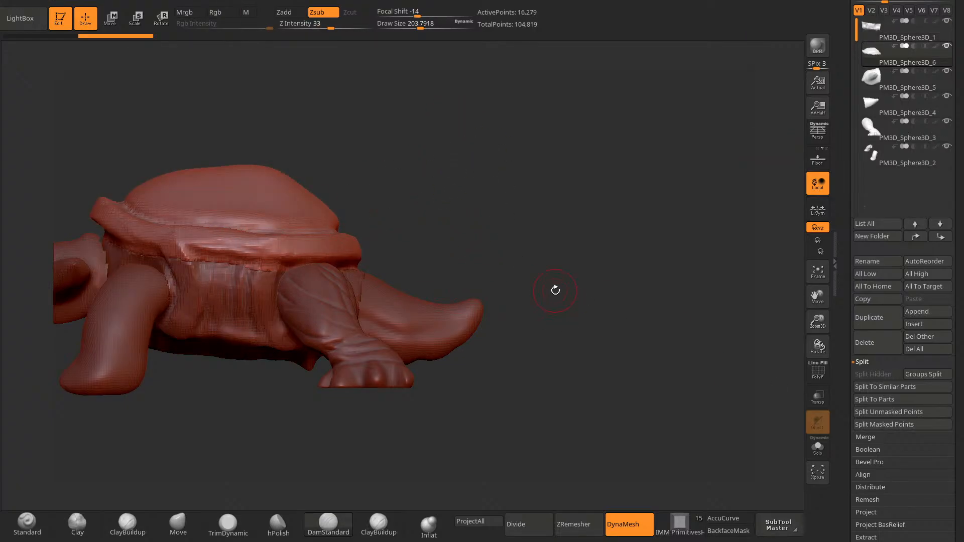
Step: Reshape the sides of the separated shell with the Move brush at a draw size of about 716
key("space")
left_click(178, 522)
key("space")
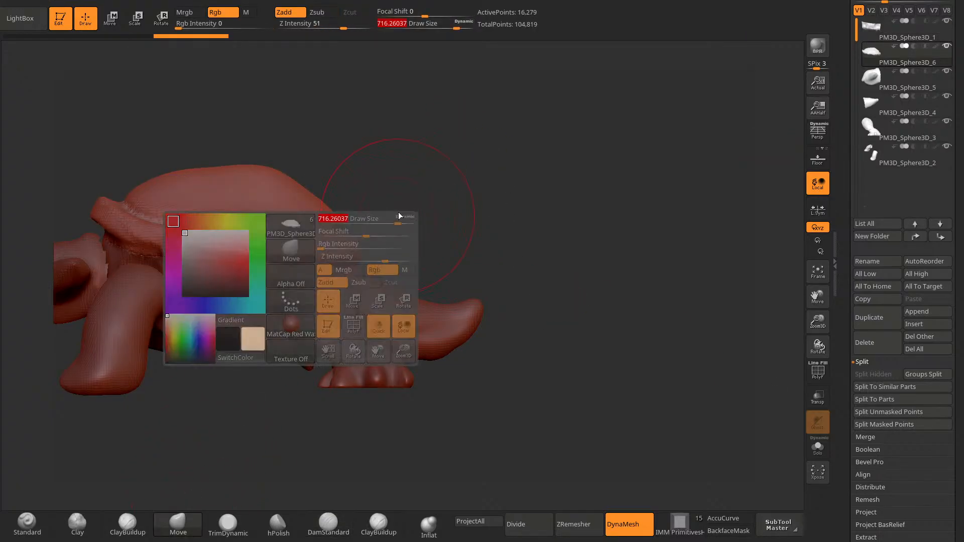
mouse_move(398, 161)
left_mouse_down()
mouse_move(415, 199)
mouse_move(243, 379)
mouse_move(271, 415)
mouse_move(268, 394)
left_mouse_up()
mouse_move(314, 296)
left_mouse_down("shift")
mouse_move(284, 308)
mouse_move(226, 284)
left_mouse_up("shift")
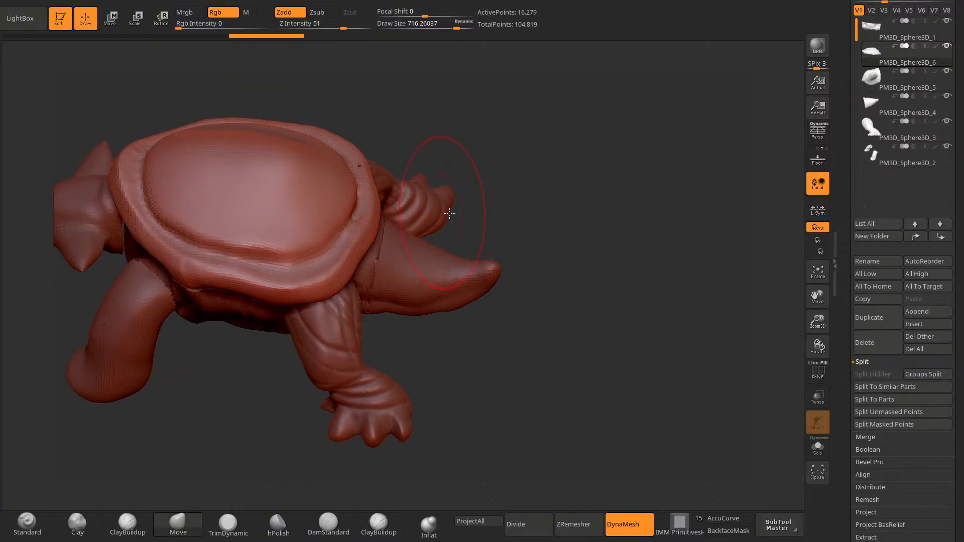
left_click_drag(232, 385, 246, 398)
left_click_drag(283, 329, 301, 317)
left_click_drag(326, 402, 350, 361)
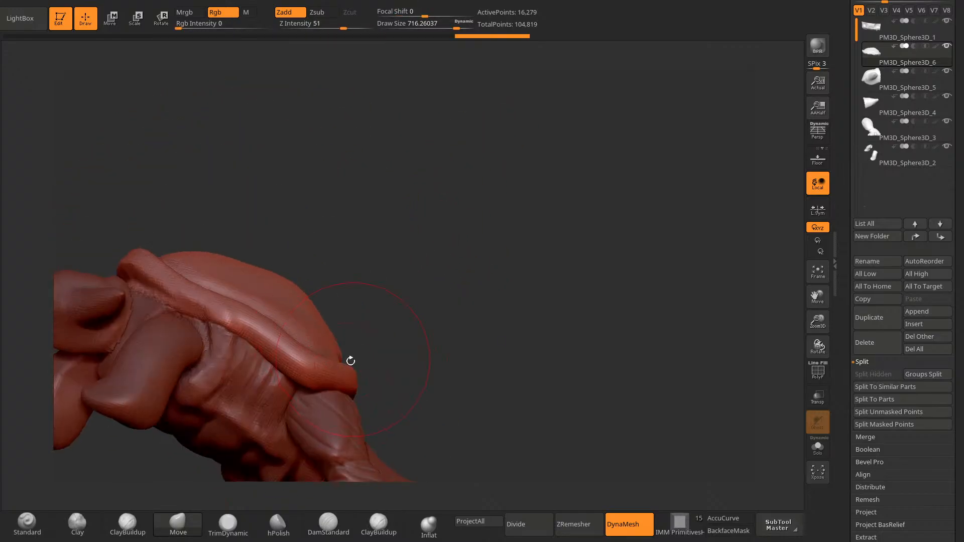
mouse_move(403, 341)
left_mouse_down()
mouse_move(387, 402)
mouse_move(322, 394)
left_mouse_up()
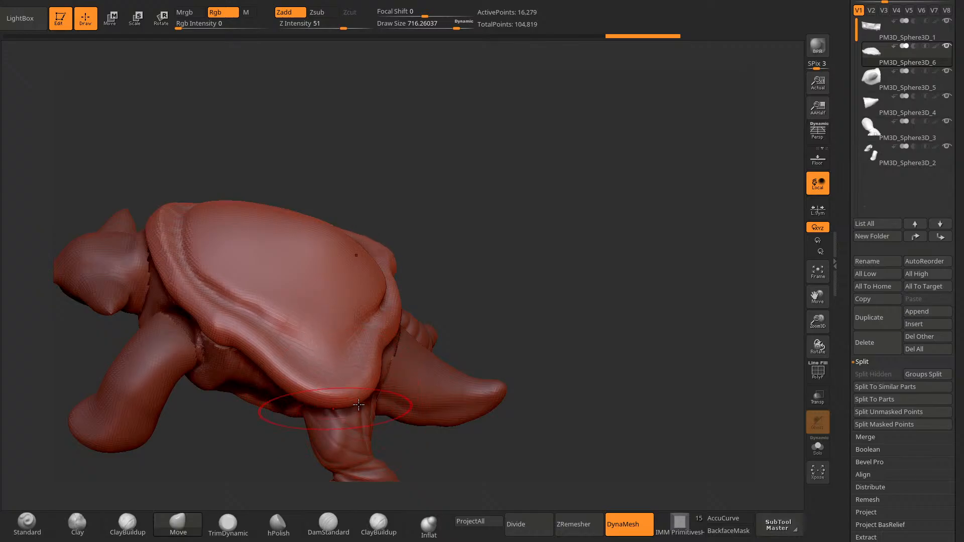
Step: Spread the shell's rim over the hind legs and smooth the rear edge above the tail
left_click_drag(311, 427, 427, 425)
left_click_drag(389, 386, 395, 380)
left_click_drag(505, 274, 528, 288)
left_click_drag(472, 460, 460, 467)
mouse_move(519, 298)
left_mouse_down()
mouse_move(476, 241)
mouse_move(416, 287)
left_mouse_up()
mouse_move(429, 332)
left_mouse_down("shift")
mouse_move(482, 312)
mouse_move(474, 317)
left_mouse_up("shift")
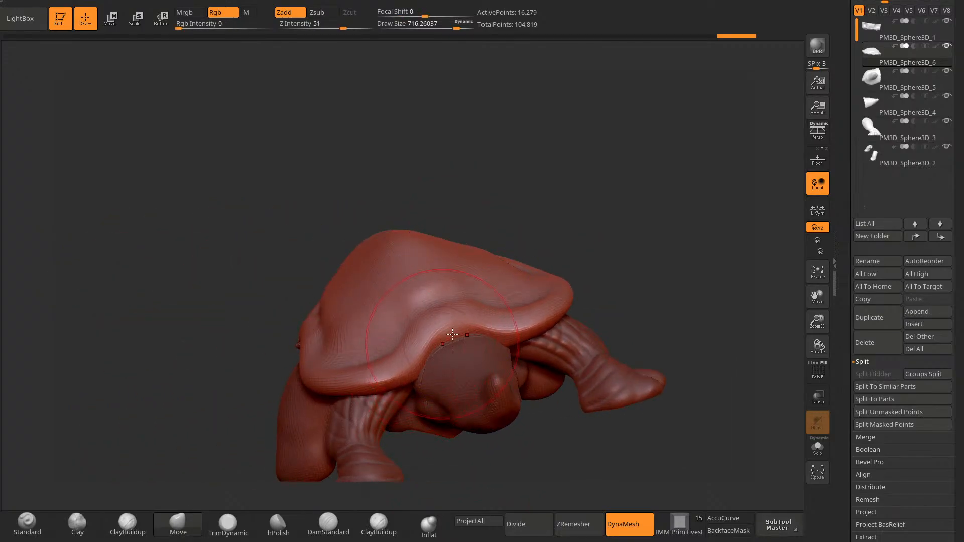
Step: Arch the shell's rear edge over the tail and flare its corners above the hind legs
left_click_drag(442, 455, 482, 477)
left_click_drag(503, 304, 508, 314)
left_click_drag(495, 454, 401, 429)
left_click_drag(426, 371, 433, 362)
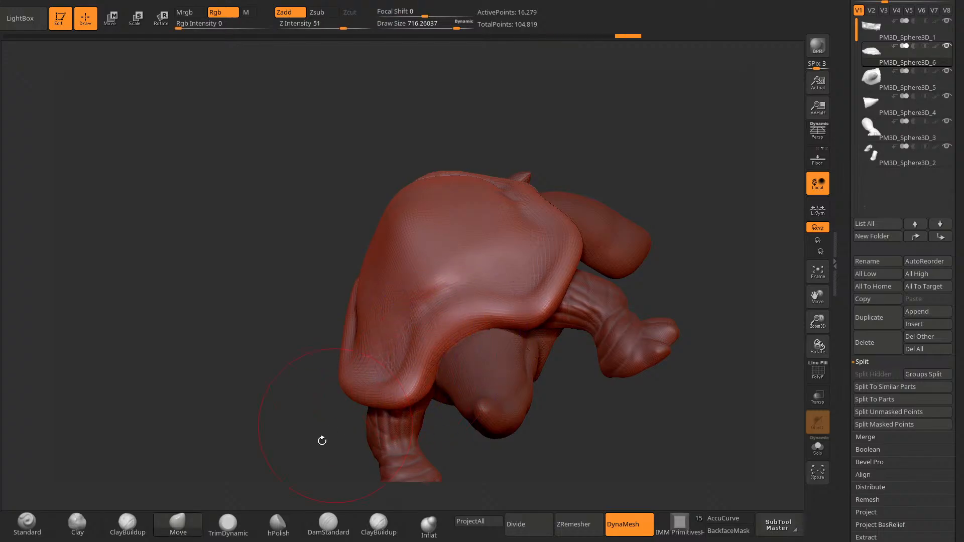
mouse_move(321, 439)
left_mouse_down()
mouse_move(549, 287)
mouse_move(545, 402)
left_mouse_up()
Step: Refine the shell's rear corner above the hind leg and adjust its front rim above the neck with the Move brush
left_click_drag(482, 331, 495, 335)
mouse_move(340, 393)
left_mouse_down()
mouse_move(349, 378)
mouse_move(334, 363)
left_mouse_up()
mouse_move(310, 415)
left_mouse_down()
mouse_move(435, 259)
mouse_move(519, 194)
mouse_move(502, 291)
mouse_move(454, 409)
mouse_move(386, 333)
left_mouse_up()
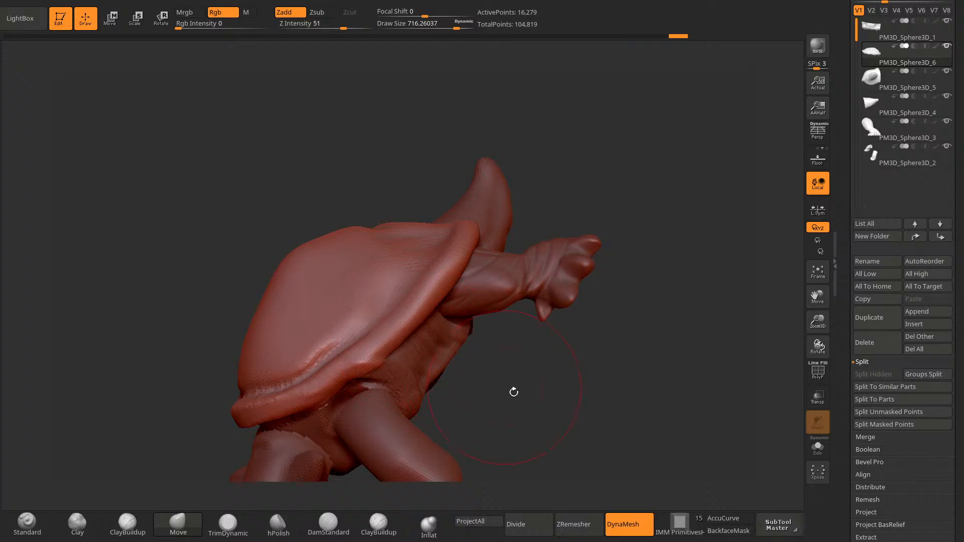
mouse_move(513, 391)
left_mouse_down()
mouse_move(395, 304)
mouse_move(447, 462)
mouse_move(447, 383)
mouse_move(414, 450)
mouse_move(343, 385)
left_mouse_up()
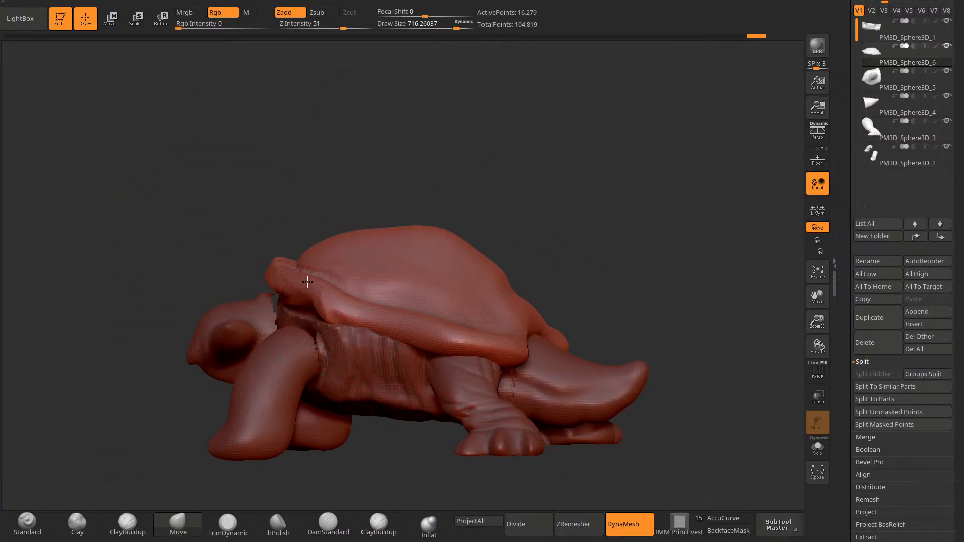
left_click_drag(307, 282, 310, 276)
mouse_move(402, 195)
left_mouse_down()
mouse_move(502, 193)
mouse_move(318, 243)
mouse_move(324, 208)
left_mouse_up()
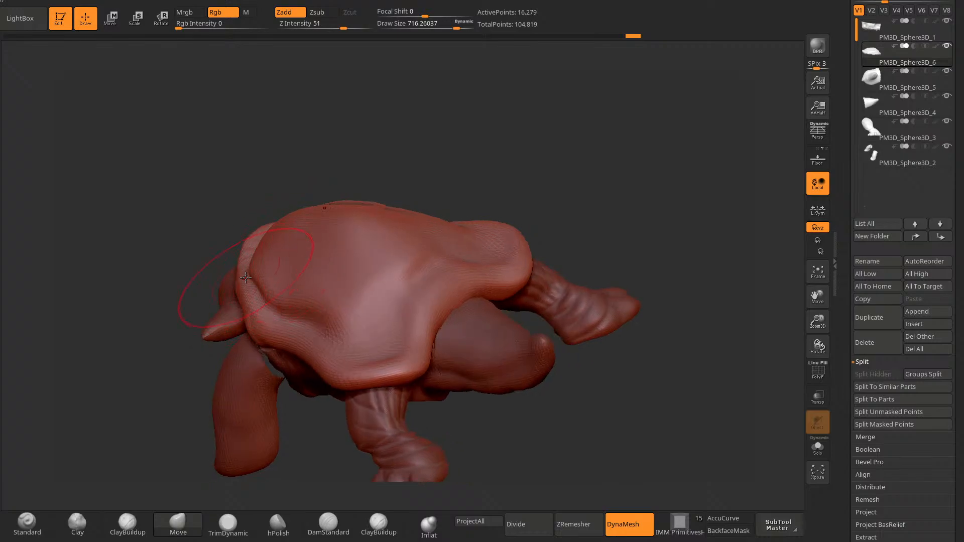
Step: Pull the shell's front edge out over the neck and shoulders, reducing the Move brush's draw size to about 592
left_click_drag(245, 277, 211, 369)
left_click_drag(240, 291, 215, 316)
mouse_move(232, 279)
left_mouse_down()
mouse_move(310, 195)
mouse_move(296, 211)
left_mouse_up()
key("space")
left_click(257, 237)
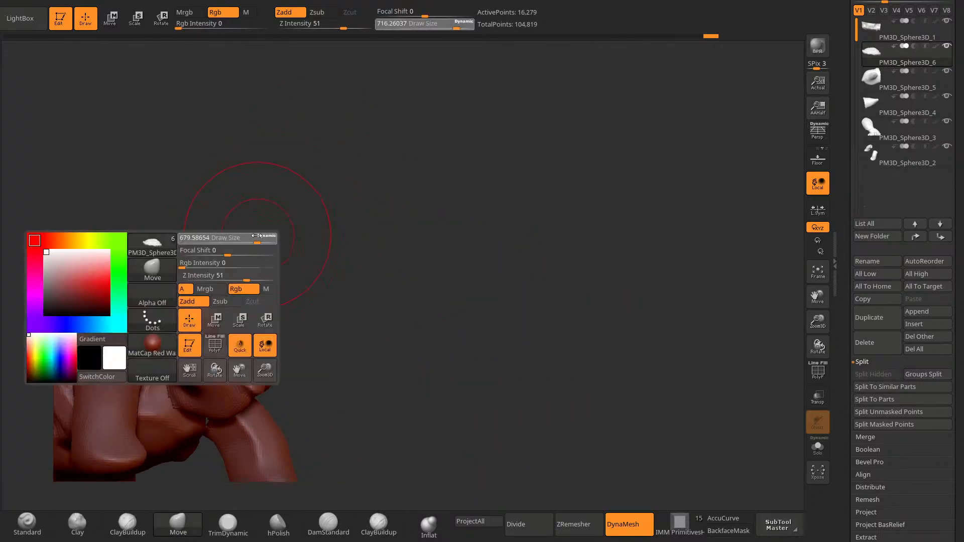
mouse_move(251, 241)
left_mouse_down()
mouse_move(303, 222)
mouse_move(249, 271)
mouse_move(236, 308)
mouse_move(276, 288)
left_mouse_up()
key("space")
left_click(247, 292)
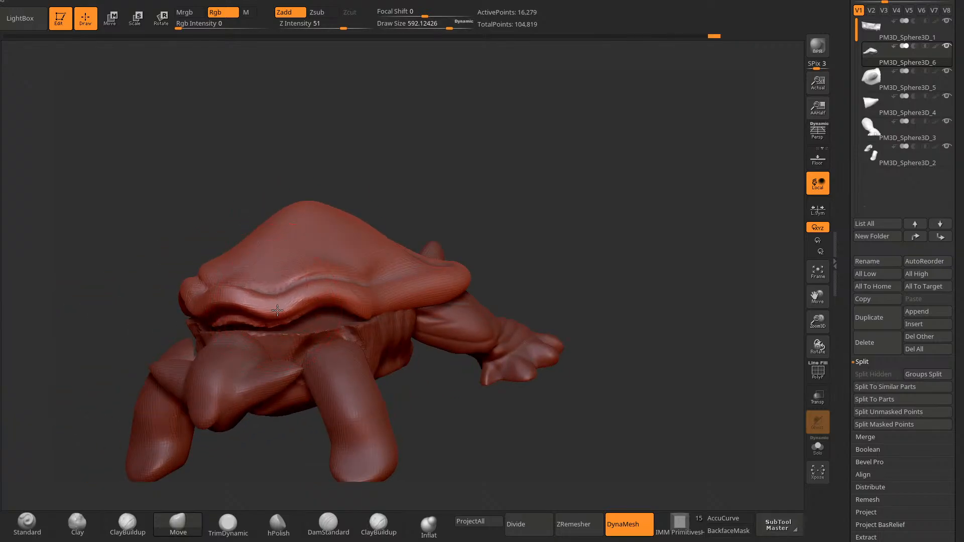
Step: Remesh the shell with DynaMesh and reshape its front rim using the Move brush at a draw size of about 873
left_click_drag(423, 191, 507, 296)
left_click_drag(507, 297, 453, 217)
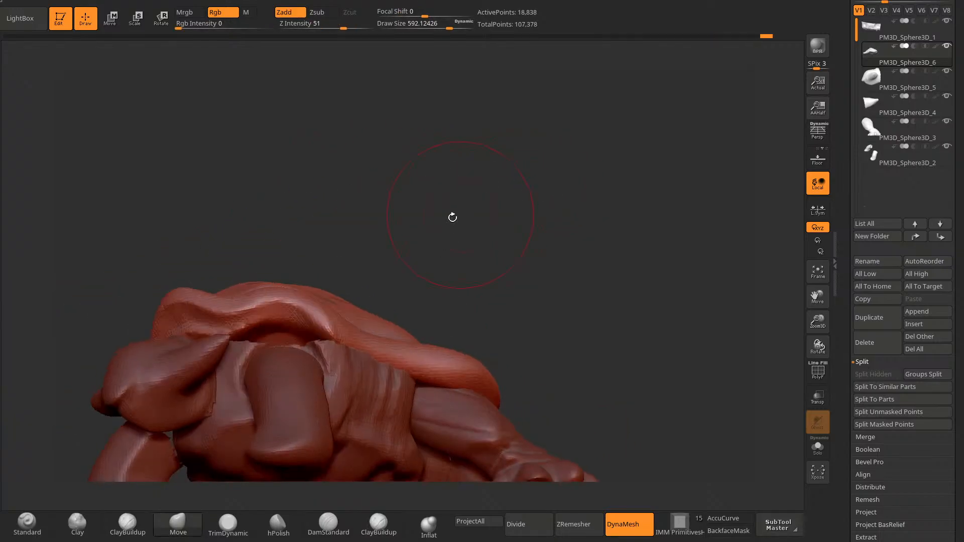
mouse_move(352, 259)
left_mouse_down()
mouse_move(390, 282)
mouse_move(448, 270)
mouse_move(452, 331)
left_mouse_up()
key("space")
left_click(443, 294)
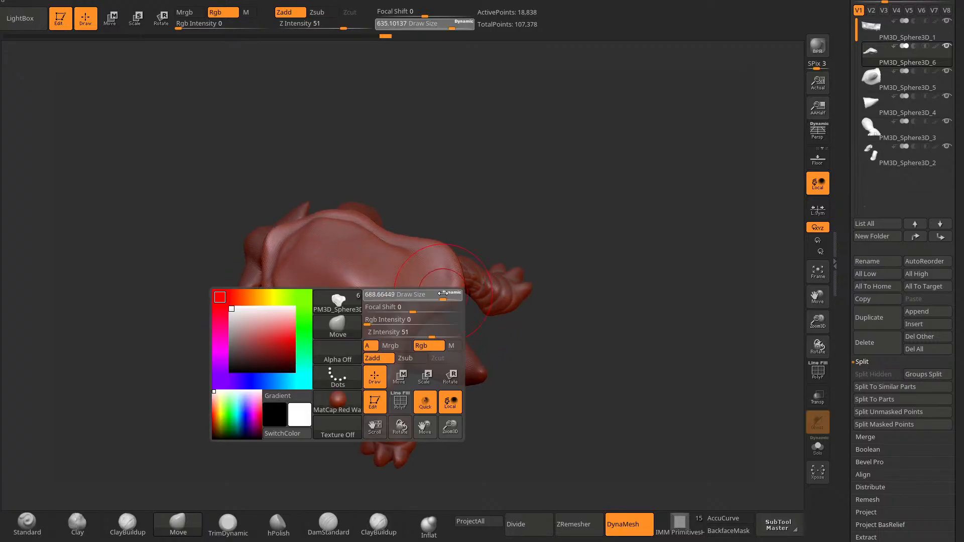
left_click_drag(492, 412, 236, 382)
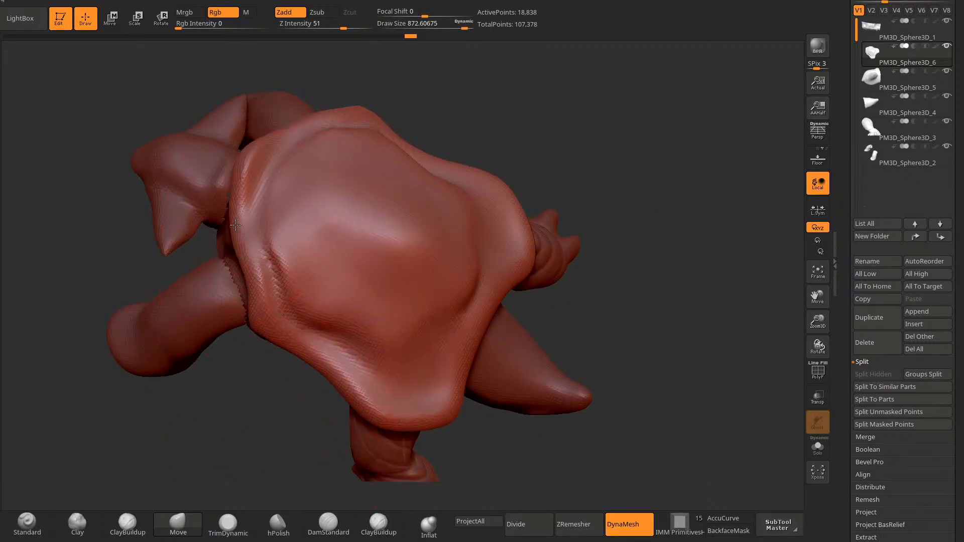
left_click_drag(235, 225, 452, 279)
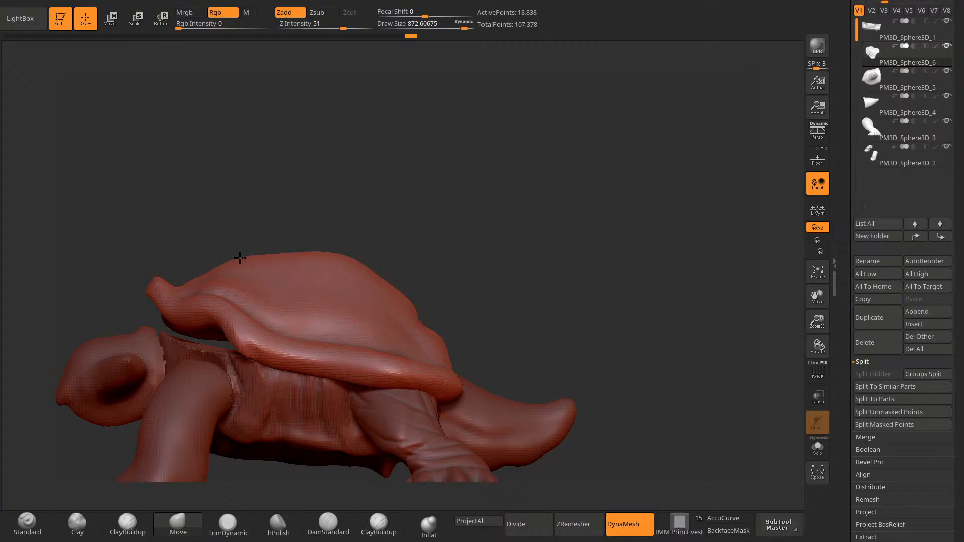
Step: Raise the top of the shell's dome and smooth its rear slope toward the tail
left_click_drag(240, 258, 242, 251)
left_click_drag(307, 254, 310, 245)
left_click_drag(444, 229, 433, 291)
left_click_drag(437, 295, 434, 304, "shift")
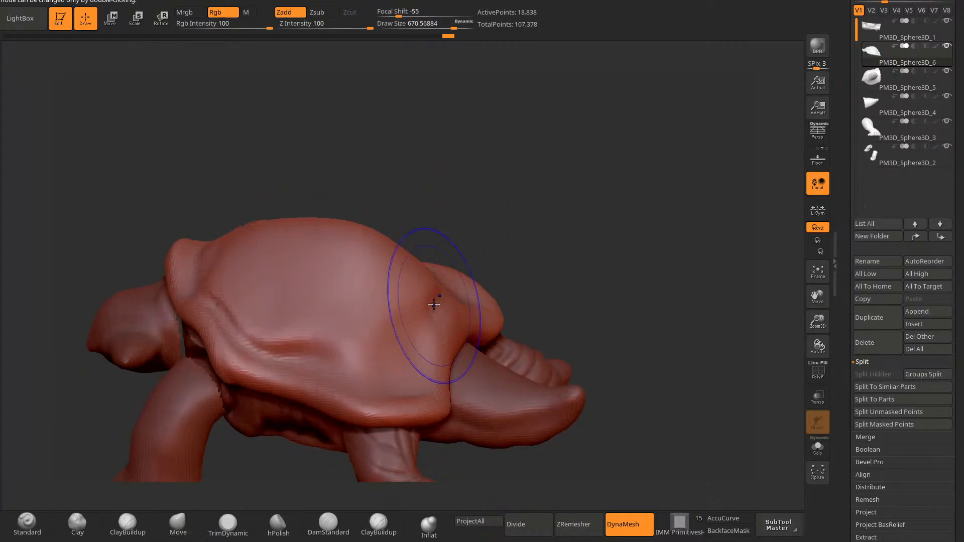
mouse_move(486, 247)
left_mouse_down()
mouse_move(494, 321)
mouse_move(456, 369)
left_mouse_up()
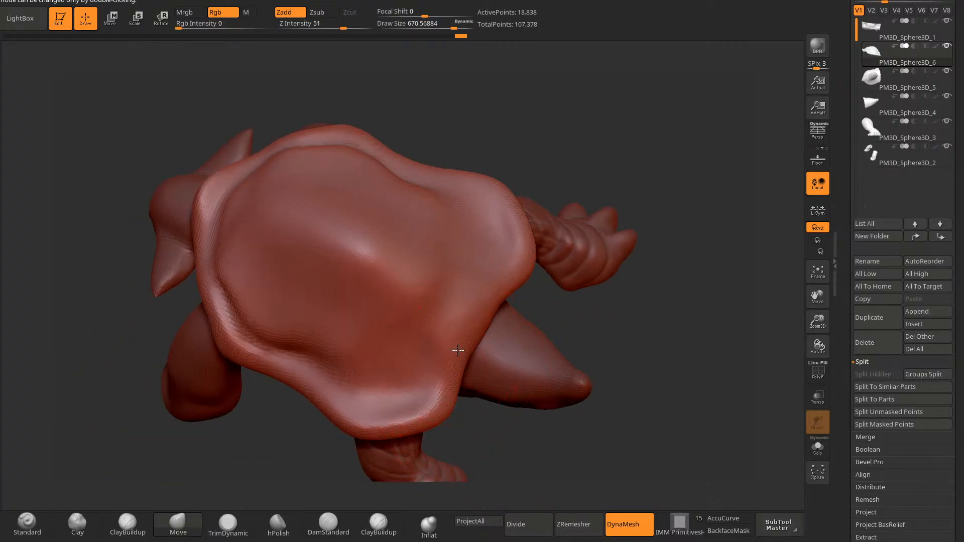
left_click_drag(504, 425, 510, 355)
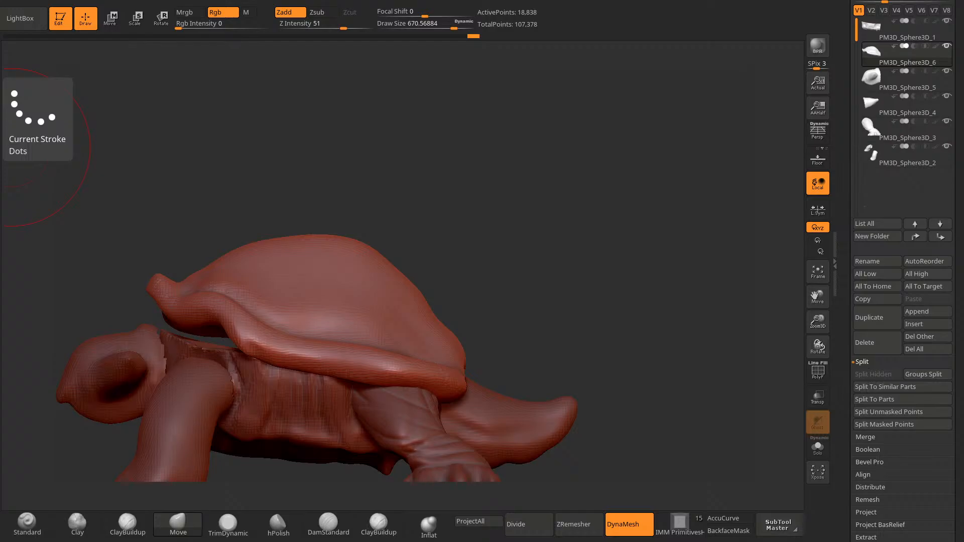
Step: Flatten the shell's side surface and rim above the hind leg with the TrimDynamic brush
key("5")
mouse_move(515, 223)
left_mouse_down()
mouse_move(487, 246)
mouse_move(417, 267)
left_mouse_up()
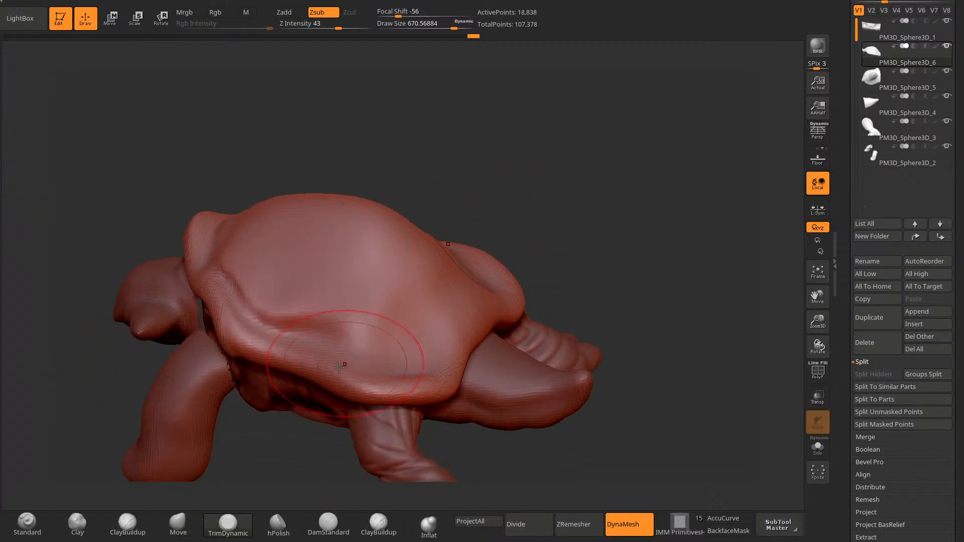
mouse_move(223, 461)
left_mouse_down()
mouse_move(259, 466)
mouse_move(297, 417)
left_mouse_up()
mouse_move(342, 350)
left_mouse_down()
mouse_move(307, 318)
mouse_move(303, 331)
mouse_move(325, 322)
left_mouse_up()
mouse_move(532, 196)
left_mouse_down()
mouse_move(438, 225)
mouse_move(518, 199)
left_mouse_up()
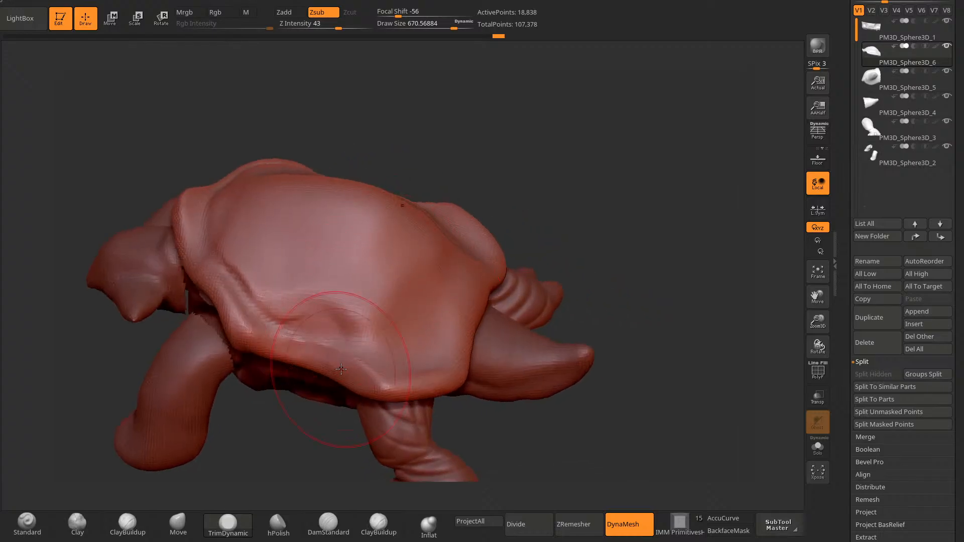
left_click_drag(349, 347, 358, 367)
left_click_drag(537, 201, 446, 251)
Step: Adjust the shell's side rim between the front and hind legs with the Move brush at a draw size of about 457
mouse_move(374, 475)
left_mouse_down()
mouse_move(528, 189)
mouse_move(588, 216)
mouse_move(532, 144)
mouse_move(517, 196)
mouse_move(191, 505)
left_mouse_up()
left_click(181, 526)
key("space")
mouse_move(236, 442)
left_mouse_down()
mouse_move(243, 362)
mouse_move(229, 357)
left_mouse_up()
mouse_move(156, 334)
left_mouse_down()
mouse_move(216, 341)
mouse_move(247, 394)
left_mouse_up()
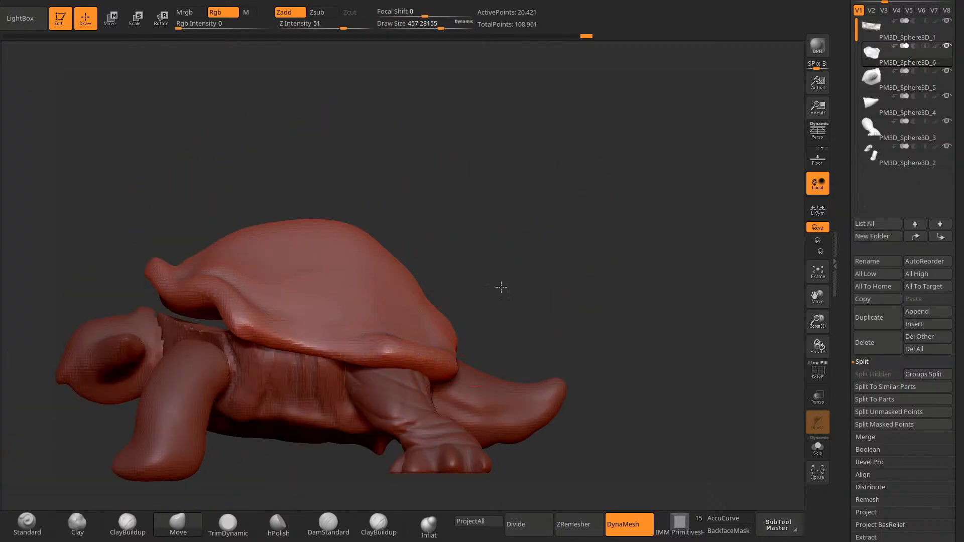
mouse_move(502, 287)
left_mouse_down()
mouse_move(508, 258)
mouse_move(581, 258)
mouse_move(458, 288)
mouse_move(508, 278)
mouse_move(456, 234)
mouse_move(442, 261)
mouse_move(465, 245)
mouse_move(442, 287)
left_mouse_up()
Step: Carve the groove between the shell's dome and rim with the DamStandard brush at a draw size of about 303
left_click(328, 524)
key("space")
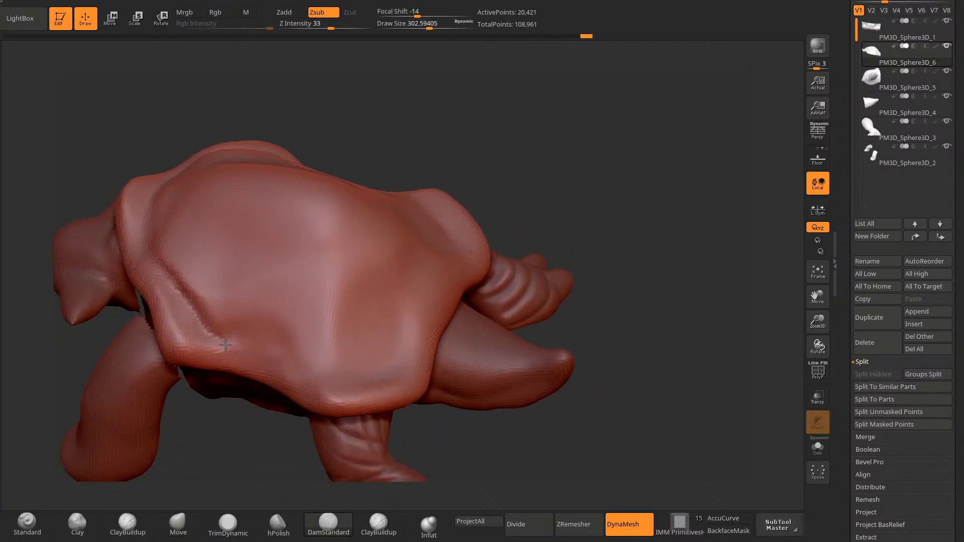
left_click_drag(595, 269, 344, 362)
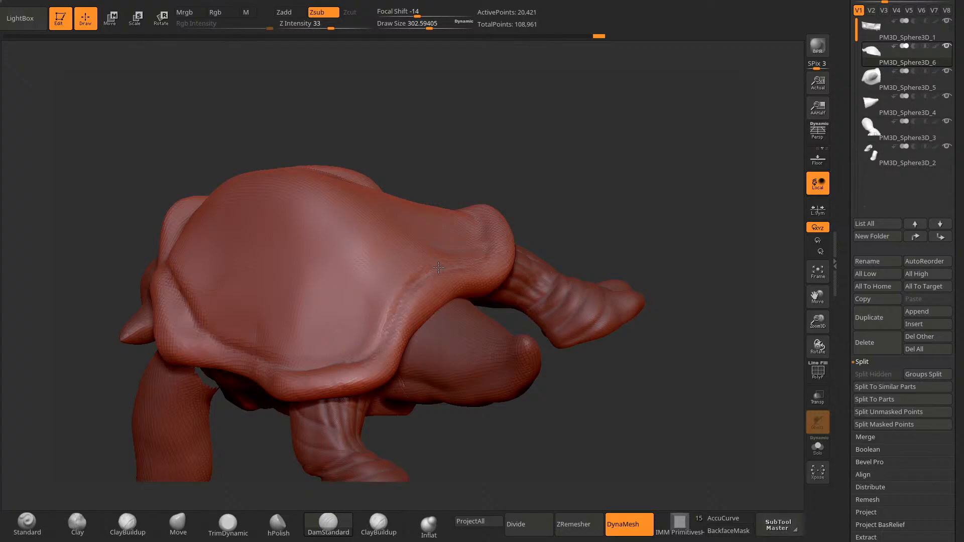
left_click_drag(438, 268, 349, 262)
left_click_drag(492, 465, 543, 413)
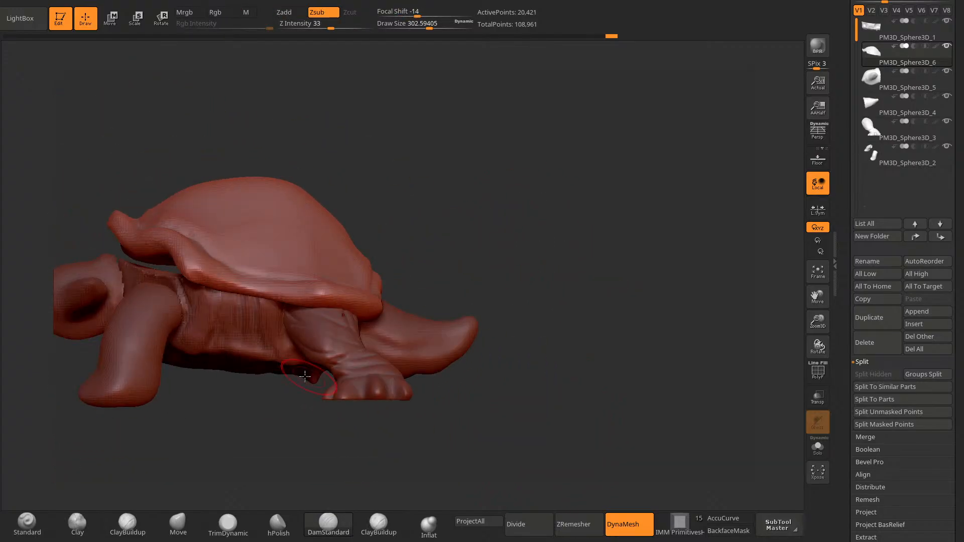
Step: Select the front-legs subtool and reshape the upper legs with the Move brush at a draw size of about 716
left_click(146, 333, "alt")
mouse_move(224, 482)
left_mouse_down()
mouse_move(467, 475)
mouse_move(385, 446)
left_mouse_up()
left_click(179, 523)
left_click_drag(402, 438, 431, 415, "ctrl")
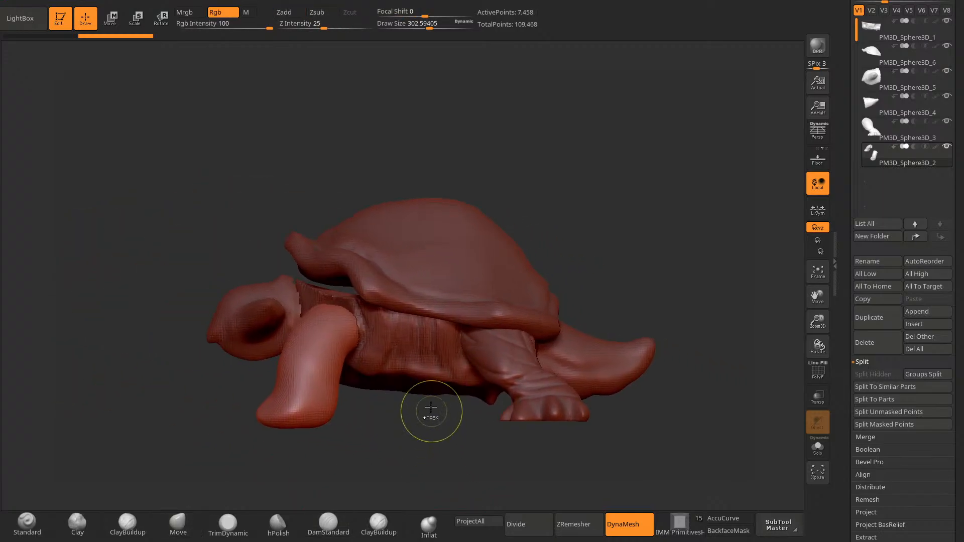
key("space")
left_click_drag(433, 363, 454, 359)
left_click_drag(378, 450, 286, 452)
key("space")
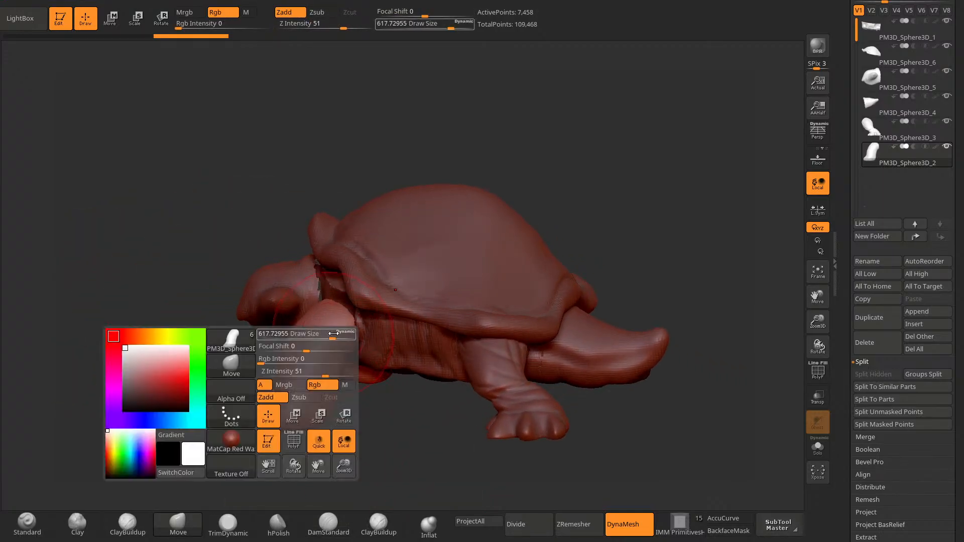
left_click_drag(329, 334, 336, 334)
left_click_drag(360, 409, 356, 427)
left_click_drag(335, 284, 331, 277)
left_click_drag(375, 386, 355, 367)
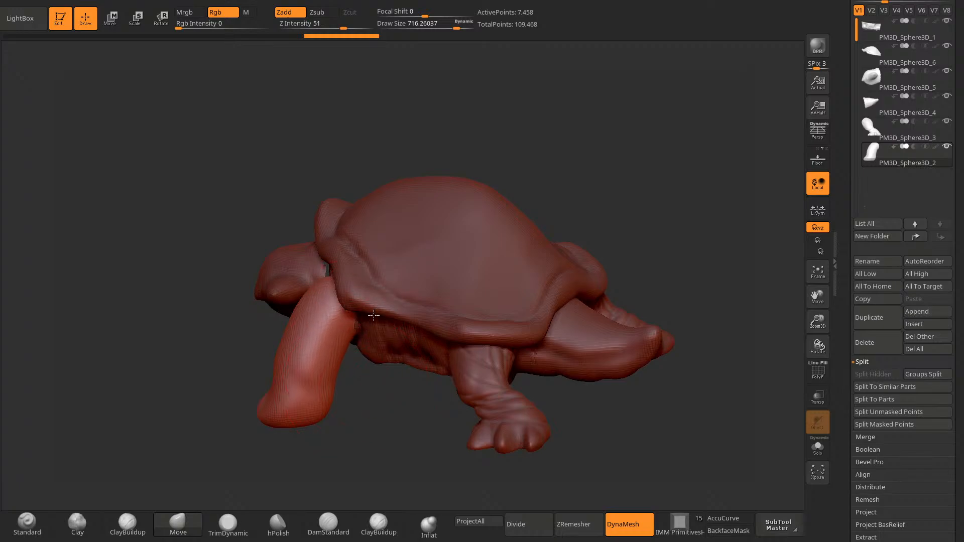
Step: Fit the front legs' shoulders beneath the shell's front rim with the Move brush
left_click_drag(374, 315, 436, 301)
left_click_drag(331, 281, 348, 307)
left_click_drag(484, 196, 466, 261)
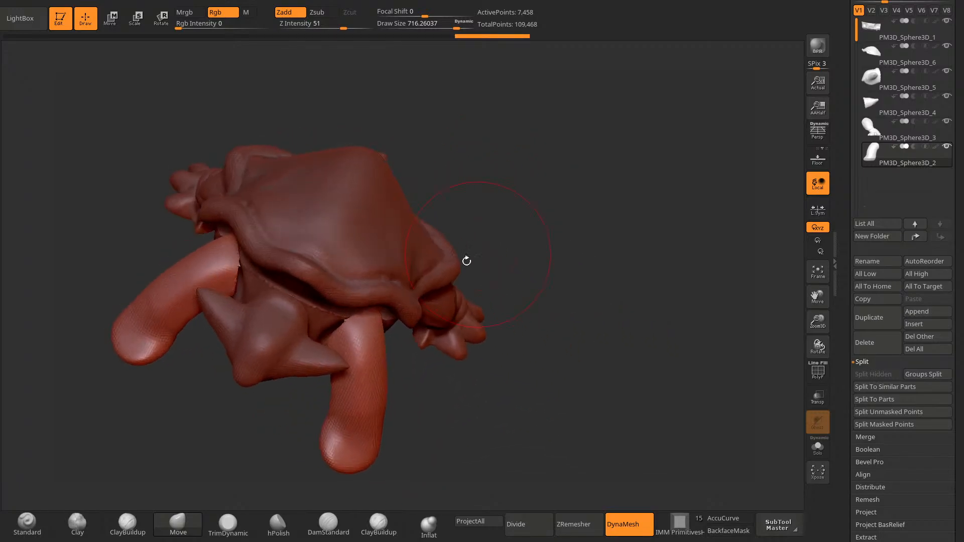
left_click_drag(347, 343, 333, 337)
mouse_move(442, 443)
left_mouse_down()
mouse_move(378, 384)
mouse_move(373, 337)
left_mouse_up()
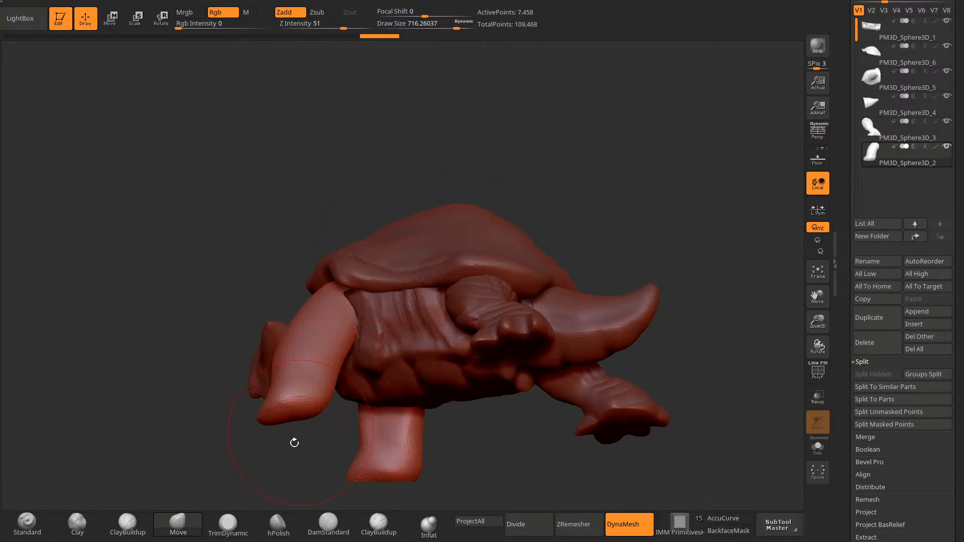
Step: Adjust the thickness and bend of the front legs from the side and above
left_click_drag(295, 442, 345, 452)
left_click_drag(373, 329, 358, 319)
mouse_move(462, 455)
left_mouse_down()
mouse_move(399, 471)
mouse_move(355, 426)
mouse_move(327, 423)
left_mouse_up()
left_click_drag(347, 359, 335, 366)
mouse_move(336, 437)
left_mouse_down()
mouse_move(383, 440)
mouse_move(338, 418)
left_mouse_up()
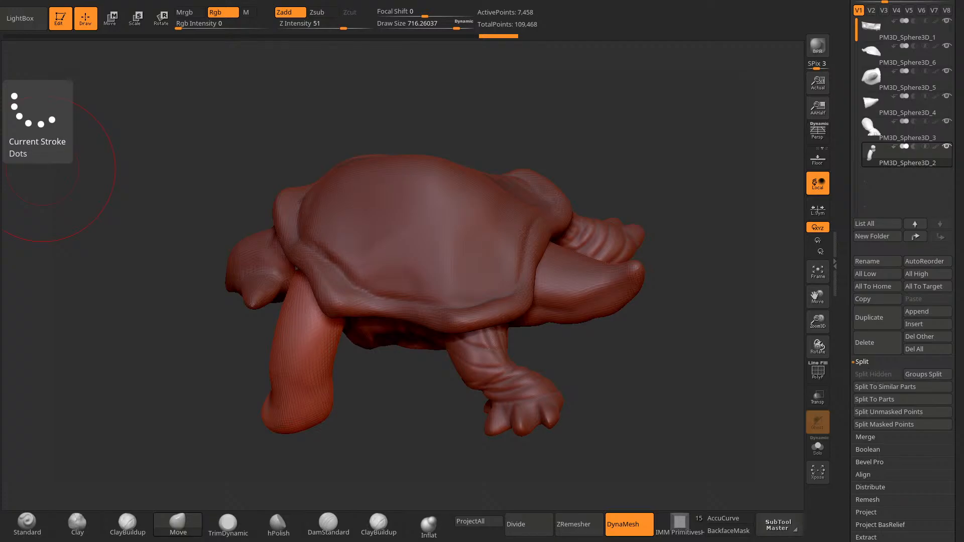
Step: Carve an elbow bend into the front legs with the DamStandard brush and remesh them with DynaMesh
left_click(329, 522)
left_click_drag(365, 469, 308, 369)
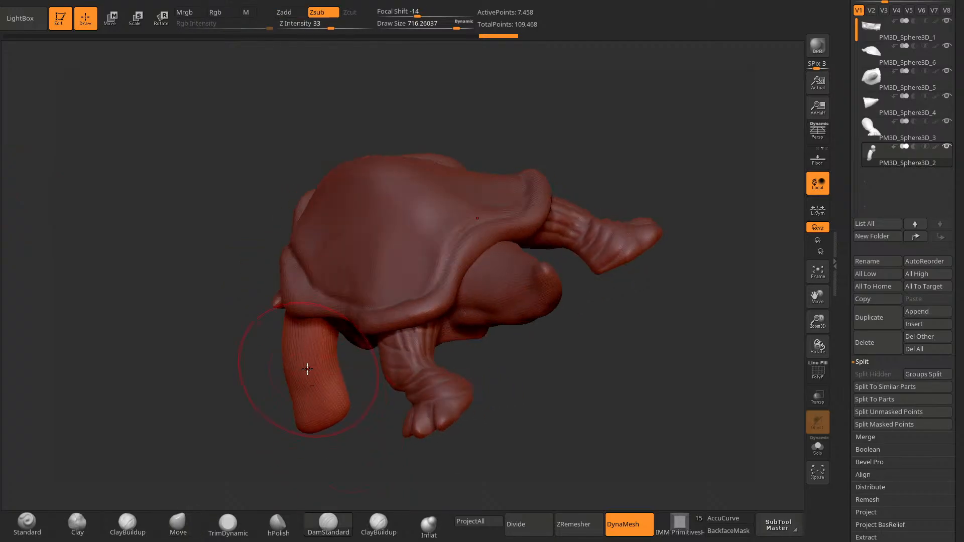
left_click_drag(366, 438, 298, 366)
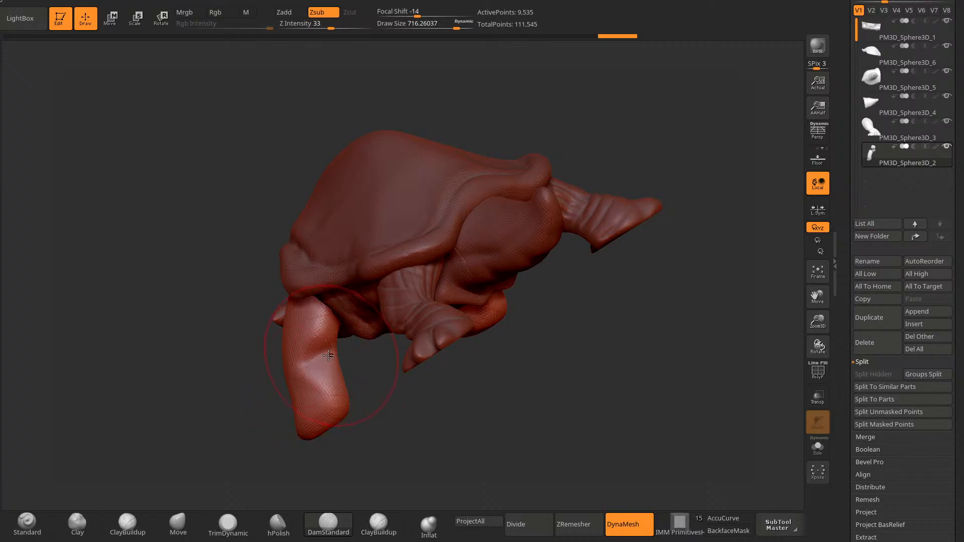
left_click_drag(367, 466, 318, 450)
key("space")
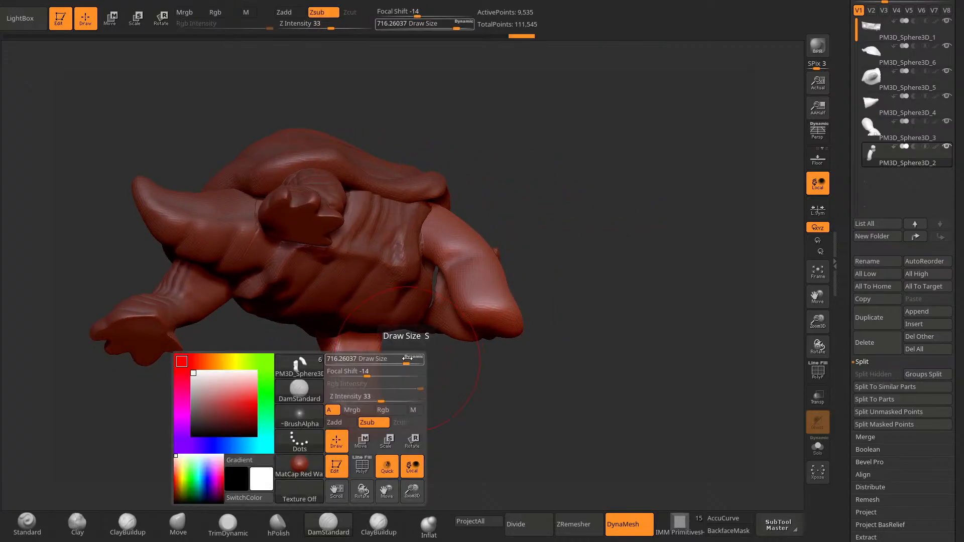
left_click(397, 362)
mouse_move(391, 377)
left_mouse_down()
mouse_move(344, 362)
mouse_move(389, 365)
mouse_move(344, 356)
mouse_move(396, 383)
mouse_move(370, 450)
mouse_move(398, 454)
mouse_move(345, 457)
left_mouse_up()
Step: Shape the front legs' elbows and forearms with the Move brush, raising the draw size from about 526 to 635
left_click(178, 522)
left_click_drag(200, 490, 293, 282)
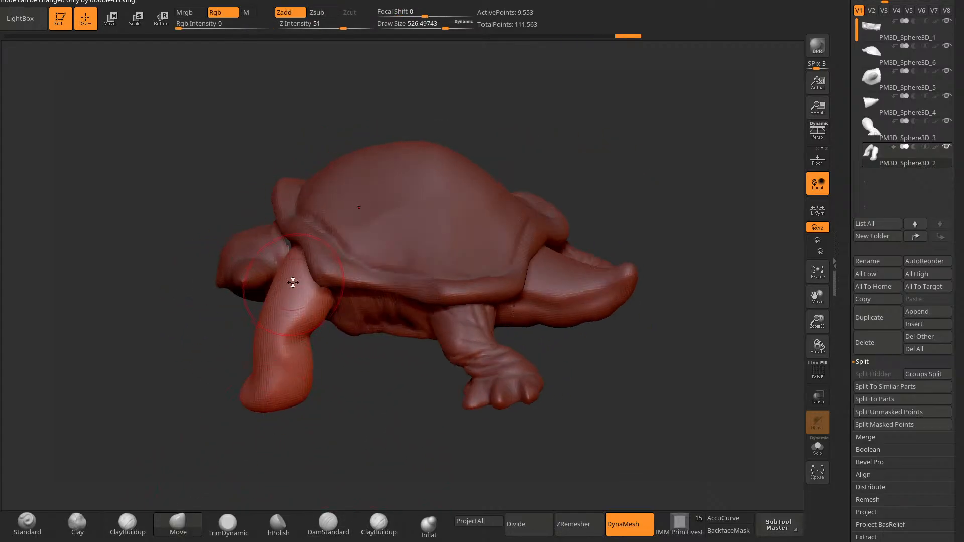
mouse_move(300, 353)
left_mouse_down()
mouse_move(340, 437)
mouse_move(363, 422)
mouse_move(319, 394)
mouse_move(397, 352)
mouse_move(291, 351)
mouse_move(301, 394)
mouse_move(353, 436)
mouse_move(325, 319)
left_mouse_up()
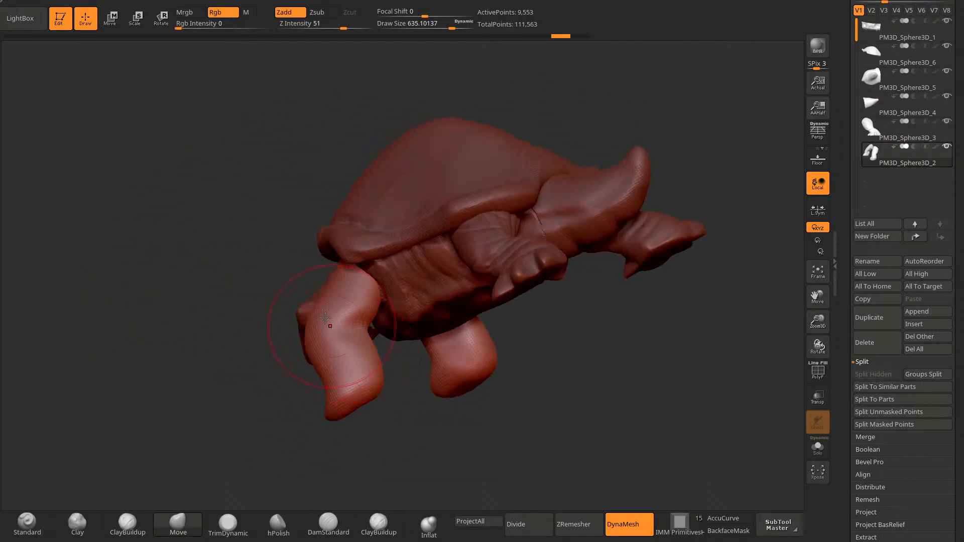
left_click_drag(244, 398, 350, 311)
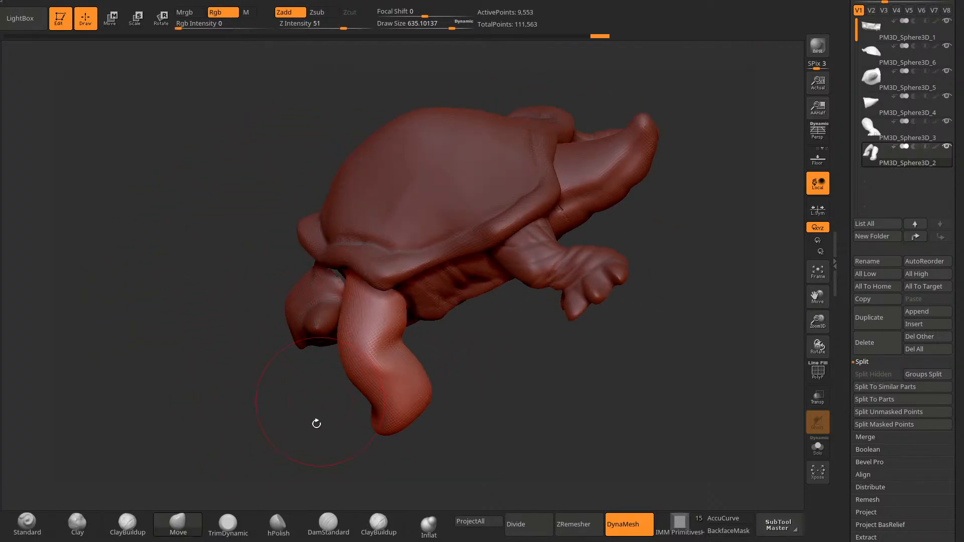
mouse_move(316, 424)
left_mouse_down()
mouse_move(412, 308)
mouse_move(411, 321)
left_mouse_up()
Step: Refine the front legs' inner sides and shoulders with the Move brush at a draw size of about 511
key("space")
mouse_move(504, 389)
left_mouse_down()
mouse_move(418, 367)
mouse_move(414, 318)
left_mouse_up()
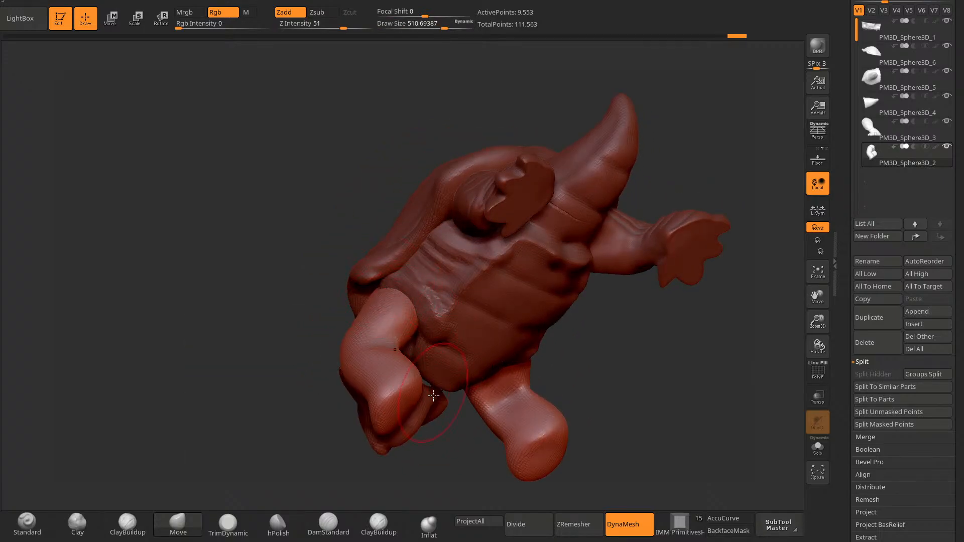
mouse_move(433, 396)
right_mouse_down()
mouse_move(432, 375)
mouse_move(408, 347)
right_mouse_up()
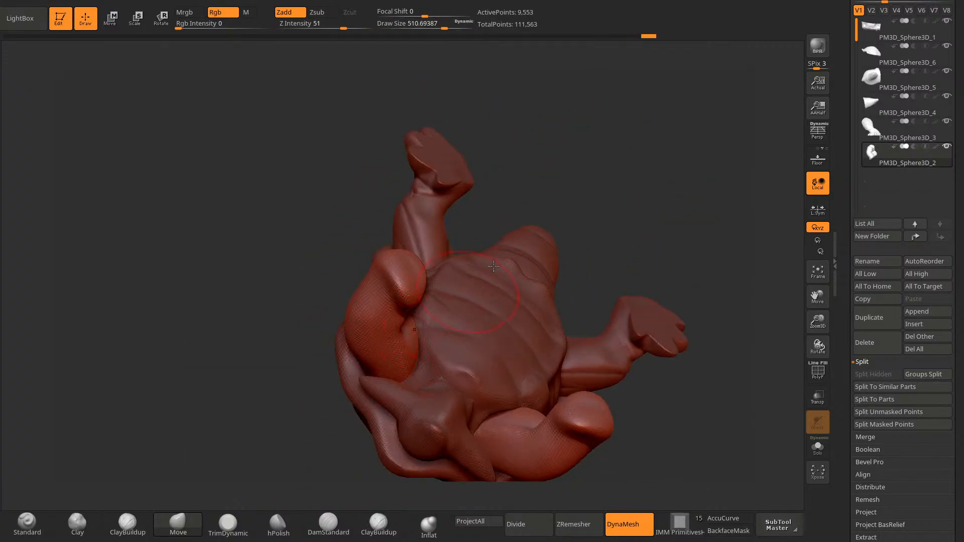
right_click_drag(494, 266, 452, 432)
right_click_drag(508, 444, 380, 379)
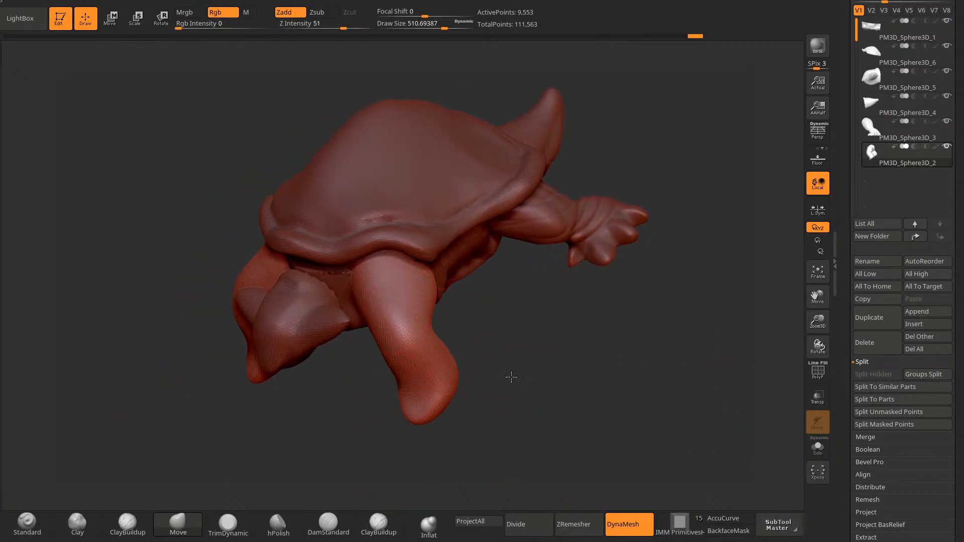
mouse_move(510, 379)
right_mouse_down()
mouse_move(490, 412)
mouse_move(347, 272)
mouse_move(342, 324)
right_mouse_up()
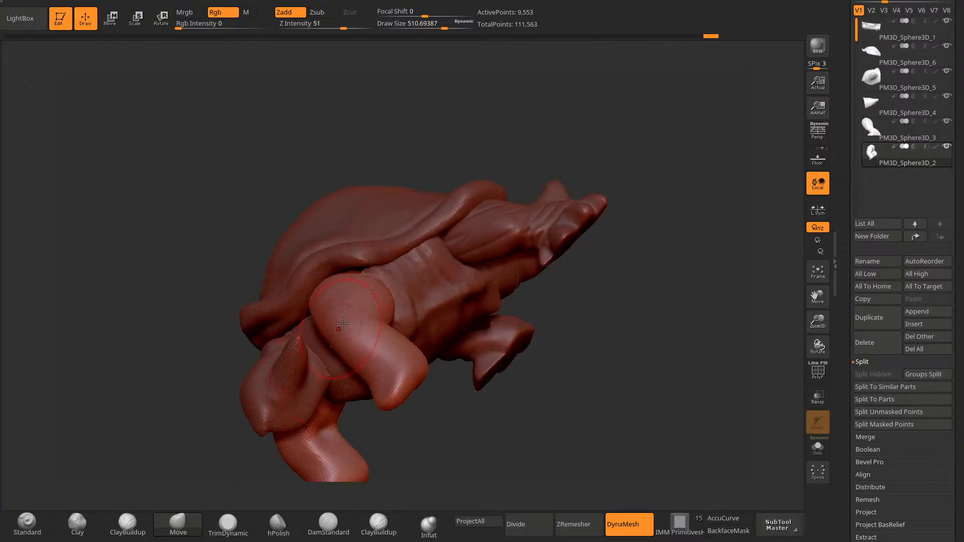
right_click_drag(350, 275, 562, 365)
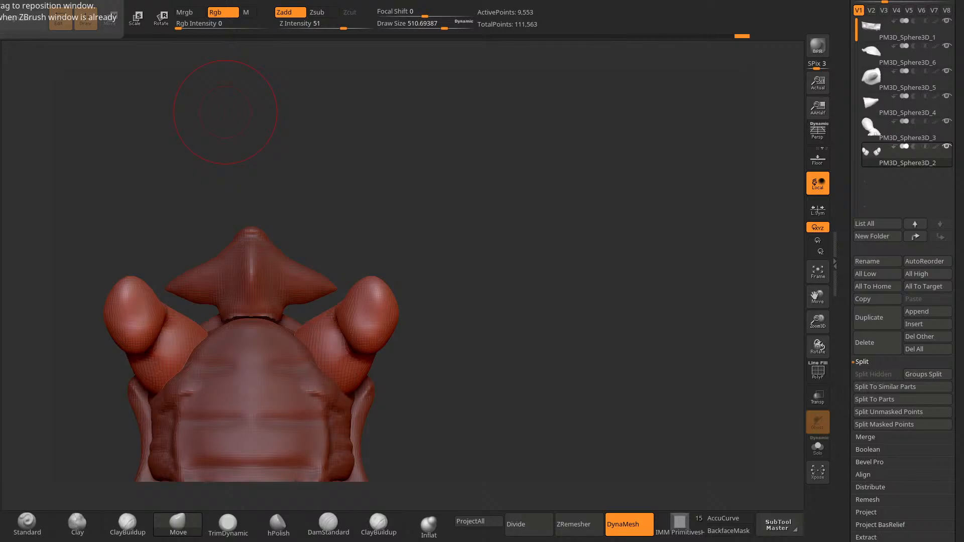
Step: Adjust the front legs' shoulders and upper arms with the Move brush at a draw size of about 592
mouse_move(225, 112)
right_mouse_down()
mouse_move(497, 234)
mouse_move(536, 406)
mouse_move(473, 154)
mouse_move(458, 475)
mouse_move(437, 437)
mouse_move(371, 465)
mouse_move(462, 447)
mouse_move(352, 327)
right_mouse_up()
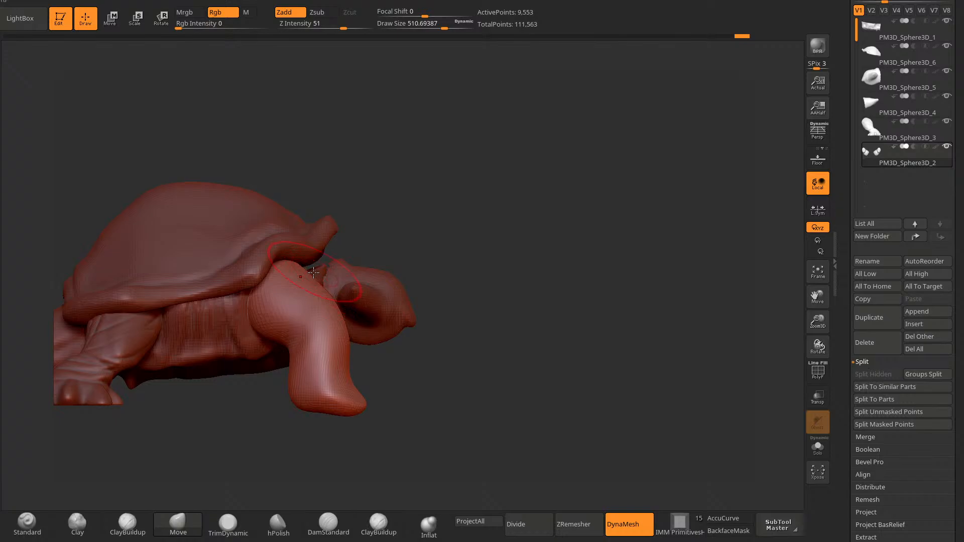
key("space")
left_click_drag(313, 272, 305, 265)
key("space")
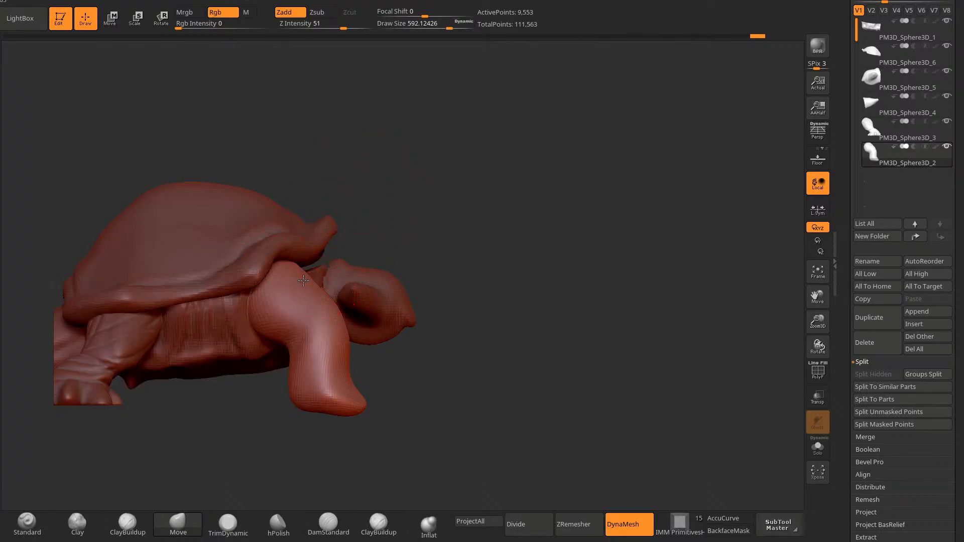
key("ctrl+z")
left_click_drag(303, 258, 302, 257)
right_click_drag(303, 256, 281, 281)
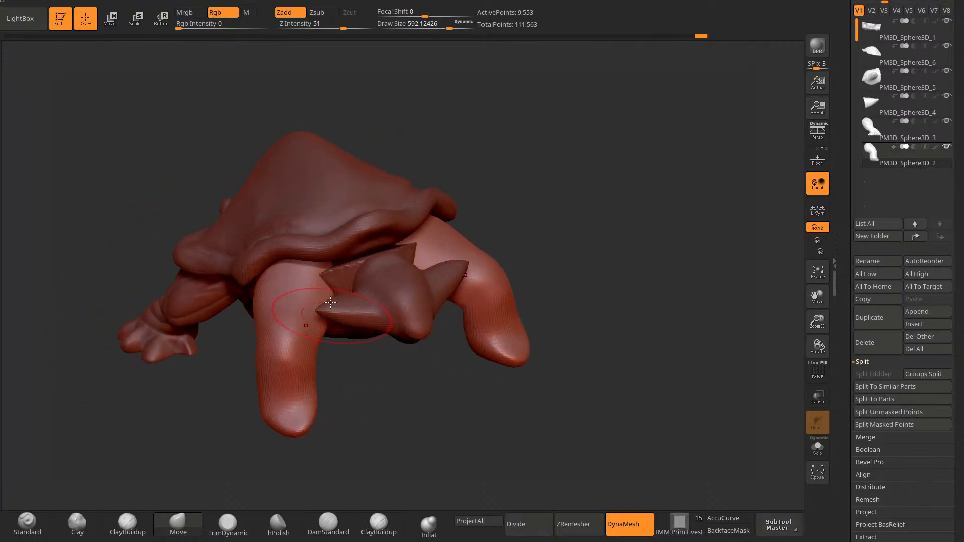
left_click_drag(302, 289, 289, 286)
right_click_drag(256, 301, 278, 305)
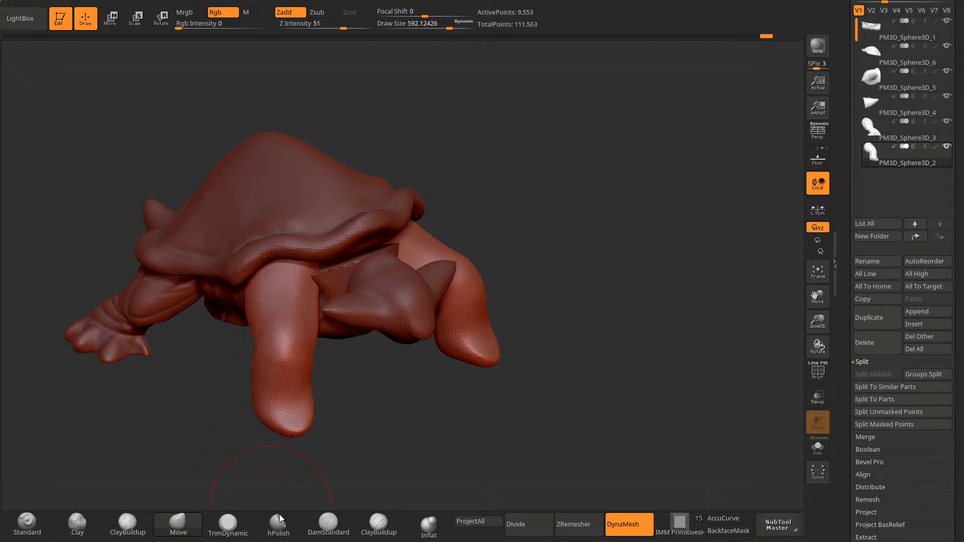
Step: Carve a groove down the front legs' upper arms with the DamStandard brush and remesh them with DynaMesh
left_click(328, 525)
mouse_move(362, 482)
right_mouse_down()
mouse_move(391, 458)
mouse_move(344, 370)
right_mouse_up()
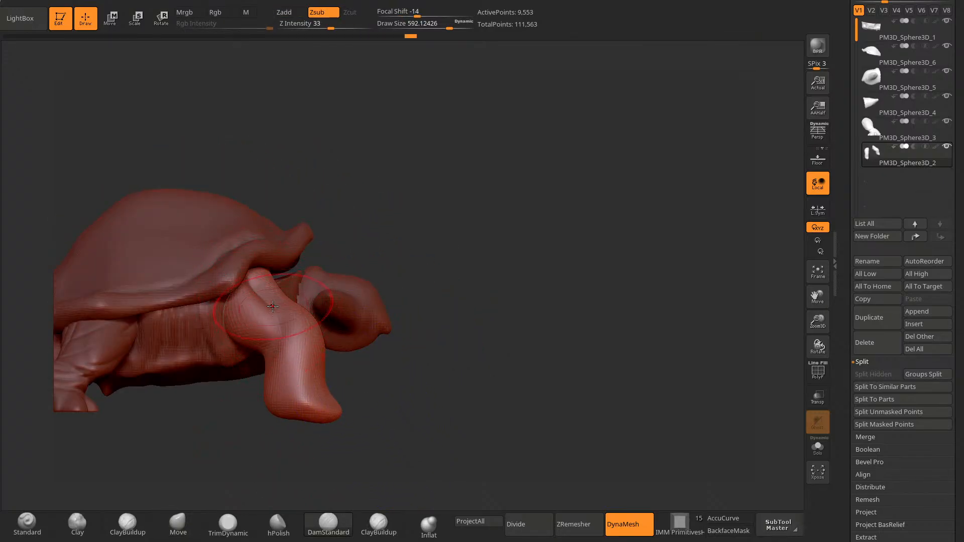
right_click_drag(253, 285, 273, 306)
left_click_drag(276, 281, 297, 322)
right_click_drag(297, 321, 271, 331)
left_click_drag(243, 433, 271, 455, "ctrl")
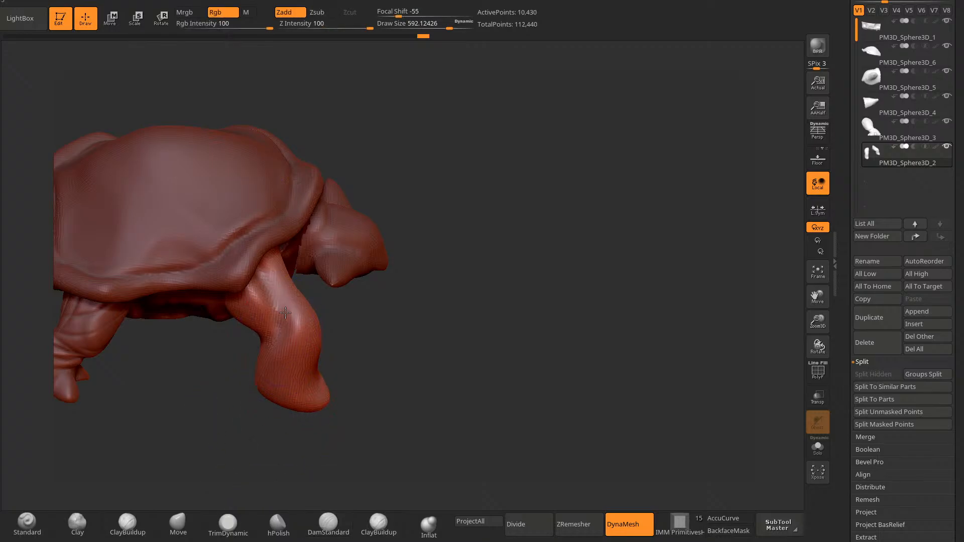
mouse_move(257, 395)
right_mouse_down()
mouse_move(388, 180)
mouse_move(403, 187)
mouse_move(396, 205)
right_mouse_up()
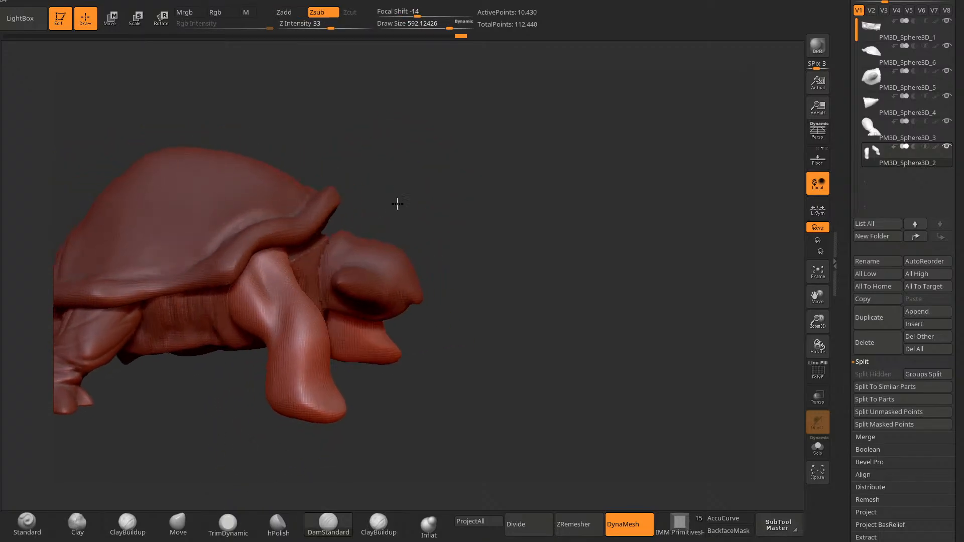
Step: Build up muscle volume on the front legs' shoulders with ClayBuildup at a draw size of about 303, and remesh with DynaMesh
key("space")
left_click_drag(278, 297, 269, 296)
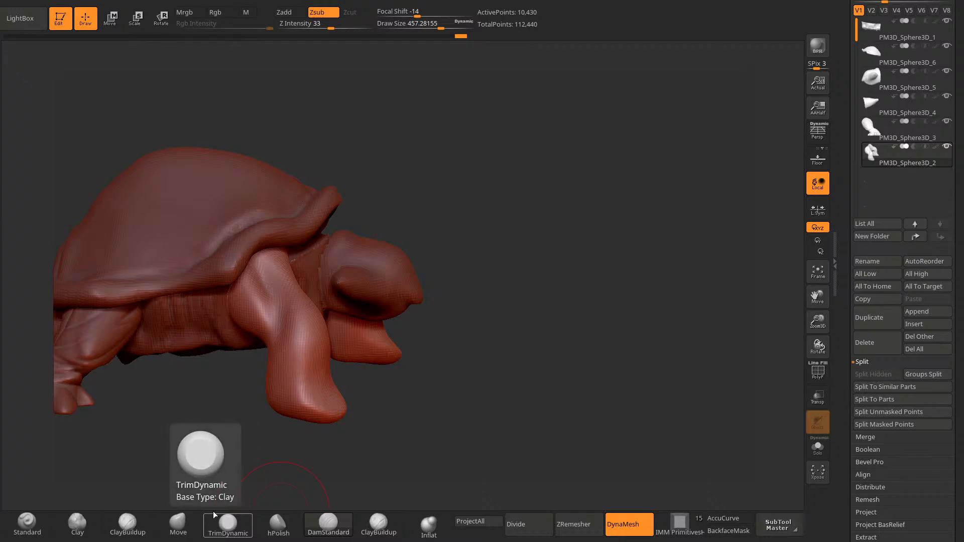
left_click(378, 525)
right_click_drag(342, 459, 238, 404)
key("space")
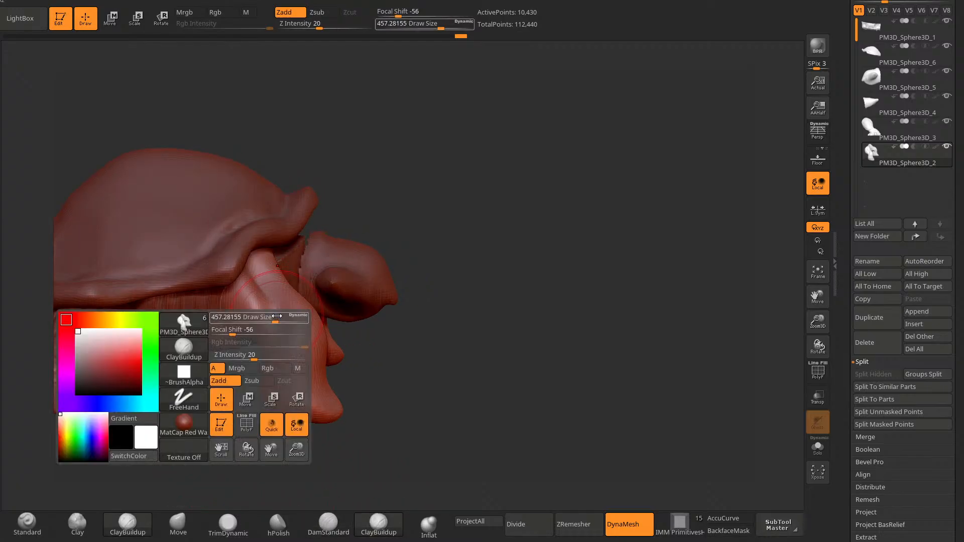
left_click_drag(276, 318, 268, 319)
right_click_drag(237, 382, 244, 364)
key("space")
mouse_move(252, 325)
left_mouse_down()
mouse_move(249, 288)
mouse_move(264, 312)
mouse_move(248, 307)
left_mouse_up()
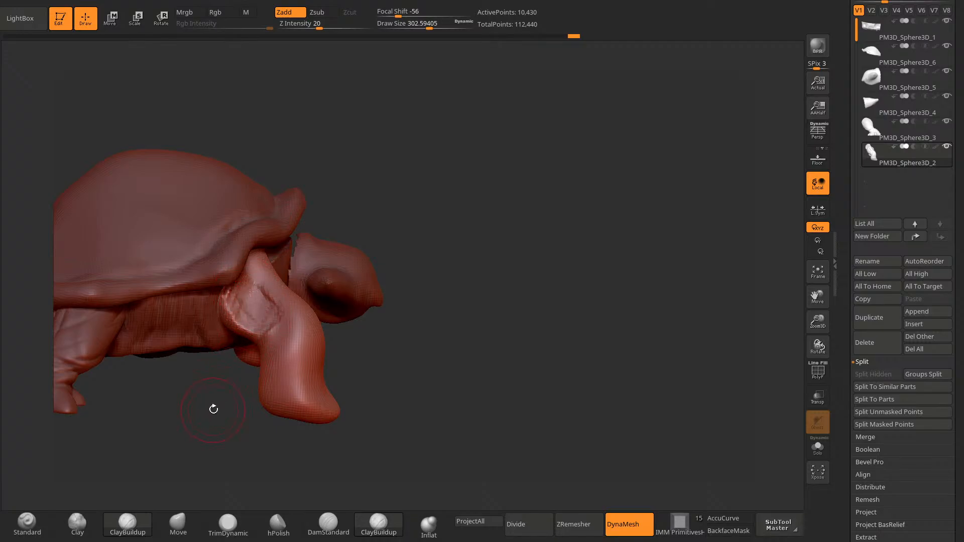
left_click_drag(213, 407, 226, 424, "ctrl")
Step: Smooth the added clay on the front legs' upper arms, add more volume around it, and remesh with DynaMesh
left_click_drag(243, 306, 255, 317, "shift")
left_click_drag(236, 405, 196, 420)
left_click_drag(279, 302, 274, 272)
left_click_drag(234, 402, 208, 439)
left_click_drag(212, 454, 228, 480, "ctrl")
mouse_move(201, 432)
left_mouse_down()
mouse_move(207, 453)
mouse_move(185, 442)
left_mouse_up()
left_click_drag(246, 329, 254, 355)
left_click_drag(329, 291, 325, 261)
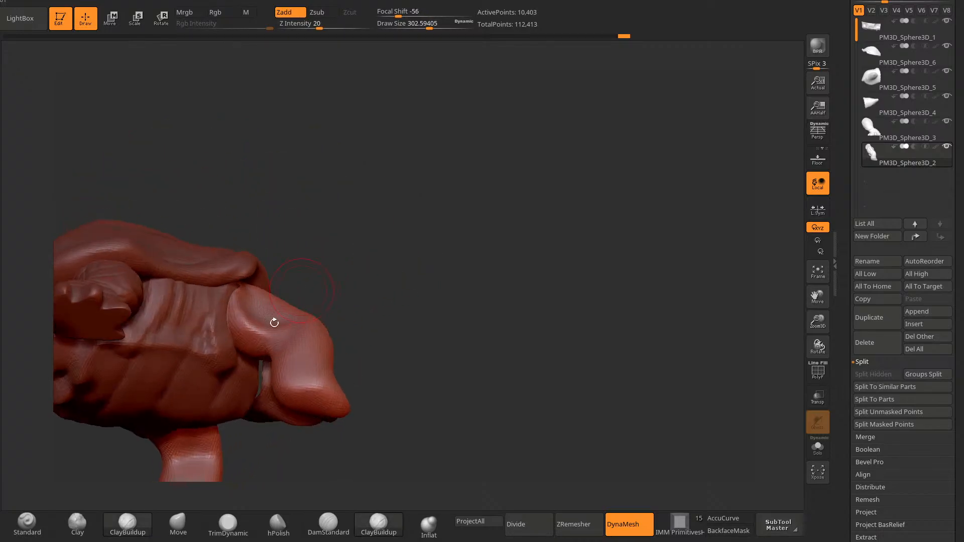
Step: Pull the rear side of the front legs' upper arms up toward the body with the Move brush
key("b")
key("m")
key("v")
left_click_drag(368, 289, 385, 272)
left_click_drag(248, 342, 246, 309)
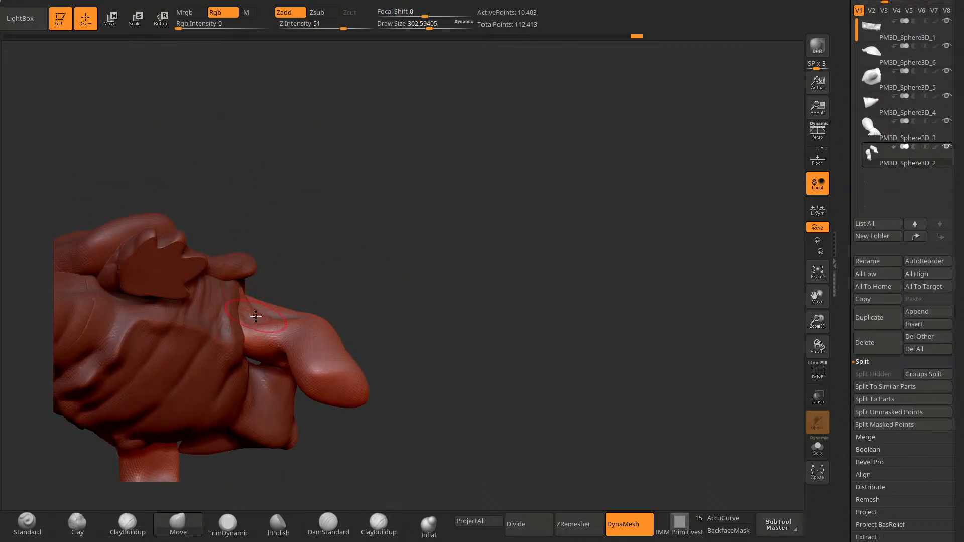
mouse_move(327, 275)
left_mouse_down()
mouse_move(360, 340)
mouse_move(324, 336)
left_mouse_up()
left_click_drag(256, 319, 247, 302)
left_click_drag(221, 346, 226, 376)
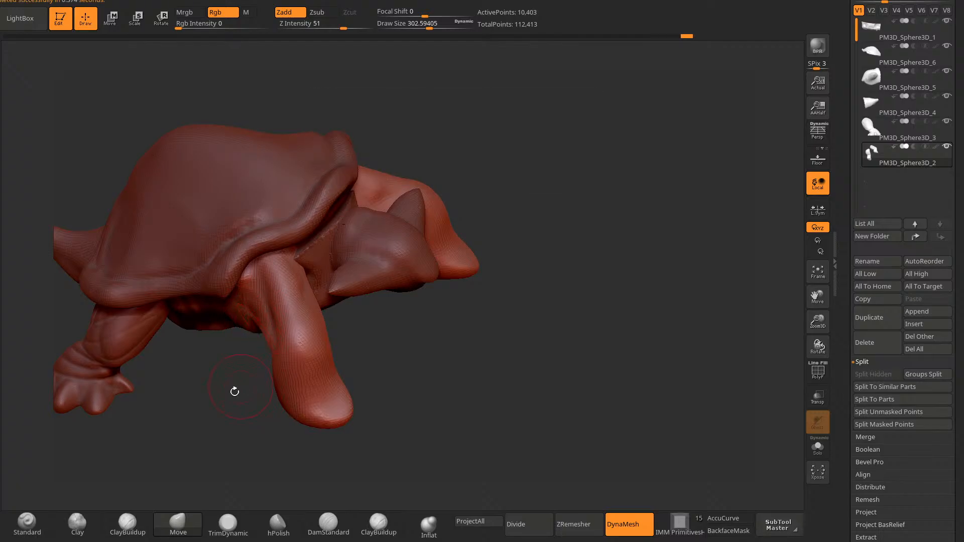
Step: Raise the back of the front legs' shoulders to tuck under the shell rim with the Move brush
left_click_drag(234, 391, 236, 353)
left_click_drag(253, 296, 251, 279)
left_click_drag(238, 376, 232, 352)
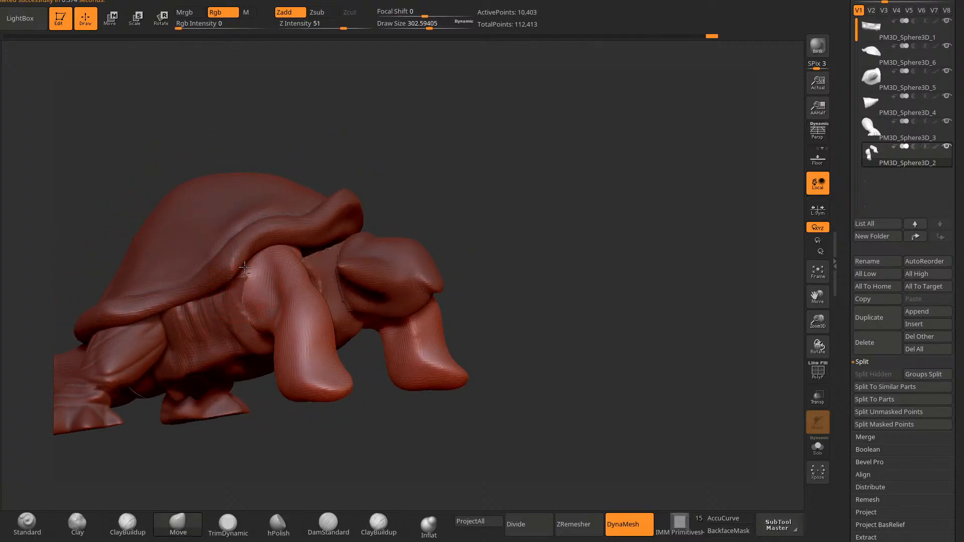
left_click_drag(246, 427, 206, 449)
left_click_drag(253, 276, 251, 266)
left_click_drag(221, 432, 198, 465)
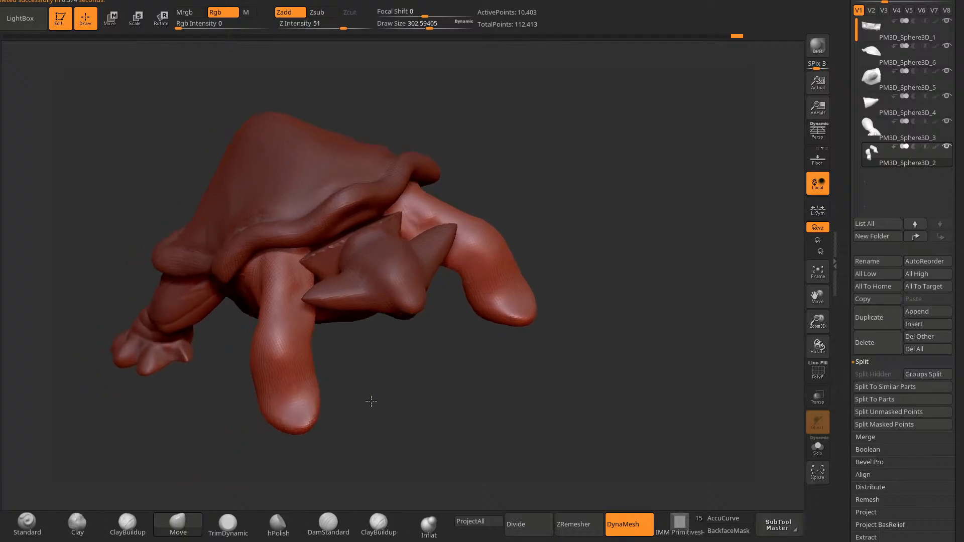
left_click_drag(381, 432, 357, 453)
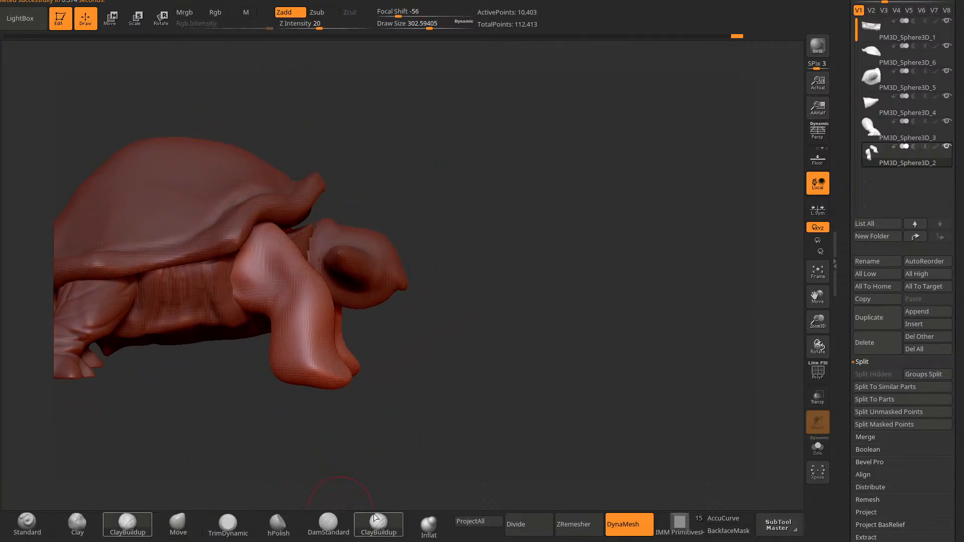
Step: Thicken the back of the front legs' upper arms and elbows with the Inflat brush, and remesh with DynaMesh
left_click(429, 525)
mouse_move(416, 490)
left_mouse_down()
mouse_move(409, 468)
mouse_move(381, 452)
left_mouse_up()
left_click_drag(265, 332, 253, 333)
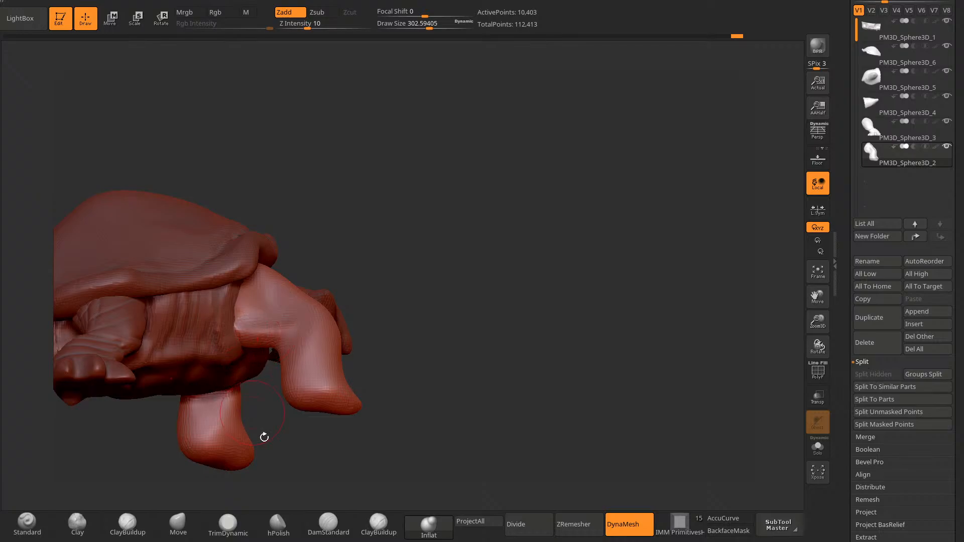
mouse_move(265, 437)
left_mouse_down()
mouse_move(282, 374)
mouse_move(262, 362)
left_mouse_up()
left_click_drag(322, 442, 311, 402)
left_click_drag(261, 384, 251, 366)
left_click_drag(382, 410, 370, 369)
left_click_drag(272, 394, 265, 405)
left_click_drag(414, 291, 370, 428, "ctrl")
left_click_drag(360, 481, 270, 461)
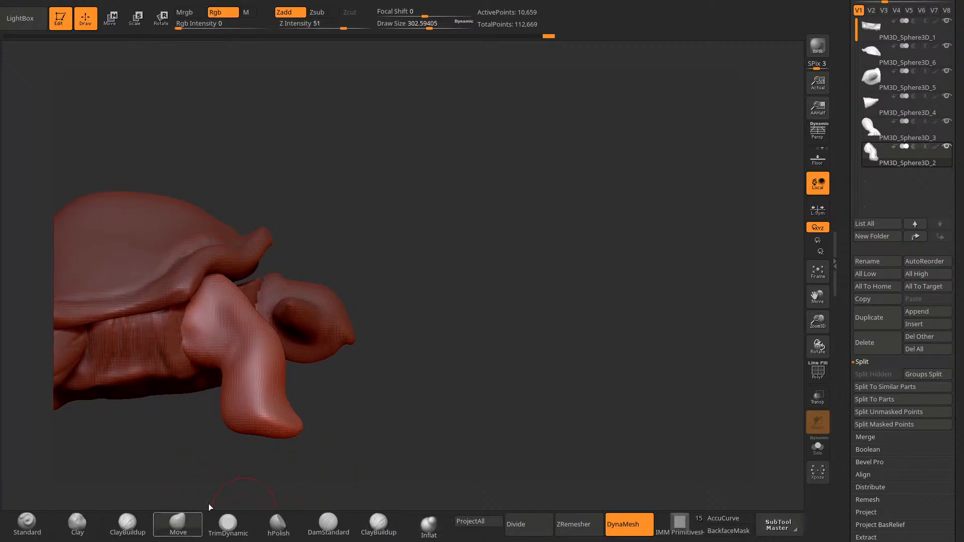
Step: Carve a crease around the front legs at the elbows with the DamStandard brush, separating upper arm from forearm
left_click(328, 522)
mouse_move(331, 502)
left_mouse_down()
mouse_move(344, 507)
mouse_move(166, 378)
mouse_move(199, 377)
left_mouse_up()
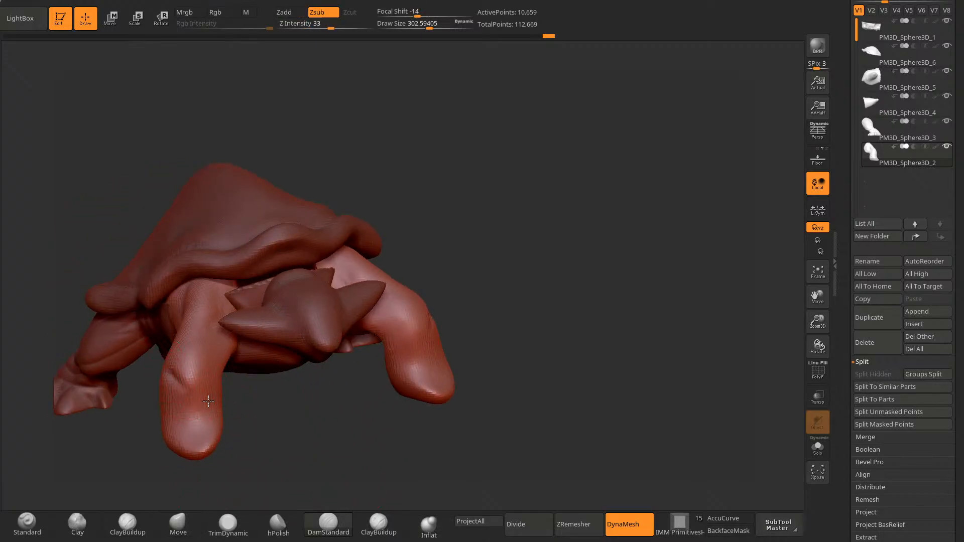
left_click_drag(243, 433, 301, 430)
left_click_drag(176, 382, 207, 380)
left_click_drag(273, 402, 246, 433)
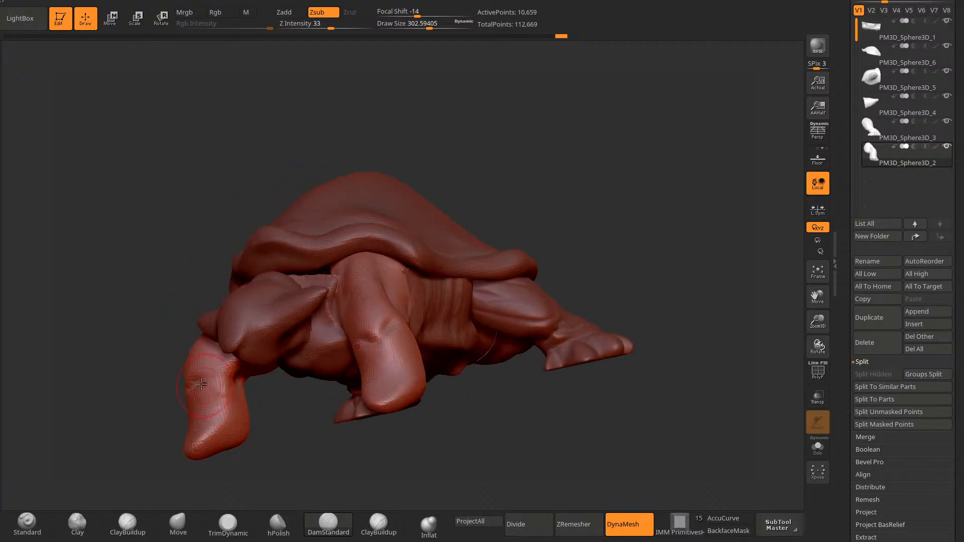
left_click_drag(201, 384, 220, 372)
left_click_drag(265, 442, 251, 417)
left_click_drag(219, 390, 238, 375)
mouse_move(271, 450)
left_mouse_down()
mouse_move(276, 459)
mouse_move(270, 430)
mouse_move(294, 502)
left_mouse_up()
left_click_drag(211, 385, 234, 374)
mouse_move(171, 438)
left_mouse_down()
mouse_move(231, 498)
mouse_move(254, 489)
left_mouse_up()
mouse_move(199, 384)
left_mouse_down()
mouse_move(231, 383)
mouse_move(263, 401)
mouse_move(220, 381)
left_mouse_up()
left_click_drag(275, 397, 317, 379)
left_click_drag(232, 380, 196, 386)
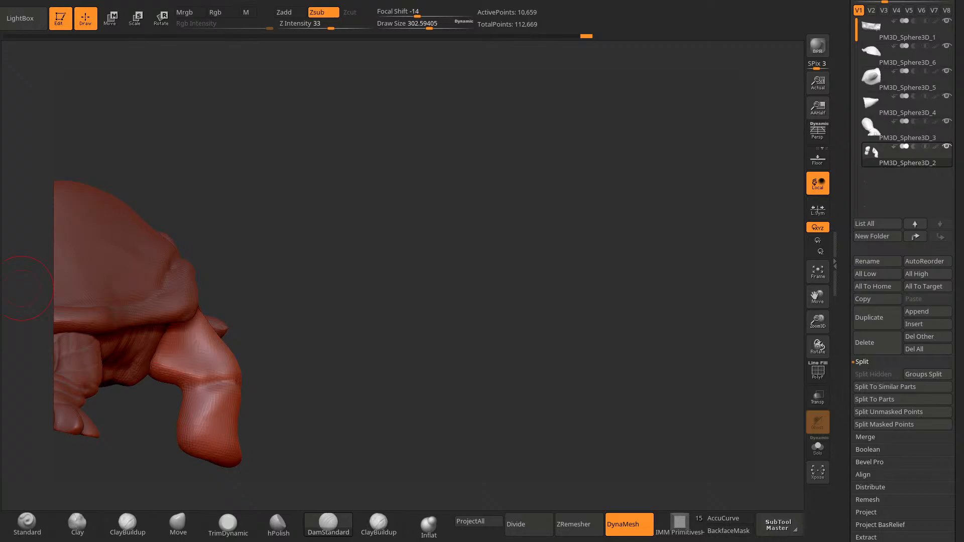
Step: Carve grooves along the front inner side of the front legs' upper arms with the DamStandard brush
left_click_drag(27, 288, 526, 154)
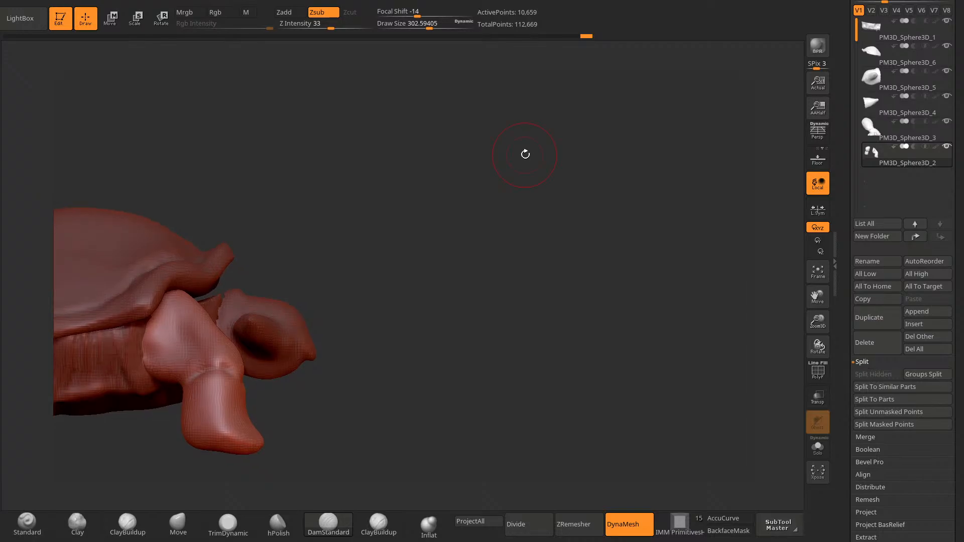
mouse_move(315, 228)
left_mouse_down()
mouse_move(297, 448)
mouse_move(271, 442)
left_mouse_up()
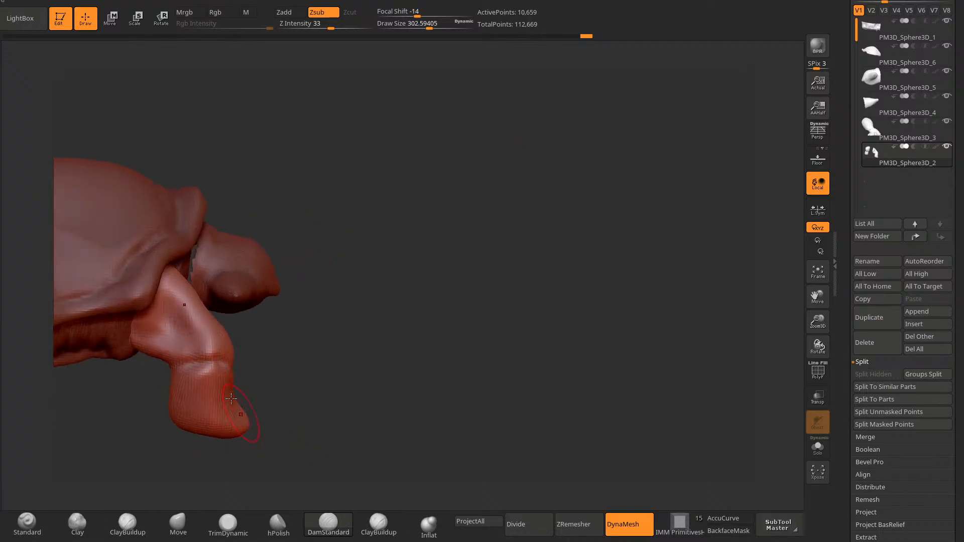
mouse_move(281, 402)
left_mouse_down()
mouse_move(318, 376)
mouse_move(221, 332)
mouse_move(257, 305)
left_mouse_up()
mouse_move(292, 334)
left_mouse_down()
mouse_move(302, 366)
mouse_move(297, 312)
left_mouse_up()
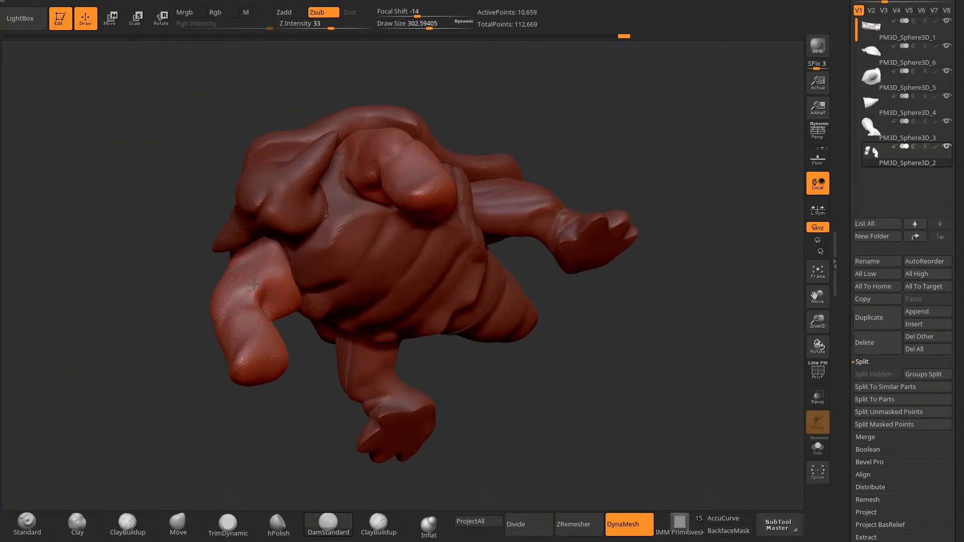
left_click_drag(254, 284, 173, 392)
left_click_drag(233, 305, 263, 276)
left_click_drag(174, 419, 209, 405)
left_click_drag(258, 302, 295, 262)
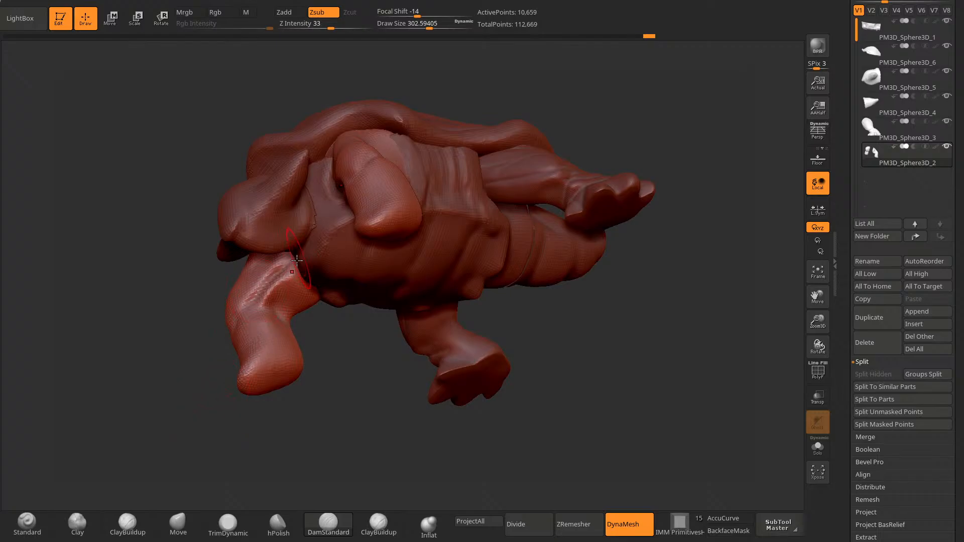
left_click_drag(226, 421, 312, 367)
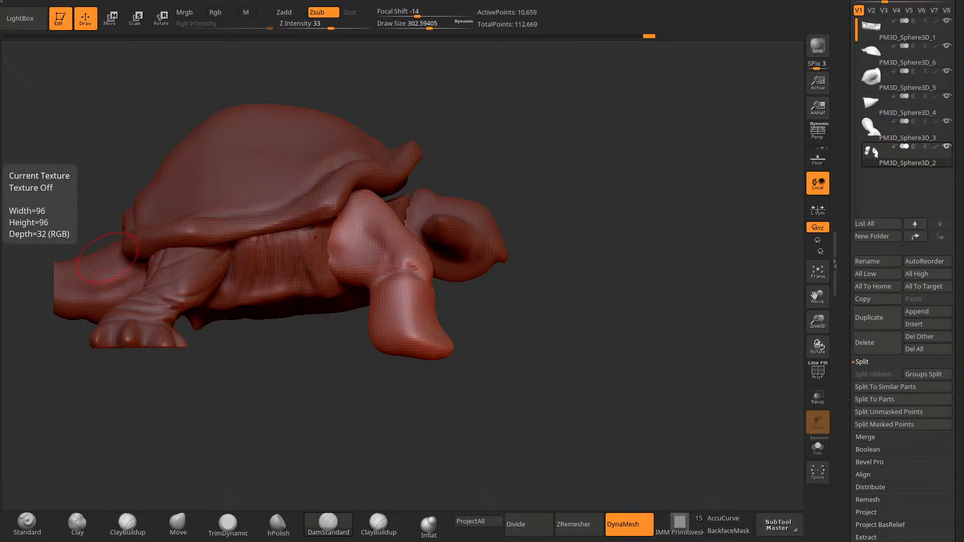
Step: Reshape the front legs' undersides where they meet the body with the Move brush at a draw size of about 303
left_click_drag(311, 397, 90, 419)
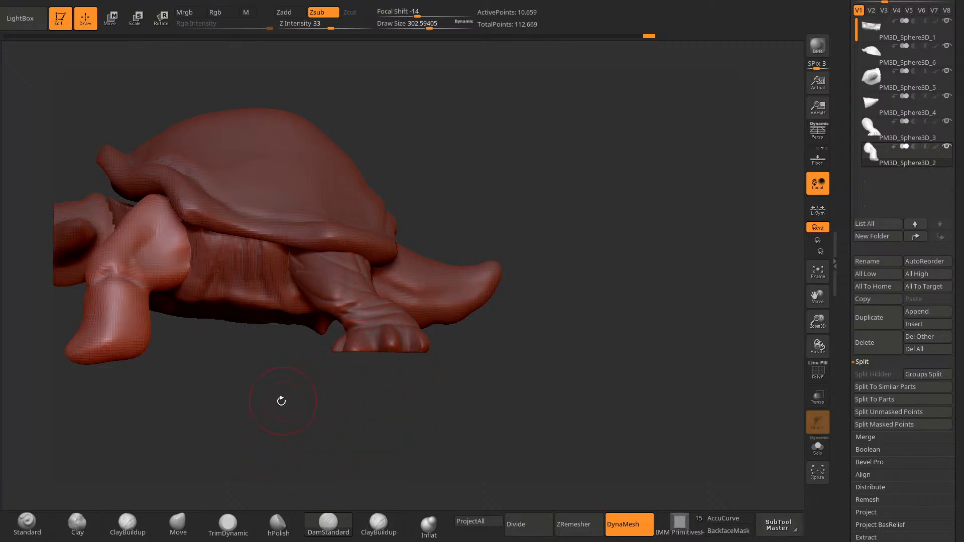
left_click_drag(281, 401, 249, 348)
left_click_drag(241, 490, 317, 458)
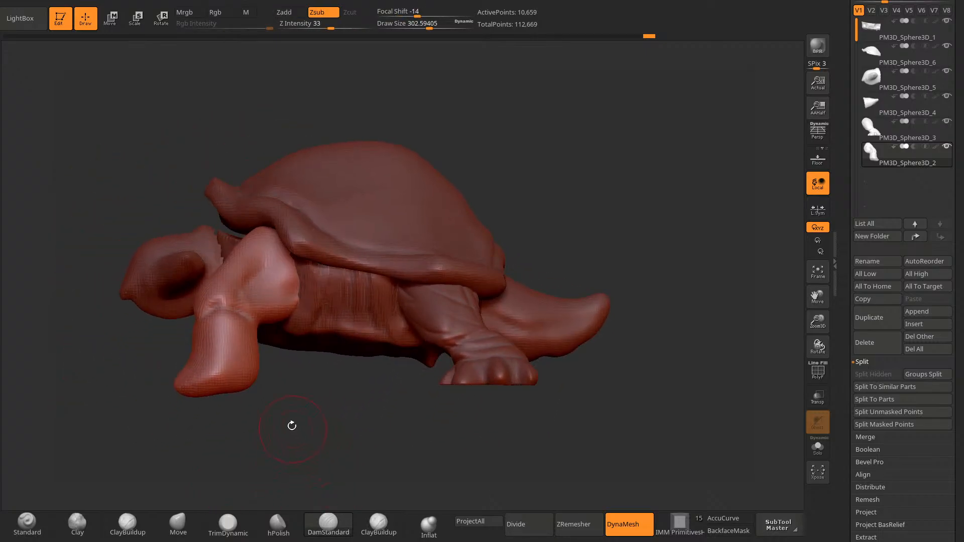
left_click_drag(271, 400, 216, 382)
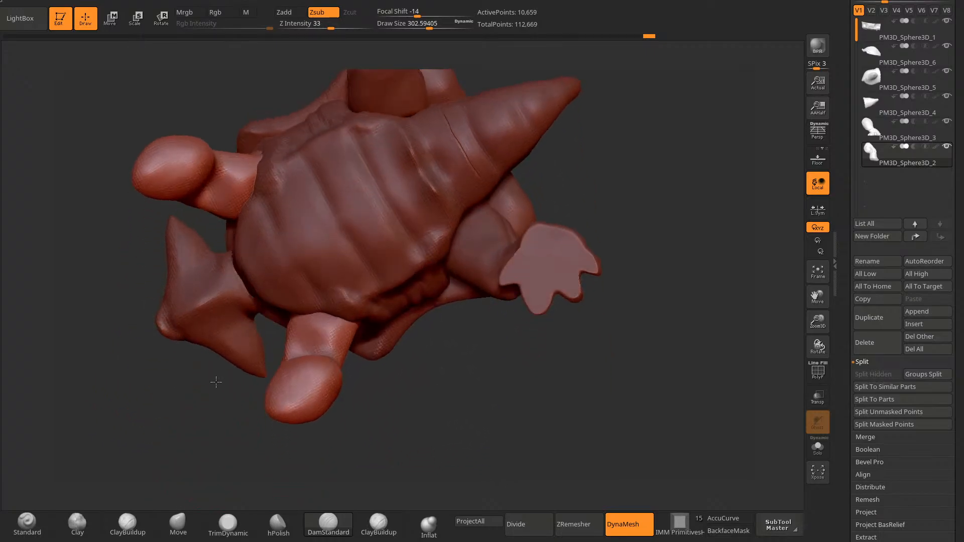
left_click_drag(84, 338, 117, 448)
key("b")
key("m")
key("v")
left_click_drag(107, 413, 146, 462, "alt")
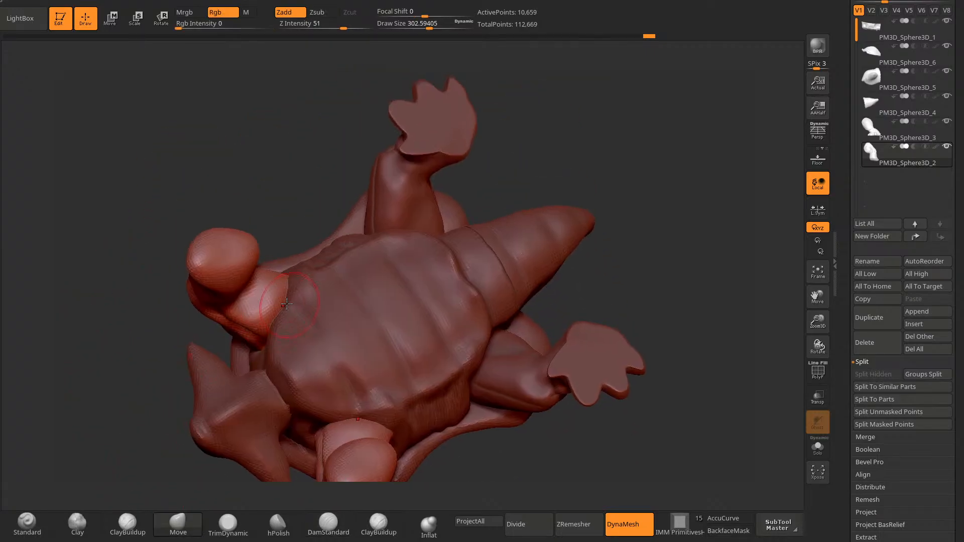
left_click_drag(287, 304, 296, 301)
right_click_drag(289, 241, 273, 273)
left_click_drag(271, 296, 279, 304)
mouse_move(273, 313)
right_mouse_down()
mouse_move(274, 284)
mouse_move(263, 318)
right_mouse_up()
mouse_move(201, 427)
left_mouse_down()
mouse_move(207, 488)
mouse_move(196, 497)
left_mouse_up()
left_click_drag(189, 322, 174, 329)
left_click_drag(166, 420, 175, 440)
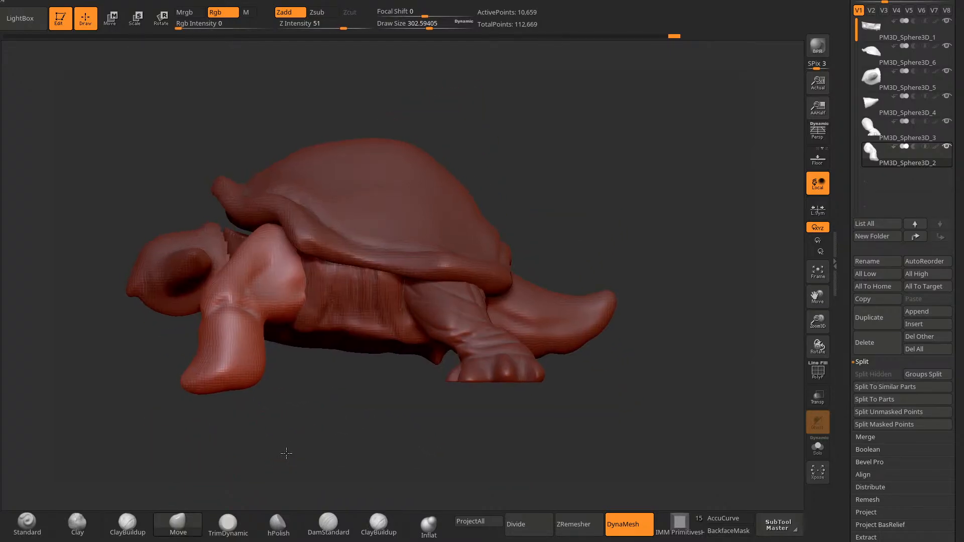
Step: Adjust the front legs' upper arm contour above the elbow with the Move brush at a draw size of about 359
mouse_move(286, 452)
left_mouse_down()
mouse_move(275, 459)
mouse_move(278, 442)
left_mouse_up()
key("space")
left_click_drag(281, 318, 291, 318)
left_click_drag(267, 408, 264, 401)
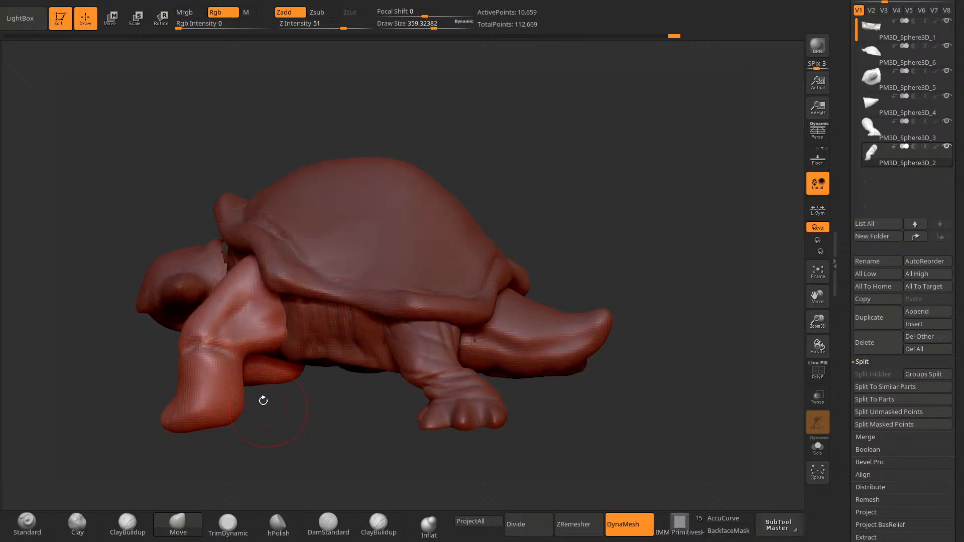
left_click_drag(216, 317, 220, 314)
mouse_move(250, 454)
left_mouse_down()
mouse_move(256, 465)
mouse_move(306, 359)
left_mouse_up()
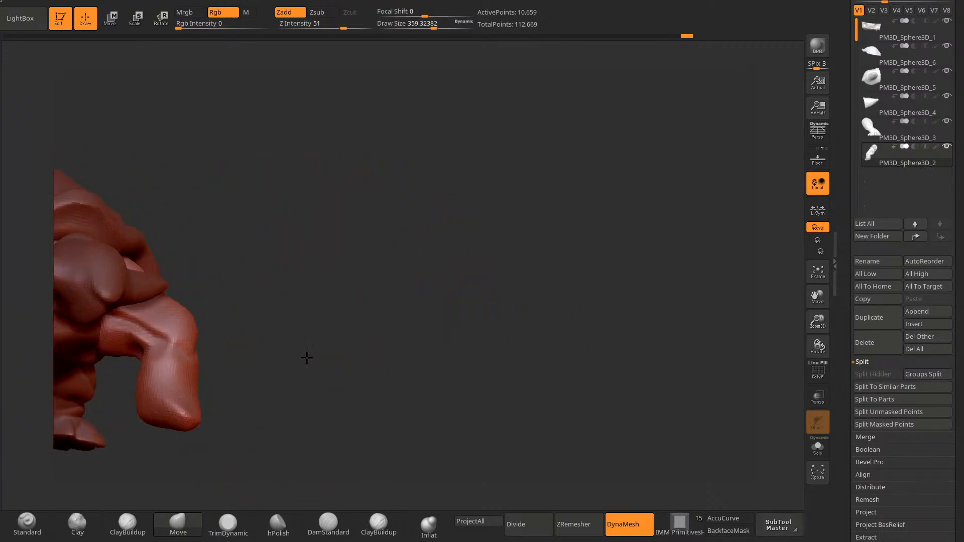
Step: Refine the front legs' elbows and shoulders with the Move brush at a draw size of about 407
left_click_drag(201, 336, 225, 438)
key("space")
left_click_drag(236, 302, 251, 315)
left_click_drag(282, 447, 259, 442)
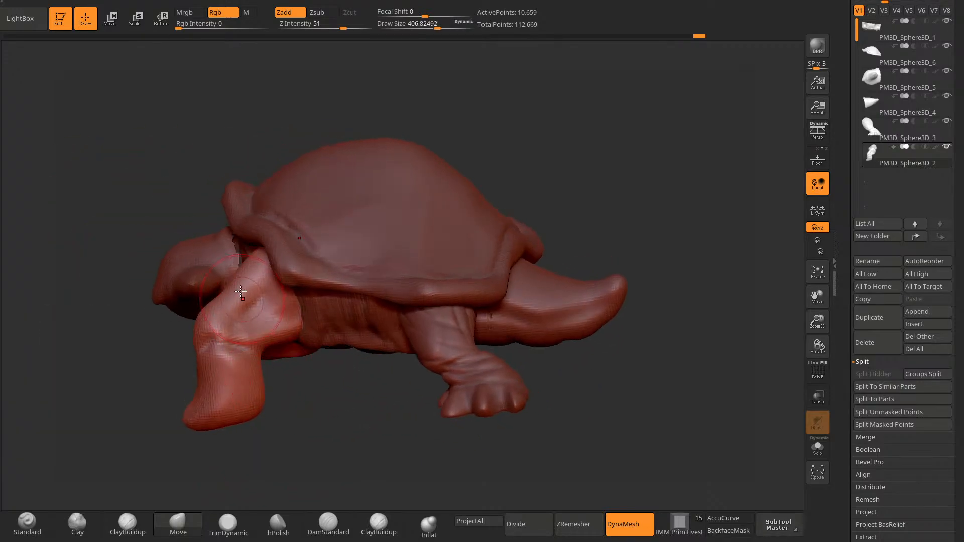
left_click_drag(257, 261, 258, 262)
mouse_move(293, 405)
left_mouse_down()
mouse_move(321, 446)
mouse_move(288, 378)
mouse_move(295, 335)
left_mouse_up()
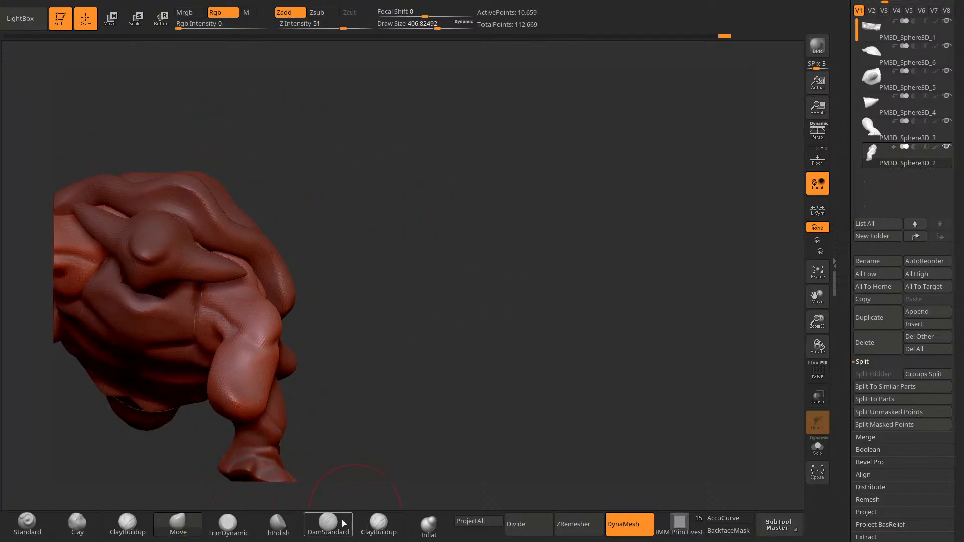
Step: Build up muscle volume along the front legs' upper arms with the ClayBuildup brush at a draw size of about 321
left_click(371, 525)
key("space")
left_click_drag(359, 364, 356, 364)
left_click_drag(358, 363, 366, 307)
left_click_drag(246, 308, 214, 302)
mouse_move(378, 278)
left_mouse_down()
mouse_move(335, 334)
mouse_move(322, 325)
mouse_move(346, 363)
left_mouse_up()
key("space")
left_click_drag(239, 338, 221, 316)
left_click_drag(226, 312, 249, 293)
left_click_drag(270, 374, 268, 367)
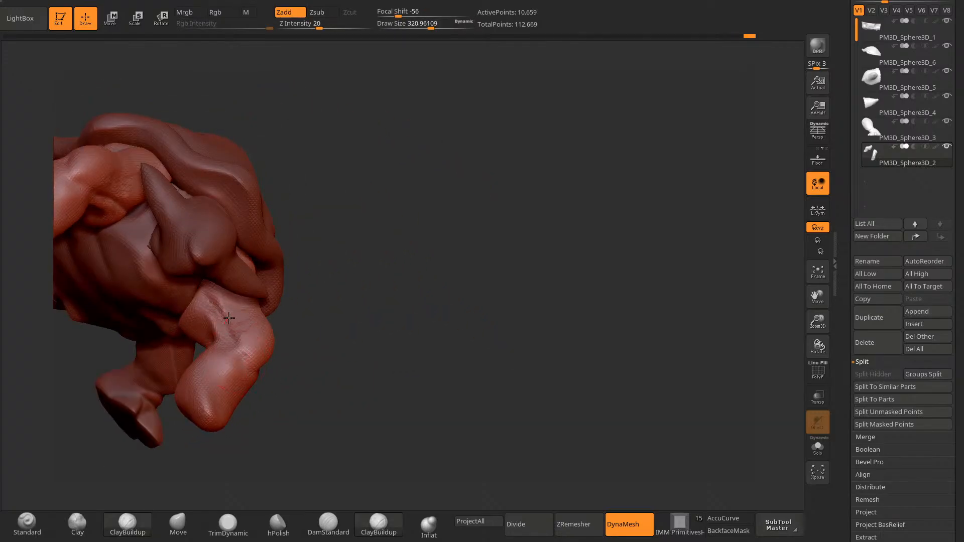
left_click_drag(229, 318, 220, 306)
Step: Fill out and smooth the front of the upper arms above the elbows with ClayBuildup at a draw size of about 256
key("space")
left_click_drag(228, 322, 224, 322)
left_click_drag(264, 407, 280, 411)
mouse_move(227, 329)
left_mouse_down()
mouse_move(215, 307)
mouse_move(202, 306)
mouse_move(237, 333)
mouse_move(211, 304)
left_mouse_up()
left_click_drag(260, 402, 255, 420)
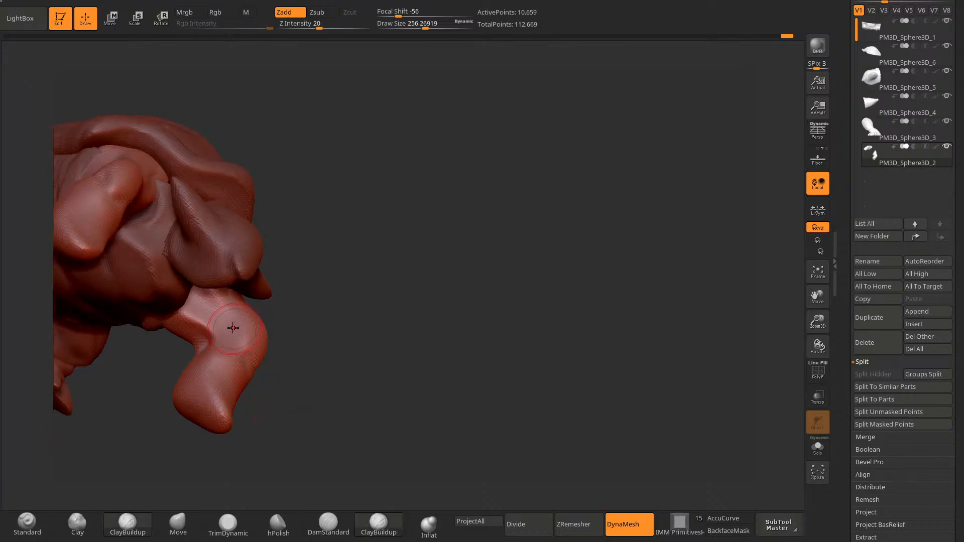
left_click_drag(218, 315, 226, 326)
left_click_drag(223, 314, 232, 332, "shift")
Step: Add clay to the inner sides of the front legs' upper arms beside the body and smooth it
left_click_drag(271, 392, 296, 375)
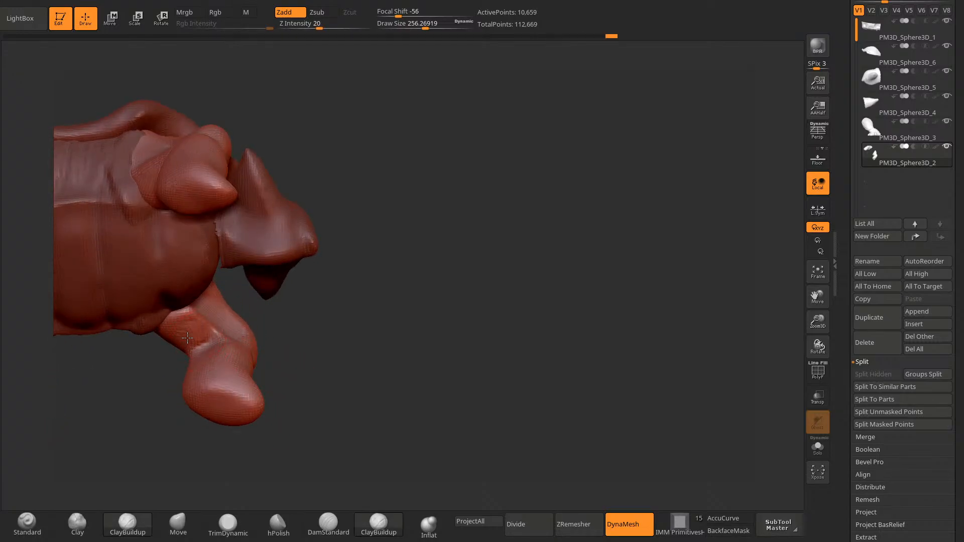
left_click_drag(188, 321, 193, 335, "shift")
left_click_drag(144, 437, 173, 420)
left_click_drag(182, 323, 189, 336)
left_click_drag(161, 432, 188, 494)
mouse_move(193, 427)
left_mouse_down()
mouse_move(118, 462)
mouse_move(222, 460)
mouse_move(166, 482)
left_mouse_up()
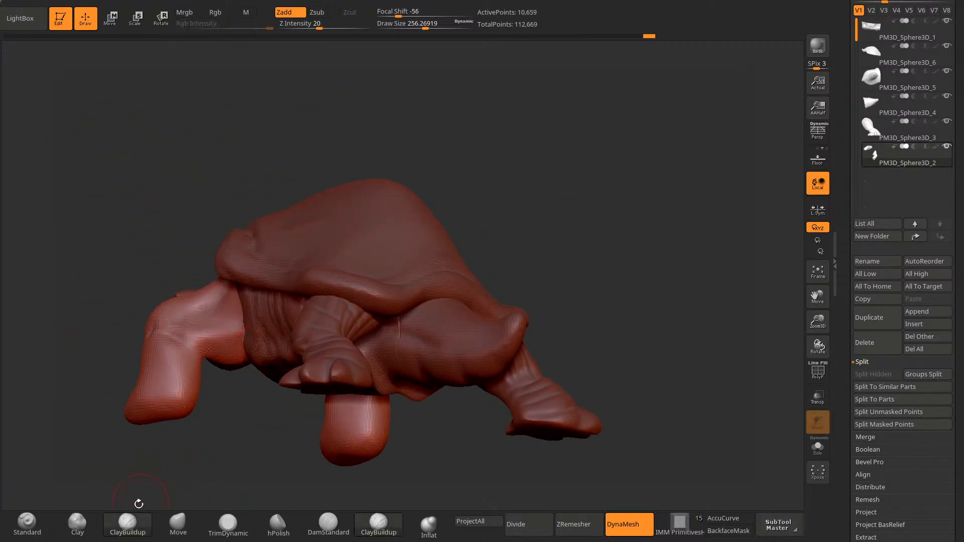
Step: Reshape the side profile of the front legs' upper arms with the Move brush at a draw size of about 279
left_click(178, 524)
left_click_drag(209, 441, 227, 463)
key("space")
left_click_drag(228, 339, 231, 339)
left_click_drag(236, 430, 196, 431)
left_click_drag(210, 329, 216, 346)
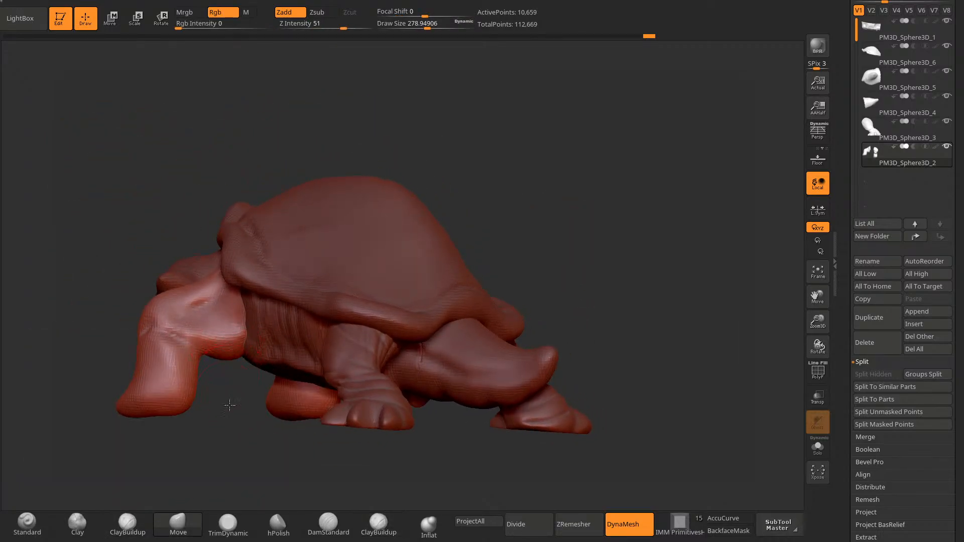
left_click_drag(230, 404, 221, 372)
left_click_drag(190, 452, 215, 400)
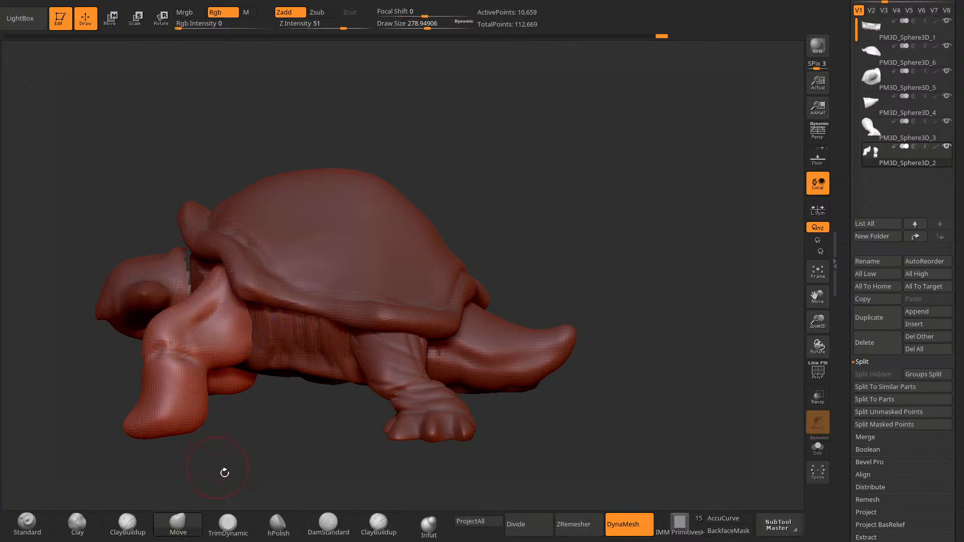
Step: Adjust the elbow and shoulder contours of the front legs with the Move brush and smooth the upper arms
mouse_move(222, 469)
left_mouse_down()
mouse_move(241, 404)
mouse_move(228, 414)
left_mouse_up()
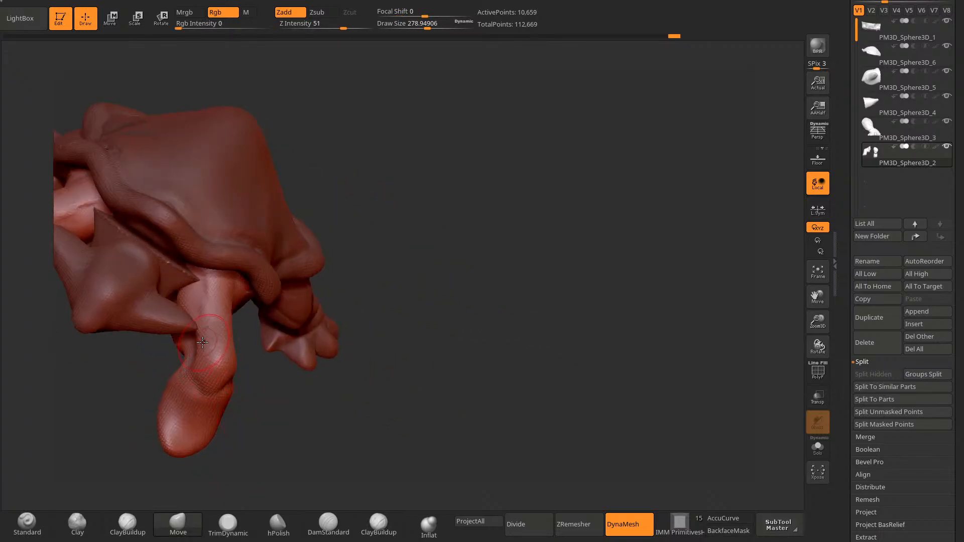
left_click_drag(214, 369, 219, 397)
left_click_drag(243, 374, 222, 401)
left_click_drag(194, 293, 202, 302)
left_click_drag(251, 374, 249, 366)
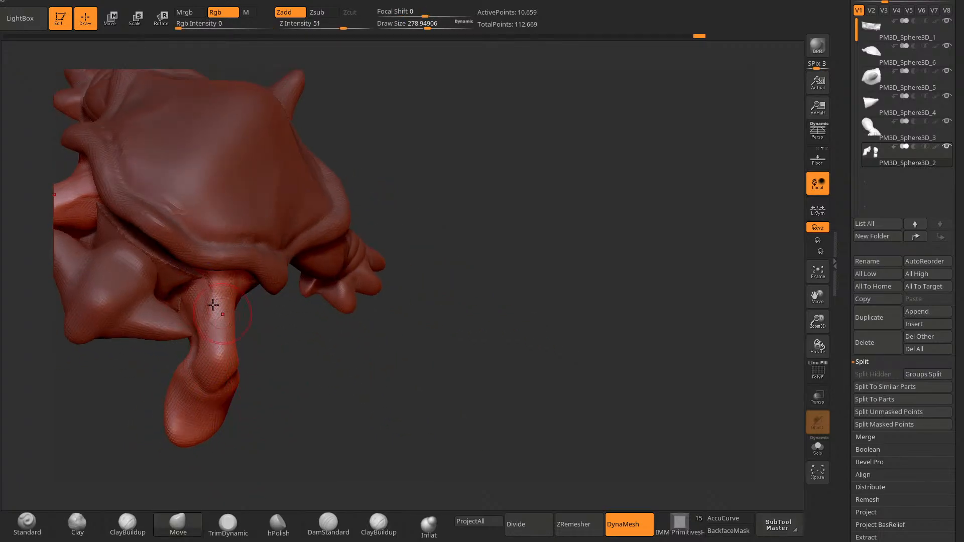
left_click_drag(216, 312, 230, 361, "shift")
mouse_move(289, 495)
left_mouse_down()
mouse_move(273, 464)
mouse_move(275, 438)
left_mouse_up()
left_click_drag(224, 344, 232, 334)
left_click_drag(243, 421, 241, 450)
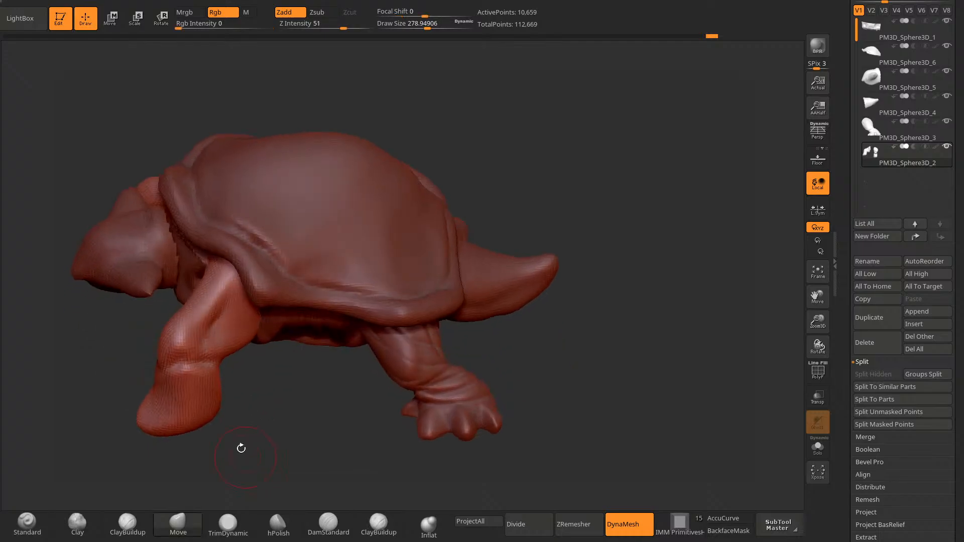
Step: Examine the front legs' shape and proportions from both sides and from the front
mouse_move(287, 502)
left_mouse_down()
mouse_move(295, 473)
mouse_move(243, 443)
left_mouse_up()
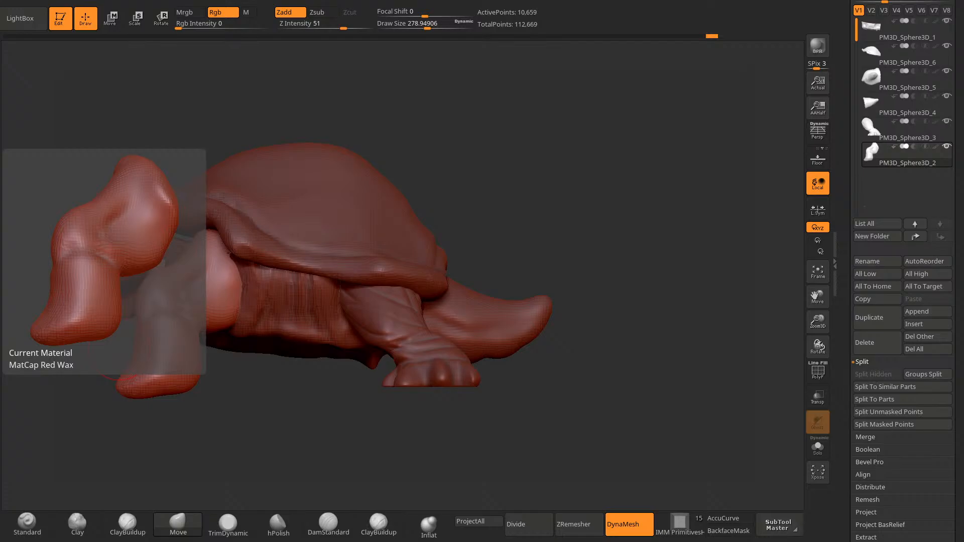
left_click_drag(119, 349, 361, 402, "shift")
left_click_drag(256, 451, 306, 468)
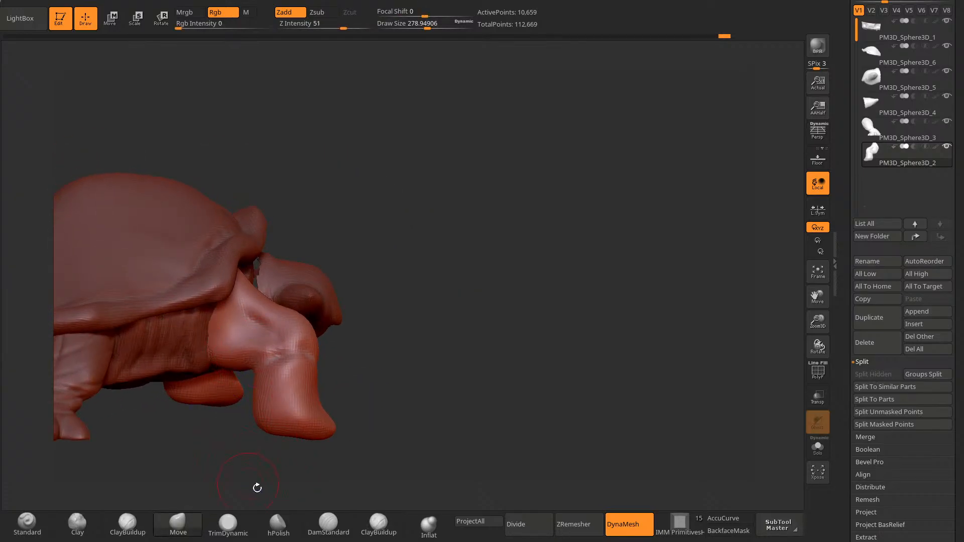
left_click_drag(256, 486, 449, 450)
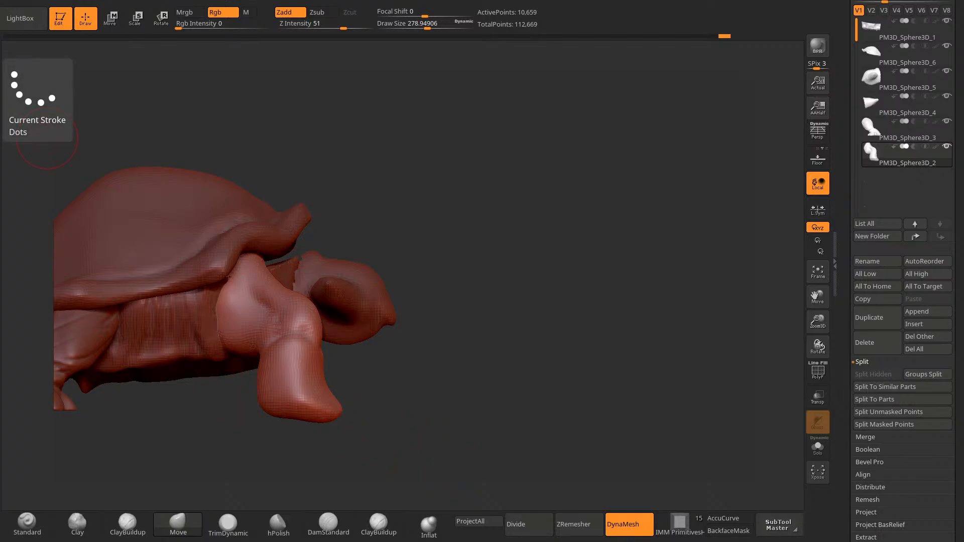
left_click_drag(530, 203, 424, 209, "shift")
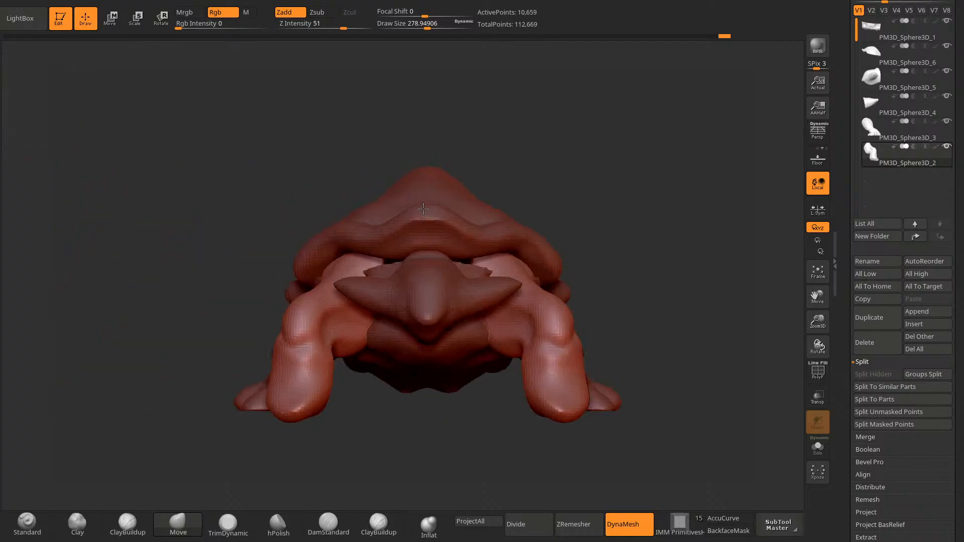
mouse_move(408, 466)
left_mouse_down("alt")
mouse_move(252, 439)
mouse_move(523, 339)
left_mouse_up("alt")
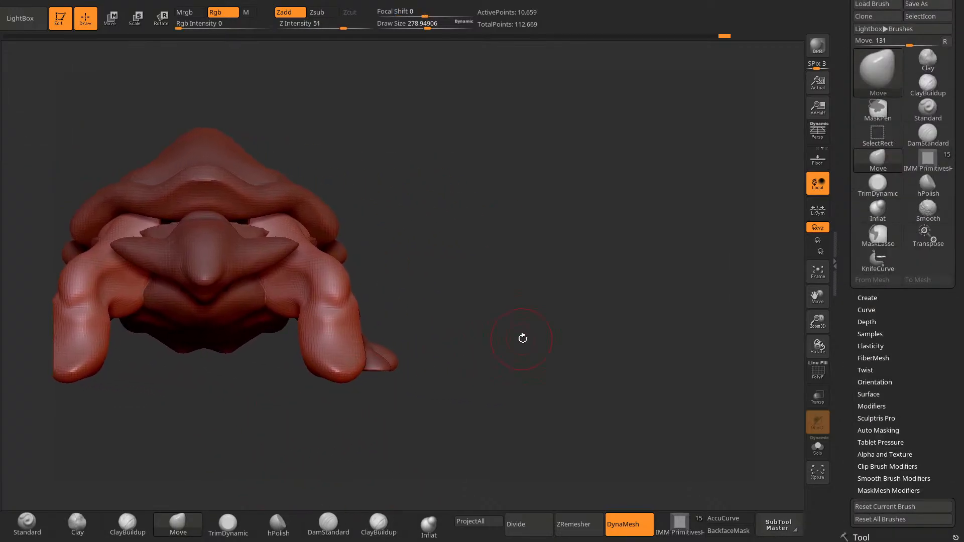
left_click_drag(843, 355, 842, 215)
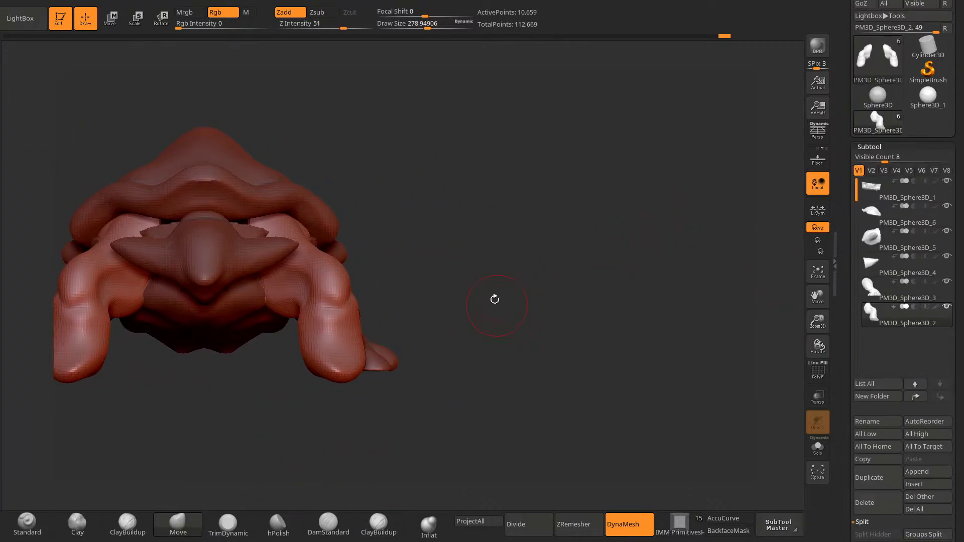
left_click_drag(495, 299, 486, 312, "shift")
Step: Adjust the outer contour of the lower front legs with the Move brush at a draw size of about 340
left_click_drag(397, 367, 371, 403)
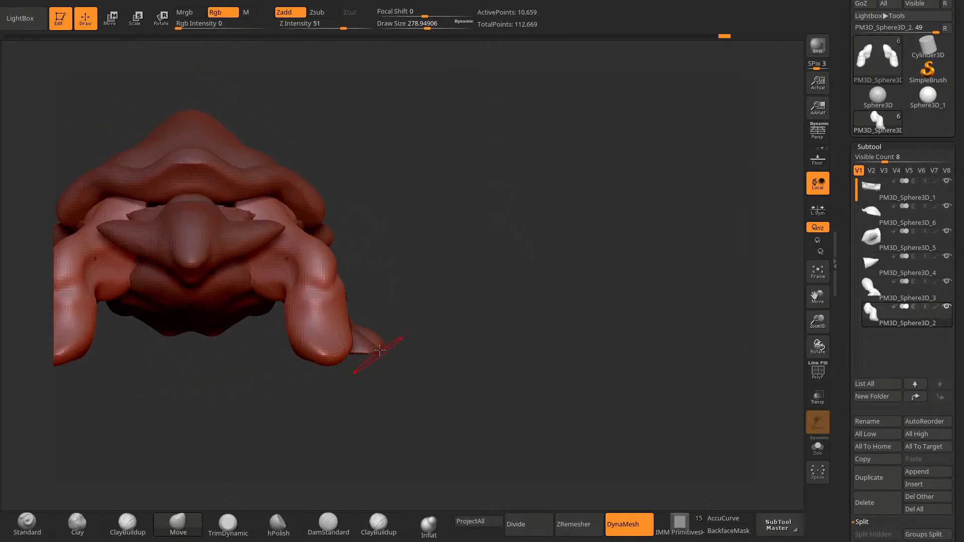
key("space")
left_click_drag(383, 337, 390, 337)
left_click_drag(393, 400, 391, 407)
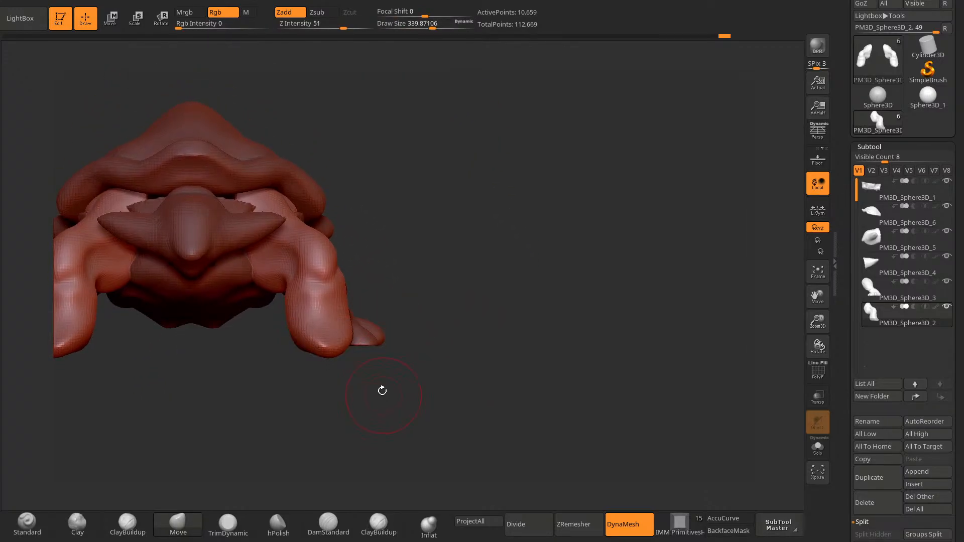
mouse_move(415, 205)
left_mouse_down()
mouse_move(319, 392)
mouse_move(344, 366)
mouse_move(368, 384)
mouse_move(362, 405)
mouse_move(379, 427)
mouse_move(318, 419)
mouse_move(335, 458)
mouse_move(370, 396)
left_mouse_up()
Step: Pull the front feet outward and forward with the Move brush at a draw size of about 428
key("space")
left_click_drag(359, 362, 366, 363)
mouse_move(384, 405)
left_mouse_down()
mouse_move(363, 418)
mouse_move(366, 393)
mouse_move(383, 378)
mouse_move(393, 457)
mouse_move(407, 400)
mouse_move(381, 327)
left_mouse_up()
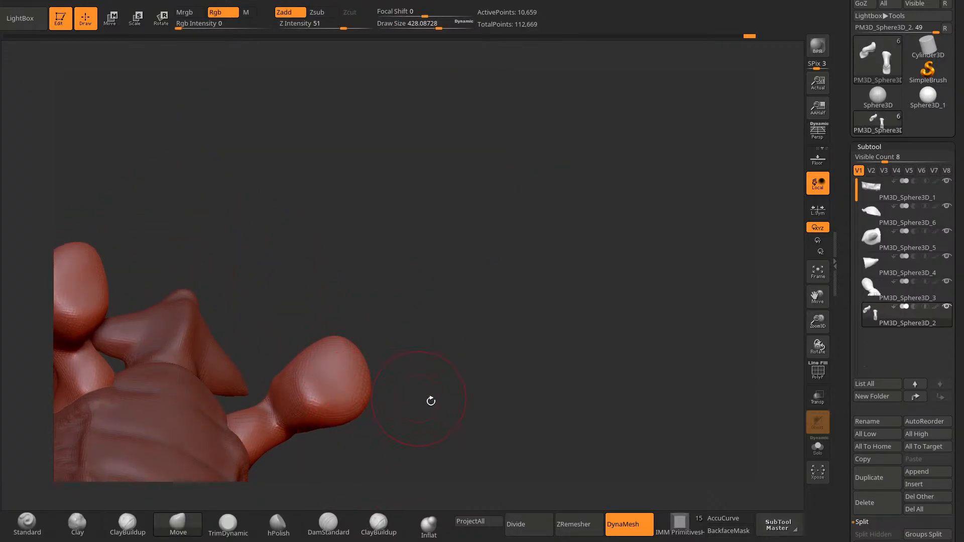
mouse_move(431, 400)
left_mouse_down()
mouse_move(409, 360)
mouse_move(302, 371)
mouse_move(383, 447)
mouse_move(324, 406)
mouse_move(312, 323)
mouse_move(354, 347)
left_mouse_up()
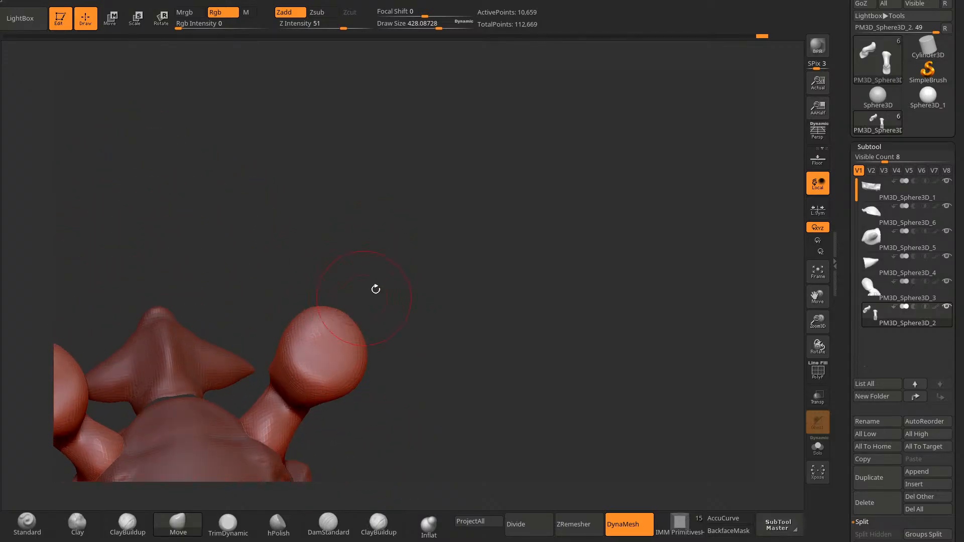
mouse_move(377, 286)
left_mouse_down()
mouse_move(417, 265)
mouse_move(369, 430)
mouse_move(293, 429)
left_mouse_up()
left_click_drag(339, 343, 319, 441, "alt")
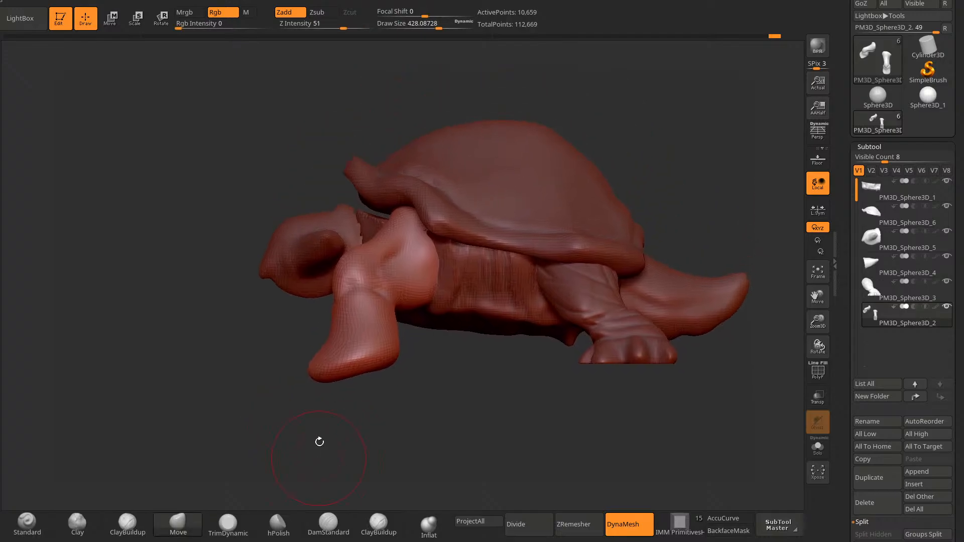
left_click_drag(353, 359, 335, 369)
mouse_move(293, 402)
left_mouse_down("shift")
mouse_move(369, 393)
mouse_move(363, 317)
mouse_move(355, 336)
mouse_move(358, 327)
mouse_move(409, 409)
mouse_move(342, 420)
left_mouse_up("shift")
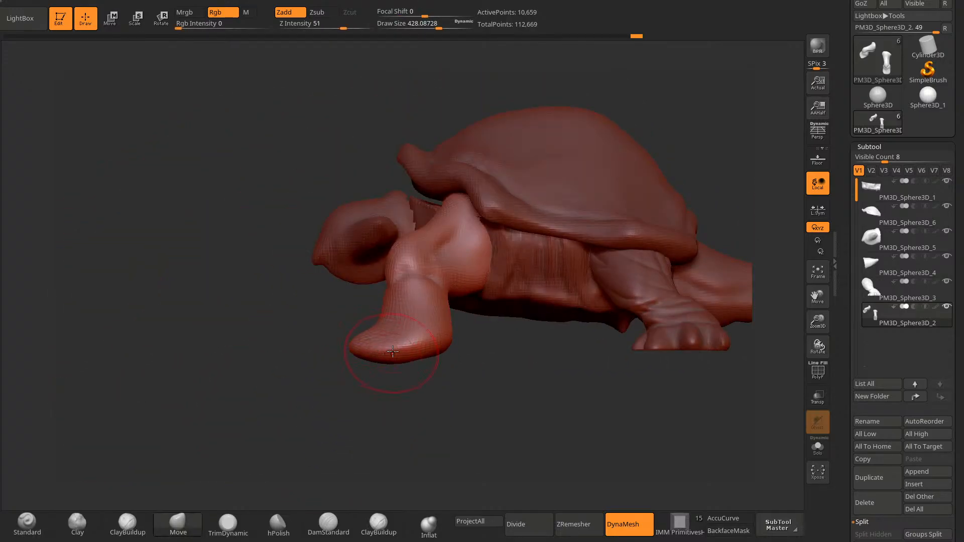
Step: Shape the tops of the extended front feet with the Move brush and remesh the legs with DynaMesh
left_click_drag(378, 327, 374, 318)
left_click_drag(398, 422, 366, 434)
left_click_drag(371, 335, 370, 321)
mouse_move(392, 425)
left_mouse_down()
mouse_move(417, 393)
mouse_move(374, 416)
left_mouse_up()
left_click_drag(430, 439, 477, 459)
Step: Refine and smooth the soles of the front feet from below
mouse_move(411, 383)
left_mouse_down()
mouse_move(405, 352)
mouse_move(412, 356)
mouse_move(381, 341)
left_mouse_up()
left_click_drag(374, 404, 373, 397)
left_click_drag(438, 371, 454, 378)
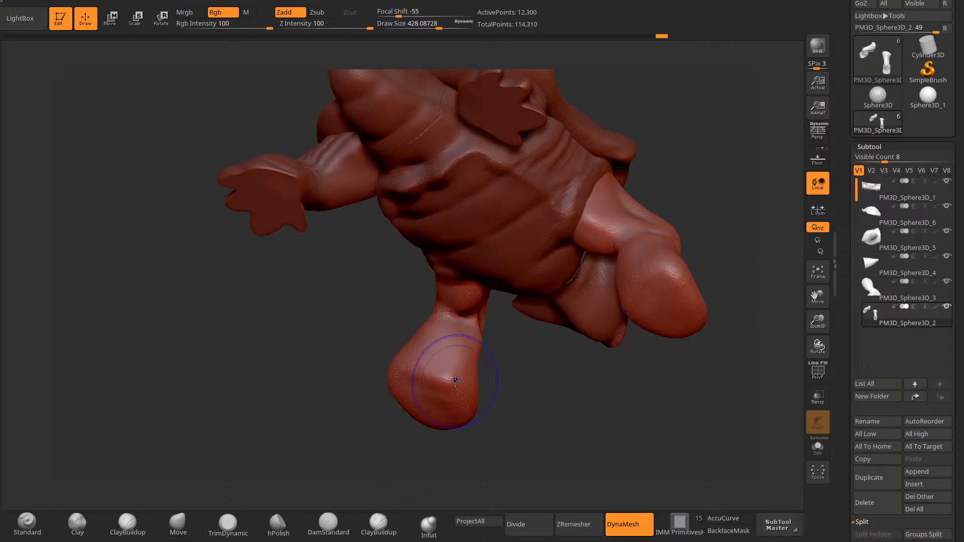
mouse_move(390, 430)
left_mouse_down()
mouse_move(419, 454)
mouse_move(483, 447)
mouse_move(446, 446)
mouse_move(407, 397)
mouse_move(348, 459)
left_mouse_up()
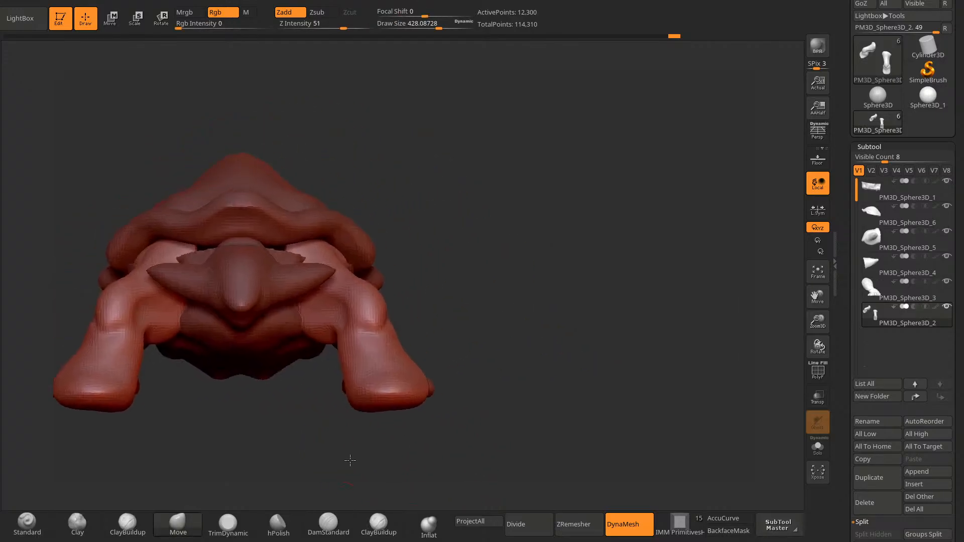
Step: Mask the front legs above the elbows, leaving the lower legs and feet unmasked
left_click_drag(441, 431, 422, 429)
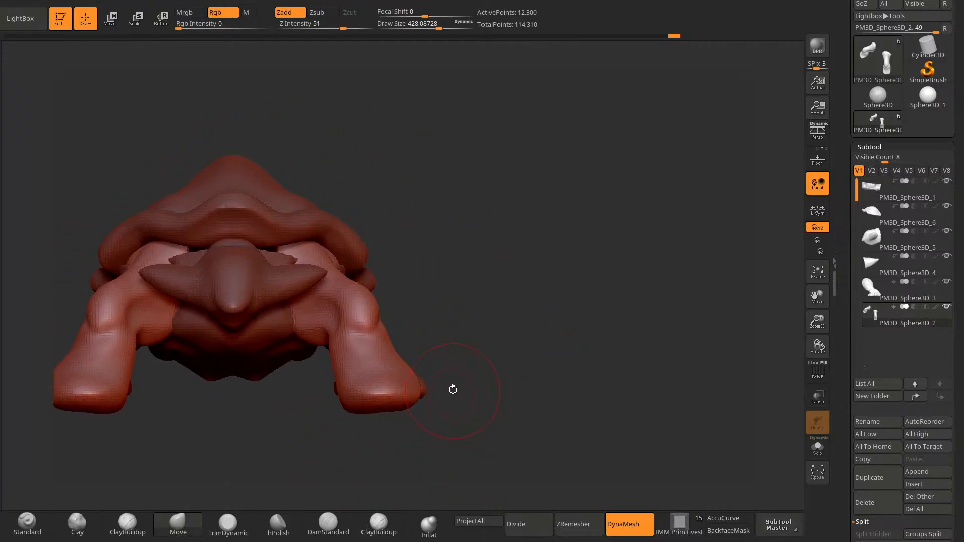
left_click_drag(460, 391, 428, 434)
mouse_move(445, 307)
left_mouse_down()
mouse_move(451, 288)
mouse_move(411, 334)
left_mouse_up()
mouse_move(436, 221)
left_mouse_down("ctrl")
mouse_move(388, 188)
mouse_move(320, 351)
mouse_move(408, 319)
mouse_move(446, 216)
left_mouse_up("ctrl")
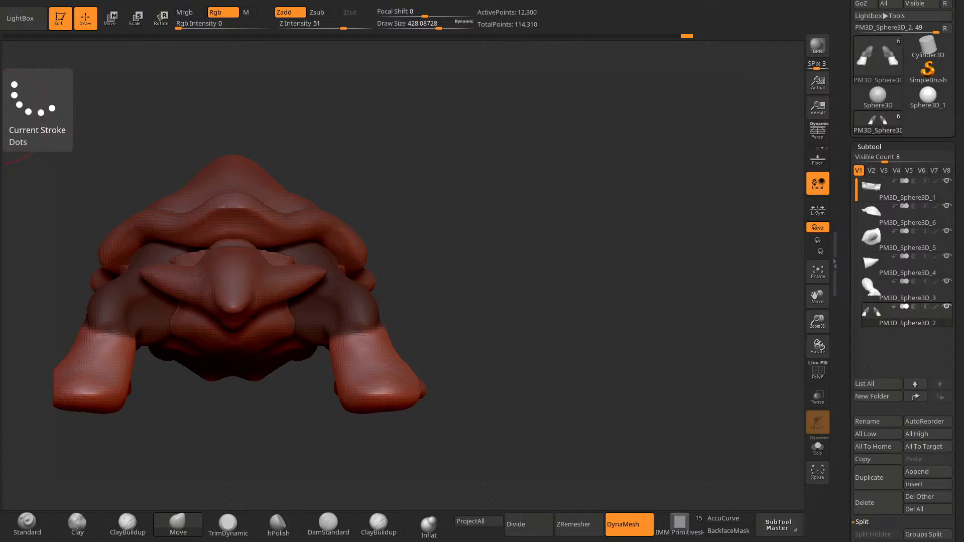
left_click_drag(482, 438, 388, 451)
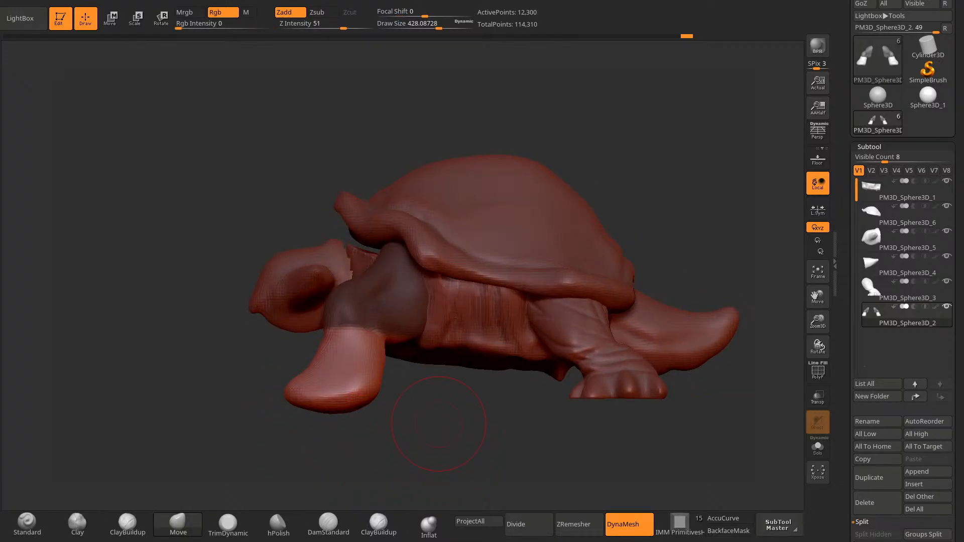
left_click_drag(439, 425, 420, 465)
mouse_move(394, 358)
left_mouse_down("ctrl")
mouse_move(374, 351)
mouse_move(390, 423)
left_mouse_up("ctrl")
mouse_move(401, 444)
left_mouse_down()
mouse_move(433, 419)
mouse_move(409, 445)
mouse_move(422, 454)
left_mouse_up()
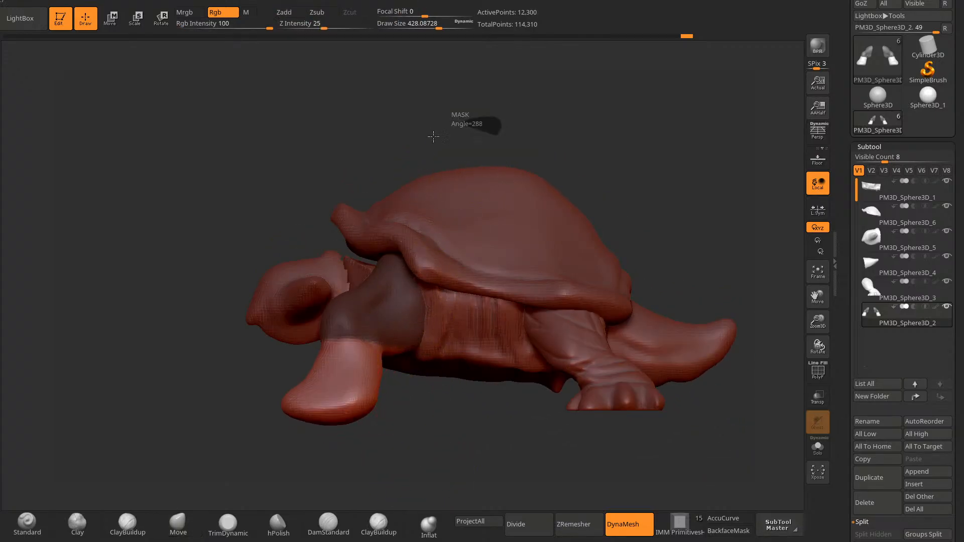
mouse_move(430, 134)
left_mouse_down("ctrl")
mouse_move(375, 348)
mouse_move(389, 354)
left_mouse_up("ctrl")
Step: Try to rotate the unmasked lower front legs with a transpose line at the elbows, and clear the mask
mouse_move(432, 431)
left_mouse_down()
mouse_move(452, 446)
mouse_move(511, 361)
mouse_move(454, 449)
mouse_move(401, 364)
left_mouse_up()
left_click(457, 453, "ctrl")
key("ctrl+z")
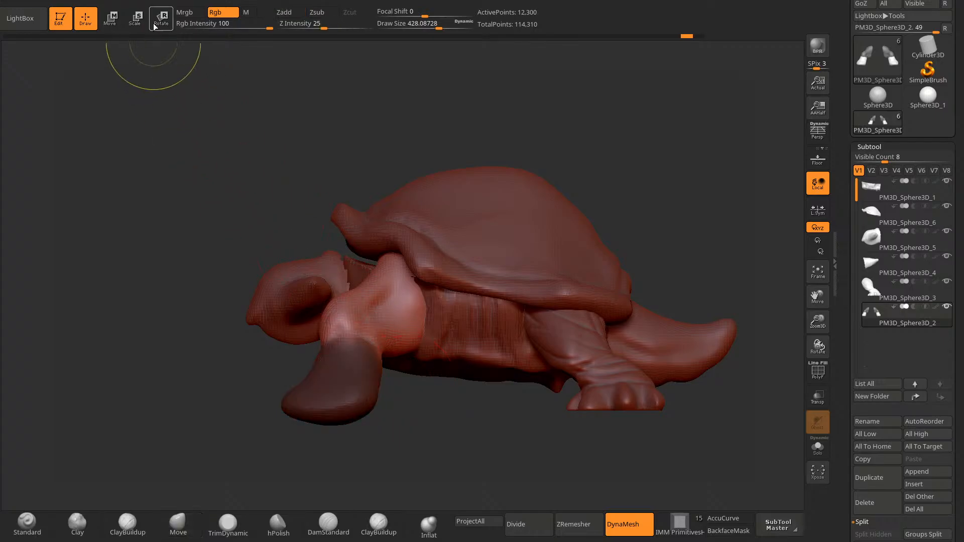
left_click(170, 76, "ctrl")
left_click(161, 19)
mouse_move(347, 467)
left_mouse_down()
mouse_move(473, 480)
mouse_move(428, 408)
left_mouse_up()
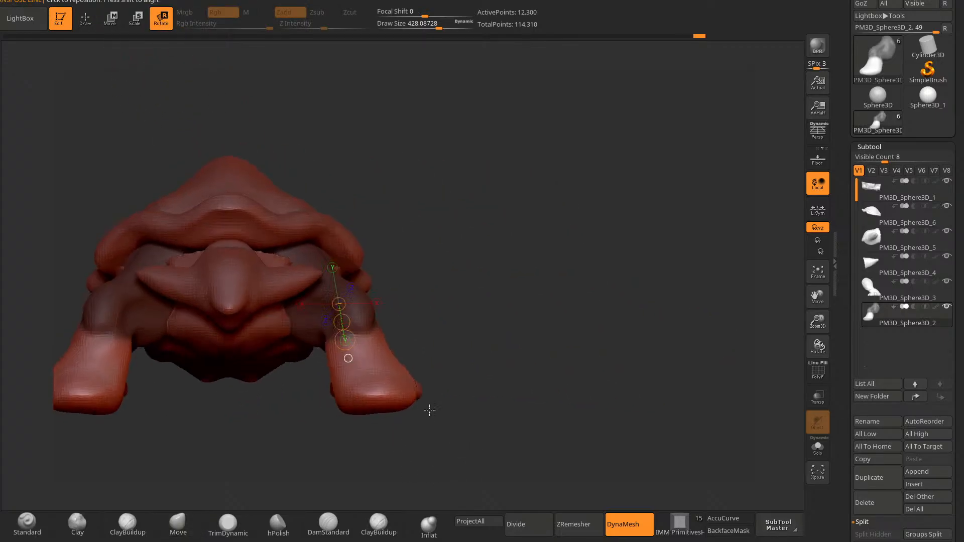
mouse_move(359, 332)
left_mouse_down()
mouse_move(458, 332)
mouse_move(445, 357)
mouse_move(436, 349)
left_mouse_up()
left_click_drag(488, 288, 455, 307)
key("t")
left_click(59, 44)
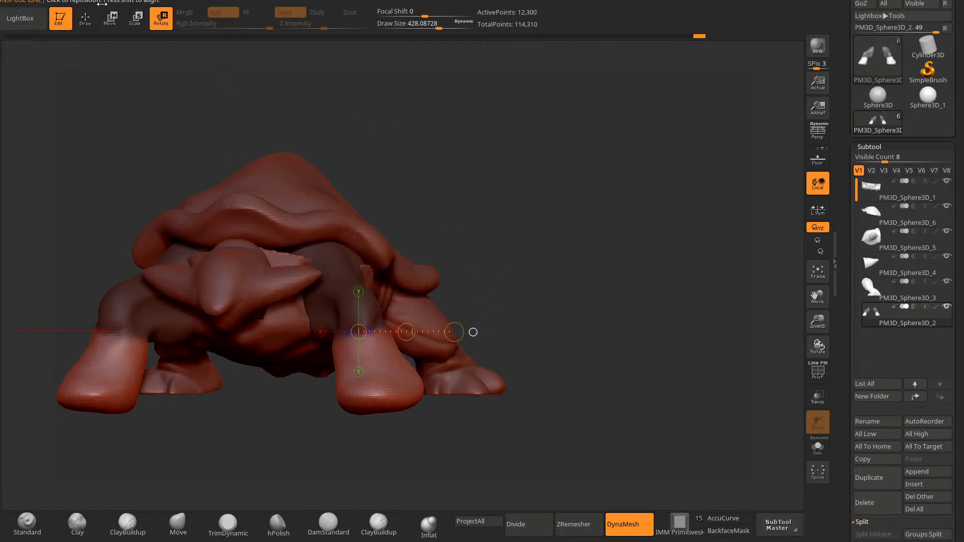
left_click(86, 18)
left_click_drag(479, 191, 497, 262, "ctrl")
Step: Carve toe grooves into the front feet with the DamStandard brush at a draw size of about 327
left_click(329, 524)
mouse_move(381, 478)
left_mouse_down("alt")
mouse_move(379, 461)
mouse_move(377, 480)
left_mouse_up("alt")
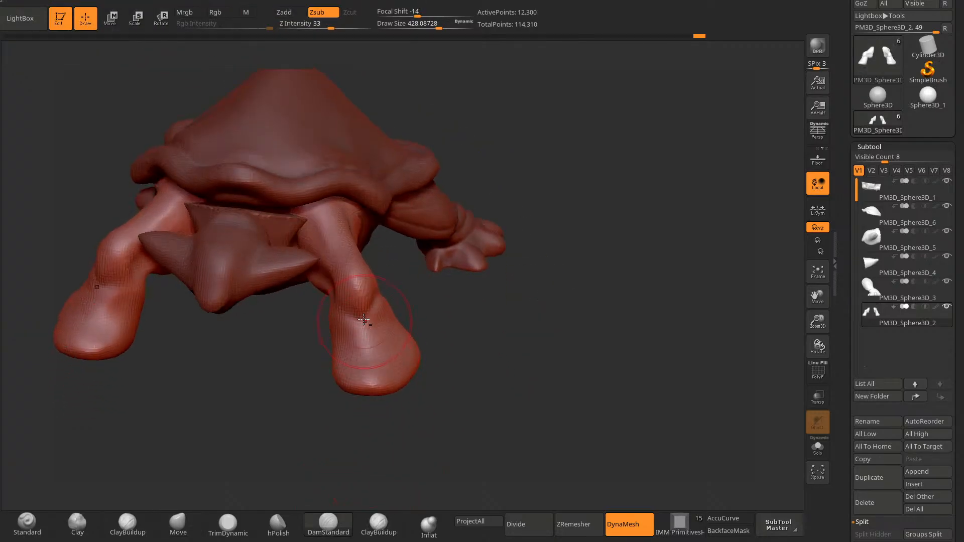
left_click_drag(359, 317, 380, 374)
key("ctrl+z")
key("space")
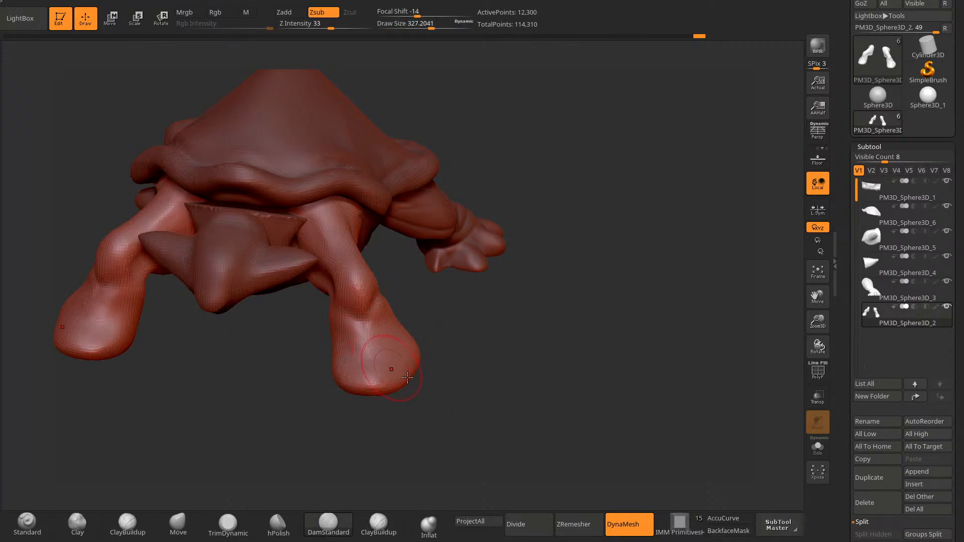
left_click_drag(408, 398, 413, 456)
key("ctrl+z")
left_click_drag(386, 372, 379, 405)
mouse_move(368, 370)
left_mouse_down()
mouse_move(379, 472)
mouse_move(370, 348)
mouse_move(416, 368)
mouse_move(395, 390)
mouse_move(413, 362)
mouse_move(396, 420)
left_mouse_up()
key("ctrl+z")
Step: Pull separate toes out of the front feet with the Move brush and toggle its AccuCurve option
left_click(178, 525)
mouse_move(288, 474)
left_mouse_down()
mouse_move(465, 465)
mouse_move(393, 388)
mouse_move(428, 372)
left_mouse_up()
key("space")
key("ctrl+z")
mouse_move(497, 407)
left_mouse_down()
mouse_move(533, 417)
mouse_move(396, 390)
mouse_move(399, 403)
left_mouse_up()
left_click(727, 519)
key("ctrl+z")
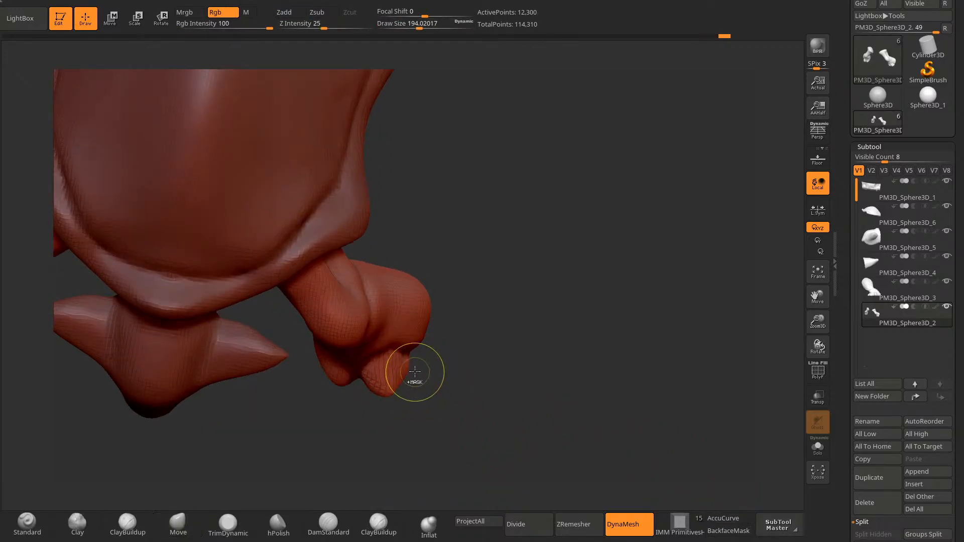
Step: Isolate the front feet's outer toes by masking them and inverting the mask
key("space")
left_click_drag(416, 365, 424, 365)
left_click_drag(398, 412, 398, 413)
left_click_drag(450, 412, 452, 362)
mouse_move(419, 347)
left_mouse_down("ctrl")
mouse_move(426, 326)
mouse_move(456, 369)
left_mouse_up("ctrl")
left_click(470, 334, "ctrl")
Step: Pull the outer toes into points with the Move brush at a draw size of about 379 and remesh the legs
left_click_drag(433, 337, 463, 367)
key("space")
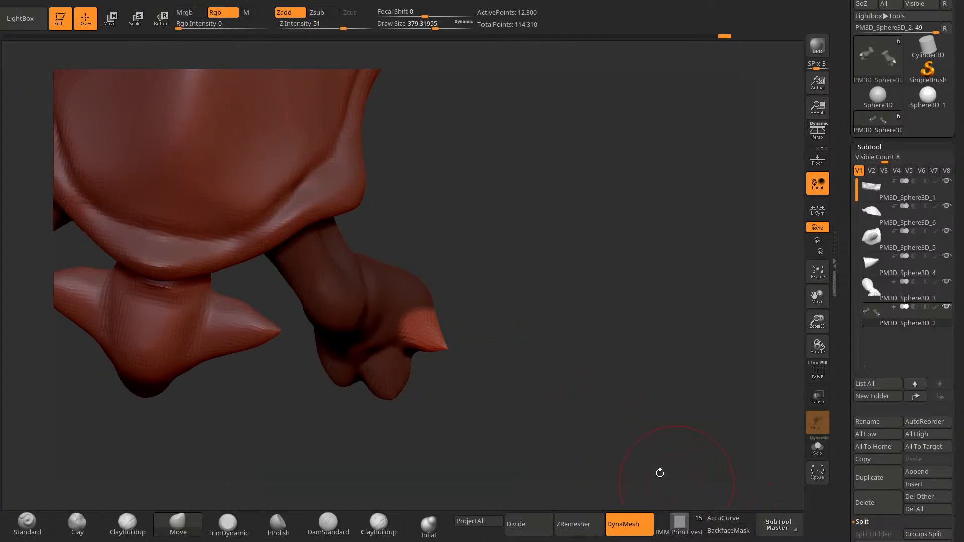
left_click_drag(660, 473, 557, 447)
left_click_drag(423, 343, 425, 349)
mouse_move(482, 411)
left_mouse_down()
mouse_move(480, 352)
mouse_move(473, 394)
mouse_move(489, 400)
left_mouse_up()
Step: Mask the front feet's inner toes and invert the mask so only those toes stay editable
left_click_drag(360, 362, 358, 383, "ctrl")
left_click(346, 439, "ctrl")
left_click_drag(380, 427, 344, 439)
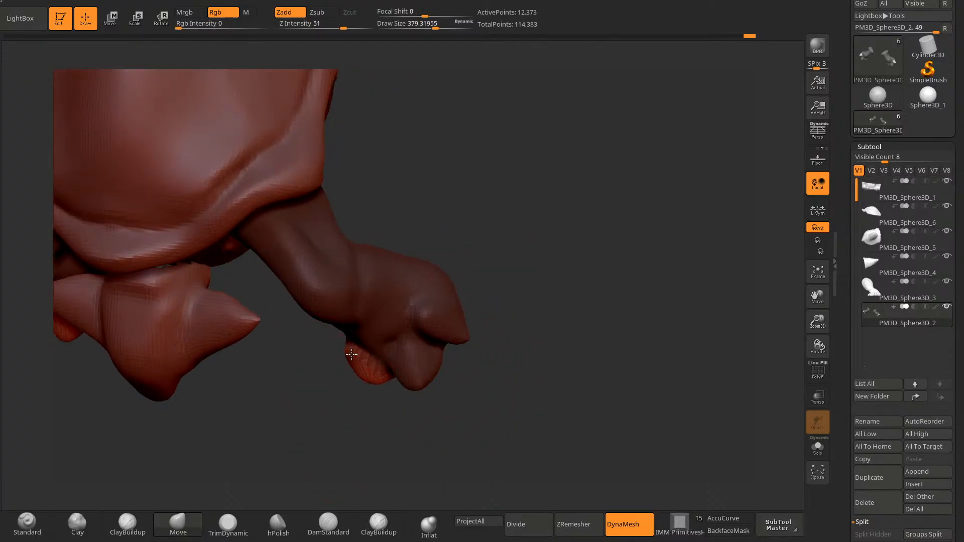
Step: Pull the unmasked inner toes of the front feet forward with the Move brush and remesh the legs
left_click_drag(351, 354, 350, 350)
left_click_drag(344, 431, 372, 420)
mouse_move(358, 374)
left_mouse_down()
mouse_move(349, 387)
mouse_move(362, 415)
mouse_move(405, 423)
mouse_move(516, 361)
mouse_move(442, 373)
mouse_move(395, 365)
left_mouse_up()
key("space")
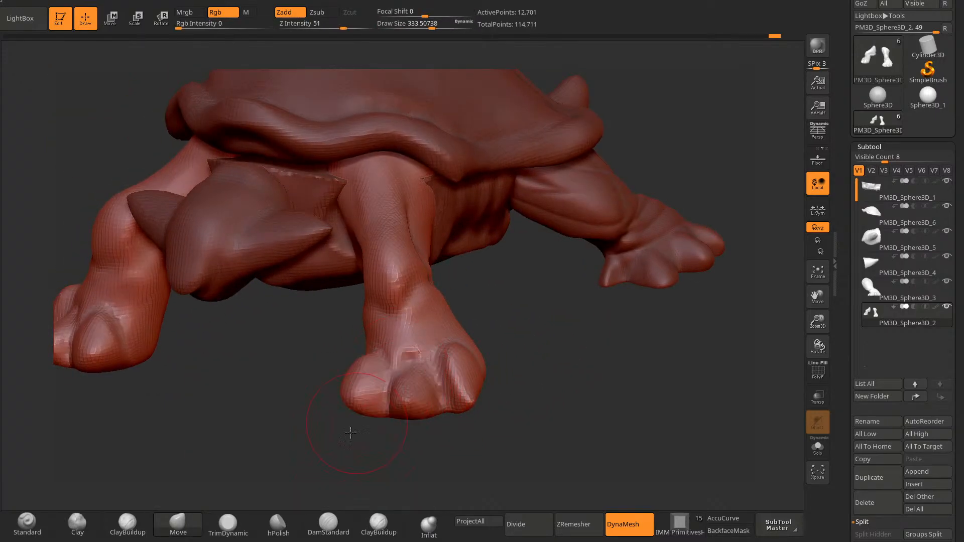
Step: Smooth the front toes and shape them with the Move brush at a draw size of about 334
left_click_drag(350, 433, 399, 444)
left_click_drag(365, 385, 357, 400, "shift")
left_click_drag(502, 432, 433, 428)
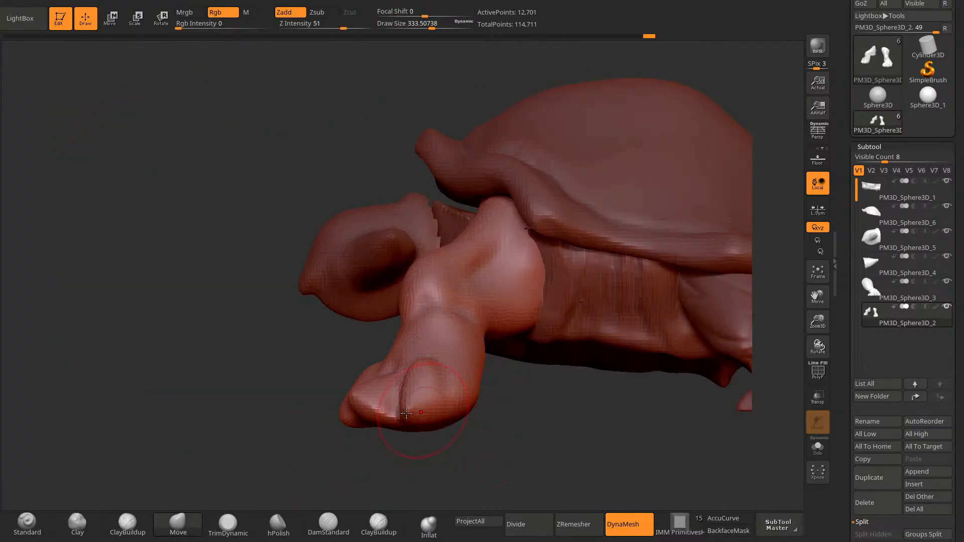
left_click_drag(377, 408, 372, 419)
left_click_drag(329, 445, 392, 447)
mouse_move(365, 390)
left_mouse_down()
mouse_move(365, 380)
mouse_move(362, 402)
left_mouse_up()
left_click_drag(413, 451, 358, 468)
left_click_drag(376, 427, 458, 445)
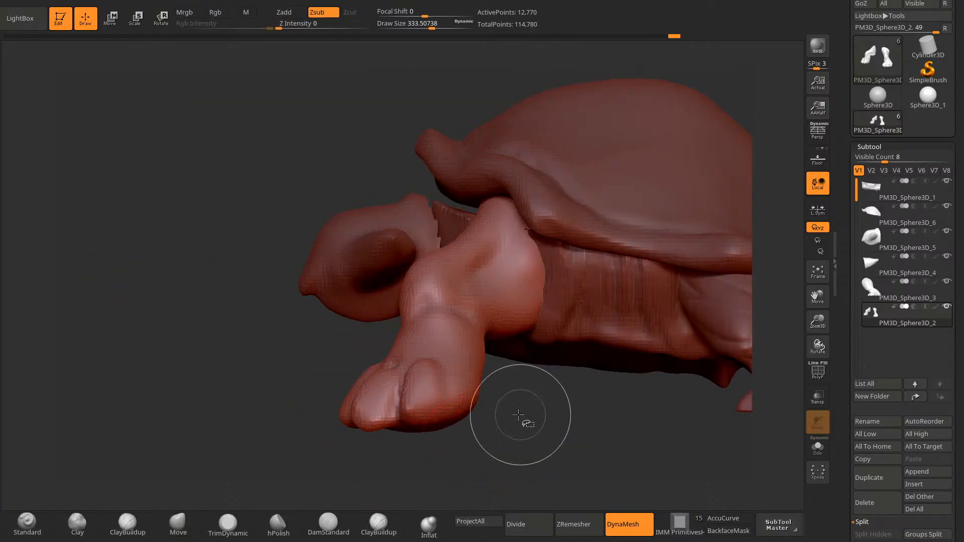
Step: Slice the undersides of the front feet flat with a straight symmetrical knife cut
left_click_drag(538, 420, 221, 435, "ctrl+shift")
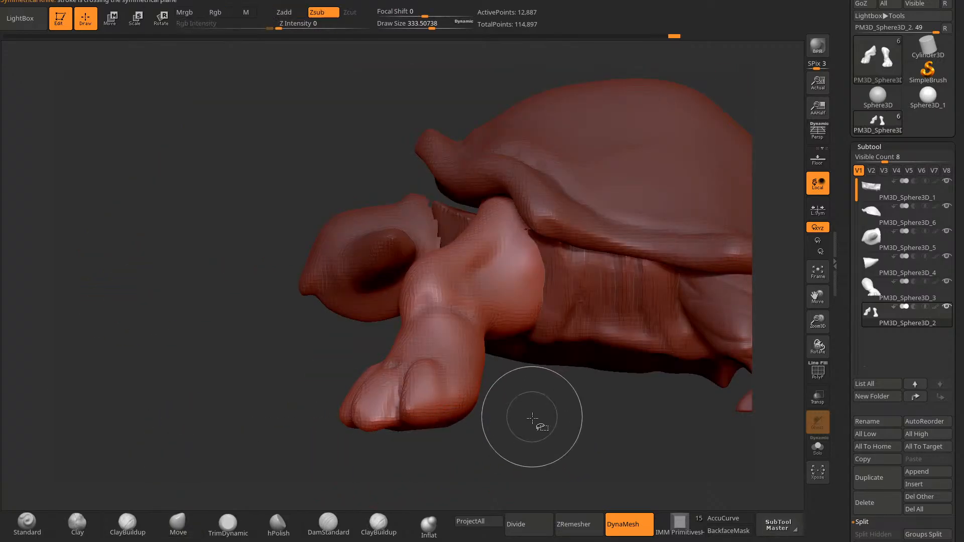
left_click_drag(535, 419, 224, 423, "ctrl+shift")
mouse_move(452, 454)
left_mouse_down()
mouse_move(450, 444)
mouse_move(461, 444)
mouse_move(499, 461)
mouse_move(465, 466)
left_mouse_up()
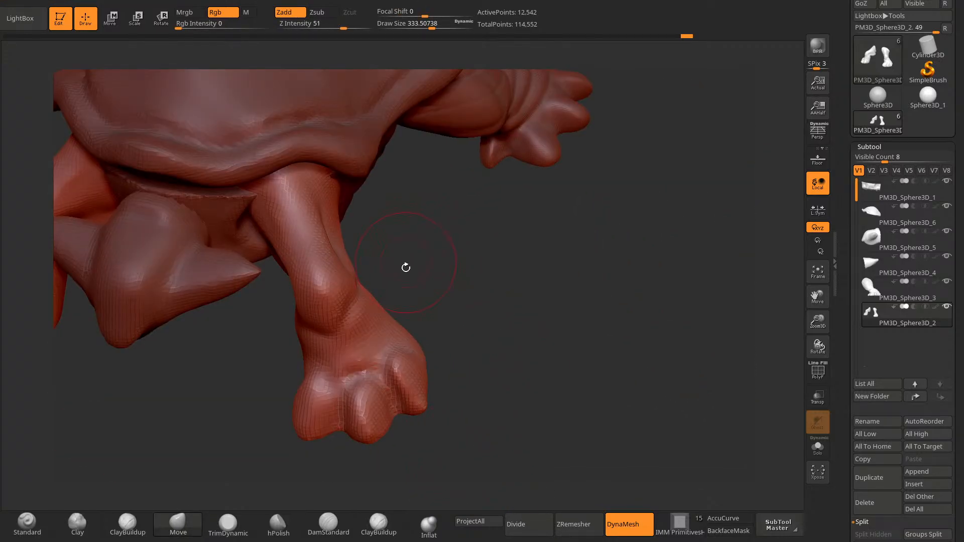
Step: Adjust the front feet around their flattened soles with the Move brush at a draw size of about 373
mouse_move(627, 383)
left_mouse_down()
mouse_move(639, 336)
mouse_move(587, 338)
mouse_move(536, 405)
mouse_move(403, 373)
mouse_move(371, 394)
mouse_move(372, 366)
mouse_move(377, 419)
mouse_move(386, 387)
mouse_move(379, 418)
left_mouse_up()
key("space")
left_click_drag(379, 418, 415, 415, "alt")
left_click_drag(671, 168, 739, 172)
mouse_move(646, 186)
left_mouse_down()
mouse_move(465, 290)
mouse_move(394, 394)
mouse_move(349, 428)
mouse_move(622, 152)
mouse_move(427, 231)
mouse_move(584, 239)
left_mouse_up()
left_click_drag(479, 268, 516, 277)
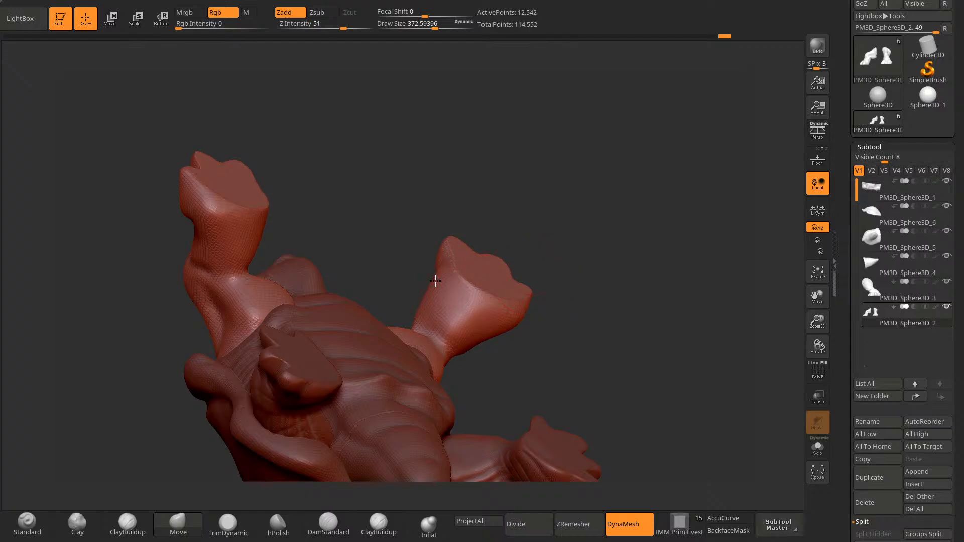
mouse_move(436, 280)
left_mouse_down()
mouse_move(507, 305)
mouse_move(542, 431)
mouse_move(442, 437)
mouse_move(514, 422)
mouse_move(494, 402)
left_mouse_up()
left_click_drag(475, 323, 523, 335)
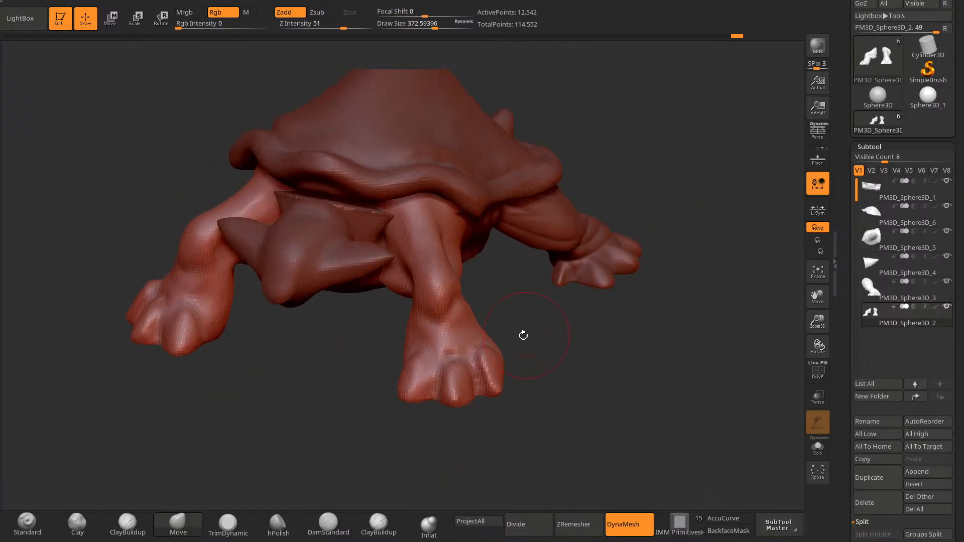
Step: Refine the front feet and lower legs with the Move brush, reducing the draw size to about 327
left_click_drag(413, 328, 343, 454)
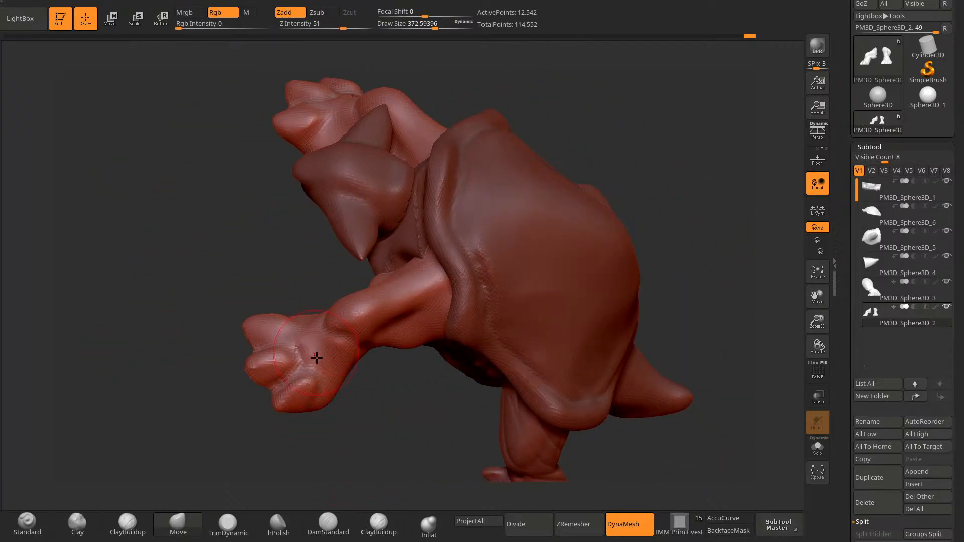
left_click_drag(316, 357, 389, 460)
left_click_drag(369, 424, 389, 469)
left_click_drag(556, 393, 488, 384)
left_click_drag(482, 327, 520, 351)
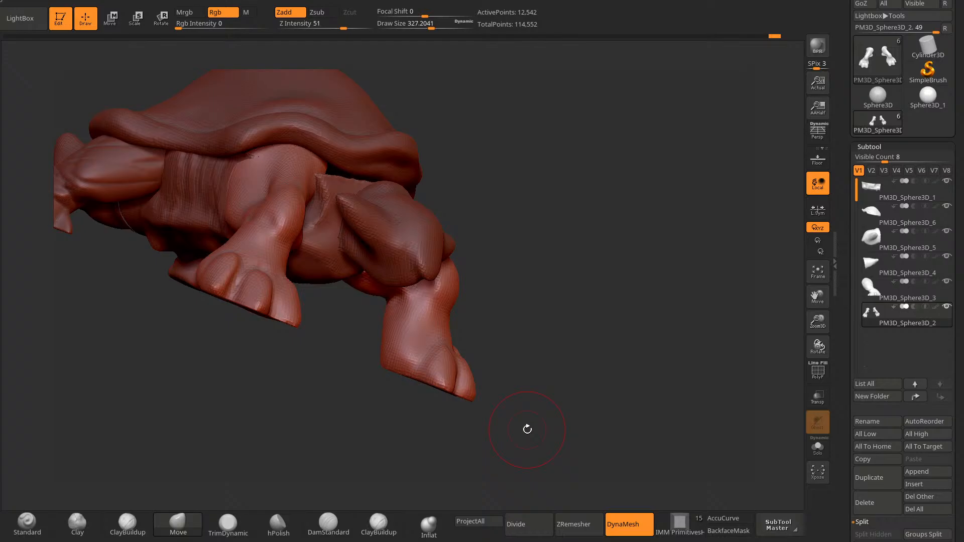
left_click_drag(565, 444, 467, 445)
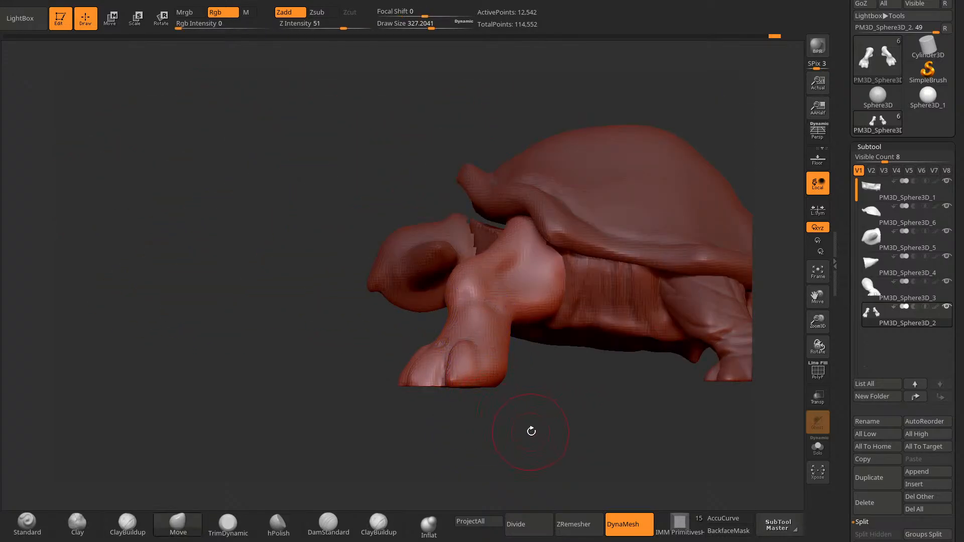
left_click_drag(529, 429, 351, 391)
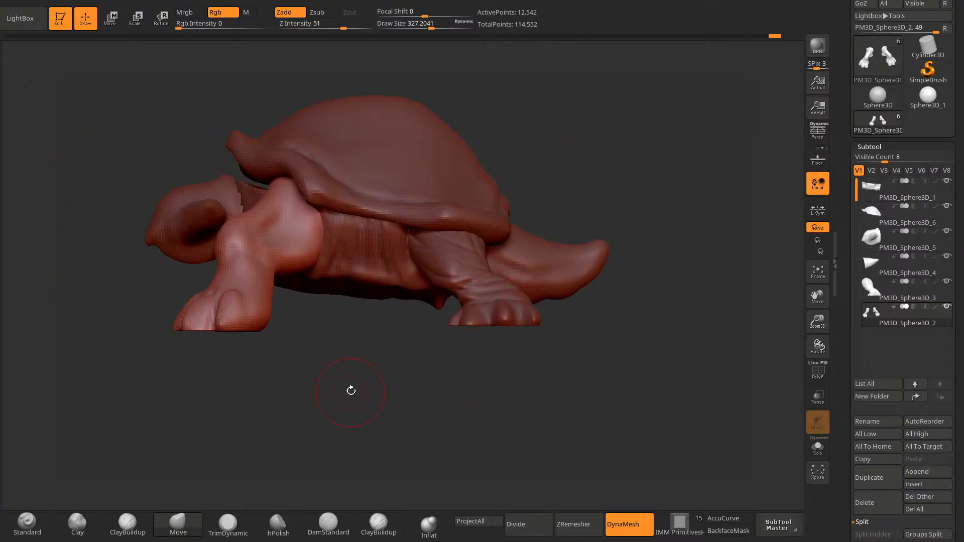
Step: Make the head the active subtool and turn on DynaMesh for it at resolution 40
left_click(376, 277, "alt")
left_click_drag(463, 366, 324, 413)
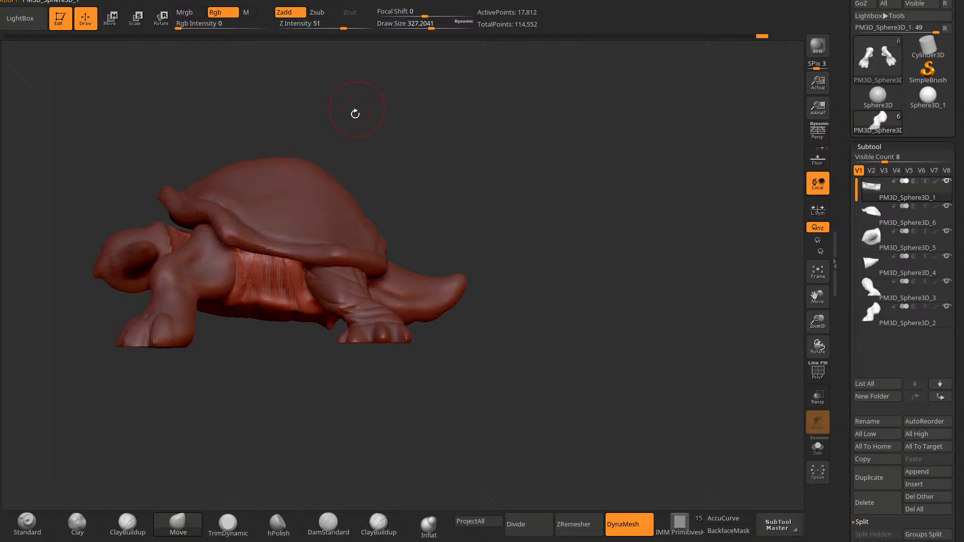
left_click(139, 235, "alt")
left_click_drag(142, 132, 219, 184, "alt")
left_click_drag(678, 489, 784, 486)
scroll(865, 405, "down", 7)
left_click(874, 362)
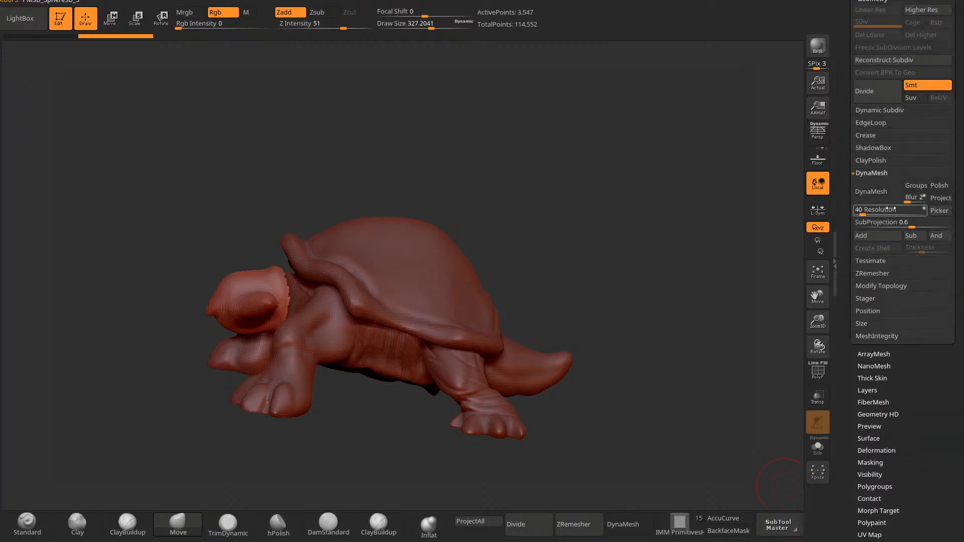
left_click(871, 191)
Step: Reshape the head and its side spikes with the Move brush, starting at a draw size of about 366
left_click_drag(377, 211, 378, 208)
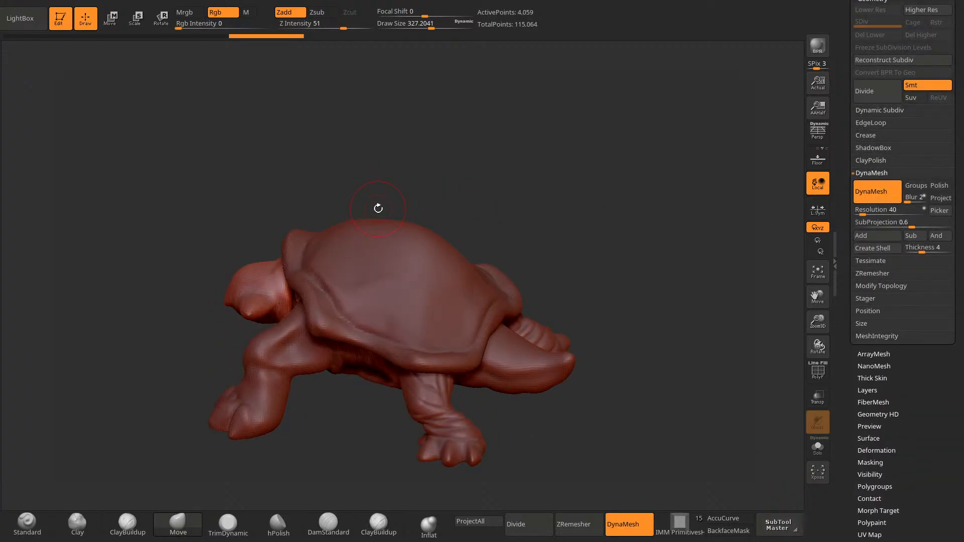
mouse_move(170, 477)
left_mouse_down()
mouse_move(181, 458)
mouse_move(226, 451)
left_mouse_up()
mouse_move(404, 297)
left_mouse_down("alt")
mouse_move(436, 265)
mouse_move(493, 282)
left_mouse_up("alt")
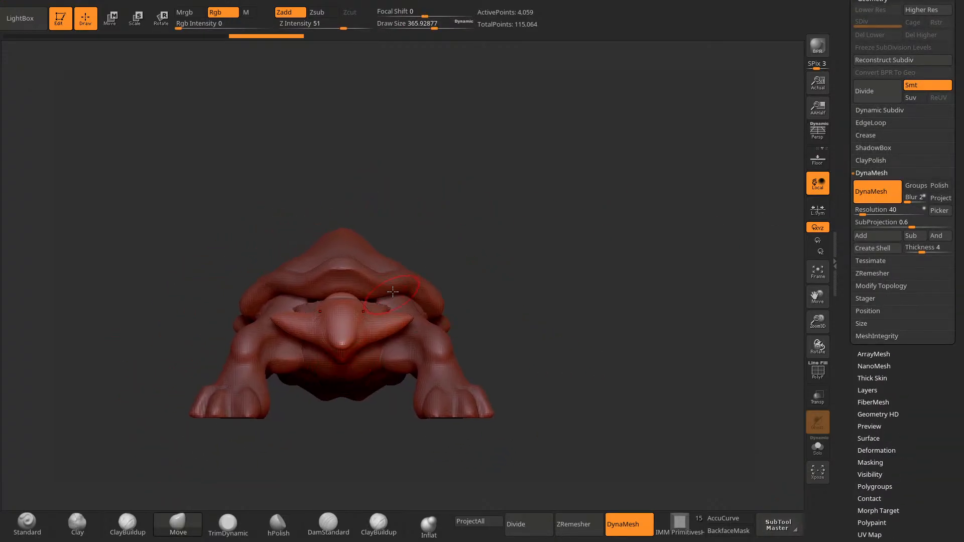
mouse_move(377, 246)
left_mouse_down()
mouse_move(424, 271)
mouse_move(391, 289)
mouse_move(455, 281)
left_mouse_up()
mouse_move(401, 305)
left_mouse_down()
mouse_move(445, 295)
mouse_move(421, 308)
mouse_move(442, 307)
left_mouse_up()
left_click_drag(425, 322, 433, 366)
left_click_drag(381, 330, 375, 327)
left_click_drag(414, 372, 390, 369)
mouse_move(388, 336)
left_mouse_down()
mouse_move(394, 326)
mouse_move(467, 346)
left_mouse_up()
left_click_drag(372, 302, 369, 300)
Step: Undo the last head change and adjust the underside of the head with the Move brush at a draw size of about 421
mouse_move(401, 445)
left_mouse_down()
mouse_move(397, 410)
mouse_move(442, 359)
mouse_move(392, 331)
left_mouse_up()
key("ctrl+z")
left_click_drag(462, 329, 402, 291)
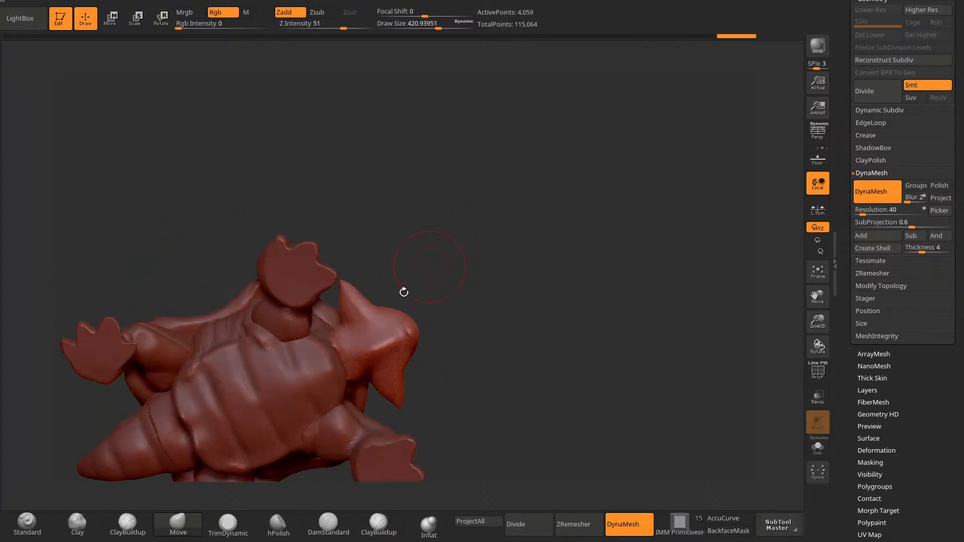
left_click_drag(354, 358, 340, 369)
mouse_move(447, 266)
left_mouse_down()
mouse_move(491, 325)
mouse_move(469, 280)
left_mouse_up()
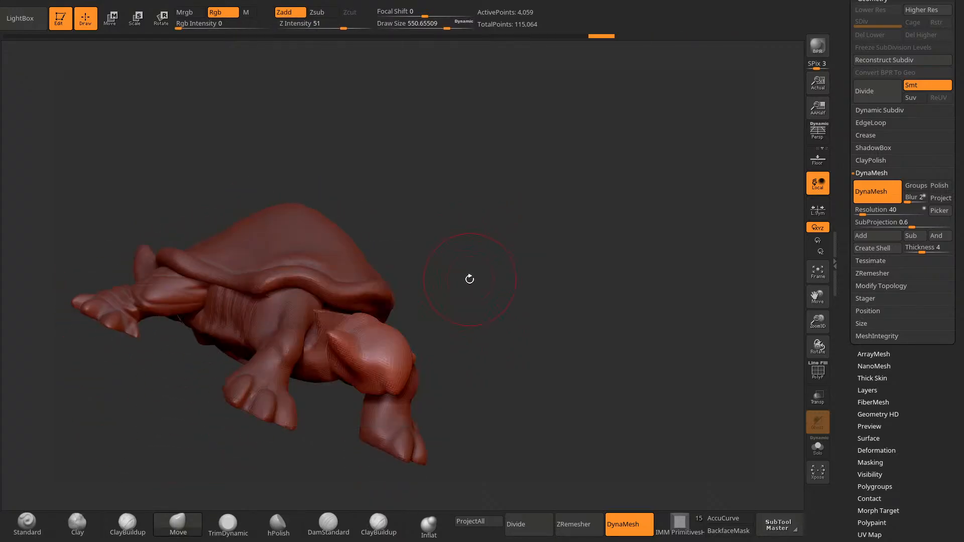
Step: Make the body the active subtool and reshape its neck area with the Move brush at a draw size of about 551
left_click(214, 334, "alt")
left_click_drag(338, 311, 336, 300)
left_click_drag(423, 291, 407, 233)
left_click_drag(348, 317, 357, 310)
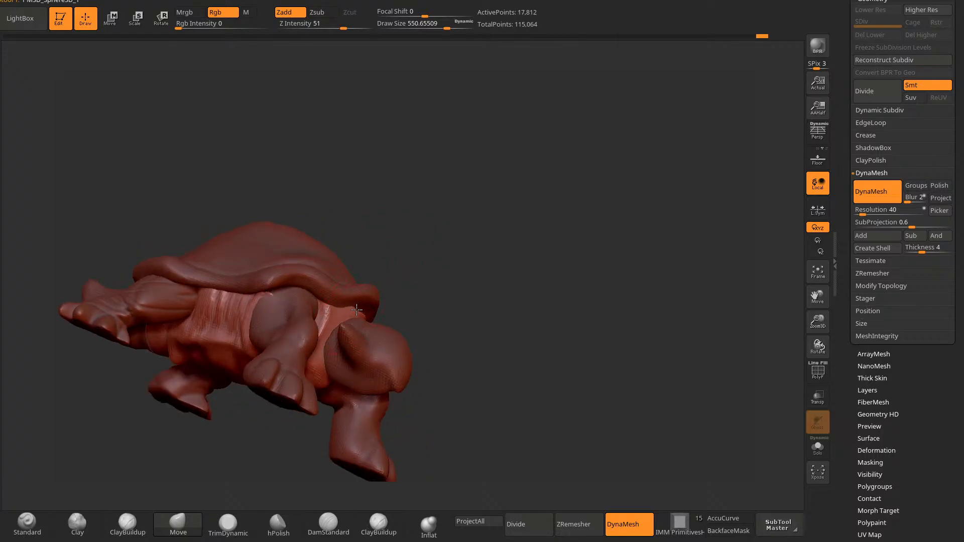
left_click_drag(423, 296, 405, 284)
Step: Adjust the body's flanks beneath the shell rim with the Move brush at a draw size of about 551
left_click_drag(258, 303, 262, 296)
left_click_drag(228, 402, 251, 435)
left_click_drag(295, 280, 291, 288)
mouse_move(228, 383)
left_mouse_down()
mouse_move(205, 400)
mouse_move(216, 362)
left_mouse_up()
left_click_drag(433, 287, 370, 442)
left_click_drag(409, 466, 424, 423)
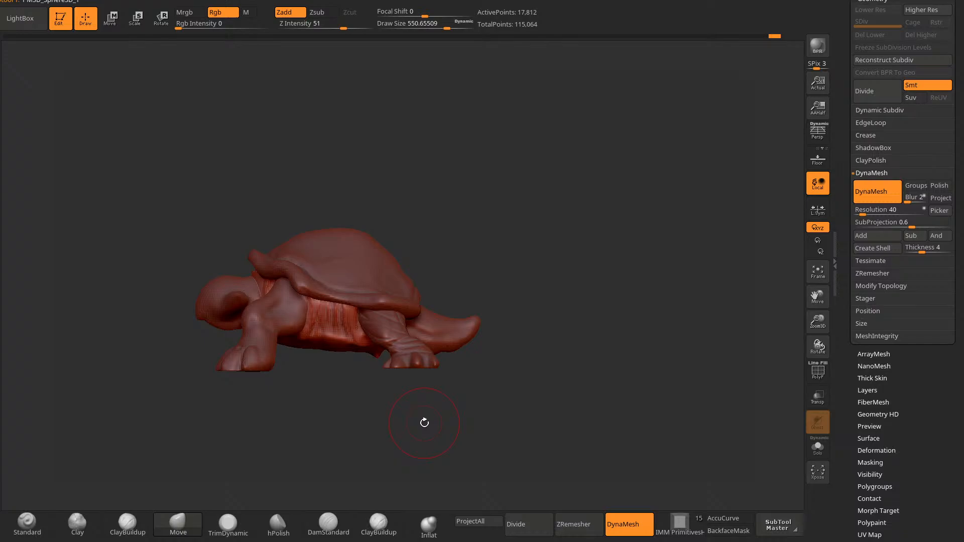
Step: Combine all subtools into one posable mesh with Transpose Master's TPoseMesh
key("space")
mouse_move(580, 0)
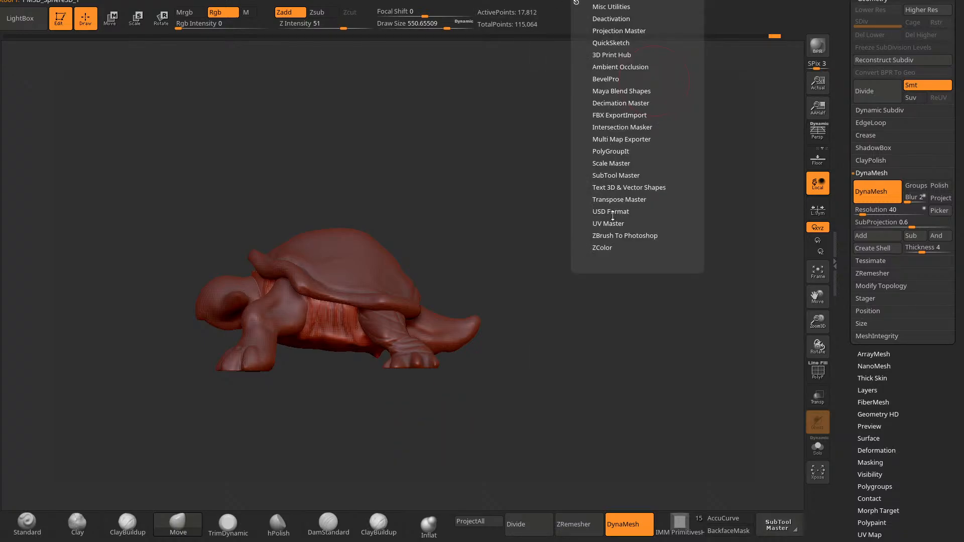
left_click(620, 199)
left_click(611, 222)
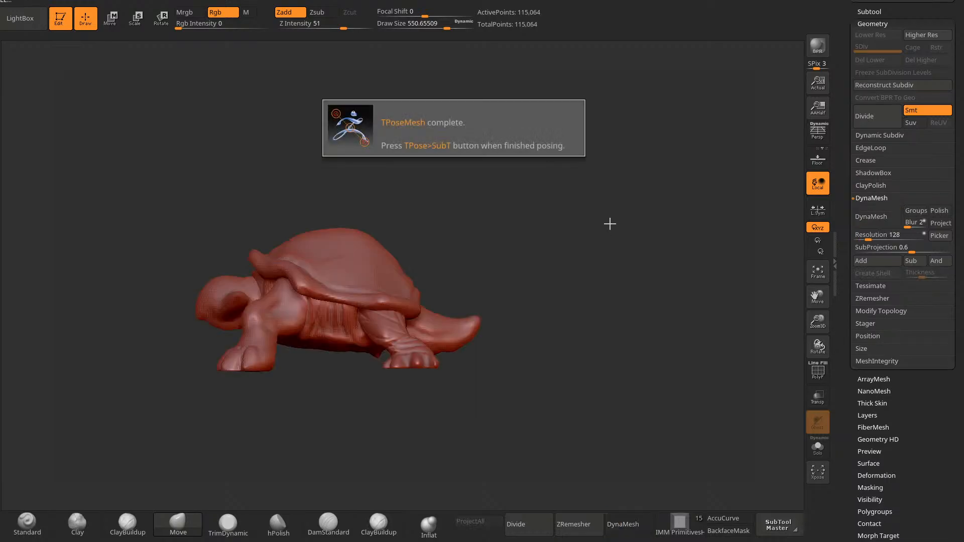
Step: Mask the front half of the combined turtle mesh, move the rear half backward to lengthen the body, and clear the mask
key("ctrl")
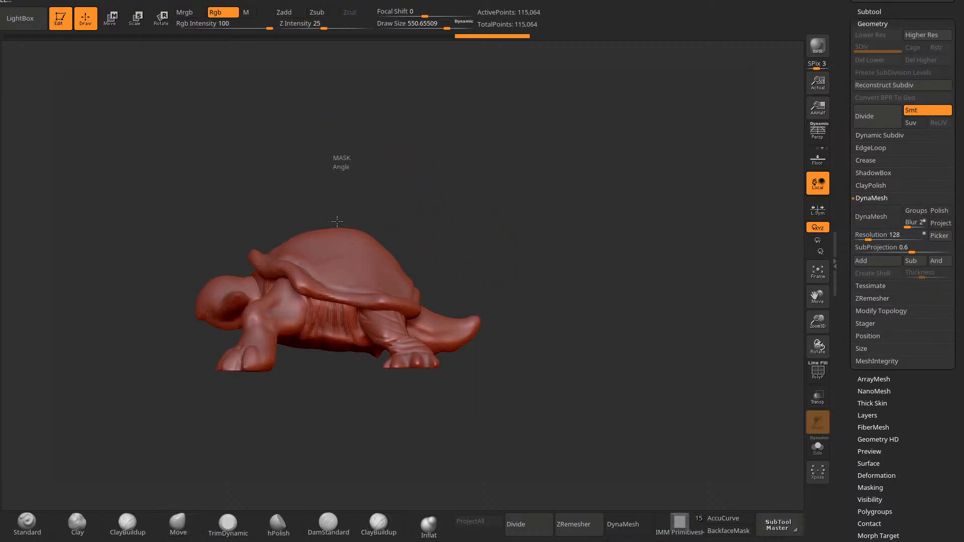
mouse_move(337, 221)
left_mouse_down("ctrl")
mouse_move(663, 304)
mouse_move(661, 291)
left_mouse_up("ctrl")
left_click_drag(540, 186, 421, 216, "alt")
left_click(415, 229, "ctrl")
left_click(111, 19)
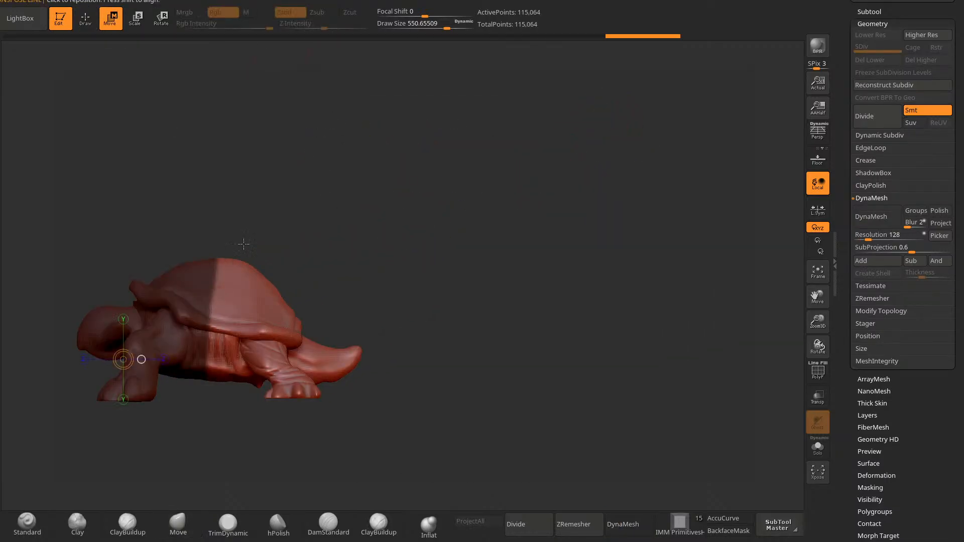
left_click_drag(213, 308, 411, 308)
left_click_drag(312, 309, 340, 312)
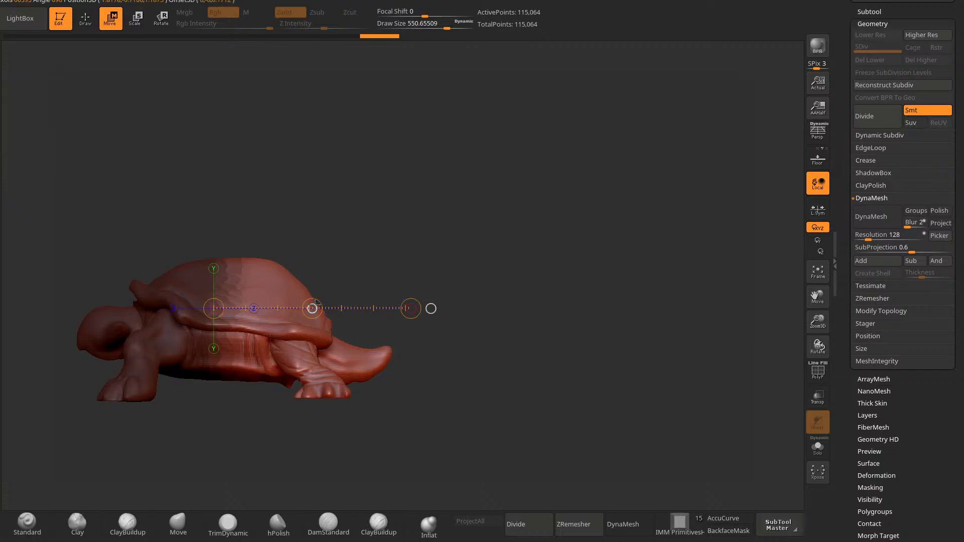
left_click(357, 226, "ctrl")
Step: Raise and round the top of the shell with the Move brush at a draw size of about 763
left_click(184, 524)
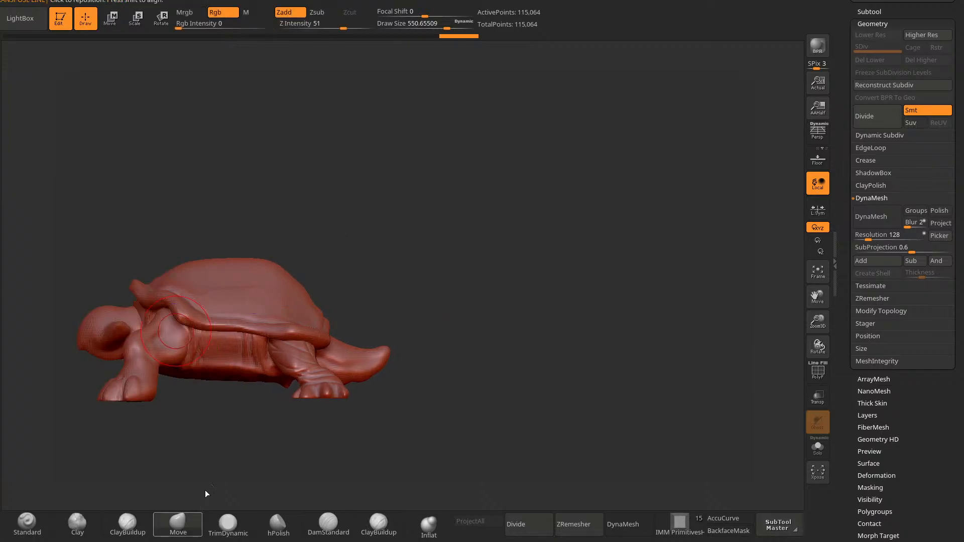
key("space")
left_click(306, 267)
left_click_drag(305, 268, 301, 269)
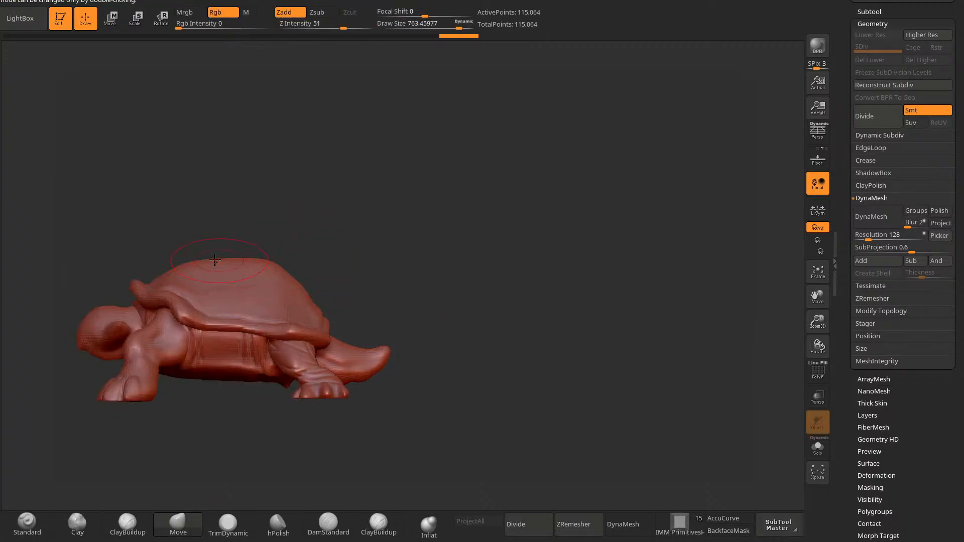
mouse_move(208, 262)
left_mouse_down()
mouse_move(207, 251)
mouse_move(243, 251)
left_mouse_up()
left_click_drag(289, 233, 291, 244)
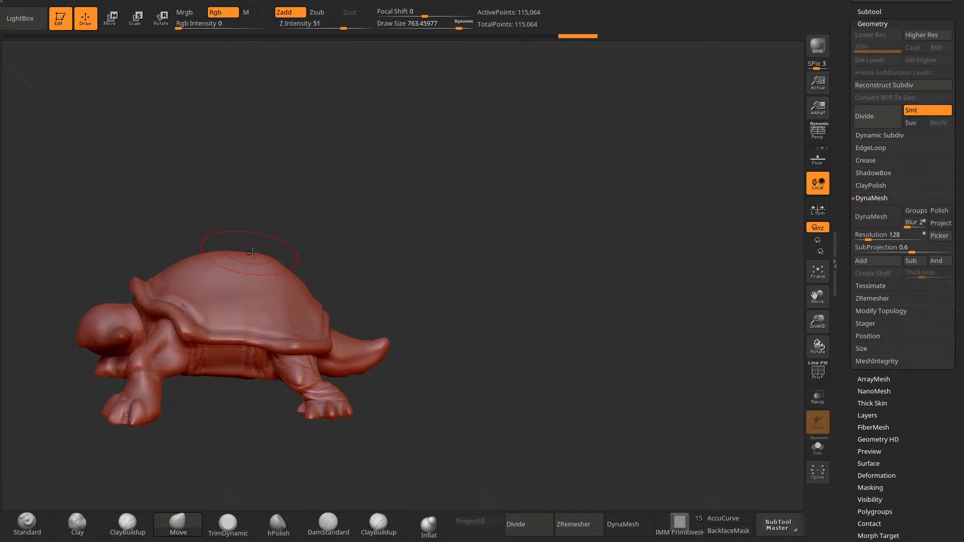
mouse_move(303, 279)
left_mouse_down()
mouse_move(308, 236)
mouse_move(305, 278)
mouse_move(287, 266)
mouse_move(309, 284)
left_mouse_up()
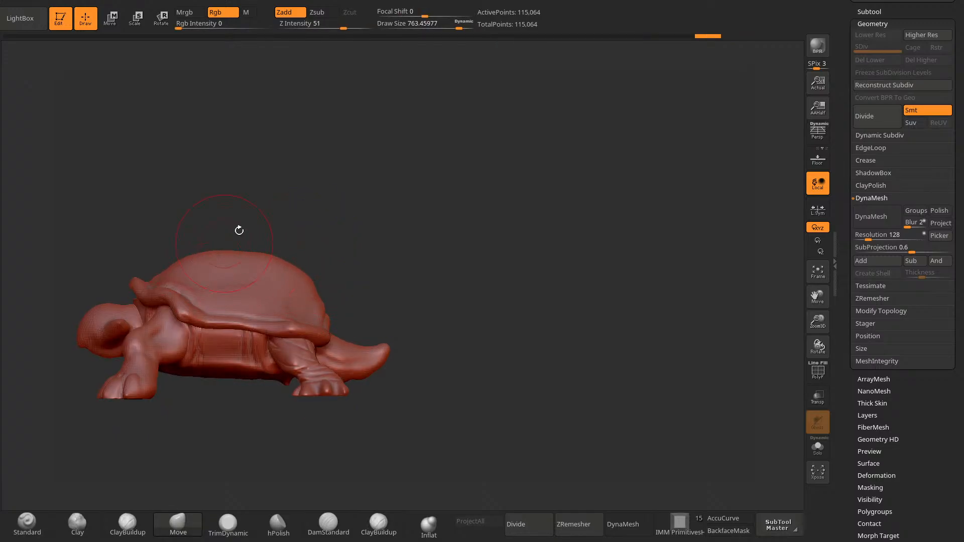
Step: Adjust the shell's side outline from above with the Move brush at a draw size of about 904, comparing through undo and redo
mouse_move(239, 230)
left_mouse_down()
mouse_move(235, 387)
mouse_move(234, 377)
left_mouse_up()
key("space")
left_click_drag(233, 293, 240, 293)
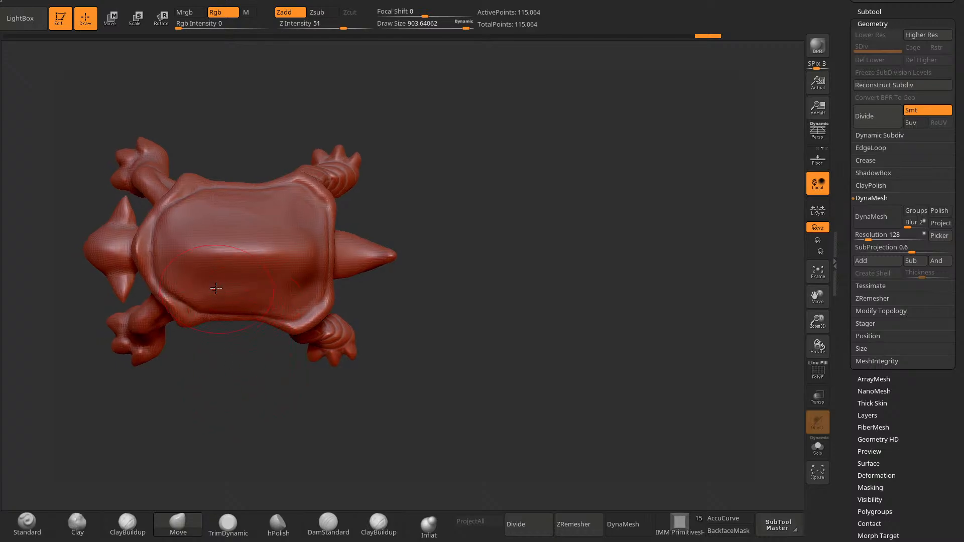
left_click_drag(262, 359, 370, 405)
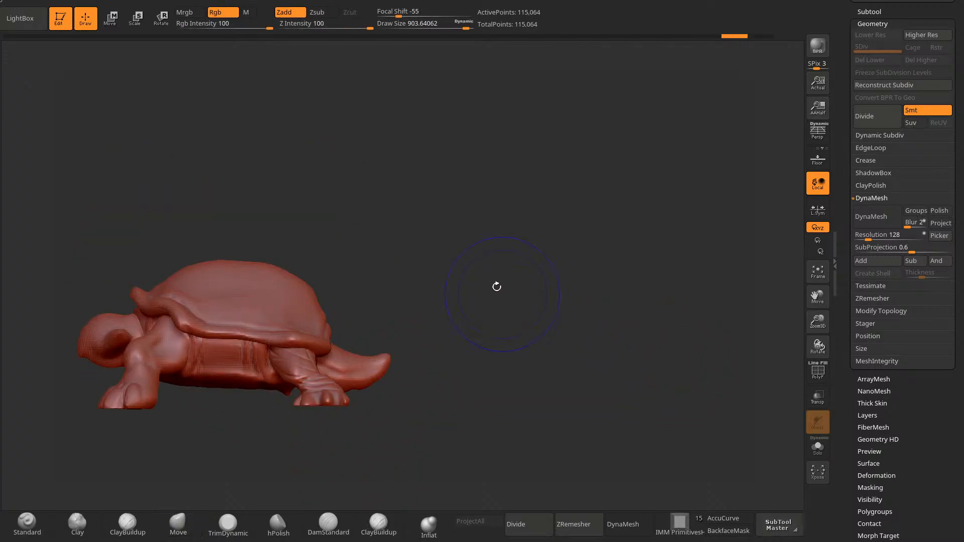
key("ctrl+z")
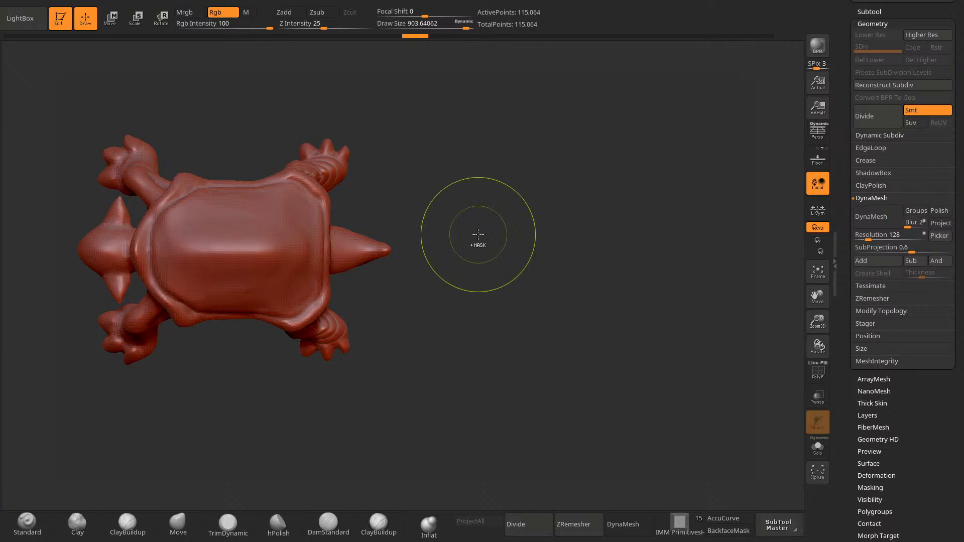
key("ctrl+shift+z")
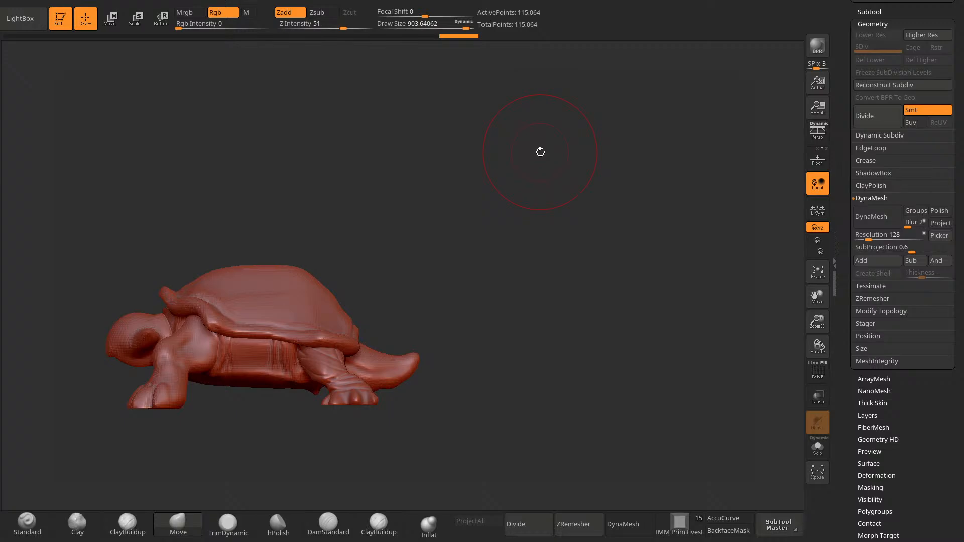
Step: Transfer the posed mesh back to the individual subtools with TPose>SubT
key("space")
mouse_move(601, 1)
left_click(668, 216)
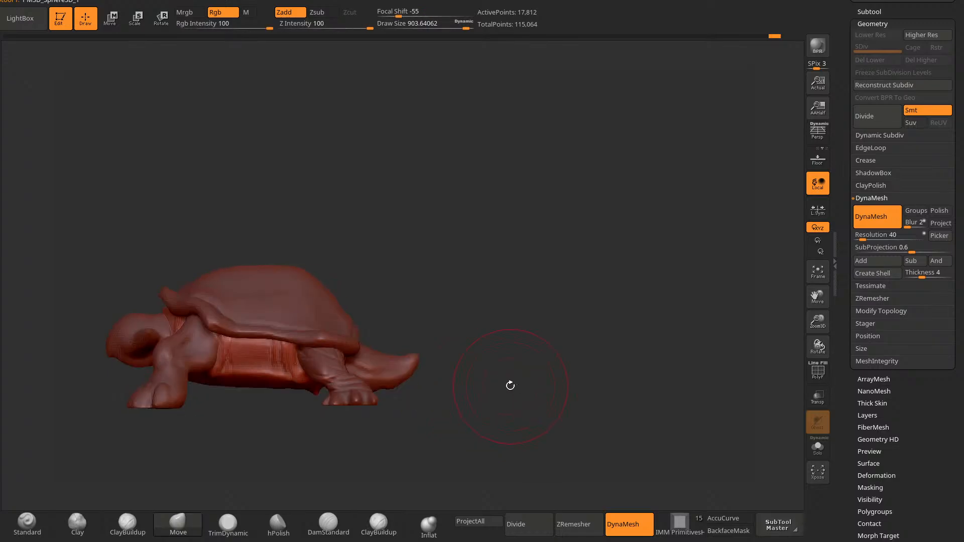
Step: Pull the body's underside into a rounder, deeper belly with the Move brush at a draw size of about 967
mouse_move(510, 385)
left_mouse_down()
mouse_move(422, 387)
mouse_move(350, 419)
mouse_move(352, 396)
left_mouse_up()
key("space")
left_click_drag(351, 334, 350, 326)
left_click_drag(351, 377, 376, 271)
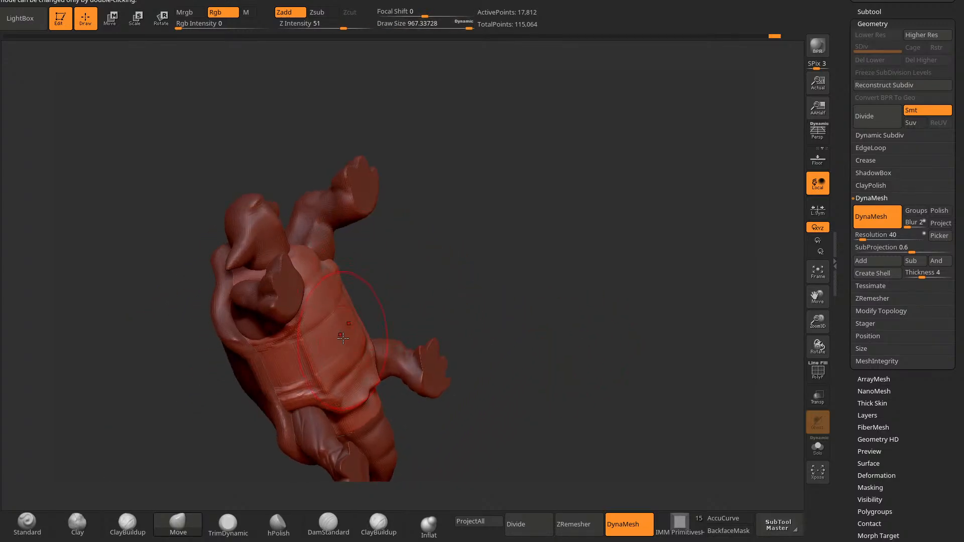
left_click_drag(347, 337, 396, 261)
left_click_drag(339, 314, 347, 312)
left_click_drag(419, 314, 327, 319)
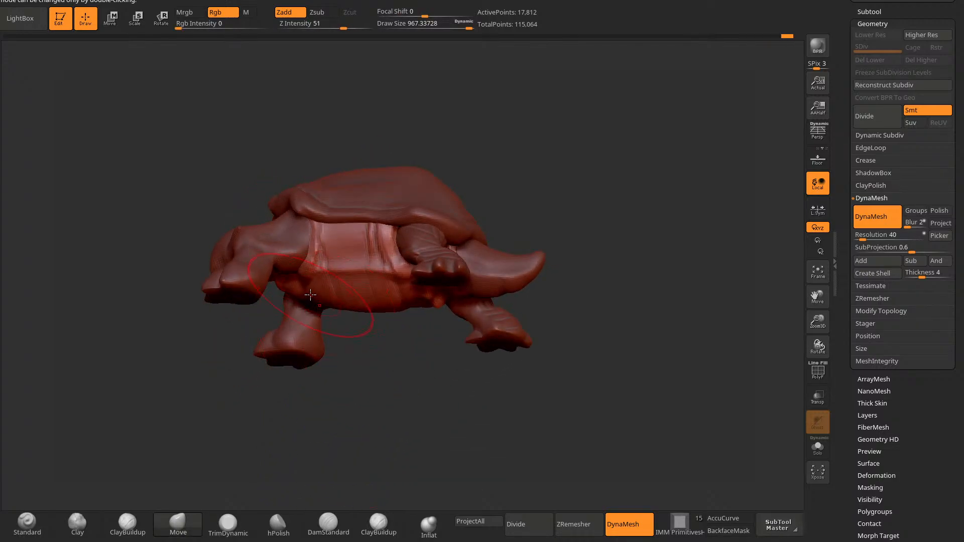
left_click_drag(367, 374, 382, 347)
mouse_move(420, 296)
left_mouse_down()
mouse_move(412, 308)
mouse_move(343, 316)
mouse_move(372, 374)
left_mouse_up()
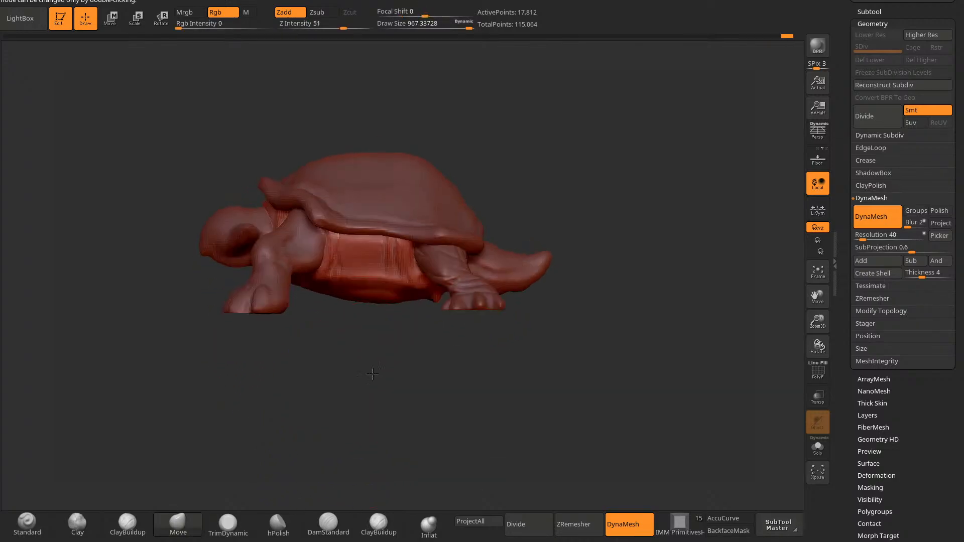
left_click_drag(393, 307, 371, 379, "alt")
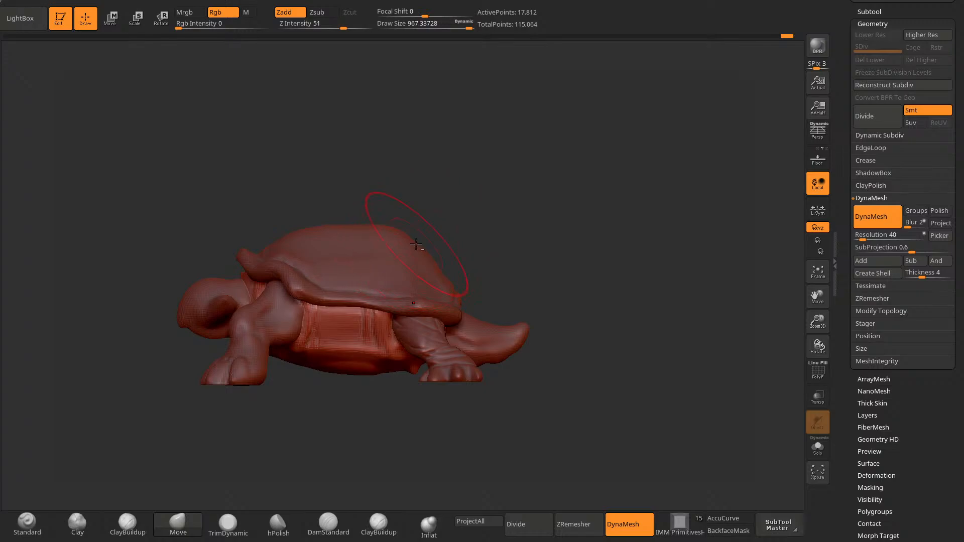
Step: Select the shell subtool and widen its outline with the Move brush at draw size 1000
mouse_move(477, 176)
left_mouse_down("shift")
mouse_move(415, 271)
mouse_move(420, 265)
left_mouse_up("shift")
left_click(417, 270, "alt")
key("space")
mouse_move(365, 218)
left_mouse_down()
mouse_move(363, 205)
mouse_move(385, 214)
left_mouse_up()
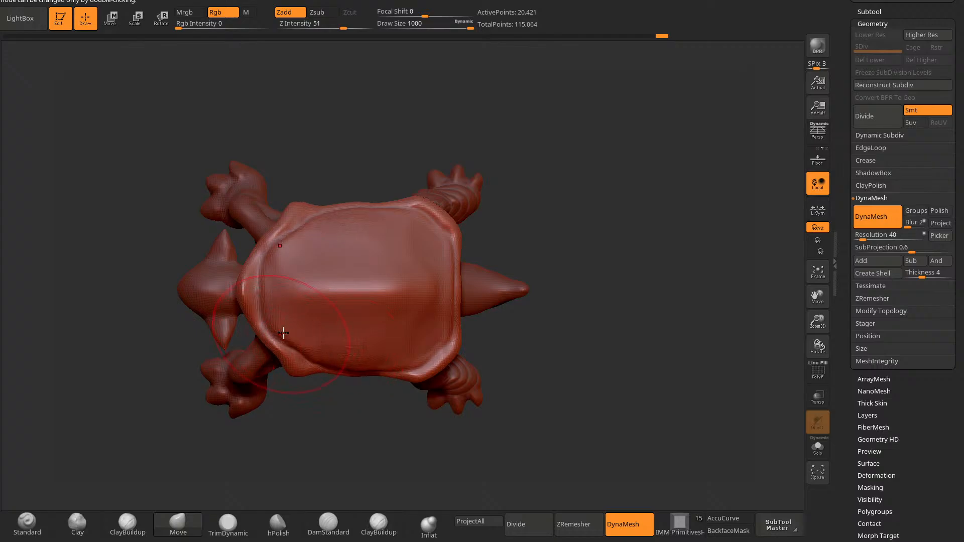
left_click_drag(284, 333, 289, 321)
left_click_drag(306, 427, 332, 316)
mouse_move(342, 321)
left_mouse_down()
mouse_move(355, 240)
mouse_move(378, 197)
mouse_move(405, 205)
mouse_move(386, 172)
mouse_move(378, 184)
left_mouse_up()
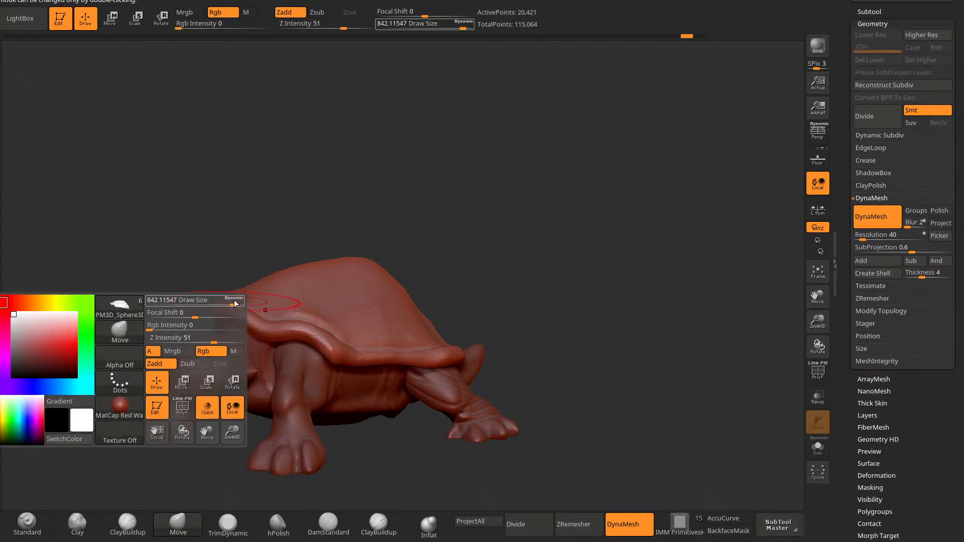
Step: Reshape the shell's front rim above the head and shoulders with the Move brush, reducing the draw size to about 495
key("space")
left_click_drag(229, 301, 214, 300)
left_click_drag(216, 246, 201, 249)
left_click_drag(227, 308, 232, 321)
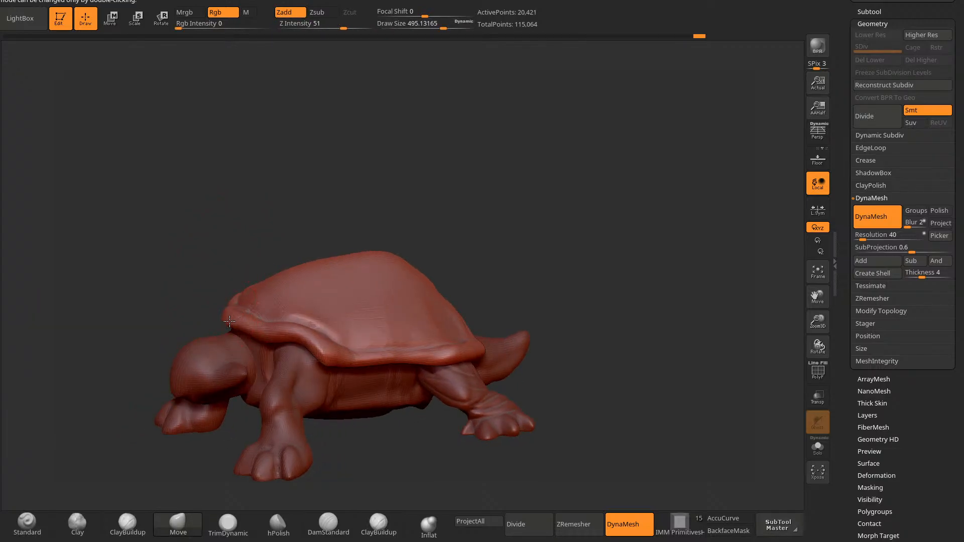
left_click_drag(262, 223, 267, 276)
left_click_drag(246, 321, 246, 336)
left_click_drag(221, 214, 226, 276)
left_click_drag(225, 307, 228, 241)
left_click_drag(307, 402, 301, 322)
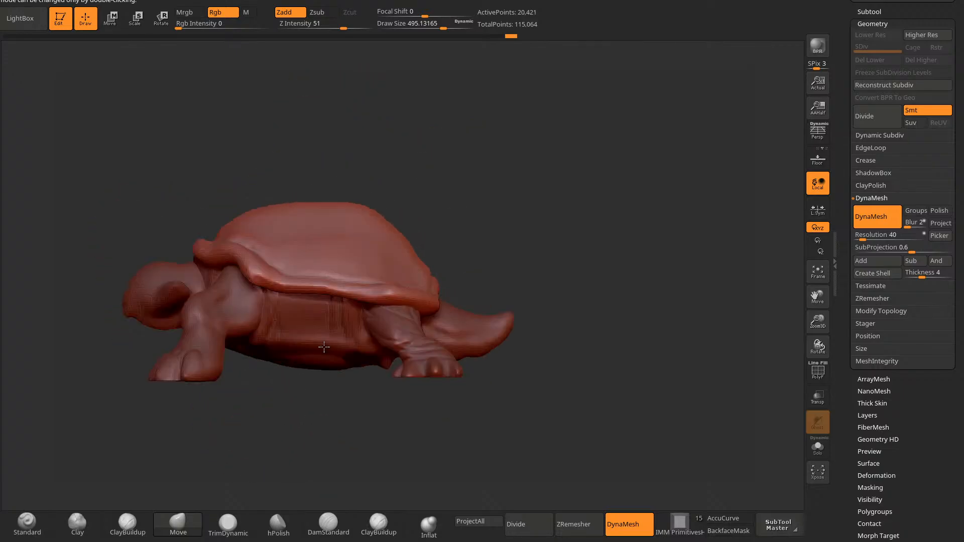
Step: Refine the shell's front corners with the Move brush at a draw size of about 575, and remesh the shell with DynaMesh
left_click_drag(379, 165, 470, 188)
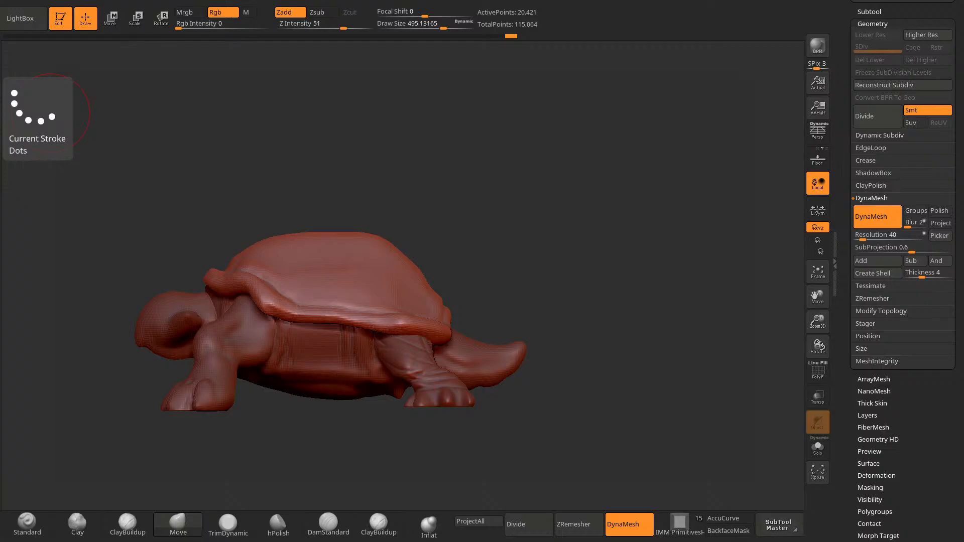
left_click_drag(151, 211, 259, 191)
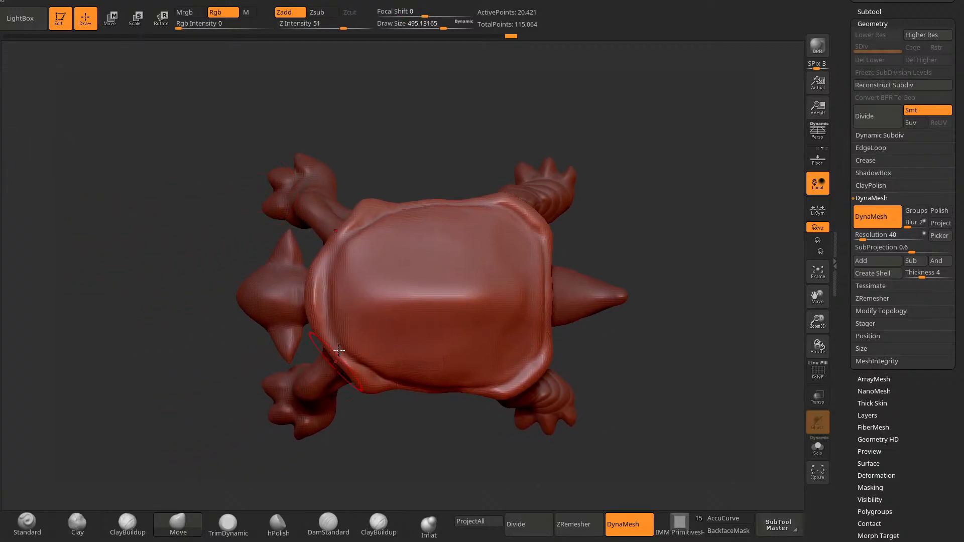
key("space")
mouse_move(315, 301)
left_mouse_down()
mouse_move(339, 226)
mouse_move(351, 221)
mouse_move(342, 213)
mouse_move(322, 225)
mouse_move(360, 201)
mouse_move(346, 218)
mouse_move(363, 234)
mouse_move(372, 226)
left_mouse_up()
mouse_move(438, 134)
left_mouse_down()
mouse_move(411, 125)
mouse_move(509, 151)
mouse_move(452, 165)
left_mouse_up()
left_click_drag(564, 196, 593, 226, "ctrl")
left_click_drag(592, 226, 427, 266)
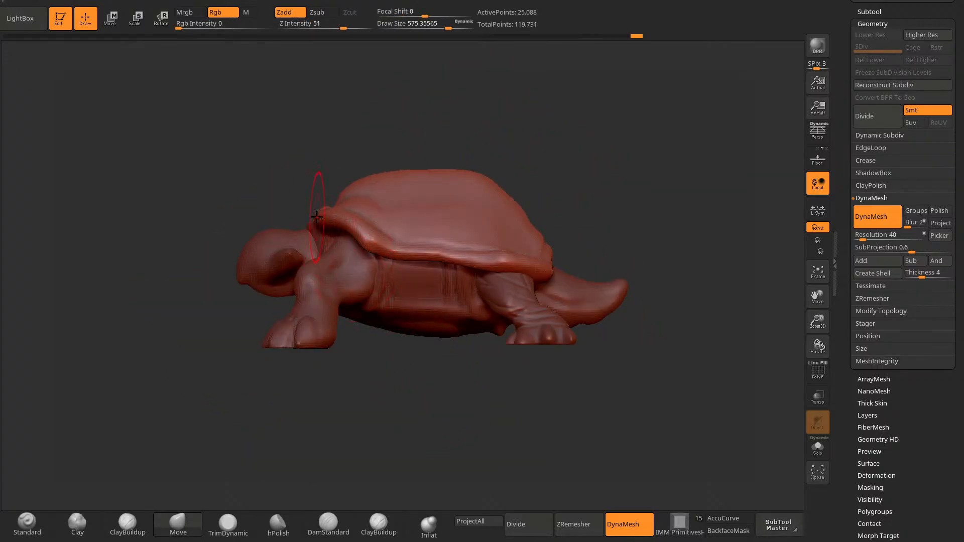
Step: Smooth the bumpy front of the shell and pull its rim into a cleaner edge over the shoulders
mouse_move(355, 223)
left_mouse_down("shift")
mouse_move(344, 228)
mouse_move(433, 261)
left_mouse_up("shift")
left_click_drag(592, 198, 577, 215, "alt")
left_click_drag(471, 273, 470, 280)
left_click_drag(578, 216, 543, 279)
left_click_drag(513, 367, 458, 467)
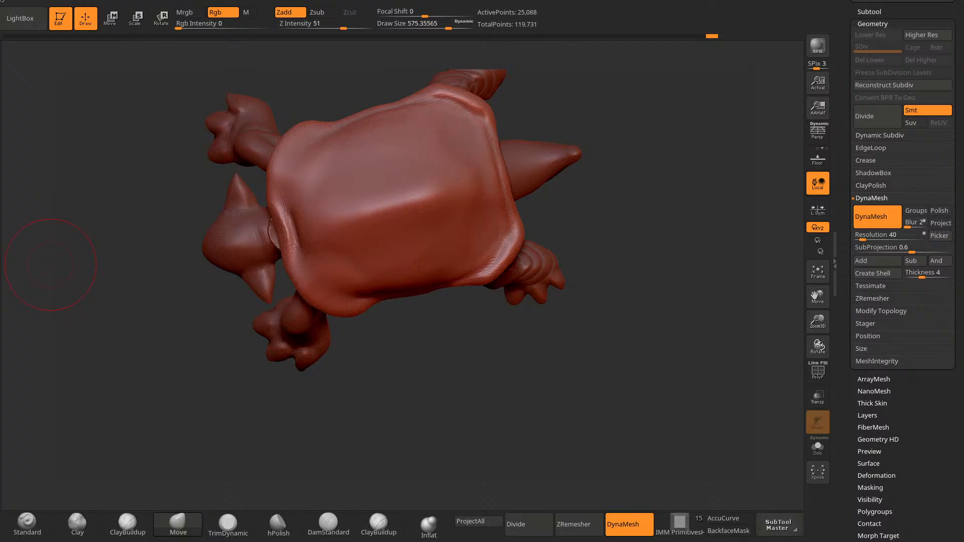
left_click_drag(428, 477, 390, 408)
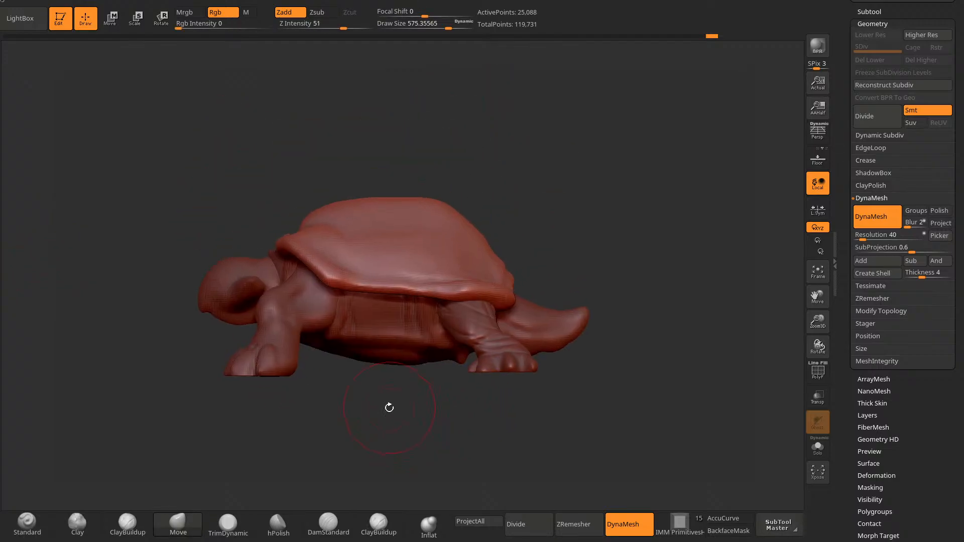
Step: Thicken the shell's lower rim all around with the Inflat brush at Z Intensity 10, remeshing and smoothing the surface
left_click(428, 525)
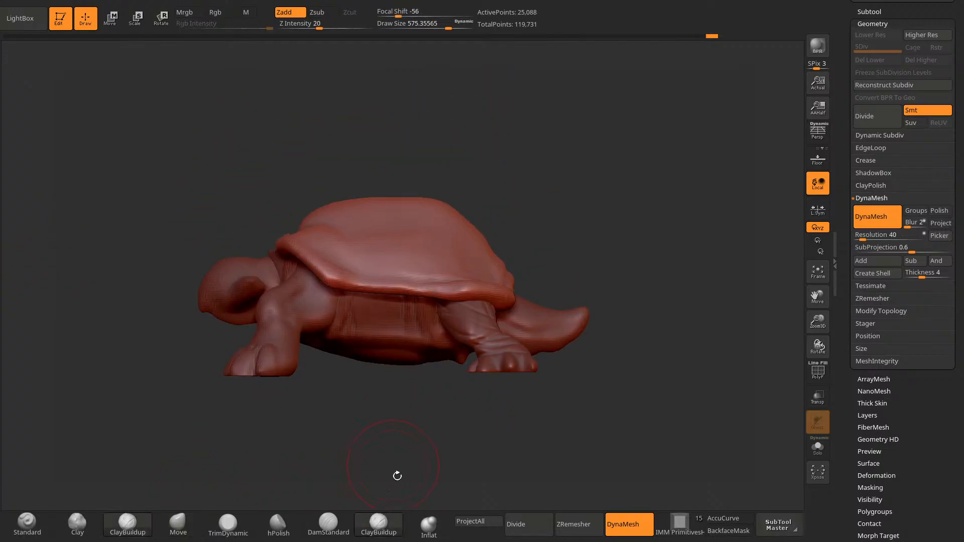
left_click_drag(399, 476, 394, 498)
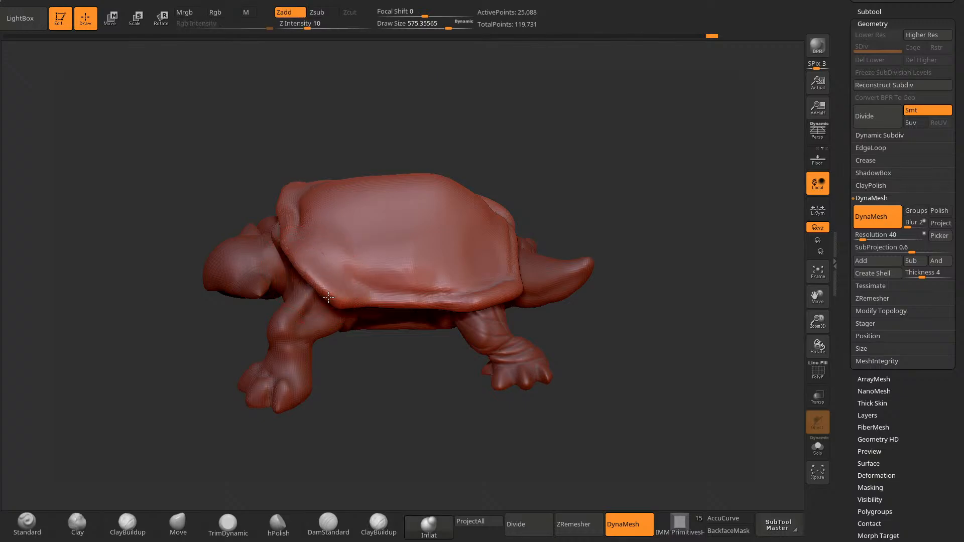
left_click_drag(345, 302, 390, 300)
left_click_drag(397, 452, 402, 377)
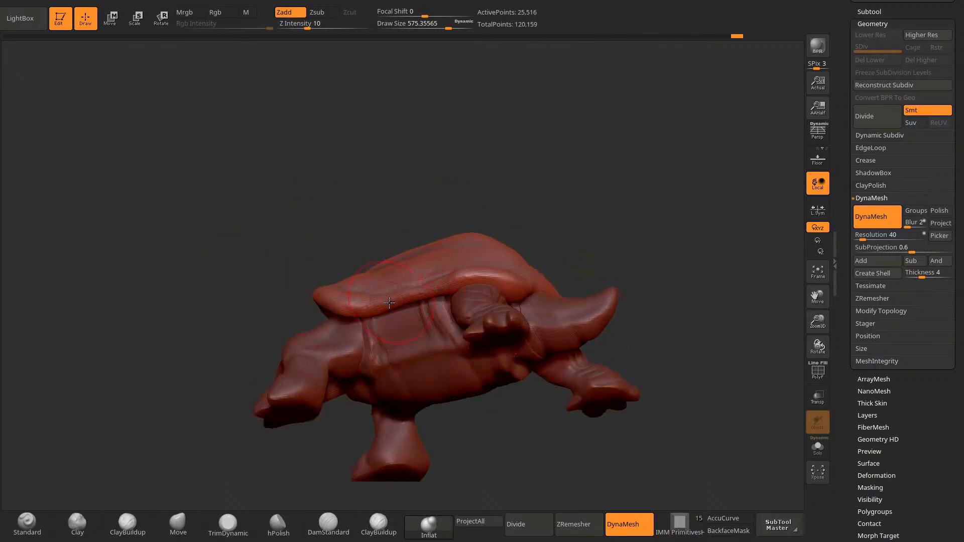
left_click_drag(434, 287, 456, 279)
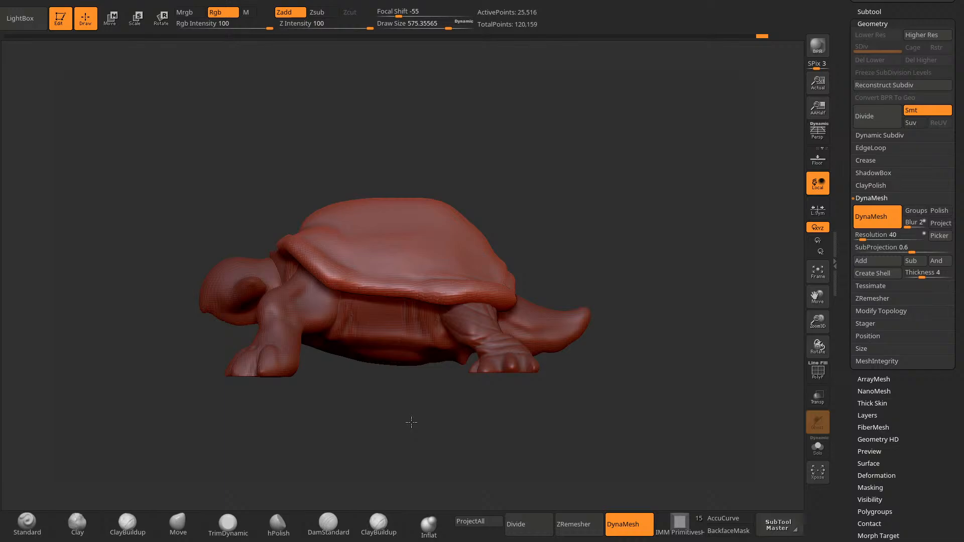
left_click_drag(411, 423, 465, 467)
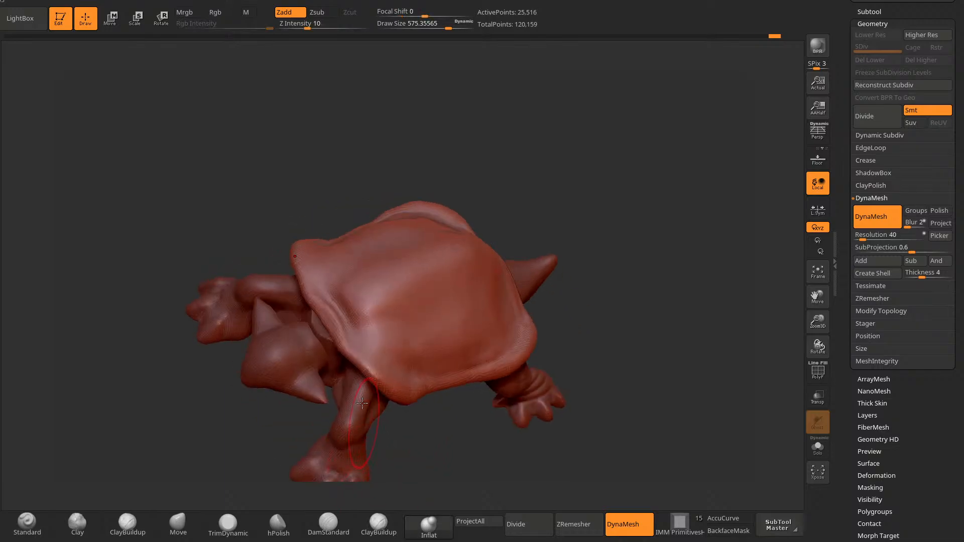
mouse_move(373, 335)
left_mouse_down("shift")
mouse_move(353, 359)
mouse_move(331, 315)
mouse_move(350, 346)
left_mouse_up("shift")
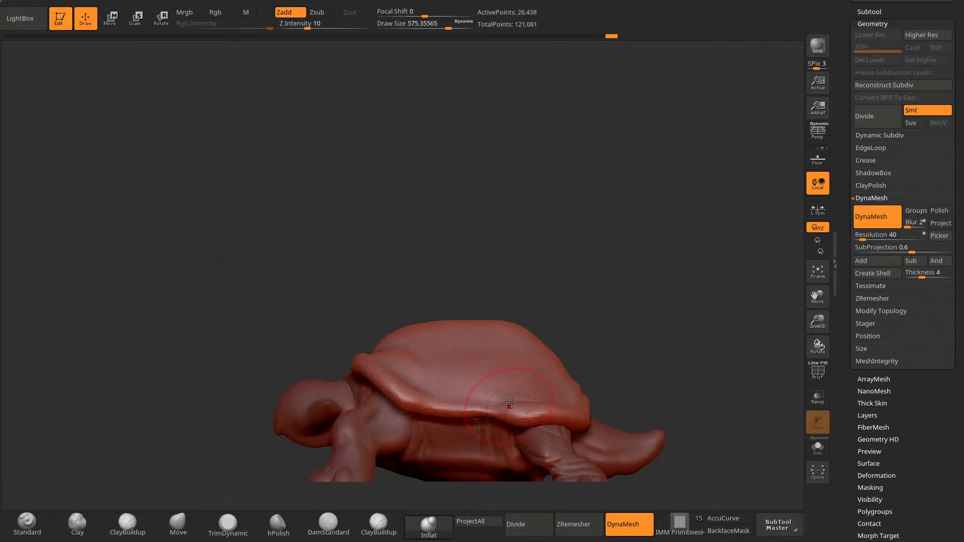
mouse_move(562, 280)
left_mouse_down("shift")
mouse_move(611, 274)
mouse_move(573, 225)
left_mouse_up("shift")
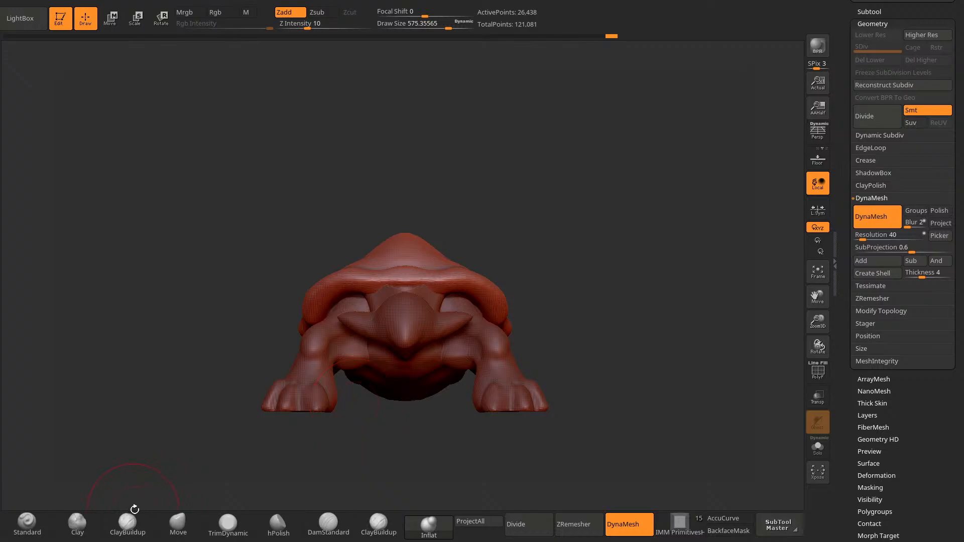
Step: Try to reshape the top and side of the shell with the Move brush at a draw size of about 726
left_click(178, 522)
left_click_drag(506, 442, 531, 463)
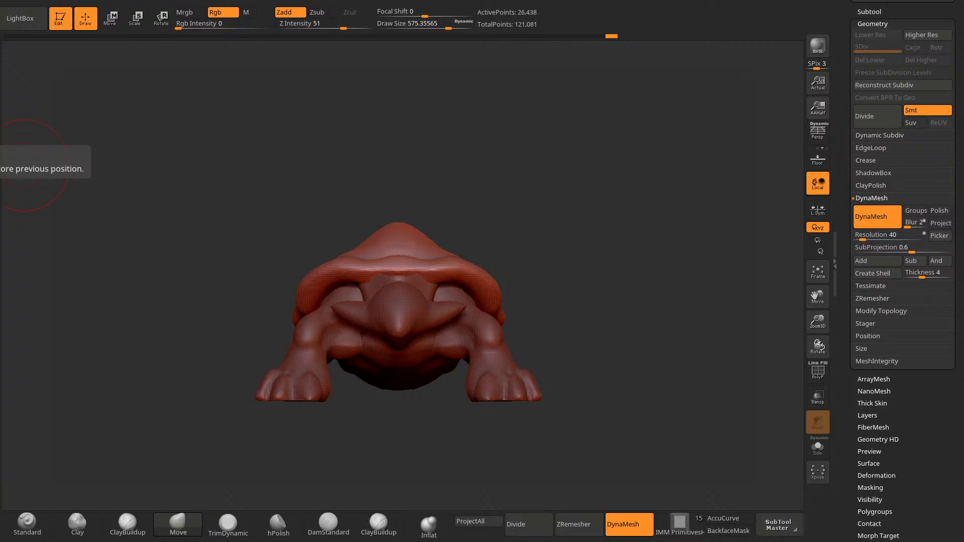
left_click_drag(648, 301, 530, 311)
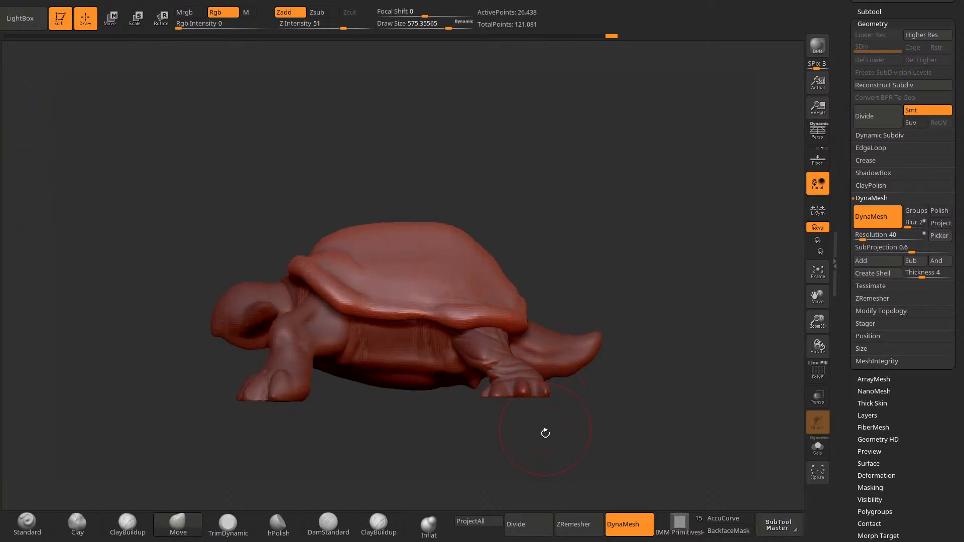
left_click_drag(545, 433, 508, 416)
key("space")
mouse_move(535, 212)
left_mouse_down()
mouse_move(545, 212)
mouse_move(469, 221)
left_mouse_up()
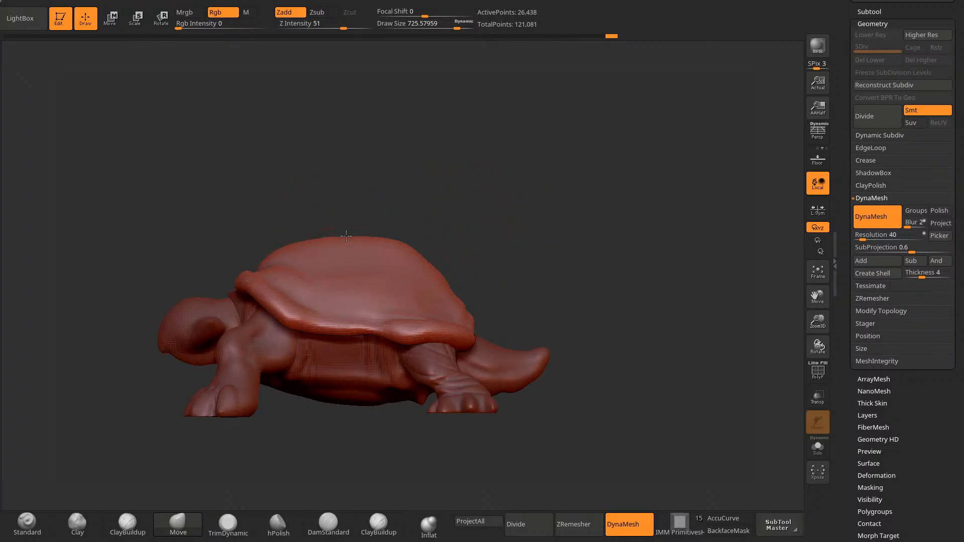
mouse_move(347, 236)
left_mouse_down()
mouse_move(415, 333)
mouse_move(351, 308)
mouse_move(334, 355)
left_mouse_up()
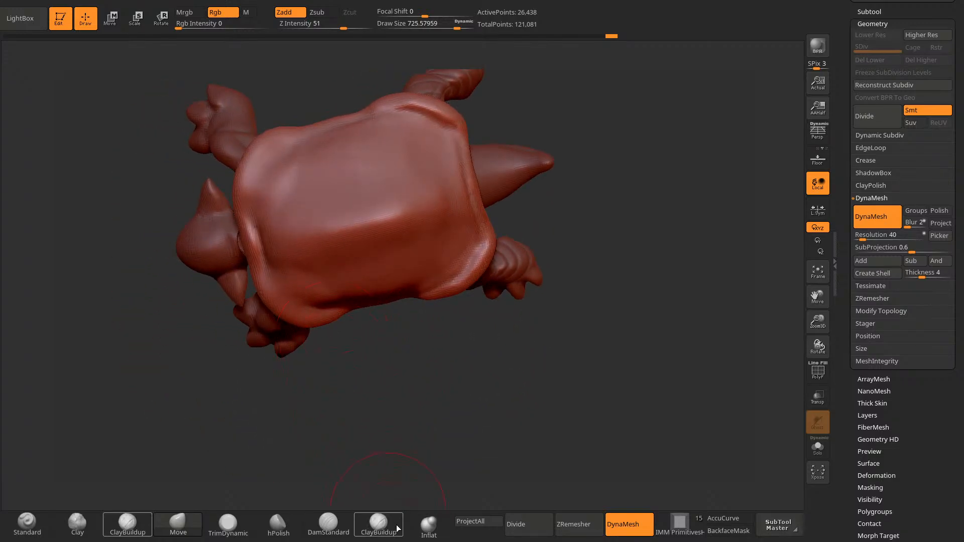
left_click_drag(393, 482, 384, 419)
left_click_drag(318, 279, 307, 268)
key("ctrl+z")
key("ctrl+z")
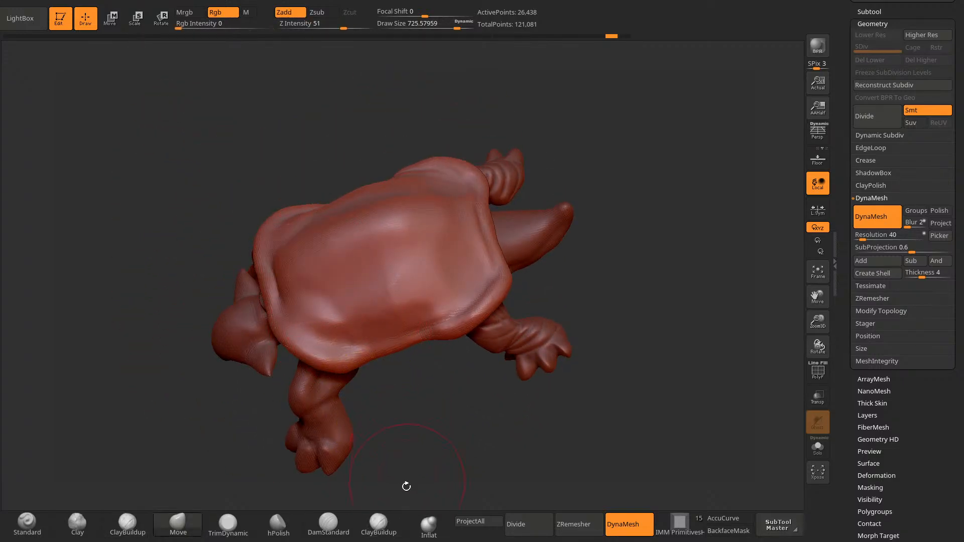
Step: Build up volume across the shell's domed back with the ClayBuildup brush and smooth the strokes into an even surface
left_click(389, 520)
mouse_move(407, 483)
left_mouse_down()
mouse_move(408, 139)
mouse_move(376, 241)
left_mouse_up()
mouse_move(286, 226)
left_mouse_down()
mouse_move(361, 251)
mouse_move(376, 285)
mouse_move(420, 272)
mouse_move(474, 296)
left_mouse_up()
left_click_drag(479, 361, 474, 204)
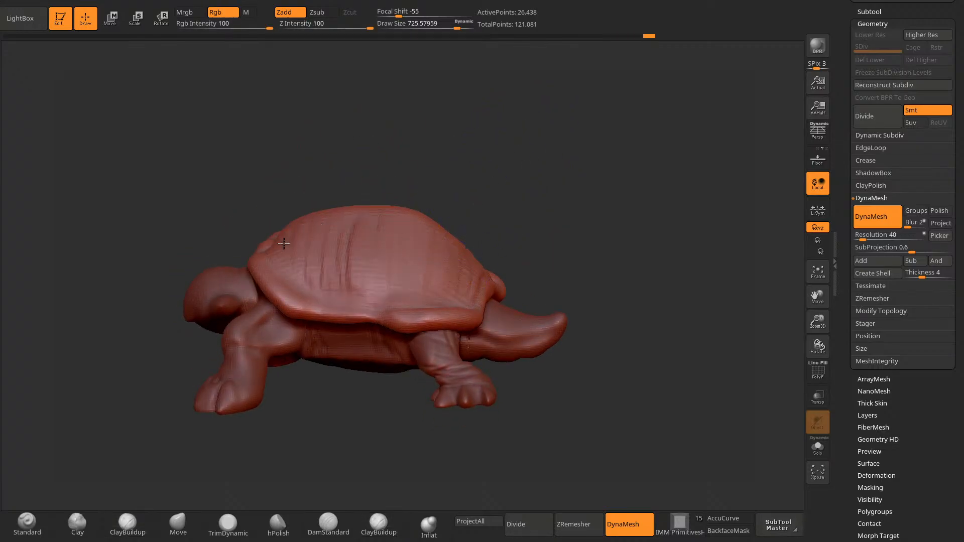
left_click_drag(577, 156, 472, 236)
left_click_drag(527, 161, 618, 179)
left_click_drag(392, 226, 441, 241, "shift")
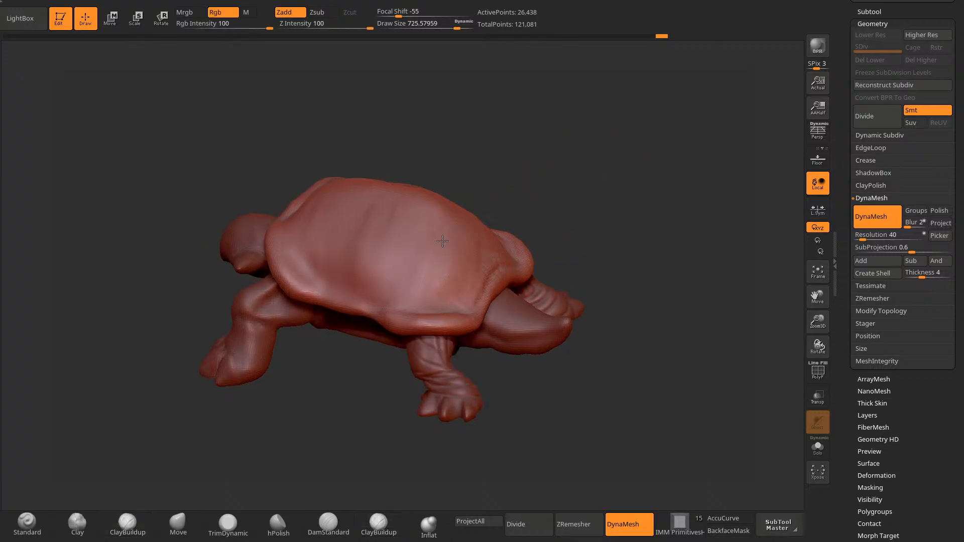
left_click_drag(477, 352, 491, 143)
left_click_drag(519, 191, 496, 182, "alt")
left_click_drag(392, 425, 387, 412, "alt")
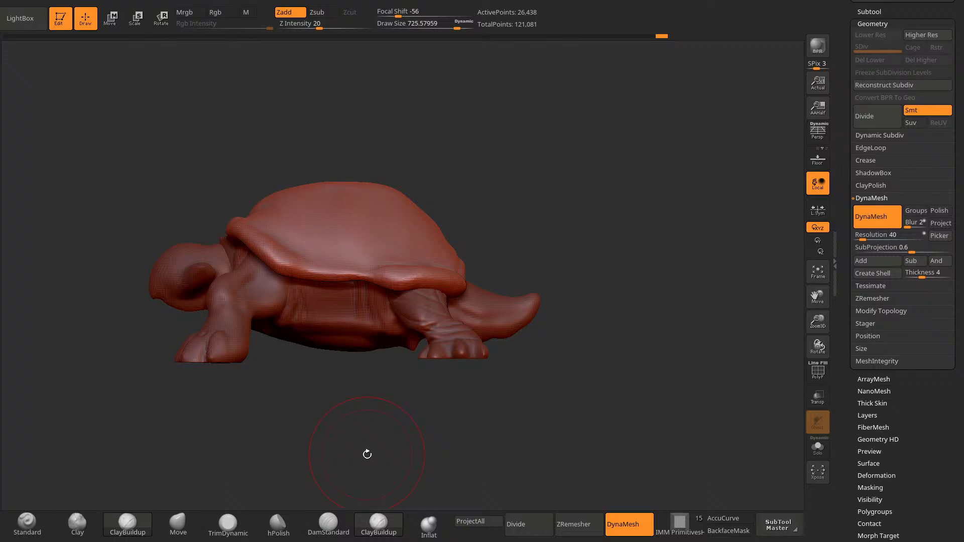
Step: Select the body and flatten the rear of the belly around the tail base with TrimDynamic, using a draw size of about 393
left_click_drag(367, 455, 342, 445)
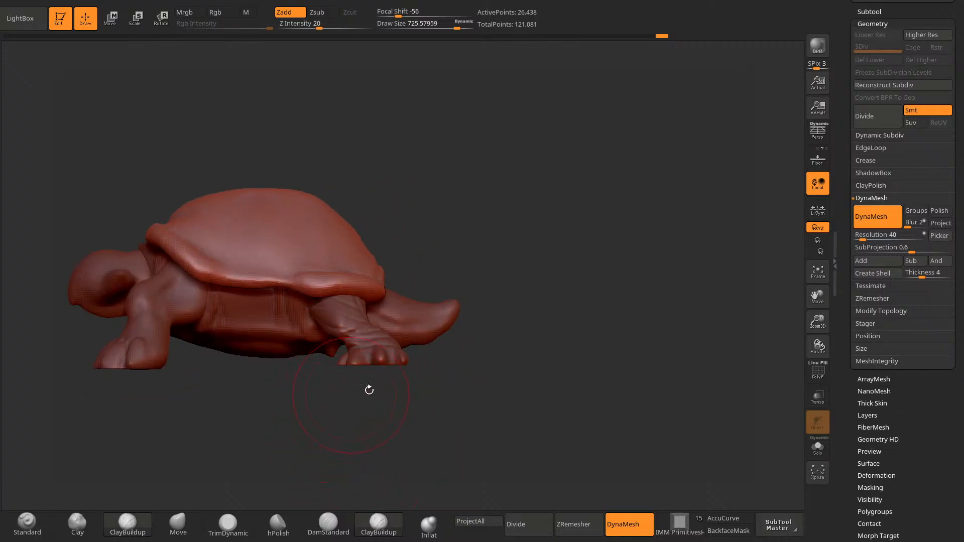
left_click_drag(369, 391, 359, 434)
left_click_drag(457, 356, 371, 374)
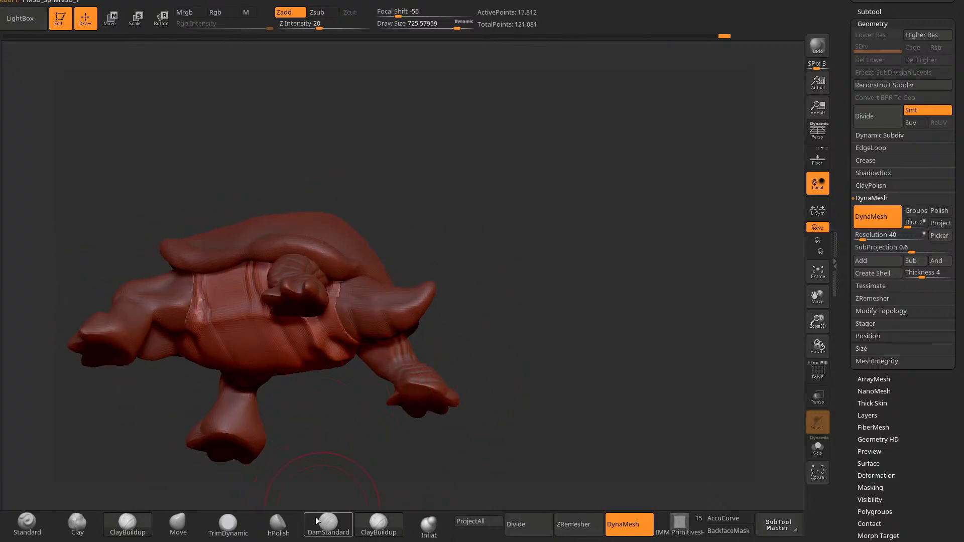
left_click(244, 518)
key("space")
mouse_move(491, 263)
left_mouse_down()
mouse_move(473, 260)
mouse_move(469, 195)
left_mouse_up()
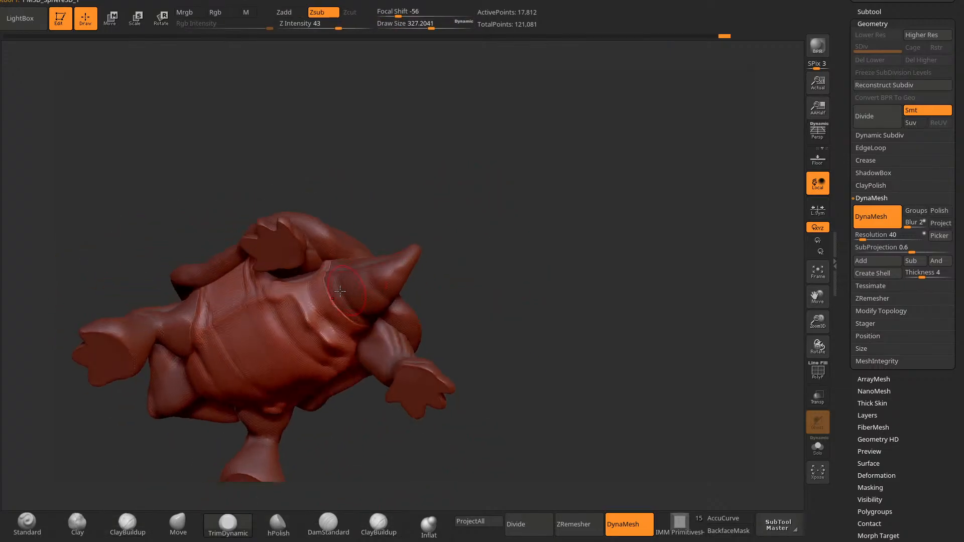
key("space")
left_click_drag(328, 274, 340, 313)
left_click_drag(423, 216, 421, 182)
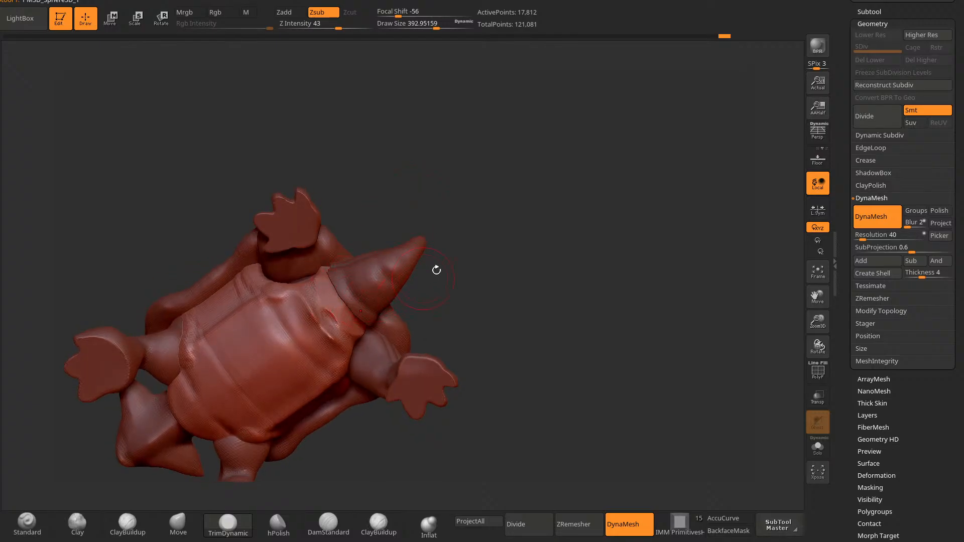
left_click_drag(436, 270, 480, 259)
Step: Convert the tail to DynaMesh at resolution 40 and reshape its base against the body with the Move brush at a draw size of about 744
left_click(384, 264, "alt")
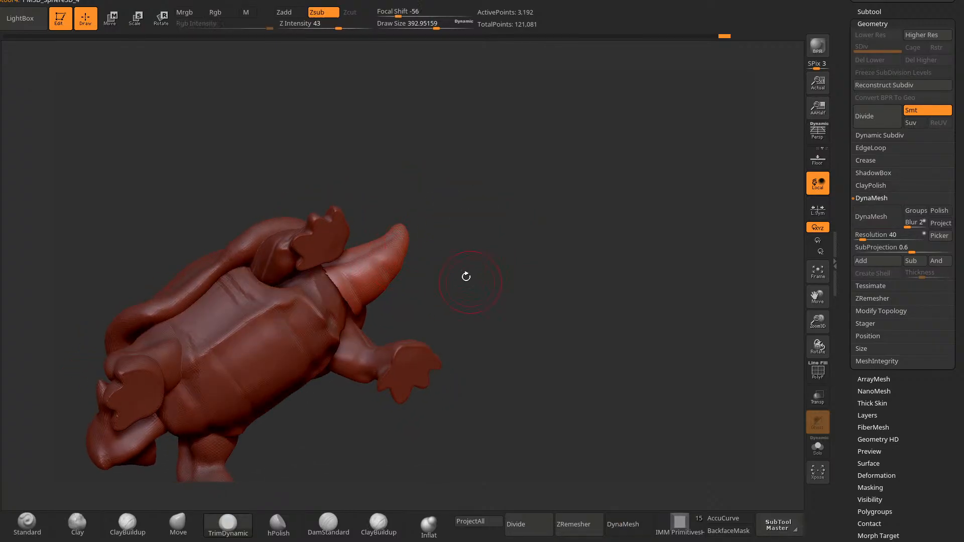
left_click(870, 221)
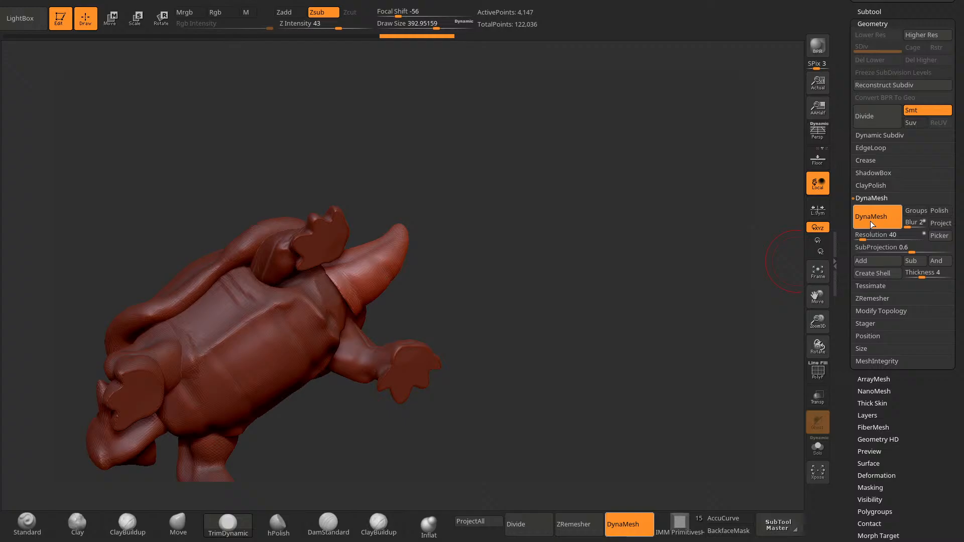
left_click(193, 523)
key("space")
left_click_drag(436, 257, 445, 258)
mouse_move(465, 261)
left_mouse_down()
mouse_move(511, 257)
mouse_move(478, 265)
left_mouse_up()
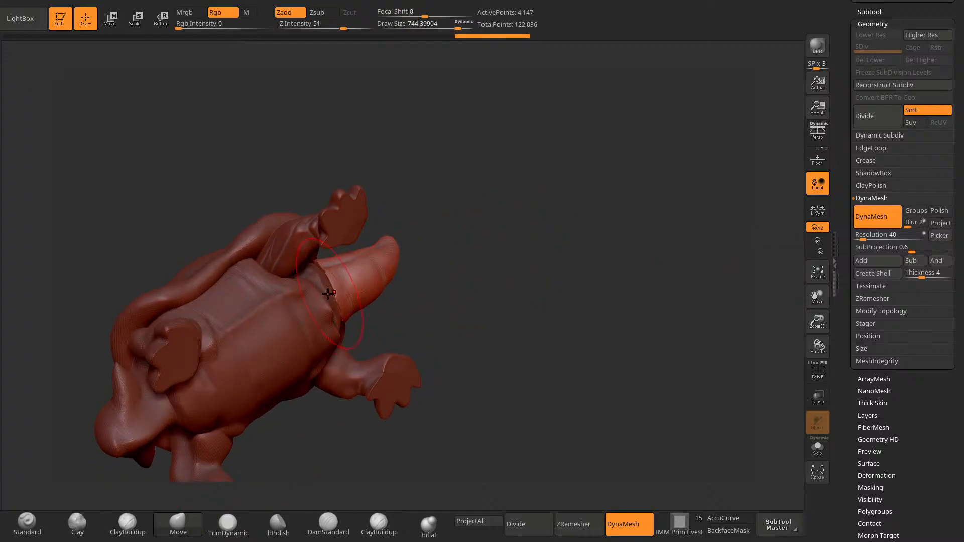
left_click_drag(328, 293, 316, 300)
left_click_drag(436, 256, 426, 321)
left_click_drag(355, 303, 344, 309)
left_click_drag(442, 326, 432, 261)
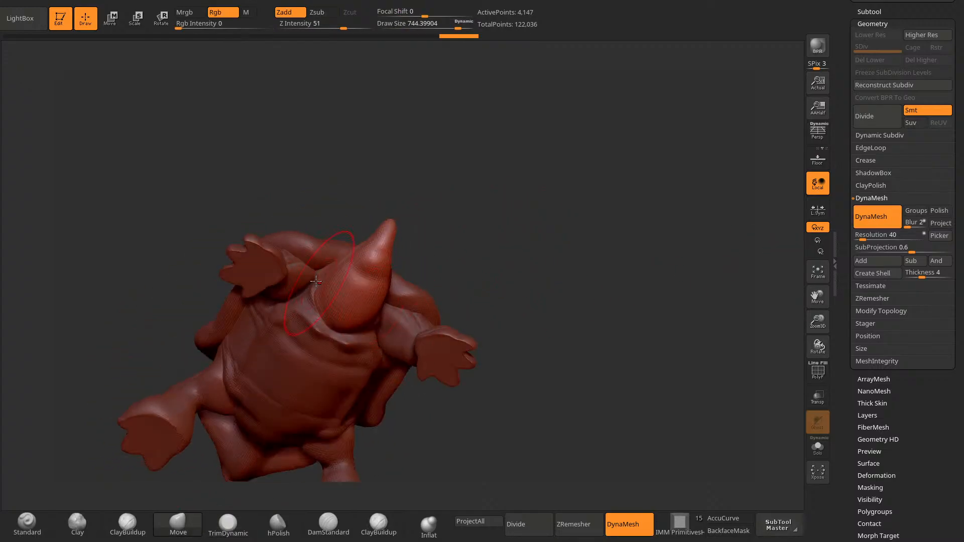
Step: Adjust the tail's base and tip from several sides with the Move brush, reducing the draw size to about 618
left_click_drag(495, 239, 480, 168)
left_click_drag(376, 298, 371, 299)
left_click_drag(496, 232, 452, 237)
left_click_drag(368, 289, 369, 296)
mouse_move(394, 252)
left_mouse_down()
mouse_move(418, 252)
mouse_move(430, 358)
mouse_move(407, 326)
left_mouse_up()
key("space")
left_click_drag(408, 328, 409, 363)
left_click_drag(351, 278, 352, 280)
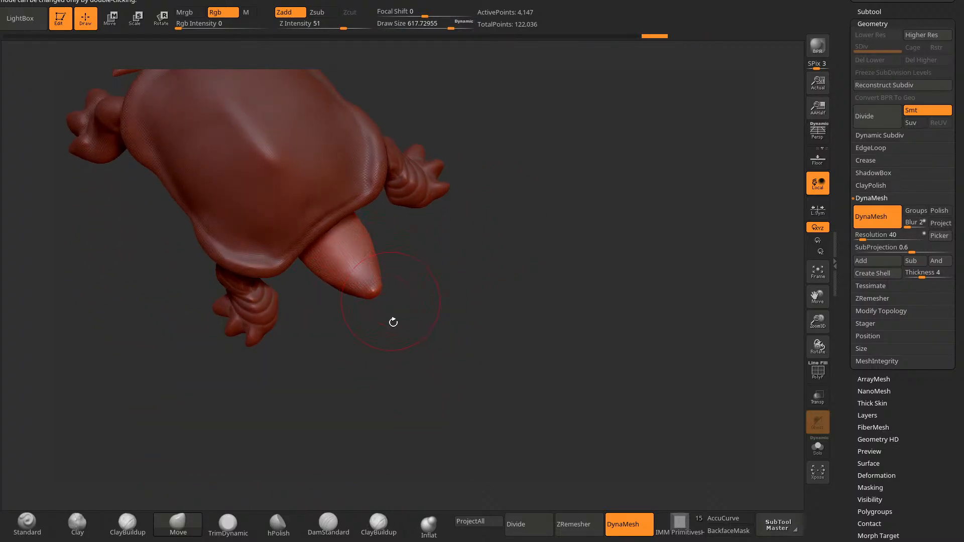
left_click_drag(392, 322, 396, 353)
left_click_drag(376, 293, 381, 285)
mouse_move(389, 325)
left_mouse_down()
mouse_move(386, 287)
mouse_move(372, 296)
mouse_move(403, 271)
mouse_move(367, 287)
mouse_move(343, 380)
mouse_move(359, 396)
left_mouse_up()
Step: Refine the upper surface and sides of the tail with TrimDynamic selected, smoothing the form
left_click(247, 521)
left_click_drag(352, 251, 344, 228, "shift")
left_click_drag(377, 321, 389, 352)
left_click_drag(369, 236, 382, 238, "shift")
left_click_drag(407, 311, 472, 473)
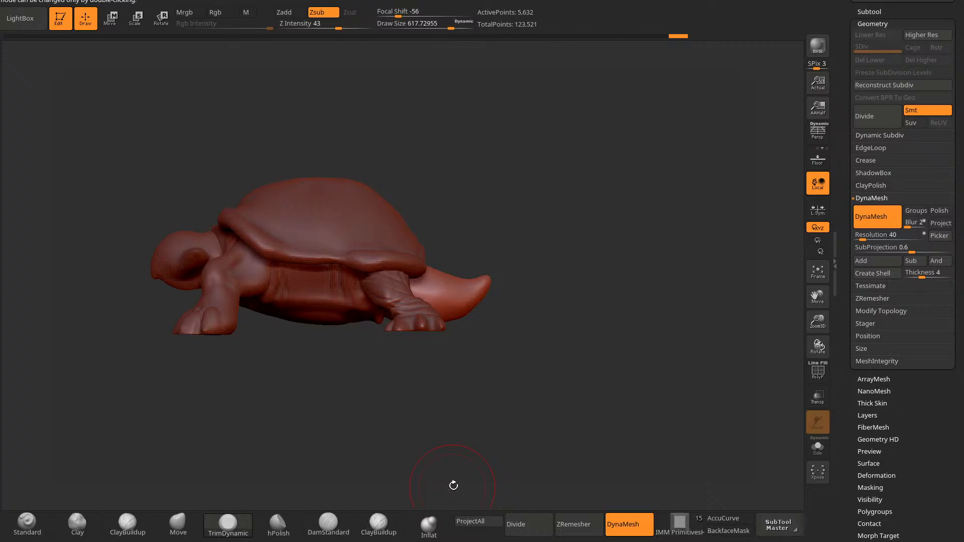
Step: Insert a Sphere3D as a new subtool and position it above the shell, midway along the body and offset to one side
left_click(870, 12)
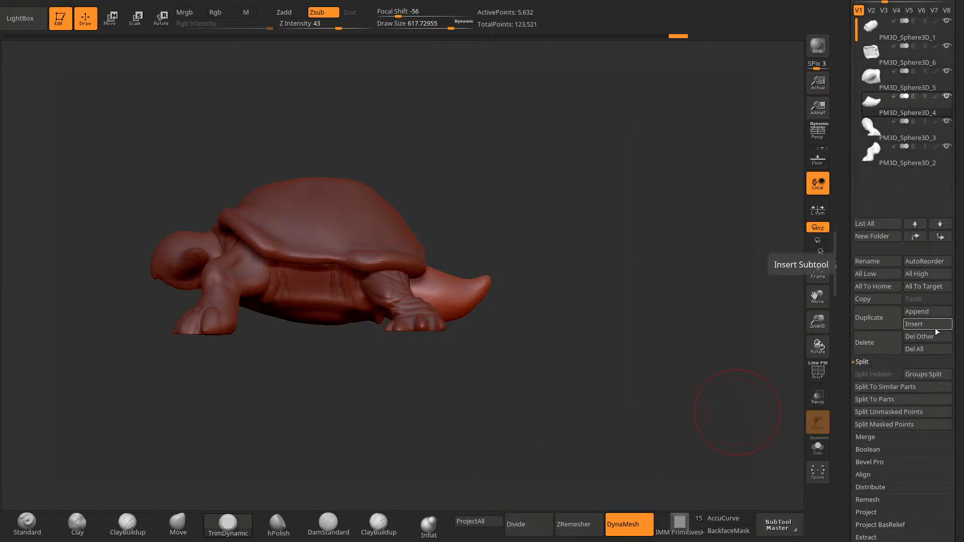
left_click(913, 325)
left_click(913, 325)
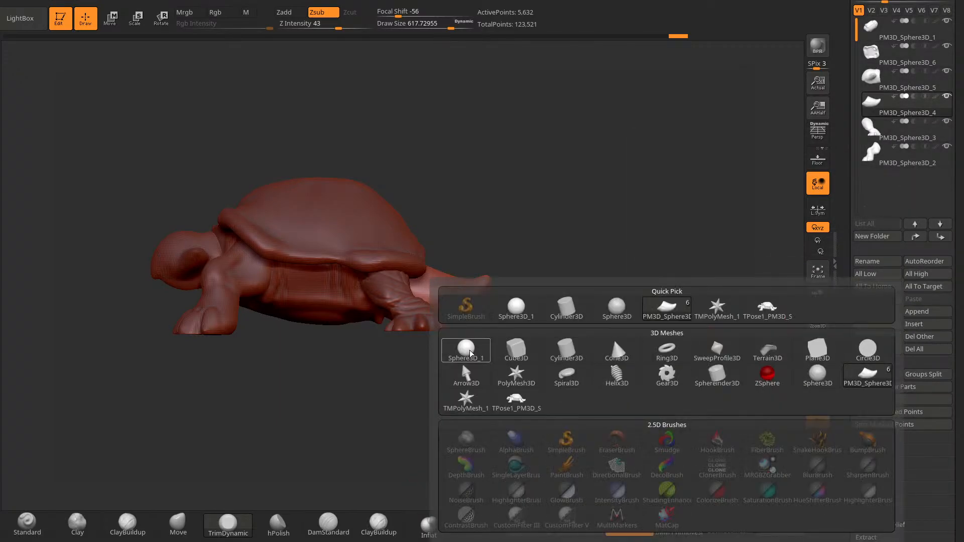
left_click(467, 349)
left_click(107, 22)
key("y")
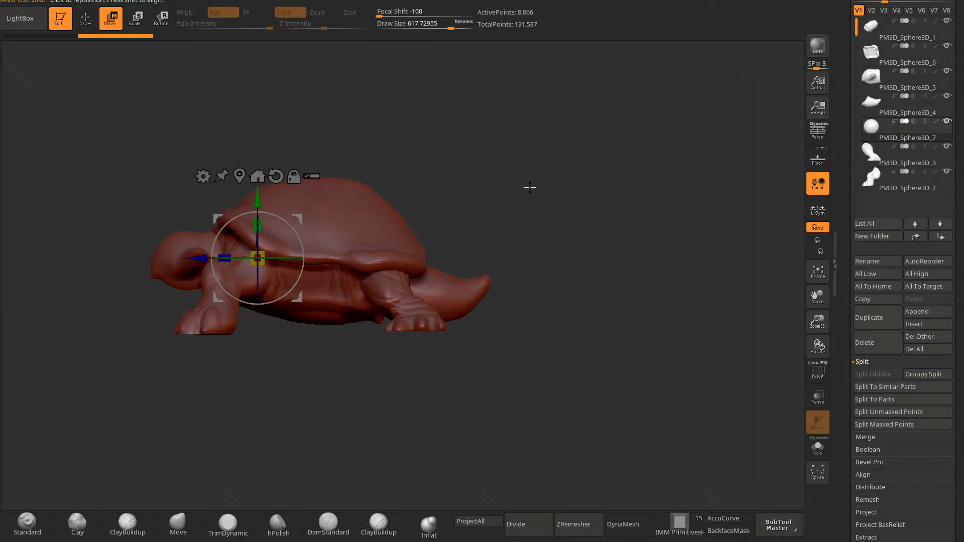
left_click_drag(255, 191, 256, 58)
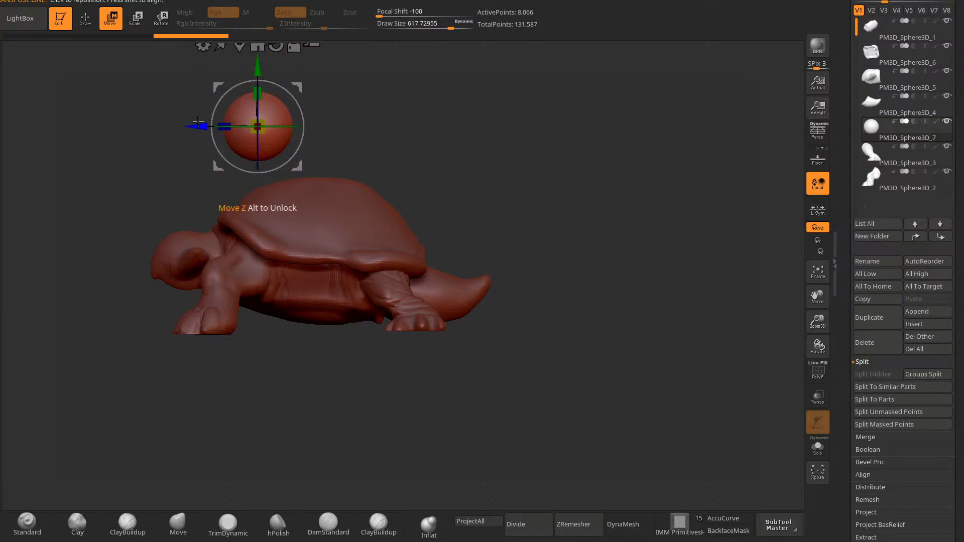
left_click_drag(196, 126, 276, 126)
left_click_drag(444, 153, 431, 241, "shift")
left_click_drag(233, 211, 292, 211)
Step: Scale the inserted sphere along its length, height and width into a larger horizontal egg shape
left_click_drag(468, 235, 425, 237, "shift")
left_click_drag(317, 212, 293, 212)
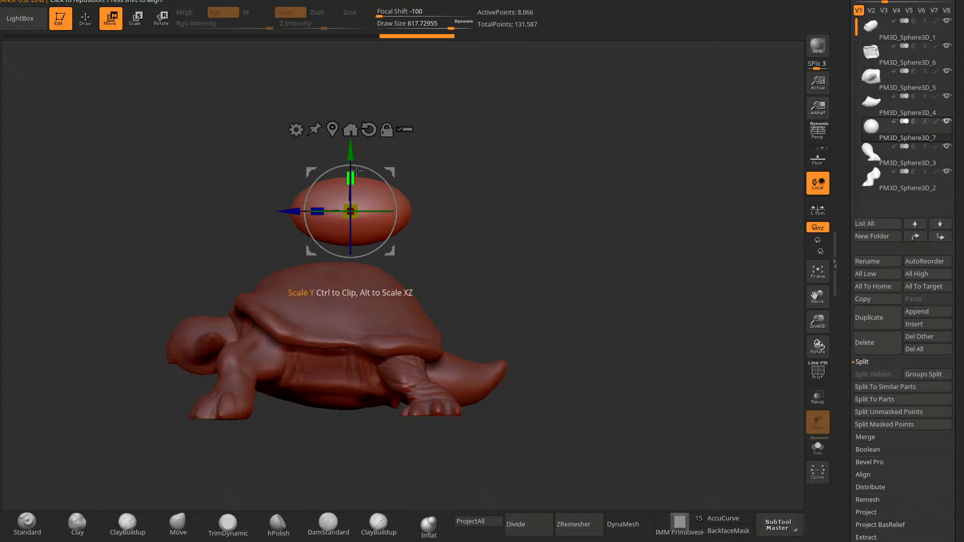
left_click_drag(351, 179, 351, 165)
left_click_drag(435, 175, 483, 179, "shift")
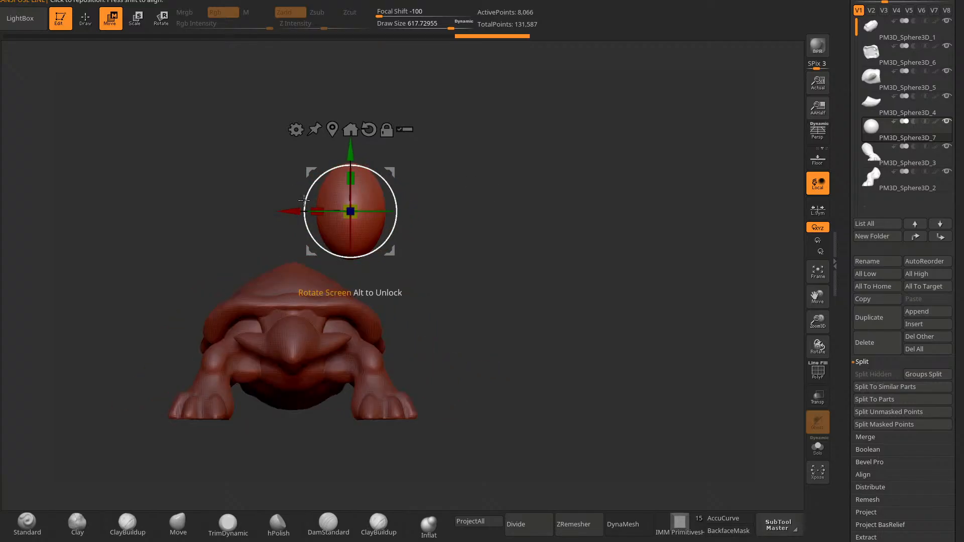
left_click_drag(317, 211, 285, 211)
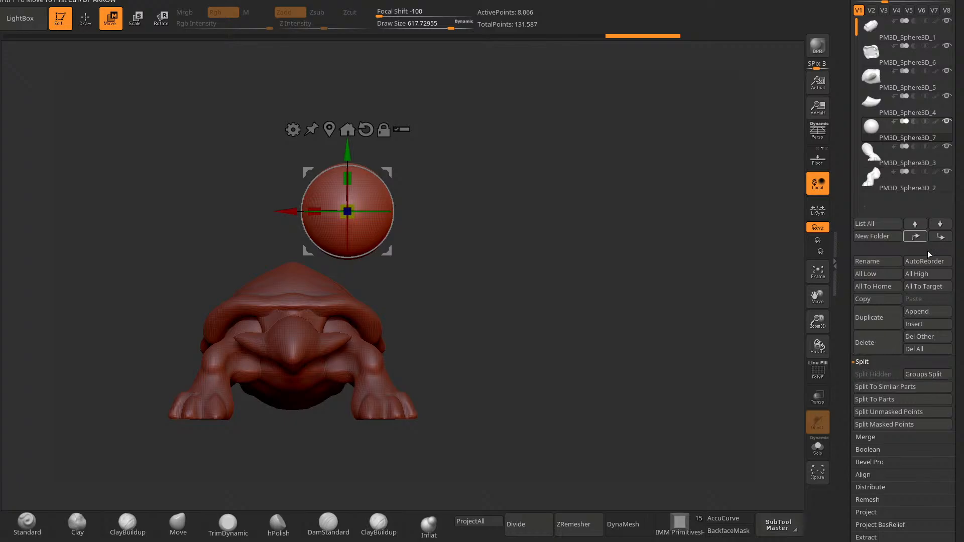
Step: Append a second Sphere3D subtool and position it directly beneath the egg shape, against the side of the shell
left_click(930, 312)
left_click(466, 348)
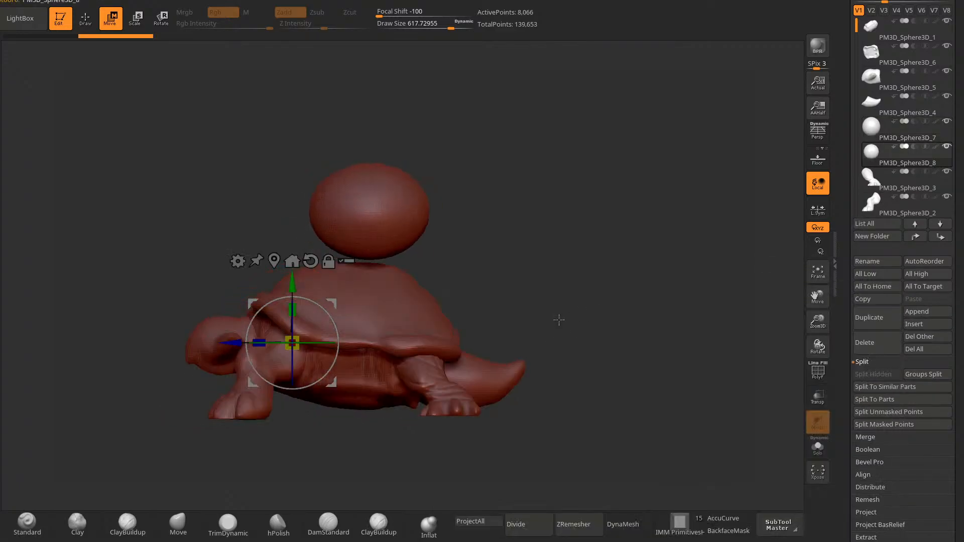
key("q")
key("w")
left_click_drag(293, 271, 294, 218)
left_click_drag(229, 289, 300, 288)
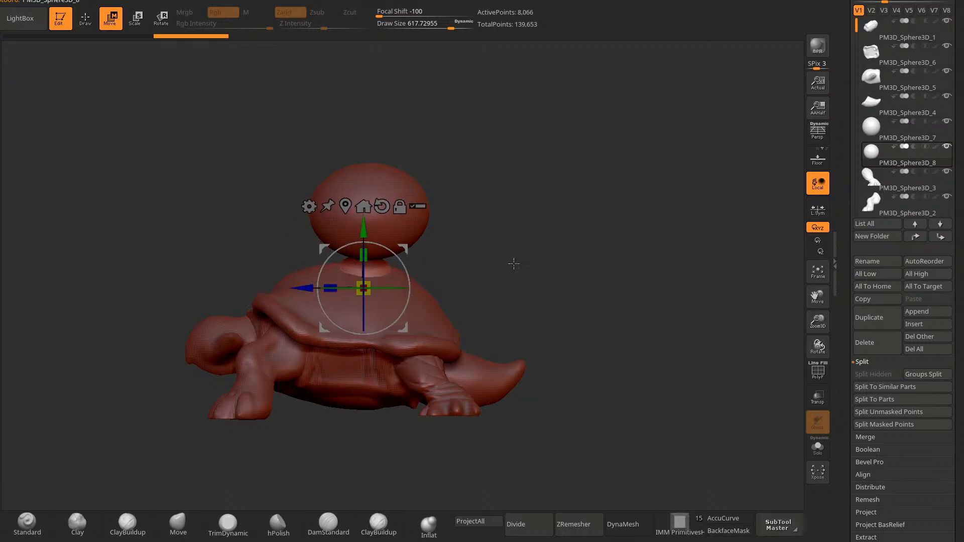
left_click_drag(513, 262, 568, 265, "shift")
left_click_drag(303, 286, 358, 286)
left_click_drag(624, 273, 570, 272, "shift")
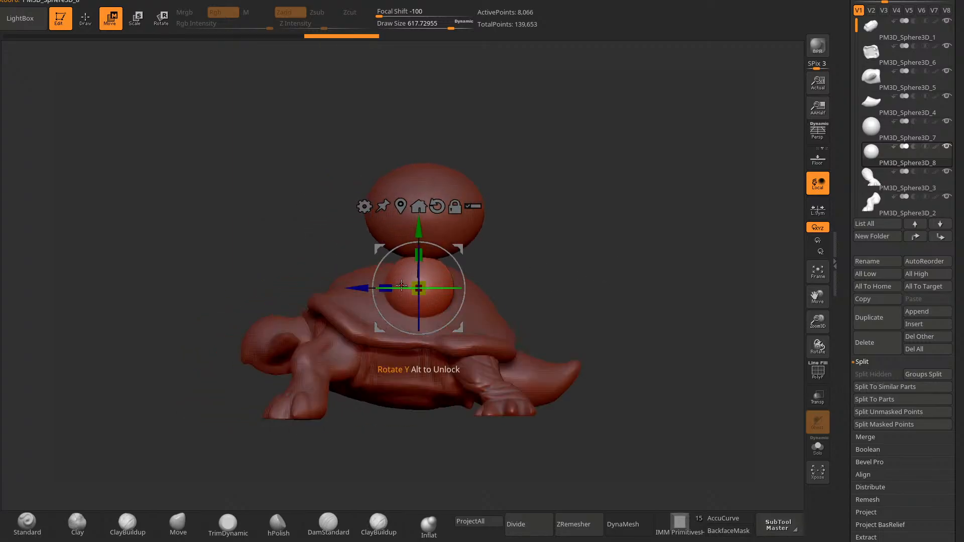
Step: Narrow the second sphere into a slim upright ellipsoid and raise it to meet the egg shape's underside
left_click_drag(386, 287, 402, 287)
left_click_drag(616, 256, 565, 257)
left_click_drag(452, 288, 435, 288)
left_click_drag(262, 274, 290, 267)
left_click_drag(416, 221, 415, 198)
left_click_drag(618, 199, 646, 204)
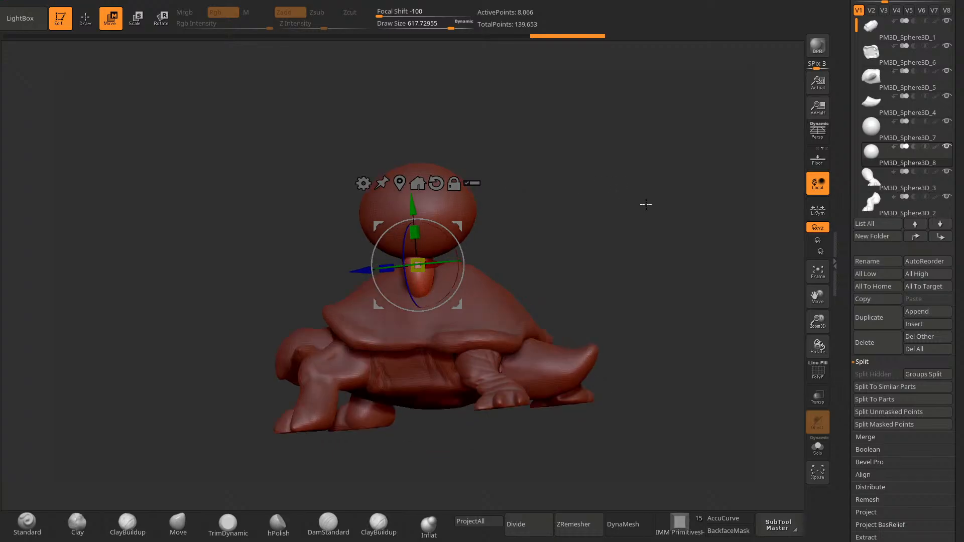
Step: Stretch and bend the slim ellipsoid down over the shell's side with the Move brush at a draw size of about 689
left_click(89, 16)
key("space")
left_click_drag(543, 166, 557, 166)
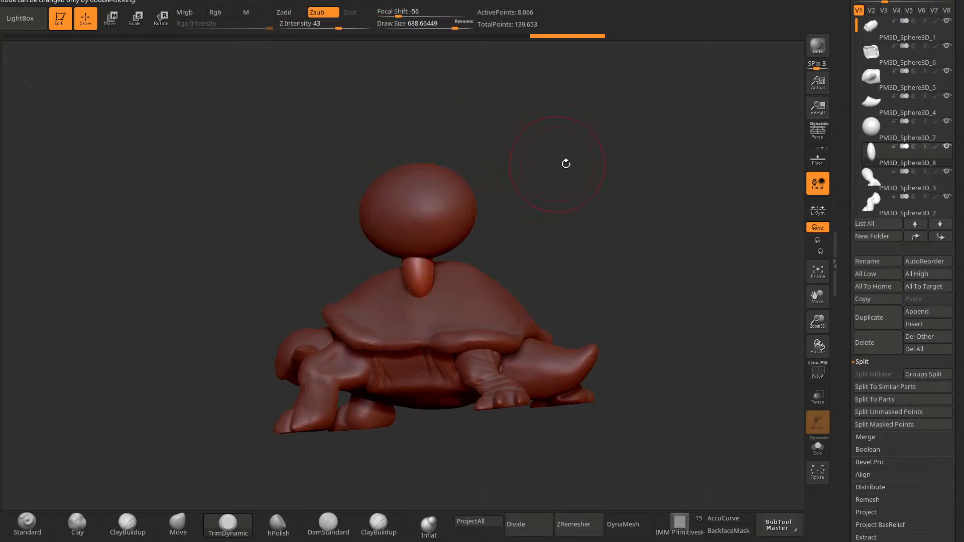
left_click_drag(551, 225, 580, 229)
key("ctrl+z")
left_click(178, 525)
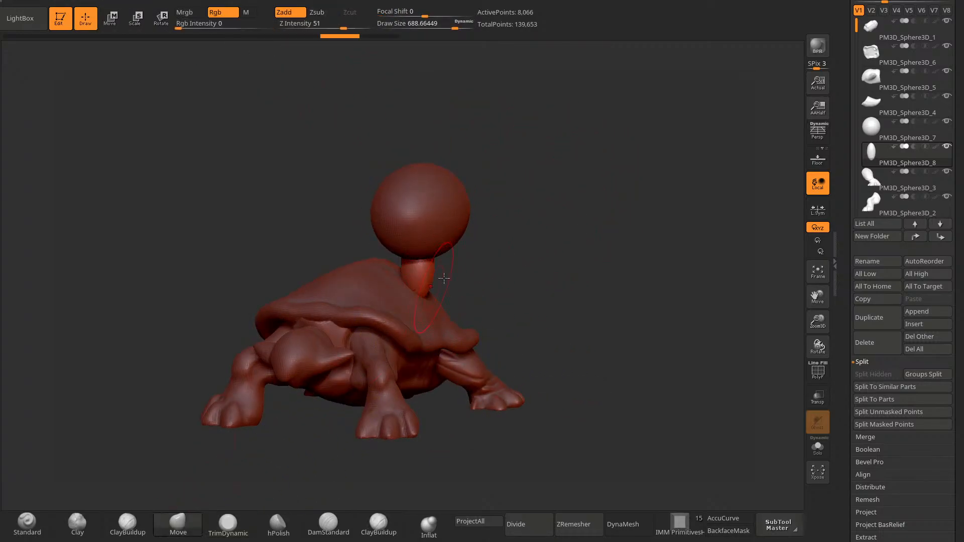
mouse_move(424, 287)
left_mouse_down()
mouse_move(420, 334)
mouse_move(477, 293)
mouse_move(416, 275)
left_mouse_up()
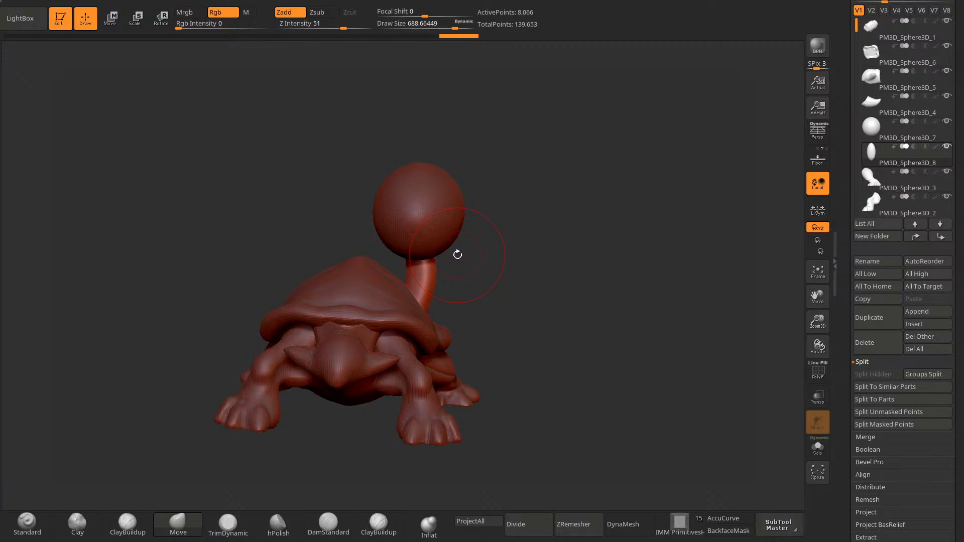
mouse_move(458, 254)
left_mouse_down()
mouse_move(511, 257)
mouse_move(516, 238)
left_mouse_up()
left_click_drag(428, 302, 422, 300)
mouse_move(501, 255)
left_mouse_down()
mouse_move(489, 244)
mouse_move(465, 251)
left_mouse_up()
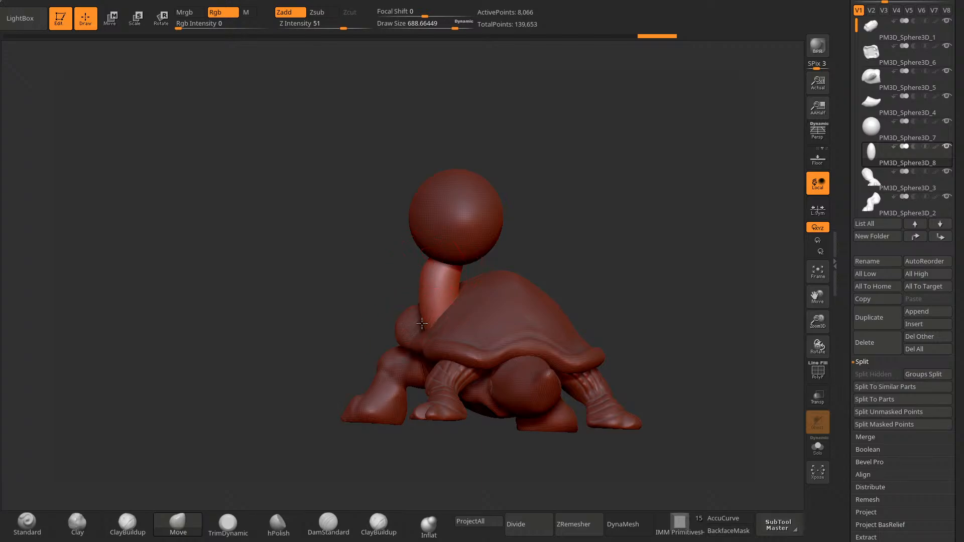
left_click_drag(421, 300, 431, 297)
left_click_drag(351, 435, 431, 410)
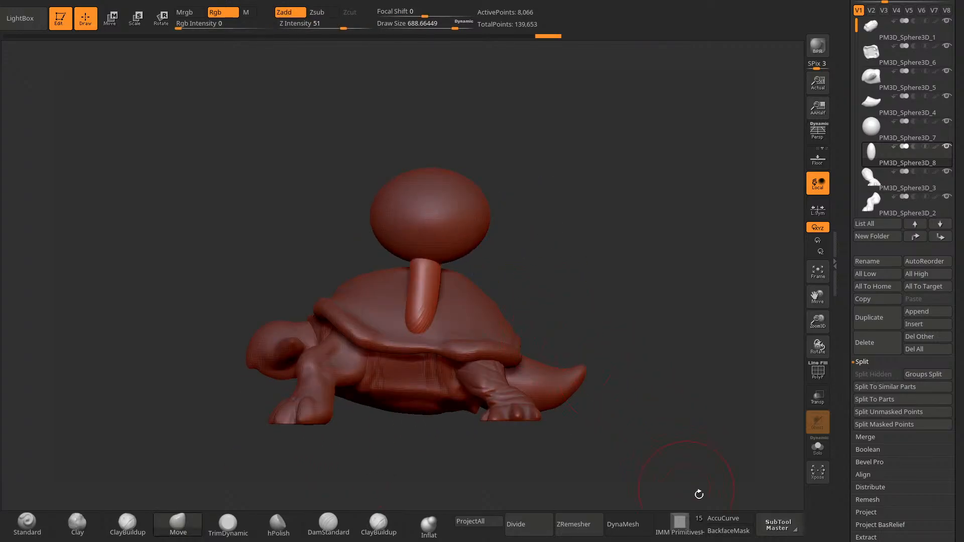
Step: Remesh the bent ellipsoid with DynaMesh at a resolution of 40
left_click_drag(845, 506, 847, 416)
left_click(880, 467)
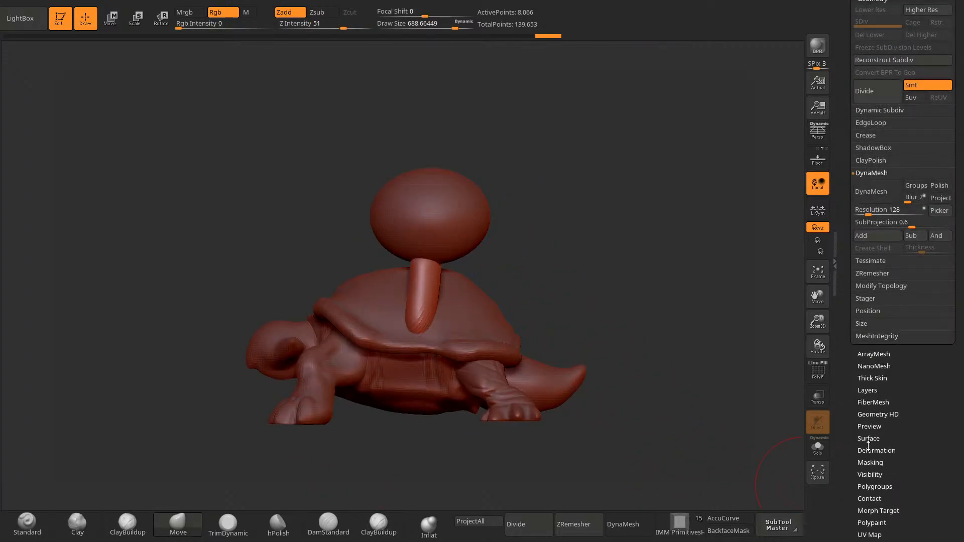
left_click(874, 195)
key("ctrl+z")
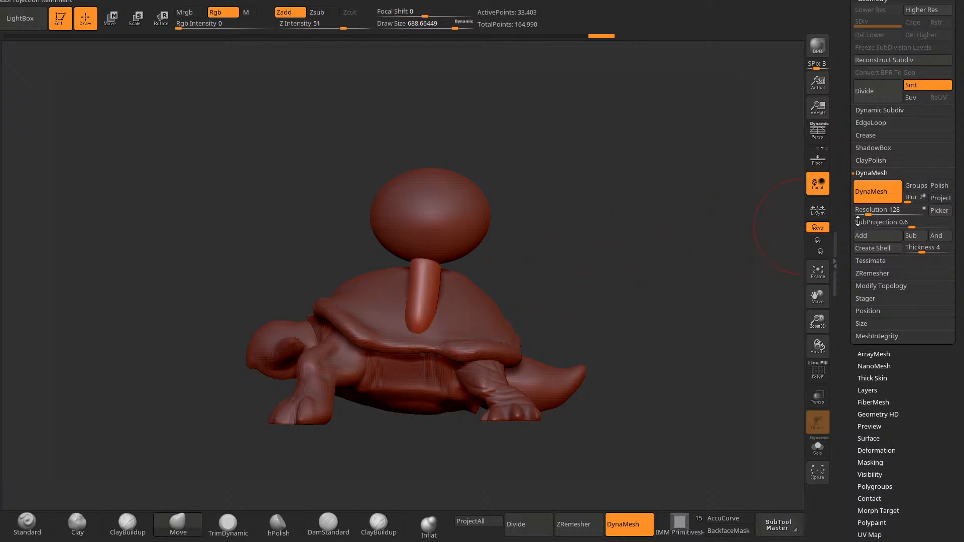
left_click(864, 211)
left_click_drag(864, 211, 862, 212)
left_click_drag(661, 316, 664, 274, "ctrl")
Step: Bend the trunk's lower end in against the side of the shell with the Move brush at a draw size of about 592
left_click_drag(618, 221, 465, 333)
key("space")
left_click(392, 345)
left_click_drag(423, 486, 384, 494)
mouse_move(405, 361)
left_mouse_down()
mouse_move(389, 356)
mouse_move(404, 371)
mouse_move(381, 346)
mouse_move(355, 342)
mouse_move(352, 350)
left_mouse_up()
key("ctrl+z")
left_click(379, 427, "ctrl")
left_click_drag(345, 487, 384, 490)
left_click_drag(422, 294, 453, 306)
left_click_drag(453, 319, 460, 342, "ctrl")
left_click_drag(454, 327, 371, 311)
mouse_move(427, 311)
left_mouse_down()
mouse_move(417, 288)
mouse_move(438, 308)
mouse_move(413, 269)
left_mouse_up()
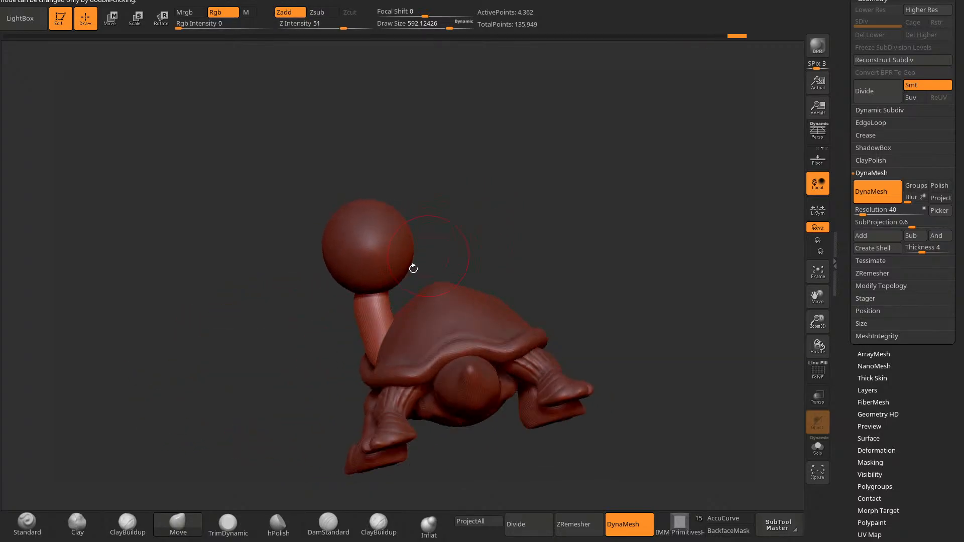
Step: Pull a root out of the trunk's base toward the turtle's head, reducing the Move brush's draw size to about 503
left_click_drag(376, 307, 361, 271)
mouse_move(437, 219)
left_mouse_down()
mouse_move(500, 209)
mouse_move(437, 223)
left_mouse_up()
left_click_drag(332, 360, 327, 381)
left_click_drag(282, 449, 245, 418)
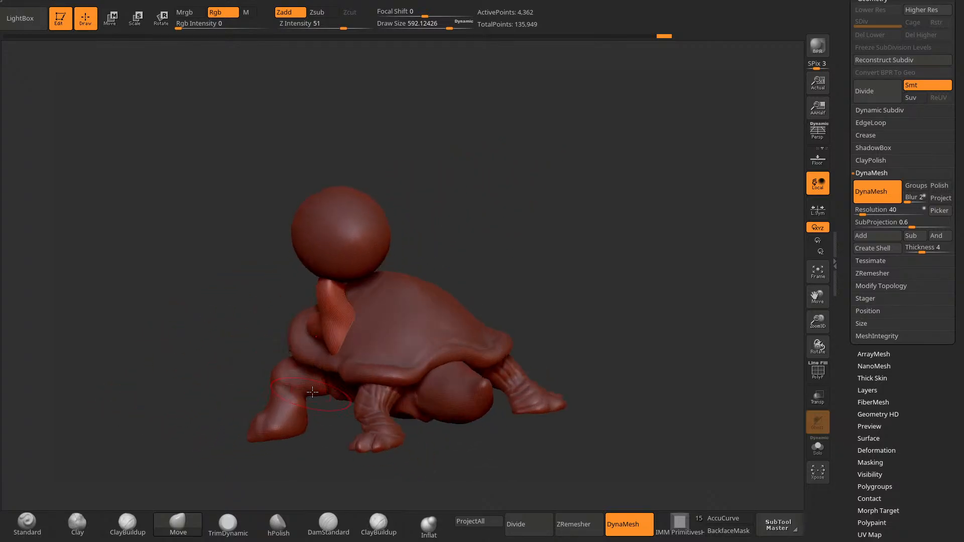
key("space")
left_click_drag(343, 350, 337, 350)
left_click_drag(456, 239, 441, 244)
left_click_drag(331, 332, 317, 335)
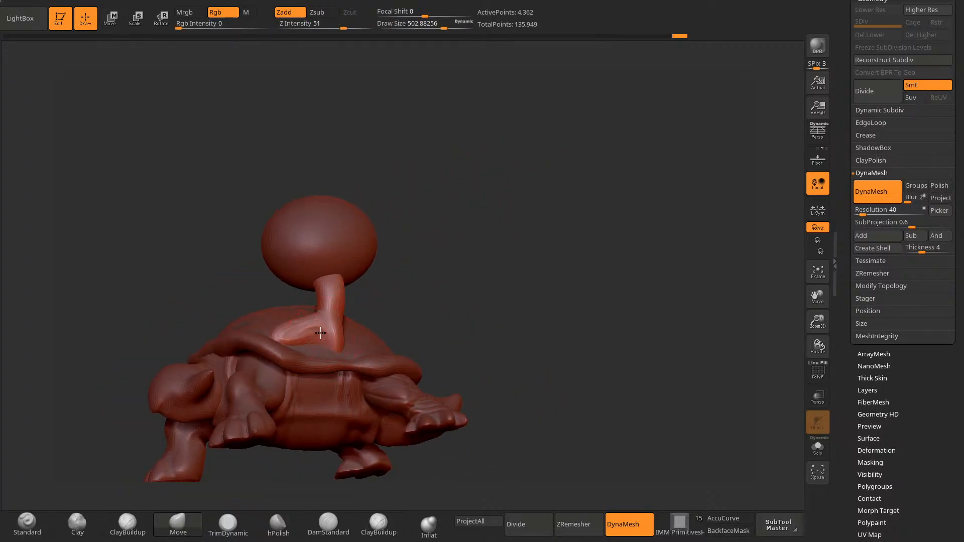
Step: Stretch the trunk's lower tip down along the side of the shell into a tapered root
left_click_drag(433, 256, 442, 284)
left_click_drag(338, 338, 343, 350)
left_click_drag(380, 319, 368, 316)
mouse_move(345, 358)
left_mouse_down()
mouse_move(342, 330)
mouse_move(346, 350)
mouse_move(339, 350)
left_mouse_up()
left_click_drag(514, 200, 444, 280)
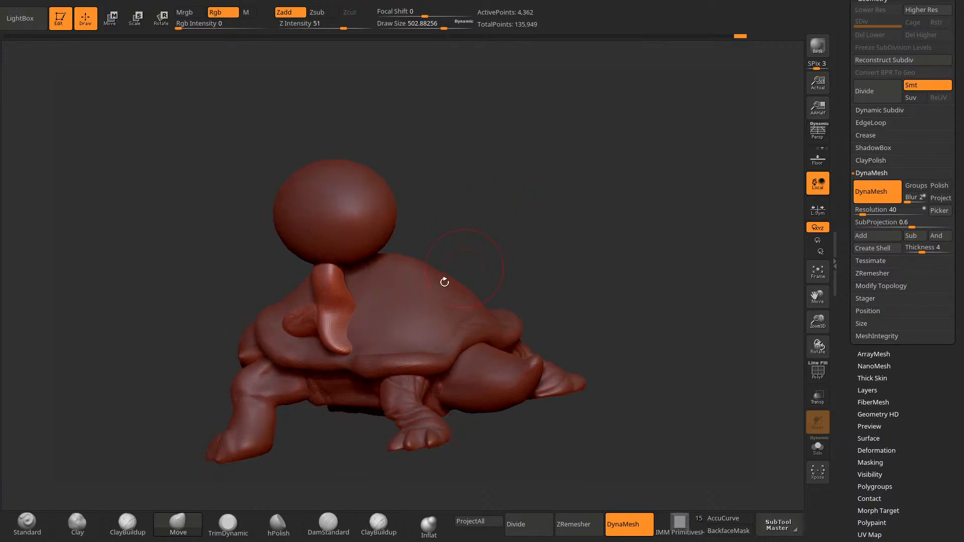
Step: Mask a spot on the trunk's rear side, invert the mask, and pull a root out toward the turtle's tail
left_click_drag(351, 304, 349, 311, "ctrl")
left_click_drag(522, 202, 572, 168)
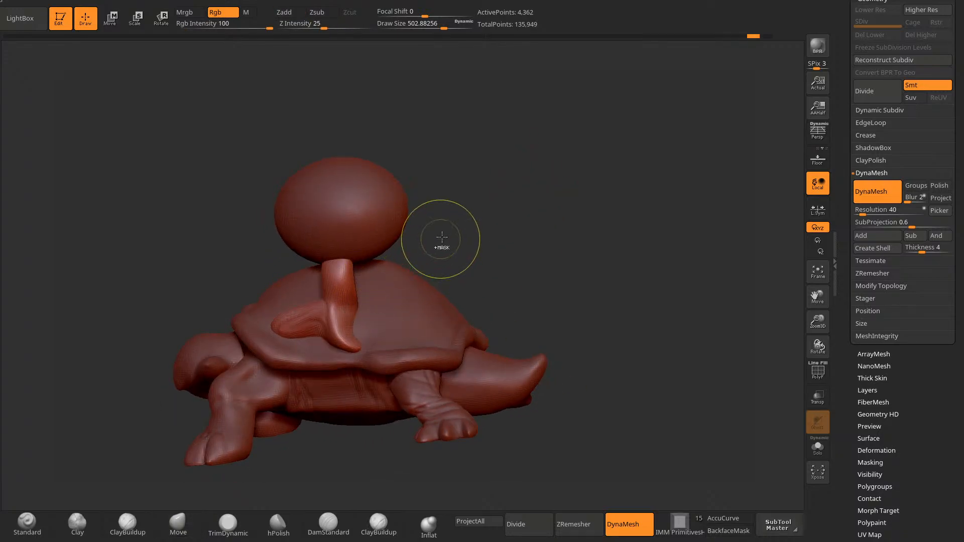
left_click(455, 214, "ctrl")
left_click_drag(456, 214, 483, 207)
mouse_move(356, 311)
left_mouse_down()
mouse_move(381, 294)
mouse_move(403, 313)
left_mouse_up()
Step: Clear the mask, remesh the trunk, and lengthen and smooth its front and rear roots along the shell
left_click_drag(472, 225, 476, 277, "ctrl")
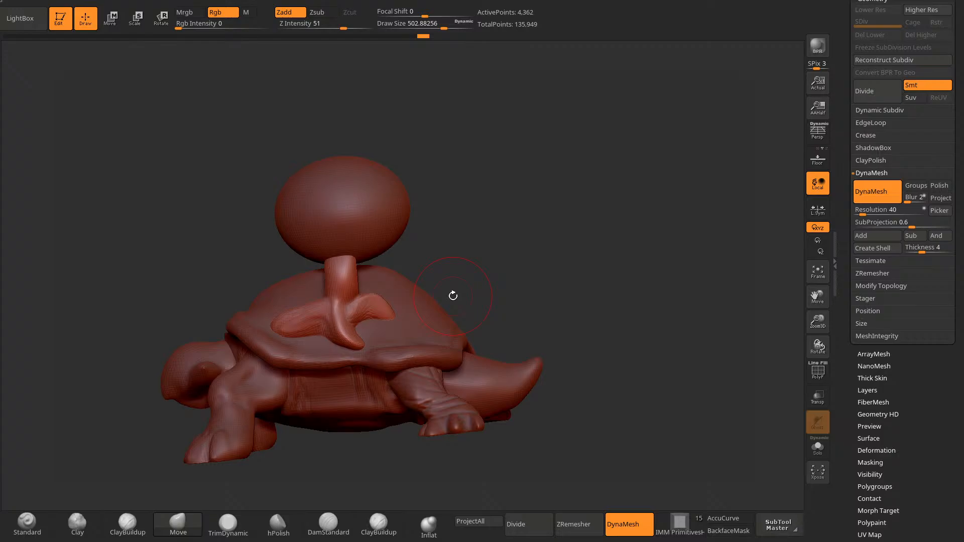
mouse_move(493, 201)
left_mouse_down("ctrl")
mouse_move(497, 224)
mouse_move(452, 241)
mouse_move(479, 256)
left_mouse_up("ctrl")
left_click_drag(371, 312, 394, 312)
mouse_move(482, 236)
left_mouse_down()
mouse_move(497, 204)
mouse_move(414, 273)
mouse_move(441, 271)
left_mouse_up()
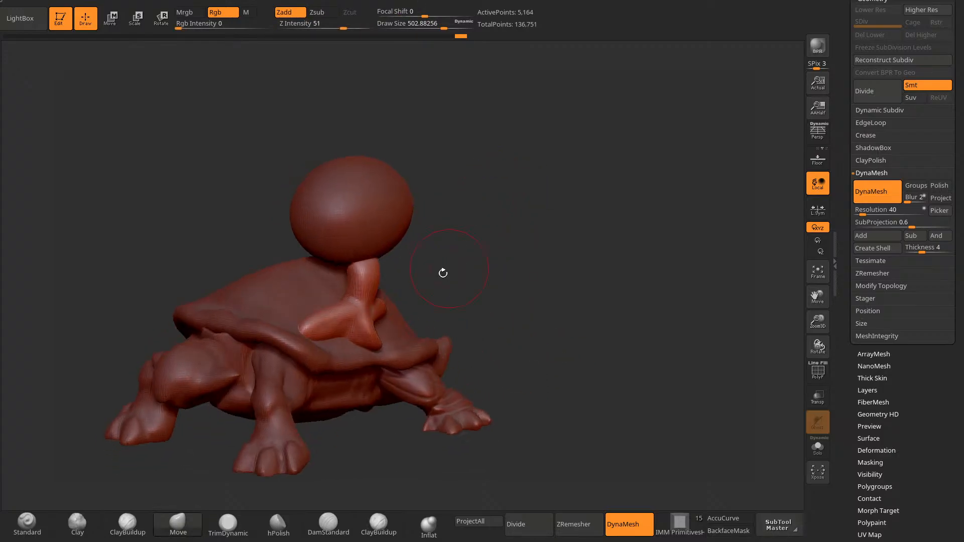
left_click_drag(322, 328, 314, 332)
left_click_drag(526, 221, 520, 274)
left_click_drag(371, 304, 377, 307, "shift")
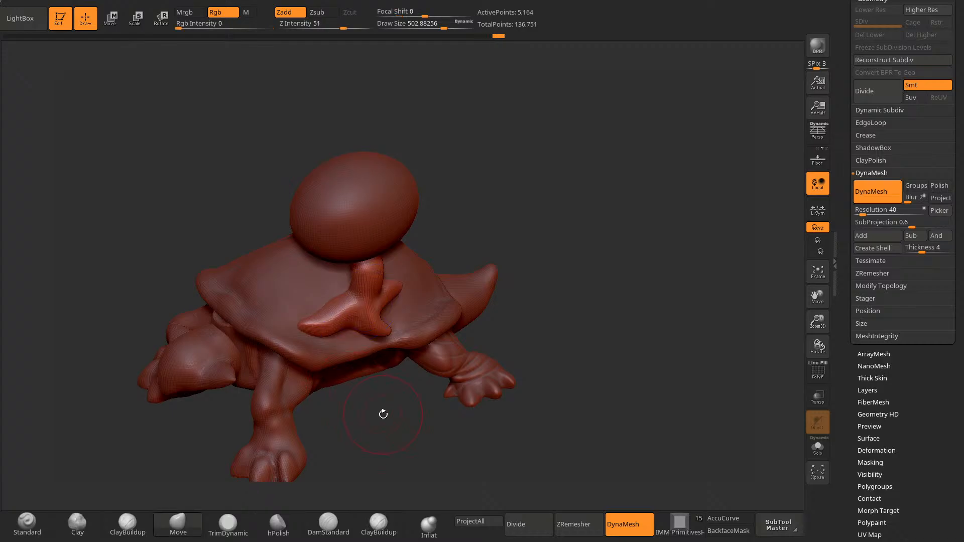
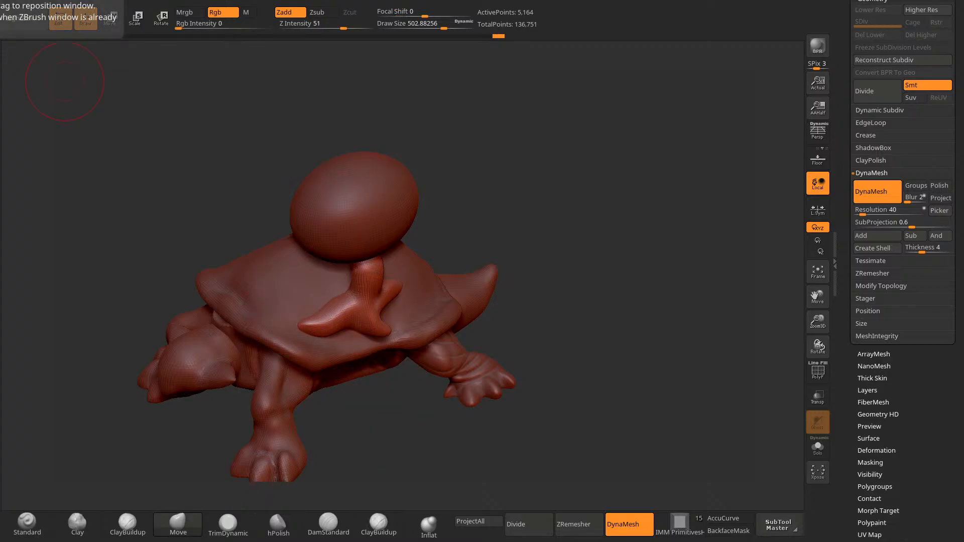
Step: Isolate a spot on the trunk's inner side with a mask and pull another root across the shell, remeshing the result
left_click_drag(567, 267, 498, 245)
mouse_move(364, 342)
right_mouse_down()
mouse_move(609, 202)
mouse_move(386, 332)
right_mouse_up()
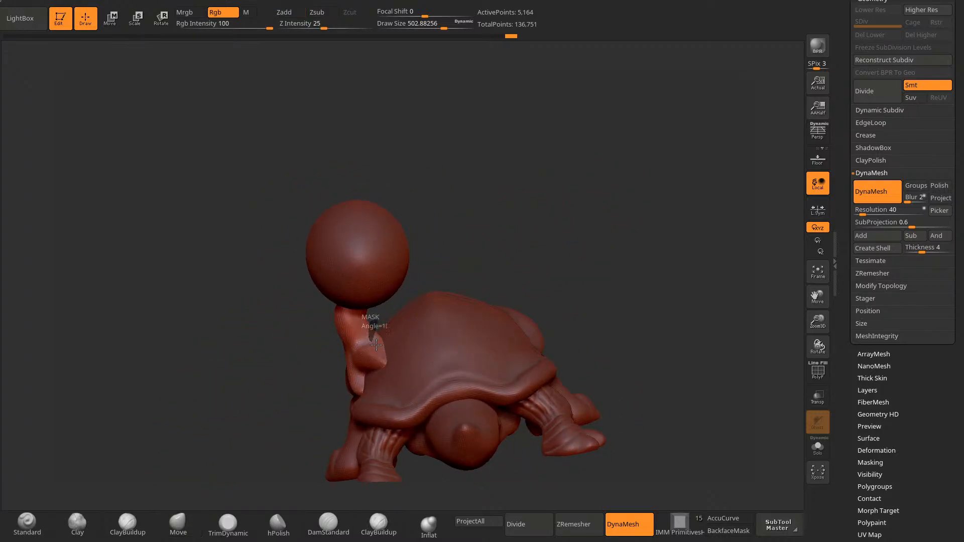
mouse_move(490, 189)
right_mouse_down()
mouse_move(475, 227)
mouse_move(452, 241)
mouse_move(403, 312)
right_mouse_up()
key("ctrl+shift+z")
key("ctrl+shift+z")
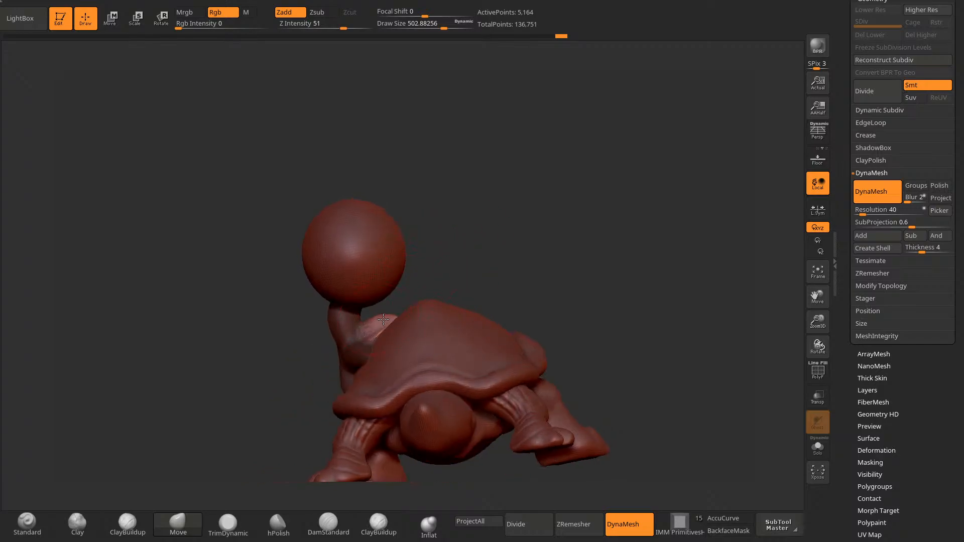
key("ctrl+shift+z")
key("ctrl+shift+z")
key("ctrl+shift+z")
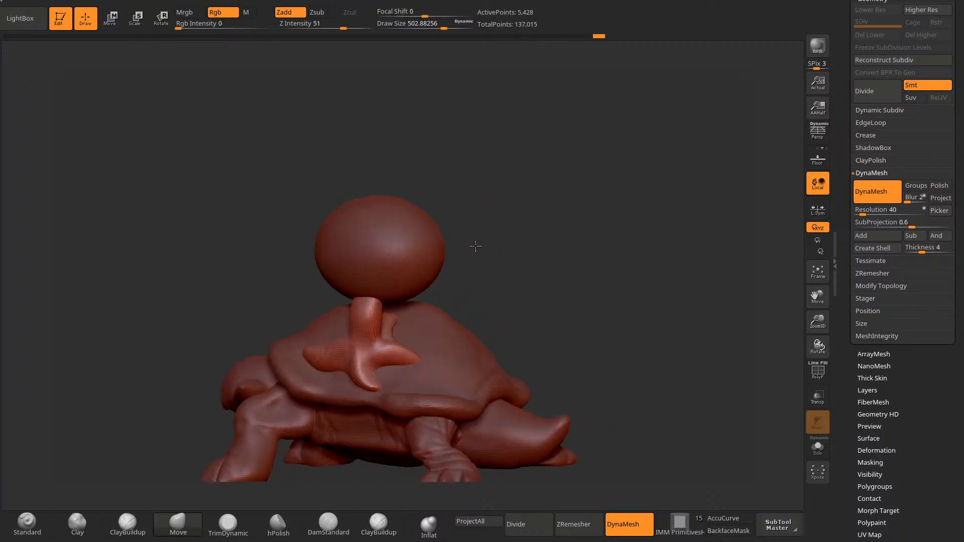
Step: Pull the trunk's top up along the outer side of the egg shape to form a pointed branch
right_click_drag(481, 231, 601, 279)
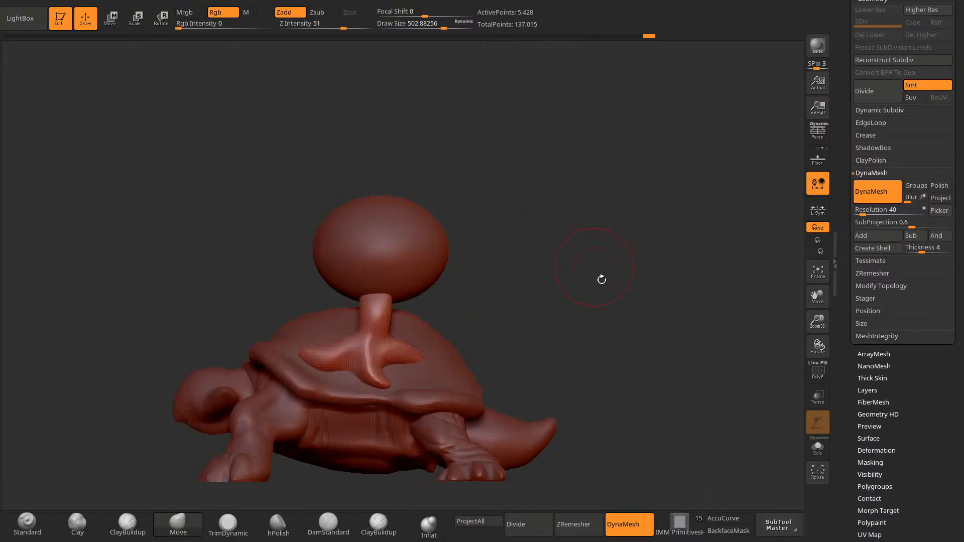
right_click_drag(652, 342, 456, 277)
key("ctrl+shift+z")
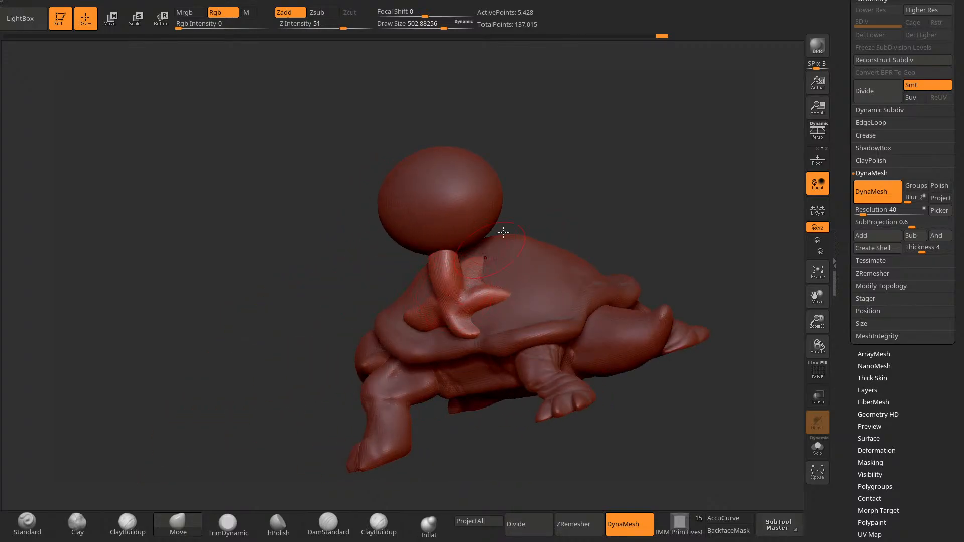
key("ctrl+shift+z")
right_click_drag(504, 232, 428, 265)
key("ctrl+shift+z")
key("ctrl+shift+z")
key("ctrl+shift+z")
key("ctrl+shift+z")
key("ctrl+shift+z")
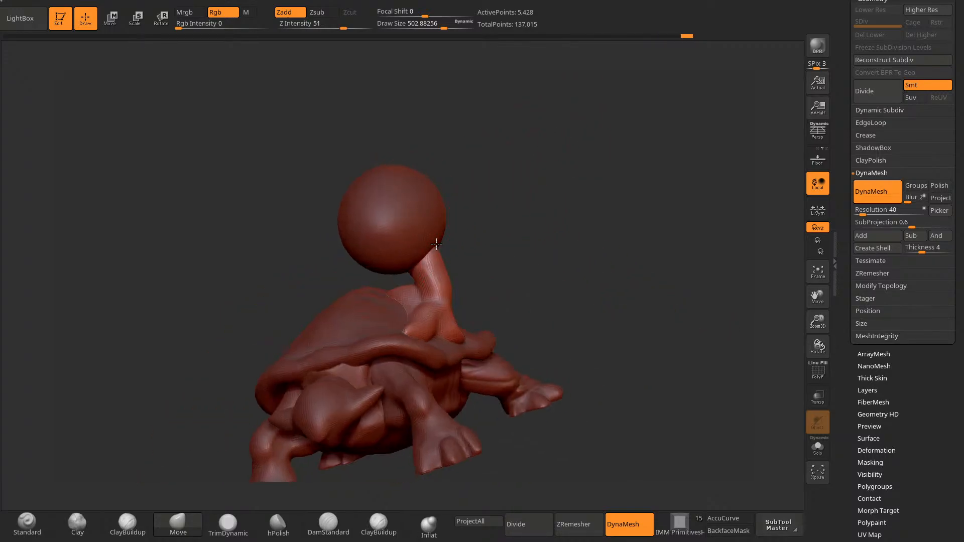
key("ctrl+shift+z")
key("ctrl+shift+z")
key("ctrl+shift+z")
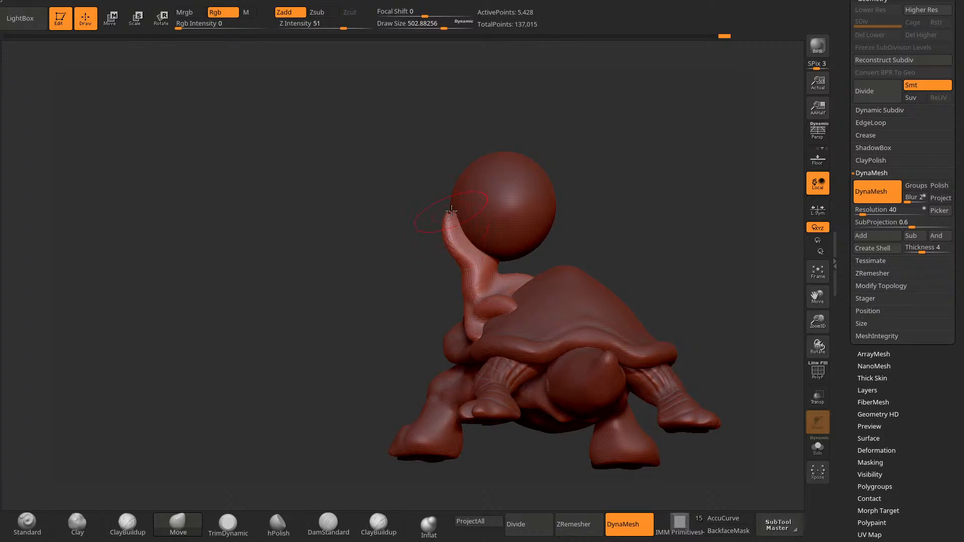
Step: Remesh the trunk and fit its upright branch closely against the side of the egg shape
key("ctrl+z")
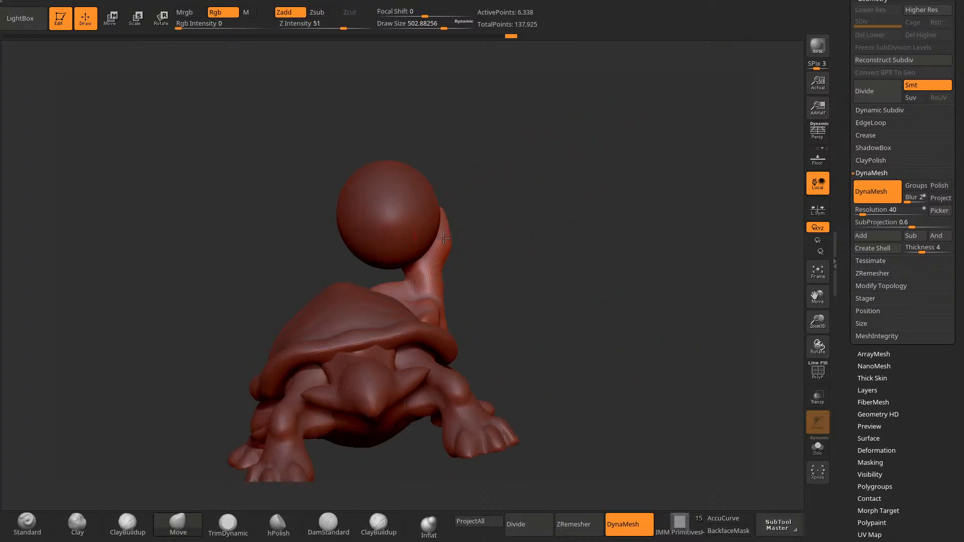
key("ctrl+shift+z")
key("ctrl+shift+z")
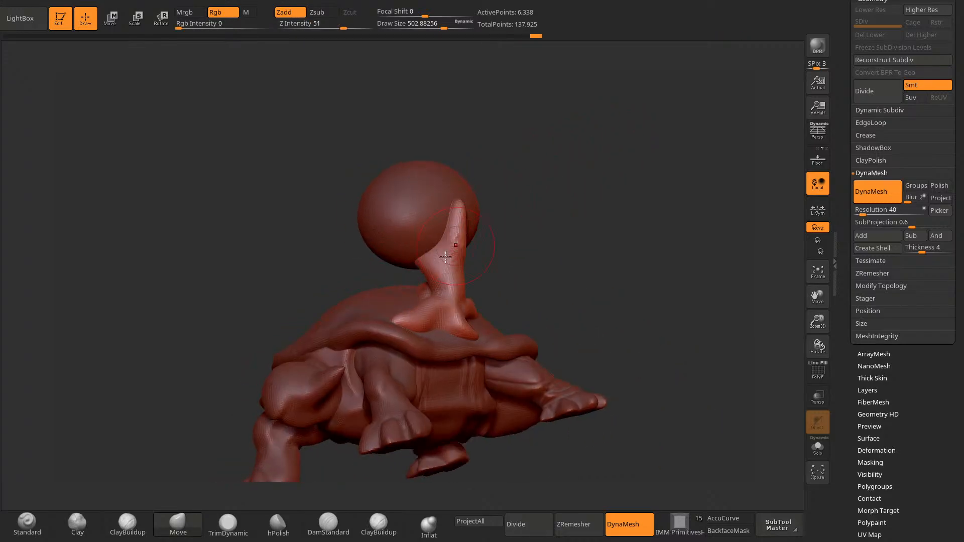
key("ctrl+shift+z")
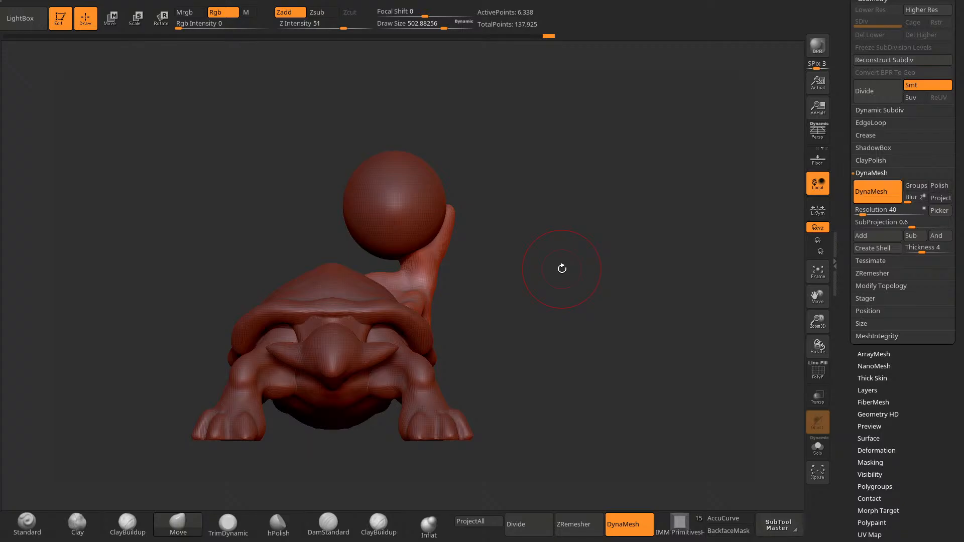
key("ctrl+z")
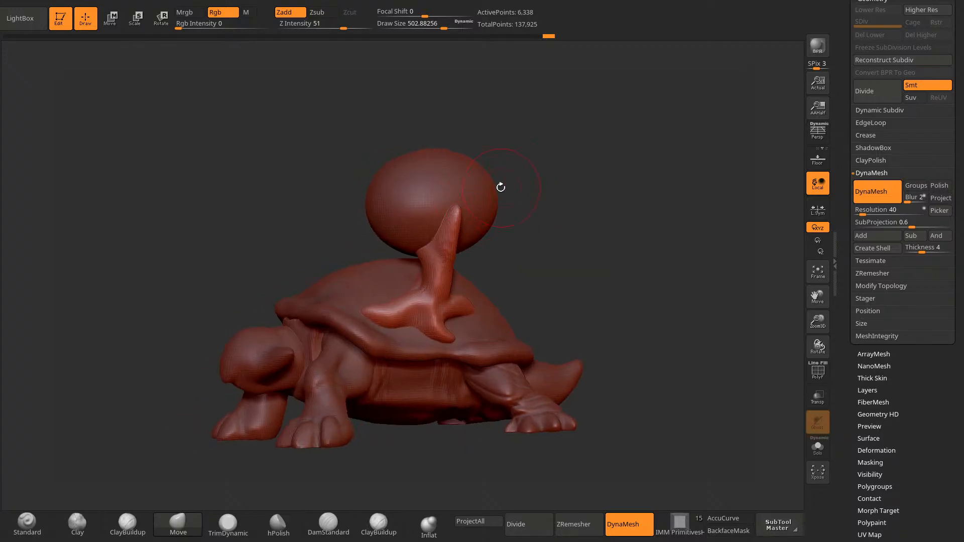
Step: Pull a branch from the trunk's top toward the head beneath the egg shape at a draw size of about 421, and remesh
key("ctrl+shift+z")
mouse_move(428, 165)
left_mouse_down()
mouse_move(484, 180)
mouse_move(492, 146)
mouse_move(387, 243)
mouse_move(381, 234)
left_mouse_up()
key("ctrl+shift+z")
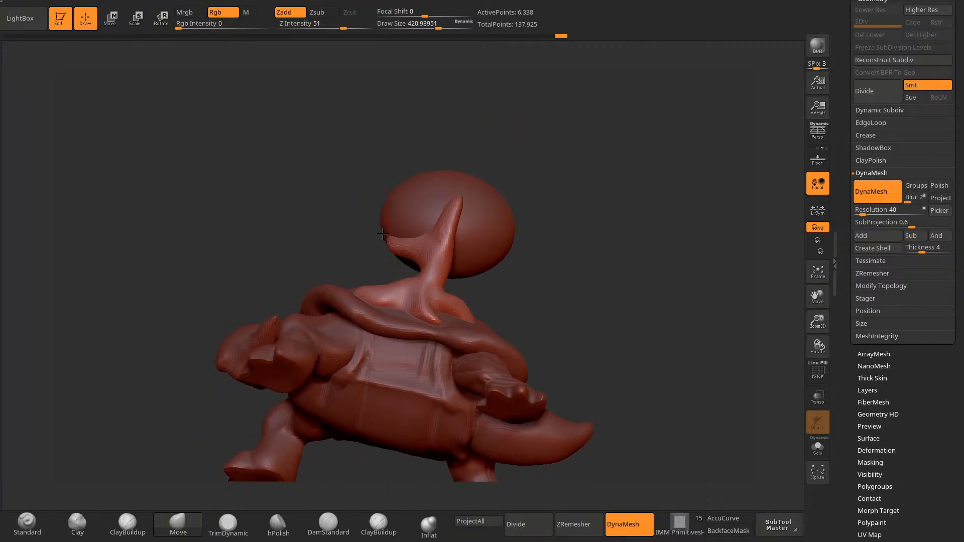
key("ctrl+shift+z")
left_click_drag(476, 155, 406, 241)
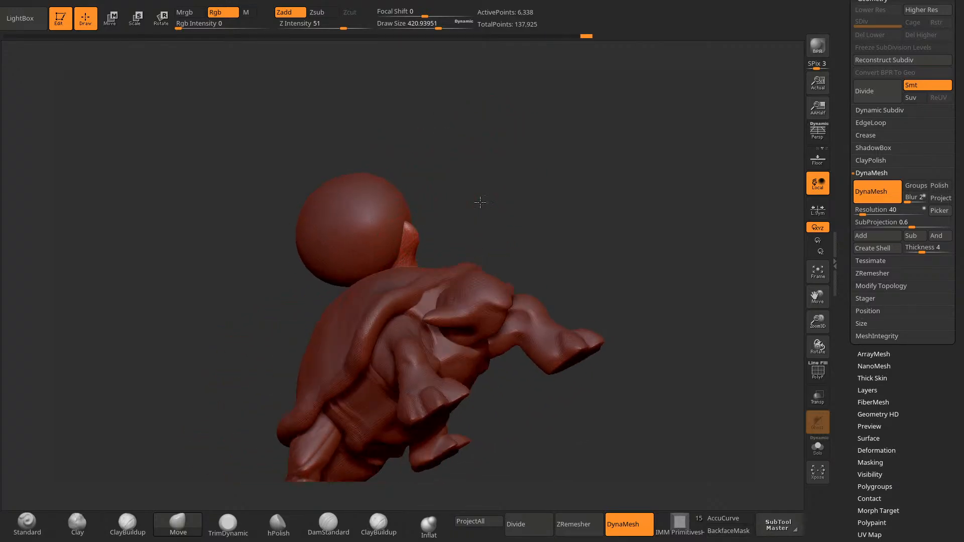
key("ctrl+shift+z")
key("ctrl+shift+z")
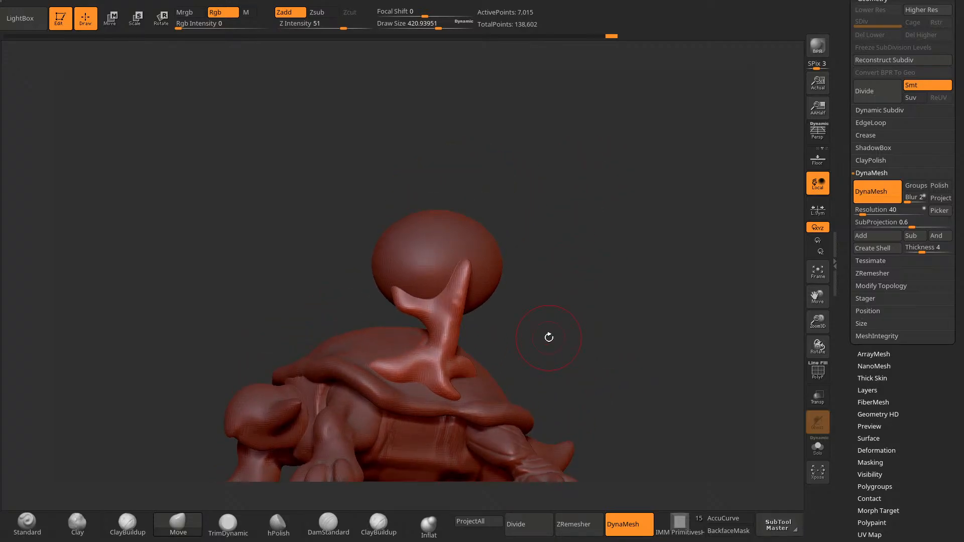
key("ctrl+shift+z")
key("ctrl+shift+z")
key("ctrl+shift+z")
key("ctrl+shift+z")
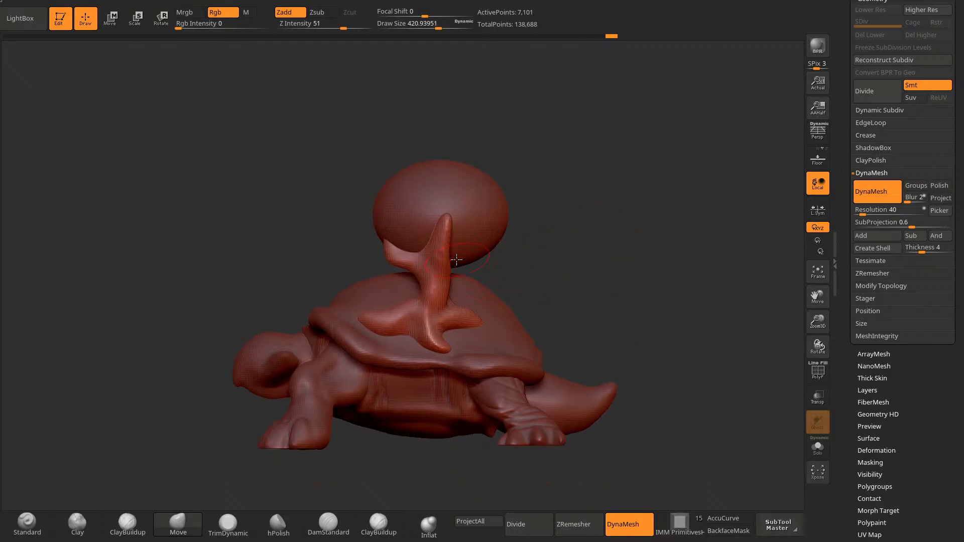
Step: Mask the trunk except a spot on its rear upper side, pull a third branch up against the egg shape, and remesh
key("ctrl+shift+z")
key("ctrl+shift+z")
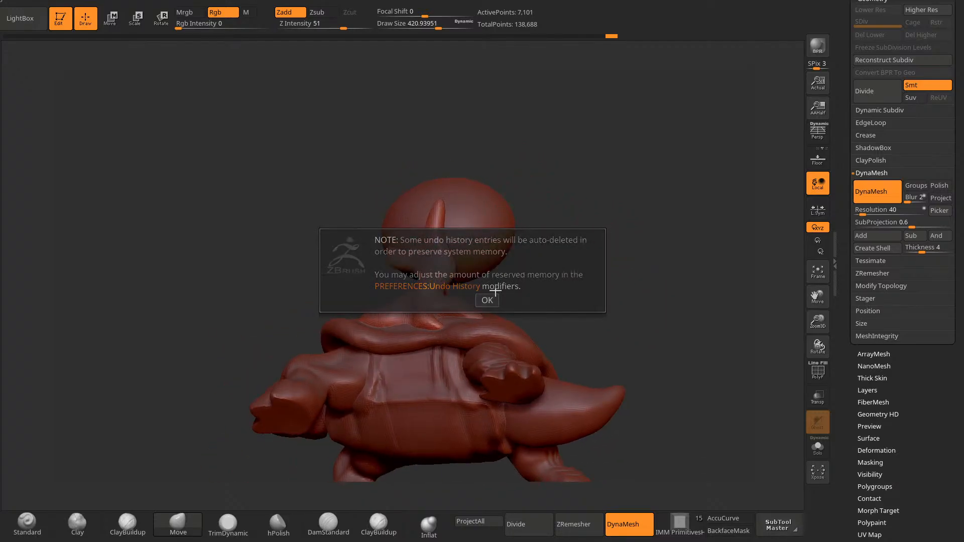
left_click(488, 300)
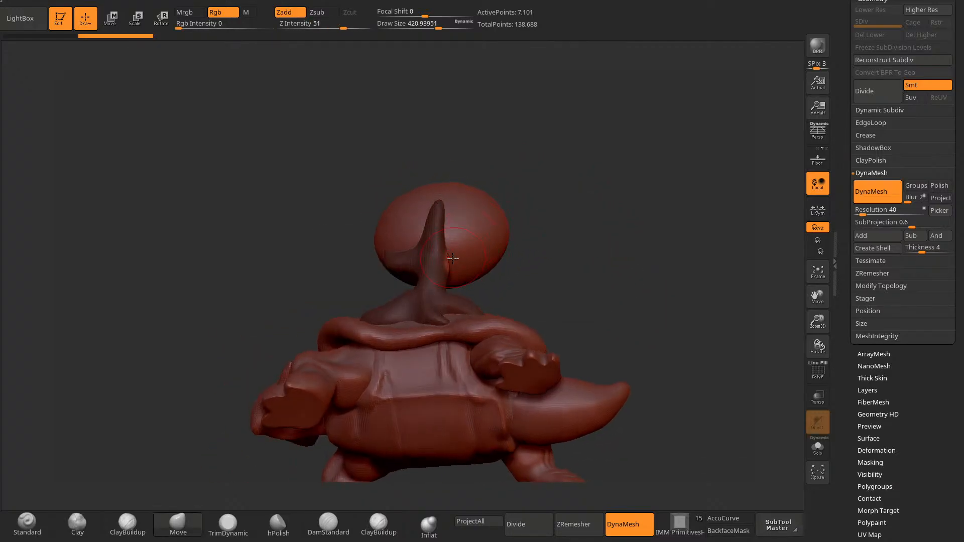
key("ctrl+shift+z")
key("ctrl+shift+z")
key("ctrl+shift+z")
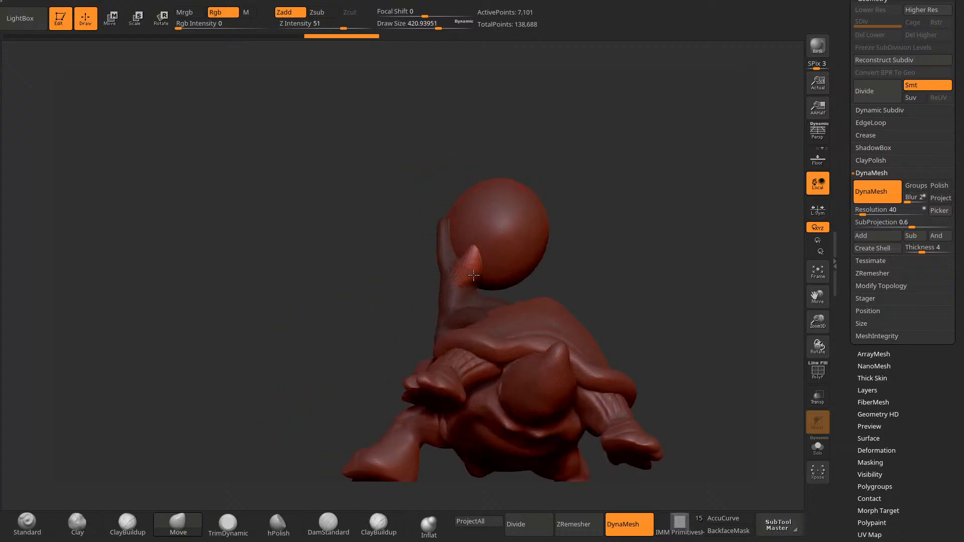
key("ctrl+shift+z")
key("ctrl+shift+z")
key("ctrl+shift+z")
key("ctrl+shift+z")
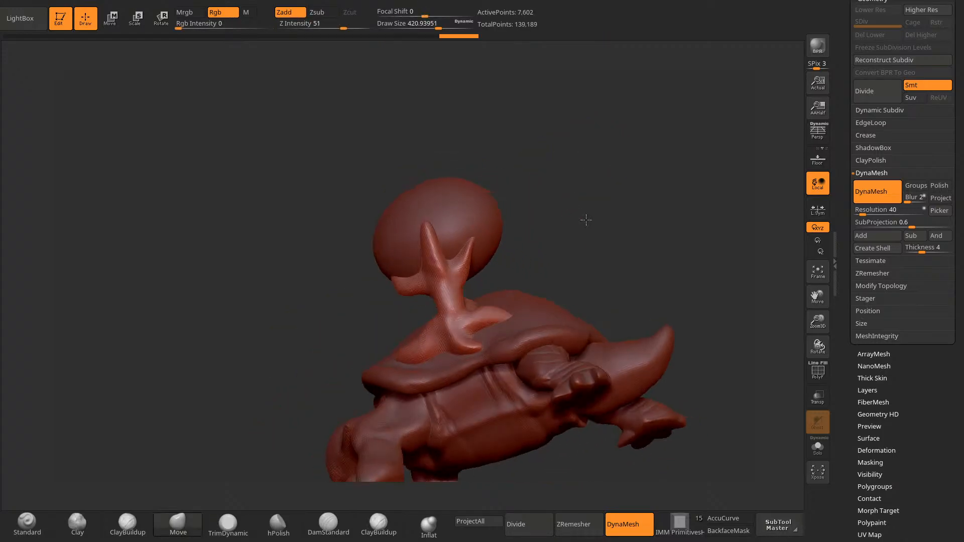
Step: Select the egg shape and raise it straight up above the trunk's branches
key("ctrl+shift+z")
key("ctrl+shift+z")
key("ctrl+shift+z")
key("ctrl+shift+z")
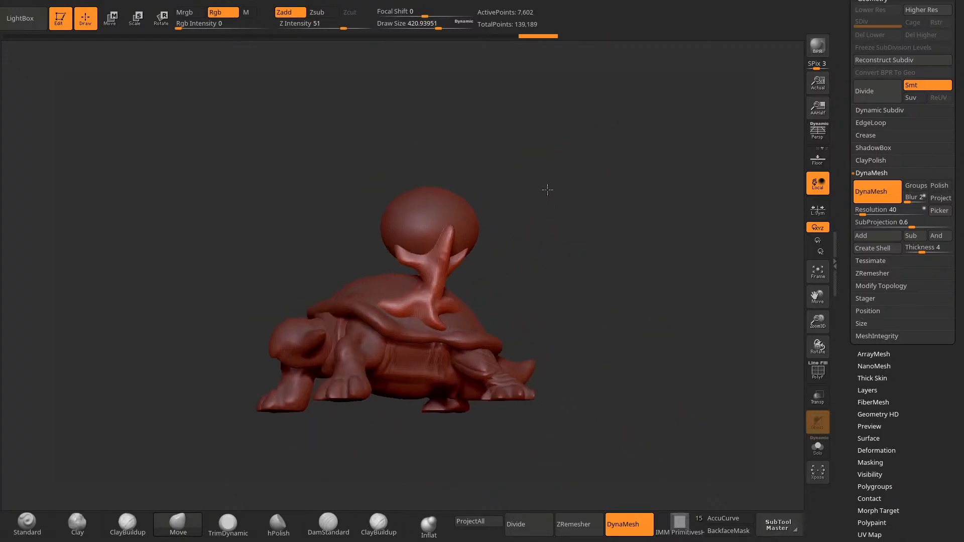
key("b")
key("m")
key("v")
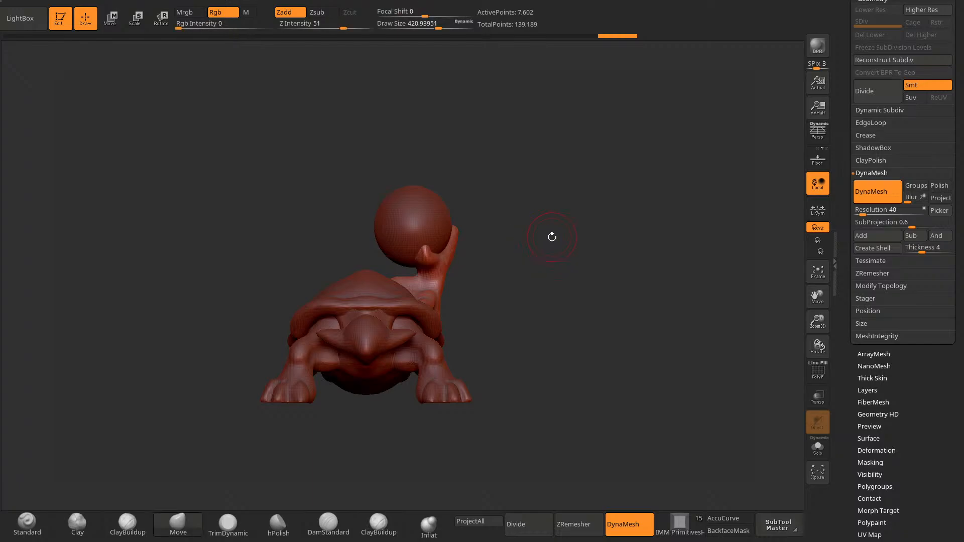
left_click(415, 215, "alt")
left_click(113, 22)
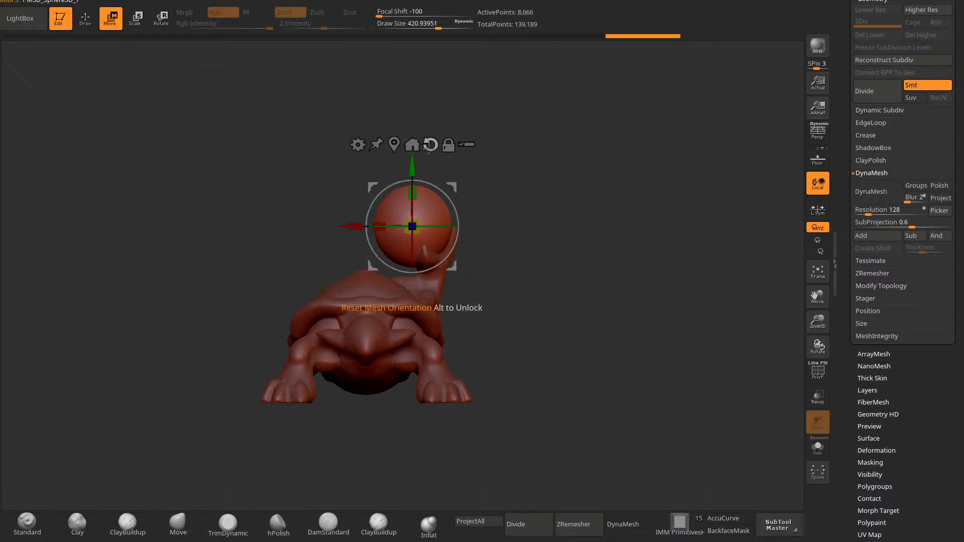
left_click_drag(413, 163, 412, 134)
Step: Select the trunk and pull its branches up toward the raised egg shape with the Move brush at a draw size of about 644
left_click(446, 255, "alt")
left_click(87, 28)
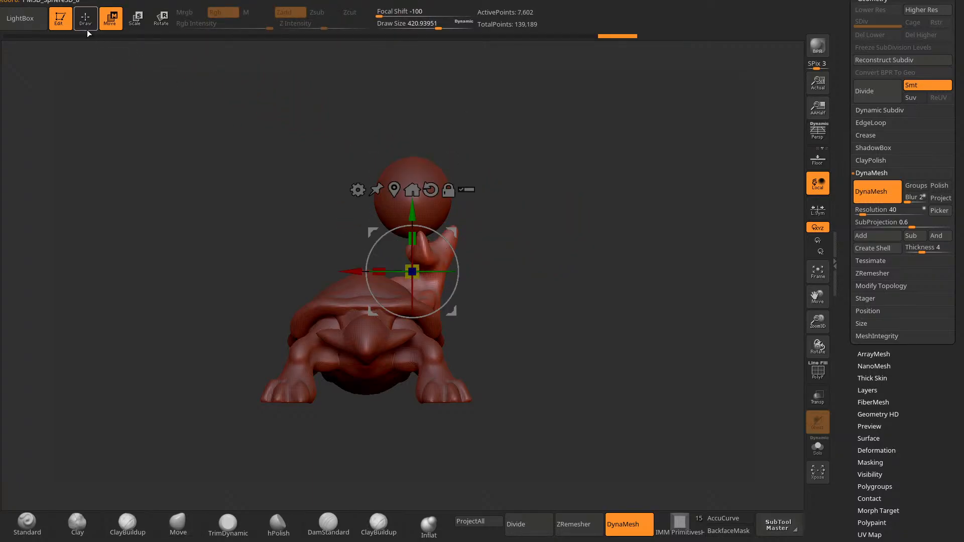
key("space")
mouse_move(510, 170)
left_mouse_down()
mouse_move(545, 171)
mouse_move(540, 158)
left_mouse_up()
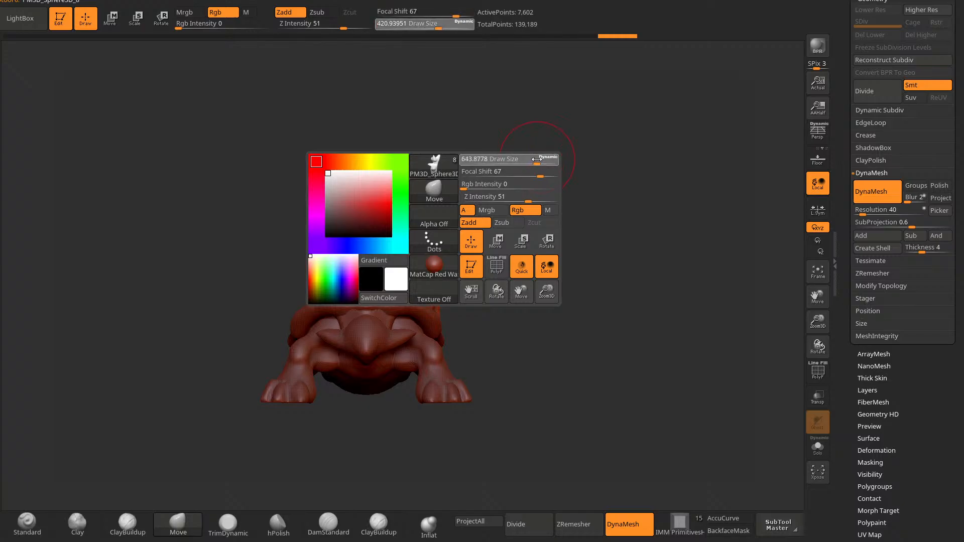
right_click_drag(562, 160, 568, 187, "ctrl")
mouse_move(427, 233)
left_mouse_down()
mouse_move(413, 201)
mouse_move(423, 242)
mouse_move(413, 217)
left_mouse_up()
mouse_move(527, 169)
right_mouse_down()
mouse_move(501, 169)
mouse_move(523, 171)
right_mouse_up()
left_click_drag(470, 243, 462, 221)
Step: Stretch the trunk's remaining branches up against the egg shape's underside and remesh the trunk
right_click_drag(557, 177, 610, 181)
left_click_drag(532, 233, 535, 216)
right_click_drag(578, 196, 532, 197)
mouse_move(532, 257)
left_mouse_down()
mouse_move(528, 245)
mouse_move(568, 247)
mouse_move(552, 195)
left_mouse_up()
left_click_drag(558, 239, 560, 230)
left_click_drag(598, 248, 656, 142, "ctrl")
Step: Fit the branch tips closer to the egg shape and raise the trunk's upper part between them
right_click_drag(639, 213, 678, 215)
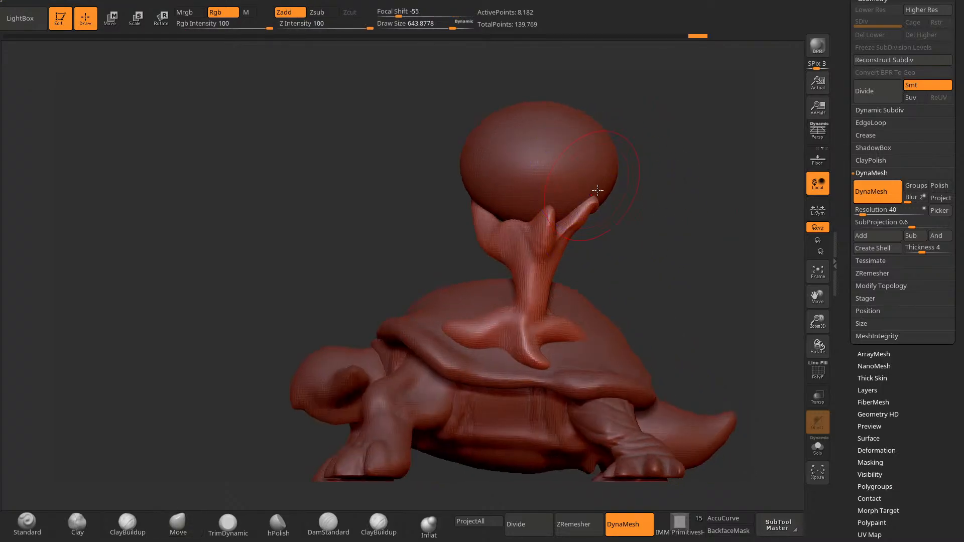
left_click_drag(598, 195, 602, 190)
right_click_drag(602, 216, 625, 221)
left_click_drag(534, 223, 530, 207)
right_click_drag(583, 226, 620, 228)
left_click_drag(503, 262, 498, 236)
right_click_drag(593, 212, 549, 213)
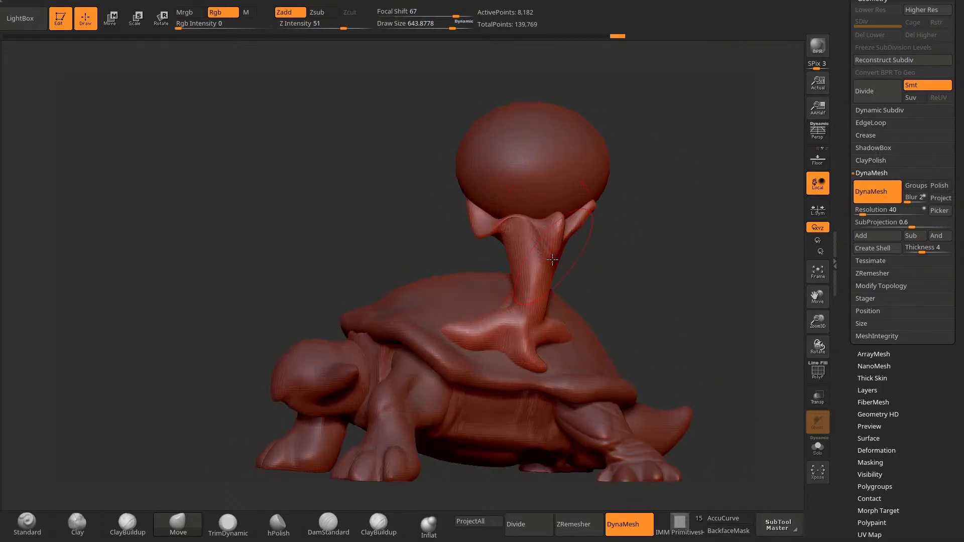
mouse_move(552, 253)
left_mouse_down()
mouse_move(553, 222)
mouse_move(538, 226)
mouse_move(555, 224)
left_mouse_up()
Step: Thicken the trunk's upright branch with the Inflat brush and pull it up into the egg shape with the Move brush
left_click(429, 525)
right_click_drag(630, 236, 586, 238)
left_click_drag(577, 251, 585, 223)
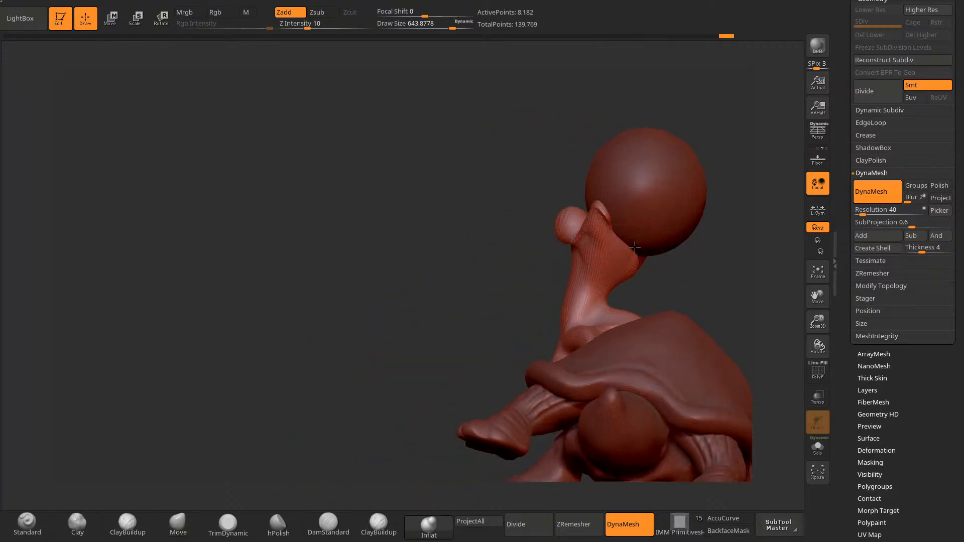
left_click(178, 522)
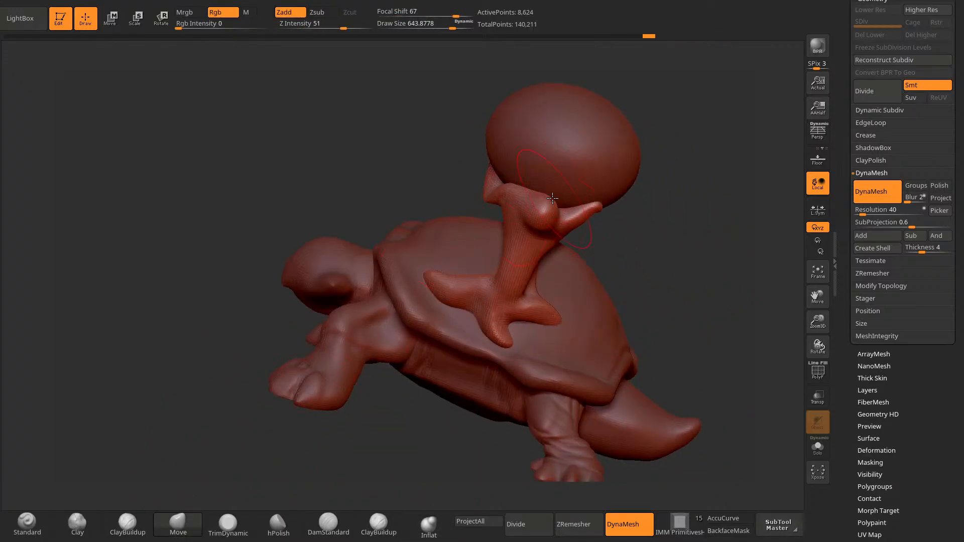
left_click_drag(551, 200, 548, 160)
mouse_move(610, 246)
left_mouse_down()
mouse_move(657, 242)
mouse_move(540, 173)
mouse_move(484, 188)
left_mouse_up()
mouse_move(444, 239)
left_mouse_down()
mouse_move(439, 211)
mouse_move(402, 179)
left_mouse_up()
mouse_move(533, 150)
left_mouse_down()
mouse_move(595, 168)
mouse_move(583, 163)
left_mouse_up()
Step: Select the egg-shaped crown and pull its head-facing end outward with the Move brush at a draw size of 1000
key("space")
left_click_drag(477, 121, 547, 121)
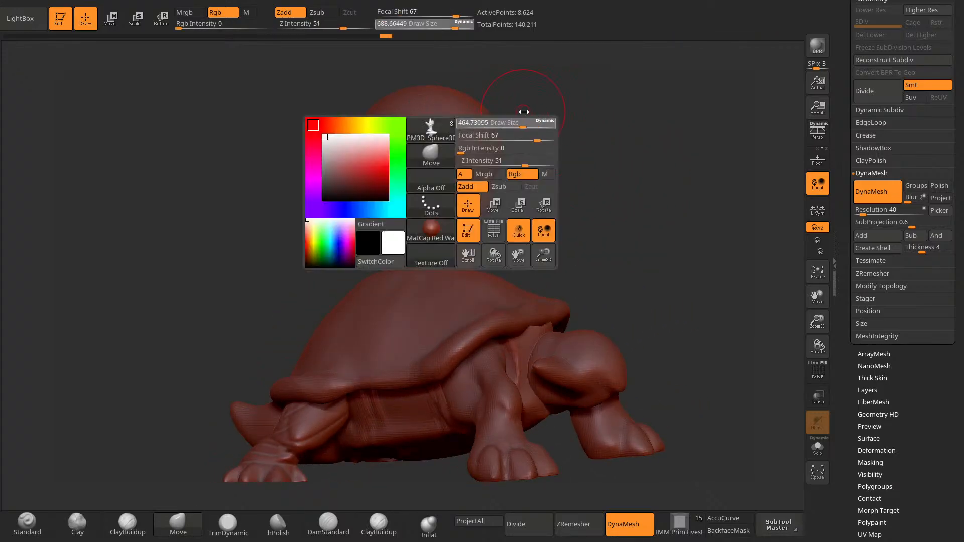
mouse_move(593, 155)
left_mouse_down()
mouse_move(450, 147)
mouse_move(495, 137)
left_mouse_up()
key("space")
left_click(458, 141, "alt")
key("space")
left_click_drag(548, 346, 550, 286)
left_click_drag(550, 286, 529, 372, "alt")
left_click_drag(451, 220, 473, 211)
left_click_drag(455, 257, 471, 269)
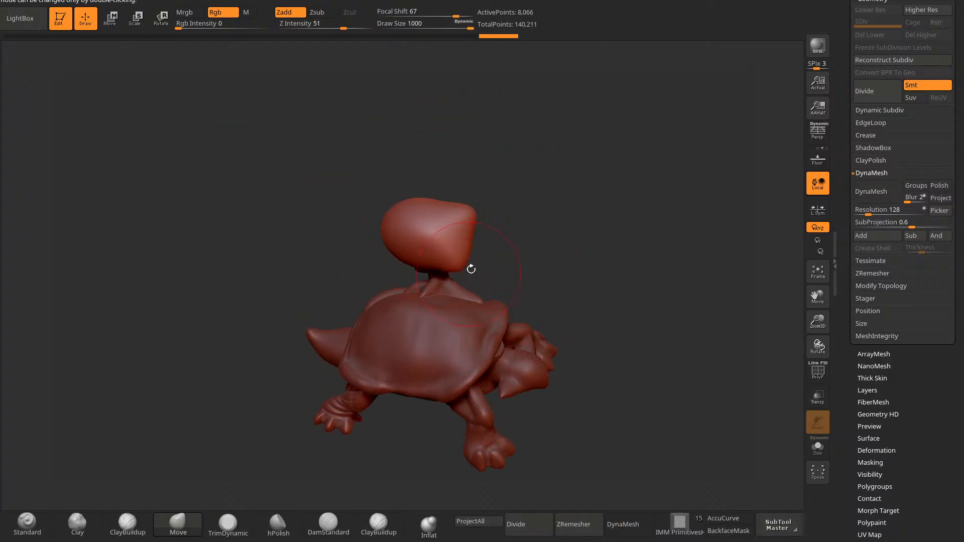
Step: Push and pull the crown's ends and sides into an uneven, broader outline with the Move brush
left_click_drag(458, 235, 478, 238)
left_click_drag(525, 271, 512, 181)
mouse_move(394, 261)
left_mouse_down()
mouse_move(371, 224)
mouse_move(497, 212)
left_mouse_up()
left_click_drag(386, 254, 411, 243)
left_click_drag(462, 176, 442, 262)
left_click_drag(346, 262, 333, 280)
left_click_drag(326, 238, 307, 234)
left_click_drag(355, 264, 363, 281)
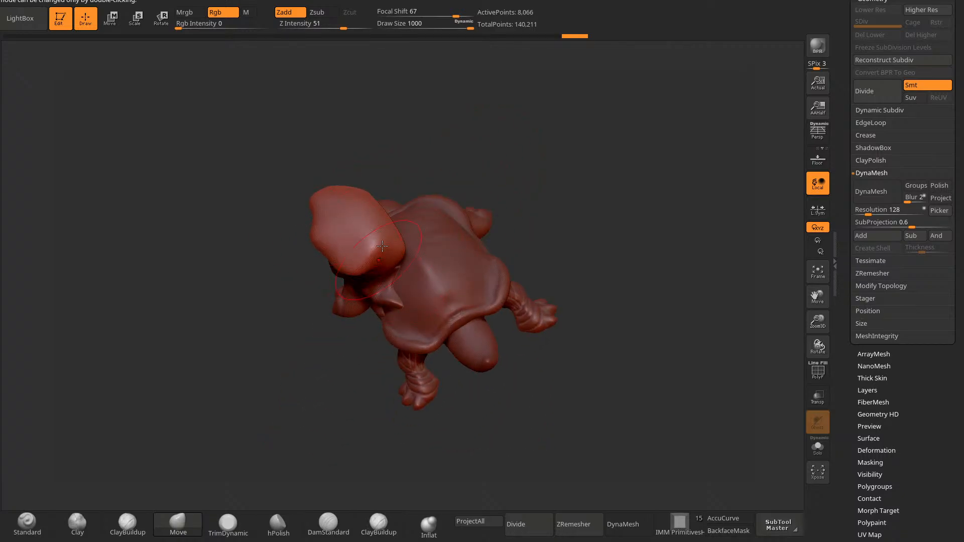
Step: Reshape the crown's outline from above by moving its edges over the turtle's shell
left_click_drag(383, 219, 397, 213)
left_click_drag(438, 127, 442, 194)
left_click_drag(388, 228, 405, 226)
left_click_drag(368, 197, 380, 189)
left_click_drag(379, 246, 388, 254)
mouse_move(468, 281)
left_mouse_down()
mouse_move(464, 221)
mouse_move(482, 176)
left_mouse_up()
left_click_drag(394, 259, 402, 249)
Step: Pull the crown's outward-facing side and lower edge out around the branches with the Move brush
mouse_move(434, 214)
left_mouse_down()
mouse_move(480, 234)
mouse_move(525, 237)
left_mouse_up()
left_click_drag(562, 349, 588, 360, "alt")
left_click_drag(589, 361, 639, 364, "alt")
left_click_drag(392, 307, 384, 304)
left_click_drag(508, 304, 527, 327)
left_click_drag(427, 322, 411, 319)
left_click_drag(508, 284, 507, 347)
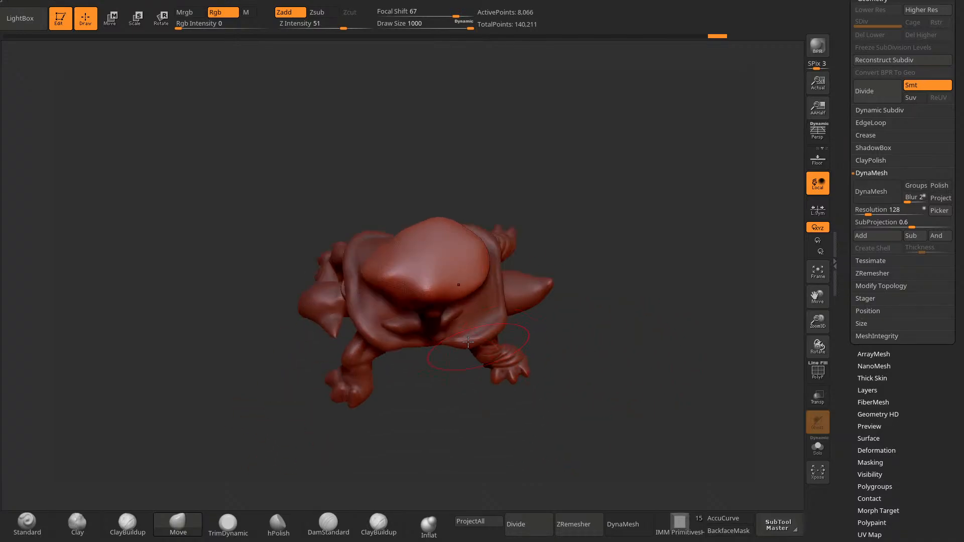
left_click_drag(409, 293, 408, 317)
left_click_drag(402, 375, 392, 296)
left_click_drag(398, 248, 394, 258)
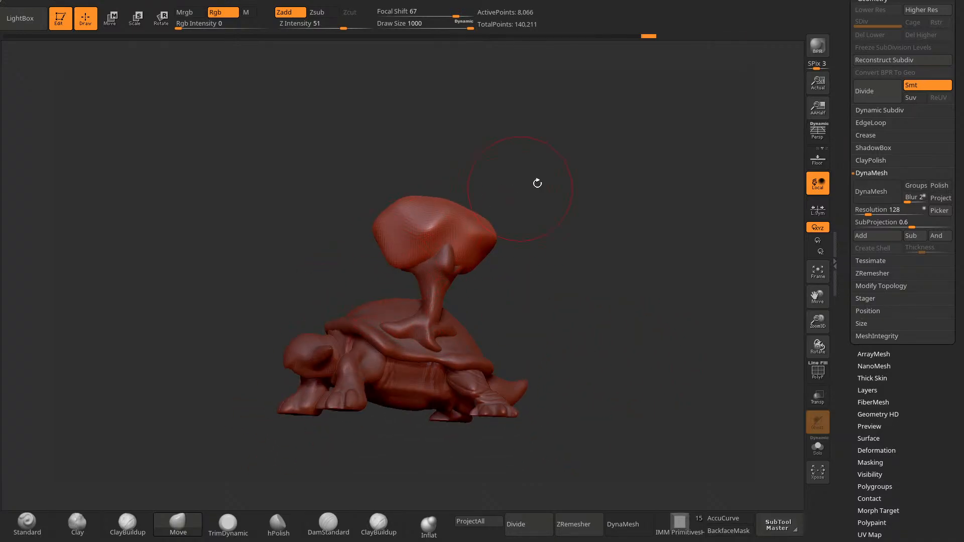
Step: Adjust the crown's head-facing end and outer face with a few large Move strokes
left_click_drag(538, 183, 595, 151)
left_click_drag(393, 225, 402, 224)
left_click_drag(435, 226, 449, 236)
left_click_drag(396, 259, 392, 262)
left_click_drag(557, 294, 455, 297)
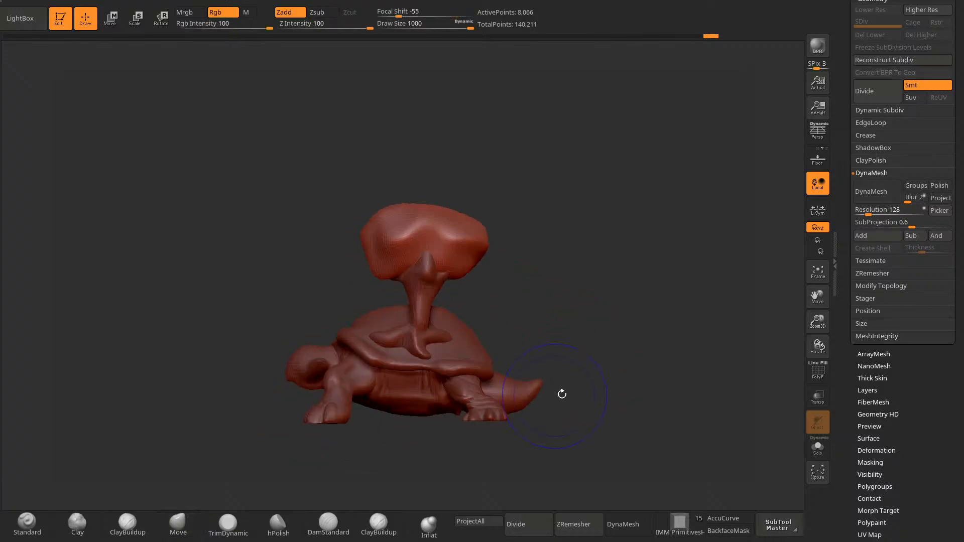
Step: Switch to the Inflat brush for the crown and reduce its draw size to about 285
left_click(429, 525)
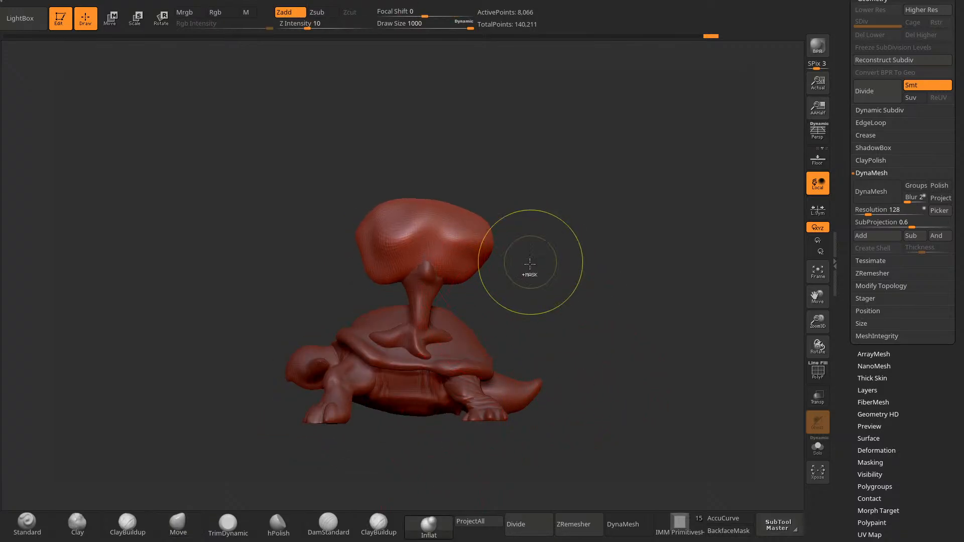
key("space")
left_click_drag(560, 300, 570, 344, "alt")
key("space")
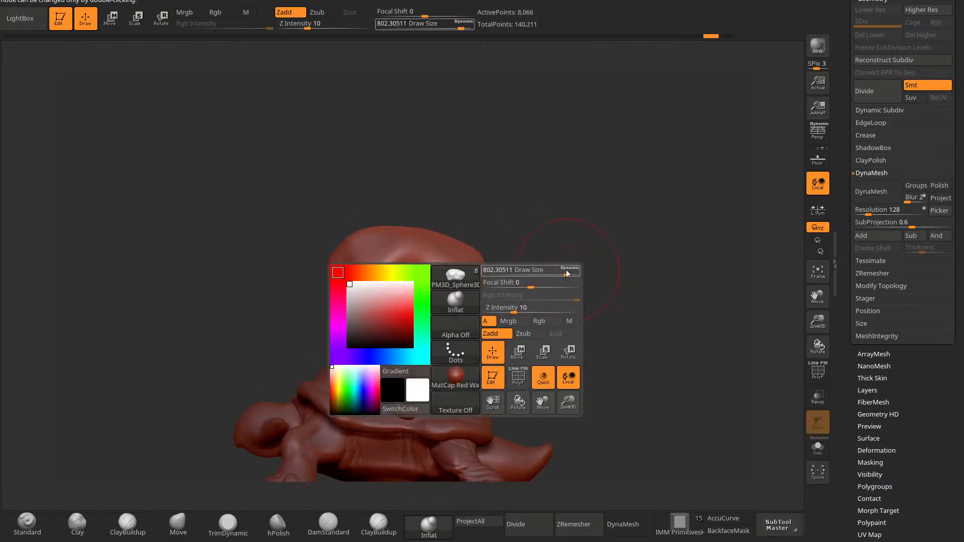
left_click(544, 271)
left_click_drag(546, 226, 504, 272)
left_click_drag(536, 212, 472, 196)
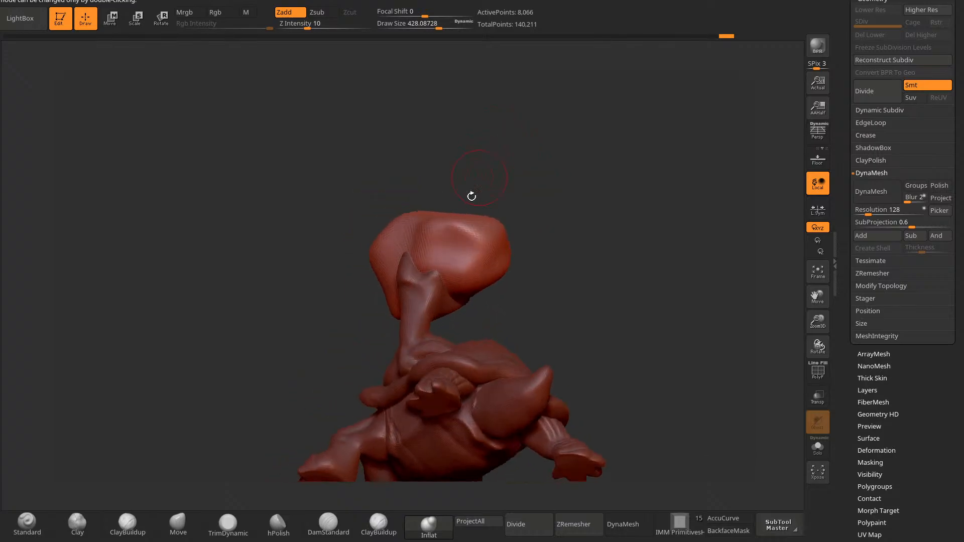
left_click_drag(515, 173, 527, 264)
key("space")
left_click(477, 200)
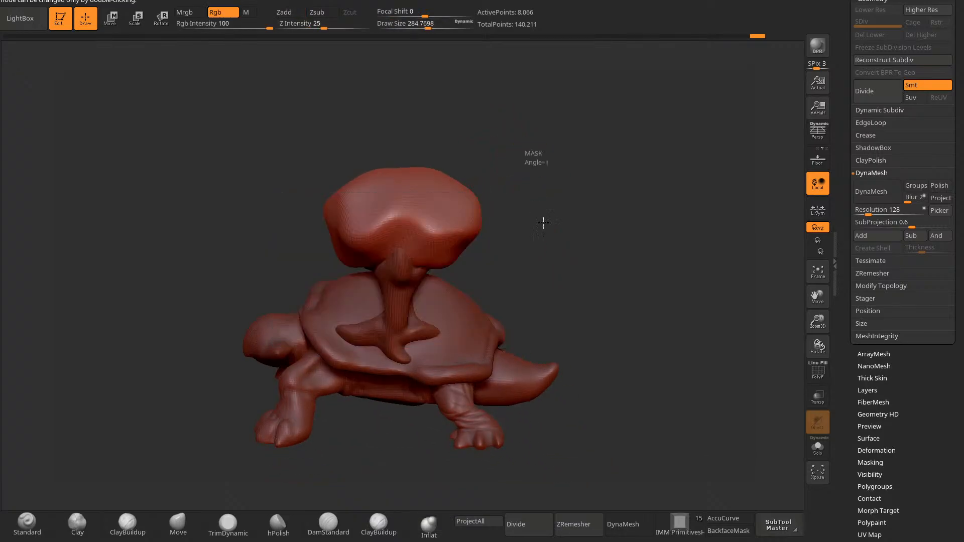
Step: Convert the crown to a DynaMesh at resolution 128 and lower the resolution setting to 40
left_click(876, 196)
left_click_drag(515, 150, 455, 203)
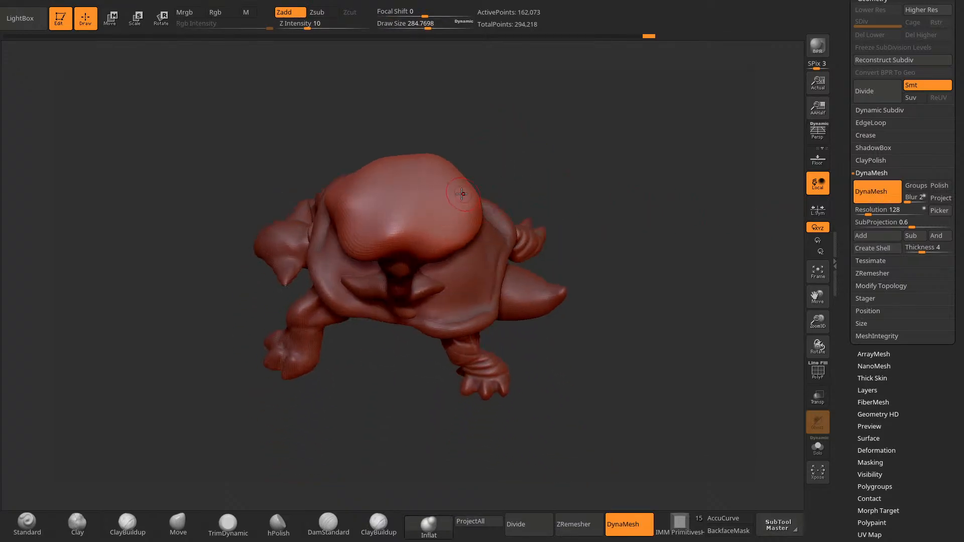
left_click_drag(867, 210, 863, 210)
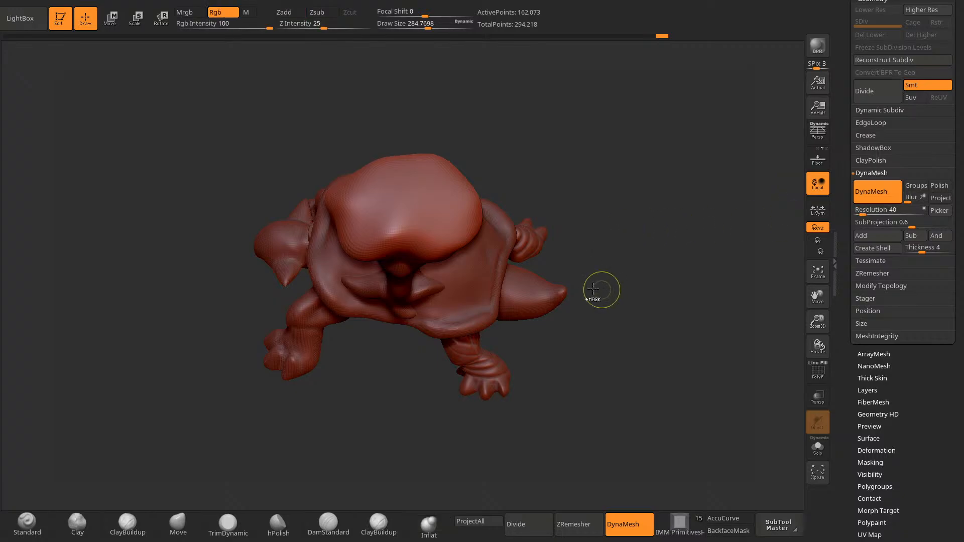
Step: Inflate rounded foliage lumps across the crown's top at draw sizes of about 353 and 472
key("space")
left_click_drag(446, 223, 458, 196)
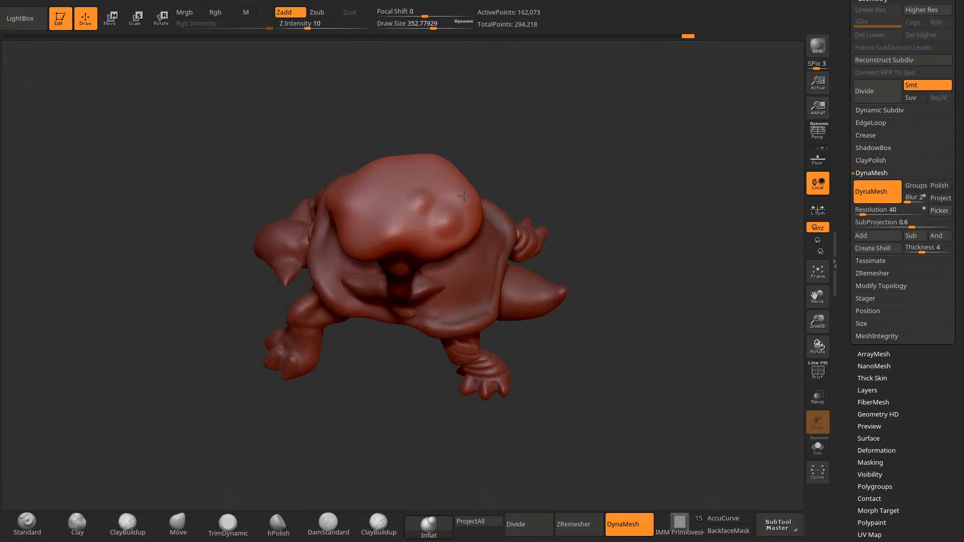
key("space")
mouse_move(477, 156)
left_mouse_down()
mouse_move(494, 156)
mouse_move(602, 231)
left_mouse_up()
left_click(379, 188)
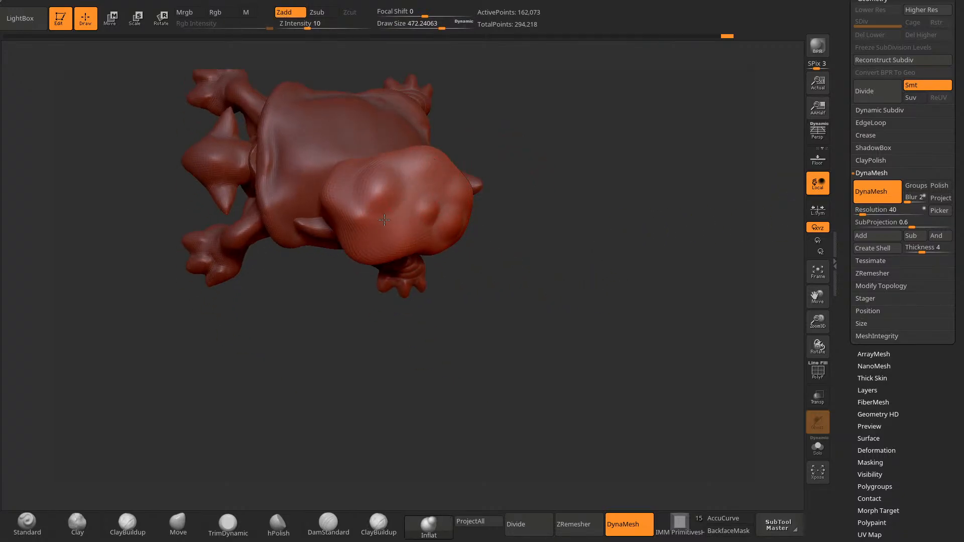
Step: Inflate more lumps on the crown's head-facing end and smooth a spot on its outer side
left_click_drag(384, 220, 393, 221)
left_click_drag(482, 261, 415, 285)
left_click_drag(341, 194, 321, 203)
mouse_move(442, 201)
left_mouse_down()
mouse_move(491, 281)
mouse_move(491, 338)
left_mouse_up()
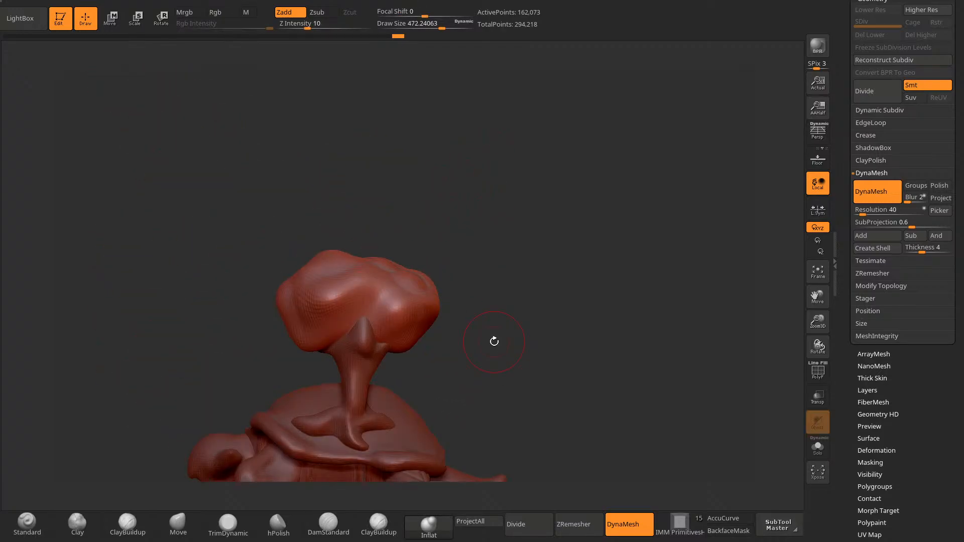
left_click_drag(328, 302, 320, 305, "shift")
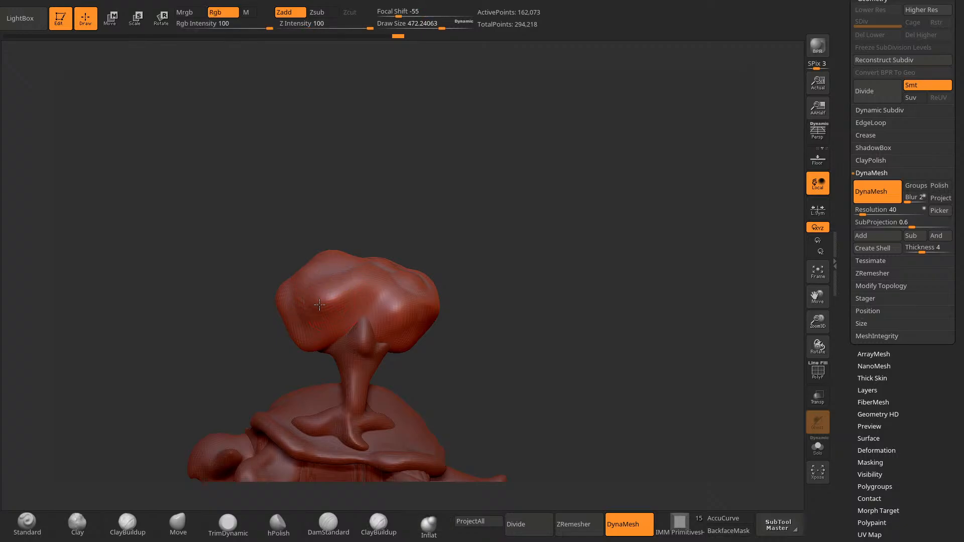
Step: Inflate lumps on the crown's side above the shell
left_click_drag(477, 287, 440, 285)
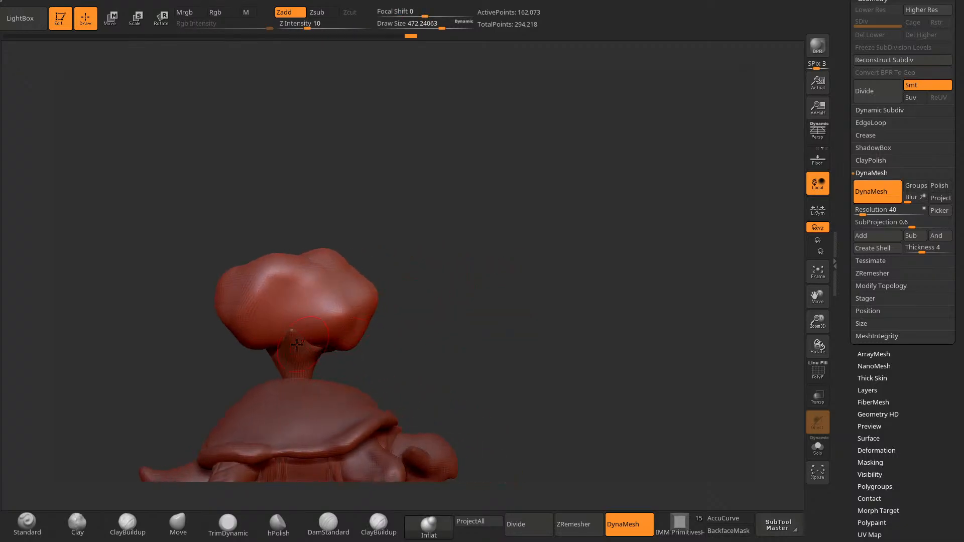
left_click_drag(308, 305, 313, 298)
left_click_drag(527, 289, 485, 311)
Step: Add smaller lumps to the crown's tail-facing end with the Inflat brush at a draw size of about 291
key("space")
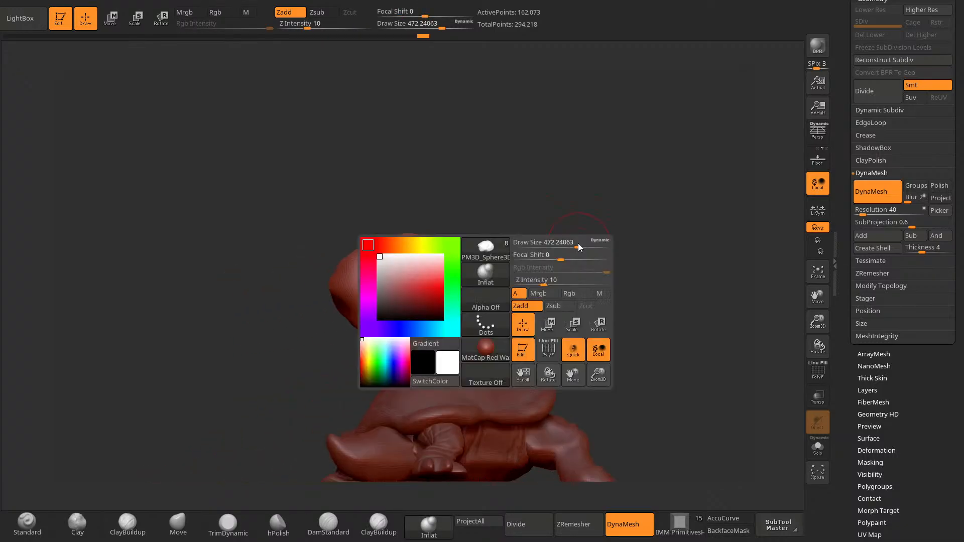
mouse_move(577, 245)
left_mouse_down()
mouse_move(551, 239)
mouse_move(510, 261)
left_mouse_up()
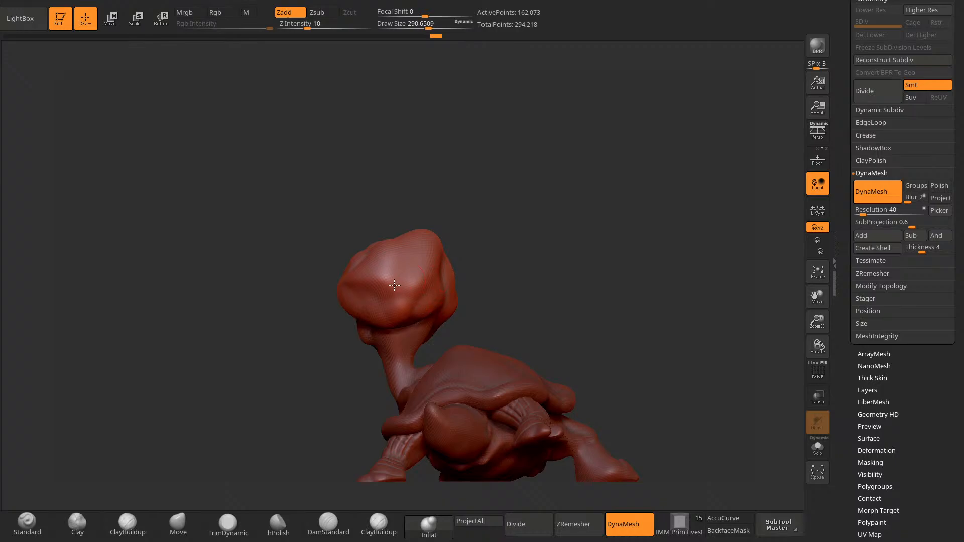
left_click_drag(410, 257, 378, 274)
left_click_drag(442, 249, 399, 263)
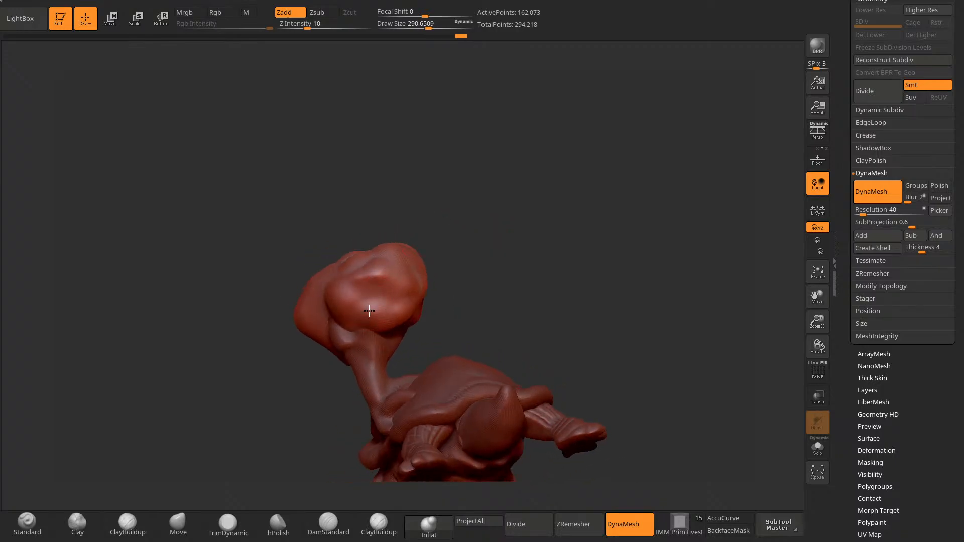
Step: Continue the small inflated lumps over the crown's outer face, top and head-facing end
left_click_drag(558, 246, 442, 281)
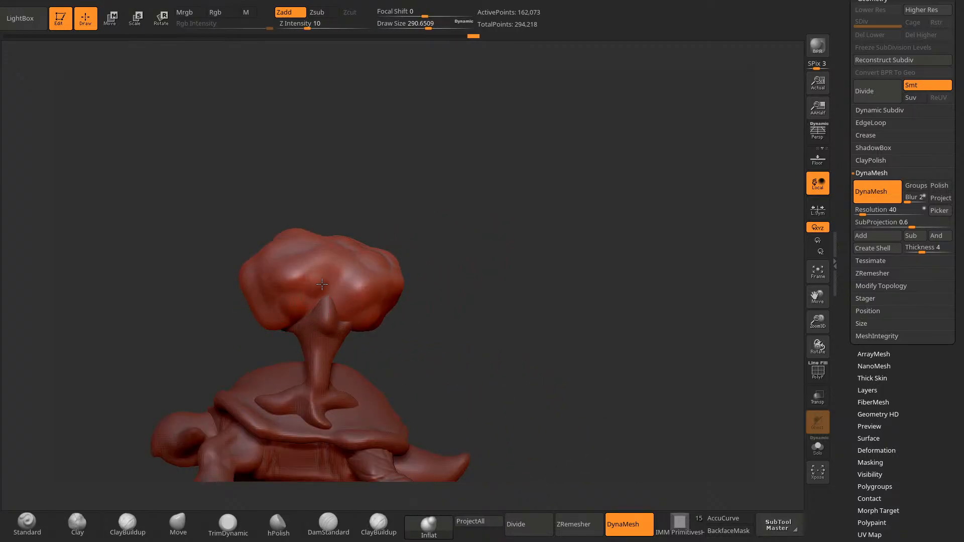
left_click_drag(322, 284, 293, 290)
left_click_drag(346, 204, 279, 267)
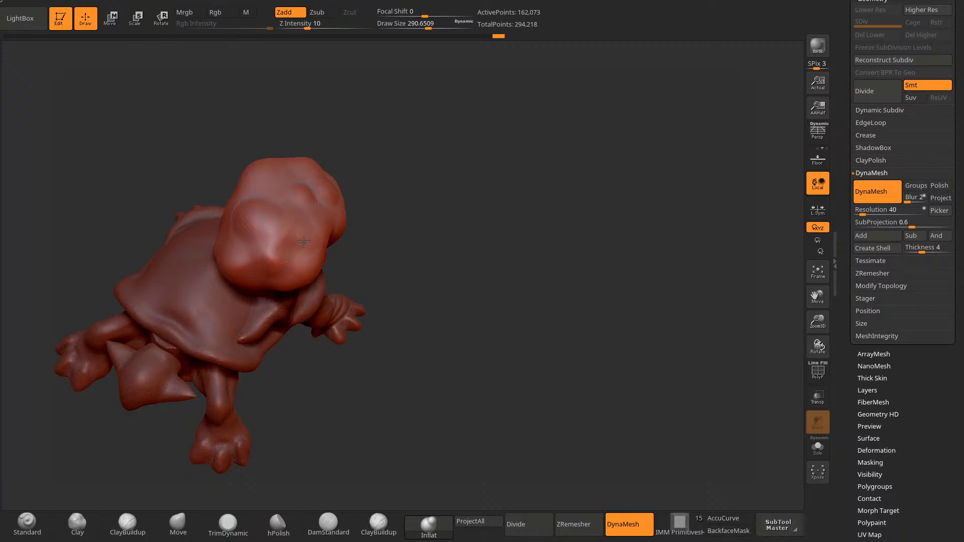
left_click_drag(394, 151, 503, 221)
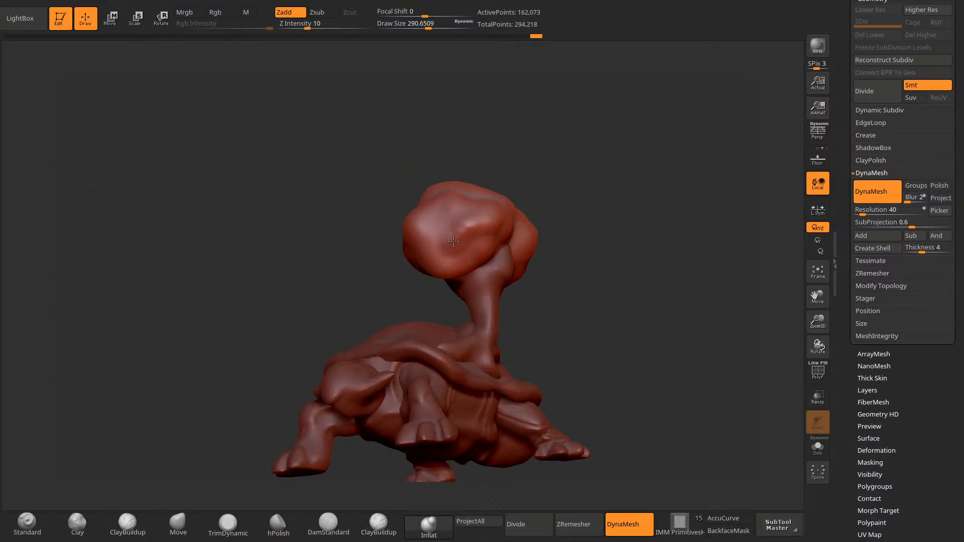
left_click_drag(573, 244, 480, 372)
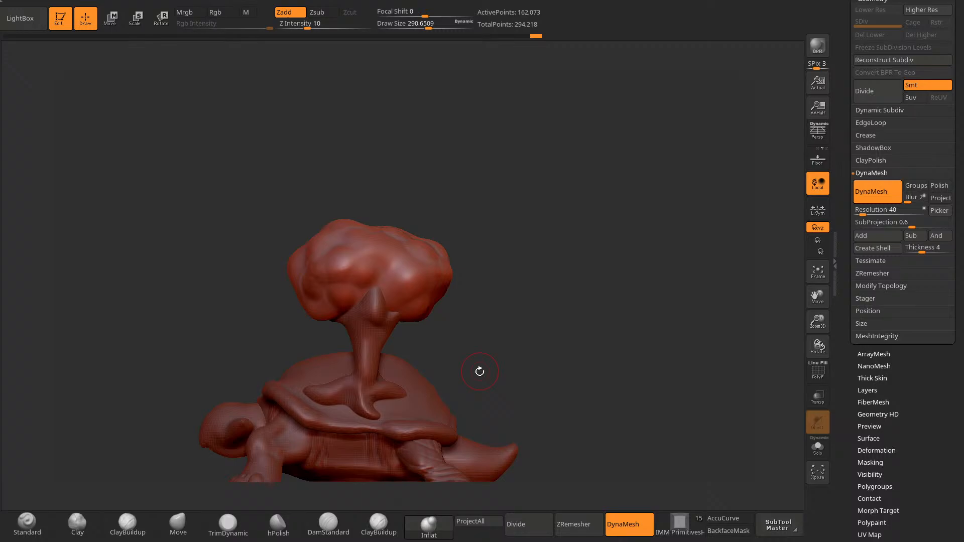
left_click(333, 529)
key("space")
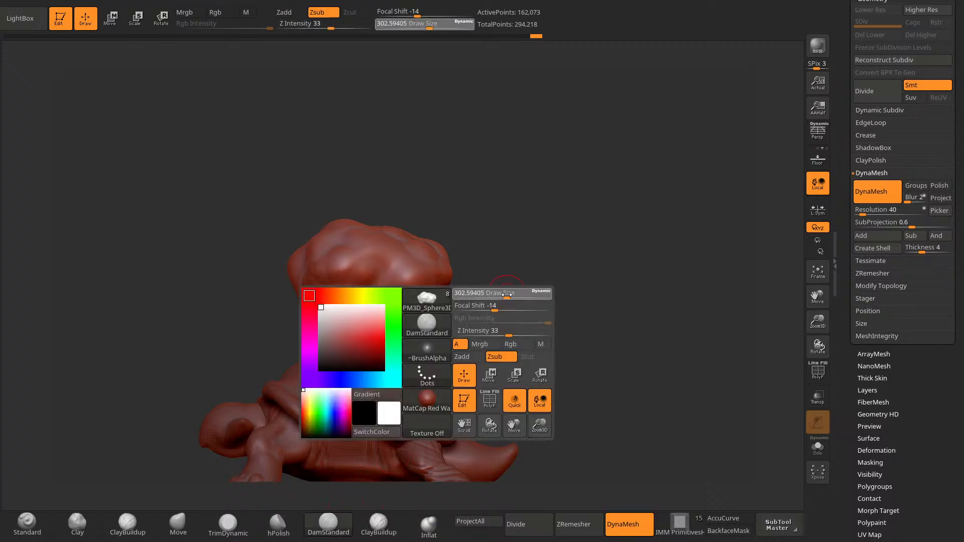
left_click_drag(505, 294, 512, 296)
left_click_drag(562, 311, 495, 296)
Step: Select the trunk and thicken its base and roots with the Inflat brush
left_click(374, 366, "alt")
mouse_move(485, 341)
left_mouse_down()
mouse_move(507, 308)
mouse_move(402, 347)
left_mouse_up()
left_click(428, 524)
mouse_move(503, 279)
left_mouse_down()
mouse_move(547, 263)
mouse_move(570, 282)
left_mouse_up()
left_click_drag(563, 281, 487, 291)
mouse_move(419, 346)
left_mouse_down()
mouse_move(397, 339)
mouse_move(413, 338)
mouse_move(395, 347)
left_mouse_up()
mouse_move(531, 294)
left_mouse_down()
mouse_move(588, 262)
mouse_move(611, 267)
left_mouse_up()
left_click_drag(358, 343, 363, 332)
mouse_move(532, 301)
left_mouse_down()
mouse_move(487, 314)
mouse_move(442, 306)
mouse_move(496, 311)
mouse_move(508, 259)
left_mouse_up()
Step: Pull the tail-side root farther along the shell with the Move brush at a draw size of about 450
left_click(182, 530)
key("space")
mouse_move(522, 259)
left_mouse_down()
mouse_move(538, 262)
mouse_move(595, 239)
mouse_move(590, 255)
left_mouse_up()
left_click_drag(415, 349, 426, 346)
left_click_drag(557, 294, 455, 305)
left_click_drag(368, 447, 439, 347)
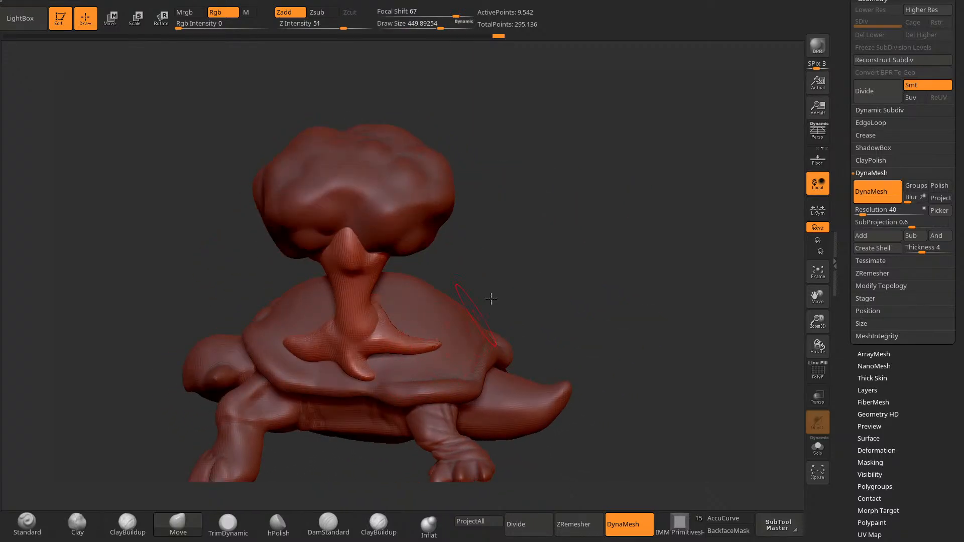
Step: Push the inner side of the trunk's base closer against the turtle's shell
left_click_drag(491, 299, 409, 278)
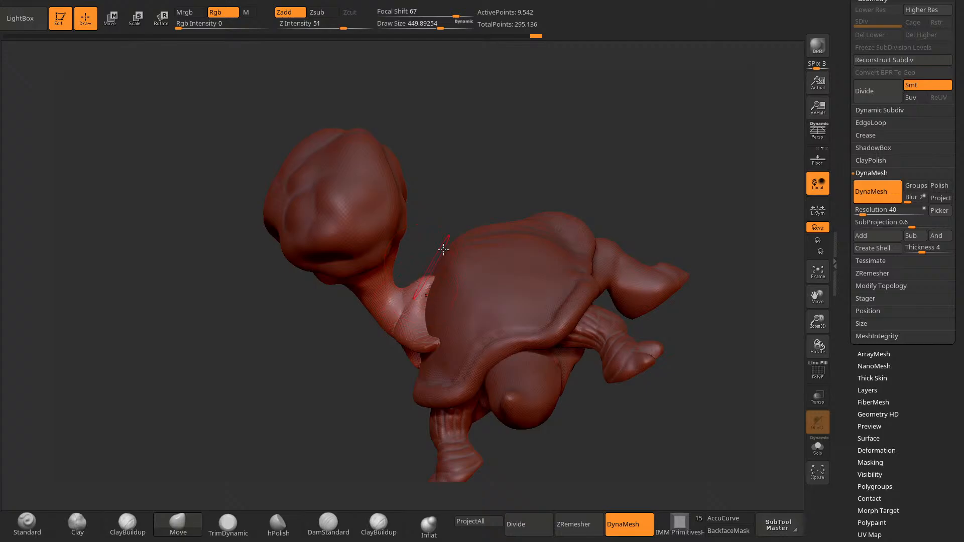
left_click_drag(444, 249, 429, 267)
left_click_drag(471, 231, 522, 176)
left_click_drag(436, 262, 428, 277)
left_click_drag(522, 176, 459, 261)
mouse_move(346, 472)
left_mouse_down()
mouse_move(398, 422)
mouse_move(467, 277)
left_mouse_up()
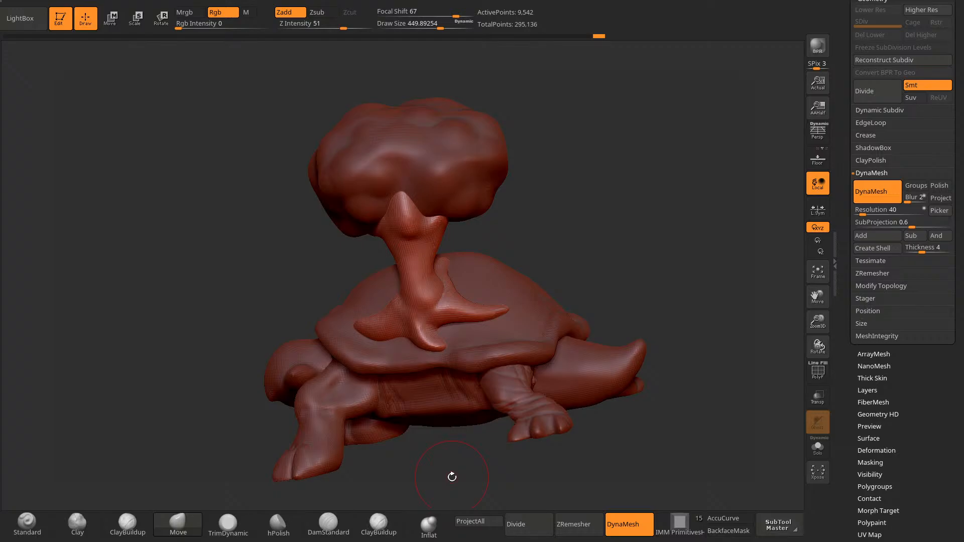
Step: Reduce the Move brush's draw size to about 393 and reposition the outer root near the shell's rim
left_click_drag(452, 477, 449, 423)
key("space")
left_click_drag(454, 342, 437, 346)
left_click_drag(449, 442, 452, 403)
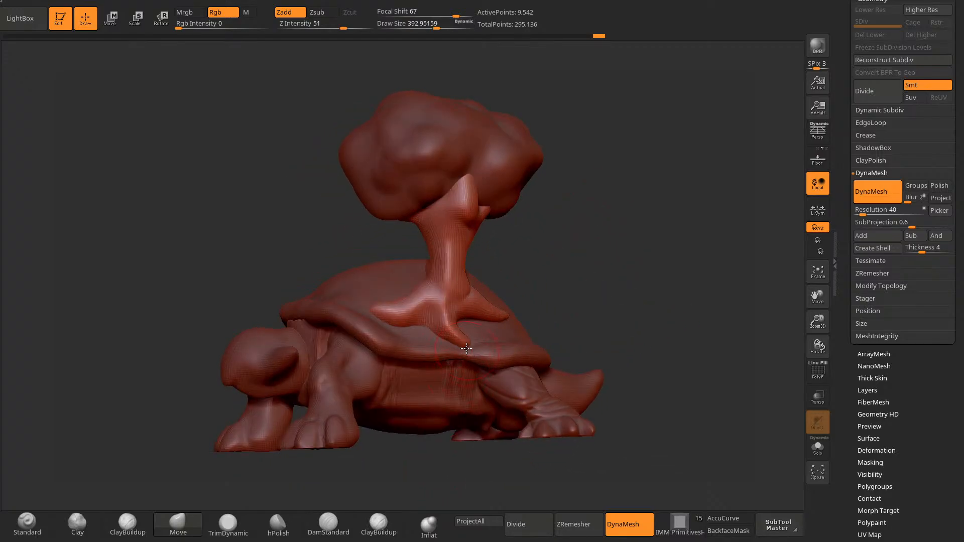
Step: Pull the outer root's tip down over the shell's rim with the Move brush and remesh the trunk
left_click_drag(439, 459, 461, 409)
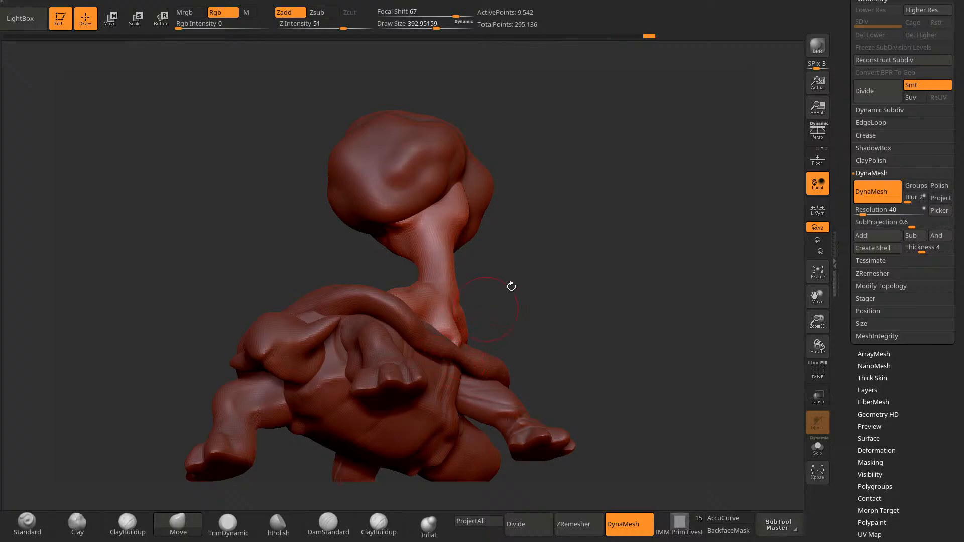
left_click_drag(512, 286, 453, 352)
left_click_drag(490, 446, 469, 365)
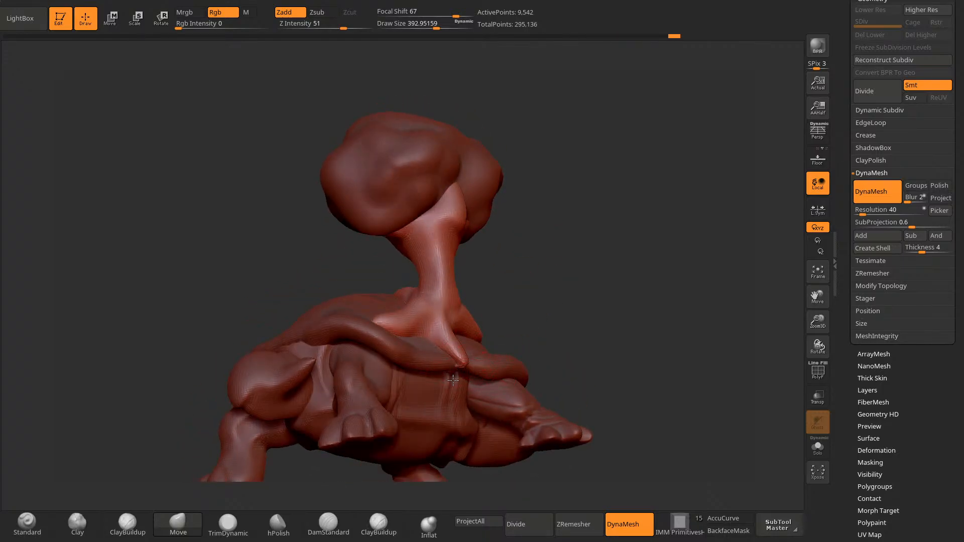
left_click_drag(527, 328, 537, 248)
left_click_drag(456, 371, 451, 360)
left_click_drag(558, 281, 550, 362)
left_click_drag(568, 326, 460, 362, "ctrl")
Step: Thicken the outer root's overhanging tip with the Inflat brush
left_click(429, 525)
left_click_drag(553, 321, 528, 363, "ctrl")
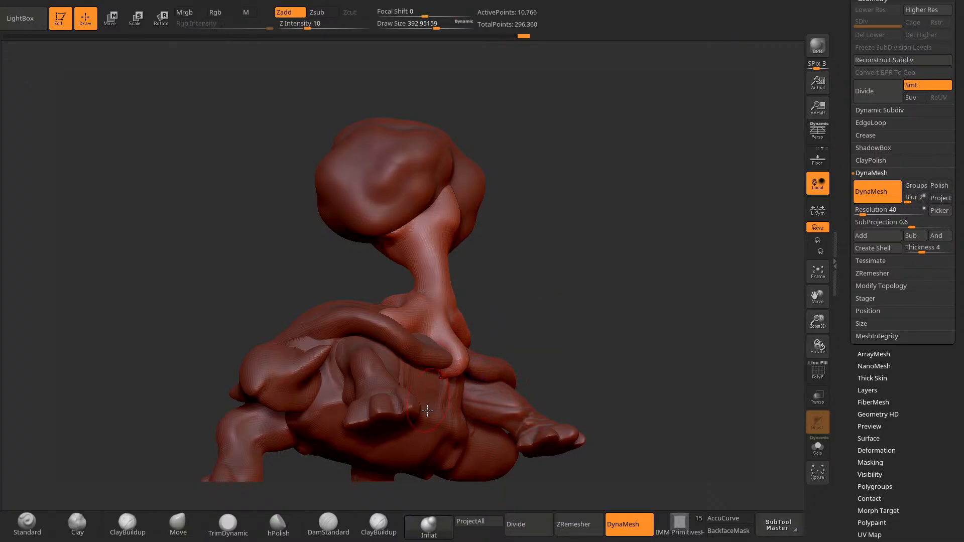
left_click_drag(187, 535, 236, 452)
mouse_move(544, 287)
left_mouse_down()
mouse_move(653, 272)
mouse_move(562, 267)
mouse_move(447, 339)
left_mouse_up()
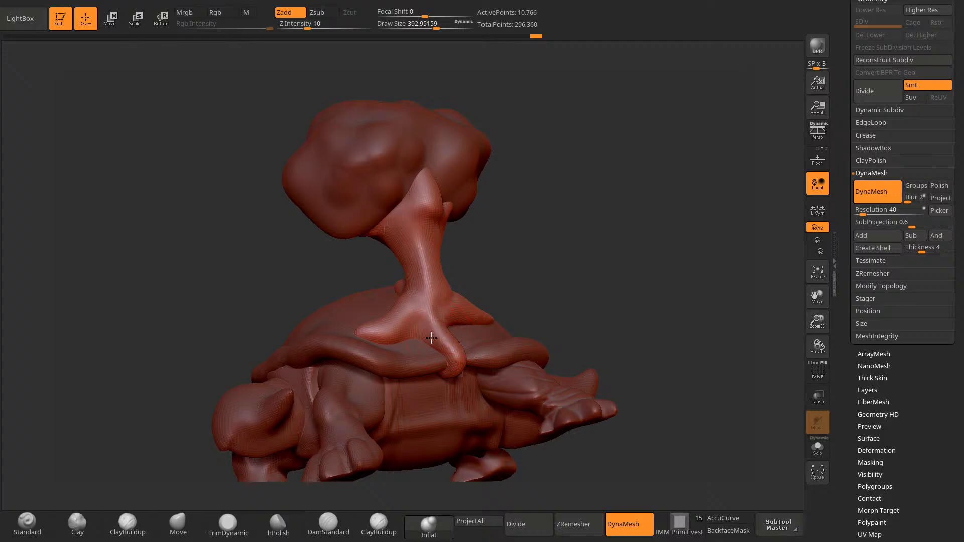
Step: Bend the middle of the outer root with the Move brush to give it a curve above the rim
left_click(178, 523)
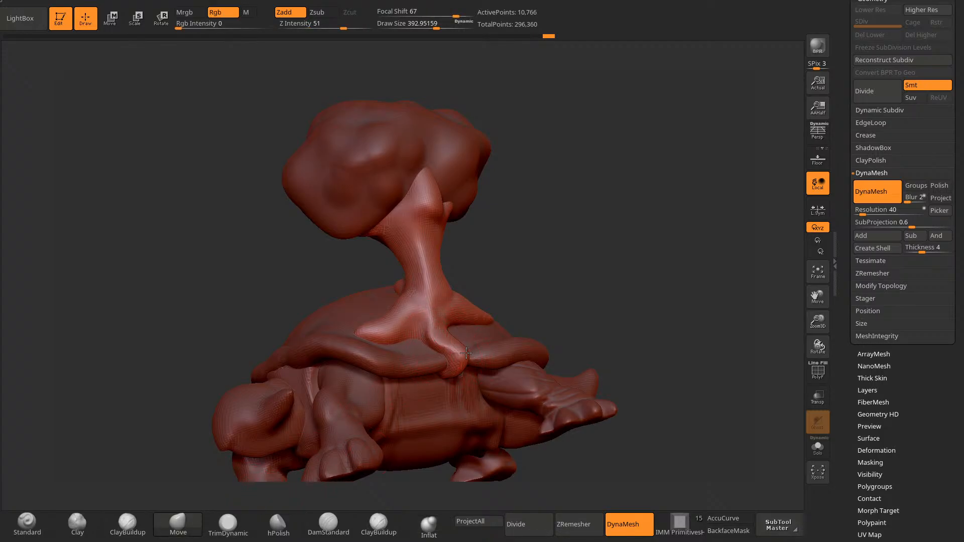
mouse_move(551, 222)
left_mouse_down()
mouse_move(574, 222)
mouse_move(445, 323)
left_mouse_up()
left_click_drag(433, 402, 397, 408)
left_click(328, 523)
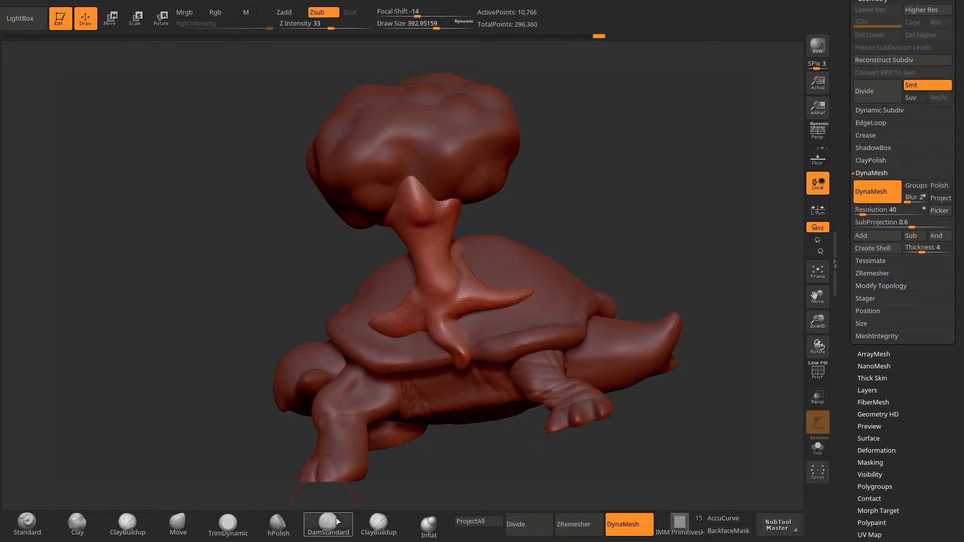
left_click_drag(609, 172, 469, 332)
left_click_drag(472, 402, 483, 444)
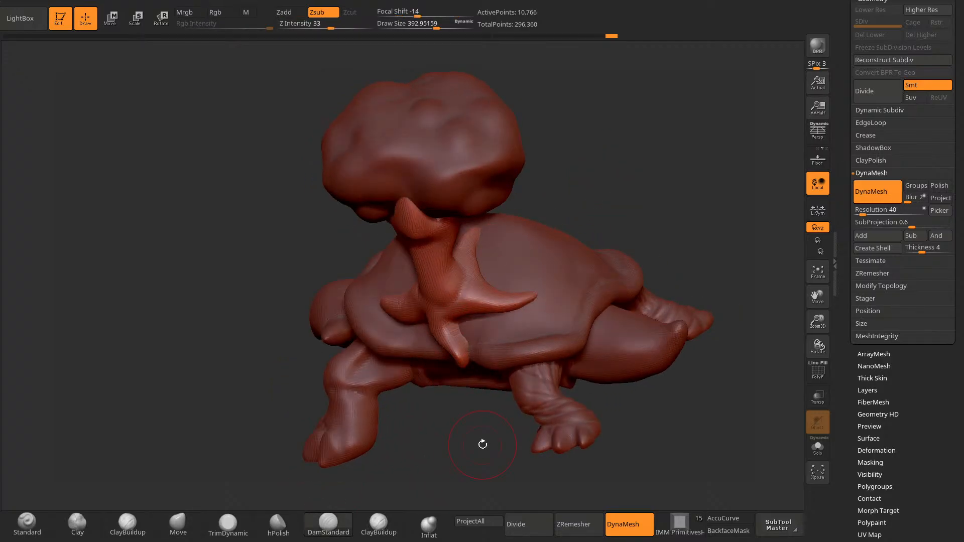
Step: Curl the outer root's tip around the shell's rim with the Move brush, then switch to the Inflat brush
left_click(179, 523)
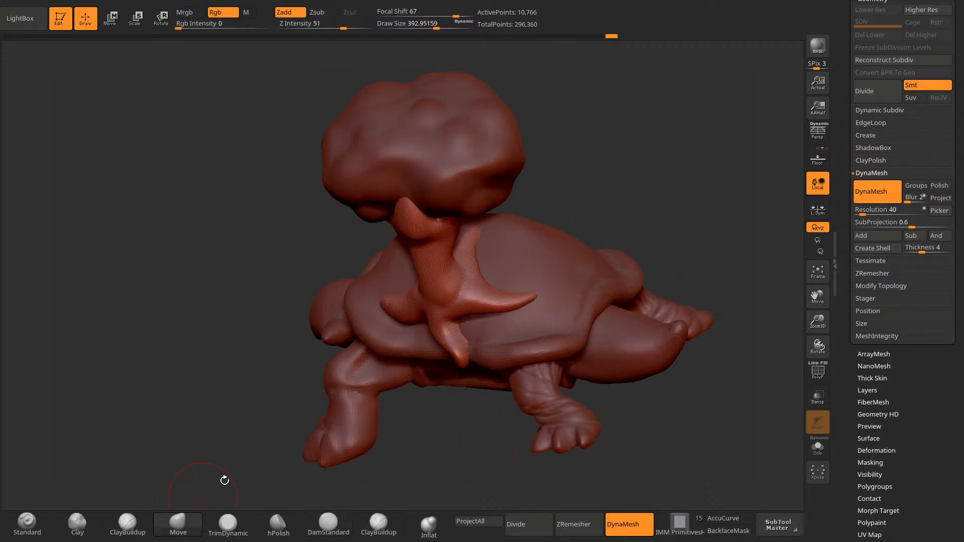
mouse_move(610, 221)
left_mouse_down()
mouse_move(664, 184)
mouse_move(663, 196)
mouse_move(622, 166)
left_mouse_up()
left_click_drag(435, 327, 448, 336)
mouse_move(585, 240)
left_mouse_down()
mouse_move(622, 237)
mouse_move(619, 216)
left_mouse_up()
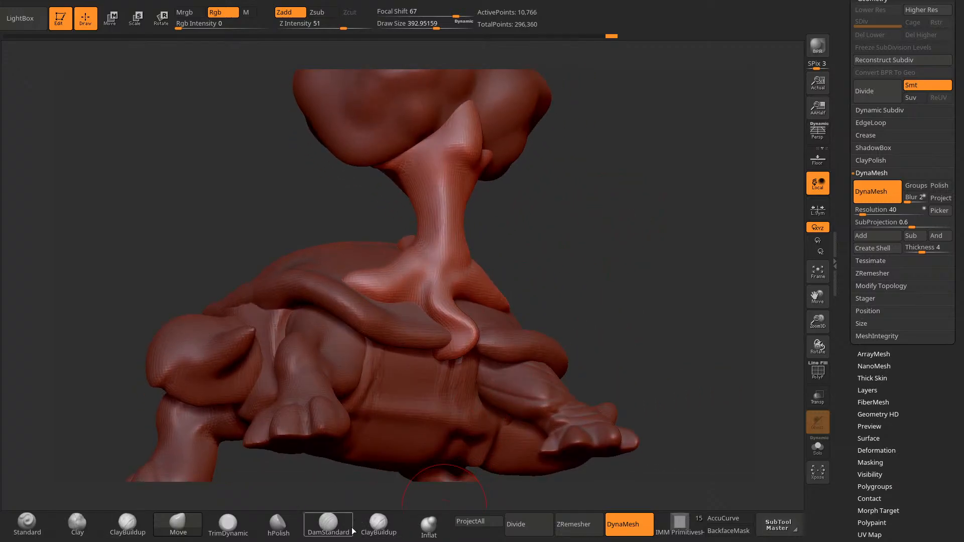
left_click(428, 525)
left_click_drag(603, 287, 561, 246)
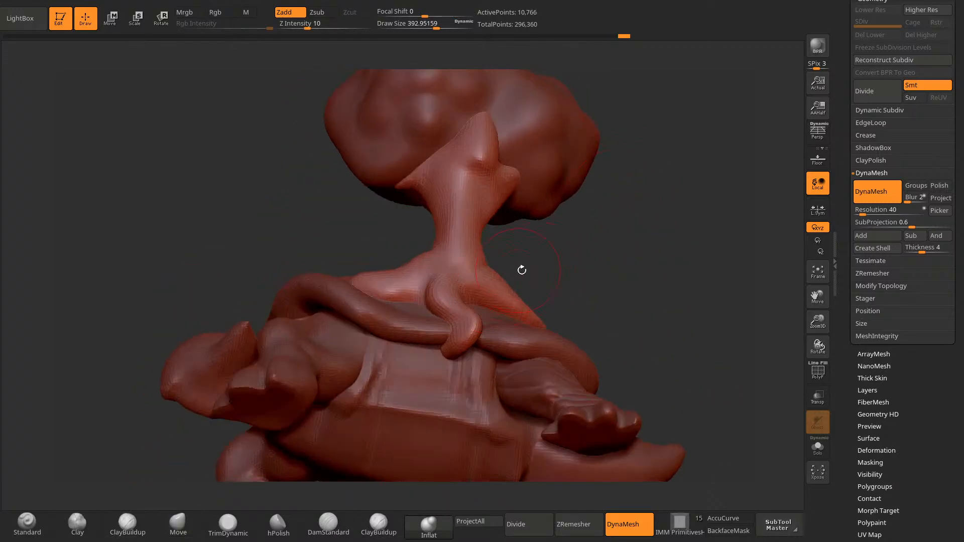
Step: Increase the Move brush's draw size to about 511 and reshape the trunk's base and roots against the shell
left_click(191, 526)
mouse_move(241, 281)
left_mouse_down()
mouse_move(281, 382)
mouse_move(322, 422)
mouse_move(357, 419)
left_mouse_up()
key("bracketright")
key("bracketright")
key("bracketright")
left_click_drag(432, 374, 422, 390)
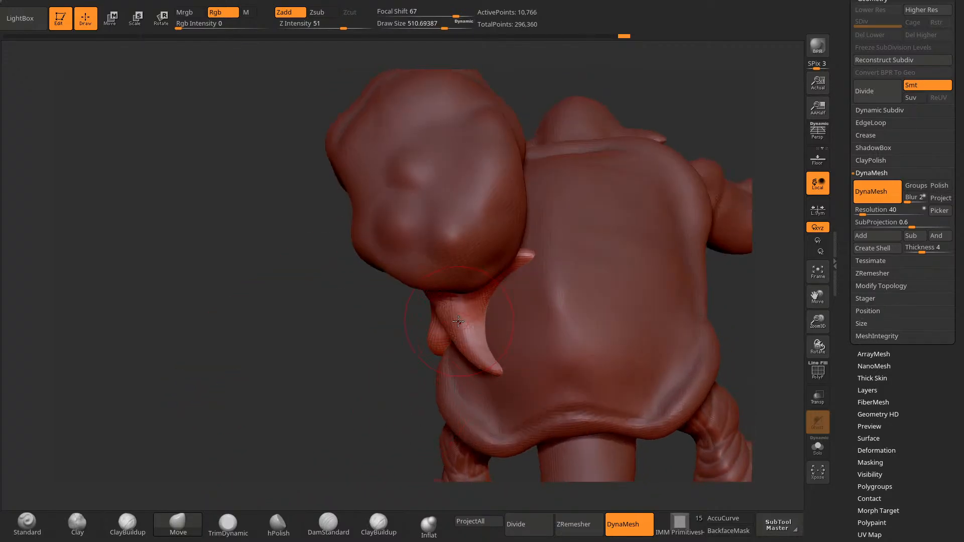
left_click_drag(446, 333, 456, 344)
left_click_drag(420, 414, 442, 369)
left_click_drag(468, 322, 473, 325)
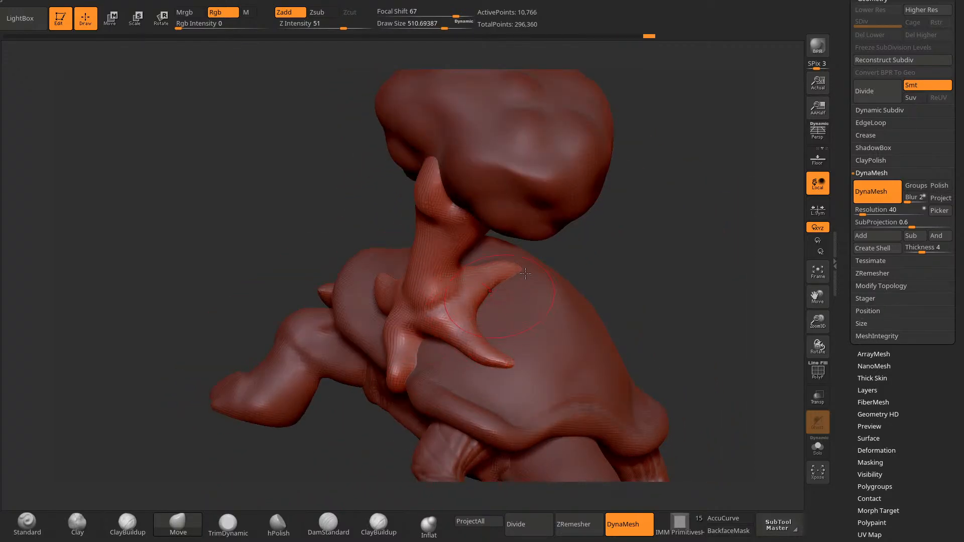
right_click_drag(525, 274, 564, 267)
left_click_drag(502, 316, 498, 311)
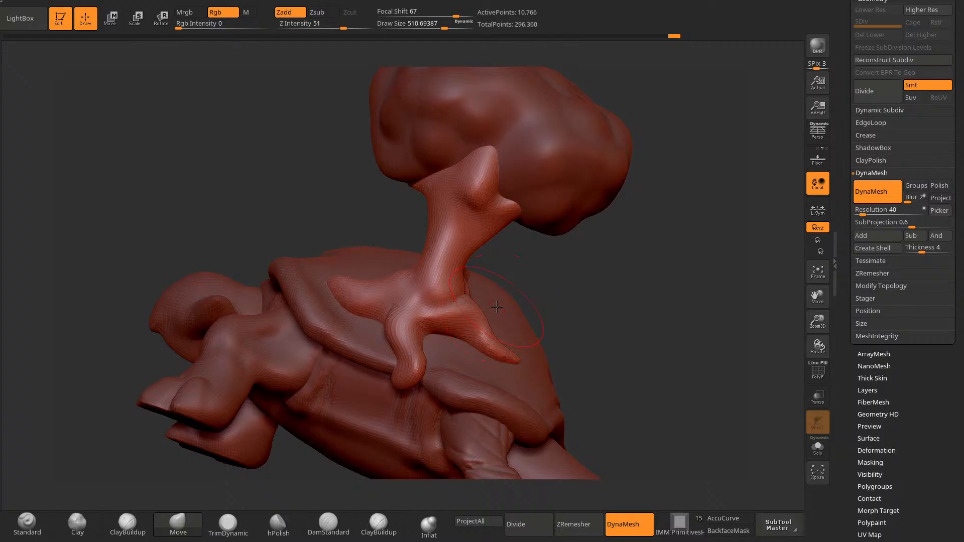
Step: Reduce the Move brush's draw size to about 457, then stretch the tail-side root along the shell and curve its tip
key("bracketleft")
mouse_move(558, 284)
left_mouse_down()
mouse_move(613, 266)
mouse_move(645, 270)
mouse_move(564, 364)
mouse_move(562, 397)
left_mouse_up()
left_click_drag(443, 445, 448, 477)
mouse_move(512, 338)
left_mouse_down()
mouse_move(522, 347)
mouse_move(549, 337)
mouse_move(528, 347)
mouse_move(540, 342)
left_mouse_up()
right_click_drag(552, 316, 560, 388)
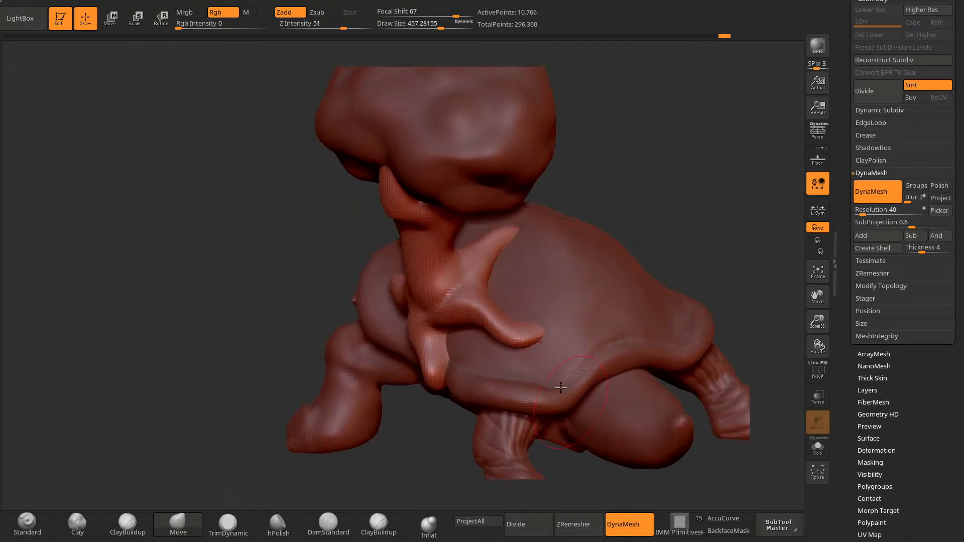
left_click_drag(532, 337, 524, 340)
mouse_move(691, 221)
left_mouse_down()
mouse_move(706, 224)
mouse_move(678, 287)
mouse_move(619, 296)
left_mouse_up()
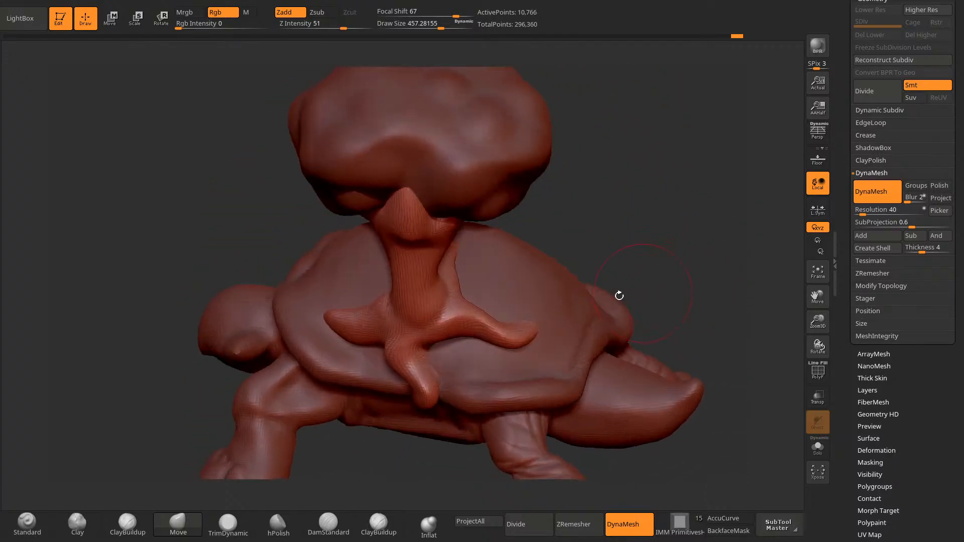
left_click_drag(679, 281, 593, 313)
left_click_drag(545, 346, 532, 341)
mouse_move(678, 301)
left_mouse_down()
mouse_move(703, 281)
mouse_move(753, 201)
left_mouse_up()
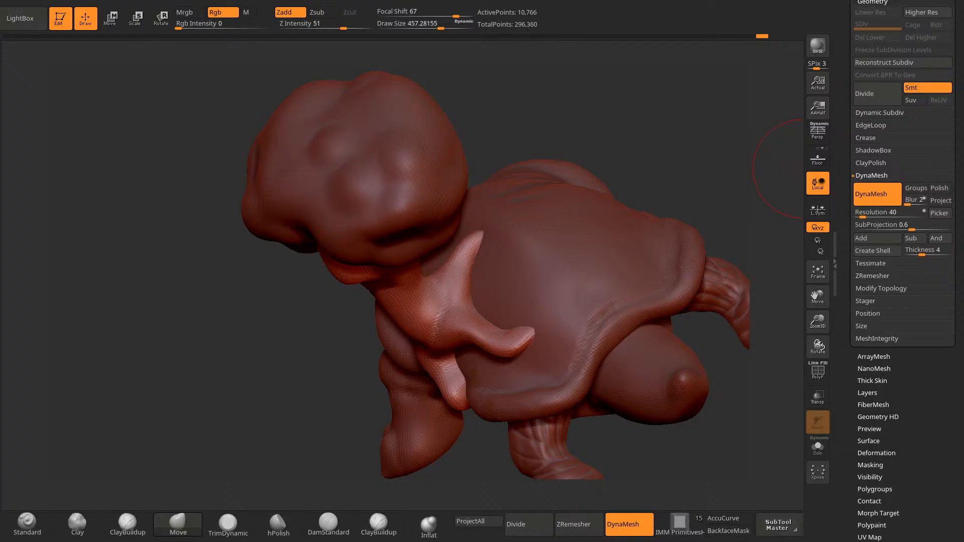
Step: Remesh the trunk and extend the tail-side root beneath the shell's surface so its end emerges near the rear rim
left_click(882, 1)
left_click(873, 159, "ctrl+shift")
mouse_move(743, 281)
left_mouse_down()
mouse_move(659, 329)
mouse_move(596, 331)
mouse_move(632, 362)
mouse_move(668, 346)
mouse_move(619, 328)
left_mouse_up()
left_click(781, 252, "ctrl+shift")
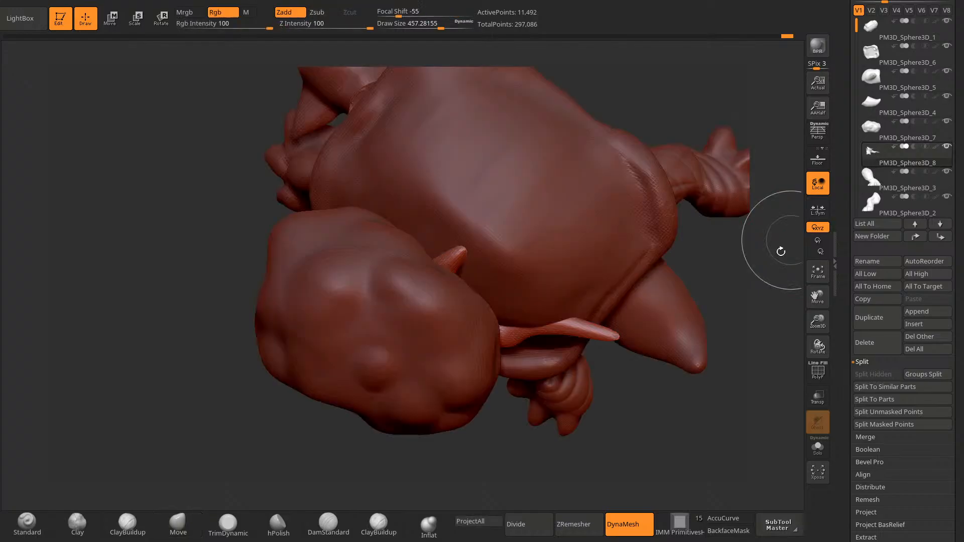
left_click_drag(782, 251, 743, 282)
left_click_drag(564, 321, 560, 302)
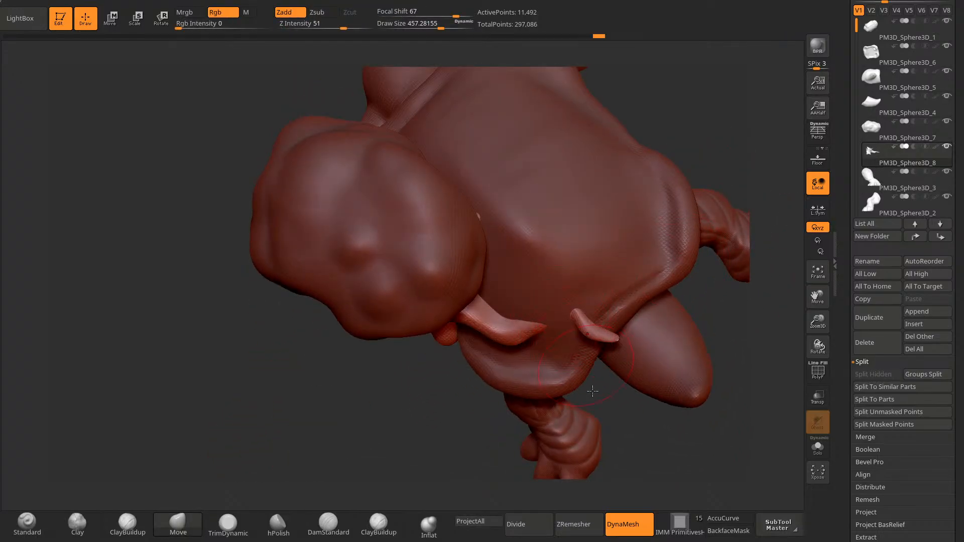
mouse_move(593, 392)
left_mouse_down()
mouse_move(596, 301)
mouse_move(626, 337)
left_mouse_up()
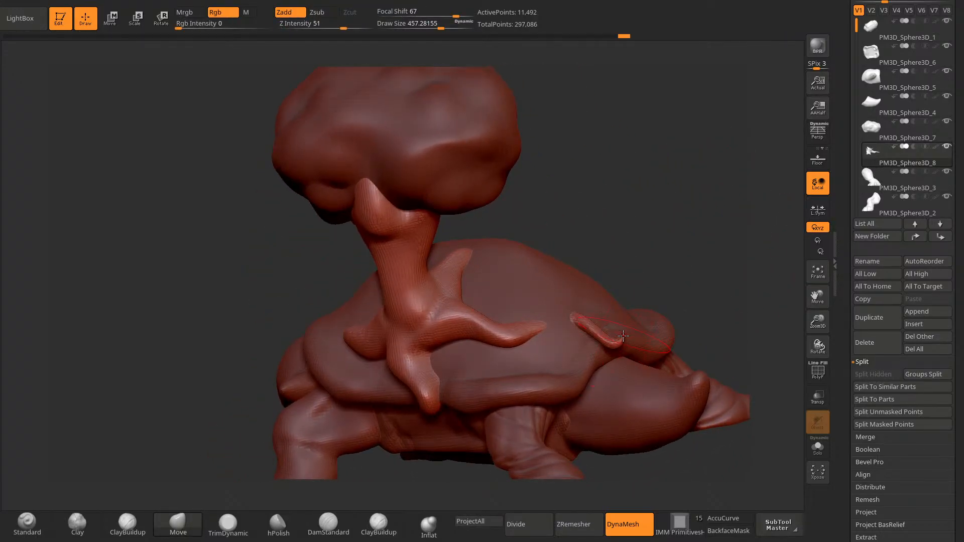
Step: Thicken the tail-side root's emerging end with the Inflat brush and adjust the root's curve with the Move brush
left_click(428, 524)
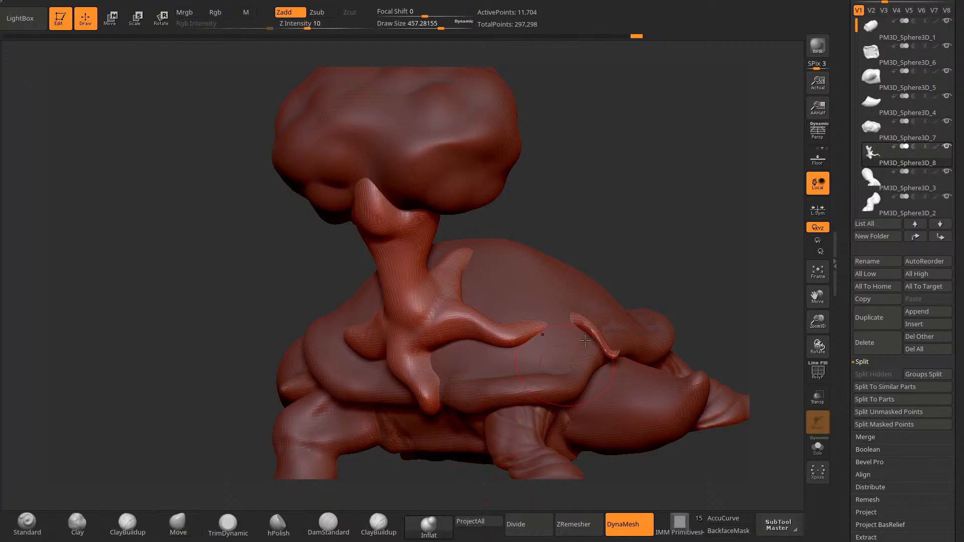
left_click(178, 524)
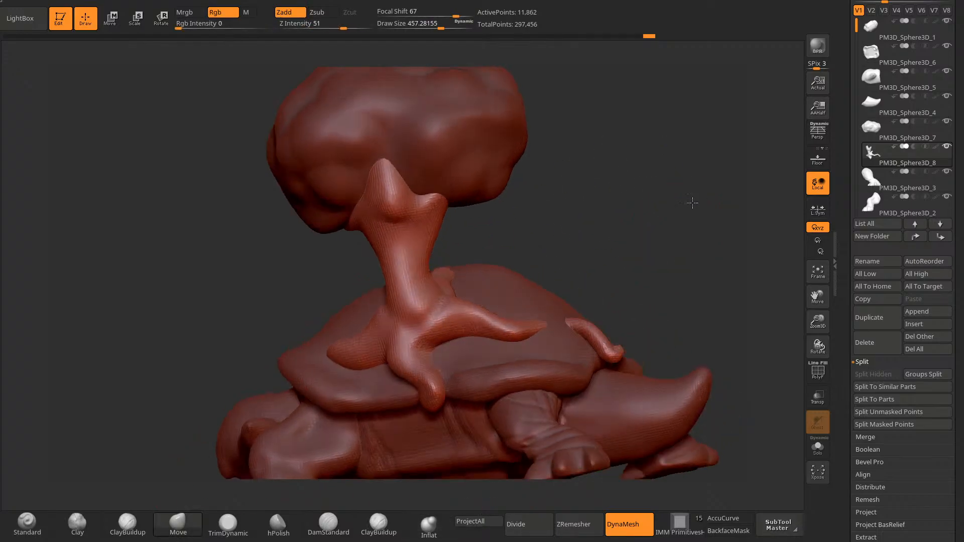
mouse_move(604, 360)
right_mouse_down()
mouse_move(567, 364)
mouse_move(552, 385)
right_mouse_up()
left_click_drag(555, 306, 562, 295)
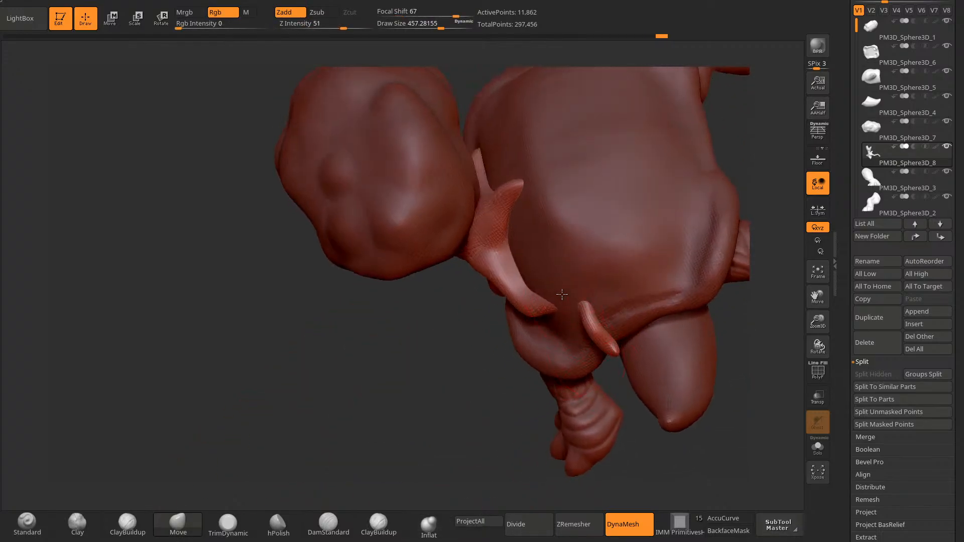
Step: Mask the trunk and its other roots, leaving the head-side root's tip unmasked
right_click_drag(564, 288, 590, 356)
mouse_move(658, 294)
right_mouse_down("shift")
mouse_move(671, 282)
mouse_move(577, 274)
mouse_move(773, 224)
mouse_move(678, 271)
mouse_move(699, 264)
mouse_move(718, 222)
mouse_move(667, 269)
right_mouse_up("shift")
mouse_move(525, 485)
right_mouse_down("alt")
mouse_move(528, 461)
mouse_move(554, 451)
right_mouse_up("alt")
left_click_drag(507, 324, 510, 336, "ctrl")
left_click(522, 447, "ctrl")
Step: Stretch the unmasked head-side root forward along the shell, then clear the mask and remesh the trunk
right_click_drag(521, 447, 542, 484)
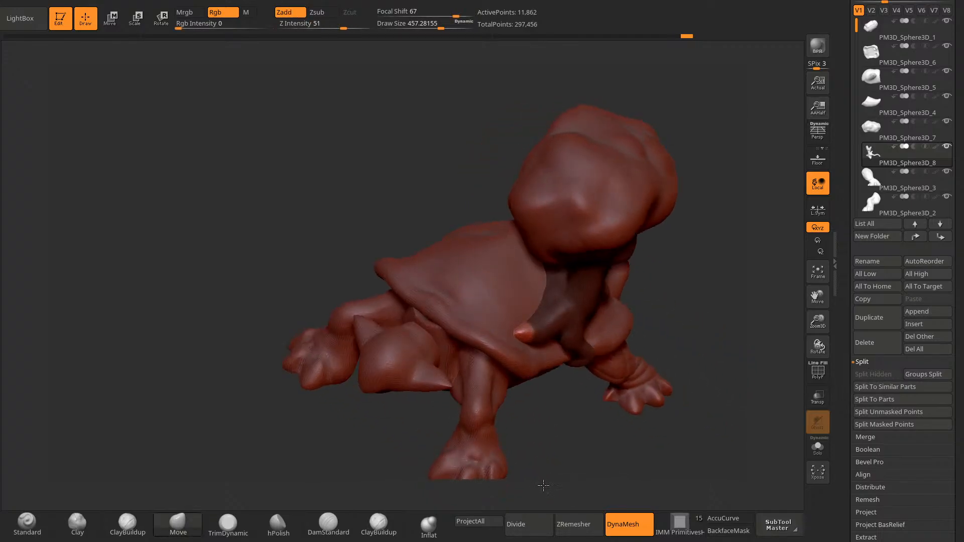
right_click_drag(547, 317, 505, 333)
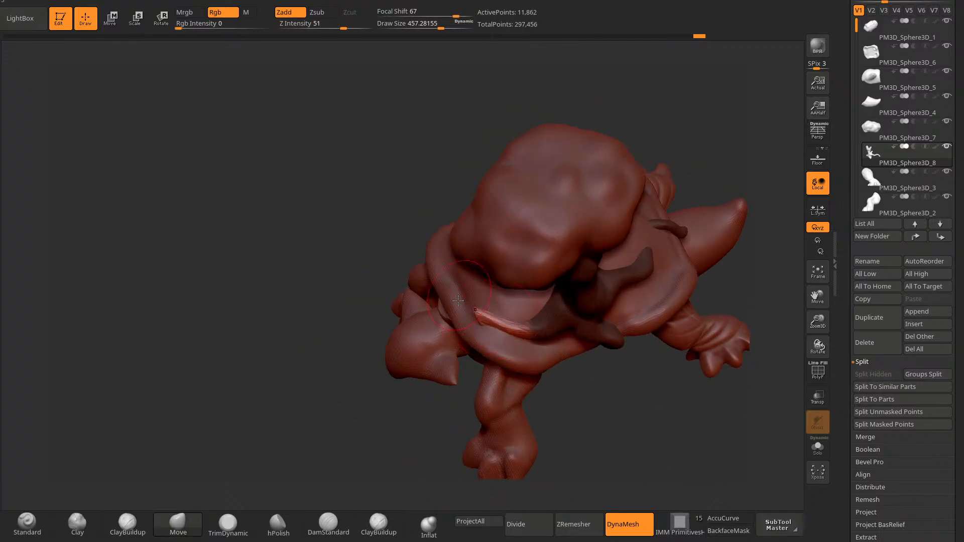
right_click_drag(458, 300, 489, 378)
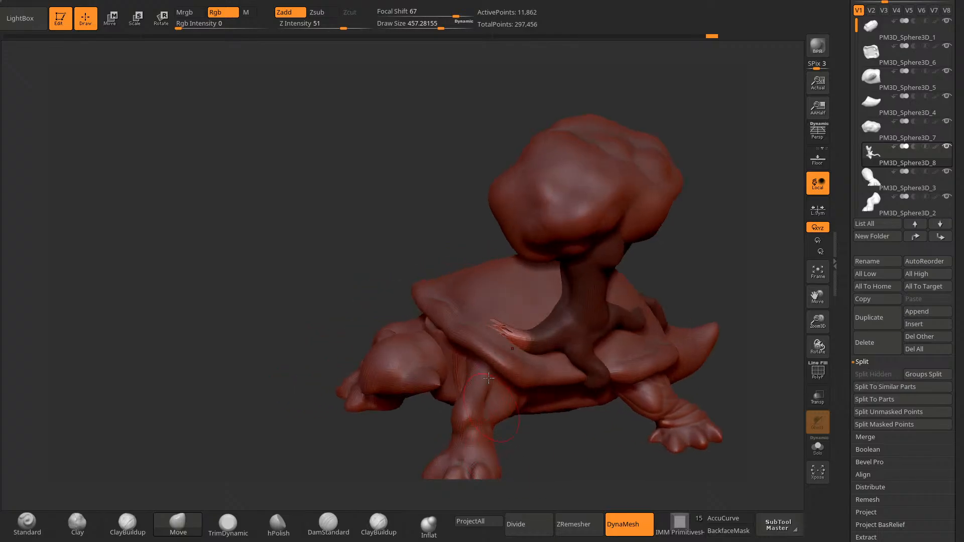
left_click_drag(536, 441, 563, 461, "ctrl")
Step: Lengthen the head-side root toward the shell's front rim and remesh the trunk
right_click_drag(555, 412, 481, 354)
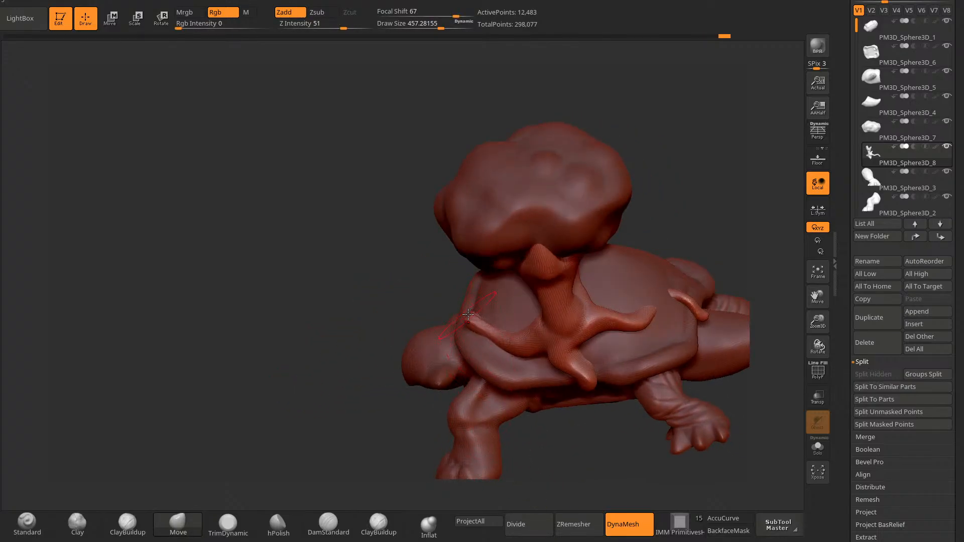
right_click_drag(468, 314, 685, 297)
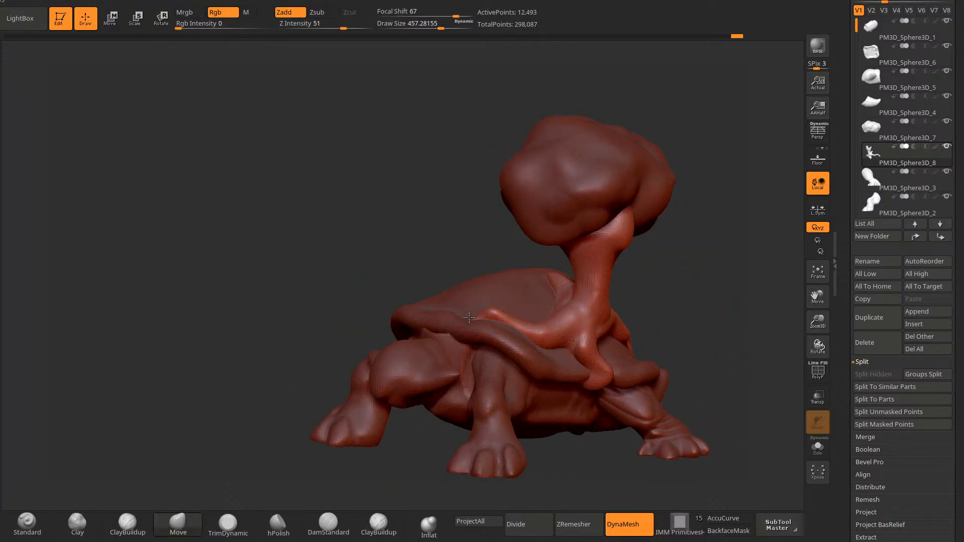
left_click_drag(657, 259, 728, 332, "ctrl")
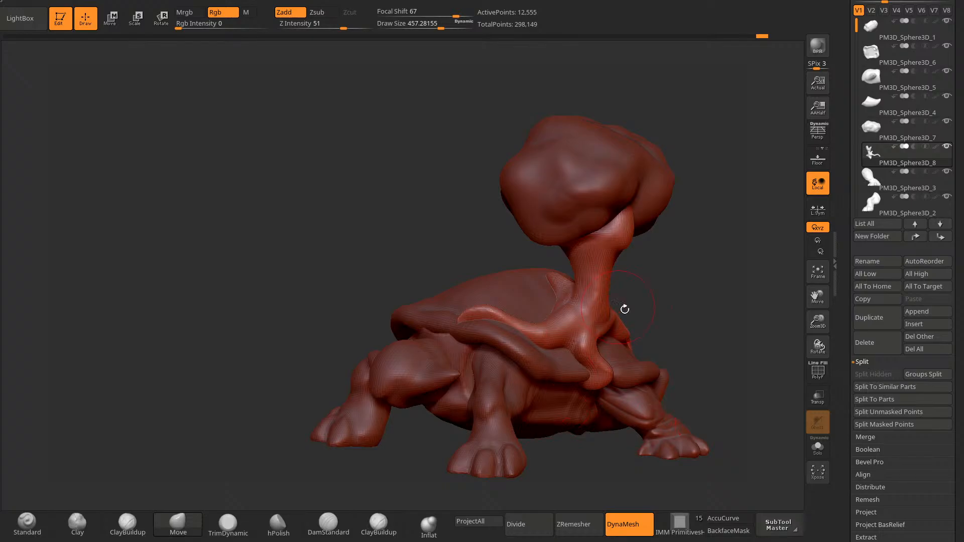
Step: Pull the head-side root's tip over the front rim and curl it underneath, remeshing the trunk as it stretches
right_click_drag(624, 308, 623, 352)
mouse_move(623, 352)
right_mouse_down("ctrl")
mouse_move(620, 396)
mouse_move(446, 360)
right_mouse_up("ctrl")
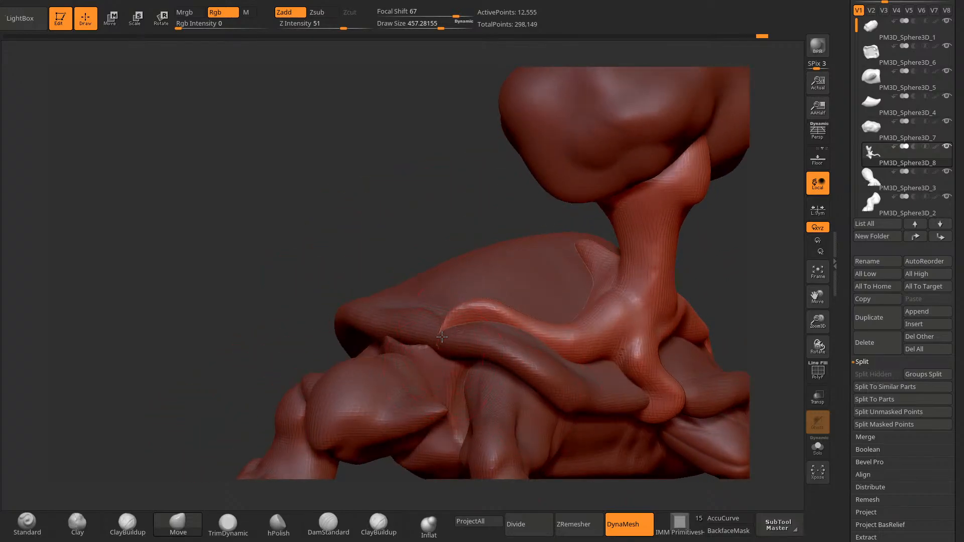
left_click_drag(437, 325, 428, 334)
left_click_drag(716, 236, 735, 272, "ctrl")
right_click_drag(728, 259, 678, 232)
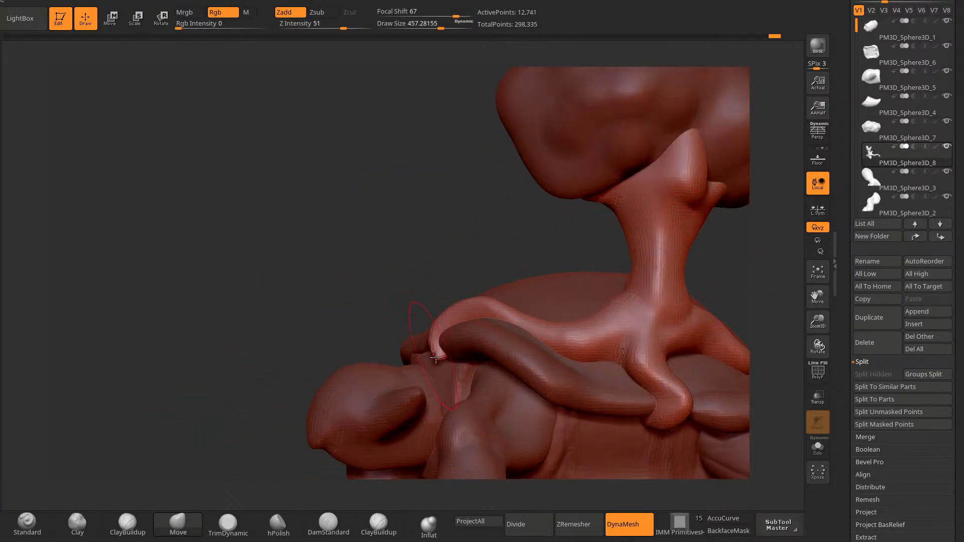
mouse_move(442, 348)
left_mouse_down()
mouse_move(470, 361)
mouse_move(455, 365)
left_mouse_up()
left_click_drag(437, 289, 414, 261, "ctrl")
Step: Thicken the head-side root's curl around the front rim with the Inflat brush and remesh the trunk
left_click(428, 525)
right_click_drag(409, 259, 503, 301)
left_click_drag(439, 343, 443, 352)
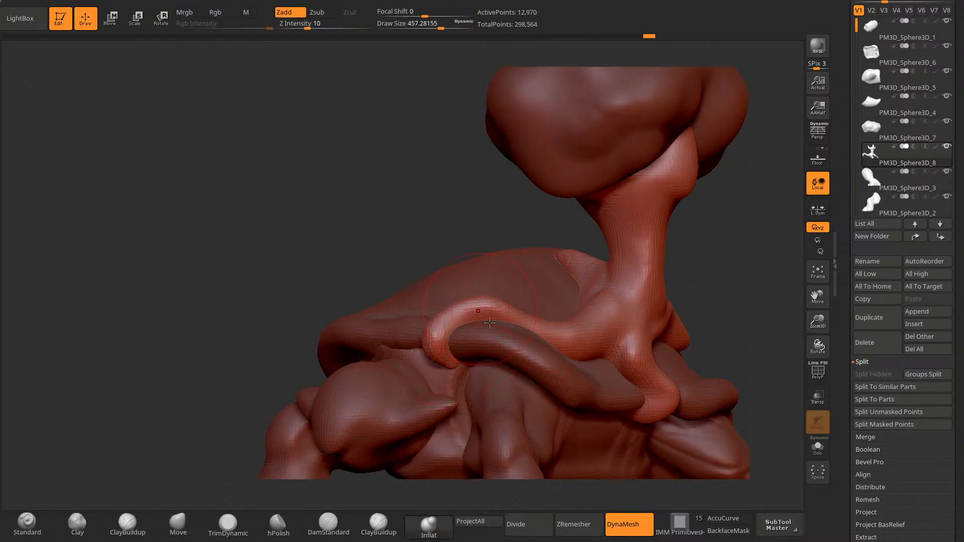
left_click_drag(673, 233, 699, 263, "ctrl")
mouse_move(697, 263)
right_mouse_down()
mouse_move(723, 289)
mouse_move(549, 386)
right_mouse_up()
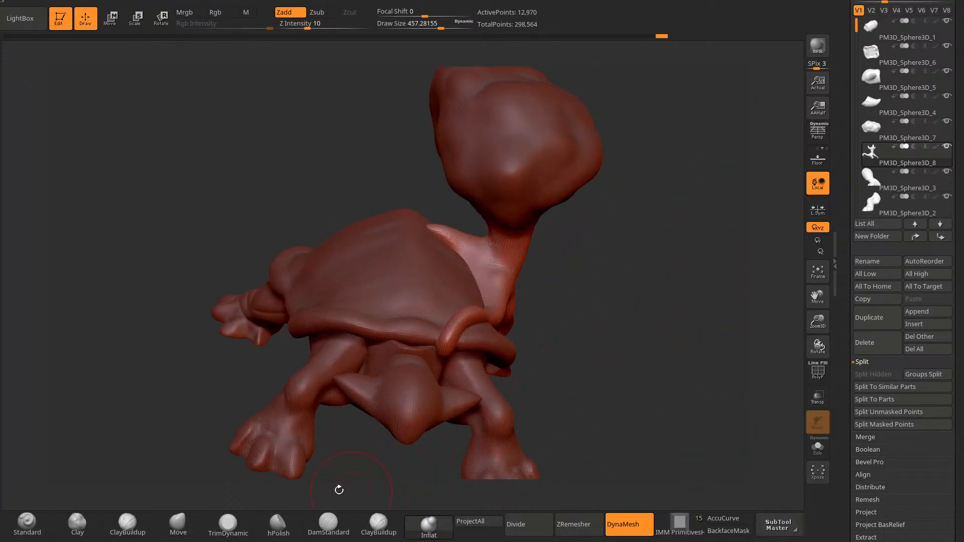
Step: Extend the head-side root's tip downward below the rim toward the front leg with the Move brush
left_click(178, 525)
mouse_move(646, 280)
right_mouse_down()
mouse_move(672, 241)
mouse_move(544, 293)
right_mouse_up()
left_click_drag(428, 391, 441, 398)
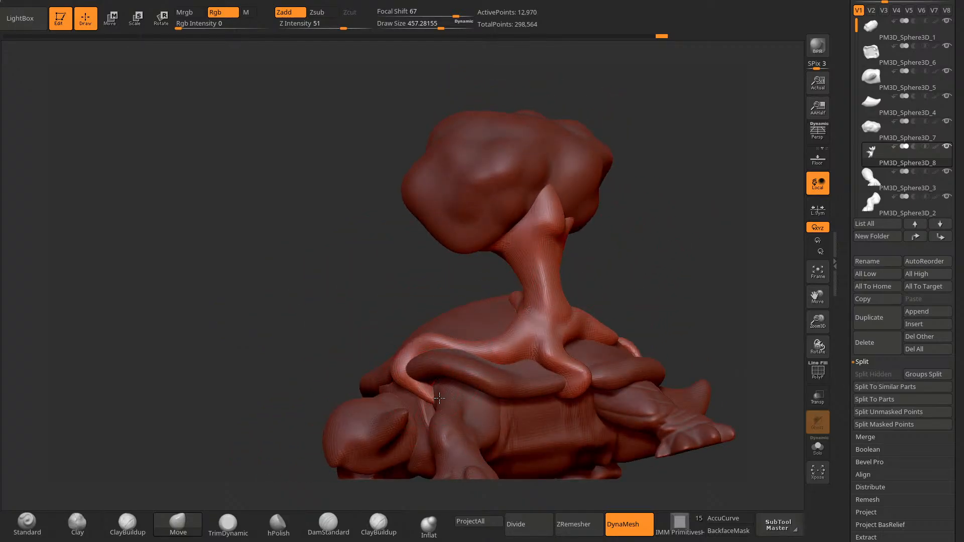
Step: Reduce the Move brush's draw size to about 421, position the head-side root's hanging tip beside the neck, and remesh the trunk
key("space")
left_click(439, 368)
right_click_drag(670, 263, 748, 278)
left_click_drag(433, 403, 440, 410)
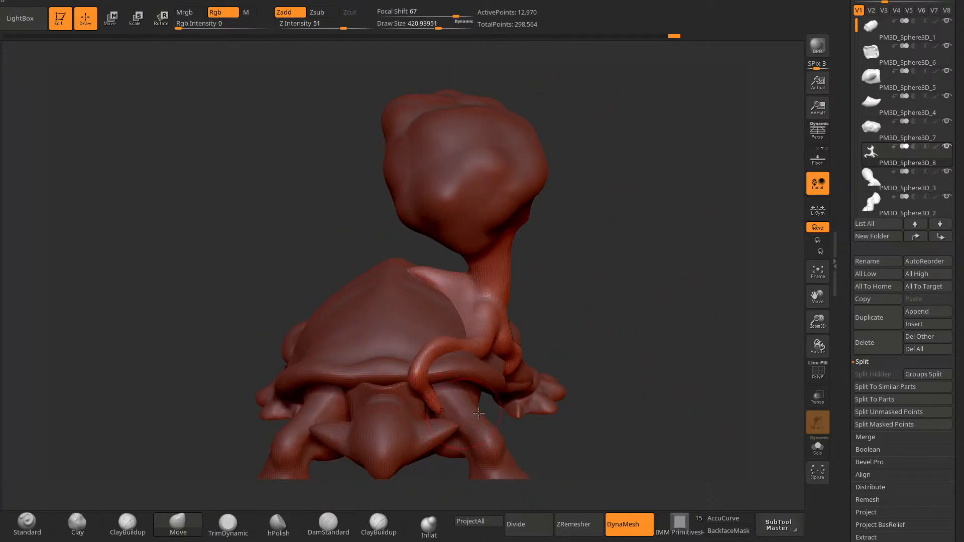
right_click_drag(623, 414, 478, 414)
left_click_drag(440, 410, 427, 413)
left_click_drag(631, 231, 698, 230, "ctrl")
mouse_move(698, 230)
right_mouse_down()
mouse_move(634, 237)
mouse_move(692, 212)
mouse_move(663, 265)
mouse_move(605, 281)
right_mouse_up()
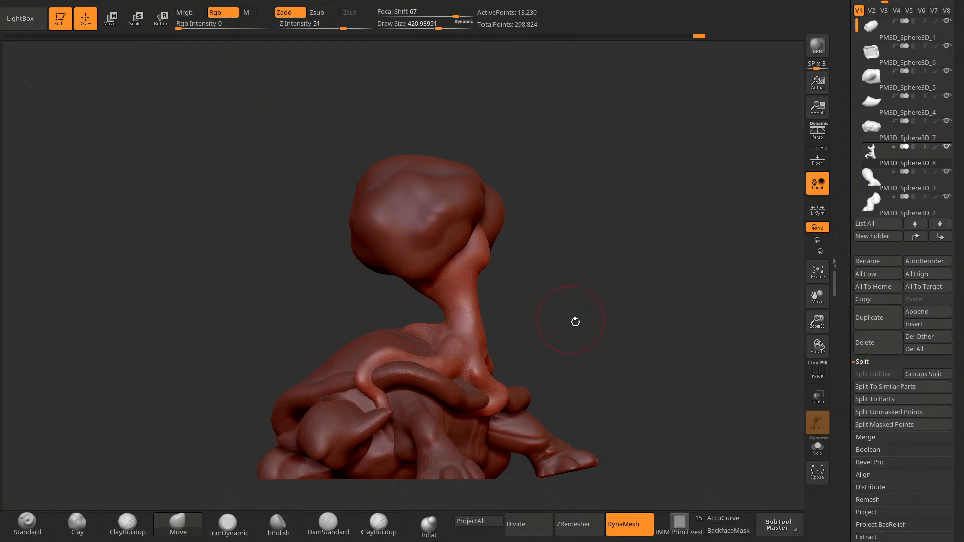
Step: Mask the whole trunk except a small spot at its base facing the top of the shell
left_click_drag(576, 321, 610, 329)
left_click_drag(543, 293, 601, 304)
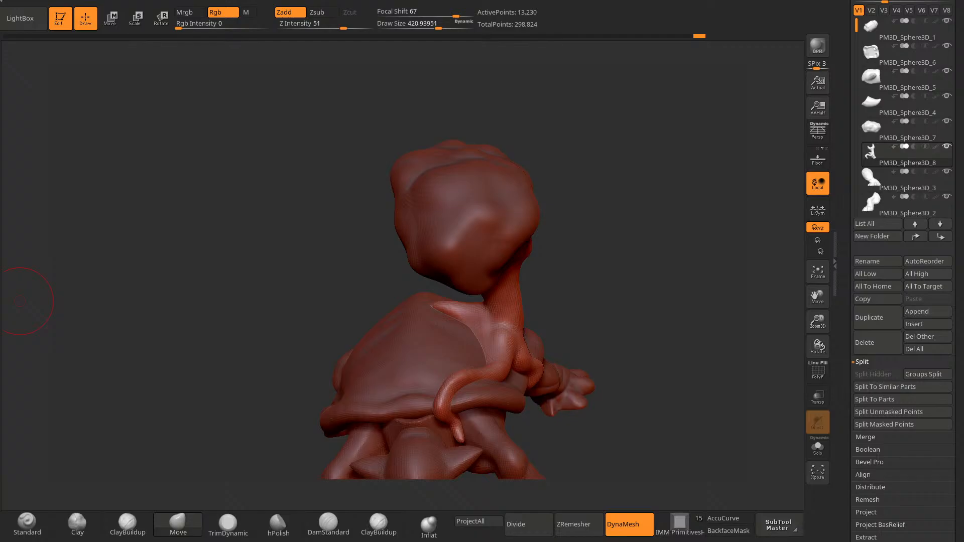
mouse_move(618, 322)
left_mouse_down()
mouse_move(644, 327)
mouse_move(613, 306)
mouse_move(613, 286)
mouse_move(588, 258)
left_mouse_up()
left_click_drag(488, 289, 493, 277, "ctrl")
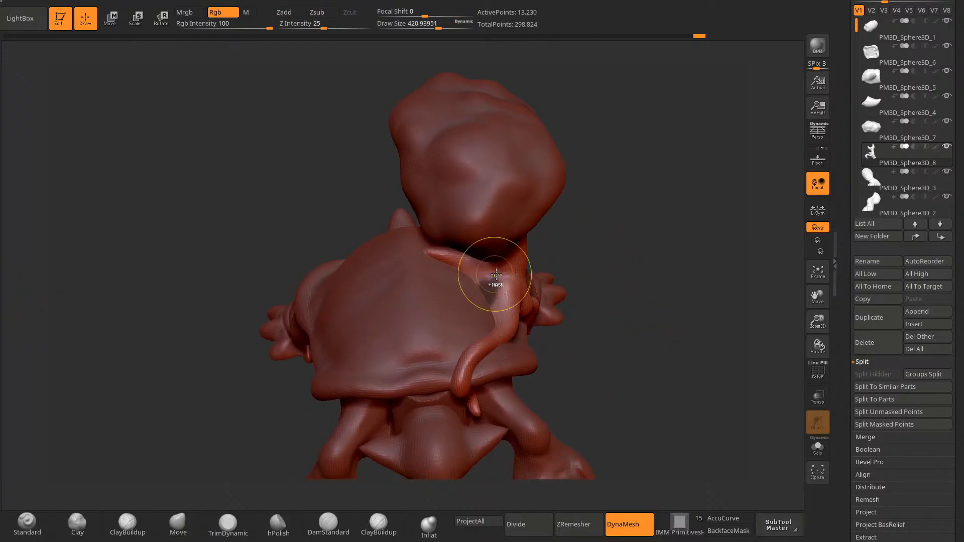
left_click_drag(615, 240, 555, 226)
mouse_move(643, 194)
left_mouse_down()
mouse_move(635, 140)
mouse_move(613, 140)
left_mouse_up()
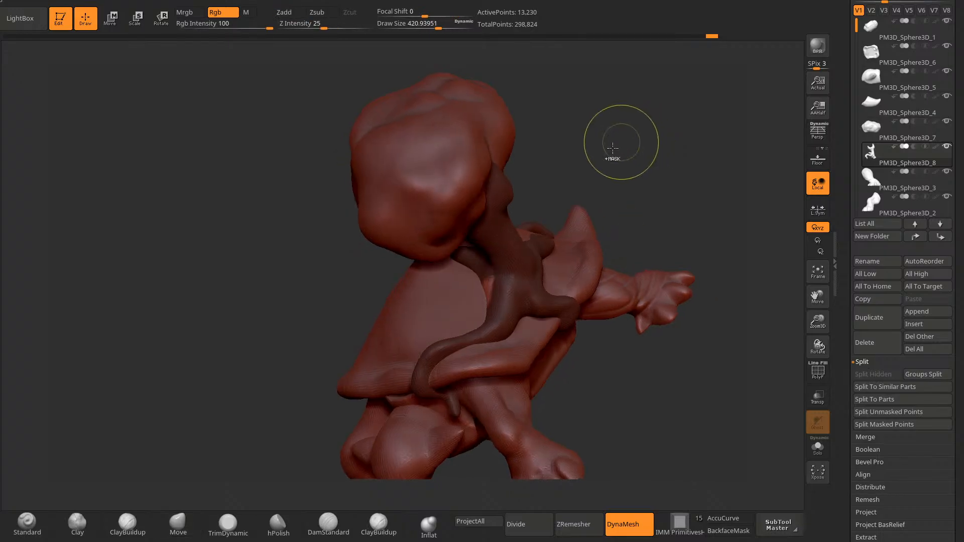
Step: Pull a new short root from the unmasked spot onto the shell with the Move brush, clear the mask and remesh the trunk
key("b")
key("m")
key("v")
left_click_drag(452, 293, 517, 249)
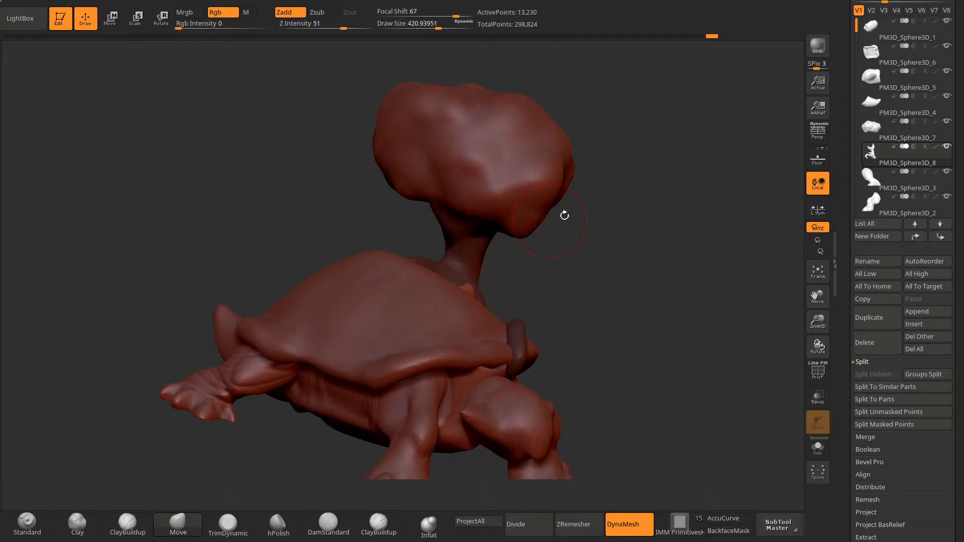
left_click_drag(565, 215, 454, 293)
left_click_drag(558, 254, 609, 283)
mouse_move(609, 283)
right_mouse_down()
mouse_move(661, 376)
mouse_move(653, 346)
right_mouse_up()
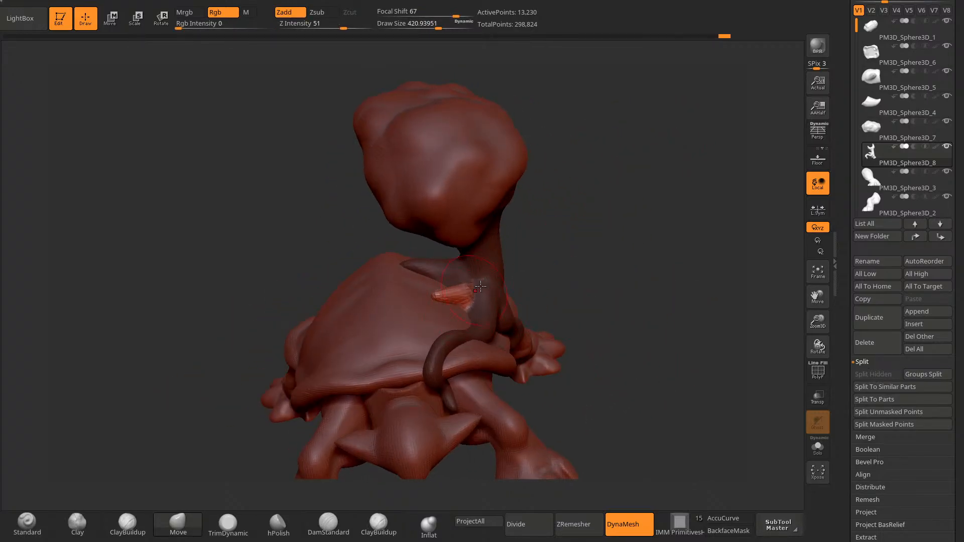
mouse_move(480, 287)
right_mouse_down()
mouse_move(599, 240)
mouse_move(408, 303)
mouse_move(607, 174)
mouse_move(425, 286)
mouse_move(522, 301)
mouse_move(432, 277)
right_mouse_up()
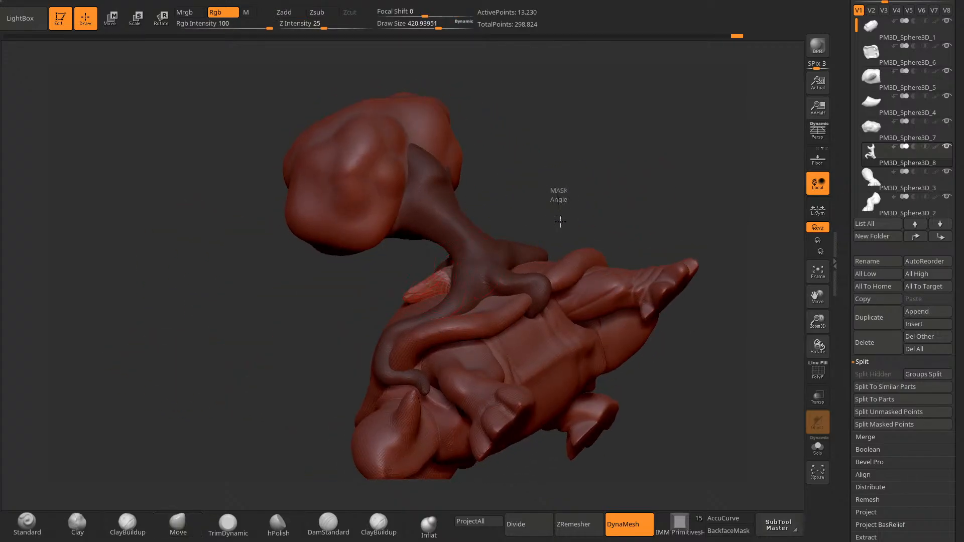
left_click_drag(559, 219, 582, 246, "ctrl")
Step: Stretch and bend the new root's tip across the top of the shell with the Move brush
right_click_drag(577, 221, 506, 239)
right_click_drag(450, 261, 550, 234)
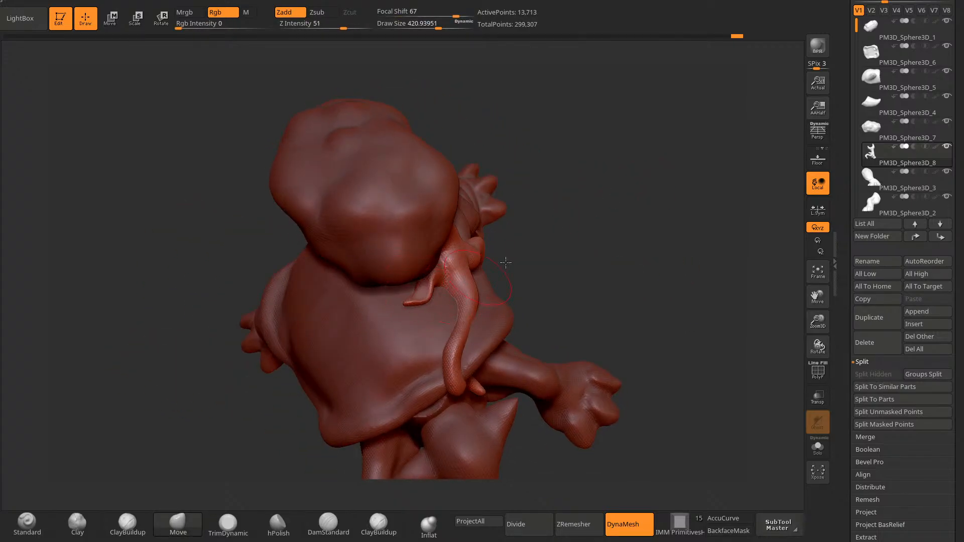
mouse_move(504, 265)
right_mouse_down()
mouse_move(559, 216)
mouse_move(402, 306)
right_mouse_up()
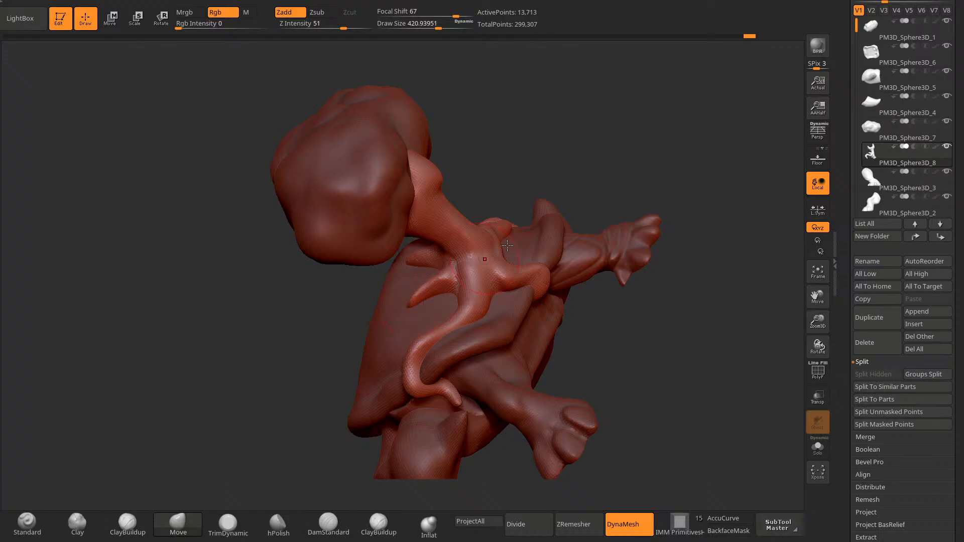
right_click_drag(508, 245, 528, 251)
right_click_drag(554, 341, 667, 357)
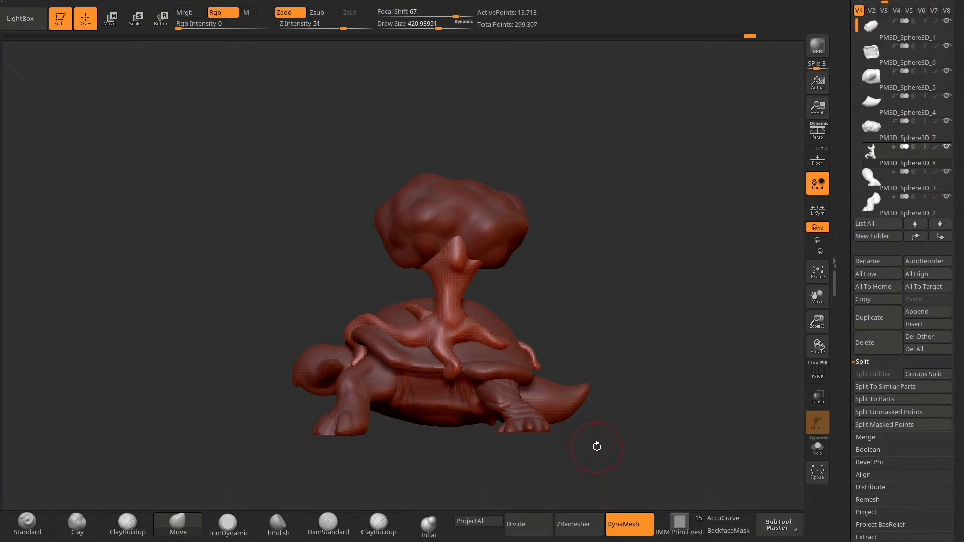
right_click_drag(589, 447, 564, 348)
Step: Select the shell and insert a Sphere3D_1 as a new subtool beneath it in the subtool order
left_click(379, 280, "alt")
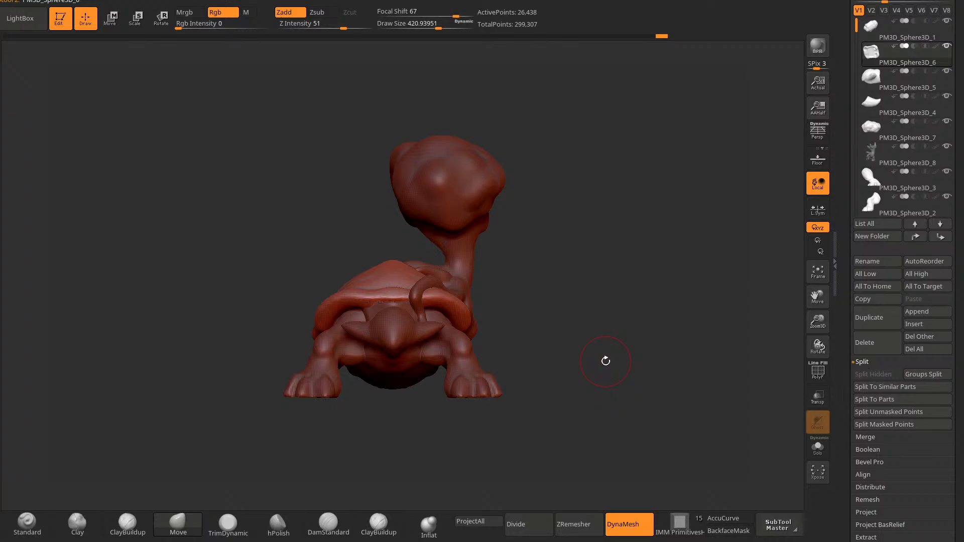
right_click_drag(606, 361, 637, 298)
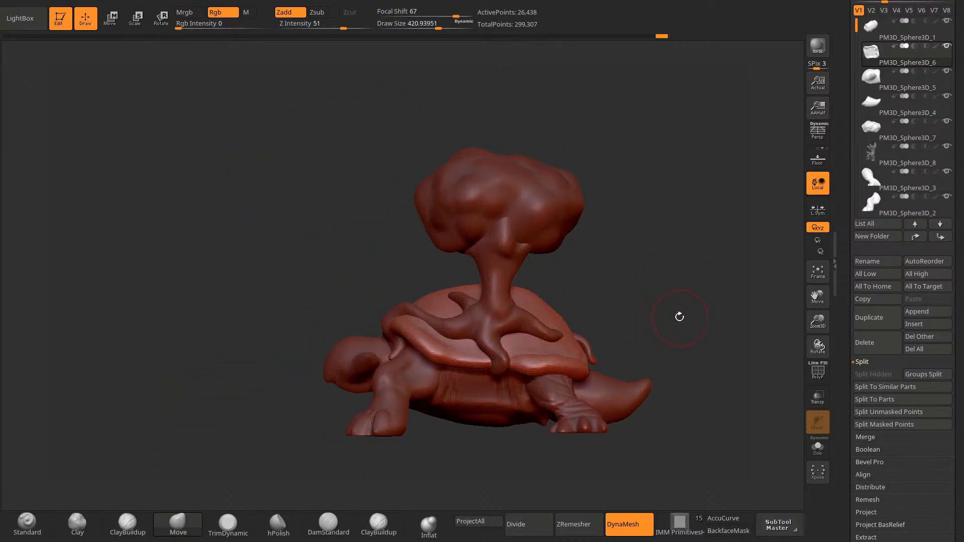
right_click_drag(334, 229, 512, 265)
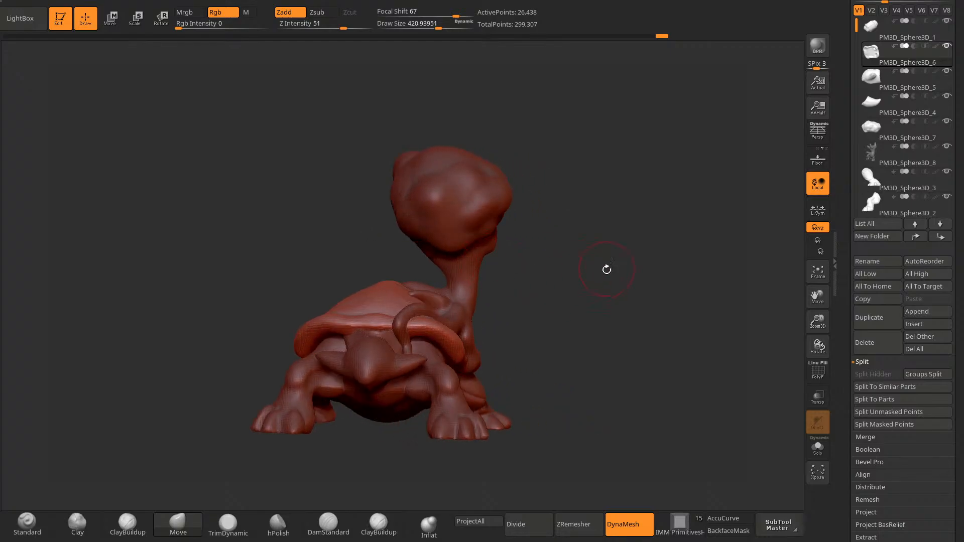
right_click_drag(606, 269, 673, 271)
right_click_drag(673, 271, 568, 214, "alt")
right_click_drag(568, 214, 664, 223, "alt")
right_click_drag(482, 220, 432, 229)
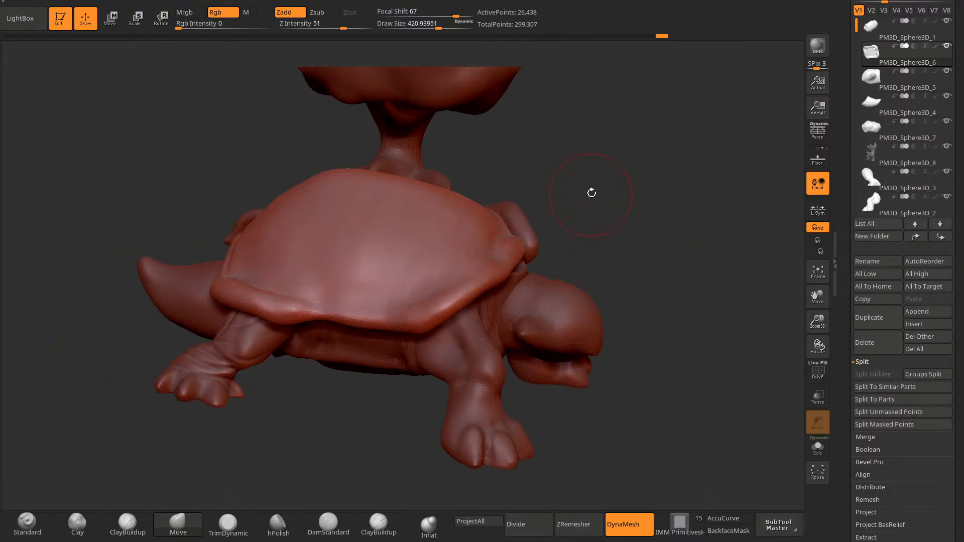
right_click_drag(591, 192, 557, 183, "ctrl")
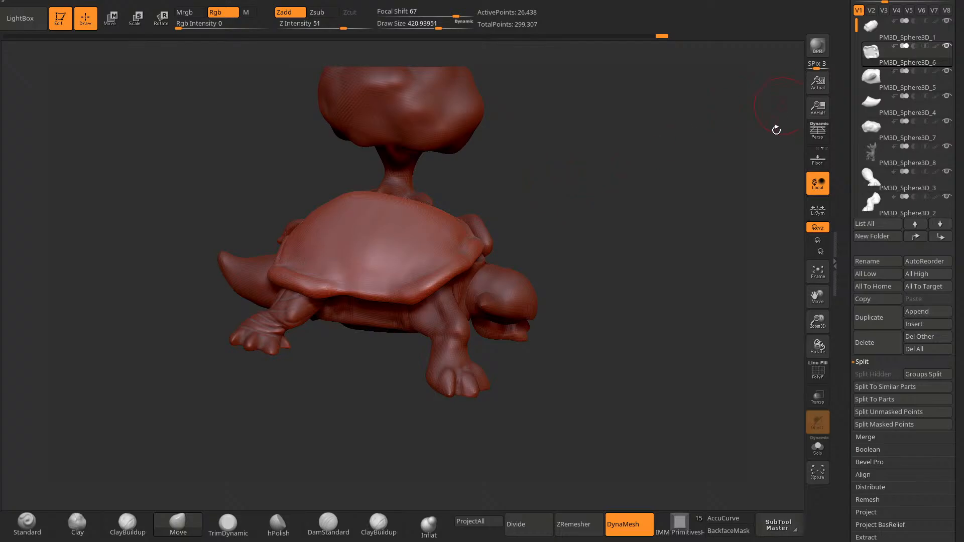
left_click(914, 324)
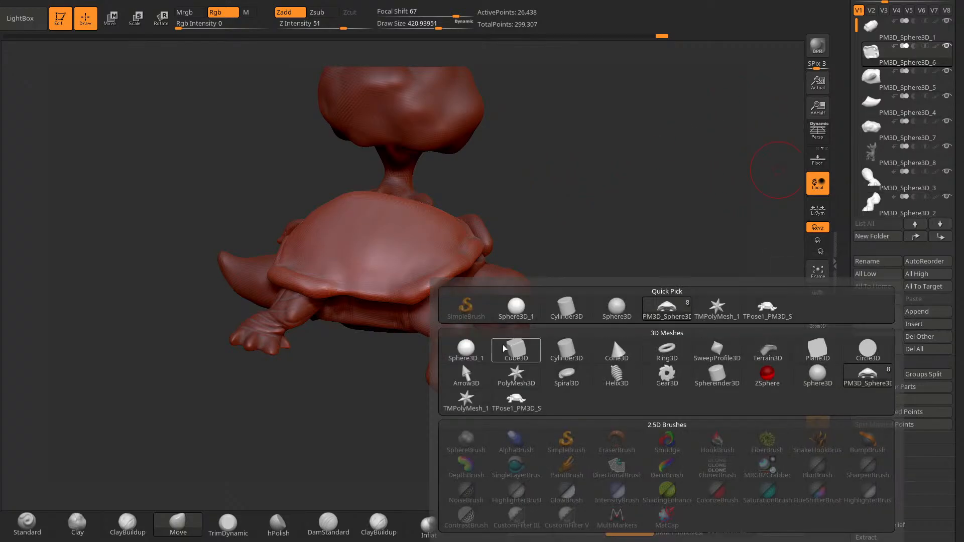
left_click(469, 349)
right_click_drag(568, 332, 489, 294)
Step: Move the new sphere outward and up onto the free side of the shell, opposite the tree trunk
left_click(110, 21)
right_click_drag(132, 81, 226, 126, "shift")
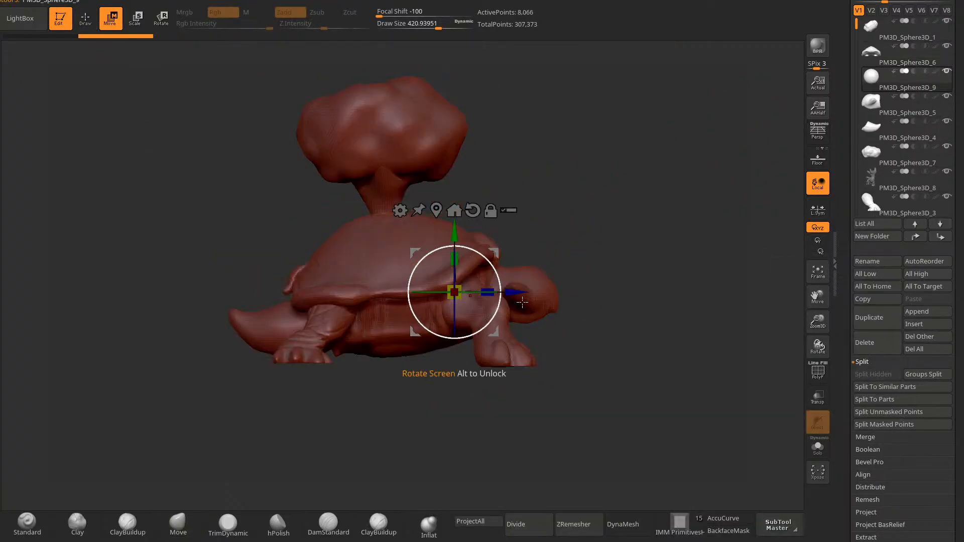
right_click_drag(523, 302, 598, 276, "shift")
left_click_drag(400, 289, 329, 278)
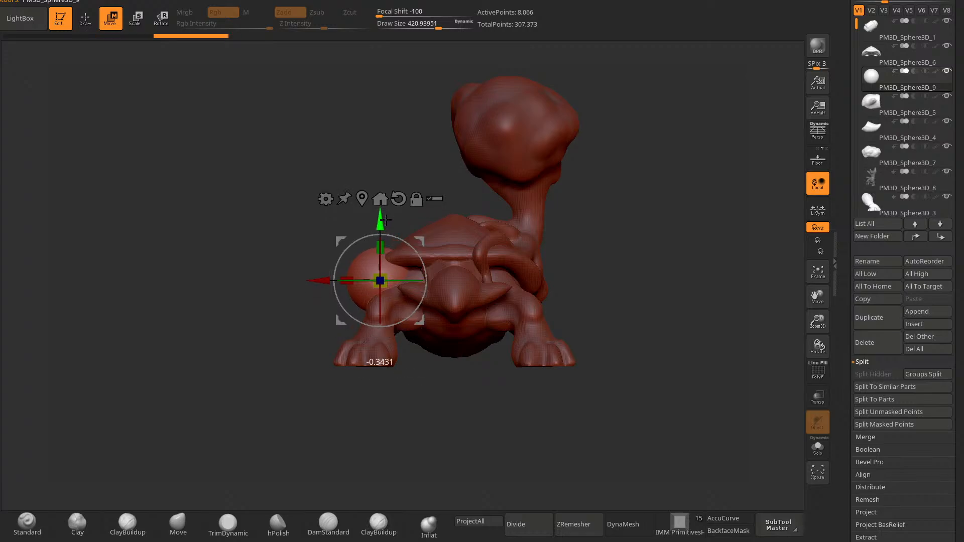
left_click_drag(385, 220, 385, 152)
right_click_drag(215, 216, 347, 241)
right_click_drag(533, 223, 543, 249, "alt")
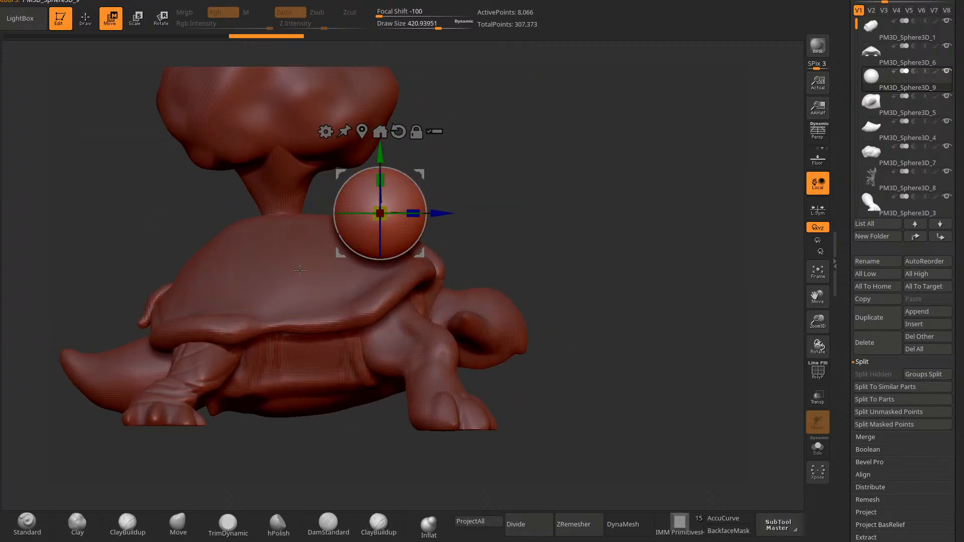
Step: Stretch the sphere vertically into an egg, shift it along the shell and tilt it outward, away from the tree
left_click_drag(380, 180, 372, 149)
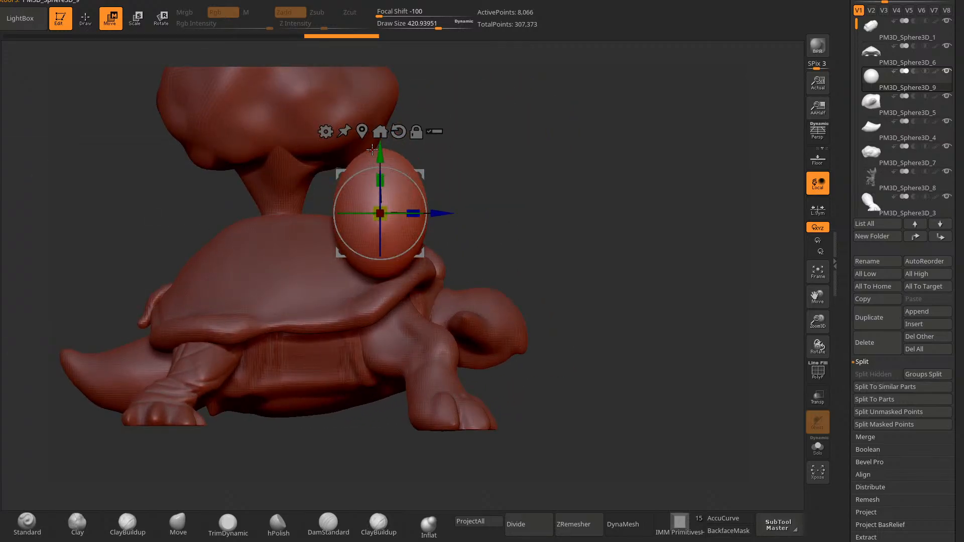
left_click_drag(444, 213, 347, 213)
right_click_drag(448, 183, 562, 208, "shift")
right_click_drag(597, 261, 620, 280, "ctrl")
left_click_drag(346, 240, 290, 233)
left_click_drag(267, 313, 284, 304)
key("q")
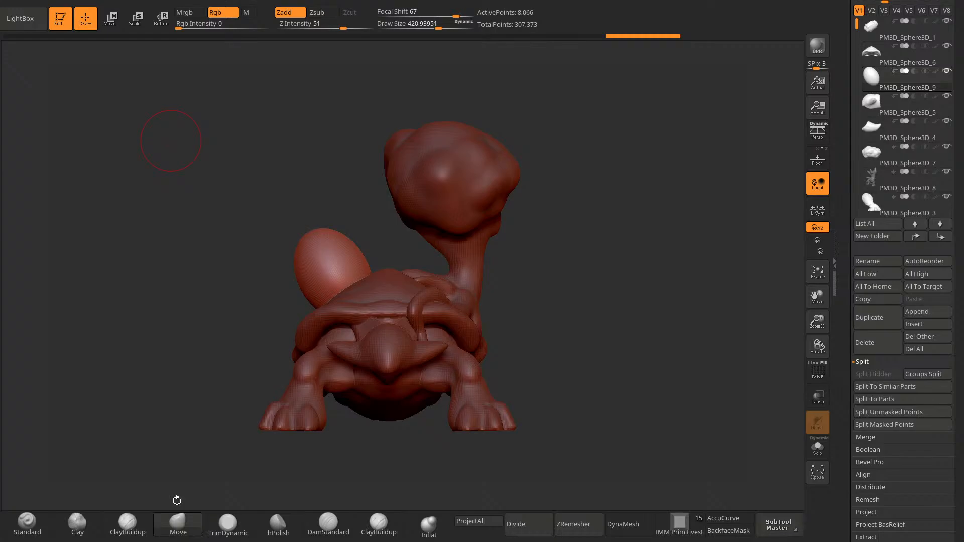
Step: Enable AccuCurve for the Move brush and set its draw size to about 716
left_click(722, 518)
right_click_drag(642, 347, 528, 357)
key("space")
left_click_drag(616, 289, 635, 288)
mouse_move(537, 296)
right_mouse_down()
mouse_move(633, 297)
mouse_move(644, 285)
right_mouse_up()
mouse_move(644, 285)
right_mouse_down("alt")
mouse_move(647, 327)
mouse_move(598, 256)
mouse_move(571, 241)
right_mouse_up("alt")
right_click_drag(348, 216, 381, 234)
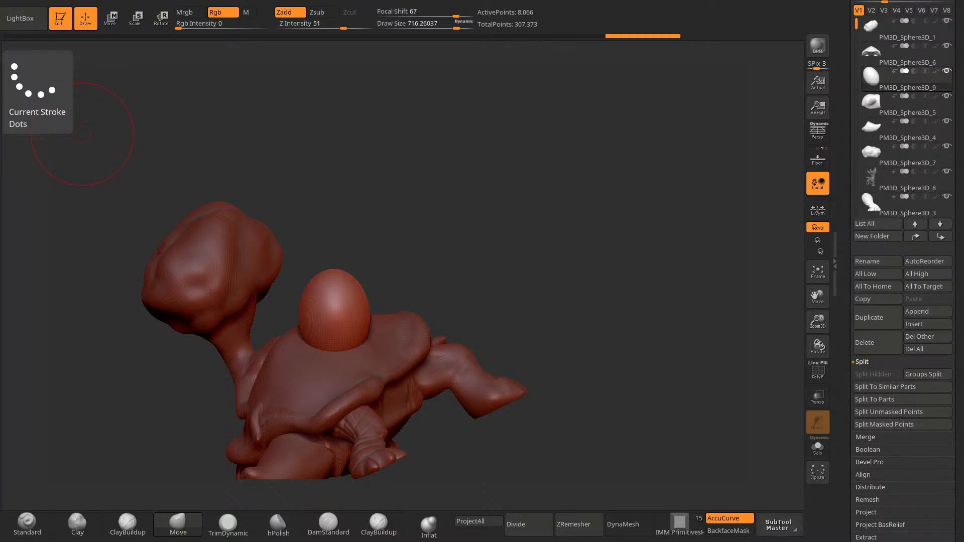
mouse_move(83, 134)
right_mouse_down()
mouse_move(439, 215)
mouse_move(387, 189)
mouse_move(325, 288)
right_mouse_up()
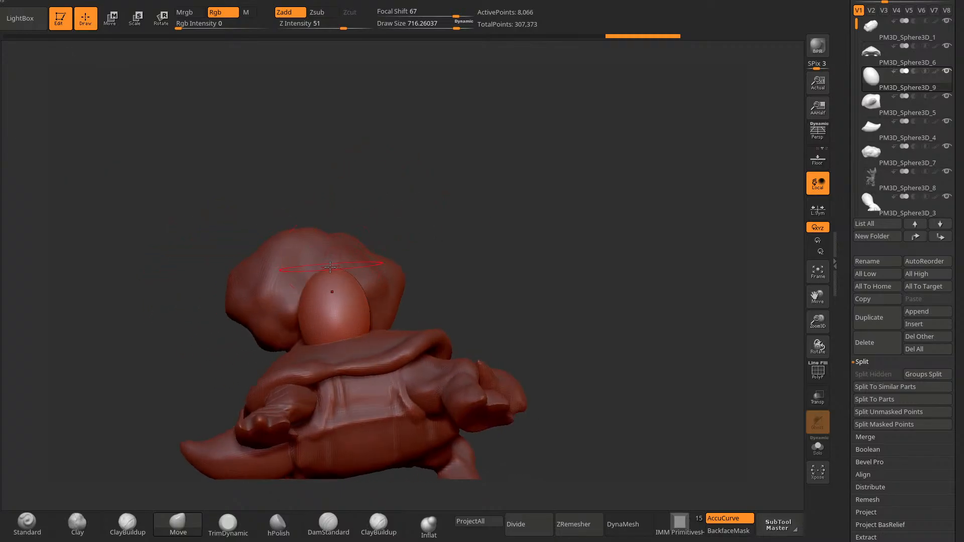
Step: Try to pull the egg's top into a point with the Move brush, also at a draw size of about 862
mouse_move(325, 288)
left_mouse_down()
mouse_move(312, 175)
mouse_move(316, 185)
left_mouse_up()
key("ctrl+z")
key("space")
left_click_drag(330, 220, 338, 208)
right_click_drag(338, 208, 356, 198)
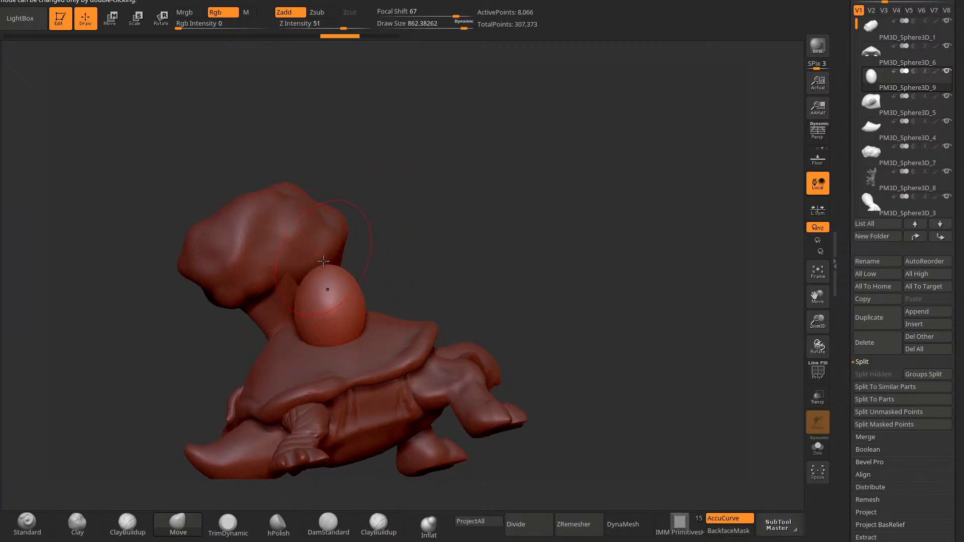
right_click_drag(351, 244, 362, 220)
left_click_drag(331, 268, 327, 187)
right_click_drag(327, 188, 337, 245)
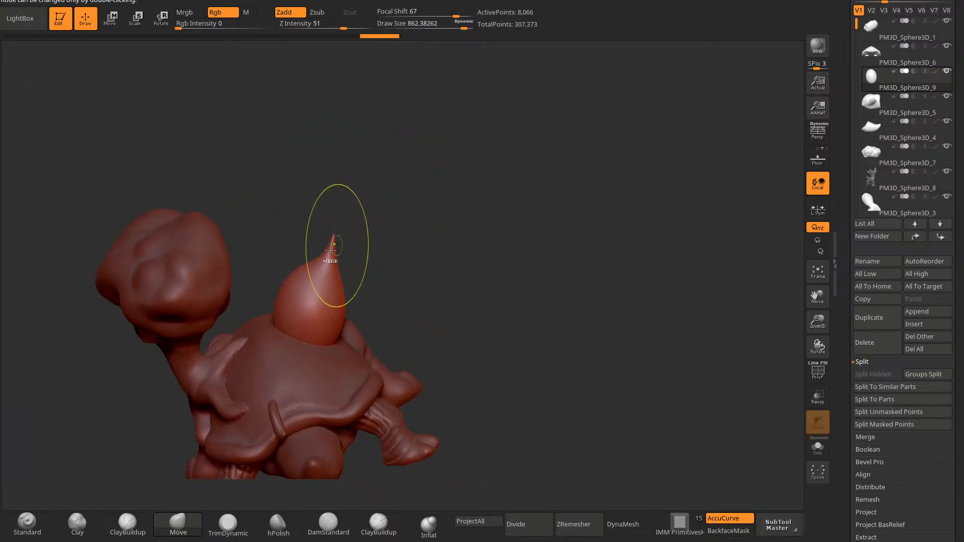
key("ctrl+z")
key("ctrl+z")
Step: Set the Move brush's draw size to about 914 and pull the egg's top into a sharp point with AccuCurve
mouse_move(322, 265)
left_mouse_down()
mouse_move(339, 177)
mouse_move(347, 193)
left_mouse_up()
key("space")
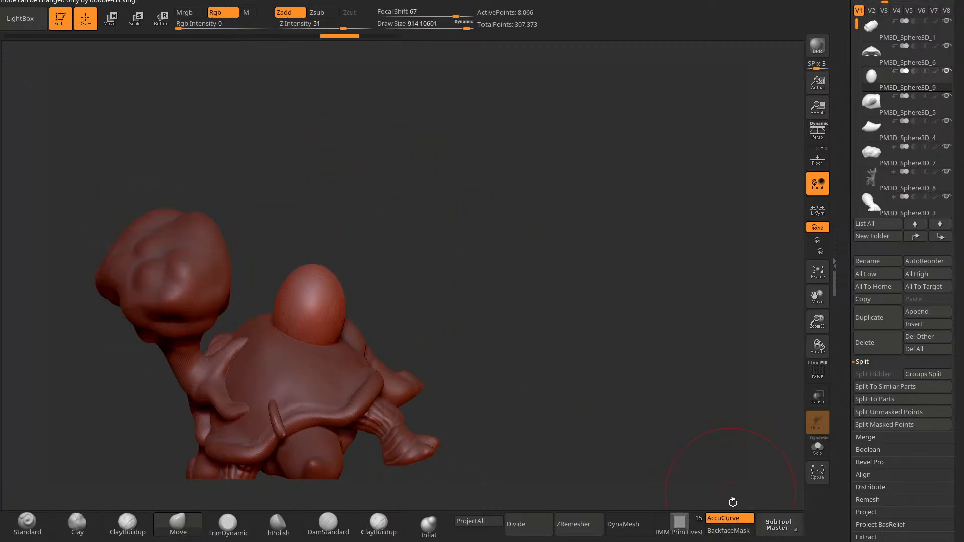
left_click(731, 517)
left_click_drag(320, 268, 327, 213)
left_click(731, 518)
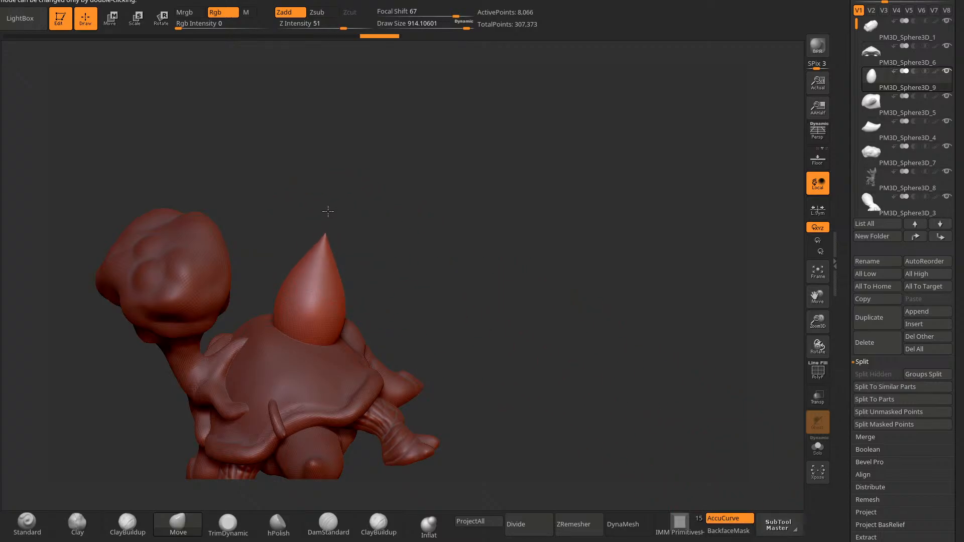
Step: Turn off AccuCurve and reshape the spike's sides and base with the Move brush, narrowing it toward the shell
left_click(724, 518)
left_click_drag(678, 468, 464, 231)
left_click_drag(349, 289, 362, 281)
left_click_drag(303, 299, 296, 294)
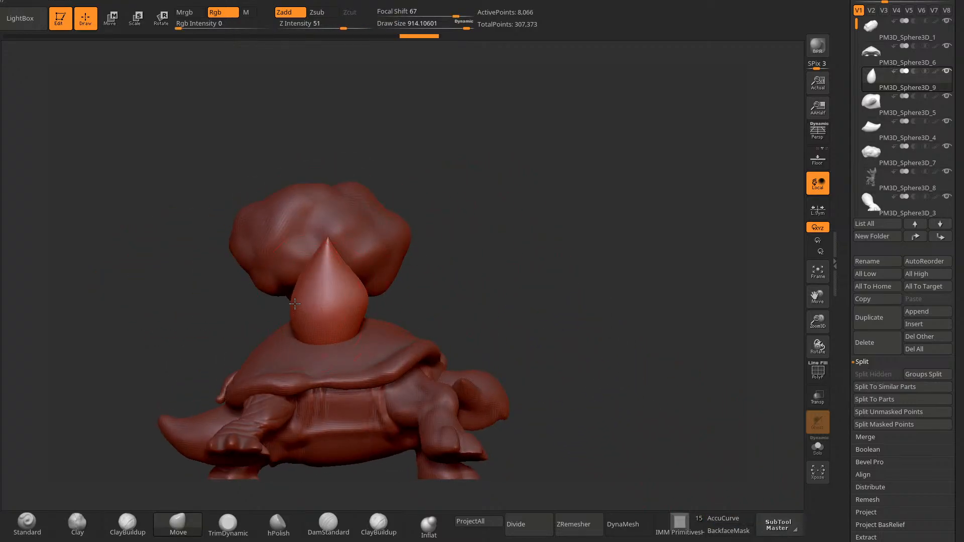
left_click_drag(335, 345, 335, 334)
left_click_drag(459, 282, 379, 293)
left_click_drag(351, 346, 366, 336)
Step: Choose the TrimDynamic brush and enable DynaMesh on the spike with a resolution of 88
left_click(228, 524)
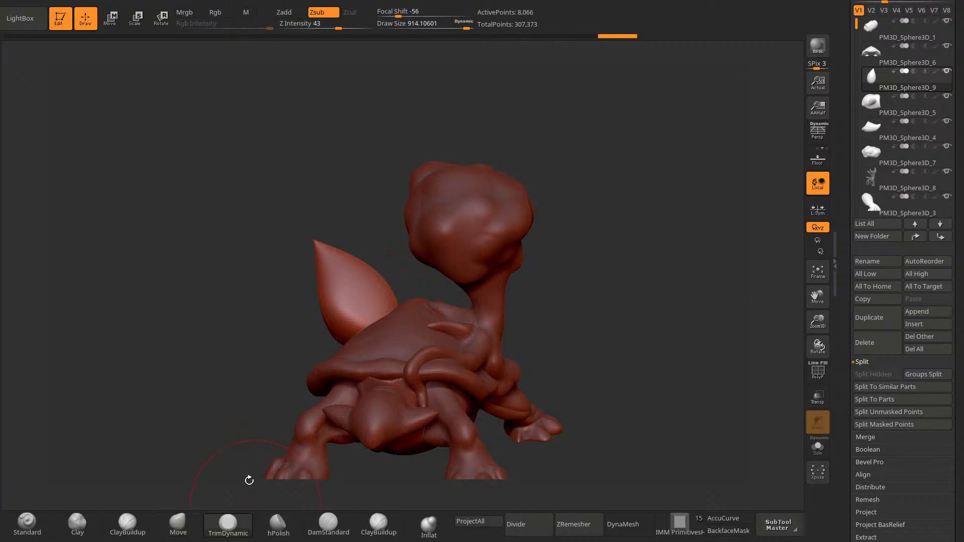
scroll(856, 393, "down", 3)
left_click(873, 433)
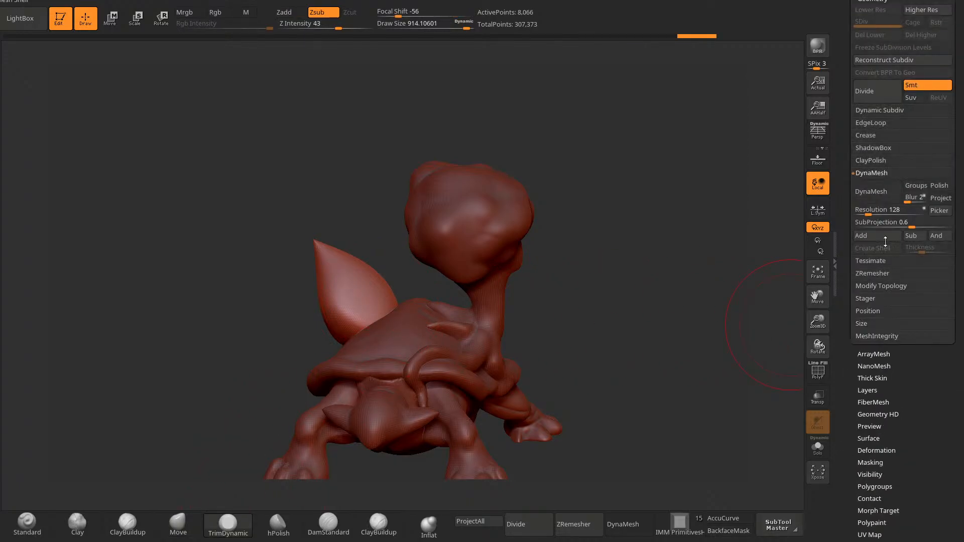
left_click(871, 191)
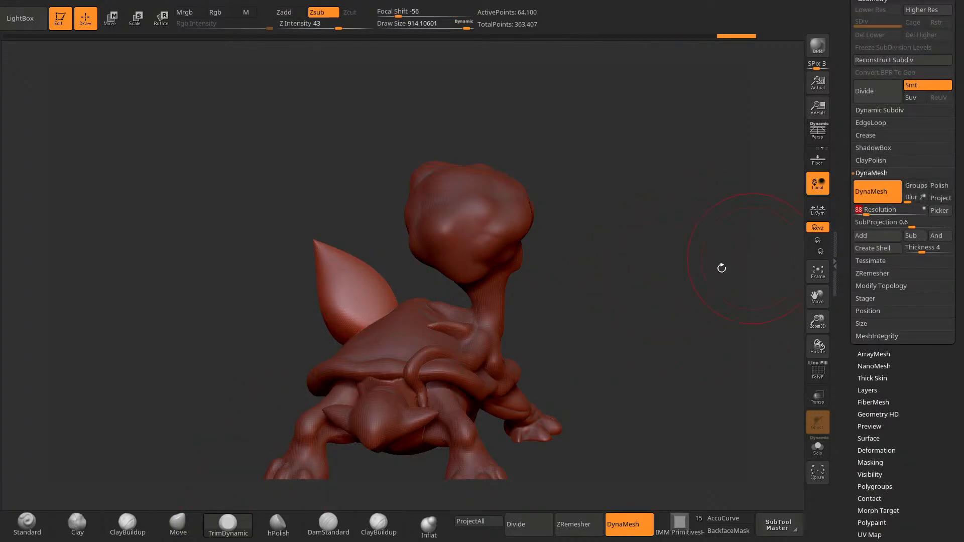
Step: Carve flat crystal-like facets around the spike with TrimDynamic and thicken its thin tip with the Inflat brush
mouse_move(721, 267)
left_mouse_down()
mouse_move(605, 351)
mouse_move(362, 276)
mouse_move(372, 217)
mouse_move(348, 209)
mouse_move(327, 310)
mouse_move(309, 317)
mouse_move(302, 281)
mouse_move(551, 236)
left_mouse_up()
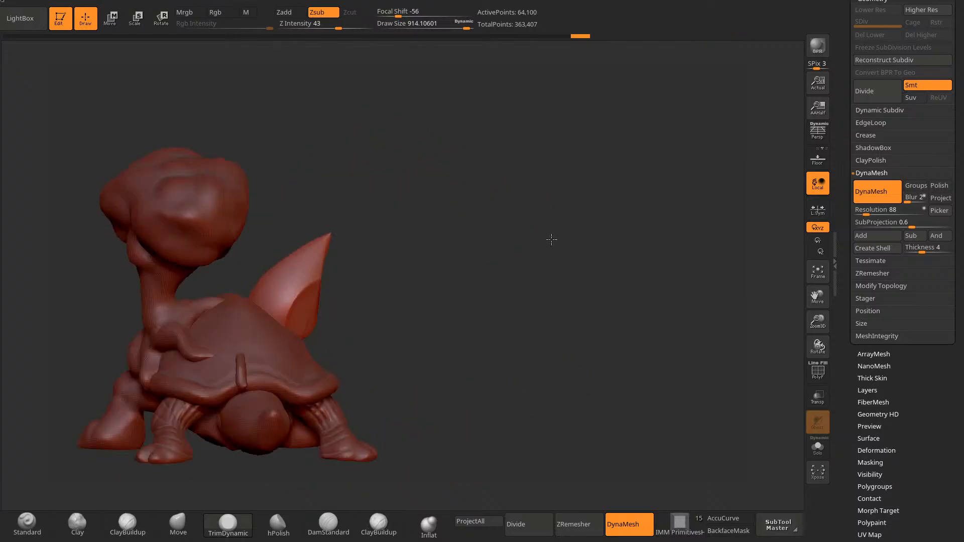
mouse_move(301, 261)
left_mouse_down()
mouse_move(318, 325)
mouse_move(364, 301)
left_mouse_up()
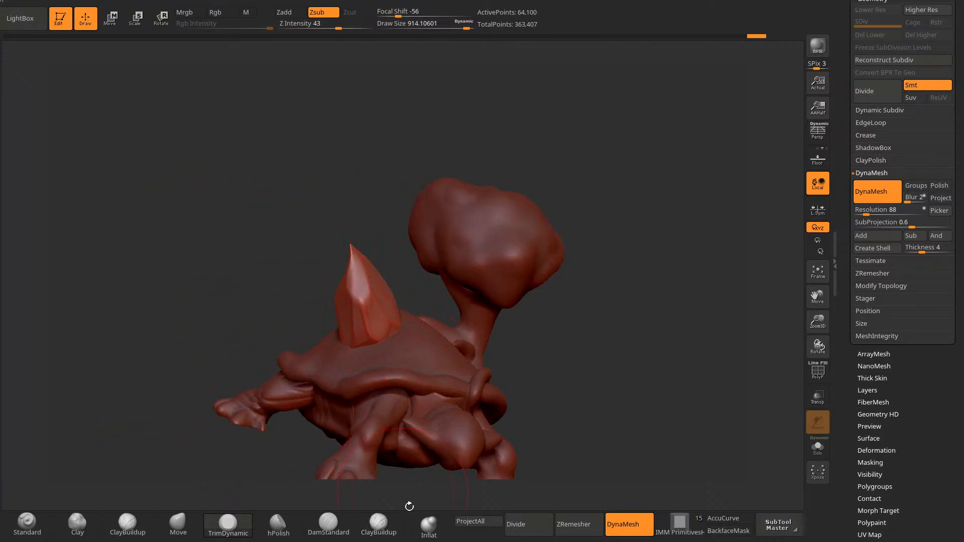
left_click(429, 524)
mouse_move(350, 242)
left_mouse_down()
mouse_move(401, 219)
mouse_move(309, 282)
mouse_move(277, 320)
left_mouse_up()
Step: Reduce the Move brush's draw size to about 716 and widen the faceted spike's sides and lower edges
left_click(178, 524)
key("space")
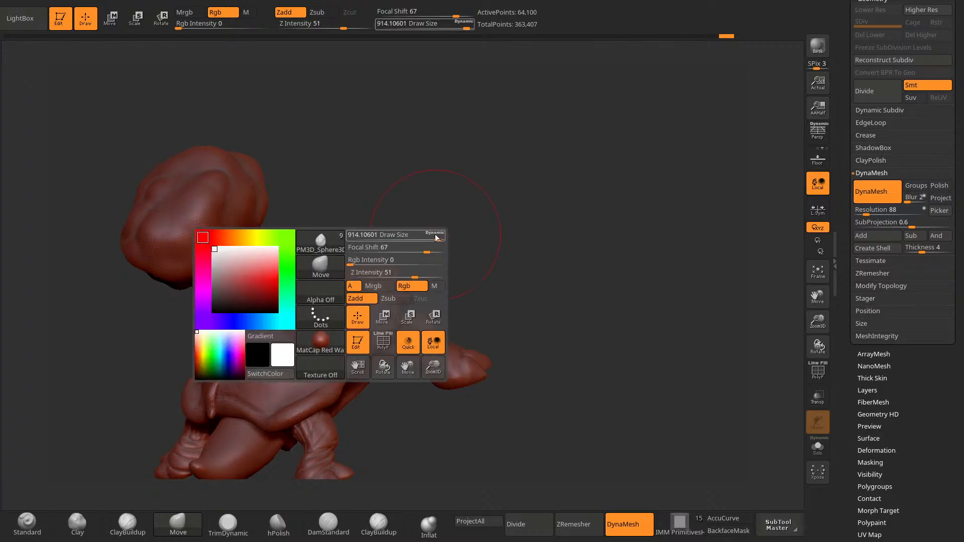
mouse_move(436, 234)
left_mouse_down()
mouse_move(427, 234)
mouse_move(436, 246)
left_mouse_up()
left_click_drag(263, 344, 261, 346)
left_click_drag(427, 221, 396, 133)
left_click_drag(394, 251, 389, 233)
left_click_drag(324, 285, 386, 241)
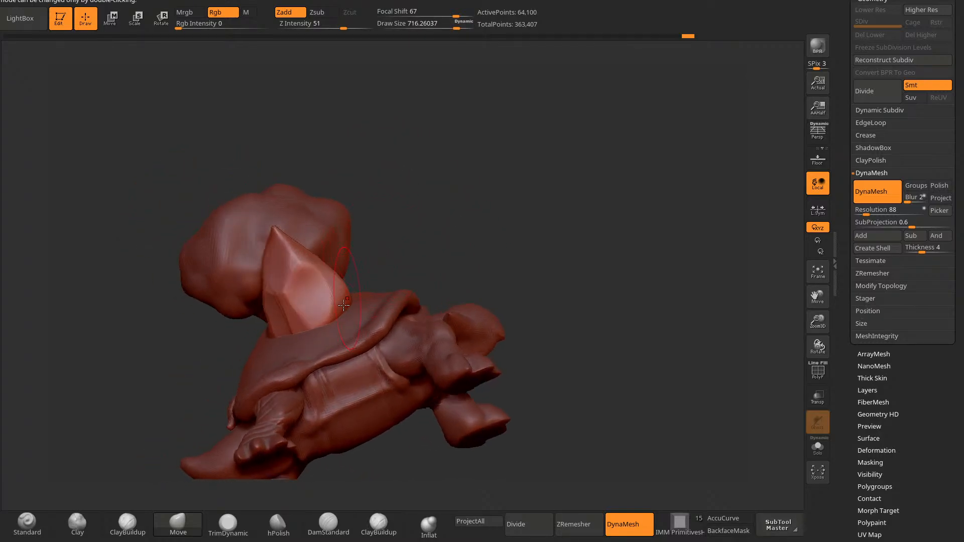
left_click_drag(337, 302, 349, 295)
mouse_move(390, 228)
left_mouse_down()
mouse_move(402, 321)
mouse_move(348, 306)
left_mouse_up()
left_click_drag(369, 382, 341, 450)
left_click_drag(347, 278, 353, 271)
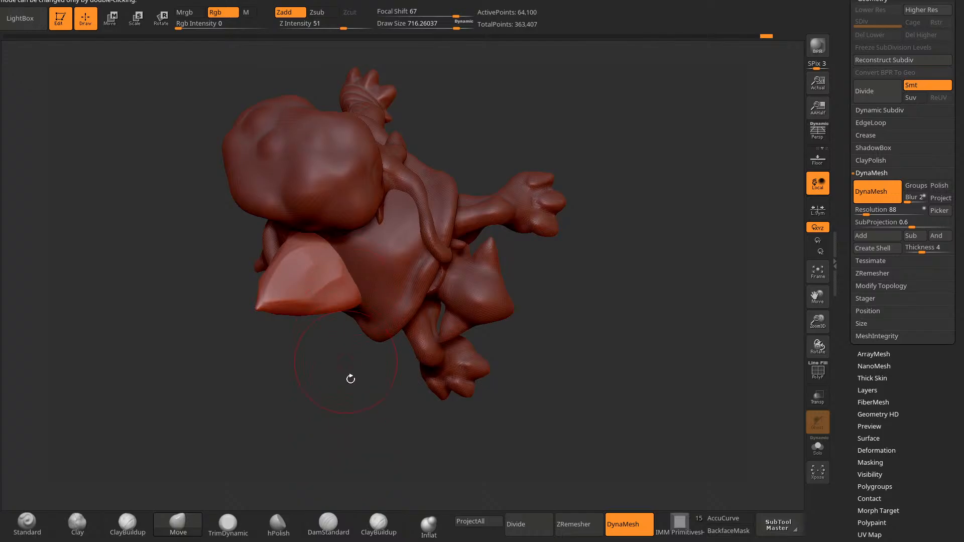
Step: Push the lower edge of the faceted spike slightly inward with the Move brush
left_click_drag(351, 379, 384, 385)
left_click_drag(342, 307, 337, 300)
mouse_move(348, 441)
left_mouse_down()
mouse_move(505, 261)
mouse_move(437, 274)
left_mouse_up()
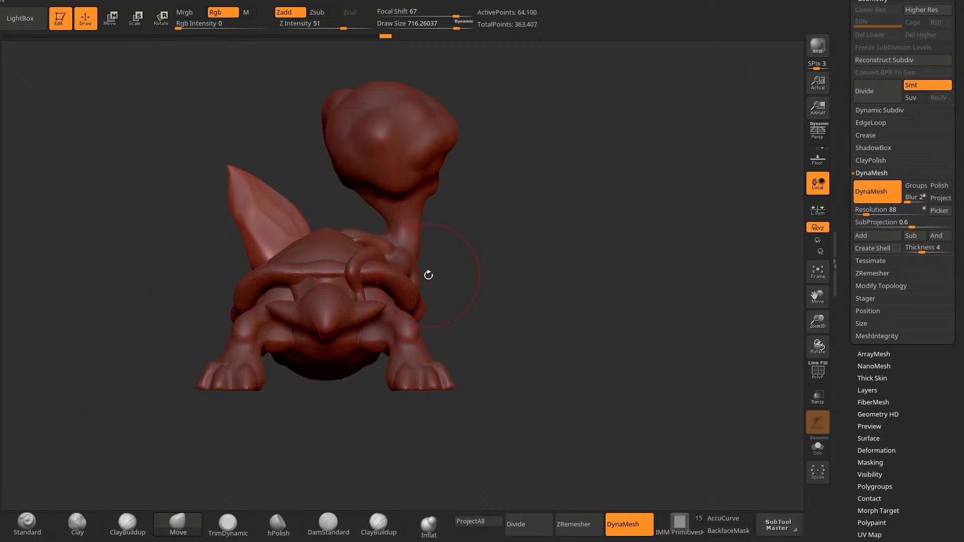
left_click_drag(429, 275, 463, 323, "alt")
left_click_drag(176, 156, 202, 139)
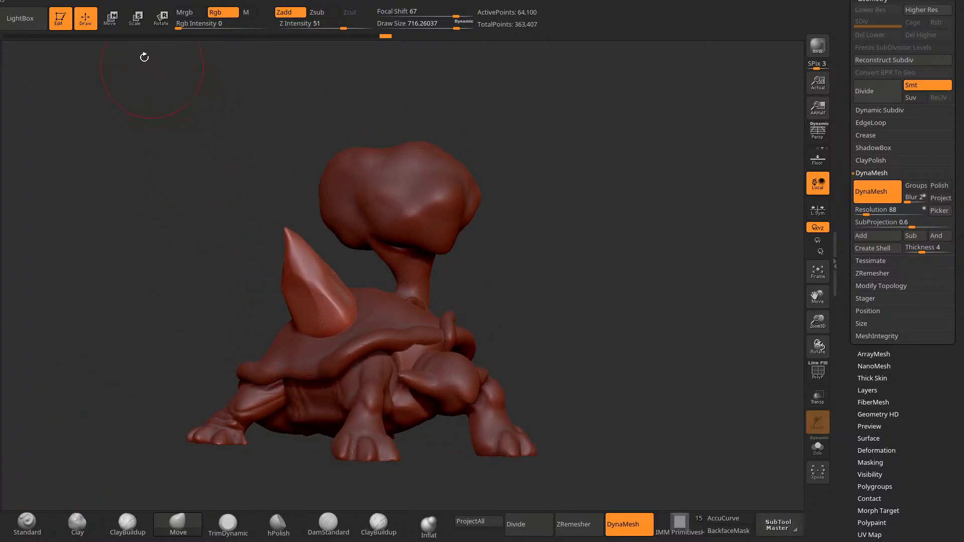
Step: Scale the faceted spike down slightly and sink it about 0.36 along its axis into the shell
left_click(111, 18)
left_click_drag(125, 116, 176, 226)
left_click_drag(173, 322, 156, 306)
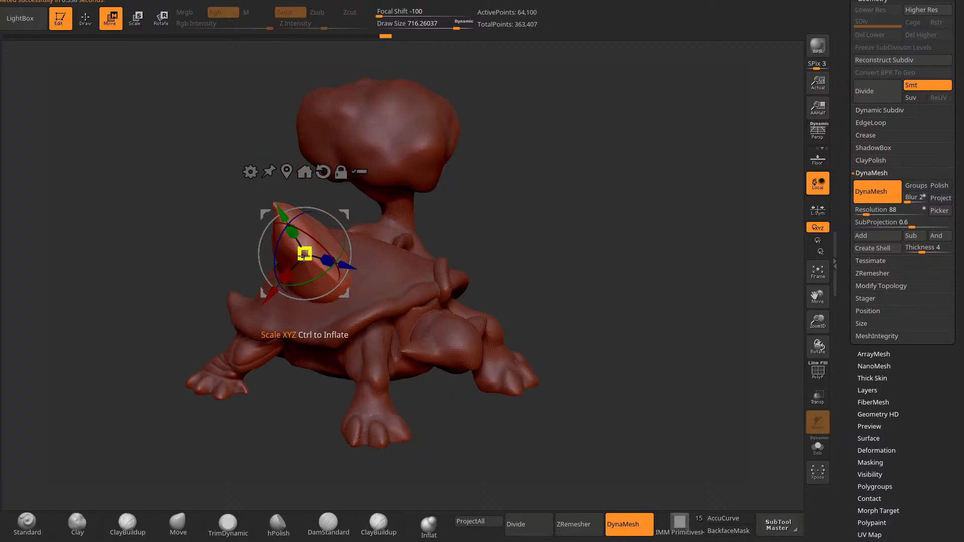
left_click_drag(304, 256, 298, 258)
left_click_drag(279, 212, 285, 221)
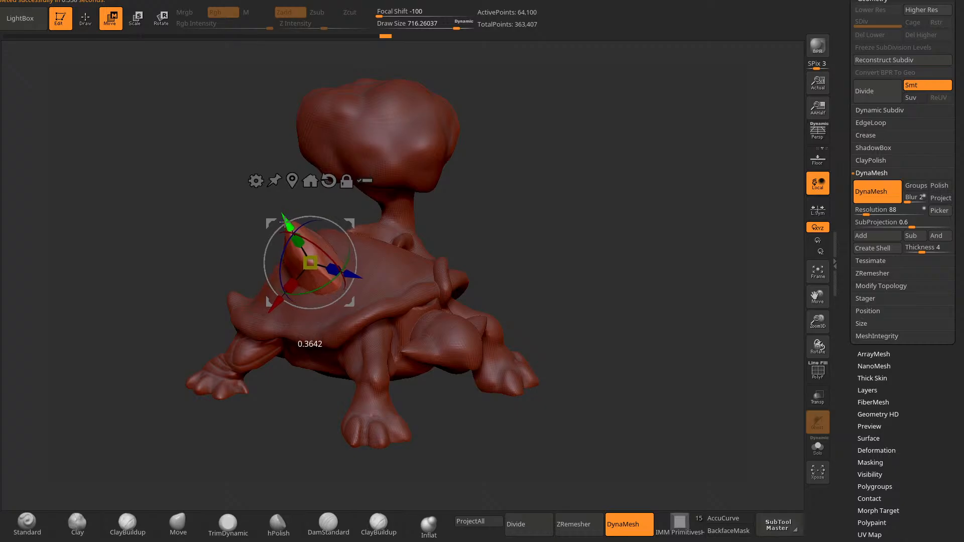
left_click(93, 22)
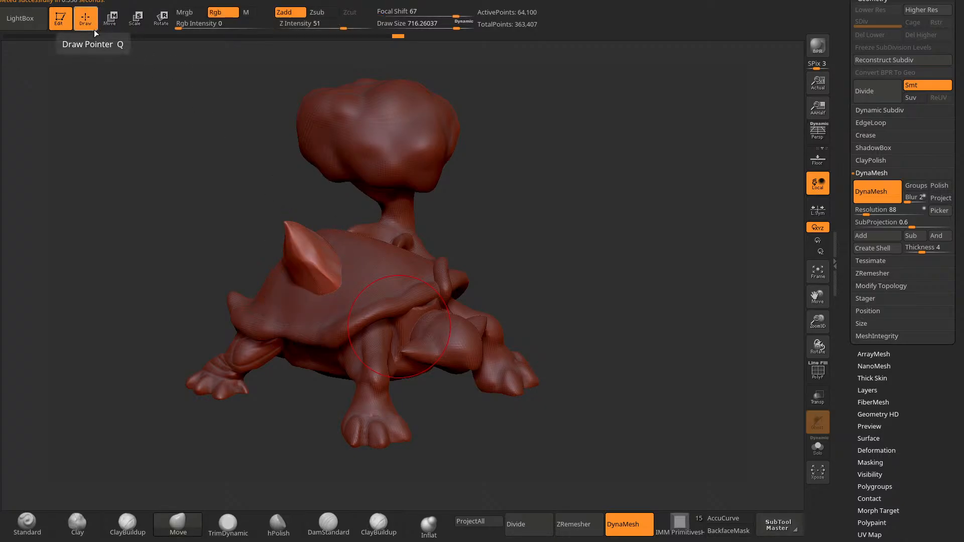
Step: Reshape the outline of the faceted spike's base around all sides with the Move brush
left_click_drag(562, 225, 517, 230)
left_click_drag(359, 286, 320, 297)
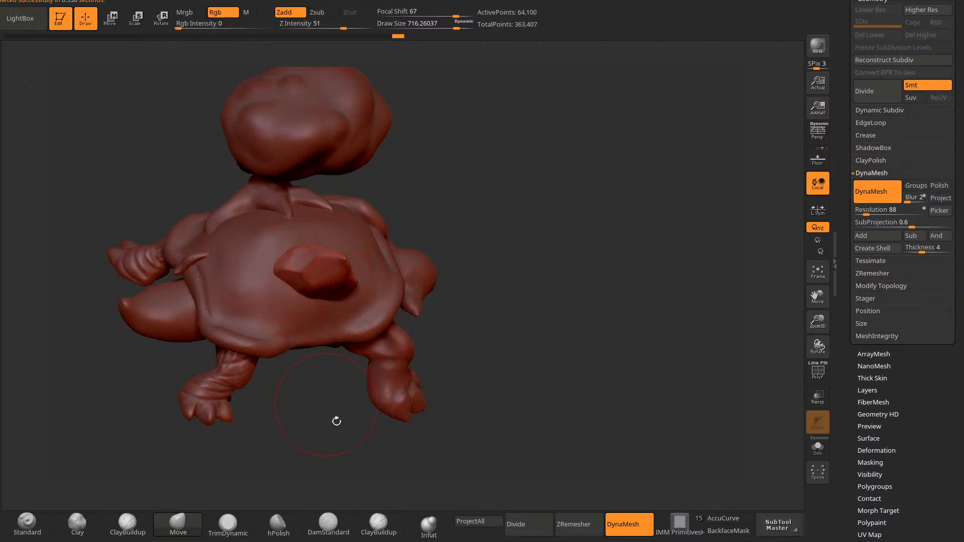
left_click_drag(337, 421, 296, 202)
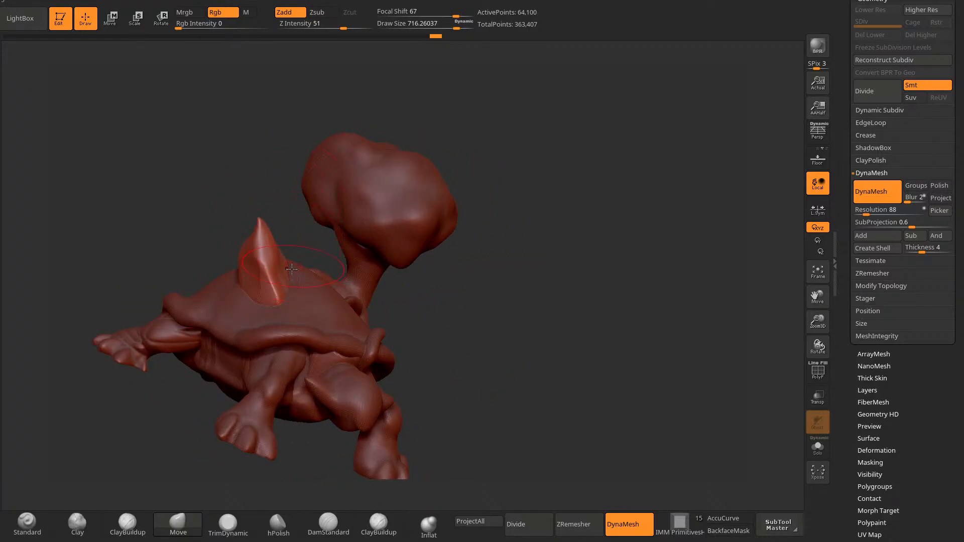
left_click_drag(495, 236, 532, 278)
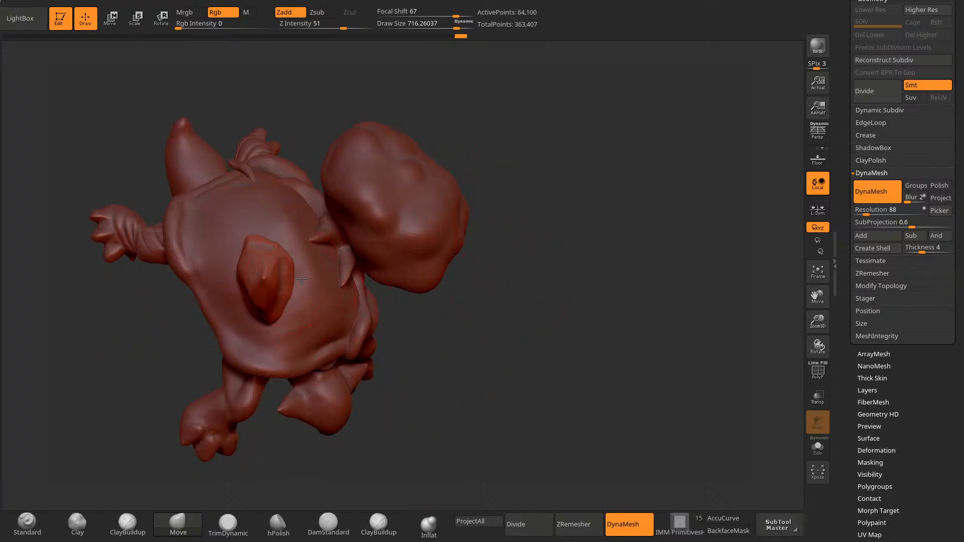
left_click_drag(297, 454, 286, 384)
left_click_drag(417, 342, 497, 314)
left_click_drag(377, 333, 293, 312)
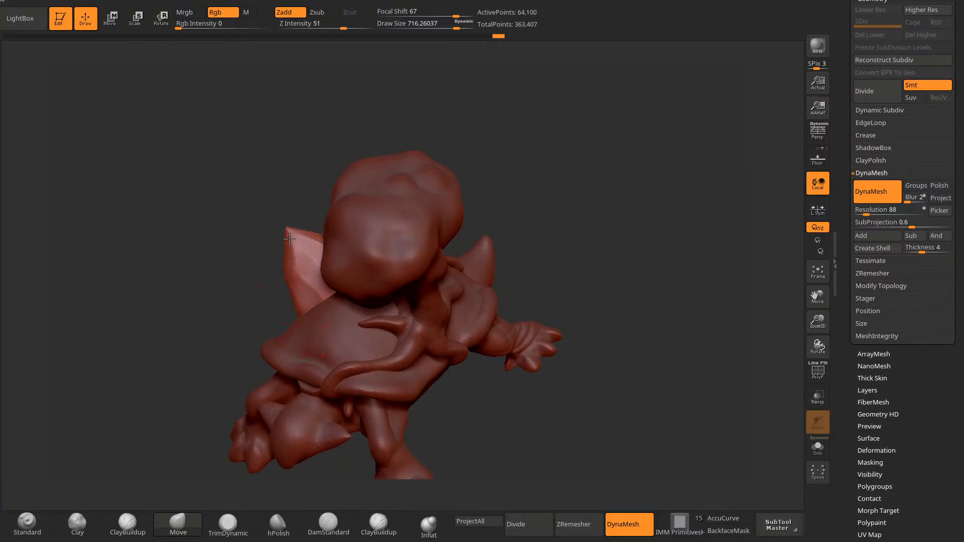
Step: Shift the spike's pointed tip and adjust the width of its flanks with the Move brush
left_click_drag(289, 240, 282, 232)
left_click_drag(271, 186, 341, 166)
left_click_drag(307, 250, 315, 258)
left_click_drag(271, 186, 289, 251)
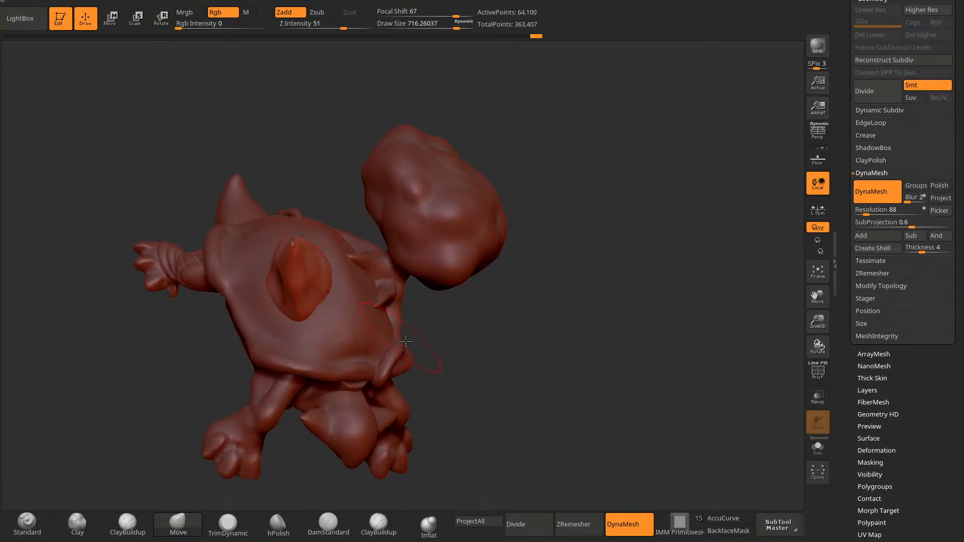
left_click_drag(432, 369, 422, 332)
left_click_drag(335, 297, 334, 295)
Step: Push the shell-rim side of the spike's base inward with the Move brush
left_click_drag(556, 169, 531, 177)
mouse_move(222, 348)
left_mouse_down()
mouse_move(506, 280)
mouse_move(446, 288)
mouse_move(355, 222)
left_mouse_up()
left_click_drag(281, 282, 275, 283)
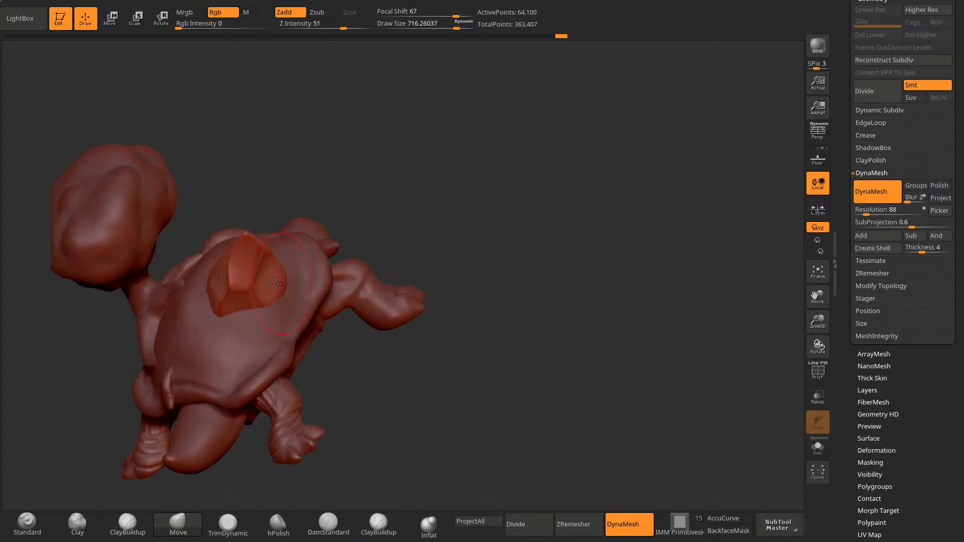
left_click_drag(422, 246, 378, 253)
left_click_drag(288, 276, 281, 278)
left_click_drag(389, 357, 363, 407)
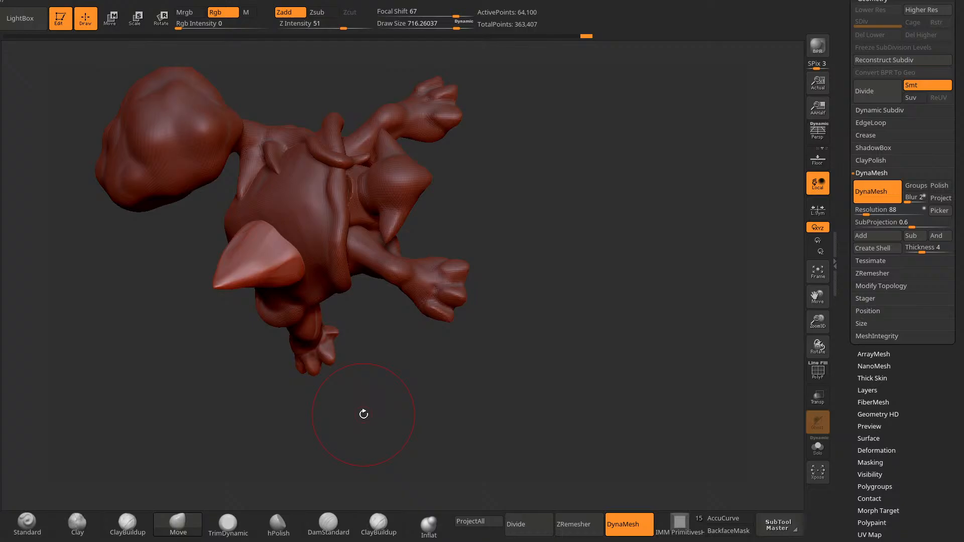
left_click_drag(323, 377, 401, 432)
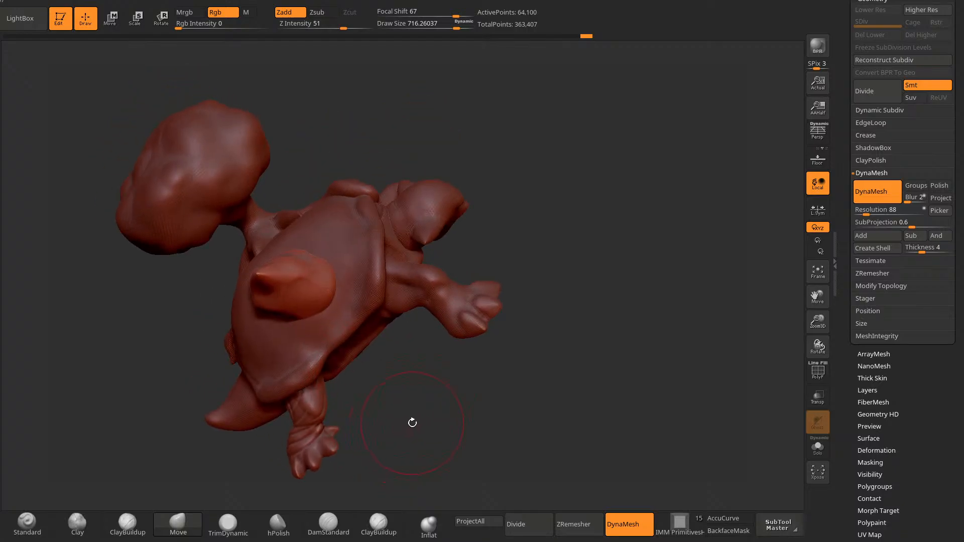
Step: Even out the spike's remaining sides and lower contour where it meets the shell, using the Move brush
left_click_drag(425, 396, 272, 335)
left_click_drag(352, 414, 324, 350)
left_click_drag(353, 197, 431, 244)
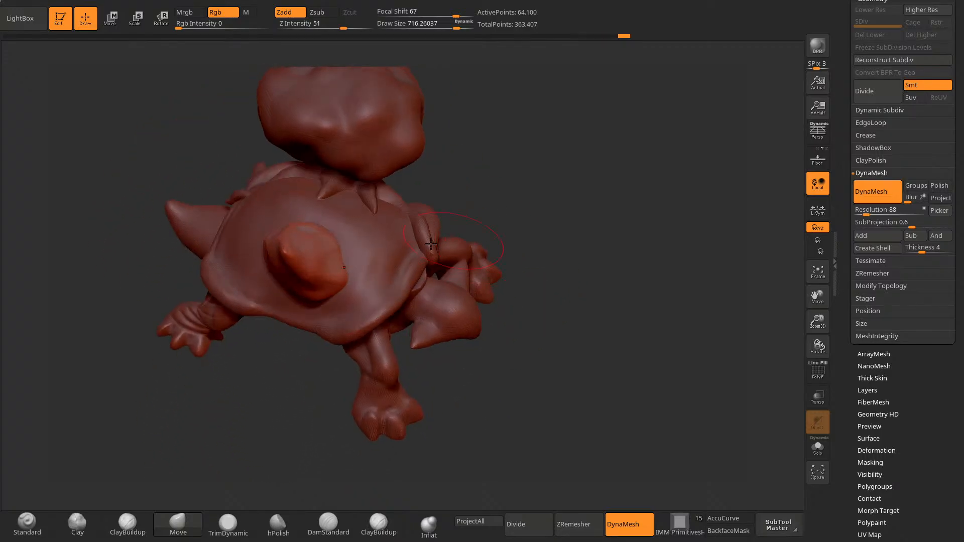
left_click_drag(328, 342, 256, 409)
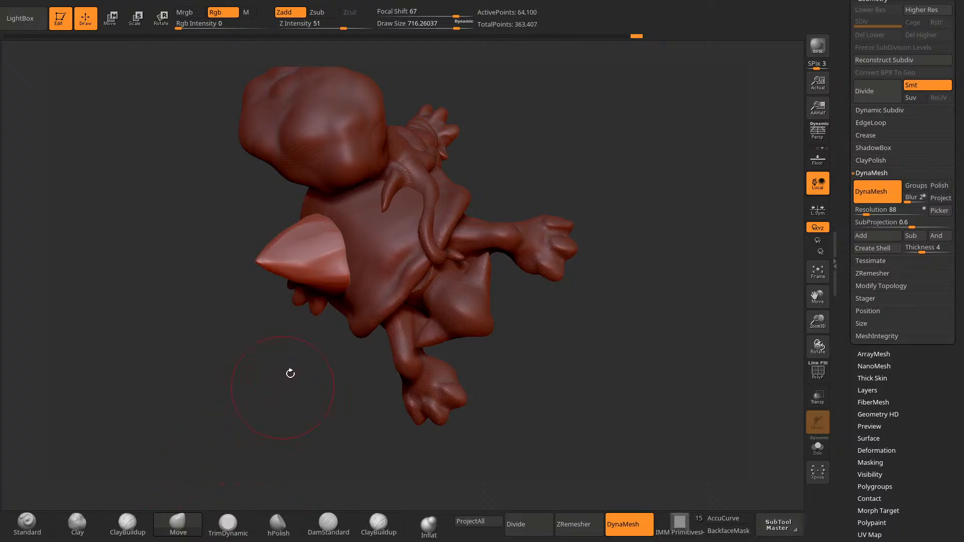
left_click_drag(224, 490, 255, 464)
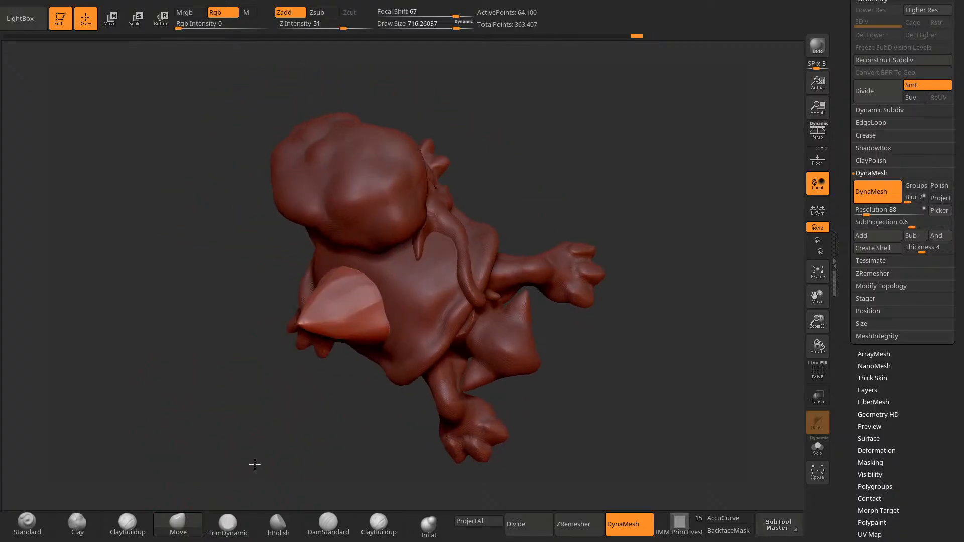
mouse_move(336, 422)
left_mouse_down()
mouse_move(334, 465)
mouse_move(327, 375)
left_mouse_up()
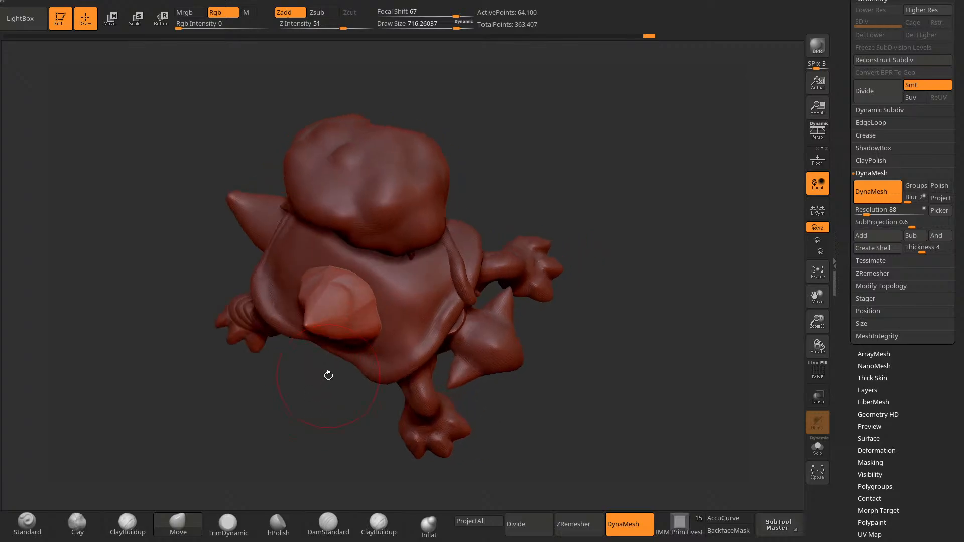
Step: Flatten the upper and side facets of the spike with the TrimDynamic brush
left_click(240, 532)
mouse_move(334, 438)
left_mouse_down()
mouse_move(297, 409)
mouse_move(323, 370)
mouse_move(291, 372)
mouse_move(336, 375)
mouse_move(294, 398)
left_mouse_up()
left_click_drag(324, 275, 316, 254)
mouse_move(322, 427)
left_mouse_down()
mouse_move(295, 436)
mouse_move(484, 390)
mouse_move(468, 346)
left_mouse_up()
left_click_drag(338, 313, 358, 252)
Step: Switch back to the Move brush and nudge the trimmed spike's sides into a cleaner silhouette
left_click(189, 532)
left_click_drag(236, 402, 281, 492)
left_click_drag(387, 280, 383, 274)
mouse_move(385, 442)
left_mouse_down()
mouse_move(361, 488)
mouse_move(329, 482)
left_mouse_up()
left_click_drag(384, 257, 393, 261)
left_click_drag(362, 432, 498, 336)
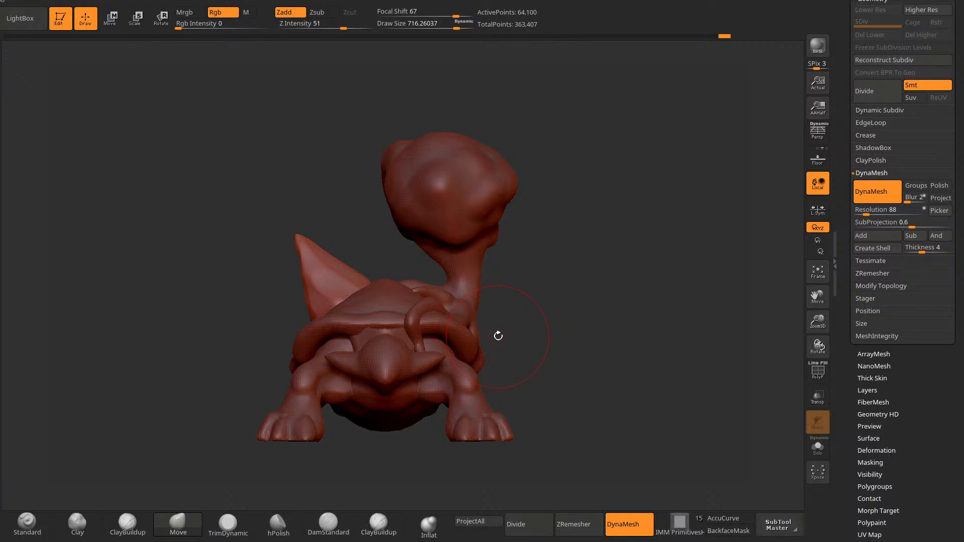
left_click_drag(498, 336, 553, 370)
left_click_drag(323, 140, 326, 176)
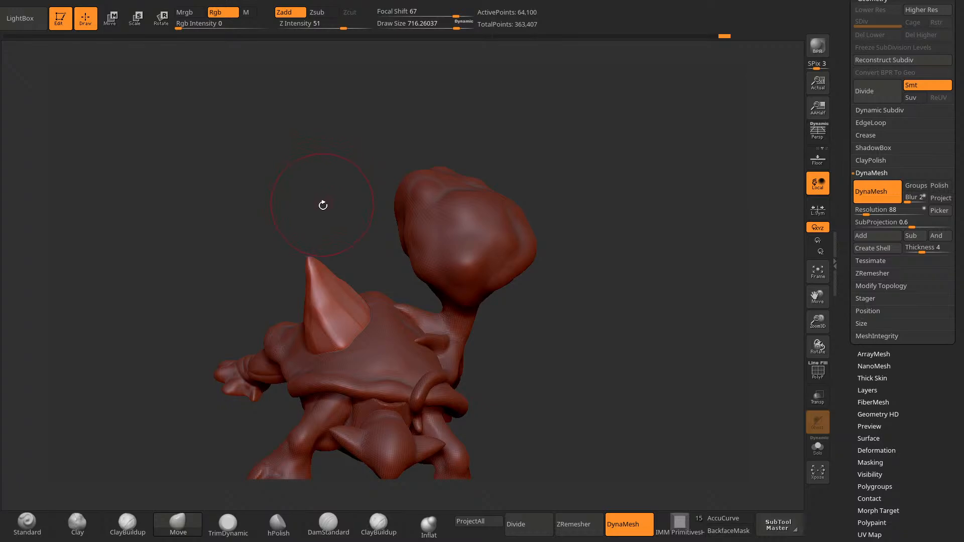
mouse_move(324, 154)
left_mouse_down()
mouse_move(446, 173)
mouse_move(360, 452)
mouse_move(356, 338)
mouse_move(320, 468)
mouse_move(301, 469)
mouse_move(284, 421)
mouse_move(456, 386)
mouse_move(545, 327)
mouse_move(527, 318)
left_mouse_up()
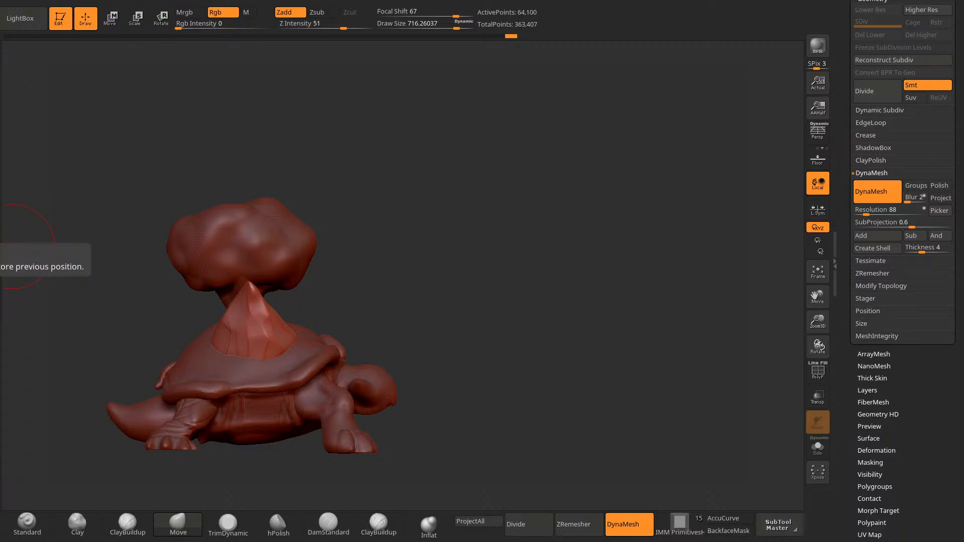
Step: Duplicate the faceted spike subtool and place a smaller, tilted copy beside the original toward the turtle's head
mouse_move(507, 251)
left_mouse_down()
mouse_move(433, 241)
mouse_move(476, 302)
mouse_move(469, 308)
left_mouse_up()
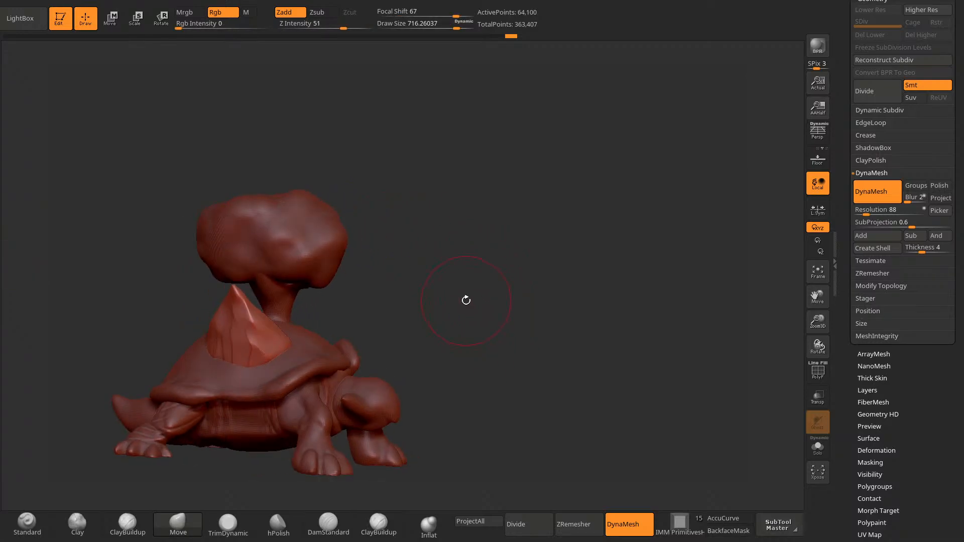
scroll(867, 65, "up", 5)
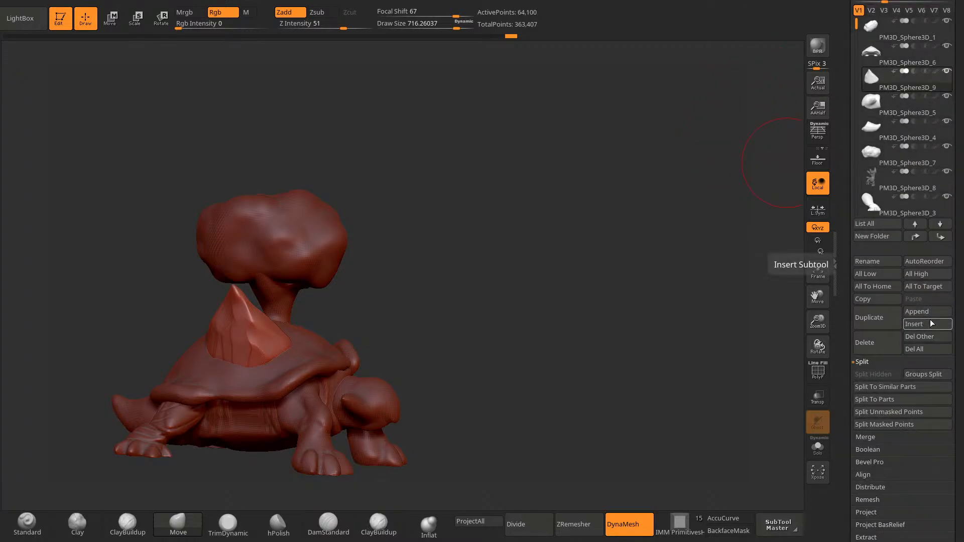
left_click(869, 317)
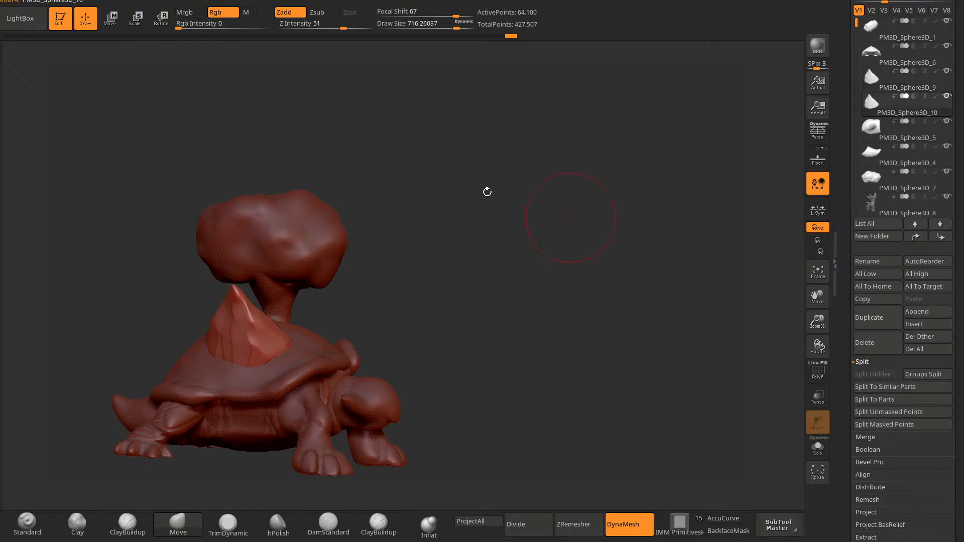
key("w")
left_click_drag(491, 189, 466, 216)
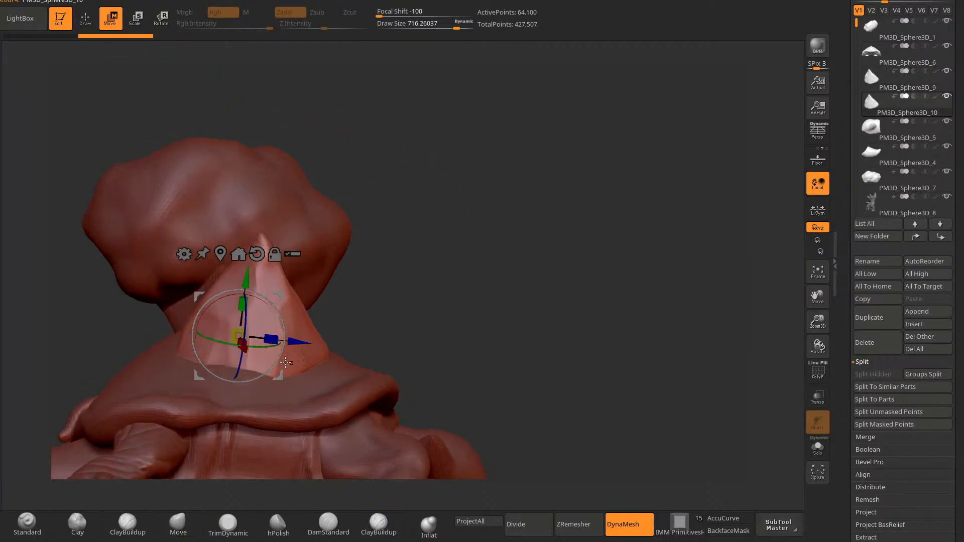
left_click_drag(301, 342, 356, 346)
left_click_drag(331, 311, 344, 334)
left_click_drag(436, 307, 389, 331)
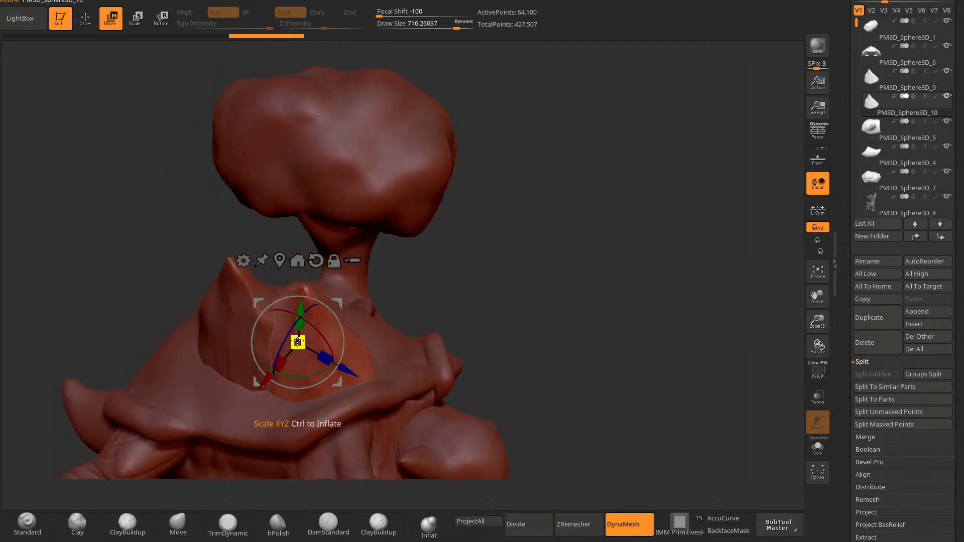
mouse_move(266, 379)
left_mouse_down()
mouse_move(243, 405)
mouse_move(257, 392)
left_mouse_up()
left_click_drag(597, 263, 577, 211)
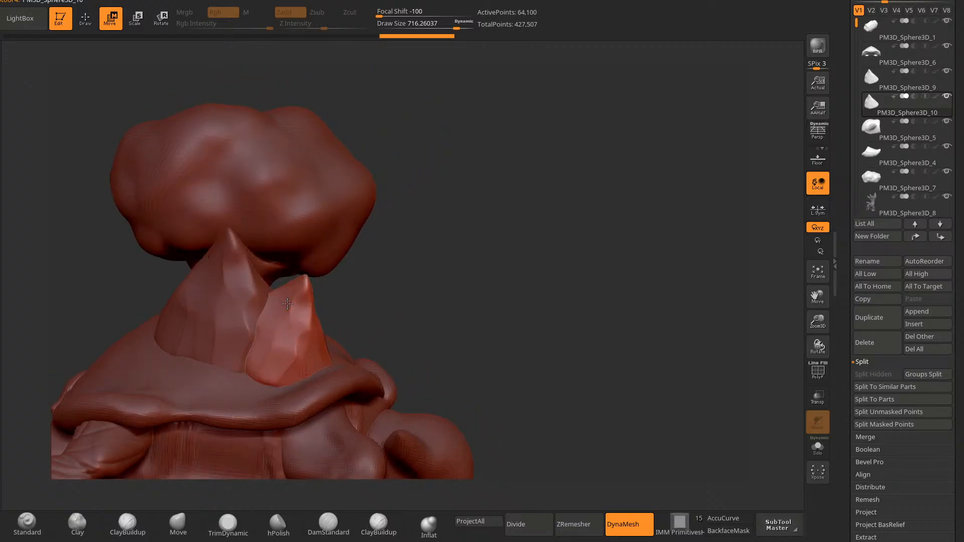
Step: Reposition the smaller spike against the large spike's base with the transform gizmo
left_click(86, 19)
left_click(110, 18)
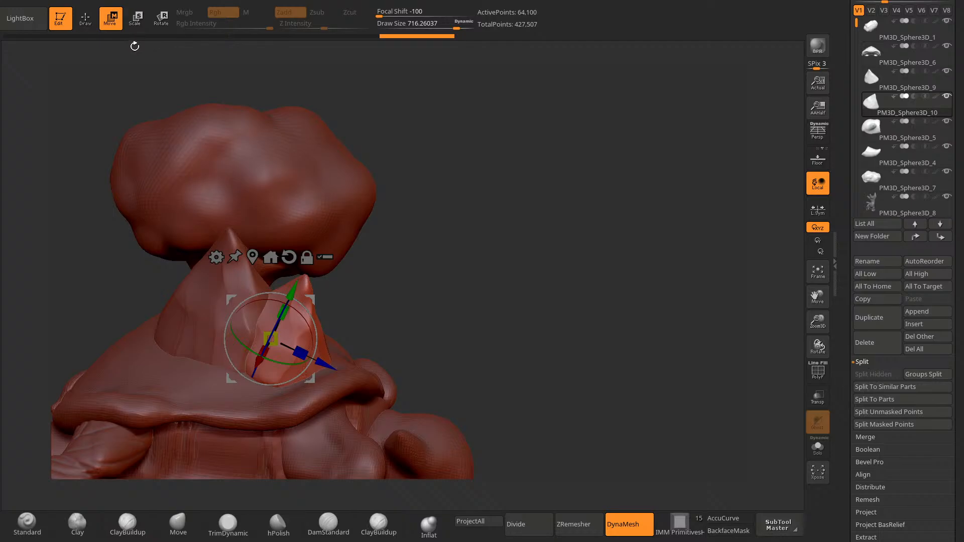
left_click(86, 18)
left_click(179, 524)
mouse_move(512, 185)
left_mouse_down()
mouse_move(502, 194)
mouse_move(469, 149)
mouse_move(475, 163)
left_mouse_up()
left_click(111, 19)
left_click_drag(308, 257, 291, 285)
Step: Tilt the smaller spike away from the large one and slide it outward along its axis
left_click_drag(411, 211, 340, 326)
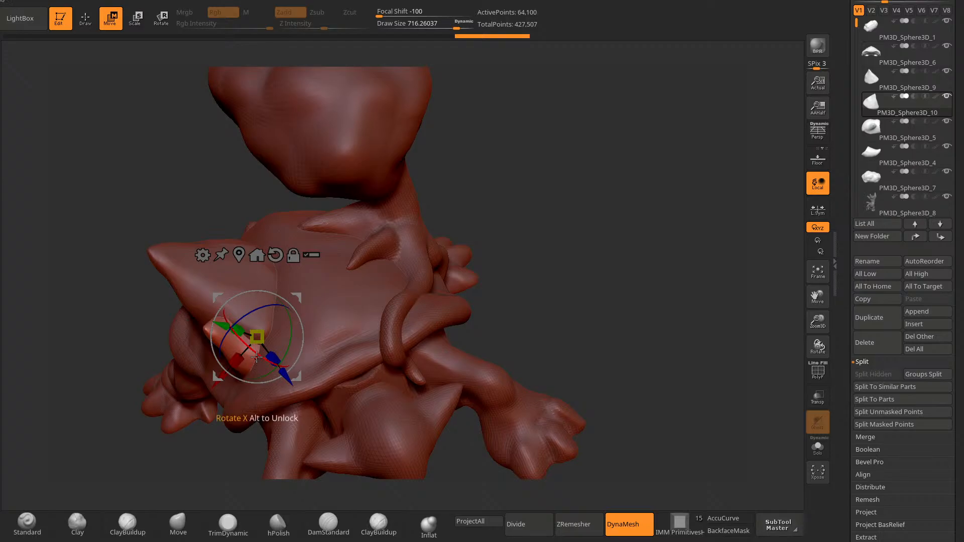
left_click_drag(256, 357, 277, 365)
left_click_drag(507, 289, 564, 229)
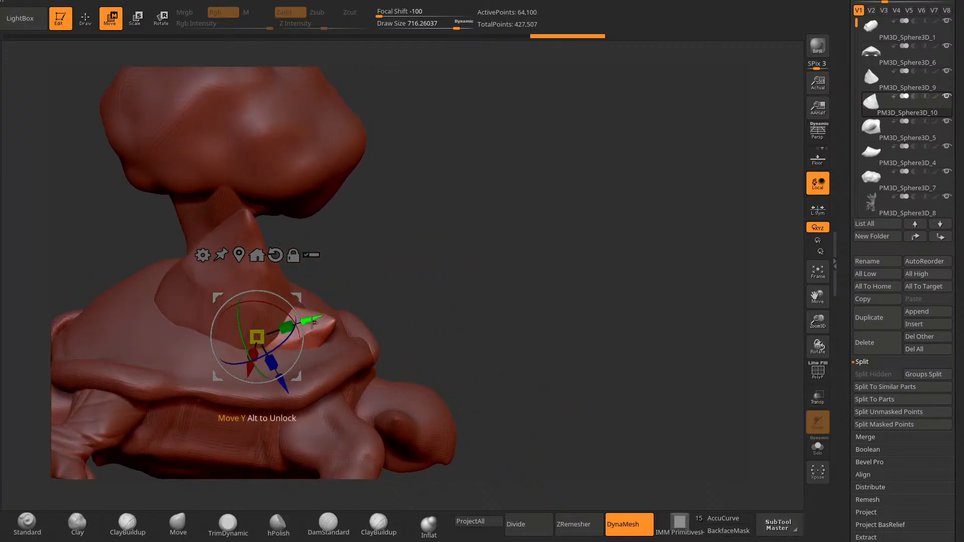
left_click_drag(311, 323, 339, 314)
left_click_drag(467, 294, 335, 260)
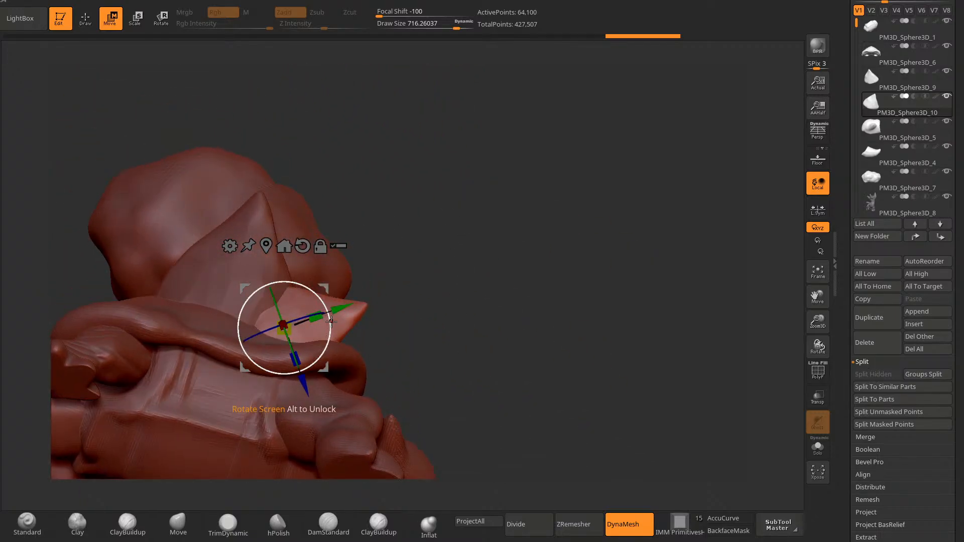
left_click_drag(331, 322, 327, 300)
Step: Scale the smaller spike to about 0.75 and seat it between the large spike and the shell's front rim
left_click_drag(421, 301, 328, 227)
left_click_drag(312, 313, 339, 296)
left_click_drag(307, 385, 312, 401)
left_click_drag(508, 327, 545, 329)
left_click_drag(289, 345, 283, 351)
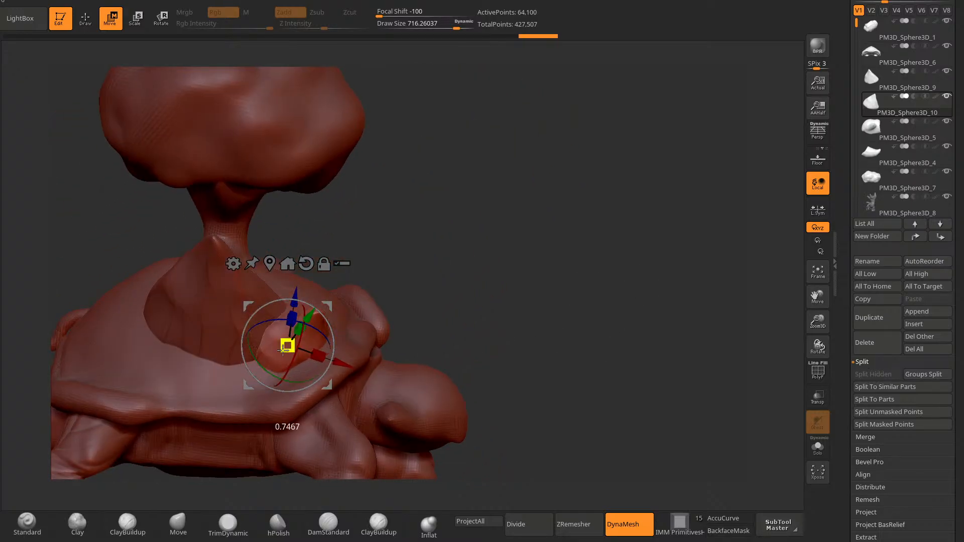
left_click_drag(435, 306, 517, 239)
left_click_drag(321, 292, 333, 281)
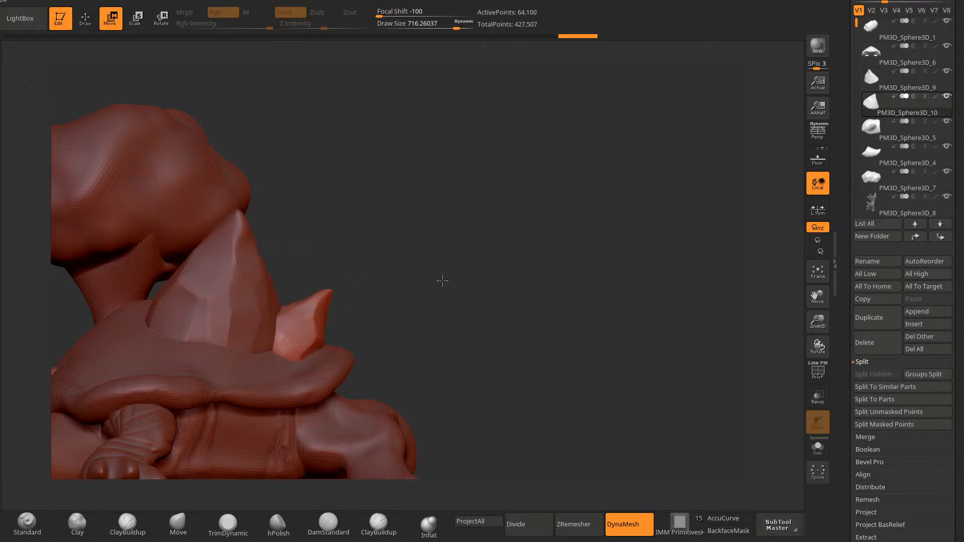
left_click_drag(443, 281, 448, 278)
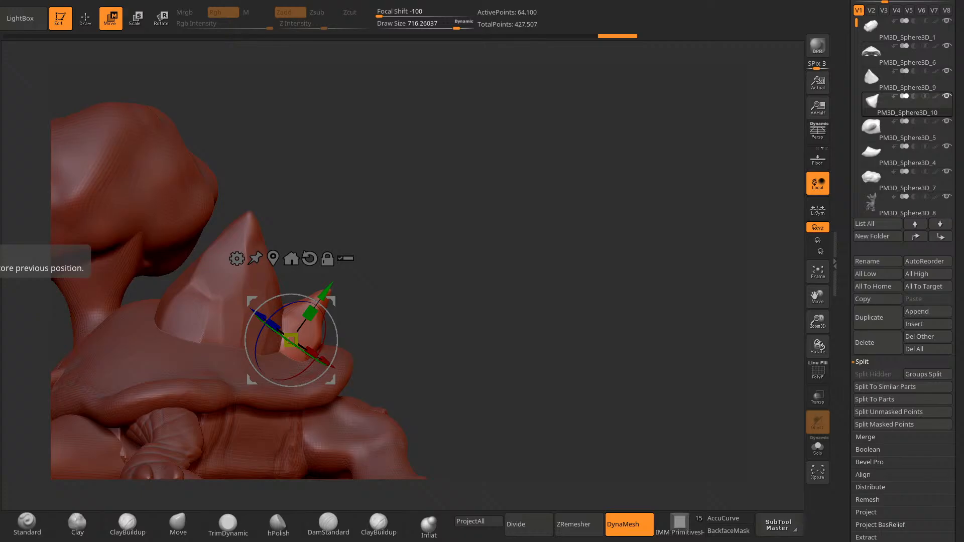
Step: Duplicate the smaller spike subtool and move the copy to the large spike's opposite side, toward the turtle's tail
left_click_drag(419, 244, 510, 252)
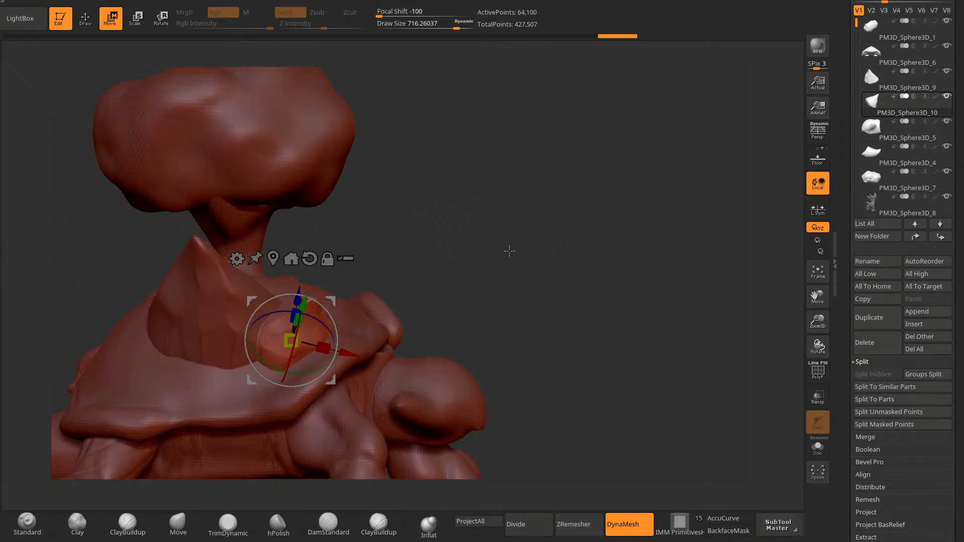
left_click(874, 323)
left_click_drag(420, 263, 451, 312, "alt")
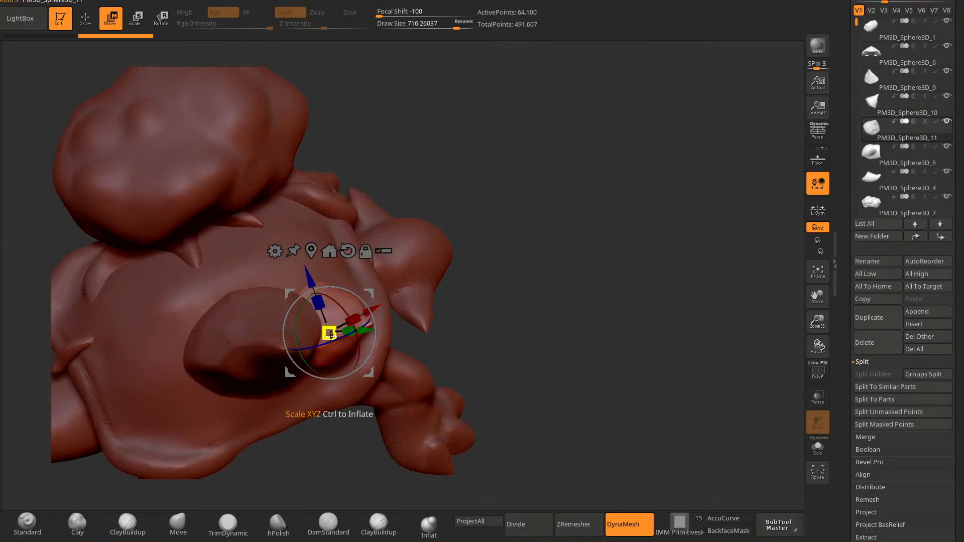
left_click_drag(328, 342, 178, 404)
left_click_drag(319, 446, 347, 352)
left_click_drag(372, 253, 331, 216)
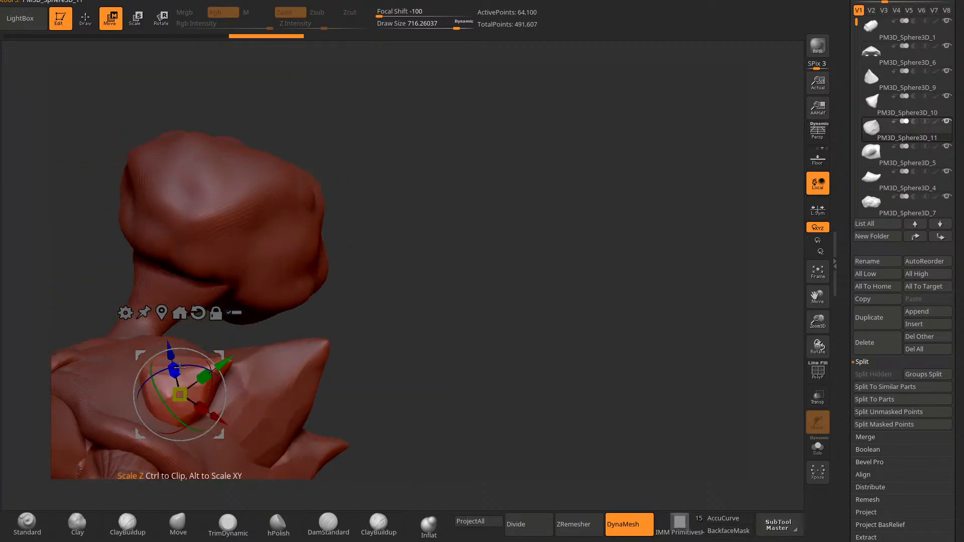
Step: Seat the copied spike on the shell behind the large spike and rotate it about its Y axis
left_click_drag(179, 366, 159, 364)
left_click_drag(433, 196, 356, 339)
left_click_drag(248, 313, 247, 294)
left_click_drag(491, 347, 452, 266)
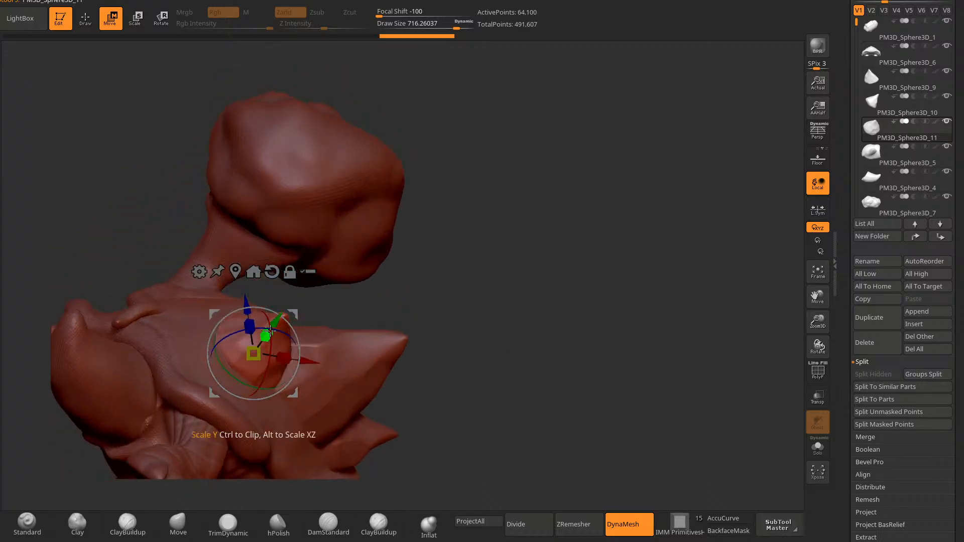
left_click_drag(279, 318, 364, 316)
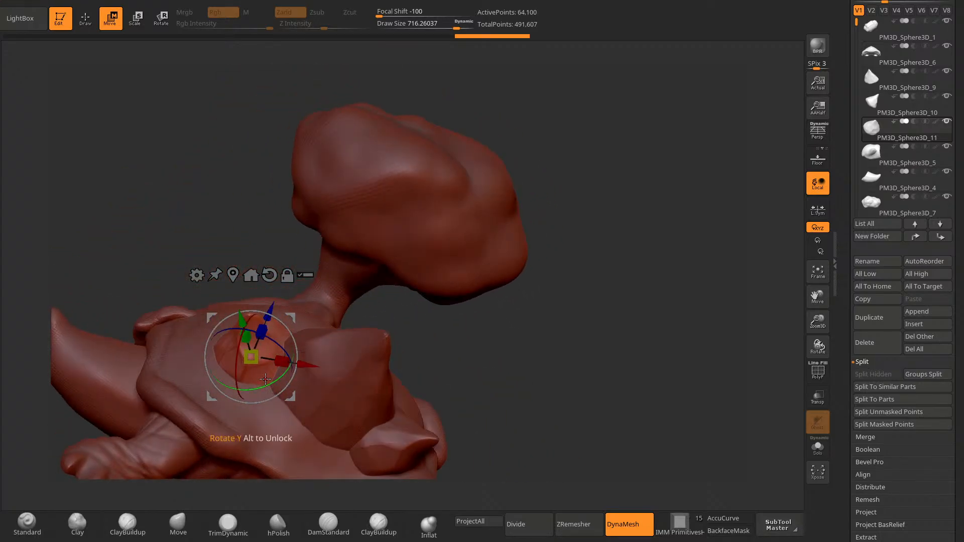
mouse_move(257, 390)
left_mouse_down()
mouse_move(301, 349)
mouse_move(277, 369)
left_mouse_up()
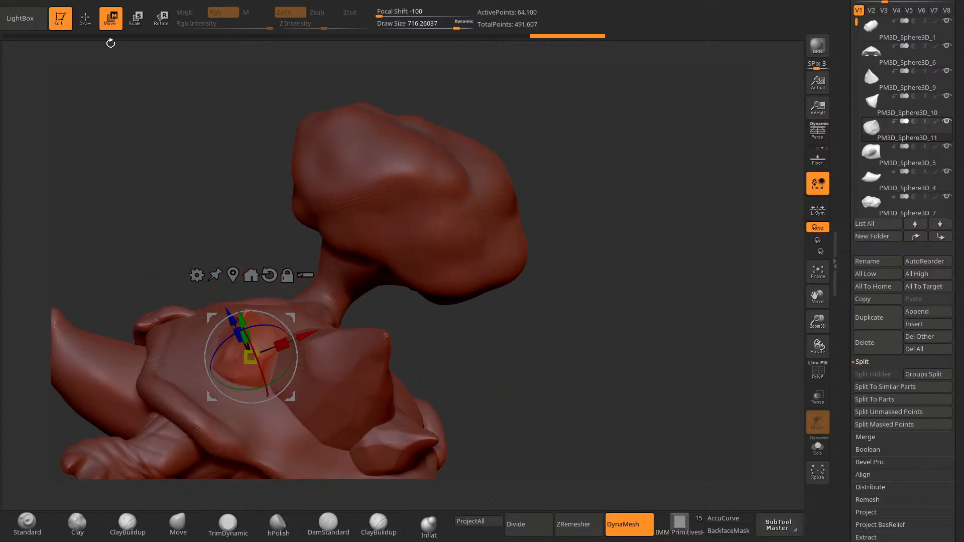
Step: Reshape the rear spike copy with the Move brush at a draw size of about 716
left_click(85, 20)
mouse_move(513, 308)
left_mouse_down()
mouse_move(634, 364)
mouse_move(604, 370)
left_mouse_up()
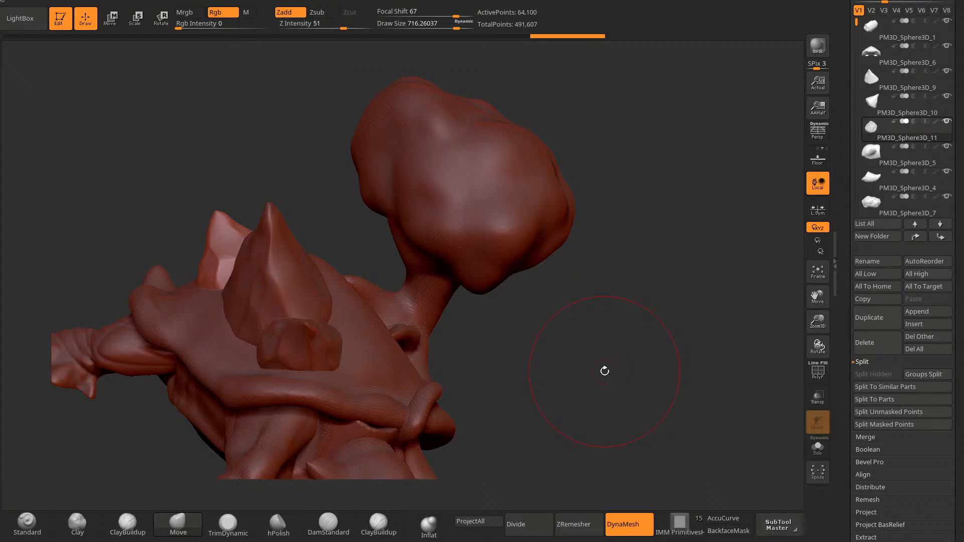
left_click_drag(241, 146, 308, 237)
mouse_move(566, 422)
left_mouse_down("alt")
mouse_move(571, 399)
mouse_move(539, 383)
mouse_move(525, 448)
mouse_move(547, 358)
mouse_move(527, 363)
mouse_move(521, 344)
left_mouse_up("alt")
left_click_drag(371, 273, 366, 282)
mouse_move(442, 287)
left_mouse_down()
mouse_move(419, 316)
mouse_move(400, 307)
mouse_move(430, 336)
mouse_move(417, 347)
left_mouse_up()
Step: Select the large spike and reshape its sides with the Move brush at draw sizes of about 584 and 457
key("space")
left_click(317, 329, "alt")
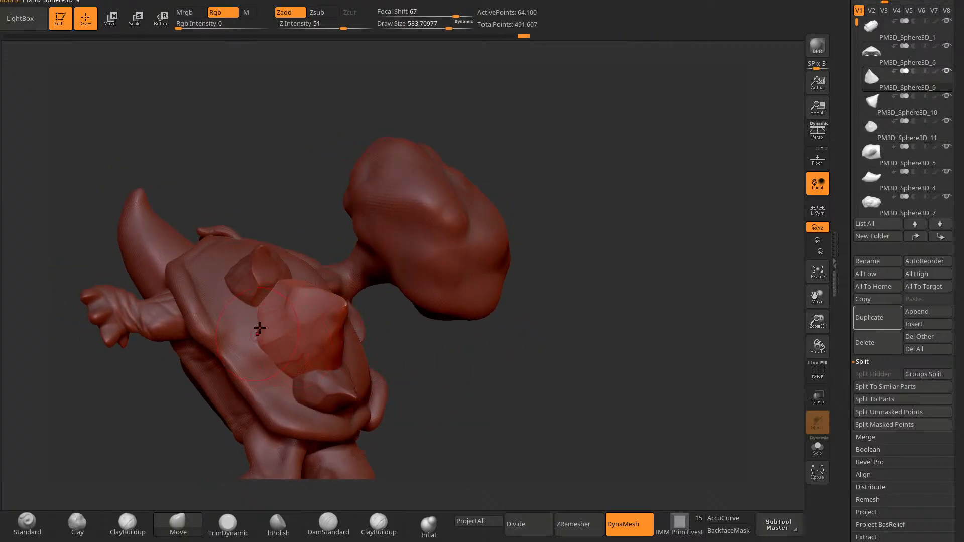
left_click_drag(272, 363, 269, 365)
left_click_drag(429, 380, 430, 366)
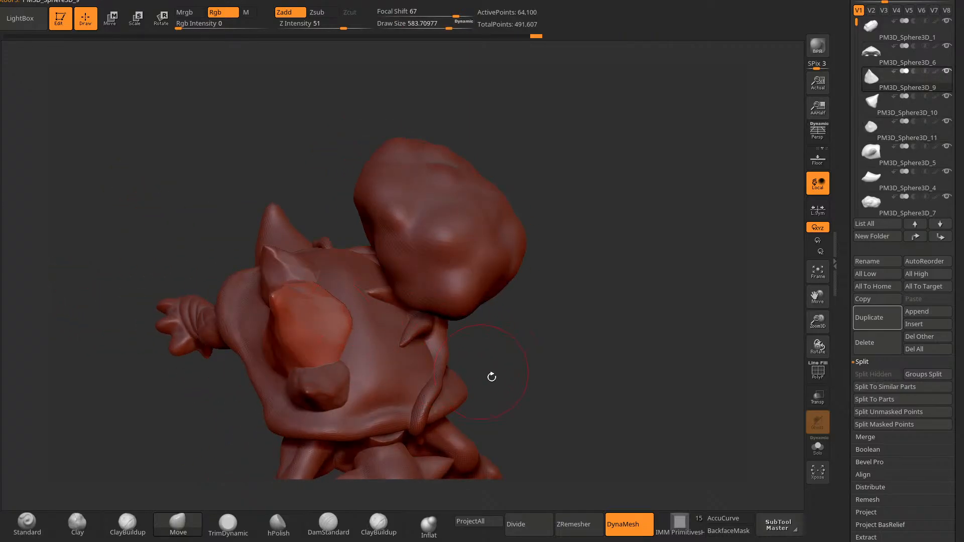
left_click_drag(491, 377, 321, 300)
left_click_drag(576, 268, 572, 363)
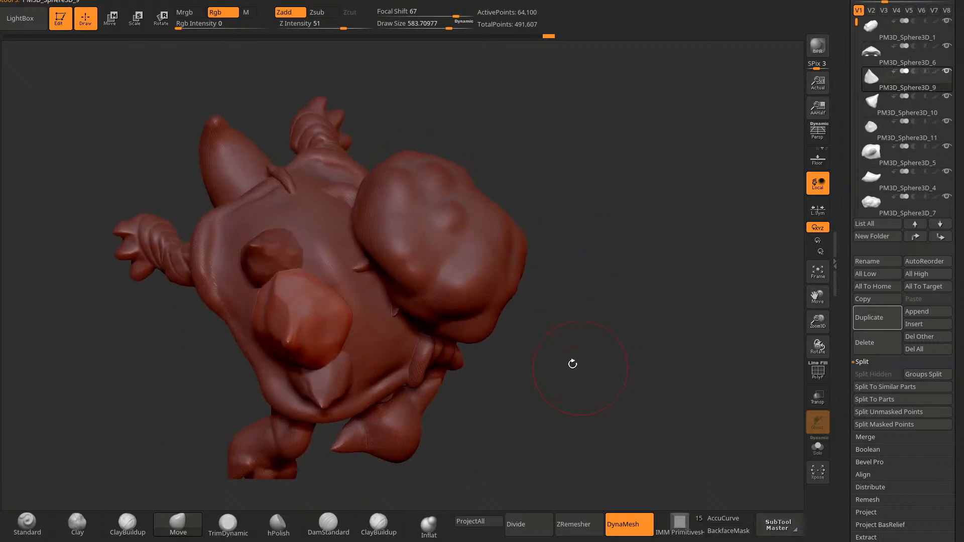
key("space")
left_click_drag(291, 238, 282, 238)
left_click_drag(296, 281, 302, 296)
left_click_drag(573, 226, 572, 281)
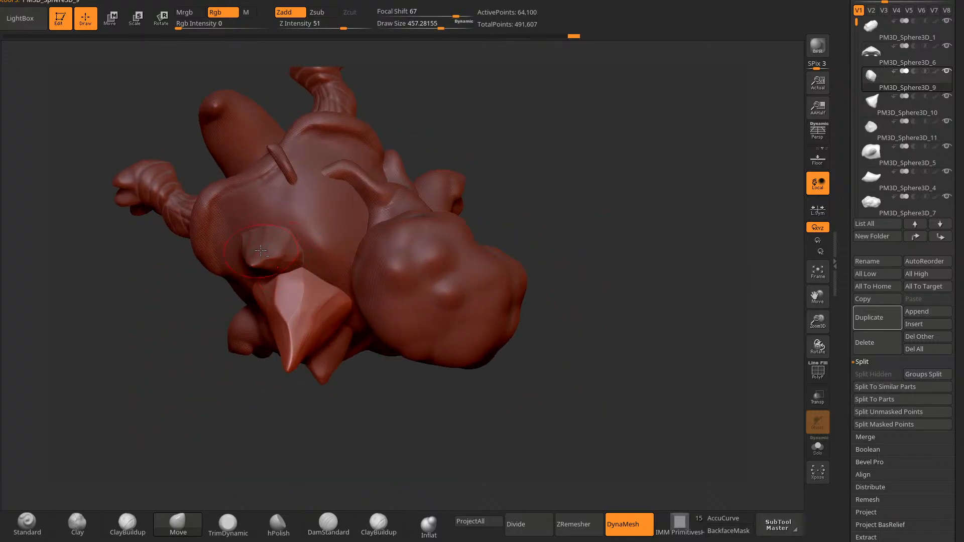
Step: Select the small rear spike and adjust its tip with the Move brush at a draw size of about 584
left_click(261, 251, "alt")
left_click_drag(183, 457, 182, 359)
left_click_drag(559, 302, 452, 251)
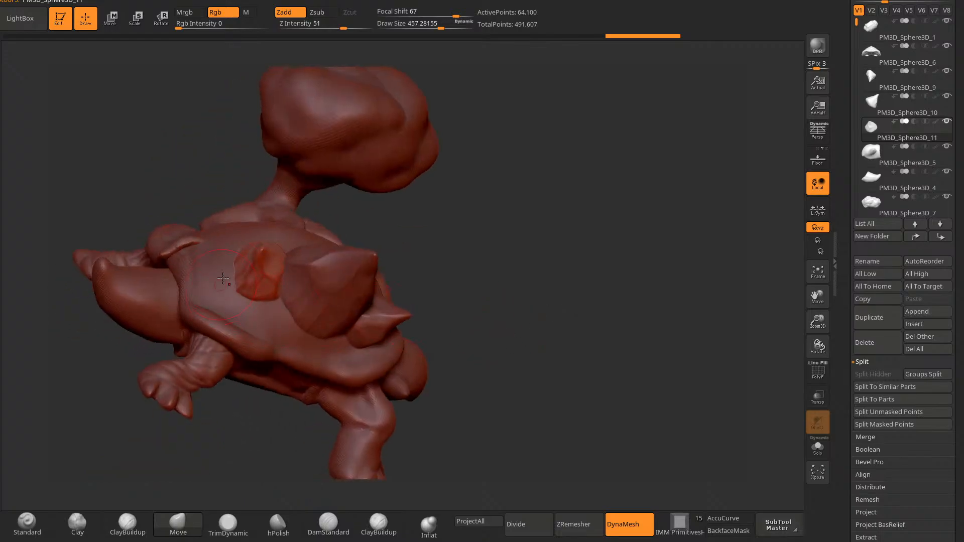
key("]")
mouse_move(209, 284)
right_mouse_down()
mouse_move(246, 272)
mouse_move(499, 259)
mouse_move(555, 286)
mouse_move(545, 307)
right_mouse_up()
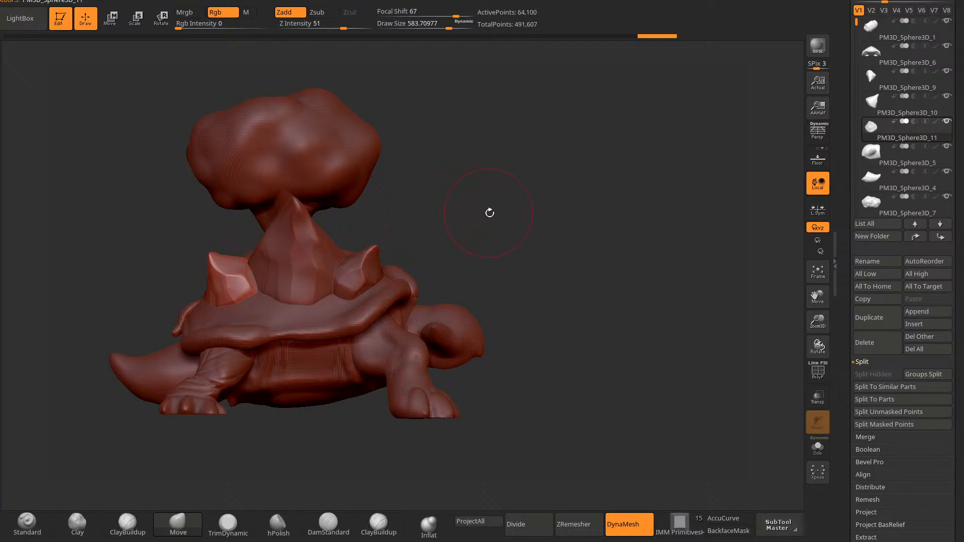
right_click_drag(490, 213, 565, 228)
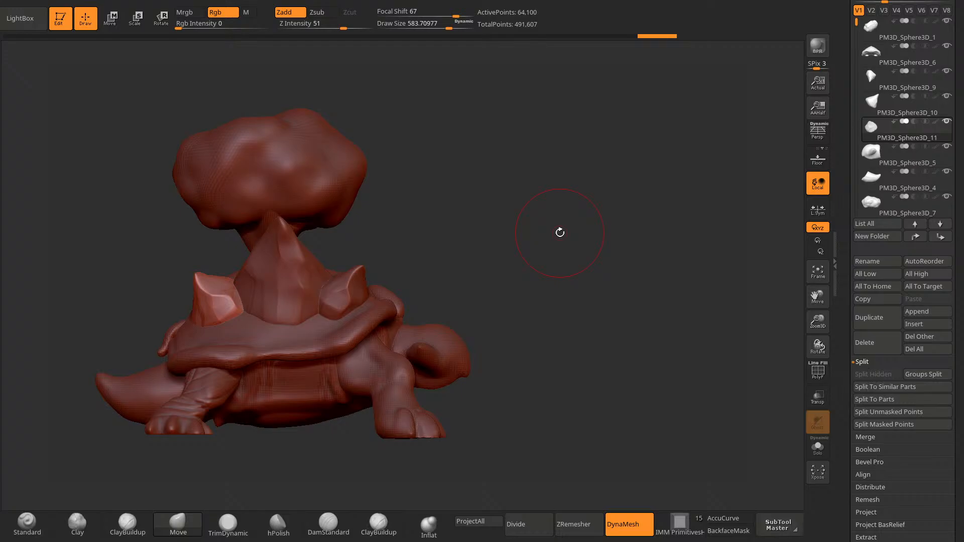
left_click_drag(560, 233, 542, 221)
left_click_drag(242, 412, 330, 231)
left_click_drag(200, 281, 199, 285)
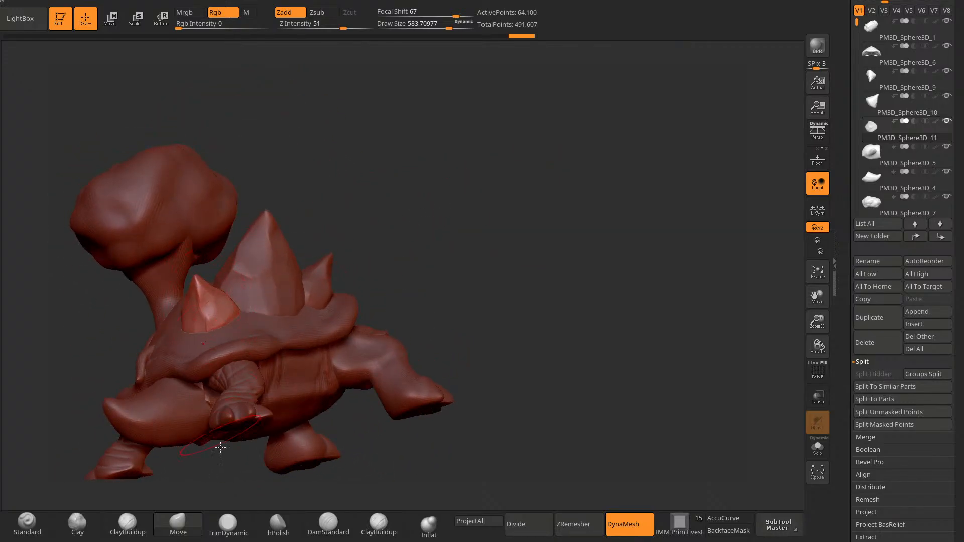
Step: Refine the rear spike's base and sides with small Move brush adjustments from several angles
left_click_drag(437, 230, 397, 227)
left_click_drag(221, 315, 228, 319)
mouse_move(452, 219)
left_mouse_down()
mouse_move(409, 217)
mouse_move(403, 237)
left_mouse_up()
left_click_drag(258, 420, 165, 402)
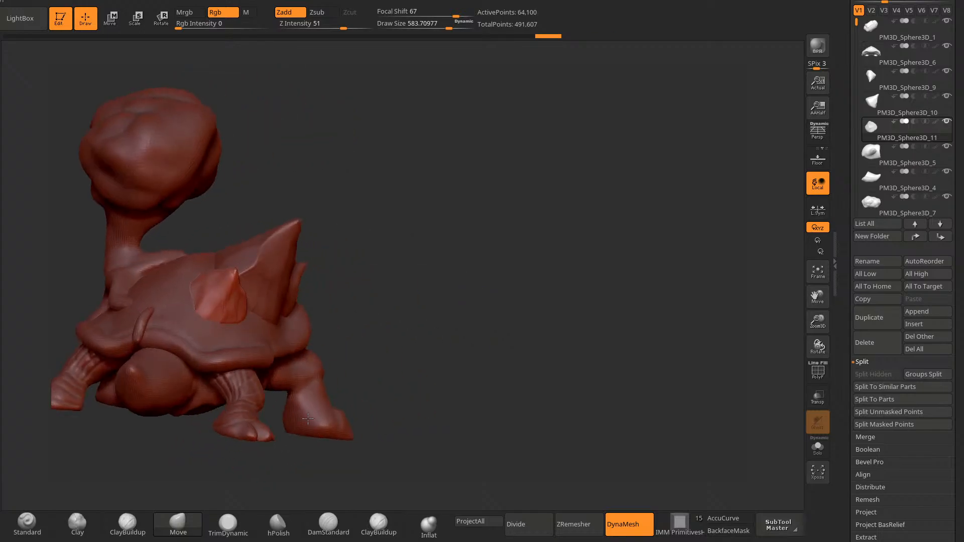
left_click_drag(195, 317, 190, 324)
left_click_drag(257, 262, 263, 256)
left_click_drag(452, 246, 385, 266)
left_click_drag(221, 286, 225, 288)
mouse_move(385, 267)
left_mouse_down()
mouse_move(329, 250)
mouse_move(332, 271)
left_mouse_up()
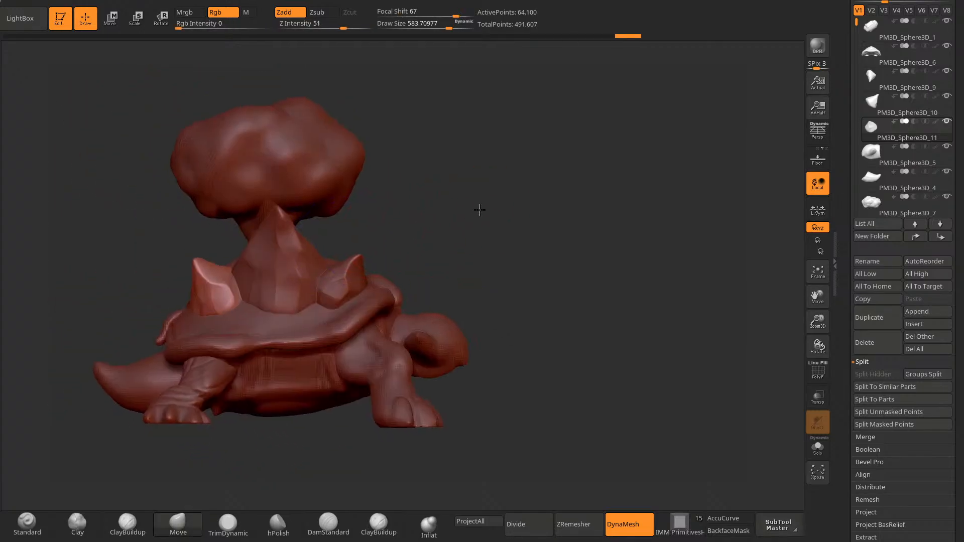
Step: Set the Move brush's draw size to about 519 and select the small spike nearest the turtle's head
mouse_move(480, 211)
left_mouse_down()
mouse_move(426, 241)
mouse_move(475, 236)
left_mouse_up()
key("space")
left_click_drag(442, 226, 437, 225)
mouse_move(473, 251)
left_mouse_down()
mouse_move(431, 243)
mouse_move(592, 257)
mouse_move(545, 287)
left_mouse_up()
left_click(361, 283, "alt")
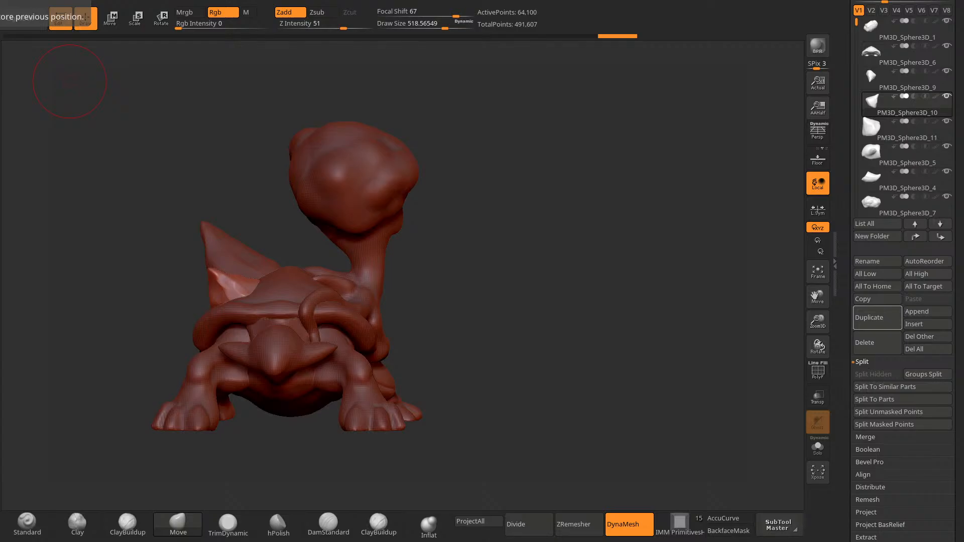
mouse_move(70, 81)
left_mouse_down()
mouse_move(491, 310)
mouse_move(510, 278)
mouse_move(566, 324)
mouse_move(529, 306)
mouse_move(350, 300)
left_mouse_up()
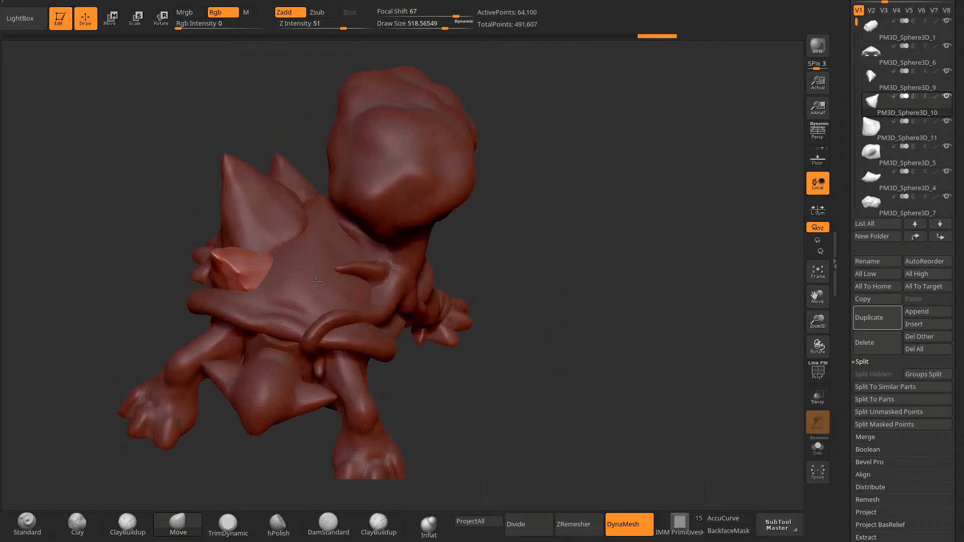
Step: Select the shell and try a DamStandard groove beside the front spike at a draw size of about 291
left_click(331, 294, "alt")
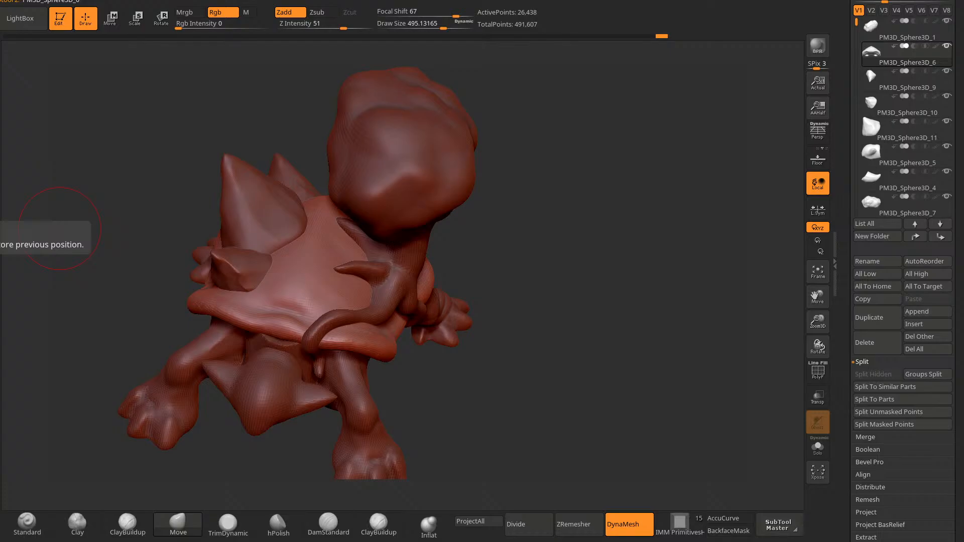
mouse_move(59, 228)
left_mouse_down()
mouse_move(527, 362)
mouse_move(524, 386)
mouse_move(517, 344)
mouse_move(587, 284)
mouse_move(611, 242)
mouse_move(545, 238)
left_mouse_up()
left_click(328, 525)
key("space")
left_click_drag(545, 238, 577, 267)
left_click_drag(353, 260, 306, 262)
left_click_drag(223, 429, 247, 372)
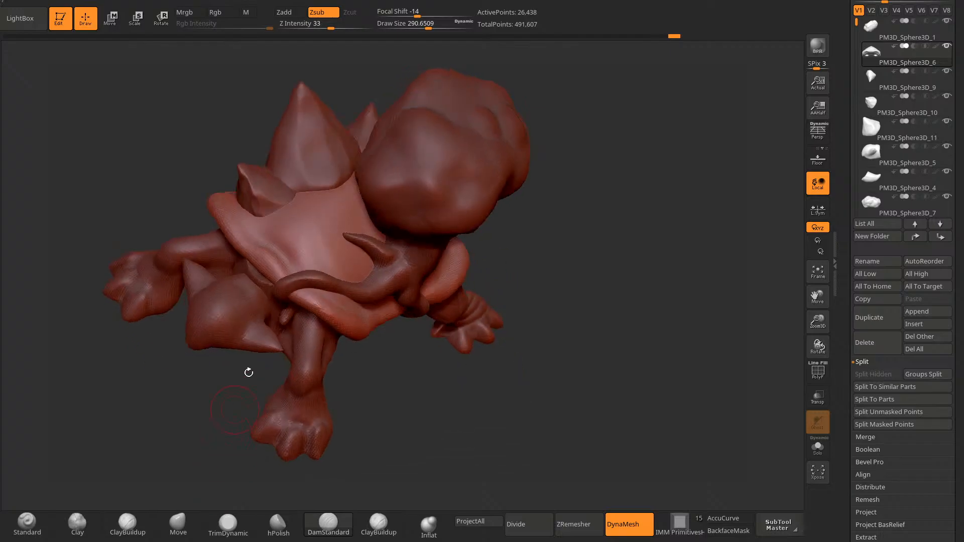
left_click_drag(273, 225, 307, 250)
key("ctrl+z")
Step: Carve a DamStandard groove across the front of the shell, from the front spike toward the tree roots
left_click_drag(208, 374, 255, 301)
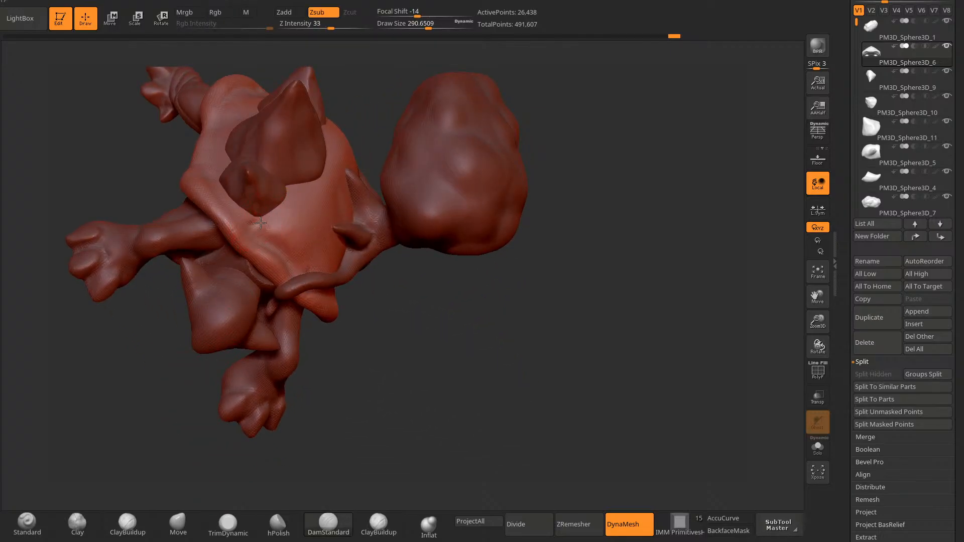
left_click_drag(261, 223, 281, 215)
left_click_drag(354, 326, 323, 298)
left_click_drag(296, 210, 317, 245)
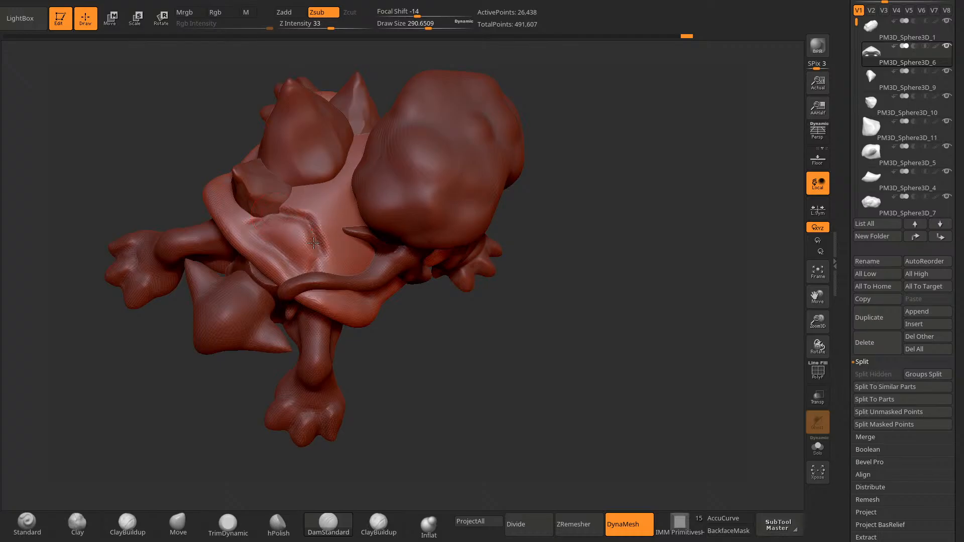
mouse_move(374, 373)
left_mouse_down()
mouse_move(381, 368)
mouse_move(349, 322)
left_mouse_up()
mouse_move(319, 250)
left_mouse_down()
mouse_move(312, 264)
mouse_move(344, 286)
mouse_move(424, 278)
left_mouse_up()
Step: Continue the groove inside the shell's rim along the tree side and around the back toward the rear spike
left_click_drag(494, 359, 465, 354)
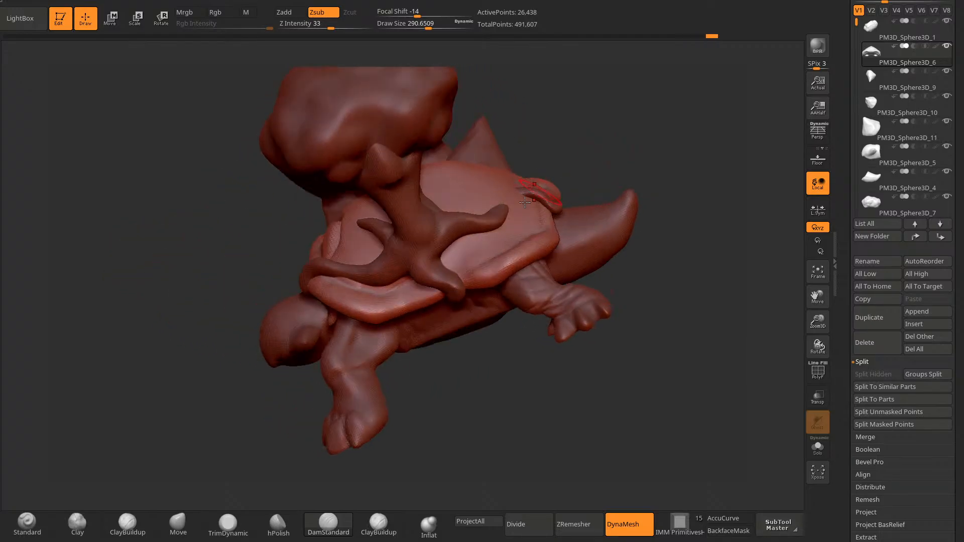
left_click_drag(450, 267, 507, 249)
mouse_move(633, 174)
left_mouse_down()
mouse_move(634, 164)
mouse_move(577, 196)
left_mouse_up()
left_click_drag(505, 297, 508, 267)
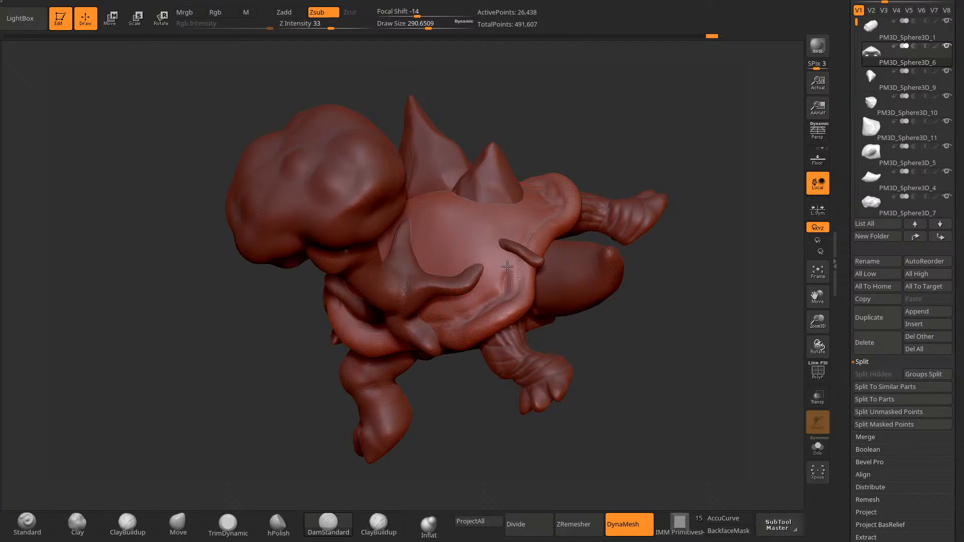
left_click_drag(506, 421, 490, 353)
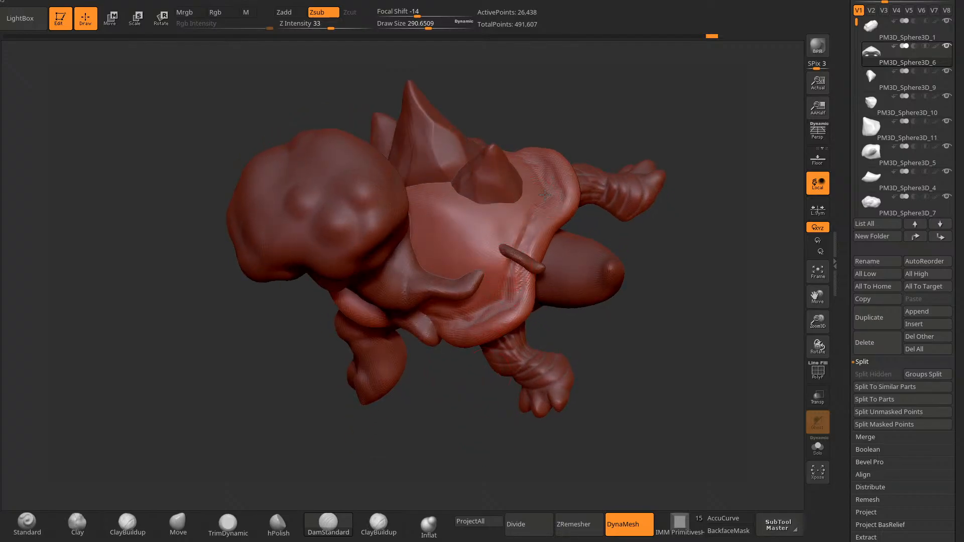
left_click_drag(545, 195, 513, 268)
mouse_move(484, 427)
left_mouse_down()
mouse_move(463, 375)
mouse_move(493, 424)
mouse_move(512, 416)
left_mouse_up()
Step: Mask the shell so that only small patches along its rim stay unmasked
left_click_drag(537, 382, 382, 404, "alt")
mouse_move(383, 405)
left_mouse_down()
mouse_move(355, 430)
mouse_move(355, 409)
mouse_move(478, 307)
mouse_move(378, 346)
mouse_move(380, 380)
left_mouse_up()
left_click(447, 413, "ctrl")
left_click_drag(448, 413, 476, 342, "alt")
Step: Pull the unmasked rim patches into pointed tips using the Move brush with AccuCurve on and draw size about 584
left_click(182, 524)
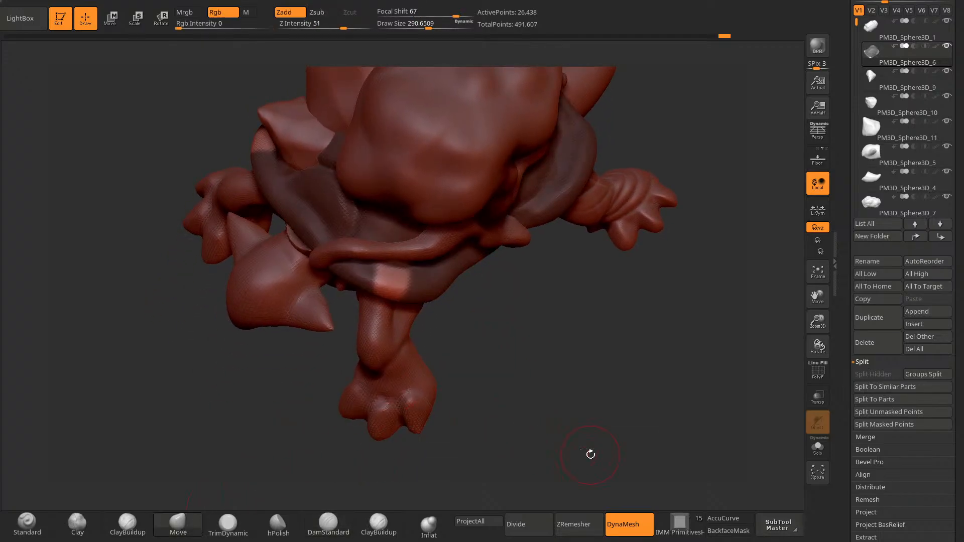
left_click(725, 518)
key("space")
left_click(673, 338)
mouse_move(703, 402)
left_mouse_down()
mouse_move(624, 394)
mouse_move(408, 321)
left_mouse_up()
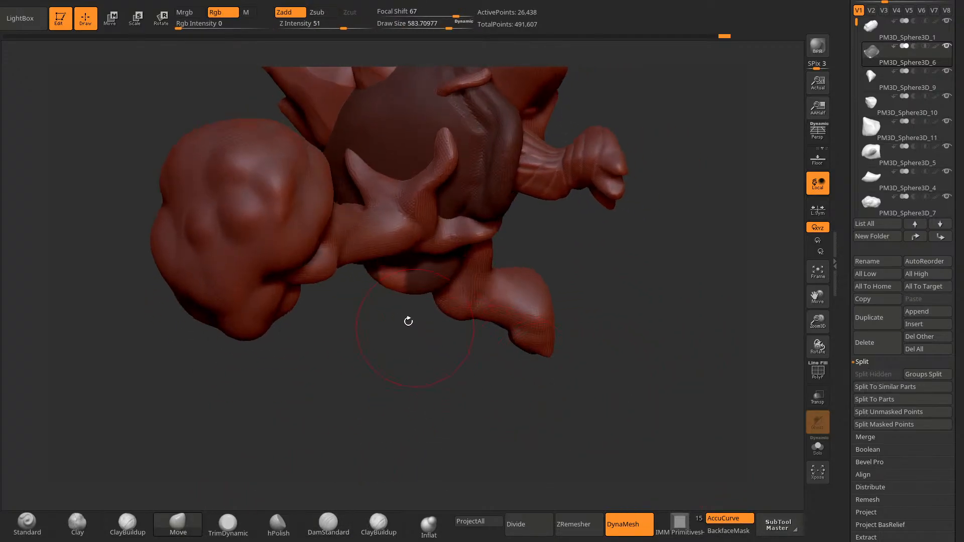
mouse_move(392, 288)
left_mouse_down()
mouse_move(398, 387)
mouse_move(463, 356)
left_mouse_up()
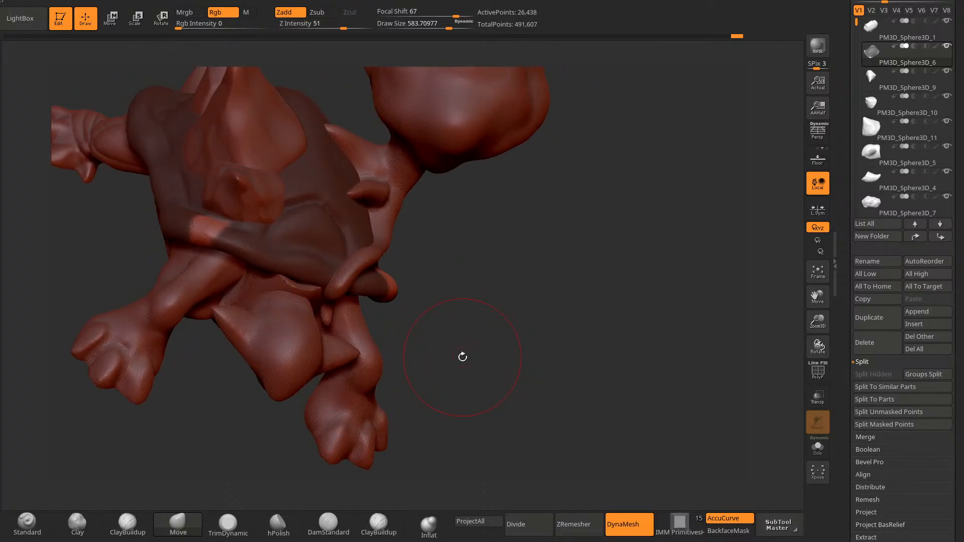
mouse_move(538, 283)
left_mouse_down()
mouse_move(576, 316)
mouse_move(545, 321)
mouse_move(474, 267)
mouse_move(423, 261)
mouse_move(476, 260)
mouse_move(478, 215)
mouse_move(517, 241)
mouse_move(487, 216)
mouse_move(559, 241)
mouse_move(486, 323)
mouse_move(482, 382)
left_mouse_up()
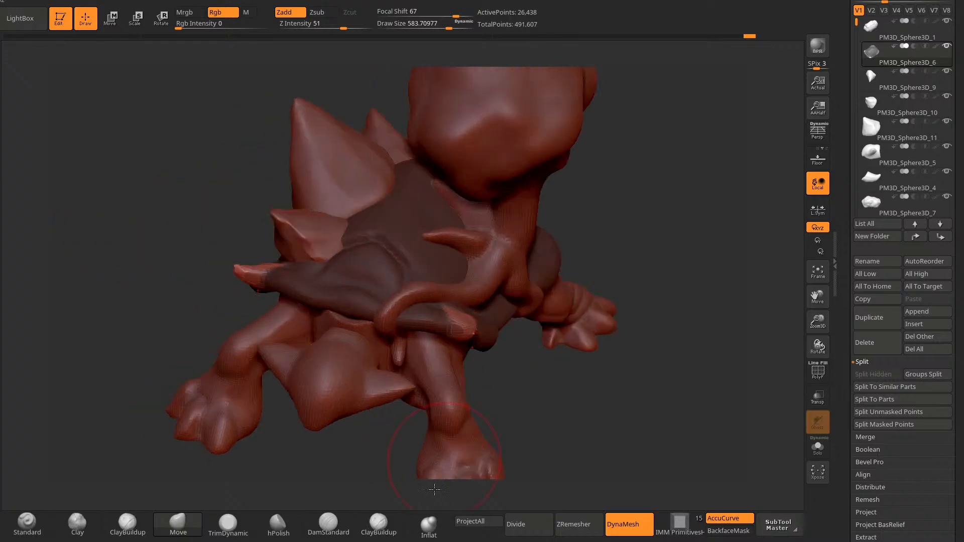
Step: Clear the mask, remesh the shell with DynaMesh and thicken the rim tips using the Inflat brush at draw size about 534
left_click(429, 525)
mouse_move(527, 442)
left_mouse_down("ctrl")
mouse_move(544, 454)
mouse_move(527, 313)
left_mouse_up("ctrl")
key("space")
left_click_drag(409, 360, 405, 361)
left_click_drag(665, 267, 695, 320, "ctrl")
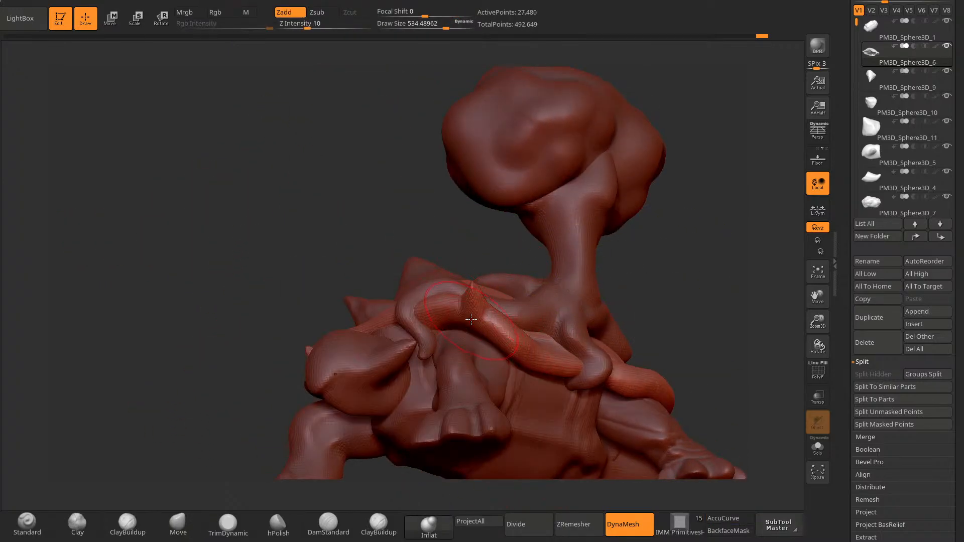
left_click_drag(477, 314, 472, 326)
left_click_drag(653, 262, 452, 322)
mouse_move(382, 372)
left_mouse_down()
mouse_move(353, 367)
mouse_move(569, 292)
mouse_move(522, 302)
left_mouse_up()
Step: Select the turtle's shell subtool and isolate it by hiding all the other subtools
left_click(329, 525)
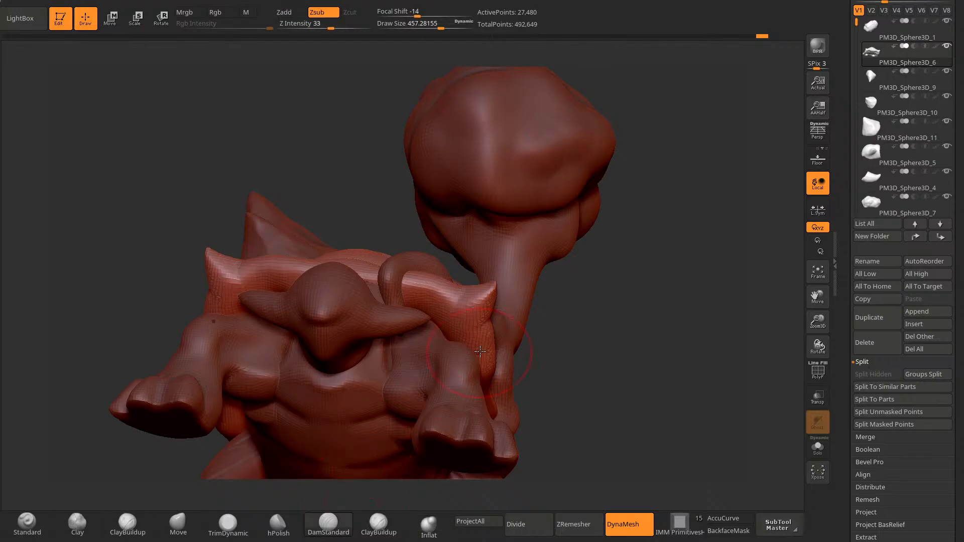
left_click_drag(839, 437, 866, 357)
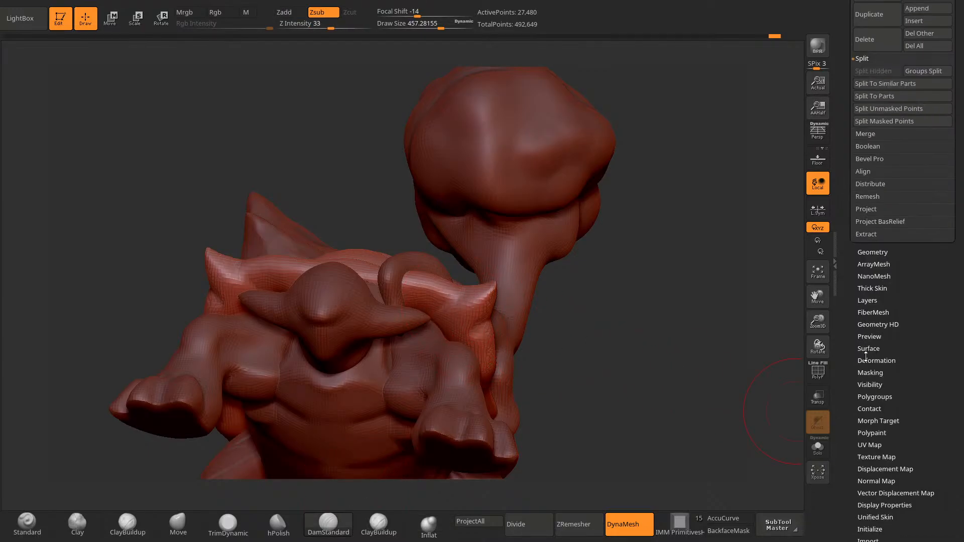
left_click_drag(763, 361, 638, 389)
left_click(681, 418, "alt")
left_click_drag(558, 455, 609, 202)
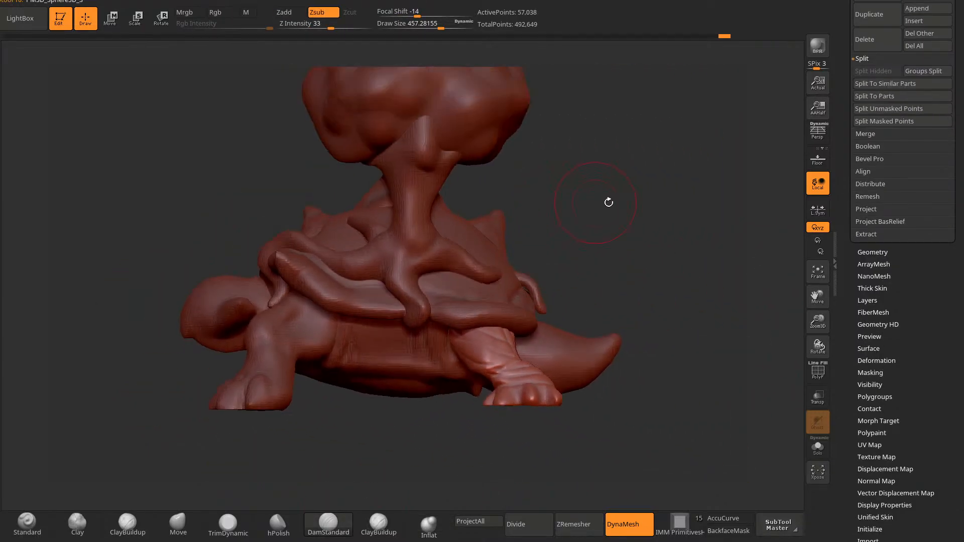
left_click(462, 303, "alt")
scroll(841, 75, "up", 5)
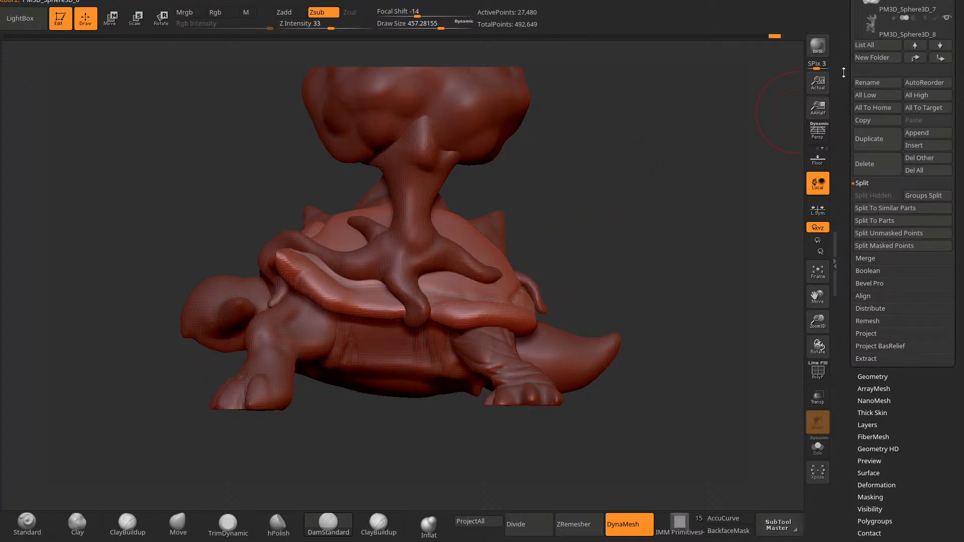
left_click_drag(844, 73, 857, 105)
left_click_drag(845, 26, 846, 81)
key("ctrl+shift+d")
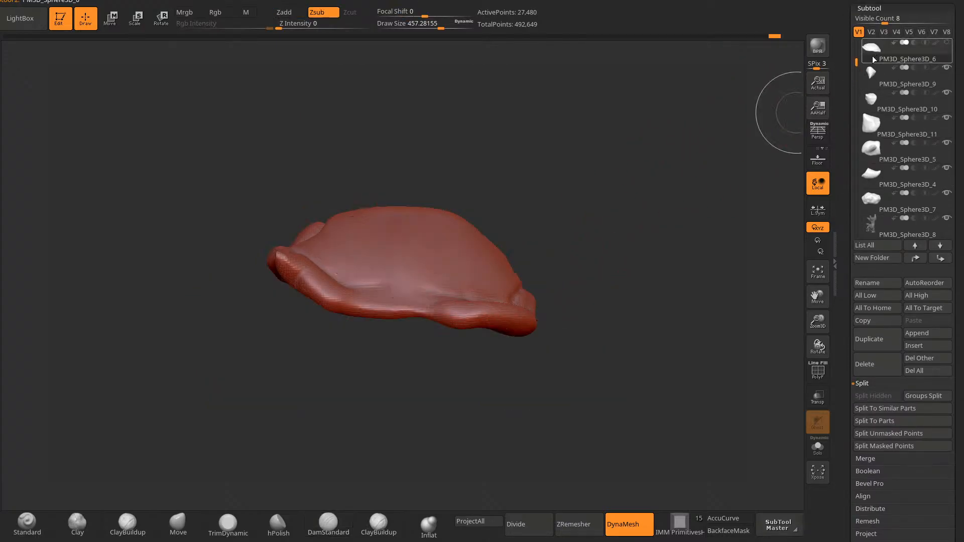
Step: Mask the shell's rim all the way around and split the masked points into a separate subtool
left_click_drag(398, 135, 493, 158)
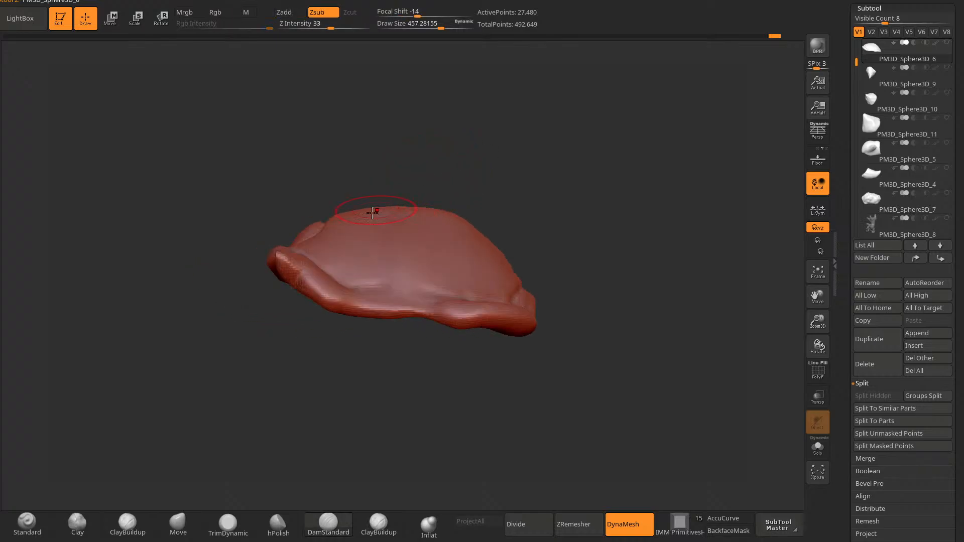
mouse_move(265, 320)
left_mouse_down()
mouse_move(254, 428)
mouse_move(275, 246)
mouse_move(354, 330)
mouse_move(352, 344)
left_mouse_up()
mouse_move(318, 361)
left_mouse_down("ctrl")
mouse_move(319, 322)
mouse_move(425, 322)
mouse_move(428, 332)
left_mouse_up("ctrl")
mouse_move(433, 360)
left_mouse_down("ctrl")
mouse_move(416, 334)
mouse_move(494, 402)
left_mouse_up("ctrl")
mouse_move(564, 297)
left_mouse_down("ctrl")
mouse_move(507, 296)
mouse_move(642, 187)
mouse_move(623, 226)
left_mouse_up("ctrl")
left_click_drag(585, 181, 608, 174)
mouse_move(598, 153)
left_mouse_down("ctrl")
mouse_move(573, 150)
mouse_move(592, 282)
mouse_move(597, 266)
left_mouse_up("ctrl")
left_click_drag(610, 349, 592, 387)
mouse_move(293, 354)
left_mouse_down("ctrl")
mouse_move(299, 132)
mouse_move(242, 356)
left_mouse_up("ctrl")
mouse_move(301, 178)
left_mouse_down("ctrl")
mouse_move(305, 167)
mouse_move(243, 267)
mouse_move(251, 271)
left_mouse_up("ctrl")
mouse_move(322, 96)
left_mouse_down("ctrl")
mouse_move(326, 73)
mouse_move(323, 80)
left_mouse_up("ctrl")
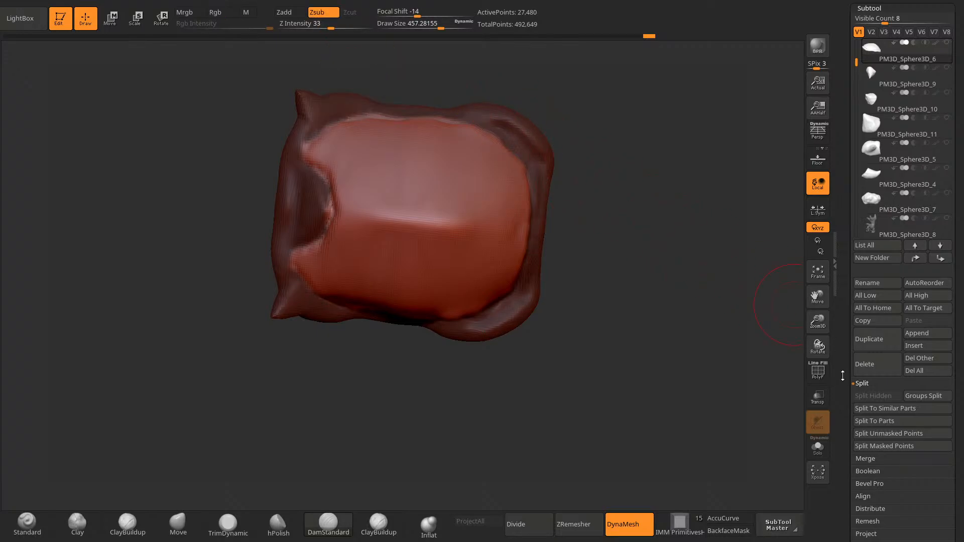
left_click(882, 447)
Step: Mask the underside remnants and the stray fragment of the shell's dome and split them off as separate subtools
mouse_move(645, 505)
left_mouse_down()
mouse_move(351, 286)
mouse_move(413, 370)
mouse_move(457, 387)
mouse_move(386, 446)
mouse_move(404, 341)
mouse_move(327, 271)
mouse_move(199, 277)
mouse_move(351, 430)
mouse_move(383, 308)
mouse_move(374, 397)
mouse_move(299, 372)
mouse_move(353, 282)
mouse_move(355, 365)
mouse_move(367, 386)
mouse_move(390, 349)
mouse_move(392, 303)
mouse_move(362, 254)
mouse_move(299, 352)
mouse_move(305, 306)
left_mouse_up()
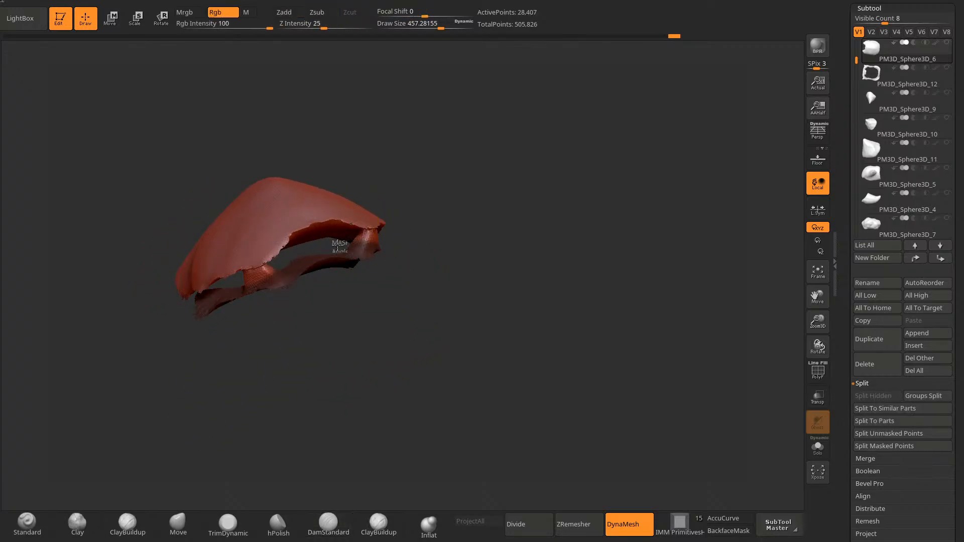
left_click_drag(402, 317, 382, 321)
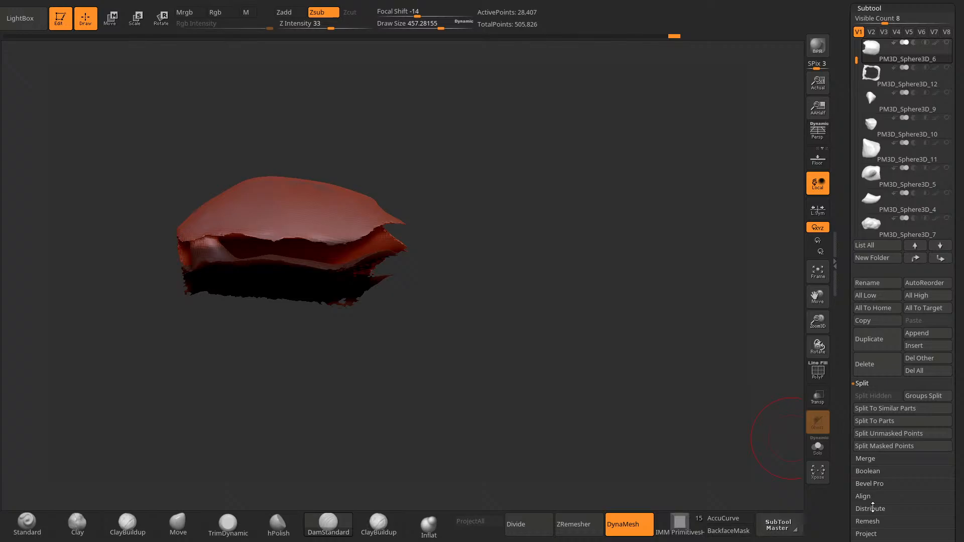
left_click(882, 435)
left_click_drag(738, 482, 571, 343)
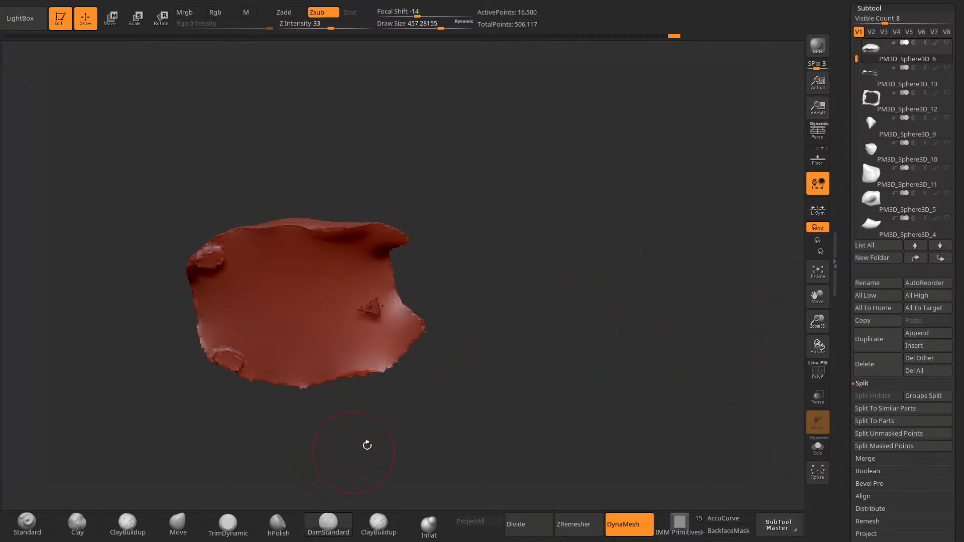
left_click_drag(367, 445, 341, 281)
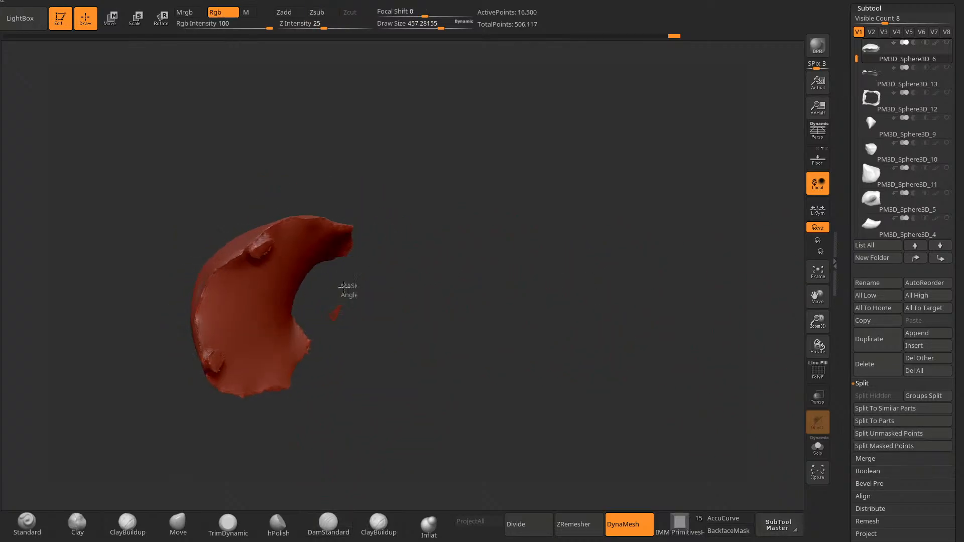
left_click(890, 447)
Step: Delete the leftover fragments split off from the shell's dome
left_click(872, 80)
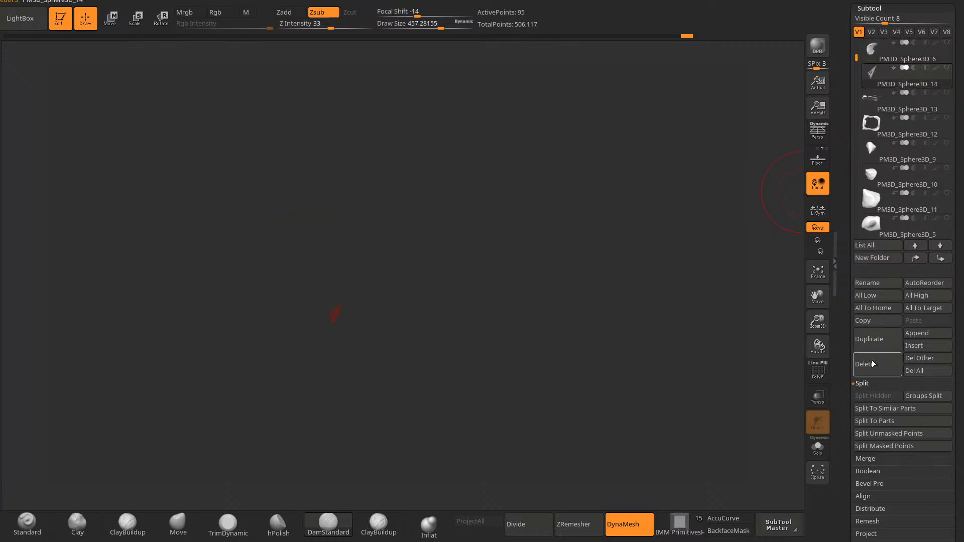
left_click(873, 364)
left_click(776, 387)
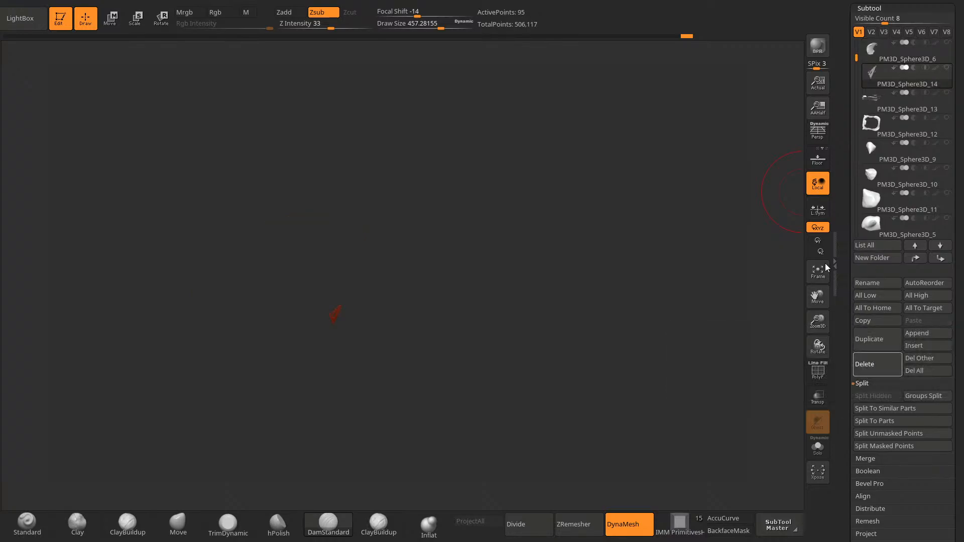
left_click(873, 364)
left_click(776, 386)
Step: Close the open shell pieces by remeshing them with DynaMesh and show all the subtools again
left_click(865, 73)
left_click_drag(674, 163, 684, 241, "ctrl")
left_click_drag(633, 281, 590, 287)
left_click(947, 67)
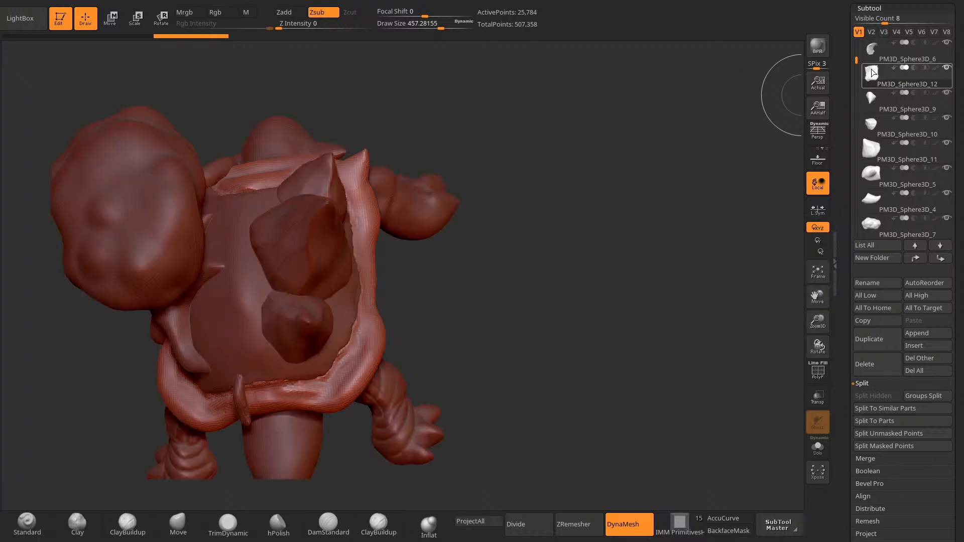
Step: Remesh the shell rim with DynaMesh at resolution 72 and smooth its front section beside the tree roots
mouse_move(701, 216)
left_mouse_down()
mouse_move(658, 237)
mouse_move(625, 185)
mouse_move(613, 270)
mouse_move(429, 382)
left_mouse_up()
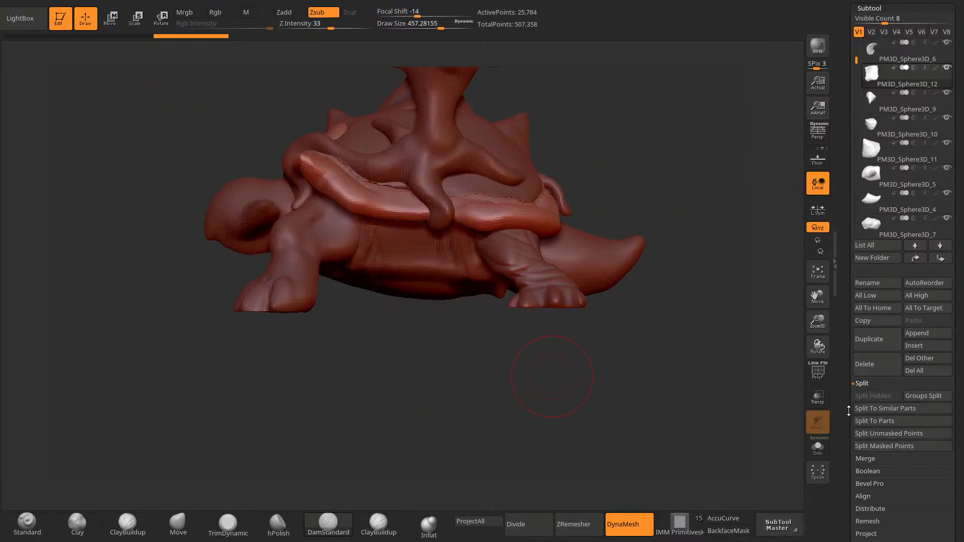
left_click_drag(849, 411, 876, 360)
left_click(870, 421)
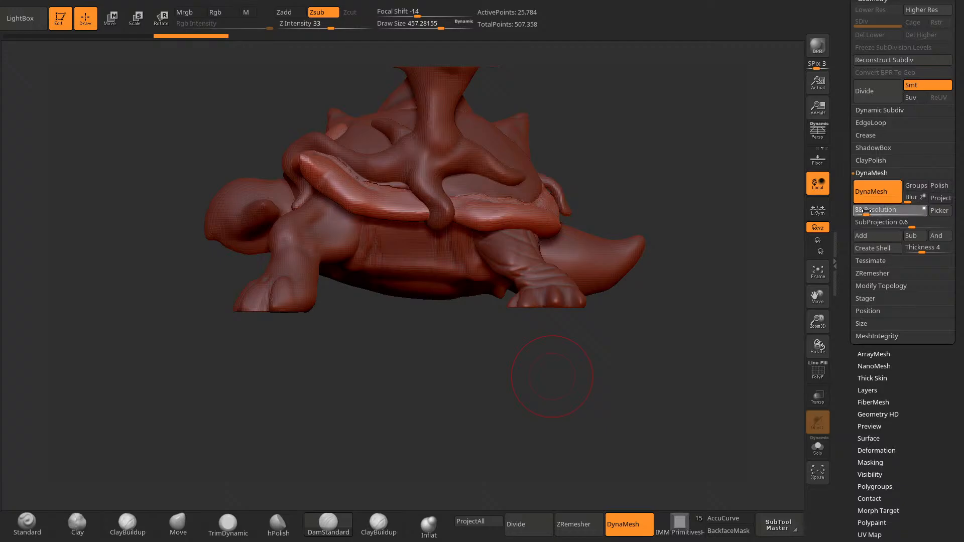
left_click_drag(868, 211, 865, 212)
left_click_drag(533, 397, 541, 437, "ctrl")
left_click_drag(374, 367, 400, 418)
left_click_drag(409, 364, 427, 395, "ctrl")
left_click_drag(402, 281, 416, 266, "shift")
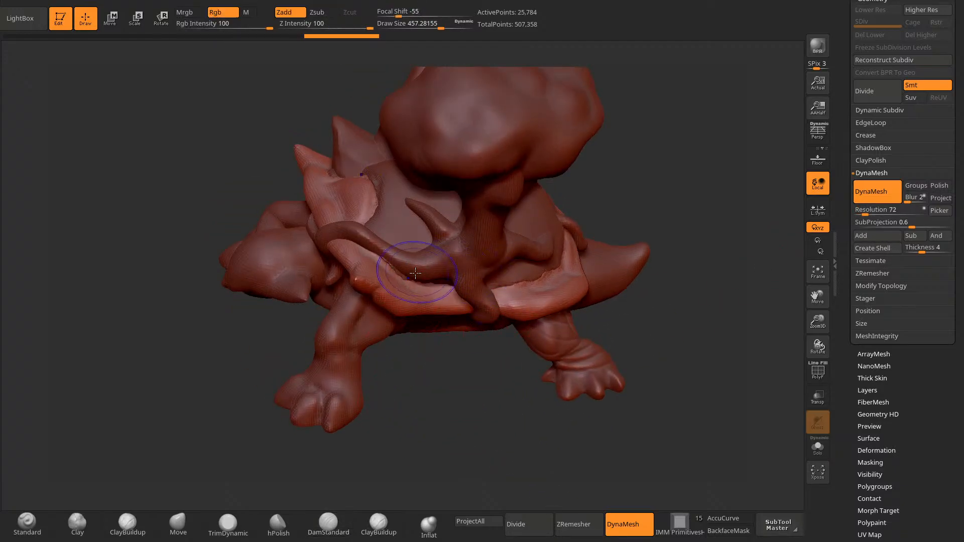
left_click_drag(427, 386, 452, 429, "ctrl")
left_click_drag(377, 402, 425, 391)
left_click_drag(397, 292, 368, 278, "shift")
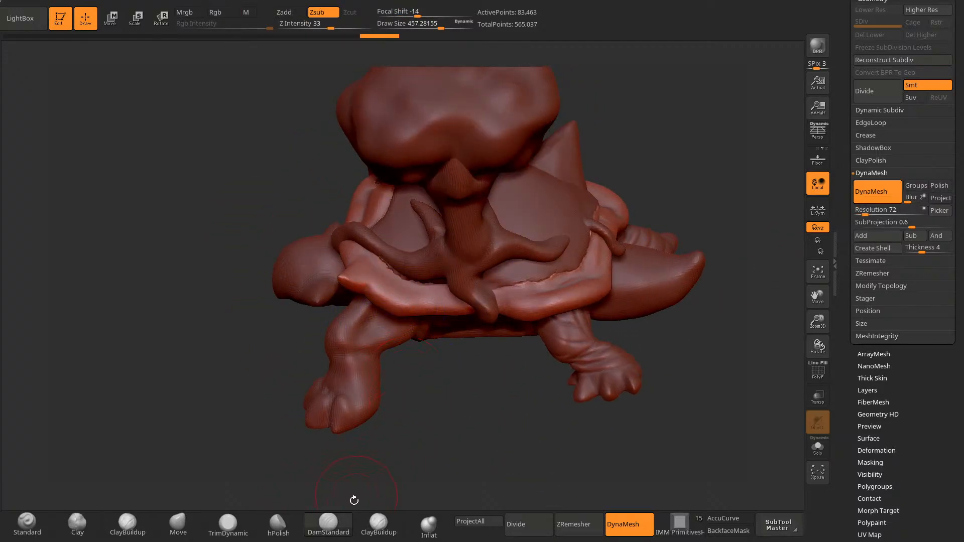
Step: Carve grooves into the rim's front corner on the tree side using DamStandard at draw size about 273
left_click(329, 524)
key("space")
left_click_drag(647, 283, 632, 285)
left_click_drag(445, 384, 472, 437, "alt")
left_click_drag(380, 269, 390, 272)
left_click_drag(427, 427, 435, 354)
mouse_move(361, 276)
left_mouse_down()
mouse_move(390, 271)
mouse_move(347, 323)
left_mouse_up()
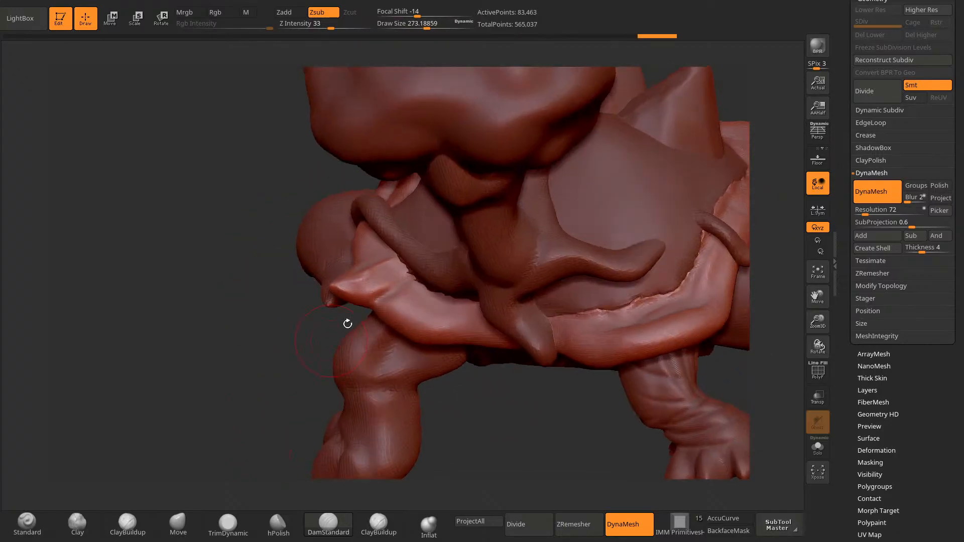
left_click_drag(392, 271, 375, 282)
left_click_drag(464, 408, 420, 389)
left_click_drag(414, 282, 402, 295)
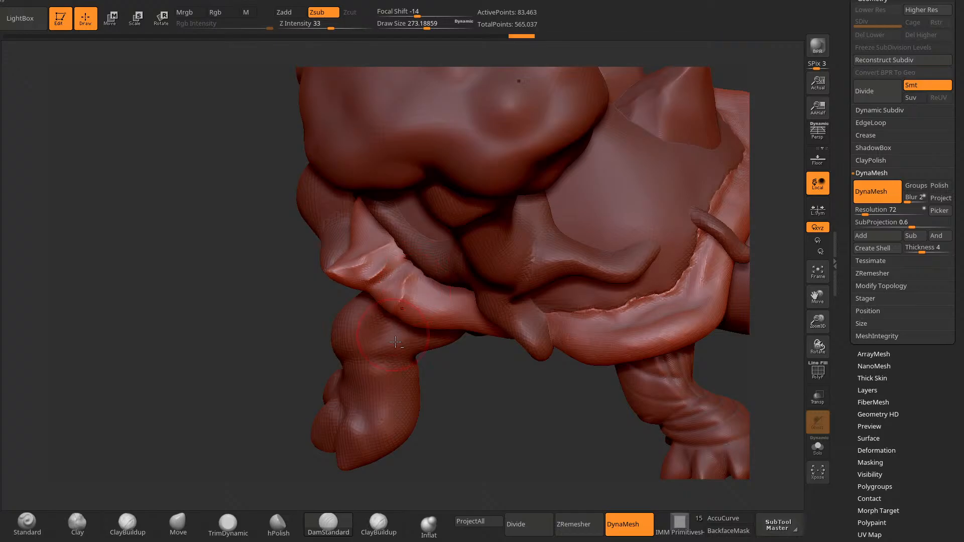
left_click_drag(327, 409, 295, 422)
left_click_drag(394, 271, 378, 281)
Step: Pull out a second tip beside the rim's front corner using the Move brush with AccuCurve at draw size about 340
left_click(177, 524)
left_click_drag(239, 420, 251, 414)
mouse_move(395, 313)
right_mouse_down()
mouse_move(302, 416)
mouse_move(321, 362)
right_mouse_up()
key("space")
mouse_move(536, 212)
right_mouse_down()
mouse_move(432, 253)
mouse_move(401, 314)
right_mouse_up()
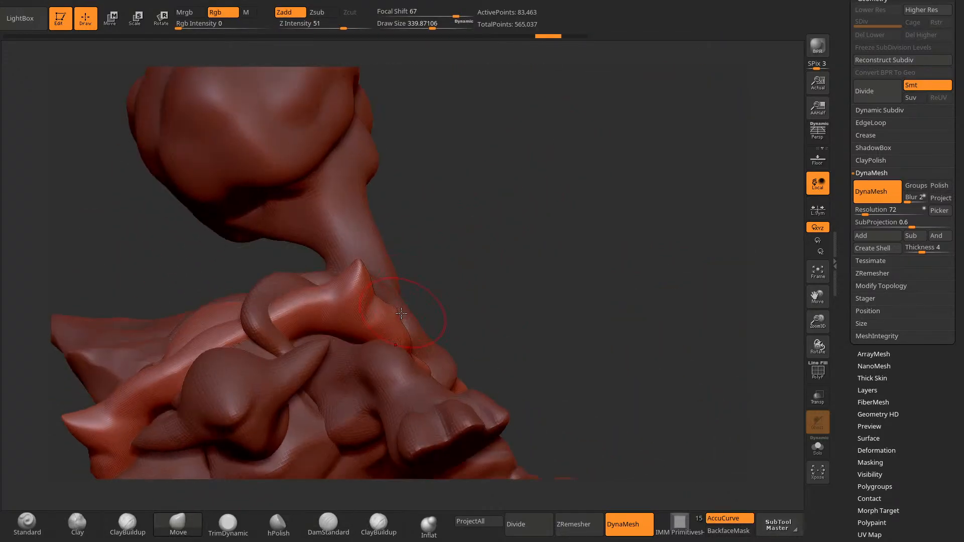
right_click_drag(432, 283, 469, 403)
key("space")
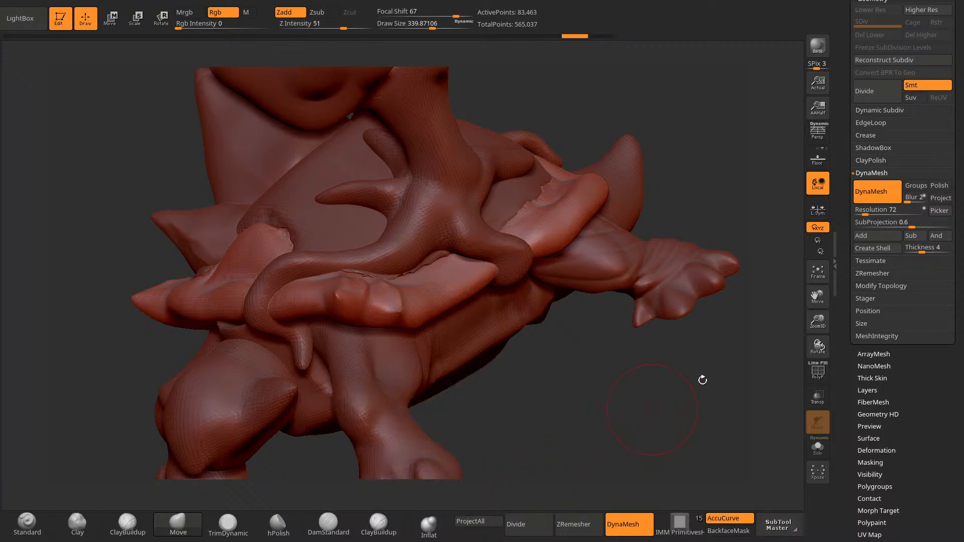
Step: Reset all brushes to their defaults and choose MaskLasso as the masking brush again
key("b")
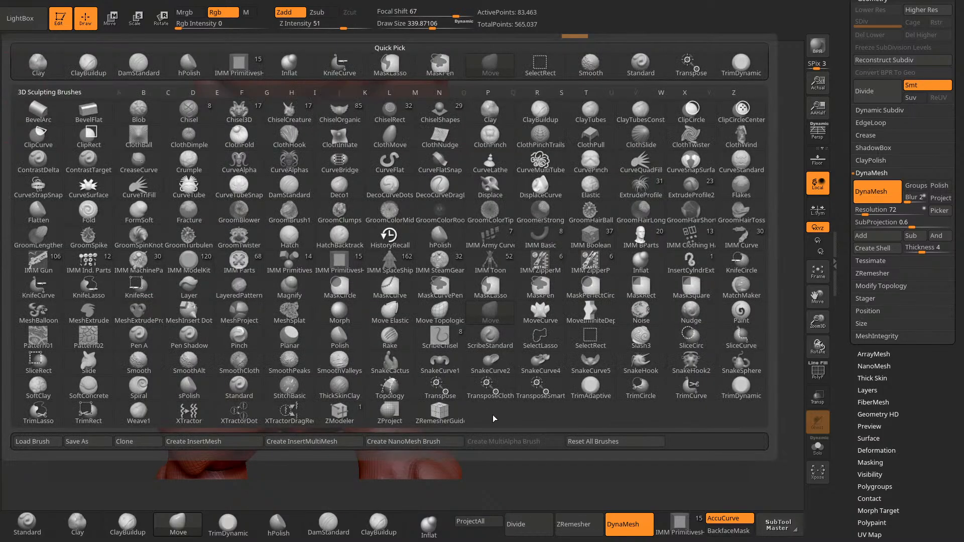
left_click(610, 442)
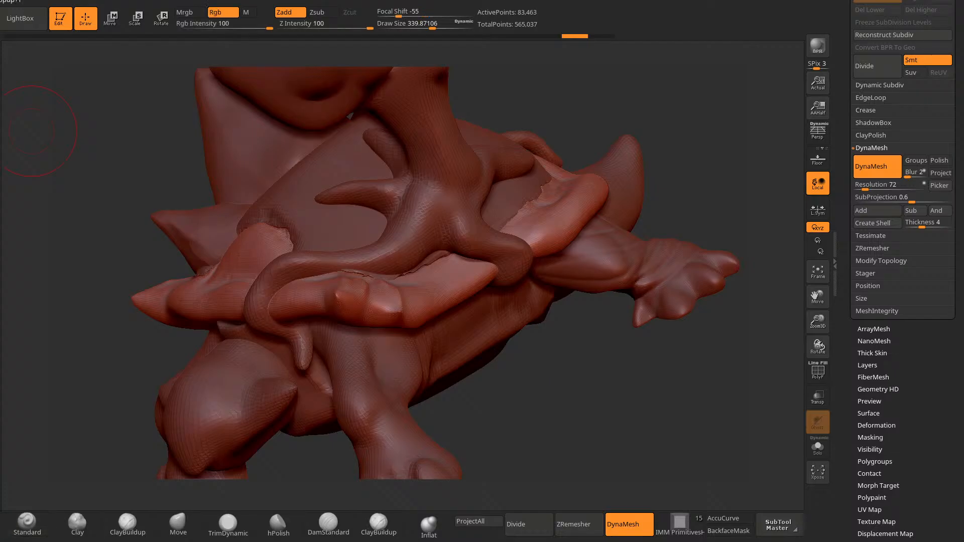
key("b")
left_click(33, 130)
key("b")
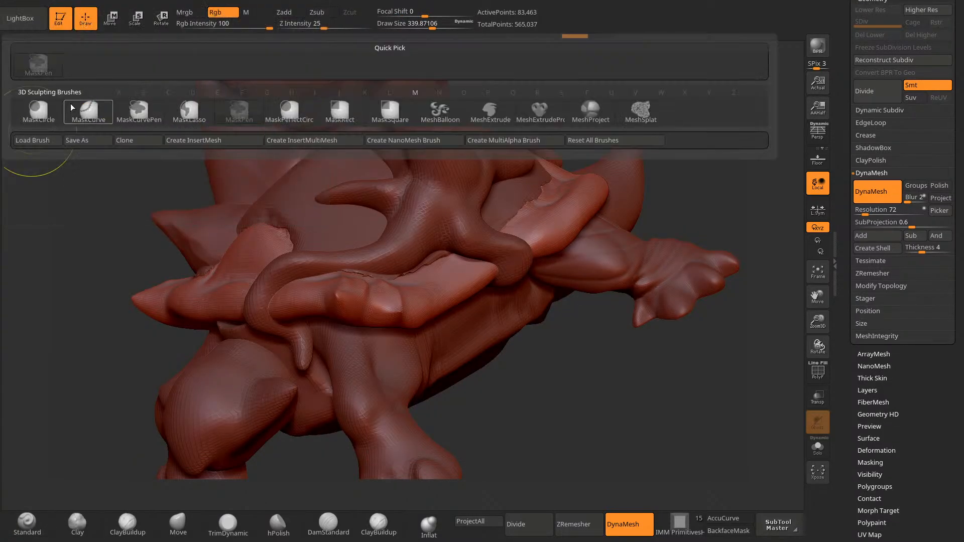
left_click(33, 131)
key("b")
key("m")
left_click(174, 124)
left_click_drag(510, 326, 456, 411)
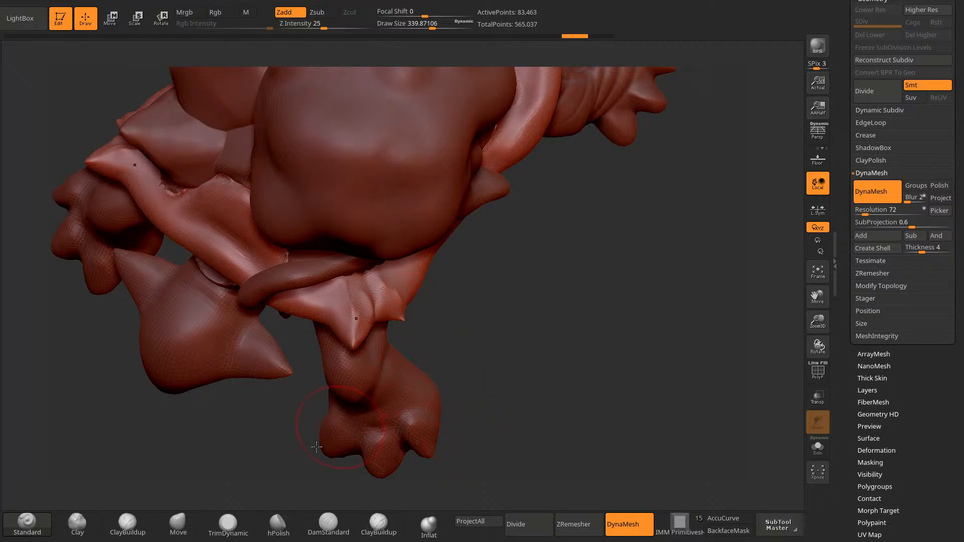
Step: Sharpen the second tip at the rim's front corner using the Move brush with AccuCurve on, and remesh the rim
left_click(179, 525)
left_click(740, 521)
mouse_move(581, 441)
left_mouse_down()
mouse_move(477, 383)
mouse_move(412, 319)
mouse_move(446, 340)
mouse_move(437, 347)
mouse_move(433, 338)
mouse_move(482, 349)
mouse_move(692, 425)
mouse_move(734, 510)
left_mouse_up()
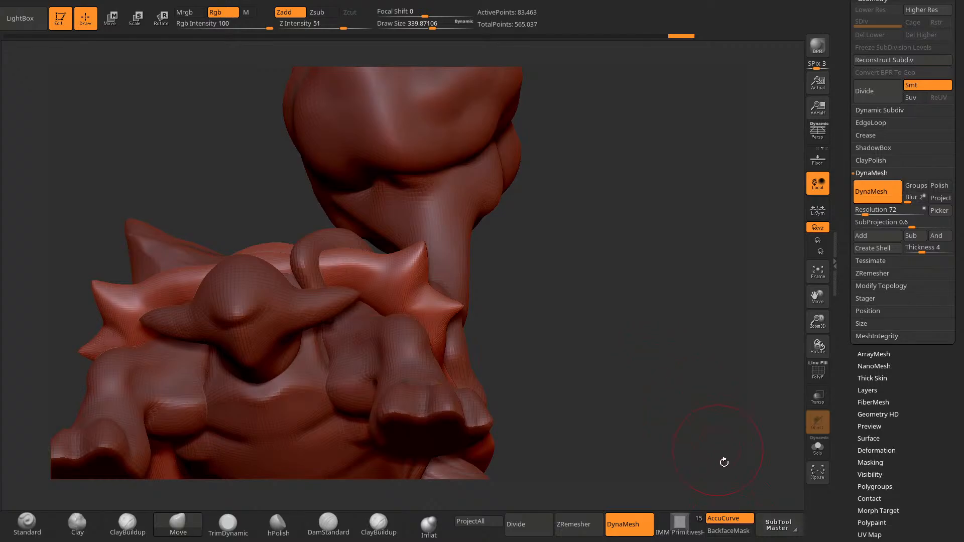
mouse_move(685, 387)
left_mouse_down()
mouse_move(151, 392)
mouse_move(295, 439)
mouse_move(254, 405)
mouse_move(459, 330)
mouse_move(489, 282)
mouse_move(454, 310)
left_mouse_up()
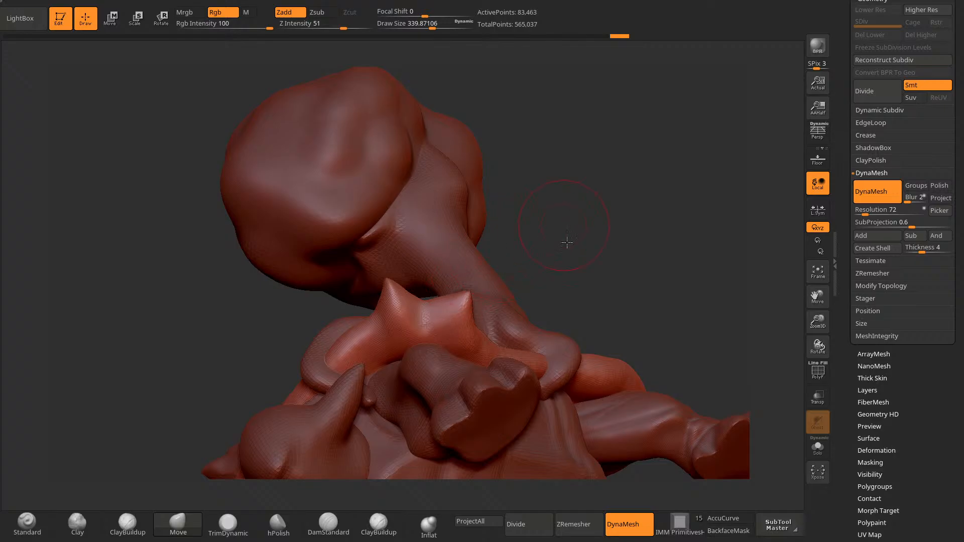
mouse_move(567, 243)
left_mouse_down()
mouse_move(281, 398)
mouse_move(357, 389)
left_mouse_up()
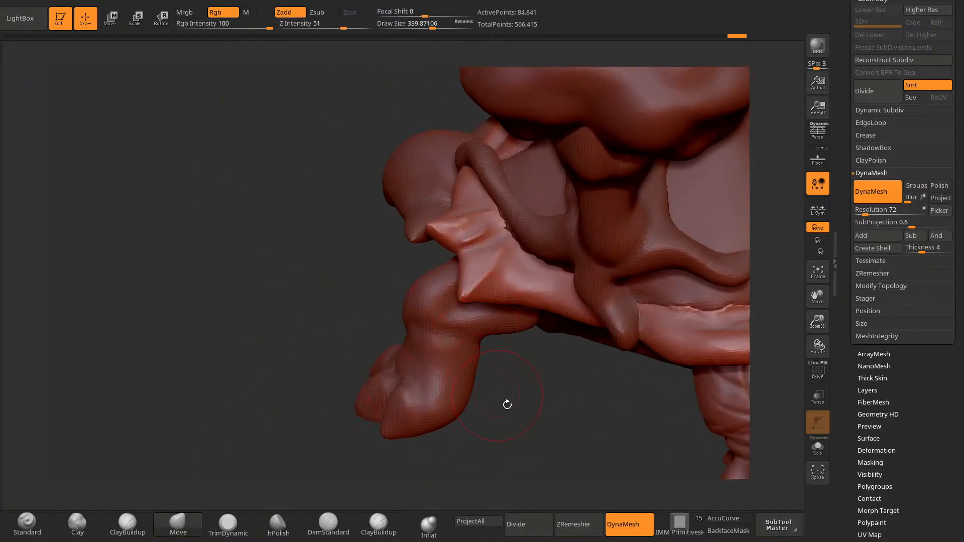
Step: Mask the rim except a patch behind the second tip, pull that patch into a third tip with Move, and remesh
left_click_drag(507, 404, 504, 370)
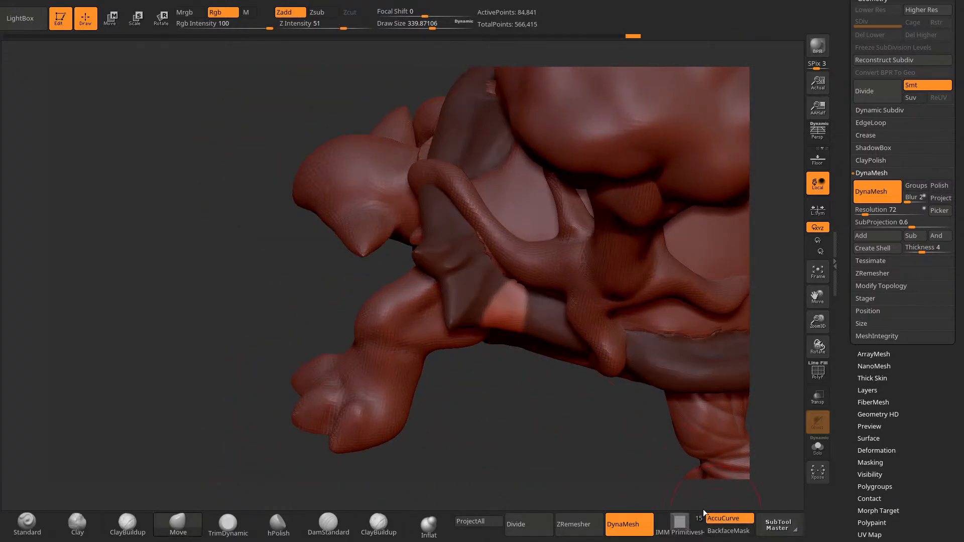
mouse_move(703, 509)
left_mouse_down()
mouse_move(506, 400)
mouse_move(482, 340)
mouse_move(442, 381)
mouse_move(379, 371)
mouse_move(469, 299)
left_mouse_up()
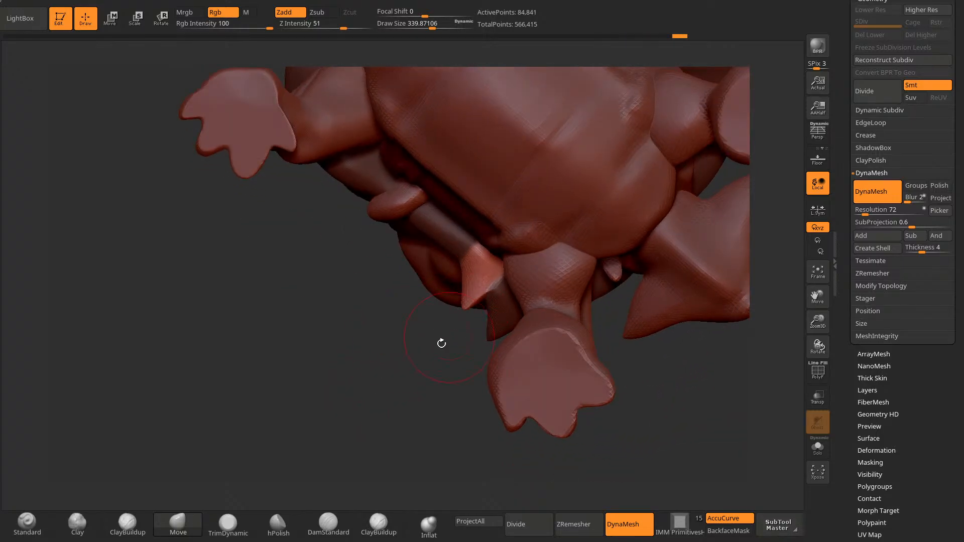
left_click_drag(442, 343, 492, 276)
mouse_move(567, 270)
left_mouse_down()
mouse_move(555, 265)
mouse_move(544, 357)
mouse_move(577, 399)
mouse_move(560, 394)
mouse_move(624, 378)
mouse_move(451, 237)
mouse_move(490, 291)
mouse_move(440, 336)
mouse_move(553, 402)
mouse_move(653, 352)
mouse_move(723, 497)
left_mouse_up()
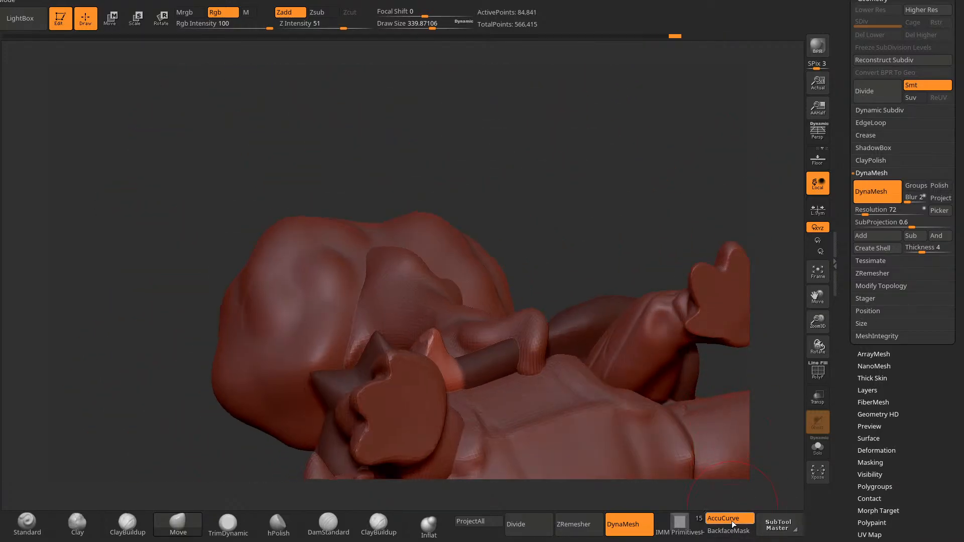
left_click(728, 518)
mouse_move(599, 207)
left_mouse_down()
mouse_move(586, 181)
mouse_move(454, 346)
left_mouse_up()
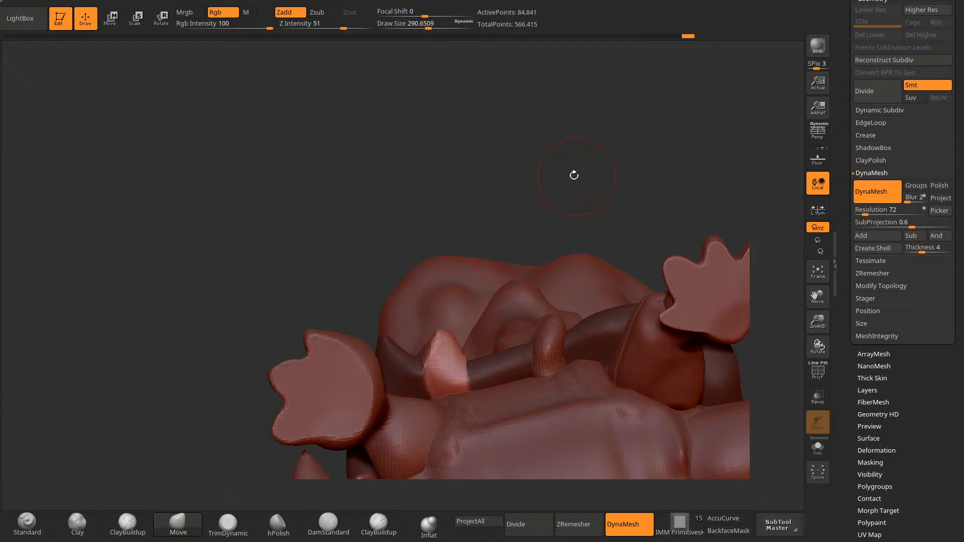
mouse_move(574, 176)
left_mouse_down()
mouse_move(522, 221)
mouse_move(452, 316)
mouse_move(480, 220)
mouse_move(566, 407)
mouse_move(551, 454)
mouse_move(463, 387)
mouse_move(517, 354)
mouse_move(427, 346)
left_mouse_up()
Step: Carve grooves between the tips at the rim's front corner with the DamStandard brush at draw size about 199
key("b")
key("d")
key("s")
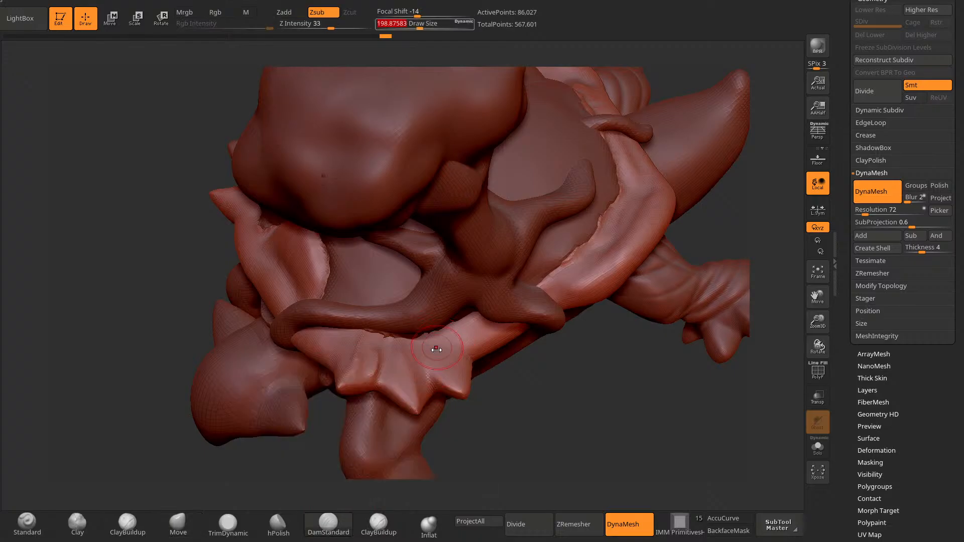
left_click_drag(408, 393, 423, 368)
left_click_drag(488, 414, 403, 382)
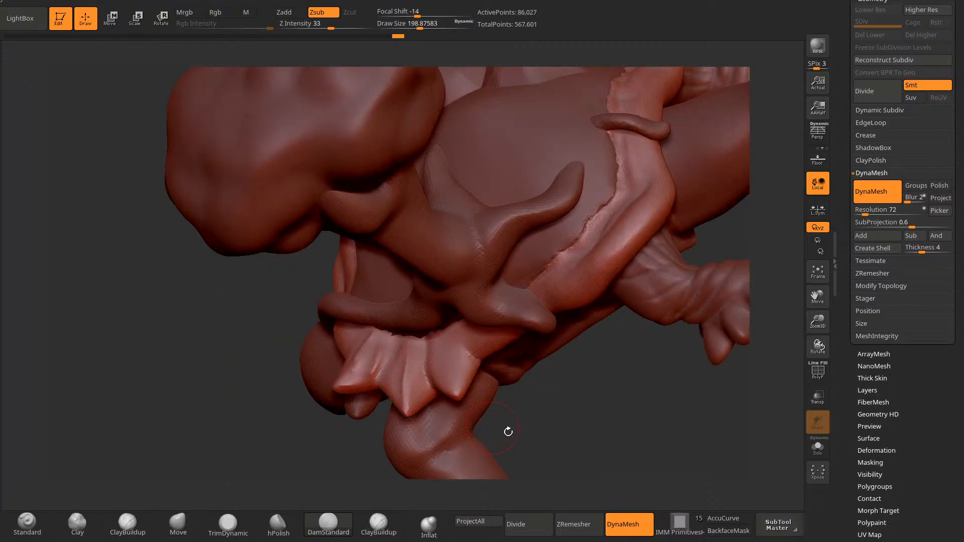
left_click_drag(508, 432, 446, 371)
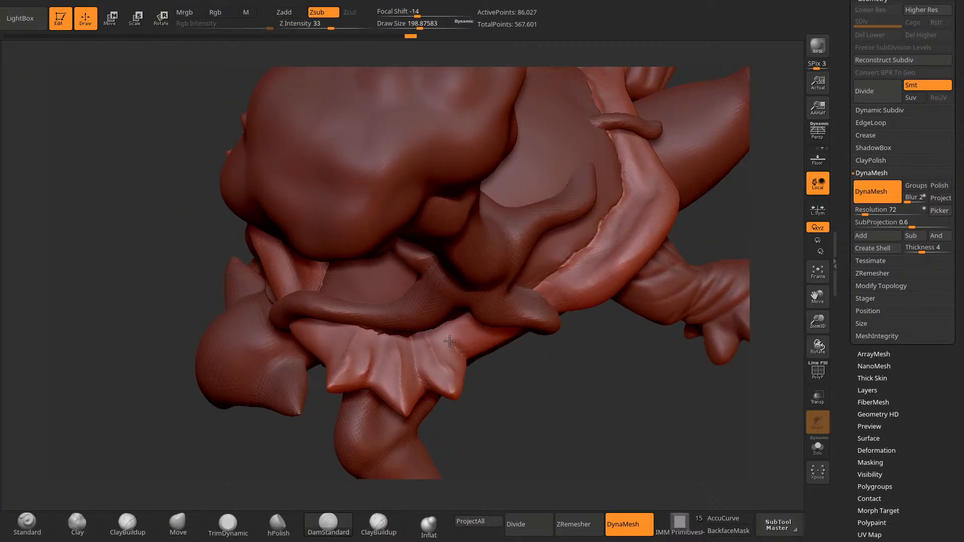
left_click_drag(532, 452, 335, 361)
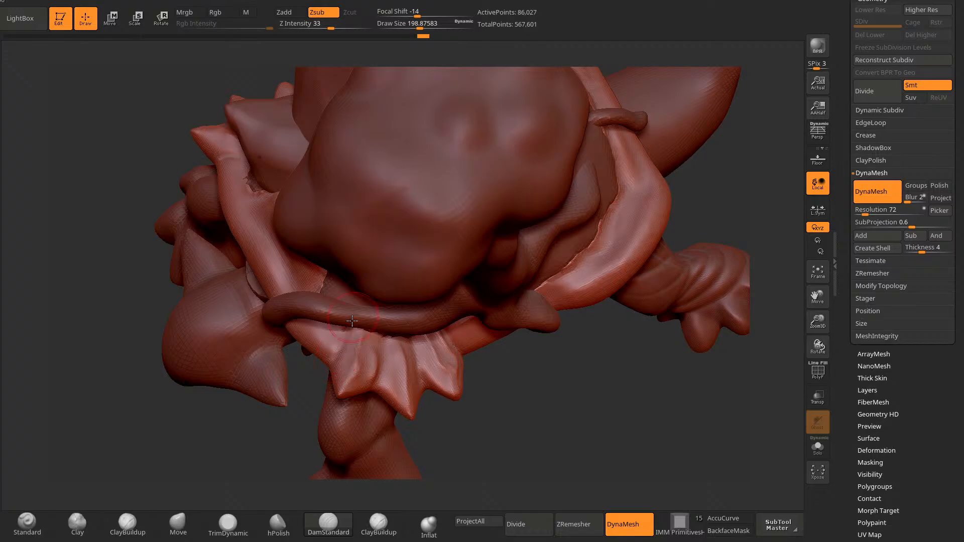
left_click_drag(352, 322, 340, 389)
mouse_move(453, 450)
left_mouse_down()
mouse_move(511, 454)
mouse_move(432, 427)
left_mouse_up()
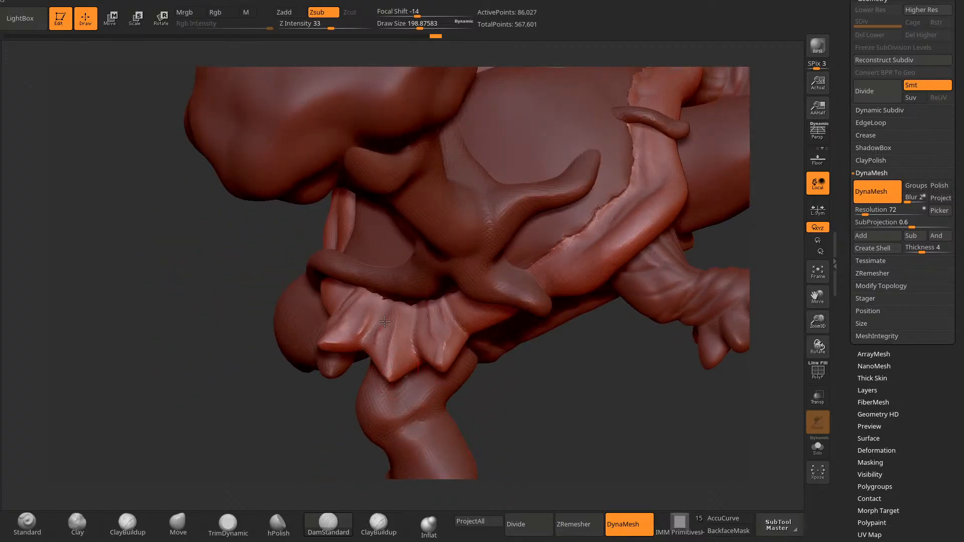
left_click_drag(333, 420, 391, 370)
Step: Carve creases into the side stretch of the rim behind the front tips with DamStandard
mouse_move(512, 437)
left_mouse_down()
mouse_move(572, 357)
mouse_move(669, 263)
mouse_move(556, 422)
mouse_move(527, 354)
left_mouse_up()
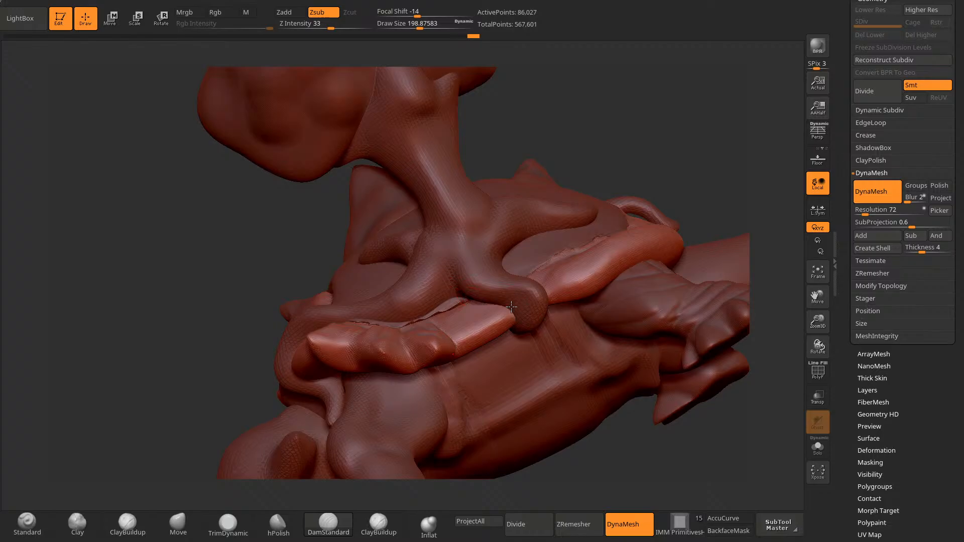
left_click_drag(733, 172, 514, 305)
left_click_drag(512, 341, 517, 290)
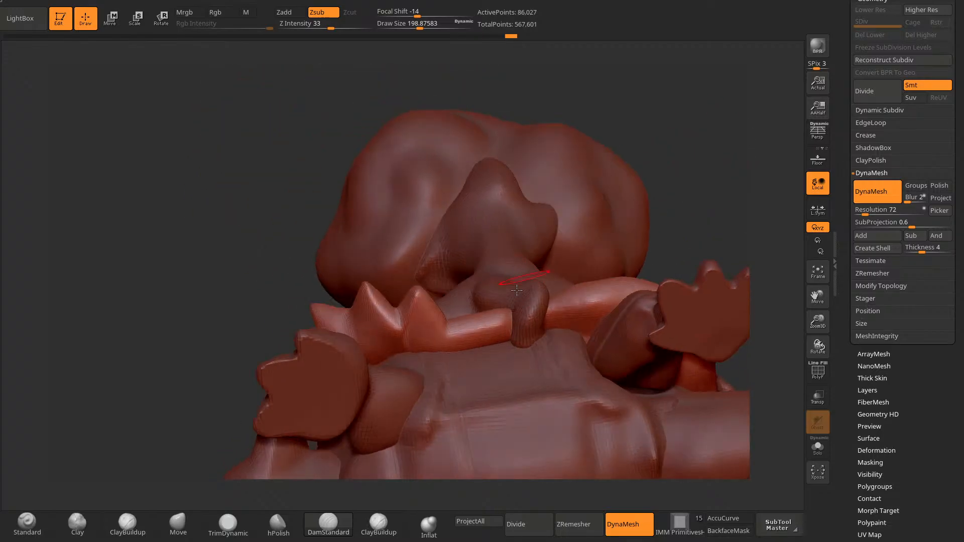
mouse_move(718, 173)
left_mouse_down()
mouse_move(740, 253)
mouse_move(758, 198)
mouse_move(779, 229)
left_mouse_up()
left_click_drag(527, 428, 495, 318)
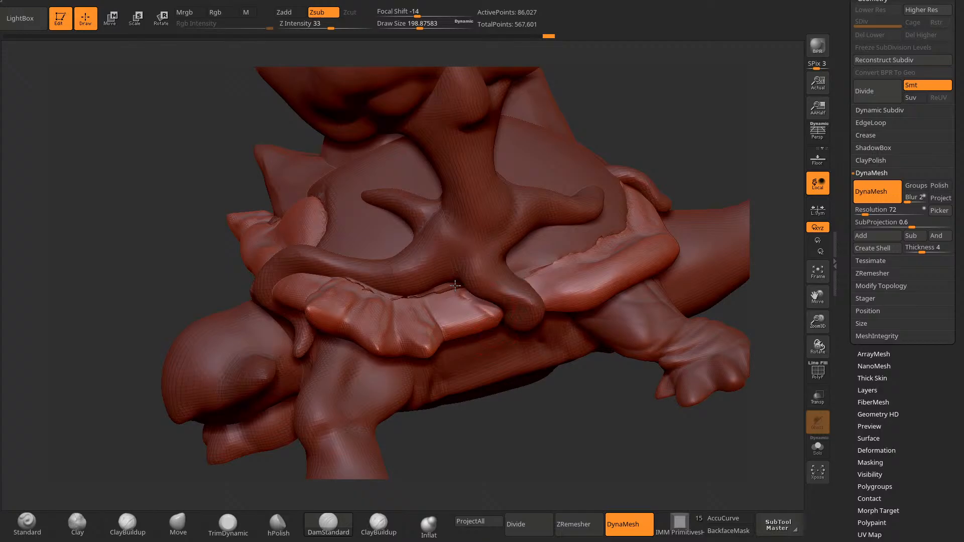
left_click_drag(470, 417, 458, 447)
left_click_drag(444, 324, 445, 329)
mouse_move(454, 431)
left_mouse_down()
mouse_move(478, 412)
mouse_move(540, 424)
mouse_move(626, 353)
mouse_move(620, 360)
mouse_move(622, 338)
mouse_move(623, 355)
mouse_move(624, 345)
mouse_move(403, 451)
mouse_move(553, 458)
mouse_move(444, 454)
mouse_move(389, 471)
left_mouse_up()
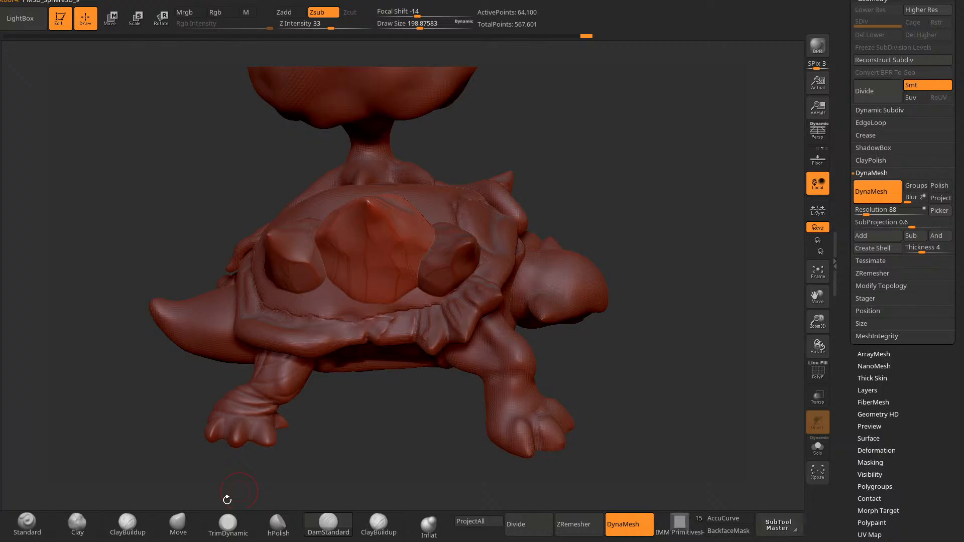
Step: Reshape the large side spike on the shell with the Move brush at draw sizes of about 726 and 832
left_click(177, 525)
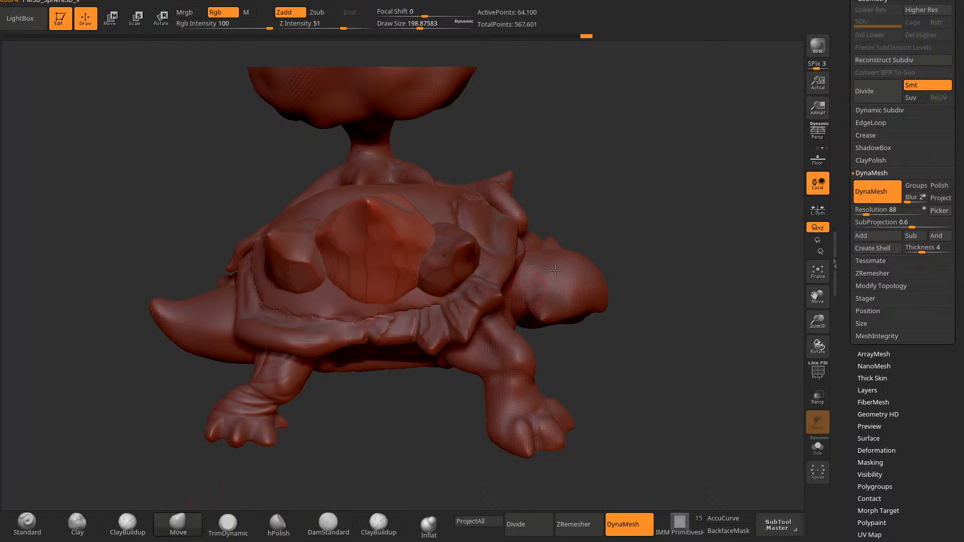
key("space")
left_click_drag(628, 195, 652, 193)
left_click_drag(363, 401, 422, 413)
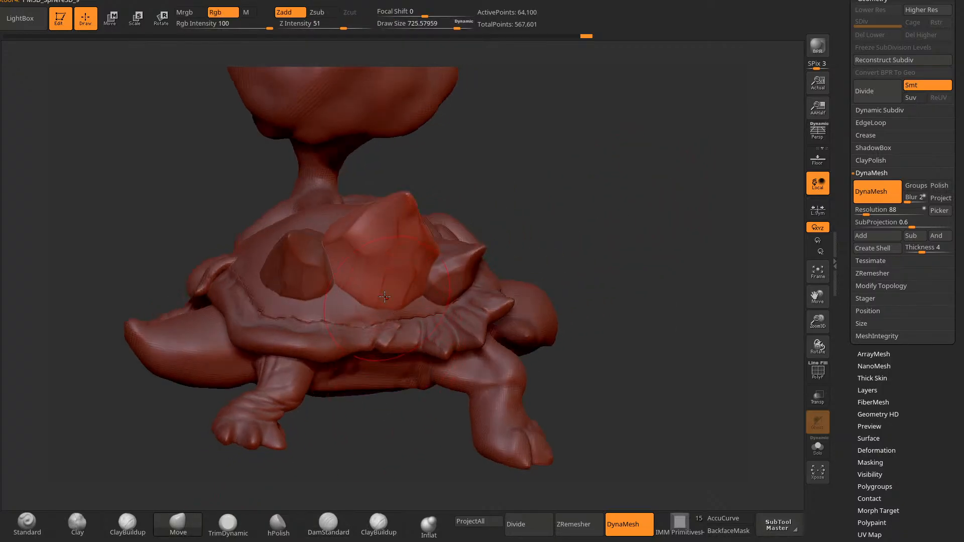
key("space")
left_click_drag(402, 283, 406, 283)
left_click_drag(522, 226, 438, 260)
left_click_drag(357, 325, 381, 362)
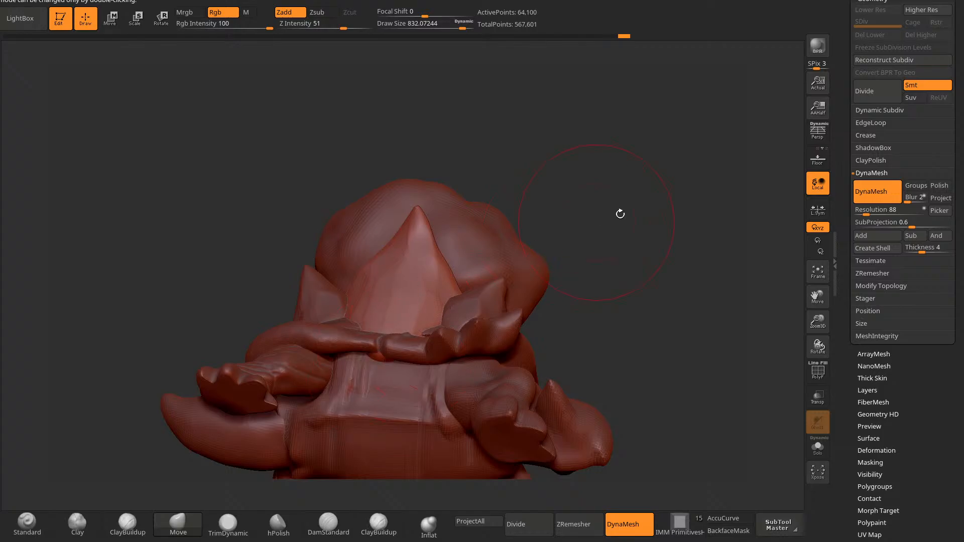
left_click_drag(620, 213, 381, 348)
left_click_drag(364, 381, 371, 376)
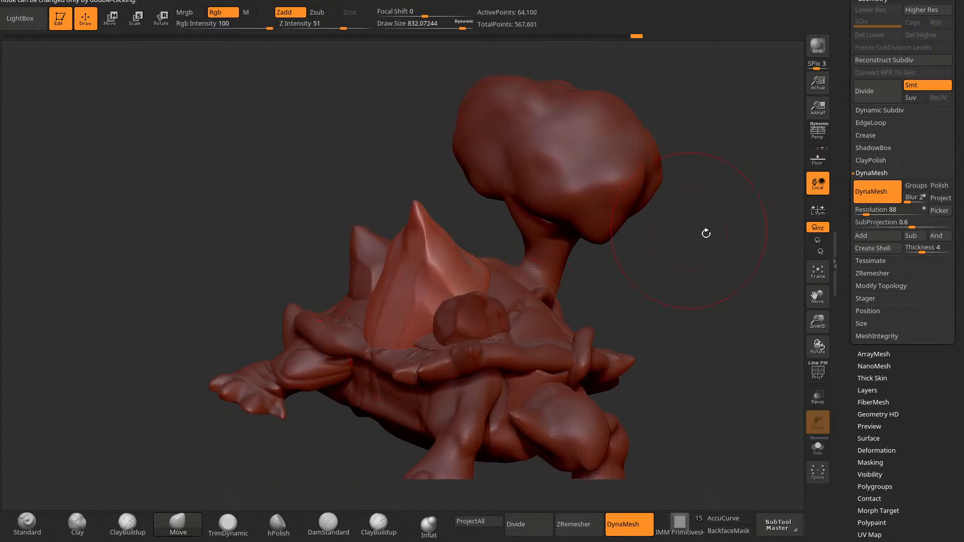
left_click_drag(706, 233, 688, 322)
left_click_drag(322, 452, 302, 371)
mouse_move(392, 302)
left_mouse_down()
mouse_move(379, 314)
mouse_move(394, 373)
left_mouse_up()
left_click_drag(241, 402, 315, 434)
Step: Extend and refine the large spike's lower end toward the rim with Move at draw size about 793
key("space")
left_click_drag(430, 366, 427, 367)
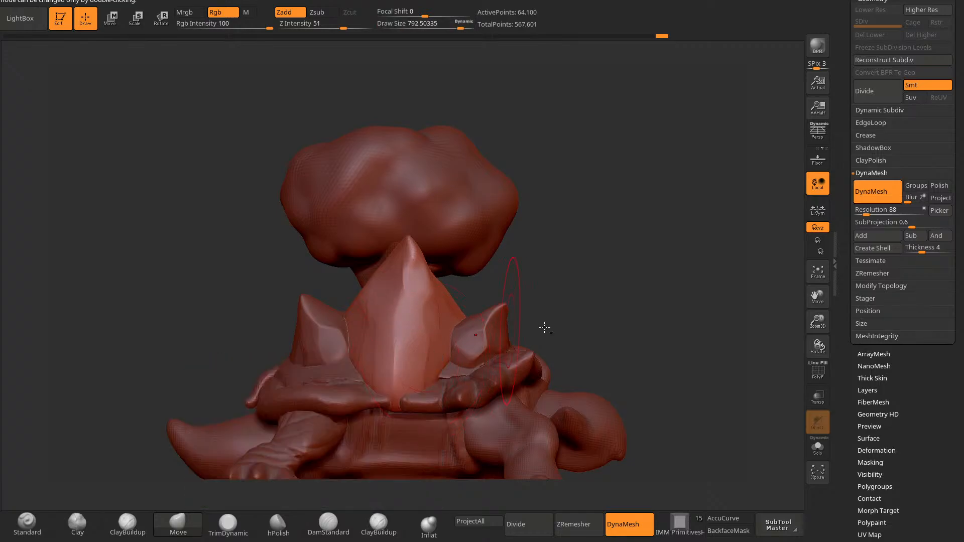
left_click_drag(545, 328, 474, 436)
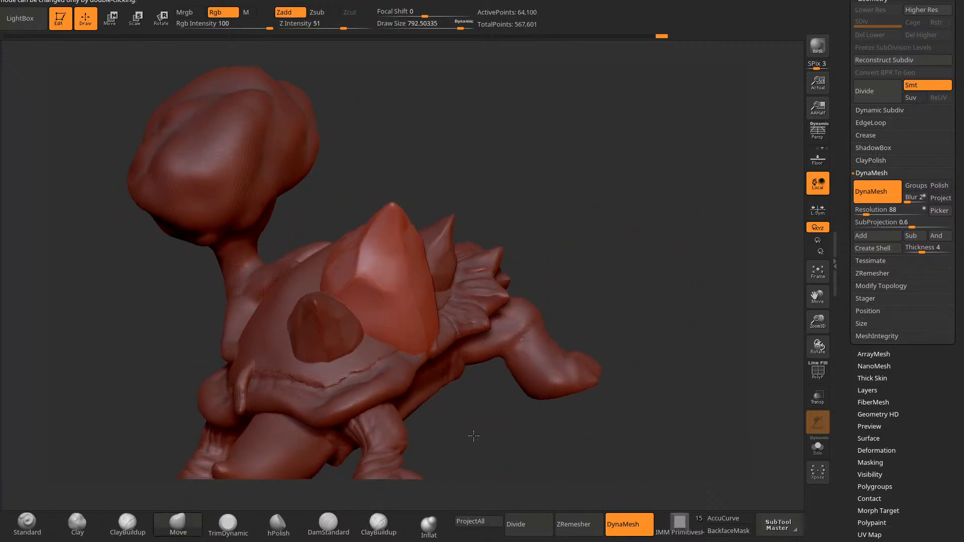
left_click_drag(547, 246, 454, 321)
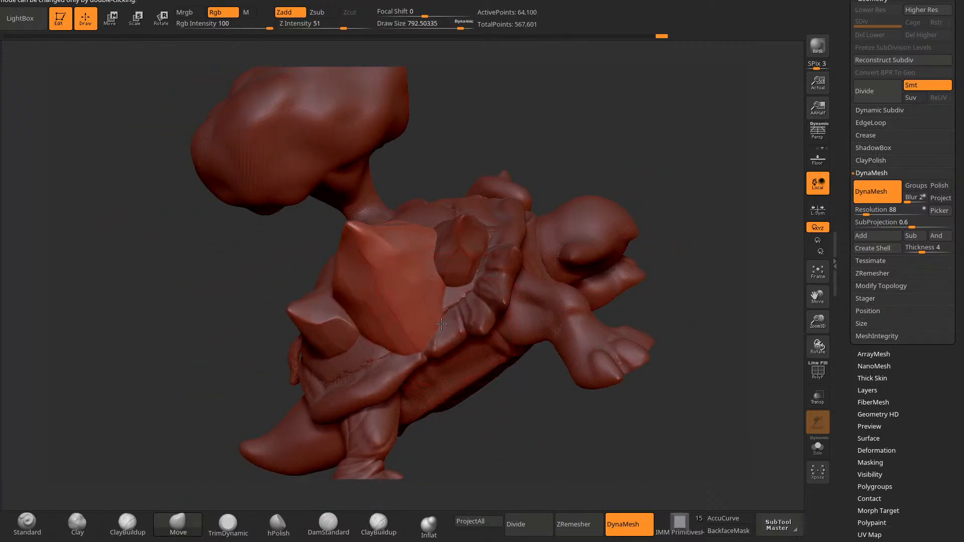
left_click_drag(384, 350, 438, 333)
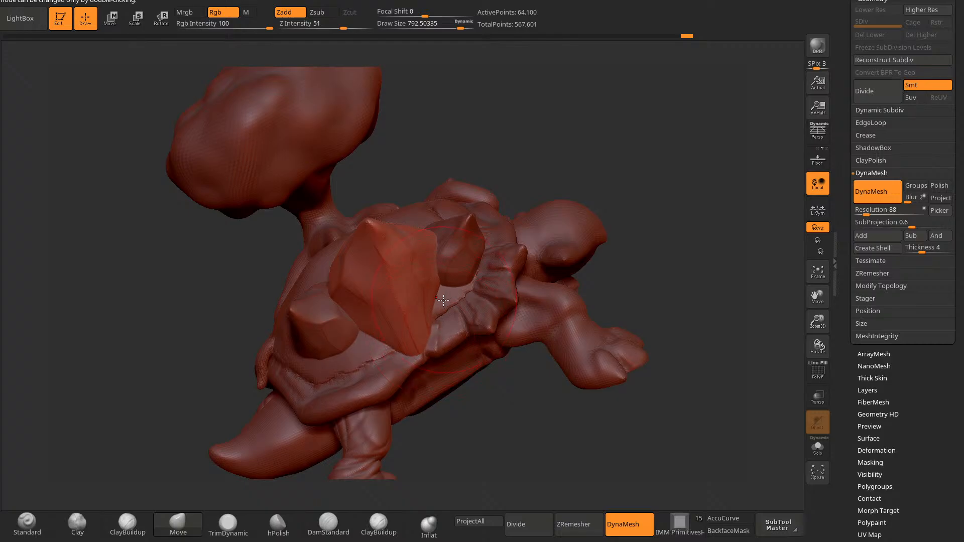
left_click_drag(437, 427, 482, 431)
left_click_drag(420, 336, 433, 354)
mouse_move(432, 432)
left_mouse_down()
mouse_move(441, 420)
mouse_move(402, 419)
left_mouse_up()
left_click_drag(424, 350, 434, 363)
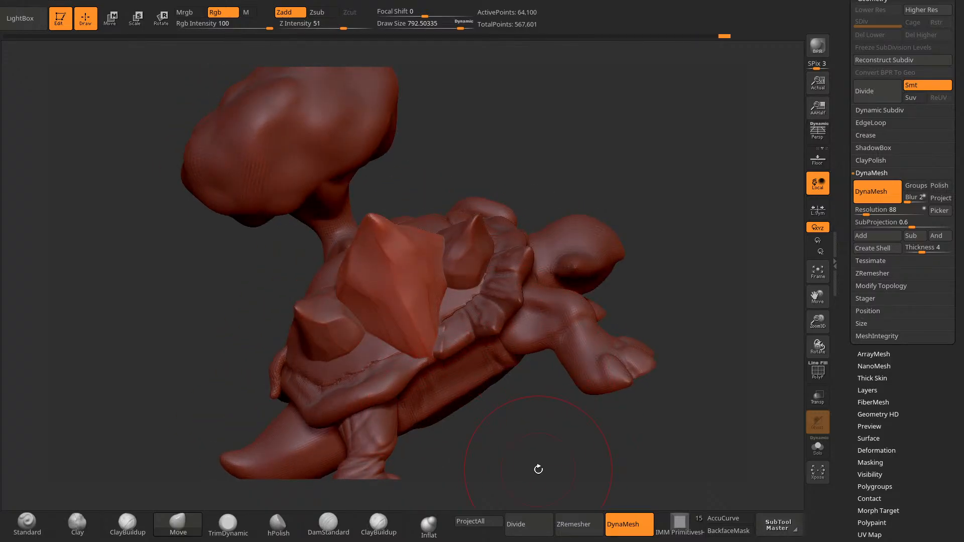
left_click_drag(538, 469, 457, 332)
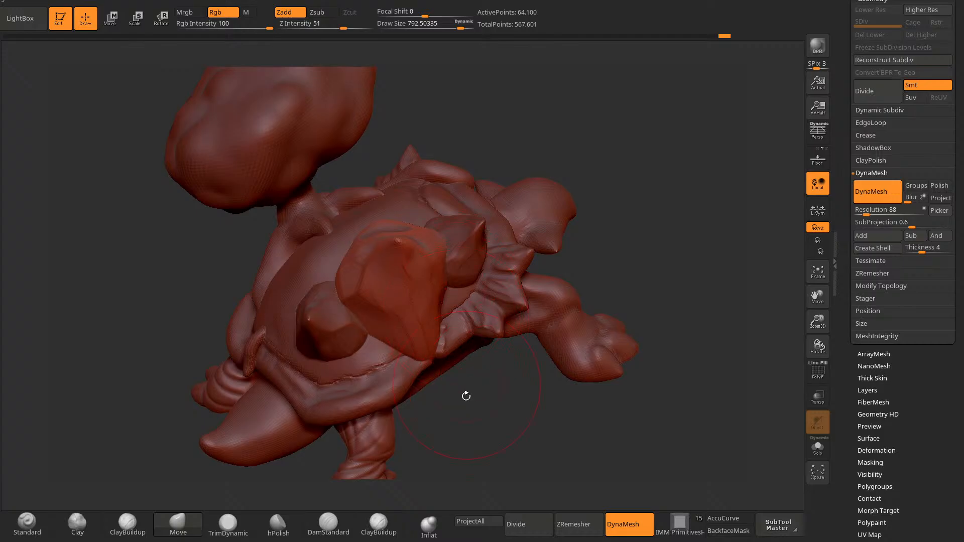
left_click_drag(466, 397, 460, 359)
left_click_drag(442, 282, 453, 286)
left_click_drag(472, 416, 447, 372)
left_click_drag(456, 432, 389, 414)
Step: Reduce the draw size to about 618 and mask the large spike except for its lower end
key("space")
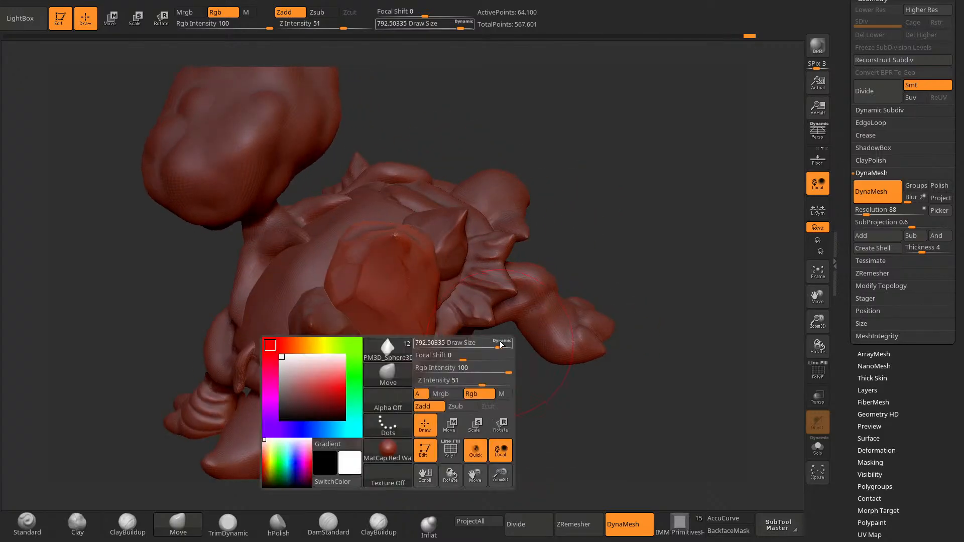
left_click_drag(500, 344, 489, 344)
left_click_drag(484, 388, 486, 344)
mouse_move(426, 311)
left_mouse_down("ctrl")
mouse_move(486, 391)
mouse_move(503, 361)
left_mouse_up("ctrl")
left_click(508, 349, "ctrl")
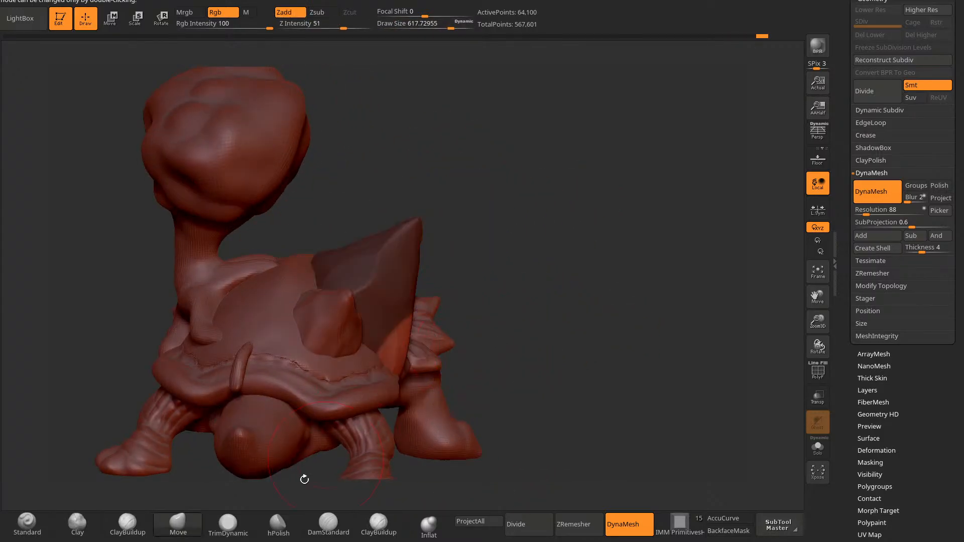
Step: Pull the unmasked lower end of the large spike into a second tip using Move with AccuCurve at draw size about 735
left_click(724, 517)
key("space")
mouse_move(565, 332)
left_mouse_down()
mouse_move(574, 330)
mouse_move(567, 315)
left_mouse_up()
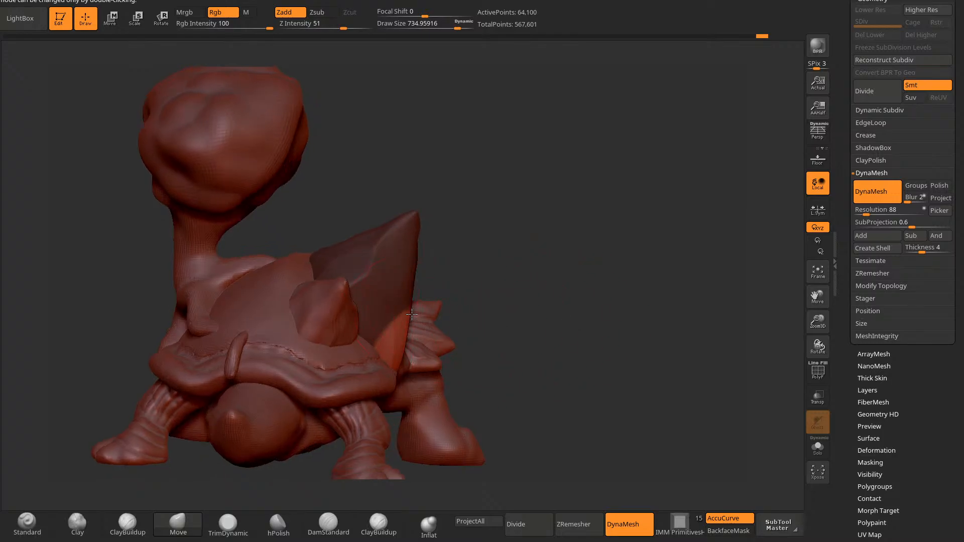
left_click_drag(406, 318, 443, 319)
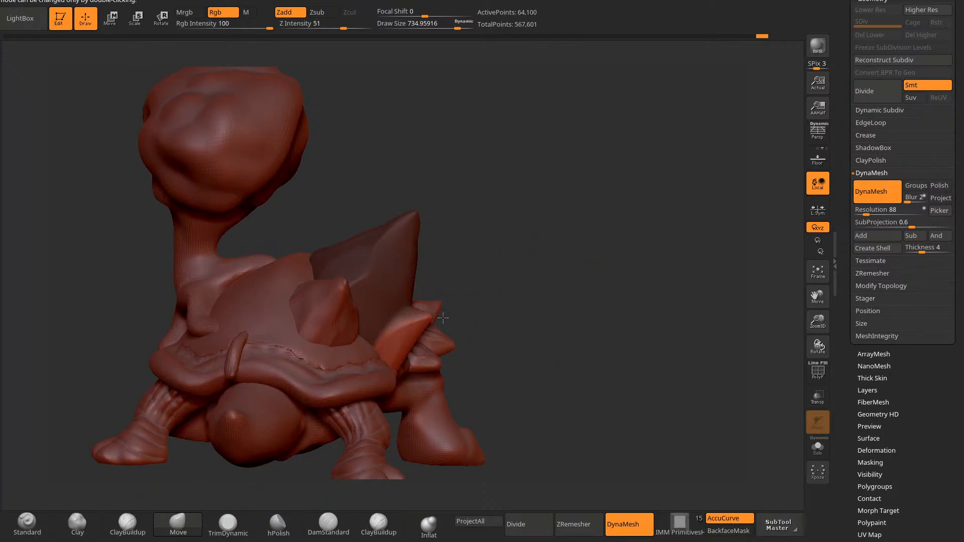
left_click_drag(495, 356, 417, 363)
left_click_drag(307, 382, 369, 404)
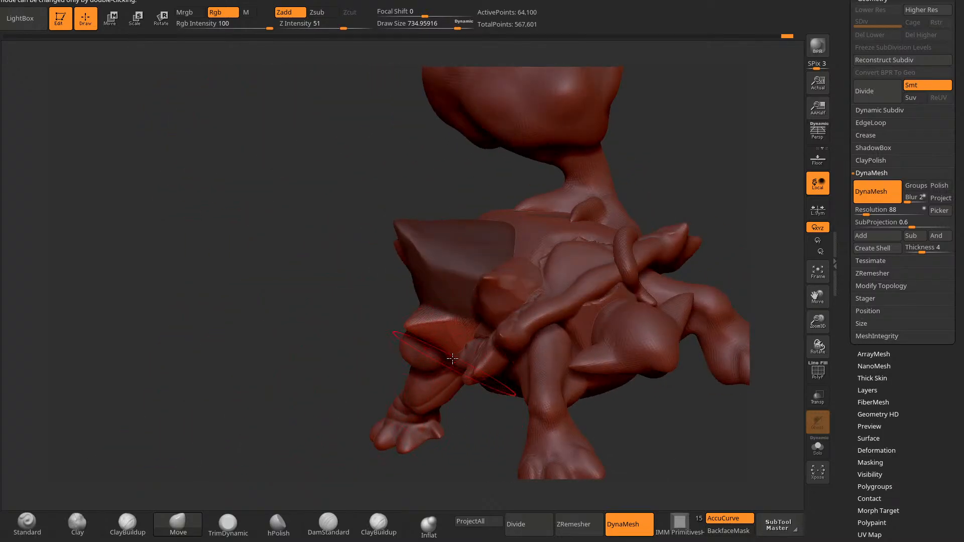
left_click(723, 518)
Step: Clear the large spike's mask, adjust the form around its lower tip with Move, and remesh it
left_click_drag(715, 495, 728, 340)
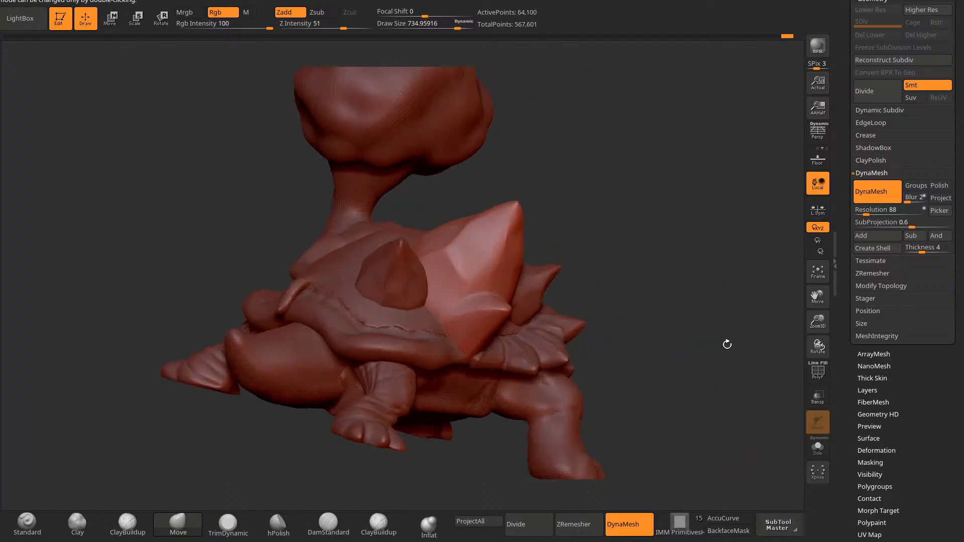
mouse_move(593, 359)
left_mouse_down()
mouse_move(484, 372)
mouse_move(534, 353)
mouse_move(532, 338)
left_mouse_up()
mouse_move(502, 452)
left_mouse_down()
mouse_move(355, 497)
mouse_move(498, 428)
left_mouse_up()
mouse_move(500, 253)
left_mouse_down()
mouse_move(520, 285)
mouse_move(513, 281)
left_mouse_up()
Step: Carve creases between the large spike's two tips and along its faces with DamStandard at draw size about 245
key("space")
left_click_drag(605, 242, 596, 296)
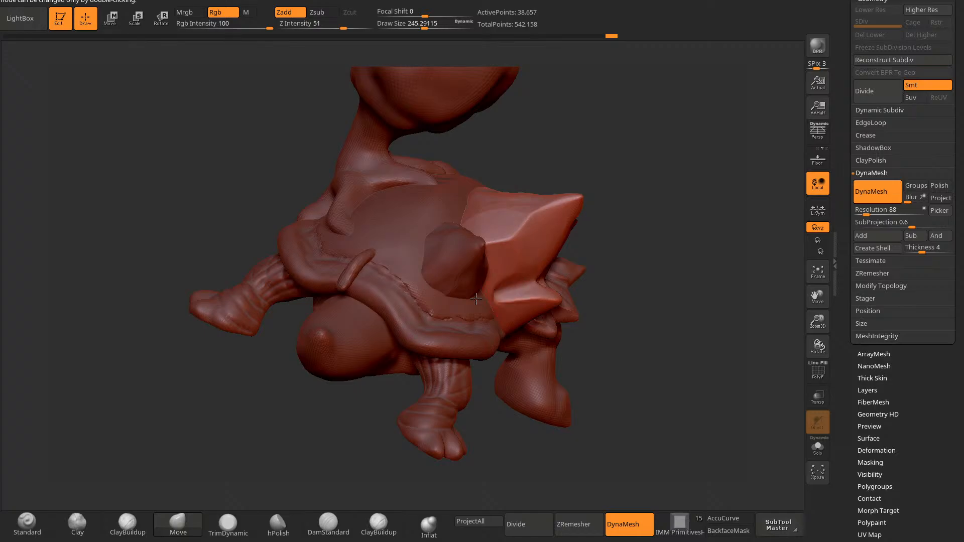
left_click(329, 523)
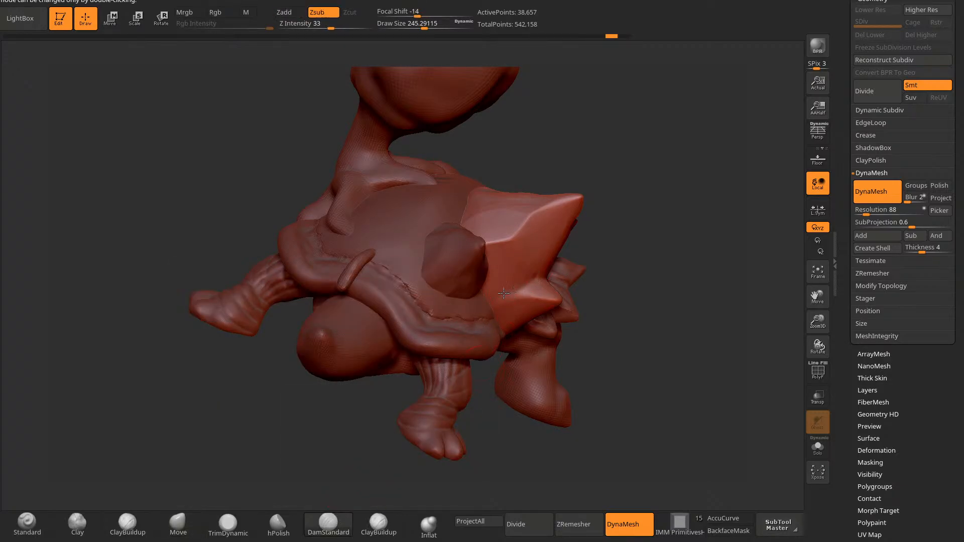
left_click_drag(652, 286, 495, 292)
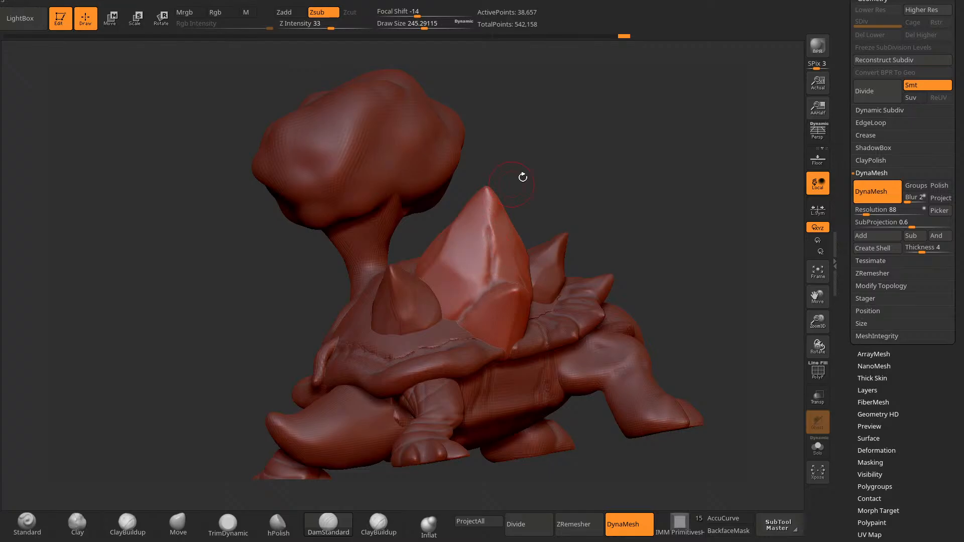
left_click_drag(523, 151, 524, 286)
mouse_move(472, 215)
left_mouse_down()
mouse_move(384, 374)
mouse_move(575, 276)
left_mouse_up()
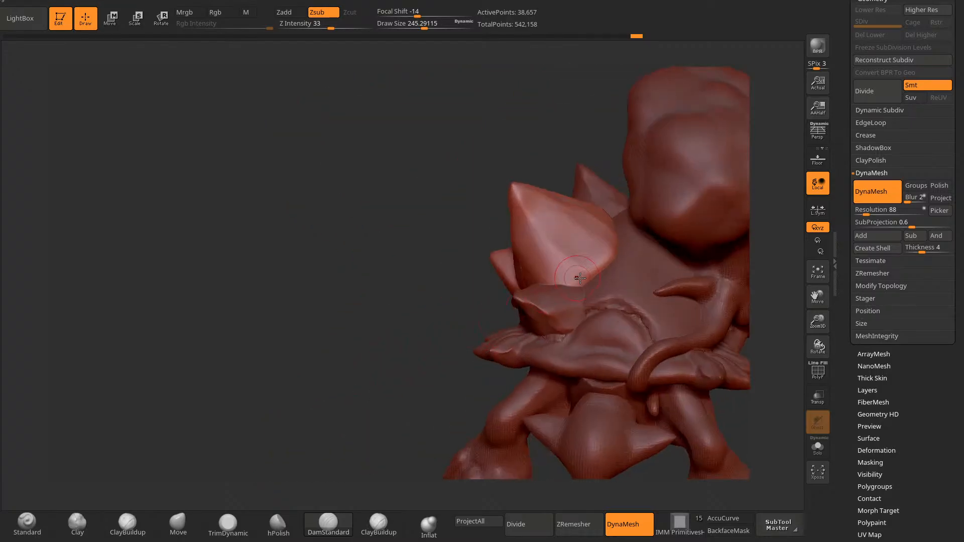
mouse_move(391, 323)
left_mouse_down()
mouse_move(401, 399)
mouse_move(441, 346)
left_mouse_up()
mouse_move(482, 413)
left_mouse_down()
mouse_move(318, 378)
mouse_move(343, 427)
left_mouse_up()
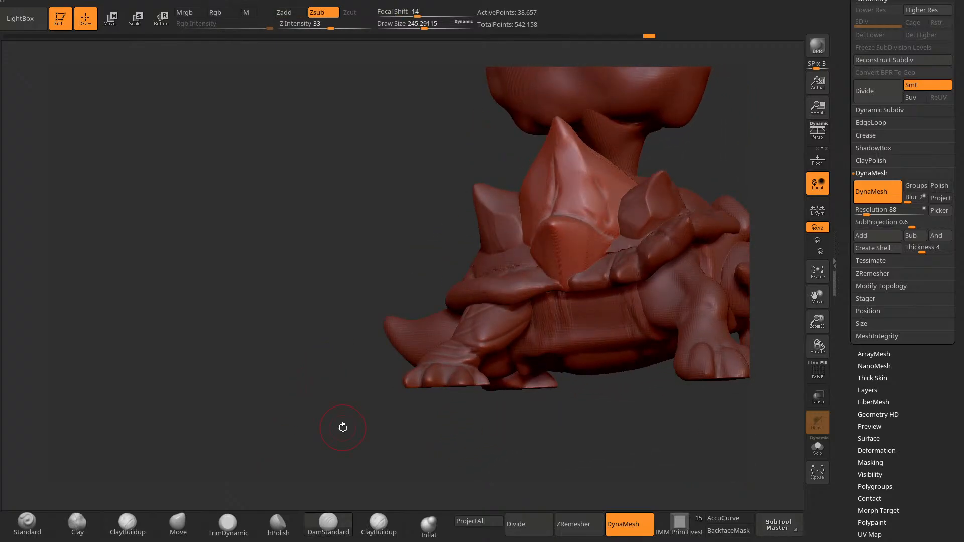
mouse_move(530, 427)
left_mouse_down()
mouse_move(555, 454)
mouse_move(585, 419)
mouse_move(442, 464)
mouse_move(453, 440)
left_mouse_up()
Step: Select the rim subtool and mask it except for a short patch below the large spike
left_click(419, 317, "alt")
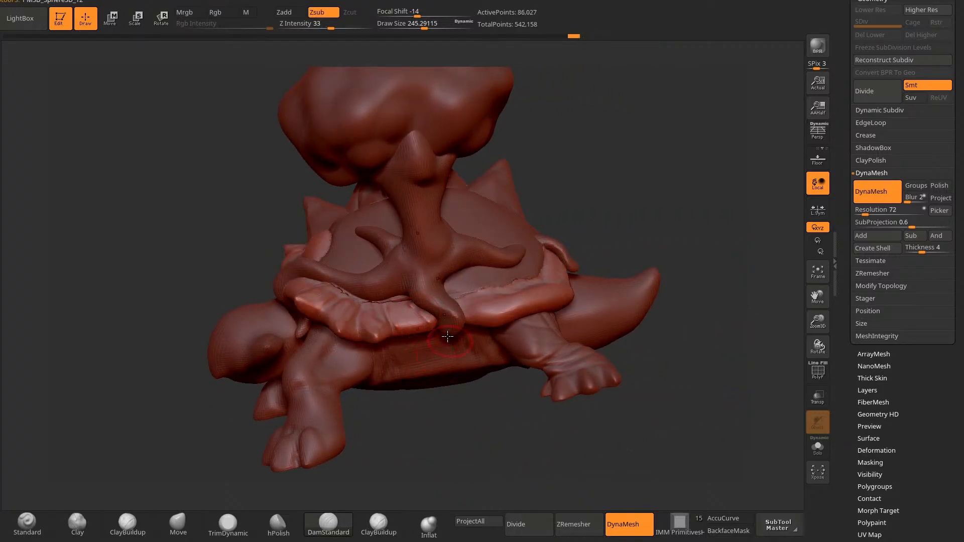
left_click_drag(413, 311, 423, 314, "ctrl")
mouse_move(381, 437)
left_mouse_down()
mouse_move(441, 441)
mouse_move(579, 274)
mouse_move(402, 407)
mouse_move(409, 385)
left_mouse_up()
mouse_move(438, 246)
left_mouse_down("ctrl")
mouse_move(400, 241)
mouse_move(438, 245)
left_mouse_up("ctrl")
left_click(367, 415, "ctrl")
Step: Pull the rim's unmasked patch outward into a tip using Move with AccuCurve at draw size about 407
left_click(180, 522)
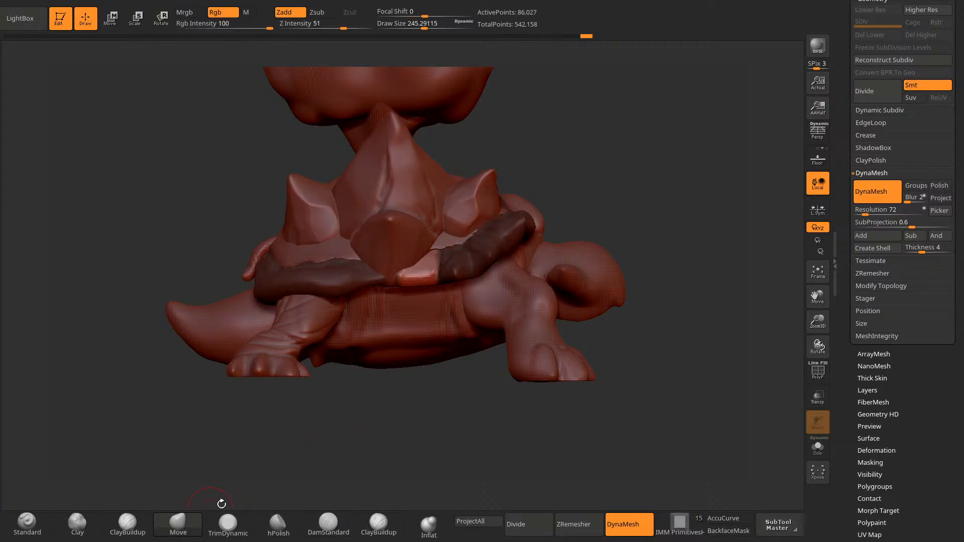
left_click(734, 522)
key("space")
left_click_drag(723, 279, 737, 280)
left_click_drag(495, 399, 324, 449)
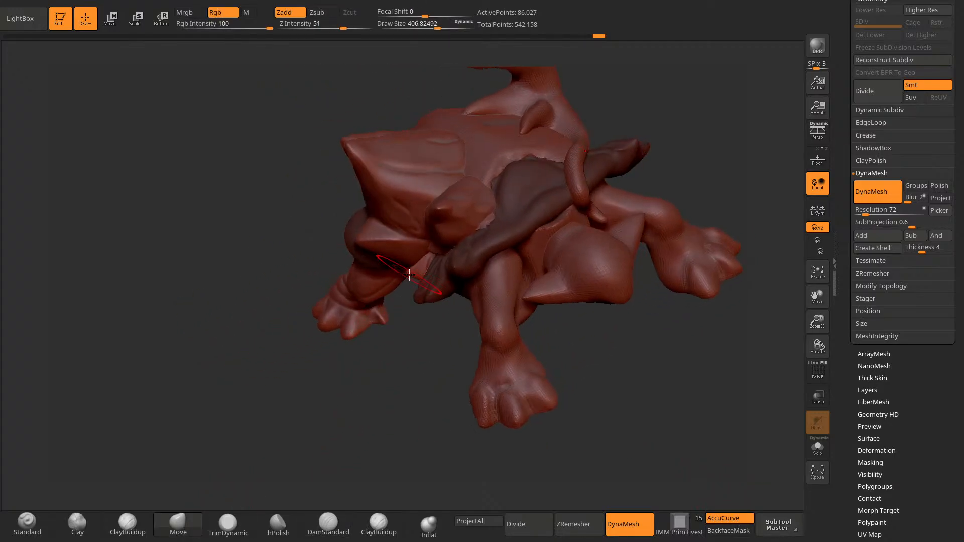
mouse_move(391, 372)
left_mouse_down()
mouse_move(409, 355)
mouse_move(417, 264)
left_mouse_up()
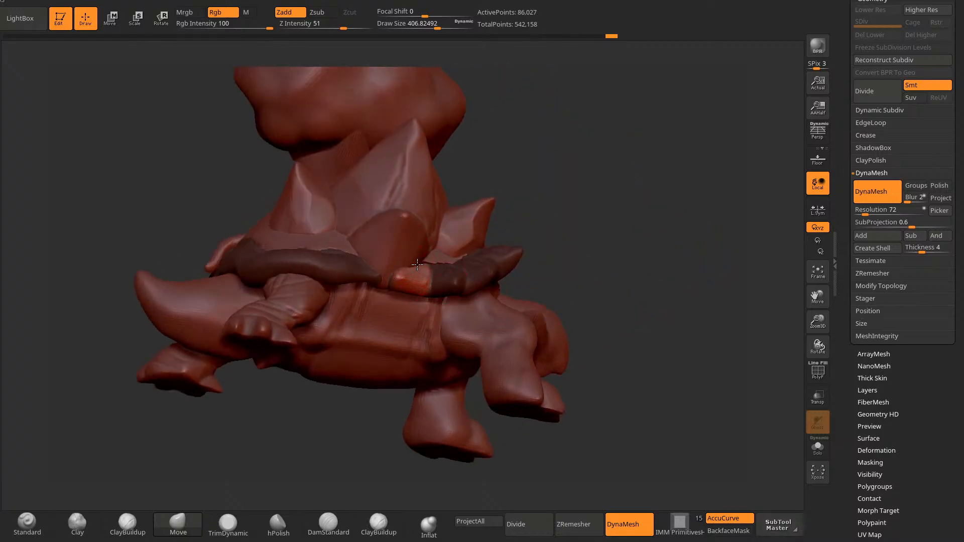
left_click_drag(599, 183, 433, 251)
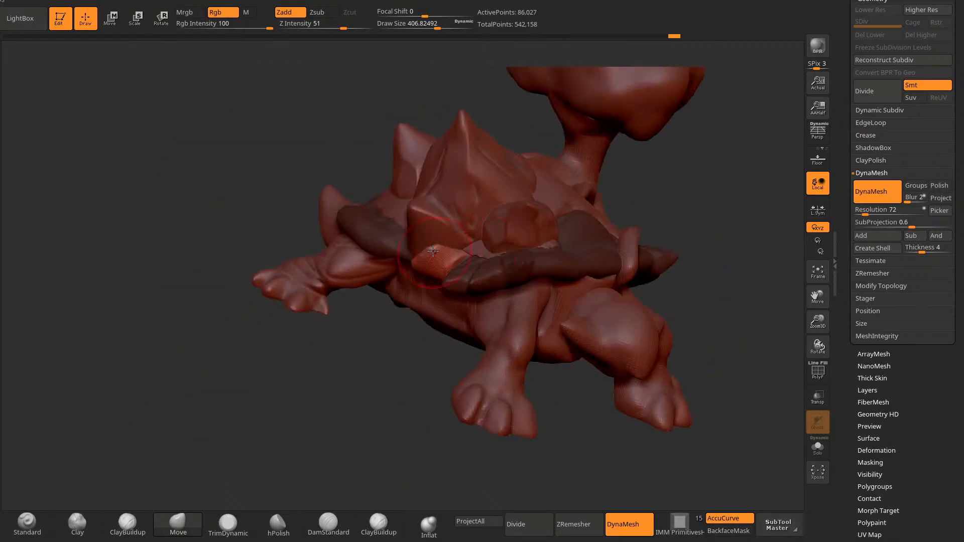
Step: Flatten the rim's new tip below the large spike and the neighbouring edges with TrimDynamic at draw size about 219
mouse_move(368, 398)
left_mouse_down()
mouse_move(303, 401)
mouse_move(612, 361)
mouse_move(581, 383)
mouse_move(446, 353)
mouse_move(484, 452)
left_mouse_up()
left_click(229, 522)
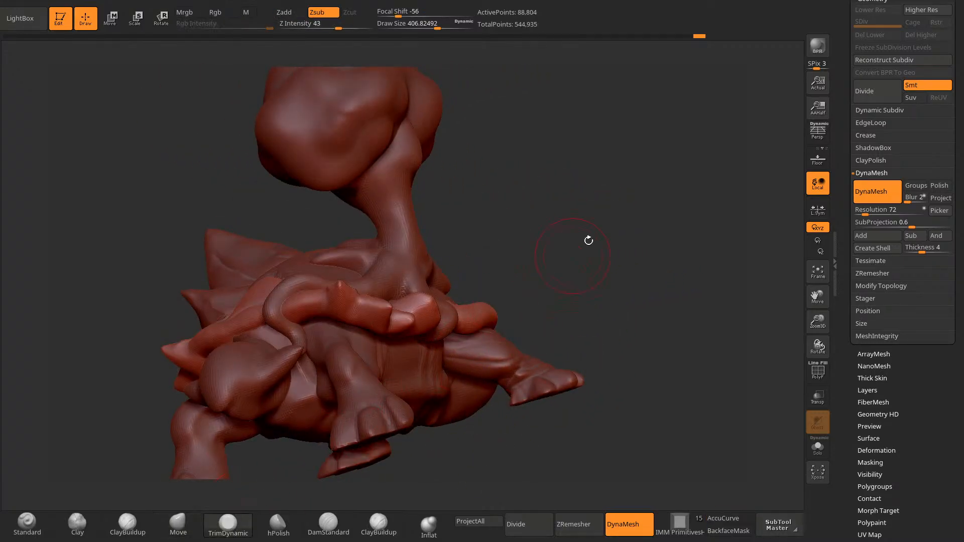
key("space")
left_click_drag(600, 172, 593, 172)
mouse_move(668, 162)
left_mouse_down()
mouse_move(641, 170)
mouse_move(457, 402)
left_mouse_up()
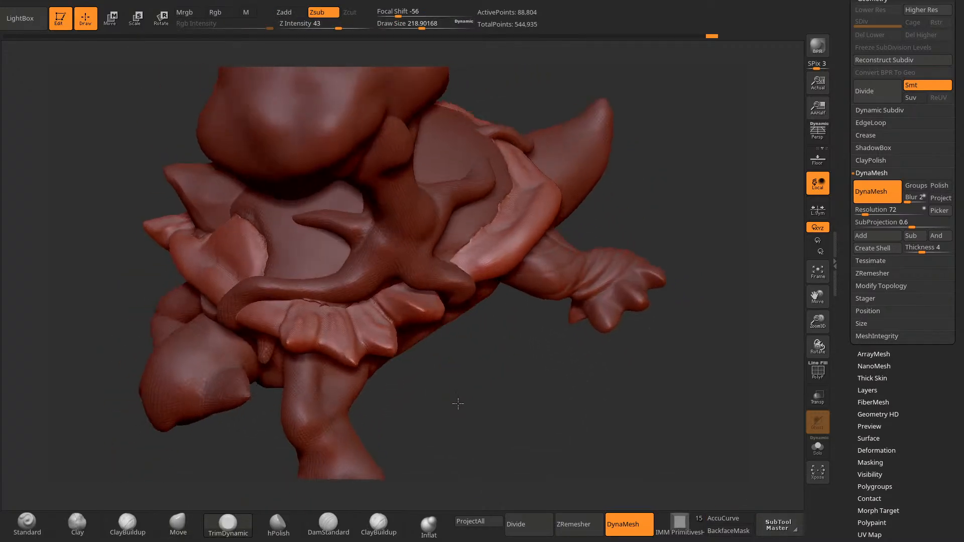
left_click_drag(427, 312, 387, 297)
mouse_move(484, 396)
left_mouse_down()
mouse_move(447, 329)
mouse_move(427, 319)
left_mouse_up()
left_click_drag(482, 407, 444, 326)
right_click_drag(428, 327, 418, 317)
left_click_drag(427, 319, 442, 344)
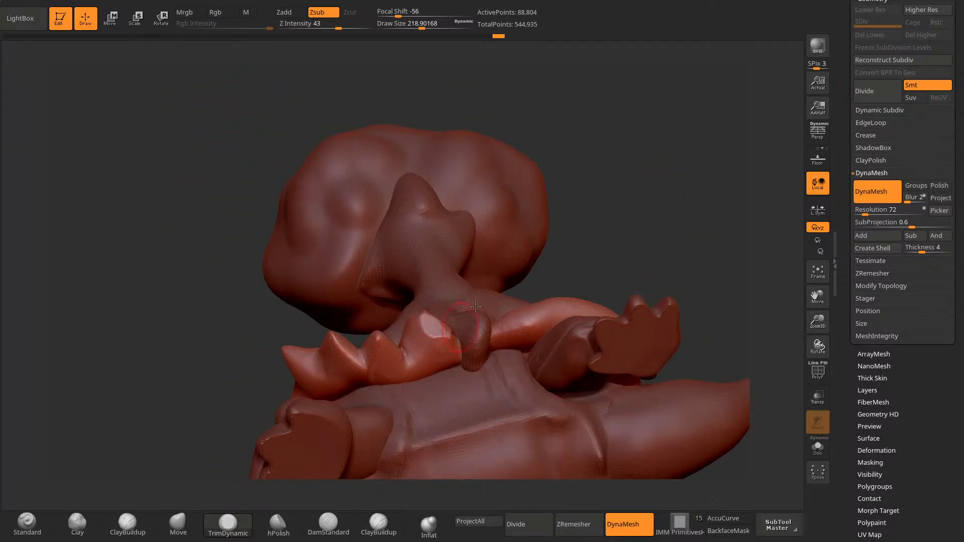
mouse_move(476, 307)
right_mouse_down()
mouse_move(498, 409)
mouse_move(517, 370)
mouse_move(601, 317)
mouse_move(556, 459)
mouse_move(507, 413)
mouse_move(586, 395)
mouse_move(636, 426)
mouse_move(595, 422)
mouse_move(556, 433)
mouse_move(381, 400)
right_mouse_up()
Step: Mask the rim except for a short patch at its rear corner above the hind leg
mouse_move(587, 432)
left_mouse_down()
mouse_move(486, 444)
mouse_move(394, 422)
mouse_move(422, 425)
left_mouse_up()
left_click_drag(474, 360, 501, 393, "ctrl")
left_click_drag(578, 419, 579, 395, "alt")
left_click(579, 395, "ctrl")
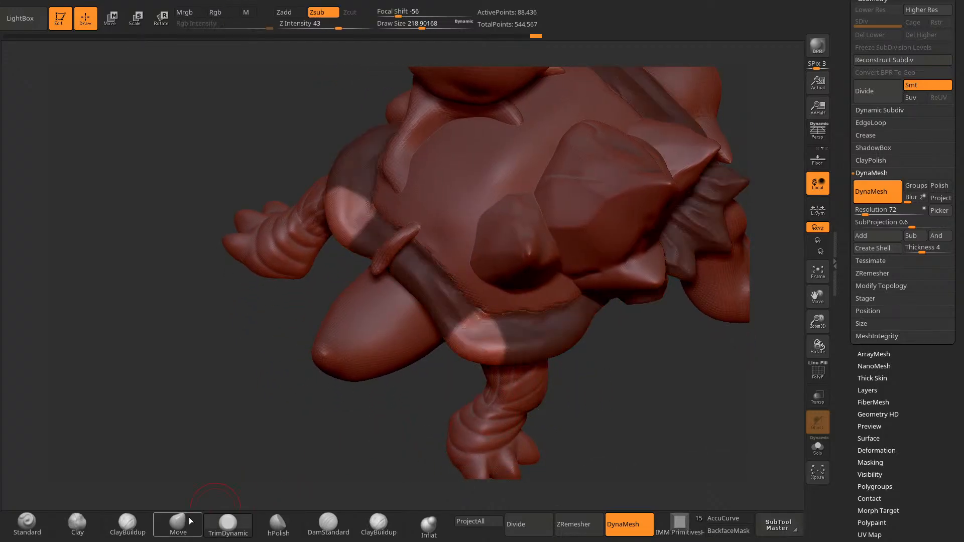
Step: Pull the unmasked corner patch outward into a tip using Move at draw size about 309, and clear the mask
left_click(187, 521)
key("space")
left_click_drag(662, 366, 673, 365)
mouse_move(672, 371)
left_mouse_down()
mouse_move(641, 411)
mouse_move(630, 377)
mouse_move(450, 371)
mouse_move(434, 393)
mouse_move(446, 393)
left_mouse_up()
left_click_drag(606, 410, 644, 438, "ctrl")
Step: Carve creases around the rim's rear corner tip with DamStandard at draw size about 309
left_click(335, 528)
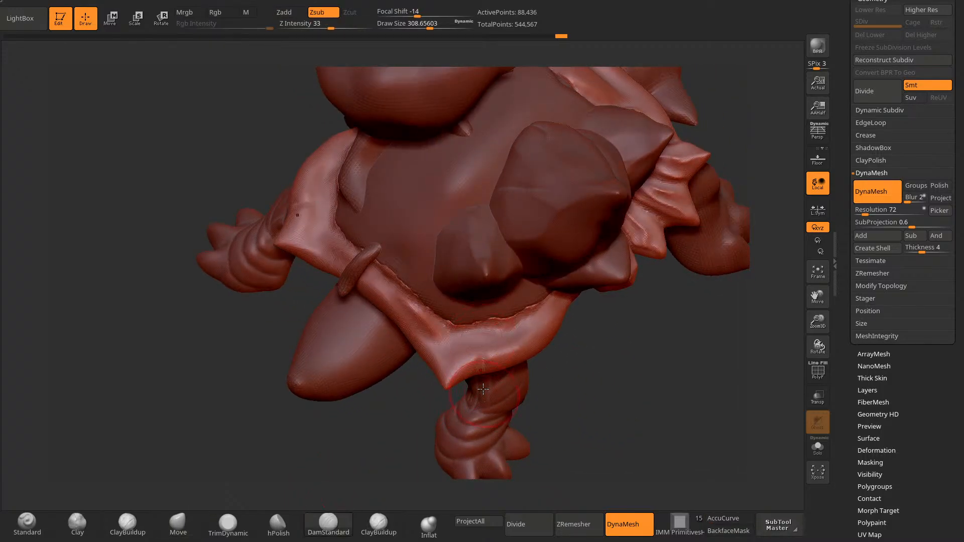
left_click_drag(580, 401, 449, 353)
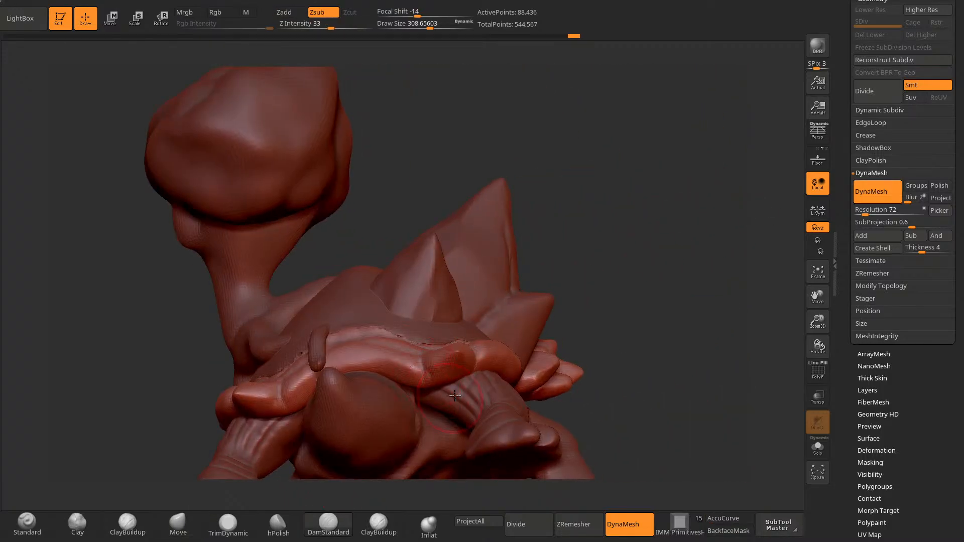
left_click_drag(454, 396, 490, 382)
left_click_drag(396, 425, 452, 329)
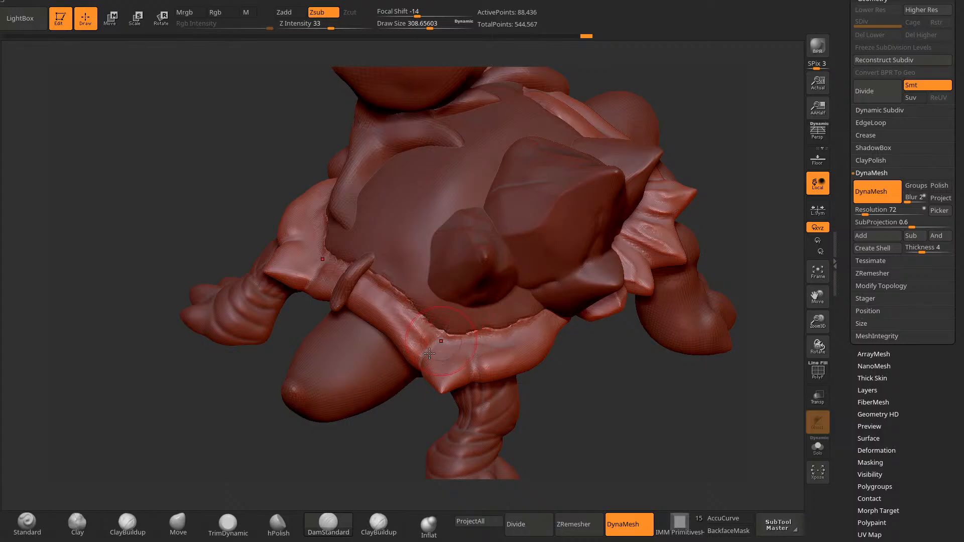
left_click_drag(250, 488, 472, 402)
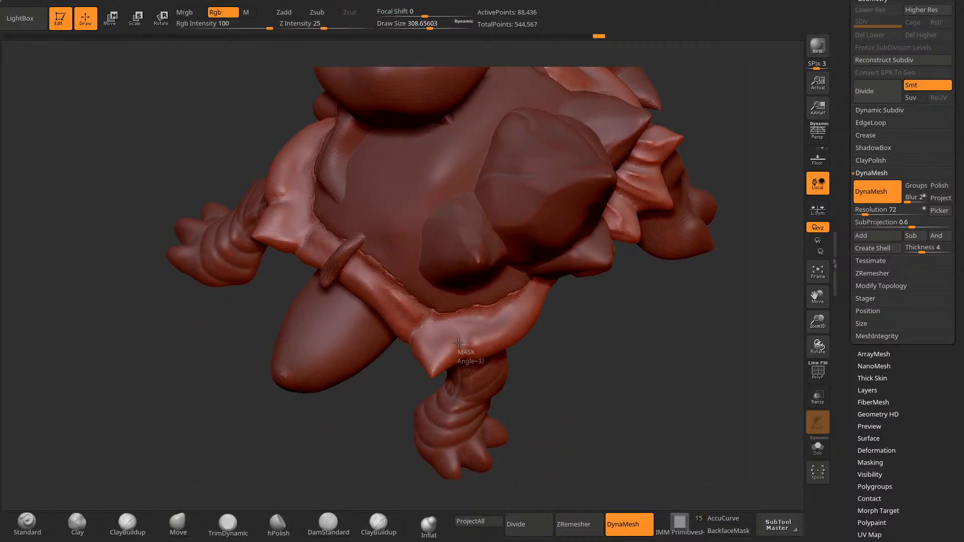
Step: Isolate the rim patch beside the rear corner tip with a mask and pull it into a second tip with Move
left_click_drag(468, 338, 481, 327, "ctrl")
left_click(549, 400, "ctrl")
left_click_drag(549, 400, 510, 390)
left_click_drag(483, 354, 497, 385)
mouse_move(567, 426)
left_mouse_down()
mouse_move(326, 456)
mouse_move(402, 400)
mouse_move(545, 324)
mouse_move(479, 321)
left_mouse_up()
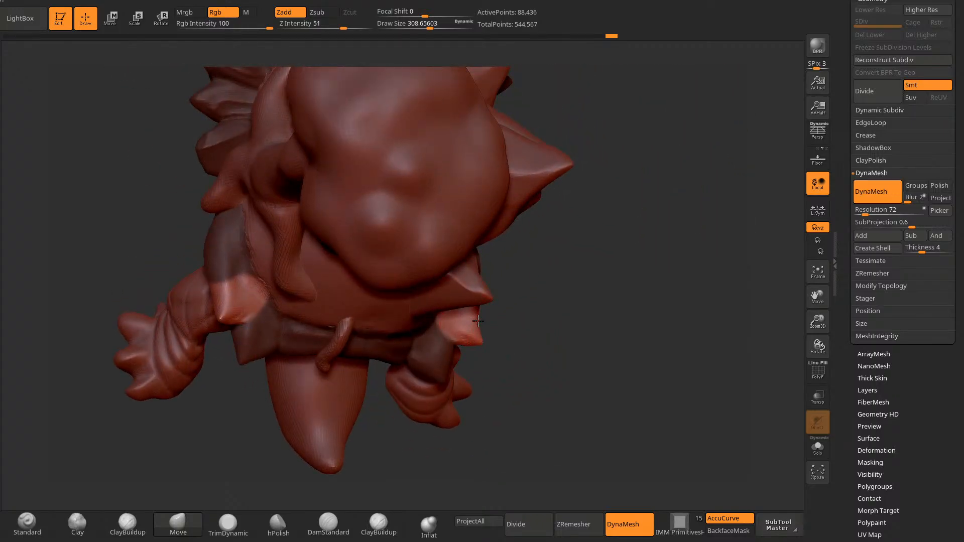
Step: Carve creases around the second rear tip with DamStandard and flatten its faces with TrimDynamic
left_click(336, 527)
key("space")
mouse_move(595, 377)
left_mouse_down()
mouse_move(588, 428)
mouse_move(552, 442)
left_mouse_up()
mouse_move(507, 347)
left_mouse_down("alt")
mouse_move(519, 383)
mouse_move(516, 343)
left_mouse_up("alt")
mouse_move(515, 343)
right_mouse_down()
mouse_move(511, 352)
mouse_move(616, 389)
right_mouse_up()
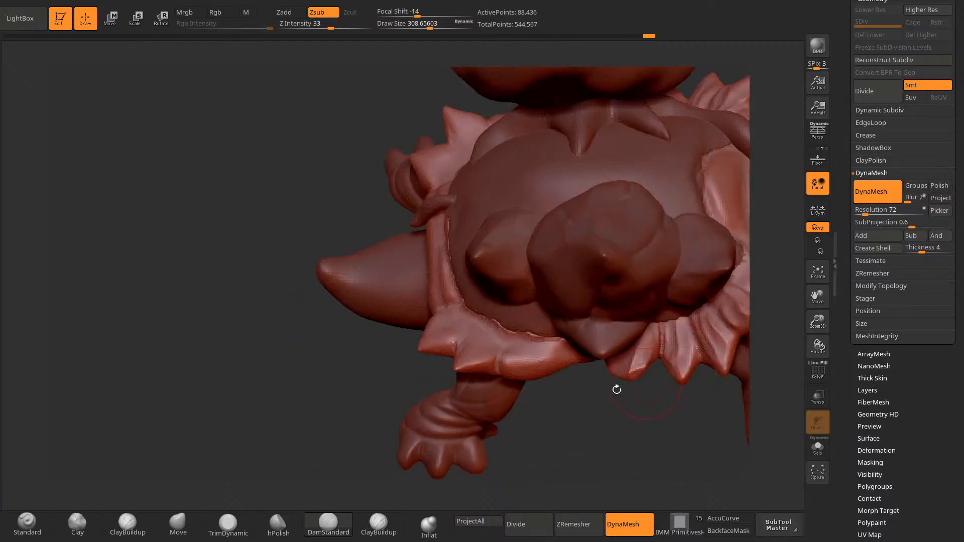
left_click(228, 523)
right_click_drag(352, 441, 418, 393)
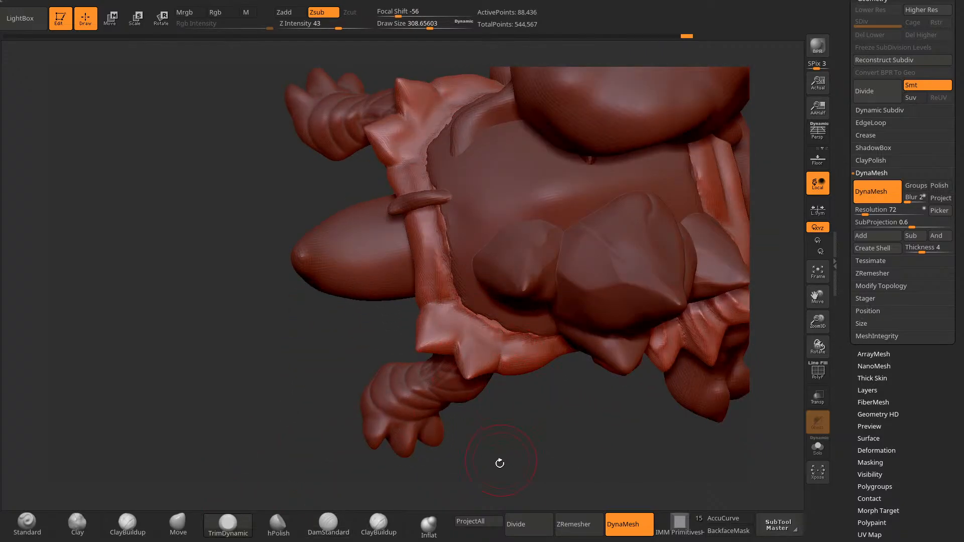
mouse_move(512, 443)
right_mouse_down()
mouse_move(462, 420)
mouse_move(501, 423)
right_mouse_up()
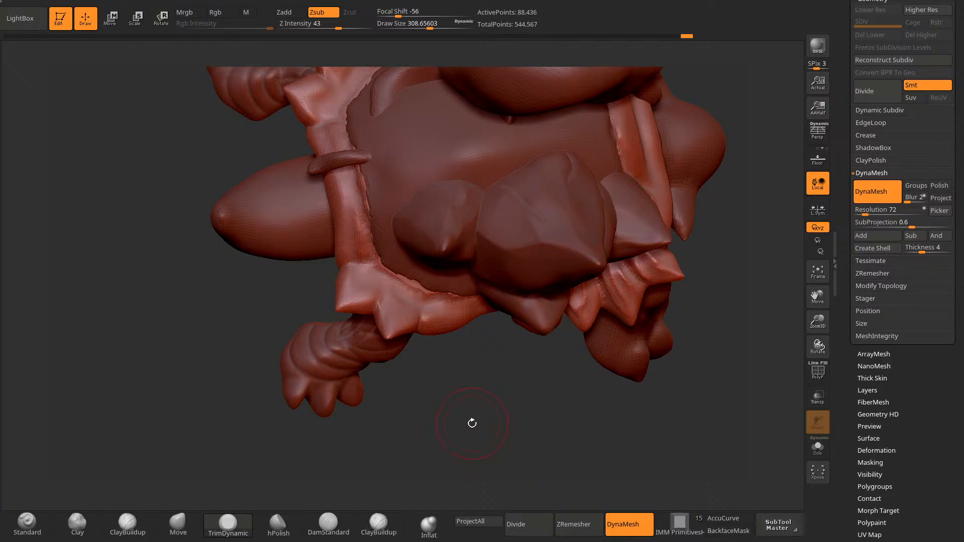
Step: Mask all but the rim patch between the second rear tip and the large spike, and pull it into a third tip with Move
mouse_move(442, 414)
right_mouse_down()
mouse_move(472, 351)
mouse_move(437, 261)
right_mouse_up()
left_click_drag(437, 261, 472, 278, "ctrl")
left_click(706, 178, "ctrl")
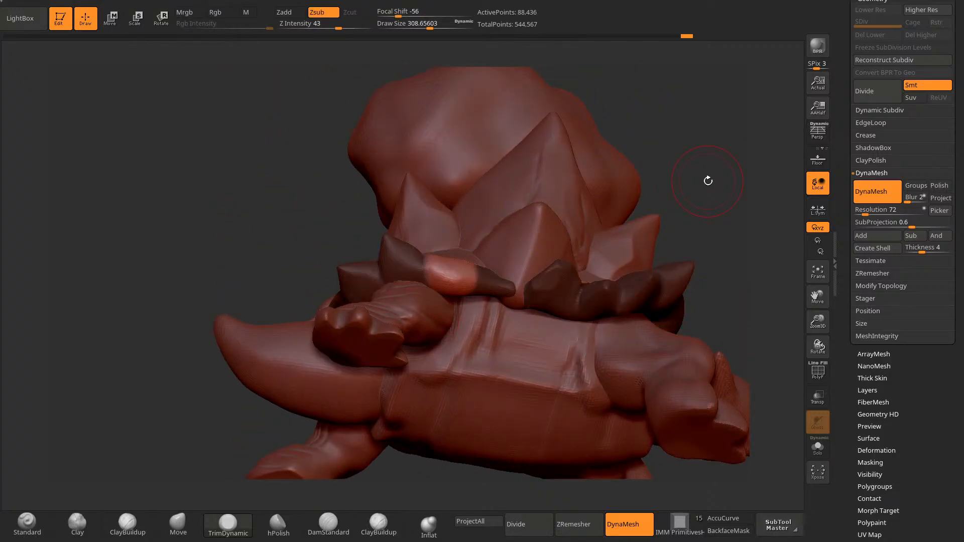
left_click(177, 524)
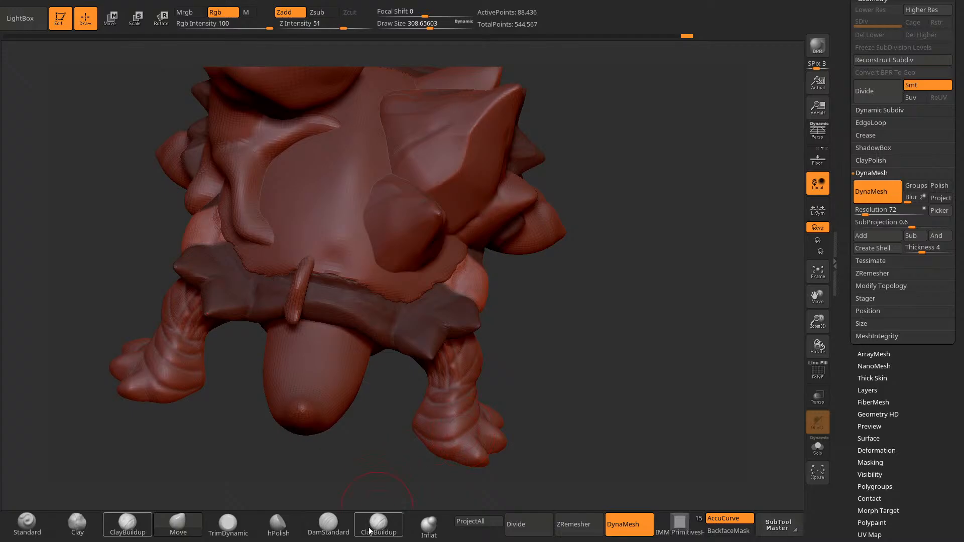
right_click_drag(548, 422, 568, 407)
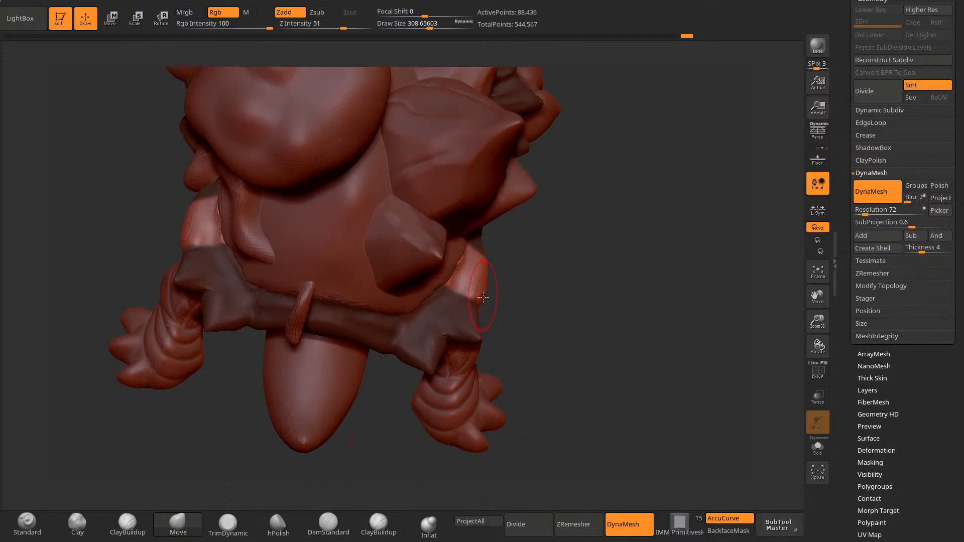
mouse_move(482, 297)
right_mouse_down()
mouse_move(551, 334)
mouse_move(540, 341)
right_mouse_up()
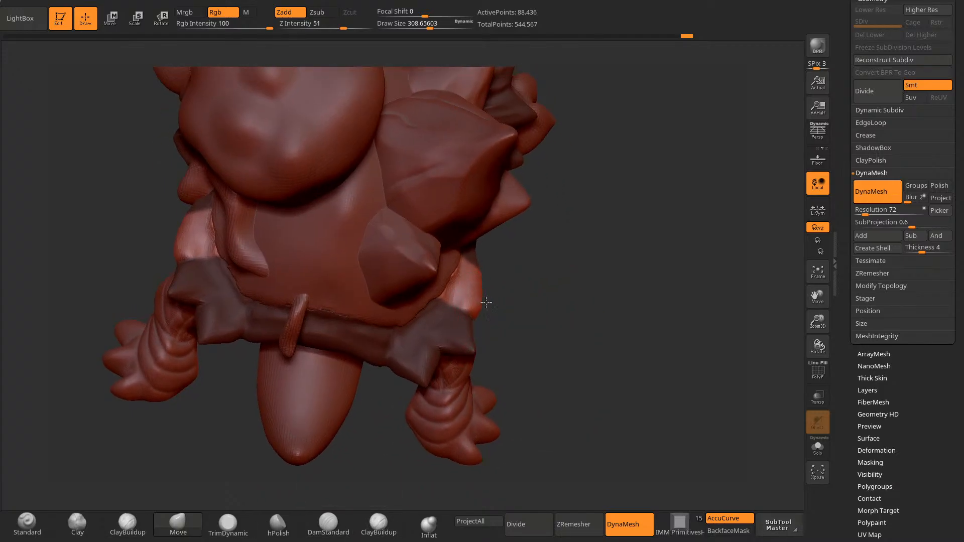
mouse_move(481, 299)
right_mouse_down()
mouse_move(530, 355)
mouse_move(402, 394)
mouse_move(448, 486)
mouse_move(478, 394)
mouse_move(548, 361)
mouse_move(533, 382)
right_mouse_up()
Step: Carve grooves between the three rear rim tips with DamStandard and flatten the third tip's faces with TrimDynamic
left_click(329, 524)
right_click(472, 352)
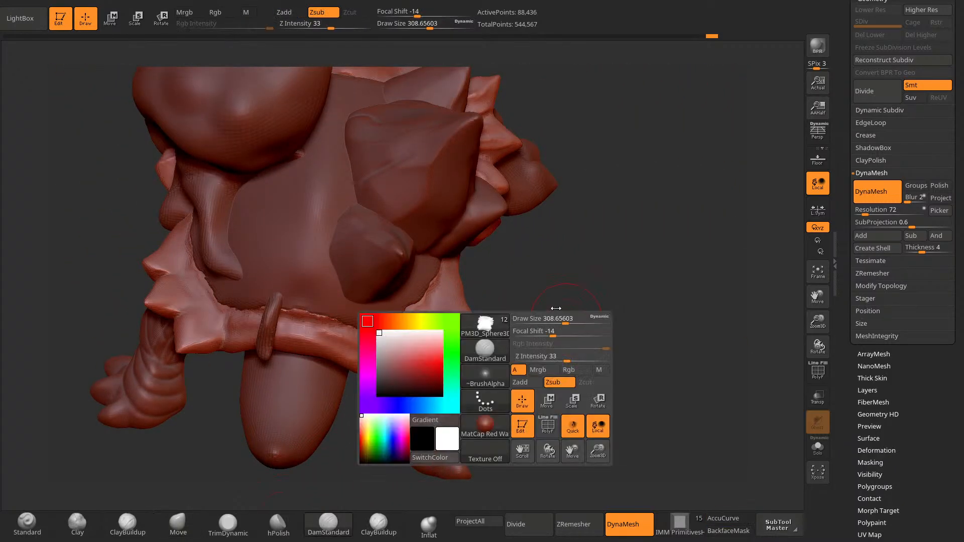
mouse_move(472, 351)
right_mouse_down()
mouse_move(469, 314)
mouse_move(479, 308)
mouse_move(447, 286)
mouse_move(452, 296)
mouse_move(432, 322)
mouse_move(472, 348)
mouse_move(396, 376)
right_mouse_up()
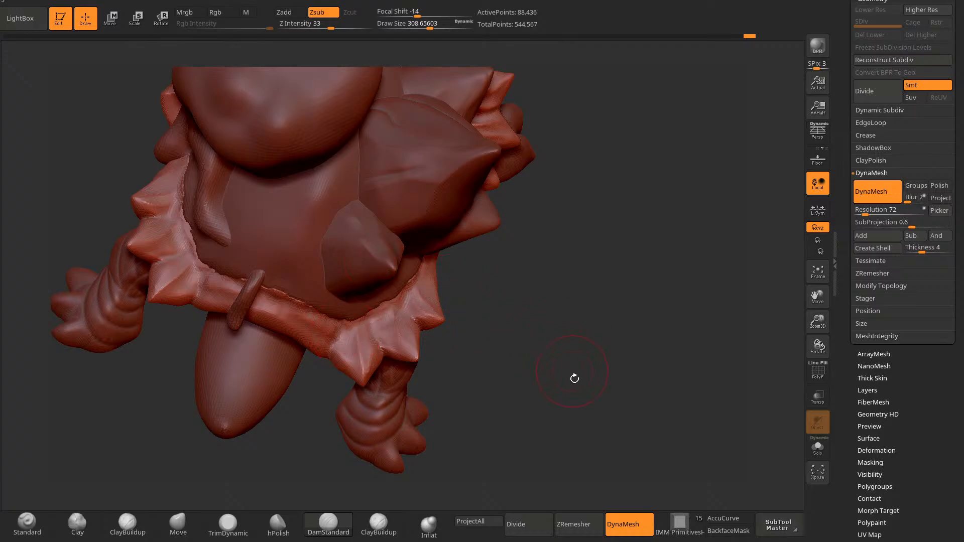
right_click_drag(574, 380, 554, 372)
left_click(228, 522)
mouse_move(424, 389)
right_mouse_down()
mouse_move(491, 348)
mouse_move(503, 368)
mouse_move(501, 480)
mouse_move(462, 352)
mouse_move(489, 328)
right_mouse_up()
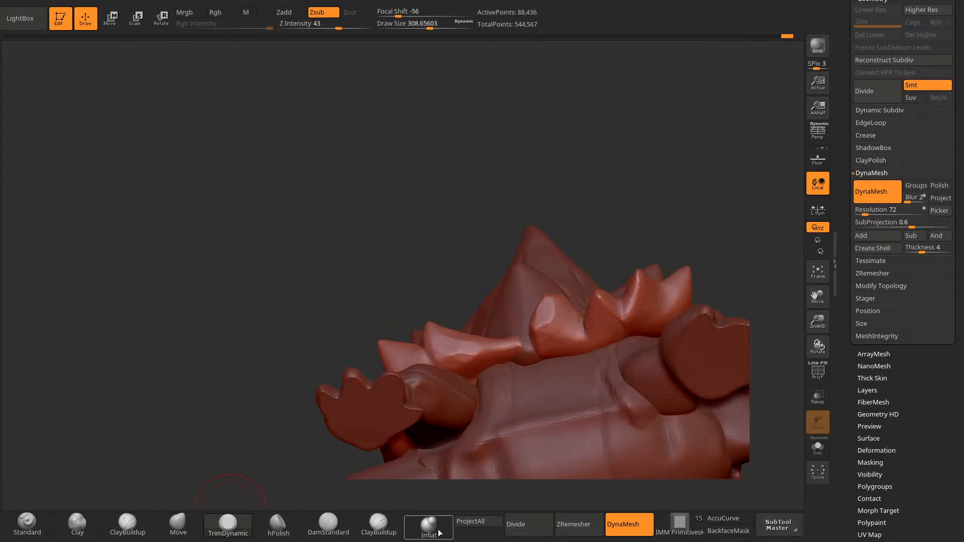
Step: Adjust the rim's outline between the third rear tip and the large spike with Move at draw size about 309
left_click(179, 524)
right_click_drag(168, 447, 264, 432)
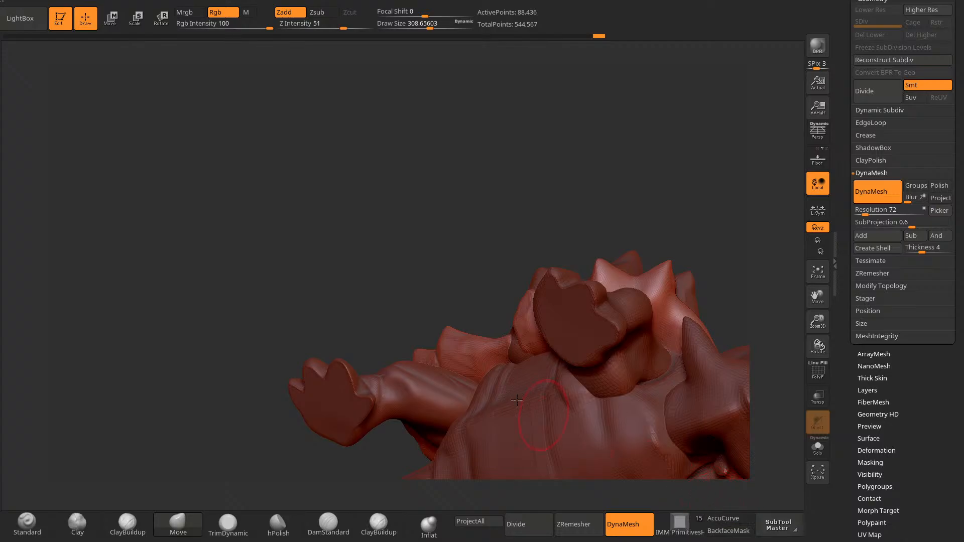
right_click_drag(497, 373, 477, 367)
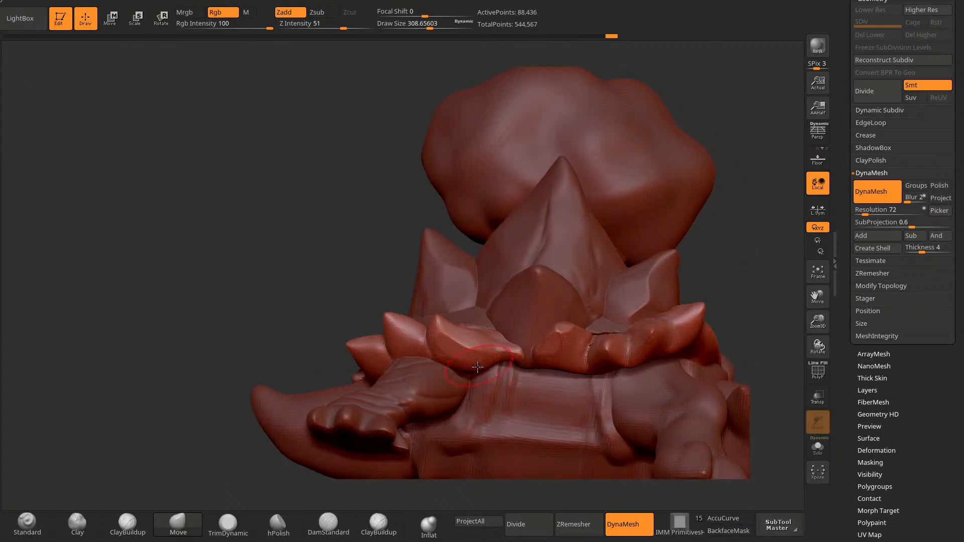
left_click_drag(478, 367, 478, 361)
mouse_move(753, 226)
left_mouse_down()
mouse_move(754, 291)
mouse_move(452, 490)
left_mouse_up()
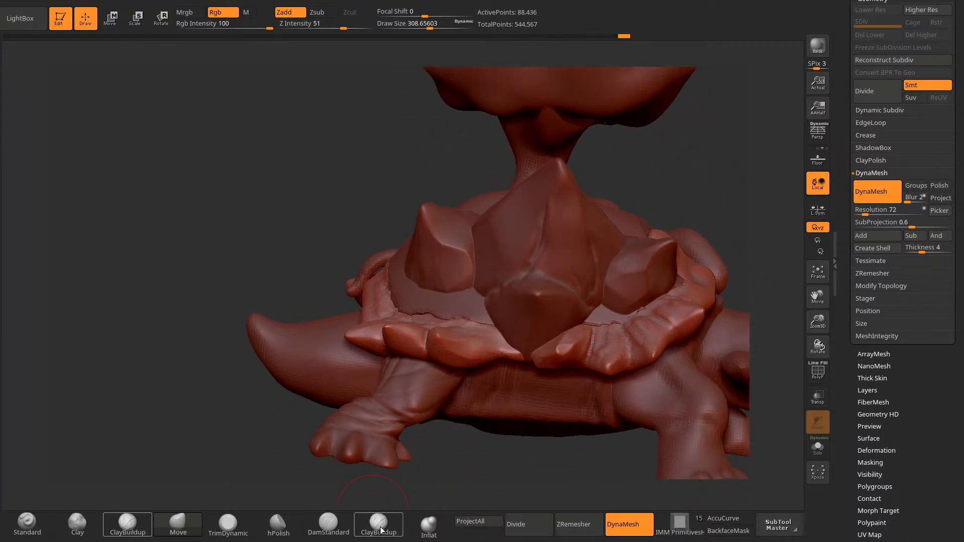
Step: Carve finer creases into the rim beside the large spike with DamStandard at draw size about 224
left_click(327, 524)
key("space")
left_click_drag(505, 349, 497, 349)
left_click_drag(483, 465, 474, 409)
left_click_drag(499, 340, 499, 360)
left_click_drag(684, 269, 492, 345)
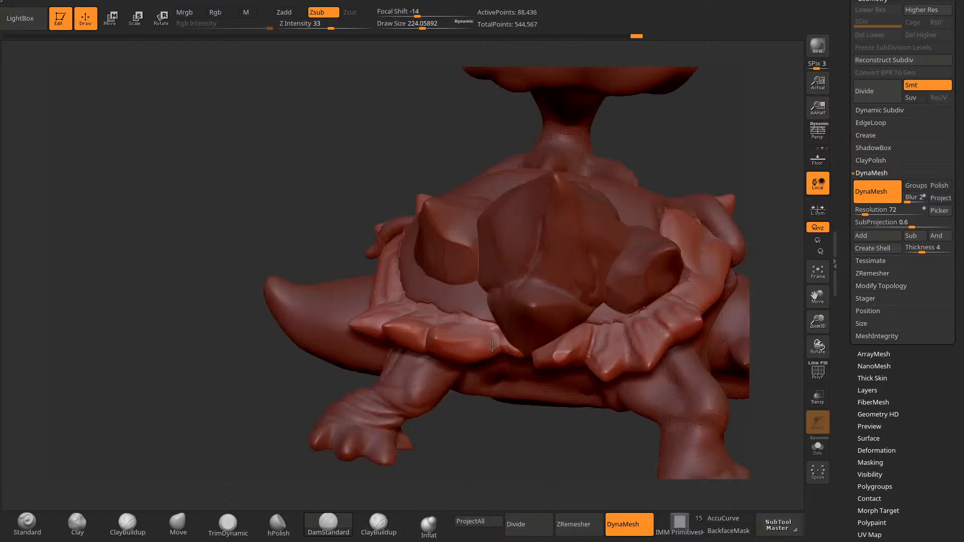
left_click_drag(482, 462, 479, 449)
Step: Reshape the third rear tip and the adjoining rim edge with Move at draw size about 379
left_click(178, 525)
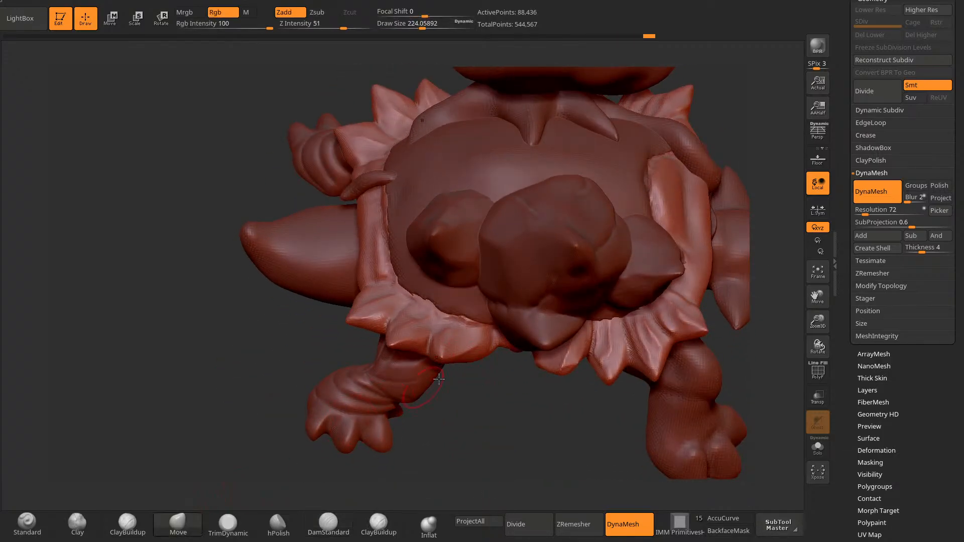
key("space")
left_click_drag(446, 383, 494, 406)
left_click_drag(465, 362, 458, 344)
left_click_drag(453, 337, 446, 324)
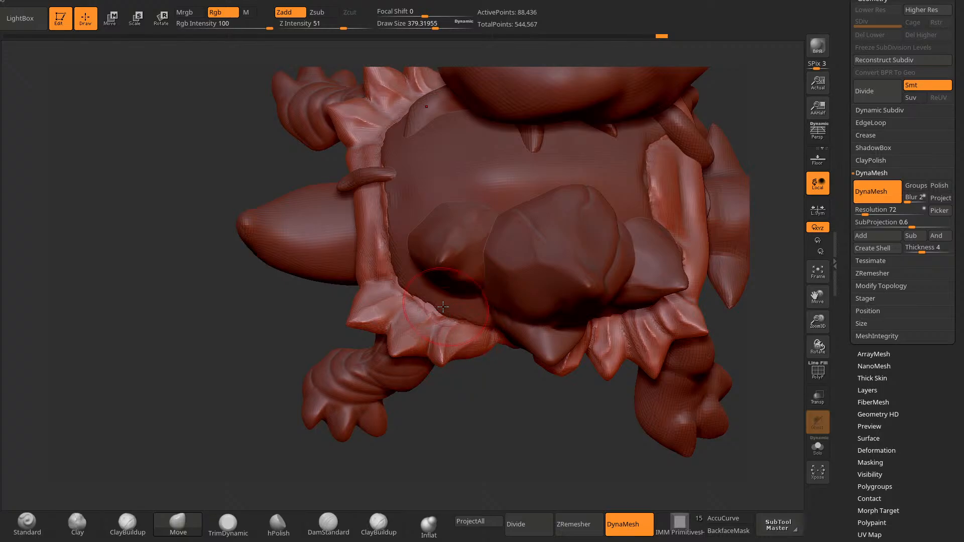
left_click_drag(482, 419, 454, 385, "alt")
Step: Deepen the grooves on the reshaped rear rim section with DamStandard at draw size about 235
left_click(328, 526)
key("space")
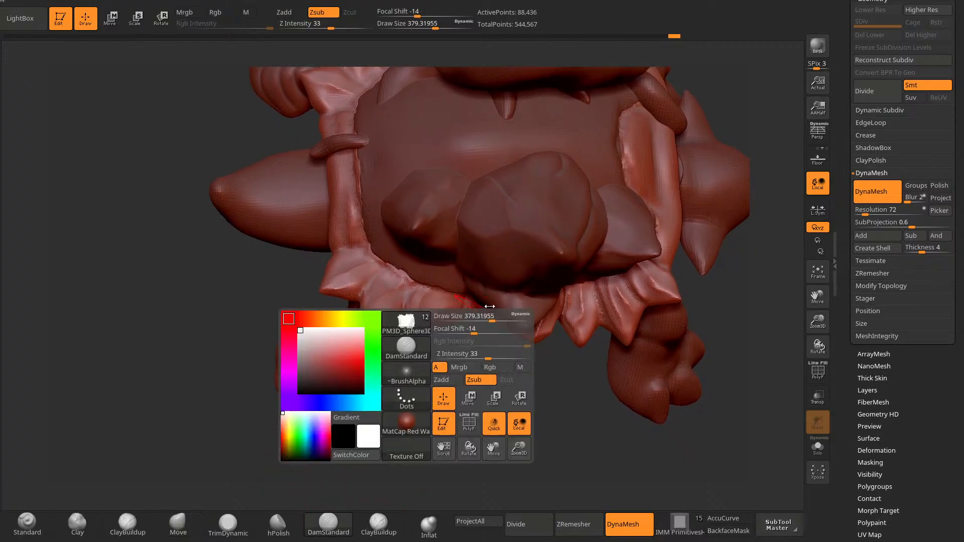
left_click_drag(490, 316, 479, 316)
left_click_drag(466, 383, 458, 347)
left_click_drag(448, 285, 439, 302)
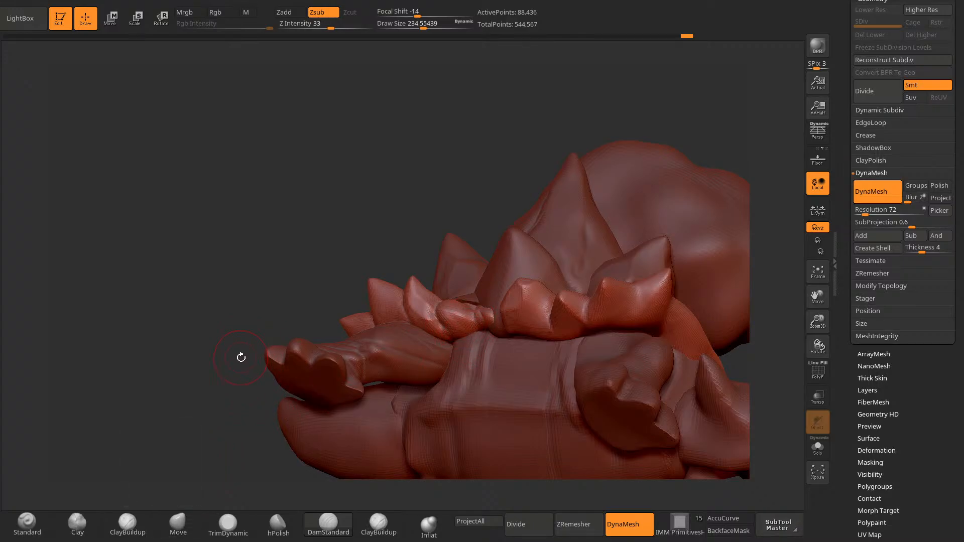
Step: Remesh the rim and flatten the faces of its rear tips with TrimDynamic at draw size about 235
left_click(228, 522)
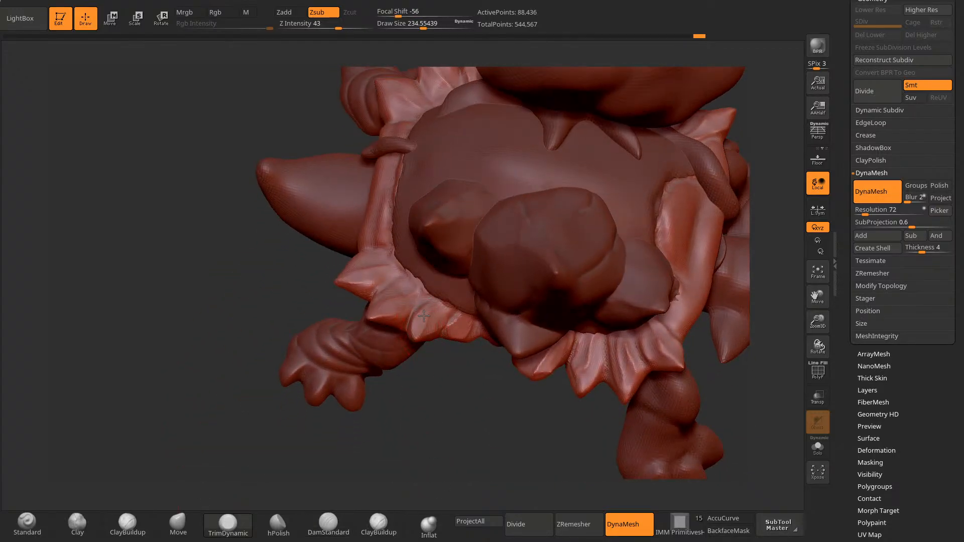
right_click_drag(424, 316, 418, 343)
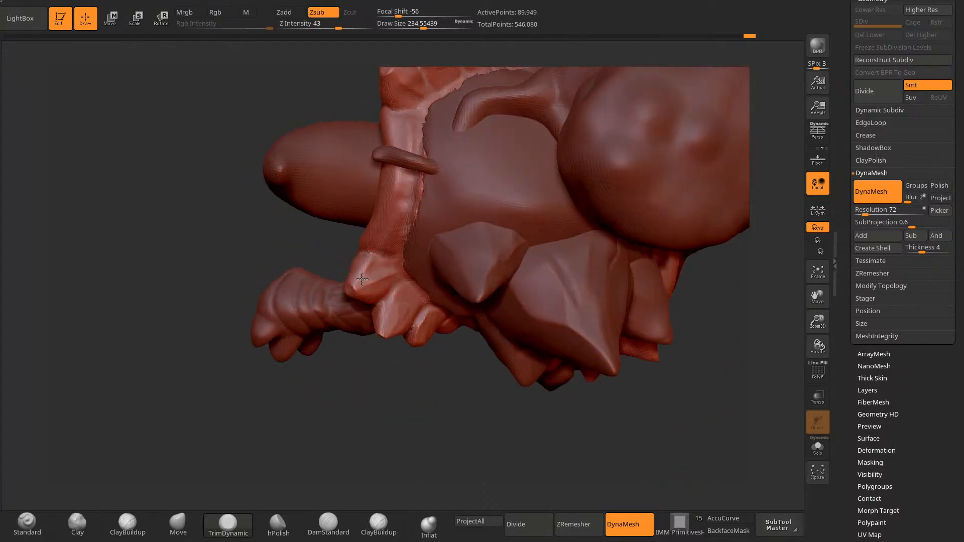
left_click_drag(377, 377, 390, 360)
left_click_drag(534, 209, 446, 285)
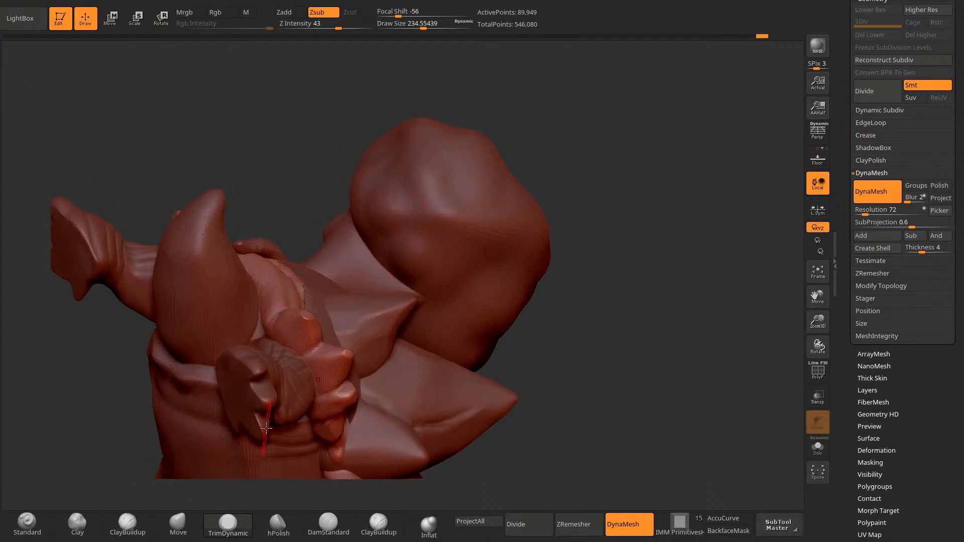
left_click_drag(609, 219, 632, 279)
left_click_drag(558, 321, 532, 236)
mouse_move(400, 428)
left_mouse_down()
mouse_move(356, 397)
mouse_move(469, 446)
mouse_move(411, 332)
mouse_move(318, 448)
mouse_move(432, 401)
mouse_move(386, 319)
mouse_move(452, 262)
left_mouse_up()
mouse_move(601, 411)
left_mouse_down()
mouse_move(641, 338)
mouse_move(492, 417)
left_mouse_up()
Step: Thicken the thin parts of the rim near the large spike with Inflate at intensity 10, and remesh it
left_click(428, 525)
mouse_move(673, 221)
left_mouse_down()
mouse_move(717, 146)
mouse_move(708, 80)
left_mouse_up()
left_click_drag(448, 274, 456, 289)
left_click_drag(618, 195, 646, 221, "ctrl")
left_click_drag(653, 191, 596, 219)
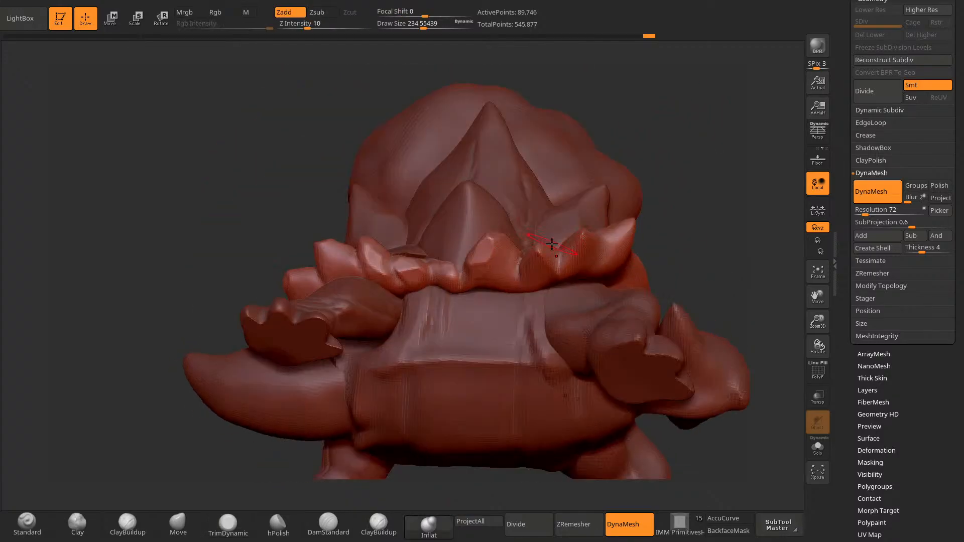
Step: Plane the rim's tips on both sides of the large spike with TrimDynamic at draw size about 235
left_click(228, 525)
left_click_drag(673, 220, 623, 312)
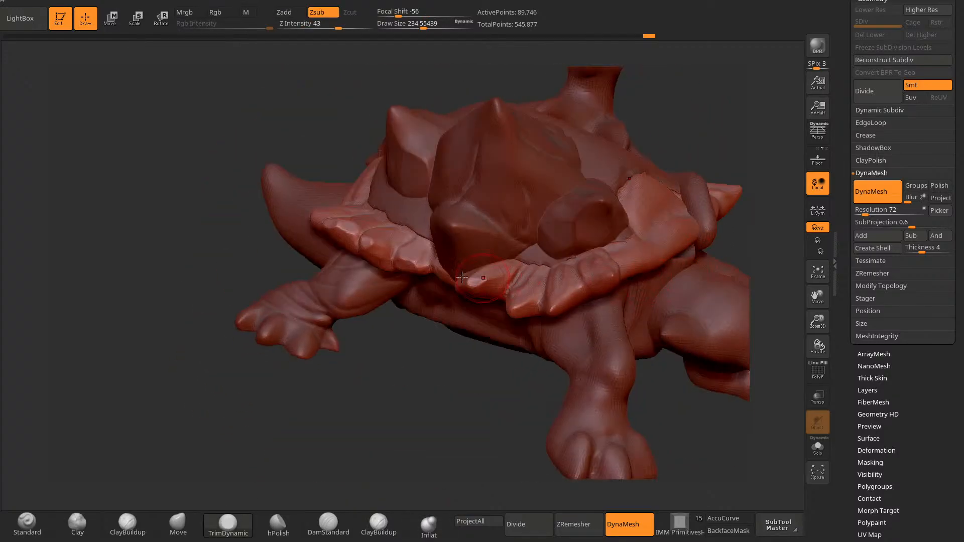
left_click_drag(623, 150, 703, 101)
left_click_drag(446, 319, 440, 294)
left_click_drag(653, 201, 603, 125)
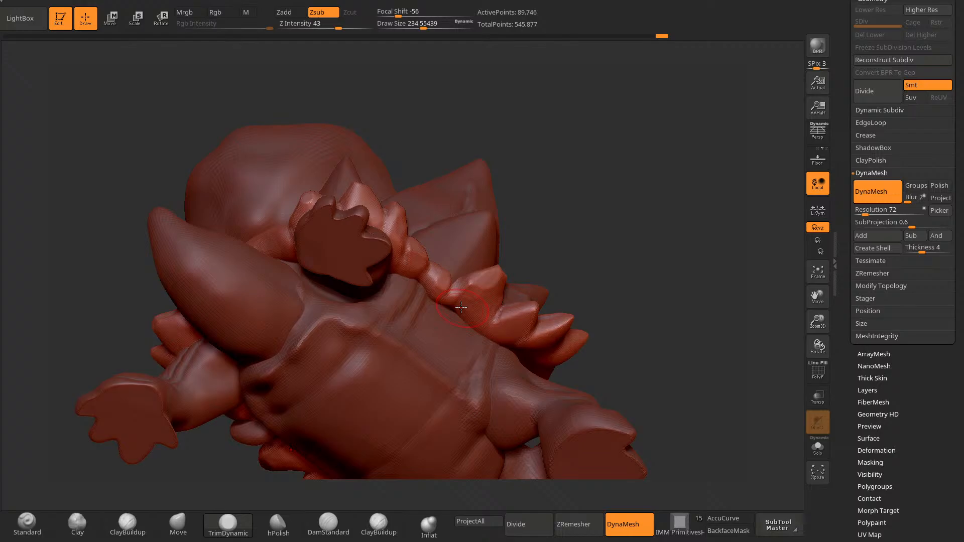
Step: Swell the narrow rim section beneath the large spike with Inflate, and switch to the Move brush
left_click(429, 525)
mouse_move(628, 327)
left_mouse_down()
mouse_move(576, 258)
mouse_move(291, 439)
left_mouse_up()
left_click(191, 527)
mouse_move(624, 303)
left_mouse_down()
mouse_move(620, 241)
mouse_move(631, 260)
mouse_move(430, 428)
mouse_move(286, 461)
left_mouse_up()
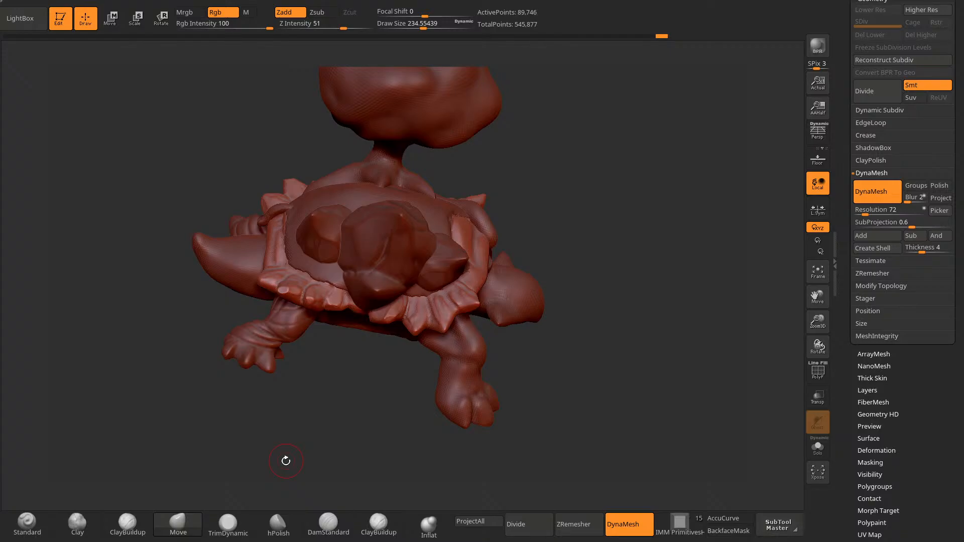
left_click_drag(569, 214, 502, 184)
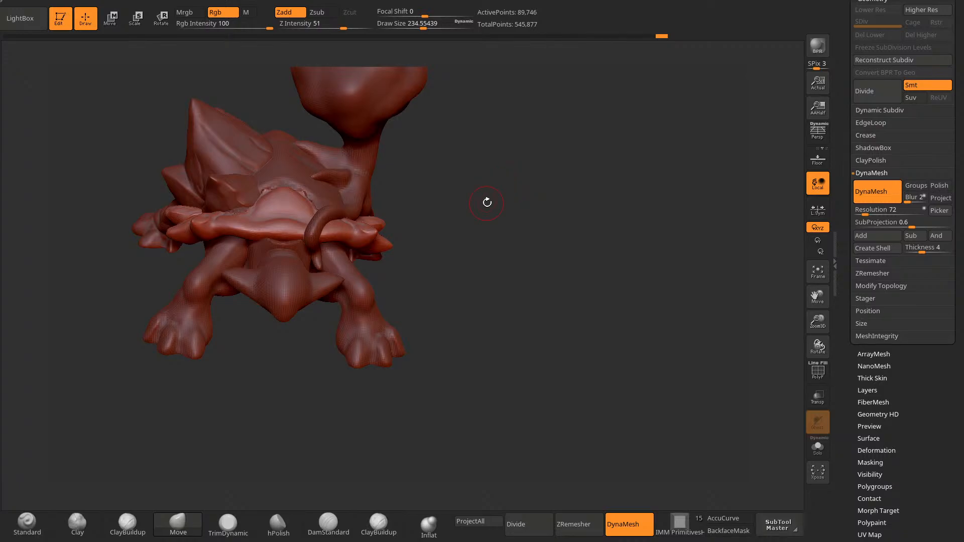
Step: Carve a groove with DamStandard between the rim's side tips and the broad front section above the head
scroll(487, 202, "down", 1)
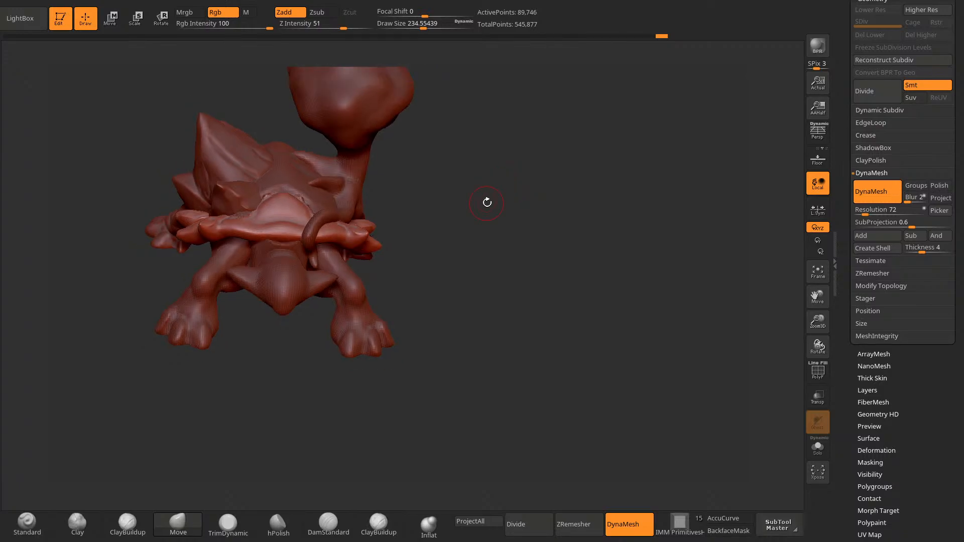
left_click_drag(430, 339, 496, 363)
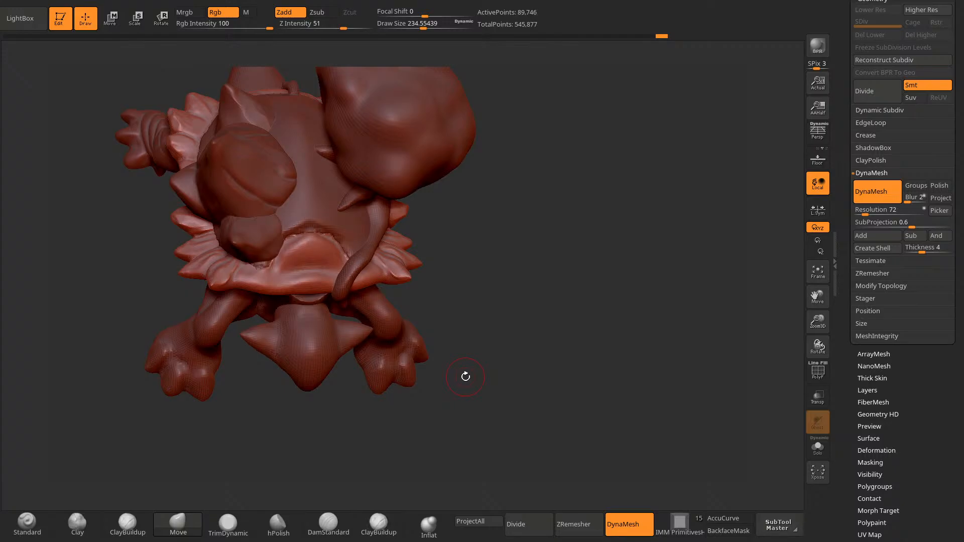
left_click(311, 523)
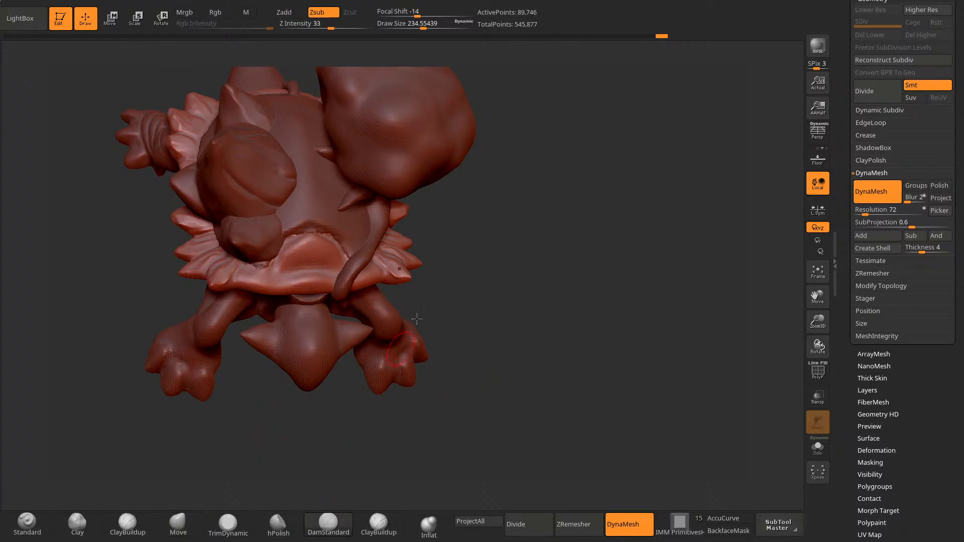
mouse_move(417, 319)
left_mouse_down()
mouse_move(477, 217)
mouse_move(498, 203)
left_mouse_up()
right_click_drag(307, 303, 326, 315)
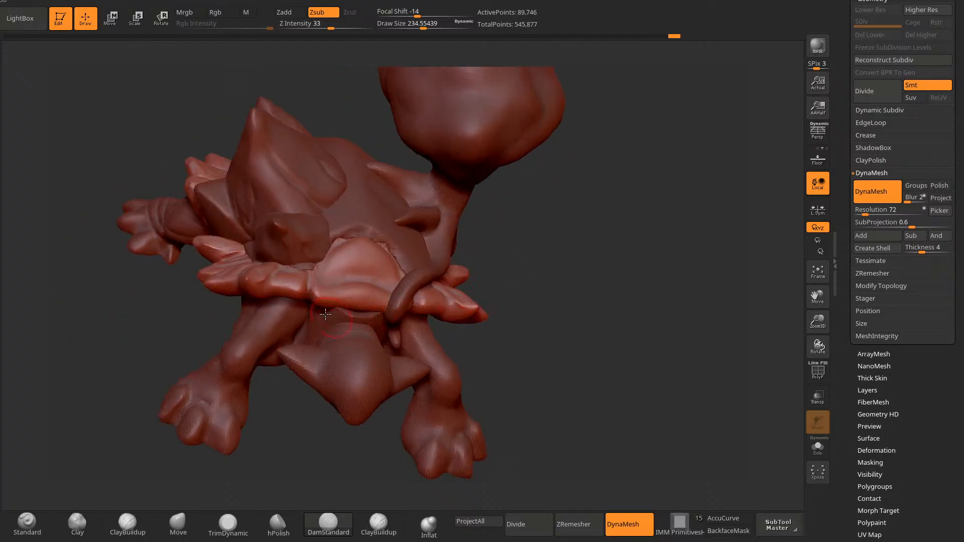
Step: Flatten the rim surface beside the new groove with TrimDynamic at draw size about 235
left_click(228, 523)
left_click_drag(295, 293, 273, 284)
right_click_drag(280, 251, 299, 292)
left_click_drag(300, 291, 294, 285)
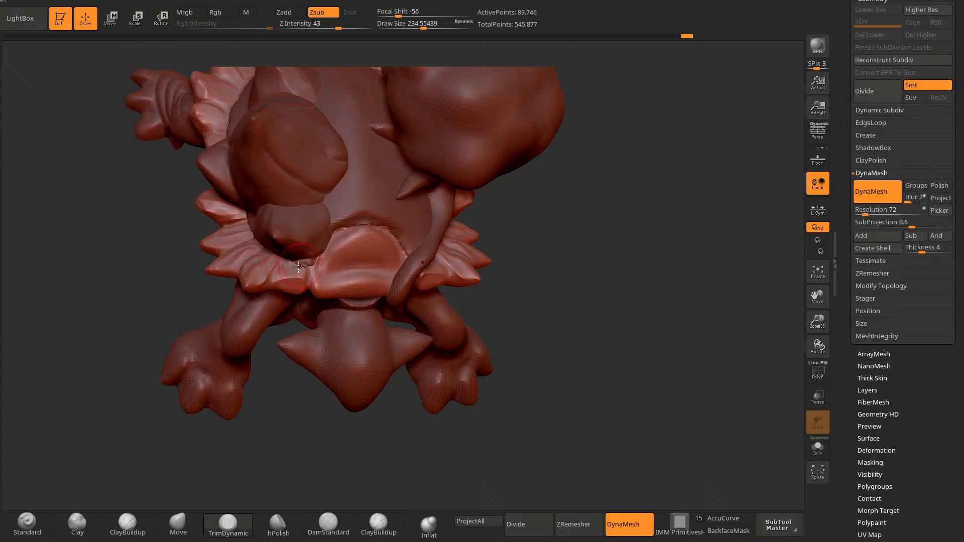
right_click_drag(289, 396, 290, 290)
left_click_drag(295, 289, 279, 283)
mouse_move(280, 282)
right_mouse_down()
mouse_move(622, 183)
mouse_move(215, 421)
mouse_move(198, 373)
right_mouse_up()
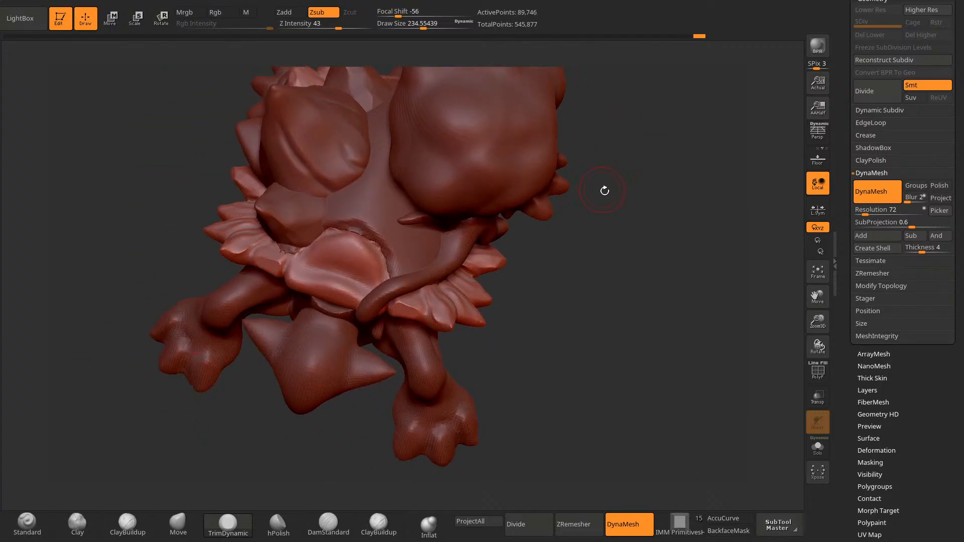
mouse_move(598, 208)
left_mouse_down()
mouse_move(609, 221)
mouse_move(577, 273)
mouse_move(561, 276)
left_mouse_up()
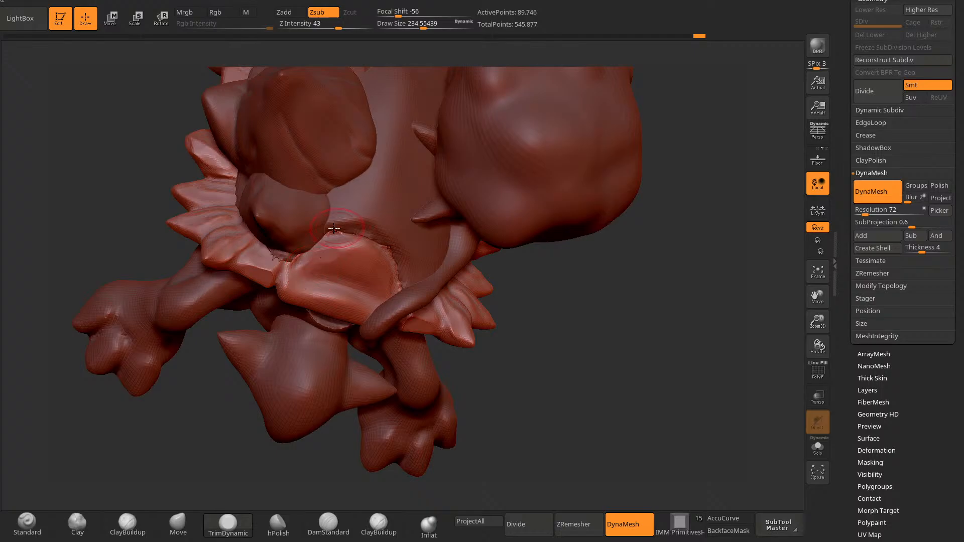
Step: Carve creases around the front bump above the head with DamStandard at draw size about 285
left_click(329, 524)
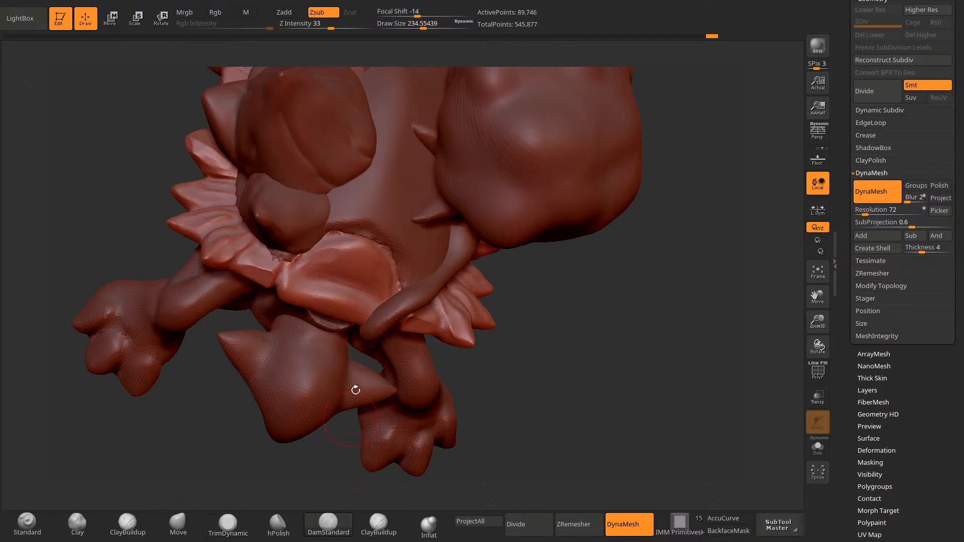
key("space")
left_click_drag(349, 241, 353, 243)
left_click_drag(307, 264, 319, 246)
mouse_move(527, 278)
left_mouse_down()
mouse_move(544, 259)
mouse_move(485, 233)
left_mouse_up()
left_click_drag(358, 240, 399, 284)
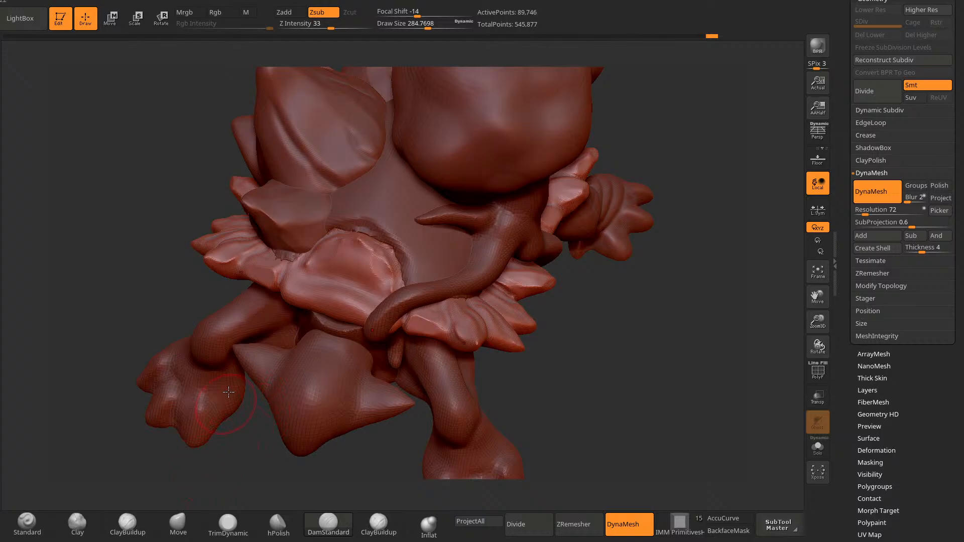
Step: Pull the front bump's upper edge up and outward with the Move brush to form a raised plate
left_click(178, 522)
mouse_move(228, 467)
left_mouse_down()
mouse_move(484, 275)
mouse_move(474, 262)
left_mouse_up()
mouse_move(495, 387)
left_mouse_down()
mouse_move(314, 415)
mouse_move(267, 398)
left_mouse_up()
left_click_drag(345, 209, 342, 204)
left_click_drag(251, 408, 251, 384)
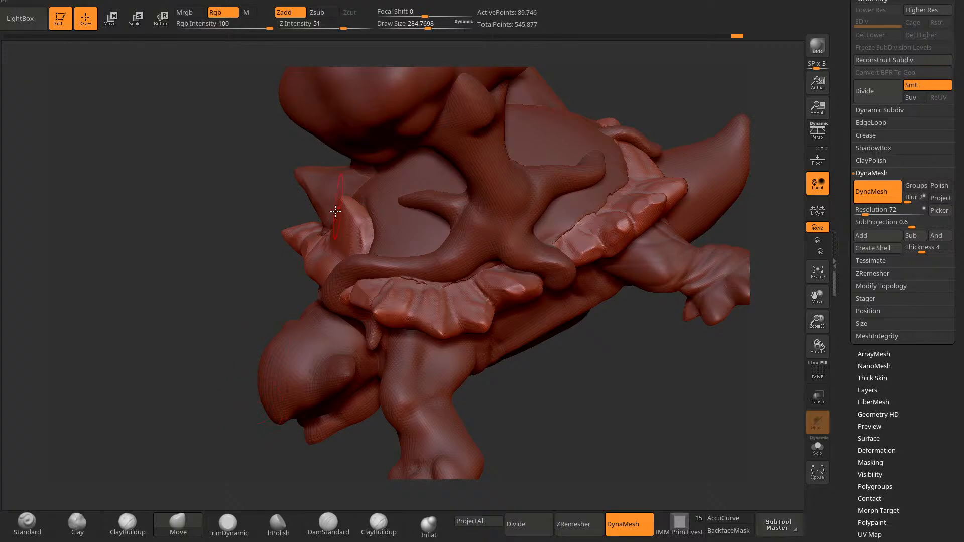
mouse_move(197, 348)
left_mouse_down()
mouse_move(212, 327)
mouse_move(263, 347)
left_mouse_up()
left_click_drag(377, 211, 388, 217)
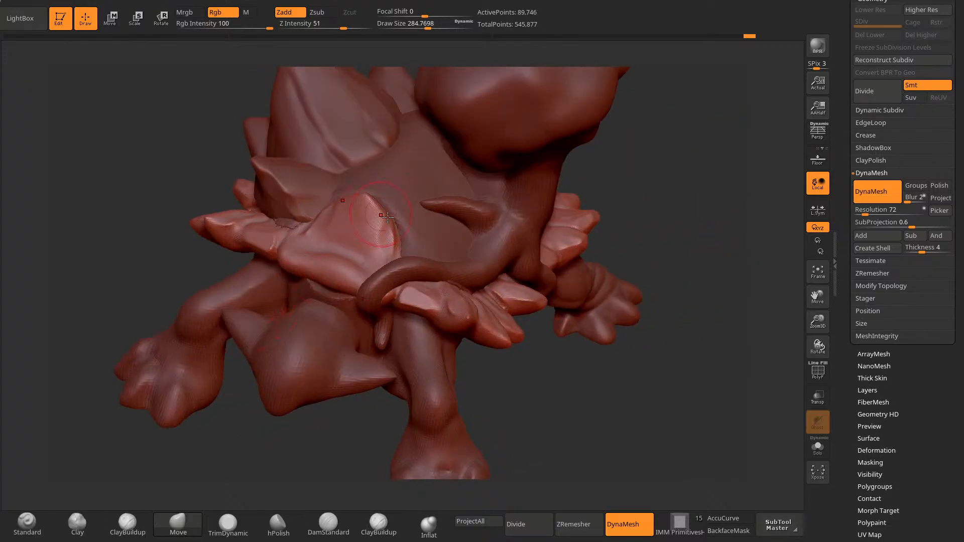
left_click_drag(632, 206, 619, 197)
left_click_drag(383, 216, 387, 214)
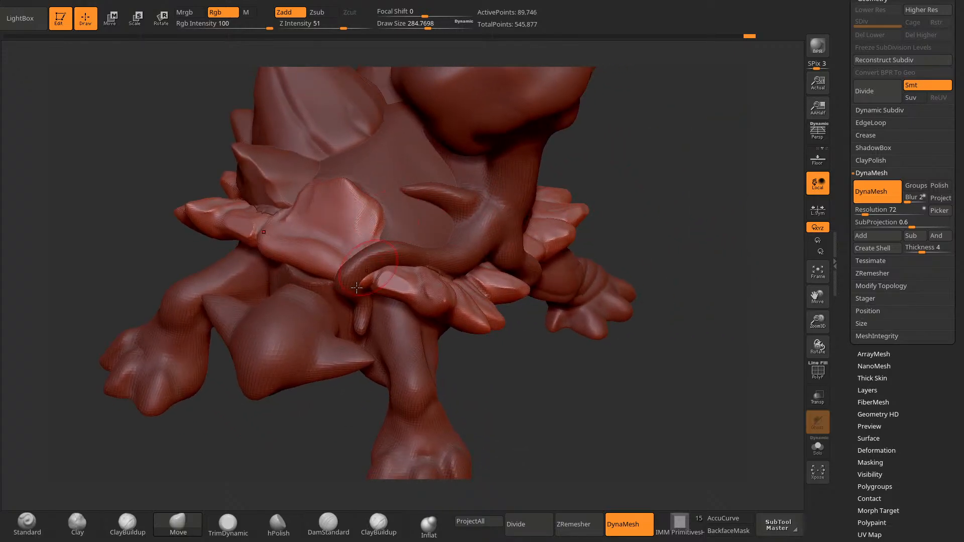
Step: Widen the raised front plate and adjust its outline beside the curling root with the Move brush
left_click_drag(265, 414, 302, 414)
left_click_drag(379, 207, 389, 212)
left_click_drag(587, 210, 525, 221)
left_click_drag(386, 228, 377, 186)
left_click_drag(552, 213, 467, 236)
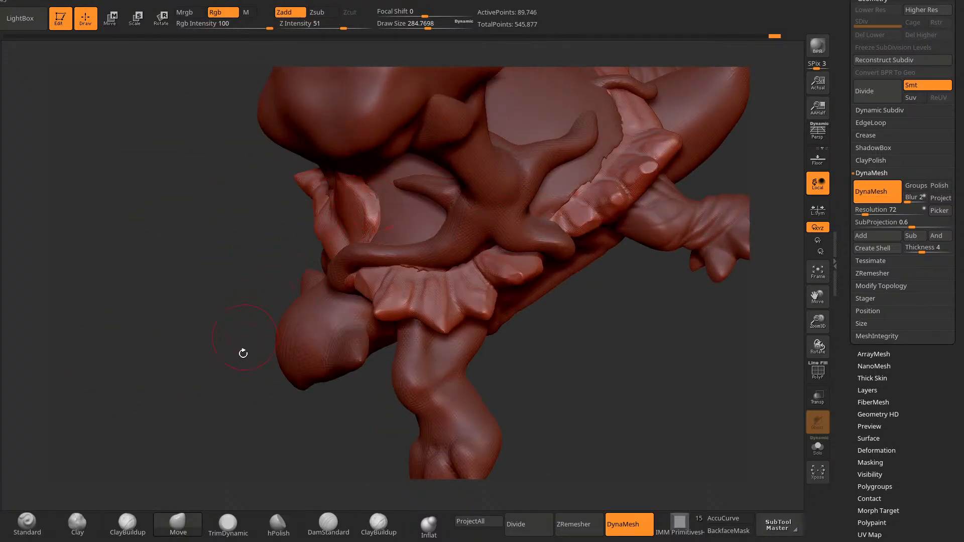
left_click_drag(244, 353, 241, 402)
left_click_drag(684, 150, 603, 171)
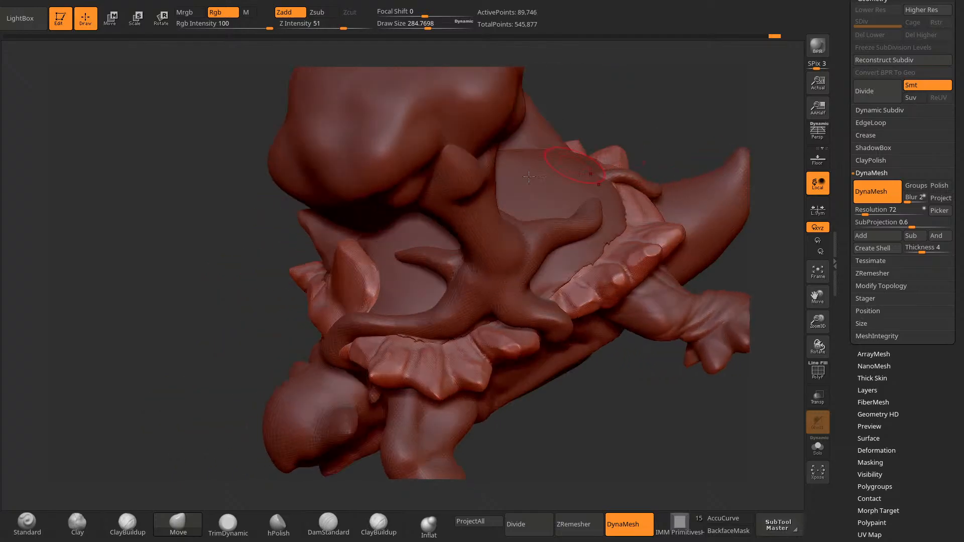
left_click_drag(345, 253, 358, 246)
mouse_move(249, 302)
left_mouse_down()
mouse_move(267, 364)
mouse_move(297, 359)
left_mouse_up()
mouse_move(363, 271)
left_mouse_down()
mouse_move(359, 289)
mouse_move(374, 271)
left_mouse_up()
Step: Remesh the rim and flatten the raised front plate's face with TrimDynamic at draw size about 285
left_click(228, 525)
left_click_drag(604, 204, 613, 229, "ctrl")
left_click_drag(353, 264, 363, 301)
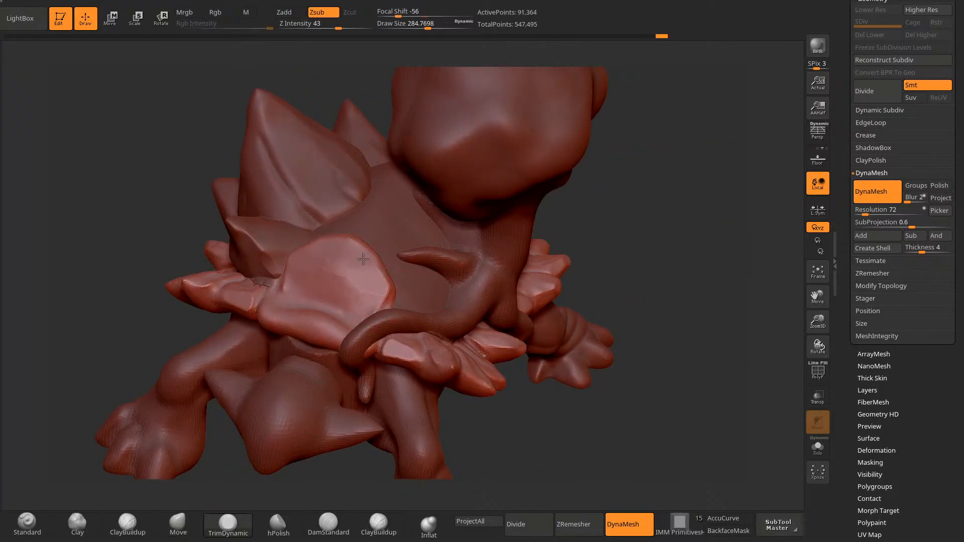
left_click_drag(525, 388, 541, 367, "alt")
Step: Carve a groove between the raised front plate and the rim band below it with DamStandard at draw size about 166
left_click(328, 525)
key("space")
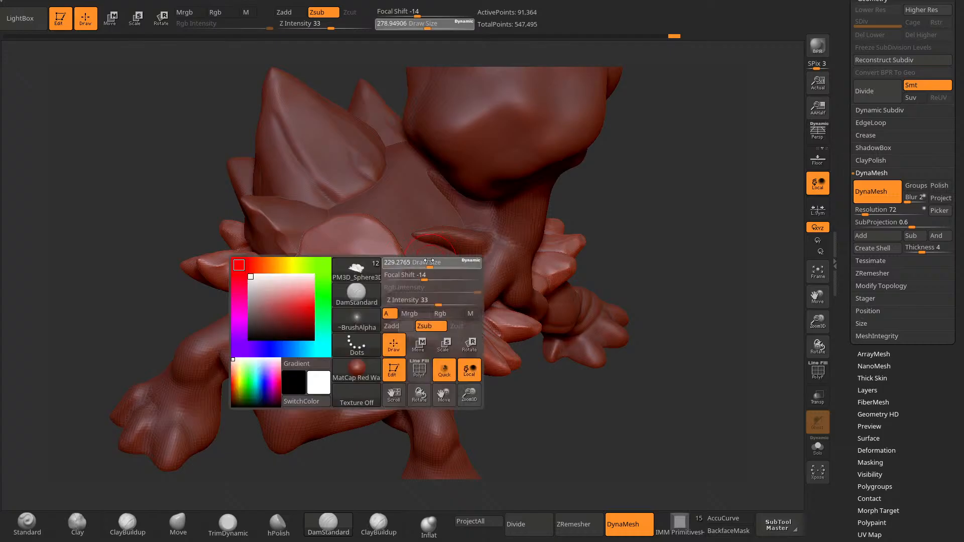
mouse_move(352, 482)
left_mouse_down()
mouse_move(338, 471)
mouse_move(544, 376)
mouse_move(527, 361)
left_mouse_up()
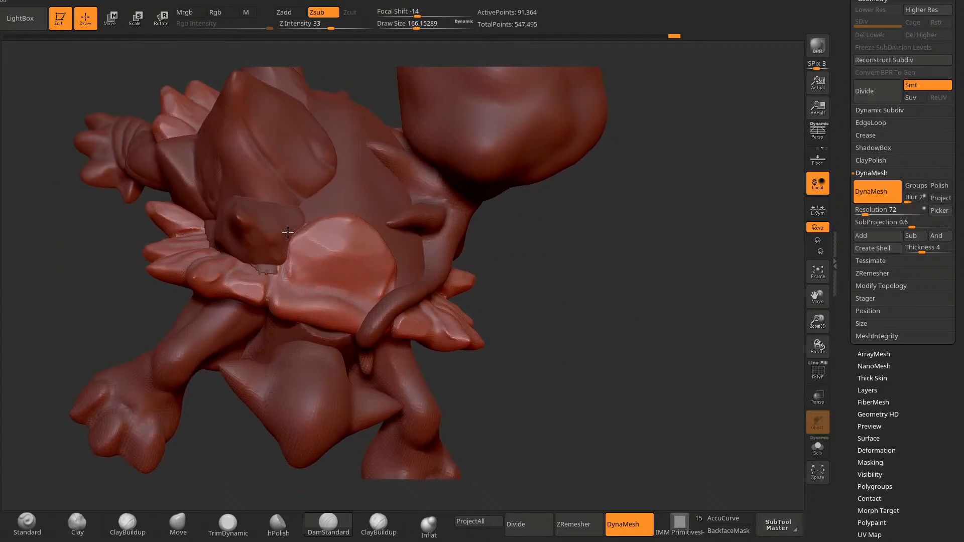
left_click_drag(298, 279, 337, 290)
left_click_drag(298, 282, 288, 270)
left_click_drag(447, 376, 413, 358, "alt")
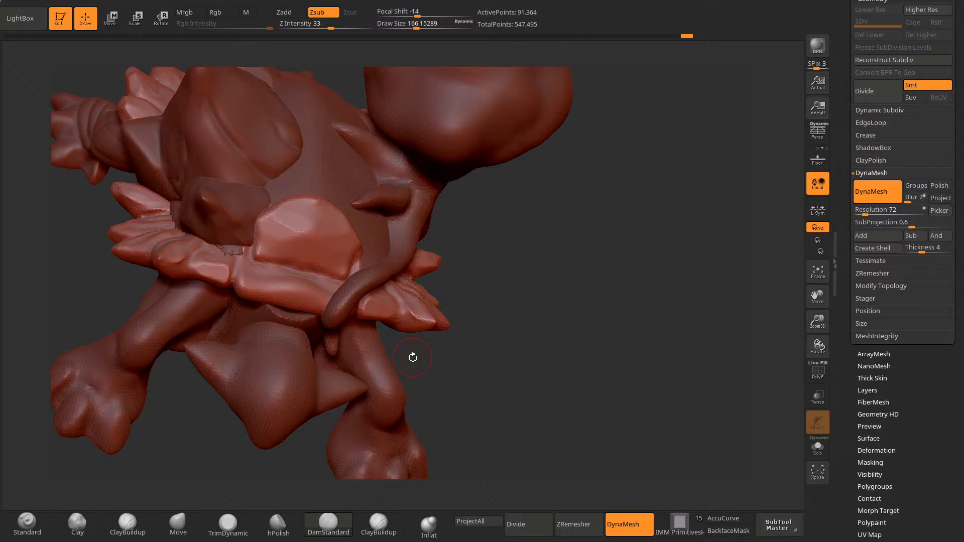
Step: Plane the upper face of the raised front plate with TrimDynamic at draw size about 256
left_click(228, 525)
left_click_drag(482, 401, 492, 276)
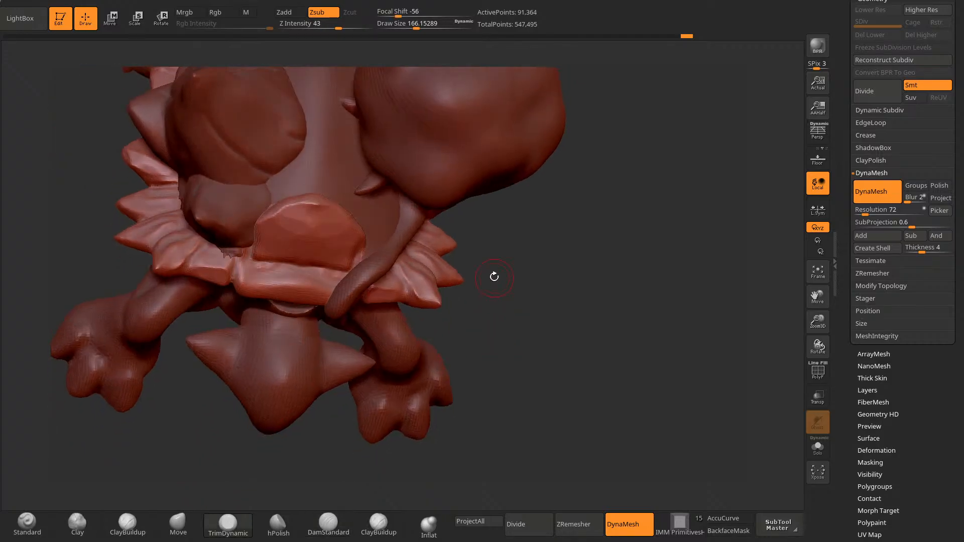
key("space")
left_click_drag(514, 243, 509, 275)
key("space")
mouse_move(321, 214)
left_mouse_down()
mouse_move(332, 214)
mouse_move(303, 208)
mouse_move(326, 215)
left_mouse_up()
Step: Reshape the front plate's upper edge into an angular outline with distinct corners using the Move brush, and smooth it
left_click(179, 524)
left_click_drag(241, 460, 309, 390)
left_click_drag(298, 213, 292, 219)
mouse_move(340, 221)
left_mouse_down()
mouse_move(348, 213)
mouse_move(312, 212)
left_mouse_up()
mouse_move(532, 301)
left_mouse_down()
mouse_move(508, 321)
mouse_move(462, 329)
left_mouse_up()
left_click_drag(368, 251, 379, 254)
left_click_drag(321, 450, 257, 447)
left_click_drag(322, 219, 332, 211)
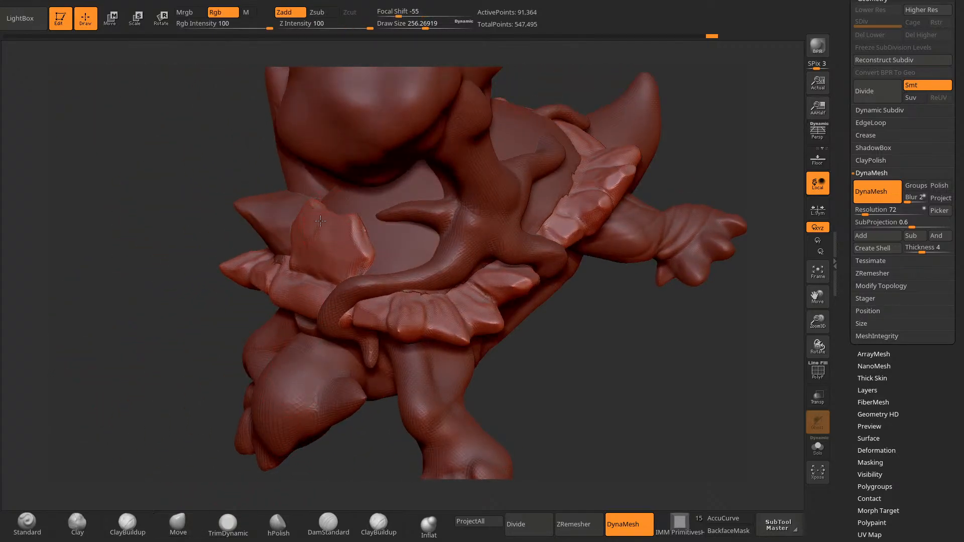
left_click_drag(216, 326, 279, 322)
mouse_move(328, 215)
left_mouse_down()
mouse_move(330, 205)
mouse_move(359, 208)
left_mouse_up()
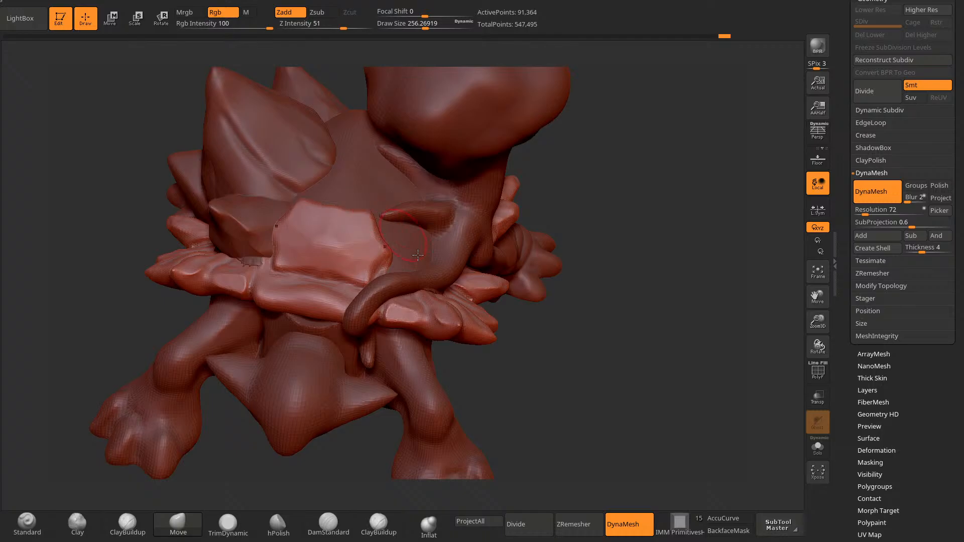
Step: Adjust the front plate's lower corner beside the curling root with the Move brush at draw size about 256
left_click_drag(523, 362, 422, 322)
left_click_drag(374, 269, 370, 270)
left_click_drag(542, 372, 648, 386)
left_click_drag(354, 277, 371, 272)
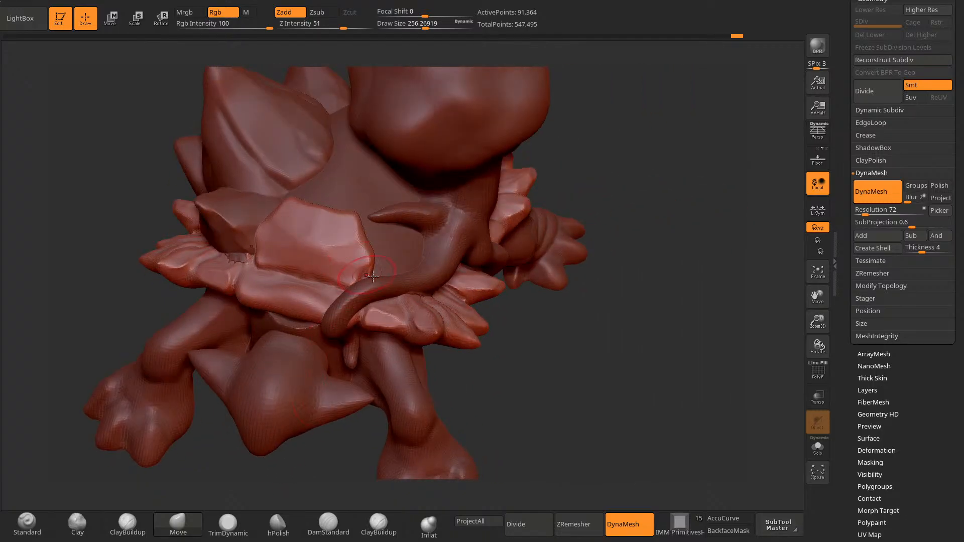
left_click_drag(562, 395, 542, 396)
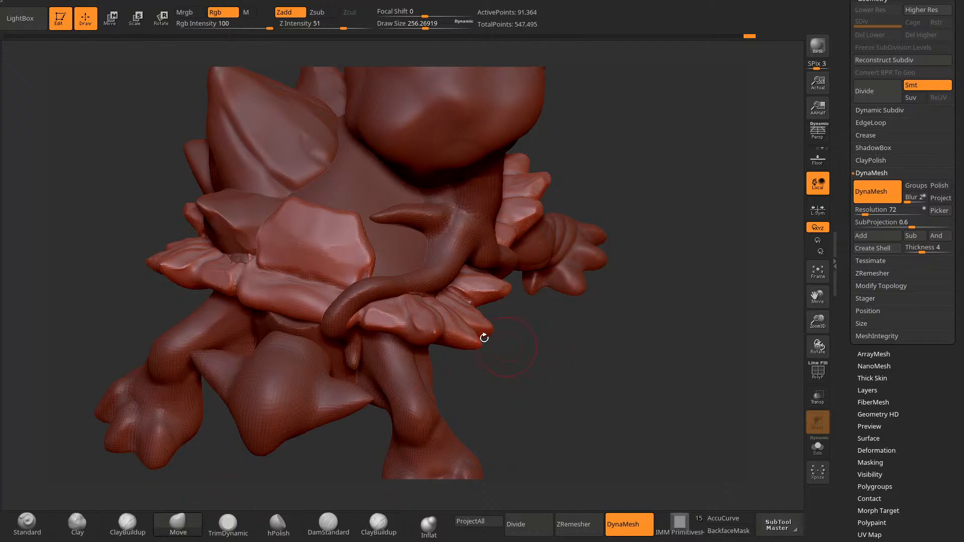
left_click_drag(485, 338, 480, 372)
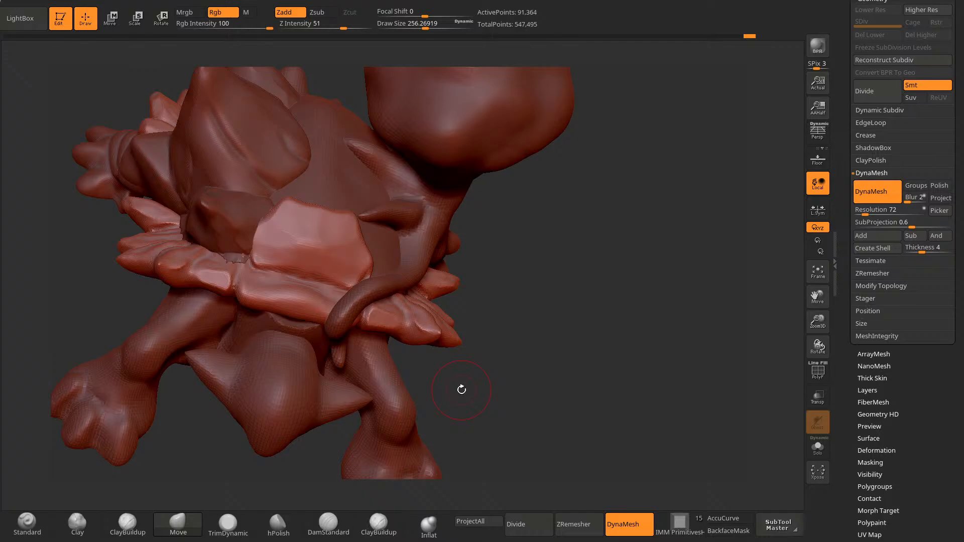
Step: Flatten the angular front plate's face near its side edge with TrimDynamic at draw size about 214
key("b")
key("t")
key("d")
mouse_move(552, 251)
left_mouse_down()
mouse_move(564, 241)
mouse_move(374, 269)
mouse_move(362, 409)
mouse_move(368, 236)
left_mouse_up()
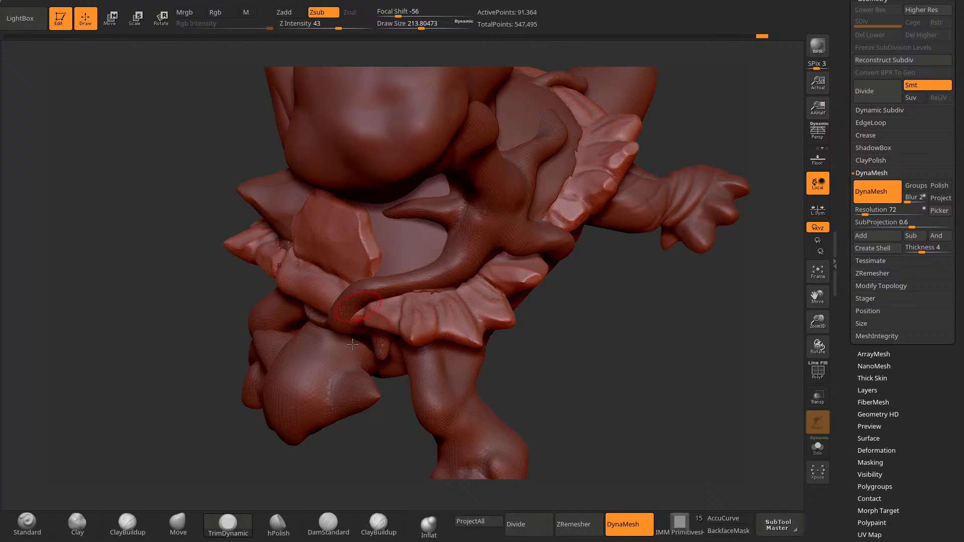
left_click_drag(352, 344, 331, 235)
left_click_drag(360, 308, 291, 221)
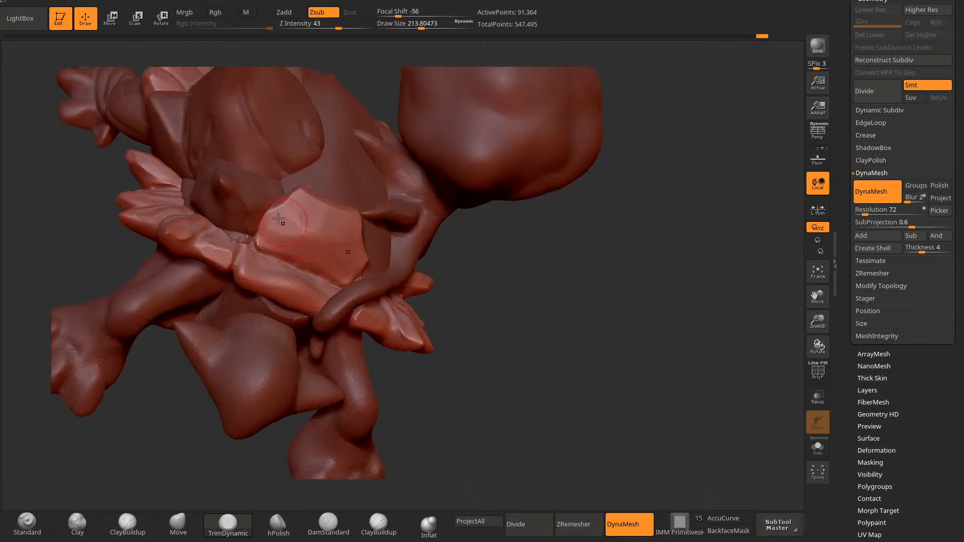
Step: Reshape the rock slab on the shell rim above the turtle's head with the Move brush at draw size about 285
left_click(177, 523)
key("space")
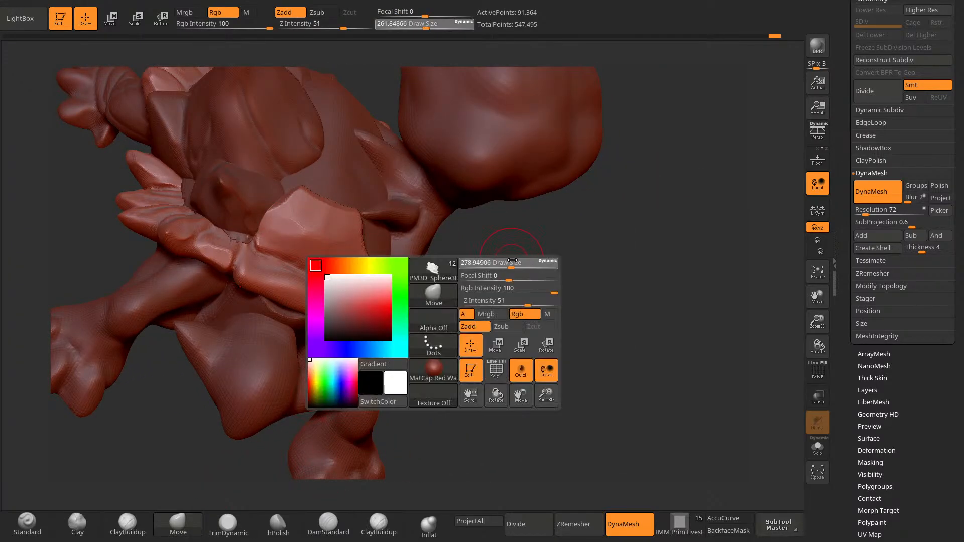
mouse_move(335, 382)
left_mouse_down()
mouse_move(516, 321)
mouse_move(374, 294)
left_mouse_up()
mouse_move(261, 497)
left_mouse_down()
mouse_move(477, 441)
mouse_move(302, 492)
left_mouse_up()
left_click_drag(140, 327, 218, 232)
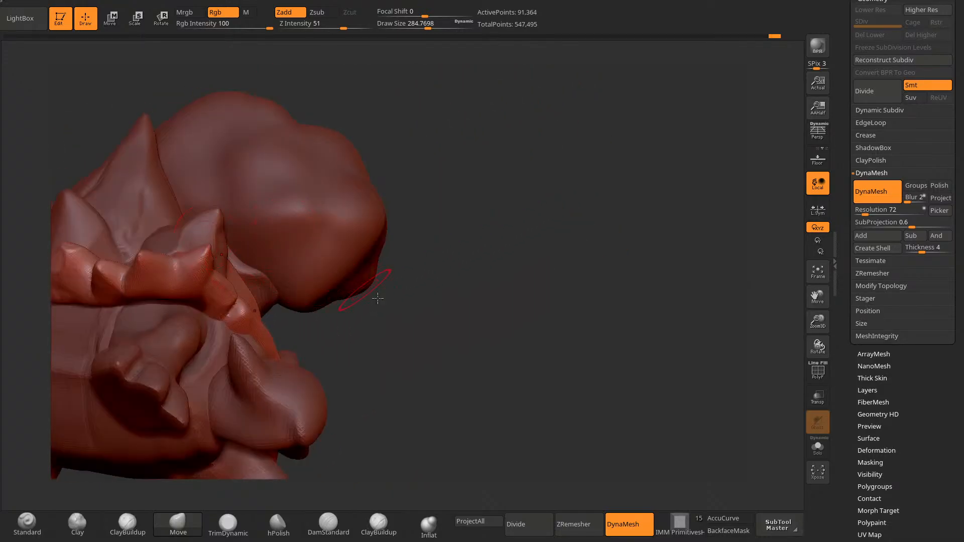
mouse_move(378, 298)
left_mouse_down()
mouse_move(217, 250)
mouse_move(226, 265)
left_mouse_up()
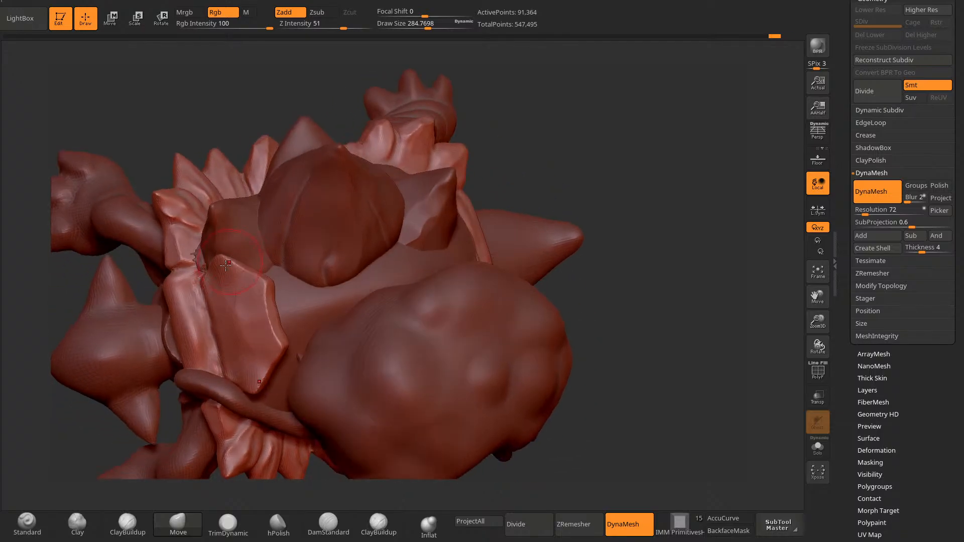
mouse_move(552, 126)
left_mouse_down()
mouse_move(575, 143)
mouse_move(447, 140)
mouse_move(392, 187)
left_mouse_up()
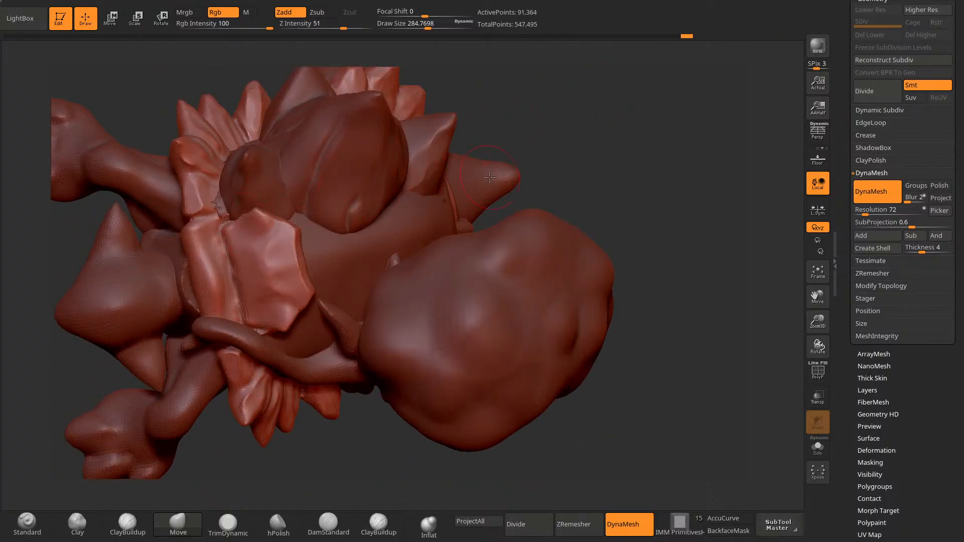
mouse_move(561, 138)
left_mouse_down()
mouse_move(532, 121)
mouse_move(581, 104)
mouse_move(502, 140)
mouse_move(441, 121)
left_mouse_up()
Step: Flatten the face of the rock slab with the TrimDynamic brush at draw size about 204
key("b")
key("t")
key("d")
right_click(395, 174)
left_click_drag(522, 130, 467, 138)
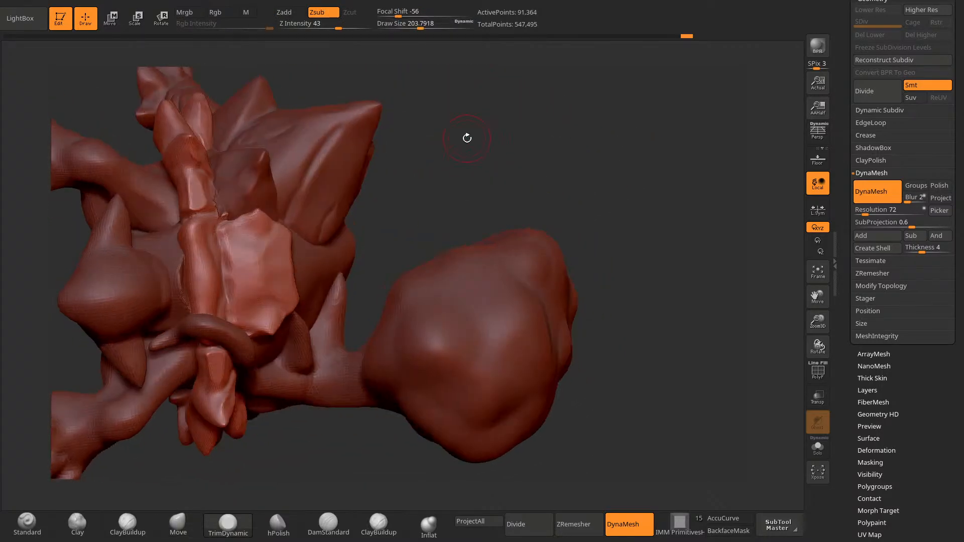
left_click_drag(348, 161, 263, 244)
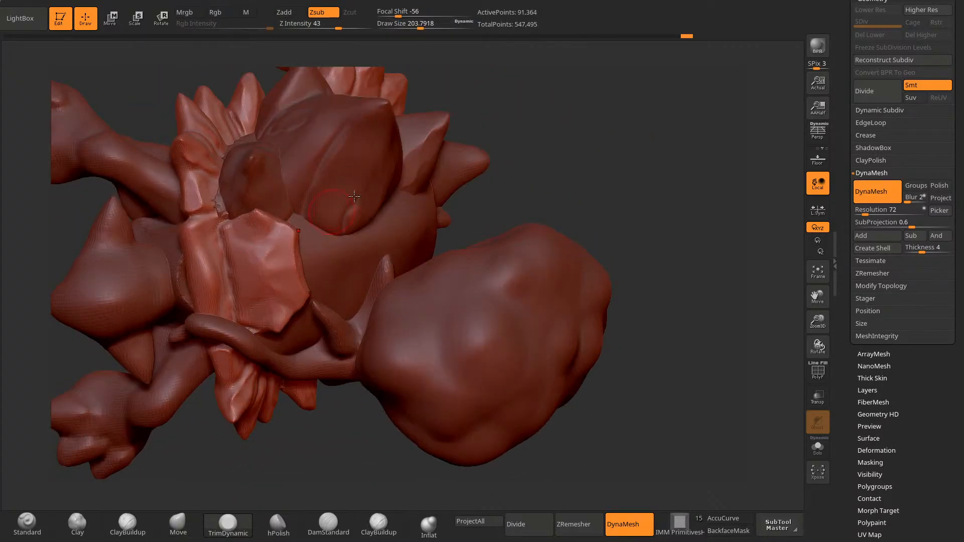
Step: Trim the rock slab into flatter planes with the TrimDynamic draw size raised to about 229
left_click_drag(519, 150, 573, 127)
right_click(288, 254)
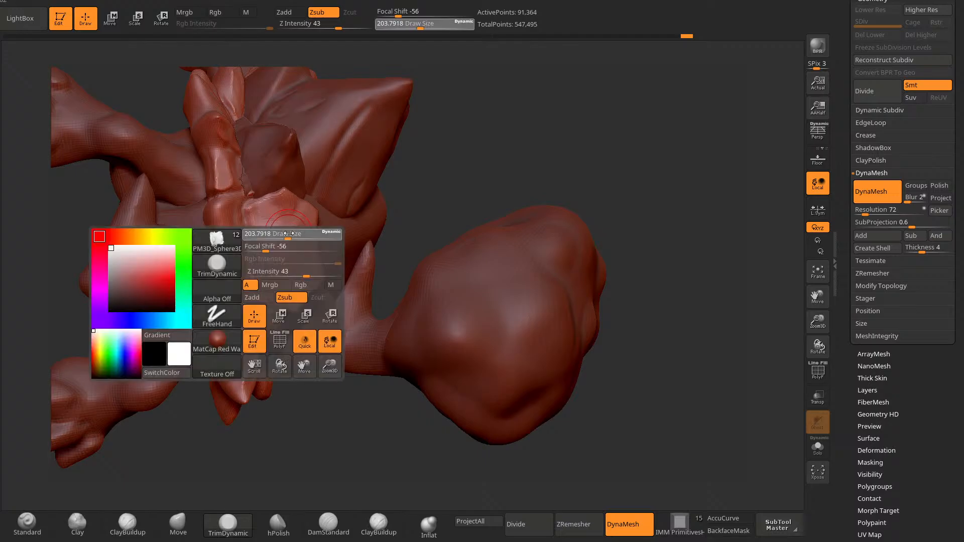
left_click_drag(286, 231, 290, 231)
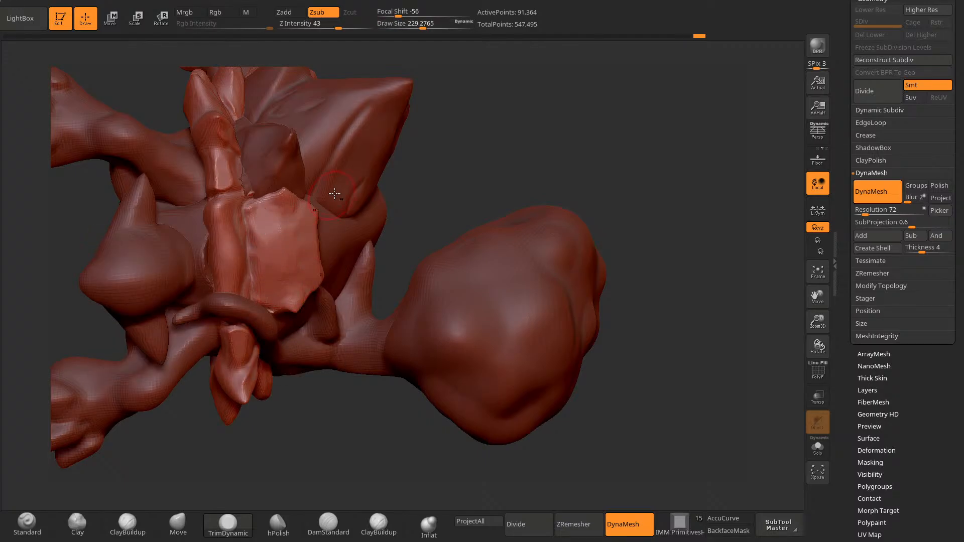
left_click_drag(335, 193, 282, 250)
mouse_move(491, 144)
left_mouse_down()
mouse_move(592, 97)
mouse_move(434, 269)
mouse_move(368, 399)
mouse_move(351, 348)
left_mouse_up()
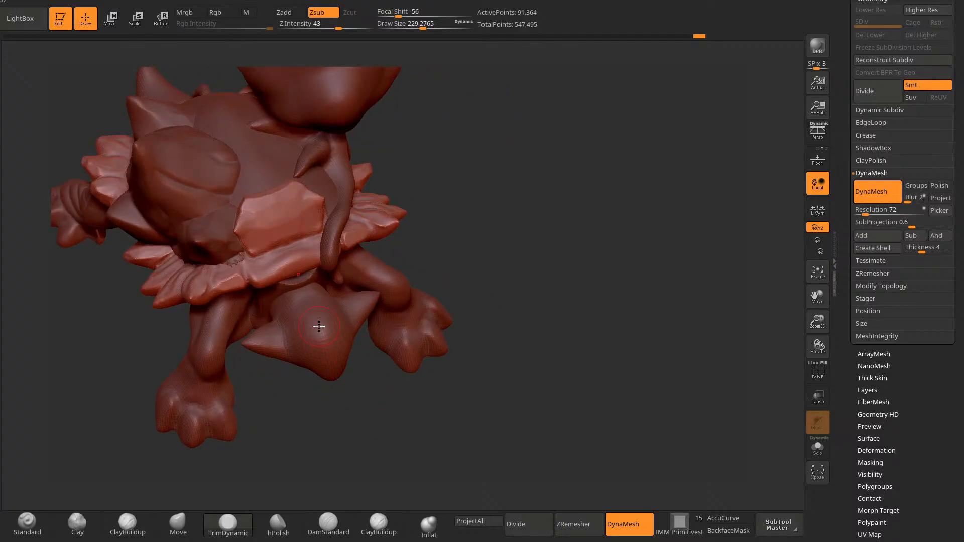
left_click_drag(475, 175, 335, 215)
Step: Set the TrimDynamic draw size to about 219 and flatten the slab's lower area toward the rim
mouse_move(453, 144)
left_mouse_down()
mouse_move(509, 142)
mouse_move(452, 171)
left_mouse_up()
right_click(509, 141)
right_click(511, 153)
mouse_move(511, 151)
left_mouse_down()
mouse_move(528, 134)
mouse_move(541, 156)
left_mouse_up()
left_click_drag(321, 254, 349, 238)
mouse_move(341, 441)
left_mouse_down()
mouse_move(377, 402)
mouse_move(380, 426)
mouse_move(308, 326)
left_mouse_up()
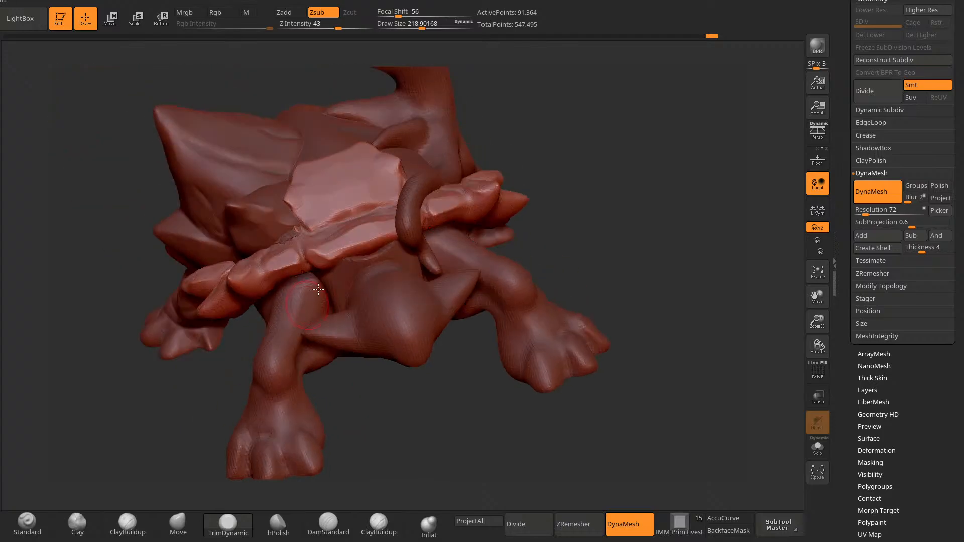
left_click_drag(603, 144, 598, 199)
Step: Adjust the silhouette of the slab and its adjoining rim section with the Move brush at draw size about 373
left_click(179, 524)
key("space")
left_click_drag(579, 123, 594, 122)
left_click_drag(606, 124, 621, 157)
mouse_move(520, 162)
left_mouse_down()
mouse_move(530, 188)
mouse_move(553, 176)
mouse_move(536, 188)
mouse_move(569, 198)
mouse_move(352, 278)
left_mouse_up()
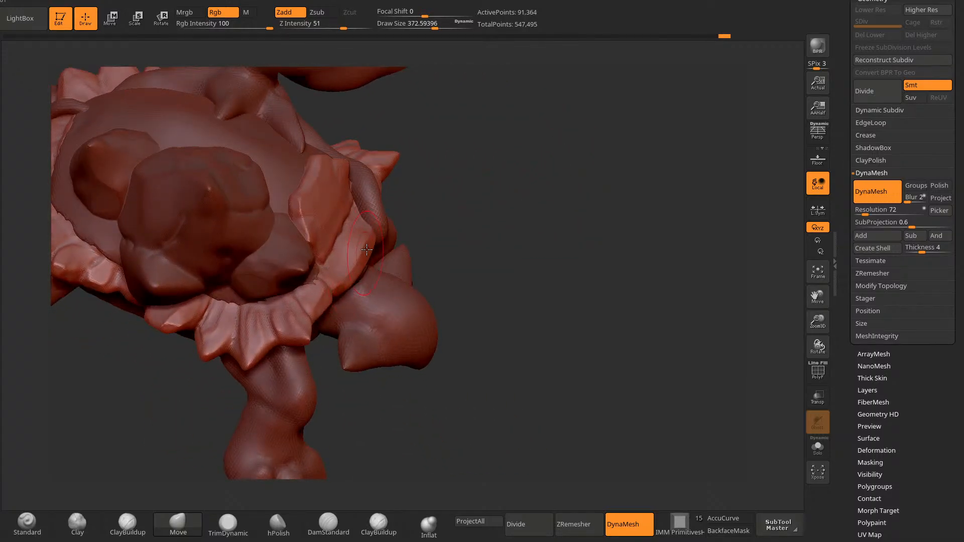
left_click_drag(414, 219, 450, 189)
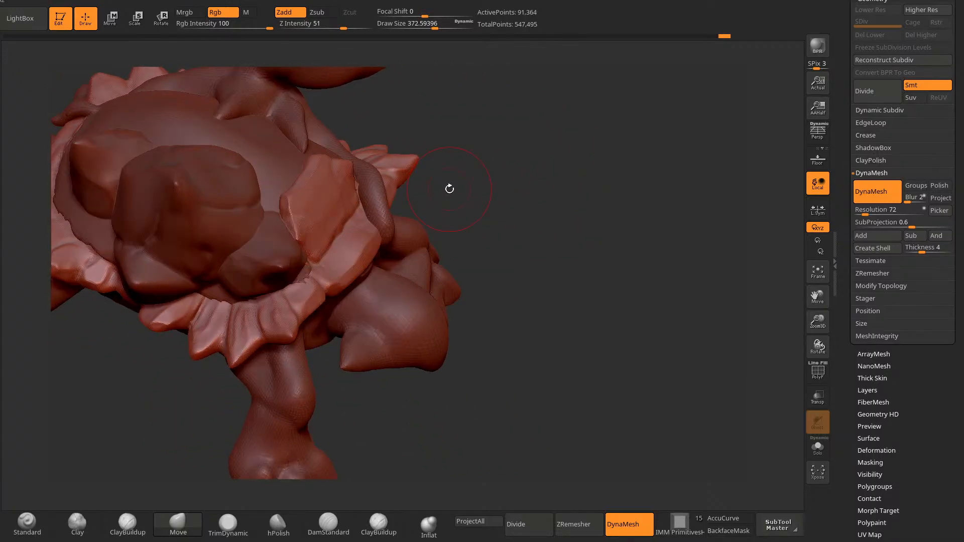
Step: Inflate the seam between the slab and the rim with the Inflat brush, then refresh the DynaMesh and smooth the joint
left_click(428, 524)
key("space")
left_click_drag(507, 198, 428, 221)
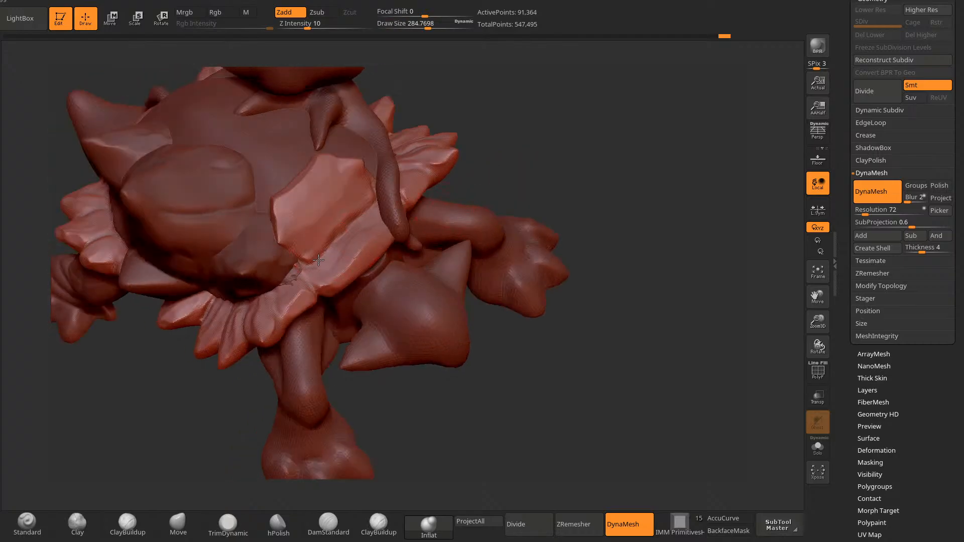
left_click_drag(342, 233, 317, 255)
left_click_drag(548, 125, 561, 143, "ctrl")
left_click_drag(542, 136, 565, 156)
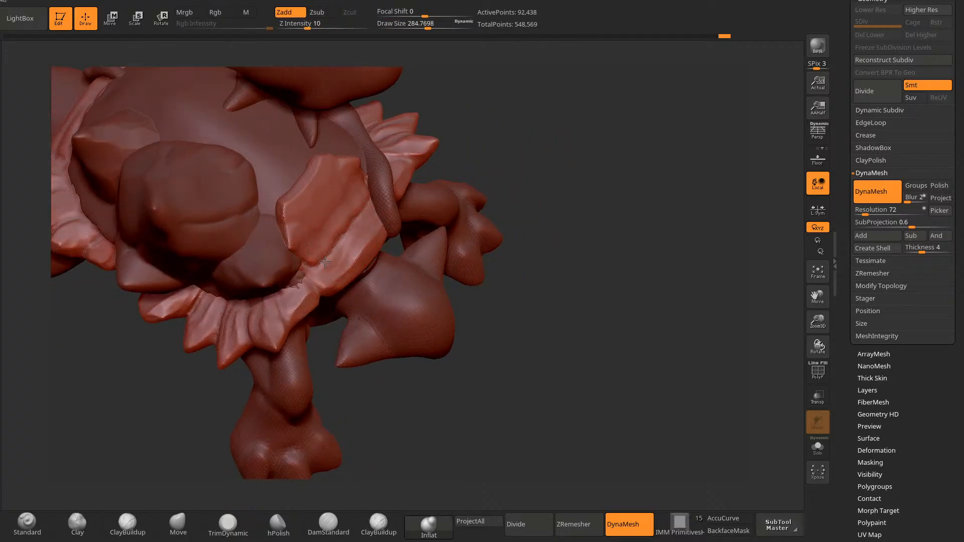
left_click_drag(516, 133, 510, 179, "ctrl")
left_click_drag(359, 217, 326, 253, "shift")
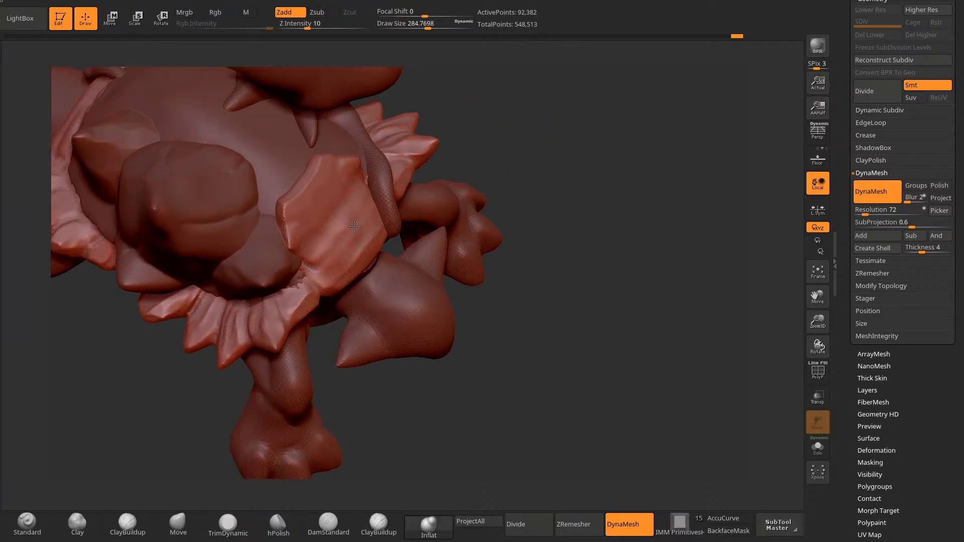
Step: Carve cracks and chipped dents across the rock slab with the DamStandard brush at draw size about 400
mouse_move(497, 193)
left_mouse_down()
mouse_move(530, 98)
mouse_move(497, 196)
left_mouse_up()
left_click(328, 525)
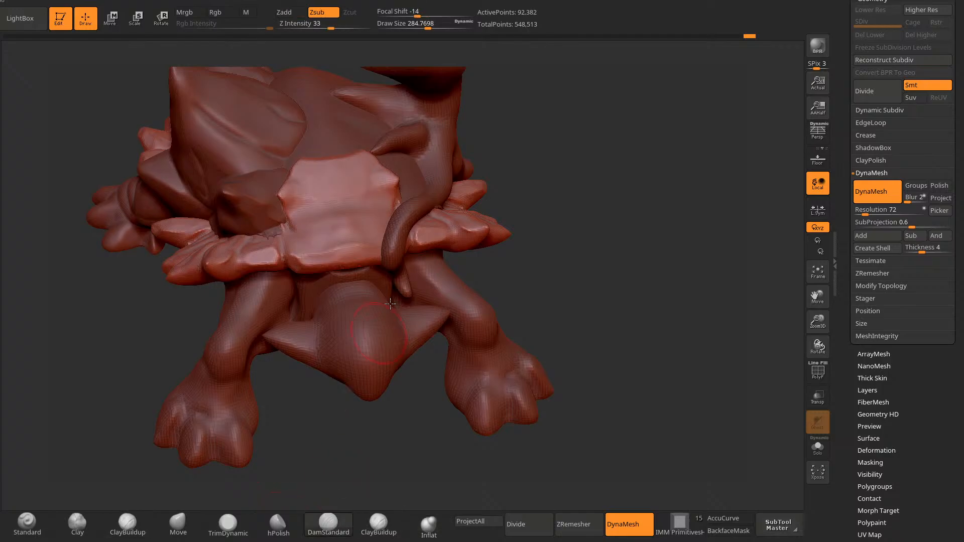
key("space")
left_click_drag(458, 150, 464, 151)
left_click_drag(338, 189, 336, 164)
mouse_move(538, 113)
left_mouse_down()
mouse_move(537, 150)
mouse_move(568, 129)
mouse_move(564, 103)
left_mouse_up()
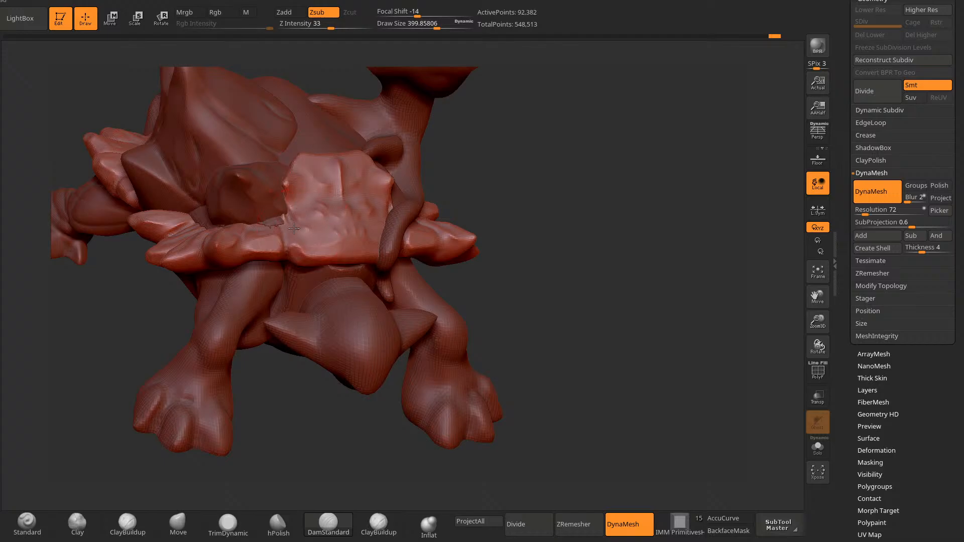
left_click_drag(463, 145, 423, 154)
left_click_drag(261, 330, 282, 330)
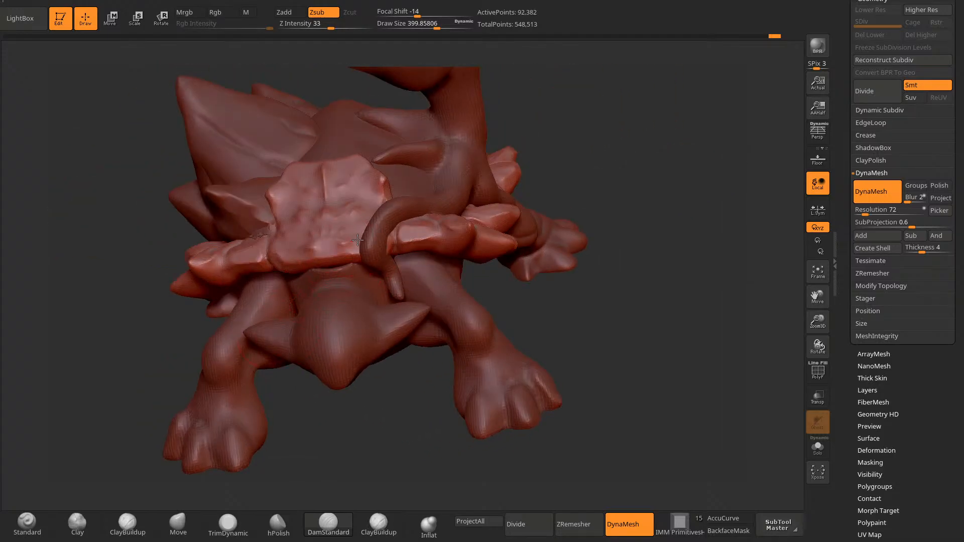
mouse_move(606, 125)
left_mouse_down()
mouse_move(502, 183)
mouse_move(543, 158)
mouse_move(512, 192)
mouse_move(558, 197)
mouse_move(536, 176)
mouse_move(551, 157)
mouse_move(528, 179)
mouse_move(278, 168)
left_mouse_up()
left_click_drag(454, 171, 471, 159)
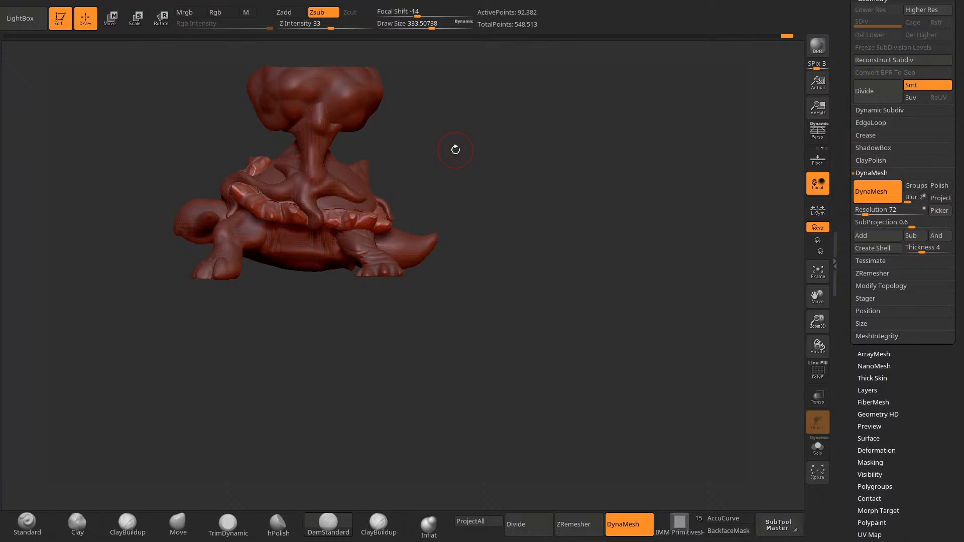
Step: Make the smooth shell dome beneath the spikes the active subtool
left_click_drag(499, 221, 420, 356)
left_click(241, 206, "alt")
left_click_drag(306, 349, 345, 359)
left_click(305, 199, "alt")
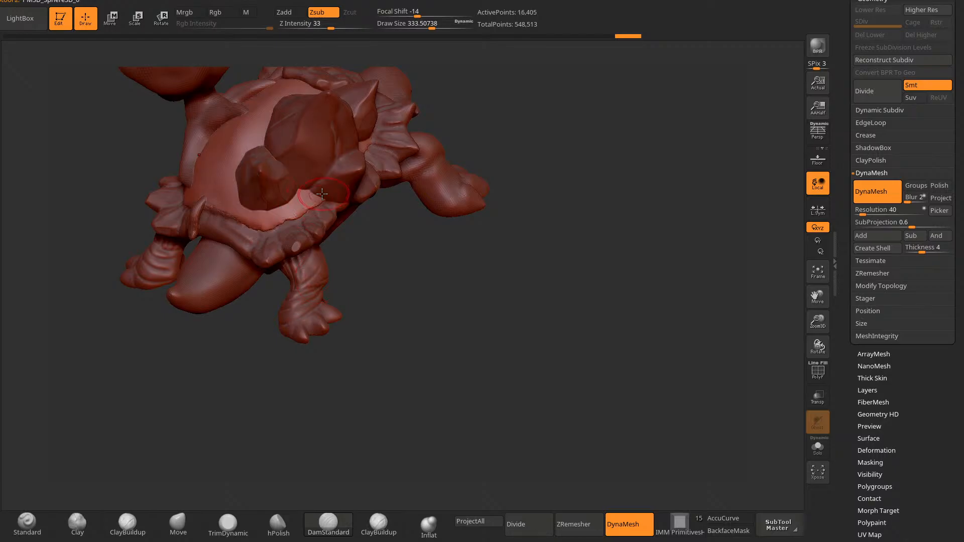
Step: Swell the shell surface between the small rear spike and the rim with the Inflat brush at draw size about 256
mouse_move(354, 281)
left_mouse_down("alt")
mouse_move(368, 295)
mouse_move(378, 346)
left_mouse_up("alt")
left_click(428, 525)
left_click_drag(369, 313, 388, 284)
mouse_move(547, 1)
left_click(580, 286)
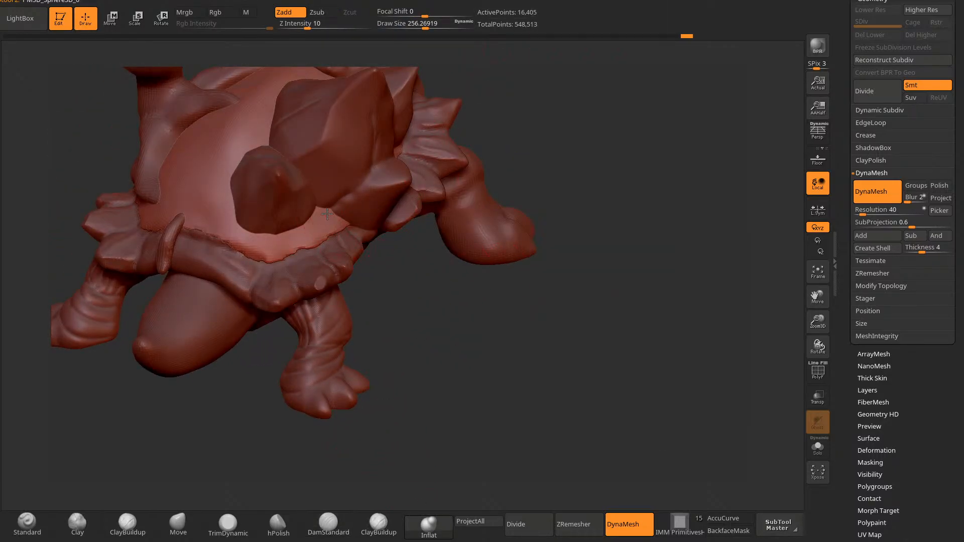
left_click_drag(327, 215, 330, 217)
left_click_drag(402, 271, 369, 267)
mouse_move(347, 226)
left_mouse_down()
mouse_move(313, 185)
mouse_move(320, 210)
left_mouse_up()
Step: Build the swollen shell area beside the rear spike into a mound and refresh its DynaMesh
left_click_drag(399, 322, 389, 281)
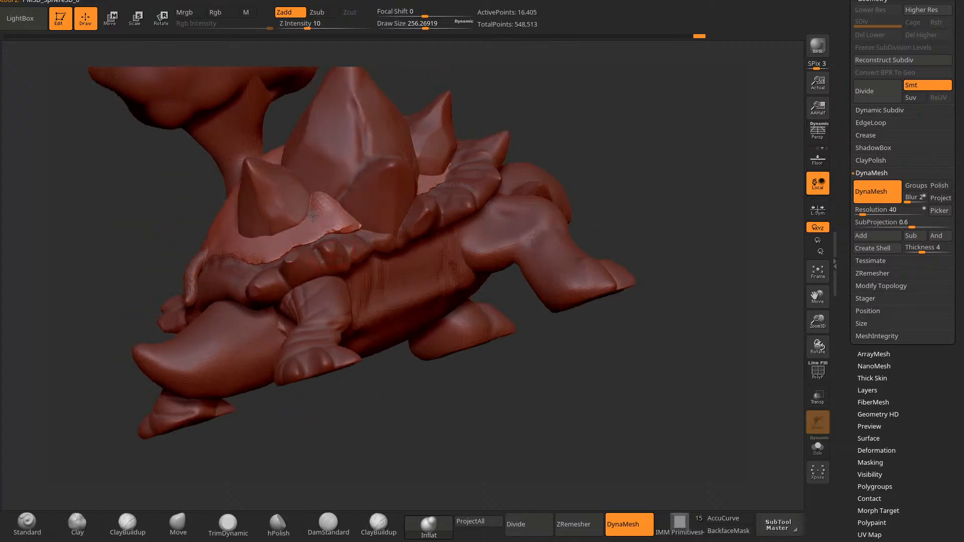
mouse_move(318, 227)
left_mouse_down()
mouse_move(300, 221)
mouse_move(282, 277)
left_mouse_up()
right_click_drag(281, 278, 347, 281)
left_click_drag(333, 213, 318, 231)
right_click_drag(318, 231, 286, 267)
mouse_move(299, 239)
left_mouse_down()
mouse_move(272, 266)
mouse_move(258, 246)
left_mouse_up()
left_click_drag(389, 307, 402, 322, "ctrl")
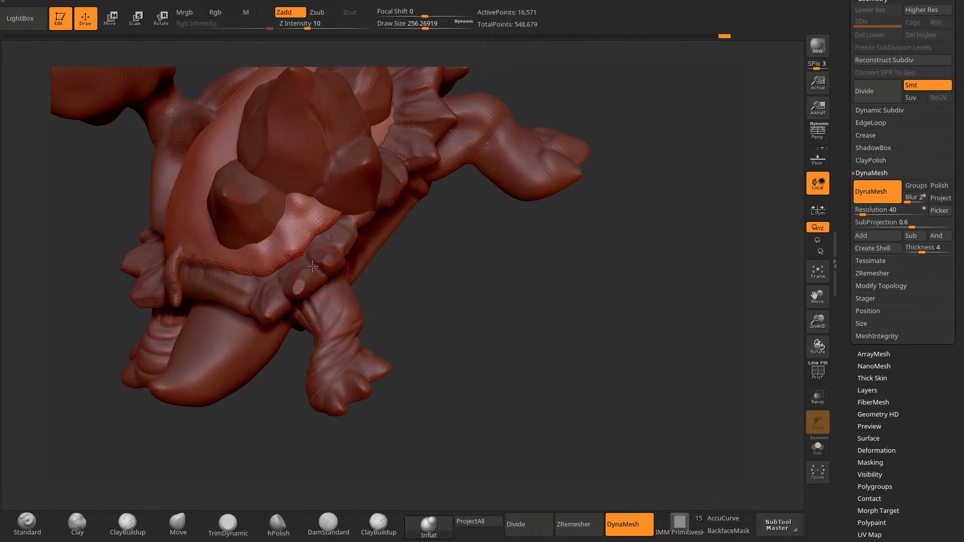
Step: Set the Inflat brush's stroke type to Spray
left_click_drag(280, 417, 246, 345)
key("space")
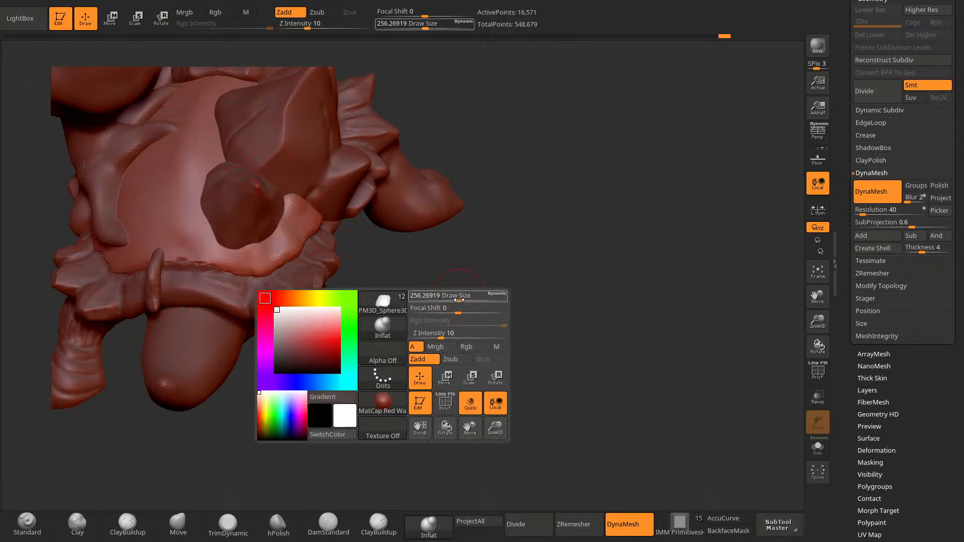
key("F3")
left_click(241, 114)
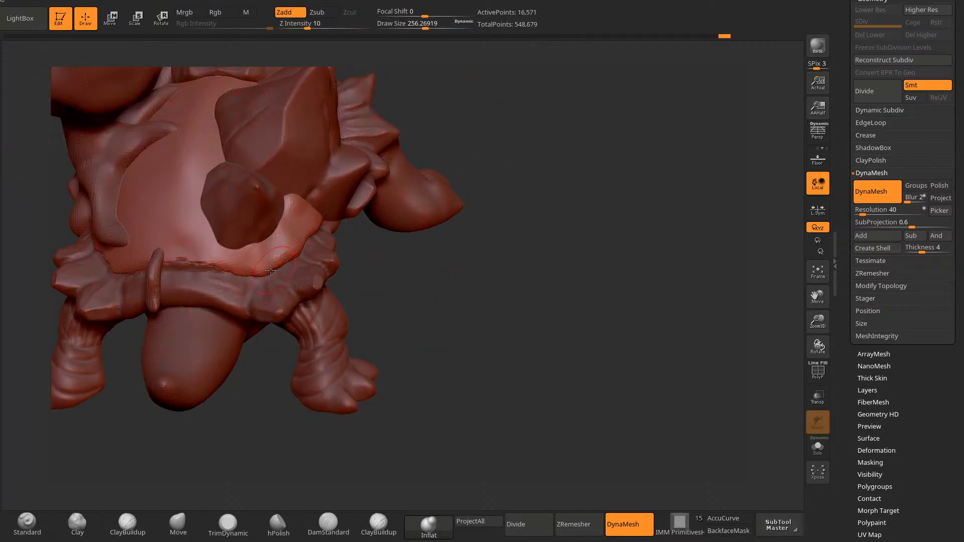
Step: Set the shell's DynaMesh resolution to 88 and remesh it
left_click(865, 210)
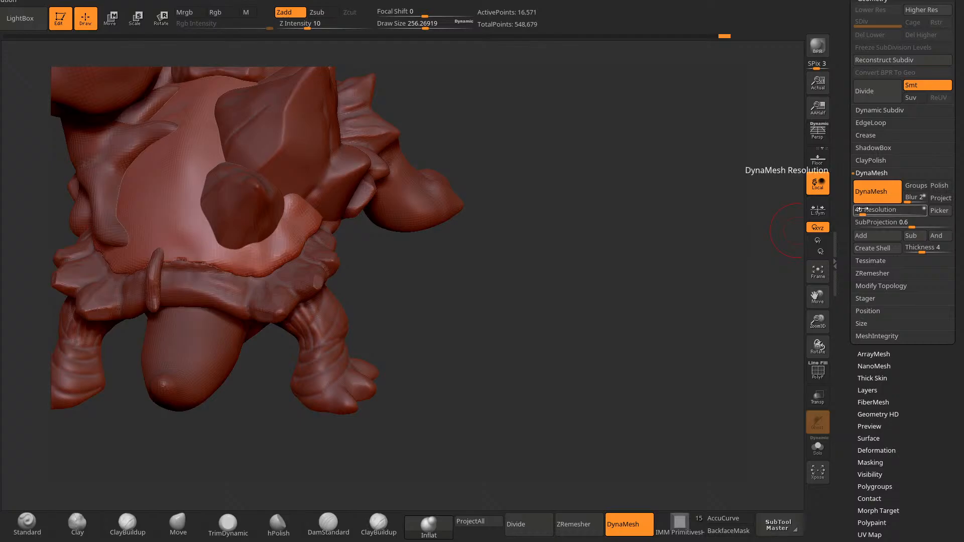
type("64")
left_click_drag(866, 209, 866, 211)
left_click_drag(635, 296, 641, 359, "ctrl")
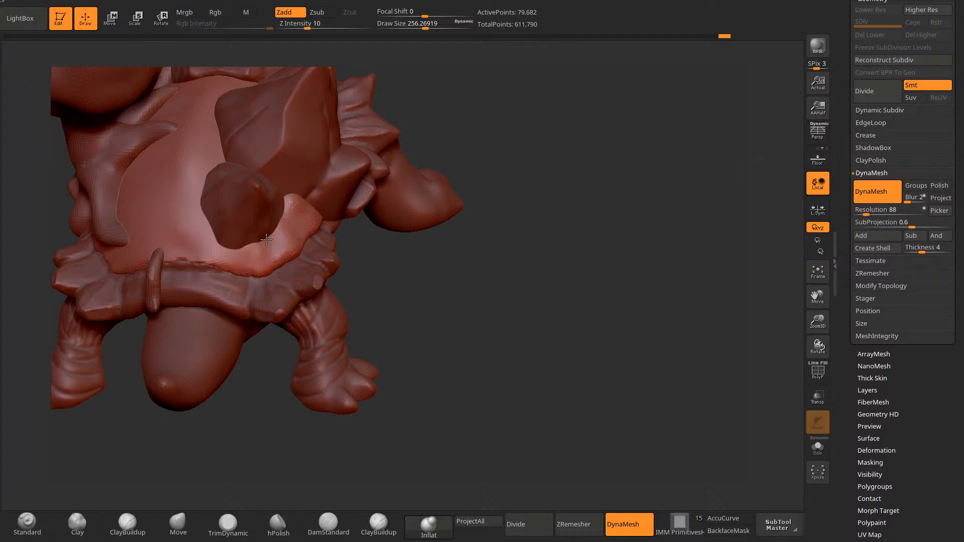
Step: Undo a test stroke on the shell and give the Inflat brush the FreeHand stroke with Alpha 08
mouse_move(264, 235)
left_mouse_down()
mouse_move(297, 243)
mouse_move(311, 235)
left_mouse_up()
key("ctrl+z")
key("F3")
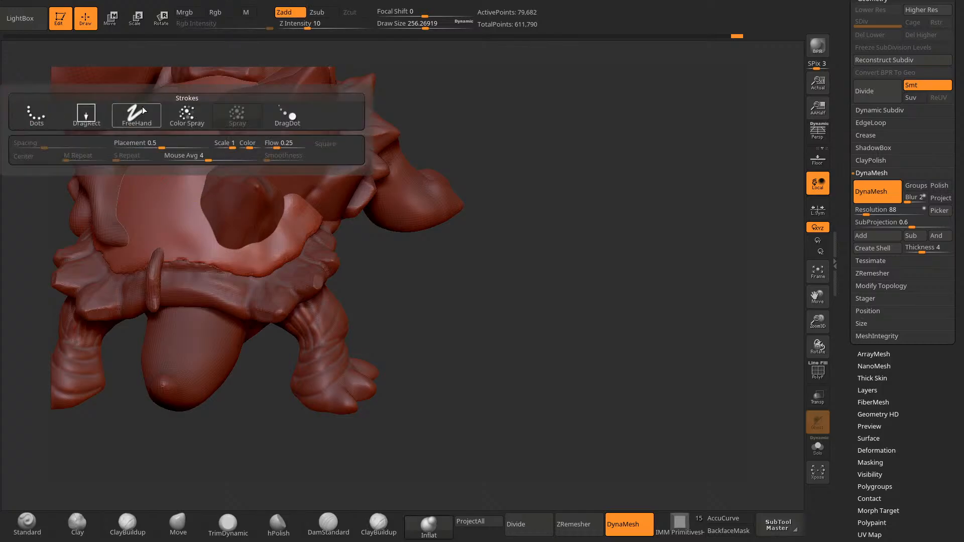
left_click(138, 121)
key("F4")
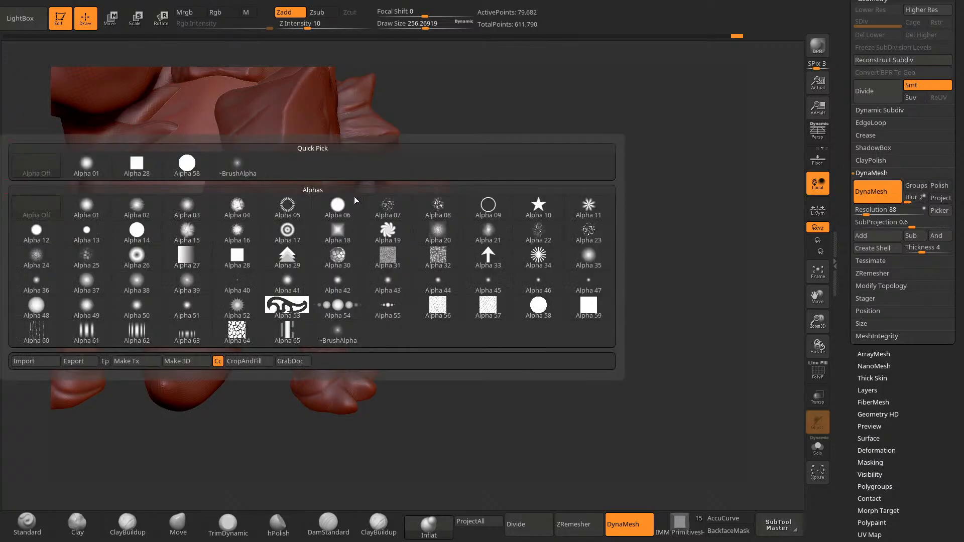
left_click(421, 211)
Step: Add a bumpy texture to the mound beside the small rear spike with the Inflat draw size at about 414
mouse_move(271, 246)
left_mouse_down()
mouse_move(272, 236)
mouse_move(305, 245)
left_mouse_up()
key("space")
mouse_move(472, 131)
left_mouse_down()
mouse_move(483, 131)
mouse_move(448, 137)
left_mouse_up()
mouse_move(289, 227)
left_mouse_down()
mouse_move(303, 206)
mouse_move(330, 210)
left_mouse_up()
left_click_drag(392, 242, 329, 224)
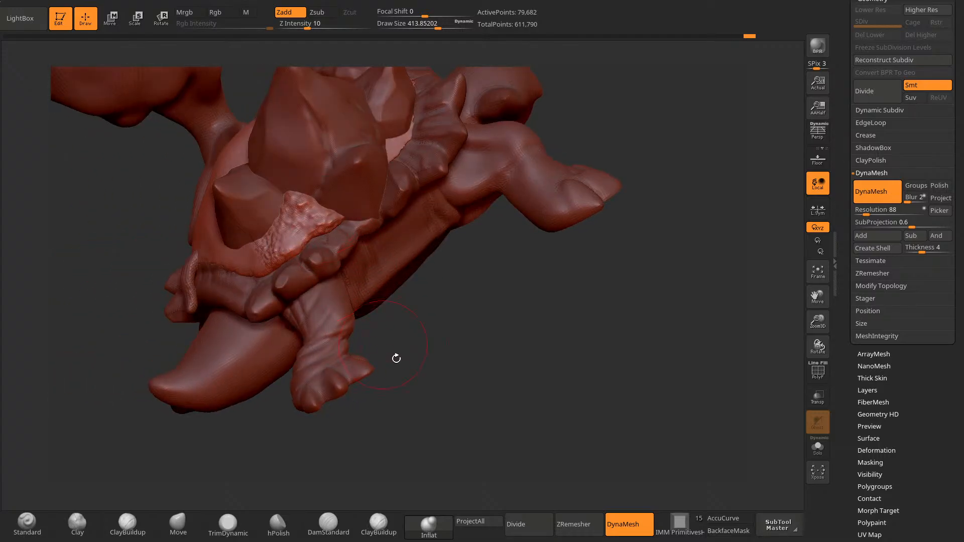
Step: Extend the bumpy texture around the small rear spike and along the base of the large central spike
left_click_drag(396, 358, 385, 401)
left_click_drag(261, 258, 263, 239)
left_click_drag(271, 438, 324, 420)
left_click_drag(244, 277, 217, 272)
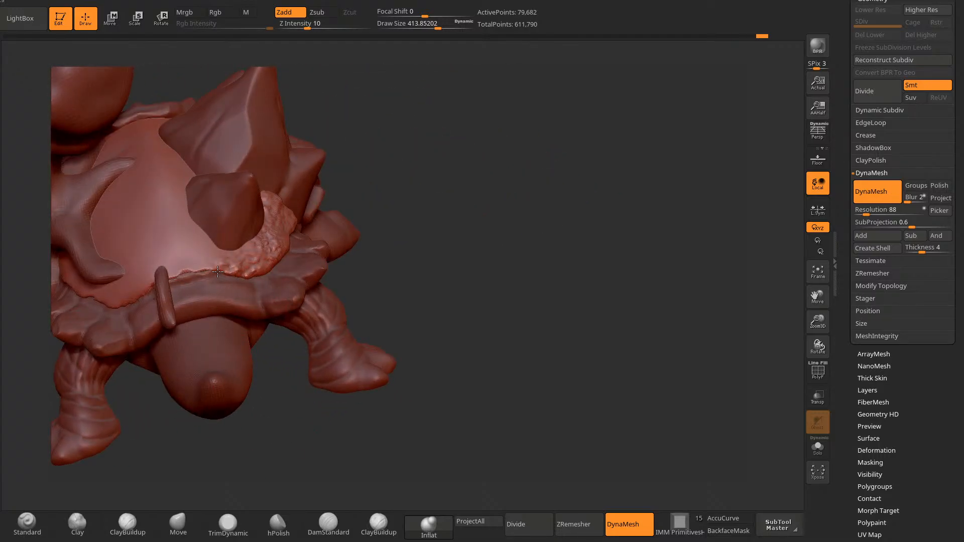
left_click_drag(451, 138, 437, 198)
mouse_move(229, 297)
left_mouse_down()
mouse_move(240, 279)
mouse_move(219, 242)
mouse_move(226, 211)
mouse_move(207, 192)
left_mouse_up()
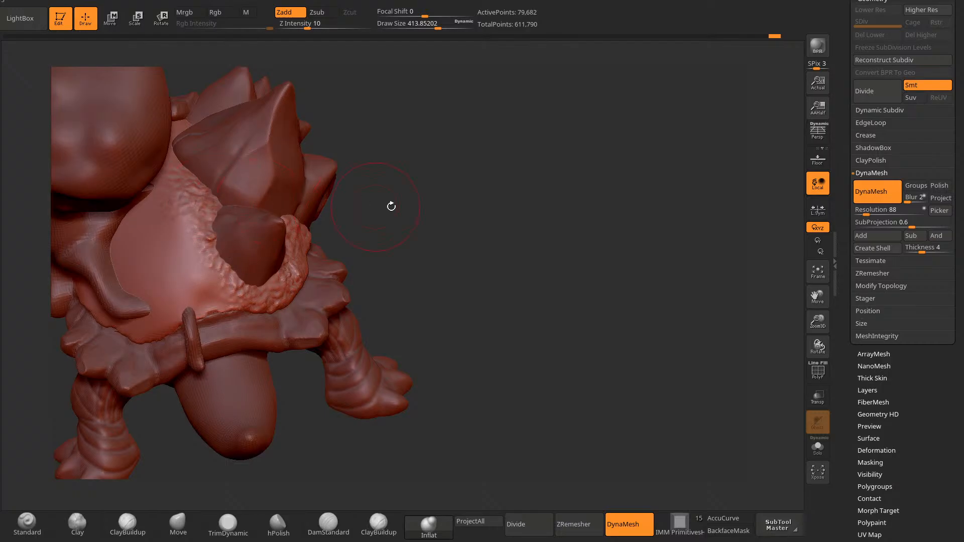
Step: Texture the exposed shell patch between the spikes and the rim near the front leg
left_click_drag(392, 207, 433, 241)
left_click_drag(275, 366, 540, 221)
left_click_drag(326, 353, 366, 306)
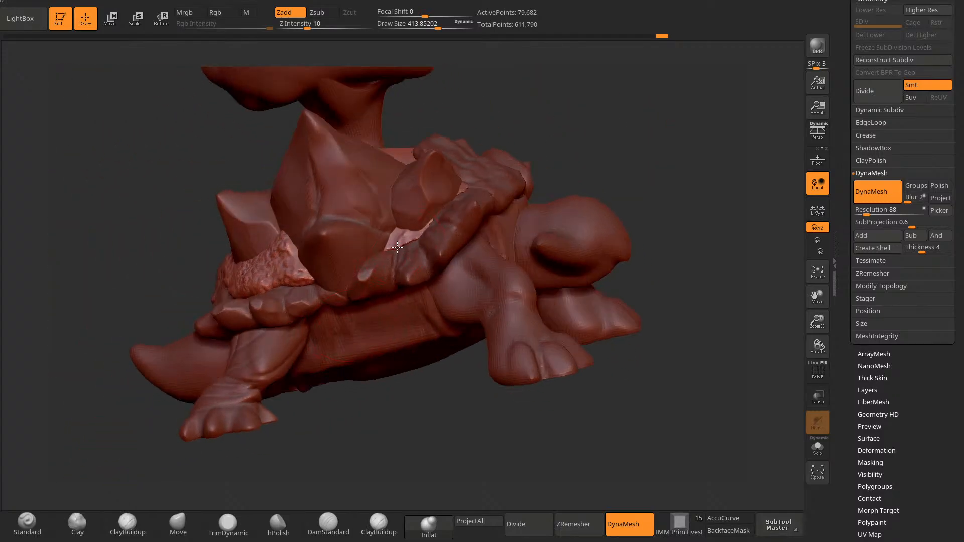
mouse_move(498, 134)
left_mouse_down()
mouse_move(436, 229)
mouse_move(510, 153)
mouse_move(392, 216)
left_mouse_up()
left_click_drag(387, 412, 359, 308)
Step: Pull the textured front shell patch up between the spikes with the Move brush at draw size about 251
key("4")
key("space")
left_click_drag(409, 231, 395, 231)
left_click_drag(392, 390, 373, 312)
left_click_drag(386, 217, 394, 207)
mouse_move(396, 381)
left_mouse_down()
mouse_move(401, 316)
mouse_move(378, 266)
left_mouse_up()
left_click_drag(542, 176, 442, 201)
left_click_drag(380, 209, 383, 193)
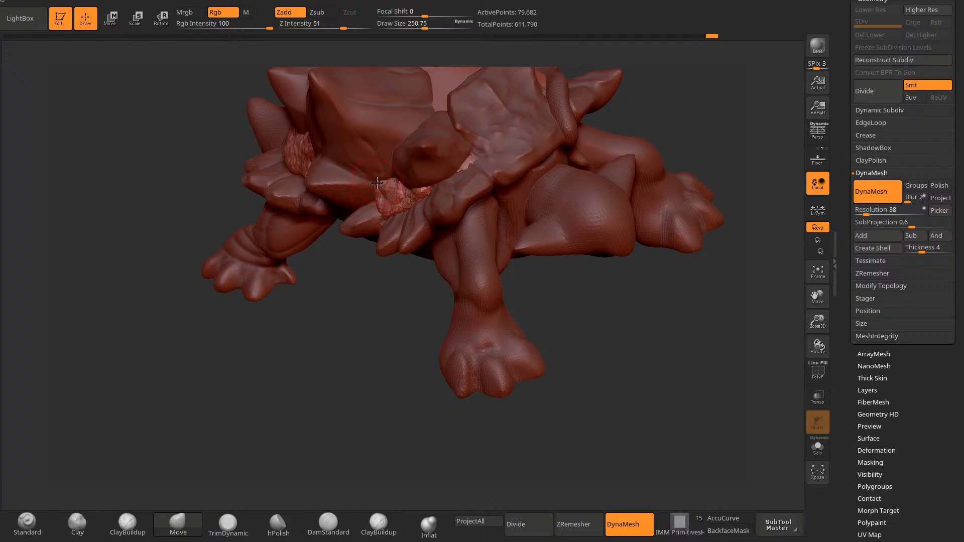
Step: Remesh the shell with DynaMesh after the reshaping and check the front patch from the side
left_click_drag(346, 381, 412, 402)
mouse_move(321, 346)
left_mouse_down("ctrl")
mouse_move(371, 368)
mouse_move(375, 303)
left_mouse_up("ctrl")
left_click_drag(474, 142, 431, 207)
left_click_drag(402, 327, 352, 286)
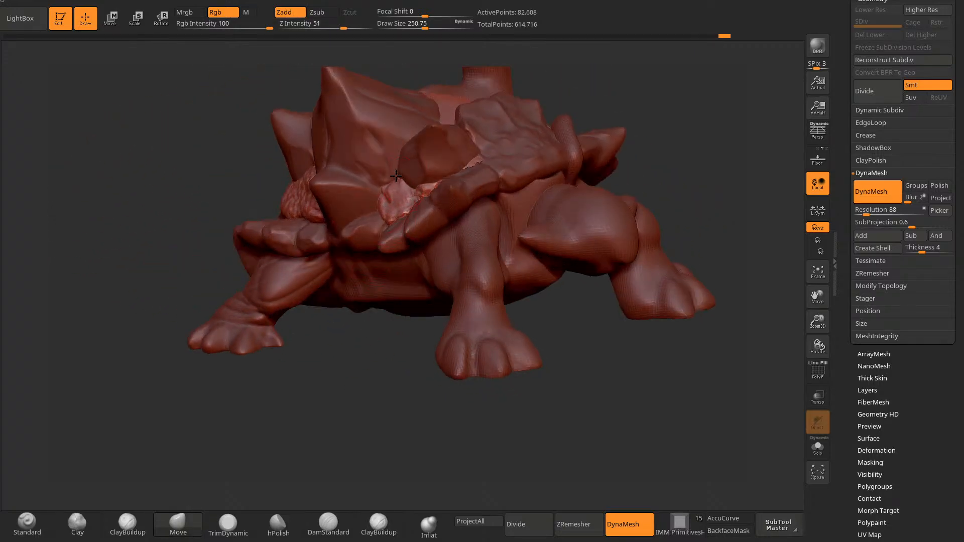
Step: Roughen the exposed shell strip between the front spike and the front slab with the Inflat brush at intensity 10, remeshing with DynaMesh
left_click(429, 525)
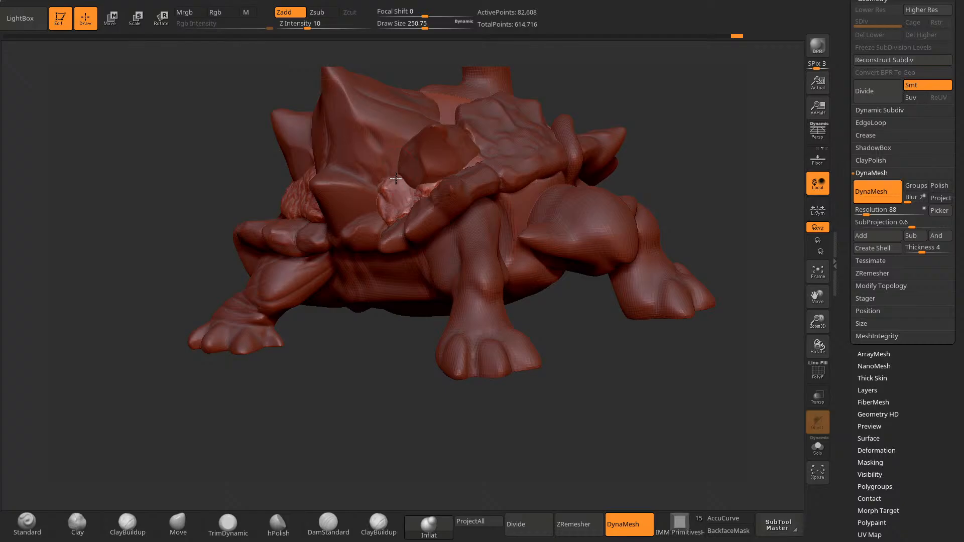
right_click_drag(404, 188, 464, 163)
left_click_drag(449, 175, 462, 153)
left_click_drag(413, 267, 428, 282, "ctrl")
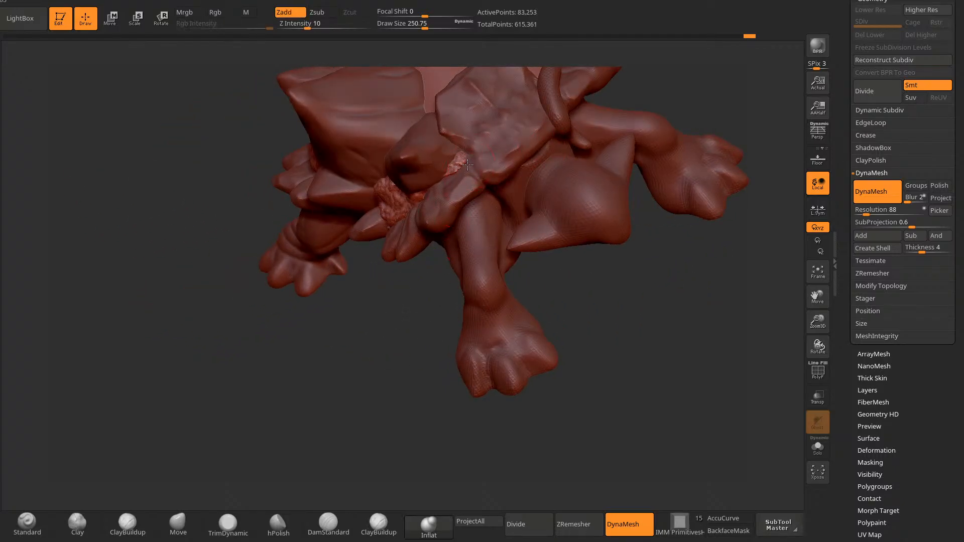
left_click_drag(455, 148, 469, 159)
left_click_drag(410, 281, 389, 312, "ctrl")
Step: Pull the shell surface up over the lower edge of the front slab with the Move brush at draw size about 251
left_click(178, 524)
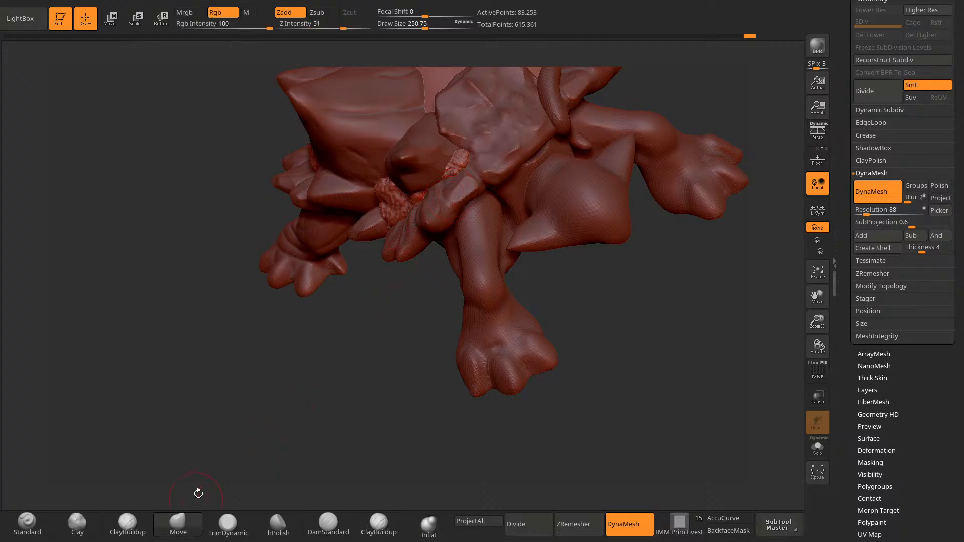
right_click_drag(308, 367, 366, 286)
right_click_drag(427, 181, 408, 207)
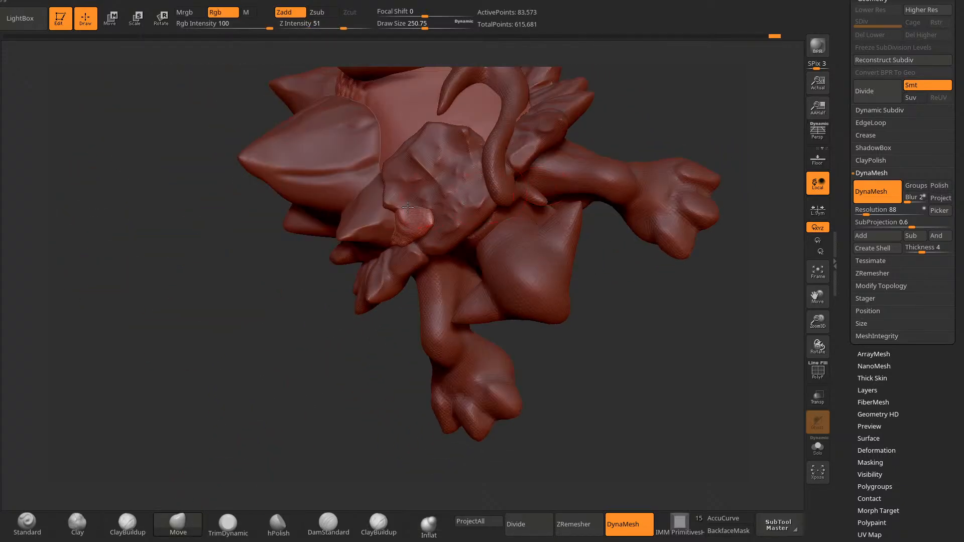
Step: Texture the raised patch on the front slab's lower edge with the Inflat brush and remesh the shell with DynaMesh
left_click(429, 524)
right_click_drag(422, 482, 407, 219)
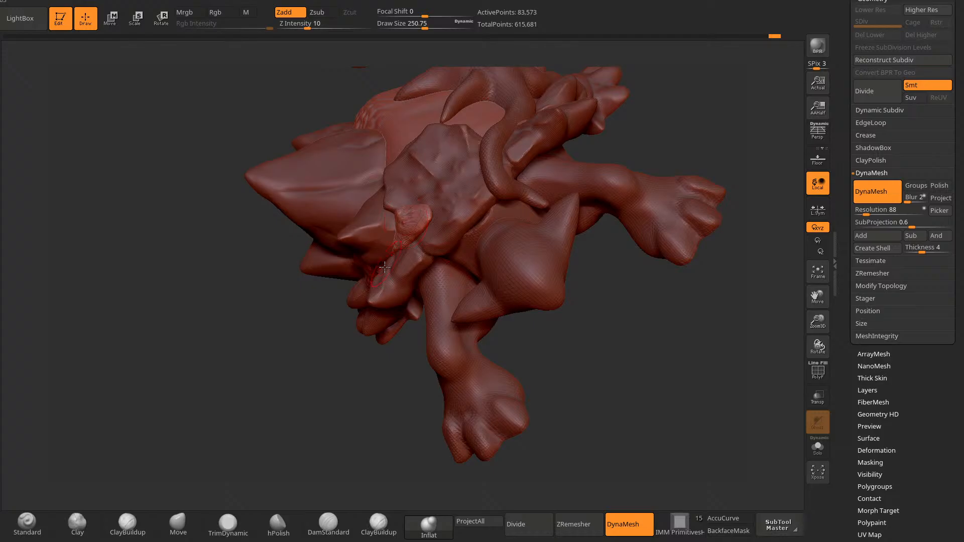
right_click_drag(384, 267, 415, 241)
mouse_move(406, 229)
left_mouse_down()
mouse_move(391, 205)
mouse_move(425, 215)
left_mouse_up()
left_click_drag(609, 132, 612, 153, "ctrl")
right_click_drag(484, 221, 427, 230)
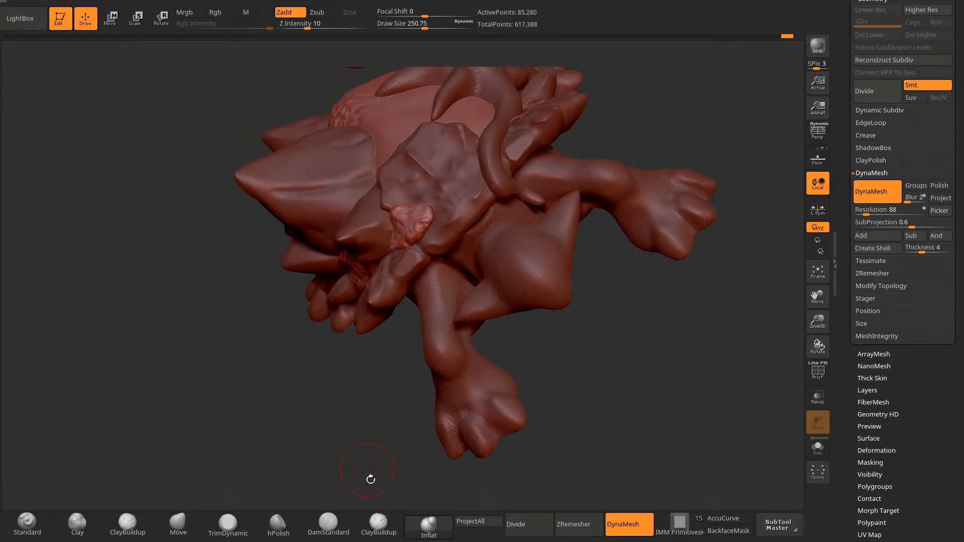
Step: Carve extra cracks into the front slab of the rocky rim with DamStandard at draw size about 189
right_click_drag(371, 479, 327, 422)
left_click(178, 522)
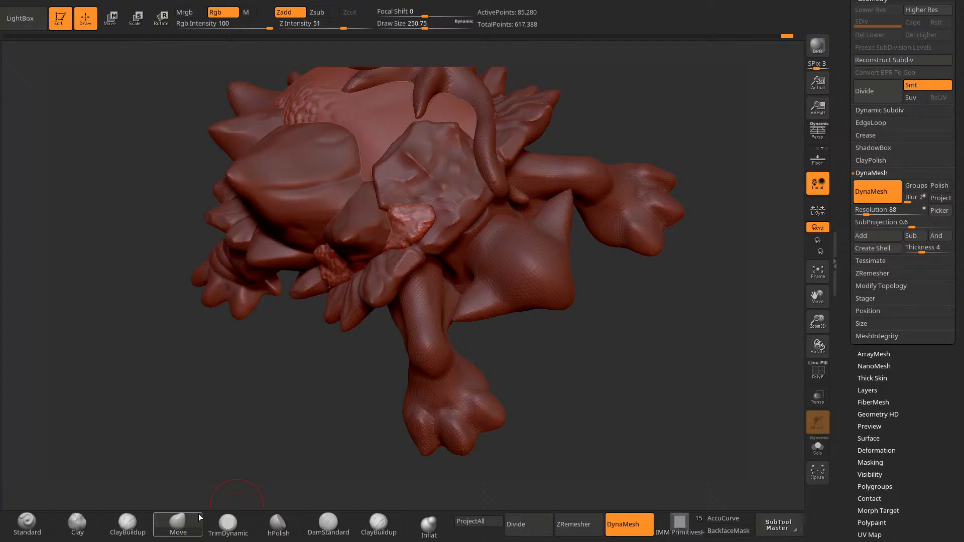
left_click(344, 520)
left_click(446, 203, "alt")
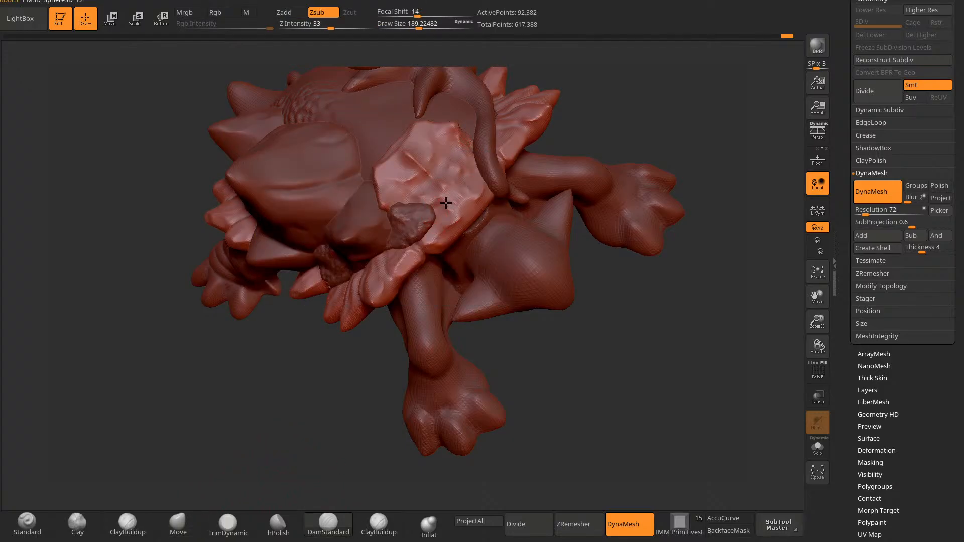
left_click_drag(465, 175, 439, 204)
right_click_drag(297, 409, 342, 397)
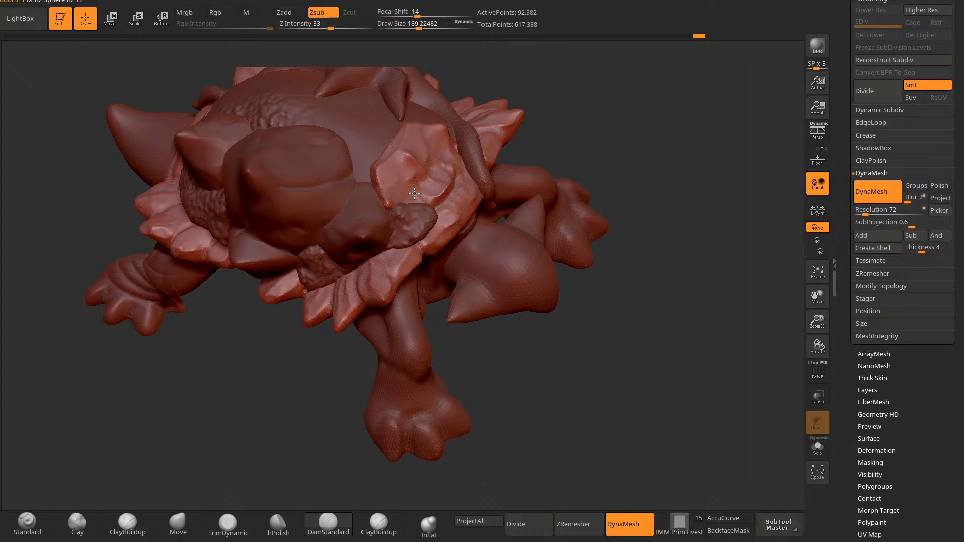
right_click_drag(581, 101, 426, 191)
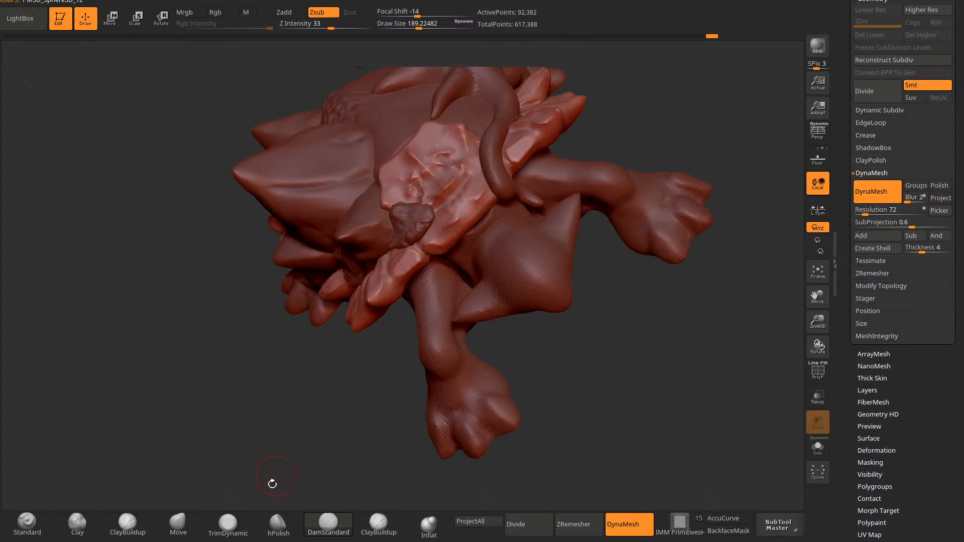
Step: Reshape the area where the raised shell patch meets the front slab with the Move brush and roughen the patch with Inflat
key("b")
key("m")
key("v")
right_click_drag(417, 229, 367, 318)
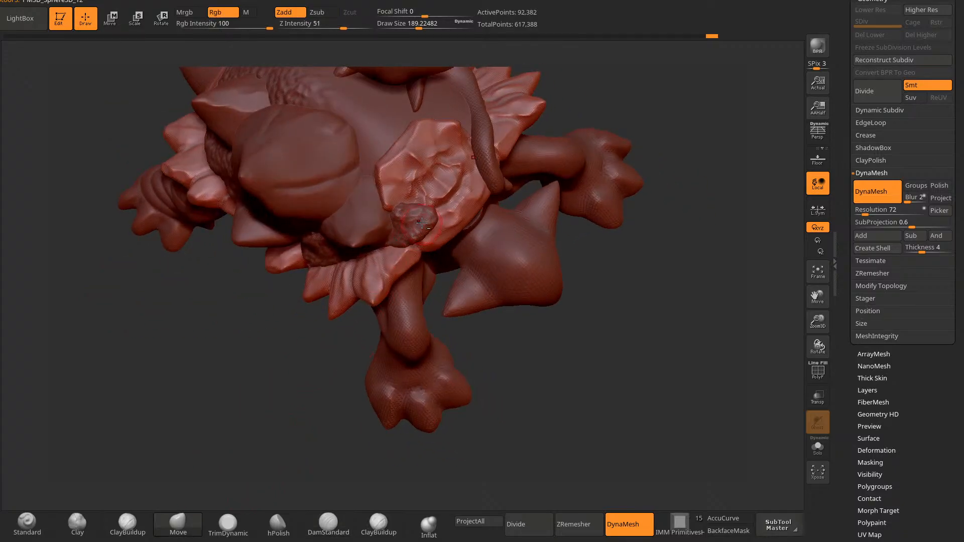
right_click_drag(320, 262, 386, 175)
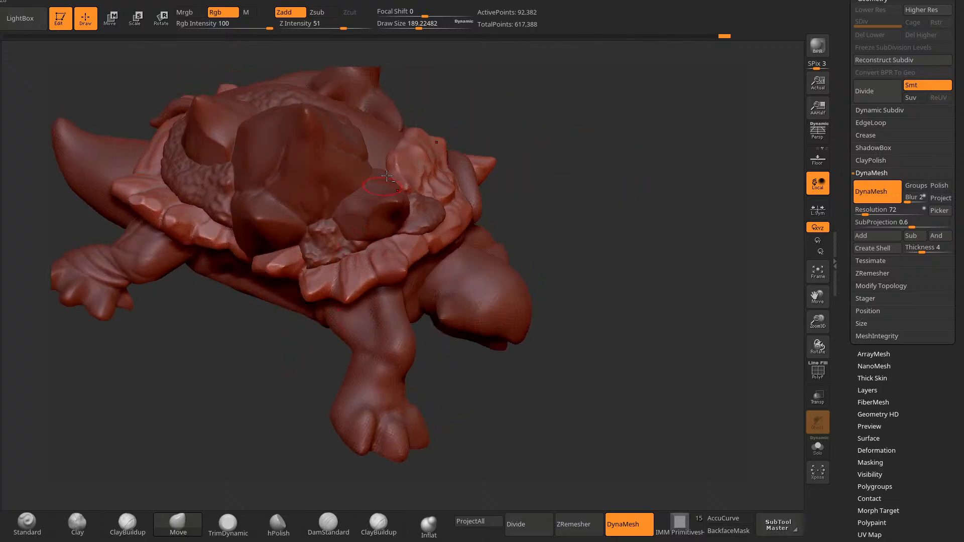
right_click_drag(275, 176, 397, 232)
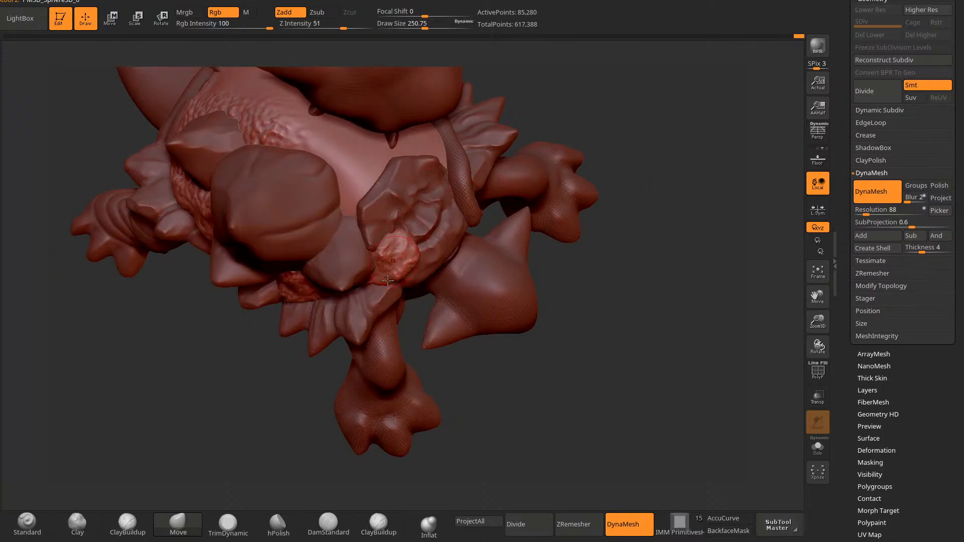
left_click(429, 524)
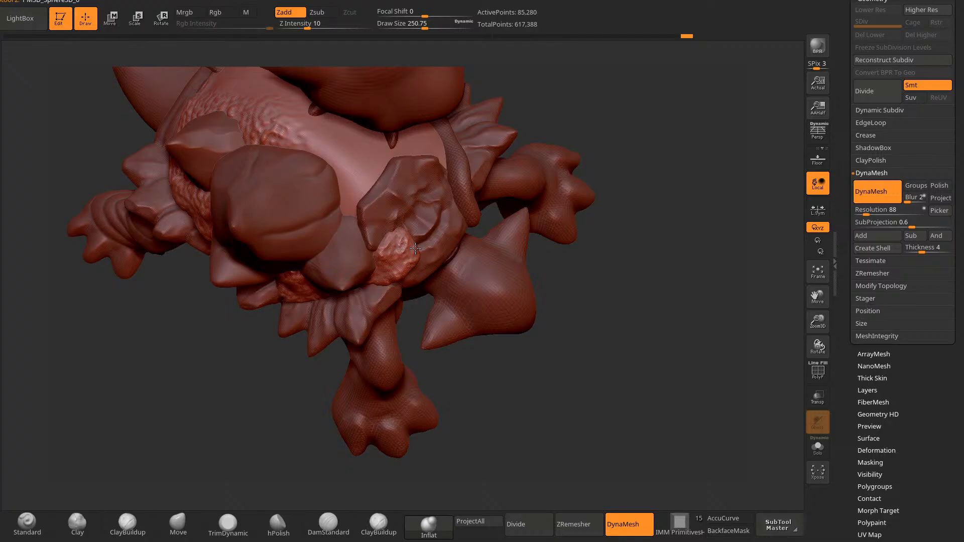
mouse_move(258, 398)
right_mouse_down()
mouse_move(516, 408)
mouse_move(554, 189)
mouse_move(480, 208)
right_mouse_up()
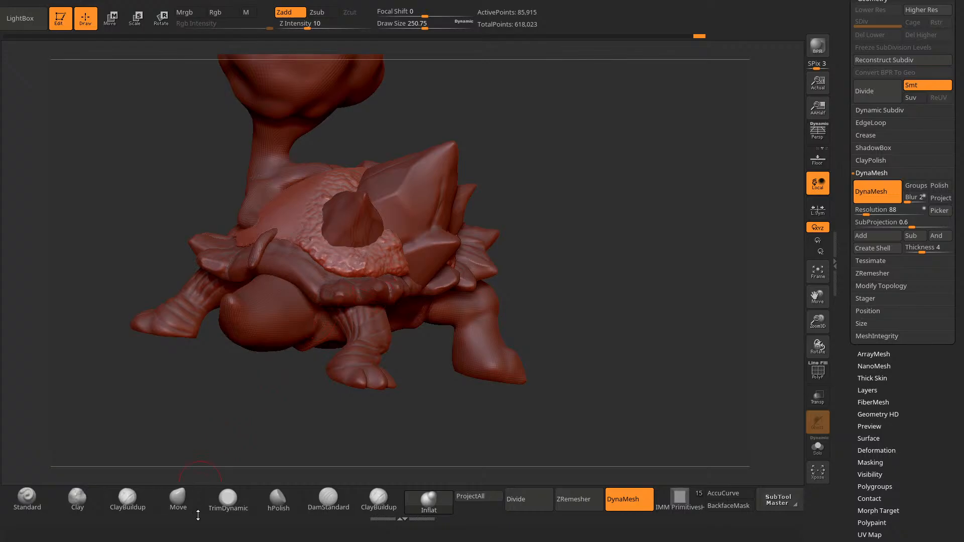
Step: Push the textured shell up beside the large spike's base above the rear leg with Move and roughen it with Inflat
left_click(194, 523)
right_click_drag(573, 285, 533, 273, "alt")
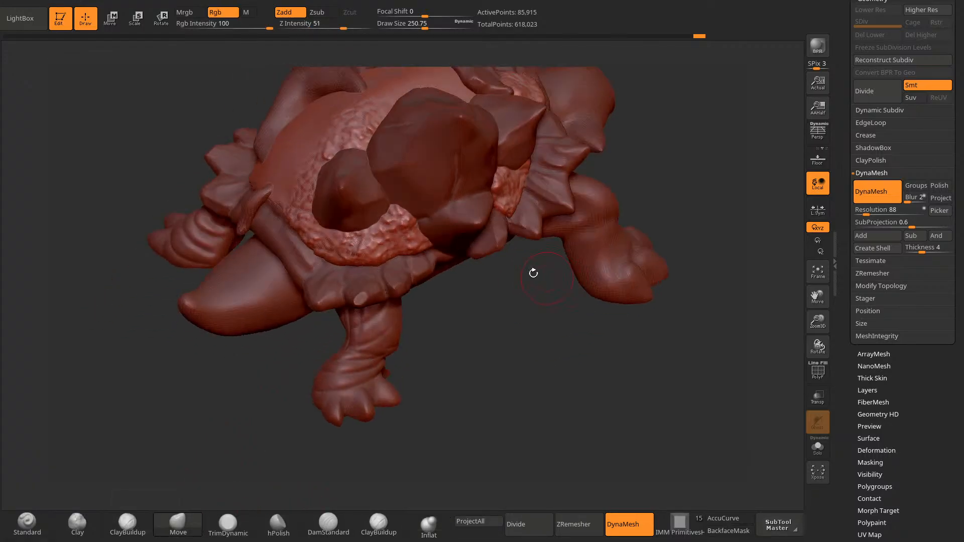
right_click_drag(425, 319, 431, 251)
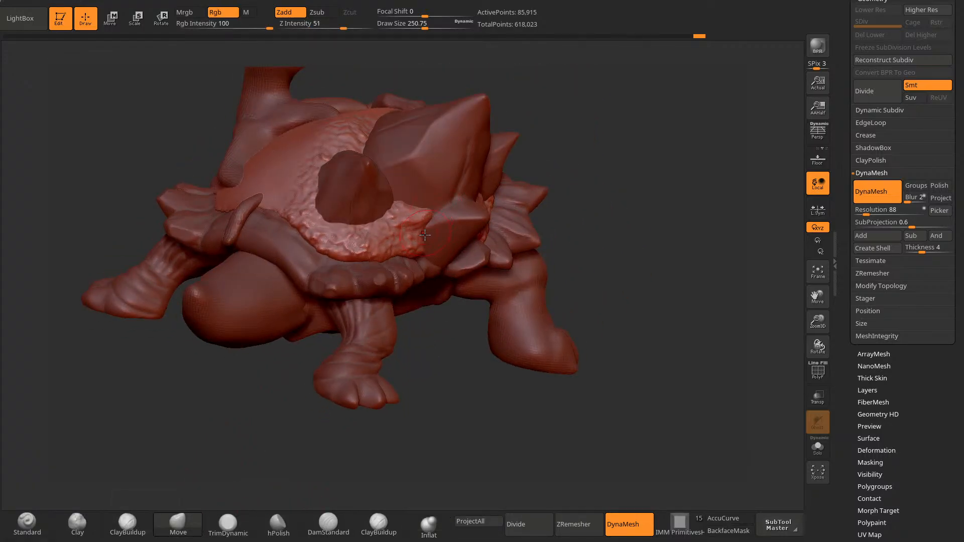
left_click(429, 524)
left_click_drag(428, 215, 418, 206)
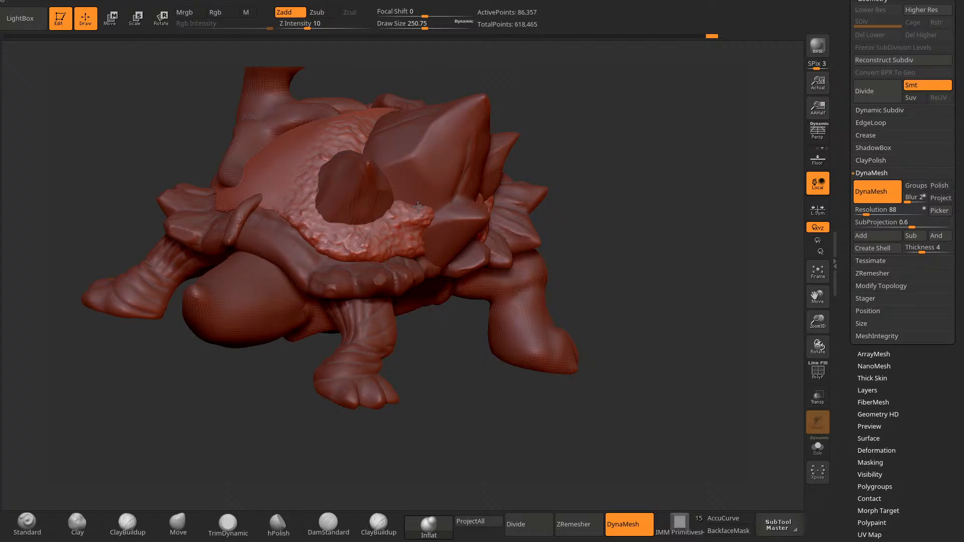
right_click_drag(399, 190, 408, 413)
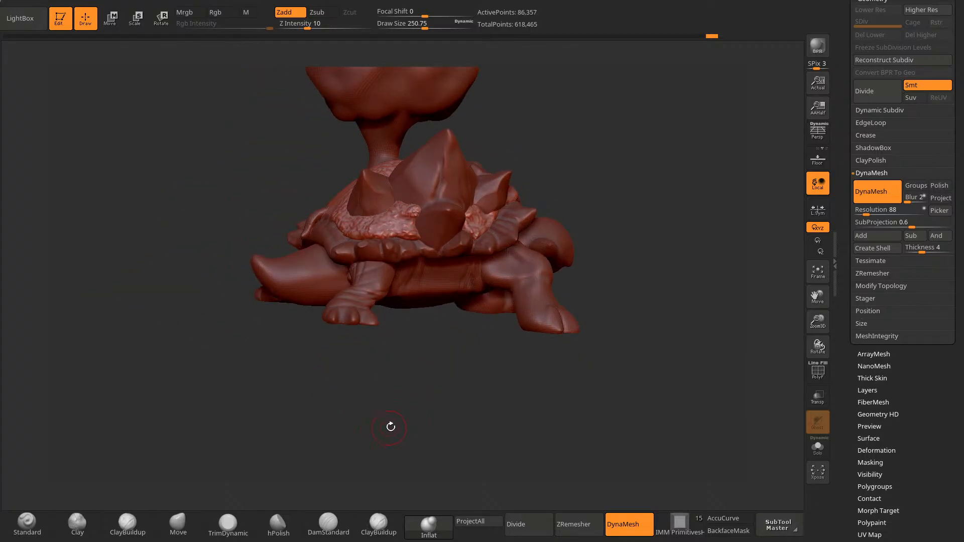
Step: Build up the bumpy texture on the shell between the tree and the spikes with Inflat at draw size about 393
mouse_move(607, 96)
left_mouse_down()
mouse_move(592, 125)
mouse_move(598, 108)
mouse_move(599, 145)
mouse_move(554, 159)
left_mouse_up()
key("space")
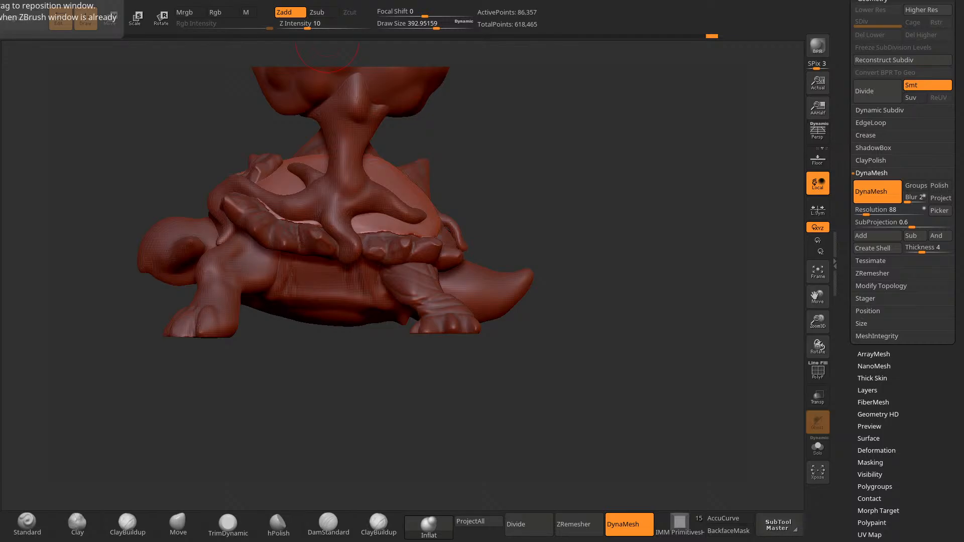
left_click_drag(557, 165, 477, 201)
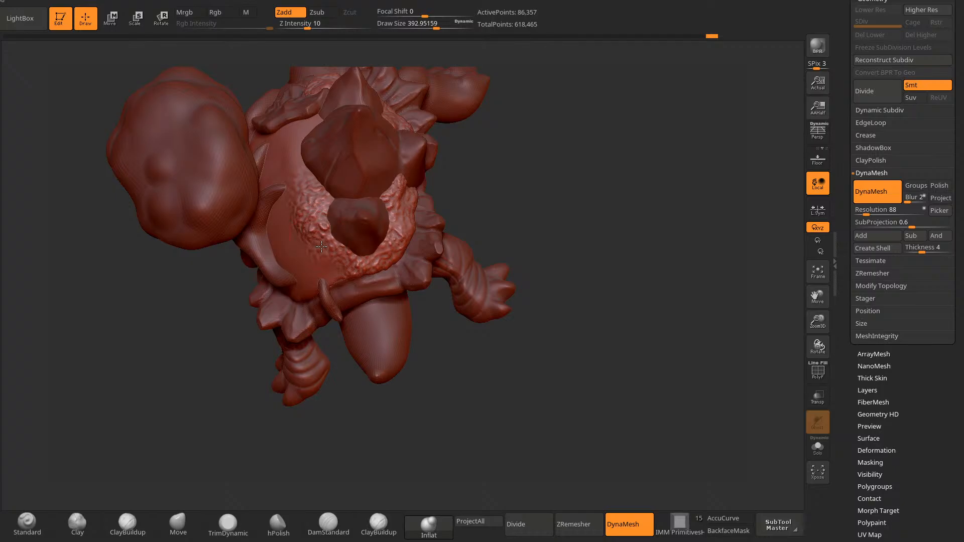
left_click_drag(534, 110, 514, 179)
mouse_move(296, 179)
left_mouse_down()
mouse_move(301, 134)
mouse_move(314, 118)
left_mouse_up()
left_click_drag(278, 296, 321, 298)
mouse_move(310, 125)
left_mouse_down()
mouse_move(324, 118)
mouse_move(295, 119)
mouse_move(298, 142)
mouse_move(320, 119)
left_mouse_up()
right_click_drag(320, 118, 321, 222)
Step: Swell the bumps along the tree side of the large spike with a larger Inflat brush, remeshing with DynaMesh between passes
key("space")
left_click_drag(364, 151, 370, 151)
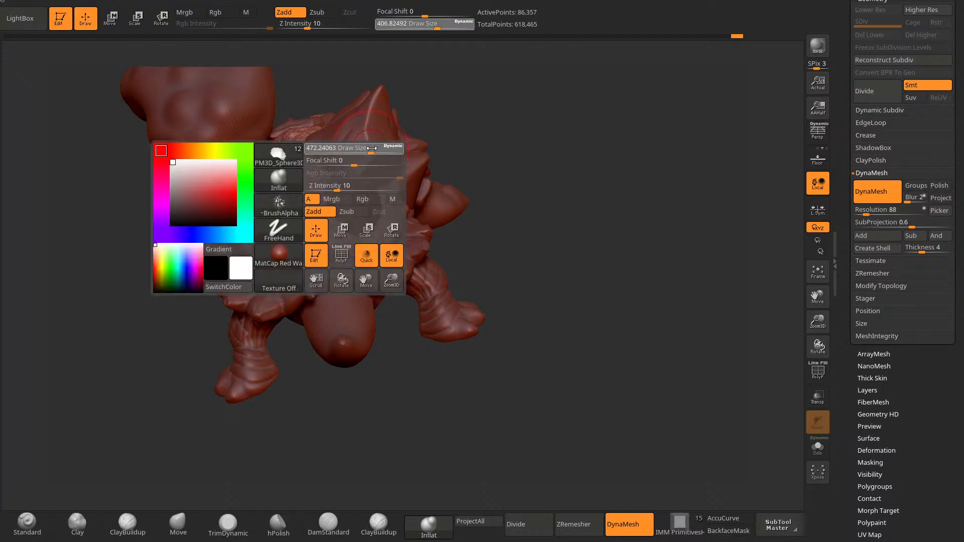
mouse_move(311, 178)
left_mouse_down()
mouse_move(307, 170)
mouse_move(316, 202)
left_mouse_up()
left_click_drag(473, 114, 476, 161, "ctrl")
mouse_move(304, 172)
left_mouse_down()
mouse_move(340, 234)
mouse_move(368, 235)
left_mouse_up()
left_click_drag(467, 140, 485, 164, "ctrl")
mouse_move(487, 161)
right_mouse_down()
mouse_move(499, 189)
mouse_move(498, 266)
right_mouse_up()
mouse_move(285, 221)
left_mouse_down()
mouse_move(279, 191)
mouse_move(311, 177)
mouse_move(285, 184)
left_mouse_up()
left_click_drag(266, 342, 282, 362, "ctrl")
Step: Enlarge the bumps between the front slab and the large spike at draw size about 575, smoothing rough spots and remeshing
mouse_move(294, 201)
left_mouse_down()
mouse_move(282, 184)
mouse_move(321, 172)
left_mouse_up()
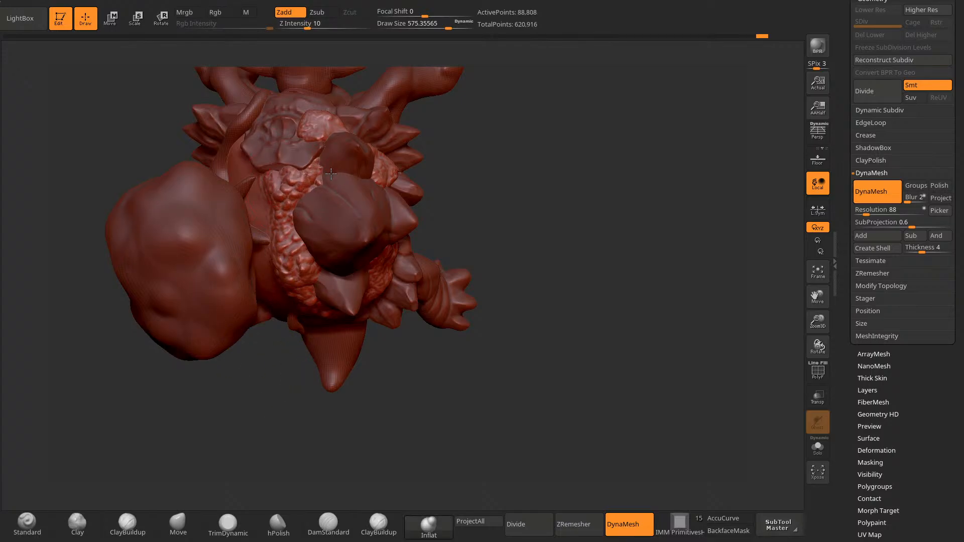
mouse_move(464, 186)
left_mouse_down()
mouse_move(474, 112)
mouse_move(454, 162)
left_mouse_up()
left_click_drag(318, 184, 332, 181)
mouse_move(483, 173)
left_mouse_down("ctrl")
mouse_move(509, 198)
mouse_move(520, 120)
left_mouse_up("ctrl")
left_click_drag(302, 181, 298, 201, "shift")
mouse_move(326, 241)
left_mouse_down()
mouse_move(298, 225)
mouse_move(315, 258)
left_mouse_up()
left_click_drag(472, 176, 497, 201, "ctrl")
left_click_drag(499, 199, 503, 123)
left_click_drag(383, 190, 431, 138)
Step: Carve along the border between the bumpy texture and the smooth shell with DamStandard at draw size about 373
left_click(329, 525)
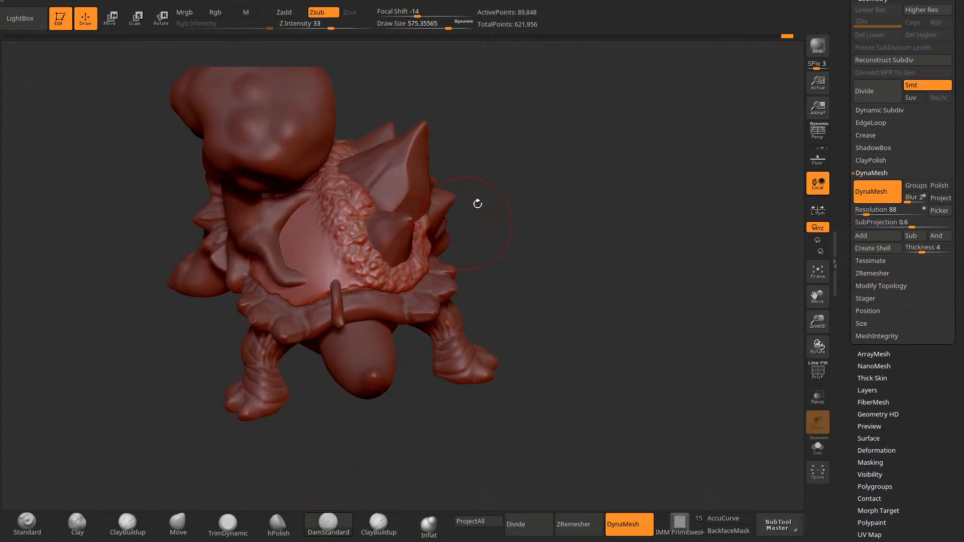
key("space")
mouse_move(474, 177)
left_mouse_down()
mouse_move(461, 176)
mouse_move(497, 173)
left_mouse_up()
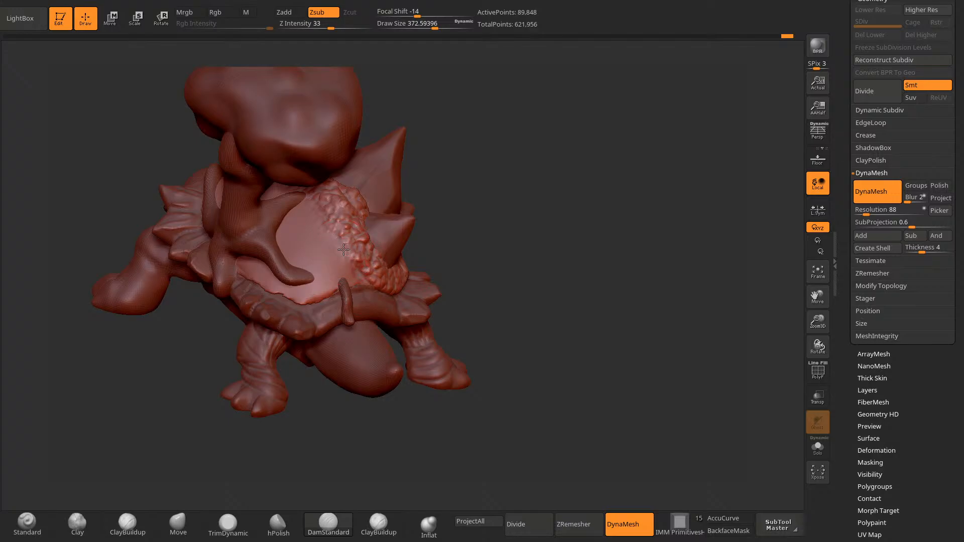
left_click_drag(532, 190, 502, 190)
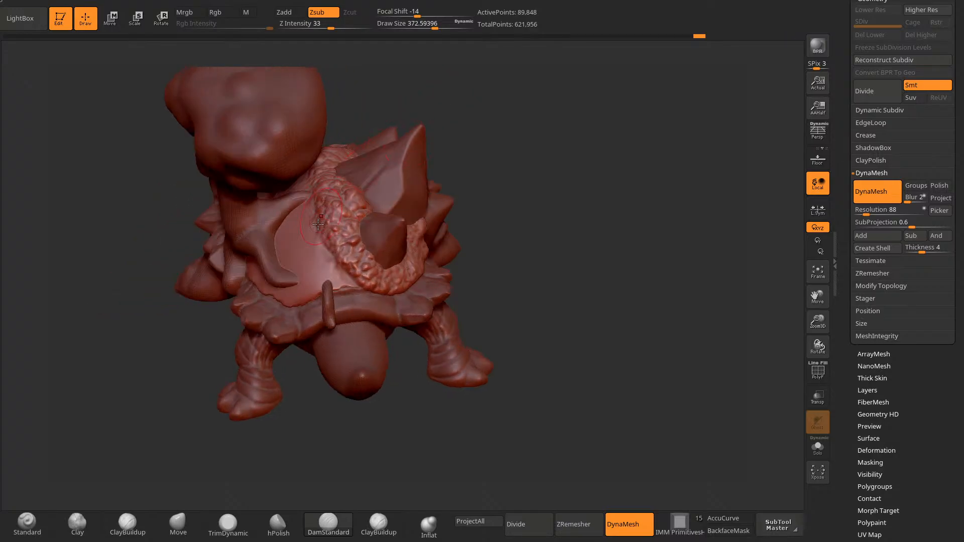
left_click_drag(308, 199, 344, 266)
mouse_move(504, 189)
left_mouse_down()
mouse_move(537, 190)
mouse_move(510, 224)
mouse_move(532, 177)
mouse_move(321, 198)
left_mouse_up()
left_click_drag(499, 150, 509, 137)
mouse_move(399, 178)
left_mouse_down()
mouse_move(433, 175)
mouse_move(373, 187)
left_mouse_up()
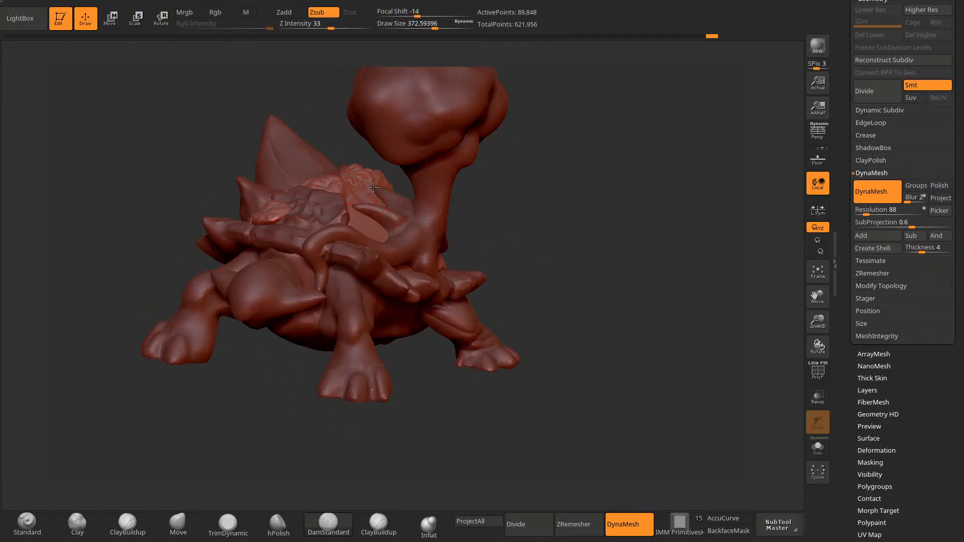
Step: Score the first marks into the smooth shell area between the tree root and the tail-side rim
left_click_drag(565, 146, 469, 110)
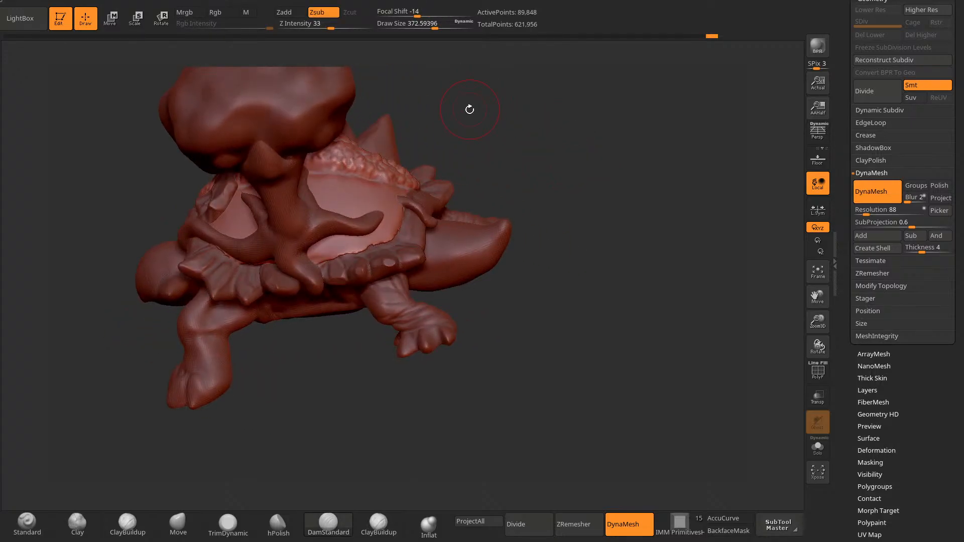
left_click_drag(570, 136, 535, 160)
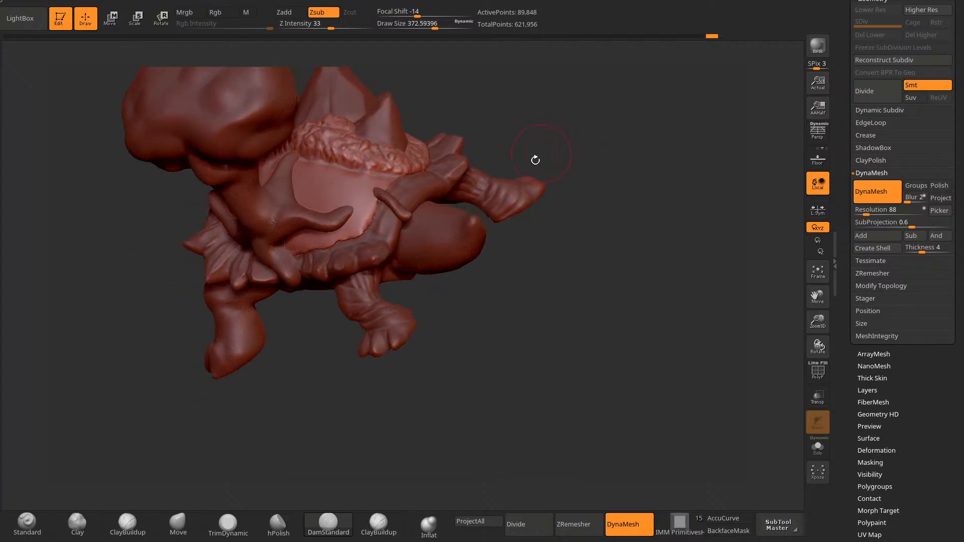
left_click_drag(357, 203, 368, 196)
mouse_move(558, 137)
left_mouse_down()
mouse_move(542, 129)
mouse_move(535, 157)
mouse_move(572, 130)
left_mouse_up()
left_click_drag(409, 126, 293, 214)
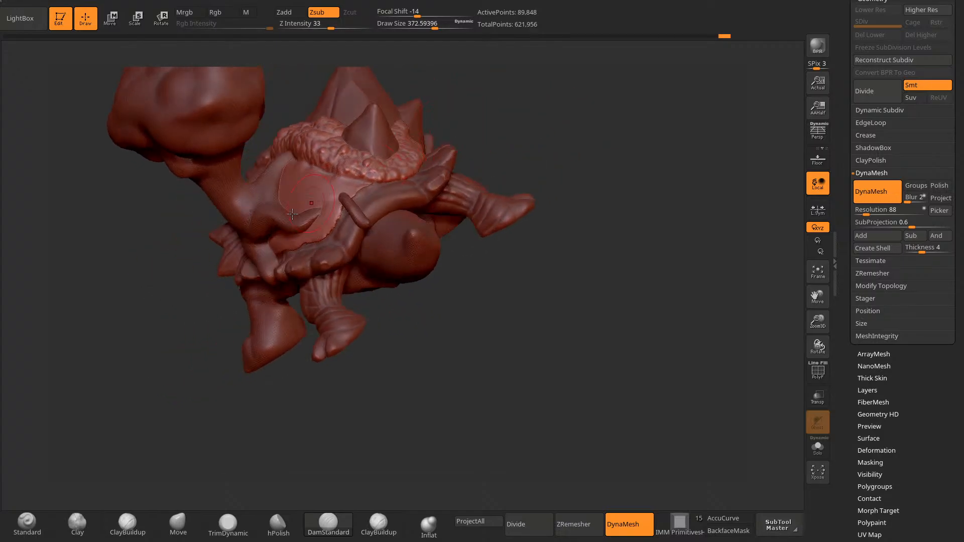
mouse_move(272, 406)
left_mouse_down()
mouse_move(291, 405)
mouse_move(457, 142)
mouse_move(456, 157)
mouse_move(296, 235)
mouse_move(321, 214)
left_mouse_up()
Step: Carve a network of cracks into the smooth tail-side shell area with DamStandard, reducing the draw size to about 224
key("space")
left_click_drag(489, 113, 493, 142, "alt")
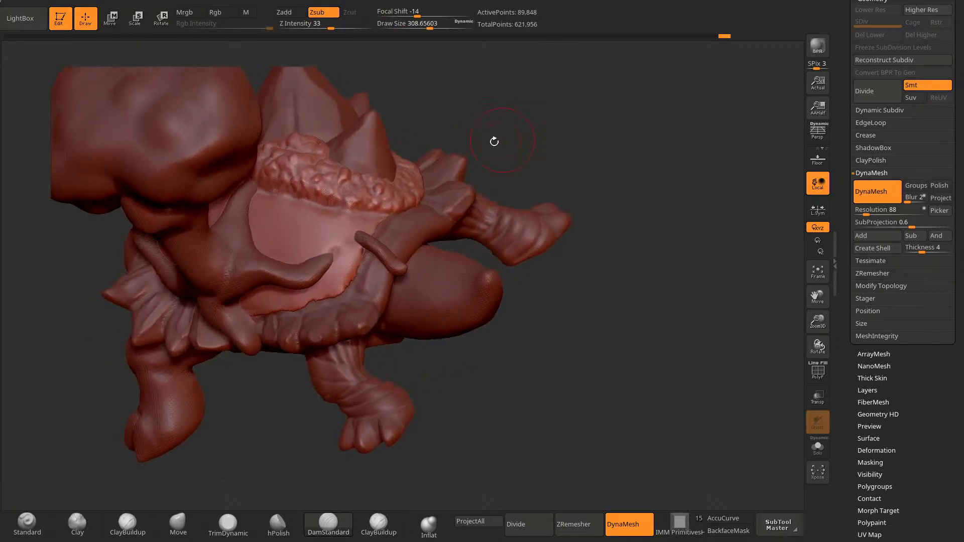
mouse_move(292, 196)
left_mouse_down()
mouse_move(315, 236)
mouse_move(333, 238)
mouse_move(322, 225)
mouse_move(340, 225)
mouse_move(312, 232)
left_mouse_up()
key("space")
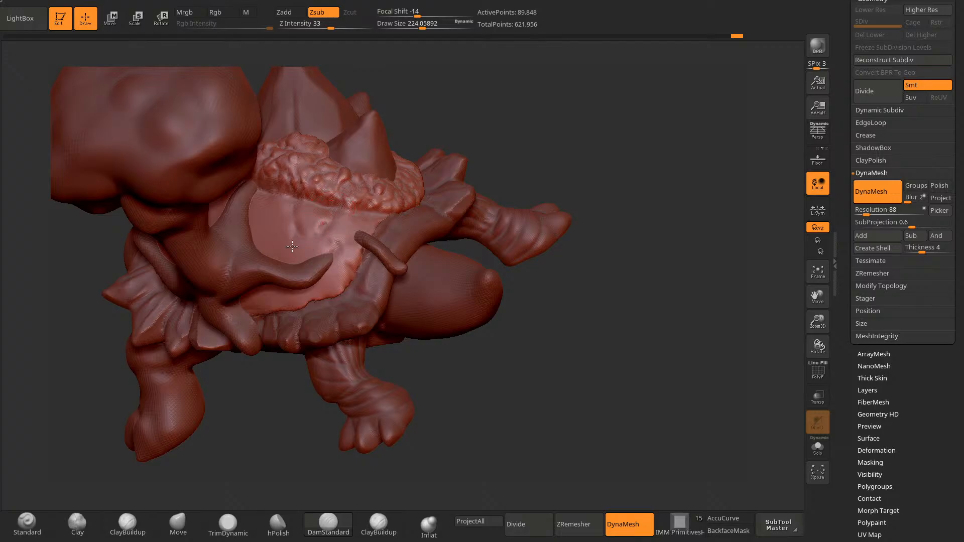
left_click_drag(280, 398, 286, 258)
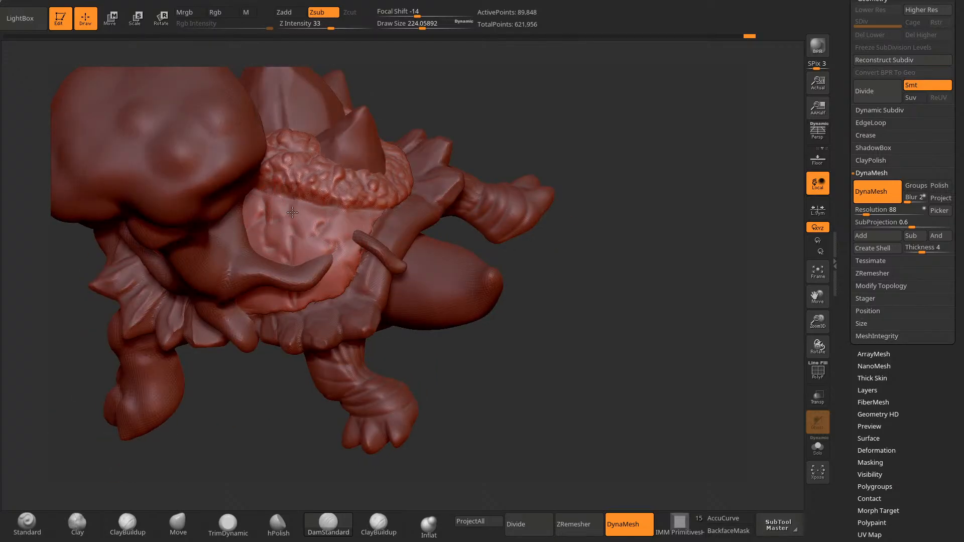
left_click_drag(510, 128, 523, 83)
Step: Carve cracks with DamStandard into the smooth shell area between the tree's front roots
left_click_drag(296, 389, 346, 424)
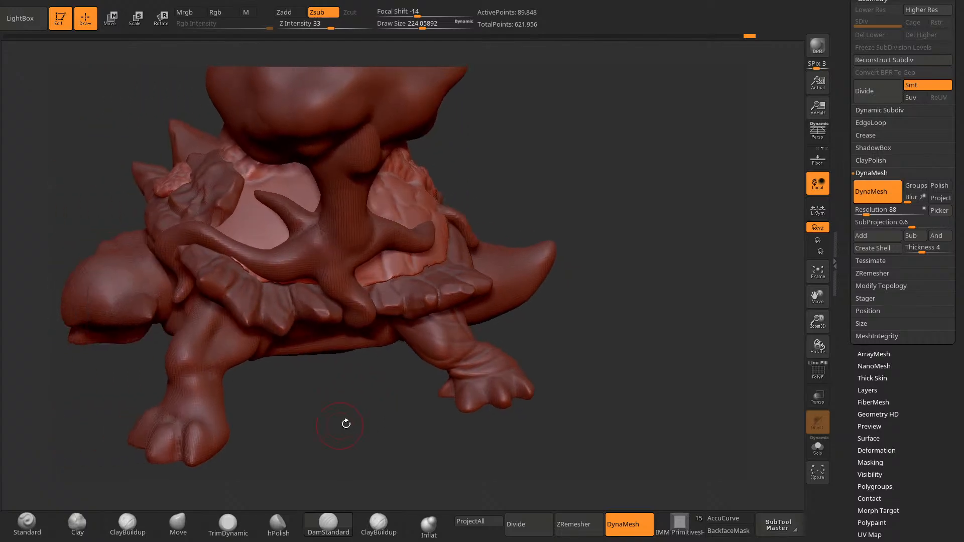
mouse_move(255, 220)
left_mouse_down()
mouse_move(232, 244)
mouse_move(250, 219)
left_mouse_up()
left_click_drag(296, 389, 296, 364)
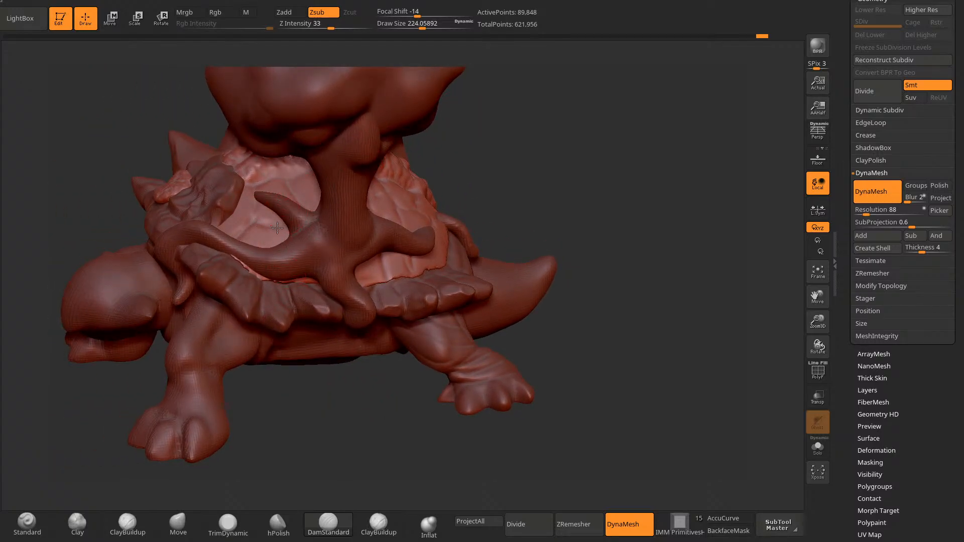
left_click_drag(324, 411, 293, 384)
Step: Refine the cracks in the tail-side shell area at draw size about 224 and remesh the shell
left_click_drag(540, 146, 452, 211)
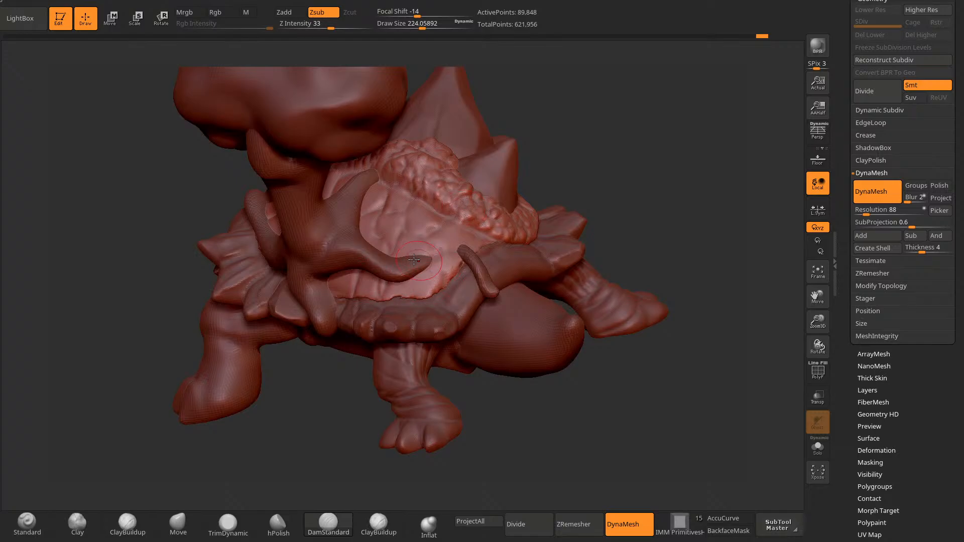
left_click_drag(430, 267, 430, 286)
left_click_drag(592, 123, 520, 211)
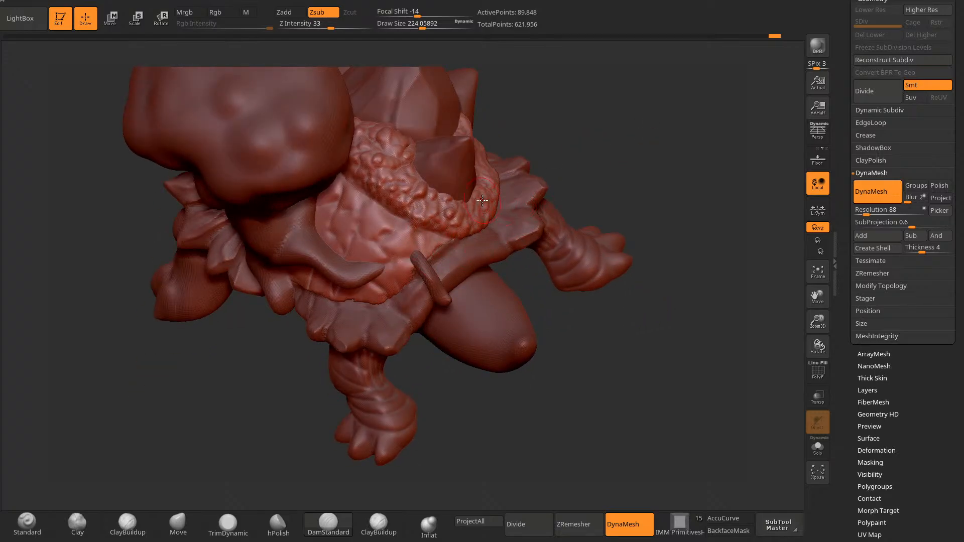
left_click_drag(482, 201, 544, 90)
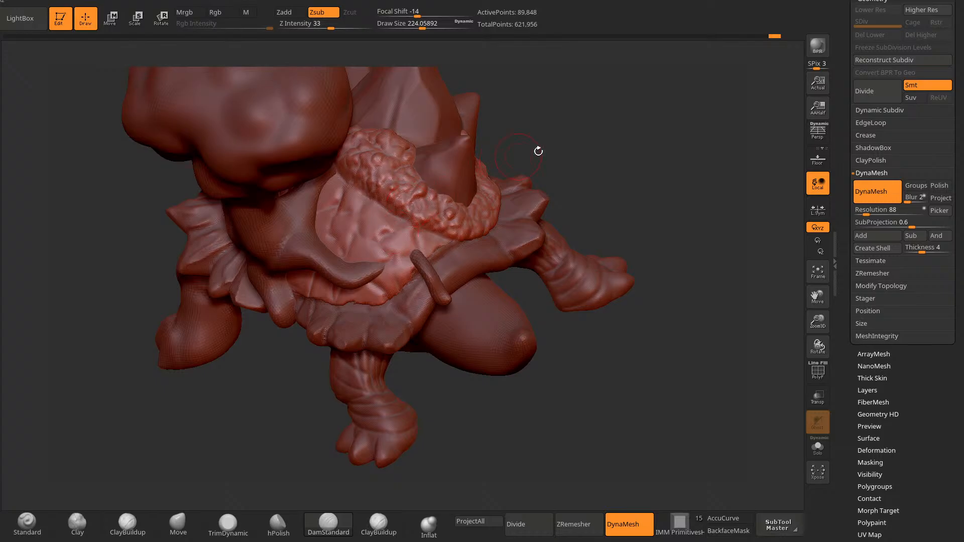
left_click_drag(538, 150, 253, 238, "ctrl")
Step: Inflate the cracked tail-side shell area using Inflat with the alpha off and draw size about 495, remeshing the result
mouse_move(496, 147)
left_mouse_down()
mouse_move(534, 108)
mouse_move(559, 157)
mouse_move(507, 152)
left_mouse_up()
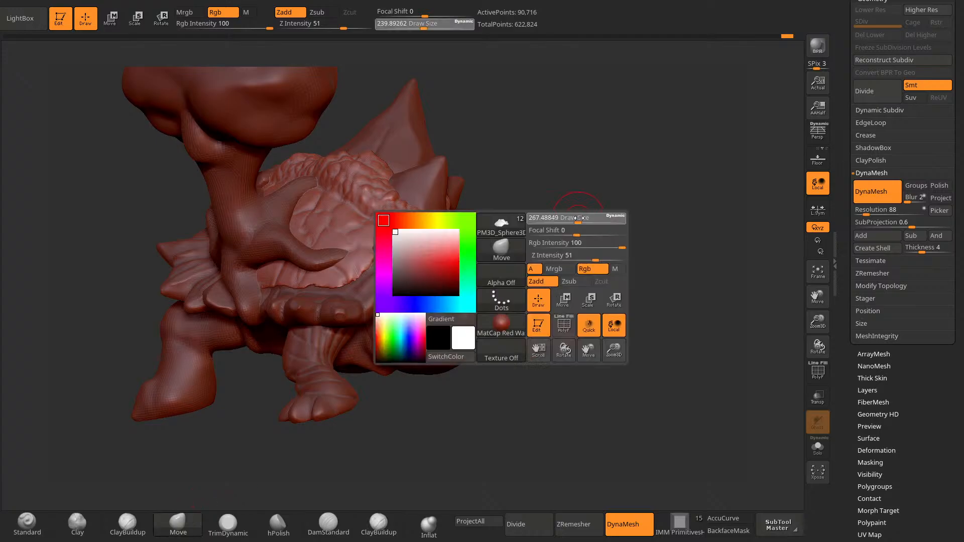
left_click(429, 525)
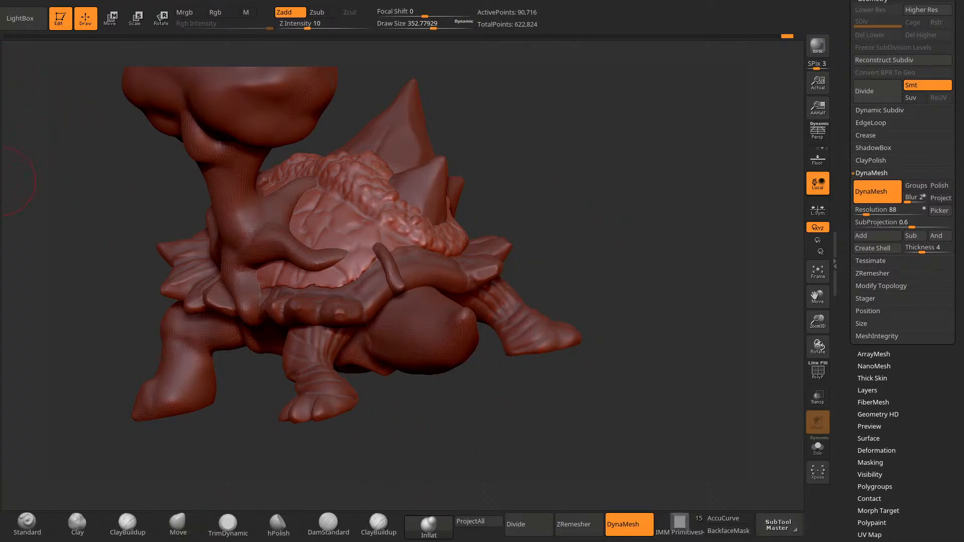
left_click(5, 181)
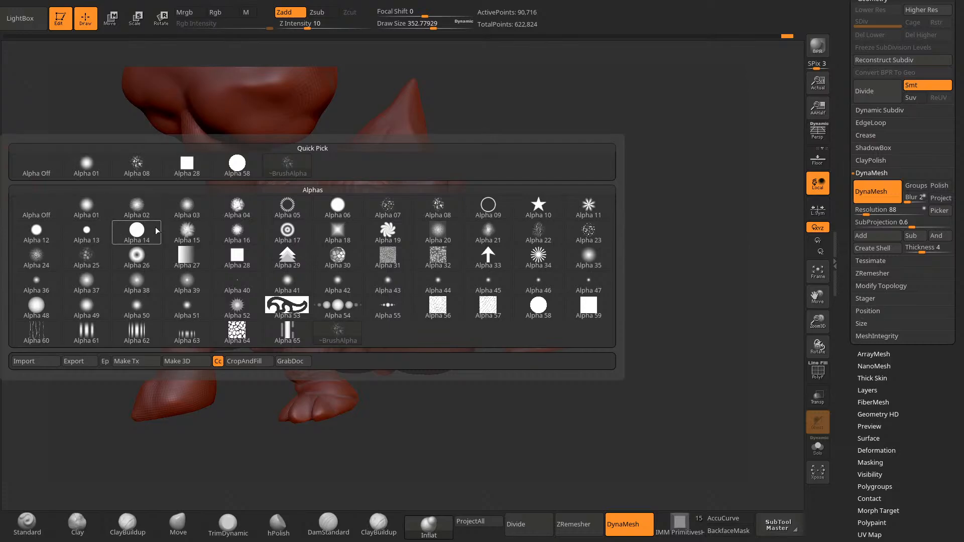
left_click(37, 209)
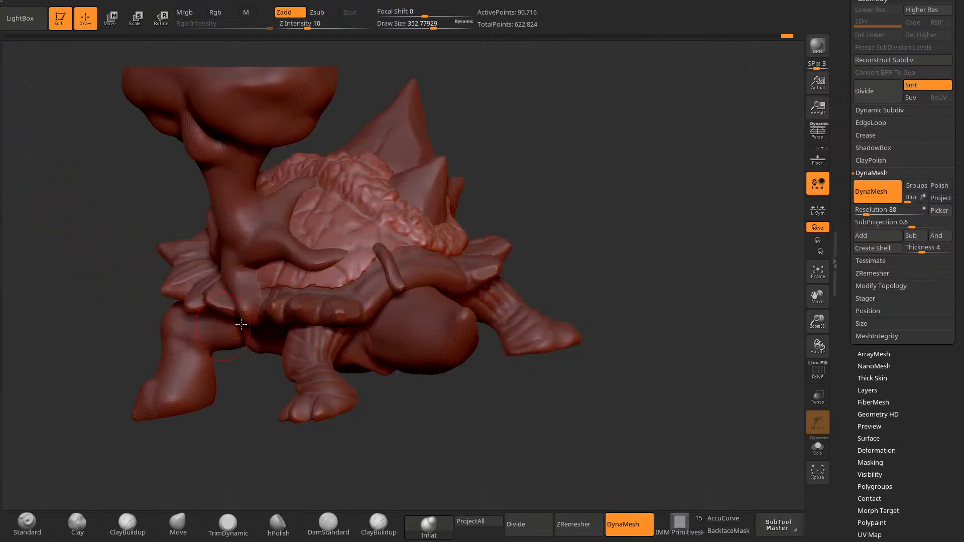
key("s")
left_click_drag(351, 274, 363, 275)
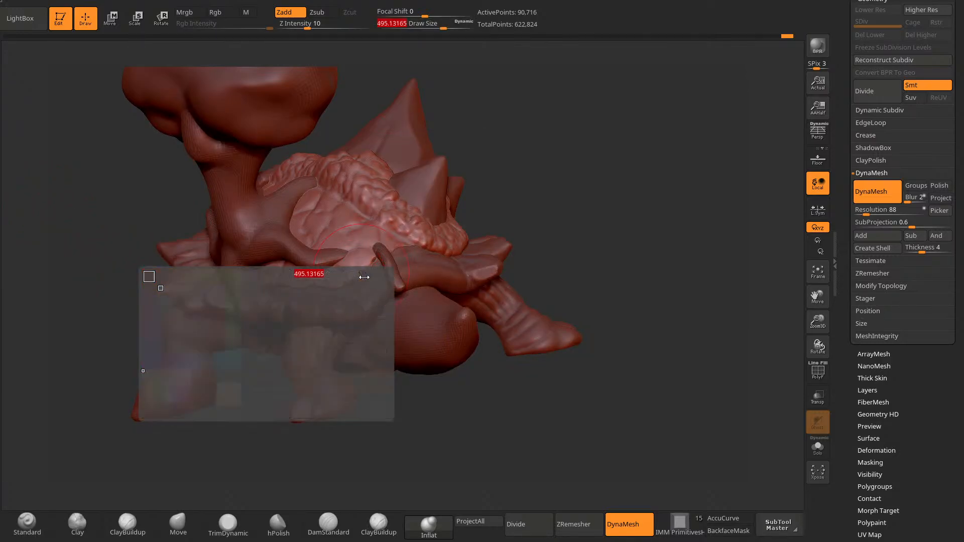
right_click_drag(395, 251, 367, 343)
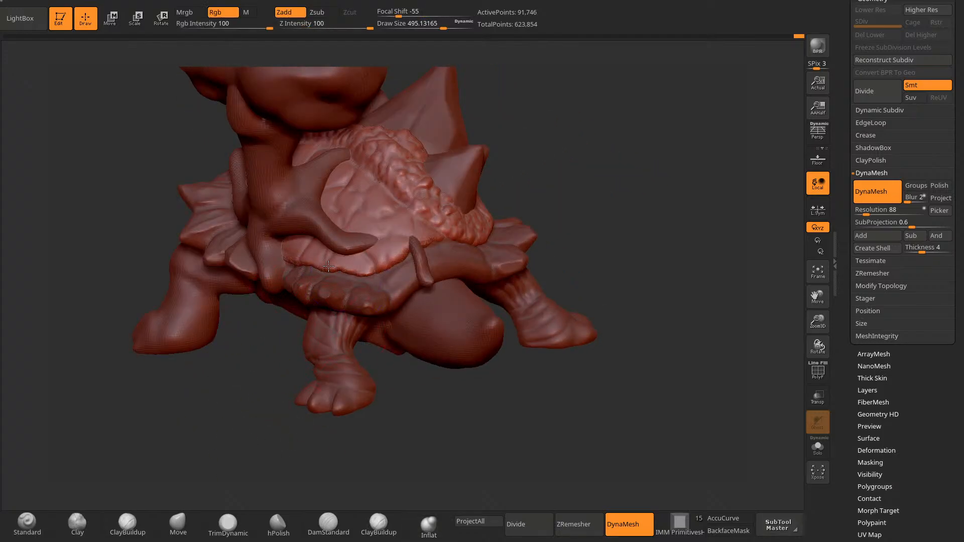
Step: Adjust the shell surface along the tail-side rim with the Move brush, undoing the last unwanted change
left_click(175, 523)
mouse_move(553, 251)
right_mouse_down()
mouse_move(559, 166)
mouse_move(541, 169)
right_mouse_up()
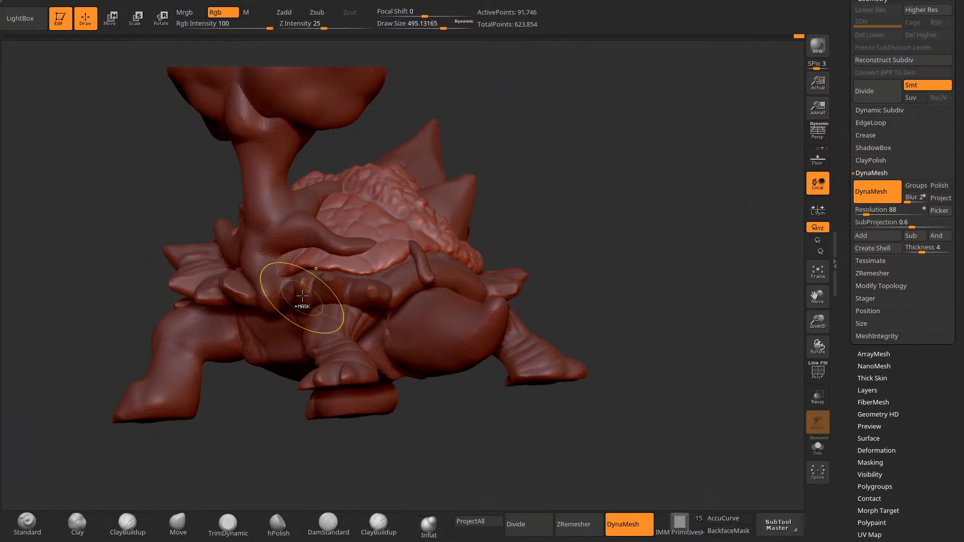
key("ctrl+z")
mouse_move(300, 283)
right_mouse_down()
mouse_move(261, 341)
mouse_move(256, 369)
right_mouse_up()
mouse_move(337, 391)
right_mouse_down()
mouse_move(348, 422)
mouse_move(331, 281)
right_mouse_up()
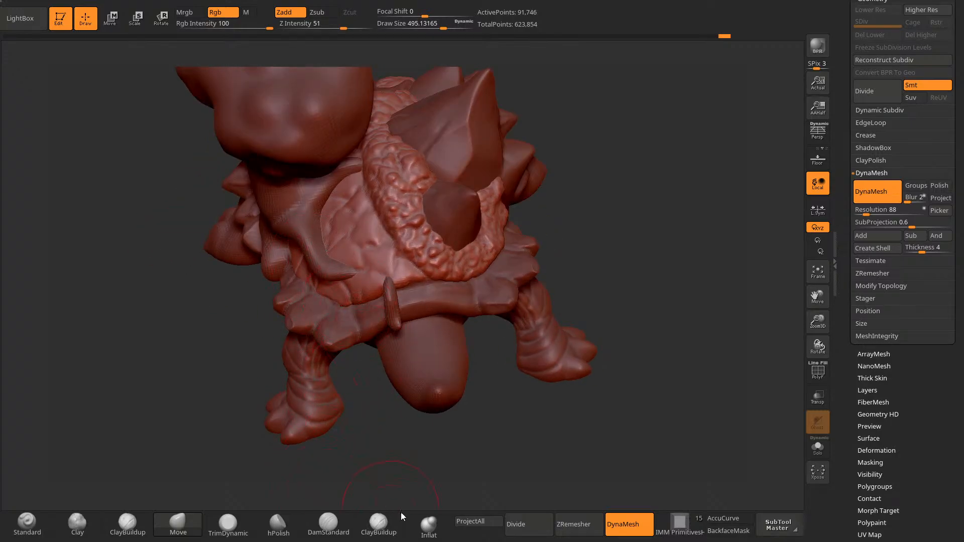
Step: Puff up the cracked plates between the tree root and tail-side rim with Inflat, and flatten them with TrimDynamic
left_click(429, 524)
right_click_drag(447, 460, 301, 256)
mouse_move(427, 270)
right_mouse_down()
mouse_move(321, 255)
mouse_move(347, 276)
right_mouse_up()
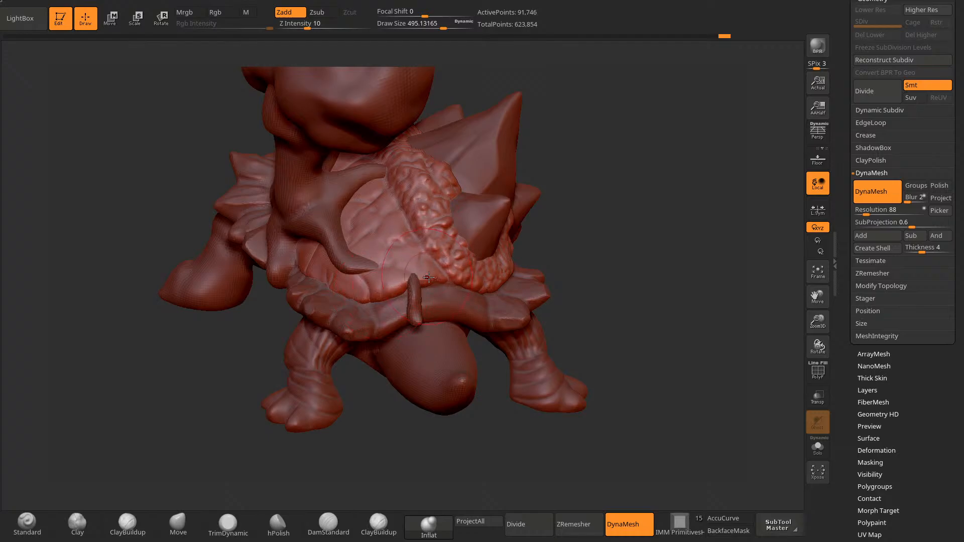
left_click_drag(429, 277, 394, 283)
mouse_move(361, 235)
left_mouse_down()
mouse_move(372, 218)
mouse_move(376, 242)
left_mouse_up()
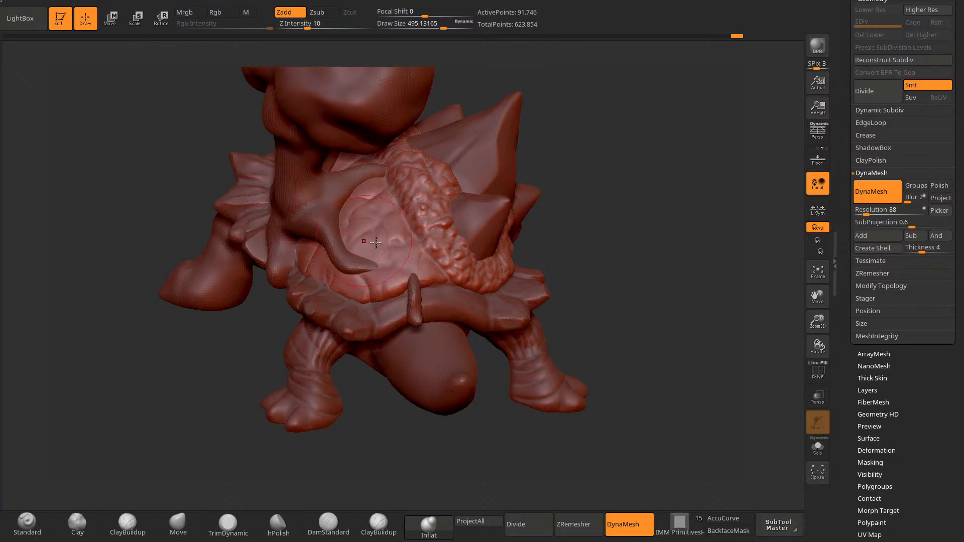
mouse_move(218, 411)
left_mouse_down()
mouse_move(230, 421)
mouse_move(256, 417)
left_mouse_up()
left_click(234, 523)
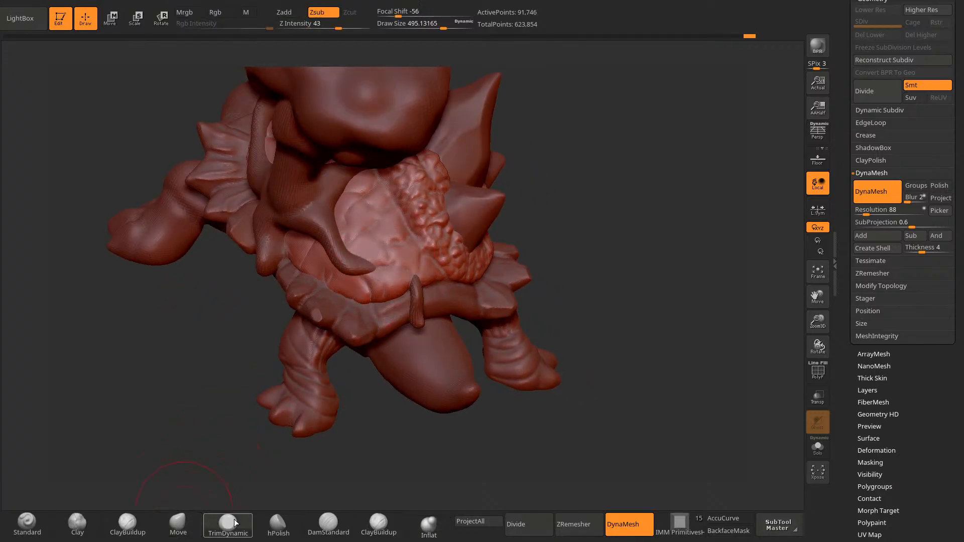
mouse_move(384, 246)
left_mouse_down()
mouse_move(364, 214)
mouse_move(401, 274)
mouse_move(380, 235)
mouse_move(363, 229)
left_mouse_up()
Step: Inflate the cracked shell pieces around the tree roots toward the front rim and remesh the shell
left_click(437, 527)
mouse_move(540, 273)
left_mouse_down()
mouse_move(613, 247)
mouse_move(611, 237)
left_mouse_up()
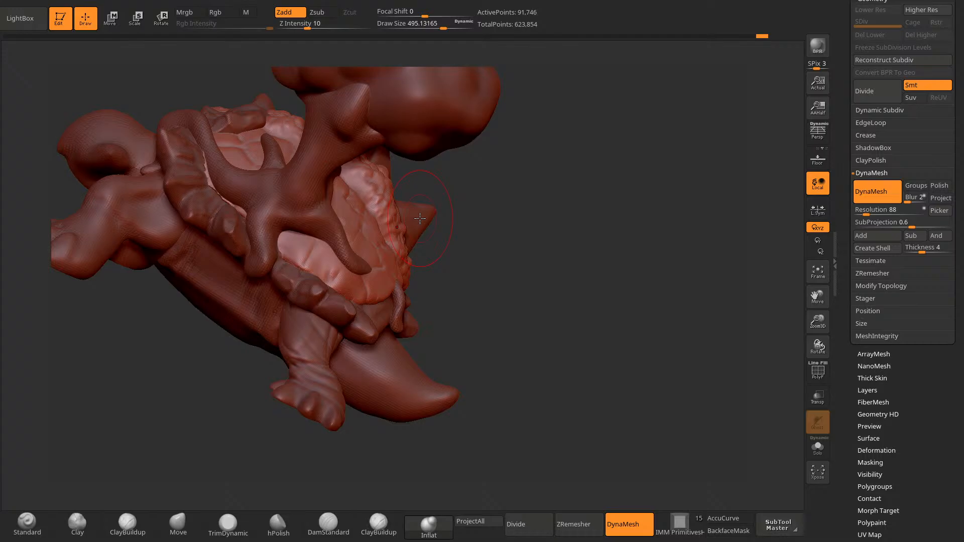
left_click_drag(522, 220, 461, 248)
left_click_drag(211, 359, 206, 385)
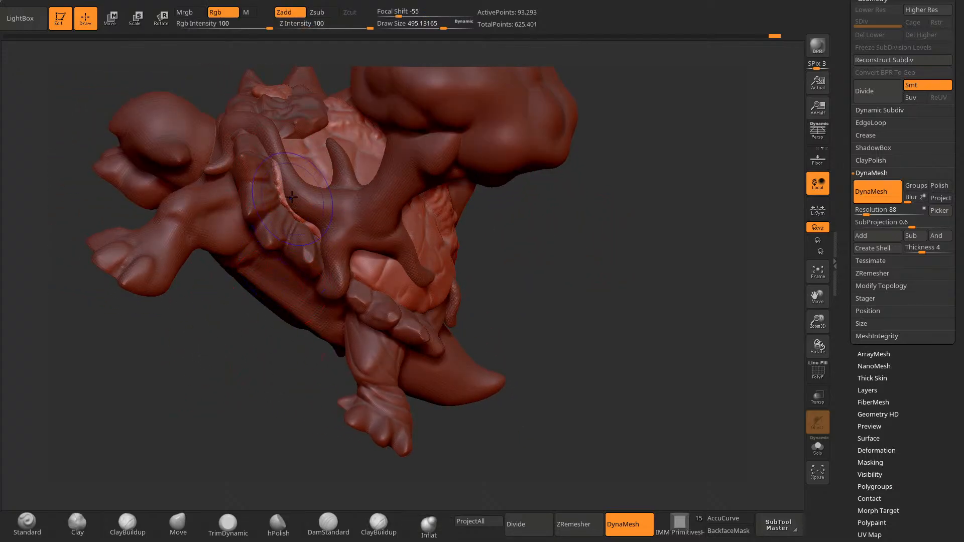
left_click_drag(214, 333, 246, 366)
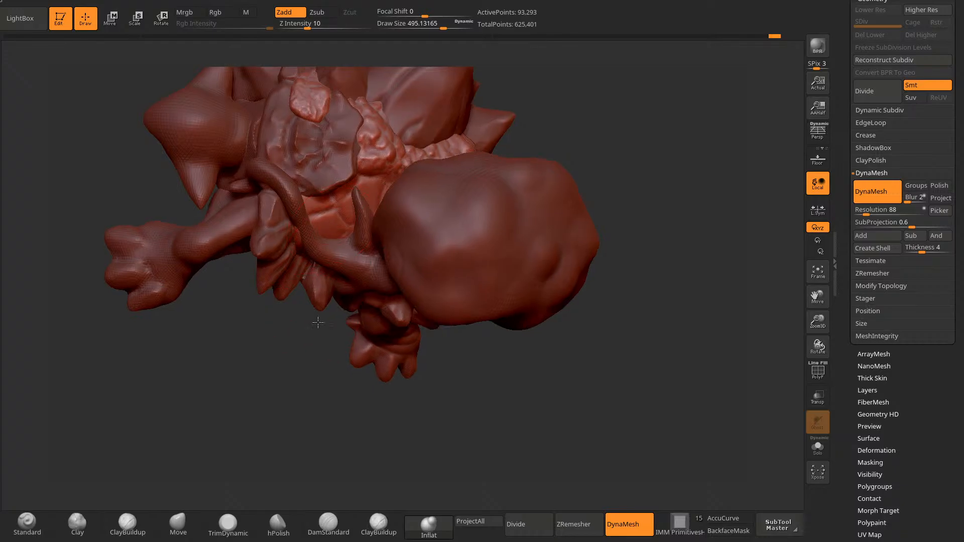
left_click_drag(316, 321, 327, 251)
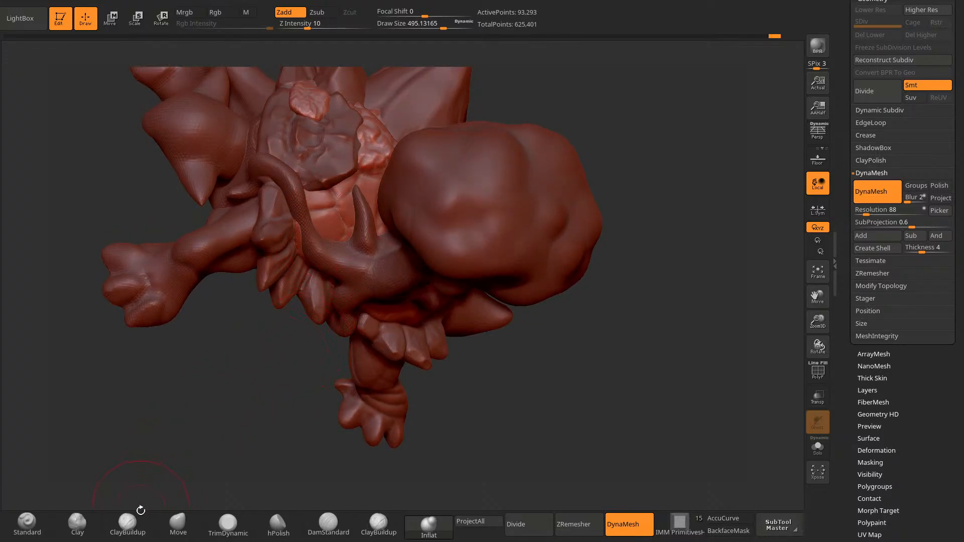
Step: Flatten the plates of the smooth tail-side shell with TrimDynamic, reducing the draw size to about 428
left_click(230, 522)
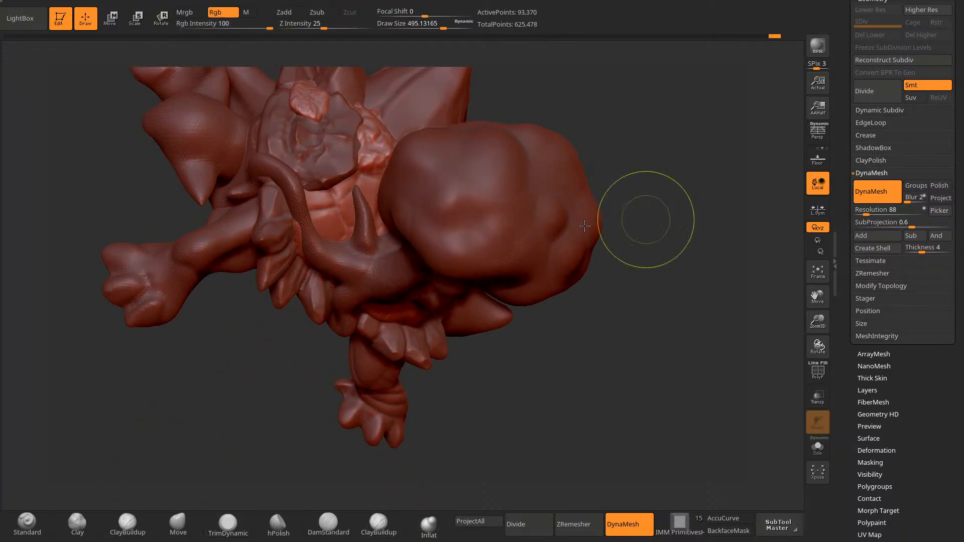
left_click_drag(293, 370, 318, 211)
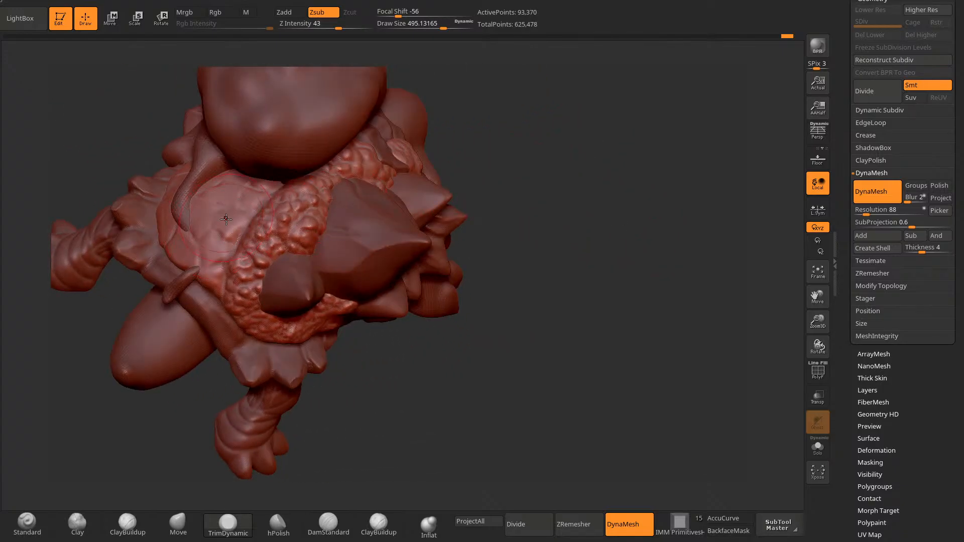
mouse_move(422, 127)
left_mouse_down()
mouse_move(603, 181)
mouse_move(283, 255)
mouse_move(549, 155)
mouse_move(419, 176)
left_mouse_up()
left_click_drag(227, 337, 317, 250)
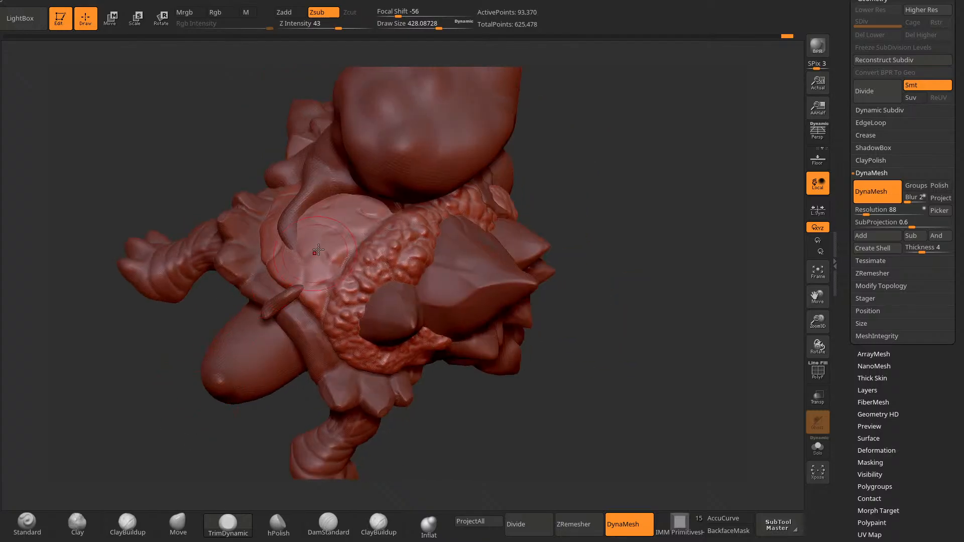
left_click_drag(652, 135, 596, 188)
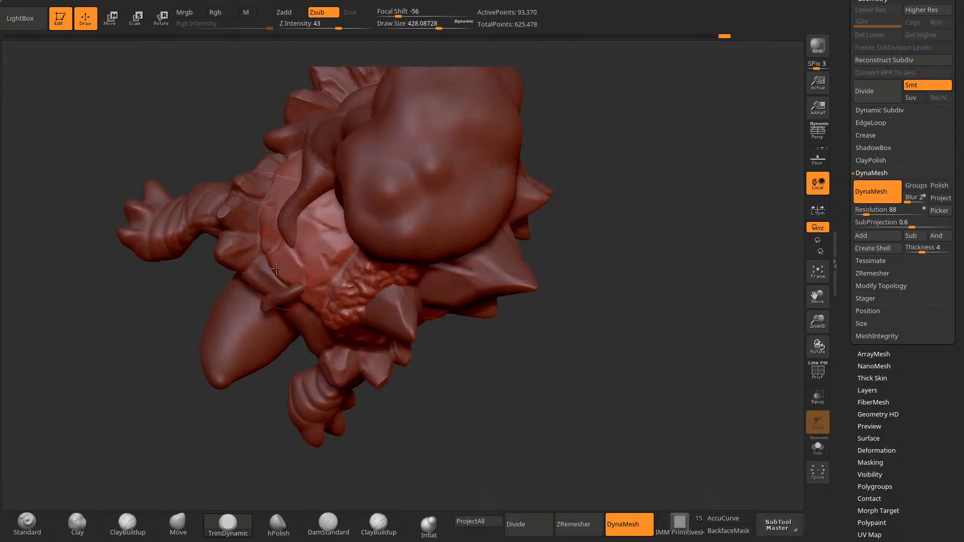
mouse_move(176, 382)
left_mouse_down()
mouse_move(239, 441)
mouse_move(166, 352)
left_mouse_up()
Step: Reshape the shell's edge against the tail-side rim and small root with the Move brush at draw size about 428
left_click(177, 525)
left_click_drag(312, 211, 327, 212)
left_click_drag(255, 267, 265, 262)
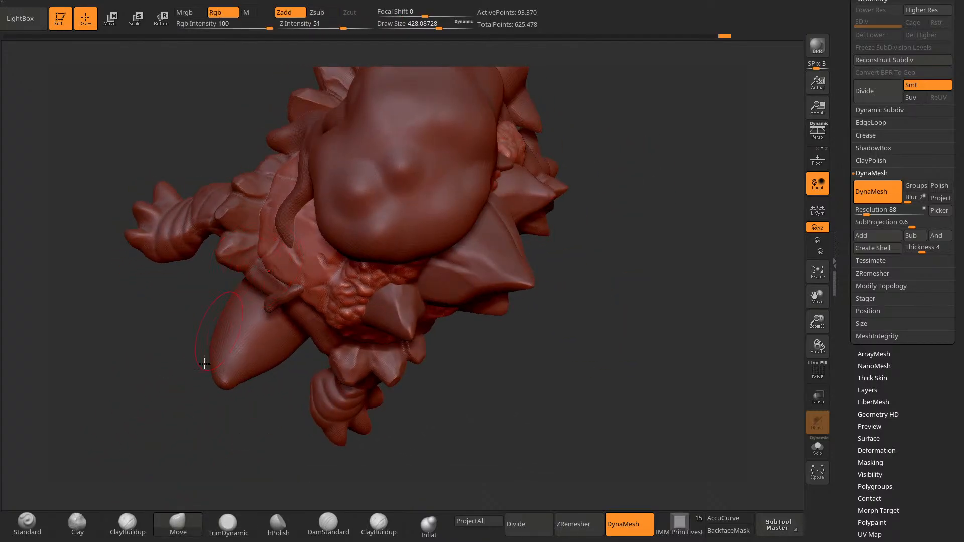
left_click_drag(205, 364, 216, 306)
left_click_drag(261, 266, 267, 259)
left_click_drag(485, 226, 479, 241)
left_click_drag(240, 421, 258, 347)
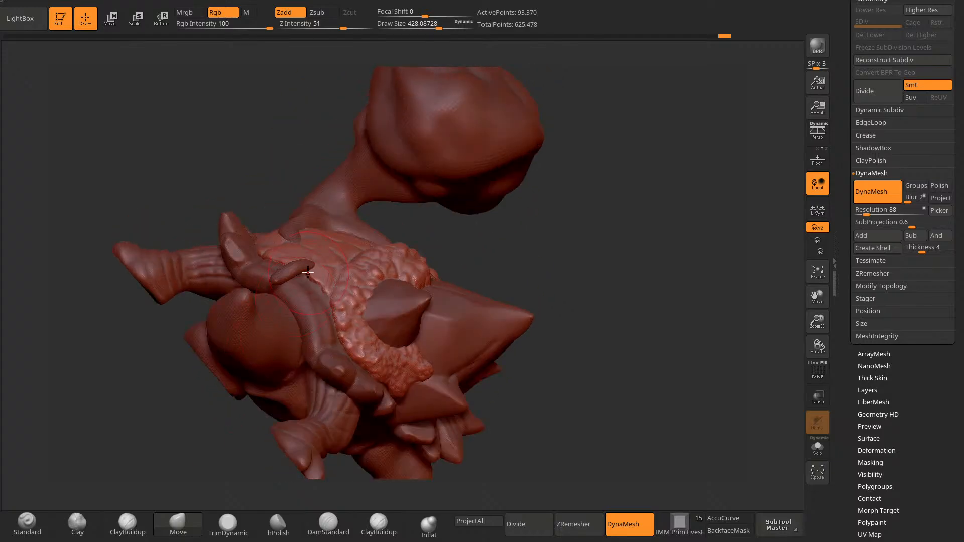
mouse_move(427, 224)
left_mouse_down()
mouse_move(566, 308)
mouse_move(519, 276)
mouse_move(530, 291)
left_mouse_up()
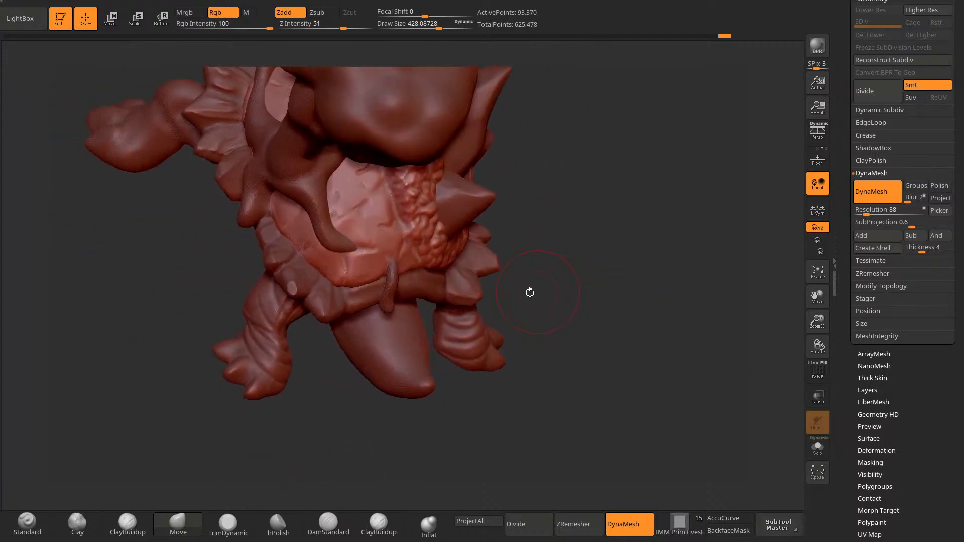
left_click_drag(441, 287, 410, 283)
Step: Adjust the shell between the side roots and the rim with the Move brush at draw size about 487
mouse_move(315, 394)
left_mouse_down()
mouse_move(286, 357)
mouse_move(551, 391)
mouse_move(526, 396)
mouse_move(596, 324)
left_mouse_up()
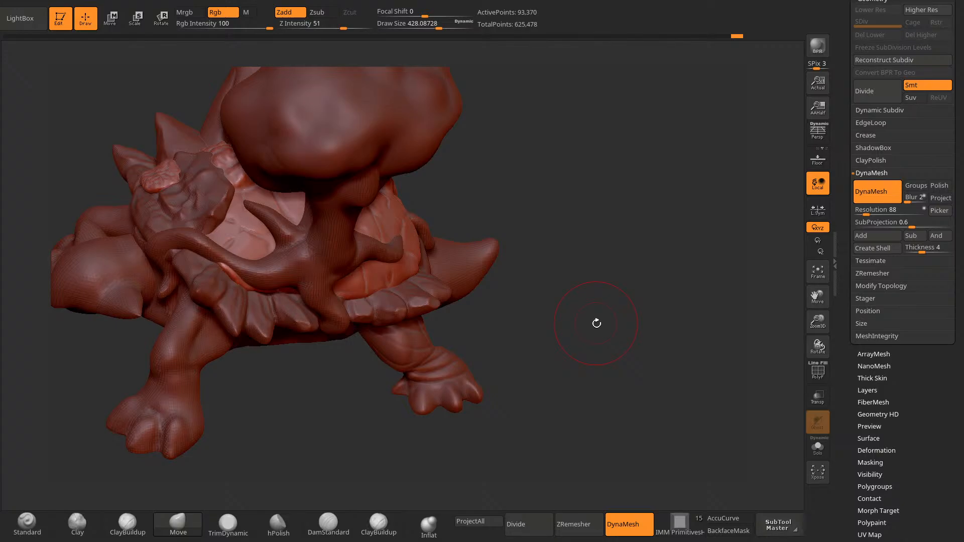
mouse_move(503, 179)
left_mouse_down()
mouse_move(512, 171)
mouse_move(602, 206)
mouse_move(610, 226)
left_mouse_up()
key("space")
left_click_drag(374, 223, 379, 223)
mouse_move(551, 163)
left_mouse_down()
mouse_move(545, 134)
mouse_move(291, 269)
mouse_move(377, 221)
mouse_move(434, 164)
mouse_move(299, 256)
left_mouse_up()
mouse_move(351, 181)
left_mouse_down()
mouse_move(311, 347)
mouse_move(285, 349)
mouse_move(311, 291)
left_mouse_up()
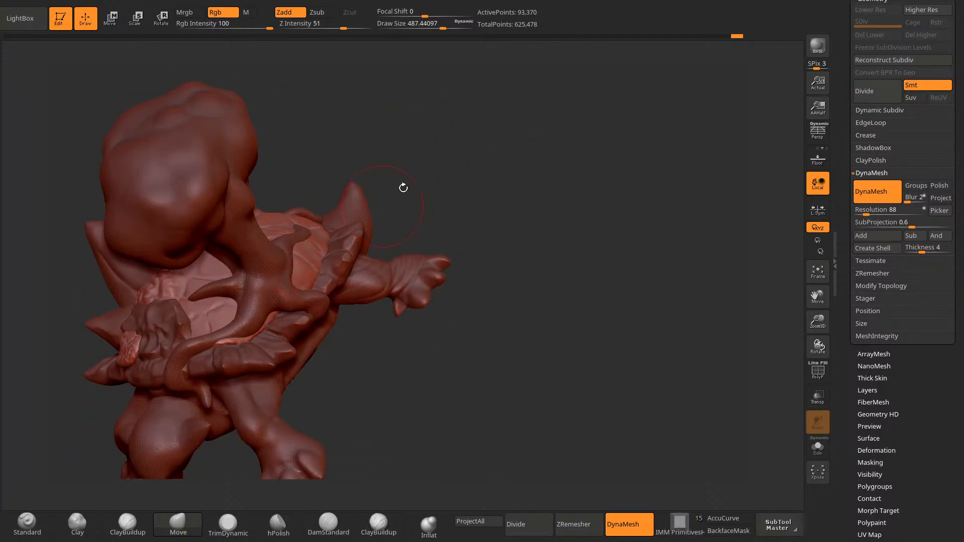
mouse_move(403, 188)
left_mouse_down()
mouse_move(308, 290)
mouse_move(311, 264)
left_mouse_up()
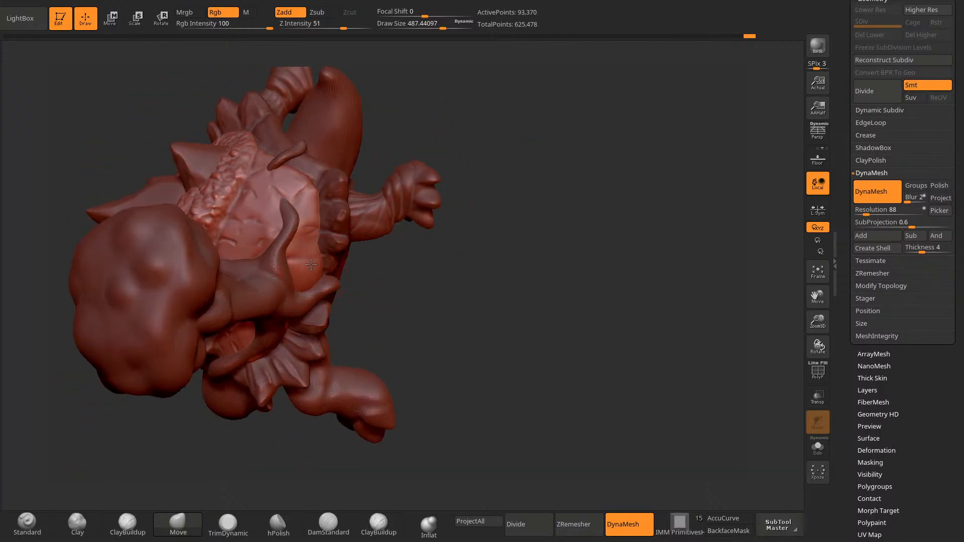
Step: Fine-tune the shell's border along the side and tail rim with the Move brush at draw size about 421
key("space")
left_click(370, 267)
mouse_move(369, 276)
left_mouse_down()
mouse_move(314, 278)
mouse_move(362, 250)
mouse_move(326, 274)
mouse_move(410, 292)
mouse_move(364, 271)
mouse_move(347, 284)
mouse_move(405, 300)
left_mouse_up()
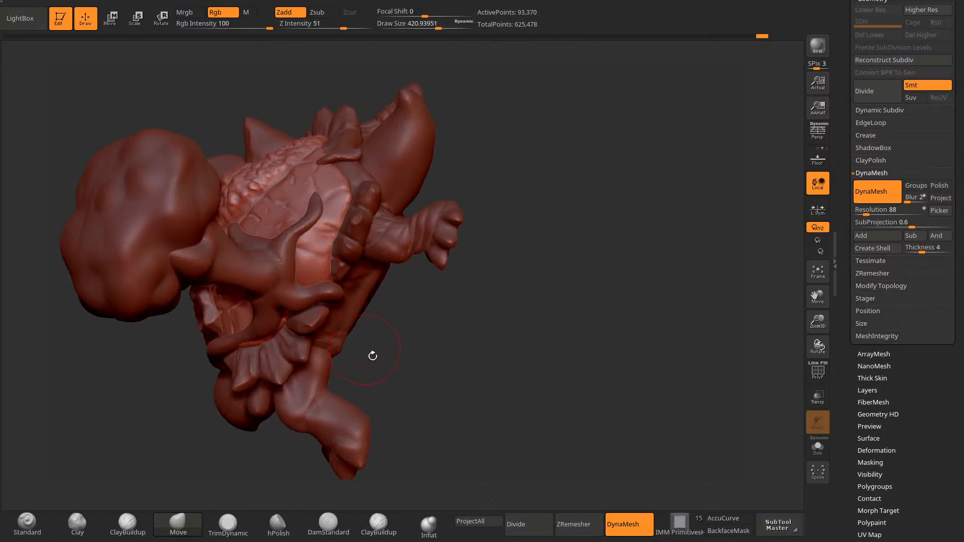
mouse_move(372, 355)
left_mouse_down()
mouse_move(491, 181)
mouse_move(345, 197)
mouse_move(430, 230)
mouse_move(303, 228)
mouse_move(326, 155)
mouse_move(387, 226)
mouse_move(292, 201)
mouse_move(281, 186)
left_mouse_up()
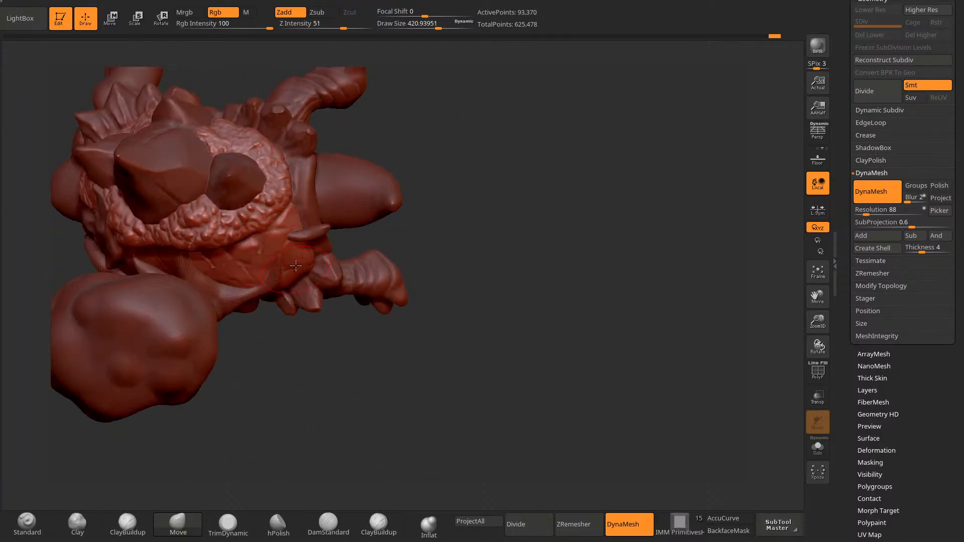
left_click_drag(443, 183, 330, 175)
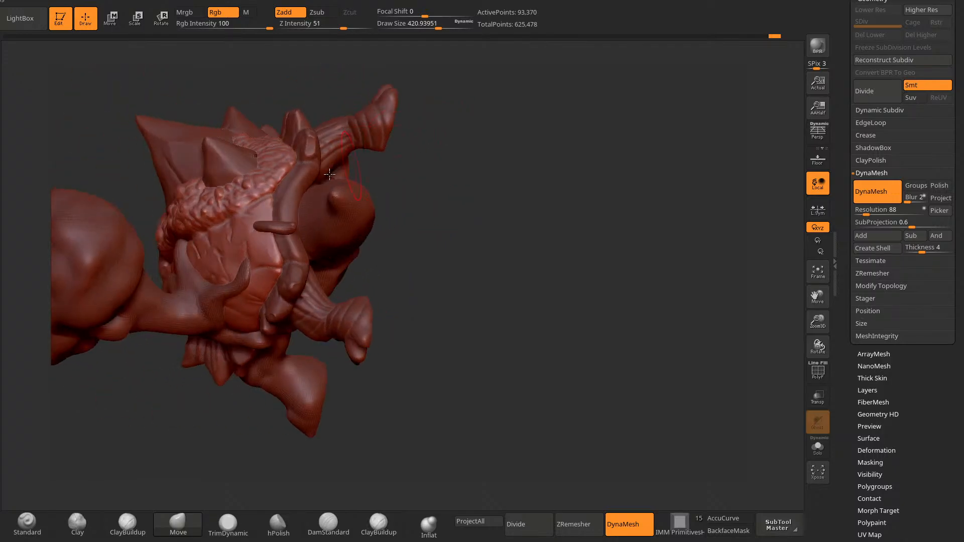
mouse_move(474, 140)
left_mouse_down()
mouse_move(485, 149)
mouse_move(474, 138)
mouse_move(424, 187)
mouse_move(344, 316)
mouse_move(272, 249)
mouse_move(284, 258)
left_mouse_up()
left_click_drag(332, 306, 351, 286)
left_click_drag(313, 315, 331, 291)
left_click_drag(311, 255, 315, 249)
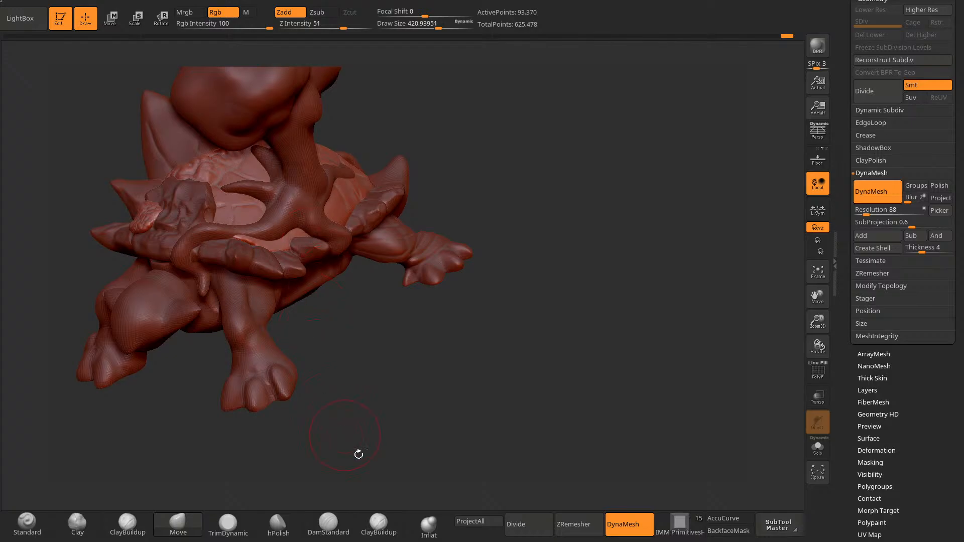
Step: Inflate the smooth shell's lower edge beneath the side roots with the Inflat brush at draw size about 359 and refresh its DynaMesh
left_click(429, 525)
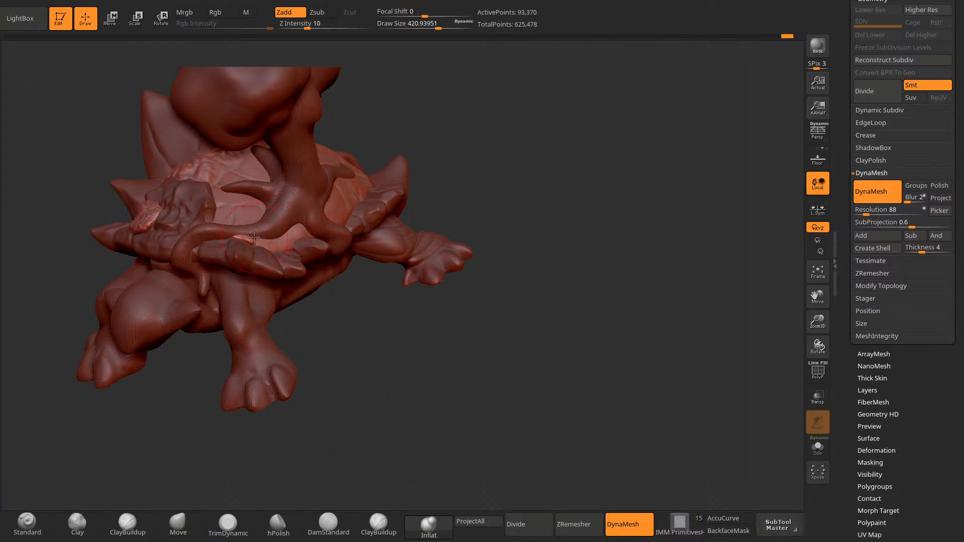
key("ctrl+z")
left_click(178, 525)
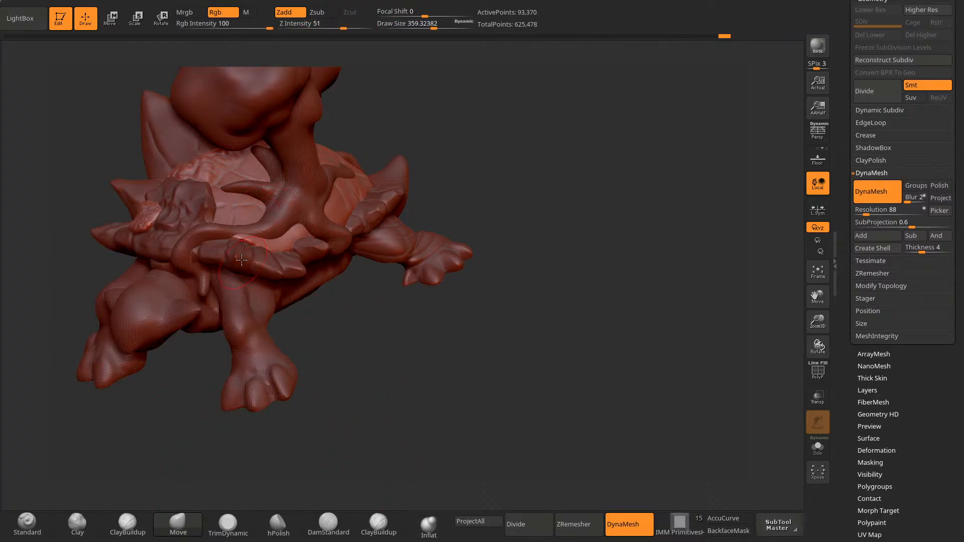
left_click(429, 525)
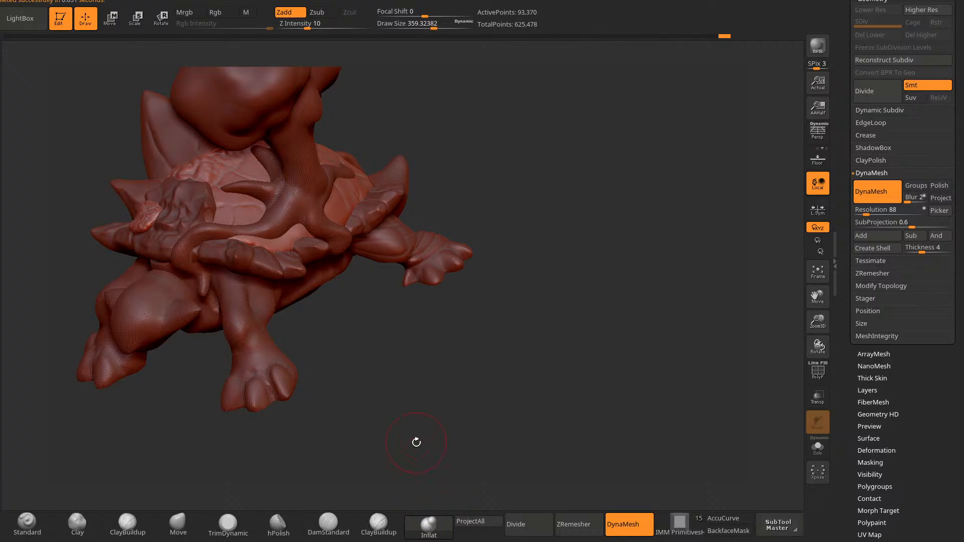
mouse_move(416, 442)
left_mouse_down()
mouse_move(307, 336)
mouse_move(366, 402)
left_mouse_up()
left_click_drag(257, 249, 304, 224)
left_click_drag(324, 327, 372, 296)
left_click_drag(370, 288, 384, 301, "ctrl")
left_click_drag(331, 282, 333, 308)
left_click_drag(238, 219, 240, 200)
left_click_drag(310, 323, 369, 384, "ctrl")
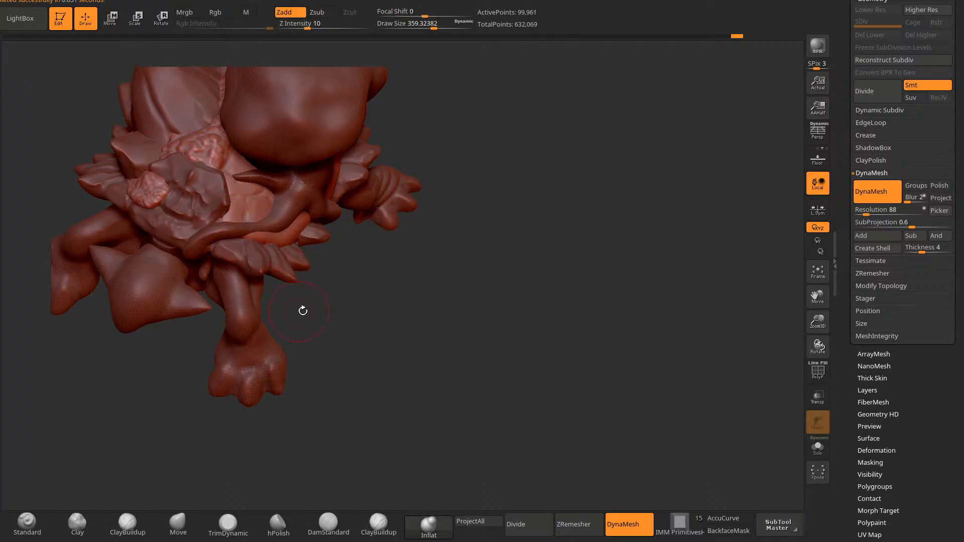
Step: Examine the whole creature from the side, front and underside with the DamStandard brush set to draw size about 125
left_click_drag(304, 310, 299, 350)
left_click(330, 523)
key("space")
left_click_drag(450, 165, 428, 150)
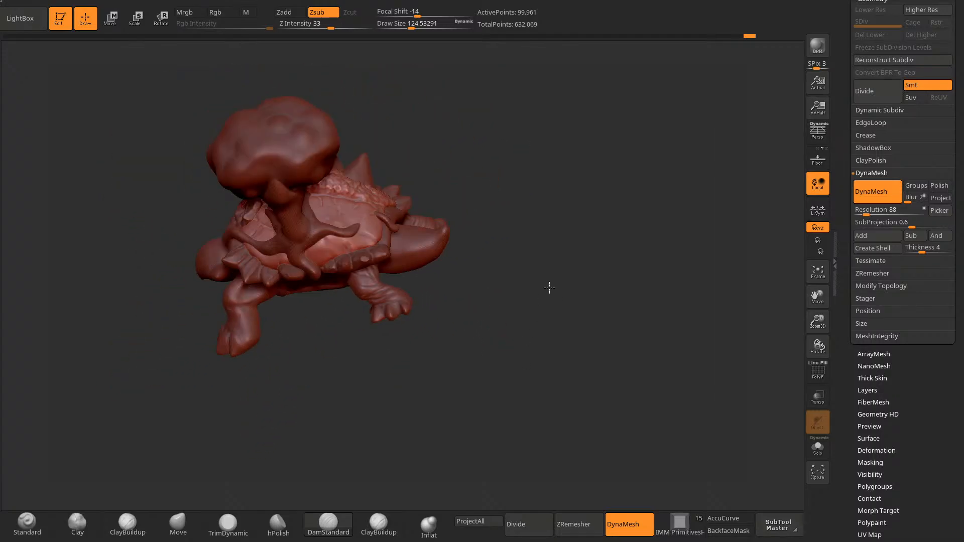
mouse_move(549, 287)
left_mouse_down()
mouse_move(538, 409)
mouse_move(512, 414)
mouse_move(482, 391)
left_mouse_up()
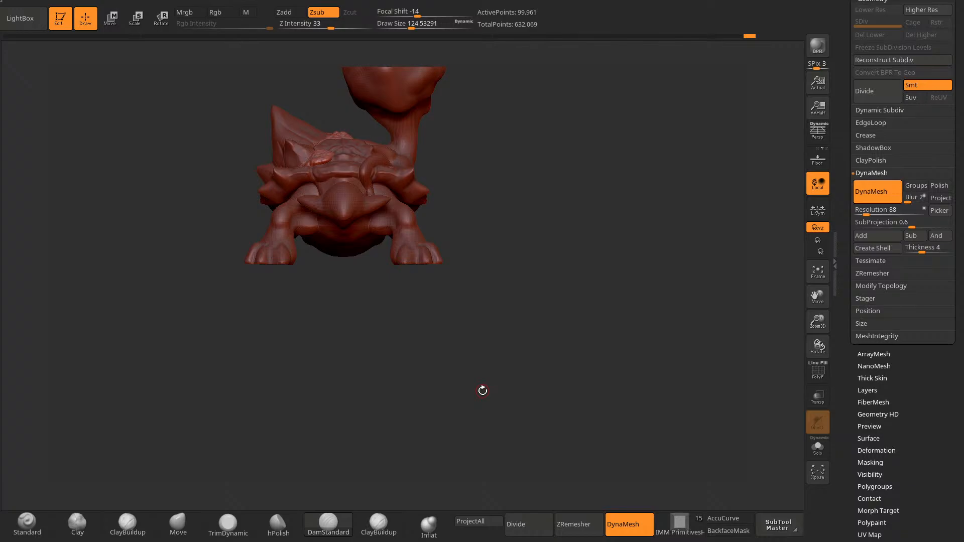
mouse_move(482, 390)
left_mouse_down()
mouse_move(490, 224)
mouse_move(503, 172)
mouse_move(527, 154)
mouse_move(449, 198)
left_mouse_up()
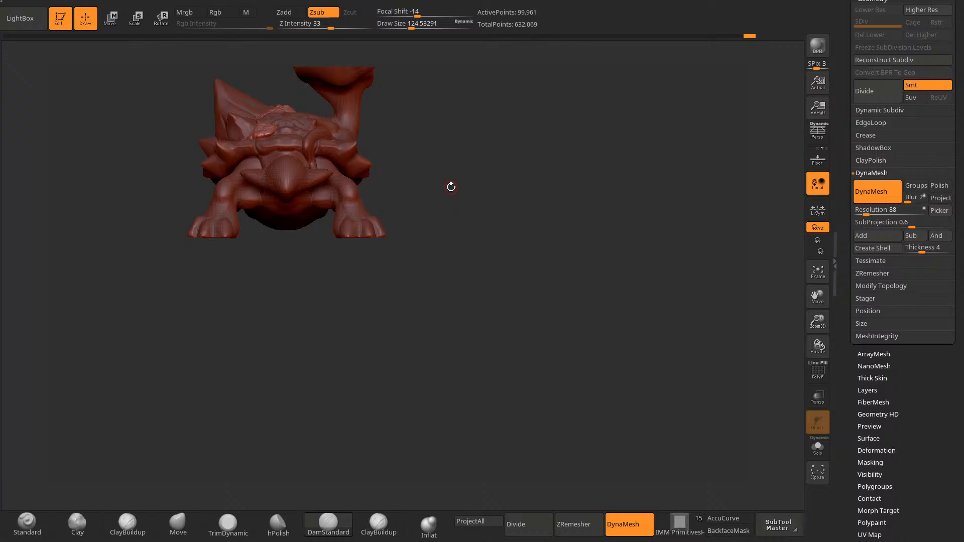
mouse_move(467, 208)
left_mouse_down()
mouse_move(407, 220)
mouse_move(434, 202)
left_mouse_up()
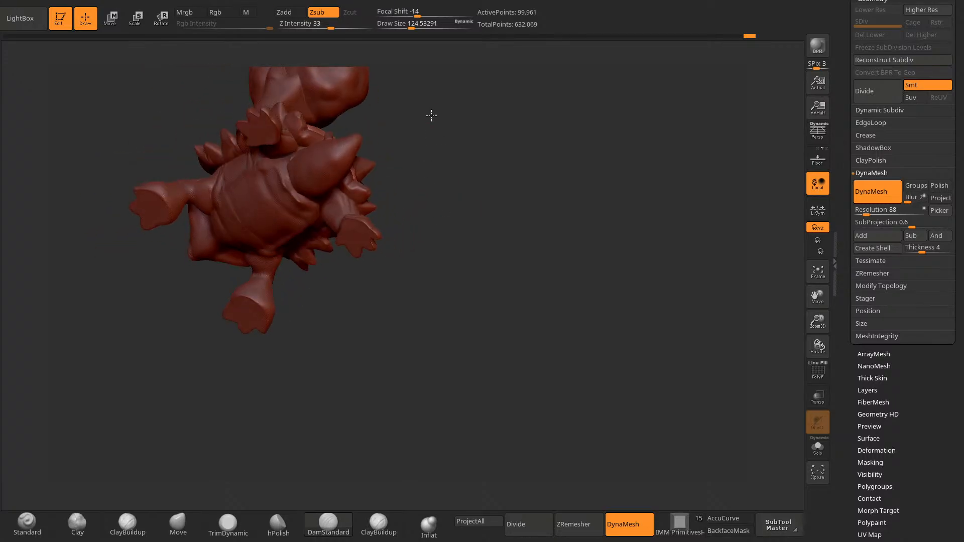
mouse_move(430, 112)
left_mouse_down()
mouse_move(476, 125)
mouse_move(378, 149)
mouse_move(448, 177)
mouse_move(465, 167)
left_mouse_up()
Step: Set the Move brush to a draw size of about 644 for the tail and view the creature from below
key("space")
left_click(179, 524)
mouse_move(237, 392)
left_mouse_down()
mouse_move(257, 356)
mouse_move(340, 340)
mouse_move(427, 159)
mouse_move(531, 104)
mouse_move(609, 101)
mouse_move(596, 149)
mouse_move(586, 150)
left_mouse_up()
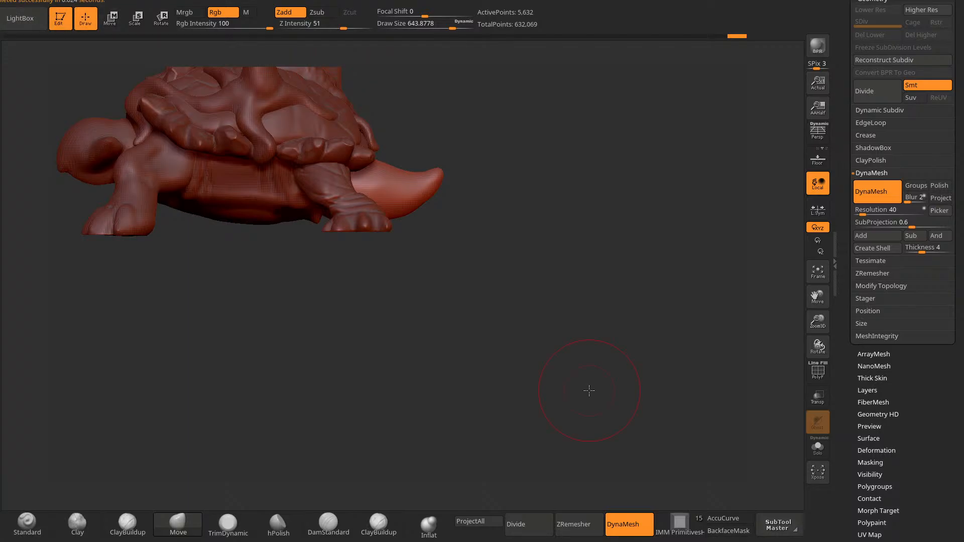
left_click_drag(589, 391, 455, 140)
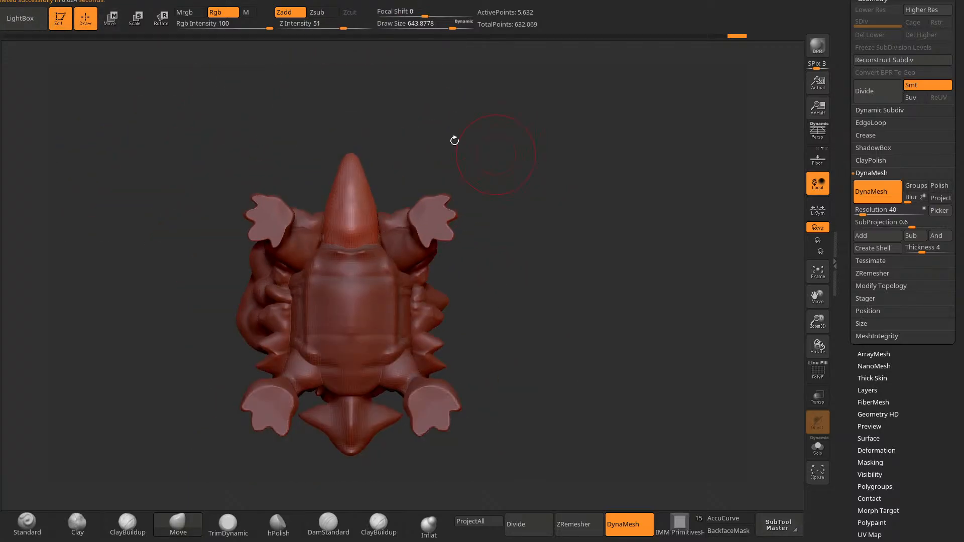
Step: Place the transform gizmo at the tail's base, reset its orientation and try scaling the tail uniformly
left_click(118, 19)
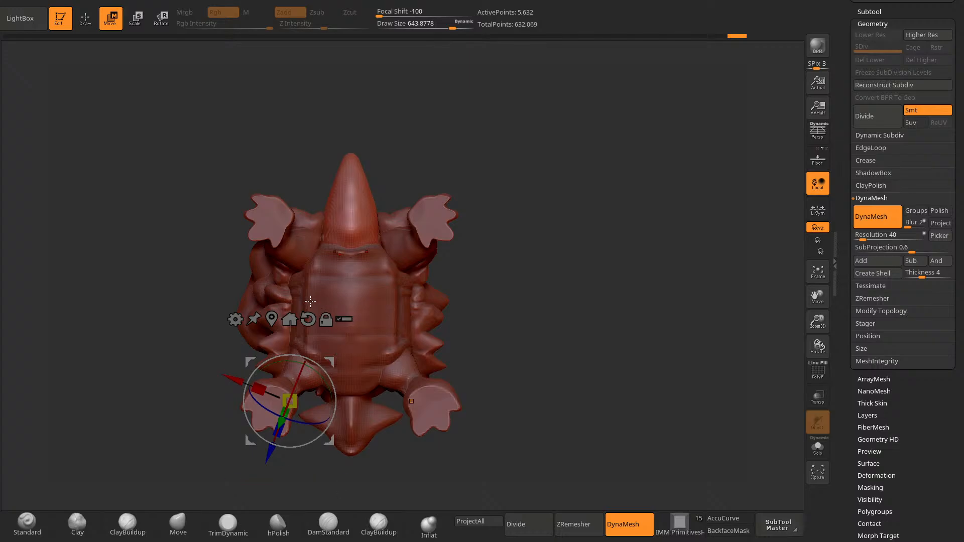
key("y")
left_click_drag(352, 248, 349, 122)
key("y")
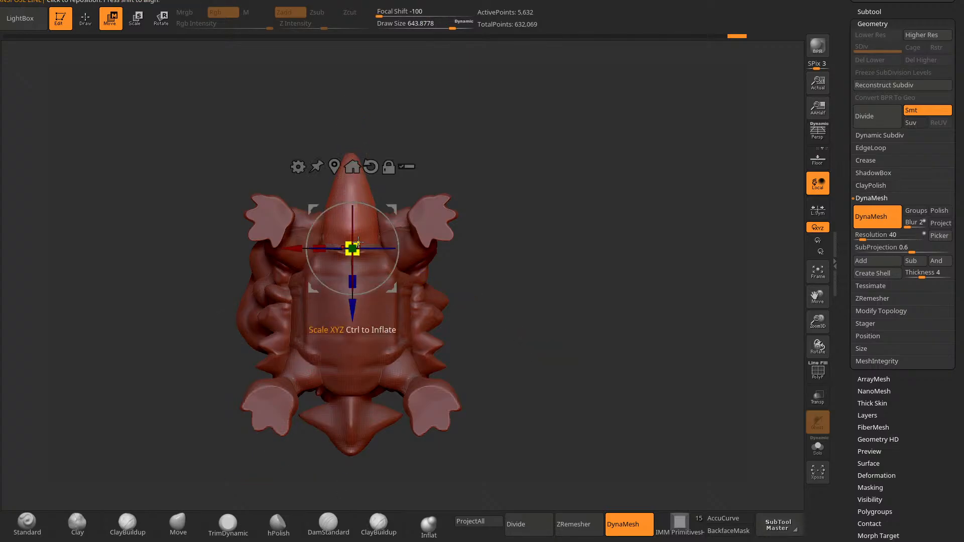
left_click_drag(357, 242, 354, 244)
left_click(370, 167)
Step: Try to rotate and shift the tail against the rear of the body with the transform gizmo
left_click_drag(515, 166, 344, 285)
left_click_drag(324, 321, 368, 308, "shift")
left_click_drag(364, 374, 419, 384)
left_click_drag(395, 213, 398, 234)
left_click_drag(483, 322, 364, 367)
left_click_drag(299, 256, 292, 261)
left_click_drag(321, 331, 465, 326)
mouse_move(377, 199)
left_mouse_down()
mouse_move(358, 188)
mouse_move(366, 190)
left_mouse_up()
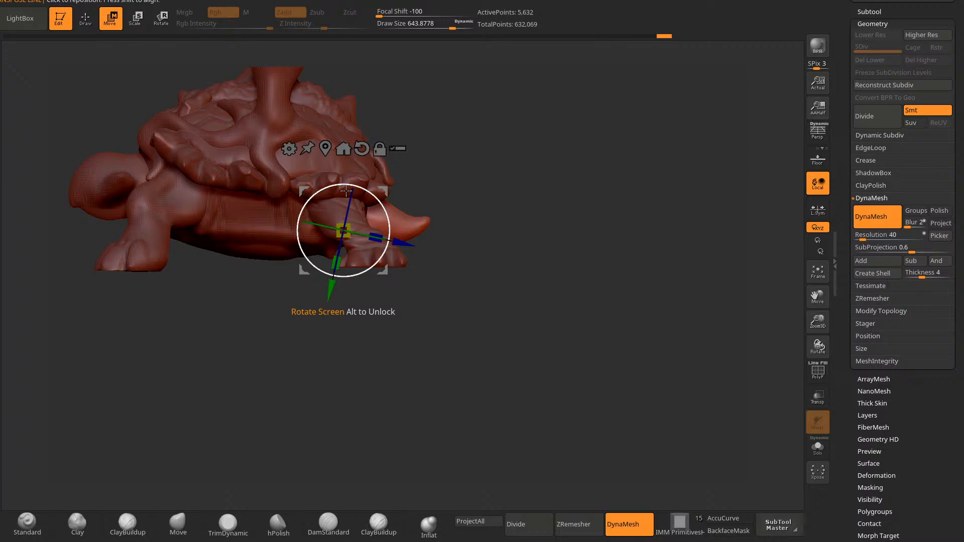
Step: Try to reshape the shortened tail with the Move brush at draw size about 935
left_click(81, 26)
key("space")
left_click_drag(480, 178, 491, 178)
mouse_move(558, 173)
left_mouse_down()
mouse_move(487, 197)
mouse_move(376, 294)
mouse_move(352, 263)
mouse_move(350, 213)
left_mouse_up()
left_click_drag(532, 117, 583, 114, "shift")
left_click_drag(366, 200, 374, 195)
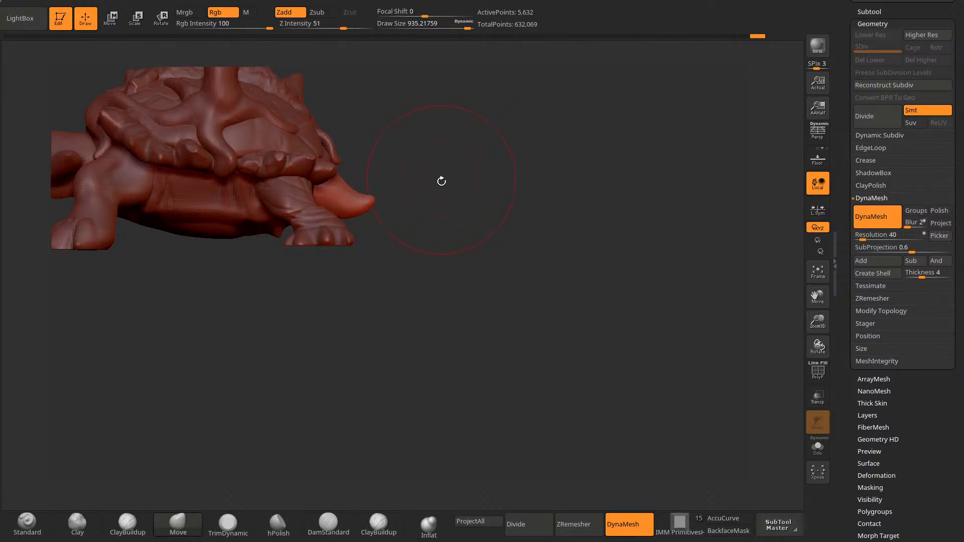
Step: Undo the tail's reshaping and its gizmo scaling and rotation
key("ctrl")
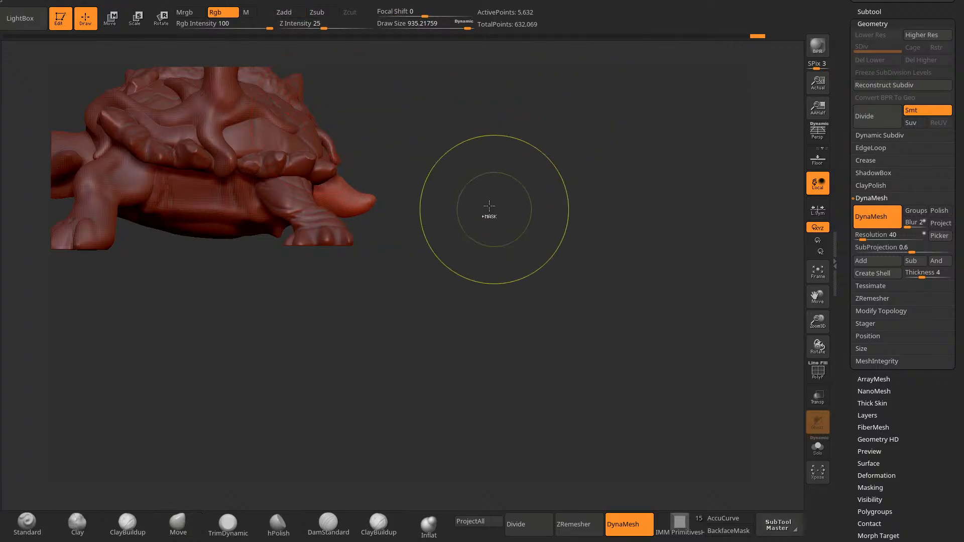
key("ctrl+z")
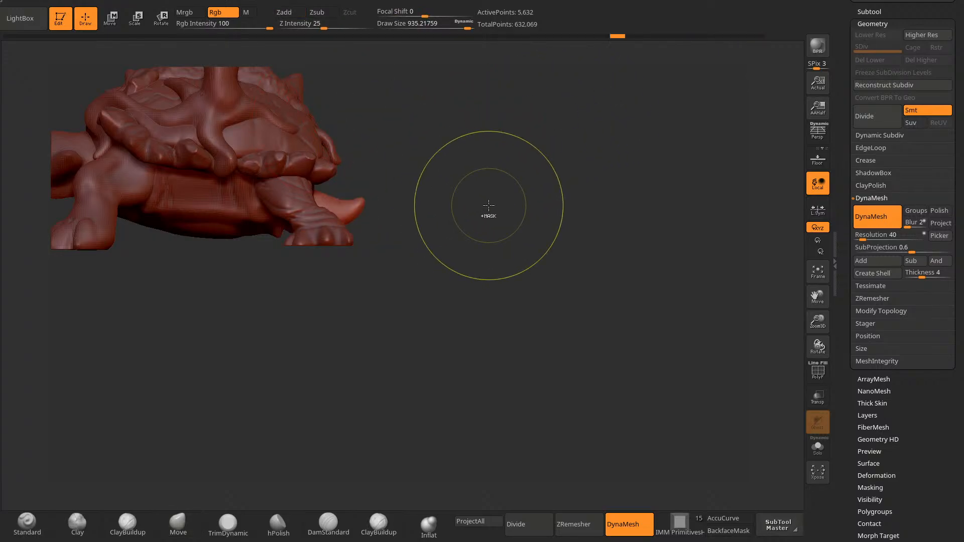
key("ctrl+z")
key("ctrl+z")
key("ctrl+z")
key("ctrl+z")
key("ctrl+z")
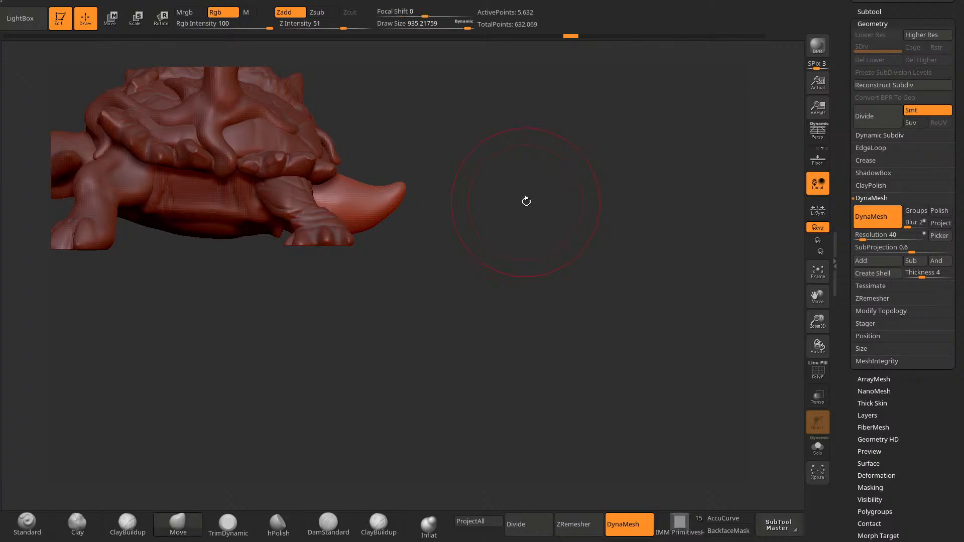
Step: Stretch the tail into a longer curve with an upturned tip using the Move brush at draw size about 832, and refresh its DynaMesh
left_click_drag(437, 182, 434, 215, "alt")
left_click_drag(348, 212, 345, 221)
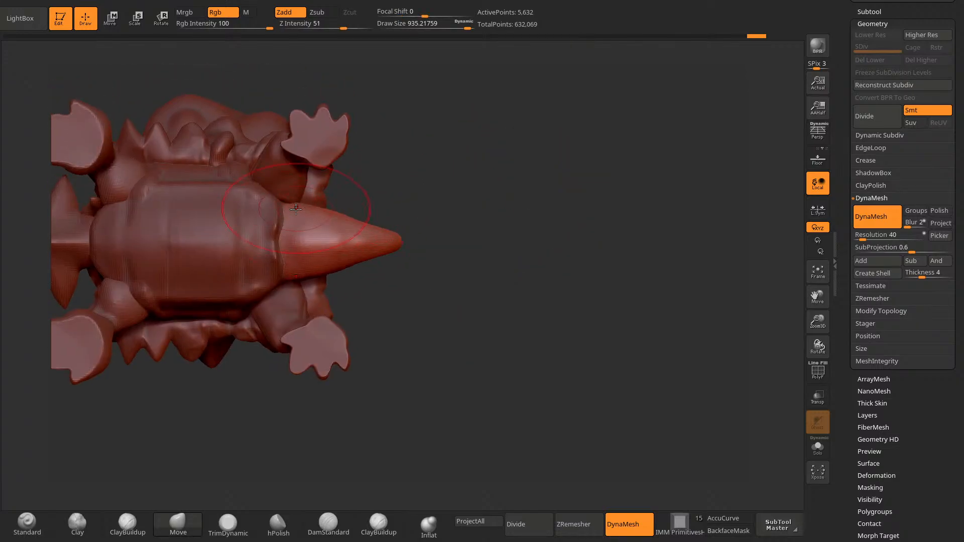
key("ctrl+z")
key("ctrl+z")
key("ctrl+z")
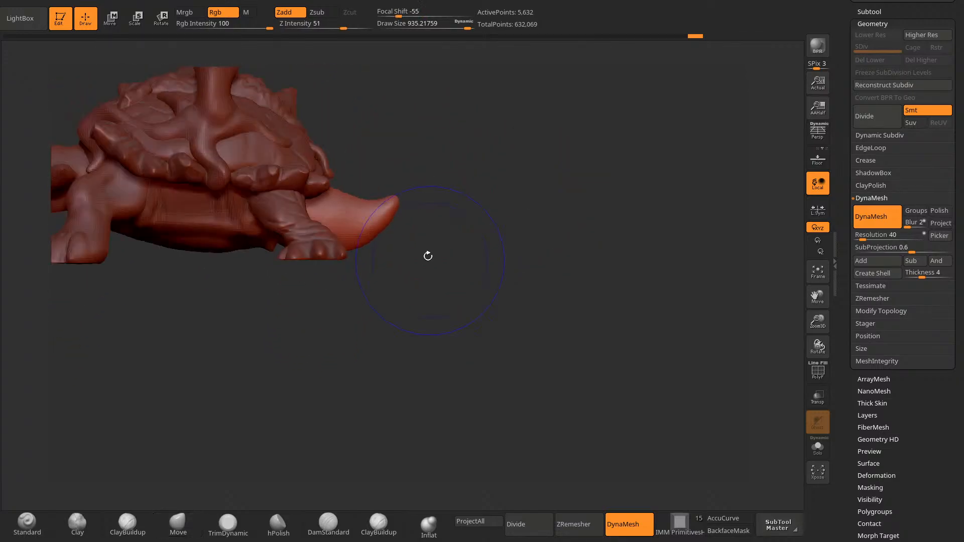
left_click_drag(356, 208, 405, 218)
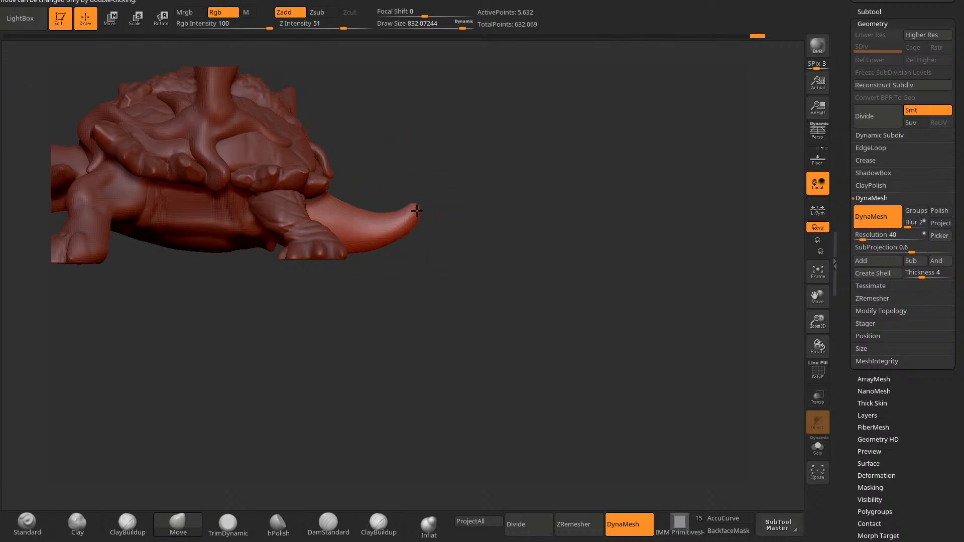
left_click_drag(398, 301, 398, 248)
mouse_move(455, 246)
left_mouse_down()
mouse_move(465, 140)
mouse_move(361, 221)
mouse_move(376, 211)
left_mouse_up()
left_click_drag(426, 171, 387, 233, "ctrl")
mouse_move(404, 191)
left_mouse_down()
mouse_move(398, 220)
mouse_move(362, 221)
mouse_move(407, 201)
left_mouse_up()
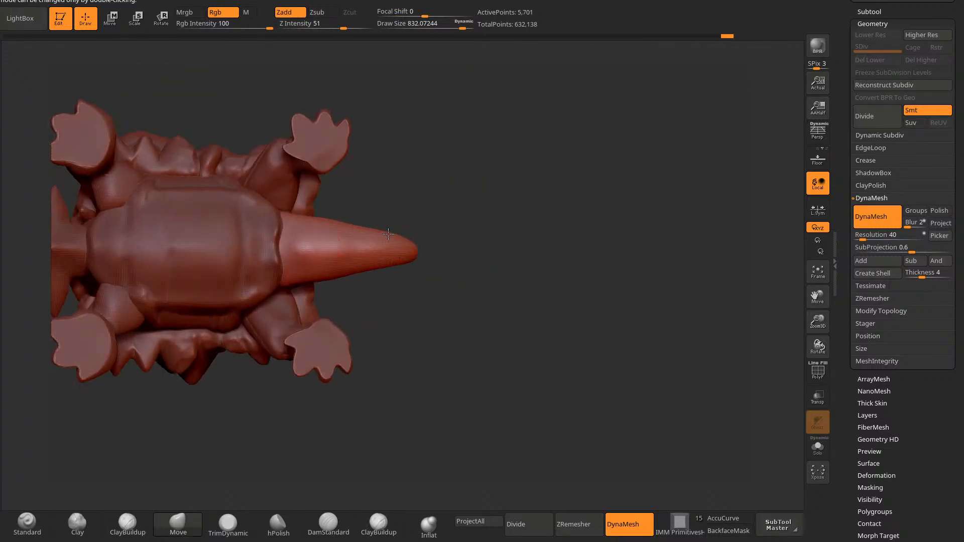
Step: Thicken the tail with the Inflat brush at draw size about 978
left_click(429, 525)
key("space")
mouse_move(456, 276)
left_mouse_down()
mouse_move(465, 275)
mouse_move(467, 387)
mouse_move(433, 252)
left_mouse_up()
mouse_move(354, 302)
left_mouse_down()
mouse_move(353, 264)
mouse_move(321, 265)
mouse_move(342, 251)
left_mouse_up()
mouse_move(442, 286)
left_mouse_down()
mouse_move(430, 390)
mouse_move(376, 340)
mouse_move(345, 344)
mouse_move(299, 382)
left_mouse_up()
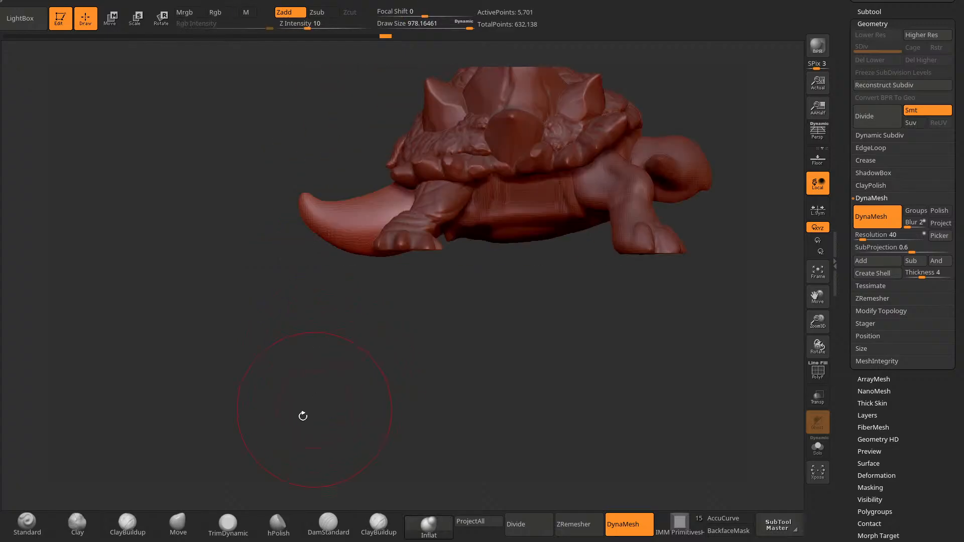
Step: Refine the tail's curve and upturned tip with the Move brush at draw size about 978
left_click(199, 519)
mouse_move(366, 323)
left_mouse_down()
mouse_move(442, 338)
mouse_move(412, 371)
mouse_move(506, 221)
mouse_move(551, 353)
mouse_move(554, 293)
left_mouse_up()
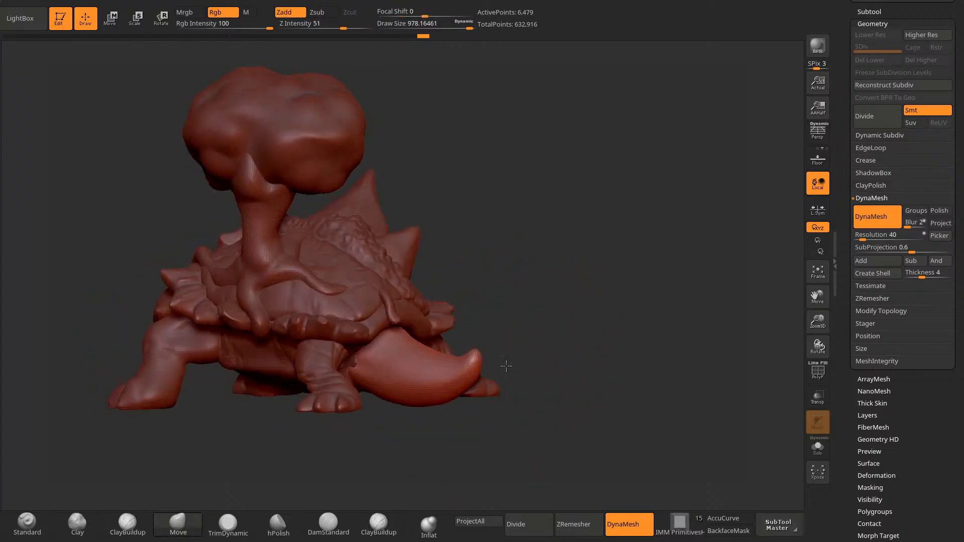
left_click_drag(506, 366, 432, 379)
mouse_move(346, 437)
left_mouse_down()
mouse_move(476, 441)
mouse_move(474, 368)
left_mouse_up()
Step: Carve a first groove along the length of the tail with DamStandard, reducing the draw size from about 297 to about 175
left_click(336, 519)
key("space")
mouse_move(530, 188)
left_mouse_down()
mouse_move(490, 174)
mouse_move(519, 191)
mouse_move(477, 154)
left_mouse_up()
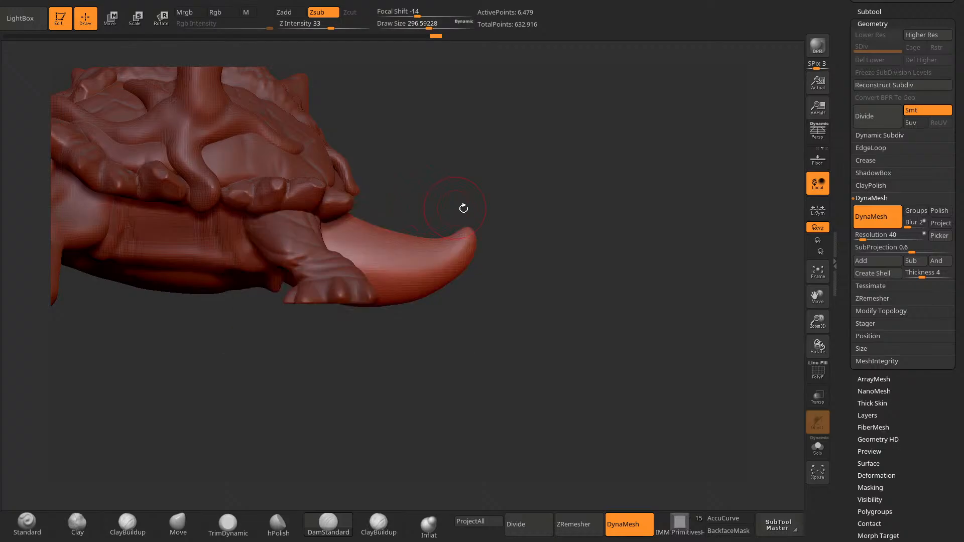
left_click_drag(463, 209, 498, 178)
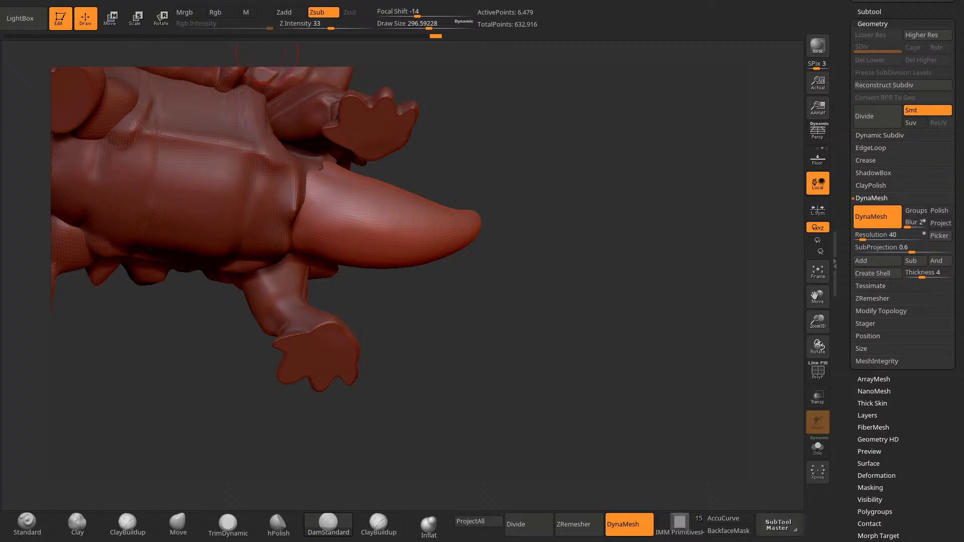
left_click_drag(517, 267, 482, 322)
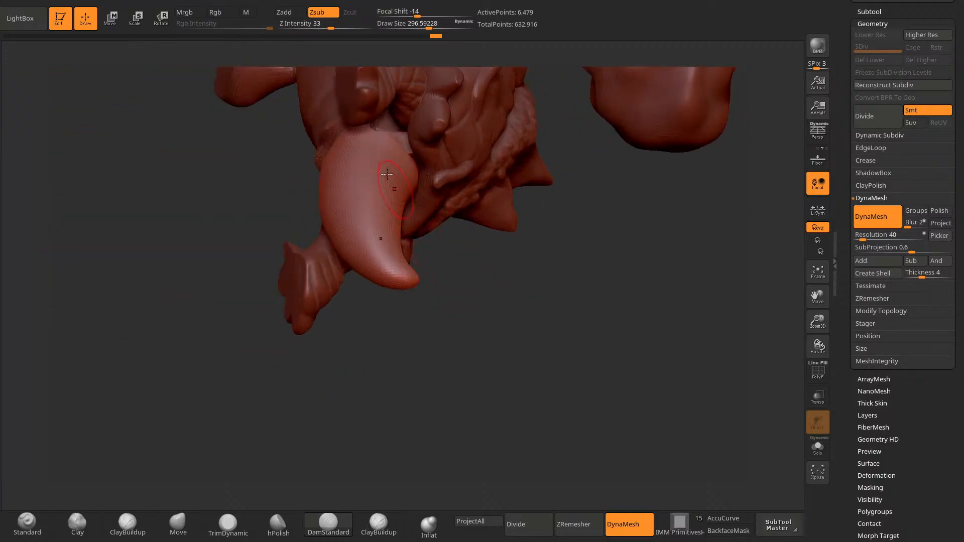
mouse_move(362, 196)
left_mouse_down()
mouse_move(375, 249)
mouse_move(404, 284)
left_mouse_up()
left_click_drag(422, 321, 424, 367)
key("space")
left_click_drag(369, 273, 357, 274)
left_click_drag(416, 315, 419, 284)
mouse_move(413, 413)
left_mouse_down()
mouse_move(420, 409)
mouse_move(374, 390)
left_mouse_up()
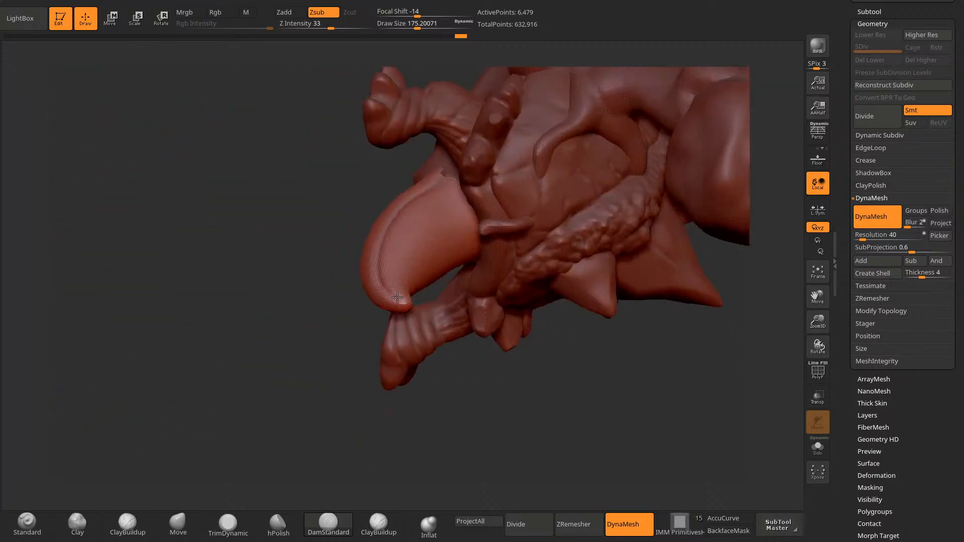
Step: Carve and deepen further lengthwise grooves on the tail's upper side with DamStandard at draw size about 175
left_click_drag(422, 207, 446, 232)
mouse_move(467, 362)
left_mouse_down()
mouse_move(452, 327)
mouse_move(357, 407)
left_mouse_up()
left_click_drag(386, 213, 419, 283)
left_click_drag(404, 354, 374, 322)
left_click_drag(359, 239, 394, 287)
mouse_move(399, 333)
left_mouse_down()
mouse_move(502, 329)
mouse_move(490, 350)
mouse_move(523, 299)
left_mouse_up()
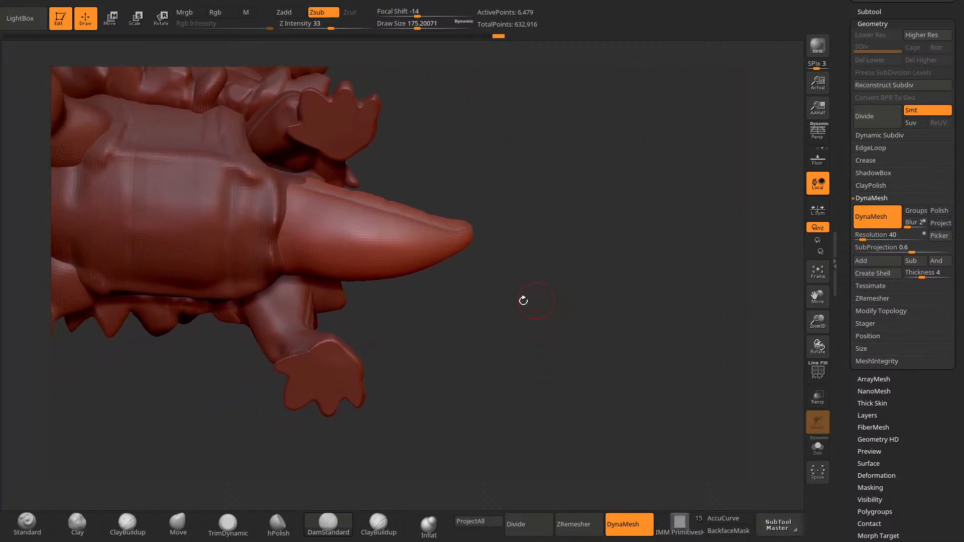
Step: Carve a series of crosswise segment grooves over the tail's underside, from its base to its tip, with DamStandard
left_click_drag(323, 200, 319, 276)
left_click_drag(369, 210, 366, 272)
left_click_drag(386, 328, 401, 314)
left_click_drag(414, 226, 411, 272)
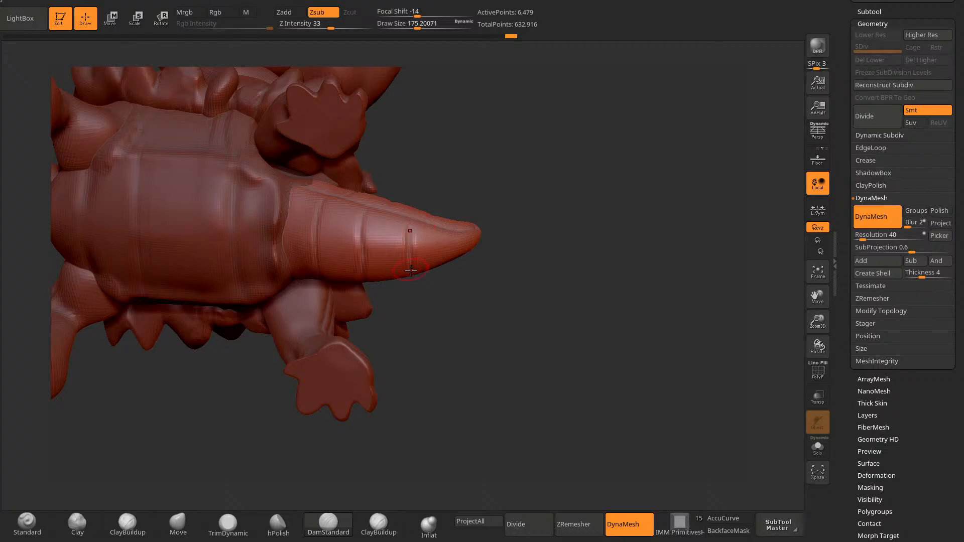
left_click_drag(426, 324, 465, 301)
left_click_drag(448, 229, 443, 254)
left_click_drag(464, 327, 465, 377)
left_click_drag(380, 338, 464, 392)
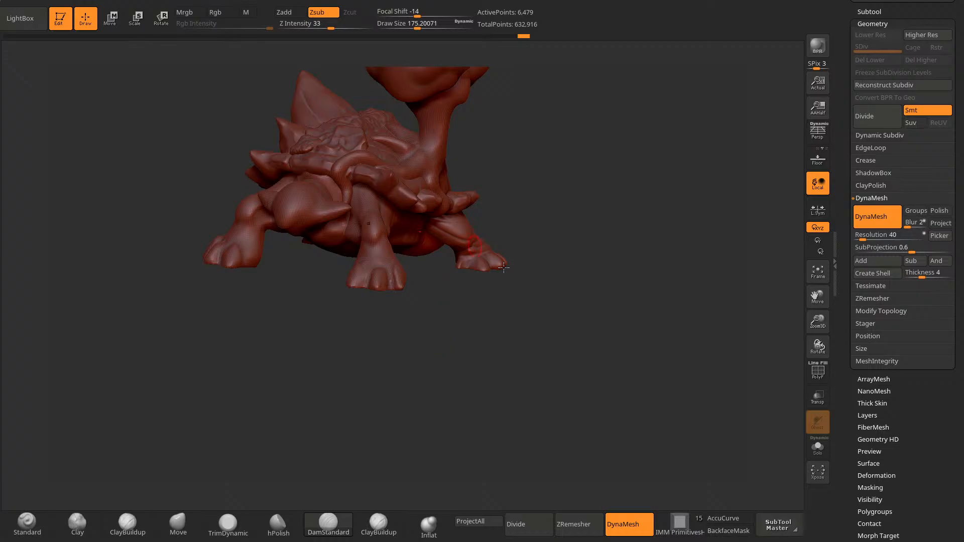
Step: Select the head and remesh it with DynaMesh at a resolution of 72
left_click_drag(522, 291, 482, 304, "shift")
left_click_drag(150, 236, 198, 219)
left_click(237, 202, "alt")
left_click_drag(159, 312, 287, 406, "alt")
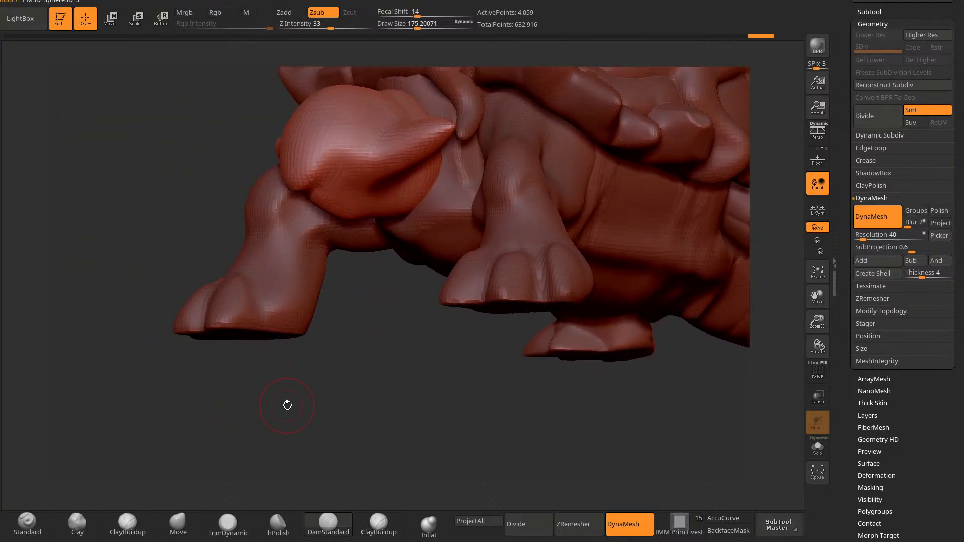
left_click_drag(353, 386, 337, 401)
left_click_drag(863, 238, 866, 238)
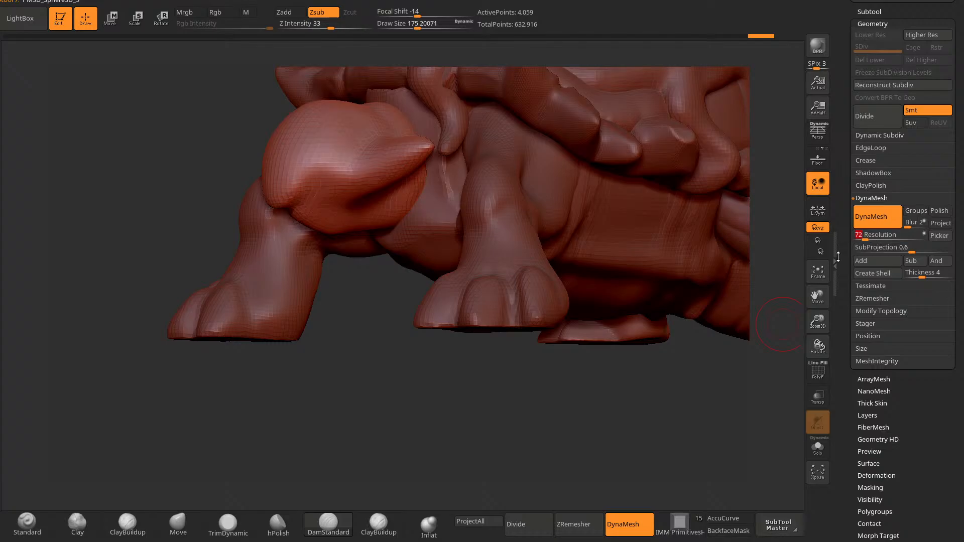
left_click_drag(548, 441, 507, 425, "ctrl")
left_click_drag(454, 406, 334, 363)
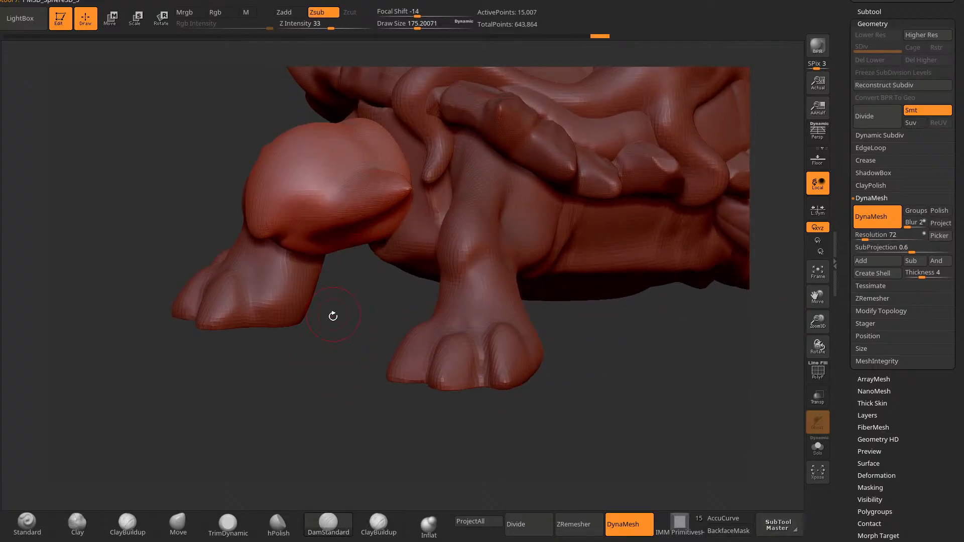
Step: Mask the head's two side horns and split the unmasked points into a separate subtool
mouse_move(333, 316)
left_mouse_down()
mouse_move(478, 394)
mouse_move(370, 344)
left_mouse_up()
mouse_move(683, 189)
left_mouse_down("ctrl")
mouse_move(461, 208)
mouse_move(618, 261)
left_mouse_up("ctrl")
mouse_move(693, 276)
left_mouse_down()
mouse_move(670, 206)
mouse_move(702, 416)
mouse_move(713, 406)
mouse_move(704, 351)
left_mouse_up()
left_click_drag(448, 92, 640, 211)
left_click(896, 10)
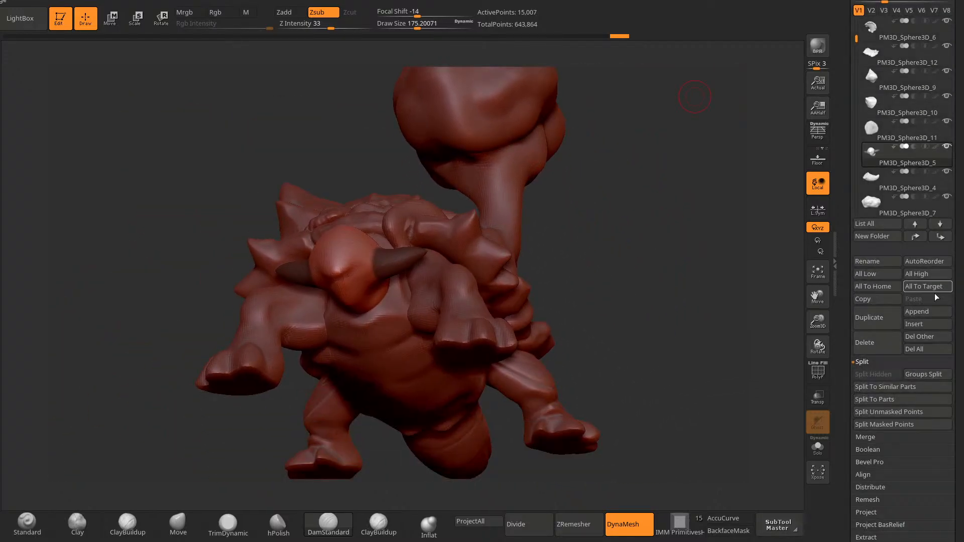
left_click(901, 411)
left_click_drag(651, 269, 762, 114)
Step: Refresh the DynaMesh of the separated head and horn subtools, leaving the head selected
left_click_drag(200, 361, 241, 402, "ctrl")
left_click(329, 220, "alt")
left_click_drag(282, 372, 318, 342, "ctrl")
left_click(272, 224, "alt")
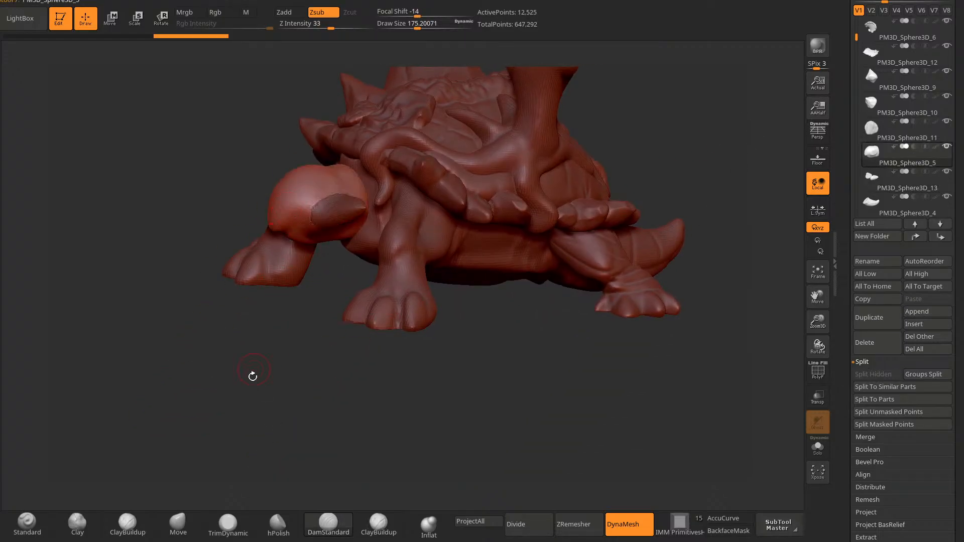
Step: Hide the horns and smooth the head's sides where they were attached, enlarging the brush to a draw size of about 373
left_click_drag(253, 376, 297, 419, "alt")
left_click_drag(587, 265, 728, 272, "alt")
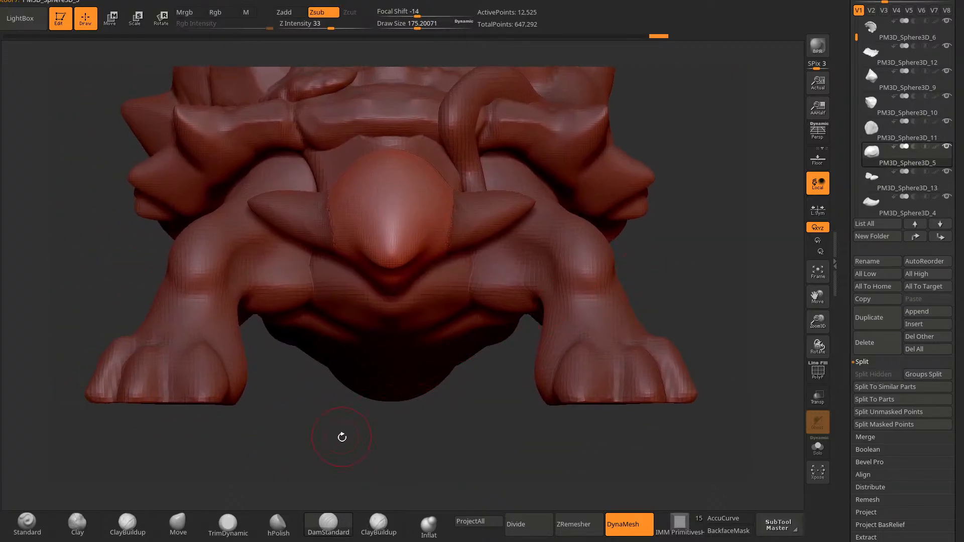
left_click_drag(342, 438, 392, 273)
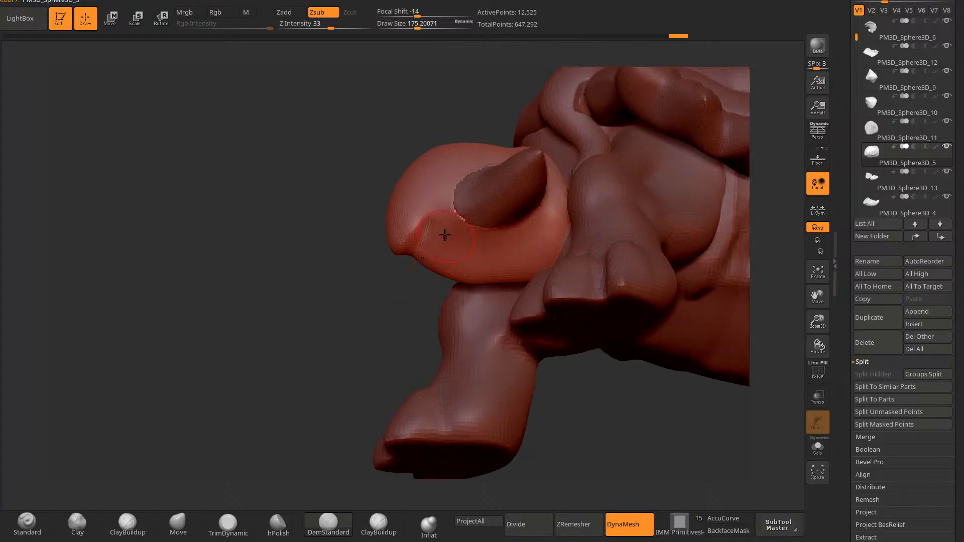
left_click(948, 171)
left_click_drag(503, 184, 460, 209, "shift")
key("space")
left_click_drag(486, 187, 509, 185)
left_click_drag(502, 180, 451, 206, "shift")
left_click_drag(357, 321, 292, 364)
left_click_drag(482, 196, 452, 206, "shift")
left_click_drag(257, 374, 222, 396)
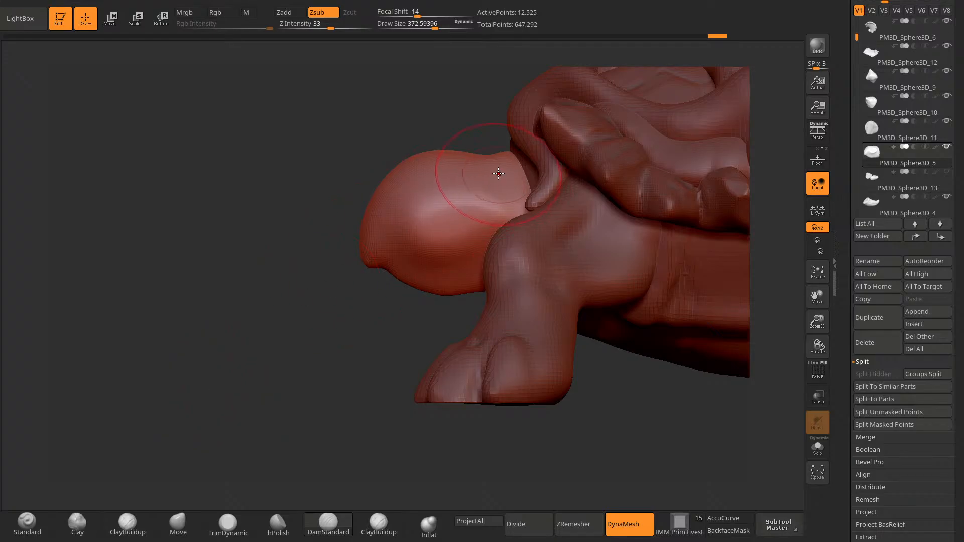
Step: Carve a lengthwise groove along the side of the head with DamStandard at a draw size of about 224
key("space")
left_click_drag(498, 173, 485, 174)
left_click_drag(307, 349, 299, 355)
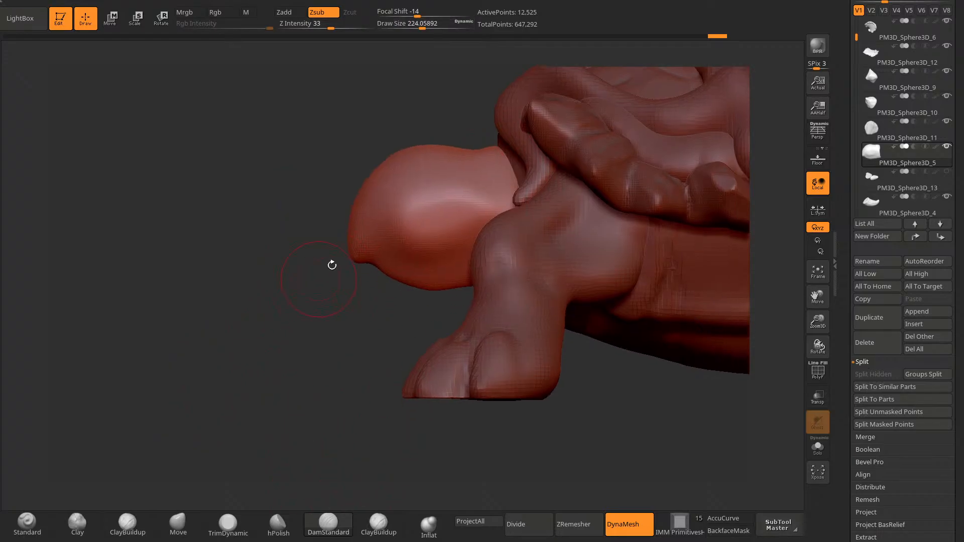
left_click_drag(373, 229, 468, 188)
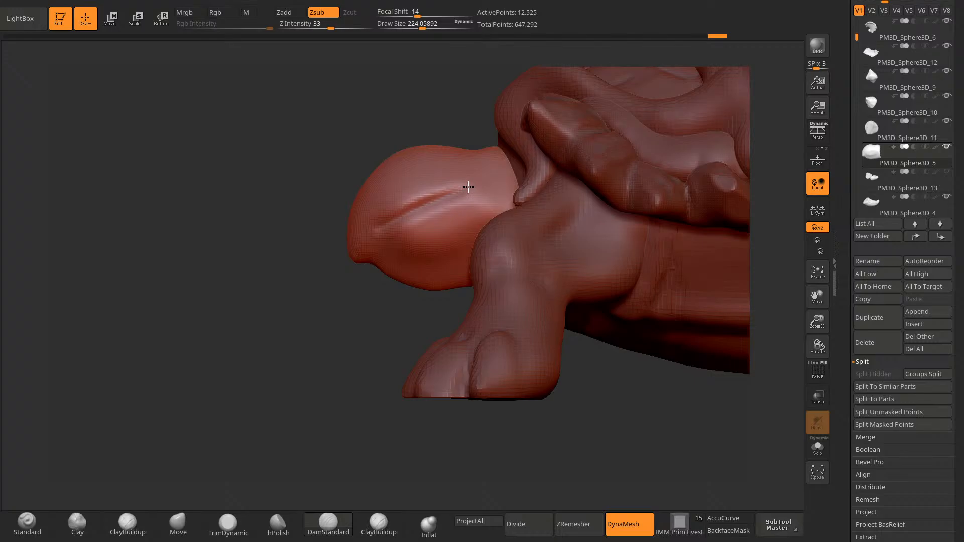
key("ctrl+z")
left_click_drag(378, 222, 470, 184)
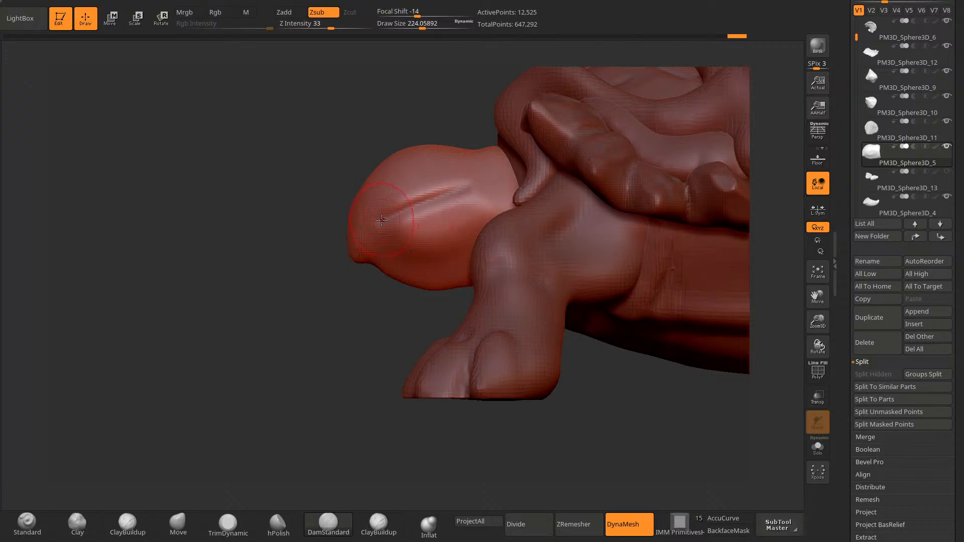
left_click_drag(388, 224, 473, 182)
Step: Extend the groove across the snout and down its side to outline the beak
left_click_drag(271, 311, 317, 328)
left_click_drag(385, 219, 352, 216)
left_click_drag(258, 308, 304, 311)
left_click_drag(369, 221, 329, 210)
left_click_drag(284, 380, 249, 364)
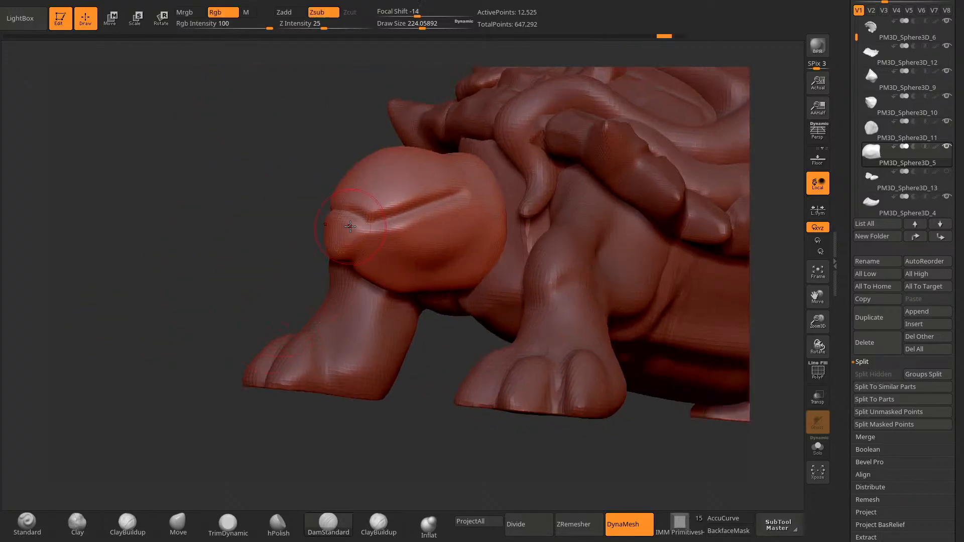
left_click_drag(392, 199, 342, 208)
mouse_move(250, 329)
left_mouse_down()
mouse_move(217, 380)
mouse_move(235, 387)
mouse_move(267, 362)
left_mouse_up()
left_click_drag(365, 194, 360, 230)
Step: Pull the lower tip of the beak into a hooked shape with the Move brush
left_click(178, 522)
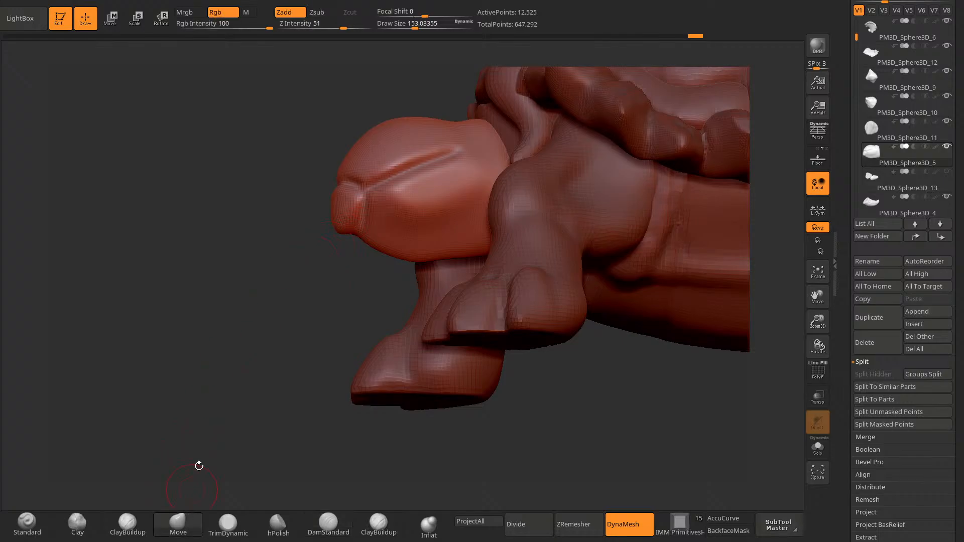
left_click_drag(203, 447, 256, 377)
left_click_drag(367, 256, 355, 243)
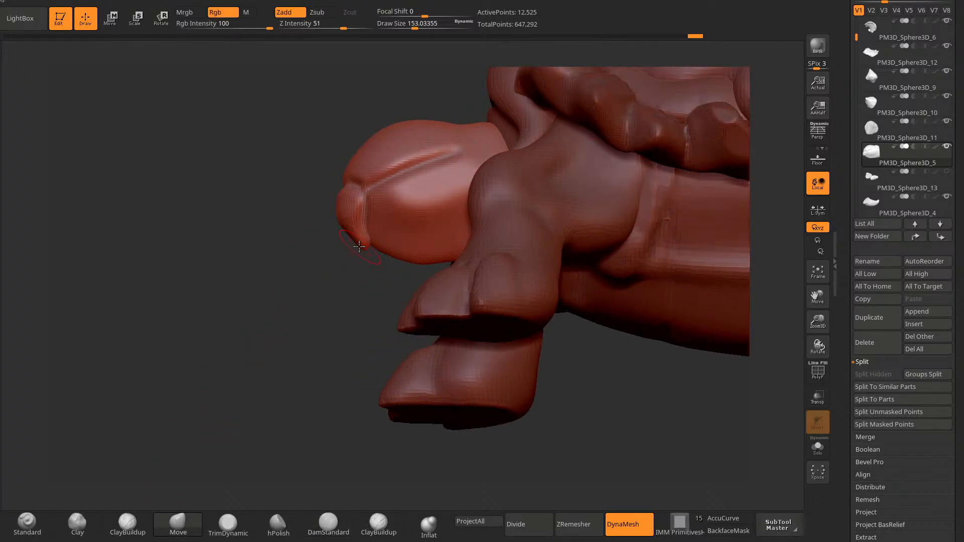
mouse_move(321, 304)
left_mouse_down()
mouse_move(375, 302)
mouse_move(361, 246)
left_mouse_up()
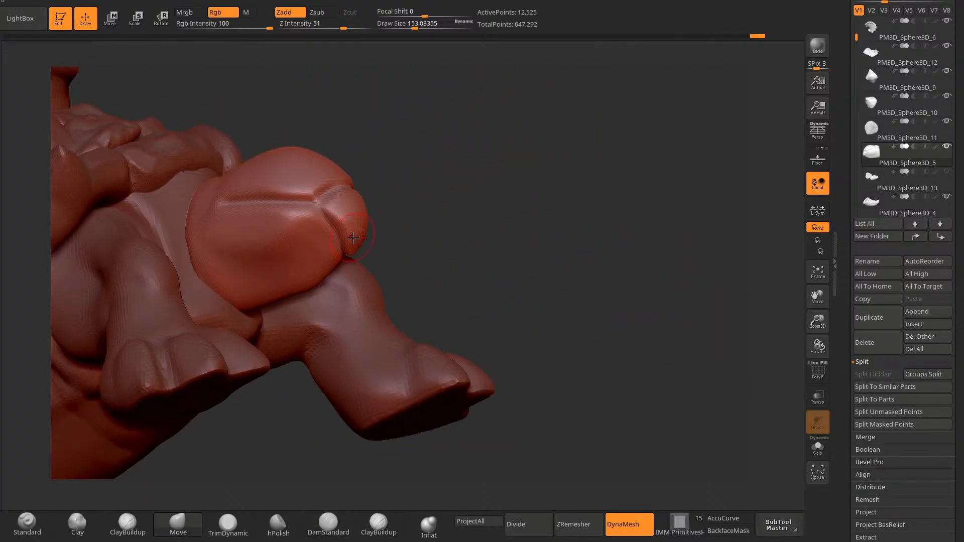
left_click_drag(424, 195, 385, 245)
Step: Adjust the beak's upper edge with the Move brush and refresh the head's DynaMesh
left_click_drag(353, 385, 316, 385)
mouse_move(308, 299)
left_mouse_down("alt")
mouse_move(307, 326)
mouse_move(374, 301)
left_mouse_up("alt")
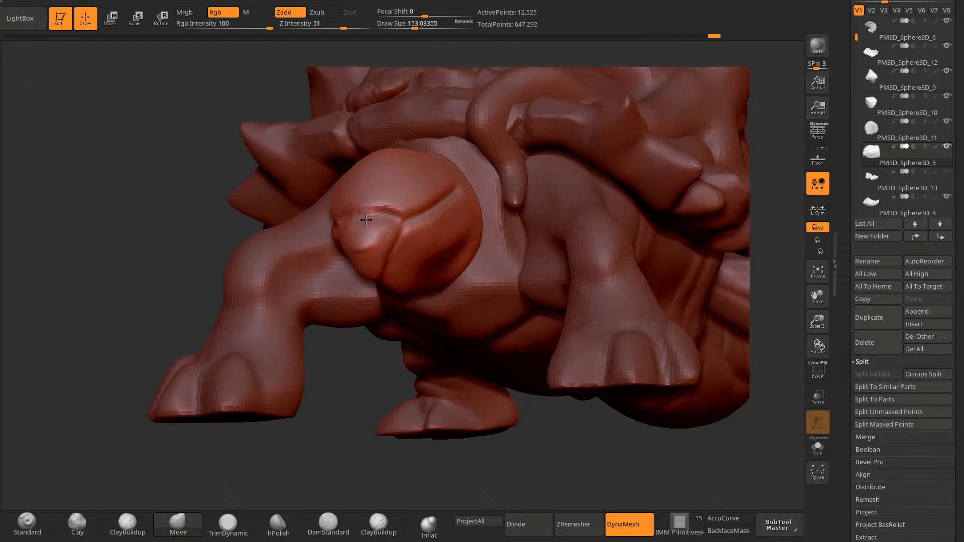
left_click_drag(373, 214, 374, 203)
left_click_drag(322, 347, 365, 347)
left_click_drag(354, 203, 326, 218)
left_click_drag(587, 146, 510, 174)
mouse_move(398, 254)
left_mouse_down()
mouse_move(447, 269)
mouse_move(370, 254)
left_mouse_up()
Step: Carve a crosswise groove over the top of the head with DamStandard
left_click(337, 525)
left_click_drag(295, 367, 235, 401, "alt")
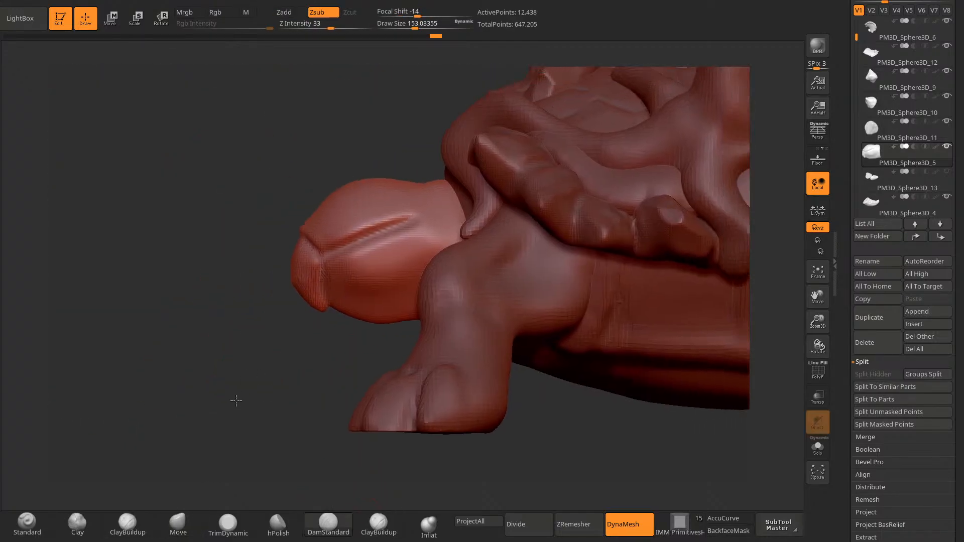
left_click_drag(346, 155, 385, 188)
left_click_drag(345, 157, 365, 210)
key("ctrl+z")
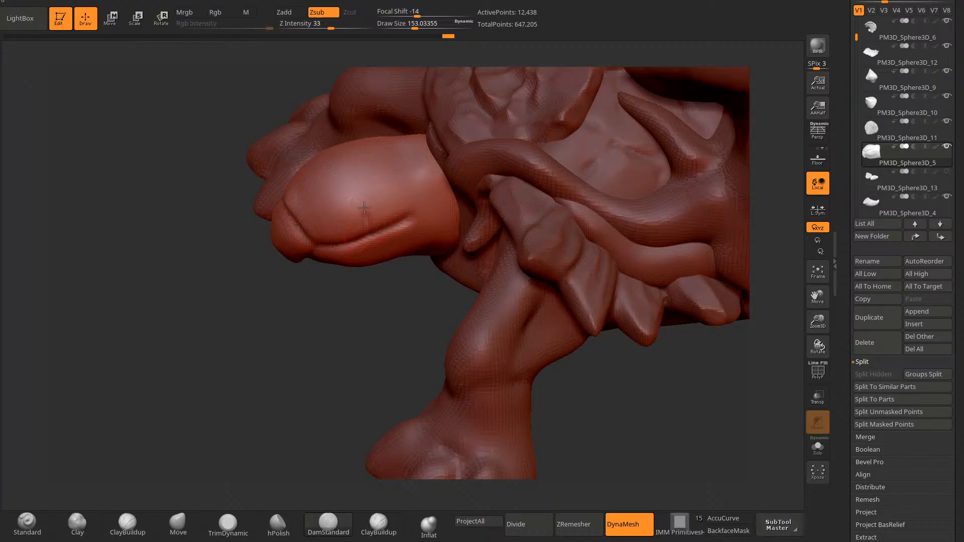
left_click_drag(345, 157, 369, 217)
left_click_drag(338, 321, 301, 388, "shift")
Step: Widen the back of the head with the Move brush at a draw size of about 303
left_click(182, 522)
key("space")
left_click_drag(440, 178, 454, 179)
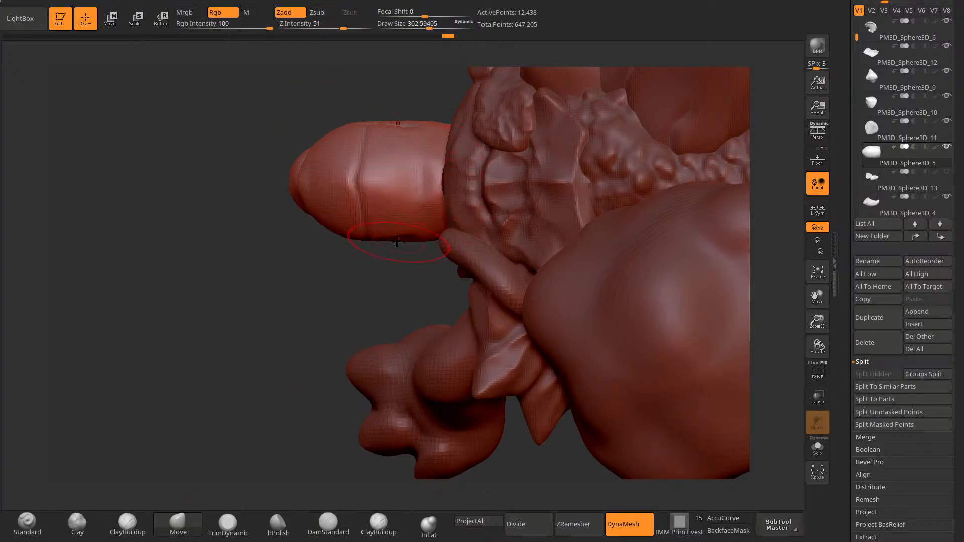
left_click_drag(396, 241, 403, 246)
left_click_drag(376, 123, 430, 110)
left_click_drag(414, 108, 415, 102)
mouse_move(353, 336)
left_mouse_down()
mouse_move(276, 348)
mouse_move(390, 366)
mouse_move(349, 405)
mouse_move(448, 201)
mouse_move(437, 239)
left_mouse_up()
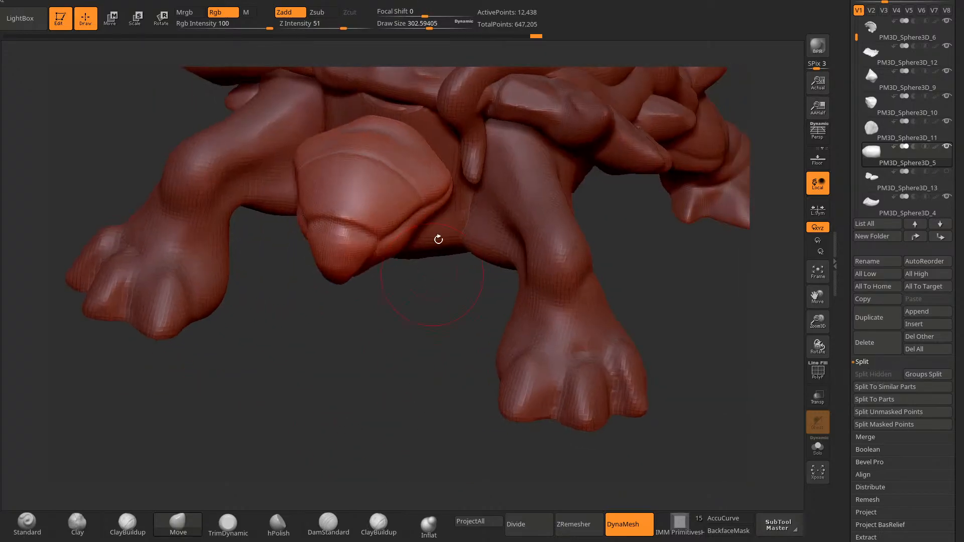
Step: Raise and round the crown behind the crosswise groove, shaping its sides with the Move brush
left_click_drag(420, 147, 402, 201)
left_click_drag(382, 123, 383, 116)
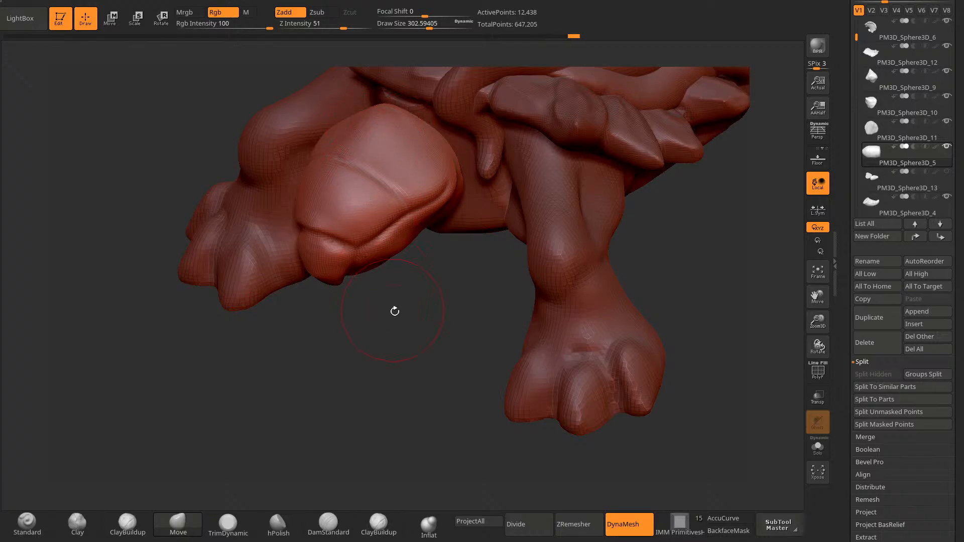
left_click_drag(393, 312, 455, 311)
left_click_drag(418, 138, 424, 143)
left_click_drag(401, 307, 447, 305)
left_click_drag(431, 179, 426, 174)
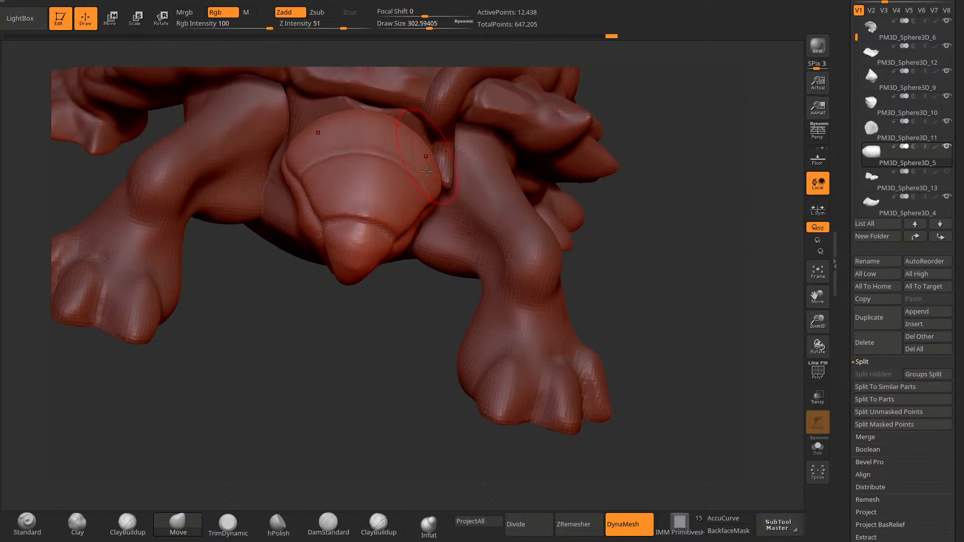
left_click_drag(402, 327, 322, 321)
left_click_drag(373, 186, 367, 181)
left_click_drag(372, 311, 302, 311)
left_click_drag(385, 166, 385, 162)
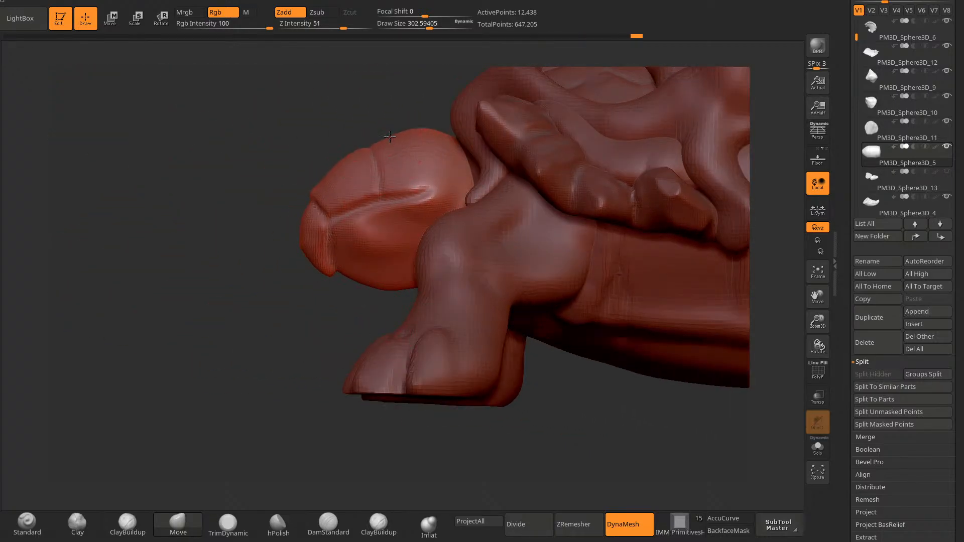
Step: Refine the head's side outline from above, around the crosswise groove, with the Move brush
left_click_drag(226, 301, 312, 321)
left_click_drag(364, 344, 427, 347)
left_click_drag(402, 158, 401, 163)
left_click_drag(386, 337, 312, 342, "shift")
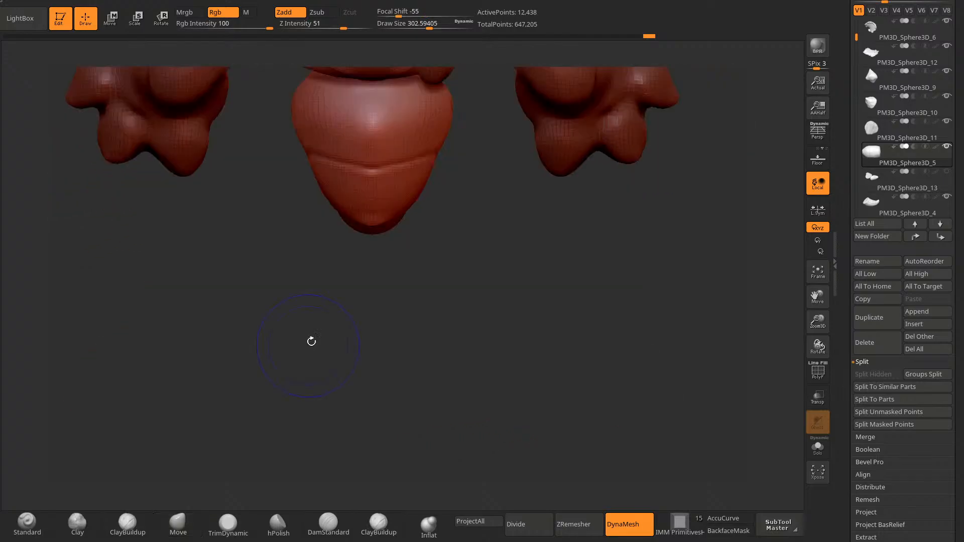
left_click_drag(438, 156, 439, 150)
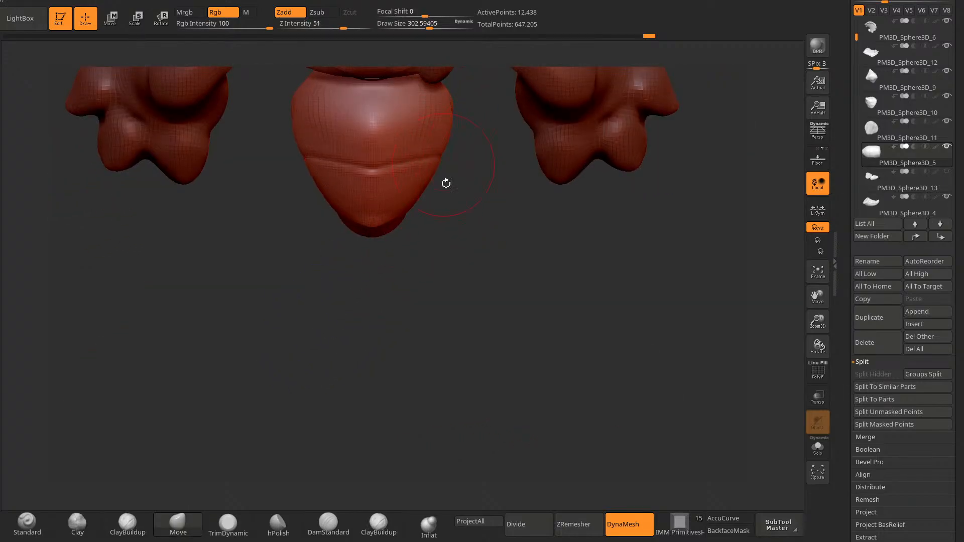
left_click_drag(437, 372, 430, 289)
mouse_move(357, 409)
left_mouse_down("shift")
mouse_move(360, 424)
mouse_move(312, 384)
left_mouse_up("shift")
Step: Build up the cheek below the side groove with ClayBuildup at a draw size of about 199
left_click(378, 522)
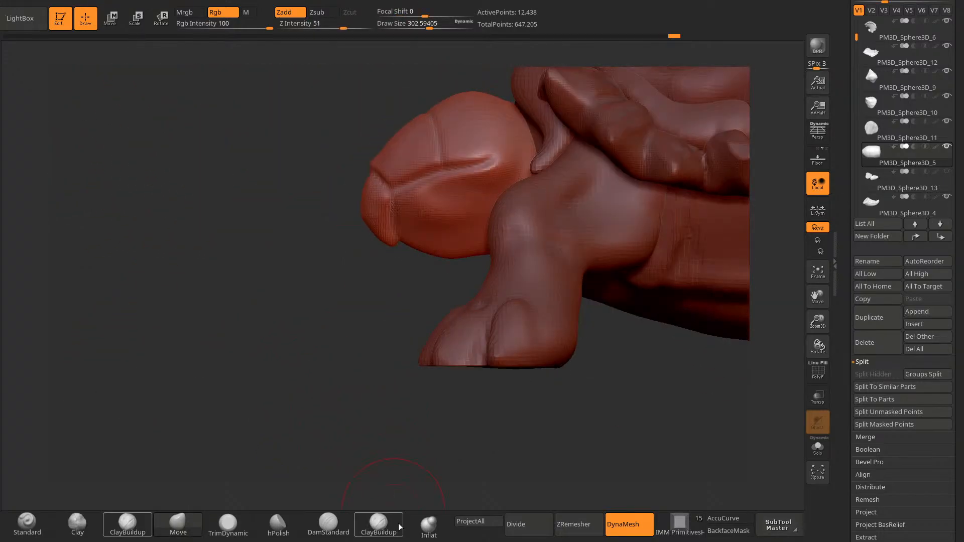
left_click_drag(392, 420, 334, 222)
key("space")
left_click_drag(373, 170, 373, 171)
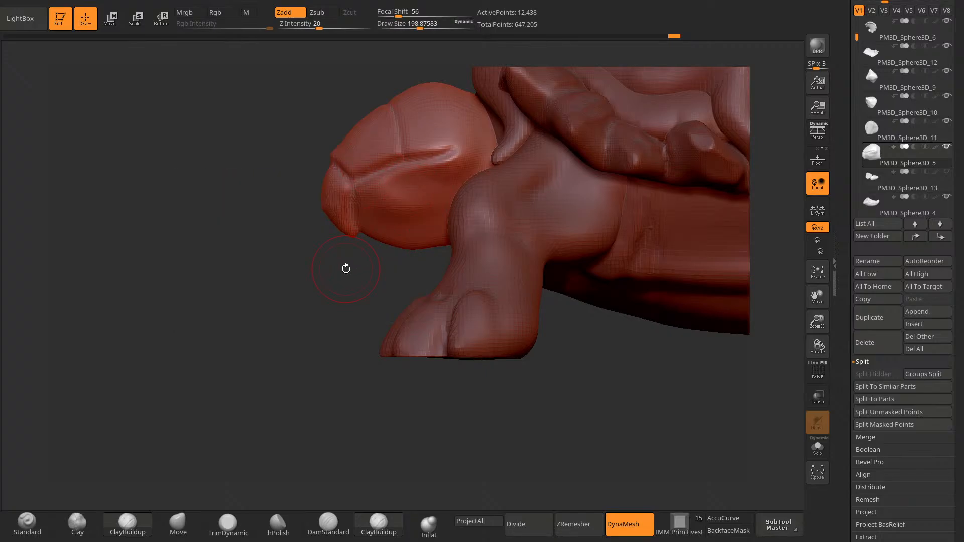
mouse_move(258, 249)
left_mouse_down()
mouse_move(264, 327)
mouse_move(296, 275)
left_mouse_up()
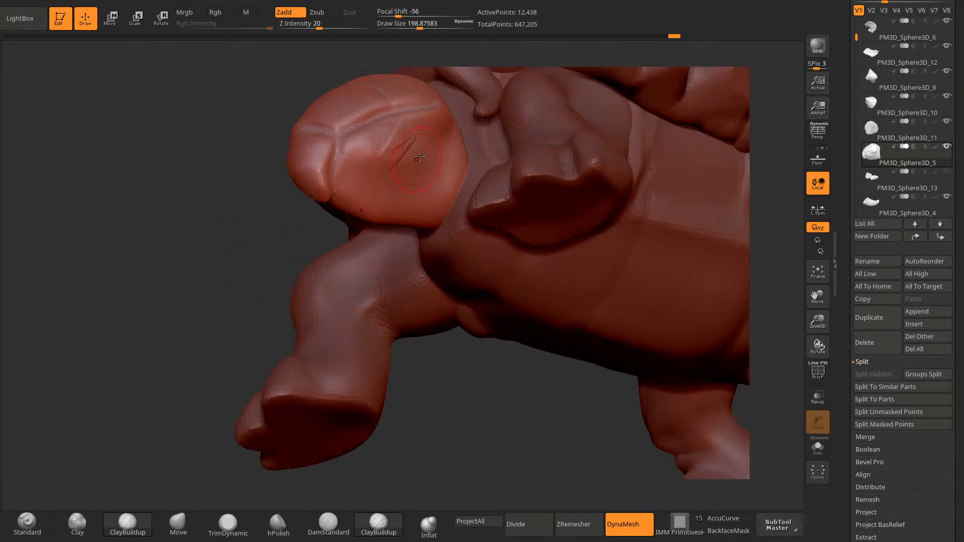
mouse_move(409, 155)
left_mouse_down()
mouse_move(433, 176)
mouse_move(420, 194)
mouse_move(368, 144)
mouse_move(410, 175)
mouse_move(369, 185)
left_mouse_up()
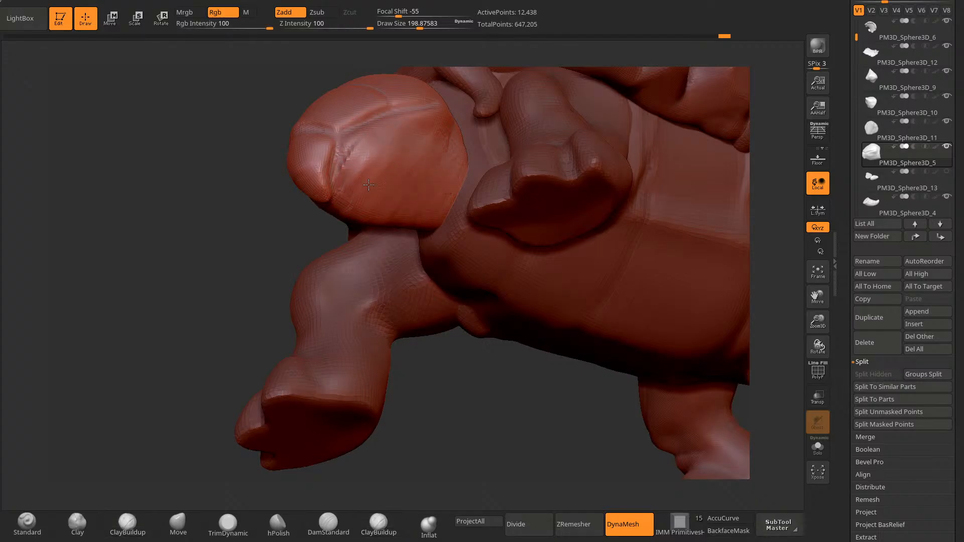
Step: Flatten the head's underside with the Move brush at a draw size of about 321
left_click_drag(301, 236, 198, 380)
left_click(195, 519)
key("space")
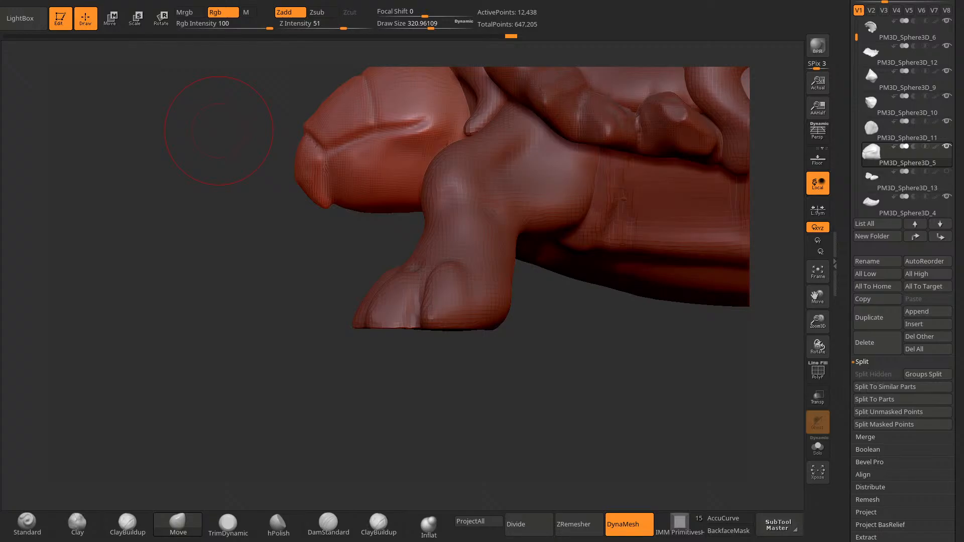
mouse_move(226, 119)
left_mouse_down()
mouse_move(252, 409)
mouse_move(254, 282)
left_mouse_up()
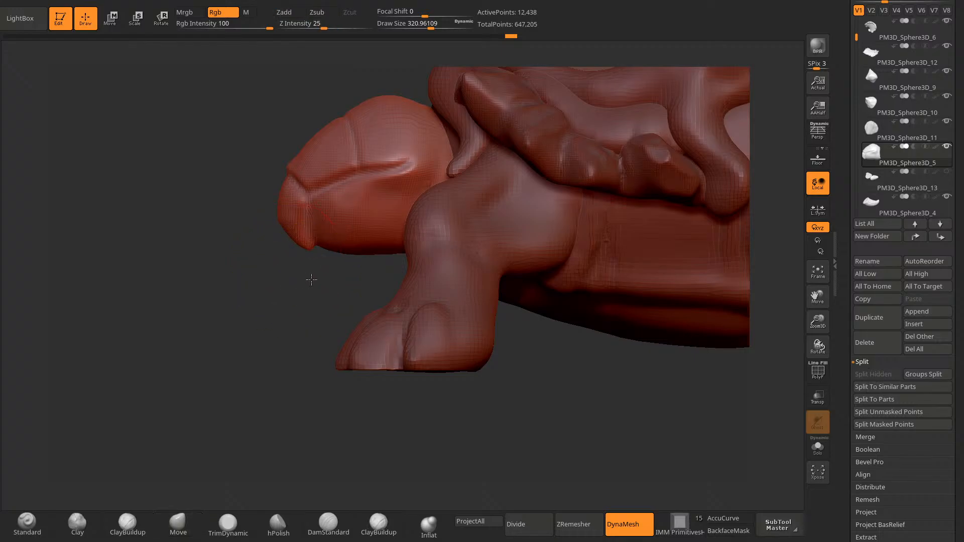
Step: Mask the lower jaw with a jagged upper edge, split it into a separate subtool and select it
mouse_move(313, 273)
left_mouse_down("ctrl")
mouse_move(319, 209)
mouse_move(329, 215)
mouse_move(354, 199)
mouse_move(441, 236)
left_mouse_up("ctrl")
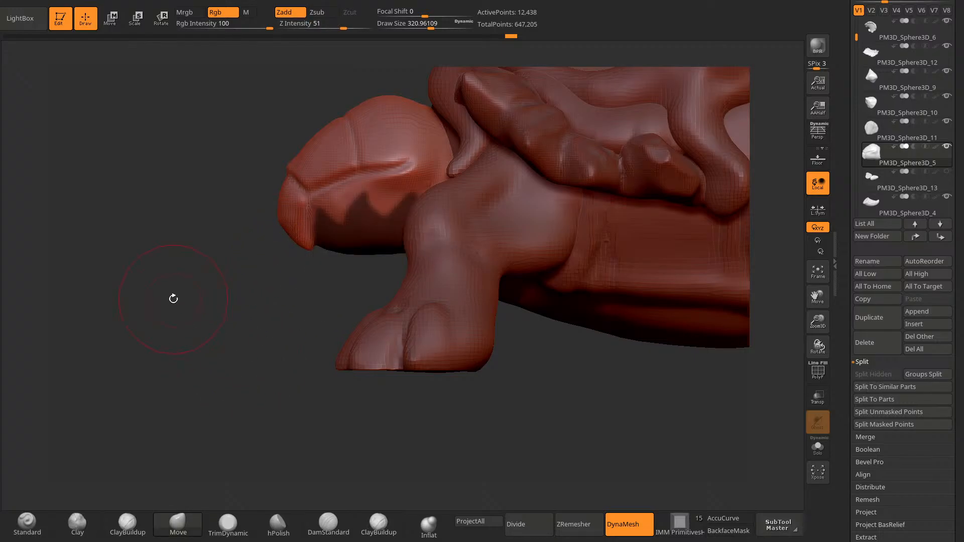
left_click_drag(191, 304, 138, 311)
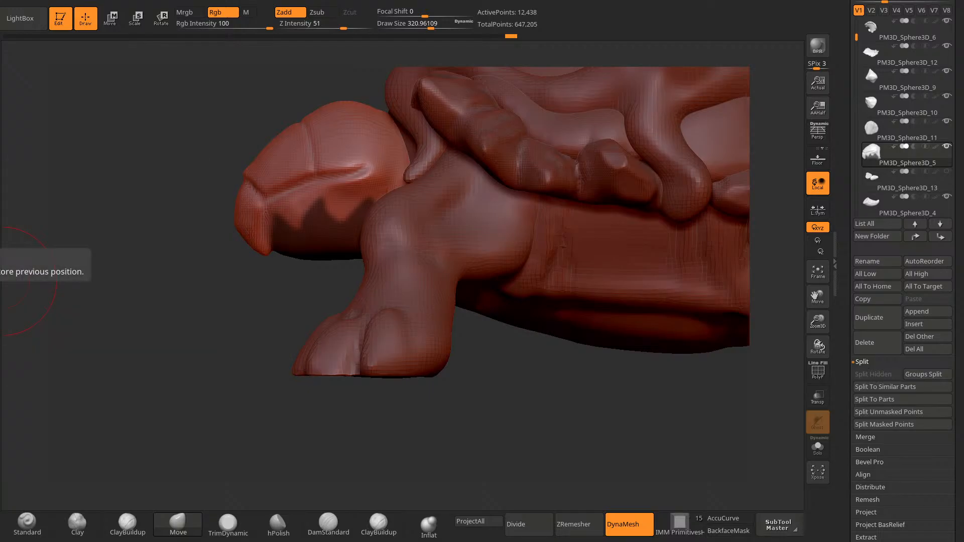
left_click(917, 325)
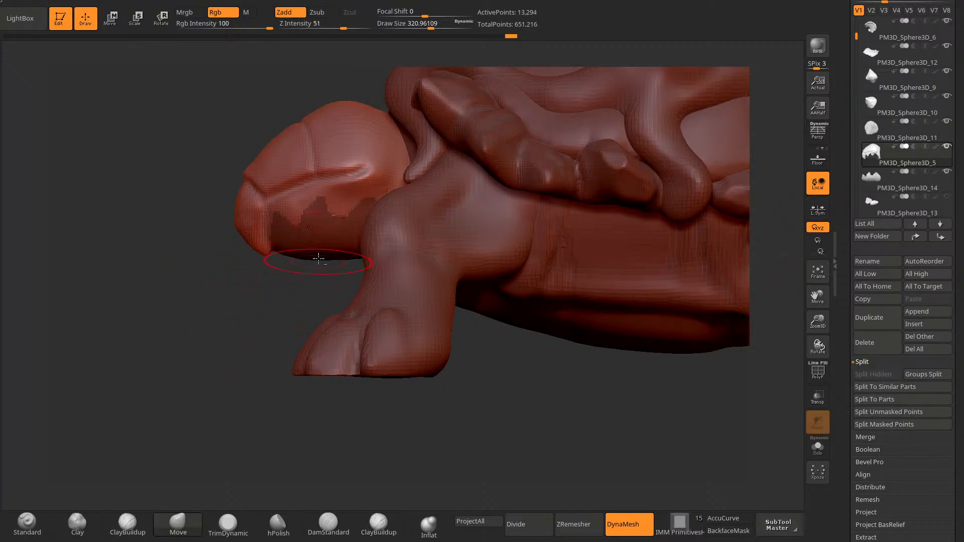
left_click(324, 240, "alt")
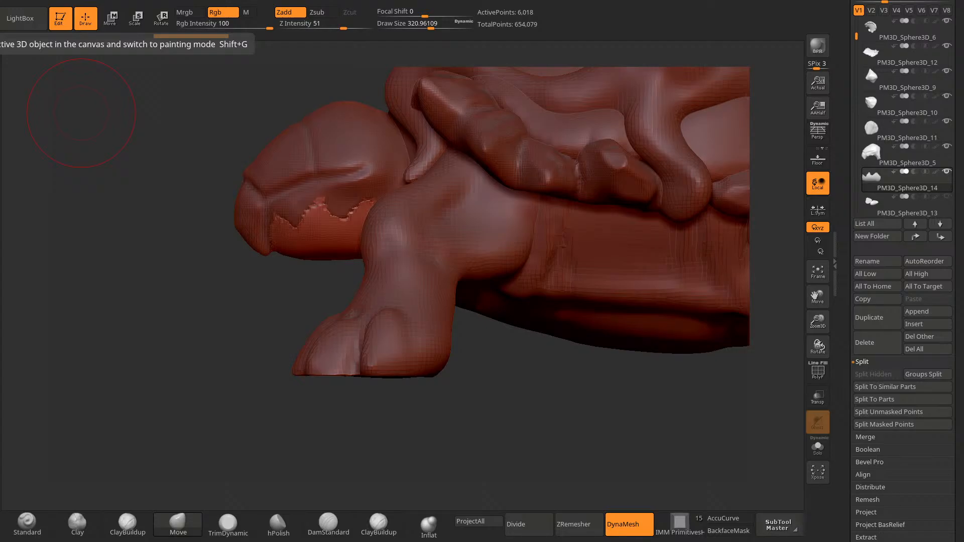
Step: Smooth the lower jaw's jagged edge, swell its points with the Inflat brush and refresh its DynaMesh
mouse_move(81, 113)
left_mouse_down()
mouse_move(209, 385)
mouse_move(181, 398)
mouse_move(243, 388)
left_mouse_up()
left_click_drag(301, 216, 364, 205, "shift")
left_click_drag(206, 289, 222, 305, "ctrl")
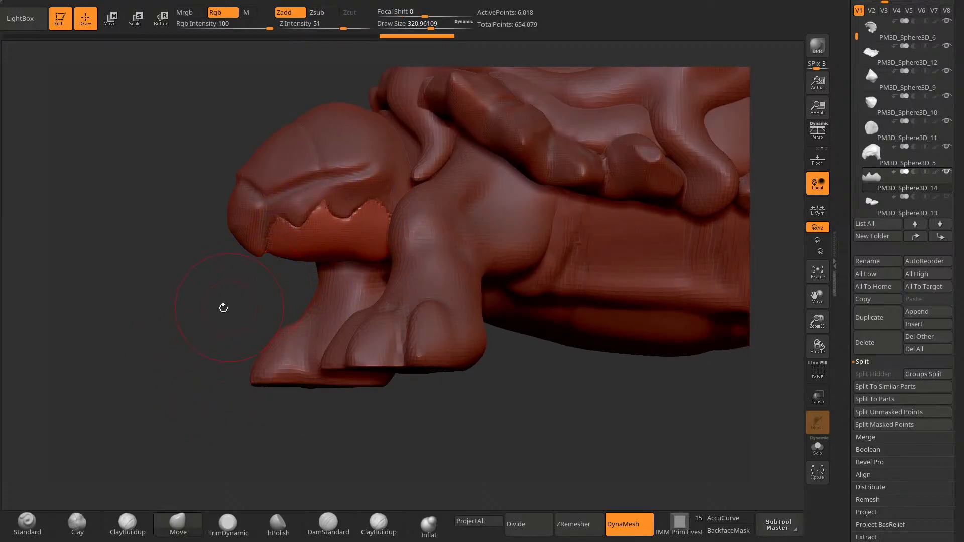
mouse_move(318, 210)
left_mouse_down("shift")
mouse_move(375, 214)
mouse_move(322, 207)
left_mouse_up("shift")
left_click(429, 525)
left_click_drag(236, 294, 249, 327, "ctrl")
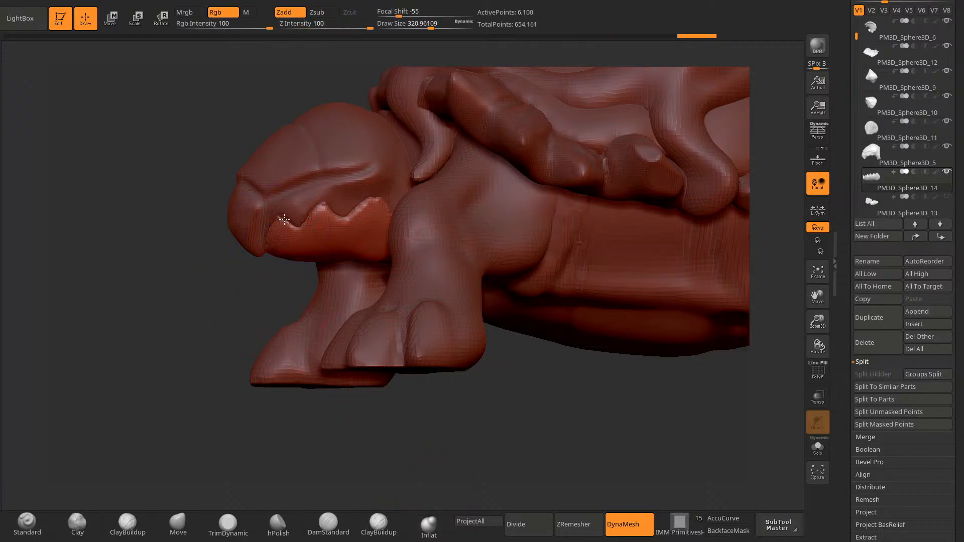
Step: Open the mouth by rotating the lower jaw downward and the upper head upward with the transpose line
left_click(105, 21)
left_click(161, 18)
left_click_drag(190, 311, 225, 336)
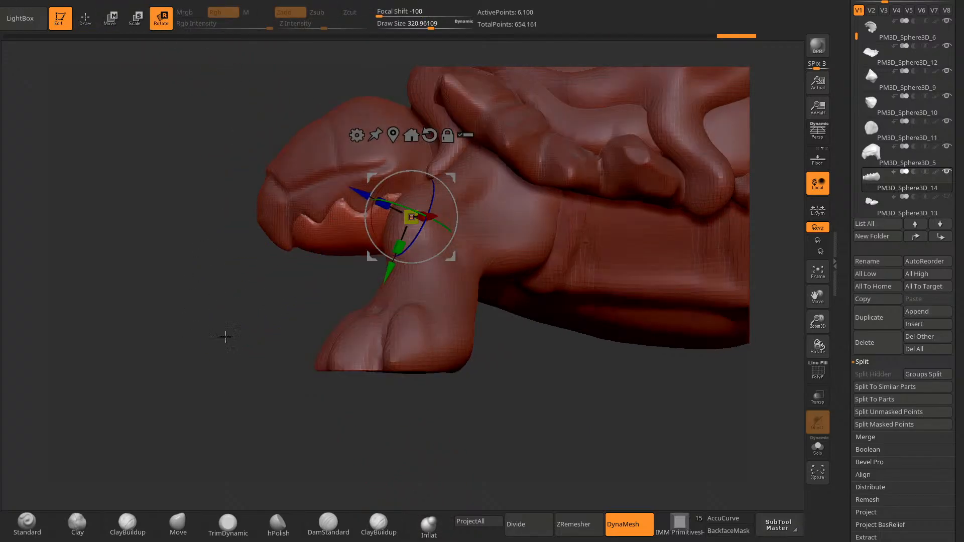
key("y")
left_click_drag(388, 216, 537, 216, "shift")
left_click_drag(537, 216, 502, 138)
left_click(536, 170, "alt")
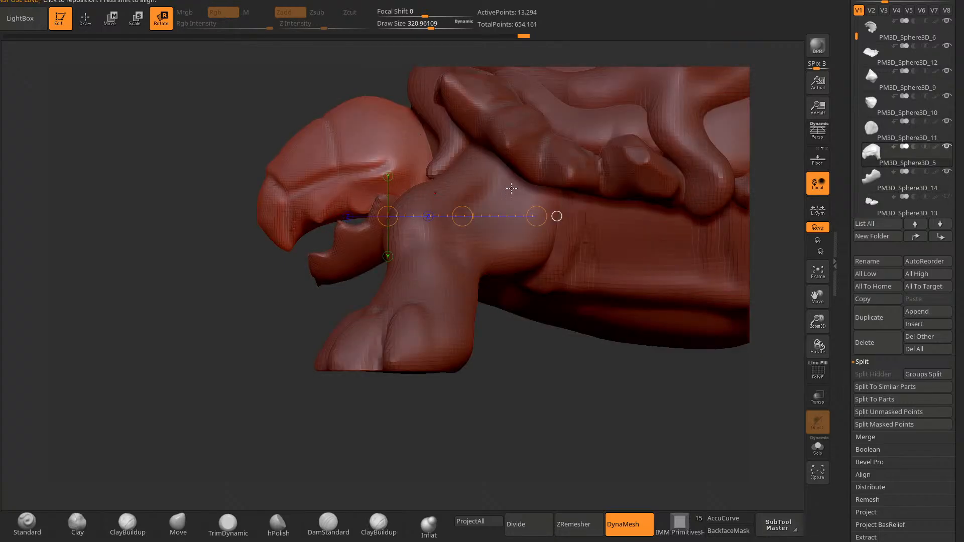
left_click_drag(536, 171, 540, 151)
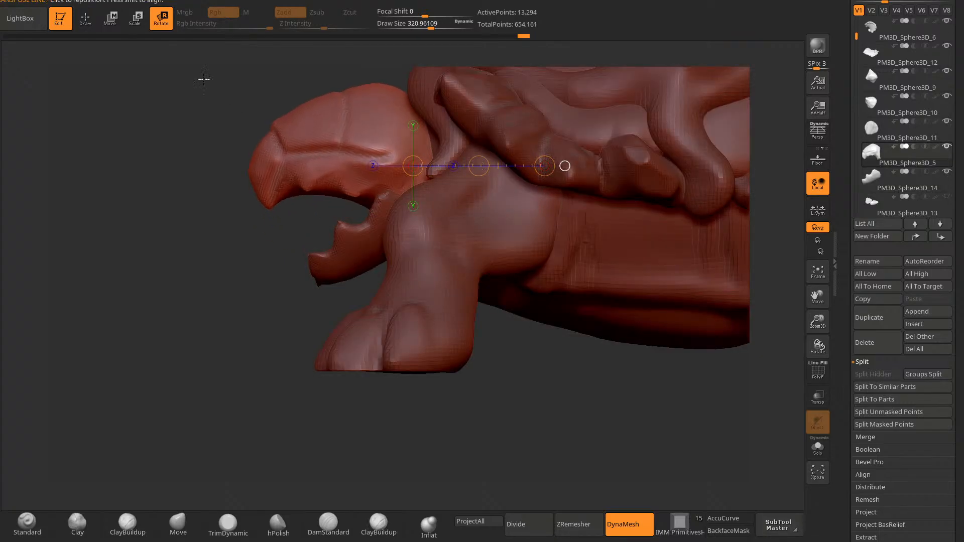
Step: Select the lower jaw, fill out its underside with the Inflat brush at a draw size of about 534 and refresh its DynaMesh
key("q")
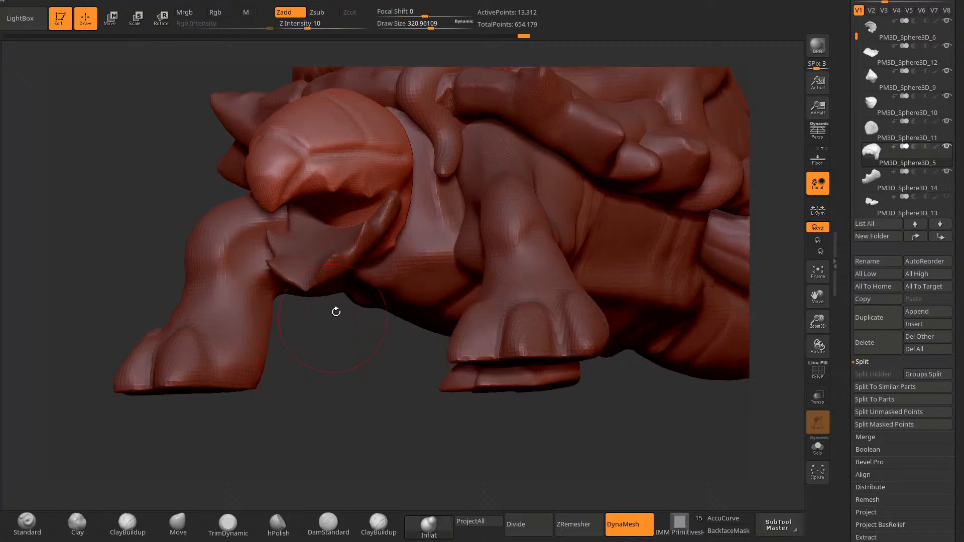
left_click(352, 234, "alt")
left_click_drag(340, 389, 390, 499)
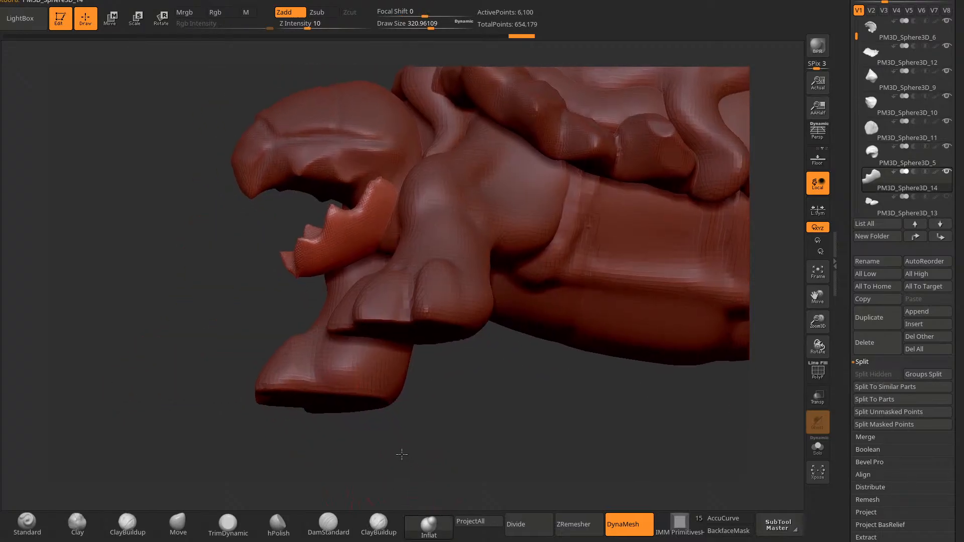
left_click_drag(400, 454, 372, 476)
key("space")
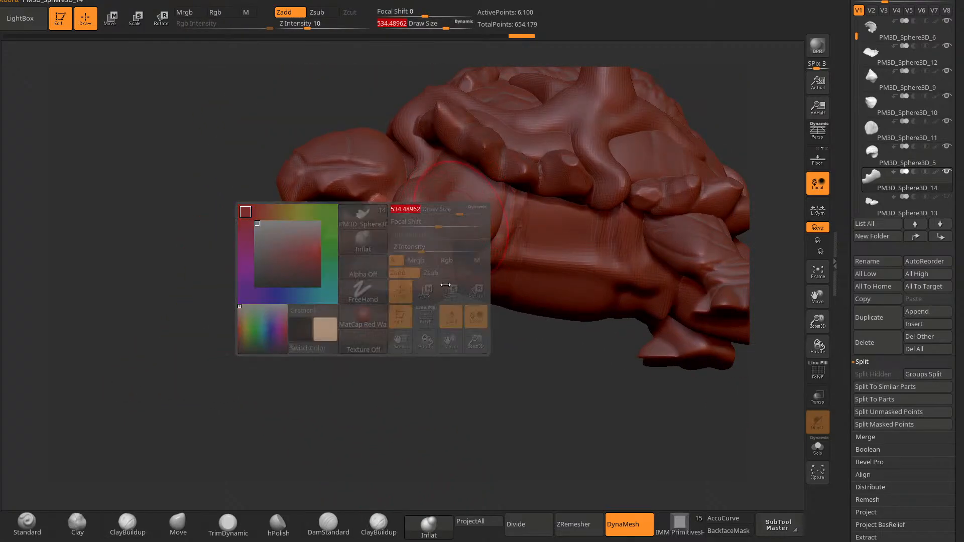
mouse_move(402, 392)
left_mouse_down()
mouse_move(377, 420)
mouse_move(360, 383)
mouse_move(374, 264)
left_mouse_up()
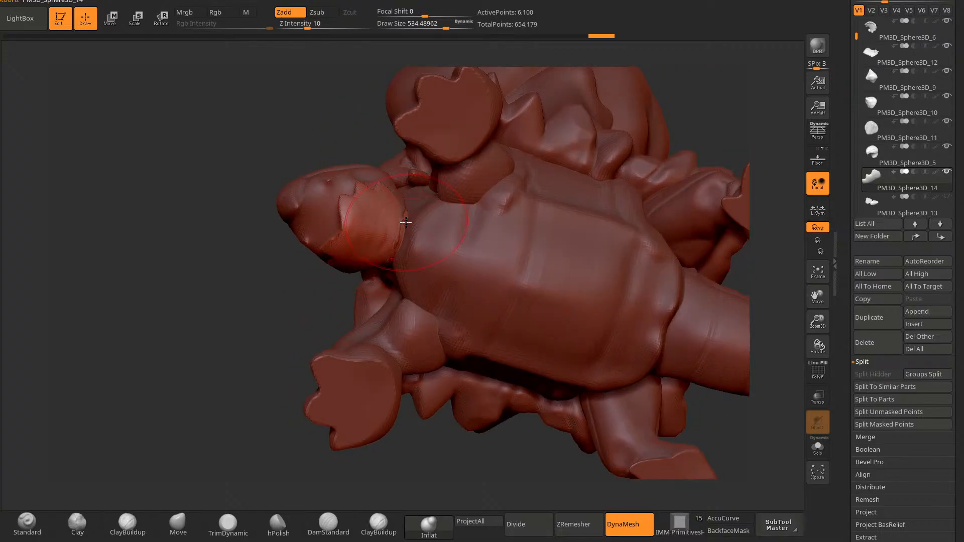
left_click_drag(313, 321, 322, 369)
left_click_drag(407, 384, 419, 311)
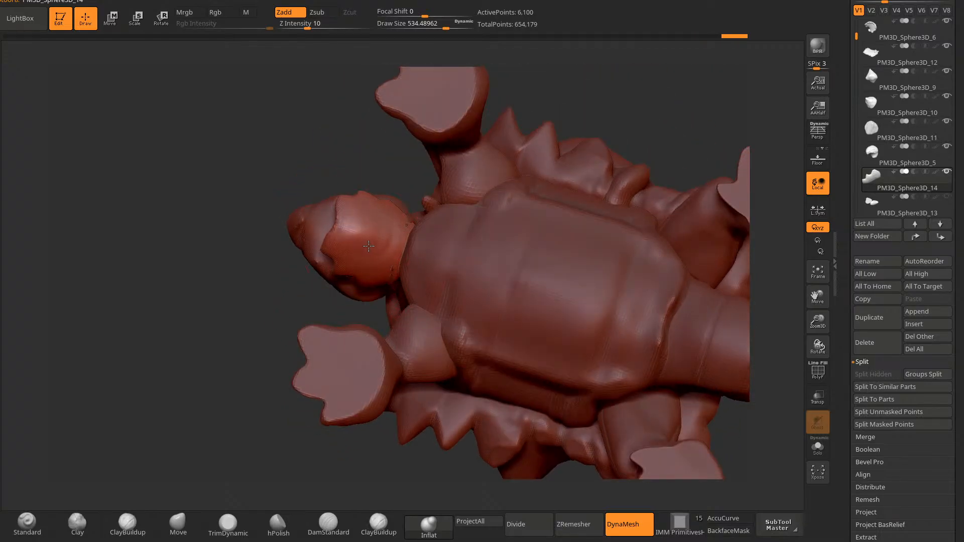
mouse_move(286, 297)
left_mouse_down()
mouse_move(310, 322)
mouse_move(383, 327)
mouse_move(407, 354)
mouse_move(368, 334)
left_mouse_up()
key("space")
Step: Select the upper head and reshape its profile and beak with the Move brush at a draw size of about 321
left_click(346, 125, "alt")
mouse_move(204, 324)
left_mouse_down()
mouse_move(246, 341)
mouse_move(264, 409)
mouse_move(233, 393)
left_mouse_up()
left_click_drag(323, 398, 259, 384)
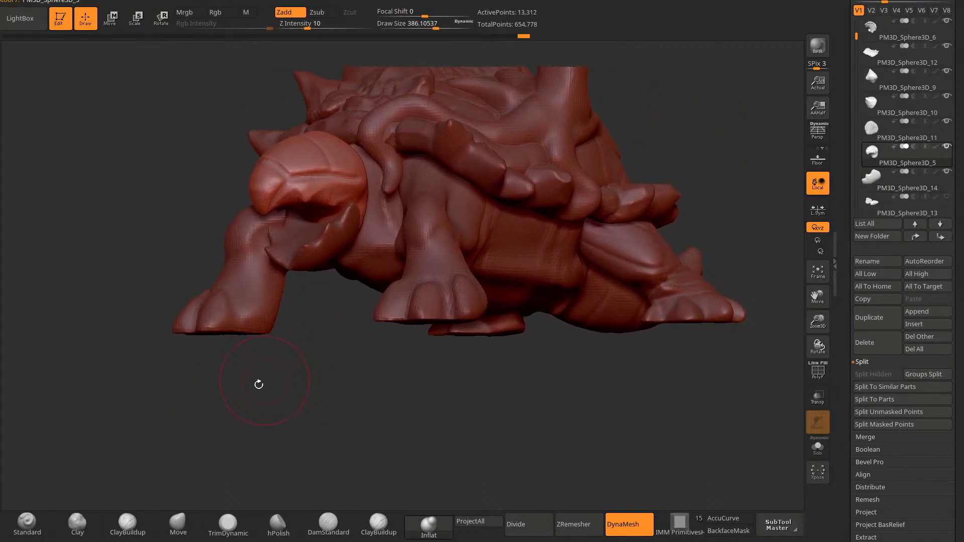
left_click(198, 519)
mouse_move(241, 442)
left_mouse_down()
mouse_move(312, 327)
mouse_move(355, 212)
left_mouse_up()
left_click_drag(514, 136, 325, 269)
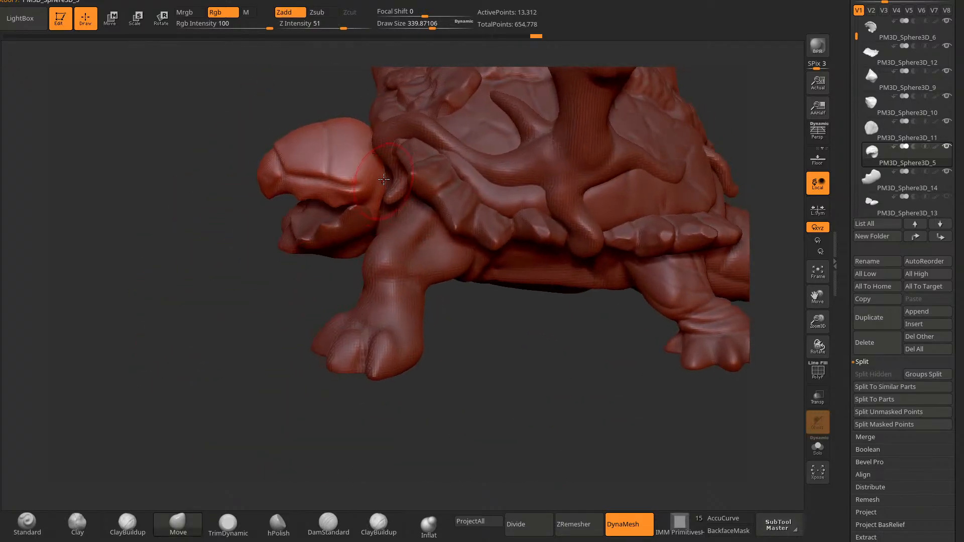
mouse_move(321, 397)
left_mouse_down()
mouse_move(309, 346)
mouse_move(340, 348)
mouse_move(339, 361)
mouse_move(275, 370)
left_mouse_up()
key("space")
left_click_drag(316, 265, 305, 265)
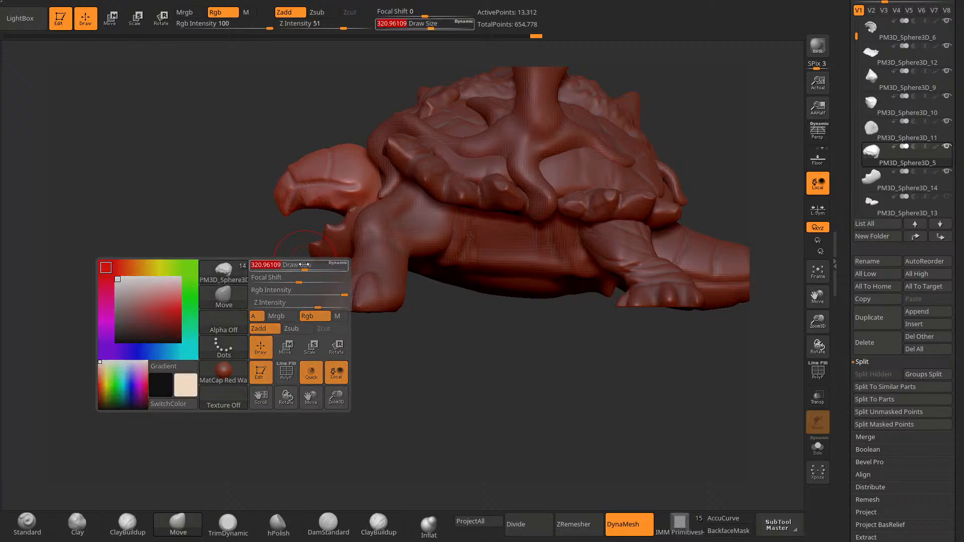
left_click_drag(282, 299, 276, 336, "alt")
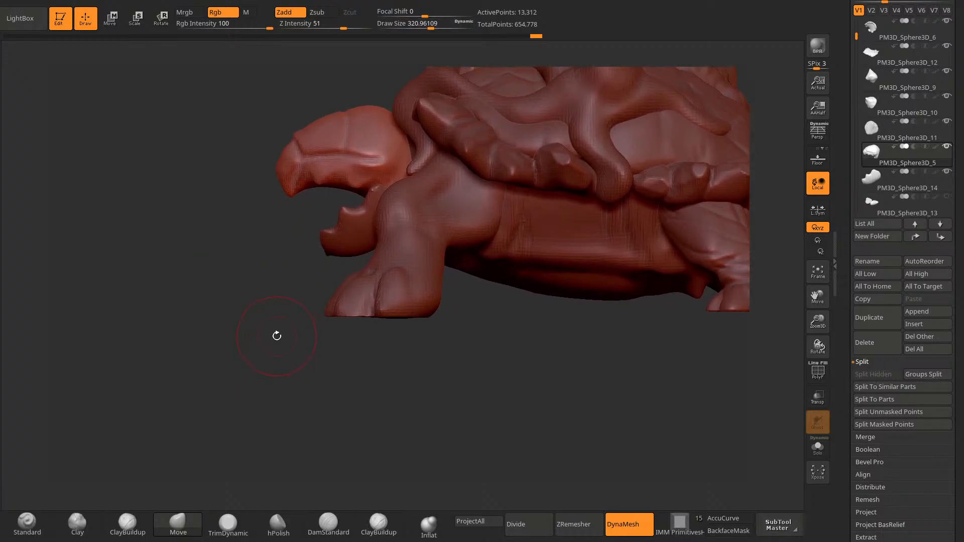
key("space")
left_click_drag(305, 219, 295, 218)
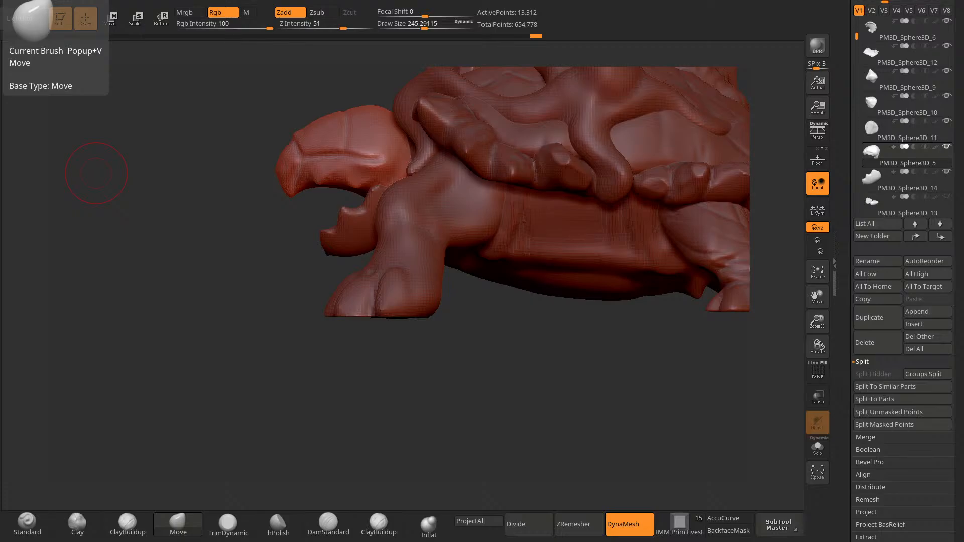
Step: Build up the side and back of the upper head with the ClayBuildup brush at a draw size of about 321
left_click_drag(301, 392, 383, 394)
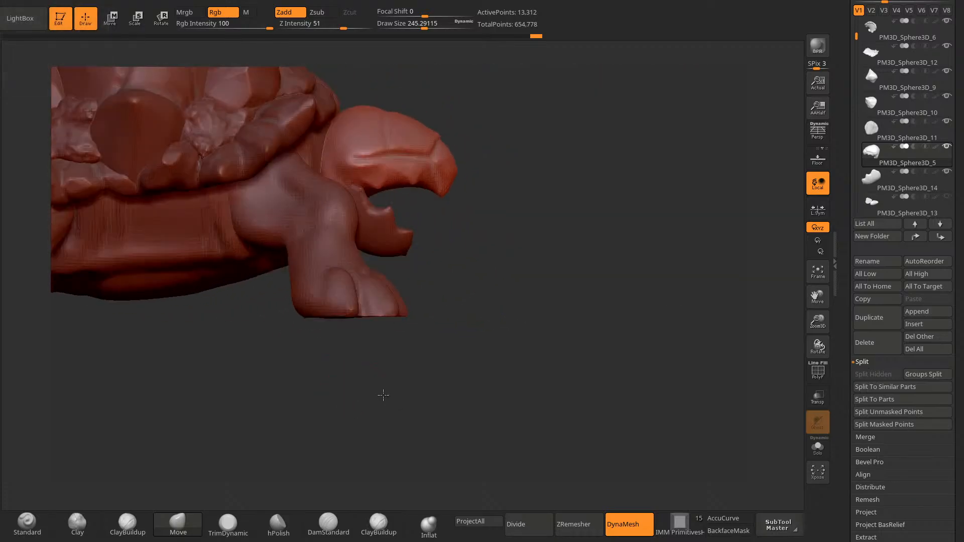
key("space")
left_click_drag(492, 203, 483, 204)
left_click(385, 523)
left_click_drag(494, 108, 429, 159, "alt")
key("space")
mouse_move(443, 161)
left_mouse_down("alt")
mouse_move(406, 179)
mouse_move(419, 166)
left_mouse_up("alt")
key("space")
left_click_drag(427, 173, 427, 138, "alt")
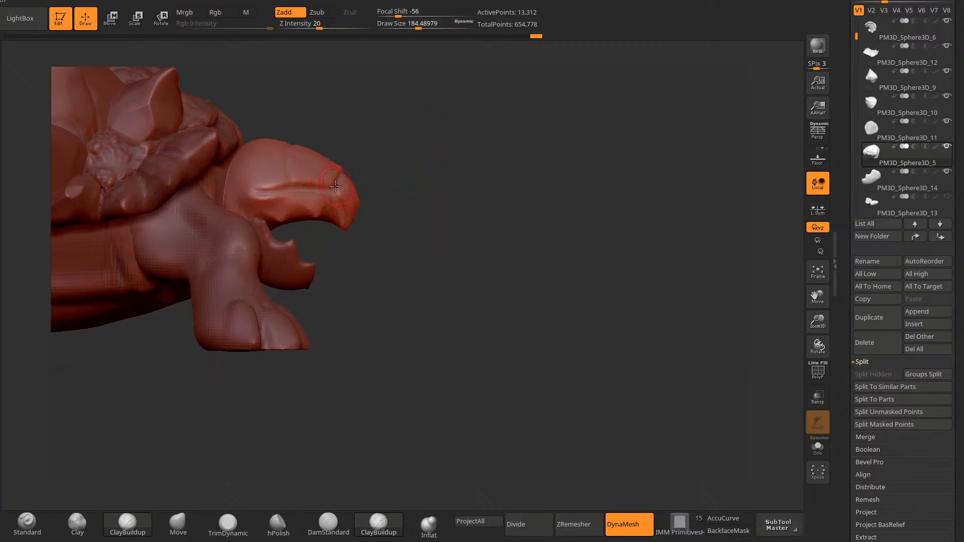
key("space")
left_click_drag(302, 196, 307, 197)
key("space")
mouse_move(294, 198)
left_mouse_down()
mouse_move(269, 194)
mouse_move(244, 169)
left_mouse_up()
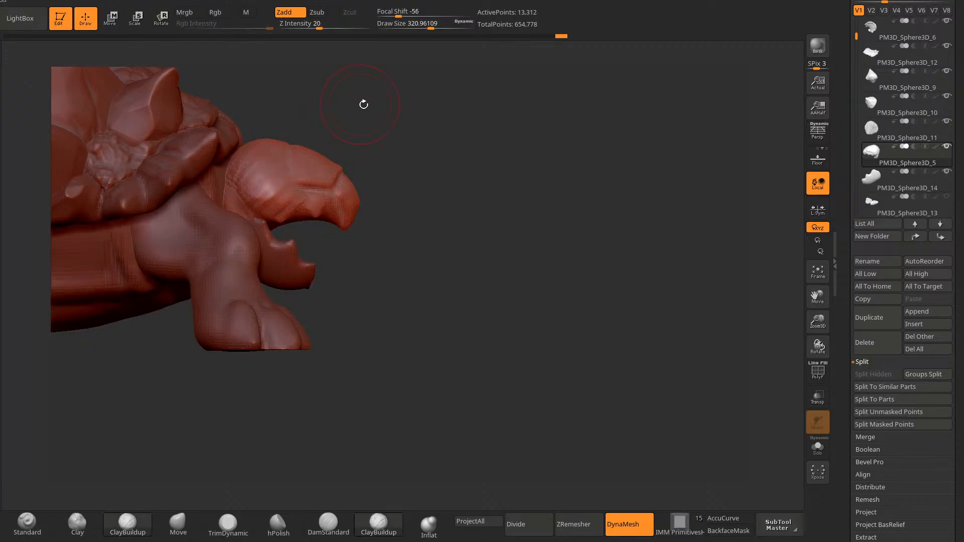
Step: Add clay over the crown of the head and smooth the built-up surface
left_click_drag(364, 101, 292, 100)
left_click_drag(266, 131, 272, 156)
left_click_drag(301, 261, 361, 221)
left_click_drag(301, 151, 313, 166, "shift")
Step: Carve and soften a curved groove from the crown down toward the beak with the DamStandard brush at a draw size of about 240
key("space")
mouse_move(424, 119)
left_mouse_down()
mouse_move(415, 112)
mouse_move(420, 166)
left_mouse_up()
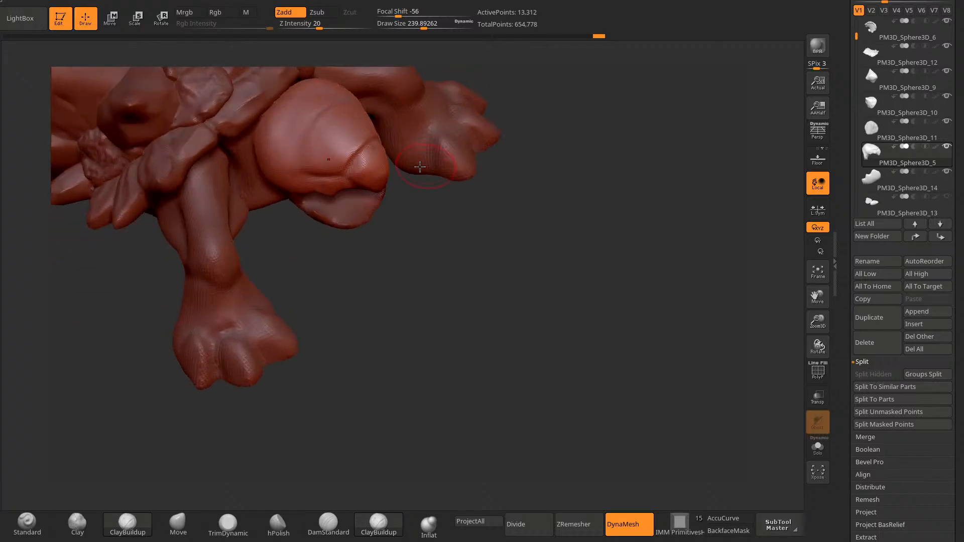
left_click(326, 522)
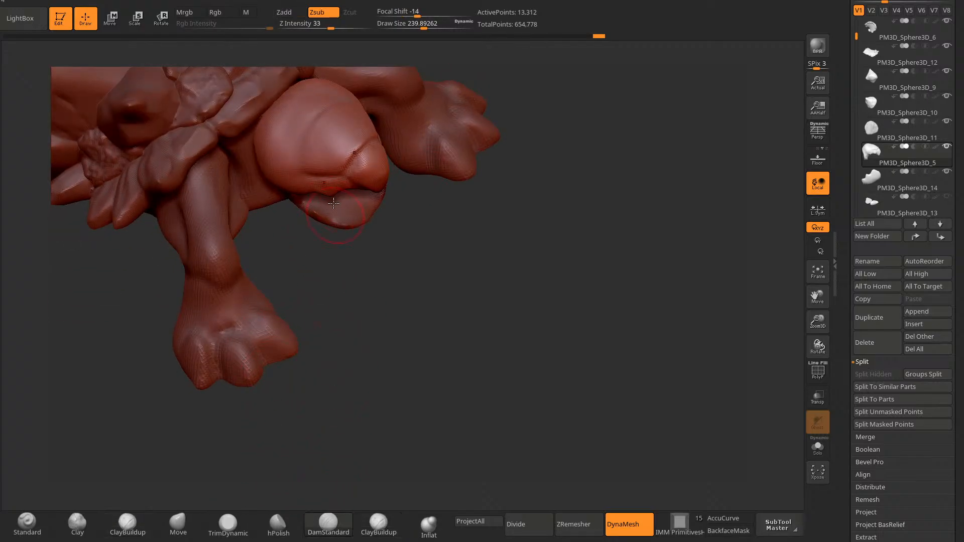
left_click_drag(294, 126, 295, 163)
left_click_drag(432, 206, 435, 146)
mouse_move(349, 164)
left_mouse_down()
mouse_move(296, 153)
mouse_move(302, 160)
mouse_move(303, 135)
left_mouse_up()
left_click_drag(318, 81, 308, 160)
left_click_drag(309, 93, 297, 116)
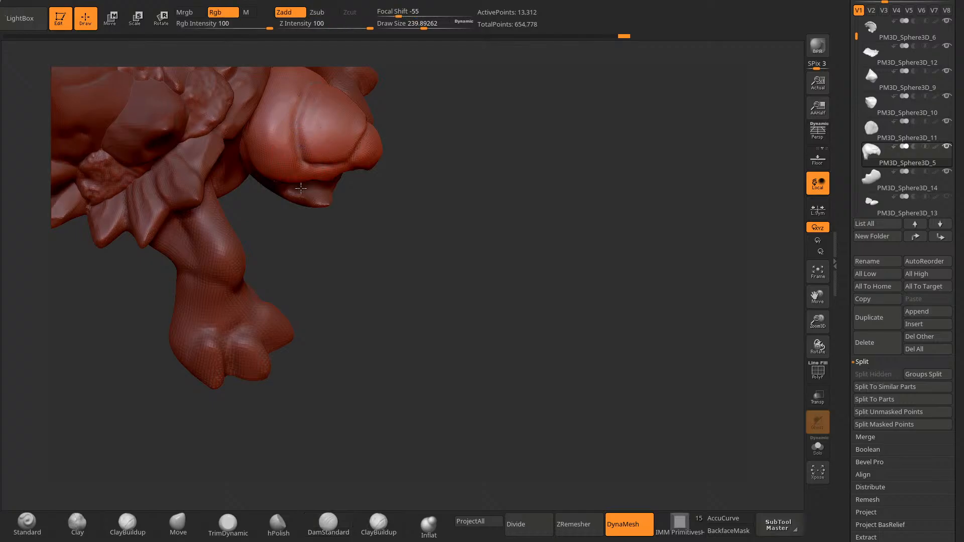
mouse_move(442, 200)
left_mouse_down()
mouse_move(452, 121)
mouse_move(442, 118)
mouse_move(329, 247)
left_mouse_up()
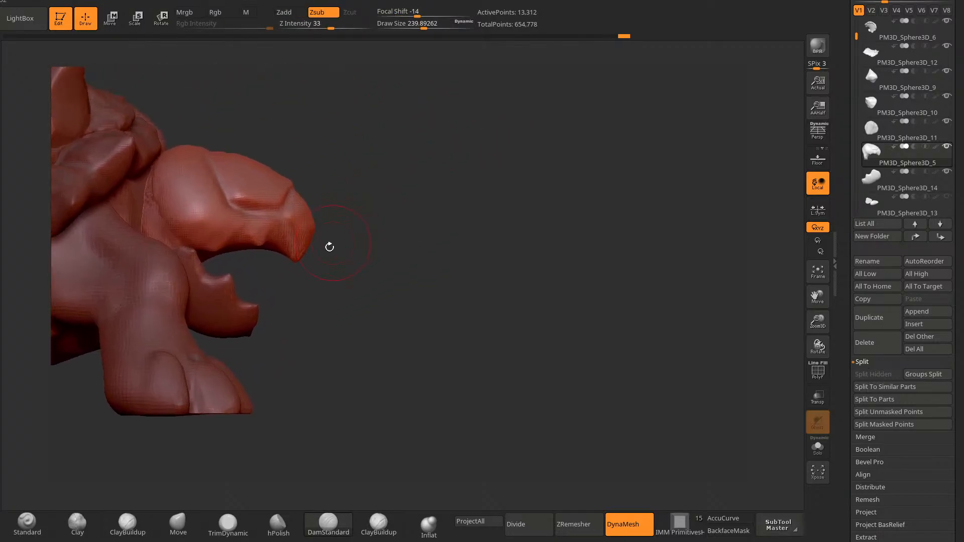
Step: Refresh the head's DynaMesh and carve round eye sockets behind the beak with the ClayBuildup brush at a draw size of about 204
left_click(378, 525)
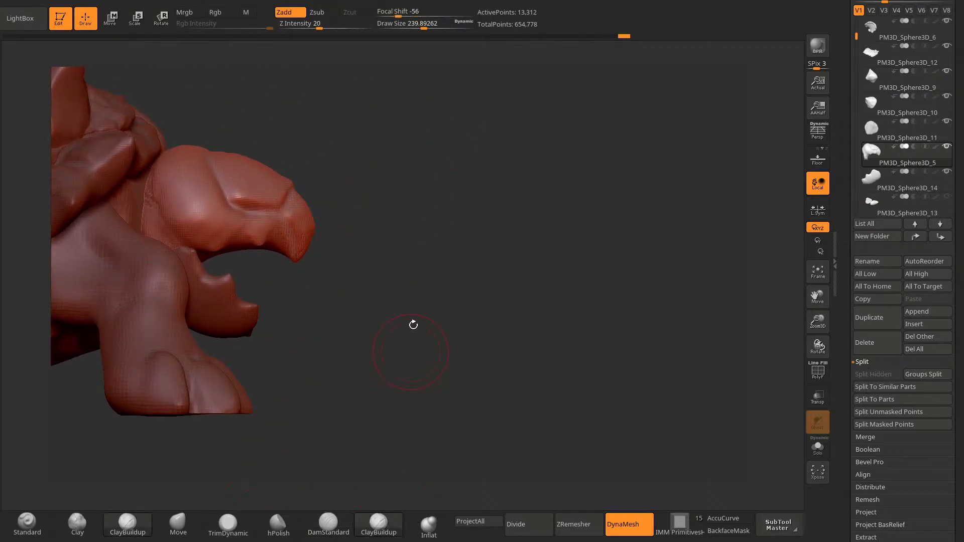
key("space")
mouse_move(366, 131)
left_mouse_down()
mouse_move(377, 166)
mouse_move(306, 201)
mouse_move(236, 201)
left_mouse_up()
left_click_drag(296, 352, 276, 336)
key("space")
left_click(416, 131)
left_click_drag(418, 134, 439, 183)
left_click_drag(289, 300, 290, 257)
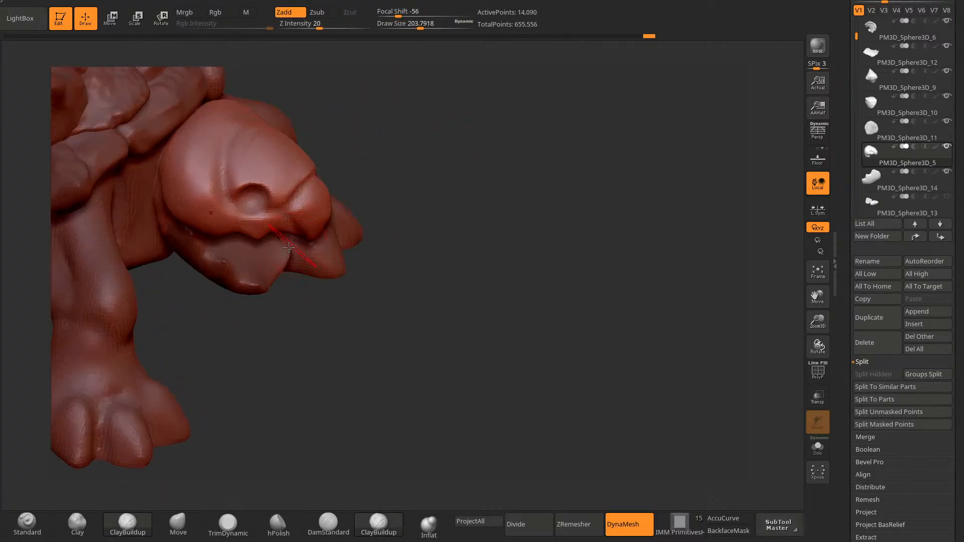
Step: Reshape the eye sockets' rims and brow with the Move brush at a draw size of about 204 and smooth them
left_click(177, 524)
left_click_drag(394, 144, 387, 186)
mouse_move(272, 210)
left_mouse_down()
mouse_move(249, 205)
mouse_move(265, 198)
left_mouse_up()
left_click_drag(281, 204, 269, 190, "shift")
left_click_drag(321, 251, 315, 237)
left_click_drag(260, 190, 259, 195)
left_click_drag(351, 221, 354, 176)
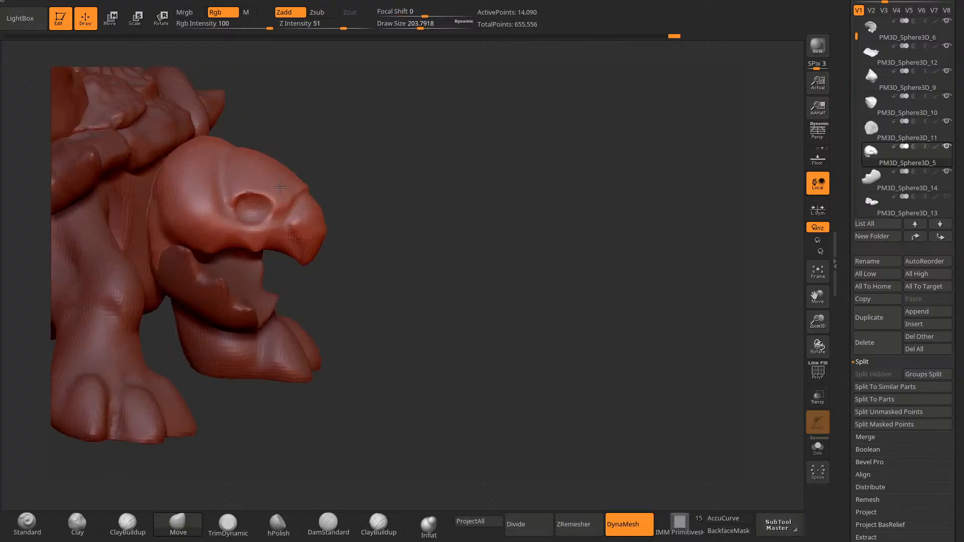
left_click_drag(251, 197, 246, 206)
left_click_drag(389, 164, 332, 161)
left_click_drag(278, 211, 252, 199)
left_click_drag(251, 370, 317, 369)
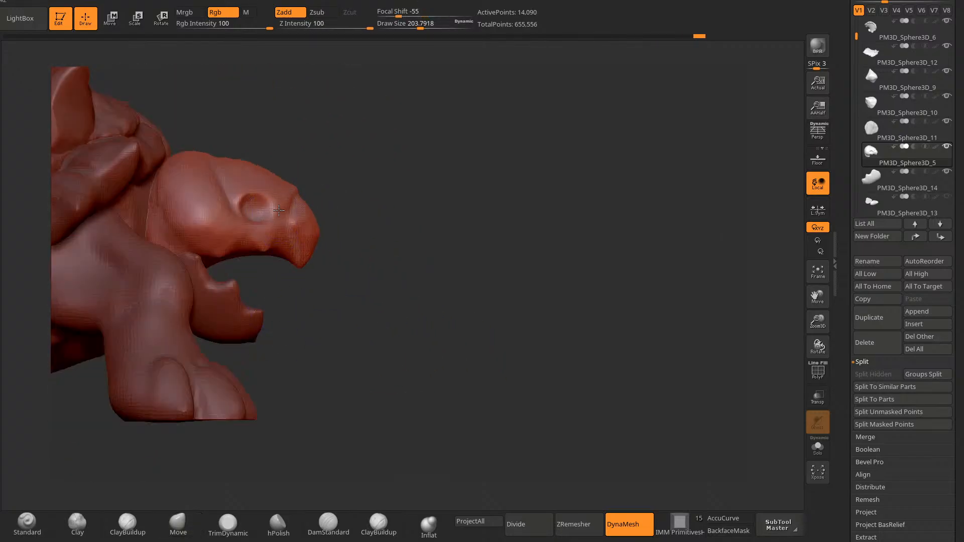
left_click_drag(372, 155, 334, 193)
left_click_drag(272, 203, 254, 193)
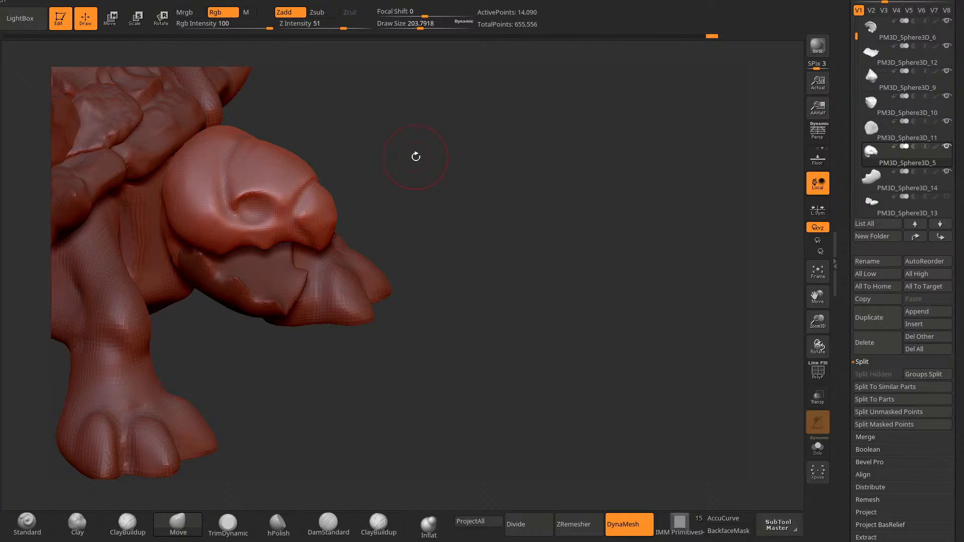
Step: Insert a Sphere3D_1 sphere as a new subtool and bring up the transform gizmo, staying in 3D mode
left_click(926, 325)
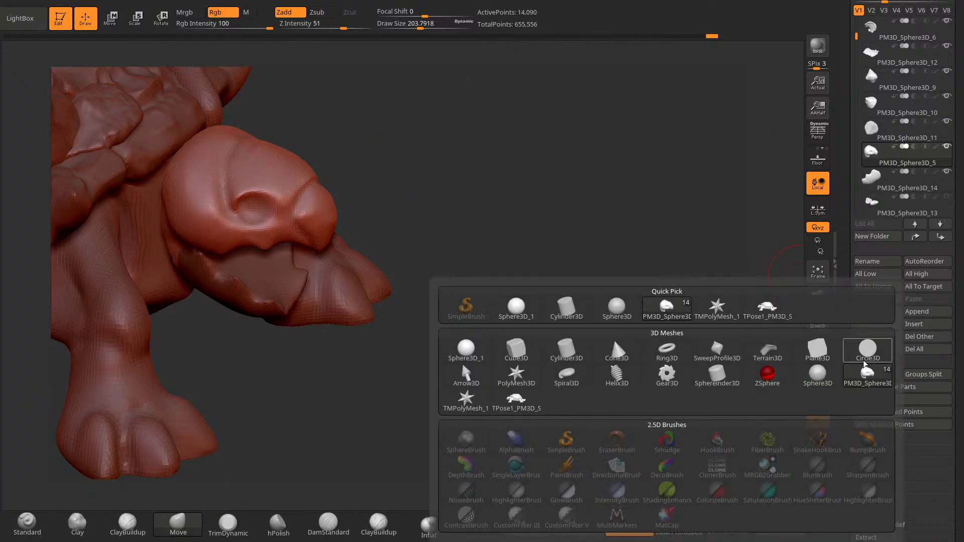
left_click(467, 350)
left_click_drag(493, 335, 517, 321)
left_click_drag(517, 321, 665, 229, "alt")
left_click(110, 20)
key("t")
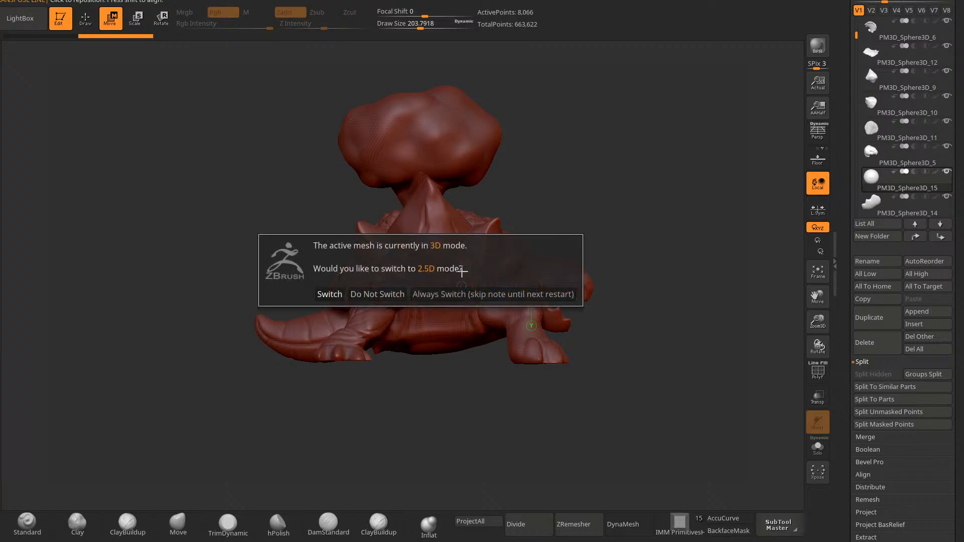
left_click(380, 294)
key("y")
Step: Move the sphere forward to the head, offset it to the creature's right side and shrink it to eyeball size
left_click_drag(550, 293, 645, 293)
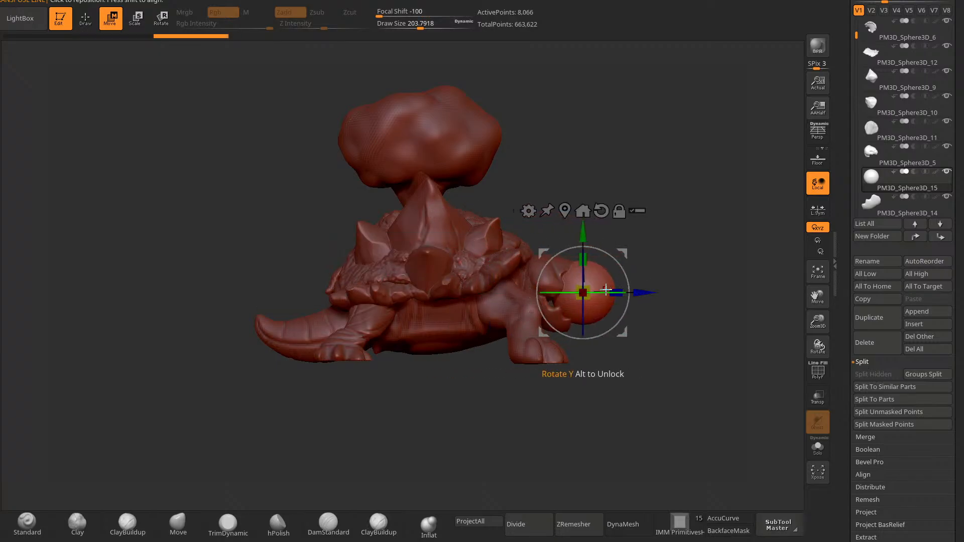
left_click_drag(583, 293, 567, 304)
left_click_drag(678, 342, 605, 327, "shift")
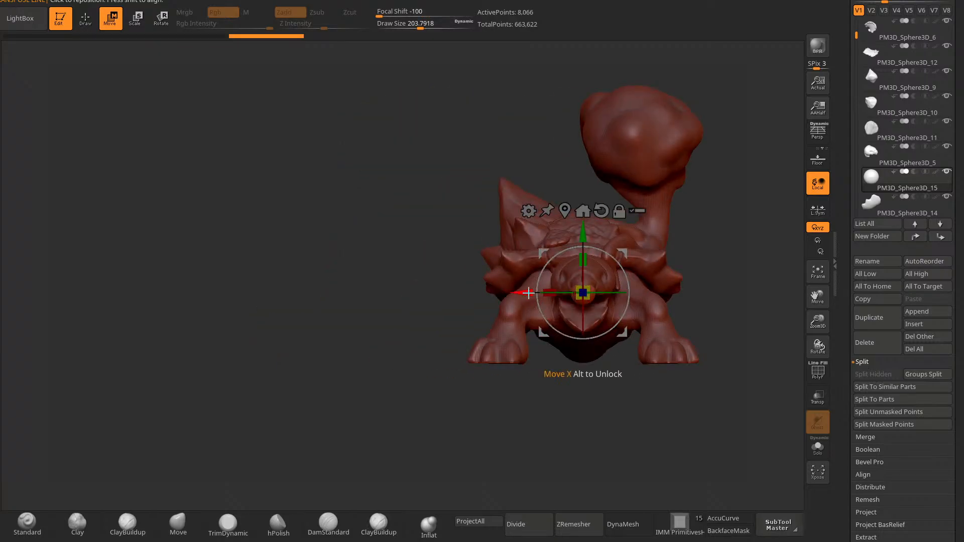
left_click_drag(529, 293, 508, 293)
left_click_drag(519, 372, 648, 472, "shift")
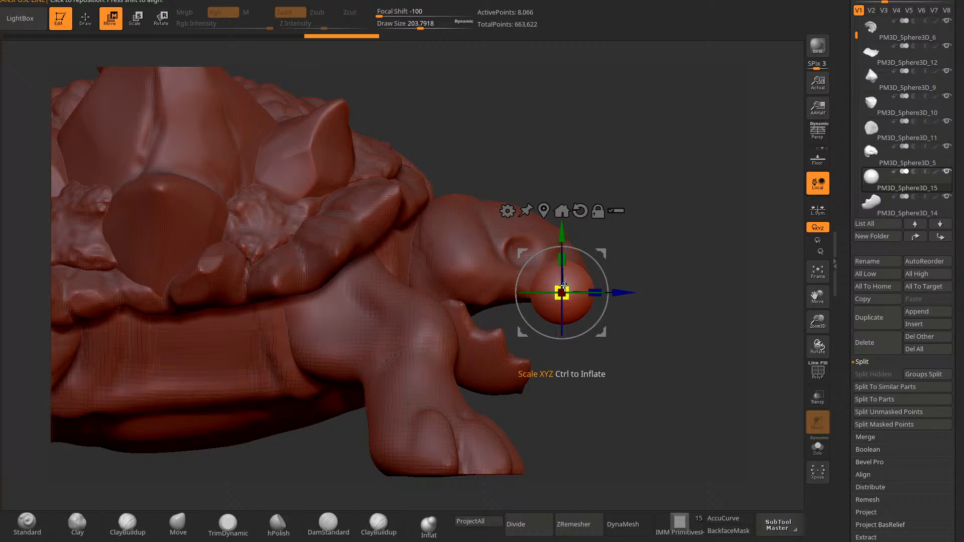
left_click_drag(564, 288, 557, 302)
Step: Position the small sphere inside the eye socket on the creature's right side, adjusting its depth, height and sideways placement
left_click_drag(619, 292, 581, 291)
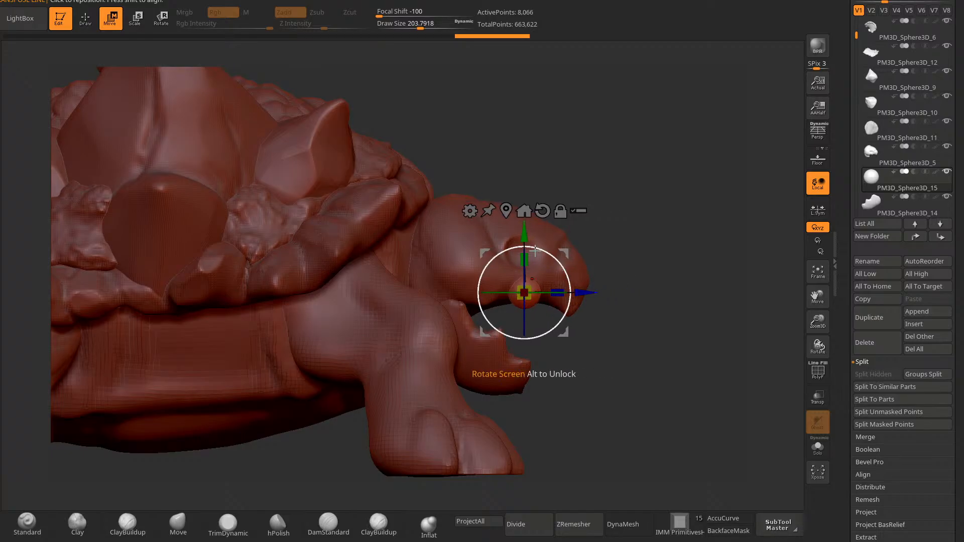
left_click_drag(524, 235, 524, 193)
left_click_drag(633, 224, 538, 240)
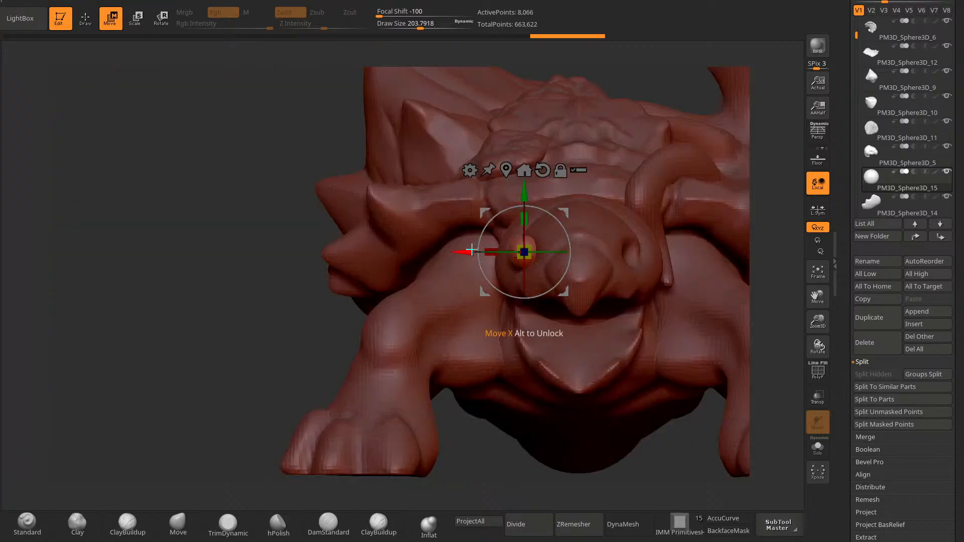
left_click_drag(469, 251, 535, 278)
left_click_drag(648, 253, 477, 260, "alt")
left_click_drag(576, 269, 388, 264, "shift")
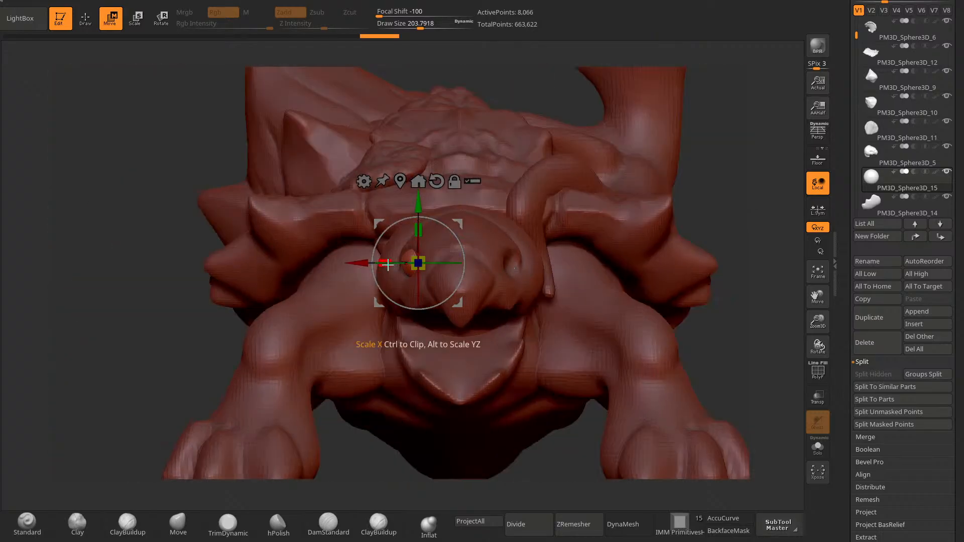
Step: Mirror the eyeball across the X axis, merged into one subtool, and activate symmetry
left_click(778, 525)
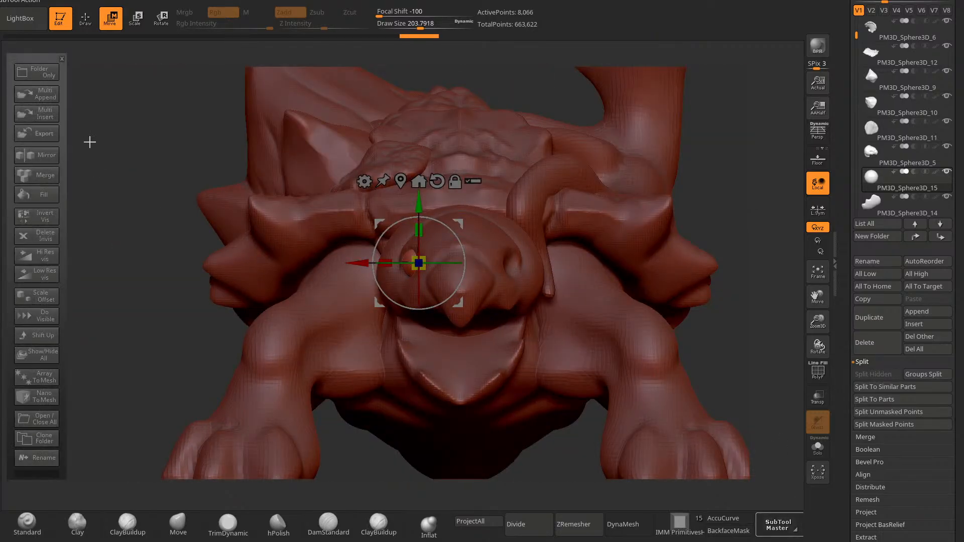
left_click(38, 155)
left_click(399, 234)
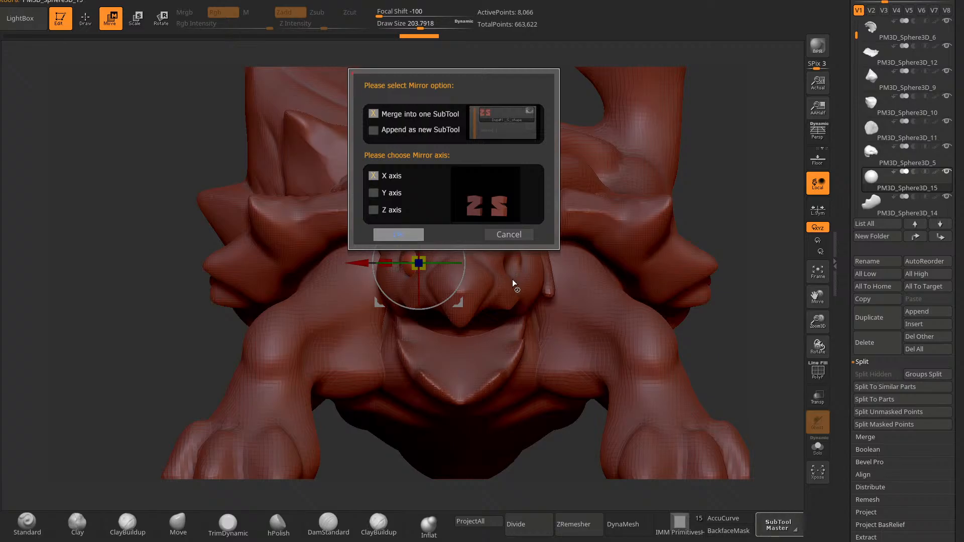
key("space")
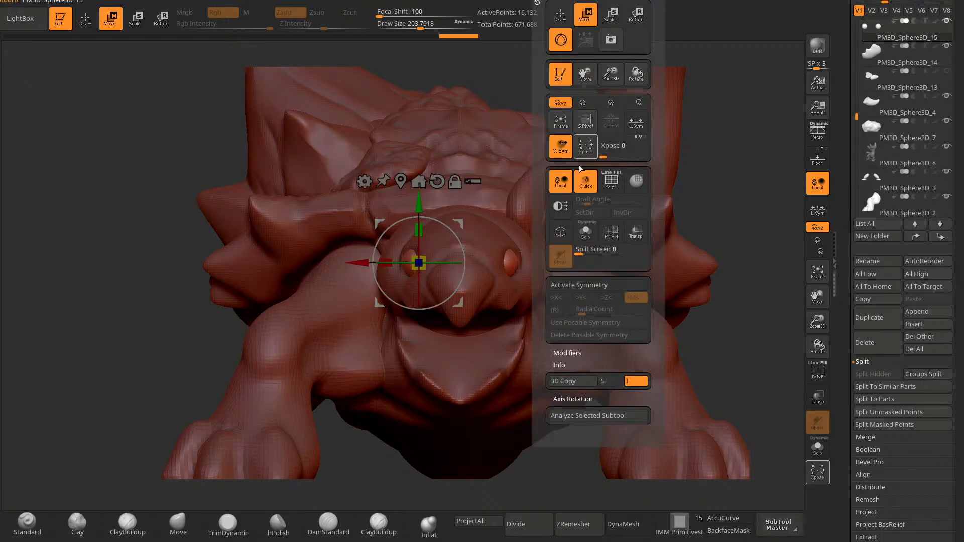
left_click(585, 285)
Step: Make the head the active subtool and return to draw mode with the Move brush
left_click(509, 286, "alt")
left_click(86, 18)
key("b")
key("m")
key("v")
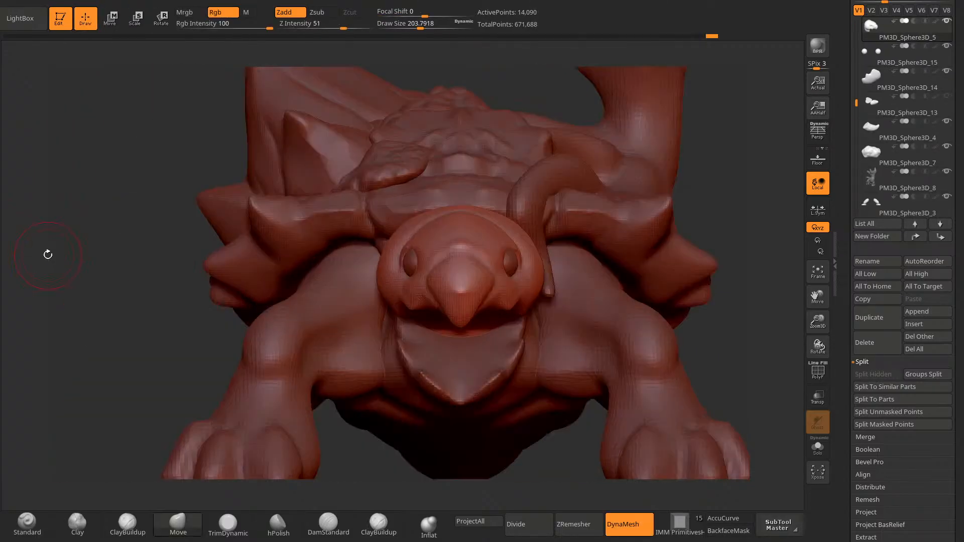
left_click_drag(743, 302, 336, 366)
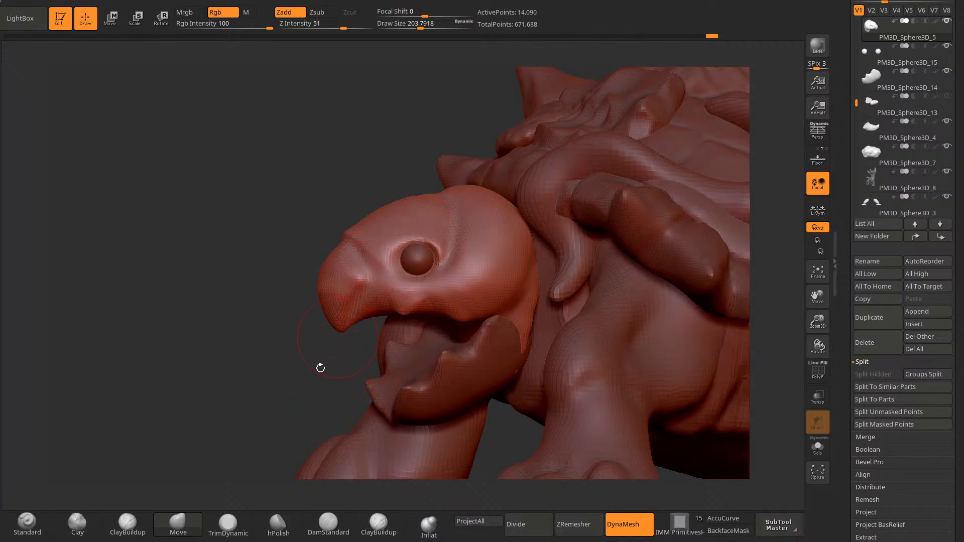
Step: Carve a crease along the upper rim of the eye socket with DamStandard and smooth the brow above it
key("b")
key("d")
key("s")
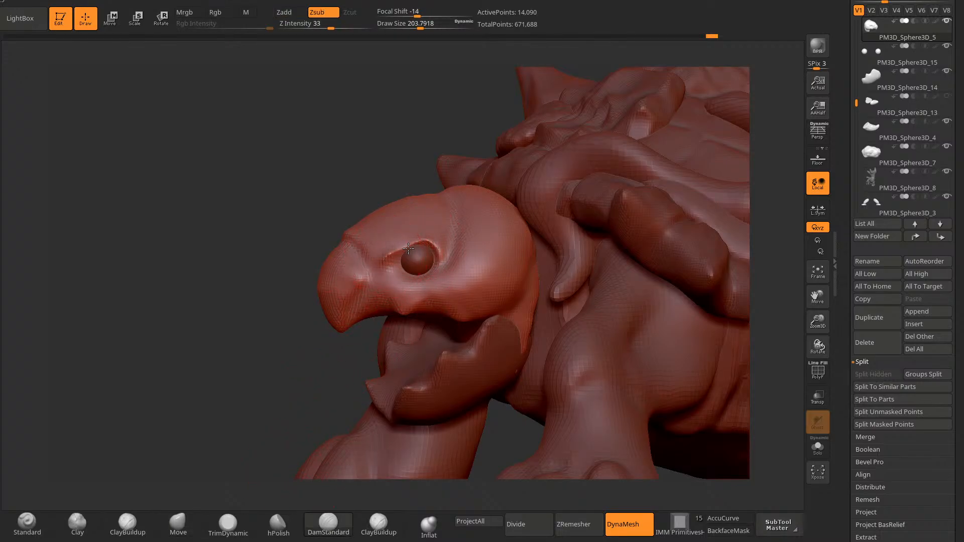
left_click_drag(408, 248, 436, 251)
mouse_move(251, 371)
left_mouse_down()
mouse_move(269, 381)
mouse_move(382, 376)
left_mouse_up()
left_click_drag(417, 241, 430, 233, "shift")
left_click_drag(382, 386, 281, 374)
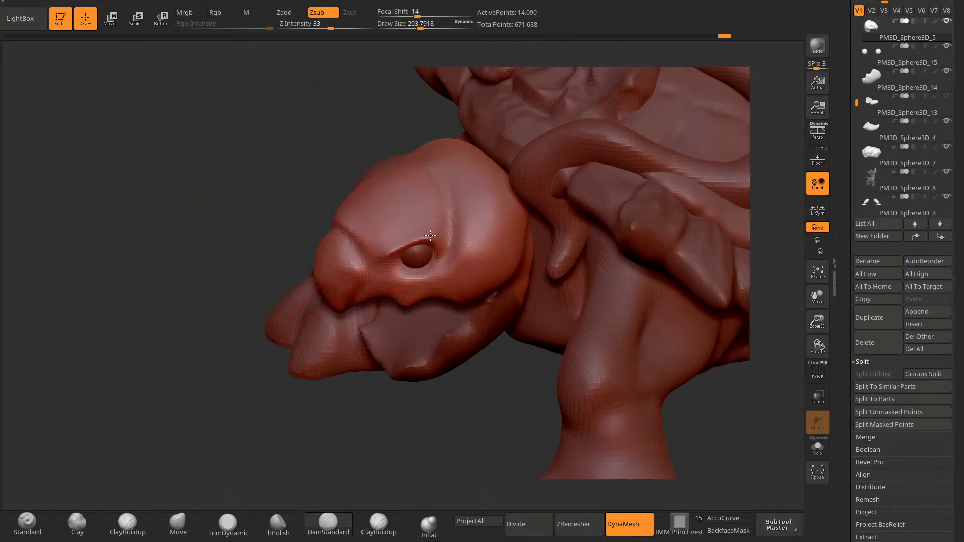
left_click_drag(381, 389, 386, 361)
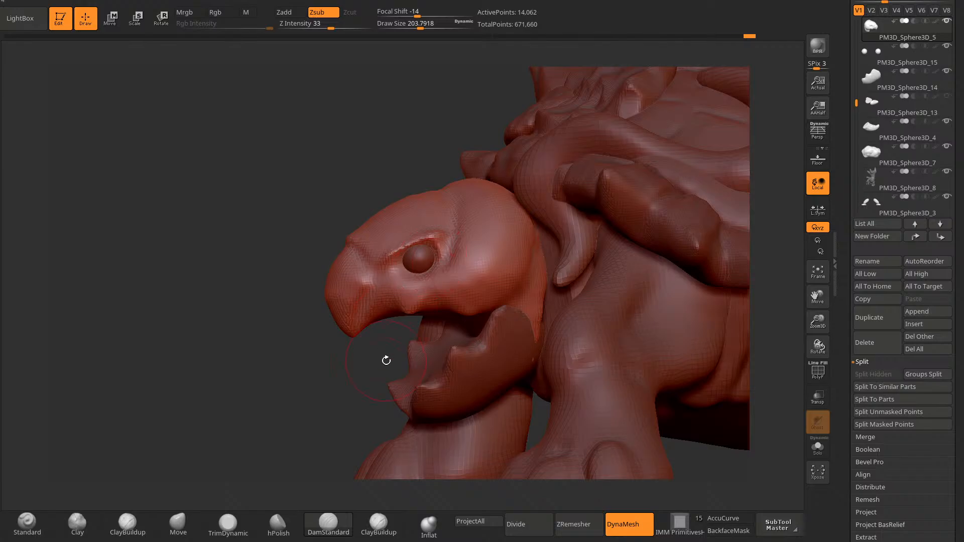
Step: Reduce the DamStandard draw size to about 145 and carve a groove from the eye's rear corner up across the crown
mouse_move(208, 278)
left_mouse_down()
mouse_move(491, 143)
mouse_move(463, 124)
left_mouse_up()
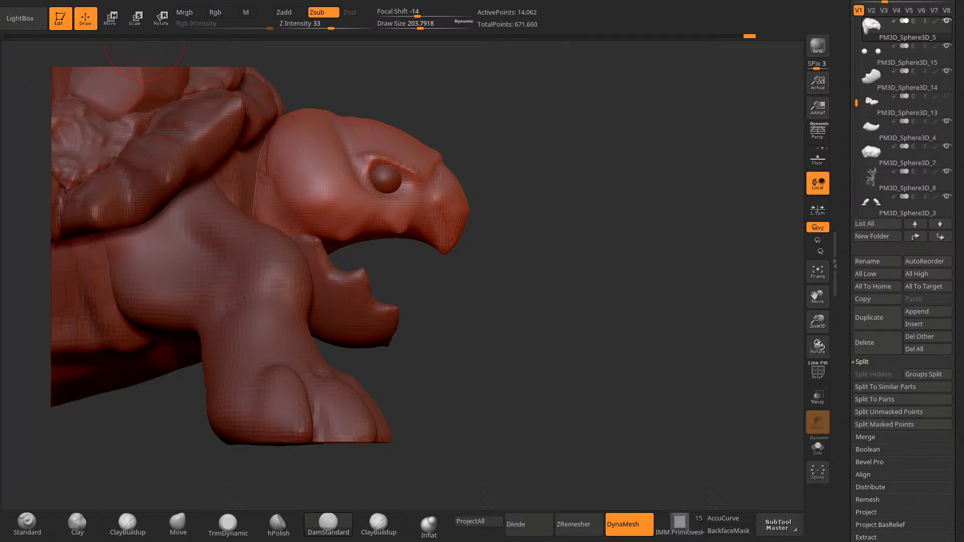
left_click_drag(602, 161, 484, 228)
mouse_move(523, 164)
left_mouse_down()
mouse_move(594, 136)
mouse_move(523, 179)
left_mouse_up()
mouse_move(236, 378)
left_mouse_down()
mouse_move(287, 312)
mouse_move(238, 322)
left_mouse_up()
key("bracketleft")
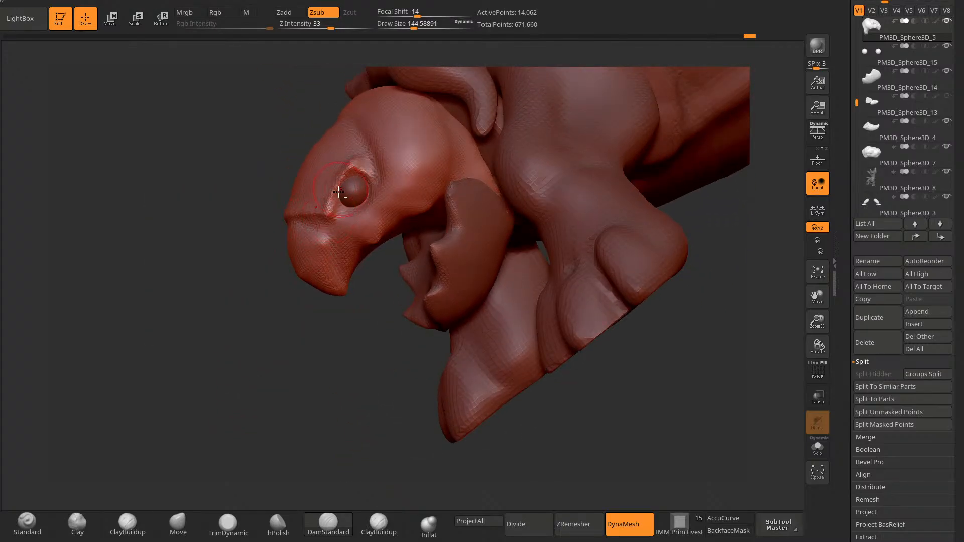
left_click_drag(235, 211, 291, 193)
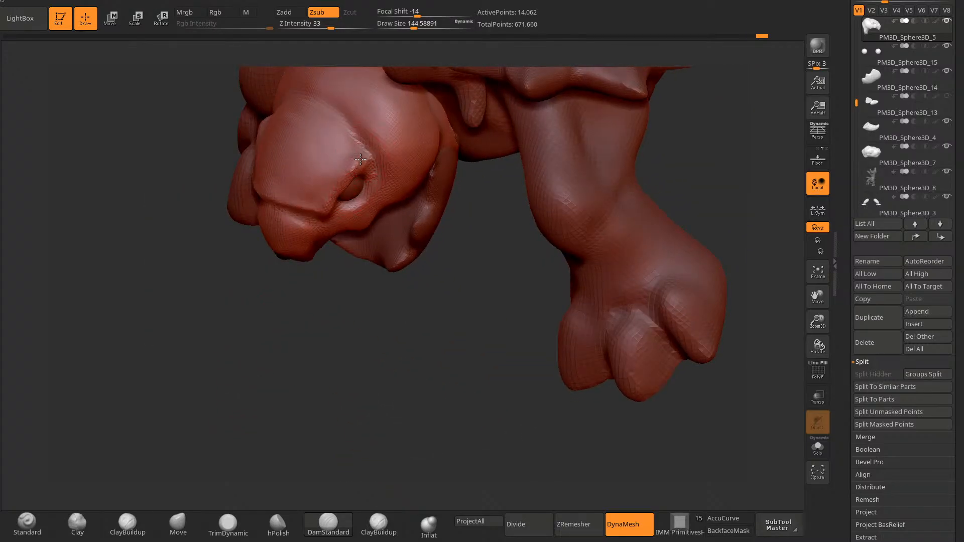
left_click_drag(361, 159, 294, 101)
left_click_drag(336, 136, 358, 195)
left_click_drag(347, 308, 342, 272)
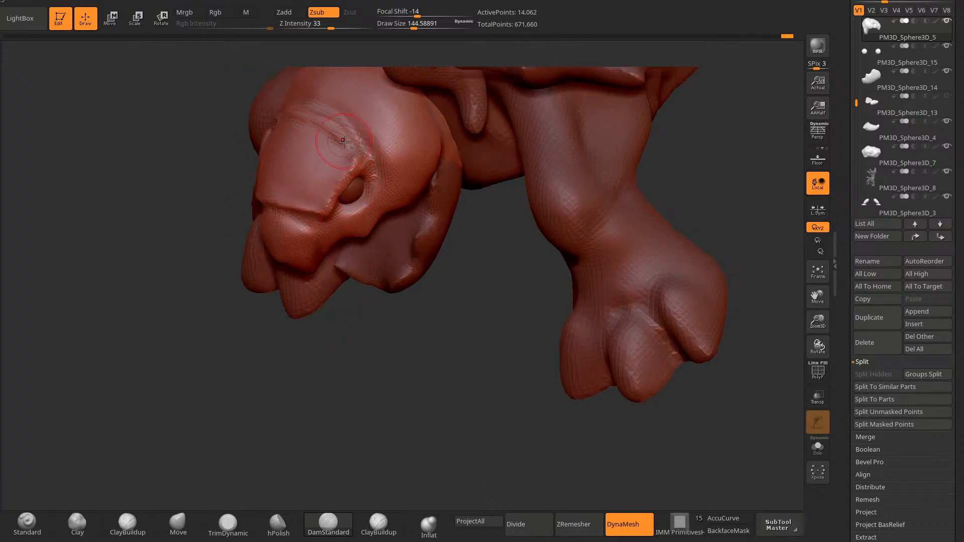
Step: Deepen the grooves around the raised crown plate, following its back edge, sides and the brow line above the beak
left_click_drag(352, 149, 319, 212)
mouse_move(335, 305)
left_mouse_down()
mouse_move(378, 297)
mouse_move(380, 282)
left_mouse_up()
mouse_move(317, 189)
left_mouse_down()
mouse_move(297, 202)
mouse_move(257, 202)
left_mouse_up()
mouse_move(281, 281)
left_mouse_down()
mouse_move(442, 202)
mouse_move(432, 243)
mouse_move(319, 282)
mouse_move(287, 236)
left_mouse_up()
left_click_drag(347, 204, 338, 247)
left_click_drag(268, 265, 299, 223)
left_click_drag(374, 285, 367, 241)
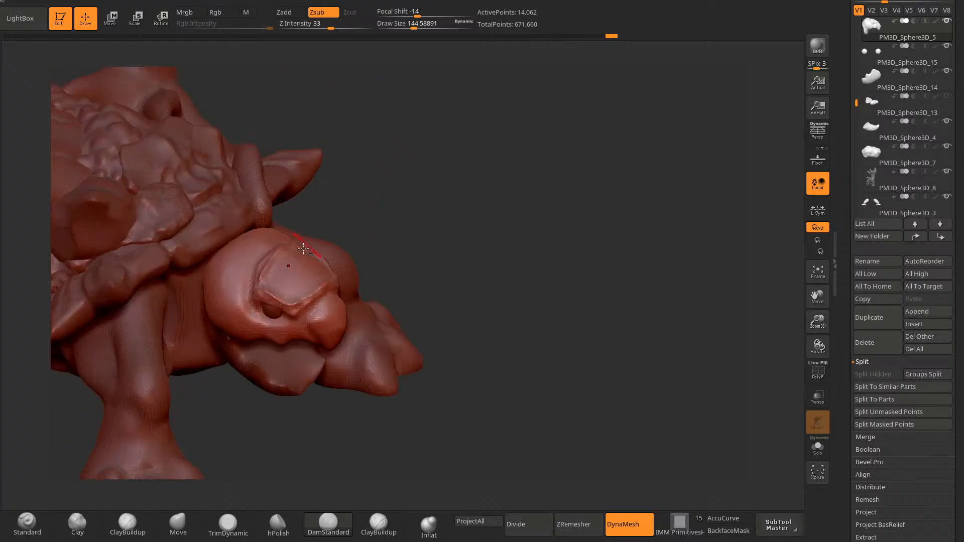
left_click_drag(257, 279, 304, 301)
mouse_move(369, 282)
left_mouse_down()
mouse_move(431, 242)
mouse_move(468, 179)
mouse_move(240, 300)
left_mouse_up()
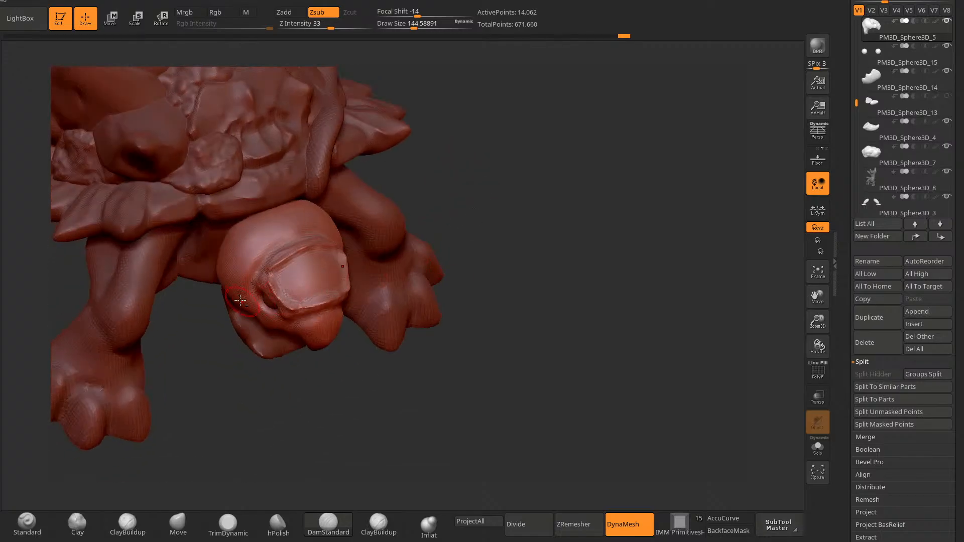
Step: Carve crossing lengthwise and sideways grooves over the crown plate to divide it into rows of scales
left_click_drag(337, 404, 342, 389)
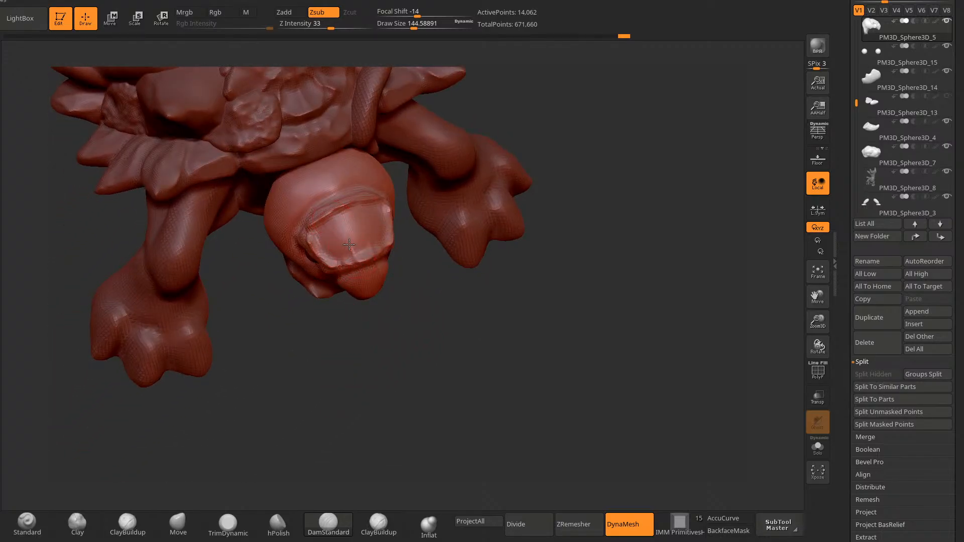
left_click_drag(336, 207, 341, 272)
left_click_drag(325, 238, 320, 224)
left_click_drag(376, 203, 386, 243)
left_click_drag(311, 246, 391, 222)
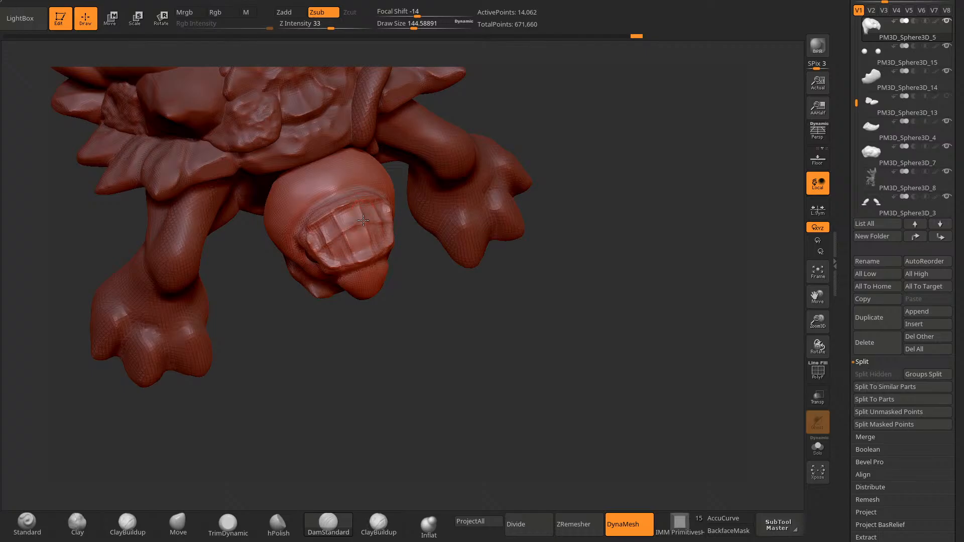
Step: Sharpen the crease beneath the brow ridge, from the eye's front corner to the top of the beak
left_click_drag(384, 311, 499, 175)
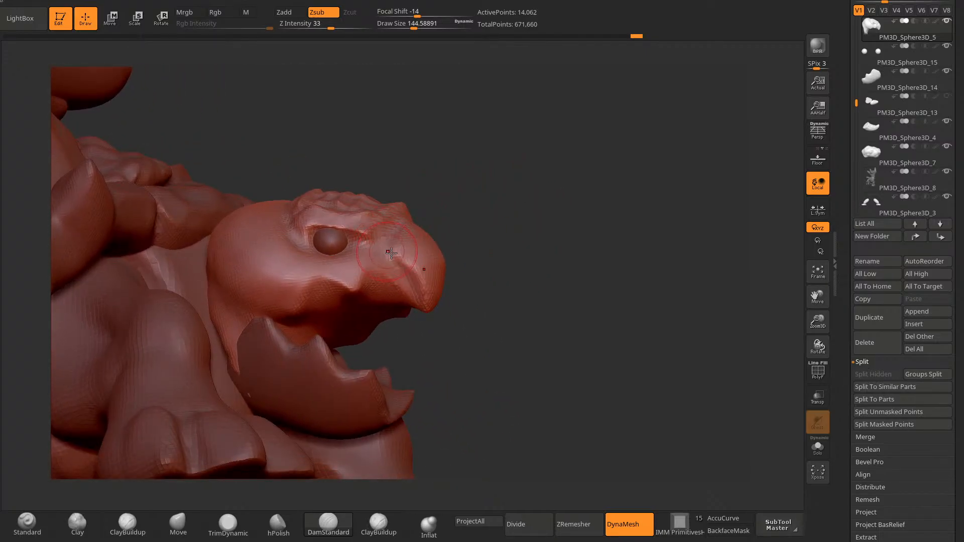
left_click_drag(367, 243, 390, 241)
left_click_drag(478, 193, 464, 281)
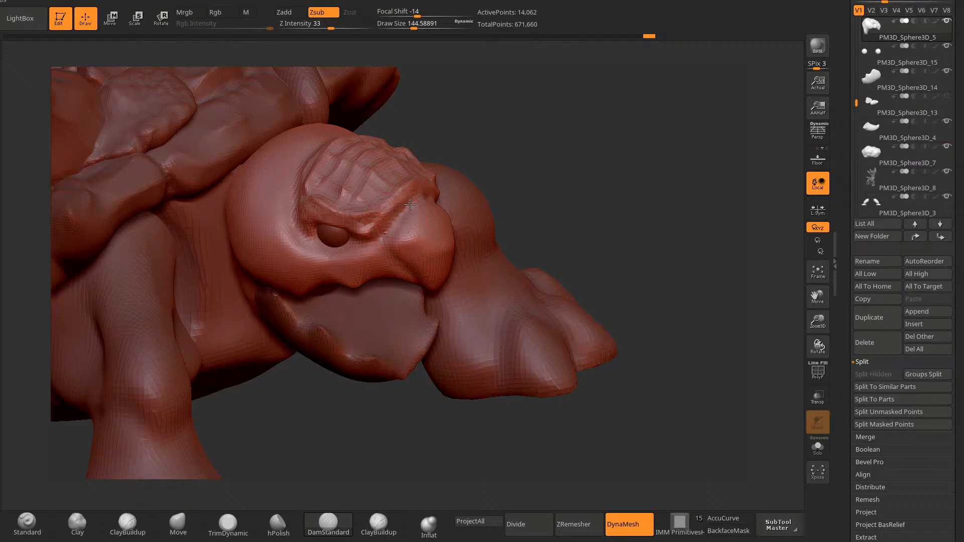
left_click_drag(410, 205, 418, 193)
left_click_drag(541, 193, 545, 126)
left_click_drag(395, 224, 387, 242)
left_click_drag(507, 206, 498, 164)
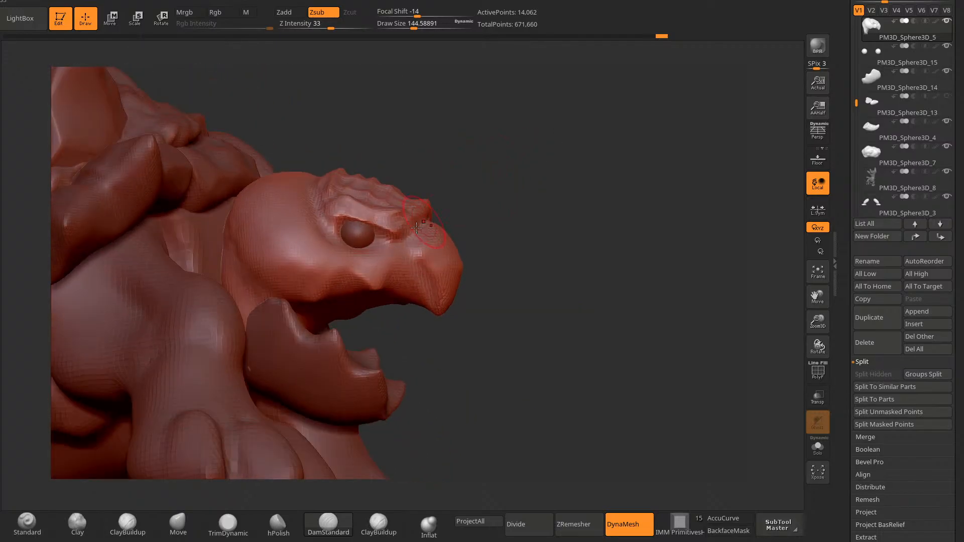
left_click_drag(392, 238, 394, 241)
mouse_move(477, 184)
left_mouse_down()
mouse_move(467, 221)
mouse_move(444, 210)
left_mouse_up()
Step: Reduce the DamStandard draw size to about 99 and carve eyelid folds behind and below the eye
key("space")
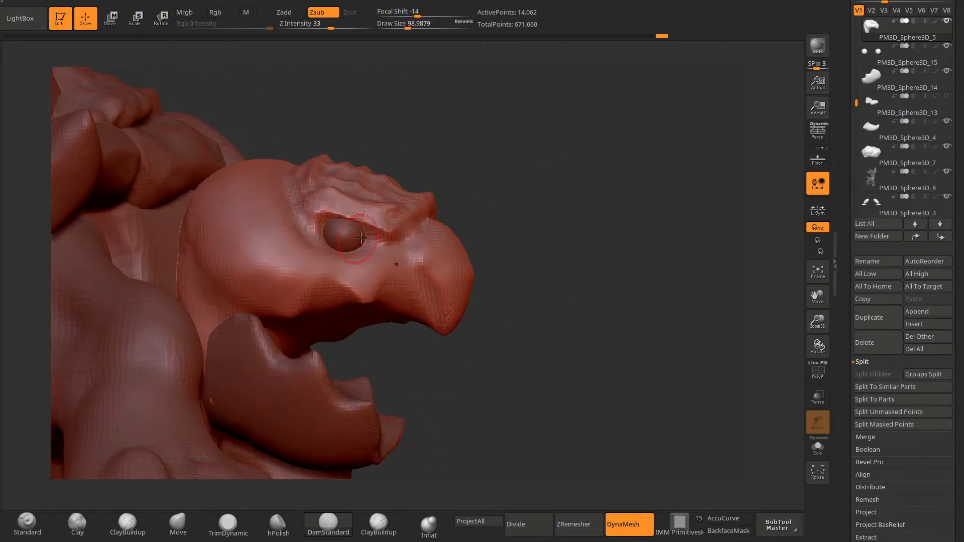
left_click_drag(332, 221, 312, 233)
left_click_drag(454, 165, 438, 215)
left_click_drag(307, 237, 342, 260)
left_click_drag(535, 146, 502, 193)
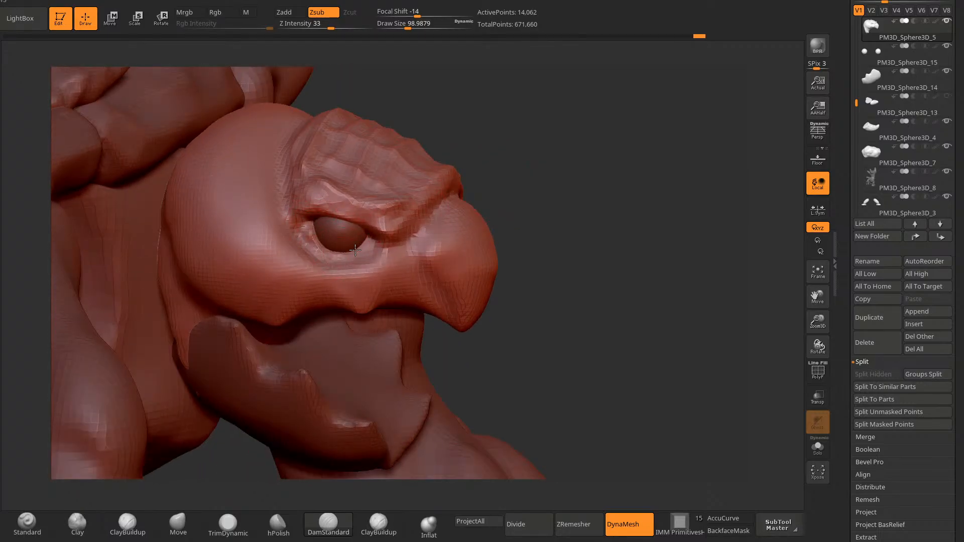
left_click_drag(498, 154, 467, 189)
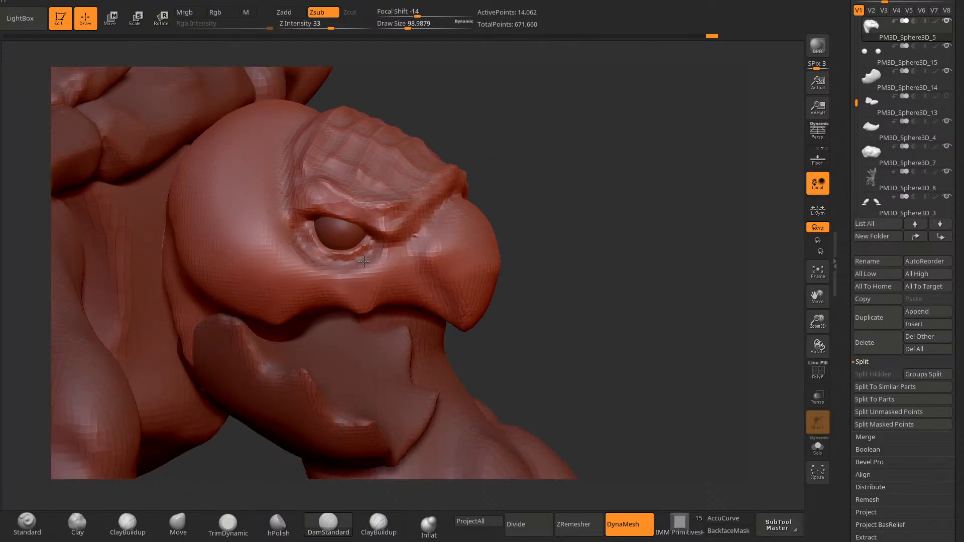
left_click_drag(519, 151, 509, 161)
Step: Reshape the lower eyelid around the eyeball with the Move brush and smooth the fold beneath it
left_click(427, 525)
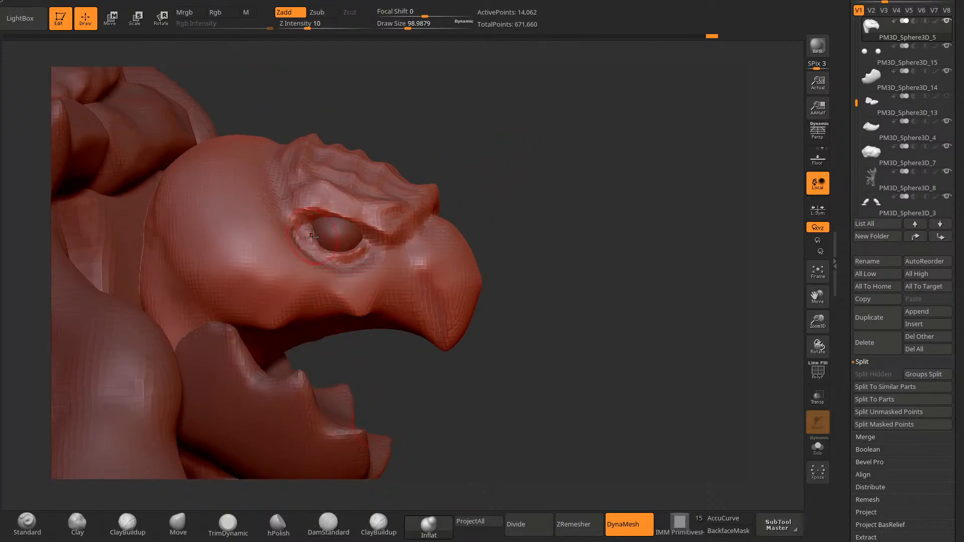
left_click(178, 524)
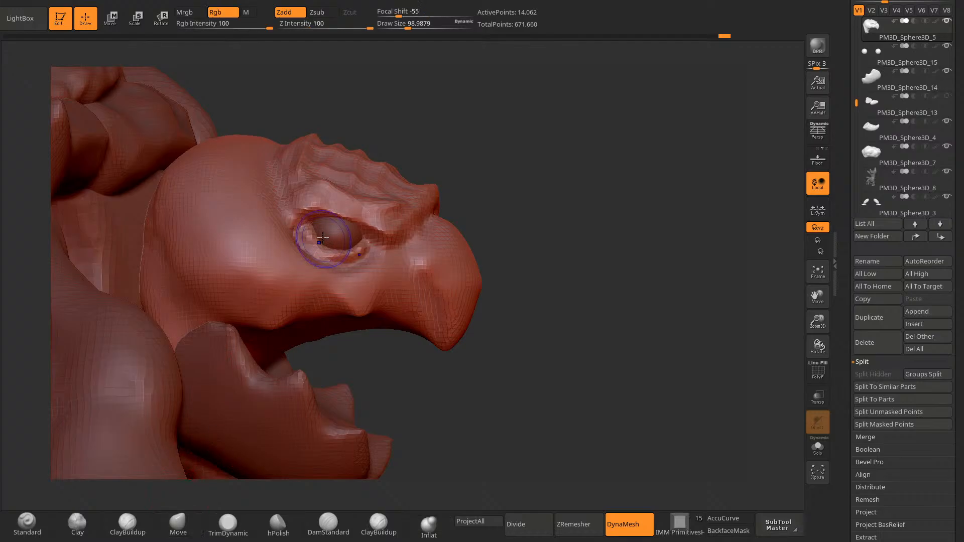
left_click_drag(426, 155, 402, 173)
left_click_drag(532, 170, 603, 173)
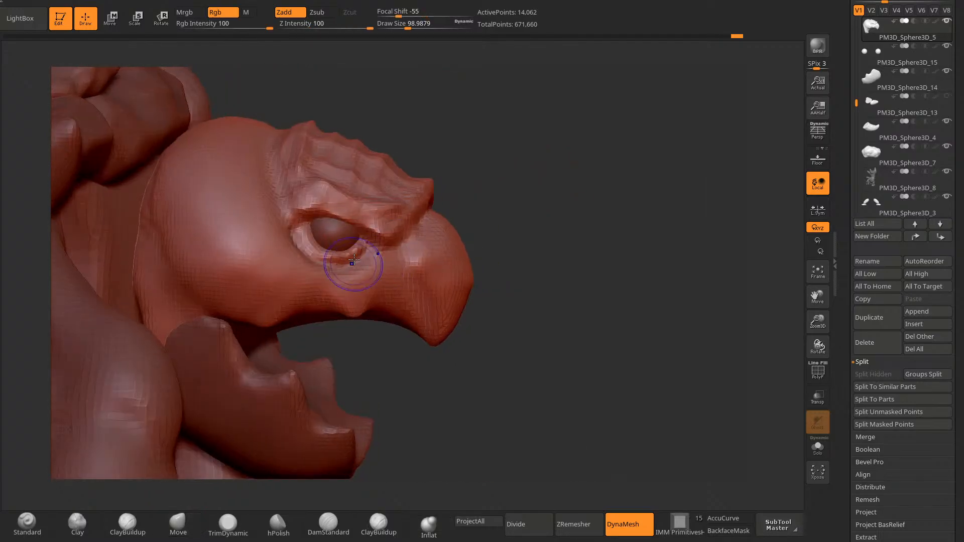
left_click_drag(351, 265, 352, 257, "shift")
left_click_drag(485, 229, 471, 243)
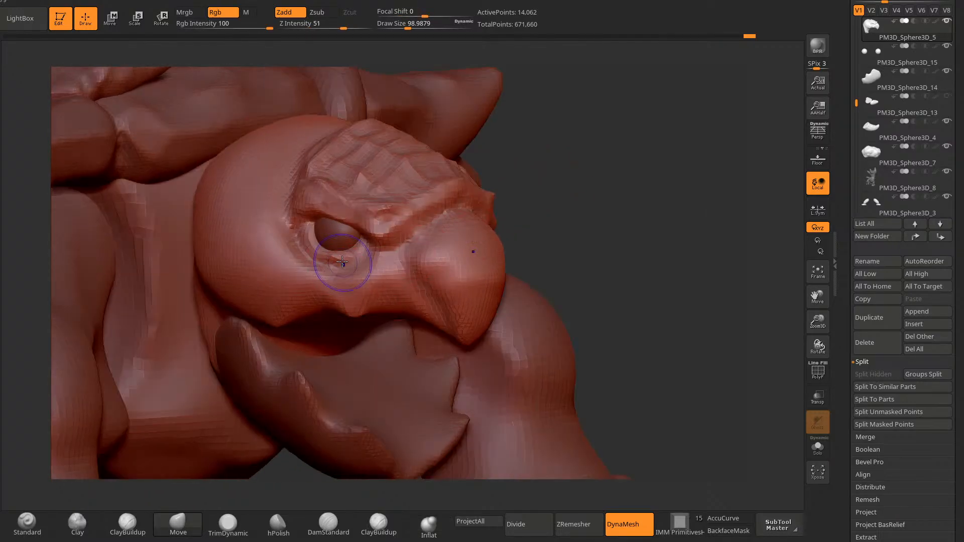
left_click_drag(556, 211, 479, 272)
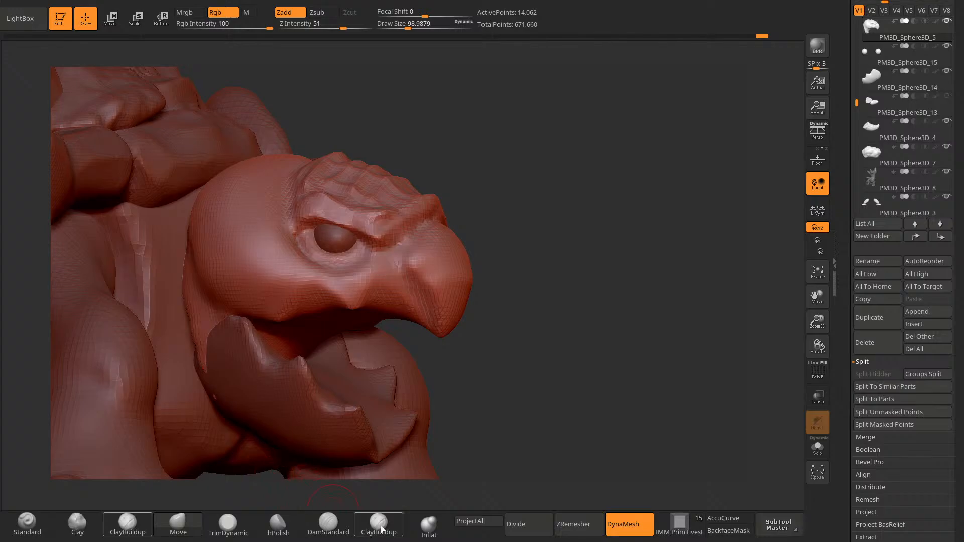
Step: Carve a DamStandard groove around the beak where it meets the face, using draw sizes of about 140 and 121
left_click(329, 523)
mouse_move(497, 356)
left_mouse_down()
mouse_move(586, 267)
mouse_move(549, 241)
left_mouse_up()
mouse_move(568, 171)
left_mouse_down()
mouse_move(553, 151)
mouse_move(514, 216)
mouse_move(522, 211)
left_mouse_up()
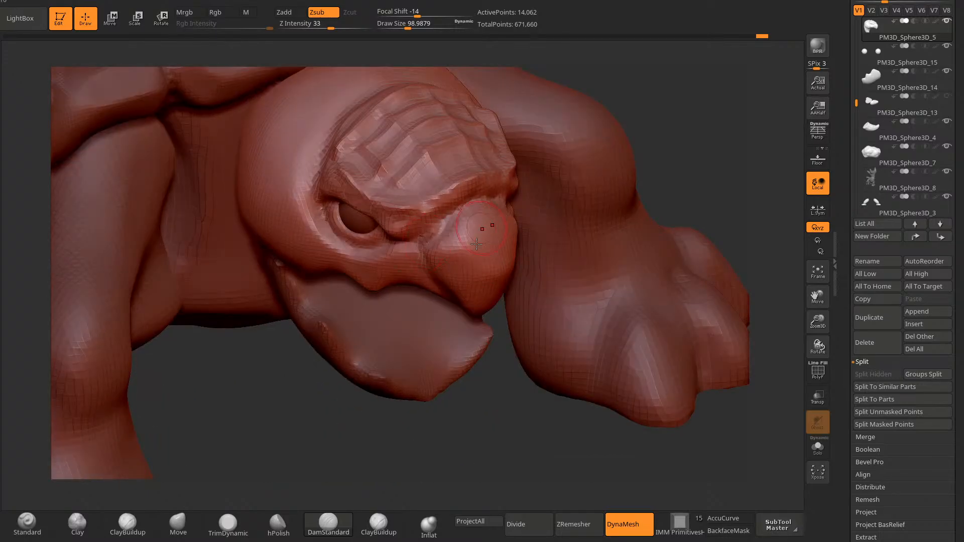
mouse_move(477, 244)
left_mouse_down()
mouse_move(523, 286)
mouse_move(562, 232)
left_mouse_up()
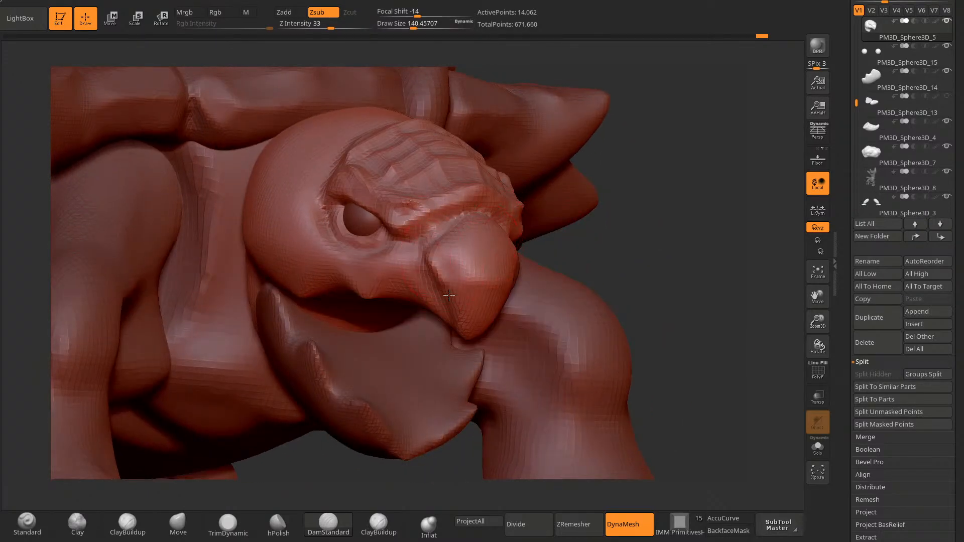
mouse_move(623, 282)
left_mouse_down()
mouse_move(634, 265)
mouse_move(628, 281)
mouse_move(559, 322)
left_mouse_up()
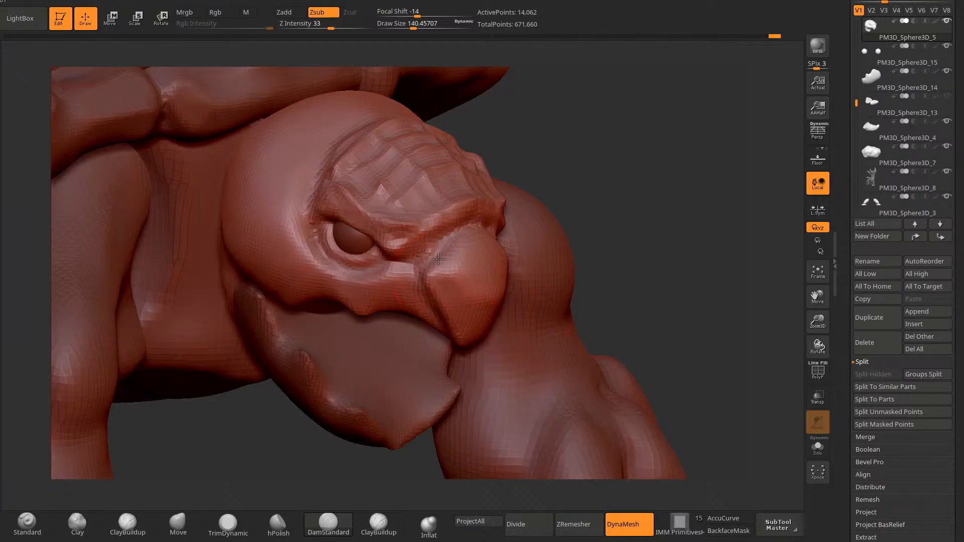
left_click_drag(580, 182, 456, 257)
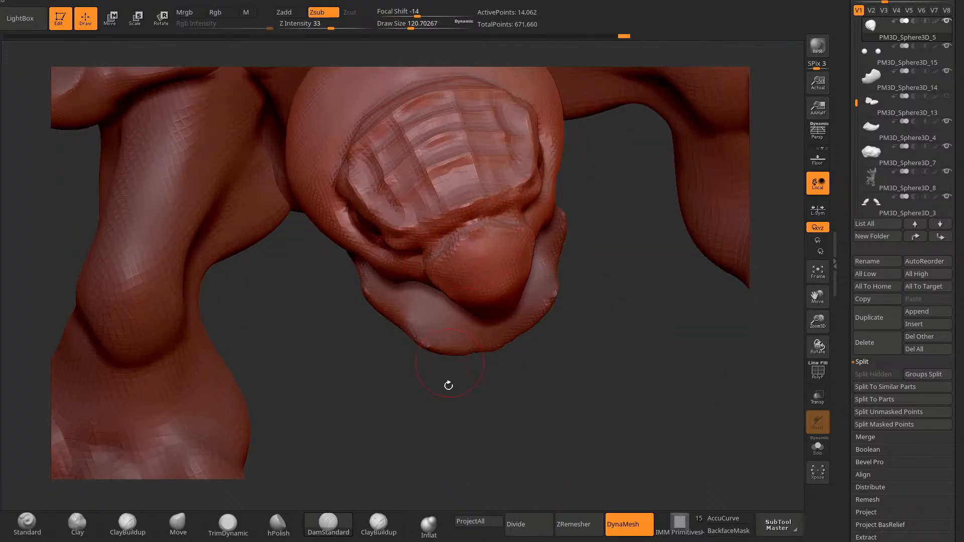
mouse_move(446, 387)
left_mouse_down()
mouse_move(562, 303)
mouse_move(558, 168)
mouse_move(452, 348)
mouse_move(456, 322)
left_mouse_up()
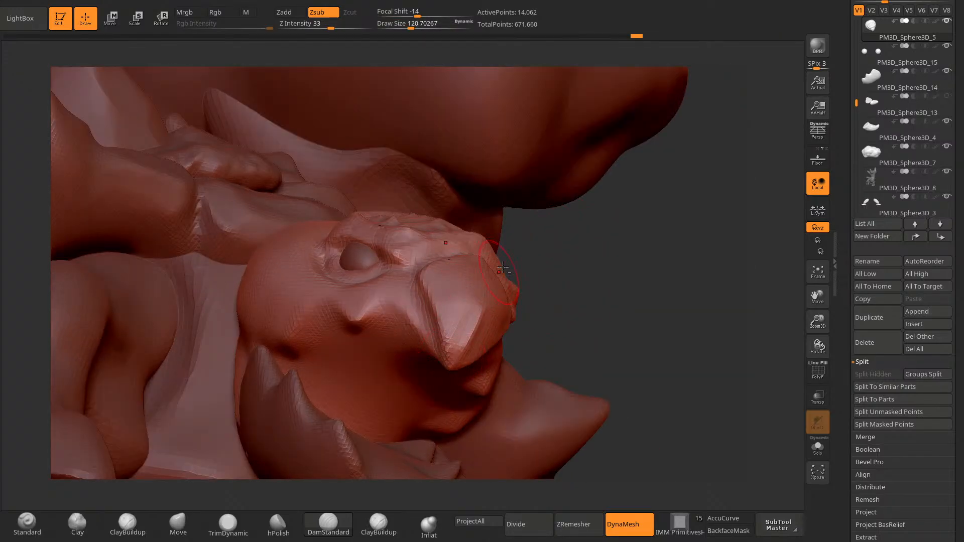
mouse_move(578, 327)
left_mouse_down()
mouse_move(276, 439)
mouse_move(561, 271)
mouse_move(492, 301)
mouse_move(432, 308)
mouse_move(453, 258)
mouse_move(483, 239)
left_mouse_up()
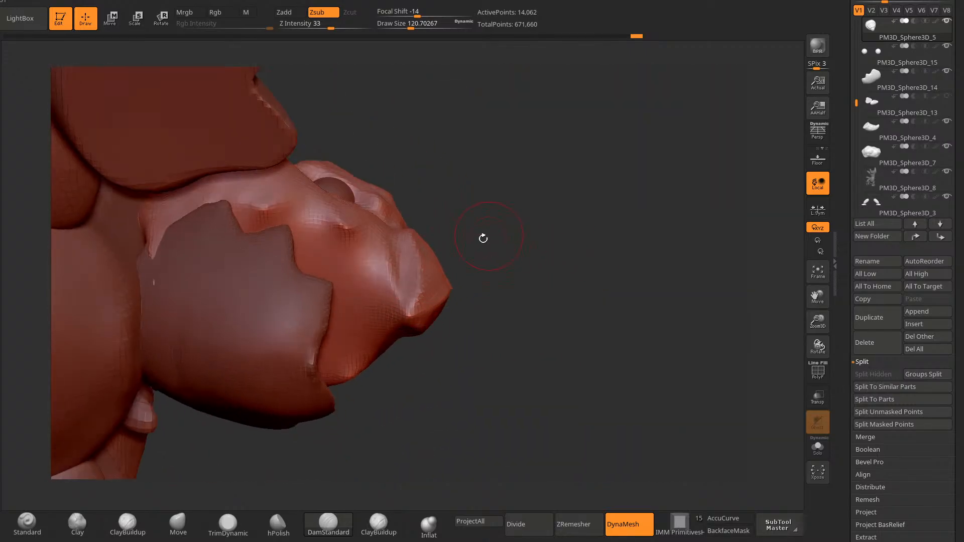
Step: Deepen the crease along the beak's lower side edge and carve the upper lip just behind it
left_click_drag(398, 248, 377, 292)
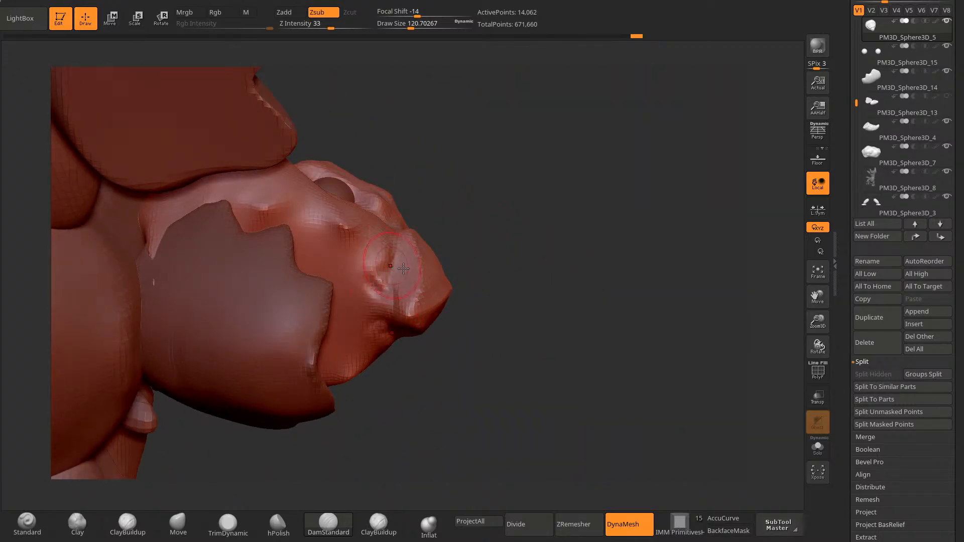
key("b")
key("s")
key("t")
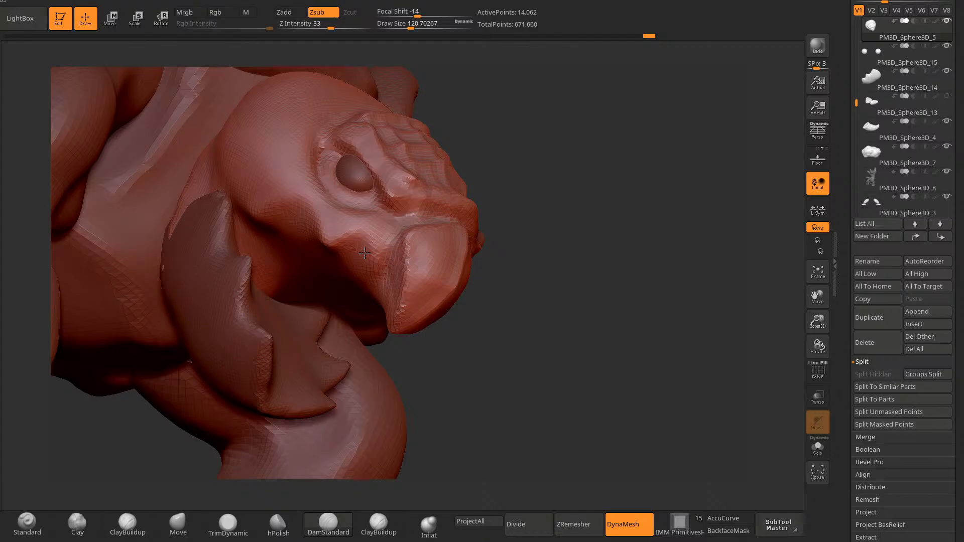
left_click_drag(364, 253, 377, 273)
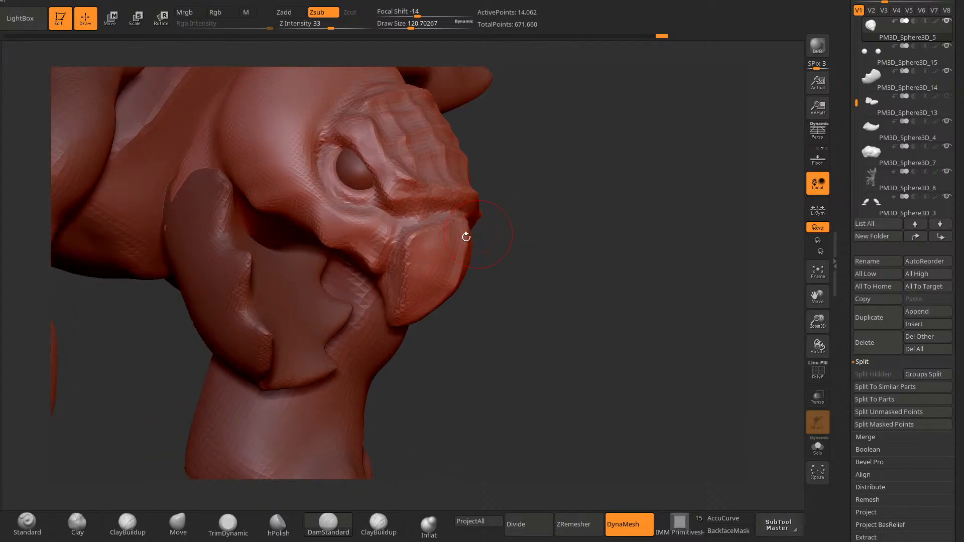
Step: Rebuild the head with DynaMesh at resolution 112 for a denser mesh
key("ctrl")
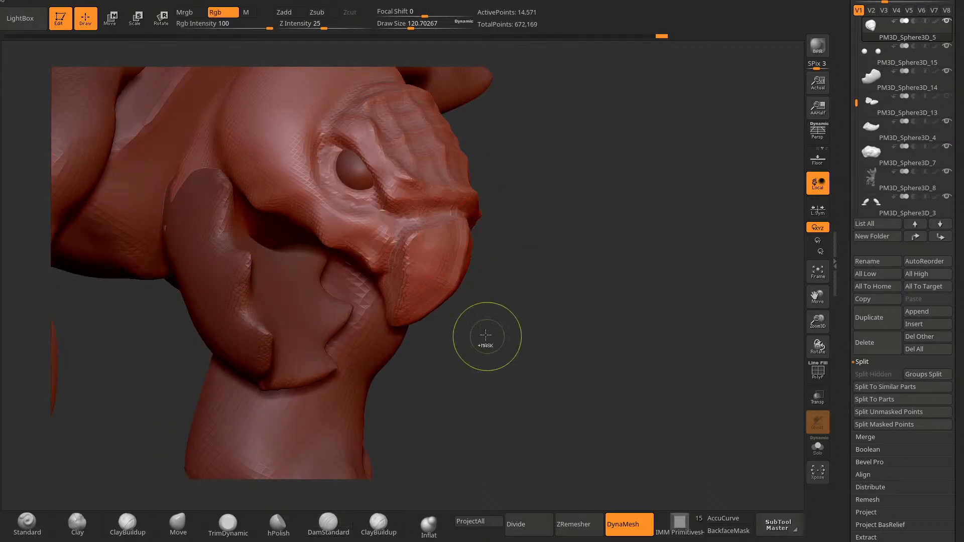
scroll(858, 404, "down", 5)
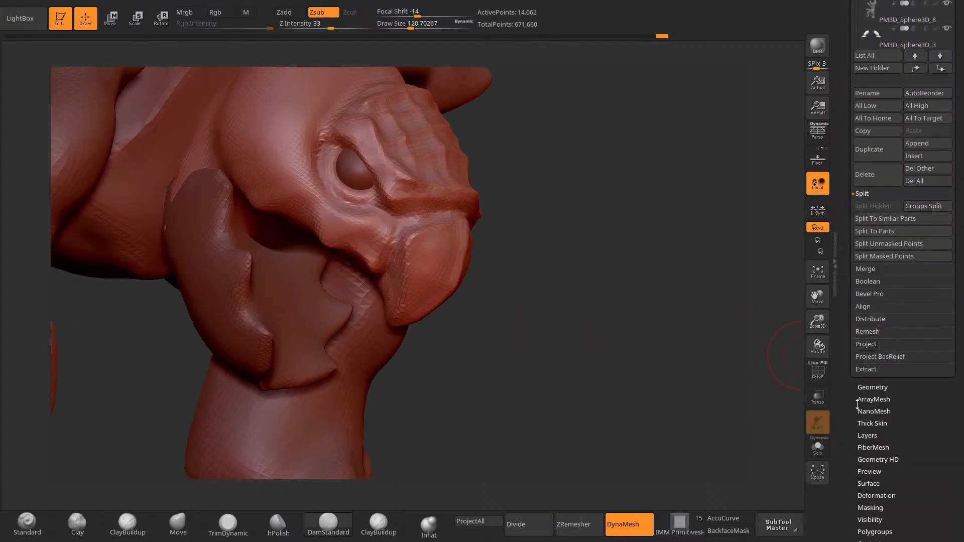
left_click(879, 384)
left_click_drag(728, 258, 554, 435, "ctrl")
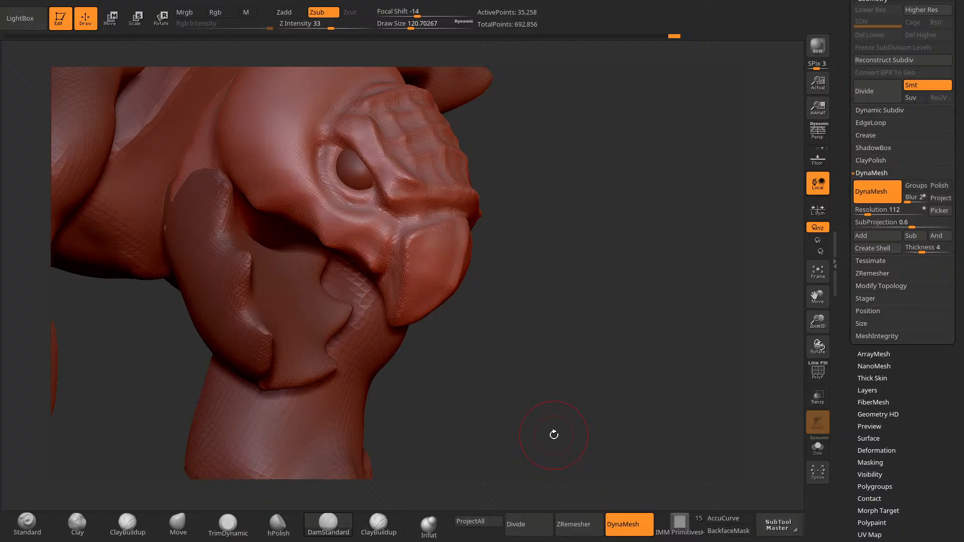
Step: Flatten the beak's surfaces with TrimDynamic and adjust its shape with the Move brush at a draw size of about 162
mouse_move(515, 220)
left_mouse_down()
mouse_move(555, 172)
mouse_move(531, 174)
mouse_move(502, 202)
mouse_move(402, 256)
mouse_move(397, 213)
mouse_move(414, 262)
mouse_move(376, 229)
mouse_move(449, 241)
mouse_move(455, 229)
mouse_move(382, 312)
left_mouse_up()
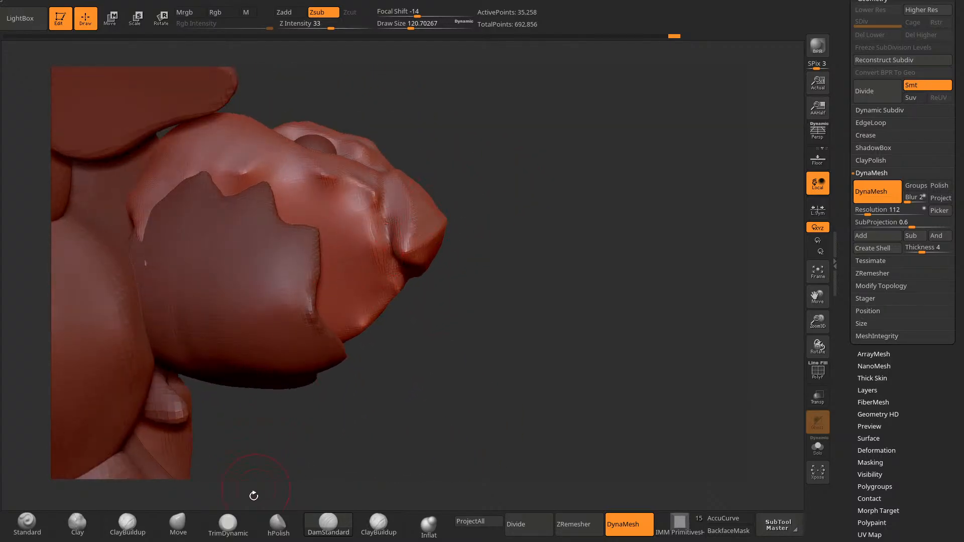
left_click(228, 524)
mouse_move(493, 163)
left_mouse_down()
mouse_move(430, 258)
mouse_move(456, 259)
left_mouse_up()
left_click(179, 523)
mouse_move(556, 240)
left_mouse_down()
mouse_move(527, 250)
mouse_move(509, 236)
left_mouse_up()
key("space")
left_click_drag(353, 208, 359, 208)
mouse_move(438, 148)
left_mouse_down()
mouse_move(453, 149)
mouse_move(372, 112)
mouse_move(356, 180)
mouse_move(419, 271)
left_mouse_up()
left_click_drag(471, 164, 437, 172)
Step: Mask the beak, redoing the first mask selection, and invert the mask so only the beak stays editable
left_click_drag(348, 176, 522, 118, "ctrl")
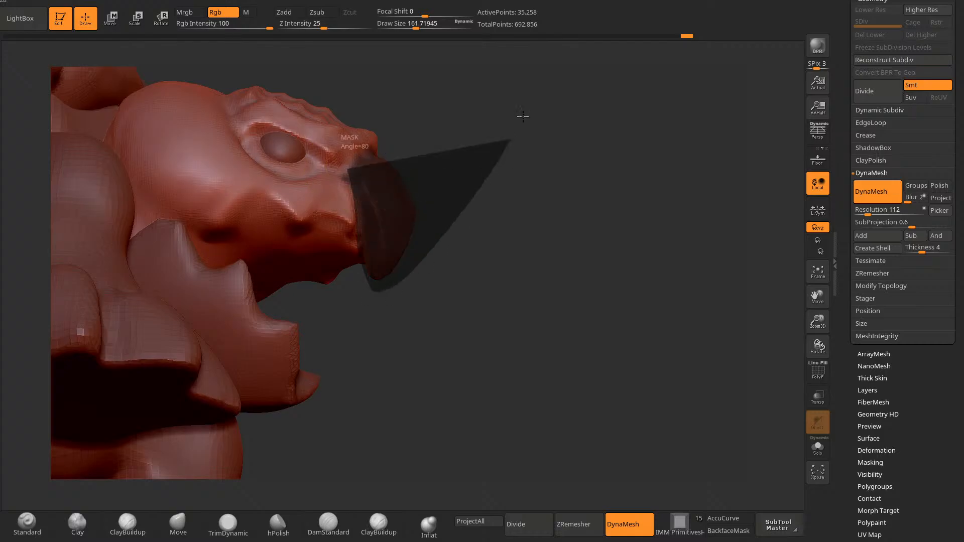
left_click_drag(451, 160, 482, 156)
key("ctrl+z")
mouse_move(350, 278)
left_mouse_down("ctrl")
mouse_move(354, 234)
mouse_move(491, 230)
mouse_move(482, 237)
left_mouse_up("ctrl")
mouse_move(364, 258)
left_mouse_down()
mouse_move(365, 223)
mouse_move(376, 234)
mouse_move(424, 228)
left_mouse_up()
left_click_drag(484, 170, 395, 181)
left_click(596, 220, "ctrl")
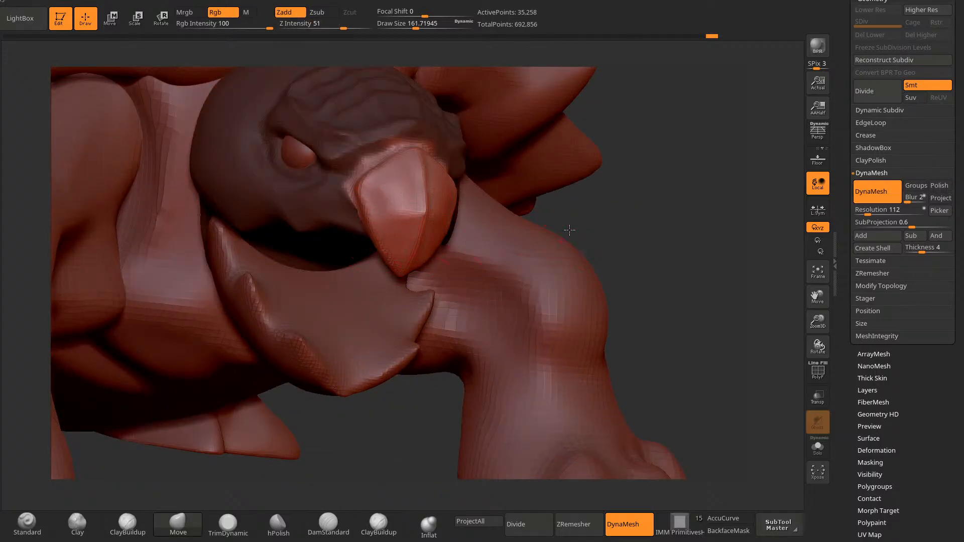
Step: Reshape the unmasked beak tip with the Move brush, clear the mask and update the head's DynaMesh
left_click_drag(402, 271, 449, 215)
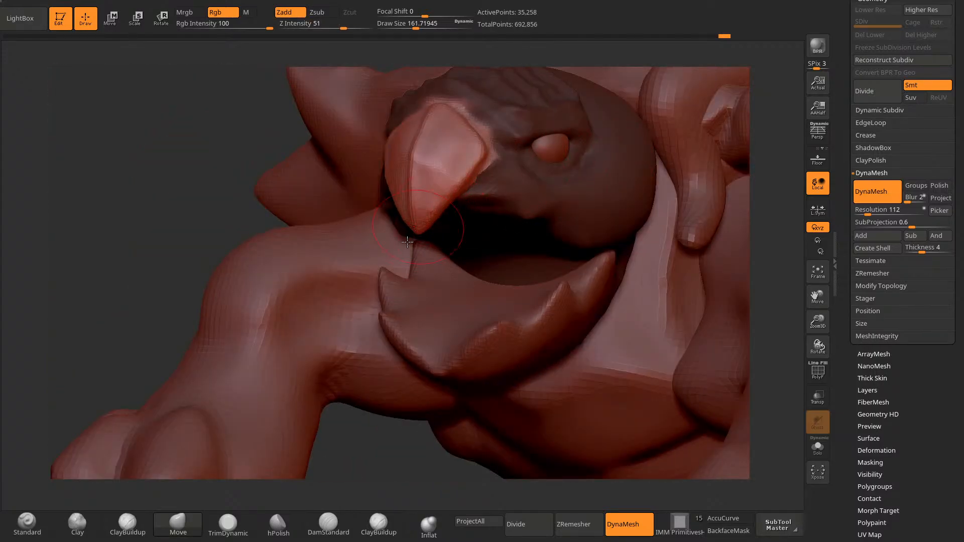
left_click_drag(380, 449, 445, 458)
mouse_move(499, 265)
left_mouse_down("ctrl")
mouse_move(512, 258)
mouse_move(509, 326)
mouse_move(522, 334)
left_mouse_up("ctrl")
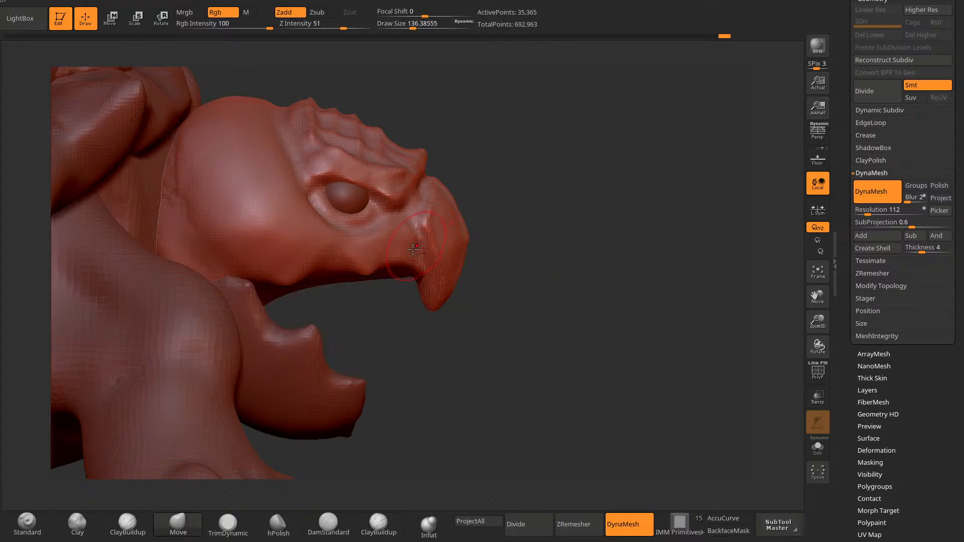
Step: Smooth the beak's rear edge and re-carve its groove against the face with DamStandard at a draw size of about 136
left_click_drag(413, 250, 431, 223, "shift")
mouse_move(507, 241)
left_mouse_down()
mouse_move(468, 246)
mouse_move(506, 267)
left_mouse_up()
left_click(329, 524)
left_click_drag(502, 226, 505, 281)
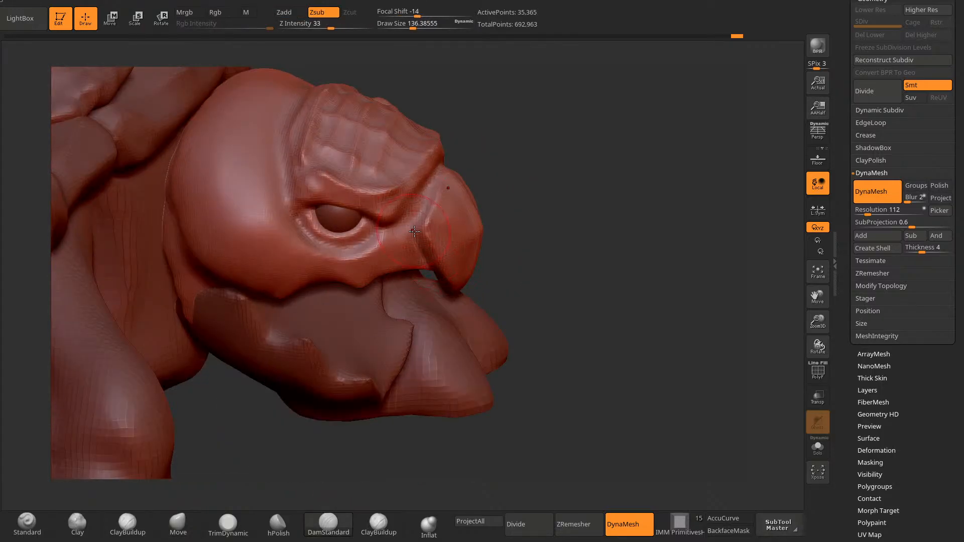
left_click_drag(532, 201, 494, 198)
left_click_drag(417, 221, 433, 269)
Step: Adjust the face around the beak with the Move brush and mask the beak to protect it
left_click(186, 524)
left_click_drag(623, 75, 648, 65)
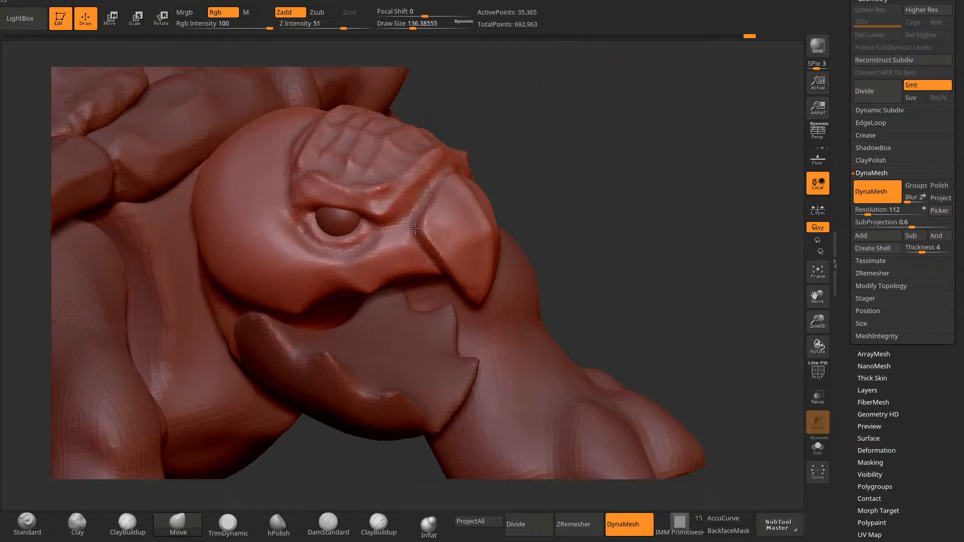
mouse_move(495, 145)
left_mouse_down()
mouse_move(517, 140)
mouse_move(463, 157)
mouse_move(441, 181)
mouse_move(465, 209)
left_mouse_up()
key("ctrl")
left_click_drag(438, 176, 431, 156)
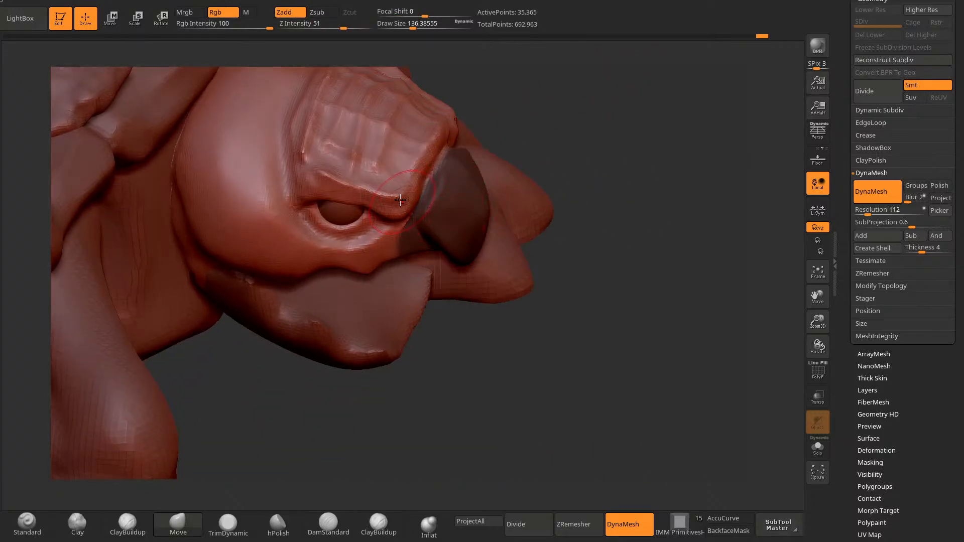
Step: Undo the last three Move brush edits beside the masked beak
left_click_drag(489, 179, 495, 129)
key("ctrl+z")
key("ctrl+z")
key("ctrl+z")
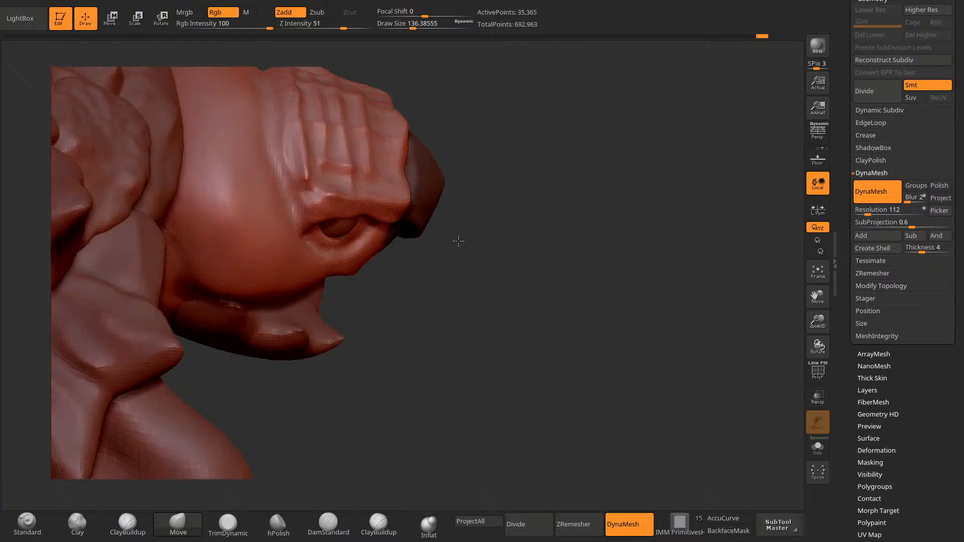
Step: Reshape the brow and crown plate around the masked beak with the Move brush at a draw size of about 199
left_click_drag(443, 176, 460, 175)
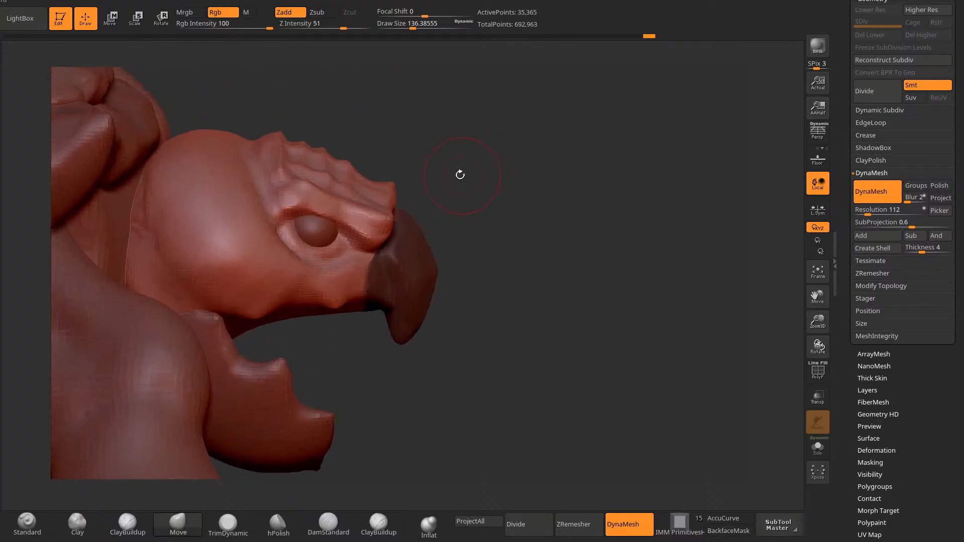
key("space")
left_click_drag(490, 109, 498, 109)
mouse_move(347, 164)
left_mouse_down()
mouse_move(353, 157)
mouse_move(327, 146)
mouse_move(358, 154)
left_mouse_up()
left_click_drag(422, 115, 333, 161)
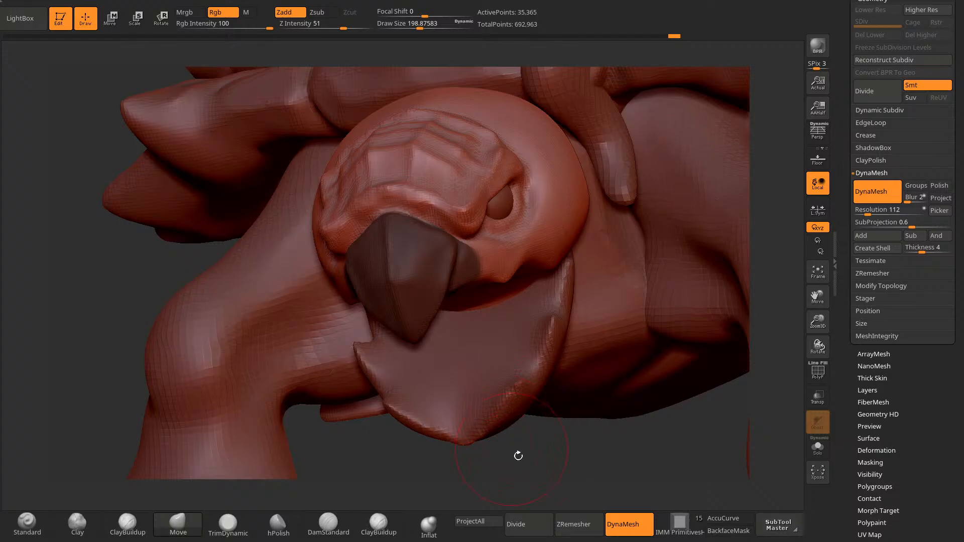
mouse_move(518, 456)
left_mouse_down()
mouse_move(581, 376)
mouse_move(452, 269)
left_mouse_up()
mouse_move(499, 150)
left_mouse_down()
mouse_move(507, 125)
mouse_move(482, 124)
mouse_move(485, 132)
left_mouse_up()
Step: Reduce the draw size to about 121 and carve deeper DamStandard grooves between the crown plate's scales
key("space")
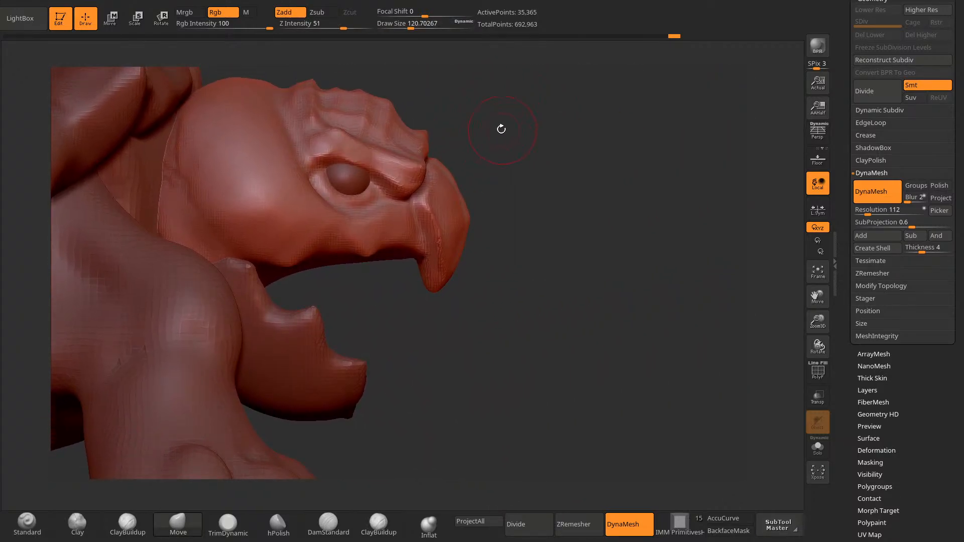
mouse_move(432, 179)
left_mouse_down()
mouse_move(462, 159)
mouse_move(444, 220)
left_mouse_up()
left_click(328, 525)
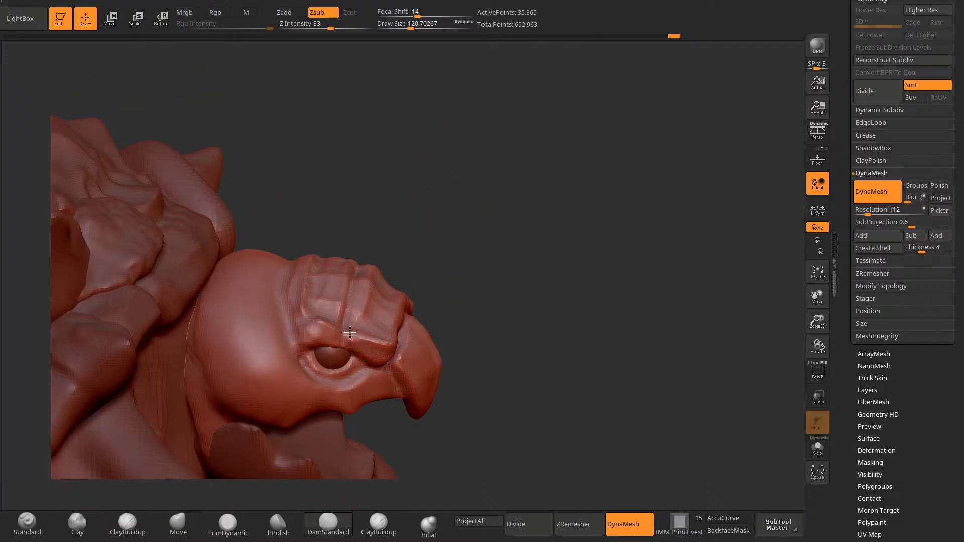
left_click_drag(419, 256, 416, 259)
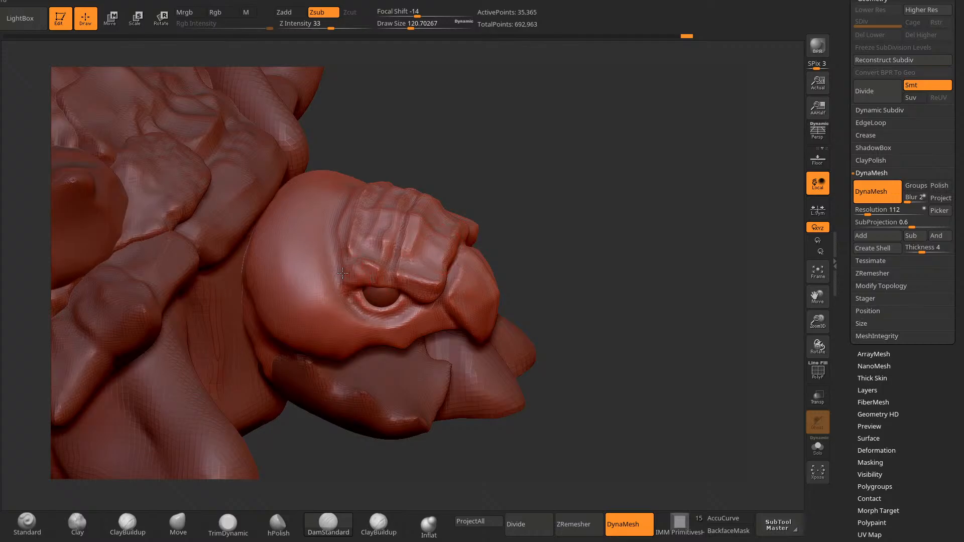
Step: Refine the crown and upper jaw silhouette with the Move brush at a draw size of about 199
left_click(178, 525)
key("space")
left_click_drag(283, 334, 290, 334)
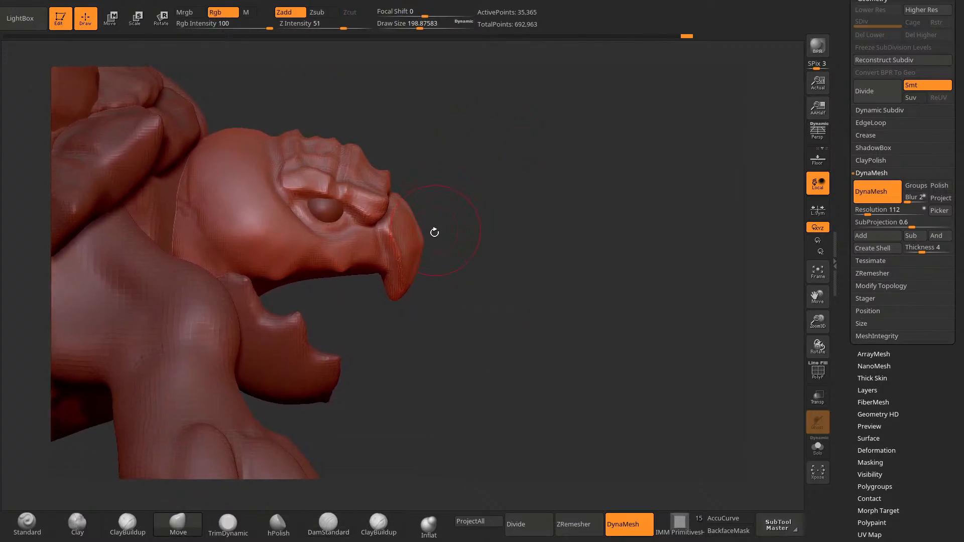
left_click_drag(345, 267, 344, 277)
Step: Deepen the beak's side crease at a draw size of about 113 and pull the upper jaw edge down into a point with Move
key("space")
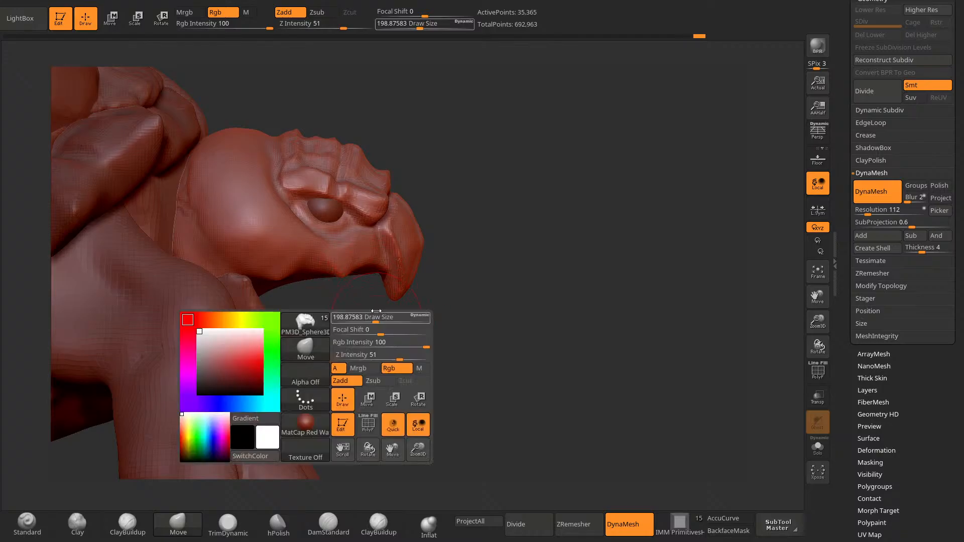
left_click_drag(377, 315, 370, 308)
left_click(328, 525)
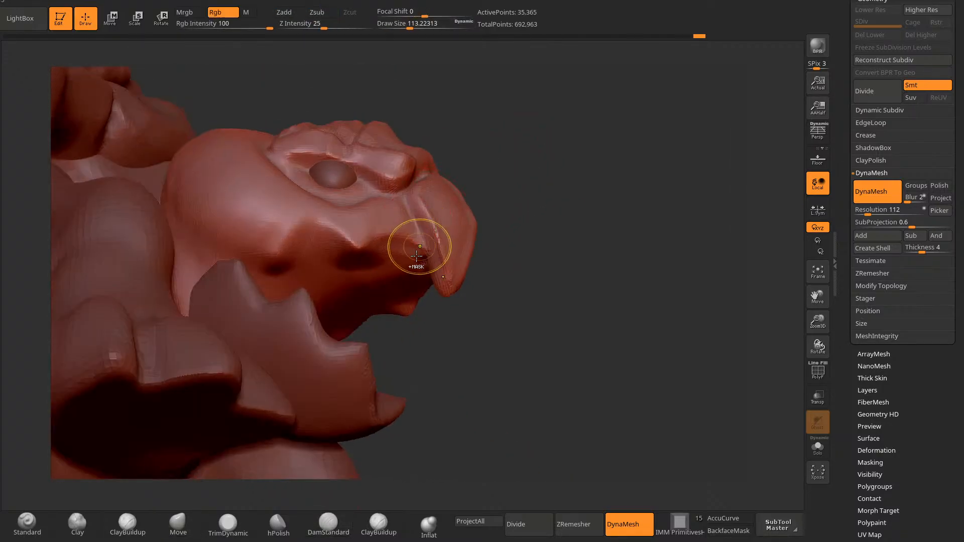
right_click_drag(416, 256, 364, 321)
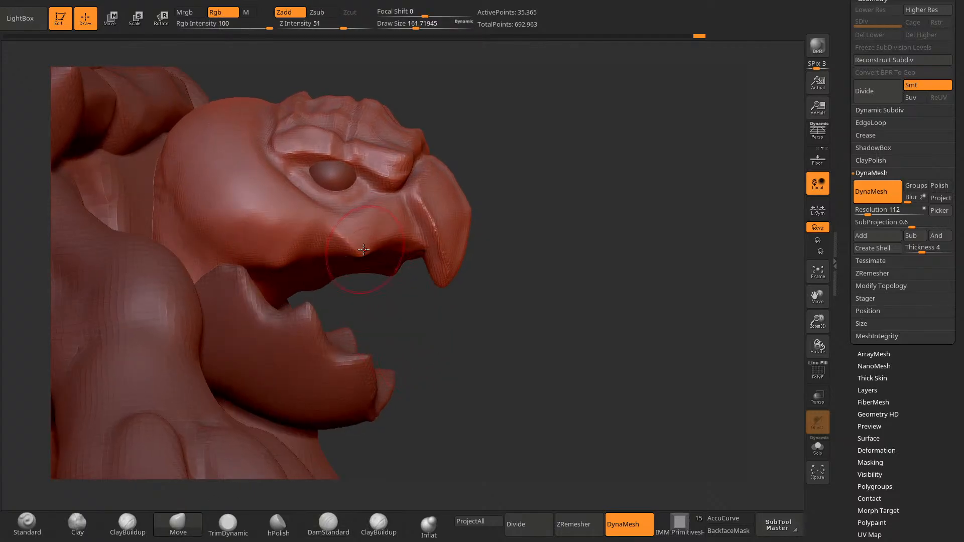
left_click_drag(363, 250, 367, 260)
key("space")
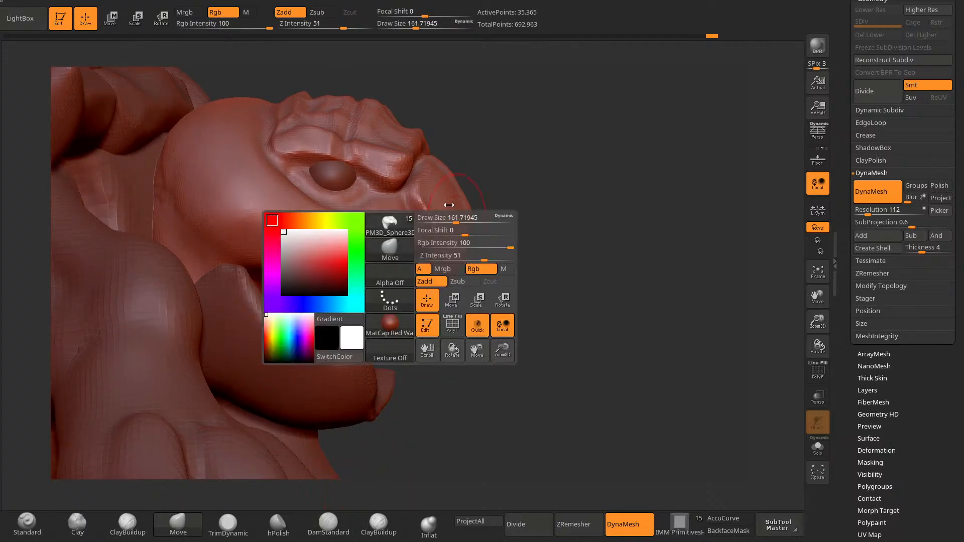
Step: Carve creases into the upper lip and its pointed edge behind the beak with DamStandard at a draw size of about 79
key("b")
key("d")
key("s")
key("space")
left_click_drag(398, 219, 382, 219)
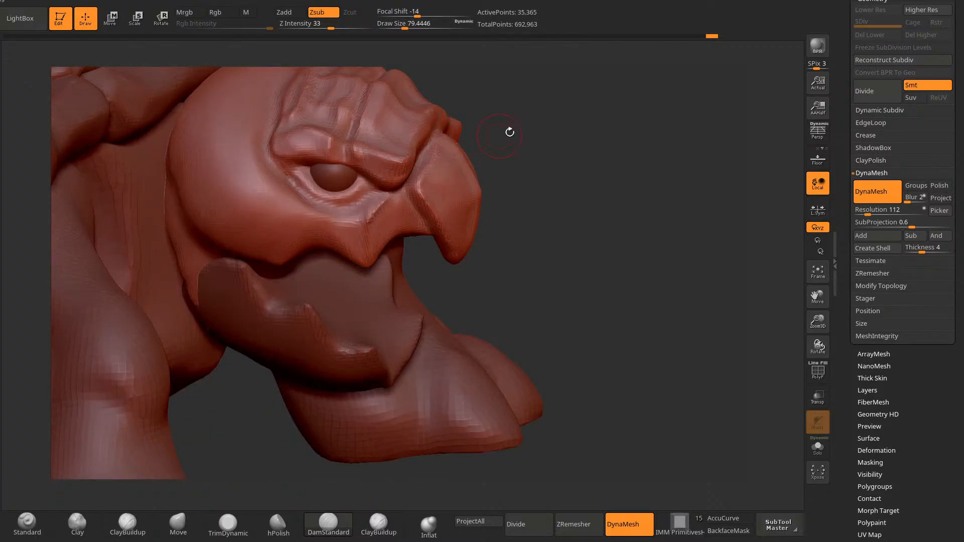
left_click_drag(510, 132, 359, 217)
left_click_drag(402, 266, 421, 251)
left_click_drag(340, 234, 366, 273)
left_click_drag(404, 288, 389, 279)
left_click_drag(513, 176, 406, 242)
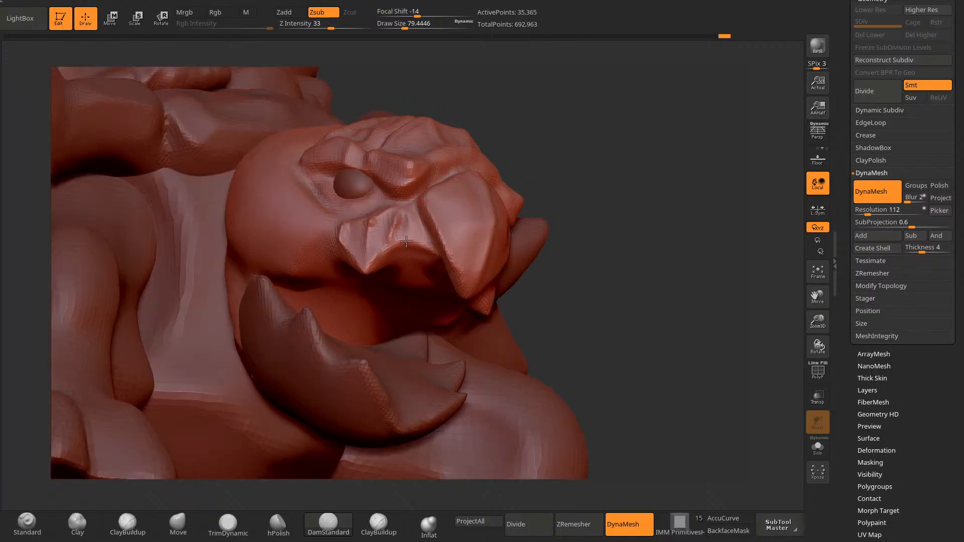
left_click_drag(484, 151, 495, 153)
left_click_drag(391, 253, 407, 244)
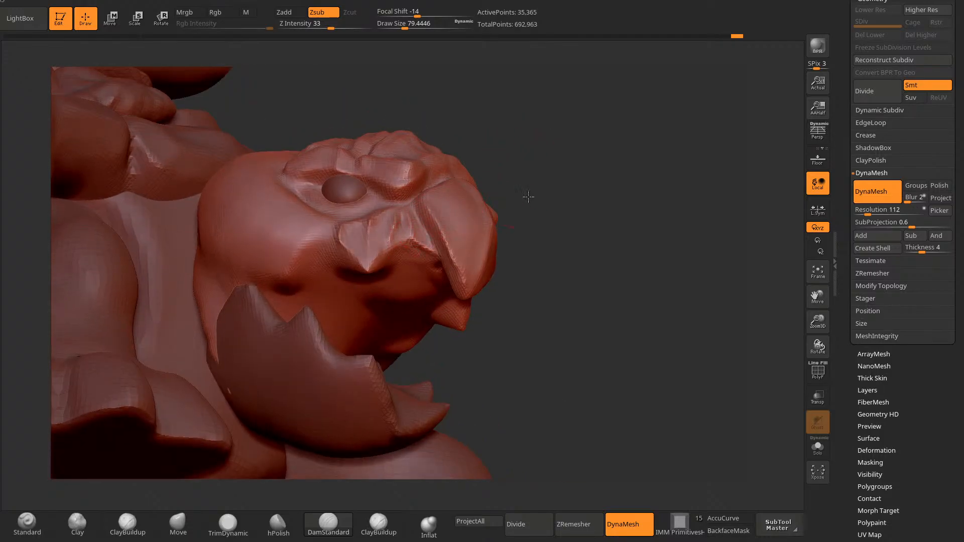
Step: Carve parallel DamStandard grooves diagonally across the roof of the mouth
left_click_drag(528, 197, 485, 216)
mouse_move(490, 176)
left_mouse_down()
mouse_move(529, 164)
mouse_move(544, 136)
mouse_move(565, 131)
mouse_move(548, 161)
left_mouse_up()
left_click_drag(467, 239, 508, 282)
left_click_drag(444, 250, 497, 303)
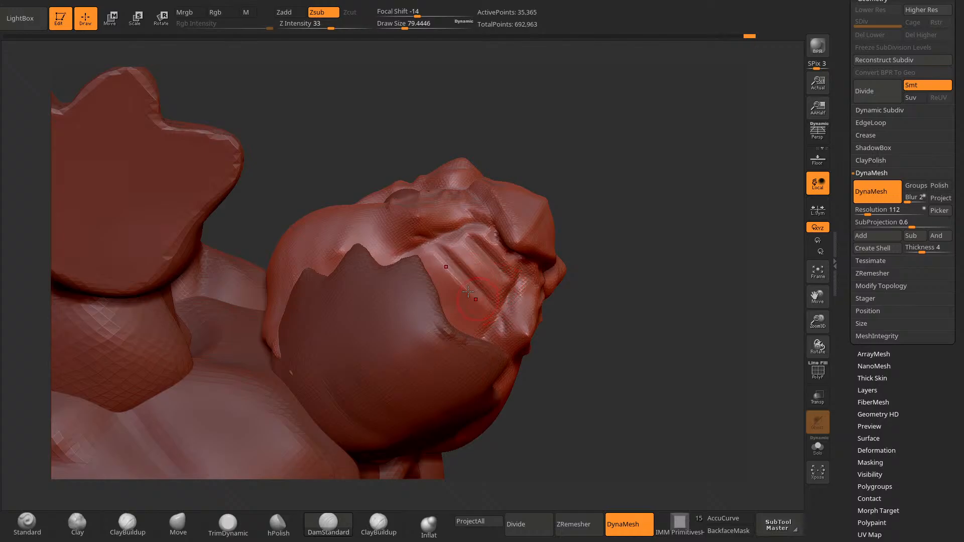
left_click_drag(581, 150, 513, 188)
left_click_drag(420, 272, 478, 332)
left_click_drag(635, 133, 693, 111)
Step: Build up clay over the roof of the mouth with ClayBuildup at a draw size of about 175
key("space")
left_click_drag(479, 246, 492, 246)
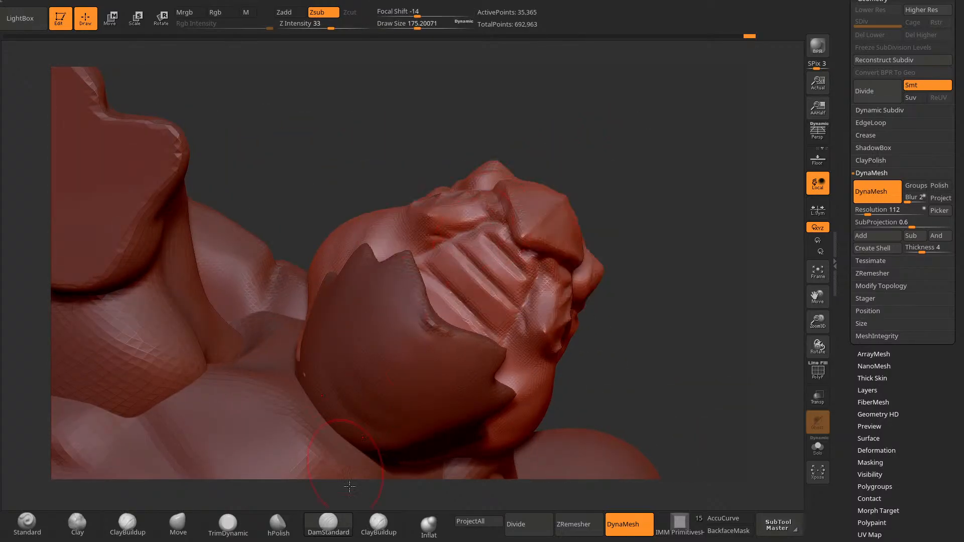
left_click(379, 524)
left_click_drag(442, 316, 522, 241)
mouse_move(459, 301)
left_mouse_down()
mouse_move(500, 253)
mouse_move(464, 326)
left_mouse_up()
left_click_drag(617, 201, 621, 261)
left_click_drag(477, 281, 431, 329)
mouse_move(432, 286)
left_mouse_down()
mouse_move(472, 331)
mouse_move(492, 271)
left_mouse_up()
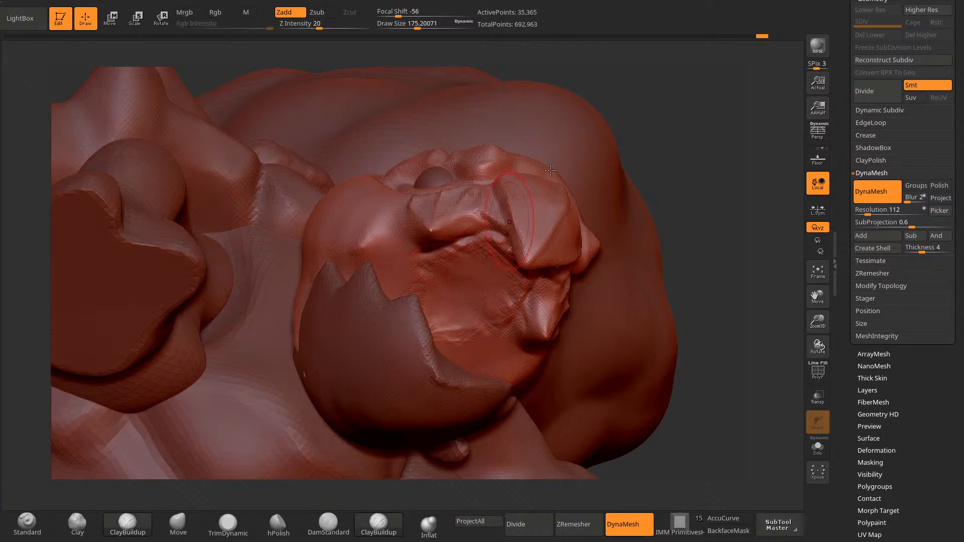
Step: Flatten the upper lip and the area below the eye with TrimDynamic at a draw size of about 132
mouse_move(634, 108)
left_mouse_down()
mouse_move(671, 181)
mouse_move(628, 198)
left_mouse_up()
left_click(228, 525)
key("space")
left_click_drag(534, 213, 528, 212)
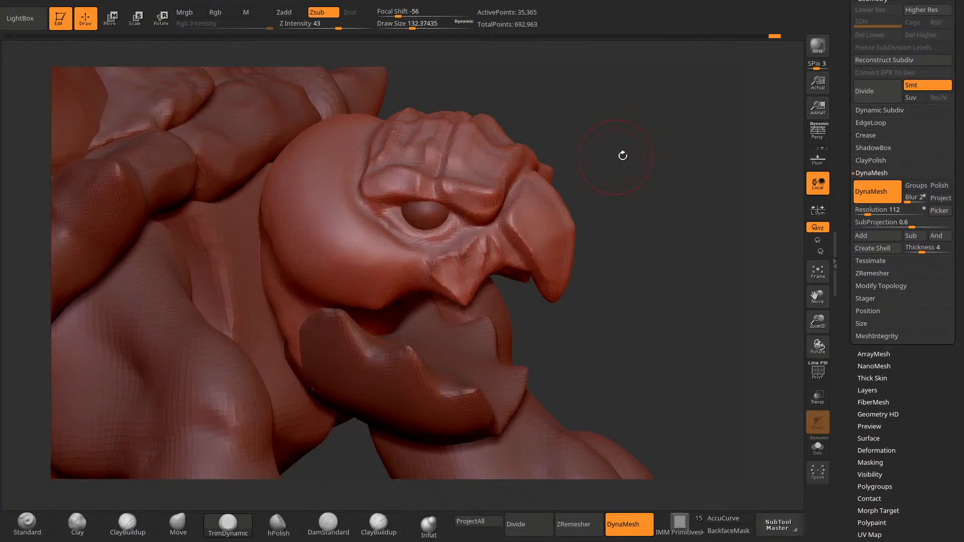
left_click_drag(623, 156, 616, 135)
left_click_drag(501, 202, 456, 231)
left_click_drag(583, 151, 615, 151)
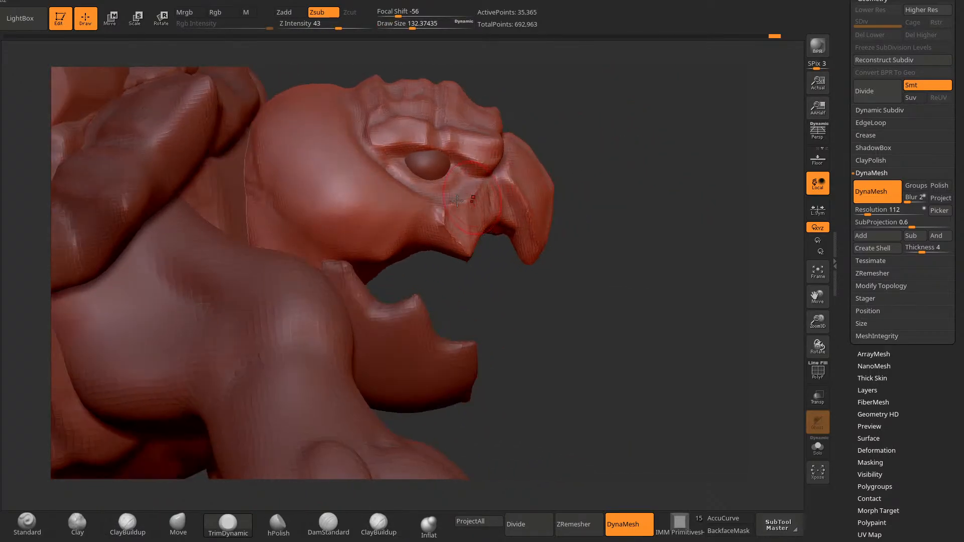
Step: Increase the TrimDynamic draw size to about 194 and plane facets onto the cheek and the back of the head
mouse_move(566, 117)
left_mouse_down()
mouse_move(637, 211)
mouse_move(629, 161)
mouse_move(604, 189)
mouse_move(679, 134)
mouse_move(620, 163)
left_mouse_up()
key("s")
mouse_move(396, 219)
left_mouse_down()
mouse_move(387, 247)
mouse_move(378, 187)
left_mouse_up()
left_click_drag(538, 119, 497, 149)
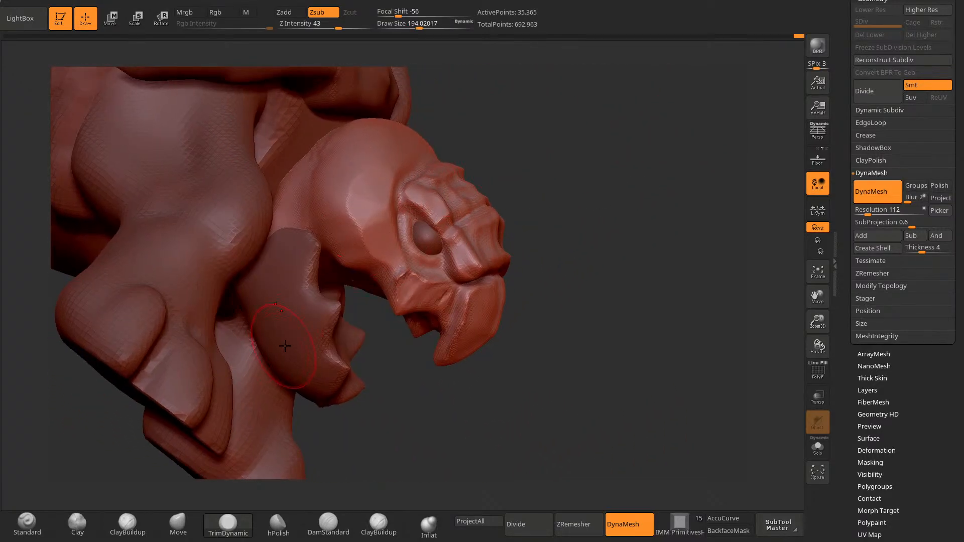
Step: Show the hidden PM3D_Sphere3D_13 subtool beside the jaws and make it the active subtool
left_click(329, 524)
mouse_move(517, 301)
left_mouse_down()
mouse_move(605, 285)
mouse_move(452, 362)
mouse_move(327, 441)
mouse_move(279, 437)
mouse_move(305, 419)
left_mouse_up()
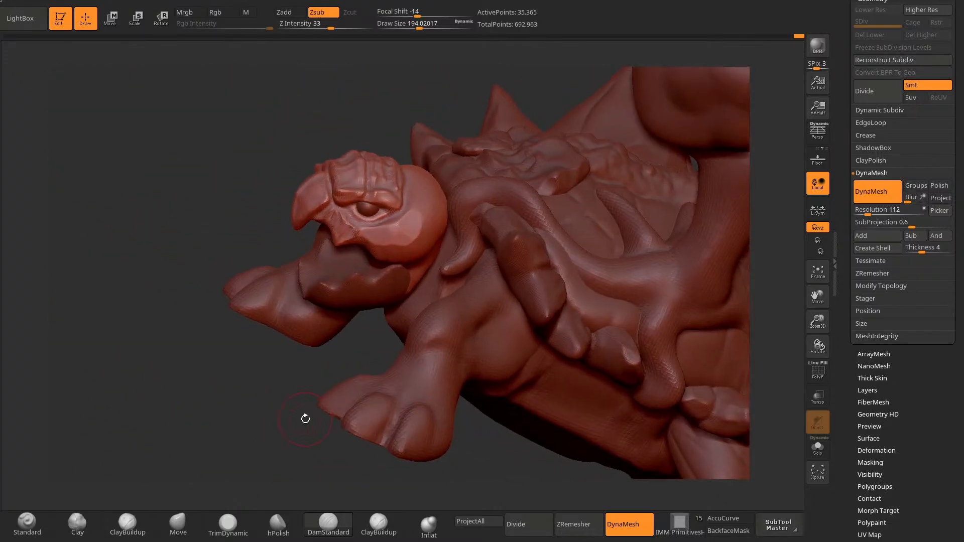
left_click(878, 2)
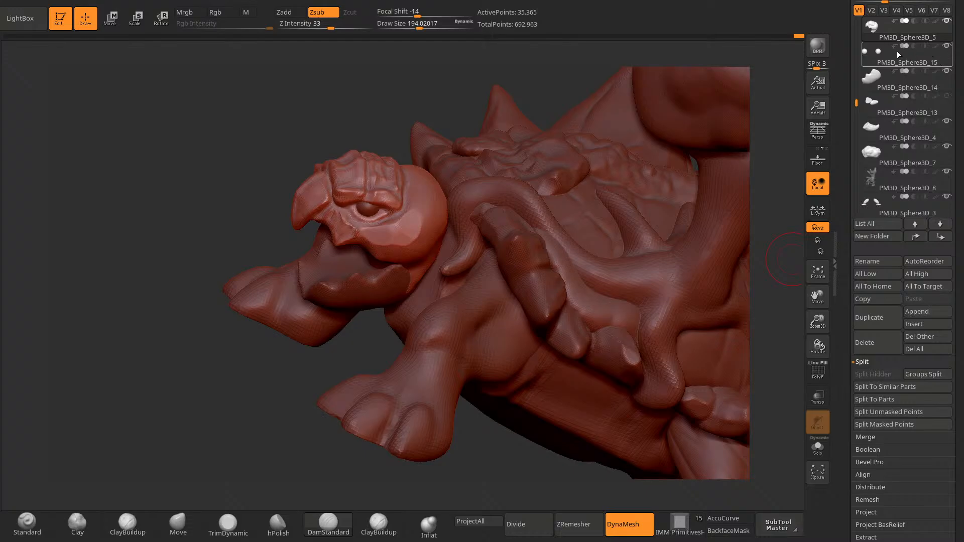
left_click(951, 98)
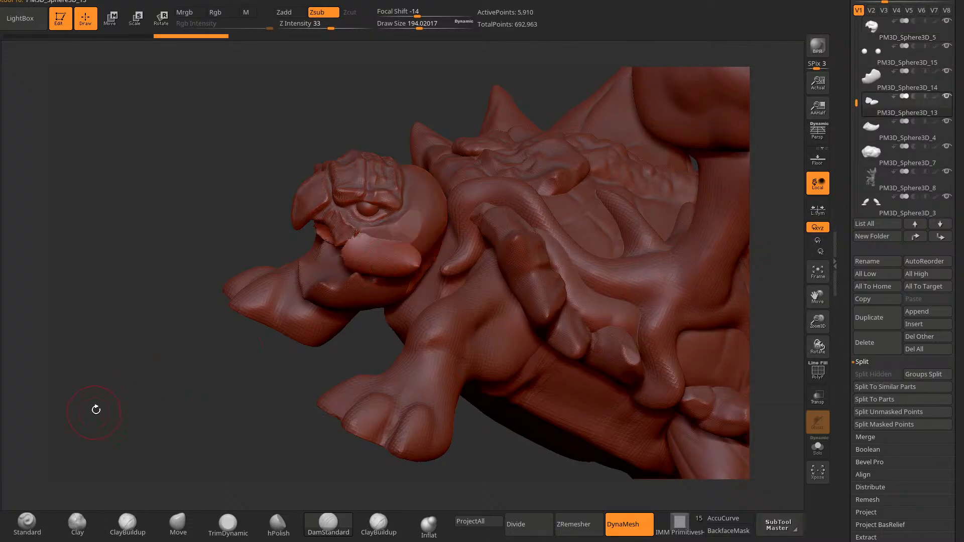
mouse_move(95, 405)
left_mouse_down()
mouse_move(140, 308)
mouse_move(144, 325)
mouse_move(636, 300)
left_mouse_up()
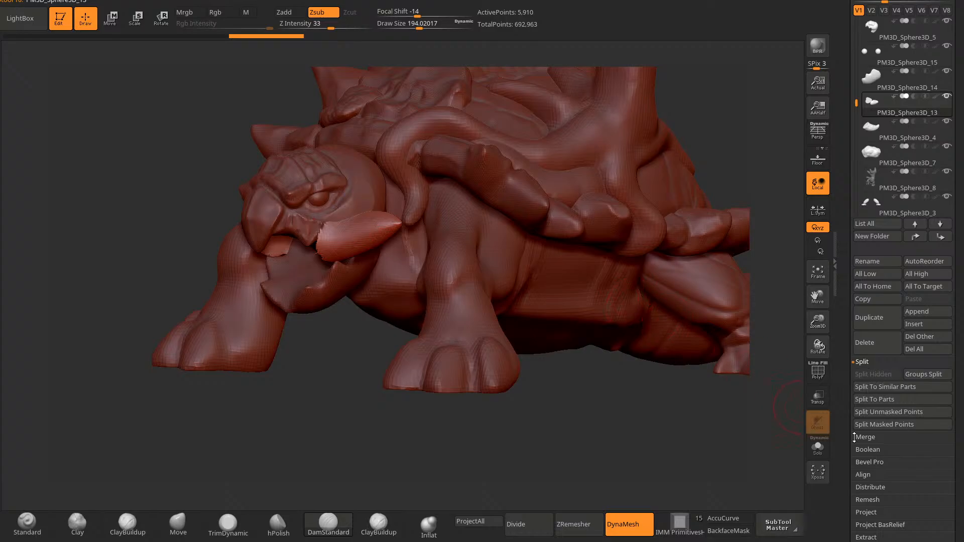
Step: Set the DynaMesh resolution of the pieces beside the jaws to 144
left_click_drag(848, 447, 849, 303)
left_click(883, 407)
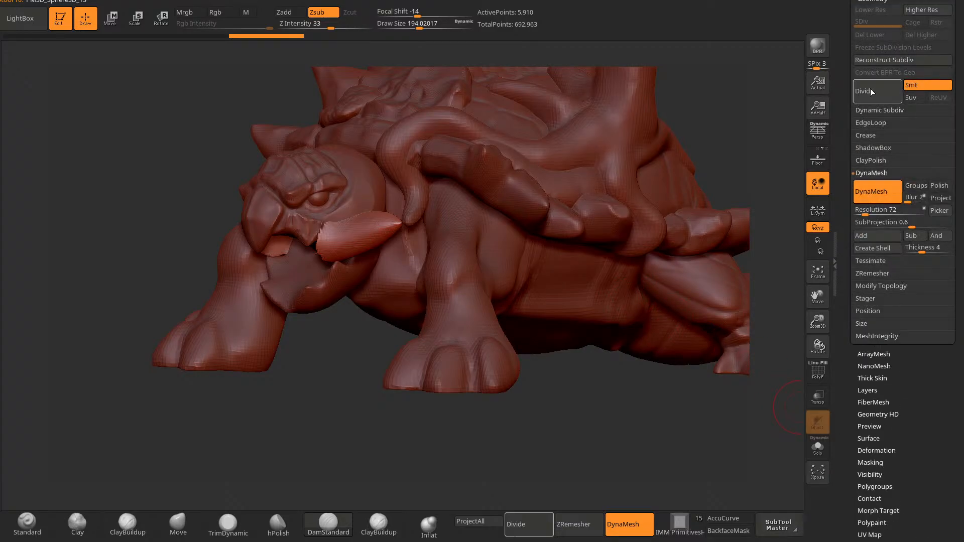
left_click(869, 210)
left_click_drag(869, 211, 870, 210)
left_click_drag(183, 386, 268, 412, "ctrl")
Step: Centre the transform gizmo on the piece beside the jaw and move the pieces up and back along the head
key("w")
key("y")
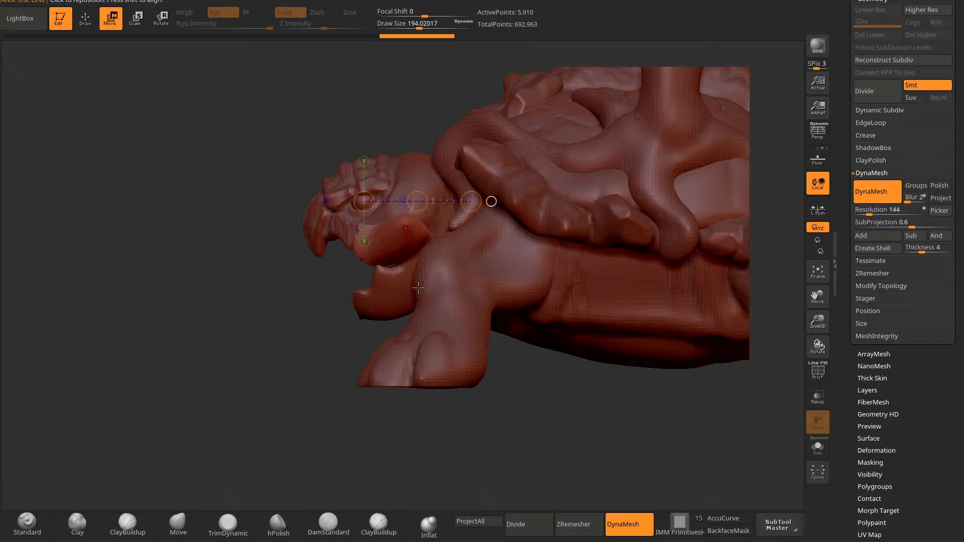
left_click_drag(396, 236, 396, 154, "shift")
key("y")
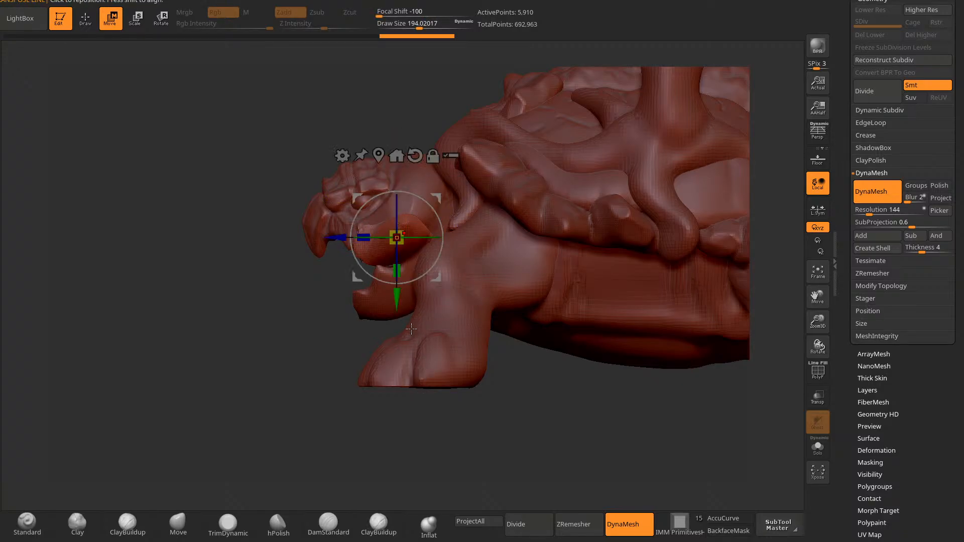
left_click_drag(403, 299, 403, 276)
left_click_drag(336, 213, 350, 213)
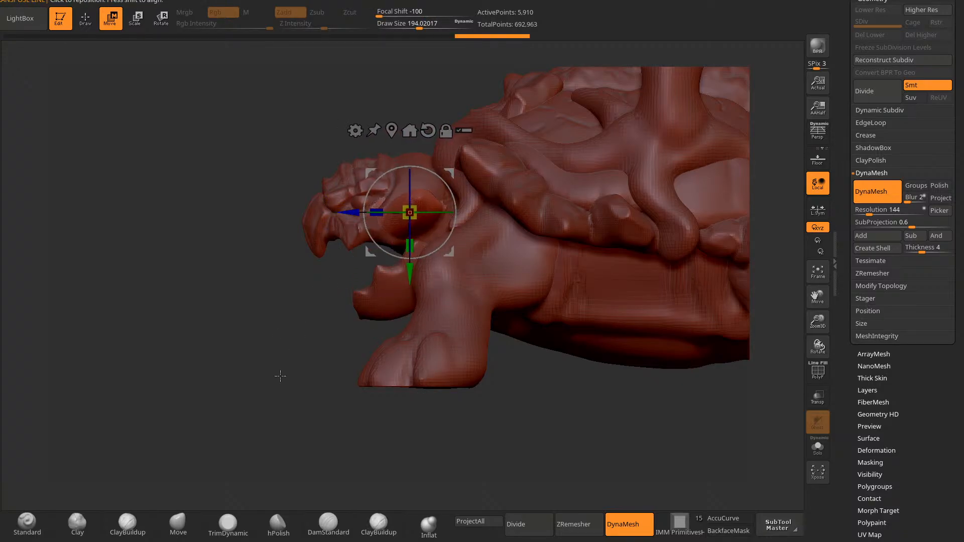
left_click_drag(280, 374, 351, 375)
Step: Switch to TrimDynamic and hide every subtool except the pair of cheek spikes
key("q")
left_click(227, 524)
left_click_drag(300, 407, 306, 474)
left_click_drag(344, 194, 353, 208)
key("ctrl+z")
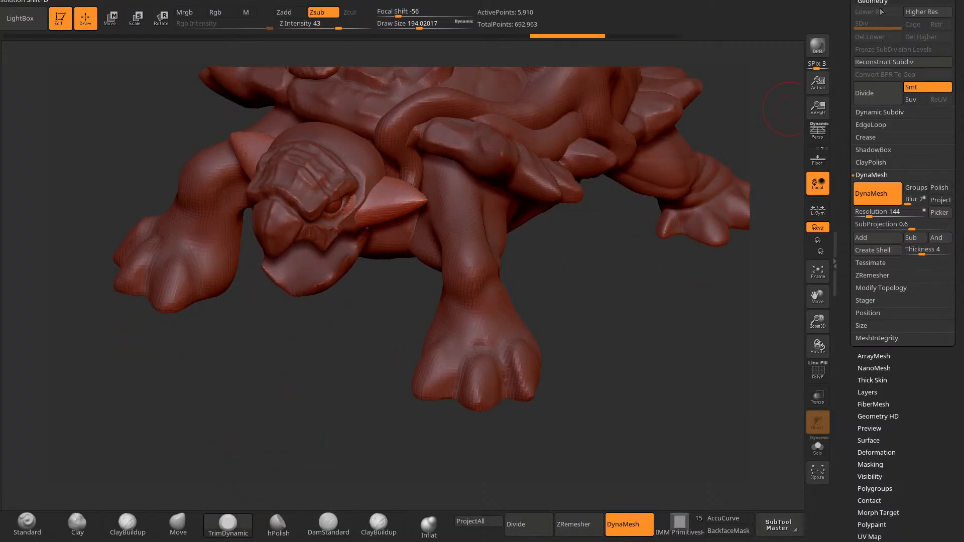
left_click(871, 1)
left_click(947, 96, "shift")
Step: Plane facets onto the isolated cheek spikes with TrimDynamic at a draw size of about 194, and show the other subtools again
left_click_drag(678, 190, 388, 366)
left_click_drag(337, 232, 348, 188)
left_click_drag(362, 123, 389, 88)
left_click_drag(347, 153, 346, 202)
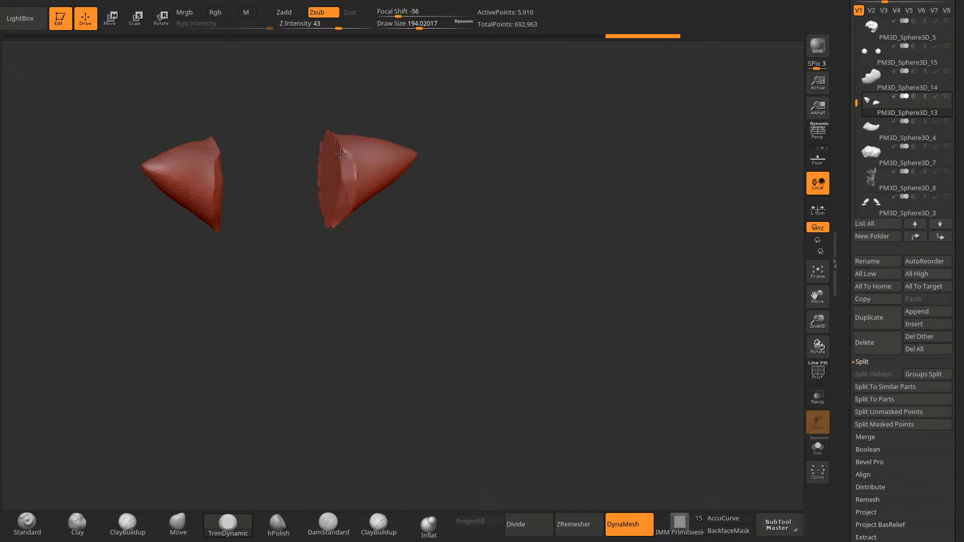
left_click_drag(346, 272, 317, 312)
left_click_drag(341, 214, 330, 235)
left_click_drag(323, 299, 287, 322)
left_click_drag(333, 222, 316, 241)
left_click_drag(318, 241, 277, 259)
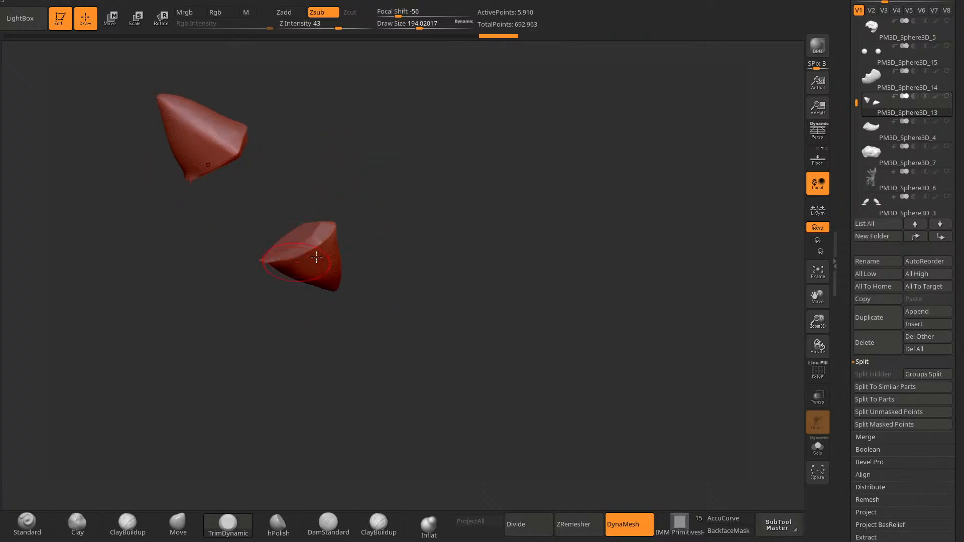
left_click_drag(347, 296, 321, 336)
left_click_drag(296, 253, 255, 265)
left_click_drag(359, 241, 335, 276)
left_click_drag(271, 237, 244, 251)
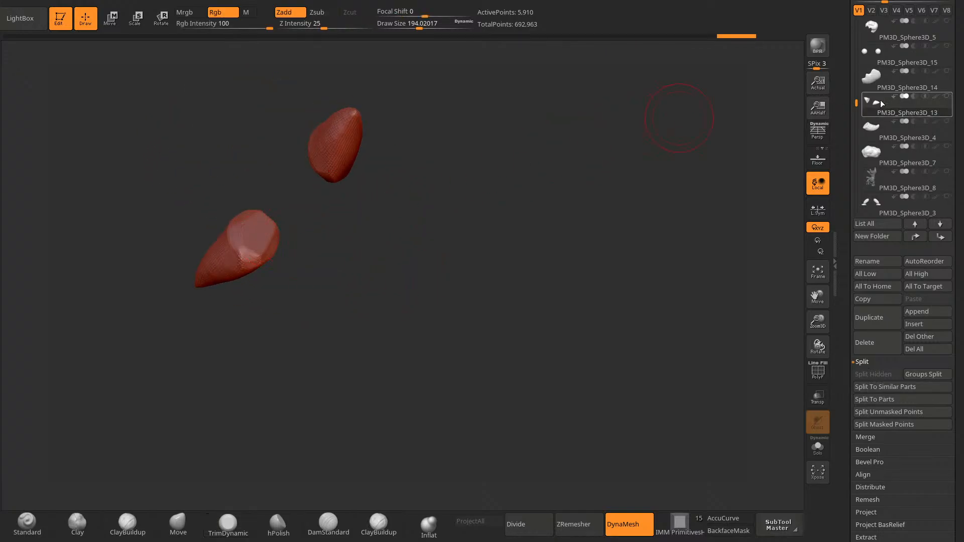
left_click(947, 96, "shift")
Step: Reshape the cheek spikes against the head with the Move brush at a draw size of about 353
mouse_move(556, 408)
left_mouse_down()
mouse_move(687, 285)
mouse_move(422, 237)
mouse_move(465, 140)
mouse_move(527, 249)
mouse_move(523, 390)
mouse_move(392, 435)
mouse_move(226, 447)
mouse_move(231, 438)
mouse_move(232, 445)
mouse_move(529, 380)
mouse_move(462, 383)
mouse_move(242, 501)
left_mouse_up()
left_click(179, 523)
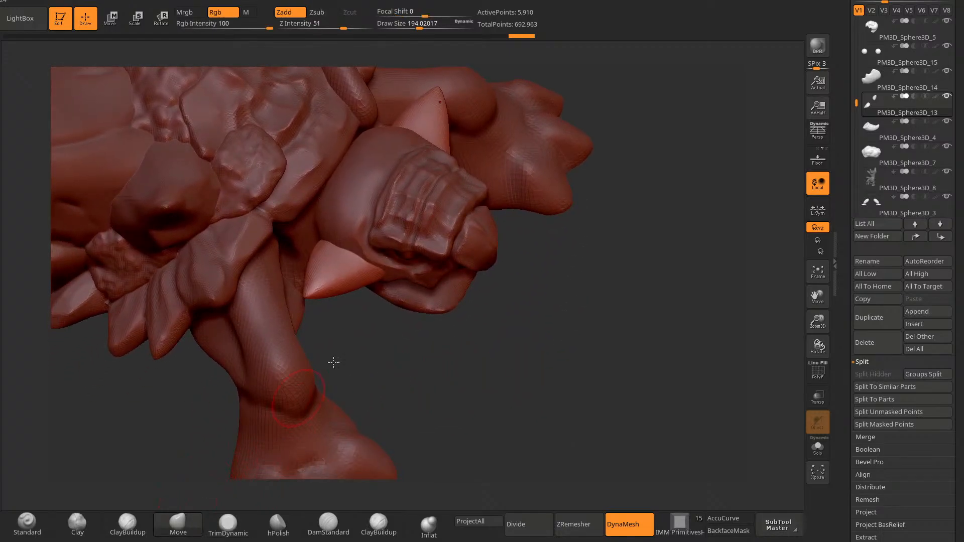
key("space")
left_click_drag(401, 295, 415, 295)
mouse_move(427, 372)
left_mouse_down()
mouse_move(392, 422)
mouse_move(486, 241)
left_mouse_up()
mouse_move(486, 271)
left_mouse_down()
mouse_move(290, 266)
mouse_move(276, 333)
mouse_move(285, 177)
left_mouse_up()
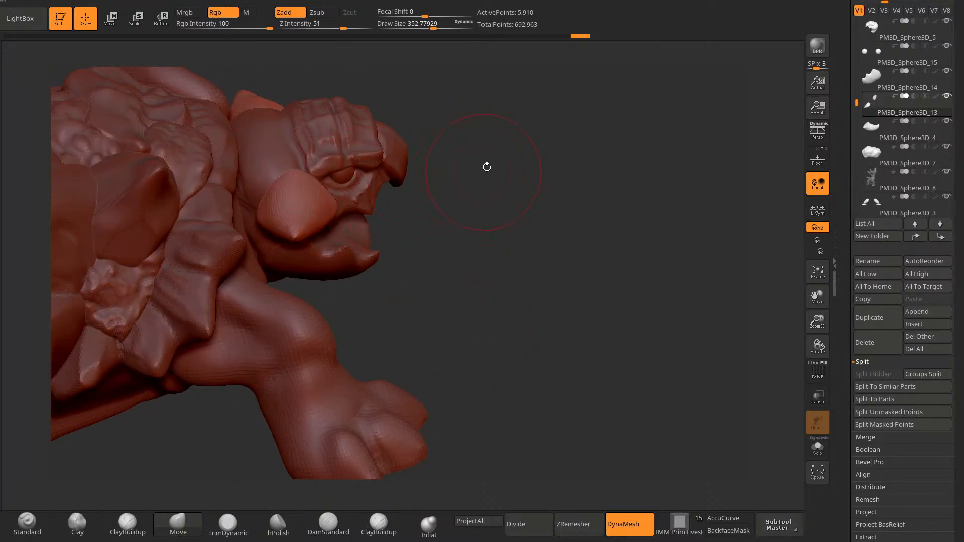
Step: Refine the outline of the cheek spikes from the side with the Move brush, reducing the draw size to about 297 and about 273
left_click_drag(486, 166, 505, 114)
key("space")
mouse_move(517, 115)
left_mouse_down()
mouse_move(480, 173)
mouse_move(432, 190)
left_mouse_up()
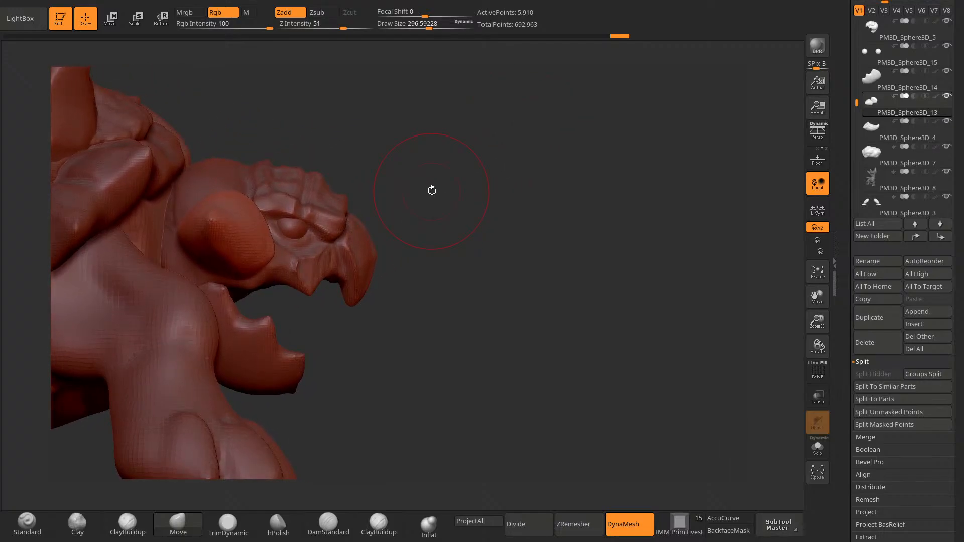
key("space")
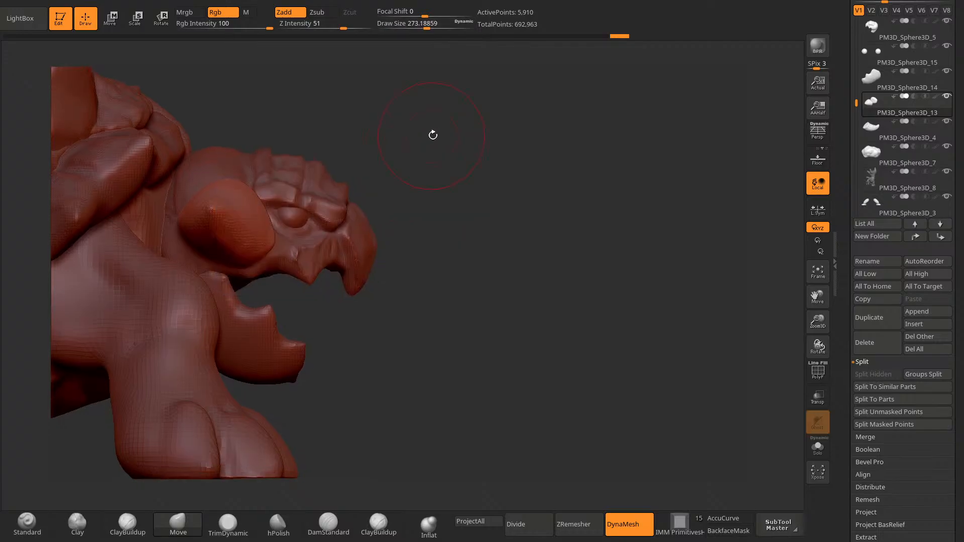
left_click_drag(433, 134, 175, 226)
mouse_move(383, 114)
left_mouse_down()
mouse_move(352, 166)
mouse_move(249, 240)
mouse_move(229, 189)
mouse_move(228, 216)
mouse_move(215, 223)
left_mouse_up()
Step: Flatten the outer and lower faces of the cheek spikes with TrimDynamic at a draw size of about 235
key("space")
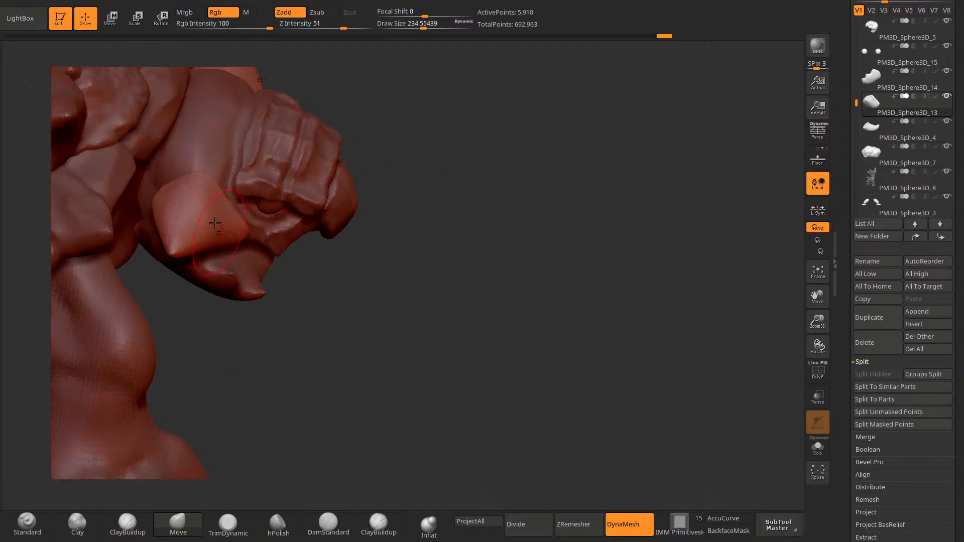
left_click(228, 525)
mouse_move(282, 452)
left_mouse_down()
mouse_move(317, 392)
mouse_move(264, 177)
mouse_move(241, 192)
left_mouse_up()
key("ctrl+z")
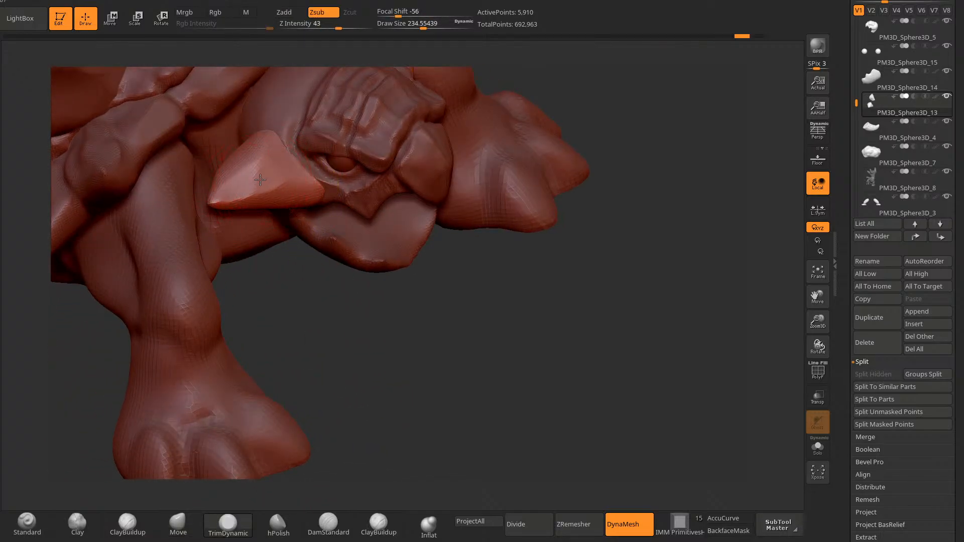
left_click_drag(307, 270, 379, 100)
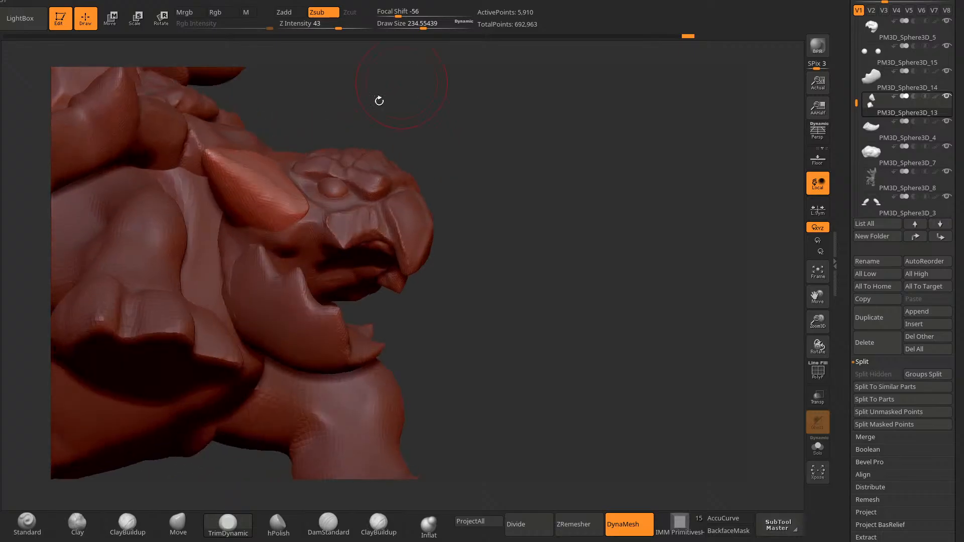
mouse_move(433, 127)
left_mouse_down()
mouse_move(223, 175)
mouse_move(405, 89)
left_mouse_up()
left_click_drag(332, 145, 251, 151)
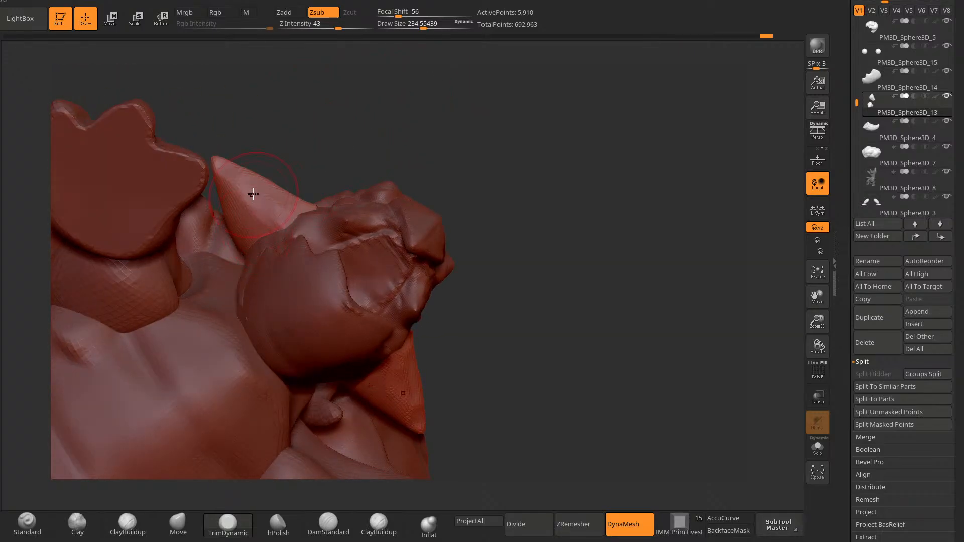
mouse_move(352, 100)
left_mouse_down()
mouse_move(491, 116)
mouse_move(296, 277)
mouse_move(262, 165)
left_mouse_up()
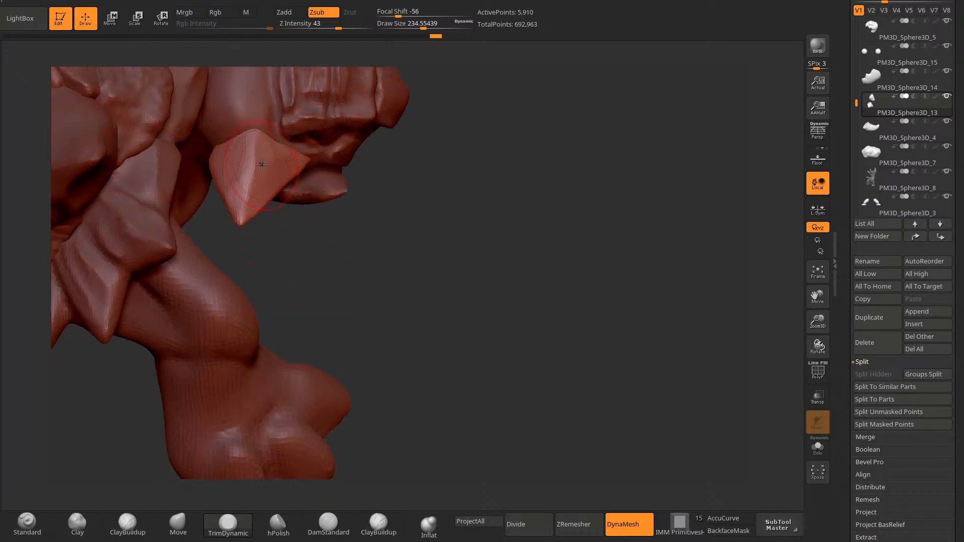
Step: Remesh the cheek spikes with DynaMesh and adjust their bases and edges with the Move brush at a draw size of about 235
left_click_drag(308, 289, 333, 260, "ctrl")
key("ctrl+d")
mouse_move(411, 330)
left_mouse_down()
mouse_move(388, 298)
mouse_move(397, 303)
mouse_move(376, 241)
mouse_move(345, 202)
left_mouse_up()
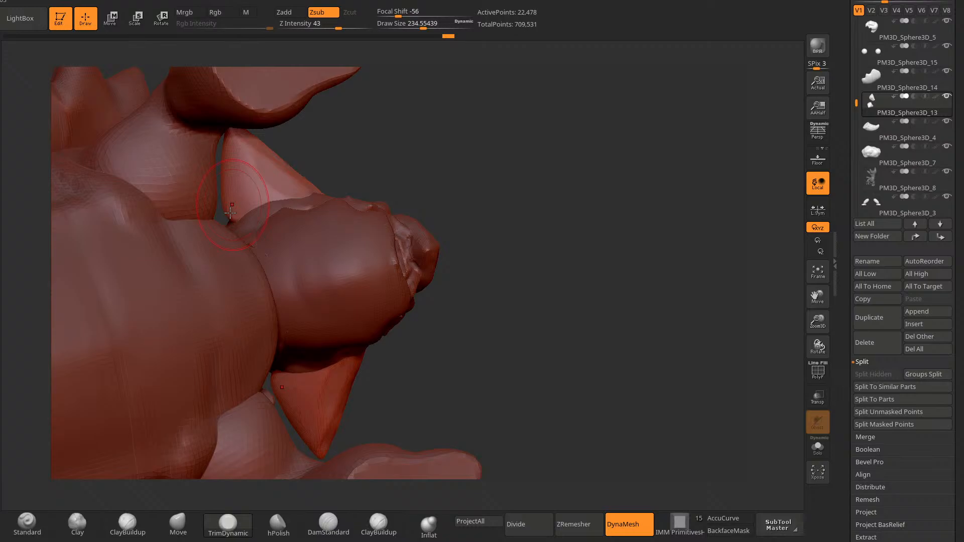
left_click(184, 525)
mouse_move(223, 228)
left_mouse_down()
mouse_move(242, 311)
mouse_move(228, 205)
left_mouse_up()
mouse_move(221, 372)
left_mouse_down()
mouse_move(261, 354)
mouse_move(265, 337)
left_mouse_up()
left_click_drag(208, 243, 219, 251)
left_click_drag(286, 406, 306, 359)
mouse_move(491, 189)
left_mouse_down()
mouse_move(476, 167)
mouse_move(257, 209)
left_mouse_up()
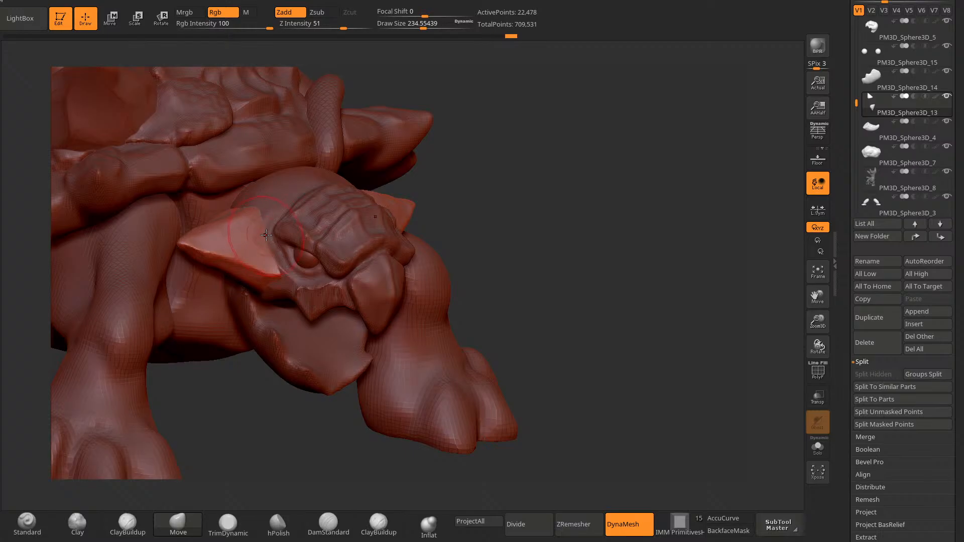
left_click_drag(447, 211, 491, 183)
left_click_drag(577, 97, 276, 234)
Step: Make the head the active subtool and carve a crease behind the eye with DamStandard at a draw size of about 166
mouse_move(212, 395)
left_mouse_down()
mouse_move(267, 241)
mouse_move(581, 178)
mouse_move(398, 348)
mouse_move(306, 338)
mouse_move(475, 224)
mouse_move(416, 243)
left_mouse_up()
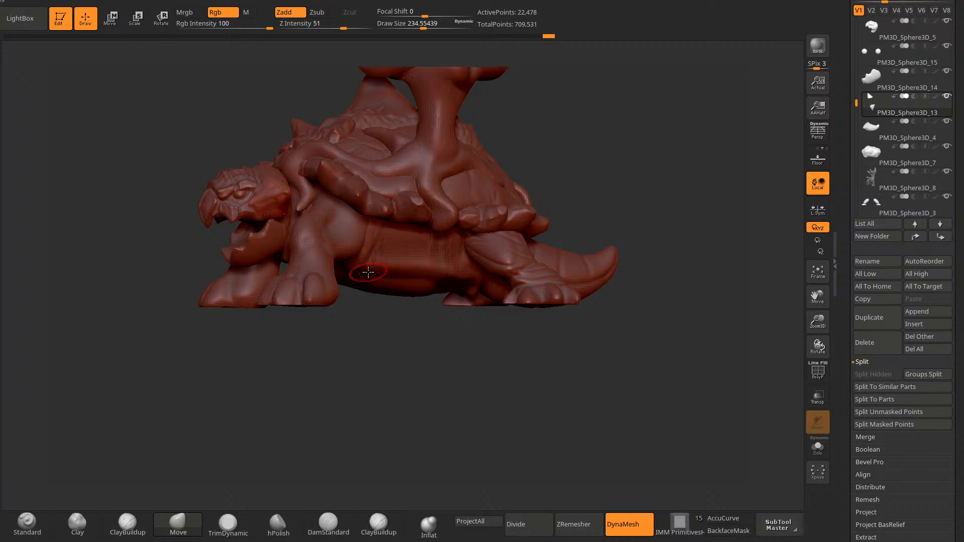
mouse_move(227, 403)
left_mouse_down()
mouse_move(273, 458)
mouse_move(251, 407)
mouse_move(243, 470)
mouse_move(222, 419)
left_mouse_up()
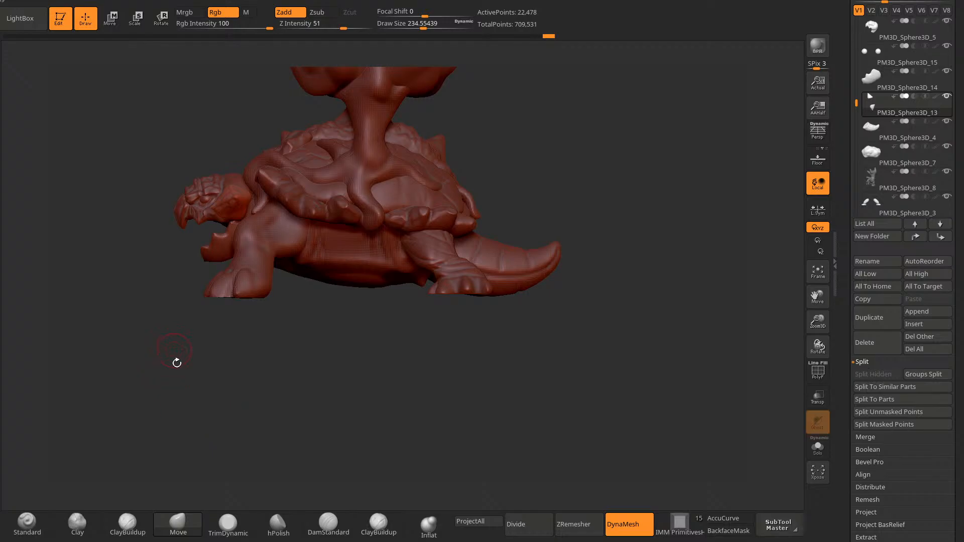
mouse_move(176, 363)
left_mouse_down()
mouse_move(237, 456)
mouse_move(289, 256)
left_mouse_up()
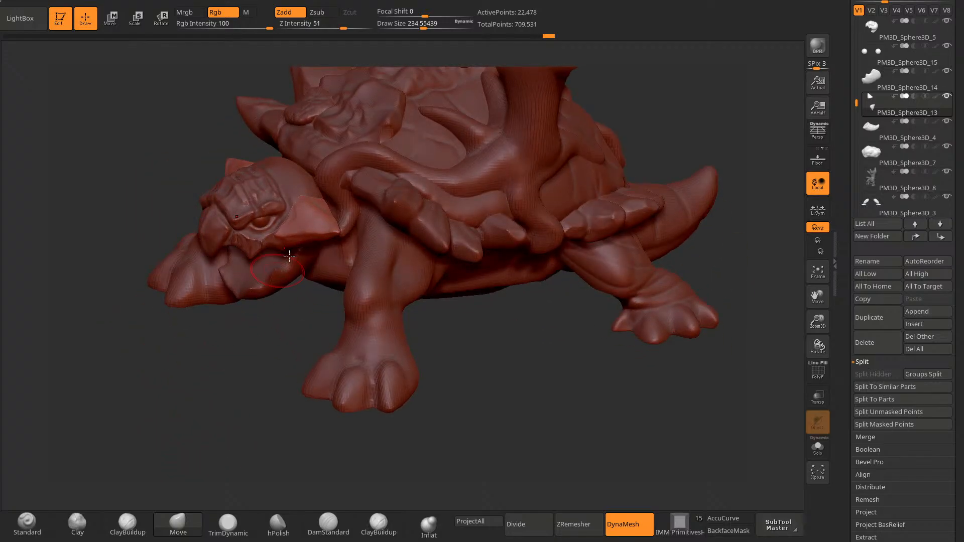
left_click(288, 165, "alt")
left_click(328, 524)
key("space")
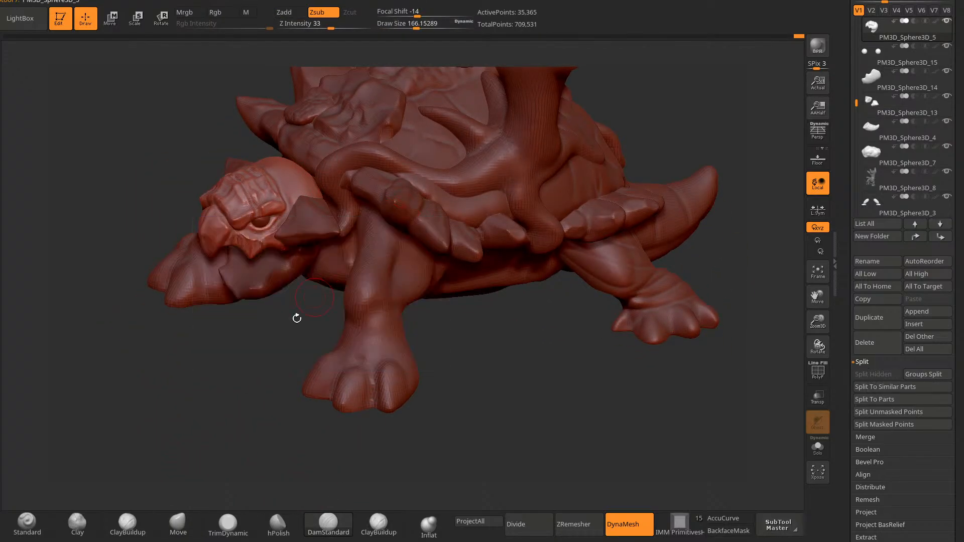
left_click_drag(297, 319, 266, 459)
key("space")
left_click_drag(261, 412, 284, 441)
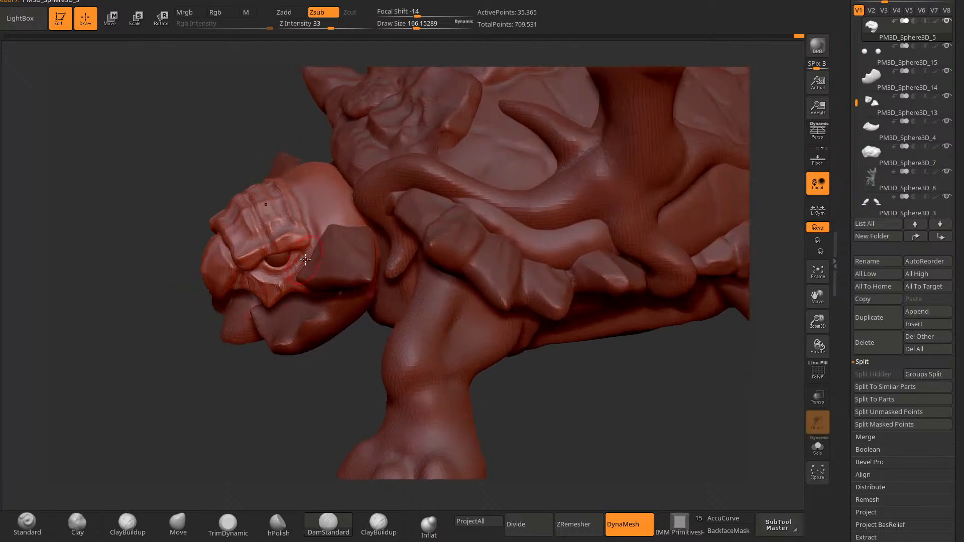
mouse_move(319, 240)
left_mouse_down()
mouse_move(369, 220)
mouse_move(329, 220)
mouse_move(359, 216)
left_mouse_up()
left_click_drag(295, 379, 342, 380)
Step: Carve crossing grooves that divide the back of the head into scales with DamStandard at a draw size of about 240
key("space")
mouse_move(321, 208)
left_mouse_down()
mouse_move(284, 170)
mouse_move(309, 188)
mouse_move(287, 147)
left_mouse_up()
left_click_drag(238, 418, 248, 414)
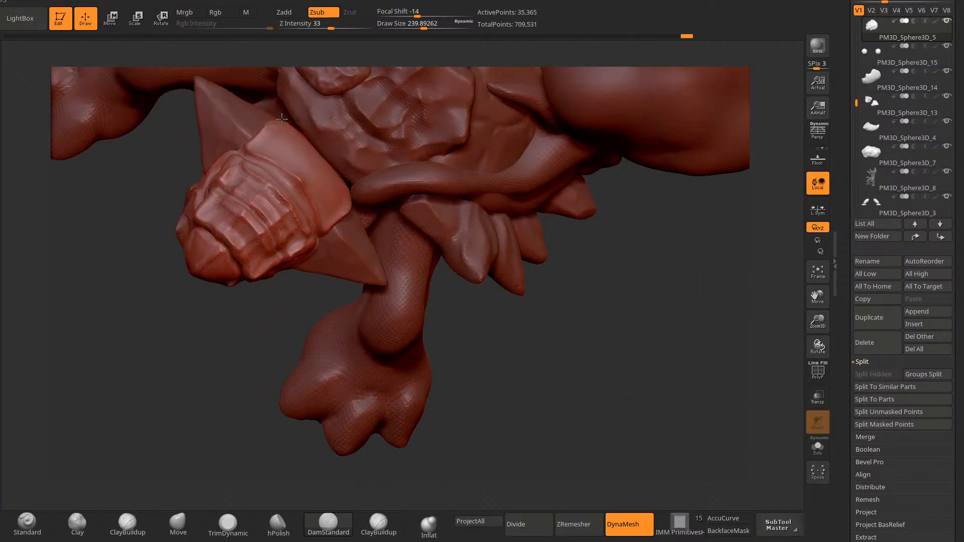
left_click_drag(281, 121, 335, 178)
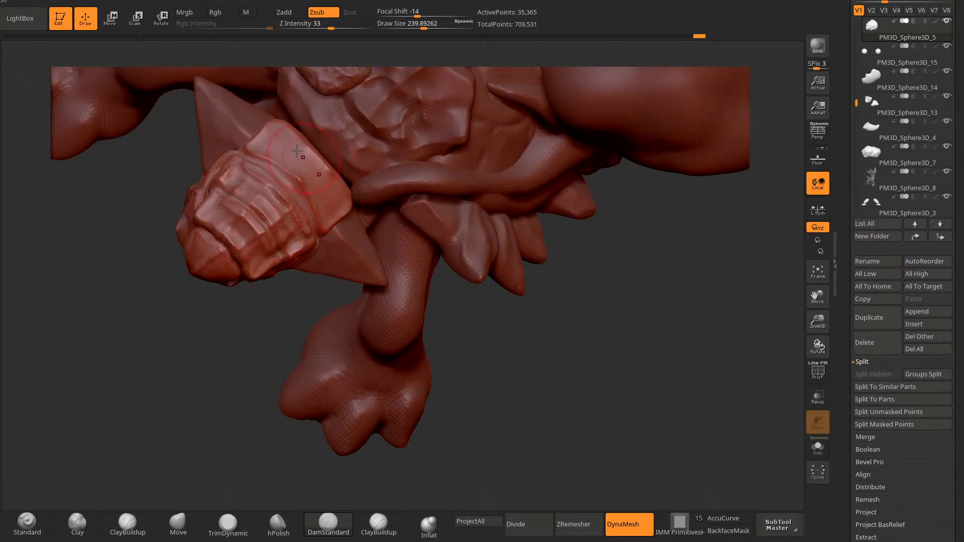
mouse_move(268, 135)
left_mouse_down()
mouse_move(323, 192)
mouse_move(279, 145)
left_mouse_up()
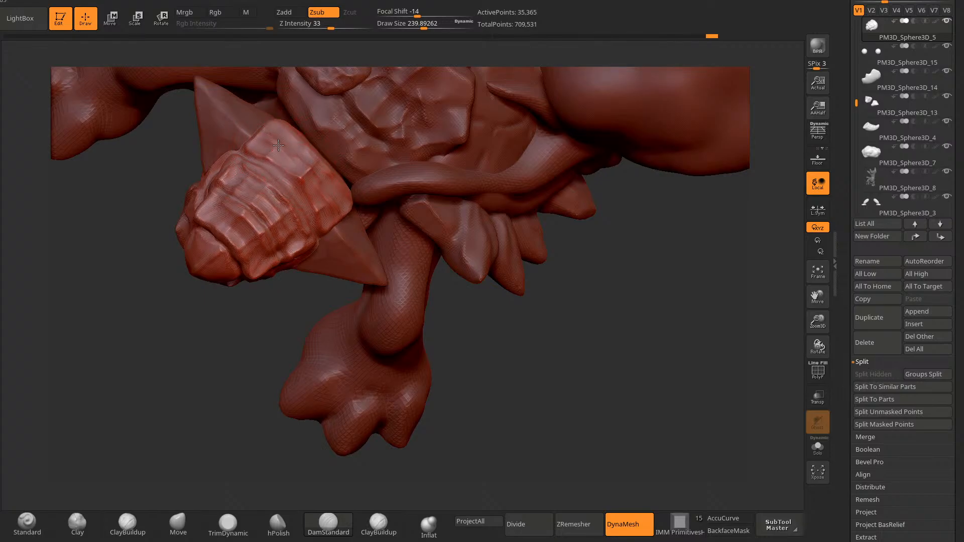
left_click_drag(196, 332, 224, 445)
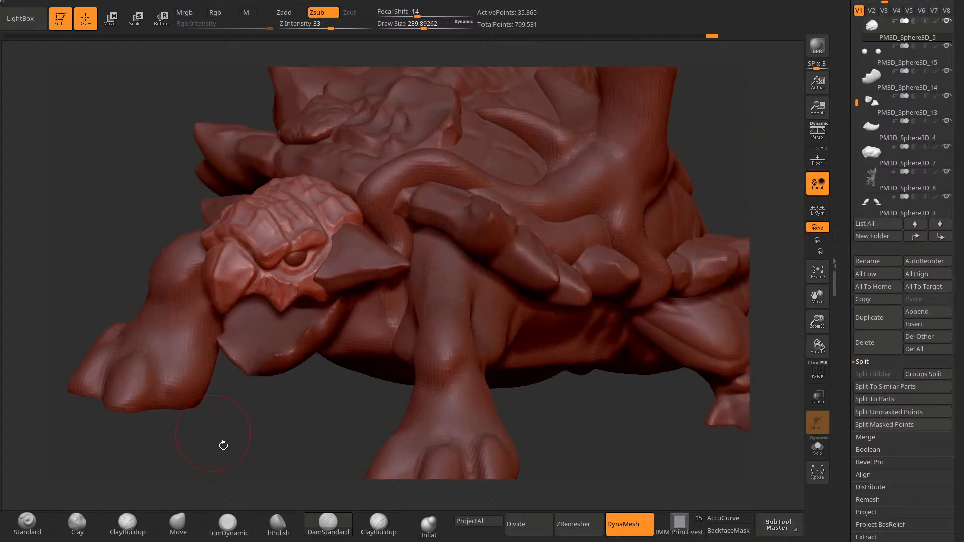
Step: Reshape the rear edge of the scaled head above the cheek spikes with the Move brush at a draw size of about 240
left_click_drag(326, 412, 351, 440)
mouse_move(435, 452)
left_mouse_down()
mouse_move(422, 452)
mouse_move(446, 446)
left_mouse_up()
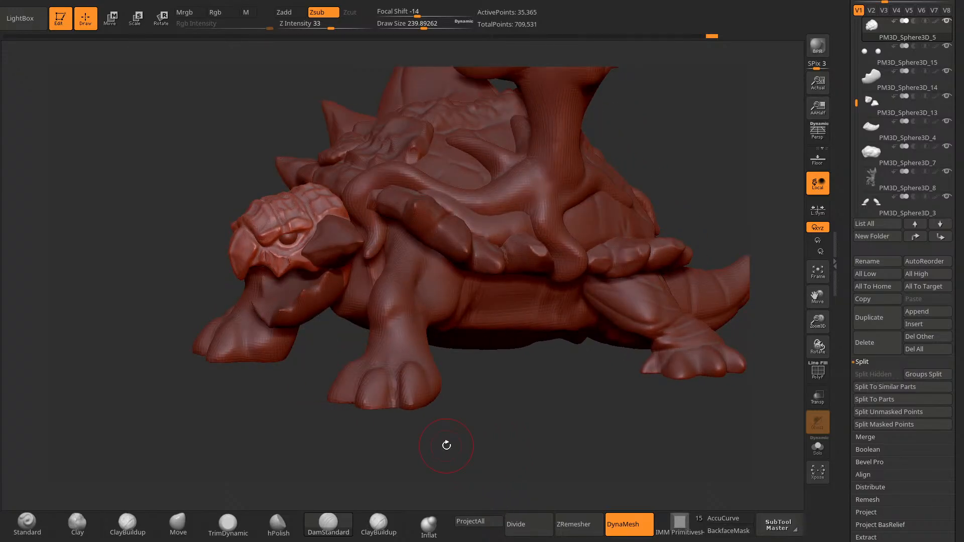
left_click_drag(312, 332, 282, 393)
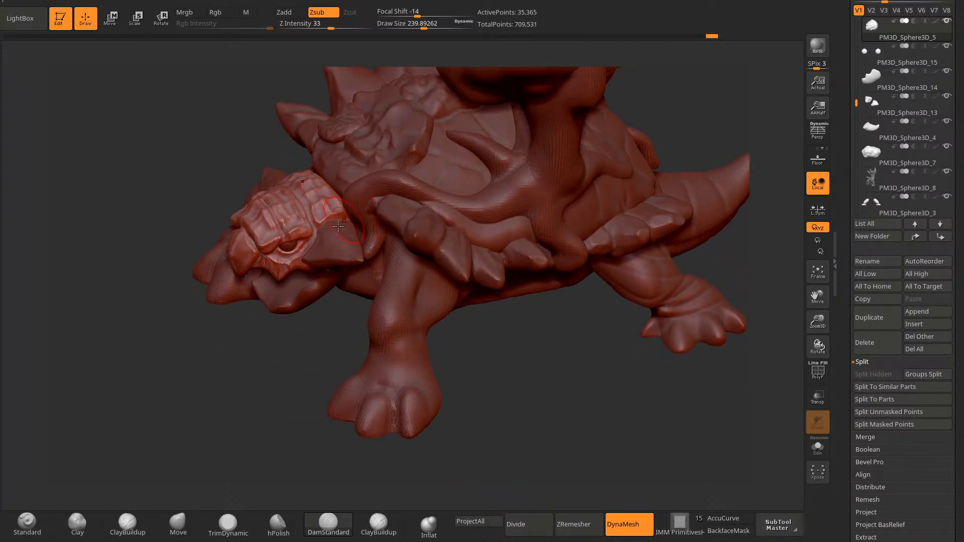
left_click(178, 523)
left_click_drag(216, 351, 234, 381, "alt")
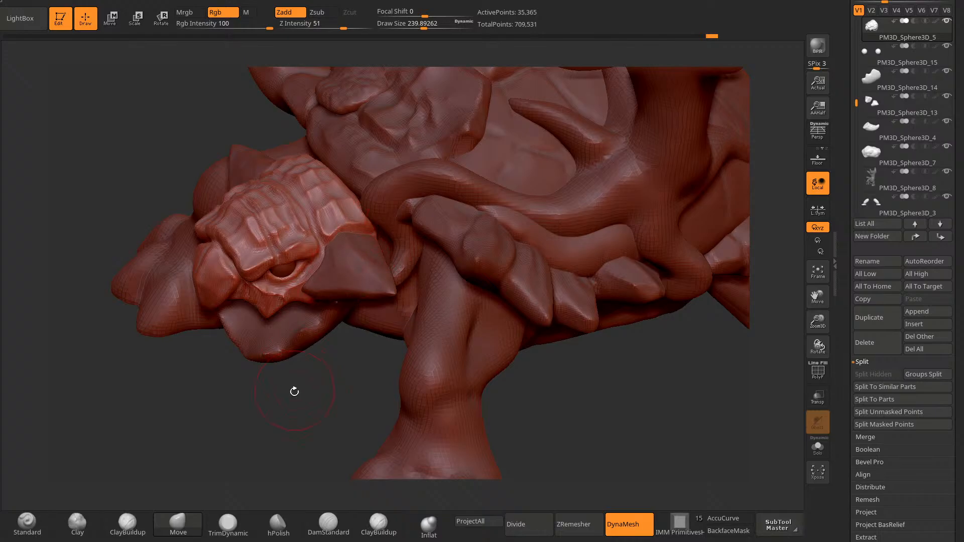
left_click_drag(294, 391, 340, 256)
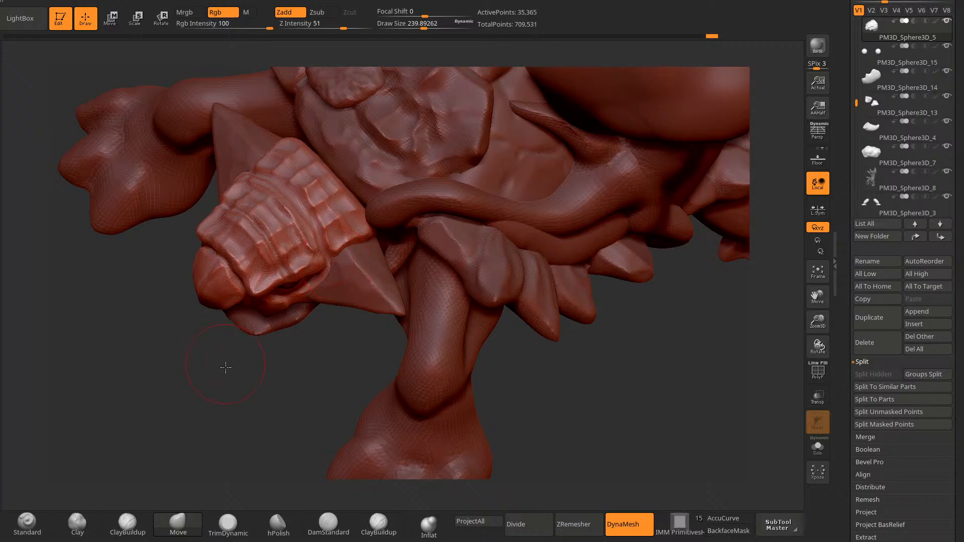
left_click_drag(226, 368, 267, 320)
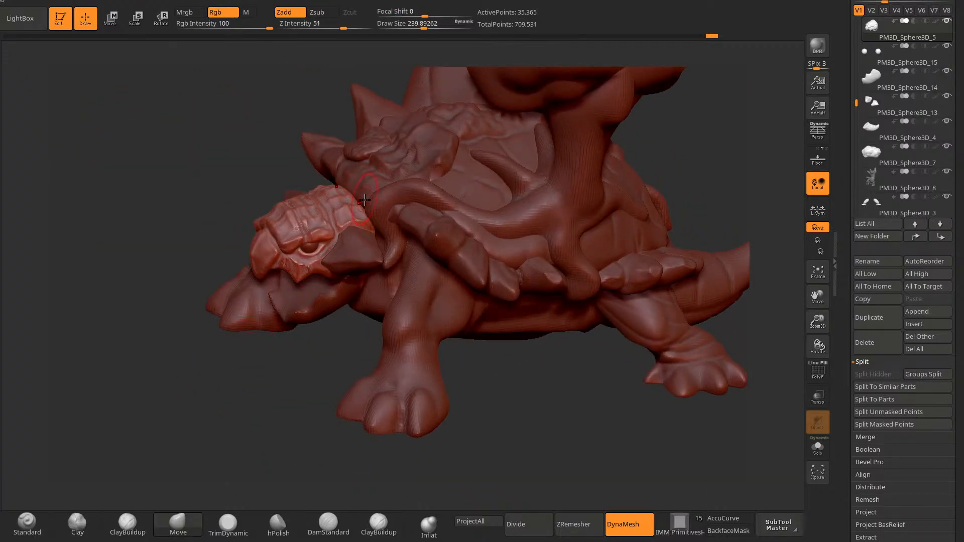
left_click(184, 522)
left_click_drag(738, 153, 722, 198)
left_click_drag(311, 374, 225, 391)
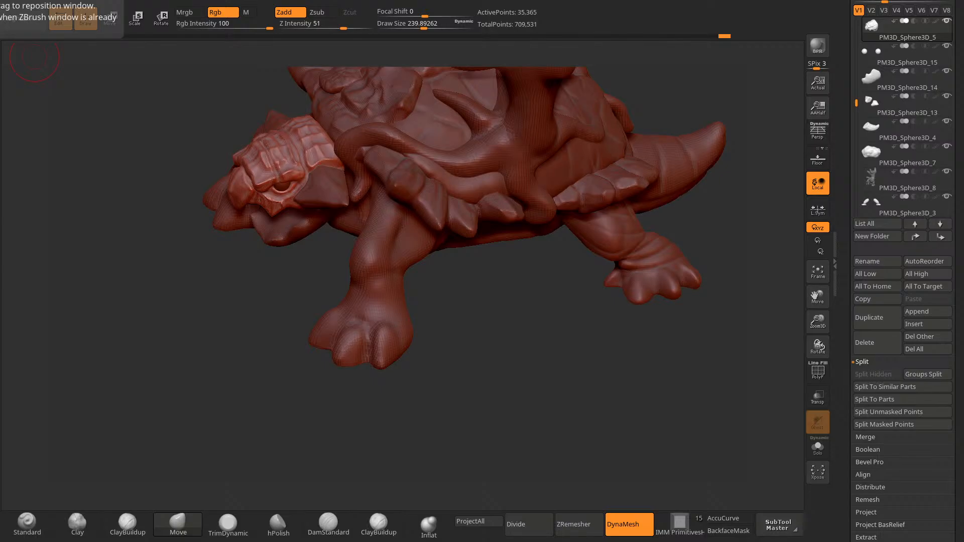
left_click_drag(532, 261, 462, 282)
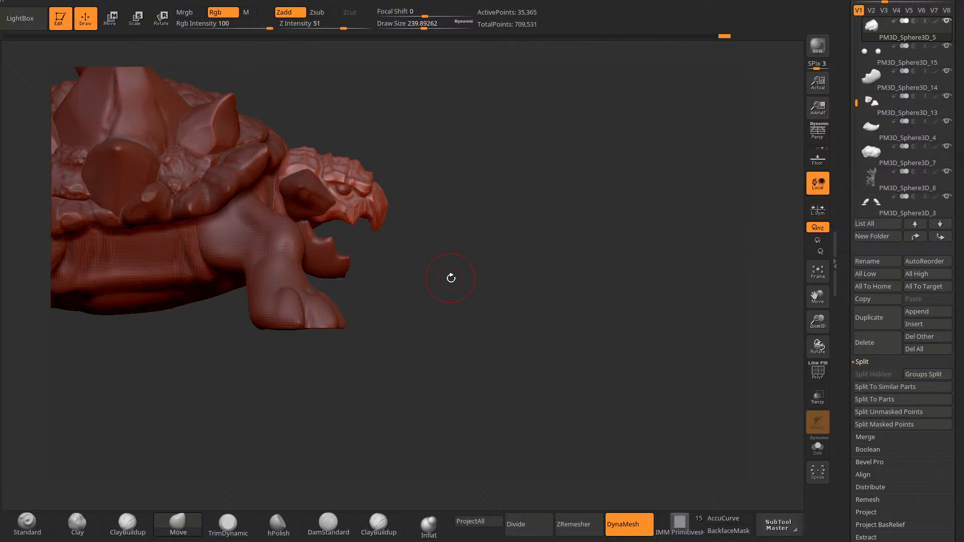
Step: Adjust the head's edge above the cheek spike with the Move brush at a draw size of about 224
left_click_drag(451, 278, 308, 384)
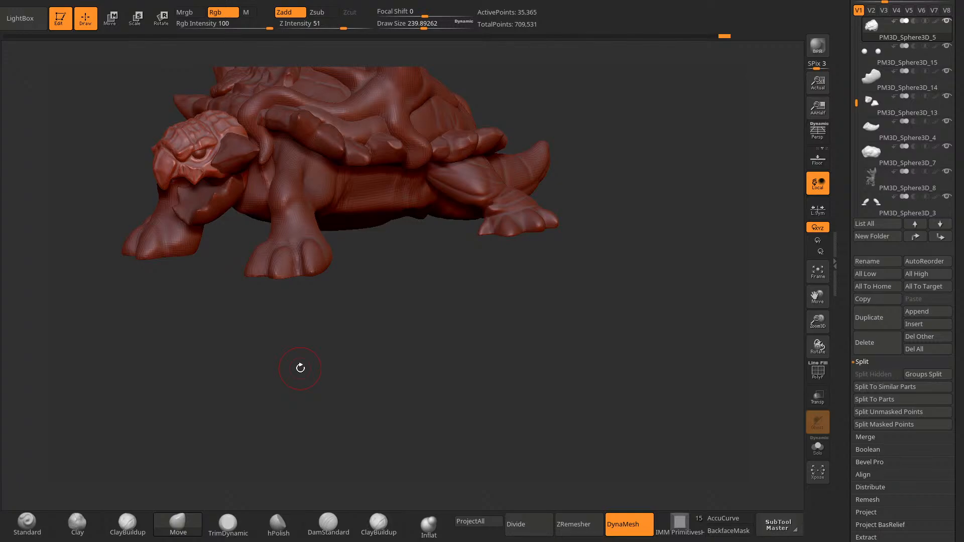
mouse_move(260, 292)
left_mouse_down()
mouse_move(303, 359)
mouse_move(264, 369)
mouse_move(276, 399)
mouse_move(293, 377)
mouse_move(269, 352)
mouse_move(330, 400)
mouse_move(337, 246)
left_mouse_up()
key("space")
key("space")
left_click_drag(312, 91, 304, 134)
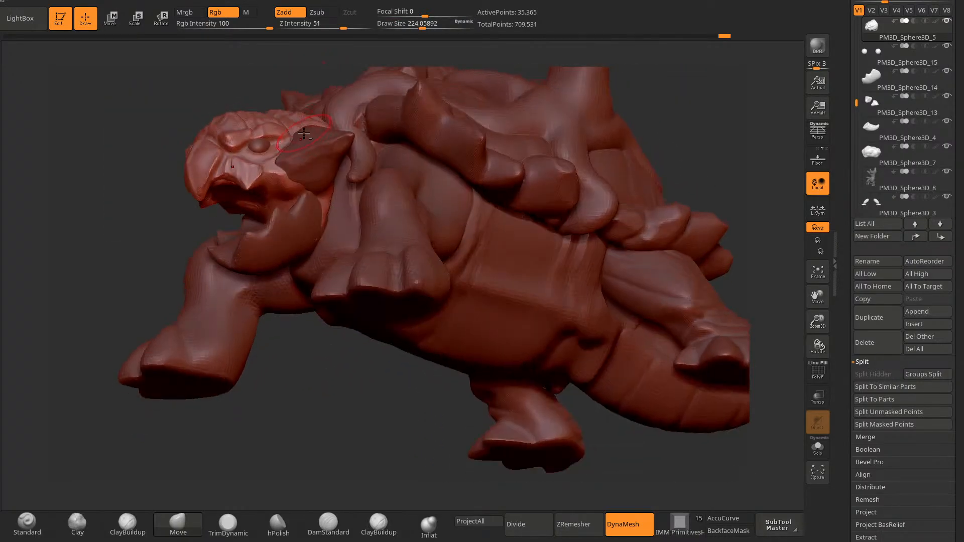
Step: Carve a crease across the cheek below the eye with DamStandard at a draw size of about 184
left_click_drag(281, 360, 304, 349, "alt")
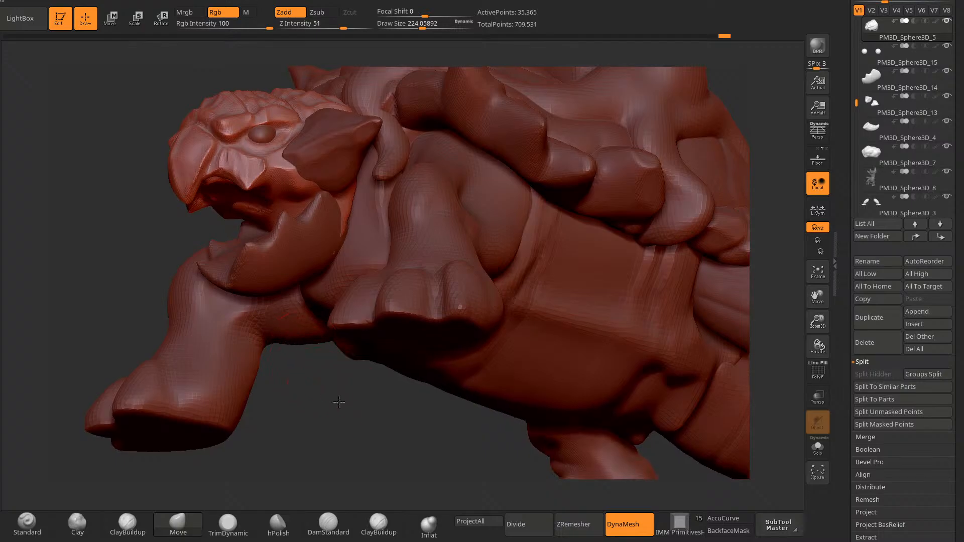
left_click_drag(339, 402, 365, 408, "alt")
left_click(329, 525)
key("space")
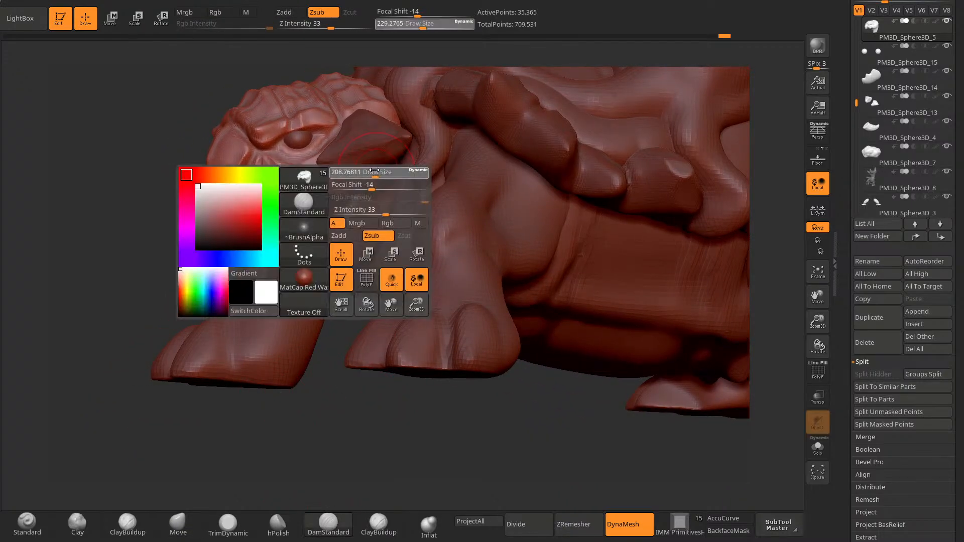
key("ctrl+z")
left_click_drag(307, 166, 326, 188)
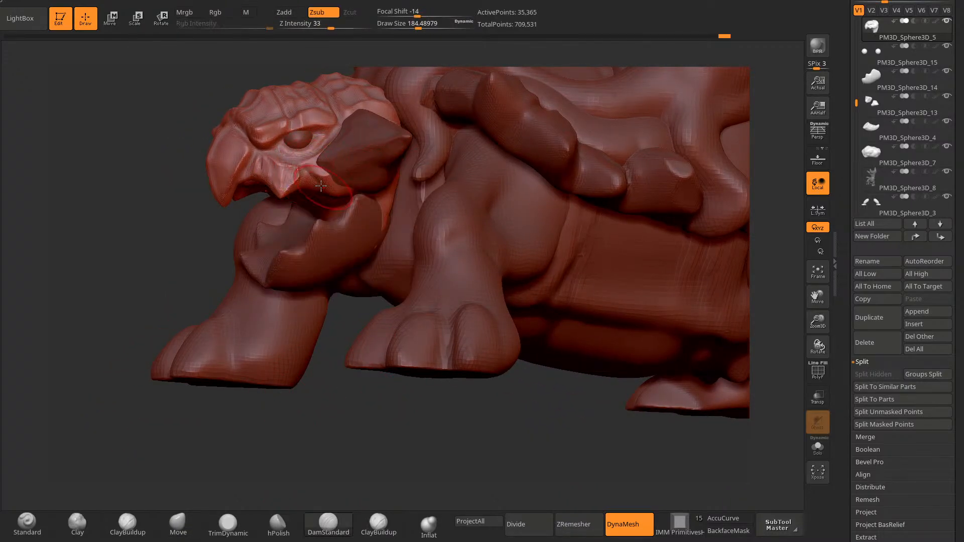
left_click_drag(351, 392, 340, 281)
left_click_drag(307, 180, 320, 194)
Step: Carve a groove along the lower base of the cheek spike toward the jaw hinge with DamStandard at a draw size of about 140
left_click_drag(365, 66, 372, 151)
mouse_move(306, 182)
left_mouse_down()
mouse_move(330, 197)
mouse_move(327, 149)
mouse_move(339, 129)
left_mouse_up()
left_click_drag(325, 323, 325, 281)
left_click_drag(308, 176, 332, 194)
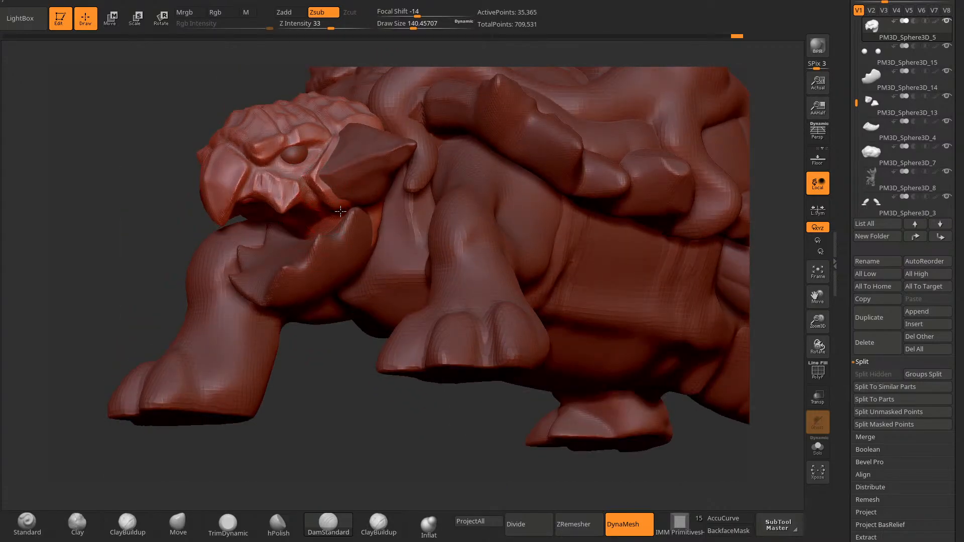
left_click_drag(359, 349, 352, 254)
left_click_drag(322, 187, 363, 226)
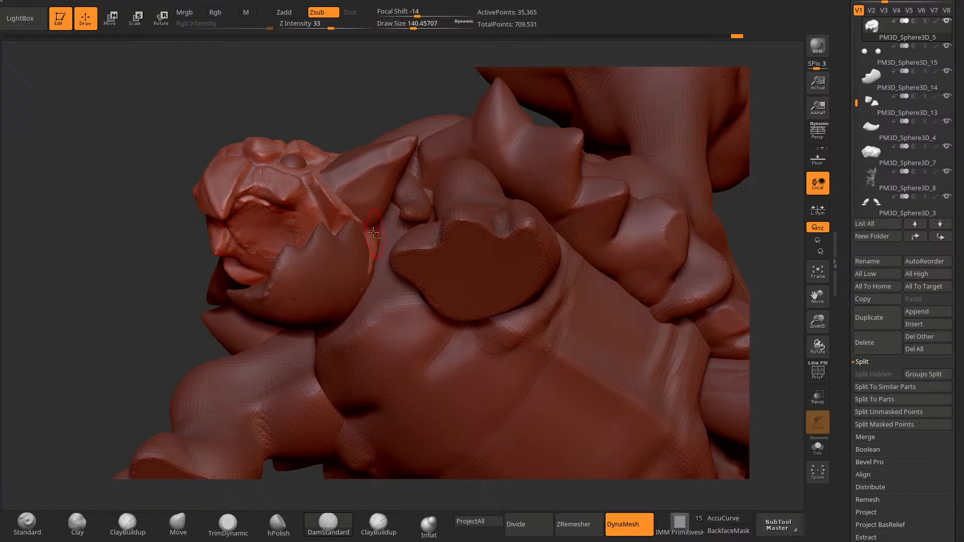
mouse_move(396, 78)
left_mouse_down()
mouse_move(376, 122)
mouse_move(373, 230)
left_mouse_up()
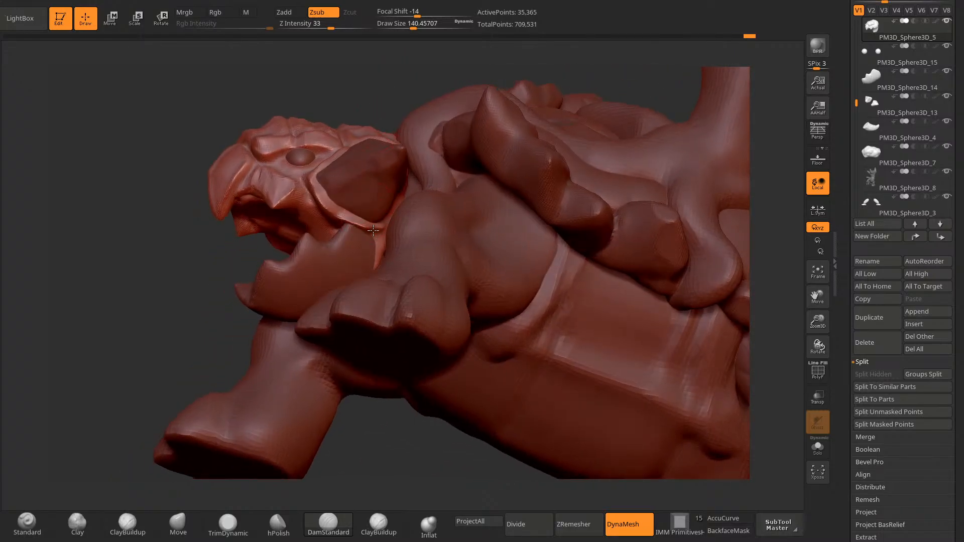
Step: Carve the groove around the upper and front base of the cheek spike to form a raised rim
mouse_move(200, 303)
left_mouse_down()
mouse_move(209, 376)
mouse_move(226, 404)
left_mouse_up()
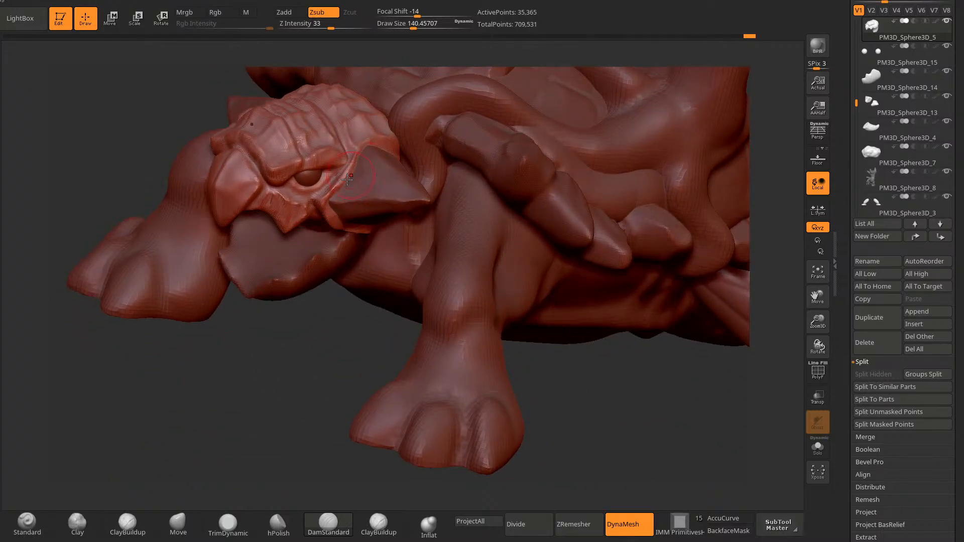
left_click_drag(334, 321, 286, 329)
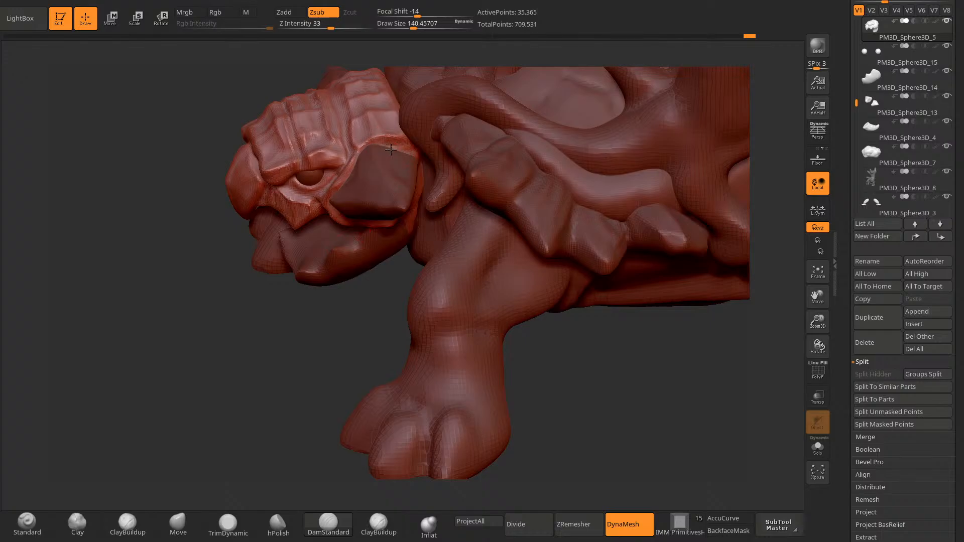
mouse_move(391, 150)
left_mouse_down()
mouse_move(420, 160)
mouse_move(364, 152)
mouse_move(356, 167)
left_mouse_up()
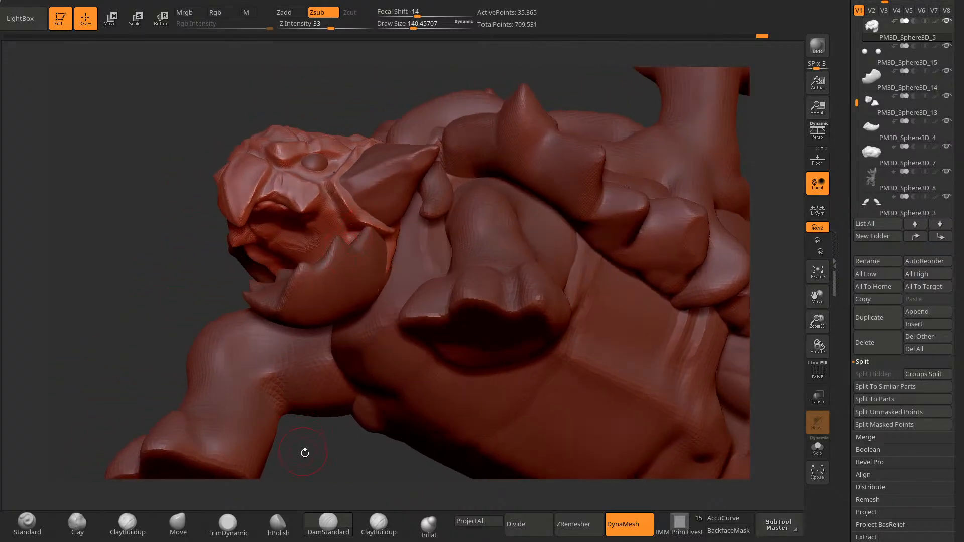
left_click_drag(303, 452, 327, 362)
left_click_drag(327, 180, 336, 211)
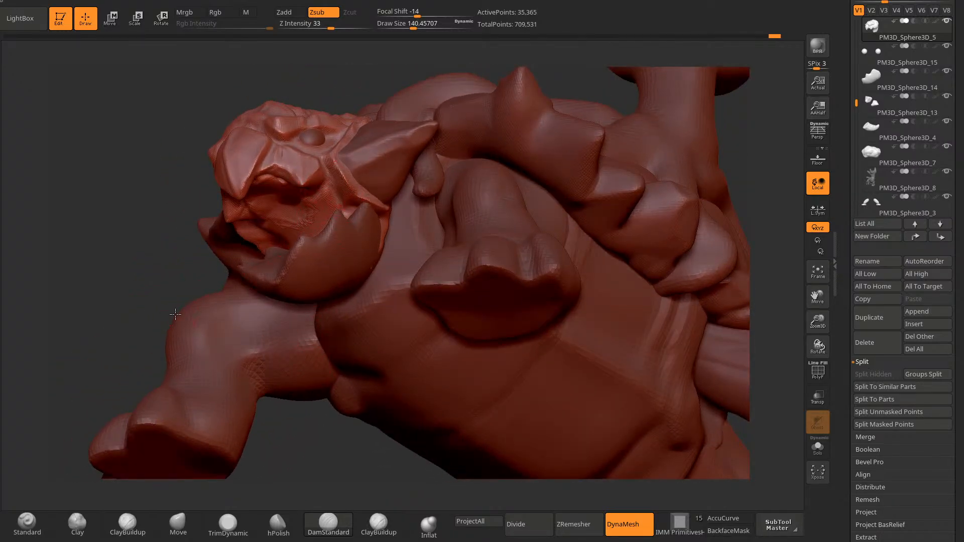
Step: Carve several curved folds inside the open mouth beneath the beak with DamStandard
left_click_drag(156, 304, 241, 287)
left_click_drag(311, 198, 261, 219)
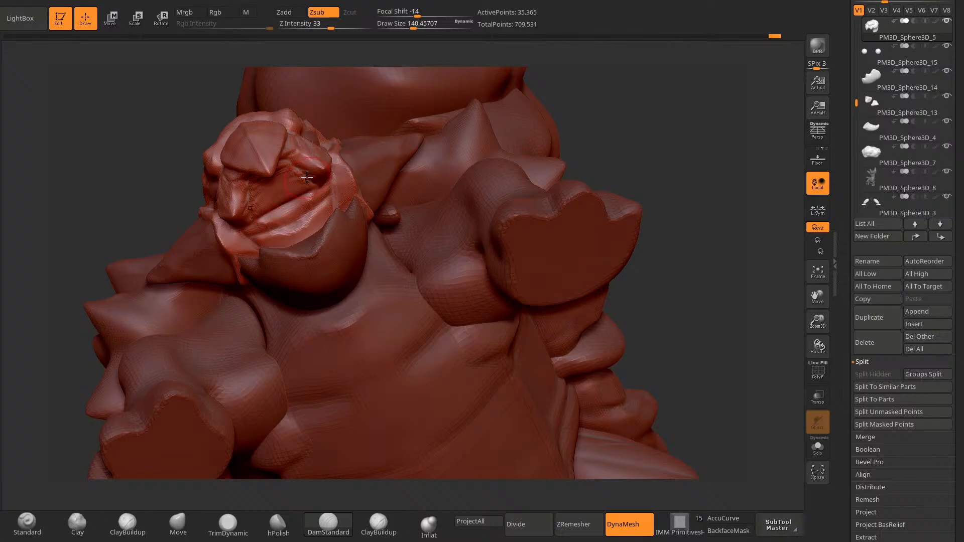
left_click_drag(305, 177, 279, 187)
left_click_drag(618, 97, 562, 146)
left_click_drag(317, 209, 268, 233)
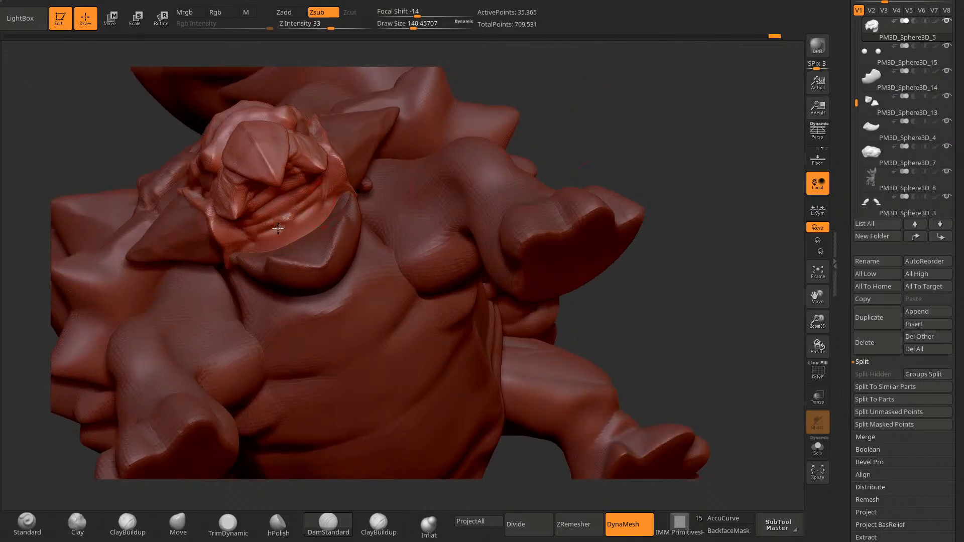
Step: Push up the edge of the upper jaw behind the beak with the Move brush at a draw size of about 140
mouse_move(558, 105)
left_mouse_down()
mouse_move(584, 140)
mouse_move(331, 205)
mouse_move(273, 282)
mouse_move(283, 432)
mouse_move(177, 402)
left_mouse_up()
left_click(178, 523)
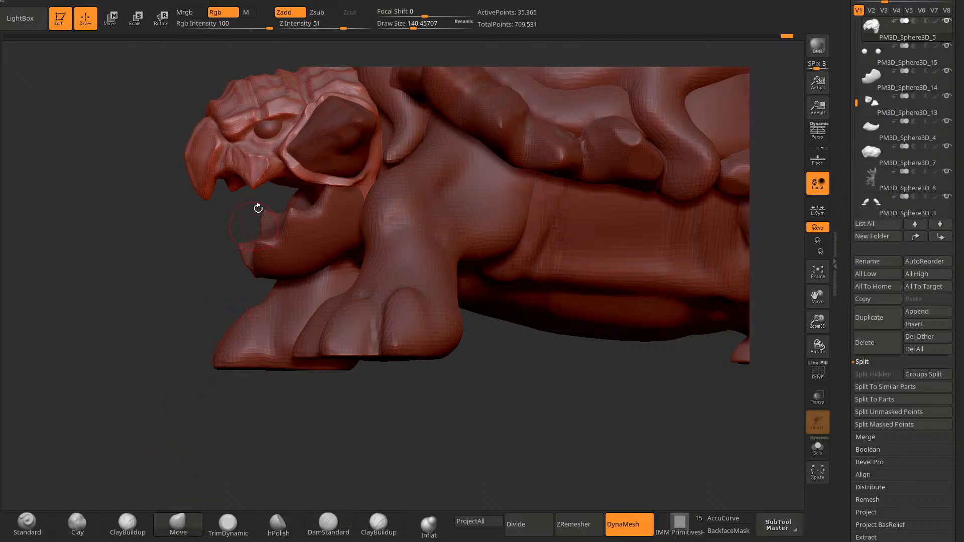
mouse_move(257, 186)
left_mouse_down()
mouse_move(247, 173)
mouse_move(258, 176)
left_mouse_up()
Step: Set the head's DynaMesh resolution to 192 and remesh it
mouse_move(151, 301)
left_mouse_down("alt")
mouse_move(164, 372)
mouse_move(179, 389)
left_mouse_up("alt")
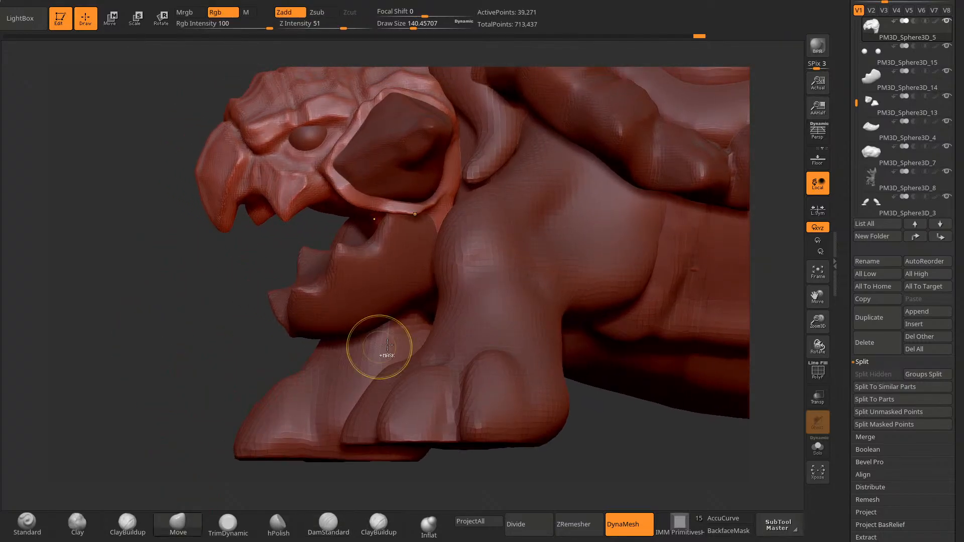
key("ctrl+z")
left_click_drag(854, 401, 874, 250)
left_click(874, 404)
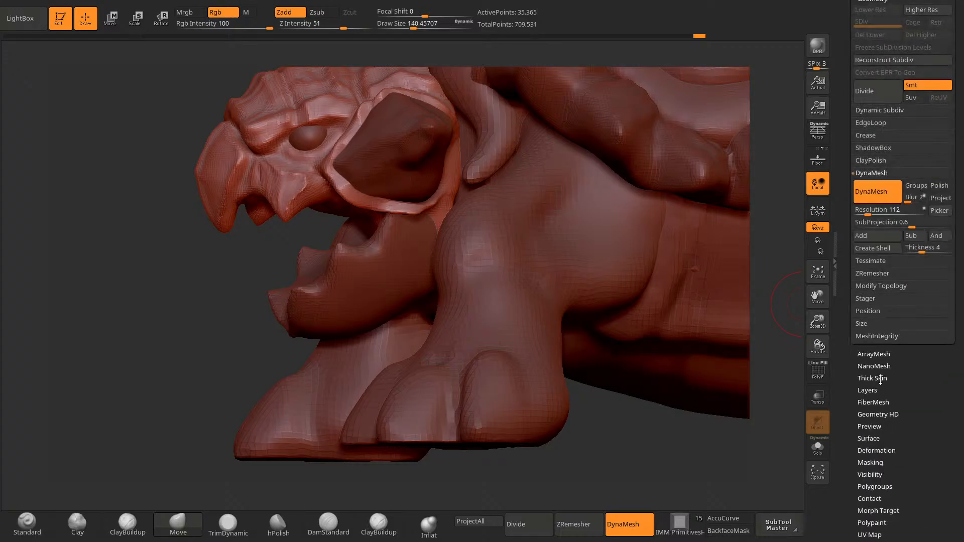
left_click(873, 210)
type("192")
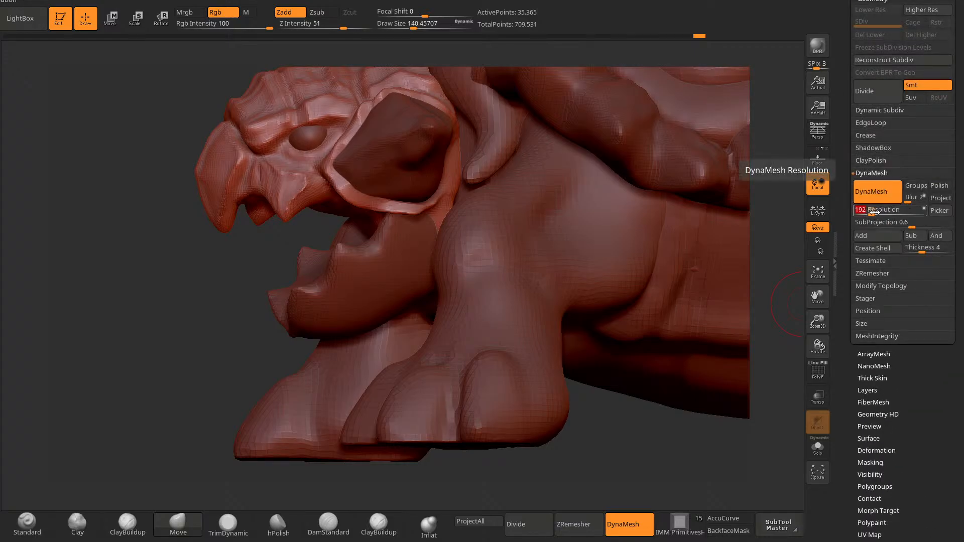
left_click_drag(142, 374, 164, 411, "ctrl")
Step: Mask all but a small spot on the upper jaw edge, pull out a pointed tooth using Move with AccuCurve, and remesh
left_click(312, 223, "ctrl")
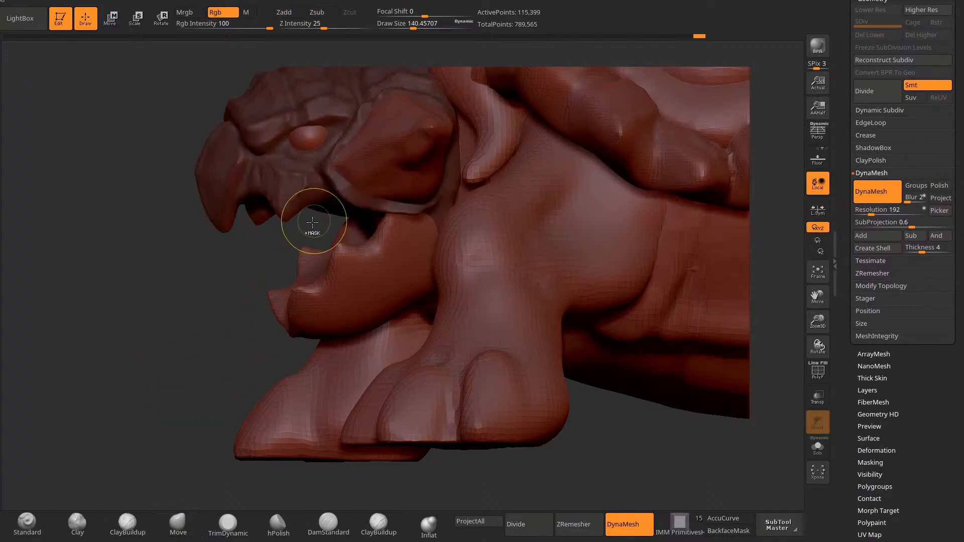
left_click(251, 274, "ctrl")
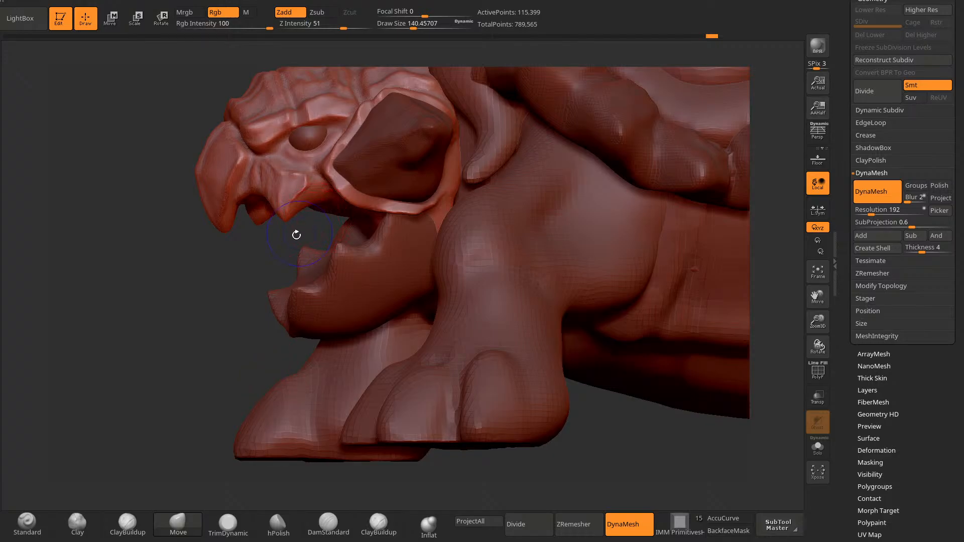
left_click_drag(296, 235, 318, 220, "shift")
left_click(322, 222, "ctrl")
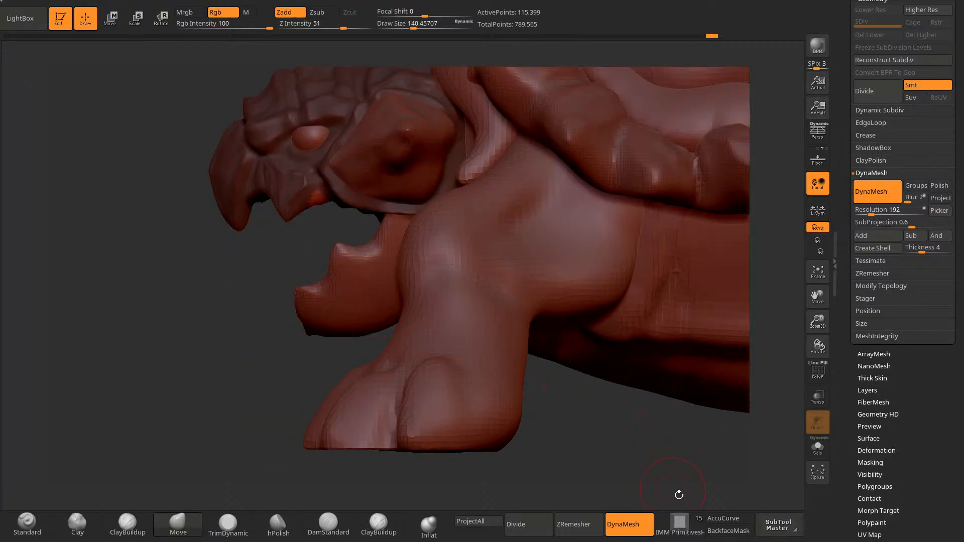
left_click(726, 519)
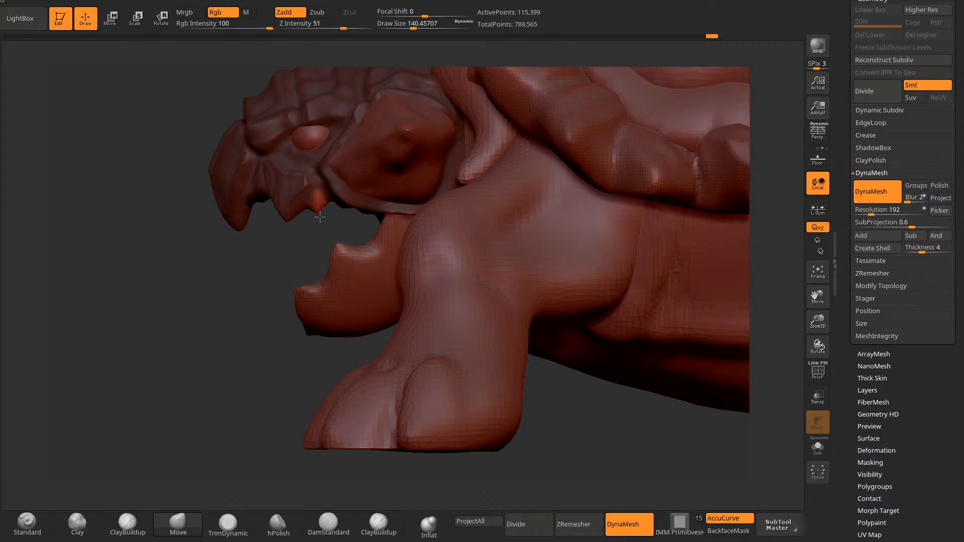
left_click_drag(319, 211, 324, 213)
left_click(729, 519)
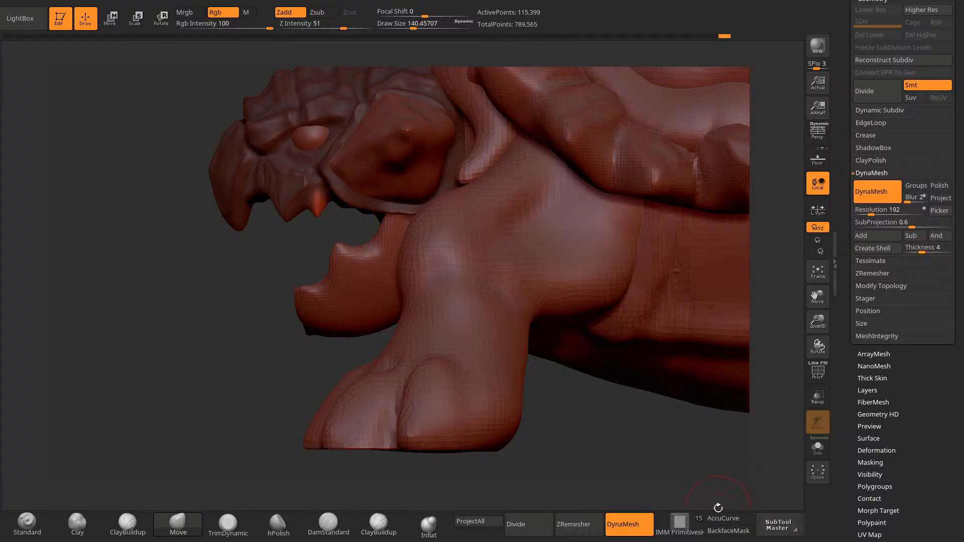
left_click(319, 231, "ctrl")
left_click_drag(198, 350, 185, 331, "ctrl")
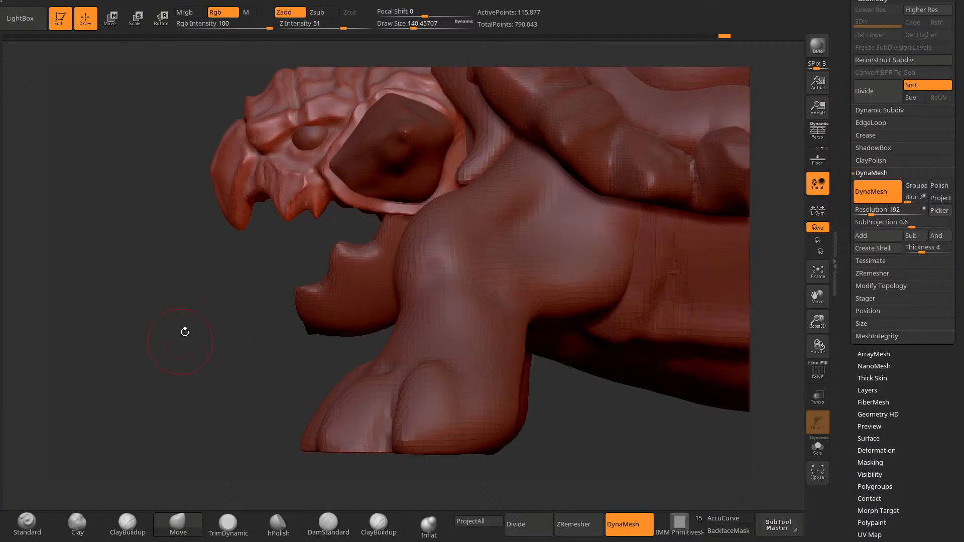
Step: Try to pull out another point just behind the beak tip by masking the rest of the head and using the Move brush
mouse_move(256, 239)
left_mouse_down()
mouse_move(261, 291)
mouse_move(205, 353)
left_mouse_up()
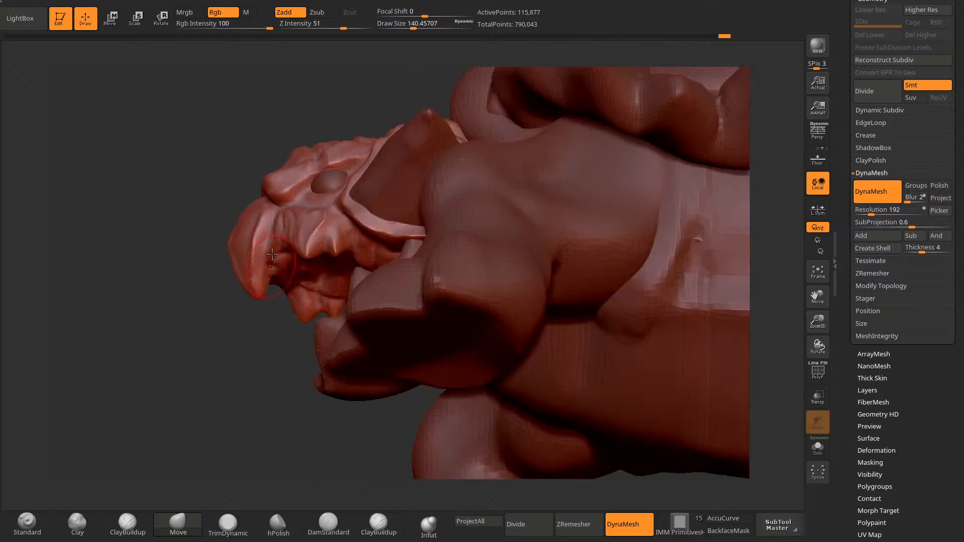
left_click(188, 374, "ctrl")
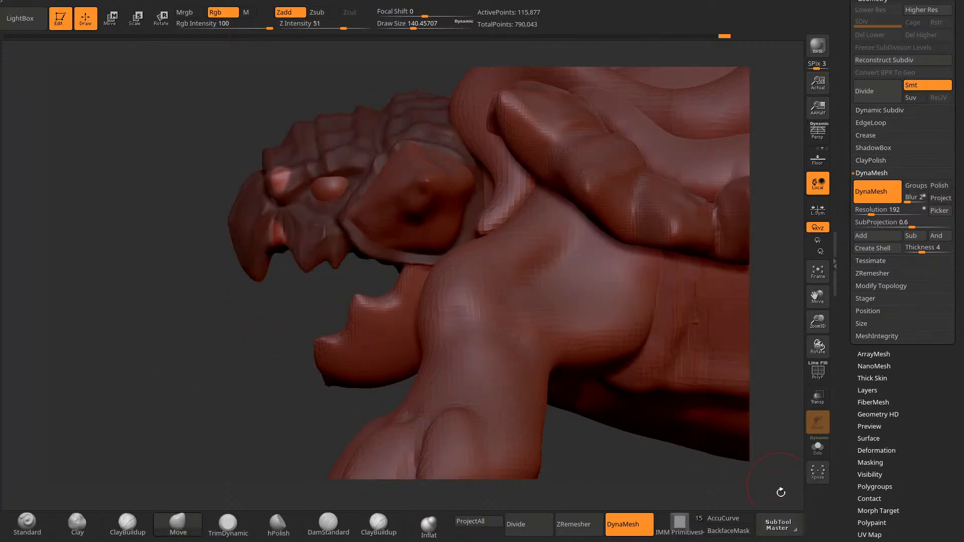
left_click(740, 518)
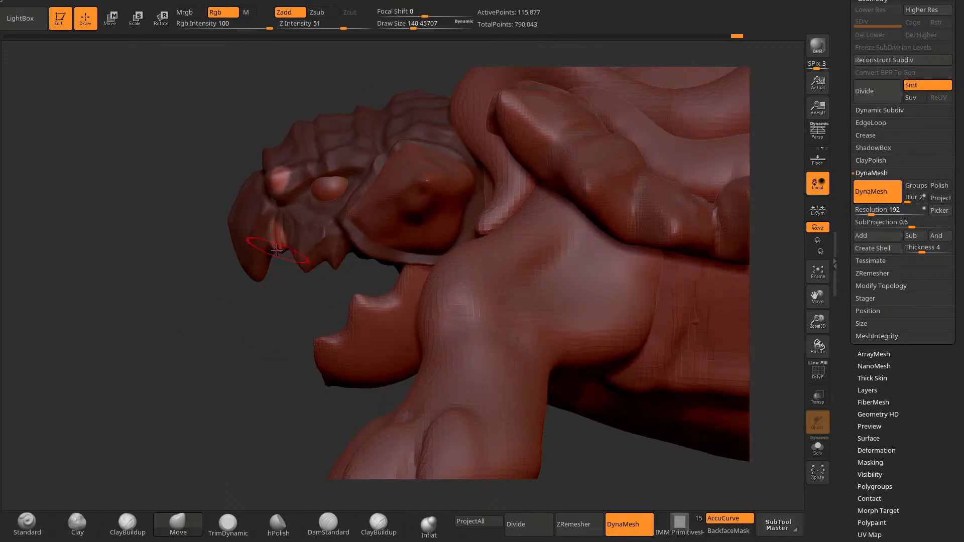
left_click(732, 519)
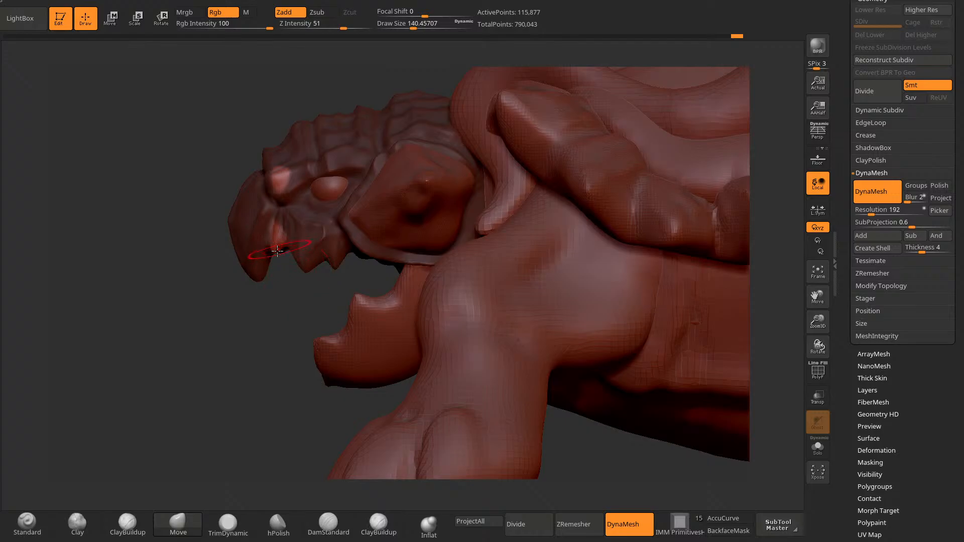
left_click_drag(206, 255, 279, 257)
mouse_move(140, 373)
left_mouse_down()
mouse_move(119, 371)
mouse_move(116, 355)
mouse_move(151, 383)
mouse_move(155, 430)
mouse_move(140, 394)
left_mouse_up()
left_click(119, 371, "ctrl")
key("ctrl+z")
left_click(156, 339, "ctrl")
left_click_drag(233, 333, 301, 362)
left_click(300, 442, "ctrl")
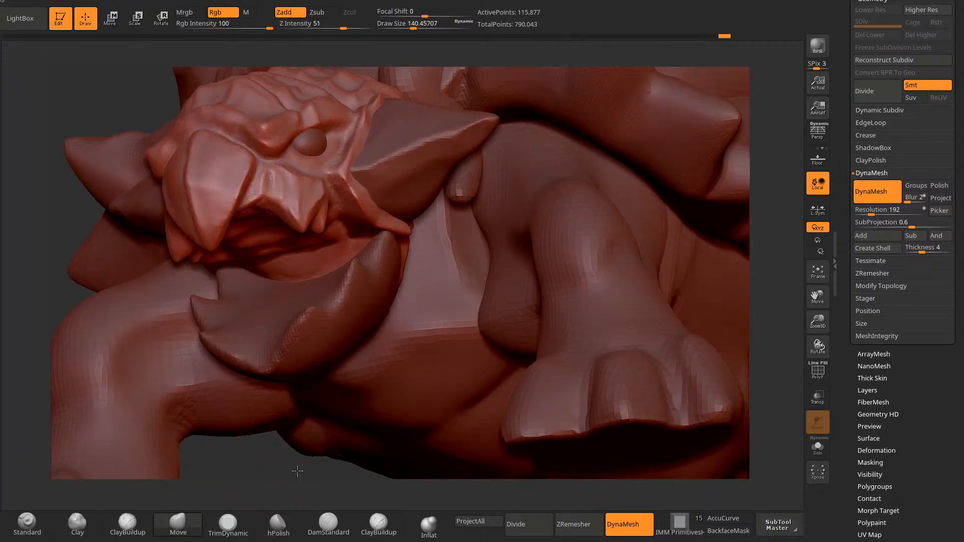
Step: Smooth the beak's side and plane it into flat facets with TrimDynamic at a draw size of about 140
mouse_move(251, 452)
left_mouse_down()
mouse_move(328, 444)
mouse_move(346, 467)
left_mouse_up()
left_click_drag(346, 467, 251, 442)
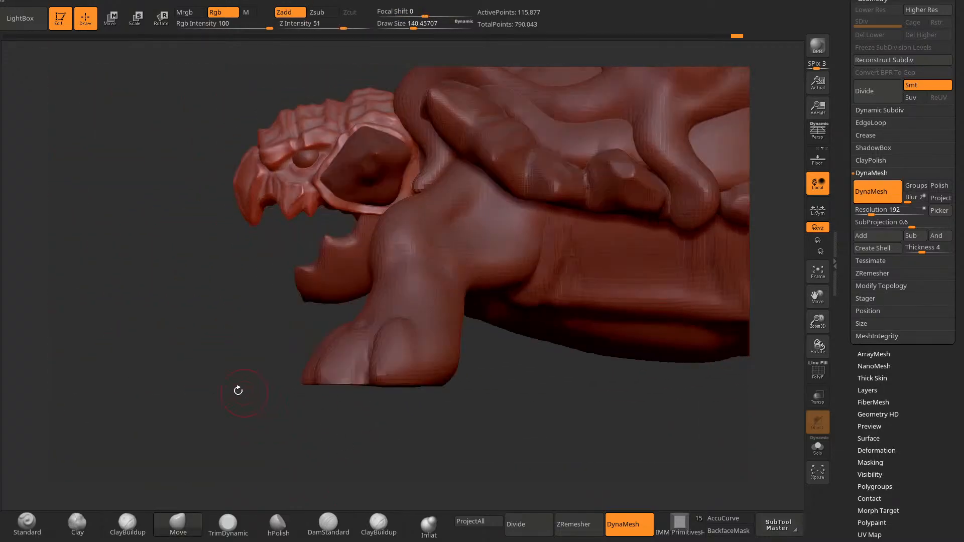
left_click_drag(175, 401, 251, 392, "alt")
left_click_drag(176, 327, 211, 291)
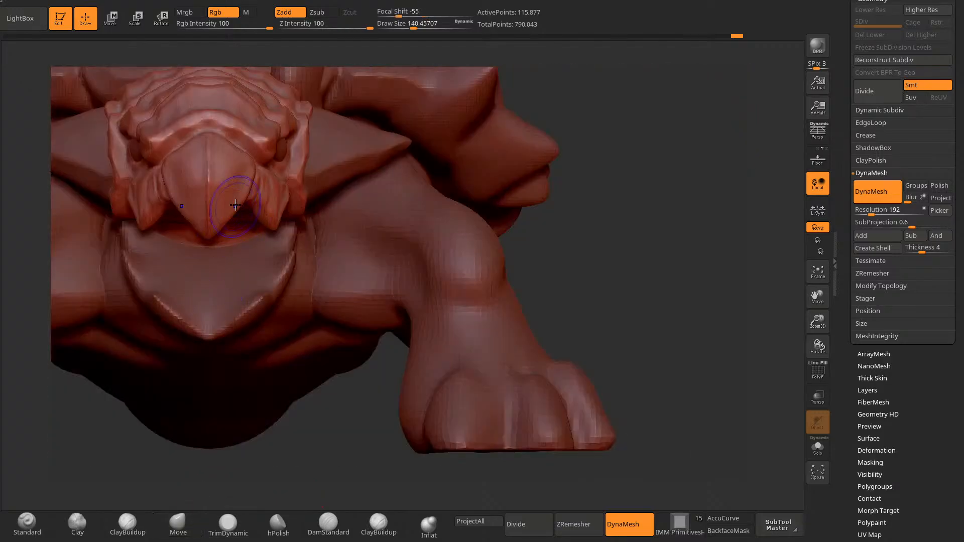
left_click(240, 527)
left_click_drag(306, 432, 254, 398)
left_click_drag(115, 366, 160, 385)
mouse_move(206, 352)
left_mouse_down()
mouse_move(297, 404)
mouse_move(219, 349)
left_mouse_up()
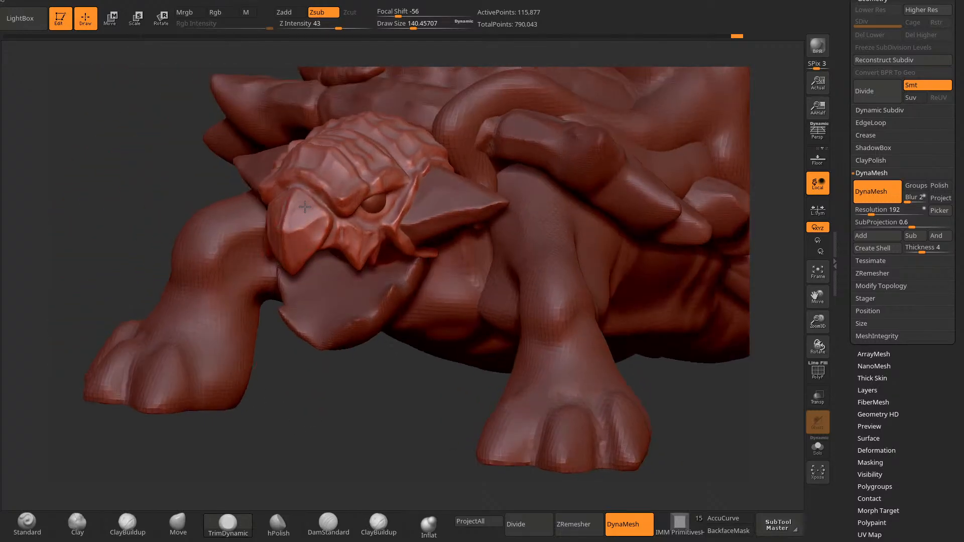
left_click_drag(305, 211, 309, 244)
Step: Carve creases into the beak beside the brow using DamStandard at a draw size of about 65
left_click(323, 524)
key("space")
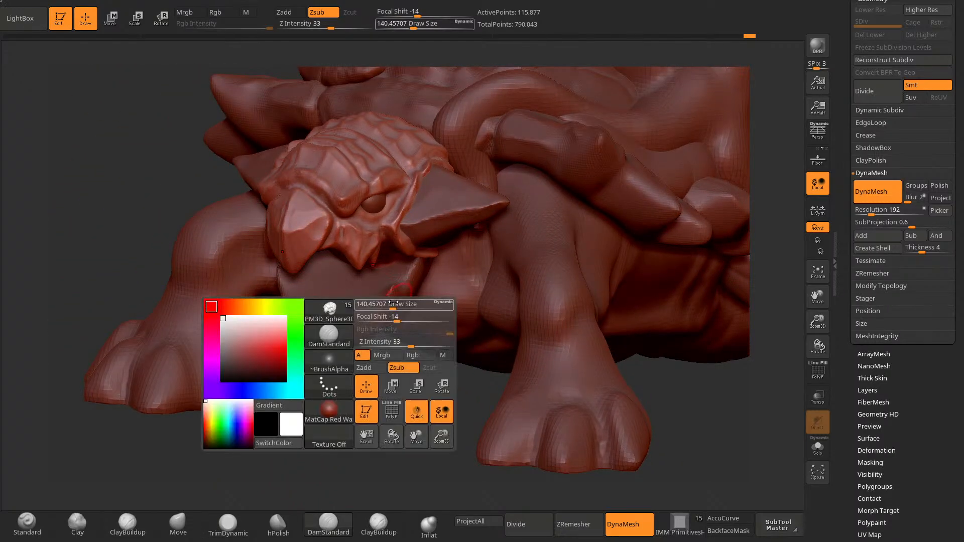
left_click_drag(394, 305, 377, 306)
mouse_move(299, 476)
left_mouse_down()
mouse_move(290, 430)
mouse_move(303, 297)
left_mouse_up()
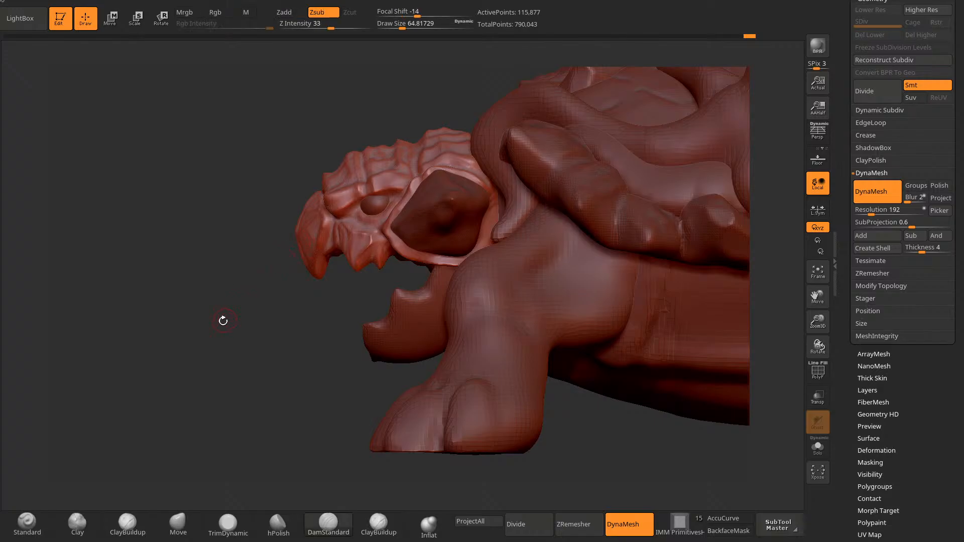
left_click_drag(221, 319, 212, 332, "alt")
left_click_drag(163, 388, 261, 408)
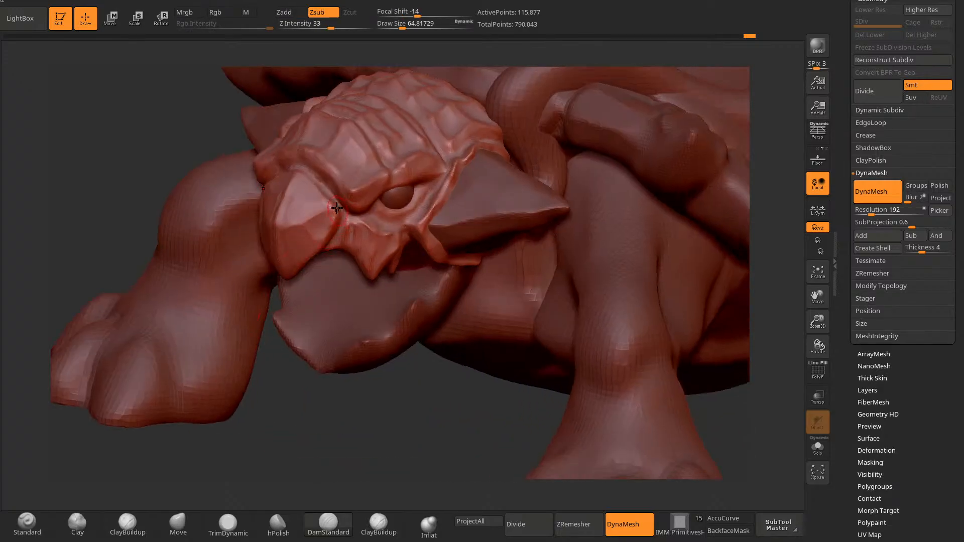
left_click_drag(335, 212, 315, 185)
left_click_drag(291, 408, 326, 405)
Step: Cut lengthwise grooves down the beak's side with DamStandard, ending at a draw size of about 76
key("space")
left_click_drag(260, 293, 271, 294)
left_click_drag(300, 170, 319, 190)
key("space")
left_click_drag(257, 249, 269, 249)
mouse_move(292, 171)
left_mouse_down()
mouse_move(326, 198)
mouse_move(285, 214)
left_mouse_up()
key("space")
left_click_drag(265, 418, 198, 382)
mouse_move(315, 233)
left_mouse_down()
mouse_move(287, 278)
mouse_move(288, 211)
left_mouse_up()
left_click_drag(292, 263, 300, 206)
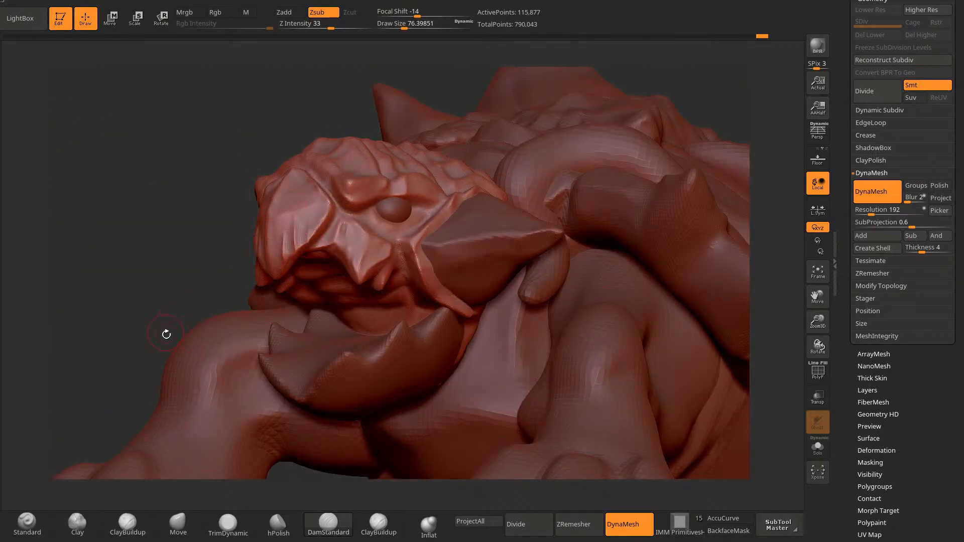
Step: Extend the DamStandard grooves down to the beak's lower edge and hooked tip
left_click_drag(166, 333, 239, 347)
left_click_drag(284, 274, 282, 257)
mouse_move(359, 113)
left_mouse_down()
mouse_move(383, 80)
mouse_move(327, 83)
left_mouse_up()
mouse_move(301, 209)
left_mouse_down()
mouse_move(280, 226)
mouse_move(273, 274)
left_mouse_up()
mouse_move(301, 224)
left_mouse_down()
mouse_move(289, 266)
mouse_move(301, 241)
left_mouse_up()
left_click_drag(308, 280, 247, 310)
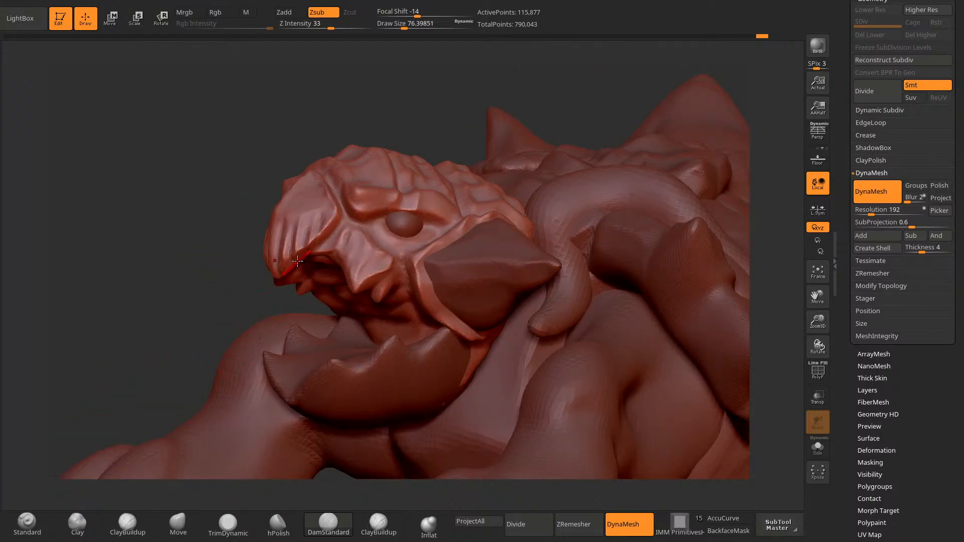
left_click_drag(410, 106, 465, 127)
left_click_drag(691, 250, 567, 163)
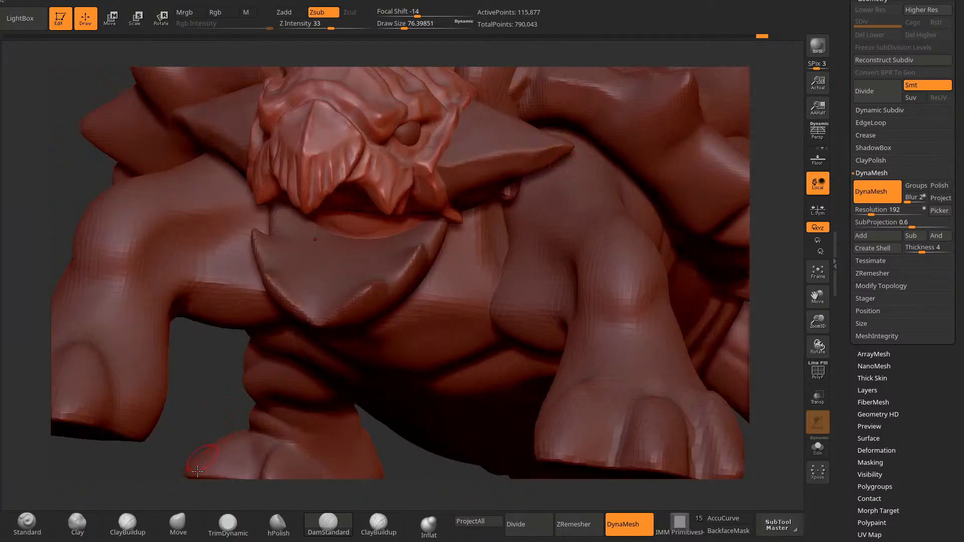
Step: Adjust the profile of the hooked beak tip using Move with AccuCurve at a draw size of about 162
left_click(178, 524)
mouse_move(206, 399)
left_mouse_down()
mouse_move(83, 326)
mouse_move(60, 295)
mouse_move(200, 384)
left_mouse_up()
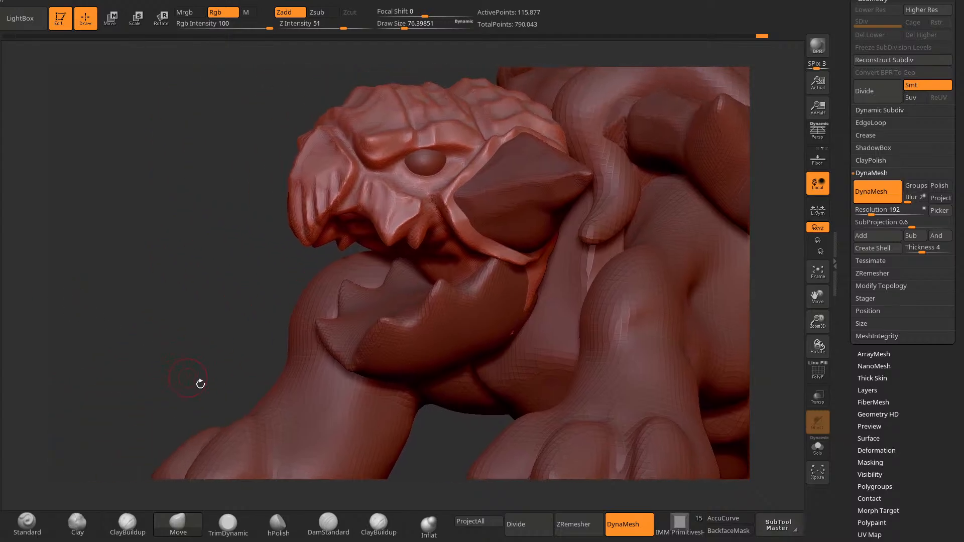
mouse_move(451, 455)
left_mouse_down()
mouse_move(500, 448)
mouse_move(661, 330)
left_mouse_up()
mouse_move(661, 330)
left_mouse_down("alt")
mouse_move(626, 347)
mouse_move(504, 367)
left_mouse_up("alt")
key("space")
left_click(565, 267)
left_click_drag(529, 259, 550, 250)
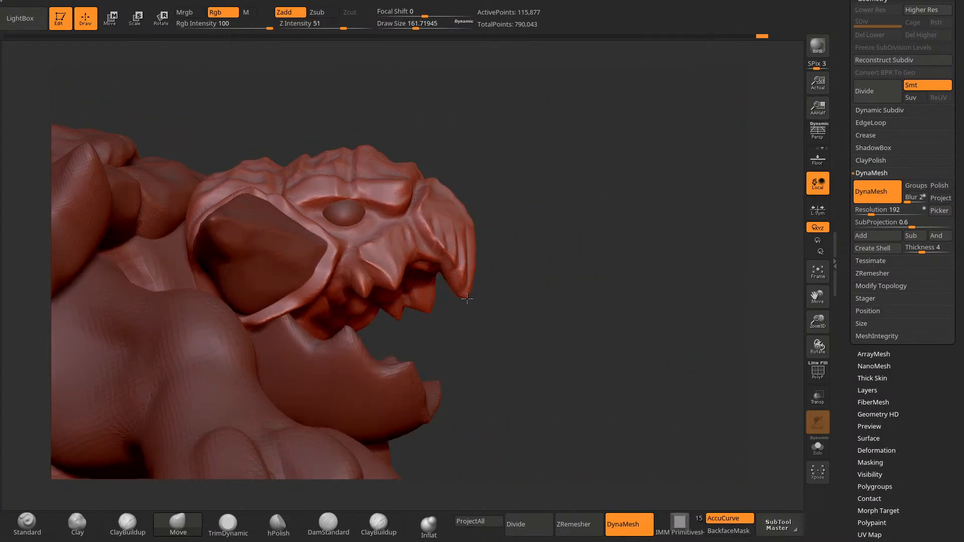
left_click_drag(466, 297, 409, 262)
left_click_drag(473, 258, 506, 297)
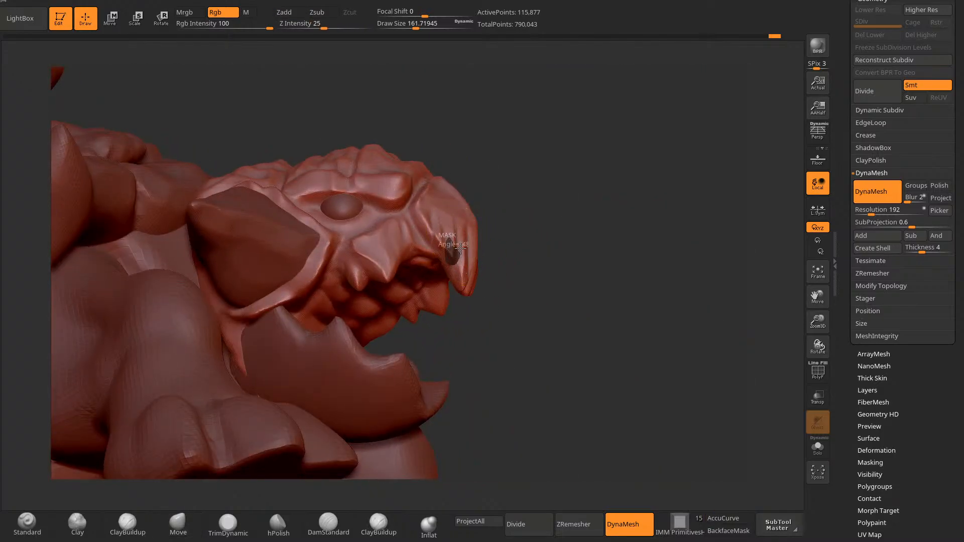
Step: Mask all but the beak's rear lower edge, pull that edge into shape with Move, and remesh the head
left_click_drag(480, 244, 500, 231)
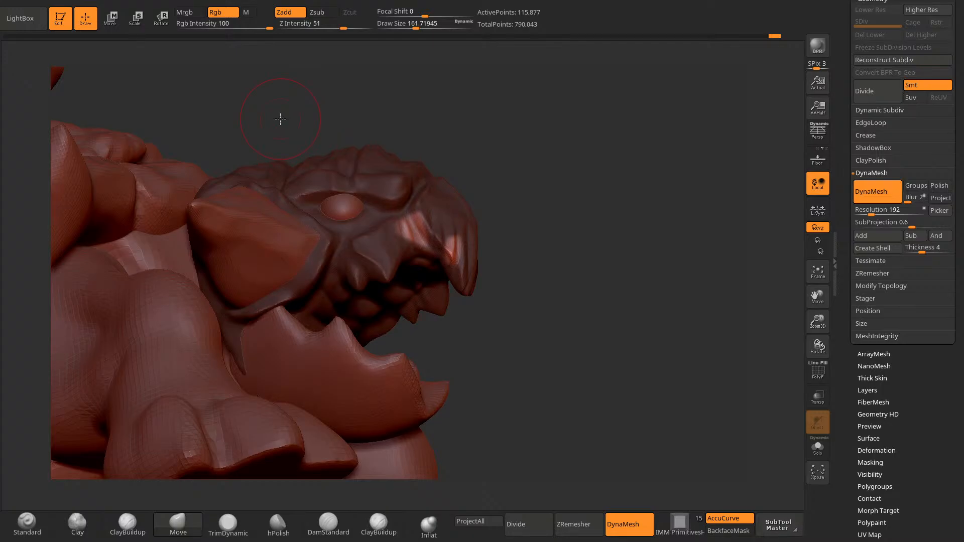
left_click_drag(498, 303, 511, 291)
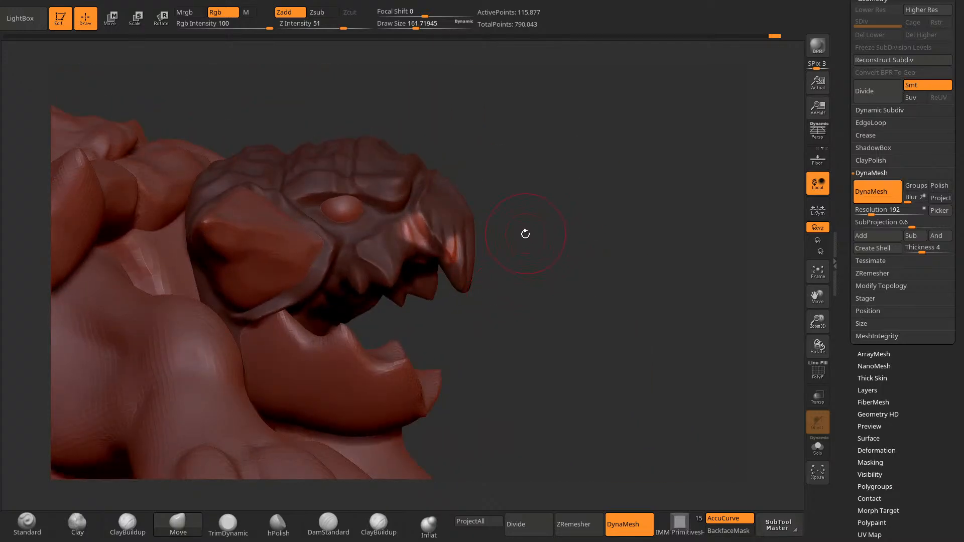
mouse_move(503, 240)
left_mouse_down()
mouse_move(508, 247)
mouse_move(455, 267)
mouse_move(530, 219)
mouse_move(508, 221)
left_mouse_up()
left_click_drag(435, 228, 443, 244, "ctrl")
left_click_drag(414, 207, 416, 230, "ctrl")
left_click(493, 196, "ctrl")
mouse_move(494, 199)
left_mouse_down()
mouse_move(488, 236)
mouse_move(445, 259)
left_mouse_up()
left_click_drag(508, 251, 527, 266, "ctrl")
left_click_drag(545, 258, 498, 279)
Step: Plane the side of the beak near its hooked tip using TrimDynamic at a draw size of about 99
left_click(228, 524)
key("space")
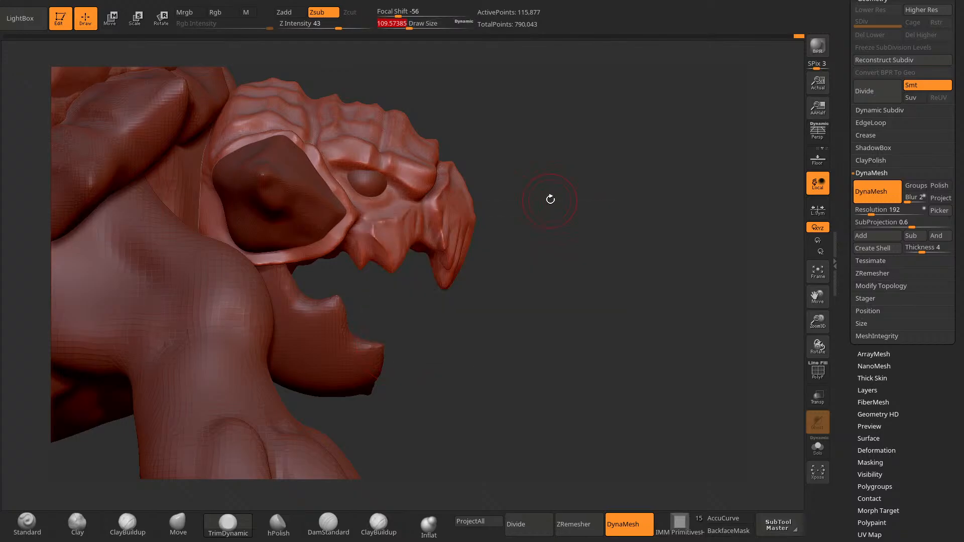
left_click_drag(551, 198, 537, 161)
left_click_drag(537, 161, 531, 246, "alt")
left_click_drag(451, 265, 453, 274)
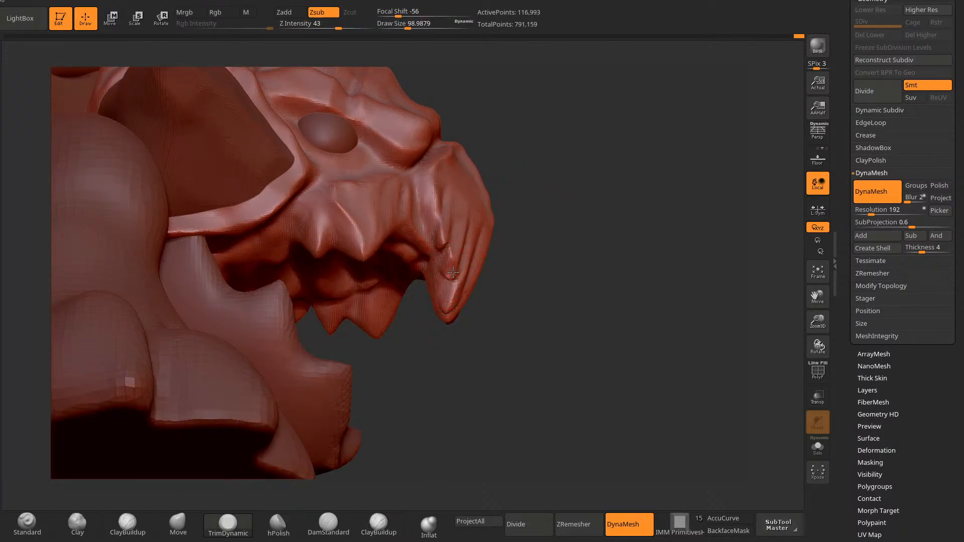
left_click_drag(523, 242, 454, 251)
Step: Flatten the small point behind the beak tip using TrimDynamic at a draw size of about 73
key("space")
left_click_drag(448, 318, 447, 318)
key("space")
left_click_drag(560, 241, 558, 241)
mouse_move(658, 271)
left_mouse_down()
mouse_move(730, 281)
mouse_move(426, 387)
left_mouse_up()
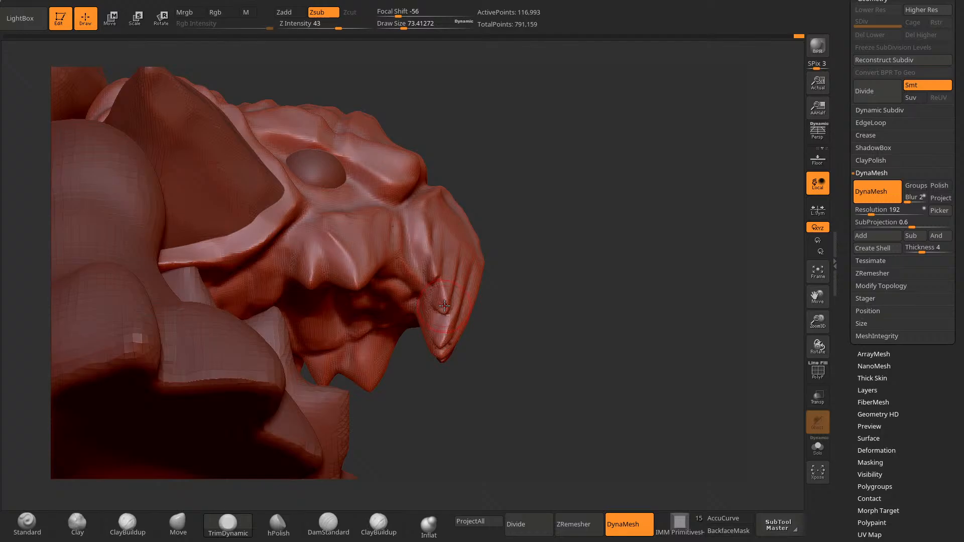
left_click_drag(444, 305, 444, 313)
Step: Trim the beak's rear side and lower edge around the tip into angular planes with TrimDynamic
left_click_drag(562, 296, 479, 290)
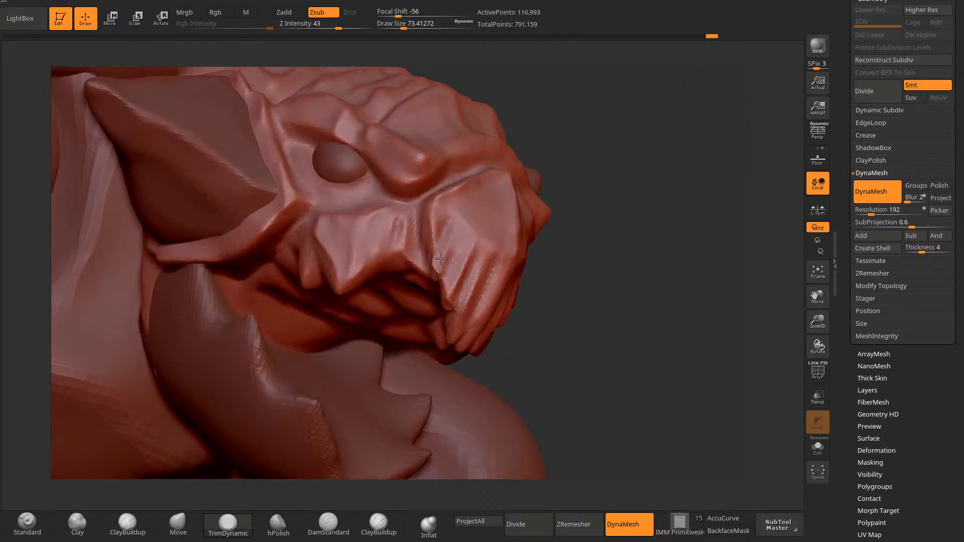
mouse_move(441, 259)
left_mouse_down()
mouse_move(473, 242)
mouse_move(487, 247)
left_mouse_up()
mouse_move(604, 300)
left_mouse_down()
mouse_move(594, 313)
mouse_move(554, 279)
left_mouse_up()
left_click_drag(492, 305, 533, 233)
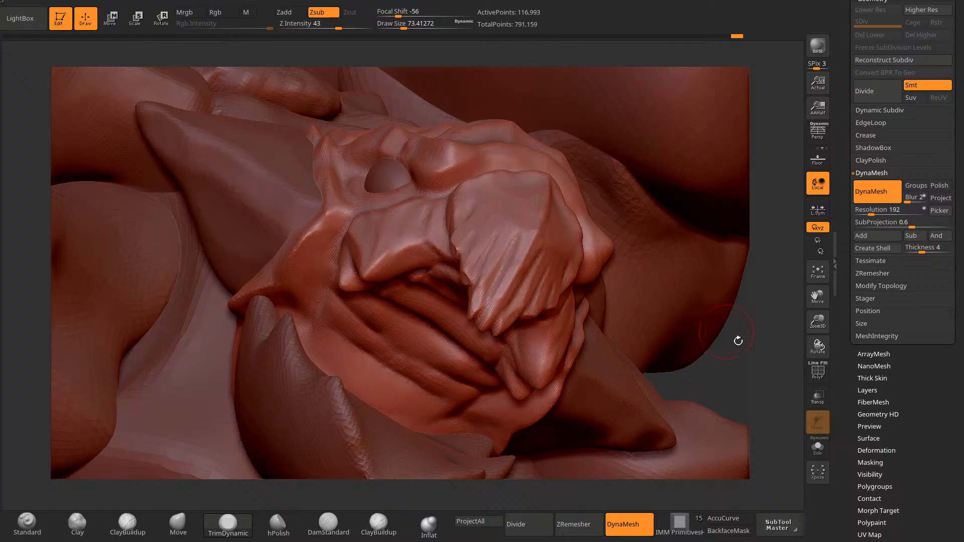
left_click_drag(738, 341, 736, 347)
left_click_drag(470, 313, 481, 336)
left_click_drag(559, 334, 558, 322)
left_click_drag(484, 332, 496, 324)
left_click_drag(554, 288, 539, 316)
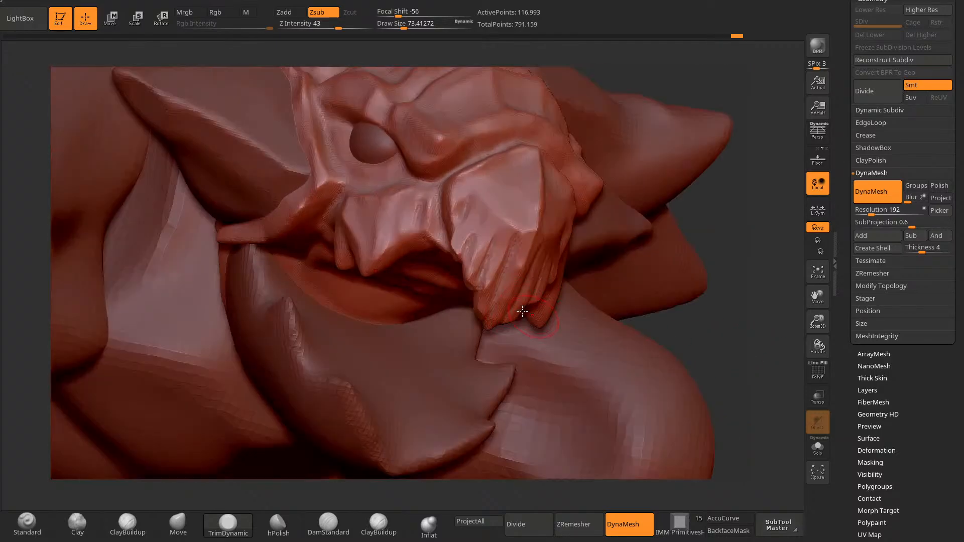
left_click_drag(725, 274, 671, 295)
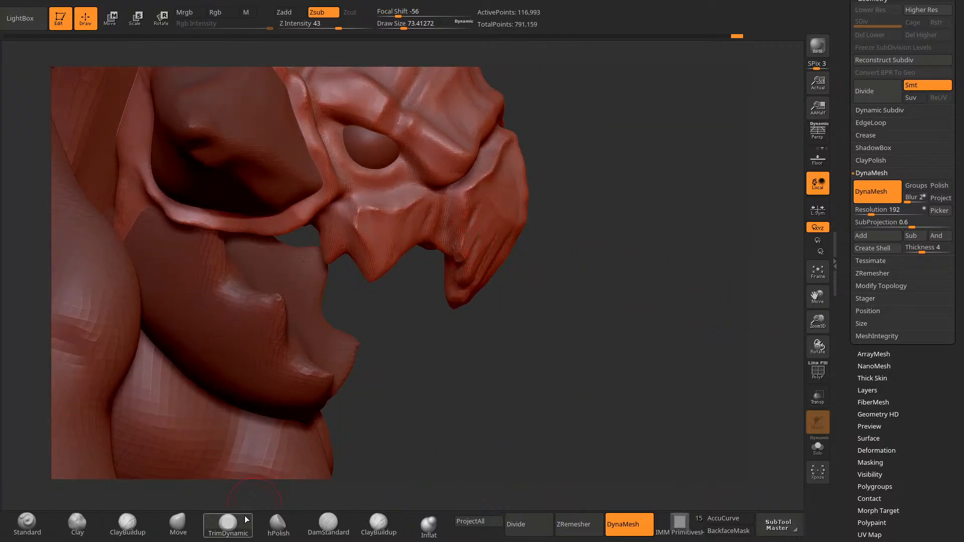
Step: Isolate the beak's rear edge for the Move brush by masking the rest of the head
left_click(179, 524)
left_click_drag(555, 198, 595, 179)
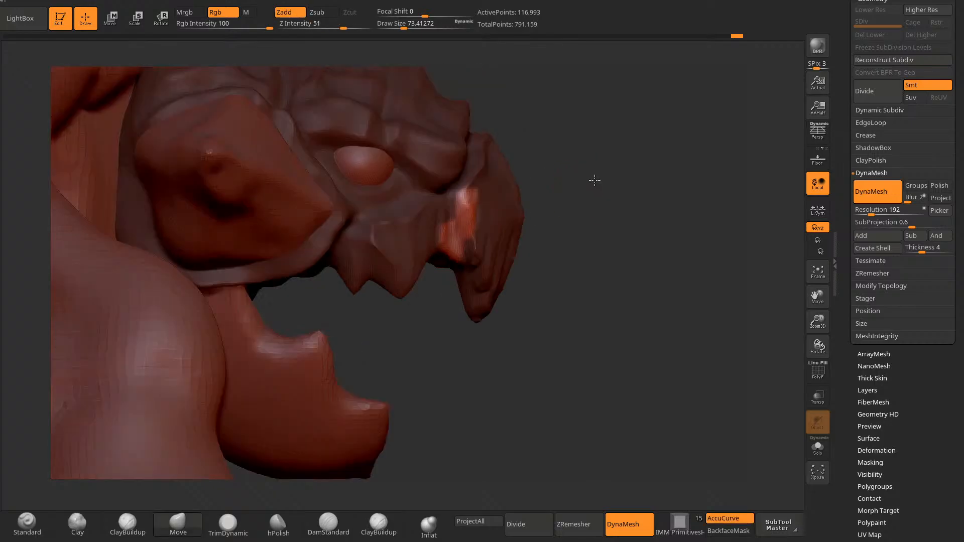
mouse_move(557, 208)
left_mouse_down()
mouse_move(542, 168)
mouse_move(470, 229)
left_mouse_up()
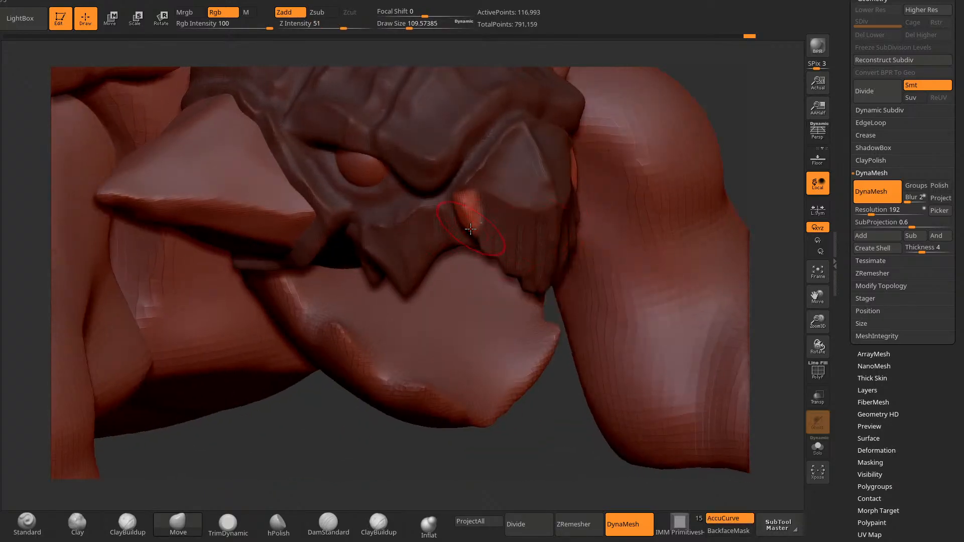
mouse_move(588, 478)
left_mouse_down()
mouse_move(450, 423)
mouse_move(454, 450)
mouse_move(316, 410)
mouse_move(298, 429)
mouse_move(271, 394)
mouse_move(438, 387)
mouse_move(302, 421)
mouse_move(318, 398)
left_mouse_up()
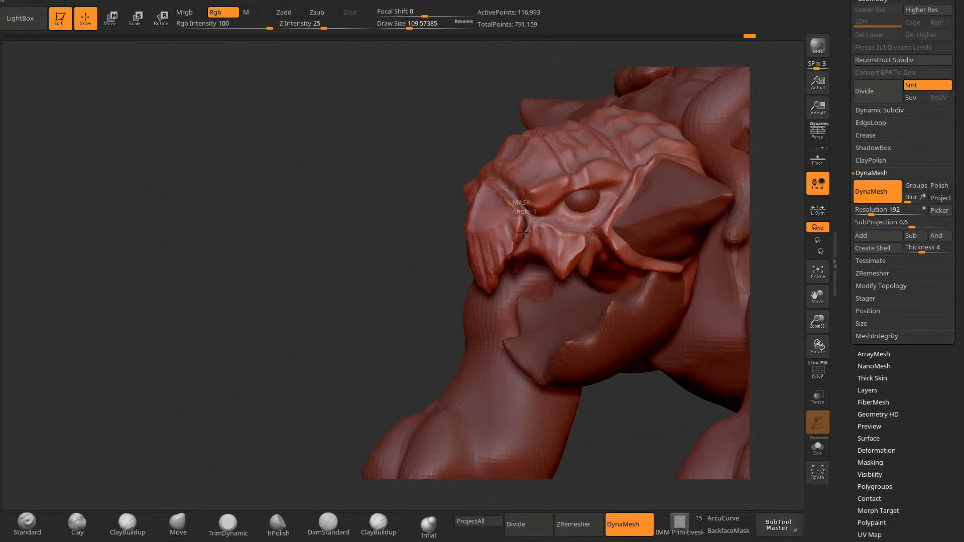
mouse_move(421, 279)
left_mouse_down()
mouse_move(340, 333)
mouse_move(306, 333)
mouse_move(433, 259)
left_mouse_up()
mouse_move(509, 198)
left_mouse_down("ctrl")
mouse_move(518, 218)
mouse_move(500, 249)
left_mouse_up("ctrl")
left_click_drag(211, 400, 281, 408)
left_click(235, 386, "ctrl")
Step: Pull the unmasked rear edges of the beak outward using Move with AccuCurve at a draw size of about 110
left_click_drag(235, 386, 321, 387)
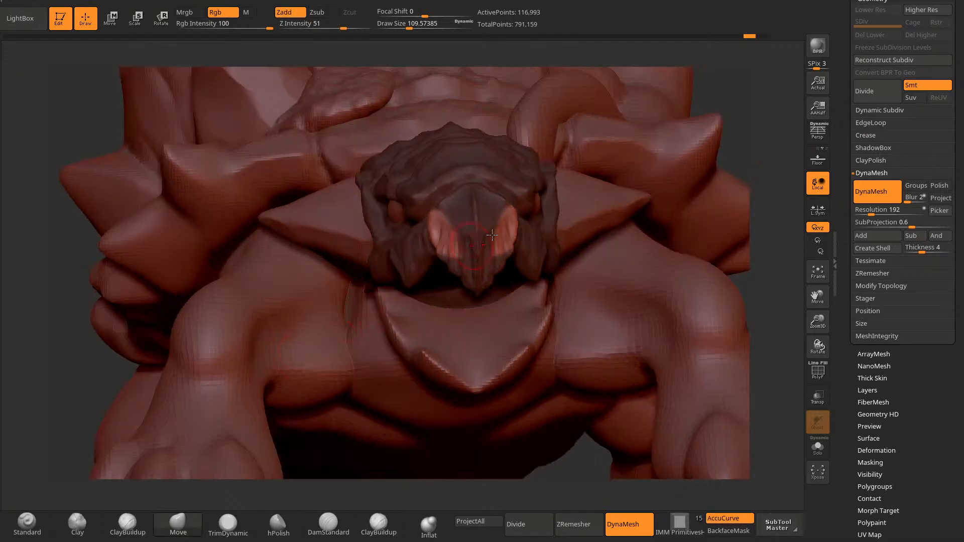
left_click_drag(518, 218, 522, 216)
left_click_drag(742, 138, 693, 144)
left_click_drag(506, 224, 518, 221)
mouse_move(372, 316)
left_mouse_down()
mouse_move(326, 328)
mouse_move(338, 343)
mouse_move(336, 372)
left_mouse_up()
left_click_drag(516, 223, 513, 218)
left_click_drag(452, 452, 522, 489)
mouse_move(490, 381)
left_mouse_down()
mouse_move(404, 371)
mouse_move(432, 349)
mouse_move(433, 322)
mouse_move(441, 348)
left_mouse_up()
Step: Deepen the grooves on the beak's side with DamStandard, reducing the draw size from about 79 to 65
left_click(339, 519)
key("space")
left_click_drag(483, 231, 456, 248)
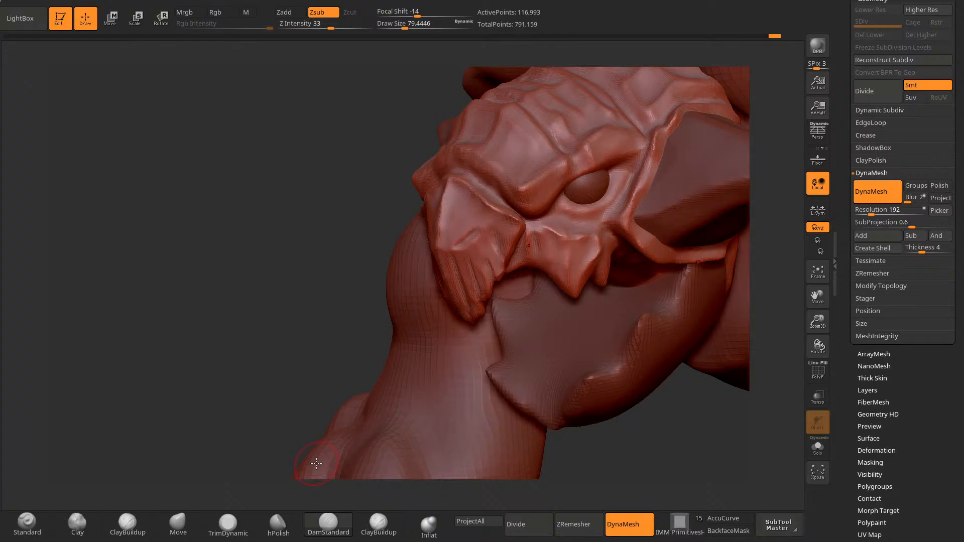
mouse_move(23, 210)
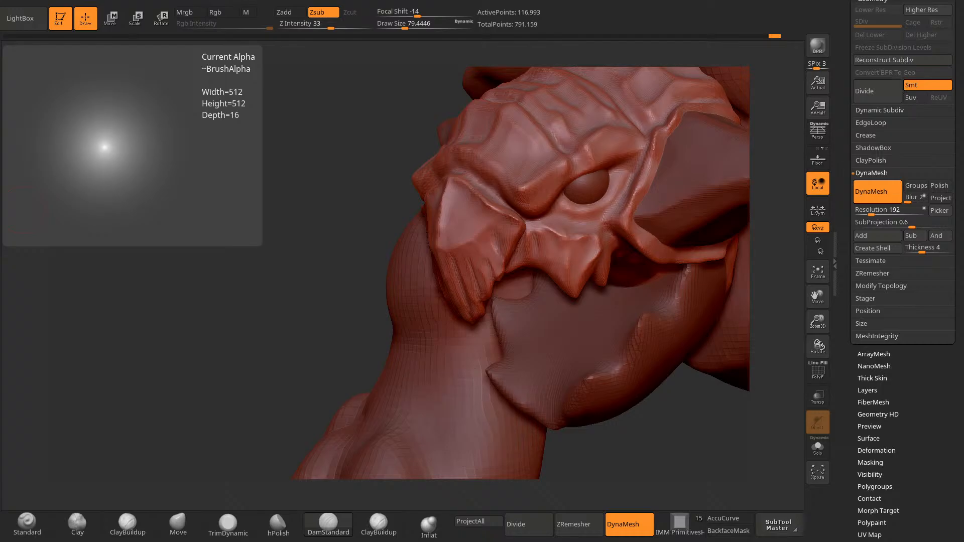
left_click_drag(130, 327, 159, 329)
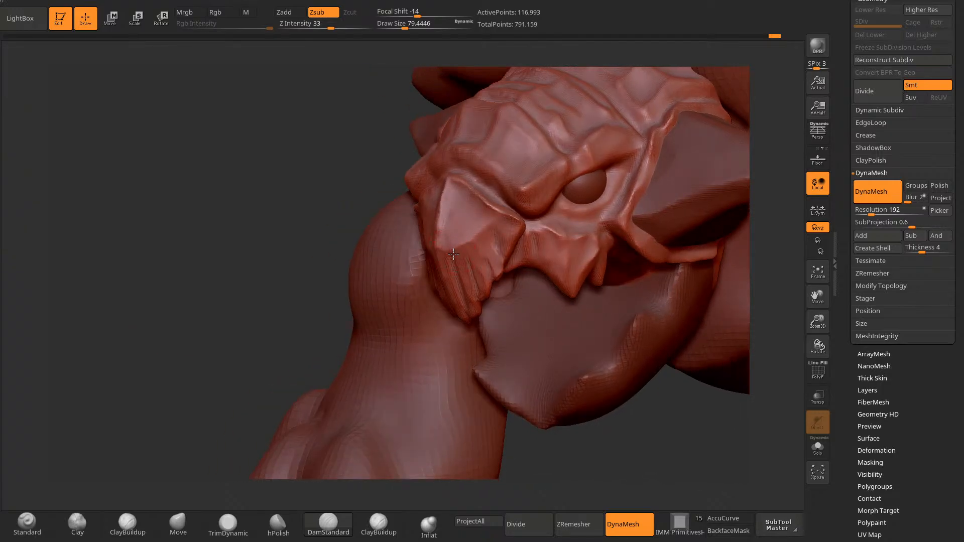
left_click_drag(289, 364, 276, 326)
mouse_move(468, 246)
left_mouse_down()
mouse_move(452, 253)
mouse_move(453, 272)
left_mouse_up()
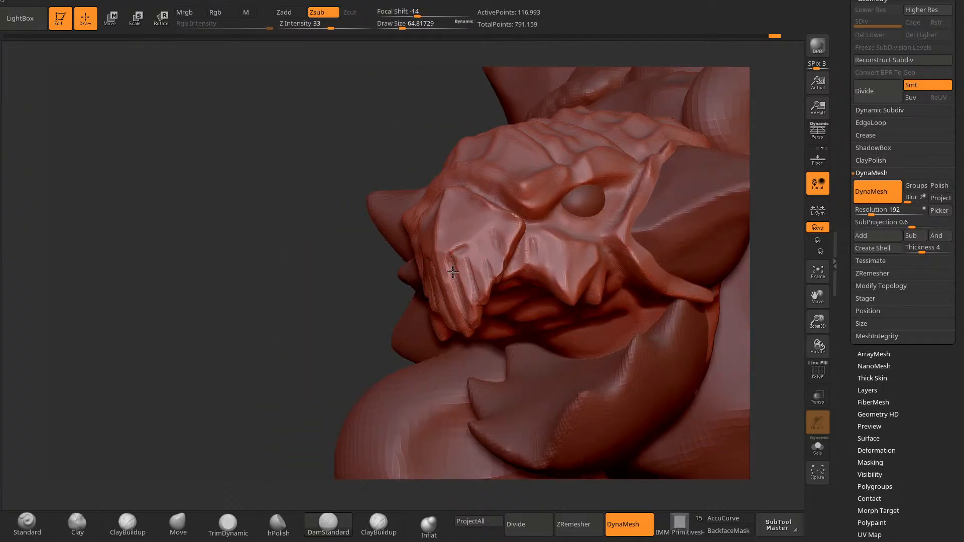
Step: Carve a stepped crack across the beak's side, from above the grooves to its rear edge
left_click_drag(344, 329, 279, 393)
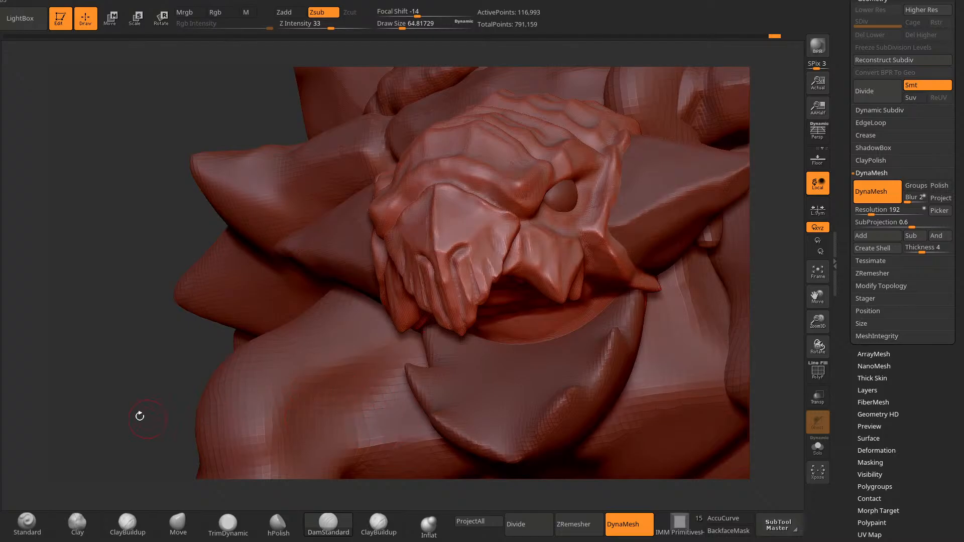
left_click_drag(139, 416, 101, 416)
left_click_drag(453, 266, 452, 279)
left_click_drag(463, 245, 454, 251)
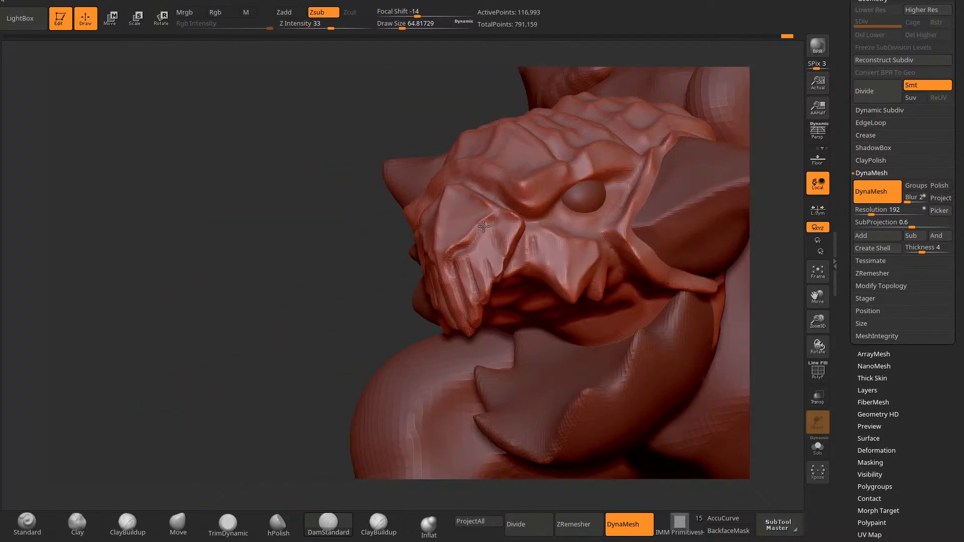
left_click_drag(515, 221, 467, 255)
Step: Add finer DamStandard cracks between the beak's grooves and up toward its ridge, then raise the draw size to about 86
left_click_drag(301, 347, 374, 353)
left_click_drag(763, 305, 668, 279)
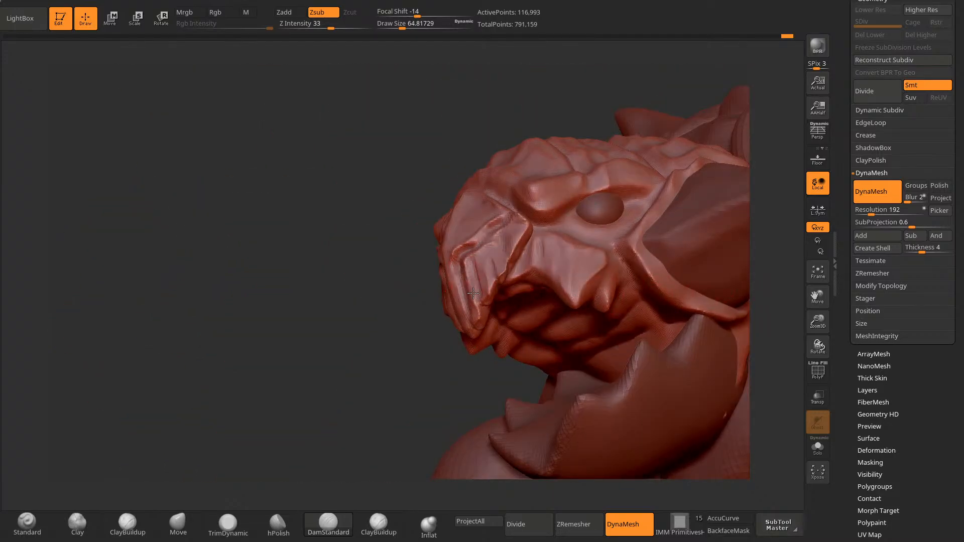
left_click_drag(490, 293, 494, 262)
left_click_drag(301, 301, 359, 322)
mouse_move(494, 273)
left_mouse_down()
mouse_move(490, 236)
mouse_move(510, 224)
left_mouse_up()
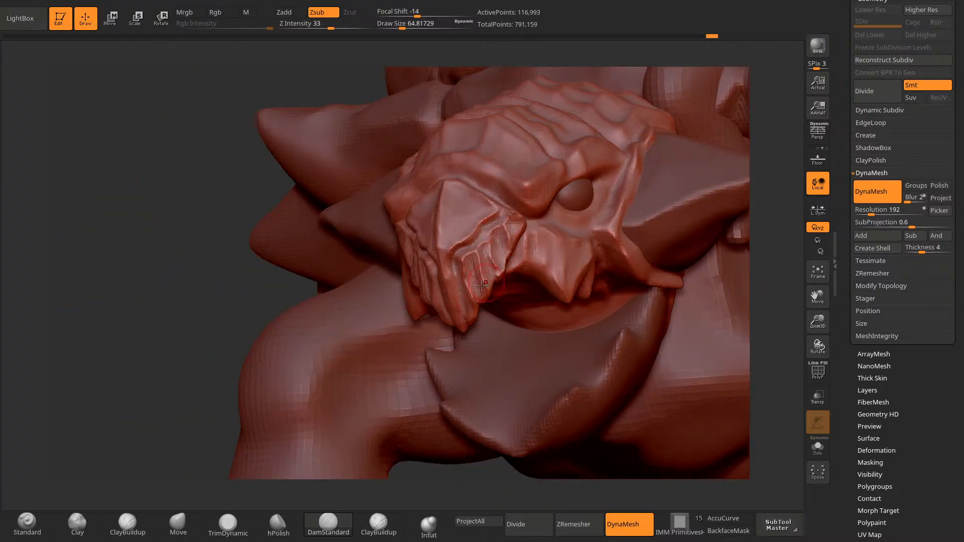
left_click_drag(163, 412, 221, 405)
left_click_drag(476, 243, 479, 199)
left_click_drag(455, 436, 420, 439)
key("bracketright")
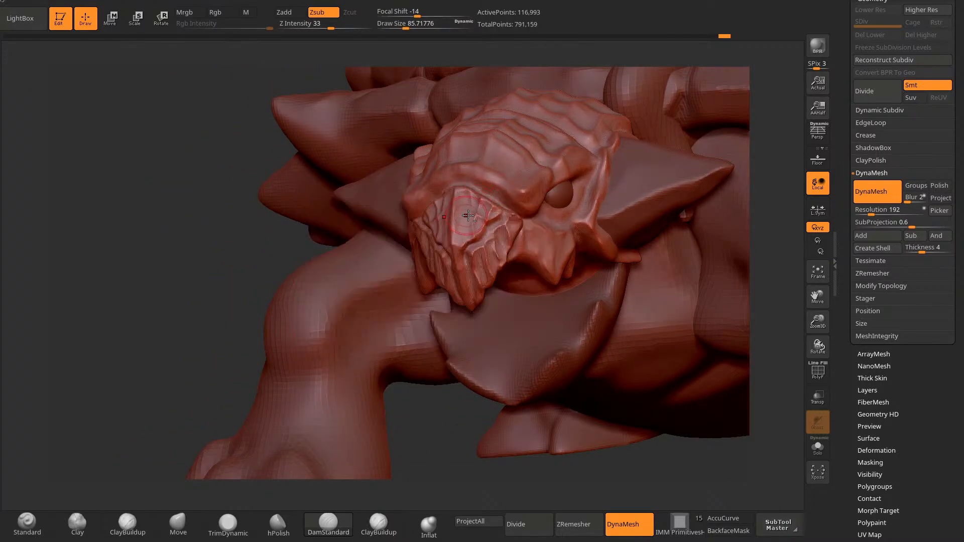
Step: Flatten the cracked surface on the upper beak using TrimDynamic at a draw size of about 86 and review the head
left_click(227, 525)
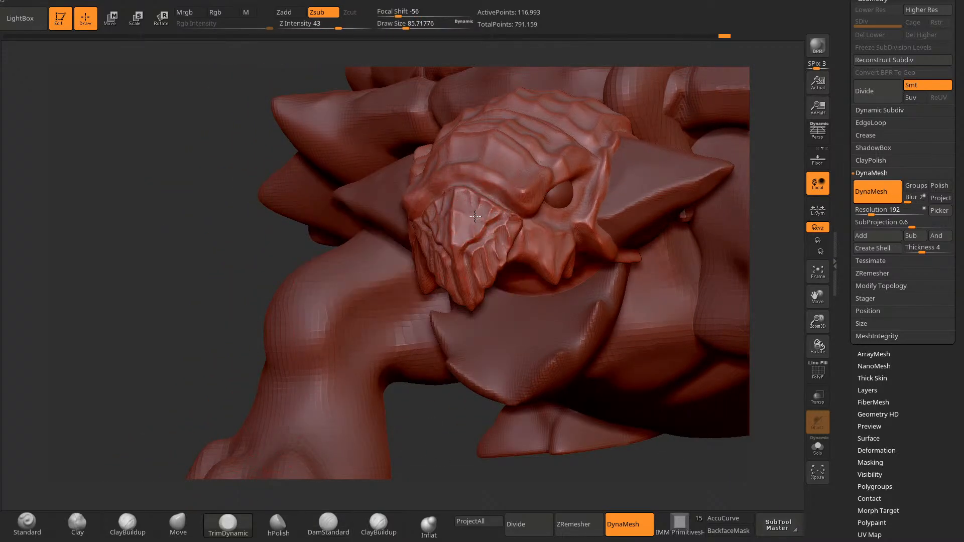
left_click_drag(483, 203, 478, 216)
left_click_drag(417, 383, 404, 402)
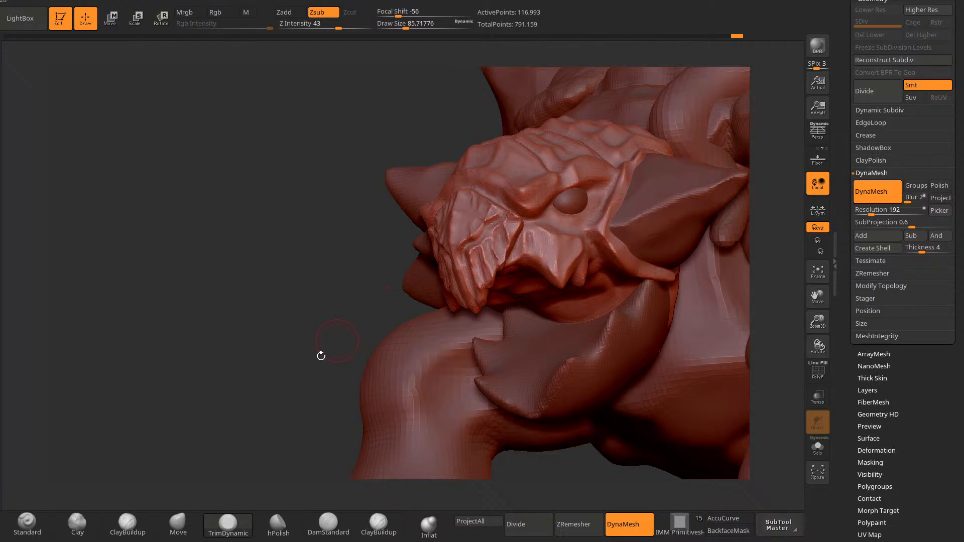
left_click_drag(320, 355, 353, 411)
left_click_drag(468, 456, 432, 442)
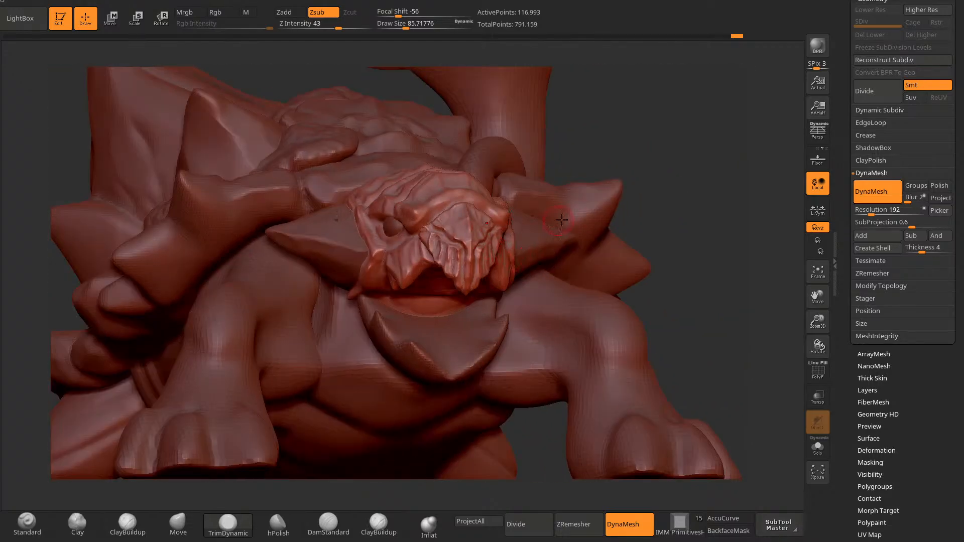
left_click_drag(532, 442, 350, 471)
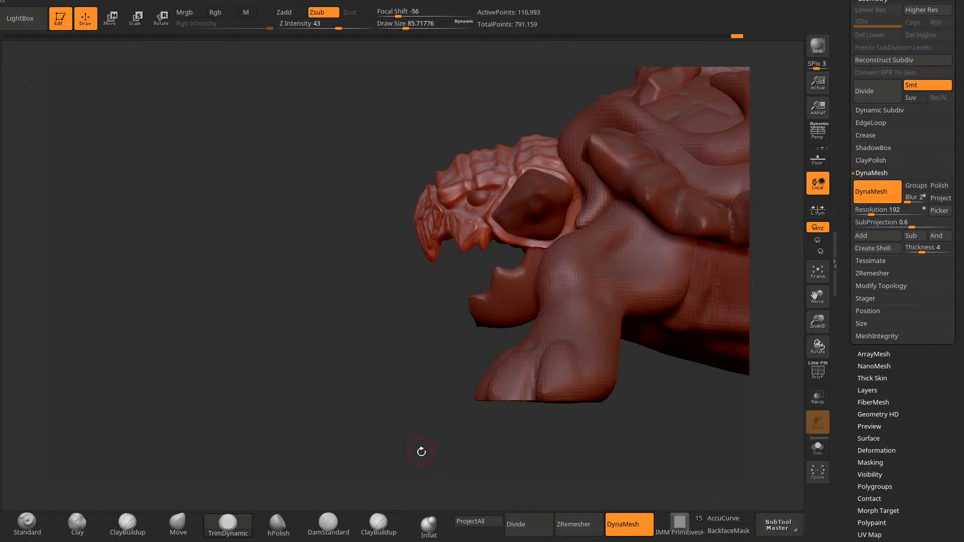
Step: Select the lower jaw, choose the Inflate brush at a draw size of about 256, and remesh the jaw with DynaMesh at resolution 136
left_click_drag(421, 452, 381, 508)
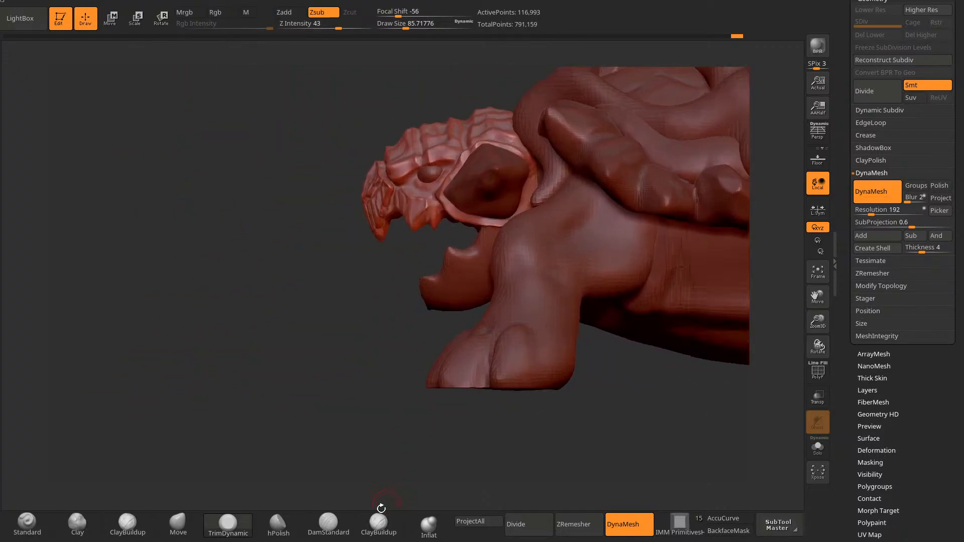
left_click_drag(411, 454, 423, 446)
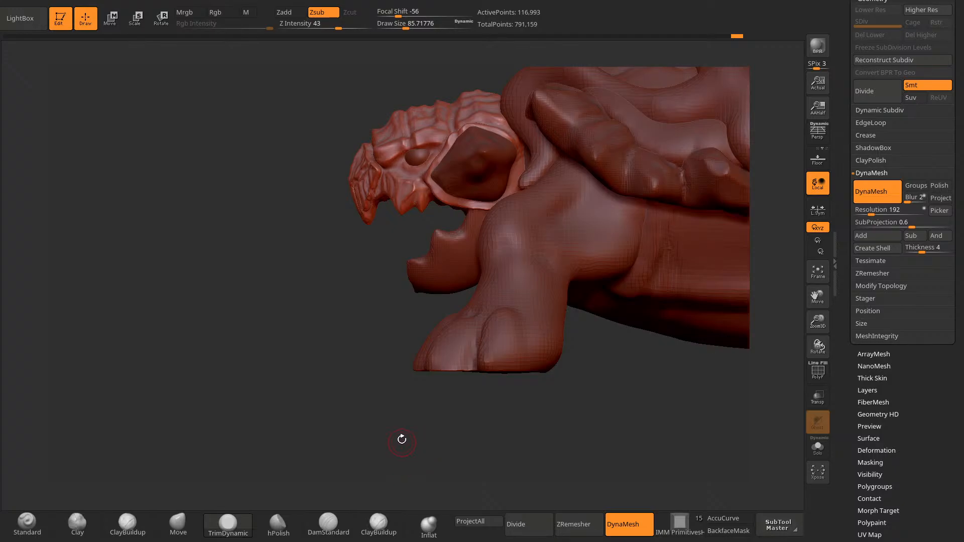
left_click_drag(402, 439, 444, 319)
left_click(464, 245, "alt")
mouse_move(344, 338)
left_mouse_down()
mouse_move(389, 453)
mouse_move(446, 419)
left_mouse_up()
left_click(428, 522)
key("space")
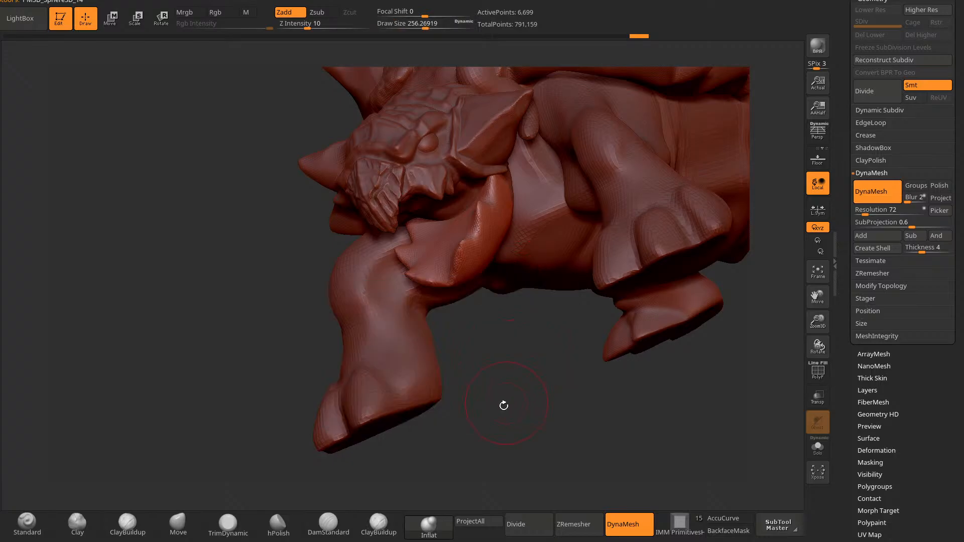
left_click_drag(503, 405, 503, 393)
left_click_drag(865, 213, 869, 213)
left_click_drag(536, 471, 516, 402, "ctrl")
Step: Thicken the lower jaw's side and rear end with Inflate, remeshing it with DynaMesh between strokes
left_click_drag(444, 253, 444, 224)
left_click_drag(399, 281, 400, 329, "ctrl")
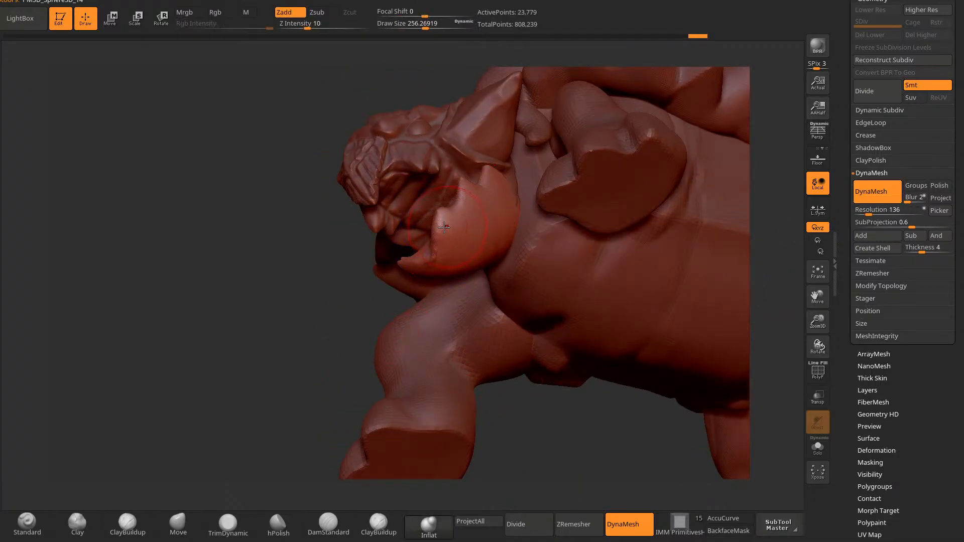
mouse_move(444, 227)
left_mouse_down()
mouse_move(440, 249)
mouse_move(458, 216)
left_mouse_up()
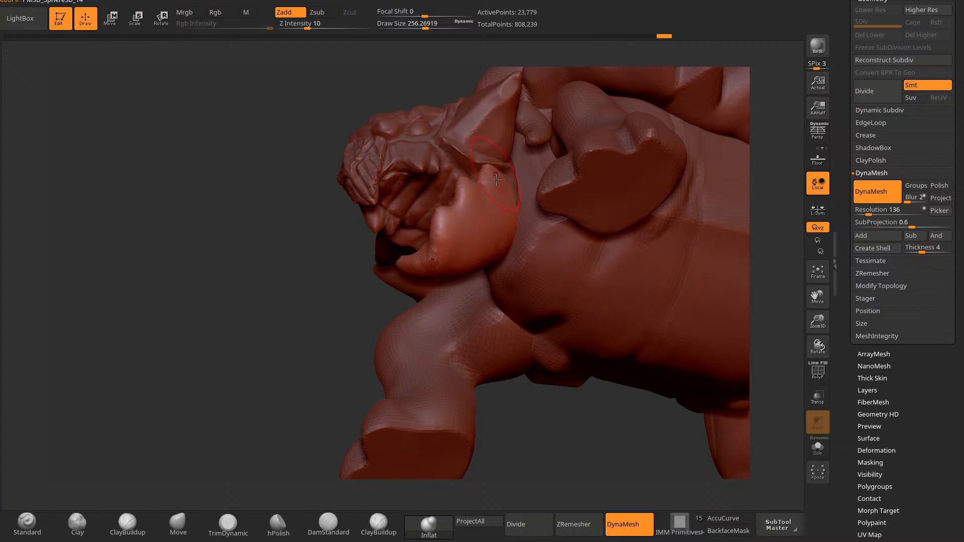
left_click_drag(317, 331, 303, 369, "ctrl")
left_click_drag(300, 387, 307, 370)
left_click_drag(514, 184, 506, 177)
left_click_drag(337, 346, 354, 416)
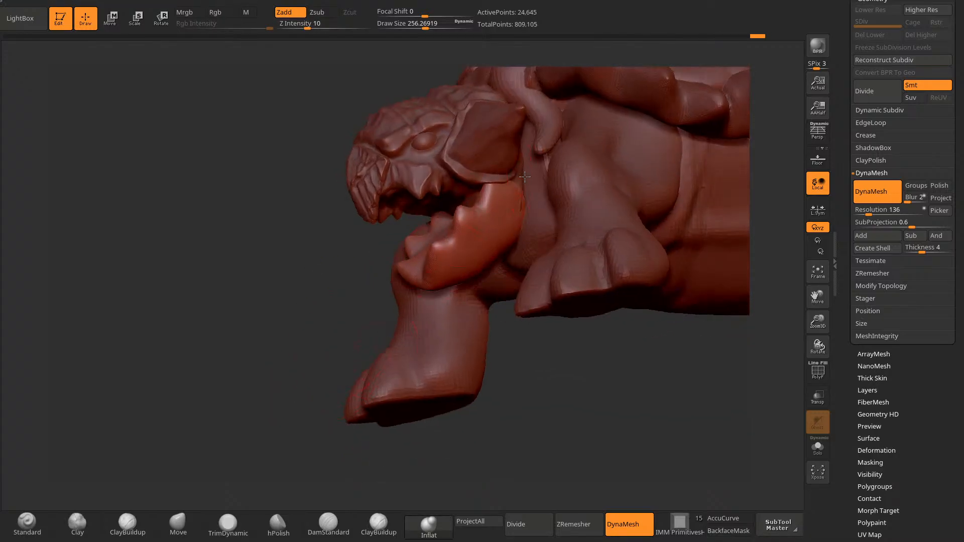
left_click_drag(525, 176, 525, 198)
Step: Push the lower jaw's bulging rear end inward beneath the cheek using the Move brush
left_click(246, 524)
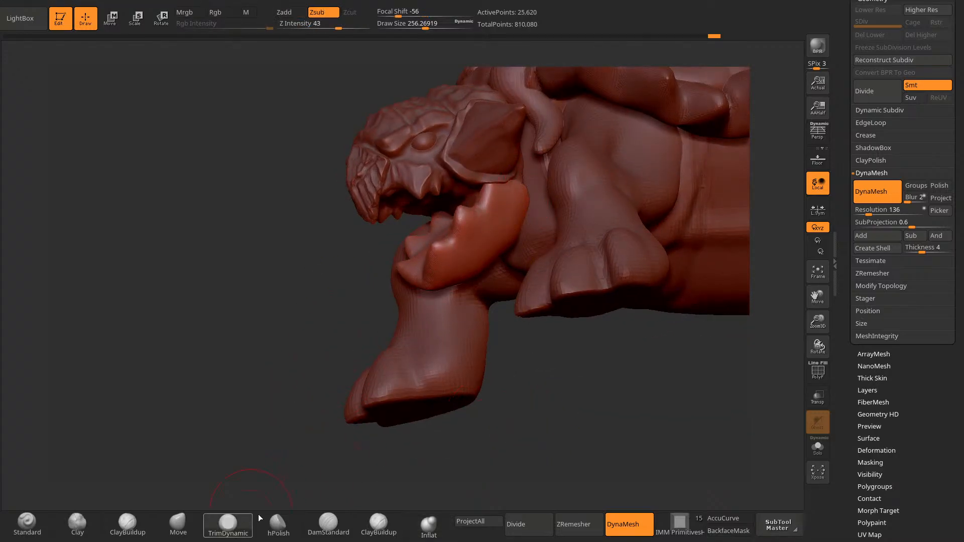
key("b")
mouse_move(543, 442)
left_mouse_down()
mouse_move(555, 409)
mouse_move(519, 207)
left_mouse_up()
left_click(179, 524)
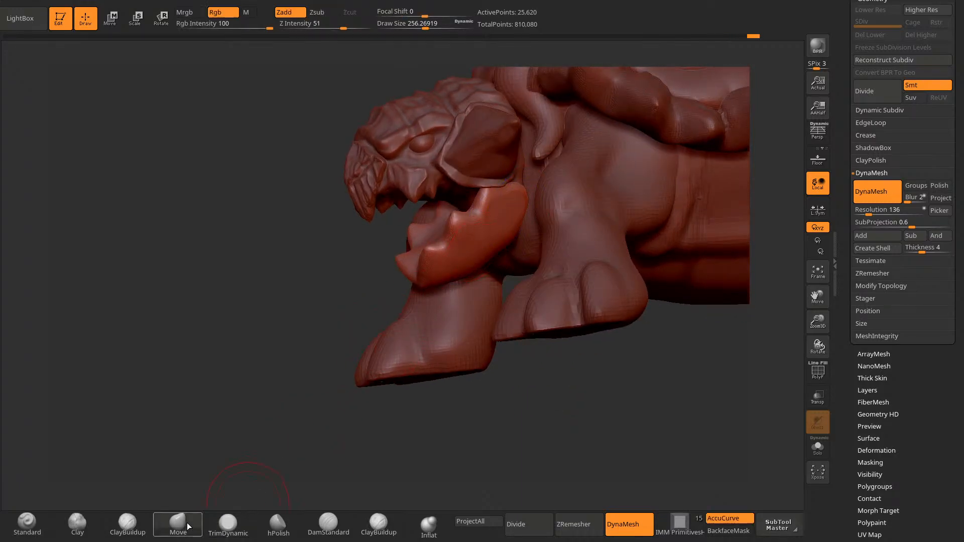
mouse_move(362, 442)
left_mouse_down()
mouse_move(506, 194)
mouse_move(519, 211)
left_mouse_up()
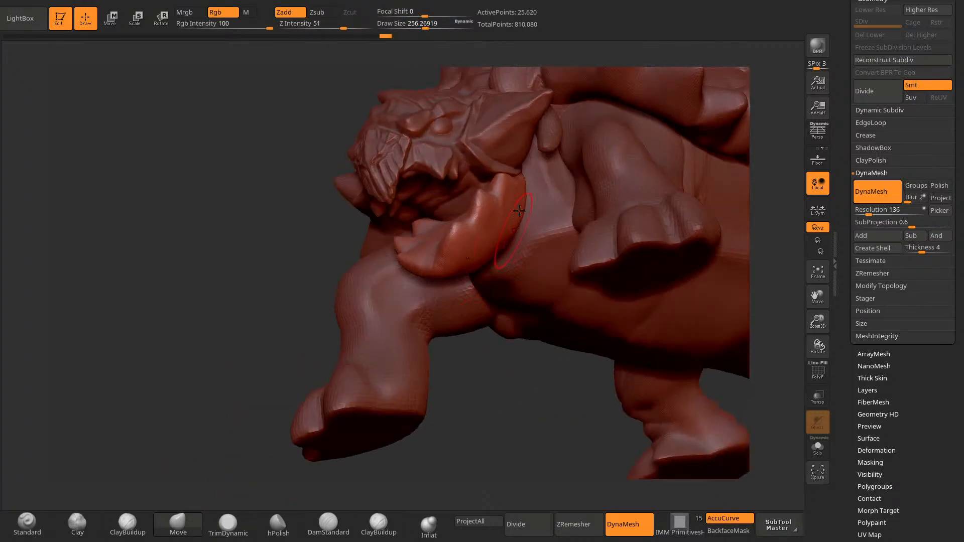
left_click_drag(499, 244, 438, 381)
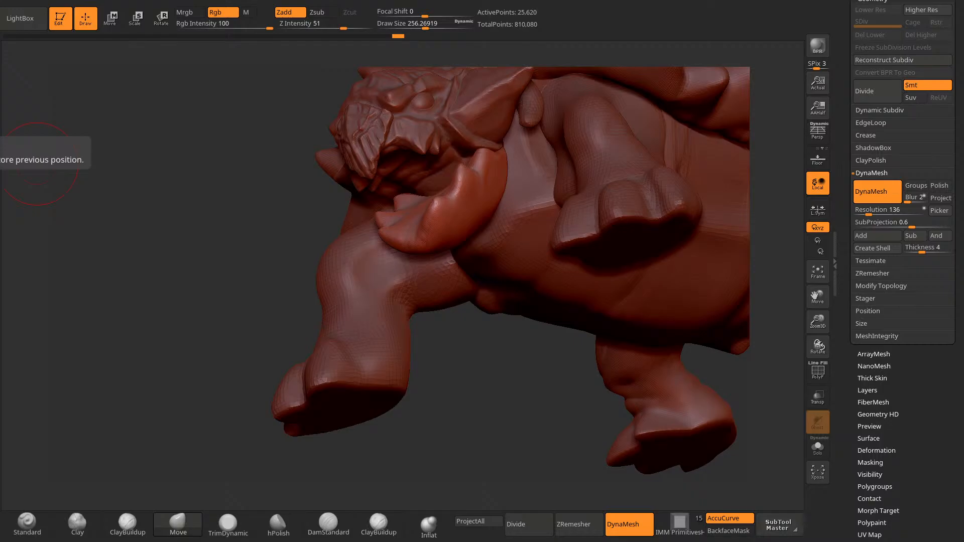
left_click_drag(38, 163, 462, 431)
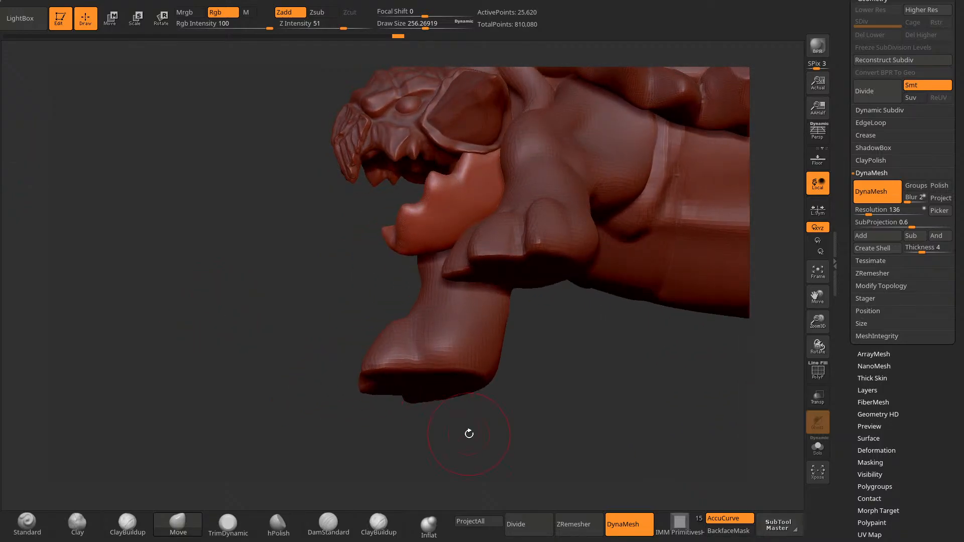
left_click_drag(301, 334, 268, 300)
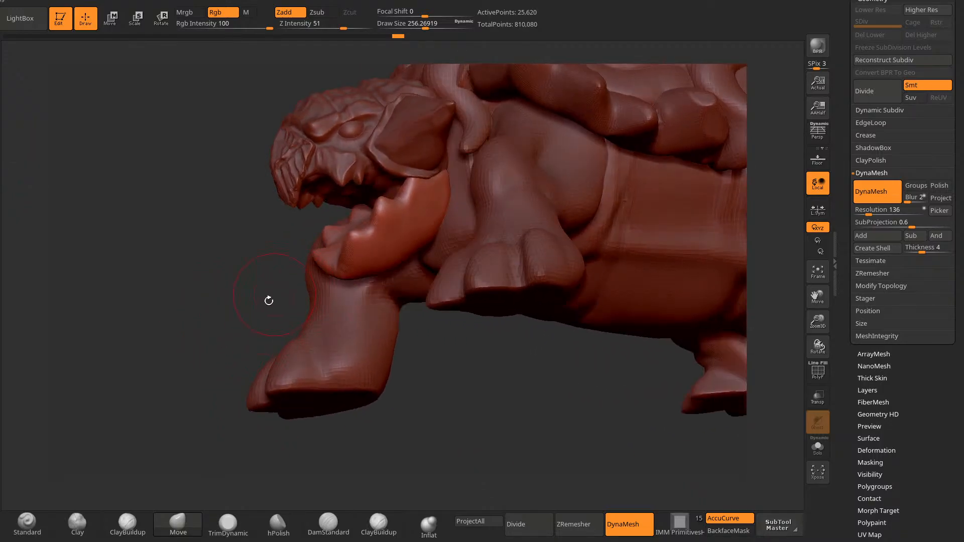
Step: Flatten the lower jaw's side and tooth surfaces with TrimDynamic, reducing the draw size to about 184
left_click(227, 523)
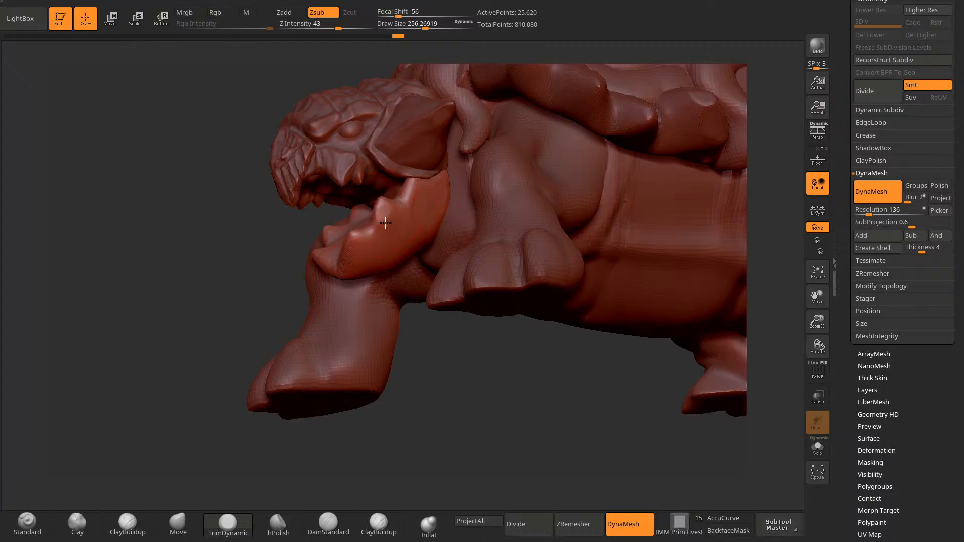
key("[")
right_click_drag(388, 211, 420, 186)
key("[")
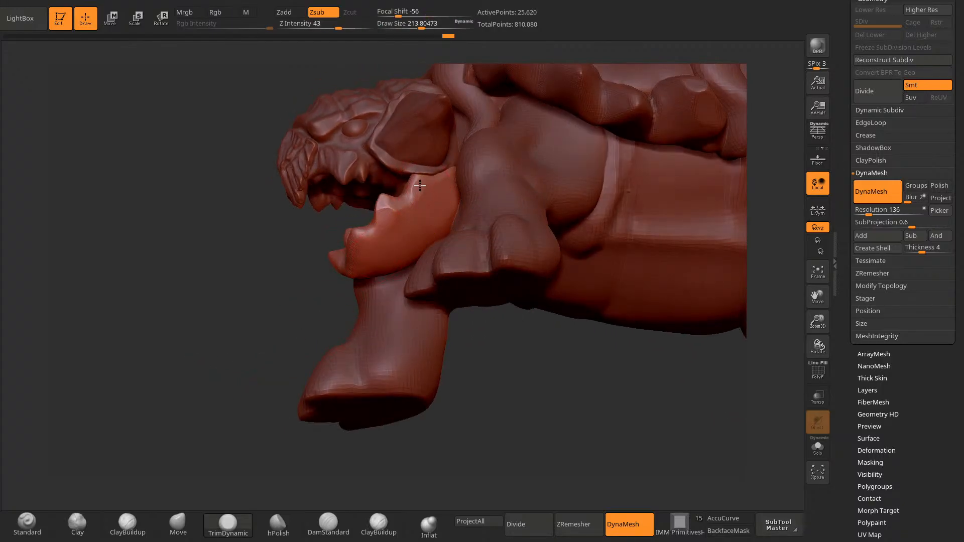
right_click_drag(373, 240, 354, 238)
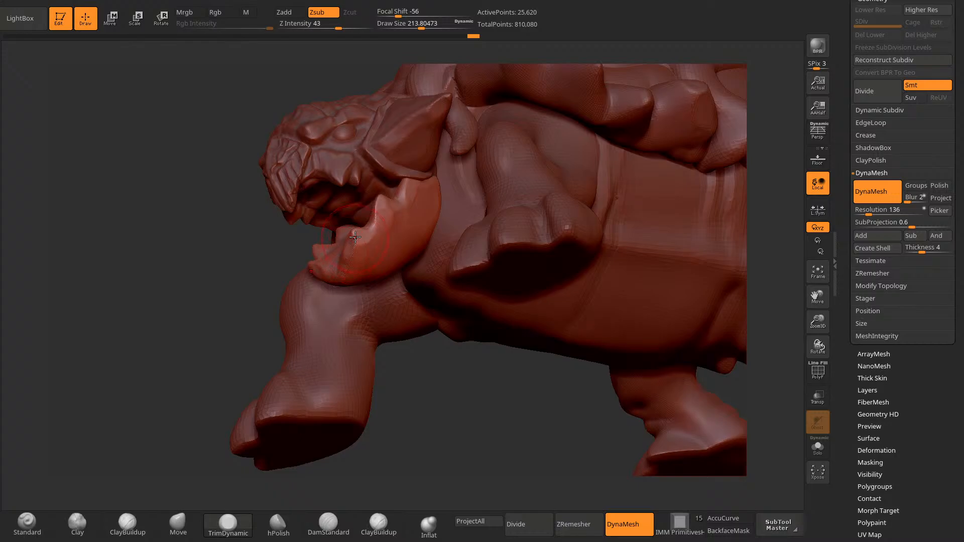
key("space")
right_click_drag(363, 376, 353, 254)
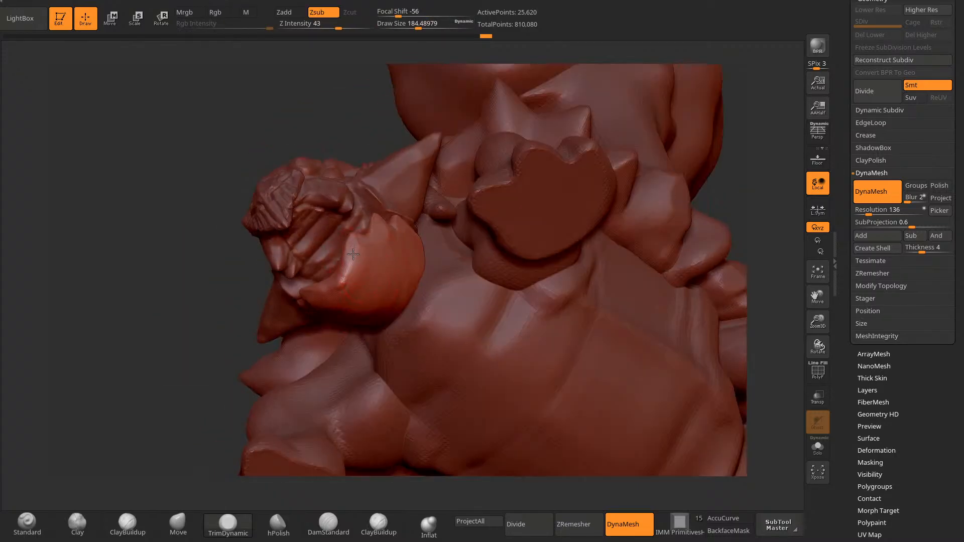
mouse_move(239, 318)
right_mouse_down()
mouse_move(365, 247)
mouse_move(323, 408)
right_mouse_up()
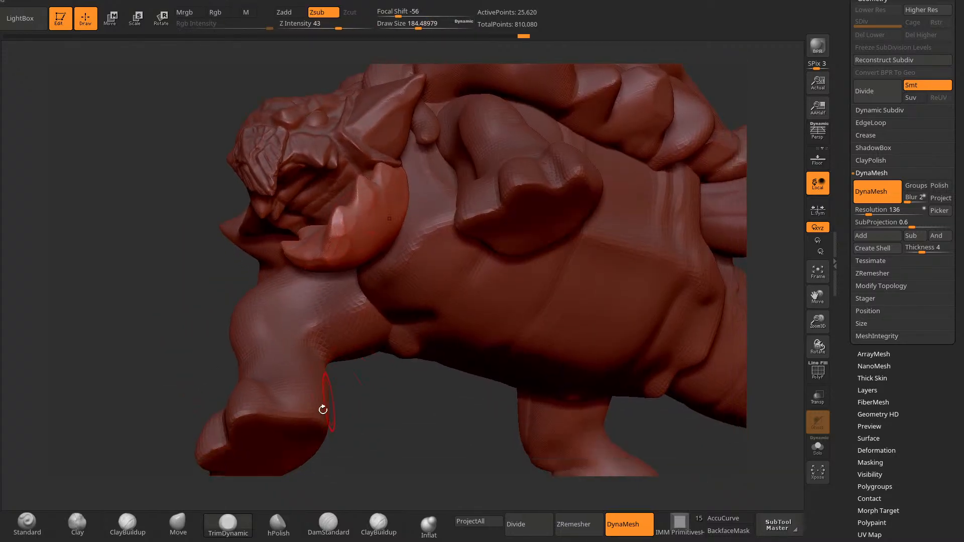
Step: Carve a curved DamStandard groove along the lower jaw's underside, from its rear edge around to the chin
left_click(328, 522)
right_click_drag(379, 435, 366, 237)
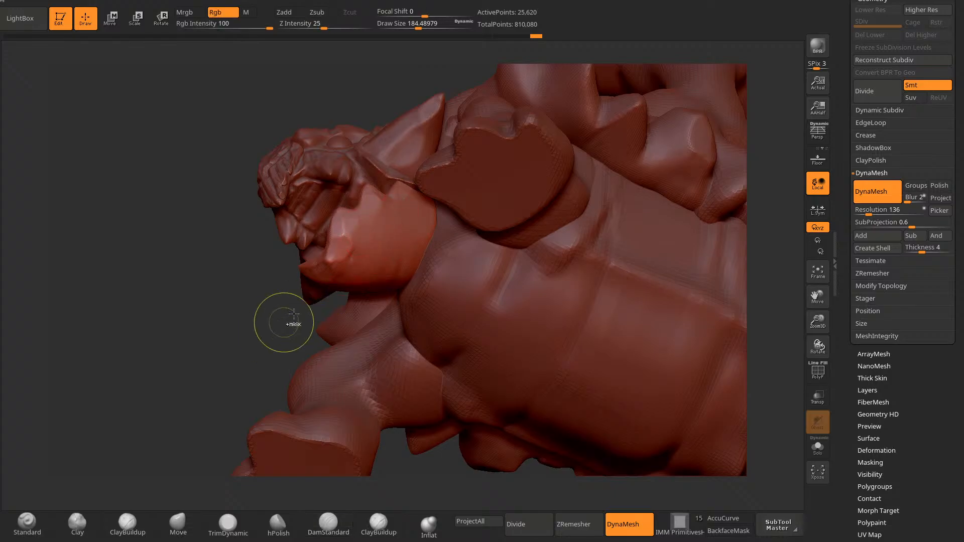
mouse_move(286, 318)
right_mouse_down()
mouse_move(251, 351)
mouse_move(423, 367)
mouse_move(449, 217)
right_mouse_up()
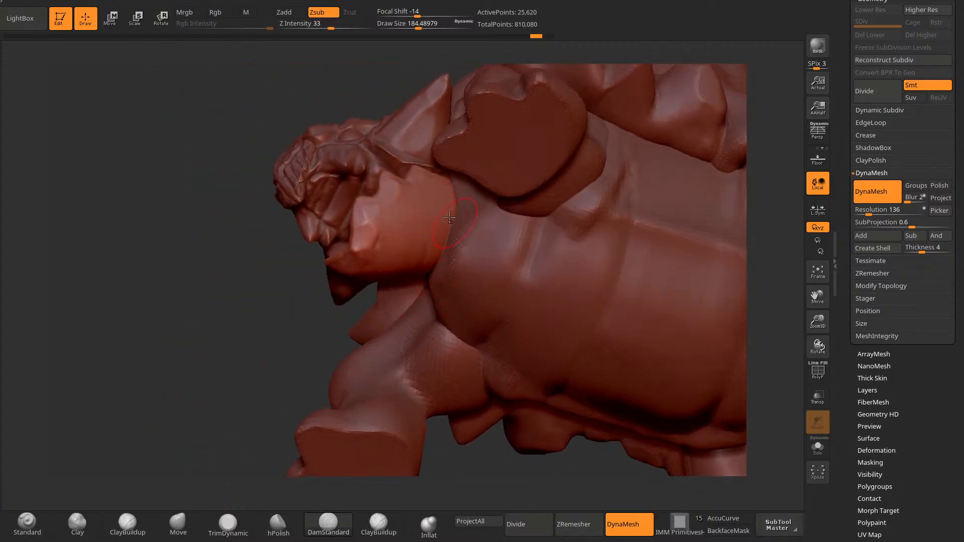
left_click_drag(439, 194, 377, 207)
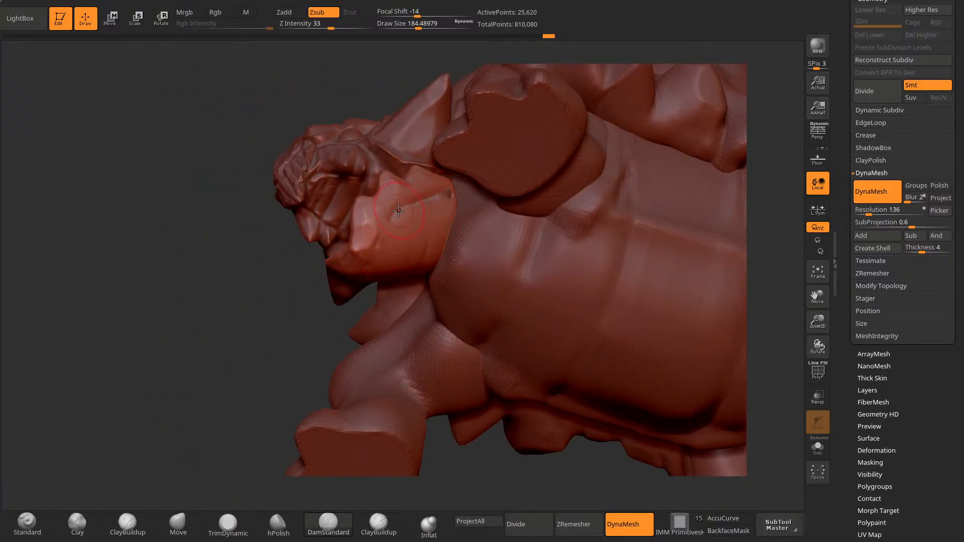
mouse_move(382, 231)
right_mouse_down()
mouse_move(275, 338)
mouse_move(385, 217)
right_mouse_up()
left_click_drag(385, 217, 370, 250)
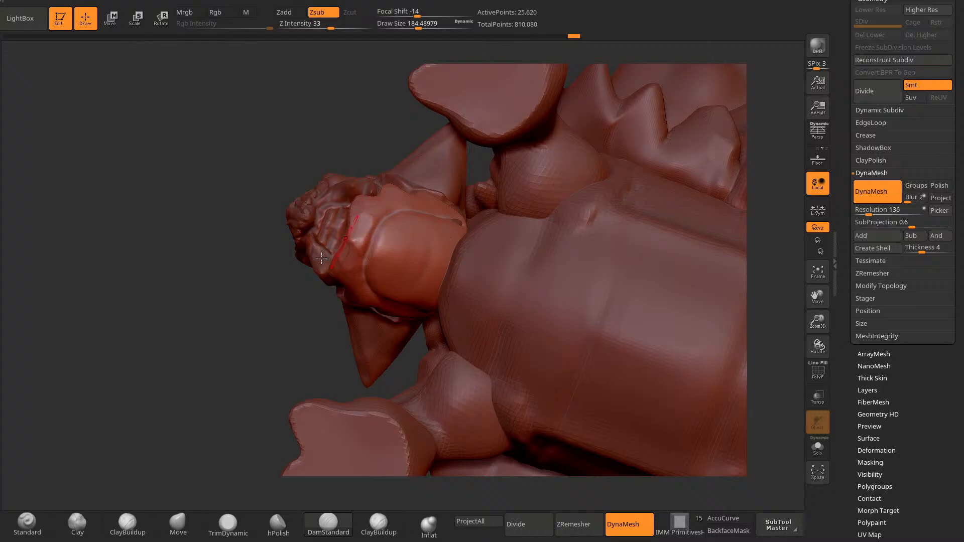
Step: Deepen the groove where it bends around the front of the jaw's underside
right_click_drag(321, 258, 308, 307)
right_click(307, 307)
right_click_drag(352, 224, 320, 291)
left_click_drag(369, 237, 386, 207)
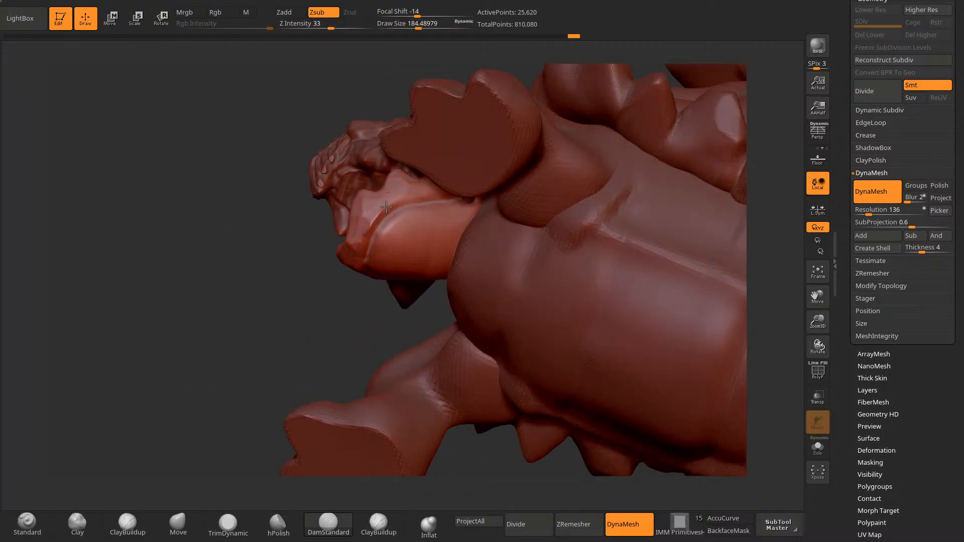
Step: Carve crosswise grooves over the jaw's underside with DamStandard to divide it into segmented plates
right_click_drag(386, 207, 415, 202)
mouse_move(294, 311)
right_mouse_down()
mouse_move(274, 371)
mouse_move(460, 199)
right_mouse_up()
mouse_move(447, 204)
left_mouse_down()
mouse_move(466, 202)
mouse_move(418, 275)
left_mouse_up()
right_click_drag(417, 233, 338, 287)
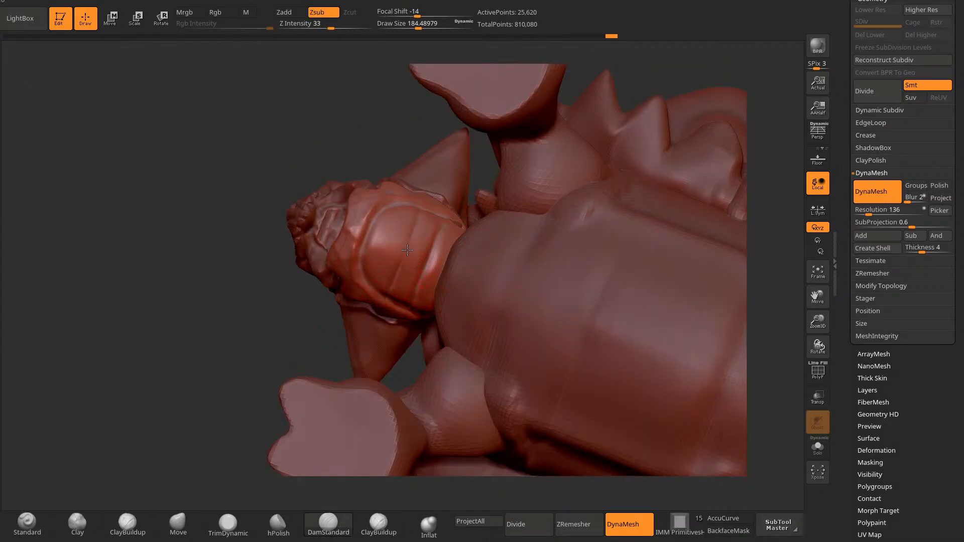
Step: Try carving creases across the underside of the lower jaw with the DamStandard brush
left_click_drag(407, 250, 419, 210)
left_click_drag(371, 276, 391, 210)
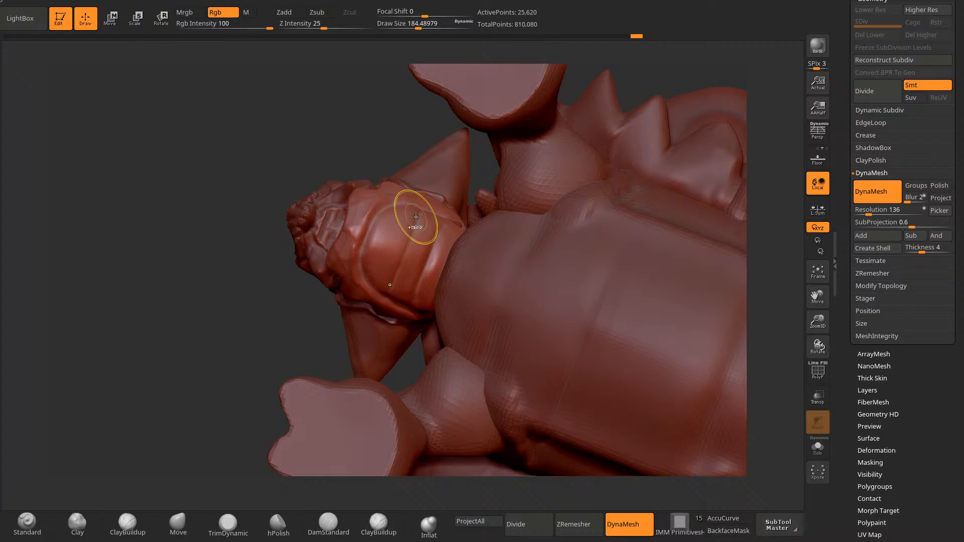
key("ctrl+z")
key("ctrl+z")
left_click_drag(216, 347, 201, 447)
key("ctrl+z")
Step: Reshape the underside and edges of the lower jaw with the Move brush, with AccuCurve off and draw size about 315
key("space")
left_click_drag(453, 253, 457, 253)
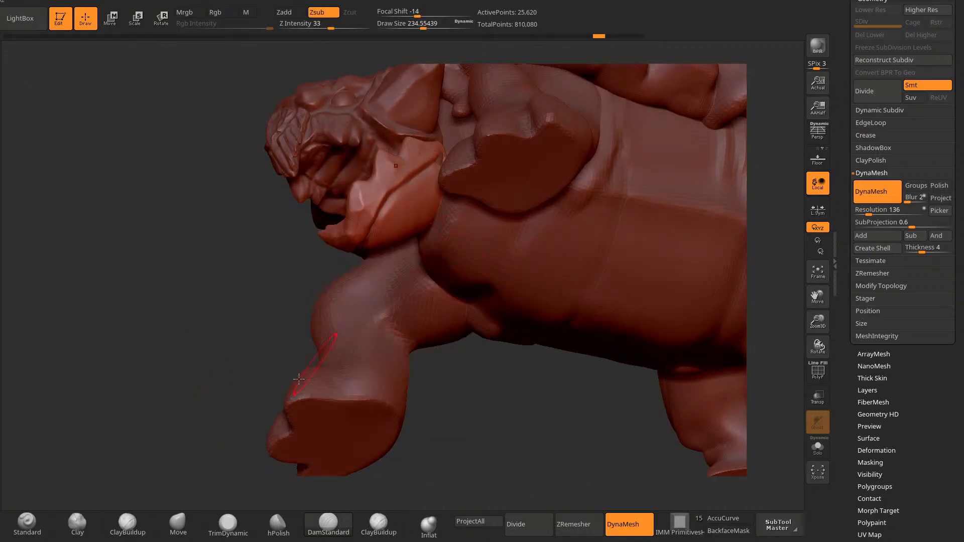
left_click(178, 525)
left_click_drag(450, 442, 461, 371)
left_click(723, 519)
left_click_drag(769, 281, 673, 173)
key("space")
left_click_drag(660, 169, 668, 168)
left_click_drag(688, 201, 642, 198)
left_click_drag(361, 307, 377, 334)
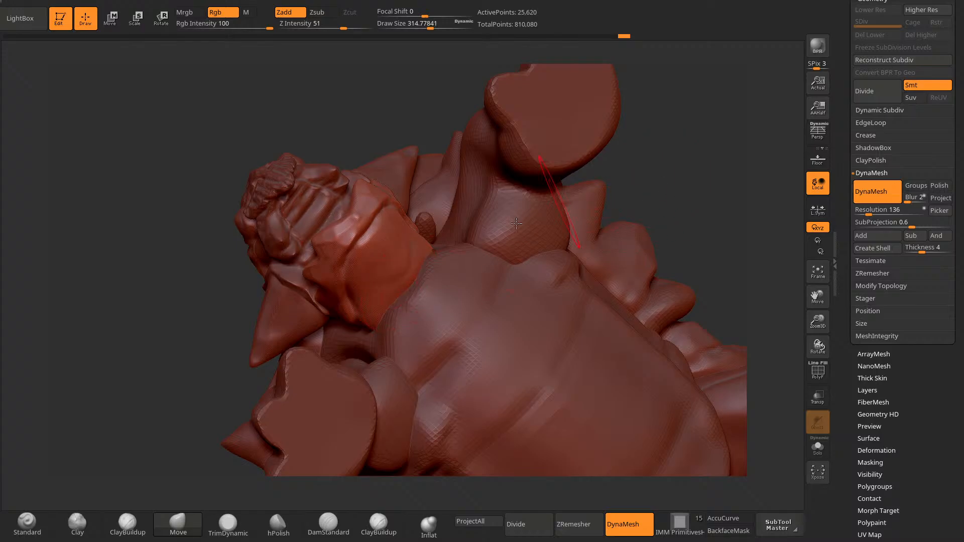
left_click_drag(662, 186, 631, 186)
mouse_move(281, 322)
left_mouse_down()
mouse_move(320, 330)
mouse_move(281, 311)
left_mouse_up()
left_click_drag(414, 236, 407, 243)
left_click_drag(658, 176, 632, 131)
Step: Carve creases along the jawline and across the throat with the DamStandard brush
left_click(328, 525)
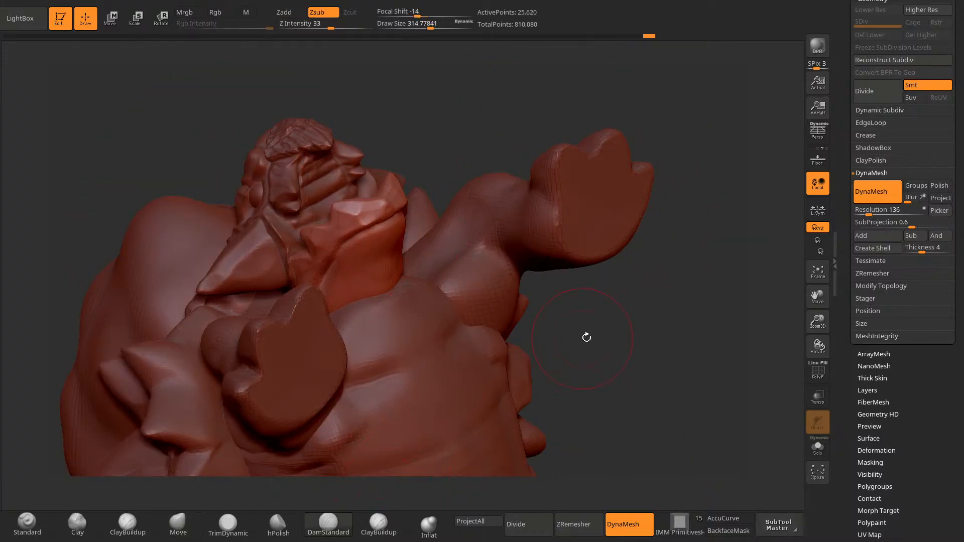
left_click_drag(586, 336, 553, 266)
left_click_drag(321, 275, 382, 251)
left_click_drag(477, 140, 502, 241)
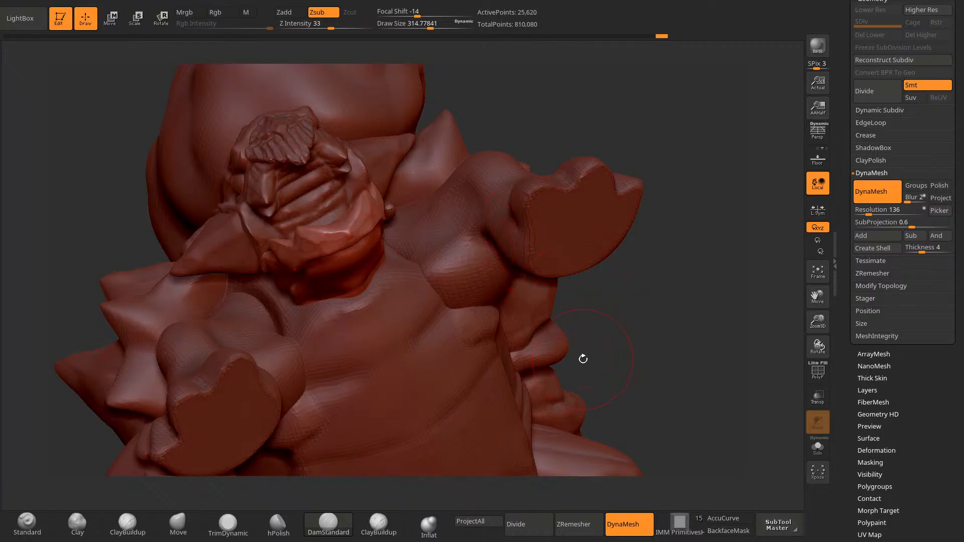
key("f")
left_click_drag(651, 263, 396, 354)
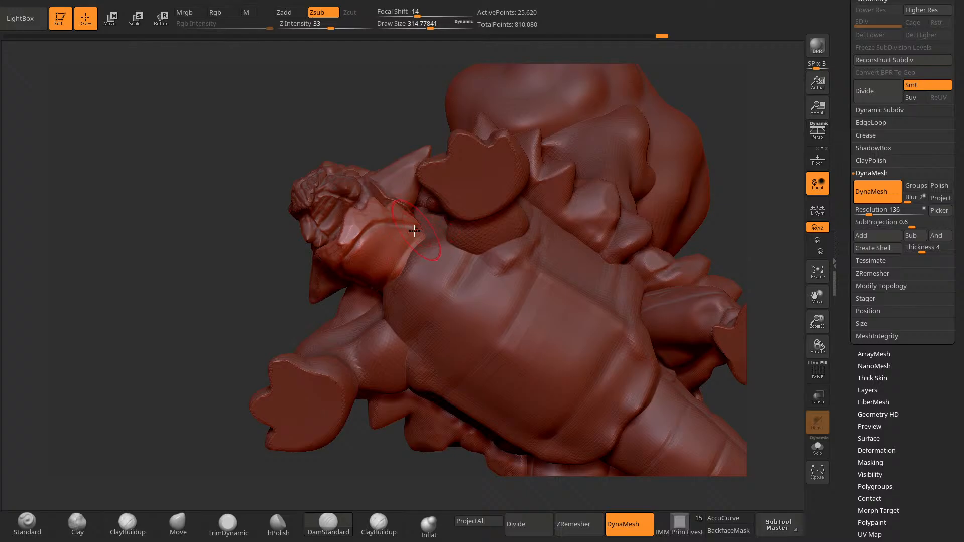
right_click_drag(397, 251, 367, 250)
left_click_drag(265, 315, 352, 342)
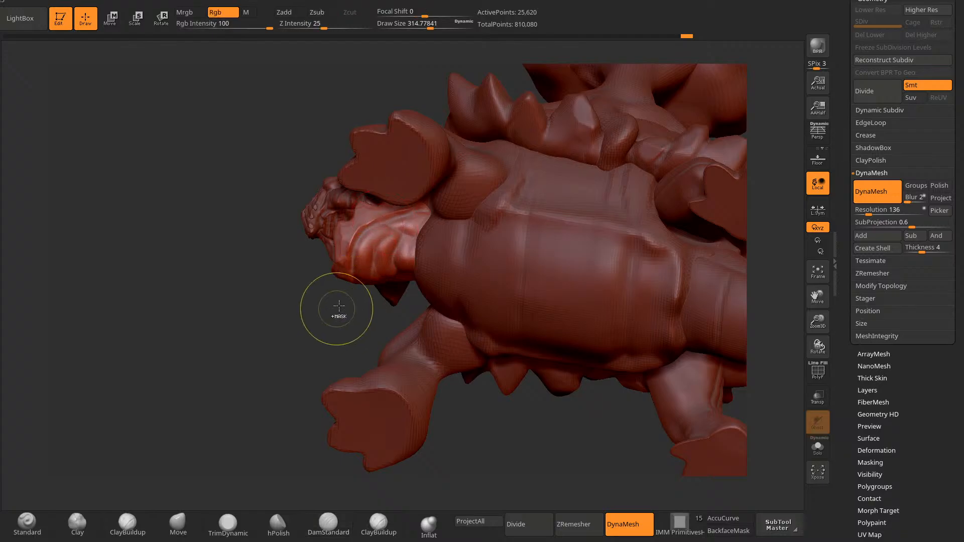
left_click_drag(333, 311, 422, 235)
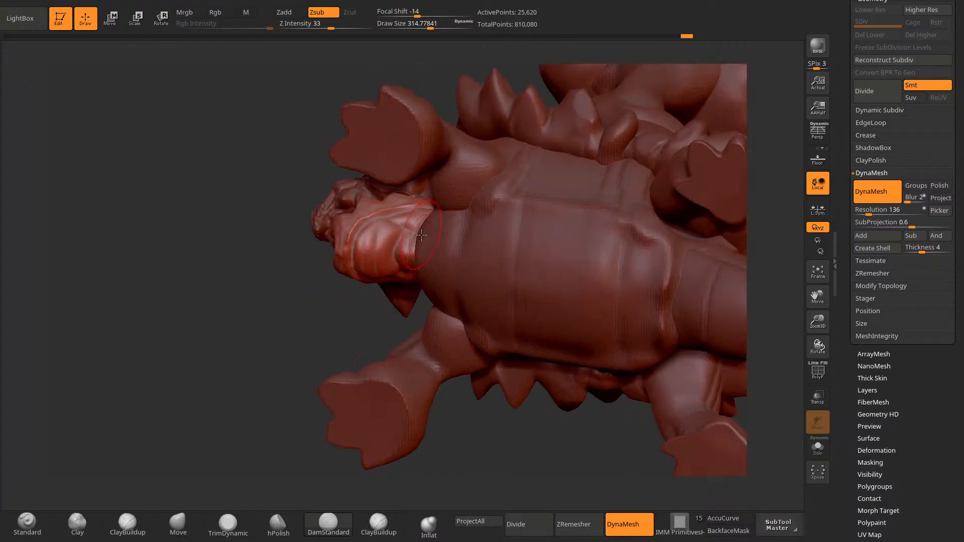
left_click_drag(328, 268, 384, 264)
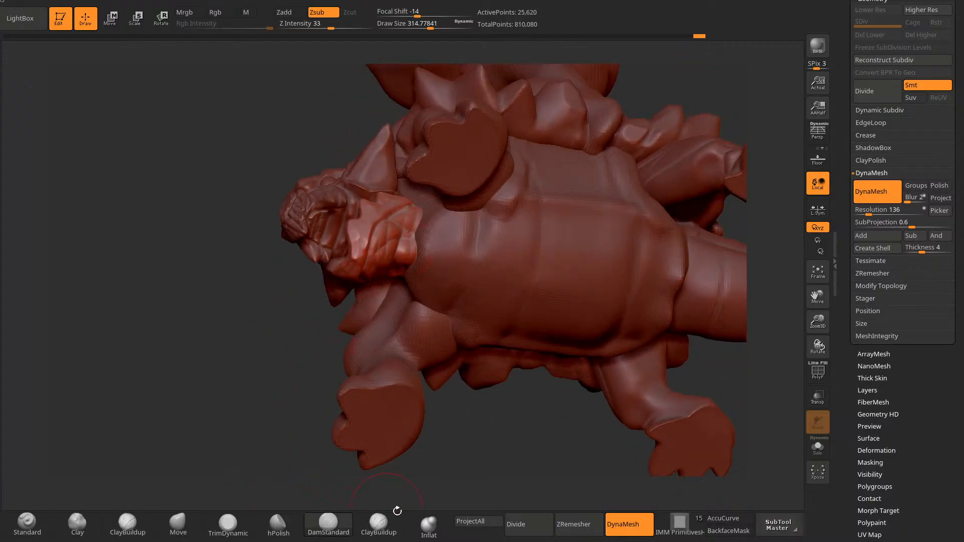
Step: Swell the back edge of the throat where it meets the body using the Inflat brush
left_click(429, 524)
left_click_drag(429, 215, 401, 282)
right_click_drag(423, 370, 391, 417)
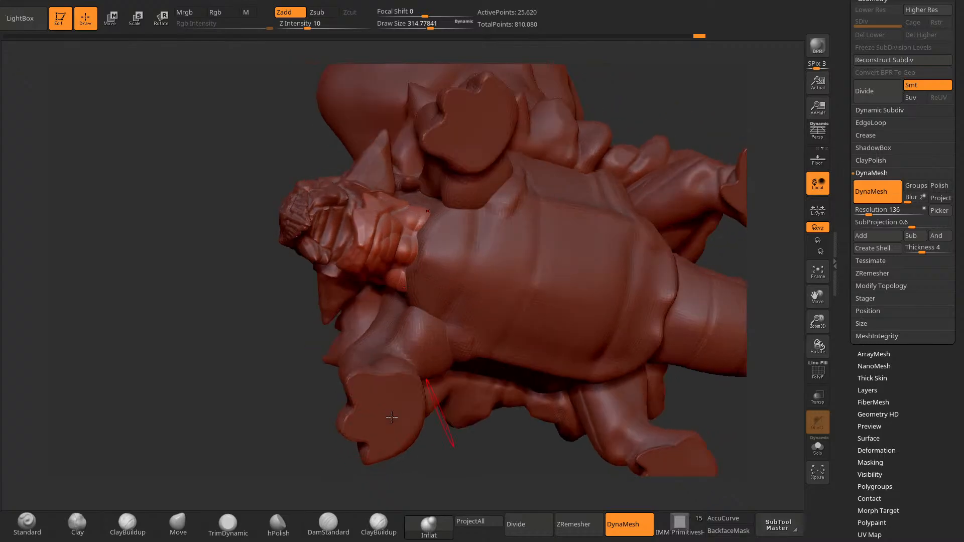
Step: Pull the rear corners of the throat toward the chest with the Move brush and remesh the jaw with DynaMesh
left_click(177, 525)
right_click_drag(301, 341, 392, 271)
left_click_drag(440, 212, 447, 208)
mouse_move(566, 137)
left_mouse_down()
mouse_move(592, 228)
mouse_move(570, 241)
left_mouse_up()
left_click_drag(424, 195, 423, 192)
right_click_drag(452, 301, 433, 281)
left_click_drag(436, 324, 473, 368, "ctrl")
mouse_move(474, 367)
right_mouse_down()
mouse_move(503, 277)
mouse_move(616, 162)
mouse_move(623, 108)
right_mouse_up()
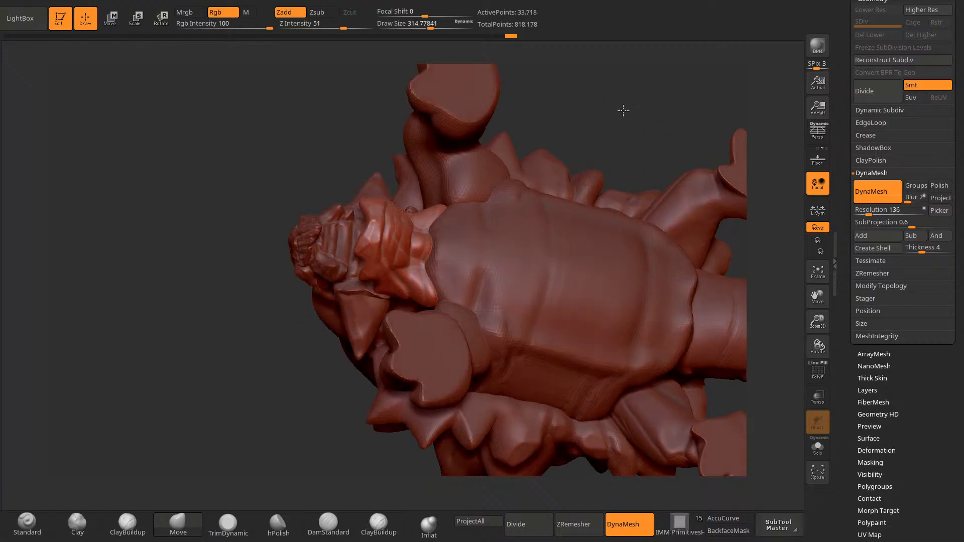
left_click_drag(424, 270, 428, 265)
Step: Adjust the rear of the throat with the Move brush, inflate its folds with Inflat, and remesh with DynaMesh
left_click(423, 525)
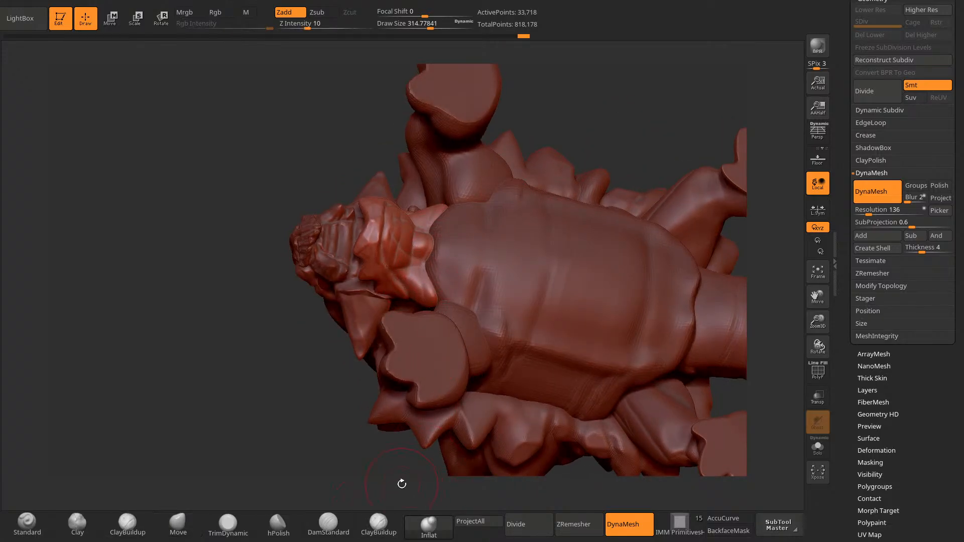
mouse_move(400, 484)
left_mouse_down()
mouse_move(303, 402)
mouse_move(211, 472)
mouse_move(251, 420)
left_mouse_up()
left_click(178, 524)
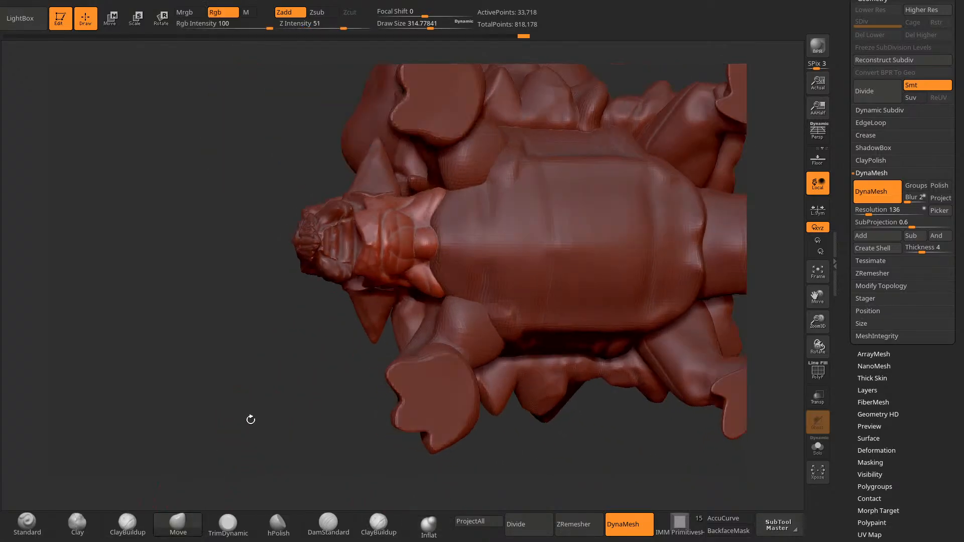
left_click_drag(440, 218, 436, 219)
left_click_drag(324, 328, 355, 365)
left_click_drag(467, 329, 396, 351)
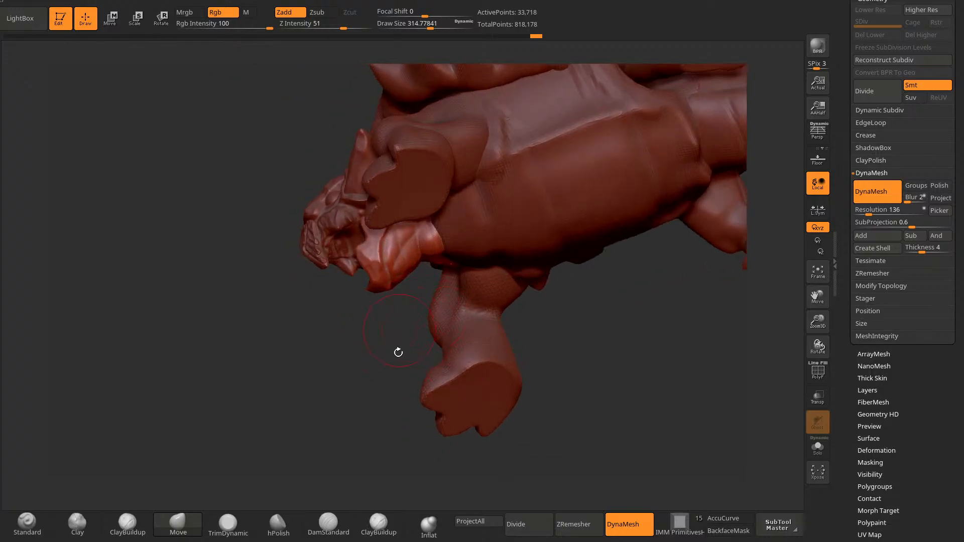
left_click(429, 524)
left_click_drag(393, 478, 438, 273)
mouse_move(281, 384)
left_mouse_down("ctrl")
mouse_move(290, 425)
mouse_move(254, 428)
mouse_move(250, 419)
mouse_move(287, 419)
mouse_move(280, 424)
left_mouse_up("ctrl")
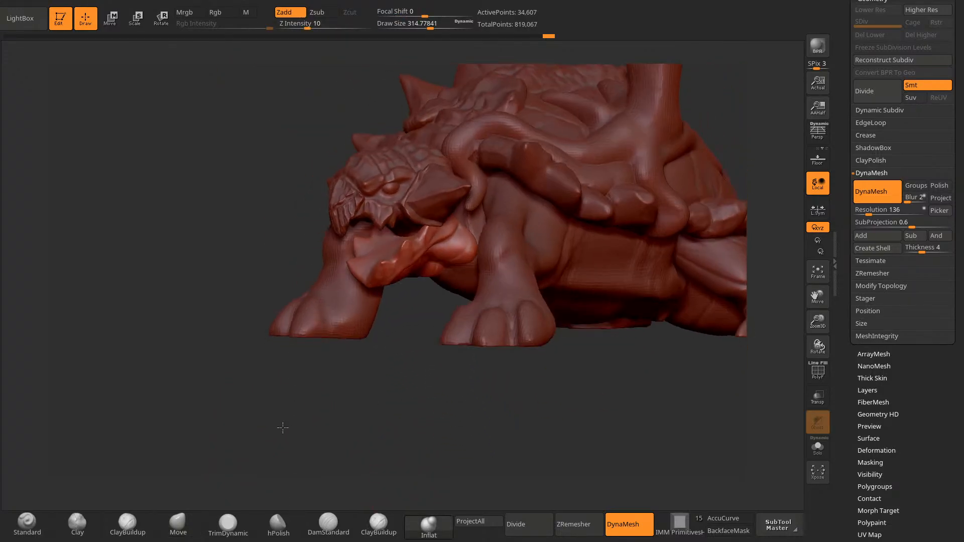
Step: Carve folds along the neck and side of the lower jaw with DamStandard, reducing the draw size to about 194
left_click(328, 524)
key("space")
left_click_drag(464, 239, 458, 238)
left_click_drag(388, 393, 400, 368)
left_click_drag(448, 204, 441, 224)
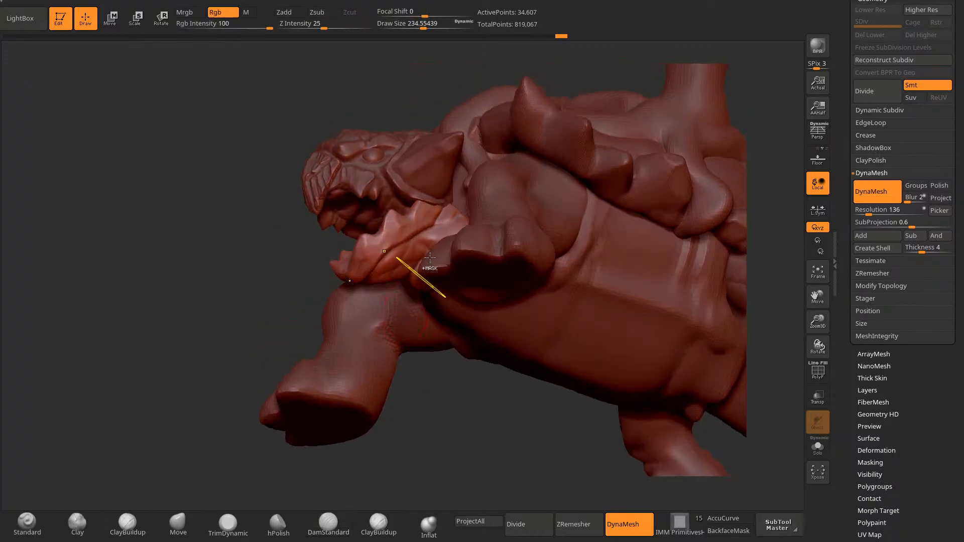
key("space")
left_click_drag(430, 222, 426, 222)
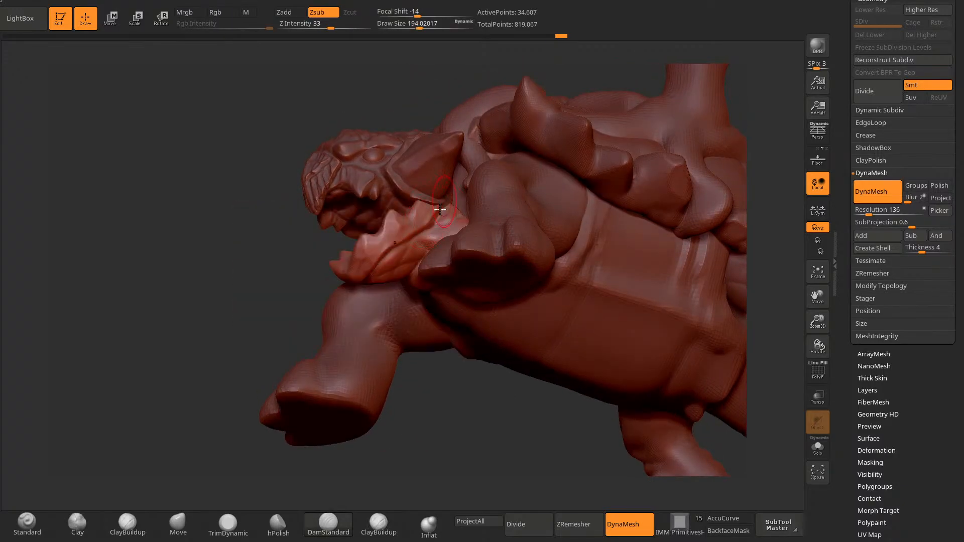
right_click_drag(442, 219, 429, 343)
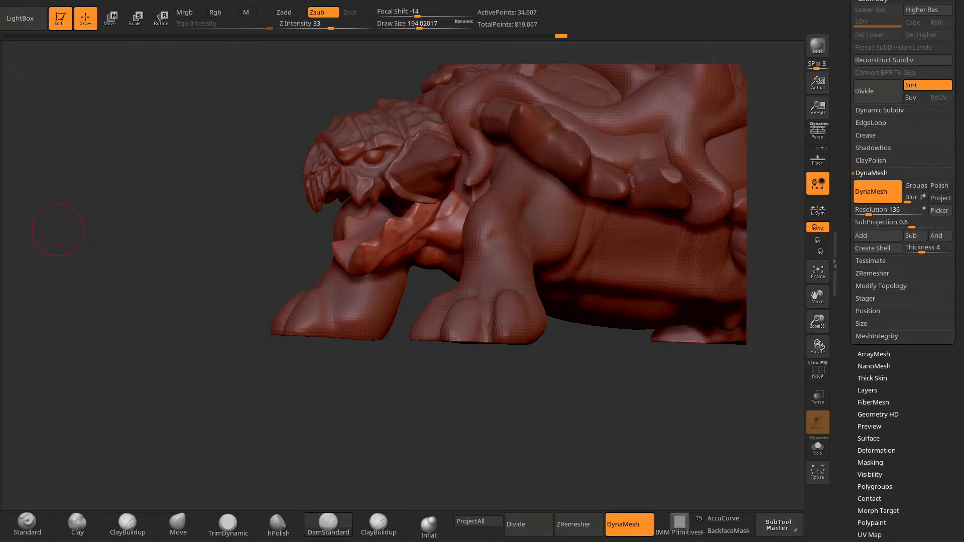
Step: Refine the grooves on the side of the lower jaw with DamStandard at draw size about 140
left_click_drag(328, 469, 331, 424)
key("space")
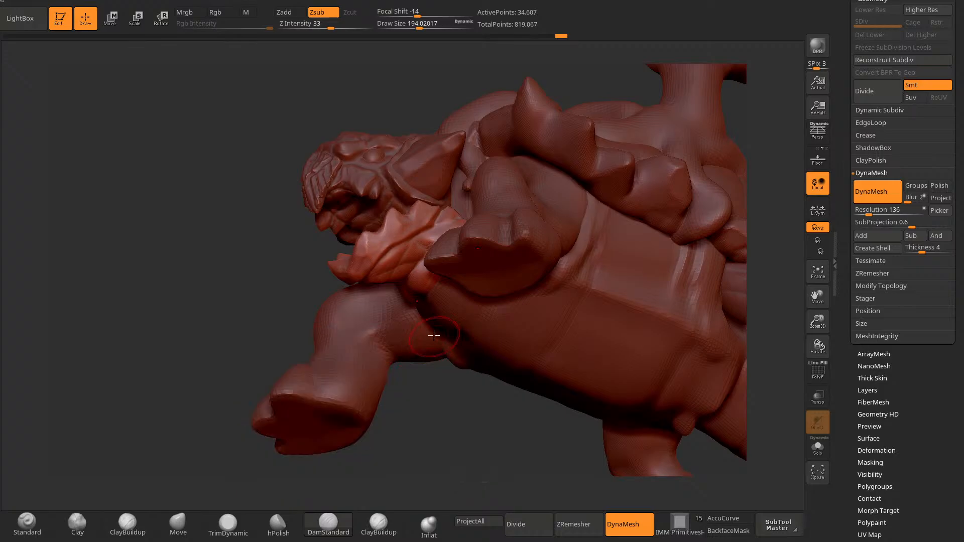
key("space")
left_click_drag(434, 335, 429, 334)
mouse_move(428, 401)
left_mouse_down()
mouse_move(439, 452)
mouse_move(424, 425)
left_mouse_up()
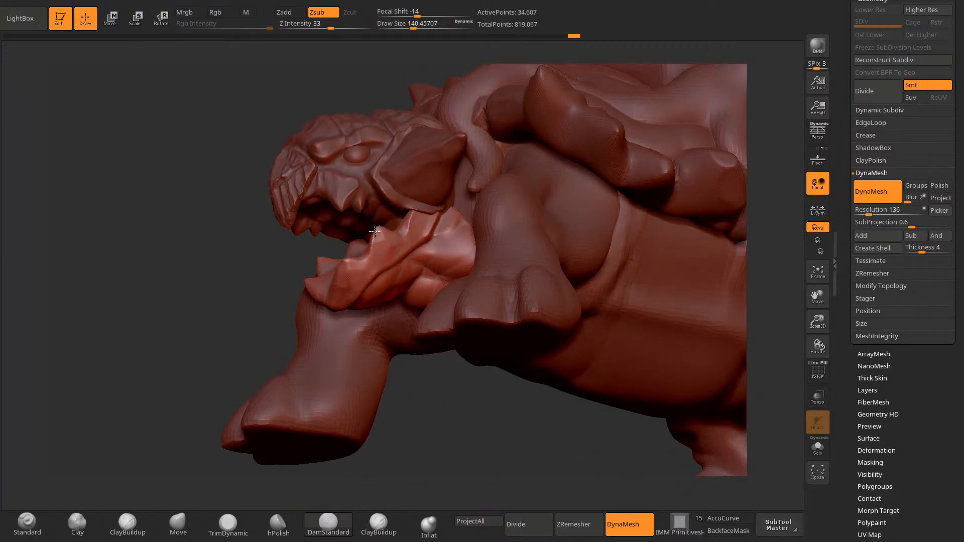
Step: Carve curved creases into the inner surface of the lower jaw from the front, redoing the last stroke
left_click_drag(394, 418, 427, 410)
left_click_drag(304, 432, 361, 424)
left_click_drag(352, 212, 326, 268)
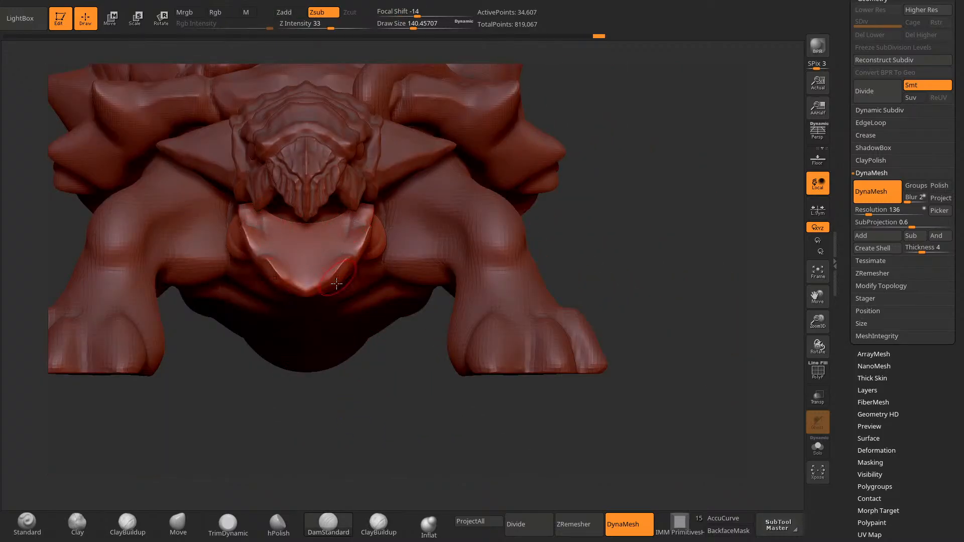
left_click_drag(324, 432, 347, 399)
left_click_drag(351, 219, 321, 269)
mouse_move(294, 415)
left_mouse_down()
mouse_move(281, 441)
mouse_move(288, 437)
left_mouse_up()
mouse_move(337, 257)
left_mouse_down()
mouse_move(308, 257)
mouse_move(347, 245)
mouse_move(336, 233)
left_mouse_up()
left_click_drag(332, 382, 309, 389)
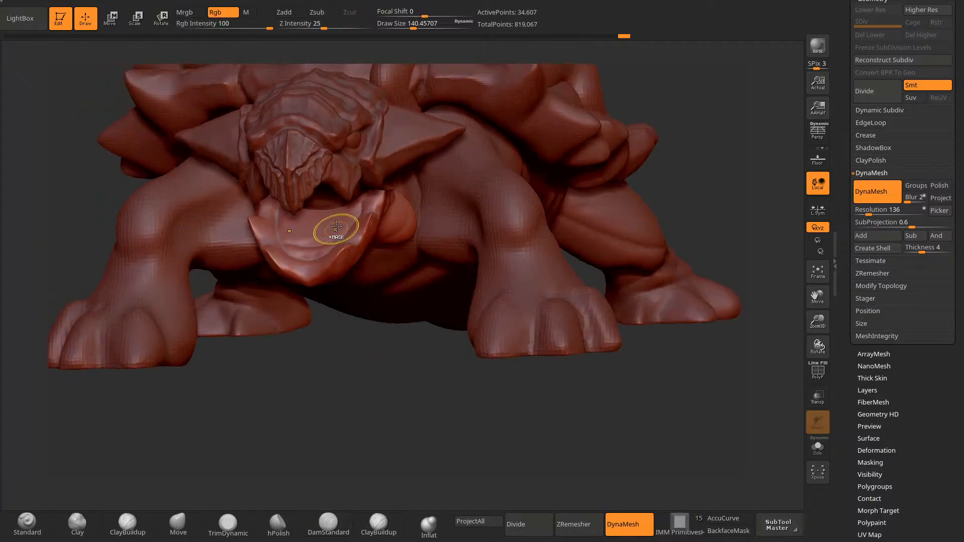
key("ctrl+z")
left_click_drag(350, 218, 317, 226)
mouse_move(317, 392)
left_mouse_down()
mouse_move(299, 408)
mouse_move(290, 449)
left_mouse_up()
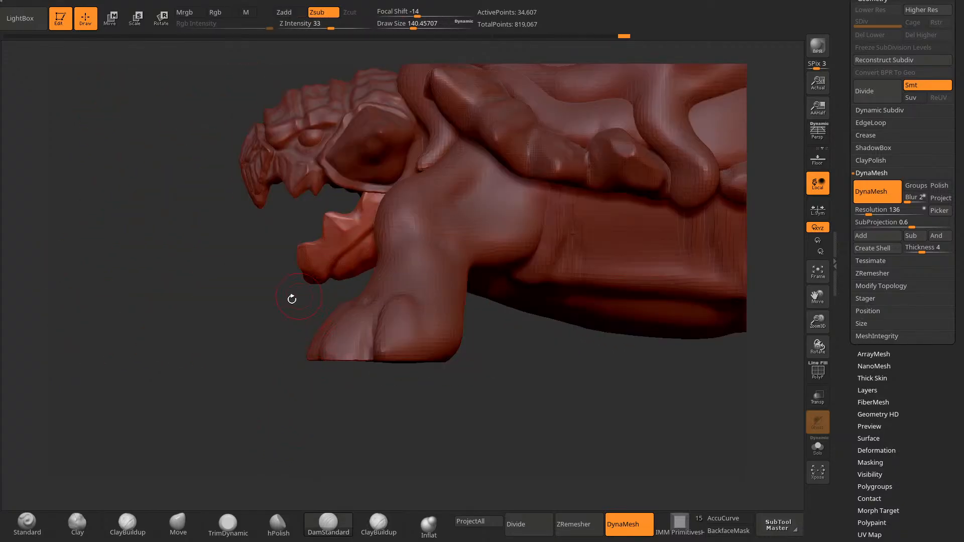
Step: Pull pointed teeth out of the rim of the lower jaw using the Move brush with AccuCurve enabled
left_click(178, 522)
left_click(723, 518)
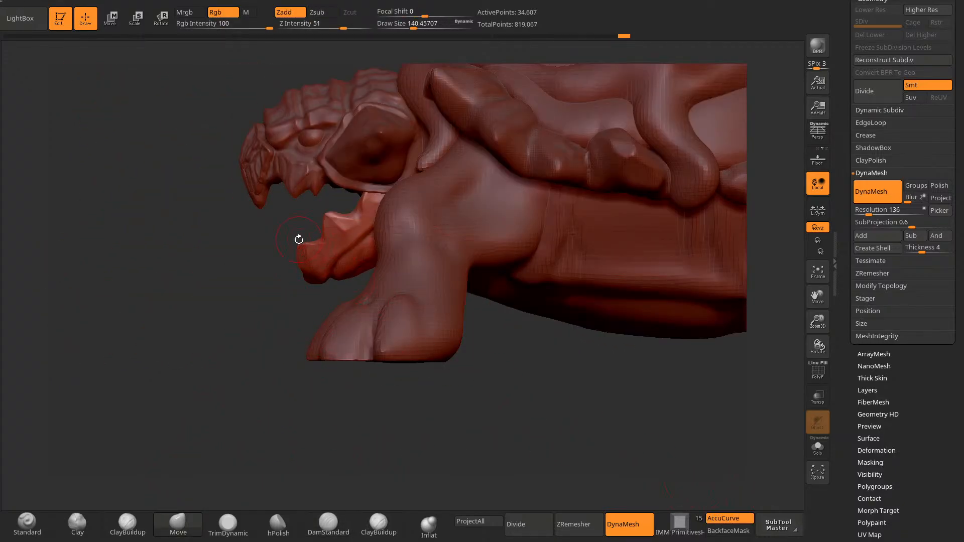
mouse_move(301, 241)
left_mouse_down()
mouse_move(286, 244)
mouse_move(320, 288)
mouse_move(315, 279)
left_mouse_up()
left_click_drag(329, 186, 314, 201)
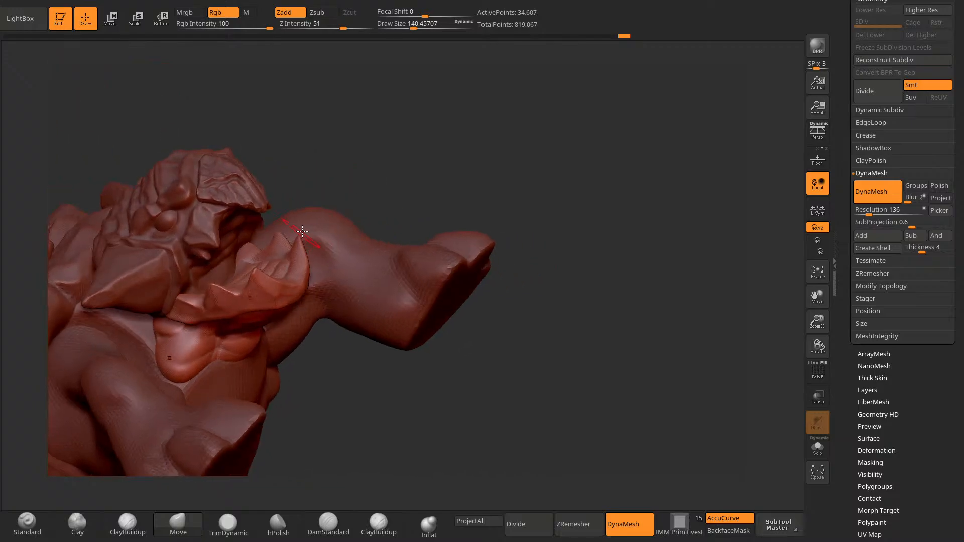
left_click_drag(302, 242, 301, 233)
left_click_drag(326, 194, 201, 251)
left_click_drag(673, 104, 723, 95, "alt")
mouse_move(247, 392)
left_mouse_down("shift")
mouse_move(197, 399)
mouse_move(291, 384)
mouse_move(291, 421)
left_mouse_up("shift")
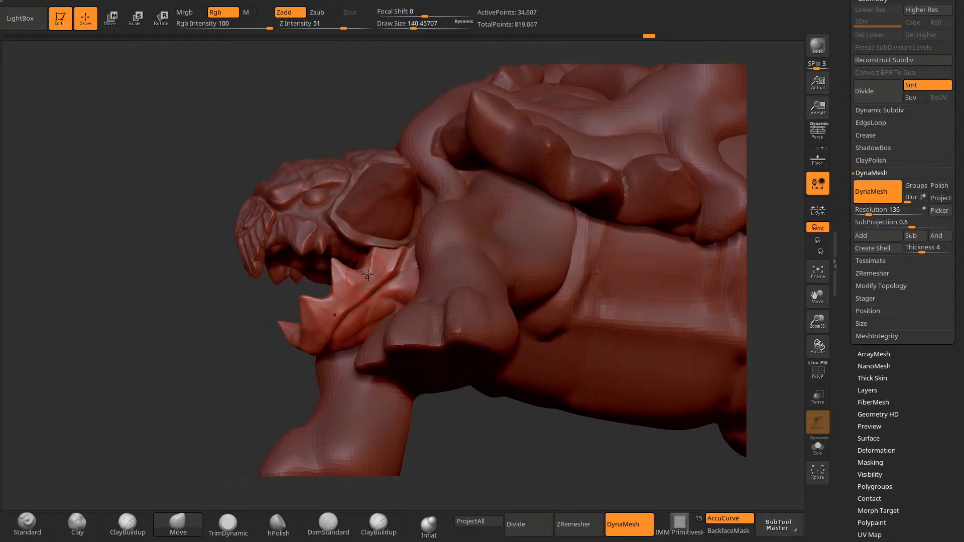
left_click_drag(229, 409, 368, 263)
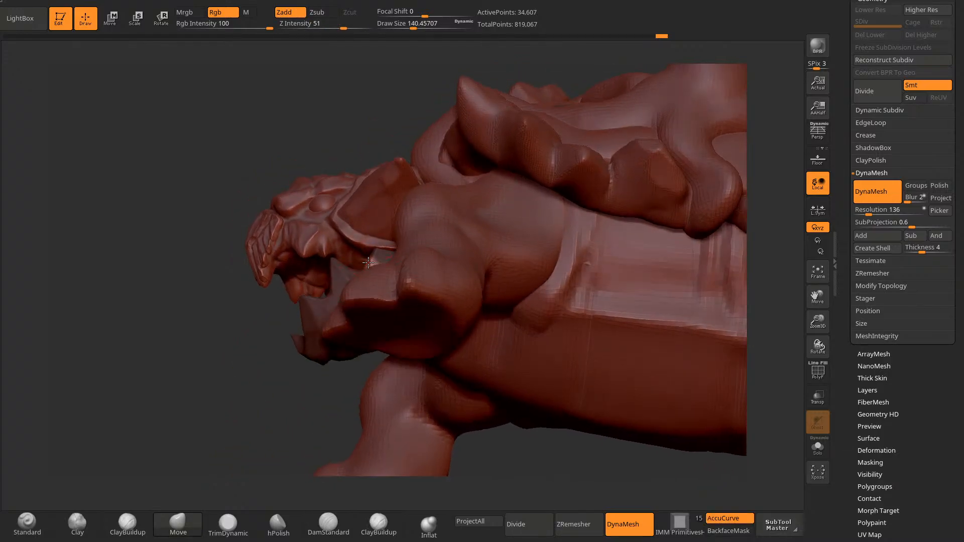
left_click_drag(261, 389, 219, 438)
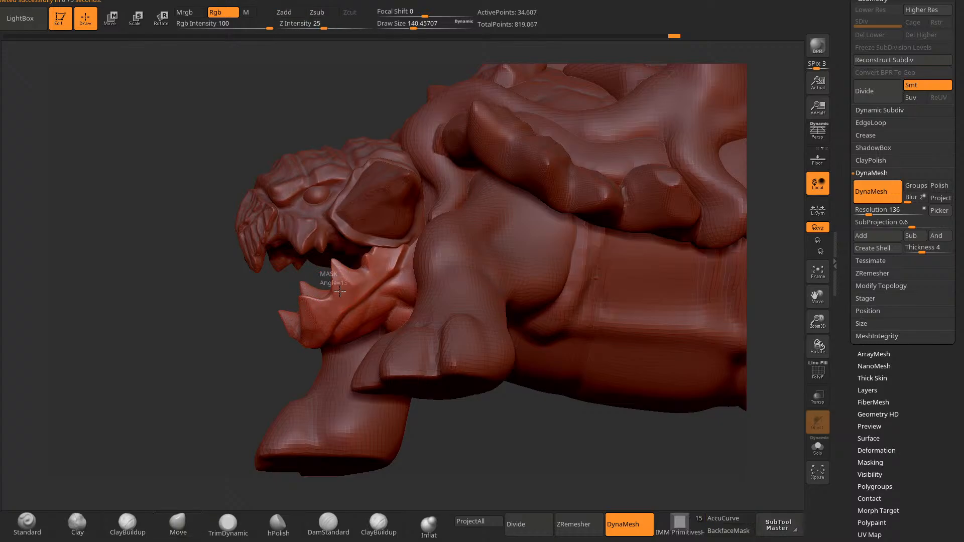
left_click_drag(243, 387, 334, 276)
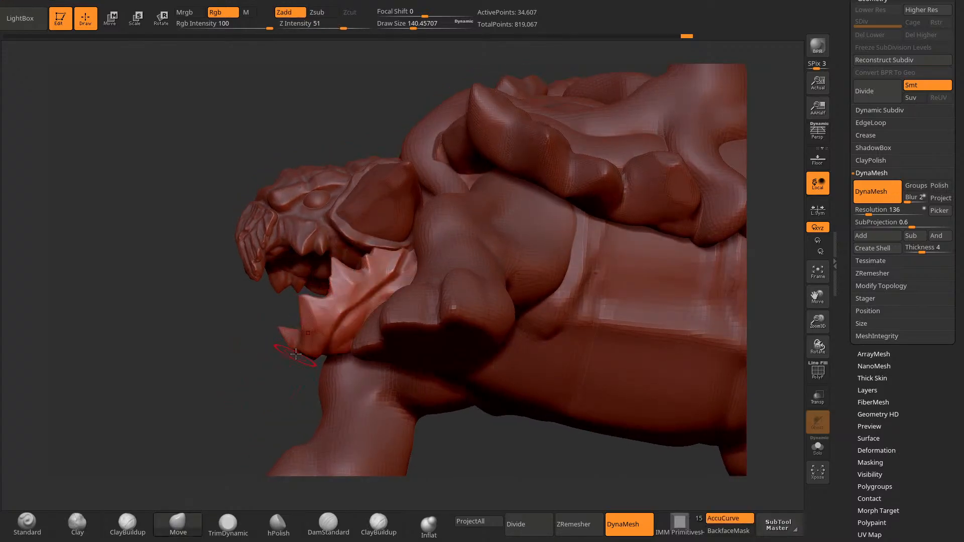
Step: Mask most of the lower jaw, leaving narrow areas at the front unmasked
left_click_drag(262, 377, 274, 402, "ctrl")
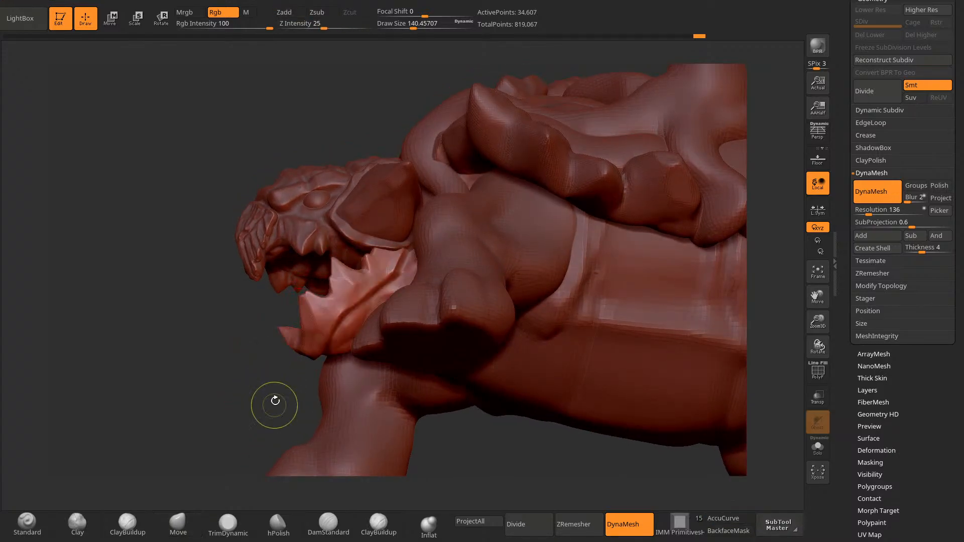
left_click_drag(300, 296, 279, 332, "ctrl")
left_click(272, 374, "ctrl")
left_click(282, 353, "ctrl")
left_click_drag(236, 377, 291, 427)
left_click_drag(308, 306, 256, 349, "ctrl")
left_click(344, 435, "ctrl")
Step: Pull the unmasked front area of the lower jaw up into small front teeth with the Move brush
left_click_drag(344, 435, 364, 353)
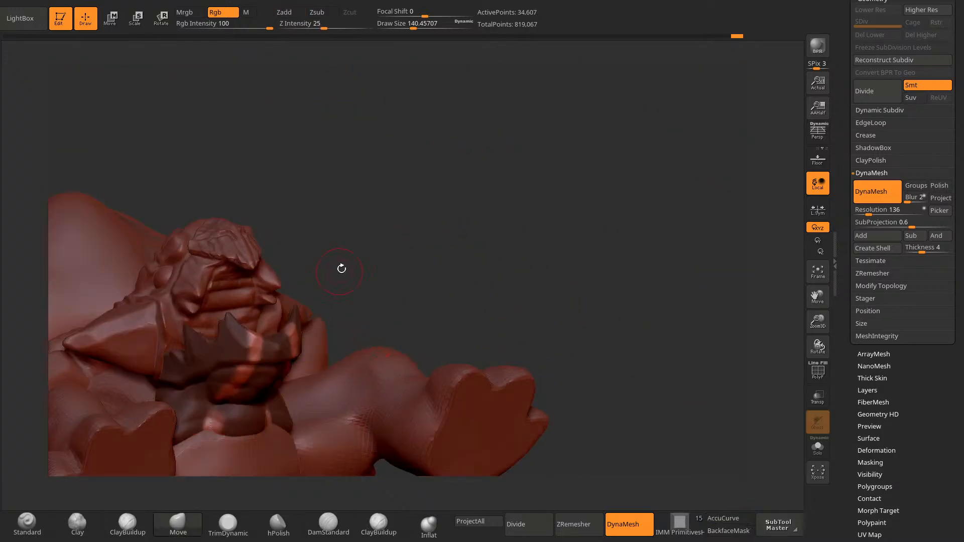
left_click_drag(340, 267, 297, 317)
mouse_move(397, 213)
left_mouse_down()
mouse_move(472, 189)
mouse_move(532, 194)
left_mouse_up()
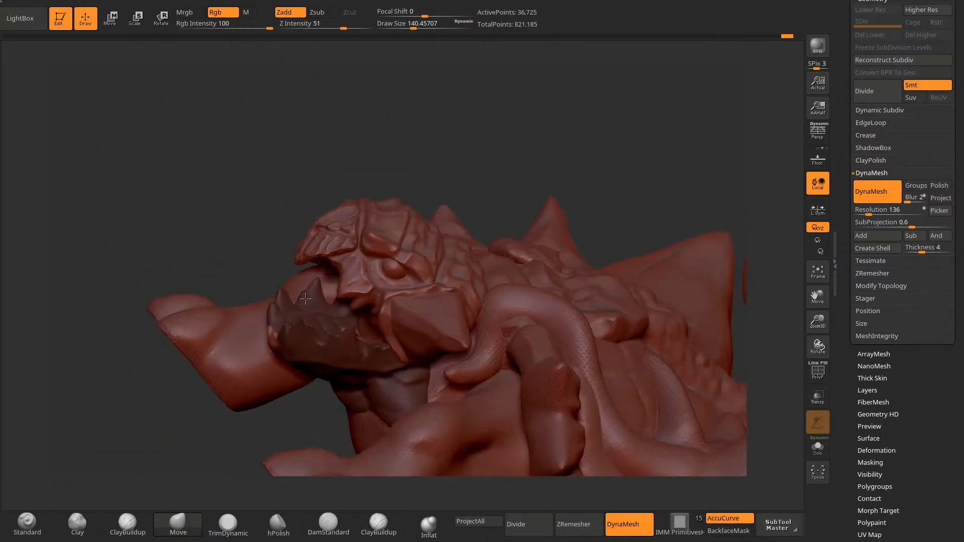
left_click_drag(305, 299, 299, 302)
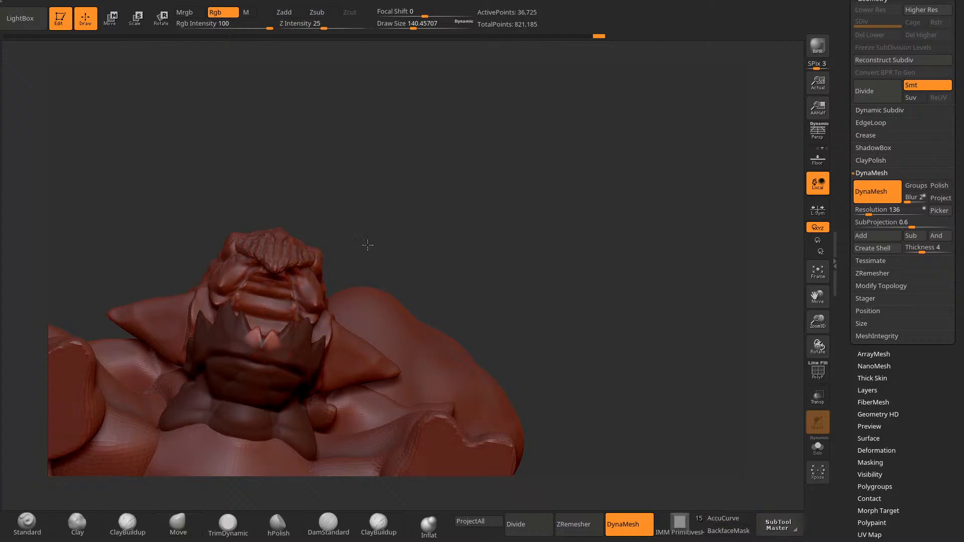
Step: Carve fine creases below the lower jaw's teeth with DamStandard at draw size about 65, undoing the first stroke
key("space")
left_click_drag(395, 270, 388, 270)
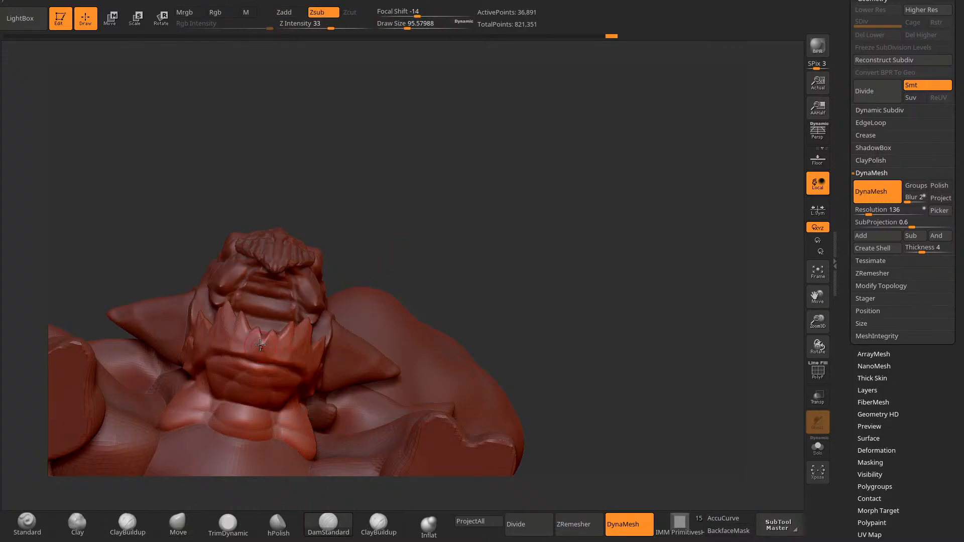
left_click_drag(264, 339, 261, 361)
key("ctrl+z")
key("space")
mouse_move(450, 254)
left_mouse_down()
mouse_move(297, 306)
mouse_move(410, 238)
left_mouse_up()
left_click_drag(341, 326, 329, 321)
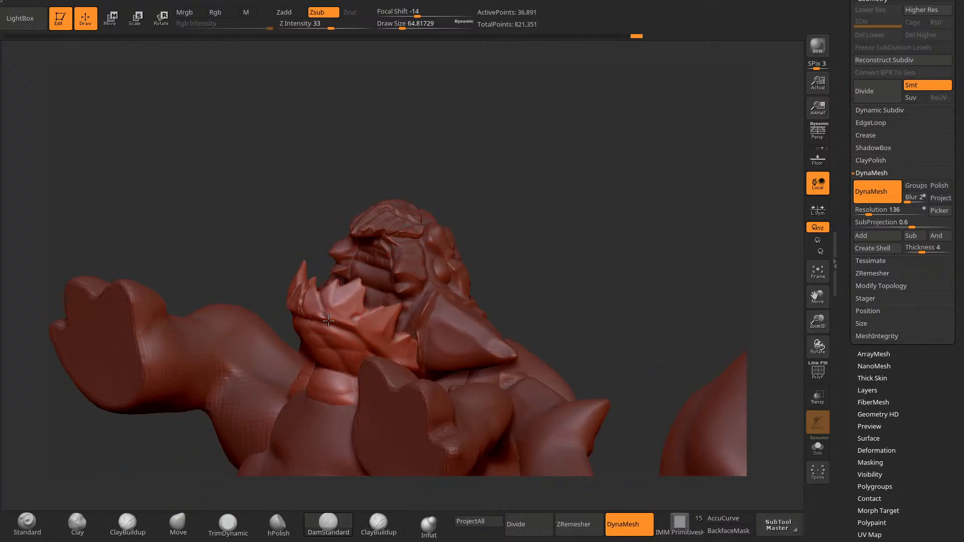
Step: Carve more creases along the side and underside of the lower jaw with the DamStandard brush at draw size about 65
left_click_drag(567, 260, 527, 261)
left_click_drag(371, 331, 396, 343)
mouse_move(531, 266)
left_mouse_down()
mouse_move(462, 281)
mouse_move(423, 322)
left_mouse_up()
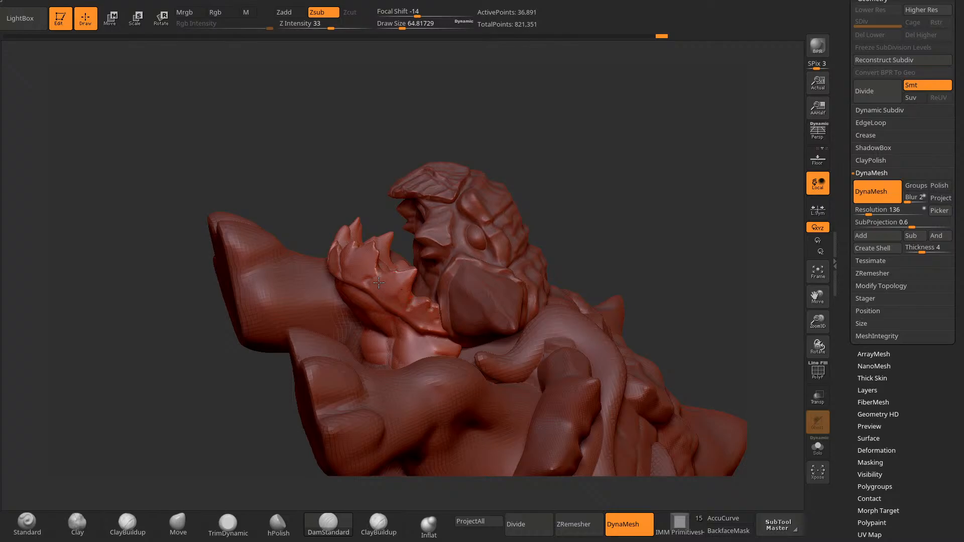
left_click_drag(522, 193, 537, 173)
left_click_drag(369, 287, 377, 293)
left_click_drag(539, 181, 567, 165)
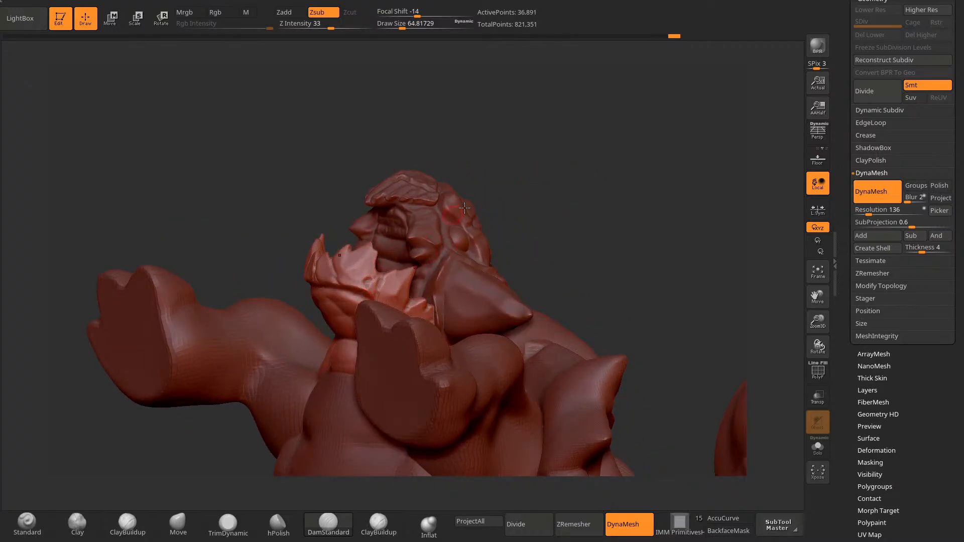
left_click_drag(519, 184, 480, 211)
mouse_move(593, 203)
left_mouse_down()
mouse_move(321, 277)
mouse_move(301, 267)
mouse_move(320, 278)
left_mouse_up()
left_click_drag(379, 241, 371, 213)
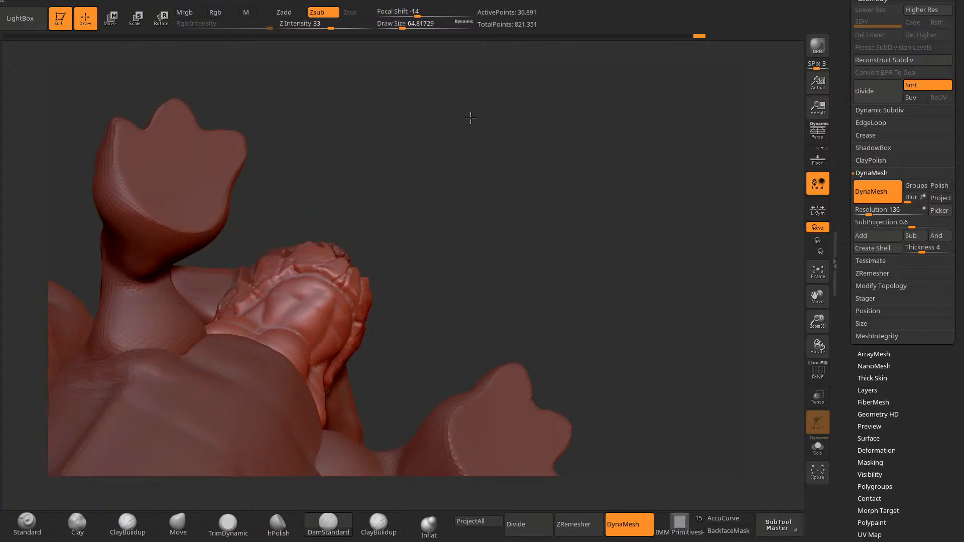
Step: Cut broader grooves between the side teeth of the lower jaw with DamStandard, increasing the draw size to about 110
mouse_move(469, 118)
left_mouse_down()
mouse_move(535, 175)
mouse_move(574, 160)
mouse_move(525, 186)
left_mouse_up()
left_click_drag(249, 431, 272, 392)
mouse_move(166, 394)
left_mouse_down()
mouse_move(215, 390)
mouse_move(311, 301)
left_mouse_up()
key("space")
left_click_drag(366, 226, 370, 226)
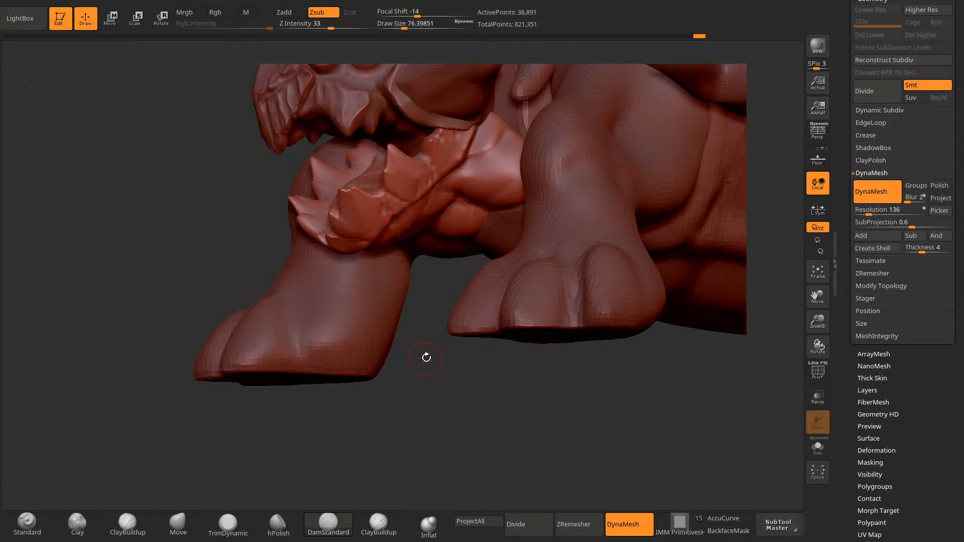
left_click_drag(427, 357, 296, 264)
key("space")
left_click_drag(352, 197, 356, 198)
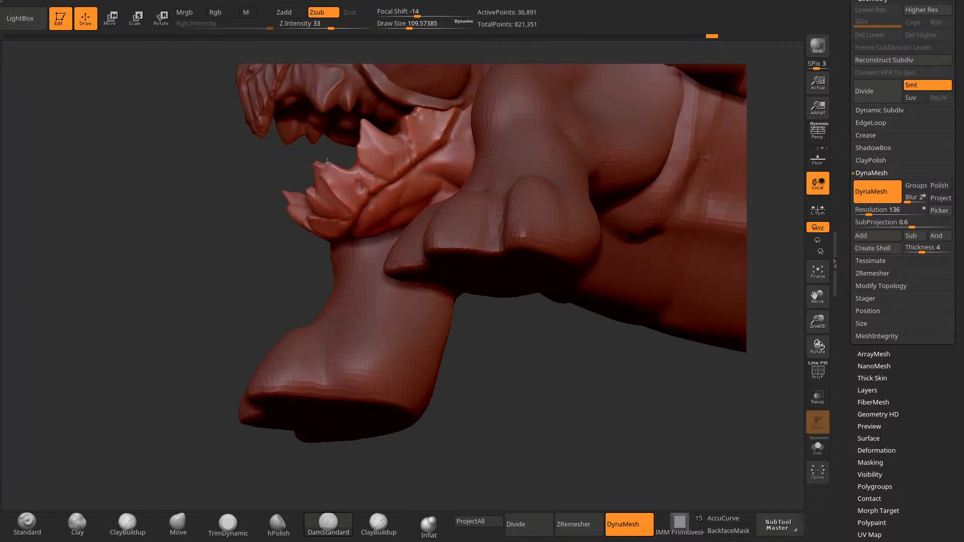
left_click_drag(327, 163, 337, 187)
mouse_move(255, 304)
left_mouse_down()
mouse_move(334, 302)
mouse_move(278, 300)
mouse_move(247, 284)
left_mouse_up()
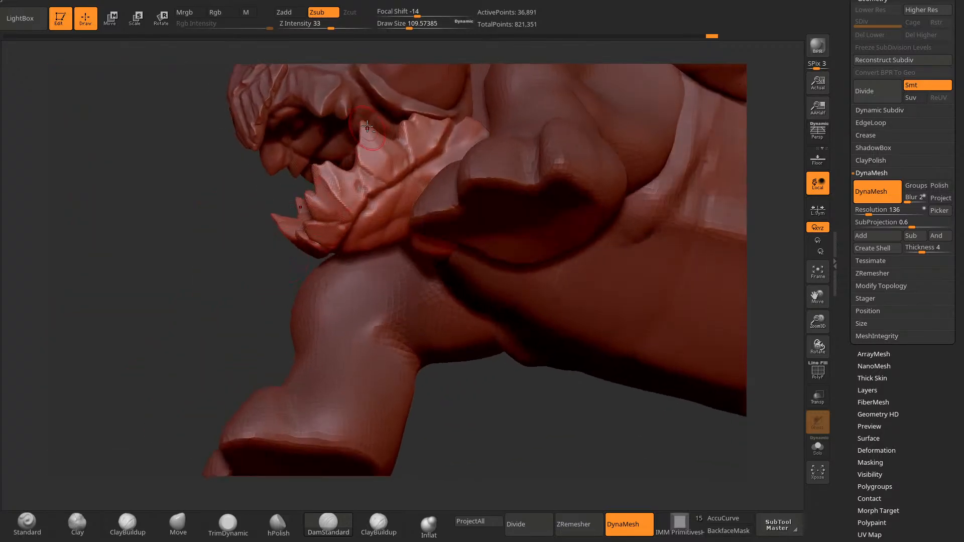
left_click_drag(379, 186, 398, 147)
mouse_move(426, 176)
left_mouse_down()
mouse_move(402, 402)
mouse_move(426, 426)
mouse_move(370, 394)
mouse_move(308, 423)
mouse_move(330, 424)
mouse_move(333, 443)
left_mouse_up()
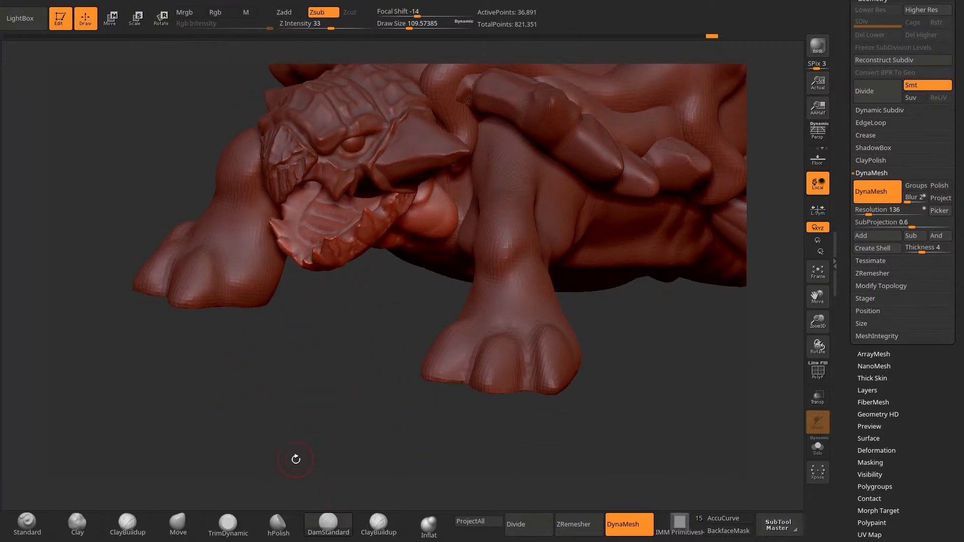
mouse_move(464, 311)
left_mouse_down()
mouse_move(577, 394)
mouse_move(549, 442)
mouse_move(471, 433)
mouse_move(519, 439)
mouse_move(491, 423)
left_mouse_up()
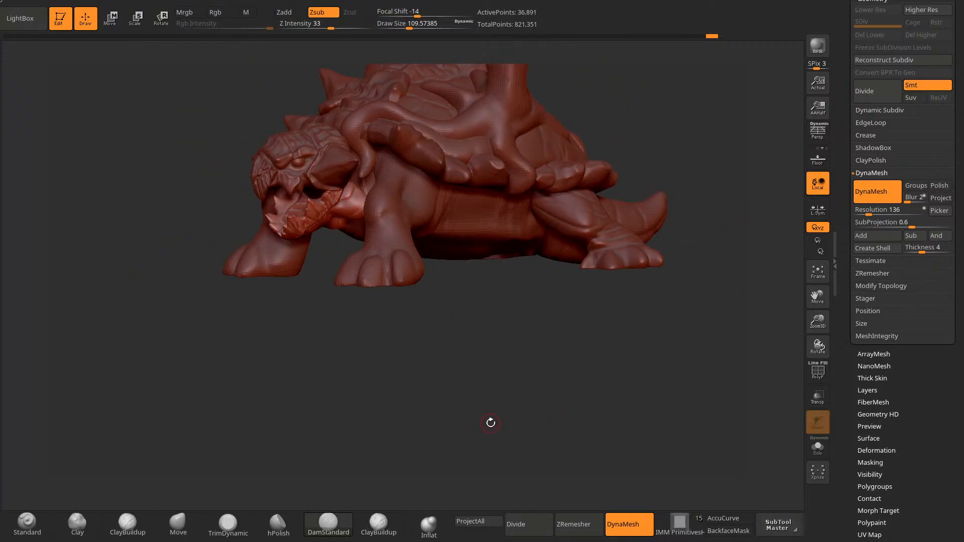
Step: Insert a new sphere subtool below the lower jaw subtool and activate its transform gizmo
scroll(956, 284, "up", 10)
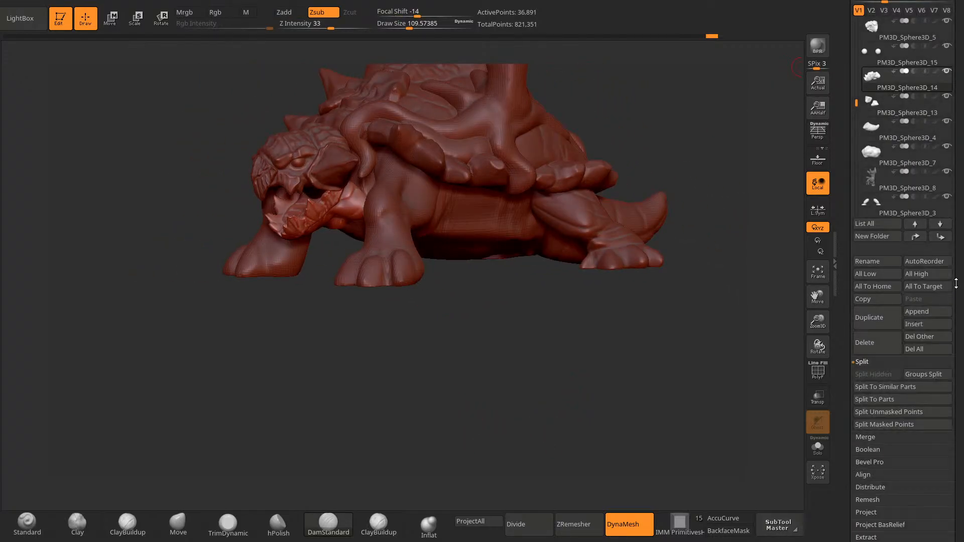
left_click(914, 323)
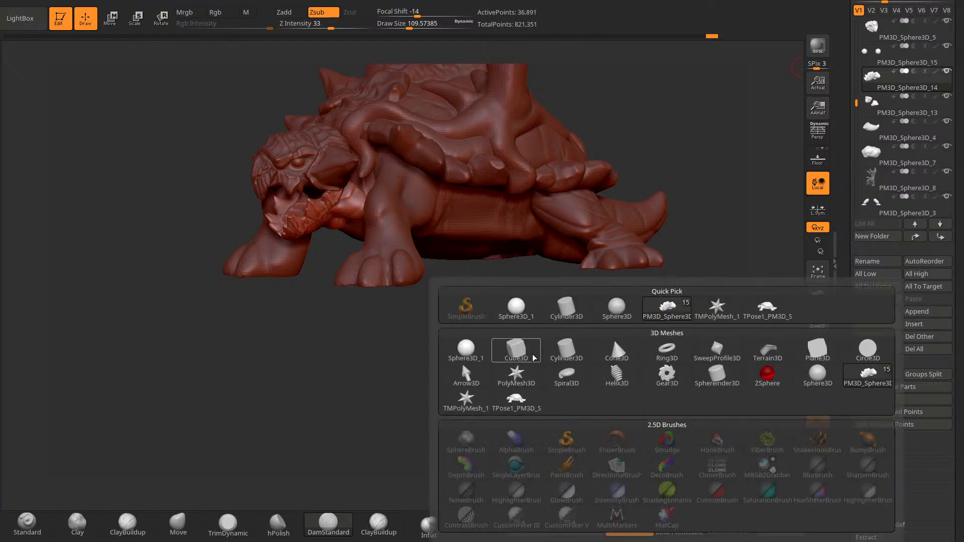
left_click(533, 358)
left_click_drag(431, 366, 251, 302, "shift")
key("w")
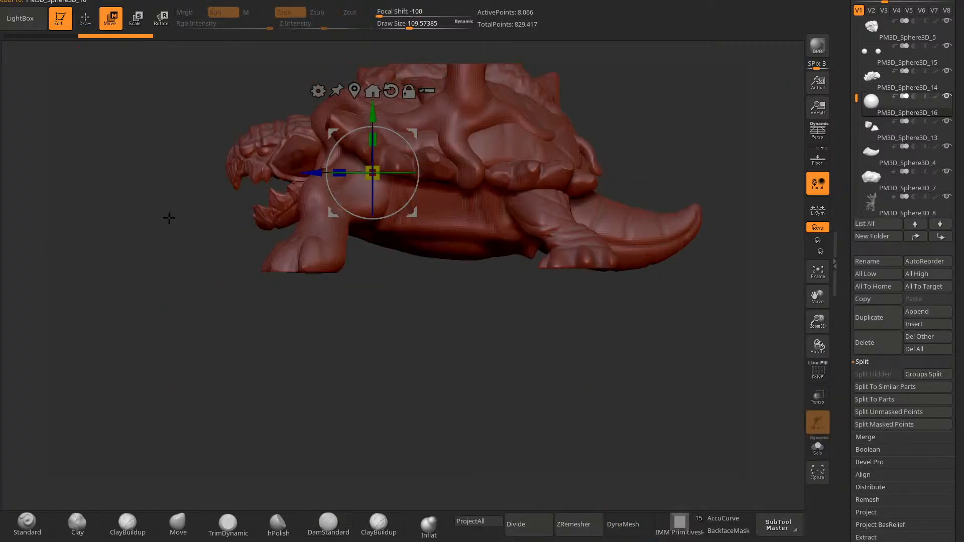
Step: Move the sphere into the open mouth, then flatten and tilt it along the lower jaw as a tongue base
left_click_drag(316, 179, 251, 179)
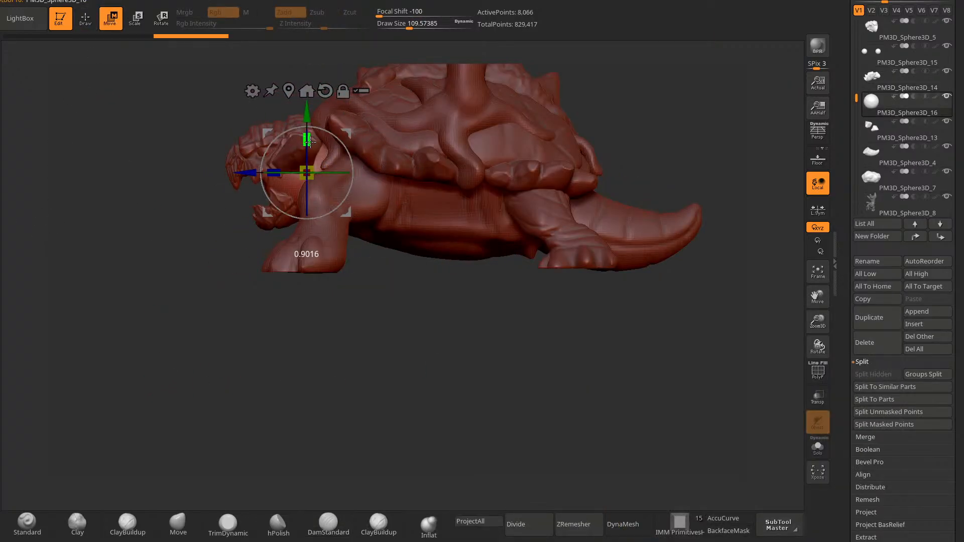
left_click_drag(308, 173, 275, 181)
right_click_drag(274, 181, 249, 206, "ctrl")
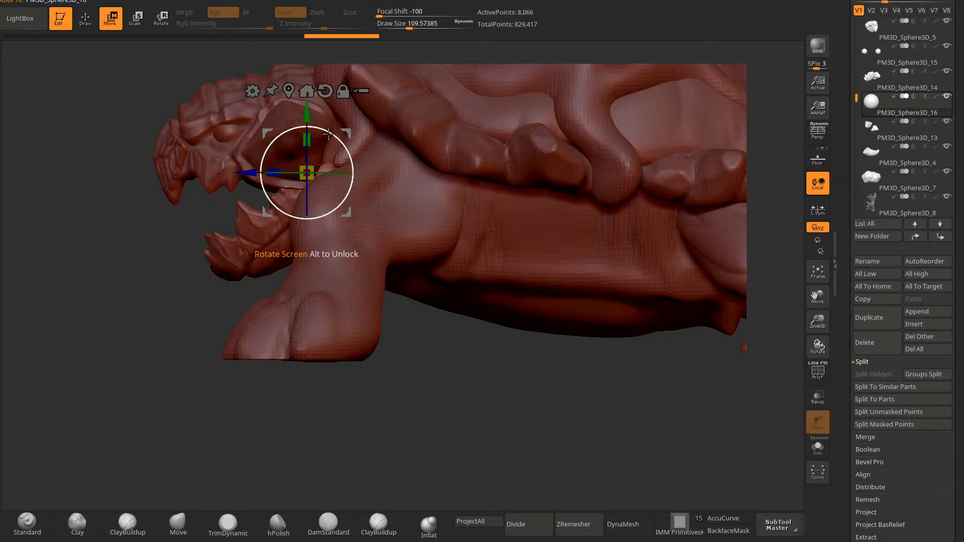
left_click_drag(321, 129, 222, 239)
Step: Turn on symmetry for the flattened sphere, narrow it along X and slide it forward along Z in the lower jaw
left_click(548, 1)
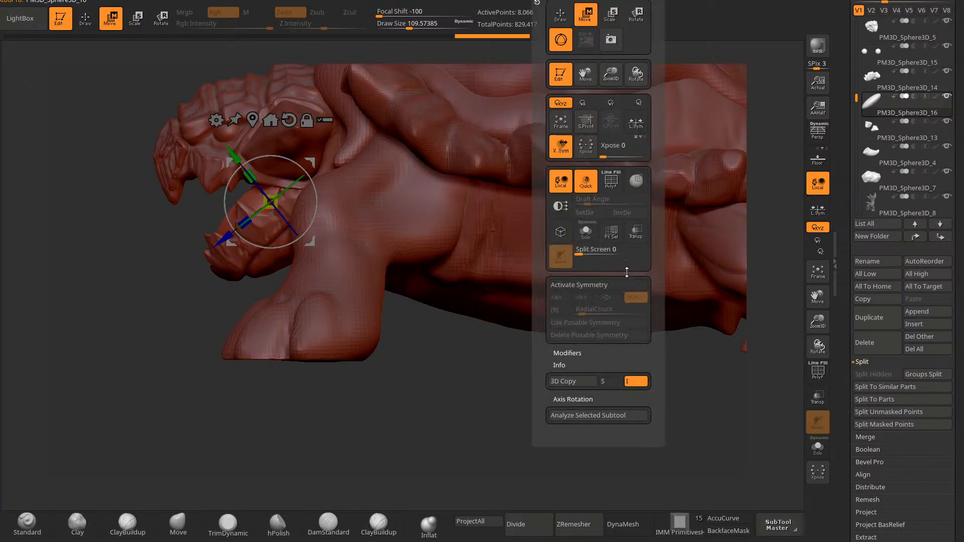
left_click(623, 283)
left_click_drag(140, 263, 234, 251)
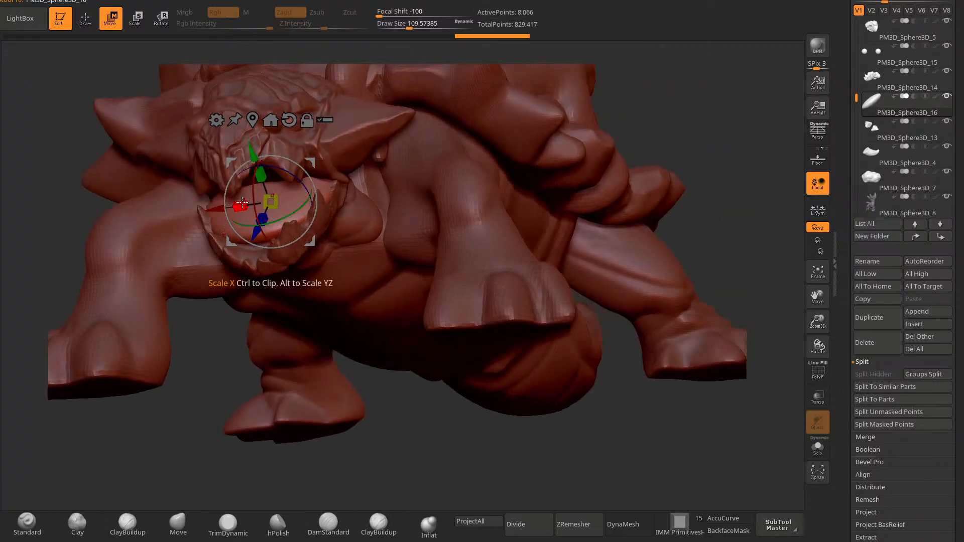
left_click_drag(241, 205, 255, 205)
left_click_drag(188, 390, 101, 384)
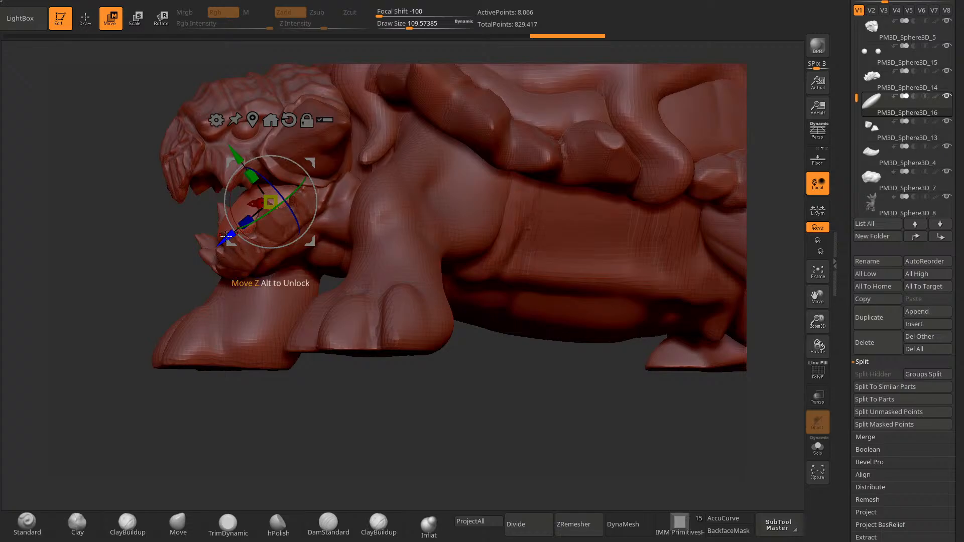
left_click_drag(227, 236, 215, 246)
Step: Start shaping the sphere into a tongue with the Move brush at draw size about 245, AccuCurve turned off
left_click(86, 19)
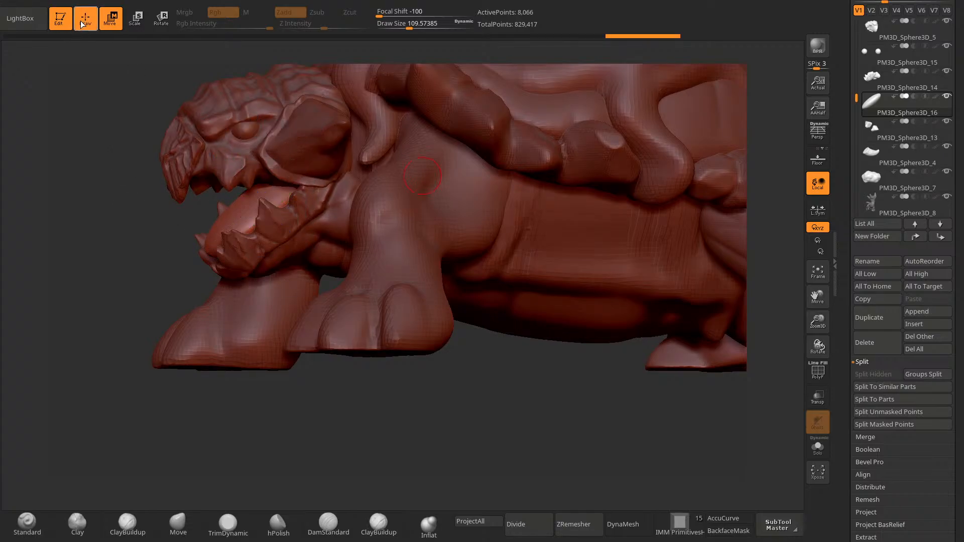
left_click_drag(29, 325, 66, 327)
left_click(179, 524)
key("space")
left_click_drag(399, 209, 414, 210)
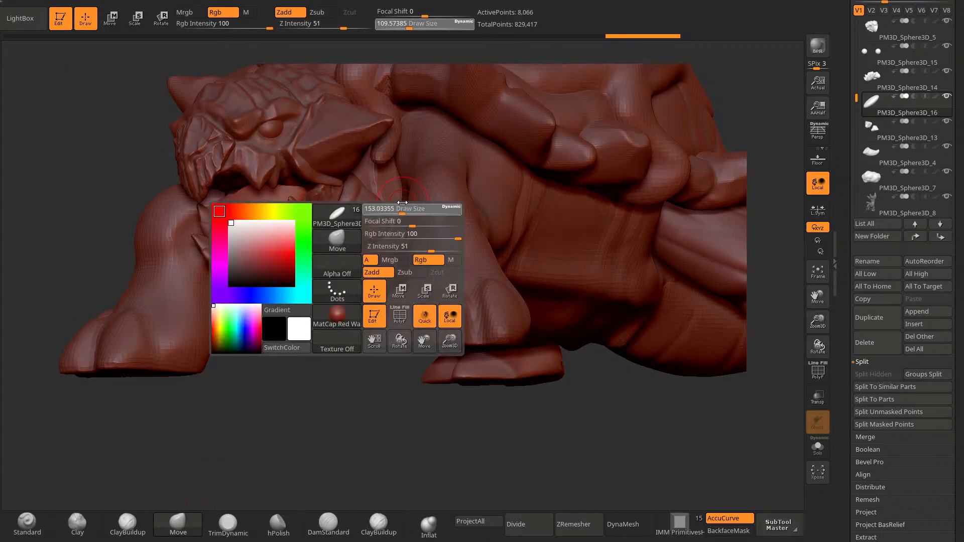
left_click(733, 522)
left_click_drag(351, 468, 412, 444)
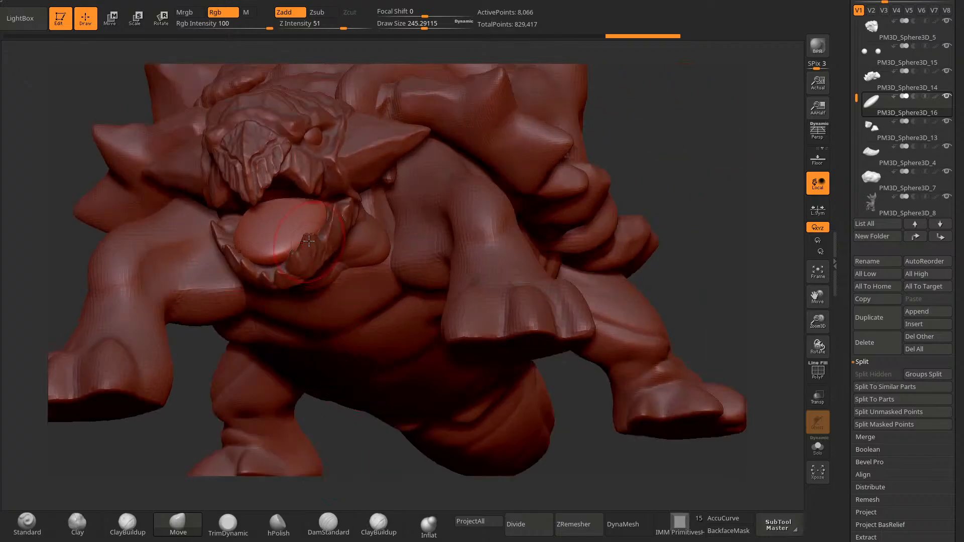
left_click_drag(307, 241, 304, 226)
Step: Push the tongue's sides and back into shape with the Move brush at draw size about 309
key("space")
left_click_drag(328, 210, 334, 208)
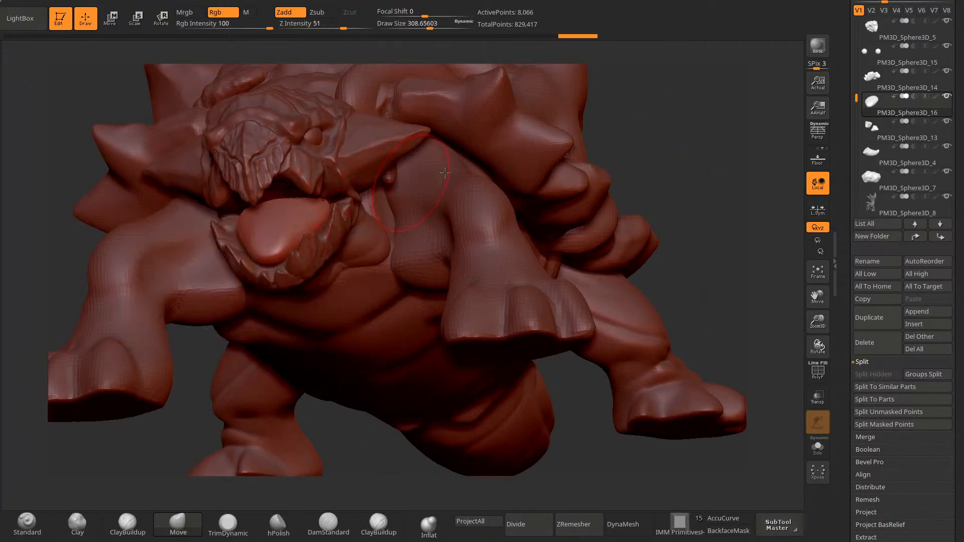
left_click_drag(445, 173, 567, 155)
left_click_drag(250, 211, 241, 215)
left_click_drag(413, 160, 186, 159)
left_click_drag(289, 214, 288, 207)
left_click_drag(255, 239, 253, 232)
left_click_drag(150, 161, 273, 163)
Step: Fit the tongue's edges and tip inside the lower teeth with the Move brush at draw size about 214
key("space")
mouse_move(263, 230)
left_mouse_down()
mouse_move(253, 230)
mouse_move(253, 245)
left_mouse_up()
left_click_drag(216, 383, 238, 424)
left_click_drag(250, 235, 255, 239)
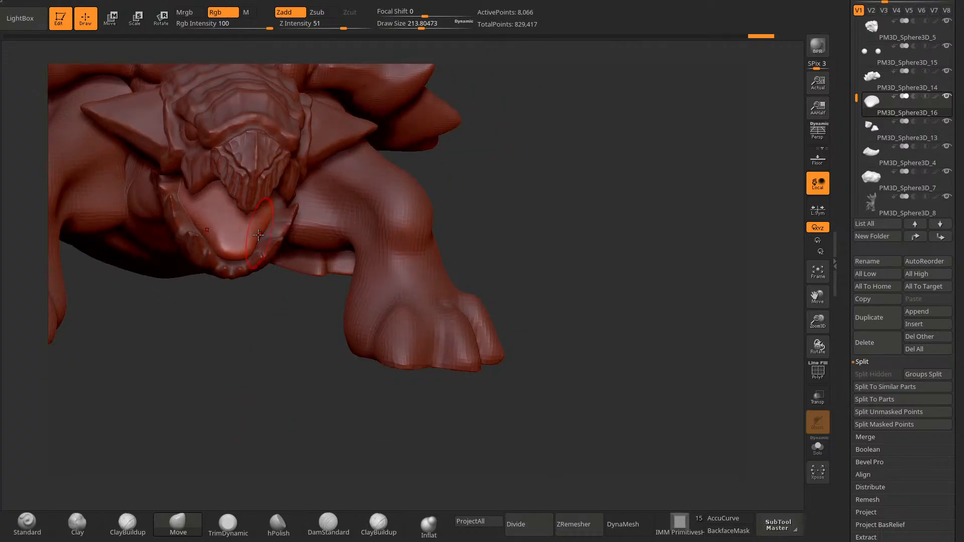
left_click_drag(253, 392, 128, 369)
left_click_drag(234, 251, 237, 259)
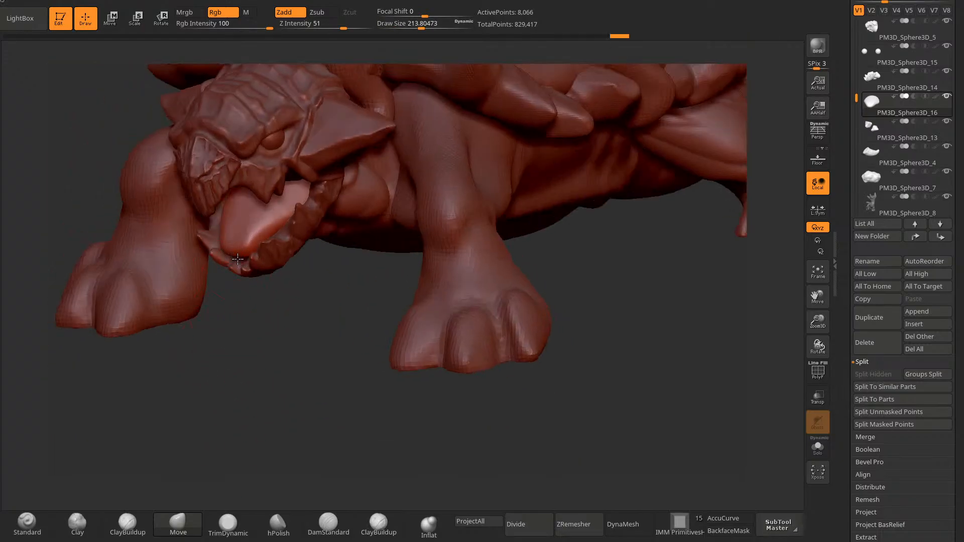
Step: Remesh the tongue with DynaMesh and smooth its surface
left_click(624, 522)
left_click_drag(279, 230, 263, 234, "shift")
left_click_drag(256, 379, 361, 346)
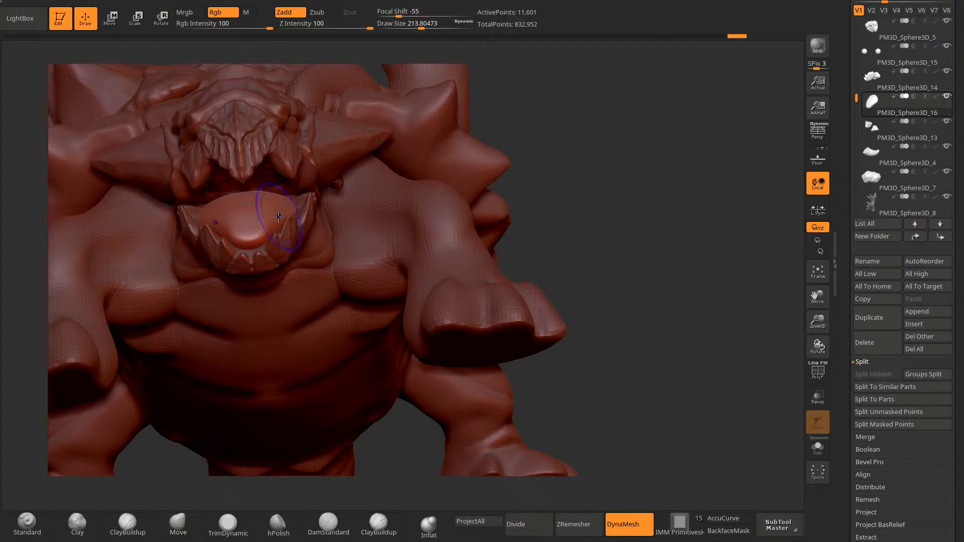
Step: Carve a groove down the middle of the tongue with DamStandard at draw size about 297, undoing the first attempt
left_click(328, 525)
left_click_drag(521, 163, 526, 168)
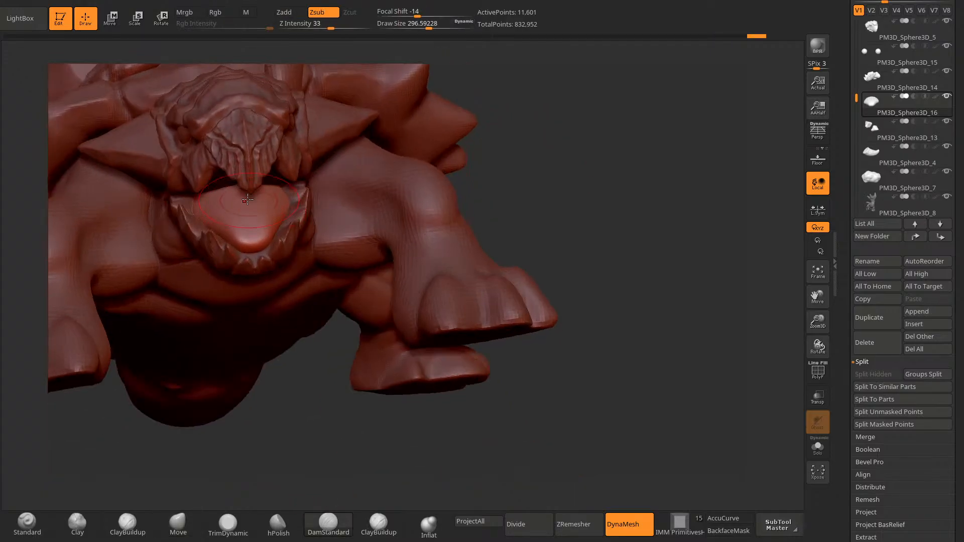
left_click_drag(286, 376, 354, 347)
key("ctrl+z")
mouse_move(250, 203)
left_mouse_down()
mouse_move(261, 209)
mouse_move(251, 203)
mouse_move(255, 231)
left_mouse_up()
Step: Puff up the tongue on both sides of its central groove with the Inflat brush at Z intensity 10
left_click(429, 523)
left_click_drag(372, 396, 311, 351)
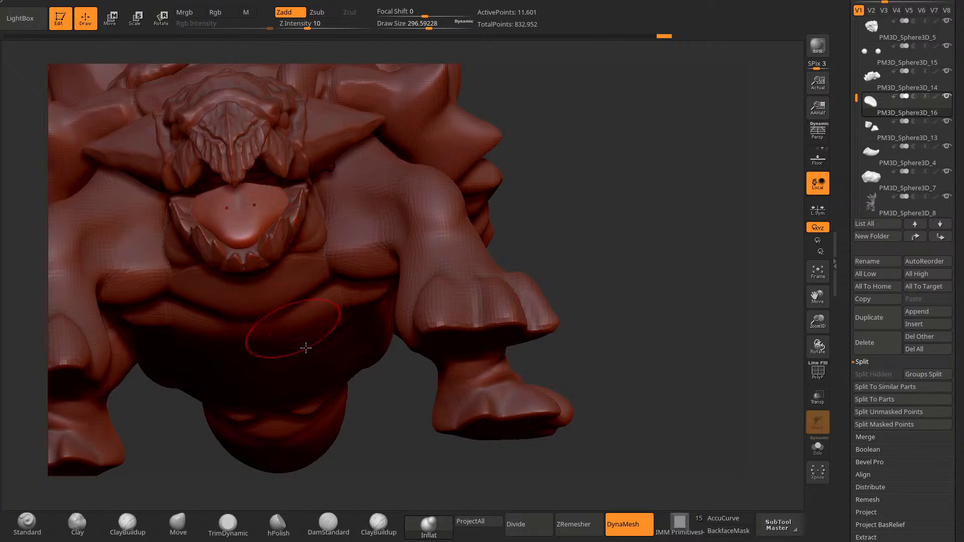
left_click_drag(346, 452, 254, 417)
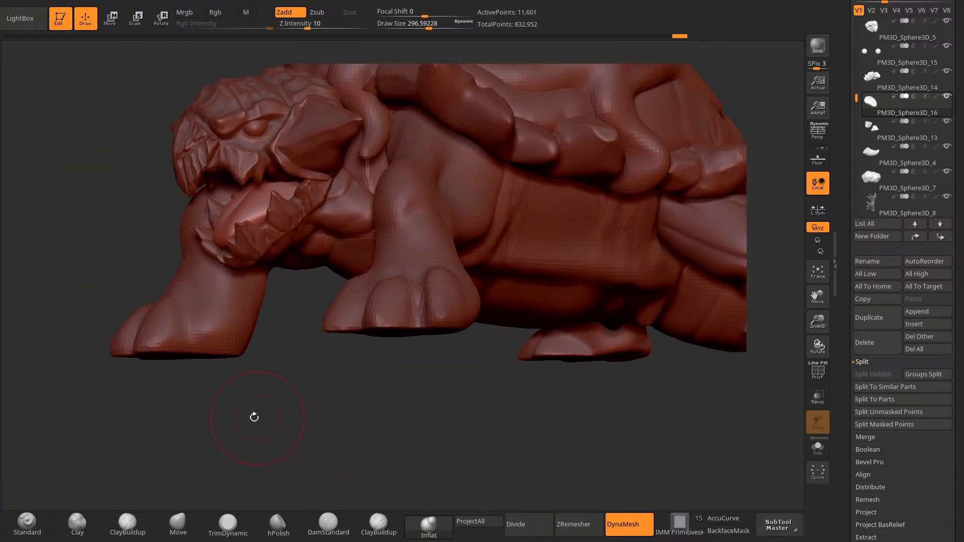
Step: Adjust the tongue's side profile with the Move brush at draw size about 235
left_click(178, 523)
mouse_move(301, 467)
left_mouse_down()
mouse_move(379, 393)
mouse_move(360, 240)
left_mouse_up()
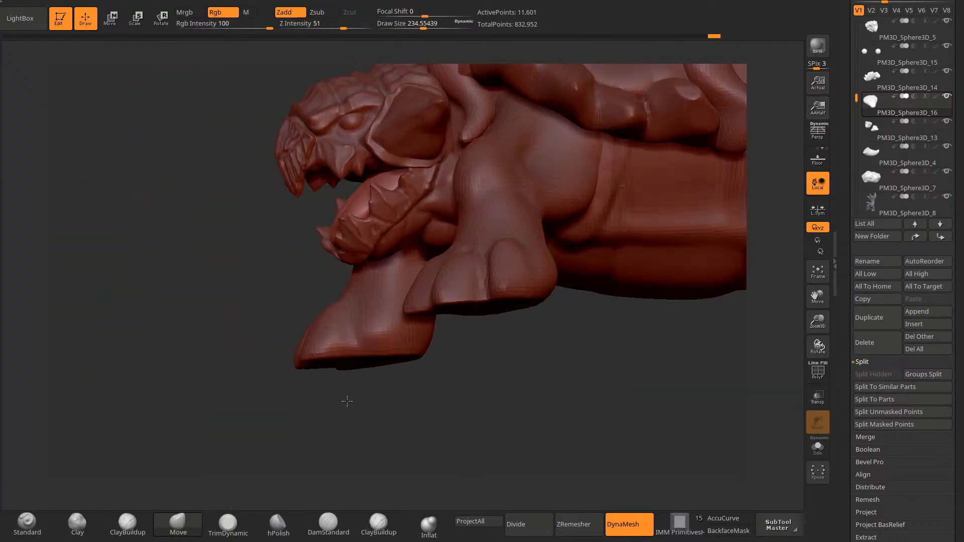
left_click_drag(331, 404, 369, 406)
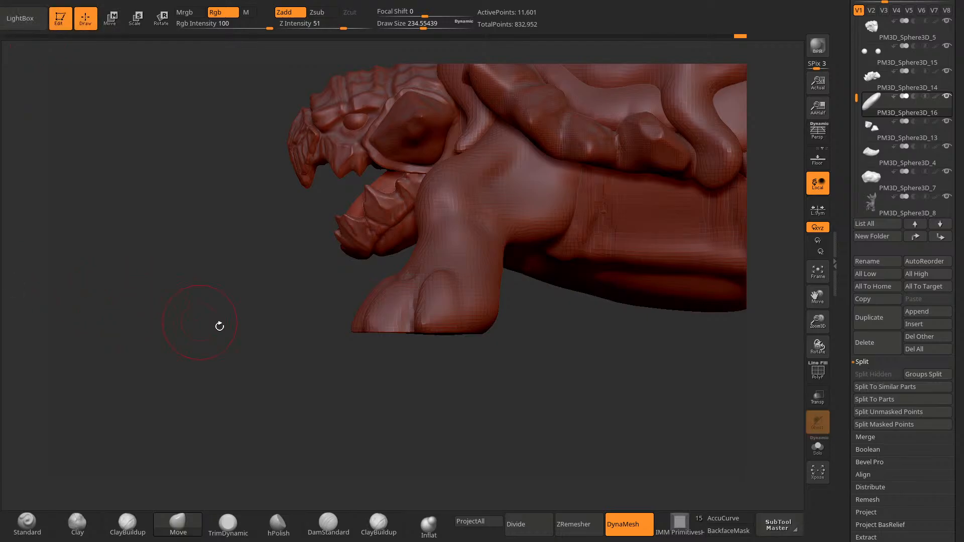
left_click_drag(218, 324, 280, 354)
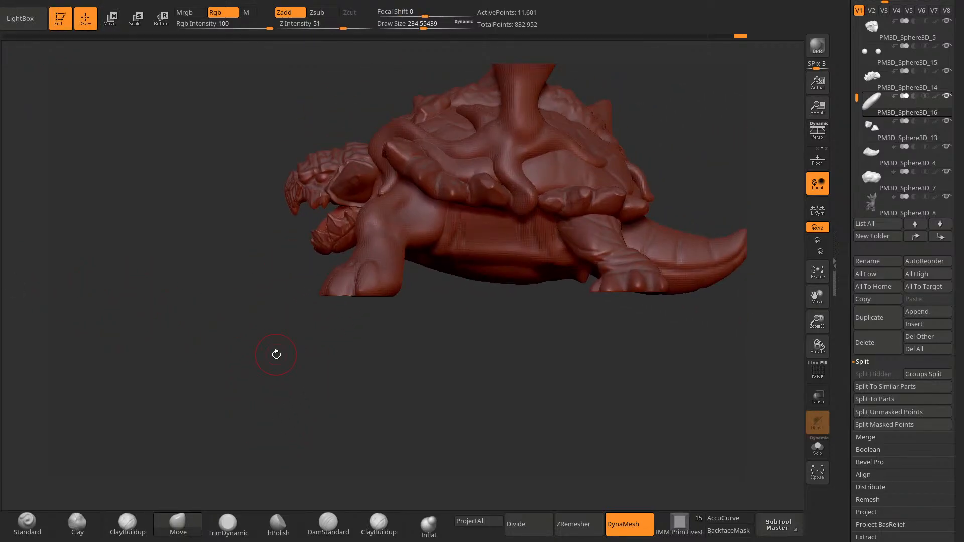
left_click_drag(276, 354, 334, 419, "alt")
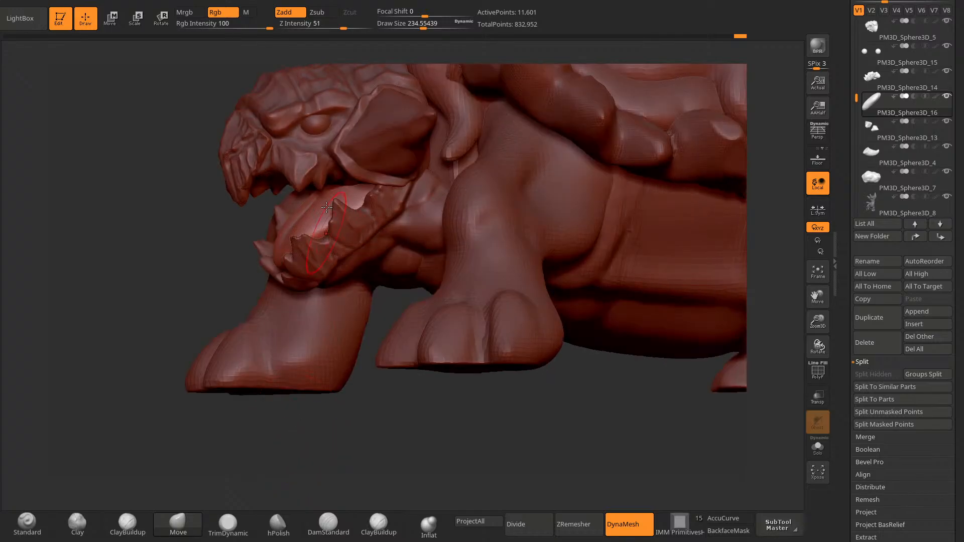
Step: Insert another sphere subtool and position it inside the mouth between the upper jaw and the tongue
left_click(926, 323)
left_click(460, 348)
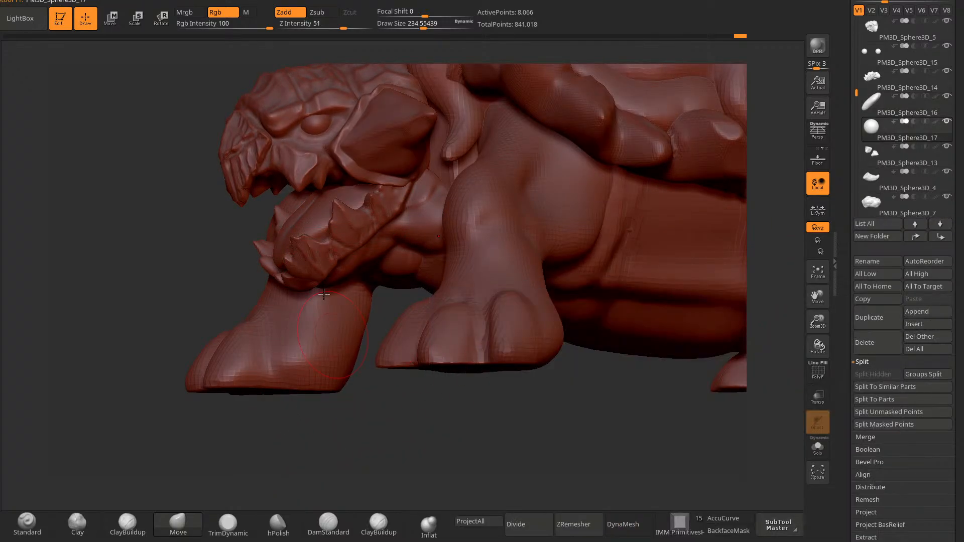
left_click(110, 17)
left_click_drag(151, 120, 138, 125, "shift")
left_click_drag(425, 177, 203, 259)
left_click(85, 18)
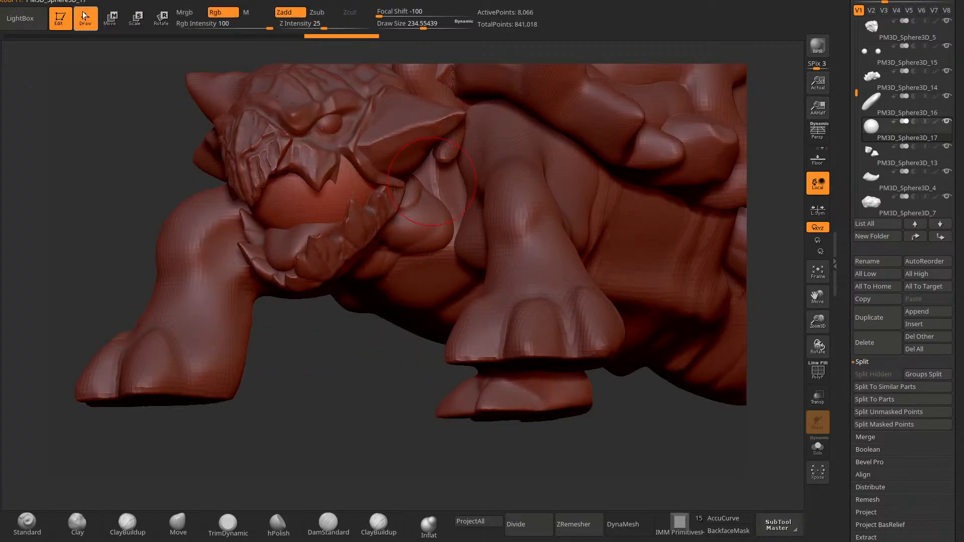
Step: Hollow out the front of the mouth sphere with ClayBuildup at draw size about 334, refining the cavity with Inflat at about 279
key("space")
left_click_drag(463, 246, 472, 245)
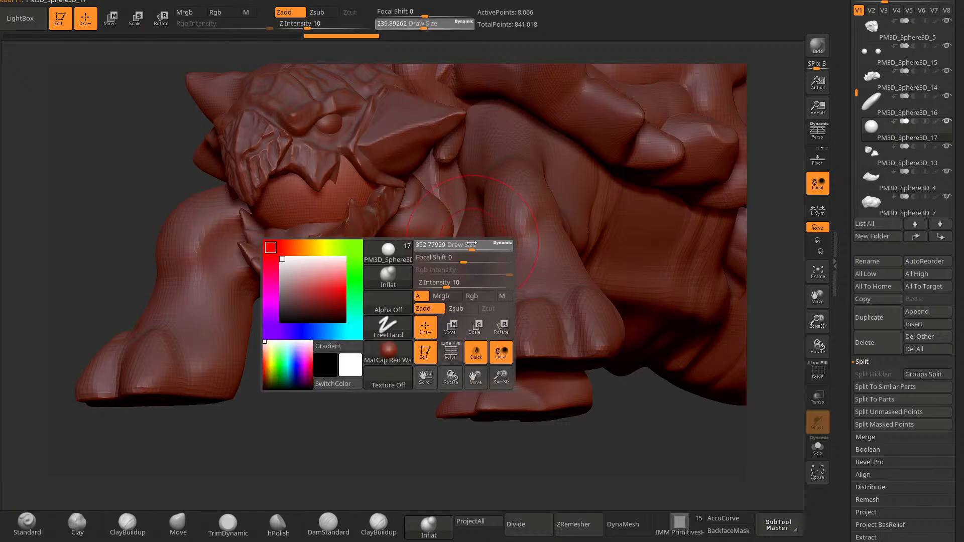
left_click(379, 524)
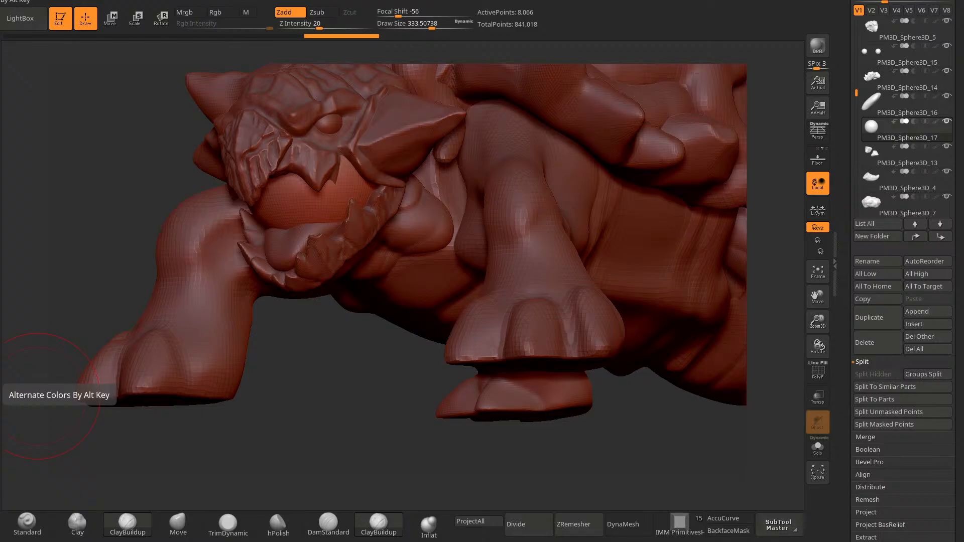
left_click_drag(38, 397, 314, 264)
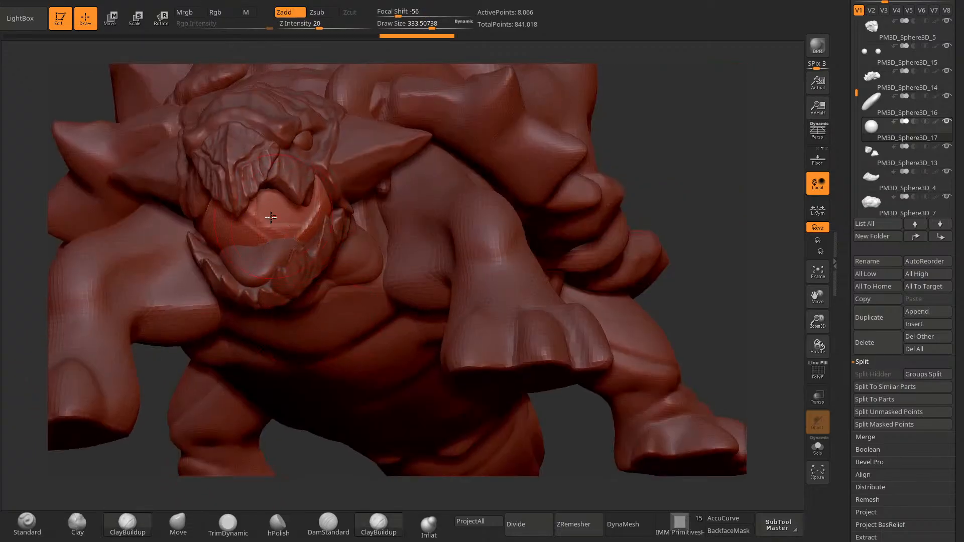
key("space")
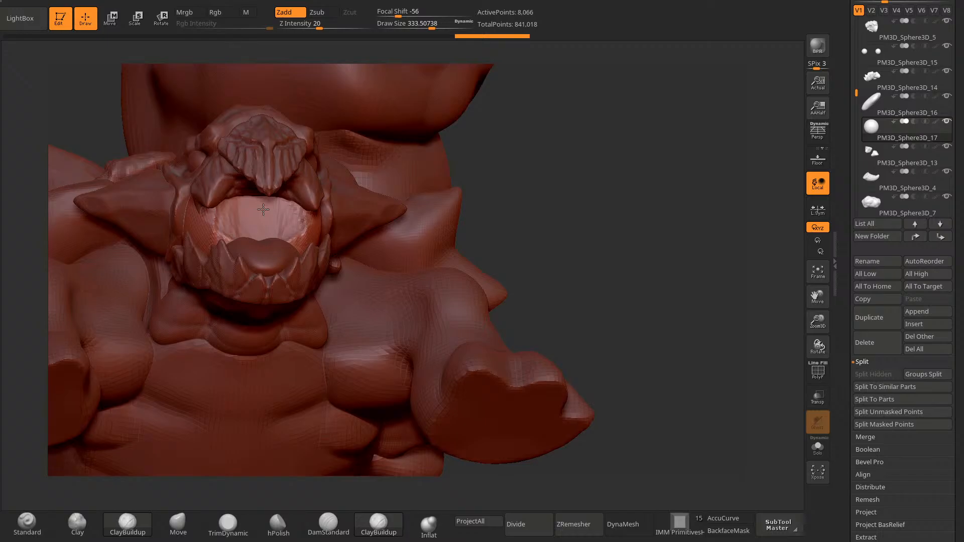
mouse_move(263, 209)
left_mouse_down()
mouse_move(251, 221)
mouse_move(236, 216)
left_mouse_up()
left_click(429, 525)
key("bracketleft")
left_click_drag(294, 226, 243, 225, "shift")
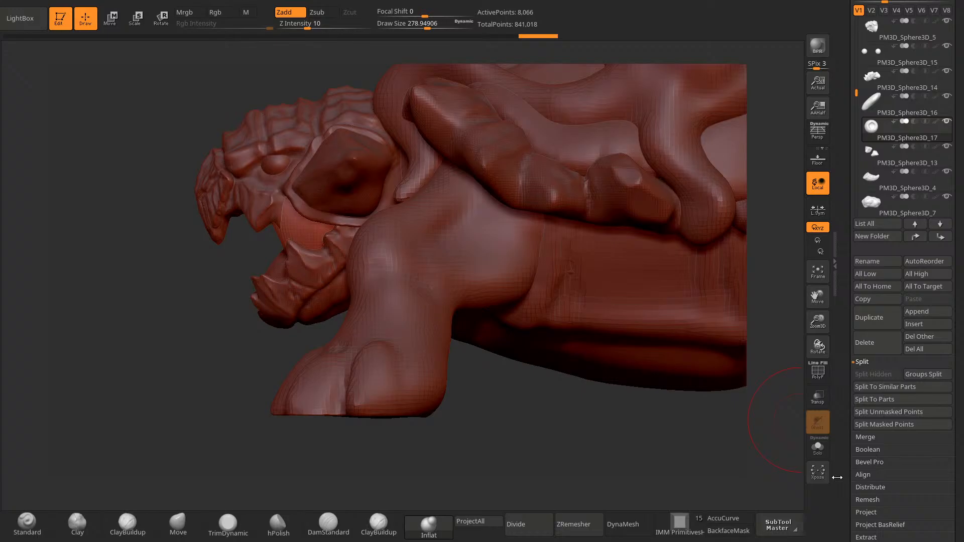
Step: DynaMesh the hollowed mouth sphere at resolution 72
left_click_drag(838, 477, 842, 347)
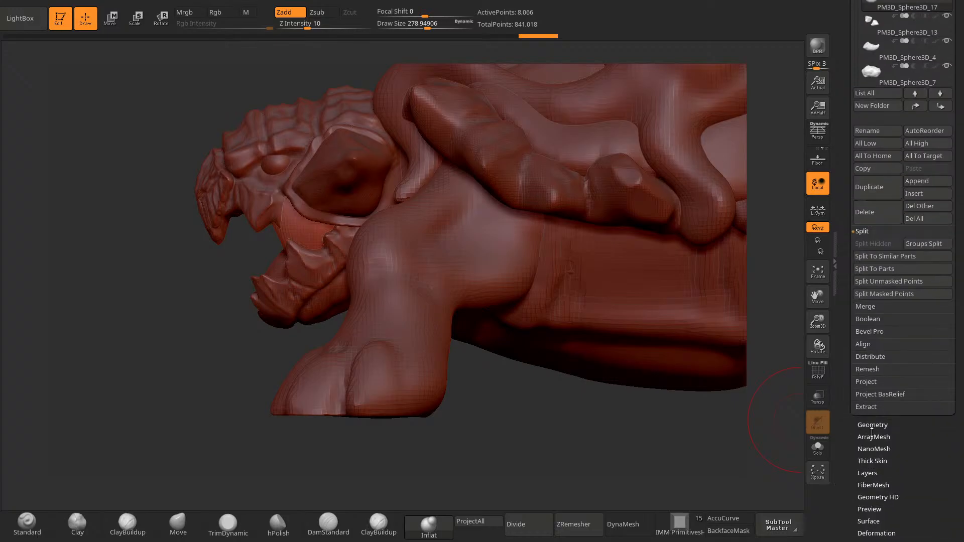
left_click(873, 427)
left_click_drag(868, 210, 864, 209)
left_click(872, 191)
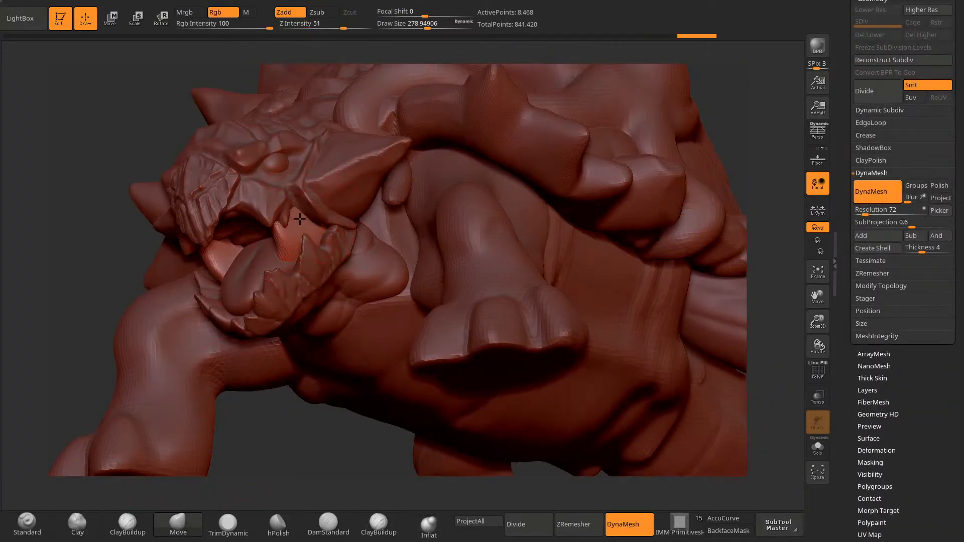
Step: Pull the front edges of the inner mouth's cheek walls into place between the jaws with the Move brush at draw size about 279
right_click_drag(269, 415, 289, 354)
left_click_drag(223, 257, 206, 267)
right_click_drag(411, 176, 487, 141)
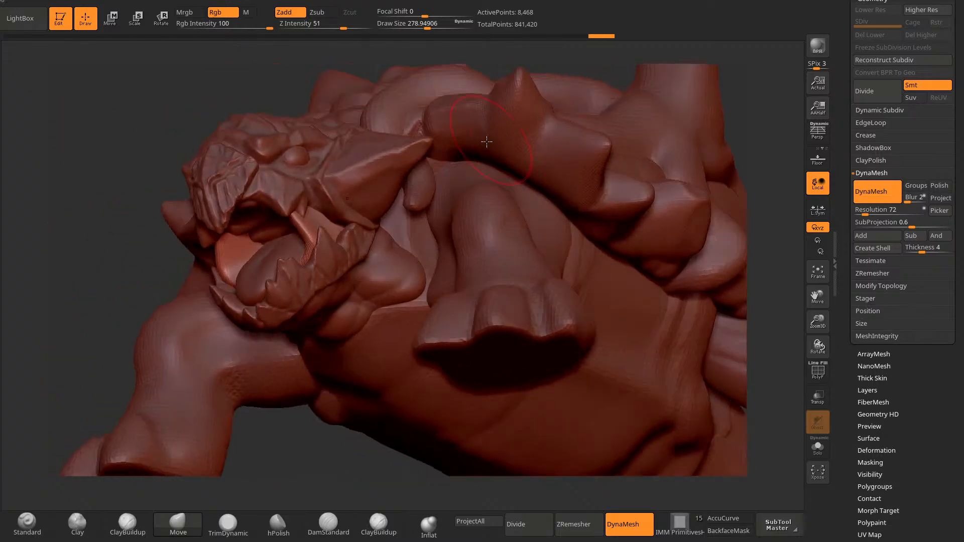
left_click_drag(334, 219, 337, 222)
mouse_move(284, 458)
left_mouse_down()
mouse_move(264, 481)
mouse_move(296, 308)
left_mouse_up()
left_click_drag(300, 216, 304, 208)
Step: Refine the inner mouth's cheek walls at the mouth corners with the Move brush at draw size about 204, undoing the last stroke
left_click_drag(202, 346, 213, 397)
key("space")
left_click_drag(313, 232, 307, 231)
left_click_drag(221, 390, 371, 357)
left_click_drag(295, 229, 289, 233)
left_click_drag(423, 149, 346, 199)
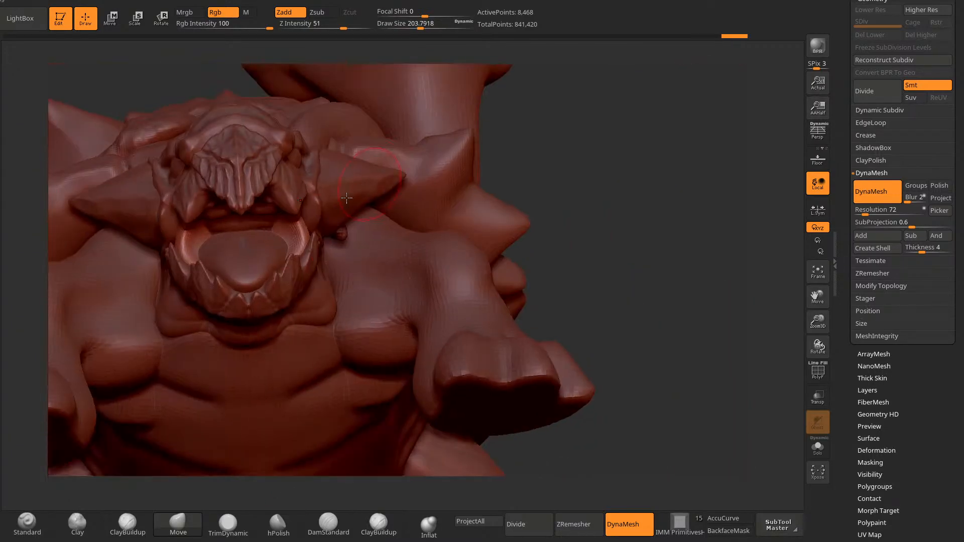
left_click_drag(287, 233, 285, 231)
right_click_drag(362, 195, 386, 198)
left_click_drag(302, 240, 307, 245)
key("ctrl+z")
right_click_drag(308, 245, 429, 210)
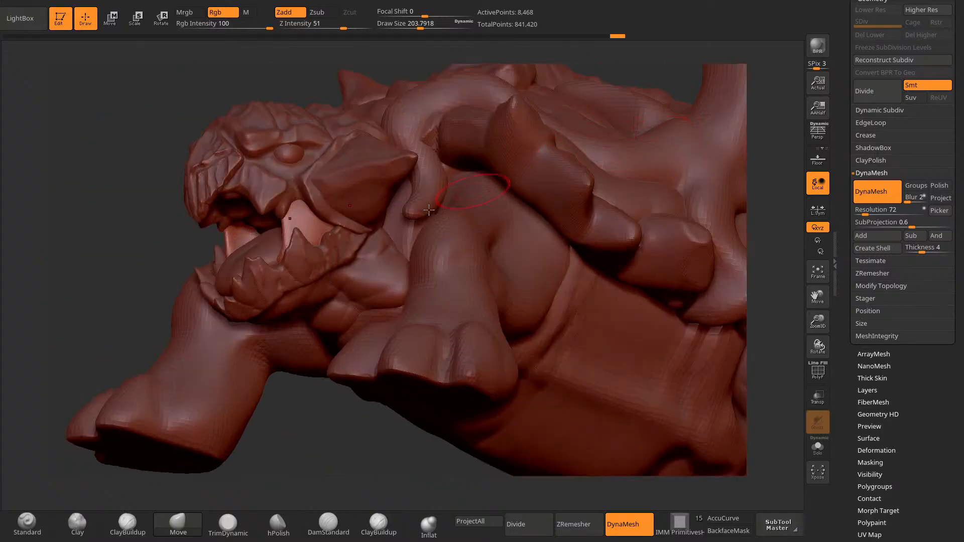
Step: Adjust the cheek wall's upper edge with the Move brush and re-DynaMesh the inner mouth at resolution 72
right_click_drag(346, 247, 304, 327, "shift")
left_click_drag(304, 235, 299, 239)
mouse_move(362, 261)
right_mouse_down()
mouse_move(324, 251)
mouse_move(238, 339)
mouse_move(315, 227)
right_mouse_up()
mouse_move(281, 381)
right_mouse_down()
mouse_move(180, 345)
mouse_move(146, 392)
right_mouse_up()
left_click_drag(143, 396, 165, 415, "ctrl")
right_click_drag(151, 381, 224, 338)
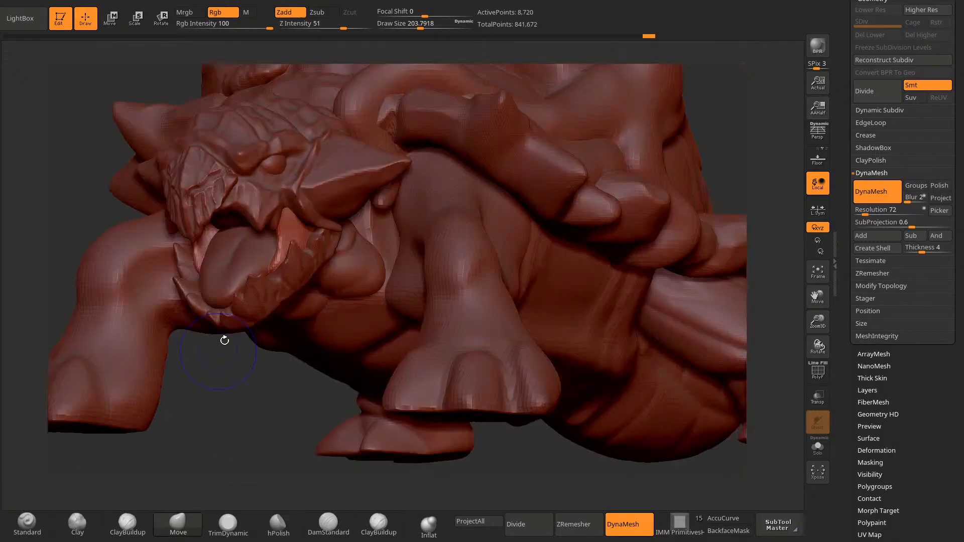
Step: Reshape the cheek wall's front edge between the upper jaw and the lower teeth with the Move brush
left_click_drag(300, 240, 291, 251)
mouse_move(321, 361)
right_mouse_down()
mouse_move(235, 376)
mouse_move(236, 366)
right_mouse_up()
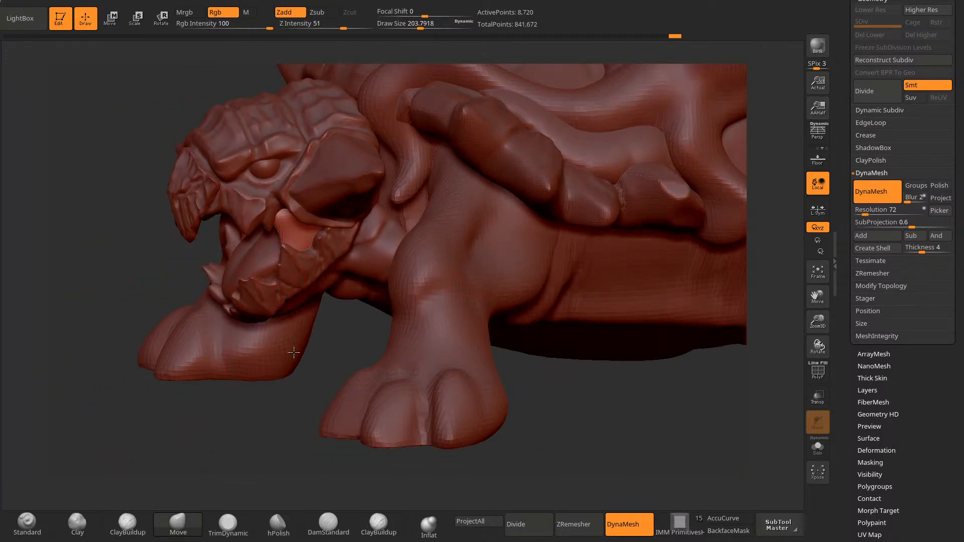
right_click_drag(293, 353, 210, 448)
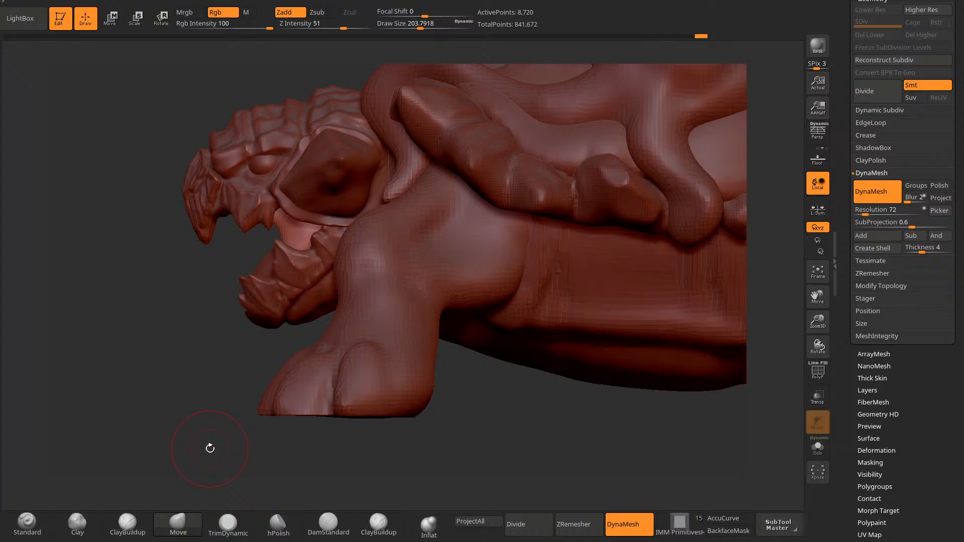
right_click_drag(173, 420, 266, 346)
Step: Select the head subtool and adjust its upper jaw edge near the mouth corner with the Move brush, reducing the draw size to about 128
right_click_drag(631, 82, 562, 98)
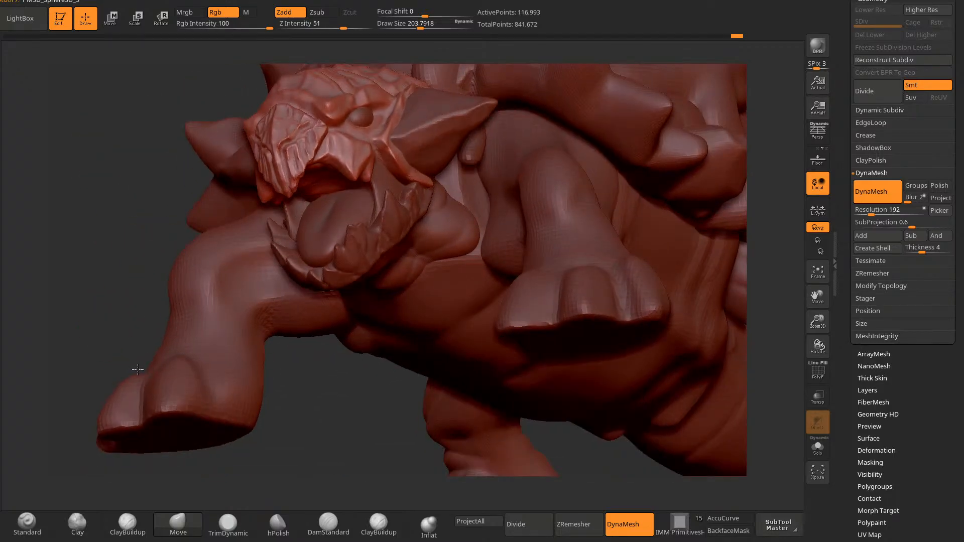
right_click_drag(301, 352, 379, 185)
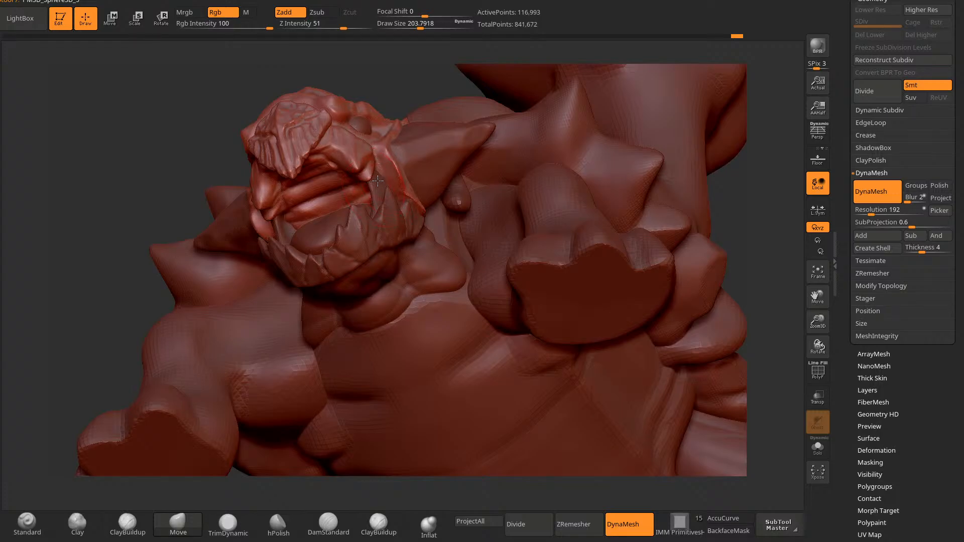
right_click_drag(410, 116, 339, 216)
left_click_drag(376, 168, 359, 161)
mouse_move(358, 282)
right_mouse_down()
mouse_move(327, 302)
mouse_move(373, 179)
right_mouse_up()
key("space")
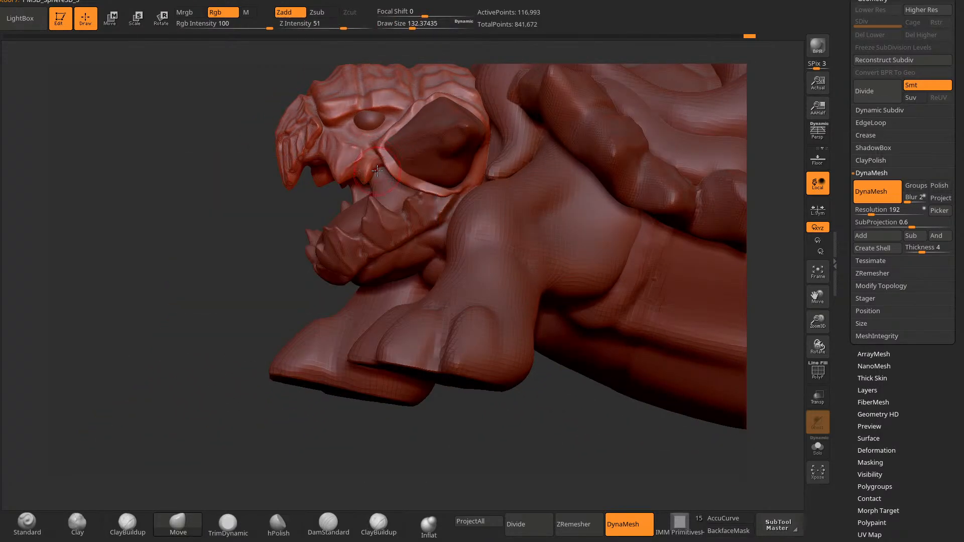
key("space")
left_click_drag(385, 171, 373, 186)
mouse_move(239, 421)
right_mouse_down()
mouse_move(219, 395)
mouse_move(410, 195)
right_mouse_up()
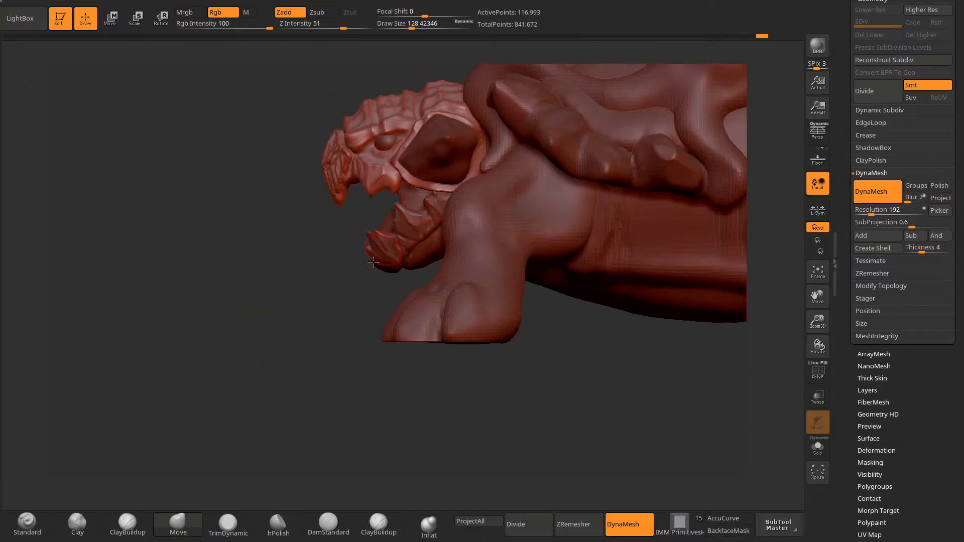
Step: Reselect the inner mouth subtool and adjust its cheek walls with the Move brush at draw size about 166
right_click_drag(373, 262, 409, 195)
key("ctrl+z")
key("ctrl+z")
key("ctrl+z")
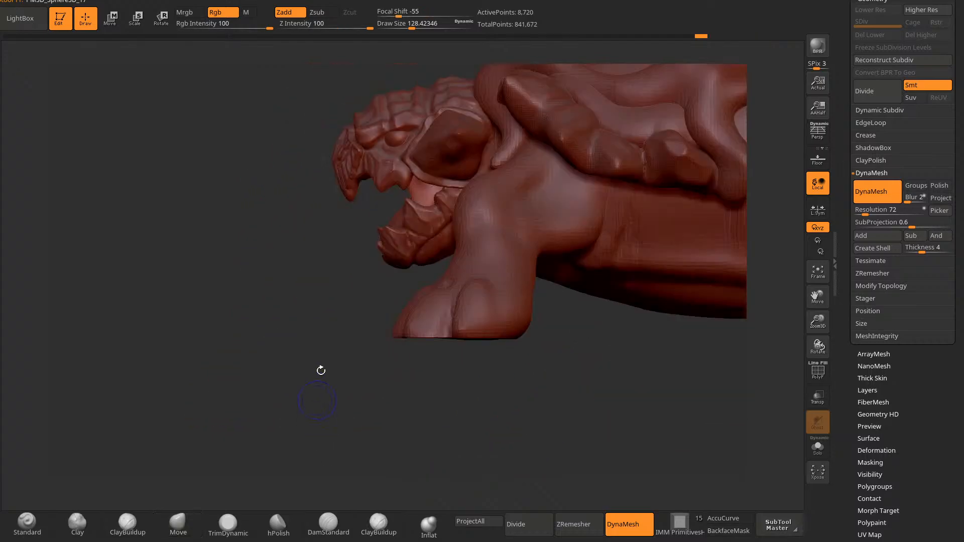
key("ctrl+z")
key("ctrl+z")
key("ctrl+z")
key("ctrl+z")
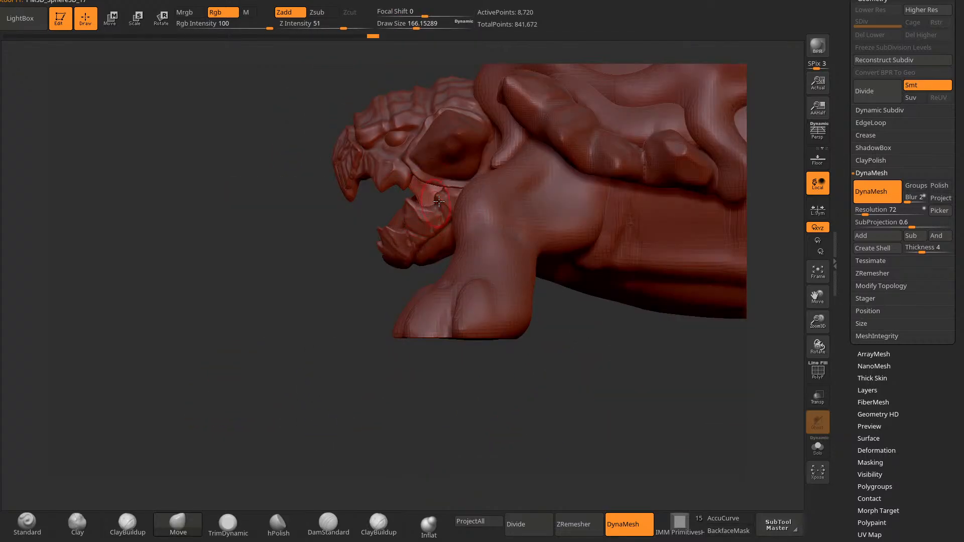
key("ctrl+shift+z")
left_click_drag(408, 344, 437, 365)
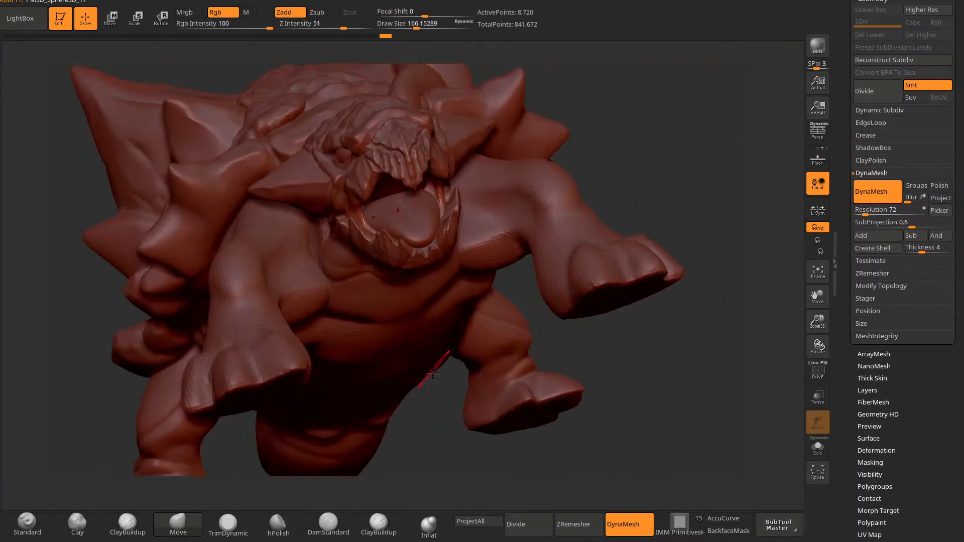
Step: Thicken the cheek walls with the Inflat brush at Z intensity 10 and DynaMesh the inner mouth at resolution 400
left_click(429, 524)
mouse_move(671, 160)
left_mouse_down()
mouse_move(661, 192)
mouse_move(598, 192)
left_mouse_up()
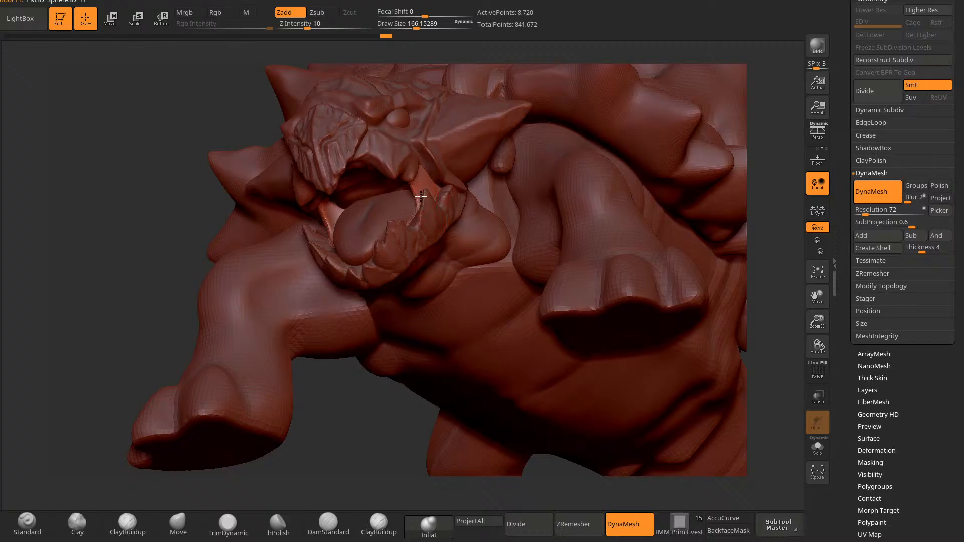
key("ctrl+shift+z")
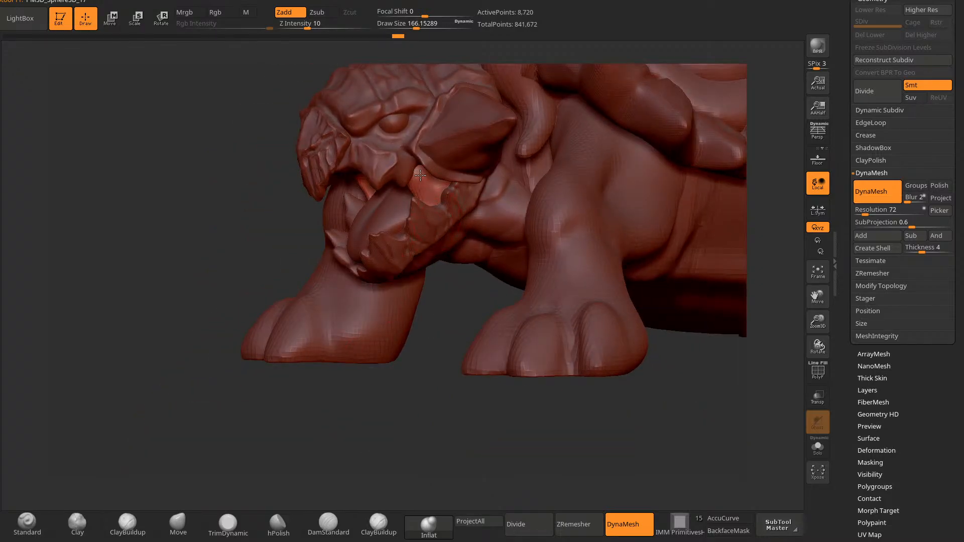
key("ctrl+shift+z")
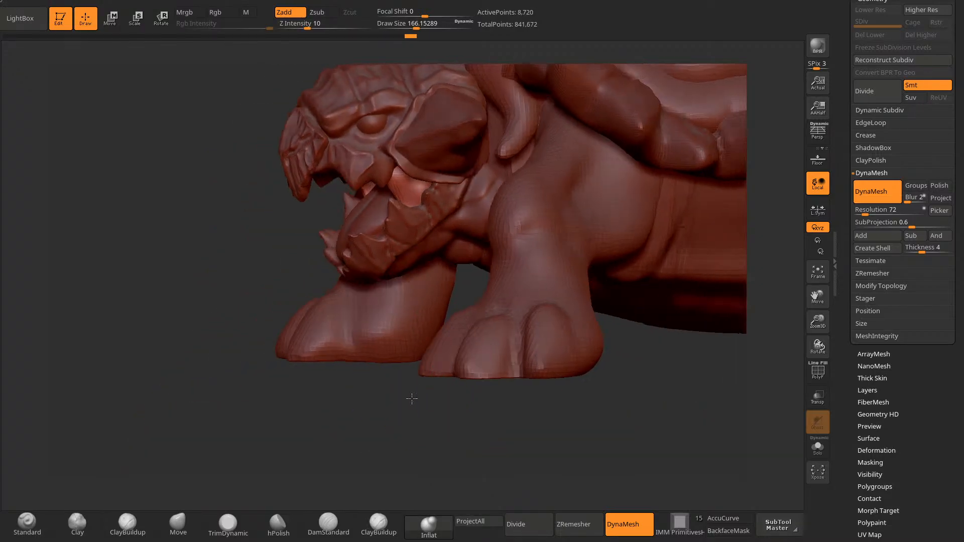
key("ctrl+shift+z")
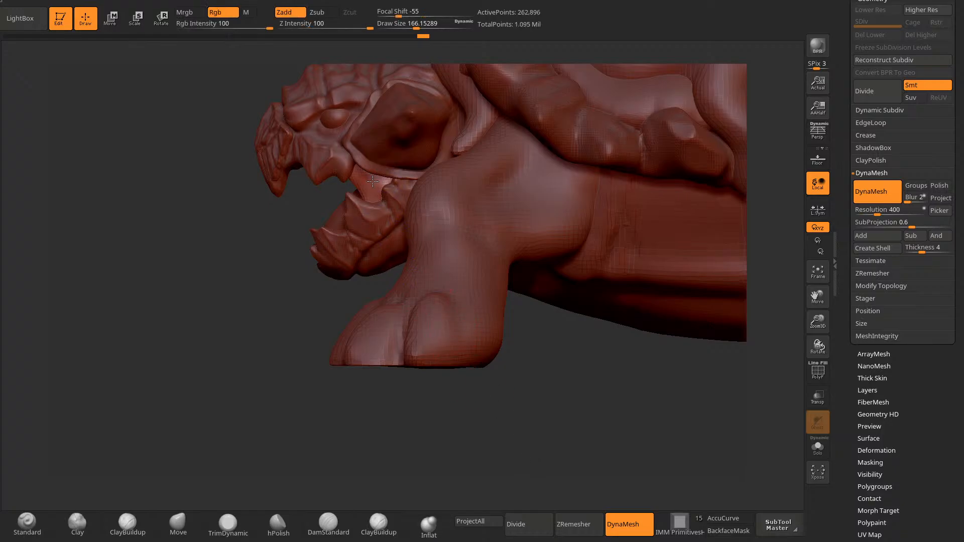
Step: Carve muscle-like grooves along the cheek walls on both sides of the mouth with DamStandard at draw size about 68
left_click(369, 525)
left_click(336, 525)
key("space")
mouse_move(402, 178)
left_mouse_down()
mouse_move(385, 177)
mouse_move(380, 214)
left_mouse_up()
key("space")
mouse_move(366, 180)
left_mouse_down()
mouse_move(375, 180)
mouse_move(365, 179)
left_mouse_up()
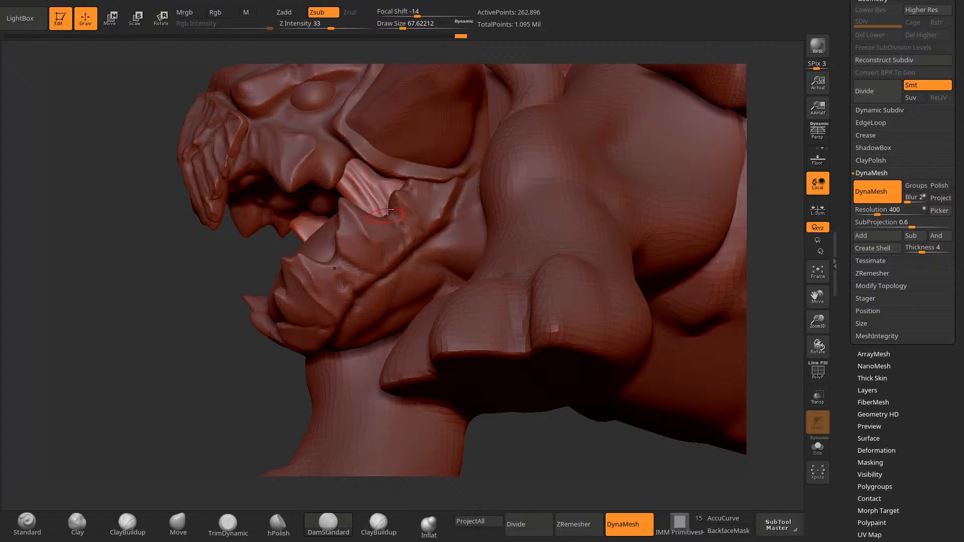
left_click_drag(269, 402, 281, 400)
left_click_drag(221, 275, 296, 295)
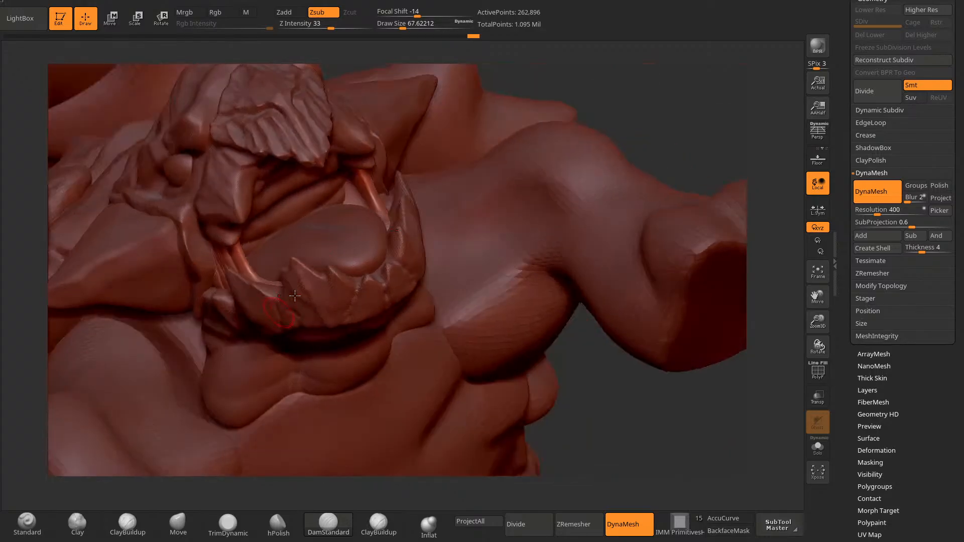
mouse_move(585, 104)
left_mouse_down()
mouse_move(550, 104)
mouse_move(439, 154)
left_mouse_up()
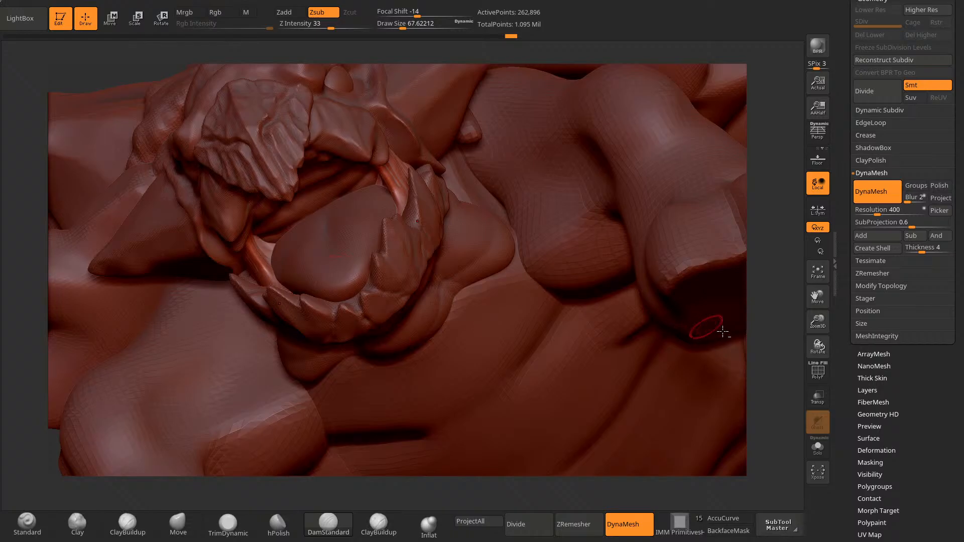
left_click_drag(753, 329, 712, 228, "alt")
left_click_drag(232, 471, 310, 456, "shift")
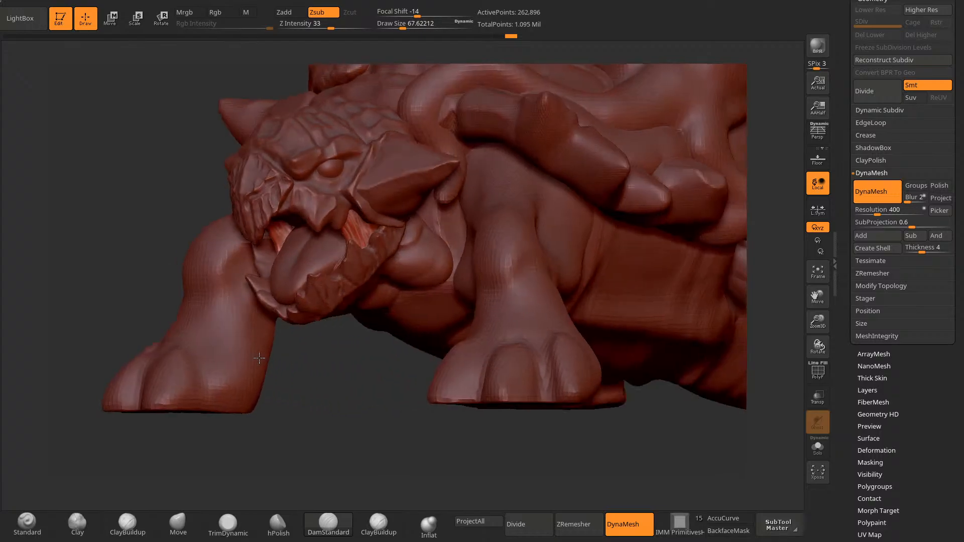
Step: Select the tongue subtool and fine-tune its placement inside the mouth with the transform gizmo
left_click_drag(362, 420, 306, 365, "alt")
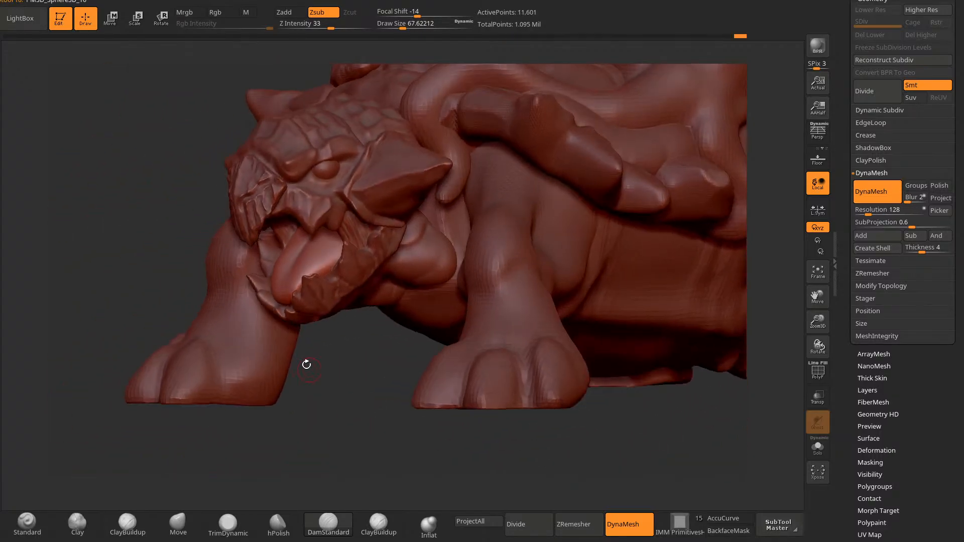
left_click(111, 18)
left_click_drag(394, 424, 321, 409, "shift")
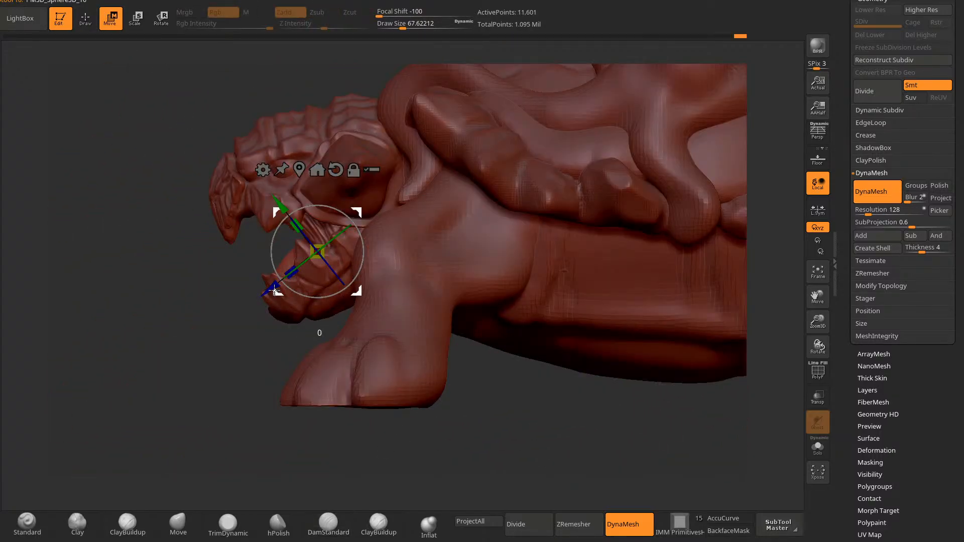
left_click_drag(173, 364, 277, 266)
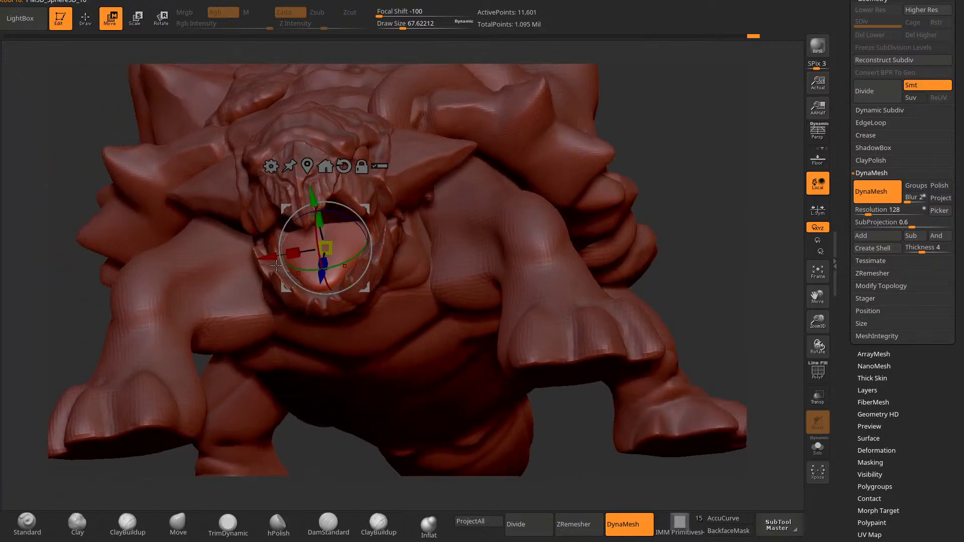
left_click_drag(313, 236, 314, 242)
left_click_drag(312, 200, 313, 198)
key("q")
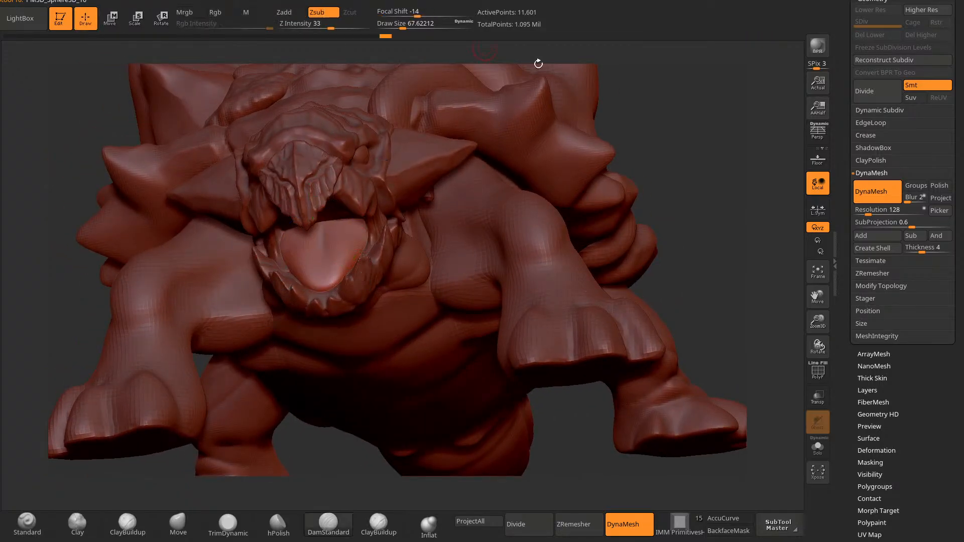
Step: Examine the whole creature and its open mouth with the inner mouth subtool PM3D_Sphere3D_17 hidden
mouse_move(678, 133)
left_mouse_down()
mouse_move(708, 149)
mouse_move(652, 150)
mouse_move(215, 377)
mouse_move(176, 329)
mouse_move(194, 334)
left_mouse_up()
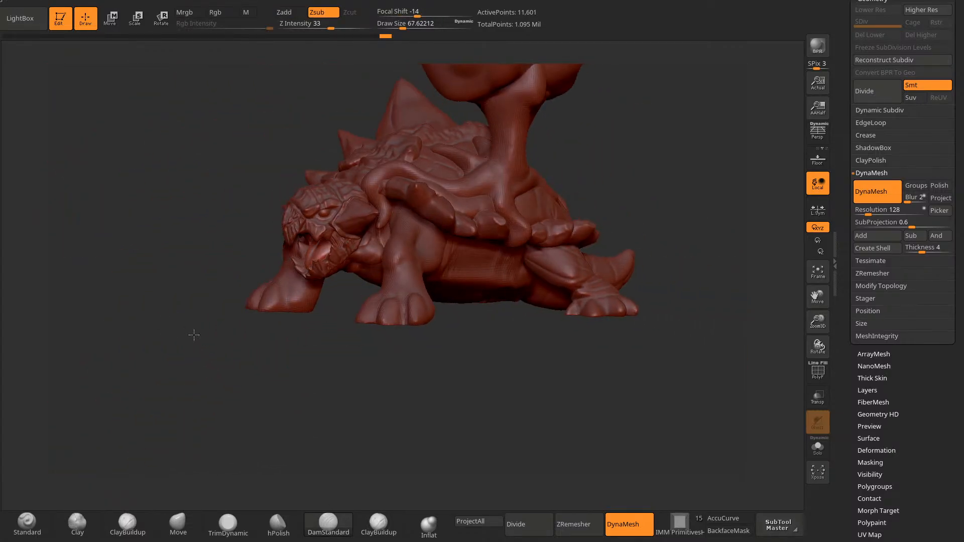
scroll(924, 83, "up", 5)
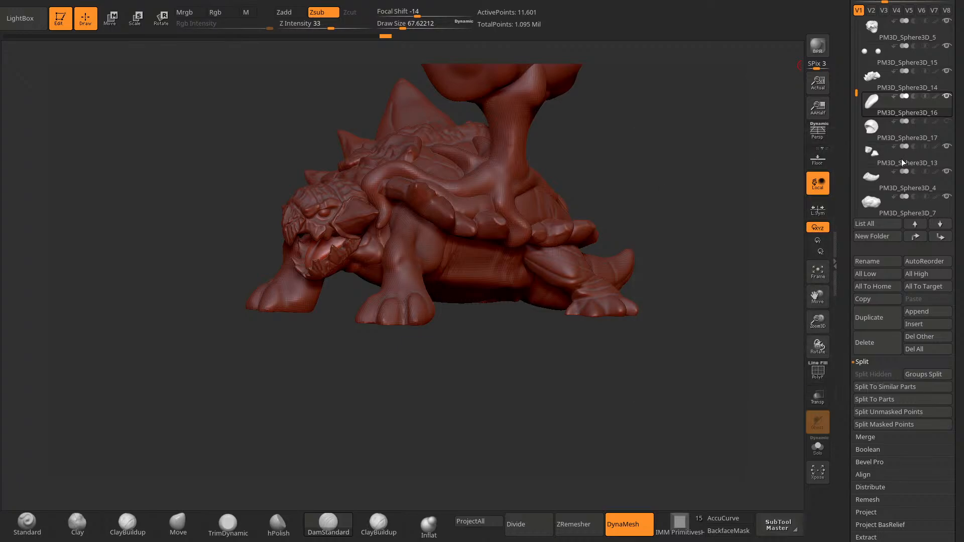
mouse_move(518, 417)
left_mouse_down()
mouse_move(477, 409)
mouse_move(452, 429)
mouse_move(445, 421)
left_mouse_up()
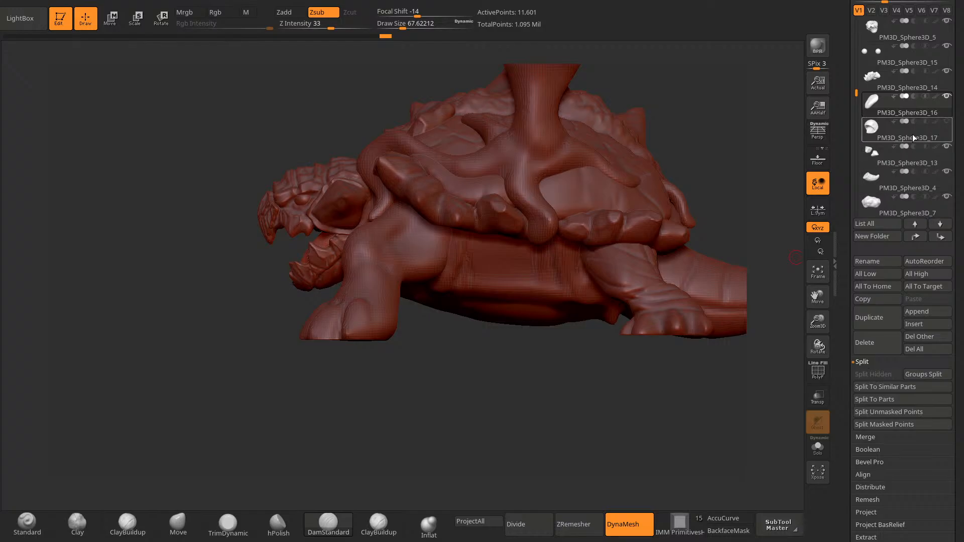
Step: Compare the open mouth with the inner mouth subtool PM3D_Sphere3D_17 hidden and shown, keeping the tongue selected and the inner mouth visible
mouse_move(949, 123)
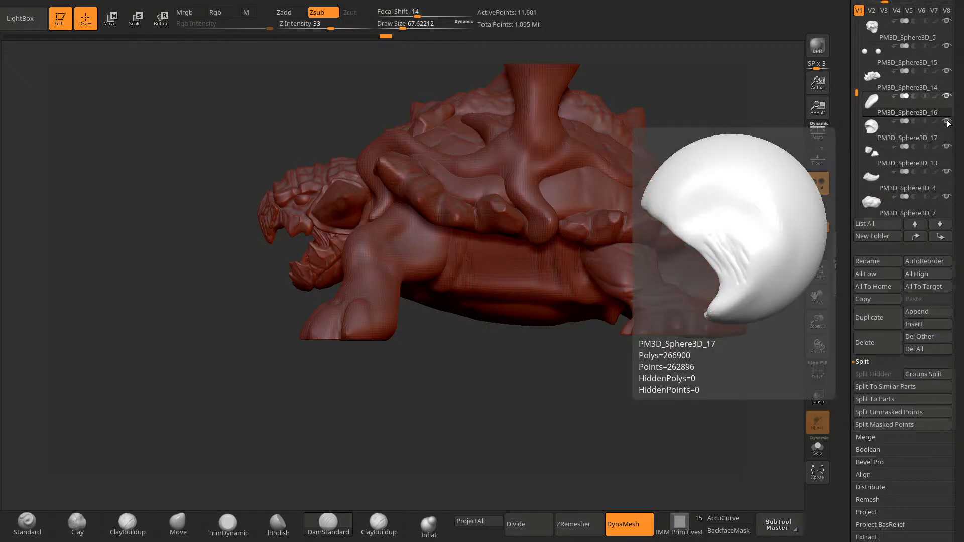
left_click(949, 124)
left_click(948, 124)
left_click(949, 124)
left_click(949, 123)
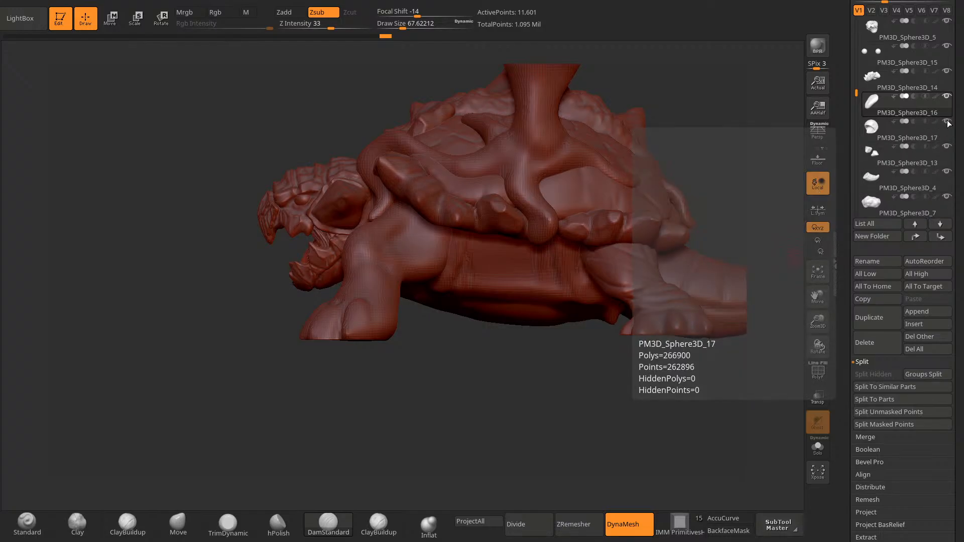
left_click(948, 124)
left_click(949, 123)
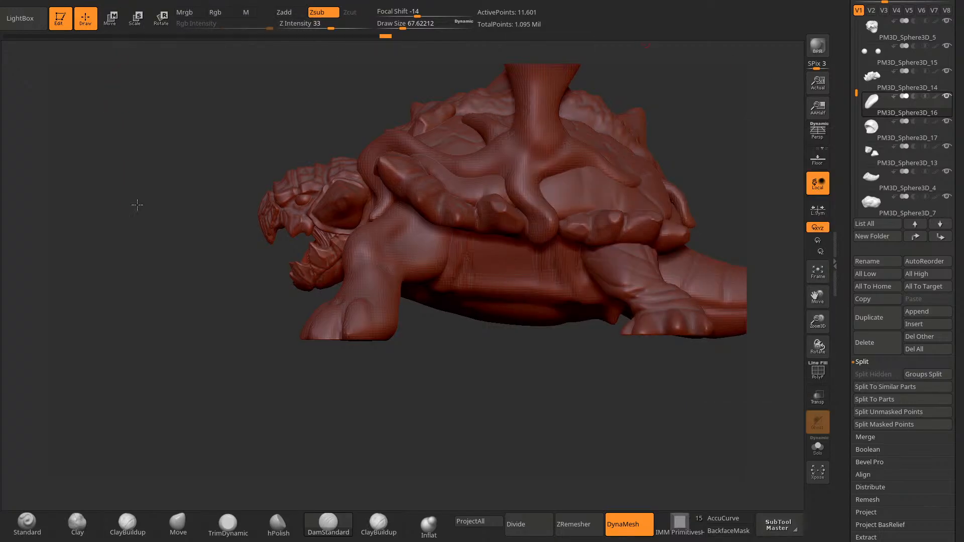
left_click_drag(136, 204, 150, 271, "alt")
left_click(332, 271, "alt")
left_click_drag(182, 467, 280, 336)
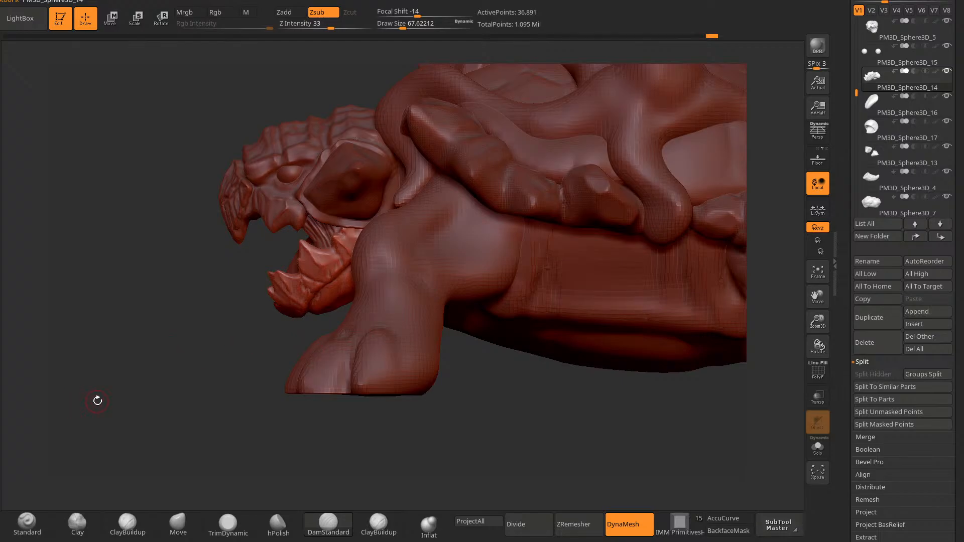
left_click(315, 236, "alt")
left_click(874, 104)
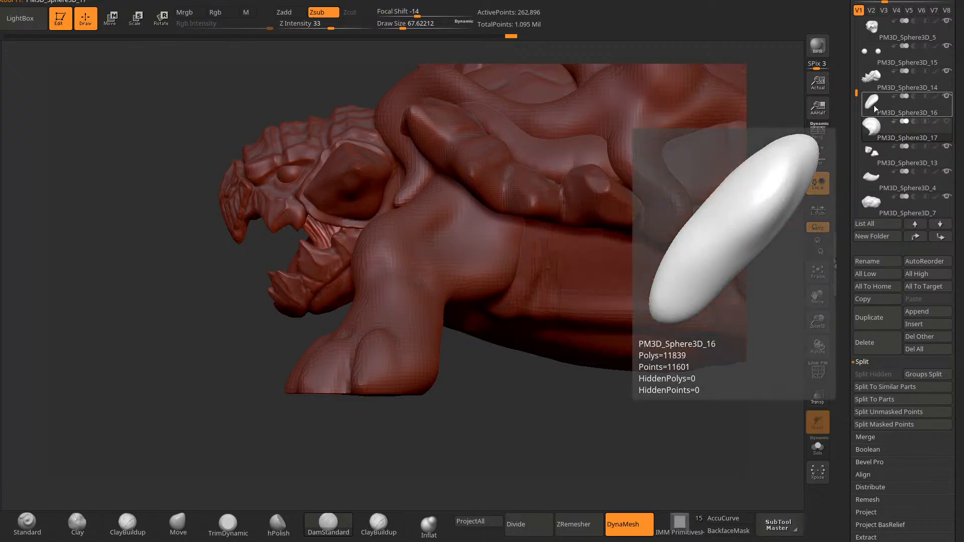
left_click(947, 122)
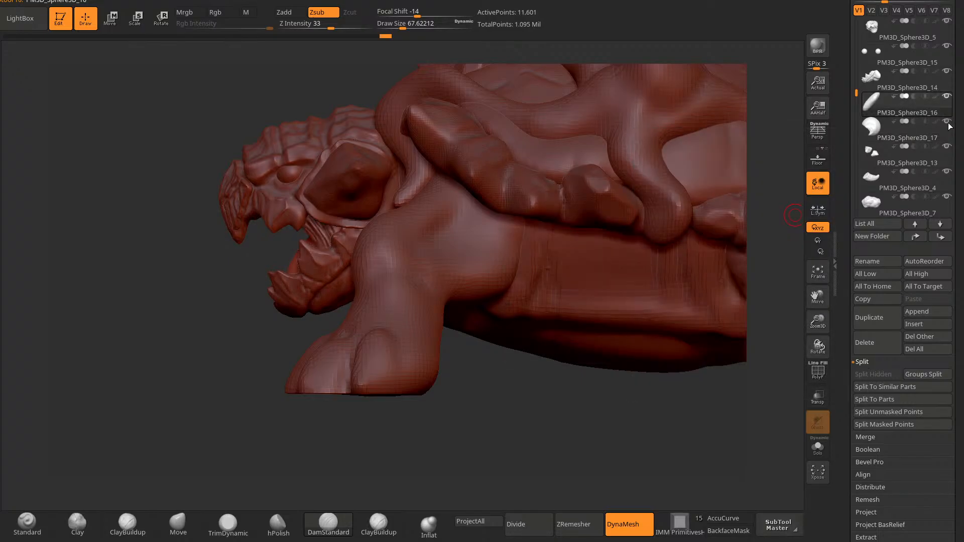
Step: Select the torso subtool PM3D_Sphere3D_1 and DynaMesh it at resolution 144
mouse_move(209, 376)
left_mouse_down()
mouse_move(251, 389)
mouse_move(308, 439)
mouse_move(361, 434)
mouse_move(327, 447)
mouse_move(319, 431)
mouse_move(307, 442)
left_mouse_up()
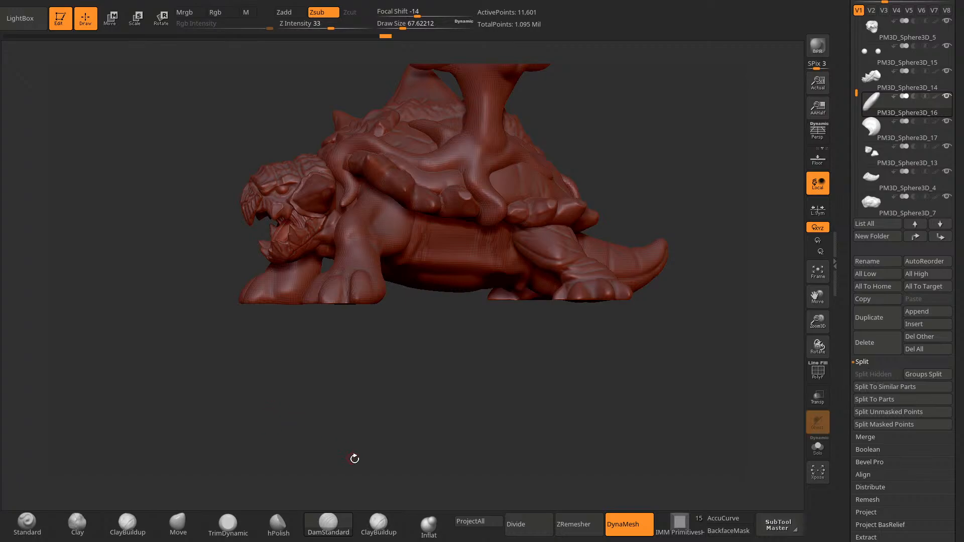
mouse_move(355, 458)
left_mouse_down()
mouse_move(469, 441)
mouse_move(384, 443)
mouse_move(364, 387)
mouse_move(406, 381)
mouse_move(385, 463)
mouse_move(329, 458)
mouse_move(377, 406)
mouse_move(411, 463)
mouse_move(422, 461)
mouse_move(396, 464)
mouse_move(361, 401)
mouse_move(382, 402)
mouse_move(356, 398)
mouse_move(359, 456)
mouse_move(400, 457)
mouse_move(351, 452)
mouse_move(340, 384)
mouse_move(352, 390)
mouse_move(351, 275)
left_mouse_up()
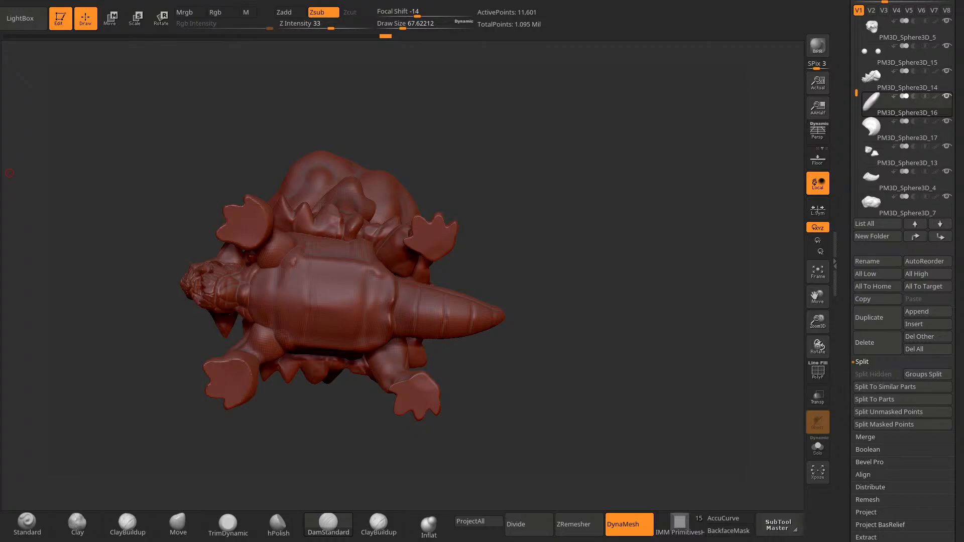
left_click_drag(709, 274, 284, 374)
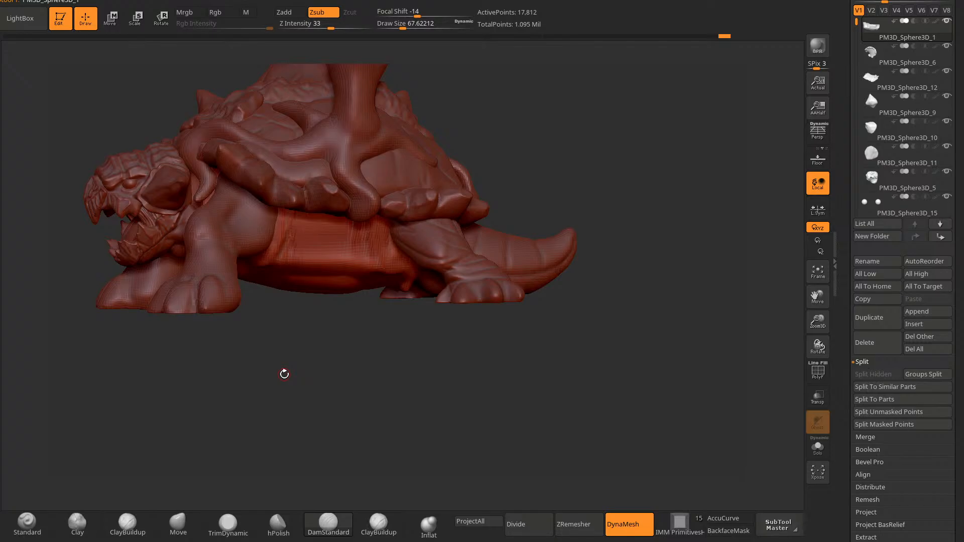
left_click_drag(284, 374, 432, 405)
scroll(856, 294, "down", 5)
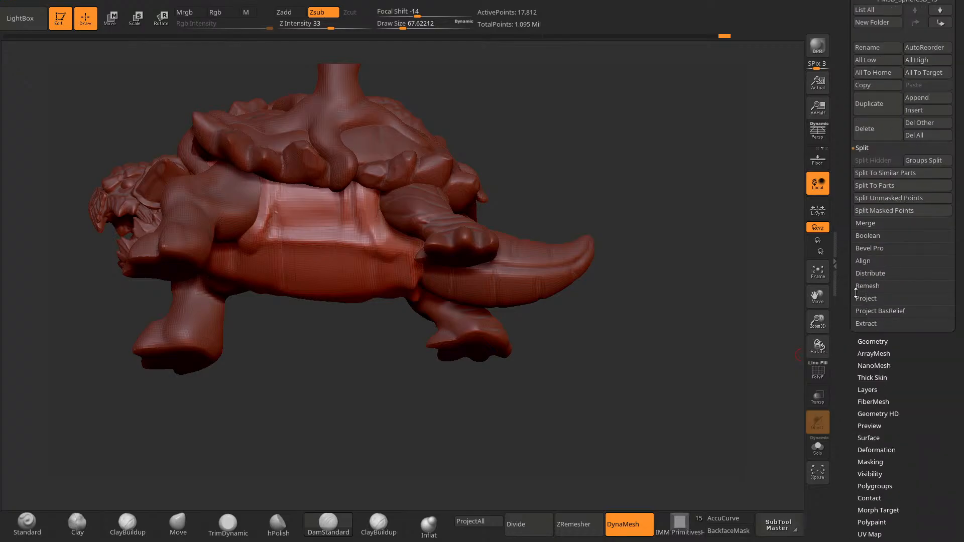
left_click(873, 341)
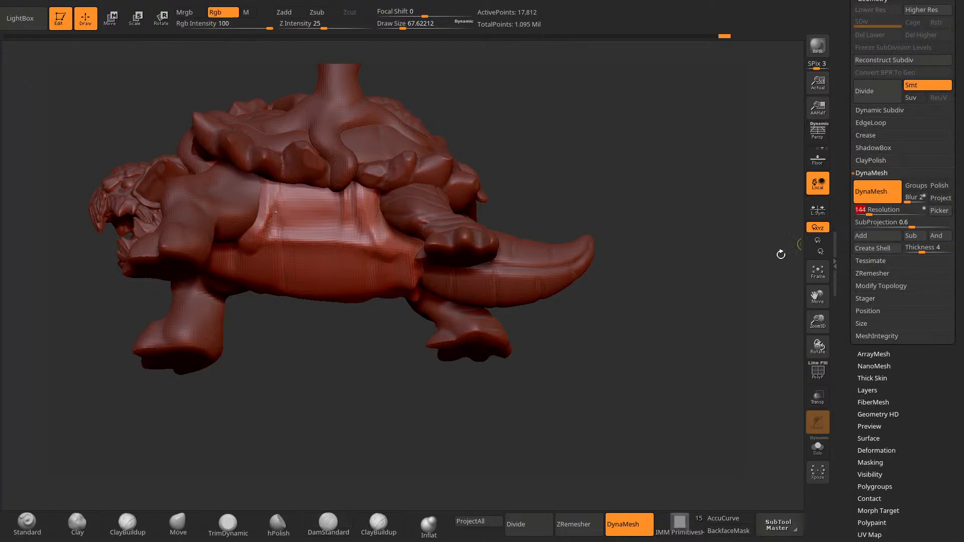
left_click_drag(781, 254, 627, 360, "ctrl")
Step: Smooth the surface of the torso's side and belly at draw size about 443
key("space")
left_click_drag(565, 236, 599, 235)
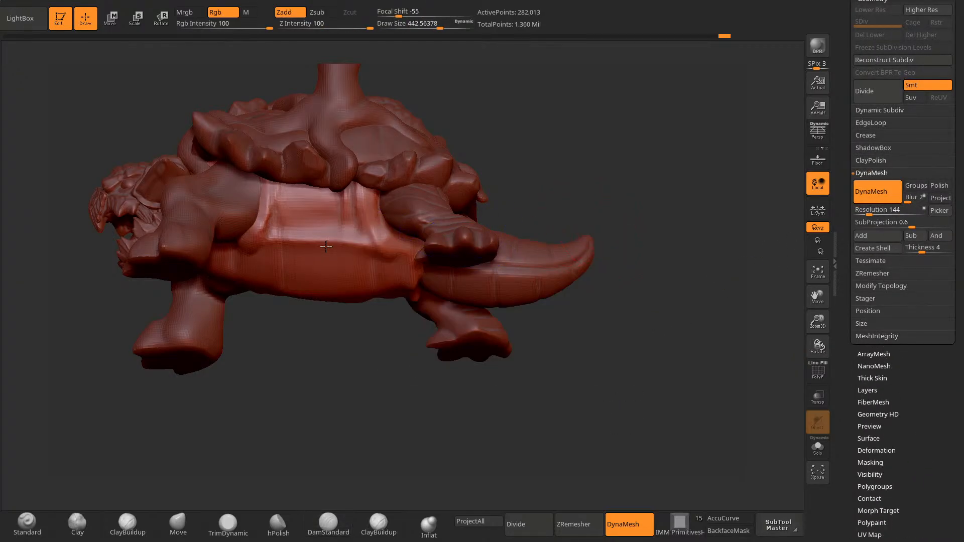
mouse_move(325, 247)
left_mouse_down("shift")
mouse_move(266, 196)
mouse_move(387, 277)
left_mouse_up("shift")
mouse_move(311, 352)
left_mouse_down()
mouse_move(295, 381)
mouse_move(278, 387)
left_mouse_up()
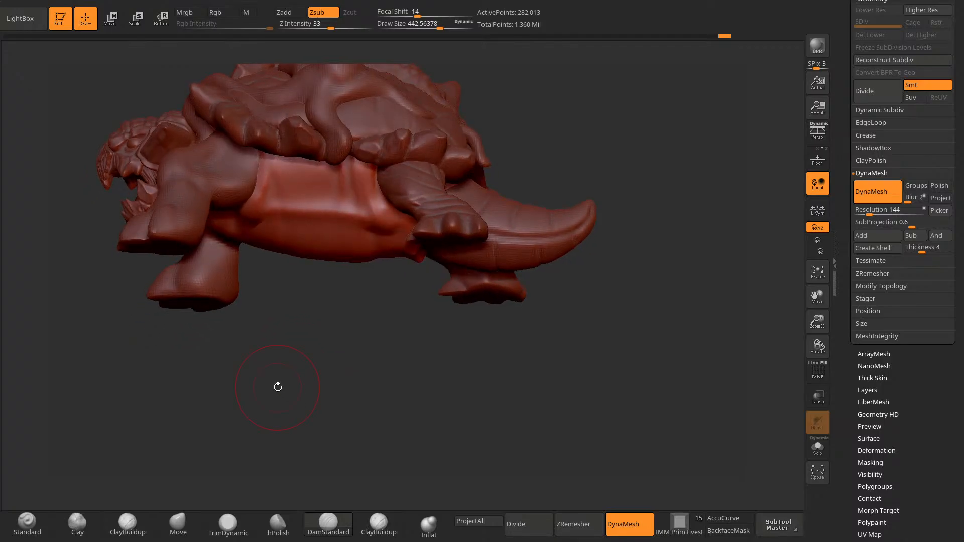
left_click_drag(297, 322, 317, 203)
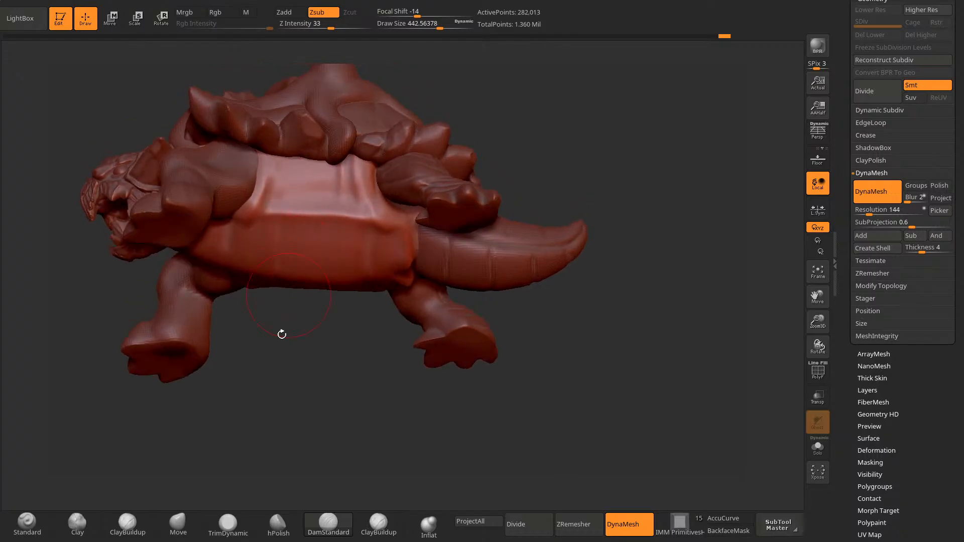
Step: Carve the creases along the edge of the belly plate with DamStandard at draw size about 262
left_click(328, 524)
mouse_move(653, 248)
left_mouse_down()
mouse_move(654, 299)
mouse_move(572, 216)
mouse_move(576, 253)
mouse_move(553, 252)
mouse_move(547, 266)
mouse_move(519, 131)
mouse_move(478, 126)
mouse_move(571, 95)
mouse_move(559, 95)
left_mouse_up()
key("space")
key("space")
key("space")
mouse_move(560, 96)
left_mouse_down()
mouse_move(508, 75)
mouse_move(503, 121)
mouse_move(362, 206)
mouse_move(359, 348)
left_mouse_up()
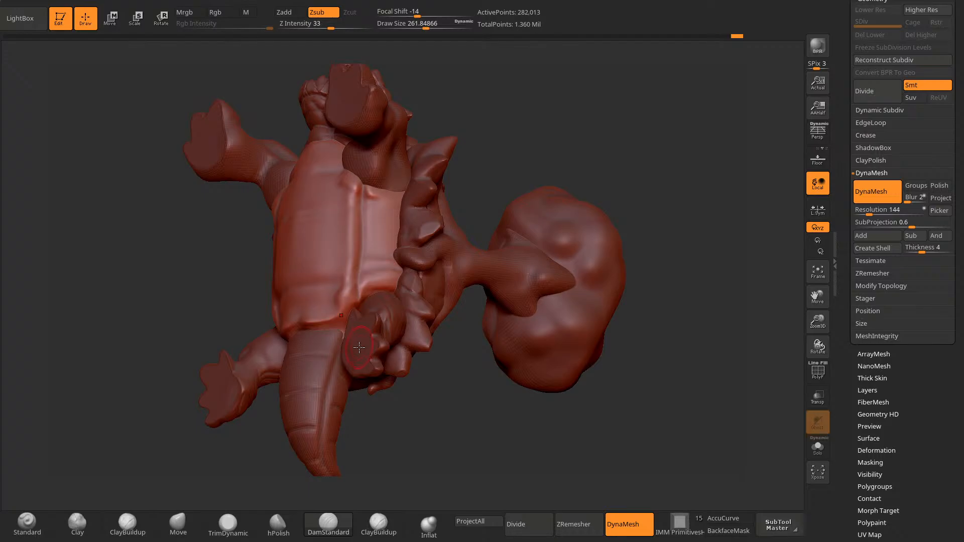
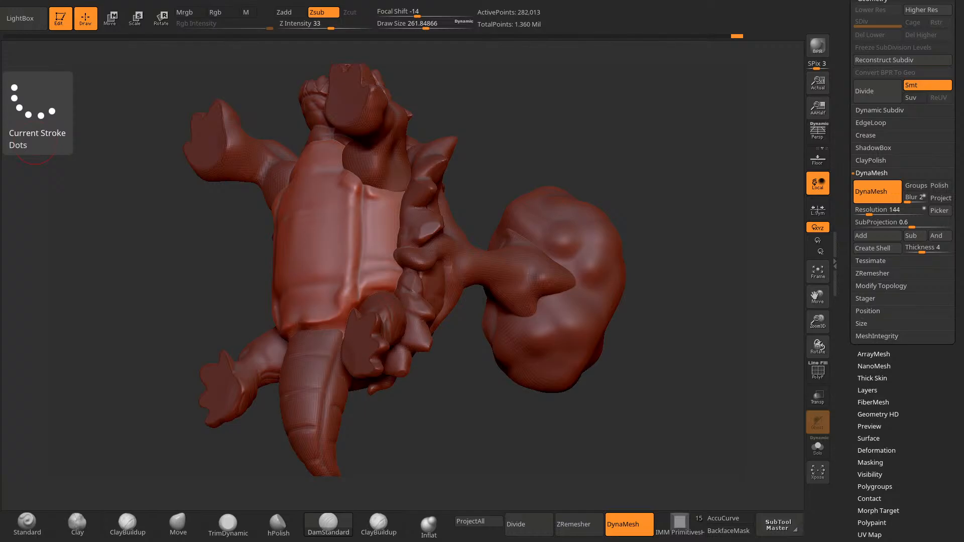
Step: Reshape the torso's side wall above the belly plate with the Move brush at draw size about 428
mouse_move(442, 121)
left_mouse_down()
mouse_move(504, 126)
mouse_move(520, 150)
left_mouse_up()
key("space")
mouse_move(521, 130)
left_mouse_down()
mouse_move(523, 213)
mouse_move(405, 272)
mouse_move(261, 371)
mouse_move(296, 368)
mouse_move(318, 342)
mouse_move(333, 355)
mouse_move(346, 350)
mouse_move(448, 182)
mouse_move(360, 178)
mouse_move(370, 178)
left_mouse_up()
key("space")
left_click_drag(555, 181, 332, 247)
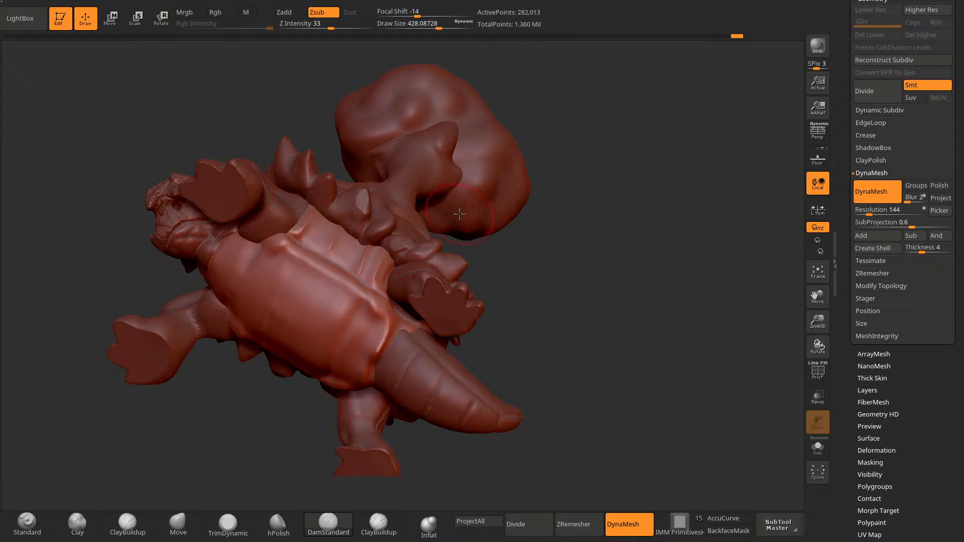
key("b")
key("m")
key("v")
left_click_drag(568, 161, 442, 181)
left_click_drag(351, 235, 344, 252)
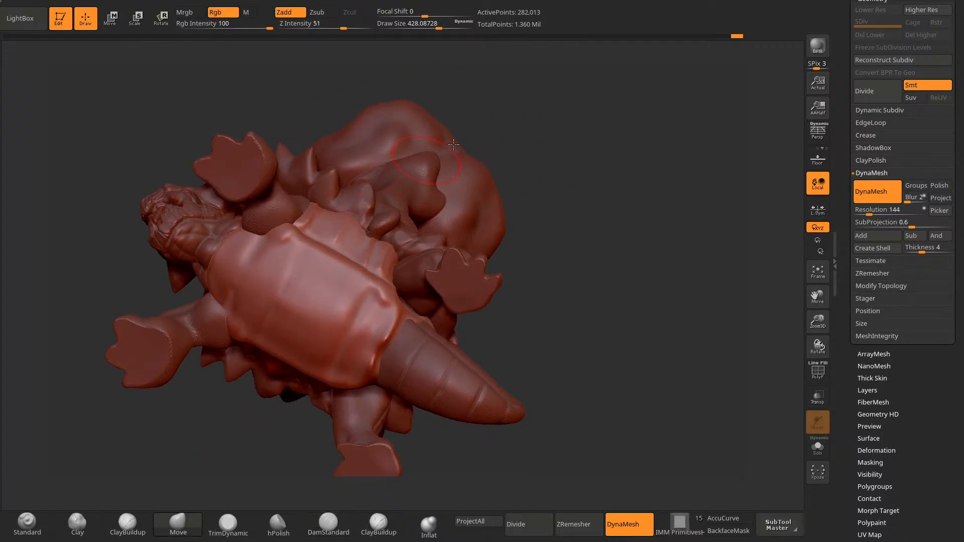
mouse_move(517, 123)
left_mouse_down()
mouse_move(348, 216)
mouse_move(370, 245)
mouse_move(378, 239)
left_mouse_up()
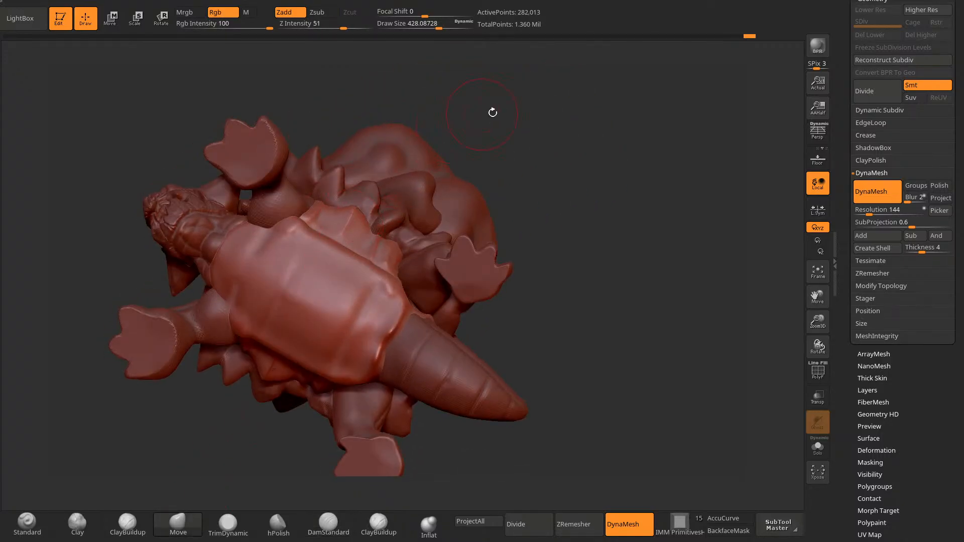
Step: Pull the upper edge of the torso's side wall up under the shell with the Move brush at draw size about 366
mouse_move(493, 112)
left_mouse_down()
mouse_move(396, 176)
mouse_move(387, 222)
left_mouse_up()
key("space")
left_click_drag(548, 182, 572, 166)
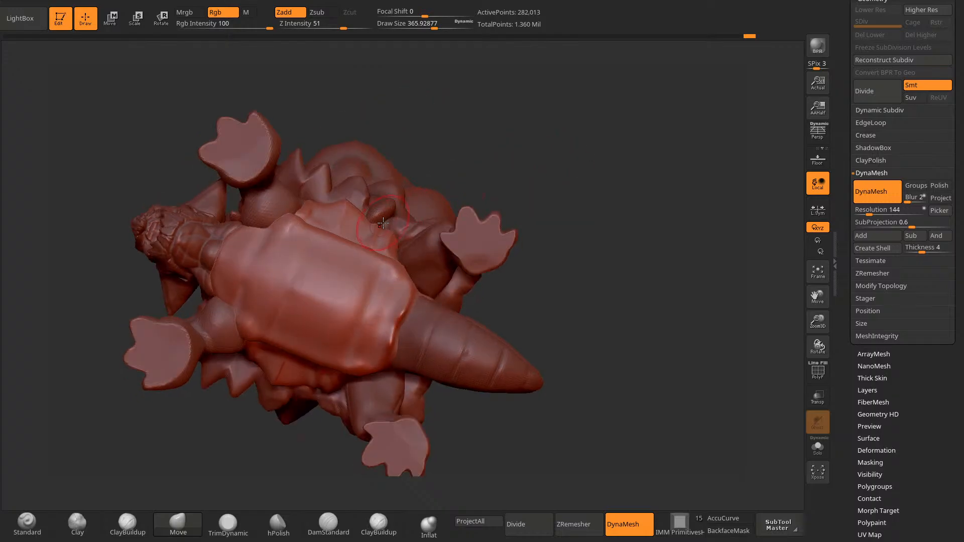
left_click_drag(387, 221, 390, 214)
left_click_drag(528, 145, 396, 221)
left_click_drag(296, 316, 346, 236)
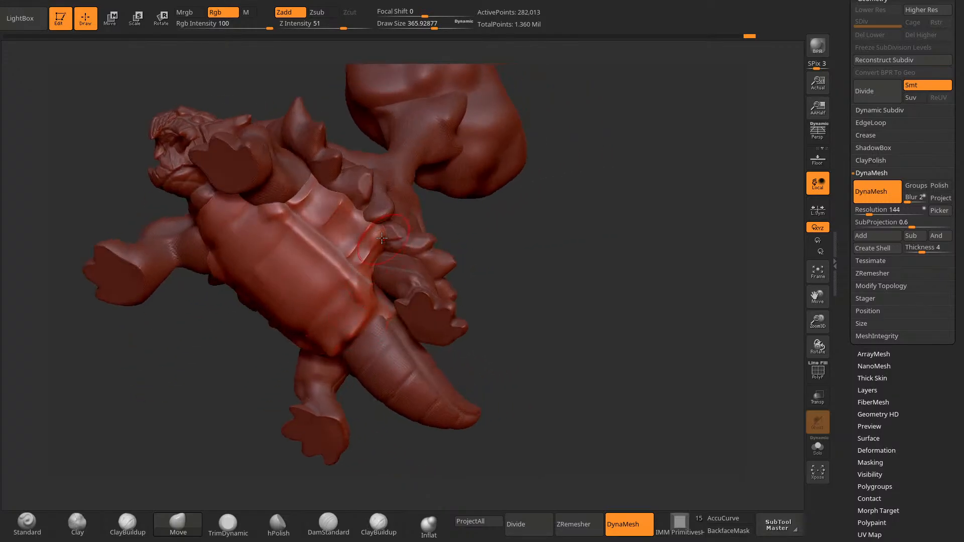
left_click_drag(522, 185, 302, 339)
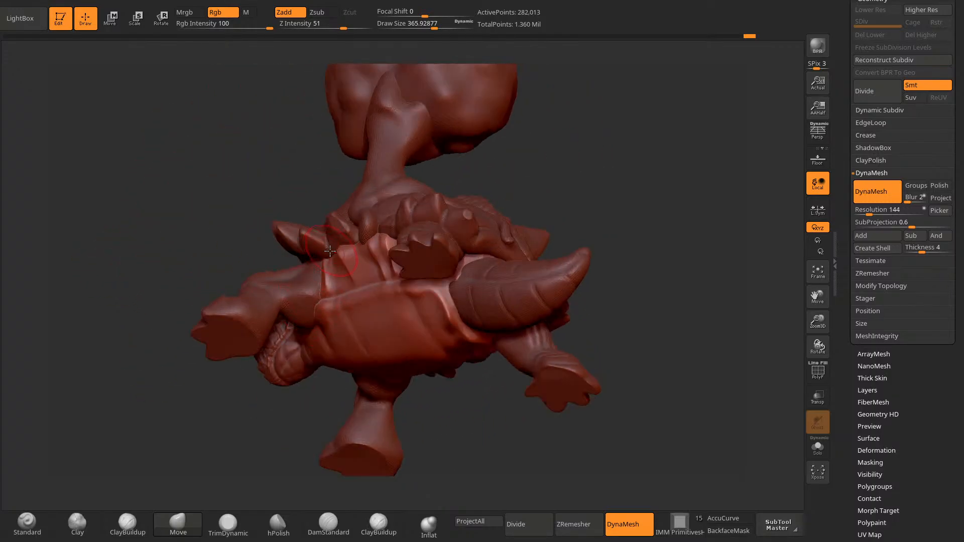
mouse_move(469, 161)
left_mouse_down()
mouse_move(544, 150)
mouse_move(455, 156)
left_mouse_up()
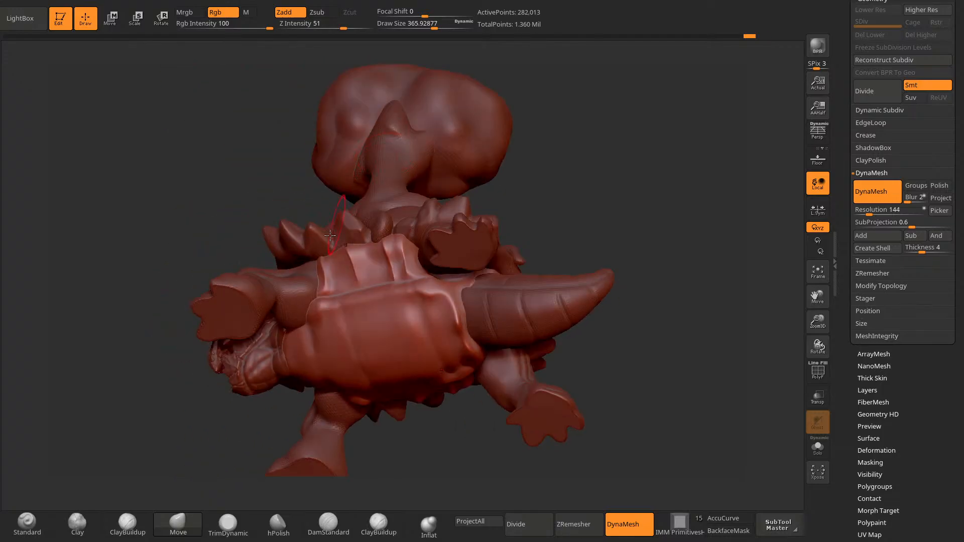
left_click_drag(330, 235, 338, 228)
left_click_drag(427, 156, 467, 180)
left_click_drag(468, 145, 511, 126)
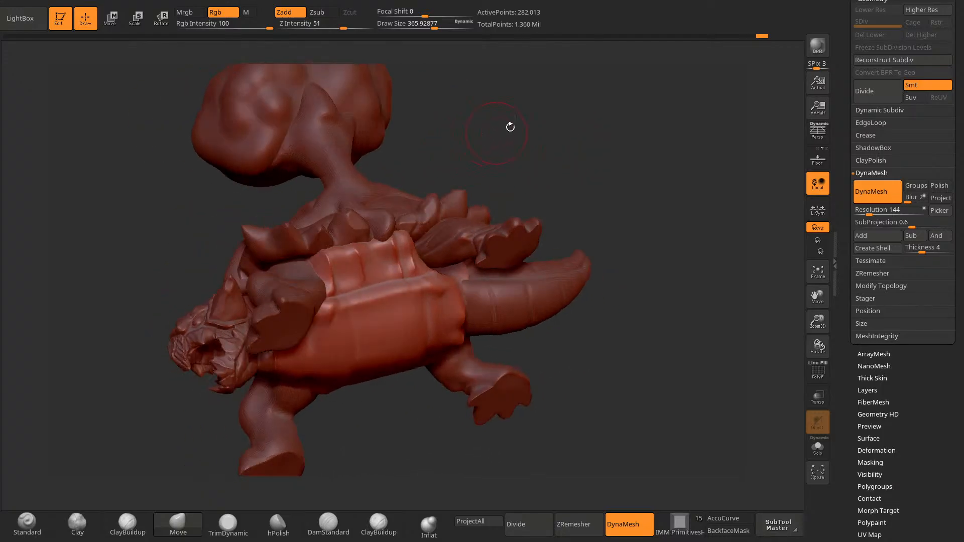
Step: Flatten the ridges on the torso's side wall into planes with TrimDynamic at draw size about 366
left_click_drag(561, 95, 544, 135, "alt")
left_click(229, 524)
left_click_drag(542, 98, 530, 119)
left_click_drag(384, 436, 369, 454)
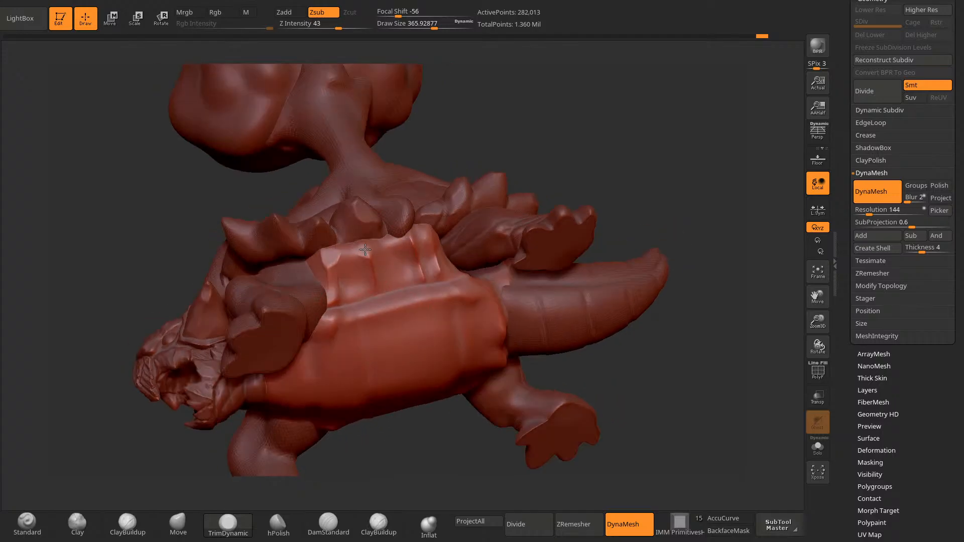
left_click_drag(421, 251, 427, 281)
left_click_drag(508, 136, 527, 116)
mouse_move(443, 234)
left_mouse_down()
mouse_move(433, 262)
mouse_move(425, 225)
left_mouse_up()
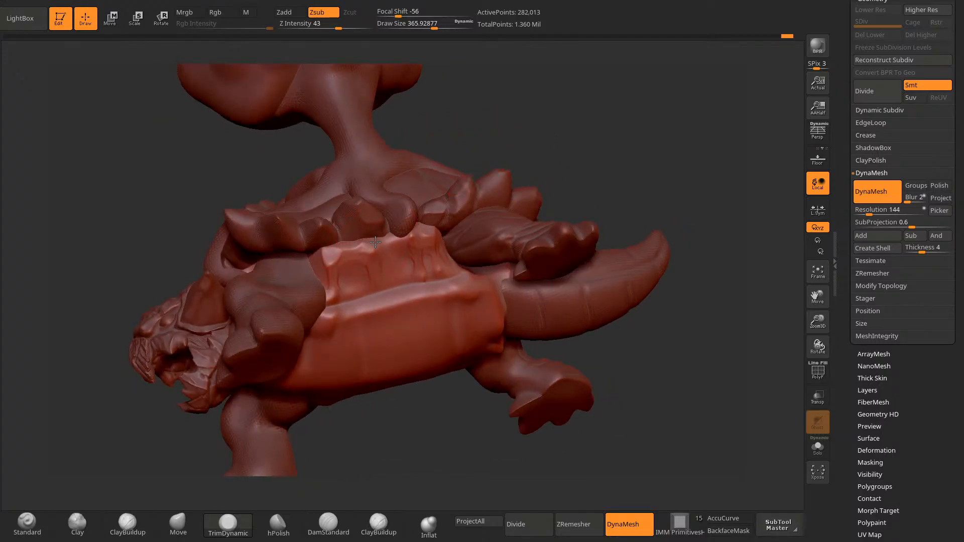
mouse_move(562, 137)
left_mouse_down()
mouse_move(562, 155)
mouse_move(534, 159)
left_mouse_up()
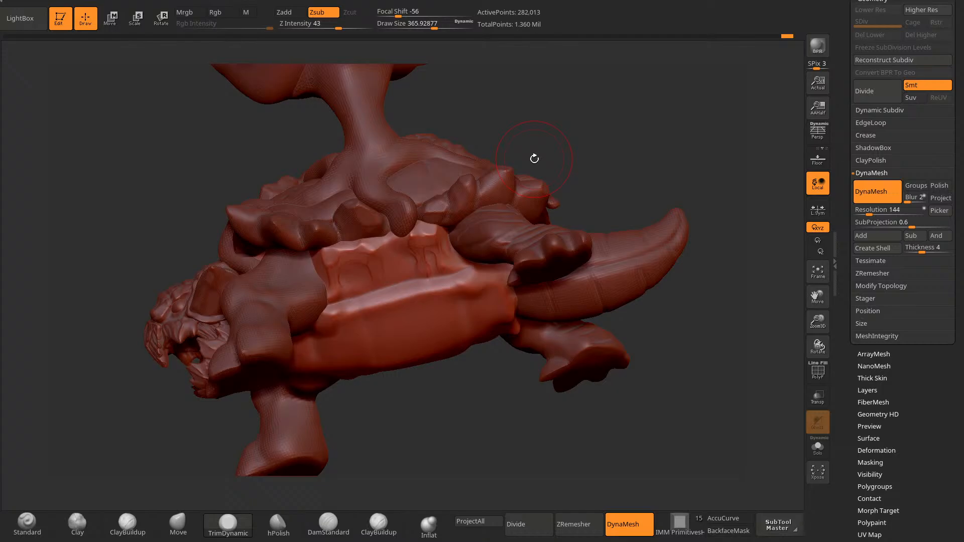
Step: Switch to the DamStandard brush and DynaMesh the torso again at resolution 96
key("b")
key("d")
key("s")
left_click(865, 210)
type("104")
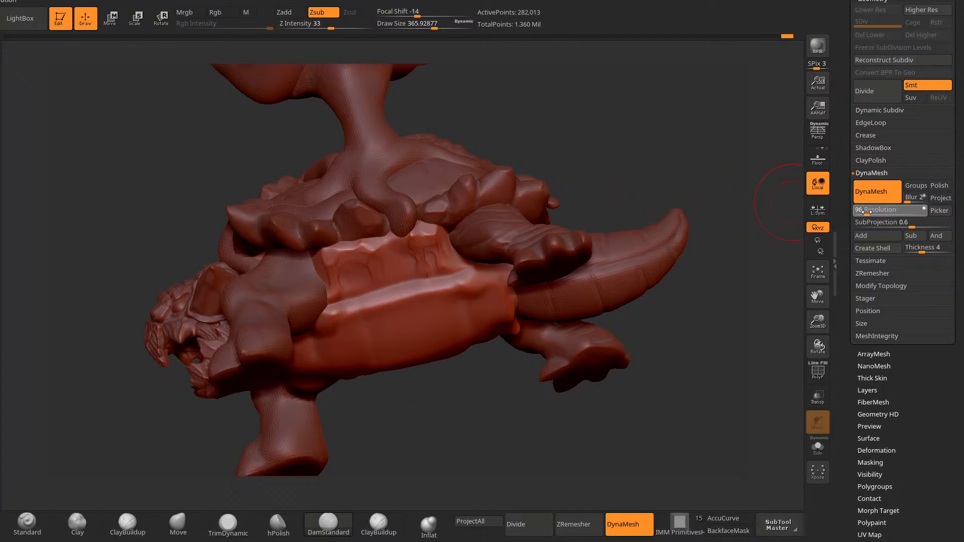
key("Return")
key("space")
left_click_drag(594, 150, 598, 132, "ctrl")
Step: Carve a vertical groove in the middle of the torso's side wall with DamStandard at draw size about 219
mouse_move(598, 132)
left_mouse_down()
mouse_move(596, 112)
mouse_move(559, 136)
mouse_move(578, 145)
left_mouse_up()
key("bracketleft")
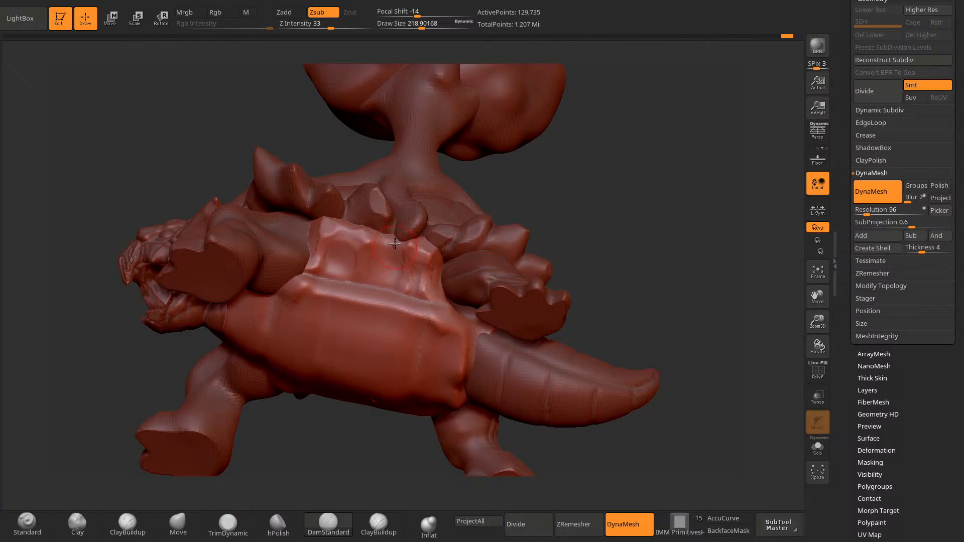
key("space")
left_click_drag(389, 253, 384, 283)
mouse_move(593, 195)
left_mouse_down()
mouse_move(613, 181)
mouse_move(452, 198)
left_mouse_up()
Step: Select the root-like trunk subtool and pull its hanging tip down over the side wall with Move at draw size about 321
left_click(424, 230, "alt")
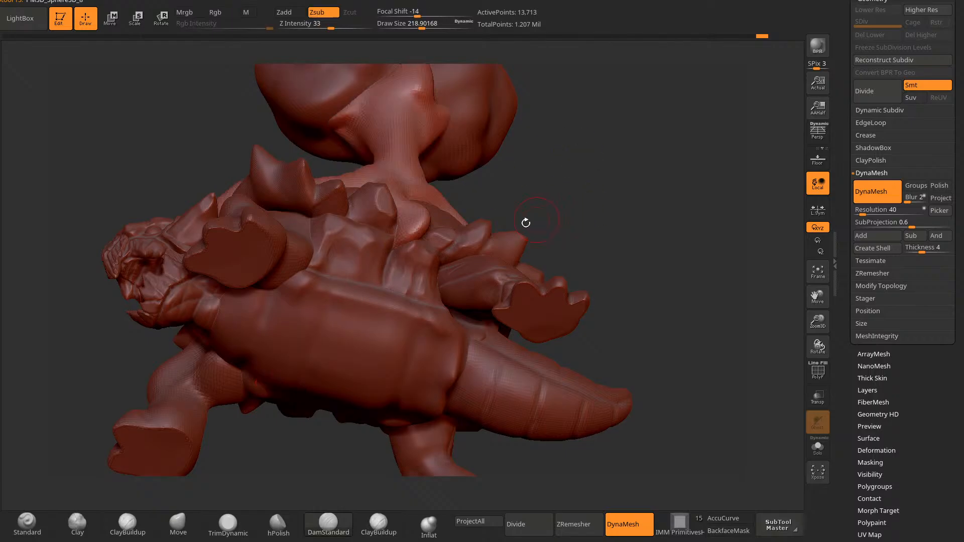
left_click(186, 521)
key("space")
mouse_move(572, 126)
left_mouse_down()
mouse_move(581, 127)
mouse_move(533, 151)
left_mouse_up()
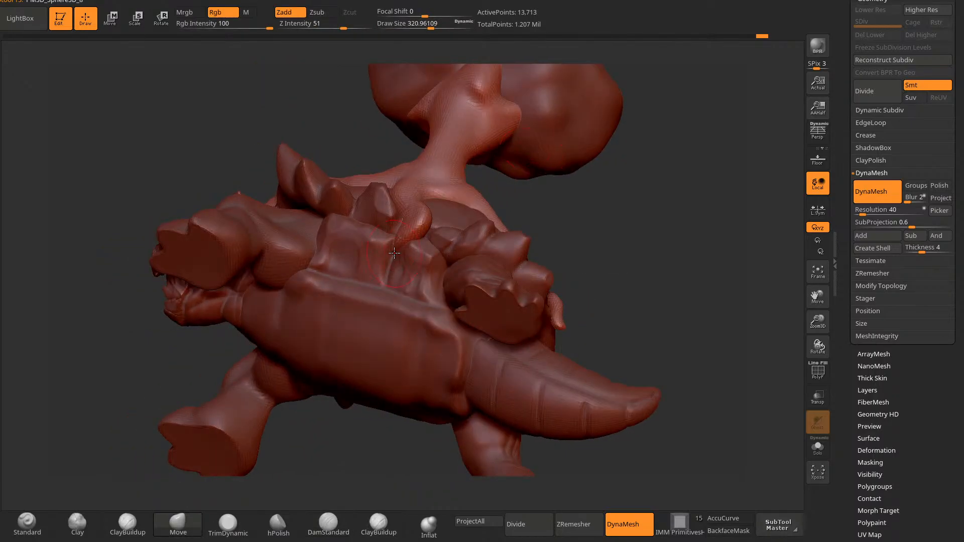
left_click_drag(391, 272, 391, 274)
left_click_drag(567, 171, 618, 234)
left_click_drag(425, 219, 415, 216)
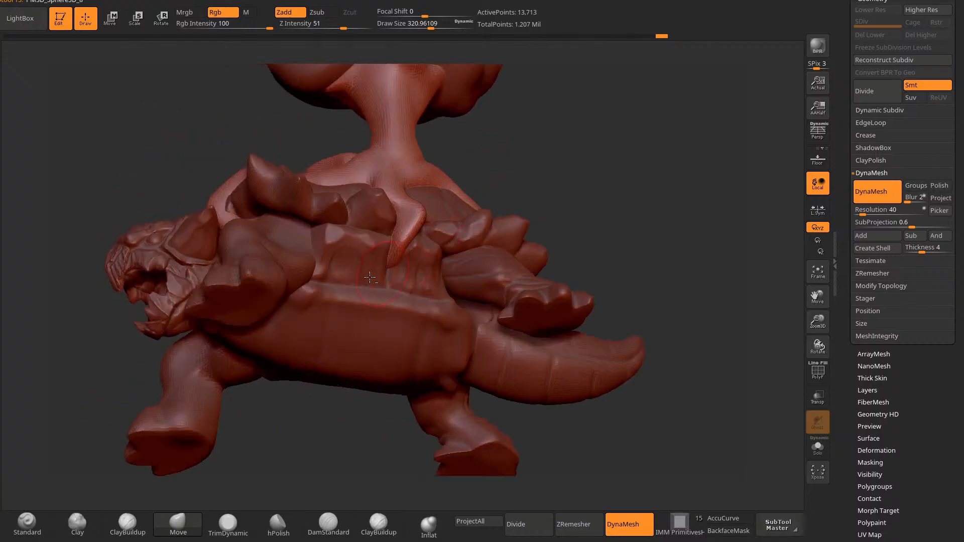
Step: Carve vertical grooves into the rear part of the torso's side wall with DamStandard at draw size about 327
mouse_move(528, 176)
left_mouse_down()
mouse_move(528, 149)
mouse_move(501, 170)
left_mouse_up()
key("space")
mouse_move(431, 264)
left_mouse_down()
mouse_move(429, 245)
mouse_move(441, 238)
left_mouse_up()
left_click_drag(432, 251, 434, 267)
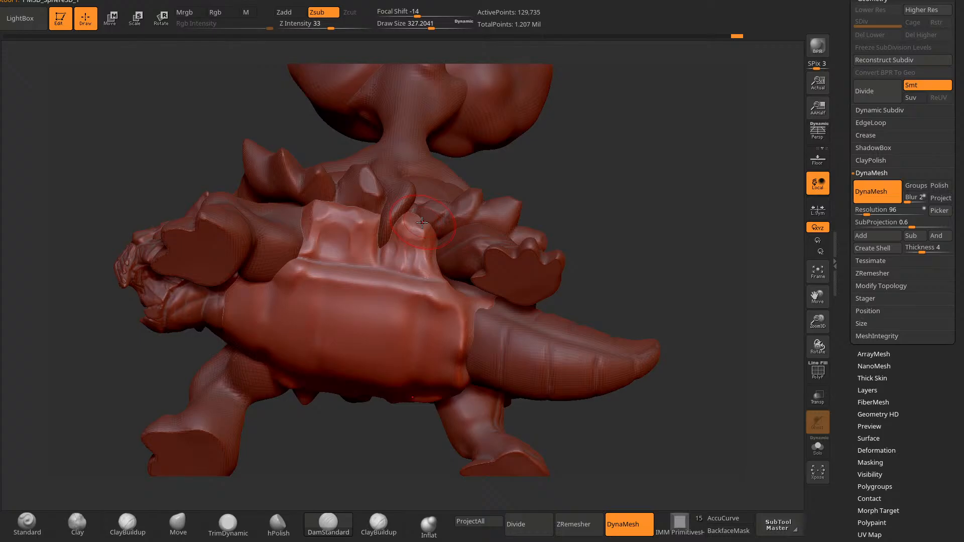
mouse_move(422, 262)
left_mouse_down()
mouse_move(416, 224)
mouse_move(395, 230)
left_mouse_up()
right_click_drag(394, 231, 400, 227)
mouse_move(399, 228)
left_mouse_down()
mouse_move(390, 260)
mouse_move(411, 233)
left_mouse_up()
left_click_drag(426, 274, 411, 220)
Step: Carve vertical folds into the torso's side wall between the front leg and the hanging root tip with DamStandard
right_click_drag(411, 221, 372, 227)
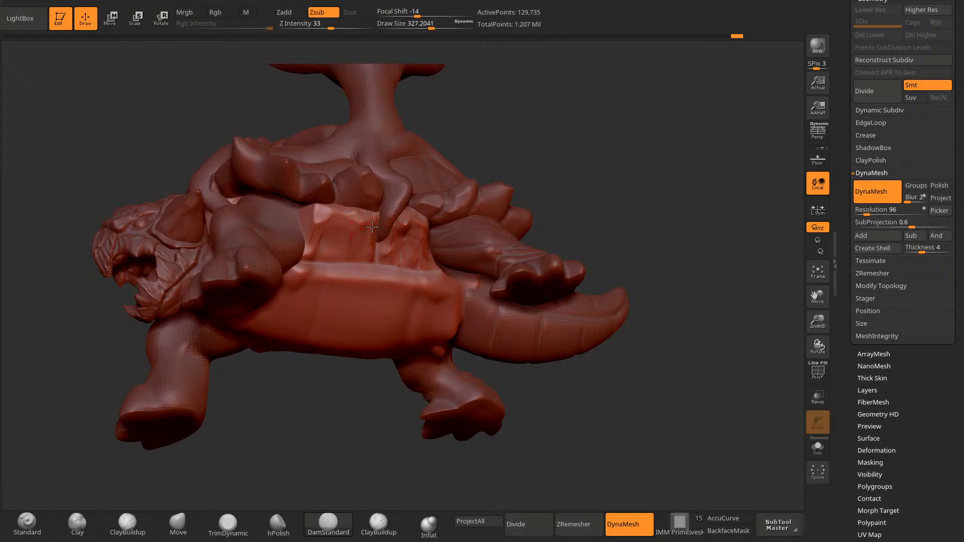
left_click_drag(372, 219, 351, 211)
left_click_drag(338, 366, 344, 307)
mouse_move(358, 230)
left_mouse_down()
mouse_move(320, 199)
mouse_move(305, 255)
left_mouse_up()
left_click_drag(342, 210, 339, 245)
left_click_drag(355, 215, 355, 237)
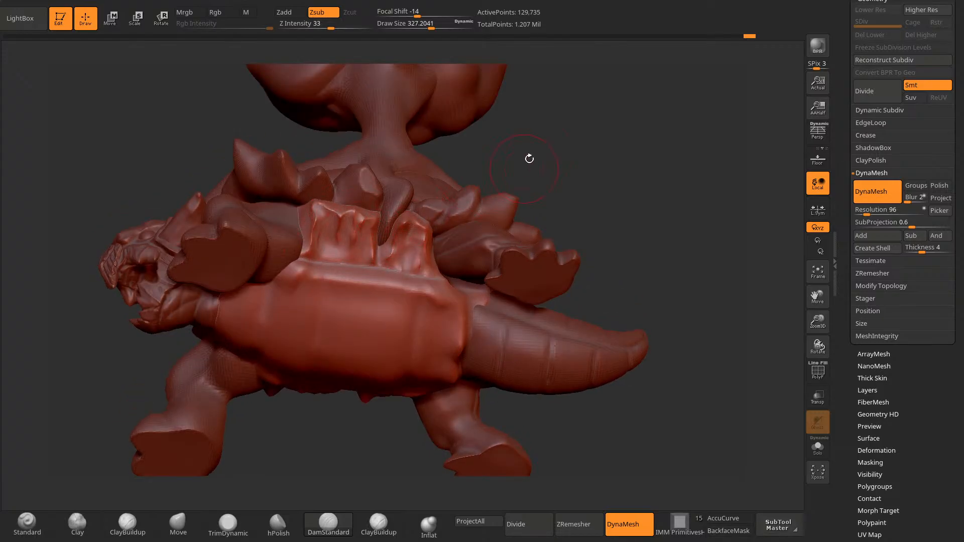
Step: Examine the torso's side wall folds and belly plate from several angles with the DamStandard draw size at about 157
right_click_drag(529, 158, 356, 245)
mouse_move(528, 127)
right_mouse_down()
mouse_move(613, 150)
mouse_move(480, 280)
right_mouse_up()
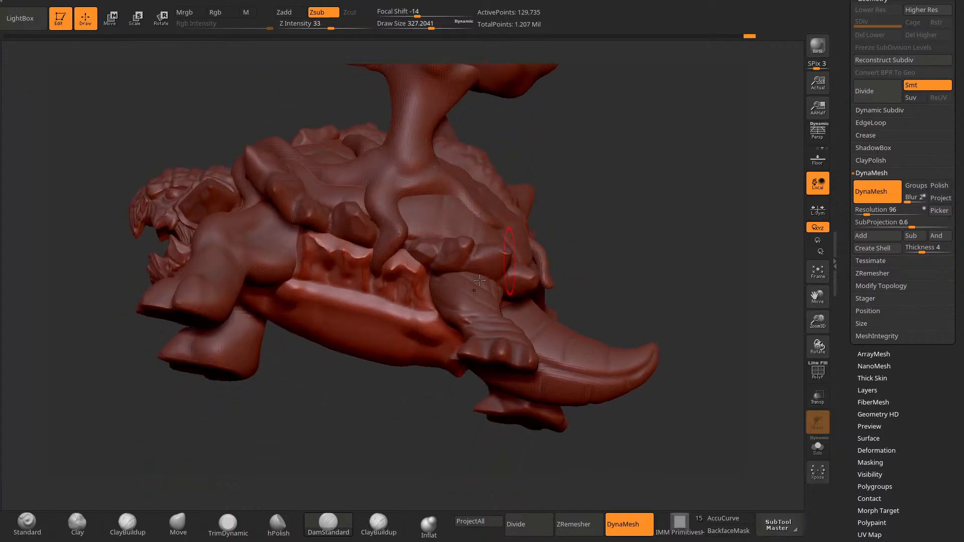
key("space")
left_click_drag(323, 239, 320, 240)
mouse_move(319, 233)
right_mouse_down()
mouse_move(409, 276)
mouse_move(600, 180)
mouse_move(382, 234)
right_mouse_up()
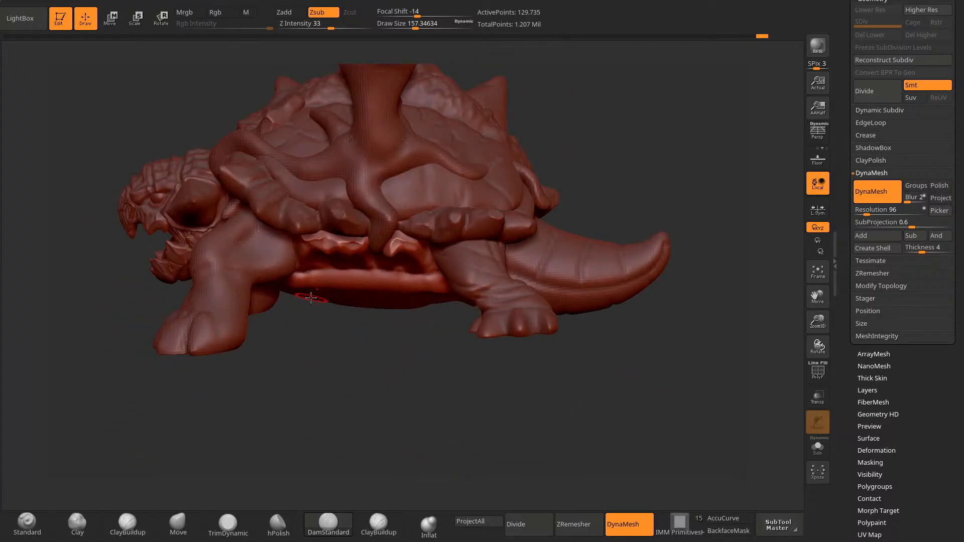
mouse_move(311, 298)
right_mouse_down()
mouse_move(327, 407)
mouse_move(303, 227)
right_mouse_up()
mouse_move(599, 112)
right_mouse_down()
mouse_move(577, 140)
mouse_move(448, 173)
right_mouse_up()
right_click_drag(311, 276, 320, 291)
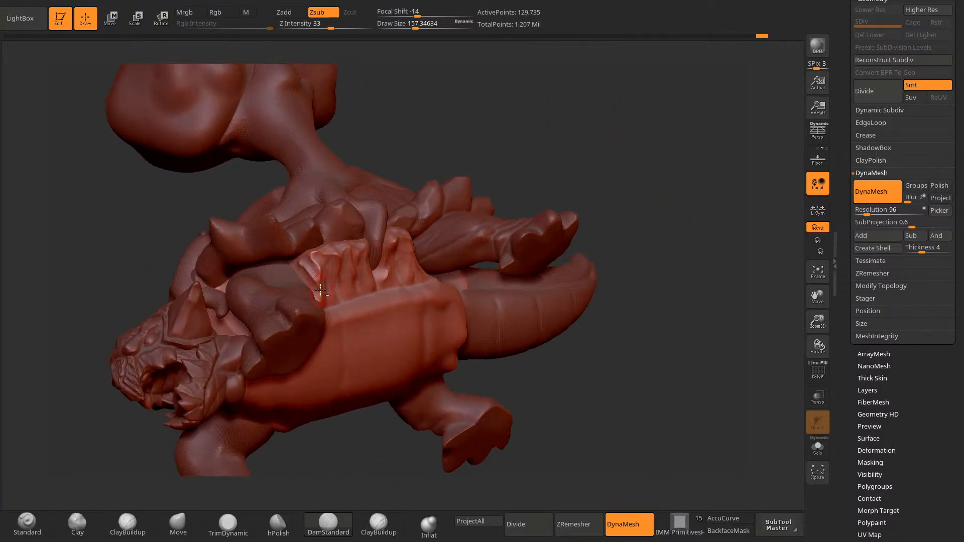
mouse_move(382, 195)
right_mouse_down()
mouse_move(475, 151)
mouse_move(344, 450)
mouse_move(379, 459)
right_mouse_up()
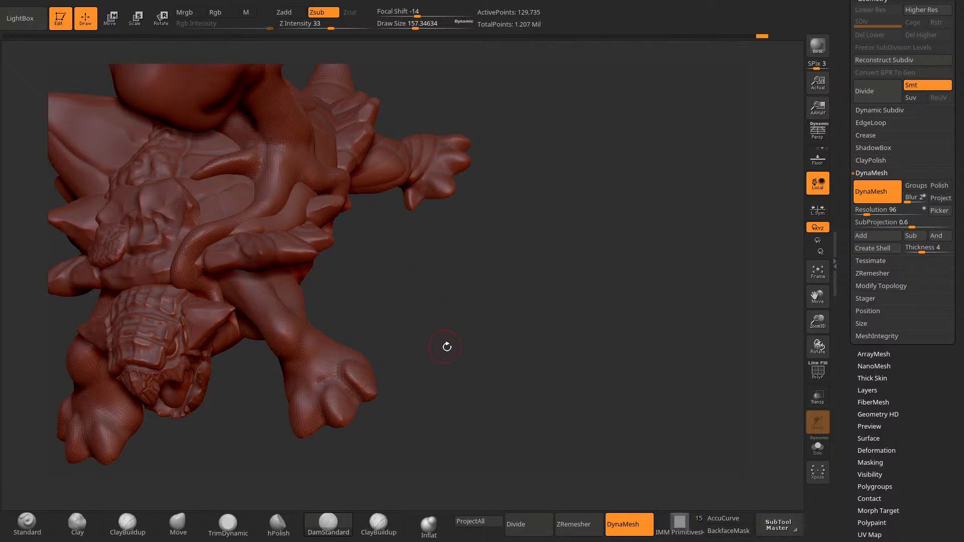
mouse_move(447, 347)
right_mouse_down()
mouse_move(523, 301)
mouse_move(447, 378)
mouse_move(405, 370)
mouse_move(442, 379)
mouse_move(397, 321)
right_mouse_up()
Step: Select the spiked shell rim subtool and reshape its front part behind the head with Move at draw size about 386
left_click(365, 238, "alt")
mouse_move(364, 239)
right_mouse_down()
mouse_move(448, 205)
mouse_move(454, 228)
mouse_move(497, 209)
mouse_move(528, 172)
mouse_move(333, 255)
right_mouse_up()
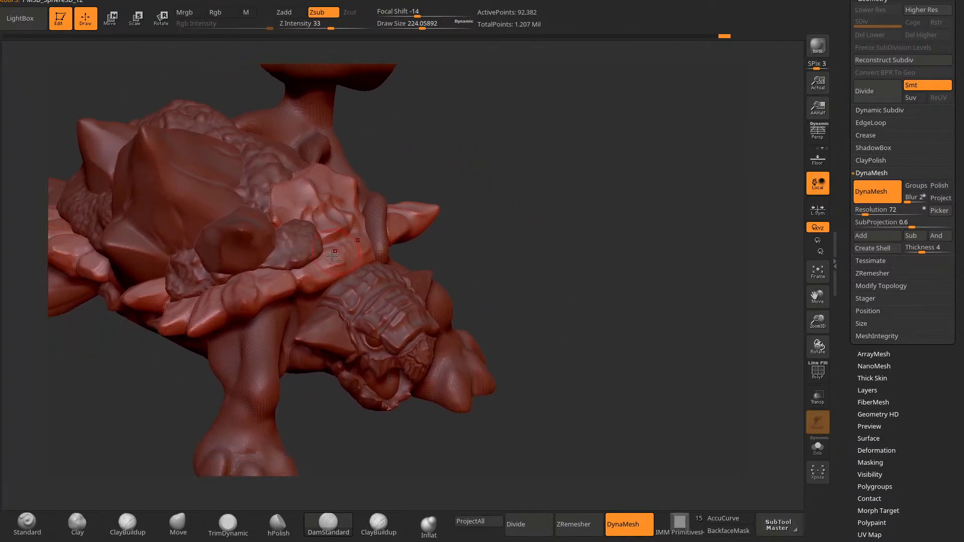
key("space")
left_click(328, 271)
key("b")
key("m")
key("v")
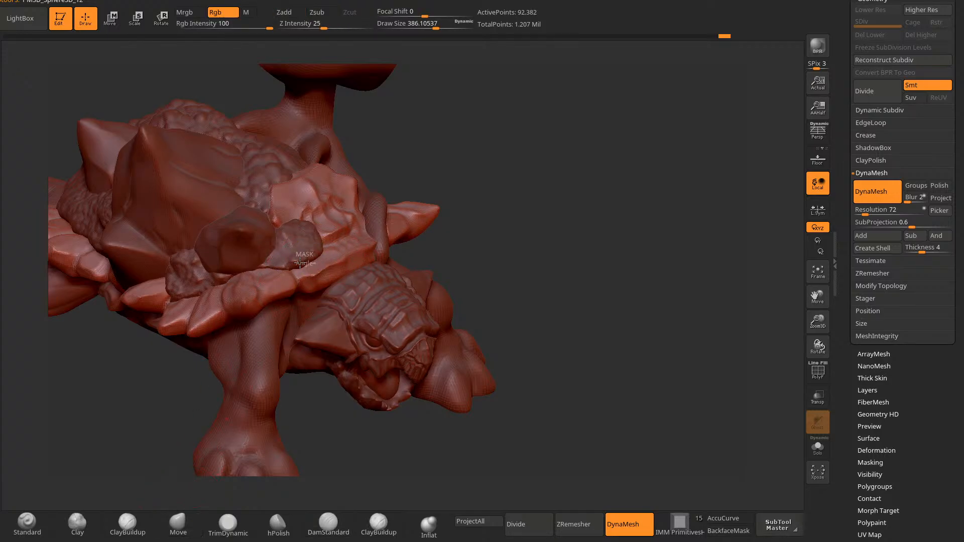
left_click_drag(430, 204, 401, 249)
mouse_move(325, 266)
right_mouse_down()
mouse_move(258, 370)
mouse_move(371, 224)
mouse_move(350, 271)
mouse_move(297, 306)
mouse_move(281, 272)
right_mouse_up()
left_click_drag(585, 113, 600, 129, "ctrl")
Step: Isolate the rim's front section above the neck with an inverted mask, adjust it with Move and clear the mask
right_click_drag(346, 211, 369, 241)
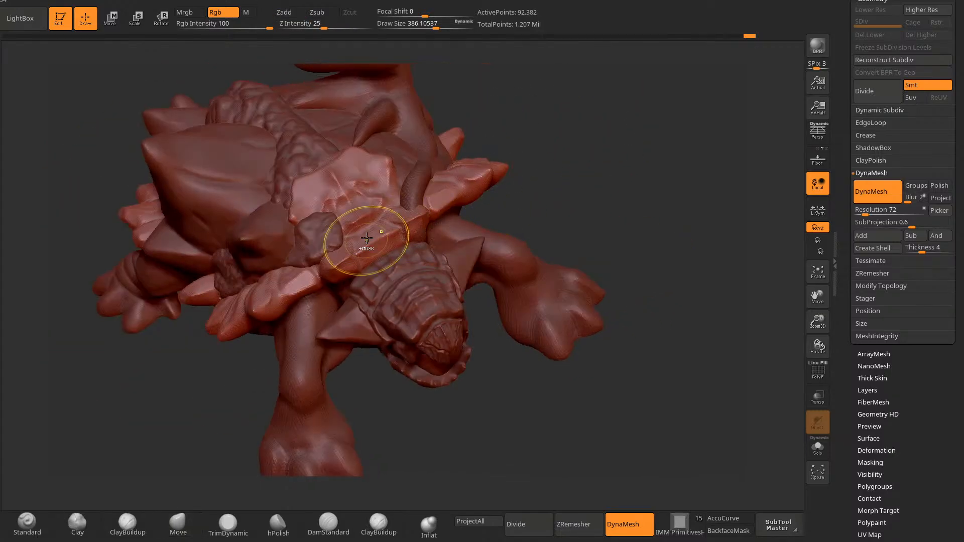
left_click_drag(384, 258, 393, 235, "ctrl")
left_click(551, 140, "ctrl")
right_click_drag(550, 140, 518, 140)
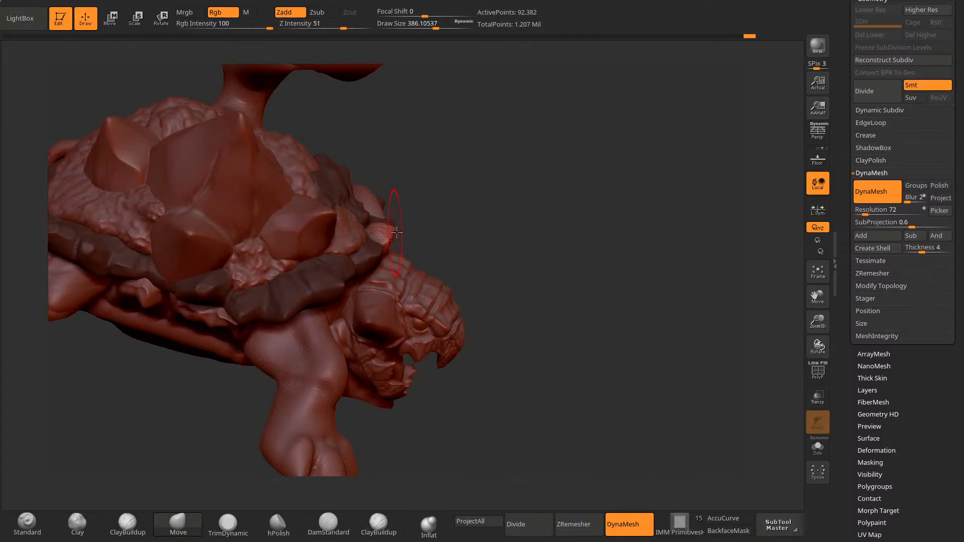
mouse_move(397, 232)
right_mouse_down()
mouse_move(658, 270)
mouse_move(641, 209)
mouse_move(592, 206)
right_mouse_up()
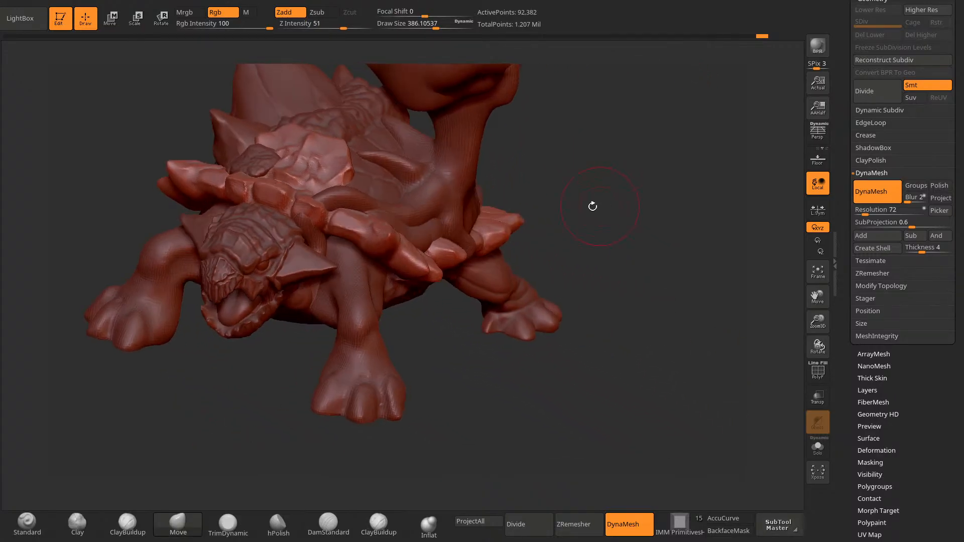
Step: Select the torso subtool and sharpen the belly plate's front edge at the neck with DamStandard at draw size about 353
mouse_move(304, 230)
right_mouse_down()
mouse_move(566, 179)
mouse_move(496, 158)
right_mouse_up()
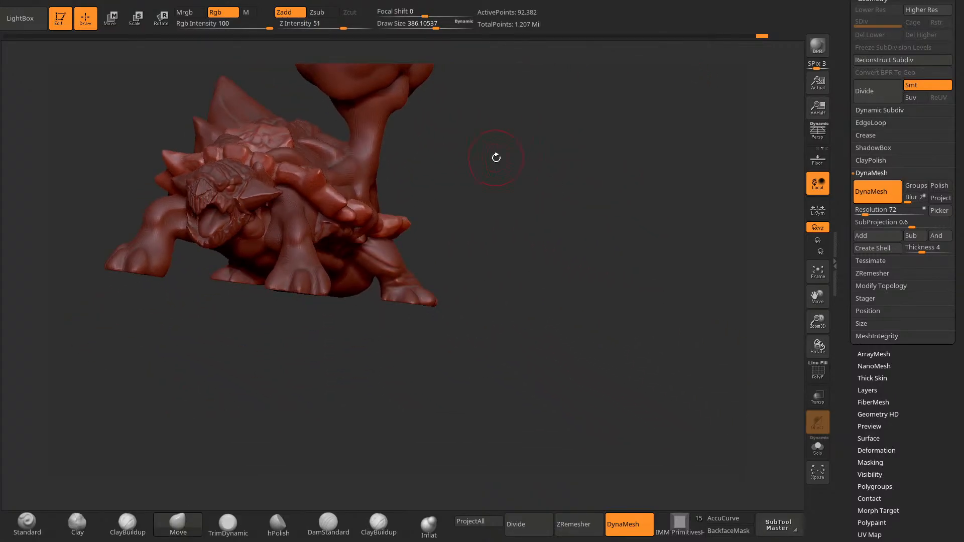
mouse_move(538, 97)
right_mouse_down()
mouse_move(553, 189)
mouse_move(431, 215)
right_mouse_up()
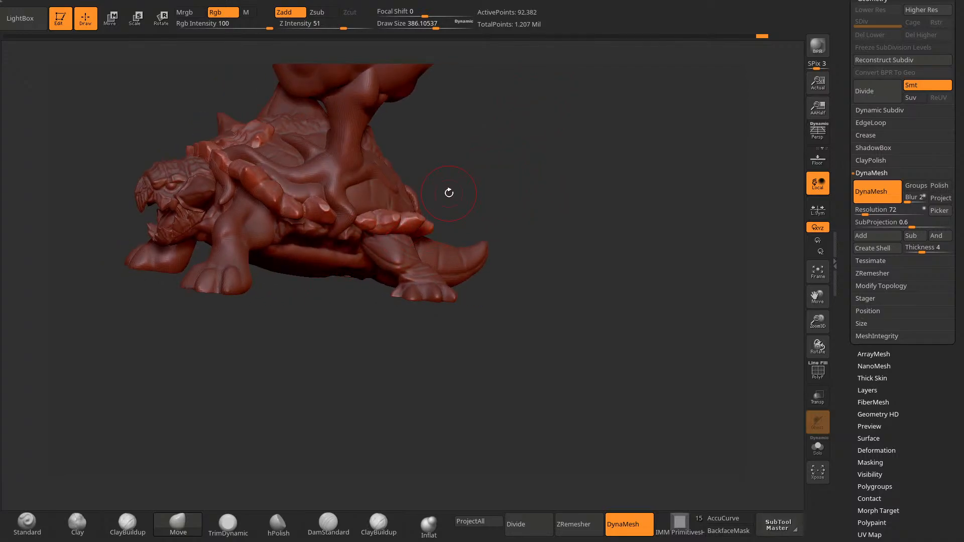
mouse_move(449, 193)
right_mouse_down()
mouse_move(548, 160)
mouse_move(549, 178)
mouse_move(533, 181)
mouse_move(558, 170)
mouse_move(550, 157)
mouse_move(552, 173)
mouse_move(555, 102)
mouse_move(567, 145)
right_mouse_up()
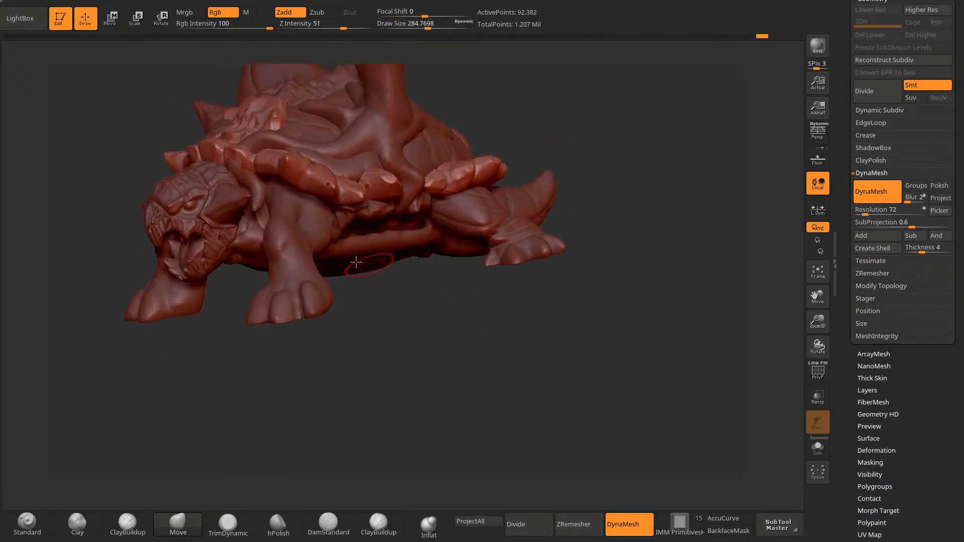
right_click_drag(362, 265, 378, 258)
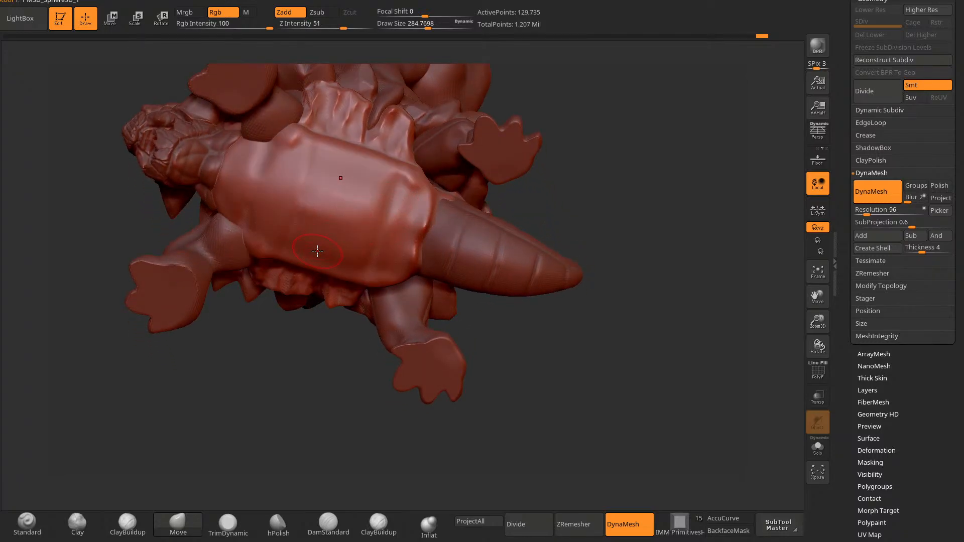
left_click(328, 523)
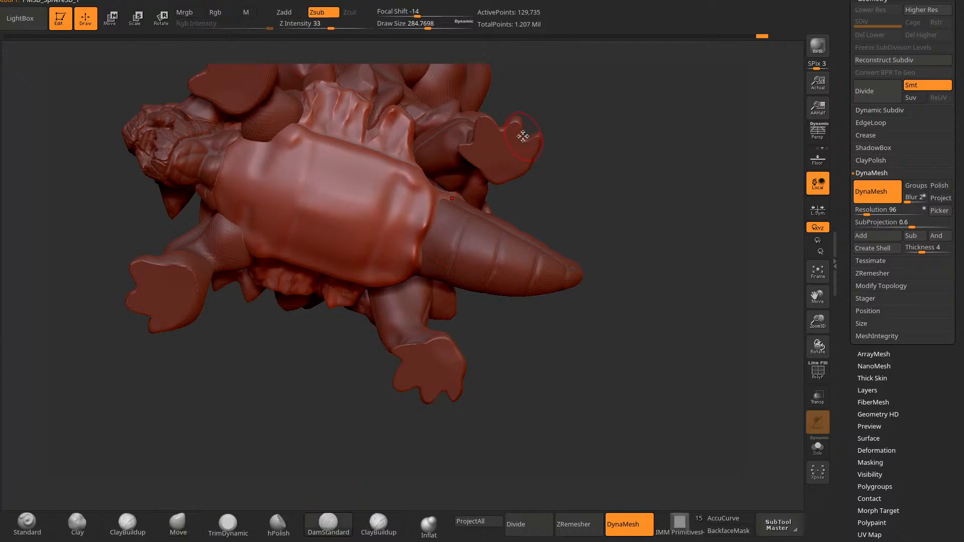
right_click_drag(523, 133, 433, 200)
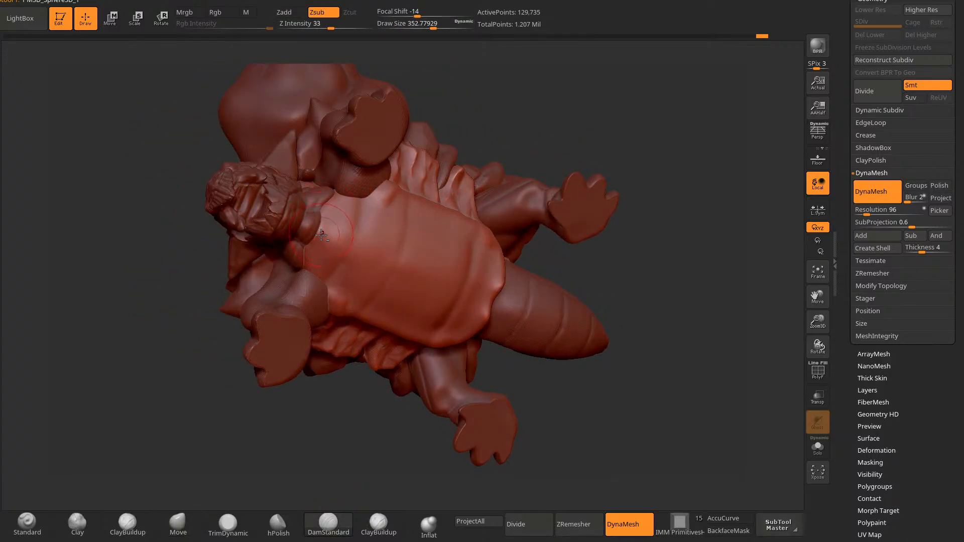
mouse_move(307, 263)
left_mouse_down()
mouse_move(329, 211)
mouse_move(359, 203)
left_mouse_up()
right_click_drag(390, 186, 424, 199)
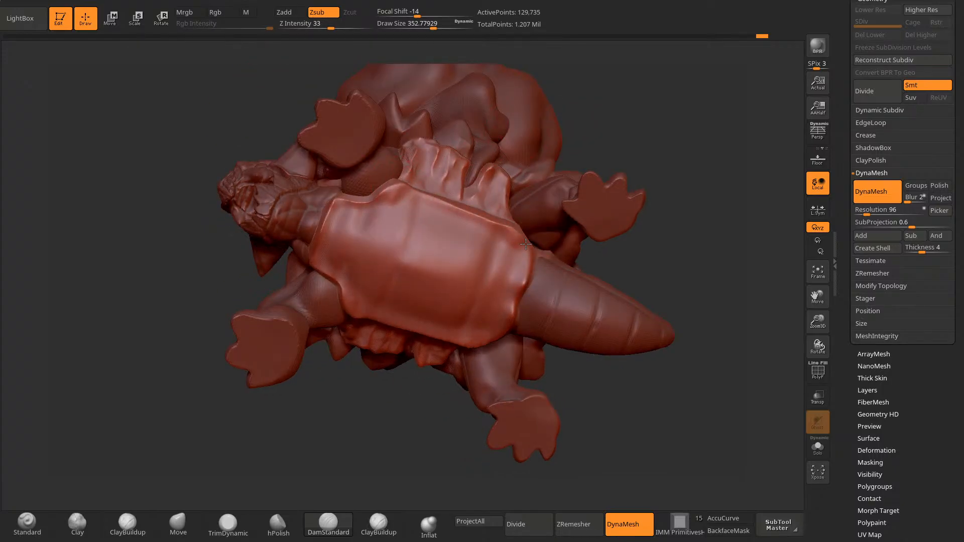
Step: Adjust the belly plate's side edge below the grooved side wall with Move at draw size about 321
mouse_move(525, 241)
right_mouse_down()
mouse_move(646, 216)
mouse_move(458, 352)
mouse_move(430, 383)
mouse_move(417, 352)
right_mouse_up()
left_click(179, 522)
key("space")
left_click_drag(436, 210, 433, 210)
right_click_drag(430, 292, 447, 218)
left_click_drag(433, 184, 503, 203)
mouse_move(502, 203)
right_mouse_down()
mouse_move(394, 319)
mouse_move(447, 221)
right_mouse_up()
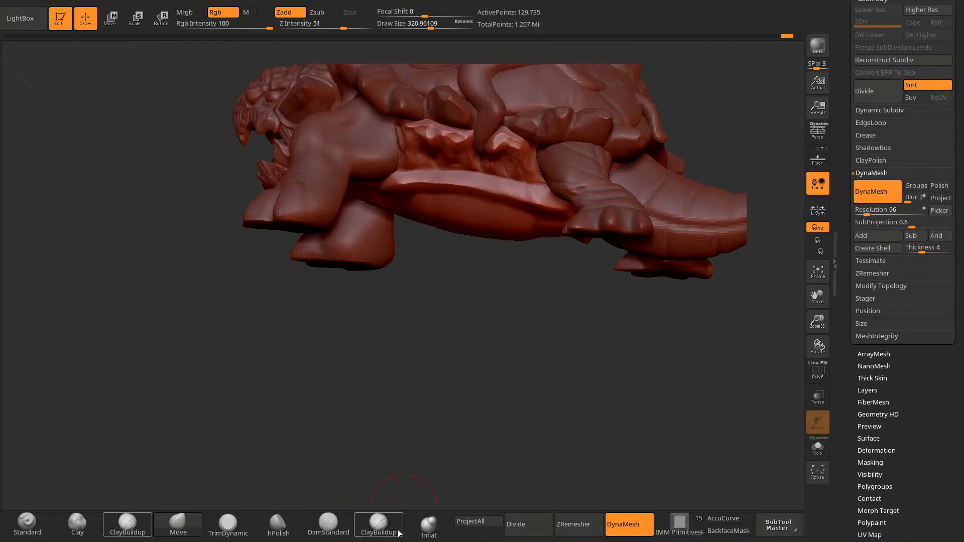
Step: Carve transverse grooves across the front part of the belly plate with DamStandard at draw size about 189
left_click(328, 525)
right_click_drag(370, 467, 483, 193)
key("space")
left_click_drag(483, 194, 479, 194)
mouse_move(359, 454)
left_mouse_down()
mouse_move(321, 435)
mouse_move(320, 394)
left_mouse_up()
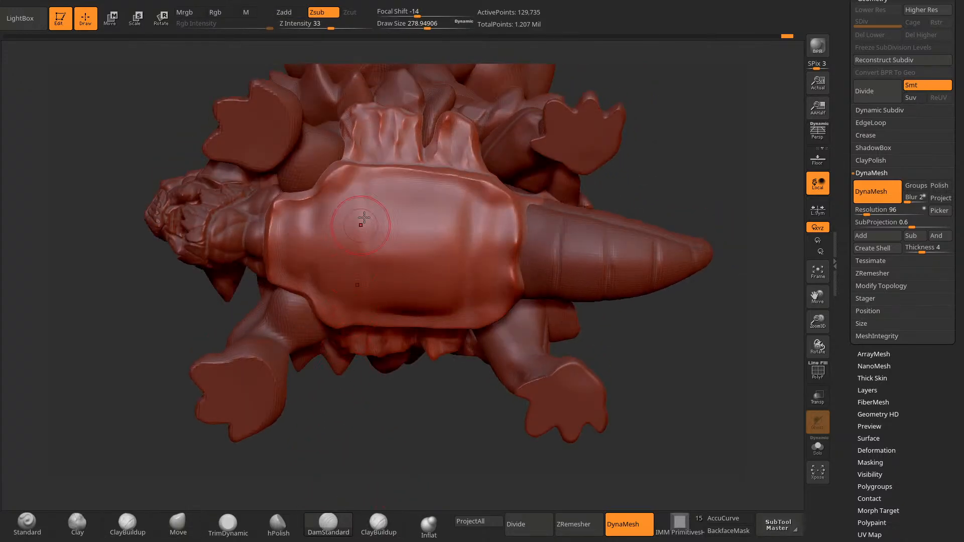
left_click_drag(372, 166, 374, 287)
key("ctrl+z")
key("space")
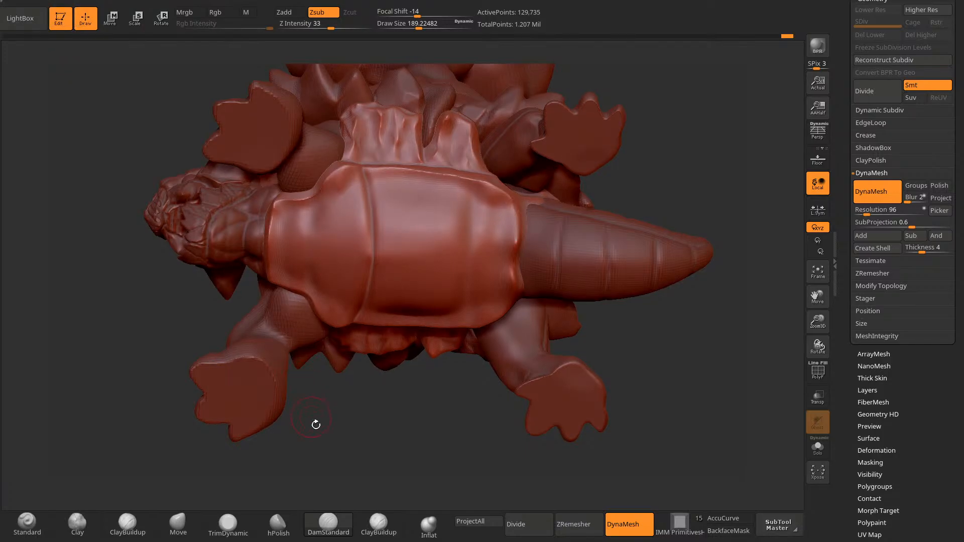
mouse_move(315, 424)
left_mouse_down()
mouse_move(305, 307)
mouse_move(323, 240)
left_mouse_up()
left_click_drag(372, 437, 299, 439, "alt")
right_click_drag(341, 296, 352, 343)
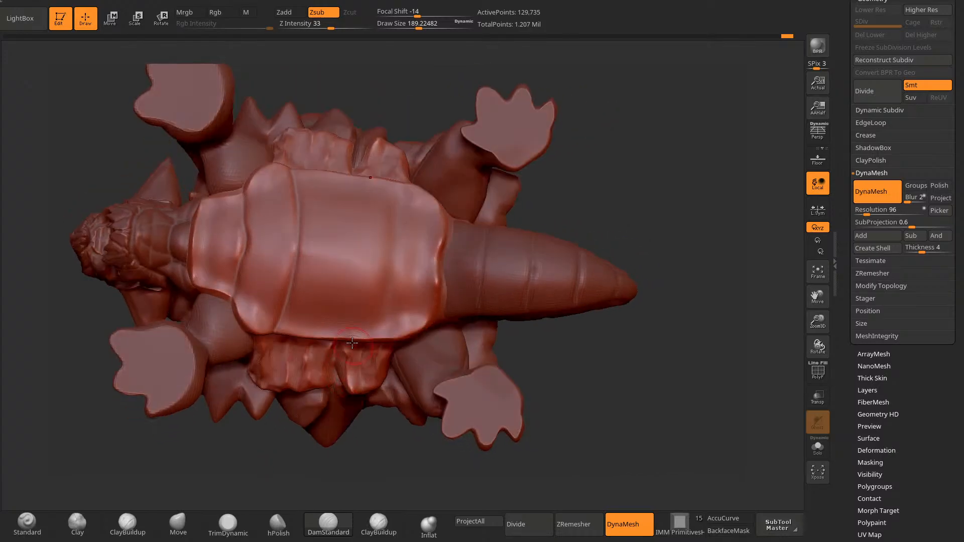
Step: Carve transverse grooves across the rear part of the belly plate and deepen the groove ahead of them with DamStandard
left_click_drag(339, 342, 374, 246)
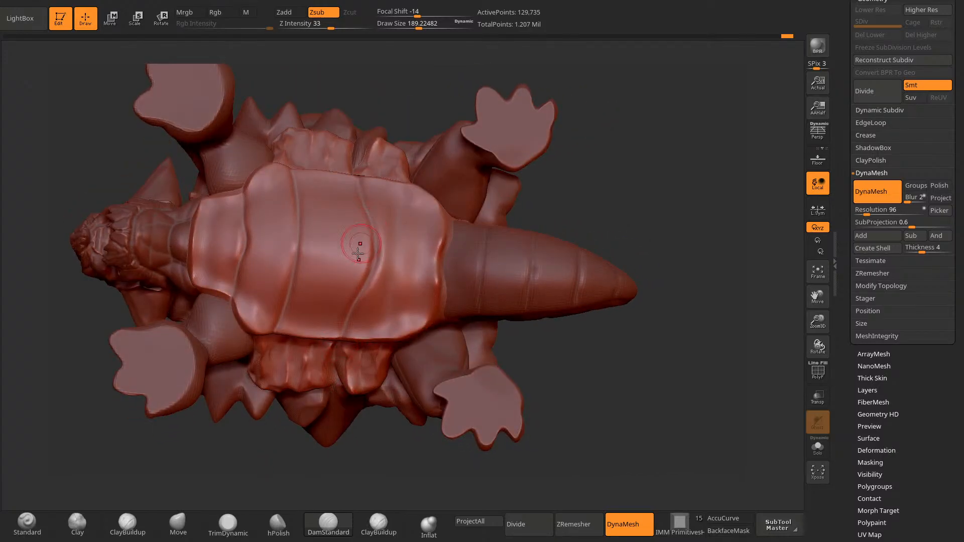
left_click_drag(275, 333, 304, 208)
left_click_drag(399, 492, 400, 445)
left_click_drag(392, 335, 414, 242)
mouse_move(587, 402)
left_mouse_down()
mouse_move(628, 196)
mouse_move(633, 237)
left_mouse_up()
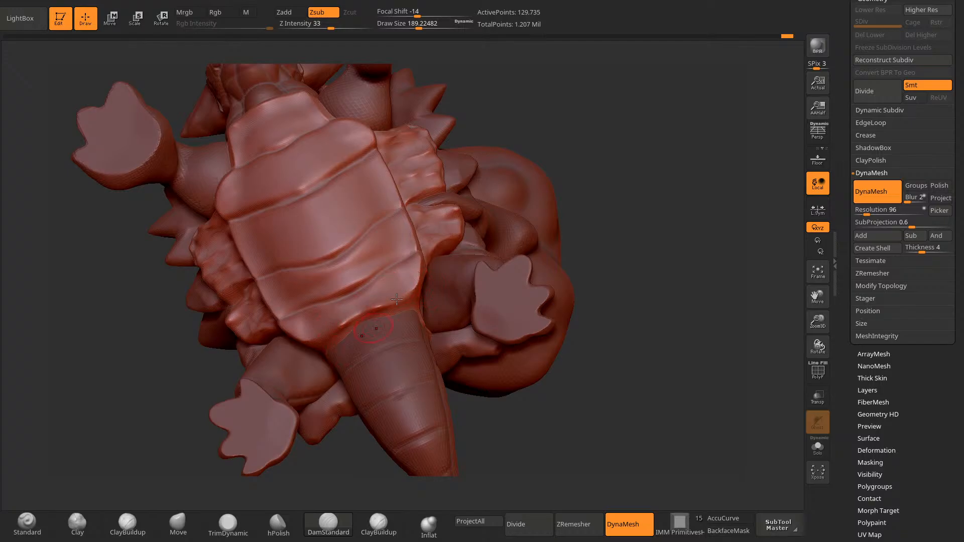
Step: Carve short lengthwise grooves into the belly plate's rear edge at the tail base with DamStandard
left_click_drag(597, 201, 550, 203)
left_click_drag(335, 302, 324, 340)
left_click_drag(600, 158, 532, 168)
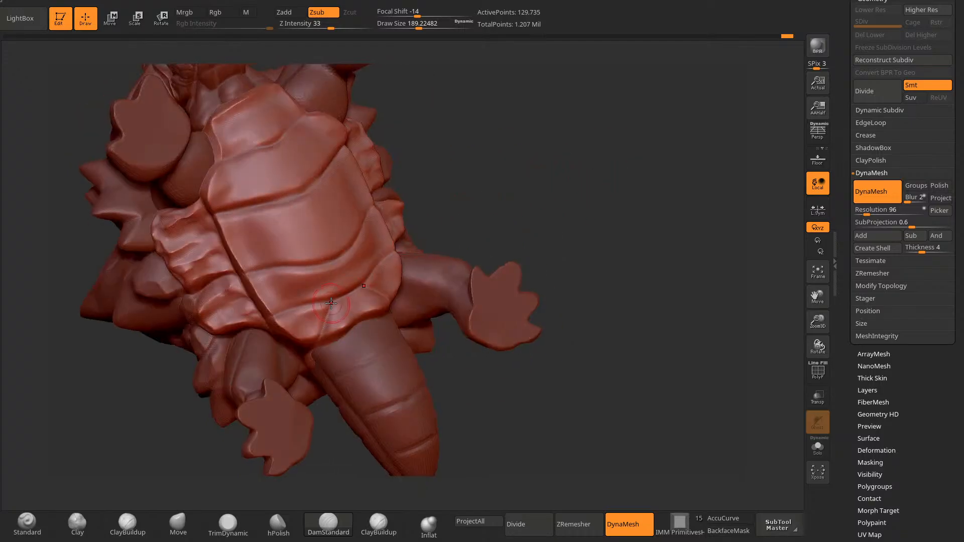
left_click_drag(331, 304, 320, 333)
left_click_drag(557, 200, 620, 196)
left_click_drag(349, 296, 360, 324)
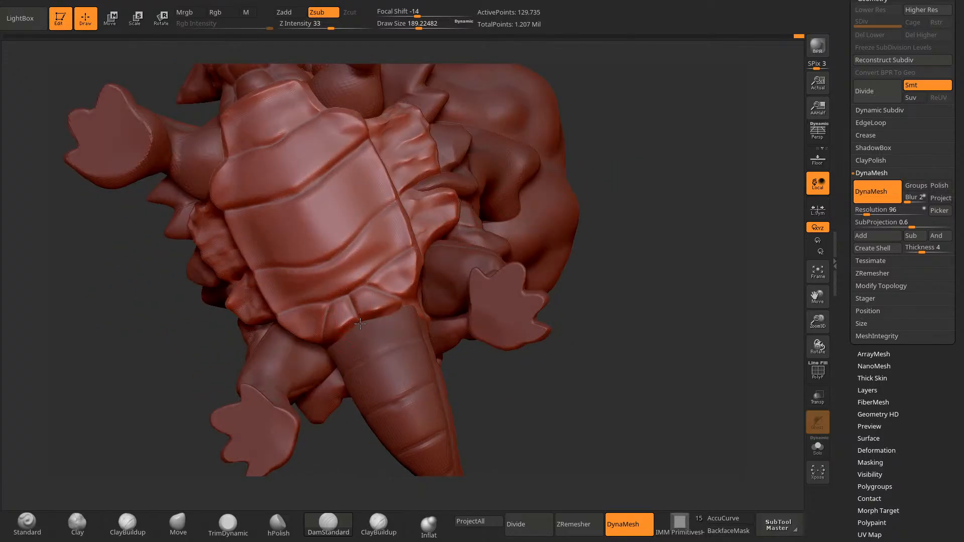
left_click_drag(619, 169, 459, 222)
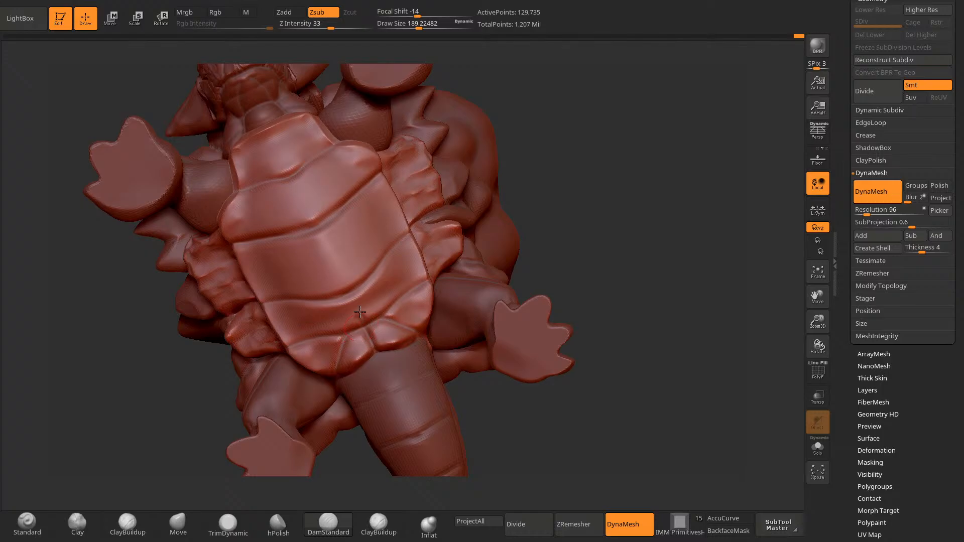
Step: Carve a lengthwise centre groove along the belly plate from the tail base to the neck with DamStandard
left_click_drag(352, 298, 361, 322)
left_click_drag(320, 223, 345, 286)
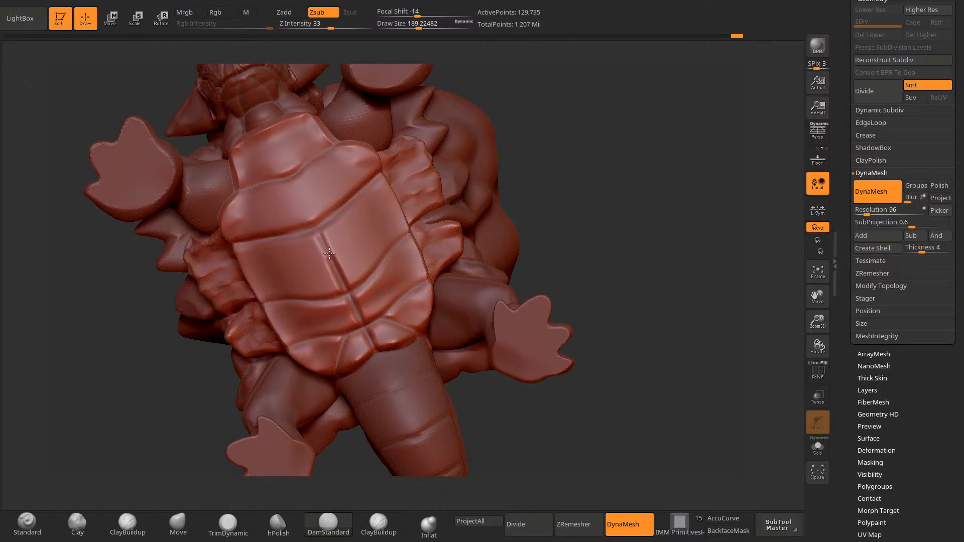
left_click_drag(330, 254, 320, 232)
left_click_drag(531, 83, 541, 113)
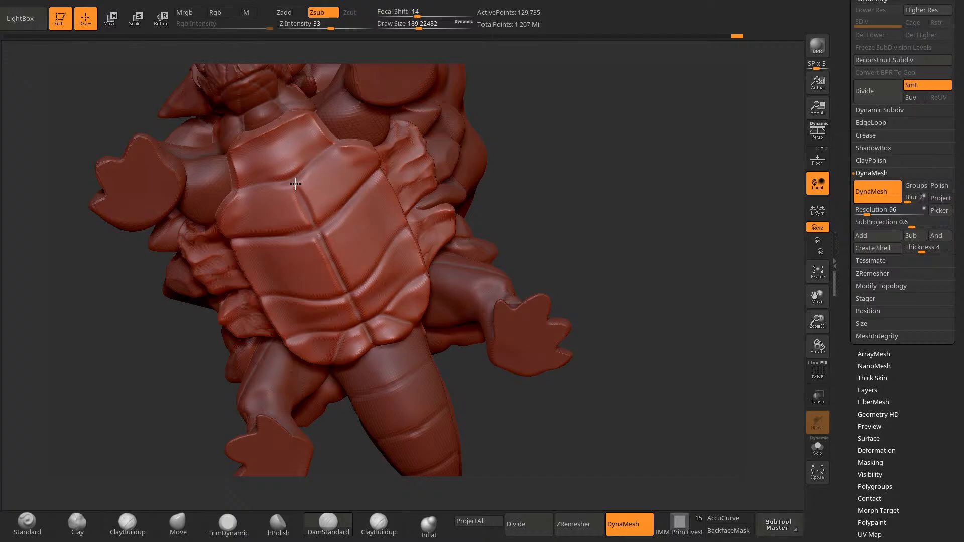
left_click_drag(502, 211, 513, 222)
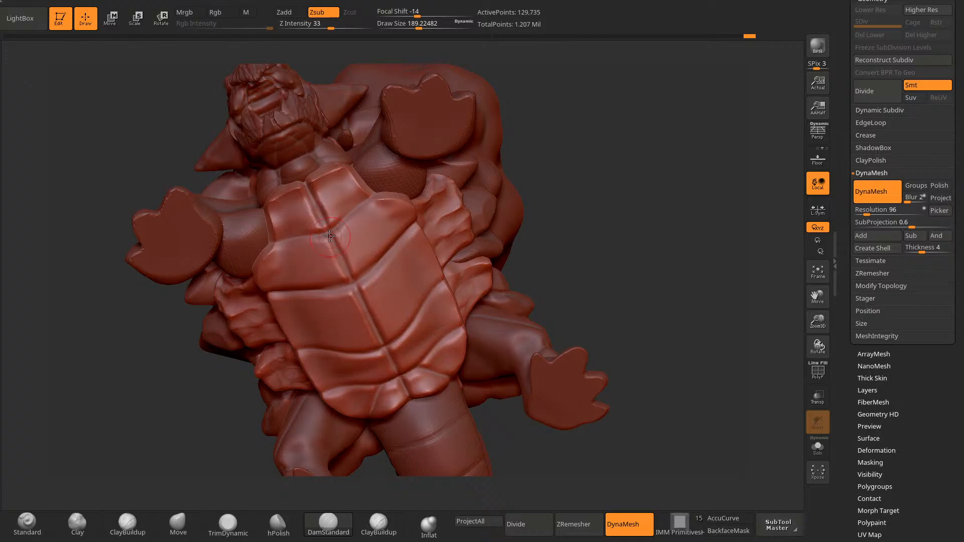
mouse_move(535, 98)
left_mouse_down()
mouse_move(479, 83)
mouse_move(599, 95)
mouse_move(542, 146)
mouse_move(541, 138)
mouse_move(505, 152)
left_mouse_up()
Step: Isolate the belly plate's front section with an inverted mask and reshape its neck edge with Move at draw size about 262
left_click(179, 523)
key("space")
mouse_move(505, 151)
left_mouse_down()
mouse_move(540, 194)
mouse_move(527, 144)
mouse_move(502, 149)
left_mouse_up()
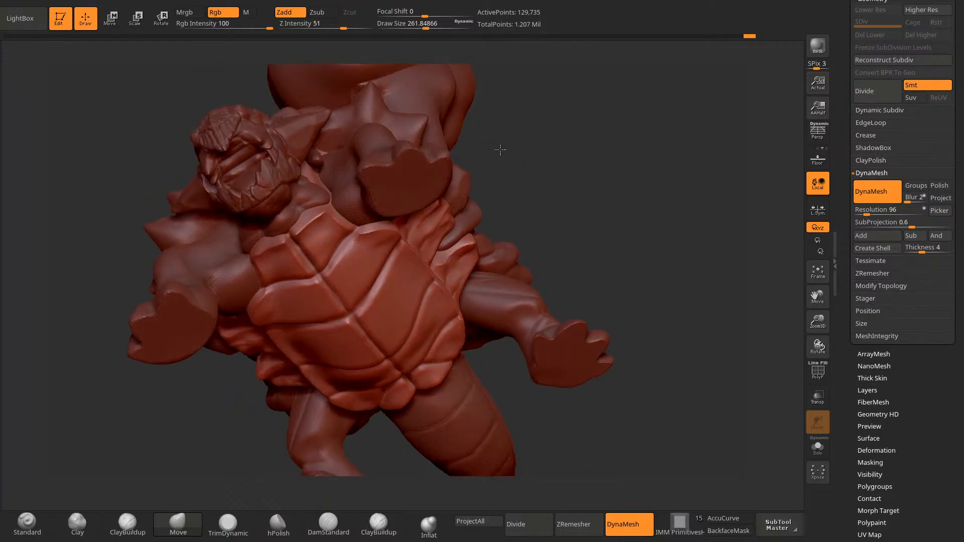
left_click_drag(284, 232, 297, 246, "shift")
left_click_drag(333, 207, 253, 241, "ctrl")
left_click(524, 151, "ctrl")
mouse_move(525, 152)
left_mouse_down()
mouse_move(497, 123)
mouse_move(550, 77)
mouse_move(290, 227)
left_mouse_up()
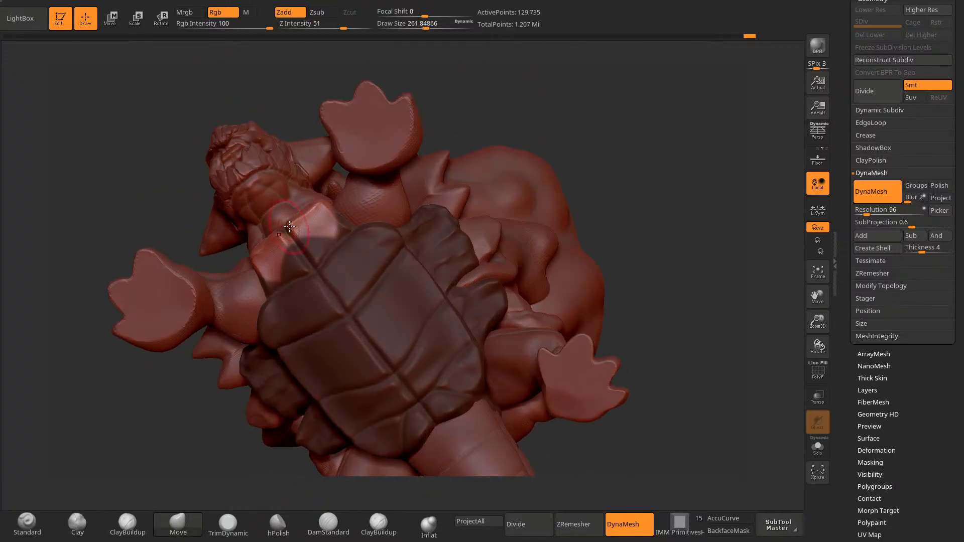
left_click_drag(490, 117, 499, 121, "ctrl")
Step: Refine the belly plate's front edge around the centre groove with Move at draw size about 251 and remesh the torso with DynaMesh
left_click_drag(499, 122, 428, 142)
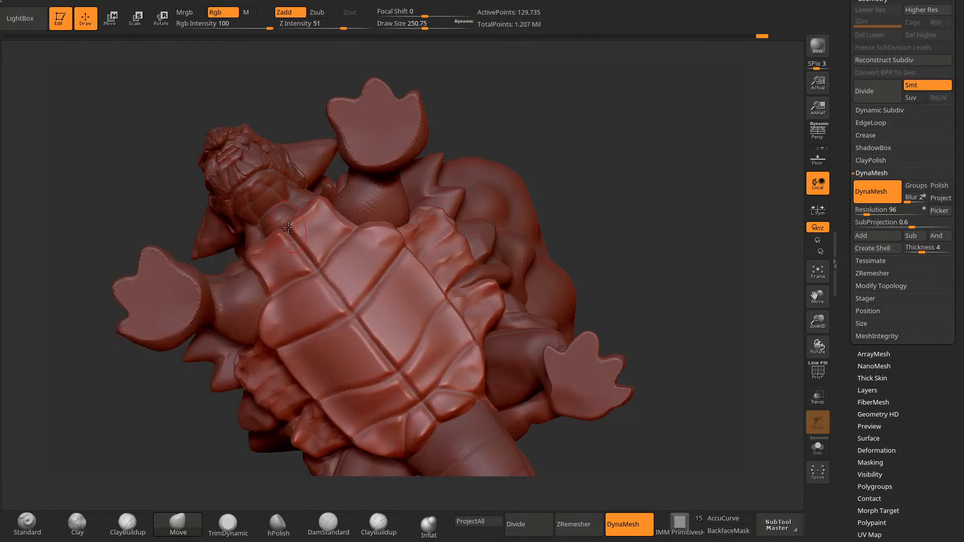
left_click_drag(506, 104, 319, 208)
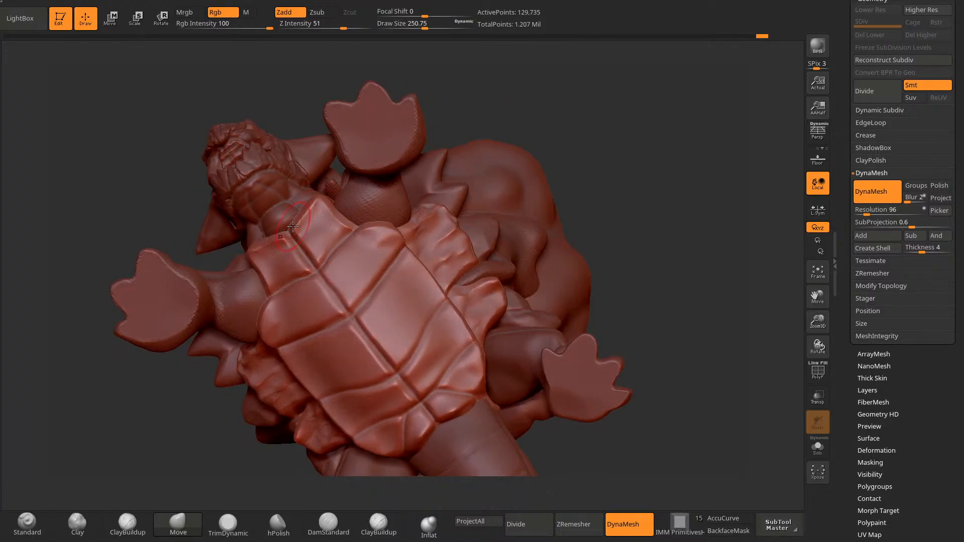
left_click_drag(297, 101, 286, 85)
left_click_drag(220, 427, 409, 236)
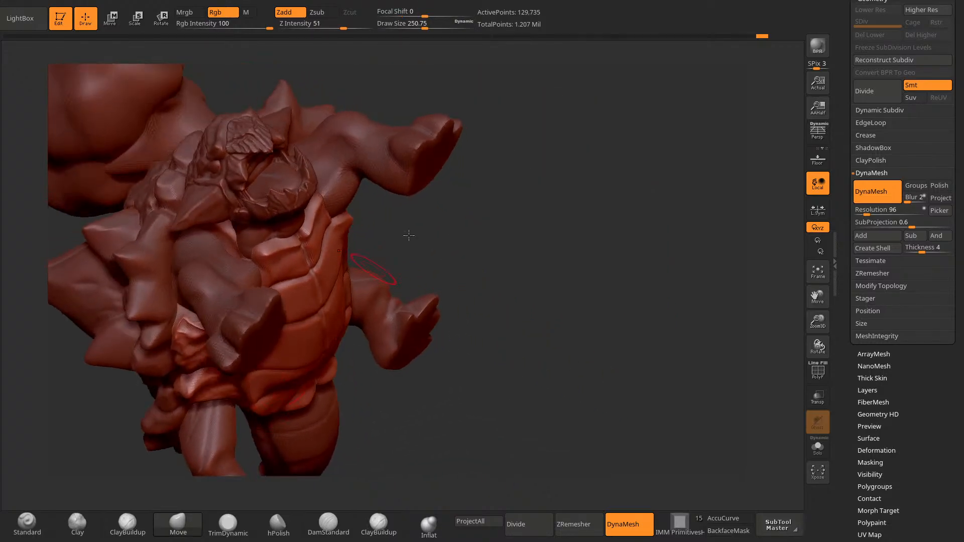
mouse_move(451, 213)
left_mouse_down("ctrl")
mouse_move(502, 226)
mouse_move(469, 234)
mouse_move(456, 192)
left_mouse_up("ctrl")
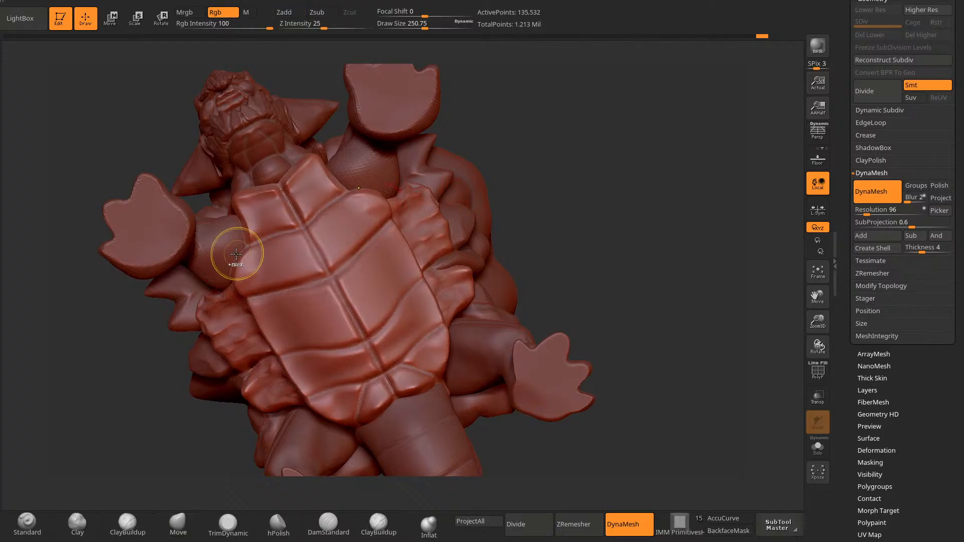
Step: Isolate the belly plate's front outer corners with an inverted mask and reshape them with Move at draw size about 251
left_click_drag(236, 292, 229, 282, "ctrl")
left_click(565, 146, "ctrl")
left_click_drag(564, 147, 480, 169)
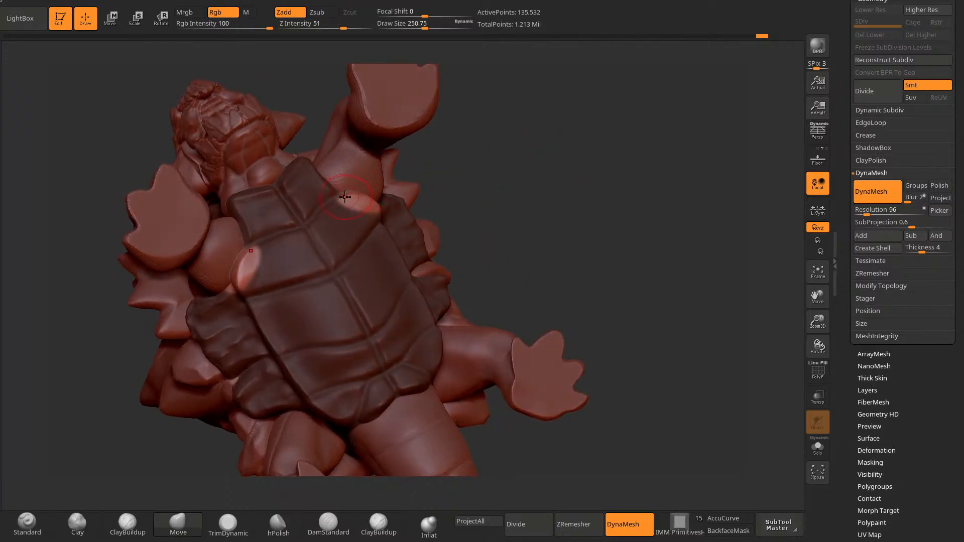
left_click_drag(358, 181, 354, 189)
left_click_drag(477, 165, 417, 173)
mouse_move(519, 113)
left_mouse_down()
mouse_move(560, 106)
mouse_move(544, 130)
left_mouse_up()
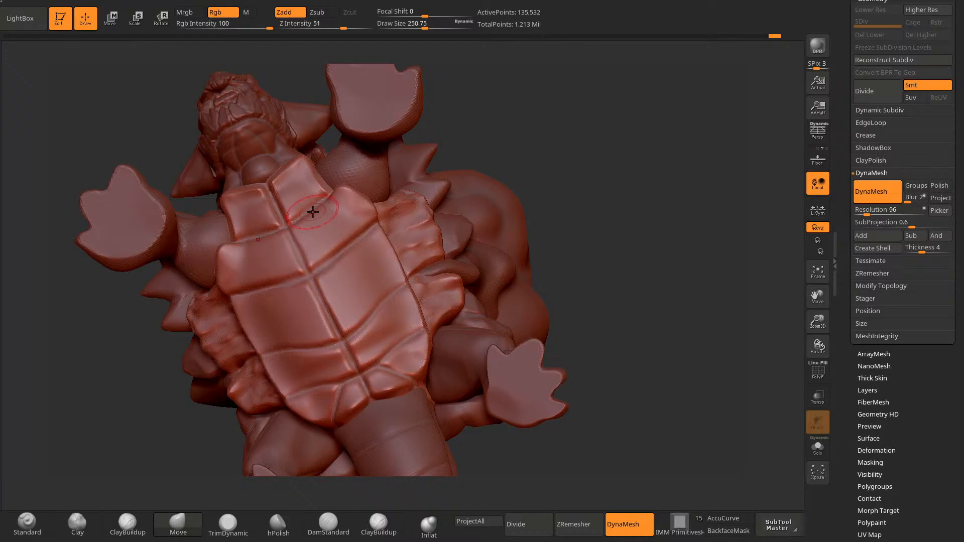
left_click_drag(503, 128, 366, 234)
Step: Mask the belly plate's shoulder corners again, invert the mask and pull the corners further into shape in side view
key("ctrl")
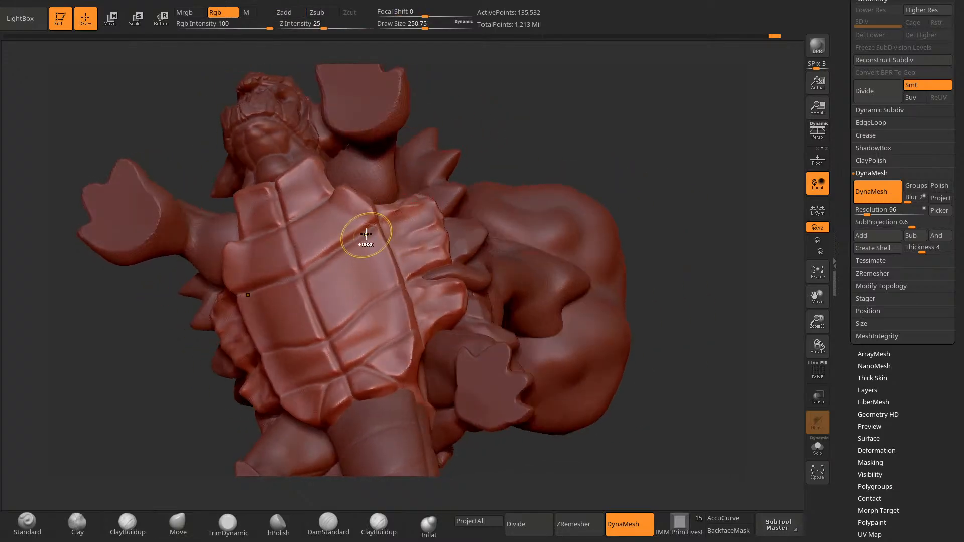
mouse_move(349, 197)
left_mouse_down("ctrl")
mouse_move(473, 146)
mouse_move(431, 168)
left_mouse_up("ctrl")
left_click(395, 207, "ctrl")
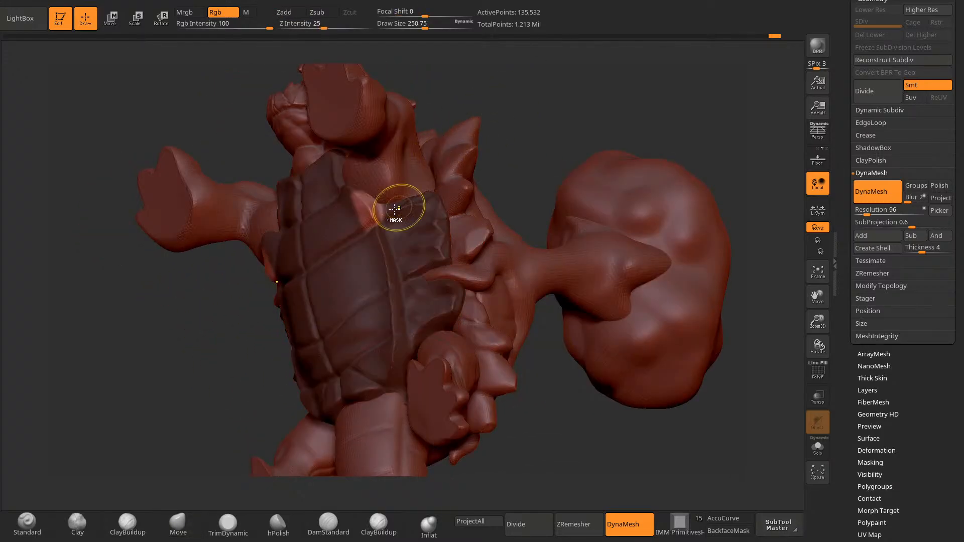
mouse_move(406, 232)
left_mouse_down()
mouse_move(562, 112)
mouse_move(395, 215)
mouse_move(484, 189)
mouse_move(452, 201)
mouse_move(385, 192)
left_mouse_up()
key("ctrl")
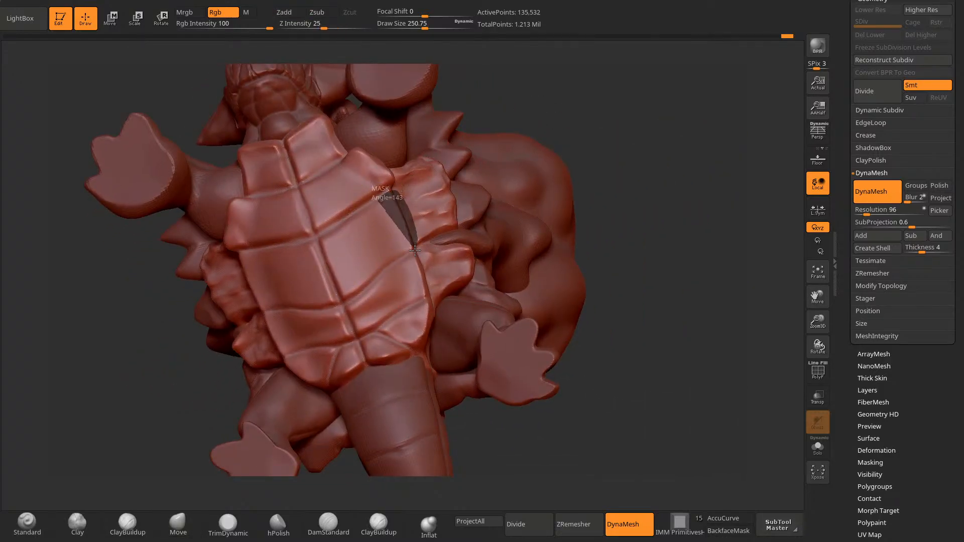
Step: Isolate the belly plate's side edge behind the shoulder corner with an inverted mask and reshape it with Move
left_click_drag(414, 250, 416, 251, "ctrl")
left_click(570, 119, "ctrl")
left_click_drag(570, 119, 423, 207)
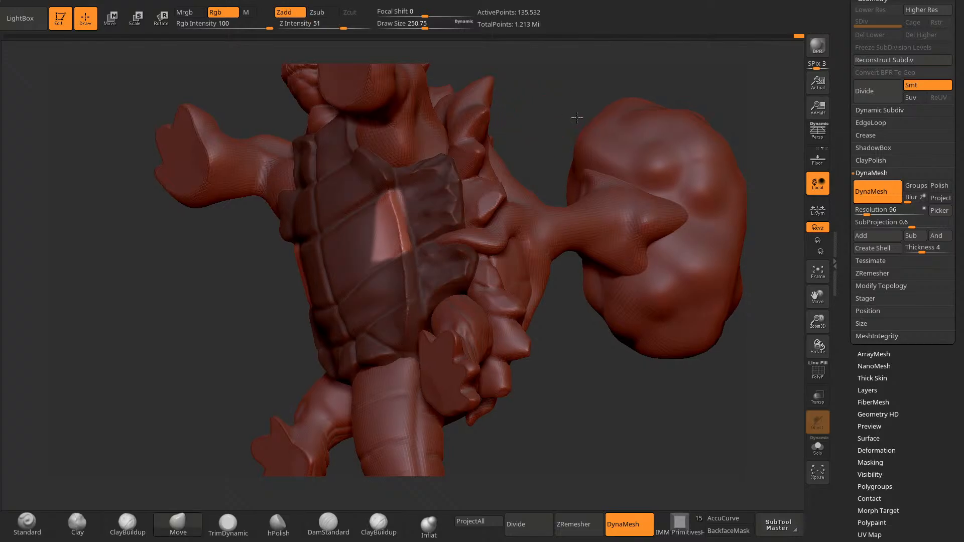
left_click_drag(577, 112, 400, 193)
mouse_move(545, 173)
left_mouse_down()
mouse_move(524, 182)
mouse_move(578, 161)
mouse_move(652, 151)
mouse_move(361, 198)
left_mouse_up()
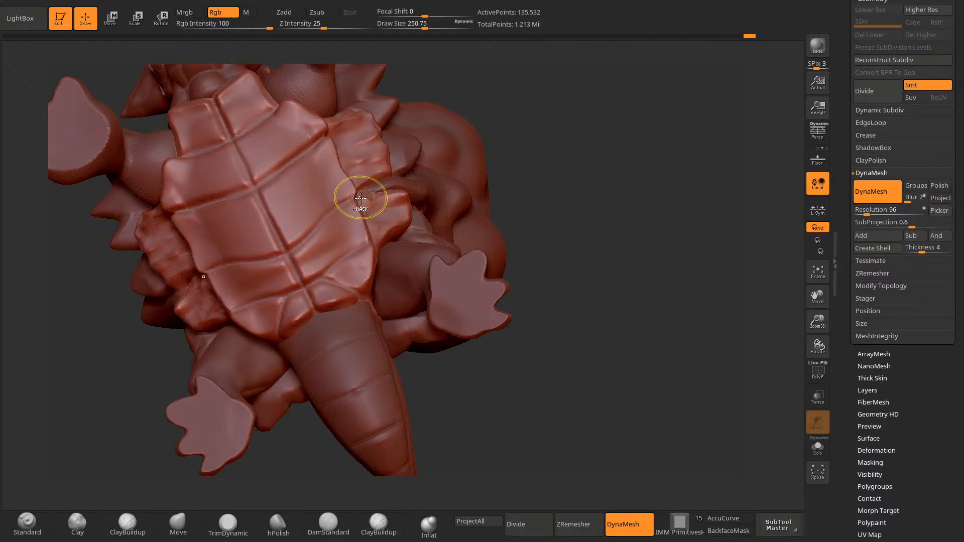
Step: Isolate the belly plate's rear side edges with an inverted mask, adjust them with Move and clear the mask
left_click(371, 234, "ctrl")
left_click_drag(552, 125, 359, 200)
key("b")
key("m")
key("v")
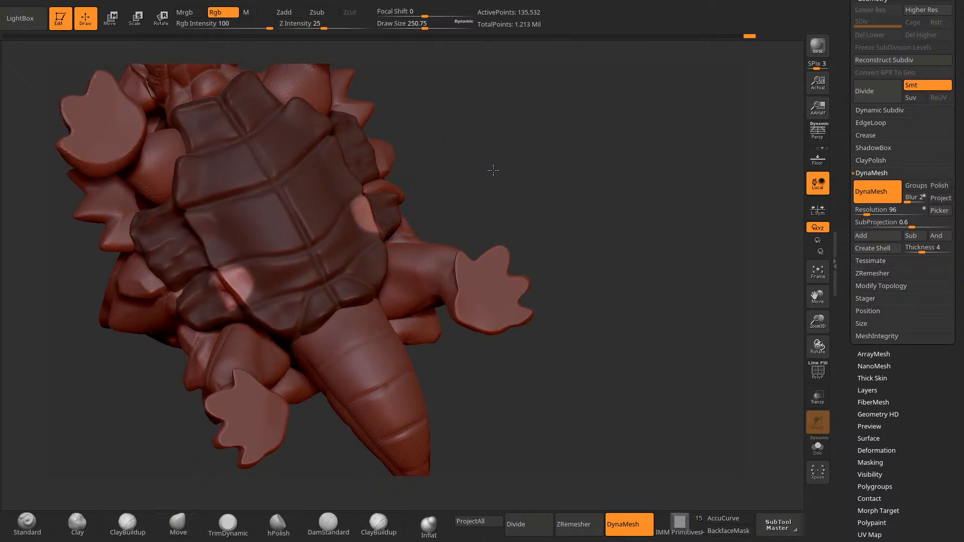
left_click_drag(493, 170, 507, 166, "ctrl")
left_click_drag(507, 166, 389, 240)
left_click(380, 229, "ctrl")
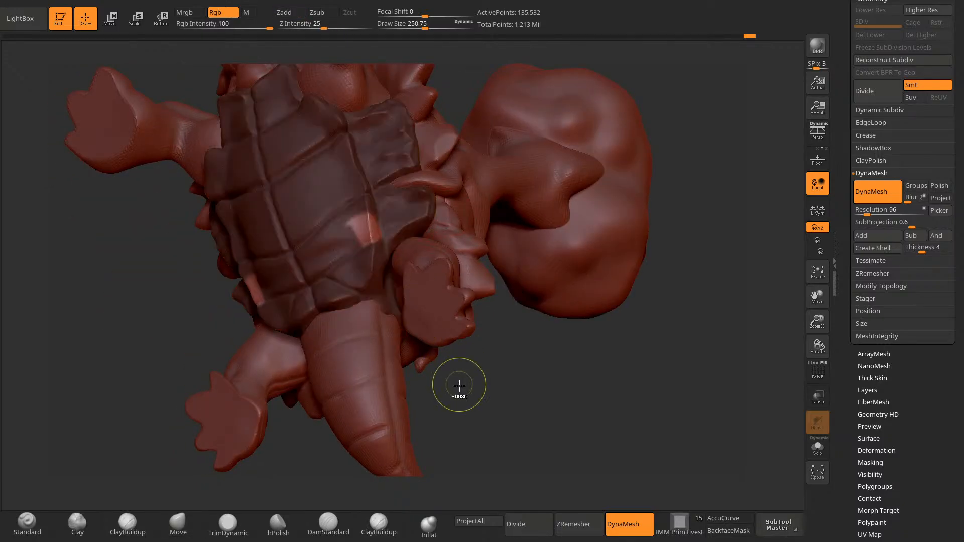
mouse_move(457, 387)
left_mouse_down()
mouse_move(395, 245)
mouse_move(502, 229)
mouse_move(412, 228)
left_mouse_up()
left_click(429, 228, "ctrl")
Step: Carve lengthwise grooves into the belly plate's front and middle scutes with DamStandard at draw size about 149
left_click(329, 524)
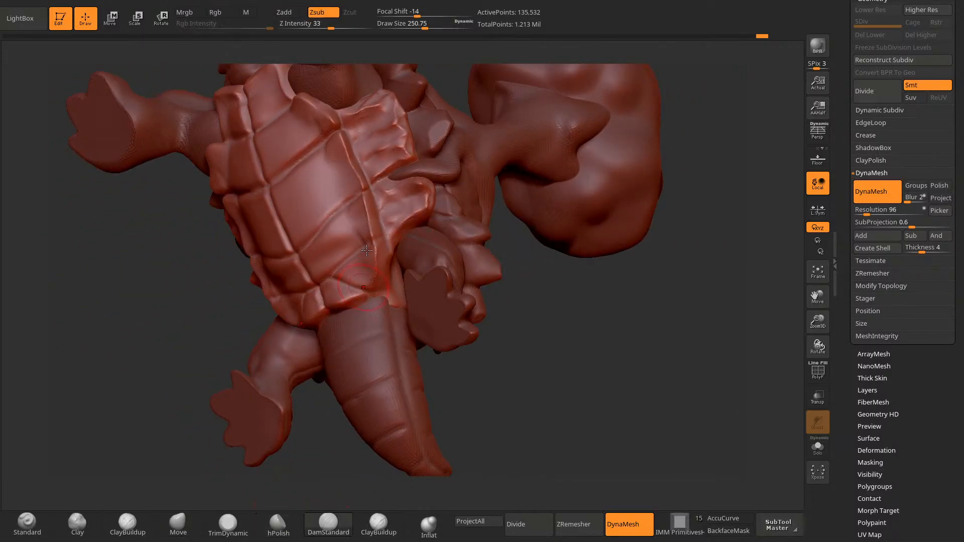
key("space")
mouse_move(199, 403)
left_mouse_down()
mouse_move(181, 400)
mouse_move(472, 340)
mouse_move(540, 381)
mouse_move(479, 405)
mouse_move(469, 426)
mouse_move(394, 241)
mouse_move(555, 171)
mouse_move(556, 112)
mouse_move(536, 101)
mouse_move(464, 216)
left_mouse_up()
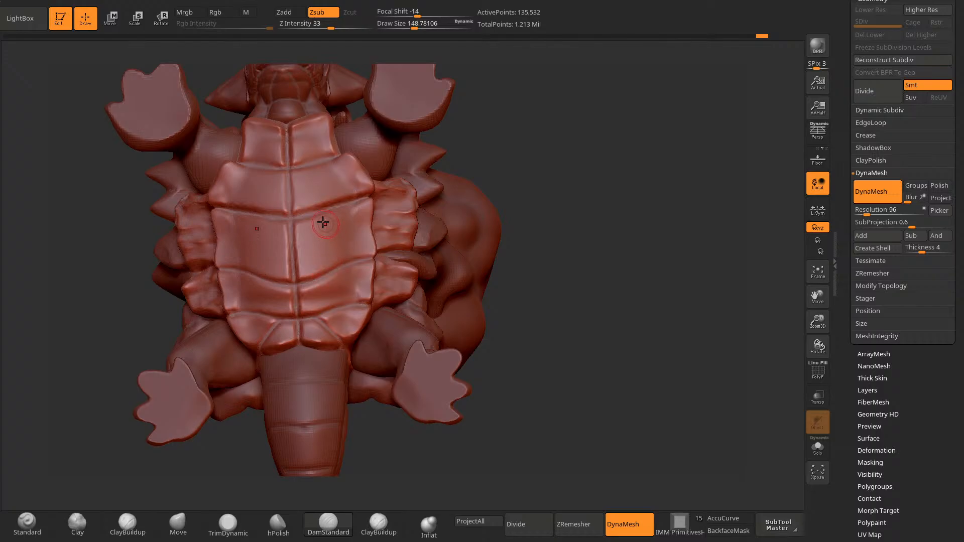
left_click_drag(309, 220, 308, 264)
left_click_drag(347, 219, 359, 251)
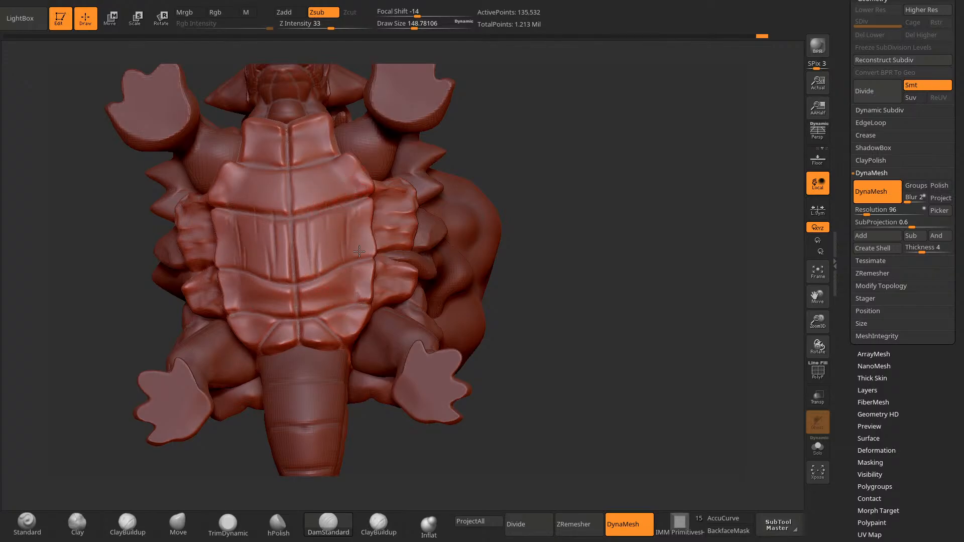
mouse_move(312, 132)
left_mouse_down()
mouse_move(314, 169)
mouse_move(331, 202)
left_mouse_up()
left_click_drag(342, 165, 343, 200)
Step: Continue the DamStandard grooves over the belly plate's rear scutes and outer rim
right_click_drag(458, 272, 484, 194, "alt")
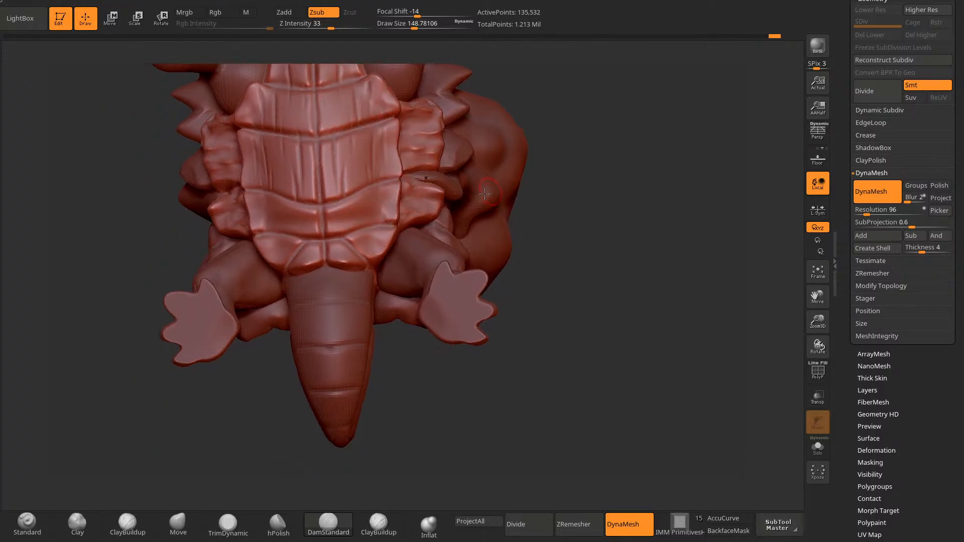
right_click_drag(557, 146, 560, 221, "alt")
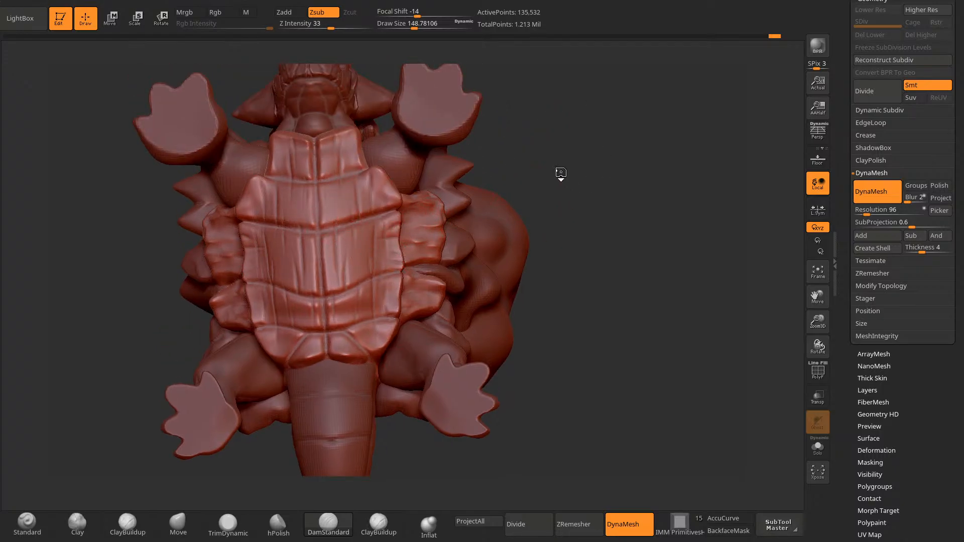
right_click_drag(503, 196, 405, 262)
right_click_drag(567, 150, 351, 226)
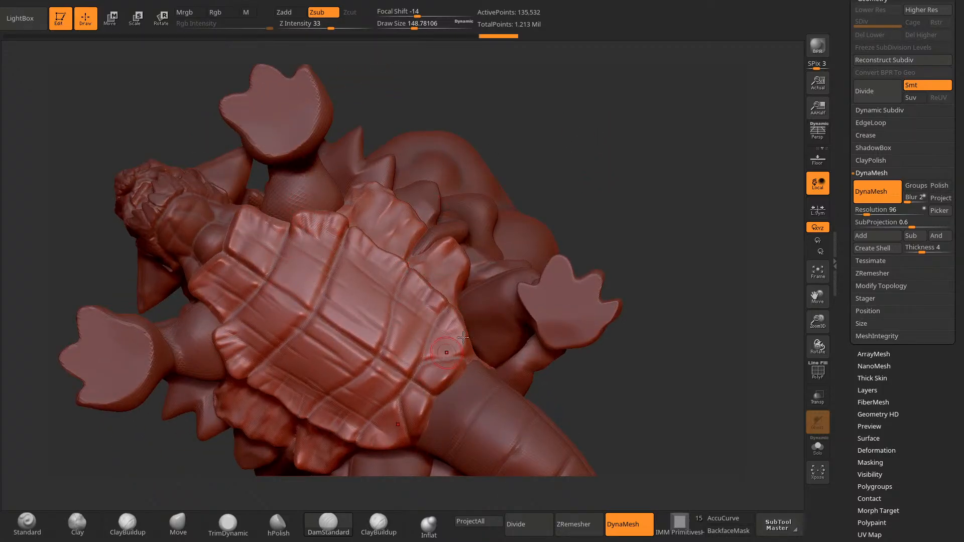
Step: Set the torso's DynaMesh resolution to 192 and remesh it
left_click(865, 211)
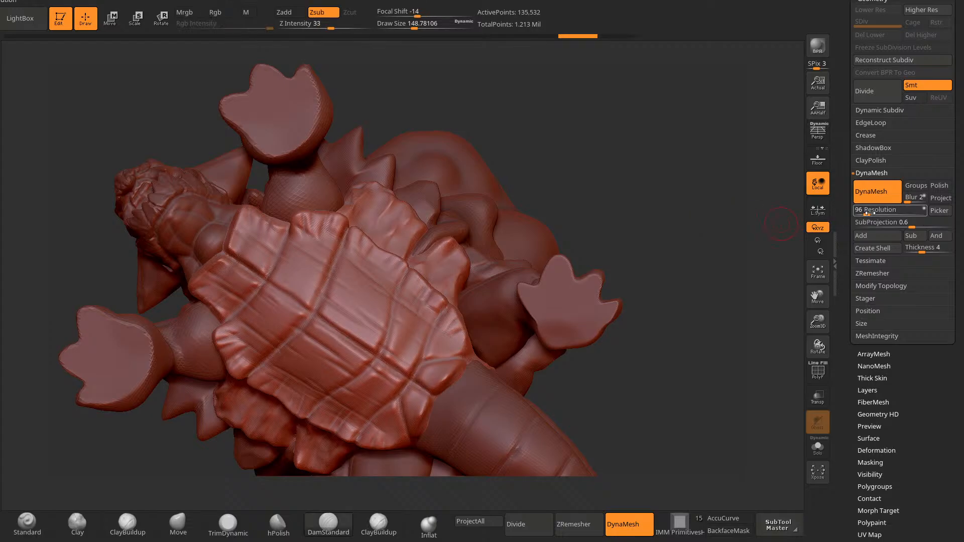
type("192")
left_click_drag(617, 211, 689, 280, "ctrl")
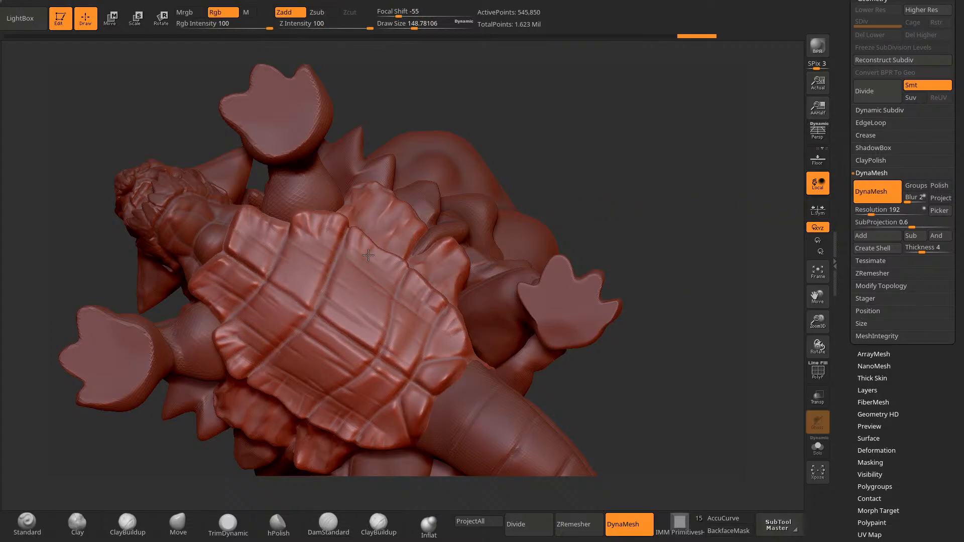
Step: Switch to the tail and carve grooves into the underside of its base with DamStandard at draw size about 519
left_click_drag(570, 197, 422, 431)
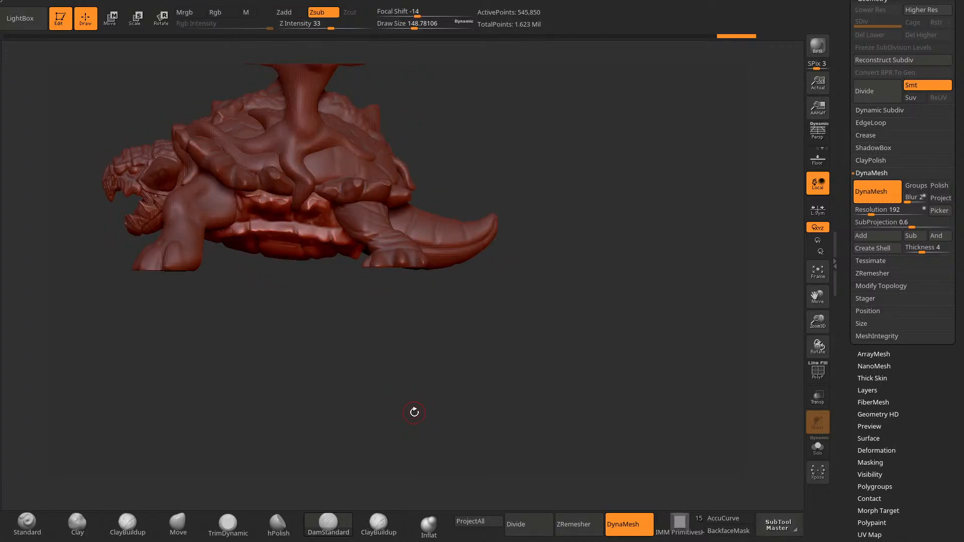
mouse_move(563, 172)
left_mouse_down()
mouse_move(517, 218)
mouse_move(499, 195)
mouse_move(494, 211)
mouse_move(489, 177)
mouse_move(504, 186)
mouse_move(499, 209)
mouse_move(474, 191)
mouse_move(477, 205)
mouse_move(484, 175)
mouse_move(469, 209)
mouse_move(508, 198)
mouse_move(490, 217)
mouse_move(499, 217)
left_mouse_up()
key("space")
mouse_move(502, 224)
left_mouse_down()
mouse_move(516, 261)
mouse_move(511, 185)
left_mouse_up()
key("space")
left_click_drag(512, 187, 504, 217)
key("space")
left_click_drag(316, 196, 323, 196)
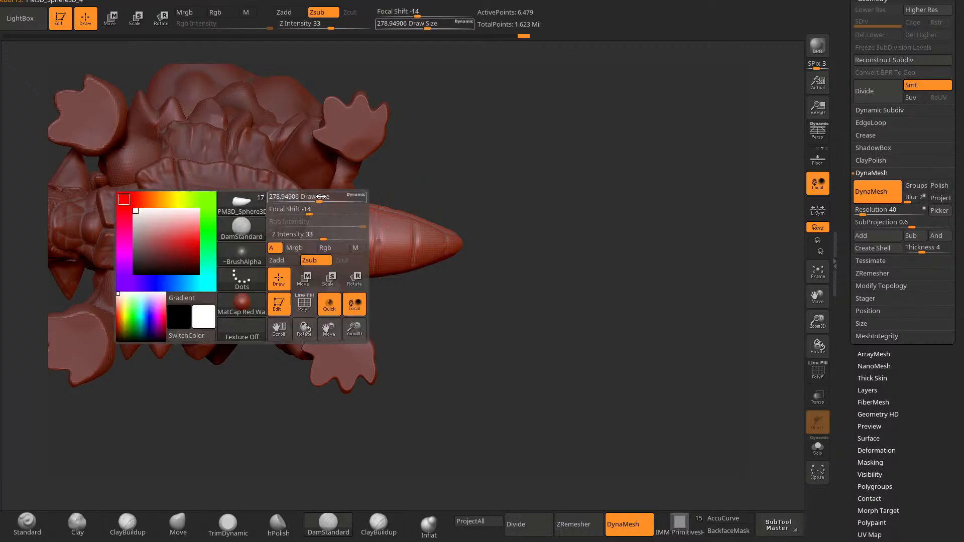
key("space")
left_click_drag(289, 224, 389, 232)
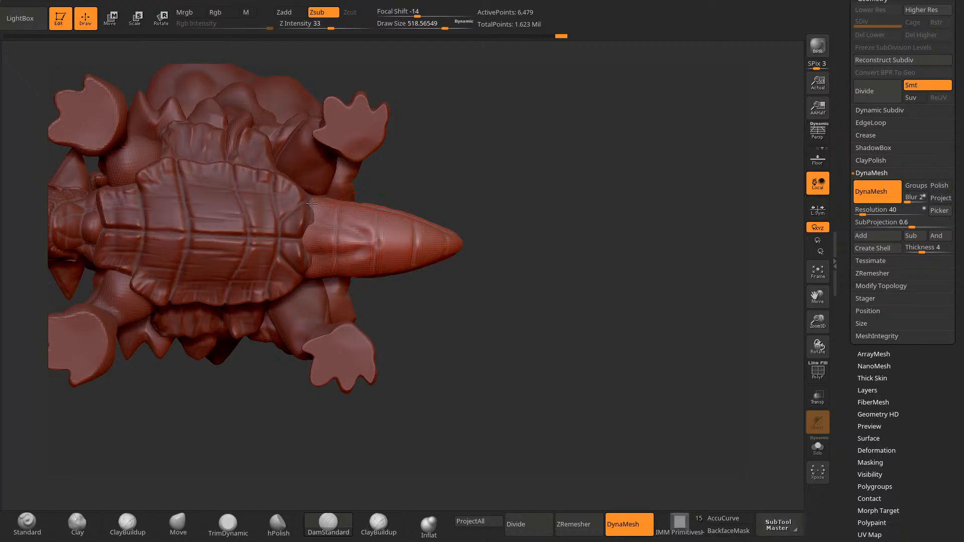
Step: Swell the underside of the tail base with Inflat at draw size about 519
right_click_drag(377, 224, 341, 306)
left_click(428, 524)
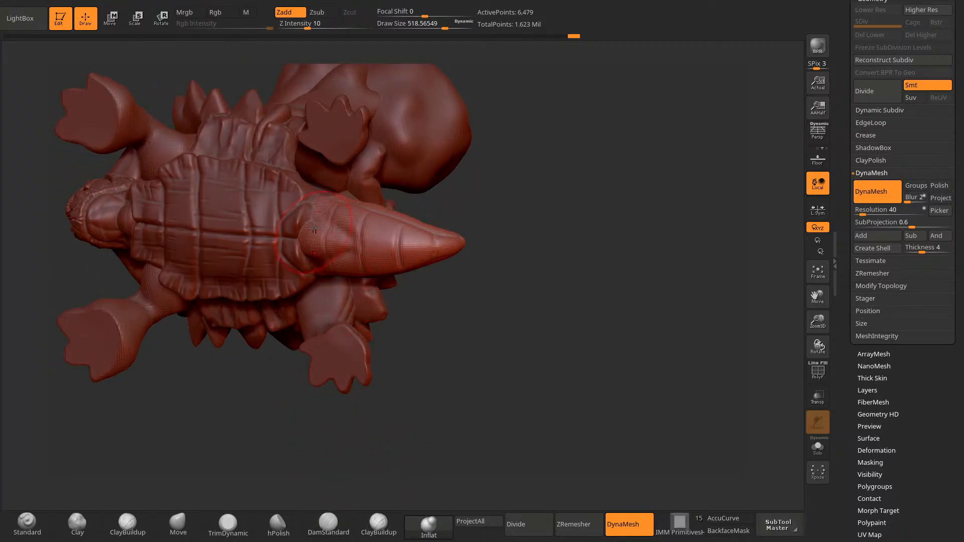
right_click_drag(317, 212, 388, 276)
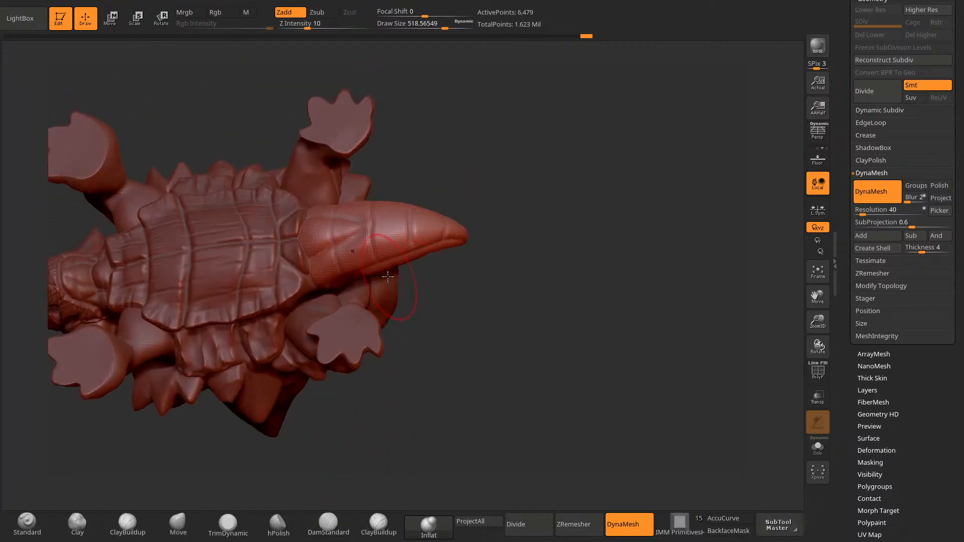
Step: Smooth the tail's underside and carve folds along its side with DamStandard, reducing the draw size to about 267
left_click(329, 525)
right_click_drag(437, 210, 428, 200)
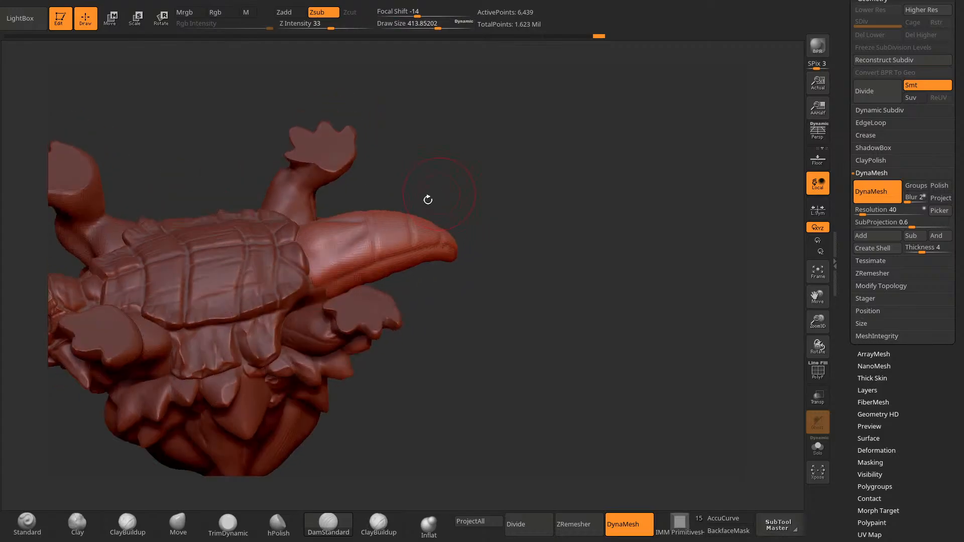
left_click_drag(391, 257, 355, 261, "shift")
right_click_drag(407, 224, 365, 261)
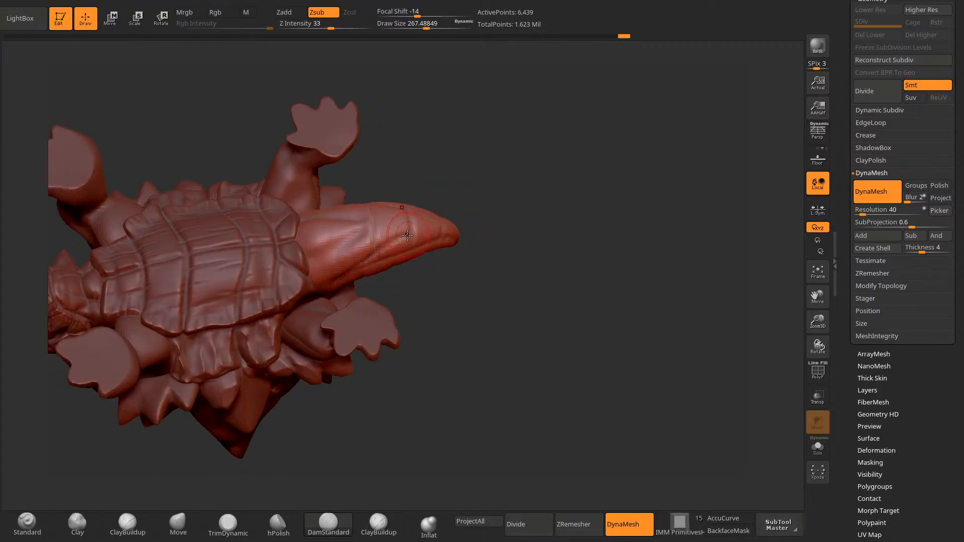
Step: Soften the tail's ring grooves and carve deeper diagonal folds along its underside and flank at draw size about 267
right_click_drag(407, 235, 434, 232)
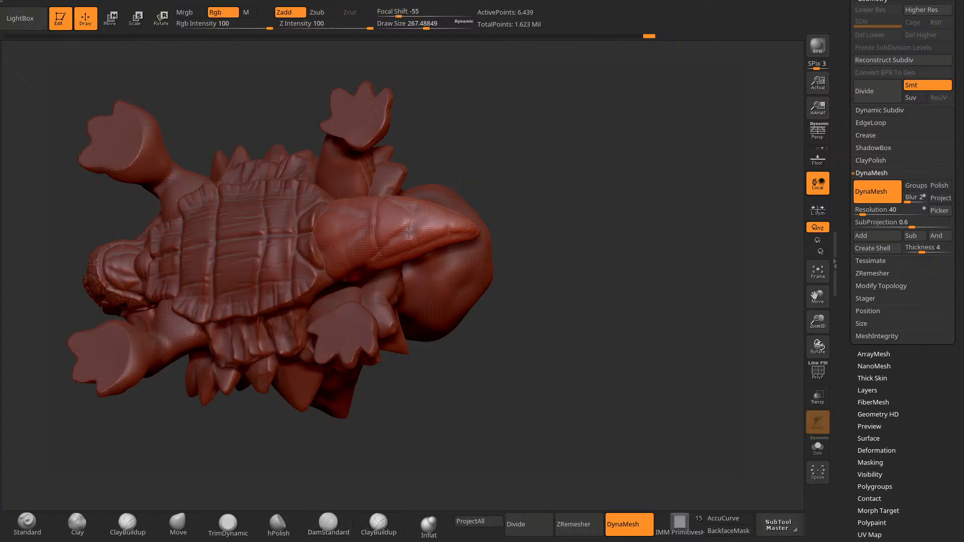
right_click_drag(504, 168, 360, 269)
mouse_move(407, 229)
right_mouse_down()
mouse_move(482, 163)
mouse_move(392, 262)
right_mouse_up()
left_click_drag(356, 274, 397, 230)
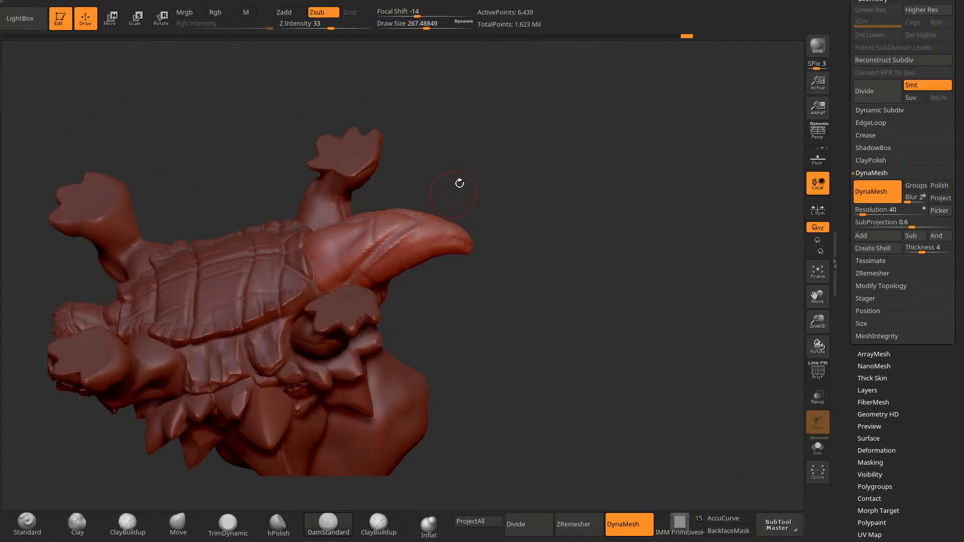
mouse_move(459, 183)
right_mouse_down()
mouse_move(417, 235)
mouse_move(523, 146)
mouse_move(536, 265)
mouse_move(505, 207)
right_mouse_up()
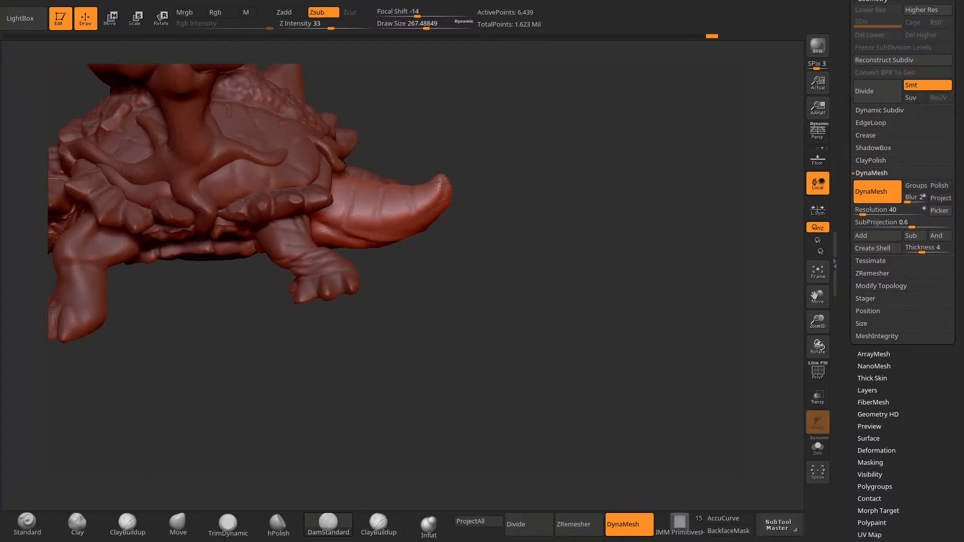
right_click_drag(372, 230, 399, 216)
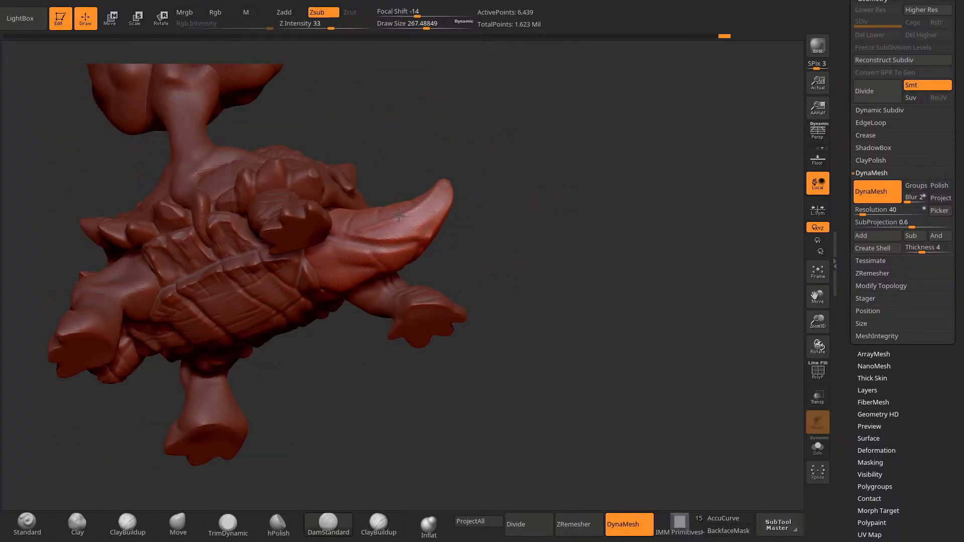
Step: Carve creases across the tail's upper side toward the tip with DamStandard and undo the last stroke
right_click_drag(493, 198, 376, 209)
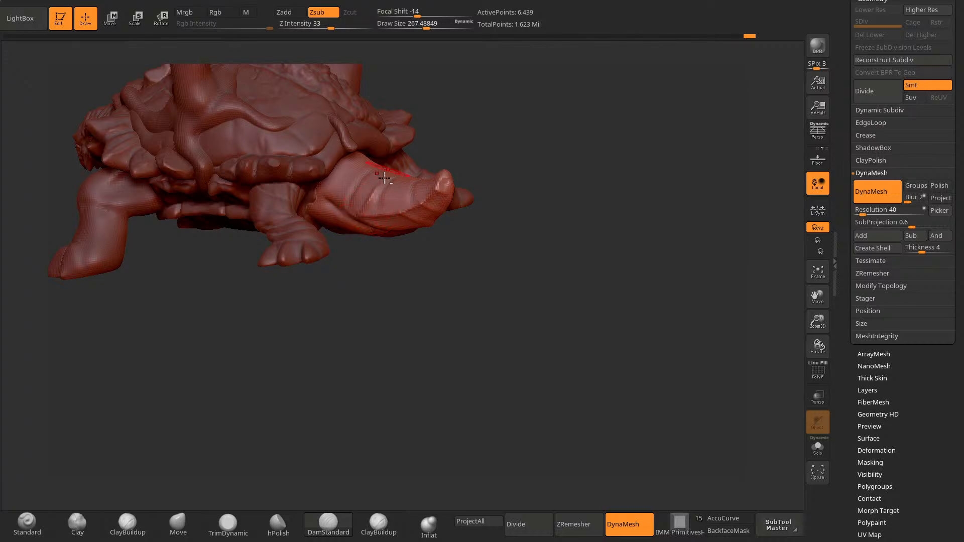
left_click_drag(386, 306, 384, 336)
left_click_drag(401, 174, 415, 180)
left_click_drag(399, 251, 392, 317)
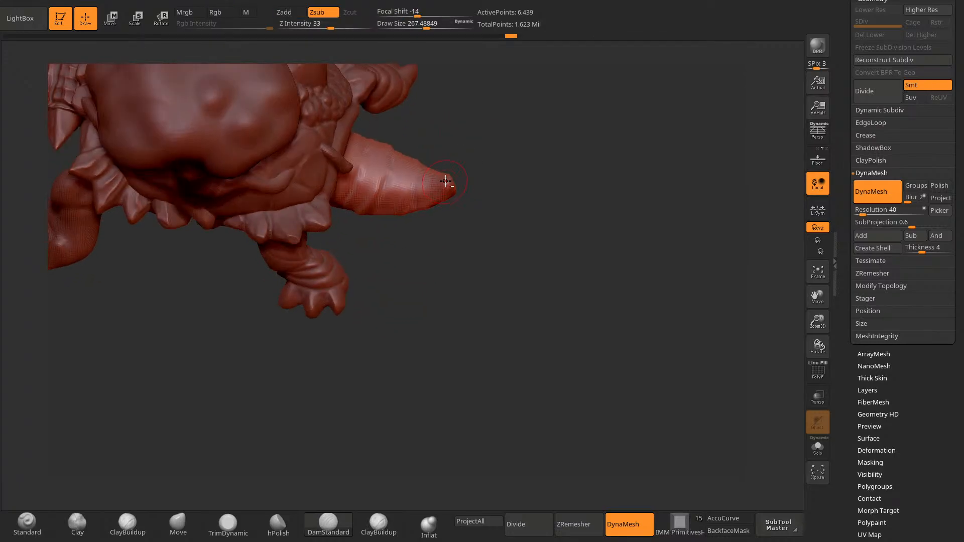
left_click_drag(445, 181, 396, 168)
mouse_move(402, 271)
left_mouse_down("shift")
mouse_move(417, 221)
mouse_move(456, 180)
mouse_move(491, 247)
mouse_move(463, 289)
left_mouse_up("shift")
mouse_move(426, 325)
left_mouse_down()
mouse_move(428, 336)
mouse_move(462, 252)
mouse_move(461, 221)
mouse_move(333, 197)
left_mouse_up()
left_click_drag(447, 150, 441, 168)
key("ctrl+z")
Step: Carve additional folds around the tail's top and flank between base and tip with DamStandard
left_click_drag(400, 200, 306, 210)
mouse_move(443, 177)
left_mouse_down()
mouse_move(454, 163)
mouse_move(289, 162)
left_mouse_up()
mouse_move(383, 292)
left_mouse_down()
mouse_move(376, 276)
mouse_move(389, 319)
left_mouse_up()
left_click_drag(417, 200, 378, 225)
mouse_move(455, 299)
left_mouse_down()
mouse_move(461, 258)
mouse_move(449, 288)
left_mouse_up()
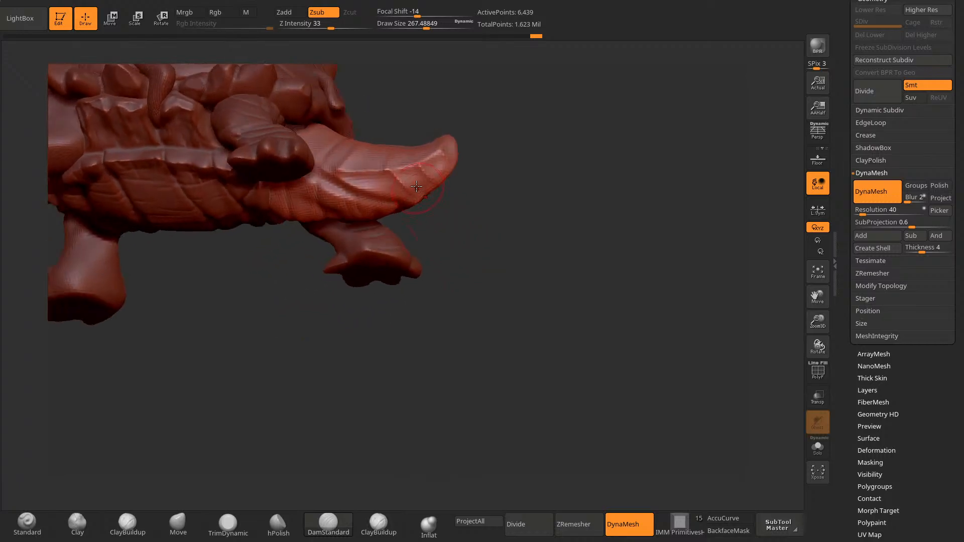
Step: Cut a deep ring groove around the outer half of the tail with DamStandard at draw size about 209
left_click_drag(440, 233, 431, 208)
left_click_drag(384, 173, 413, 193)
left_click_drag(400, 118, 402, 170)
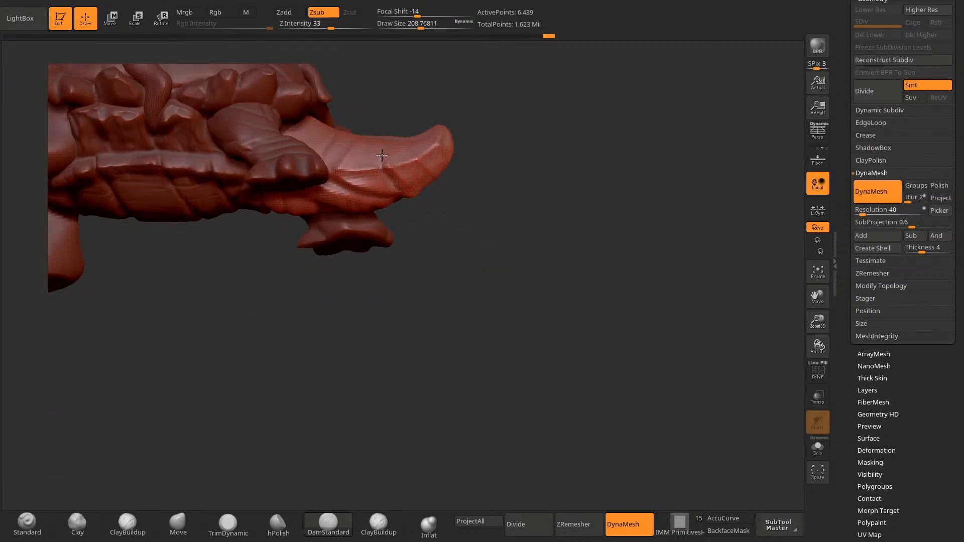
mouse_move(399, 111)
left_mouse_down()
mouse_move(402, 145)
mouse_move(387, 137)
left_mouse_up()
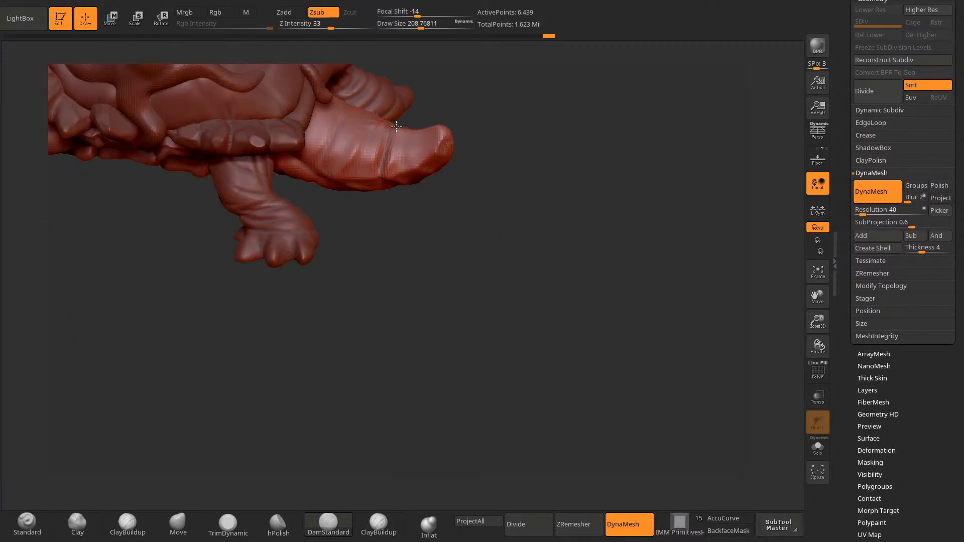
Step: Carve segment grooves around the tail tip and its underside with DamStandard at draw size about 209
left_click_drag(435, 204, 393, 160)
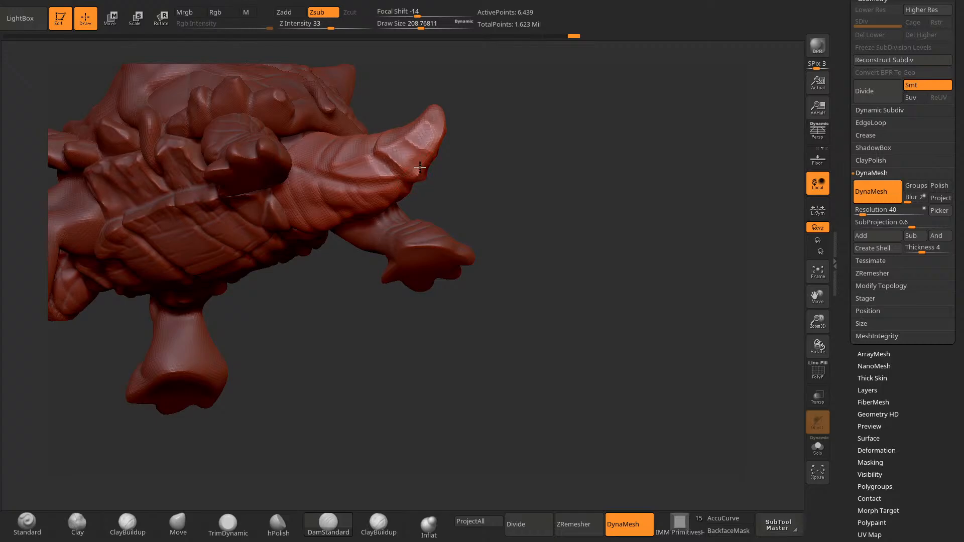
mouse_move(439, 154)
left_mouse_down()
mouse_move(408, 141)
mouse_move(410, 124)
left_mouse_up()
mouse_move(435, 155)
left_mouse_down()
mouse_move(442, 115)
mouse_move(421, 143)
left_mouse_up()
mouse_move(450, 153)
left_mouse_down()
mouse_move(498, 140)
mouse_move(505, 156)
left_mouse_up()
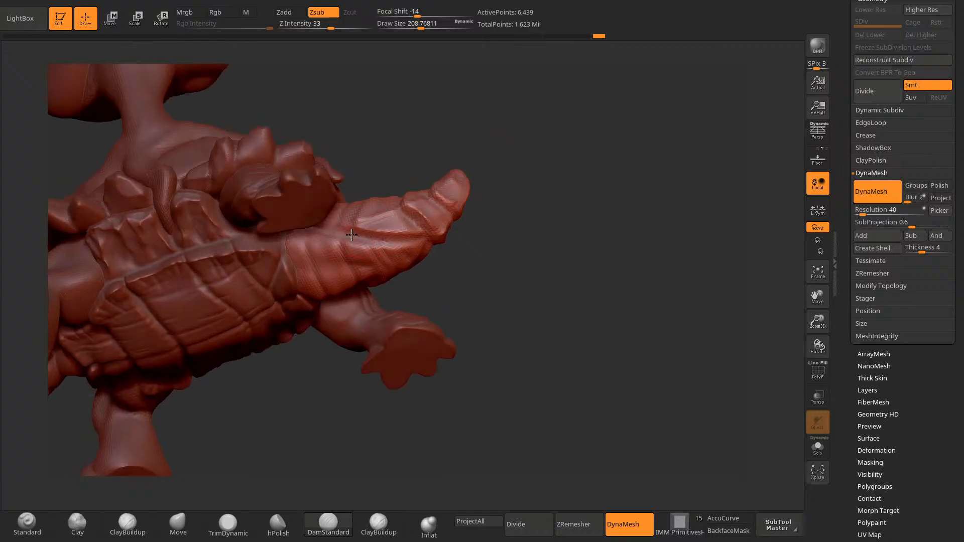
Step: Carve additional fold creases across the tail's flank and root with DamStandard at draw size about 209
left_click_drag(386, 147, 389, 193)
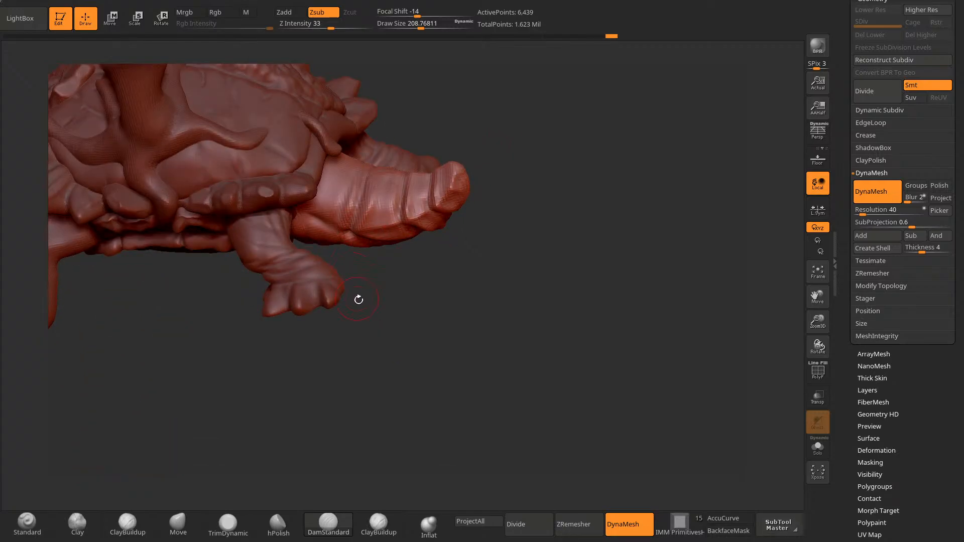
left_click_drag(480, 145, 332, 226)
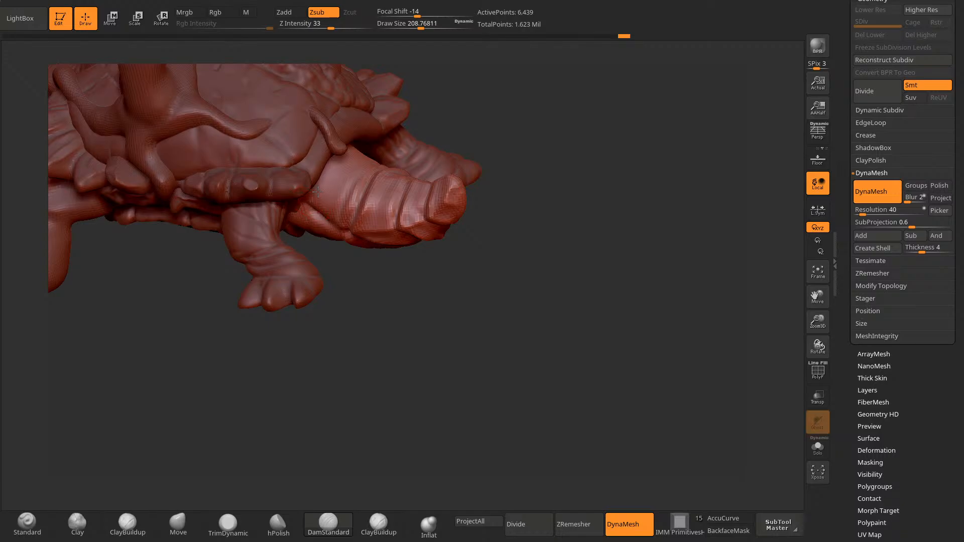
left_click_drag(327, 175, 328, 166)
mouse_move(448, 100)
left_mouse_down()
mouse_move(473, 68)
mouse_move(406, 146)
mouse_move(485, 75)
left_mouse_up()
Step: Step back through the recent tail strokes and restore them to compare the tail's shape from below and the side
key("ctrl+z")
key("ctrl+z")
key("ctrl+z")
key("ctrl+shift+z")
mouse_move(498, 135)
left_mouse_down()
mouse_move(512, 121)
mouse_move(414, 183)
left_mouse_up()
key("ctrl+shift+z")
key("ctrl+shift+z")
key("ctrl+shift+z")
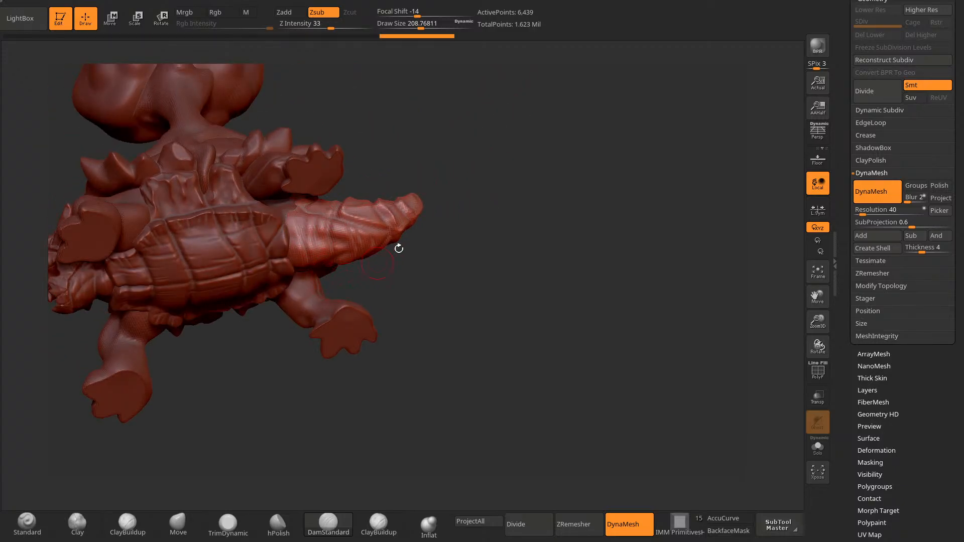
mouse_move(400, 248)
left_mouse_down()
mouse_move(491, 287)
mouse_move(408, 318)
mouse_move(490, 299)
left_mouse_up()
key("ctrl+shift+z")
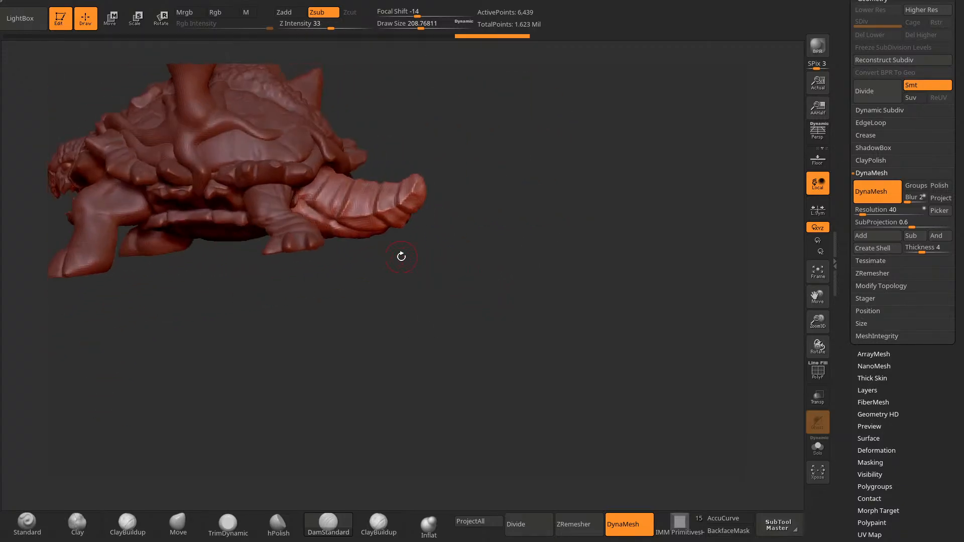
Step: Pull the tail tip into a sharper point using Move with AccuCurve, switch AccuCurve off again, and set draw size about 503
left_click(178, 525)
left_click(722, 519)
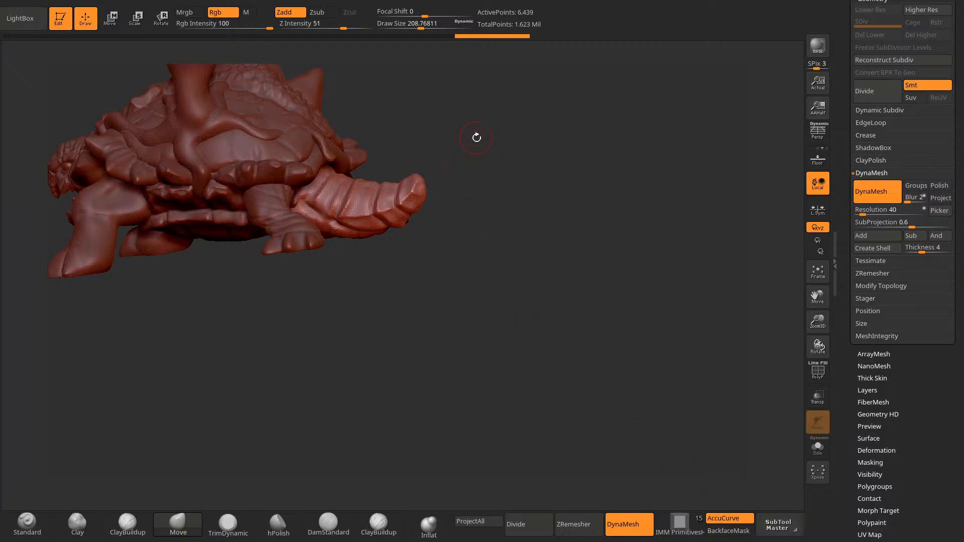
key("space")
left_click(476, 139)
mouse_move(476, 140)
left_mouse_down()
mouse_move(445, 203)
mouse_move(417, 200)
mouse_move(453, 197)
mouse_move(425, 215)
left_mouse_up()
left_click(735, 520)
key("space")
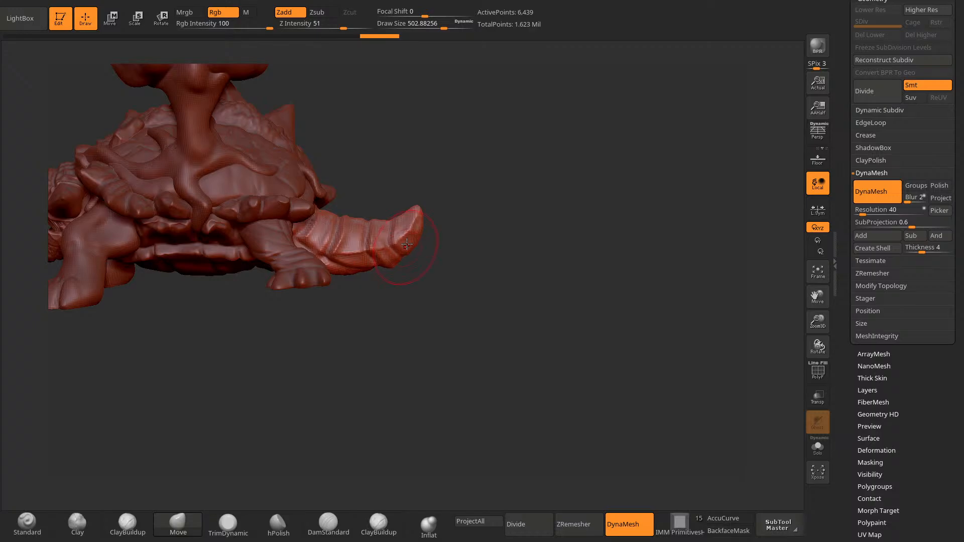
Step: Adjust the curve of the tail's tip and flank with Move strokes from several angles
left_click_drag(406, 250, 400, 239)
mouse_move(460, 216)
left_mouse_down()
mouse_move(440, 162)
mouse_move(485, 201)
mouse_move(459, 179)
mouse_move(462, 149)
left_mouse_up()
mouse_move(385, 206)
left_mouse_down()
mouse_move(378, 203)
mouse_move(408, 226)
mouse_move(381, 242)
mouse_move(370, 272)
mouse_move(334, 258)
left_mouse_up()
left_click_drag(431, 251, 419, 257)
mouse_move(482, 281)
left_mouse_down()
mouse_move(437, 284)
mouse_move(320, 262)
mouse_move(313, 257)
mouse_move(361, 243)
mouse_move(401, 153)
mouse_move(346, 184)
left_mouse_up()
left_click_drag(327, 252, 321, 256)
left_click_drag(427, 211, 417, 261)
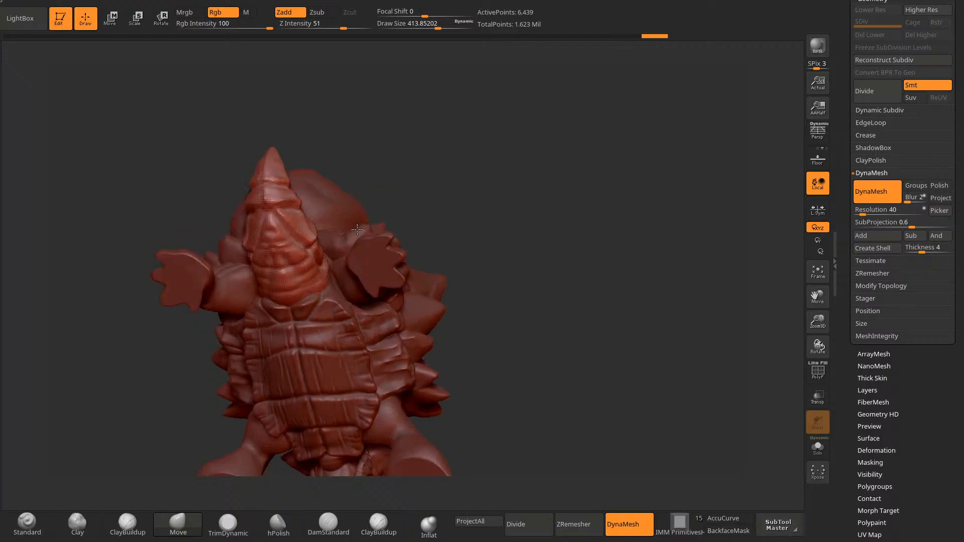
Step: Nudge the tail's underside and root into shape with Move at draw size about 414
left_click_drag(293, 270, 288, 265)
mouse_move(392, 201)
left_mouse_down()
mouse_move(422, 262)
mouse_move(394, 140)
left_mouse_up()
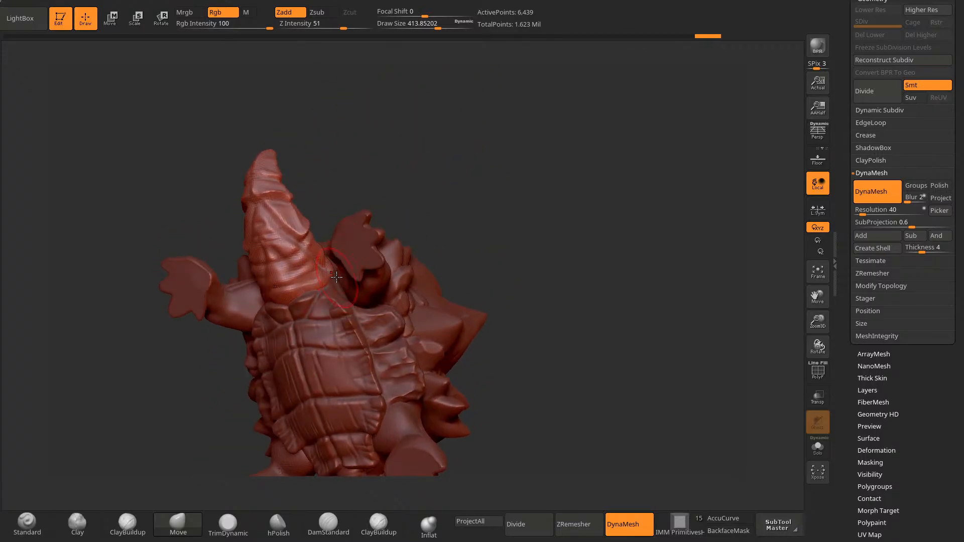
left_click_drag(335, 279, 329, 277)
mouse_move(426, 201)
left_mouse_down()
mouse_move(401, 271)
mouse_move(371, 301)
left_mouse_up()
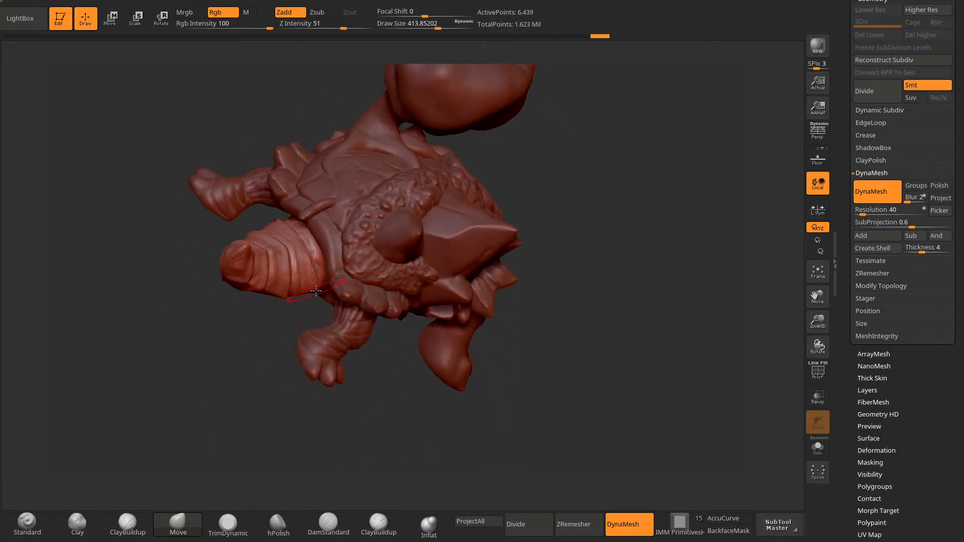
Step: Remesh the tail with DynaMesh at resolution 40 and smooth its upper side near the shell
left_click_drag(255, 369, 297, 291)
left_click_drag(275, 351, 246, 402)
left_click_drag(228, 362, 243, 385, "ctrl")
left_click_drag(243, 385, 292, 387)
left_click_drag(310, 242, 308, 236, "shift")
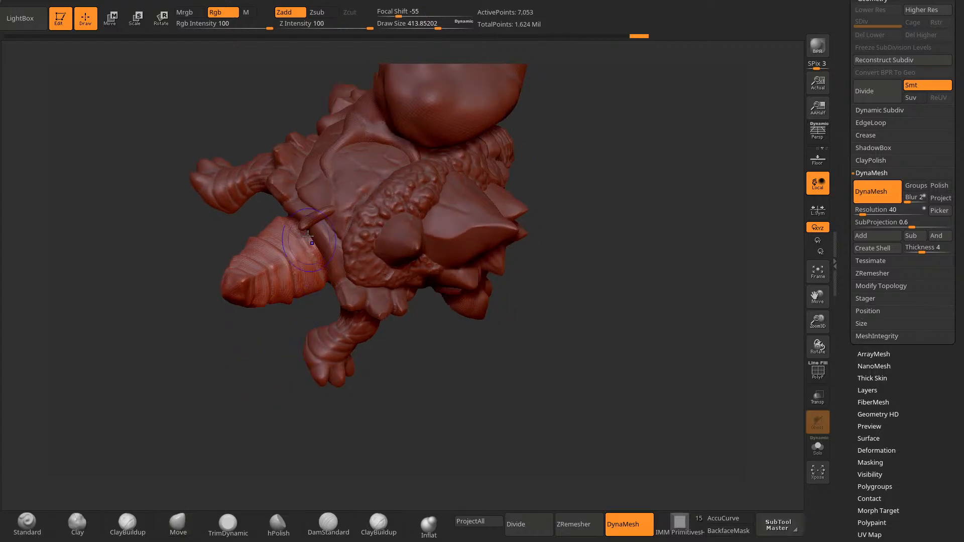
Step: Reshape the tail's upper contour and base with Move at draw size about 503
left_click_drag(297, 331, 257, 262)
mouse_move(243, 347)
left_mouse_down()
mouse_move(224, 360)
mouse_move(291, 349)
mouse_move(340, 318)
mouse_move(374, 262)
mouse_move(330, 223)
mouse_move(337, 179)
left_mouse_up()
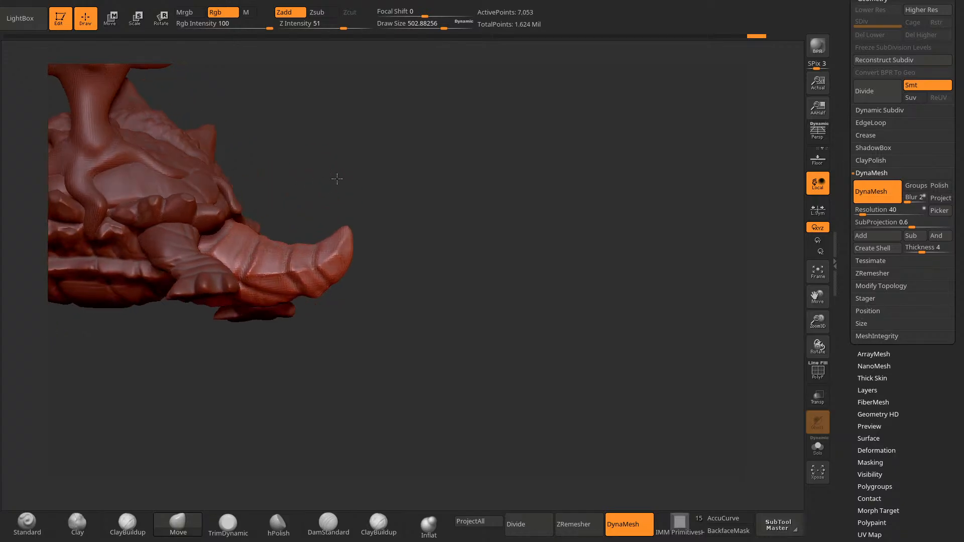
left_click_drag(267, 219, 211, 222)
mouse_move(342, 201)
left_mouse_down()
mouse_move(232, 241)
mouse_move(221, 235)
left_mouse_up()
mouse_move(150, 379)
left_mouse_down()
mouse_move(300, 338)
mouse_move(314, 308)
mouse_move(395, 291)
left_mouse_up()
mouse_move(416, 161)
left_mouse_down()
mouse_move(402, 176)
mouse_move(445, 196)
mouse_move(435, 284)
mouse_move(436, 201)
mouse_move(301, 324)
mouse_move(422, 286)
mouse_move(411, 391)
mouse_move(300, 252)
left_mouse_up()
Step: Flatten the folds on the tail's flank and underside near the base with TrimDynamic at draw size about 503
left_click(228, 525)
left_click_drag(334, 181, 269, 277)
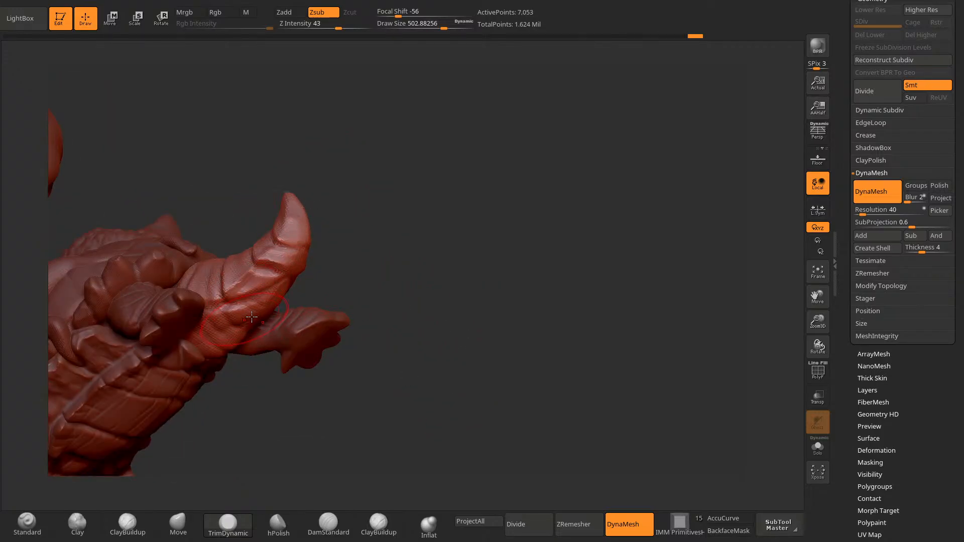
left_click_drag(252, 317, 294, 291)
mouse_move(352, 226)
left_mouse_down("shift")
mouse_move(376, 325)
mouse_move(459, 440)
left_mouse_up("shift")
Step: Shorten the tail toward the body along a horizontal transpose line and remesh it with DynaMesh
key("w")
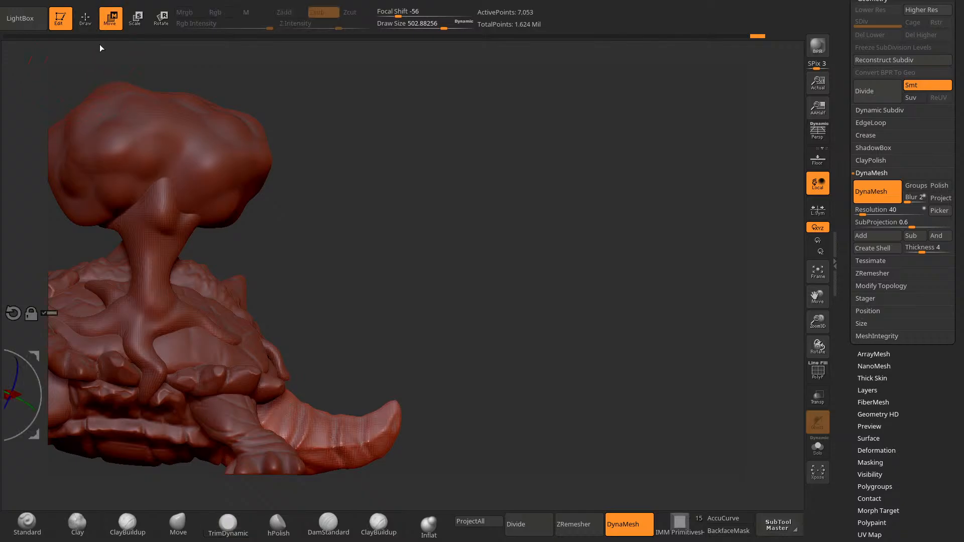
key("y")
mouse_move(239, 426)
left_mouse_down("shift")
mouse_move(462, 426)
mouse_move(430, 431)
left_mouse_up("shift")
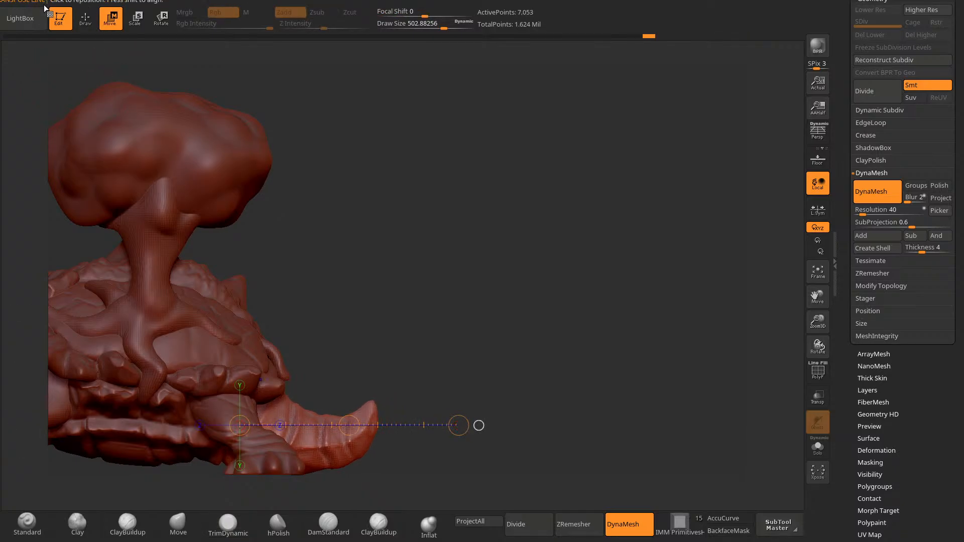
left_click(85, 19)
mouse_move(385, 182)
left_mouse_down()
mouse_move(404, 131)
mouse_move(471, 127)
mouse_move(469, 170)
mouse_move(421, 167)
left_mouse_up()
left_click_drag(431, 321, 438, 359, "shift")
mouse_move(486, 238)
left_mouse_down()
mouse_move(542, 301)
mouse_move(517, 362)
mouse_move(538, 306)
mouse_move(531, 342)
left_mouse_up()
mouse_move(418, 478)
left_mouse_down()
mouse_move(408, 479)
mouse_move(485, 469)
left_mouse_up()
Step: Reshape the tail's opposite flank and lower contour with Move at draw size about 503
left_click(178, 525)
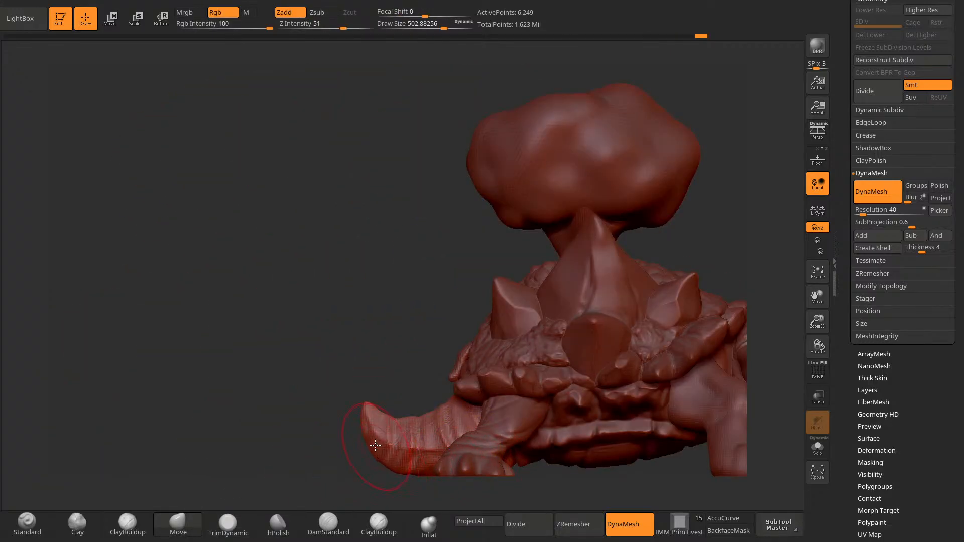
mouse_move(369, 437)
left_mouse_down()
mouse_move(347, 425)
mouse_move(415, 484)
left_mouse_up()
left_click_drag(461, 414, 454, 394, "shift")
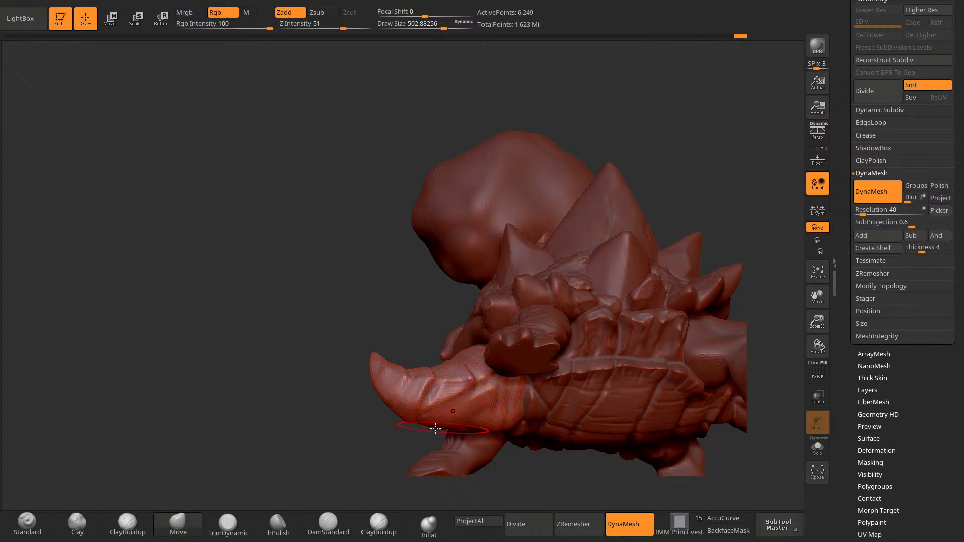
mouse_move(384, 454)
left_mouse_down()
mouse_move(348, 493)
mouse_move(511, 455)
left_mouse_up()
left_click_drag(520, 412, 511, 413)
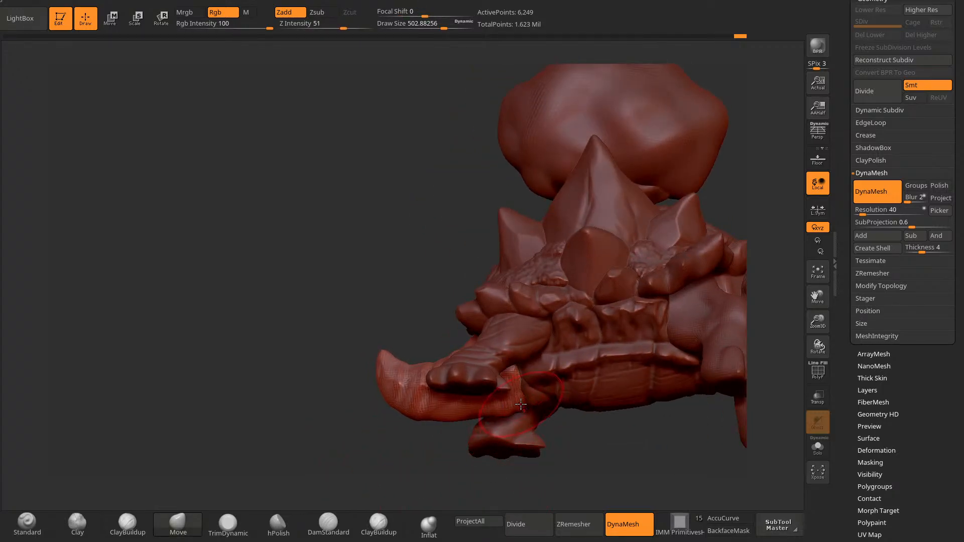
mouse_move(497, 473)
left_mouse_down()
mouse_move(557, 425)
mouse_move(523, 402)
left_mouse_up()
left_click_drag(550, 459, 545, 402)
Step: Refine the tail's underside outline and its junction with the belly plate using Move at draw size about 414
key("space")
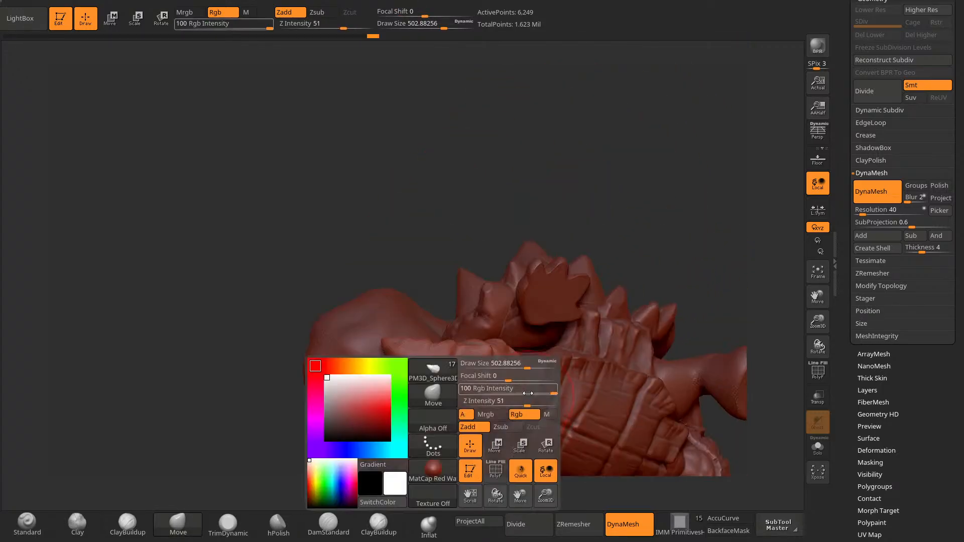
left_click_drag(528, 365, 522, 365)
left_click_drag(633, 251, 643, 268)
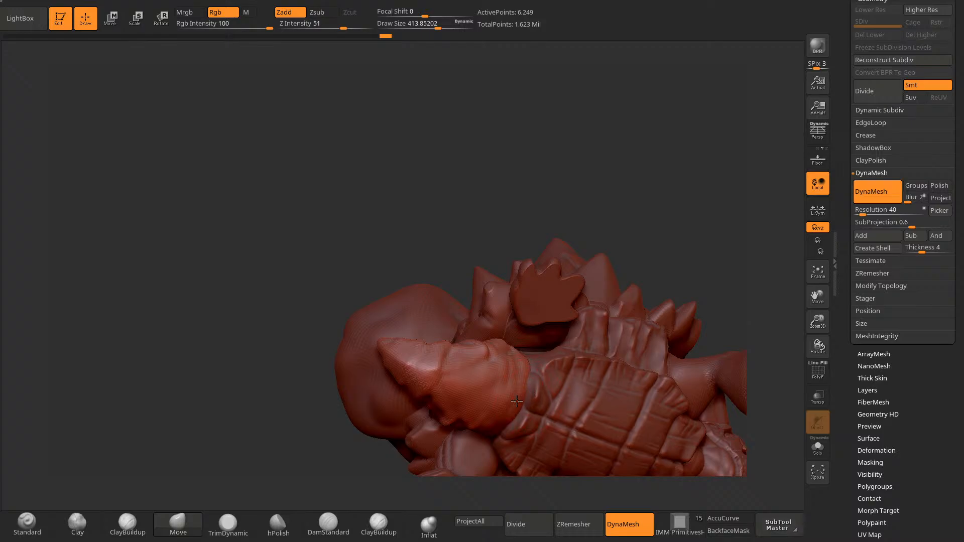
left_click_drag(516, 401, 516, 400)
mouse_move(635, 241)
left_mouse_down()
mouse_move(676, 281)
mouse_move(620, 246)
left_mouse_up()
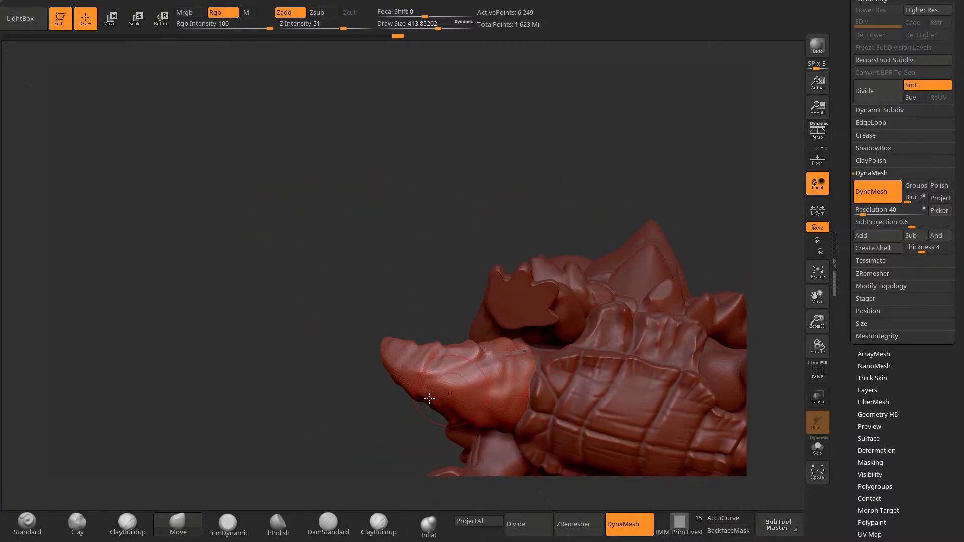
left_click_drag(429, 398, 425, 400)
left_click_drag(402, 427, 469, 447)
left_click_drag(529, 422, 537, 348)
left_click_drag(545, 439, 574, 344)
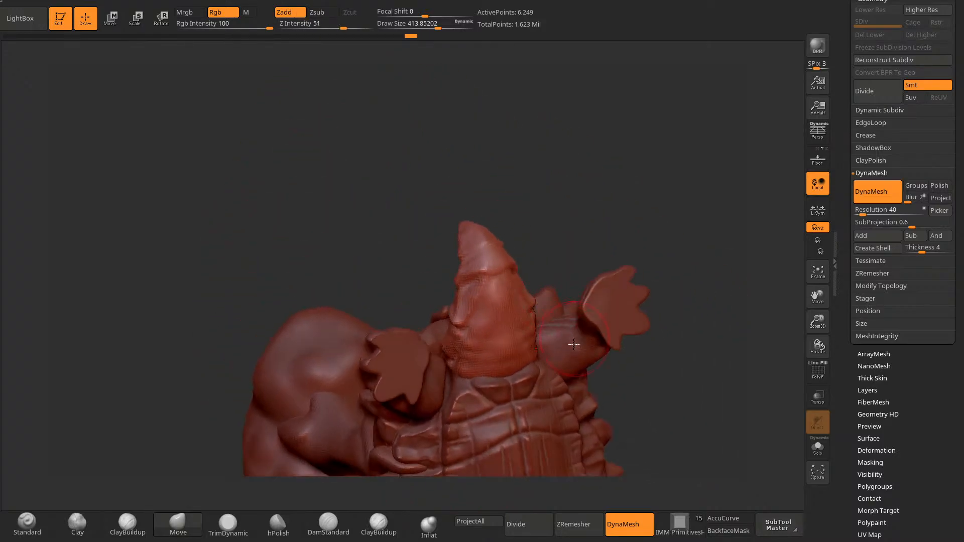
Step: Make the hind legs the active subtool and set the draw size to about 359
left_click_drag(690, 316, 625, 266)
left_click(523, 333, "alt")
mouse_move(634, 346)
left_mouse_down()
mouse_move(642, 465)
mouse_move(623, 436)
left_mouse_up()
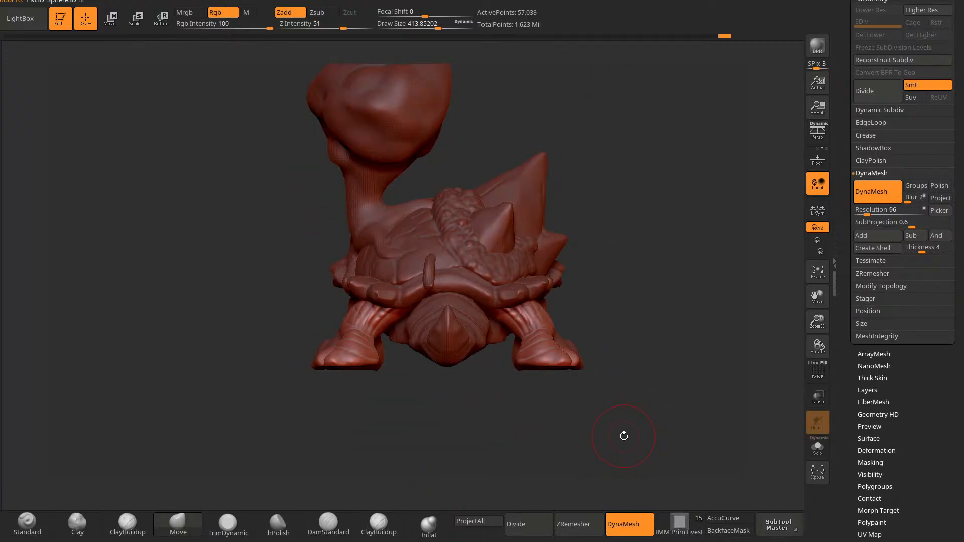
mouse_move(510, 391)
left_mouse_down()
mouse_move(519, 431)
mouse_move(559, 346)
mouse_move(546, 318)
left_mouse_up()
key("space")
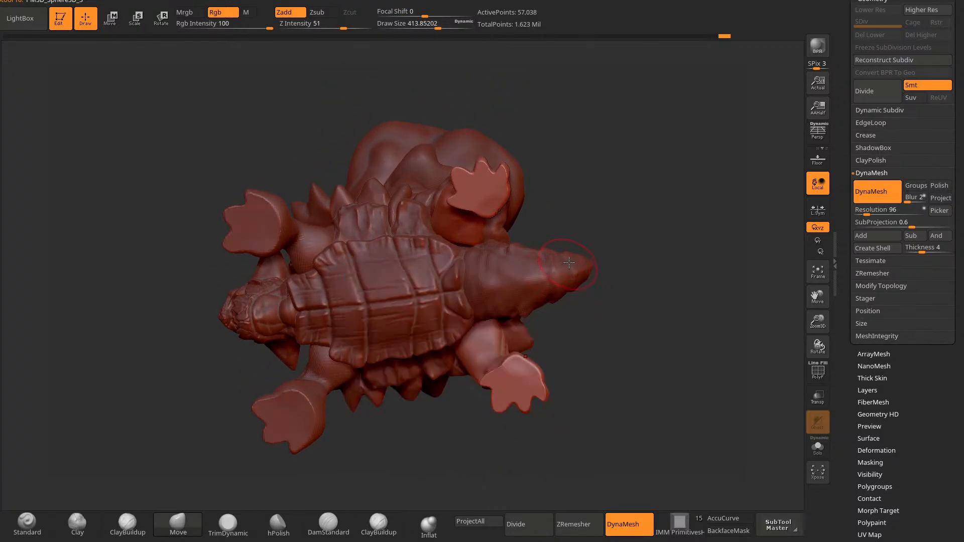
key("space")
left_click_drag(574, 254, 582, 249)
key("f")
key("space")
left_click_drag(459, 222, 444, 221)
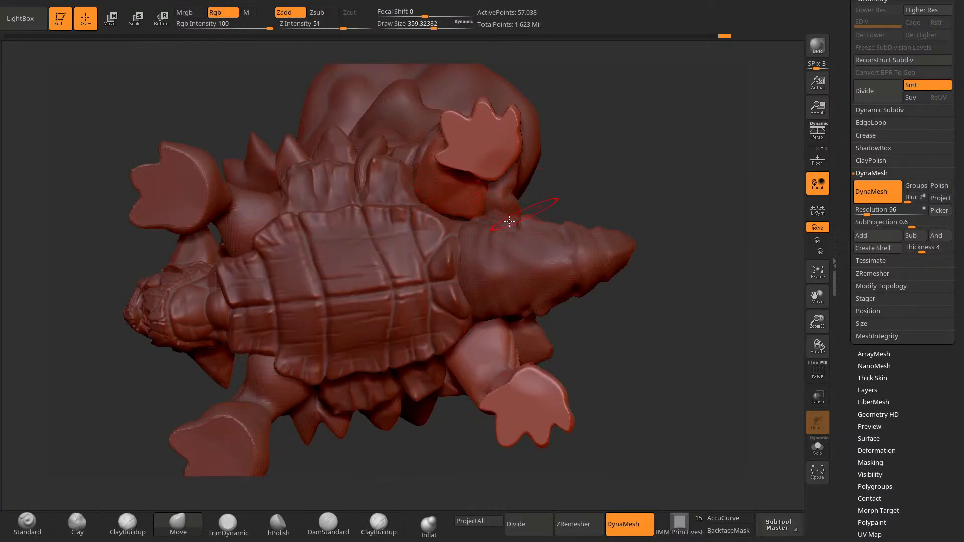
Step: Thicken the upper hind legs where they meet the belly plate with Inflat at Z intensity 10 and smooth the surface
left_click(429, 525)
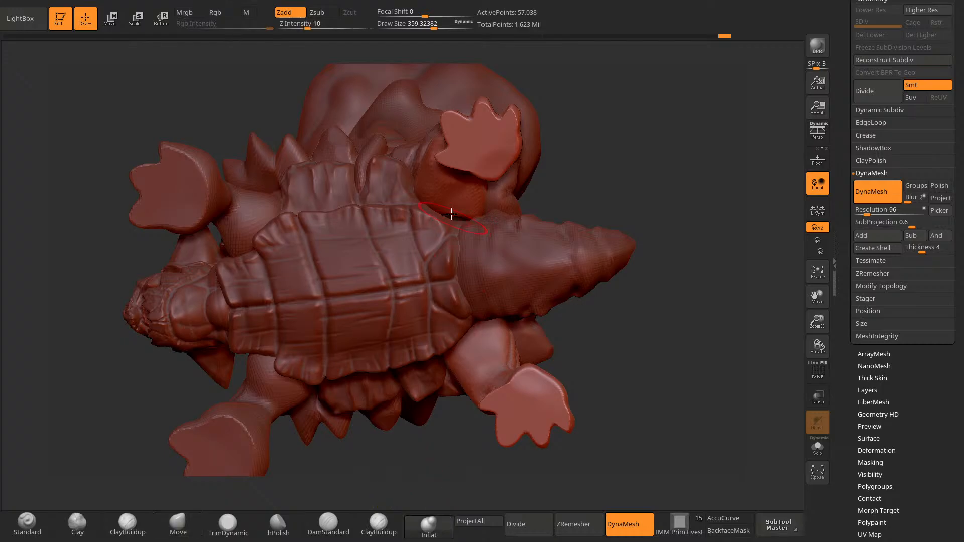
mouse_move(618, 177)
left_mouse_down()
mouse_move(562, 187)
mouse_move(592, 196)
left_mouse_up()
left_click_drag(654, 215, 631, 165)
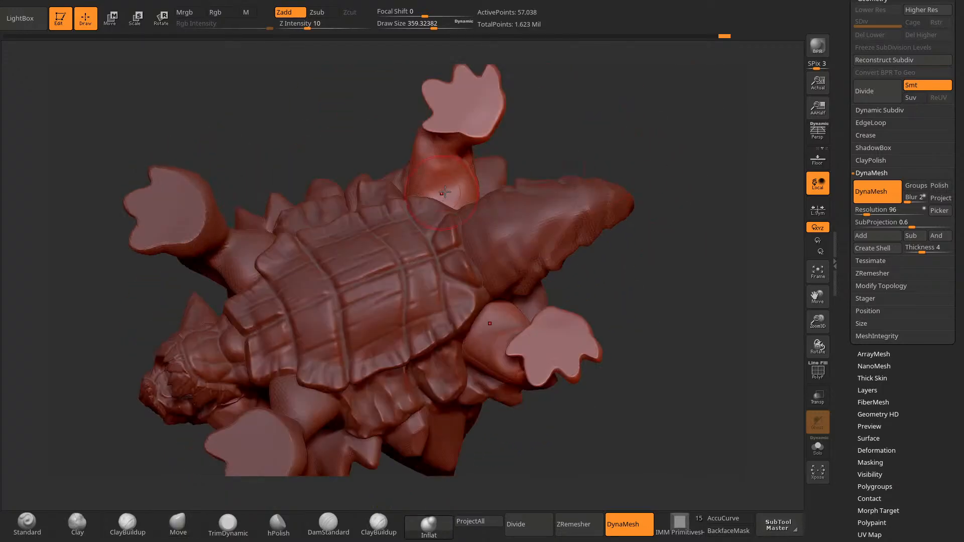
mouse_move(585, 131)
left_mouse_down()
mouse_move(594, 148)
mouse_move(566, 160)
left_mouse_up()
left_click_drag(428, 227, 465, 193)
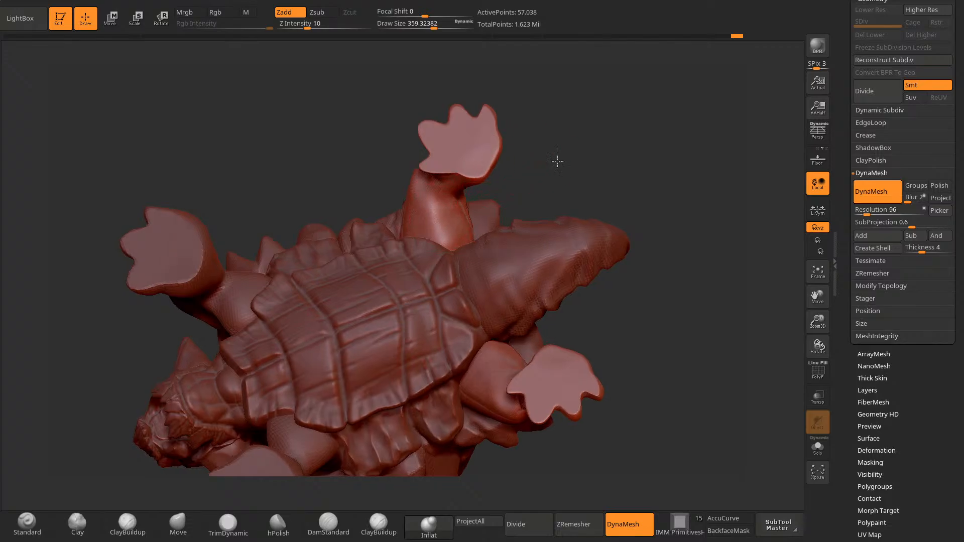
mouse_move(560, 161)
left_mouse_down()
mouse_move(588, 168)
mouse_move(540, 157)
mouse_move(469, 220)
mouse_move(459, 213)
mouse_move(564, 144)
mouse_move(512, 205)
left_mouse_up()
mouse_move(366, 214)
left_mouse_down()
mouse_move(350, 226)
mouse_move(386, 182)
left_mouse_up()
mouse_move(482, 369)
left_mouse_down()
mouse_move(502, 317)
mouse_move(482, 287)
mouse_move(508, 274)
mouse_move(484, 251)
mouse_move(482, 201)
mouse_move(537, 103)
mouse_move(417, 194)
left_mouse_up()
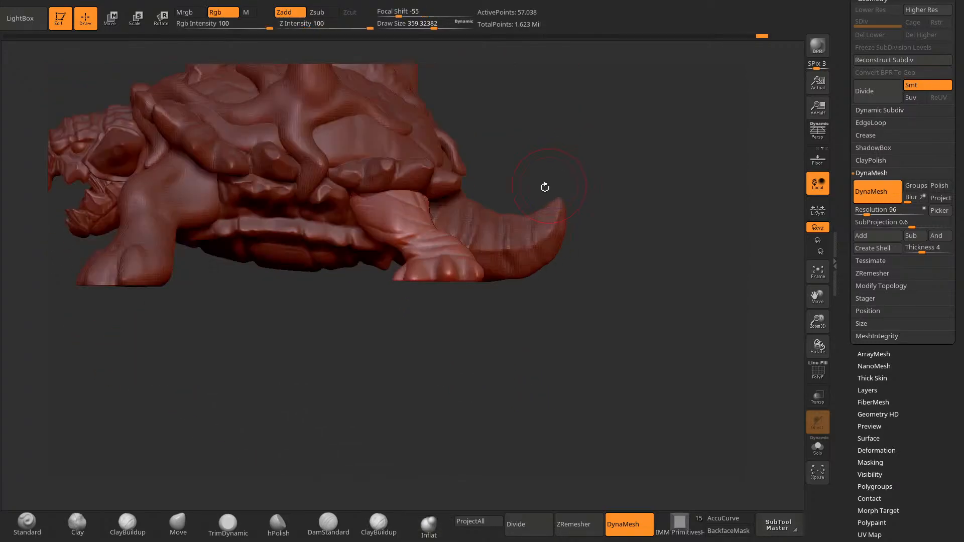
Step: Make the front legs the active subtool, set draw size about 315, and review the whole creature from side to front
left_click_drag(262, 420, 318, 455)
key("space")
left_click_drag(348, 317, 248, 436)
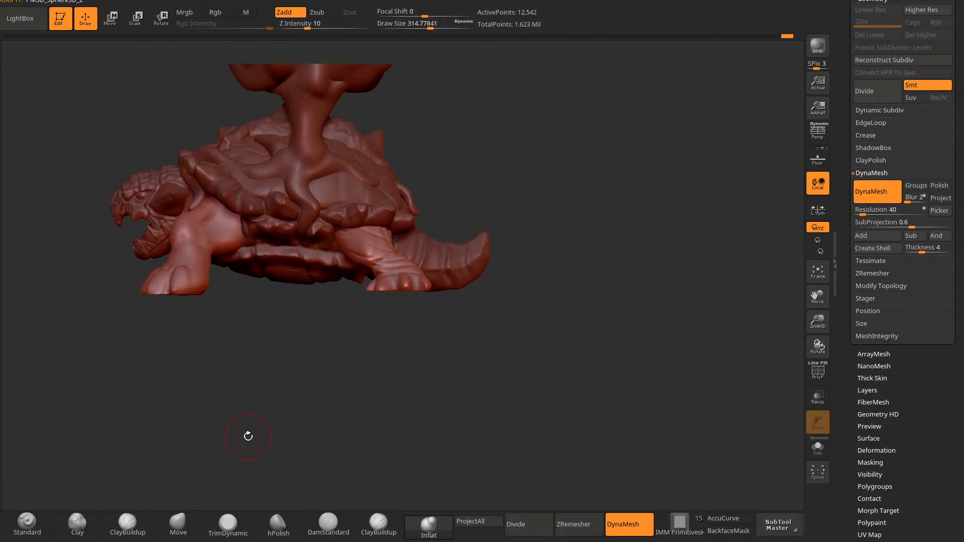
left_click_drag(384, 370, 459, 374)
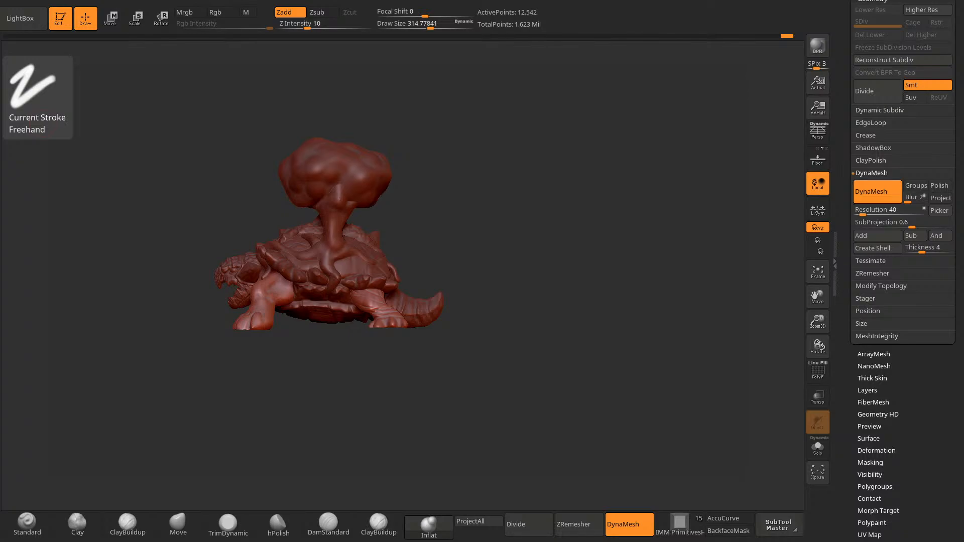
mouse_move(181, 400)
left_mouse_down()
mouse_move(204, 406)
mouse_move(196, 395)
left_mouse_up()
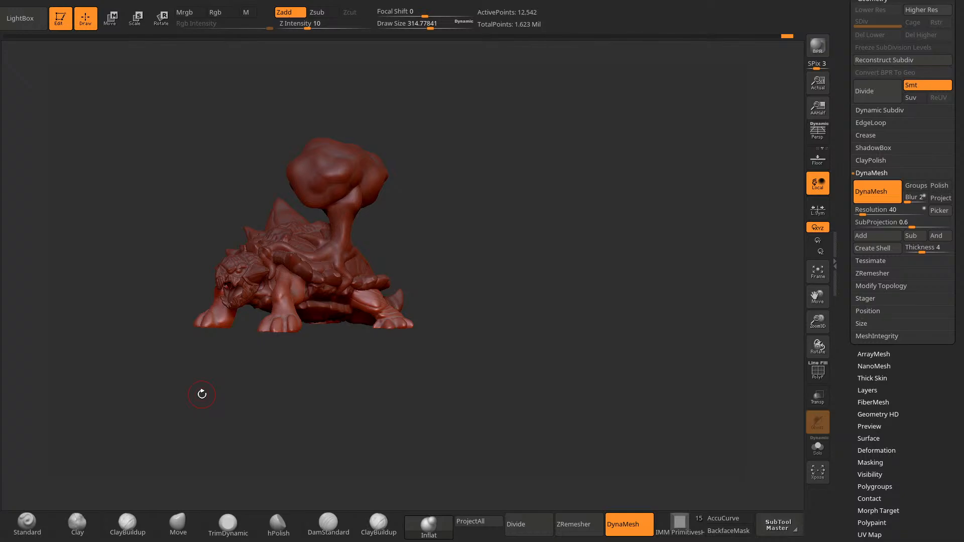
left_click_drag(201, 395, 222, 392)
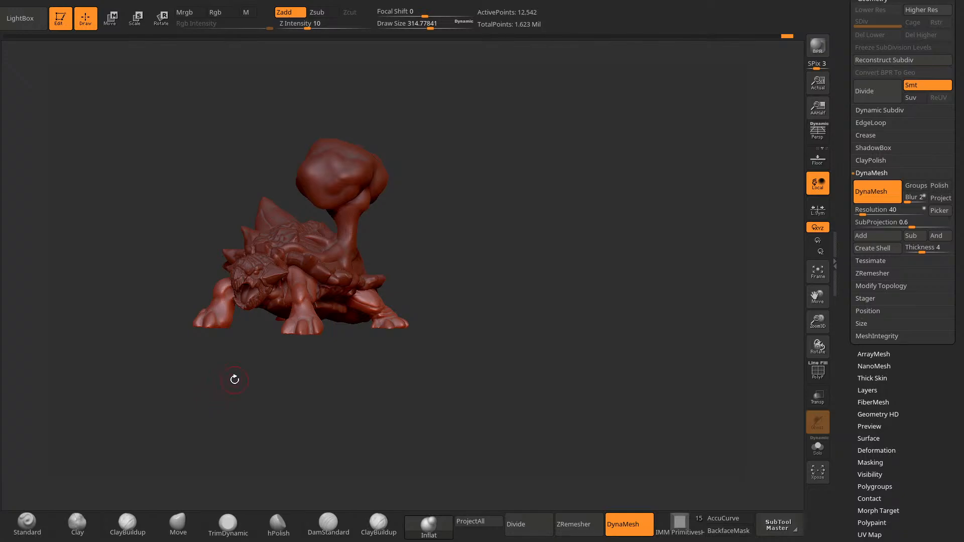
Step: Generate a combined posing mesh of the creature's subtools with Transpose Master's TPoseMesh
left_click_drag(523, 458, 366, 411)
scroll(932, 288, "up", 10)
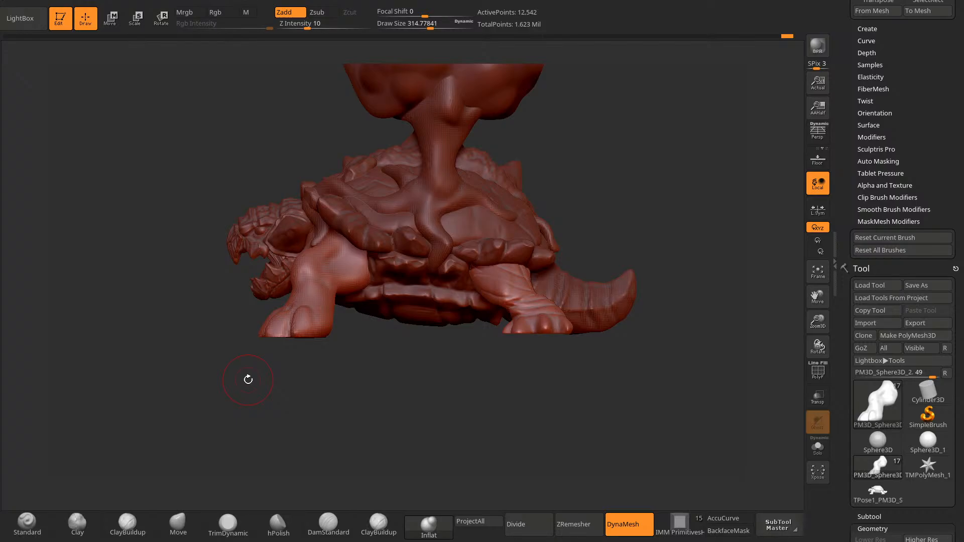
left_click(585, 2)
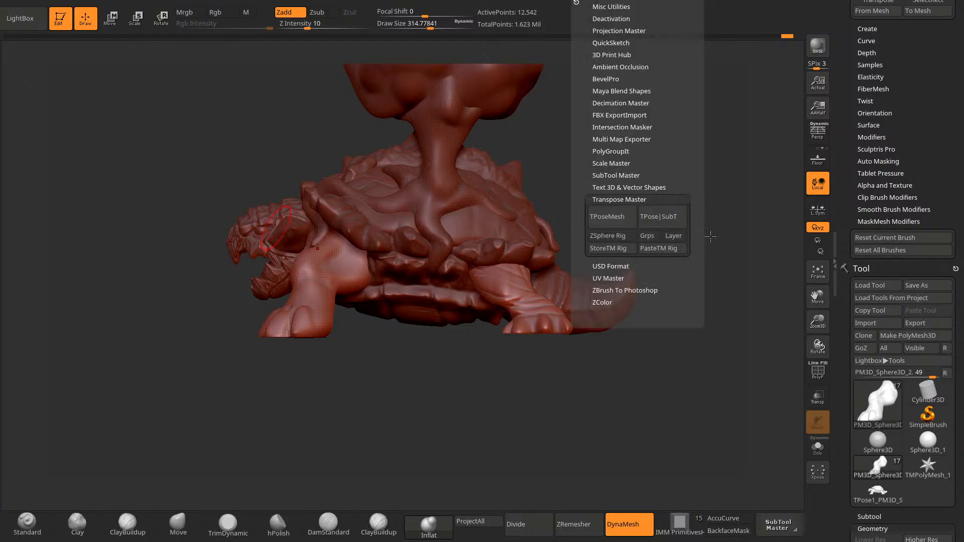
left_click(618, 219)
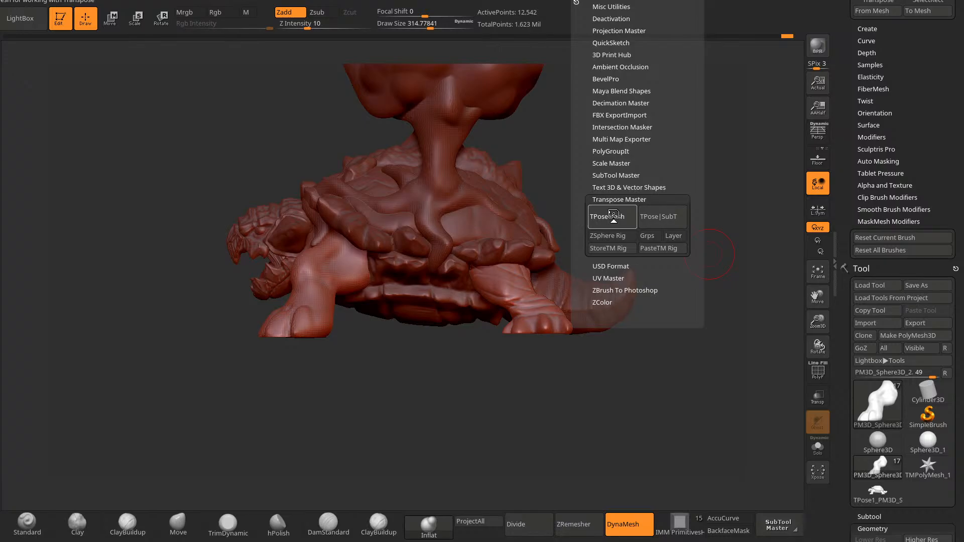
Step: Generate the combined TPoseMesh, then isolate the upper head part, mask it and show the whole creature again
left_click(614, 216)
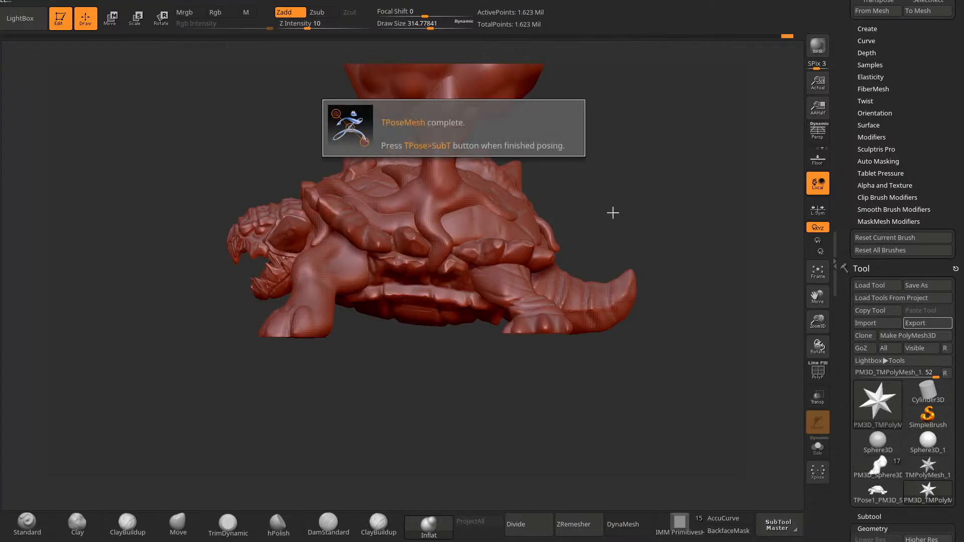
left_click_drag(525, 371, 348, 221)
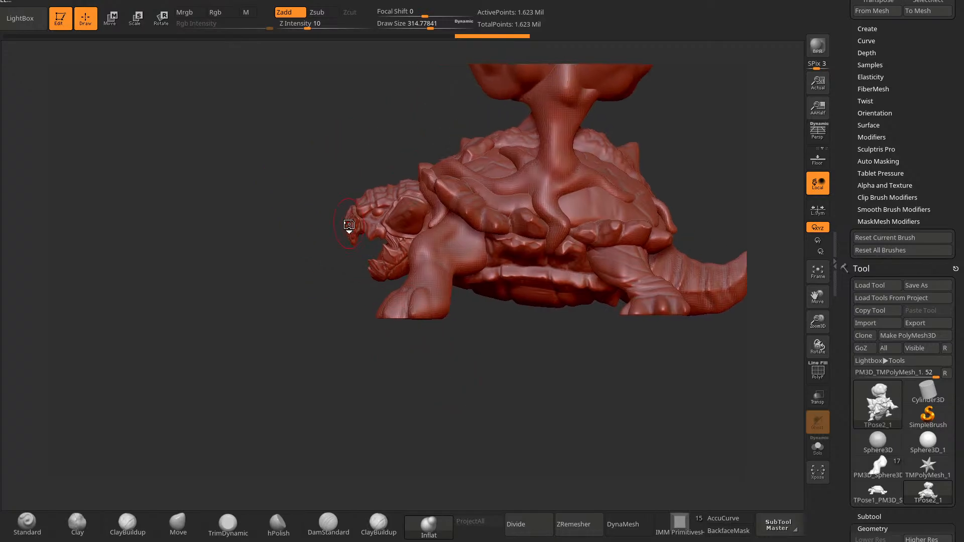
left_click(369, 210, "ctrl+shift")
mouse_move(401, 151)
left_mouse_down("ctrl")
mouse_move(266, 246)
mouse_move(615, 211)
left_mouse_up("ctrl")
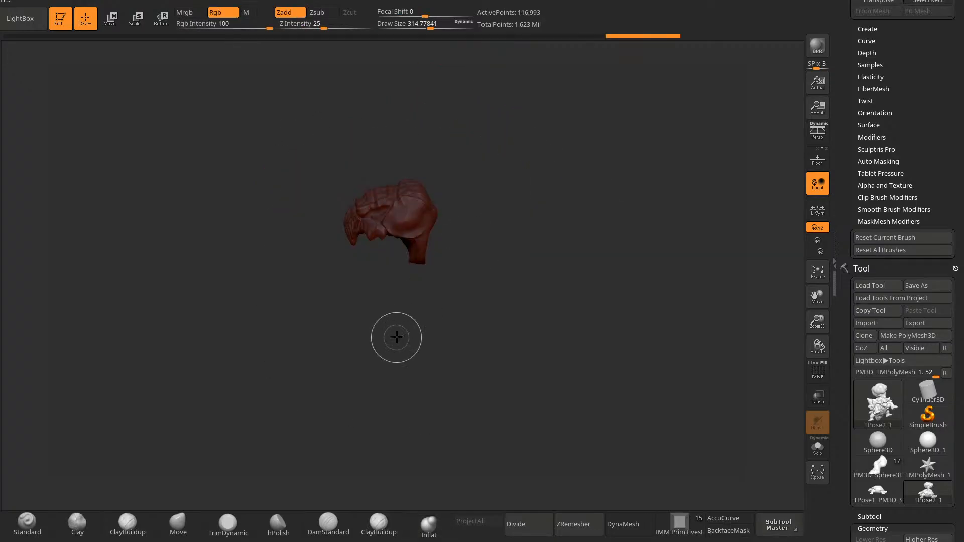
left_click(397, 335, "ctrl+shift")
left_click(553, 1)
left_click(596, 283)
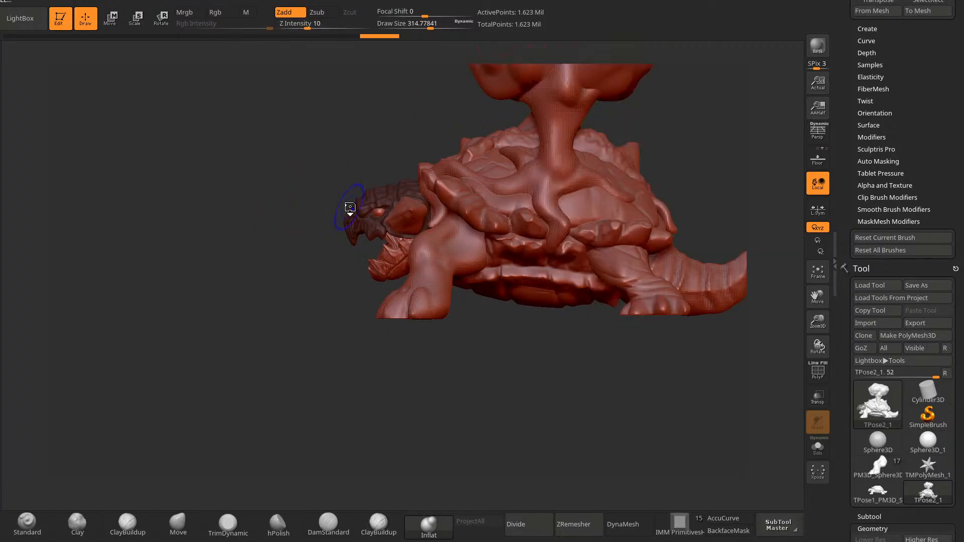
Step: Isolate and mask the small eye piece and the horn at the side of the head, restoring full visibility after each
left_click(378, 211, "ctrl+shift")
mouse_move(383, 145)
left_mouse_down("ctrl")
mouse_move(527, 249)
mouse_move(540, 216)
left_mouse_up("ctrl")
left_click(452, 262, "ctrl+shift")
left_click(408, 216, "ctrl+shift")
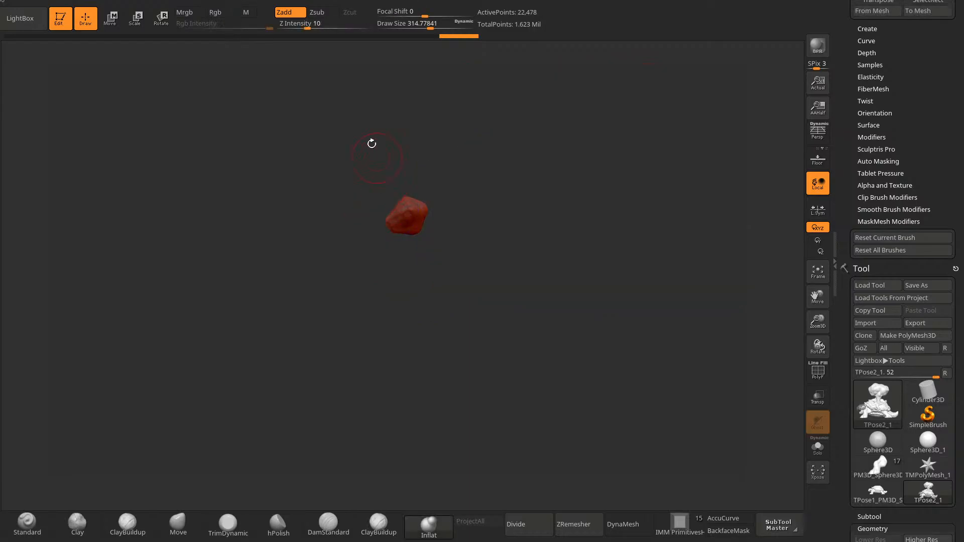
left_click_drag(370, 144, 583, 241, "ctrl")
left_click(385, 246, "ctrl+shift")
Step: Isolate and mask the lower jaw and the remaining mouth pieces one by one, showing the whole model after each
left_click(378, 277, "ctrl+shift")
left_click_drag(334, 181, 563, 271, "ctrl")
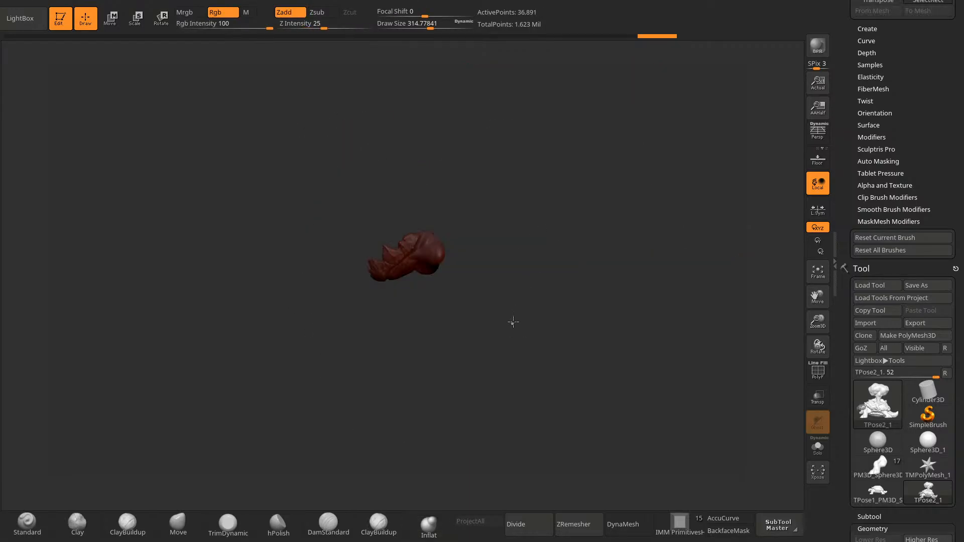
left_click(512, 323, "ctrl+shift")
left_click(393, 243, "ctrl+shift")
mouse_move(334, 163)
left_mouse_down("ctrl")
mouse_move(506, 291)
mouse_move(513, 273)
left_mouse_up("ctrl")
left_click(502, 297, "ctrl+shift")
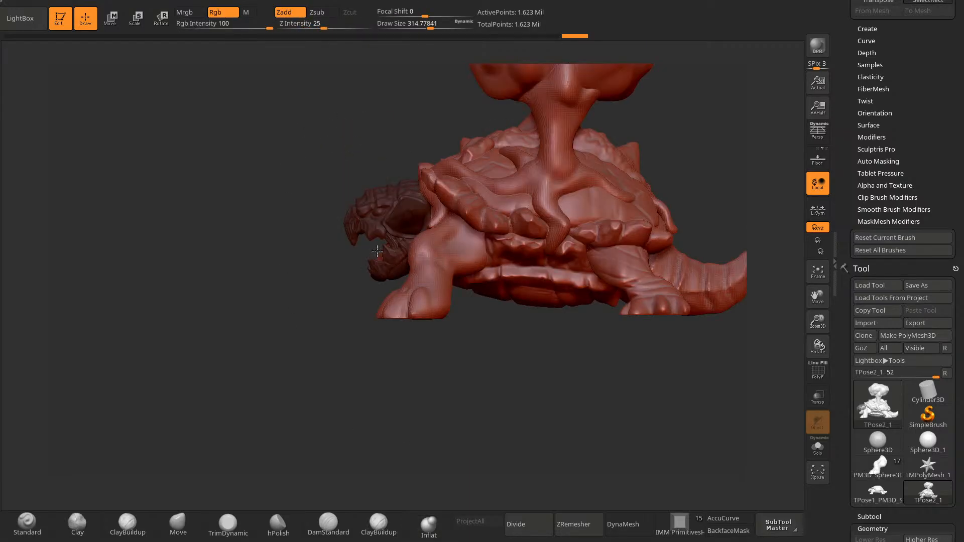
left_click(382, 255, "ctrl+shift")
left_click_drag(475, 176, 527, 389, "ctrl")
left_click(555, 377, "ctrl+shift")
Step: Invert the mask so only the head is editable and bring up the Move gizmo on it
mouse_move(352, 409)
left_mouse_down("shift")
mouse_move(432, 415)
mouse_move(401, 391)
mouse_move(400, 467)
mouse_move(436, 444)
mouse_move(506, 470)
mouse_move(586, 389)
mouse_move(607, 400)
mouse_move(592, 363)
mouse_move(644, 321)
mouse_move(617, 323)
left_mouse_up("shift")
left_click(447, 405, "ctrl")
key("w")
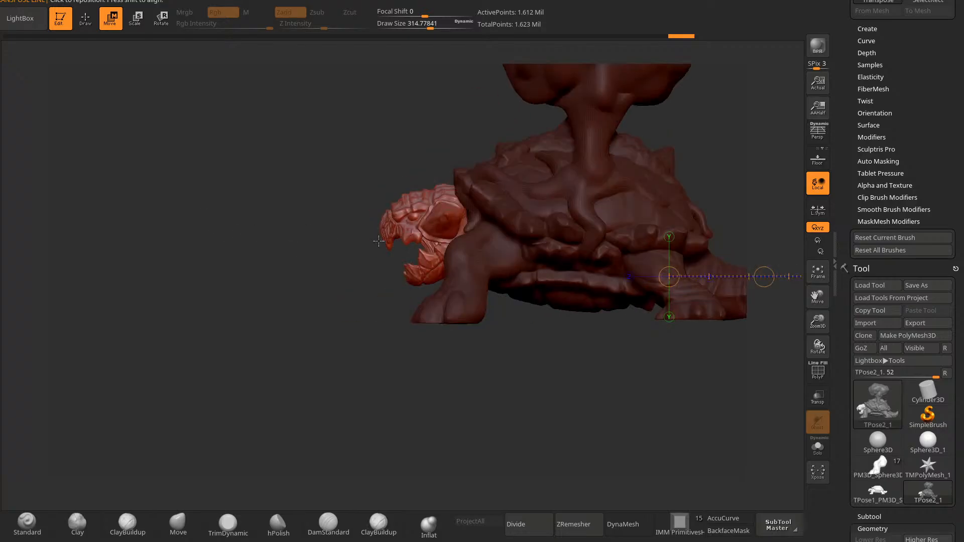
key("y")
left_click_drag(325, 314, 392, 313, "shift")
left_click(492, 153)
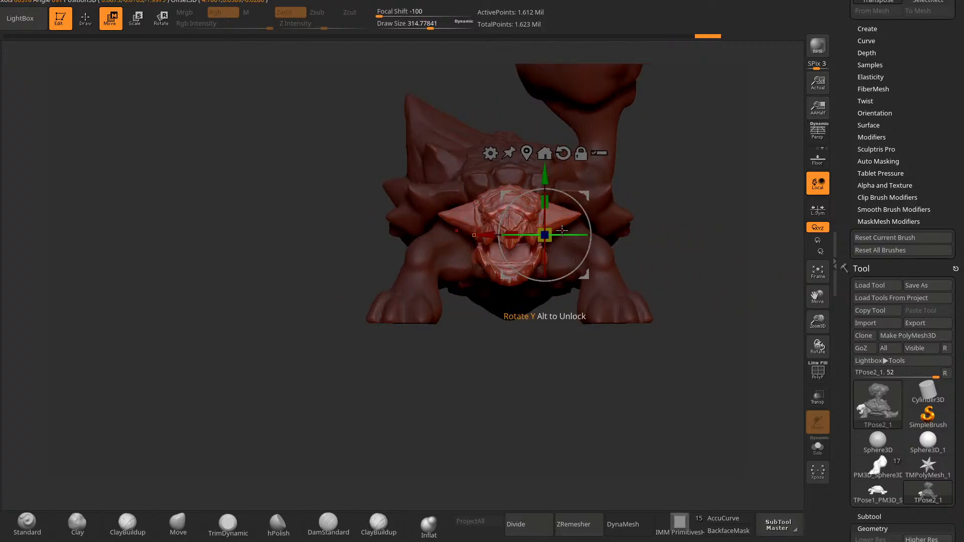
left_click_drag(545, 235, 529, 281)
left_click_drag(527, 347, 471, 348, "shift")
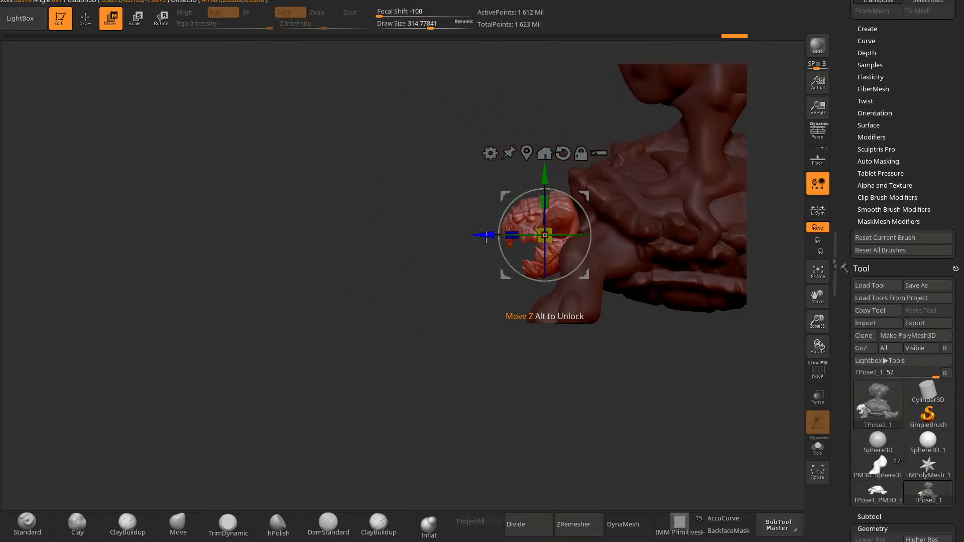
Step: Tilt the head slightly and shift it forward out of the shell with the gizmo, then return to drawing mode
left_click_drag(486, 236, 484, 236)
left_click_drag(415, 243, 308, 317, "alt")
left_click_drag(597, 351, 598, 303)
left_click_drag(424, 236, 396, 291)
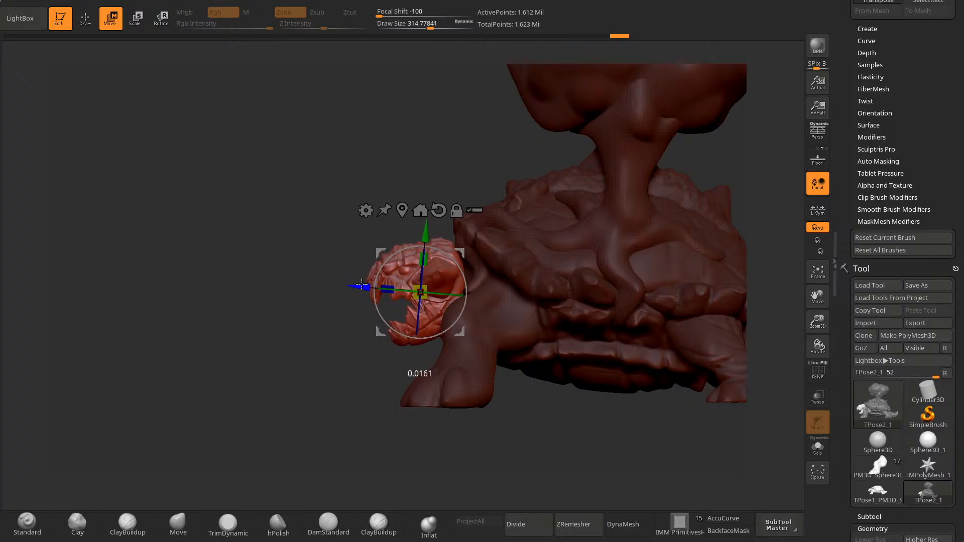
left_click_drag(300, 280, 271, 321)
left_click_drag(355, 286, 353, 286)
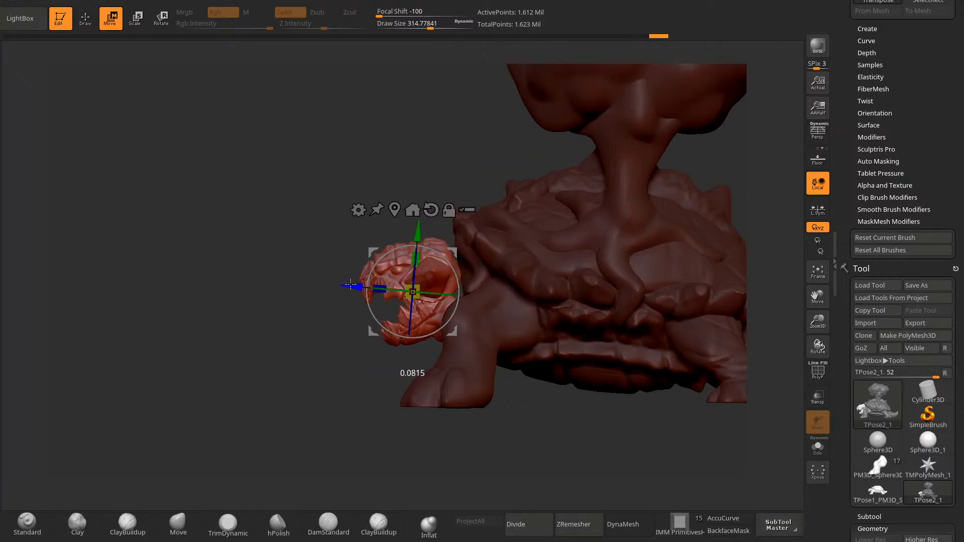
key("q")
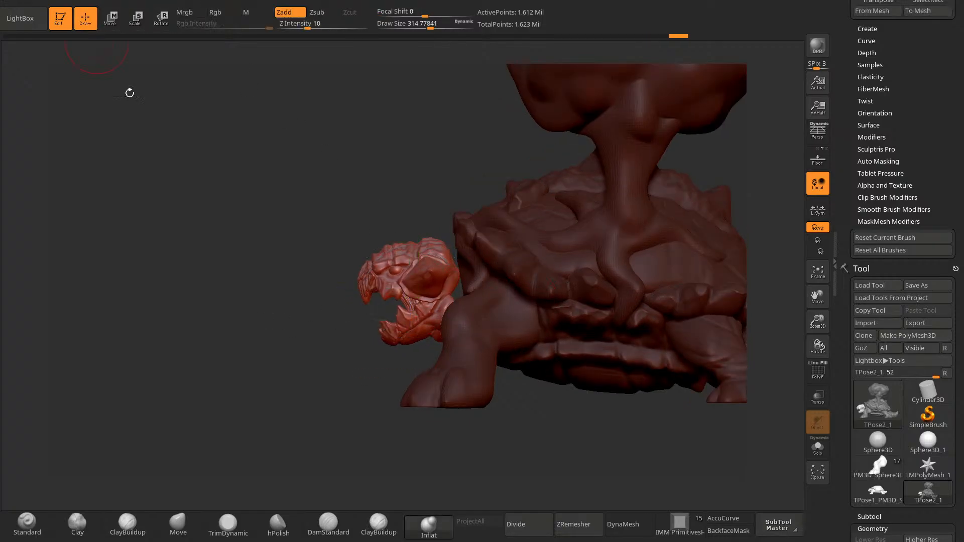
Step: Mask the head with the body left free and choose the Move brush at draw size about 802
mouse_move(129, 91)
left_mouse_down()
mouse_move(204, 317)
mouse_move(670, 342)
mouse_move(624, 338)
mouse_move(532, 463)
mouse_move(492, 441)
mouse_move(438, 387)
left_mouse_up()
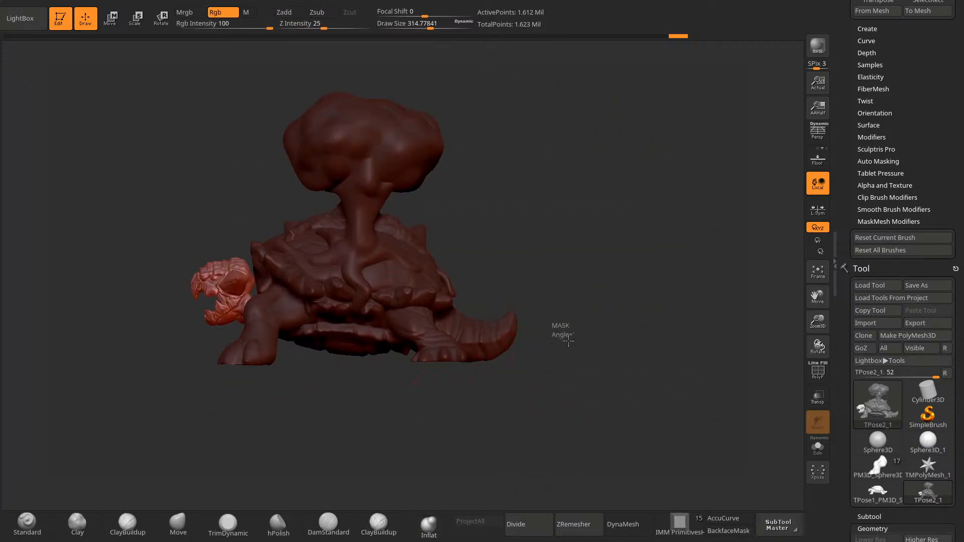
mouse_move(558, 327)
left_mouse_down()
mouse_move(532, 238)
mouse_move(488, 257)
left_mouse_up()
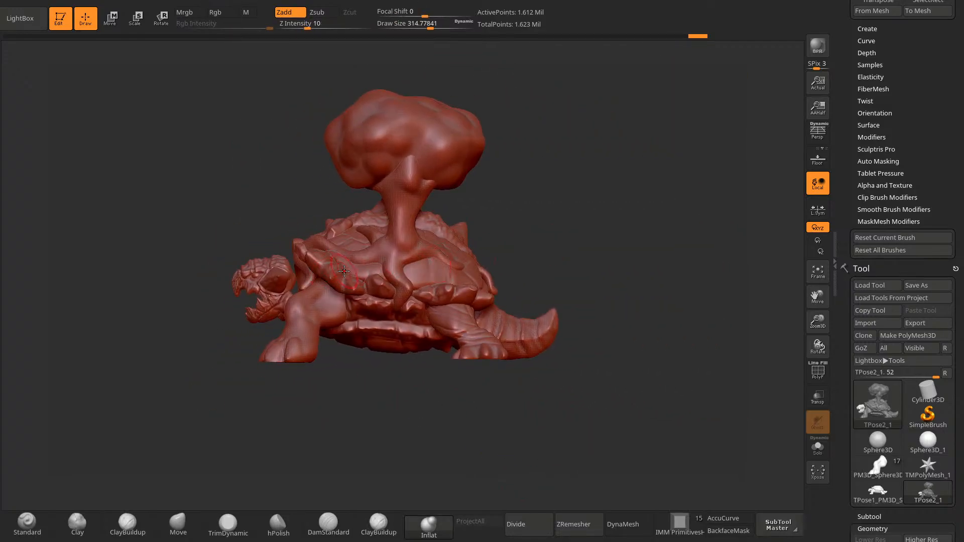
left_click(327, 270, "alt")
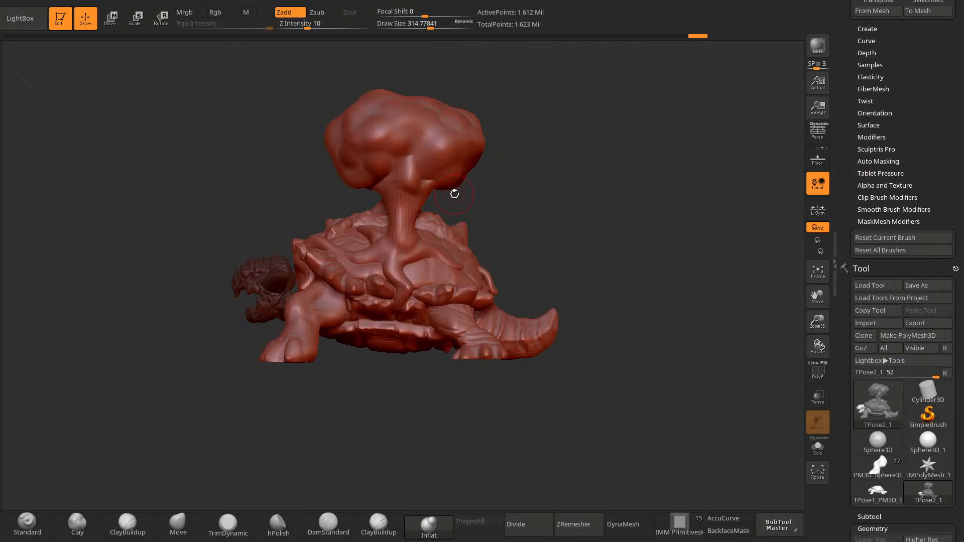
key("b")
key("m")
key("v")
key("space")
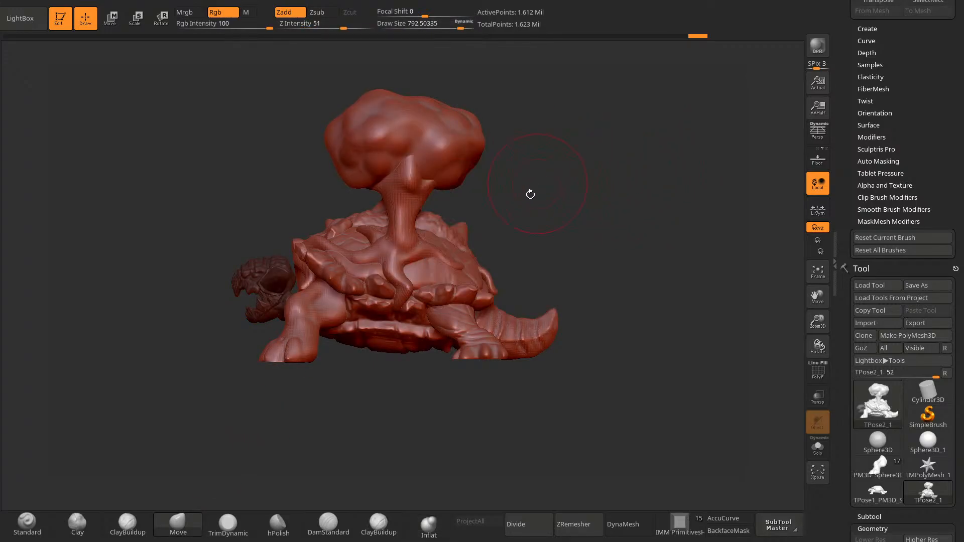
key("space")
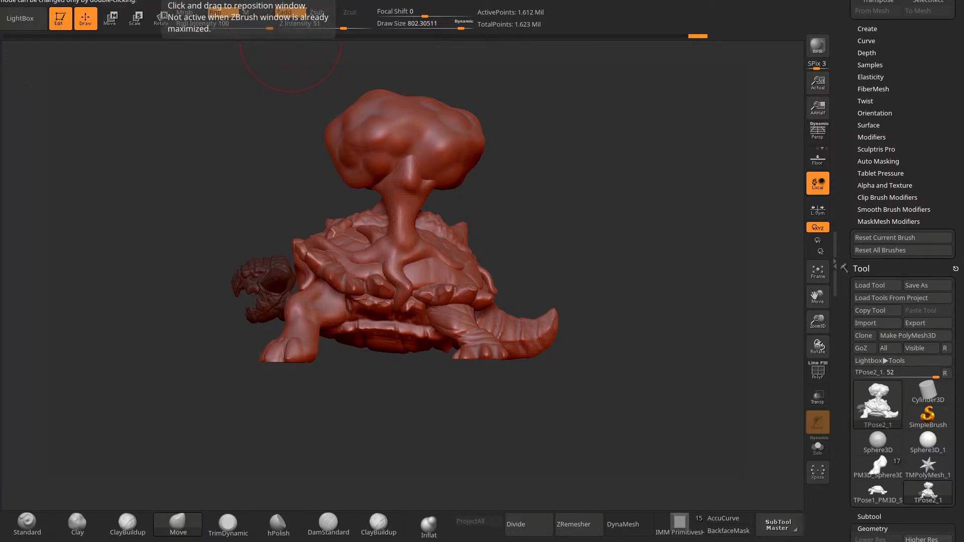
Step: Raise the maximum brush size in the Draw preferences and set the draw size to about 1633
left_click(387, 2)
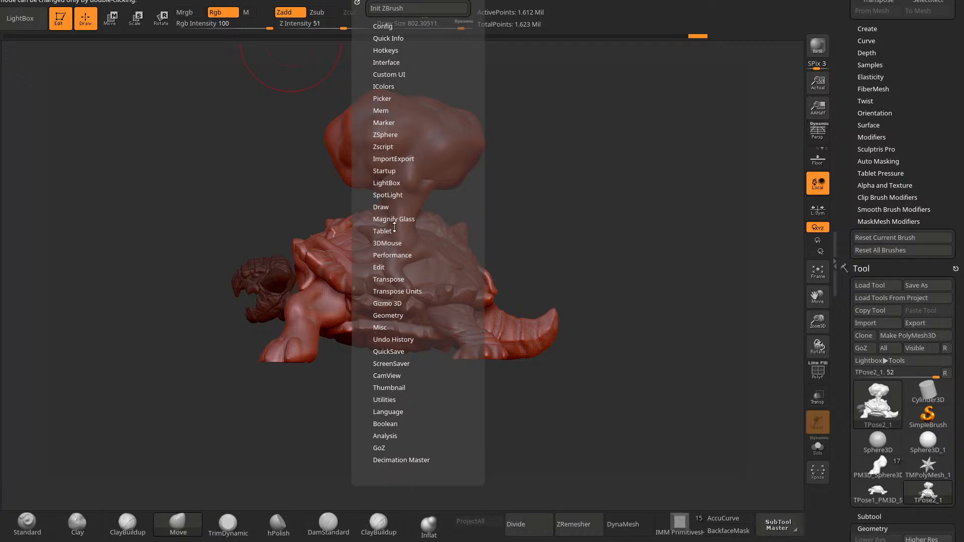
left_click(396, 209)
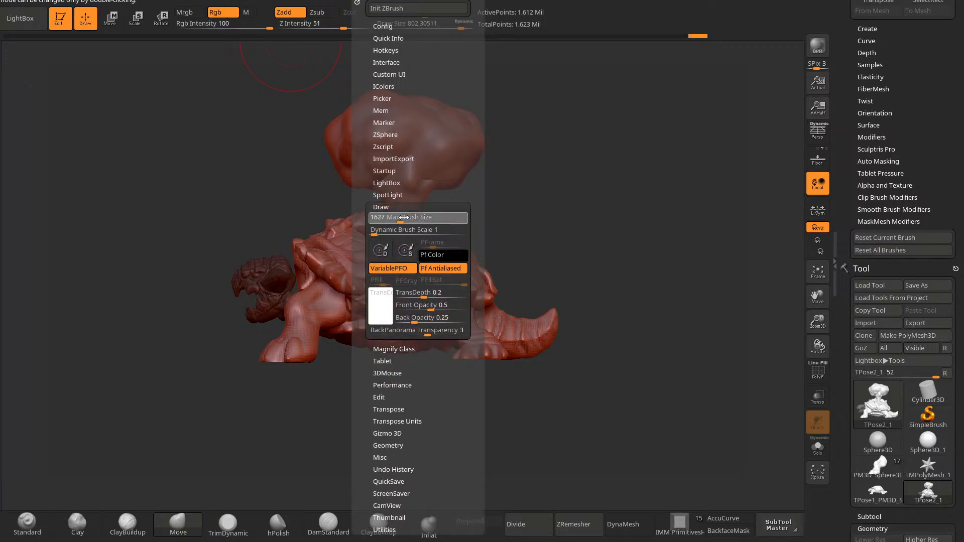
key("space")
mouse_move(553, 207)
left_mouse_down()
mouse_move(574, 206)
mouse_move(276, 183)
mouse_move(400, 412)
mouse_move(299, 241)
left_mouse_up()
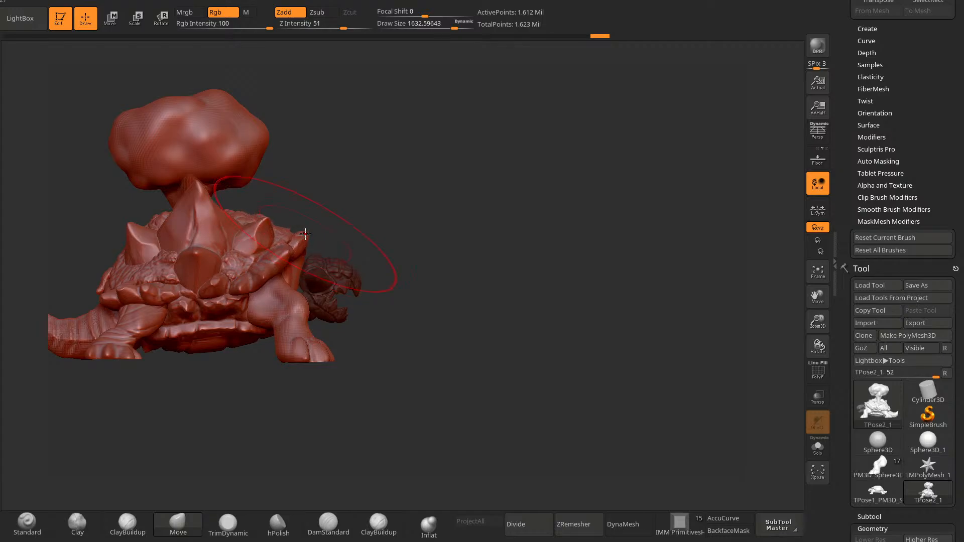
Step: Reshape the shell's front edge and rear with the Move brush, reducing the draw size to about 1265
mouse_move(338, 206)
left_mouse_down()
mouse_move(307, 214)
mouse_move(329, 220)
mouse_move(301, 221)
left_mouse_up()
key("space")
key("space")
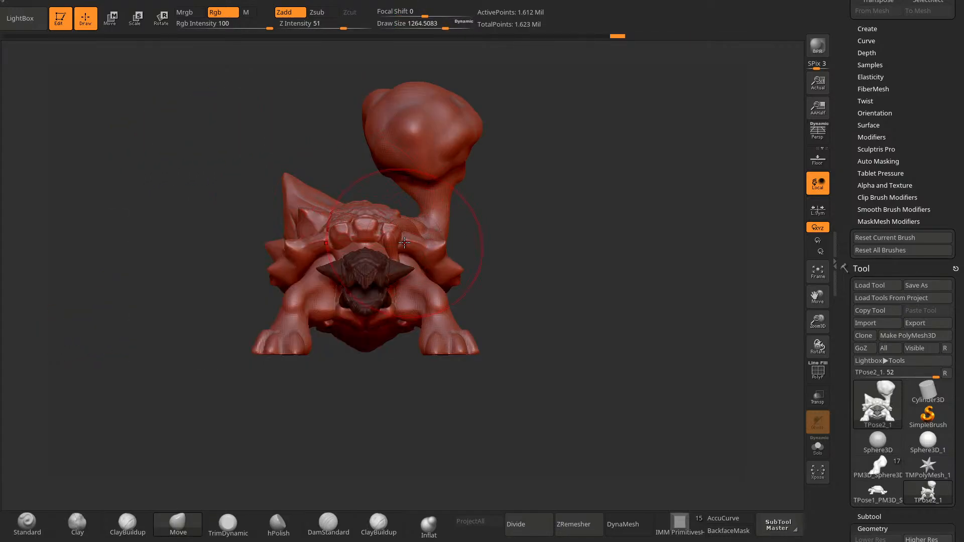
left_click_drag(495, 234, 568, 214)
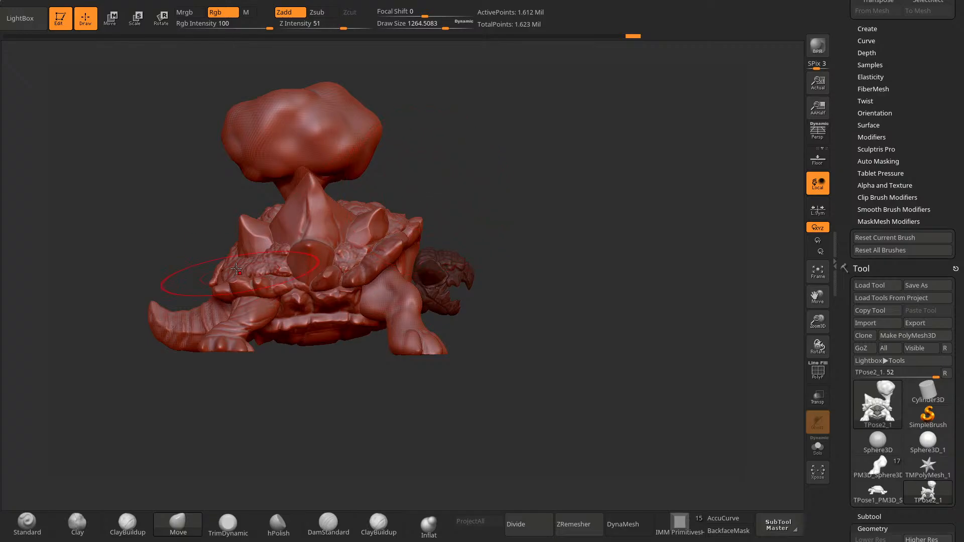
left_click_drag(301, 369, 301, 221)
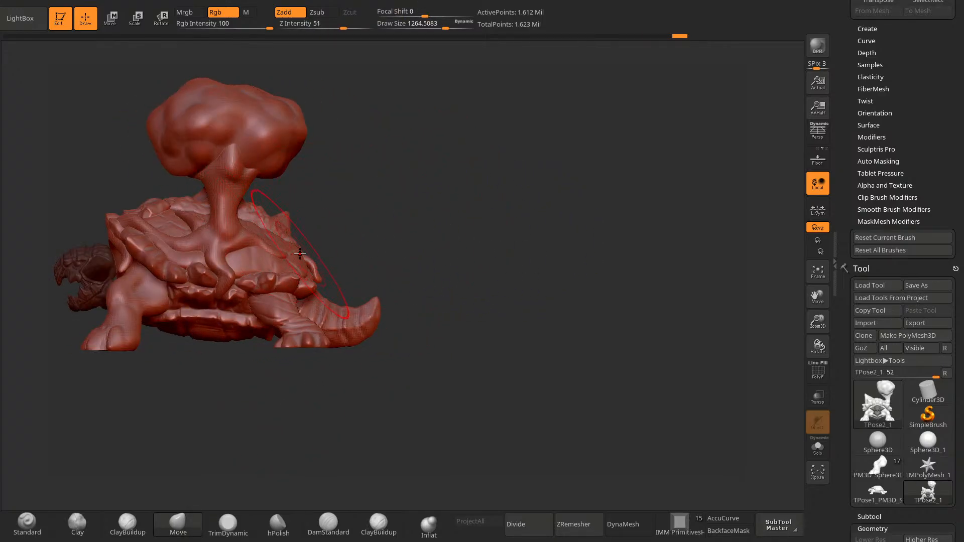
left_click_drag(297, 277, 297, 287)
mouse_move(442, 302)
left_mouse_down()
mouse_move(363, 291)
mouse_move(350, 404)
left_mouse_up()
left_click_drag(351, 405, 492, 407, "alt")
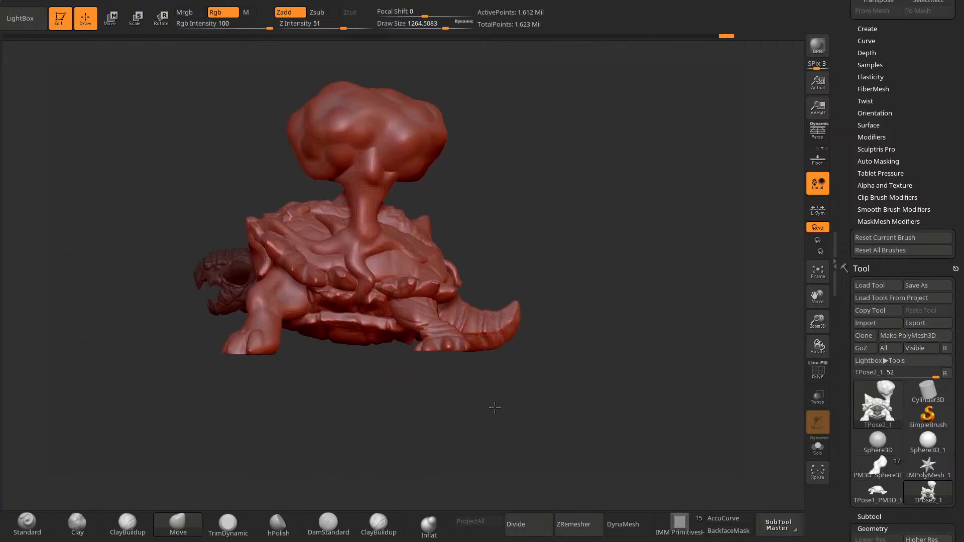
Step: Set the draw size to about 741, invert the mask, and use the gizmo to raise the head about 0.48 and shift it forward
key("space")
left_click_drag(251, 276, 235, 277)
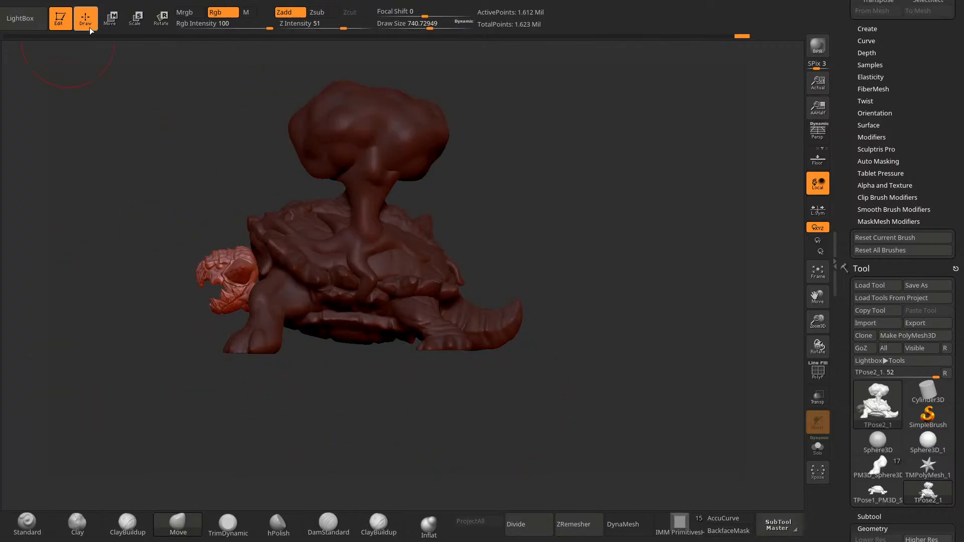
key("w")
key("y")
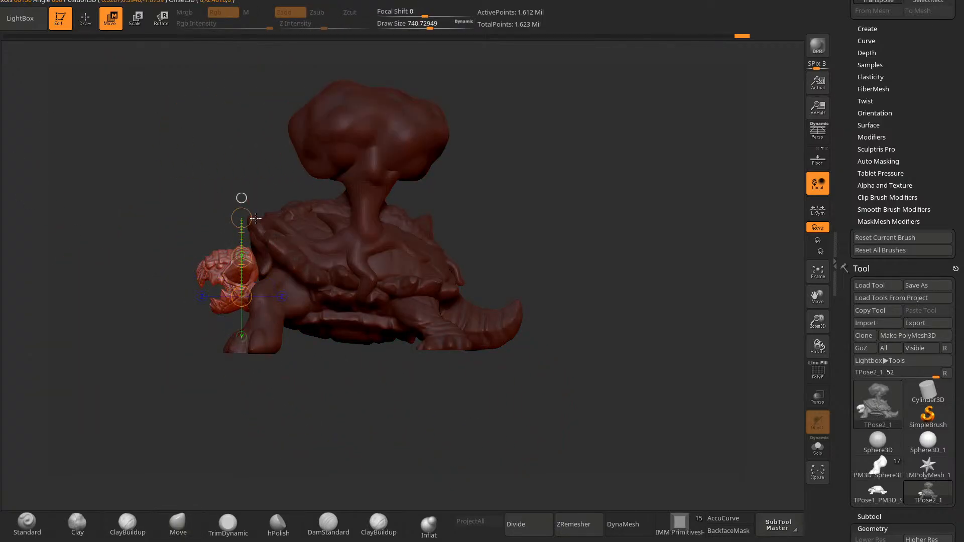
left_click_drag(241, 349, 243, 334)
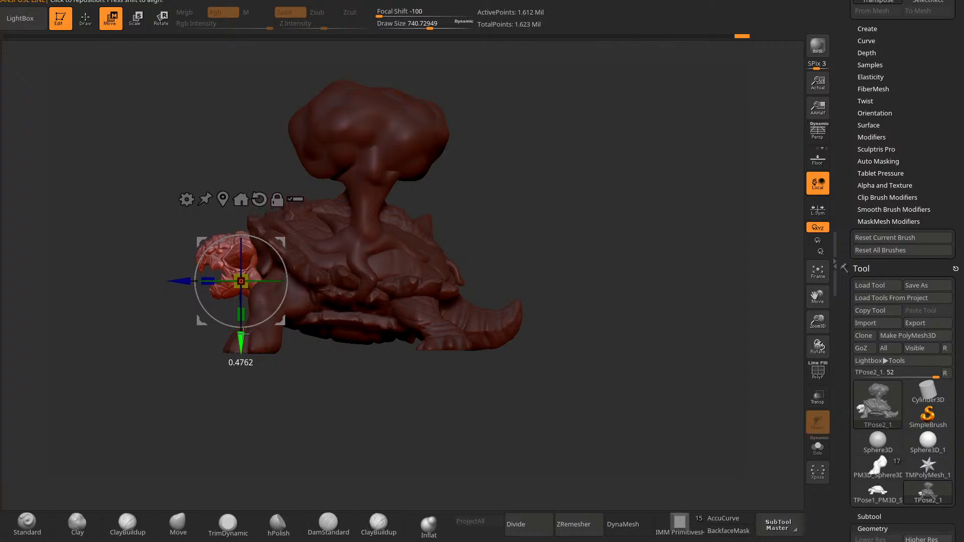
left_click_drag(183, 281, 174, 278)
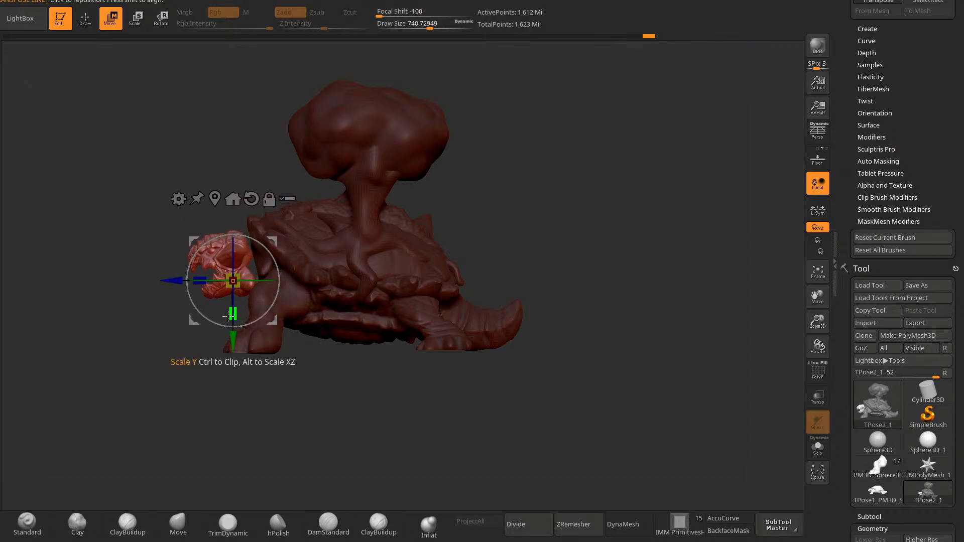
Step: Clear the mask to check the repositioned head from the front and side, and undo the clearing
left_click_drag(161, 374, 213, 379, "shift")
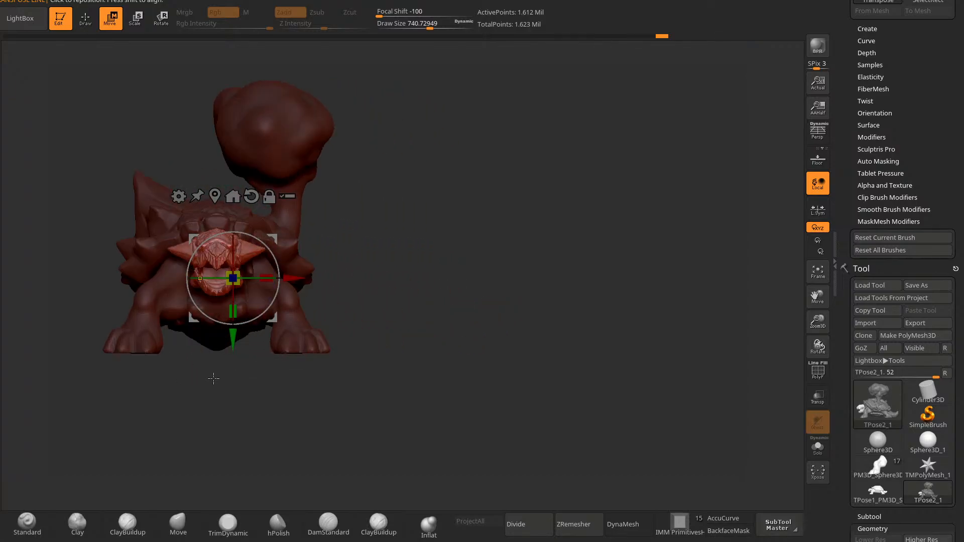
mouse_move(452, 249)
left_mouse_down("shift")
mouse_move(398, 247)
mouse_move(337, 228)
left_mouse_up("shift")
left_click(87, 21)
mouse_move(76, 257)
left_mouse_down()
mouse_move(62, 318)
mouse_move(97, 329)
mouse_move(146, 370)
mouse_move(196, 385)
left_mouse_up()
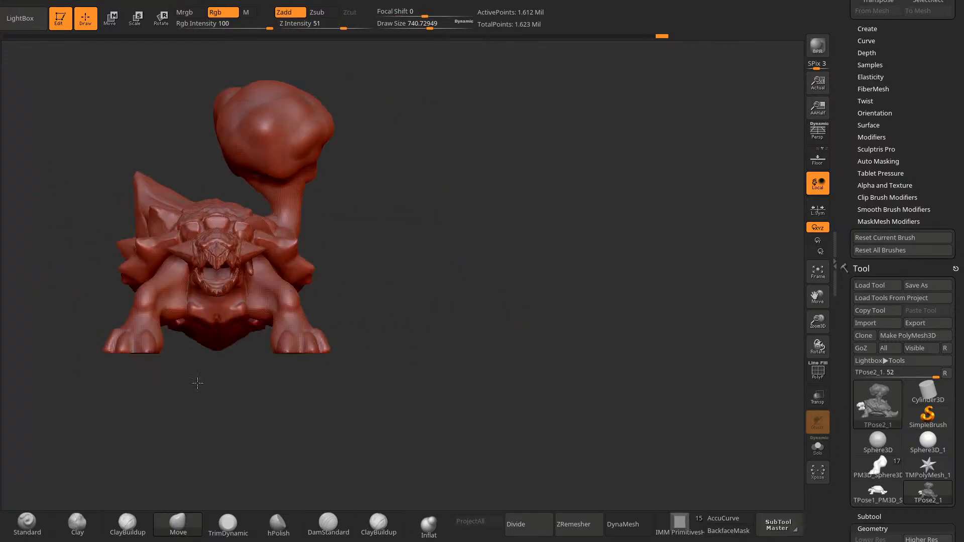
mouse_move(324, 410)
left_mouse_down()
mouse_move(295, 415)
mouse_move(241, 402)
left_mouse_up()
key("ctrl+z")
Step: Nudge the head slightly with the gizmo and invert the mask to free the body
left_click(110, 23)
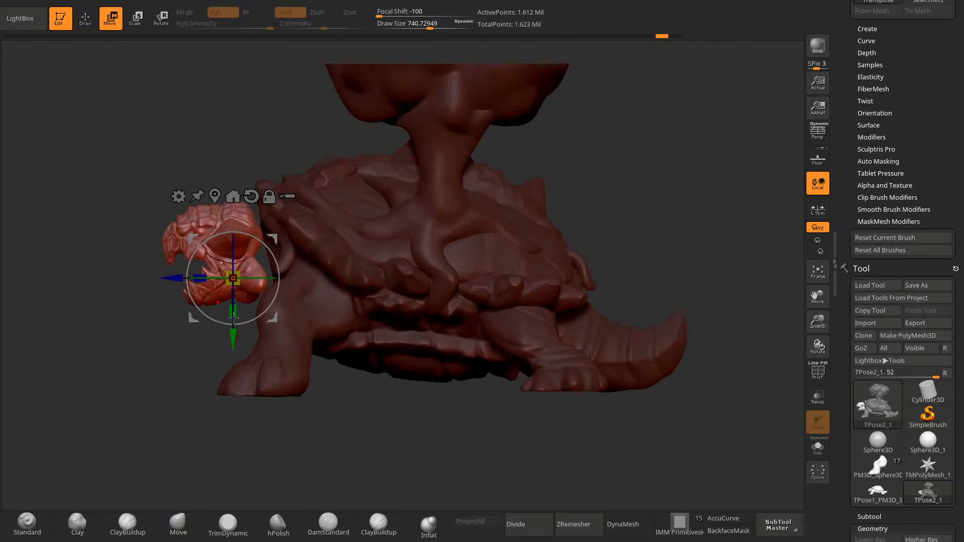
left_click_drag(238, 276, 235, 278)
key("ctrl+i")
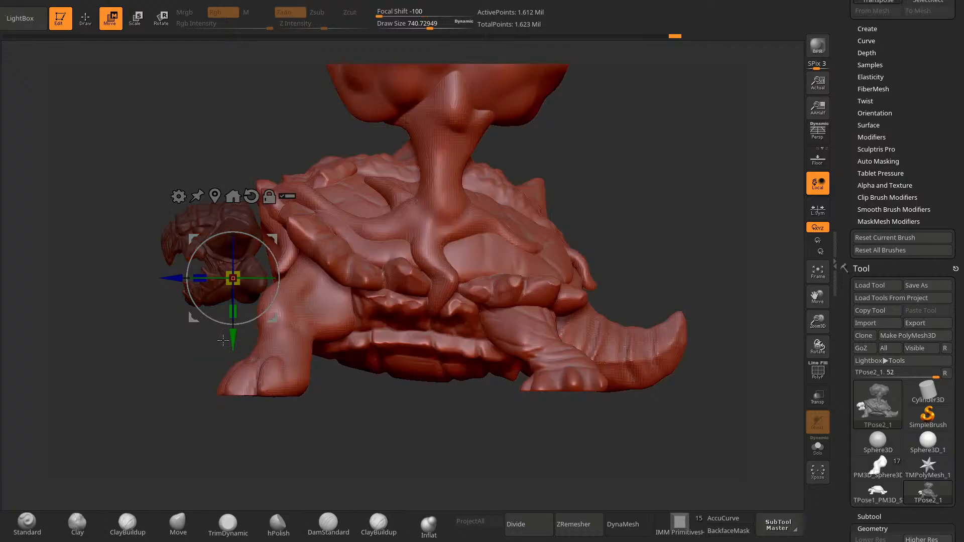
Step: Show the creature from above and return to the Move brush with the draw size set to about 1422
left_click_drag(388, 495, 341, 435, "alt")
key("y")
left_click_drag(260, 256, 417, 257, "shift")
left_click_drag(474, 285, 484, 325, "shift")
left_click_drag(512, 187, 506, 290, "alt")
left_click(86, 21)
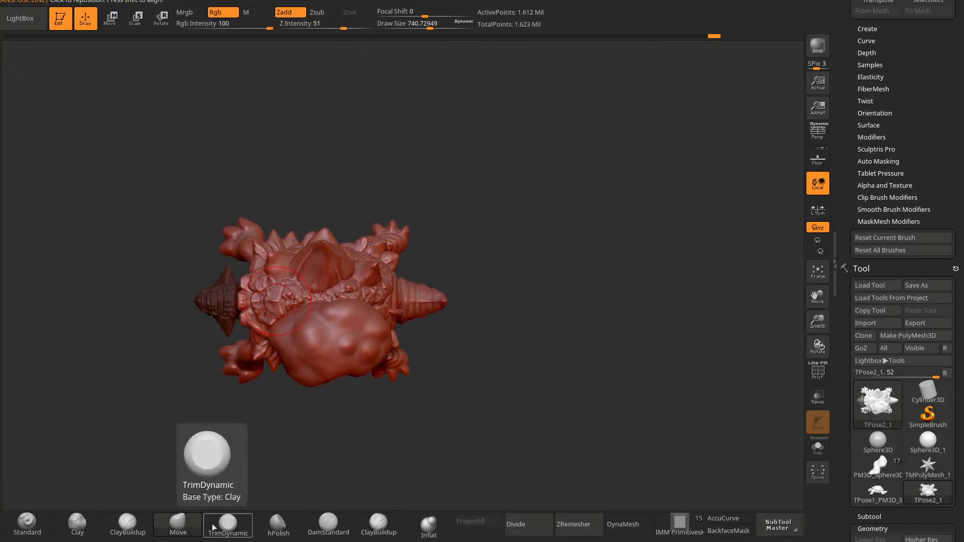
key("space")
left_click(436, 198)
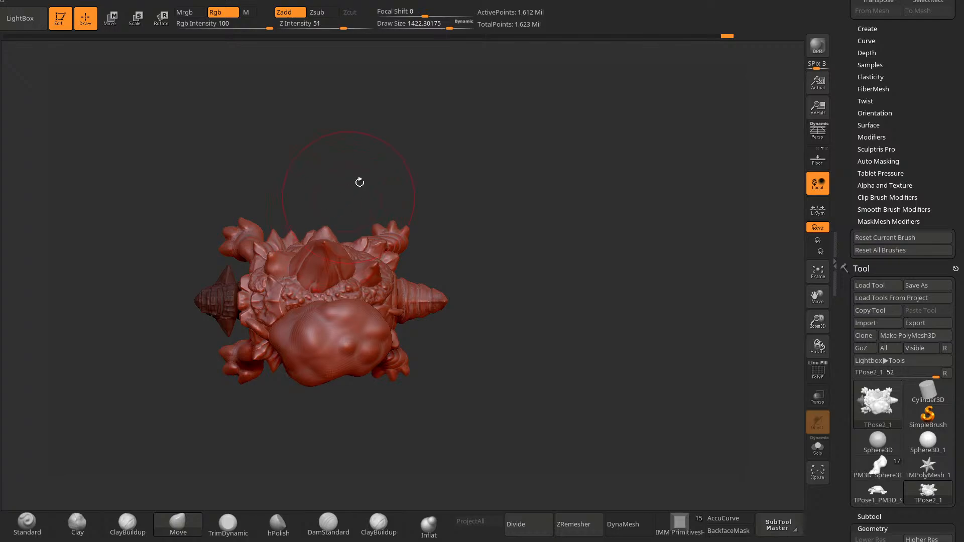
Step: Reshape the unmasked body from below with the Move brush, varying the draw size and ending at about 1834
mouse_move(360, 182)
left_mouse_down()
mouse_move(437, 400)
mouse_move(456, 171)
mouse_move(447, 118)
mouse_move(479, 249)
mouse_move(475, 164)
mouse_move(467, 219)
left_mouse_up()
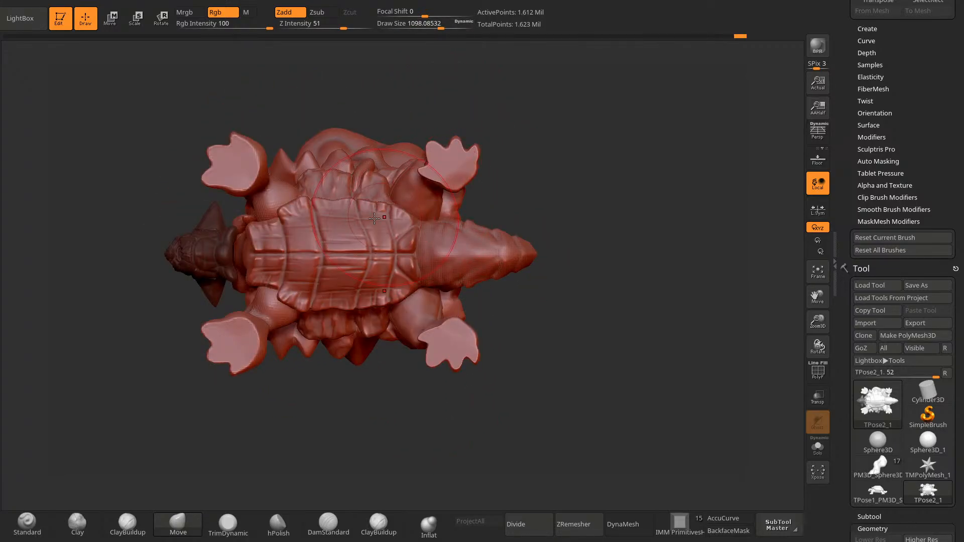
key("space")
left_click(337, 206)
key("space")
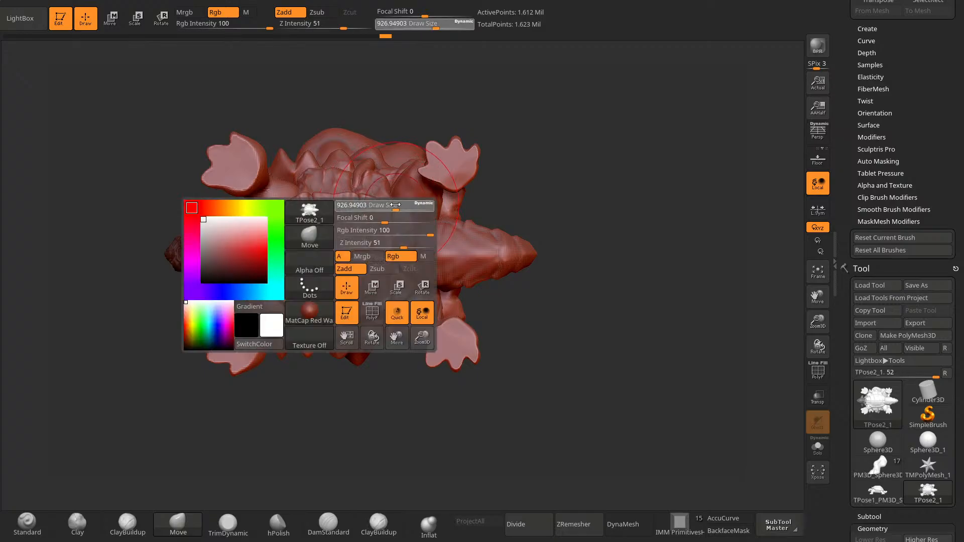
left_click_drag(396, 205, 355, 174)
key("space")
left_click(435, 190)
mouse_move(498, 102)
left_mouse_down()
mouse_move(499, 282)
mouse_move(510, 301)
mouse_move(491, 269)
mouse_move(462, 347)
mouse_move(394, 318)
mouse_move(361, 251)
left_mouse_up()
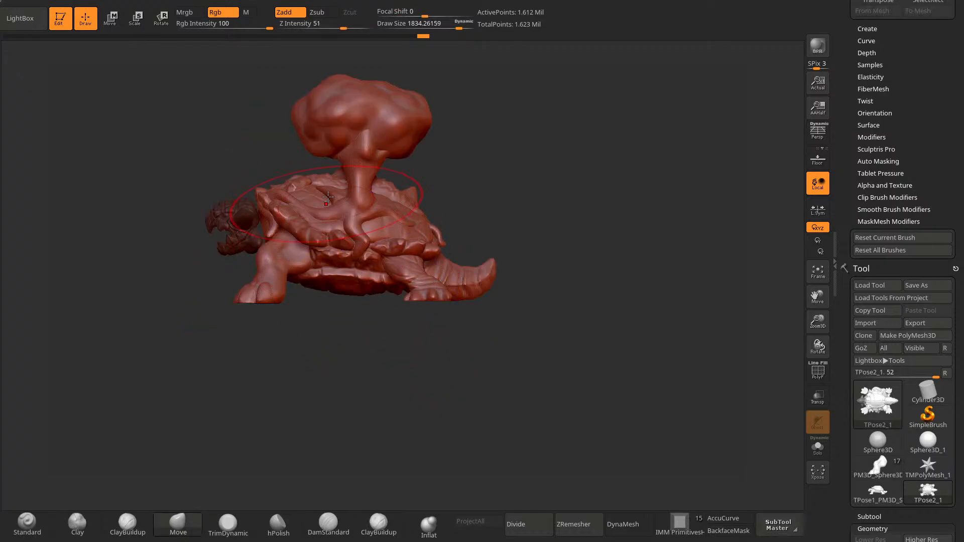
Step: Clear the mask and transfer the pose back to the original subtools with TPose|SubT in Transpose Master
left_click_drag(469, 170, 460, 222)
mouse_move(569, 156)
left_mouse_down("alt")
mouse_move(590, 167)
mouse_move(590, 331)
mouse_move(607, 343)
left_mouse_up("alt")
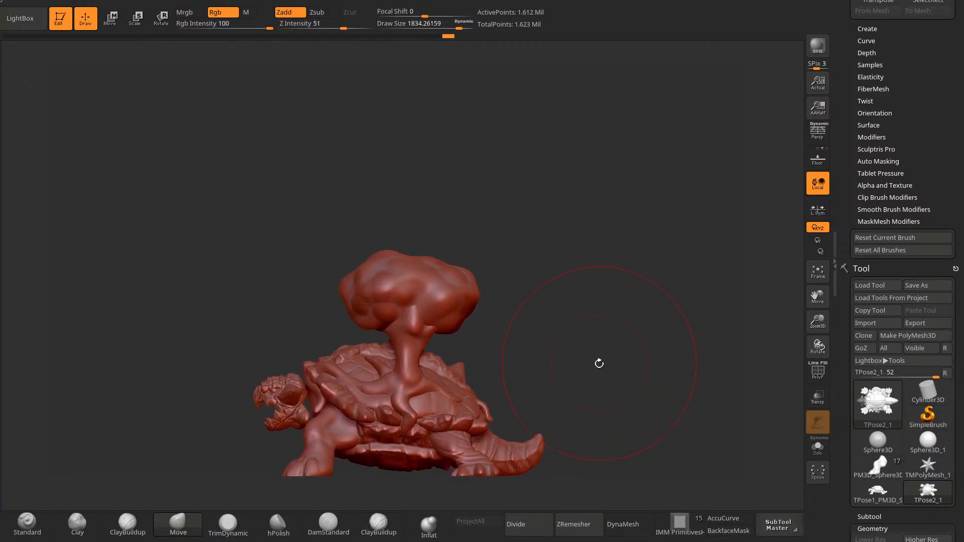
left_click(564, 2)
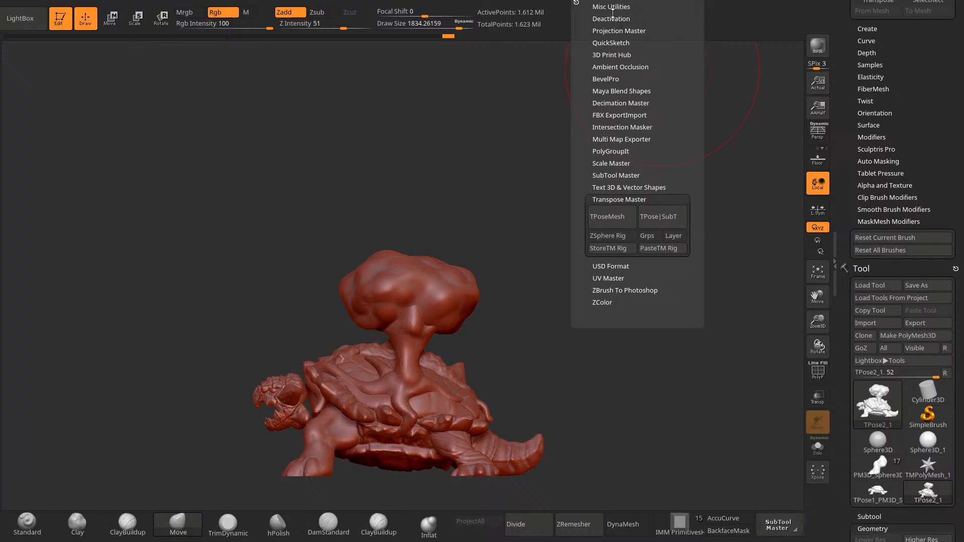
left_click(666, 216)
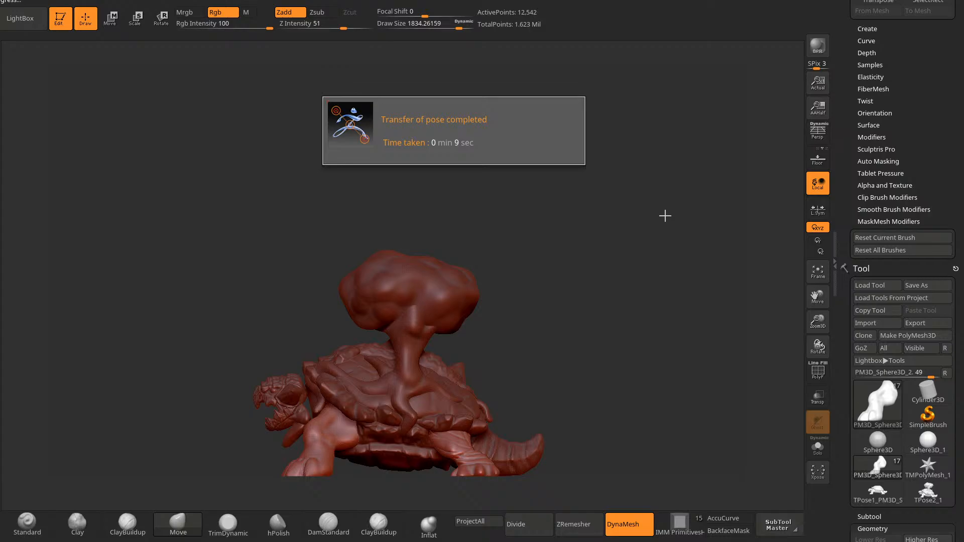
left_click_drag(621, 229, 630, 226)
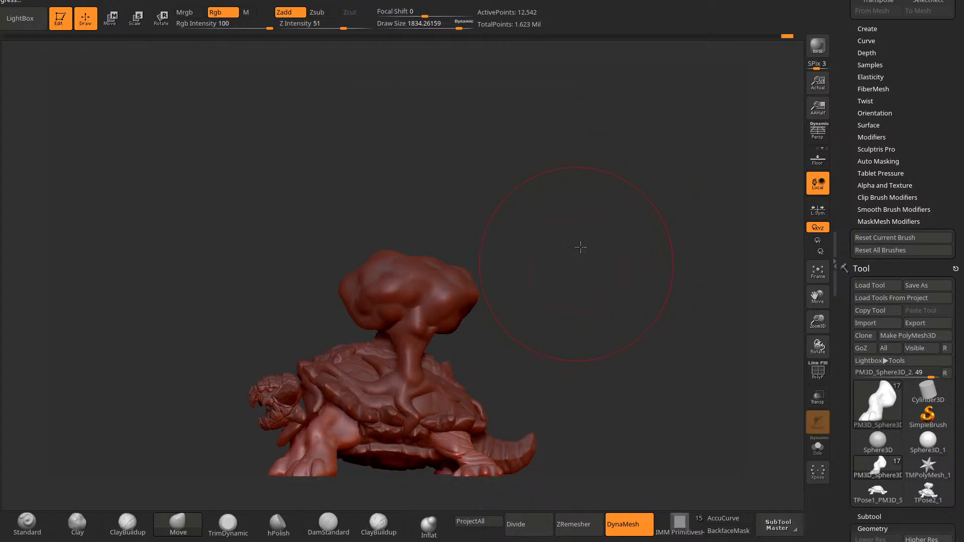
Step: Reduce the draw size to about 141 and select the tongue subtool protruding below the lower jaw
left_click_drag(580, 247, 574, 176, "alt")
key("space")
left_click_drag(566, 187, 554, 187)
left_click_drag(616, 251, 637, 224)
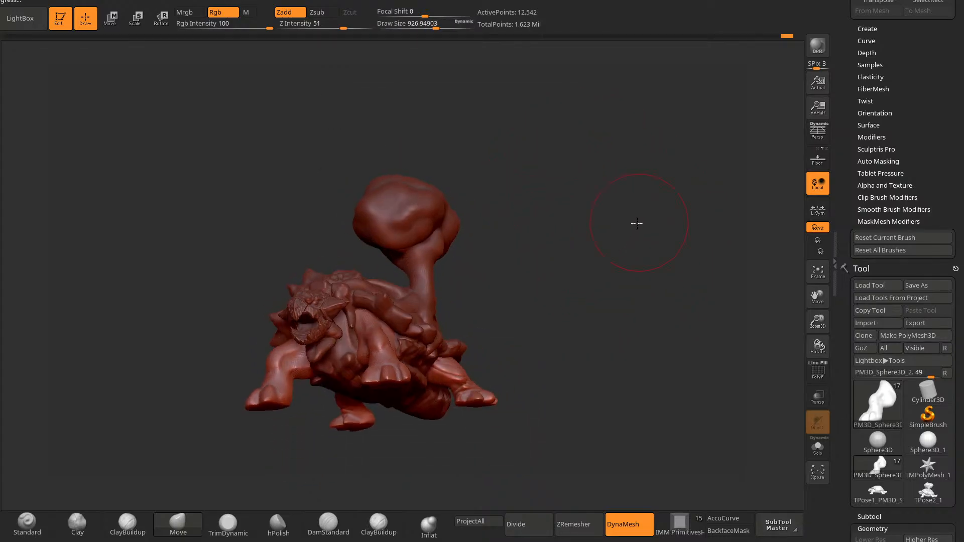
left_click(334, 328, "alt")
left_click_drag(286, 427, 248, 424)
left_click_drag(176, 360, 231, 401, "alt")
key("space")
left_click_drag(229, 364, 196, 364)
left_click(230, 402, "alt")
left_click_drag(161, 409, 266, 369, "alt")
Step: Move the tongue up and forward into the open mouth with the gizmo, and check its placement from the front and side
left_click(111, 19)
key("y")
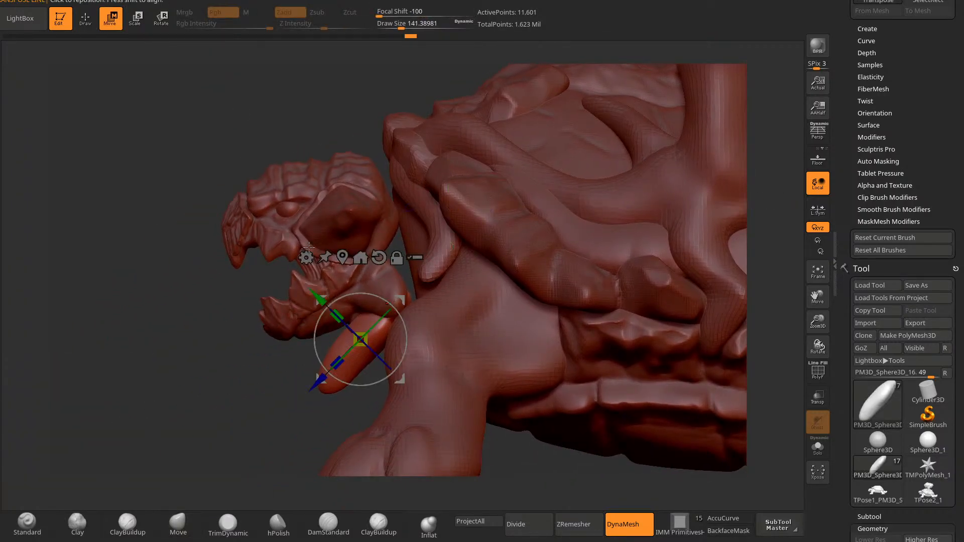
left_click_drag(318, 297, 256, 240)
left_click_drag(201, 282, 295, 285)
left_click_drag(634, 295, 349, 279)
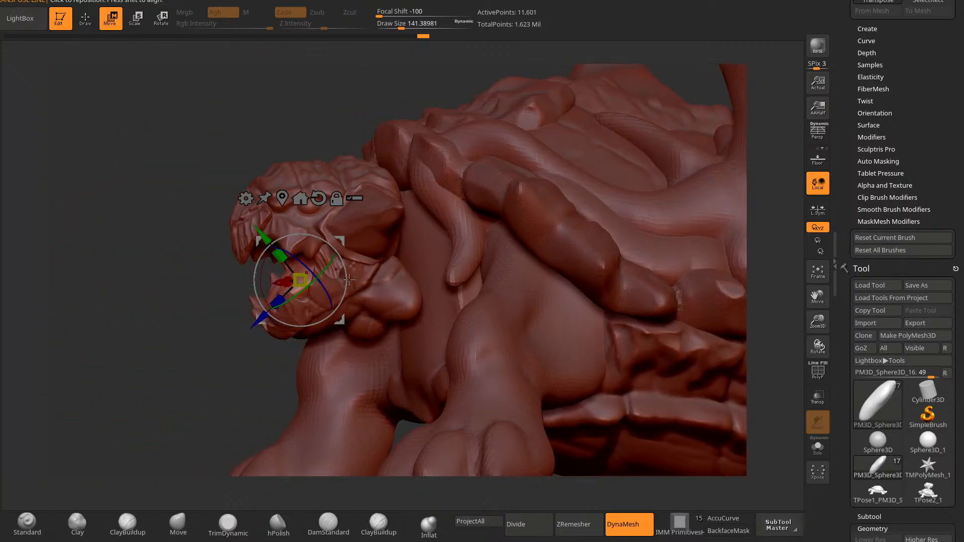
left_click(84, 21)
left_click_drag(121, 151, 97, 172)
mouse_move(145, 319)
left_mouse_down()
mouse_move(114, 264)
mouse_move(247, 416)
mouse_move(217, 425)
mouse_move(241, 427)
left_mouse_up()
left_click_drag(570, 442, 582, 379)
left_click_drag(659, 397, 690, 392)
Step: Select the first subtool, named 1, and add a sphere as a new subtool directly below it
scroll(854, 311, "down", 15)
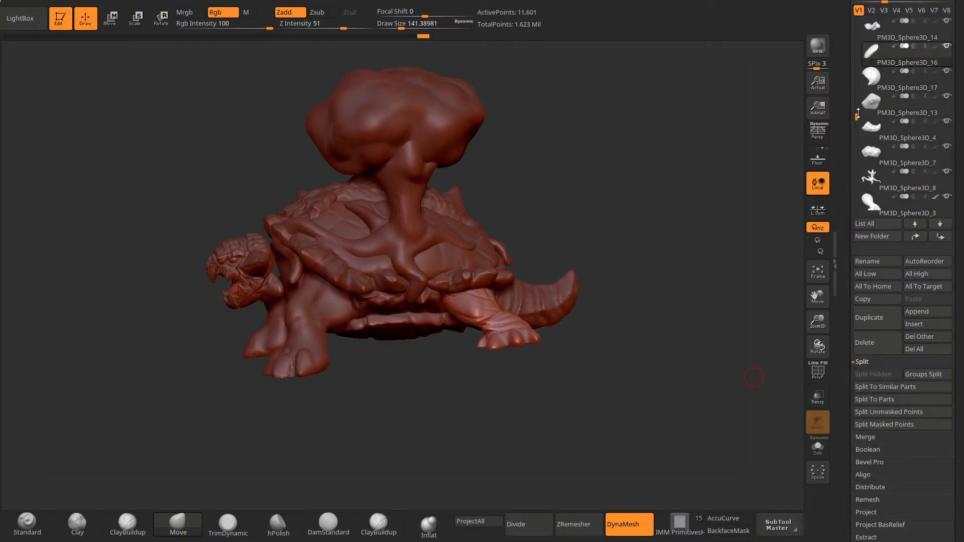
left_click_drag(857, 116, 867, 15)
left_click(905, 133)
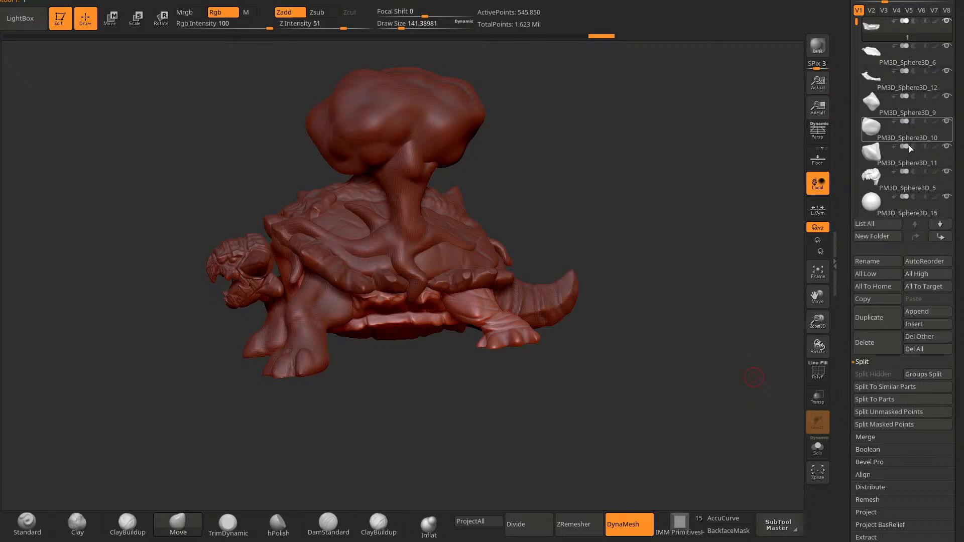
left_click(939, 324)
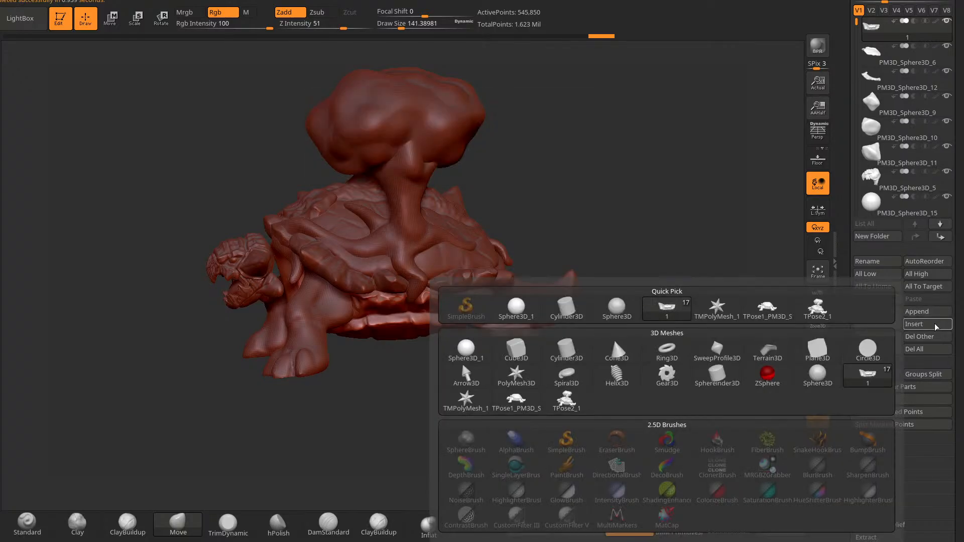
left_click(929, 312)
left_click(466, 350)
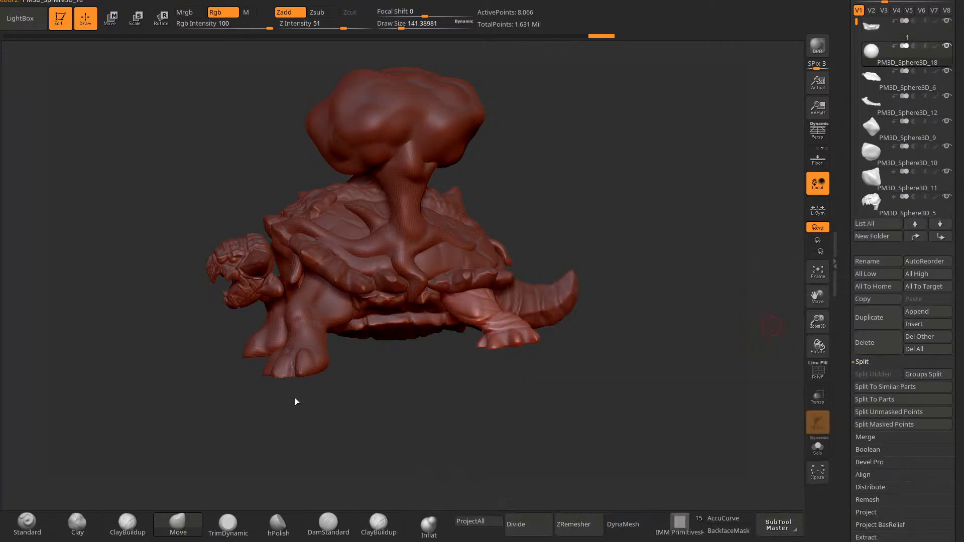
Step: Use the gizmo to move the new sphere forward to the neck, stretch it vertically, and raise it behind the jaw
left_click_drag(296, 402, 243, 407)
key("w")
left_click_drag(263, 287, 230, 283)
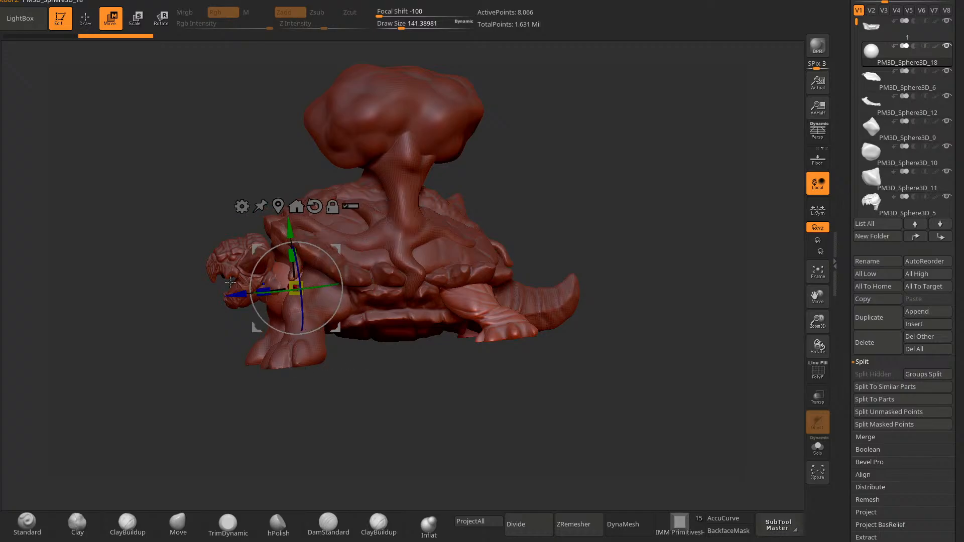
left_click_drag(167, 302, 156, 321)
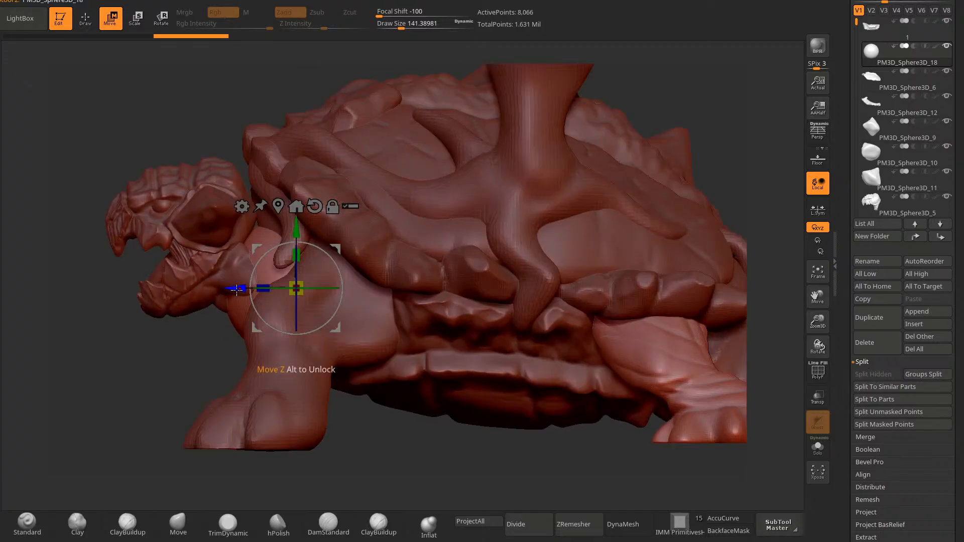
mouse_move(237, 290)
left_mouse_down()
mouse_move(190, 290)
mouse_move(236, 288)
left_mouse_up()
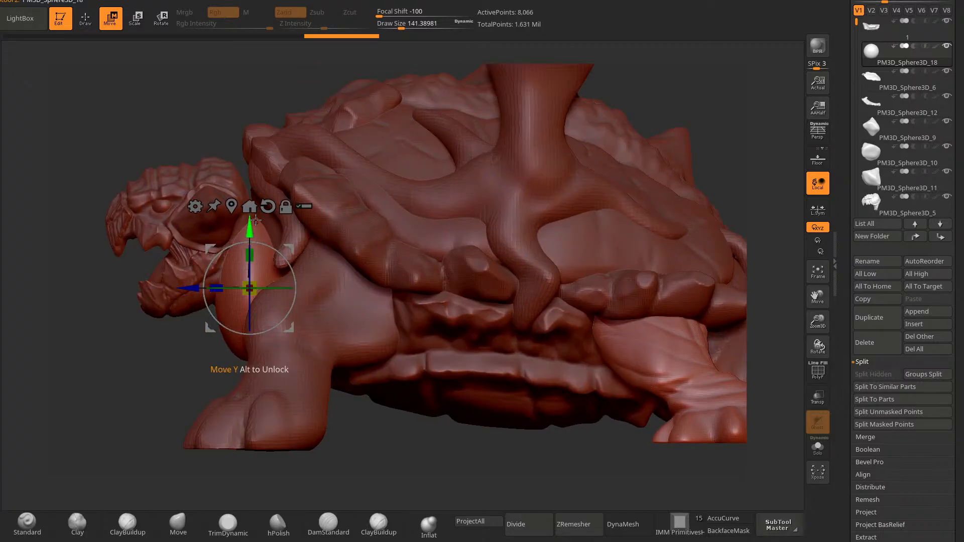
left_click_drag(249, 220, 249, 173)
Step: Activate symmetry for the neck sphere and switch to the Move brush with the draw size set to about 346
mouse_move(551, 3)
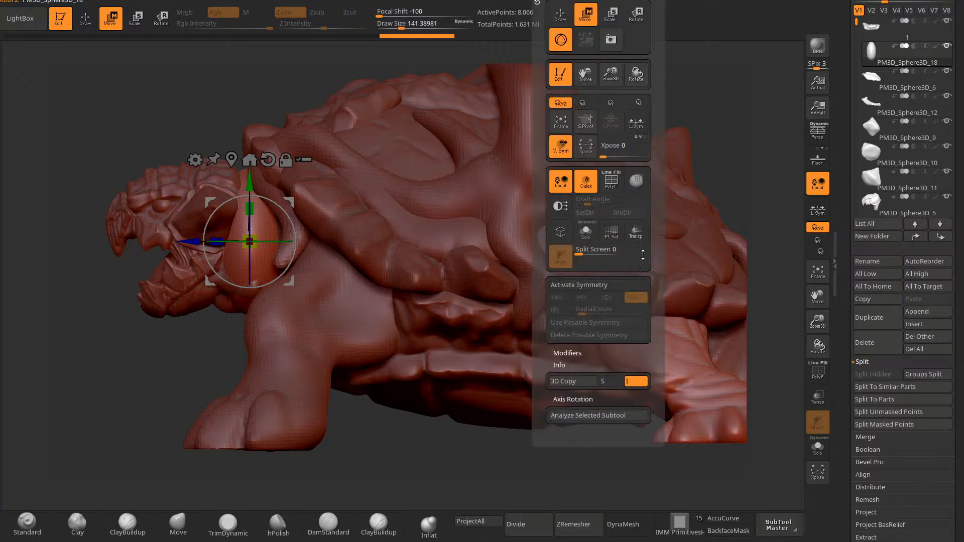
left_click(598, 284)
left_click_drag(200, 377, 255, 381)
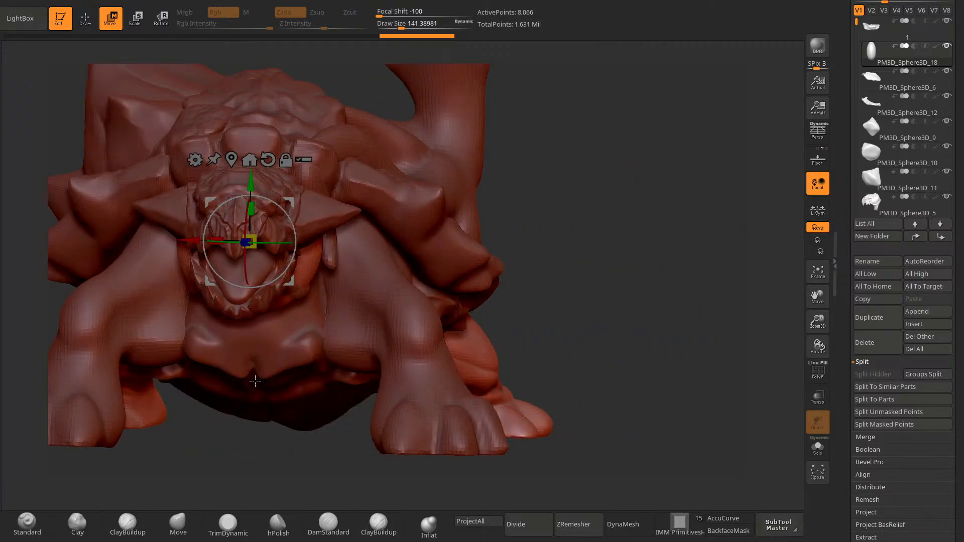
left_click(178, 524)
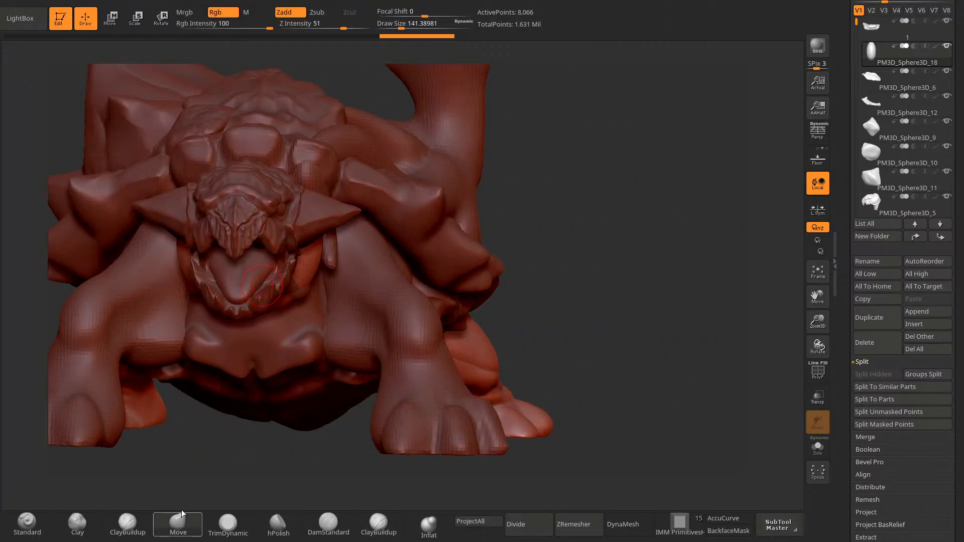
key("space")
left_click(560, 180)
key("space")
left_click_drag(573, 191, 561, 191)
mouse_move(563, 194)
left_mouse_down()
mouse_move(579, 209)
mouse_move(495, 200)
left_mouse_up()
Step: Pull the neck sphere down from under the jaw toward the chest with the Move brush
mouse_move(363, 138)
left_mouse_down()
mouse_move(340, 108)
mouse_move(321, 131)
left_mouse_up()
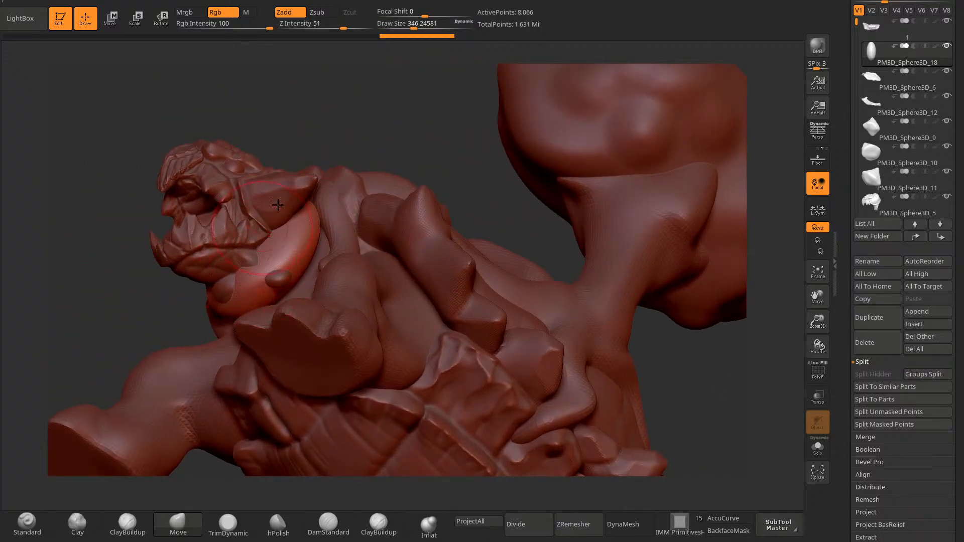
left_click_drag(278, 205, 251, 276)
left_click_drag(254, 361, 252, 340)
left_click_drag(566, 175, 615, 130)
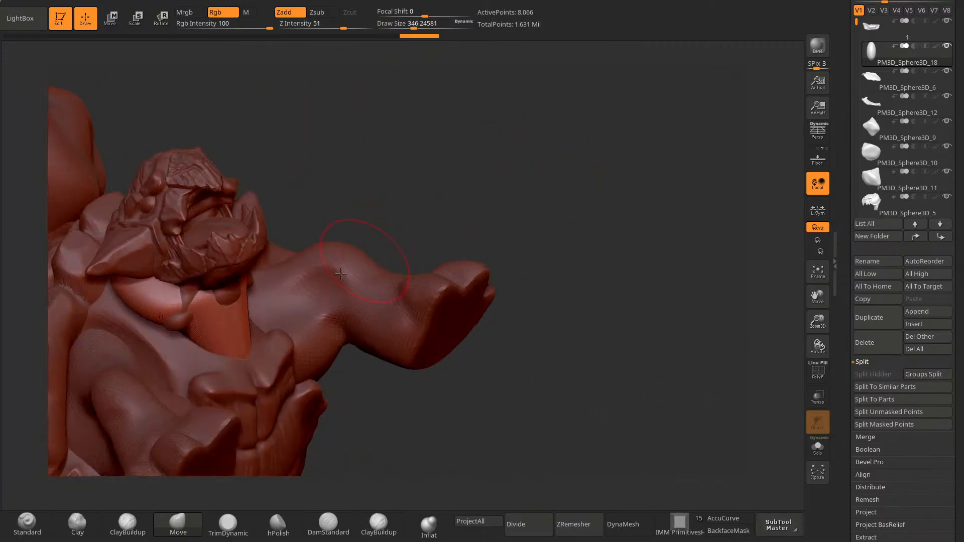
left_click_drag(236, 311, 247, 327)
left_click_drag(372, 197, 412, 186)
left_click_drag(251, 297, 262, 324)
left_click_drag(322, 206, 297, 214)
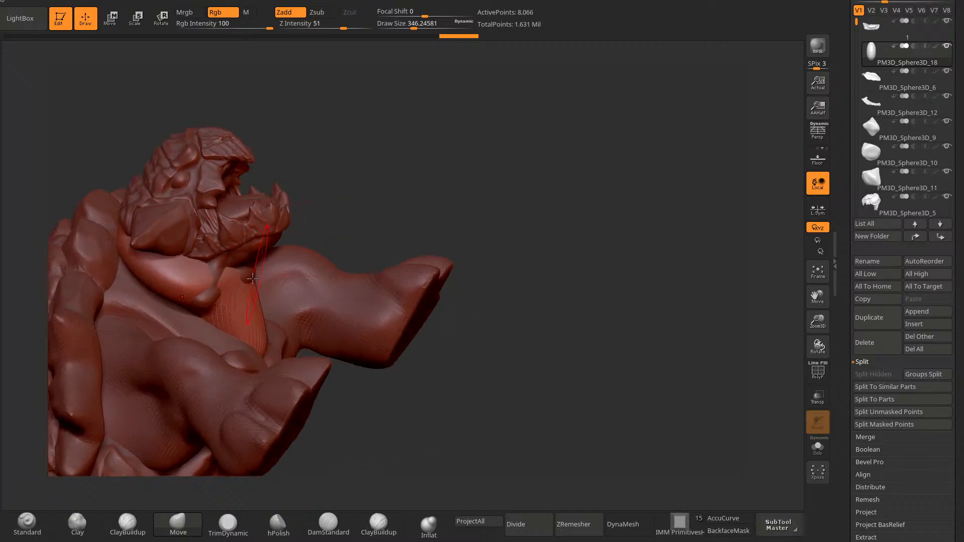
Step: Widen the sides and underside of the neck with Move strokes to fill the gap between head and chest
left_click_drag(248, 269, 251, 283)
left_click_drag(303, 225, 321, 224)
left_click_drag(195, 301, 207, 325)
left_click_drag(361, 211, 286, 196)
left_click_drag(217, 318, 246, 329)
mouse_move(510, 131)
left_mouse_down()
mouse_move(457, 146)
mouse_move(400, 185)
left_mouse_up()
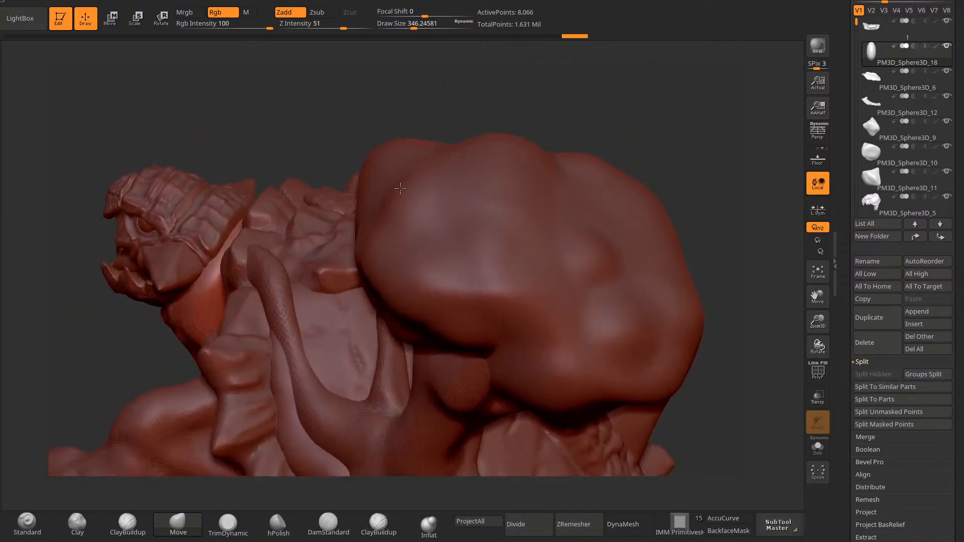
left_click_drag(394, 103, 397, 82)
left_click_drag(226, 301, 236, 313)
left_click_drag(299, 145, 290, 149)
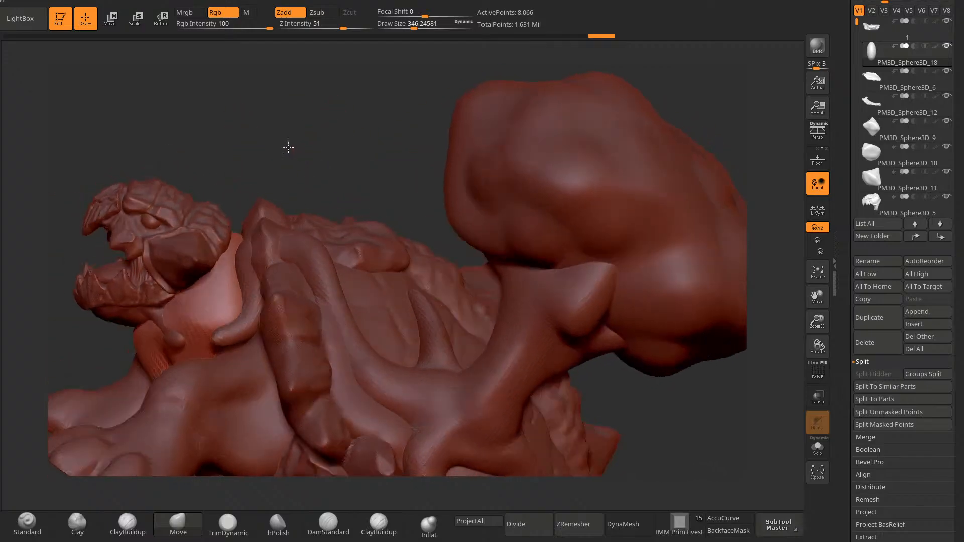
Step: Pull the neck's upper edge up toward the shell and its throat further down into the chest
left_click_drag(227, 262, 232, 255)
left_click_drag(232, 252, 239, 233)
mouse_move(273, 180)
left_mouse_down()
mouse_move(238, 189)
mouse_move(316, 176)
left_mouse_up()
left_click_drag(193, 315, 195, 329)
left_click_drag(193, 347, 199, 357)
mouse_move(493, 381)
left_mouse_down()
mouse_move(544, 331)
mouse_move(512, 261)
left_mouse_up()
left_click_drag(230, 291, 324, 149)
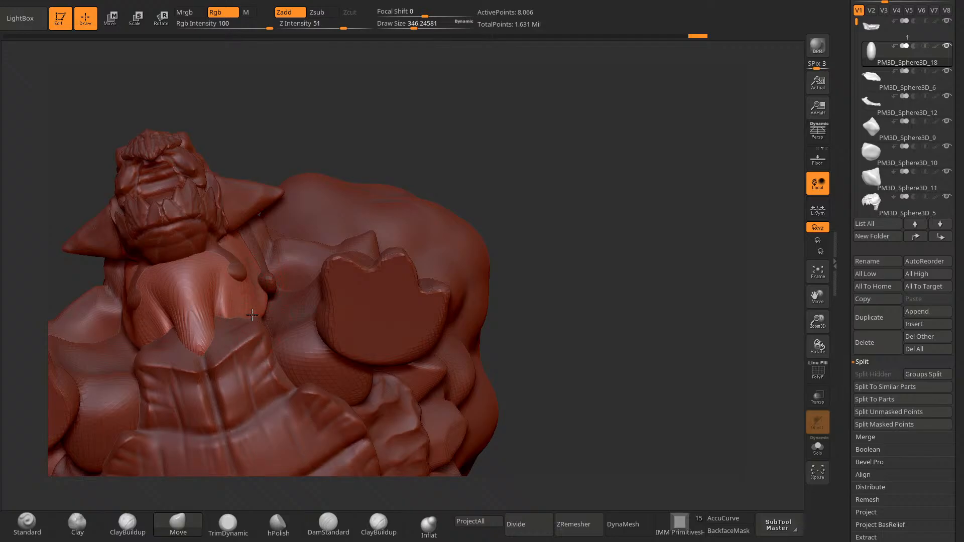
Step: Set the DynaMesh resolution to 40 and DynaMesh the neck piece
key("ctrl")
left_click_drag(849, 478, 860, 427)
left_click(867, 453)
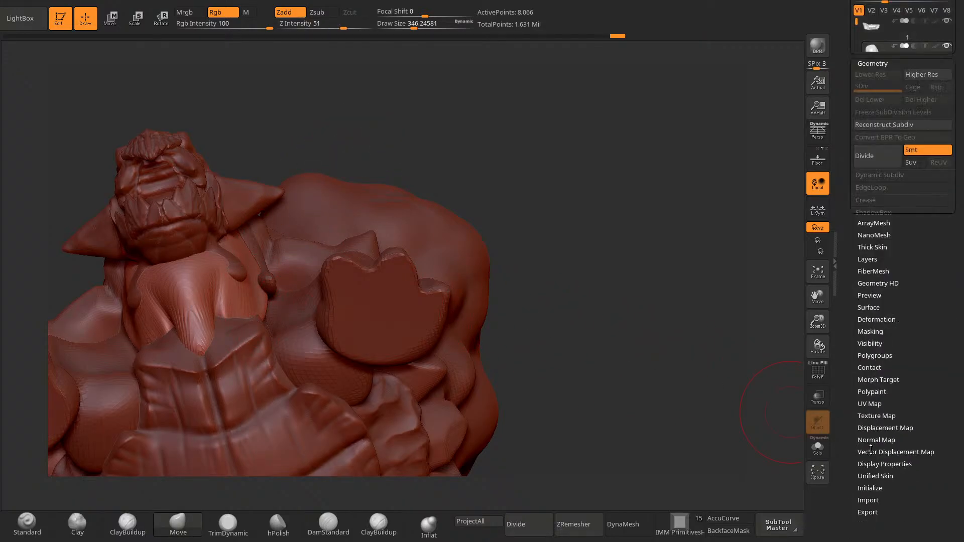
left_click(882, 194)
key("ctrl+z")
left_click_drag(867, 212, 862, 212)
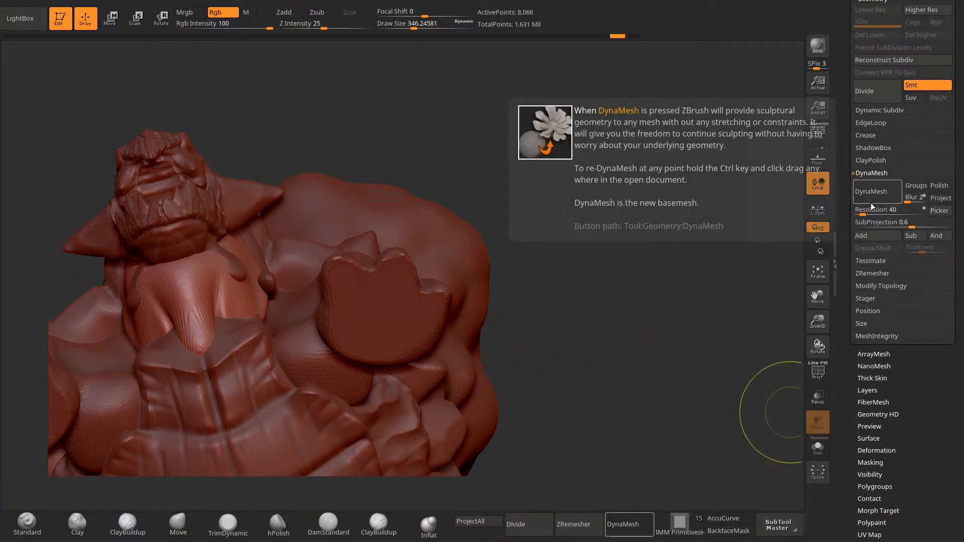
left_click(871, 198)
Step: Shape the front of the remeshed neck and its sides between the jaw and chest with the Move brush
right_click_drag(226, 303, 261, 289)
left_click_drag(188, 304, 193, 324)
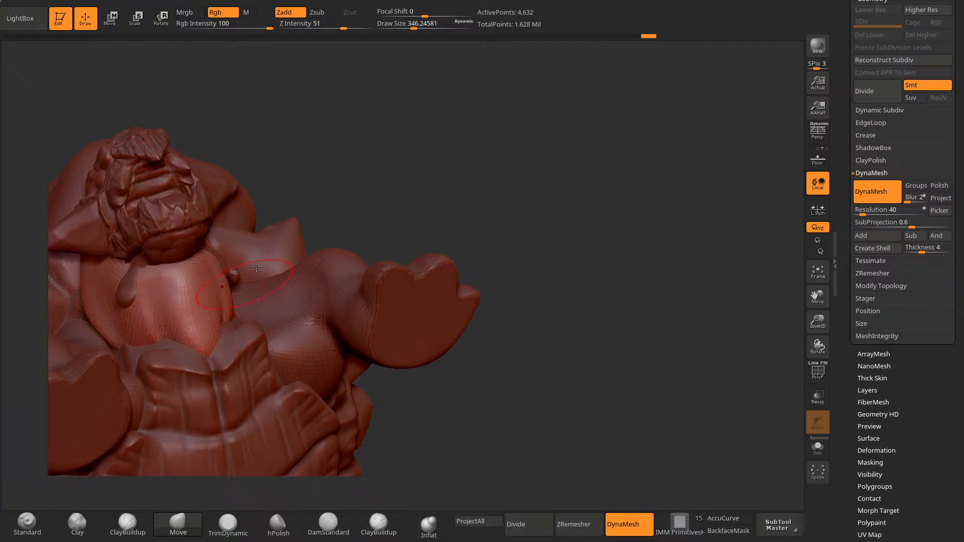
right_click_drag(196, 322, 241, 331)
right_click_drag(296, 223, 262, 327)
mouse_move(326, 438)
right_mouse_down()
mouse_move(362, 446)
mouse_move(235, 328)
mouse_move(251, 319)
right_mouse_up()
left_click_drag(306, 284, 292, 263)
right_click_drag(295, 461, 351, 362)
Step: Refine the neck's throat and shoulder transitions from low front and side angles with the Move brush
mouse_move(474, 202)
left_mouse_down()
mouse_move(496, 147)
mouse_move(346, 363)
mouse_move(415, 181)
mouse_move(292, 230)
left_mouse_up()
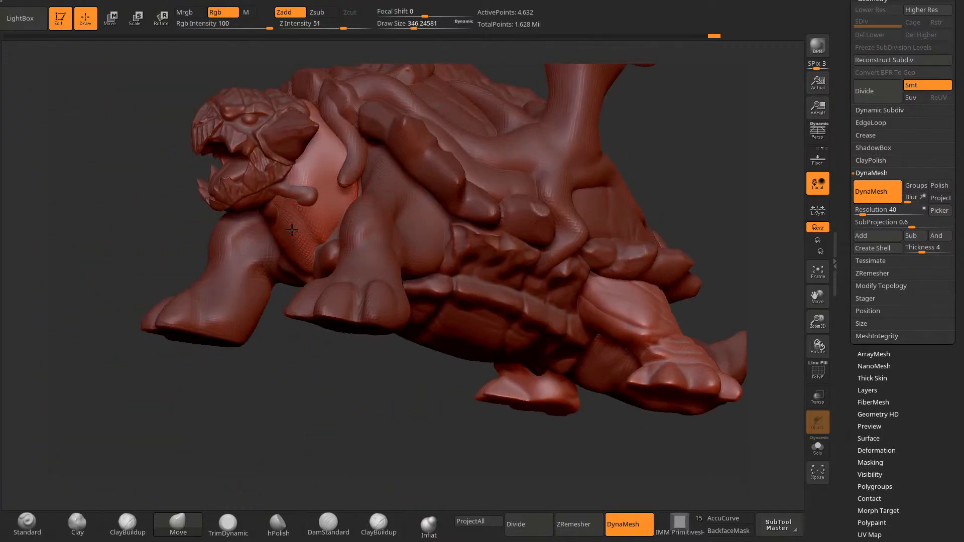
left_click_drag(270, 381, 278, 340)
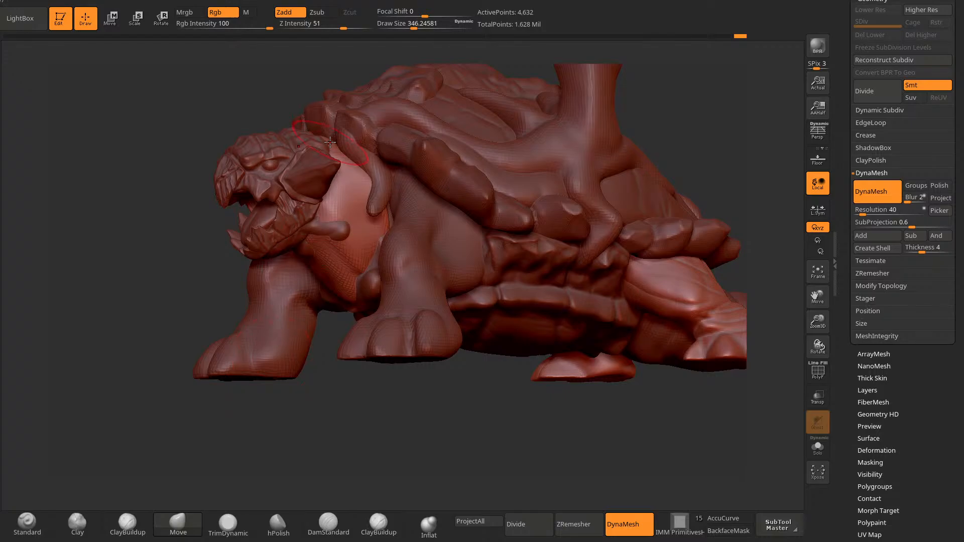
left_click_drag(273, 411, 273, 332)
left_click_drag(312, 133, 304, 307)
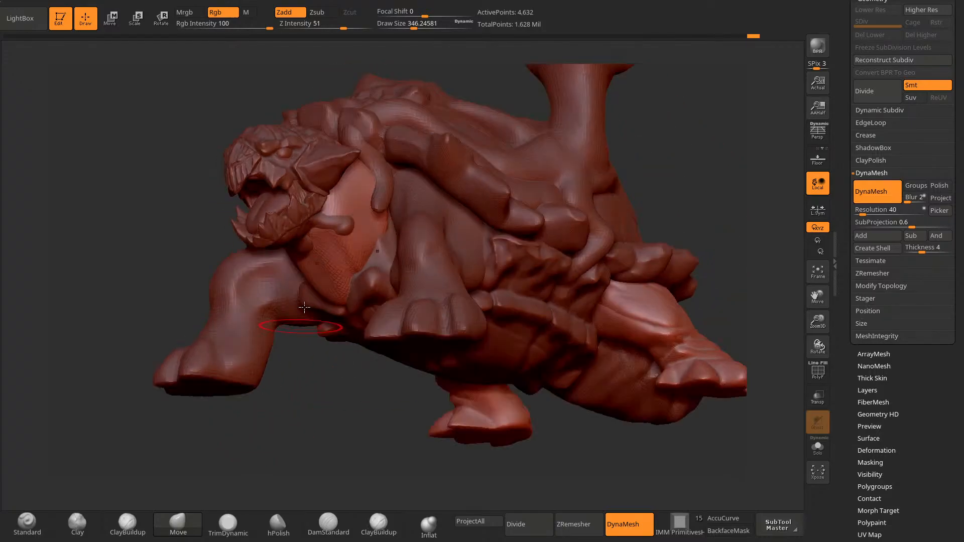
left_click_drag(372, 200, 383, 225)
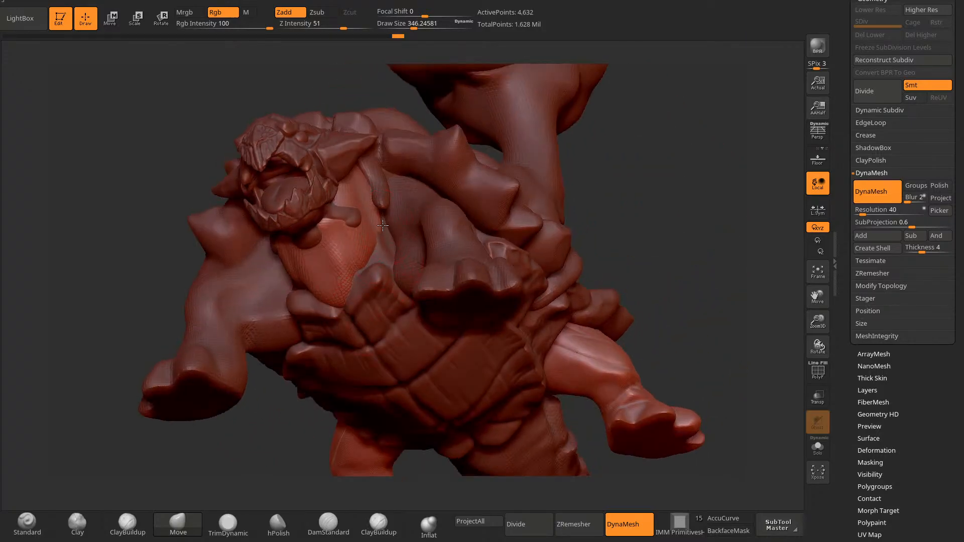
left_click_drag(633, 172, 553, 221, "shift")
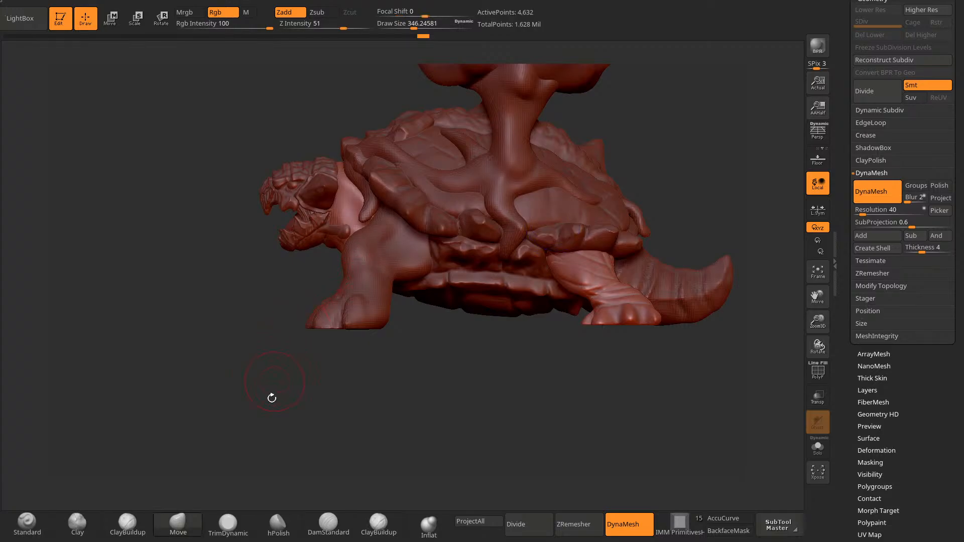
Step: Adjust the throat beneath the jaw and smooth the side of the neck behind the head
mouse_move(272, 396)
left_mouse_down()
mouse_move(338, 211)
mouse_move(319, 398)
mouse_move(266, 388)
mouse_move(274, 405)
mouse_move(338, 404)
mouse_move(371, 347)
left_mouse_up()
left_click_drag(315, 245, 307, 250)
mouse_move(433, 189)
left_mouse_down()
mouse_move(392, 336)
mouse_move(432, 322)
mouse_move(504, 253)
left_mouse_up()
left_click_drag(324, 177, 327, 196, "shift")
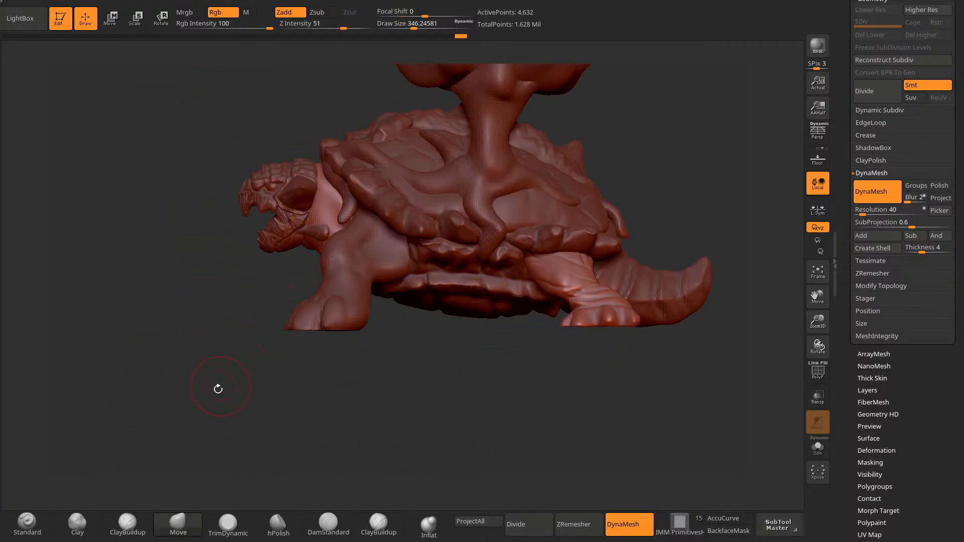
Step: Select the lower jaw subtool and flatten the lumps protruding beneath it with TrimDynamic
mouse_move(218, 390)
left_mouse_down("alt")
mouse_move(252, 450)
mouse_move(281, 420)
mouse_move(299, 429)
mouse_move(281, 405)
mouse_move(306, 407)
mouse_move(346, 452)
left_mouse_up("alt")
left_click_drag(347, 452, 321, 396)
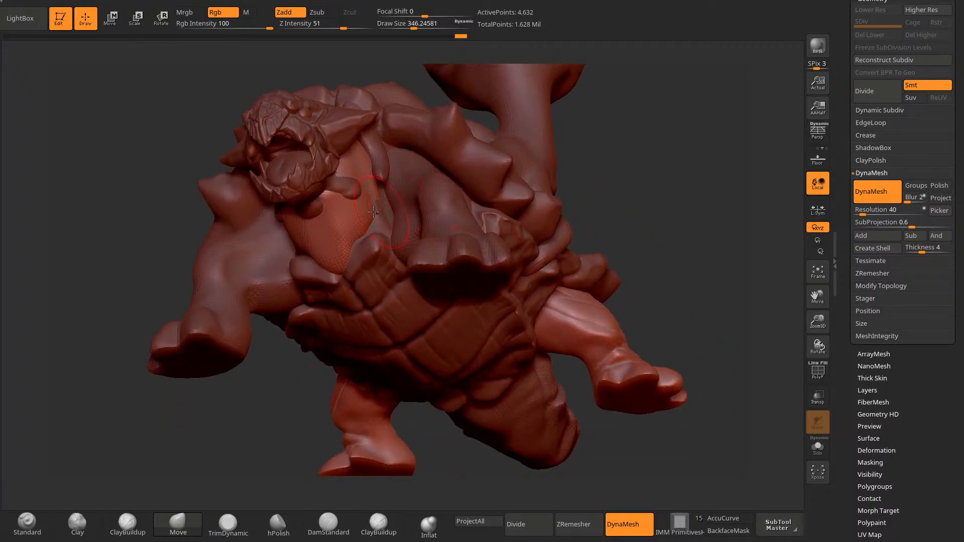
key("bracketleft")
key("space")
left_click_drag(358, 178, 342, 178)
left_click(345, 187, "alt")
key("space")
left_click_drag(640, 143, 635, 141)
left_click_drag(636, 140, 638, 86)
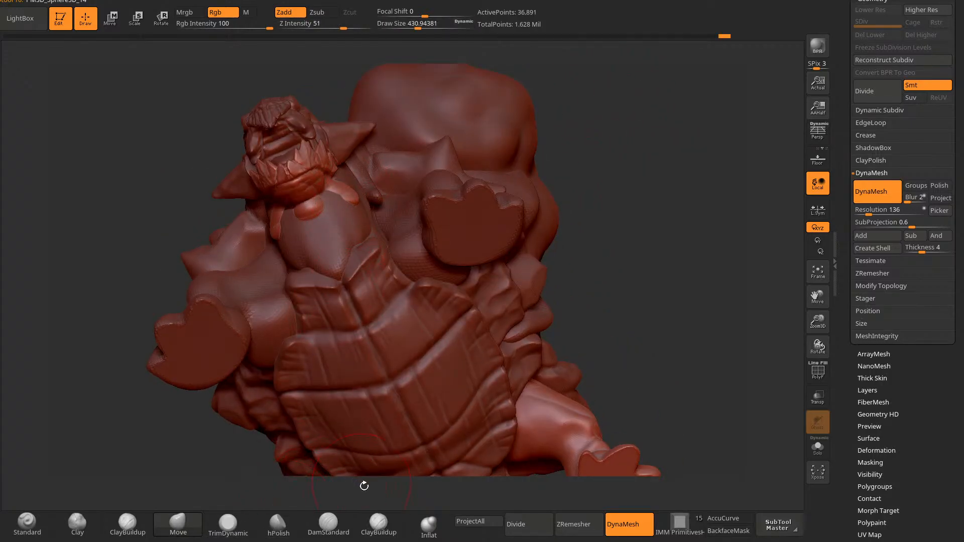
left_click(333, 525)
left_click(232, 526)
mouse_move(353, 200)
left_mouse_down()
mouse_move(308, 203)
mouse_move(314, 211)
left_mouse_up()
Step: Build up the underside of the lower jaw with ClayBuildup and smooth its rear where it meets the neck
key("space")
key("space")
left_click(374, 526)
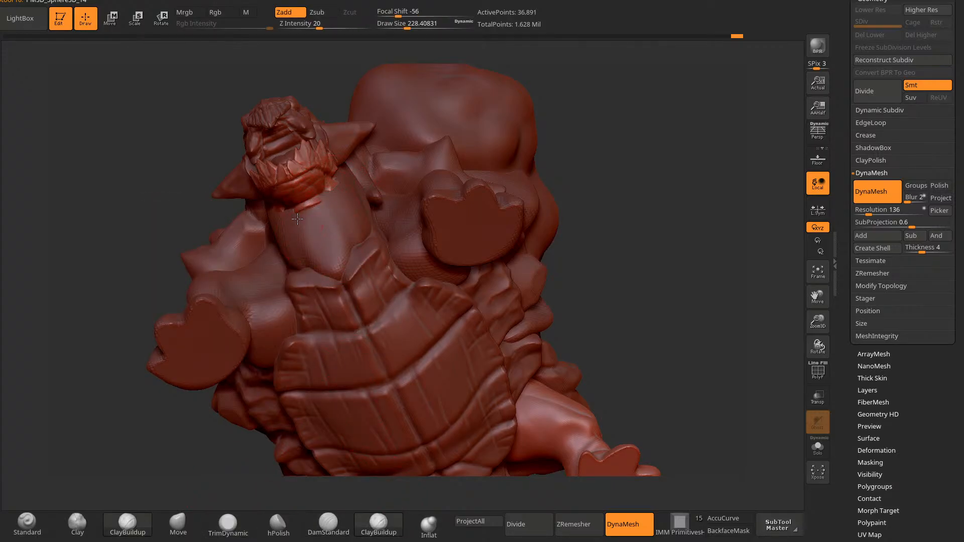
mouse_move(201, 438)
left_mouse_down()
mouse_move(146, 450)
mouse_move(97, 442)
left_mouse_up()
left_click_drag(180, 432, 173, 370)
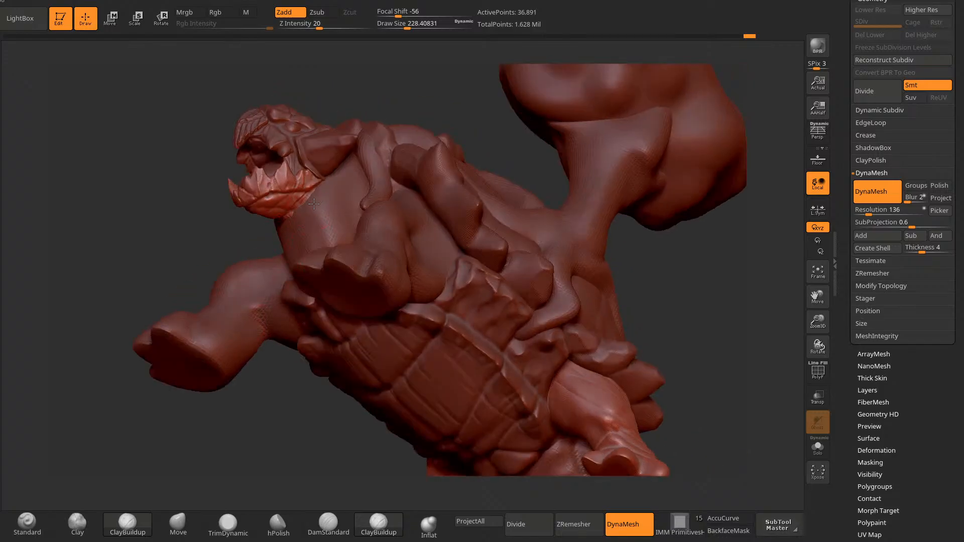
left_click_drag(308, 193, 317, 204, "shift")
left_click_drag(100, 377, 185, 408)
left_click_drag(243, 400, 151, 392)
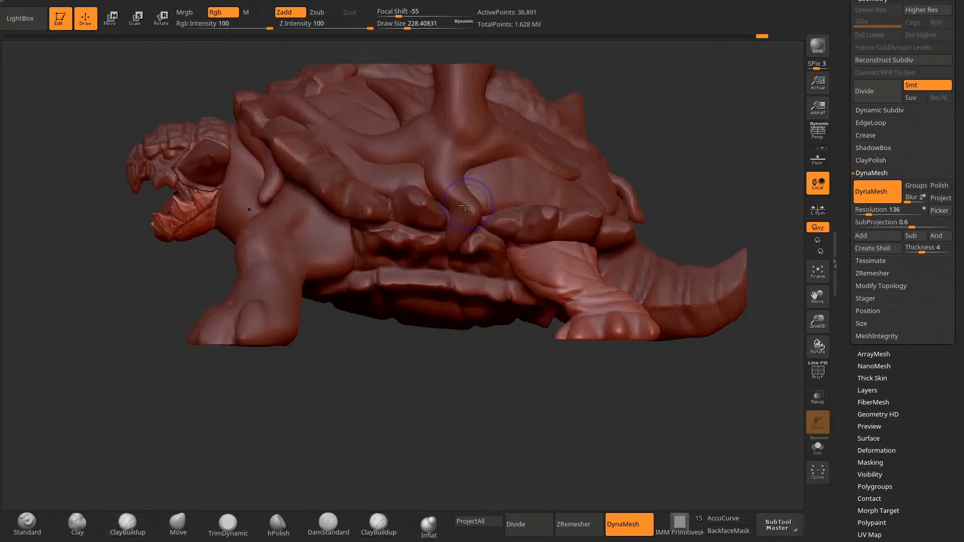
Step: Mask the front of the lower jaw and reshape its unmasked rear corner with the Move brush
mouse_move(226, 427)
left_mouse_down("alt")
mouse_move(315, 407)
mouse_move(228, 416)
left_mouse_up("alt")
right_click_drag(236, 333, 258, 301, "ctrl")
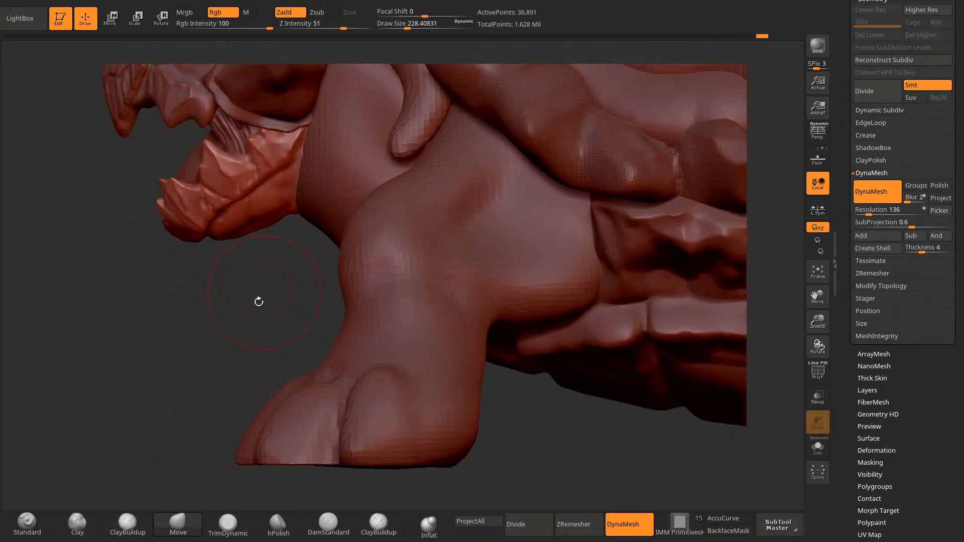
mouse_move(246, 194)
left_mouse_down("ctrl")
mouse_move(297, 119)
mouse_move(250, 139)
left_mouse_up("ctrl")
left_click(243, 283, "ctrl")
left_click_drag(228, 285, 255, 289)
left_click_drag(282, 171, 288, 193)
mouse_move(195, 323)
left_mouse_down()
mouse_move(246, 221)
mouse_move(277, 188)
left_mouse_up()
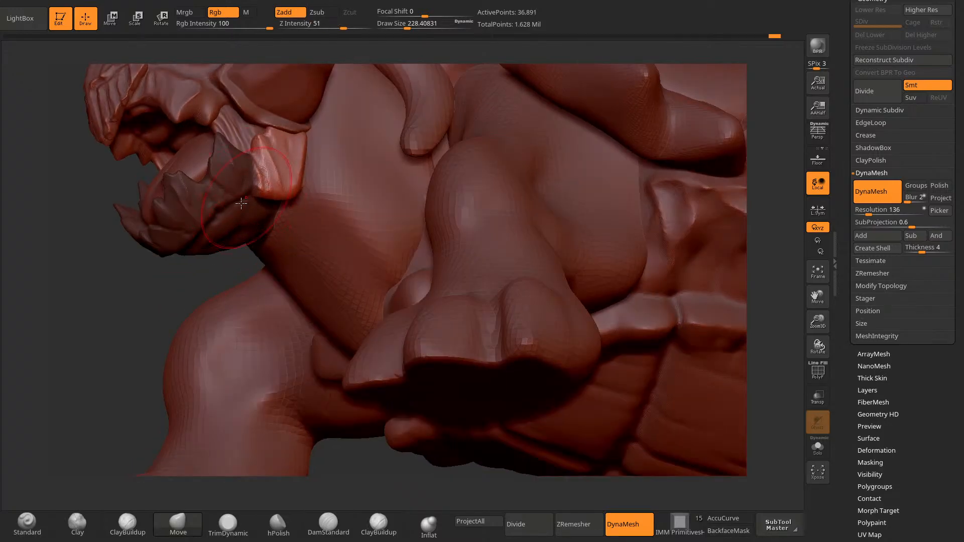
mouse_move(180, 281)
left_mouse_down()
mouse_move(108, 364)
mouse_move(107, 381)
left_mouse_up()
left_click_drag(230, 279, 266, 463)
Step: Carve the edges of the lower jaw's rear plate with a smaller DamStandard brush
key("b")
key("d")
key("s")
key("space")
left_click_drag(324, 224, 312, 224)
key("ctrl+z")
key("space")
mouse_move(293, 129)
left_mouse_down()
mouse_move(255, 131)
mouse_move(322, 120)
mouse_move(274, 119)
left_mouse_up()
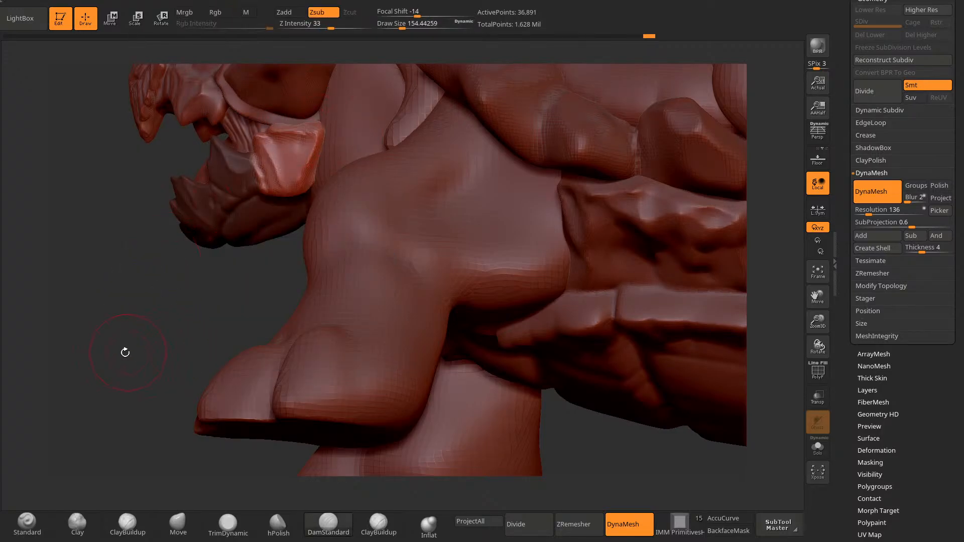
Step: Clear the jaw's mask and DynaMesh it, smoothing its rear corner
left_click_drag(130, 366, 135, 381)
left_click_drag(312, 465, 239, 211)
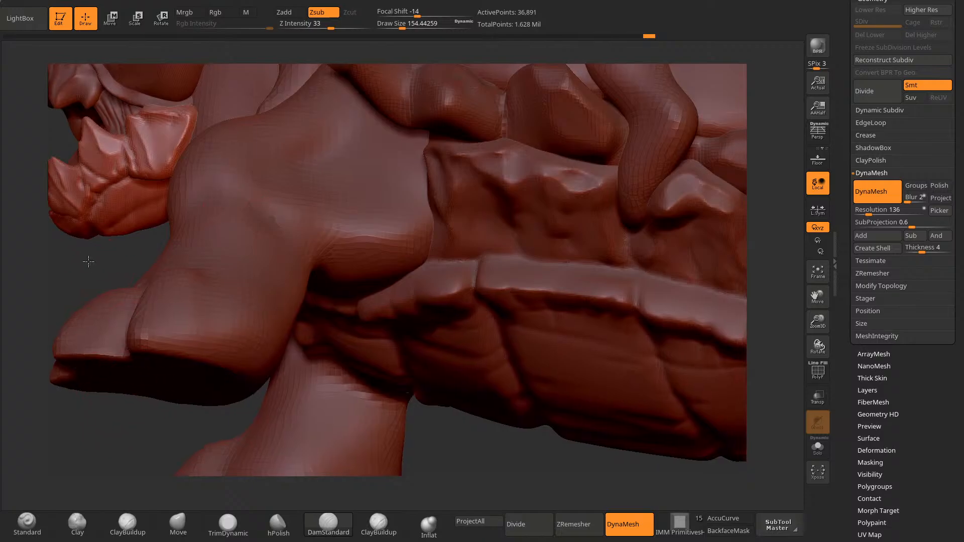
left_click_drag(88, 260, 257, 452, "alt")
left_click_drag(375, 195, 404, 182, "shift")
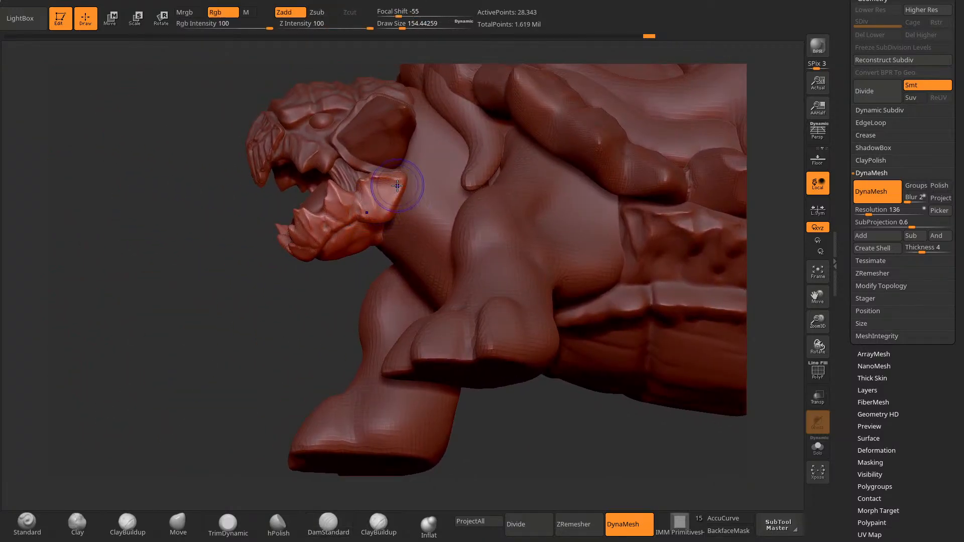
left_click_drag(246, 329, 310, 336, "shift")
left_click_drag(351, 445, 240, 402)
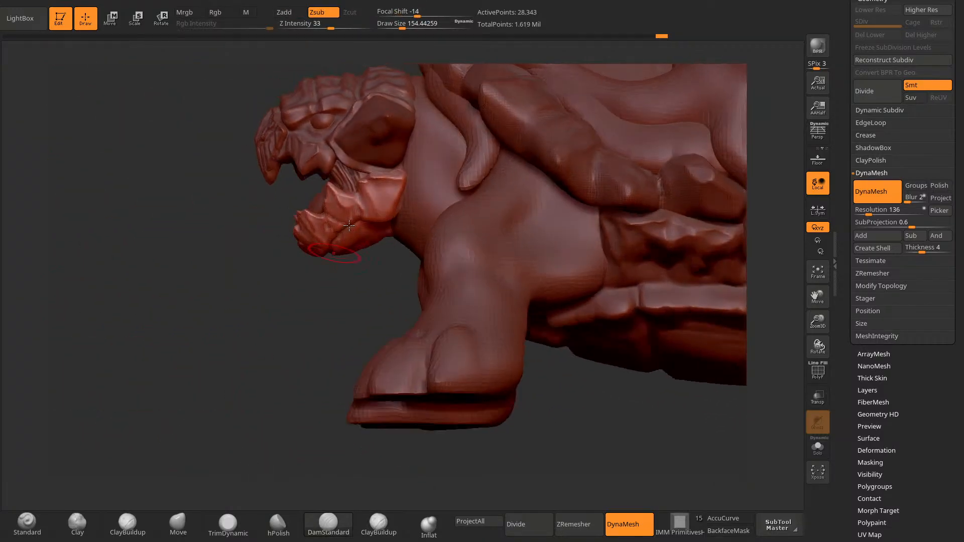
Step: Realign the gizmo to the lower jaw and move the jaw down 0.0461 along its Y axis
left_click(366, 168, "alt")
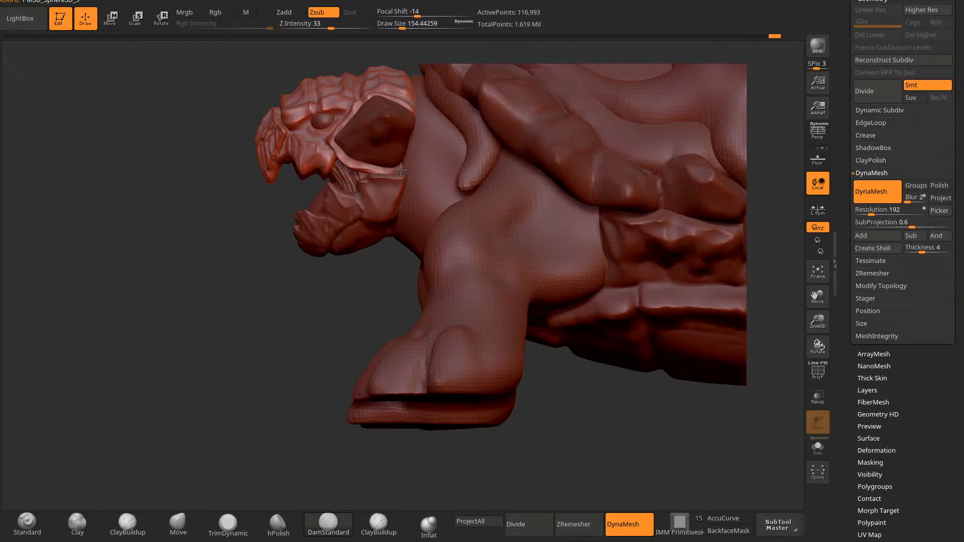
left_click(386, 176, "alt")
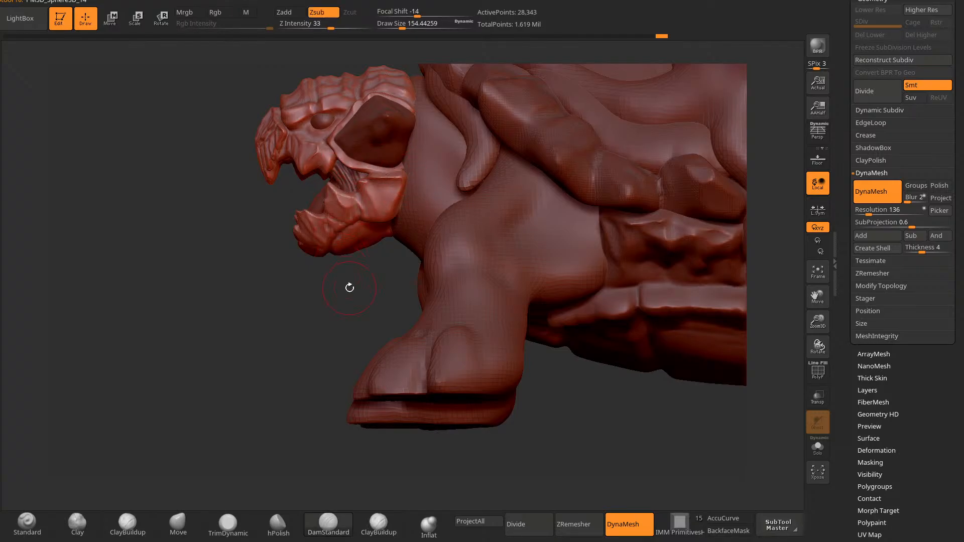
left_click(104, 22)
left_click_drag(440, 293, 440, 297)
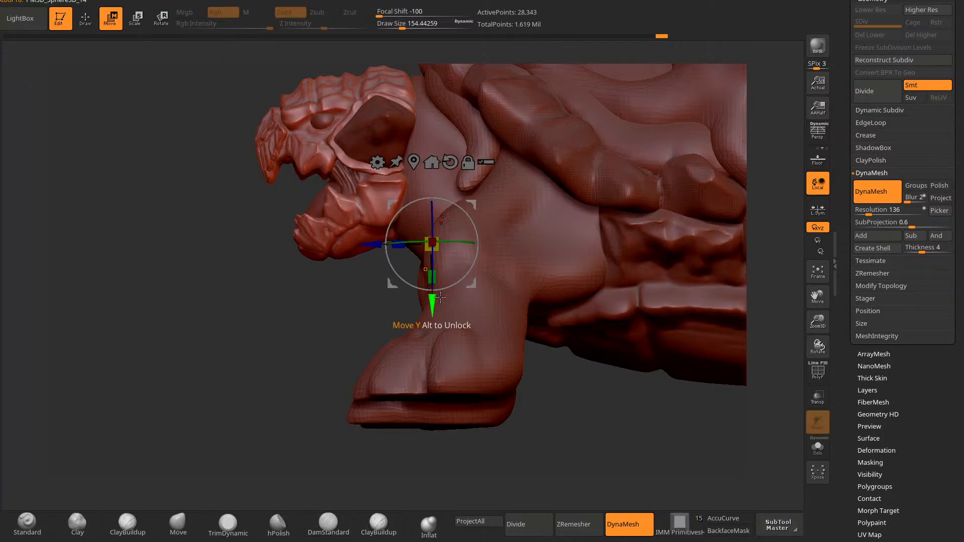
key("ctrl+z")
key("y")
left_click_drag(379, 200, 379, 116, "shift")
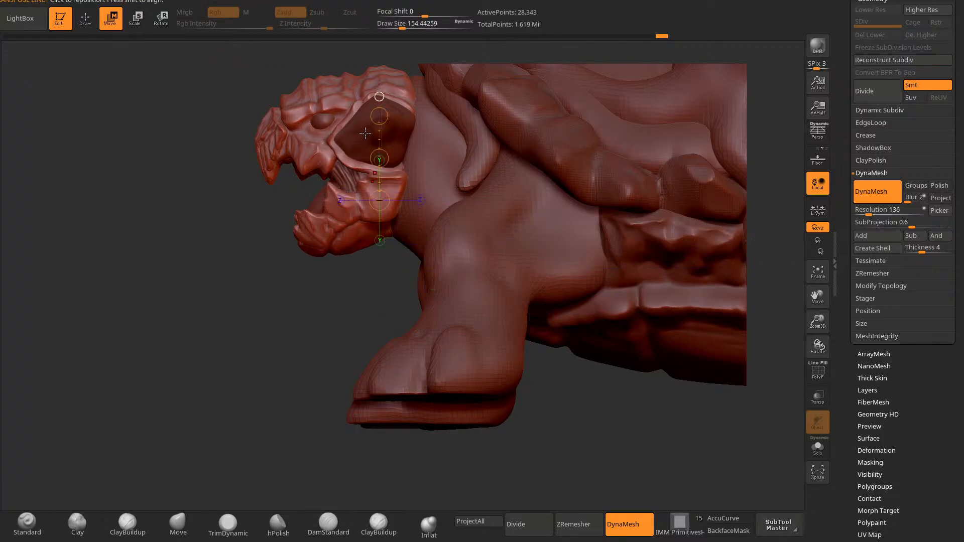
key("t")
key("Escape")
key("y")
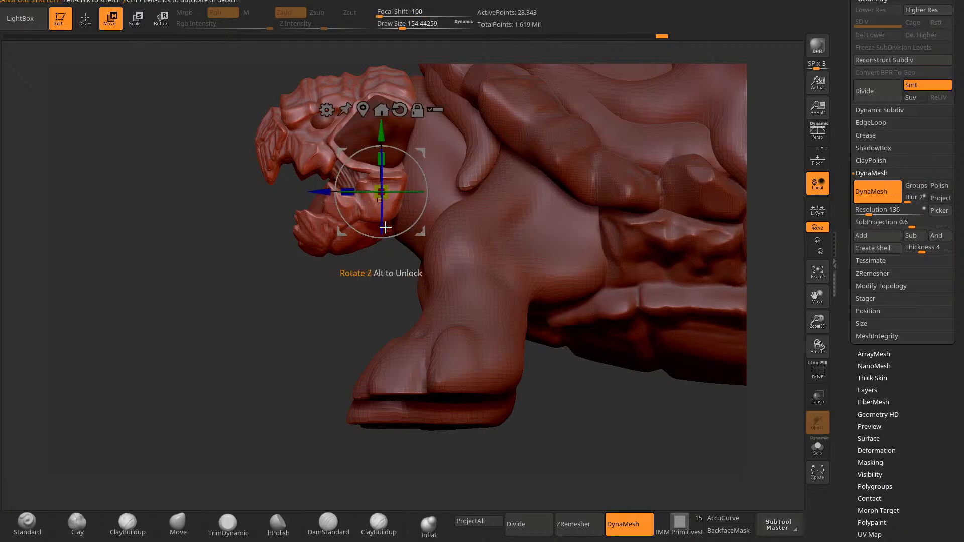
left_click_drag(376, 127, 377, 130)
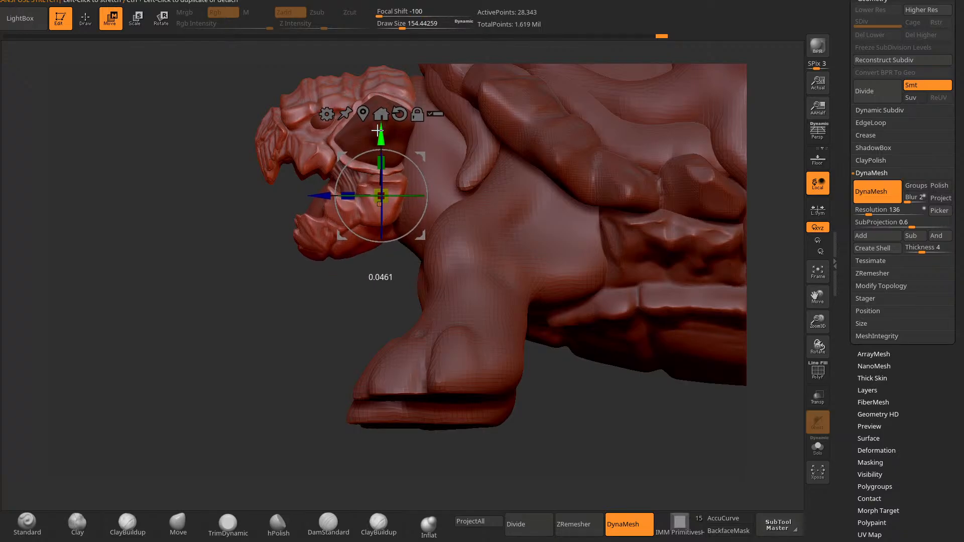
left_click(92, 25)
Step: Isolate the lower jaw subtool to flatten its rear surface with TrimDynamic and remesh it
left_click(871, 1)
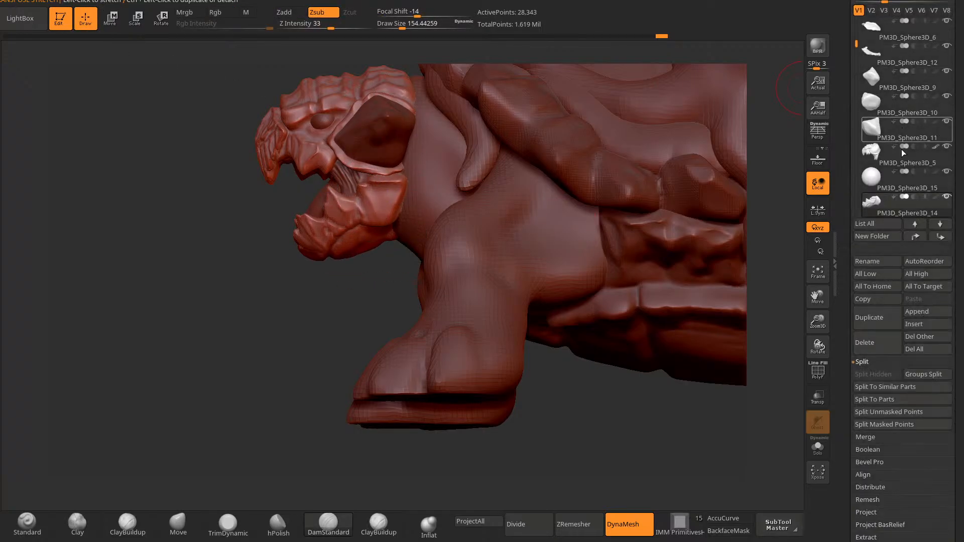
left_click(948, 196, "shift")
left_click_drag(382, 351, 321, 472)
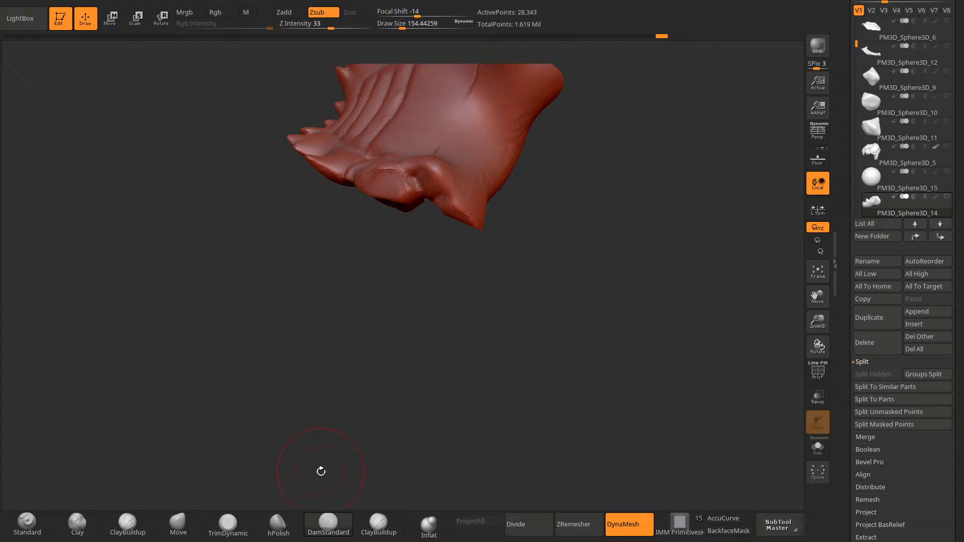
left_click(228, 525)
left_click_drag(350, 384, 370, 321)
mouse_move(397, 184)
left_mouse_down()
mouse_move(389, 175)
mouse_move(420, 189)
mouse_move(430, 175)
left_mouse_up()
left_click_drag(346, 238, 360, 248, "ctrl")
key("space")
left_click_drag(413, 181, 402, 180)
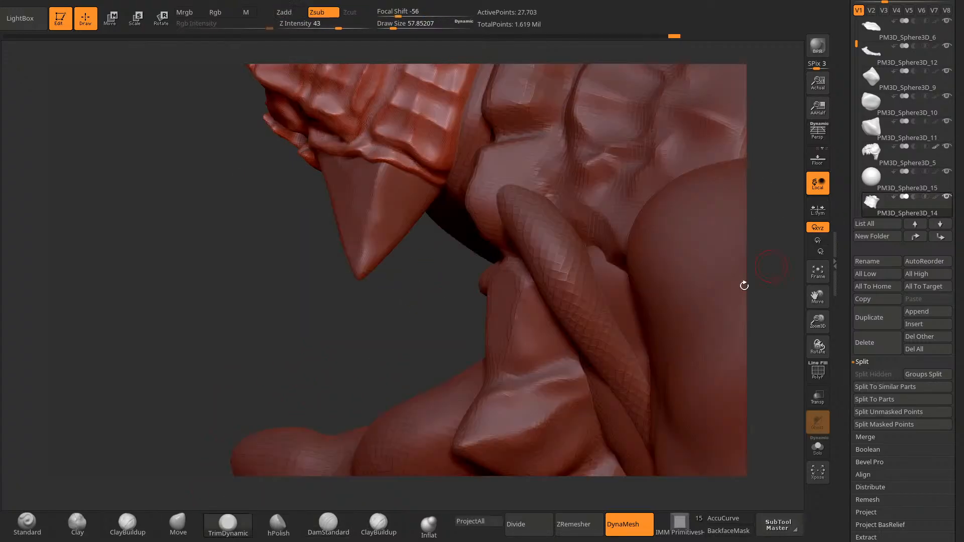
left_click_drag(740, 281, 276, 426)
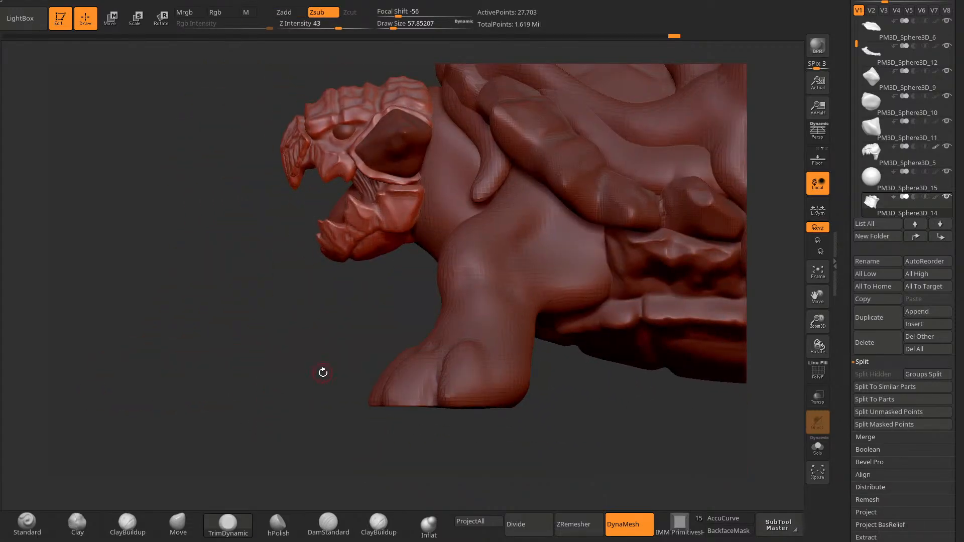
Step: Select the neck subtool and flatten its side and throat with TrimDynamic at a draw size of about 228
left_click(444, 174, "alt")
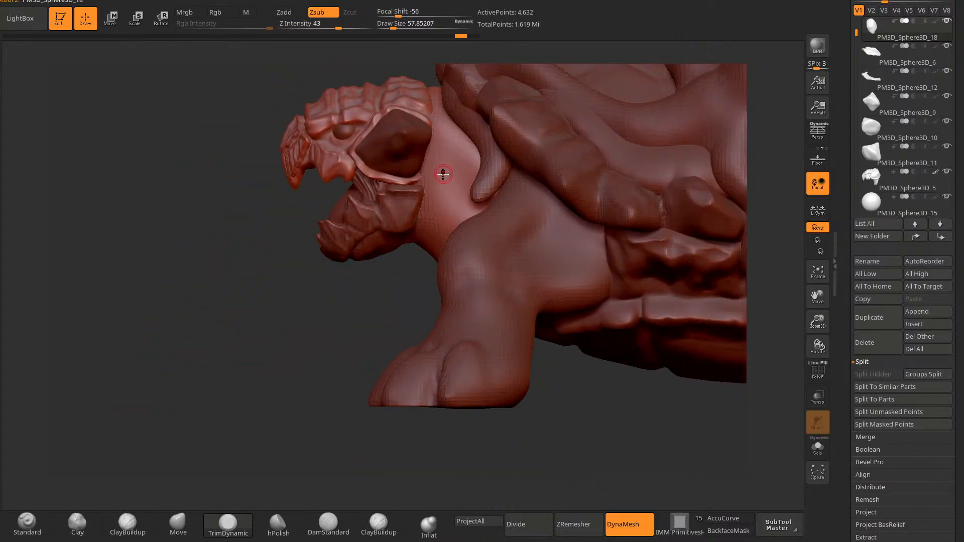
left_click_drag(293, 396, 351, 374)
key("space")
left_click_drag(471, 209, 483, 209)
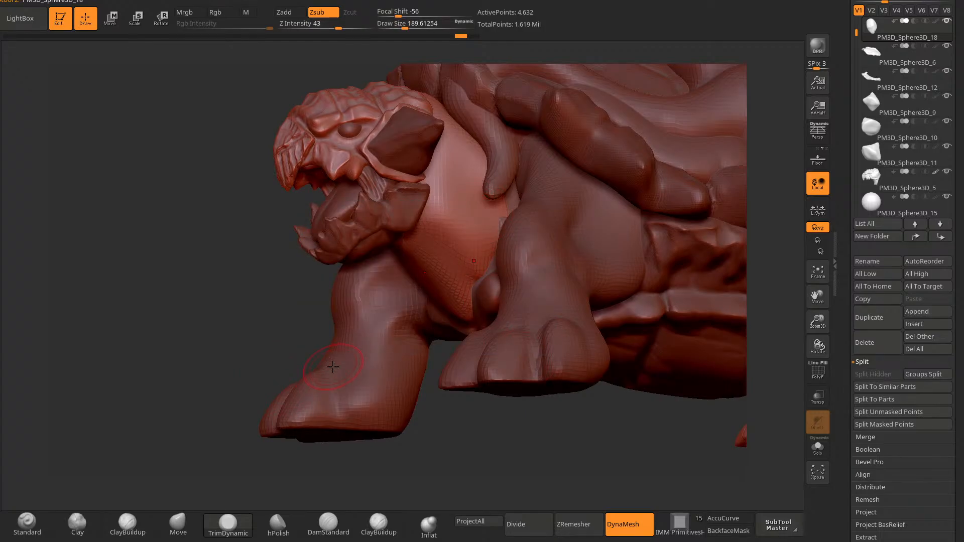
key("space")
left_click_drag(474, 214, 478, 214)
mouse_move(452, 430)
left_mouse_down("alt")
mouse_move(400, 397)
mouse_move(420, 330)
left_mouse_up("alt")
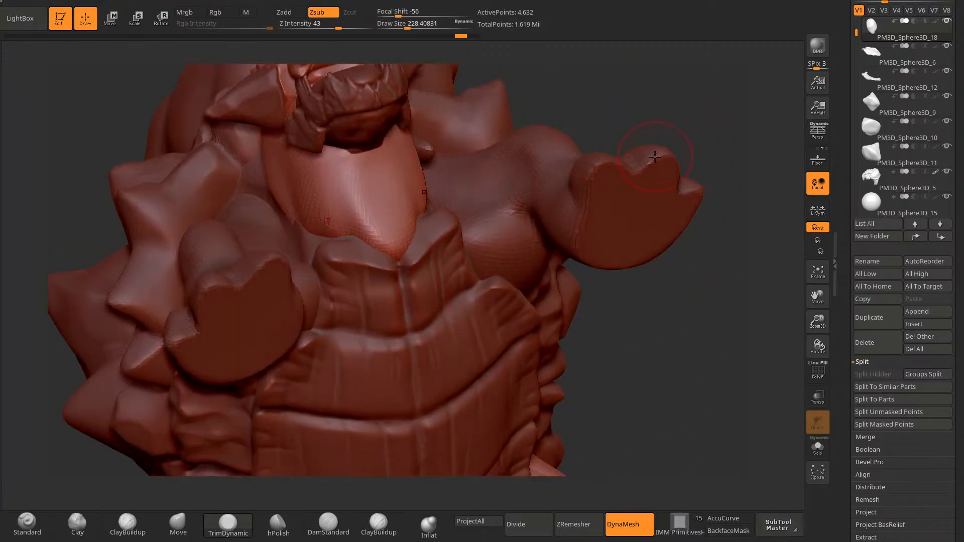
Step: Set the neck's DynaMesh resolution to 96 and remesh it
left_click_drag(844, 351, 847, 144)
left_click(886, 348)
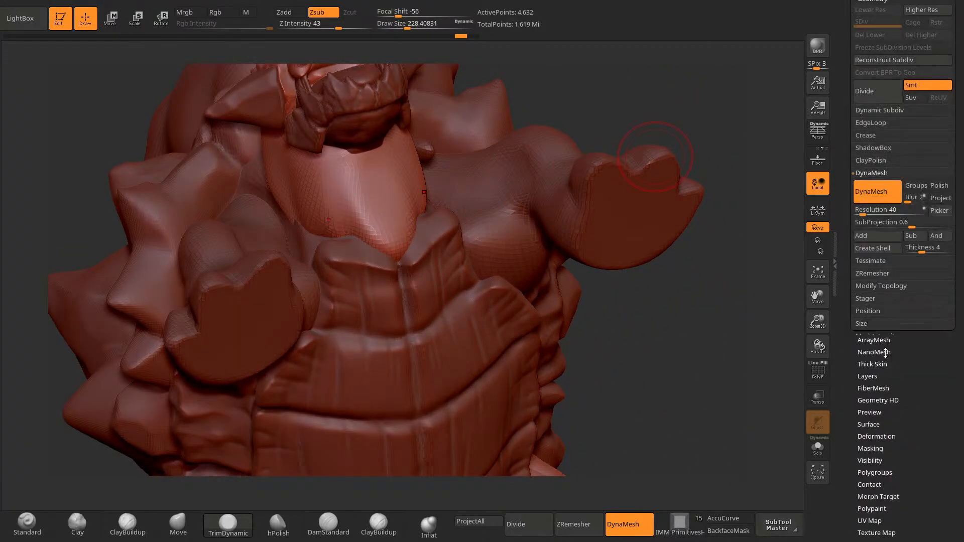
left_click_drag(862, 211, 867, 212)
left_click_drag(652, 364, 603, 370, "ctrl")
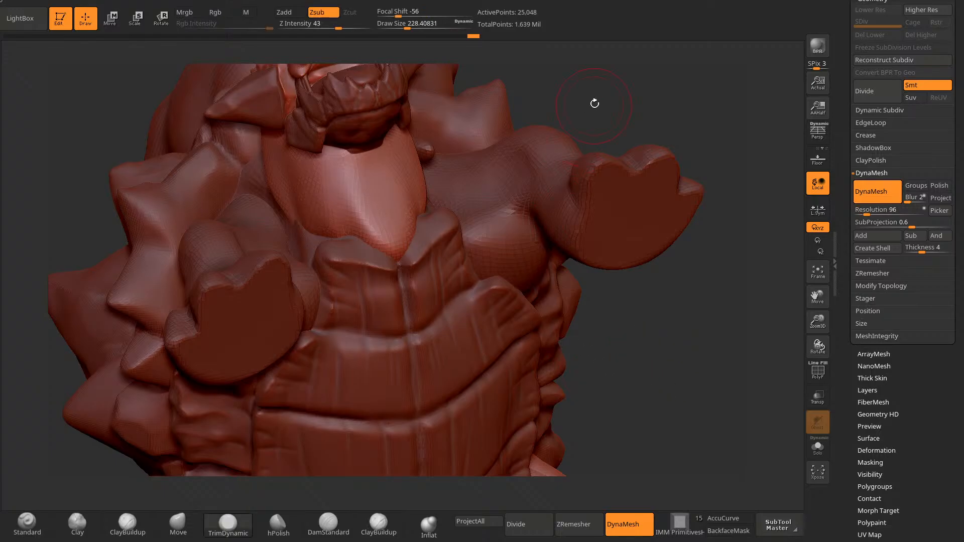
Step: Carve creases into the side of the neck behind the head with DamStandard
left_click_drag(595, 104, 397, 416)
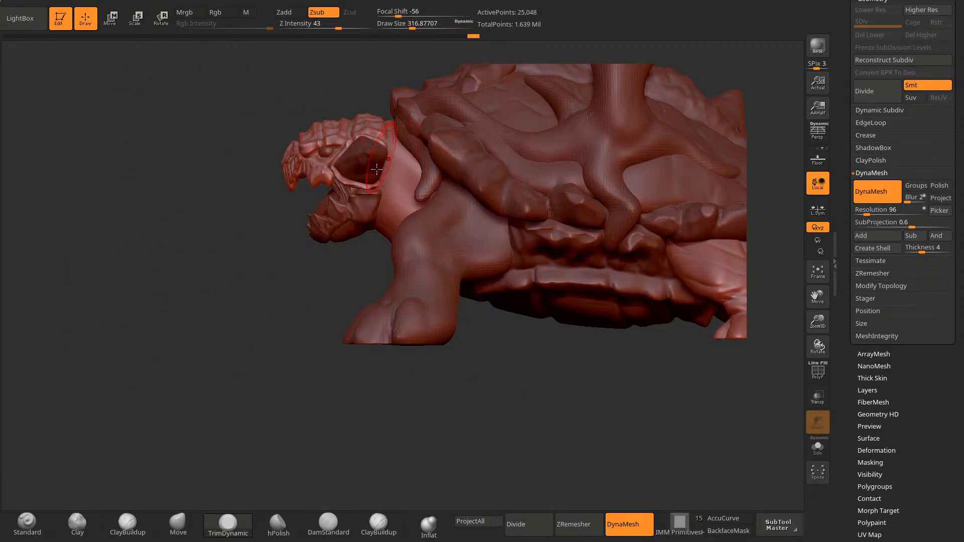
left_click(329, 525)
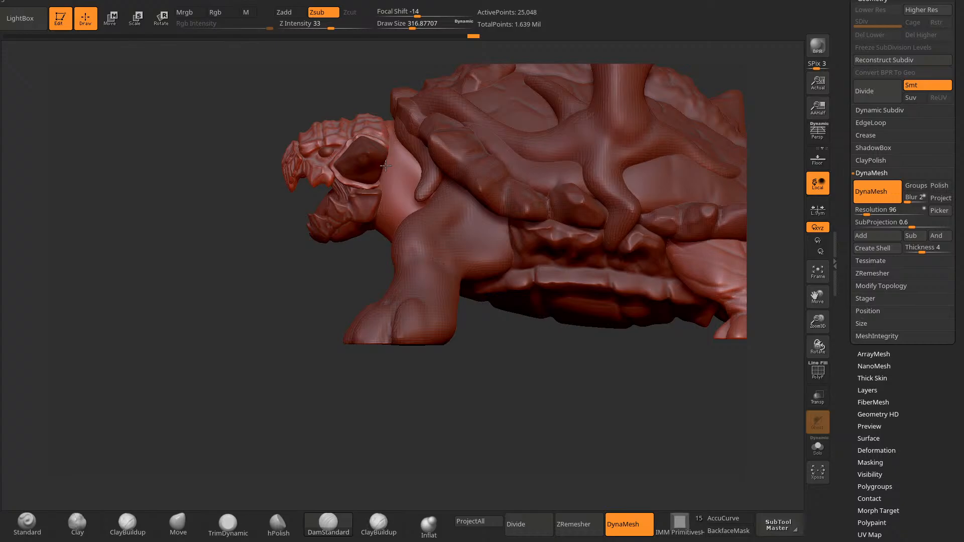
left_click_drag(385, 166, 387, 153)
key("space")
mouse_move(385, 186)
left_mouse_down()
mouse_move(377, 187)
mouse_move(392, 136)
left_mouse_up()
left_click_drag(324, 305, 341, 253)
key("]")
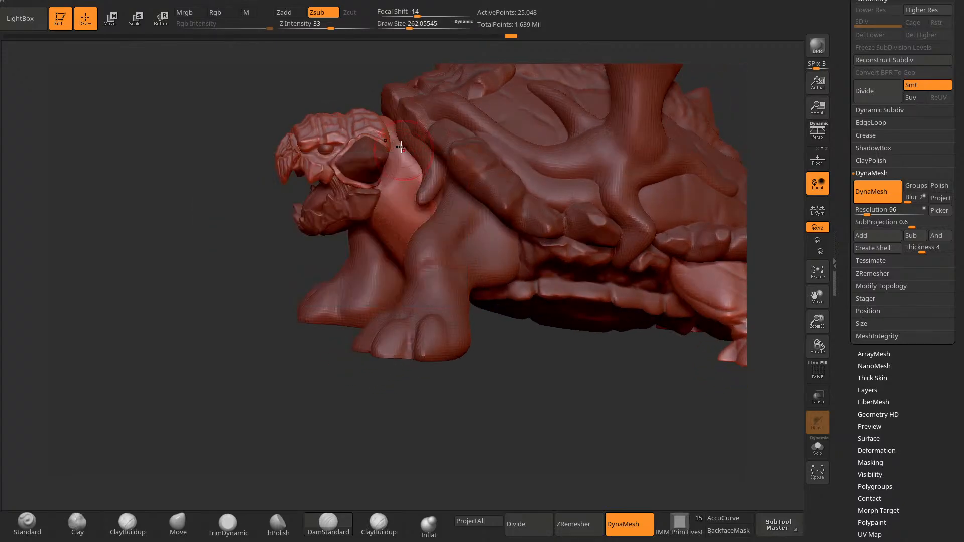
left_click_drag(414, 169, 402, 147)
left_click_drag(227, 456, 254, 394)
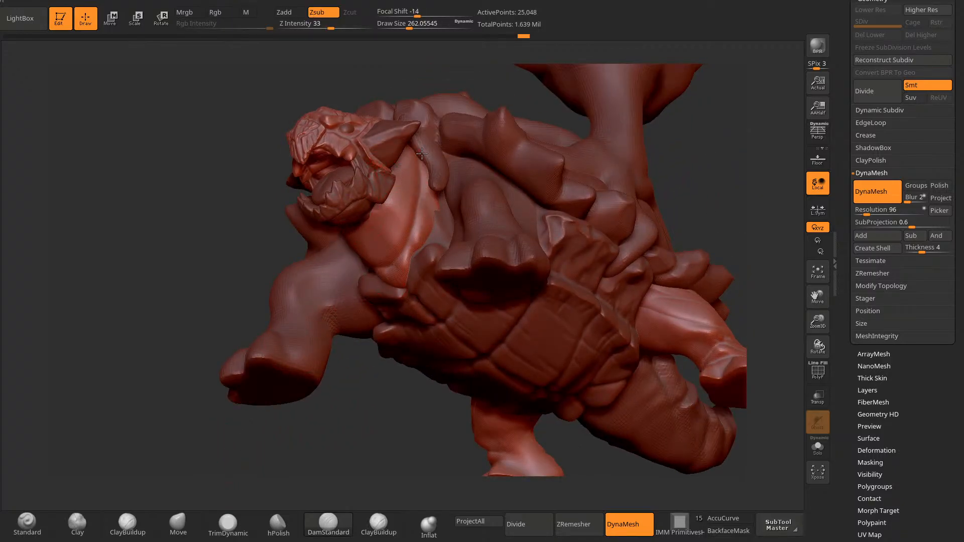
Step: Carve a groove from the chest up toward the ear spike, then build up and smooth the neck beside it with ClayBuildup
key("space")
mouse_move(392, 266)
left_mouse_down()
mouse_move(406, 261)
mouse_move(430, 176)
left_mouse_up()
left_click(375, 523)
key("space")
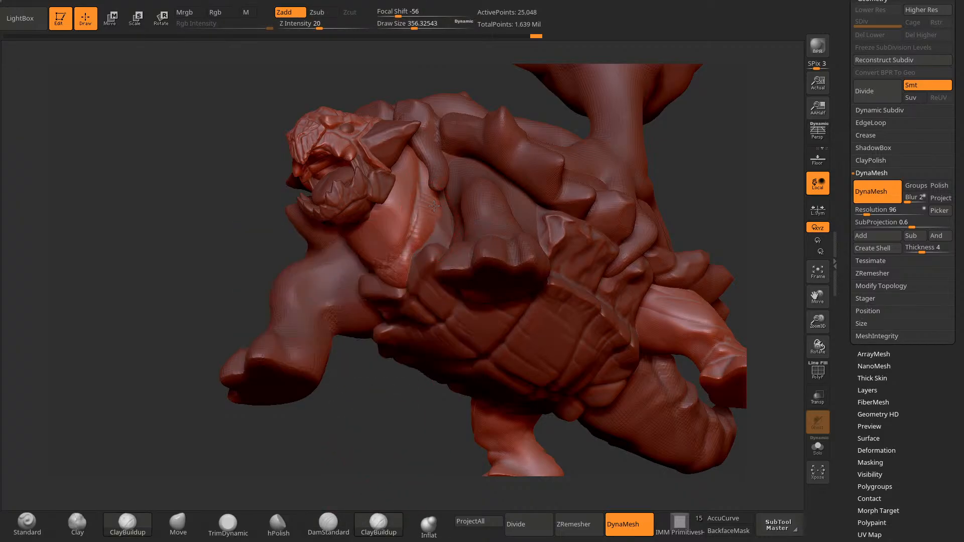
left_click_drag(382, 364, 390, 352)
mouse_move(428, 234)
left_mouse_down()
mouse_move(404, 262)
mouse_move(430, 228)
left_mouse_up()
left_click_drag(425, 178, 424, 255, "shift")
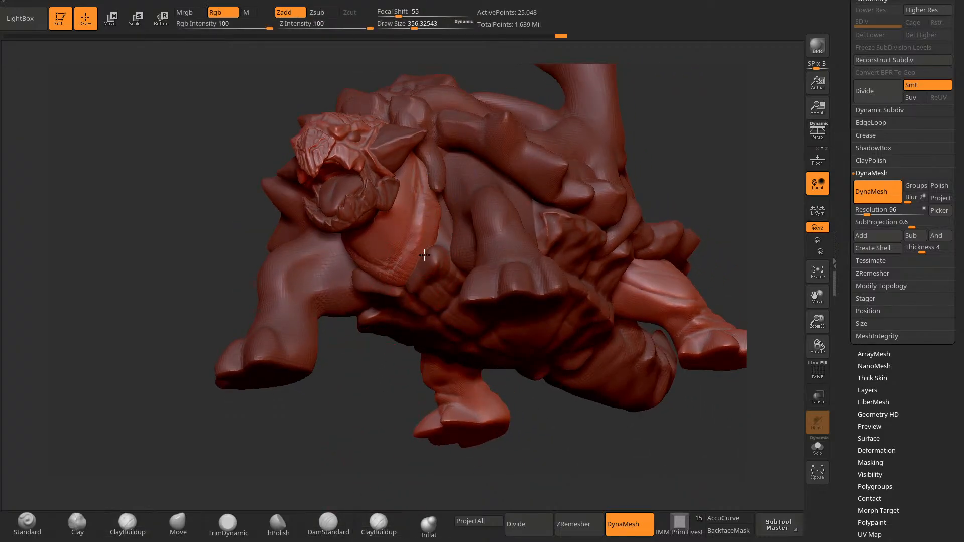
Step: Carve diagonal skin folds across the throat and neck side with DamStandard, and switch to the Inflat brush
left_click(329, 523)
left_click_drag(370, 480, 374, 401)
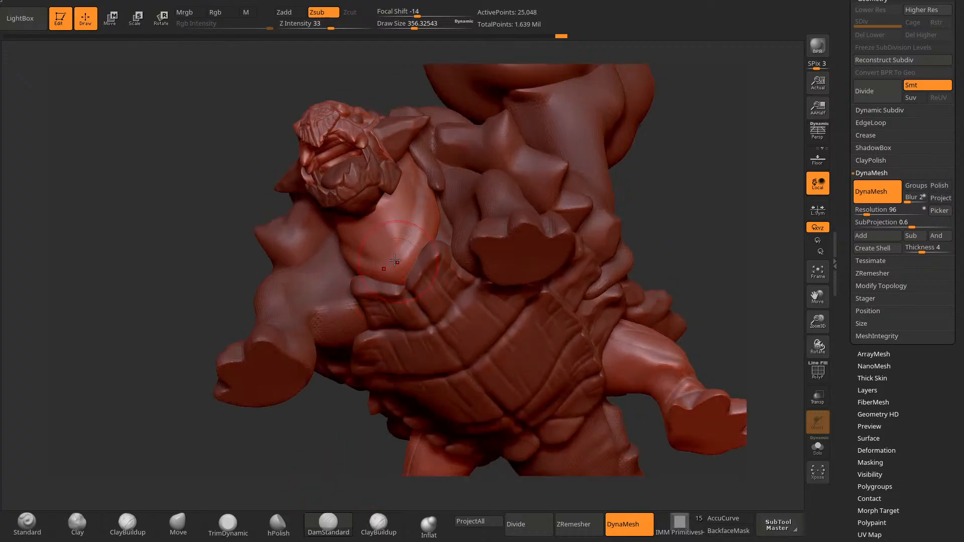
mouse_move(380, 258)
left_mouse_down()
mouse_move(399, 249)
mouse_move(423, 174)
left_mouse_up()
mouse_move(353, 229)
left_mouse_down()
mouse_move(390, 220)
mouse_move(408, 186)
left_mouse_up()
left_click_drag(369, 444, 299, 436)
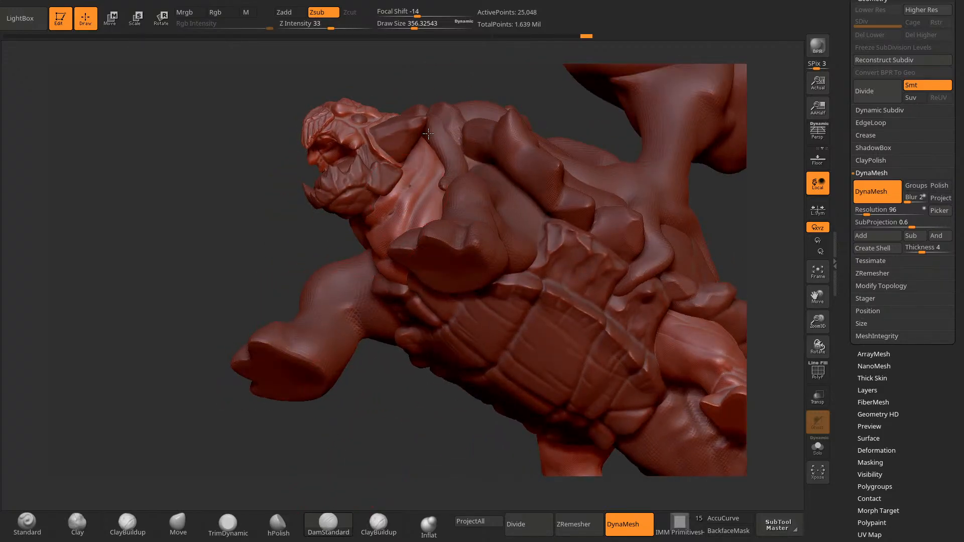
left_click_drag(344, 383, 387, 359)
left_click(429, 526)
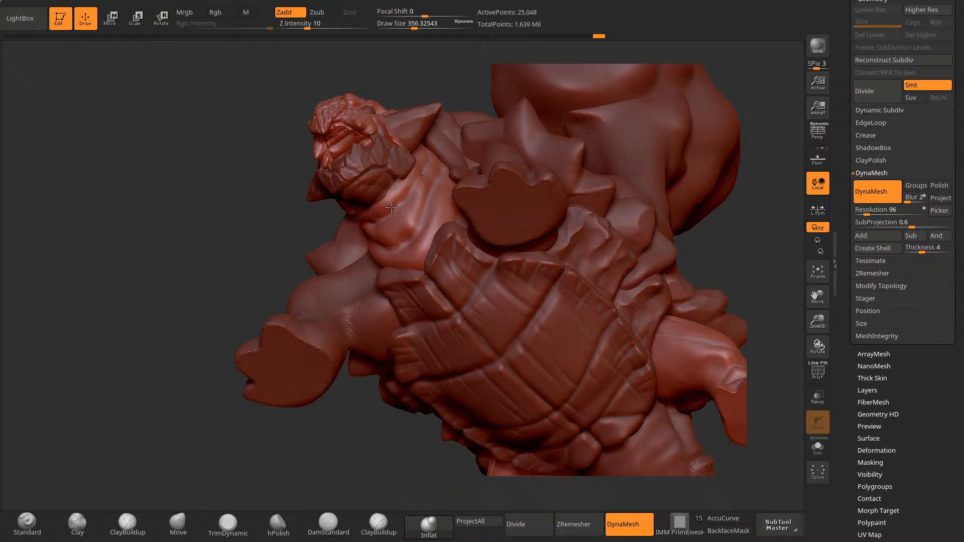
Step: Puff up the skin folds on the throat and neck side with the Inflat brush
mouse_move(403, 190)
left_mouse_down()
mouse_move(382, 218)
mouse_move(421, 235)
mouse_move(406, 243)
left_mouse_up()
left_click_drag(348, 402, 355, 442)
left_click_drag(428, 213, 443, 169)
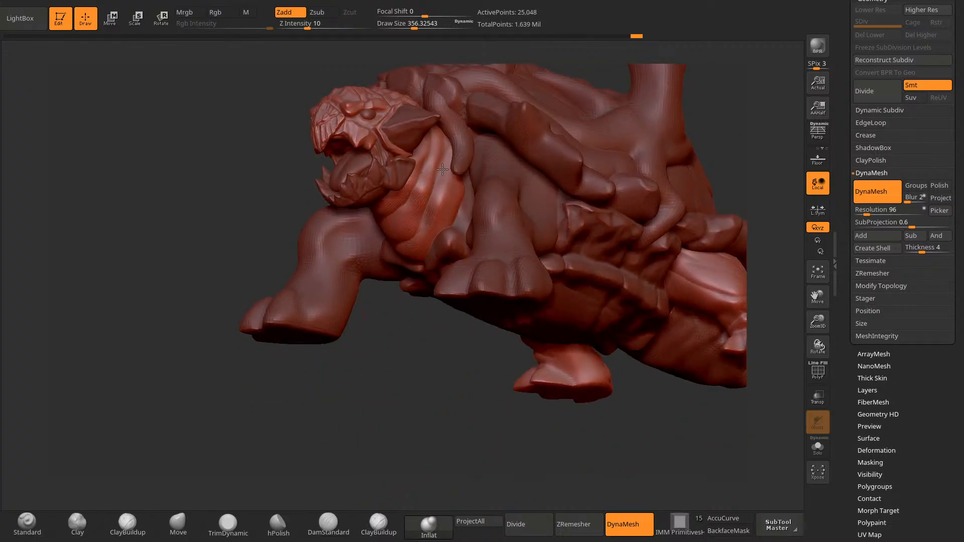
left_click_drag(380, 358, 376, 336)
left_click_drag(425, 217, 434, 149)
left_click_drag(414, 384, 396, 425)
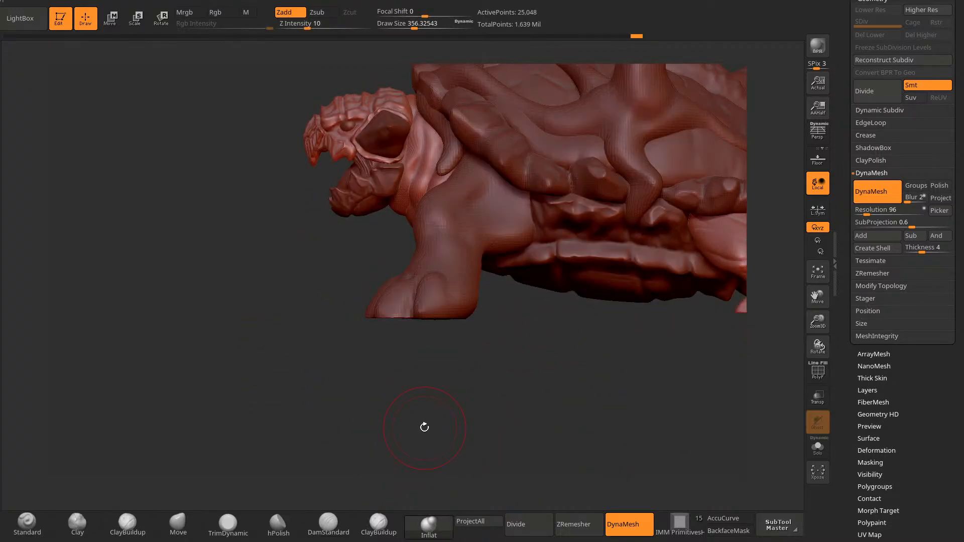
Step: Carve creases into the neck behind the ear spike with DamStandard at a draw size of about 280
left_click(328, 522)
left_click_drag(306, 448, 384, 355)
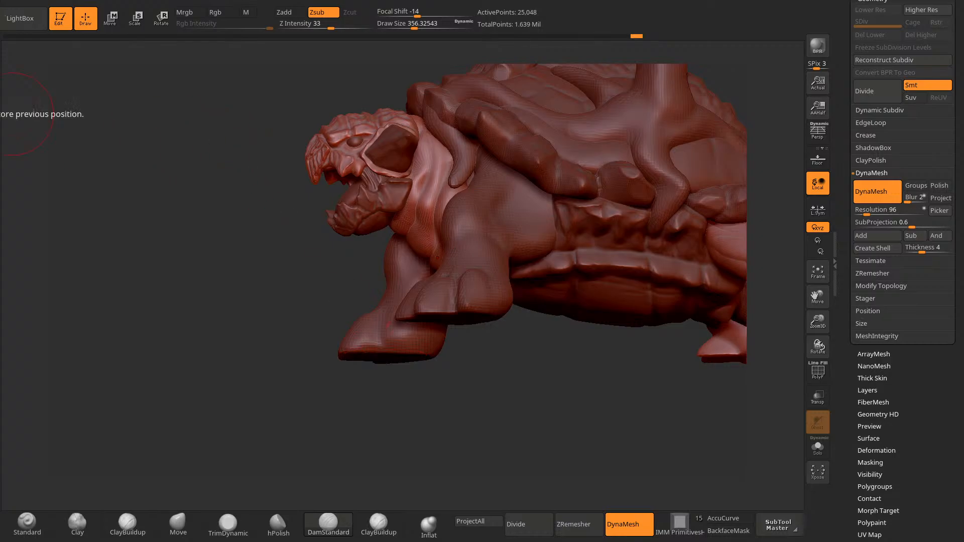
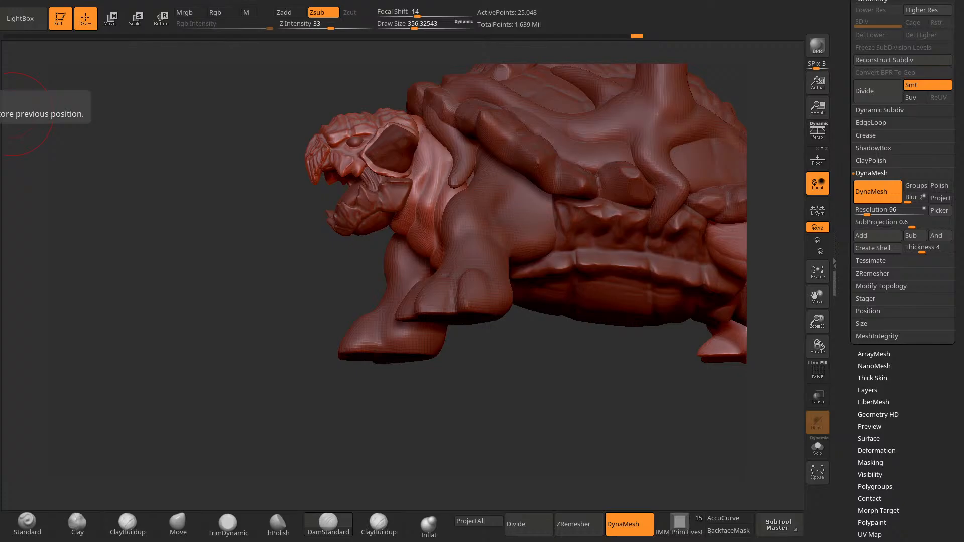
mouse_move(13, 114)
left_mouse_down()
mouse_move(301, 426)
mouse_move(381, 310)
left_mouse_up()
key("space")
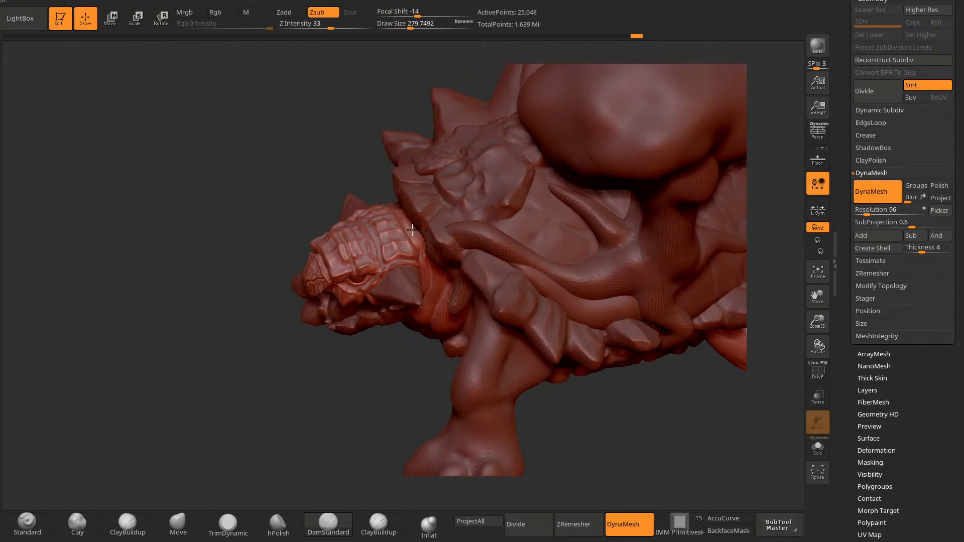
left_click_drag(413, 230, 421, 264)
right_click_drag(414, 308, 420, 262)
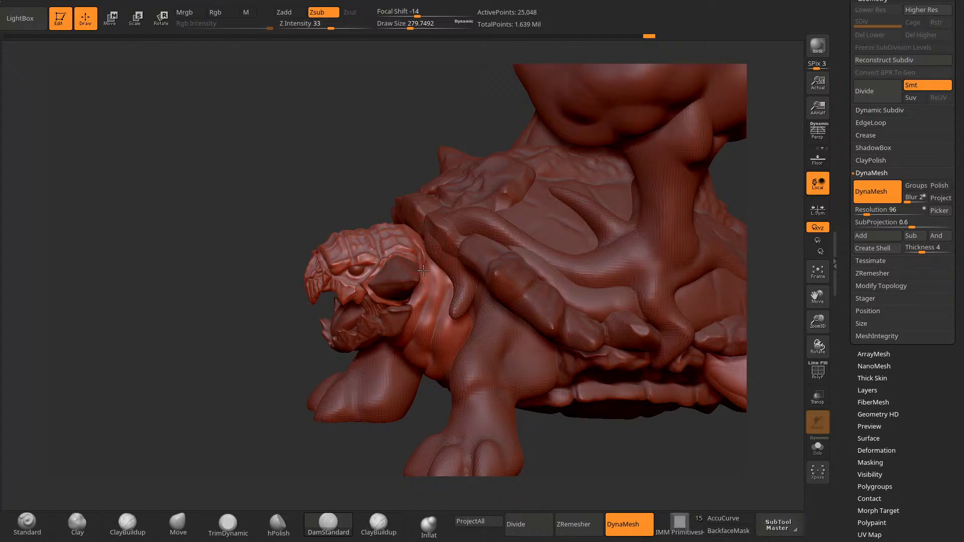
left_click_drag(334, 433, 303, 368)
mouse_move(415, 231)
left_mouse_down()
mouse_move(417, 258)
mouse_move(415, 249)
left_mouse_up()
mouse_move(271, 419)
left_mouse_down()
mouse_move(252, 396)
mouse_move(257, 375)
left_mouse_up()
left_click_drag(411, 205, 387, 265)
left_click_drag(322, 381, 320, 311)
Step: Extend the DamStandard creases down the neck side between the ear spike and the foreleg
left_click_drag(405, 427, 356, 397)
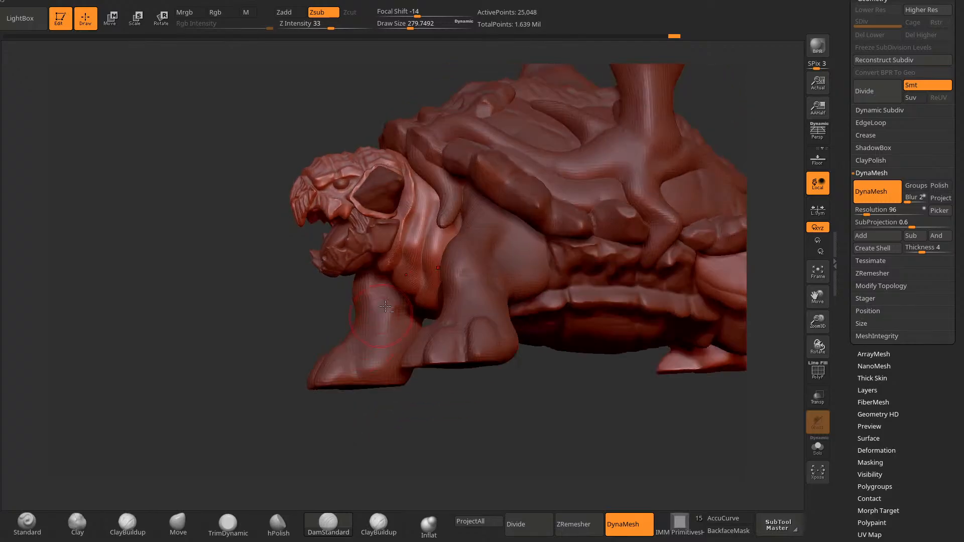
left_click_drag(423, 186, 424, 207)
left_click_drag(372, 440, 414, 234)
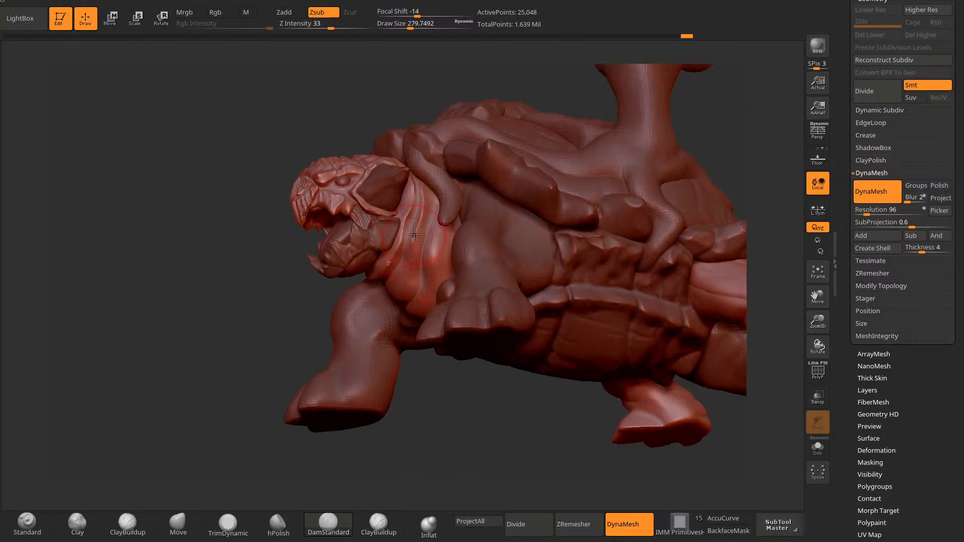
left_click_drag(393, 319, 408, 270)
left_click_drag(255, 368, 280, 405)
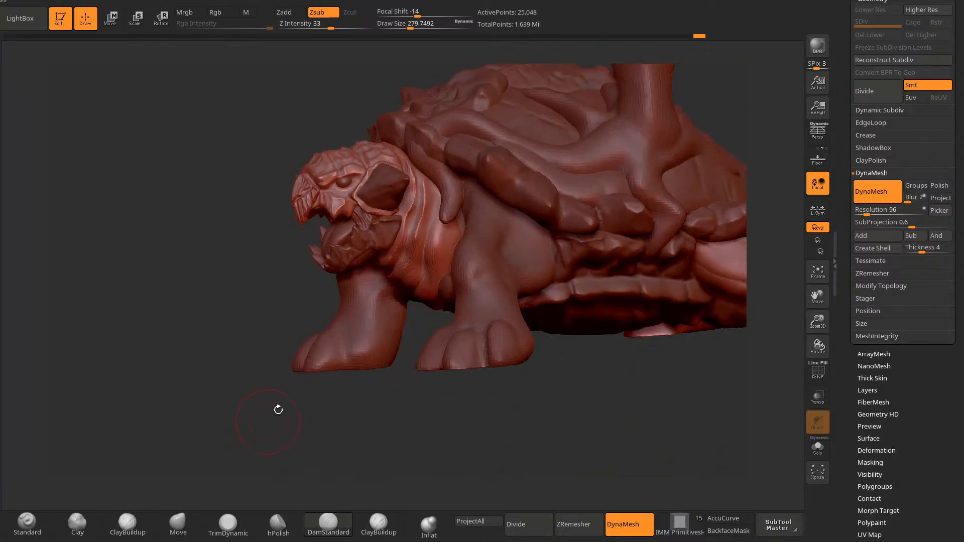
mouse_move(329, 440)
left_mouse_down()
mouse_move(433, 284)
mouse_move(425, 271)
mouse_move(446, 264)
left_mouse_up()
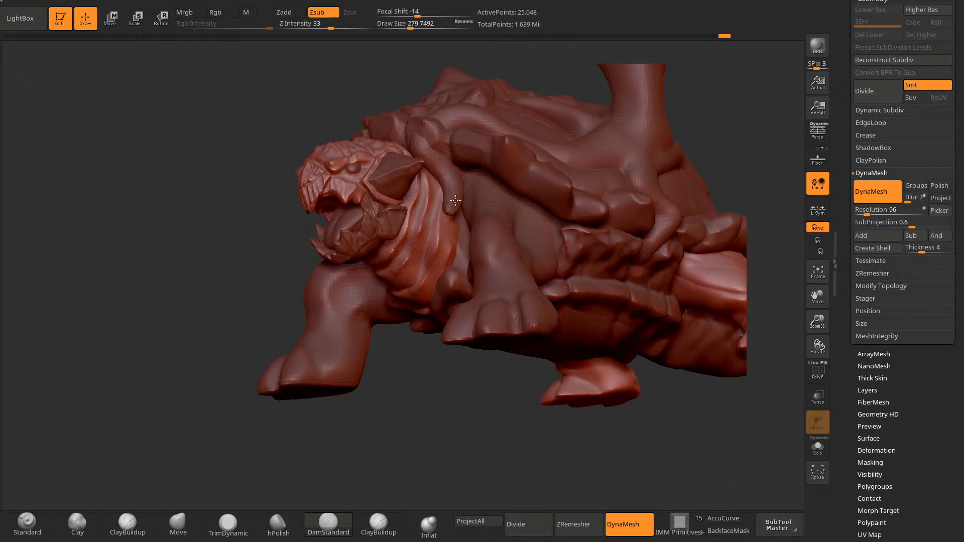
mouse_move(456, 201)
left_mouse_down()
mouse_move(441, 286)
mouse_move(312, 459)
mouse_move(396, 428)
mouse_move(460, 427)
left_mouse_up()
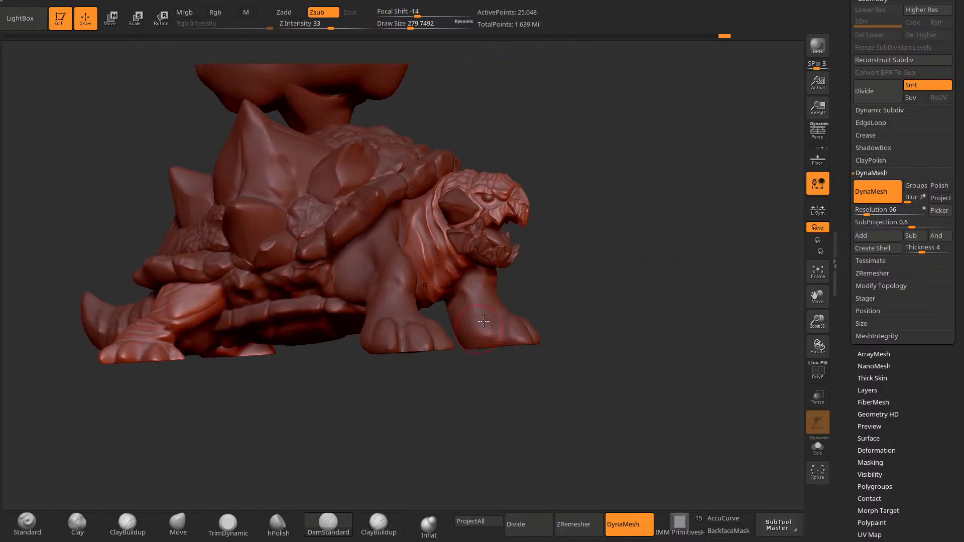
Step: Inflate the skin folds on the opposite side of the neck beside the foreleg
left_click(179, 522)
mouse_move(642, 232)
left_mouse_down("alt")
mouse_move(640, 189)
mouse_move(503, 146)
mouse_move(551, 77)
mouse_move(516, 80)
mouse_move(403, 188)
mouse_move(395, 171)
left_mouse_up("alt")
key("ctrl+z")
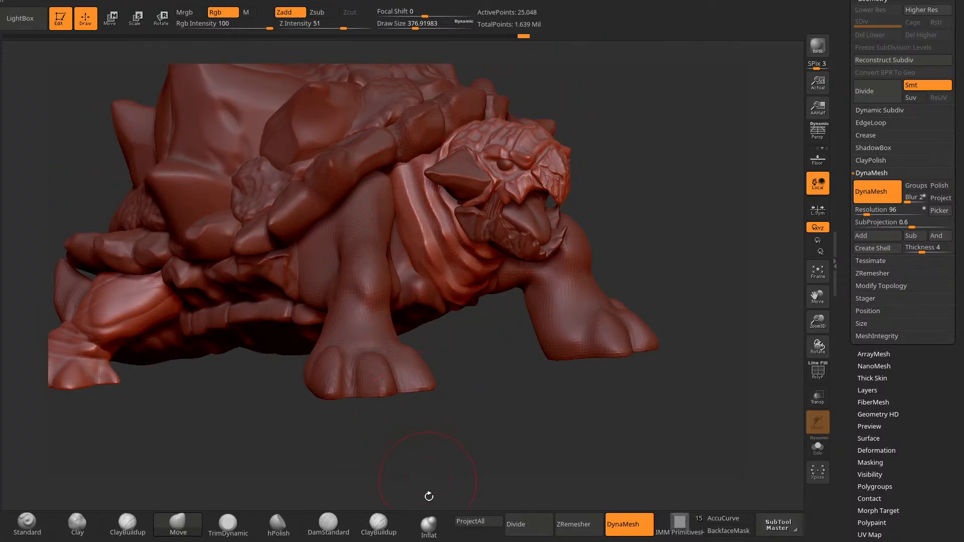
left_click(429, 524)
mouse_move(429, 495)
left_mouse_down()
mouse_move(452, 377)
mouse_move(405, 267)
left_mouse_up()
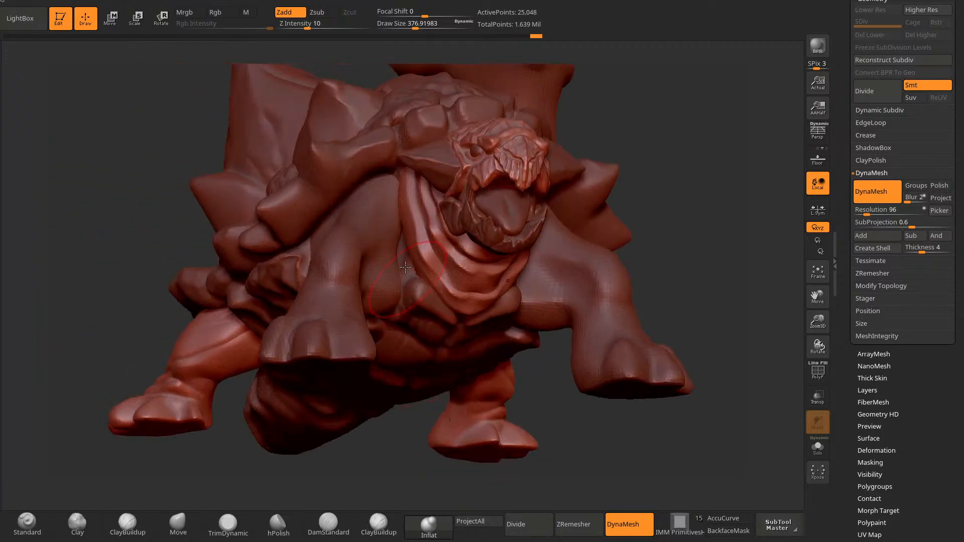
left_click_drag(397, 455, 282, 482)
Step: Pull the neck's lower edge toward the foreleg and chest with the Move brush, and remesh the neck
left_click(179, 524)
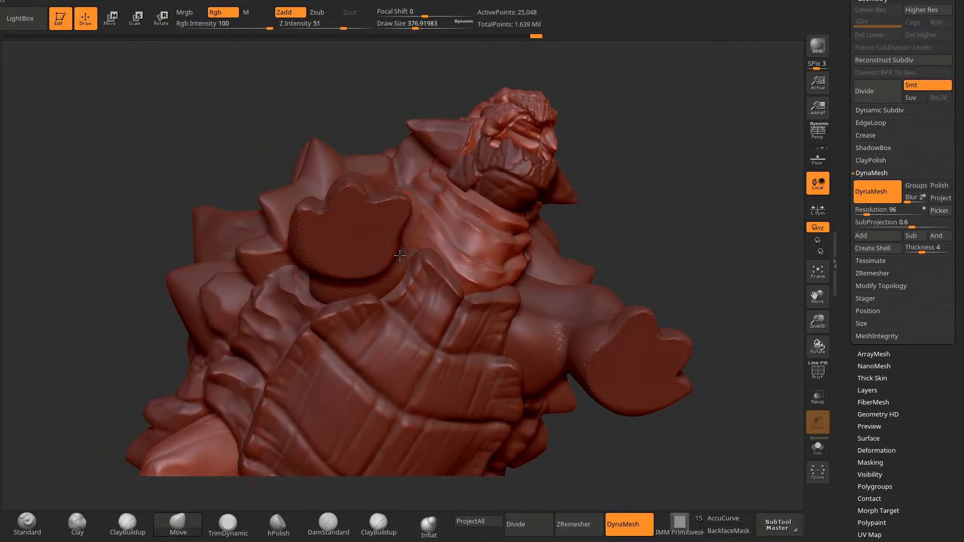
left_click_drag(393, 259, 396, 251)
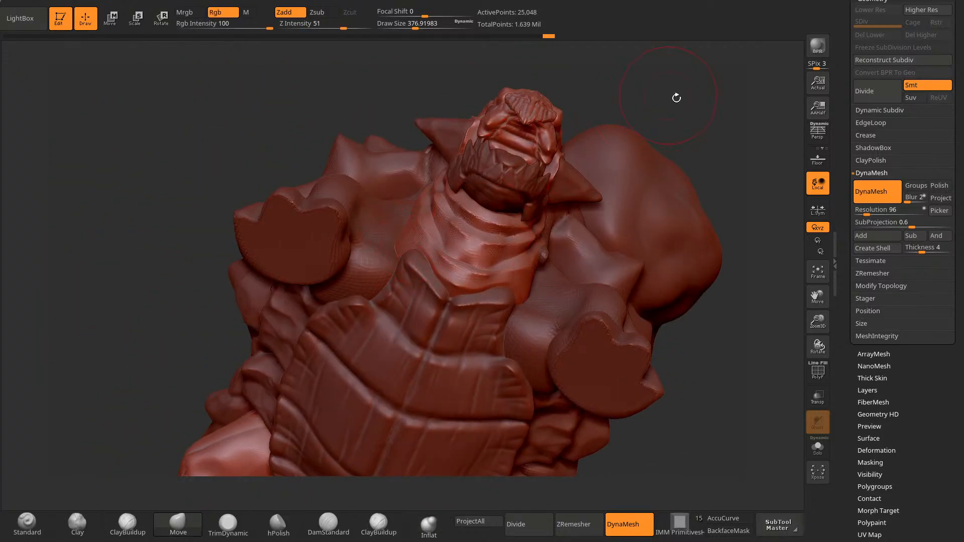
key("space")
left_click_drag(677, 97, 678, 182)
left_click_drag(678, 401, 603, 402)
left_click_drag(436, 330, 387, 258)
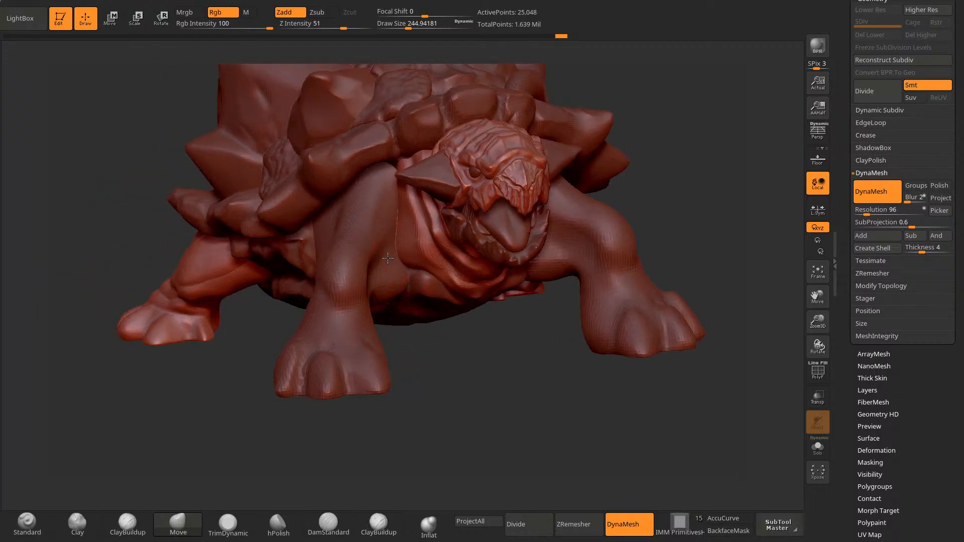
left_click_drag(413, 367, 417, 291)
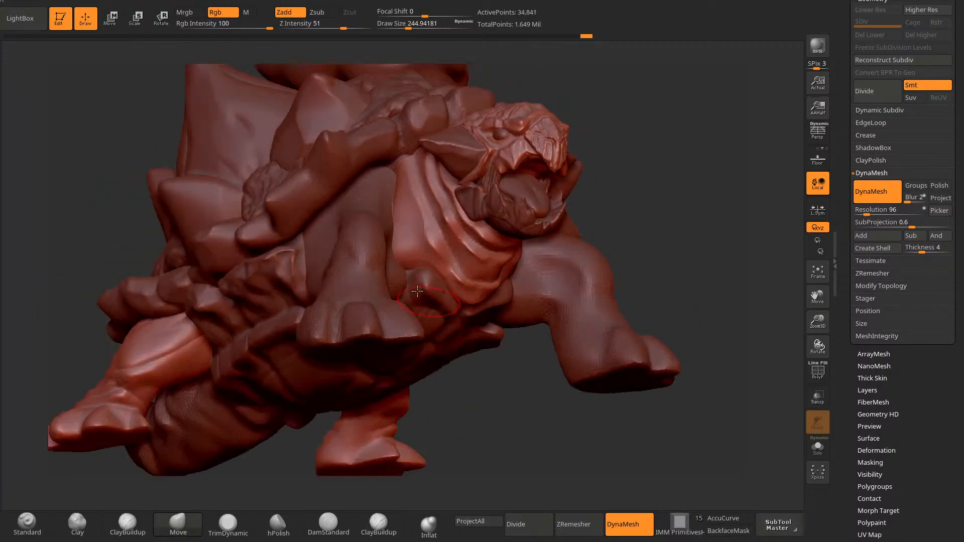
Step: Deepen the lower neck folds with a larger DamStandard brush, then flatten their surfaces with TrimDynamic
left_click(327, 528)
key("space")
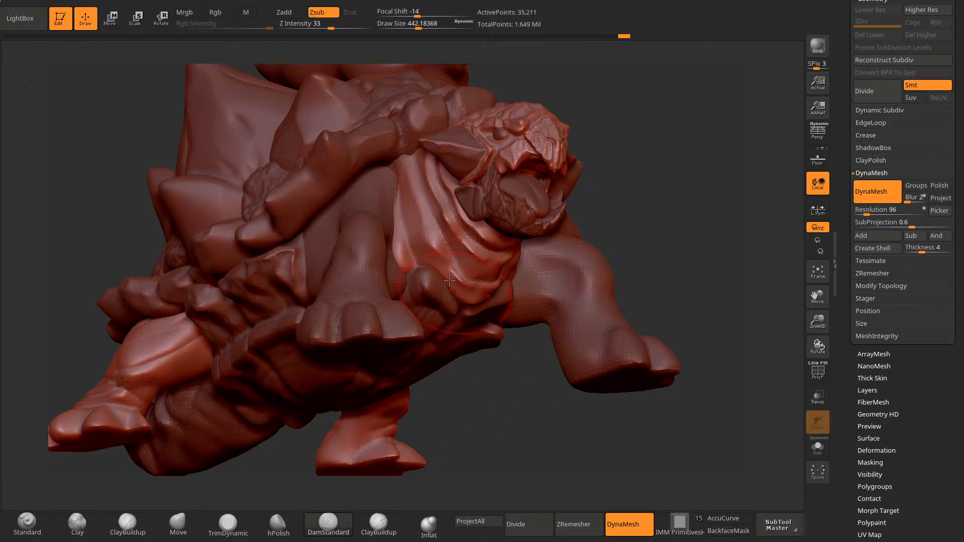
left_click(216, 529)
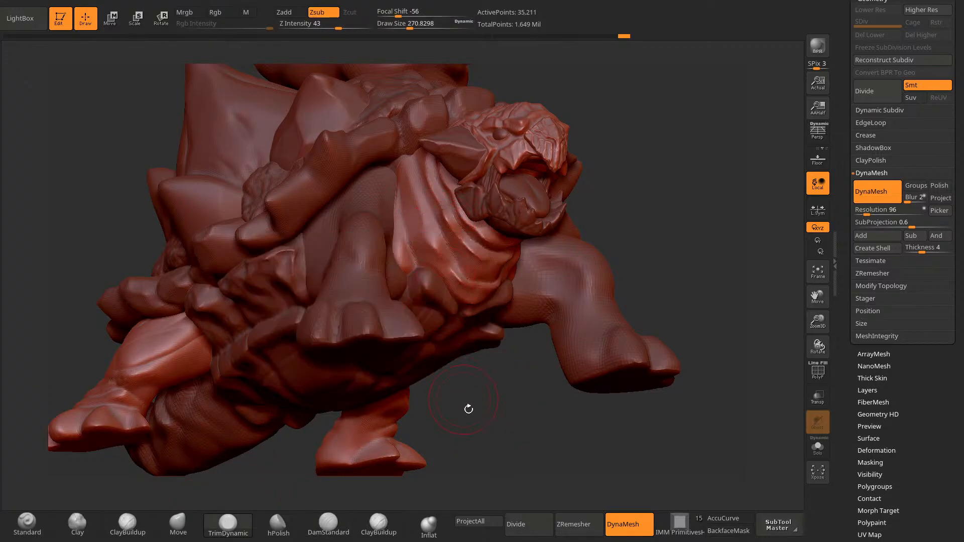
left_click_drag(467, 405, 420, 232)
right_click_drag(429, 273, 418, 209)
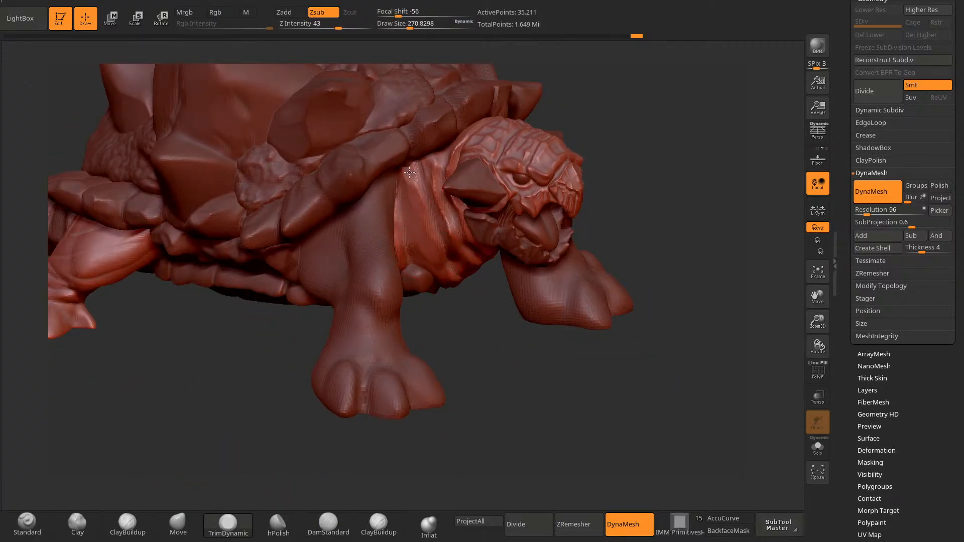
Step: Pull the neck's rear edge in under the shell rim above the foreleg with the Move brush
right_click_drag(410, 172, 454, 316)
left_click(189, 525)
right_click_drag(333, 302, 432, 176)
key("space")
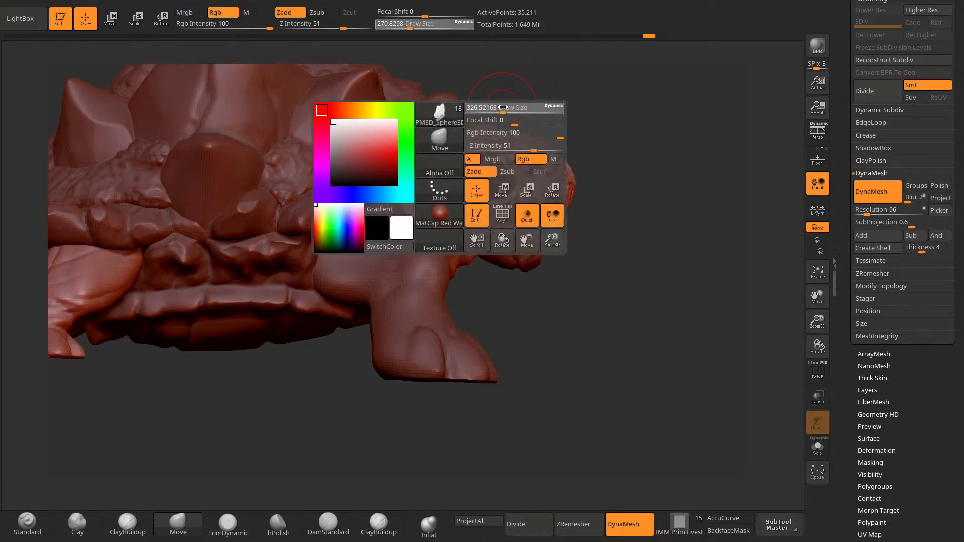
left_click_drag(501, 107, 508, 108)
right_click_drag(452, 150, 427, 191)
mouse_move(416, 171)
left_mouse_down()
mouse_move(421, 152)
mouse_move(436, 154)
mouse_move(402, 169)
left_mouse_up()
key("space")
left_click_drag(404, 173, 394, 169)
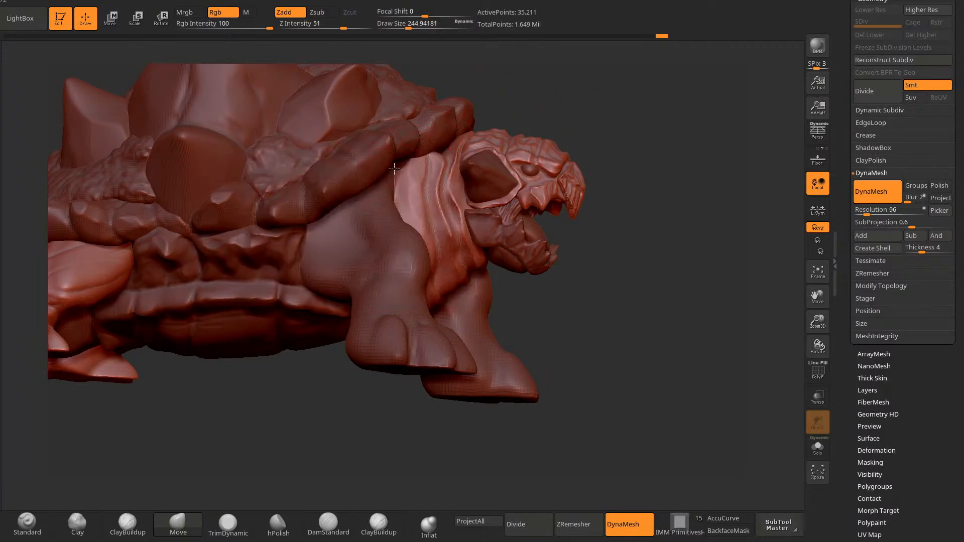
Step: Fit the top of the neck between the head and shell with Move, then remesh and smooth it
right_click_drag(451, 137, 441, 144)
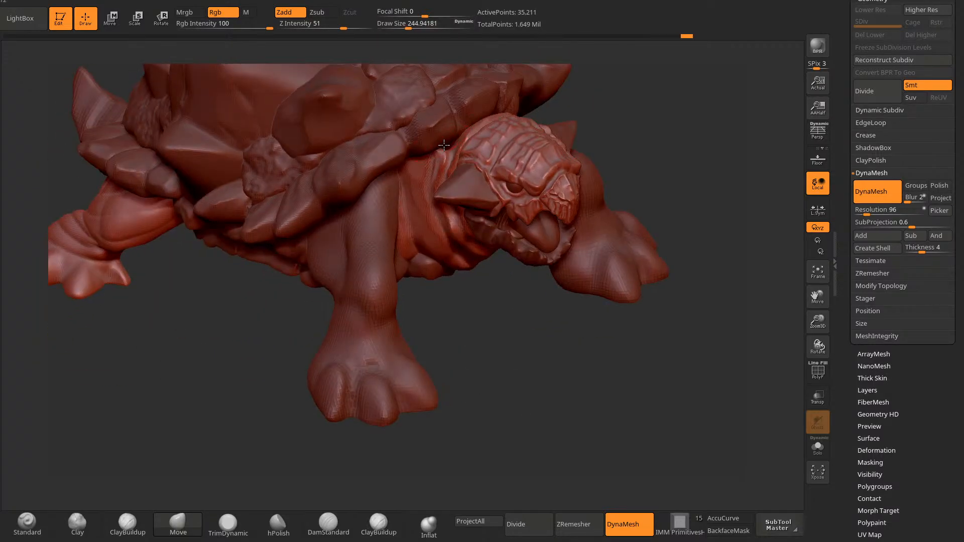
left_click_drag(444, 145, 450, 147)
right_click_drag(446, 311, 454, 214)
left_click_drag(455, 147, 450, 146)
left_click(427, 522)
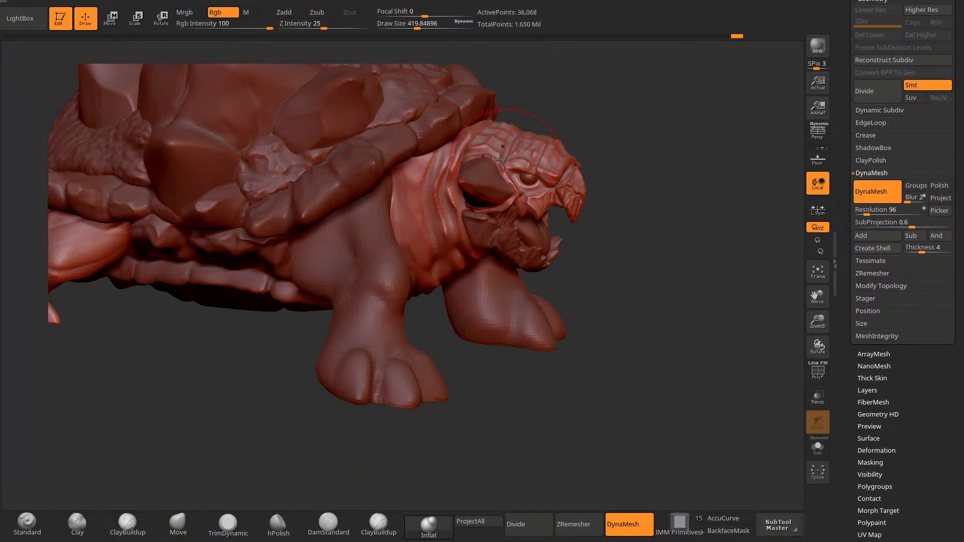
left_click_drag(547, 90, 567, 110, "ctrl")
left_click_drag(442, 150, 438, 159, "shift")
Step: Select the upper head and shift it slightly forward and up from the neck
right_click_drag(583, 93, 395, 421)
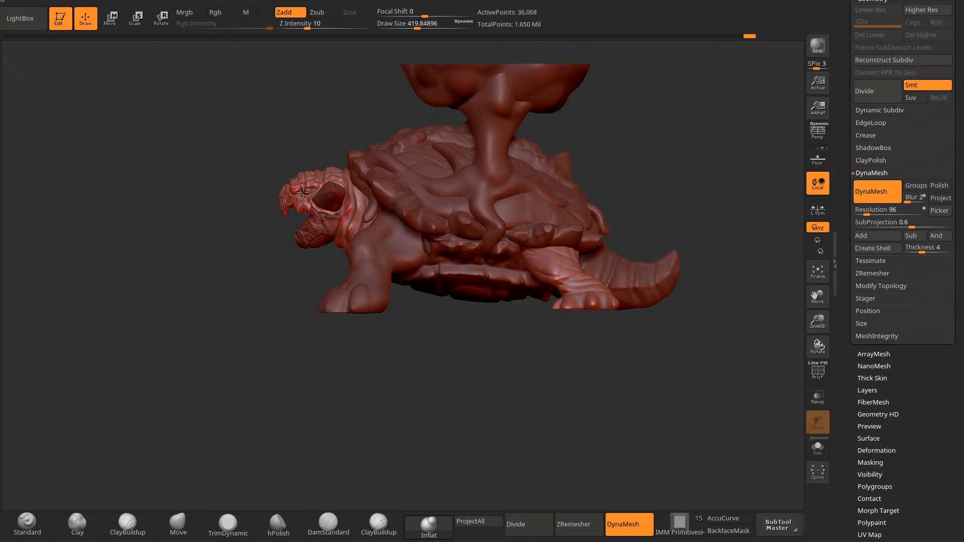
right_click_drag(303, 192, 242, 239, "ctrl")
right_click_drag(182, 125, 267, 166)
left_click(318, 179, "alt")
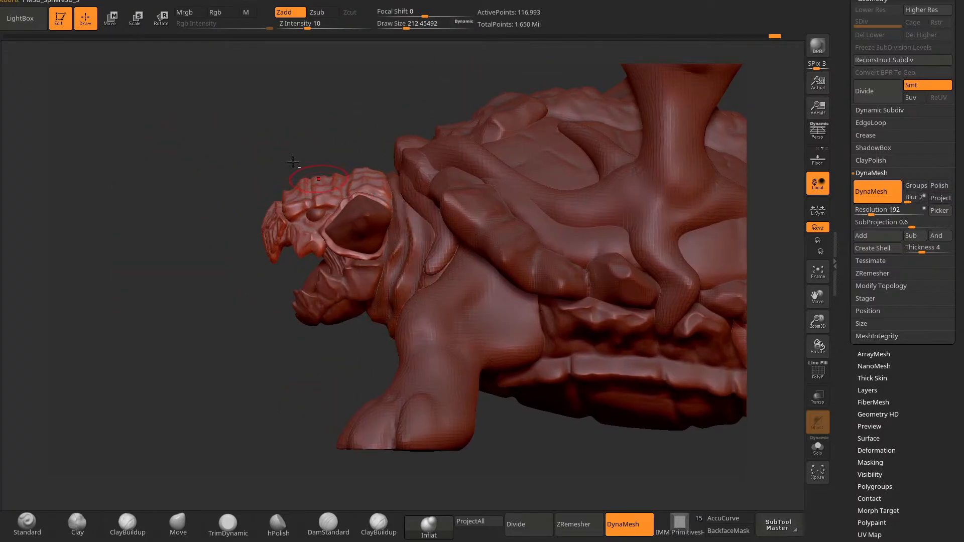
key("w")
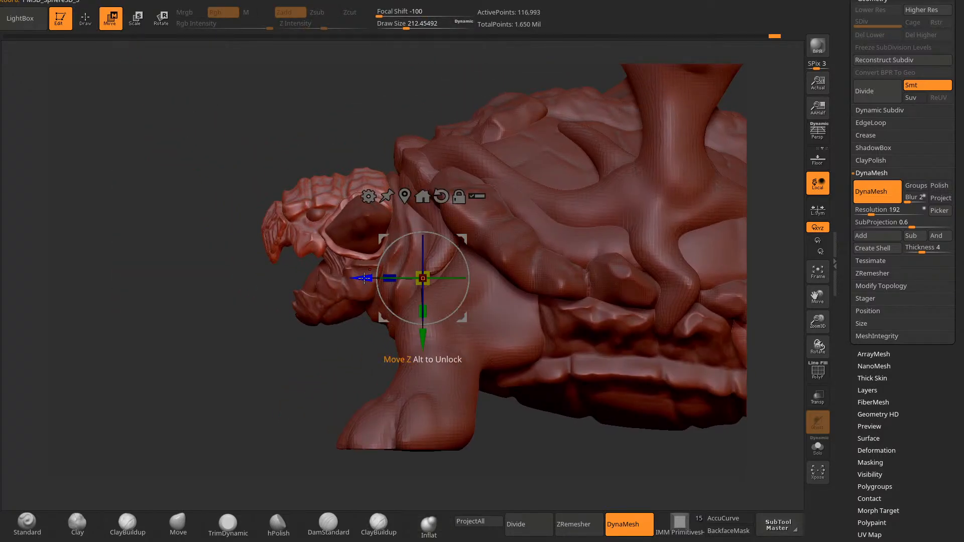
left_click_drag(364, 278, 357, 278)
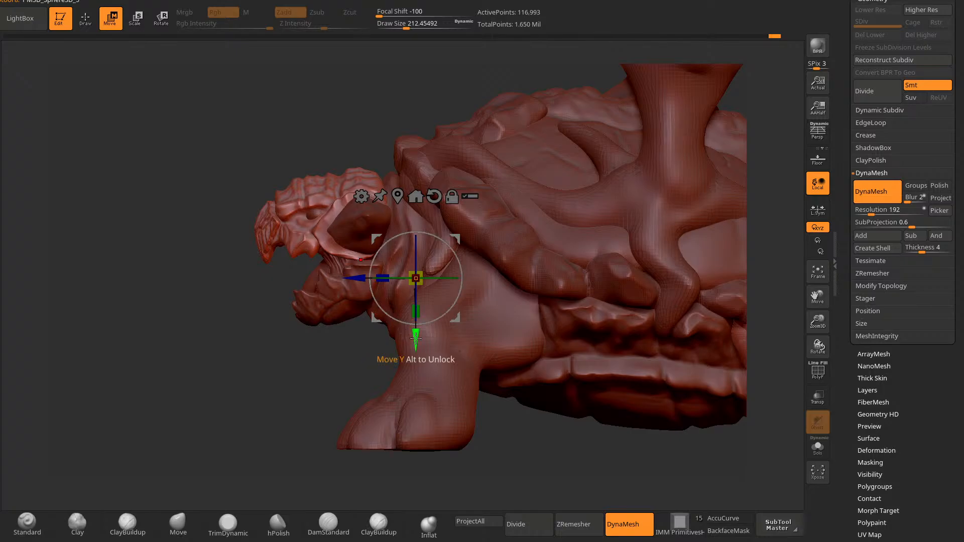
left_click_drag(416, 338, 414, 334)
Step: Shift the piece at the mouth corner and the ear spikes forward and slightly up to match the head
left_click(330, 267, "alt")
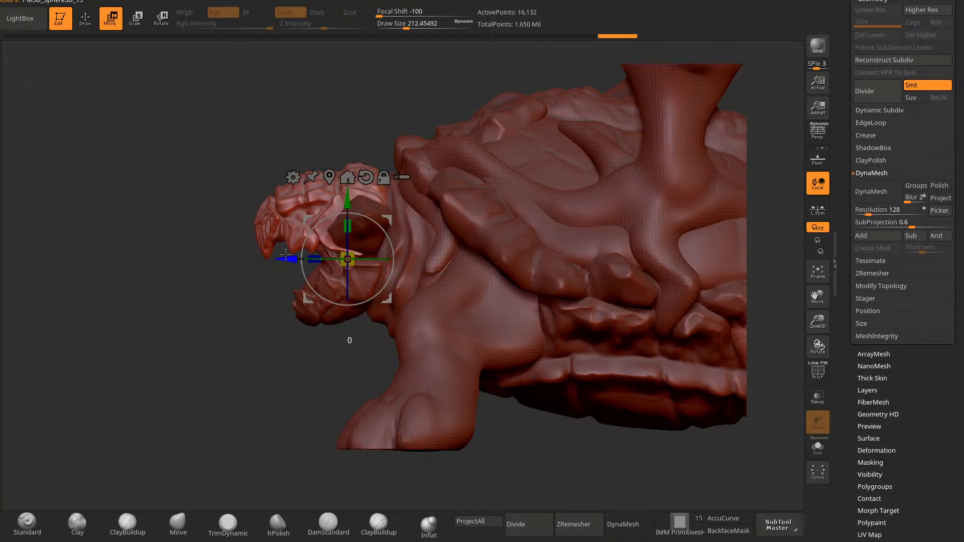
left_click_drag(285, 256, 279, 254)
left_click_drag(340, 193, 340, 192)
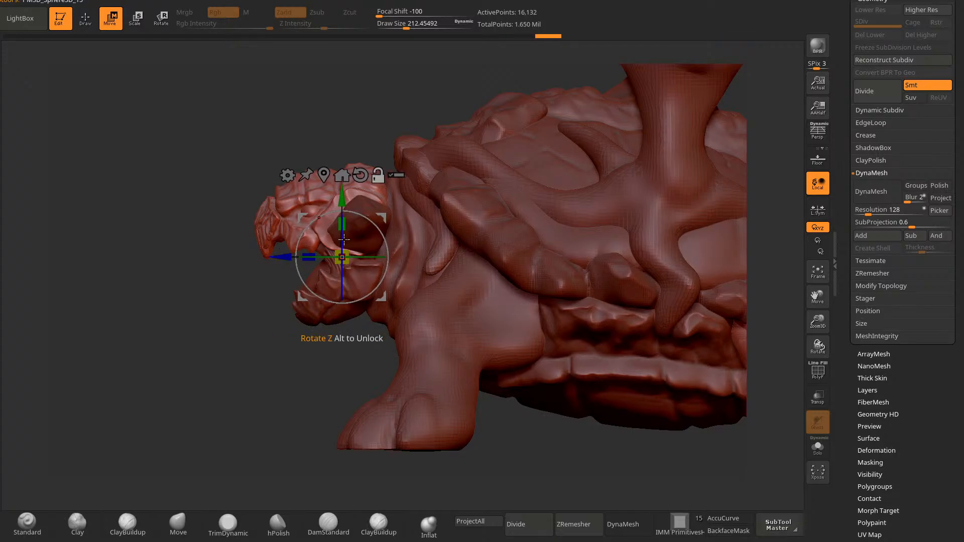
left_click(322, 242, "alt")
left_click_drag(333, 271, 326, 271)
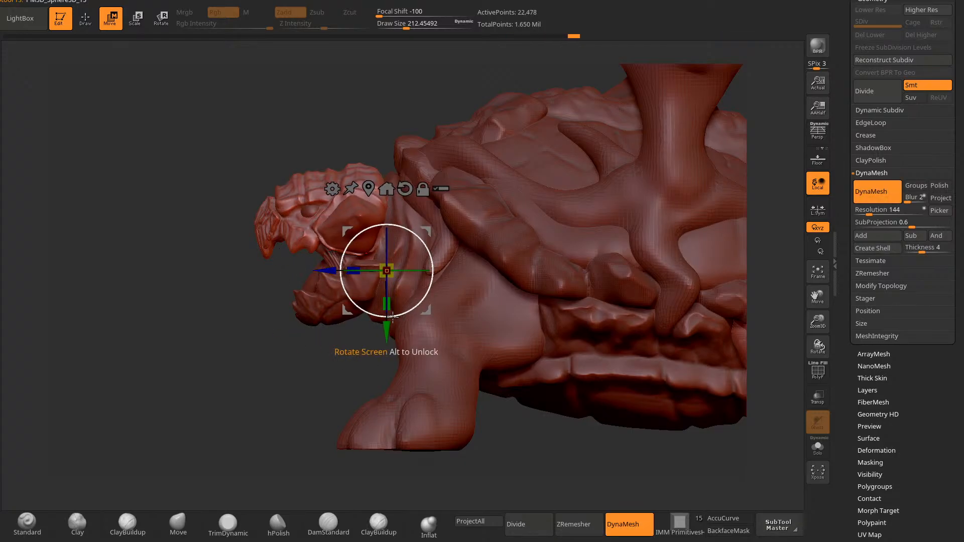
left_click_drag(382, 330, 381, 327)
left_click_drag(330, 267, 328, 268)
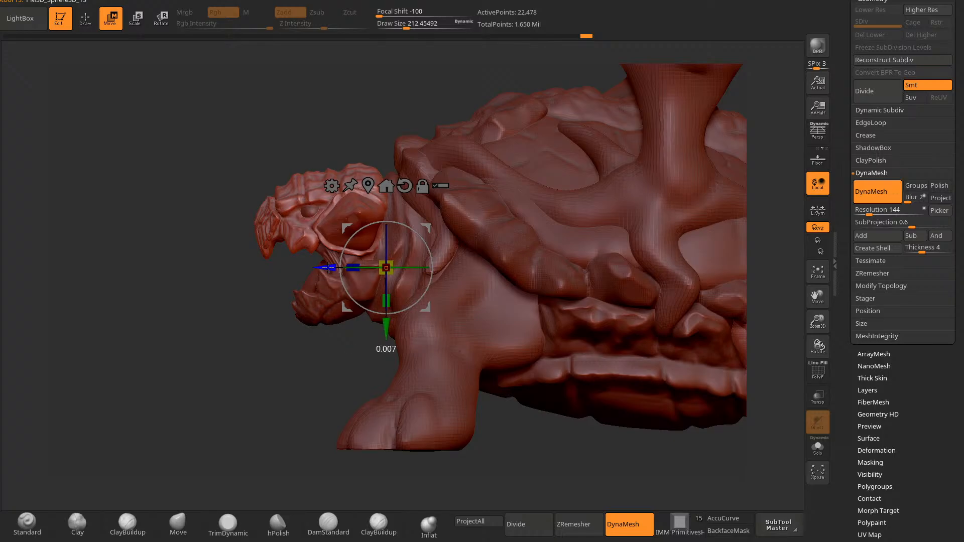
Step: Select the lower jaw and shift it slightly up and forward to match the head
left_click(92, 17)
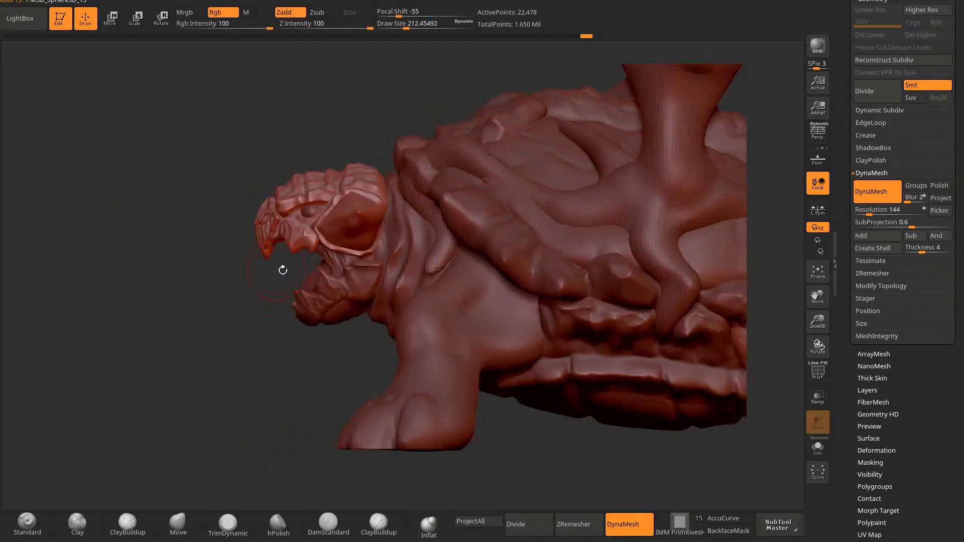
key("space")
left_click(254, 210)
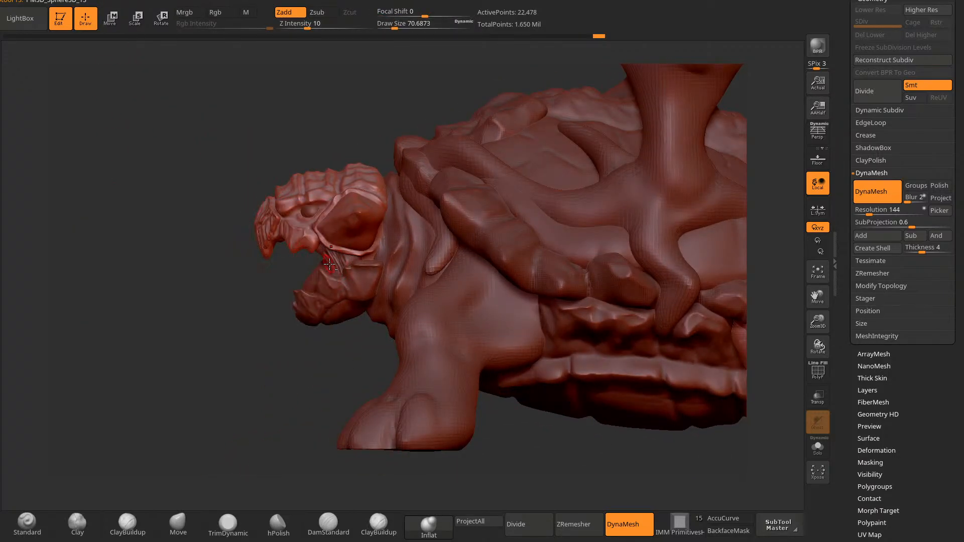
left_click(334, 264, "alt")
left_click(111, 20)
right_click_drag(142, 231, 211, 282, "ctrl")
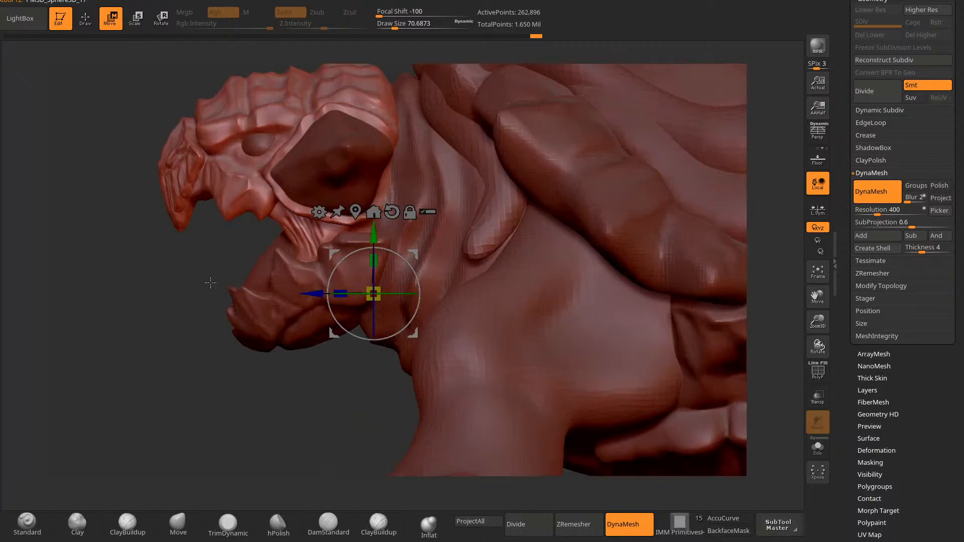
left_click_drag(376, 243, 375, 235)
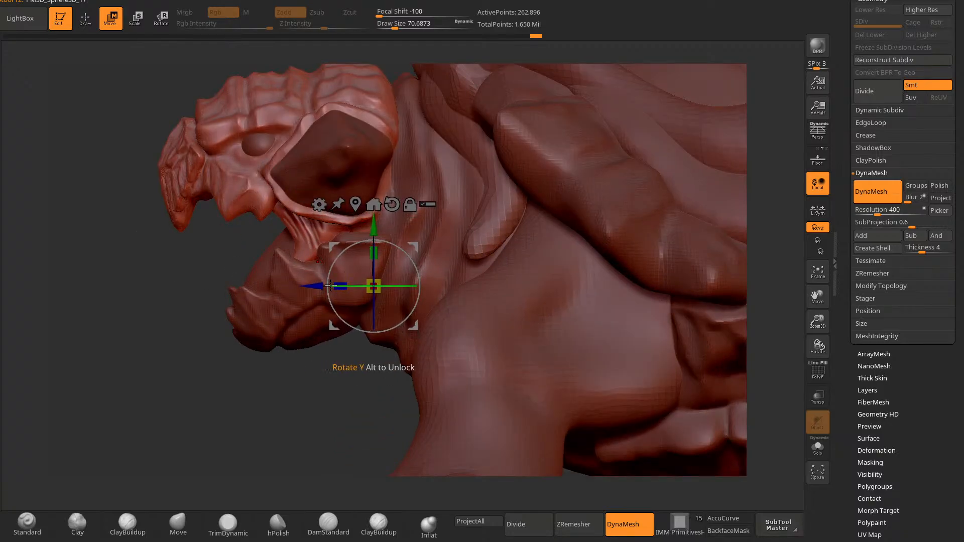
left_click_drag(321, 287, 314, 287)
left_click(92, 16)
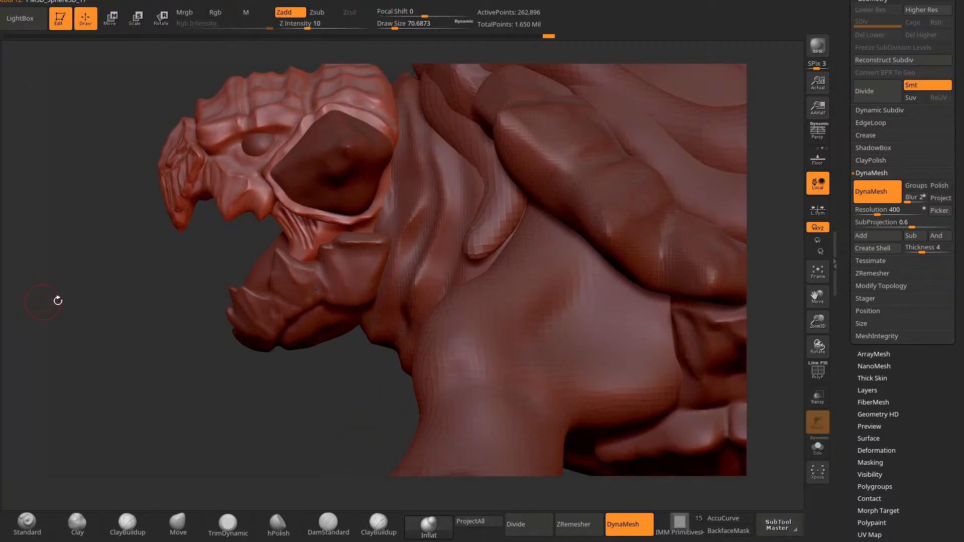
mouse_move(55, 299)
left_mouse_down()
mouse_move(92, 282)
mouse_move(62, 299)
left_mouse_up()
Step: Select the neck and reshape its broad form between the head and shell with a Move brush of about 488 draw size
left_click(417, 289, "alt")
mouse_move(294, 438)
left_mouse_down("alt")
mouse_move(254, 370)
mouse_move(261, 400)
left_mouse_up("alt")
left_click(178, 524)
key("space")
left_click_drag(394, 238, 419, 234)
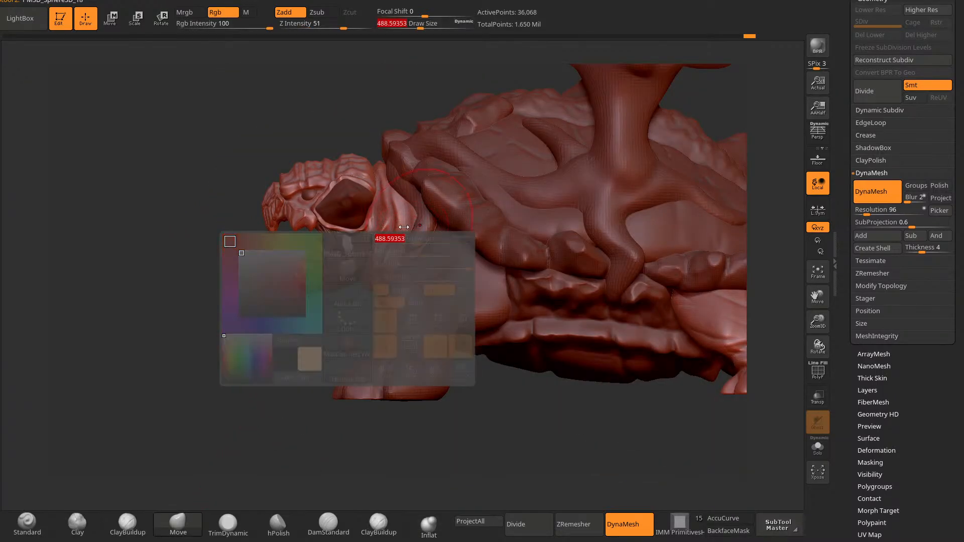
mouse_move(284, 311)
left_mouse_down()
mouse_move(297, 342)
mouse_move(312, 344)
left_mouse_up()
mouse_move(355, 316)
left_mouse_down()
mouse_move(396, 196)
mouse_move(395, 165)
left_mouse_up()
left_click_drag(414, 91, 398, 104)
left_click_drag(261, 389, 251, 362)
key("bracketleft")
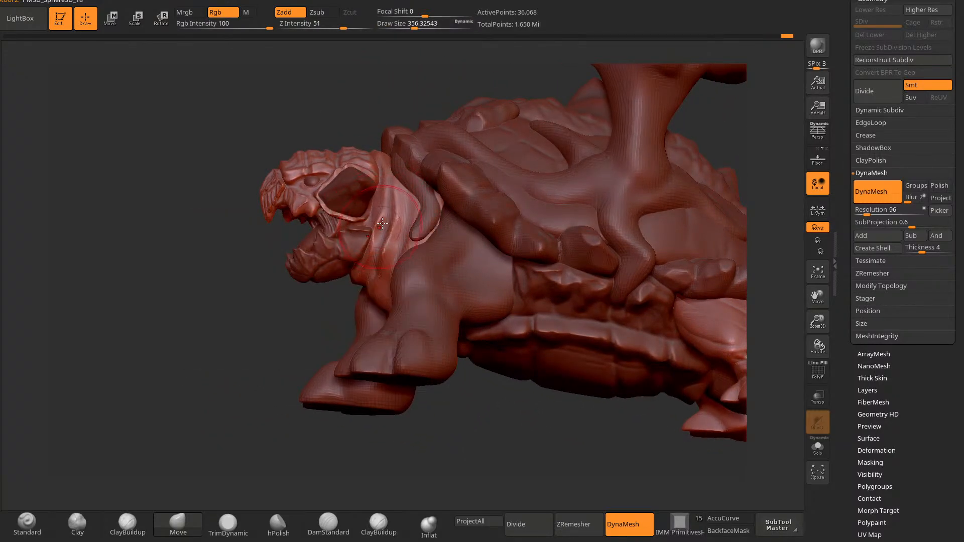
Step: Refine the side of the neck and the throat contour behind the jaw with Move at draw sizes of about 307 and 398
key("space")
left_click_drag(382, 223, 376, 232)
left_click_drag(301, 334, 382, 327)
key("space")
left_click_drag(388, 217, 385, 217)
left_click_drag(324, 407, 338, 260)
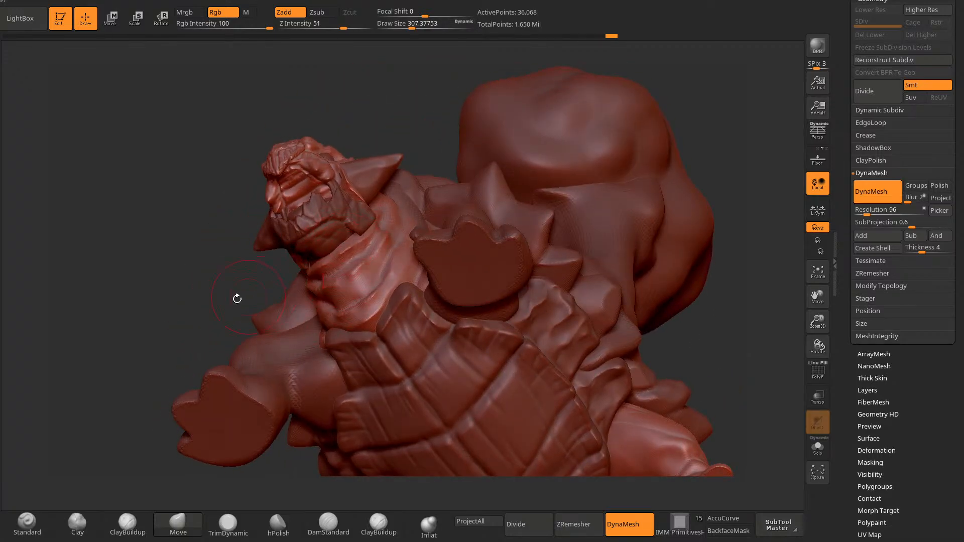
left_click_drag(237, 298, 373, 276)
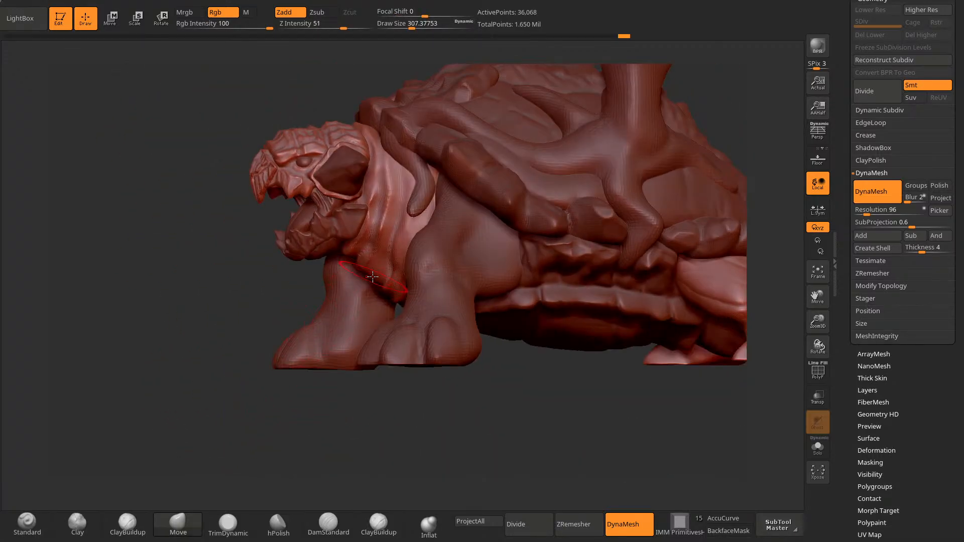
mouse_move(344, 393)
left_mouse_down()
mouse_move(362, 377)
mouse_move(332, 369)
left_mouse_up()
key("space")
left_click_drag(393, 298, 398, 298)
mouse_move(342, 457)
left_mouse_down()
mouse_move(346, 504)
mouse_move(387, 372)
mouse_move(359, 422)
mouse_move(370, 445)
mouse_move(383, 446)
mouse_move(415, 389)
mouse_move(441, 420)
left_mouse_up()
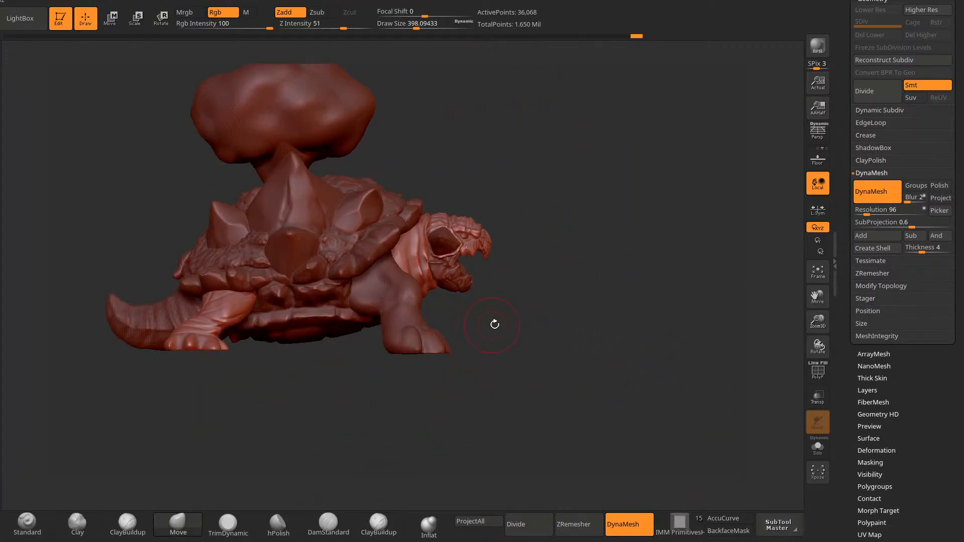
Step: Carve skin creases into the side of the neck with the DamStandard brush at about 253 draw size
mouse_move(494, 325)
left_mouse_down()
mouse_move(311, 352)
mouse_move(261, 372)
left_mouse_up()
left_click_drag(392, 456, 351, 394, "alt")
key("b")
key("d")
key("s")
key("space")
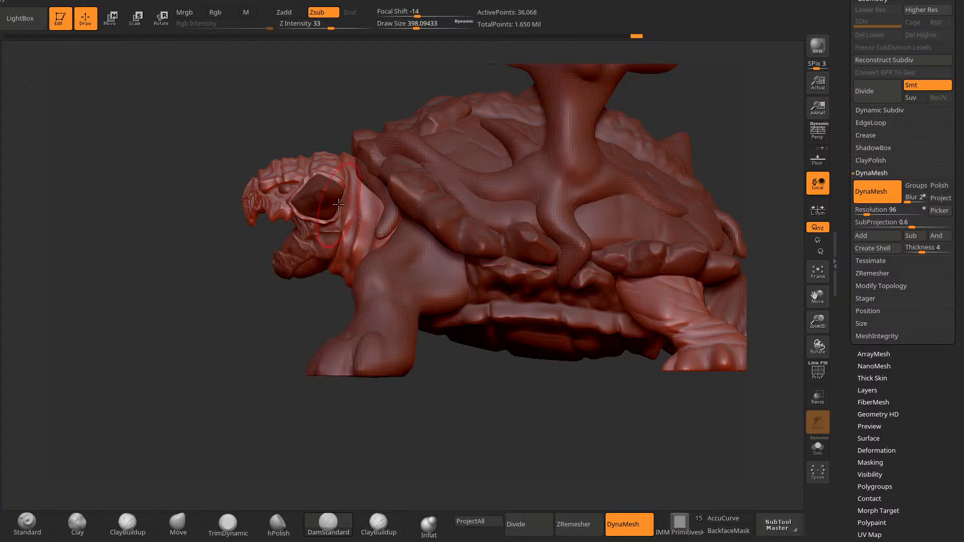
key("space")
left_click_drag(341, 201, 335, 201)
left_click_drag(278, 339, 288, 369)
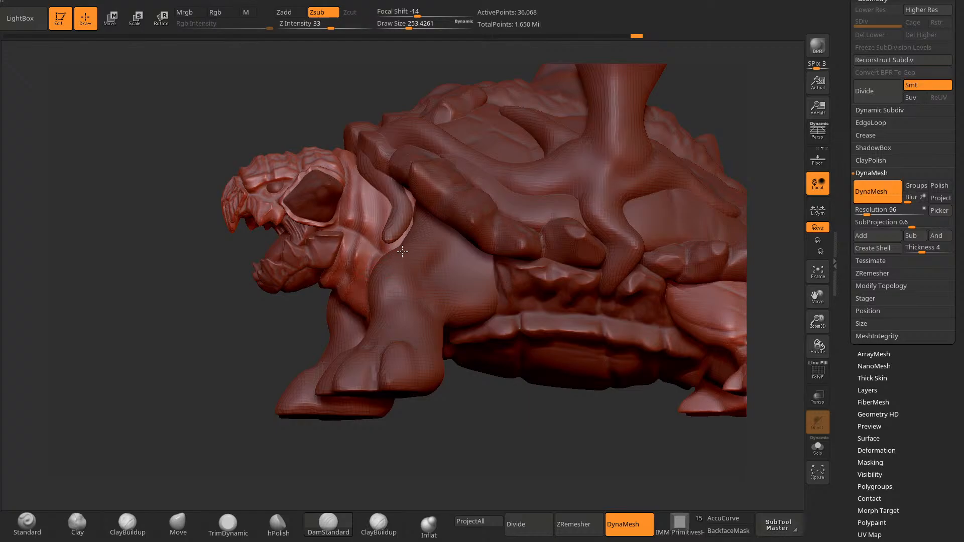
mouse_move(266, 366)
left_mouse_down()
mouse_move(251, 376)
mouse_move(285, 397)
mouse_move(310, 344)
left_mouse_up()
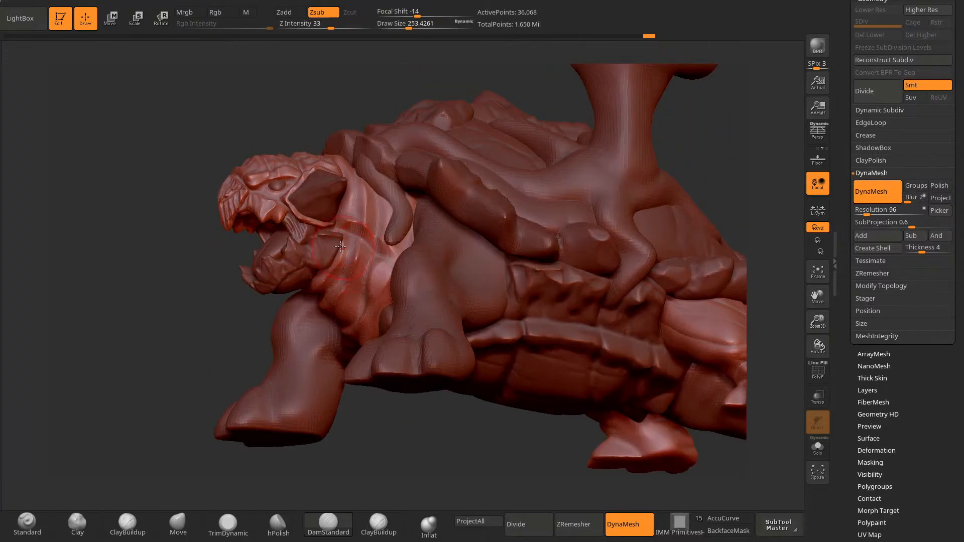
Step: Carve folds across the throat beneath the jaw with DamStandard and smooth parts of them
left_click_drag(376, 470, 374, 428)
left_click_drag(371, 302, 366, 317)
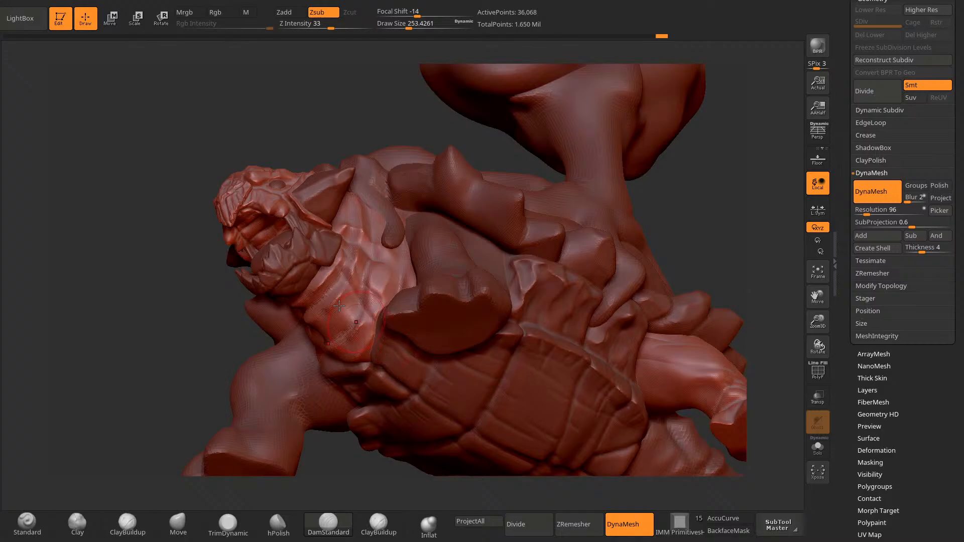
left_click_drag(326, 451, 355, 424)
left_click_drag(318, 313, 353, 367)
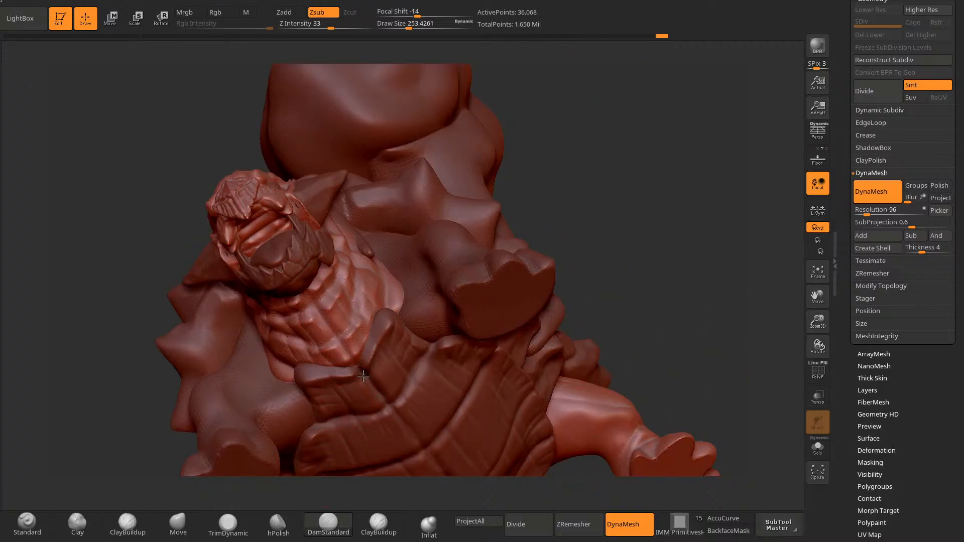
left_click_drag(312, 270, 329, 354)
left_click_drag(507, 371, 452, 394)
mouse_move(327, 321)
left_mouse_down("shift")
mouse_move(340, 266)
mouse_move(354, 299)
left_mouse_up("shift")
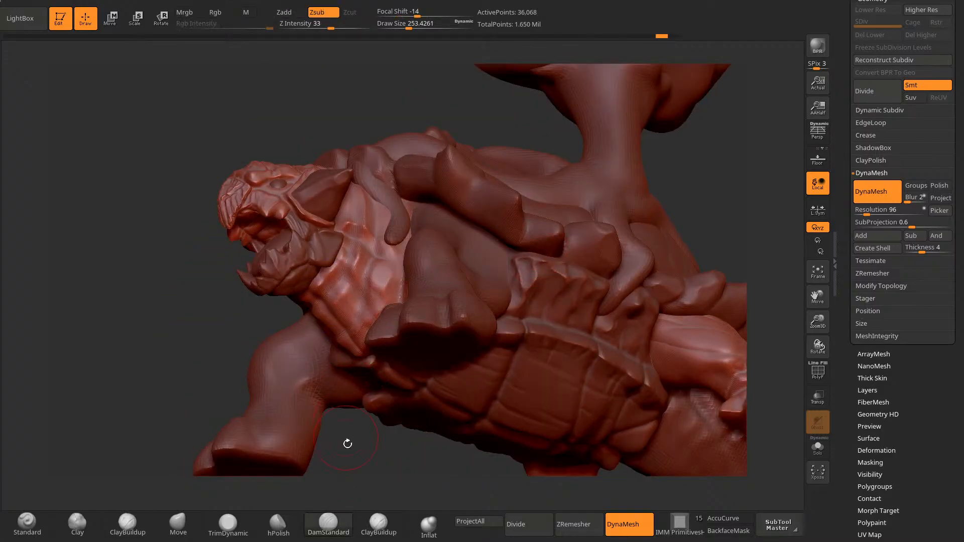
Step: Remesh the neck with DynaMesh at a resolution of 144
left_click_drag(346, 444, 384, 465)
left_click(867, 210)
left_click_drag(728, 190, 730, 254, "ctrl")
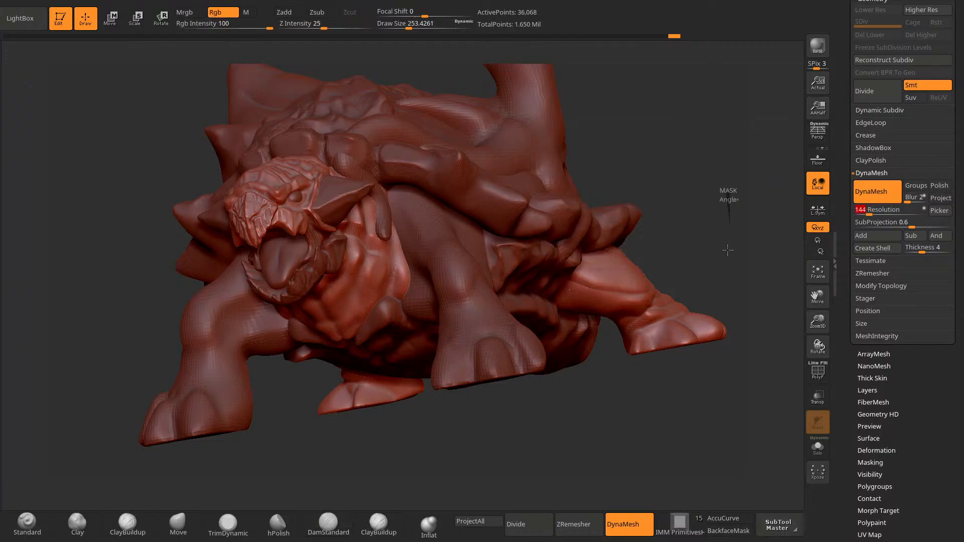
Step: Flatten the neck folds into firmer planes with TrimDynamic, using draw sizes of about 346 and 228
left_click(228, 524)
key("space")
left_click(393, 292)
left_click_drag(336, 422, 343, 362)
left_click_drag(354, 262, 375, 272)
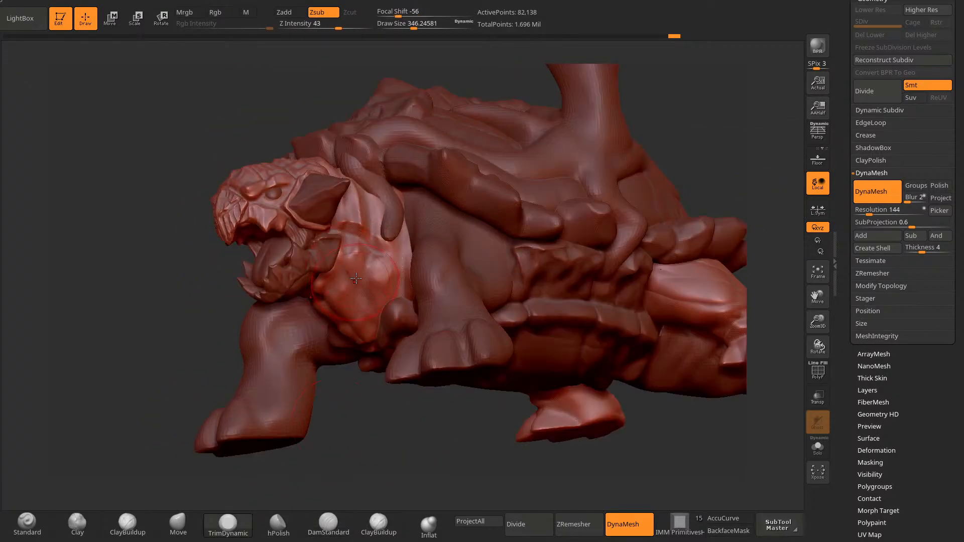
key("space")
left_click(359, 258)
left_click_drag(364, 417, 396, 365)
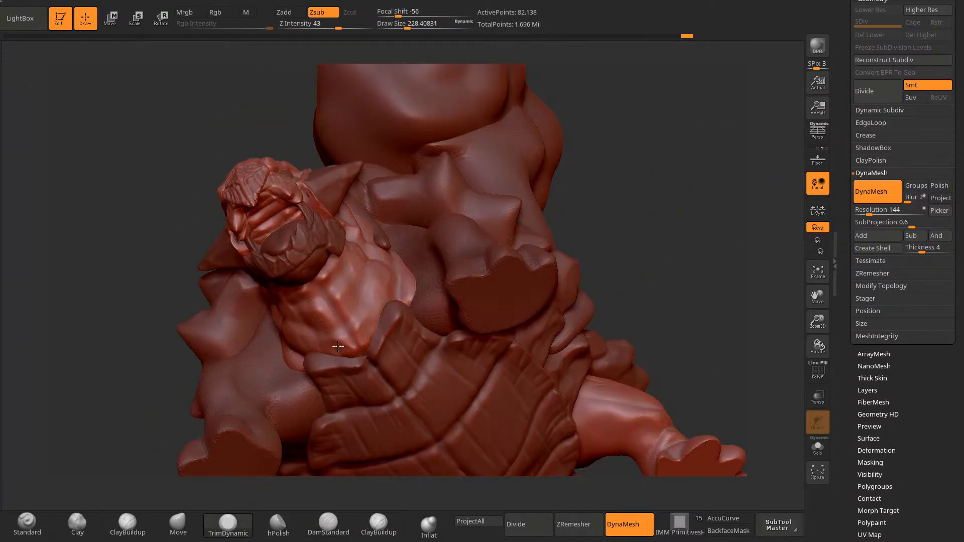
Step: Flatten the underside of the creature's neck with the TrimDynamic brush
left_click_drag(338, 347, 324, 274)
left_click_drag(648, 201, 568, 239)
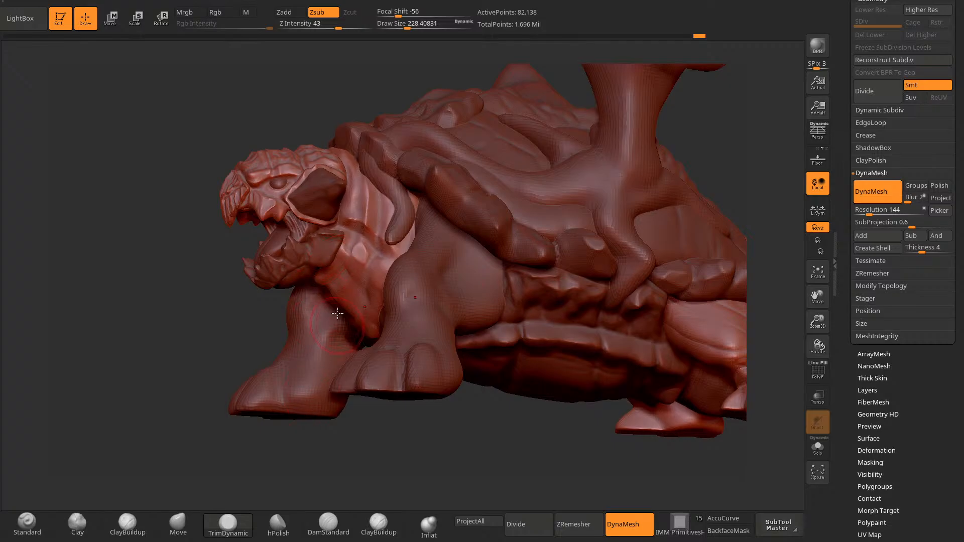
left_click_drag(316, 426, 345, 429)
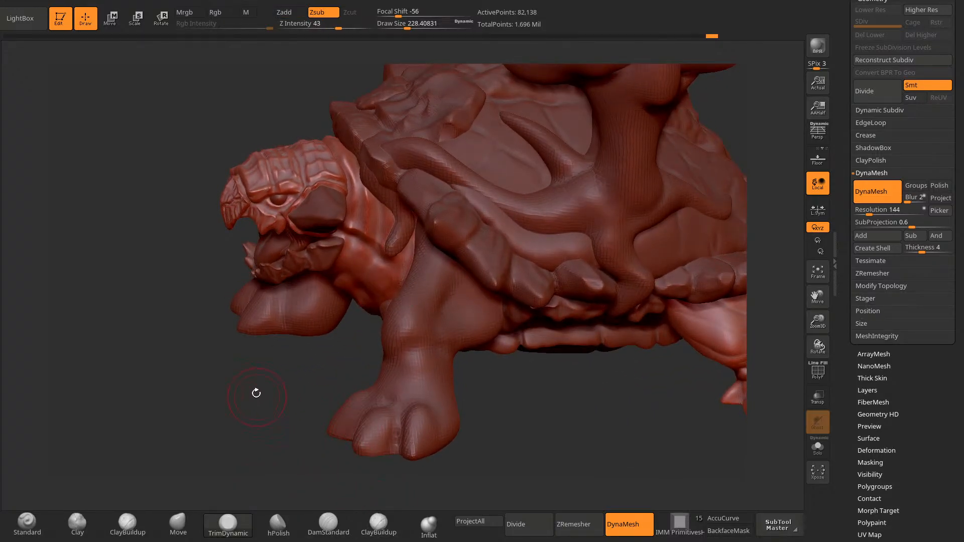
left_click_drag(256, 392, 243, 383)
Step: Carve a crease across the side of the neck with the DamStandard brush at a draw size of about 197
key("space")
left_click_drag(327, 269, 321, 268)
left_click(329, 524)
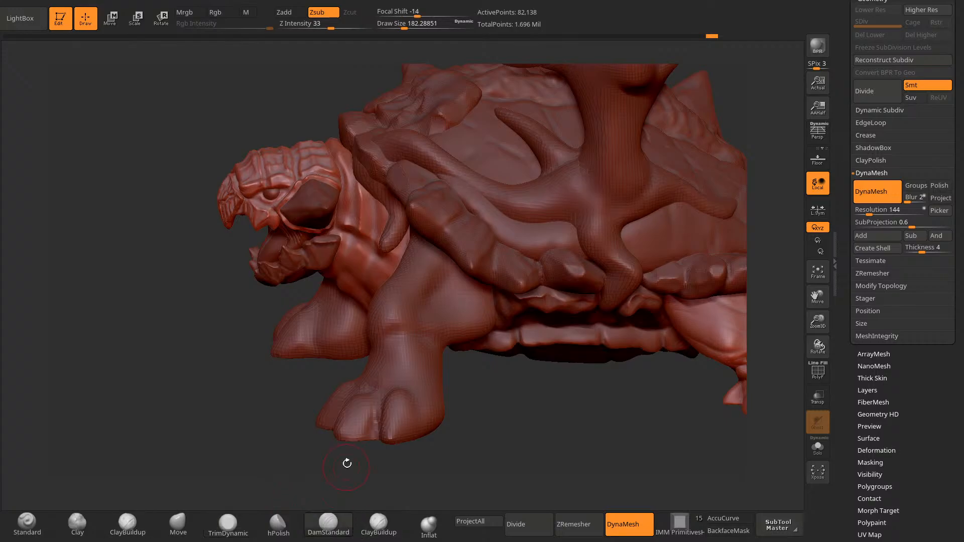
key("space")
left_click_drag(387, 252, 393, 252)
mouse_move(256, 405)
left_mouse_down()
mouse_move(313, 288)
mouse_move(303, 268)
left_mouse_up()
key("space")
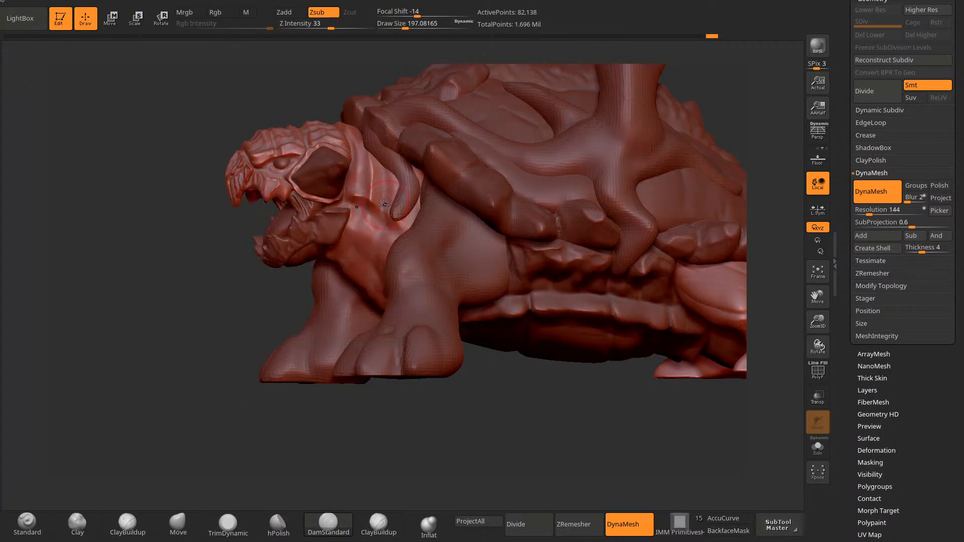
left_click_drag(348, 201, 399, 228)
left_click_drag(257, 300, 241, 366)
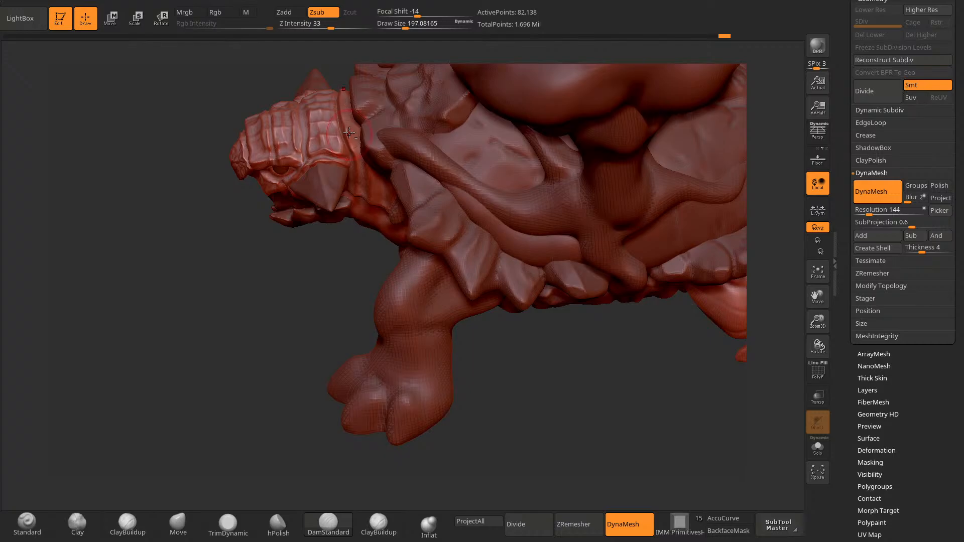
left_click_drag(351, 134, 350, 183)
key("ctrl+z")
Step: Reduce the brush draw size to about 161 and isolate the neck subtool PM3D_Sphere3D_18
left_click_drag(288, 300, 260, 448)
key("[")
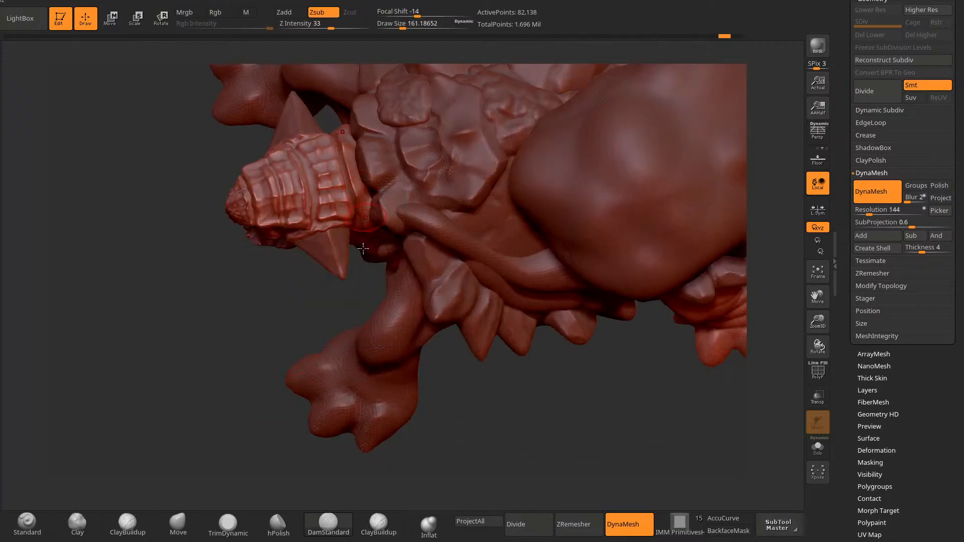
left_click_drag(453, 429, 439, 334)
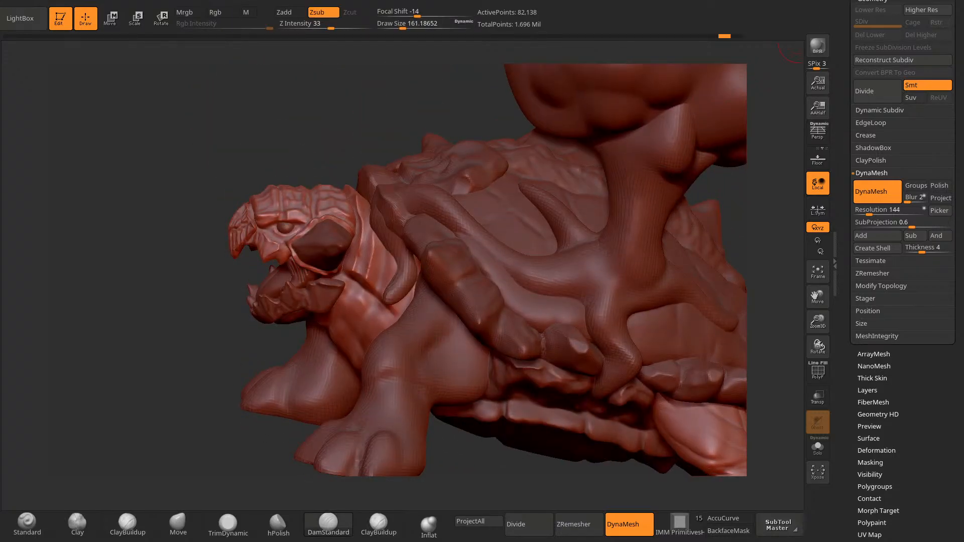
left_click_drag(884, 105, 888, 156)
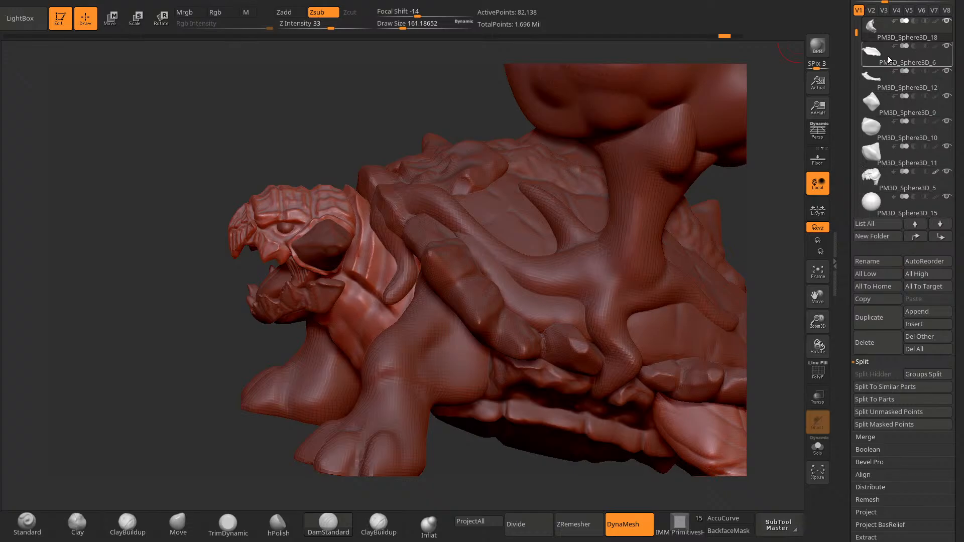
left_click(947, 21, "shift")
Step: Carve long creases along the side of the isolated neck with DamStandard, and show all subtools again
mouse_move(493, 169)
left_mouse_down()
mouse_move(475, 144)
mouse_move(377, 200)
left_mouse_up()
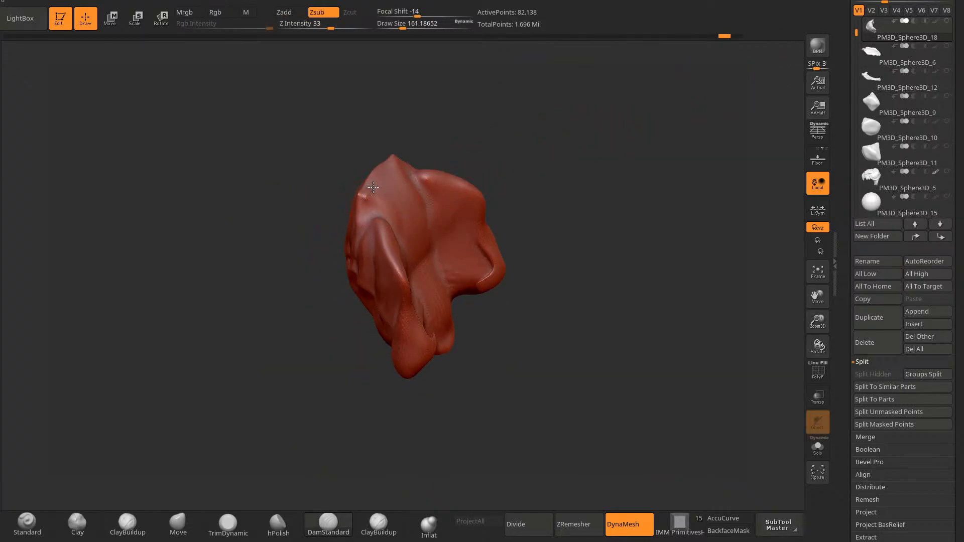
left_click_drag(317, 406, 344, 305)
left_click_drag(358, 233, 358, 236)
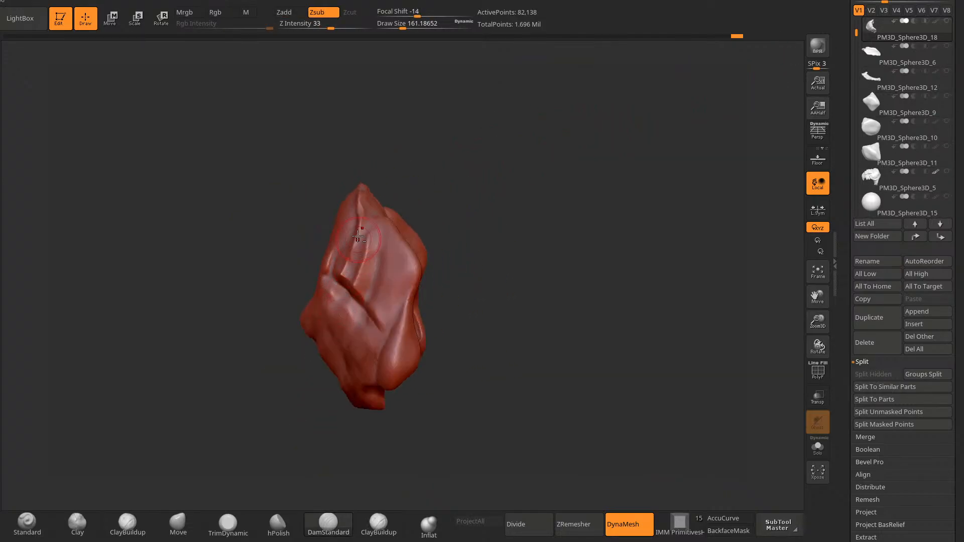
left_click_drag(345, 273, 385, 330)
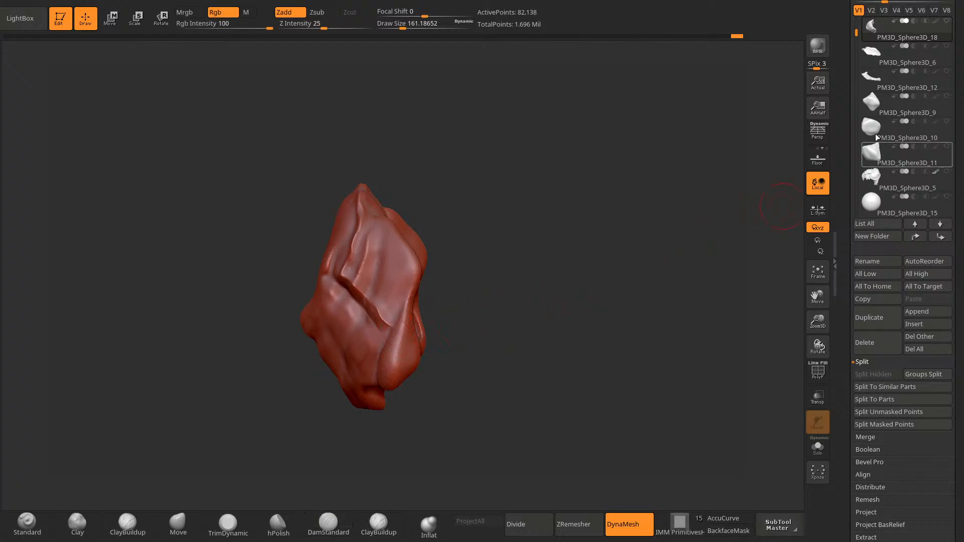
left_click(947, 22, "shift")
mouse_move(274, 384)
left_mouse_down()
mouse_move(491, 316)
mouse_move(585, 303)
mouse_move(595, 325)
mouse_move(527, 290)
mouse_move(377, 260)
left_mouse_up()
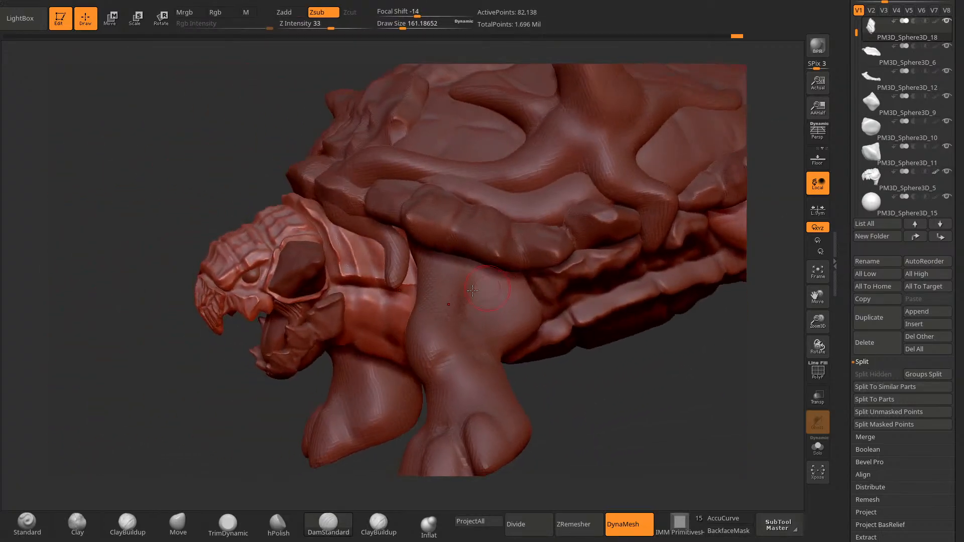
Step: Isolate the neck once more, cut crossing grooves into its upper side to form plates, and restore the other subtools
left_click(946, 21, "shift")
left_click_drag(558, 166, 545, 234)
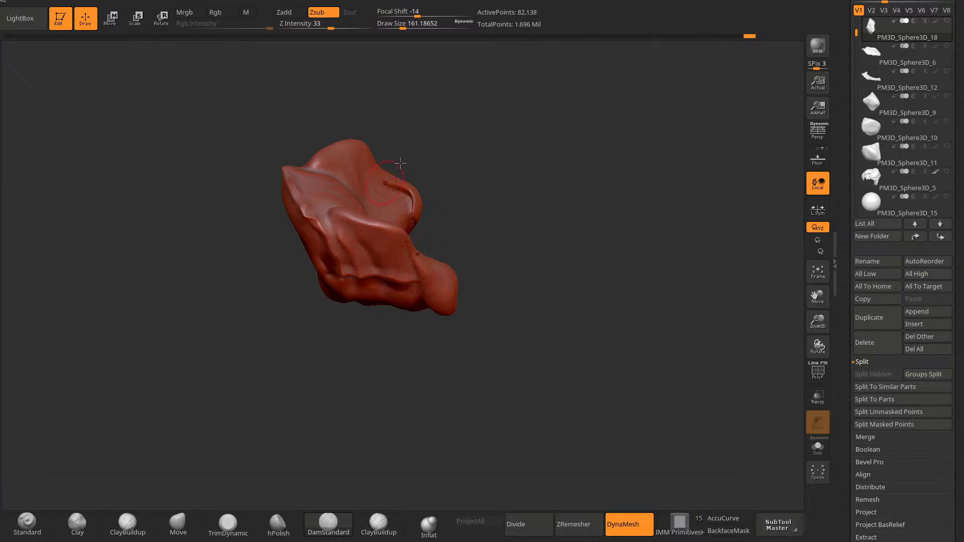
left_click_drag(400, 163, 412, 199)
left_click_drag(298, 201, 334, 194)
left_click_drag(292, 194, 335, 180)
left_click_drag(336, 356, 344, 256)
left_click_drag(324, 229, 365, 231)
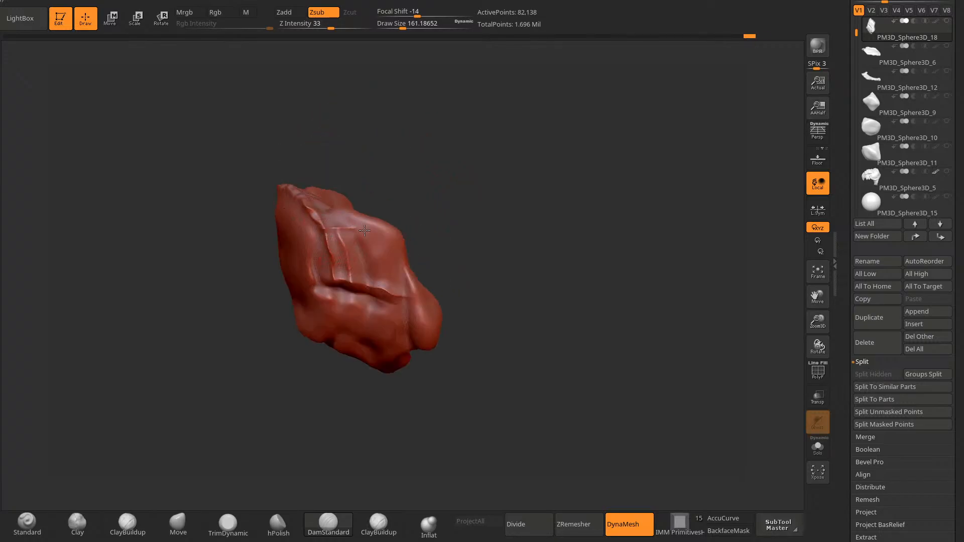
left_click(946, 21, "shift")
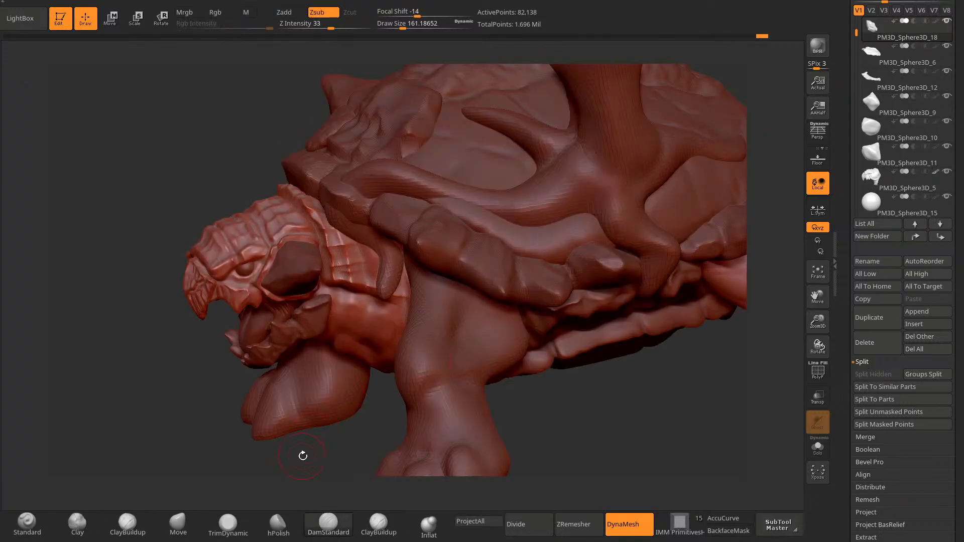
Step: Carve further DamStandard creases along the side and base of the neck where it meets the shell
left_click_drag(302, 454, 362, 308)
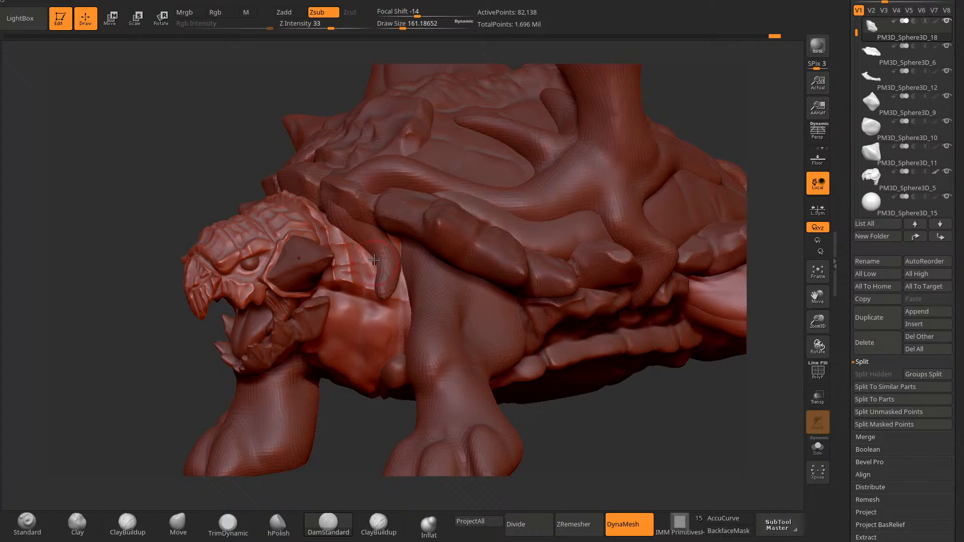
left_click_drag(344, 456, 396, 216)
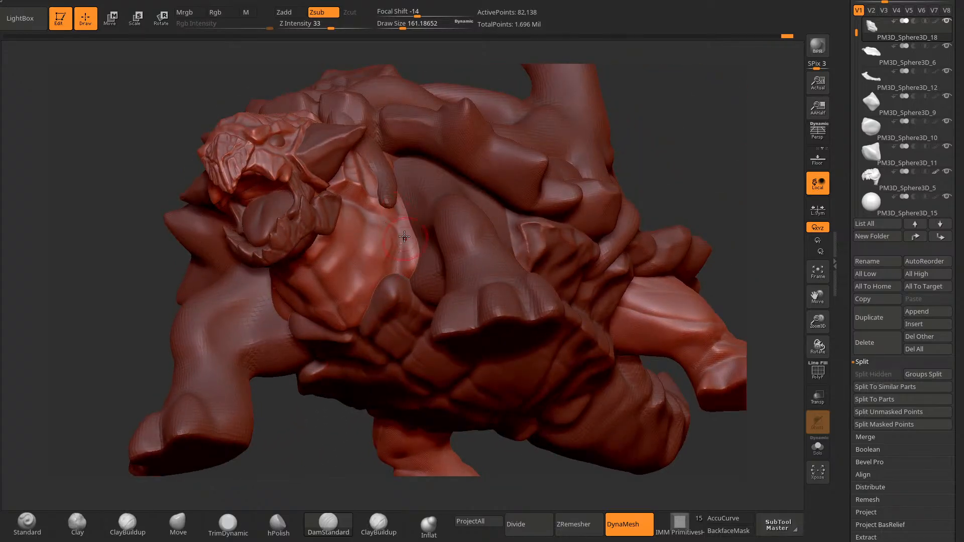
left_click_drag(643, 88, 411, 223)
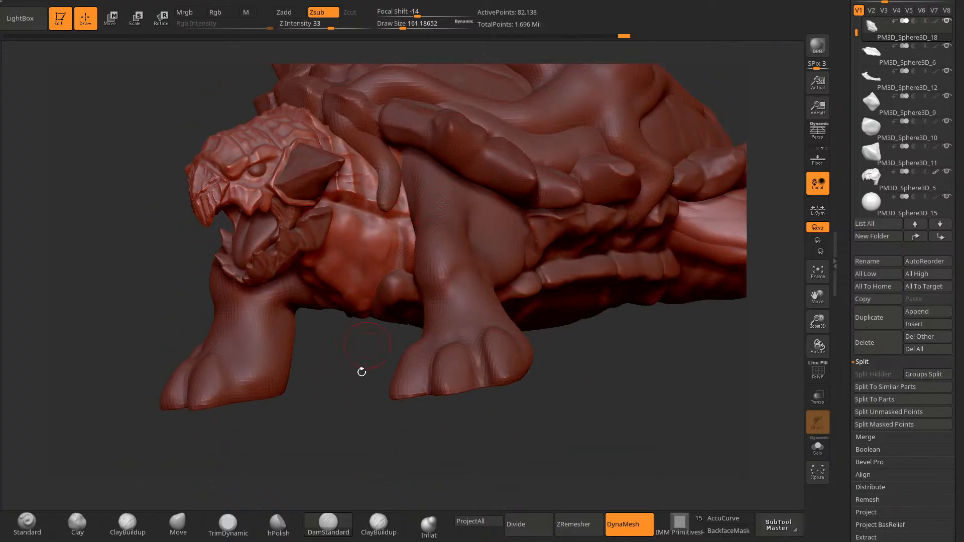
left_click_drag(362, 371, 284, 454)
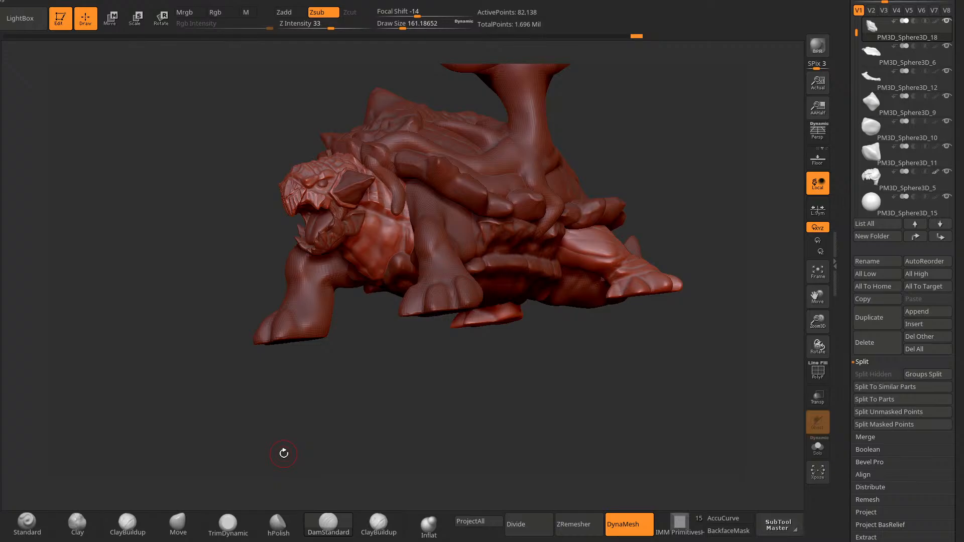
left_click_drag(238, 174, 218, 162)
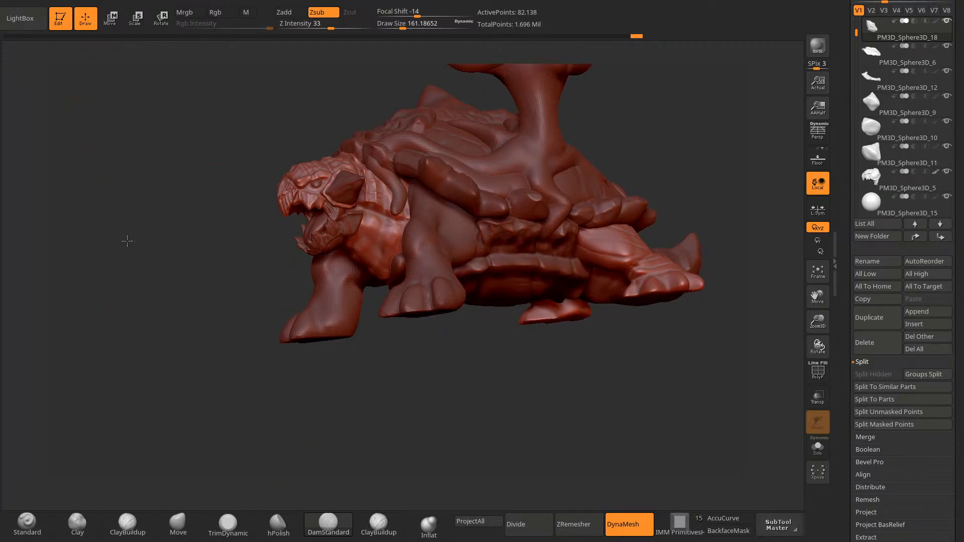
left_click_drag(127, 242, 157, 270, "alt")
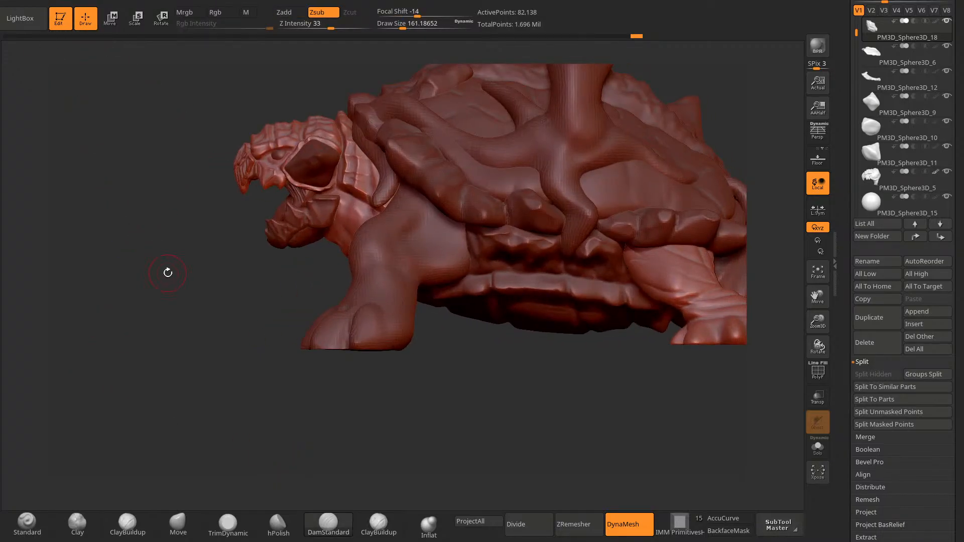
Step: Load the MIK012-Skin-4 brush from the monsters brush folder in LightBox
left_click(29, 29)
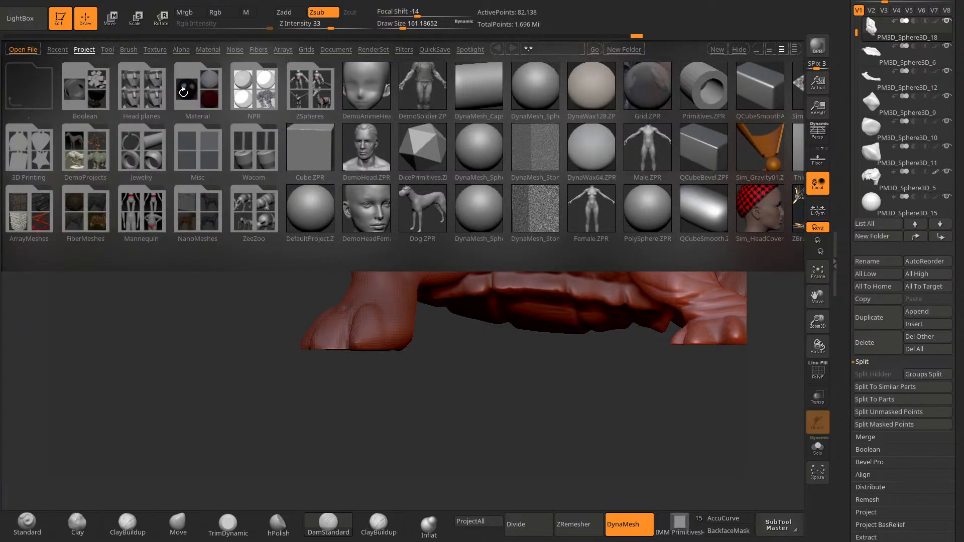
left_click(131, 51)
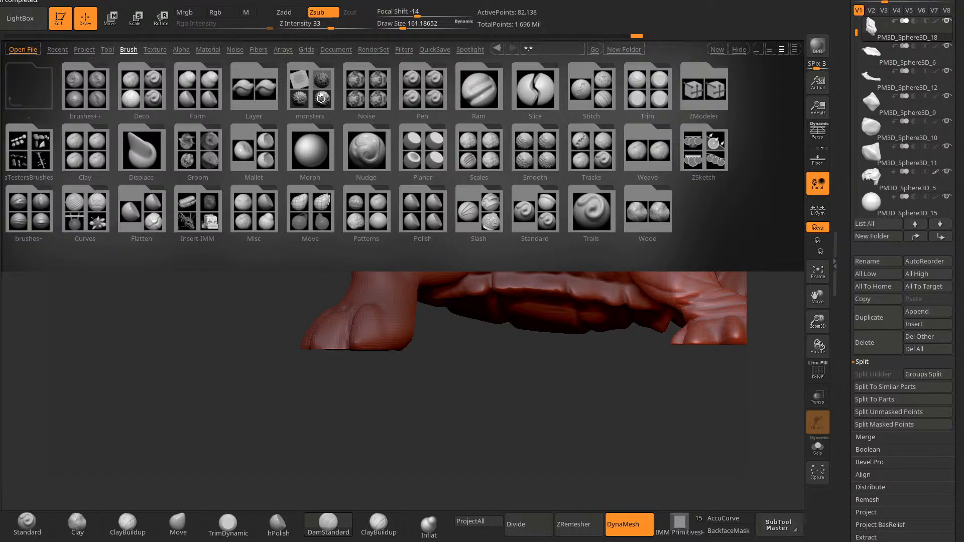
left_click(321, 99)
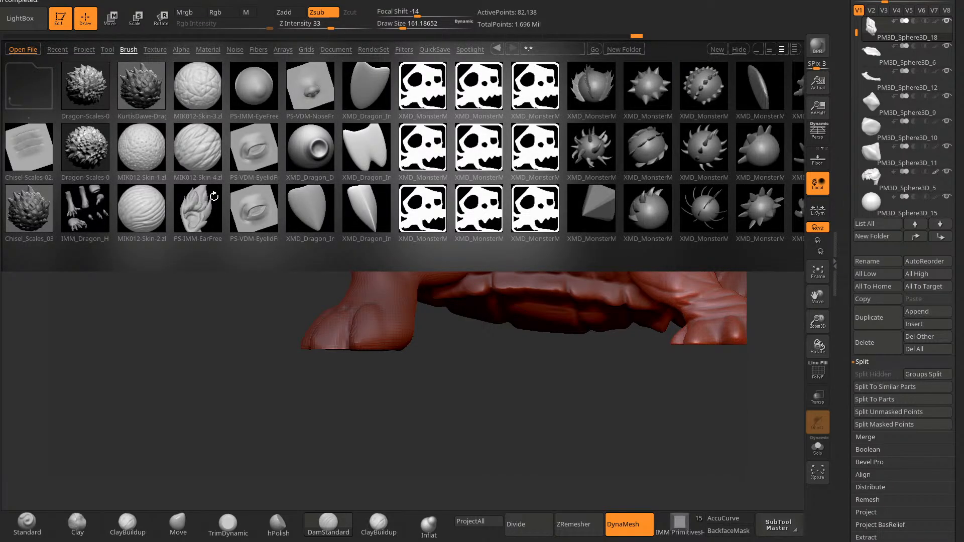
double_click(200, 150)
Step: Apply wrinkled skin texture over the side and underside of the neck with the skin brush at a draw size of about 442
left_click_drag(213, 356, 218, 301)
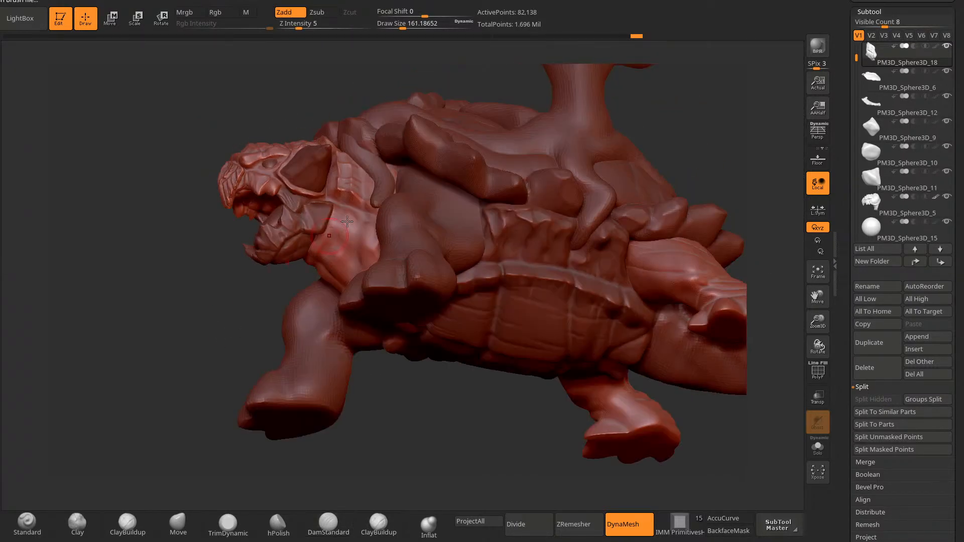
key("space")
left_click_drag(363, 219, 371, 219)
left_click_drag(185, 386, 201, 341)
key("space")
left_click_drag(340, 236, 347, 236)
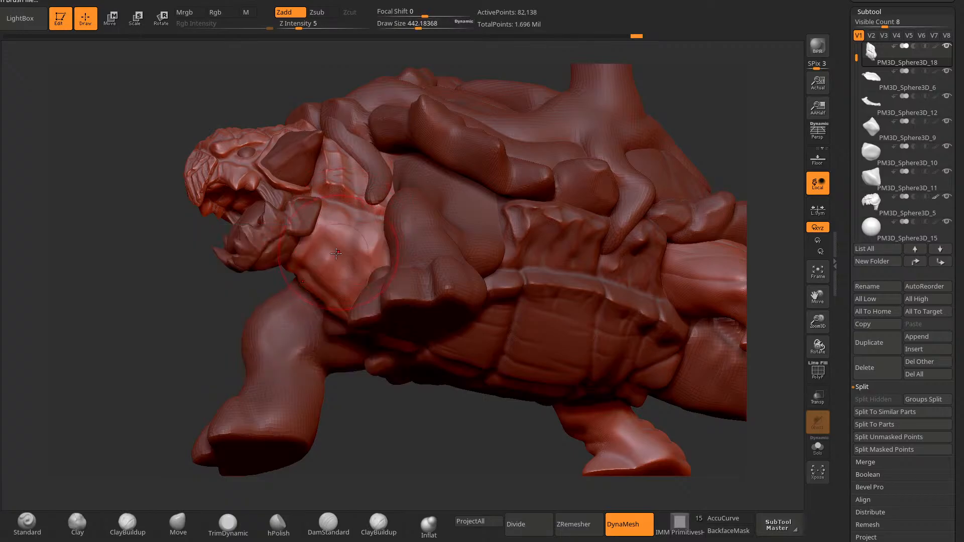
left_click_drag(253, 327, 255, 316)
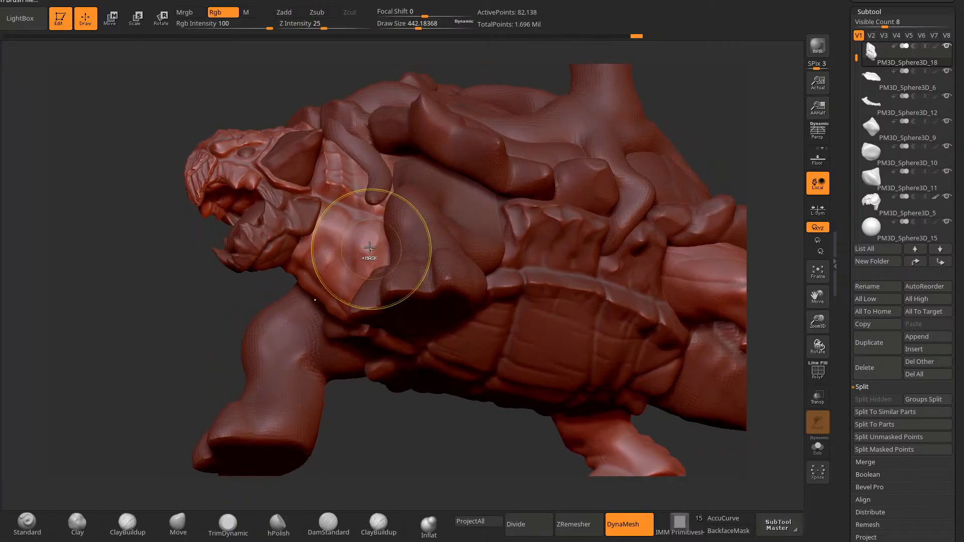
left_click_drag(371, 238, 341, 296)
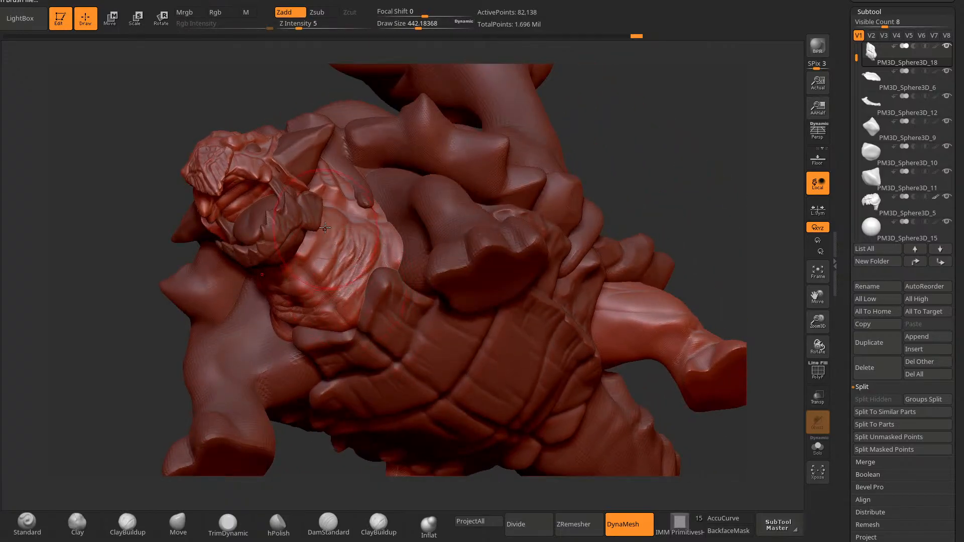
mouse_move(152, 376)
left_mouse_down()
mouse_move(121, 411)
mouse_move(166, 351)
left_mouse_up()
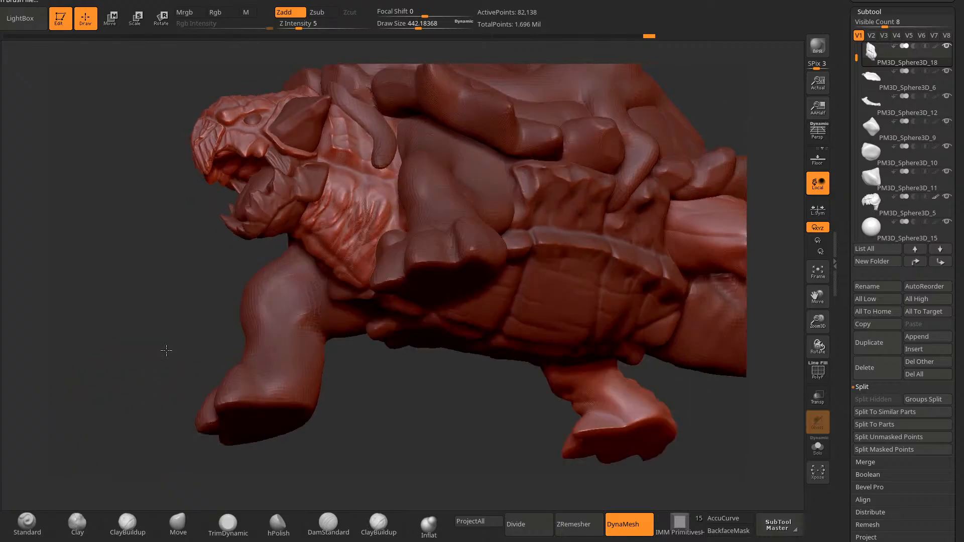
left_click_drag(327, 249, 280, 301)
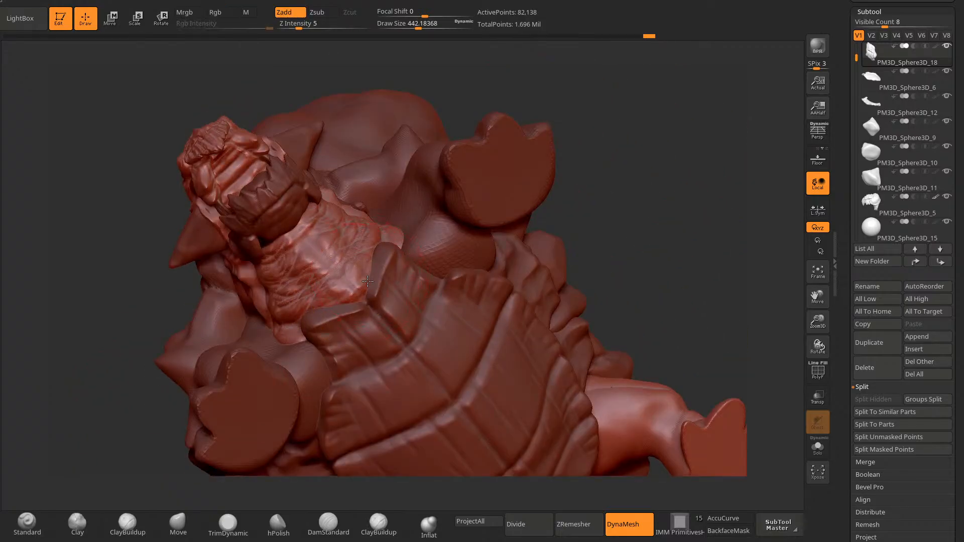
left_click_drag(597, 101, 595, 158)
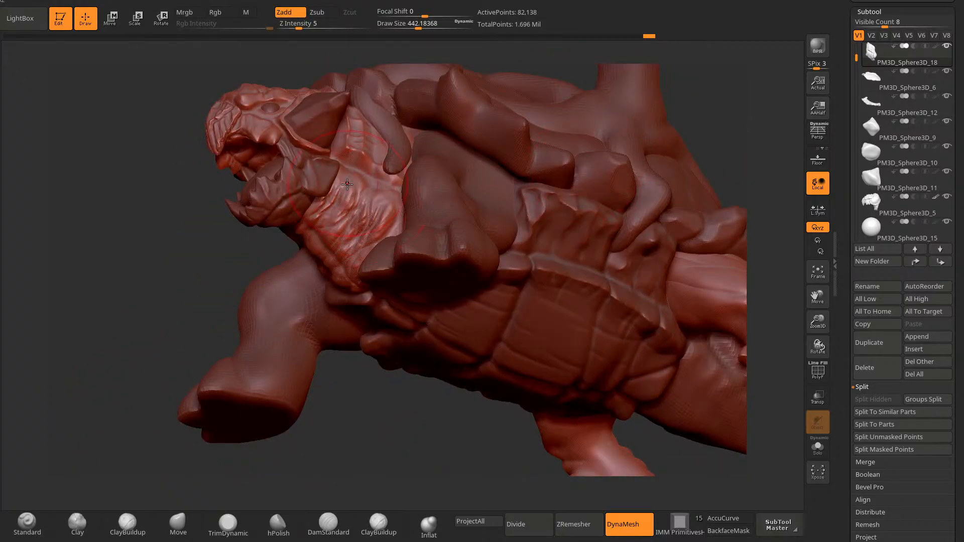
Step: Deepen the skin folds on the side and underside of the neck with DamStandard at a draw size of about 154
mouse_move(331, 482)
left_mouse_down()
mouse_move(323, 405)
mouse_move(312, 501)
left_mouse_up()
left_click(329, 522)
key("space")
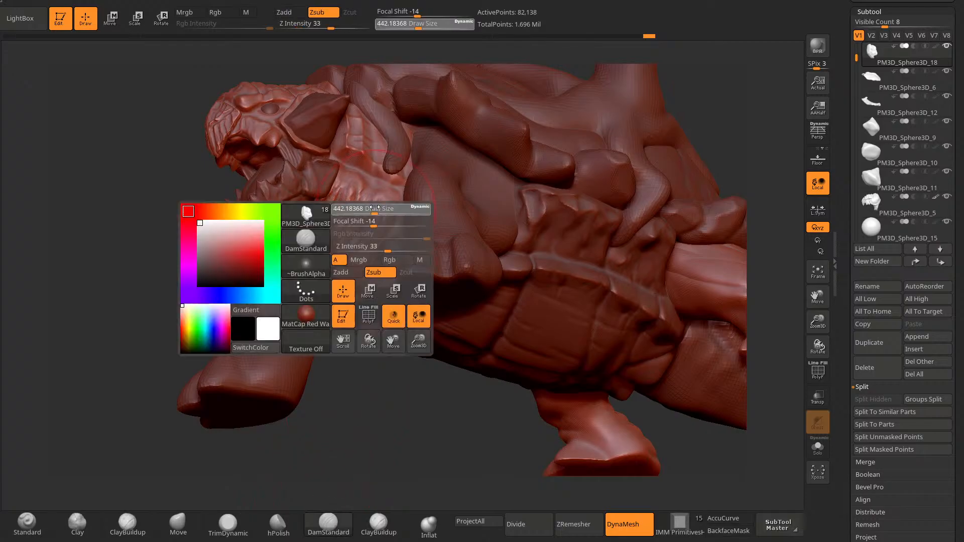
mouse_move(374, 208)
left_mouse_down()
mouse_move(359, 207)
mouse_move(343, 176)
left_mouse_up()
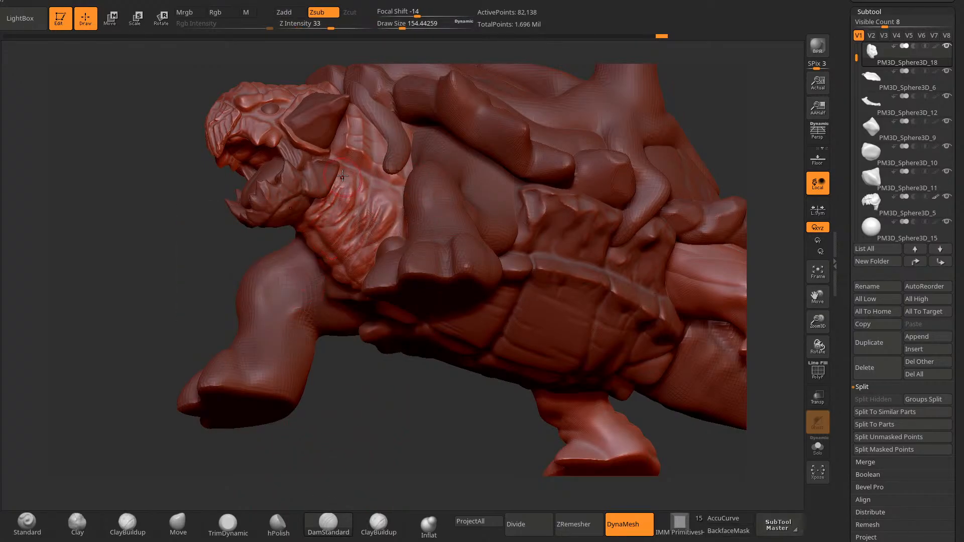
left_click_drag(307, 357, 336, 201)
left_click_drag(176, 320, 271, 482)
mouse_move(321, 426)
left_mouse_down()
mouse_move(333, 379)
mouse_move(324, 400)
mouse_move(338, 403)
left_mouse_up()
left_click_drag(232, 291, 318, 238)
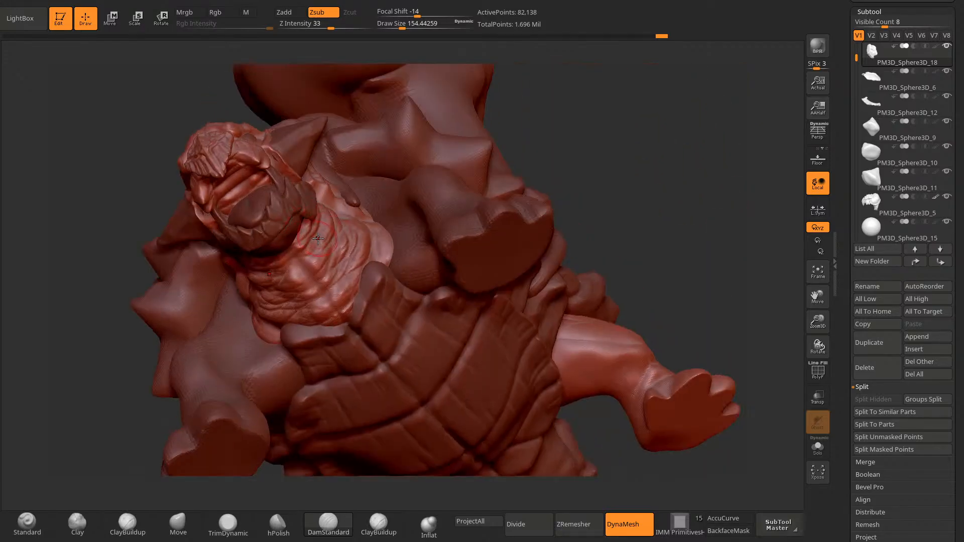
left_click_drag(454, 175, 296, 285)
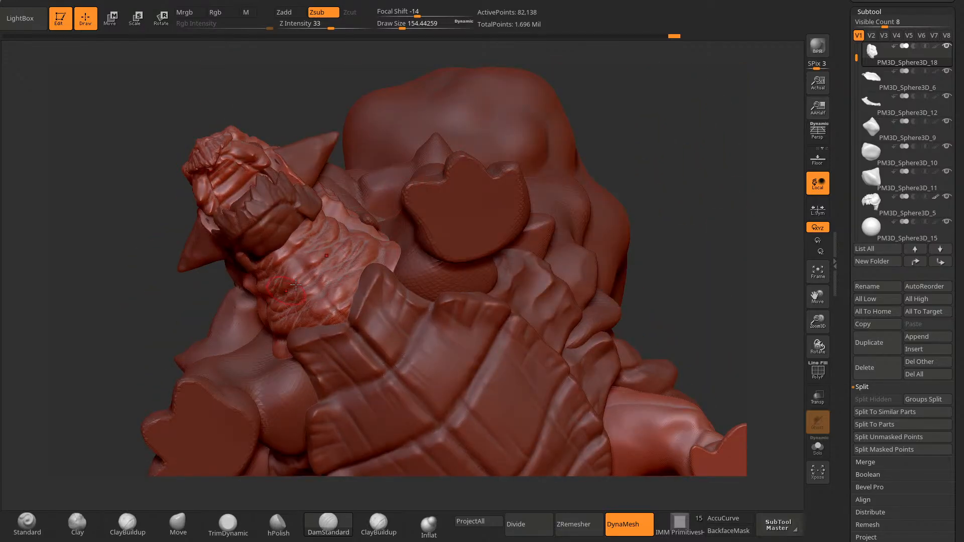
Step: Reshape the throat and lower neck contour with the Move brush at draw sizes of about 346 and 280
mouse_move(557, 88)
left_mouse_down()
mouse_move(452, 201)
mouse_move(301, 331)
left_mouse_up()
left_click(178, 525)
mouse_move(115, 451)
left_mouse_down()
mouse_move(480, 123)
mouse_move(447, 144)
mouse_move(455, 142)
left_mouse_up()
left_click_drag(591, 146, 462, 161)
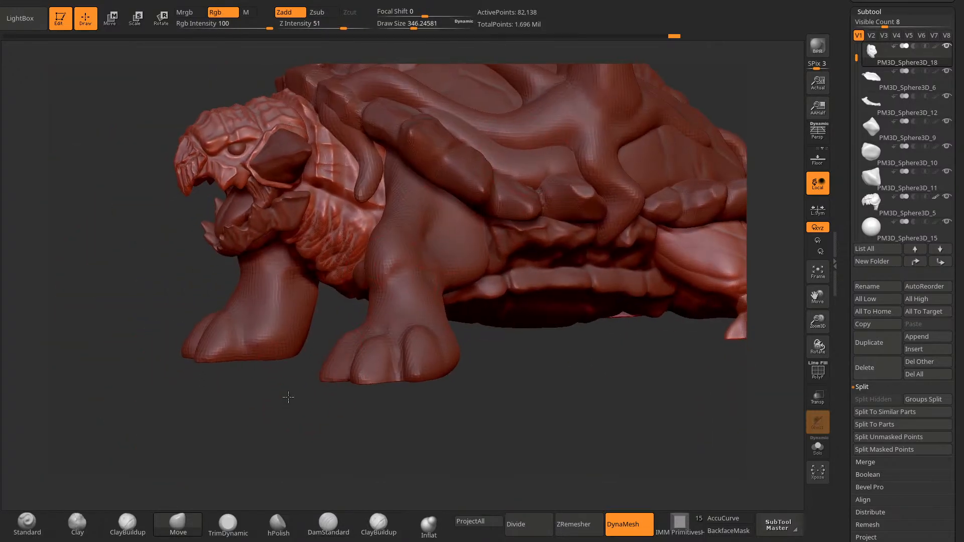
mouse_move(291, 393)
left_mouse_down()
mouse_move(397, 211)
mouse_move(474, 179)
mouse_move(353, 271)
left_mouse_up()
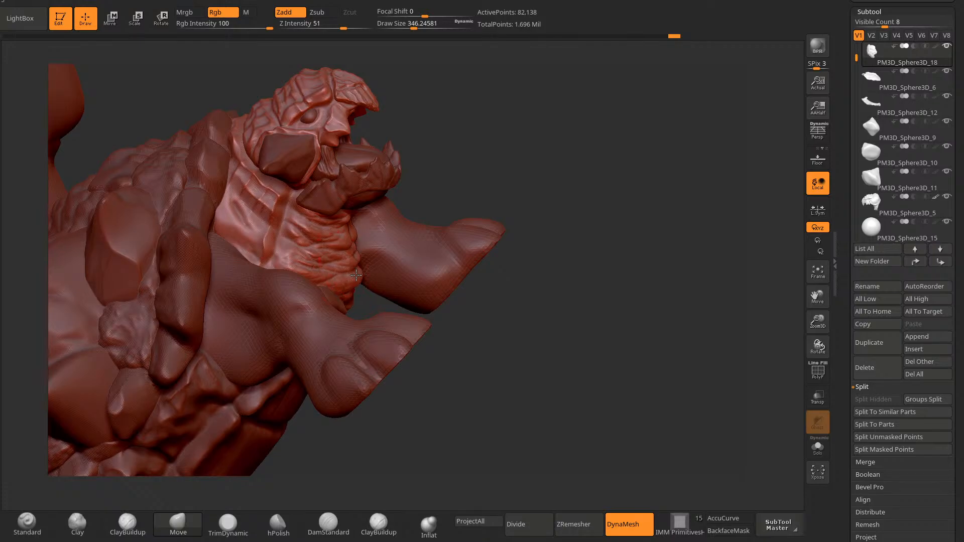
left_click_drag(437, 180, 413, 209)
left_click_drag(316, 283, 308, 271)
mouse_move(413, 290)
left_mouse_down()
mouse_move(490, 301)
mouse_move(373, 284)
mouse_move(373, 264)
left_mouse_up()
left_click_drag(558, 115, 419, 216)
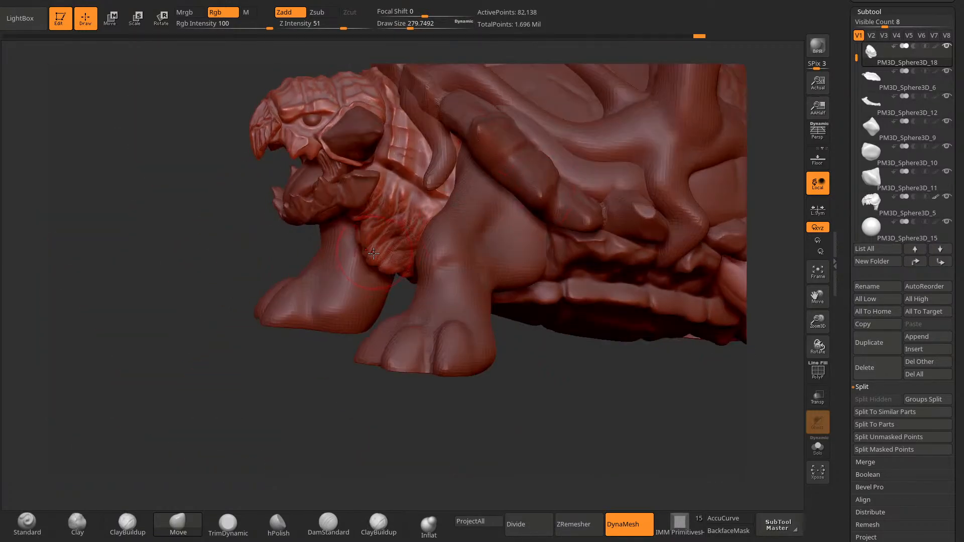
left_click_drag(391, 270, 386, 275)
mouse_move(348, 405)
left_mouse_down()
mouse_move(360, 444)
mouse_move(521, 222)
mouse_move(373, 436)
mouse_move(422, 384)
mouse_move(439, 214)
left_mouse_up()
Step: Carve a DamStandard crease down the front of the throat at a draw size of about 280
left_click(329, 525)
left_click_drag(370, 430, 373, 445)
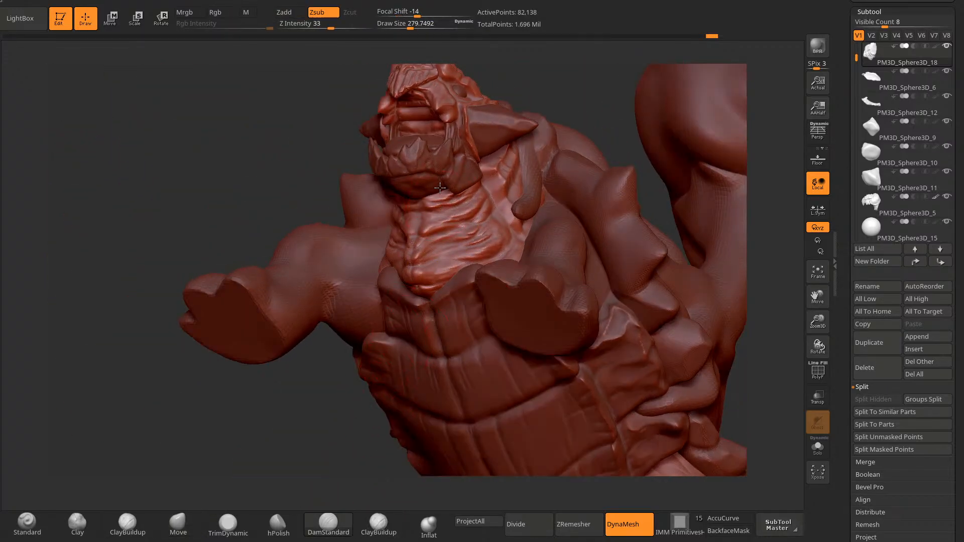
left_click_drag(425, 221, 397, 282)
left_click_drag(308, 419, 326, 430)
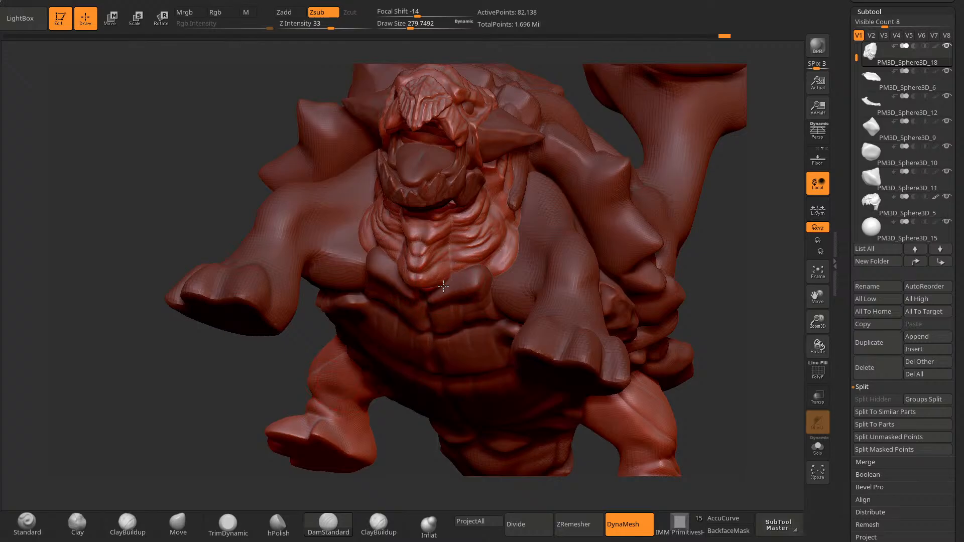
Step: Adjust the lower throat with the Move brush at a draw size of about 280 and remesh the head and neck with DynaMesh
left_click(179, 524)
left_click_drag(187, 455, 206, 448)
left_click_drag(409, 269, 399, 256)
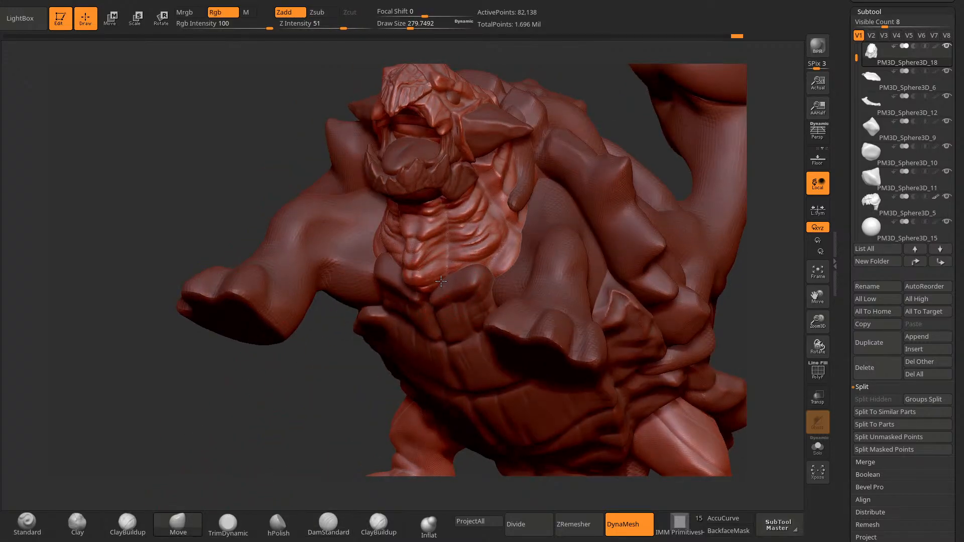
left_click_drag(317, 396, 348, 444)
left_click_drag(465, 437, 333, 437)
mouse_move(375, 427)
left_mouse_down("ctrl")
mouse_move(391, 448)
mouse_move(402, 402)
mouse_move(437, 409)
mouse_move(377, 402)
left_mouse_up("ctrl")
Step: Shape and smooth the hanging fold under the throat using the Move brush at draw sizes of about 175 and 212
key("space")
left_click_drag(436, 309, 424, 309)
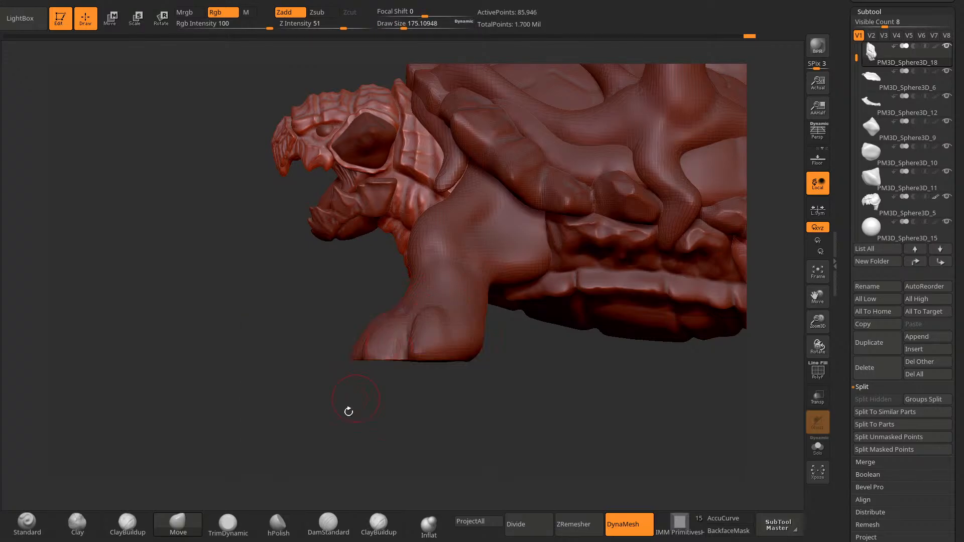
left_click_drag(332, 413, 361, 410)
left_click_drag(390, 280, 382, 261, "shift")
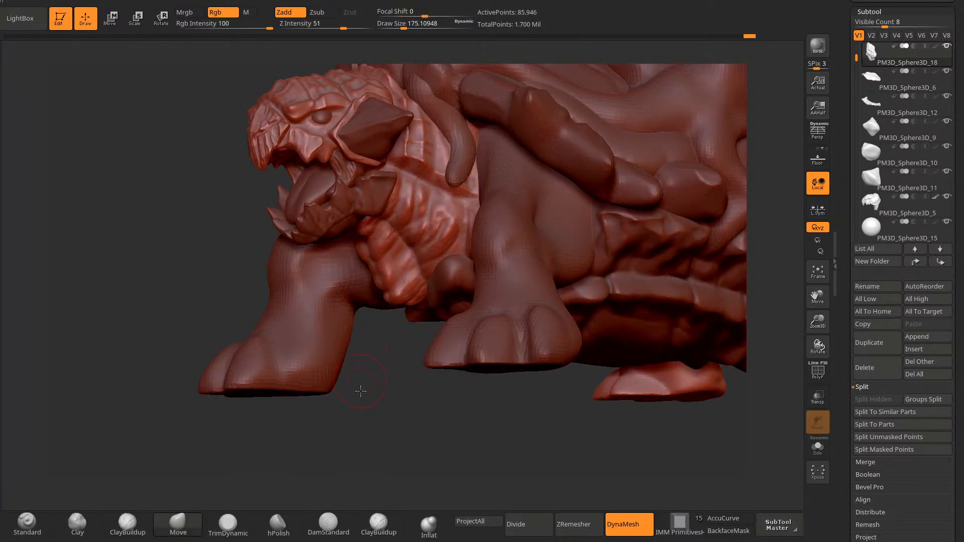
left_click_drag(360, 390, 329, 385)
key("space")
left_click_drag(380, 285, 384, 285)
left_click_drag(376, 390, 394, 369)
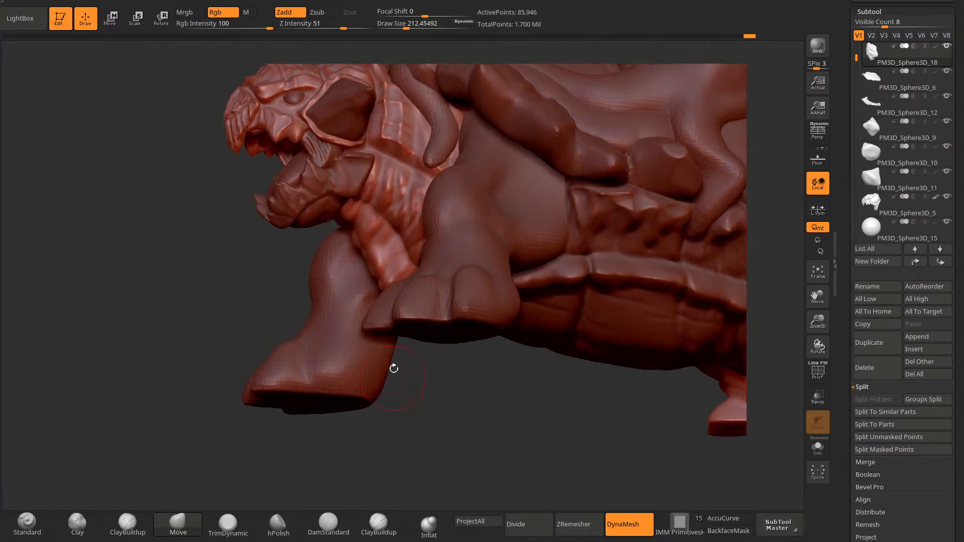
left_click_drag(376, 269, 395, 292)
left_click_drag(407, 374, 351, 378)
Step: Refine the throat fold with the Move brush at draw sizes of about 197 and 135, smoothing its side surface
key("space")
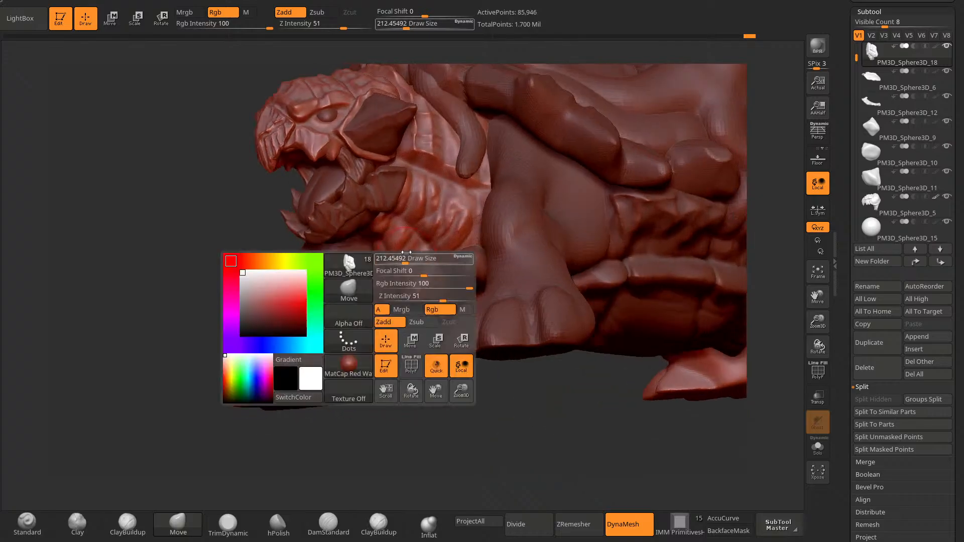
left_click_drag(403, 261, 400, 261)
left_click_drag(397, 365, 383, 358)
left_click_drag(365, 248, 370, 294)
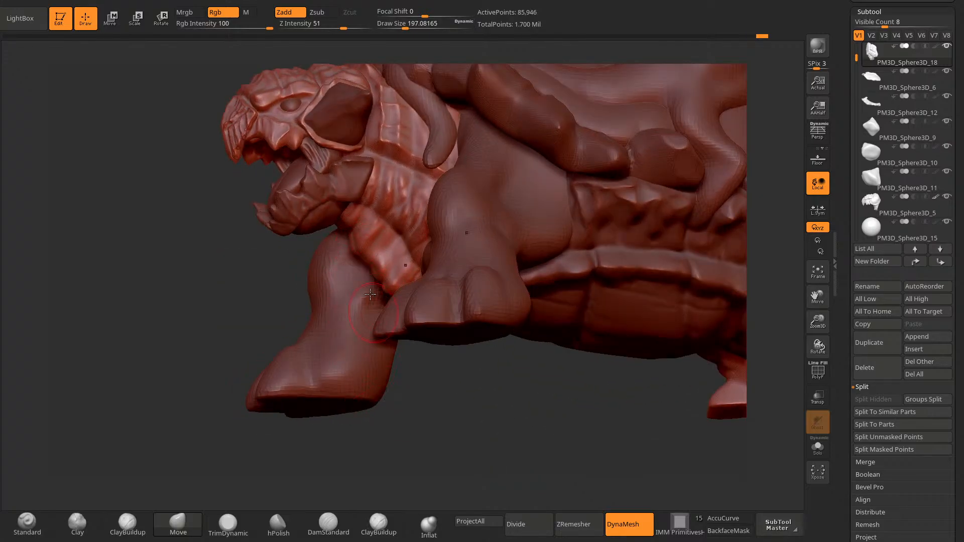
left_click_drag(401, 414, 412, 403)
key("space")
mouse_move(382, 265)
left_mouse_down()
mouse_move(371, 250)
mouse_move(377, 261)
left_mouse_up()
left_click_drag(402, 379, 495, 384)
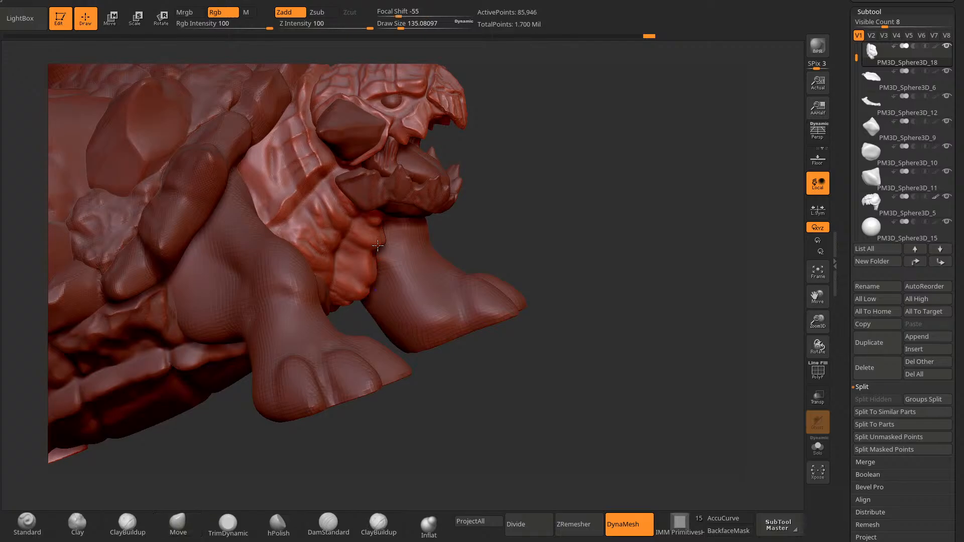
left_click_drag(527, 284, 427, 288)
left_click_drag(407, 327, 362, 323, "shift")
Step: Pull the throat fold closer beneath the jaw with the Move brush at a draw size of about 212 and remesh the neck
mouse_move(292, 422)
left_mouse_down()
mouse_move(317, 358)
mouse_move(299, 285)
left_mouse_up()
key("space")
left_click_drag(299, 284, 307, 284)
left_click_drag(363, 216, 351, 219)
left_click_drag(582, 63, 696, 68)
left_click_drag(405, 167, 301, 396)
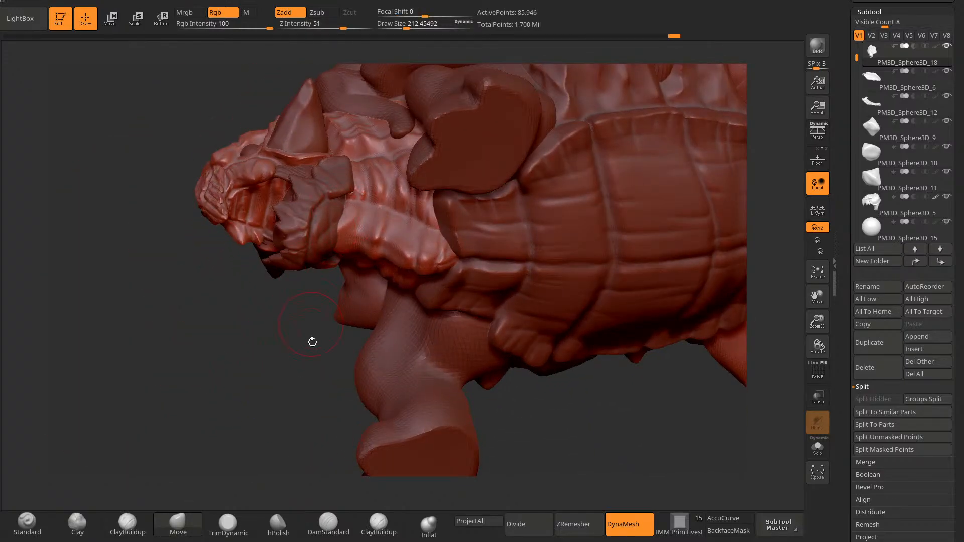
left_click_drag(313, 342, 340, 245)
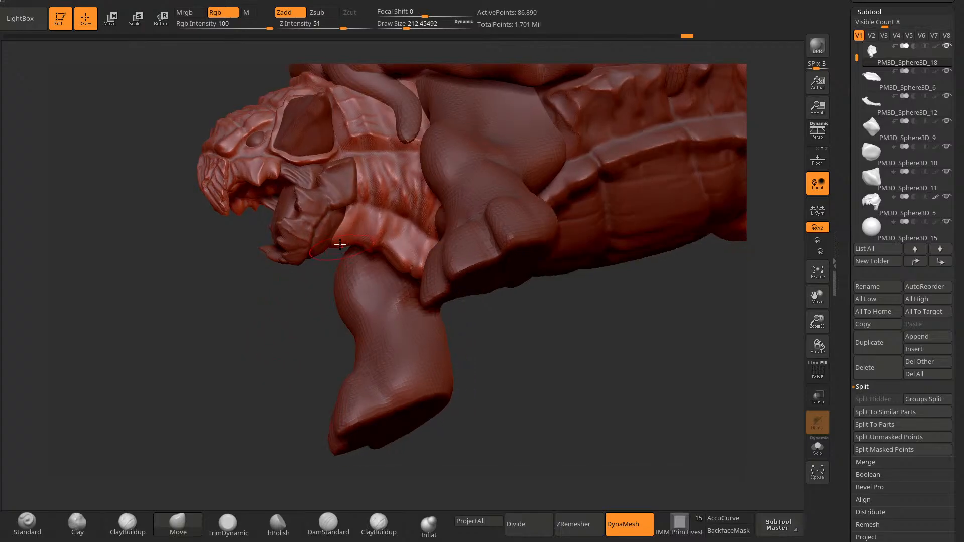
mouse_move(313, 310)
left_mouse_down()
mouse_move(343, 236)
mouse_move(375, 243)
left_mouse_up()
Step: Thicken the throat fold below the jaw with the Inflat brush at a draw size of about 182 and remesh the neck
left_click(429, 525)
key("space")
left_click_drag(301, 321, 307, 274)
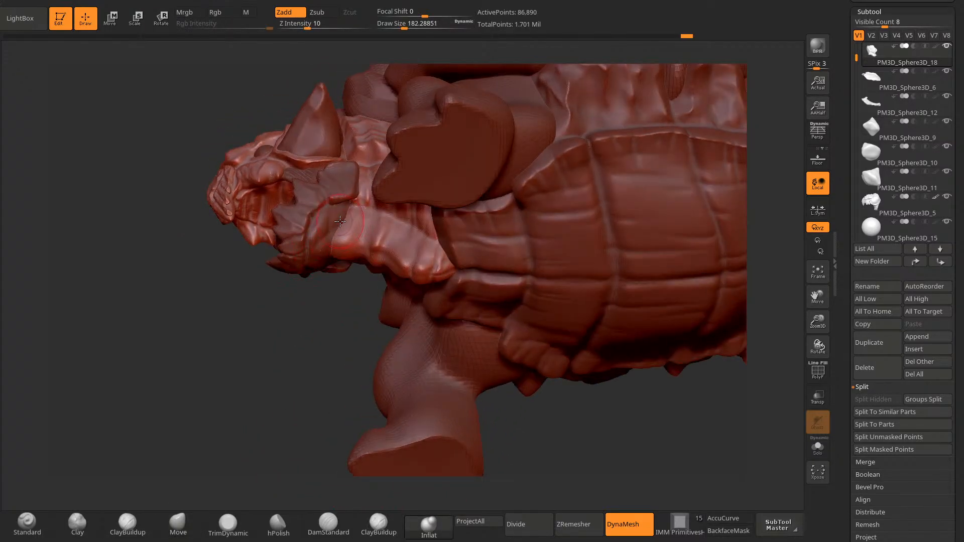
mouse_move(324, 334)
left_mouse_down()
mouse_move(301, 367)
mouse_move(312, 364)
mouse_move(254, 399)
mouse_move(370, 427)
mouse_move(312, 351)
left_mouse_up()
Step: Carve crosswise skin creases along the throat fold and side of the neck with DamStandard at a draw size of about 123
left_click(332, 531)
key("space")
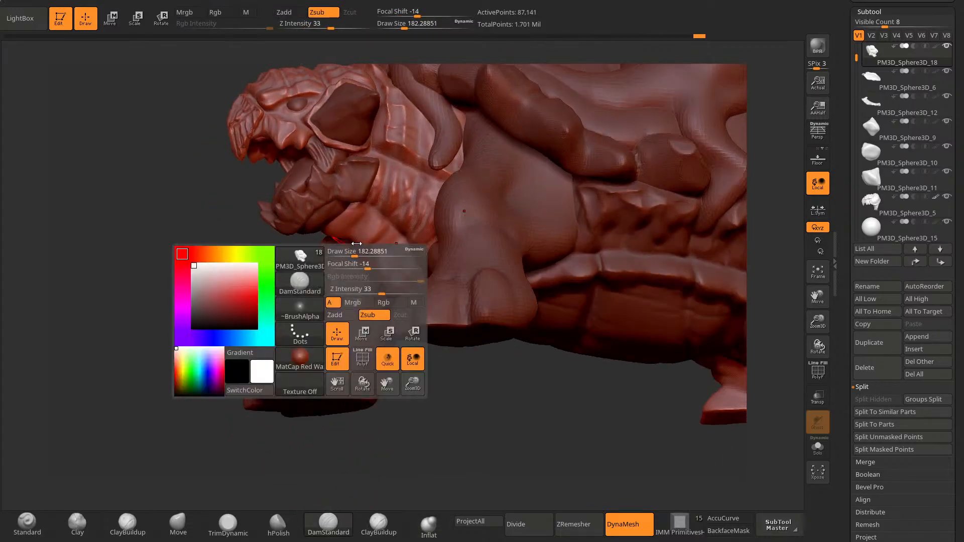
left_click_drag(354, 250, 350, 250)
left_click_drag(289, 292, 282, 290)
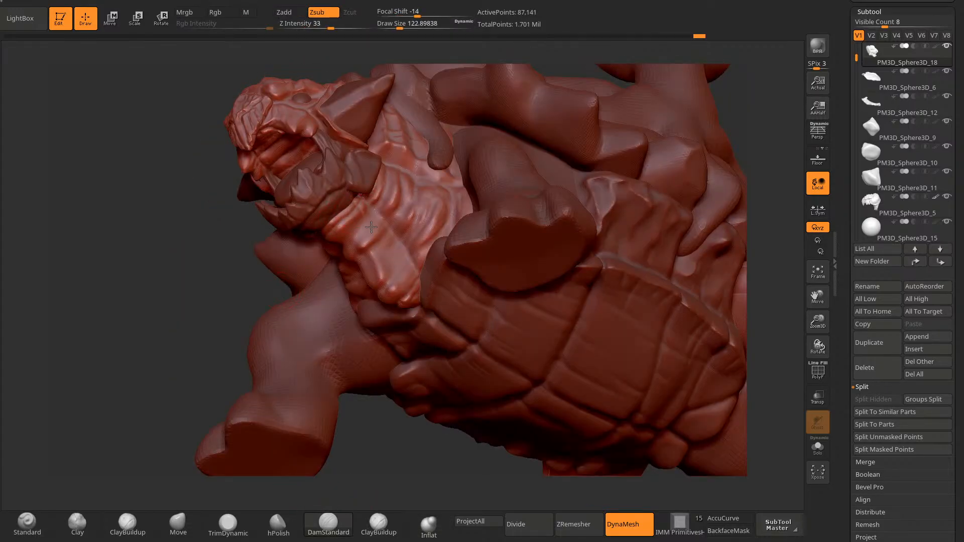
left_click_drag(390, 261, 419, 310)
mouse_move(383, 190)
left_mouse_down()
mouse_move(355, 237)
mouse_move(372, 278)
left_mouse_up()
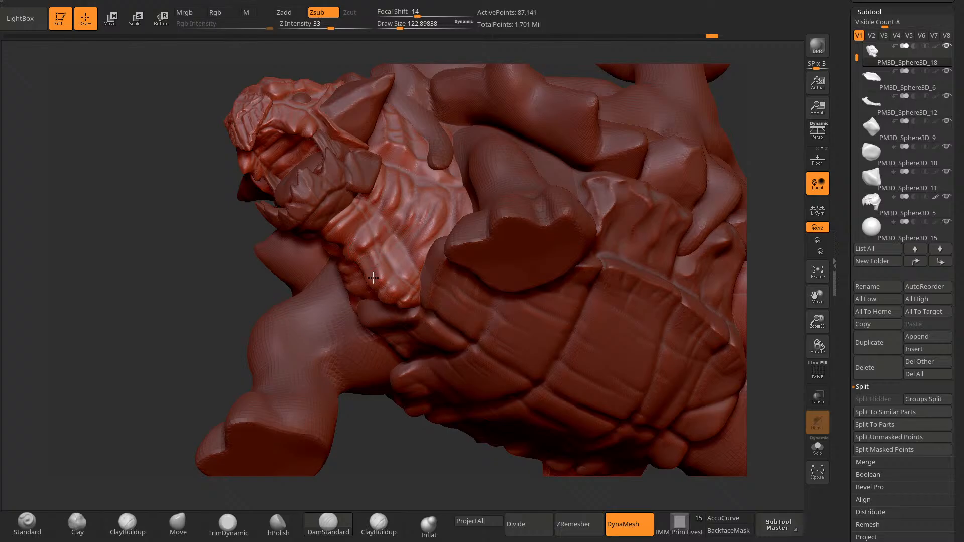
mouse_move(418, 220)
left_mouse_down()
mouse_move(391, 269)
mouse_move(386, 239)
mouse_move(379, 296)
left_mouse_up()
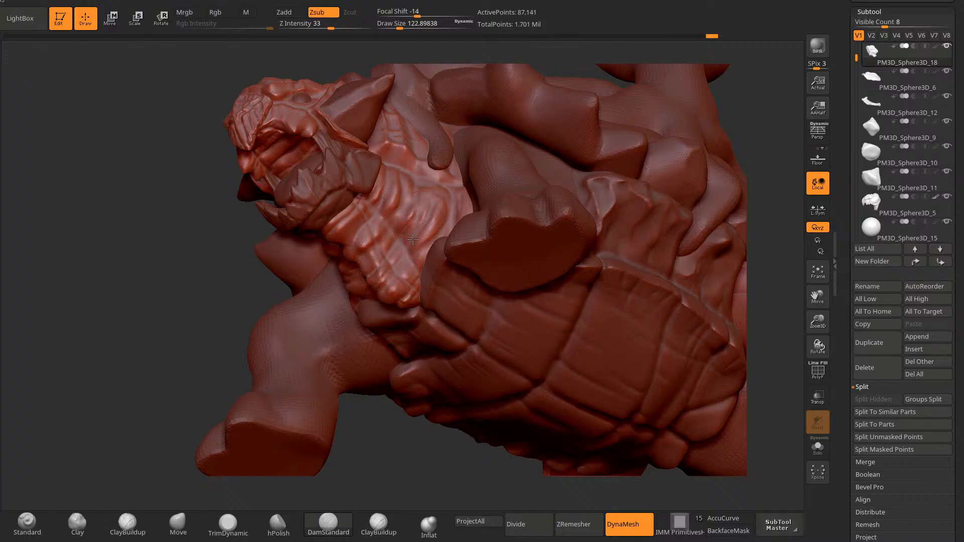
left_click_drag(420, 250, 389, 295)
mouse_move(360, 267)
left_mouse_down()
mouse_move(387, 243)
mouse_move(397, 199)
left_mouse_up()
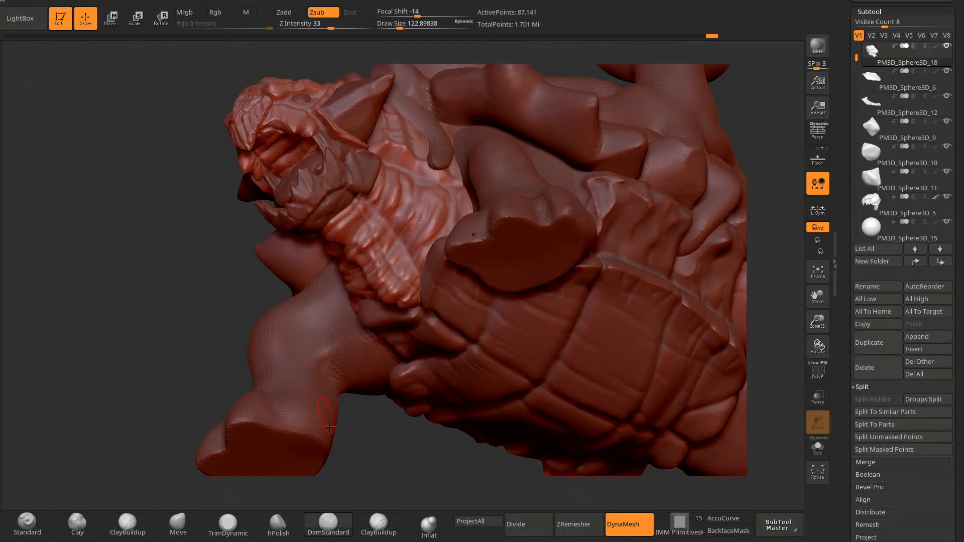
left_click_drag(347, 428, 317, 444)
left_click_drag(359, 196, 331, 234)
Step: Deepen the larger folds on the side of the neck behind the jaw with DamStandard at a draw size of about 197
left_click_drag(316, 282, 399, 281)
key("space")
left_click_drag(399, 183, 446, 229)
mouse_move(424, 374)
left_mouse_down()
mouse_move(403, 415)
mouse_move(417, 399)
left_mouse_up()
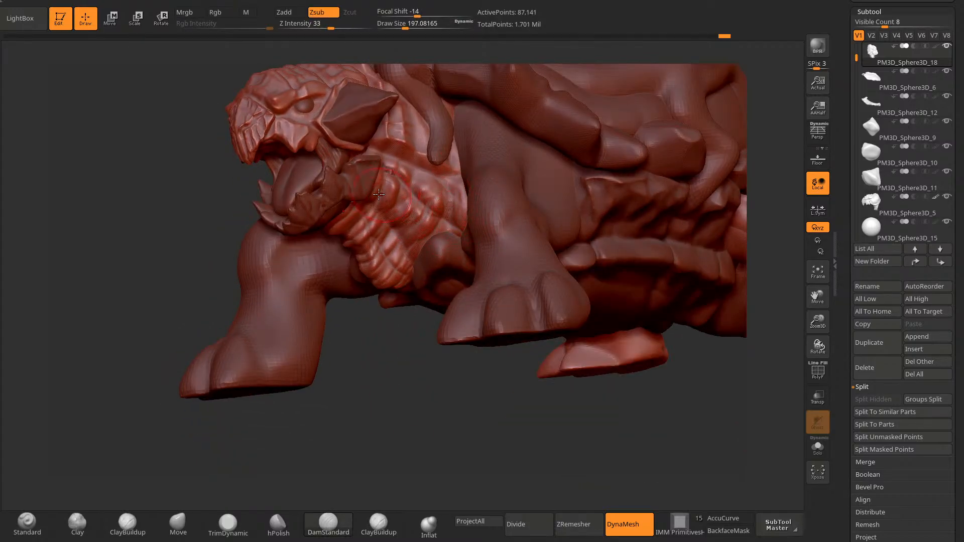
left_click_drag(379, 194, 413, 242)
mouse_move(416, 355)
left_mouse_down("alt")
mouse_move(375, 357)
mouse_move(351, 395)
mouse_move(243, 383)
mouse_move(357, 366)
mouse_move(357, 383)
mouse_move(351, 353)
left_mouse_up("alt")
mouse_move(532, 217)
left_mouse_down()
mouse_move(560, 211)
mouse_move(438, 221)
mouse_move(561, 204)
mouse_move(560, 197)
left_mouse_up()
Step: Cut plate lines across the side of the neck behind the cheek spike with DamStandard at draw sizes of about 129 and 80
key("space")
left_click_drag(443, 212, 422, 216)
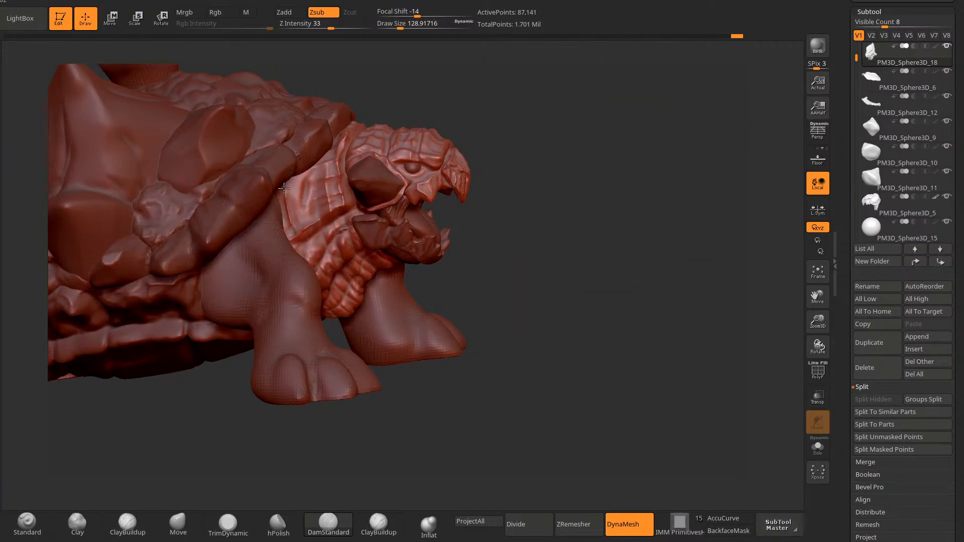
left_click_drag(333, 205, 447, 167)
mouse_move(271, 146)
left_mouse_down()
mouse_move(525, 134)
mouse_move(495, 143)
left_mouse_up()
key("space")
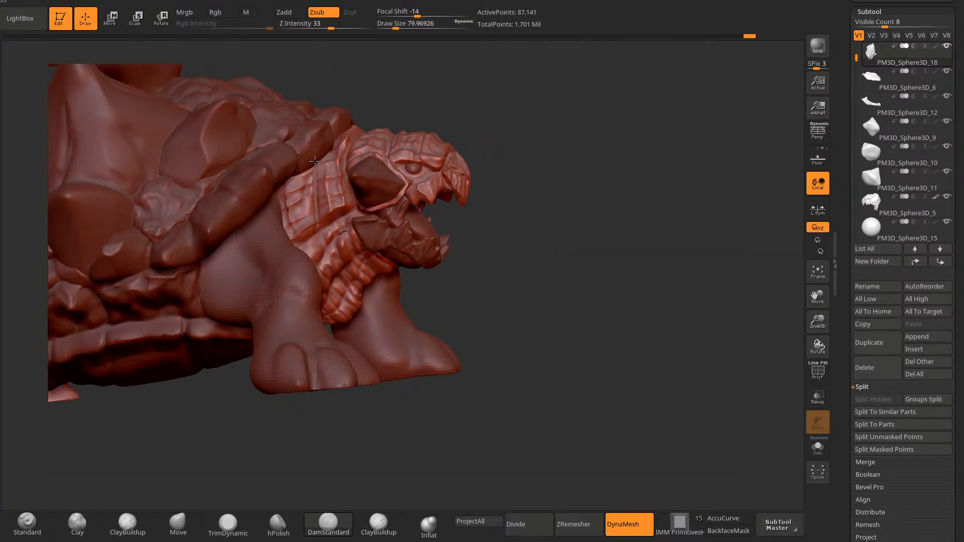
key("space")
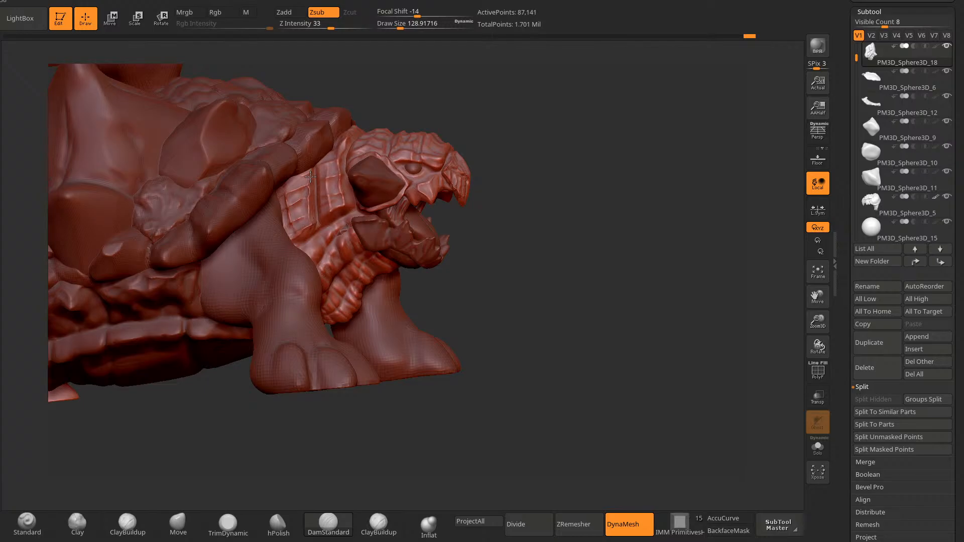
mouse_move(310, 177)
left_mouse_down()
mouse_move(437, 122)
mouse_move(419, 79)
mouse_move(518, 103)
mouse_move(446, 155)
mouse_move(523, 129)
mouse_move(508, 120)
mouse_move(488, 132)
mouse_move(538, 378)
mouse_move(454, 406)
mouse_move(474, 409)
mouse_move(430, 439)
mouse_move(448, 435)
mouse_move(444, 445)
mouse_move(396, 456)
left_mouse_up()
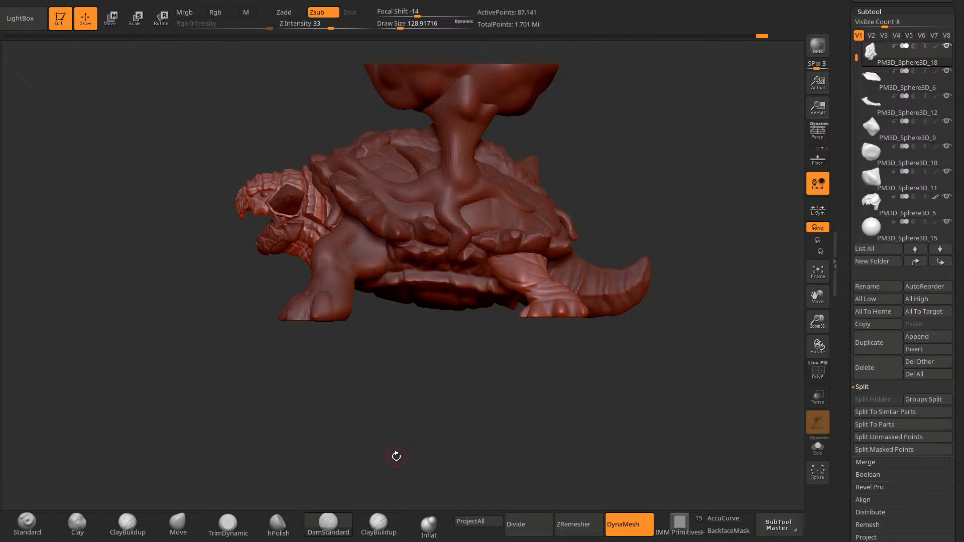
Step: Select the front legs' subtool and examine the legs against the neck, shell and hind legs from several sides
left_click_drag(312, 375, 396, 434)
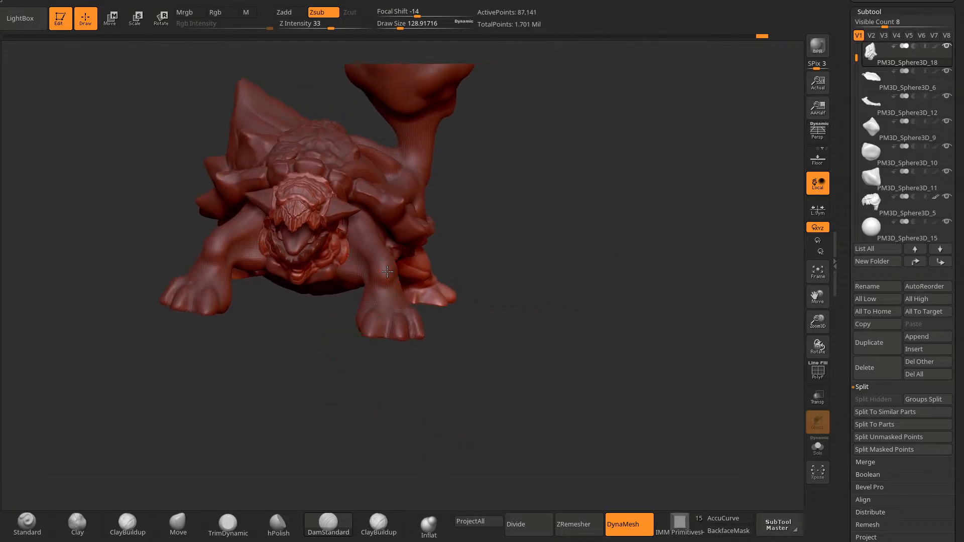
left_click(387, 271, "alt")
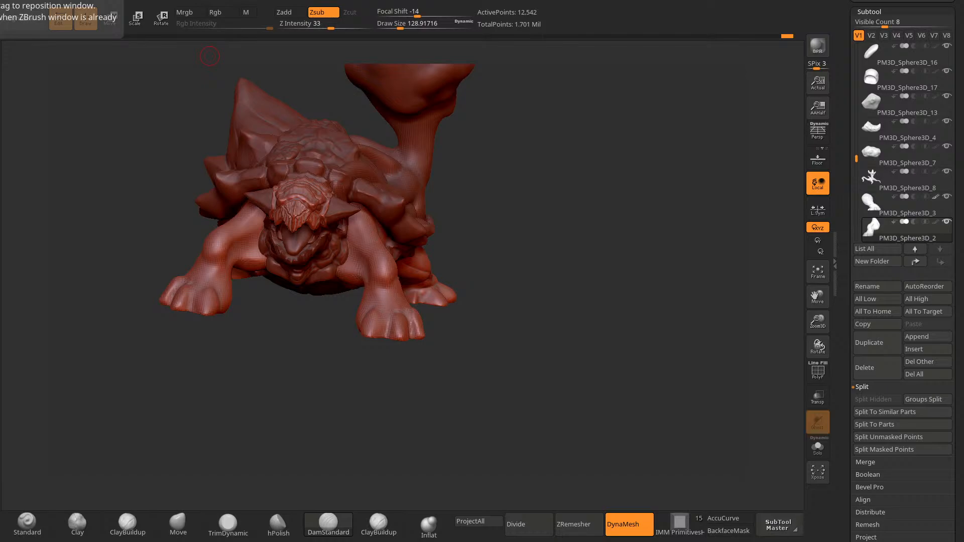
mouse_move(210, 57)
left_mouse_down()
mouse_move(261, 231)
mouse_move(352, 351)
mouse_move(381, 366)
mouse_move(395, 406)
mouse_move(398, 392)
left_mouse_up()
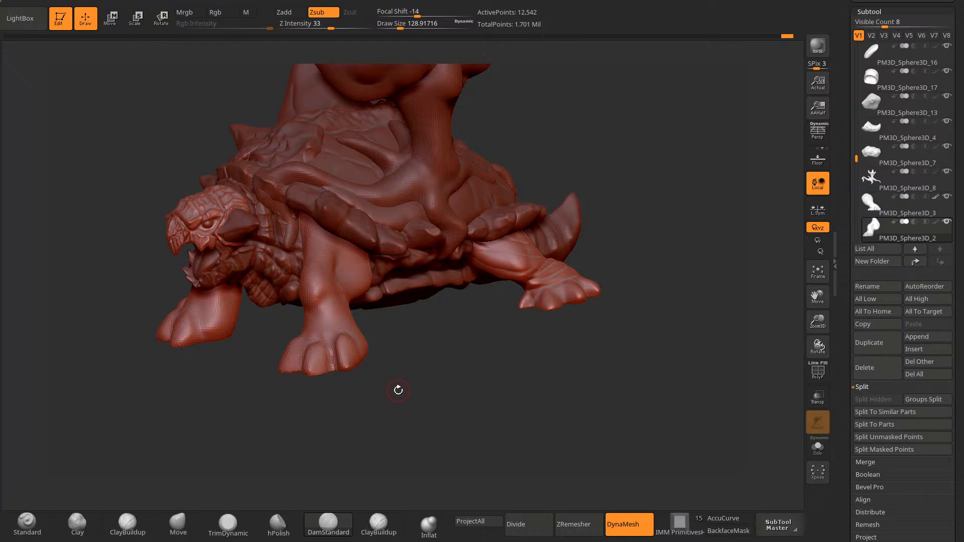
mouse_move(397, 387)
left_mouse_down()
mouse_move(411, 370)
mouse_move(398, 392)
mouse_move(382, 393)
mouse_move(420, 396)
mouse_move(379, 402)
mouse_move(387, 401)
mouse_move(359, 393)
left_mouse_up()
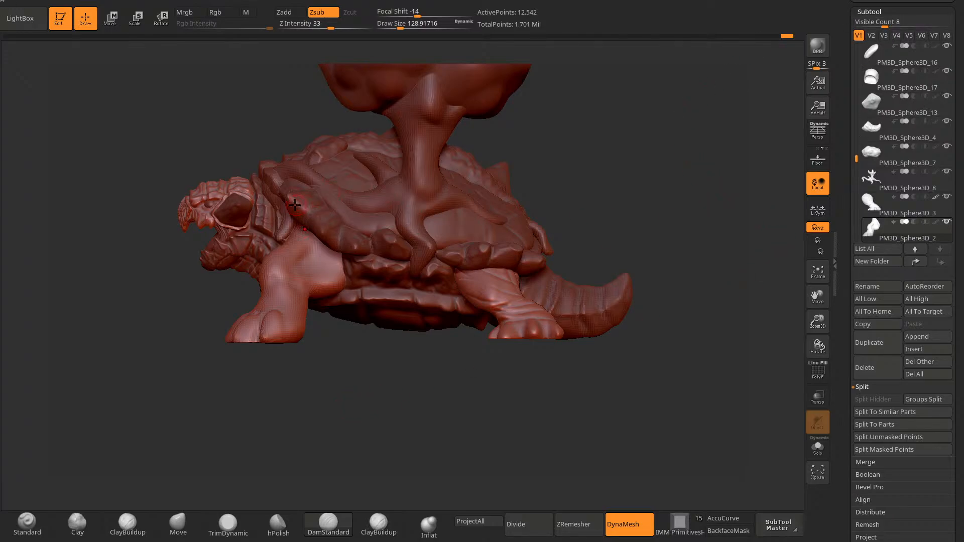
left_click_drag(190, 296, 257, 223)
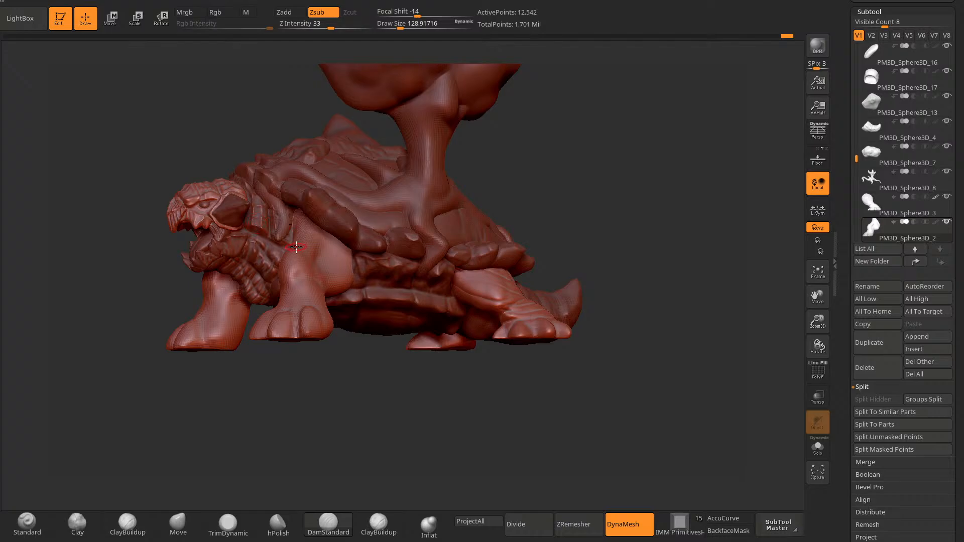
mouse_move(88, 402)
left_mouse_down()
mouse_move(96, 410)
mouse_move(207, 385)
mouse_move(237, 397)
left_mouse_up()
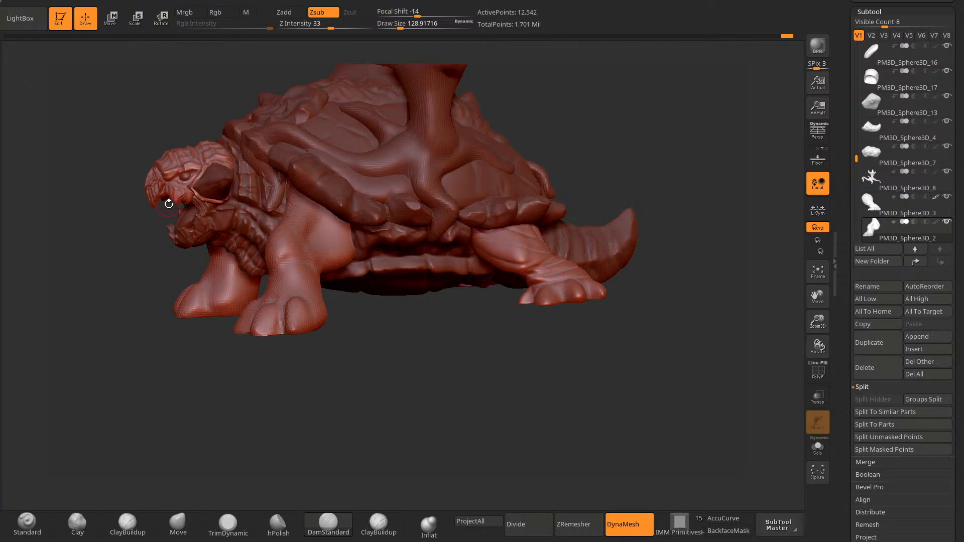
left_click_drag(472, 306, 531, 304)
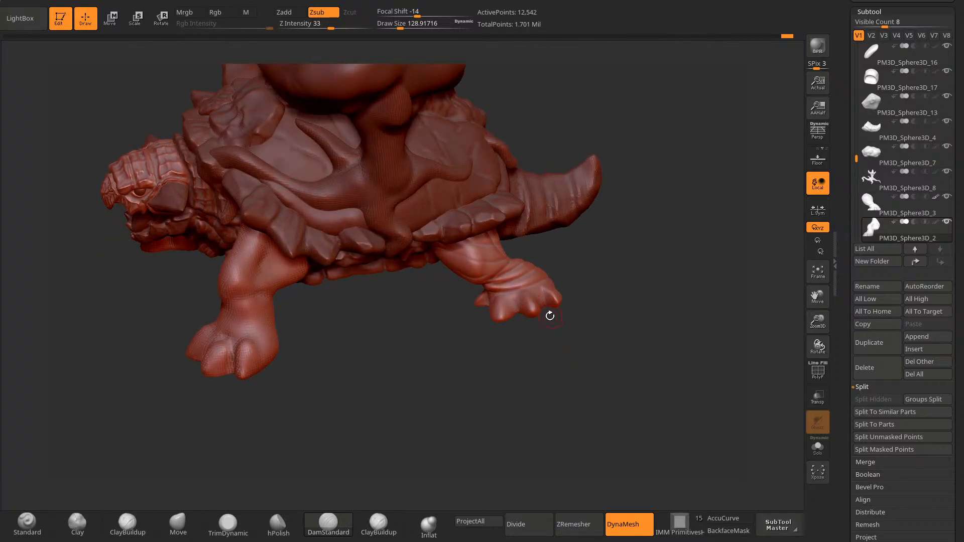
left_click_drag(433, 355, 344, 371)
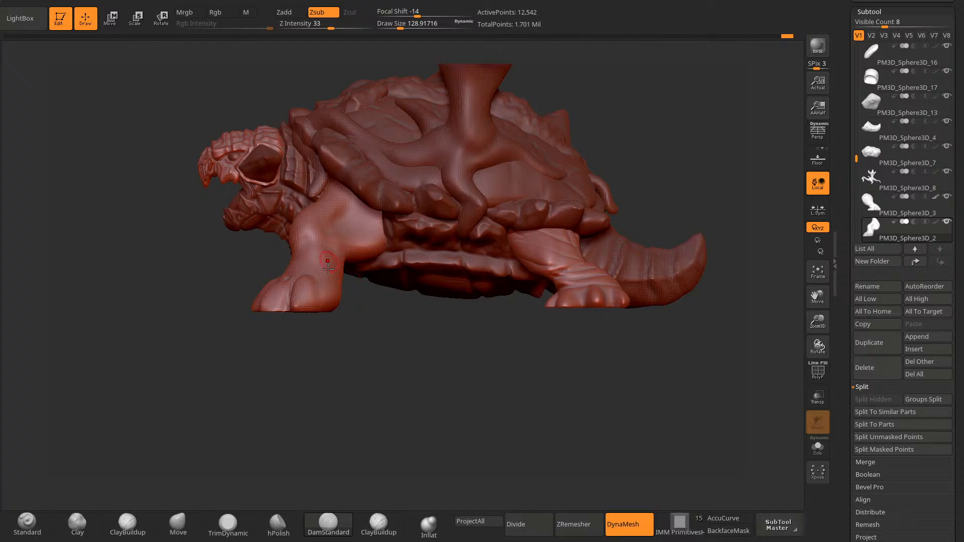
mouse_move(372, 342)
left_mouse_down()
mouse_move(355, 390)
mouse_move(311, 355)
mouse_move(283, 413)
mouse_move(309, 389)
mouse_move(295, 371)
left_mouse_up()
Step: Set the DamStandard draw size to about 212 and view the near front leg from above
key("space")
left_click_drag(342, 286, 349, 286)
mouse_move(301, 392)
left_mouse_down()
mouse_move(283, 419)
mouse_move(304, 441)
mouse_move(345, 340)
mouse_move(342, 267)
left_mouse_up()
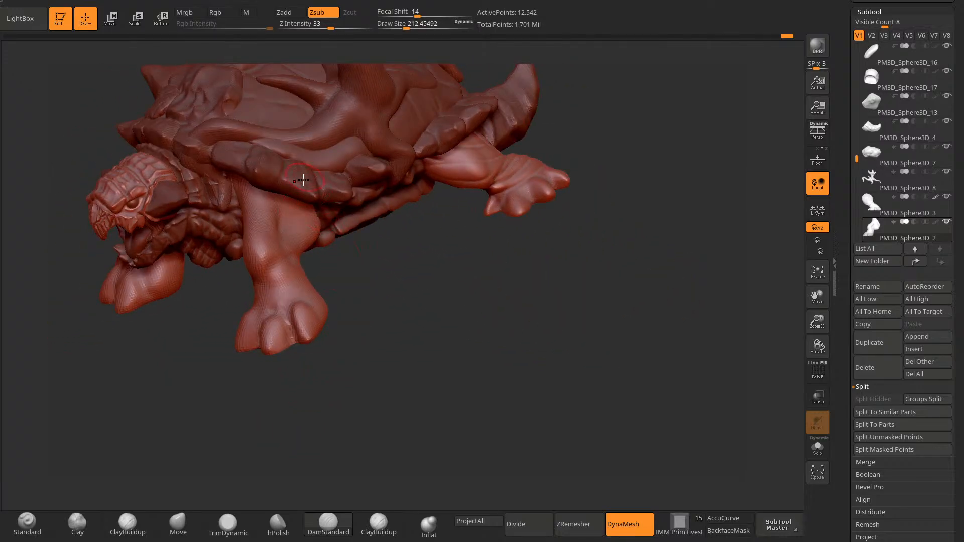
left_click_drag(340, 352, 369, 366)
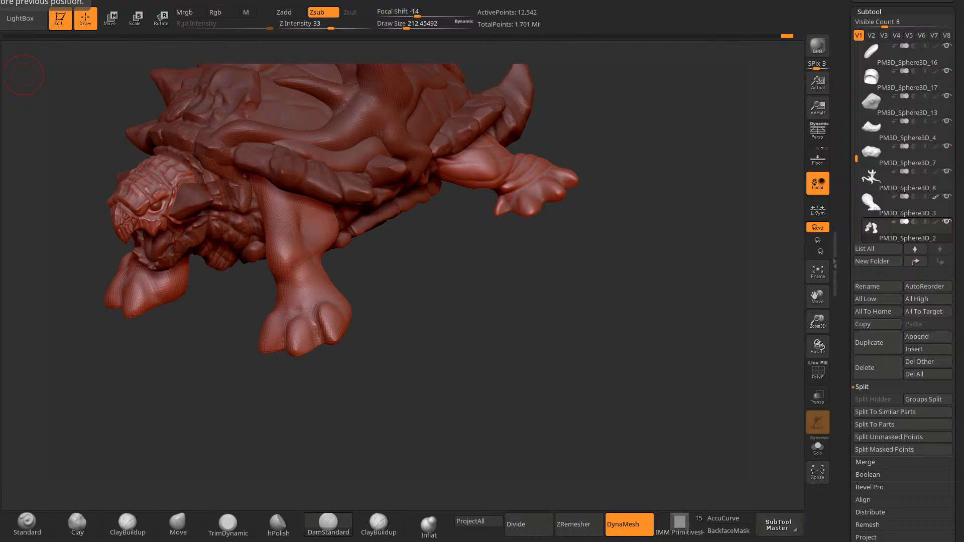
Step: Isolate the front legs' subtool and re-DynaMesh it at a resolution of 112
left_click_drag(467, 362, 402, 416)
left_click_drag(523, 373, 492, 366)
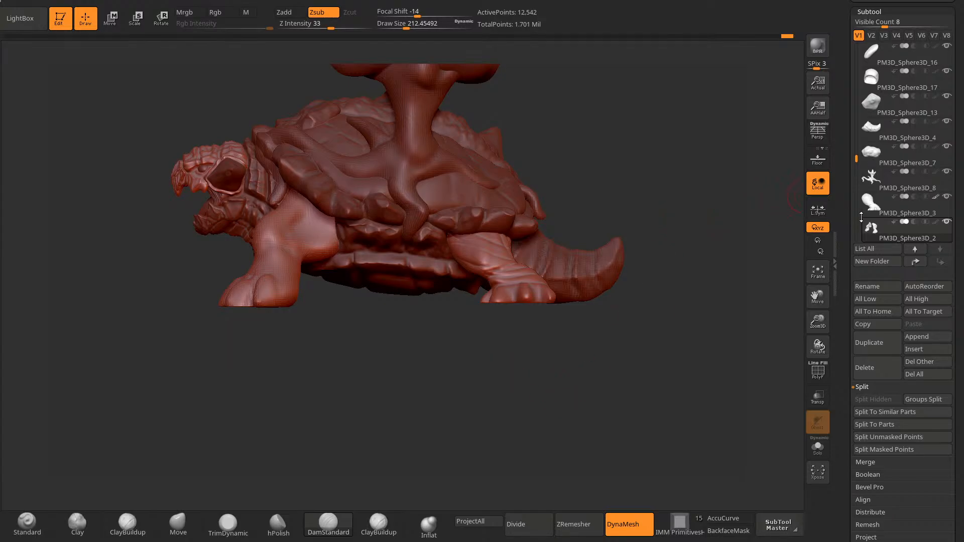
left_click(947, 221, "shift")
left_click_drag(392, 193, 492, 287)
left_click_drag(636, 290, 666, 351)
scroll(862, 395, "down", 4)
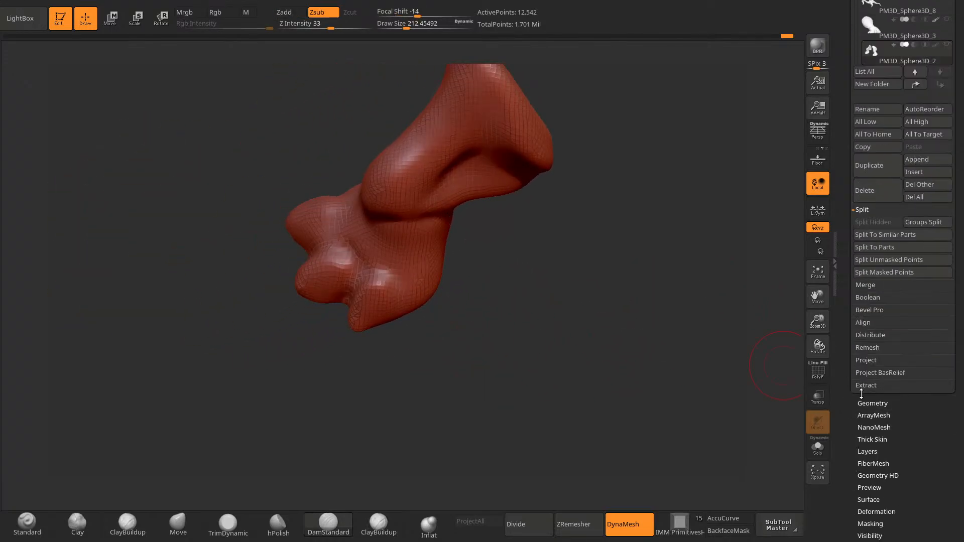
left_click(893, 404)
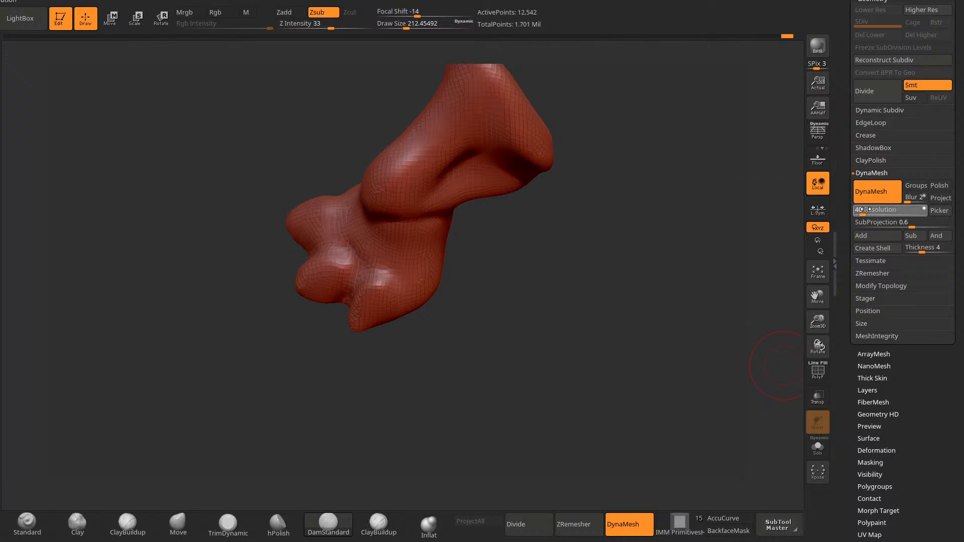
left_click_drag(713, 244, 643, 288, "ctrl")
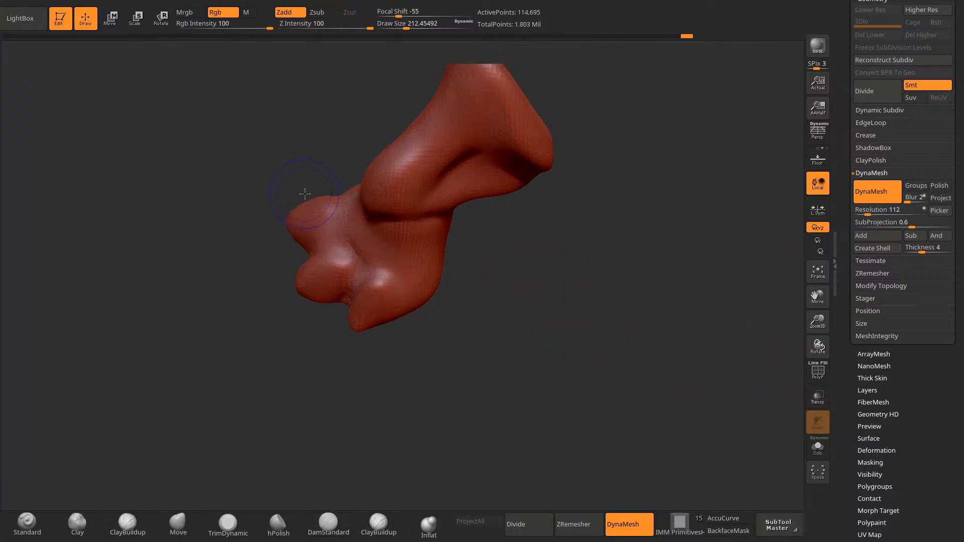
Step: Mask the tips of the three toes on the front foot
left_click_drag(465, 349, 464, 384)
mouse_move(398, 428)
left_mouse_down()
mouse_move(418, 432)
mouse_move(432, 390)
mouse_move(432, 435)
mouse_move(442, 395)
mouse_move(457, 394)
left_mouse_up()
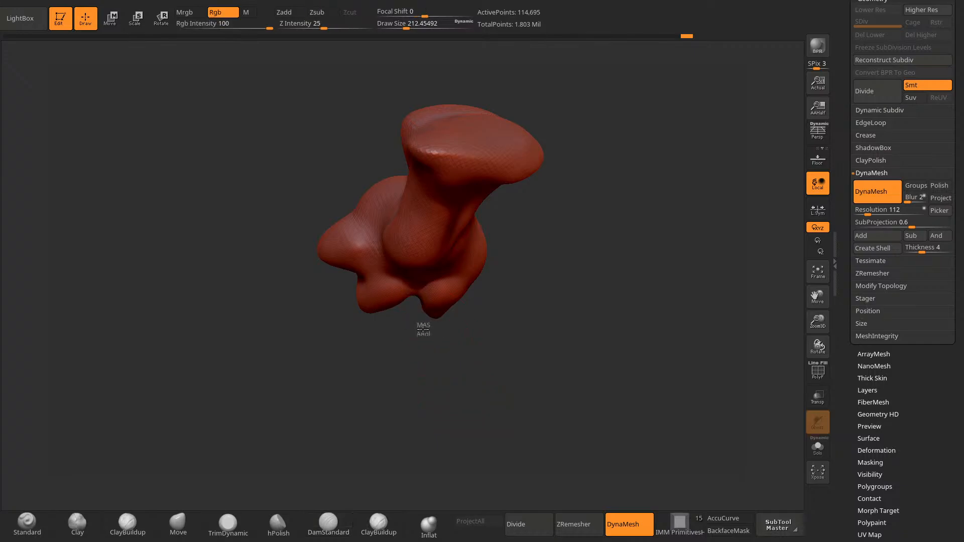
mouse_move(421, 327)
left_mouse_down("ctrl")
mouse_move(466, 351)
mouse_move(425, 326)
left_mouse_up("ctrl")
left_click_drag(349, 304, 384, 359, "ctrl")
left_click_drag(340, 284, 271, 246, "ctrl")
Step: Show all subtools again and split the masked toe tips off the front legs into a separate subtool
left_click_drag(846, 100, 846, 321)
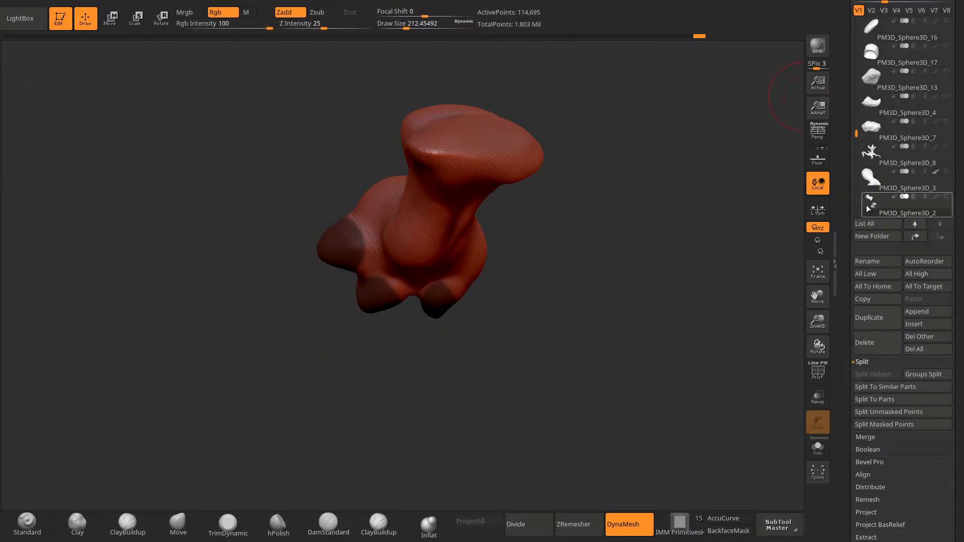
left_click(947, 197, "shift")
left_click_drag(585, 359, 462, 457)
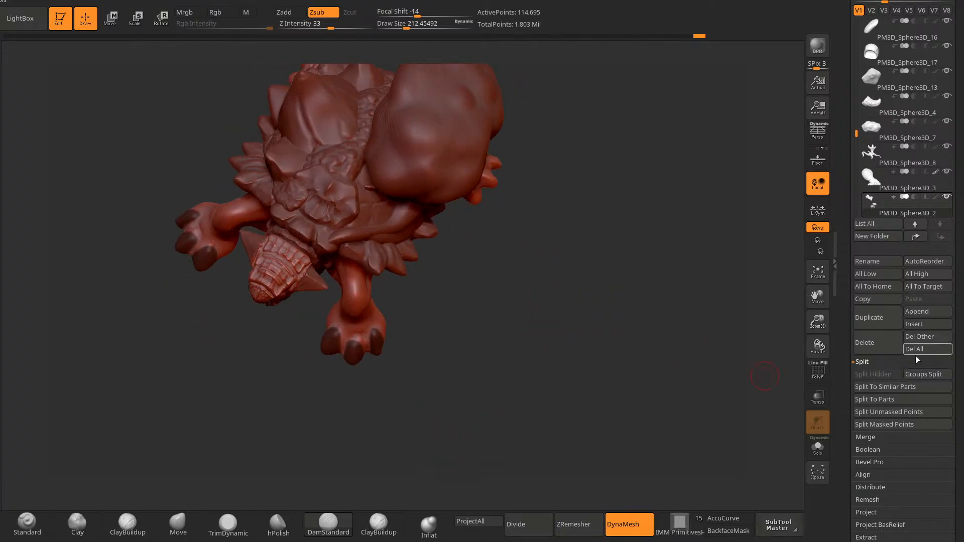
left_click(901, 425)
Step: Hide the hind legs and the split-off toe tips, and re-DynaMesh the front legs' subtool
left_click(896, 175)
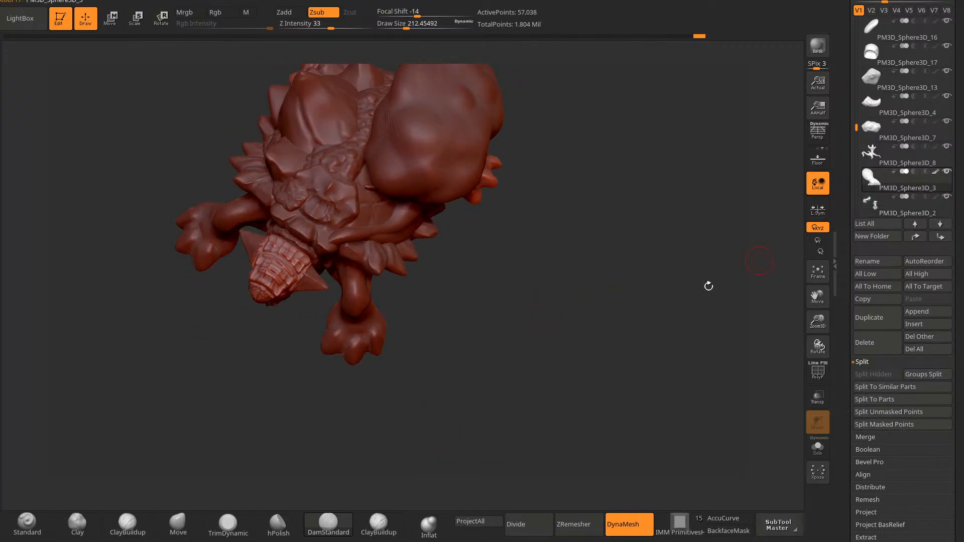
left_click(871, 202)
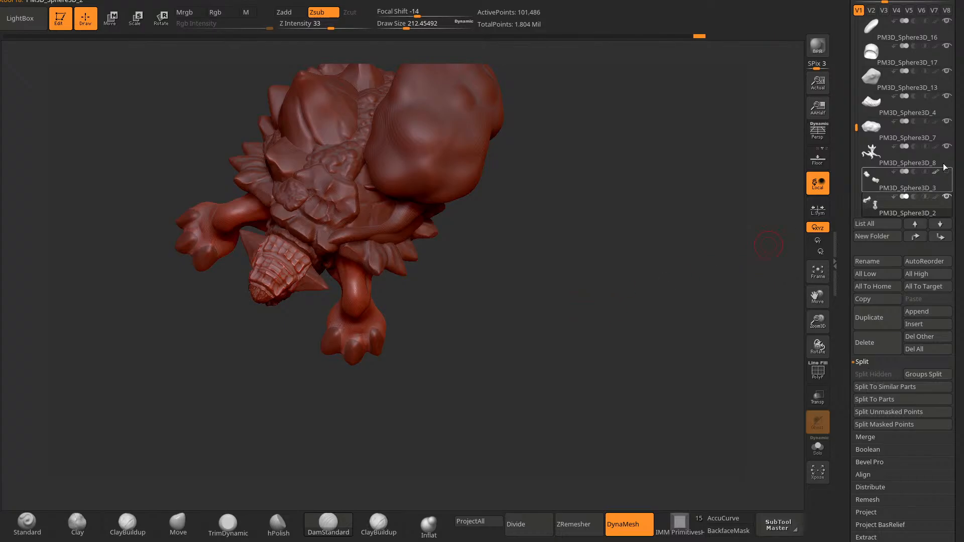
left_click_drag(849, 126, 849, 132)
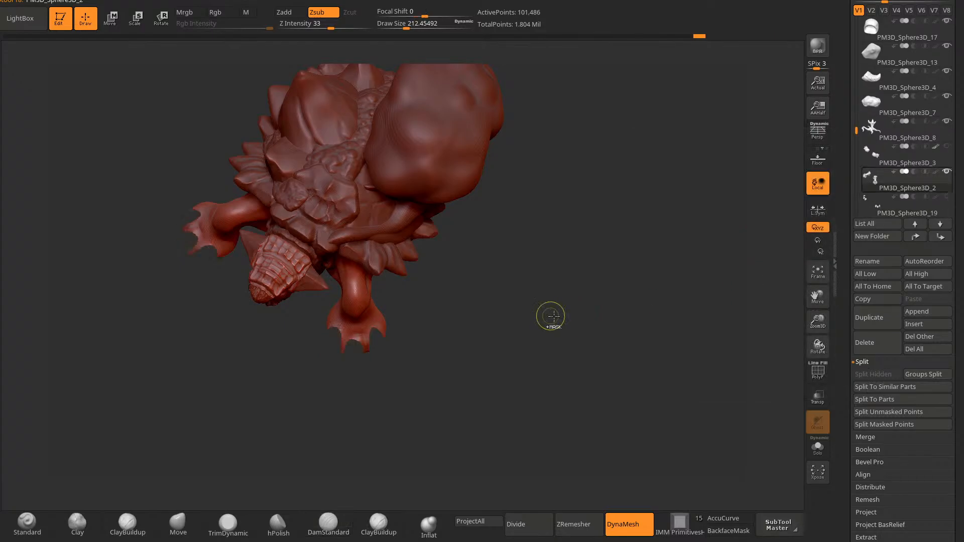
left_click_drag(555, 316, 536, 393)
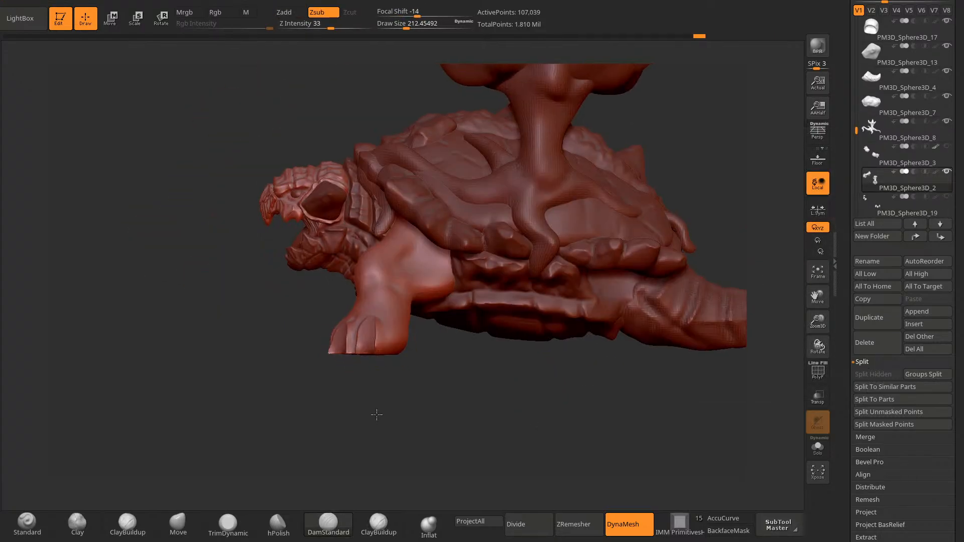
Step: Flatten and smooth the cut toe ends of the near front foot with TrimDynamic and Smooth
mouse_move(319, 398)
left_mouse_down()
mouse_move(335, 387)
mouse_move(370, 388)
mouse_move(351, 393)
mouse_move(394, 350)
left_mouse_up()
left_click(238, 517)
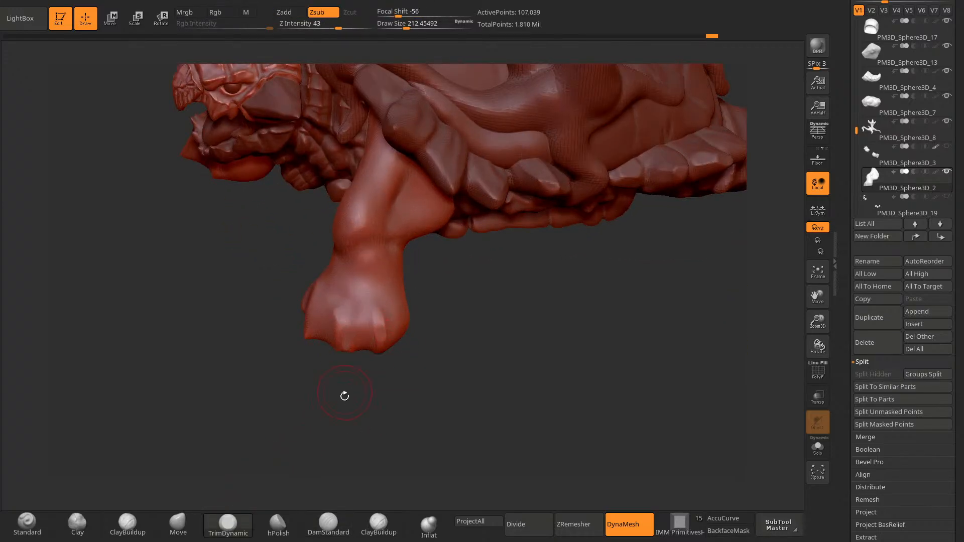
left_click_drag(344, 395, 325, 335)
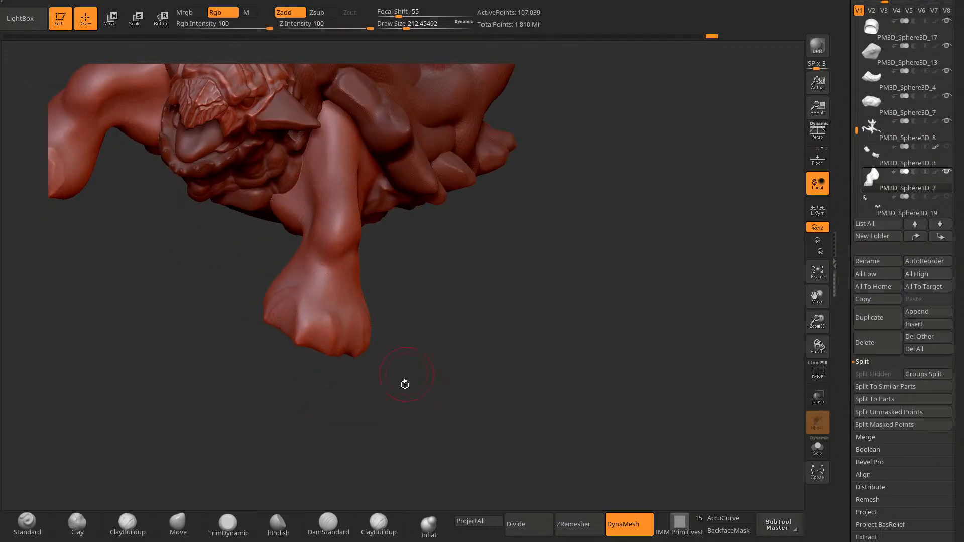
left_click_drag(405, 386, 302, 448, "shift")
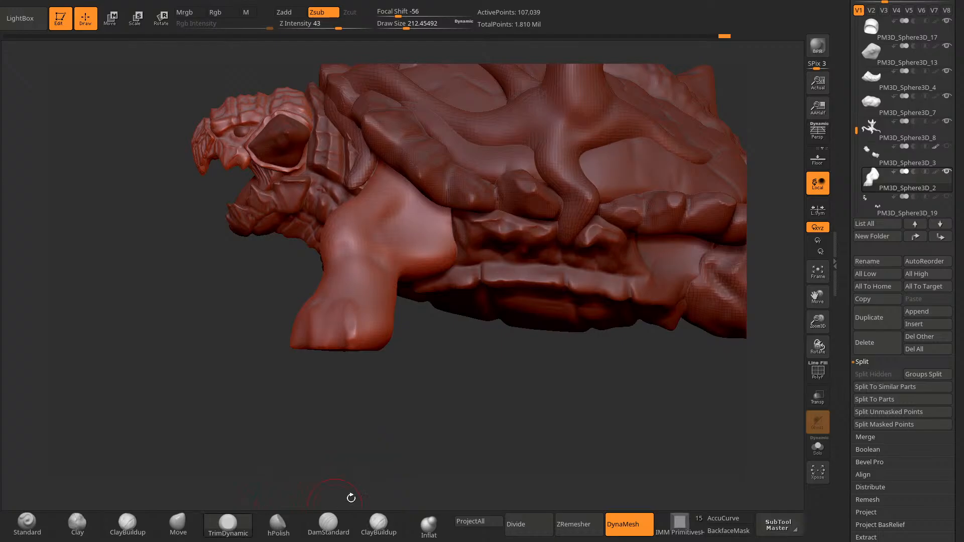
Step: Set the DamStandard draw size to about 117 and examine the front legs against the head, shell and tree from several sides
left_click(329, 524)
key("space")
left_click_drag(402, 300, 396, 300)
mouse_move(386, 400)
left_mouse_down()
mouse_move(380, 441)
mouse_move(397, 448)
mouse_move(431, 355)
mouse_move(366, 262)
mouse_move(372, 273)
left_mouse_up()
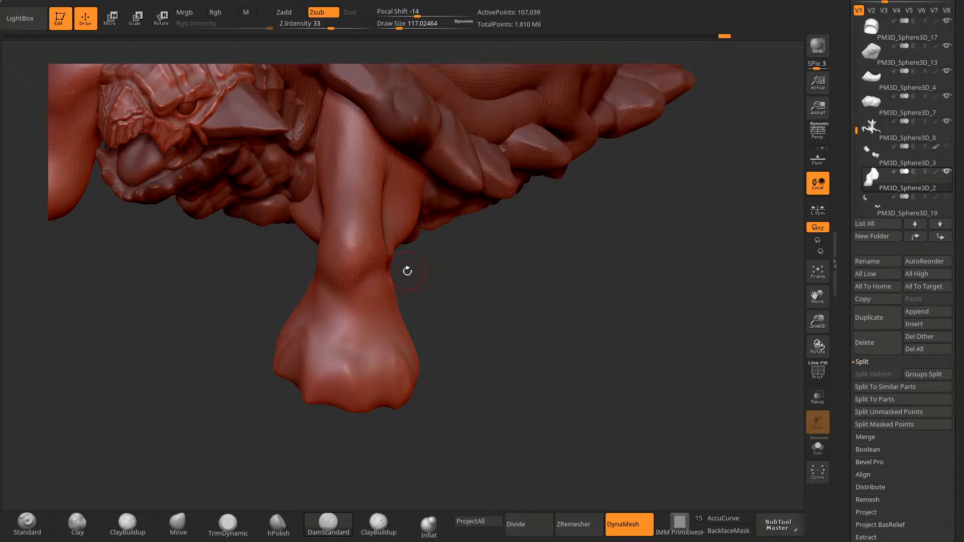
left_click_drag(449, 323, 459, 243, "alt")
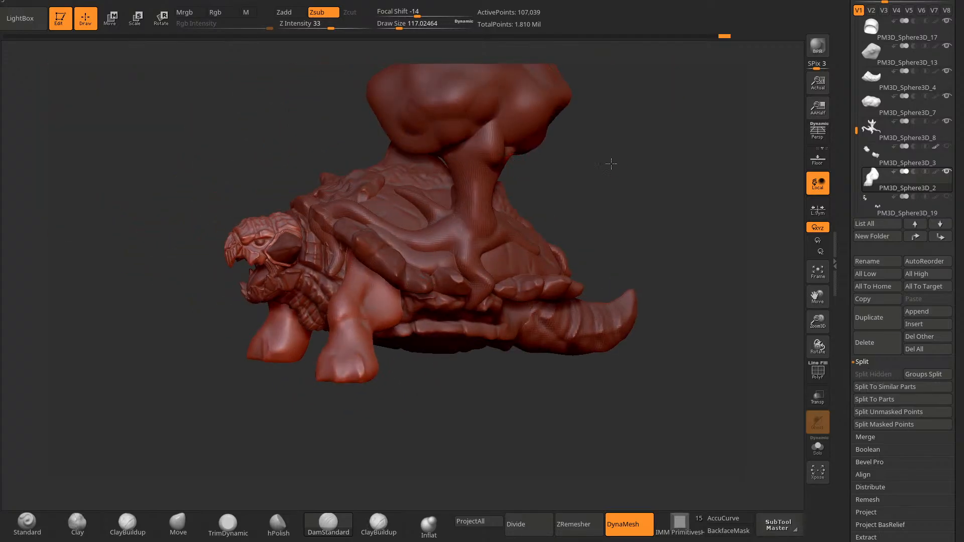
left_click_drag(611, 163, 529, 185)
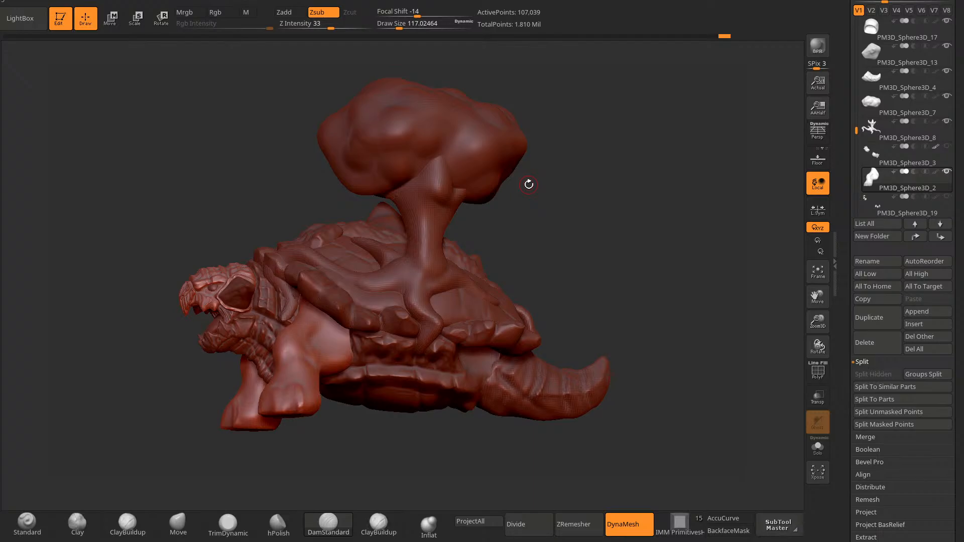
left_click_drag(585, 258, 589, 201, "alt")
left_click_drag(538, 206, 581, 221)
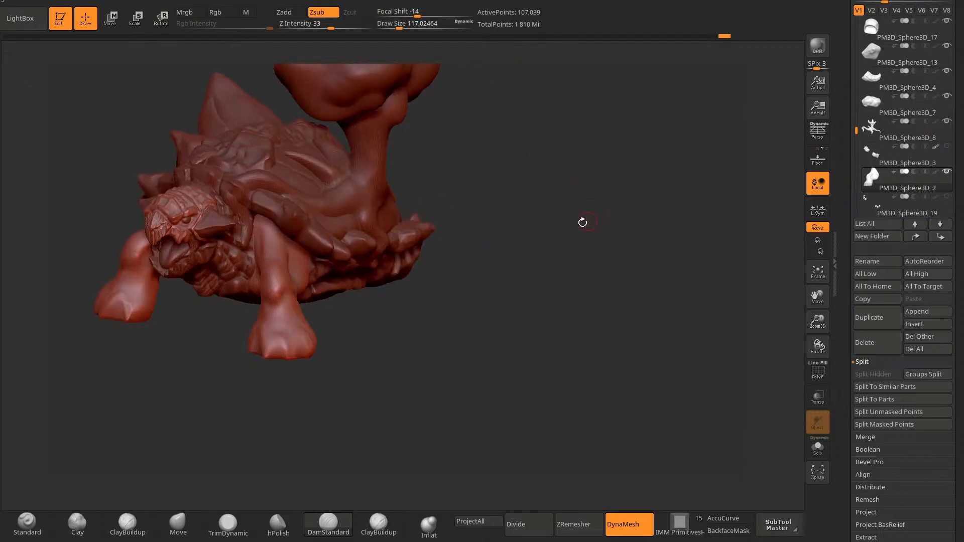
left_click_drag(349, 343, 459, 318, "alt")
left_click_drag(429, 283, 449, 375)
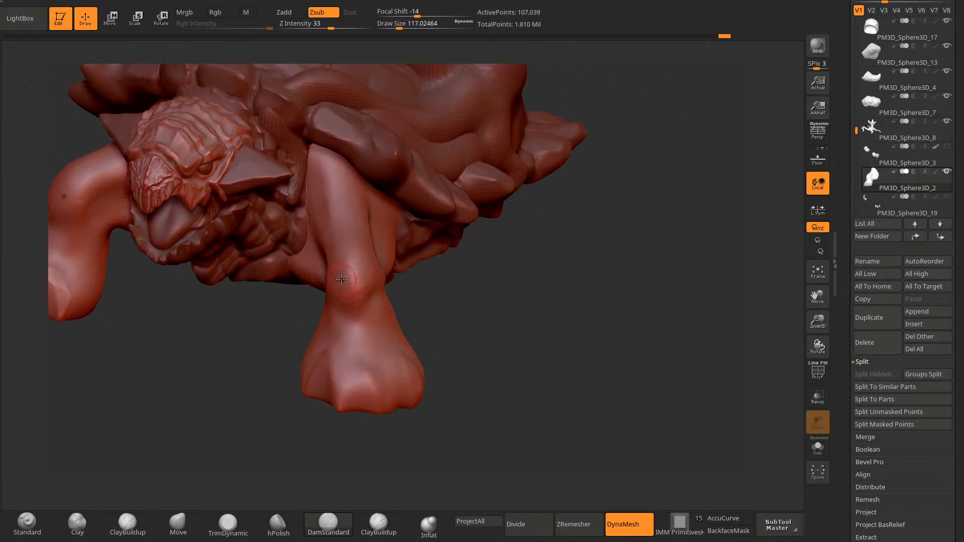
Step: Cut a chain of rounded plates along the front of the near front leg, from the knee up to the shell, with DamStandard
left_click_drag(342, 279, 368, 277)
mouse_move(336, 248)
left_mouse_down()
mouse_move(342, 274)
mouse_move(384, 283)
mouse_move(414, 321)
left_mouse_up()
mouse_move(347, 267)
left_mouse_down()
mouse_move(368, 253)
mouse_move(358, 241)
left_mouse_up()
left_click_drag(420, 276, 412, 322)
left_click_drag(339, 263, 361, 288)
left_click_drag(420, 313, 384, 286)
left_click_drag(339, 241, 336, 263)
left_click_drag(414, 335, 410, 316)
left_click_drag(358, 243, 340, 264)
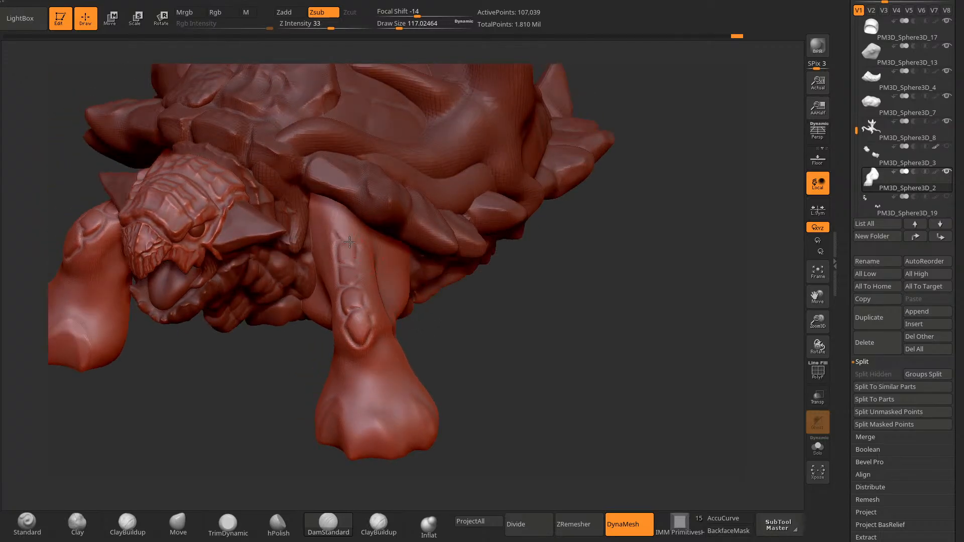
mouse_move(355, 225)
left_mouse_down()
mouse_move(353, 242)
mouse_move(344, 232)
left_mouse_up()
Step: Select the Move brush at a draw size of about 168 and mask the front legs except for the lowest plate at the knee
left_click_drag(450, 360, 356, 311)
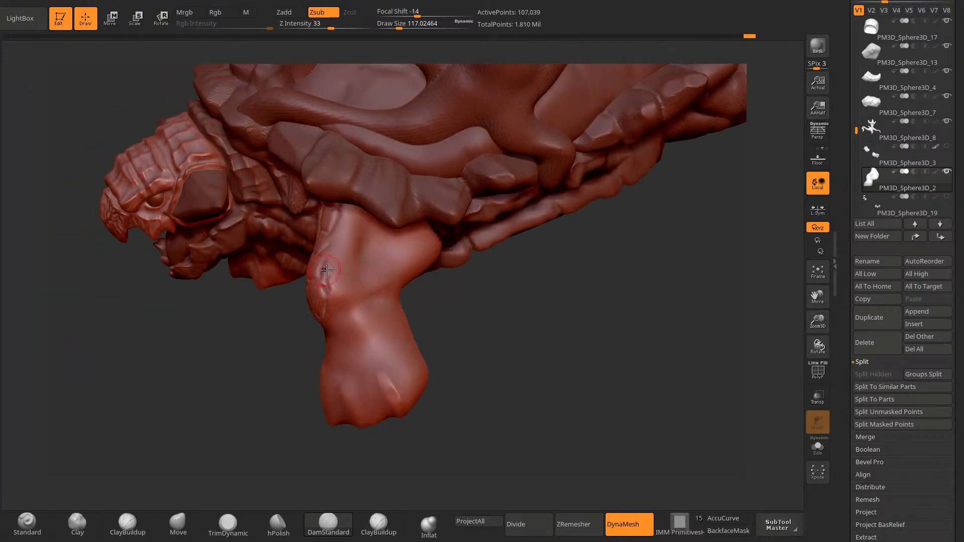
left_click(184, 521)
left_click_drag(228, 384, 329, 345)
key("space")
left_click_drag(378, 283, 384, 283)
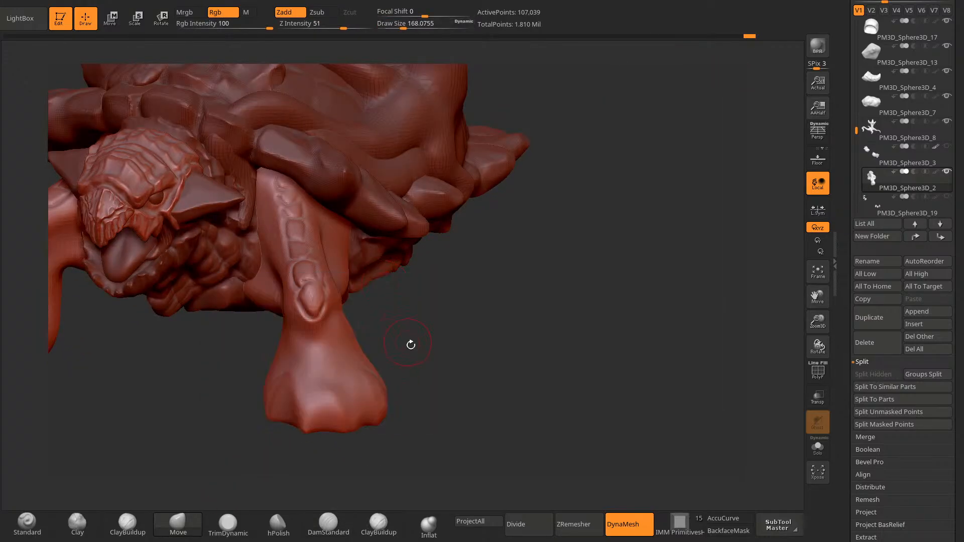
left_click_drag(411, 342, 407, 353)
mouse_move(302, 291)
left_mouse_down("ctrl")
mouse_move(311, 310)
mouse_move(304, 290)
left_mouse_up("ctrl")
left_click(385, 347, "ctrl")
mouse_move(386, 345)
left_mouse_down()
mouse_move(364, 338)
mouse_move(285, 397)
mouse_move(325, 336)
left_mouse_up()
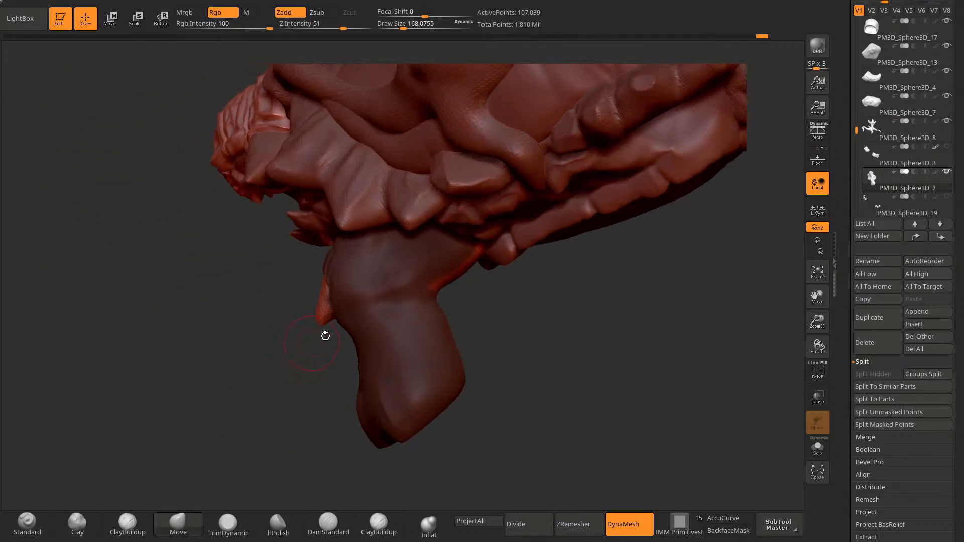
Step: Pull the knee plate outward into an overhanging point with Move, re-DynaMesh the unmasked legs and smooth the plate
mouse_move(311, 297)
left_mouse_down()
mouse_move(351, 321)
mouse_move(327, 318)
left_mouse_up()
mouse_move(384, 332)
left_mouse_down()
mouse_move(371, 345)
mouse_move(335, 339)
left_mouse_up()
mouse_move(331, 319)
left_mouse_down()
mouse_move(308, 312)
mouse_move(331, 392)
mouse_move(327, 321)
left_mouse_up()
mouse_move(398, 315)
left_mouse_down()
mouse_move(329, 328)
mouse_move(305, 349)
left_mouse_up()
left_click_drag(307, 346, 395, 325)
left_click_drag(322, 309, 317, 286, "shift")
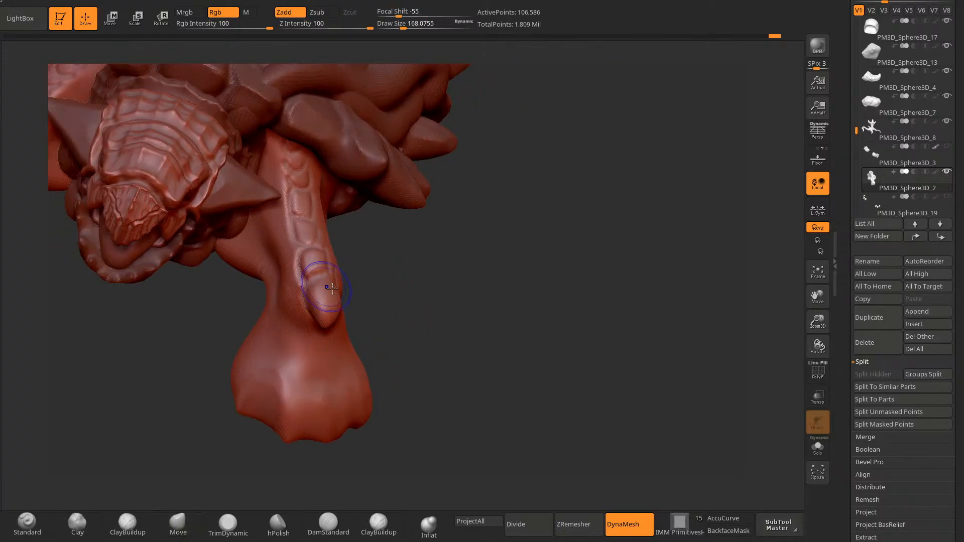
Step: Mask all but the second plate above the knee and pull it out over the first with Move at draw sizes of about 168 and 123
left_click_drag(427, 306, 365, 293)
left_click_drag(280, 402, 422, 338)
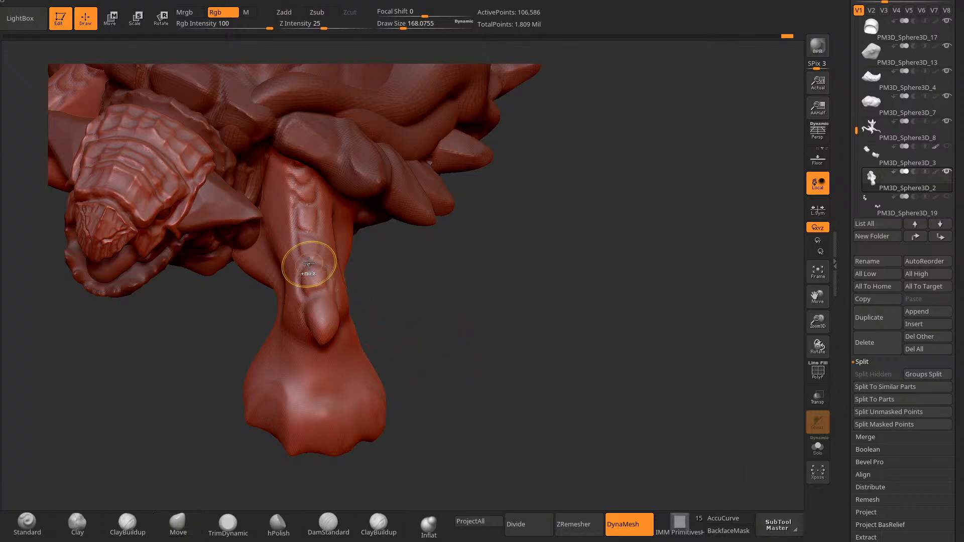
left_click_drag(316, 269, 321, 291, "ctrl")
left_click(397, 317, "ctrl")
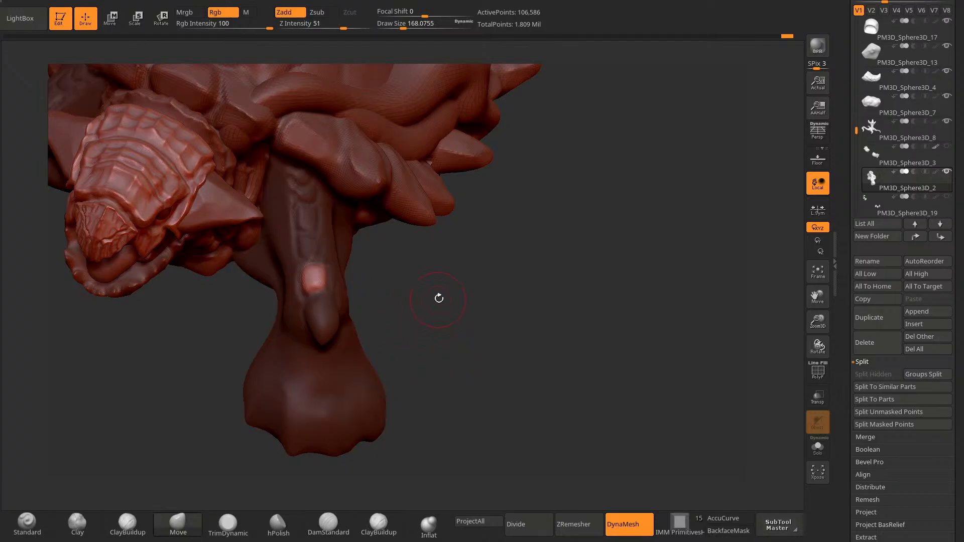
left_click_drag(424, 296, 292, 359)
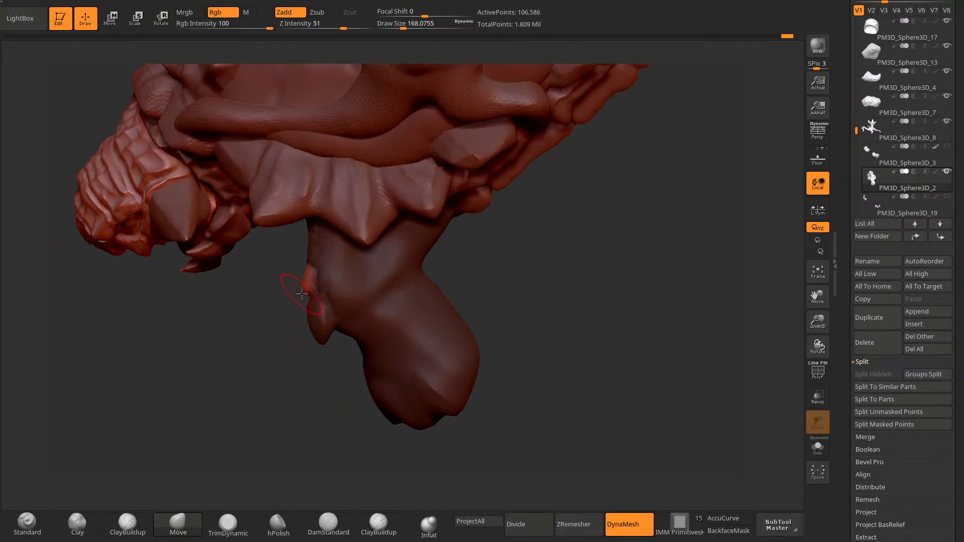
mouse_move(302, 294)
left_mouse_down()
mouse_move(327, 347)
mouse_move(311, 284)
mouse_move(339, 281)
mouse_move(346, 258)
mouse_move(350, 295)
mouse_move(344, 276)
mouse_move(323, 280)
mouse_move(324, 298)
left_mouse_up()
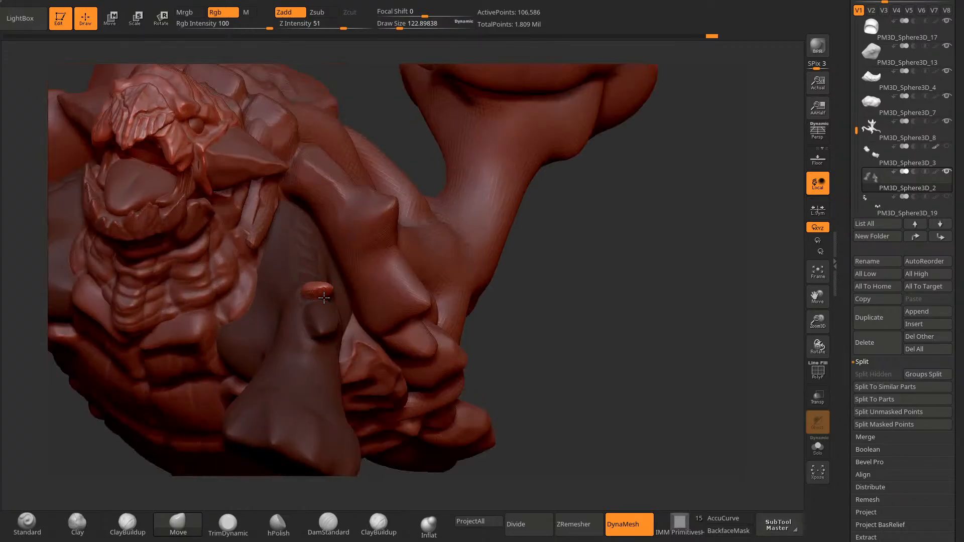
mouse_move(438, 303)
left_mouse_down()
mouse_move(442, 394)
mouse_move(444, 352)
left_mouse_up()
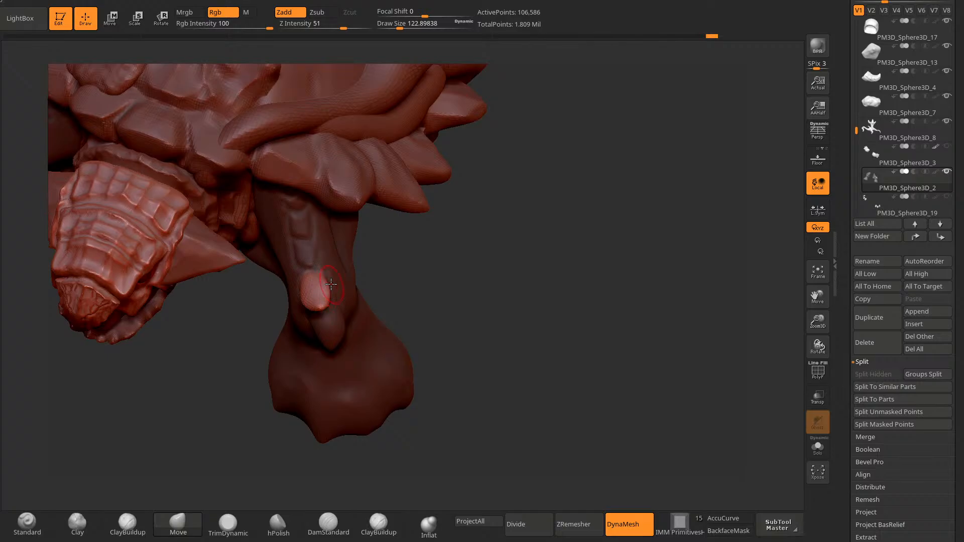
mouse_move(544, 330)
left_mouse_down()
mouse_move(585, 338)
mouse_move(516, 443)
left_mouse_up()
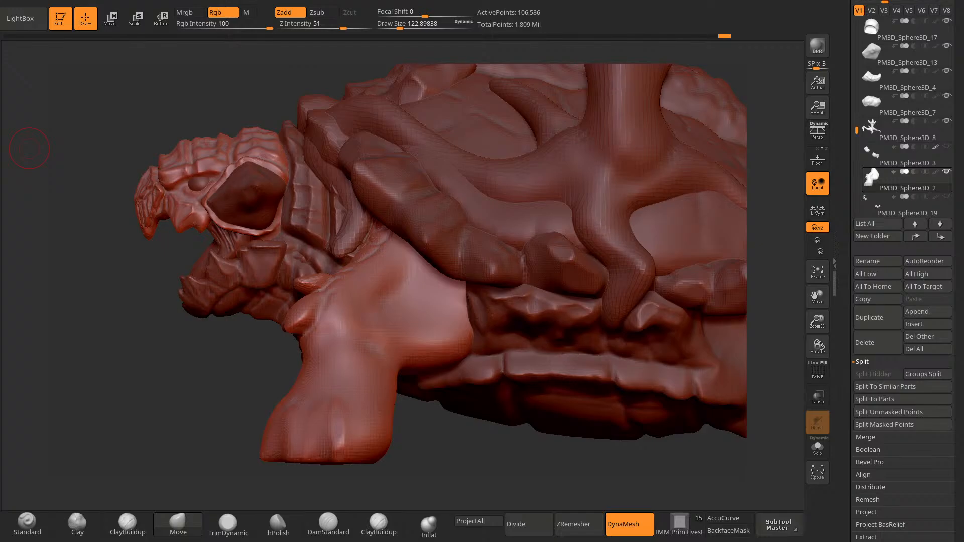
Step: Mask the front legs except for the third plate above the knee
left_click_drag(29, 148, 220, 406)
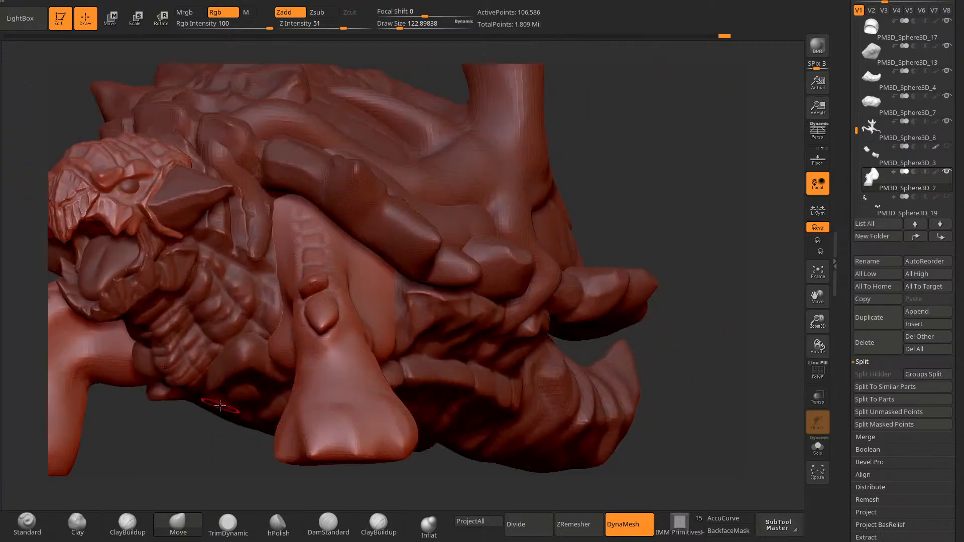
mouse_move(632, 264)
left_mouse_down()
mouse_move(510, 397)
mouse_move(518, 387)
mouse_move(379, 346)
left_mouse_up()
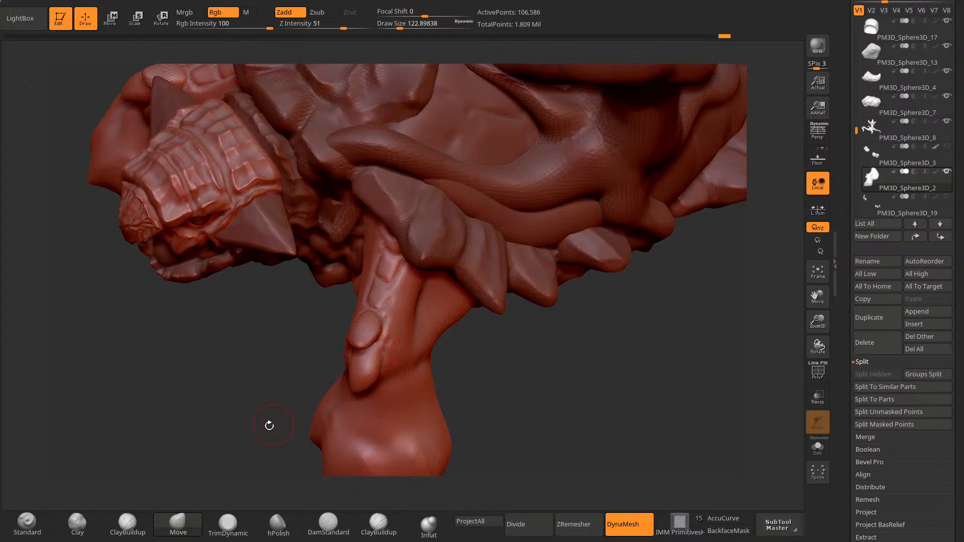
left_click_drag(269, 424, 201, 416)
left_click_drag(358, 332, 351, 351)
mouse_move(251, 352)
left_mouse_down()
mouse_move(378, 300)
mouse_move(365, 295)
left_mouse_up()
left_click(415, 390, "ctrl")
left_click_drag(416, 390, 302, 364)
Step: Pull the third plate above the knee outward over the second with Move at draw sizes of about 168, 106 and 154
key("space")
left_click_drag(350, 297, 321, 312)
mouse_move(281, 402)
left_mouse_down()
mouse_move(286, 443)
mouse_move(329, 392)
left_mouse_up()
left_click_drag(385, 383, 323, 365)
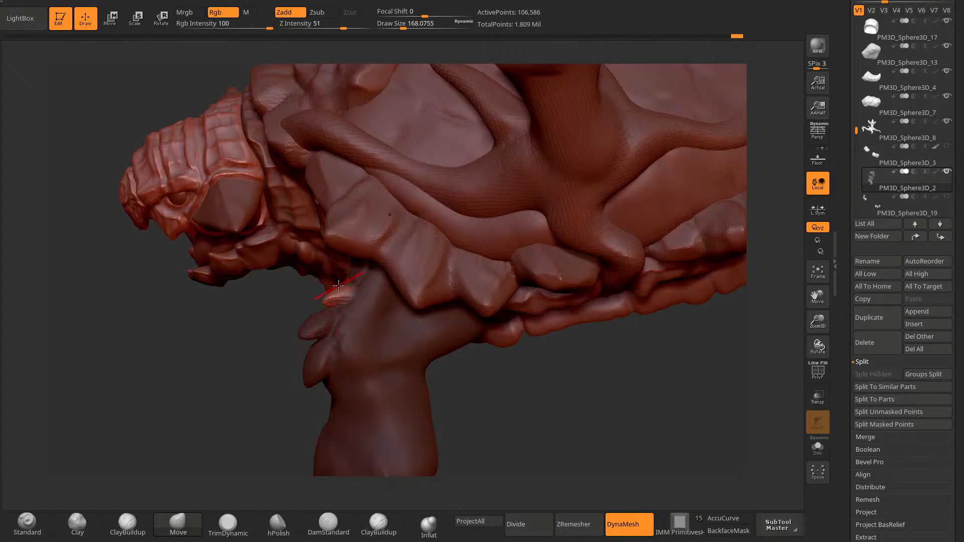
left_click_drag(334, 292, 336, 285)
left_click_drag(252, 426, 342, 295)
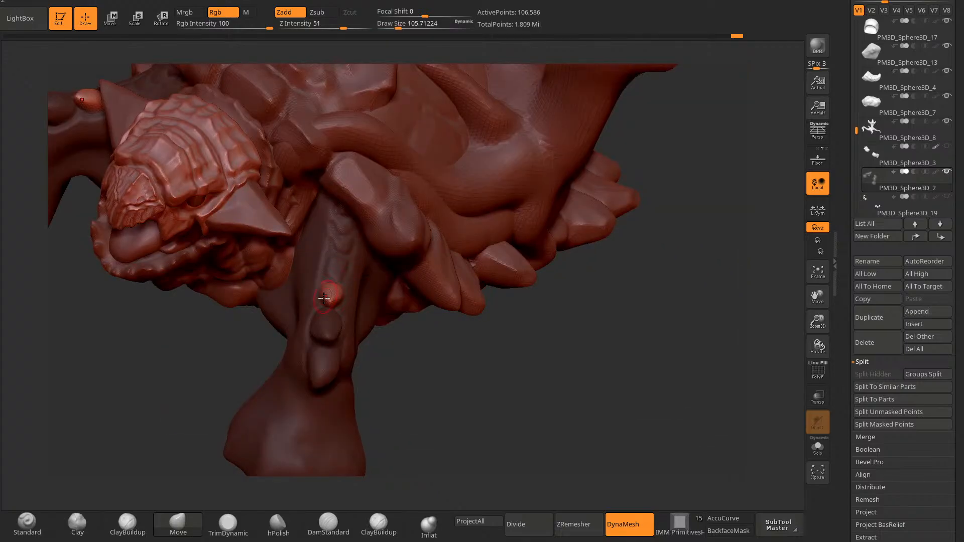
left_click_drag(427, 377, 281, 358)
key("space")
left_click_drag(322, 288, 326, 287)
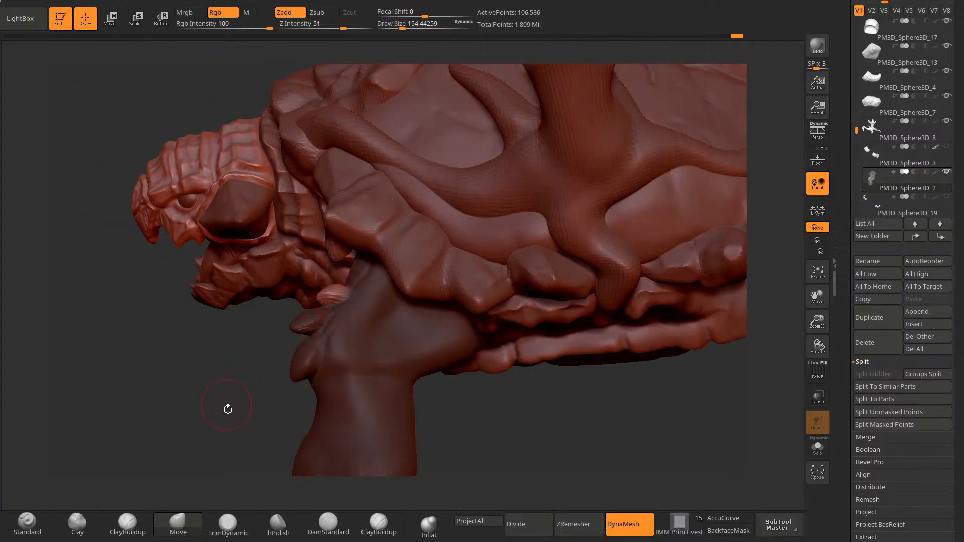
mouse_move(228, 409)
left_mouse_down()
mouse_move(404, 419)
mouse_move(376, 383)
mouse_move(355, 303)
left_mouse_up()
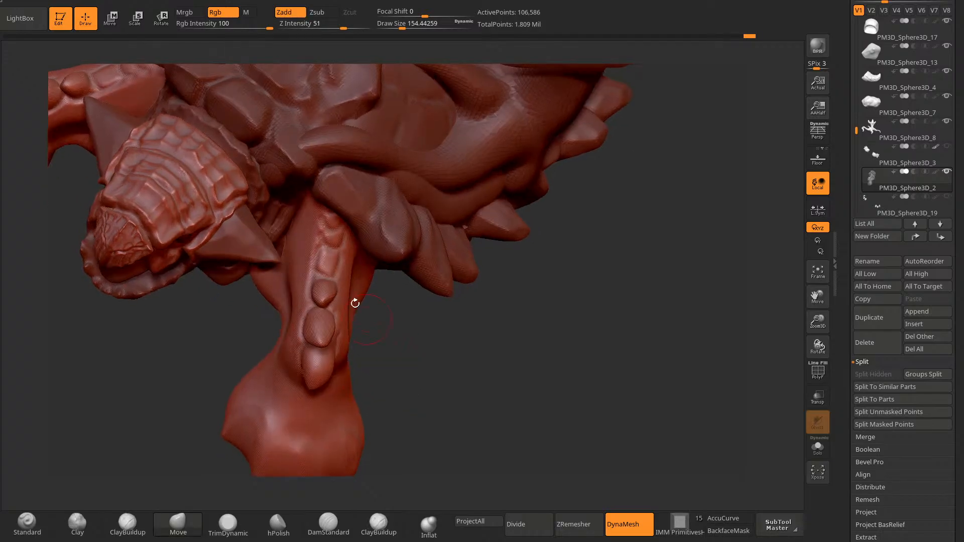
Step: Mask the front legs except for the fourth plate and pull it out over the third with Move
mouse_move(321, 249)
left_mouse_down("ctrl")
mouse_move(319, 262)
mouse_move(339, 254)
left_mouse_up("ctrl")
key("b")
key("m")
key("v")
mouse_move(394, 366)
left_mouse_down()
mouse_move(328, 283)
mouse_move(327, 321)
mouse_move(404, 286)
mouse_move(383, 273)
mouse_move(313, 272)
left_mouse_up()
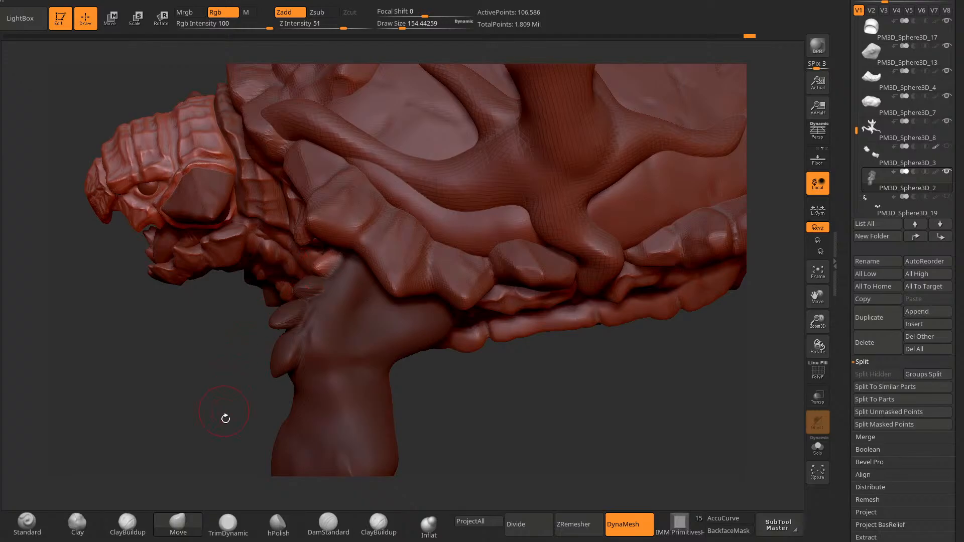
mouse_move(225, 419)
left_mouse_down()
mouse_move(489, 356)
mouse_move(469, 370)
mouse_move(401, 279)
mouse_move(517, 399)
mouse_move(527, 383)
mouse_move(370, 250)
left_mouse_up()
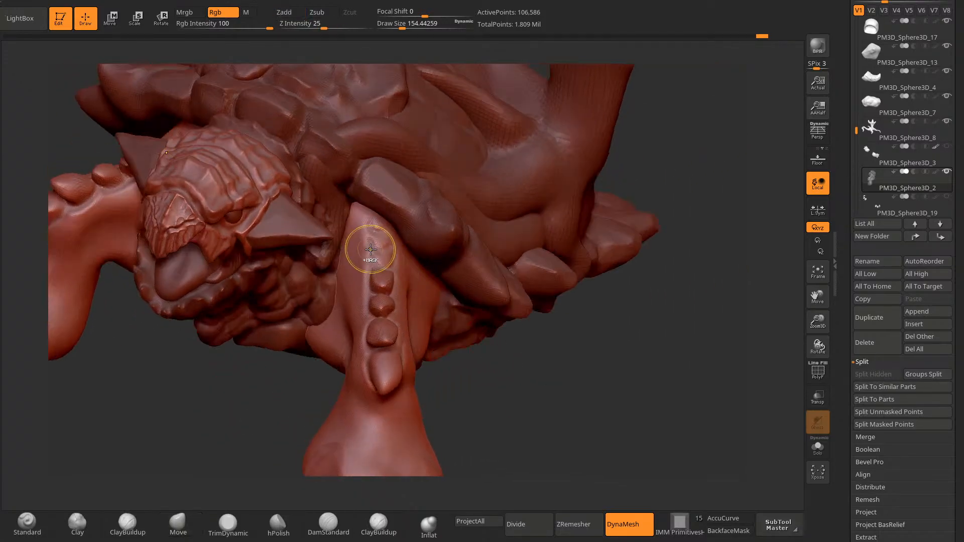
Step: Isolate the front legs, leave the fifth and sixth plates unmasked in turn, and pull each out over the plate below
left_click(947, 172, "ctrl+shift")
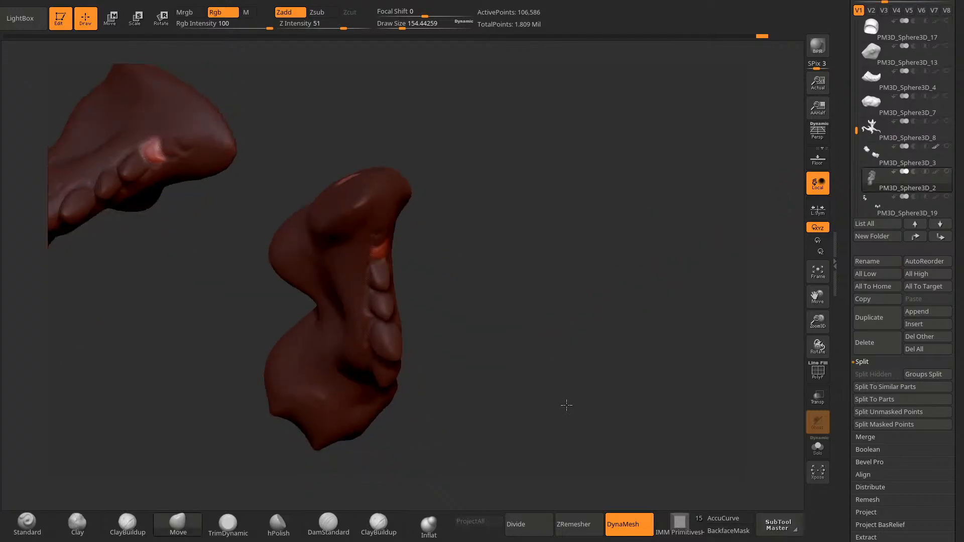
mouse_move(566, 405)
left_mouse_down()
mouse_move(442, 284)
mouse_move(441, 236)
mouse_move(378, 263)
mouse_move(334, 341)
mouse_move(333, 377)
mouse_move(430, 195)
mouse_move(363, 250)
left_mouse_up()
left_click_drag(415, 200, 398, 247)
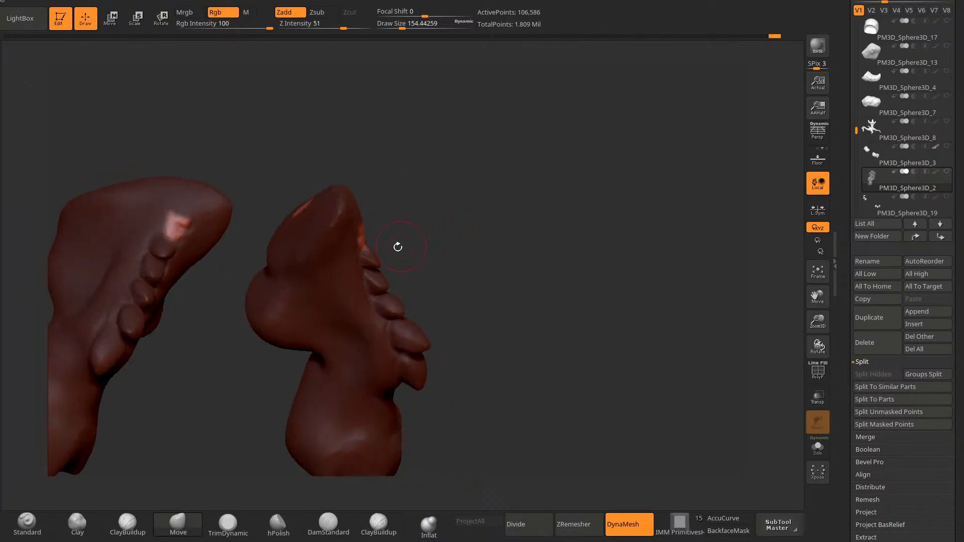
left_click_drag(430, 220, 559, 234)
left_click_drag(601, 457, 634, 344)
mouse_move(481, 449)
left_mouse_down()
mouse_move(469, 452)
mouse_move(477, 403)
left_mouse_up()
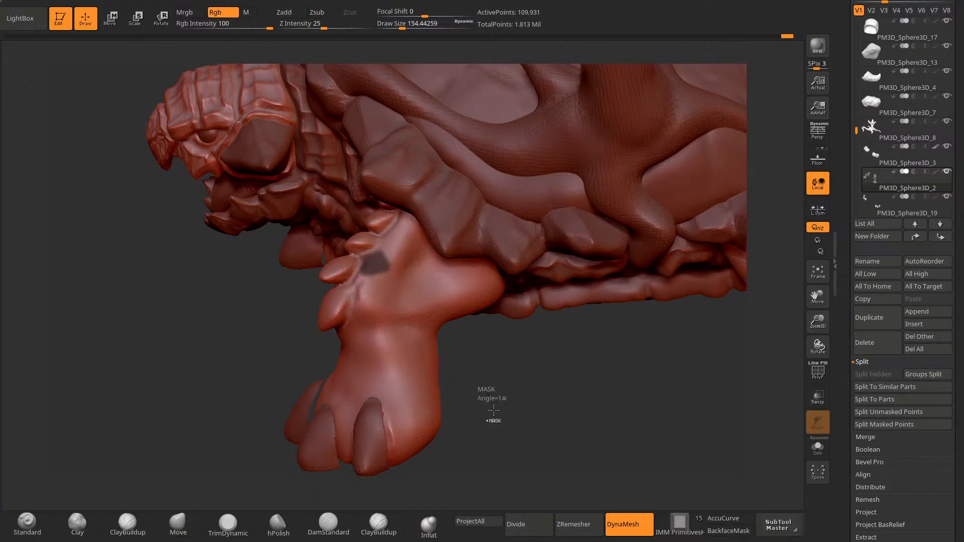
Step: Mask all but a patch on the outer side of the lowest knee plate and start pulling it out with Move
left_click_drag(382, 320, 381, 321, "ctrl")
left_click(477, 398, "ctrl")
key("b")
key("m")
key("v")
left_click_drag(478, 399, 348, 325)
mouse_move(307, 358)
left_mouse_down()
mouse_move(362, 366)
mouse_move(368, 340)
left_mouse_up()
Step: Shape the lowest outer plate into an overhanging point at draw sizes of about 197 and 148, and clear the mask
key("space")
left_click_drag(427, 352, 386, 335)
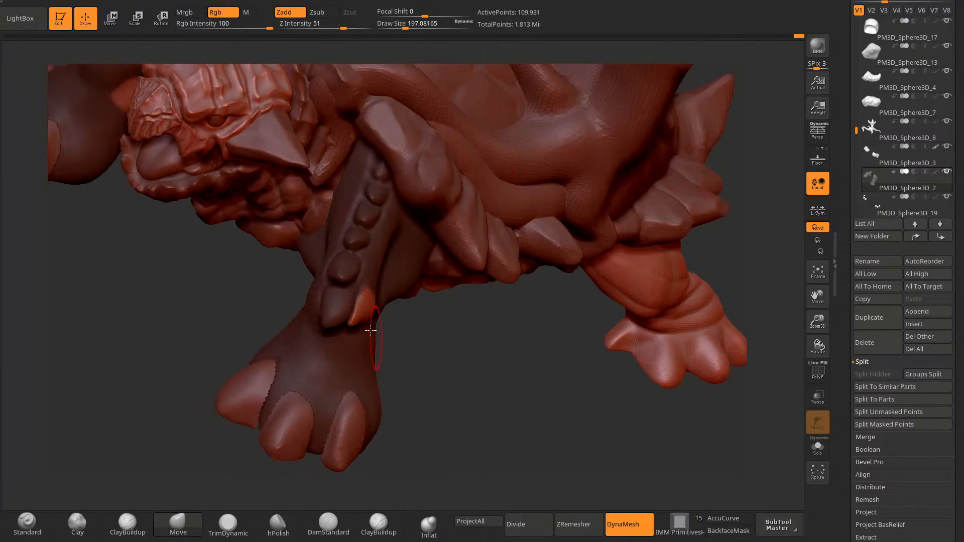
mouse_move(409, 366)
left_mouse_down()
mouse_move(364, 331)
mouse_move(396, 341)
mouse_move(368, 316)
left_mouse_up()
left_click_drag(412, 352, 366, 322)
key("[")
mouse_move(236, 374)
left_mouse_down()
mouse_move(304, 320)
mouse_move(284, 349)
mouse_move(283, 442)
mouse_move(351, 432)
left_mouse_up()
mouse_move(396, 414)
left_mouse_down("ctrl")
mouse_move(413, 431)
mouse_move(370, 333)
left_mouse_up("ctrl")
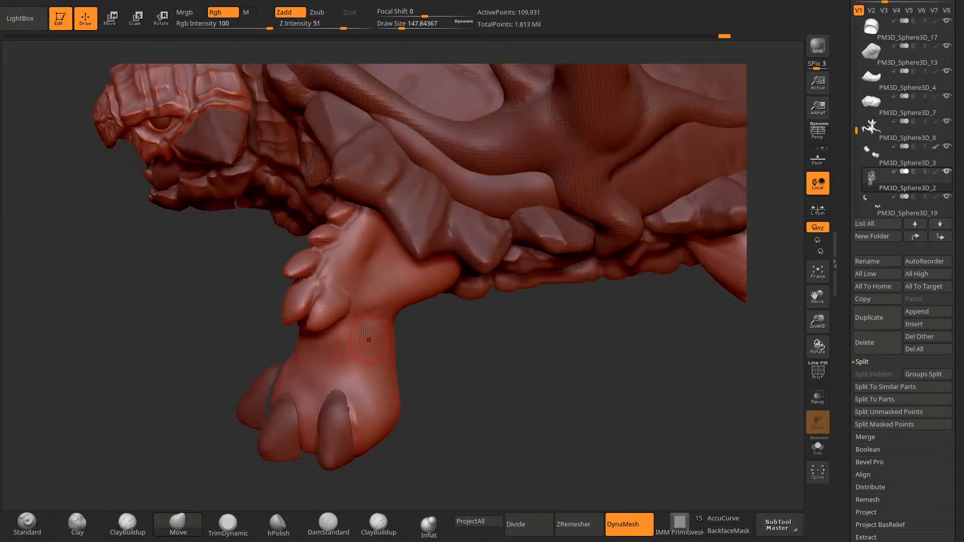
Step: Mask all but the second outer plate and pull it over the lowest one at draw sizes of about 262 and 175
left_click(412, 361, "ctrl")
key("space")
left_click(411, 301)
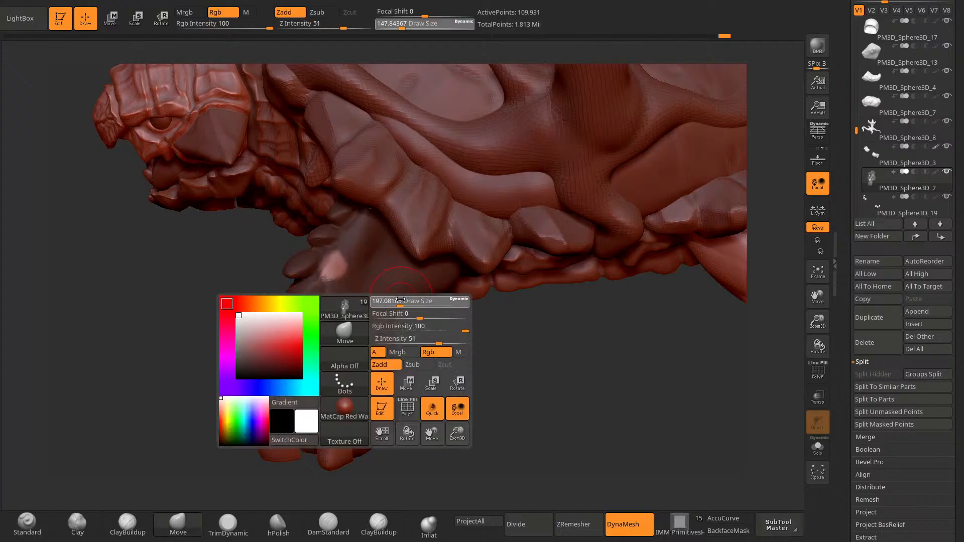
mouse_move(447, 369)
left_mouse_down()
mouse_move(537, 407)
mouse_move(333, 285)
left_mouse_up()
left_click_drag(272, 436, 236, 456)
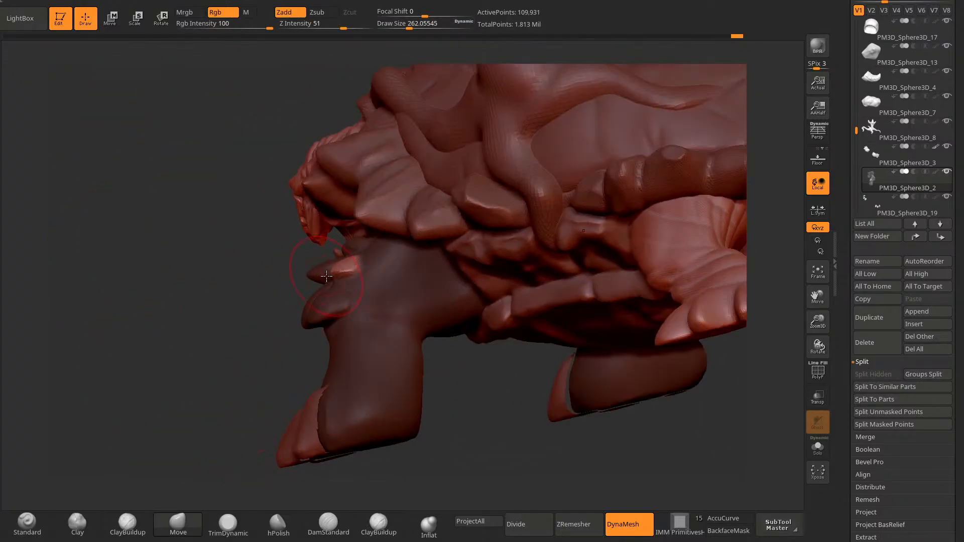
left_click_drag(264, 341, 287, 360)
key("space")
left_click(339, 290)
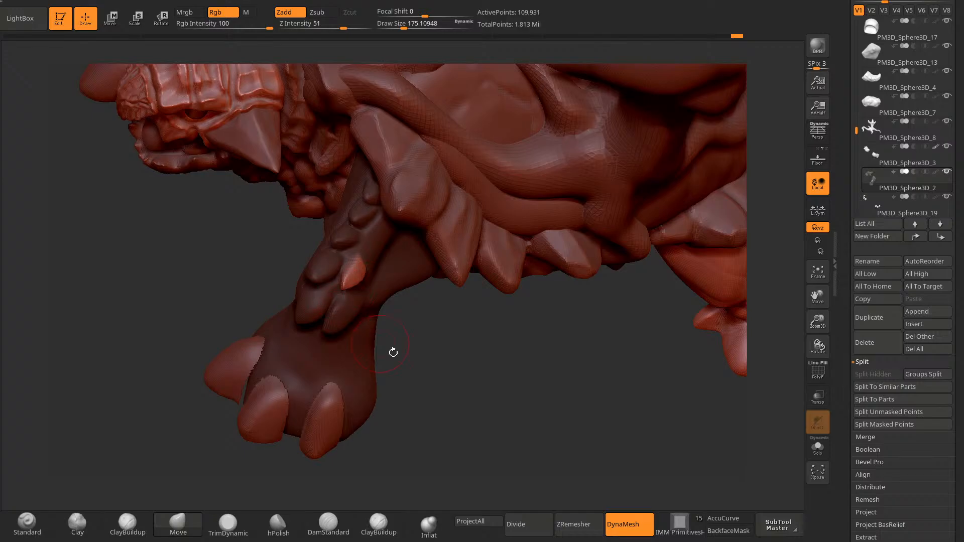
mouse_move(393, 352)
left_mouse_down()
mouse_move(352, 275)
mouse_move(318, 346)
left_mouse_up()
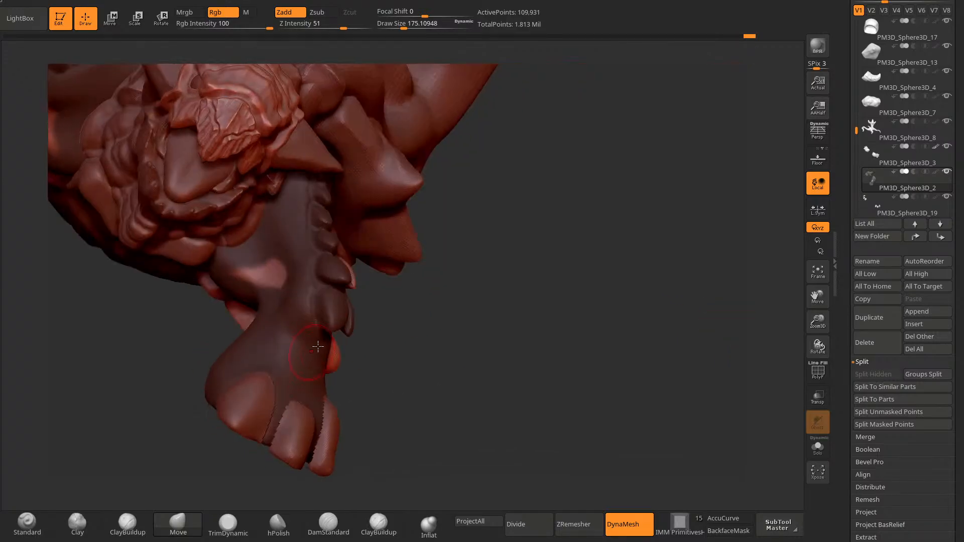
mouse_move(375, 321)
left_mouse_down()
mouse_move(213, 442)
mouse_move(348, 283)
mouse_move(414, 390)
mouse_move(342, 401)
left_mouse_up()
Step: Isolate the front legs, pull the unmasked third outer plate outward over the second with Move, and clear the mask
left_click(869, 176, "ctrl+shift")
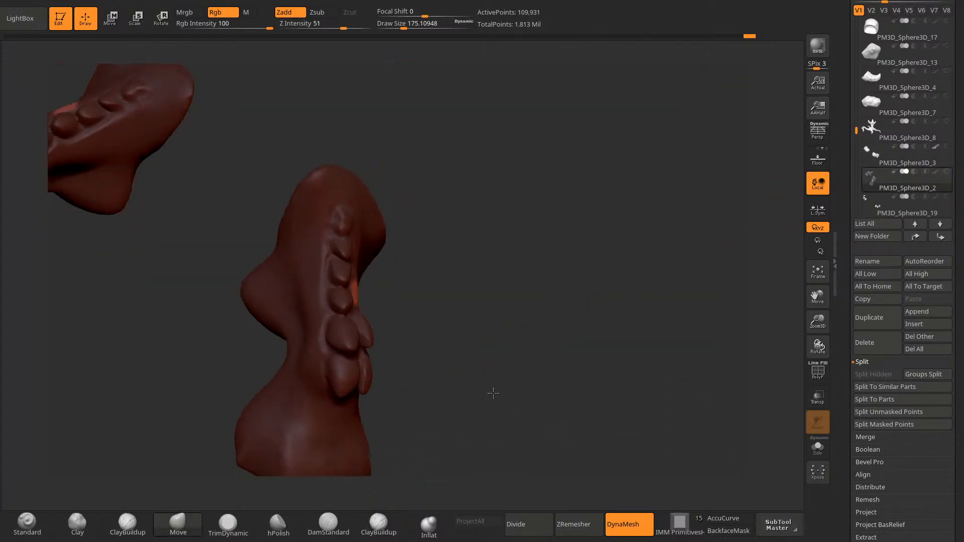
left_click_drag(493, 390, 331, 293)
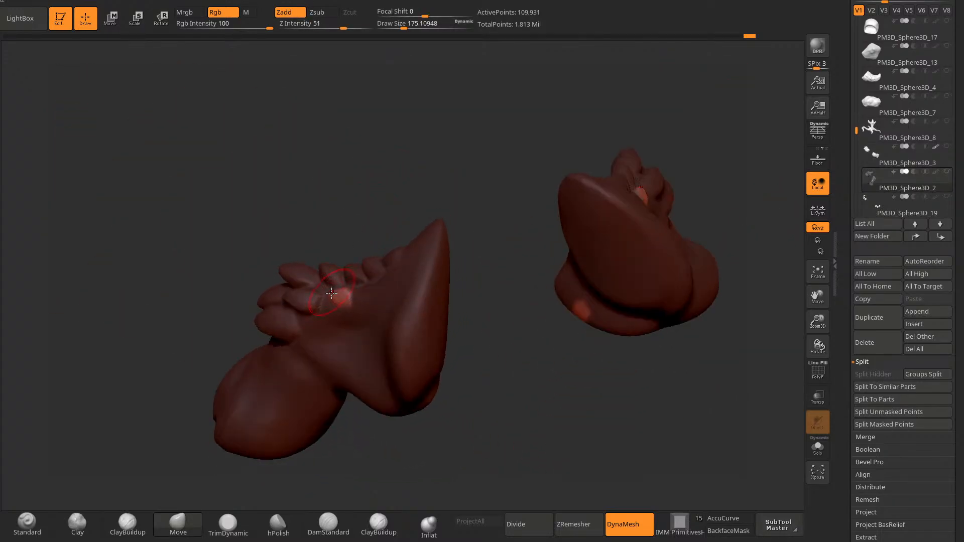
left_click_drag(370, 195, 357, 311)
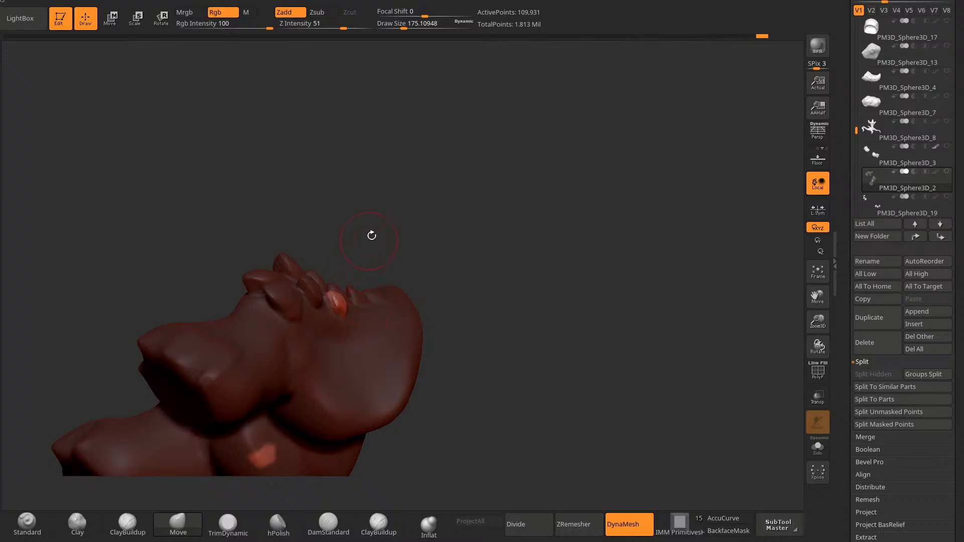
left_click_drag(372, 235, 343, 256)
left_click_drag(316, 327, 322, 293)
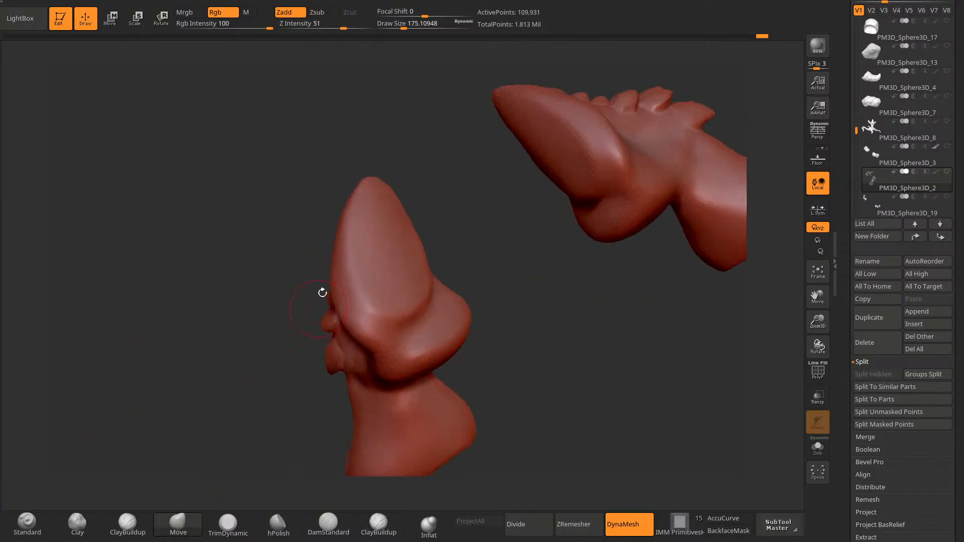
mouse_move(429, 197)
left_mouse_down()
mouse_move(526, 174)
mouse_move(439, 318)
mouse_move(478, 310)
mouse_move(357, 259)
mouse_move(346, 224)
left_mouse_up()
Step: Mask all but a patch for the fourth outer plate and pull it out over the third at a draw size of about 175
key("ctrl")
left_click(467, 189, "ctrl")
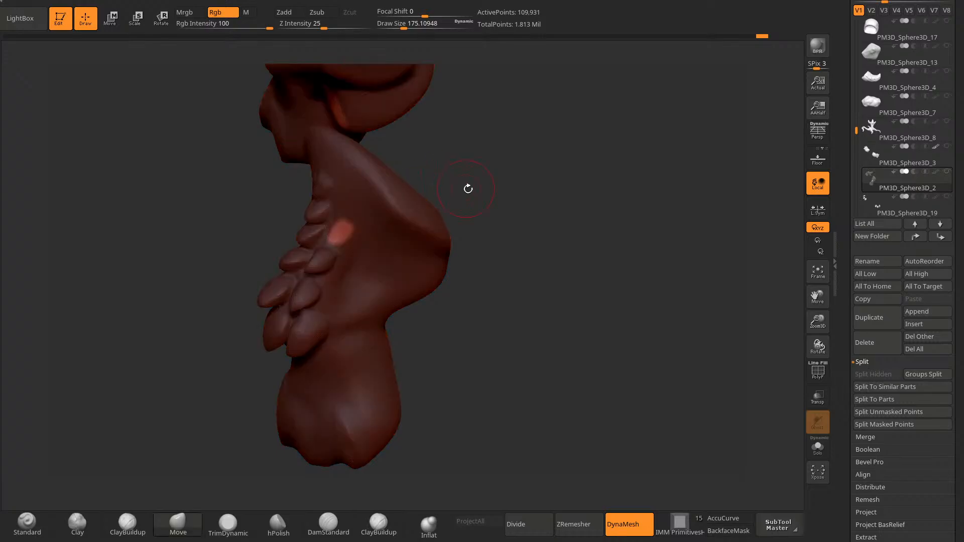
left_click_drag(467, 189, 407, 217)
mouse_move(281, 352)
left_mouse_down()
mouse_move(247, 392)
mouse_move(323, 269)
left_mouse_up()
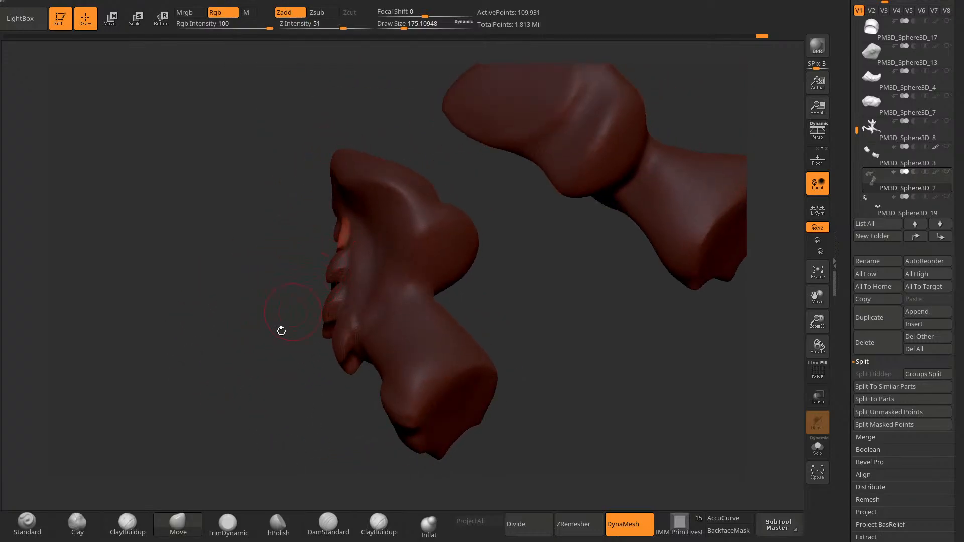
mouse_move(281, 330)
left_mouse_down()
mouse_move(420, 201)
mouse_move(350, 235)
left_mouse_up()
left_click_drag(358, 279, 376, 213)
left_click_drag(422, 175, 378, 222)
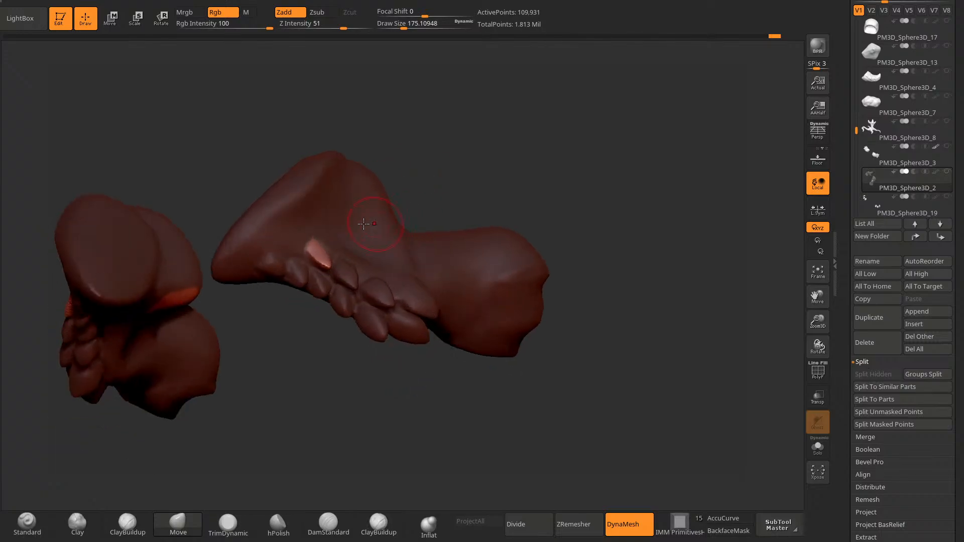
left_click_drag(328, 251, 350, 247)
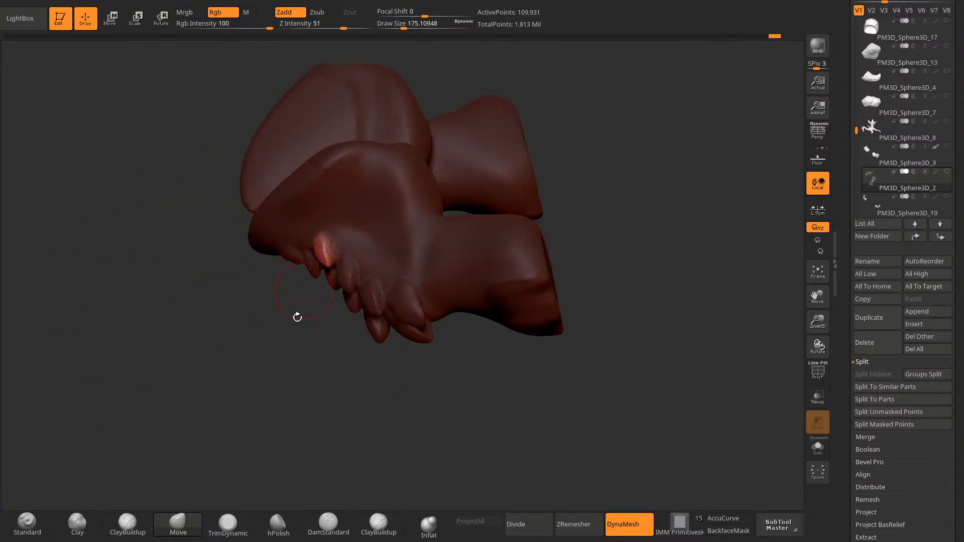
left_click_drag(297, 317, 320, 271)
mouse_move(301, 262)
right_mouse_down()
mouse_move(373, 231)
mouse_move(386, 230)
mouse_move(327, 242)
mouse_move(547, 217)
mouse_move(495, 186)
mouse_move(306, 251)
mouse_move(437, 389)
mouse_move(465, 299)
mouse_move(430, 303)
mouse_move(407, 401)
mouse_move(517, 215)
mouse_move(314, 205)
right_mouse_up()
Step: Leave only the fifth outer plate unmasked and pull it out over the fourth with Move
left_click_drag(316, 224, 328, 207, "ctrl")
left_click(415, 201, "ctrl")
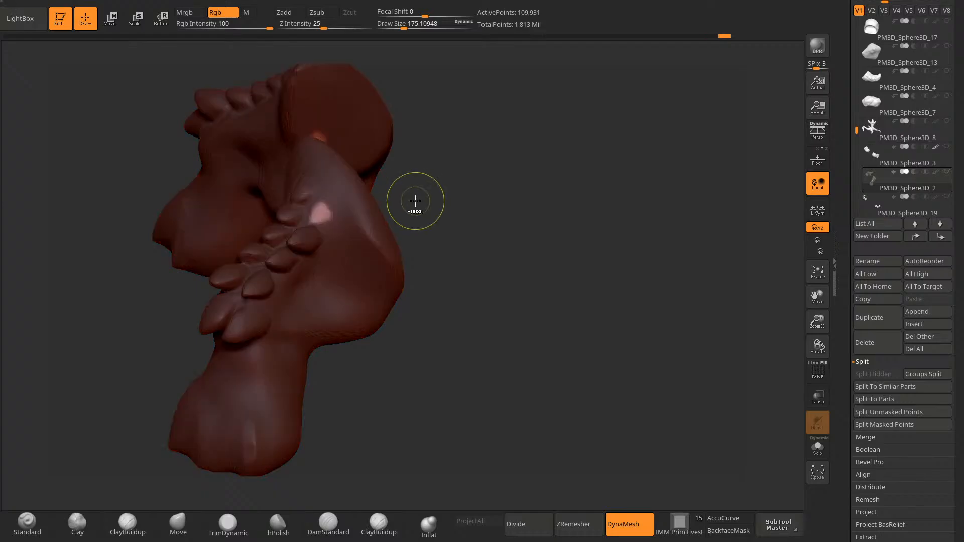
right_click_drag(416, 201, 322, 224)
mouse_move(243, 364)
right_mouse_down()
mouse_move(379, 189)
mouse_move(327, 217)
mouse_move(261, 321)
mouse_move(441, 407)
mouse_move(427, 384)
right_mouse_up()
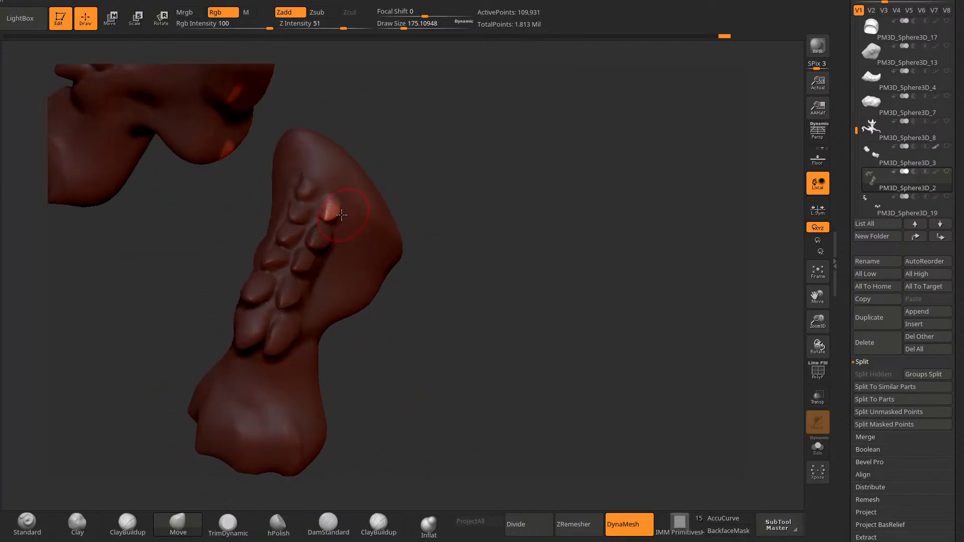
mouse_move(379, 181)
right_mouse_down()
mouse_move(508, 273)
mouse_move(497, 300)
mouse_move(457, 275)
mouse_move(450, 212)
right_mouse_up()
mouse_move(351, 293)
right_mouse_down()
mouse_move(450, 274)
mouse_move(335, 275)
right_mouse_up()
Step: Mask all but a patch on the inner side of the knee and pull it out into the lowest inner plate
right_click_drag(445, 214, 349, 333)
right_click_drag(169, 275, 123, 373)
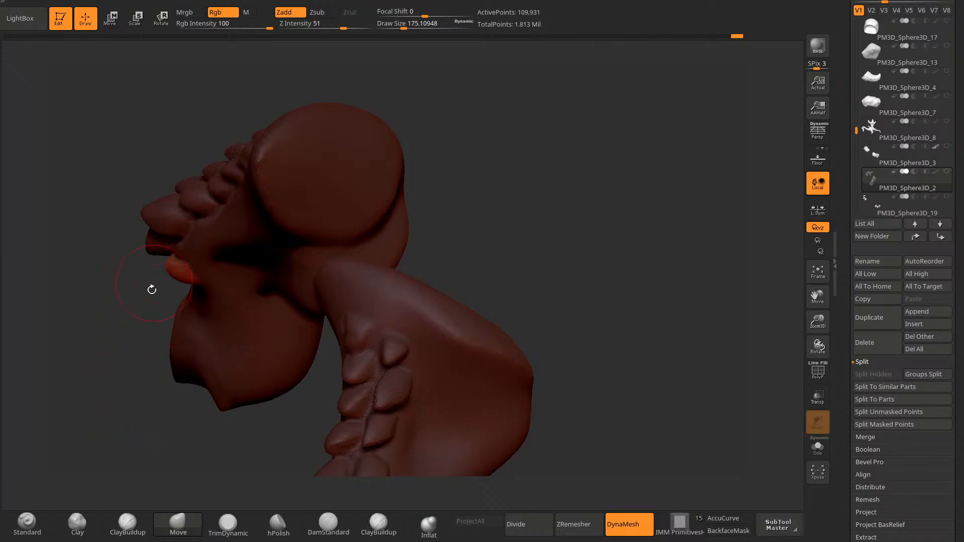
right_click_drag(151, 290, 194, 262)
mouse_move(295, 212)
right_mouse_down()
mouse_move(166, 272)
mouse_move(196, 194)
mouse_move(250, 207)
right_mouse_up()
right_click_drag(155, 266, 182, 269)
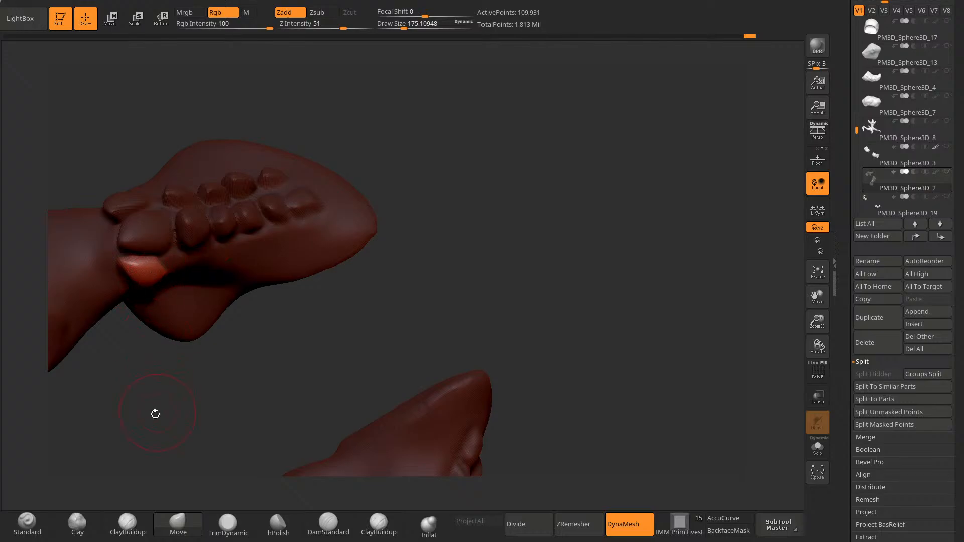
mouse_move(155, 413)
right_mouse_down()
mouse_move(306, 330)
mouse_move(394, 295)
mouse_move(382, 288)
mouse_move(370, 385)
mouse_move(215, 229)
right_mouse_up()
Step: Mask all but the second inner plate, pull it out over the lowest inner one with Move, and clear the mask
left_click(312, 334, "ctrl")
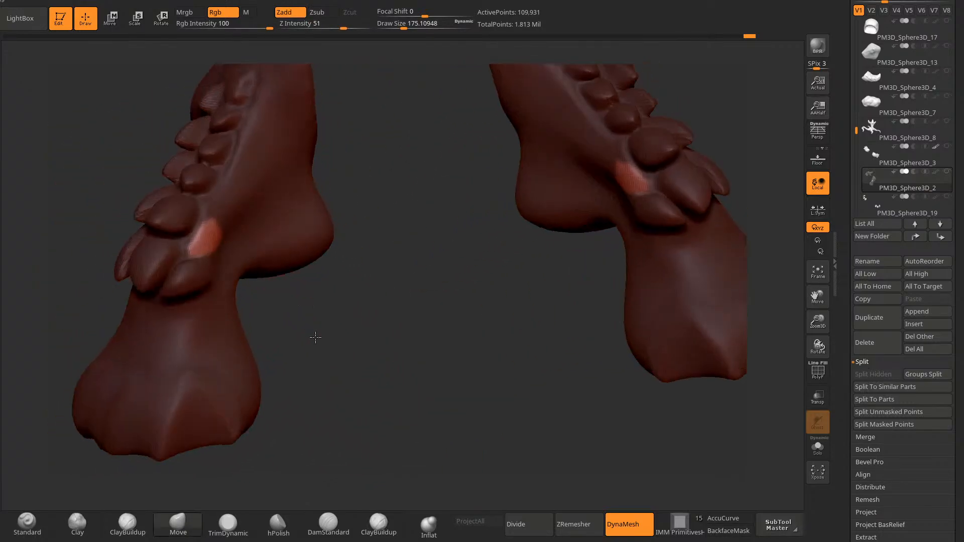
left_click_drag(314, 333, 249, 321)
left_click_drag(146, 357, 197, 396)
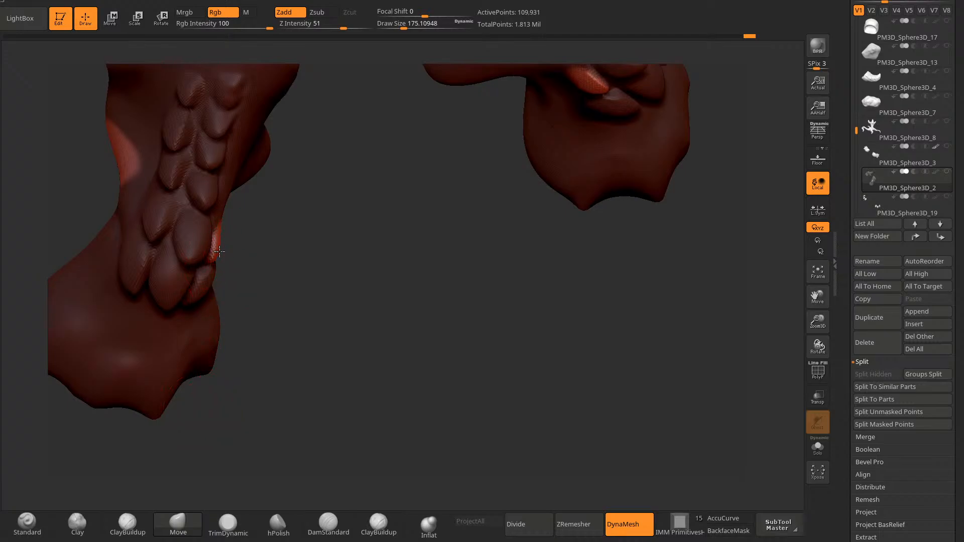
mouse_move(219, 251)
right_mouse_down()
mouse_move(205, 273)
mouse_move(230, 244)
right_mouse_up()
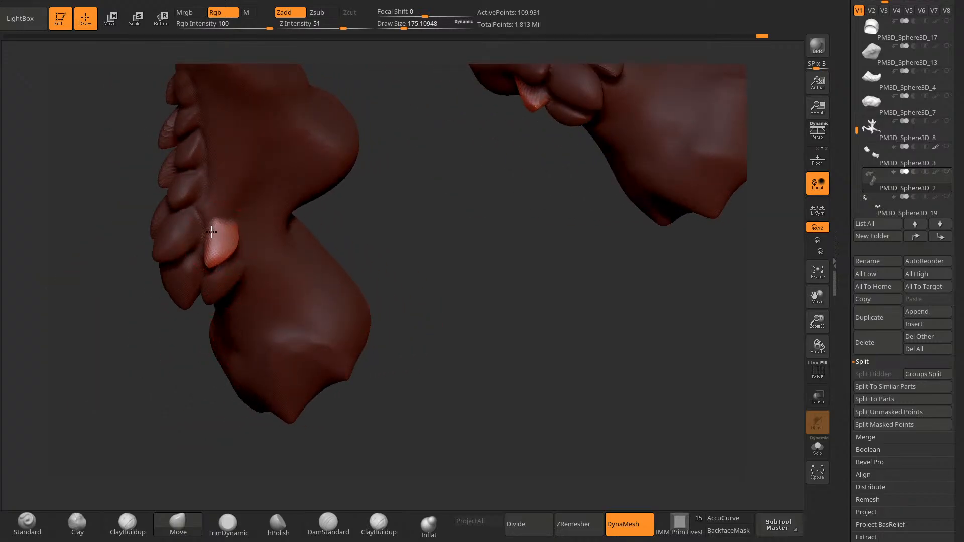
left_click_drag(211, 232, 207, 228)
right_click_drag(215, 233, 414, 241)
left_click_drag(216, 247, 226, 248)
right_click_drag(246, 250, 136, 281)
left_click(146, 306, "ctrl")
Step: Leave only the third inner plate unmasked and pull it out over the second at a draw size of about 175
mouse_move(146, 322)
right_mouse_down()
mouse_move(223, 395)
mouse_move(325, 297)
mouse_move(245, 245)
right_mouse_up()
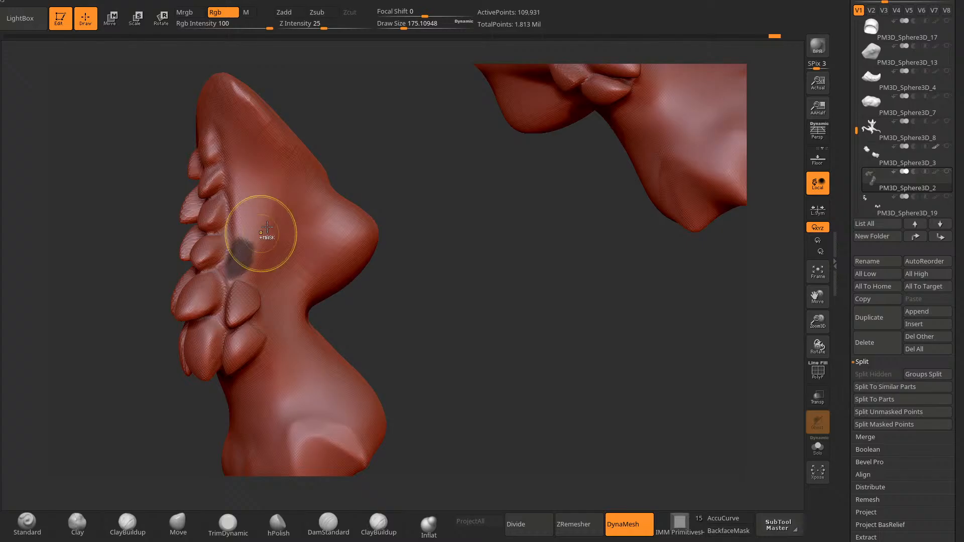
left_click(359, 169, "ctrl")
right_click_drag(359, 168, 281, 186)
left_click_drag(221, 268, 215, 277)
right_click_drag(201, 311, 201, 421)
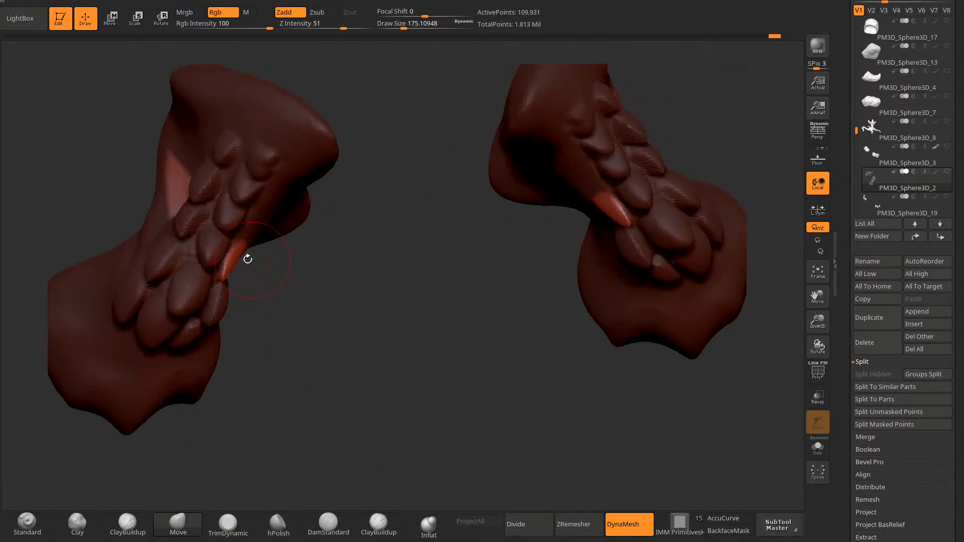
right_click_drag(267, 271, 237, 277)
right_click_drag(187, 395, 231, 357)
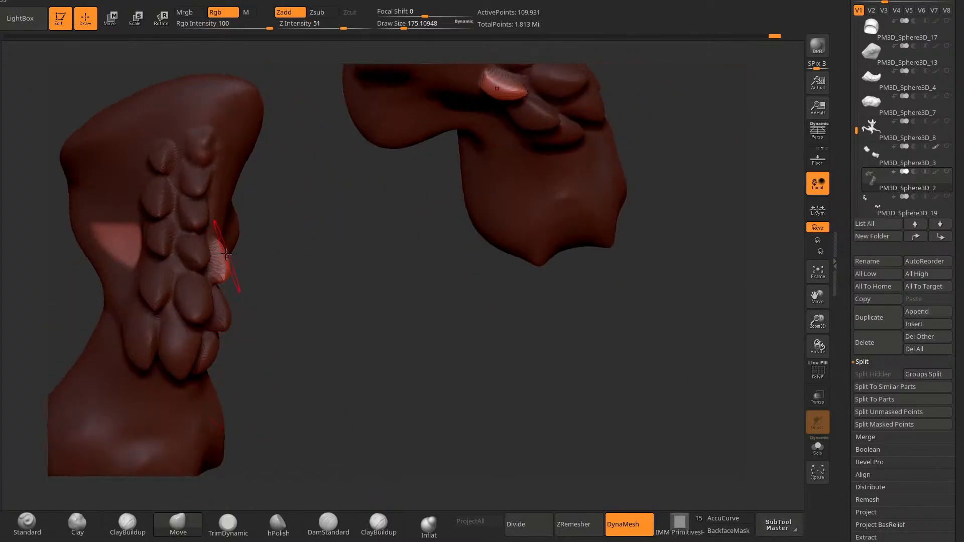
Step: Refine the third inner plate with Move at a draw size of about 168 and clear the mask
key("space")
left_click(264, 251)
right_click_drag(264, 256, 238, 270)
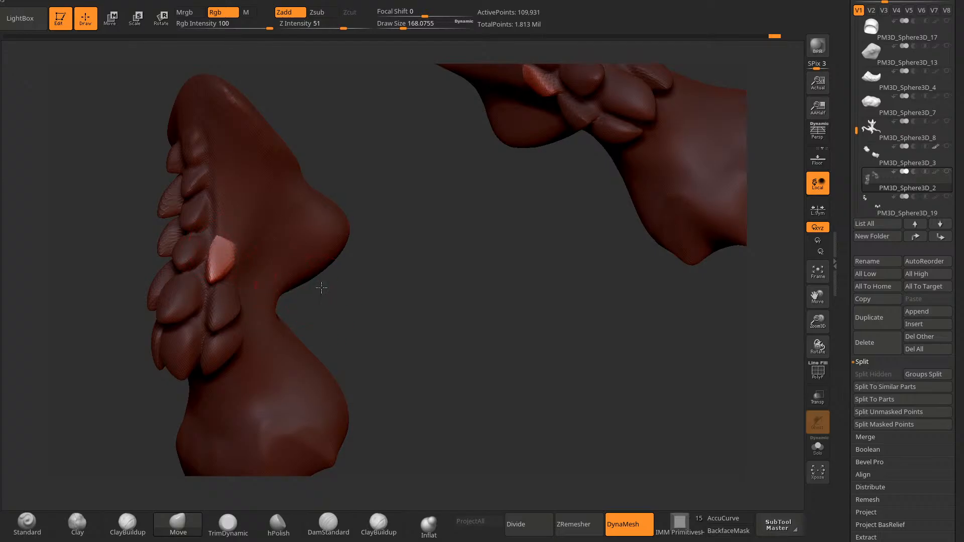
right_click_drag(322, 288, 378, 215)
left_click_drag(378, 215, 351, 248, "ctrl")
right_click_drag(347, 254, 316, 271)
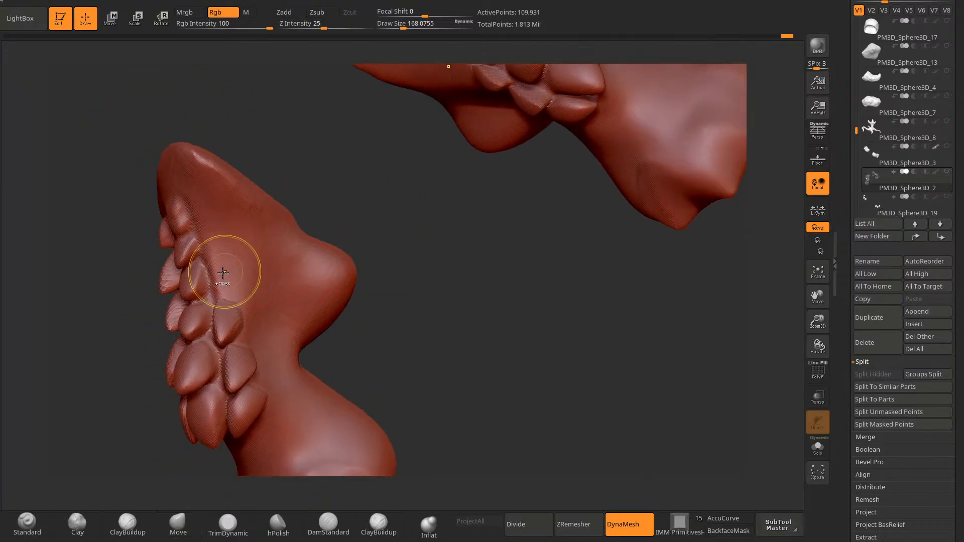
Step: Leave only the fourth inner plate unmasked, pull it out with Move at draw sizes of about 237 and 135, and clear the mask
left_click(315, 188, "ctrl")
right_click_drag(316, 189, 262, 220)
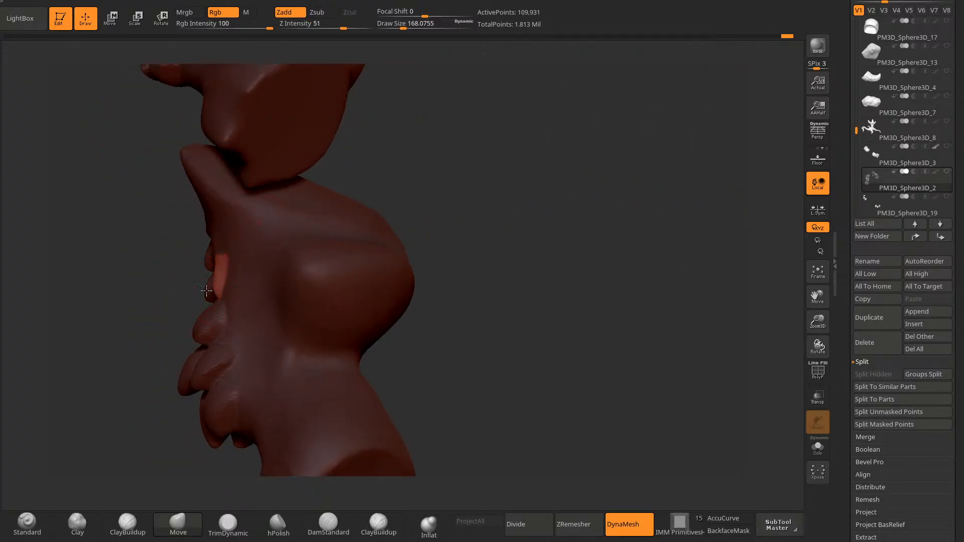
mouse_move(206, 290)
right_mouse_down()
mouse_move(190, 398)
mouse_move(233, 295)
mouse_move(318, 273)
mouse_move(257, 290)
mouse_move(218, 333)
right_mouse_up()
key("space")
left_click_drag(275, 265, 280, 265)
right_click_drag(296, 266, 251, 271)
right_click_drag(308, 244, 231, 276)
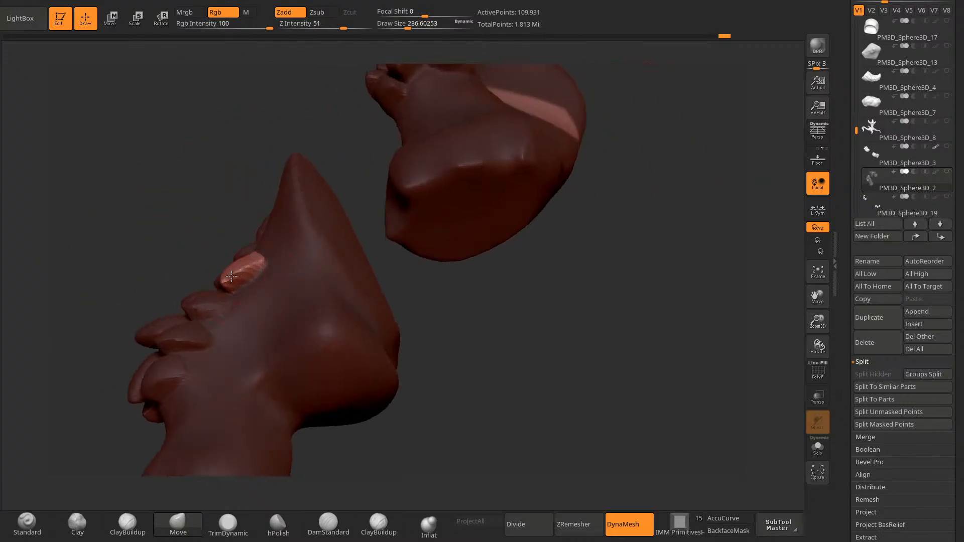
right_click_drag(256, 180, 247, 279)
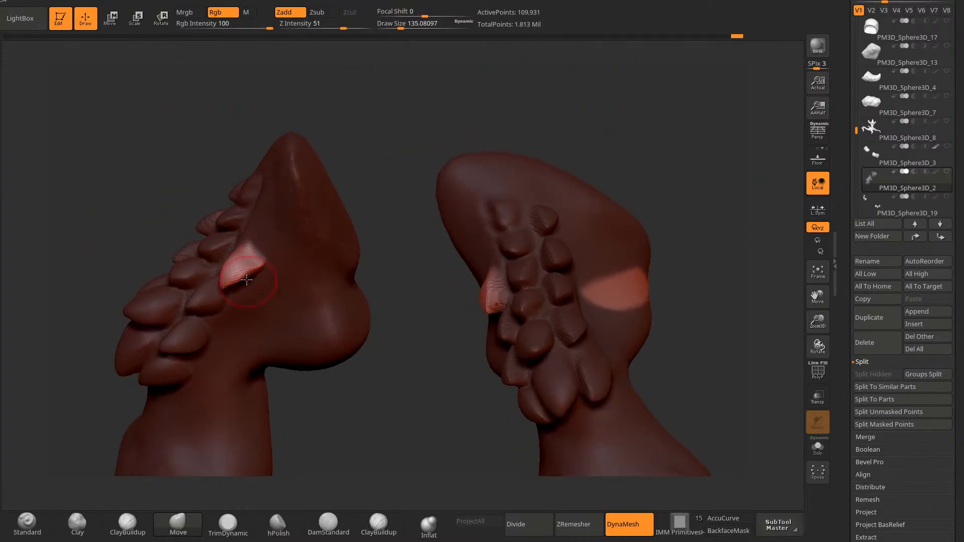
left_click_drag(304, 402, 321, 414, "ctrl")
Step: Mask around the fourth inner plate again, refine its shape, and clear the mask
right_click_drag(307, 397, 351, 390)
right_click_drag(258, 232, 255, 279)
left_click(298, 332, "ctrl")
mouse_move(237, 253)
left_mouse_down("ctrl")
mouse_move(231, 274)
mouse_move(238, 262)
left_mouse_up("ctrl")
left_click_drag(316, 301, 331, 282, "ctrl")
mouse_move(331, 275)
right_mouse_down()
mouse_move(286, 346)
mouse_move(324, 277)
right_mouse_up()
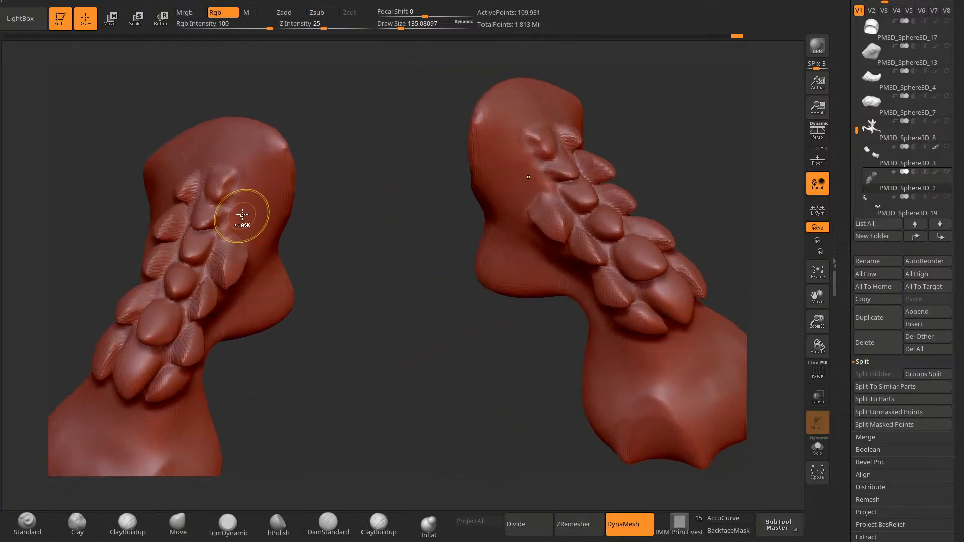
Step: Mask all but a patch above the fourth inner plate, pull it out into an overhanging fifth plate with Move, and clear the mask
left_click_drag(244, 227, 246, 214, "ctrl")
right_click_drag(303, 215, 289, 185)
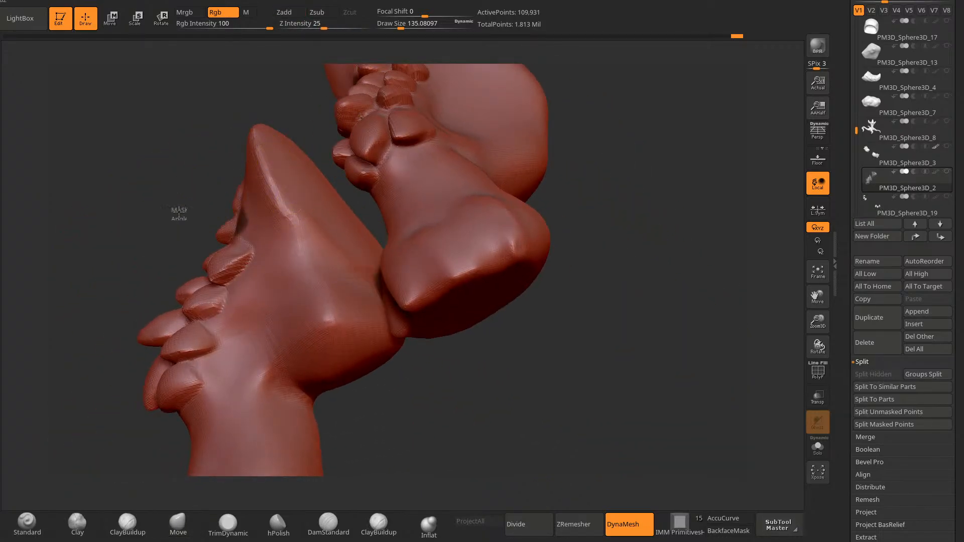
left_click(179, 212, "ctrl")
mouse_move(186, 221)
right_mouse_down()
mouse_move(281, 292)
mouse_move(311, 343)
right_mouse_up()
left_click_drag(244, 224, 241, 215)
mouse_move(321, 267)
right_mouse_down()
mouse_move(255, 279)
mouse_move(242, 224)
right_mouse_up()
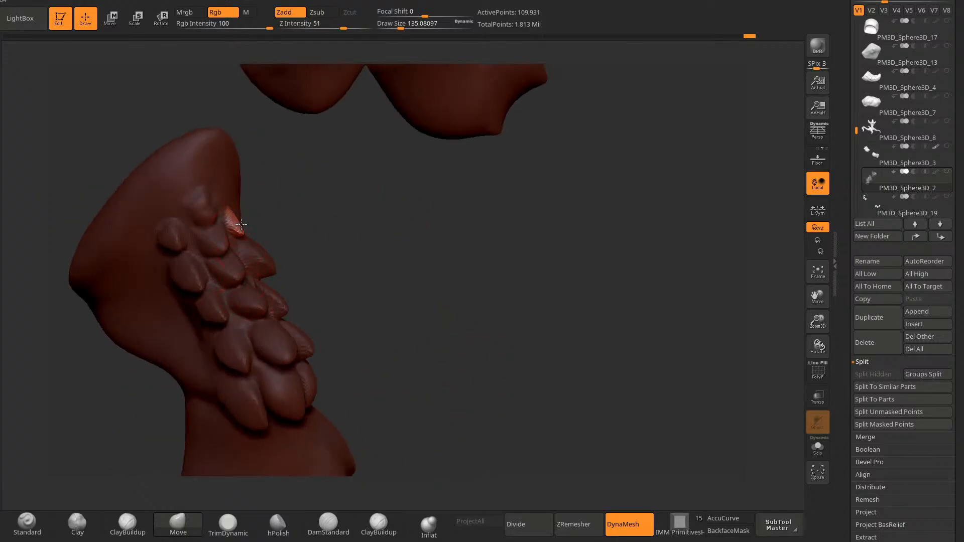
left_click_drag(242, 234, 245, 237)
right_click_drag(301, 226, 247, 227)
left_click_drag(305, 185, 316, 197, "ctrl")
right_click_drag(347, 206, 303, 213)
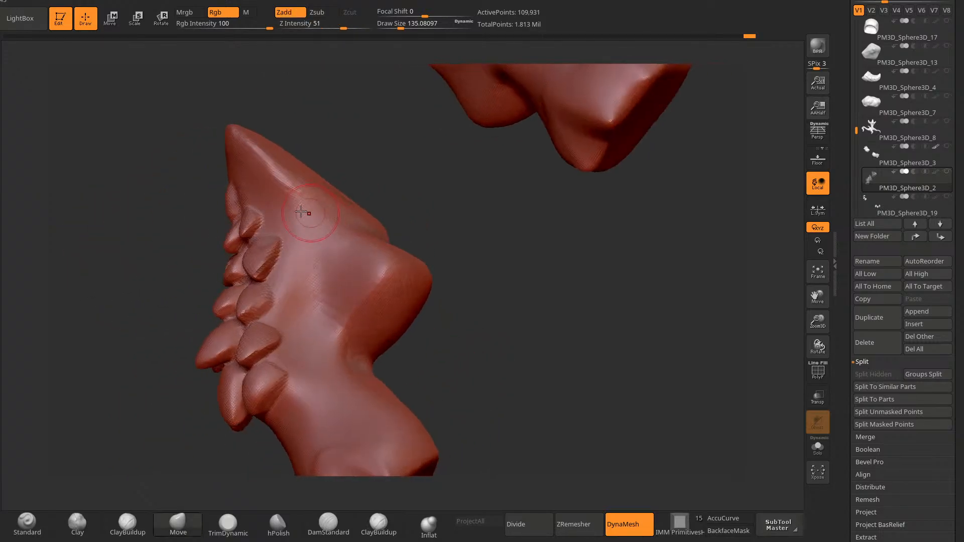
Step: Mask all but a patch behind the fifth inner plate, pull it out into another plate with Move, and clear the mask
left_click_drag(274, 207, 265, 231, "ctrl")
left_click(321, 166, "ctrl")
right_click_drag(327, 177, 291, 226)
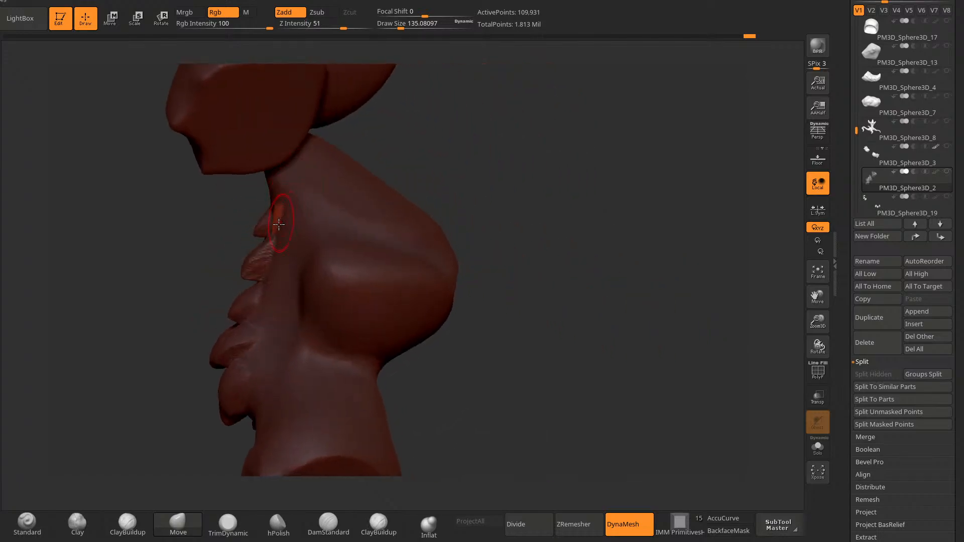
right_click_drag(237, 251, 209, 323)
right_click_drag(294, 219, 280, 216)
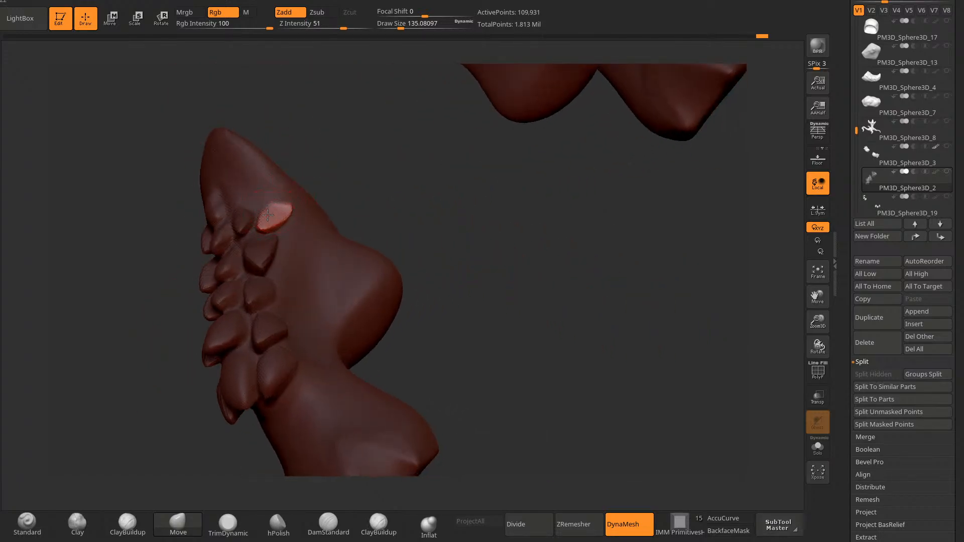
left_click_drag(279, 216, 274, 219)
left_click_drag(316, 176, 329, 191, "ctrl")
Step: Remesh the front legs with DynaMesh
mouse_move(342, 221)
right_mouse_down()
mouse_move(383, 282)
mouse_move(378, 223)
right_mouse_up()
right_click_drag(374, 324, 327, 304)
left_click_drag(327, 303, 325, 321, "ctrl")
right_click_drag(325, 321, 282, 328)
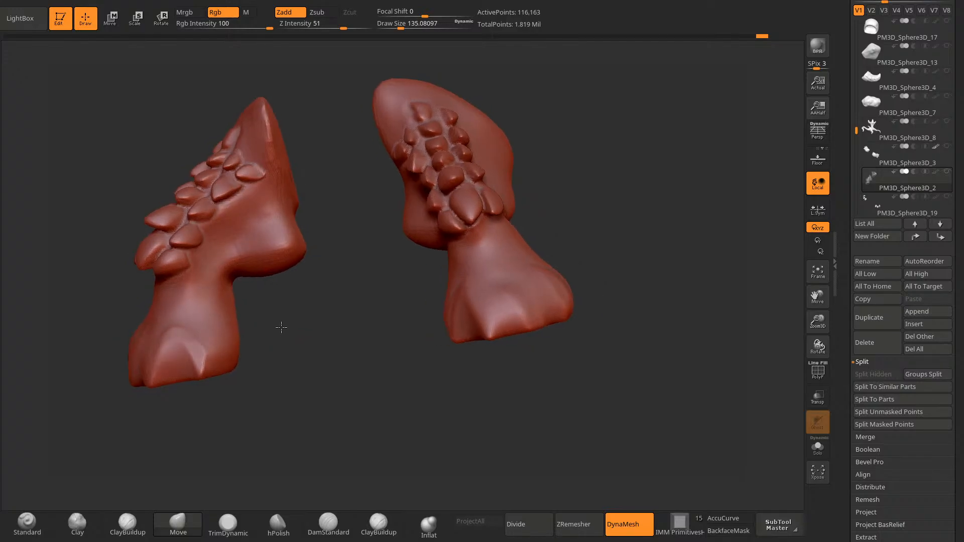
Step: Show the whole creature to check the plated front legs, and isolate the leg subtool again
left_click(948, 172)
right_click_drag(369, 410, 382, 430)
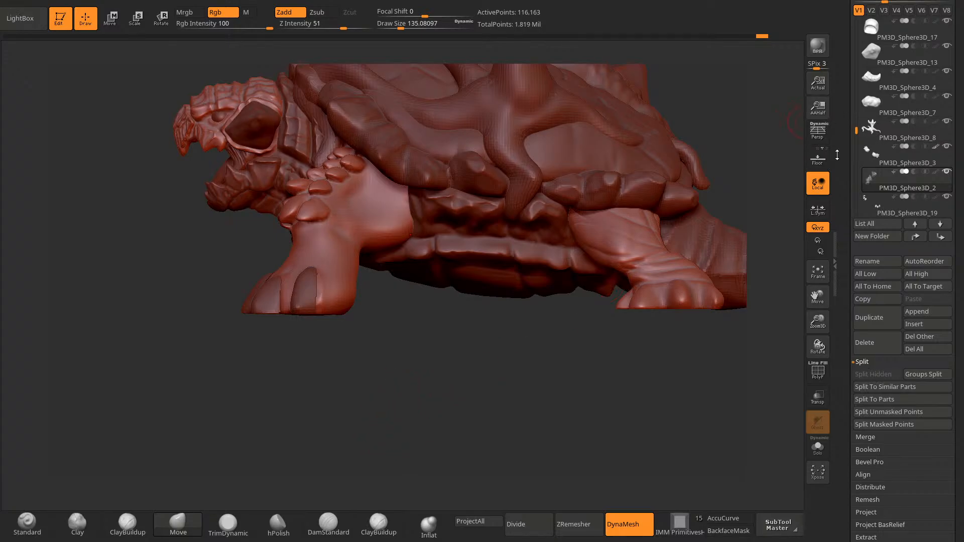
left_click(947, 172)
right_click_drag(450, 243, 402, 231)
right_click_drag(239, 415, 309, 458, "alt")
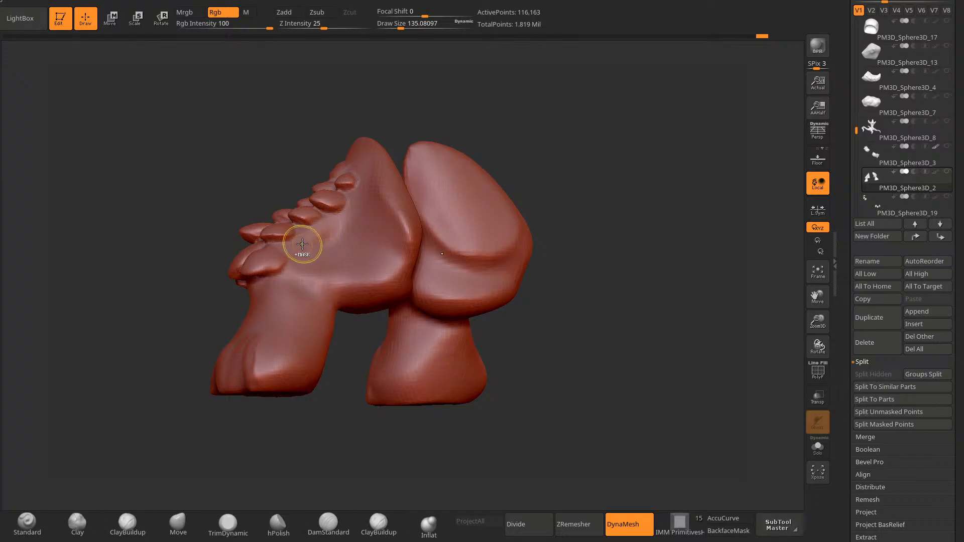
Step: Pull an unmasked patch behind the lowest inner plates into a plate starting a second column, at draw sizes of about 245 and 190
left_click(205, 436, "ctrl")
right_click(241, 357)
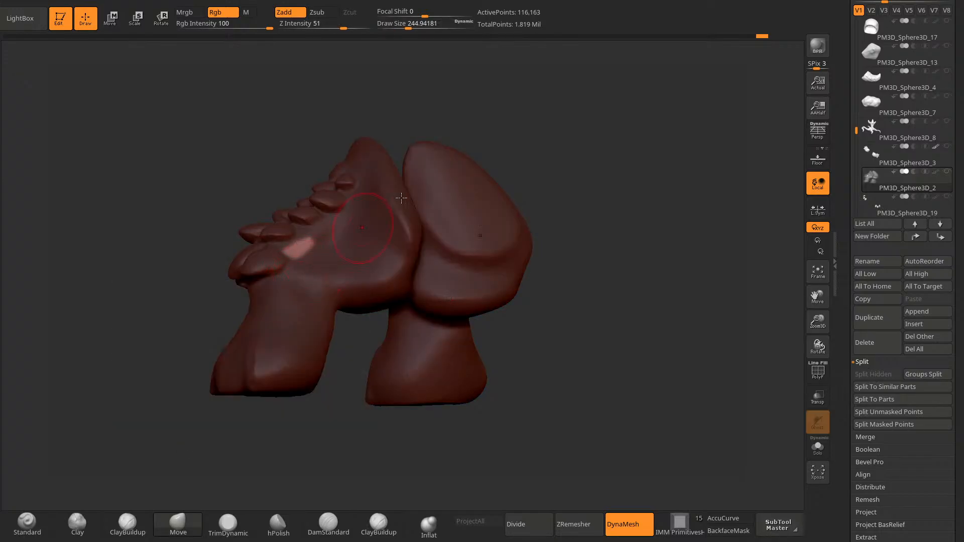
mouse_move(423, 173)
right_mouse_down()
mouse_move(321, 232)
mouse_move(275, 448)
mouse_move(305, 250)
right_mouse_up()
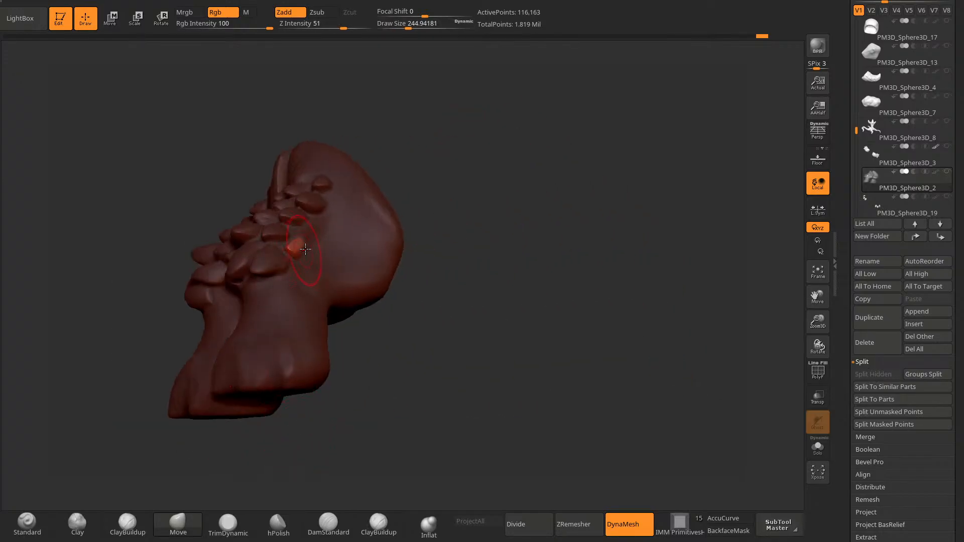
right_click_drag(325, 212, 289, 256)
left_click_drag(189, 356, 170, 428, "ctrl")
right_click_drag(170, 428, 367, 422)
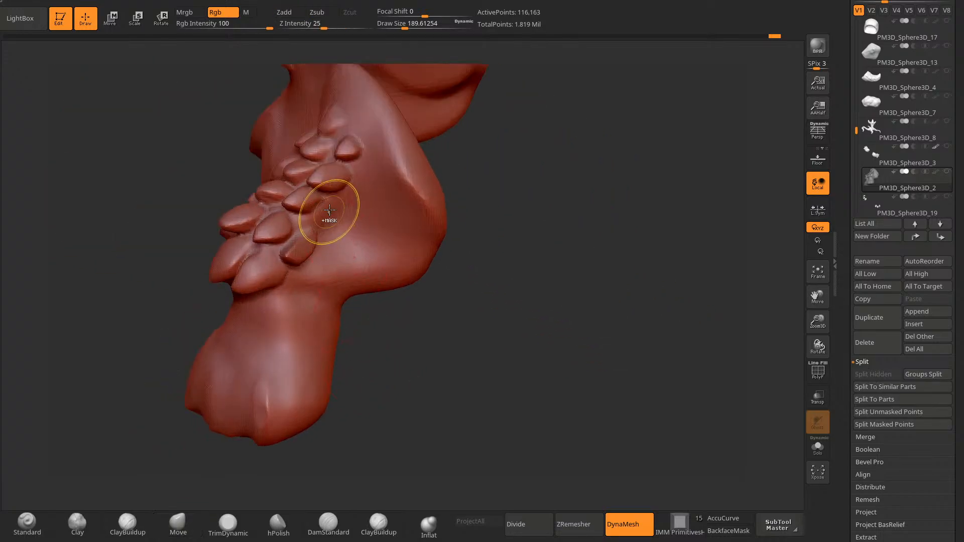
Step: Mask all but a patch above the second column's lowest plate, pull it out over that plate with Move, and clear the mask
left_click_drag(312, 228, 323, 219, "ctrl")
left_click(364, 342, "ctrl")
right_click_drag(364, 342, 323, 240)
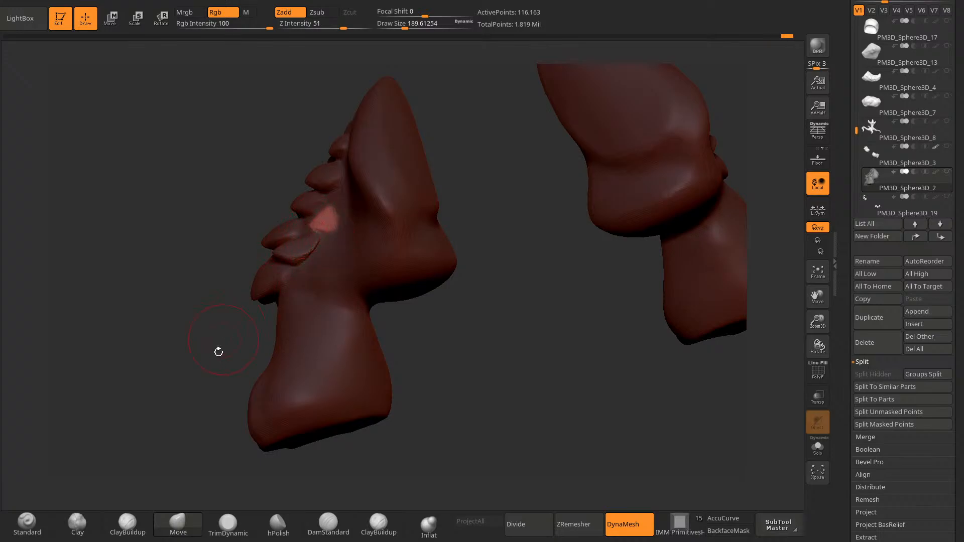
right_click_drag(218, 351, 321, 221)
right_click_drag(429, 177, 325, 227)
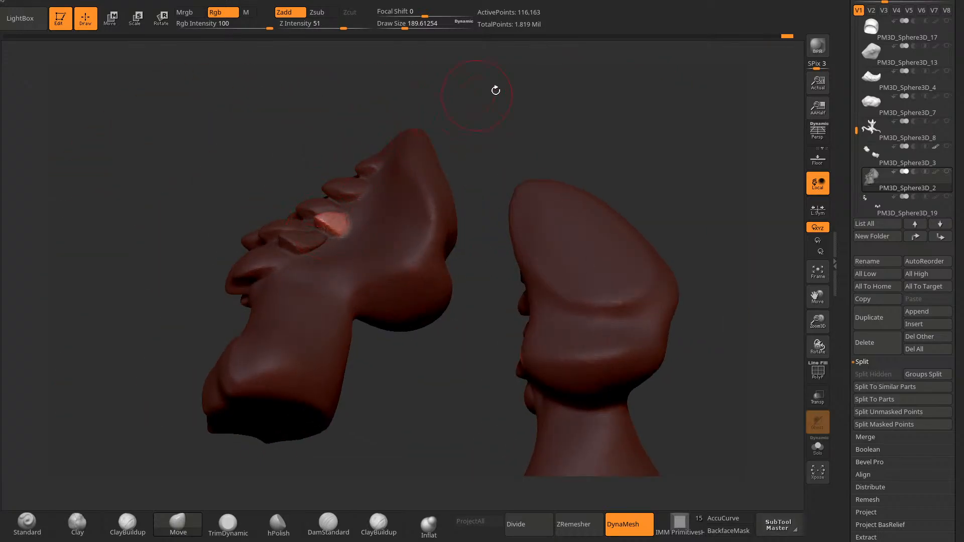
right_click_drag(495, 90, 338, 209)
left_click_drag(337, 210, 327, 216)
left_click_drag(366, 323, 385, 346, "ctrl")
Step: Pull out the third plate of the second inner column, clear the mask, and remesh the legs with DynaMesh
mouse_move(384, 347)
right_mouse_down()
mouse_move(383, 291)
mouse_move(345, 190)
mouse_move(370, 304)
mouse_move(297, 216)
mouse_move(355, 201)
mouse_move(448, 152)
right_mouse_up()
mouse_move(375, 174)
right_mouse_down()
mouse_move(339, 182)
mouse_move(452, 181)
mouse_move(332, 189)
right_mouse_up()
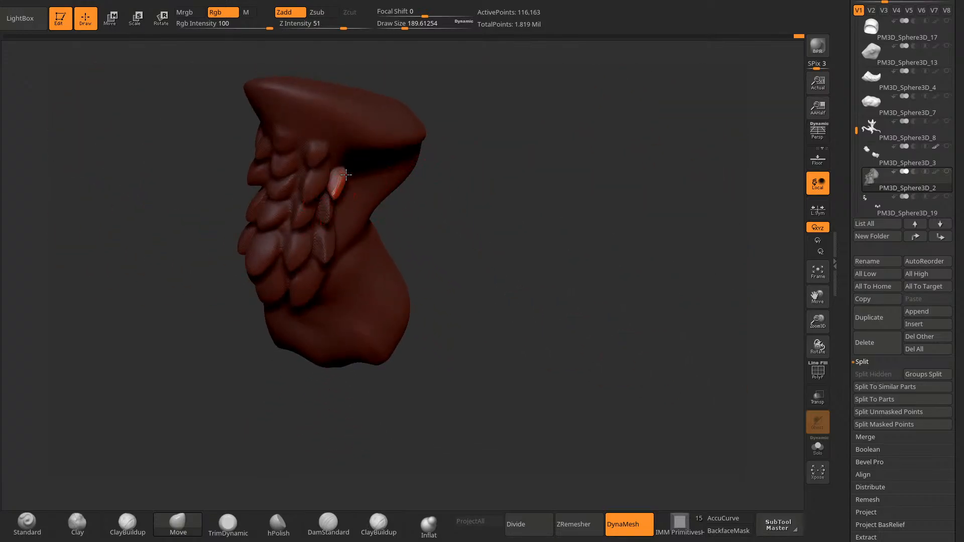
right_click_drag(458, 164, 439, 287)
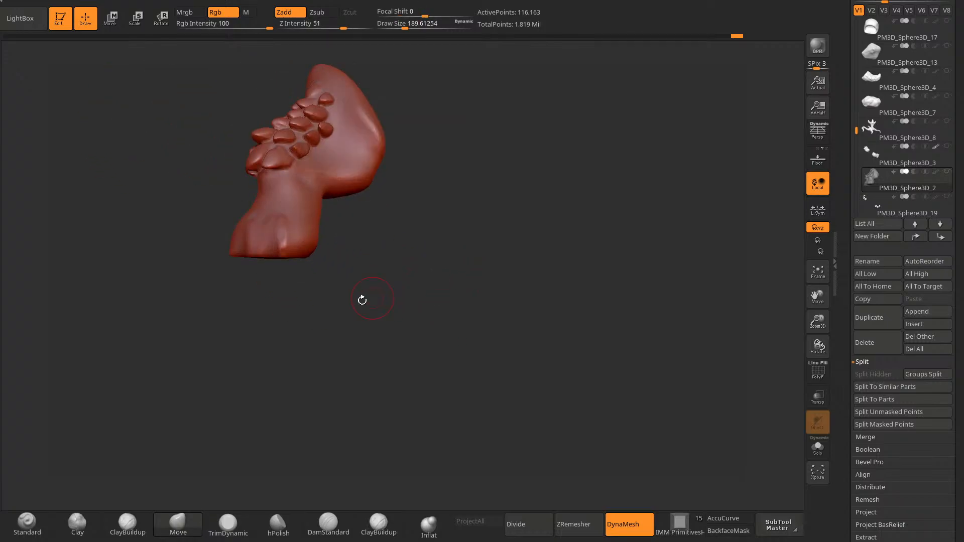
right_click_drag(362, 299, 325, 124)
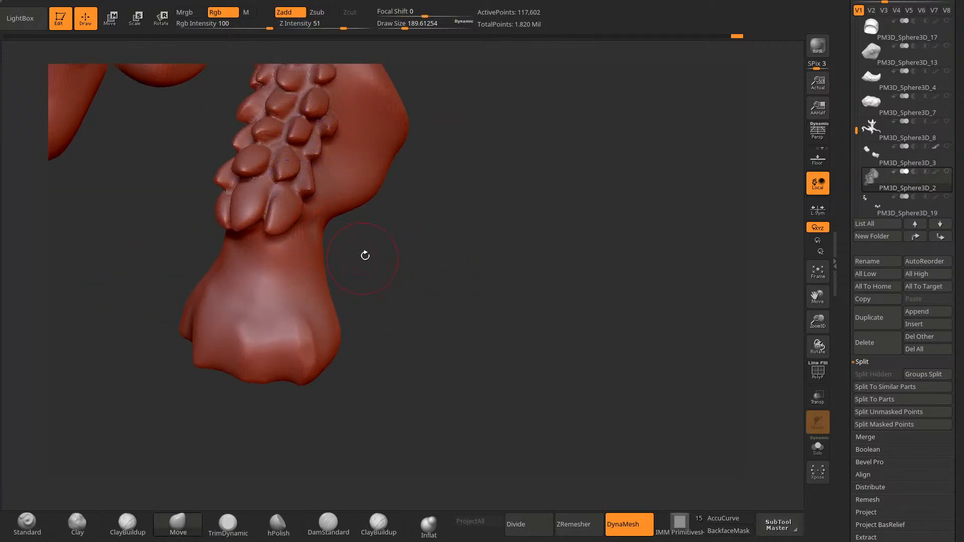
Step: Mask off patches beside the existing plates on the opposite side of the leg and pull them out into a second column
right_click_drag(365, 255, 436, 333)
left_click_drag(398, 290, 341, 222)
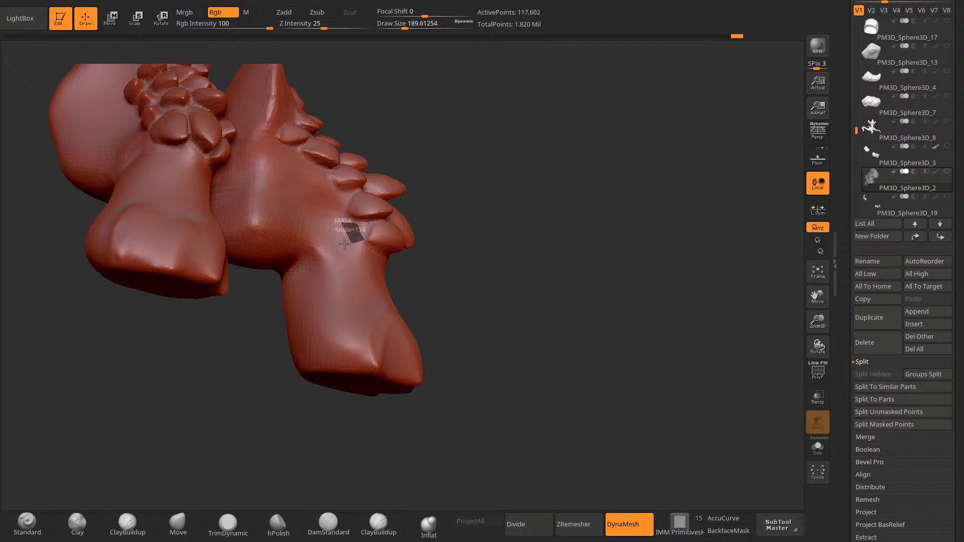
mouse_move(432, 201)
left_mouse_down()
mouse_move(448, 167)
mouse_move(428, 161)
mouse_move(359, 215)
mouse_move(437, 226)
mouse_move(458, 202)
mouse_move(441, 179)
mouse_move(358, 255)
mouse_move(308, 271)
mouse_move(372, 255)
mouse_move(333, 277)
mouse_move(443, 228)
mouse_move(303, 249)
left_mouse_up()
key("ctrl")
left_click(369, 192, "ctrl")
mouse_move(370, 192)
left_mouse_down()
mouse_move(430, 120)
mouse_move(370, 318)
mouse_move(434, 193)
mouse_move(471, 153)
mouse_move(435, 158)
mouse_move(312, 457)
mouse_move(298, 327)
mouse_move(250, 327)
mouse_move(316, 366)
mouse_move(158, 387)
mouse_move(308, 296)
mouse_move(334, 323)
mouse_move(345, 310)
mouse_move(282, 233)
left_mouse_up()
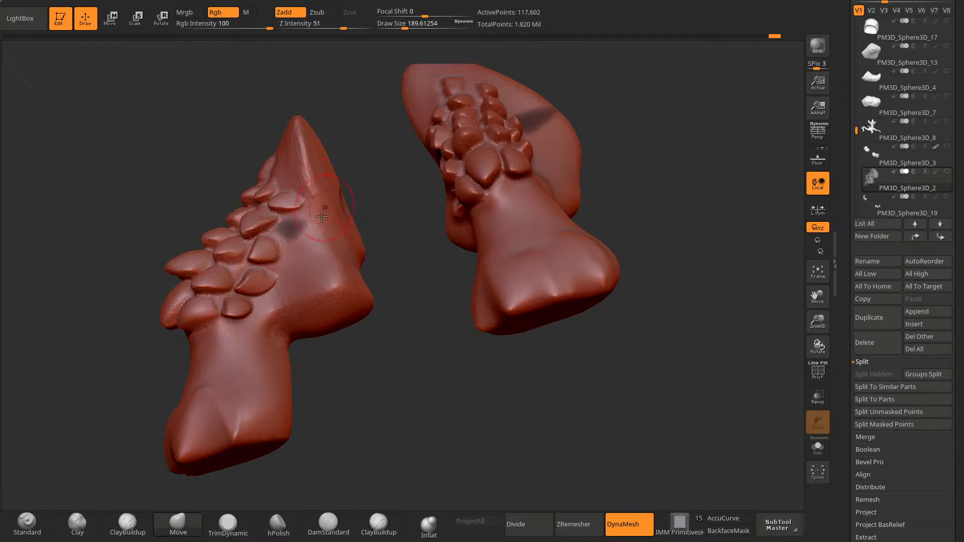
Step: Leave only the fourth patch of the second inner column unmasked, pull it out into a plate, and clear the mask
mouse_move(386, 202)
left_mouse_down()
mouse_move(399, 206)
mouse_move(376, 214)
left_mouse_up()
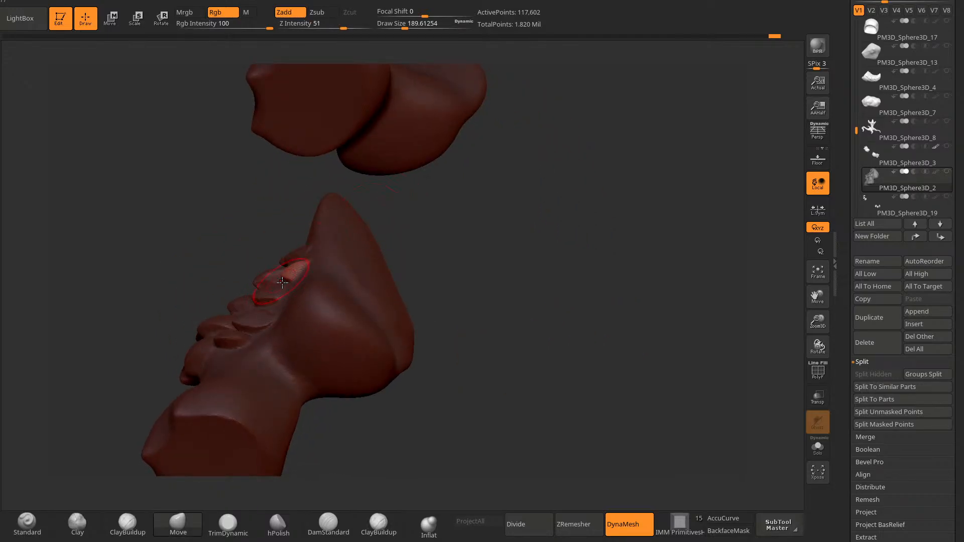
left_click_drag(282, 282, 446, 297)
mouse_move(304, 278)
left_mouse_down()
mouse_move(390, 258)
mouse_move(400, 286)
left_mouse_up()
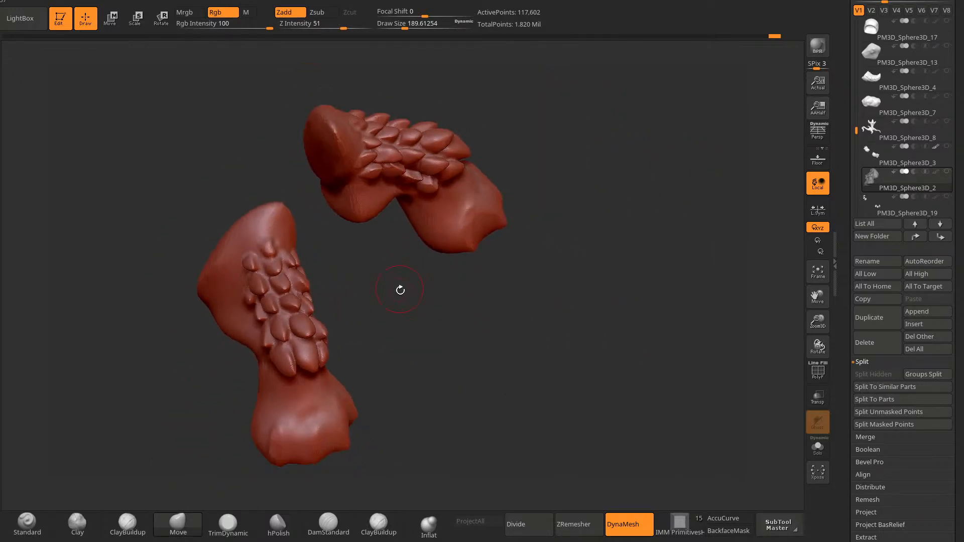
Step: Show all subtools to compare the plated legs with the whole creature, and isolate the front legs again
left_click(947, 171, "shift")
mouse_move(533, 405)
left_mouse_down()
mouse_move(532, 419)
mouse_move(487, 445)
mouse_move(464, 419)
mouse_move(447, 431)
mouse_move(456, 432)
mouse_move(373, 378)
left_mouse_up()
left_click(946, 172, "shift")
Step: Mask all but a patch behind the second inner column's lowest plate, pull it out to start a third column, and clear the mask
key("ctrl")
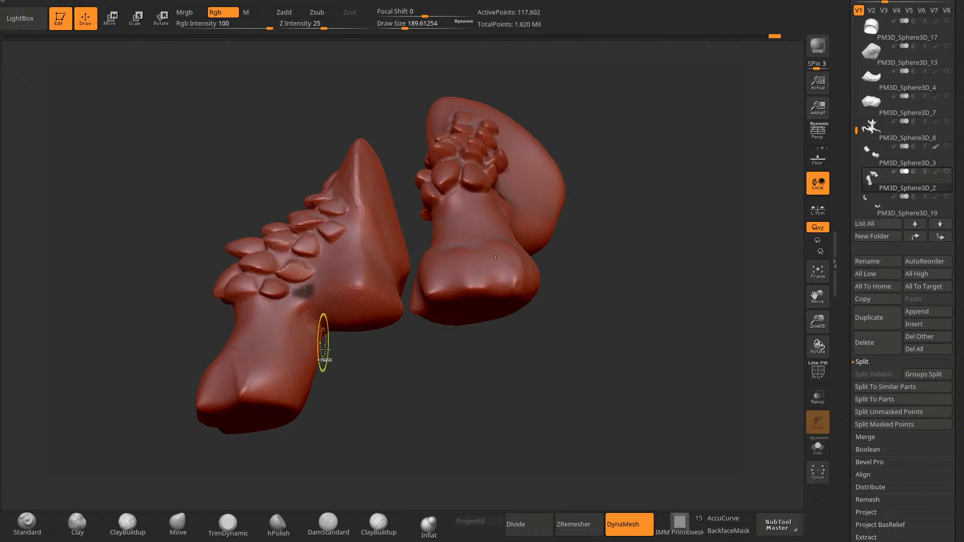
left_click_drag(325, 347, 330, 325)
mouse_move(297, 294)
left_mouse_down()
mouse_move(383, 422)
mouse_move(310, 282)
mouse_move(284, 287)
left_mouse_up()
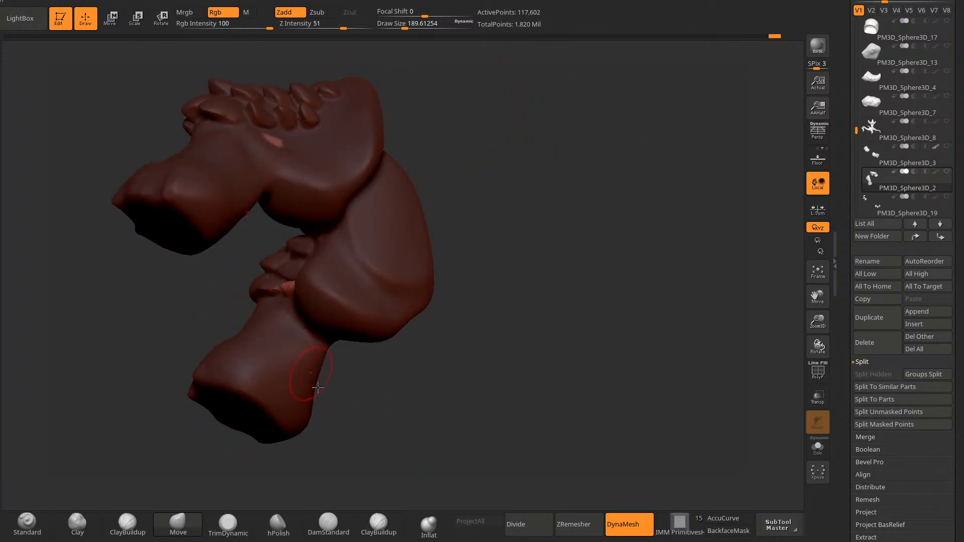
left_click_drag(318, 387, 338, 421)
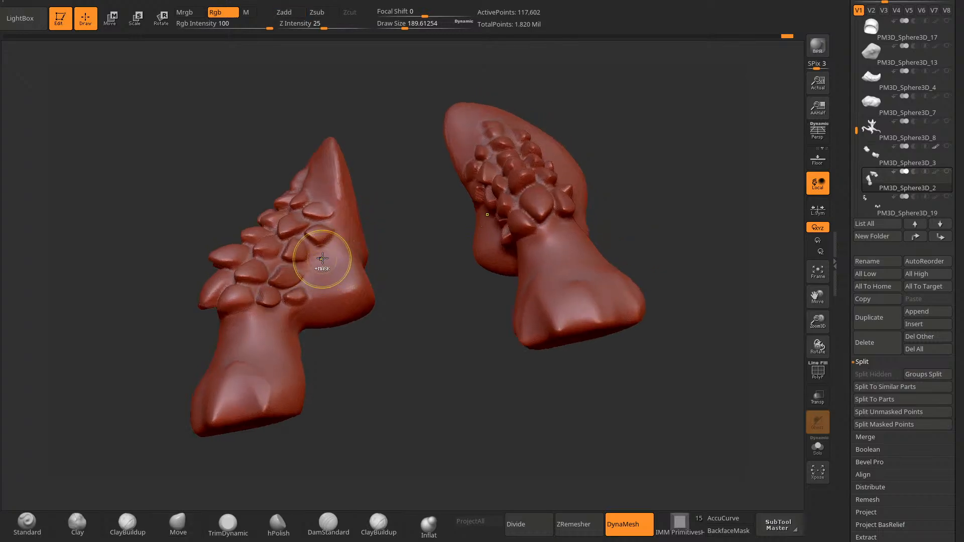
Step: Mask all but the next patch up in the third inner column, pull it out with Move, and clear the mask
left_click_drag(324, 264, 309, 266, "ctrl")
left_click(347, 368, "ctrl")
left_click_drag(347, 368, 331, 424)
mouse_move(312, 277)
left_mouse_down()
mouse_move(306, 266)
mouse_move(329, 281)
left_mouse_up()
left_click(390, 316, "ctrl")
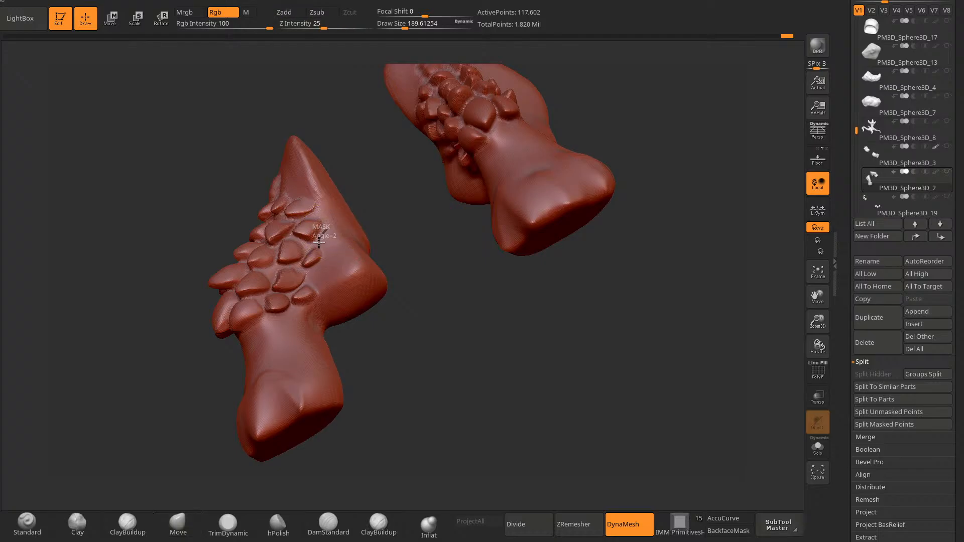
Step: Leave only a small patch above the third inner column's second plate unmasked, pull it into a plate, and clear the mask
left_click(367, 218, "ctrl")
left_click_drag(366, 218, 353, 227)
left_click_drag(322, 326, 363, 280)
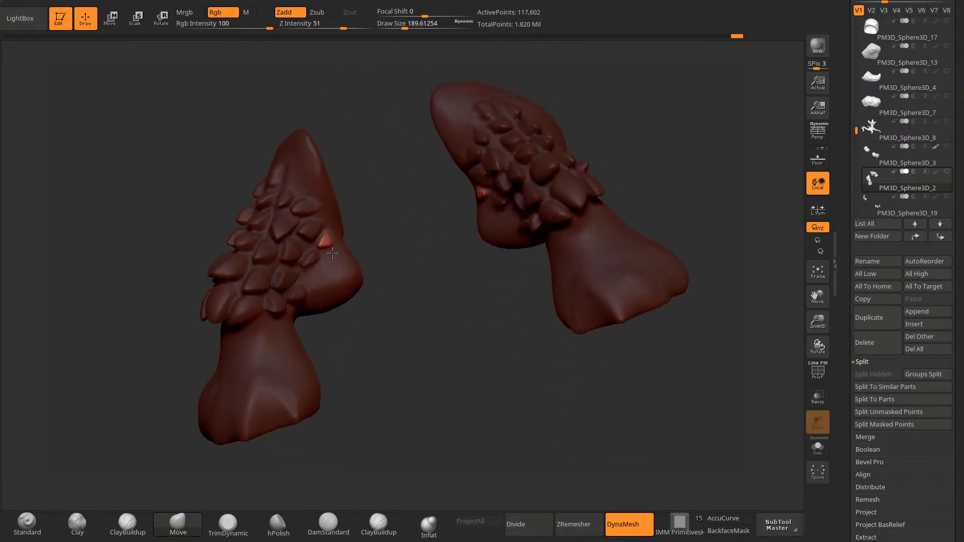
mouse_move(363, 346)
left_mouse_down("ctrl")
mouse_move(372, 361)
mouse_move(346, 318)
mouse_move(319, 315)
mouse_move(396, 394)
left_mouse_up("ctrl")
Step: Isolate a small patch near the elbow with a mask, pull it out behind the third inner column, and clear the mask
left_click(348, 342, "ctrl")
left_click_drag(314, 279, 322, 275)
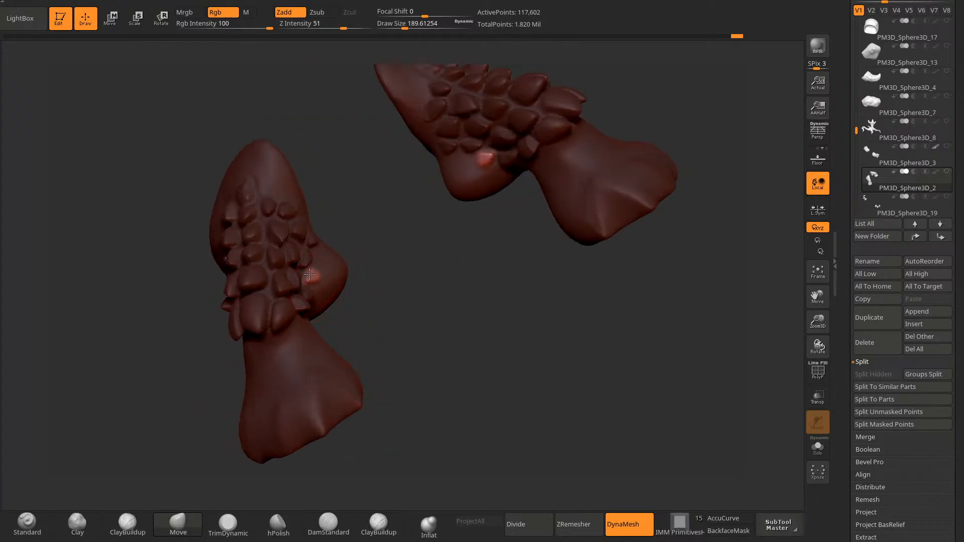
mouse_move(369, 367)
left_mouse_down()
mouse_move(312, 327)
mouse_move(357, 359)
left_mouse_up()
left_click_drag(358, 360, 363, 398)
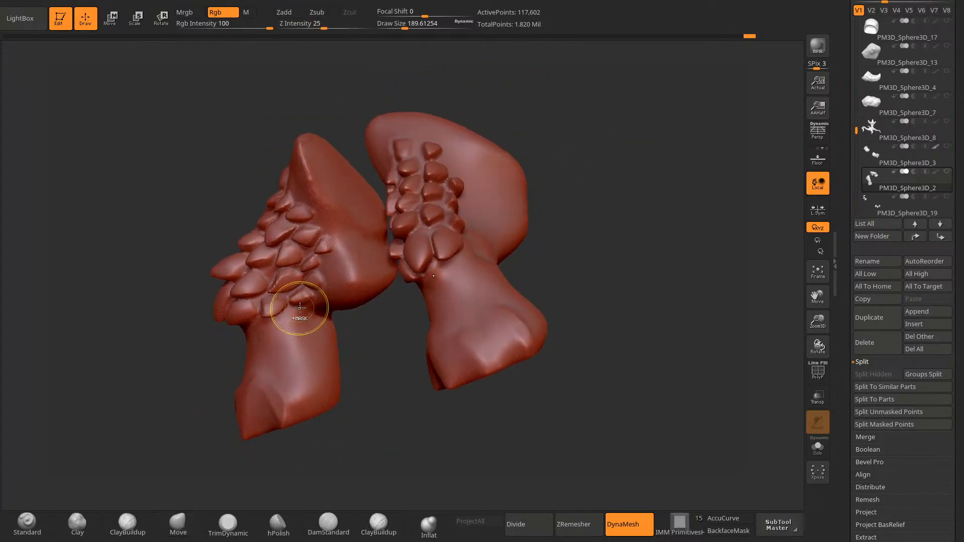
Step: Mask all but a patch below the lowest small inner plates, pull it out with Move, and clear the mask
left_click_drag(302, 315, 305, 317, "ctrl")
left_click(352, 359, "ctrl")
left_click_drag(352, 359, 421, 374)
left_click_drag(287, 323, 295, 317)
mouse_move(409, 365)
left_mouse_down()
mouse_move(319, 328)
mouse_move(304, 340)
mouse_move(402, 377)
left_mouse_up()
left_click_drag(381, 369, 391, 337)
left_click_drag(364, 329, 447, 343)
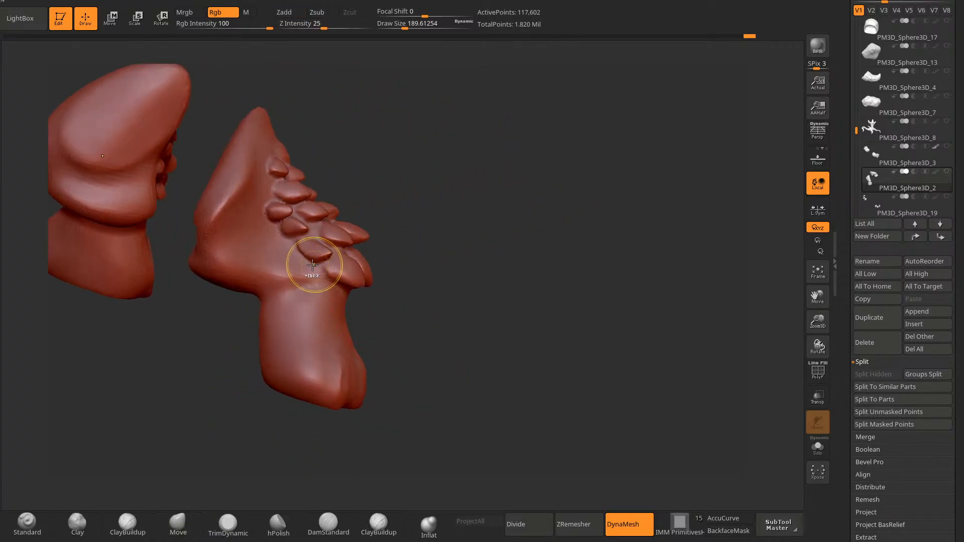
Step: Mask all but a patch below the second column on the opposite side of the leg, pull it into a plate, and clear the mask
left_click_drag(307, 281, 307, 277, "ctrl")
left_click(408, 229, "ctrl")
left_click_drag(415, 226, 444, 220)
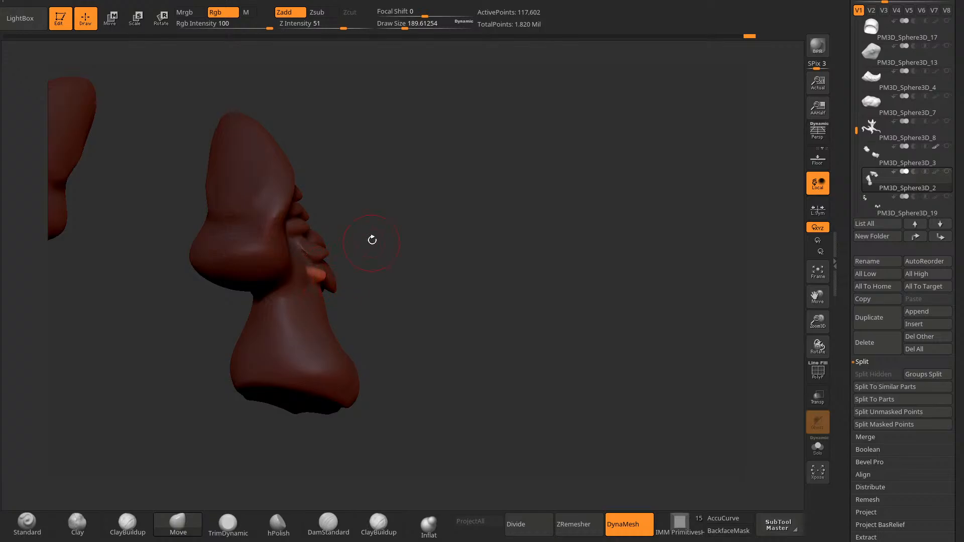
left_click_drag(372, 240, 309, 262)
left_click_drag(384, 216, 422, 224, "ctrl")
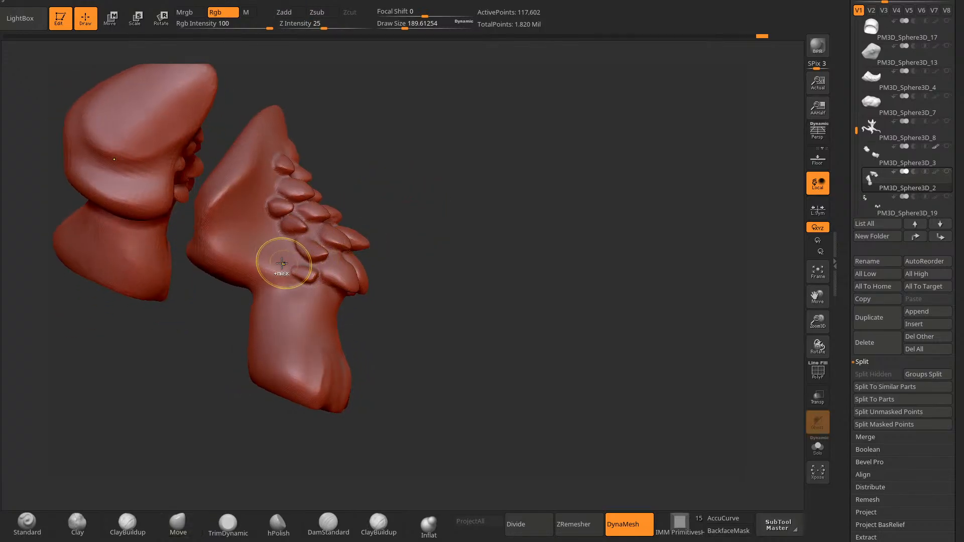
Step: Isolate two neighbouring patches behind the lower inner plates in turn with masks and pull each one out into a small plate
left_click_drag(276, 242, 279, 242, "ctrl")
left_click(381, 194, "ctrl")
left_click_drag(411, 183, 442, 175)
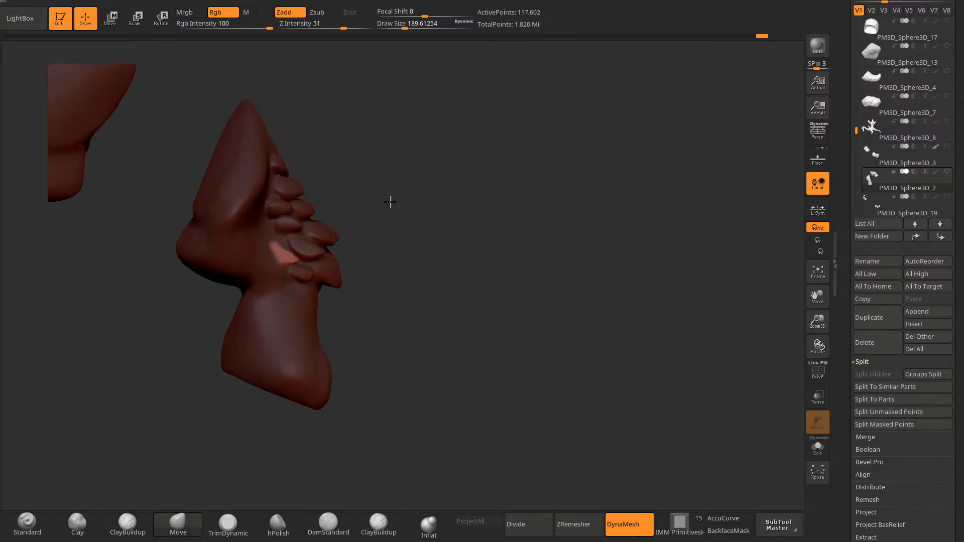
mouse_move(391, 202)
left_mouse_down()
mouse_move(305, 318)
mouse_move(310, 327)
mouse_move(249, 389)
mouse_move(266, 417)
left_mouse_up()
mouse_move(382, 201)
left_mouse_down()
mouse_move(411, 176)
mouse_move(353, 252)
mouse_move(383, 227)
left_mouse_up()
left_click(368, 229, "ctrl")
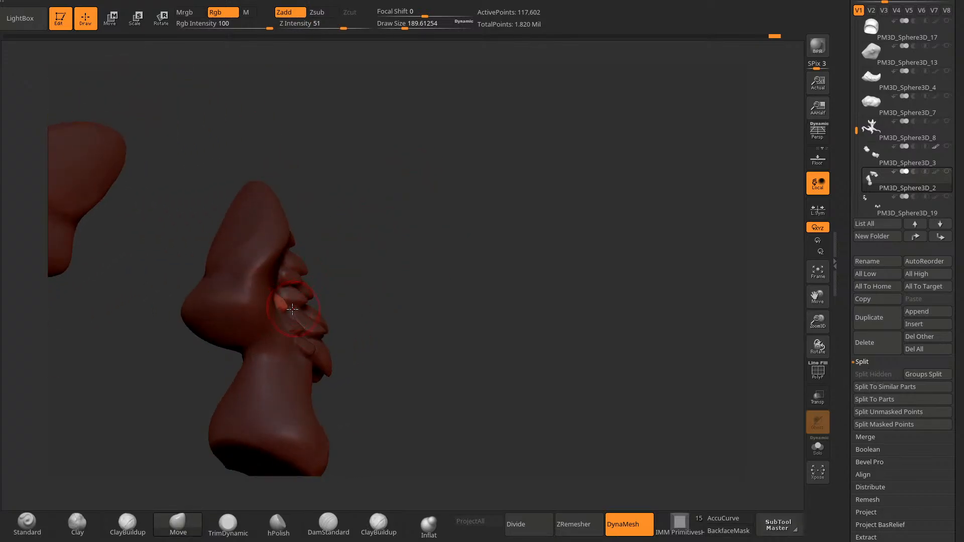
left_click_drag(292, 309, 399, 280)
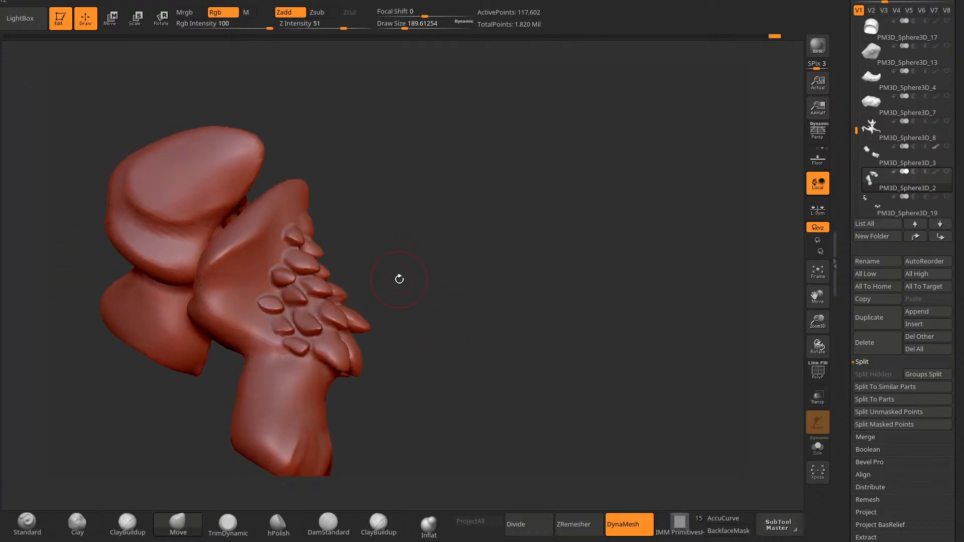
Step: Mask all but a patch behind the upper inner plates, pull it into a plate with Move, and clear the mask
left_click_drag(244, 275, 247, 272, "ctrl")
left_click(389, 217, "ctrl")
left_click_drag(390, 217, 427, 223)
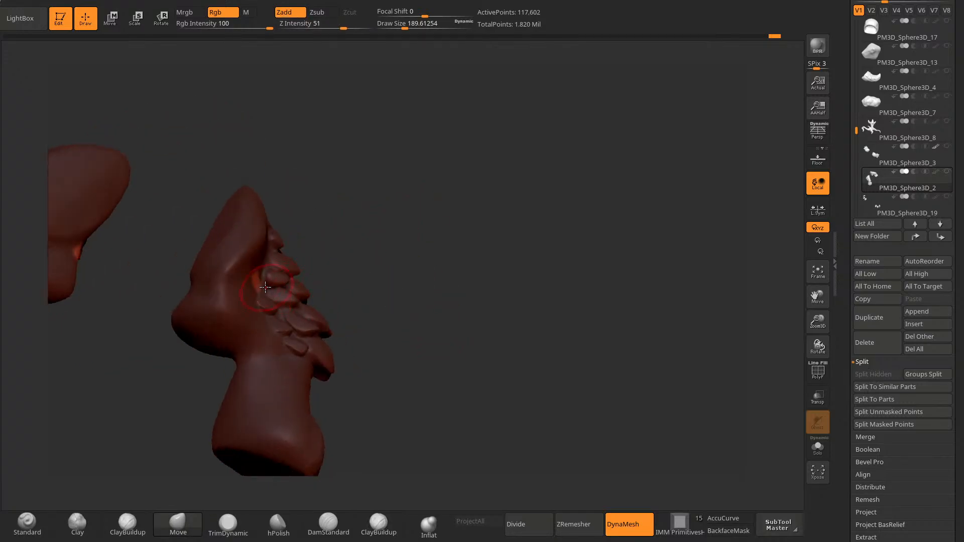
left_click_drag(321, 250, 242, 305)
left_click_drag(226, 397, 266, 389)
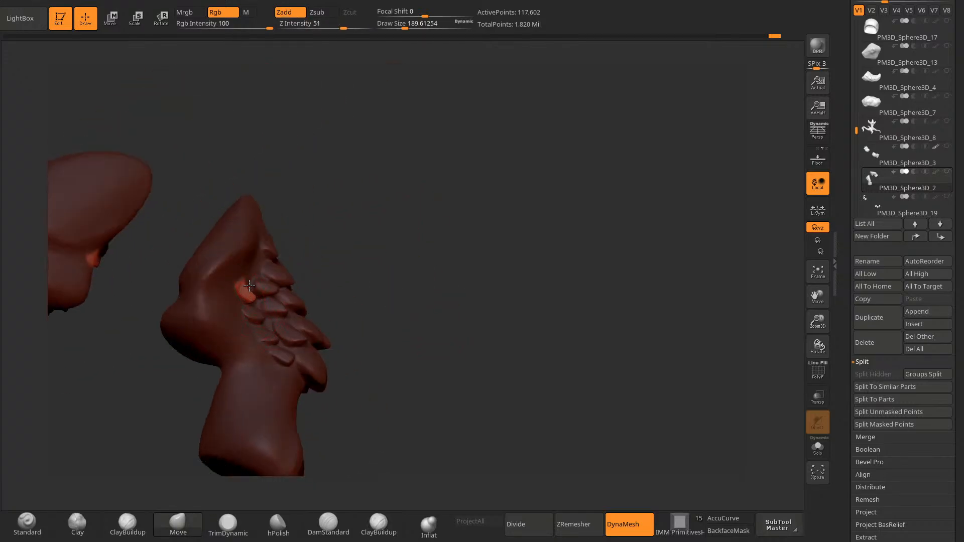
left_click_drag(247, 285, 240, 288)
left_click_drag(359, 263, 301, 275)
left_click_drag(387, 274, 399, 282, "ctrl")
Step: Unhide all the other subtools to see the plated front legs together with the whole creature
mouse_move(399, 281)
left_mouse_down()
mouse_move(435, 283)
mouse_move(409, 388)
mouse_move(307, 285)
left_mouse_up()
mouse_move(469, 281)
left_mouse_down("alt")
mouse_move(477, 204)
mouse_move(381, 375)
left_mouse_up("alt")
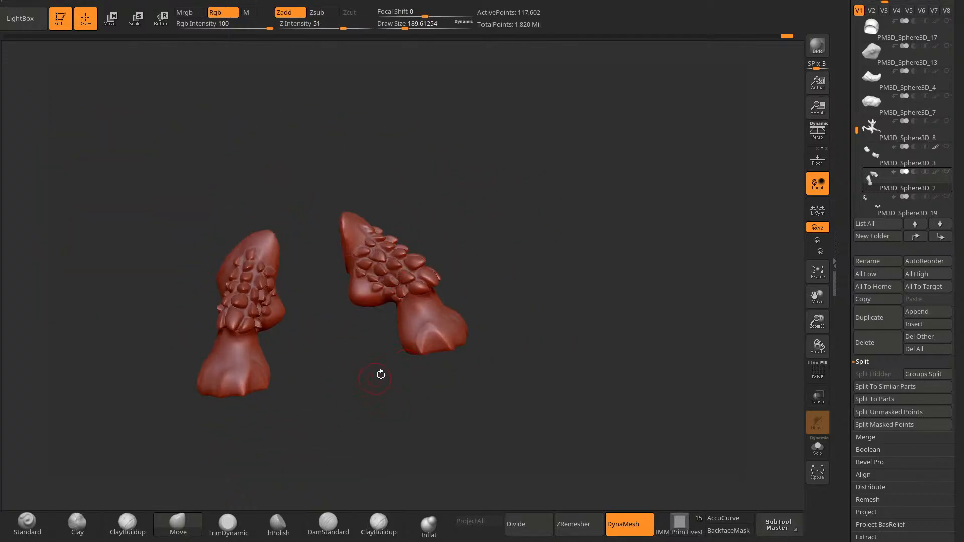
left_click(947, 172, "shift")
mouse_move(523, 413)
left_mouse_down()
mouse_move(433, 431)
mouse_move(465, 396)
mouse_move(431, 435)
mouse_move(460, 408)
mouse_move(435, 420)
mouse_move(357, 402)
mouse_move(357, 445)
mouse_move(338, 345)
mouse_move(276, 279)
left_mouse_up()
mouse_move(271, 351)
left_mouse_down()
mouse_move(359, 402)
mouse_move(337, 395)
left_mouse_up()
mouse_move(298, 367)
left_mouse_down()
mouse_move(305, 379)
mouse_move(243, 418)
mouse_move(346, 342)
mouse_move(376, 420)
mouse_move(352, 342)
left_mouse_up()
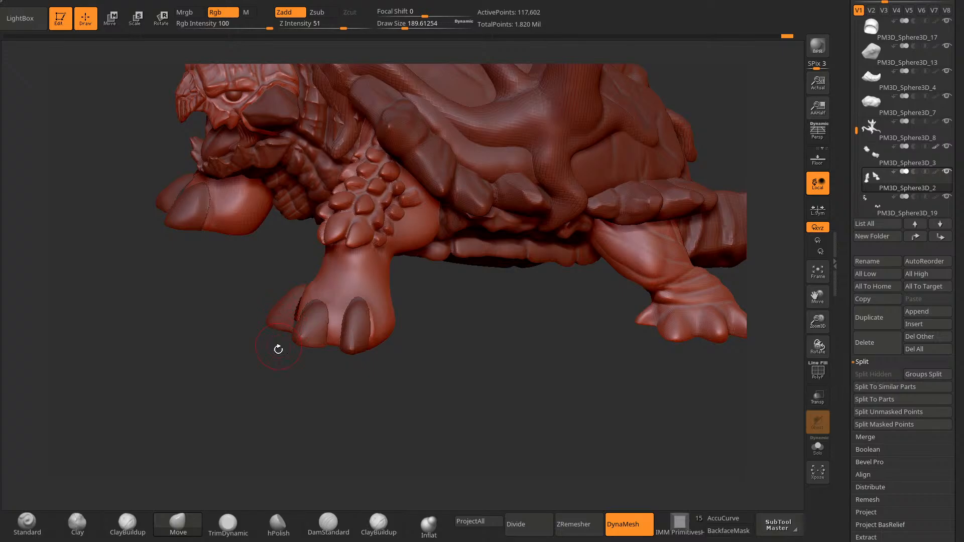
Step: Select the toe claw subtool, reposition the claws on the front feet with the Transpose line, and return to Draw mode
left_click_drag(278, 350, 310, 304)
left_click(296, 318, "alt")
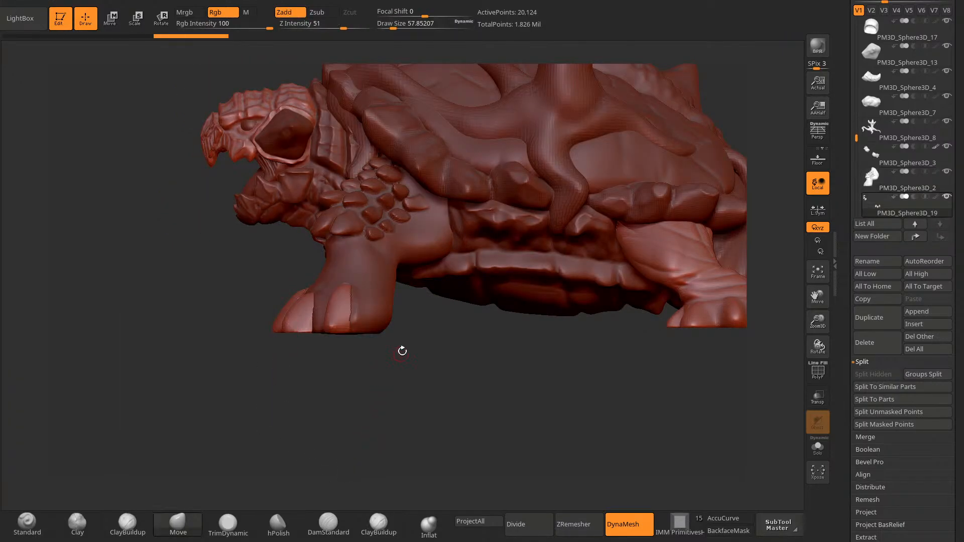
left_click_drag(370, 405, 338, 397)
key("w")
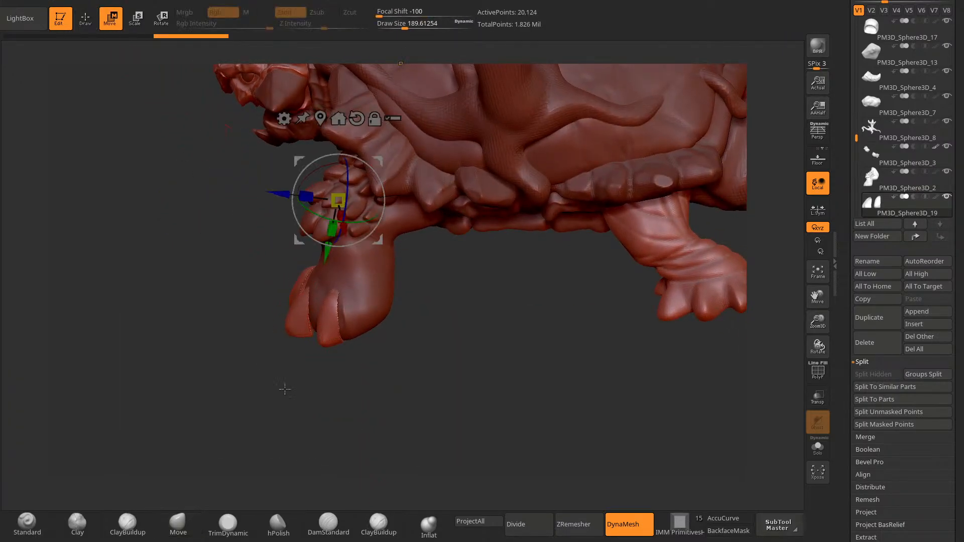
left_click_drag(283, 446, 311, 397)
key("y")
left_click_drag(301, 293, 327, 294)
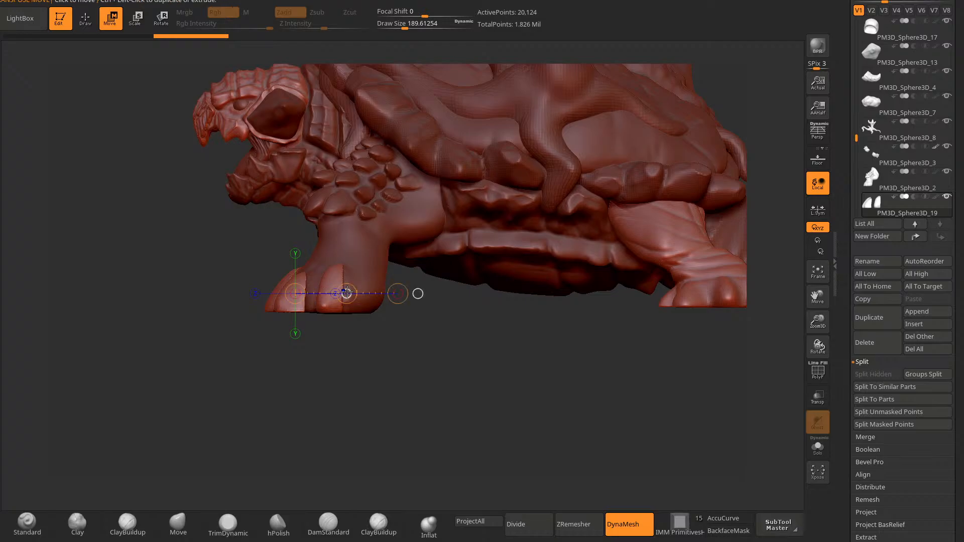
mouse_move(321, 427)
left_mouse_down()
mouse_move(357, 462)
mouse_move(348, 408)
left_mouse_up()
left_click(85, 18)
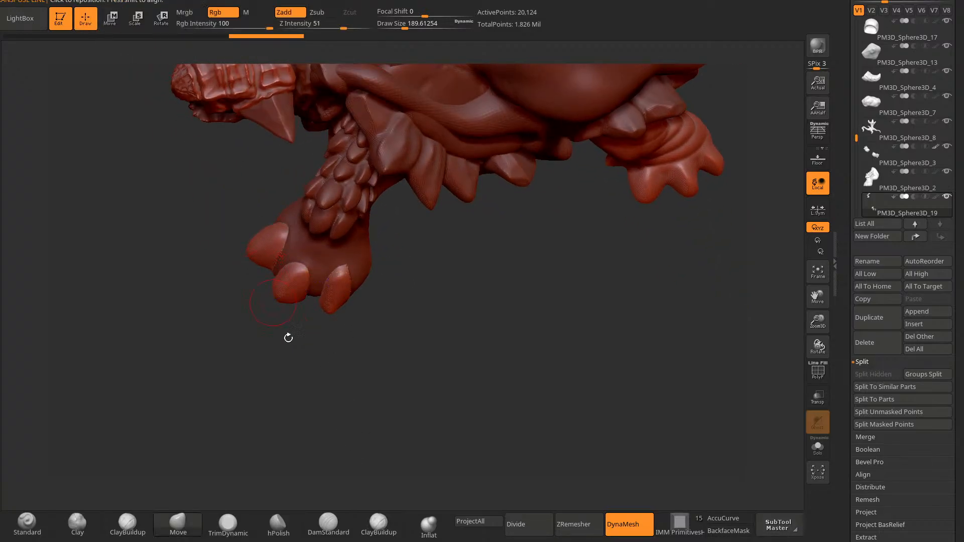
Step: On the front legs subtool, raise the draw size to about 205 and pull a mask-isolated patch above the middle claw into a plate
left_click_drag(288, 336, 321, 347, "shift")
left_click(417, 216, "alt")
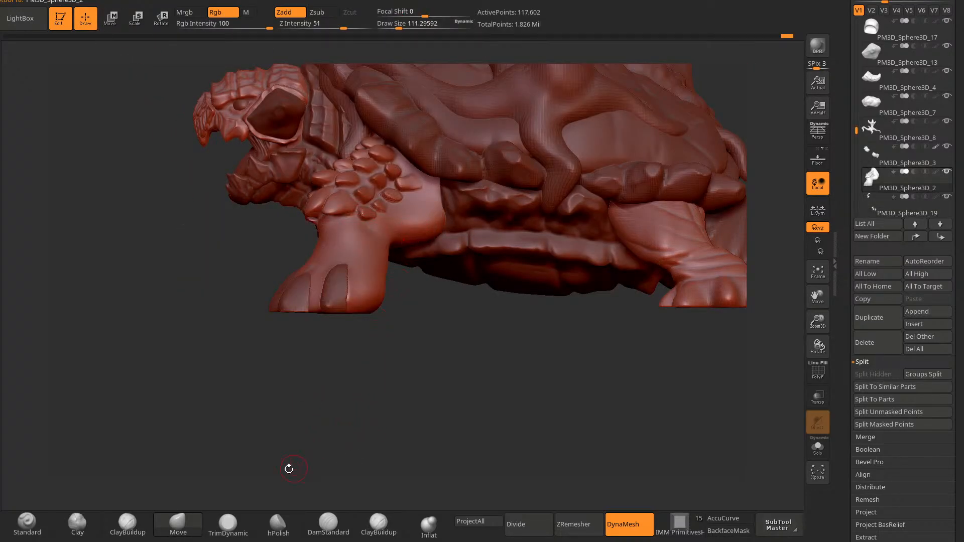
left_click_drag(288, 468, 328, 359)
left_click(344, 334, "ctrl")
key("space")
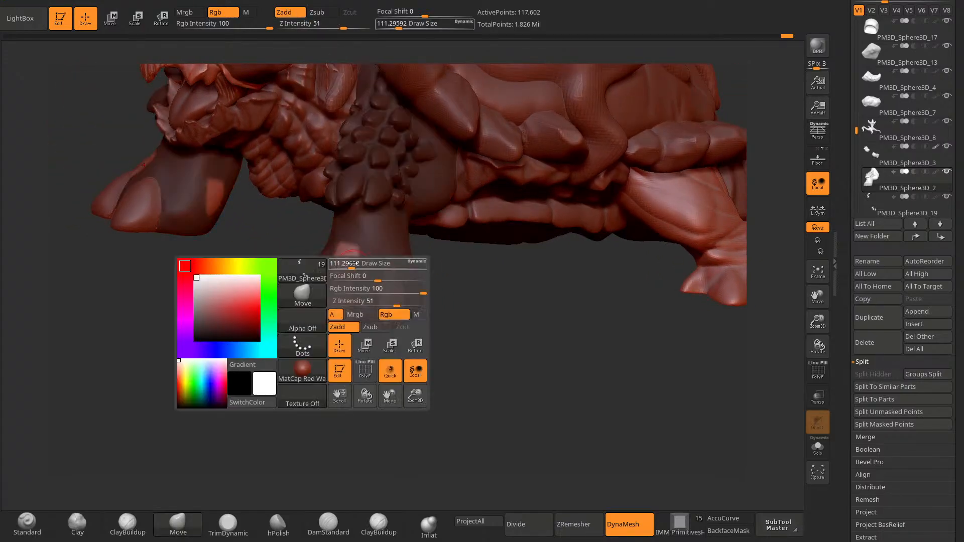
left_click_drag(351, 266, 359, 266)
mouse_move(362, 387)
left_mouse_down()
mouse_move(327, 403)
mouse_move(312, 397)
mouse_move(298, 365)
left_mouse_up()
mouse_move(319, 238)
left_mouse_down()
mouse_move(327, 390)
mouse_move(312, 363)
mouse_move(320, 387)
mouse_move(314, 375)
left_mouse_up()
mouse_move(365, 264)
left_mouse_down()
mouse_move(346, 246)
mouse_move(307, 261)
left_mouse_up()
left_click(346, 392, "ctrl")
mouse_move(352, 392)
left_mouse_down()
mouse_move(317, 415)
mouse_move(305, 408)
left_mouse_up()
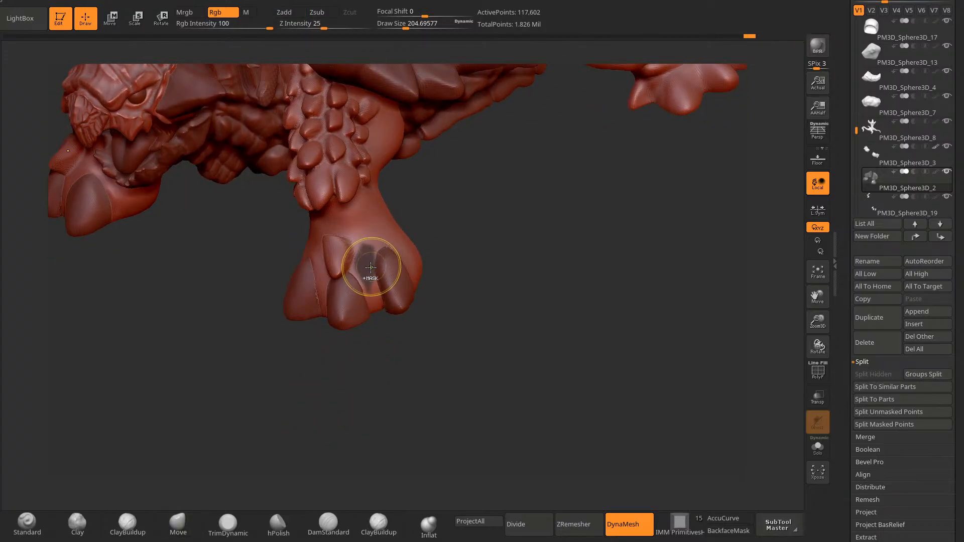
Step: Isolate a patch between the middle and outer claws with a mask, pull it over the toes, and clear the mask
mouse_move(355, 380)
left_mouse_down()
mouse_move(336, 420)
mouse_move(340, 393)
left_mouse_up()
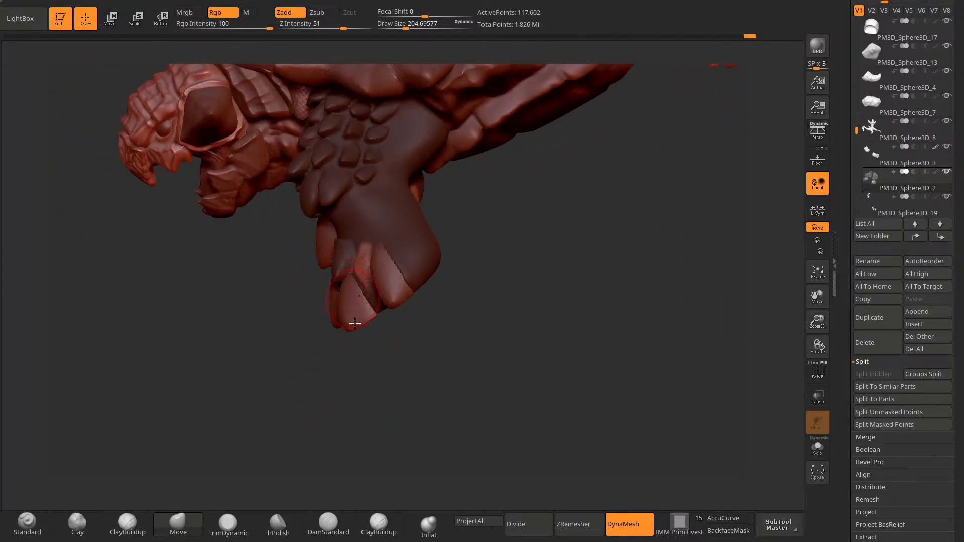
left_click_drag(355, 323, 378, 234)
mouse_move(331, 369)
left_mouse_down()
mouse_move(378, 380)
mouse_move(336, 379)
left_mouse_up()
left_click_drag(334, 379, 373, 404, "ctrl")
Step: Leave only a patch above the first two foot plates unmasked, pull it into an overhanging plate, and clear the mask
mouse_move(463, 215)
left_mouse_down()
mouse_move(456, 260)
mouse_move(339, 249)
mouse_move(347, 243)
left_mouse_up()
left_click(454, 251, "ctrl")
mouse_move(456, 251)
left_mouse_down()
mouse_move(382, 266)
mouse_move(353, 394)
mouse_move(357, 250)
left_mouse_up()
left_click_drag(320, 347, 382, 280)
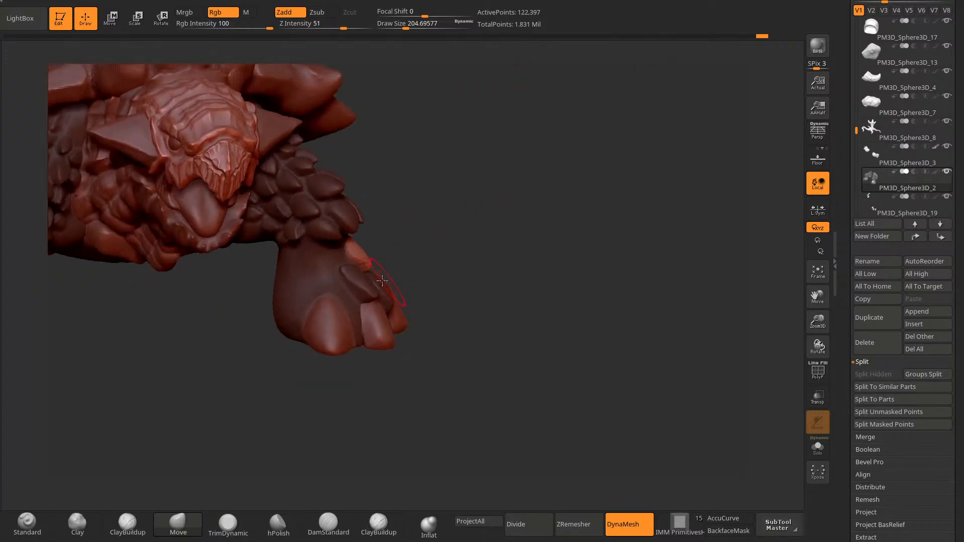
left_click_drag(412, 251, 358, 265)
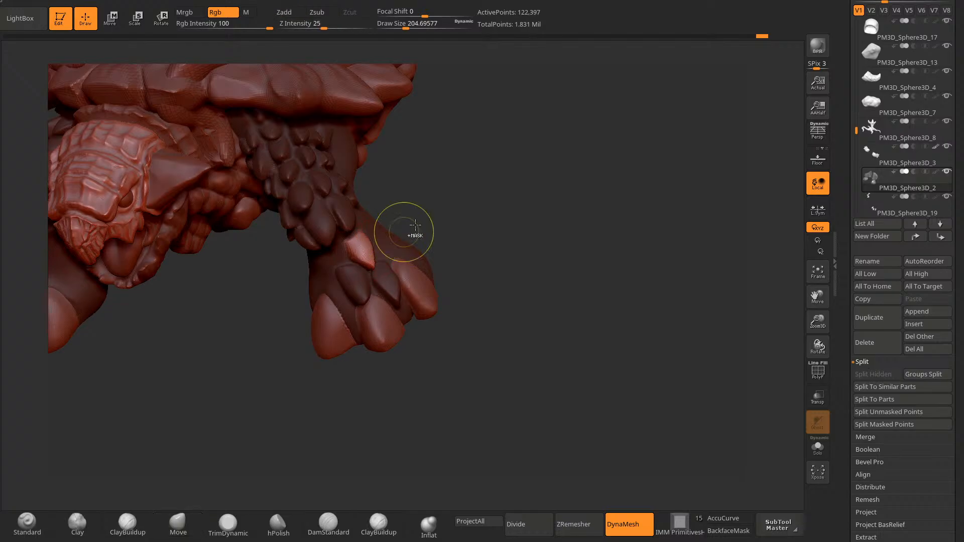
left_click_drag(410, 231, 427, 251, "ctrl")
Step: Pull out a small plate beside the uppermost foot plate on its inner side, then clear the mask and remesh
left_click_drag(427, 251, 452, 328)
left_click_drag(447, 319, 329, 244)
key("shift")
left_click_drag(434, 189, 311, 236)
left_click_drag(308, 372, 384, 379)
left_click_drag(446, 221, 408, 221, "ctrl")
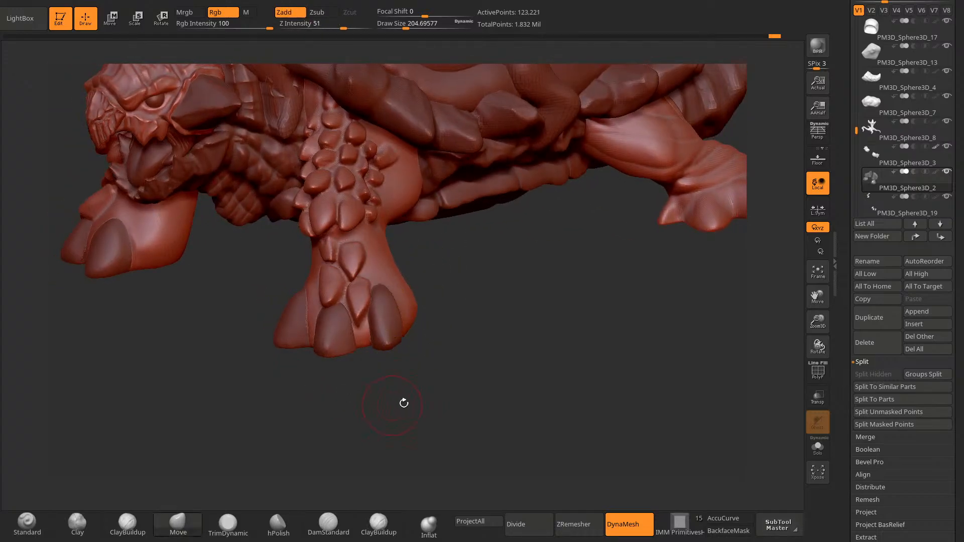
Step: Mask all but a patch between the inner and middle claws, extending the patch downward, and pull it into a plate
left_click_drag(402, 402, 457, 397)
left_click(319, 392, "ctrl")
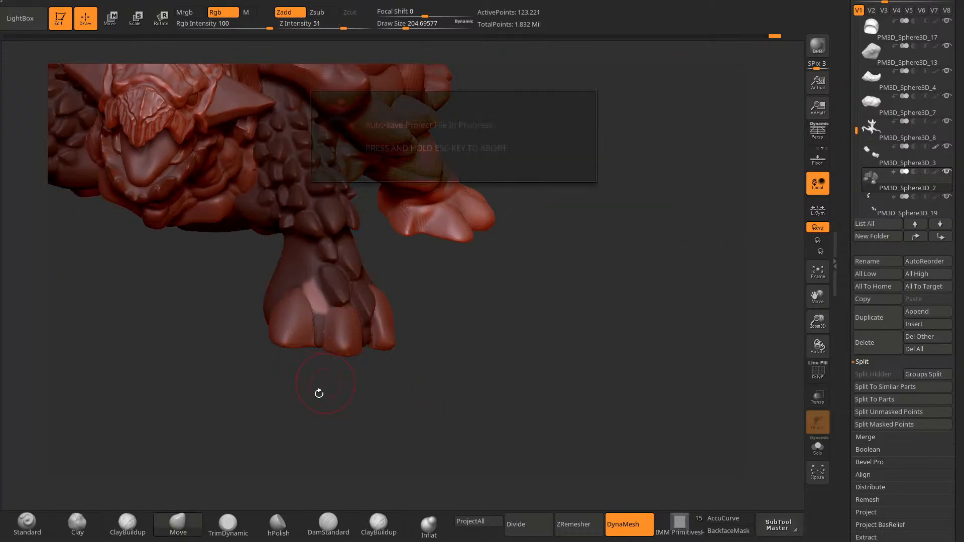
left_click_drag(288, 400, 264, 400, "ctrl")
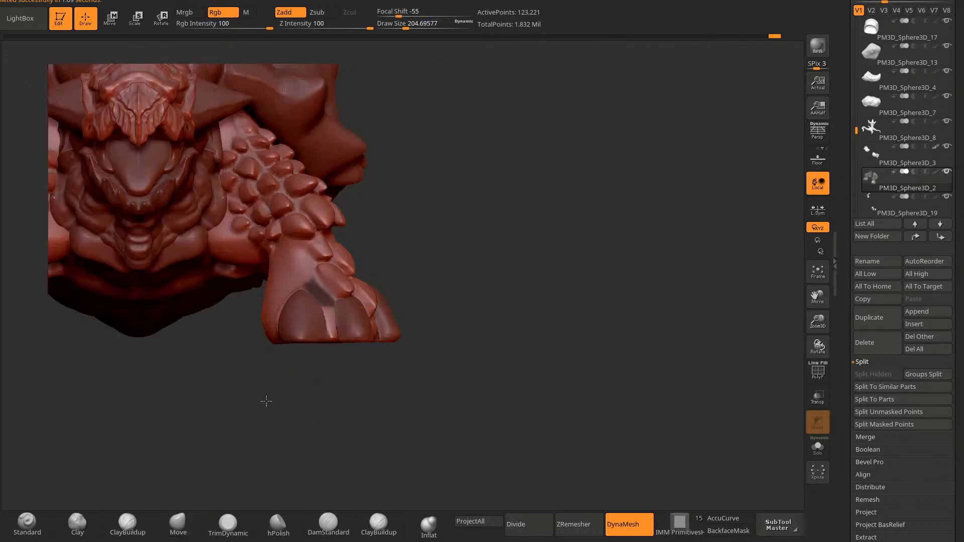
left_click_drag(325, 412, 304, 387)
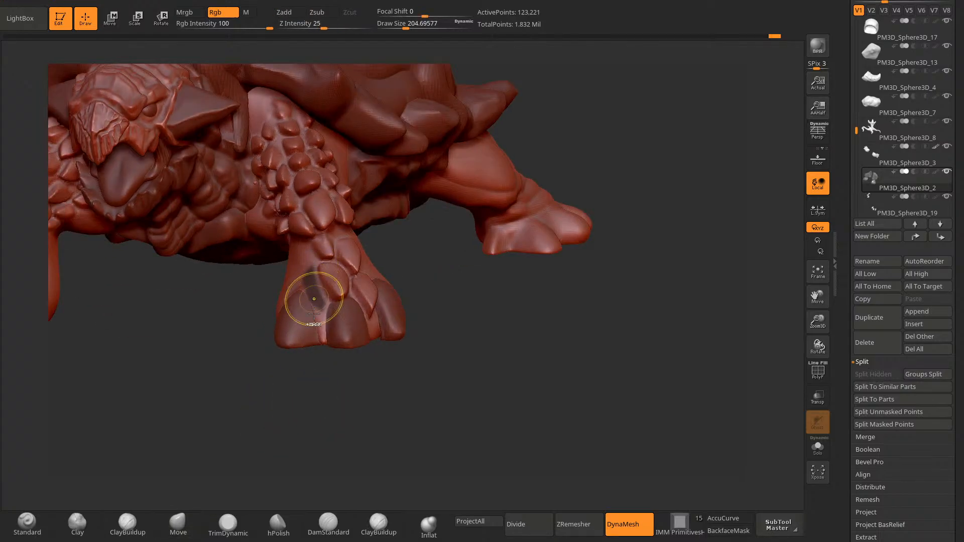
left_click_drag(314, 314, 315, 326, "ctrl")
left_click(311, 380, "ctrl")
left_click_drag(312, 385, 282, 412)
left_click_drag(347, 312, 348, 302)
mouse_move(306, 402)
left_mouse_down()
mouse_move(360, 422)
mouse_move(358, 407)
mouse_move(294, 383)
left_mouse_up()
left_click_drag(323, 319, 326, 328)
mouse_move(333, 380)
left_mouse_down()
mouse_move(366, 297)
mouse_move(385, 304)
mouse_move(306, 383)
left_mouse_up()
left_click_drag(331, 325, 311, 291)
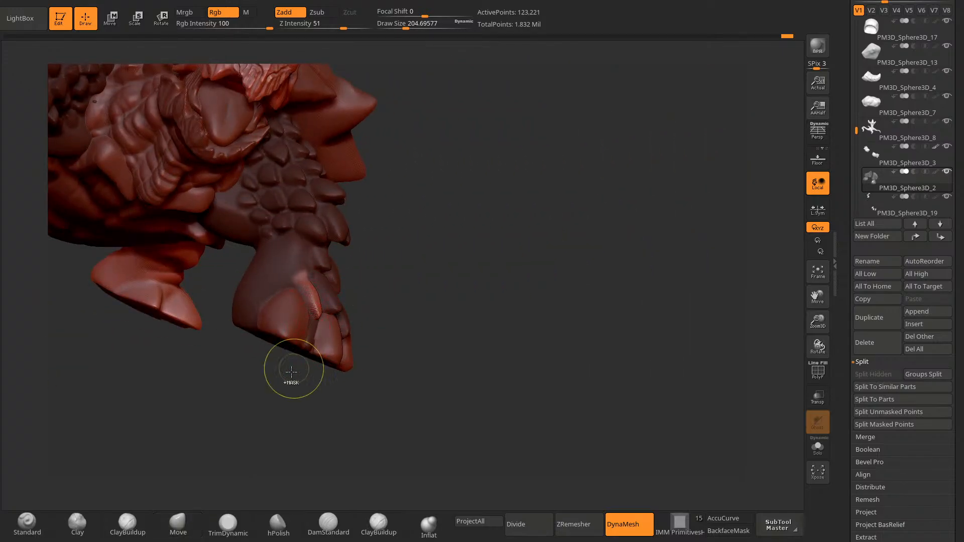
Step: Isolate two patches above the inner claw, one higher than the other, and pull each into a plate up the ankle
mouse_move(291, 372)
left_mouse_down()
mouse_move(263, 413)
mouse_move(309, 262)
left_mouse_up()
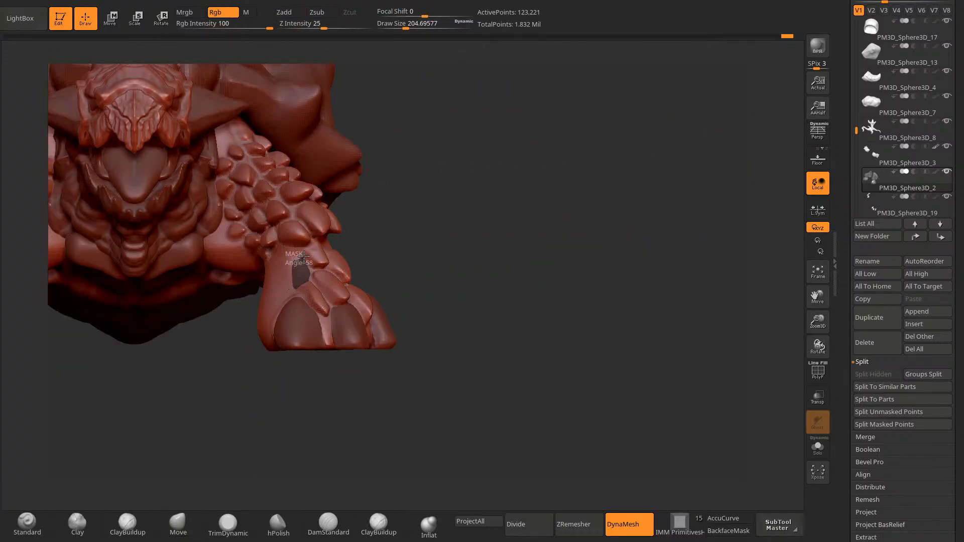
mouse_move(304, 379)
left_mouse_down()
mouse_move(294, 455)
mouse_move(303, 282)
mouse_move(298, 406)
mouse_move(377, 263)
mouse_move(331, 265)
left_mouse_up()
left_click_drag(399, 266, 317, 237)
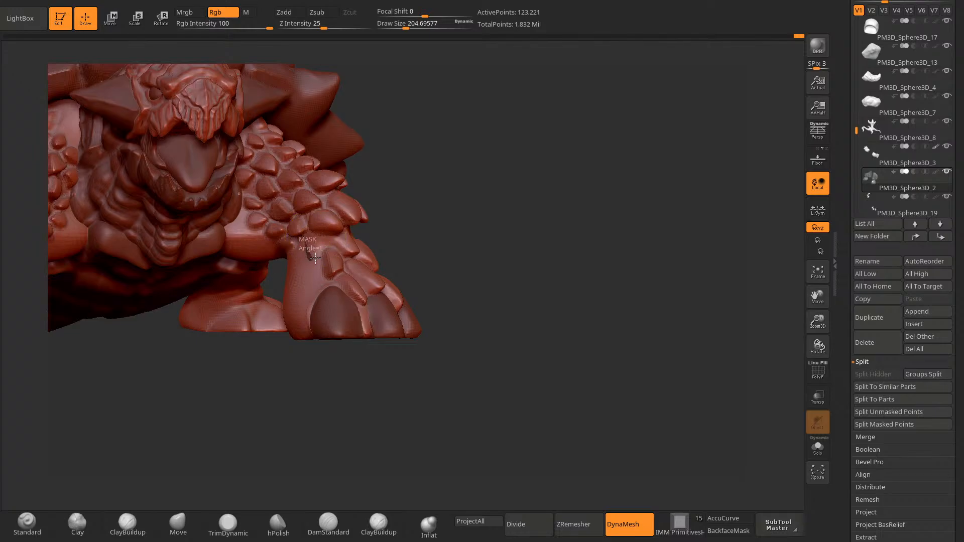
left_click_drag(421, 210, 370, 285)
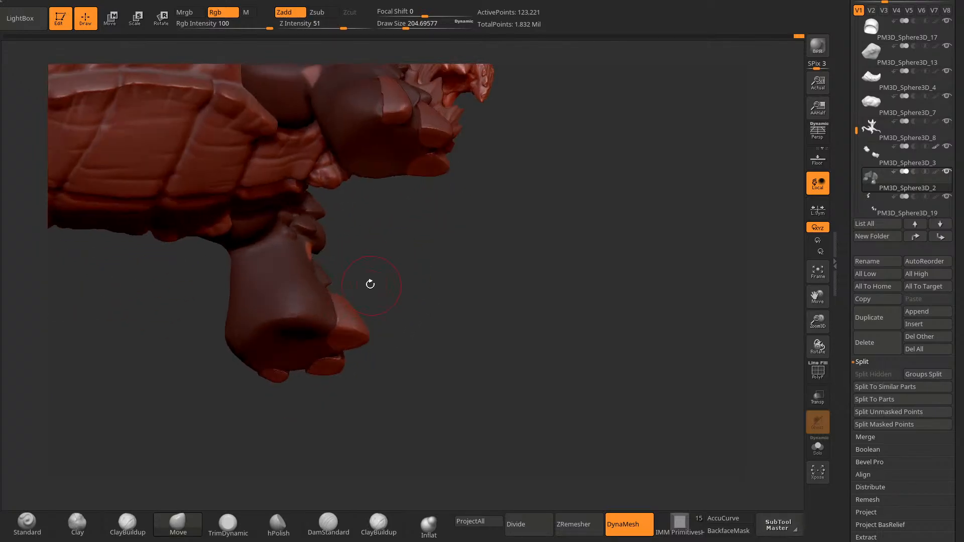
left_click_drag(432, 302, 322, 327)
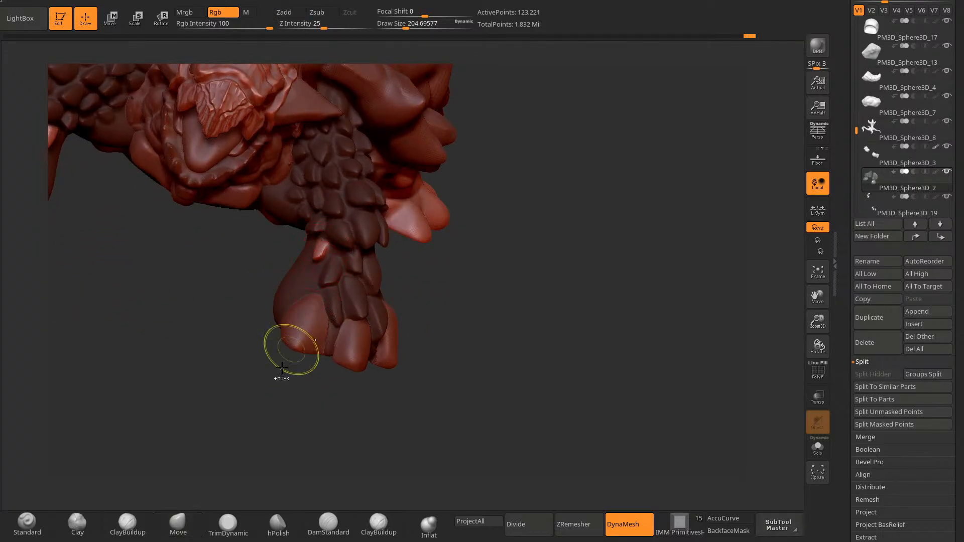
Step: Mask all but a patch above the outer claw, pull it out into a plate with Move, and clear the mask
mouse_move(342, 414)
left_mouse_down()
mouse_move(251, 431)
mouse_move(394, 372)
mouse_move(338, 319)
mouse_move(337, 294)
left_mouse_up()
left_click(332, 362, "ctrl")
left_click_drag(331, 364, 286, 360)
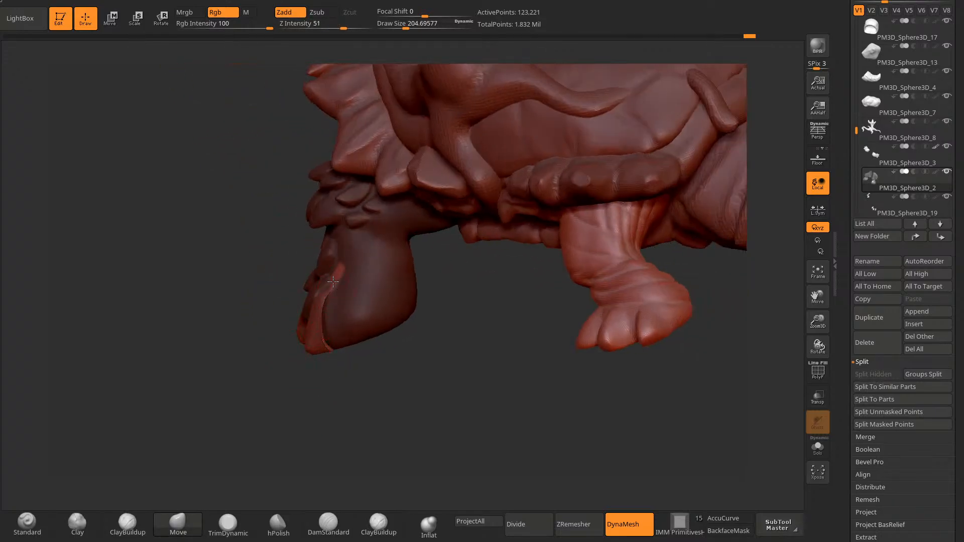
left_click_drag(317, 327, 332, 285)
left_click_drag(342, 355, 328, 285)
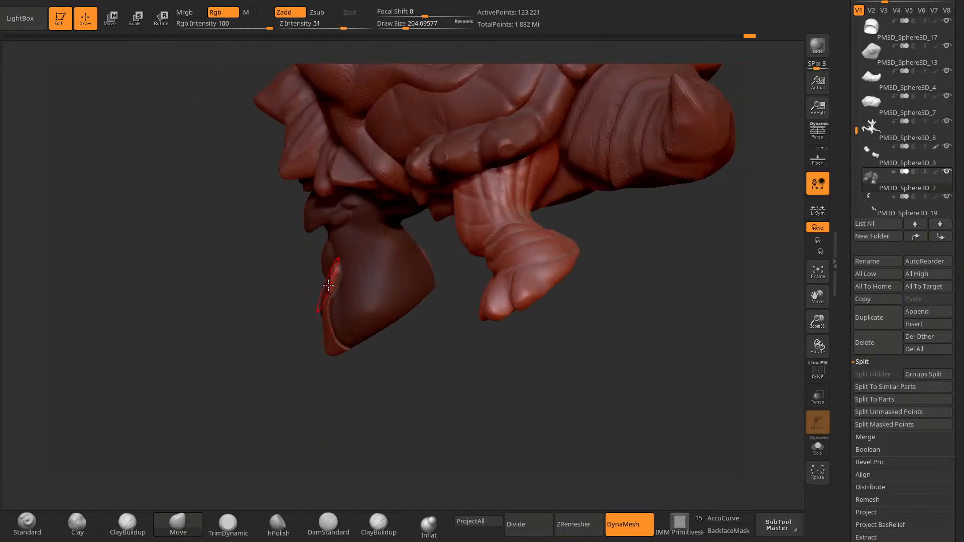
left_click_drag(298, 382, 355, 436)
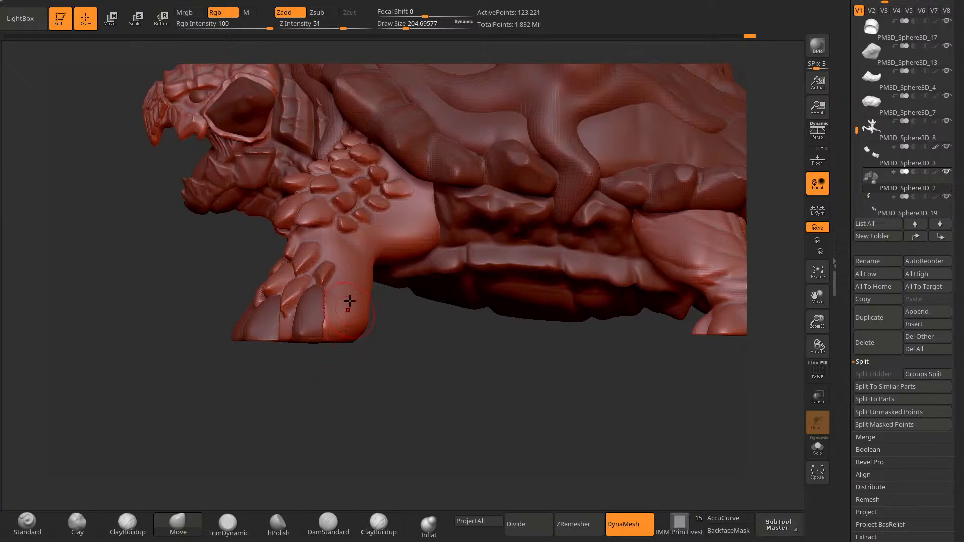
Step: Isolate a patch just behind the outer claw with a mask and pull it forward into a plate
left_click_drag(334, 316, 331, 327, "ctrl")
left_click(329, 387, "ctrl")
mouse_move(329, 387)
left_mouse_down()
mouse_move(231, 385)
mouse_move(354, 384)
left_mouse_up()
left_click_drag(332, 348, 314, 305)
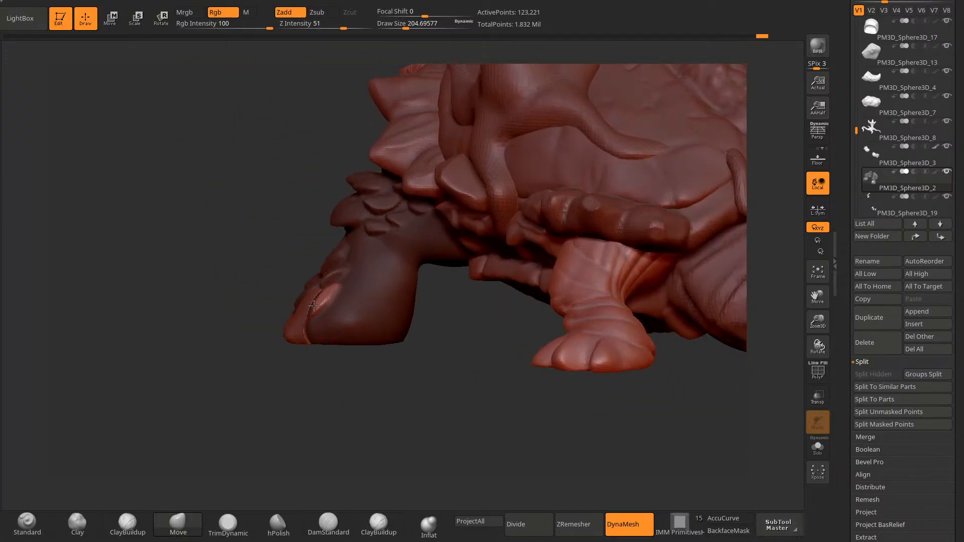
mouse_move(298, 357)
left_mouse_down()
mouse_move(337, 370)
mouse_move(291, 355)
mouse_move(300, 347)
left_mouse_up()
left_click(329, 369, "ctrl")
Step: Leave only a patch above the plate behind the outer claw unmasked, pull it into a small plate, and clear the mask
left_click_drag(344, 287, 334, 304, "ctrl")
left_click(306, 381, "ctrl")
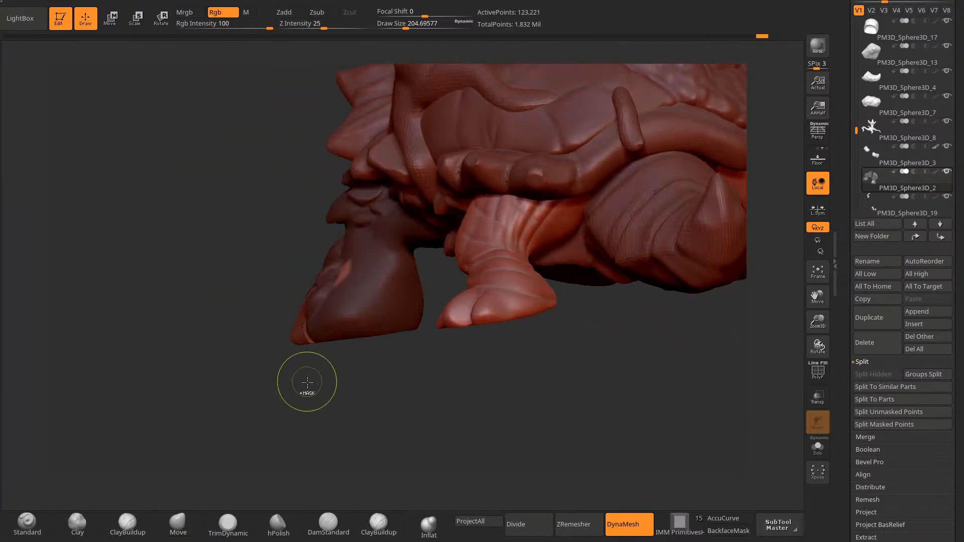
mouse_move(307, 384)
left_mouse_down()
mouse_move(271, 407)
mouse_move(361, 426)
mouse_move(391, 414)
left_mouse_up()
left_click_drag(343, 336, 302, 357)
left_click_drag(344, 293, 342, 271, "ctrl")
left_click(348, 375, "ctrl")
left_click_drag(347, 376, 351, 355)
left_click_drag(315, 390, 357, 294)
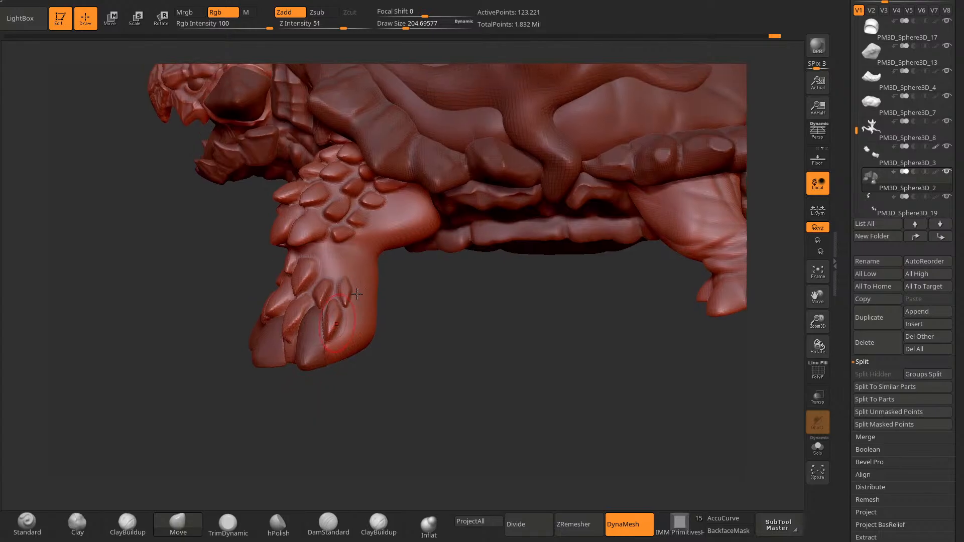
Step: Isolate a patch high on the front leg's ankle above the outer claw's plates, pull it into a plate with Move, and clear the mask
key("ctrl")
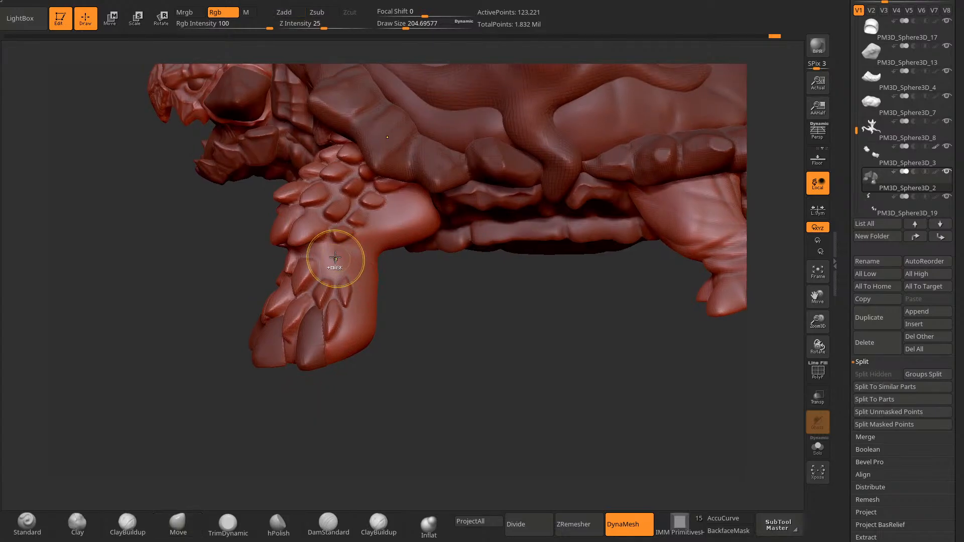
left_click_drag(383, 421, 335, 297)
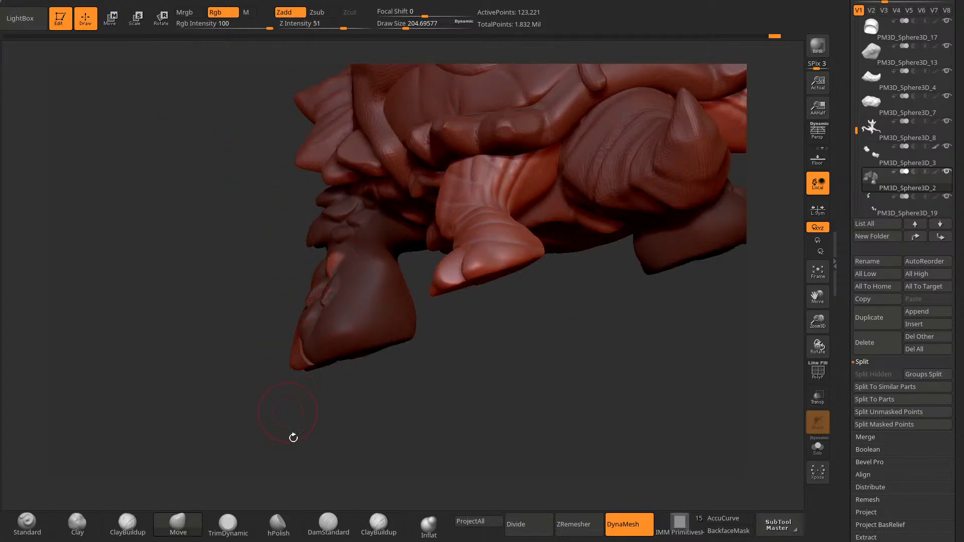
left_click_drag(293, 437, 332, 445)
left_click_drag(391, 311, 337, 294)
left_click_drag(307, 422, 379, 409)
mouse_move(447, 347)
left_mouse_down()
mouse_move(405, 356)
mouse_move(368, 306)
mouse_move(355, 366)
mouse_move(405, 415)
mouse_move(351, 375)
left_mouse_up()
mouse_move(375, 404)
left_mouse_down()
mouse_move(318, 435)
mouse_move(321, 464)
left_mouse_up()
left_click_drag(377, 351, 387, 401)
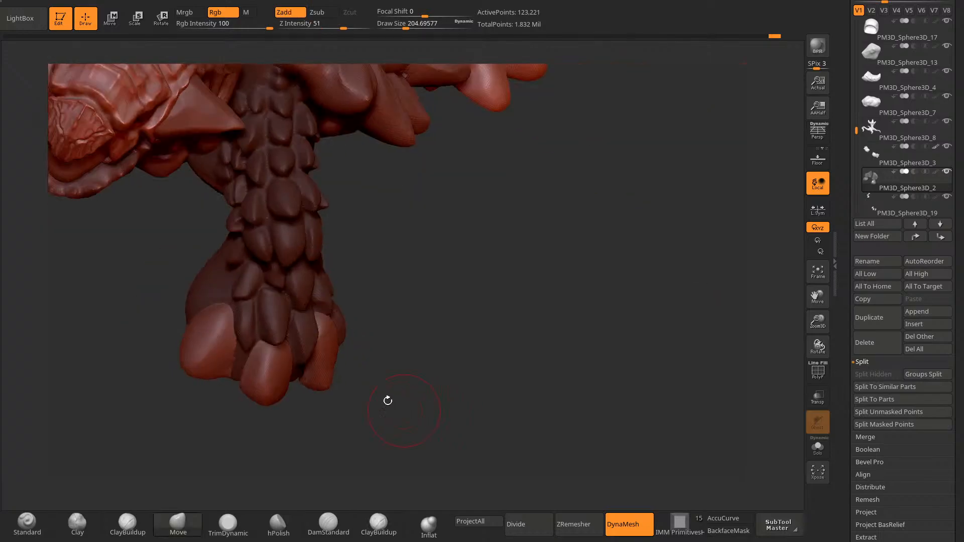
mouse_move(402, 303)
left_mouse_down()
mouse_move(324, 316)
mouse_move(387, 311)
mouse_move(326, 247)
left_mouse_up()
left_click_drag(219, 379, 319, 264)
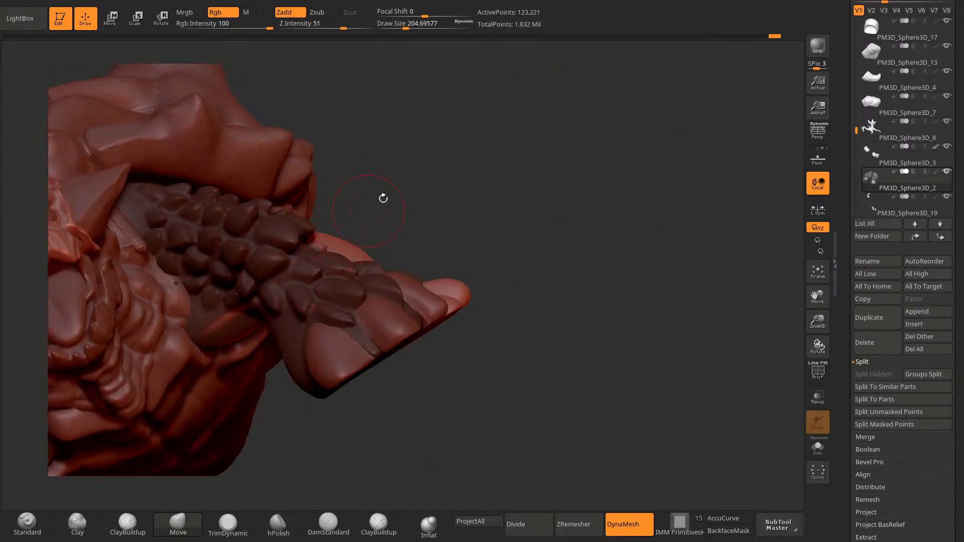
mouse_move(383, 198)
left_mouse_down()
mouse_move(262, 382)
mouse_move(290, 426)
mouse_move(430, 360)
mouse_move(412, 298)
left_mouse_up()
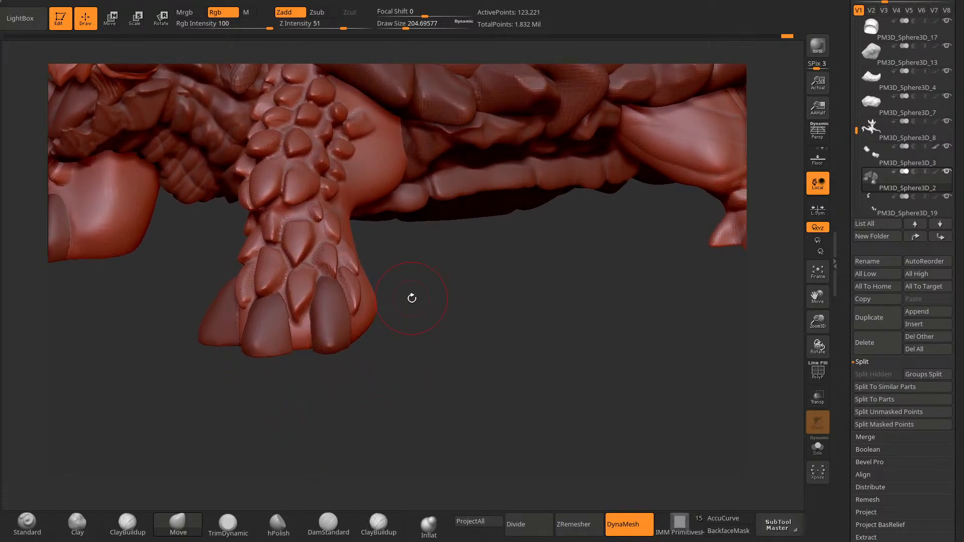
Step: Mask a patch just above the inner claw, isolate it, and pull it out into a small plate using smaller Move brush sizes
mouse_move(242, 393)
left_mouse_down()
mouse_move(286, 456)
mouse_move(445, 189)
mouse_move(448, 213)
left_mouse_up()
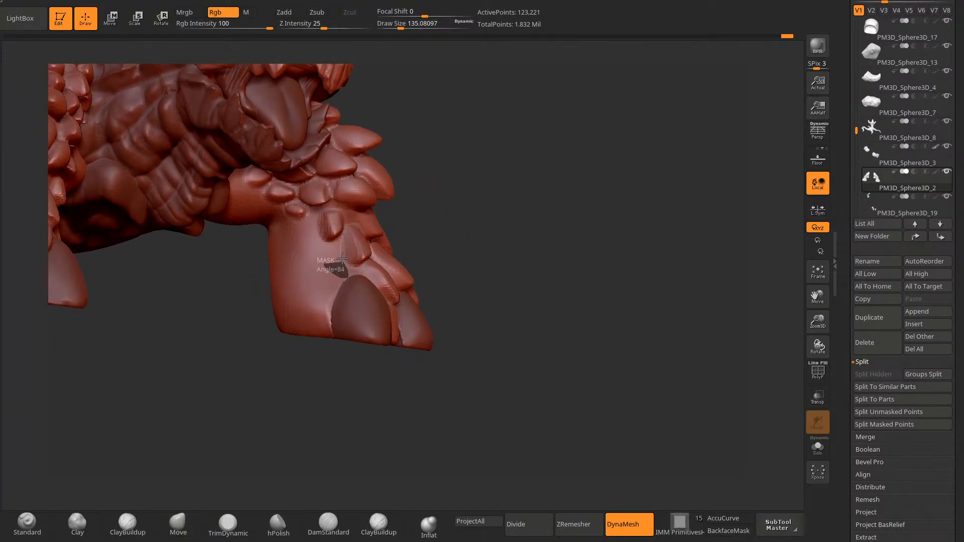
left_click_drag(342, 258, 351, 249, "ctrl")
mouse_move(439, 211)
left_mouse_down()
mouse_move(447, 220)
mouse_move(376, 360)
mouse_move(340, 271)
mouse_move(346, 351)
mouse_move(333, 372)
mouse_move(319, 276)
left_mouse_up()
mouse_move(303, 321)
left_mouse_down()
mouse_move(336, 287)
mouse_move(298, 292)
left_mouse_up()
mouse_move(267, 406)
left_mouse_down()
mouse_move(392, 301)
mouse_move(310, 286)
mouse_move(273, 443)
mouse_move(379, 282)
left_mouse_up()
key("space")
left_click_drag(438, 216, 431, 216)
left_click_drag(442, 216, 363, 241)
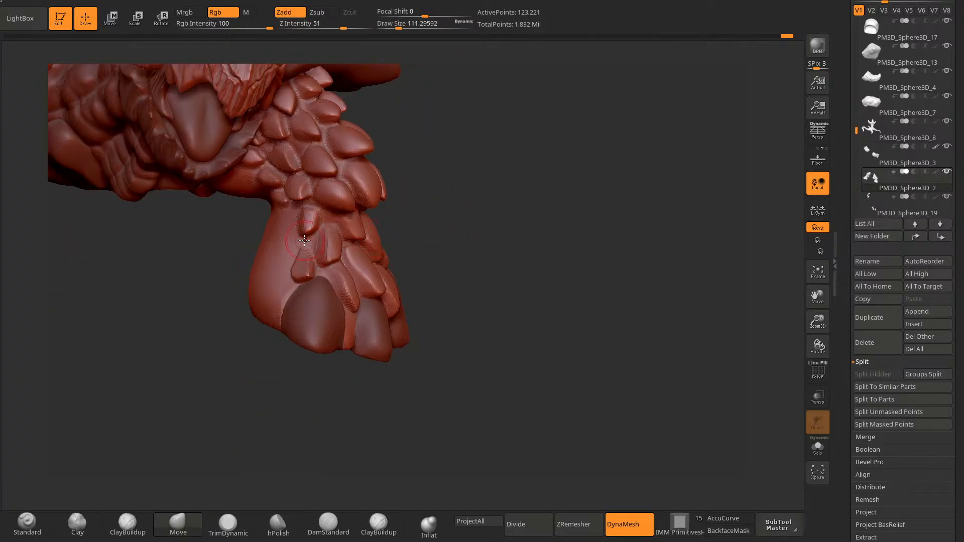
Step: Isolate a small patch high on the inner ankle and pull it into a plate at a draw size of about 220
mouse_move(444, 209)
left_mouse_down()
mouse_move(291, 232)
mouse_move(287, 221)
left_mouse_up()
left_click(406, 190, "ctrl")
key("space")
left_click_drag(426, 188, 435, 188)
left_click_drag(440, 187, 418, 197)
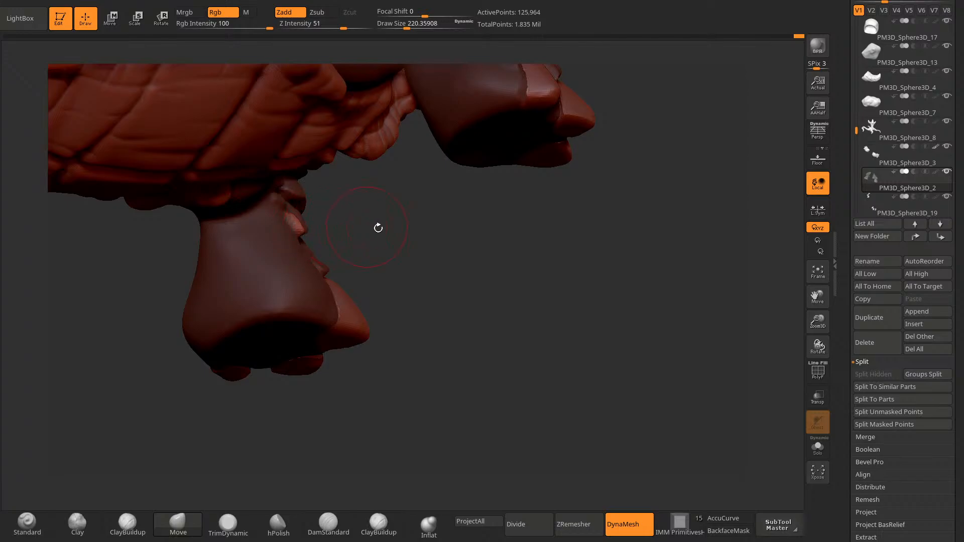
left_click_drag(378, 228, 374, 342)
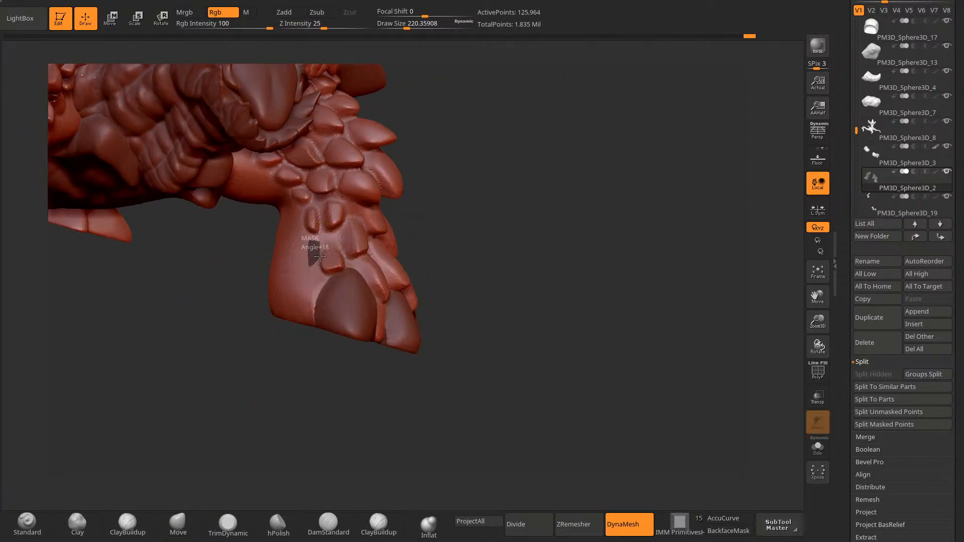
Step: Leave only a patch between the inner ankle's upper and lower plates unmasked, pull it into a plate, and clear the mask
left_click_drag(319, 257, 316, 263, "ctrl")
left_click(441, 192, "ctrl")
left_click_drag(441, 193, 385, 241)
mouse_move(261, 346)
left_mouse_down()
mouse_move(314, 329)
mouse_move(361, 281)
left_mouse_up()
left_click_drag(314, 252, 318, 249)
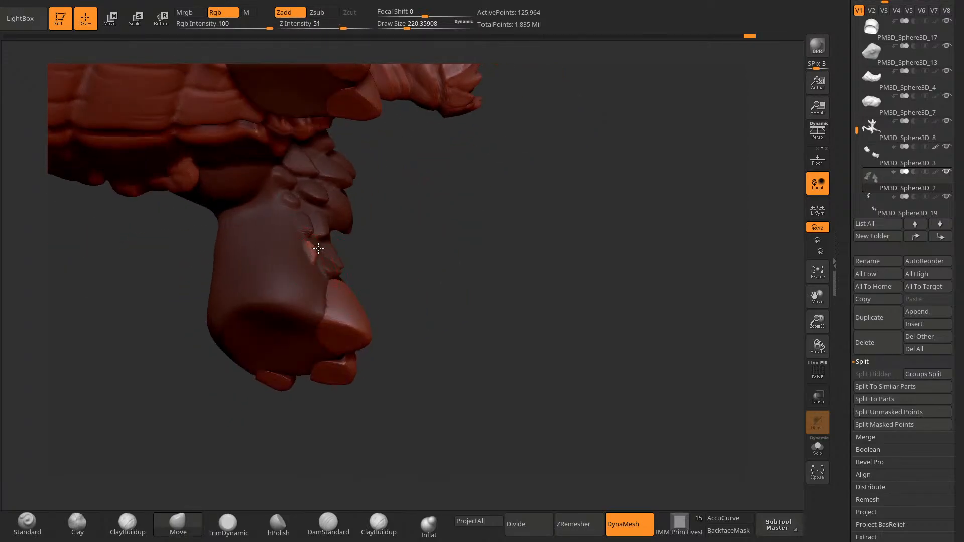
left_click_drag(389, 226, 369, 308)
left_click_drag(328, 364, 276, 362)
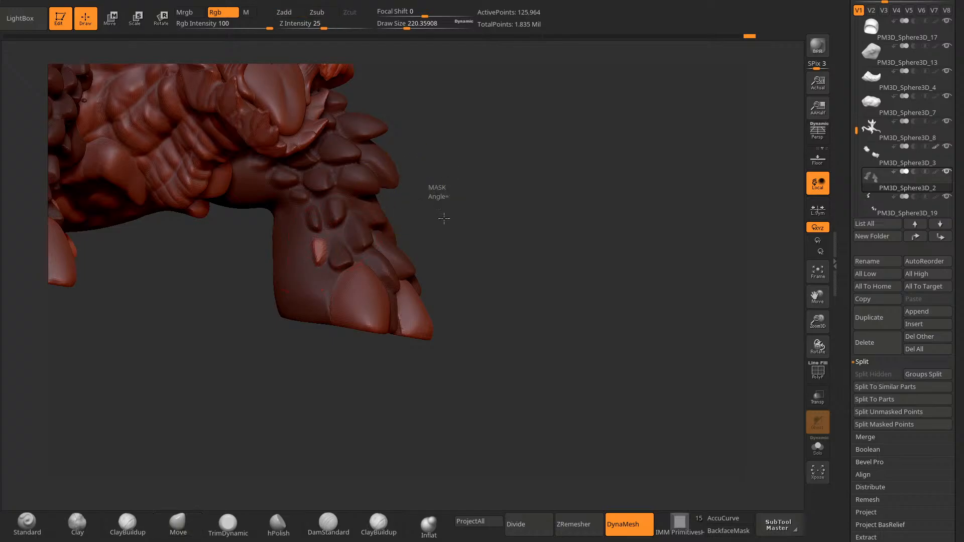
left_click_drag(444, 219, 454, 229, "ctrl")
Step: Carve the first creases into the back of the front foot and leg using DamStandard at a draw size of about 117
left_click_drag(454, 228, 373, 335)
left_click_drag(289, 443, 295, 342)
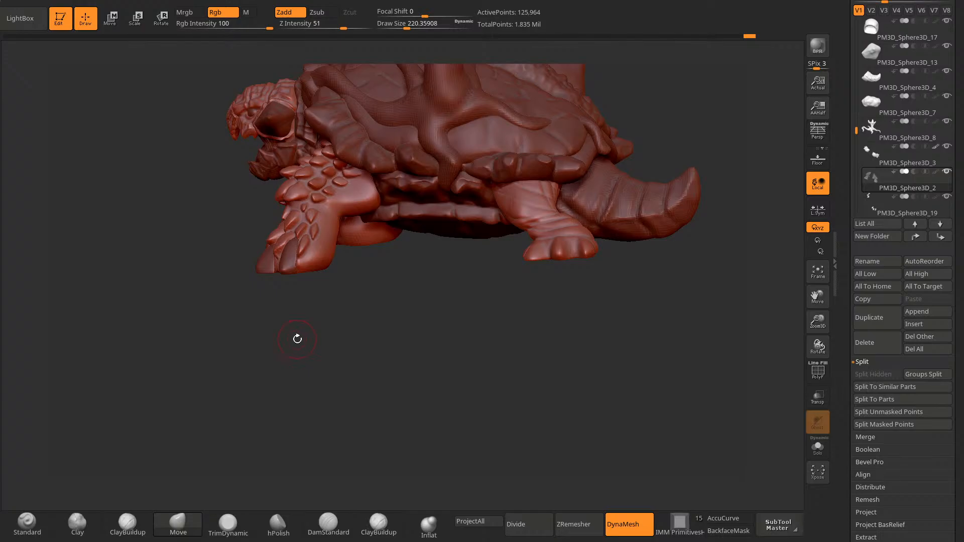
left_click(329, 523)
key("space")
left_click(428, 217)
mouse_move(394, 316)
left_mouse_down("alt")
mouse_move(390, 362)
mouse_move(325, 310)
left_mouse_up("alt")
key("space")
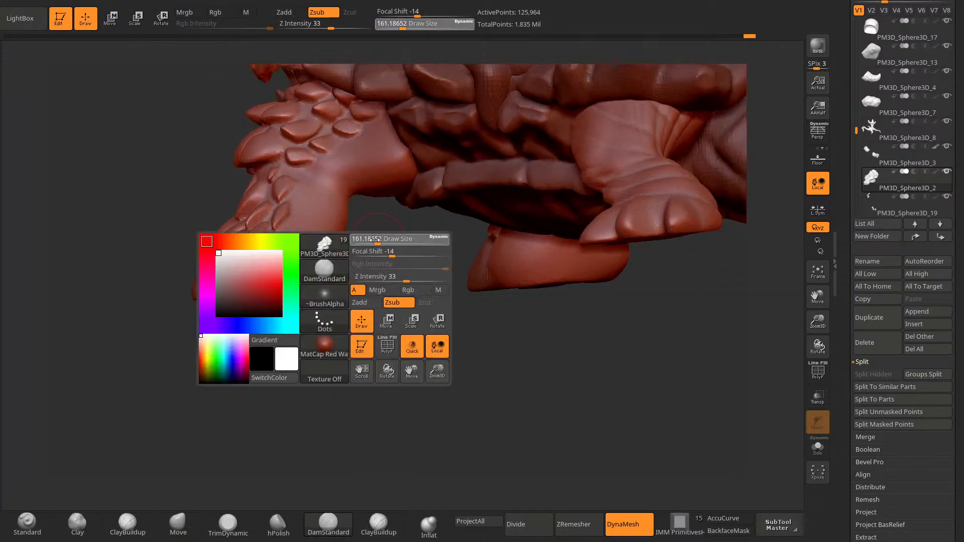
mouse_move(383, 247)
left_mouse_down("alt")
mouse_move(401, 306)
mouse_move(403, 198)
left_mouse_up("alt")
key("space")
left_click(402, 196)
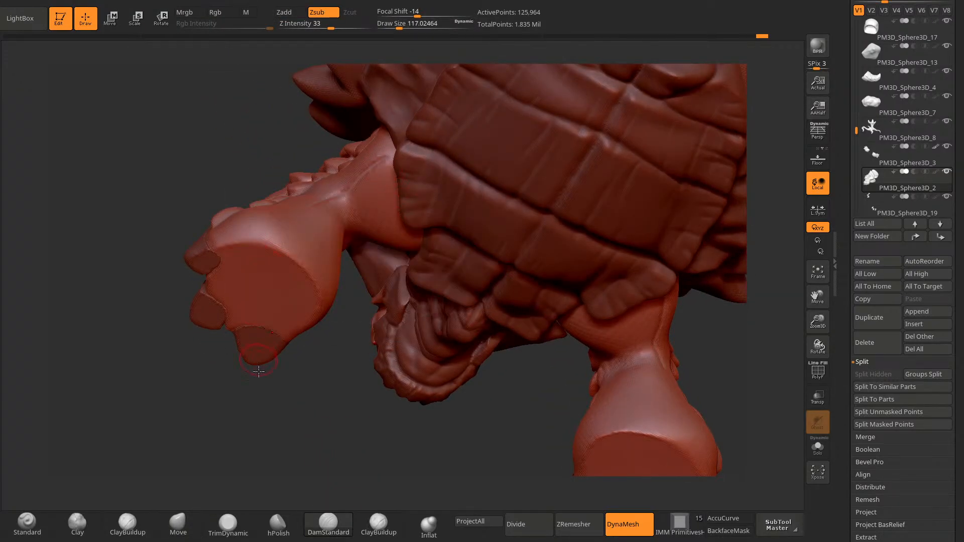
left_click_drag(318, 201, 274, 221)
left_click_drag(323, 366, 341, 402)
left_click_drag(344, 229, 386, 218)
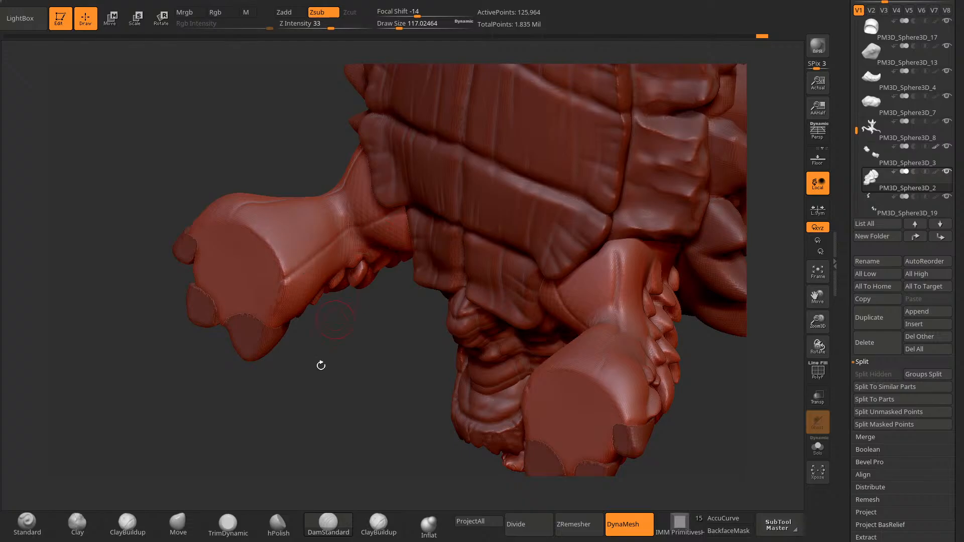
Step: Carve a fan of lengthwise creases from the heel edge up the ankle and along the underside of the upper front leg
left_click_drag(320, 366, 311, 347)
left_click_drag(256, 251, 273, 240)
left_click_drag(309, 219, 356, 187)
left_click_drag(249, 241, 261, 225)
left_click_drag(319, 187, 352, 152)
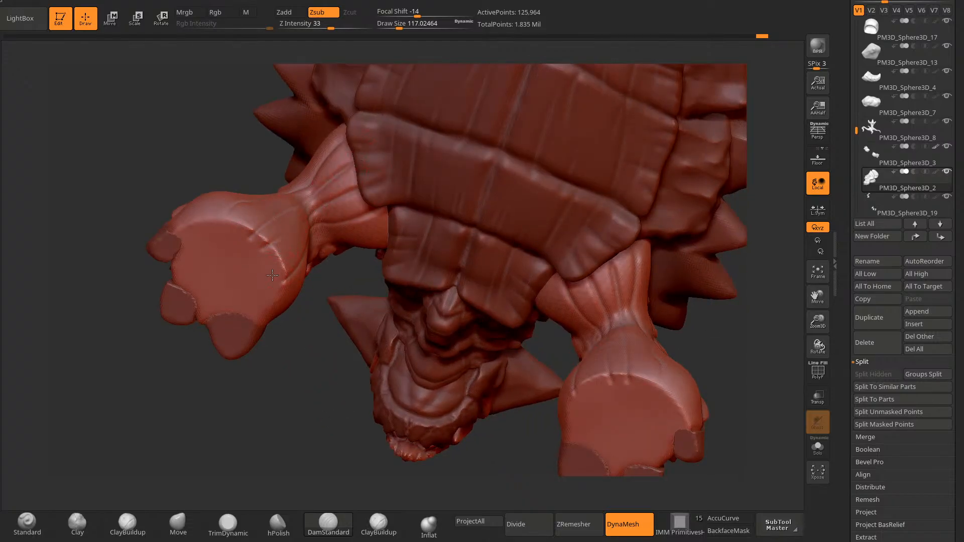
left_click_drag(270, 277, 288, 260)
left_click_drag(316, 211, 347, 202)
left_click_drag(278, 362, 294, 453)
Step: Extend the lengthwise creases around the outer side of the front foot and up the leg behind the plates
mouse_move(230, 258)
left_mouse_down()
mouse_move(240, 165)
mouse_move(295, 88)
left_mouse_up()
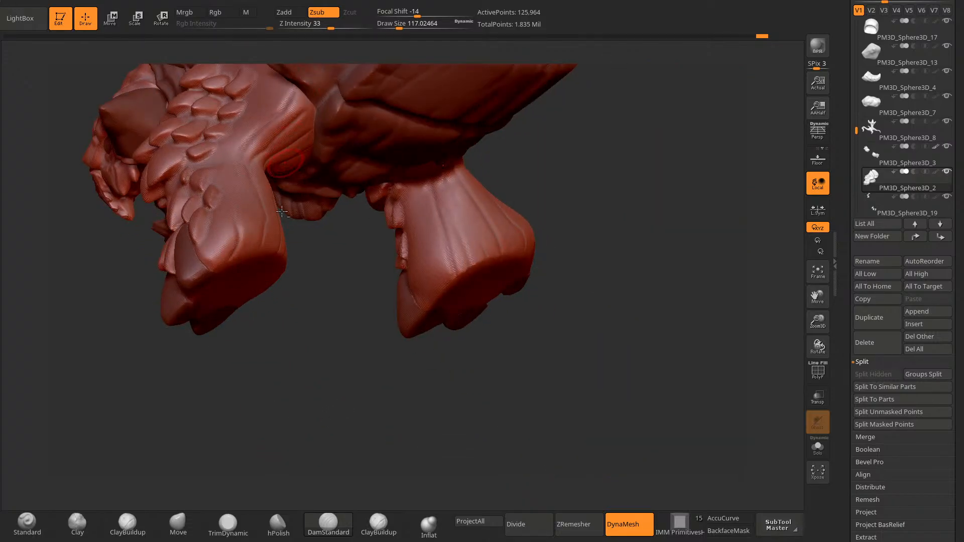
left_click_drag(288, 351, 321, 361)
mouse_move(249, 104)
left_mouse_down()
mouse_move(258, 132)
mouse_move(214, 172)
left_mouse_up()
left_click_drag(227, 264, 230, 286)
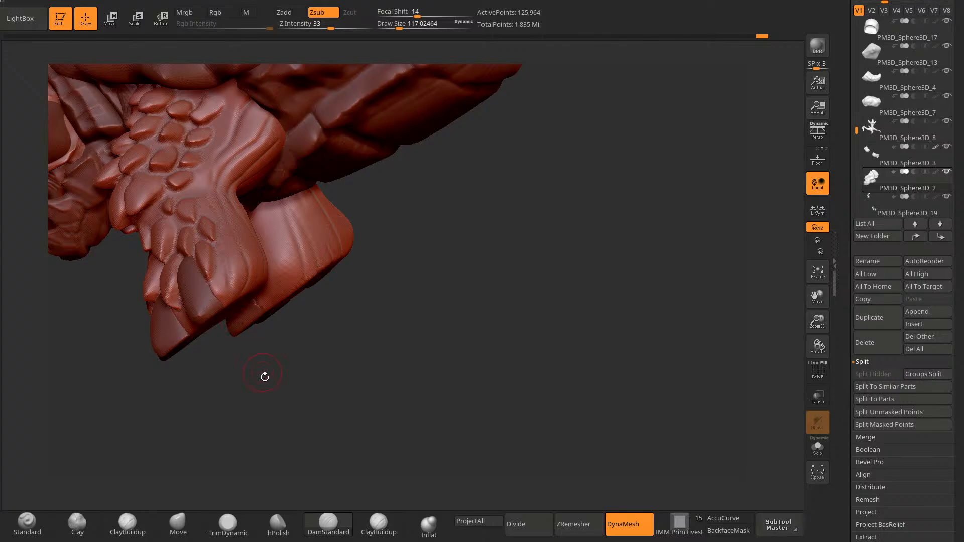
left_click_drag(264, 377, 224, 371)
left_click_drag(206, 320, 297, 382)
left_click_drag(261, 250, 260, 275)
left_click_drag(294, 101, 275, 140)
Step: Cut cross creases over the lengthwise grooves on the underside of the upper front leg to form a grid of wrinkles
mouse_move(354, 397)
left_mouse_down()
mouse_move(323, 402)
mouse_move(292, 381)
mouse_move(318, 351)
left_mouse_up()
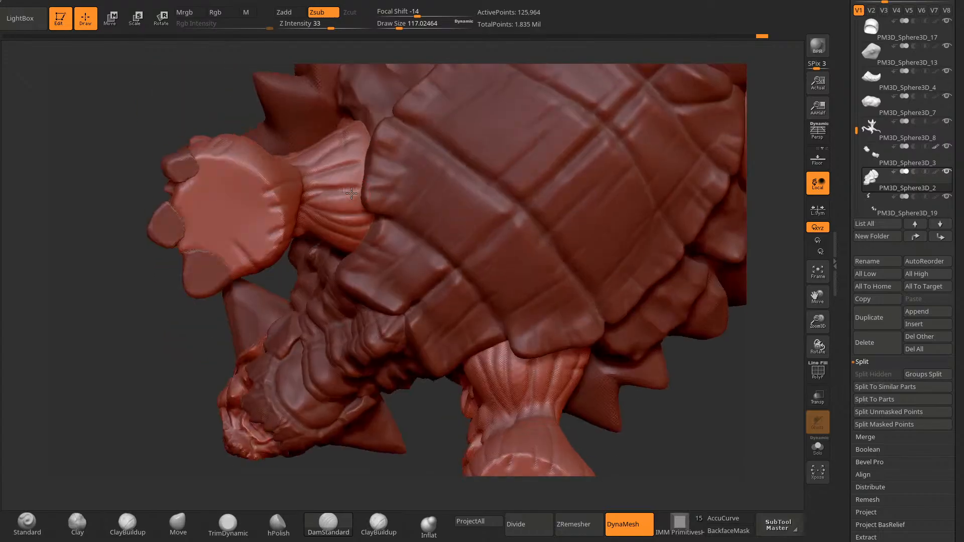
key("f")
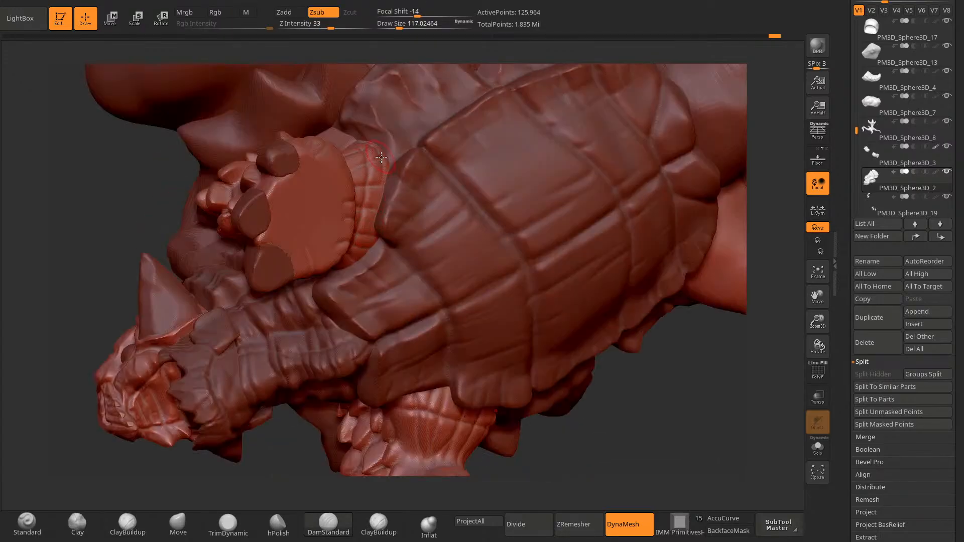
left_click_drag(527, 340, 465, 374)
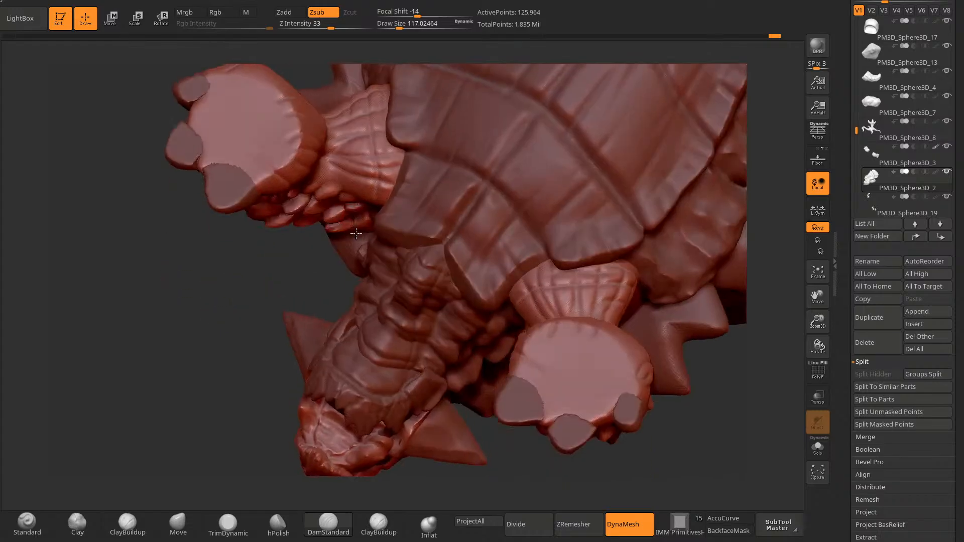
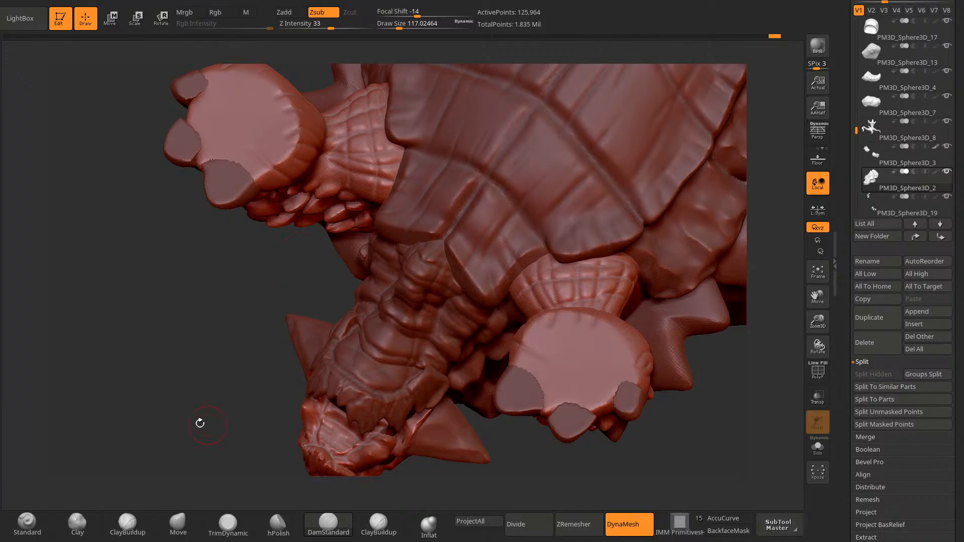
Step: Add lengthwise grooves down the back of the front foot and around its inner side to the plates
left_click_drag(208, 403, 344, 226)
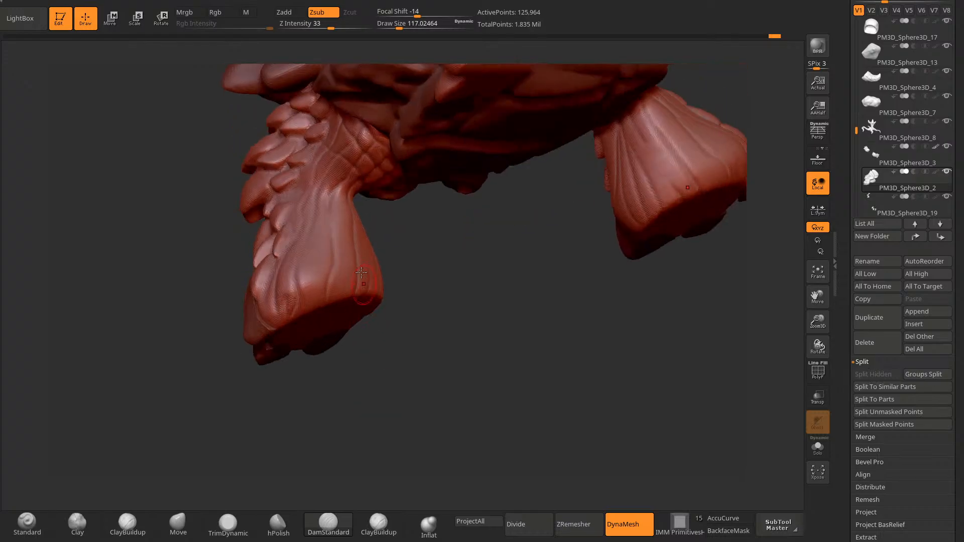
left_click_drag(420, 263, 374, 196)
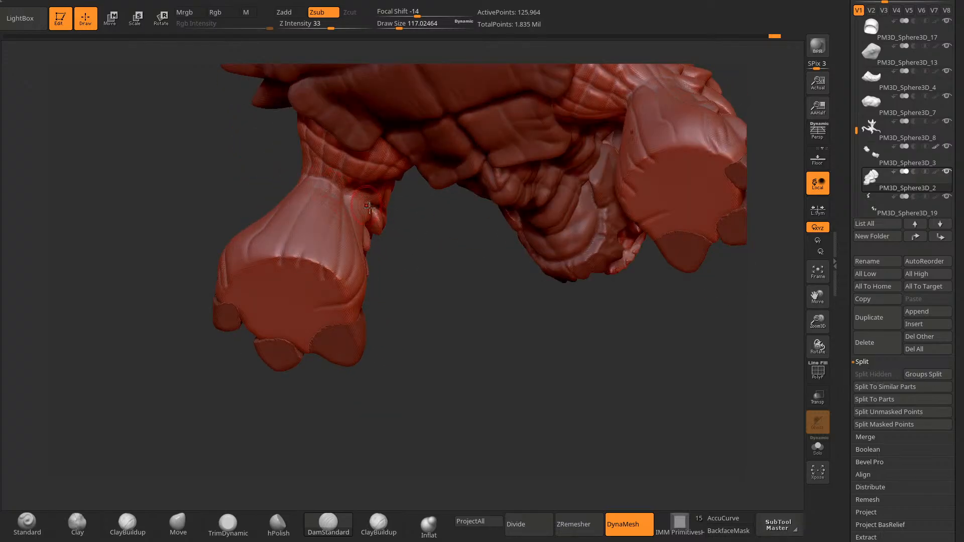
left_click_drag(427, 236, 377, 211)
left_click_drag(258, 398, 341, 226)
left_click_drag(435, 251, 378, 190)
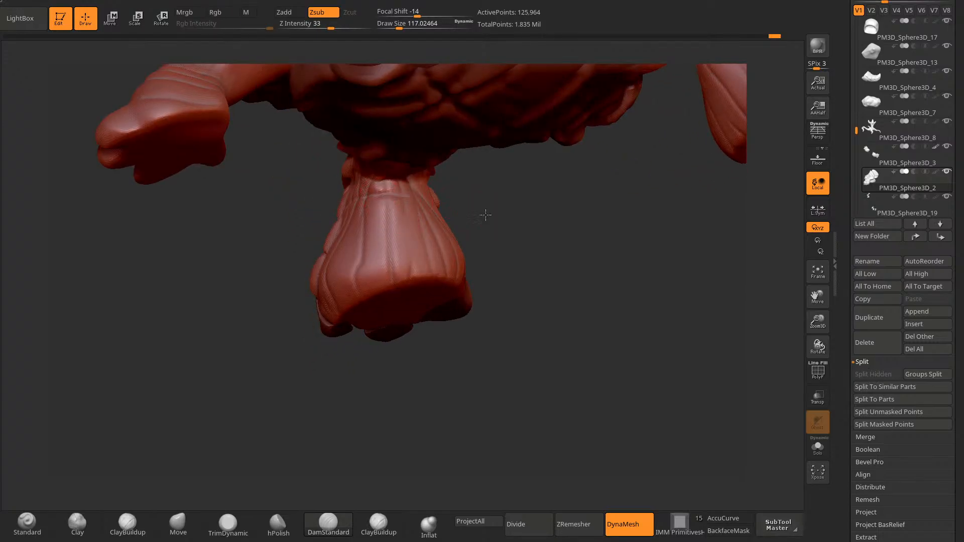
left_click_drag(487, 215, 394, 194)
left_click_drag(523, 230, 450, 217)
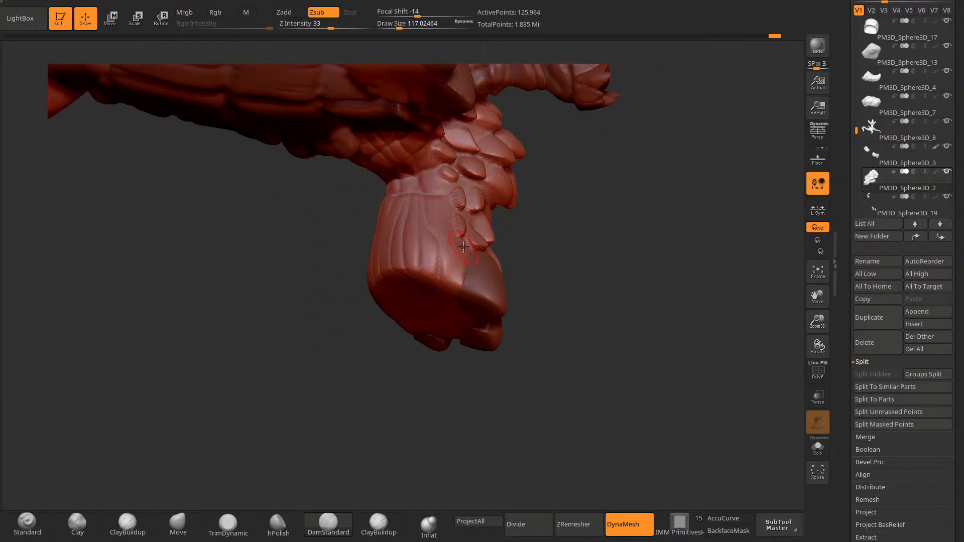
left_click_drag(426, 160, 427, 206)
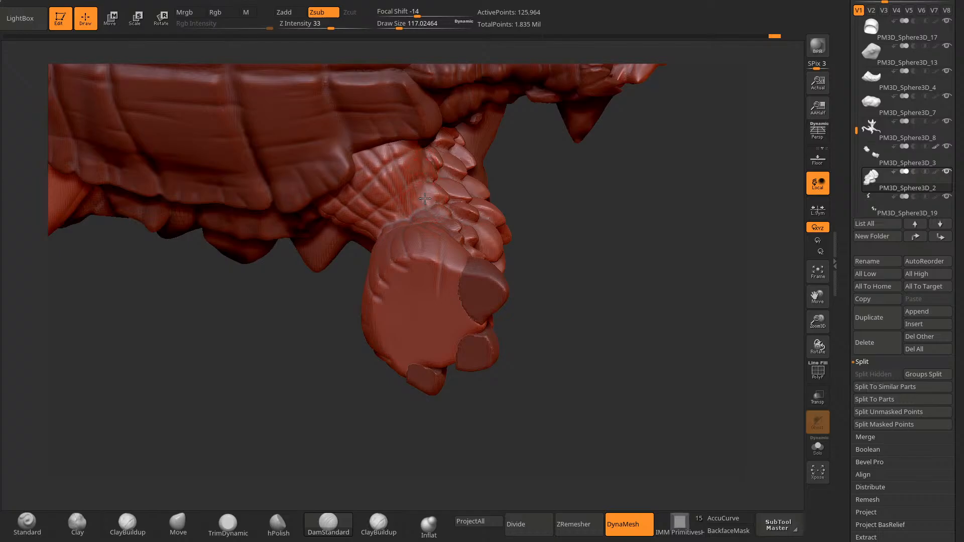
Step: Carve horizontal creases across the lengthwise grooves on the heel and inner side of the front foot
mouse_move(256, 413)
left_mouse_down()
mouse_move(213, 394)
mouse_move(452, 254)
left_mouse_up()
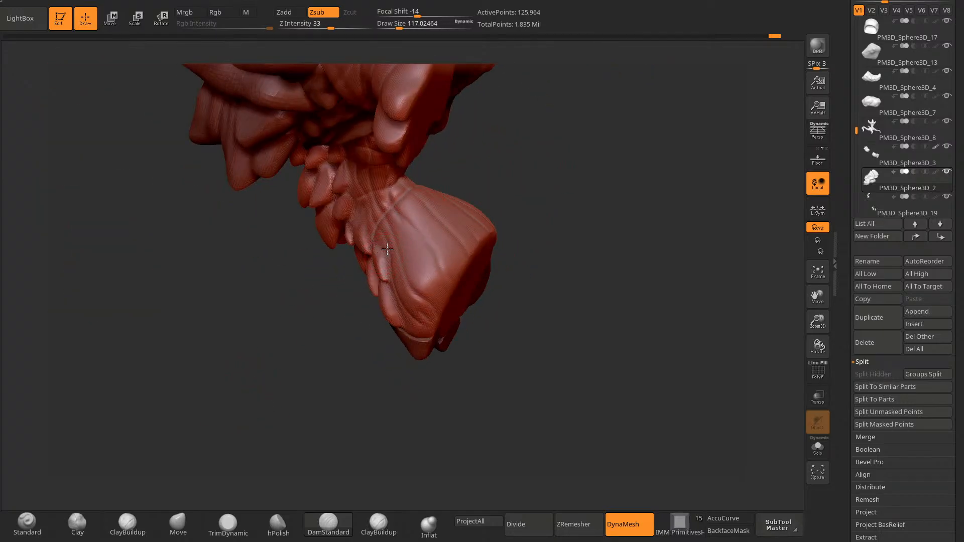
left_click_drag(458, 180, 522, 201)
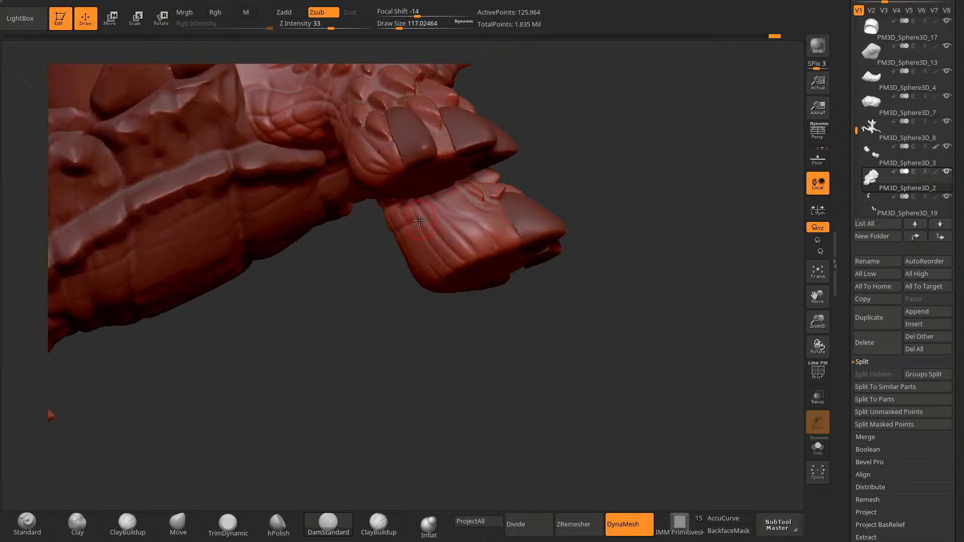
left_click_drag(419, 220, 453, 195)
right_click_drag(454, 196, 395, 252)
left_click_drag(363, 274, 415, 247)
mouse_move(425, 245)
right_mouse_down()
mouse_move(449, 238)
mouse_move(396, 255)
right_mouse_up()
left_click_drag(395, 255, 442, 239)
right_click_drag(495, 229, 462, 237)
left_click_drag(428, 245, 477, 237)
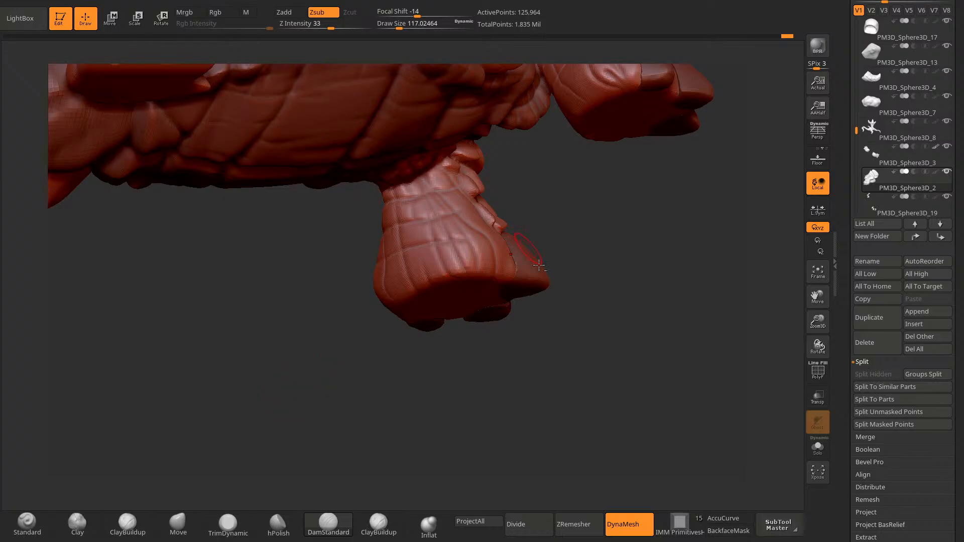
Step: Continue the cross creases over the outer side of the front foot up to the edge of the plates
left_click_drag(281, 385, 432, 235)
right_click_drag(515, 221, 446, 231)
right_click_drag(454, 291, 340, 276)
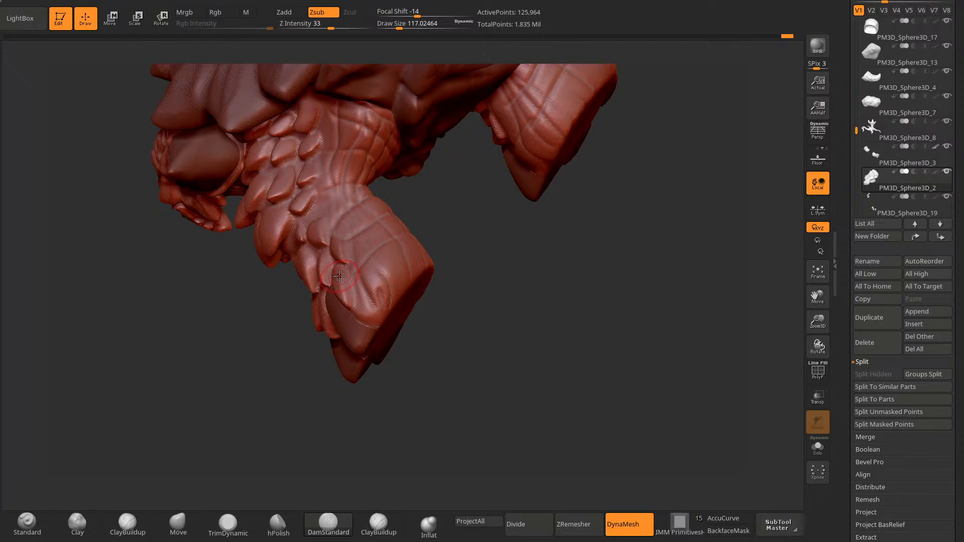
right_click_drag(340, 276, 401, 299)
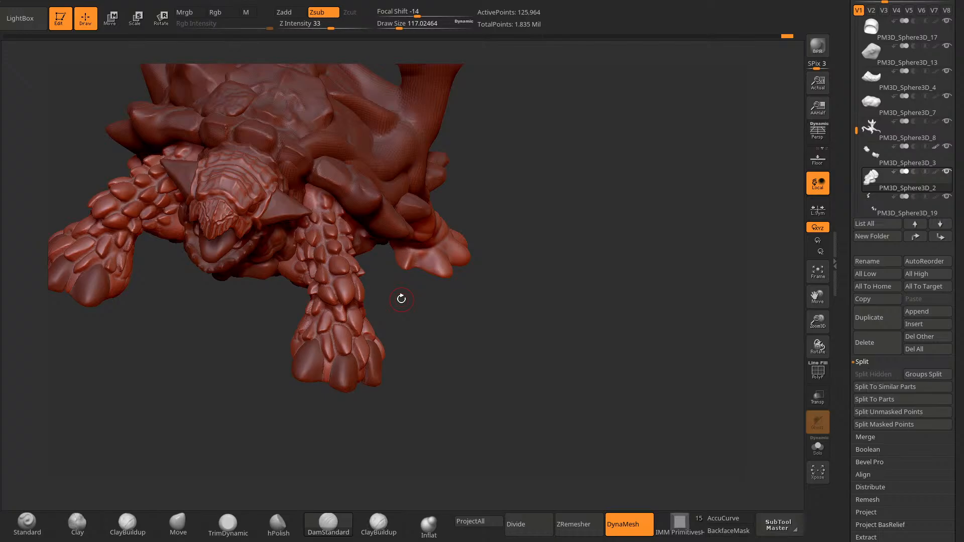
Step: Refine the wrinkles on the inner side of the upper front leg beside the chest
right_click_drag(407, 323, 537, 317)
left_click_drag(369, 286, 373, 295, "shift")
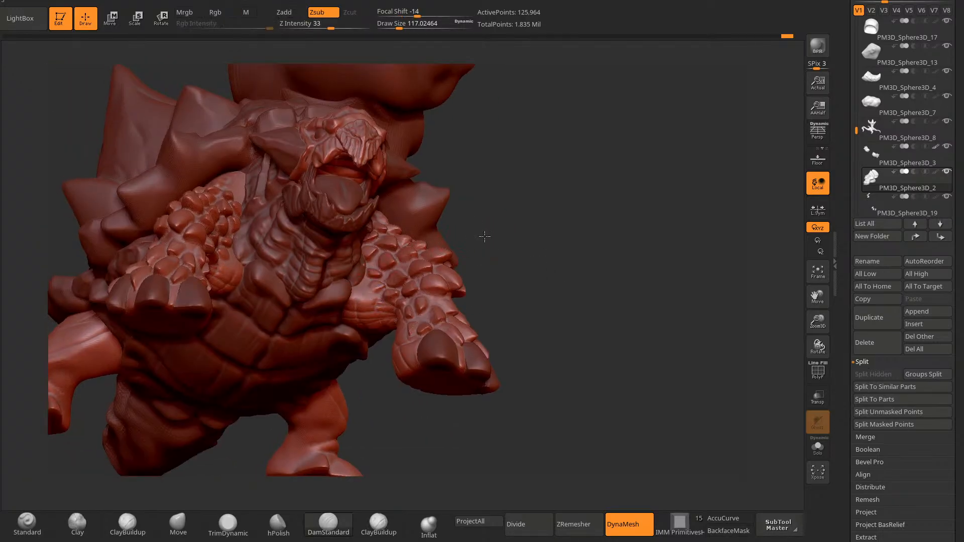
right_click_drag(481, 237, 468, 246)
left_click_drag(496, 212, 484, 216)
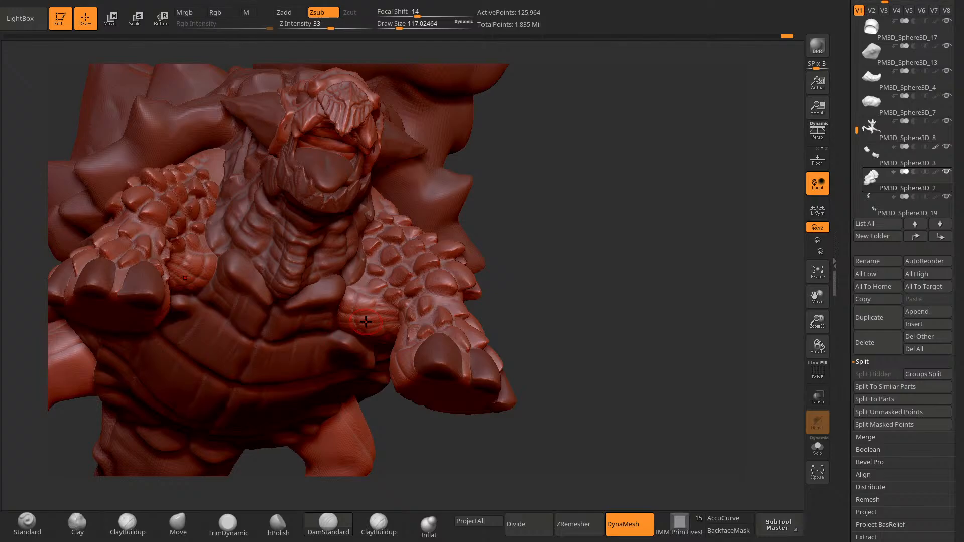
mouse_move(545, 216)
left_mouse_down()
mouse_move(549, 226)
mouse_move(517, 198)
mouse_move(520, 188)
left_mouse_up()
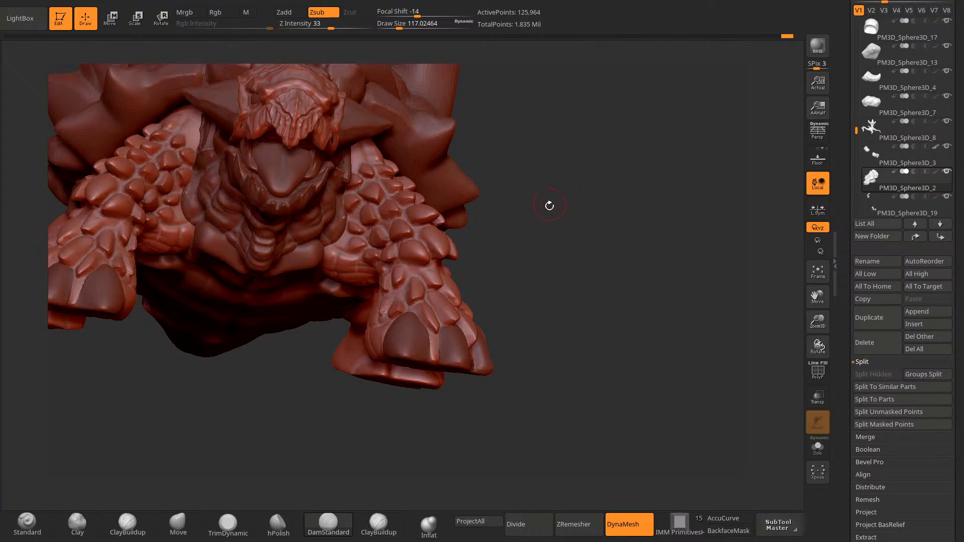
Step: Isolate the front legs and, using the Move brush at a draw size of about 205, mask plate shapes on the bare outer shoulder
mouse_move(549, 206)
left_mouse_down()
mouse_move(559, 184)
mouse_move(551, 211)
left_mouse_up()
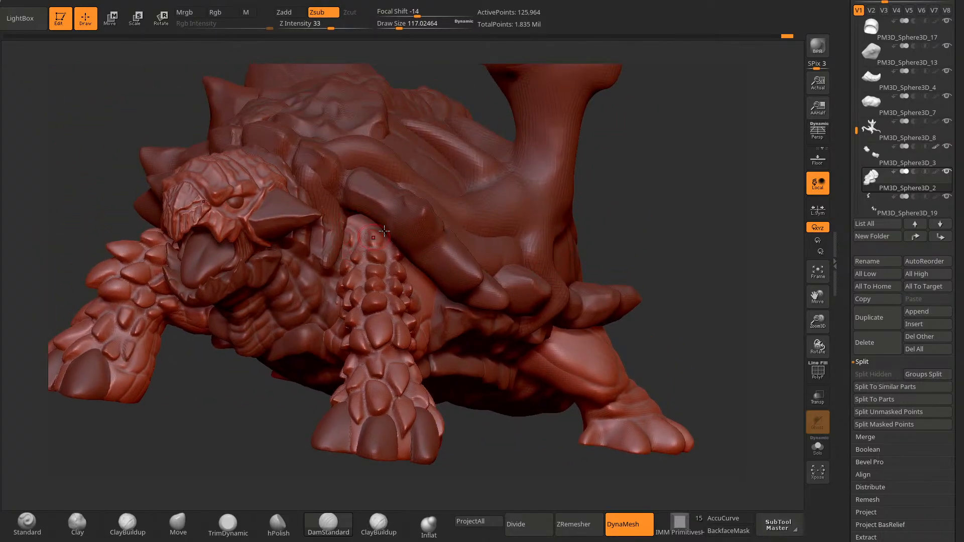
mouse_move(647, 150)
left_mouse_down()
mouse_move(612, 164)
mouse_move(351, 411)
mouse_move(323, 403)
mouse_move(362, 385)
mouse_move(373, 282)
left_mouse_up()
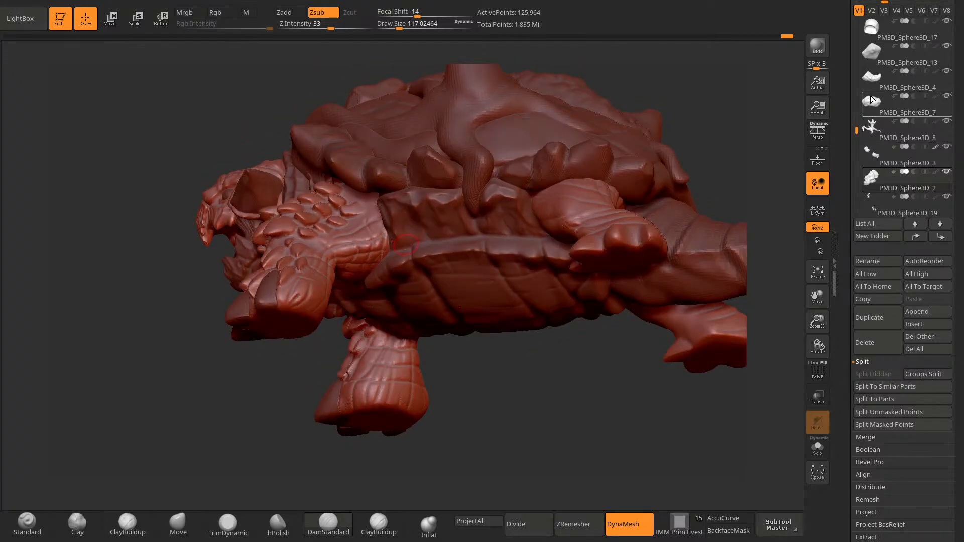
left_click(947, 172, "shift")
left_click_drag(479, 149, 578, 131)
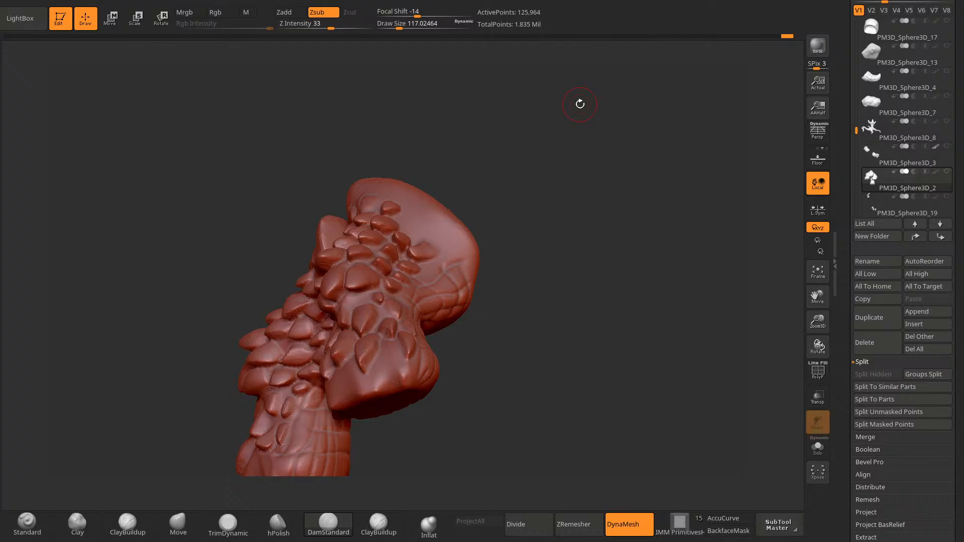
mouse_move(580, 104)
left_mouse_down()
mouse_move(532, 152)
mouse_move(492, 158)
mouse_move(411, 238)
left_mouse_up()
left_click(178, 525)
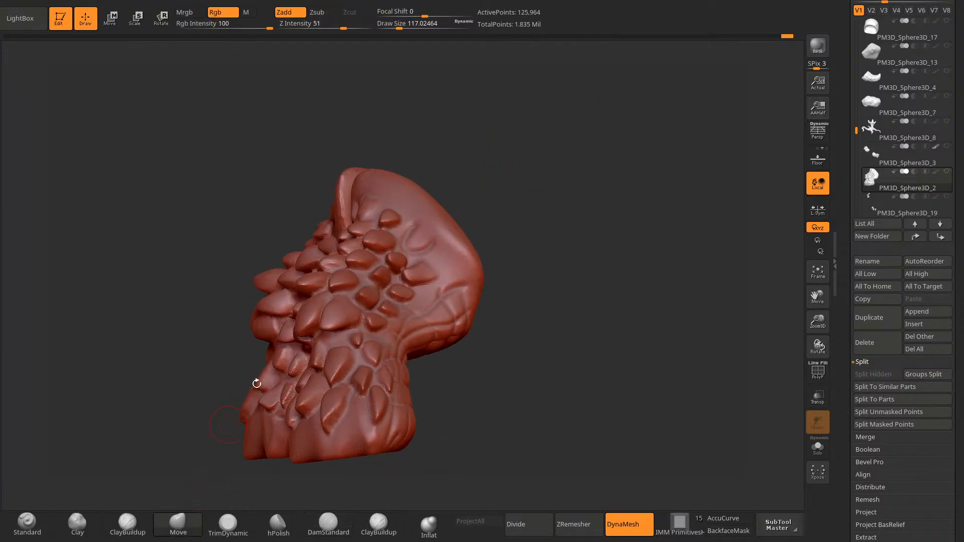
key("space")
left_click_drag(480, 185, 460, 190)
left_click_drag(415, 238, 442, 231, "ctrl")
left_click_drag(477, 196, 544, 222)
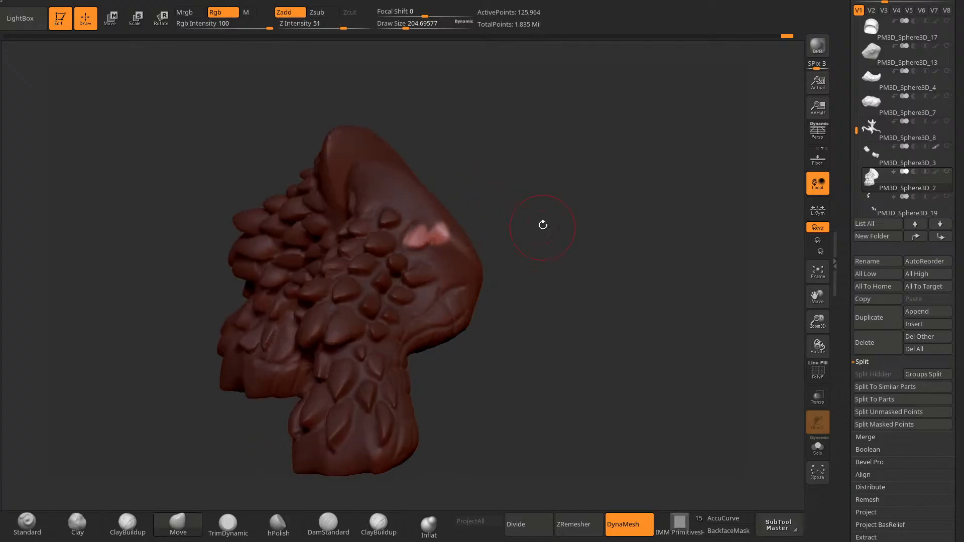
left_click_drag(529, 181, 475, 179)
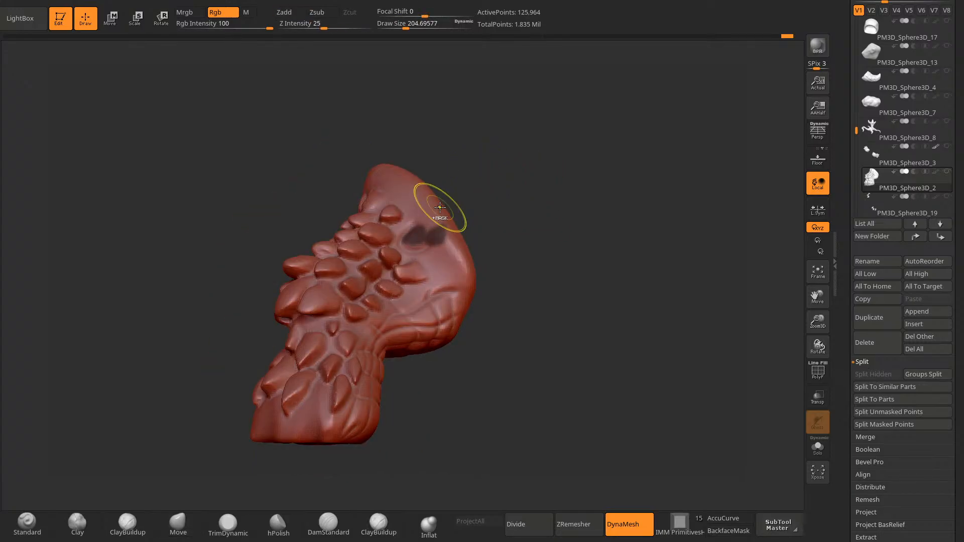
left_click(478, 172, "ctrl")
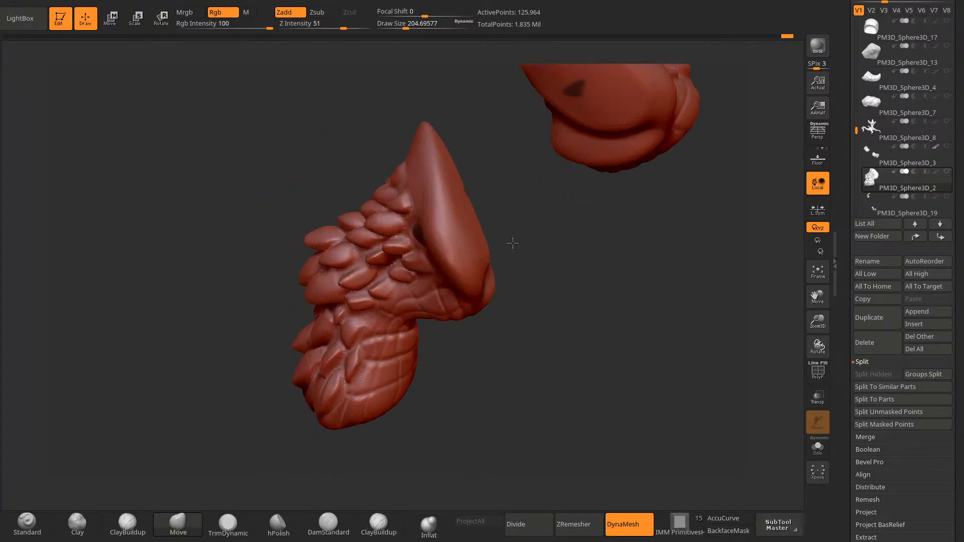
Step: Pull the unmasked shoulder shapes outward into raised plates beside the existing ones
mouse_move(513, 243)
left_mouse_down()
mouse_move(293, 405)
mouse_move(285, 314)
mouse_move(493, 209)
left_mouse_up()
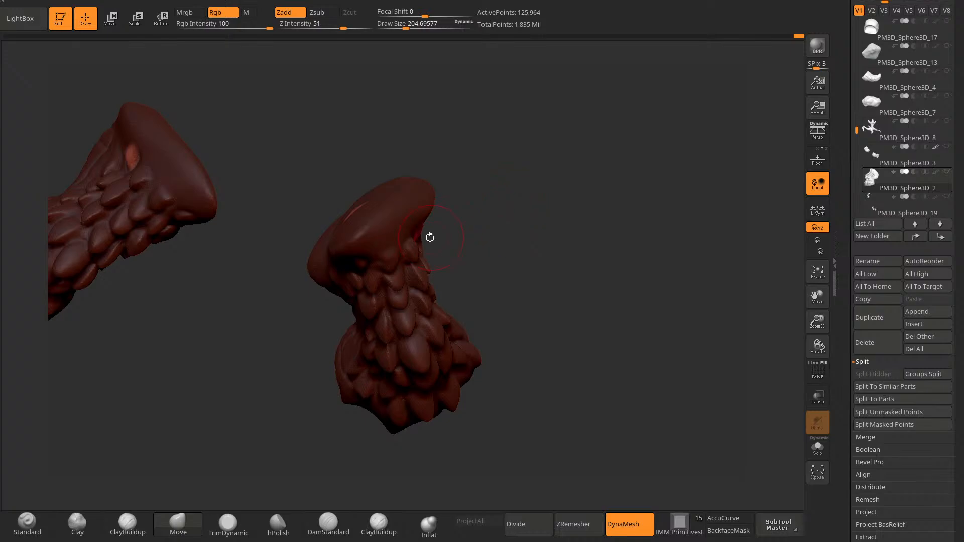
left_click_drag(429, 237, 466, 182)
mouse_move(395, 235)
left_mouse_down()
mouse_move(399, 276)
mouse_move(395, 255)
left_mouse_up()
mouse_move(493, 265)
left_mouse_down()
mouse_move(583, 196)
mouse_move(576, 178)
mouse_move(562, 224)
mouse_move(570, 267)
mouse_move(540, 241)
mouse_move(554, 271)
mouse_move(513, 246)
left_mouse_up()
mouse_move(629, 167)
left_mouse_down()
mouse_move(540, 186)
mouse_move(543, 194)
mouse_move(558, 174)
mouse_move(514, 189)
mouse_move(502, 219)
left_mouse_up()
Step: Set the Move brush's draw size to about 154 and show the whole creature to check the shoulder plates
key("space")
left_click(544, 189)
left_click(515, 166, "ctrl")
left_click(875, 185, "shift")
mouse_move(337, 277)
left_mouse_down("alt")
mouse_move(335, 291)
mouse_move(350, 250)
mouse_move(341, 237)
left_mouse_up("alt")
mouse_move(322, 271)
left_mouse_down()
mouse_move(396, 254)
mouse_move(577, 95)
mouse_move(646, 95)
left_mouse_up()
left_click(946, 172, "shift")
left_click_drag(734, 168, 390, 322)
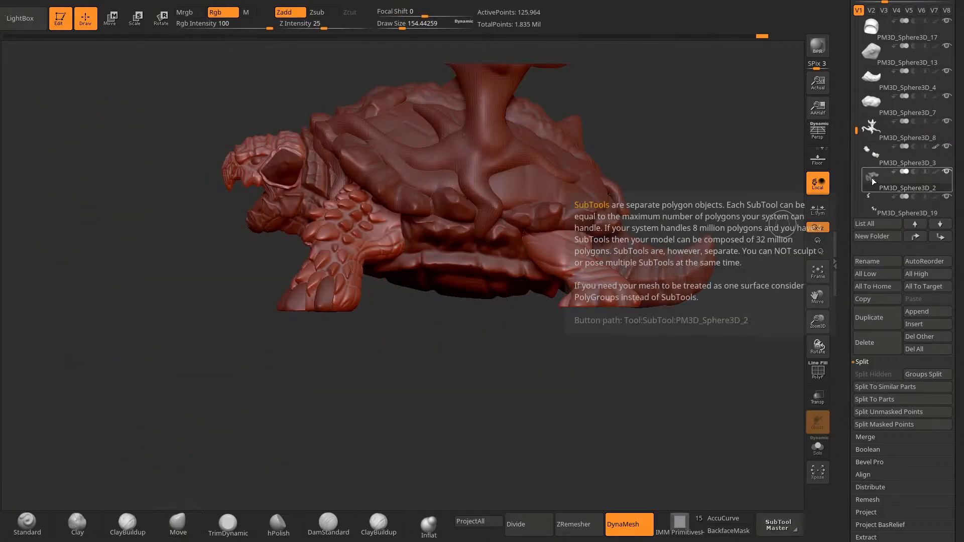
Step: Isolate the front legs again, pull out another masked plate on the outer upper leg, and restore the other subtools
left_click(947, 172, "shift")
left_click_drag(603, 193, 456, 335)
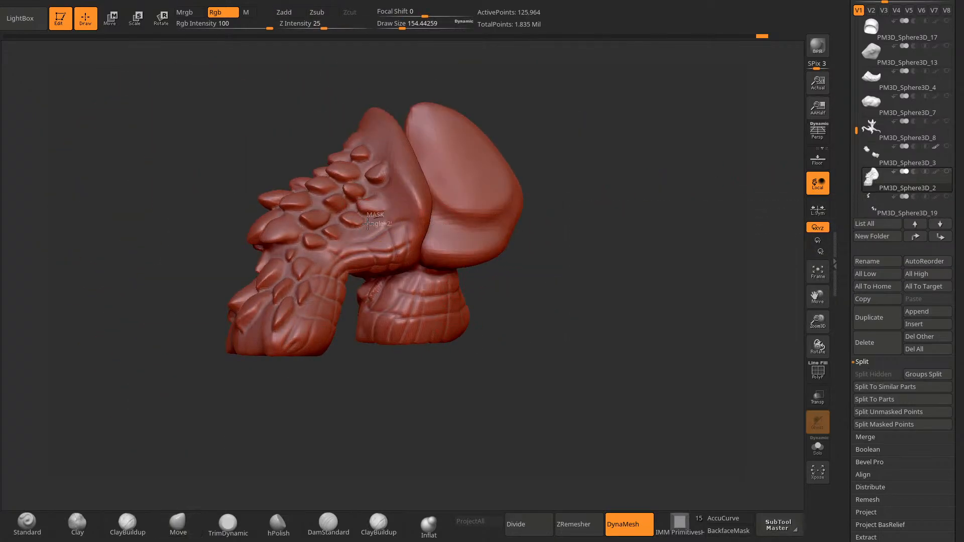
mouse_move(564, 134)
left_mouse_down()
mouse_move(538, 80)
mouse_move(515, 222)
mouse_move(401, 265)
left_mouse_up()
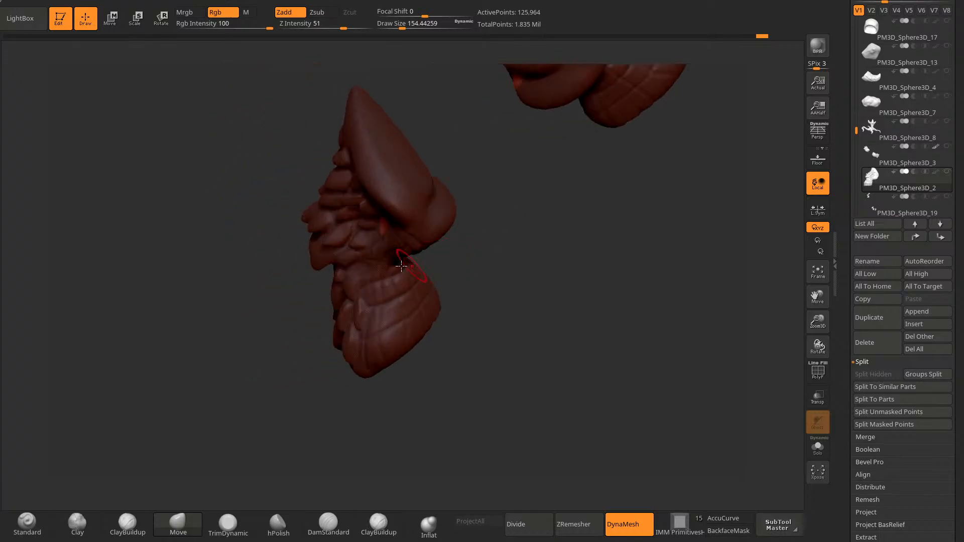
left_click_drag(338, 303, 393, 227)
left_click_drag(420, 292, 518, 280, "ctrl")
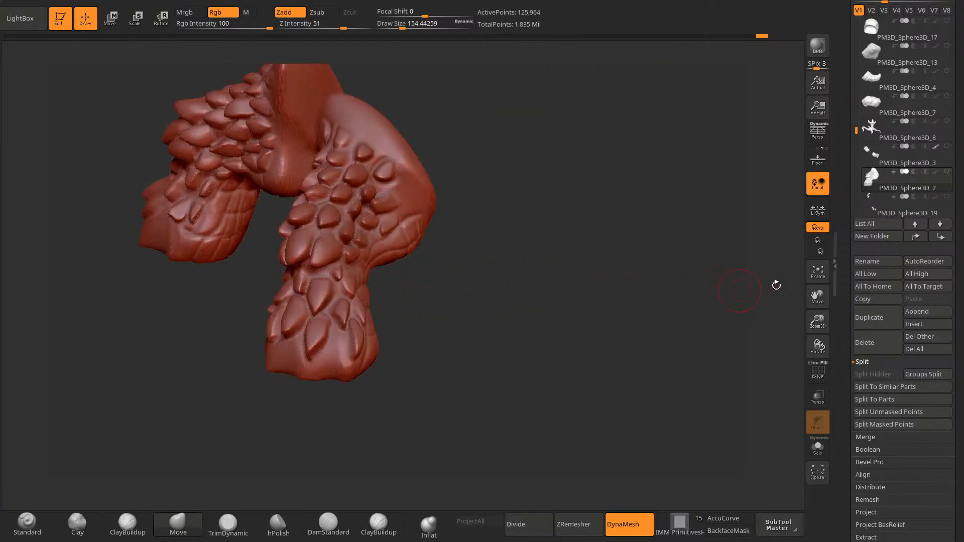
left_click(947, 172)
left_click_drag(538, 361, 588, 351)
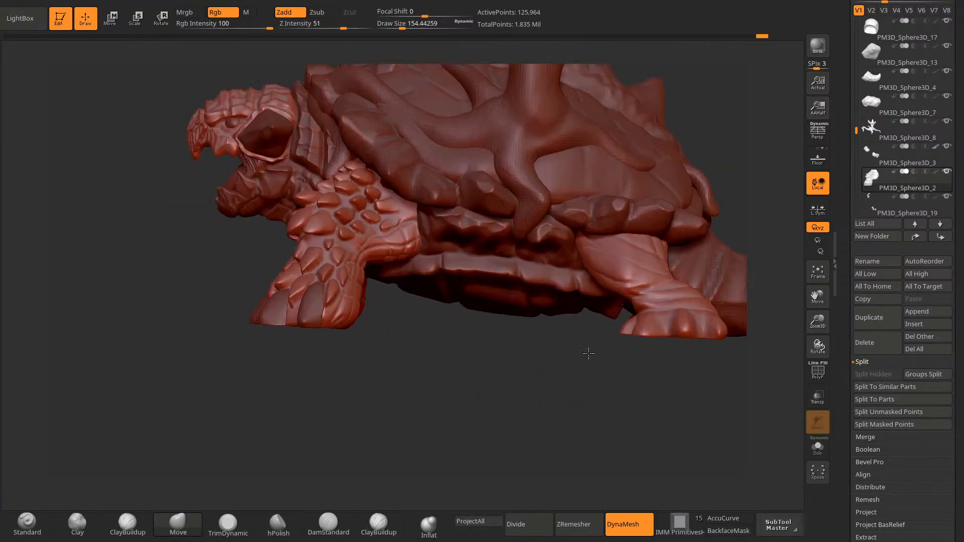
Step: Mask two more plate shapes one after the other near the rear edge of the outer shoulder and pull each outward
left_click(947, 172)
left_click_drag(408, 218, 425, 206, "ctrl")
left_click(467, 181, "ctrl")
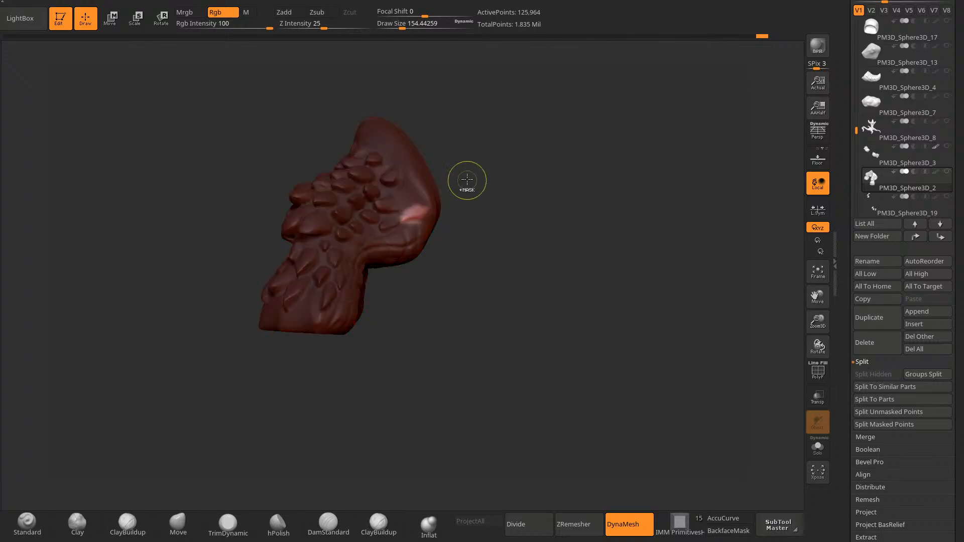
mouse_move(468, 179)
left_mouse_down()
mouse_move(495, 152)
mouse_move(515, 165)
left_mouse_up()
left_click_drag(397, 205, 413, 192, "ctrl")
left_click(470, 174, "ctrl")
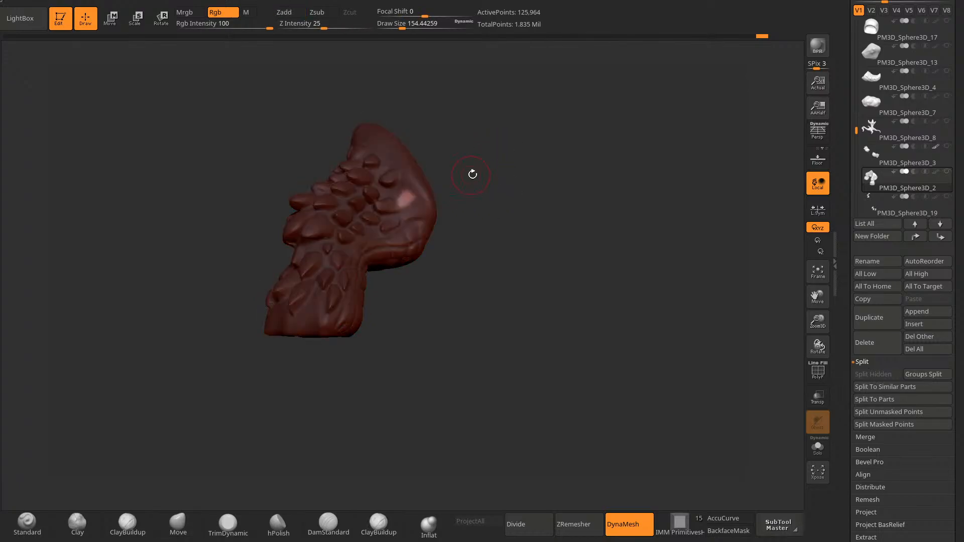
left_click_drag(472, 172, 477, 118)
left_click_drag(458, 231, 391, 221)
left_click_drag(476, 354, 493, 348, "ctrl")
left_click(947, 172)
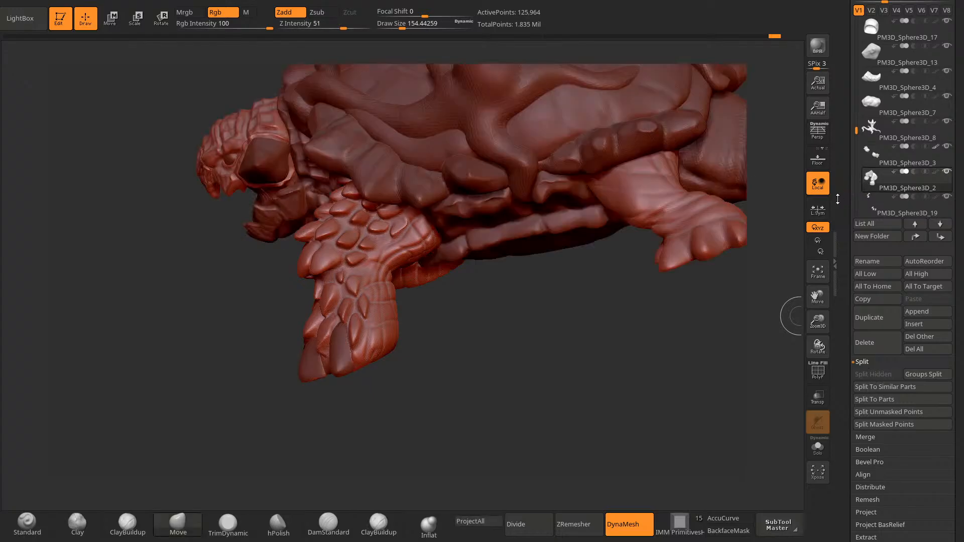
Step: Touch up the grooves between the front-leg plates using DamStandard at a draw size of about 148
mouse_move(455, 397)
left_mouse_down("alt")
mouse_move(393, 442)
mouse_move(421, 446)
mouse_move(458, 424)
mouse_move(406, 434)
mouse_move(420, 452)
mouse_move(393, 440)
mouse_move(370, 482)
left_mouse_up("alt")
left_click(326, 523)
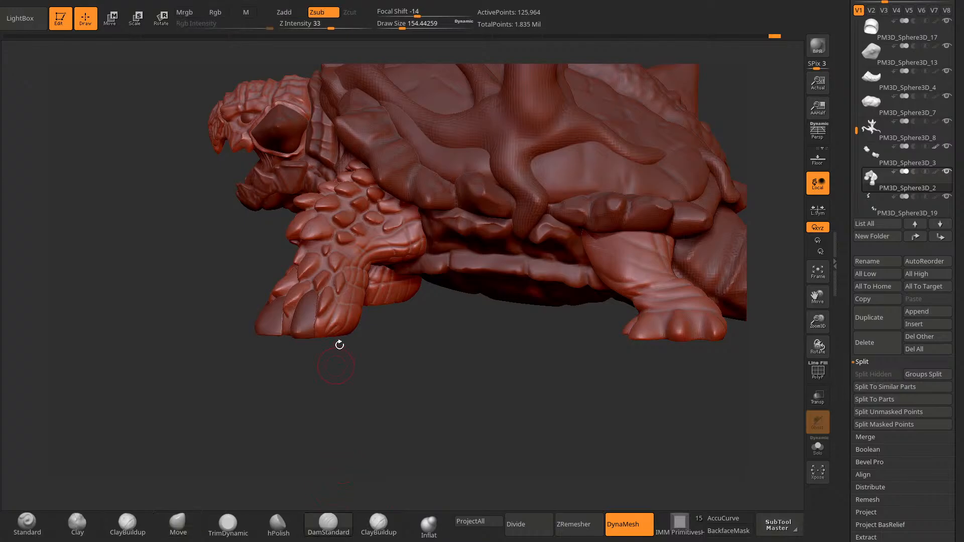
key("space")
left_click_drag(363, 202, 360, 202)
left_click_drag(322, 375, 352, 346)
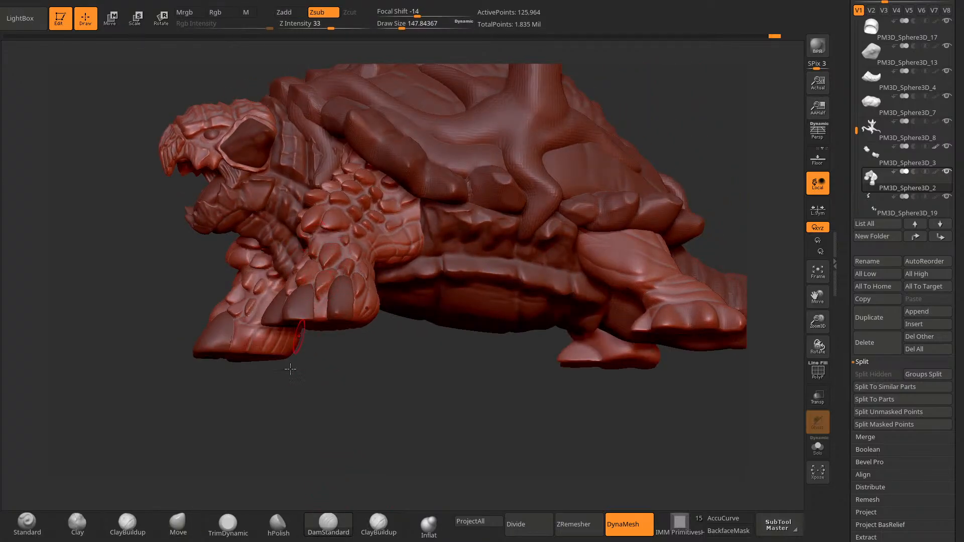
left_click_drag(290, 369, 335, 278)
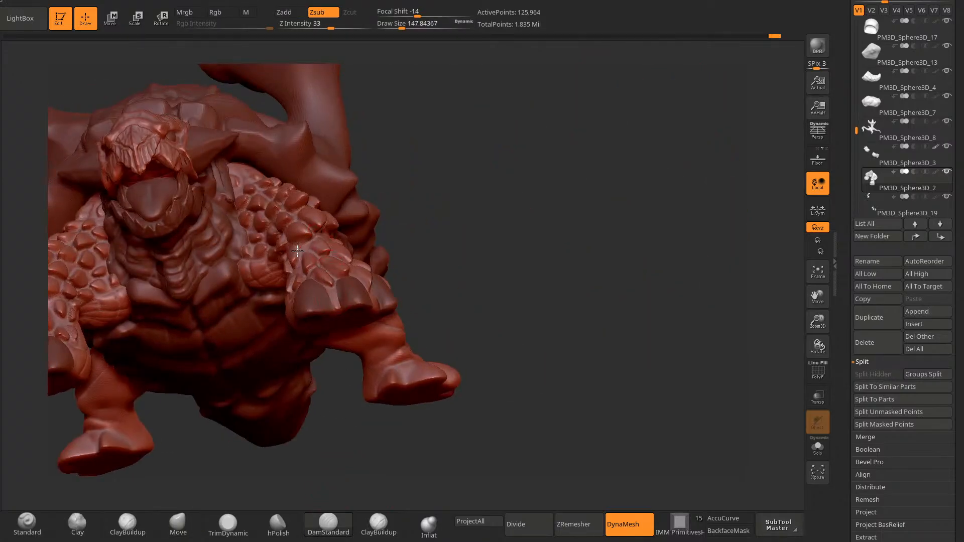
mouse_move(298, 251)
left_mouse_down()
mouse_move(327, 236)
mouse_move(323, 227)
mouse_move(300, 244)
left_mouse_up()
Step: Load the cliff rocks brush from the brushes+ folder of the brush library
mouse_move(451, 178)
left_mouse_down()
mouse_move(408, 211)
mouse_move(353, 359)
mouse_move(291, 330)
left_mouse_up()
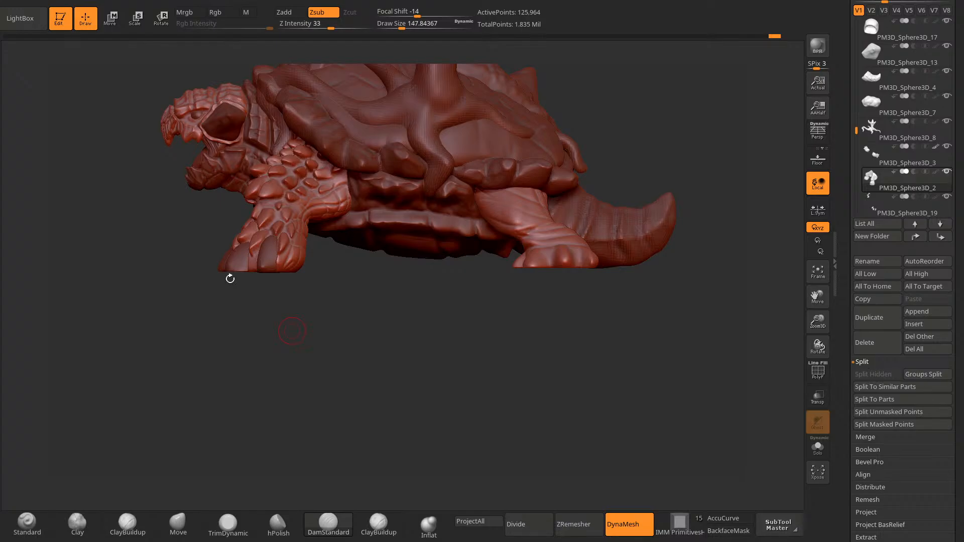
left_click_drag(230, 279, 280, 292)
mouse_move(305, 370)
left_mouse_down("alt")
mouse_move(296, 348)
mouse_move(326, 317)
mouse_move(329, 381)
mouse_move(274, 388)
mouse_move(345, 387)
mouse_move(307, 361)
left_mouse_up("alt")
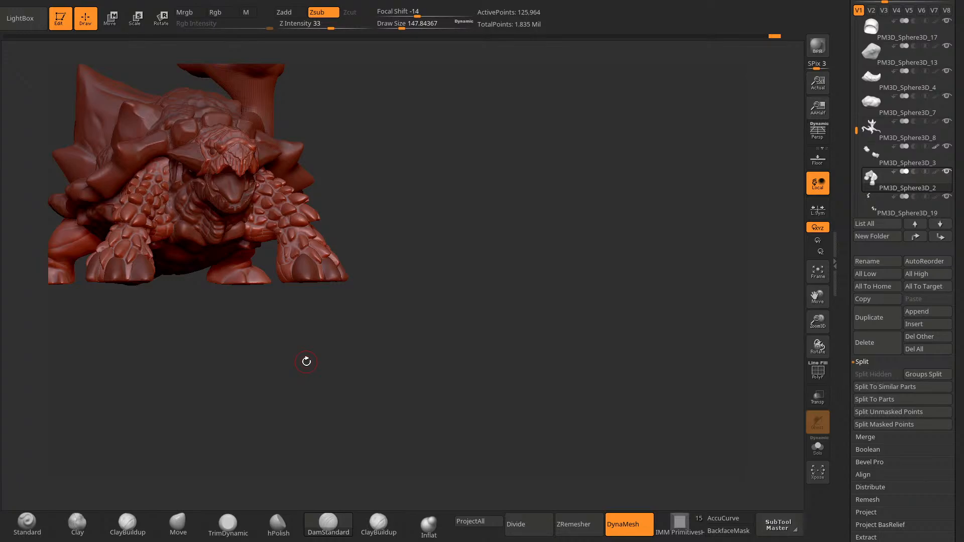
left_click_drag(307, 362, 345, 260)
left_click_drag(351, 338, 320, 375)
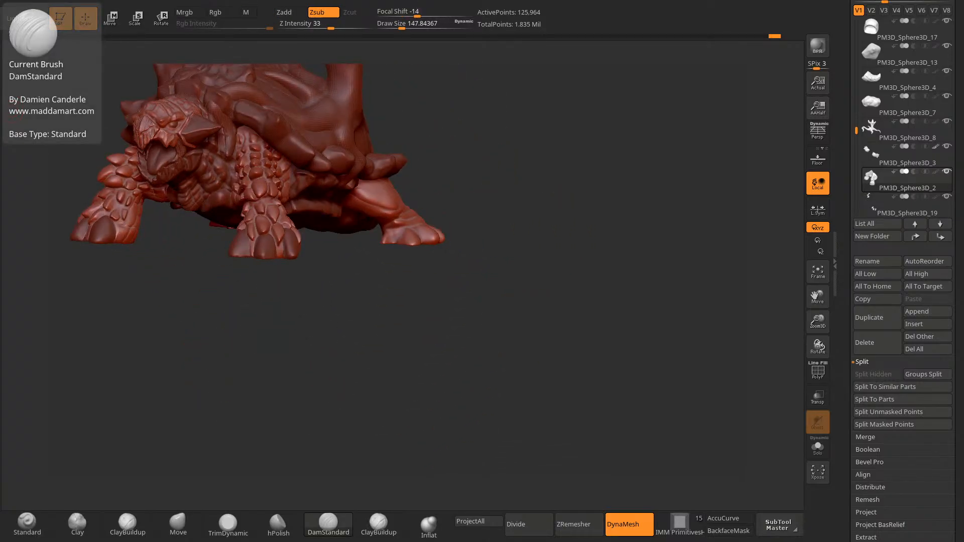
left_click(30, 23)
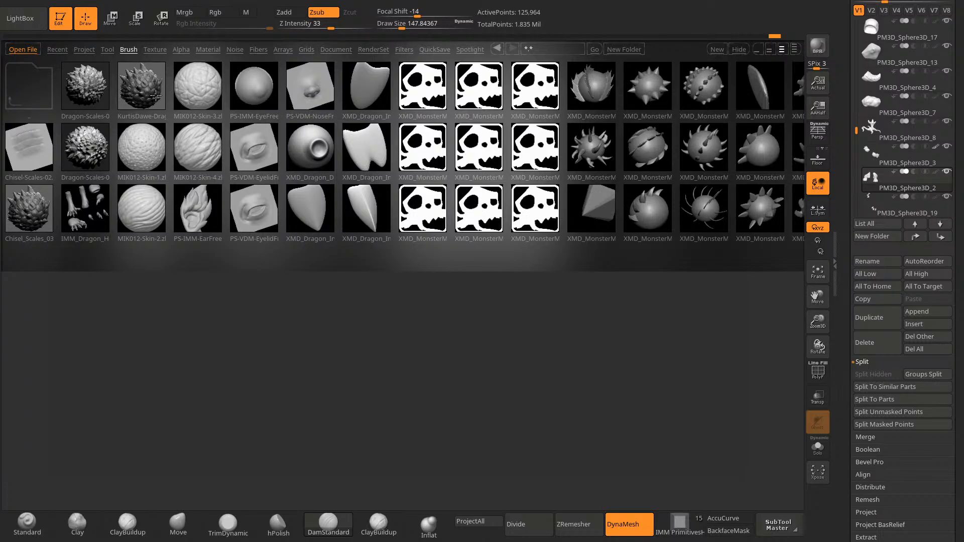
left_click(20, 86)
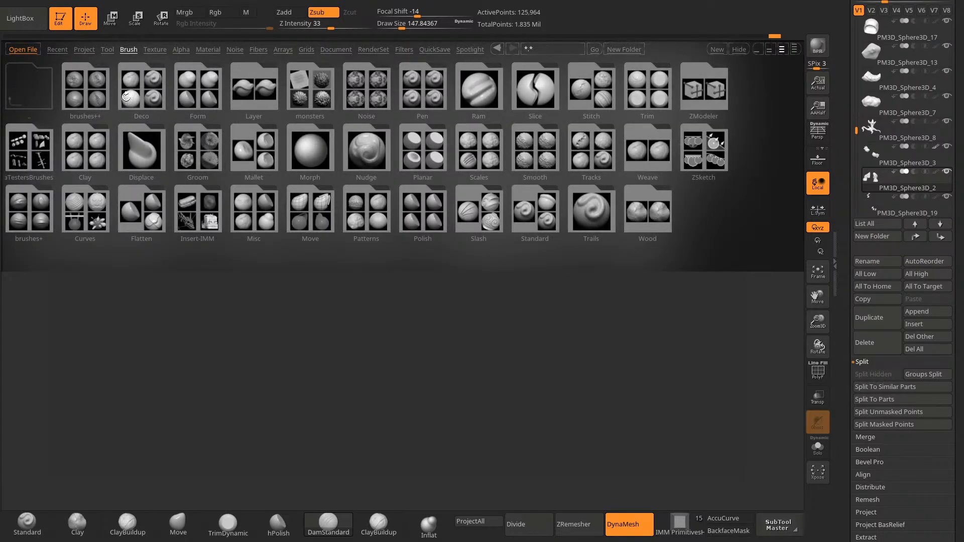
left_click(34, 203)
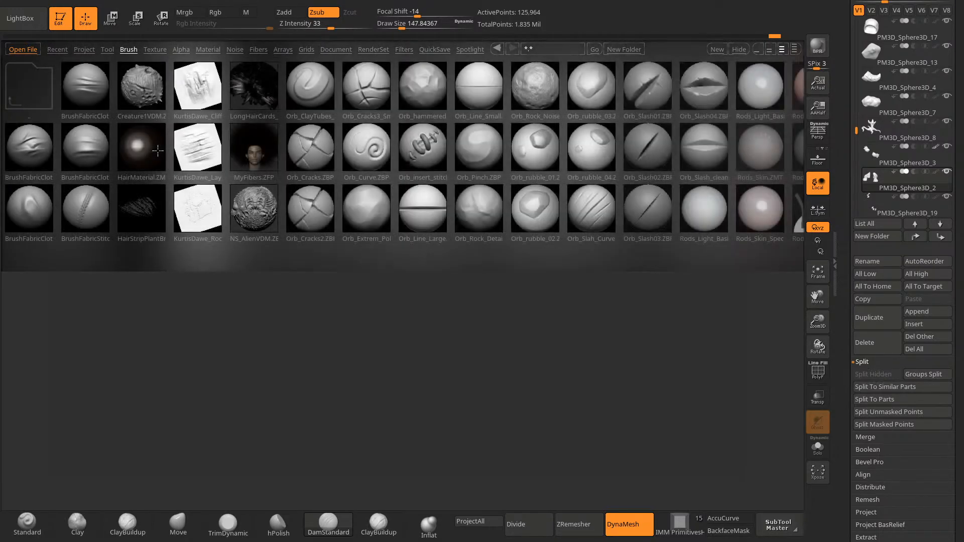
double_click(209, 92)
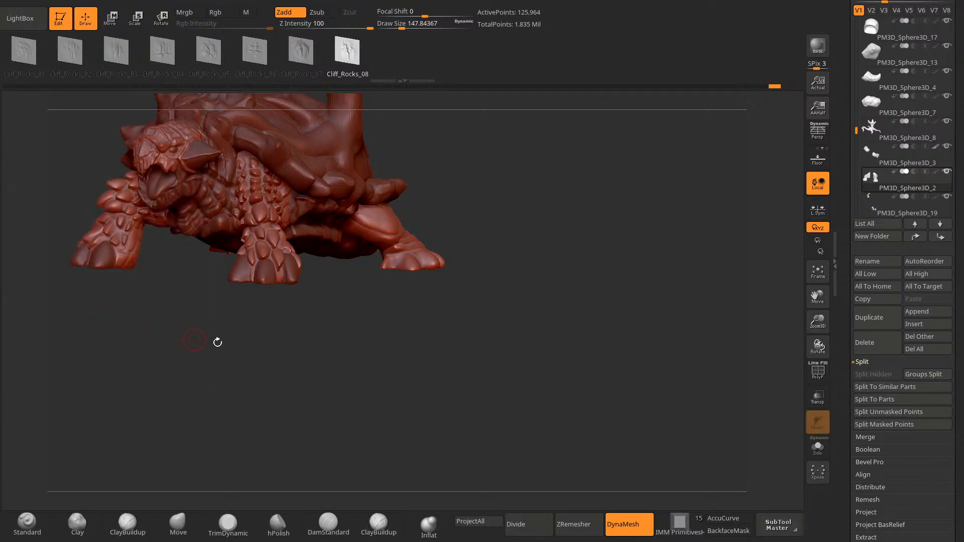
Step: Rebuild the front-leg subtool with DynaMesh at a resolution of 208
right_click_drag(238, 333, 256, 372)
left_click_drag(860, 487, 854, 437)
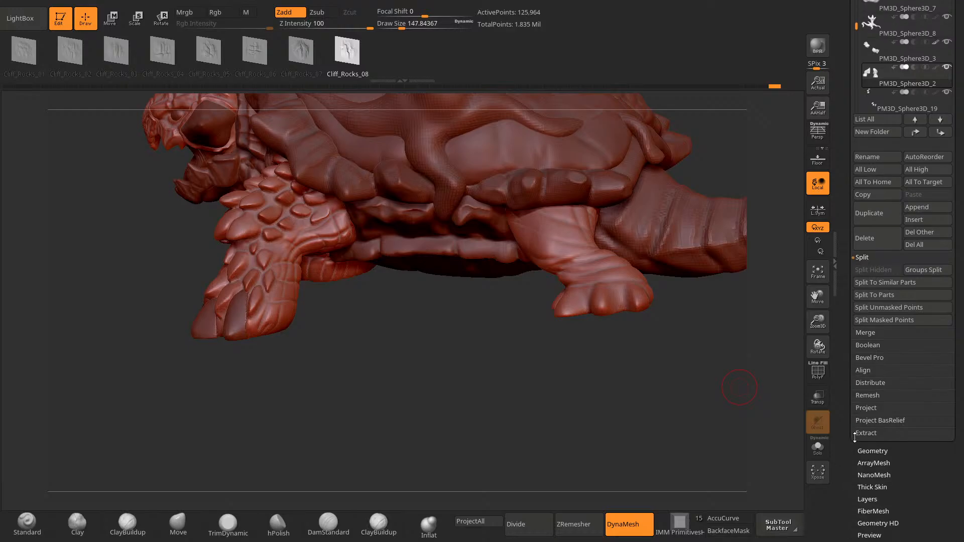
left_click(874, 452)
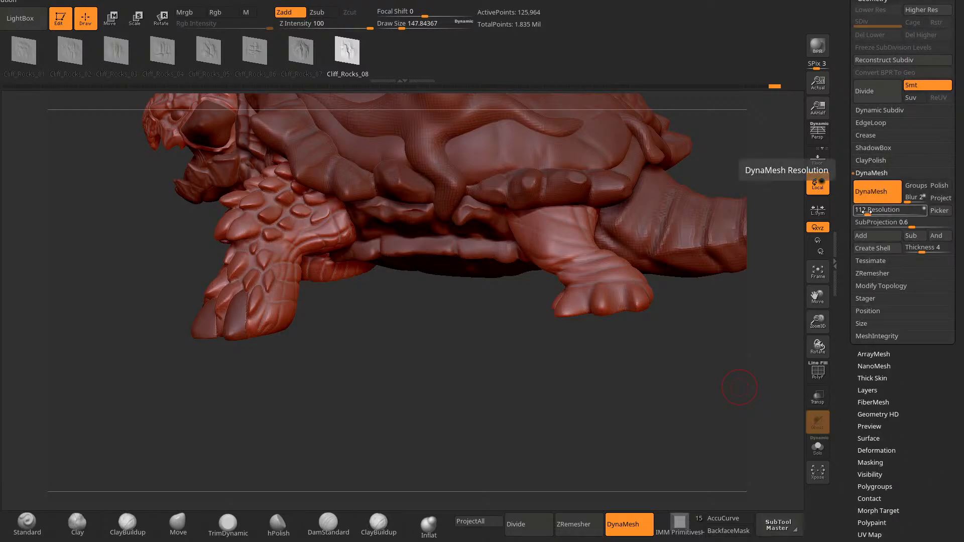
left_click_drag(868, 212, 872, 211)
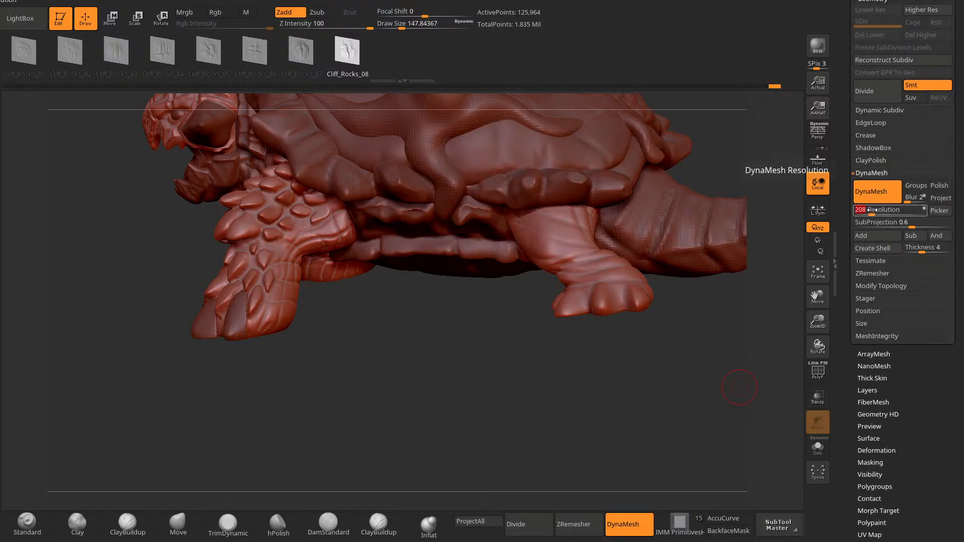
left_click_drag(585, 342, 466, 409, "ctrl")
Step: Set the draw size to about 409 and smooth the plates on the front leg
key("space")
mouse_move(286, 200)
left_mouse_down()
mouse_move(312, 200)
mouse_move(252, 245)
mouse_move(256, 282)
left_mouse_up()
key("space")
left_click_drag(381, 372, 452, 372)
left_click_drag(232, 212, 227, 226, "shift")
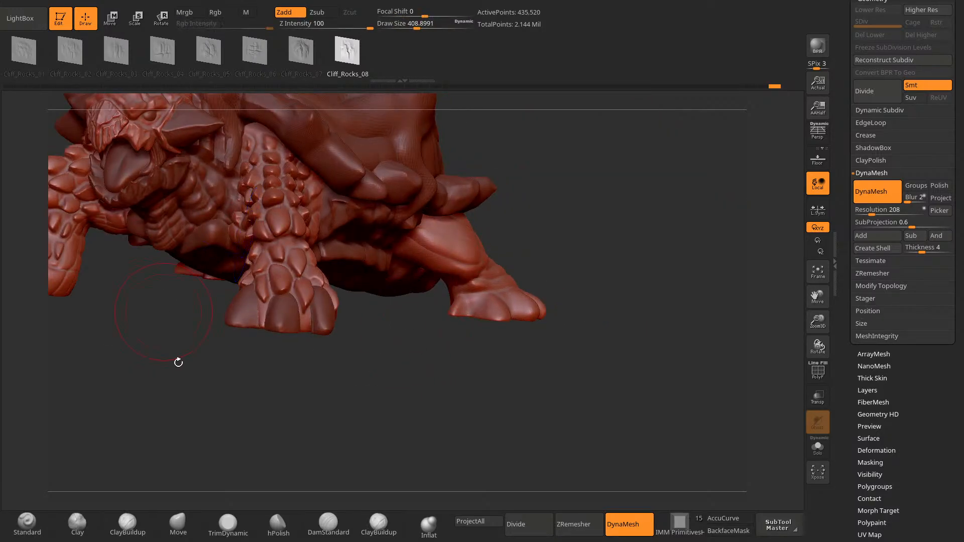
left_click_drag(179, 361, 228, 251)
left_click_drag(247, 174, 252, 174, "shift")
left_click_drag(420, 207, 322, 243)
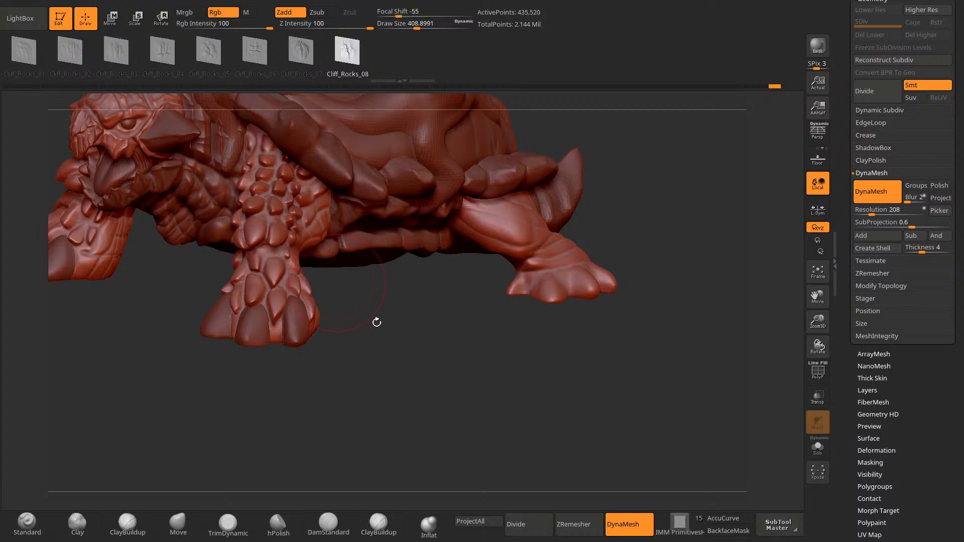
Step: Swell the front-leg plates from several sides using the Inflat brush at intensity 10 and a draw size of about 537
left_click_drag(377, 323, 346, 329)
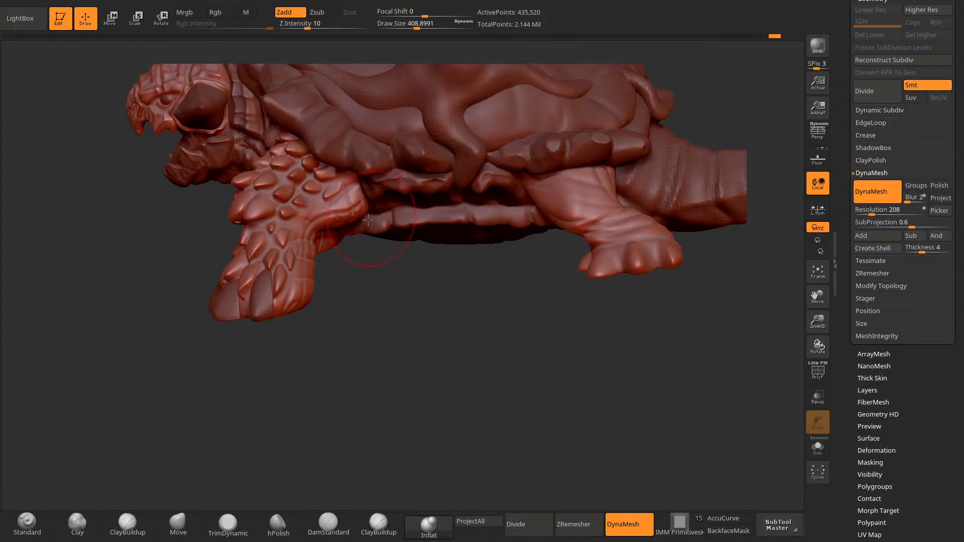
left_click_drag(429, 441, 348, 301)
key("space")
left_click_drag(352, 216, 357, 216)
mouse_move(352, 301)
left_mouse_down()
mouse_move(339, 334)
mouse_move(342, 294)
mouse_move(397, 316)
left_mouse_up()
left_click_drag(226, 363, 284, 371)
left_click_drag(274, 295, 298, 387, "alt")
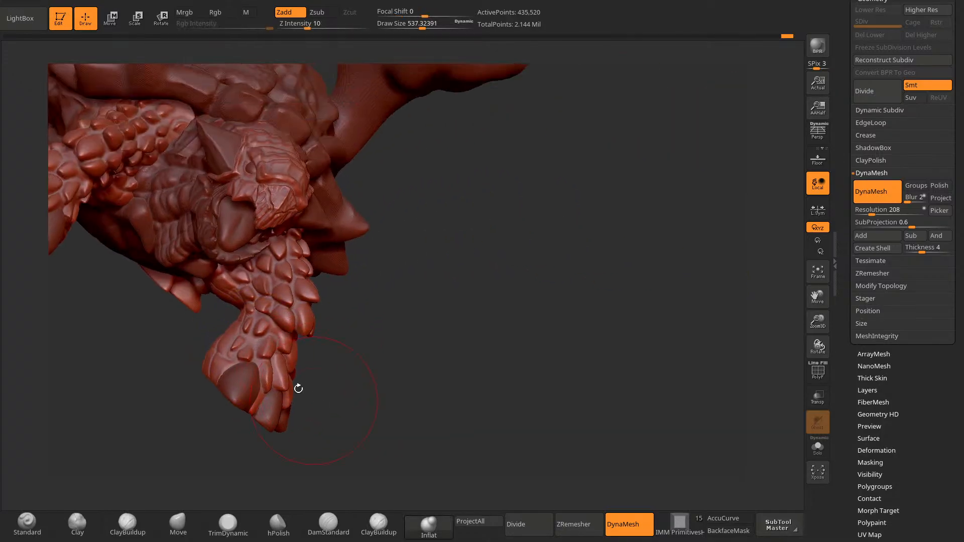
left_click_drag(361, 281, 302, 271)
left_click_drag(360, 332, 296, 321)
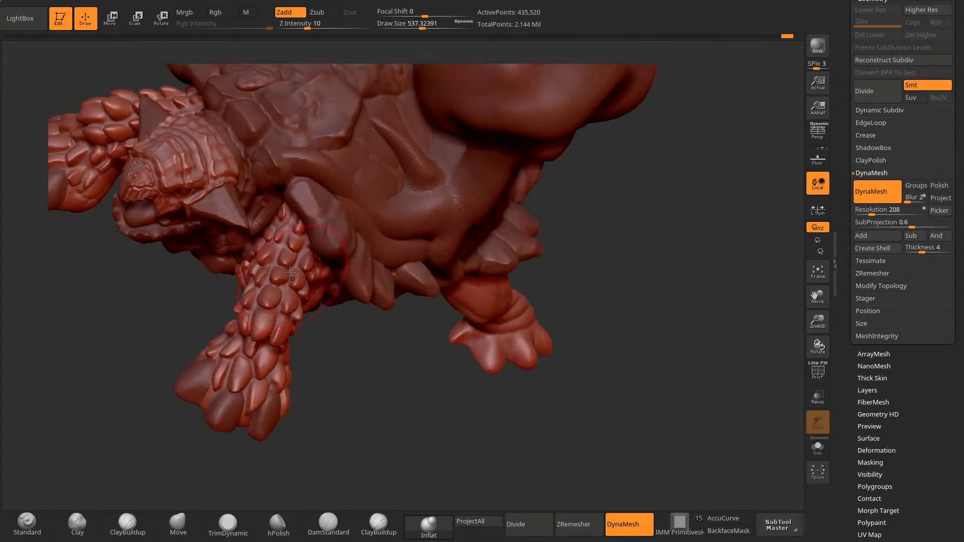
left_click_drag(336, 358, 292, 314)
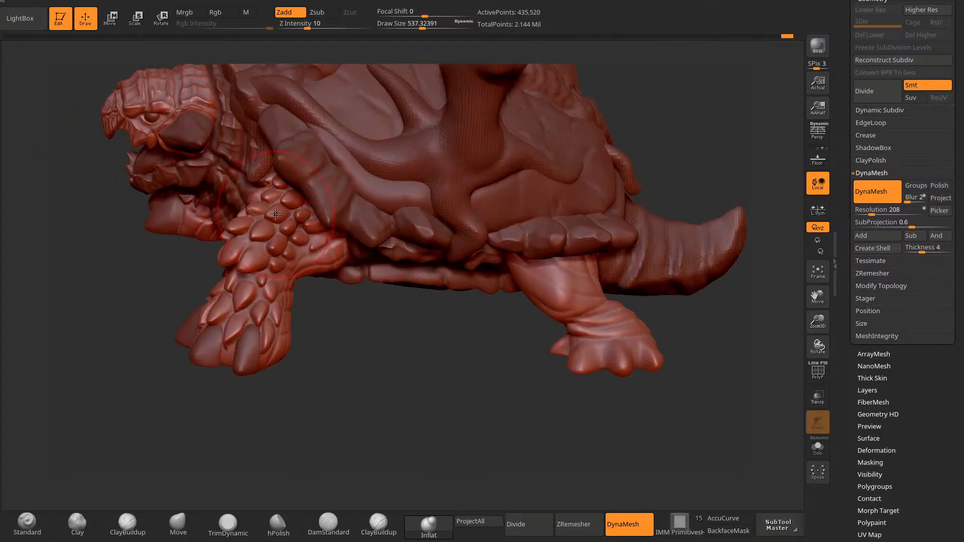
Step: Inflate the plates on the front and underside of the front leg using the Inflat brush at a draw size of about 537
left_click_drag(221, 426, 266, 426)
left_click_drag(146, 327, 227, 342)
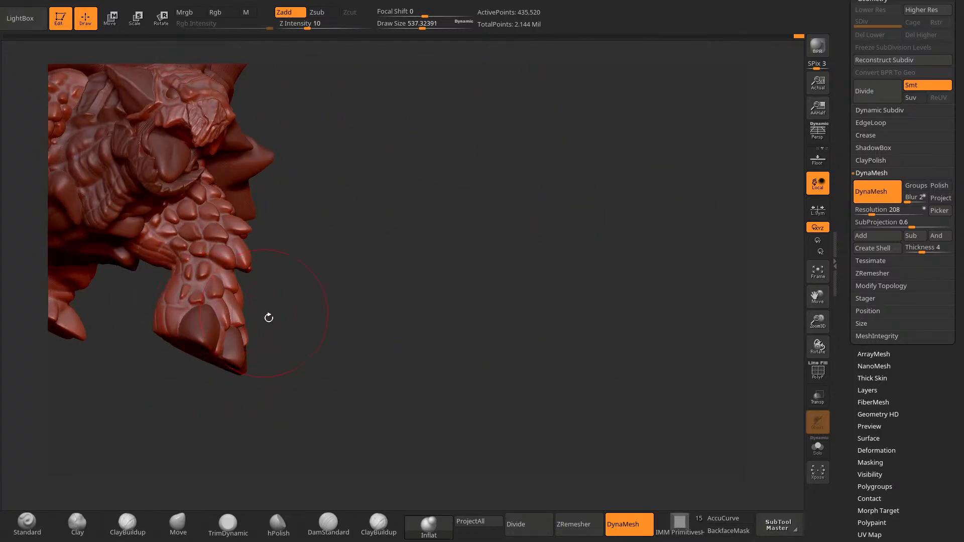
left_click_drag(268, 317, 199, 280)
left_click_drag(273, 242, 351, 254)
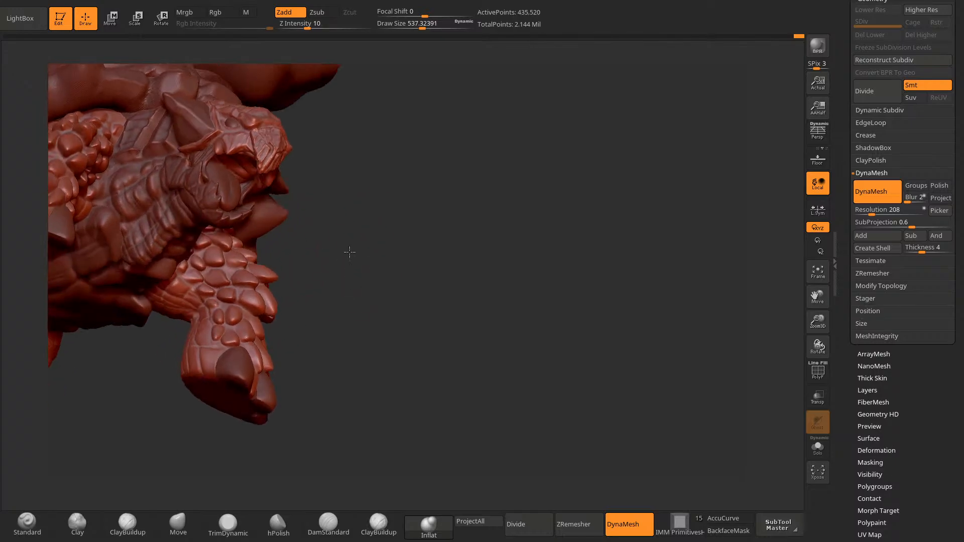
left_click_drag(217, 269, 225, 281)
left_click_drag(334, 235, 269, 241)
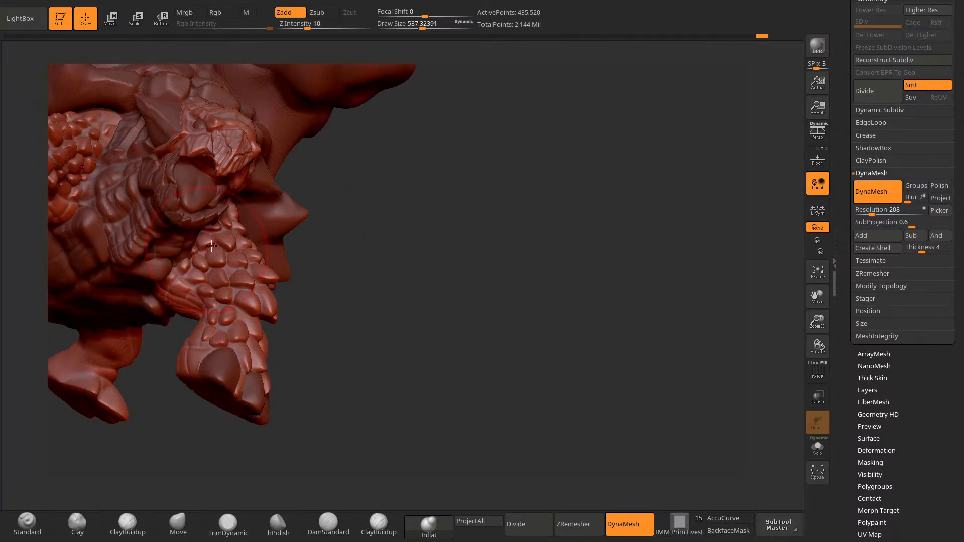
Step: Reduce the Inflat draw size to about 346 and swell the front-leg plates from the outer, front and upper sides
left_click_drag(354, 204, 332, 252)
key("space")
left_click_drag(279, 273, 271, 272)
mouse_move(313, 261)
left_mouse_down()
mouse_move(351, 267)
mouse_move(316, 228)
mouse_move(293, 282)
mouse_move(246, 229)
left_mouse_up()
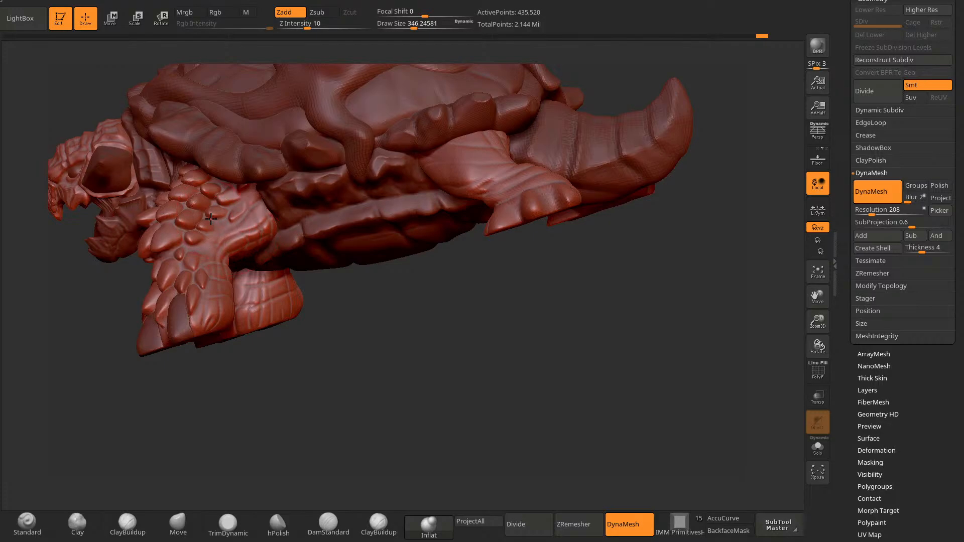
mouse_move(201, 345)
left_mouse_down()
mouse_move(345, 317)
mouse_move(237, 229)
left_mouse_up()
mouse_move(270, 328)
left_mouse_down()
mouse_move(224, 249)
mouse_move(357, 332)
mouse_move(325, 229)
left_mouse_up()
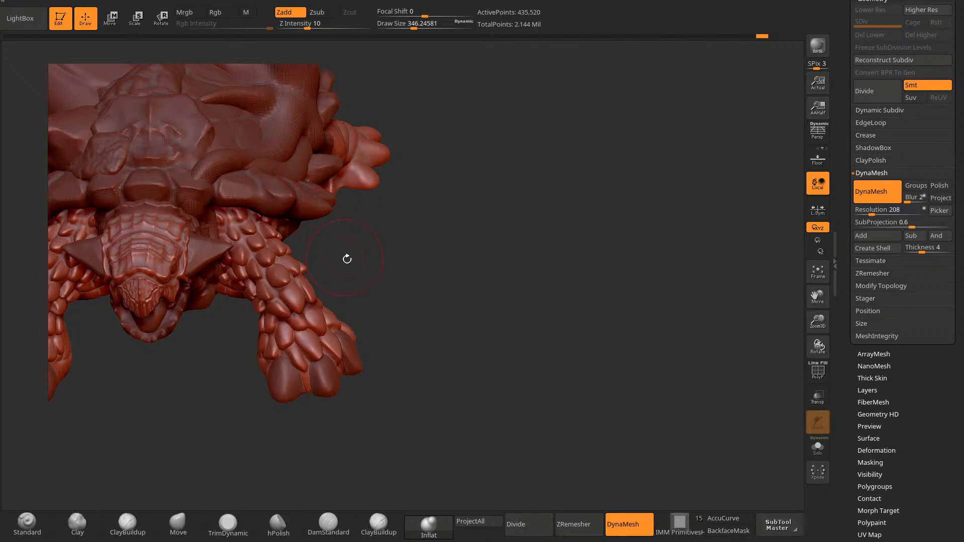
mouse_move(368, 276)
left_mouse_down()
mouse_move(377, 248)
mouse_move(349, 209)
mouse_move(371, 176)
left_mouse_up()
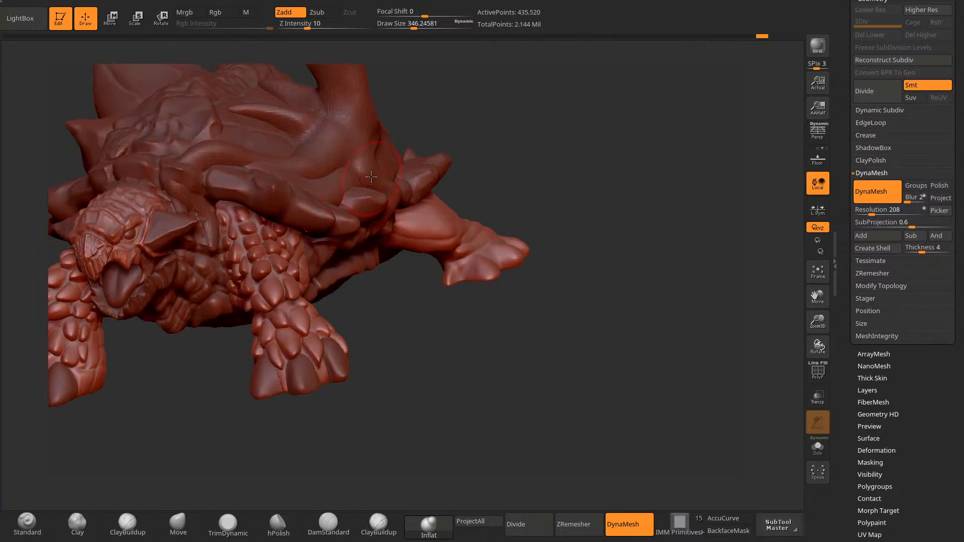
mouse_move(241, 241)
left_mouse_down()
mouse_move(387, 348)
mouse_move(327, 250)
left_mouse_up()
left_click_drag(259, 279, 290, 299)
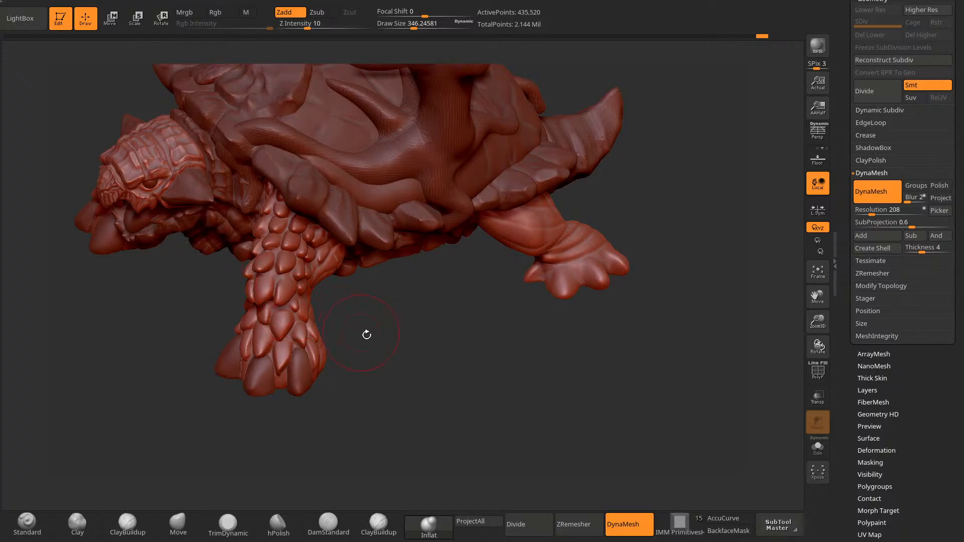
left_click_drag(367, 335, 287, 222)
mouse_move(366, 341)
left_mouse_down()
mouse_move(351, 329)
mouse_move(282, 354)
mouse_move(289, 383)
mouse_move(244, 379)
left_mouse_up()
Step: Rebuild the front-leg mesh with DynaMesh at resolution 208 and smooth the plates on the upper leg
key("ctrl")
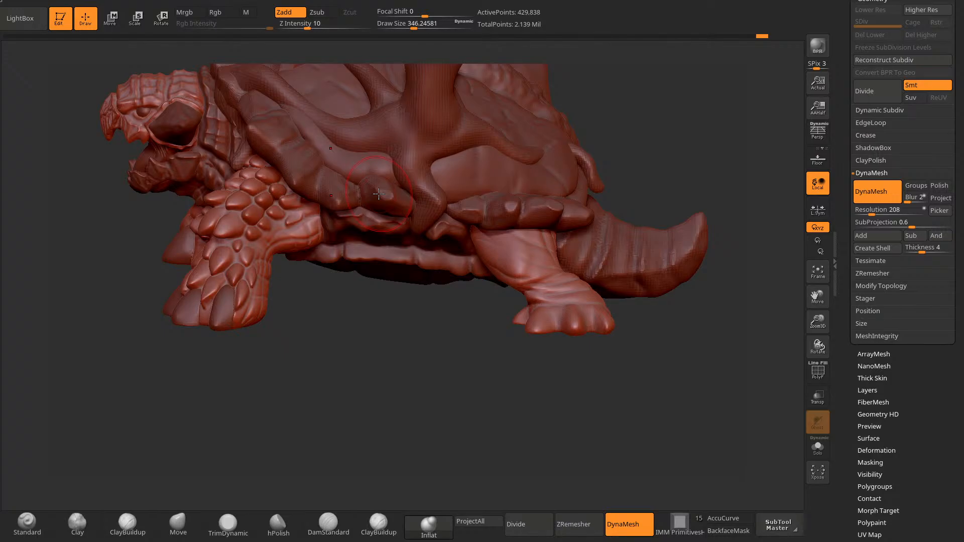
left_click_drag(230, 359, 349, 243)
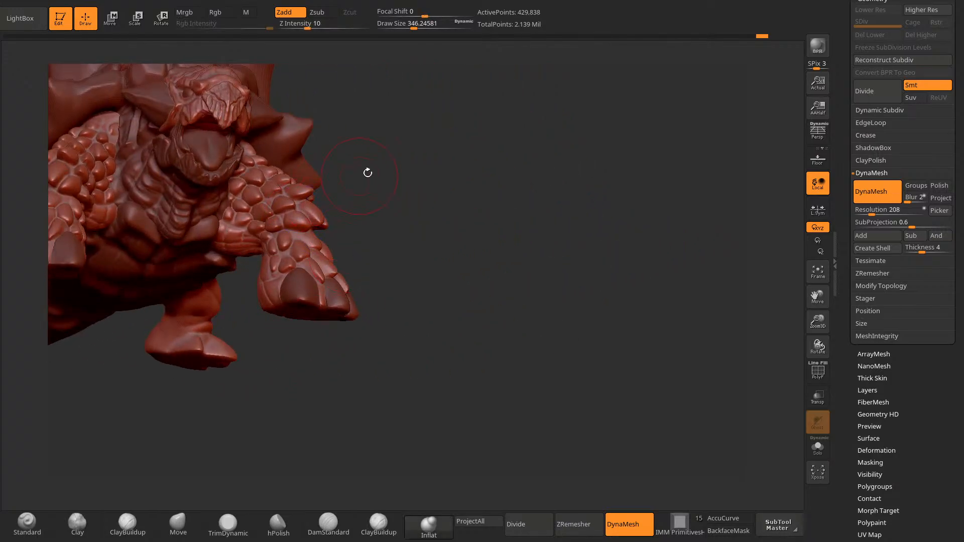
left_click_drag(367, 173, 354, 286)
left_click_drag(283, 232, 278, 216, "shift")
left_click_drag(445, 254, 384, 173)
left_click_drag(321, 204, 323, 215, "shift")
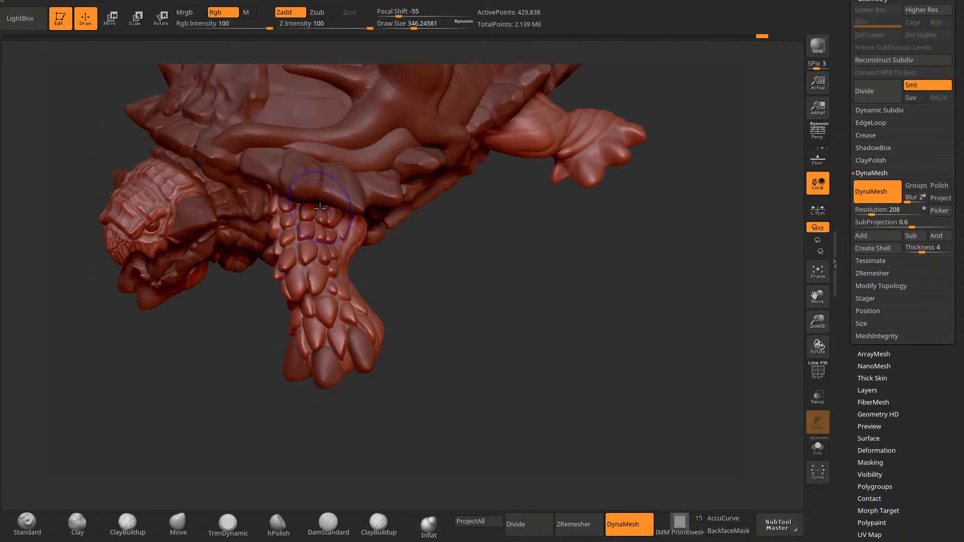
left_click_drag(442, 296, 427, 226)
left_click_drag(335, 241, 328, 255, "shift")
Step: Flatten the plates along the middle of the front leg using TrimDynamic at intensity 43 and a draw size of about 168
left_click(228, 524)
key("space")
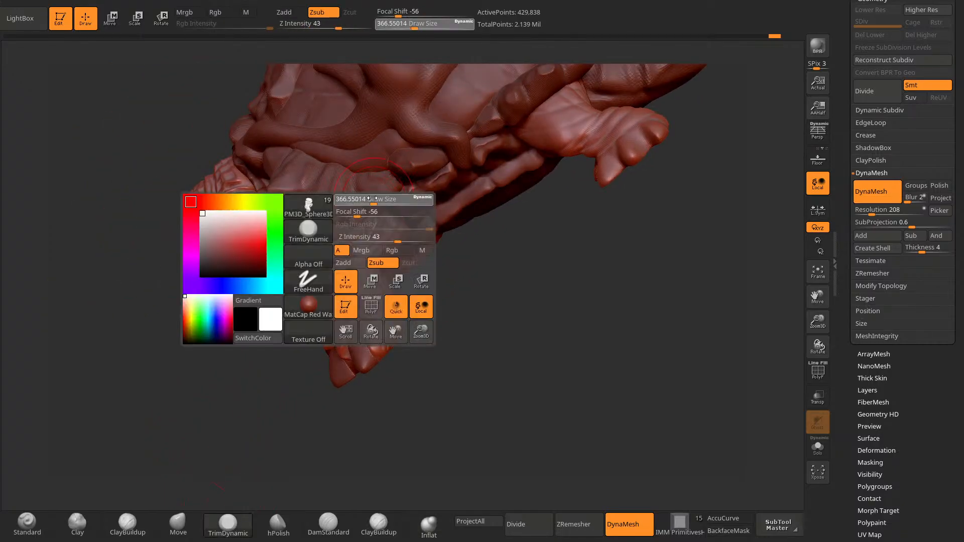
left_click_drag(373, 198, 361, 196)
mouse_move(273, 377)
left_mouse_down()
mouse_move(209, 420)
mouse_move(251, 359)
mouse_move(247, 388)
left_mouse_up()
left_click_drag(324, 260, 317, 274)
left_click_drag(269, 352, 297, 308)
left_click_drag(319, 262, 310, 272)
mouse_move(267, 373)
left_mouse_down()
mouse_move(275, 387)
mouse_move(268, 369)
left_mouse_up()
left_click_drag(317, 271, 306, 294)
mouse_move(251, 347)
left_mouse_down()
mouse_move(241, 369)
mouse_move(264, 354)
left_mouse_up()
left_click_drag(318, 260, 310, 274)
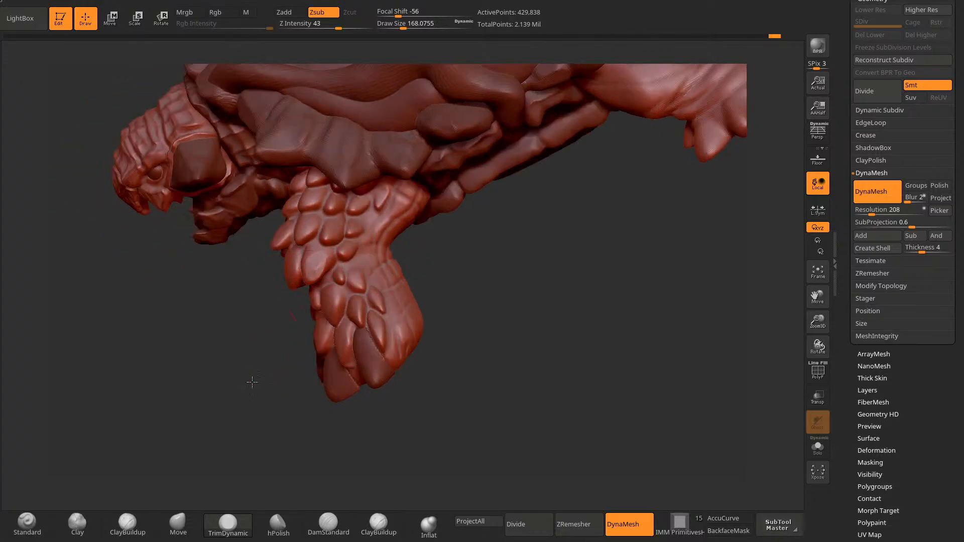
Step: Trim planar facets into the large overhanging plates on the front of the leg above the foot
left_click_drag(252, 383, 294, 369)
left_click_drag(373, 292, 347, 287)
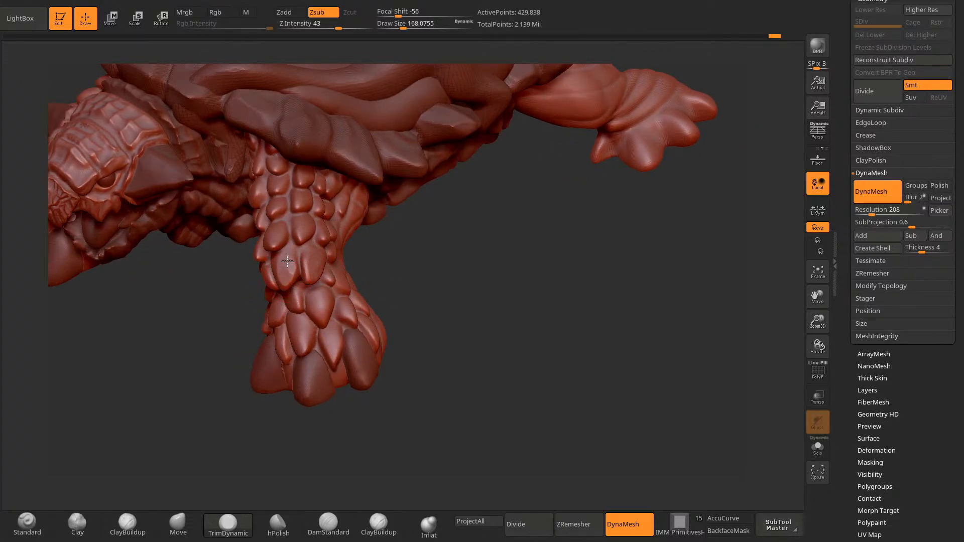
left_click_drag(287, 261, 286, 277)
mouse_move(363, 261)
left_mouse_down()
mouse_move(373, 281)
mouse_move(310, 287)
mouse_move(391, 257)
mouse_move(303, 262)
left_mouse_up()
mouse_move(266, 355)
left_mouse_down()
mouse_move(447, 230)
mouse_move(291, 263)
left_mouse_up()
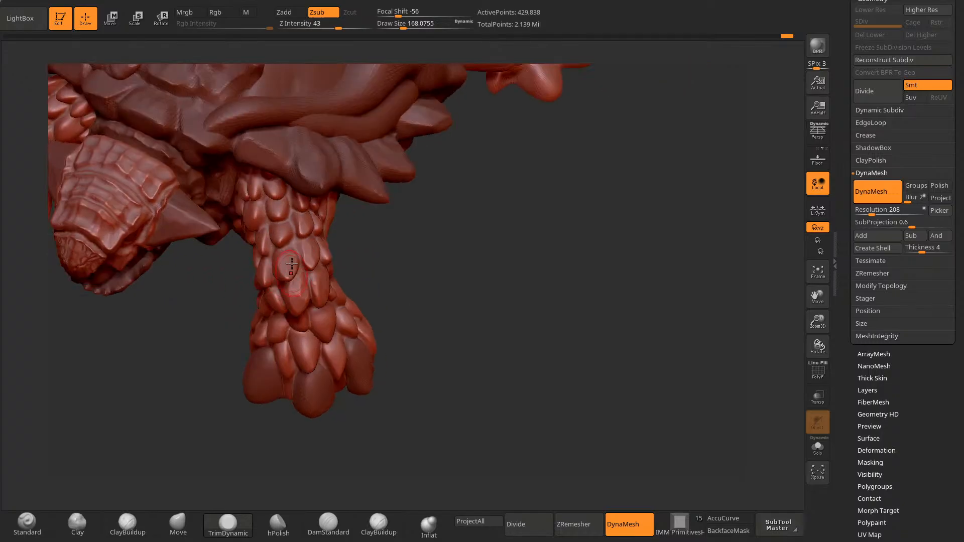
left_click_drag(278, 209, 324, 193)
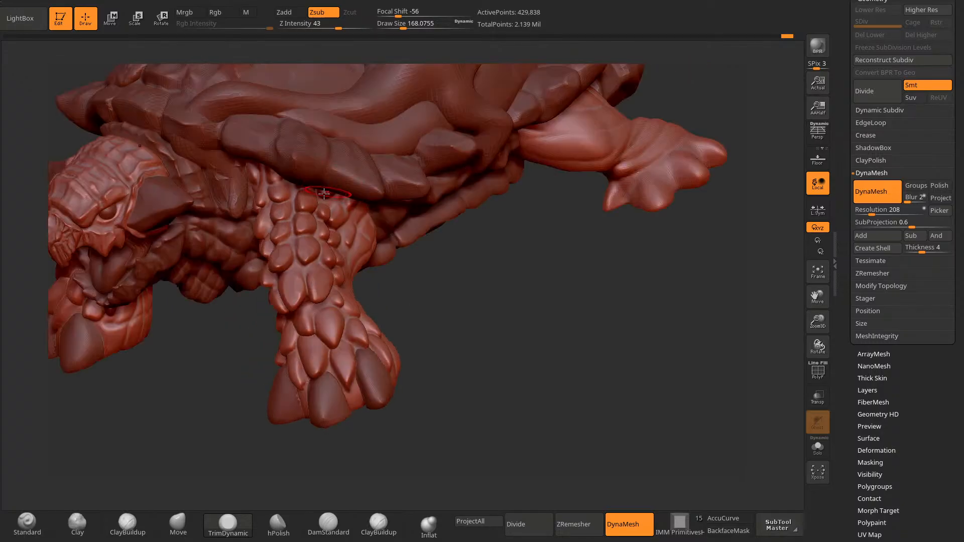
Step: Trim the upper outer plates of the front leg just beneath the shell rim
left_click_drag(398, 254, 290, 382)
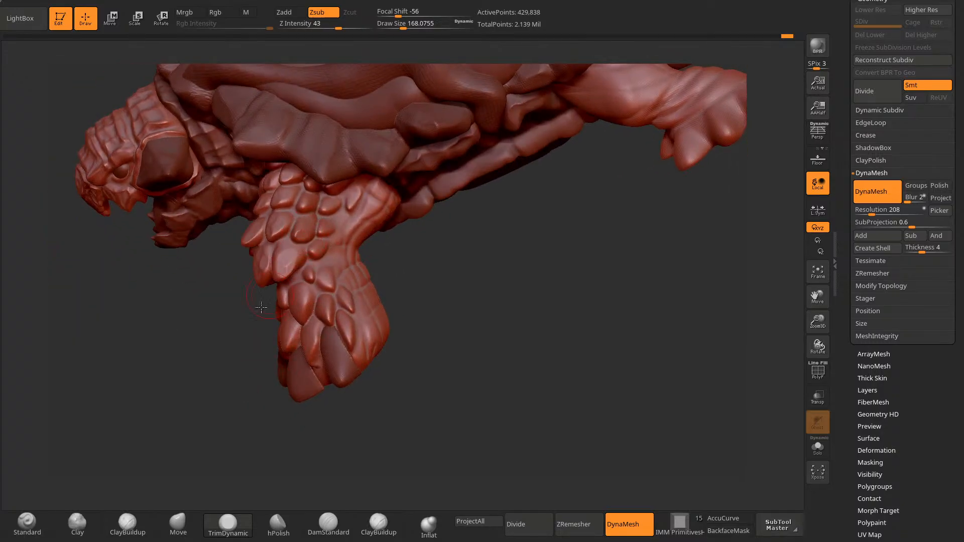
left_click_drag(260, 307, 224, 305)
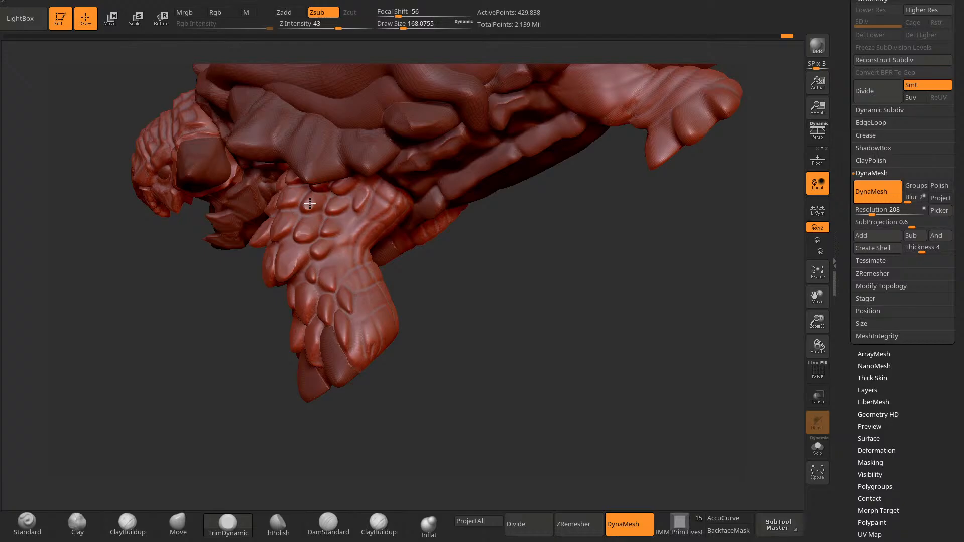
left_click_drag(264, 334, 225, 303)
mouse_move(323, 185)
left_mouse_down()
mouse_move(339, 187)
mouse_move(334, 174)
left_mouse_up()
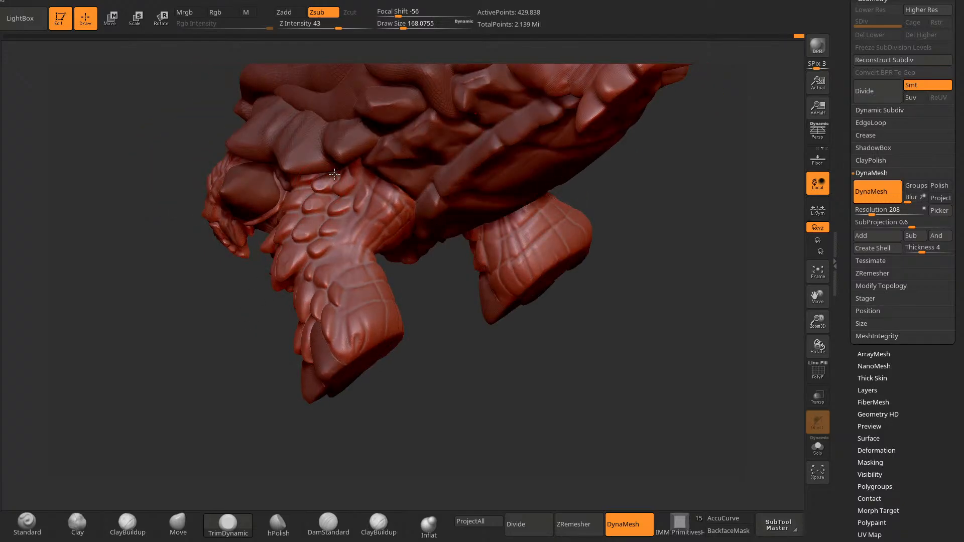
left_click_drag(274, 311, 260, 338)
left_click_drag(341, 196, 348, 186)
mouse_move(290, 337)
left_mouse_down()
mouse_move(278, 353)
mouse_move(254, 347)
left_mouse_up()
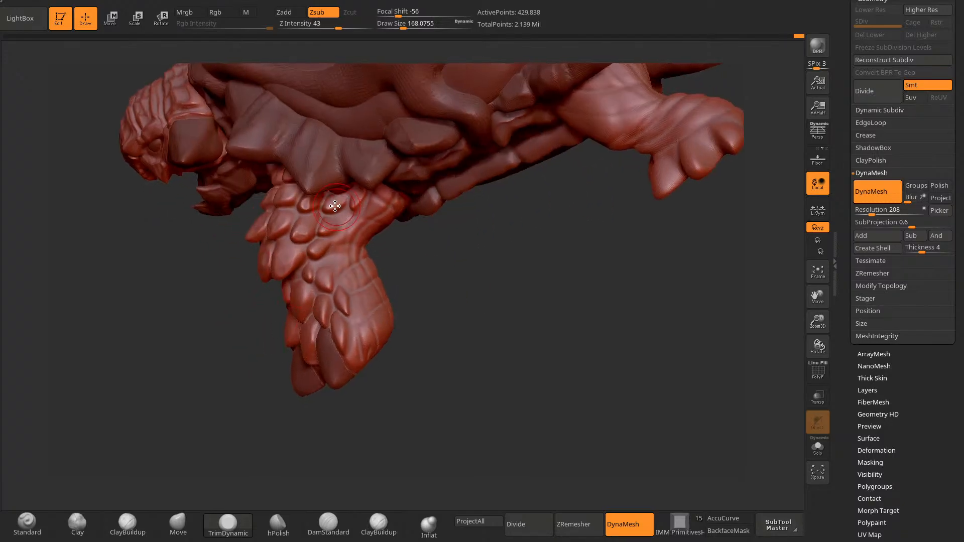
Step: Reduce the TrimDynamic draw size to about 123 and flatten the smaller plates down the outer side of the front leg
key("space")
left_click_drag(348, 218, 344, 218)
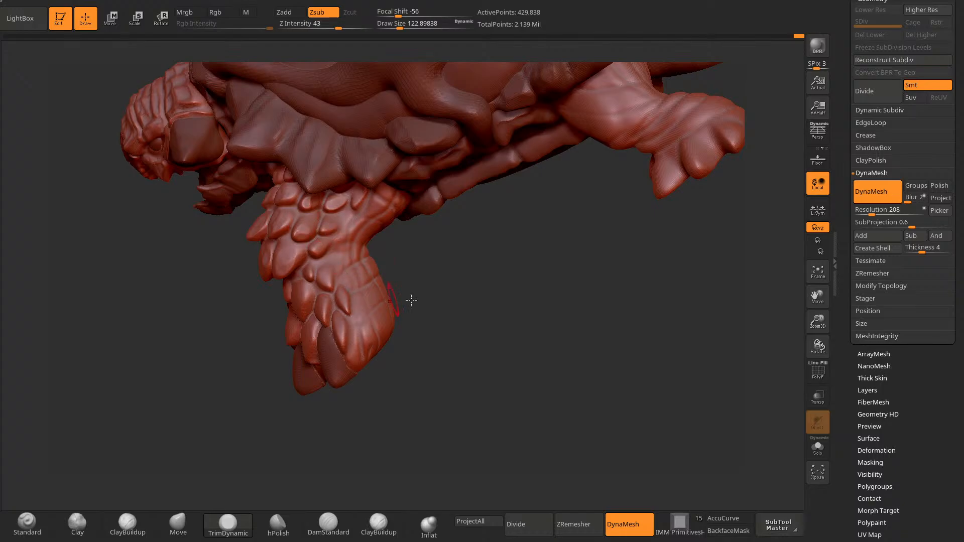
mouse_move(413, 301)
left_mouse_down()
mouse_move(426, 310)
mouse_move(405, 301)
left_mouse_up()
left_click_drag(308, 240, 315, 232)
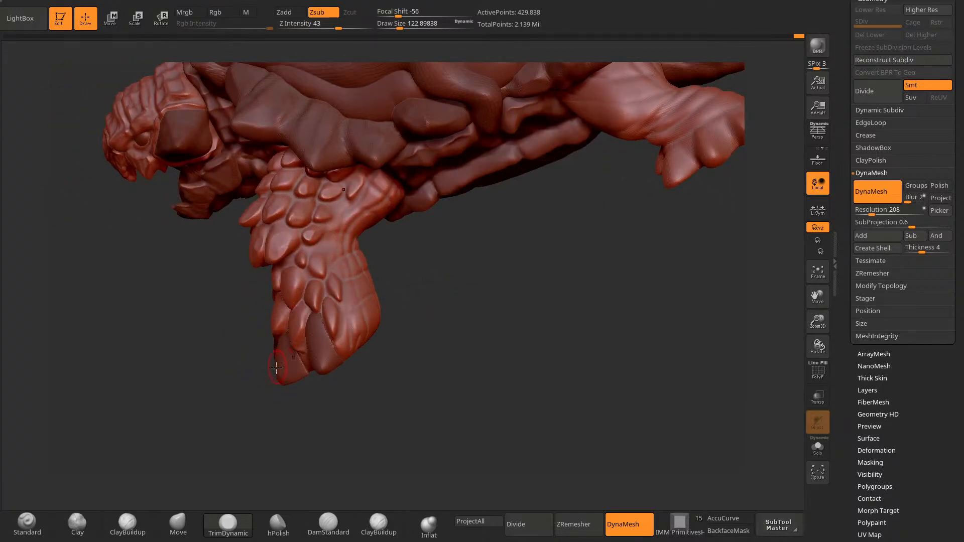
left_click_drag(389, 261, 386, 298)
left_click_drag(344, 293, 339, 292)
mouse_move(411, 276)
left_mouse_down()
mouse_move(433, 257)
mouse_move(376, 255)
left_mouse_up()
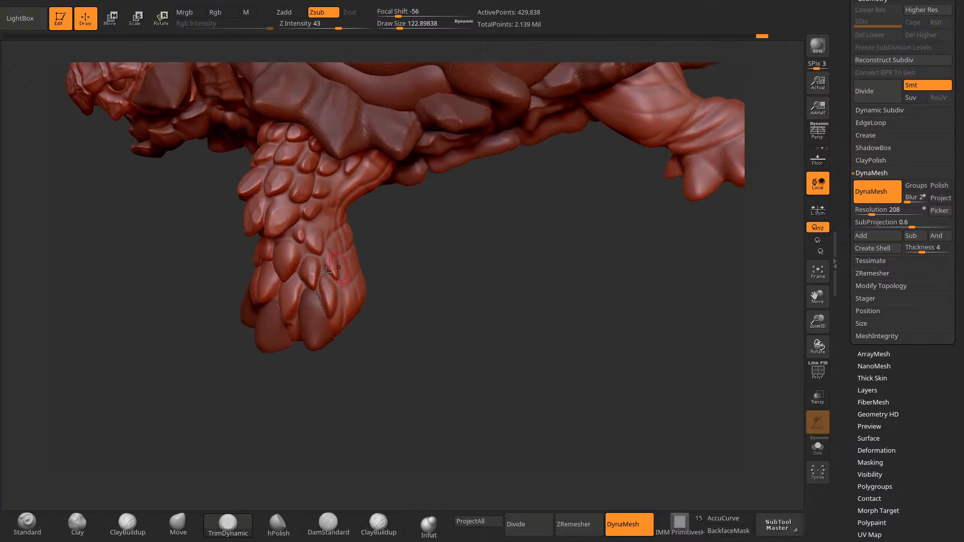
Step: Flatten the small outer plates and the large central plate on top of the front foot with TrimDynamic
left_click_drag(339, 381, 372, 394)
left_click_drag(315, 263, 327, 256)
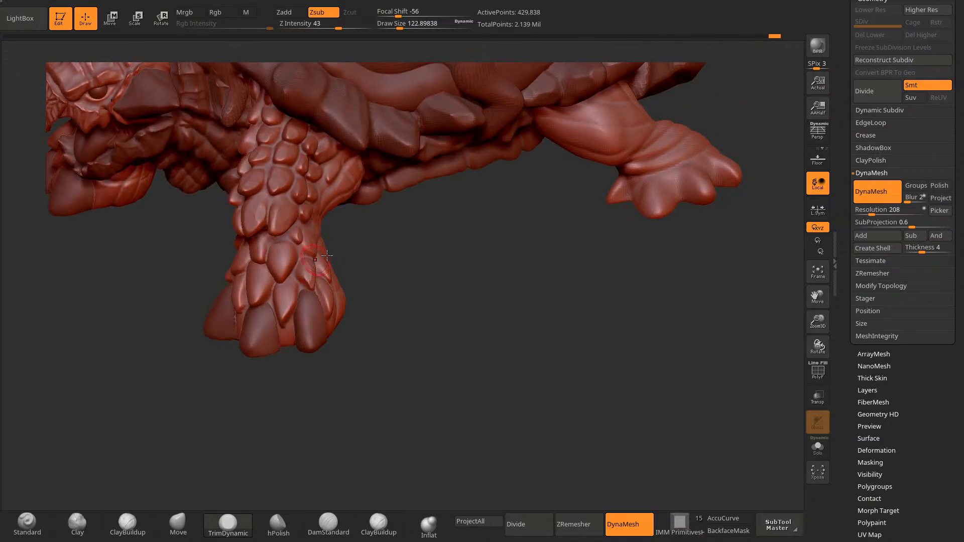
mouse_move(373, 289)
left_mouse_down()
mouse_move(337, 285)
mouse_move(328, 303)
left_mouse_up()
left_click_drag(349, 365, 381, 368)
left_click_drag(307, 266, 304, 281)
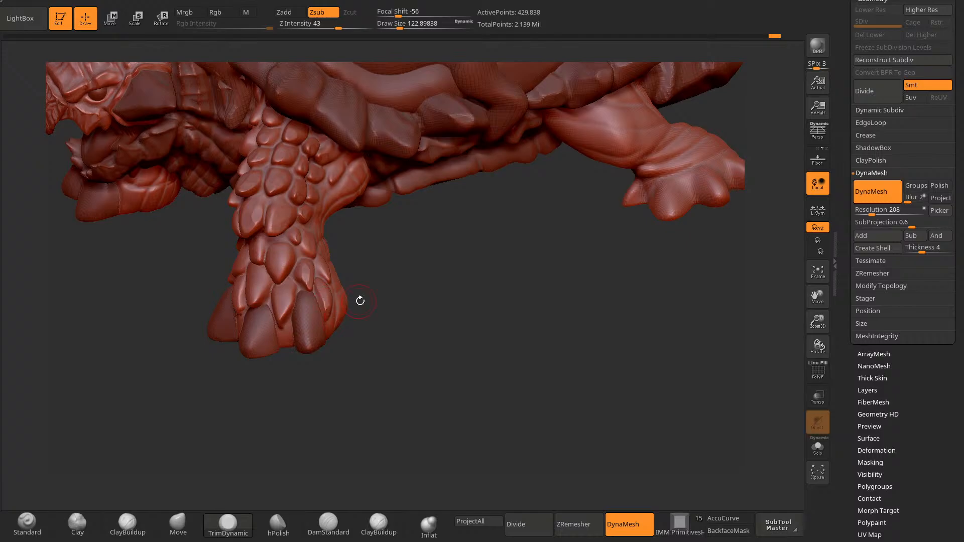
left_click_drag(306, 377, 266, 380)
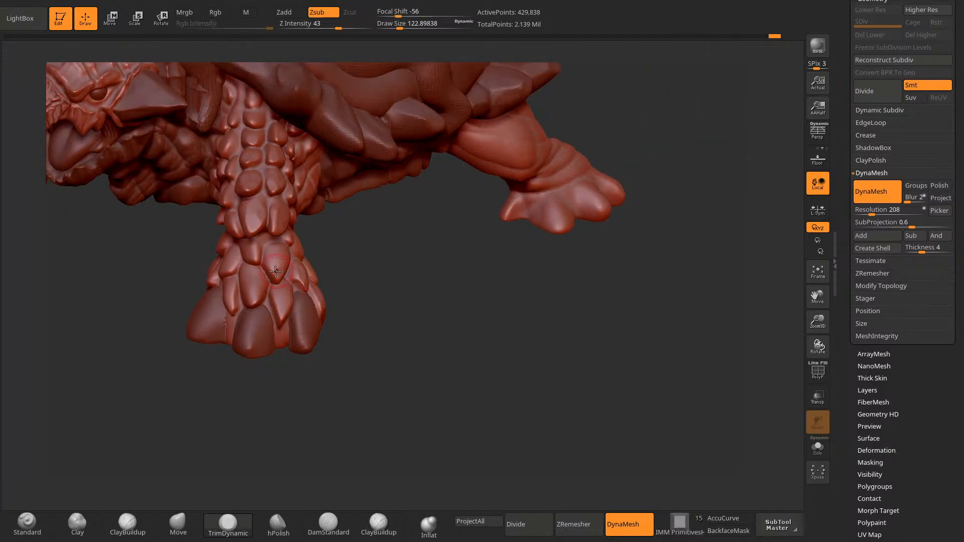
left_click_drag(277, 273, 275, 260)
left_click_drag(329, 281, 368, 279)
left_click_drag(288, 267, 287, 253)
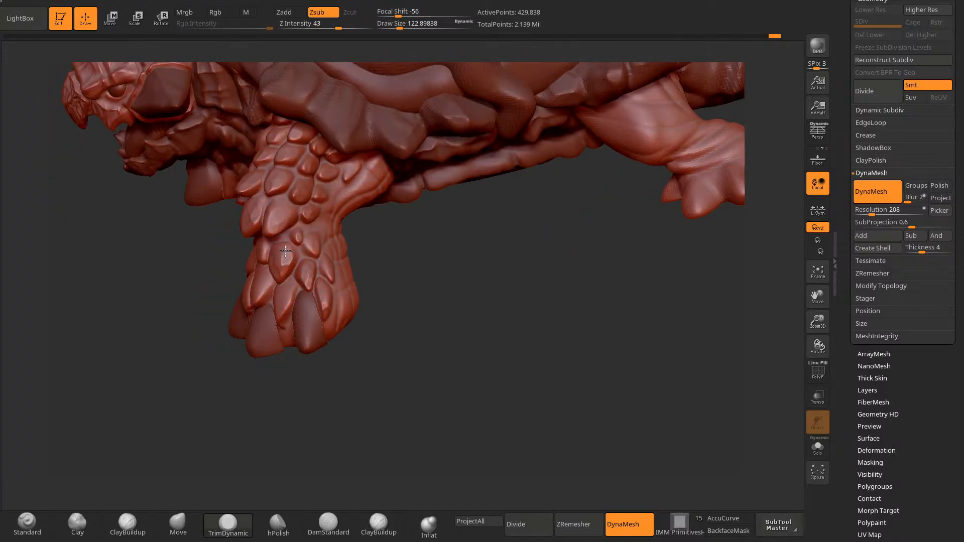
Step: Trim facets into the elongated plates directly above the middle claws of the front foot
left_click_drag(303, 391, 296, 388)
left_click_drag(282, 312, 292, 298)
mouse_move(297, 387)
left_mouse_down()
mouse_move(262, 440)
mouse_move(261, 420)
mouse_move(242, 415)
left_mouse_up()
left_click_drag(261, 311, 258, 300)
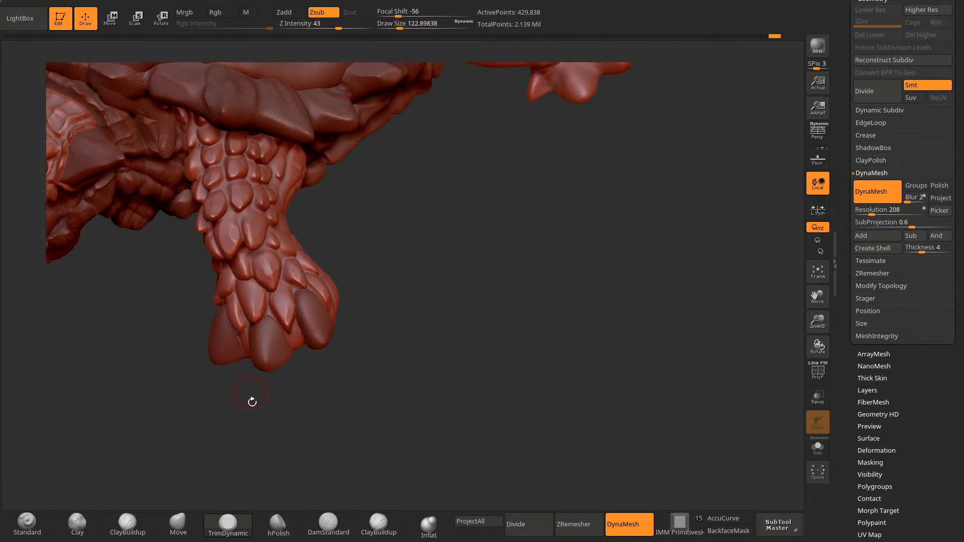
left_click_drag(252, 401, 289, 400)
left_click_drag(249, 314, 250, 284)
left_click_drag(327, 281, 291, 283)
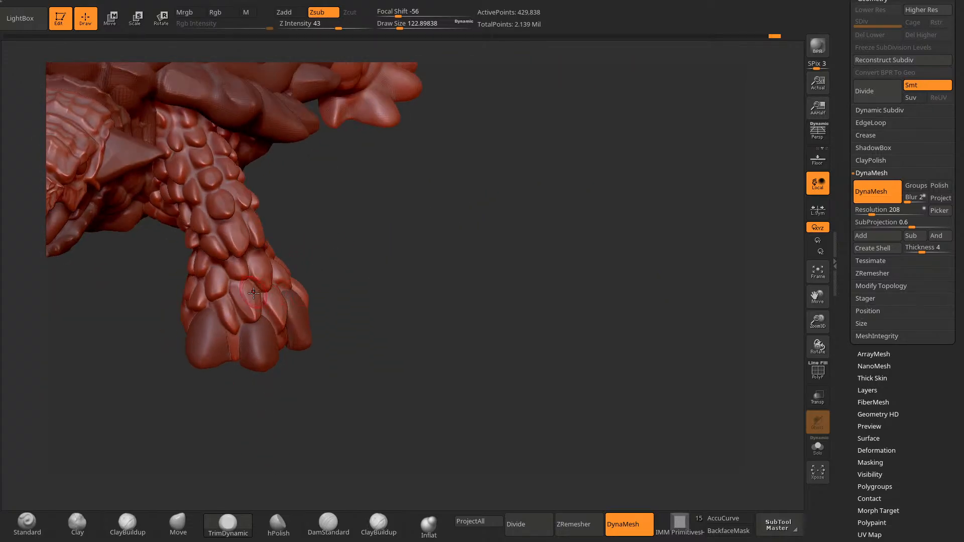
Step: Trim the plates between the claws and along the inner side of the front foot
mouse_move(241, 408)
left_mouse_down("alt")
mouse_move(288, 406)
mouse_move(273, 400)
mouse_move(280, 384)
left_mouse_up("alt")
left_click_drag(281, 321, 275, 304)
left_click_drag(266, 397, 277, 390)
left_click_drag(304, 307, 293, 290)
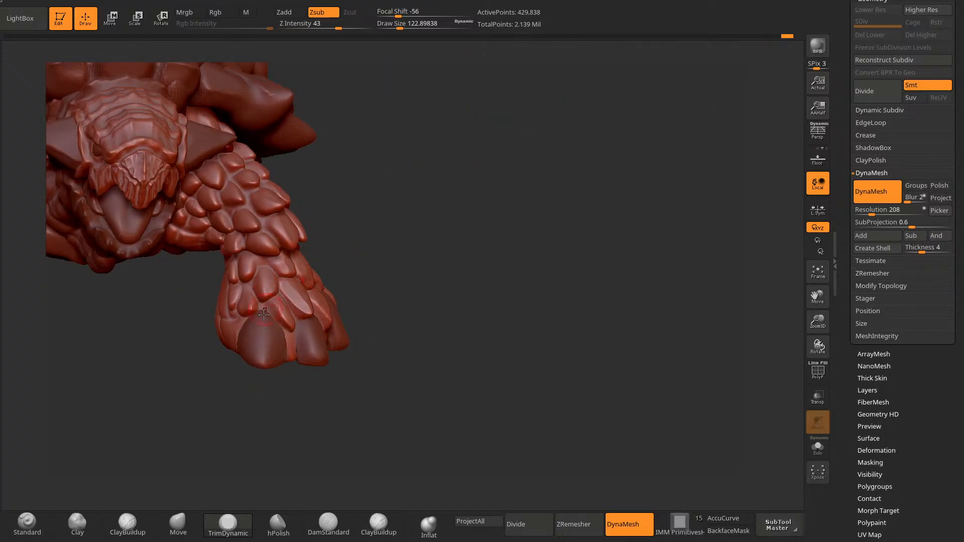
mouse_move(246, 395)
left_mouse_down()
mouse_move(289, 387)
mouse_move(240, 404)
mouse_move(272, 403)
left_mouse_up()
left_click_drag(242, 279, 239, 262)
left_click_drag(342, 220, 276, 258)
left_click_drag(384, 195, 294, 278)
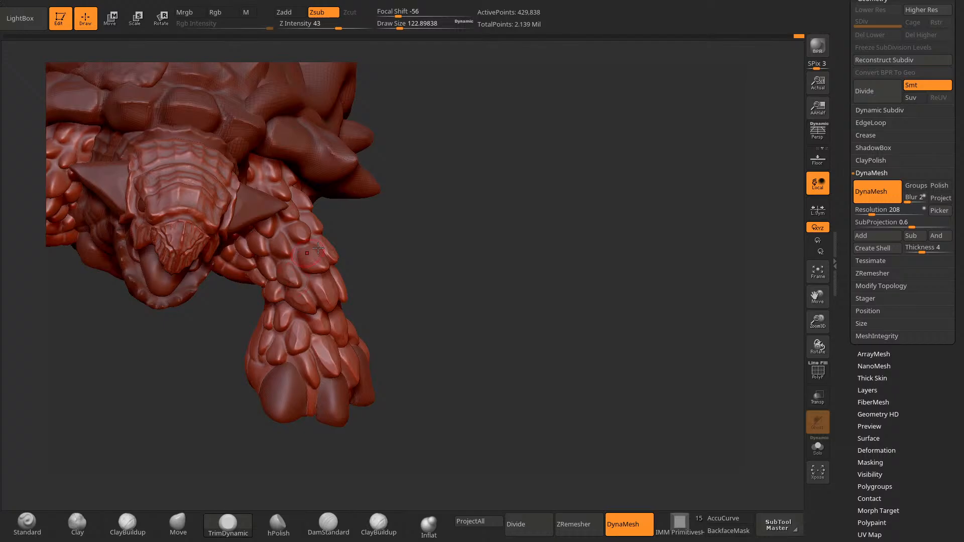
Step: Flatten the small plates around the outer bend of the front leg from the side
mouse_move(351, 231)
left_mouse_down()
mouse_move(461, 231)
mouse_move(441, 251)
mouse_move(379, 256)
mouse_move(362, 413)
mouse_move(424, 387)
mouse_move(376, 447)
left_mouse_up()
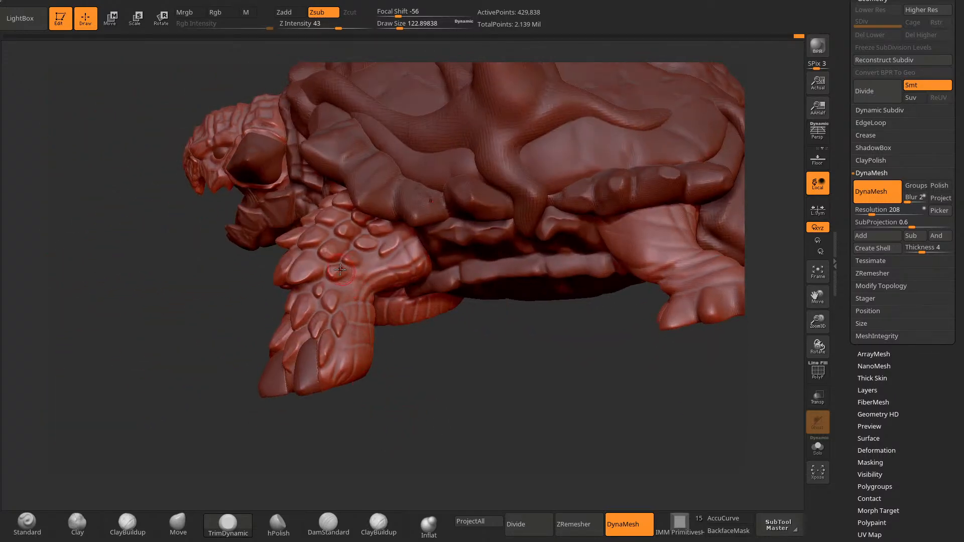
left_click_drag(329, 279, 322, 287)
left_click_drag(258, 414, 216, 449)
left_click_drag(302, 403, 319, 369)
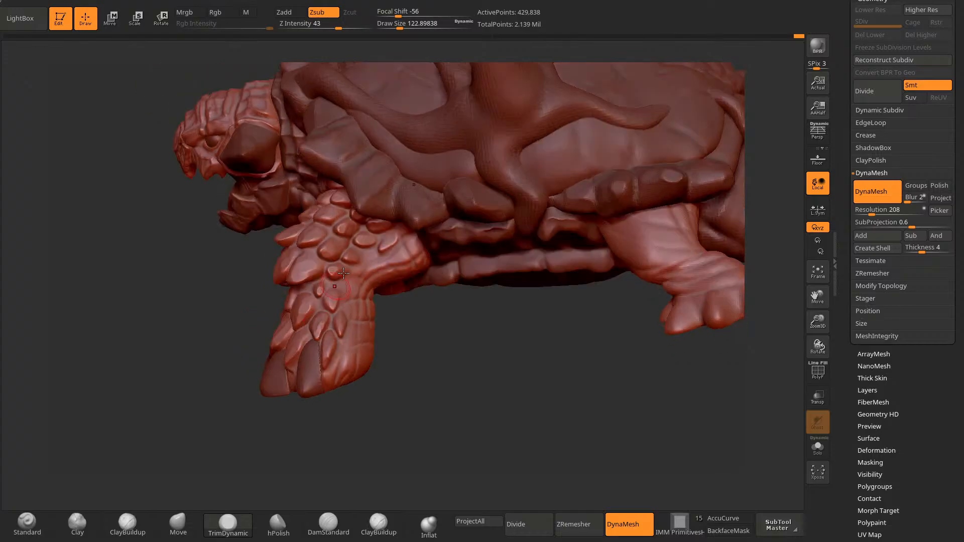
left_click_drag(246, 442, 352, 371)
Step: Trim the plates on the upper front leg beside the neck, working from below
mouse_move(513, 193)
left_mouse_down()
mouse_move(523, 219)
mouse_move(495, 193)
left_mouse_up()
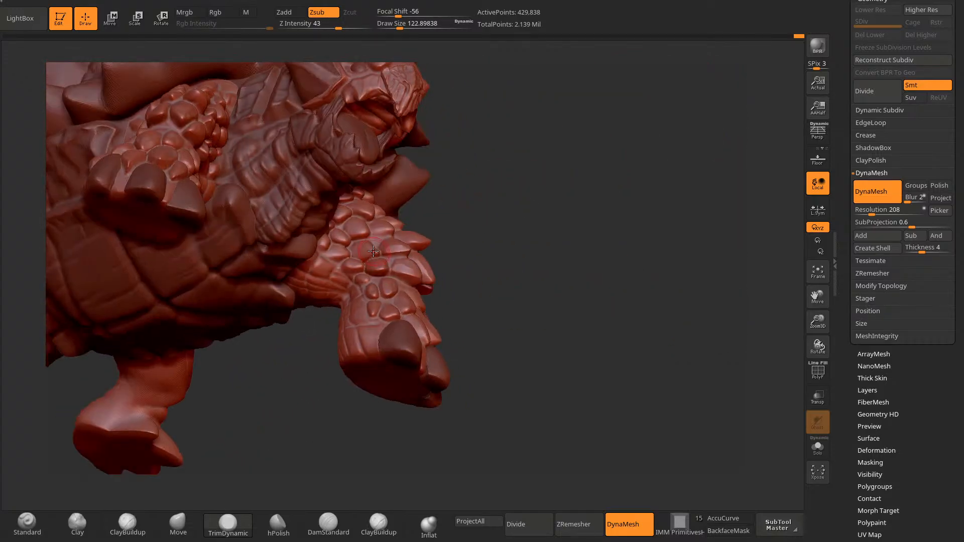
left_click_drag(370, 253, 377, 247)
mouse_move(453, 181)
left_mouse_down()
mouse_move(467, 216)
mouse_move(460, 150)
left_mouse_up()
left_click_drag(376, 225, 373, 232)
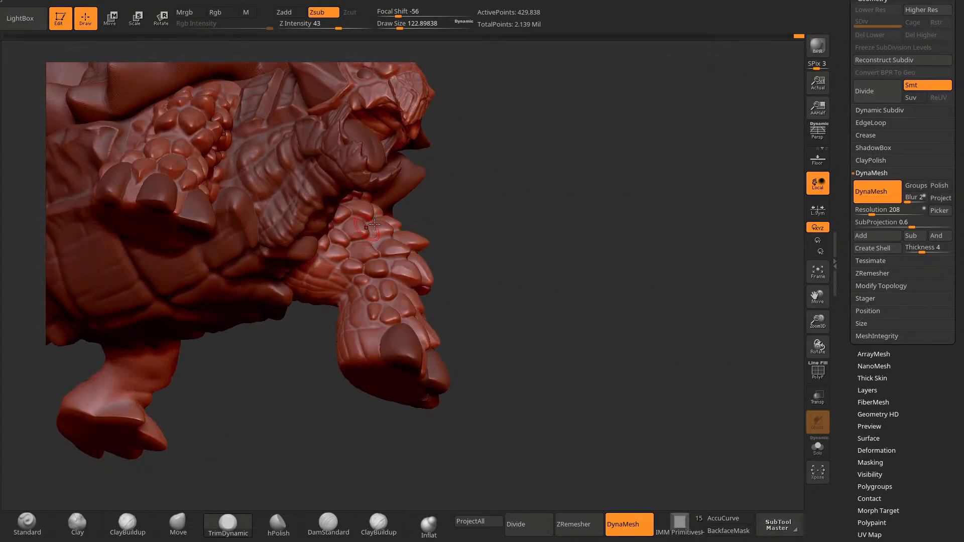
left_click_drag(479, 221, 450, 236)
left_click_drag(366, 226, 367, 232)
left_click_drag(452, 221, 475, 201)
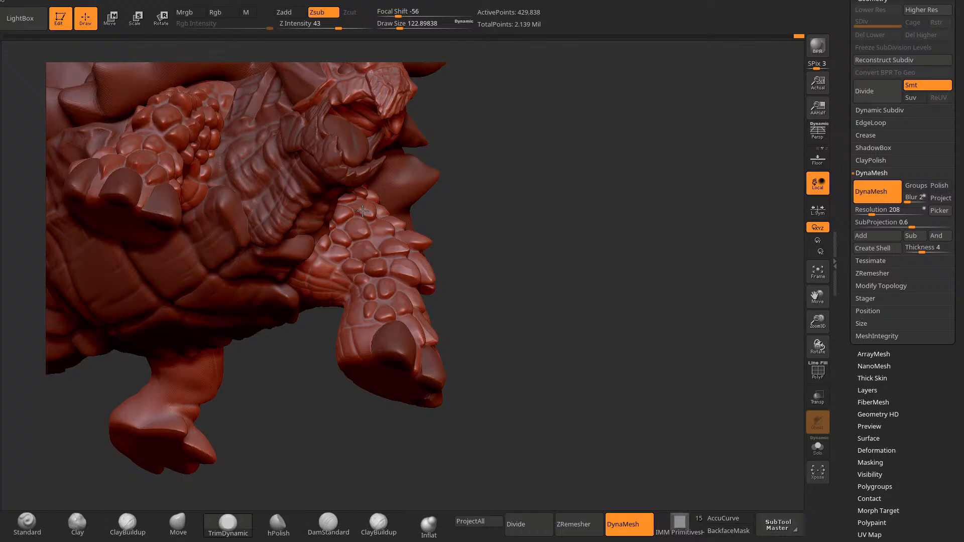
Step: Trim the plates along the inner side of the upper front leg with TrimDynamic, working from the front and below
left_click_drag(363, 211, 367, 220)
left_click_drag(467, 176, 432, 193)
mouse_move(386, 221)
left_mouse_down()
mouse_move(385, 233)
mouse_move(388, 226)
left_mouse_up()
left_click_drag(472, 211, 525, 226)
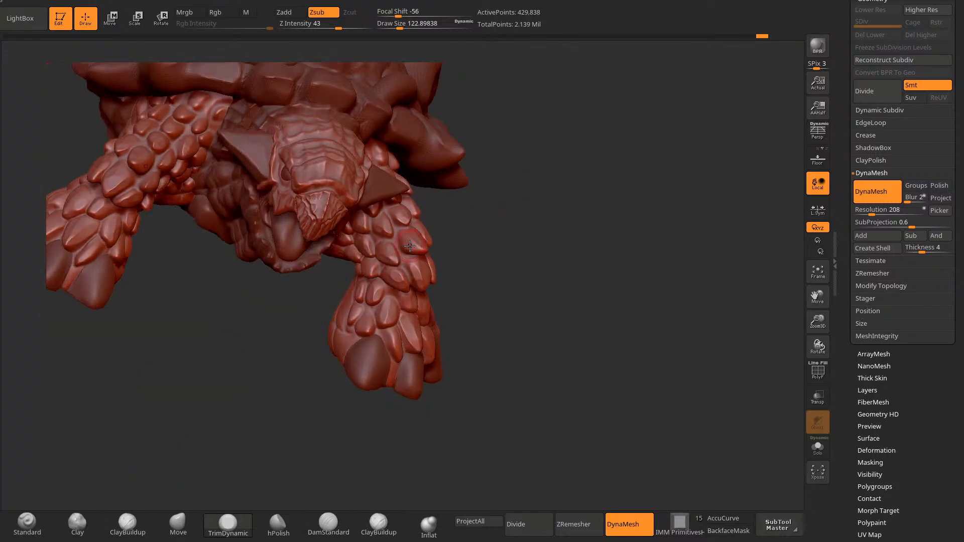
left_click_drag(477, 251, 489, 269)
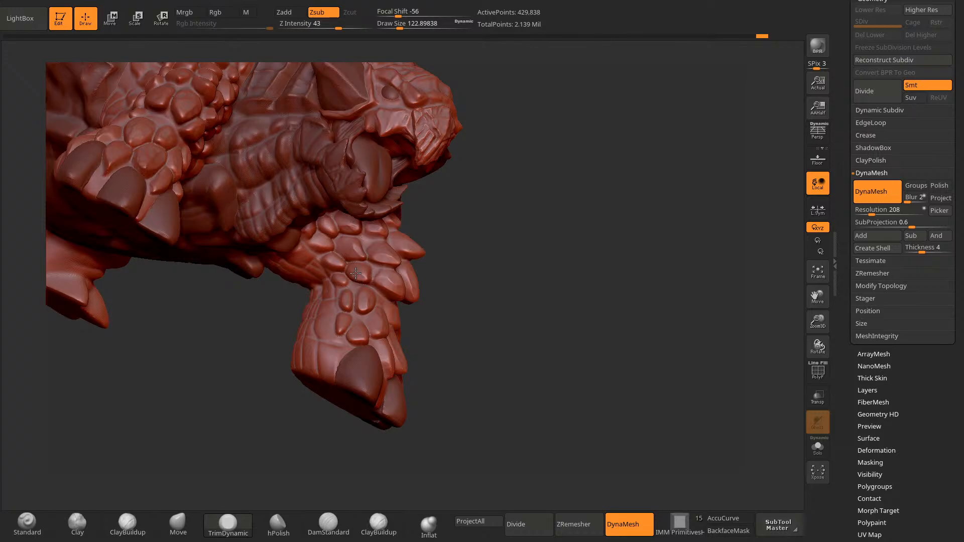
left_click_drag(355, 273, 368, 274)
left_click_drag(477, 228, 504, 227)
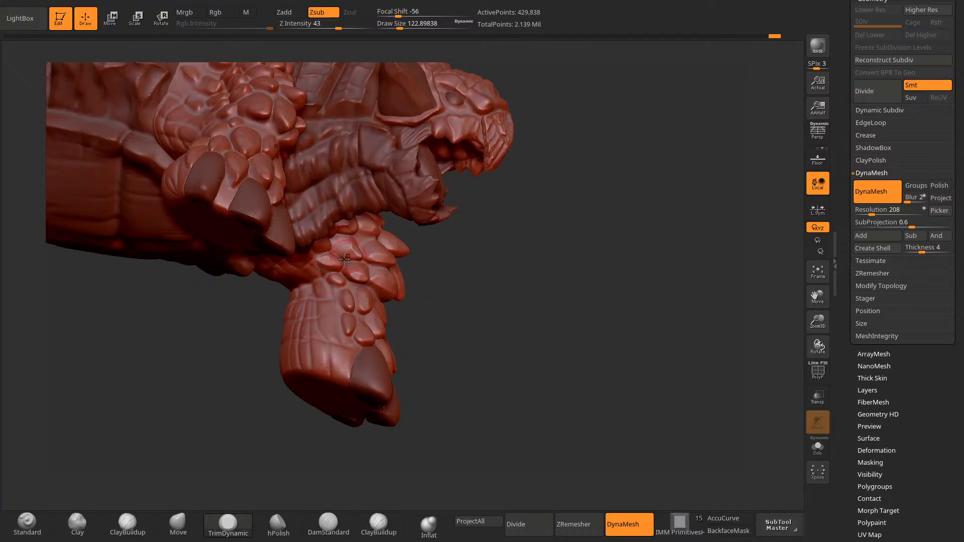
left_click_drag(450, 278, 423, 277)
left_click_drag(430, 211, 400, 213)
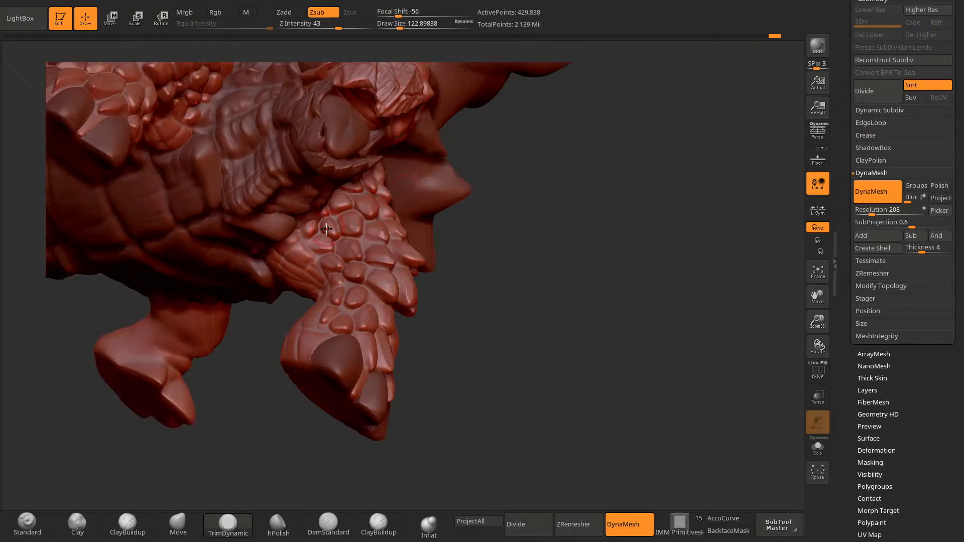
mouse_move(326, 229)
left_mouse_down()
mouse_move(336, 233)
mouse_move(345, 203)
left_mouse_up()
Step: Flatten facets into the plates on the front of the upper leg, up to where they meet the shell rim
mouse_move(446, 166)
left_mouse_down()
mouse_move(465, 158)
mouse_move(438, 160)
mouse_move(470, 183)
mouse_move(403, 185)
mouse_move(396, 197)
left_mouse_up()
left_click_drag(495, 186, 462, 188)
left_click_drag(401, 197, 369, 207)
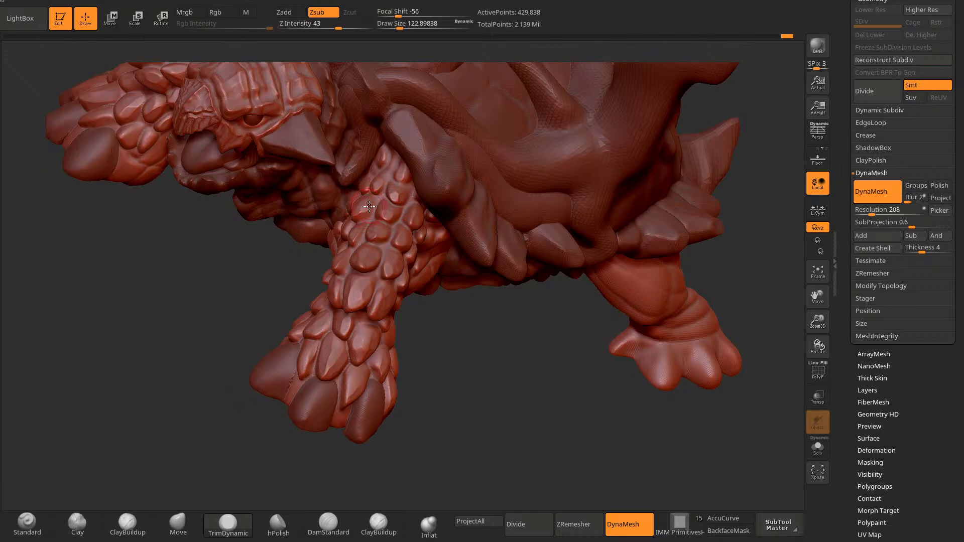
left_click_drag(270, 327, 274, 351)
left_click_drag(385, 214, 383, 211)
left_click_drag(507, 324, 473, 311)
left_click_drag(395, 220, 398, 214)
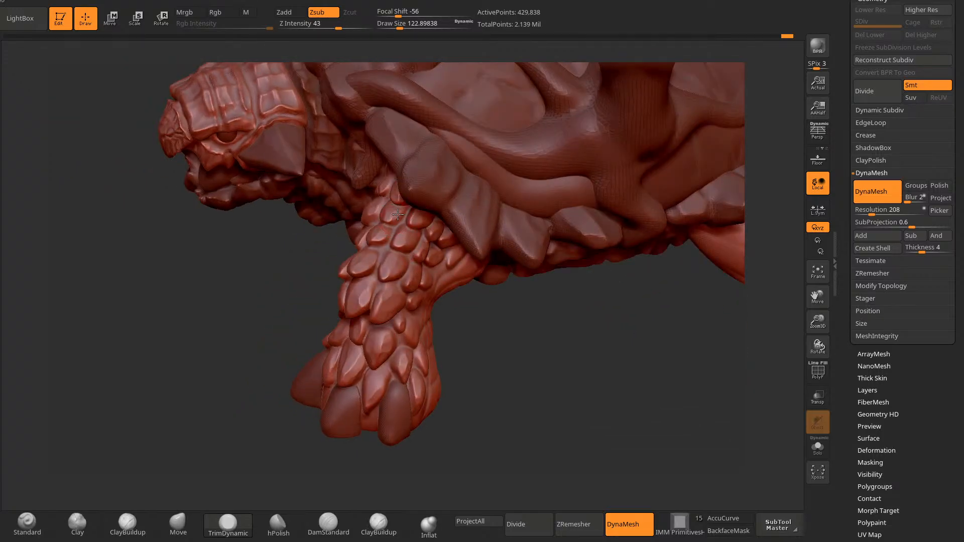
left_click_drag(466, 307, 501, 310)
left_click_drag(418, 222, 426, 223)
left_click_drag(311, 336, 352, 354)
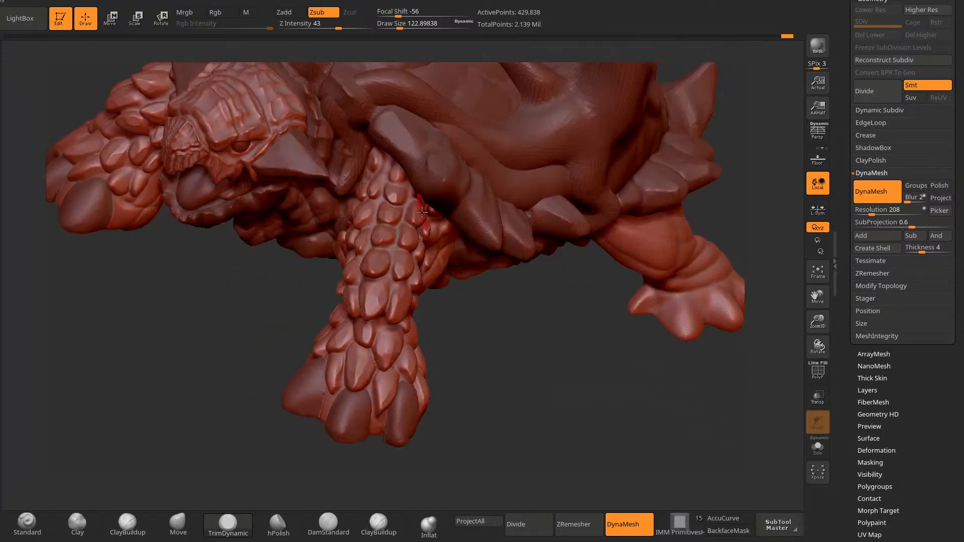
mouse_move(460, 311)
left_mouse_down()
mouse_move(443, 262)
mouse_move(406, 276)
left_mouse_up()
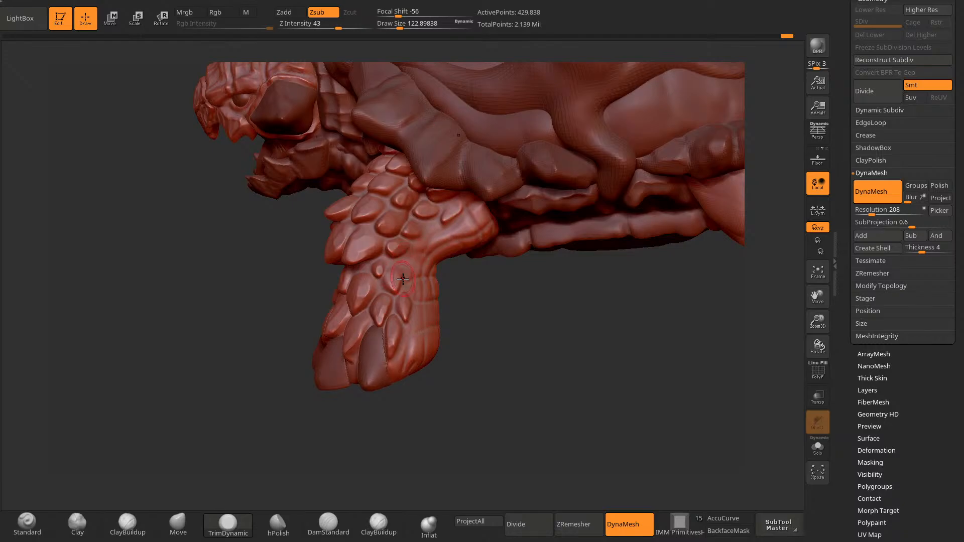
Step: Sharpen the creases between the small plates on the lower front leg with the DamStandard brush
left_click_drag(464, 314, 441, 291)
left_click(328, 524)
key("space")
left_click_drag(378, 321, 374, 322)
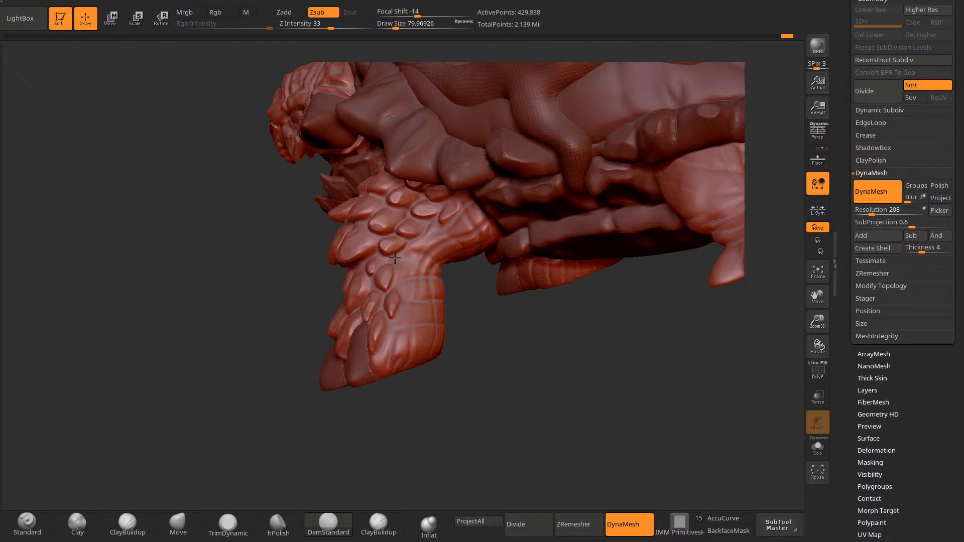
left_click_drag(400, 379, 454, 357)
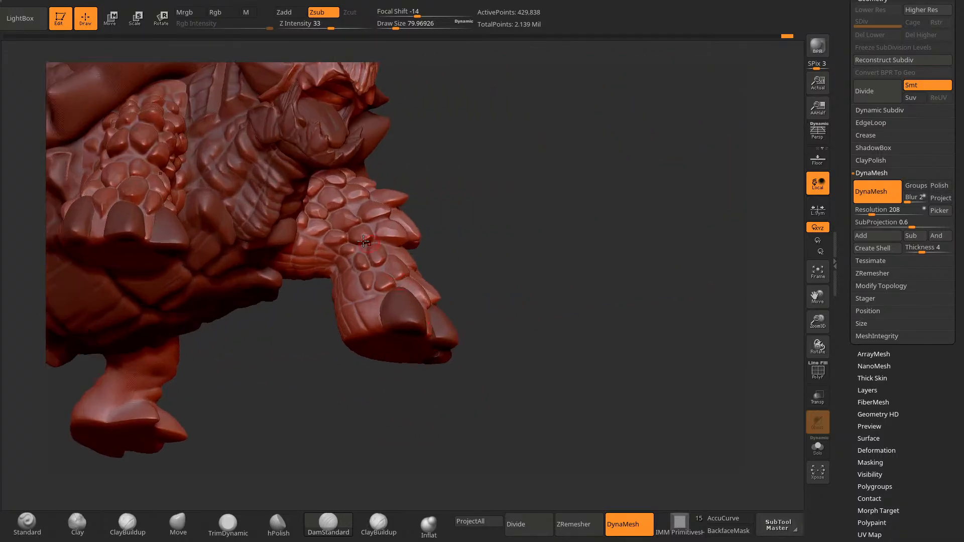
left_click_drag(442, 204, 492, 221)
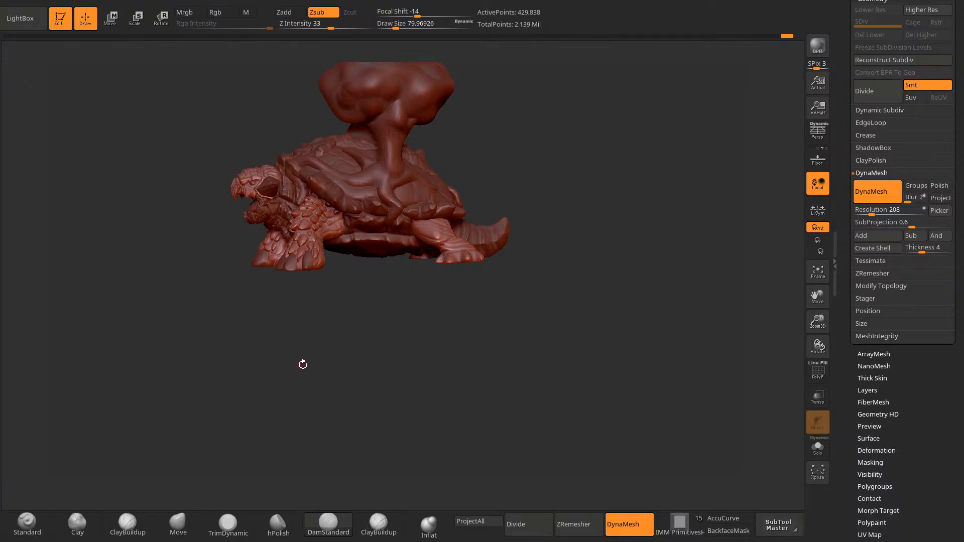
Step: Make the rear legs the active subtool and frame the near rear leg from the side
left_click_drag(303, 365, 354, 387)
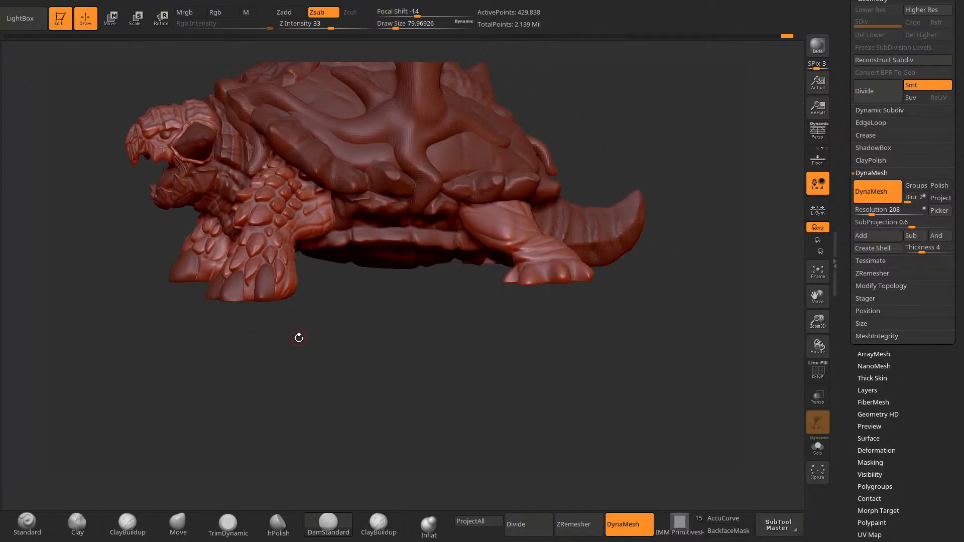
left_click_drag(532, 368, 467, 360)
left_click(500, 237, "alt")
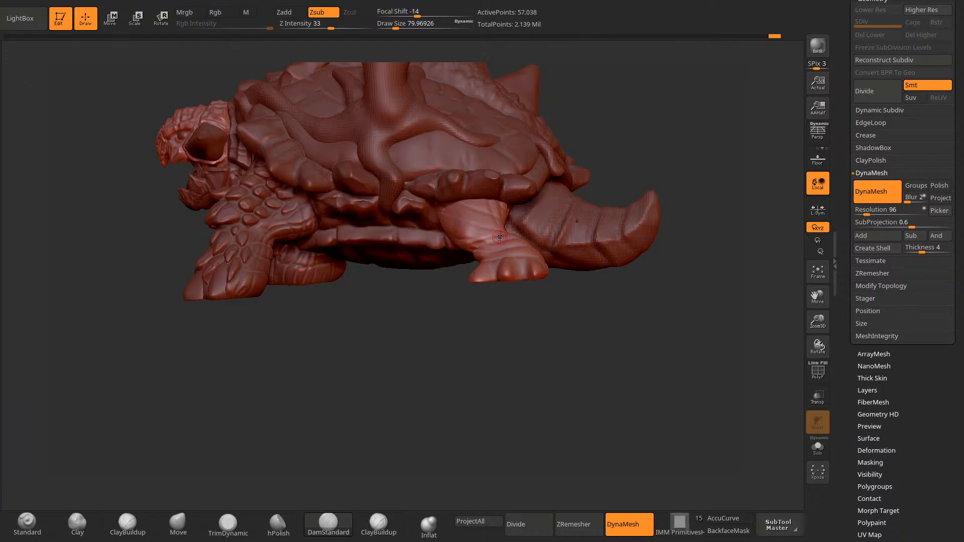
left_click_drag(321, 354, 368, 409)
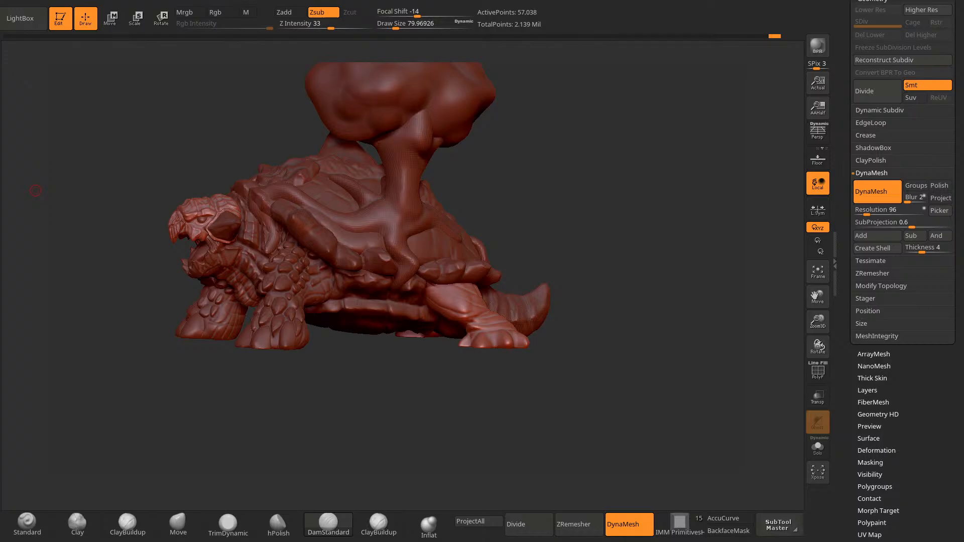
mouse_move(204, 365)
left_mouse_down()
mouse_move(216, 366)
mouse_move(200, 387)
mouse_move(253, 395)
left_mouse_up()
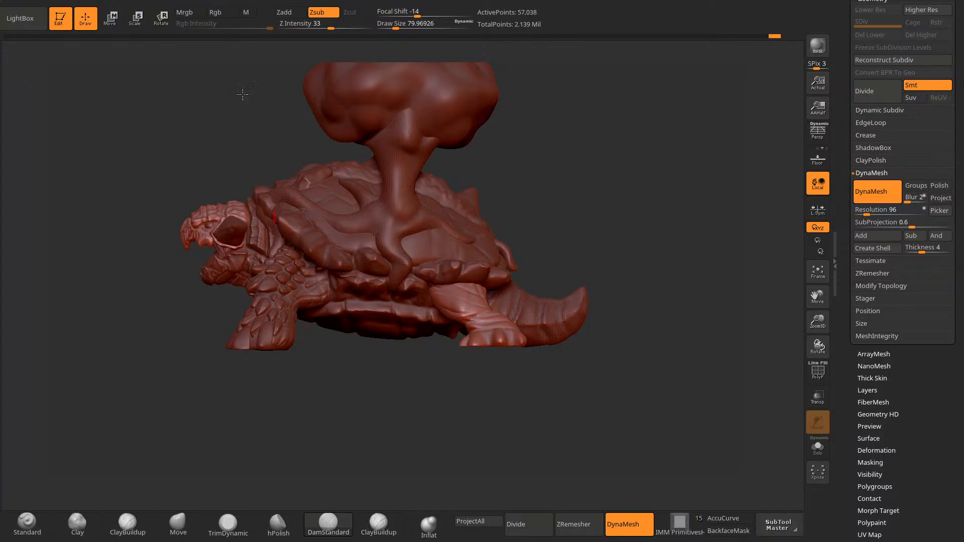
left_click_drag(258, 368, 332, 429)
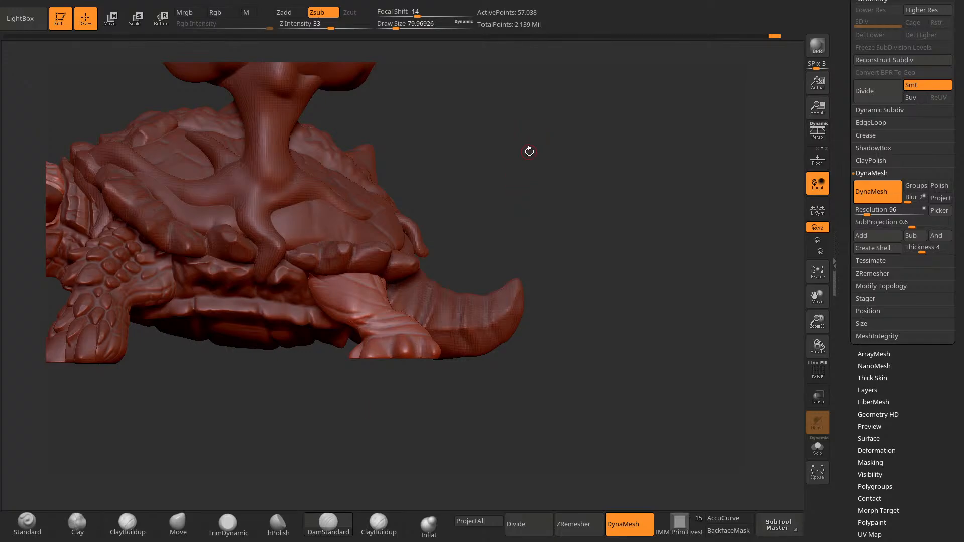
left_click_drag(529, 151, 496, 207)
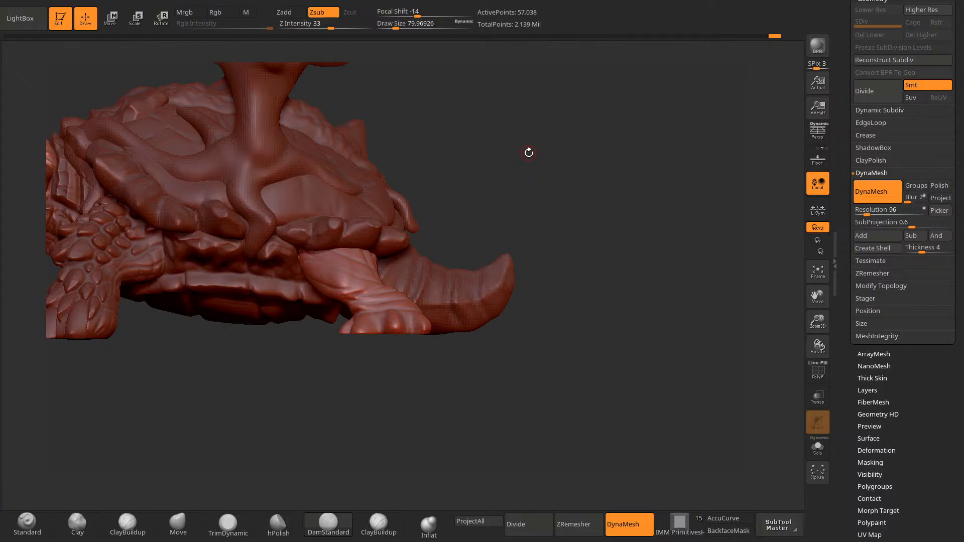
left_click_drag(529, 152, 282, 363)
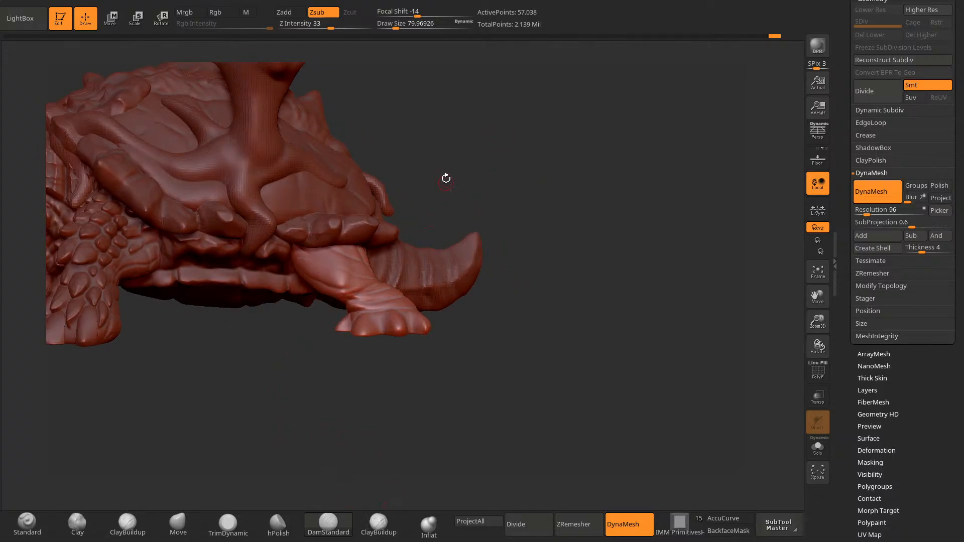
mouse_move(446, 179)
left_mouse_down()
mouse_move(486, 164)
mouse_move(472, 152)
mouse_move(451, 159)
left_mouse_up()
Step: Undo the last ten edits on the rear legs and enlarge the brush to about 237
key("space")
mouse_move(319, 256)
left_mouse_down()
mouse_move(337, 256)
mouse_move(345, 284)
mouse_move(279, 258)
left_mouse_up()
mouse_move(402, 186)
left_mouse_down()
mouse_move(497, 216)
mouse_move(519, 159)
mouse_move(514, 142)
mouse_move(466, 237)
mouse_move(348, 409)
left_mouse_up()
key("ctrl+z")
key("ctrl+z")
key("ctrl+z")
key("ctrl+z")
key("ctrl+z")
key("ctrl+z")
key("ctrl+z")
key("ctrl+z")
key("ctrl+z")
key("ctrl+z")
key("space")
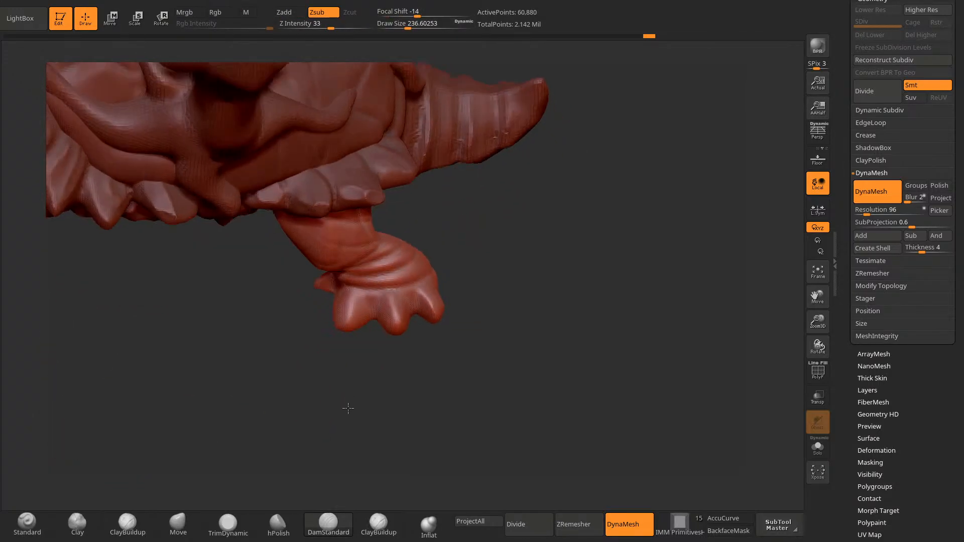
Step: Mask the claw area on each toe of the rear foot
mouse_move(318, 340)
left_mouse_down("ctrl")
mouse_move(323, 312)
mouse_move(387, 344)
mouse_move(416, 325)
left_mouse_up("ctrl")
mouse_move(418, 318)
left_mouse_down("ctrl")
mouse_move(422, 328)
mouse_move(451, 301)
left_mouse_up("ctrl")
left_click_drag(394, 352, 331, 351)
left_click_drag(304, 306, 322, 272, "ctrl")
left_click_drag(483, 363, 452, 356)
mouse_move(301, 310)
left_mouse_down("ctrl")
mouse_move(314, 305)
mouse_move(304, 281)
mouse_move(517, 254)
mouse_move(527, 226)
mouse_move(564, 274)
left_mouse_up("ctrl")
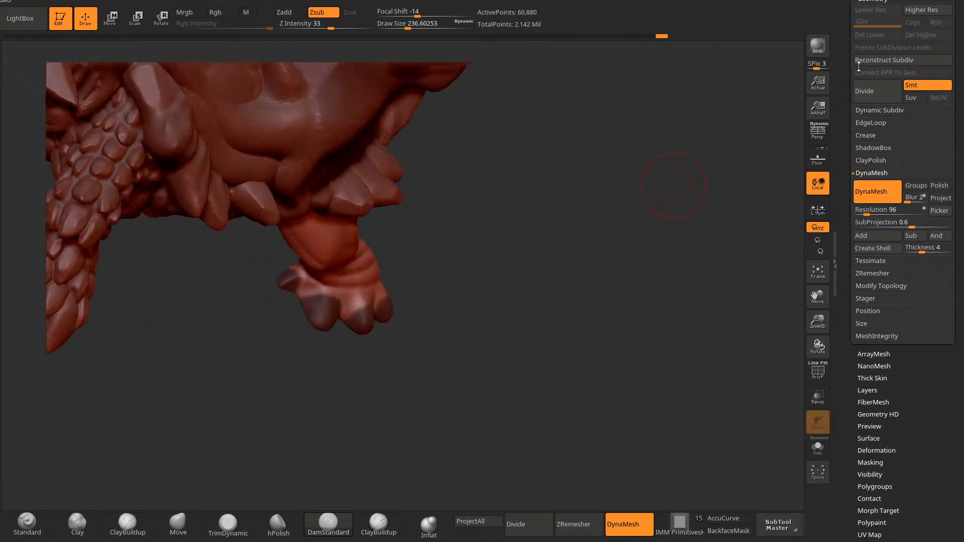
Step: Split the masked rear claws into their own subtool and hide it
scroll(884, 200, "up", 5)
left_click(885, 424)
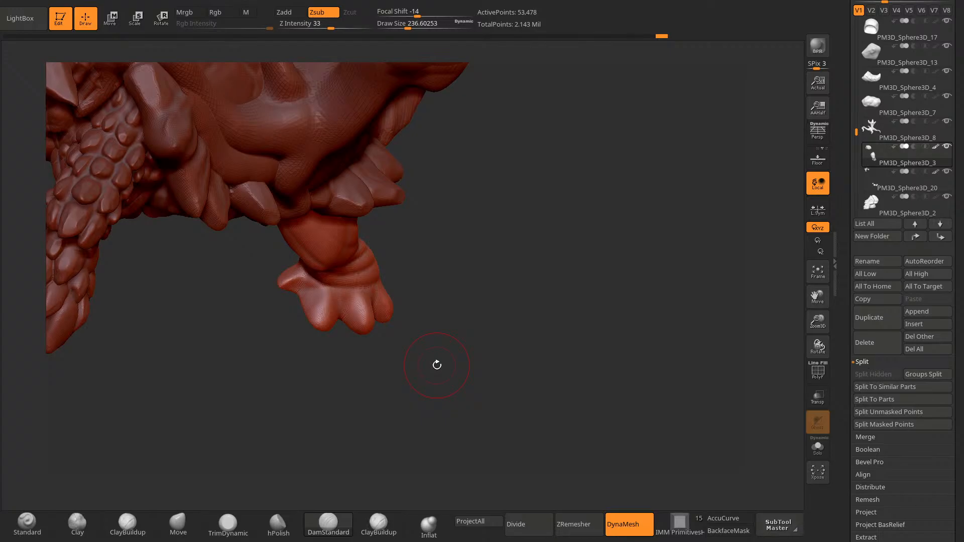
left_click(946, 171)
left_click_drag(547, 392, 466, 369)
left_click_drag(452, 384, 372, 369, "alt")
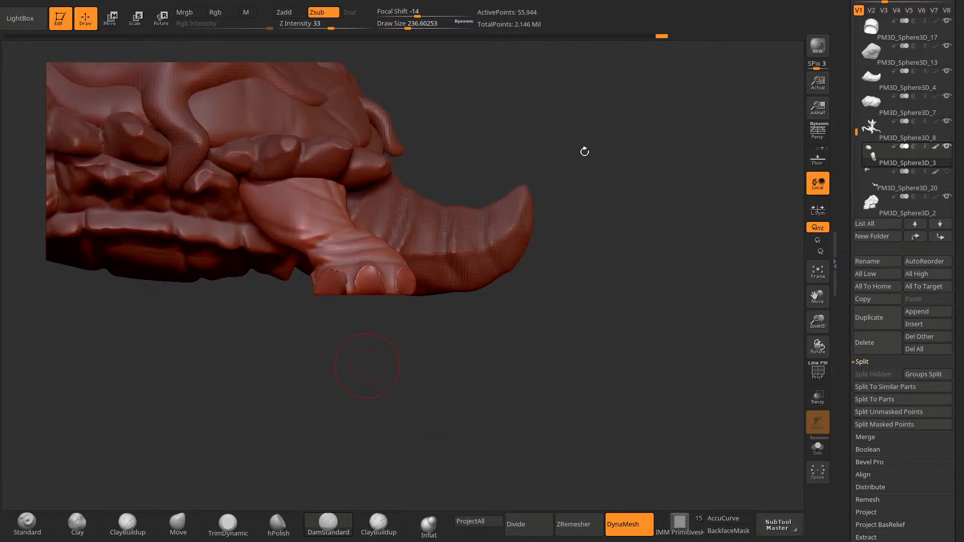
left_click_drag(585, 152, 512, 266, "alt")
Step: Examine the whole creature from the side and front to judge the rear legs against the finished front legs
left_click_drag(469, 209, 281, 292)
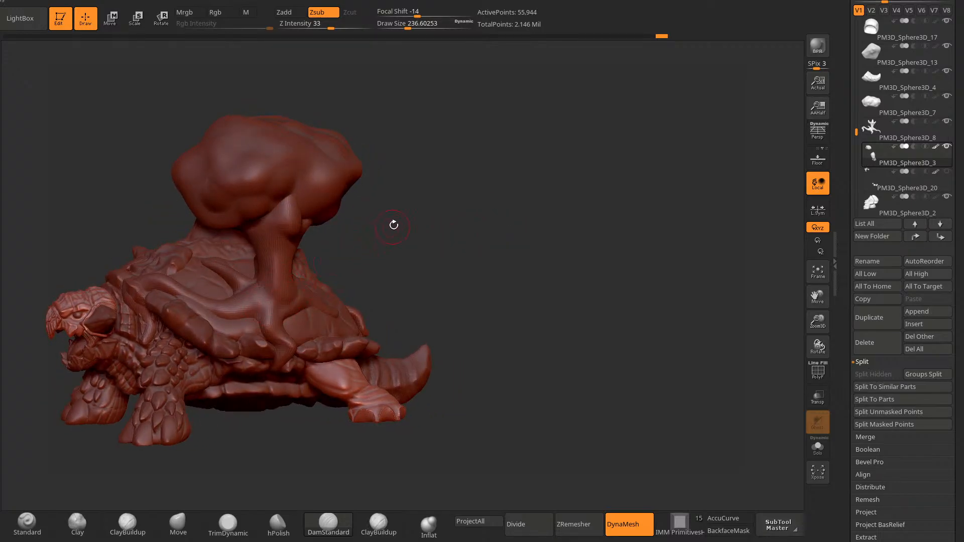
right_click_drag(304, 285, 312, 250)
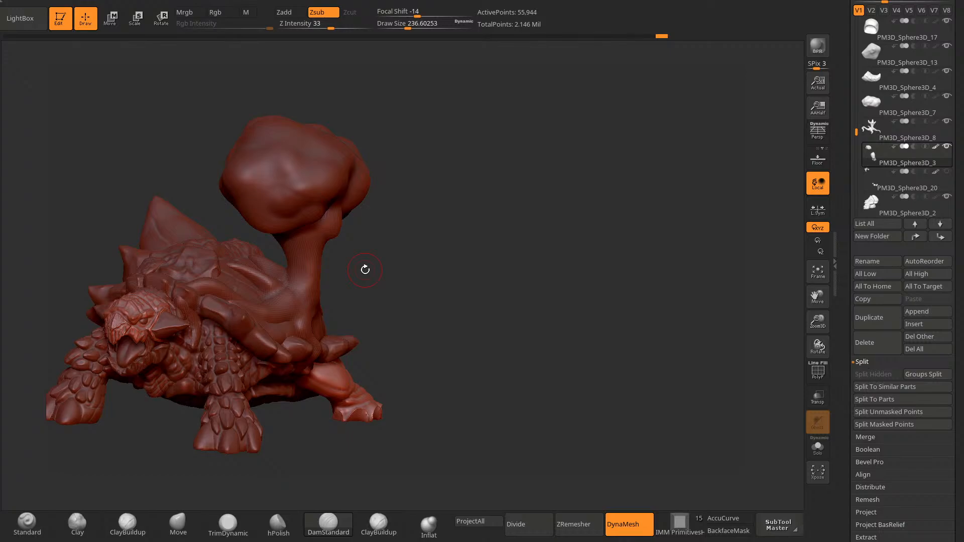
left_click_drag(405, 229, 307, 252)
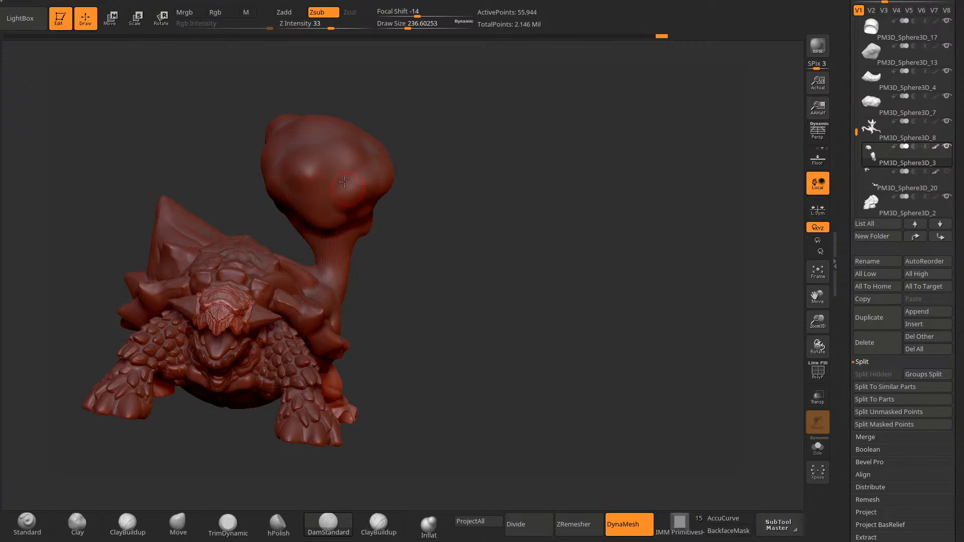
left_click_drag(435, 220, 403, 221)
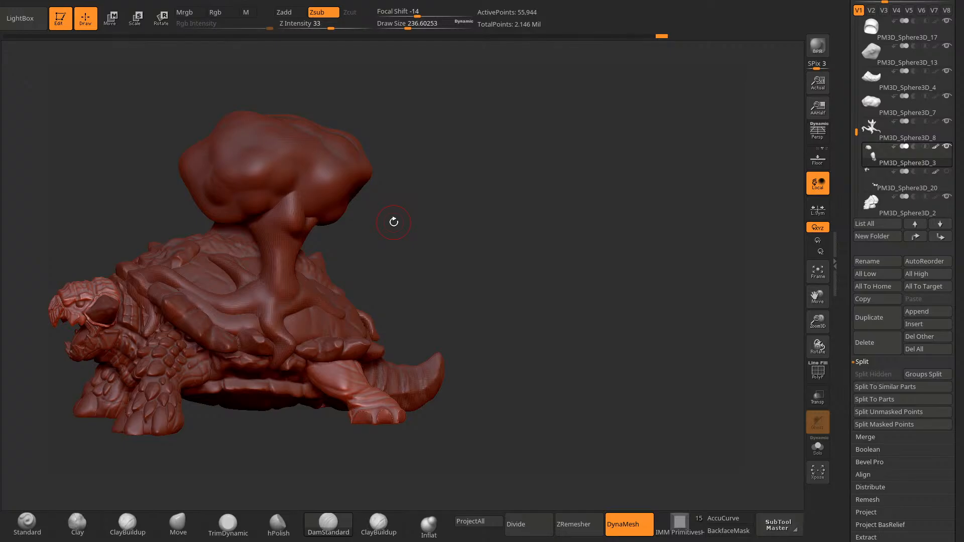
mouse_move(394, 222)
left_mouse_down()
mouse_move(469, 219)
mouse_move(455, 230)
left_mouse_up()
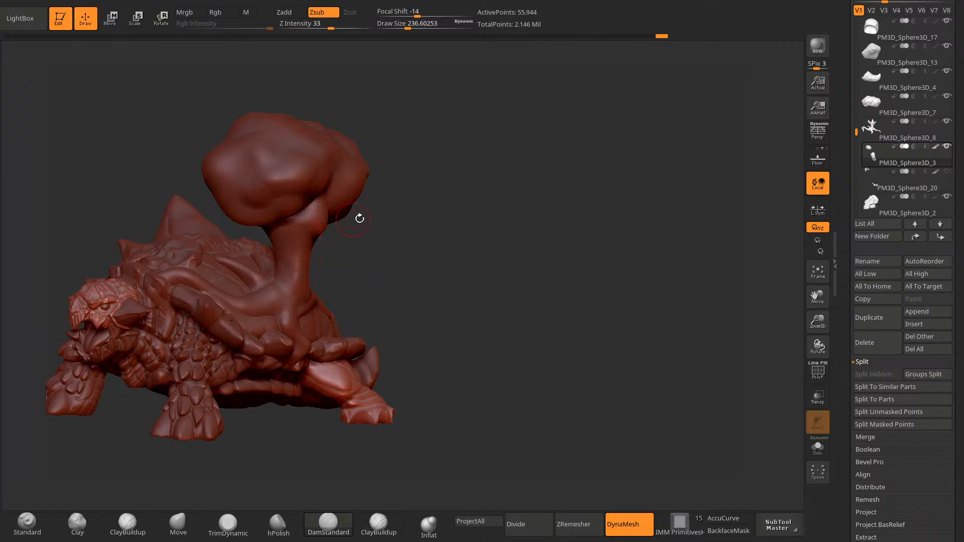
mouse_move(360, 218)
left_mouse_down()
mouse_move(398, 226)
mouse_move(344, 228)
left_mouse_up()
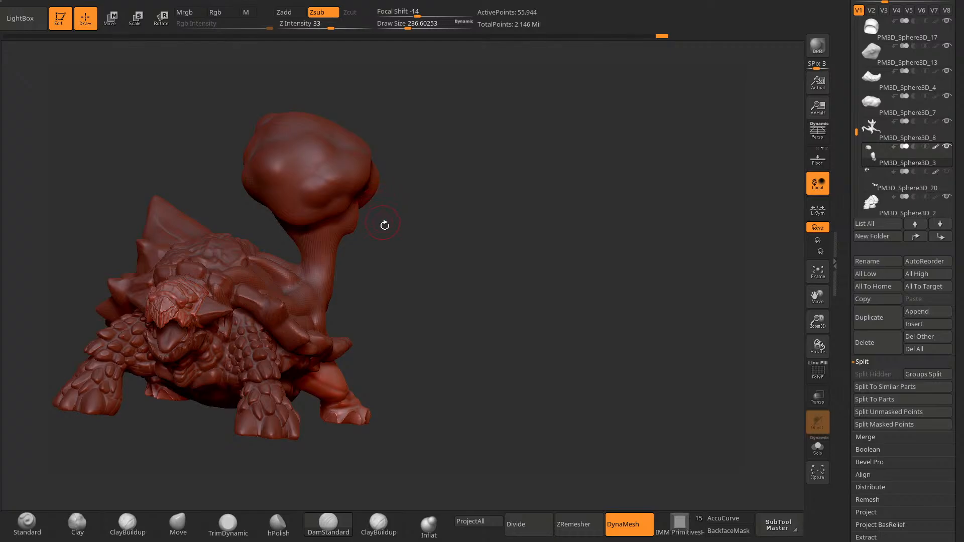
mouse_move(385, 225)
left_mouse_down()
mouse_move(396, 251)
mouse_move(362, 242)
mouse_move(361, 228)
left_mouse_up()
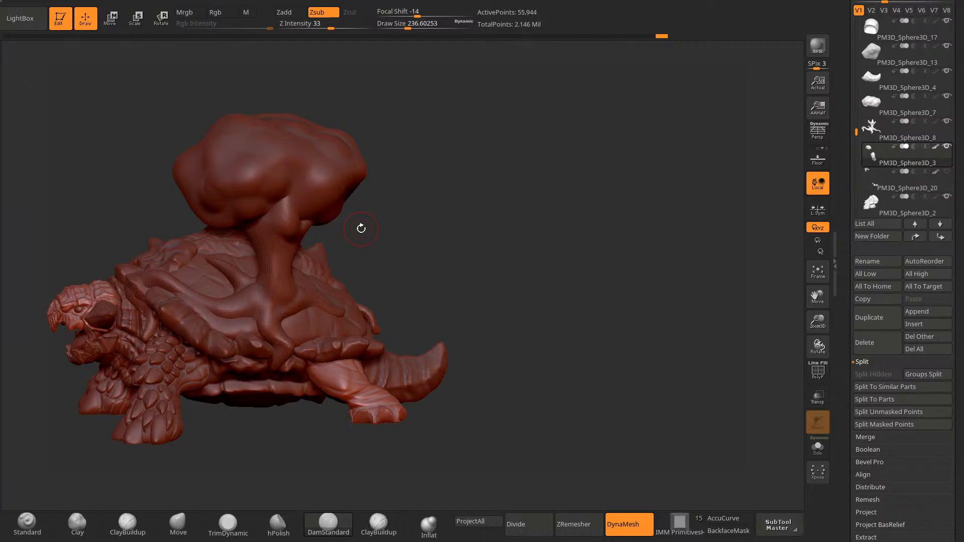
Step: Smooth the rear foot's toes and the edges around the cut-off claw sockets
mouse_move(467, 225)
left_mouse_down()
mouse_move(466, 214)
mouse_move(457, 228)
mouse_move(499, 294)
mouse_move(470, 160)
mouse_move(532, 158)
mouse_move(515, 179)
left_mouse_up()
left_click_drag(370, 360, 387, 361)
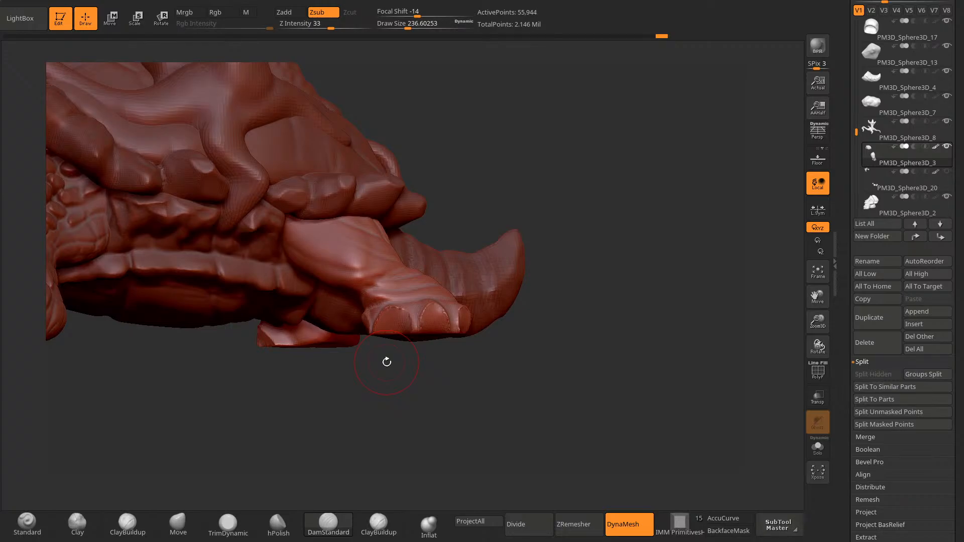
key("space")
mouse_move(518, 160)
left_mouse_down()
mouse_move(505, 161)
mouse_move(476, 217)
left_mouse_up()
left_click_drag(400, 311, 446, 334, "shift")
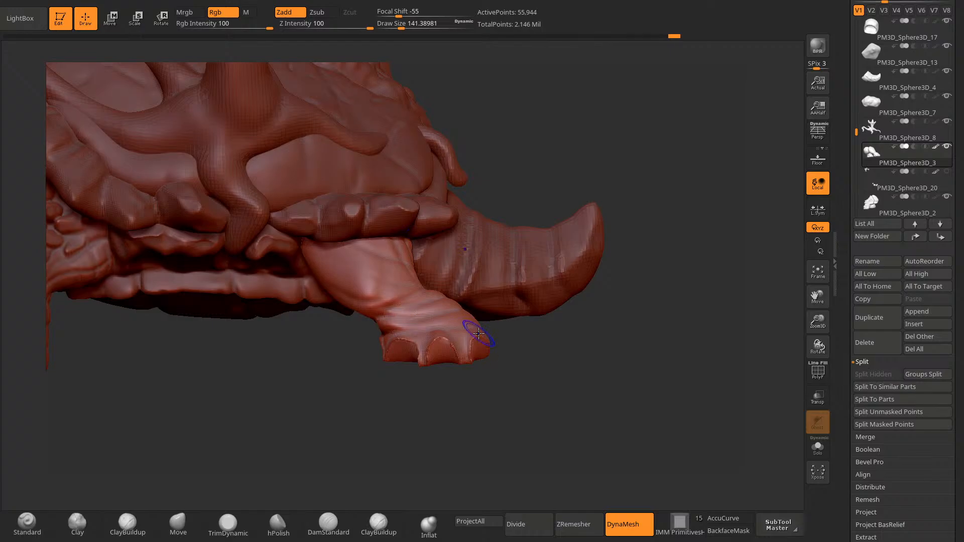
mouse_move(442, 389)
left_mouse_down()
mouse_move(507, 377)
mouse_move(484, 395)
left_mouse_up()
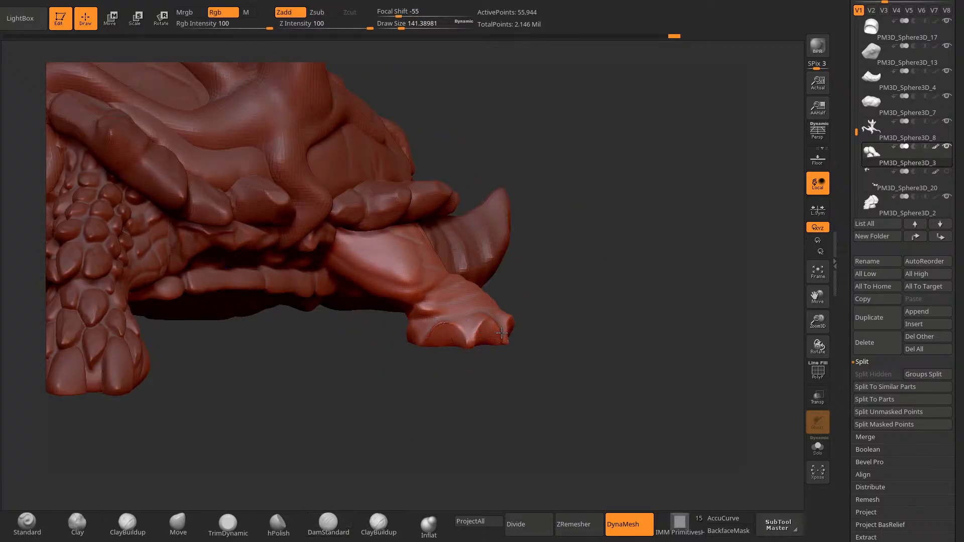
Step: Carve wrinkle creases across the rear foot and ankle with the DamStandard brush at a draw size of about 141
mouse_move(495, 140)
left_mouse_down()
mouse_move(500, 126)
mouse_move(495, 166)
left_mouse_up()
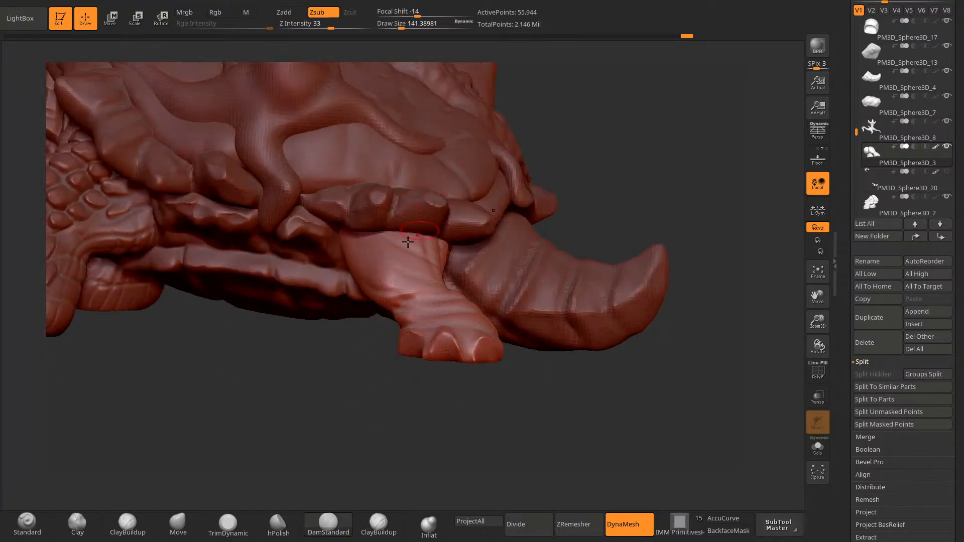
left_click_drag(507, 366, 509, 402)
left_click_drag(398, 396, 447, 384)
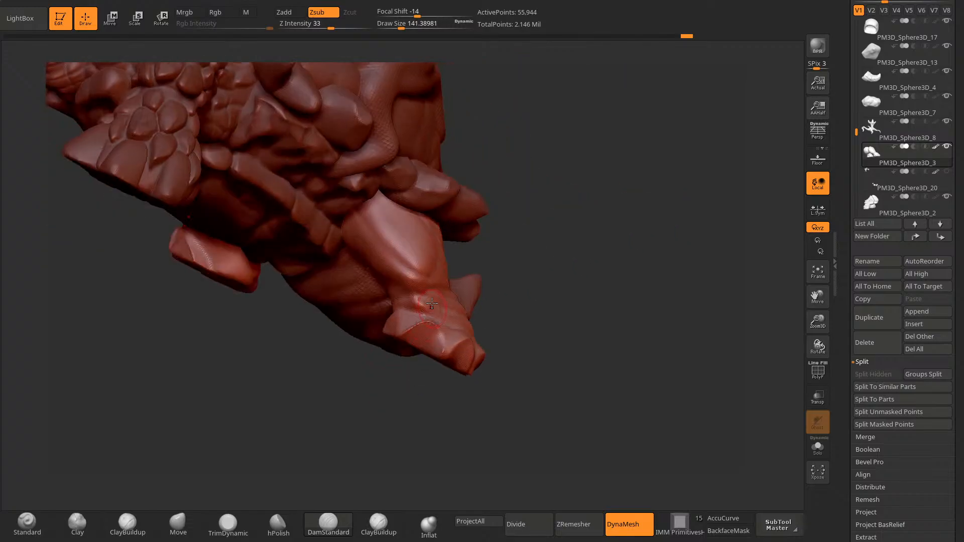
mouse_move(490, 224)
left_mouse_down()
mouse_move(456, 211)
mouse_move(467, 189)
mouse_move(508, 171)
mouse_move(455, 202)
left_mouse_up()
right_click_drag(455, 201, 431, 251)
right_click_drag(341, 321, 394, 309)
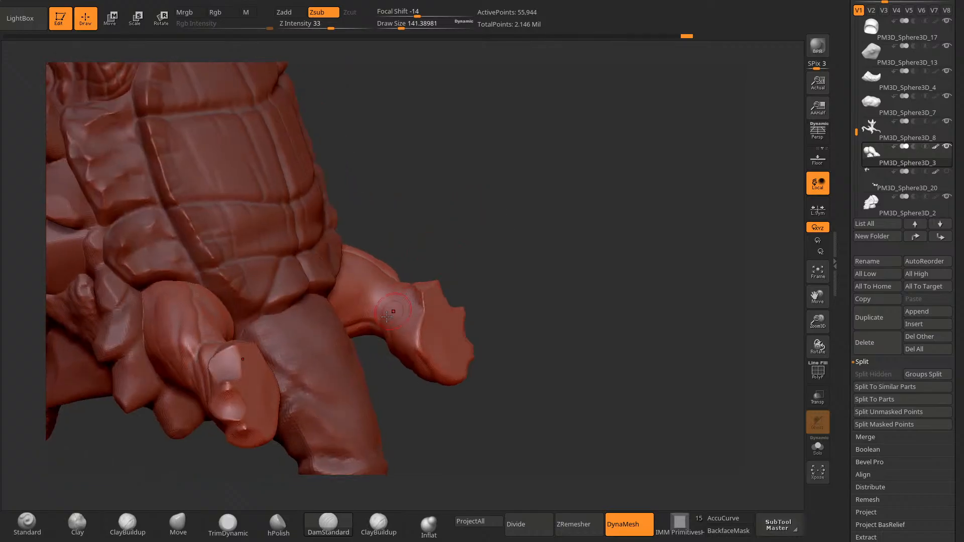
Step: Carve long skin folds along the inner and back sides of the rear leg between the shell and the foot
left_click_drag(452, 292, 437, 342)
left_click_drag(352, 255, 343, 303)
left_click_drag(359, 394, 369, 337)
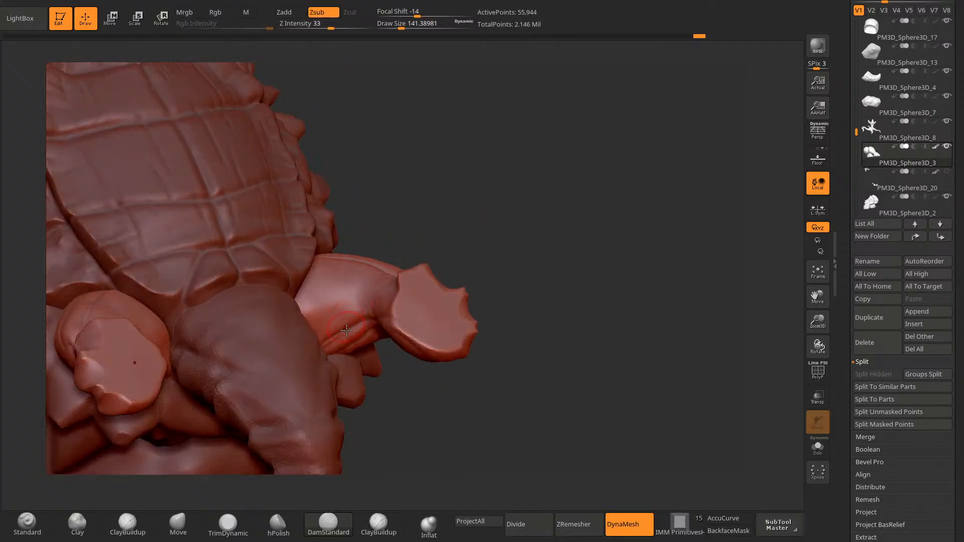
left_click_drag(350, 255, 353, 289)
key("ctrl+z")
mouse_move(448, 189)
left_mouse_down()
mouse_move(460, 248)
mouse_move(437, 211)
mouse_move(445, 251)
mouse_move(454, 203)
left_mouse_up()
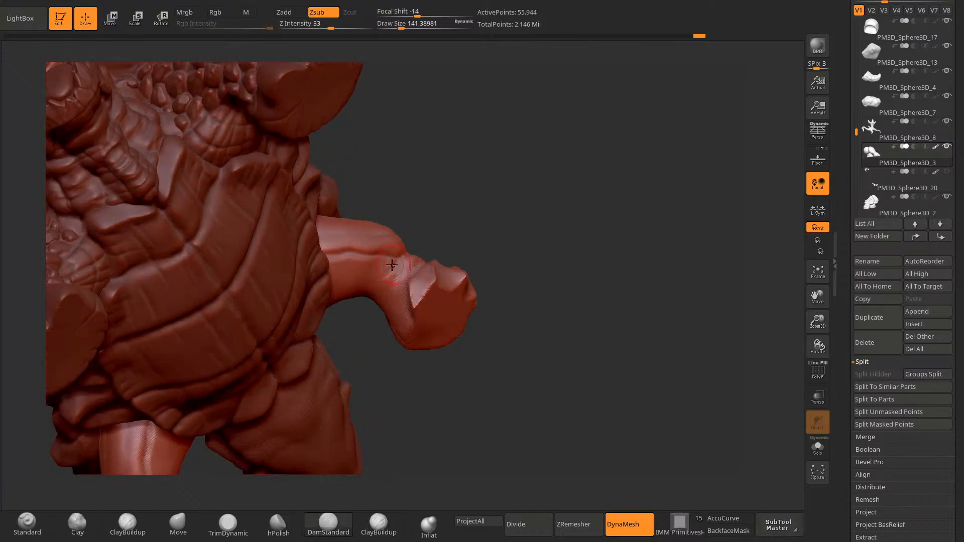
mouse_move(467, 242)
left_mouse_down()
mouse_move(442, 226)
mouse_move(502, 165)
mouse_move(578, 119)
mouse_move(558, 160)
left_mouse_up()
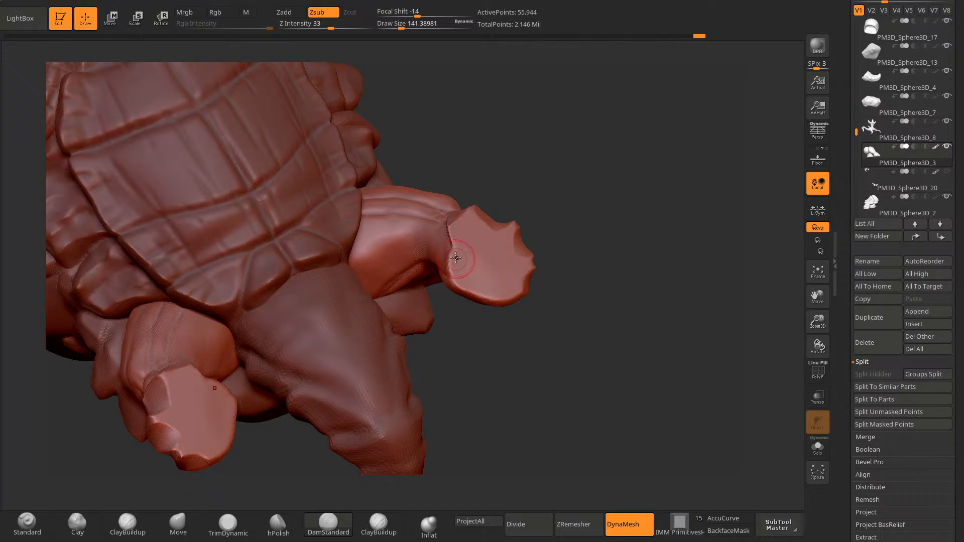
mouse_move(454, 254)
left_mouse_down()
mouse_move(343, 244)
mouse_move(423, 250)
mouse_move(356, 274)
mouse_move(365, 281)
left_mouse_up()
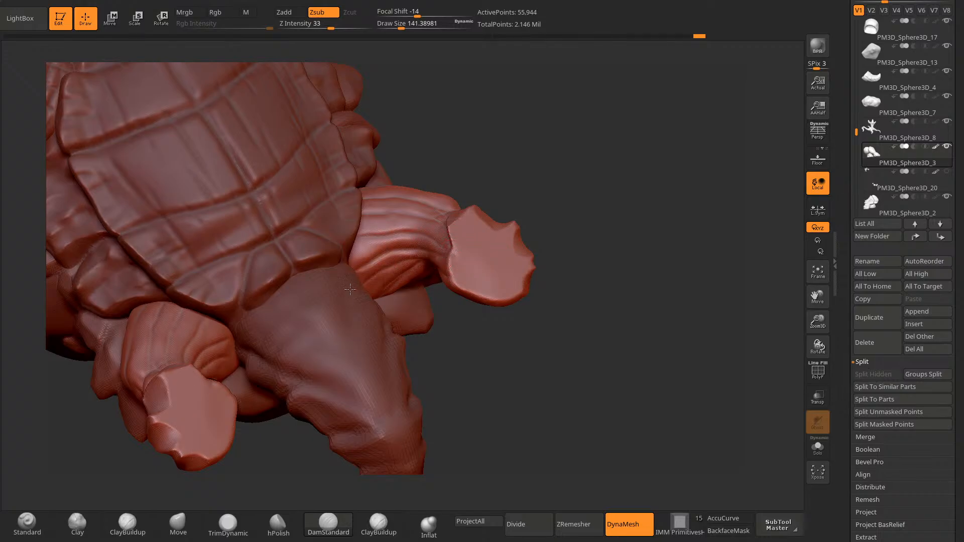
Step: Deepen the ankle folds and the crease below the knee with DamStandard at a draw size of about 161
mouse_move(467, 156)
left_mouse_down()
mouse_move(422, 191)
mouse_move(381, 261)
mouse_move(396, 188)
mouse_move(413, 246)
mouse_move(523, 149)
mouse_move(405, 366)
mouse_move(603, 281)
mouse_move(676, 230)
mouse_move(625, 242)
mouse_move(594, 275)
mouse_move(585, 146)
mouse_move(622, 108)
mouse_move(631, 134)
mouse_move(521, 204)
mouse_move(346, 349)
mouse_move(409, 362)
mouse_move(529, 233)
mouse_move(551, 232)
mouse_move(452, 311)
mouse_move(452, 292)
mouse_move(554, 209)
mouse_move(420, 271)
mouse_move(499, 258)
mouse_move(448, 251)
mouse_move(567, 369)
mouse_move(510, 340)
left_mouse_up()
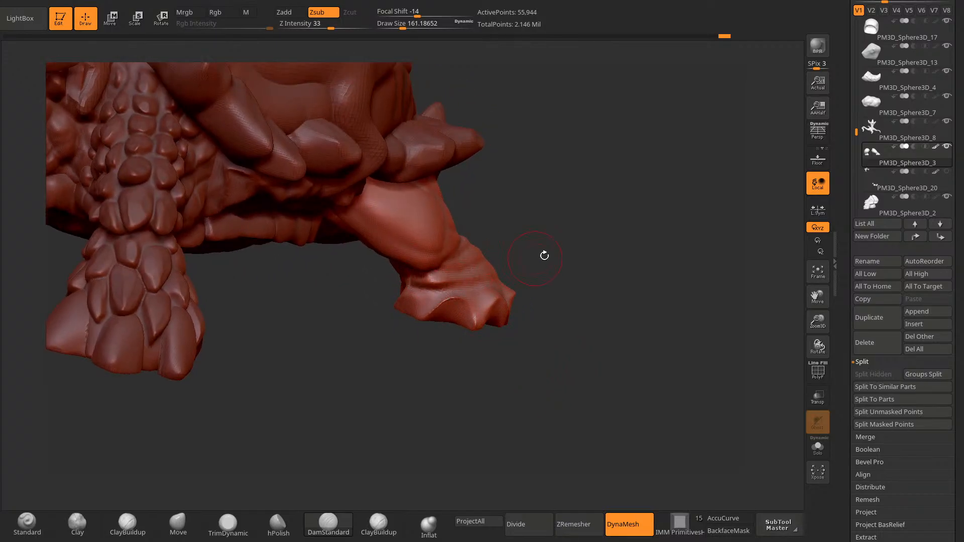
left_click_drag(544, 256, 528, 266)
left_click_drag(416, 274, 494, 253)
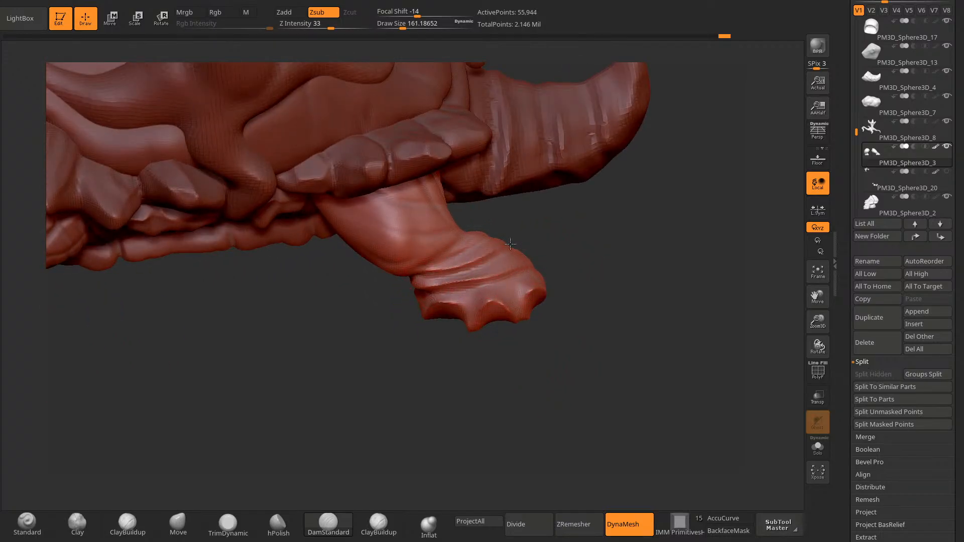
left_click_drag(555, 247, 456, 265)
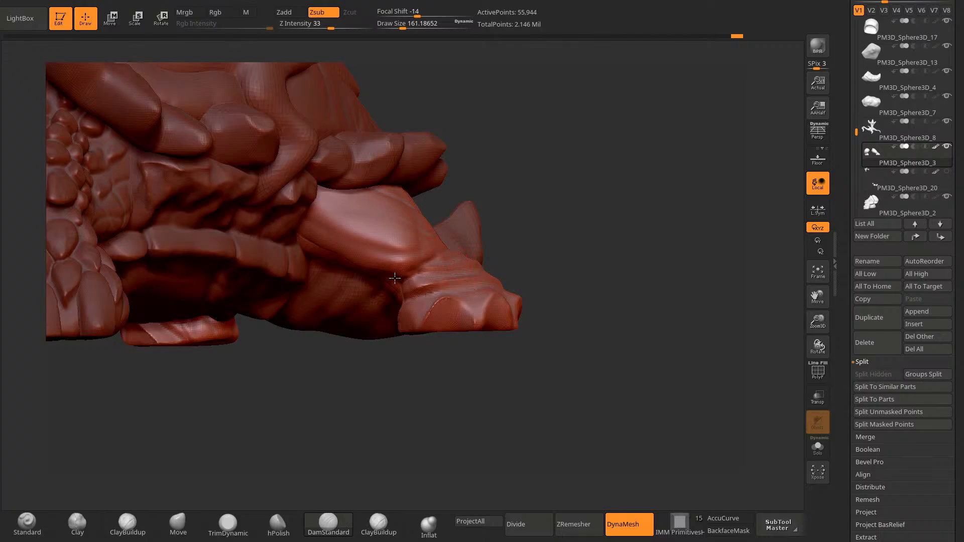
left_click_drag(533, 226, 534, 274)
left_click_drag(426, 262, 385, 267)
left_click_drag(542, 267, 495, 221)
mouse_move(399, 254)
left_mouse_down()
mouse_move(453, 243)
mouse_move(509, 251)
left_mouse_up()
left_click_drag(422, 369, 476, 307)
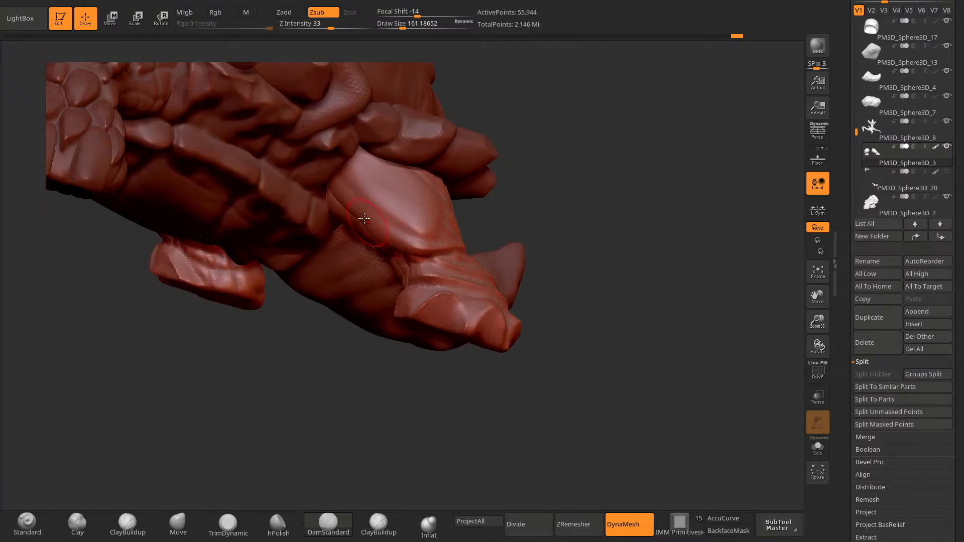
Step: Carve folds wrapping around the knee and lower thigh of the rear leg
left_click_drag(577, 146, 483, 228)
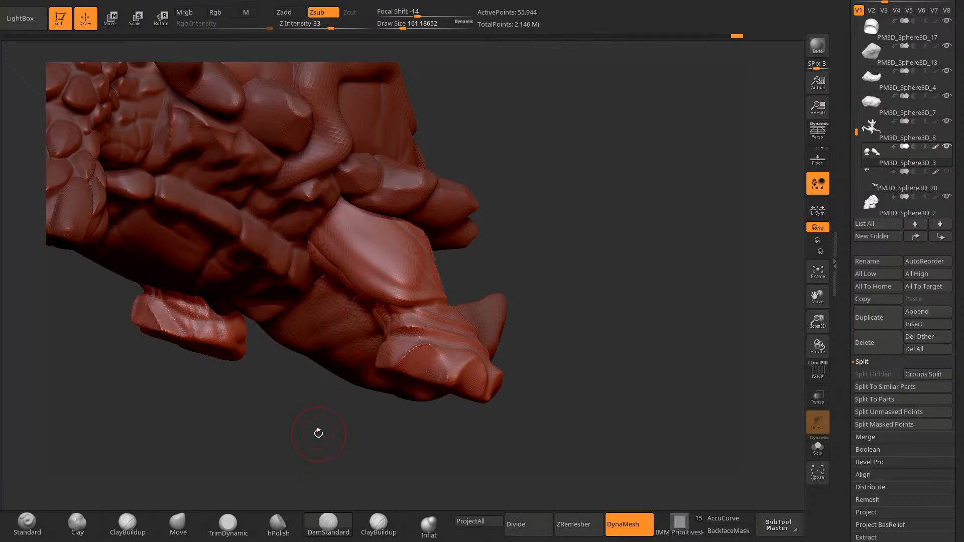
left_click_drag(319, 433, 386, 256)
left_click_drag(469, 245, 373, 266)
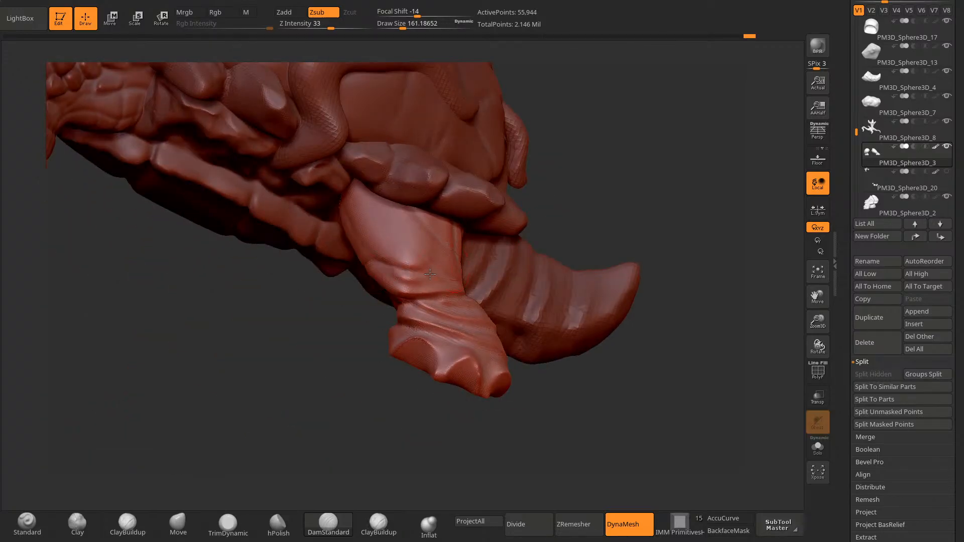
right_click_drag(497, 246, 472, 274)
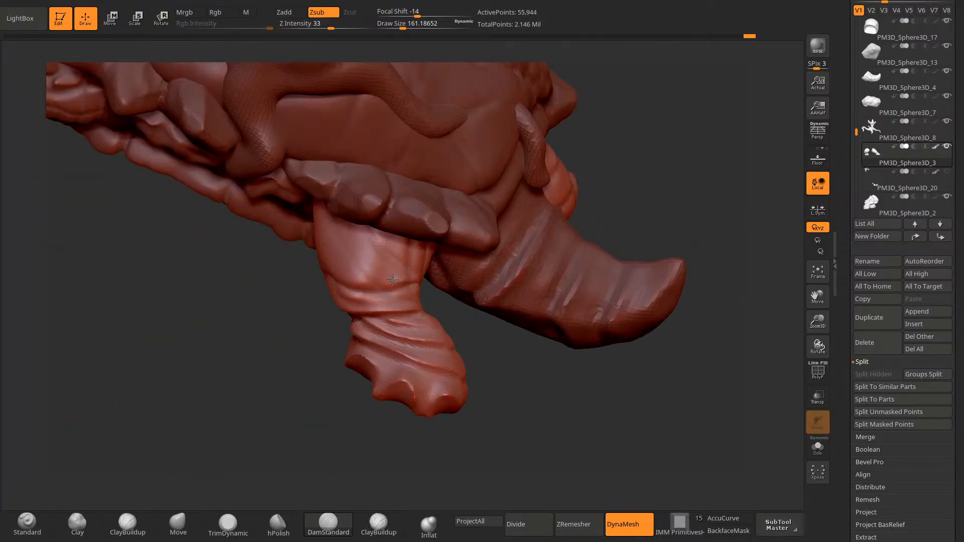
right_click_drag(392, 279, 327, 319)
mouse_move(511, 254)
right_mouse_down()
mouse_move(572, 232)
mouse_move(539, 252)
mouse_move(495, 221)
right_mouse_up()
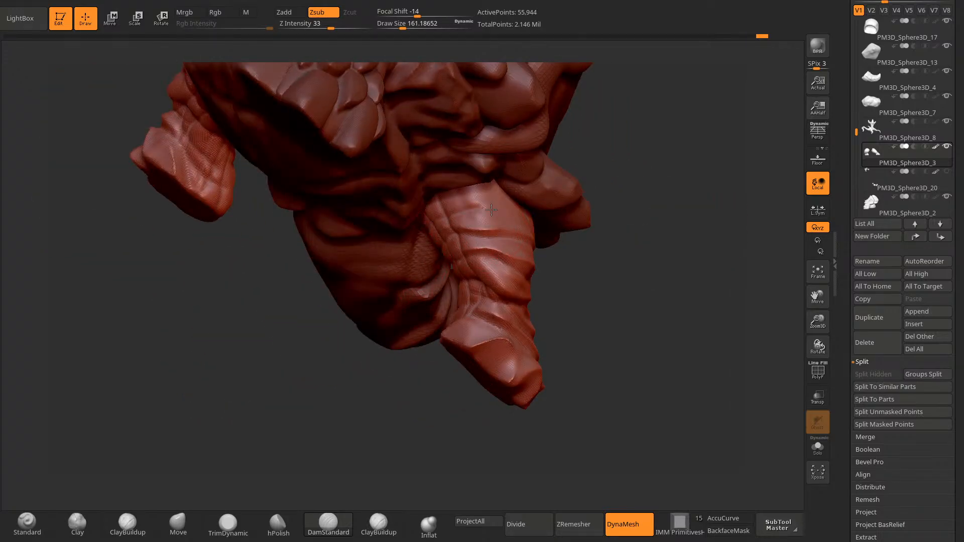
Step: Continue the wrapping skin folds across the front of the upper thigh, just under the shell
left_click_drag(491, 210, 533, 212)
left_click_drag(436, 210, 509, 201)
right_click_drag(640, 224, 537, 224)
right_click_drag(312, 389, 387, 393)
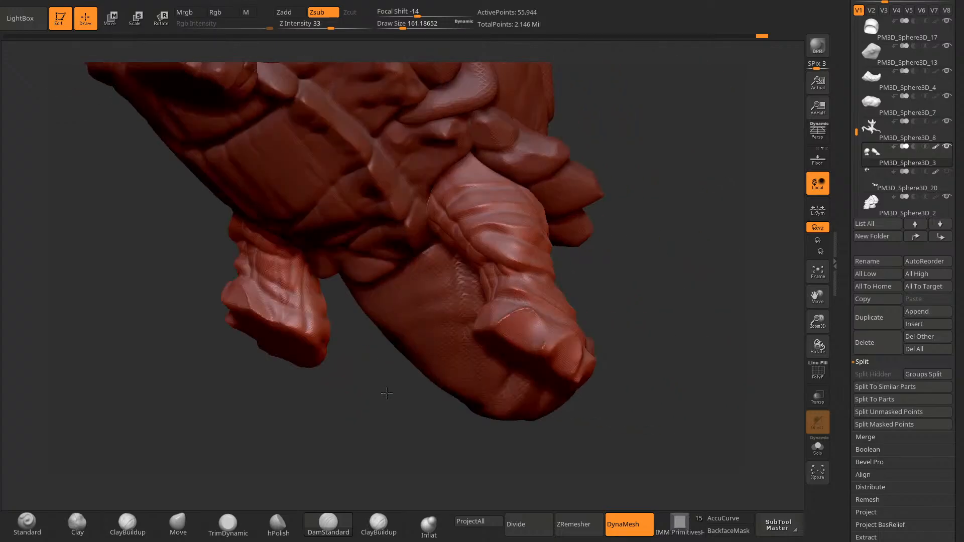
mouse_move(386, 394)
left_mouse_down()
mouse_move(649, 237)
mouse_move(487, 346)
left_mouse_up()
Step: Reduce DamStandard to a draw size of about 71 and sharpen the fold lines across the rear leg
key("space")
left_click_drag(510, 292, 503, 292)
mouse_move(361, 427)
left_mouse_down()
mouse_move(329, 452)
mouse_move(321, 303)
left_mouse_up()
mouse_move(625, 153)
left_mouse_down()
mouse_move(635, 151)
mouse_move(570, 146)
mouse_move(574, 140)
mouse_move(551, 166)
mouse_move(581, 221)
mouse_move(589, 172)
left_mouse_up()
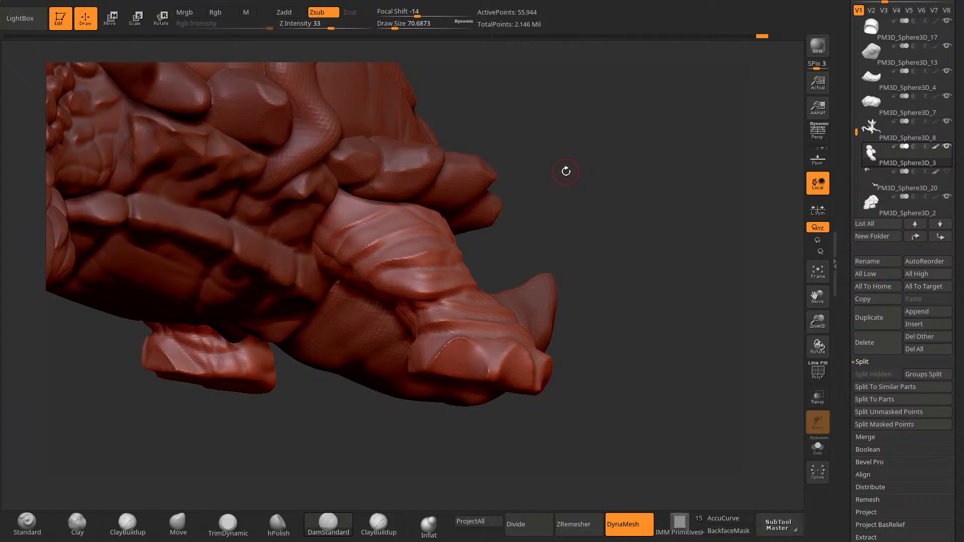
left_click_drag(566, 172, 542, 160)
left_click_drag(590, 196, 538, 183)
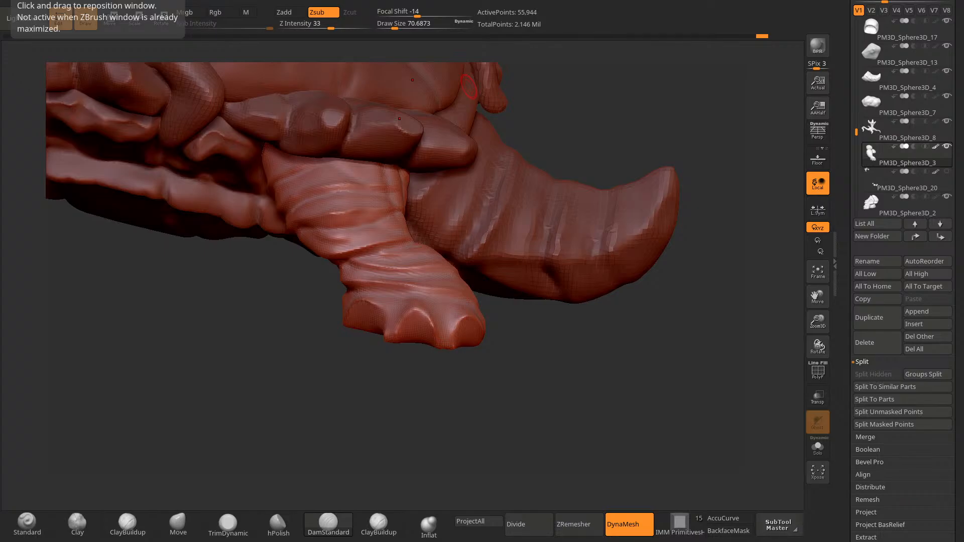
left_click_drag(470, 87, 316, 286)
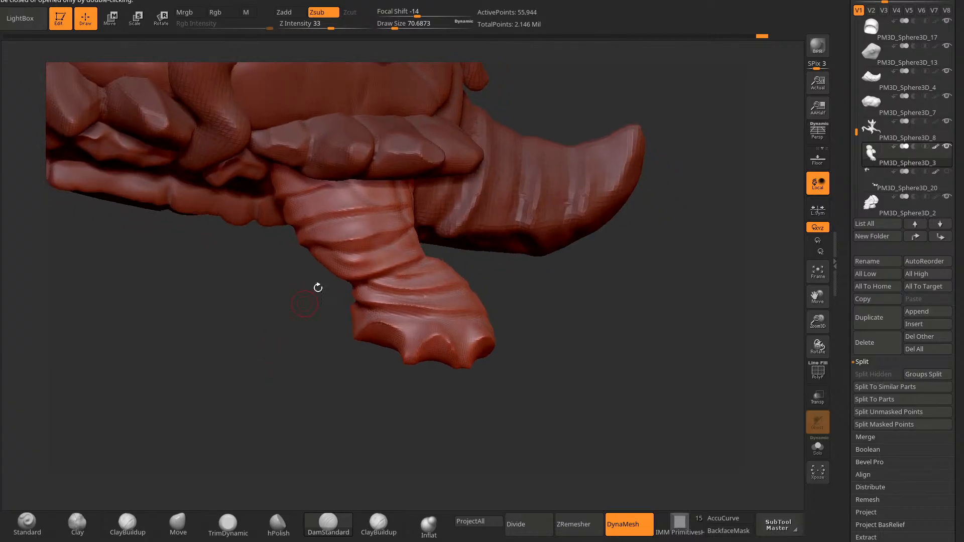
Step: Flatten the ridges between the rear leg's folds with TrimDynamic at a draw size of about 117
left_click(226, 525)
key("space")
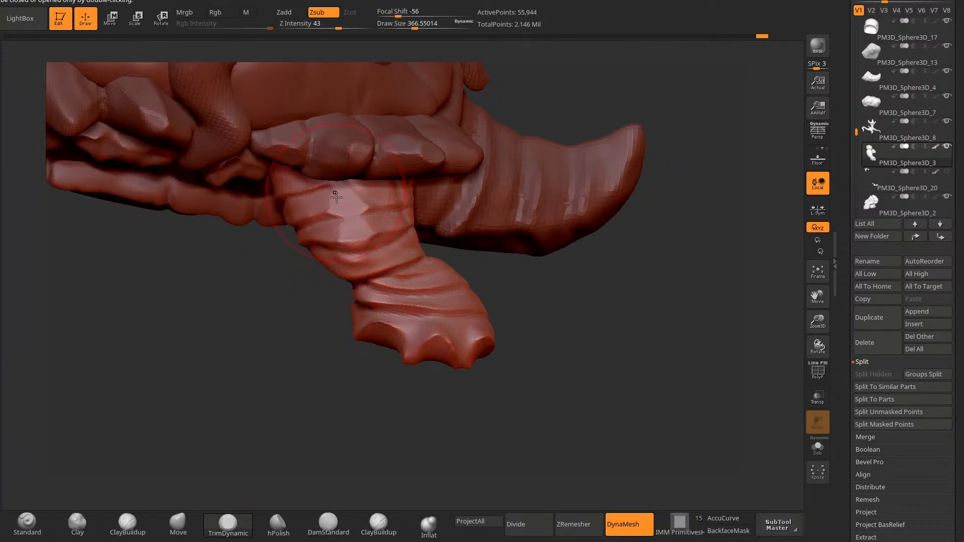
key("space")
left_click_drag(398, 200, 386, 230)
key("space")
key("space")
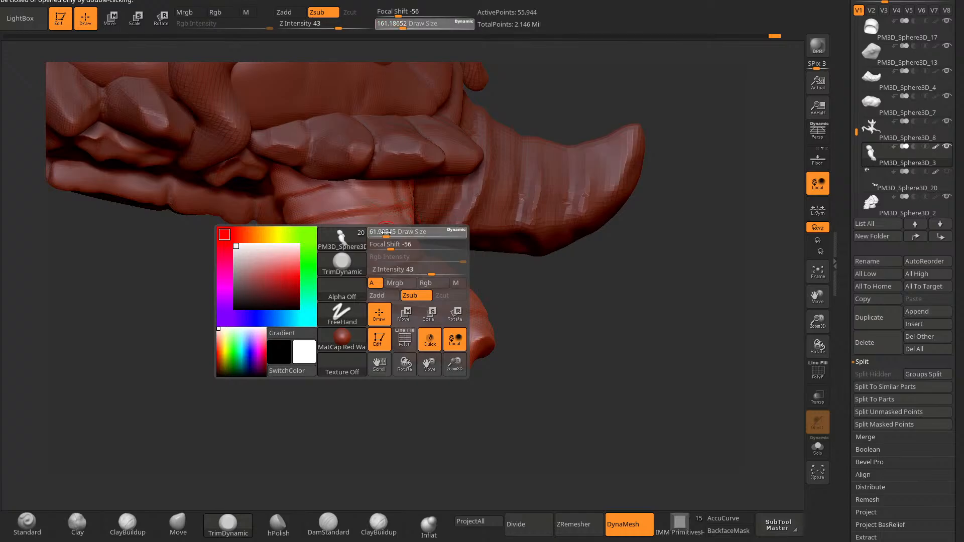
right_click_drag(336, 247, 367, 241)
key("space")
left_click_drag(367, 241, 370, 241)
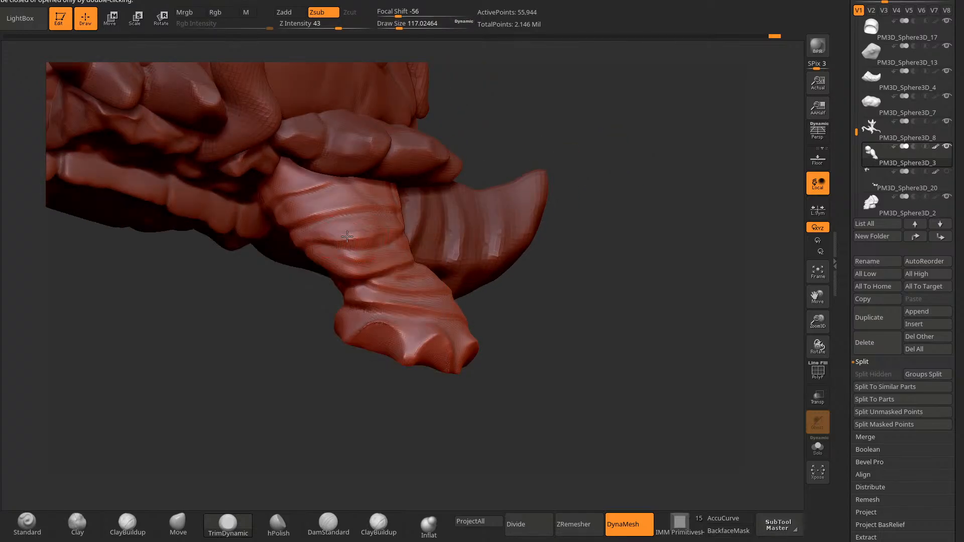
right_click_drag(289, 332, 305, 324)
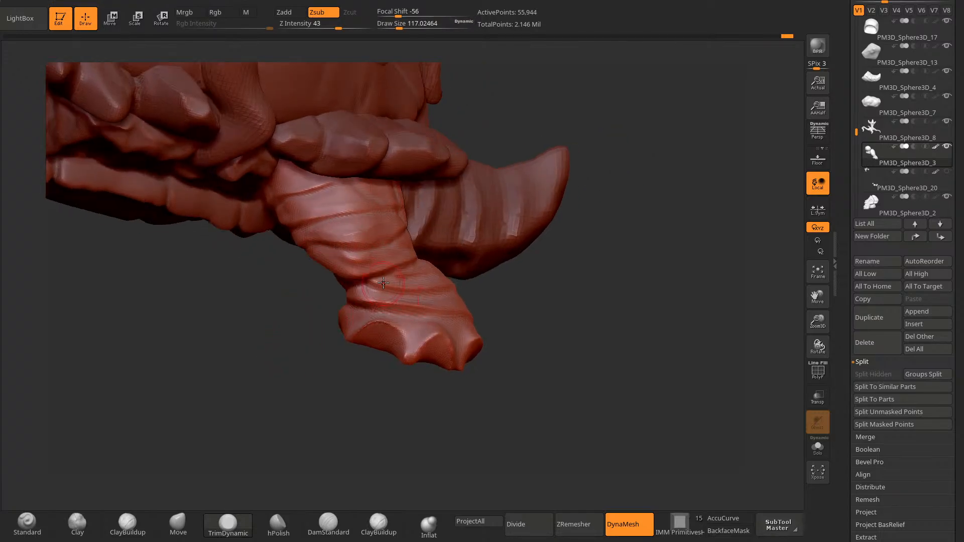
left_click_drag(378, 308, 394, 299)
mouse_move(486, 299)
right_mouse_down()
mouse_move(349, 415)
mouse_move(297, 445)
right_mouse_up()
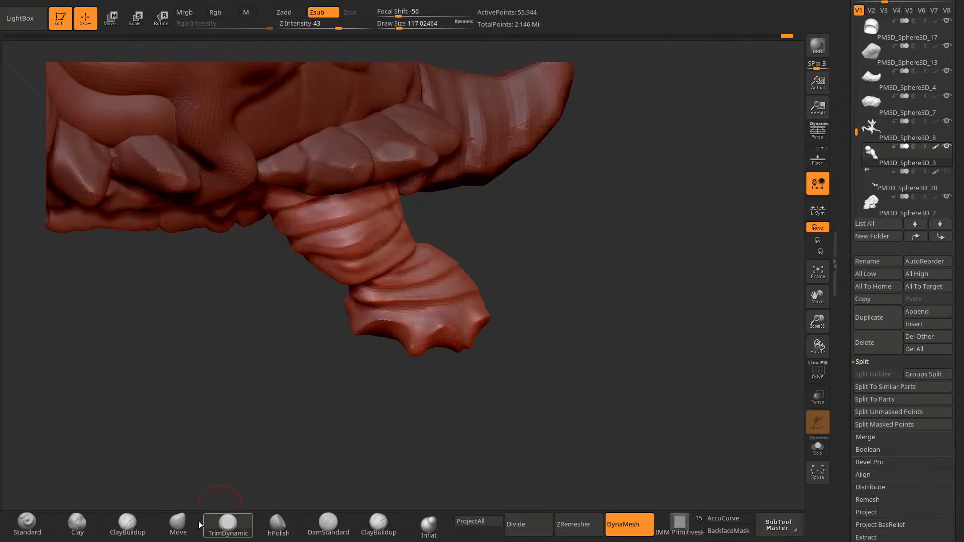
Step: Reshape the rear leg and foot with the Move brush at a draw size of about 197, and remesh the leg
left_click(181, 524)
key("space")
left_click_drag(495, 260, 502, 261)
right_click_drag(513, 250, 462, 301)
mouse_move(421, 299)
left_mouse_down()
mouse_move(427, 309)
mouse_move(400, 309)
mouse_move(465, 290)
mouse_move(409, 295)
mouse_move(460, 276)
left_mouse_up()
left_click_drag(512, 229, 520, 238, "ctrl")
mouse_move(377, 364)
right_mouse_down()
mouse_move(385, 441)
mouse_move(431, 415)
mouse_move(389, 404)
mouse_move(297, 459)
right_mouse_up()
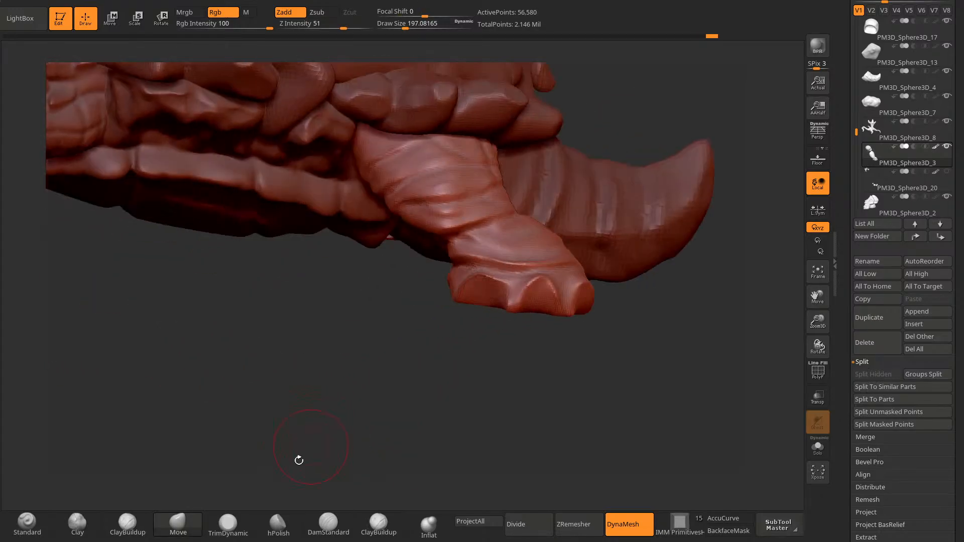
Step: Cut finer creases between the thigh folds with DamStandard at a draw size of about 54
left_click(329, 522)
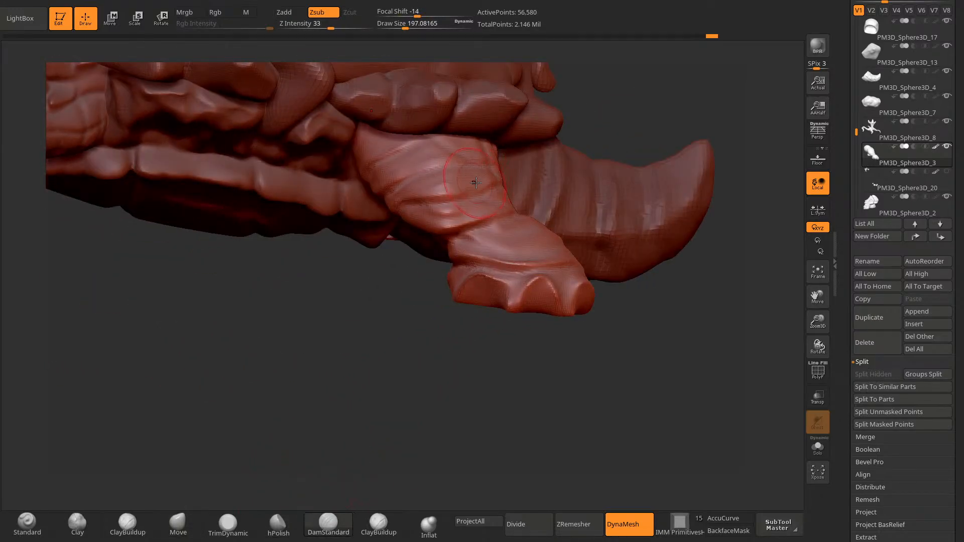
key("space")
left_click_drag(480, 163, 462, 163)
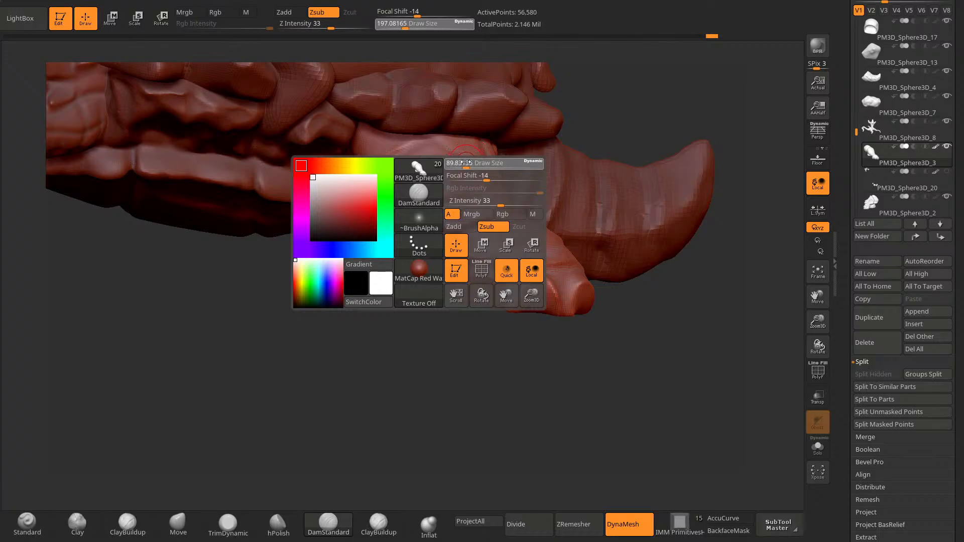
mouse_move(614, 104)
right_mouse_down()
mouse_move(579, 127)
mouse_move(525, 138)
right_mouse_up()
left_click_drag(394, 233, 432, 225)
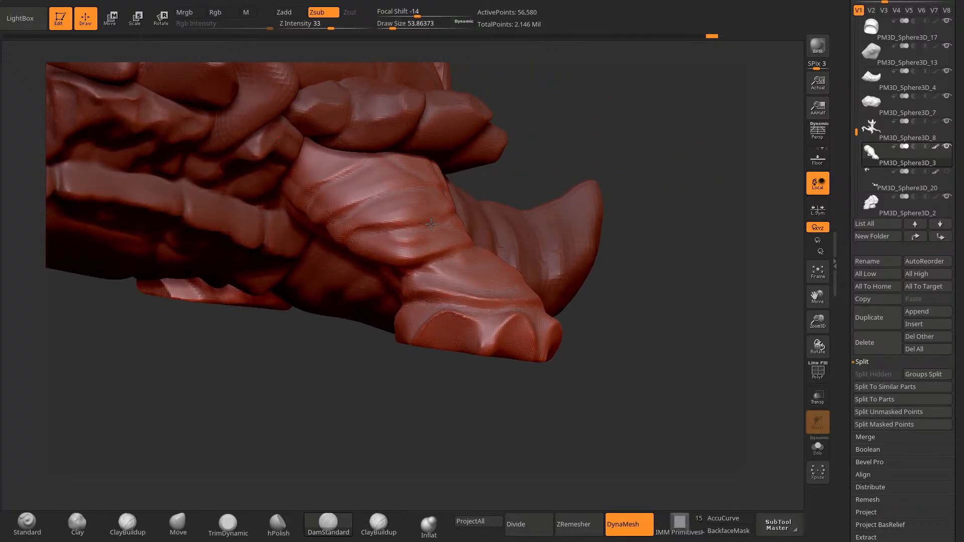
right_click_drag(549, 140, 427, 262)
mouse_move(371, 346)
right_mouse_down()
mouse_move(548, 171)
mouse_move(571, 135)
mouse_move(529, 122)
right_mouse_up()
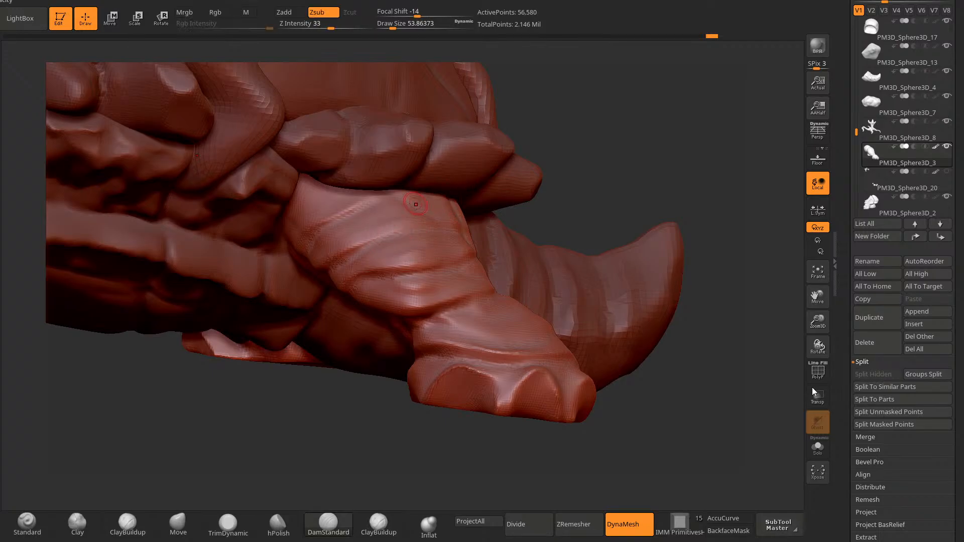
Step: Remesh the rear leg with DynaMesh at resolution 216 and carve the first few rounded scale outlines on the outer thigh
scroll(869, 205, "down", 10)
left_click(874, 46)
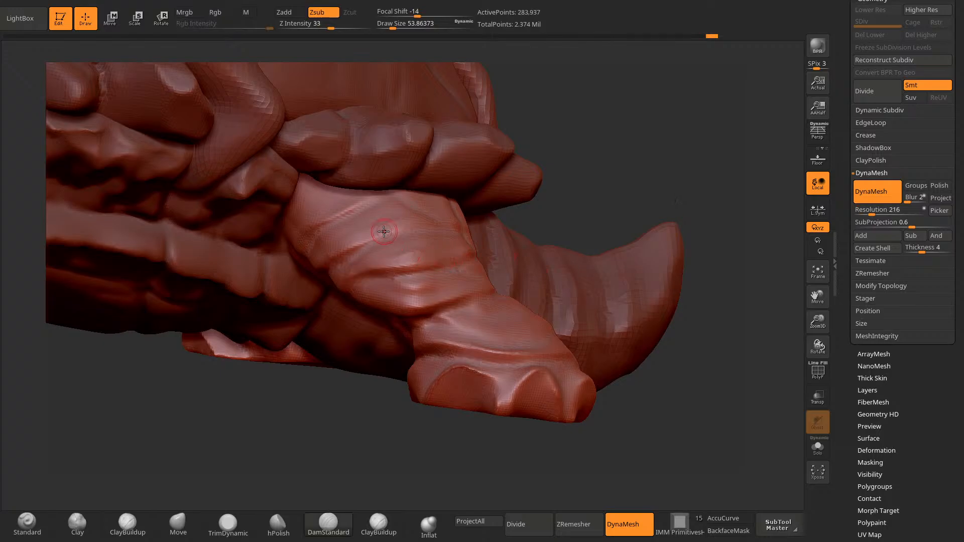
mouse_move(382, 239)
left_mouse_down()
mouse_move(365, 221)
mouse_move(397, 210)
mouse_move(395, 236)
left_mouse_up()
left_click_drag(607, 121, 592, 168)
mouse_move(386, 265)
left_mouse_down()
mouse_move(379, 256)
mouse_move(388, 231)
mouse_move(408, 249)
left_mouse_up()
left_click_drag(527, 172, 508, 145)
mouse_move(377, 261)
left_mouse_down()
mouse_move(361, 275)
mouse_move(347, 270)
left_mouse_up()
left_click_drag(502, 143, 525, 163)
mouse_move(347, 277)
left_mouse_down()
mouse_move(366, 239)
mouse_move(355, 249)
left_mouse_up()
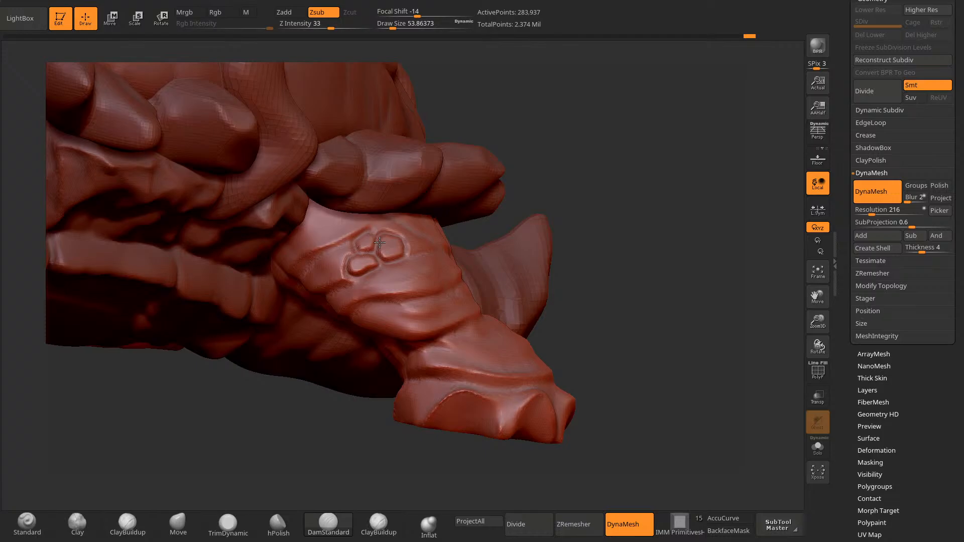
Step: Carve more scale outlines along the upper thigh fold towards the front edge of the rear leg
left_click_drag(622, 161, 625, 125)
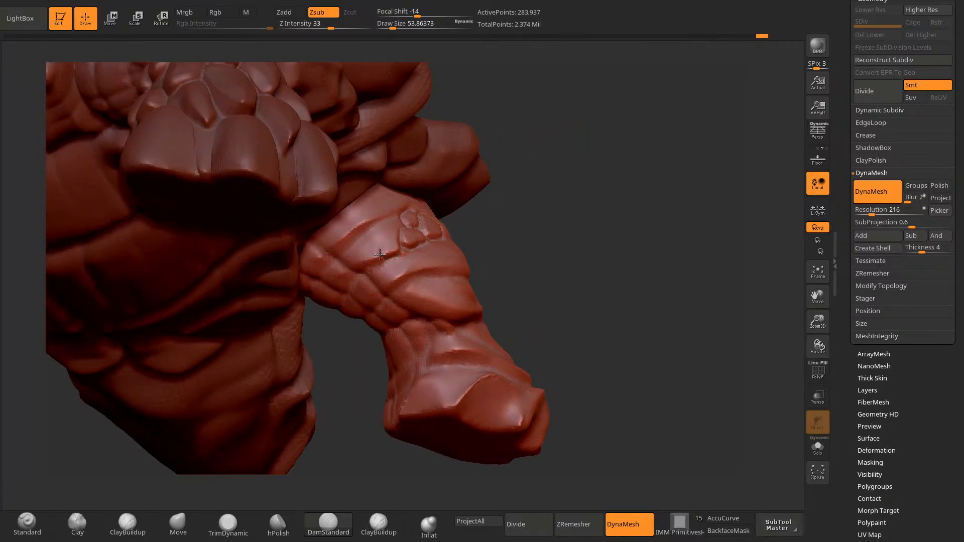
left_click_drag(376, 238, 395, 262)
left_click_drag(537, 156, 503, 176)
key("ctrl+z")
mouse_move(400, 215)
left_mouse_down()
mouse_move(401, 232)
mouse_move(402, 219)
left_mouse_up()
mouse_move(533, 169)
left_mouse_down()
mouse_move(555, 144)
mouse_move(540, 141)
mouse_move(478, 179)
left_mouse_up()
left_click_drag(392, 261, 357, 263)
mouse_move(543, 194)
left_mouse_down()
mouse_move(593, 151)
mouse_move(651, 128)
mouse_move(588, 151)
left_mouse_up()
left_click_drag(312, 321, 346, 329)
left_click_drag(541, 173, 508, 155)
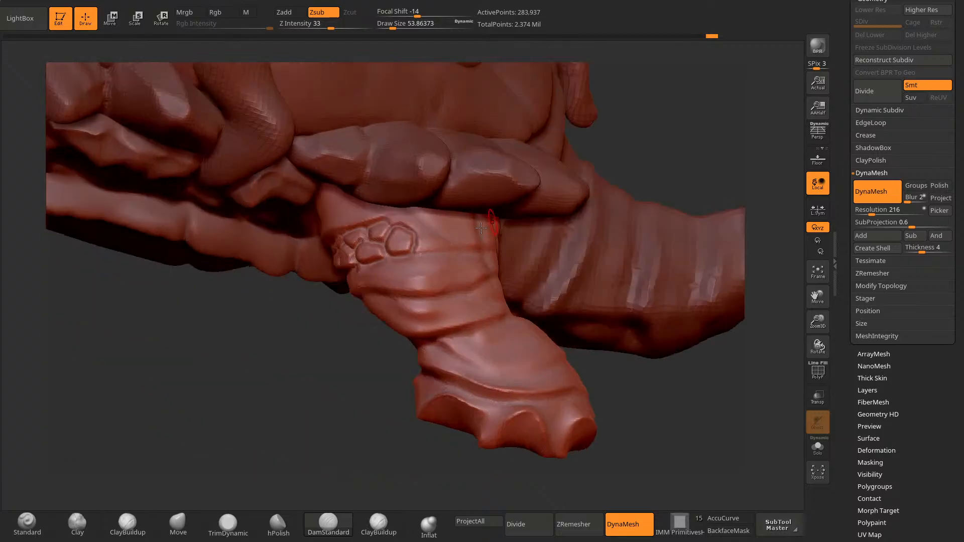
Step: Carve more rounded scale outlines along the upper thigh fold towards the back of the rear leg with DamStandard at a draw size of about 54
left_click_drag(416, 258, 416, 238)
left_click_drag(349, 361, 297, 360)
left_click_drag(341, 315, 267, 405)
mouse_move(404, 243)
left_mouse_down()
mouse_move(403, 258)
mouse_move(425, 246)
mouse_move(448, 254)
mouse_move(442, 238)
mouse_move(449, 247)
left_mouse_up()
left_click_drag(335, 321, 364, 313)
mouse_move(396, 228)
left_mouse_down()
mouse_move(387, 240)
mouse_move(404, 239)
left_mouse_up()
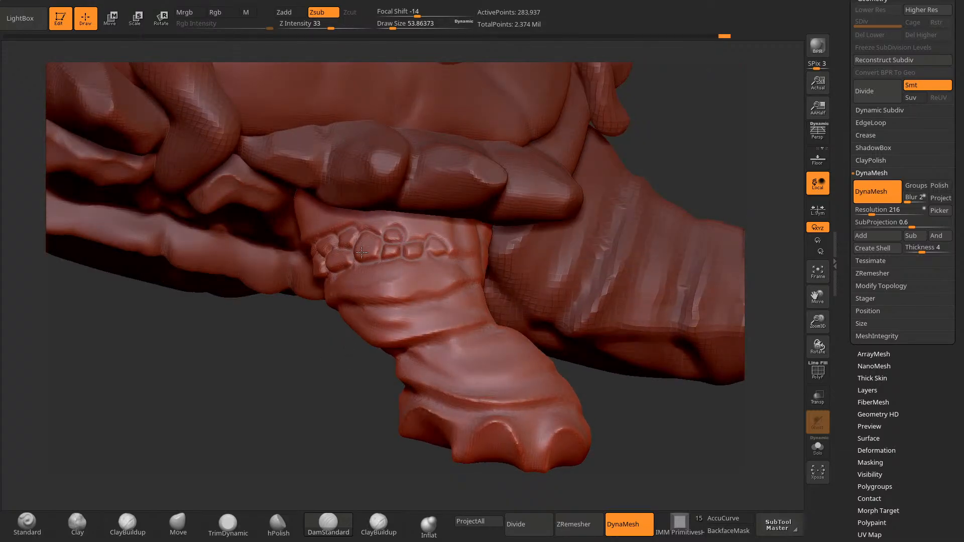
left_click_drag(331, 329, 370, 318)
mouse_move(380, 231)
left_mouse_down()
mouse_move(357, 225)
mouse_move(388, 229)
left_mouse_up()
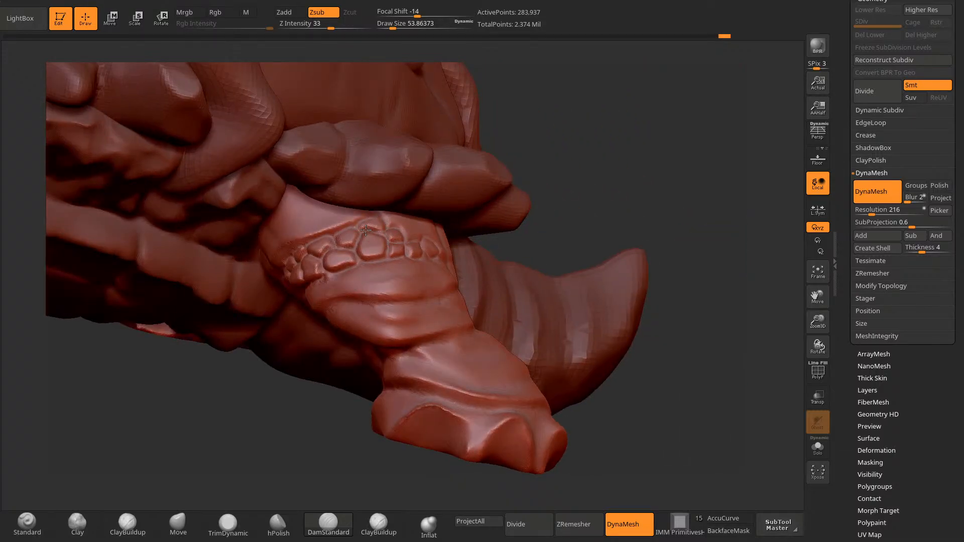
Step: Carve further scale rows above the first one, beneath the shell edge, and continue them around the back of the thigh
mouse_move(556, 134)
left_mouse_down()
mouse_move(566, 144)
mouse_move(571, 127)
mouse_move(568, 138)
left_mouse_up()
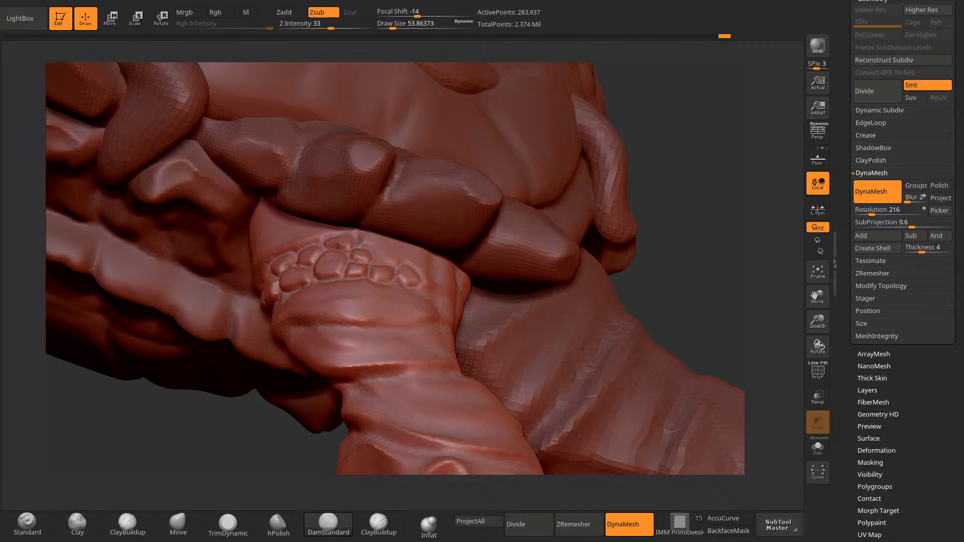
left_click_drag(381, 252, 393, 264)
mouse_move(637, 182)
left_mouse_down()
mouse_move(652, 157)
mouse_move(614, 155)
left_mouse_up()
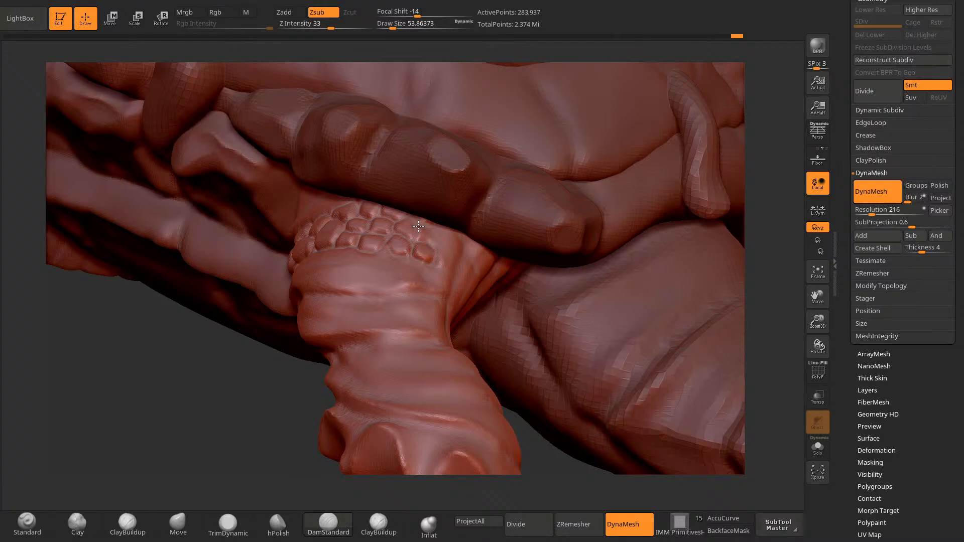
right_click_drag(373, 307, 462, 262)
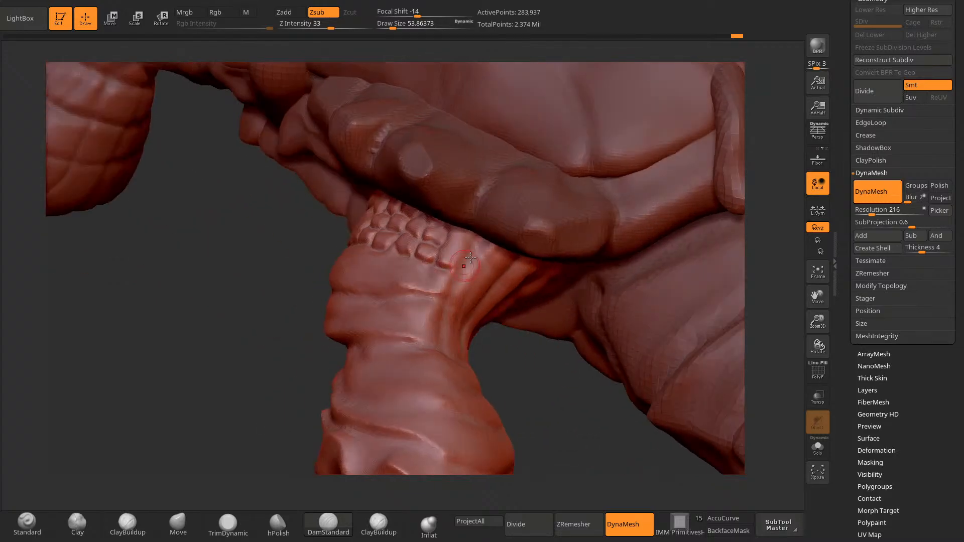
mouse_move(440, 243)
left_mouse_down()
mouse_move(438, 254)
mouse_move(459, 262)
mouse_move(451, 223)
mouse_move(478, 233)
left_mouse_up()
mouse_move(478, 233)
right_mouse_down()
mouse_move(432, 271)
mouse_move(613, 132)
mouse_move(616, 165)
mouse_move(631, 164)
mouse_move(631, 153)
mouse_move(617, 149)
mouse_move(363, 473)
mouse_move(318, 456)
right_mouse_up()
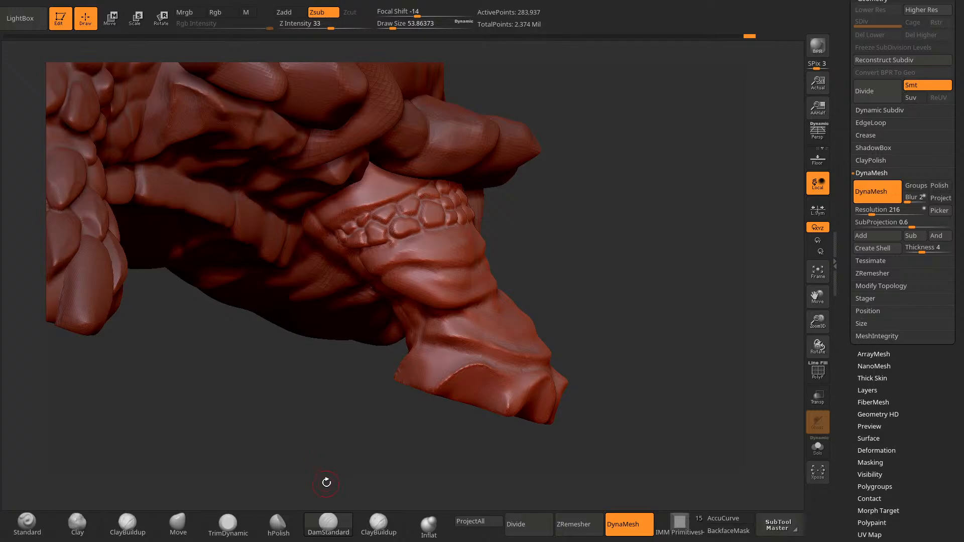
Step: Set the DamStandard draw size to about 80 and deepen the grooves between the scales near the front edge of the thigh
key("s")
left_click_drag(558, 146, 571, 144)
right_click_drag(573, 144, 570, 143)
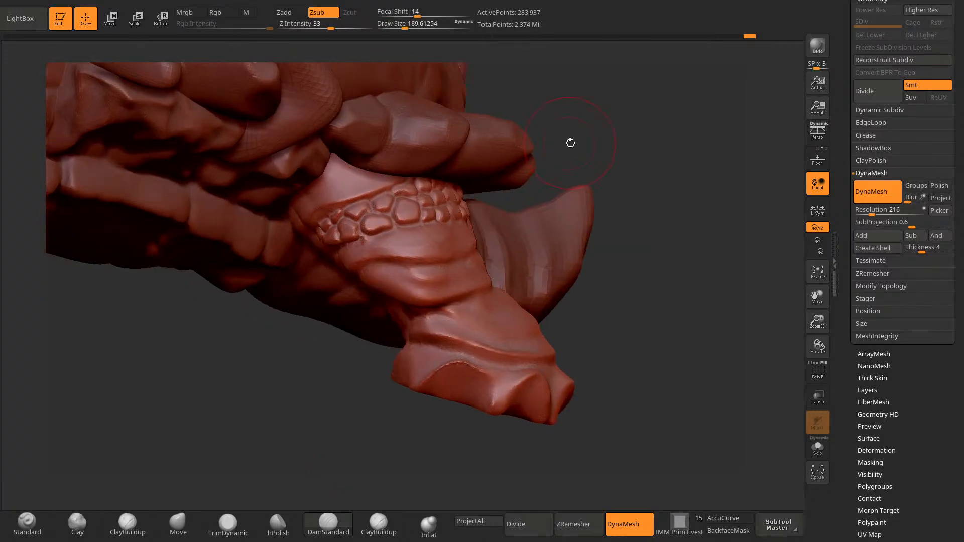
key("space")
left_click_drag(571, 142, 576, 142)
right_click_drag(577, 143, 567, 173, "ctrl")
mouse_move(385, 231)
left_mouse_down()
mouse_move(407, 221)
mouse_move(404, 207)
left_mouse_up()
left_click_drag(369, 235, 349, 240)
right_click_drag(272, 393, 329, 374)
mouse_move(336, 243)
left_mouse_down()
mouse_move(315, 252)
mouse_move(322, 251)
left_mouse_up()
Step: Deepen the grooves between the scales across the middle and rear of the upper thigh fold
right_click_drag(407, 261, 363, 235)
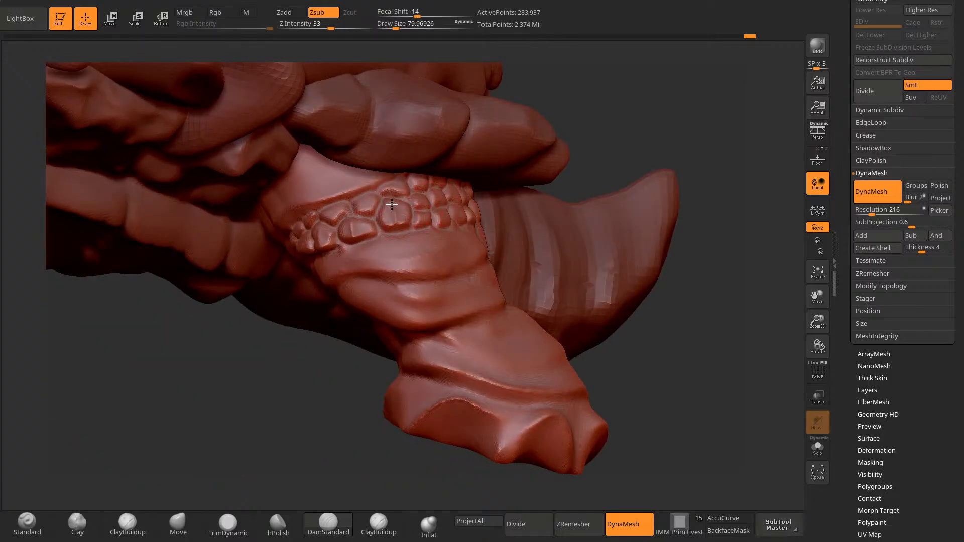
mouse_move(397, 205)
left_mouse_down()
mouse_move(392, 217)
mouse_move(401, 210)
left_mouse_up()
right_click_drag(452, 171, 431, 220)
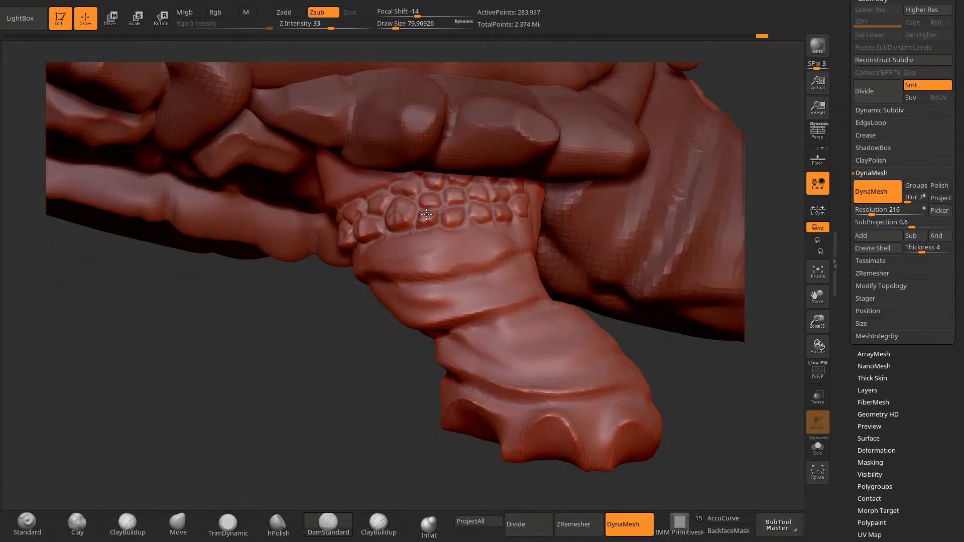
left_click_drag(458, 222, 465, 216)
left_click_drag(338, 372, 369, 369)
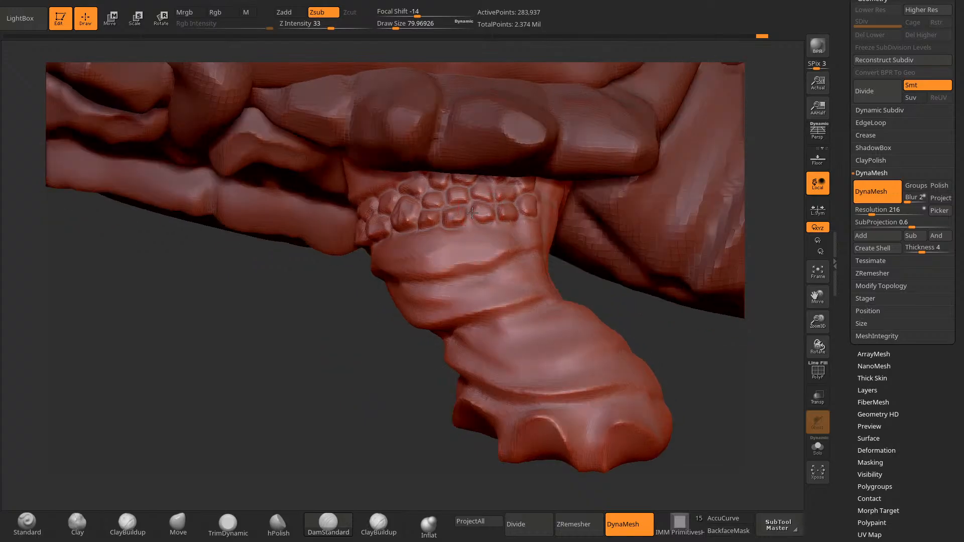
mouse_move(476, 210)
left_mouse_down()
mouse_move(486, 218)
mouse_move(508, 210)
left_mouse_up()
left_click_drag(318, 383, 430, 224)
right_click_drag(451, 207, 447, 213)
mouse_move(421, 225)
left_mouse_down()
mouse_move(396, 238)
mouse_move(407, 231)
left_mouse_up()
left_click_drag(537, 180, 452, 226)
Step: Reduce the draw size to about 36 and carve a new row of small scales on the thigh directly below the existing rows
key("space")
left_click(484, 216)
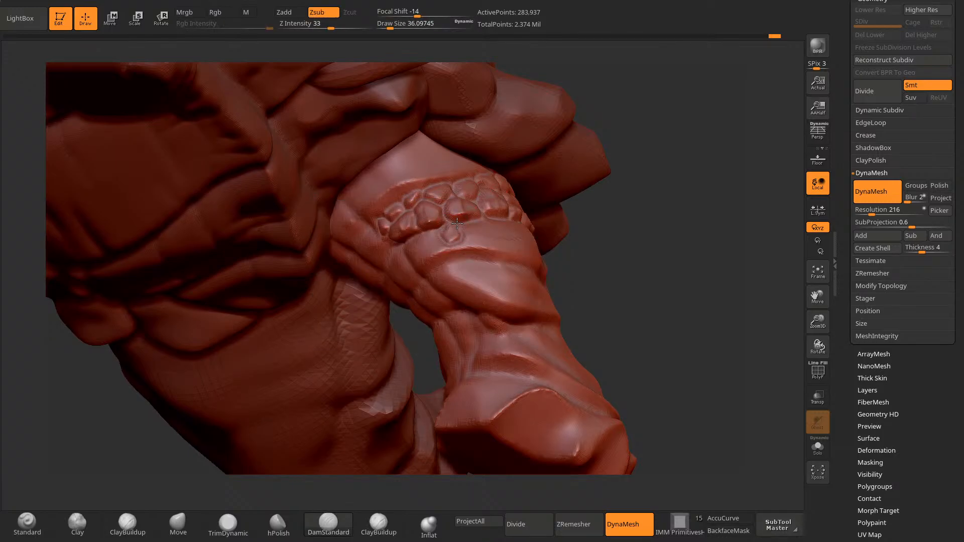
mouse_move(660, 132)
left_mouse_down()
mouse_move(719, 160)
mouse_move(619, 169)
left_mouse_up()
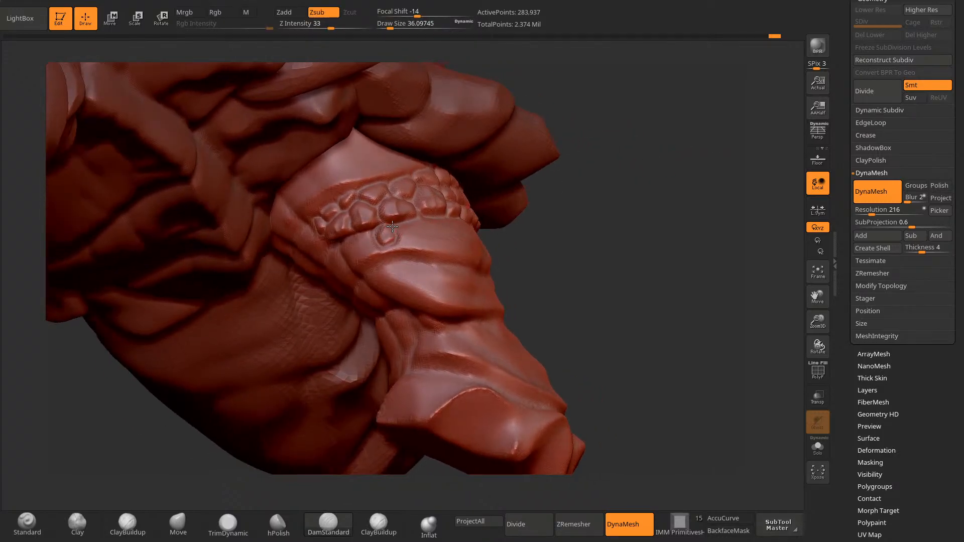
left_click_drag(397, 228, 414, 239)
mouse_move(577, 120)
left_mouse_down()
mouse_move(421, 218)
mouse_move(399, 243)
mouse_move(414, 239)
left_mouse_up()
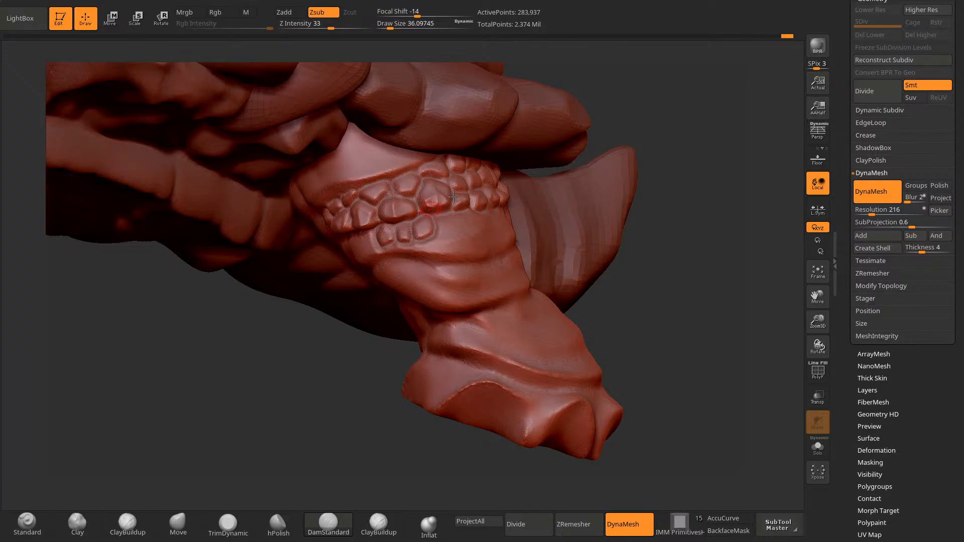
left_click_drag(670, 125, 613, 130)
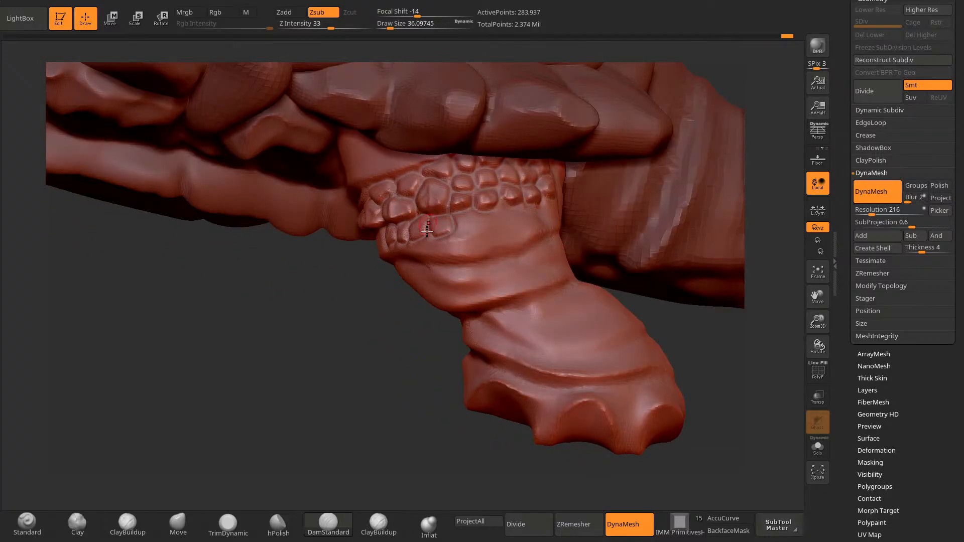
left_click_drag(367, 322, 445, 245)
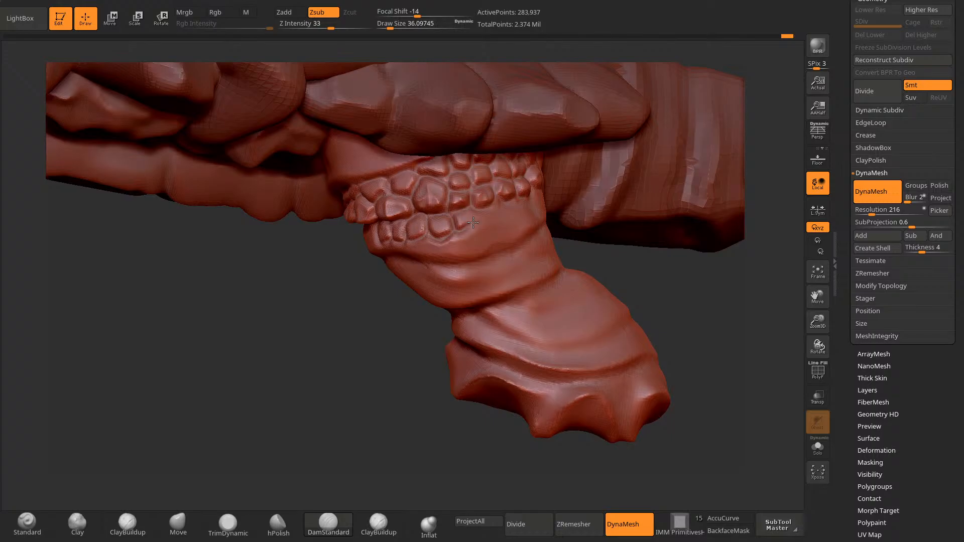
left_click_drag(360, 352, 413, 249)
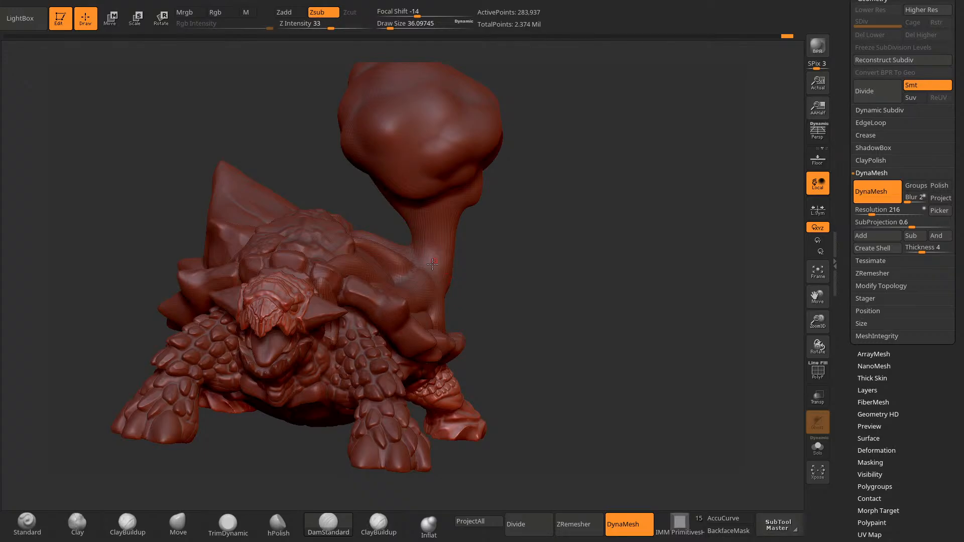
left_click_drag(483, 214, 503, 188)
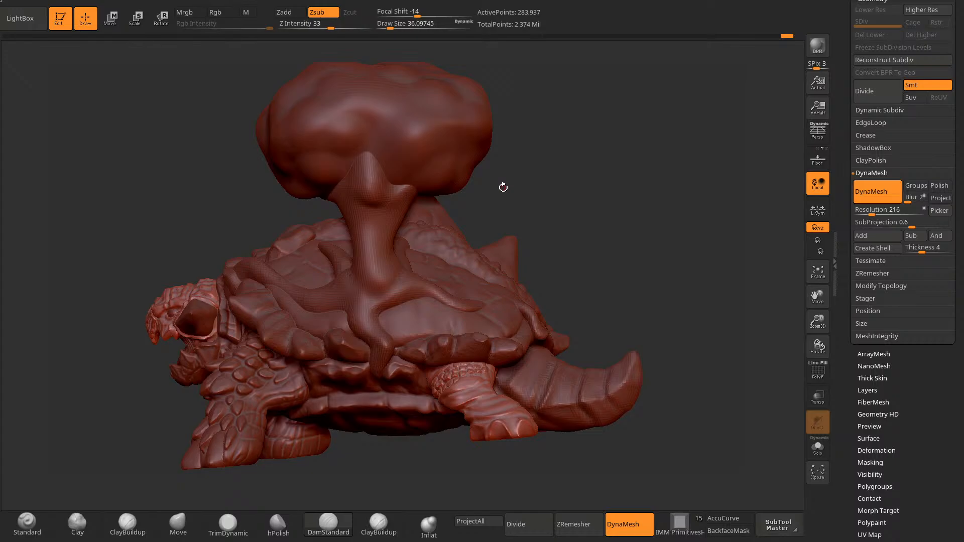
mouse_move(582, 218)
left_mouse_down("alt")
mouse_move(544, 194)
mouse_move(551, 179)
mouse_move(594, 179)
mouse_move(611, 166)
mouse_move(545, 191)
mouse_move(615, 162)
mouse_move(619, 144)
left_mouse_up("alt")
mouse_move(438, 265)
left_mouse_down()
mouse_move(397, 301)
mouse_move(395, 283)
mouse_move(407, 288)
mouse_move(393, 298)
mouse_move(408, 293)
left_mouse_up()
key("ctrl+z")
Step: Carve oval scales on the smooth upper front of the thigh, above the existing rows and below the shell edge
left_click_drag(480, 161, 483, 186)
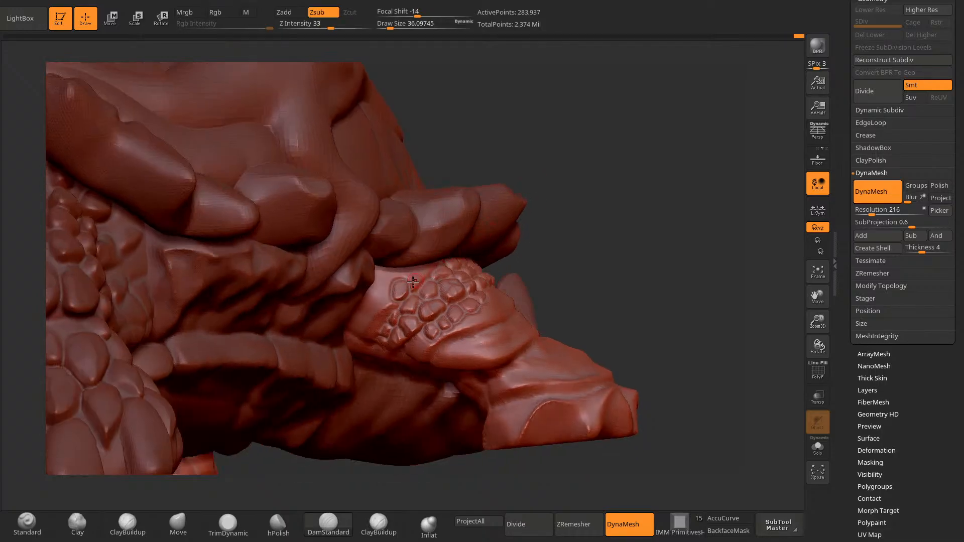
left_click_drag(424, 279, 427, 269)
left_click_drag(580, 180, 524, 199)
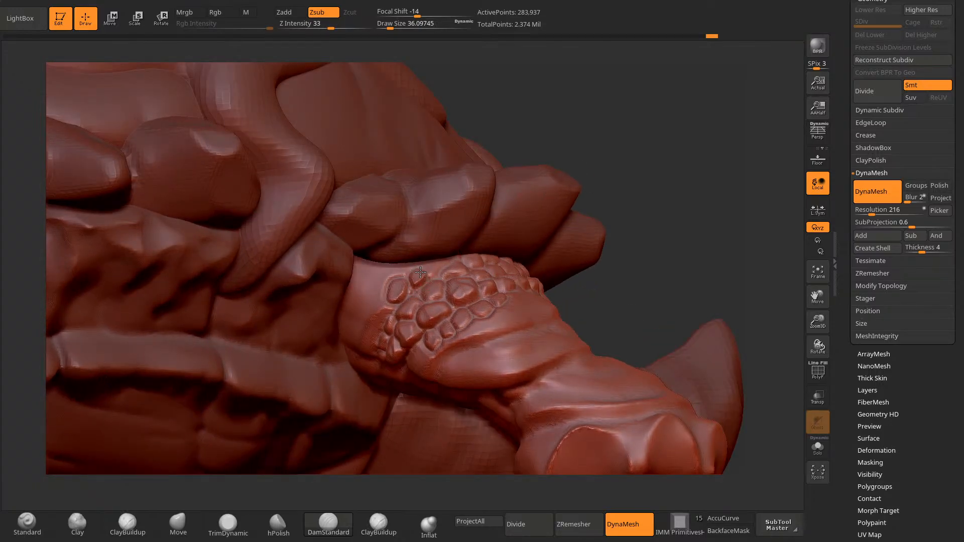
left_click_drag(596, 165, 476, 219)
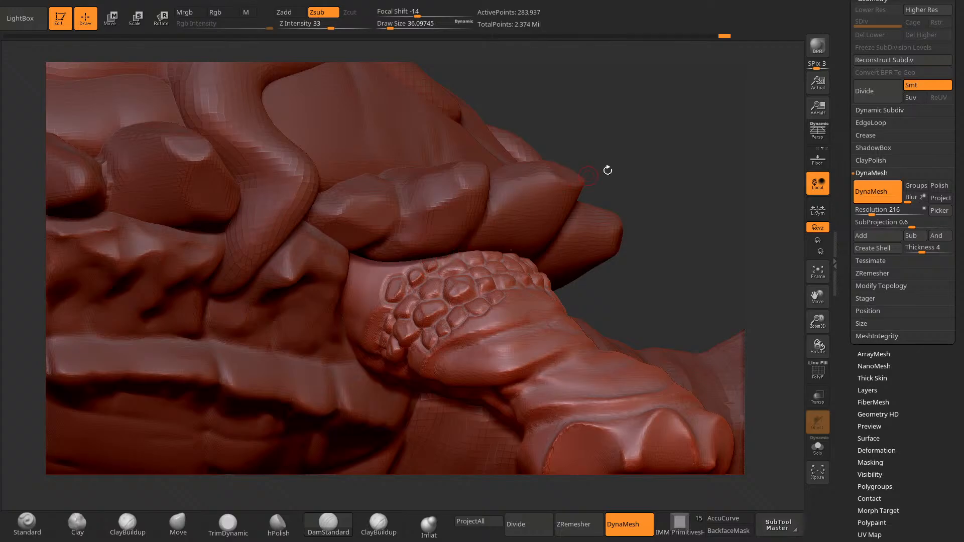
left_click_drag(608, 170, 678, 116)
Step: Extend the scale outlines down the front of the thigh beside the body and up towards the shell edge
left_click_drag(603, 163, 648, 143)
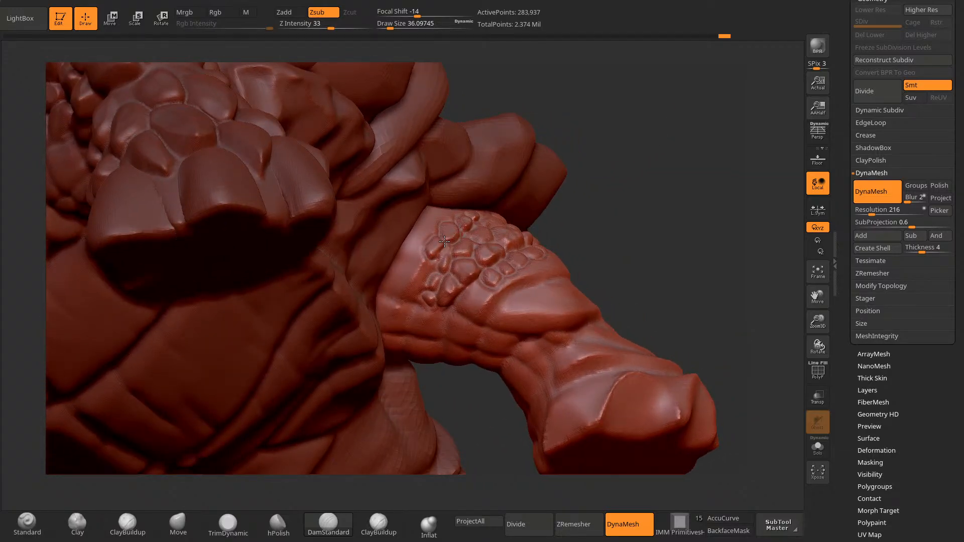
left_click_drag(578, 170, 429, 259)
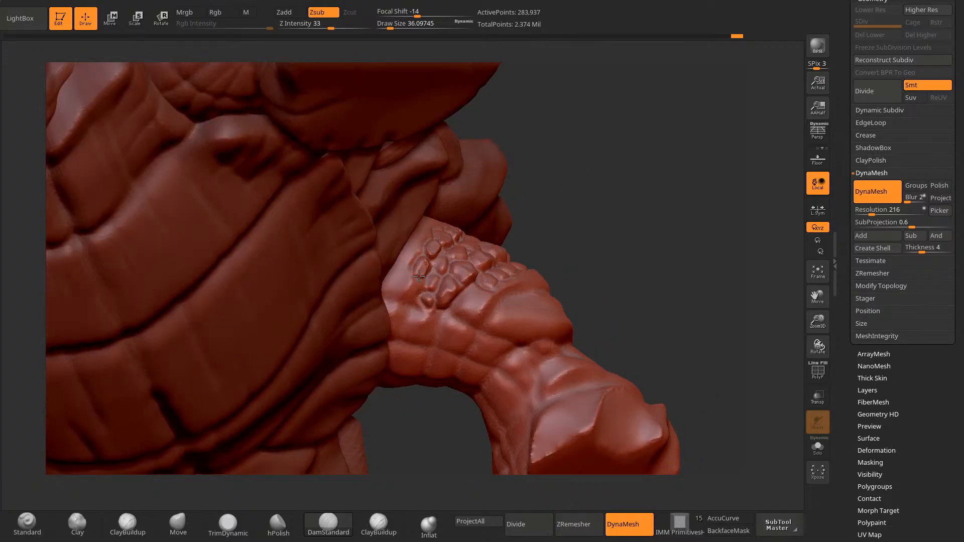
left_click_drag(562, 229, 529, 173)
mouse_move(420, 281)
left_mouse_down()
mouse_move(400, 302)
mouse_move(412, 273)
left_mouse_up()
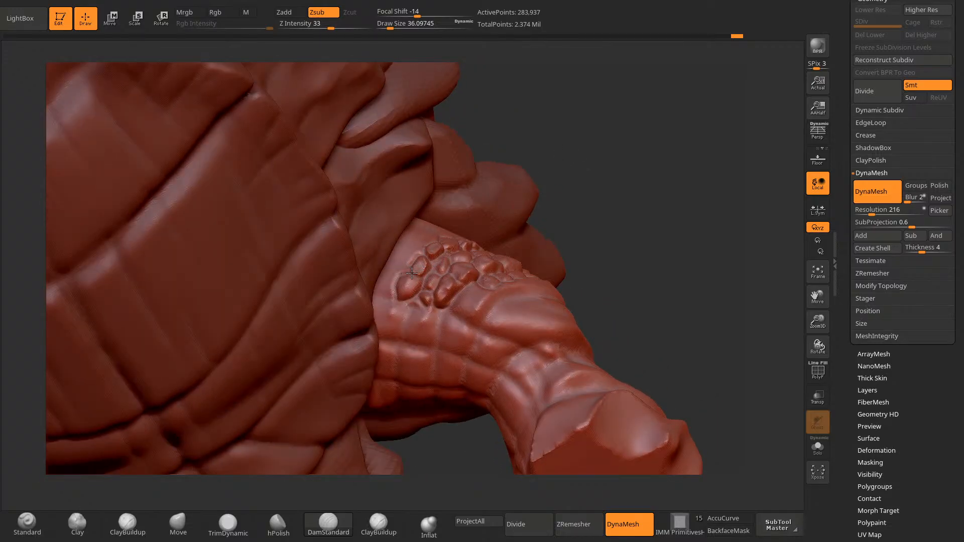
mouse_move(597, 206)
left_mouse_down()
mouse_move(642, 189)
mouse_move(610, 200)
mouse_move(626, 195)
mouse_move(613, 155)
mouse_move(648, 104)
mouse_move(688, 101)
mouse_move(654, 155)
mouse_move(596, 159)
left_mouse_up()
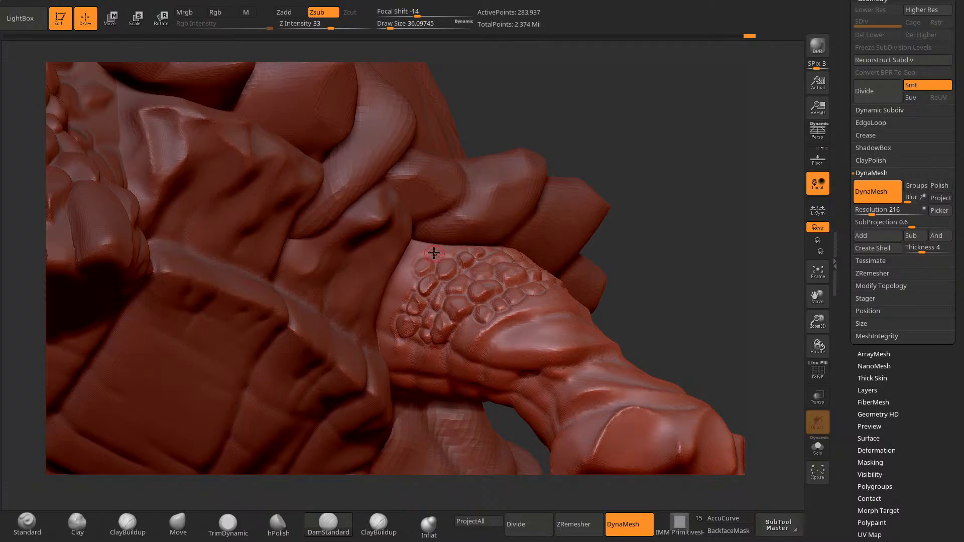
Step: Carve small DamStandard scales along the shoulder-side edge of the scale patch on the upper arm
mouse_move(657, 134)
left_mouse_down()
mouse_move(671, 150)
mouse_move(663, 131)
left_mouse_up()
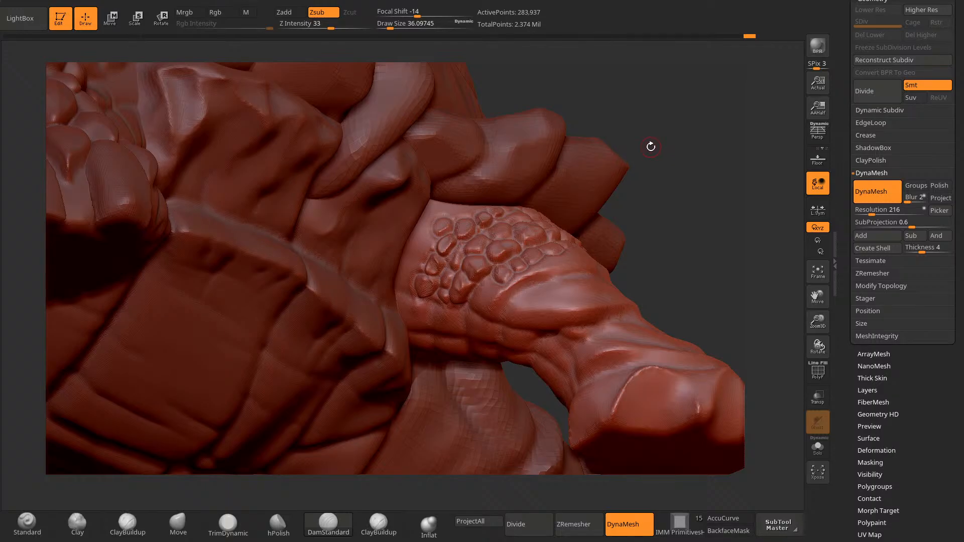
left_click_drag(651, 147, 528, 191)
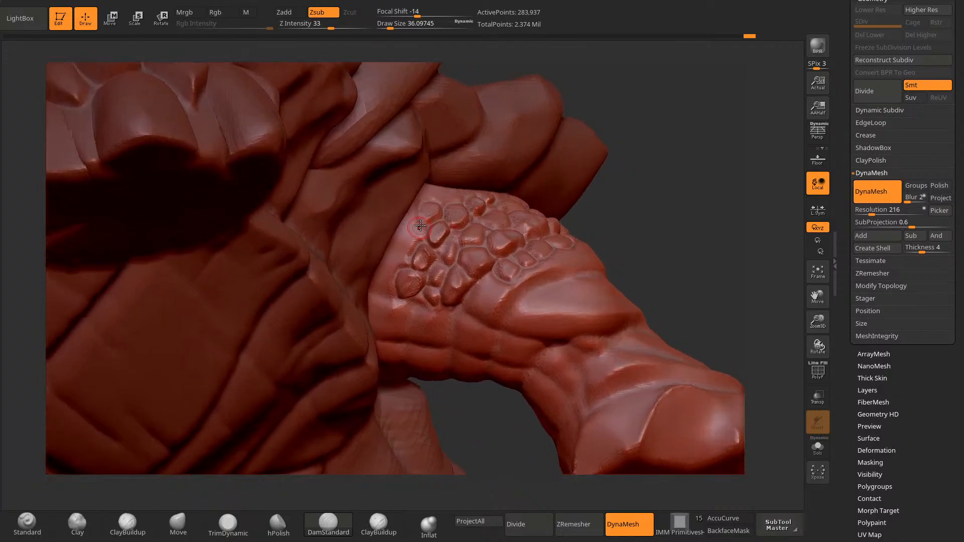
left_click_drag(571, 156, 624, 137)
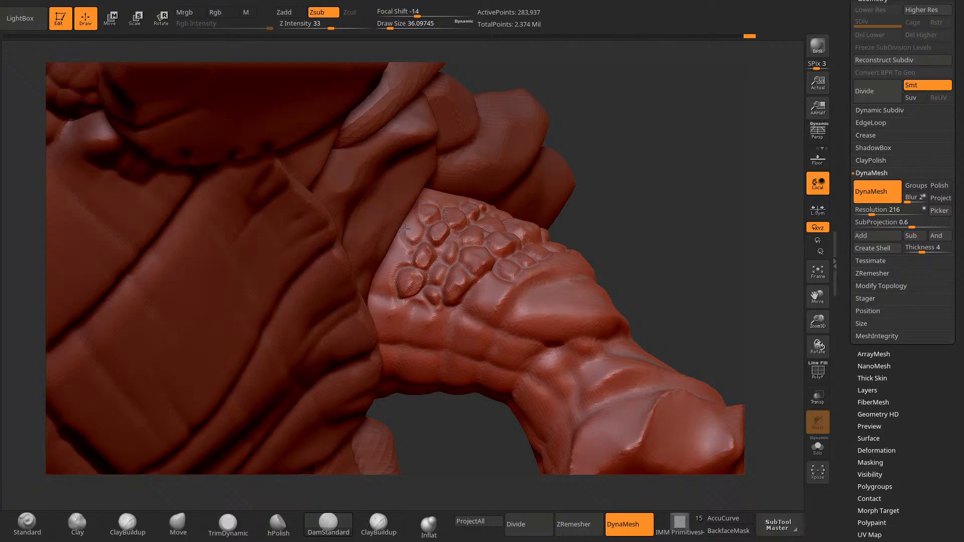
left_click_drag(597, 163, 645, 147)
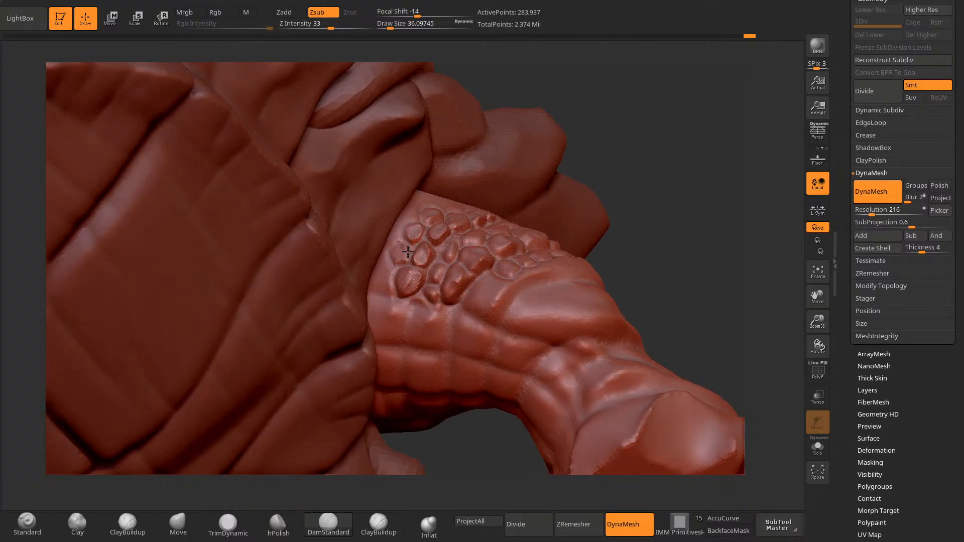
mouse_move(390, 263)
left_mouse_down()
mouse_move(391, 292)
mouse_move(382, 267)
mouse_move(390, 296)
mouse_move(388, 285)
left_mouse_up()
Step: Fill the bare skin between the scale patch and the overlapping shoulder plates with more small carved scales
left_click_drag(662, 141, 605, 179)
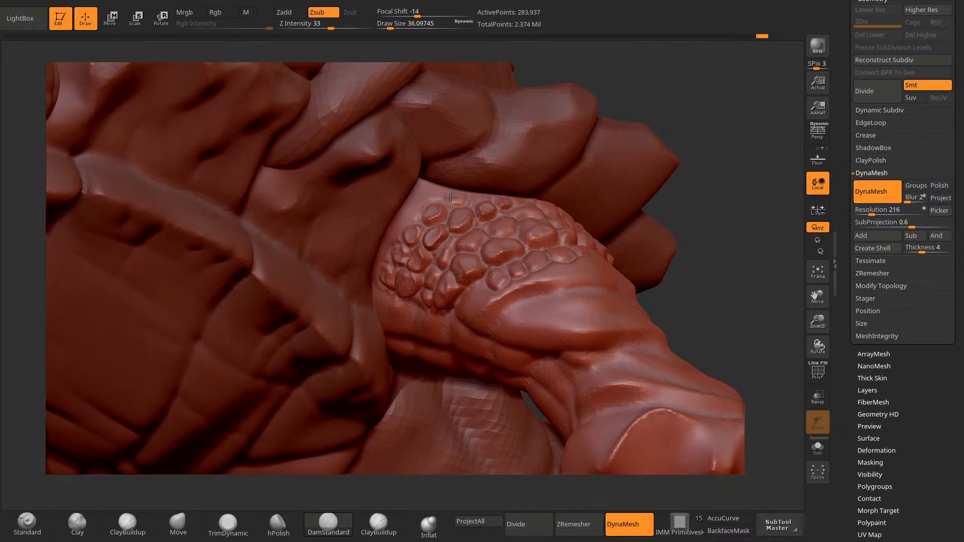
left_click_drag(414, 208, 405, 216)
left_click_drag(721, 120, 712, 132)
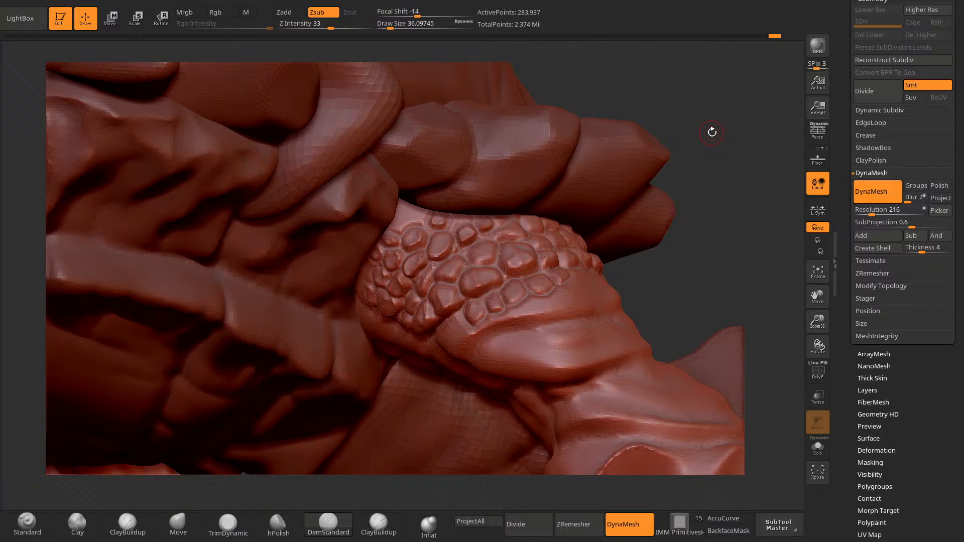
left_click_drag(712, 132, 678, 98)
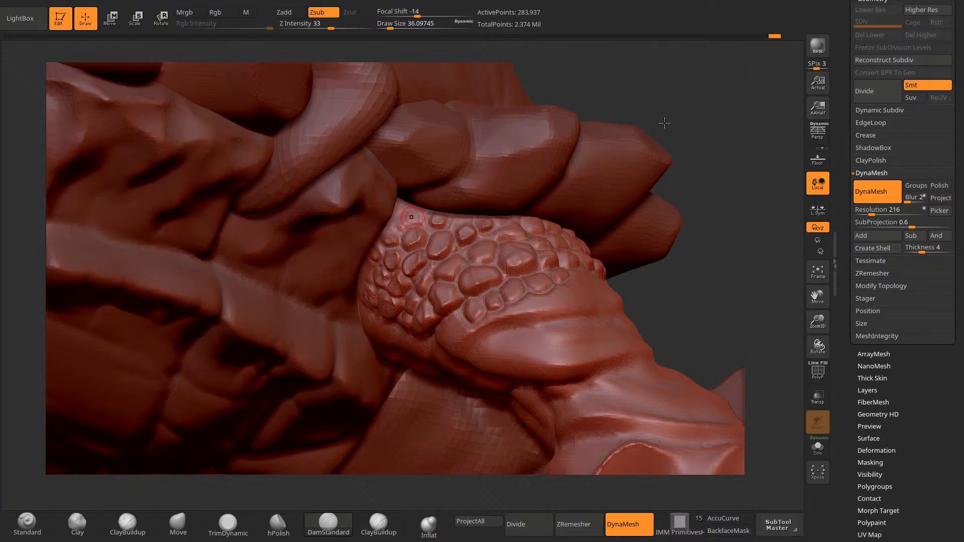
Step: Isolate the PM3D_Sphere3D_3 arm subtool and carve small scales along the upper edge of the patch
left_click(870, 1)
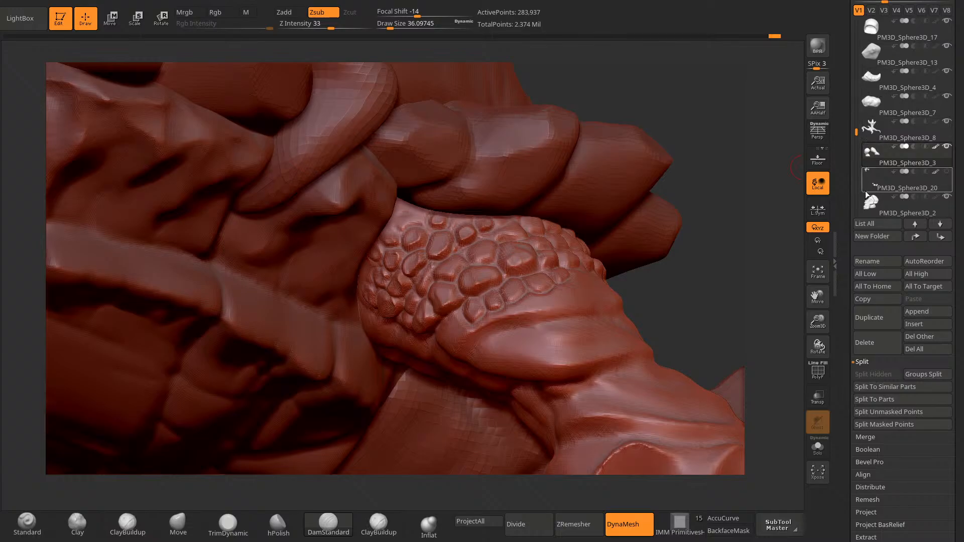
left_click(947, 147, "shift")
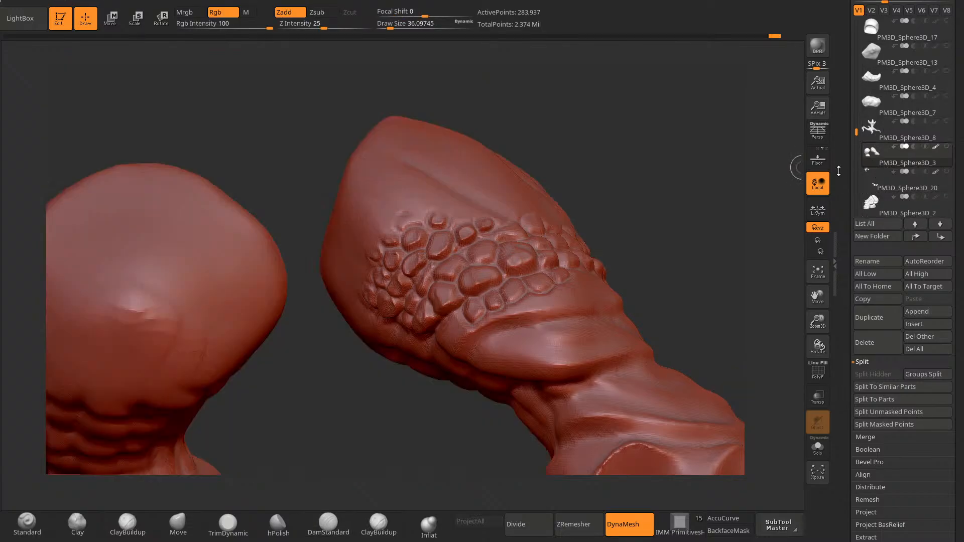
left_click_drag(603, 172, 511, 178)
mouse_move(393, 230)
left_mouse_down()
mouse_move(423, 202)
mouse_move(419, 212)
left_mouse_up()
right_click_drag(441, 192, 456, 205)
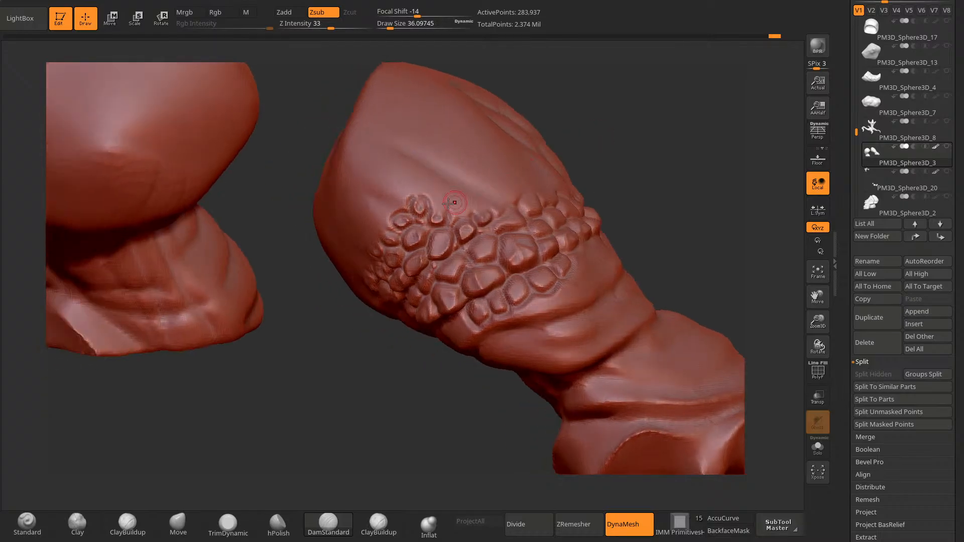
left_click_drag(433, 206, 445, 211)
mouse_move(436, 194)
left_mouse_down()
mouse_move(431, 202)
mouse_move(446, 198)
mouse_move(449, 207)
mouse_move(448, 197)
left_mouse_up()
left_click_drag(453, 202, 461, 212)
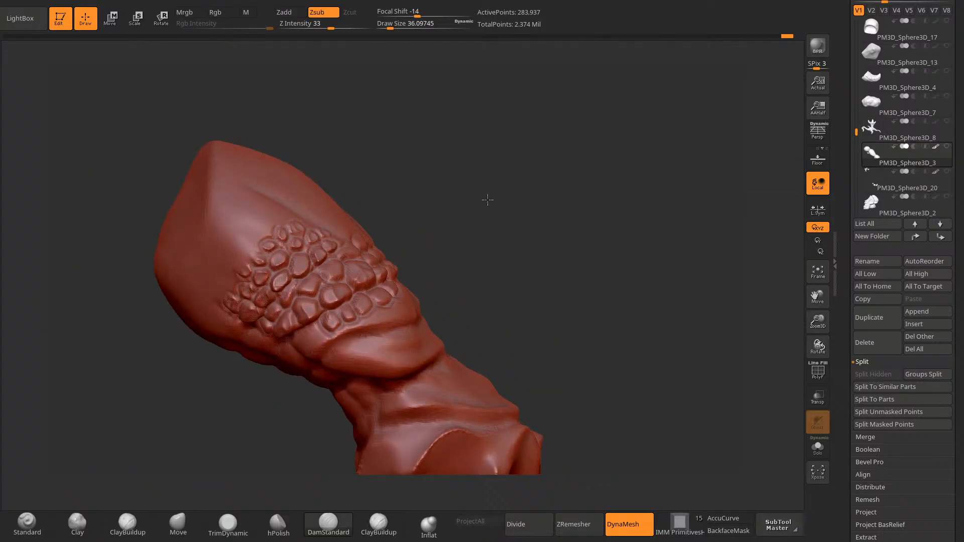
Step: Extend the patch with small rounded scales around its upper inner corner on the smooth shoulder area
mouse_move(490, 198)
left_mouse_down()
mouse_move(524, 172)
mouse_move(520, 197)
left_mouse_up()
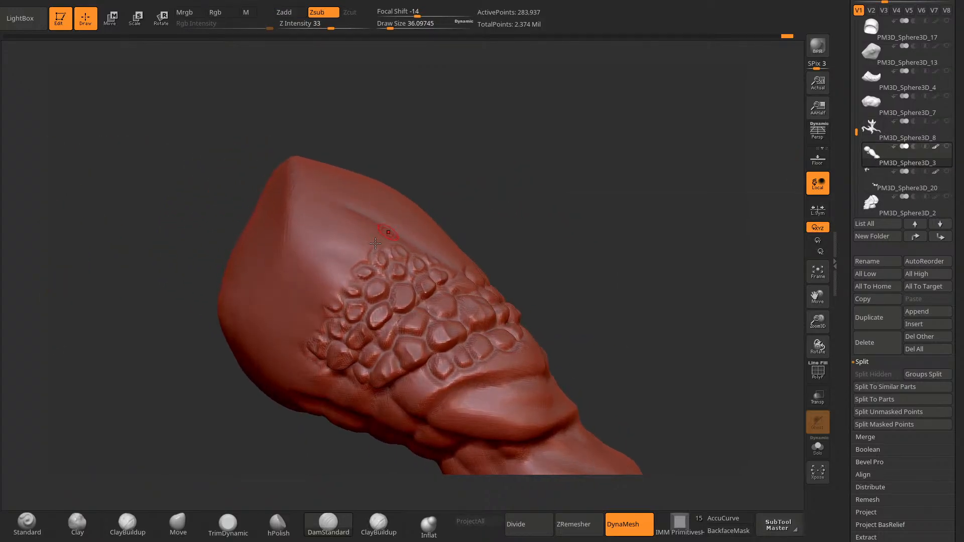
left_click_drag(377, 242, 362, 266)
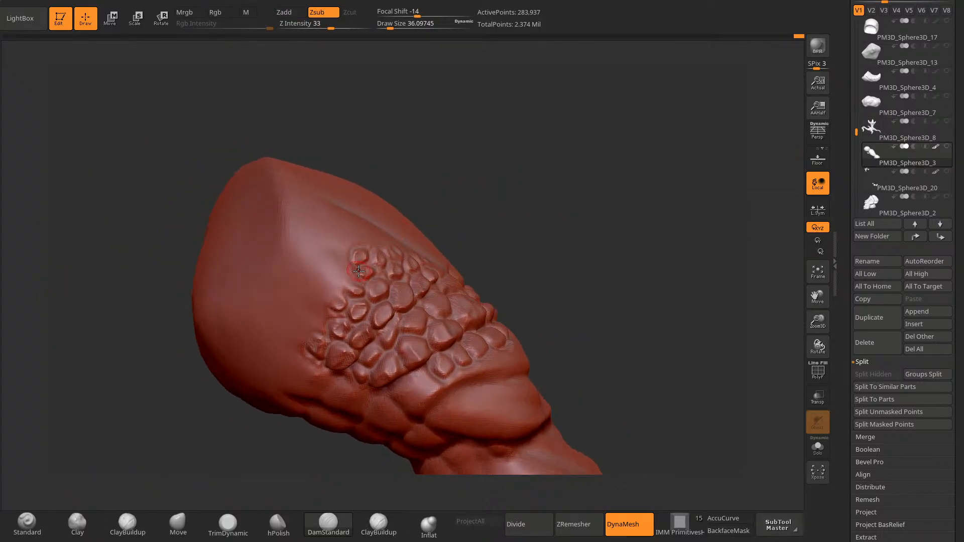
left_click_drag(358, 272, 353, 279)
right_click_drag(357, 269, 343, 281)
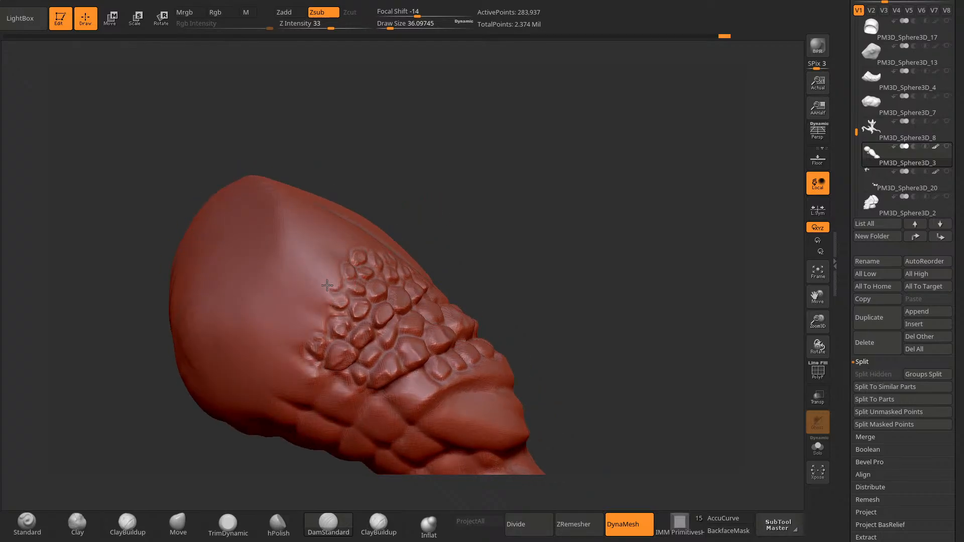
left_click_drag(327, 285, 343, 286)
mouse_move(550, 207)
right_mouse_down()
mouse_move(514, 168)
mouse_move(587, 181)
mouse_move(542, 139)
right_mouse_up()
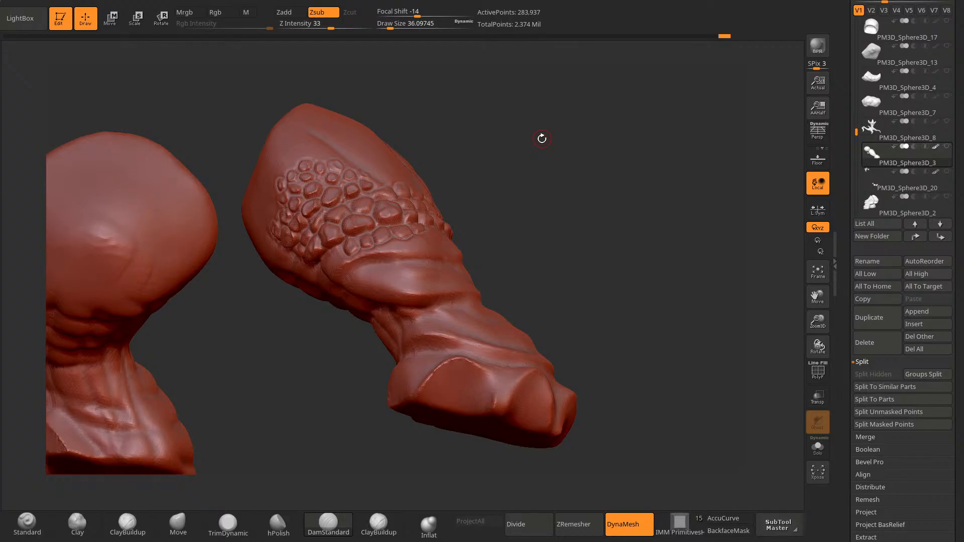
Step: Carve a row of small scales under the patch on the arm's outer side, undoing one stroke
right_click_drag(542, 138, 505, 193)
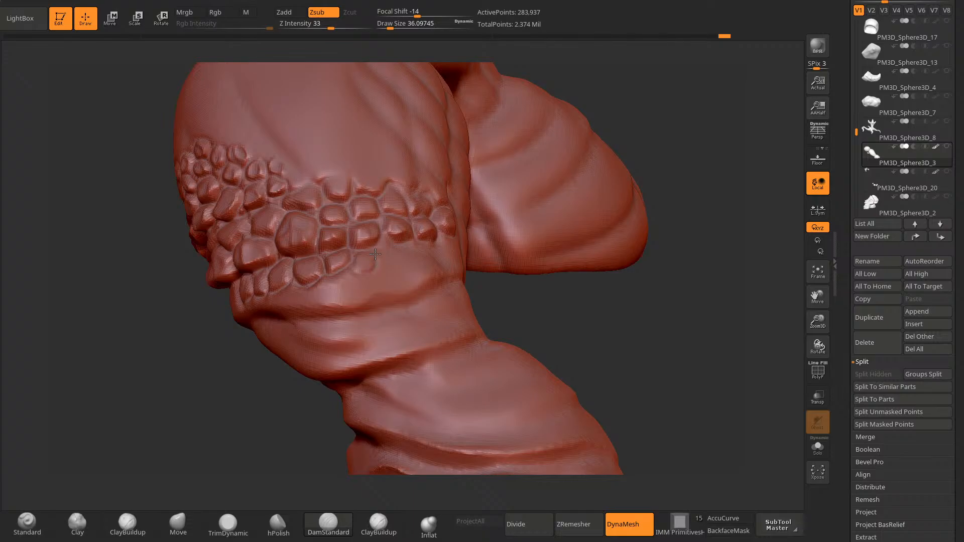
left_click_drag(354, 261, 362, 274)
left_click_drag(303, 430, 256, 433)
mouse_move(358, 256)
left_mouse_down()
mouse_move(351, 266)
mouse_move(369, 272)
mouse_move(384, 262)
left_mouse_up()
key("ctrl+z")
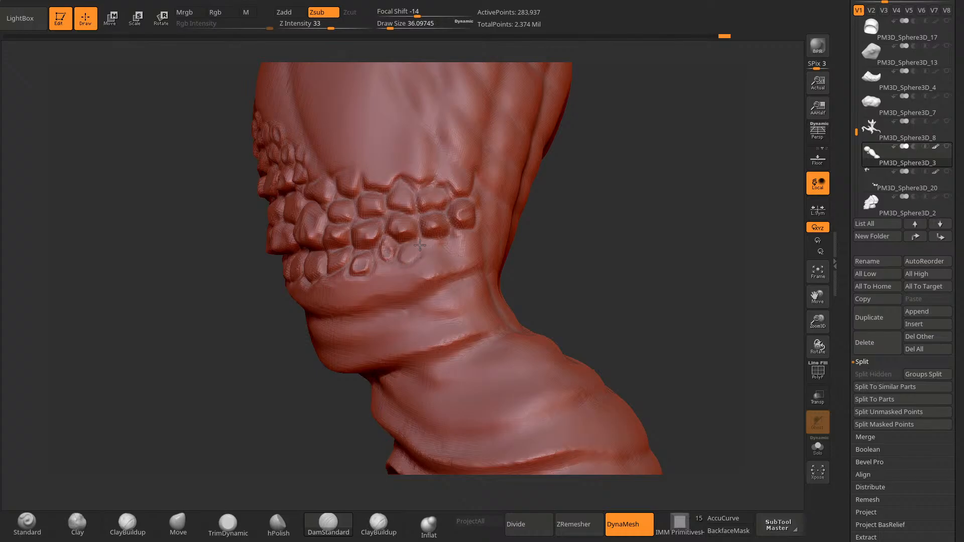
right_click_drag(606, 193, 578, 197)
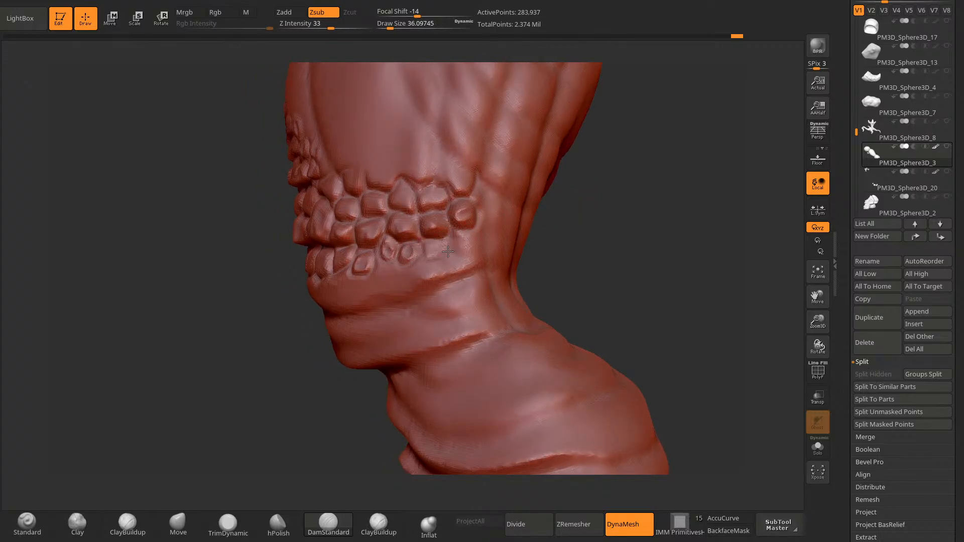
Step: Carve one larger rounded scale directly below the patch's bottom row, above the skin fold
right_click_drag(483, 230, 378, 257)
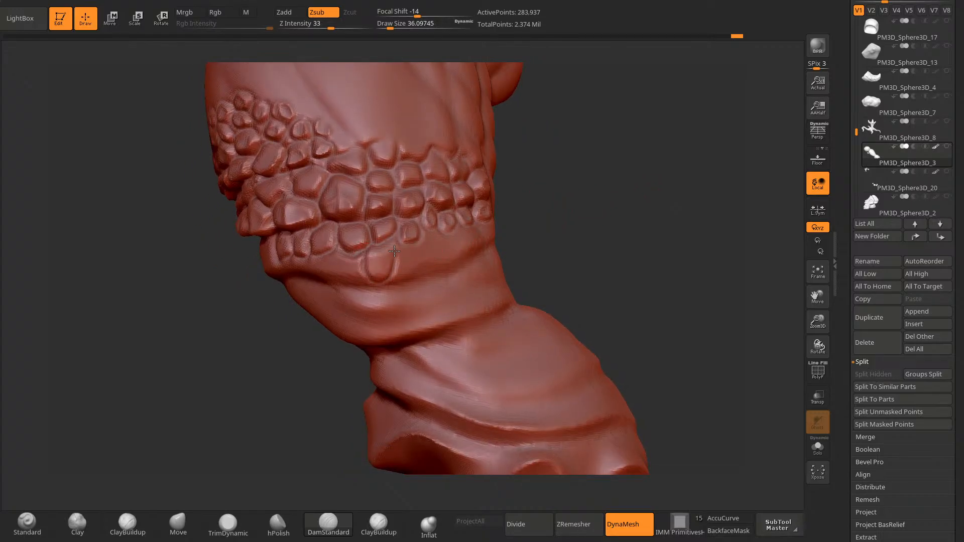
right_click_drag(497, 224, 421, 230)
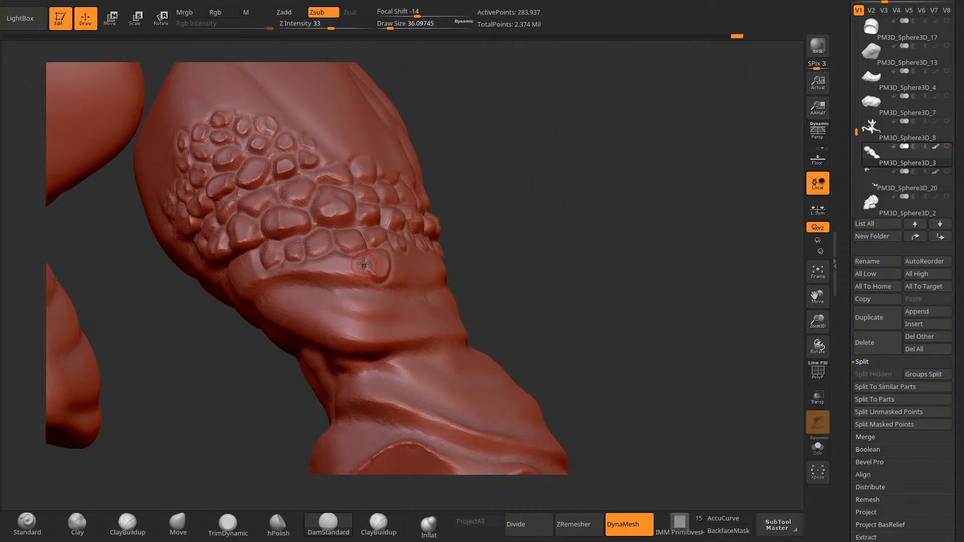
right_click_drag(516, 223, 446, 241)
left_click_drag(391, 283, 393, 242)
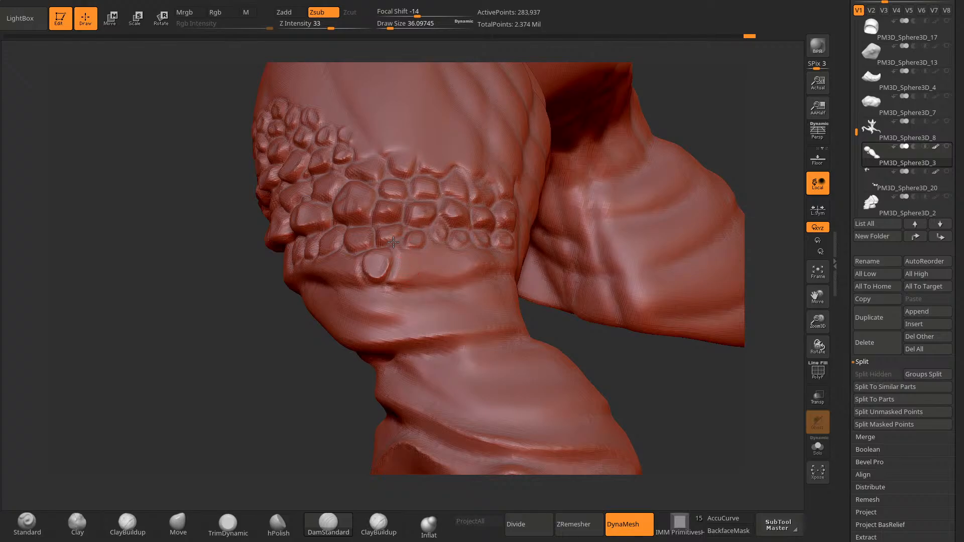
Step: Carve a cluster of small oval scales between the larger rounded scale and the outer side of the arm
right_click_drag(360, 325, 260, 271)
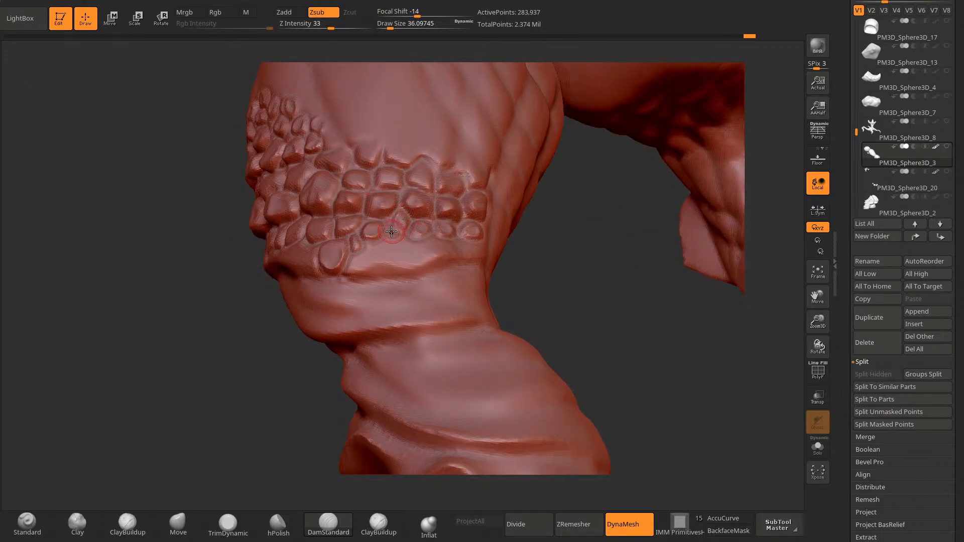
left_click_drag(387, 236, 395, 244)
mouse_move(258, 411)
right_mouse_down("alt")
mouse_move(215, 439)
mouse_move(253, 395)
right_mouse_up("alt")
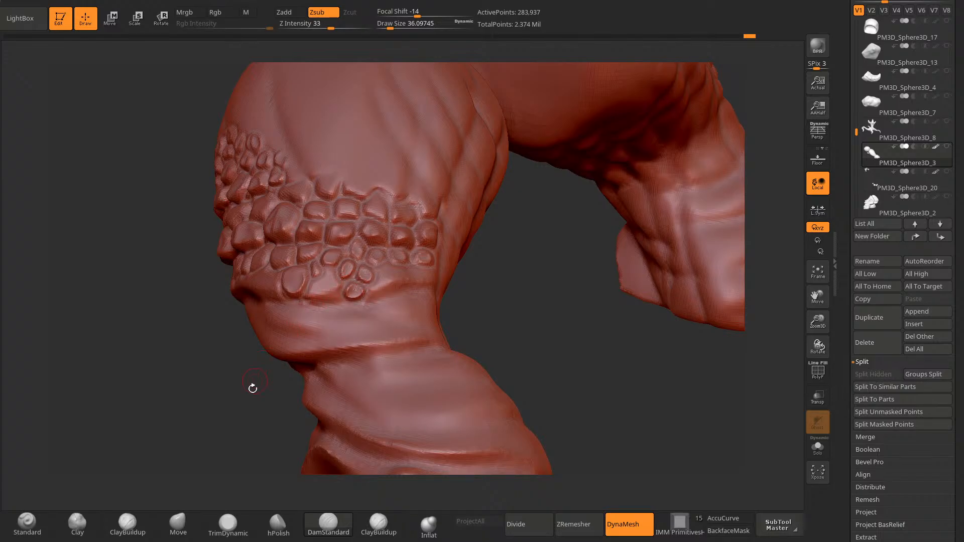
mouse_move(252, 390)
right_mouse_down()
mouse_move(457, 334)
mouse_move(262, 363)
mouse_move(172, 409)
mouse_move(209, 442)
right_mouse_up()
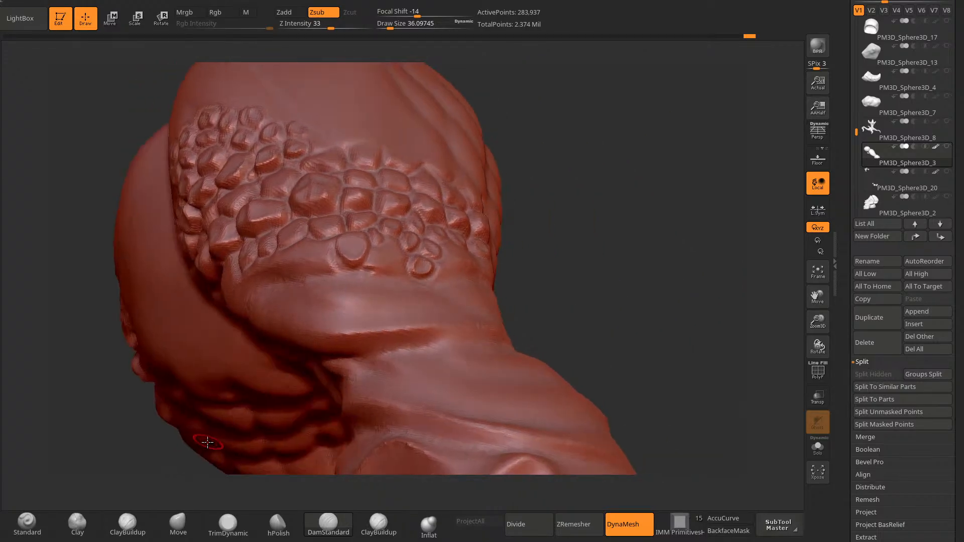
Step: Carve a bottom row of small scales from the larger rounded scale across to the arm's outer side
right_click_drag(596, 171, 626, 170)
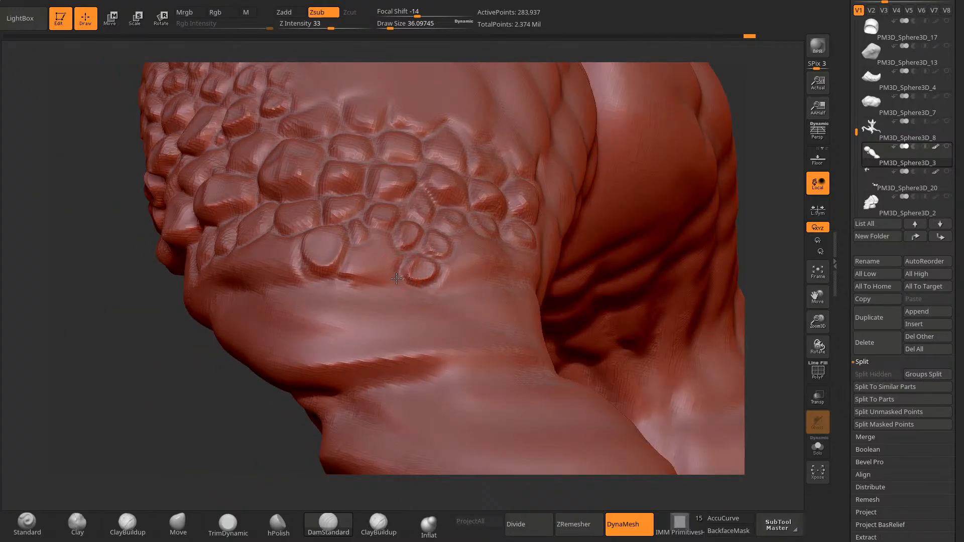
mouse_move(396, 279)
left_mouse_down()
mouse_move(369, 287)
mouse_move(392, 259)
mouse_move(386, 284)
mouse_move(352, 262)
mouse_move(352, 249)
mouse_move(360, 272)
mouse_move(346, 257)
mouse_move(373, 252)
mouse_move(390, 224)
mouse_move(392, 246)
mouse_move(382, 243)
left_mouse_up()
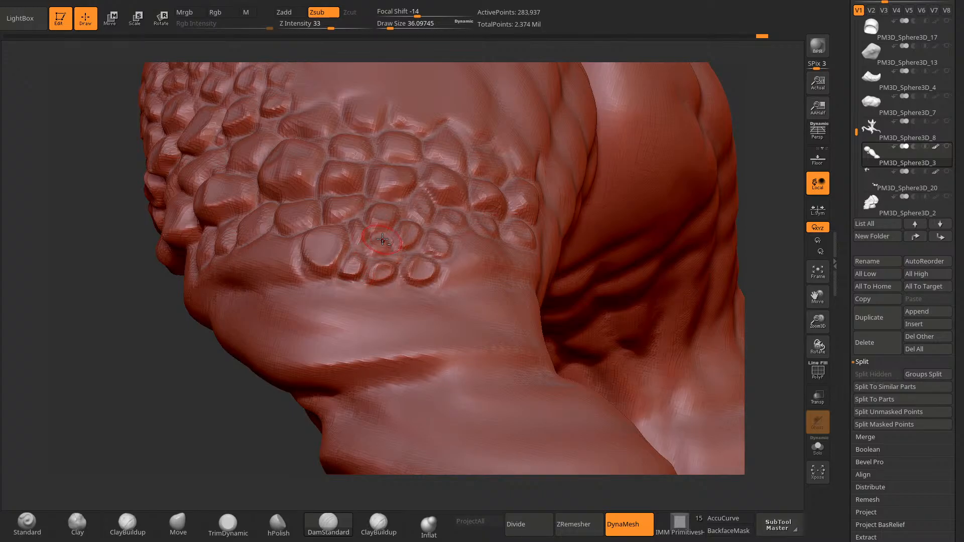
mouse_move(230, 413)
left_mouse_down()
mouse_move(187, 445)
mouse_move(226, 442)
mouse_move(221, 408)
left_mouse_up()
left_click_drag(410, 271, 413, 280)
mouse_move(216, 438)
left_mouse_down()
mouse_move(232, 458)
mouse_move(249, 425)
left_mouse_up()
mouse_move(423, 272)
left_mouse_down()
mouse_move(469, 255)
mouse_move(468, 244)
mouse_move(465, 253)
left_mouse_up()
right_click_drag(465, 253, 585, 304)
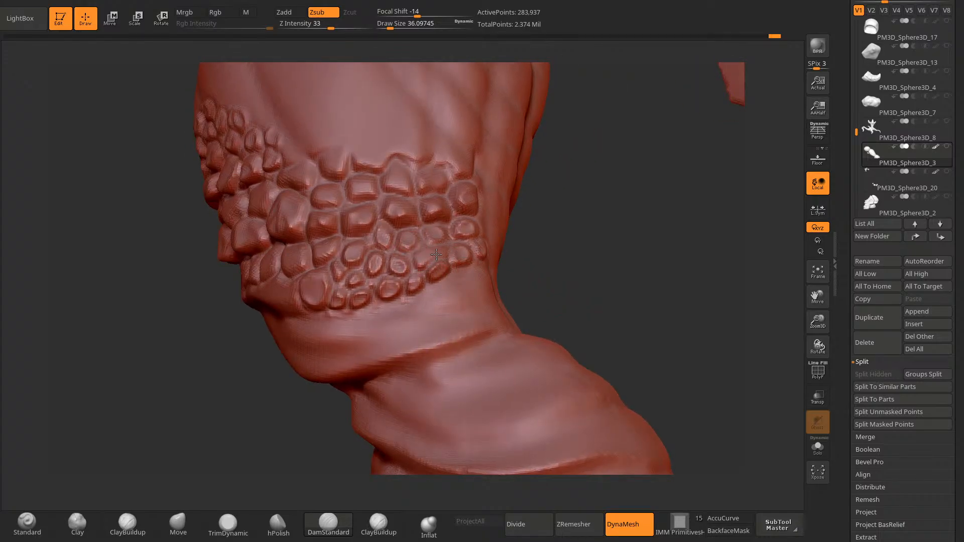
mouse_move(444, 242)
right_mouse_down()
mouse_move(616, 226)
mouse_move(420, 244)
mouse_move(421, 276)
right_mouse_up()
Step: Continue the bottom row of small scales from the larger rounded scale toward the arm's inner side
right_click_drag(324, 376, 416, 248)
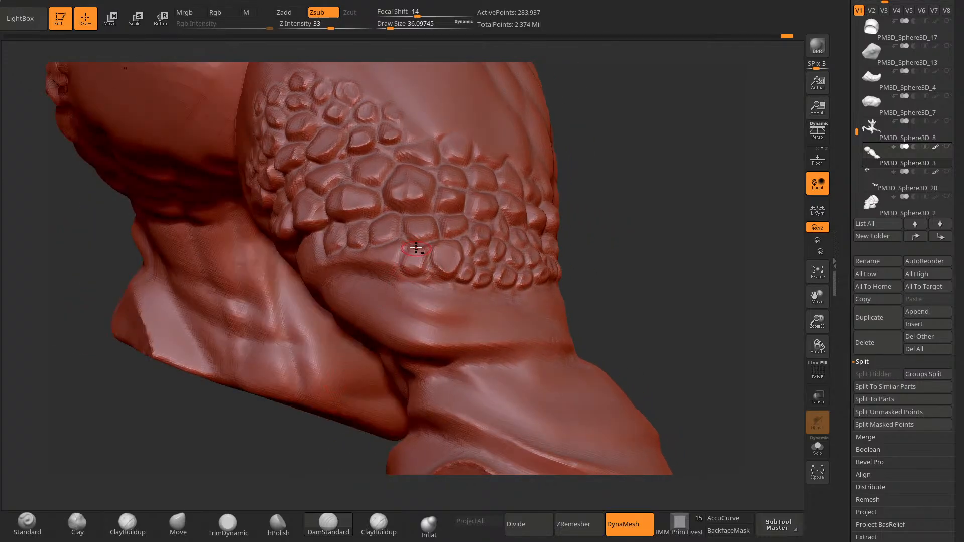
mouse_move(554, 186)
right_mouse_down()
mouse_move(507, 226)
mouse_move(570, 231)
mouse_move(594, 207)
mouse_move(427, 241)
mouse_move(424, 277)
mouse_move(435, 276)
mouse_move(423, 273)
mouse_move(436, 243)
mouse_move(531, 188)
right_mouse_up()
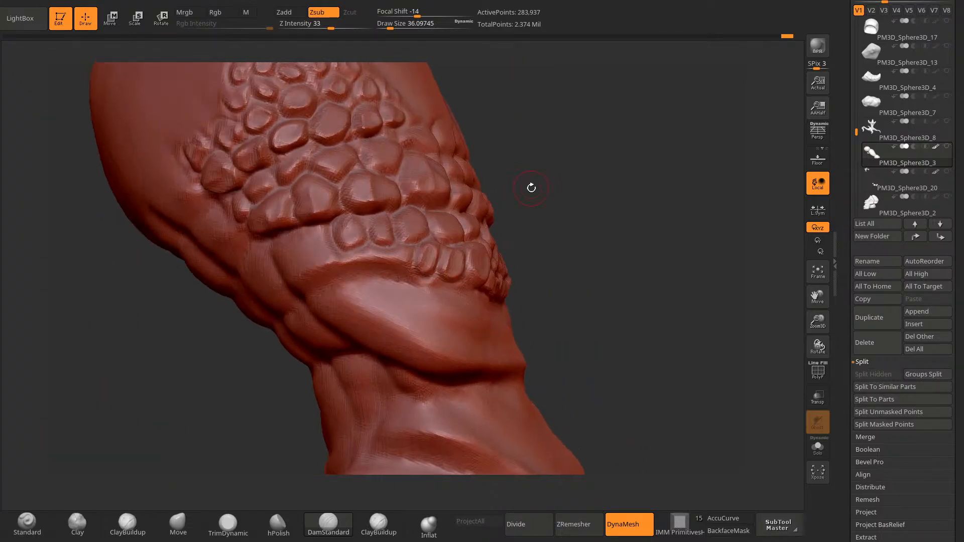
right_click_drag(415, 260, 475, 192)
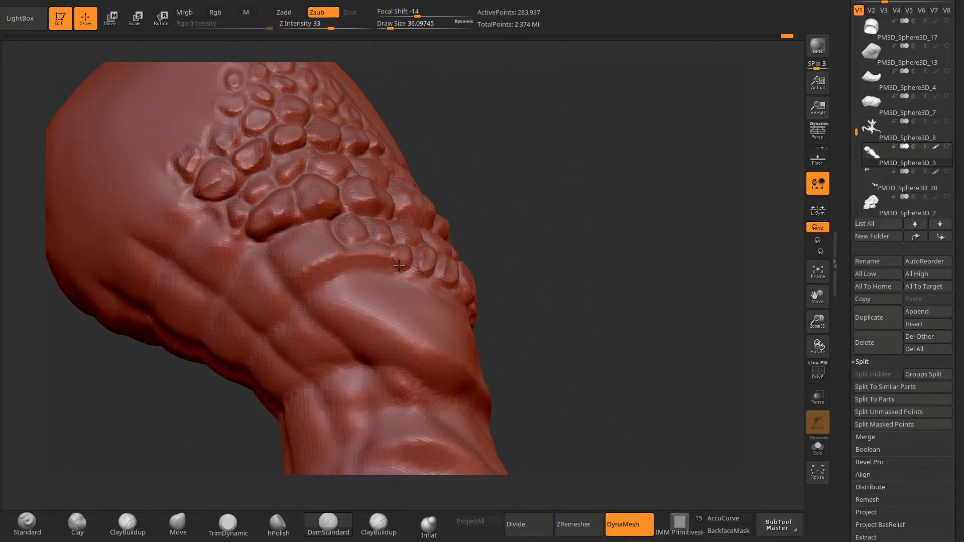
mouse_move(399, 266)
right_mouse_down()
mouse_move(491, 200)
mouse_move(387, 267)
right_mouse_up()
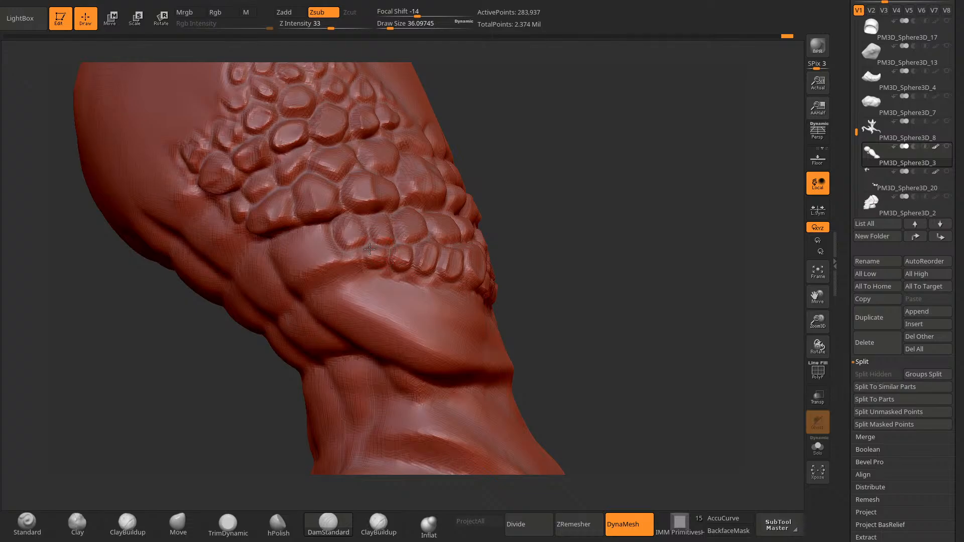
mouse_move(386, 234)
right_mouse_down()
mouse_move(561, 166)
mouse_move(436, 213)
right_mouse_up()
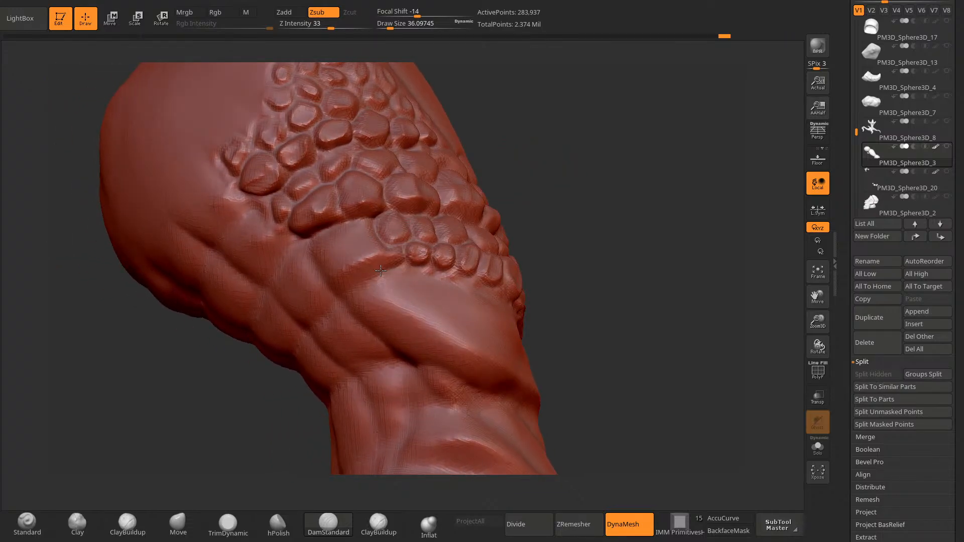
mouse_move(398, 250)
right_mouse_down()
mouse_move(600, 191)
mouse_move(577, 172)
mouse_move(607, 172)
mouse_move(619, 189)
mouse_move(592, 169)
right_mouse_up()
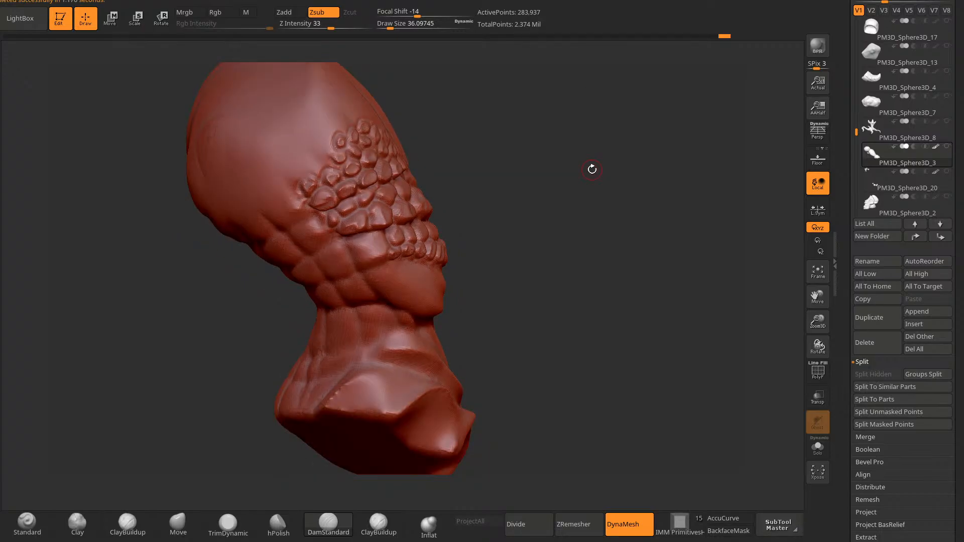
Step: Increase the DamStandard brush's draw size to about 66
right_click(506, 149)
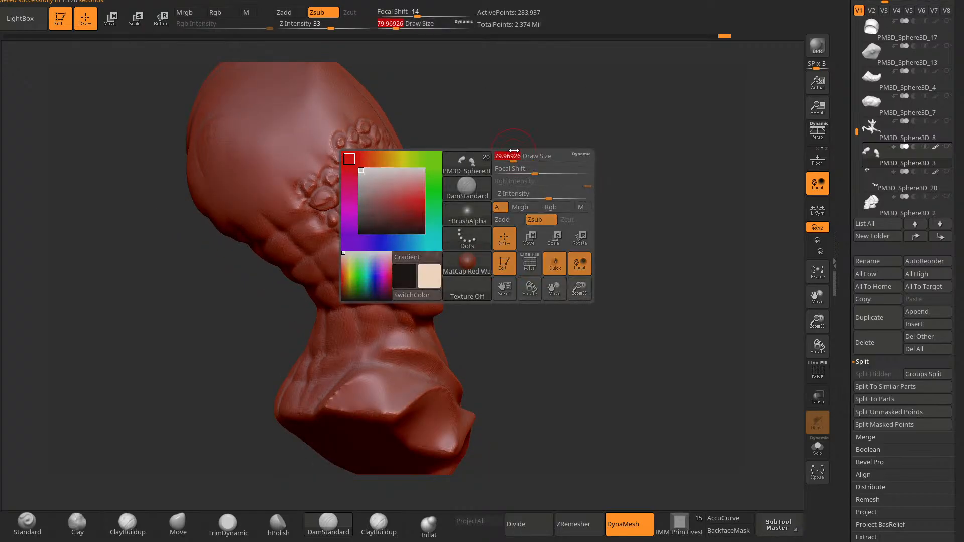
mouse_move(509, 153)
right_mouse_down()
mouse_move(514, 171)
mouse_move(548, 139)
right_mouse_up()
right_click(513, 171)
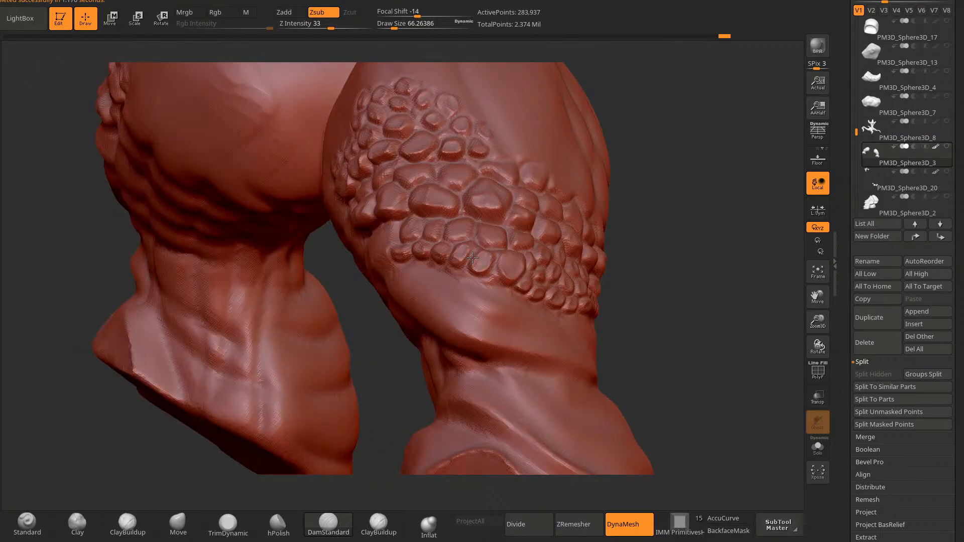
Step: Deepen the groove along the lower edge of the bottom scale row toward the leg's outer side
left_click_drag(473, 257, 538, 272)
right_click_drag(563, 274, 424, 264)
left_click_drag(470, 265, 494, 273)
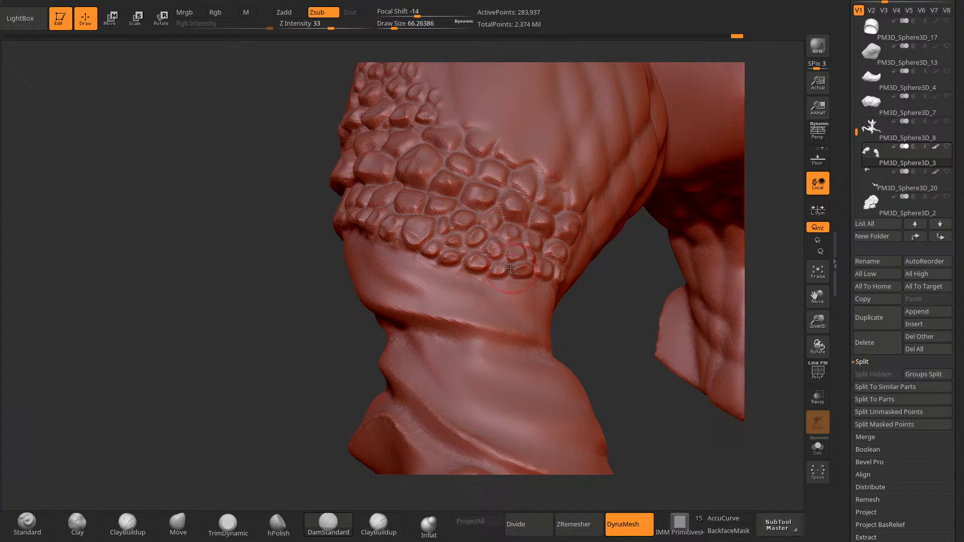
left_click_drag(583, 311, 610, 314)
left_click_drag(531, 273, 541, 273)
left_click_drag(367, 374, 338, 383)
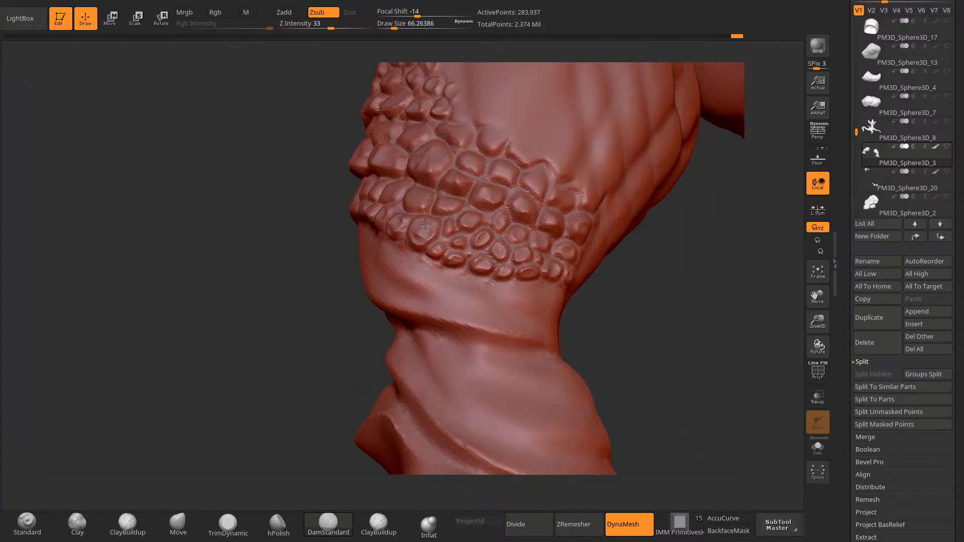
mouse_move(353, 302)
left_mouse_down()
mouse_move(391, 259)
mouse_move(387, 241)
mouse_move(465, 259)
left_mouse_up()
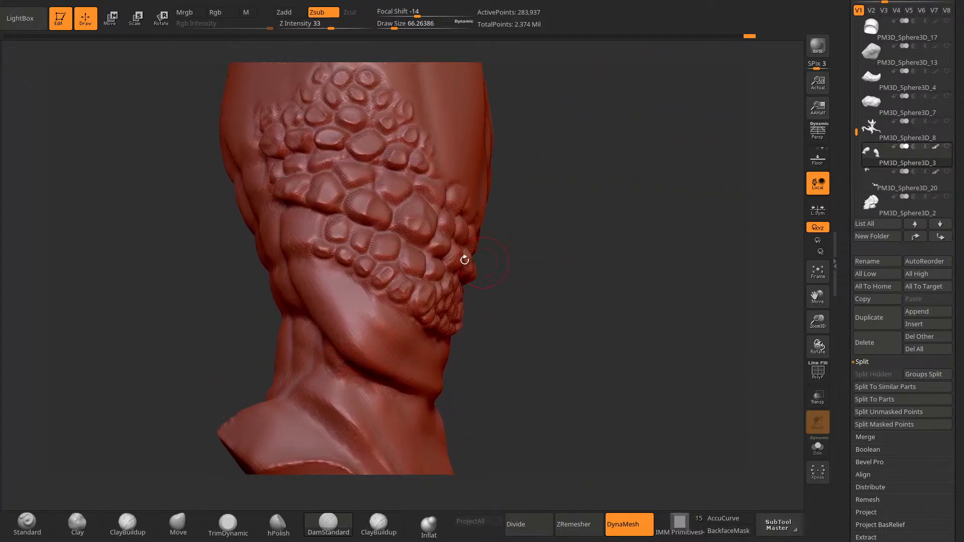
Step: Set the draw size to about 62 and carve additional scales at the inner end of the two bottom rows
right_click_drag(384, 249, 499, 191)
key("space")
left_click_drag(499, 192, 493, 184)
right_click_drag(492, 182, 524, 197)
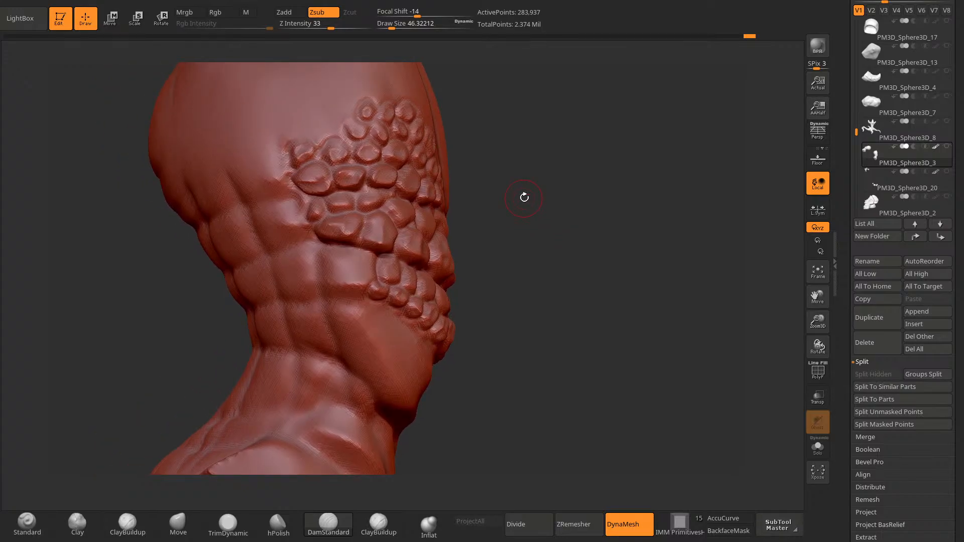
key("space")
left_click_drag(567, 139, 557, 139)
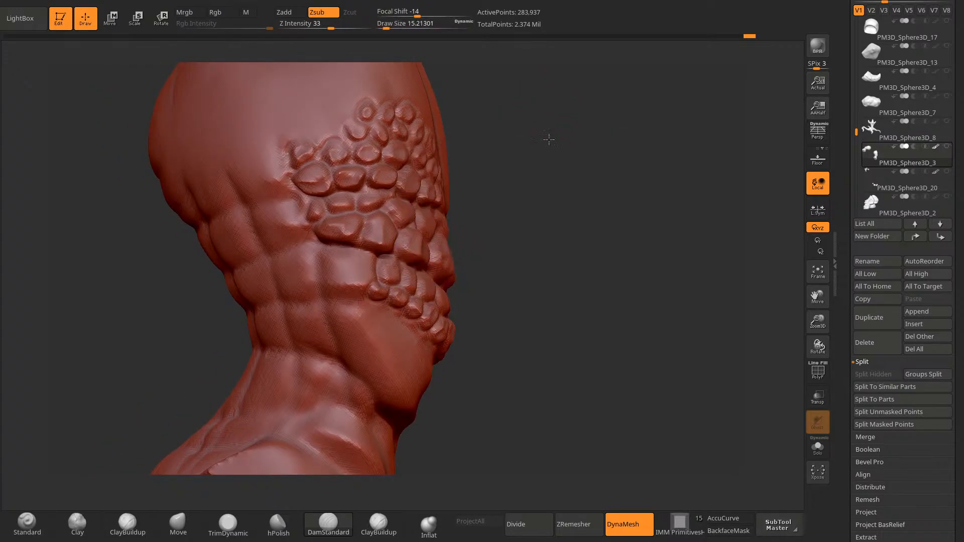
left_click_drag(479, 135, 453, 158)
key("space")
mouse_move(345, 277)
left_mouse_down()
mouse_move(355, 278)
mouse_move(338, 288)
mouse_move(351, 260)
mouse_move(360, 276)
left_mouse_up()
left_click_drag(460, 221, 447, 248)
left_click_drag(364, 239, 361, 261)
left_click_drag(495, 236, 452, 241)
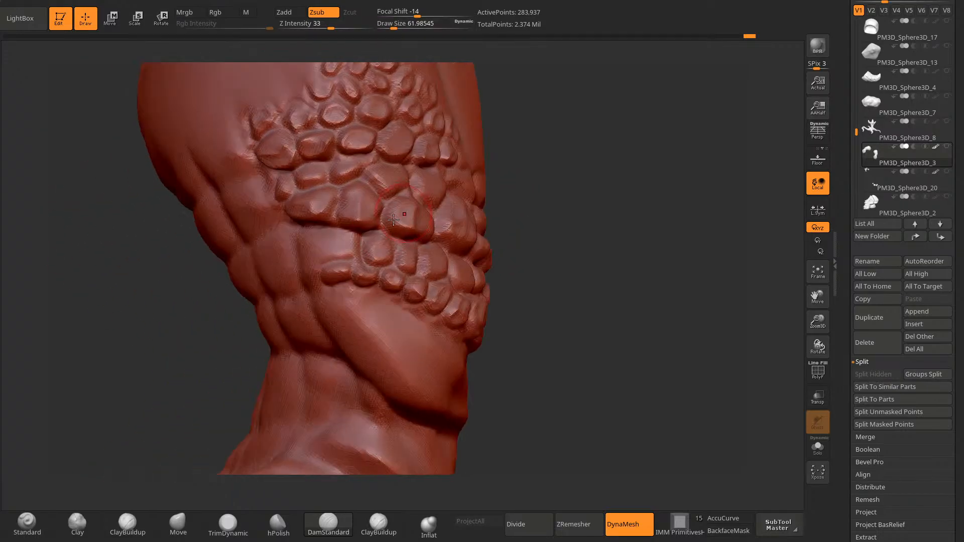
mouse_move(361, 246)
left_mouse_down()
mouse_move(342, 264)
mouse_move(347, 231)
mouse_move(357, 267)
mouse_move(344, 259)
left_mouse_up()
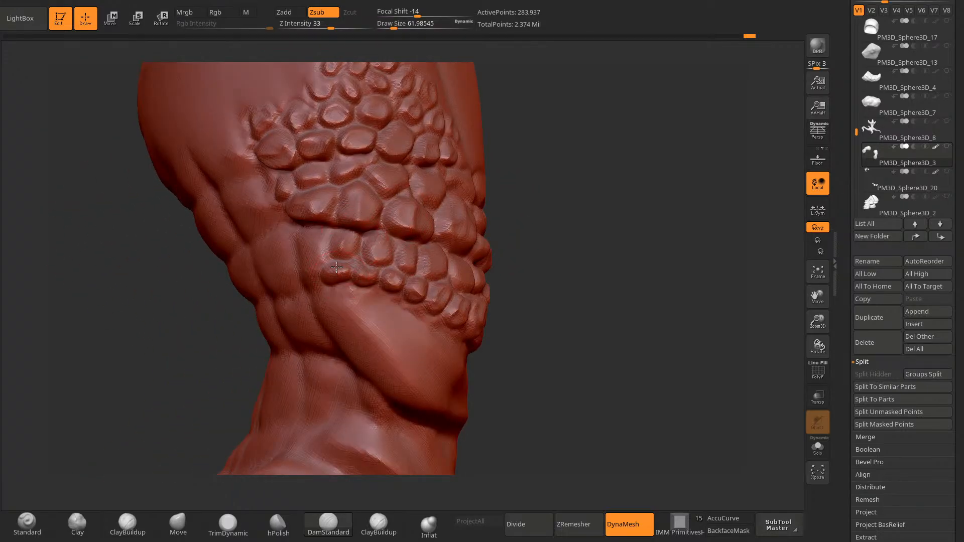
Step: Extend the two bottom scale rows farther around the leg's inner side with a few more small scales
left_click_drag(521, 180, 398, 224)
mouse_move(320, 280)
left_mouse_down()
mouse_move(290, 283)
mouse_move(306, 259)
mouse_move(293, 283)
left_mouse_up()
left_click_drag(396, 206, 359, 215)
mouse_move(326, 260)
left_mouse_down()
mouse_move(292, 236)
mouse_move(317, 234)
left_mouse_up()
left_click_drag(495, 311, 487, 272, "alt")
mouse_move(488, 272)
left_mouse_down()
mouse_move(499, 237)
mouse_move(491, 211)
mouse_move(523, 260)
mouse_move(432, 253)
left_mouse_up()
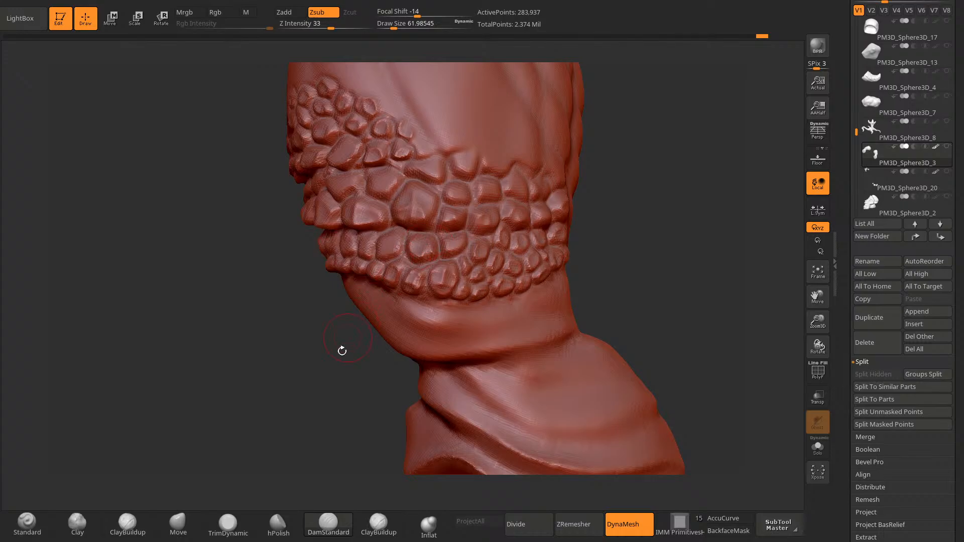
Step: Show the whole creature to examine the scaled rear leg in context, and isolate the leg subtool again
left_click_drag(342, 348, 394, 337)
mouse_move(507, 223)
left_mouse_down()
mouse_move(530, 233)
mouse_move(549, 181)
mouse_move(556, 265)
mouse_move(673, 190)
left_mouse_up()
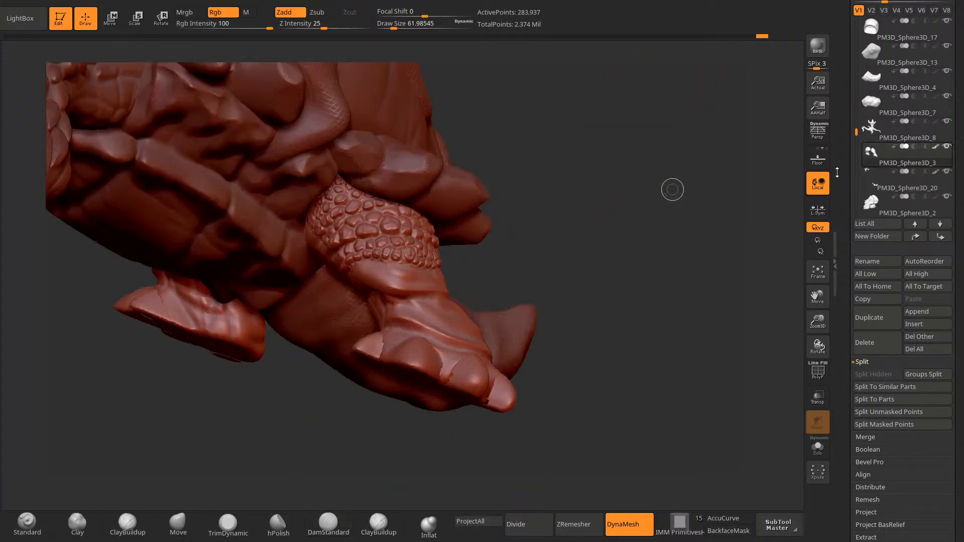
mouse_move(666, 231)
left_mouse_down()
mouse_move(592, 398)
mouse_move(560, 428)
left_mouse_up()
left_click_drag(498, 432, 491, 463)
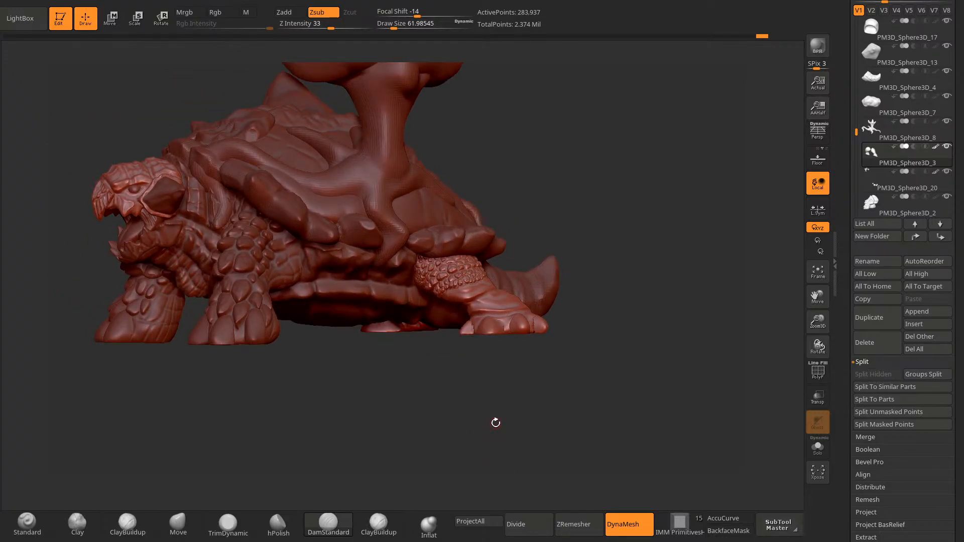
left_click_drag(496, 422, 458, 457)
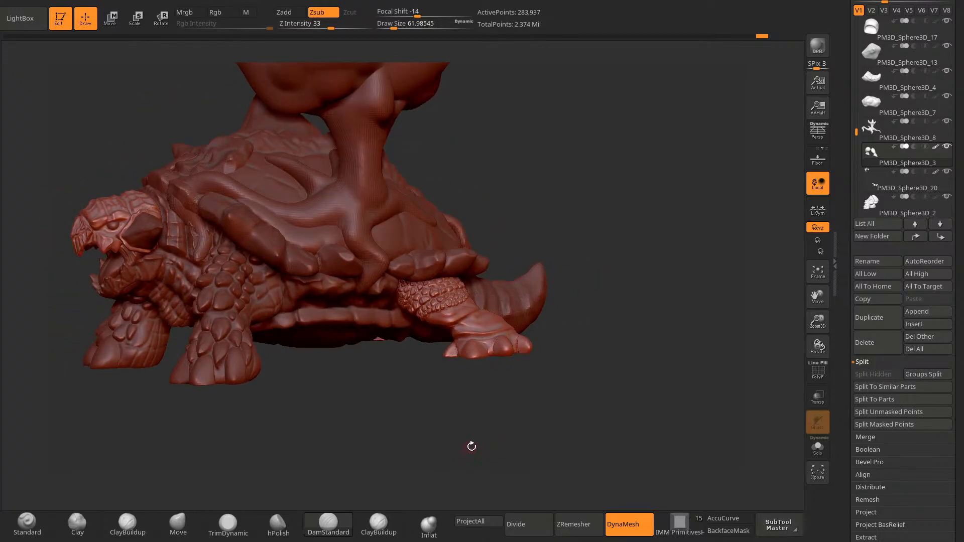
left_click(869, 154, "alt")
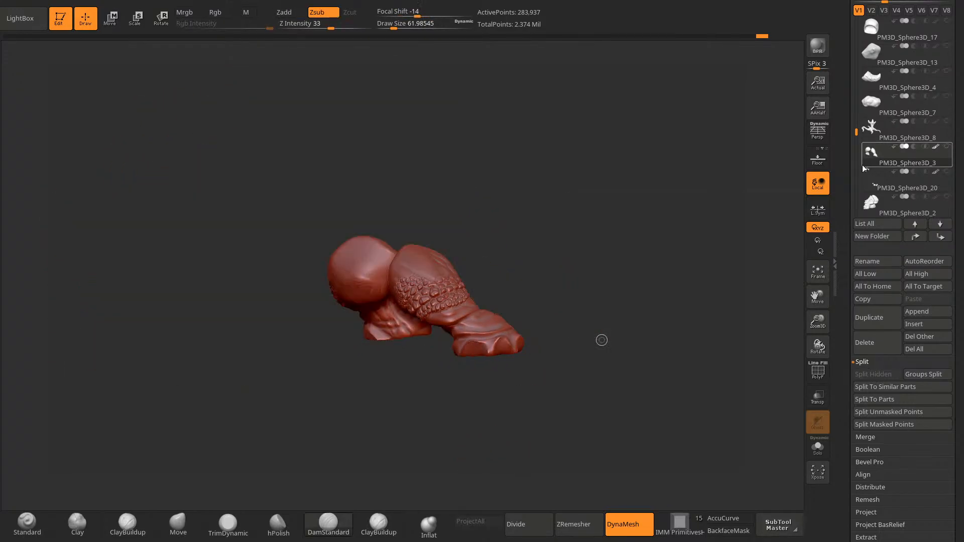
Step: Set the draw size to about 36 and carve the first small oval scale of a new row beneath the scale band
mouse_move(540, 374)
left_mouse_down("alt")
mouse_move(522, 430)
mouse_move(478, 398)
left_mouse_up("alt")
key("space")
left_click(514, 196)
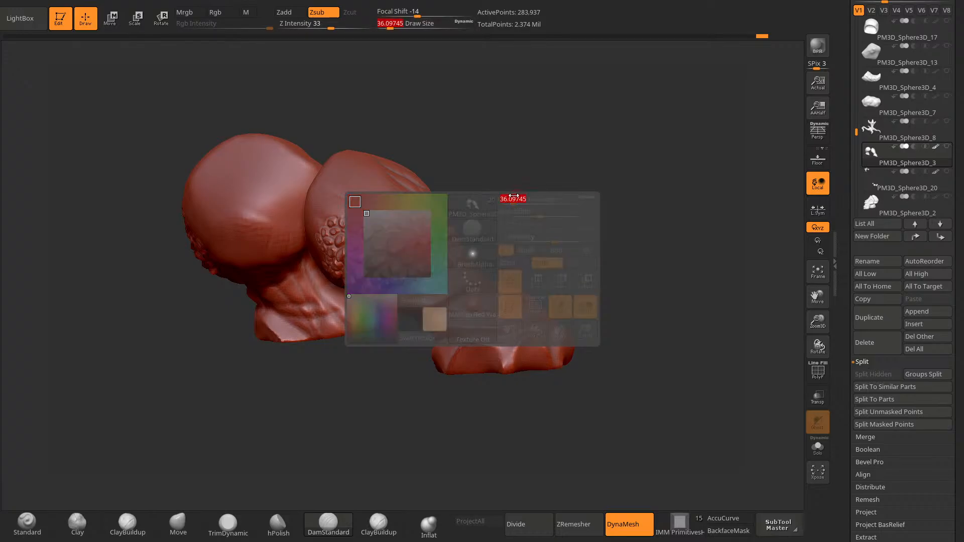
left_click_drag(502, 173, 528, 170)
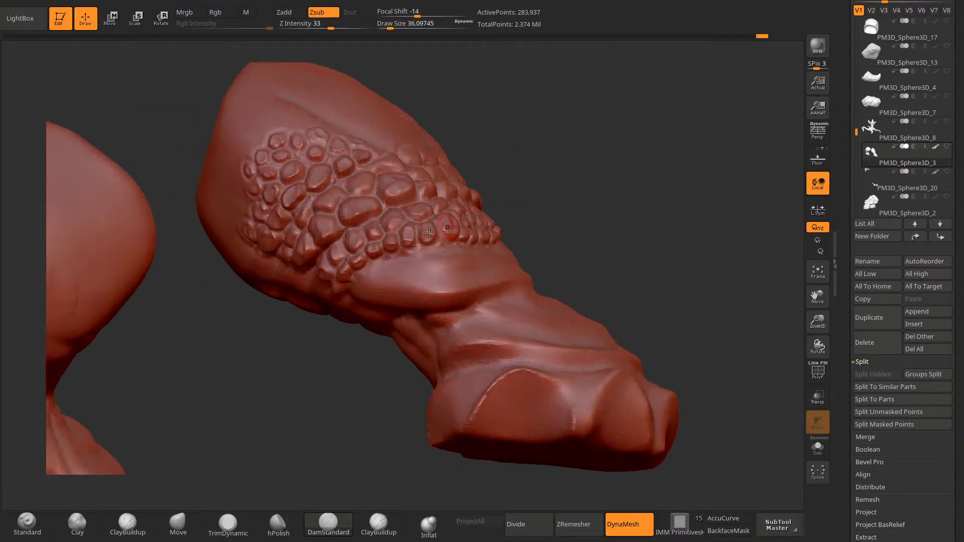
left_click_drag(412, 250, 431, 246)
left_click_drag(537, 182, 512, 187)
mouse_move(481, 220)
left_mouse_down()
mouse_move(500, 225)
mouse_move(531, 173)
left_mouse_up()
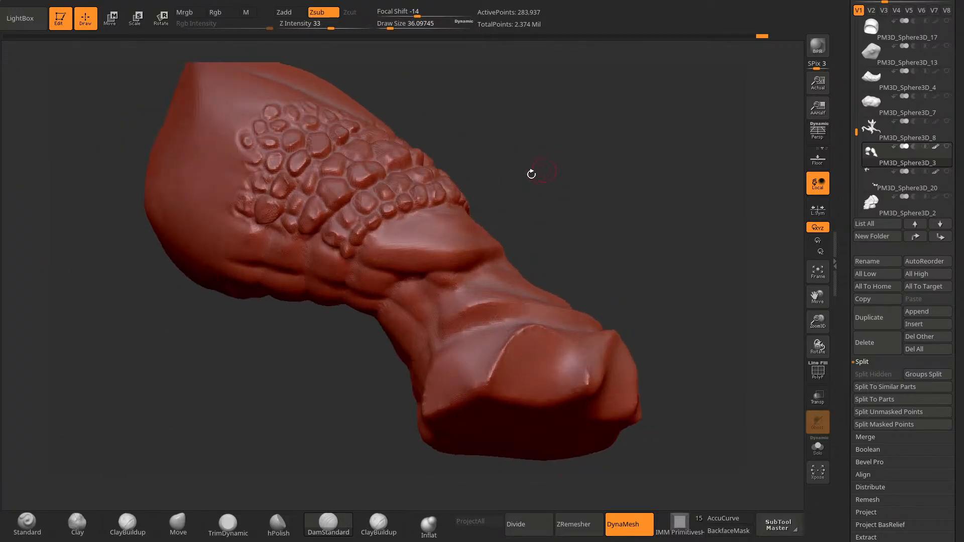
mouse_move(403, 224)
left_mouse_down()
mouse_move(408, 215)
mouse_move(406, 233)
mouse_move(408, 217)
left_mouse_up()
mouse_move(515, 166)
left_mouse_down()
mouse_move(542, 179)
mouse_move(501, 167)
left_mouse_up()
mouse_move(384, 248)
left_mouse_down()
mouse_move(373, 259)
mouse_move(381, 249)
left_mouse_up()
left_click_drag(491, 160, 464, 162)
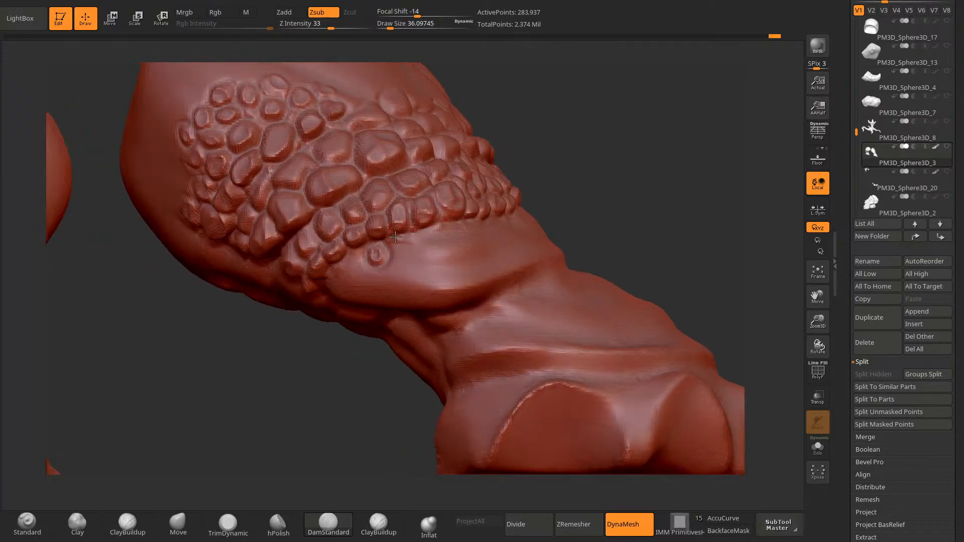
Step: Carve neighbouring small scales beside the first one, continuing the new row toward the leg's outer side
mouse_move(397, 239)
left_mouse_down()
mouse_move(422, 238)
mouse_move(406, 251)
left_mouse_up()
left_click_drag(533, 166, 508, 167)
mouse_move(439, 228)
left_mouse_down()
mouse_move(421, 240)
mouse_move(440, 224)
mouse_move(426, 234)
mouse_move(444, 234)
left_mouse_up()
left_click_drag(573, 165, 543, 168)
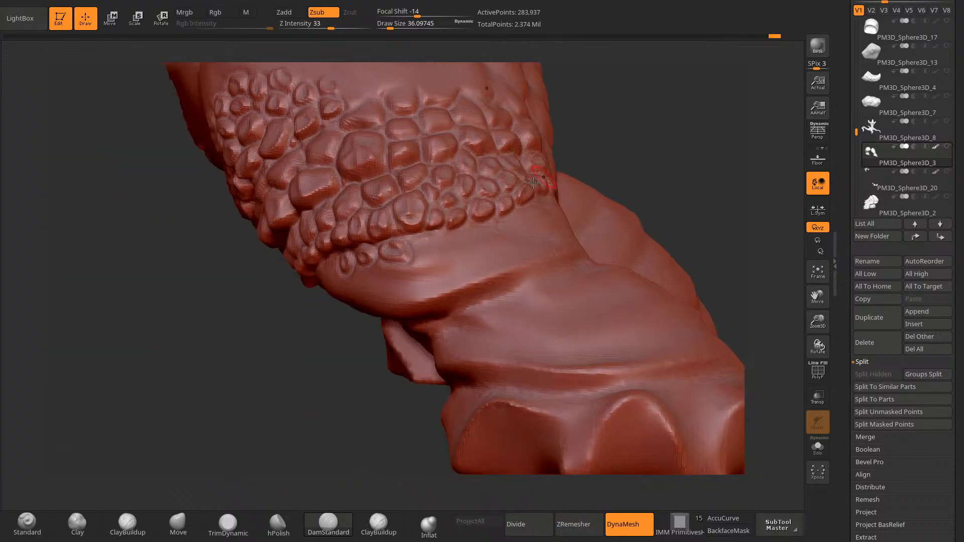
mouse_move(436, 234)
left_mouse_down()
mouse_move(420, 232)
mouse_move(430, 251)
mouse_move(437, 221)
left_mouse_up()
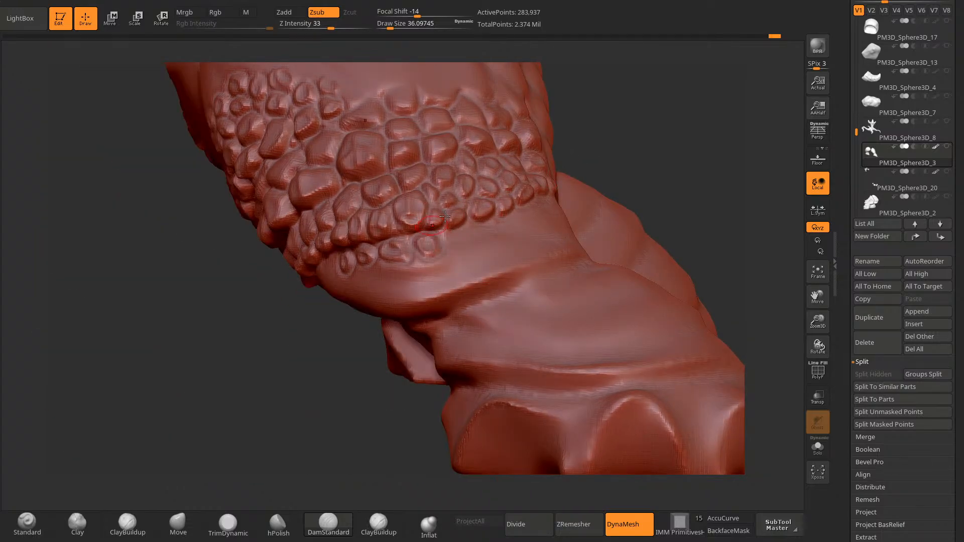
mouse_move(590, 161)
left_mouse_down()
mouse_move(562, 164)
mouse_move(586, 140)
mouse_move(567, 118)
left_mouse_up()
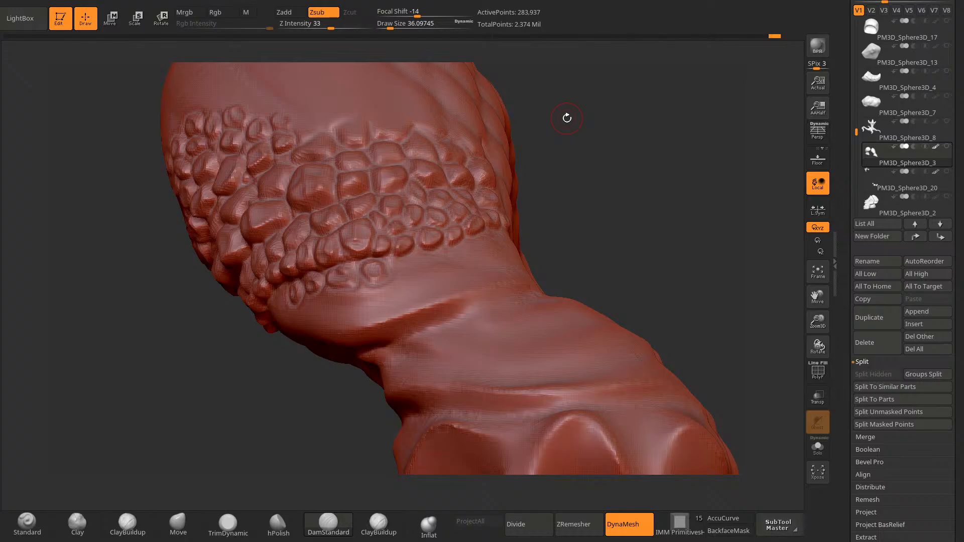
Step: Carve more small rounded scales across the front of the leg, directly below the existing bottom row
left_click_drag(565, 200, 433, 225)
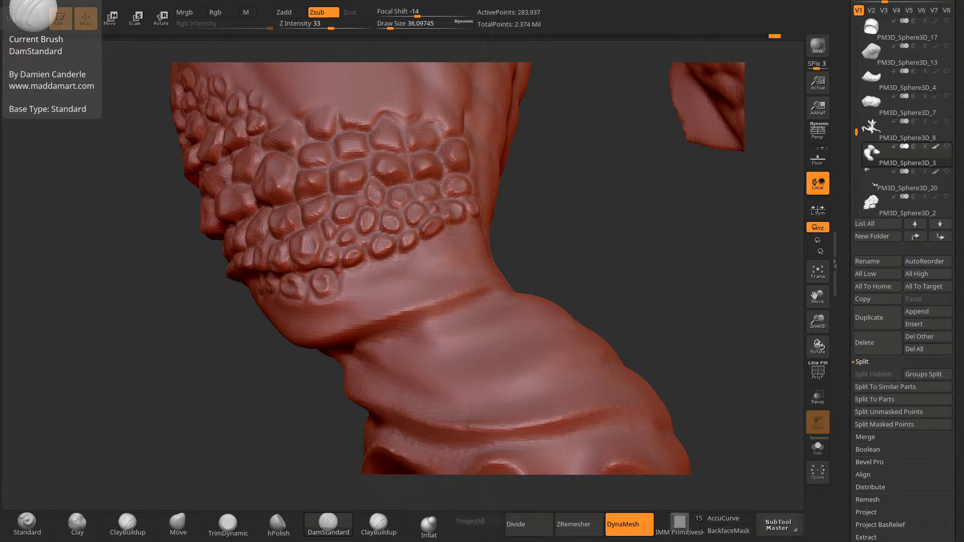
left_click_drag(593, 211, 552, 226)
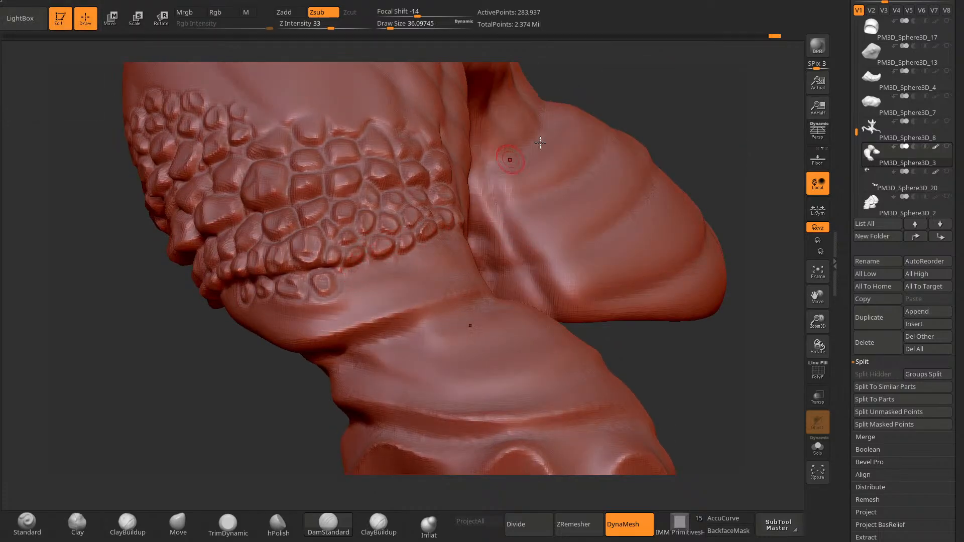
left_click_drag(648, 122, 665, 86, "alt")
left_click_drag(258, 391, 281, 360)
mouse_move(359, 246)
left_mouse_down()
mouse_move(368, 232)
mouse_move(372, 257)
mouse_move(382, 241)
left_mouse_up()
left_click_drag(255, 370, 279, 368)
left_click_drag(382, 238, 404, 238)
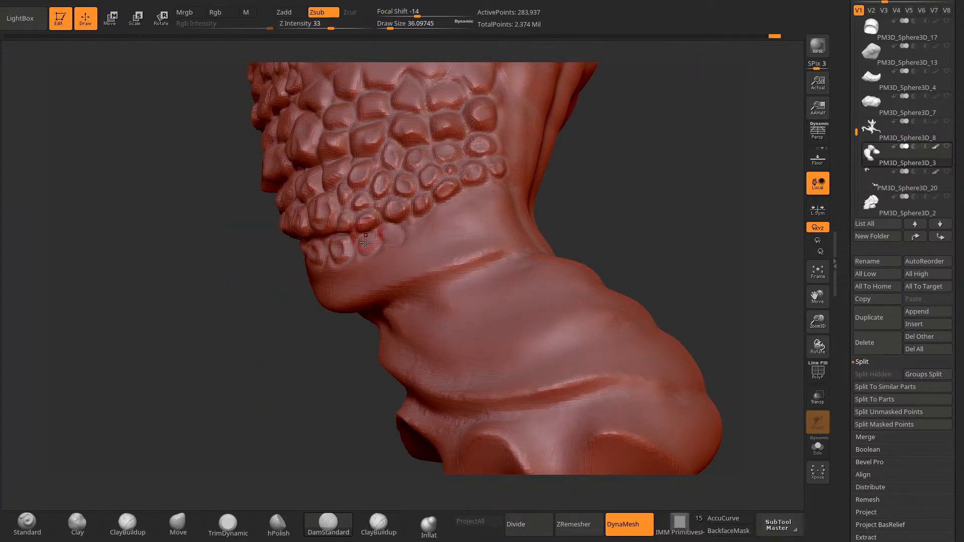
left_click_drag(275, 326, 291, 317)
left_click_drag(405, 229, 421, 245)
left_click_drag(271, 337, 308, 322)
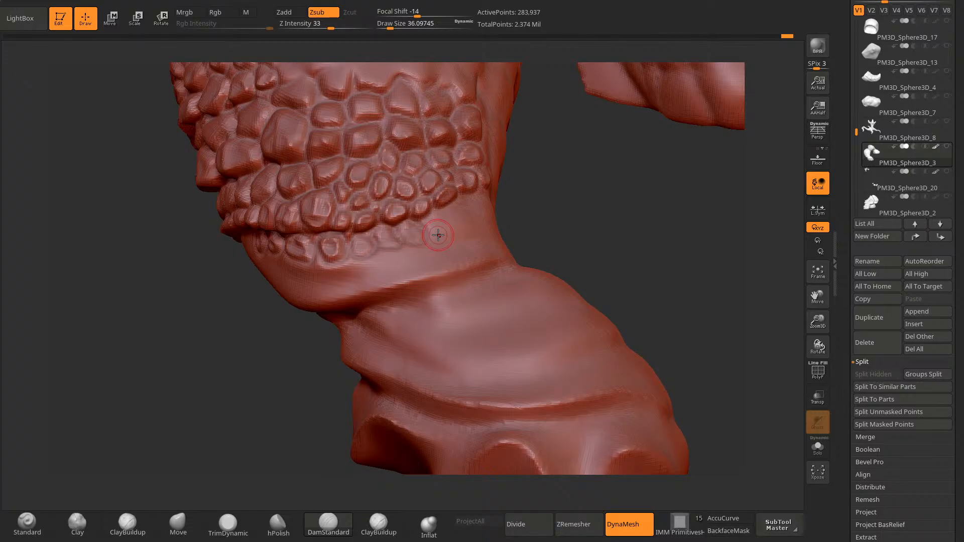
Step: Outline the last scales of the new row up to the leg's outer edge
left_click_drag(524, 217, 529, 193)
mouse_move(432, 222)
left_mouse_down()
mouse_move(449, 221)
mouse_move(432, 238)
left_mouse_up()
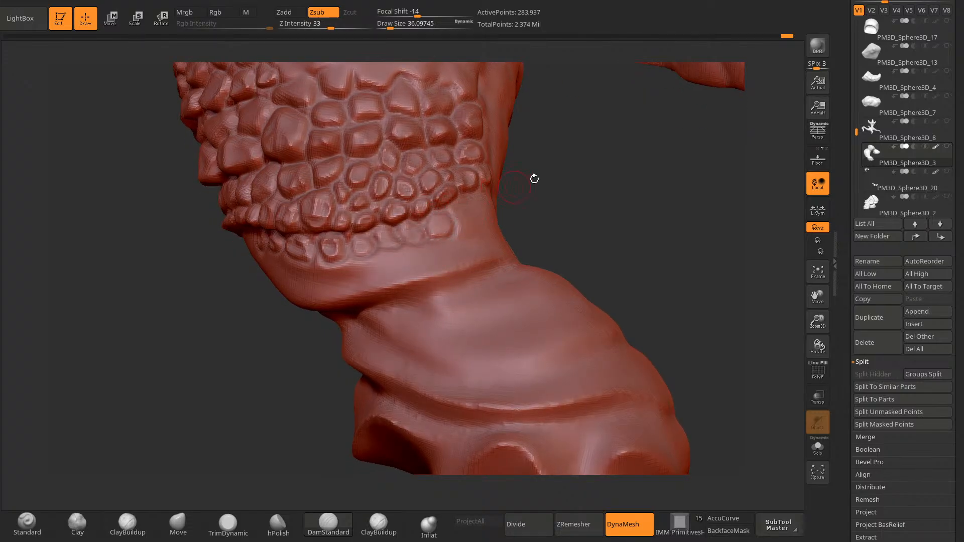
left_click_drag(534, 178, 502, 201)
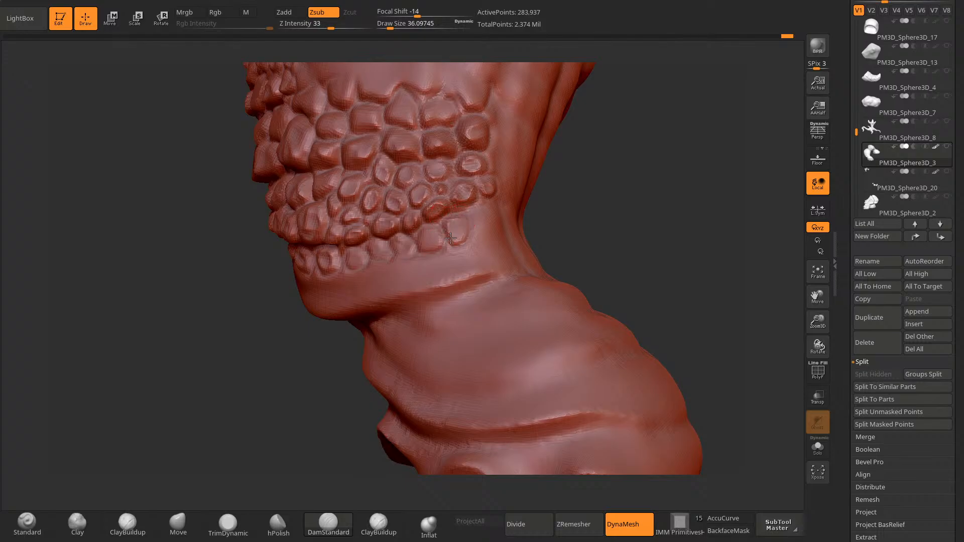
left_click_drag(451, 237, 457, 217)
left_click_drag(571, 204, 534, 206)
mouse_move(490, 209)
left_mouse_down()
mouse_move(494, 224)
mouse_move(472, 218)
left_mouse_up()
left_click_drag(271, 408, 314, 412)
mouse_move(476, 213)
left_mouse_down()
mouse_move(483, 231)
mouse_move(487, 210)
left_mouse_up()
left_click_drag(530, 199, 555, 198)
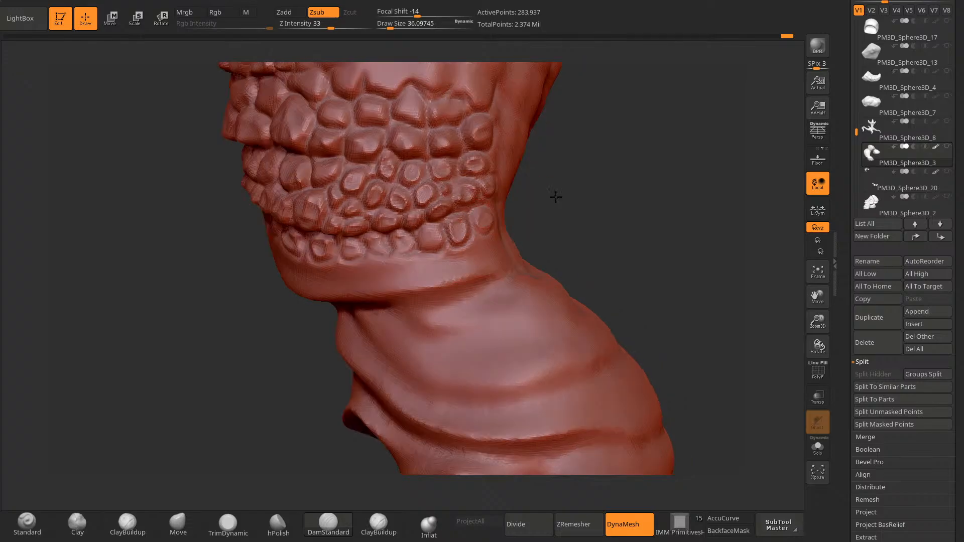
Step: Deepen the outlines of the faint scales in the middle of the new row
mouse_move(438, 230)
left_mouse_down()
mouse_move(426, 233)
mouse_move(441, 235)
left_mouse_up()
left_click_drag(532, 208, 499, 210)
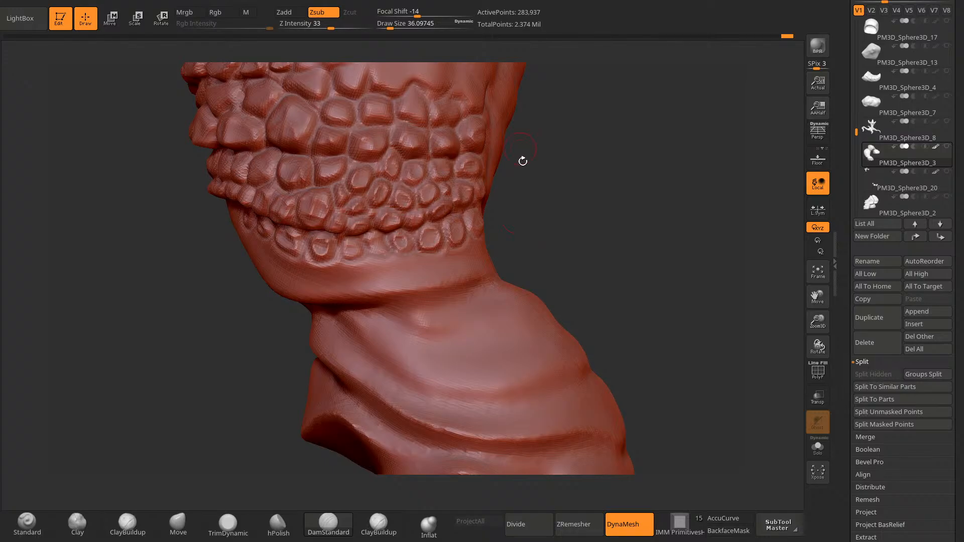
left_click_drag(522, 160, 487, 174)
mouse_move(388, 242)
left_mouse_down()
mouse_move(390, 260)
mouse_move(388, 237)
left_mouse_up()
mouse_move(493, 211)
left_mouse_down()
mouse_move(541, 222)
mouse_move(558, 211)
left_mouse_up()
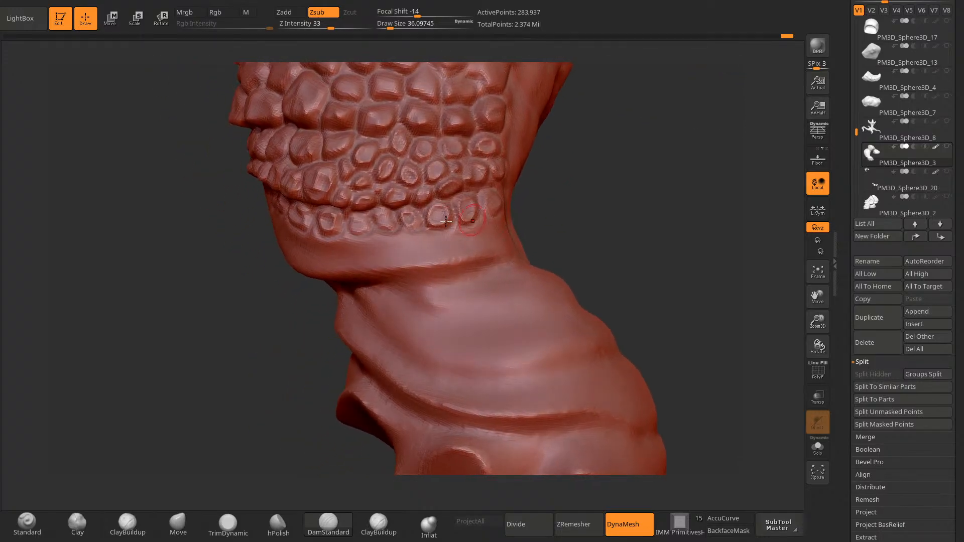
mouse_move(353, 222)
left_mouse_down()
mouse_move(355, 236)
mouse_move(368, 225)
left_mouse_up()
mouse_move(261, 354)
left_mouse_down()
mouse_move(489, 227)
mouse_move(559, 220)
left_mouse_up()
mouse_move(352, 227)
left_mouse_down()
mouse_move(370, 237)
mouse_move(353, 225)
left_mouse_up()
Step: Extend the new row with small scales around the leg's inner side to the end of the scale band
left_click_drag(472, 176, 597, 184)
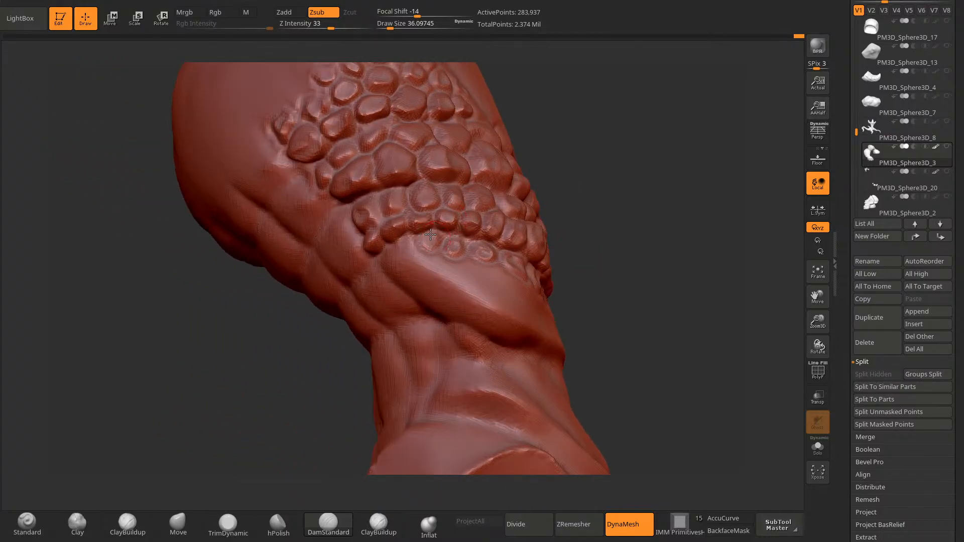
left_click_drag(428, 240, 438, 239)
left_click_drag(598, 200, 532, 211)
mouse_move(420, 245)
left_mouse_down()
mouse_move(420, 255)
mouse_move(393, 246)
left_mouse_up()
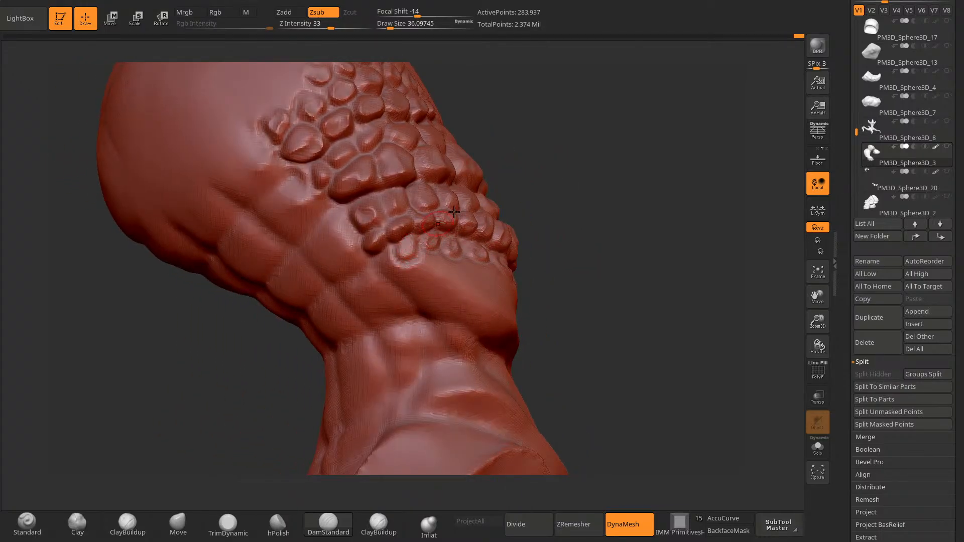
mouse_move(570, 146)
left_mouse_down()
mouse_move(576, 169)
mouse_move(579, 137)
left_mouse_up()
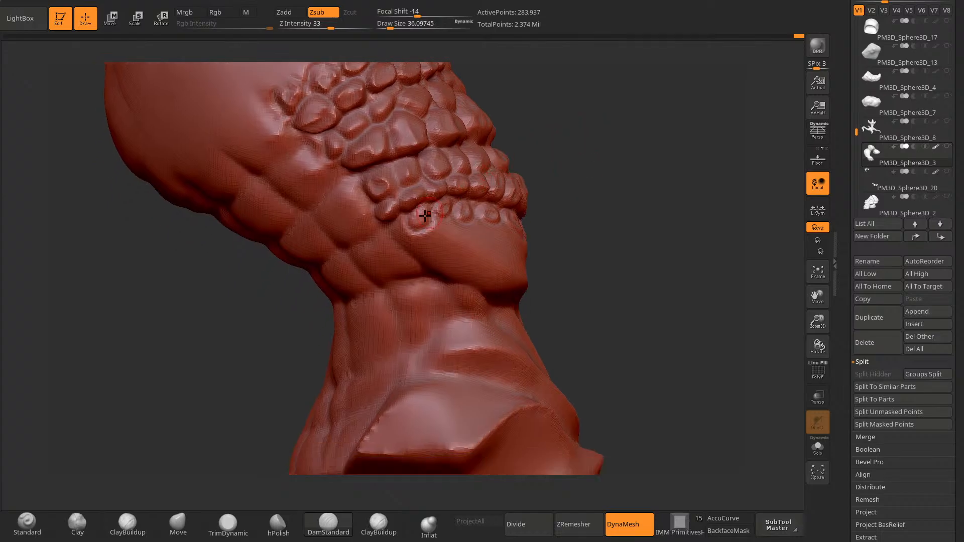
left_click_drag(426, 209, 418, 216)
left_click_drag(520, 163, 565, 168)
left_click_drag(413, 235, 388, 230)
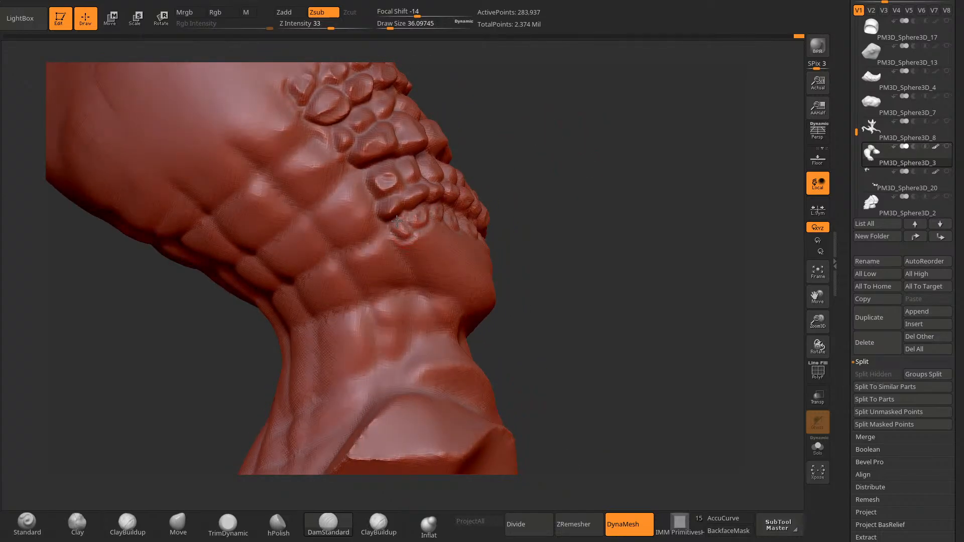
Step: Carve the first small scales of another row beneath the new one, near the leg's inner side
mouse_move(533, 166)
left_mouse_down()
mouse_move(633, 145)
mouse_move(532, 162)
mouse_move(403, 223)
left_mouse_up()
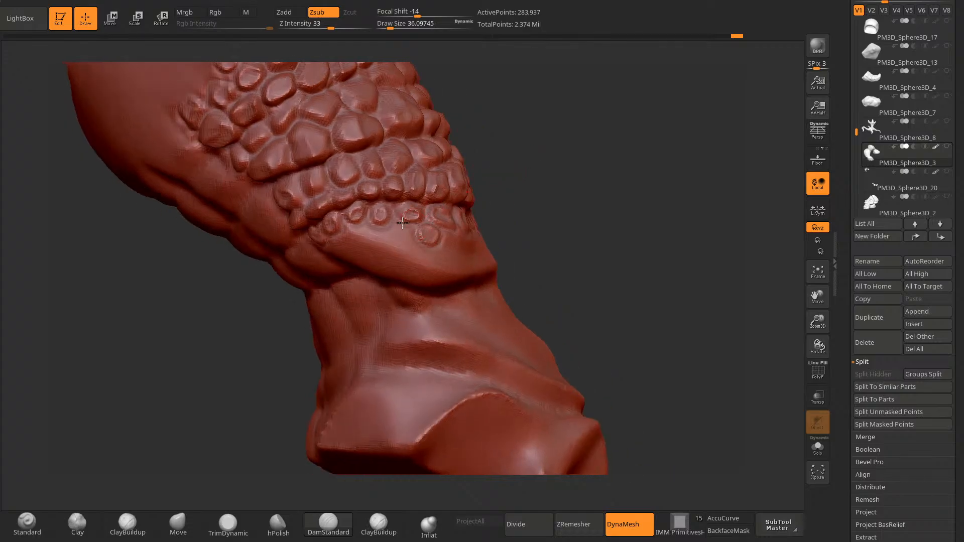
left_click_drag(540, 173, 520, 170)
mouse_move(386, 224)
left_mouse_down()
mouse_move(376, 240)
mouse_move(379, 226)
left_mouse_up()
mouse_move(495, 167)
left_mouse_down()
mouse_move(532, 189)
mouse_move(517, 201)
mouse_move(499, 179)
left_mouse_up()
mouse_move(378, 260)
left_mouse_down()
mouse_move(401, 276)
mouse_move(390, 278)
left_mouse_up()
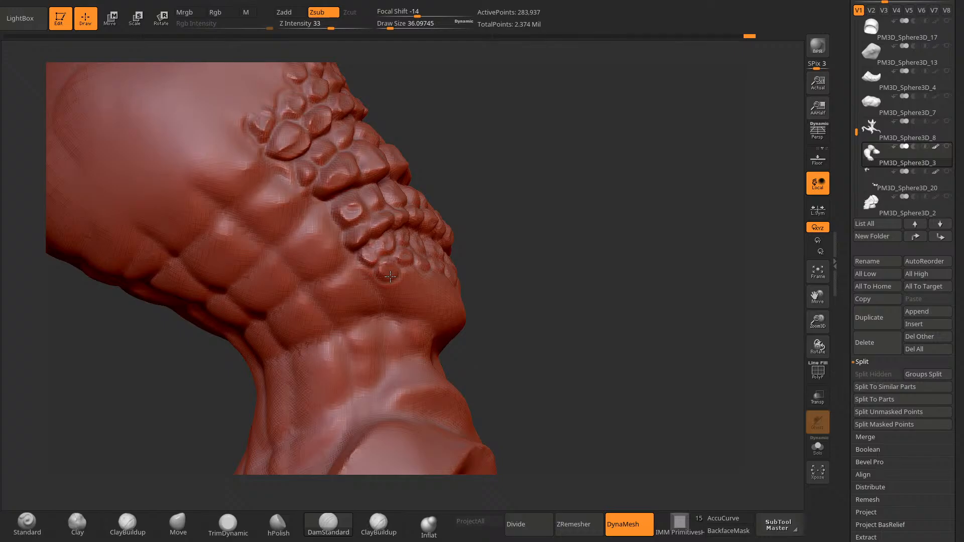
mouse_move(493, 227)
left_mouse_down()
mouse_move(506, 249)
mouse_move(598, 165)
mouse_move(561, 166)
mouse_move(533, 180)
left_mouse_up()
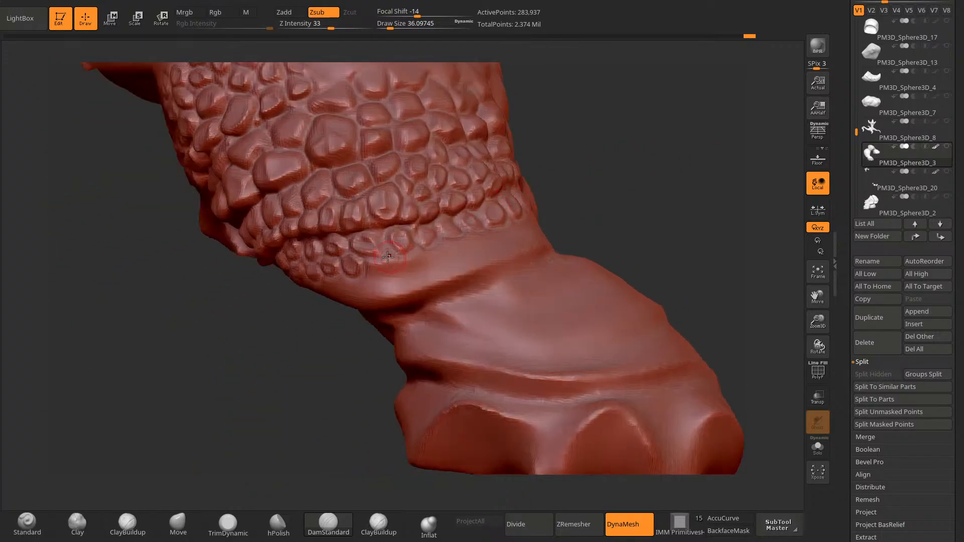
Step: Carve more small scales along the lowest row across the front of the leg
left_click_drag(384, 278, 396, 267)
right_click_drag(482, 196, 457, 218)
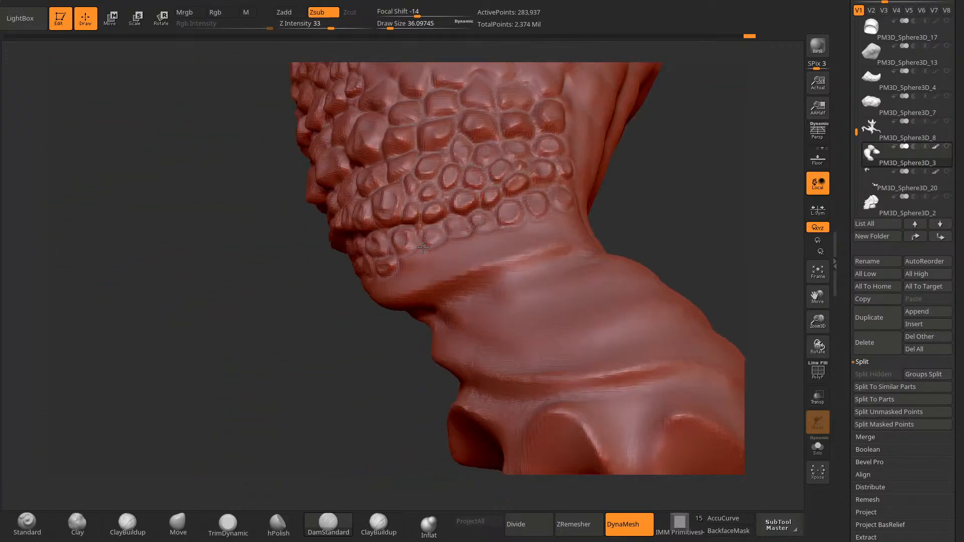
left_click_drag(402, 270, 420, 244)
left_click_drag(696, 168, 602, 206)
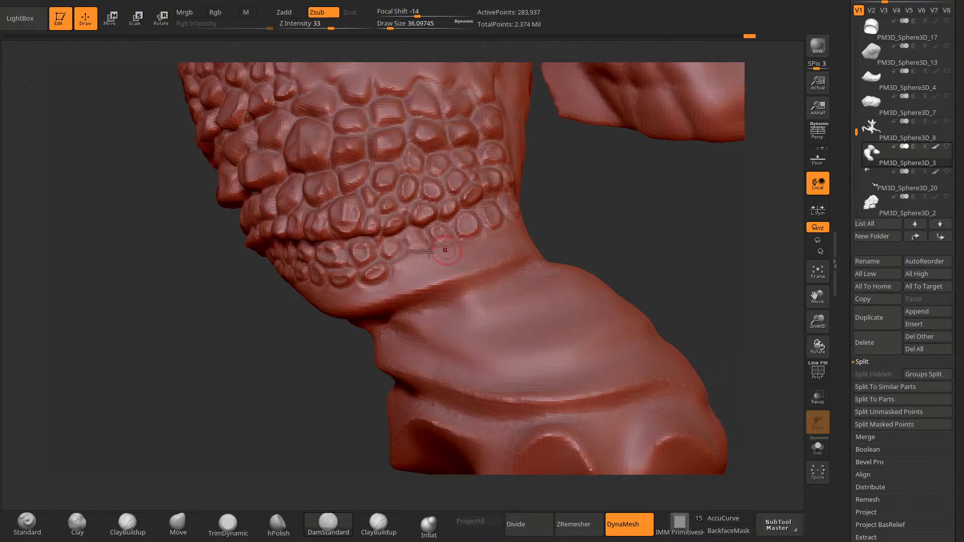
mouse_move(407, 261)
left_mouse_down()
mouse_move(396, 275)
mouse_move(425, 266)
mouse_move(402, 261)
left_mouse_up()
left_click_drag(551, 196, 588, 178)
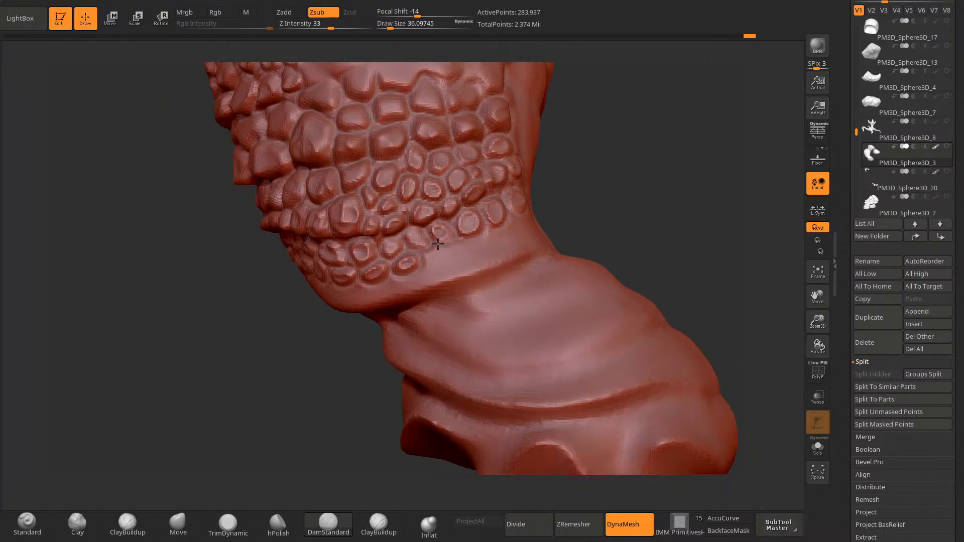
mouse_move(431, 255)
left_mouse_down()
mouse_move(446, 261)
mouse_move(442, 251)
left_mouse_up()
Step: Extend the lowest row of small scales to the outer end of the scale band
left_click_drag(601, 166, 561, 187)
mouse_move(449, 256)
left_mouse_down()
mouse_move(440, 261)
mouse_move(458, 266)
mouse_move(456, 256)
mouse_move(473, 255)
left_mouse_up()
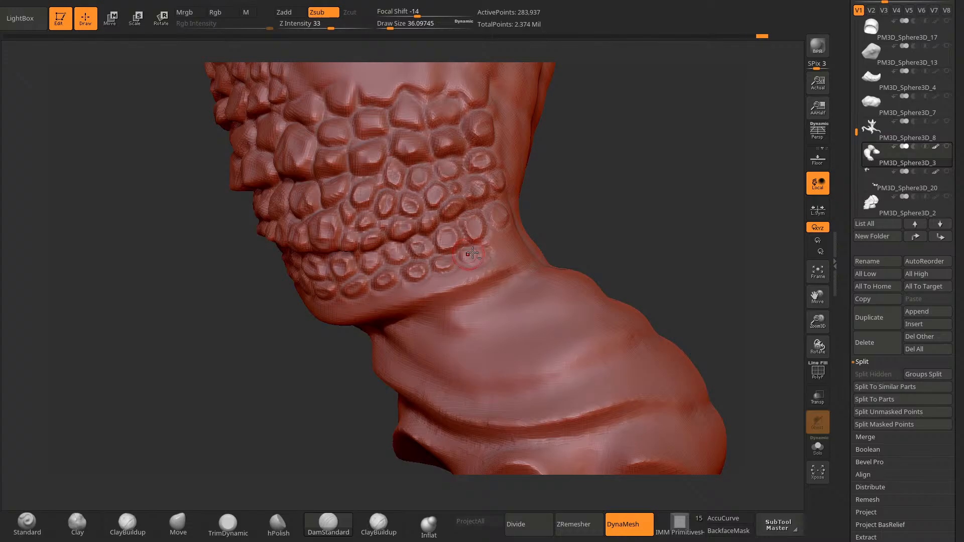
left_click_drag(603, 185, 562, 206)
mouse_move(471, 255)
left_mouse_down()
mouse_move(461, 272)
mouse_move(459, 263)
left_mouse_up()
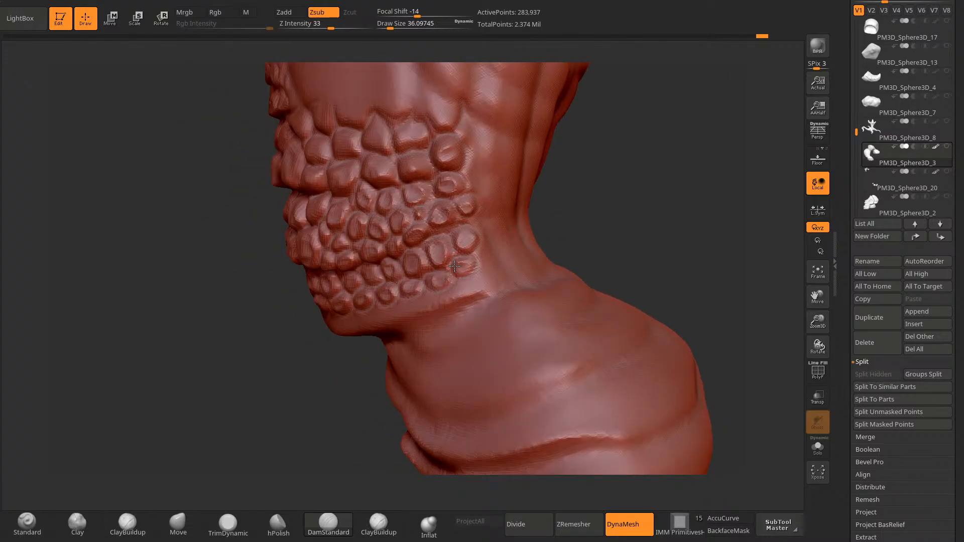
left_click_drag(558, 204, 598, 182)
mouse_move(482, 235)
left_mouse_down()
mouse_move(478, 266)
mouse_move(486, 255)
left_mouse_up()
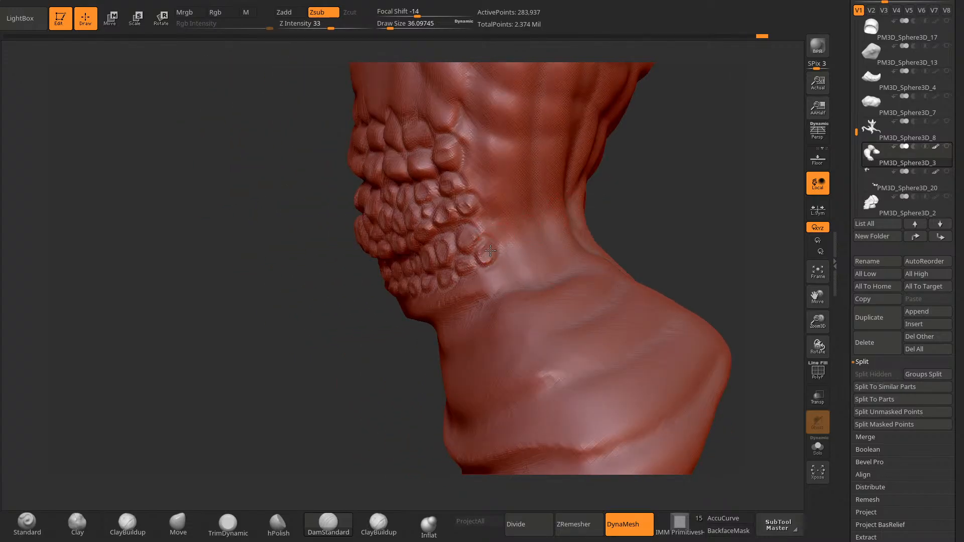
Step: Start a further row of rounded scales at the band's lower rim, from the inner front of the leg
left_click_drag(283, 433, 465, 216)
mouse_move(628, 143)
left_mouse_down("alt")
mouse_move(559, 194)
mouse_move(555, 220)
left_mouse_up("alt")
mouse_move(405, 262)
left_mouse_down()
mouse_move(391, 278)
mouse_move(409, 261)
left_mouse_up()
left_click_drag(590, 160, 437, 261)
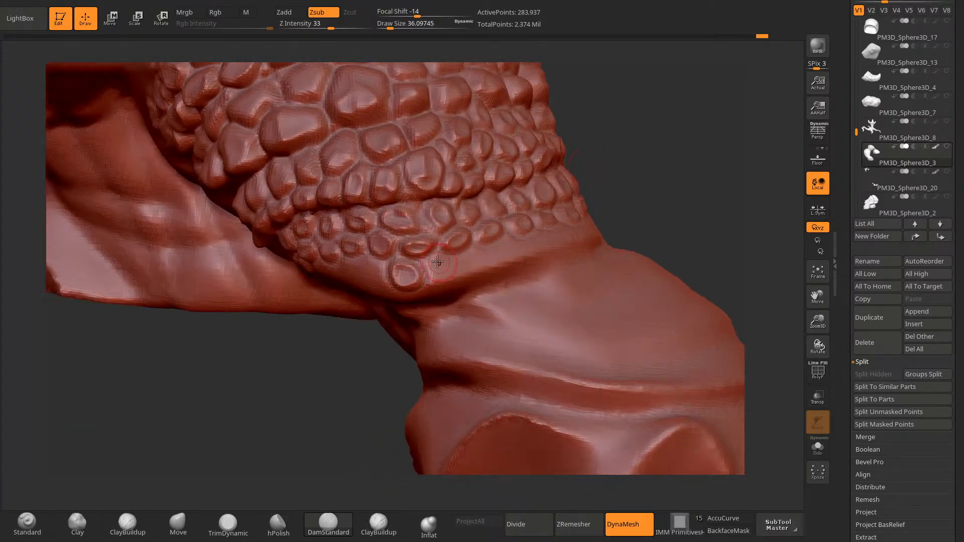
left_click_drag(569, 174, 467, 254)
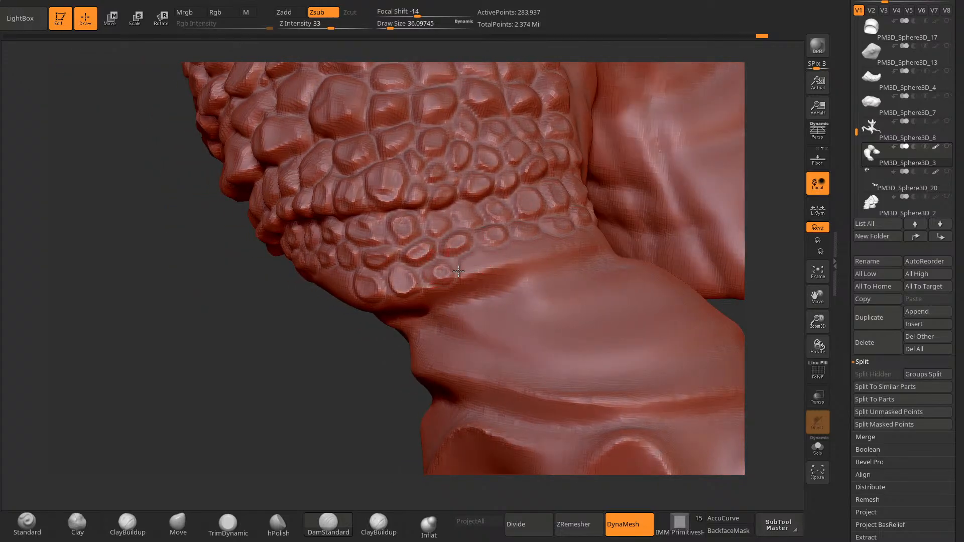
left_click_drag(366, 327, 250, 411)
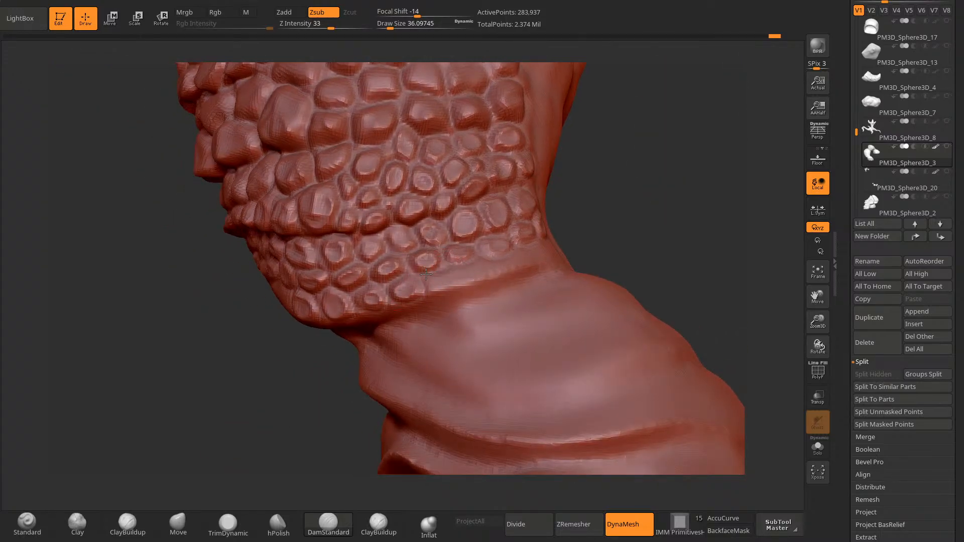
Step: Extend the rim row with small scales toward the leg's outer side
left_click_drag(623, 198, 595, 211)
mouse_move(467, 262)
left_mouse_down()
mouse_move(467, 282)
mouse_move(473, 256)
left_mouse_up()
mouse_move(646, 181)
left_mouse_down()
mouse_move(567, 187)
mouse_move(513, 223)
left_mouse_up()
mouse_move(397, 293)
left_mouse_down()
mouse_move(427, 291)
mouse_move(388, 302)
left_mouse_up()
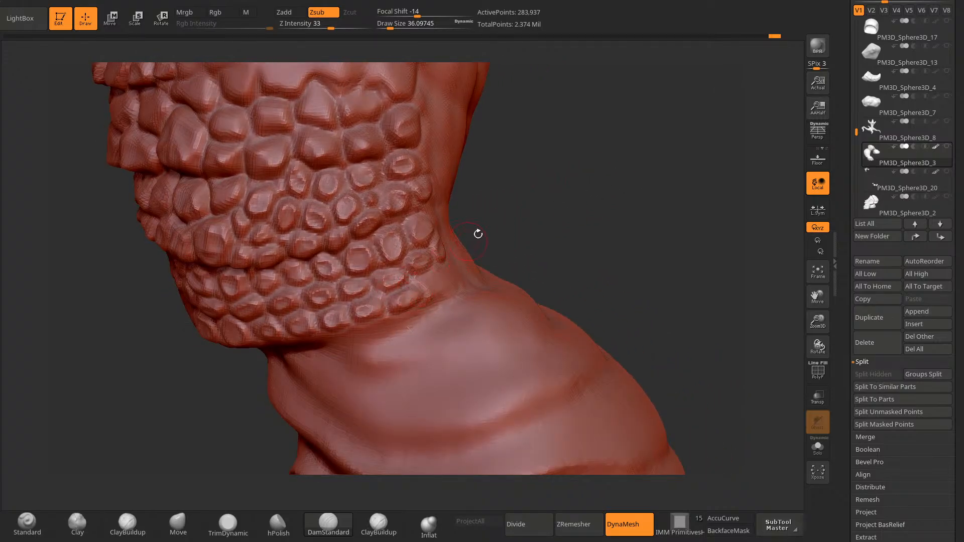
mouse_move(519, 211)
left_mouse_down()
mouse_move(456, 229)
mouse_move(510, 205)
mouse_move(487, 261)
mouse_move(492, 246)
left_mouse_up()
mouse_move(410, 213)
left_mouse_down()
mouse_move(383, 243)
mouse_move(408, 239)
left_mouse_up()
Step: Fill the inner-side gap of the rim row with small scales along the edge above the foot
left_click_drag(551, 161, 590, 213, "alt")
left_click_drag(436, 291, 429, 268)
mouse_move(429, 269)
right_mouse_down()
mouse_move(408, 263)
mouse_move(490, 183)
right_mouse_up()
right_click_drag(406, 285, 381, 255)
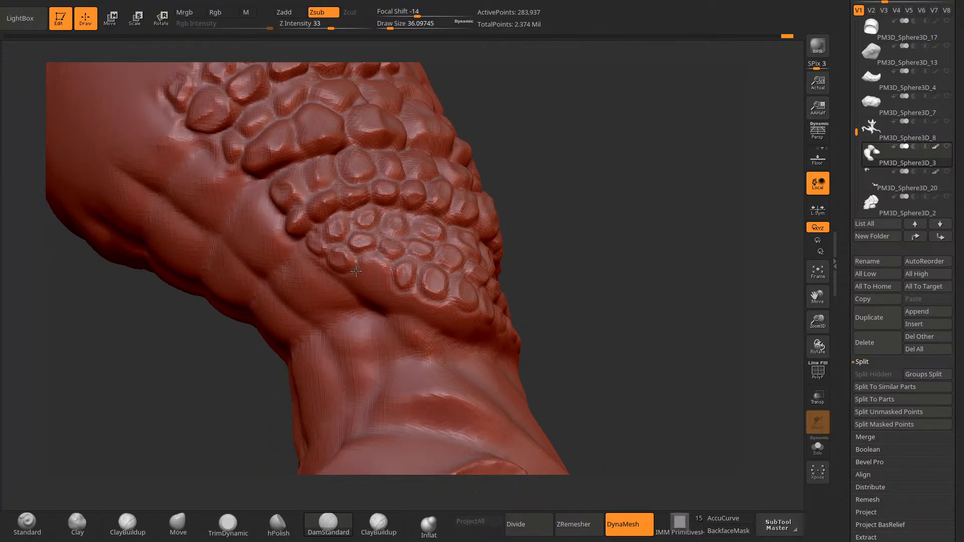
key("f")
mouse_move(559, 161)
right_mouse_down()
mouse_move(534, 209)
mouse_move(579, 206)
mouse_move(568, 191)
mouse_move(573, 216)
right_mouse_up()
mouse_move(586, 178)
right_mouse_down()
mouse_move(607, 123)
mouse_move(624, 209)
mouse_move(518, 213)
right_mouse_up()
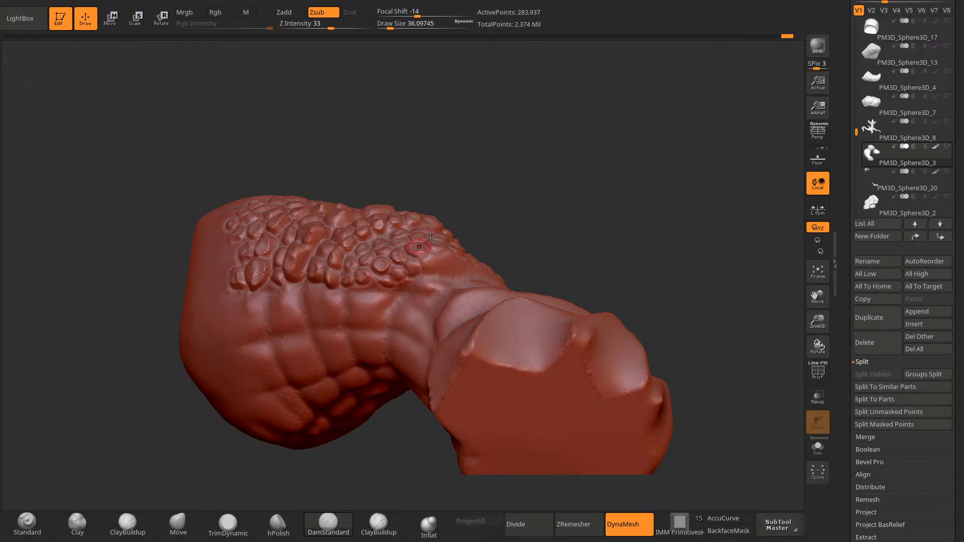
right_click_drag(431, 238, 446, 253)
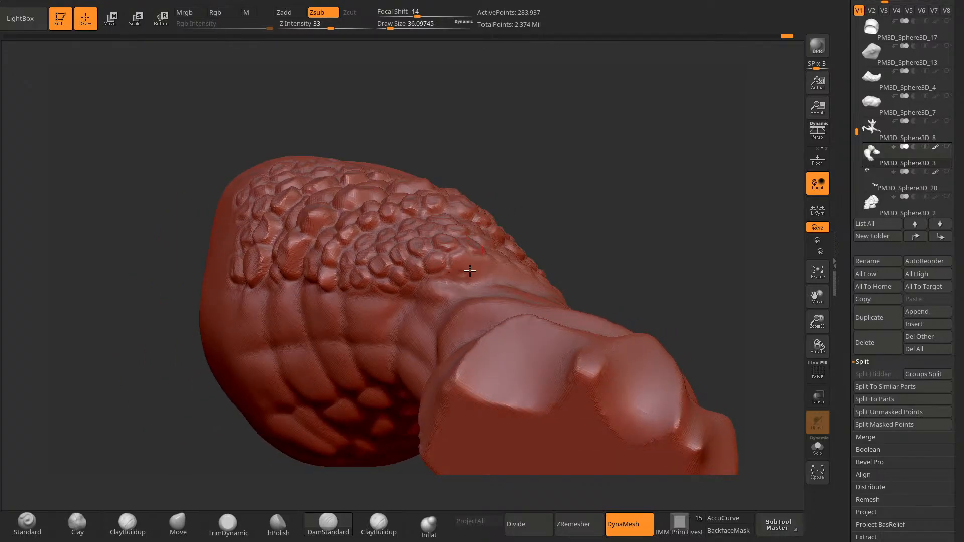
right_click_drag(539, 219, 455, 240)
mouse_move(463, 254)
left_mouse_down()
mouse_move(494, 235)
mouse_move(494, 257)
mouse_move(477, 245)
left_mouse_up()
Step: Carve the remaining small scales along the band's lower rim from the front of the leg to its outer side
mouse_move(723, 140)
left_mouse_down("alt")
mouse_move(634, 133)
mouse_move(645, 155)
mouse_move(661, 140)
mouse_move(638, 161)
left_mouse_up("alt")
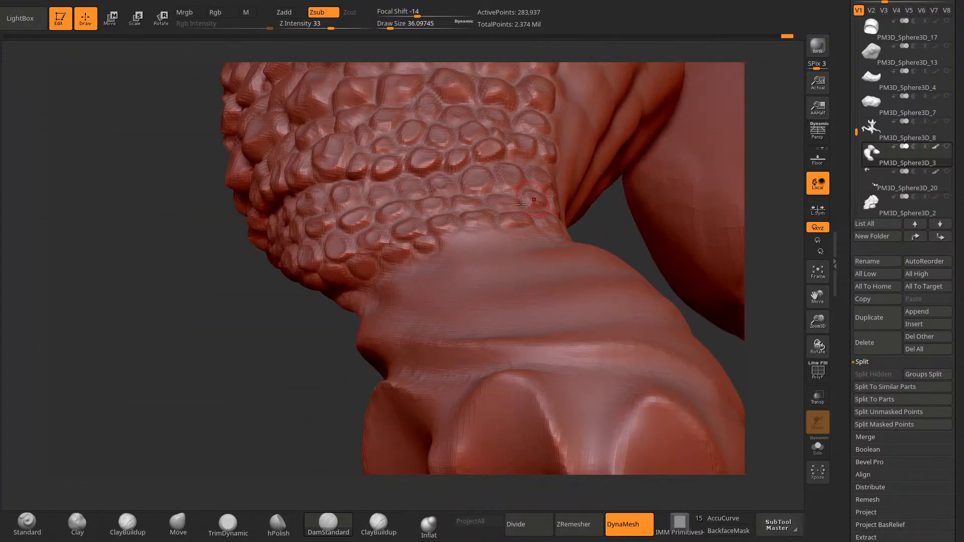
mouse_move(443, 240)
left_mouse_down()
mouse_move(469, 244)
mouse_move(444, 235)
left_mouse_up()
mouse_move(605, 216)
left_mouse_down()
mouse_move(527, 213)
mouse_move(588, 187)
left_mouse_up()
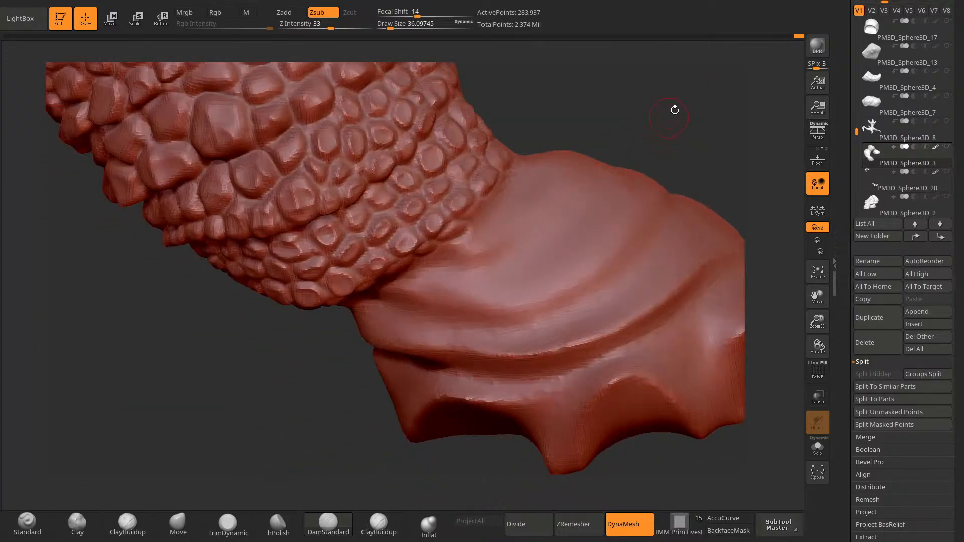
left_click_drag(674, 110, 648, 125)
left_click_drag(466, 230, 535, 153)
mouse_move(475, 207)
left_mouse_down()
mouse_move(483, 220)
mouse_move(474, 201)
mouse_move(521, 170)
left_mouse_up()
Step: Examine the scale band and the smooth foot beneath it from several sides
mouse_move(390, 333)
left_mouse_down()
mouse_move(299, 375)
mouse_move(376, 450)
mouse_move(329, 440)
left_mouse_up()
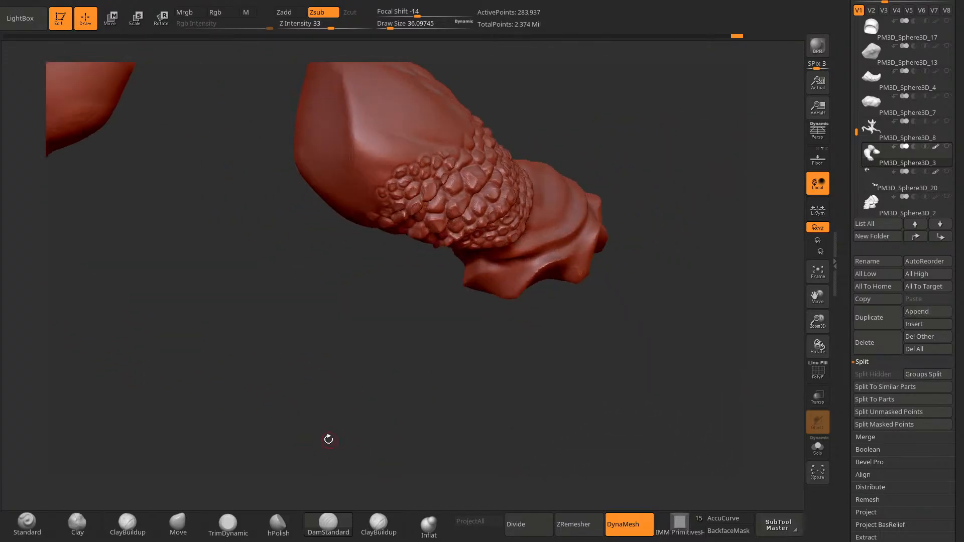
left_click_drag(598, 164, 557, 211)
left_click_drag(226, 331, 281, 311)
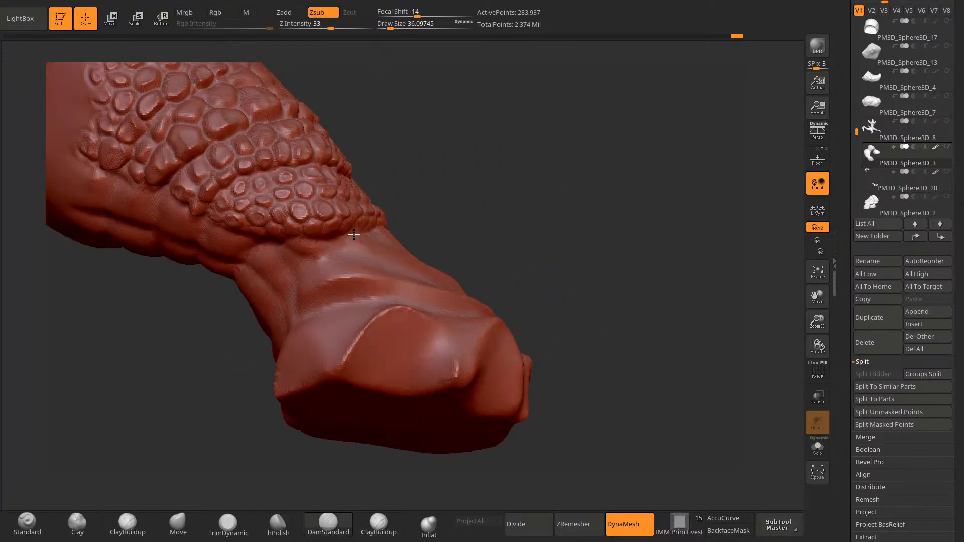
left_click_drag(434, 209, 511, 191)
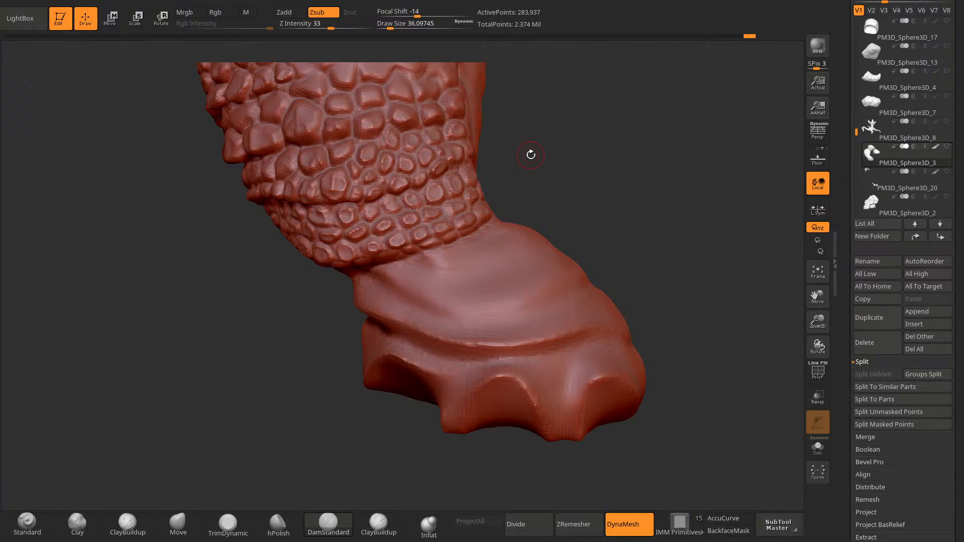
mouse_move(531, 155)
left_mouse_down()
mouse_move(625, 182)
mouse_move(583, 170)
left_mouse_up()
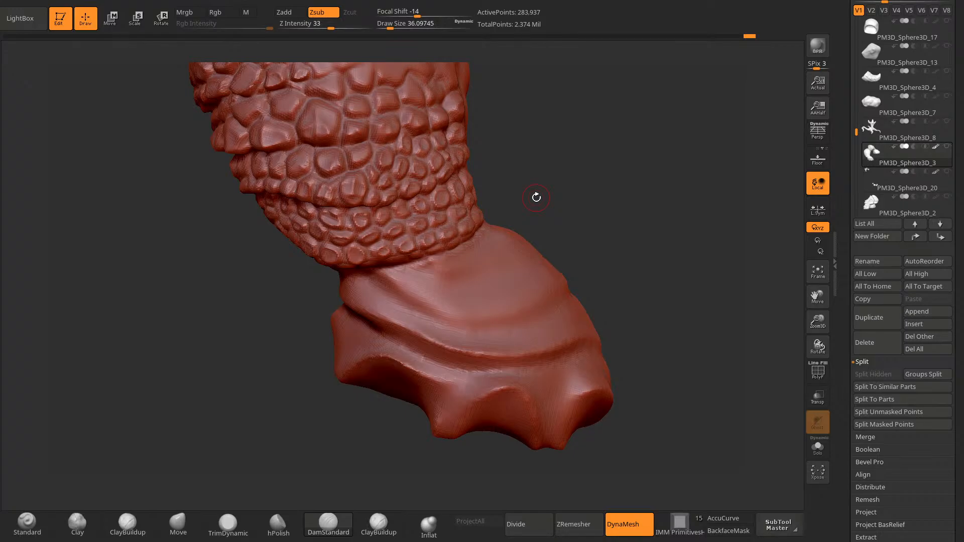
mouse_move(536, 197)
left_mouse_down()
mouse_move(575, 168)
mouse_move(586, 187)
mouse_move(564, 211)
mouse_move(470, 246)
left_mouse_up()
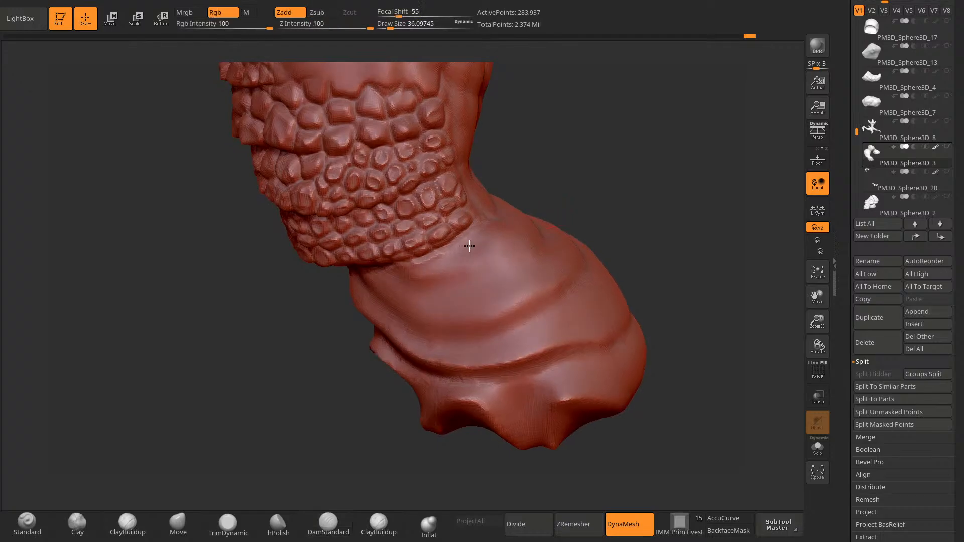
mouse_move(565, 209)
left_mouse_down()
mouse_move(583, 188)
mouse_move(573, 176)
mouse_move(594, 176)
mouse_move(576, 217)
left_mouse_up()
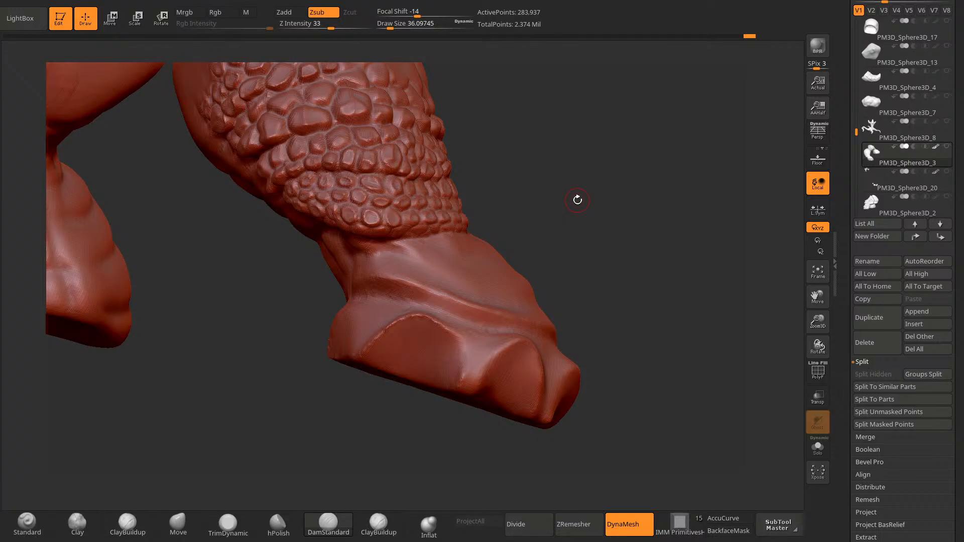
left_click_drag(555, 210, 498, 197)
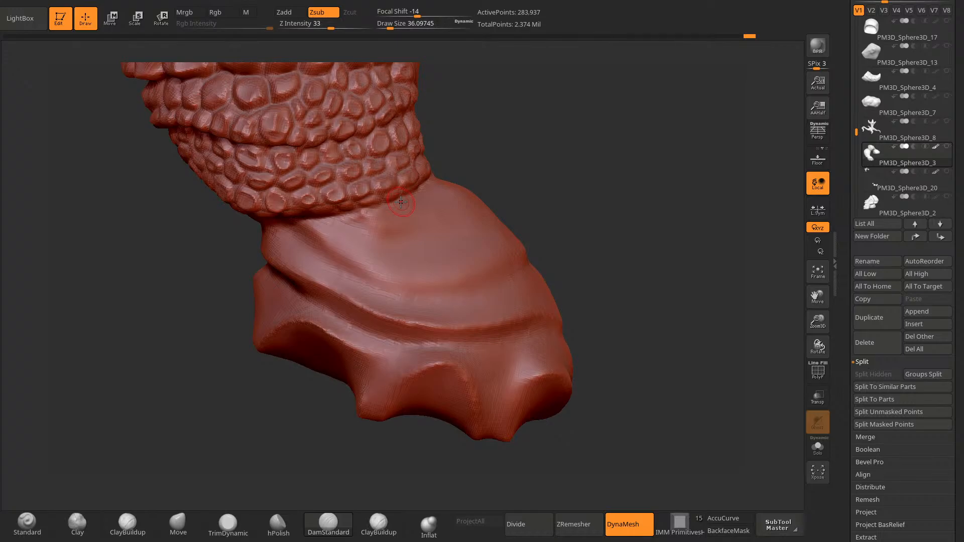
left_click_drag(557, 198, 389, 198, "alt")
mouse_move(538, 230)
left_mouse_down()
mouse_move(505, 236)
mouse_move(500, 198)
mouse_move(415, 196)
left_mouse_up()
Step: Set the draw size to 53.86373 and carve a crease across the top of the foot beneath the scale band
key("space")
left_click_drag(315, 306, 395, 272)
left_click_drag(482, 184, 444, 251)
mouse_move(289, 358)
left_mouse_down()
mouse_move(300, 392)
mouse_move(274, 387)
left_mouse_up()
left_click_drag(318, 305, 384, 274)
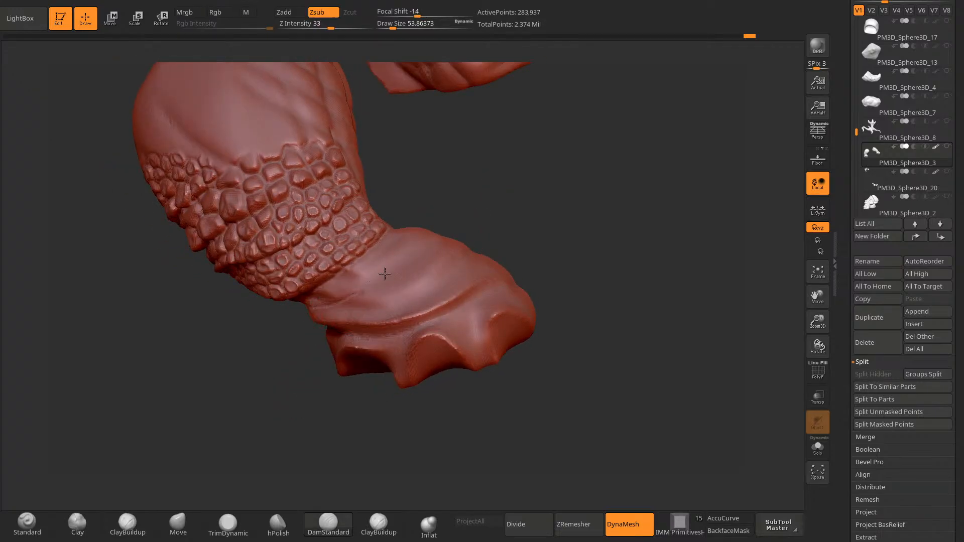
left_click_drag(472, 182, 447, 214)
left_click_drag(492, 176, 465, 223)
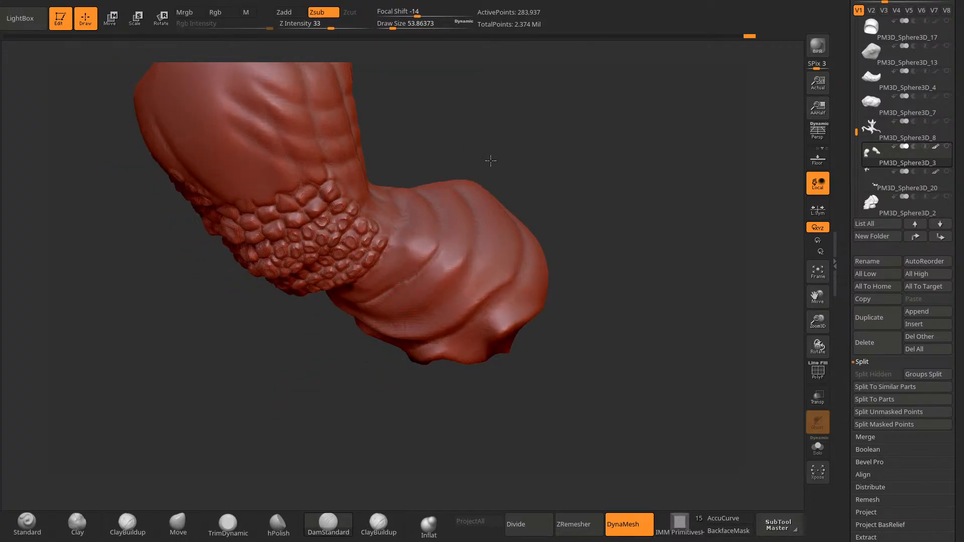
left_click_drag(491, 159, 469, 216)
left_click_drag(436, 252, 424, 180)
Step: Continue the foot crease around the outer side of the ankle and check it from the inner side
left_click_drag(388, 380, 432, 346)
left_click_drag(467, 182, 502, 164)
left_click_drag(439, 239, 456, 226)
left_click_drag(495, 186, 472, 194)
left_click_drag(455, 229, 423, 242)
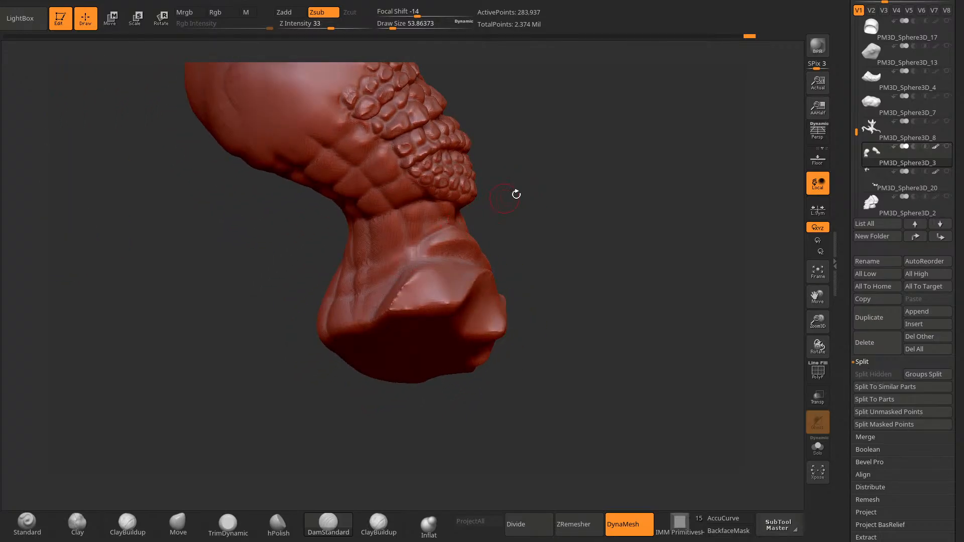
left_click_drag(516, 195, 494, 225)
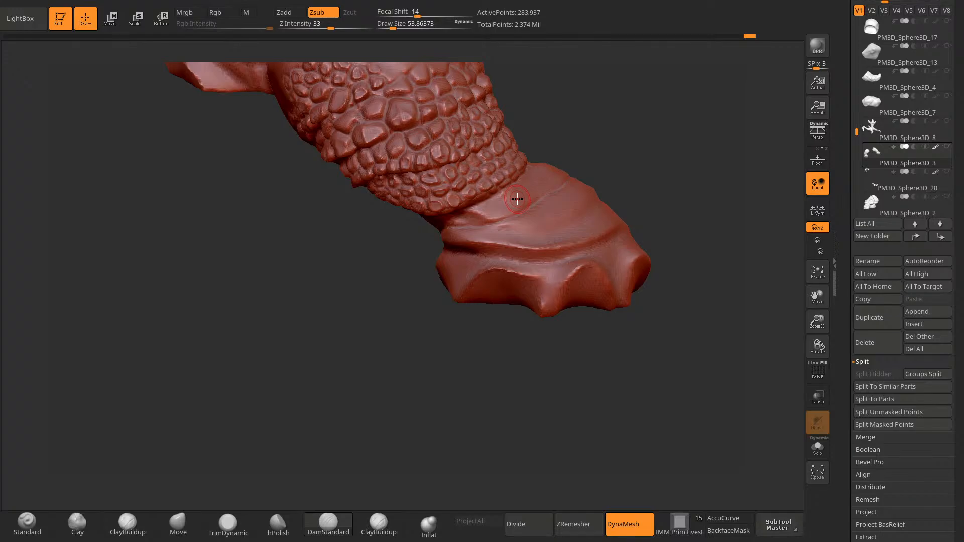
Step: Deepen the crease across the front of the foot, from the inner side toward the outer edge
mouse_move(658, 137)
left_mouse_down("alt")
mouse_move(501, 237)
mouse_move(517, 241)
mouse_move(474, 190)
mouse_move(507, 206)
left_mouse_up("alt")
mouse_move(314, 293)
left_mouse_down()
mouse_move(508, 189)
mouse_move(458, 170)
left_mouse_up()
left_click_drag(370, 250, 288, 324)
left_click_drag(533, 203, 430, 238)
left_click_drag(484, 201, 396, 241)
mouse_move(603, 183)
left_mouse_down()
mouse_move(621, 179)
mouse_move(547, 209)
mouse_move(542, 222)
mouse_move(536, 211)
mouse_move(566, 209)
mouse_move(526, 196)
mouse_move(564, 189)
mouse_move(478, 224)
left_mouse_up()
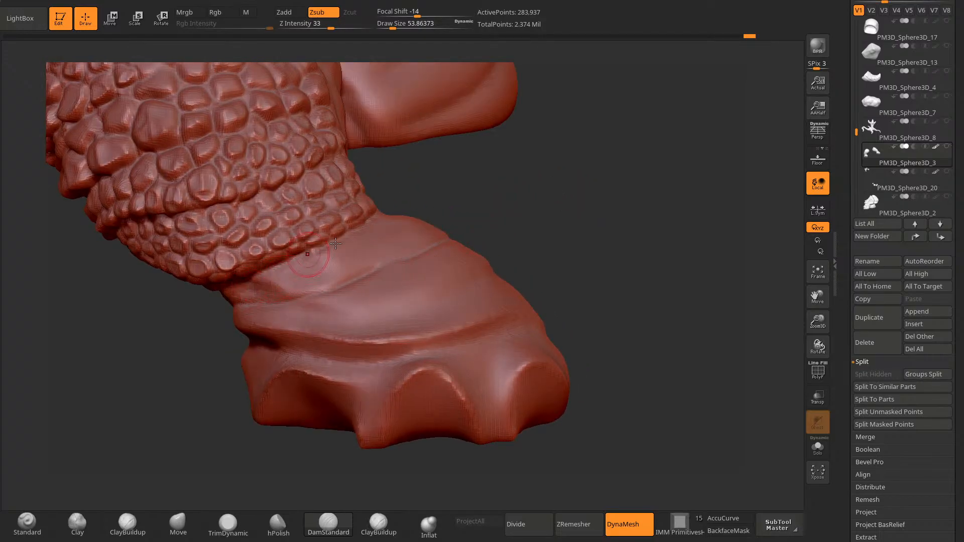
Step: Try a DamStandard stroke just beneath the scale band's lower rim and undo it
left_click_drag(425, 189, 394, 214)
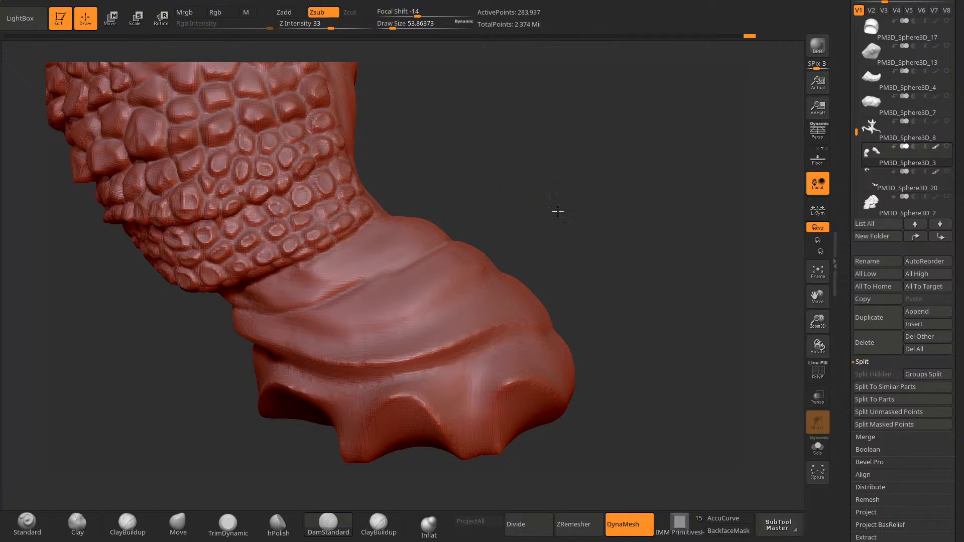
mouse_move(557, 211)
left_mouse_down()
mouse_move(500, 216)
mouse_move(506, 204)
mouse_move(497, 206)
left_mouse_up()
left_click_drag(275, 262, 303, 244)
key("ctrl+z")
mouse_move(422, 175)
left_mouse_down()
mouse_move(412, 140)
mouse_move(384, 137)
mouse_move(354, 173)
mouse_move(491, 92)
mouse_move(481, 82)
left_mouse_up()
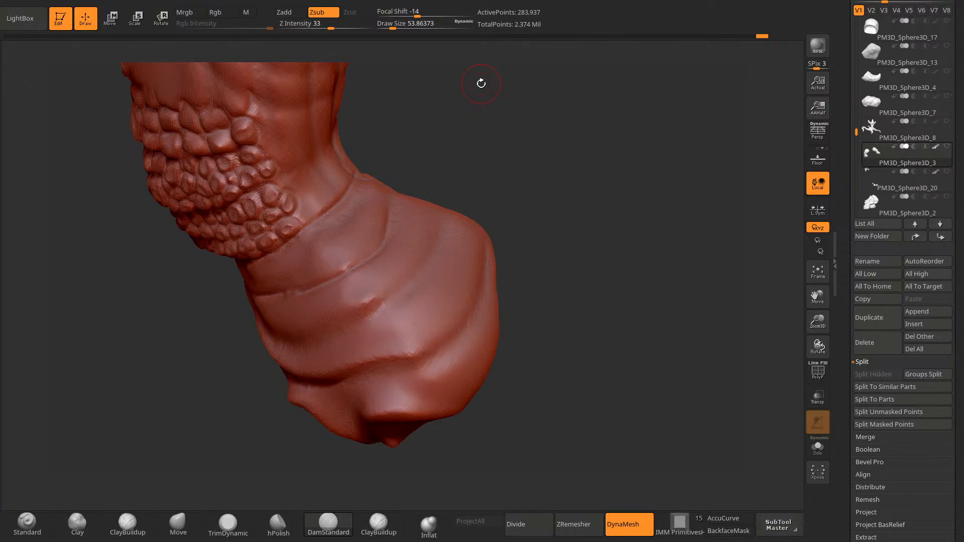
mouse_move(481, 83)
left_mouse_down()
mouse_move(527, 179)
mouse_move(491, 210)
left_mouse_up()
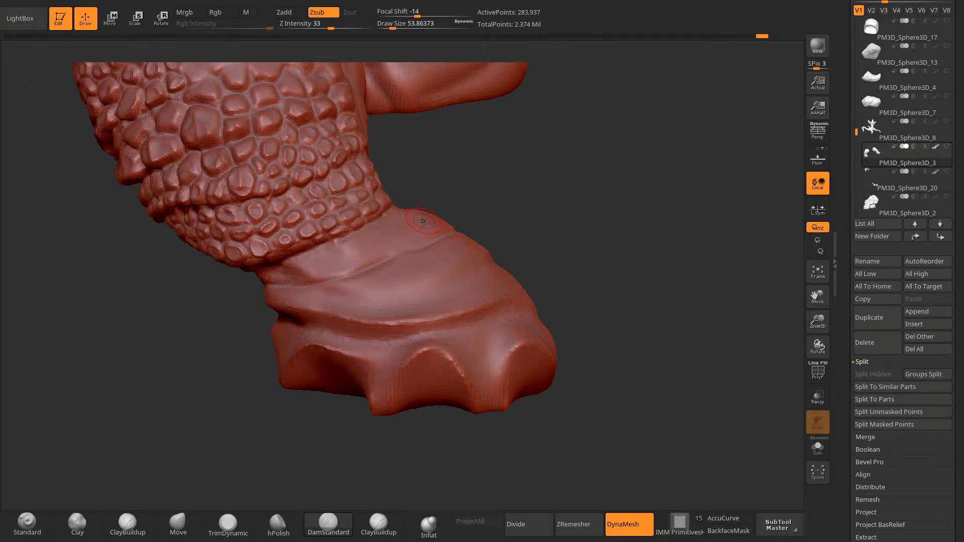
Step: Set the draw size to 42.76887 and outline the first two scales between the scale band and the foot crease
left_click_drag(505, 142, 538, 127)
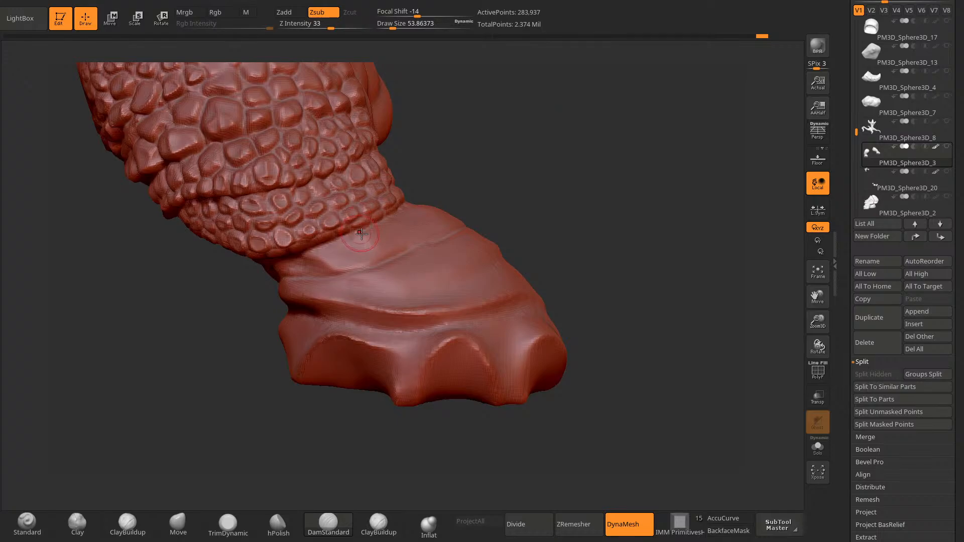
left_click_drag(354, 237, 401, 329)
mouse_move(526, 192)
left_mouse_down()
mouse_move(544, 195)
mouse_move(526, 151)
mouse_move(557, 144)
mouse_move(525, 197)
mouse_move(486, 200)
left_mouse_up()
key("space")
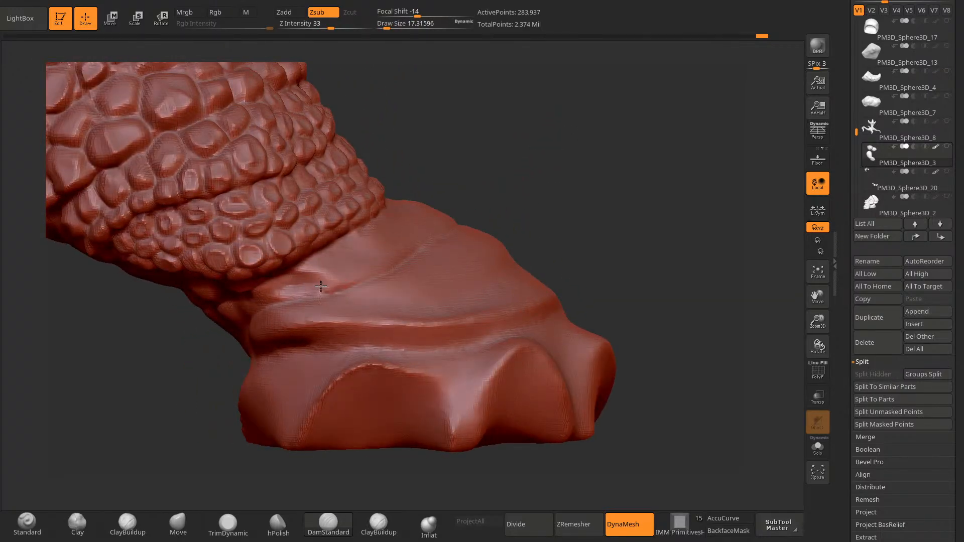
key("space")
left_click_drag(349, 277, 355, 274)
left_click_drag(473, 157, 469, 183)
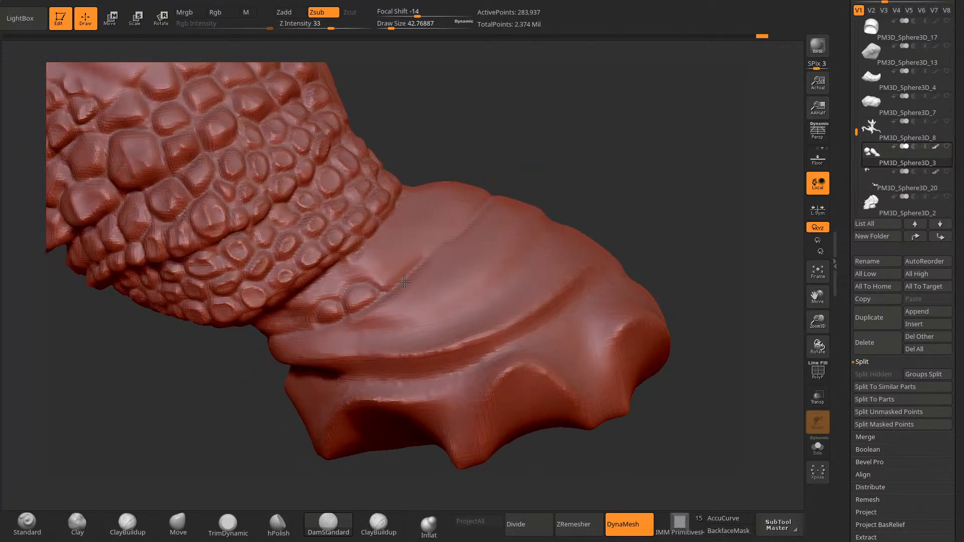
Step: Outline a third, larger scale along the foot crease and deepen the grooves between it and its neighbours
left_click_drag(401, 271, 421, 242)
left_click_drag(460, 173, 437, 211)
left_click_drag(351, 282, 363, 293)
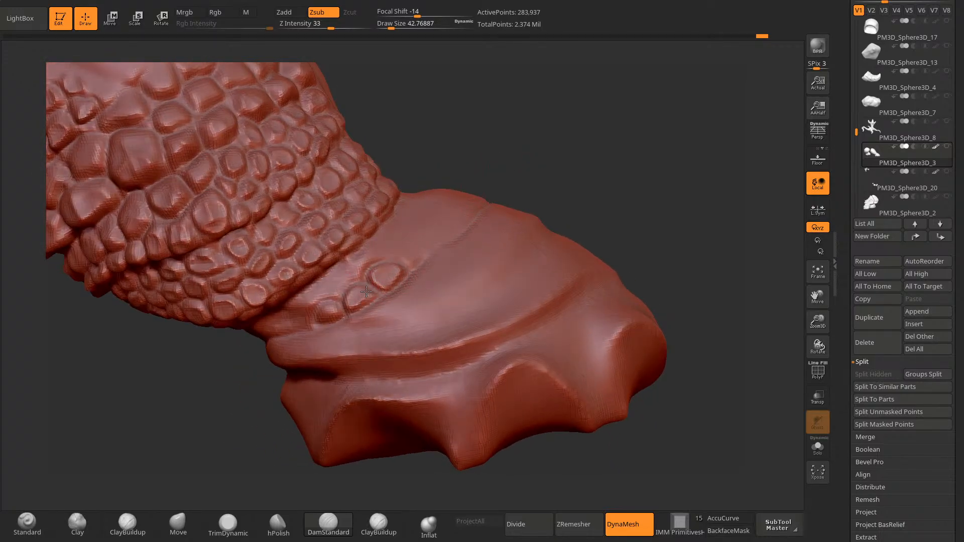
left_click_drag(475, 184, 426, 218)
left_click_drag(346, 293, 331, 318)
Step: Smooth the area beside the outermost scale along the foot crease and recarve its outline
left_click_drag(442, 181, 495, 160)
mouse_move(433, 232)
left_mouse_down()
mouse_move(401, 255)
mouse_move(415, 257)
mouse_move(421, 229)
left_mouse_up()
left_click_drag(561, 133, 540, 174)
mouse_move(420, 258)
left_mouse_down("shift")
mouse_move(374, 291)
mouse_move(397, 299)
mouse_move(421, 279)
mouse_move(408, 275)
left_mouse_up("shift")
left_click_drag(421, 247, 443, 251)
left_click_drag(459, 171, 497, 140)
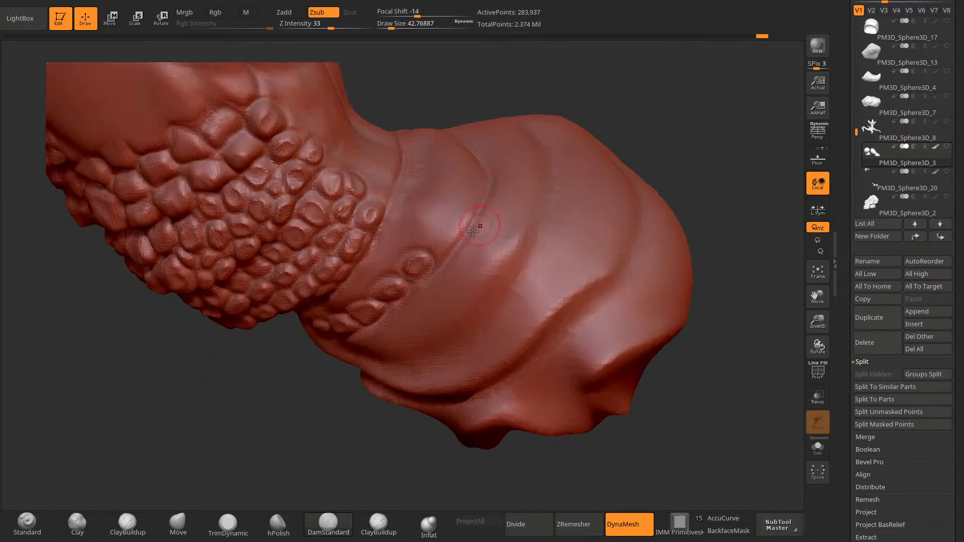
Step: Extend the scale row along the foot crease around the side of the ankle by outlining further oval scales with DamStandard
mouse_move(458, 234)
left_mouse_down()
mouse_move(436, 257)
mouse_move(458, 232)
mouse_move(435, 232)
left_mouse_up()
mouse_move(643, 110)
left_mouse_down()
mouse_move(632, 161)
mouse_move(616, 136)
left_mouse_up()
mouse_move(423, 295)
left_mouse_down()
mouse_move(416, 281)
mouse_move(440, 277)
left_mouse_up()
right_click_drag(520, 189, 570, 168)
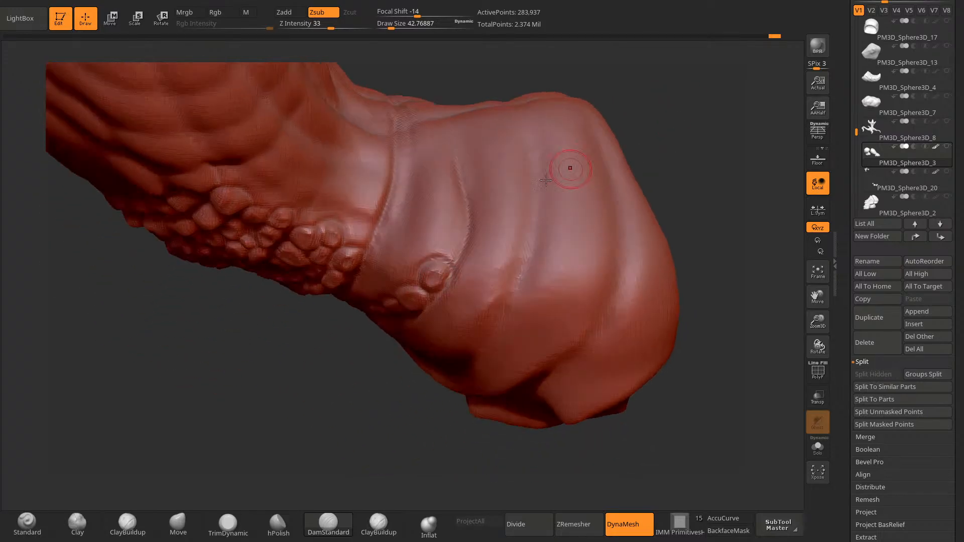
mouse_move(463, 255)
left_mouse_down()
mouse_move(465, 229)
mouse_move(436, 238)
left_mouse_up()
left_click_drag(446, 228, 458, 179)
left_click_drag(490, 75, 485, 93)
left_click_drag(465, 167, 445, 148)
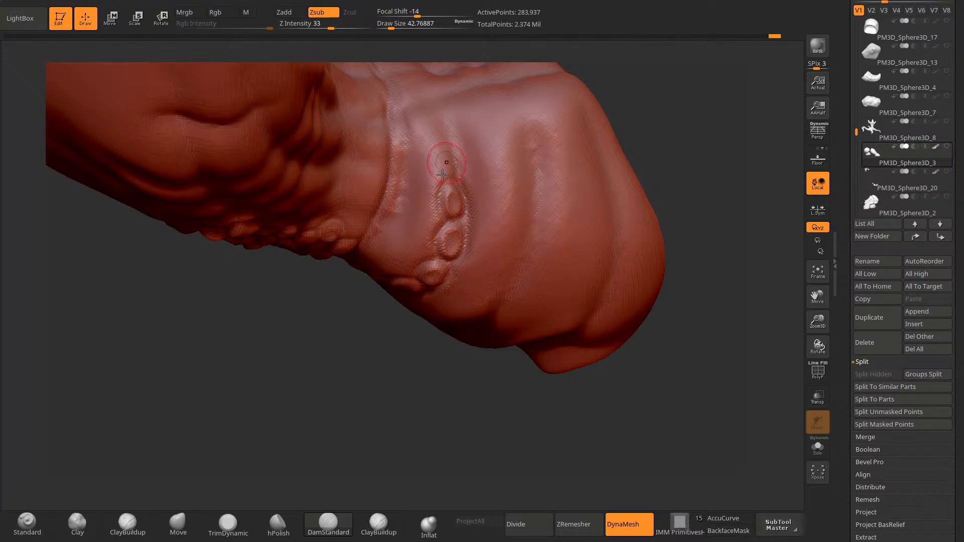
Step: Carve the first scales of a second row between the foot-crease row and the lower rim of the leg's scale band
mouse_move(623, 125)
left_mouse_down()
mouse_move(555, 201)
mouse_move(587, 181)
mouse_move(577, 164)
mouse_move(552, 165)
left_mouse_up()
left_click_drag(658, 115, 568, 226)
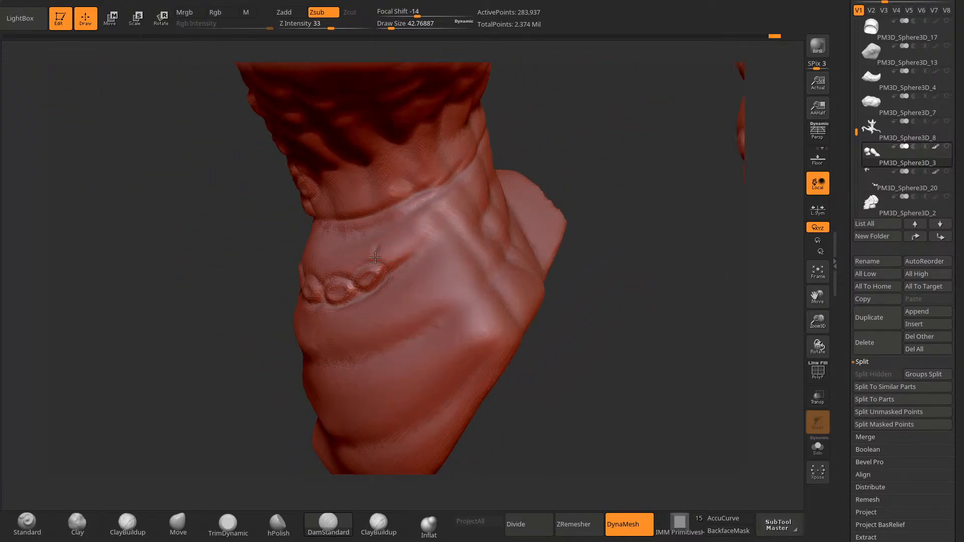
mouse_move(562, 190)
left_mouse_down()
mouse_move(570, 173)
mouse_move(570, 206)
mouse_move(538, 224)
mouse_move(547, 206)
mouse_move(529, 206)
mouse_move(555, 226)
mouse_move(562, 187)
mouse_move(512, 190)
mouse_move(527, 180)
mouse_move(353, 244)
mouse_move(356, 264)
left_mouse_up()
left_click_drag(522, 182, 505, 171)
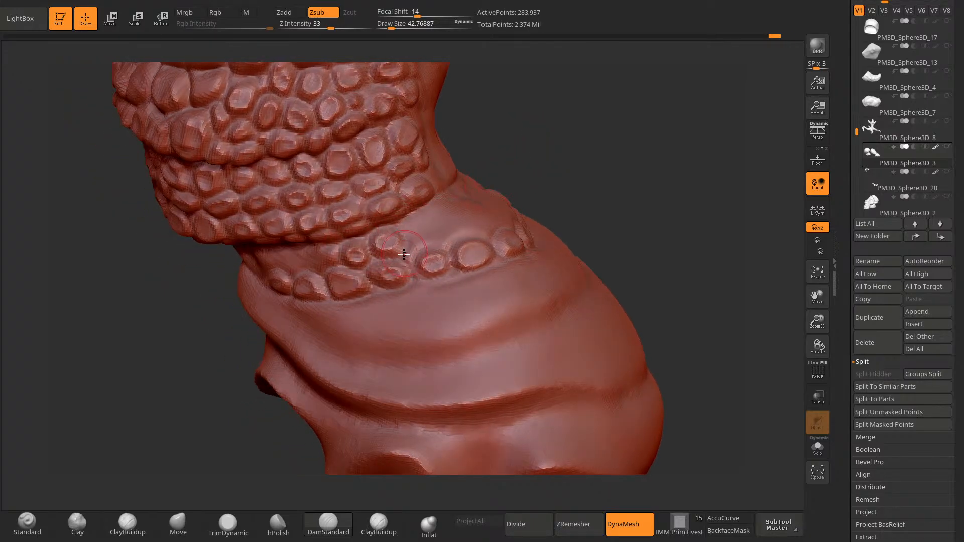
left_click_drag(398, 253, 399, 228)
left_click_drag(525, 176, 548, 175)
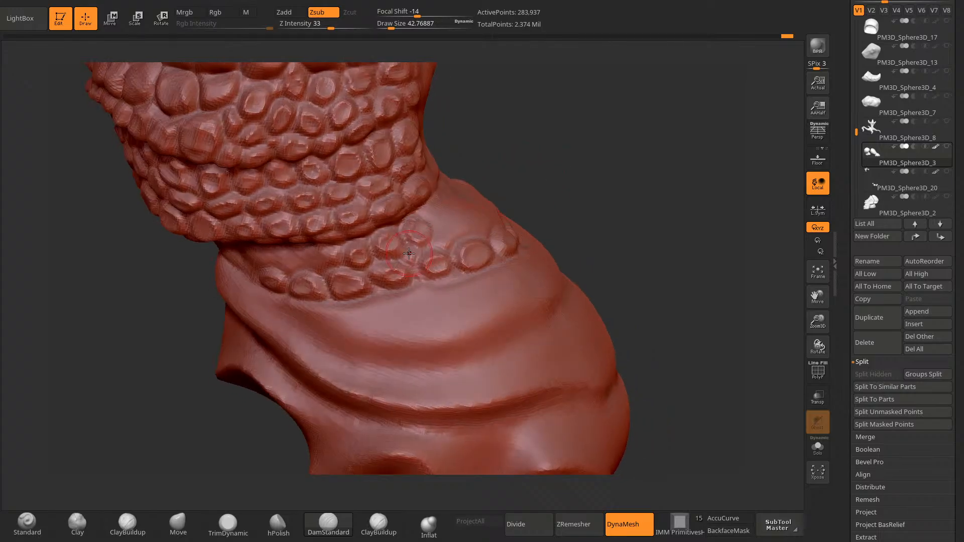
left_click_drag(431, 226, 443, 246)
left_click_drag(532, 175, 483, 187, "alt")
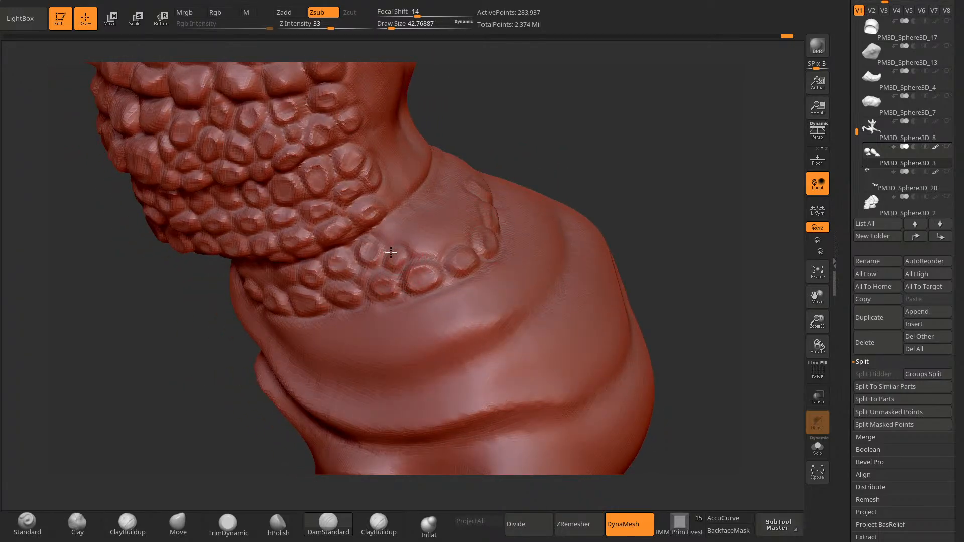
Step: Continue the second row with more rounded scales nested against the foot-crease row towards the side of the ankle
left_click_drag(391, 253, 391, 269)
left_click_drag(537, 154, 521, 156)
mouse_move(380, 238)
left_mouse_down()
mouse_move(394, 219)
mouse_move(381, 226)
mouse_move(382, 240)
left_mouse_up()
left_click_drag(522, 153, 558, 157)
left_click_drag(444, 239, 440, 252)
left_click_drag(545, 174, 507, 177)
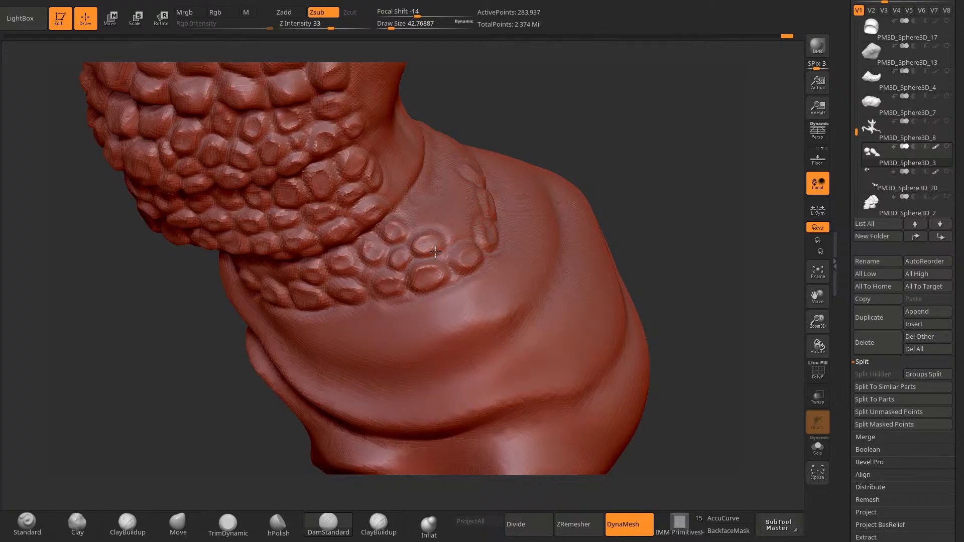
left_click_drag(548, 150, 508, 152)
mouse_move(461, 213)
left_mouse_down()
mouse_move(446, 235)
mouse_move(477, 227)
mouse_move(452, 235)
left_mouse_up()
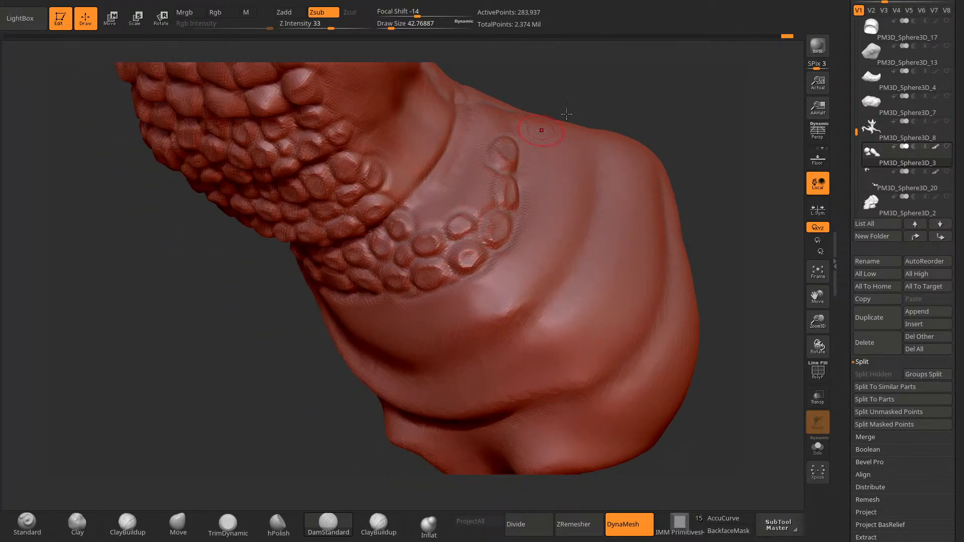
Step: Outline small scales beside the large end scale of the foot-crease row and refine the grooves between their neighbours
mouse_move(653, 90)
left_mouse_down()
mouse_move(704, 78)
mouse_move(620, 101)
left_mouse_up()
mouse_move(424, 263)
left_mouse_down()
mouse_move(398, 291)
mouse_move(395, 254)
left_mouse_up()
left_click_drag(610, 116, 648, 98)
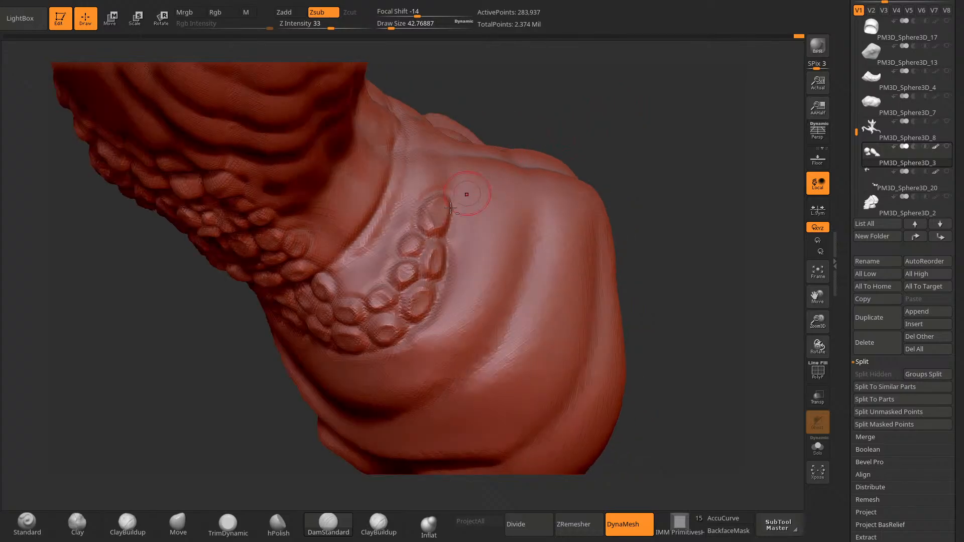
left_click_drag(402, 240, 419, 241)
left_click_drag(549, 142, 585, 123)
mouse_move(367, 289)
left_mouse_down()
mouse_move(352, 297)
mouse_move(364, 274)
mouse_move(372, 287)
mouse_move(366, 274)
left_mouse_up()
mouse_move(512, 132)
left_mouse_down()
mouse_move(560, 111)
mouse_move(543, 129)
left_mouse_up()
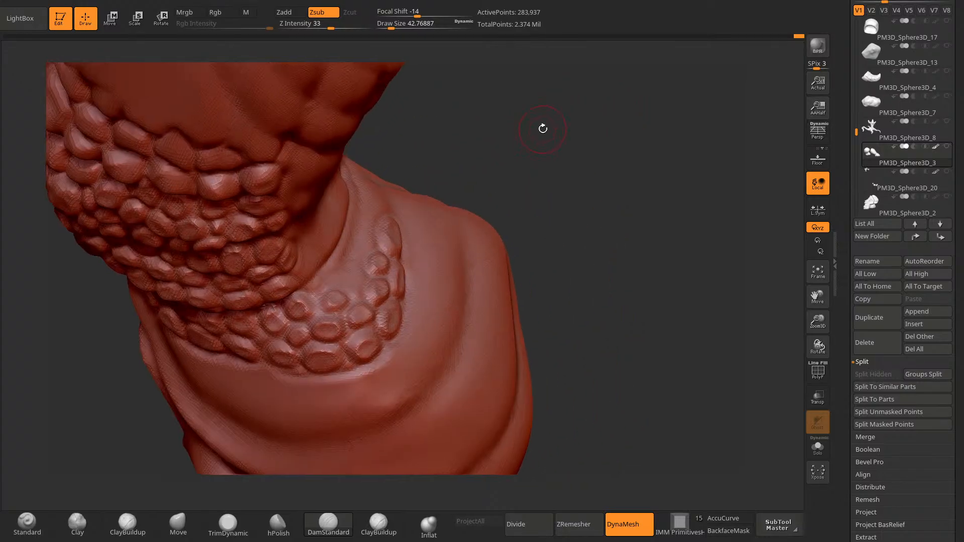
Step: Fill the remaining smooth gap between the second row and the ankle fold with small scales
mouse_move(550, 176)
left_mouse_down()
mouse_move(564, 155)
mouse_move(551, 165)
left_mouse_up()
left_click_drag(372, 280, 390, 255)
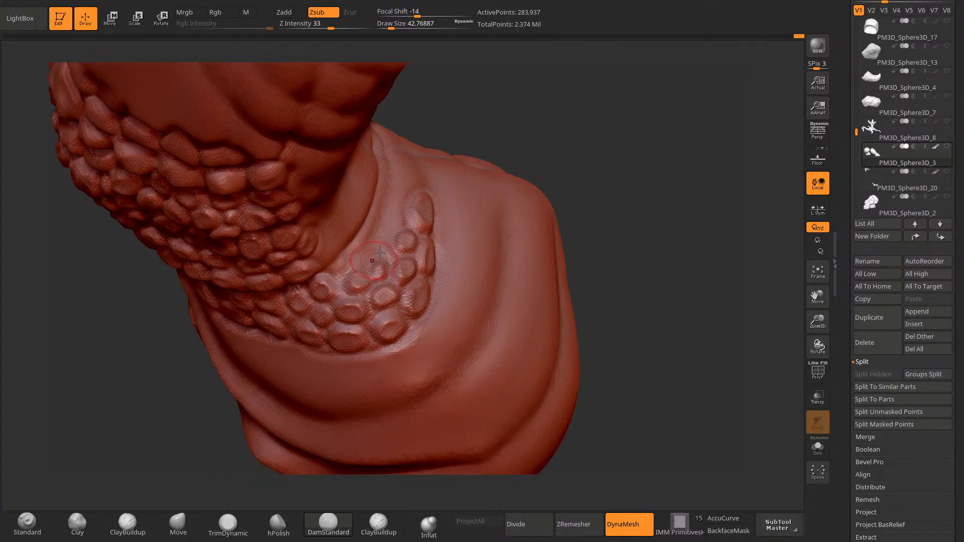
left_click_drag(533, 156, 561, 129)
mouse_move(342, 258)
left_mouse_down()
mouse_move(338, 272)
mouse_move(358, 263)
left_mouse_up()
left_click_drag(449, 152, 420, 153)
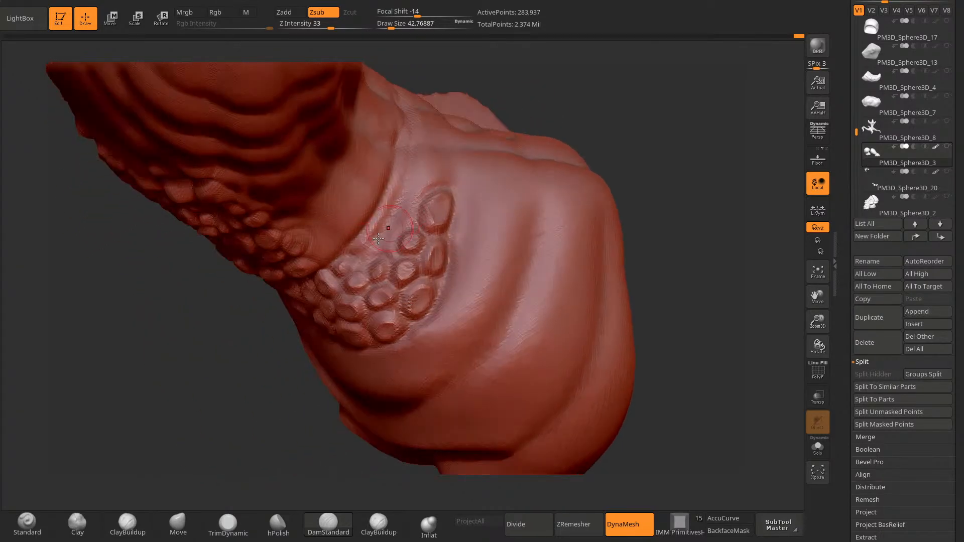
mouse_move(387, 225)
left_mouse_down()
mouse_move(364, 236)
mouse_move(370, 257)
left_mouse_up()
mouse_move(385, 206)
left_mouse_down()
mouse_move(406, 228)
mouse_move(371, 222)
mouse_move(395, 232)
mouse_move(424, 185)
mouse_move(405, 213)
mouse_move(413, 192)
left_mouse_up()
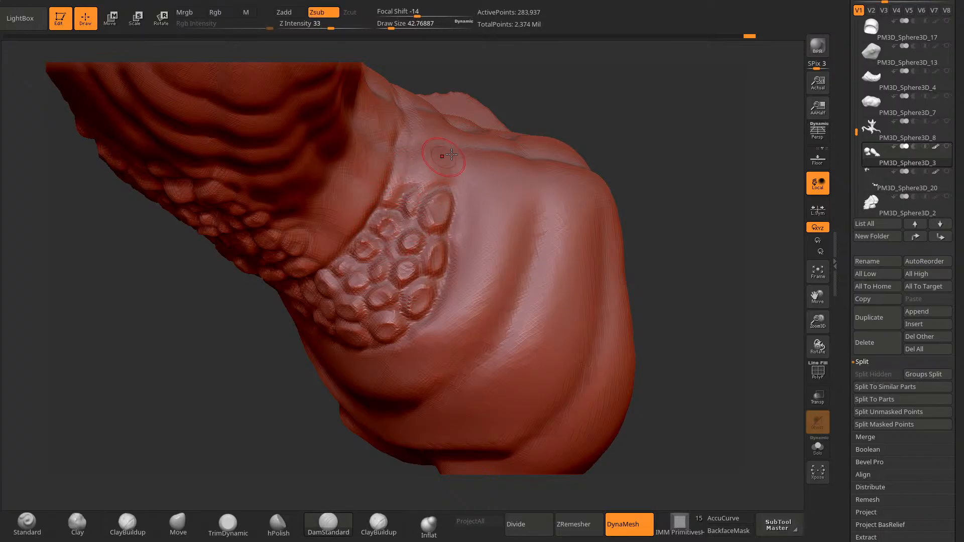
Step: Extend the leg's scale band onto the smooth side just above the ankle fold with two rows of rounded scales
left_click_drag(553, 106, 563, 89)
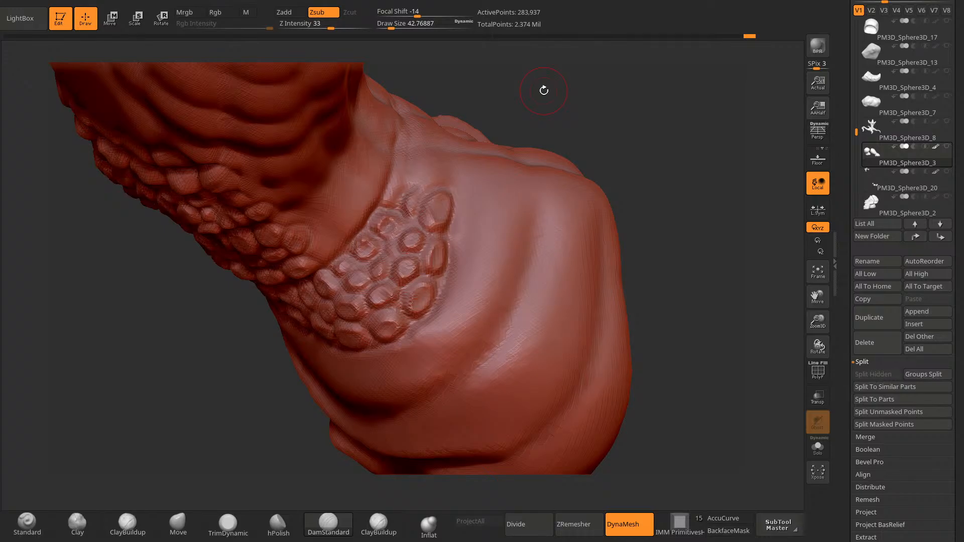
mouse_move(543, 90)
left_mouse_down()
mouse_move(599, 140)
mouse_move(531, 120)
left_mouse_up()
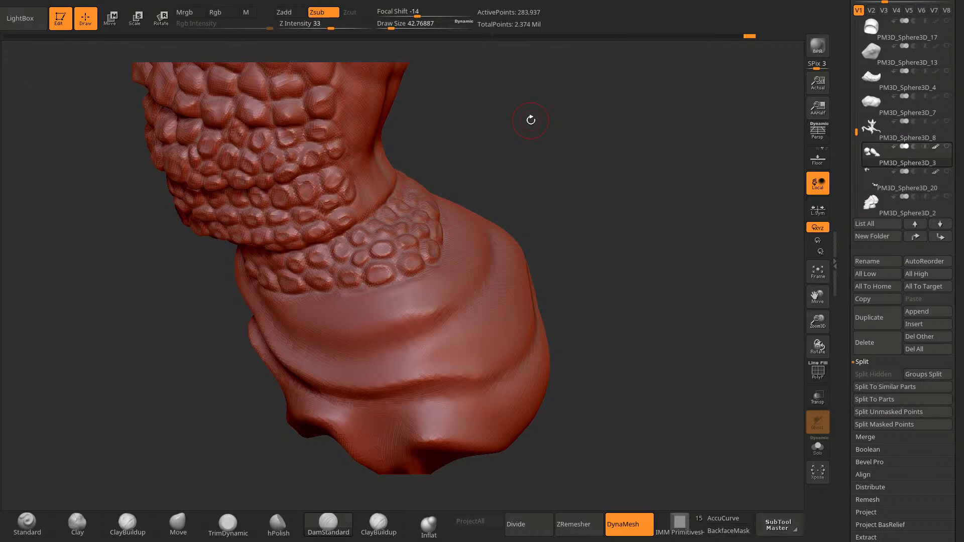
mouse_move(531, 120)
left_mouse_down()
mouse_move(532, 170)
mouse_move(583, 149)
mouse_move(607, 203)
mouse_move(482, 209)
mouse_move(517, 206)
mouse_move(530, 236)
mouse_move(470, 219)
mouse_move(589, 190)
mouse_move(600, 232)
mouse_move(517, 277)
mouse_move(432, 250)
mouse_move(202, 447)
left_mouse_up()
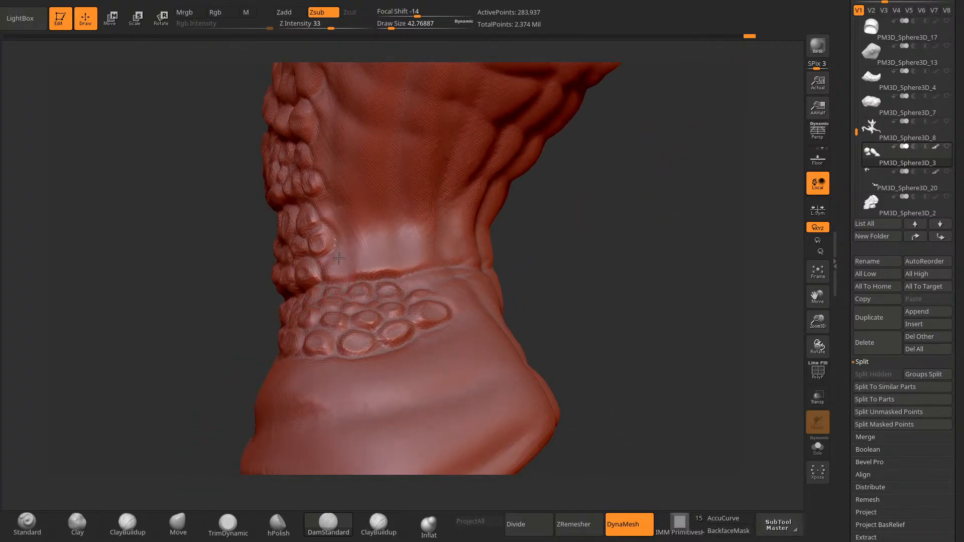
mouse_move(339, 258)
left_mouse_down()
mouse_move(352, 275)
mouse_move(343, 234)
mouse_move(372, 237)
left_mouse_up()
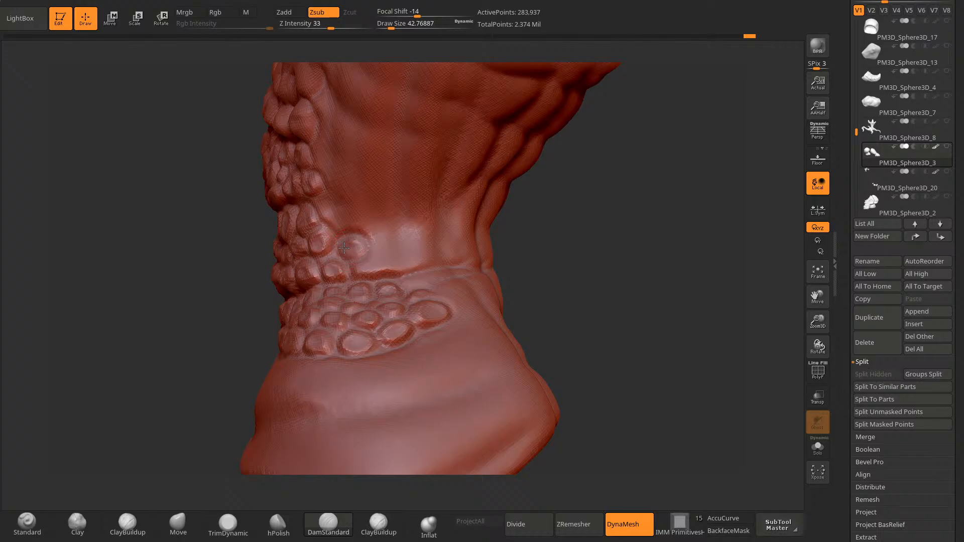
mouse_move(367, 273)
left_mouse_down()
mouse_move(405, 259)
mouse_move(384, 255)
mouse_move(397, 239)
left_mouse_up()
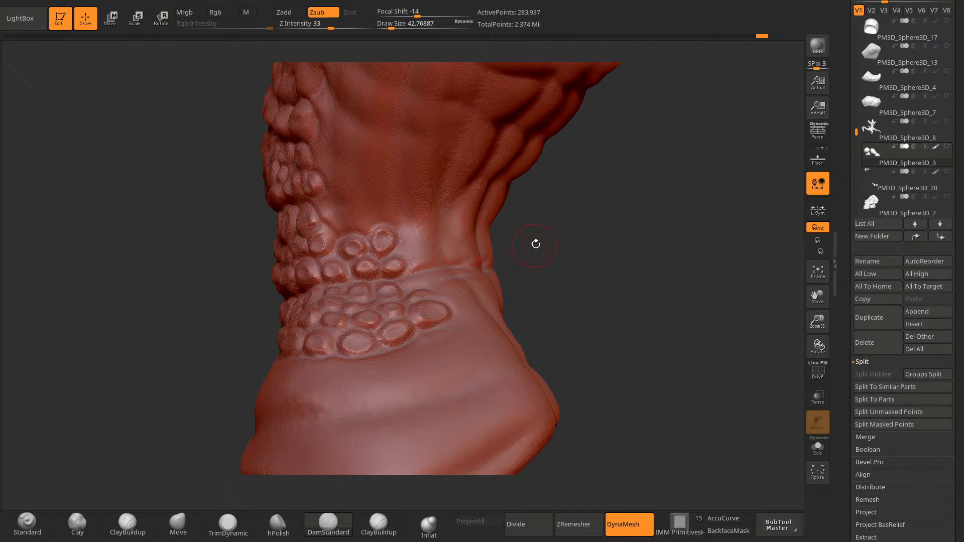
mouse_move(536, 244)
left_mouse_down()
mouse_move(542, 250)
mouse_move(533, 250)
left_mouse_up()
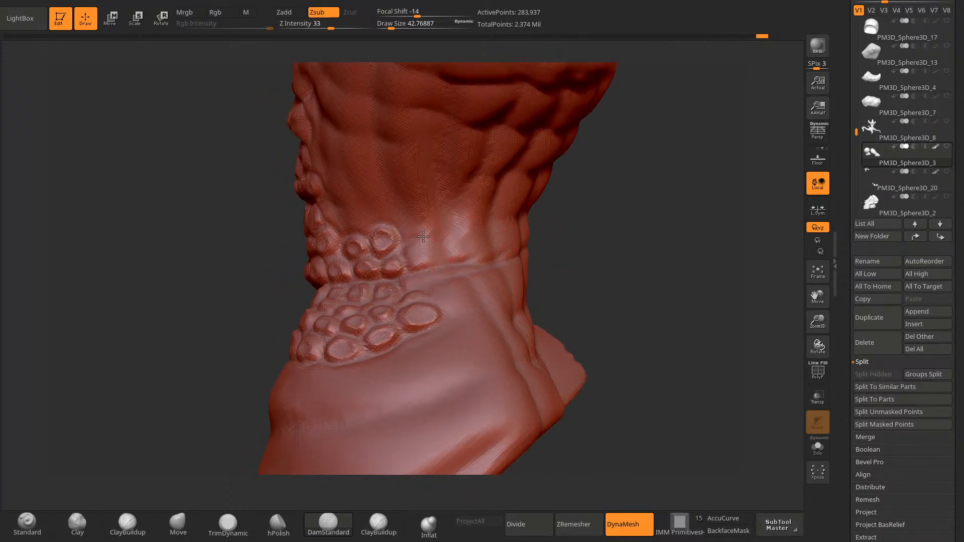
mouse_move(424, 236)
left_mouse_down()
mouse_move(417, 266)
mouse_move(400, 230)
mouse_move(410, 211)
mouse_move(411, 231)
left_mouse_up()
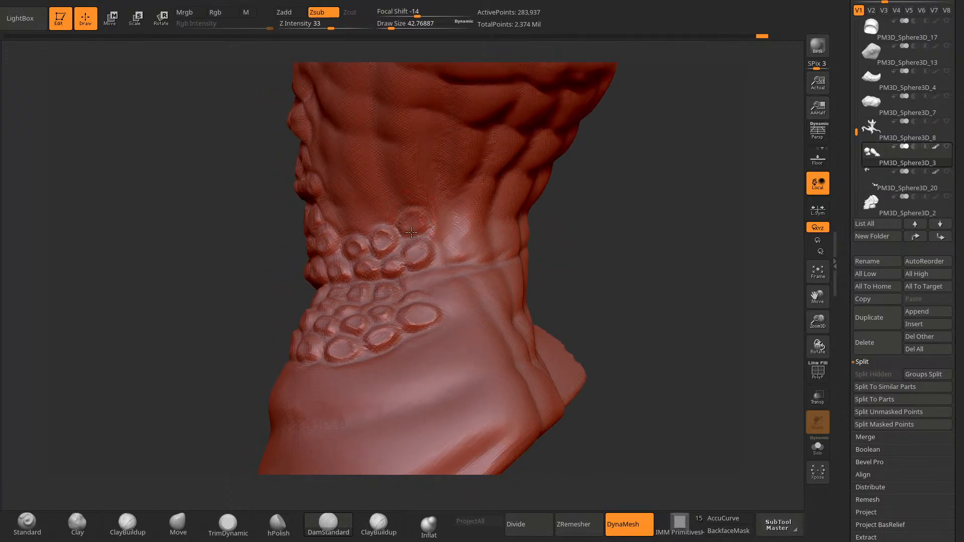
Step: Carve additional scales upward along the side edge of the leg's scale band, bordering the smooth skin
left_click_drag(253, 325, 283, 327)
mouse_move(393, 219)
left_mouse_down()
mouse_move(376, 221)
mouse_move(373, 210)
left_mouse_up()
mouse_move(373, 210)
left_mouse_down()
mouse_move(384, 203)
mouse_move(352, 210)
mouse_move(350, 224)
left_mouse_up()
mouse_move(513, 202)
left_mouse_down()
mouse_move(538, 201)
mouse_move(549, 243)
left_mouse_up()
mouse_move(337, 269)
left_mouse_down()
mouse_move(356, 264)
mouse_move(346, 237)
mouse_move(366, 229)
mouse_move(347, 206)
mouse_move(359, 179)
mouse_move(340, 200)
mouse_move(351, 184)
left_mouse_up()
mouse_move(353, 150)
left_mouse_down()
mouse_move(373, 168)
mouse_move(354, 168)
mouse_move(356, 150)
left_mouse_up()
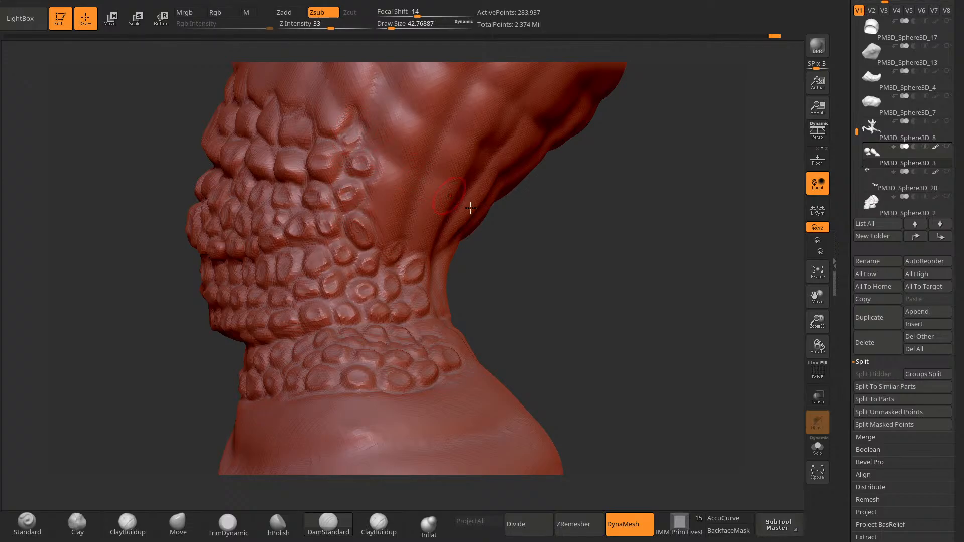
Step: Set the draw size to 21.95695 and carve small scales above the front end of the foot-crease row
mouse_move(472, 207)
left_mouse_down()
mouse_move(519, 260)
mouse_move(503, 255)
left_mouse_up()
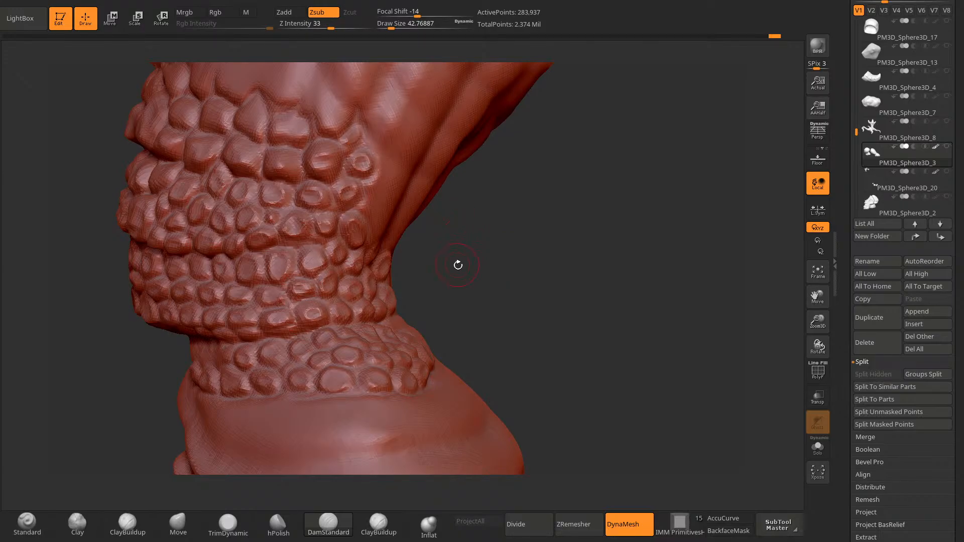
mouse_move(458, 265)
left_mouse_down()
mouse_move(490, 271)
mouse_move(463, 261)
mouse_move(512, 220)
mouse_move(516, 195)
mouse_move(553, 194)
mouse_move(550, 143)
mouse_move(510, 119)
mouse_move(514, 146)
mouse_move(538, 114)
mouse_move(358, 227)
left_mouse_up()
key("space")
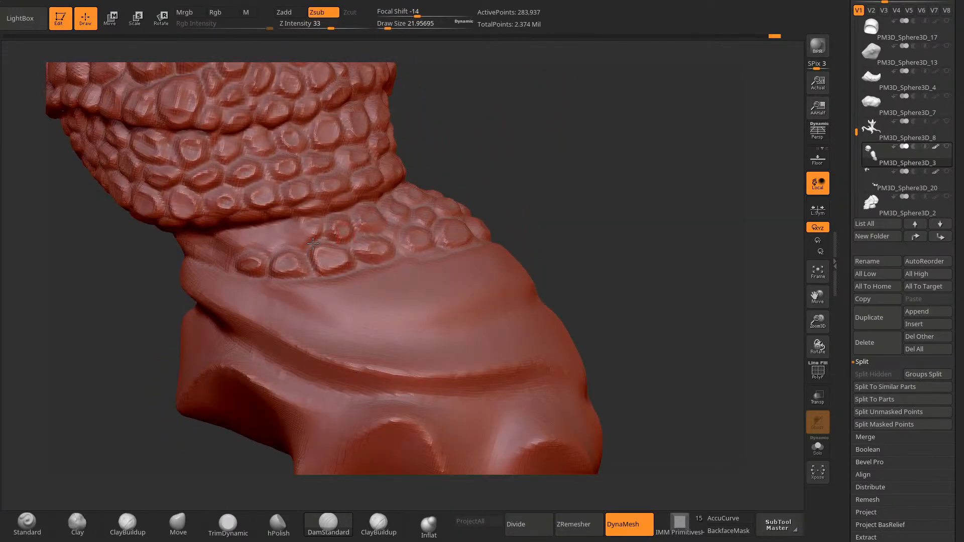
mouse_move(442, 166)
left_mouse_down()
mouse_move(452, 156)
mouse_move(446, 215)
left_mouse_up()
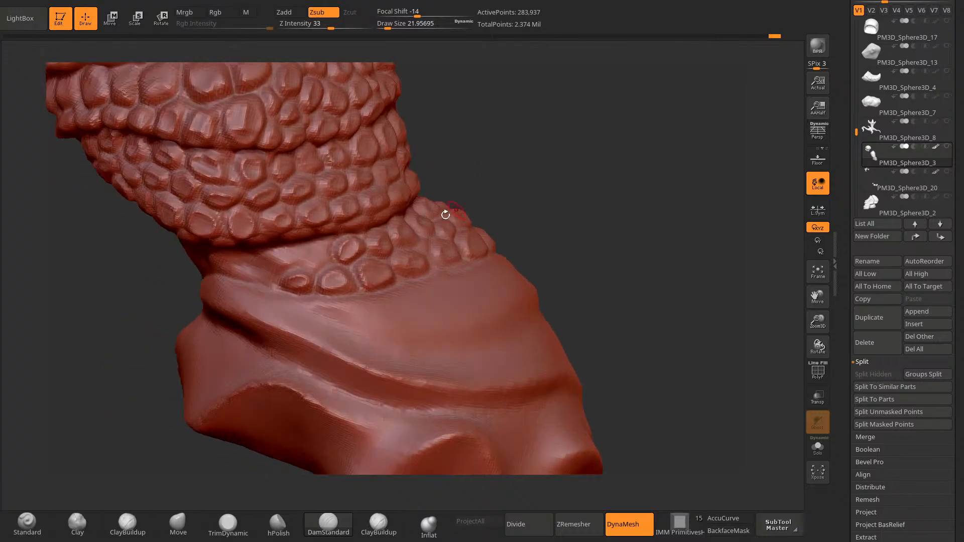
mouse_move(333, 257)
left_mouse_down()
mouse_move(300, 258)
mouse_move(334, 248)
mouse_move(307, 255)
mouse_move(290, 269)
mouse_move(294, 255)
left_mouse_up()
left_click_drag(437, 171, 454, 189)
left_click_drag(277, 253, 284, 247)
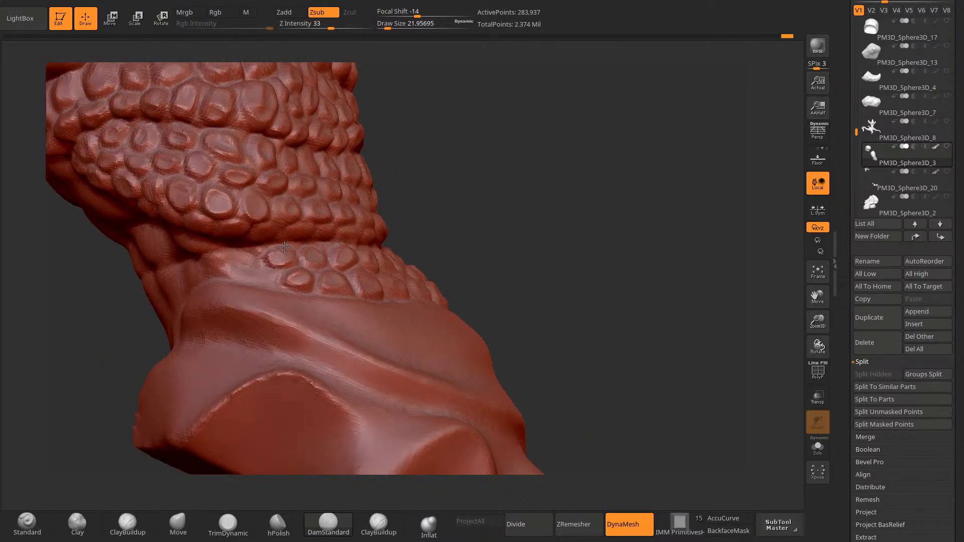
Step: Outline small closing scales at the tapering front end of the ankle patch under the scale band
left_click_drag(475, 162, 516, 174)
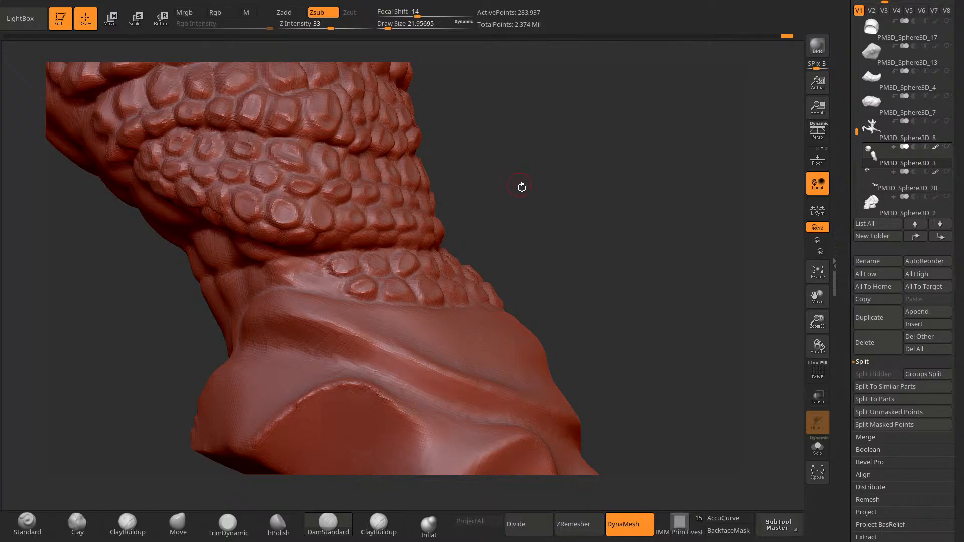
left_click_drag(522, 187, 539, 190)
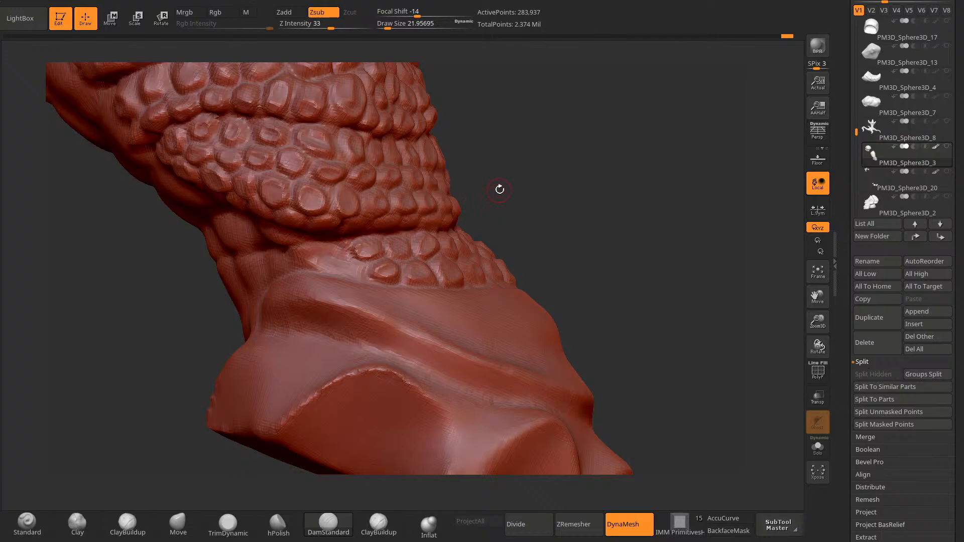
left_click_drag(366, 255, 356, 271)
left_click_drag(496, 162, 496, 182)
mouse_move(364, 264)
left_mouse_down()
mouse_move(340, 266)
mouse_move(353, 270)
left_mouse_up()
Step: Unhide the other subtools, examine the rear leg's scales against the front leg and whole turtle, and isolate the rear legs again
mouse_move(460, 186)
left_mouse_down()
mouse_move(495, 173)
mouse_move(463, 146)
mouse_move(528, 194)
mouse_move(496, 187)
mouse_move(478, 241)
left_mouse_up()
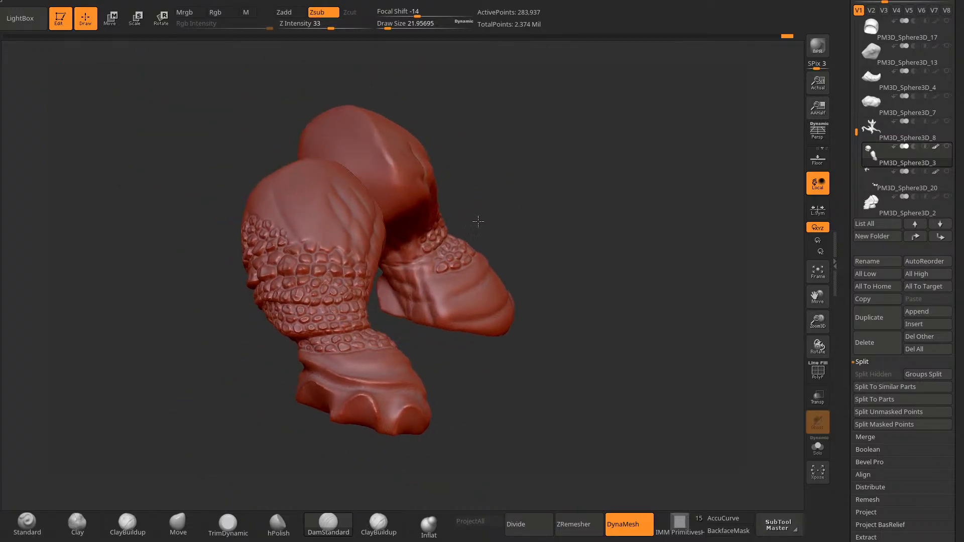
left_click(613, 199, "shift")
mouse_move(521, 197)
left_mouse_down()
mouse_move(506, 114)
mouse_move(338, 394)
mouse_move(355, 384)
left_mouse_up()
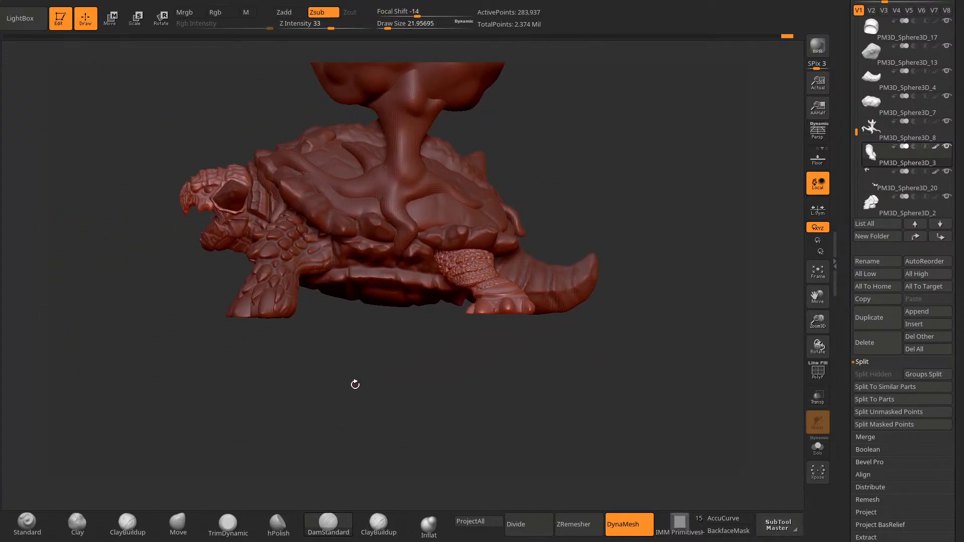
mouse_move(231, 370)
left_mouse_down()
mouse_move(276, 439)
mouse_move(398, 420)
mouse_move(333, 394)
mouse_move(291, 427)
mouse_move(273, 392)
mouse_move(265, 396)
left_mouse_up()
left_click(218, 339, "alt")
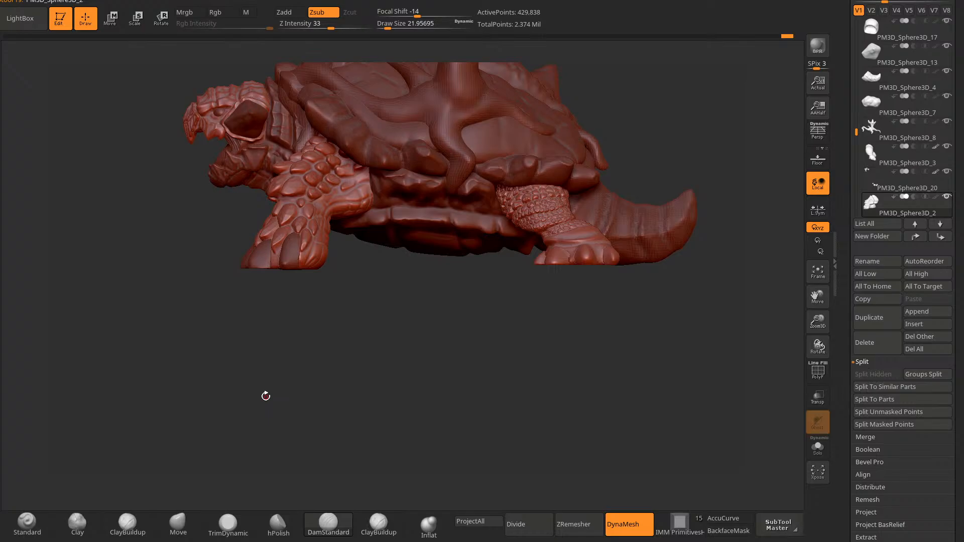
left_click_drag(316, 341, 357, 326)
left_click(340, 242, "alt")
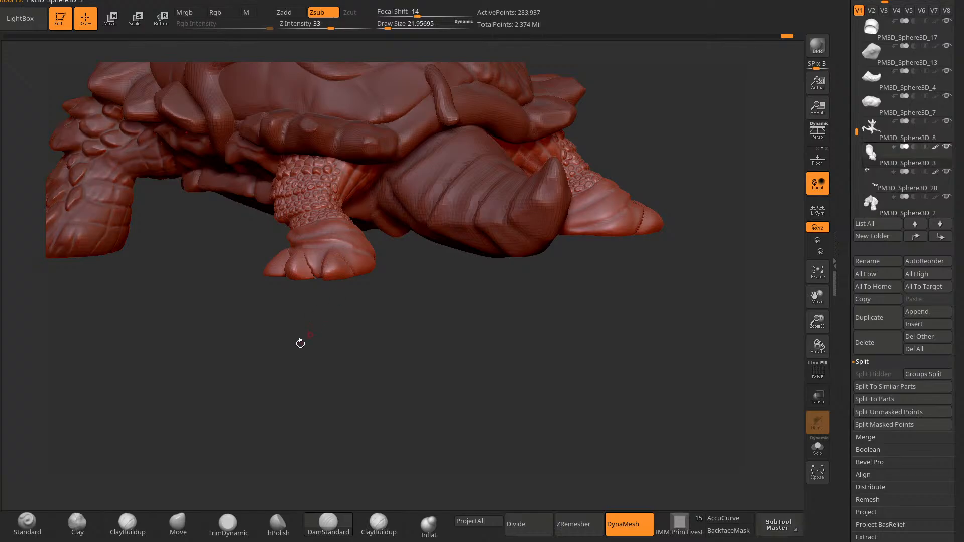
left_click_drag(299, 342, 151, 399)
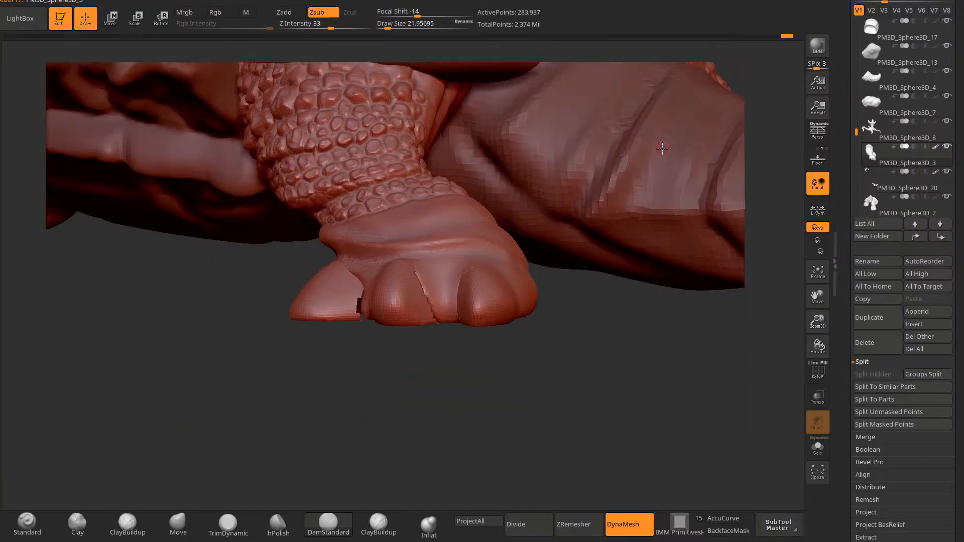
left_click(631, 201, "ctrl+shift")
Step: Set the draw size to 46.32212 and outline the first larger scale on the foot just below the ankle scale patch
left_click_drag(266, 396, 222, 442)
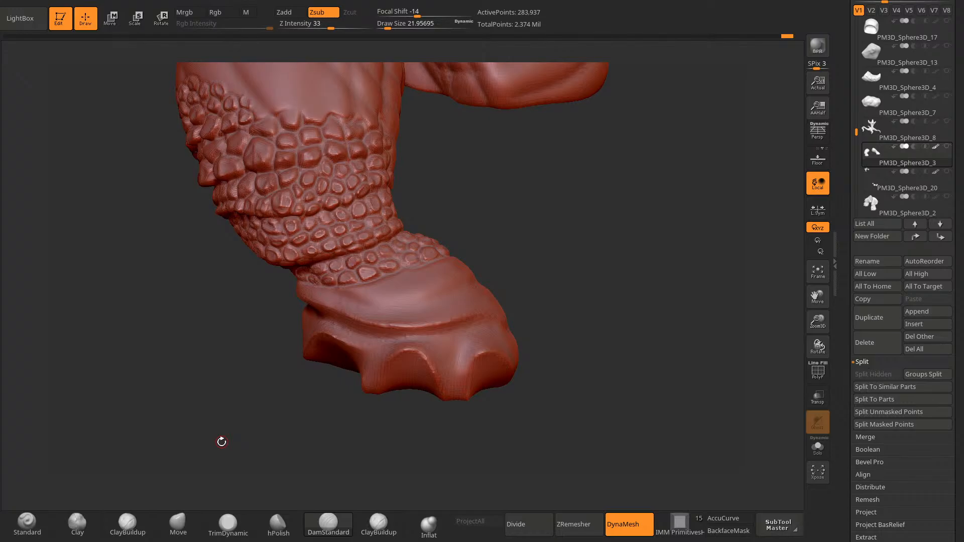
mouse_move(486, 207)
left_mouse_down()
mouse_move(490, 224)
mouse_move(364, 210)
mouse_move(420, 195)
left_mouse_up()
key("space")
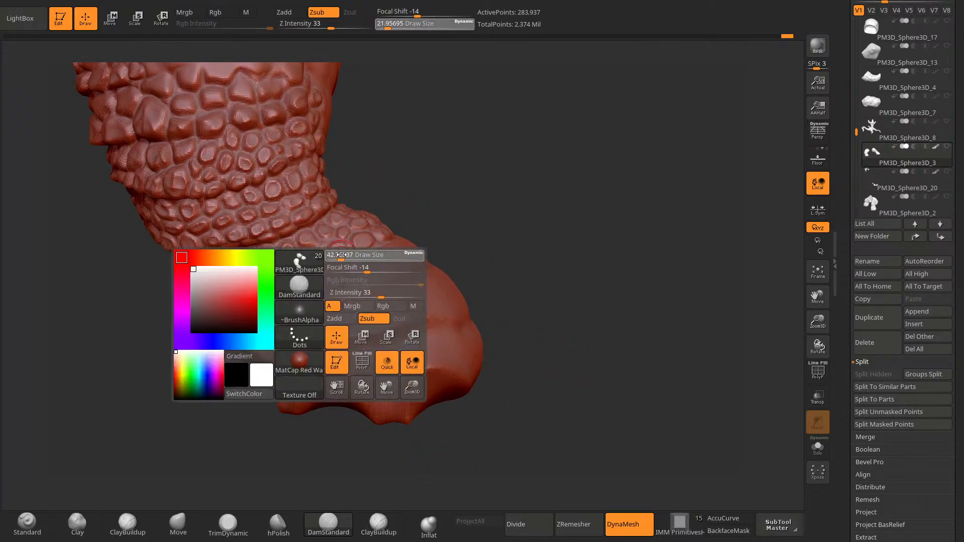
mouse_move(328, 258)
left_mouse_down()
mouse_move(327, 282)
mouse_move(327, 267)
mouse_move(341, 278)
left_mouse_up()
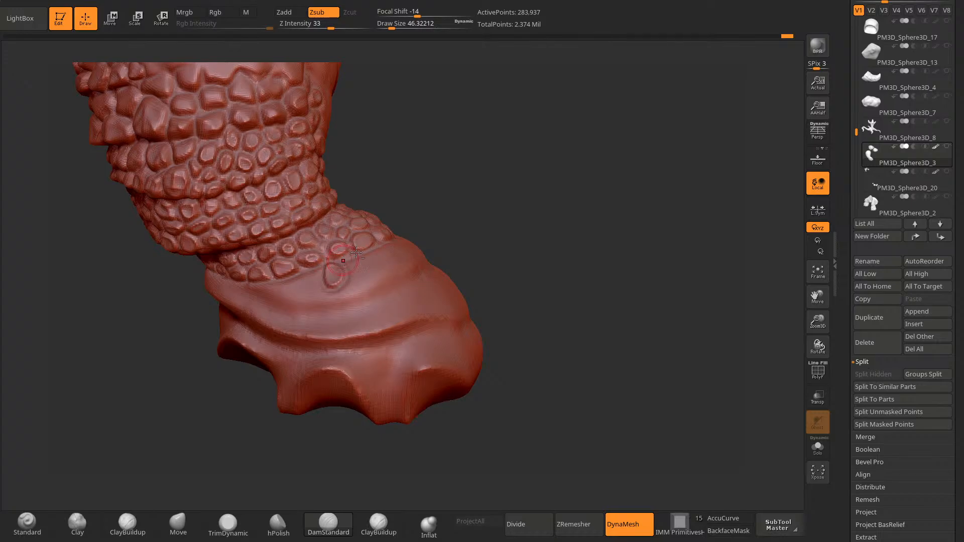
Step: Outline more larger scales beside the first one, following the lower edge of the ankle scale patch around the foot
mouse_move(408, 220)
left_mouse_down()
mouse_move(404, 243)
mouse_move(350, 259)
mouse_move(353, 275)
mouse_move(397, 229)
mouse_move(380, 266)
left_mouse_up()
left_click_drag(445, 190, 420, 221)
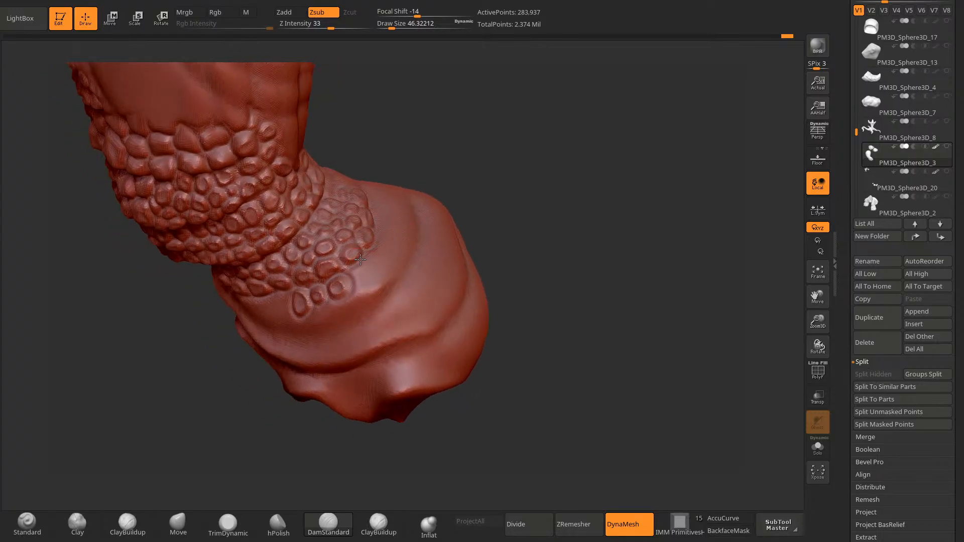
mouse_move(358, 263)
left_mouse_down()
mouse_move(371, 287)
mouse_move(379, 277)
left_mouse_up()
left_click_drag(463, 195, 438, 231)
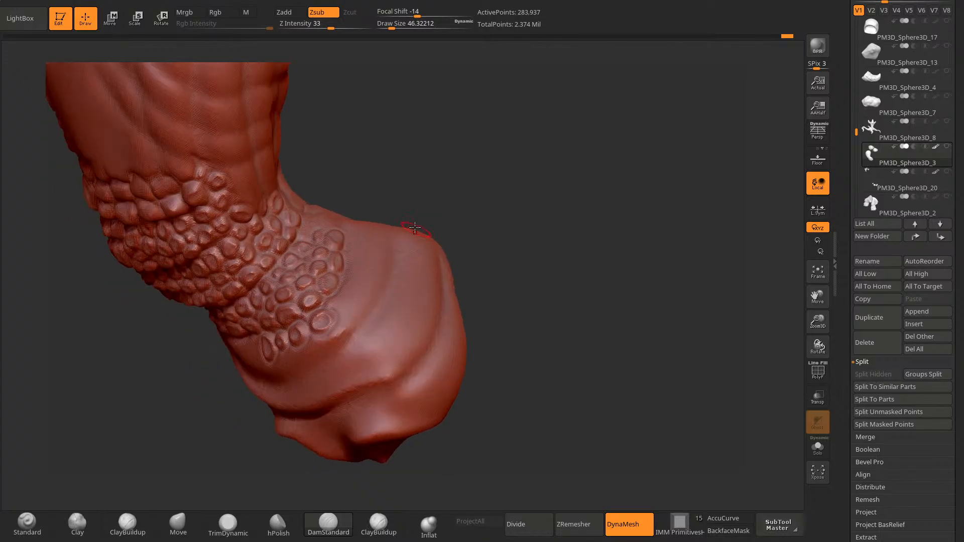
left_click_drag(349, 315, 336, 292)
left_click_drag(420, 196, 419, 249)
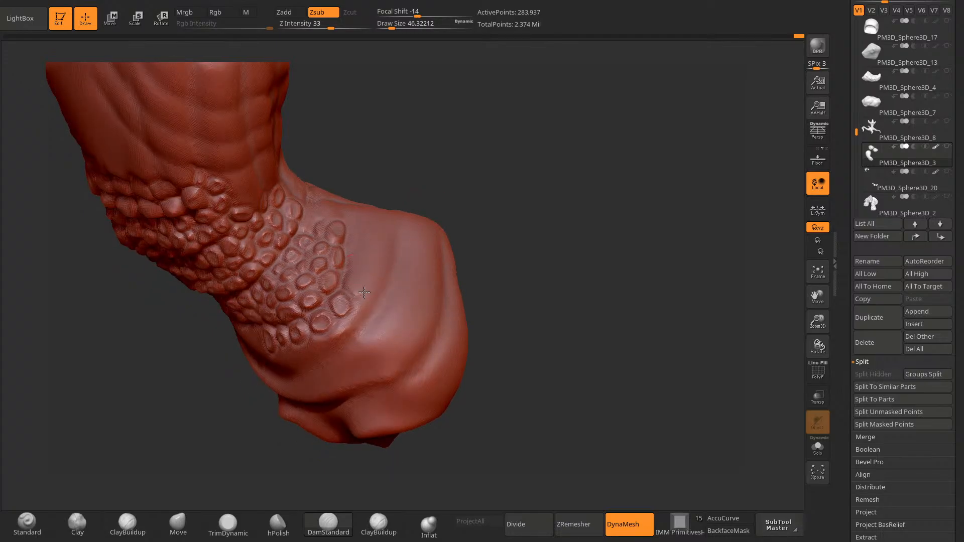
left_click_drag(494, 143, 466, 210)
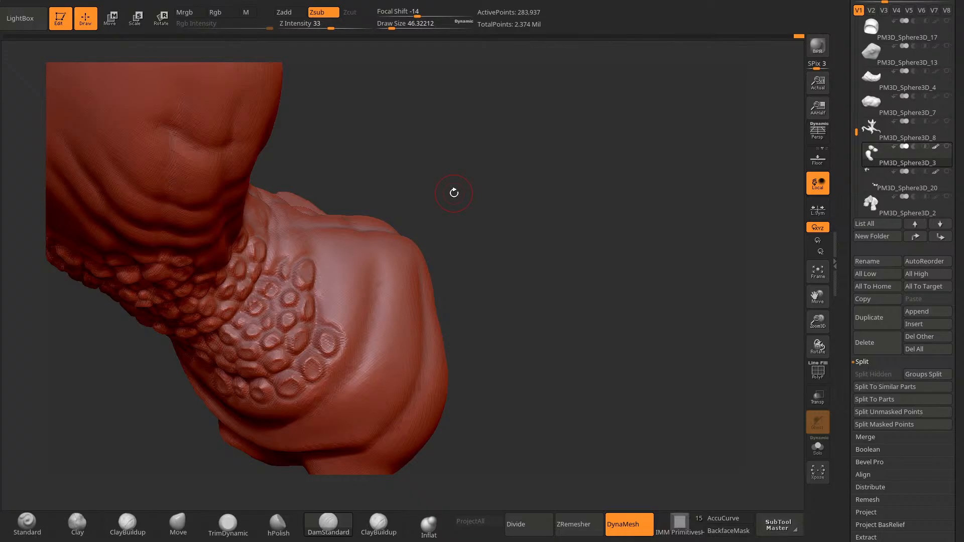
Step: Add rounded scales on the upper foot beyond the ankle patch, extending the patch toward the inner side of the foot
mouse_move(330, 322)
left_mouse_down()
mouse_move(346, 308)
mouse_move(321, 313)
mouse_move(331, 294)
mouse_move(322, 277)
mouse_move(340, 286)
left_mouse_up()
left_click_drag(455, 221, 415, 226)
left_click_drag(348, 277, 362, 306)
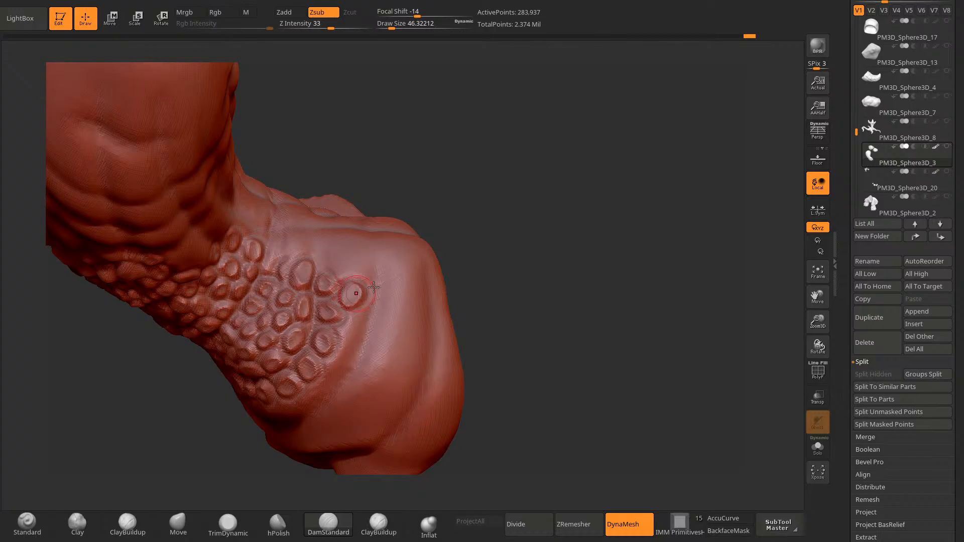
mouse_move(469, 282)
left_mouse_down()
mouse_move(465, 207)
mouse_move(452, 215)
left_mouse_up()
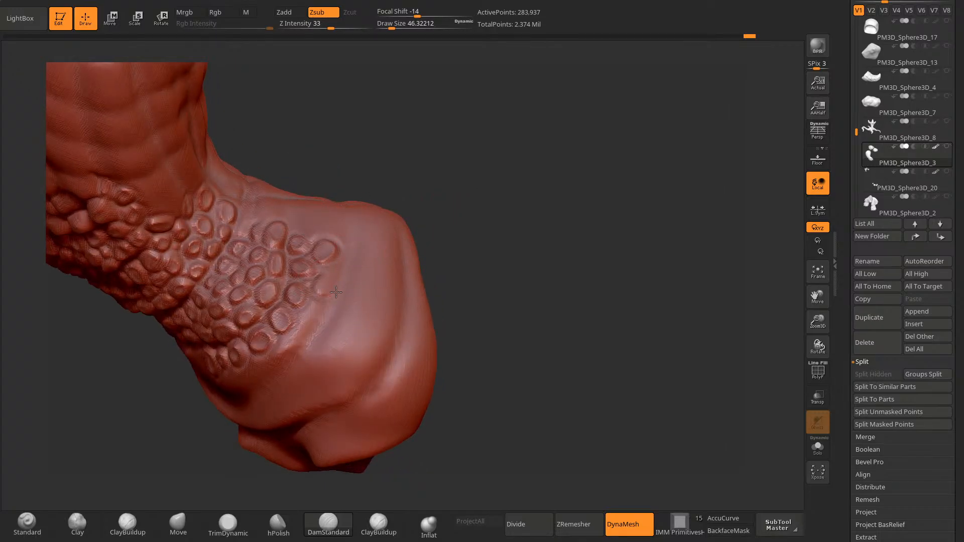
mouse_move(301, 446)
left_mouse_down()
mouse_move(271, 456)
mouse_move(283, 452)
left_mouse_up()
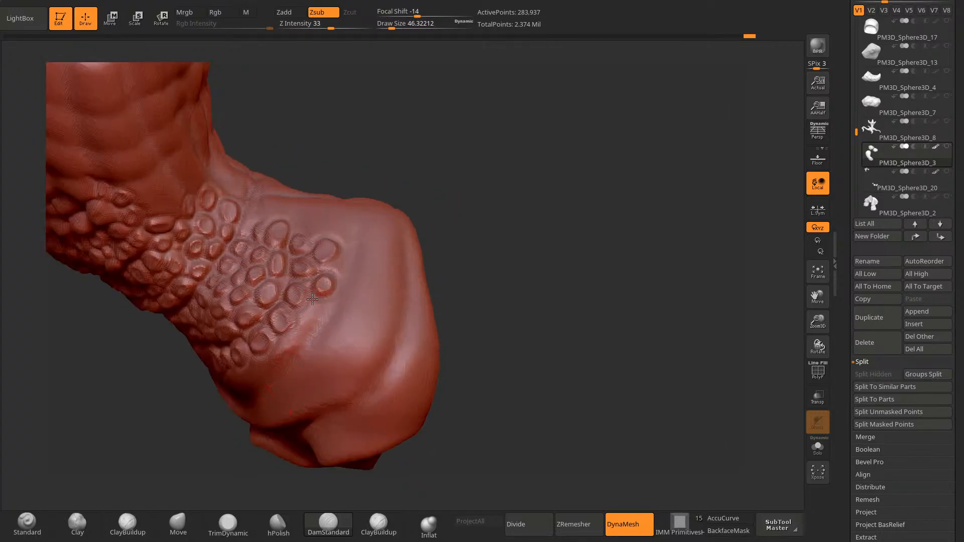
left_click_drag(447, 221, 462, 188)
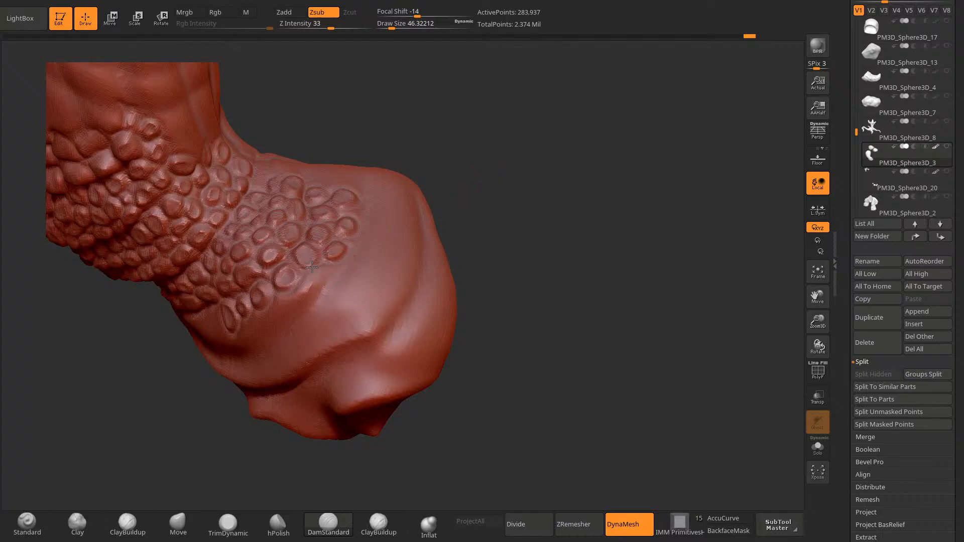
Step: Fill the lower edge of the ankle patch with medium scales, continuing the row back toward the outer side of the foot
left_click_drag(445, 246, 365, 243)
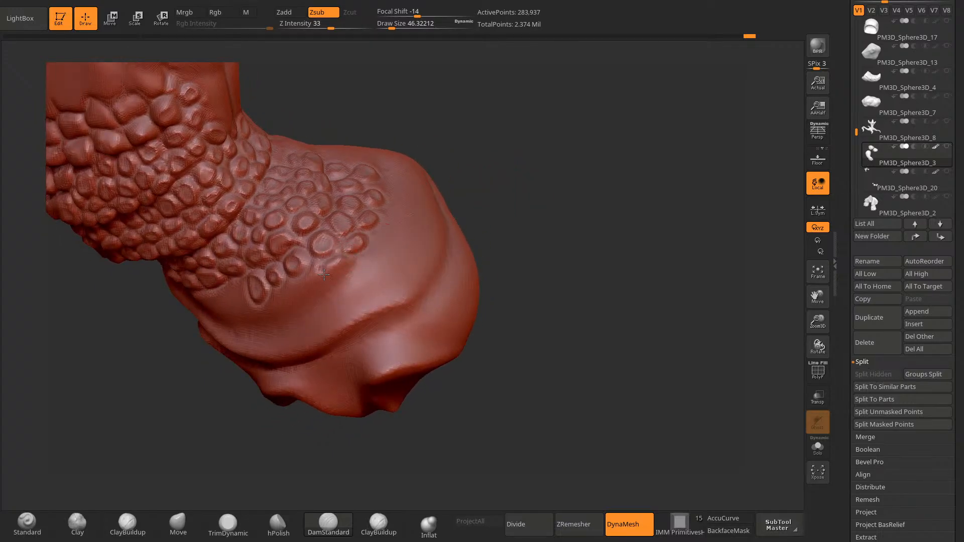
left_click_drag(462, 205, 355, 233)
right_click_drag(354, 238, 343, 248)
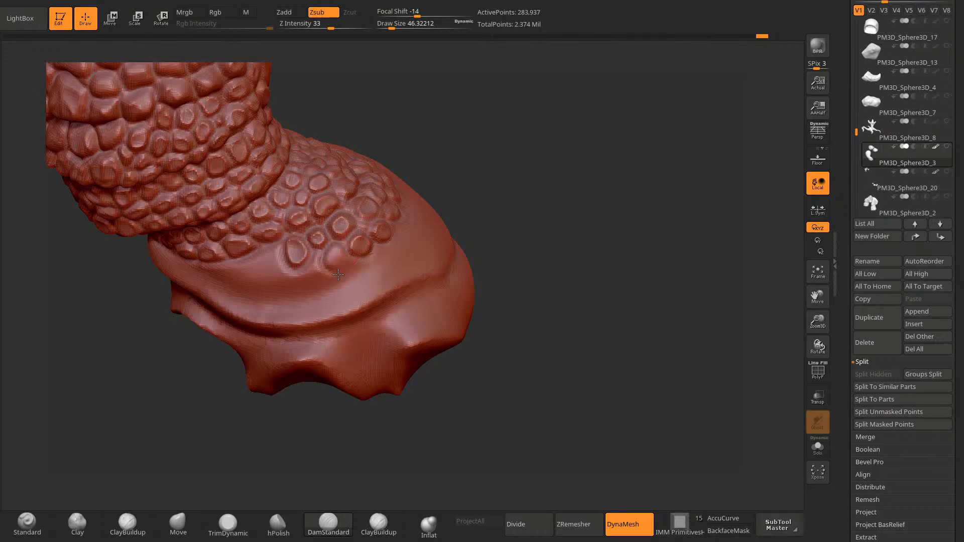
right_click_drag(397, 214, 320, 256)
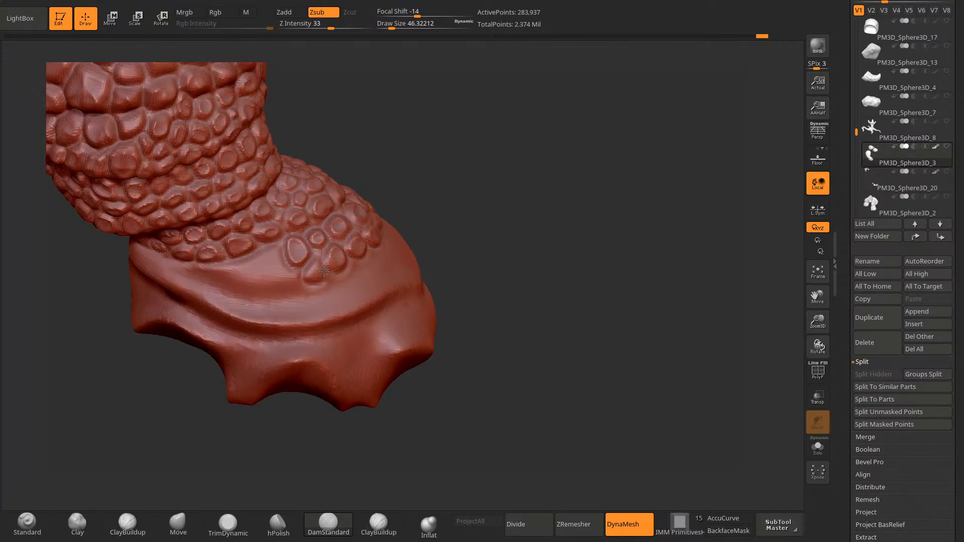
mouse_move(436, 212)
right_mouse_down()
mouse_move(507, 198)
mouse_move(333, 230)
right_mouse_up()
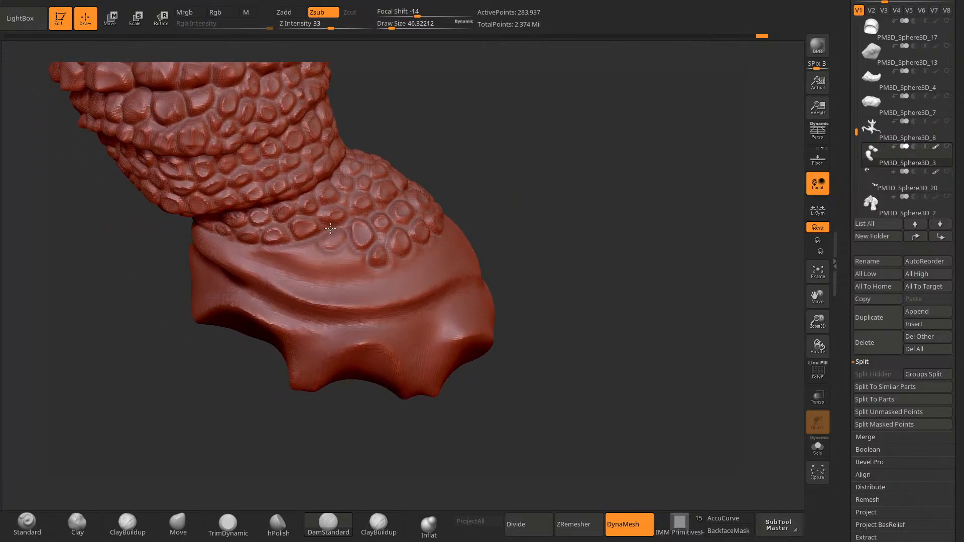
left_click_drag(341, 270, 337, 247)
mouse_move(347, 245)
right_mouse_down("alt")
mouse_move(406, 242)
mouse_move(556, 173)
mouse_move(497, 174)
mouse_move(508, 179)
mouse_move(491, 200)
mouse_move(373, 250)
mouse_move(497, 164)
mouse_move(332, 241)
mouse_move(344, 257)
mouse_move(484, 184)
mouse_move(361, 326)
right_mouse_up("alt")
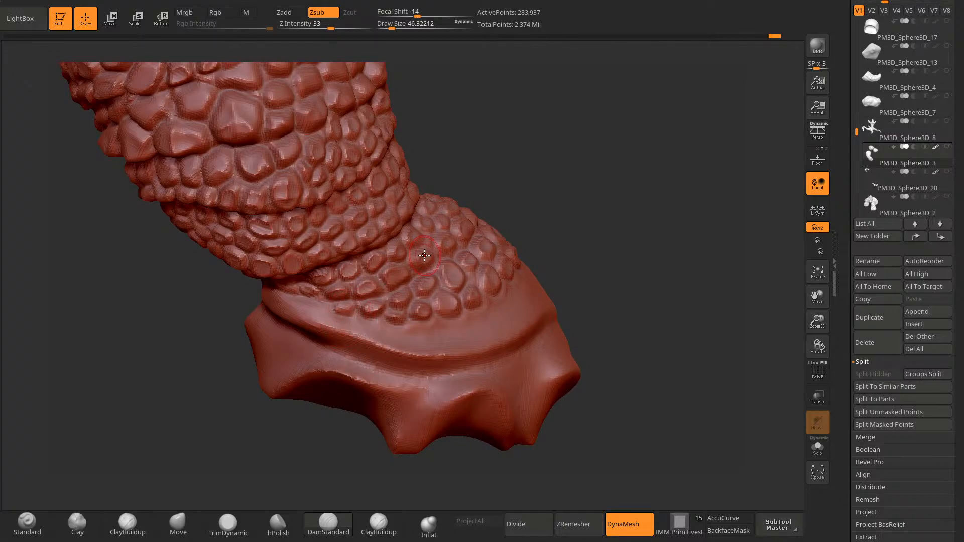
Step: Carve a new row of squarish scales directly below the ankle patch, running across the front toward the inner foot
mouse_move(425, 256)
right_mouse_down()
mouse_move(508, 181)
mouse_move(594, 152)
mouse_move(377, 286)
right_mouse_up()
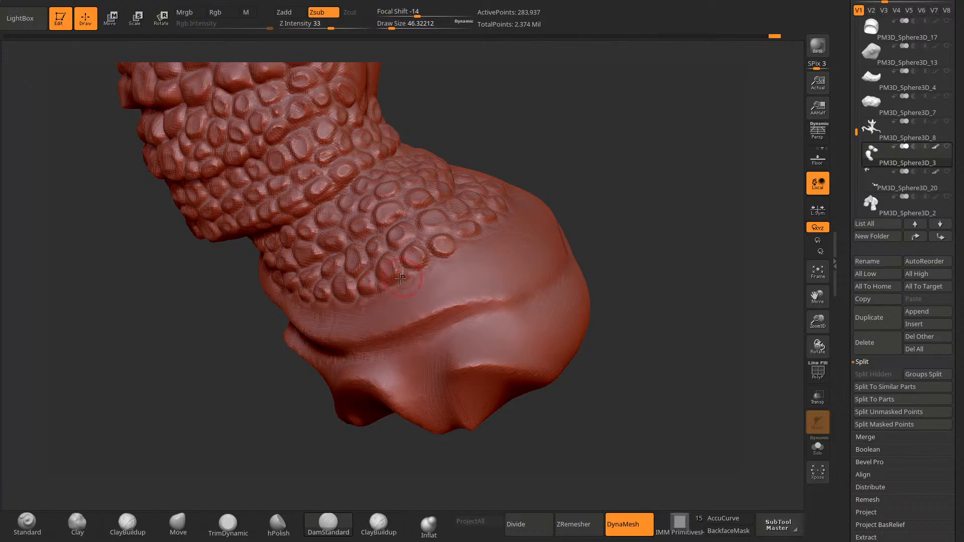
right_click_drag(500, 222, 495, 226)
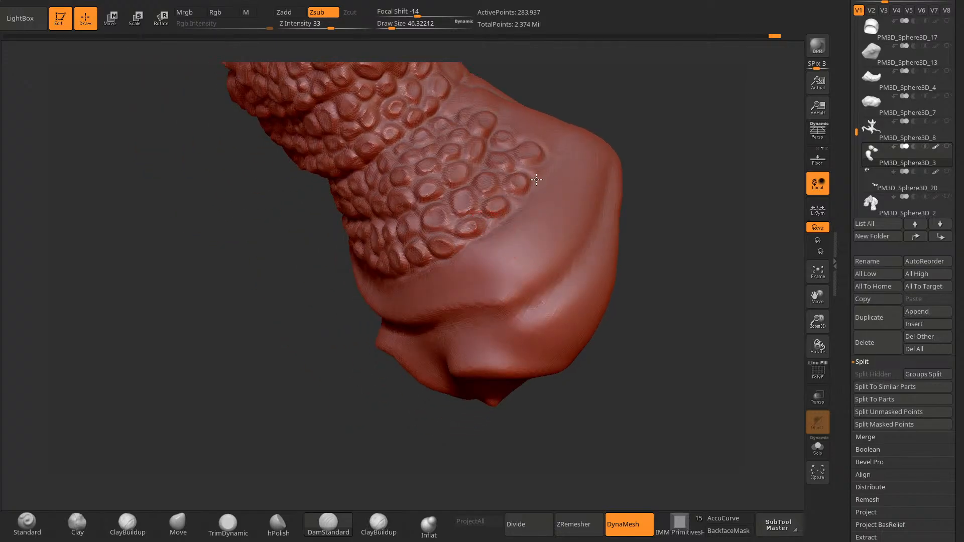
mouse_move(591, 212)
right_mouse_down()
mouse_move(387, 434)
mouse_move(470, 273)
right_mouse_up()
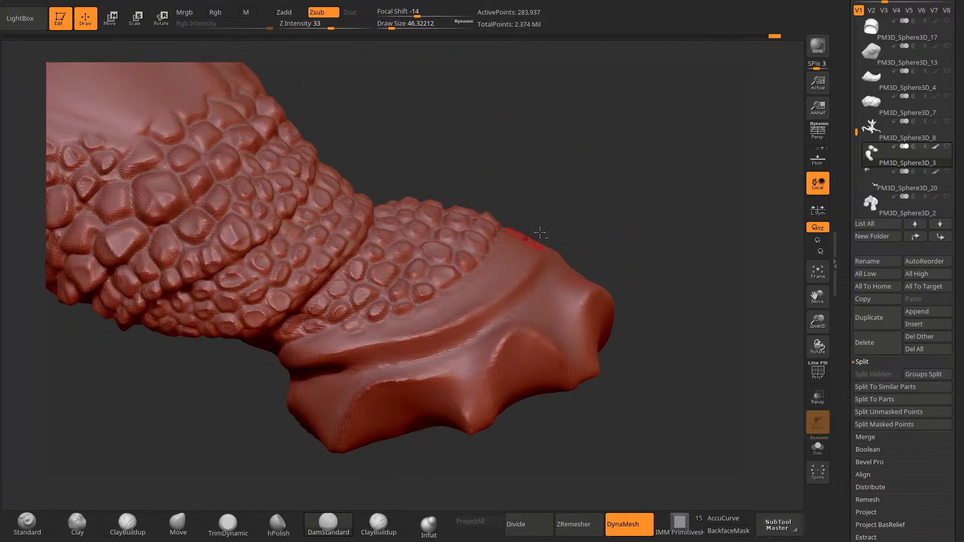
right_click_drag(540, 233, 530, 234)
mouse_move(670, 208)
right_mouse_down()
mouse_move(570, 218)
mouse_move(421, 451)
mouse_move(398, 432)
mouse_move(275, 446)
mouse_move(355, 441)
mouse_move(591, 191)
mouse_move(517, 146)
mouse_move(528, 183)
right_mouse_up()
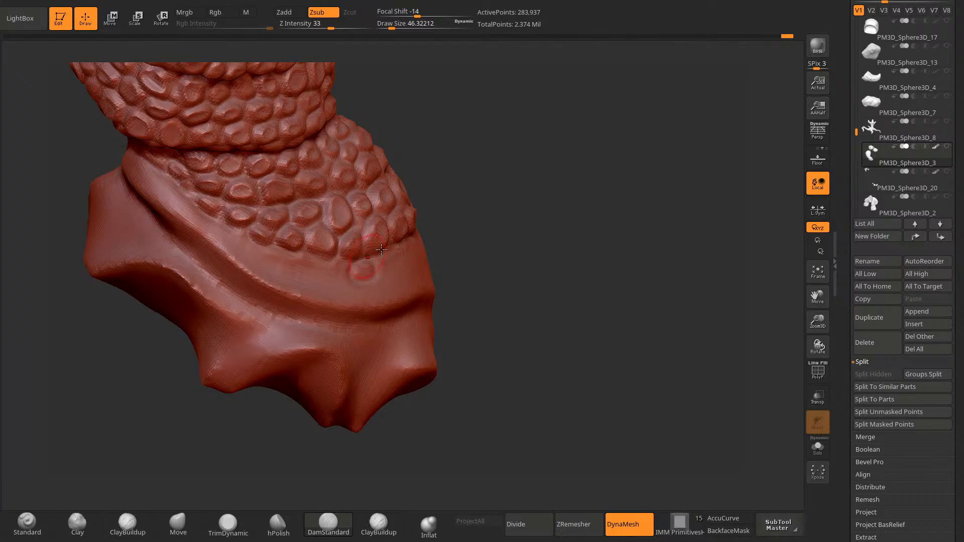
mouse_move(381, 249)
right_mouse_down()
mouse_move(474, 181)
mouse_move(334, 264)
mouse_move(393, 240)
mouse_move(433, 190)
mouse_move(342, 270)
mouse_move(378, 268)
right_mouse_up()
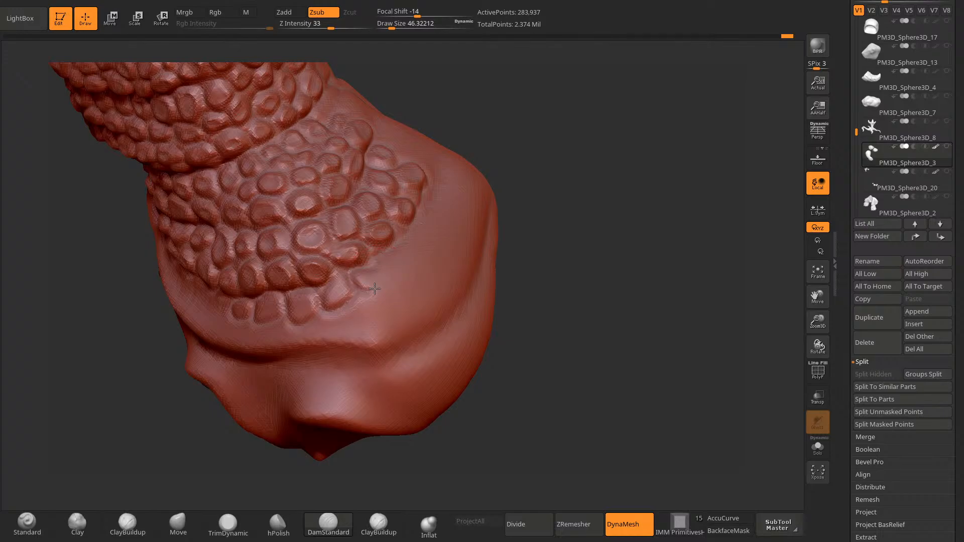
right_click_drag(497, 155, 387, 277)
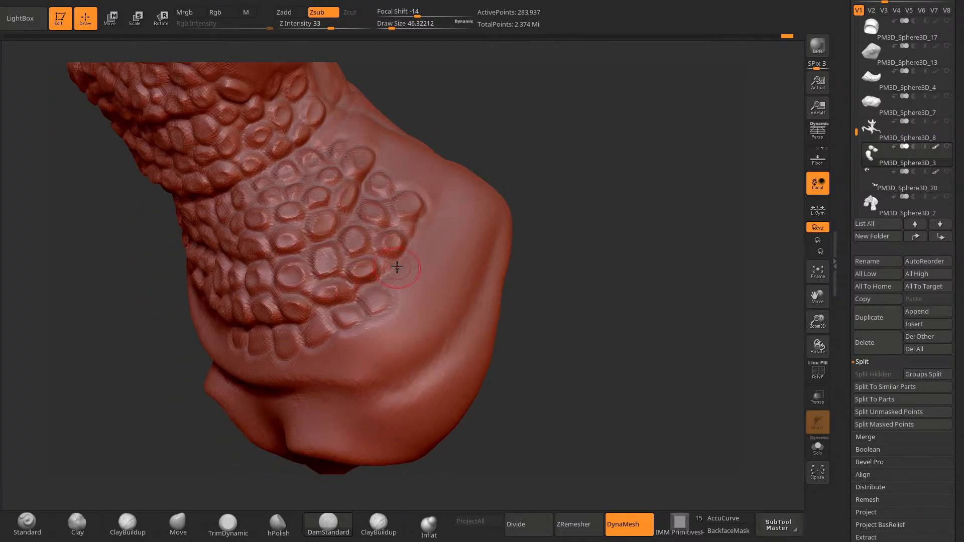
right_click_drag(437, 248, 454, 211)
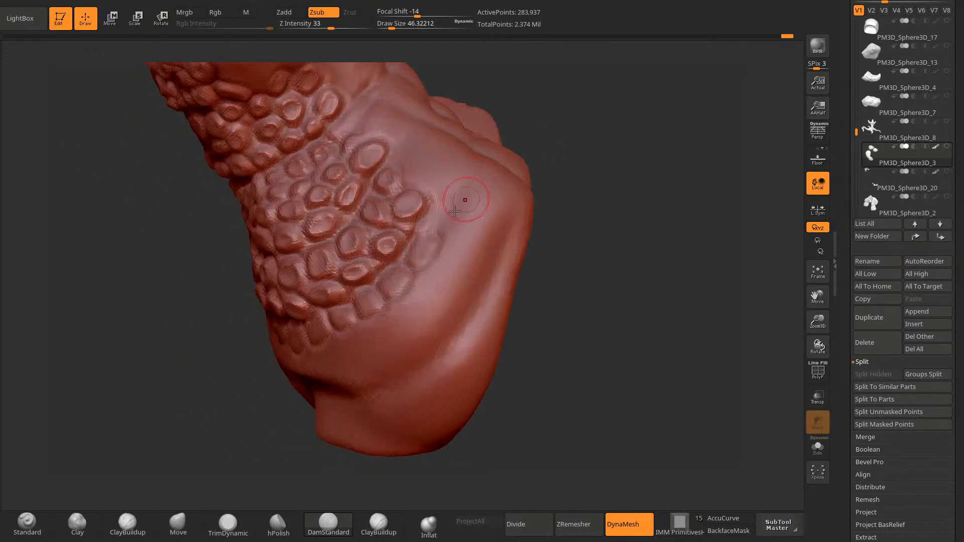
mouse_move(586, 192)
right_mouse_down()
mouse_move(566, 176)
mouse_move(560, 219)
mouse_move(589, 228)
mouse_move(544, 162)
mouse_move(541, 183)
right_mouse_up()
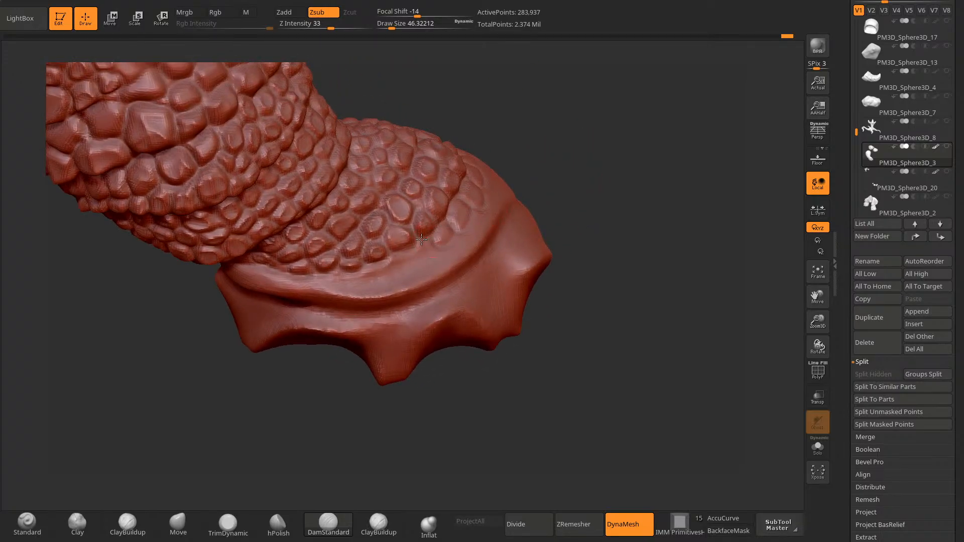
Step: Extend the squarish row toward the outer foot and start another scale row beneath it along the raised fold
right_click_drag(422, 236, 377, 268)
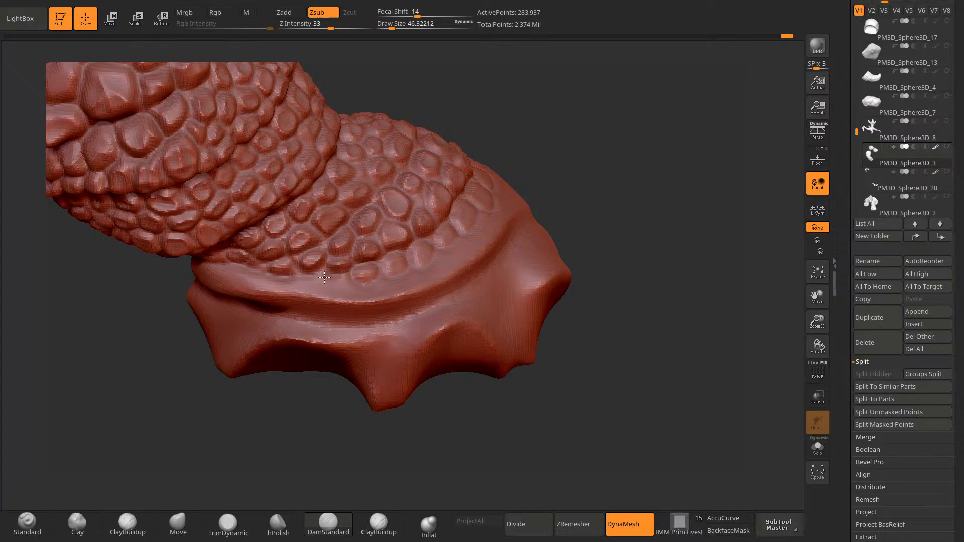
left_click_drag(374, 303, 402, 304)
right_click_drag(537, 196, 442, 251)
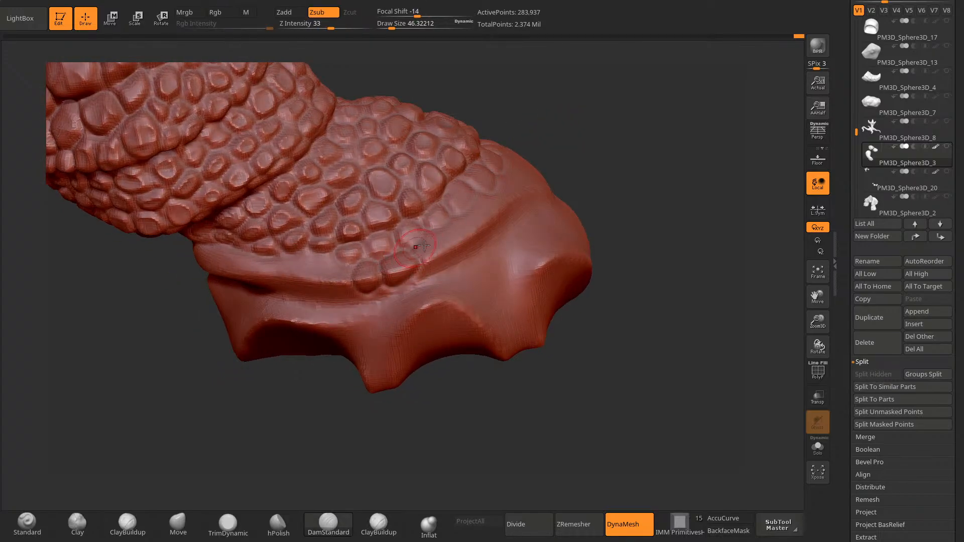
left_click_drag(424, 245, 450, 244)
left_click_drag(577, 135, 372, 277)
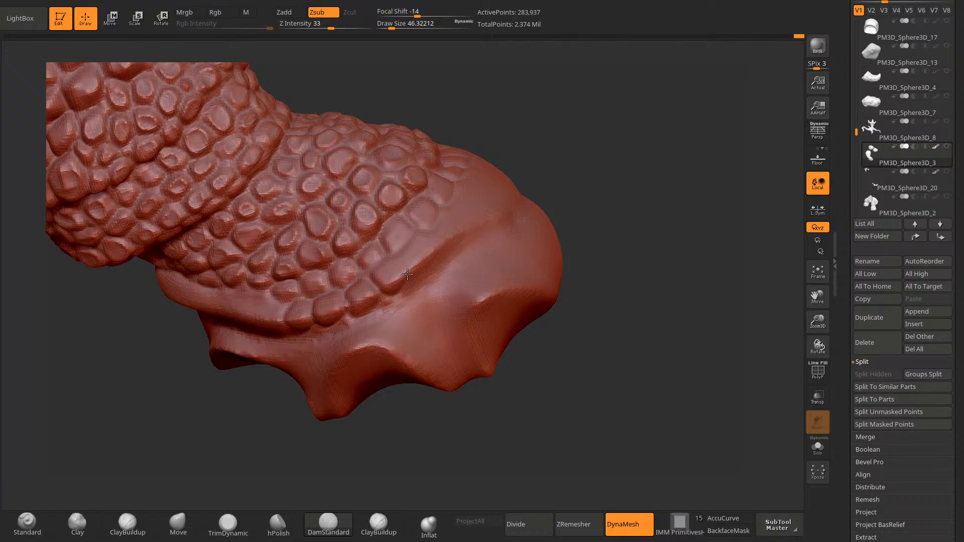
right_click_drag(396, 259, 359, 296)
left_click_drag(401, 291, 436, 259)
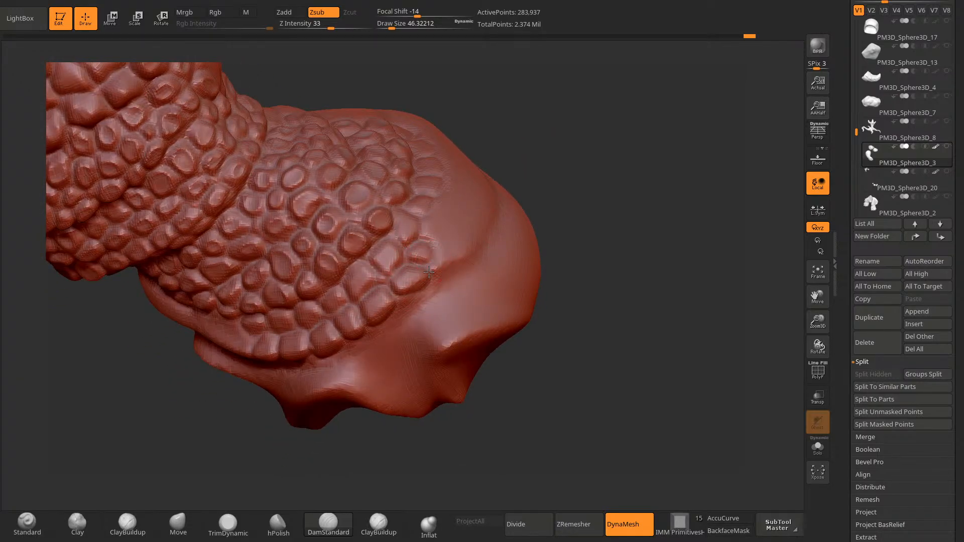
Step: Continue the two lowest scale rows around the front of the foot above the toe bulges
mouse_move(520, 193)
left_mouse_down()
mouse_move(542, 129)
mouse_move(581, 151)
mouse_move(561, 181)
mouse_move(561, 166)
mouse_move(568, 209)
mouse_move(483, 228)
left_mouse_up()
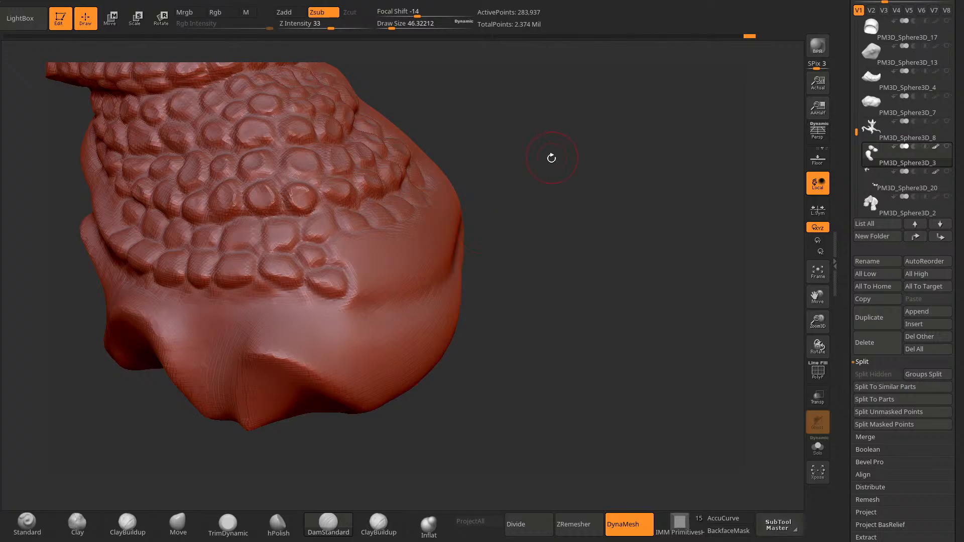
mouse_move(552, 158)
left_mouse_down()
mouse_move(549, 172)
mouse_move(381, 241)
mouse_move(354, 297)
mouse_move(386, 299)
left_mouse_up()
mouse_move(379, 236)
left_mouse_down()
mouse_move(410, 243)
mouse_move(386, 225)
left_mouse_up()
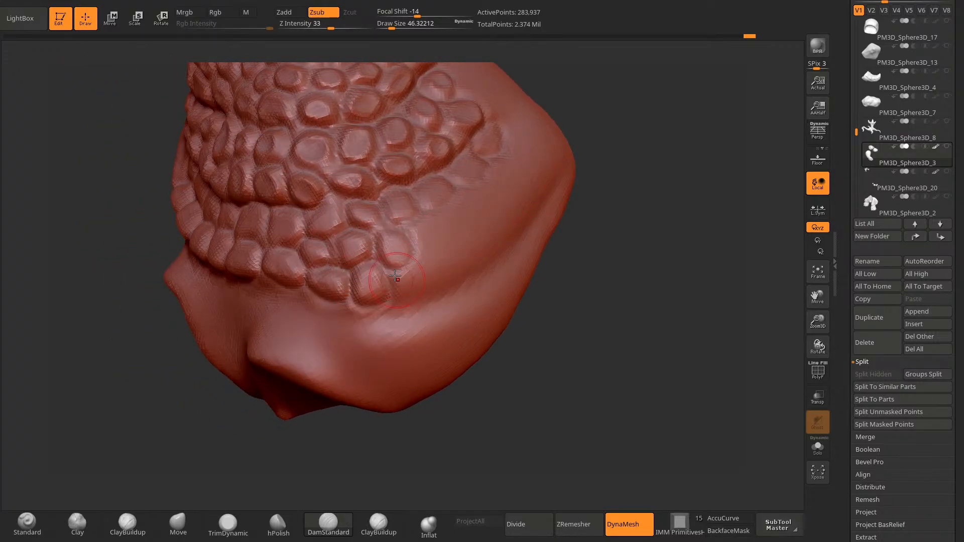
left_click_drag(395, 276, 428, 273)
mouse_move(420, 226)
left_mouse_down()
mouse_move(411, 246)
mouse_move(446, 222)
mouse_move(427, 213)
left_mouse_up()
left_click_drag(577, 195, 510, 214)
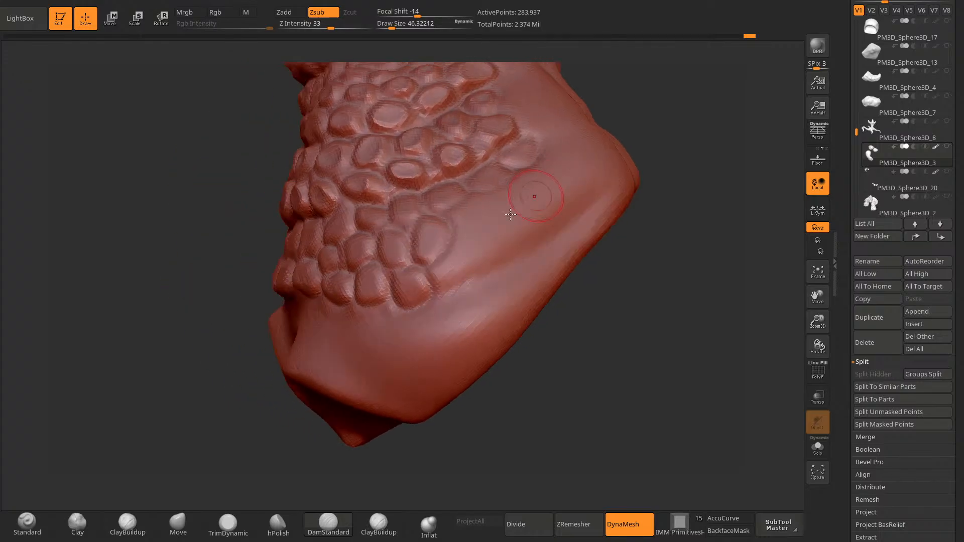
Step: Carve larger scales onto the inner front of the foot, linking the lower rows with the scales above
mouse_move(435, 298)
left_mouse_down()
mouse_move(480, 268)
mouse_move(437, 257)
left_mouse_up()
mouse_move(536, 398)
left_mouse_down()
mouse_move(571, 405)
mouse_move(560, 378)
mouse_move(504, 349)
mouse_move(536, 383)
mouse_move(507, 403)
mouse_move(518, 438)
mouse_move(480, 430)
left_mouse_up()
mouse_move(357, 290)
left_mouse_down()
mouse_move(325, 281)
mouse_move(348, 321)
mouse_move(356, 282)
left_mouse_up()
left_click_drag(524, 194, 489, 206)
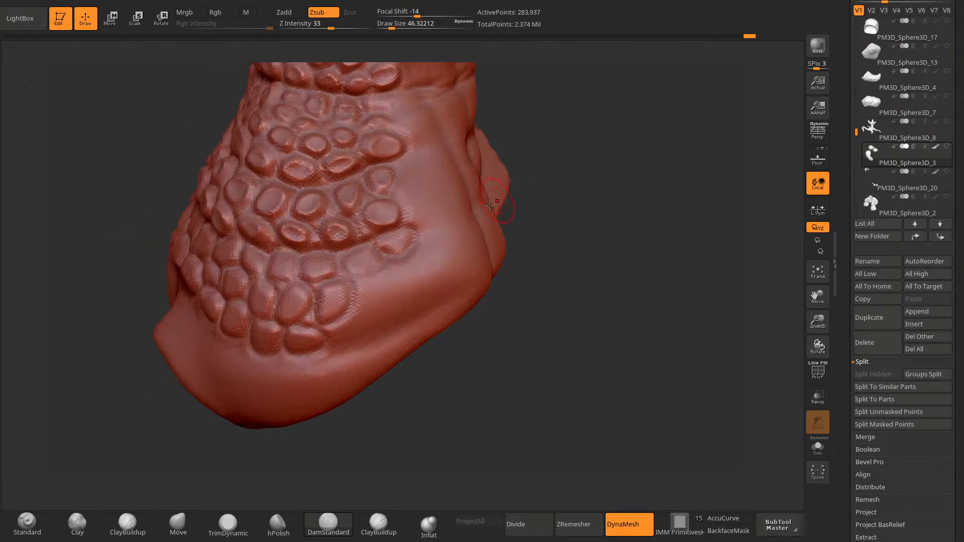
left_click_drag(358, 292, 393, 282)
left_click_drag(392, 261, 411, 256)
Step: Carry the lower scale rows along the inner side of the foot toward the heel
left_click_drag(545, 306, 507, 311)
left_click_drag(413, 258, 427, 267)
left_click_drag(396, 401, 373, 408)
mouse_move(337, 325)
left_mouse_down()
mouse_move(362, 342)
mouse_move(372, 304)
mouse_move(397, 334)
mouse_move(394, 295)
left_mouse_up()
left_click_drag(539, 199, 505, 188)
mouse_move(413, 288)
left_mouse_down()
mouse_move(411, 300)
mouse_move(472, 253)
mouse_move(448, 273)
left_mouse_up()
left_click_drag(486, 351, 512, 338)
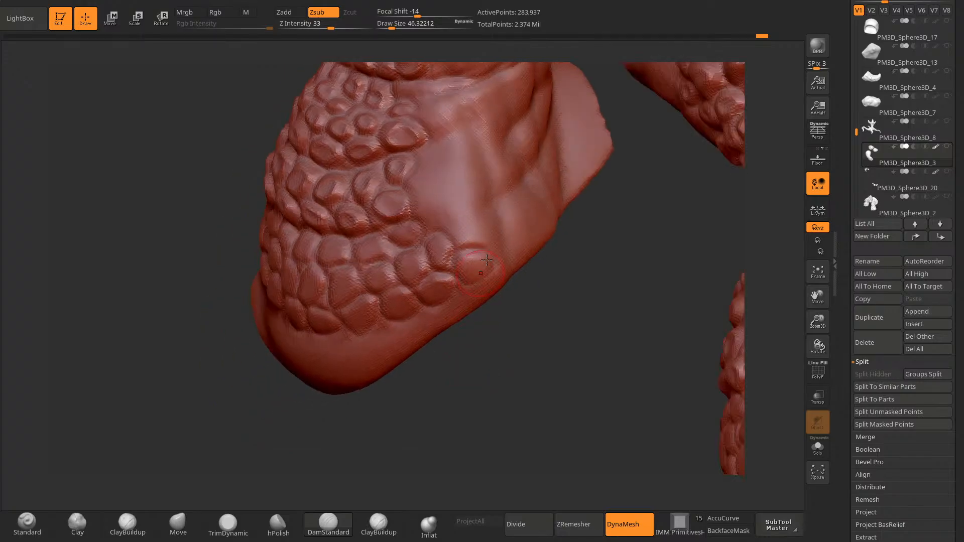
mouse_move(485, 260)
left_mouse_down()
mouse_move(472, 216)
mouse_move(466, 254)
left_mouse_up()
Step: Fill the remaining smooth area on the inner side of the foot with scales up to the lower edge of the rows
left_click_drag(510, 354, 472, 336)
mouse_move(452, 224)
left_mouse_down()
mouse_move(420, 233)
mouse_move(483, 202)
mouse_move(448, 189)
left_mouse_up()
left_click_drag(604, 143, 587, 237, "alt")
mouse_move(428, 289)
left_mouse_down()
mouse_move(393, 274)
mouse_move(440, 277)
mouse_move(444, 247)
mouse_move(395, 250)
left_mouse_up()
left_click_drag(394, 250, 426, 247)
left_click_drag(550, 177, 498, 189)
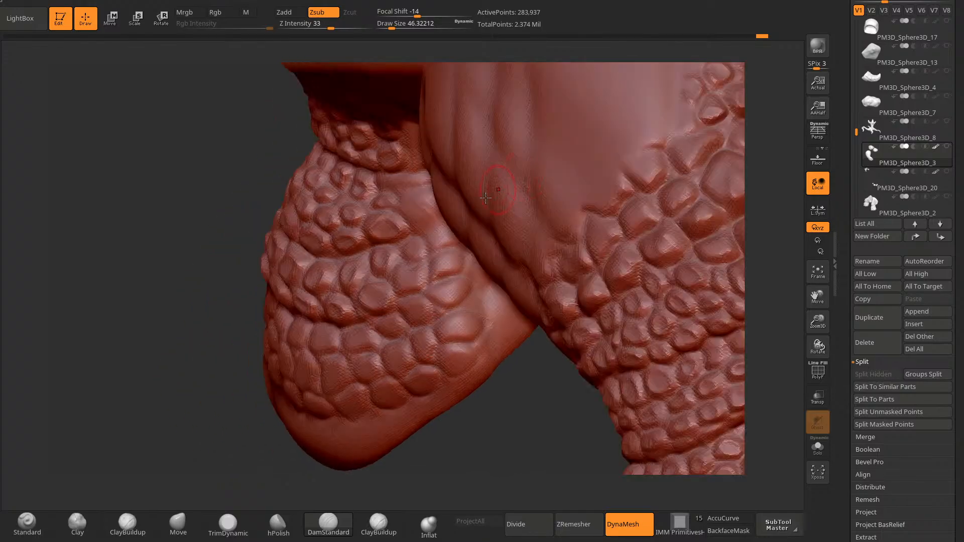
left_click_drag(419, 452, 417, 440)
mouse_move(436, 253)
left_mouse_down()
mouse_move(461, 224)
mouse_move(424, 240)
mouse_move(412, 233)
mouse_move(429, 178)
left_mouse_up()
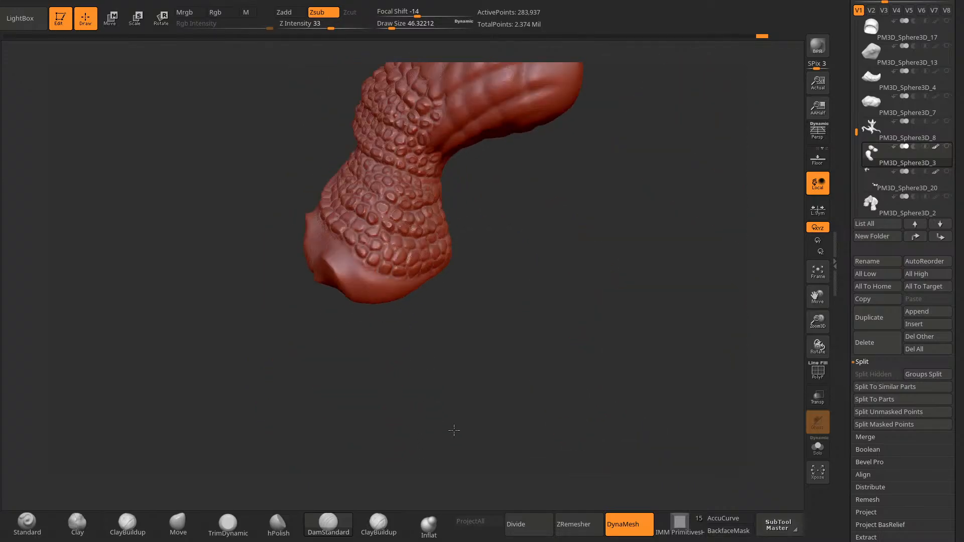
Step: Carve more scales onto the smooth band beside the foot's lower rows, with the DamStandard size set to about 39
mouse_move(454, 430)
left_mouse_down()
mouse_move(446, 421)
mouse_move(473, 408)
mouse_move(494, 434)
mouse_move(511, 416)
left_mouse_up()
key("space")
left_click_drag(627, 123, 447, 165)
left_click_drag(508, 154, 520, 171)
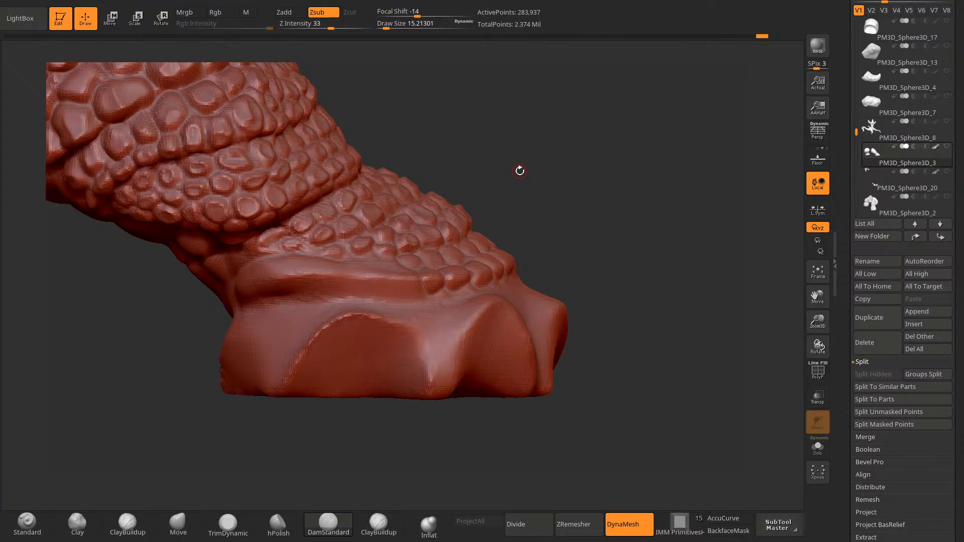
mouse_move(520, 171)
left_mouse_down()
mouse_move(514, 208)
mouse_move(404, 292)
mouse_move(407, 259)
left_mouse_up()
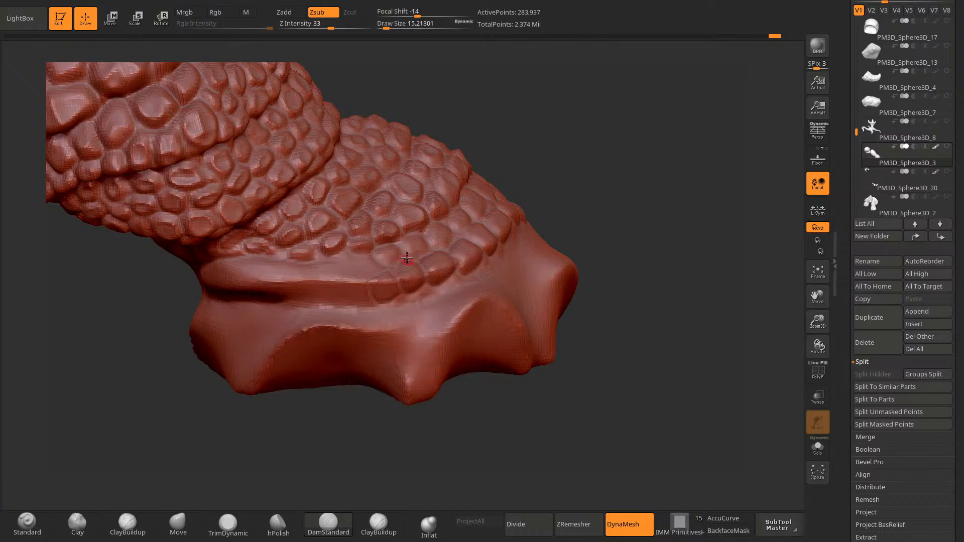
left_click_drag(511, 153, 506, 174)
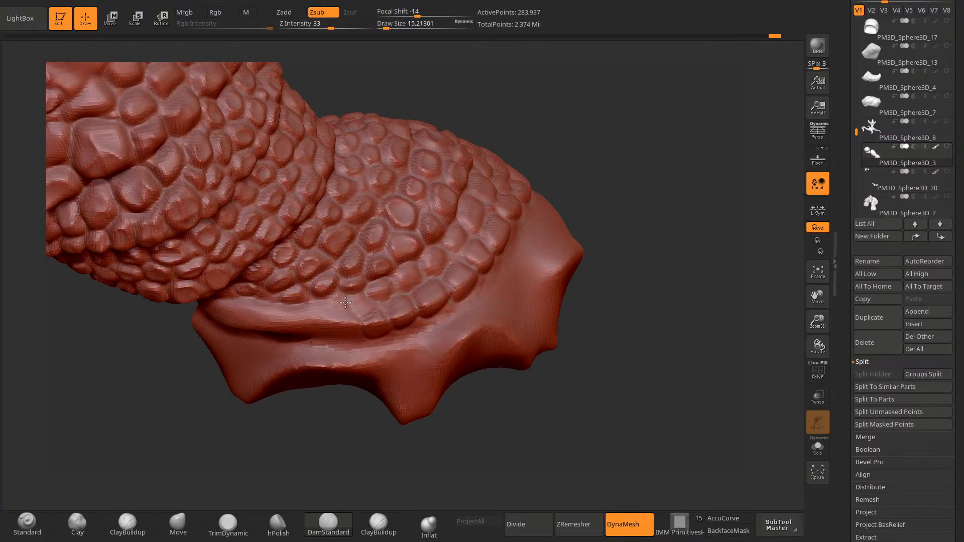
left_click_drag(319, 437, 376, 275)
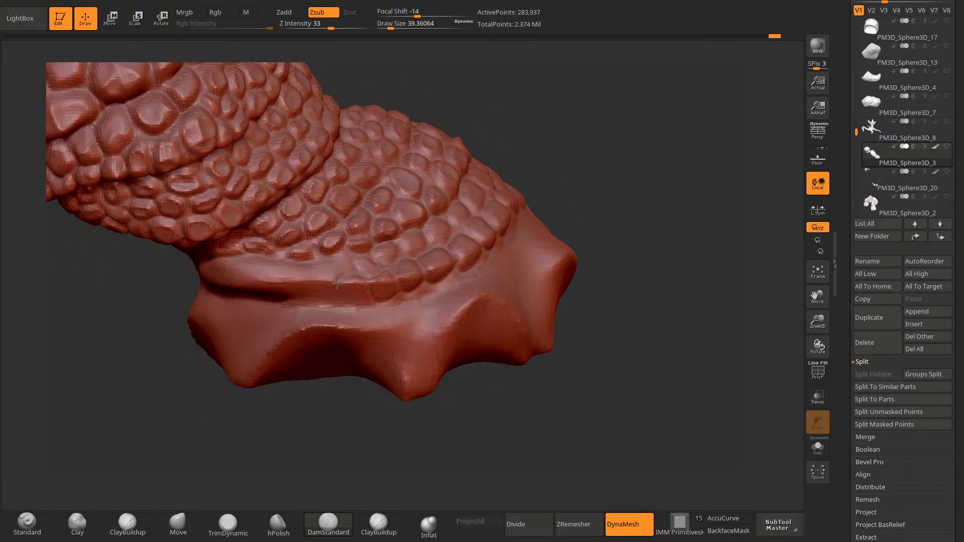
left_click_drag(354, 273, 368, 303)
left_click_drag(286, 432, 354, 266)
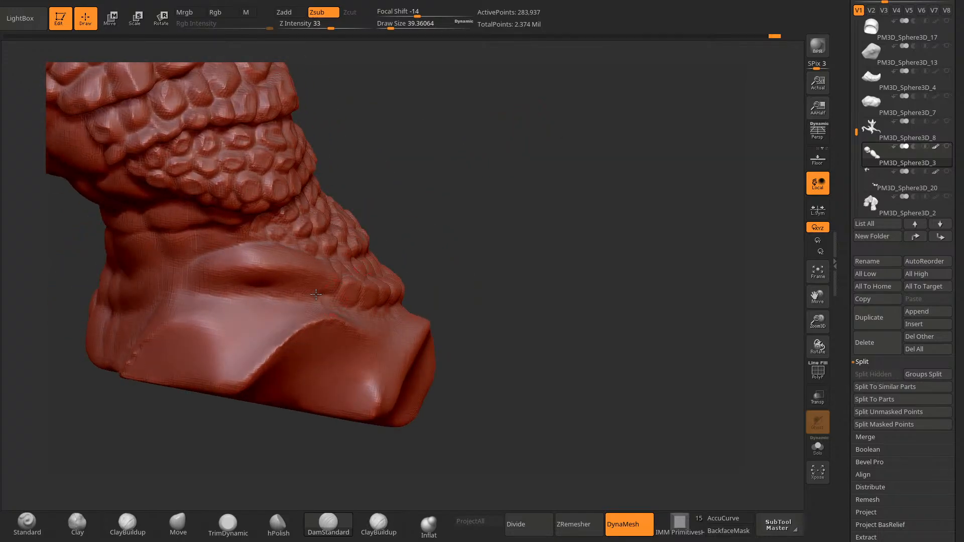
Step: Extend the lowest scale row across the front end of the raised band on the side of the foot, softening the grooves
left_click_drag(404, 189, 384, 246)
left_click_drag(527, 141, 625, 143, "alt")
left_click_drag(388, 316, 389, 251)
left_click_drag(357, 281, 389, 279, "shift")
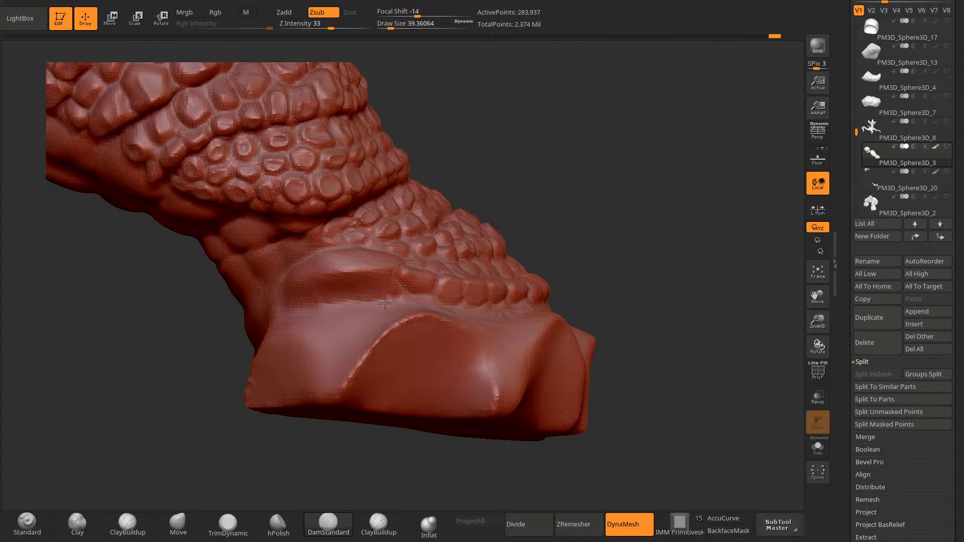
left_click_drag(507, 151, 382, 271)
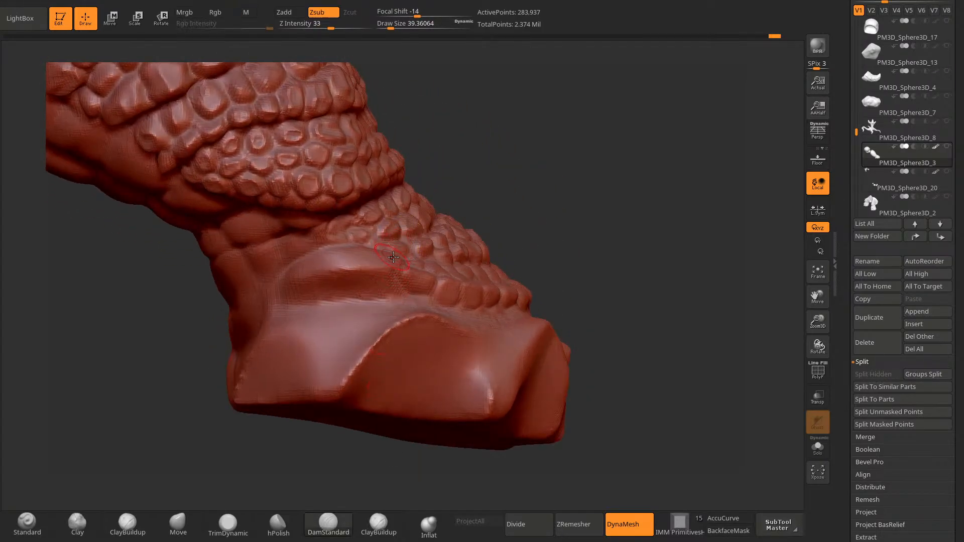
left_click_drag(496, 193, 441, 206)
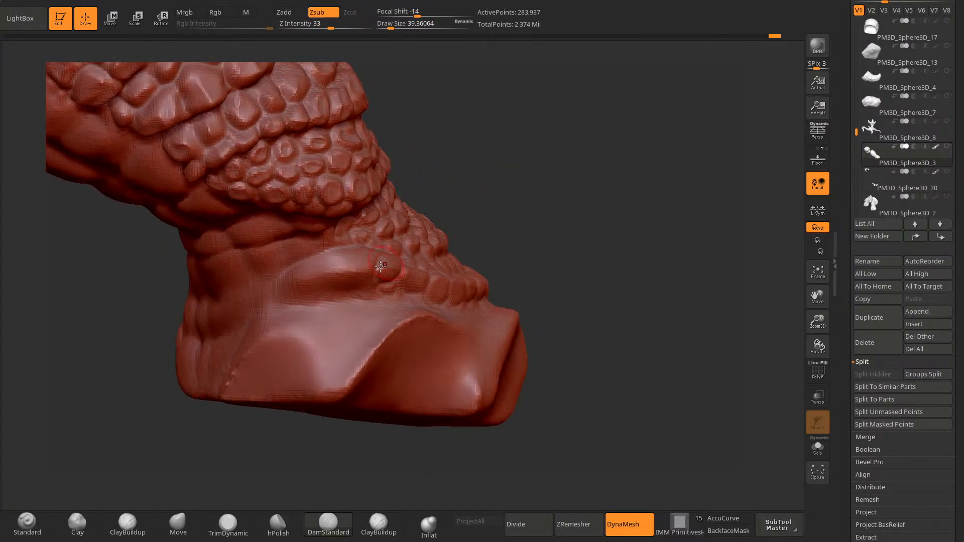
Step: Carve additional scales along the raised band toward the back of the foot, linking them with the scales above
left_click_drag(380, 267, 337, 253)
left_click_drag(429, 223, 396, 235)
left_click_drag(362, 270, 362, 300)
left_click_drag(435, 227, 395, 236)
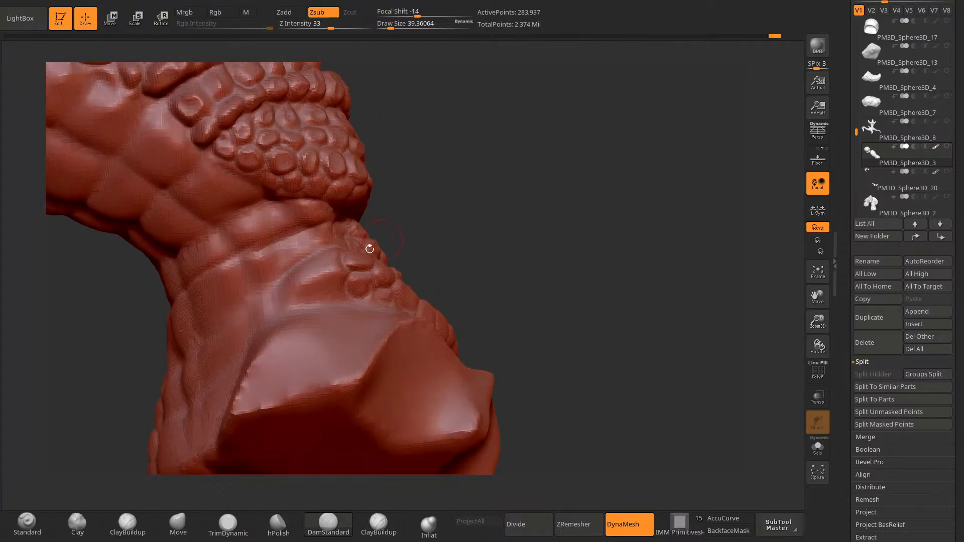
mouse_move(342, 265)
left_mouse_down()
mouse_move(323, 291)
mouse_move(345, 274)
mouse_move(308, 276)
left_mouse_up()
left_click_drag(315, 258, 332, 247)
left_click_drag(402, 226, 441, 229)
left_click_drag(317, 260, 289, 296)
left_click_drag(314, 276, 310, 299)
left_click_drag(593, 200, 492, 191)
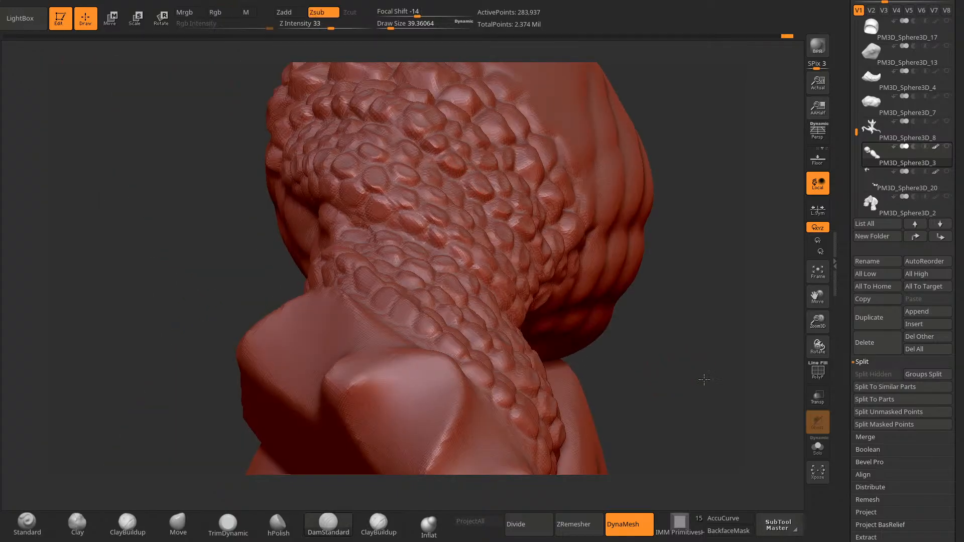
Step: Bring the whole turtle back into view and make the top shell surface around the tree roots the active subtool
left_click_drag(704, 381, 443, 446)
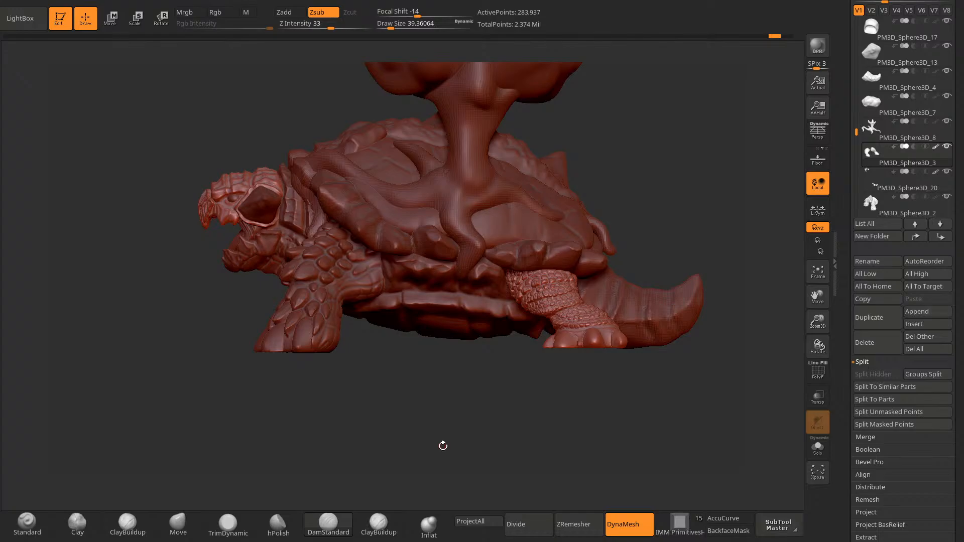
left_click(523, 215, "alt")
left_click_drag(589, 135, 442, 128, "alt")
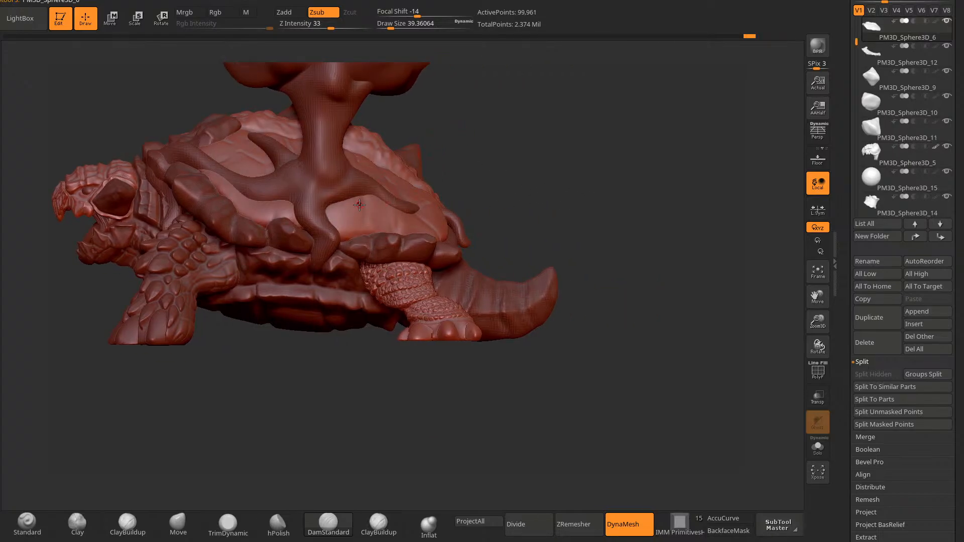
left_click_drag(341, 209, 375, 217)
left_click_drag(507, 145, 447, 185)
mouse_move(577, 150)
left_mouse_down()
mouse_move(603, 151)
mouse_move(613, 120)
mouse_move(632, 132)
mouse_move(488, 118)
left_mouse_up()
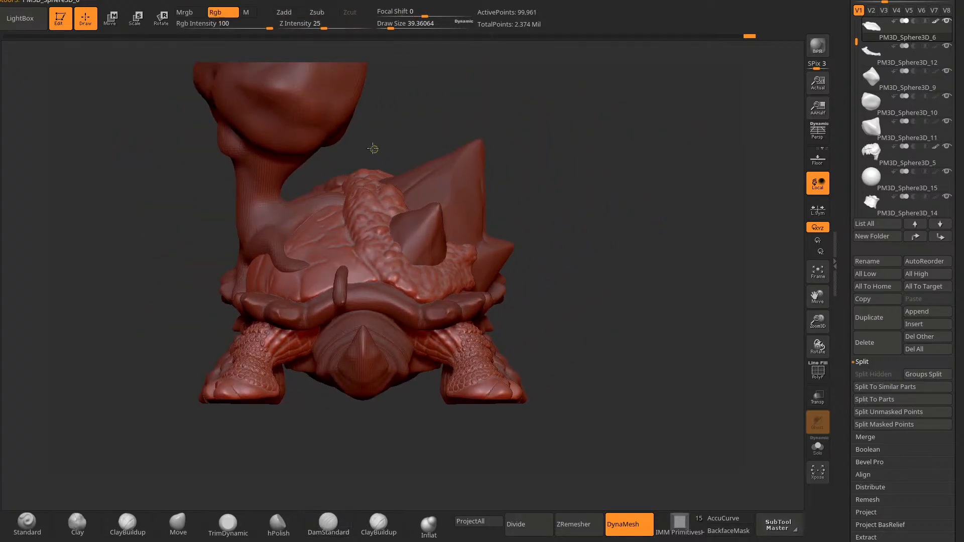
Step: Isolate the top shell surface, mask one side of it and split the masked points into a separate subtool
mouse_move(373, 150)
left_mouse_down("ctrl")
mouse_move(374, 273)
mouse_move(543, 91)
mouse_move(549, 119)
mouse_move(598, 108)
mouse_move(513, 161)
mouse_move(634, 171)
mouse_move(570, 98)
mouse_move(502, 166)
left_mouse_up("ctrl")
left_click(947, 21, "shift")
left_click_drag(502, 166, 602, 184, "alt")
left_click_drag(260, 336, 261, 230, "ctrl")
left_click_drag(270, 311, 554, 96, "ctrl")
left_click_drag(635, 172, 598, 150)
left_click_drag(553, 200, 732, 144)
left_click(889, 425)
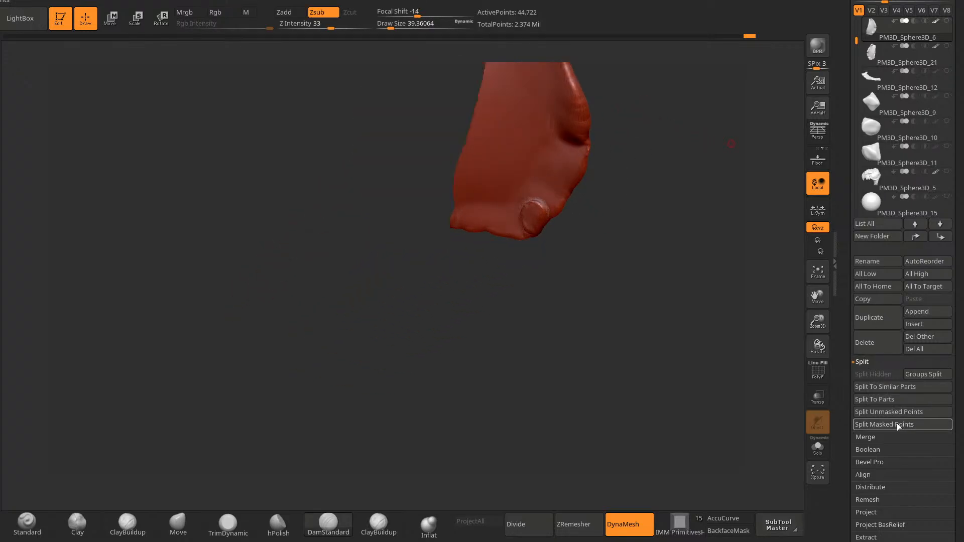
Step: Remesh the smooth shell piece with DynaMesh, then check it against the rough piece and in isolation
left_click_drag(637, 336, 607, 372)
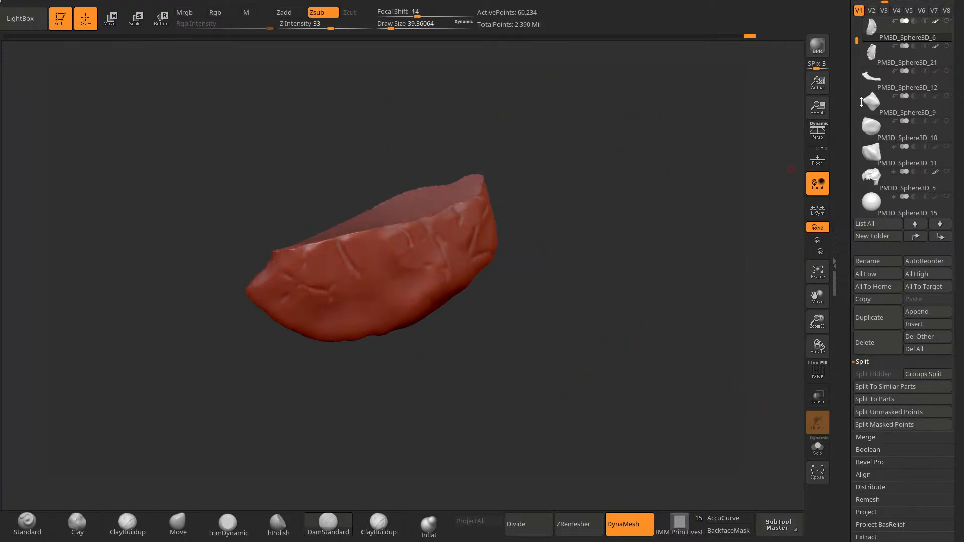
left_click(947, 21, "shift")
left_click(872, 53)
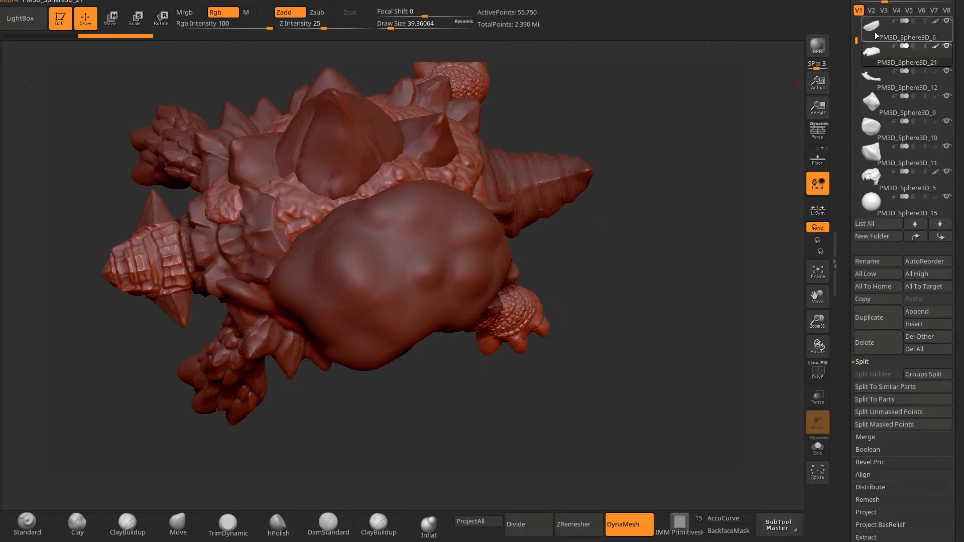
left_click(873, 28)
left_click(946, 21, "shift")
key("b")
key("d")
key("s")
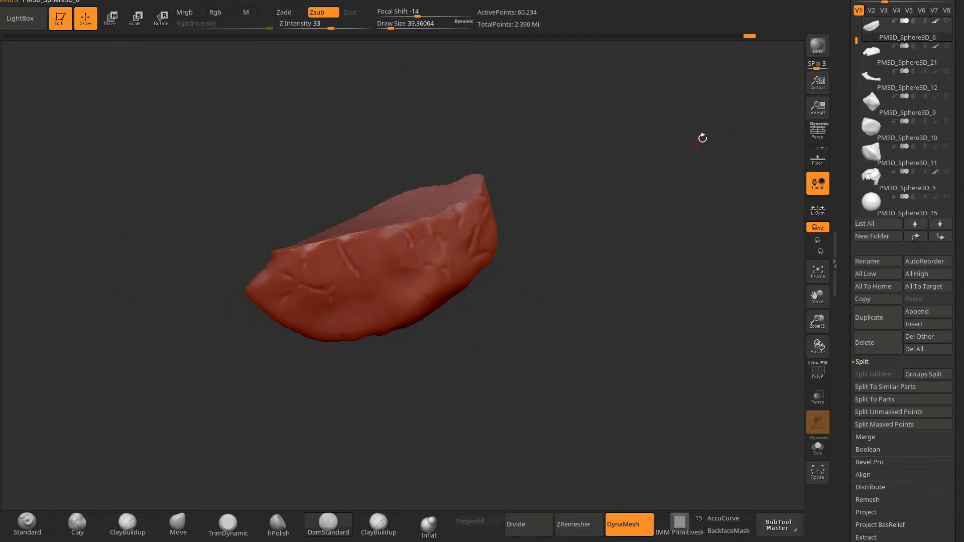
left_click_drag(702, 136, 664, 209)
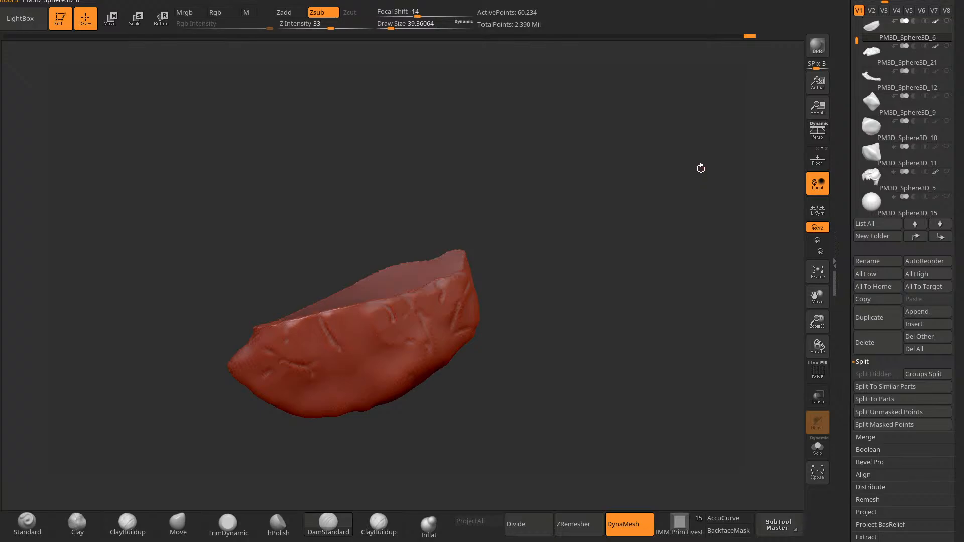
Step: Remesh the rough shell piece with DynaMesh and show the whole turtle again
left_click(871, 53)
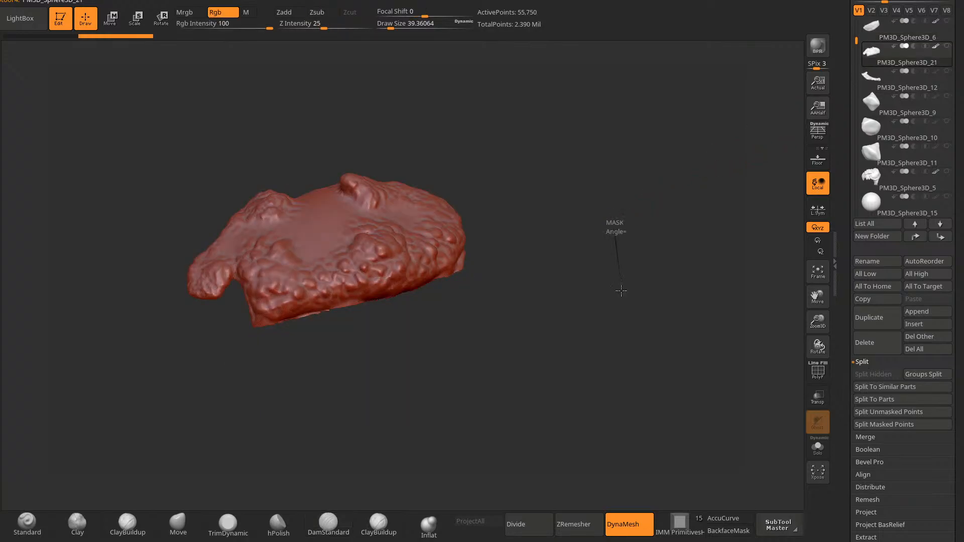
left_click_drag(619, 290, 560, 295)
left_click(947, 46, "shift")
left_click_drag(611, 329, 680, 340, "shift")
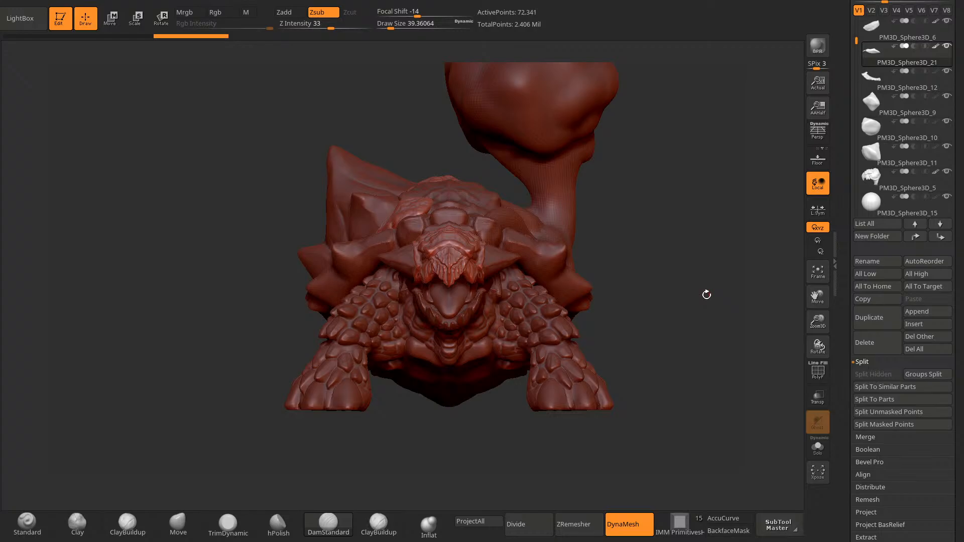
Step: Enlarge the brush size to about 317 and smooth the rough shell piece along its border with the smooth half
mouse_move(615, 347)
left_mouse_down()
mouse_move(620, 360)
mouse_move(613, 344)
left_mouse_up()
key("space")
key("space")
left_click_drag(486, 216, 494, 216)
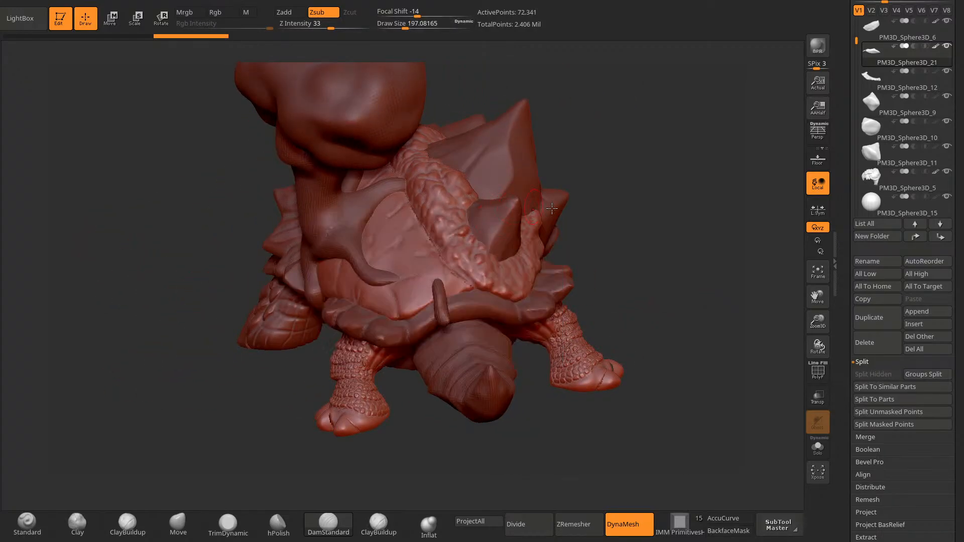
key("space")
left_click_drag(585, 177, 593, 176)
left_click_drag(616, 231, 615, 267)
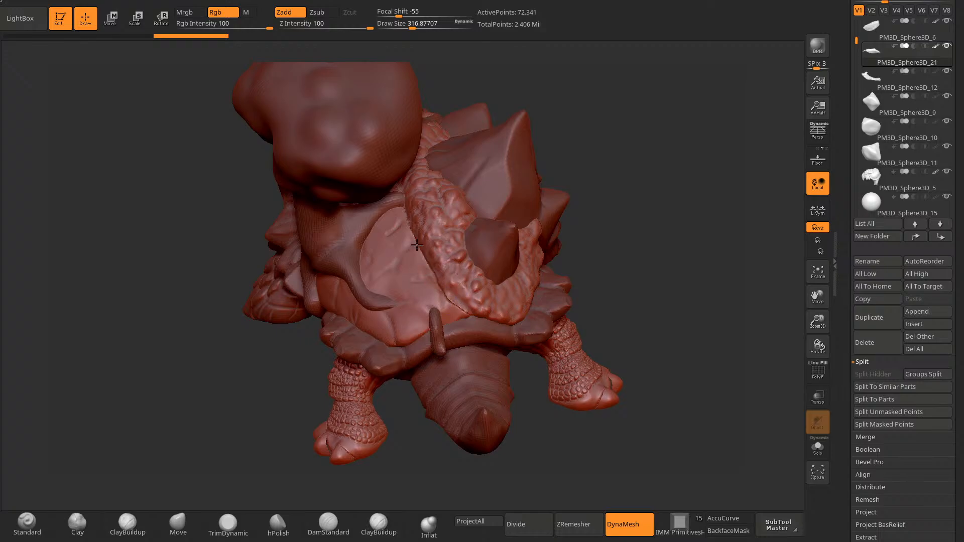
Step: Select the smooth shell piece and smooth its surface near the seam with the rough piece
left_click(405, 174, "alt")
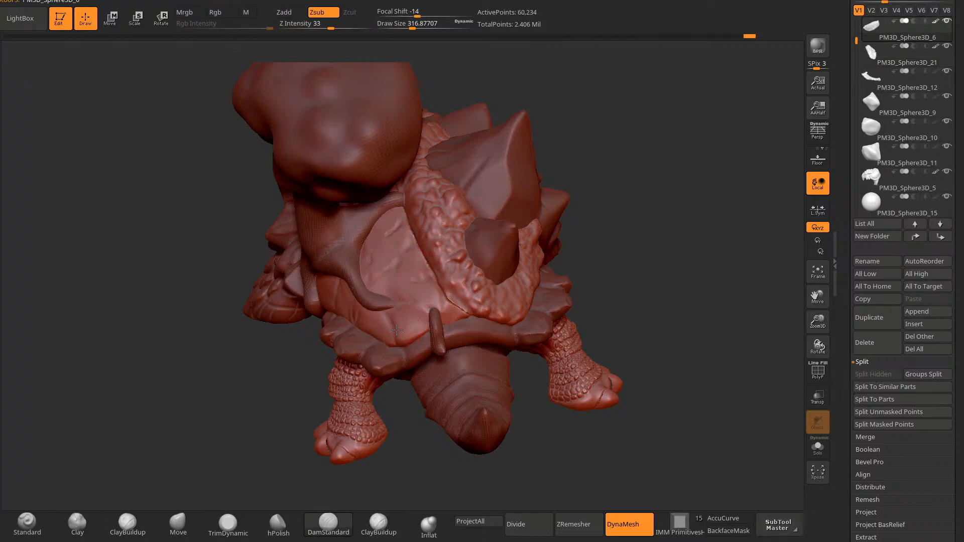
key("b")
key("d")
key("s")
left_click_drag(583, 121, 510, 231)
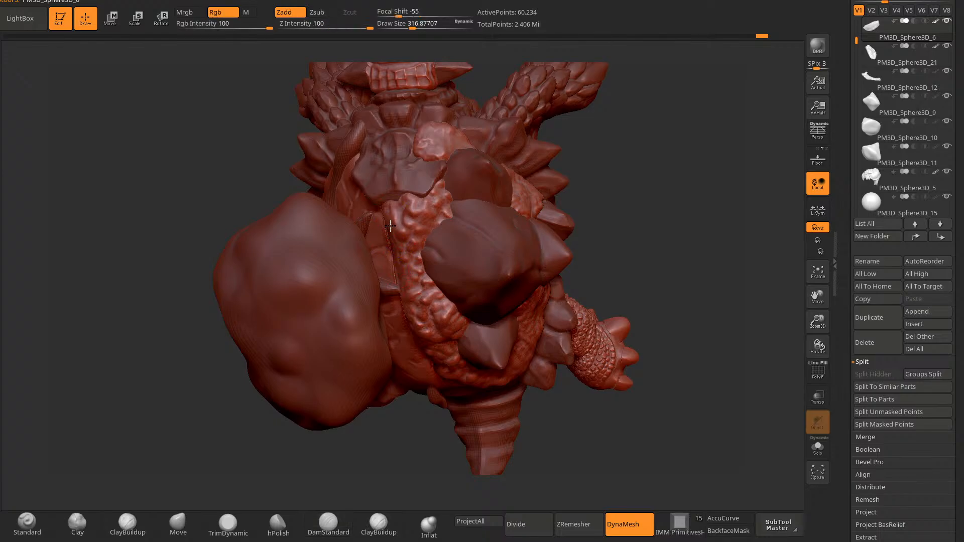
left_click_drag(403, 381, 558, 151)
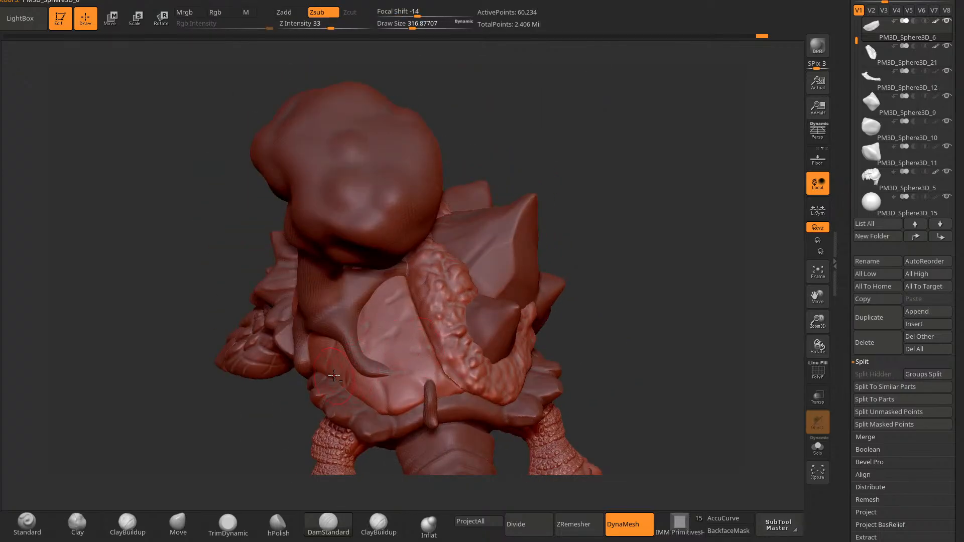
left_click_drag(575, 115, 529, 216)
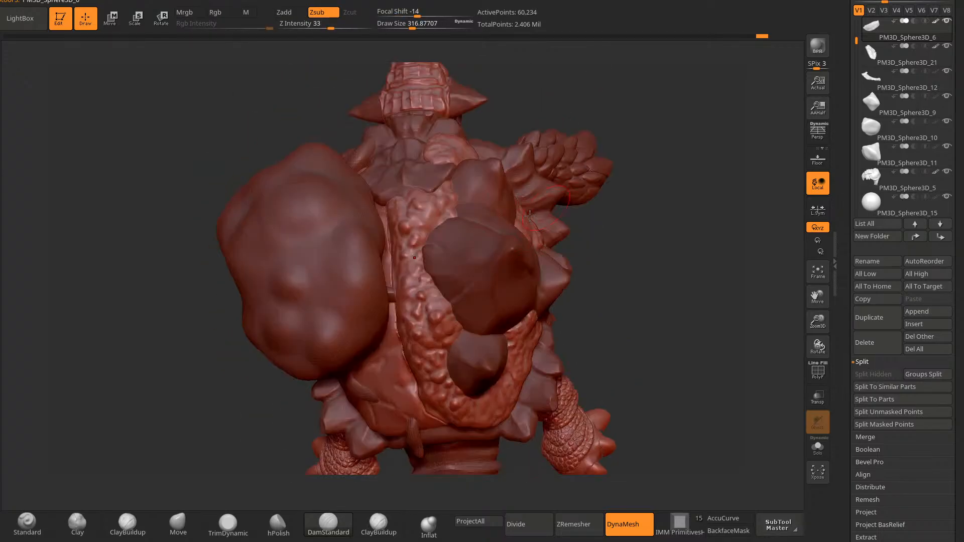
Step: Select the rough shell piece and smooth its inner edge along the seam
left_click(413, 224, "alt")
left_click_drag(392, 239, 391, 226, "shift")
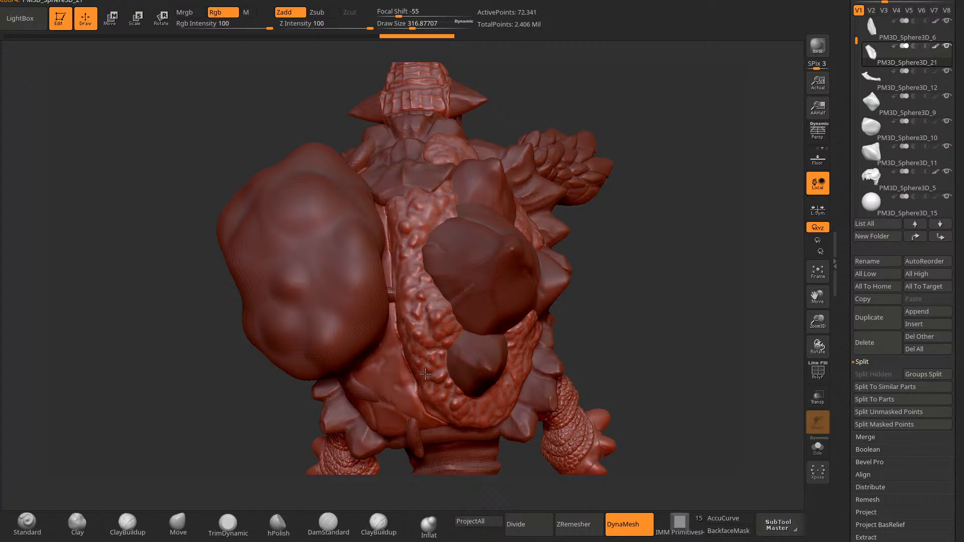
mouse_move(600, 332)
left_mouse_down()
mouse_move(638, 119)
mouse_move(679, 80)
left_mouse_up()
left_click_drag(475, 311, 494, 324, "shift")
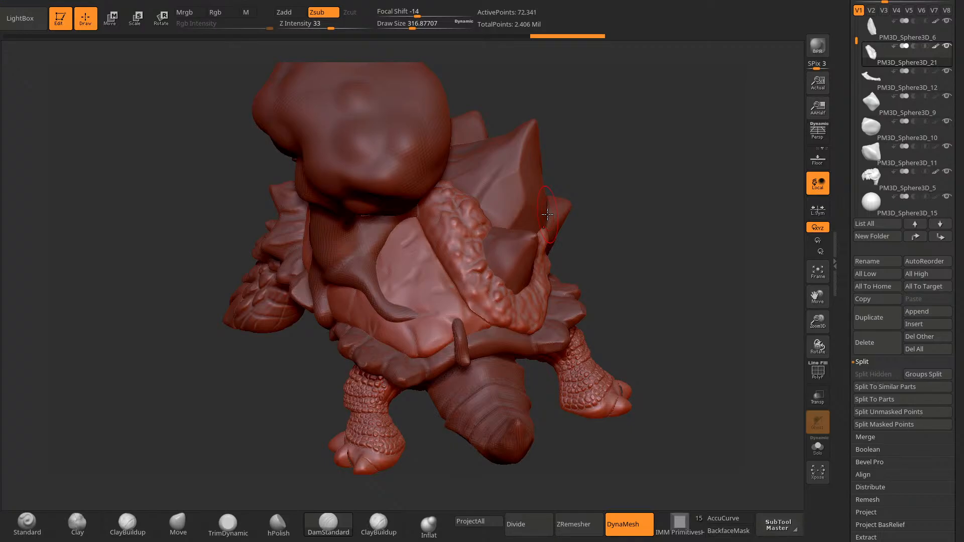
Step: Reshape the rough shell piece's inner and rear edges using the Move brush at a size of about 575
left_click(192, 521)
key("space")
mouse_move(576, 142)
left_mouse_down()
mouse_move(588, 140)
mouse_move(547, 122)
left_mouse_up()
left_click_drag(427, 209, 419, 211)
left_click_drag(458, 259, 468, 252)
left_click_drag(615, 175, 523, 236)
left_click_drag(468, 291, 477, 294)
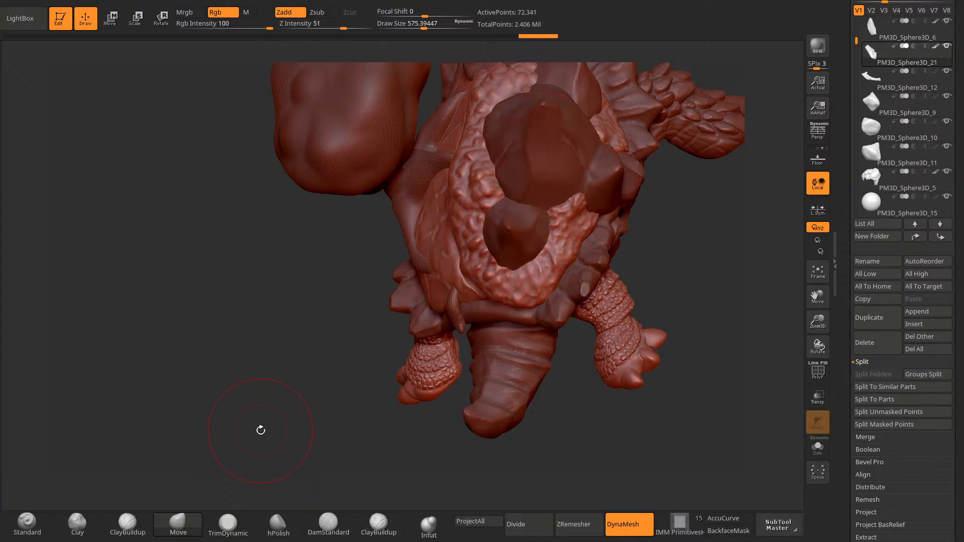
Step: Reduce the brush size to about 336 and smooth the rough shell piece near its rear edge
left_click_drag(280, 456, 286, 385)
key("space")
mouse_move(603, 183)
left_mouse_down()
mouse_move(592, 181)
mouse_move(609, 178)
mouse_move(582, 123)
left_mouse_up()
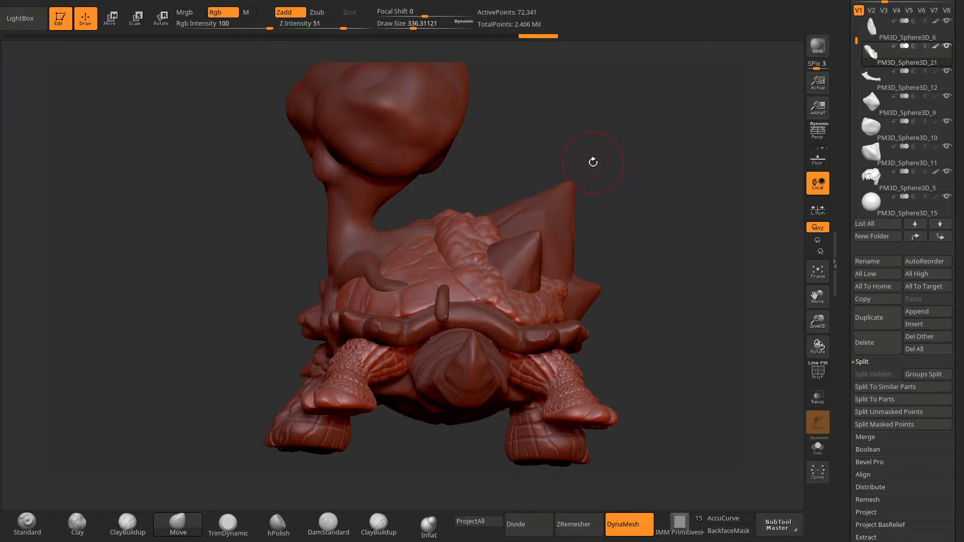
left_click_drag(594, 163, 552, 191)
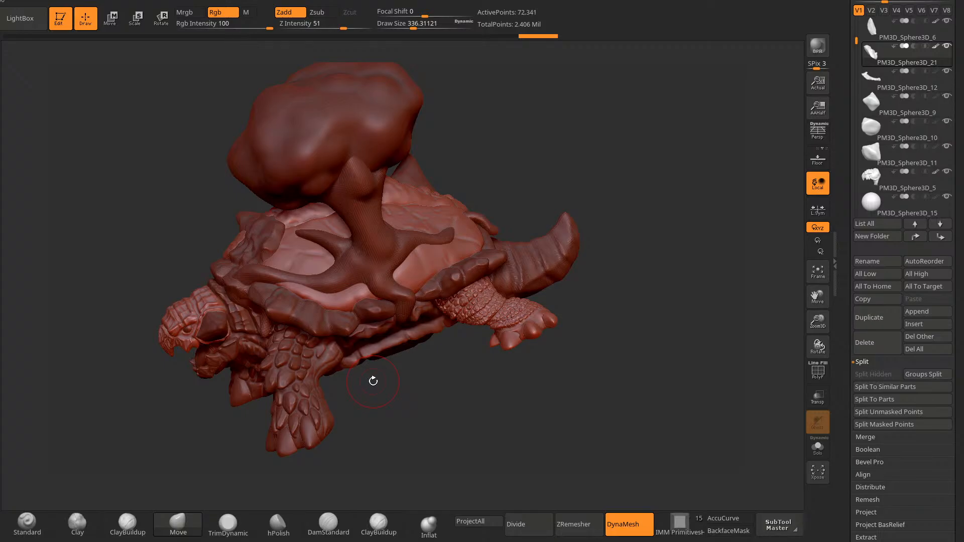
left_click_drag(362, 419, 443, 321)
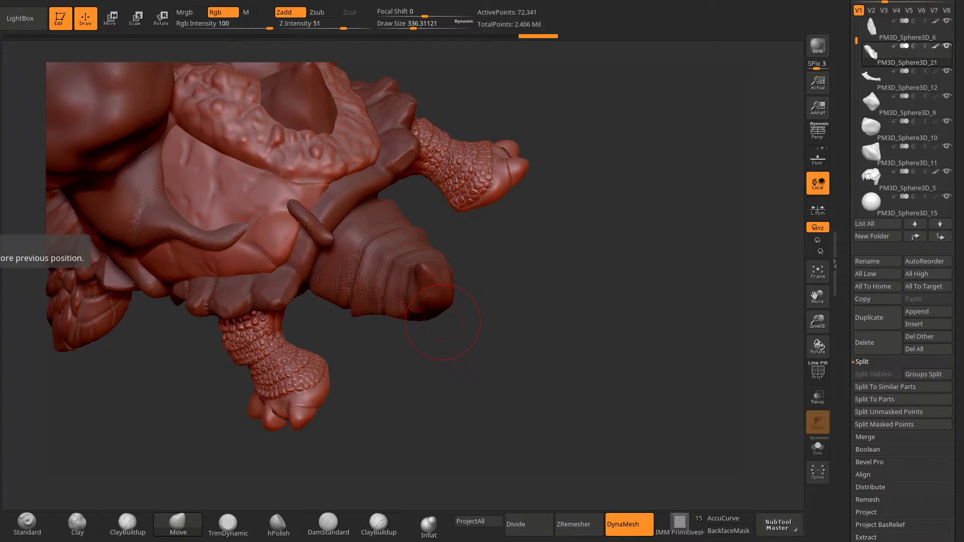
mouse_move(422, 365)
left_mouse_down()
mouse_move(393, 376)
mouse_move(469, 407)
mouse_move(447, 430)
mouse_move(295, 257)
mouse_move(409, 266)
left_mouse_up()
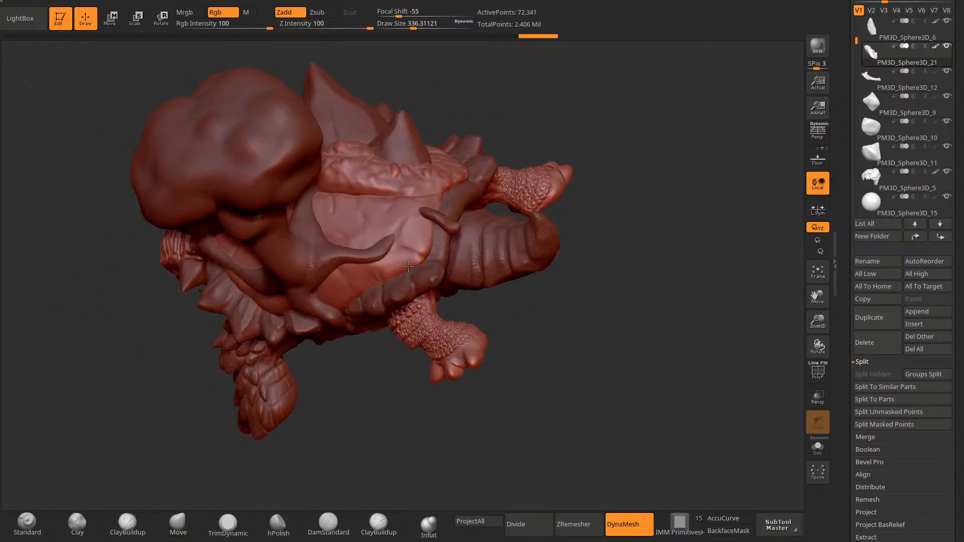
left_click_drag(406, 178, 424, 196)
Step: Try to pull the rough piece's rear edge over the smooth shell with the Move brush, then undo the stroke
left_click(177, 524)
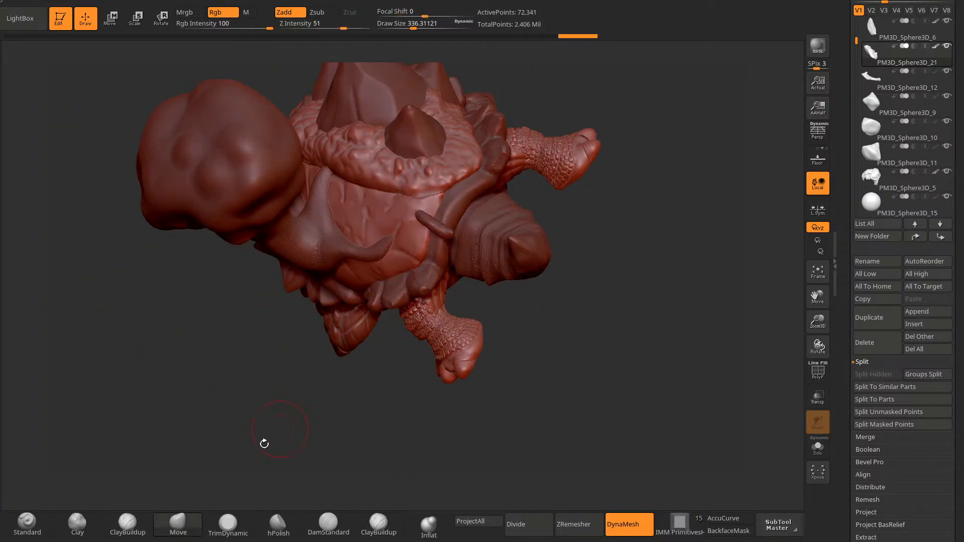
left_click_drag(268, 401, 272, 437)
left_click_drag(445, 189, 429, 210)
key("ctrl+z")
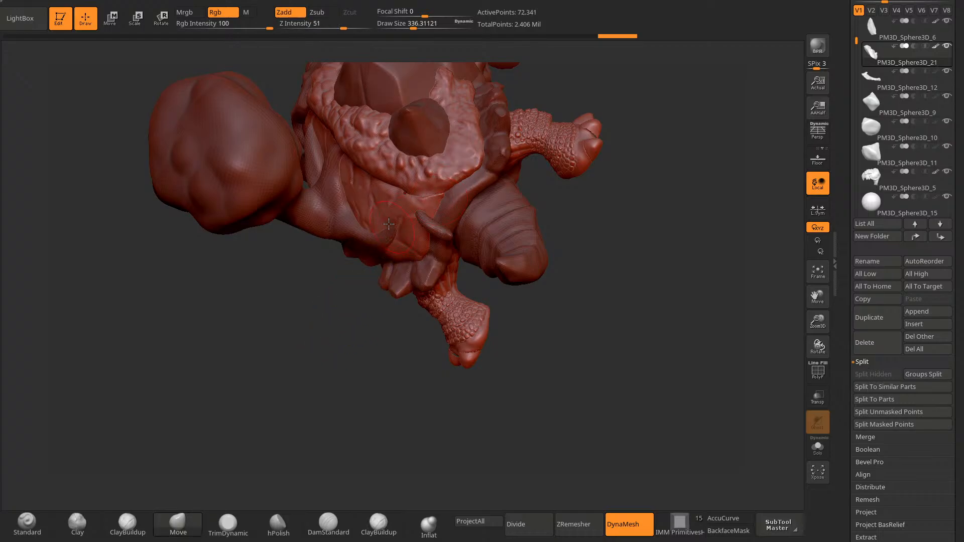
Step: Select the smooth shell piece and reshape its rear edge where it meets the rough piece using the Move brush
left_click(384, 214, "alt")
left_click_drag(338, 300, 371, 303)
left_click_drag(422, 209, 426, 197)
mouse_move(351, 322)
left_mouse_down()
mouse_move(344, 370)
mouse_move(351, 286)
left_mouse_up()
left_click_drag(322, 351, 326, 407)
left_click_drag(452, 187, 452, 170)
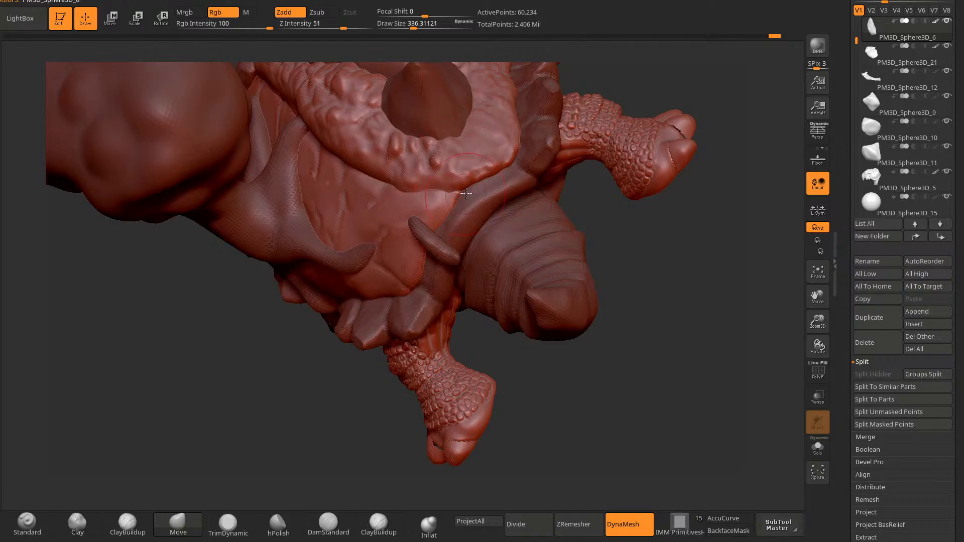
left_click_drag(336, 361, 343, 307)
left_click_drag(582, 76, 569, 143)
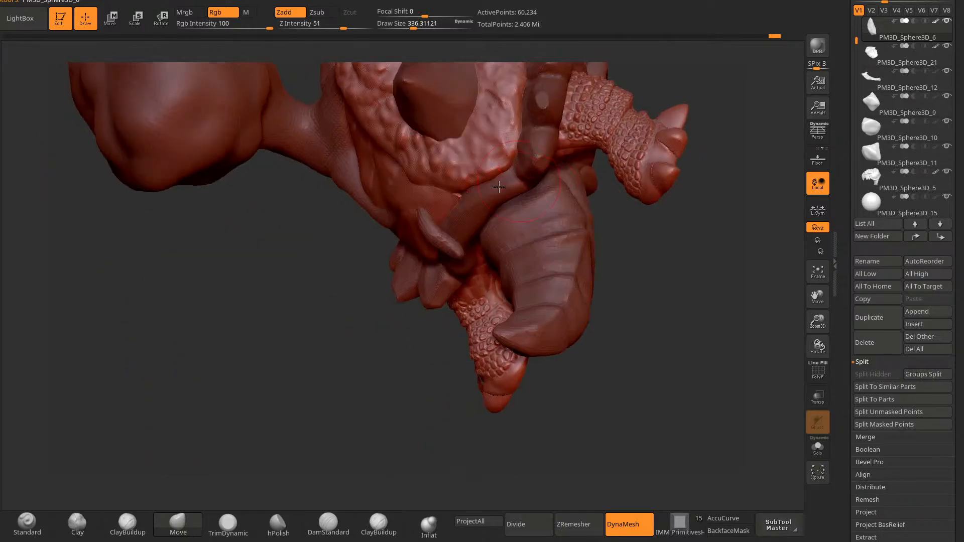
left_click_drag(401, 329, 440, 216)
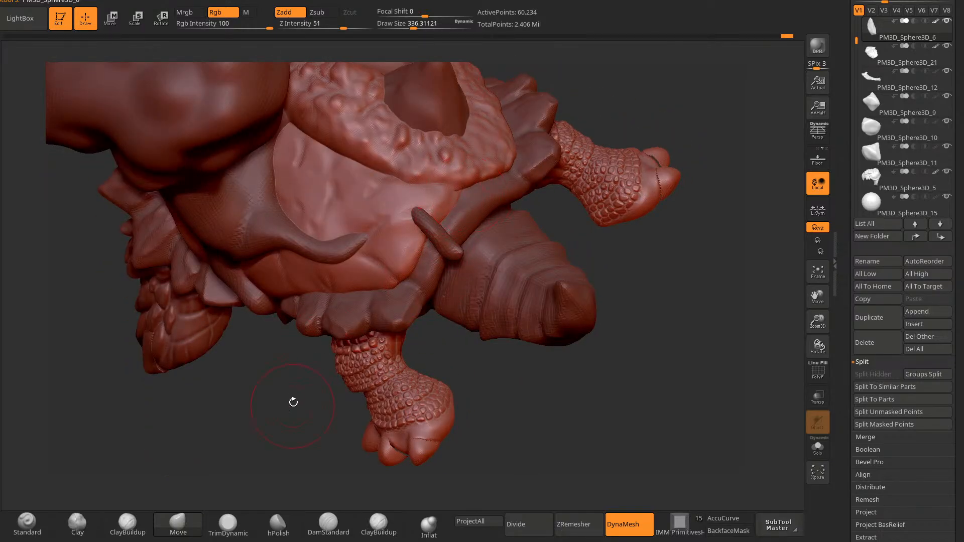
Step: Flatten the smooth shell's rear surface above the hind leg with the TrimDynamic brush
mouse_move(293, 402)
left_mouse_down()
mouse_move(321, 351)
mouse_move(583, 61)
mouse_move(278, 489)
mouse_move(231, 500)
left_mouse_up()
left_click(228, 524)
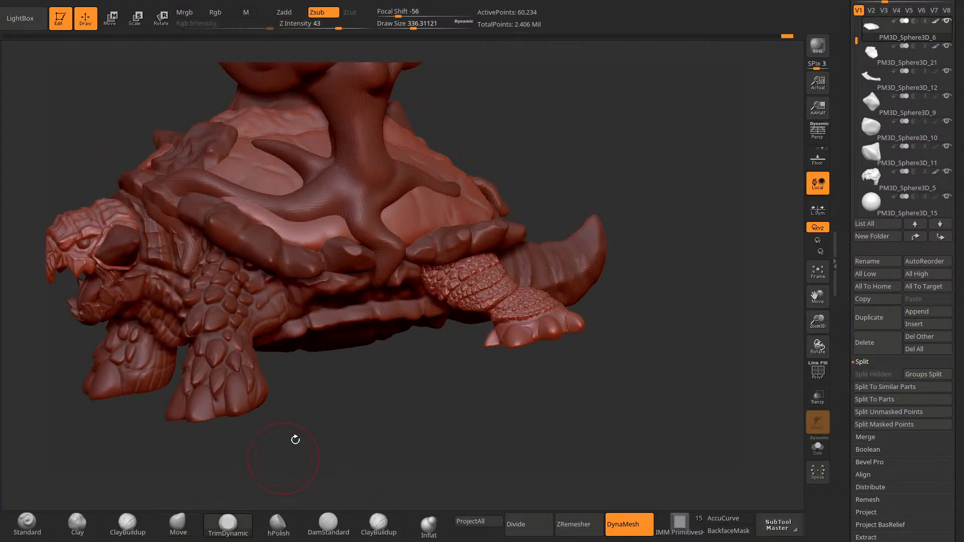
left_click_drag(295, 440, 308, 375)
left_click_drag(484, 95, 317, 208)
left_click_drag(495, 138, 411, 200)
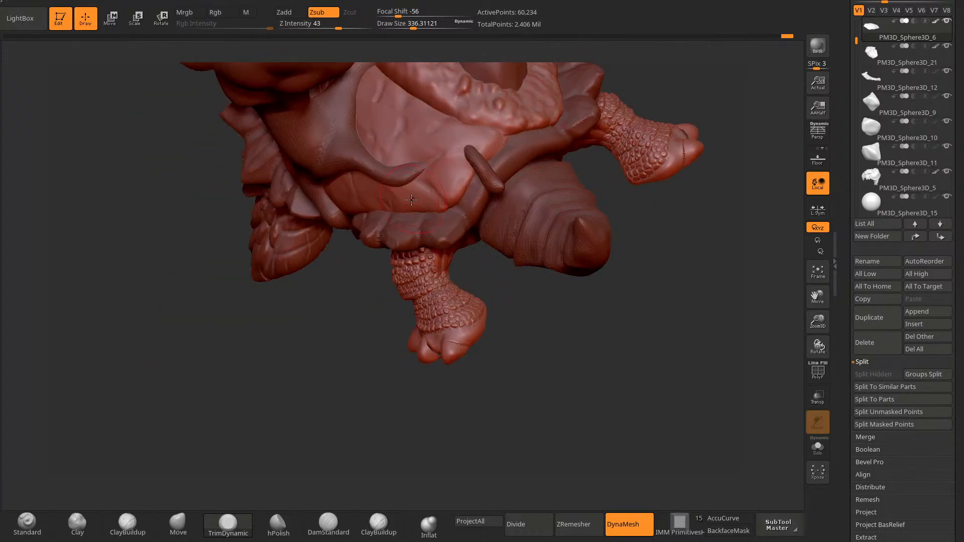
left_click_drag(654, 94, 643, 121)
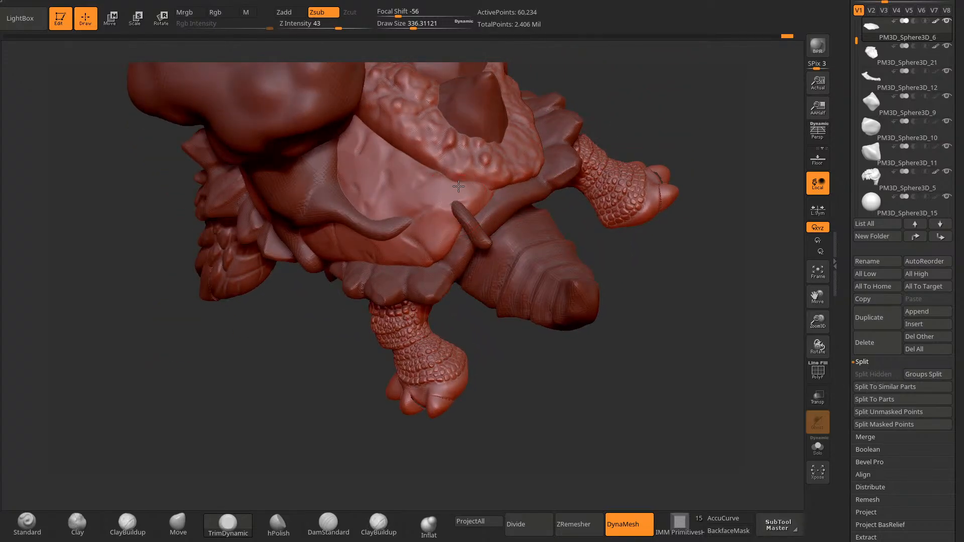
left_click_drag(458, 186, 380, 214)
mouse_move(316, 334)
left_mouse_down()
mouse_move(323, 366)
mouse_move(354, 370)
left_mouse_up()
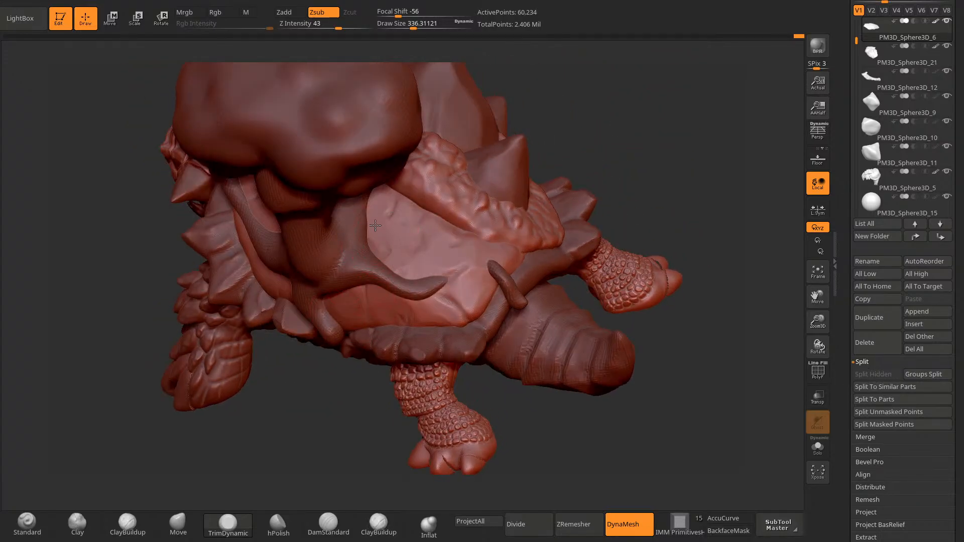
Step: Flatten the smooth shell's side surface around the tree roots with the TrimDynamic brush
left_click_drag(520, 154, 390, 209)
left_click_drag(323, 414, 404, 391)
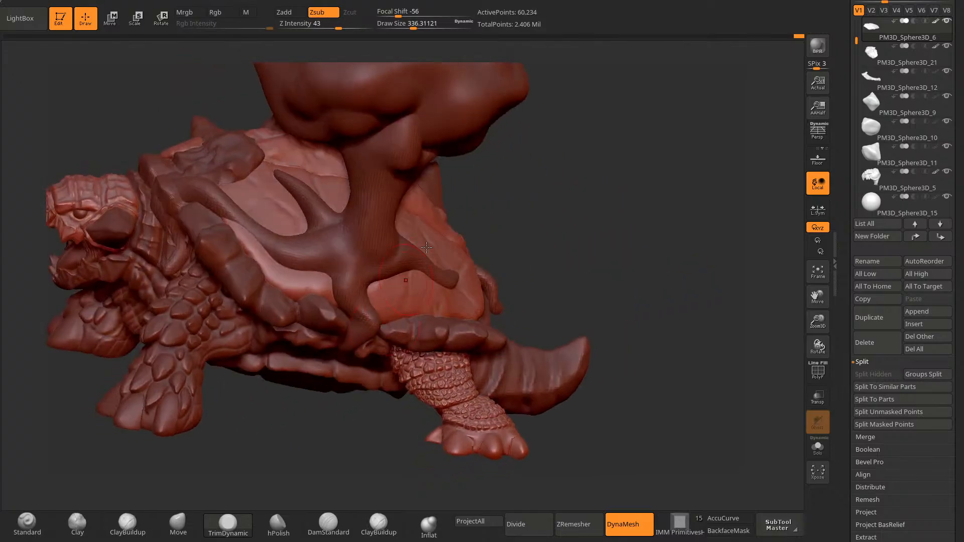
left_click_drag(577, 195, 644, 198)
left_click_drag(359, 275, 396, 282)
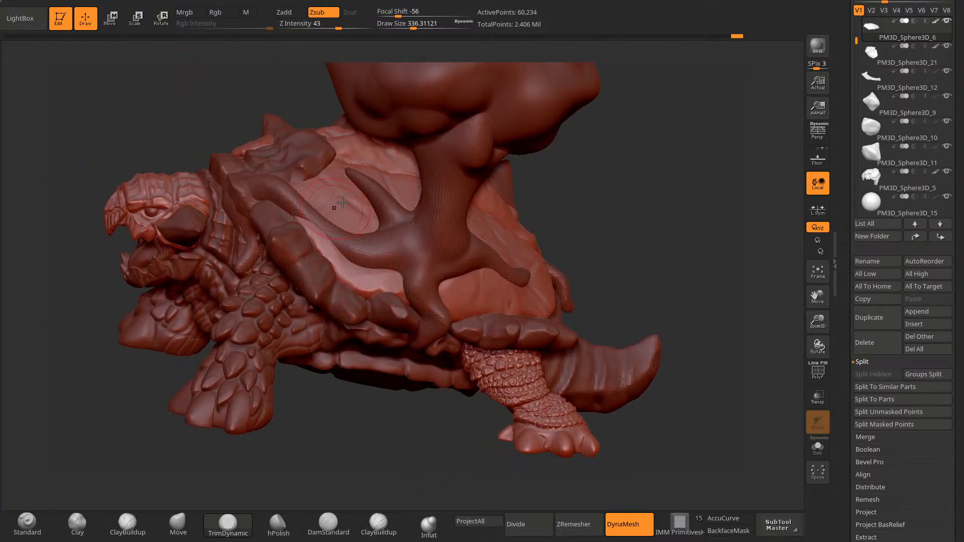
left_click_drag(581, 161, 580, 209)
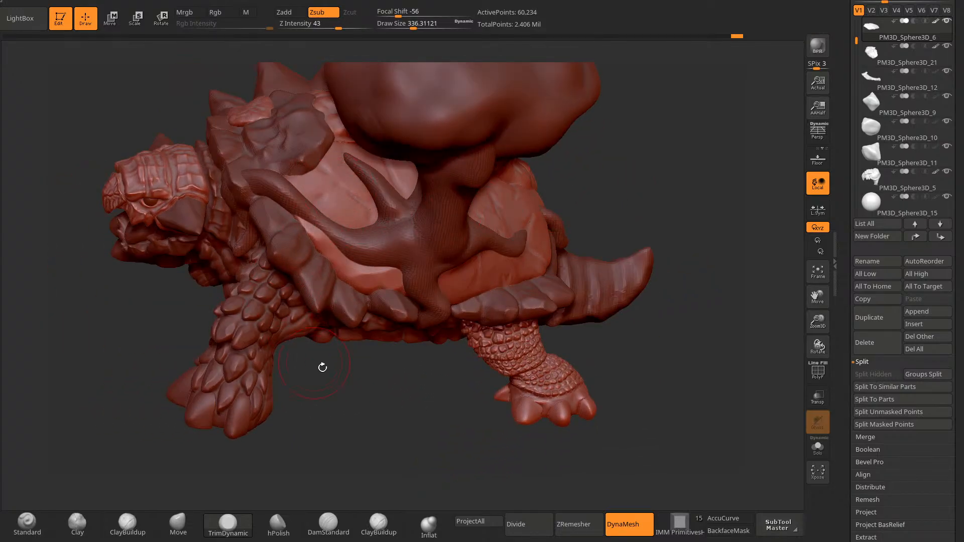
left_click_drag(323, 367, 329, 166)
left_click_drag(529, 174, 575, 176)
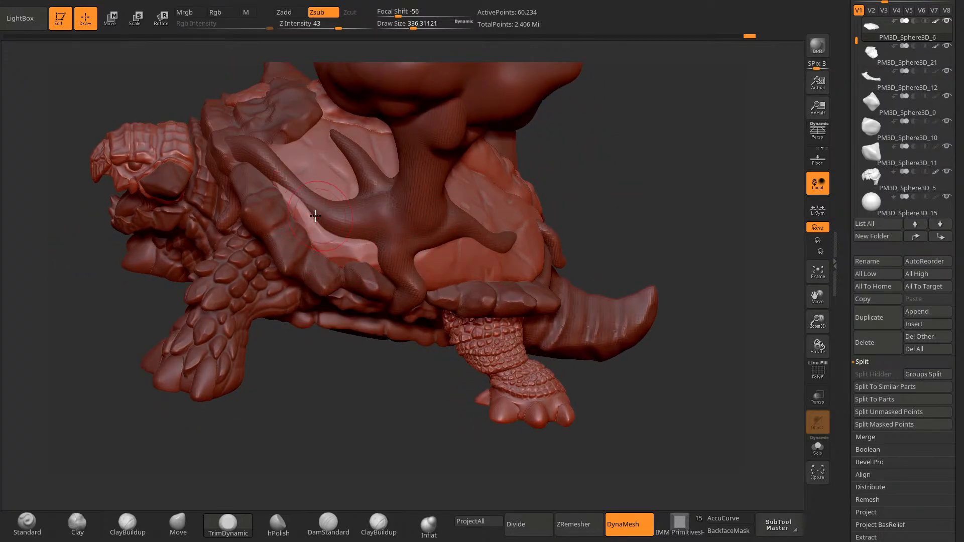
left_click_drag(435, 385, 436, 352)
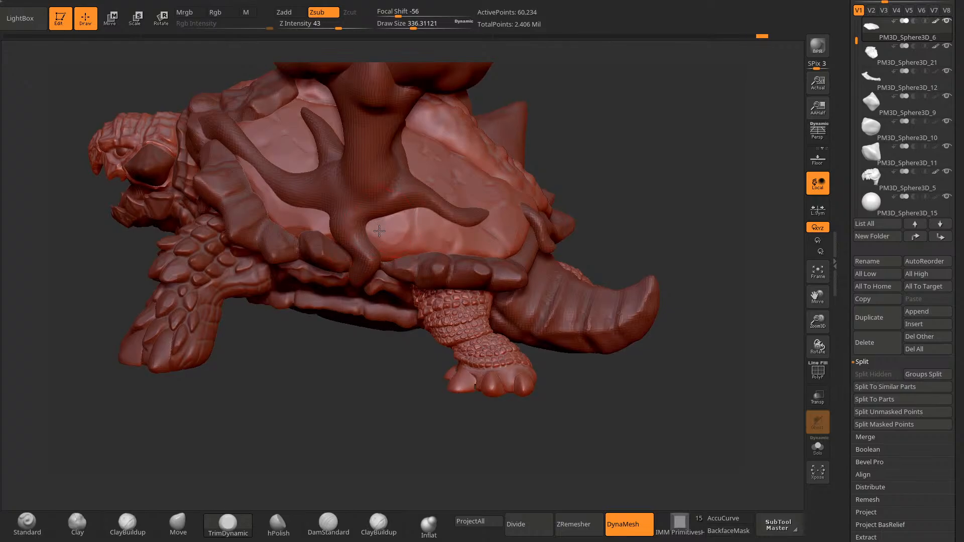
left_click_drag(578, 156, 550, 145)
Step: Carve grooves into the smooth shell above the hind leg using the DamStandard brush at a size of about 182
left_click_drag(226, 484, 228, 456)
left_click(331, 526)
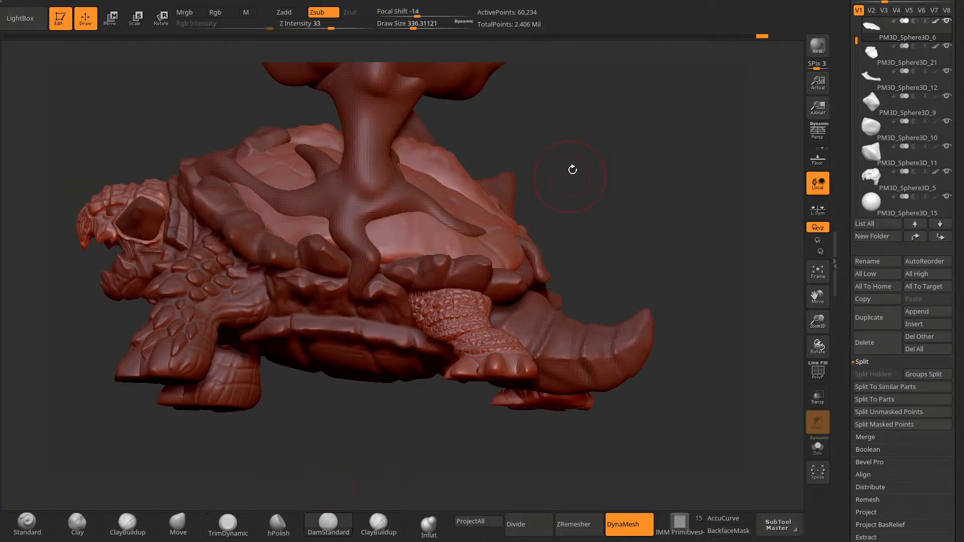
key("space")
left_click_drag(573, 155, 597, 163)
key("space")
left_click_drag(598, 161, 590, 158)
left_click_drag(618, 144, 538, 174)
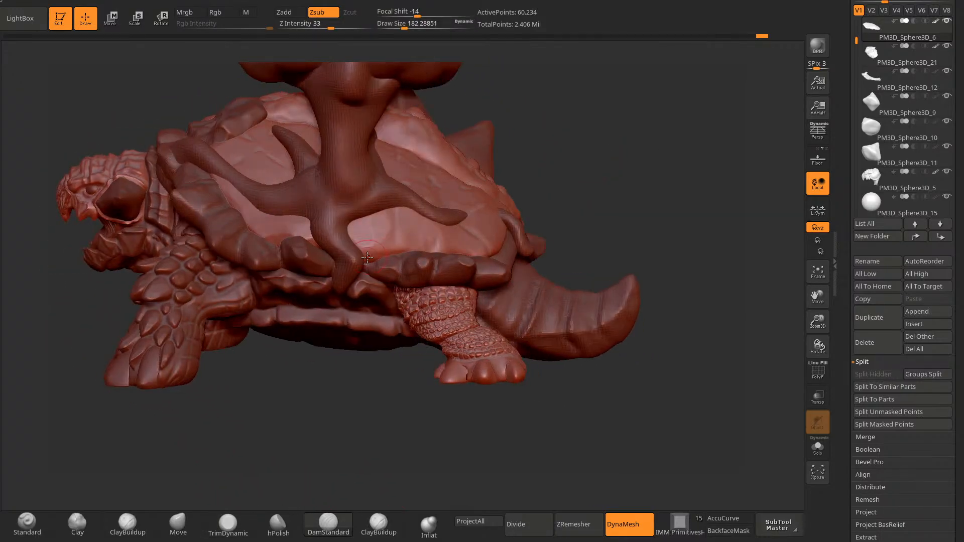
left_click_drag(368, 257, 409, 246)
left_click_drag(523, 183, 467, 206)
left_click_drag(400, 253, 393, 209)
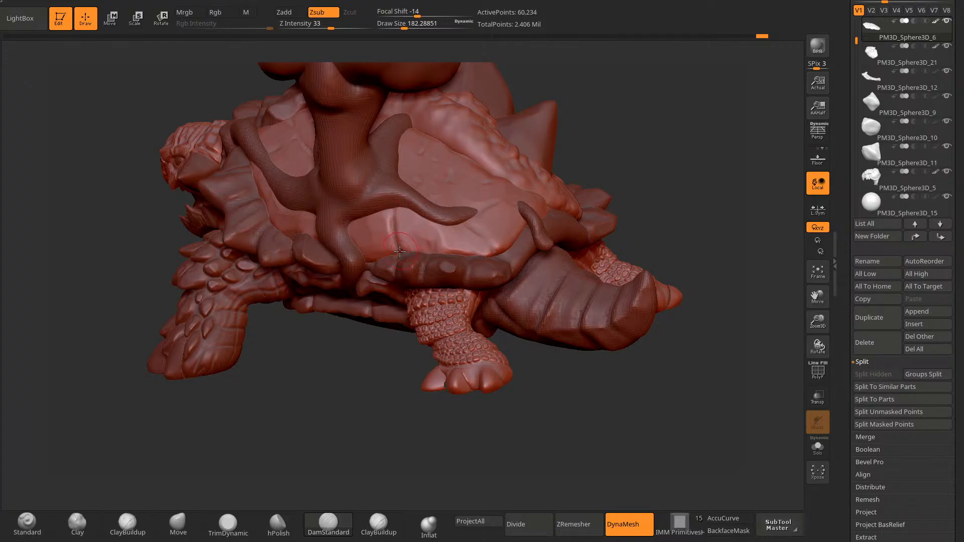
left_click_drag(602, 146, 583, 150)
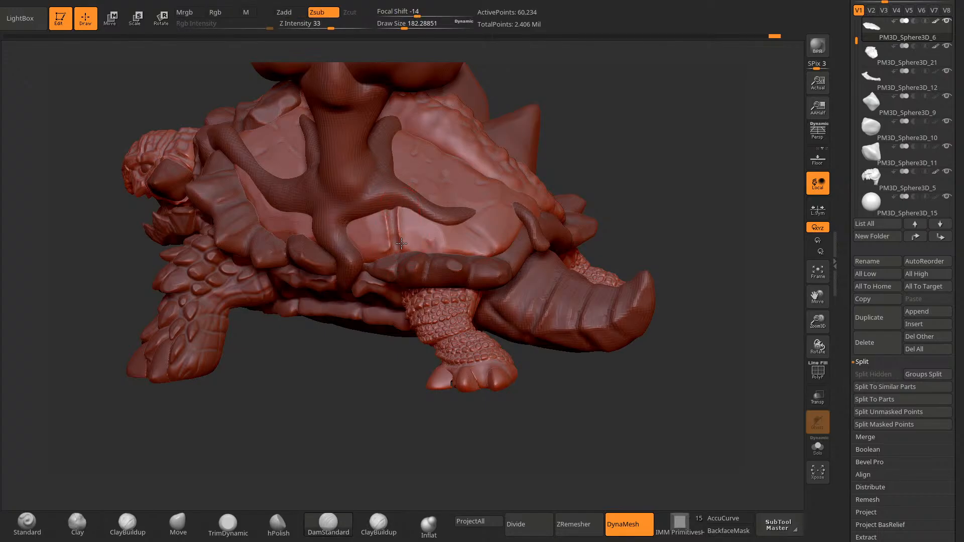
left_click_drag(401, 244, 403, 250)
left_click_drag(555, 169, 595, 140)
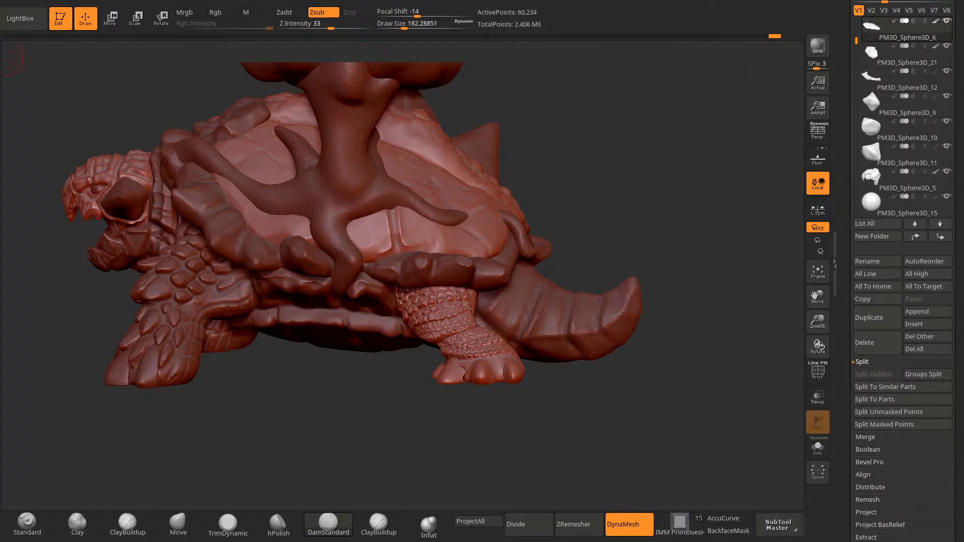
Step: Load the KurtisDawe rock cracks brush from the LightBox brush library
key("b")
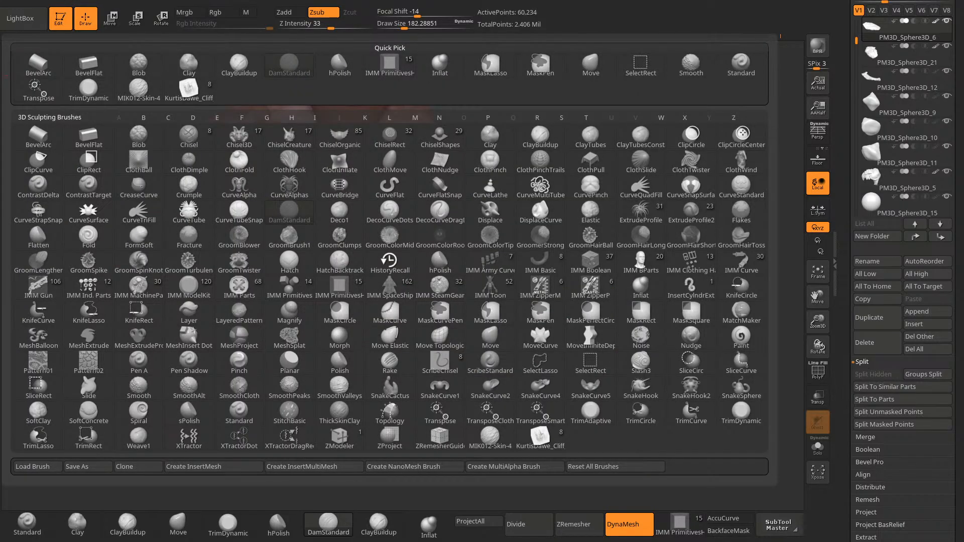
key("Escape")
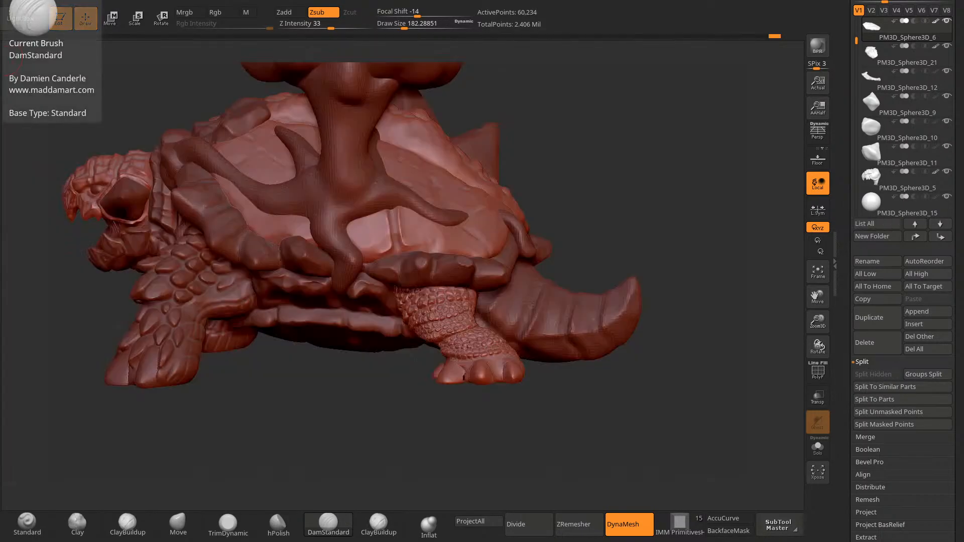
mouse_move(615, 136)
left_mouse_down()
mouse_move(643, 149)
mouse_move(616, 206)
mouse_move(593, 176)
left_mouse_up()
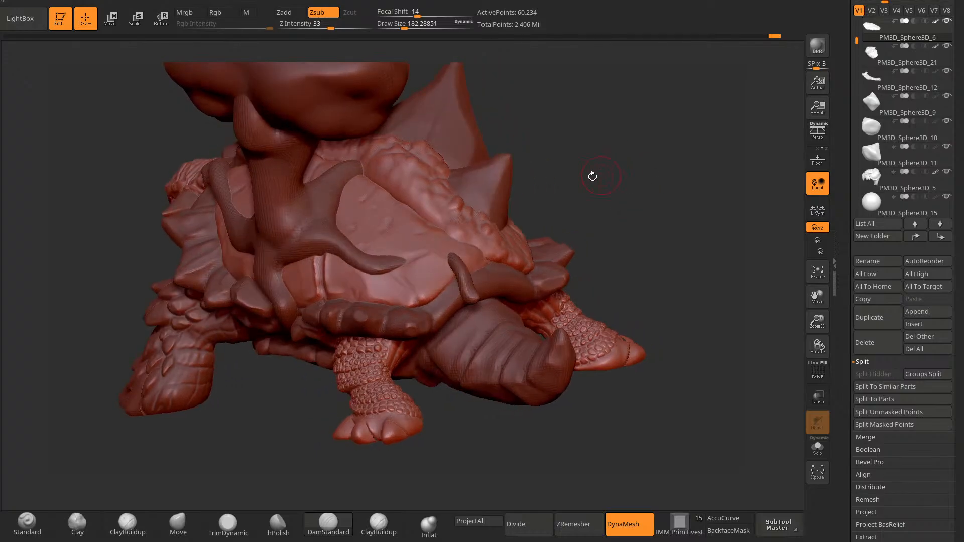
left_click_drag(554, 205, 10, 87)
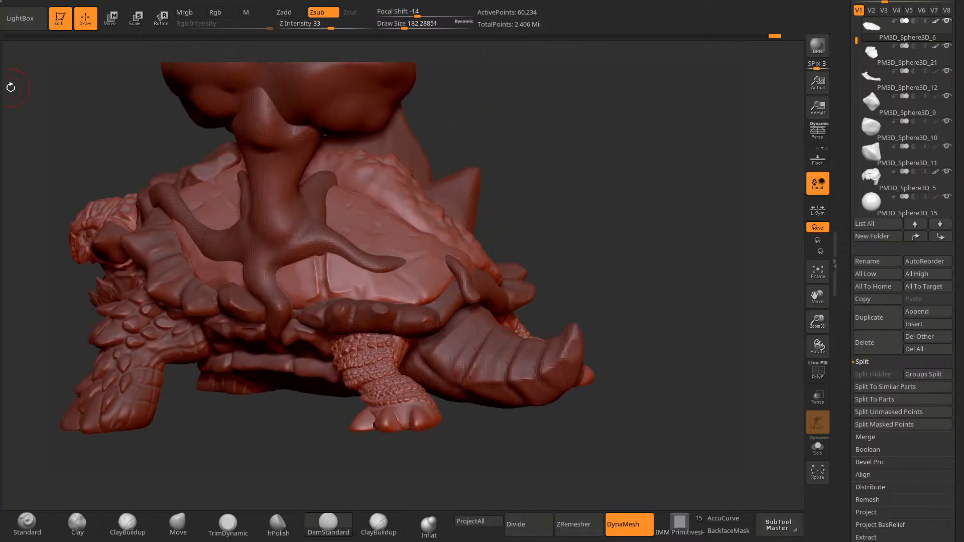
key("b")
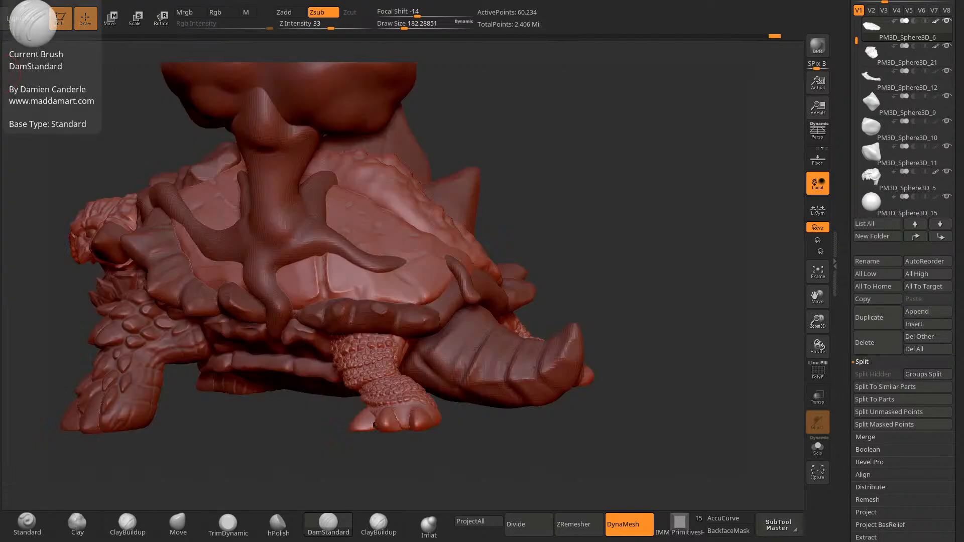
left_click(1, 66)
left_click(30, 20)
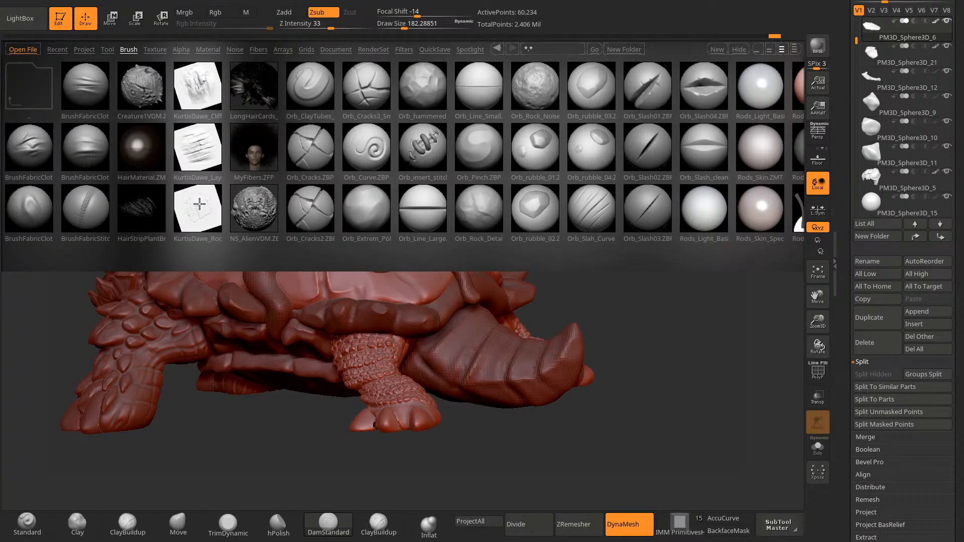
left_click(198, 204)
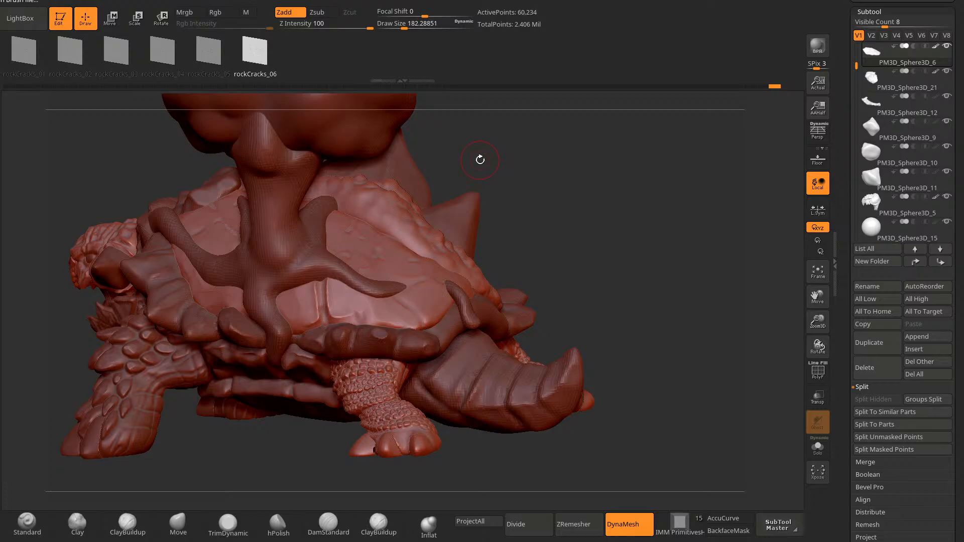
Step: Apply rock cracks across the smooth shell's rear surface, soften them, raise the brush size to about 409 and undo the last strokes
left_click_drag(520, 224, 477, 281)
left_click_drag(368, 214, 447, 255)
left_click_drag(618, 157, 597, 170)
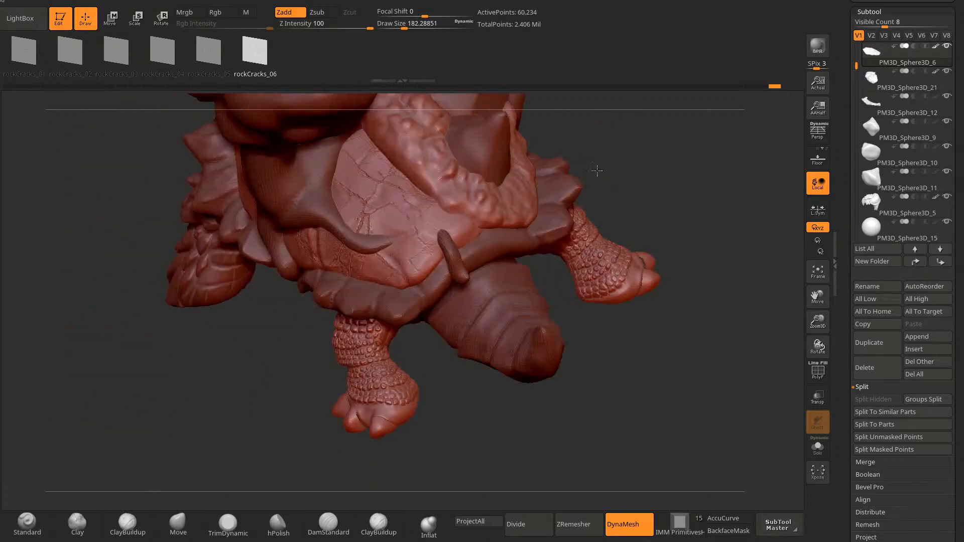
mouse_move(409, 216)
left_mouse_down("shift")
mouse_move(380, 212)
mouse_move(367, 186)
mouse_move(378, 166)
left_mouse_up("shift")
left_click_drag(623, 132, 631, 156, "ctrl")
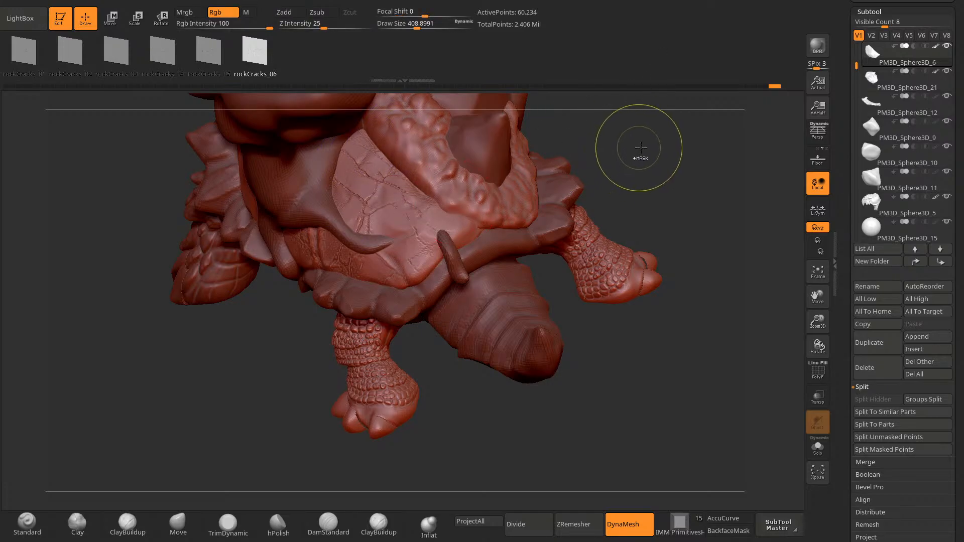
left_click_drag(404, 228, 411, 198, "shift")
key("ctrl+z")
key("ctrl+z")
key("ctrl+z")
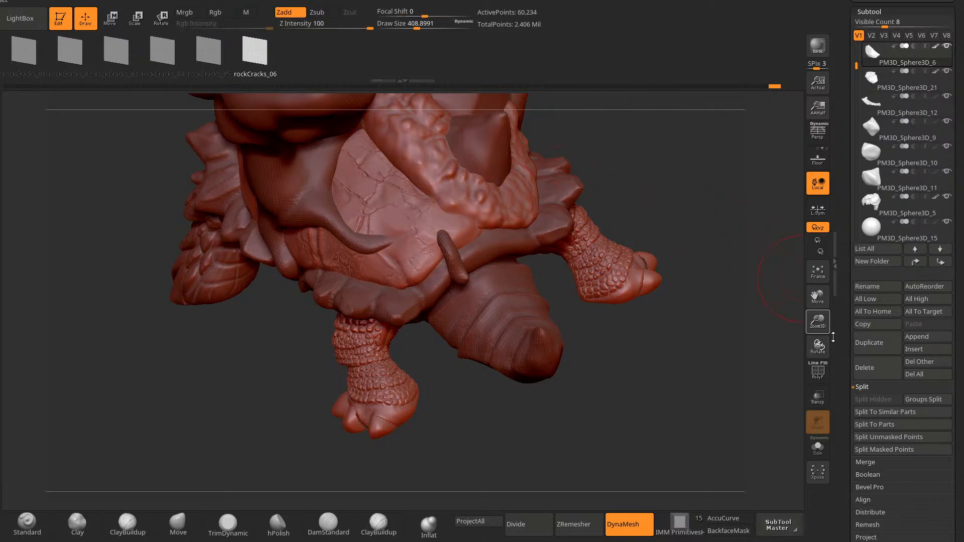
Step: Try remeshing the smooth shell piece with DynaMesh at resolution 296, then undo it
left_click_drag(864, 474, 865, 288)
left_click(876, 394)
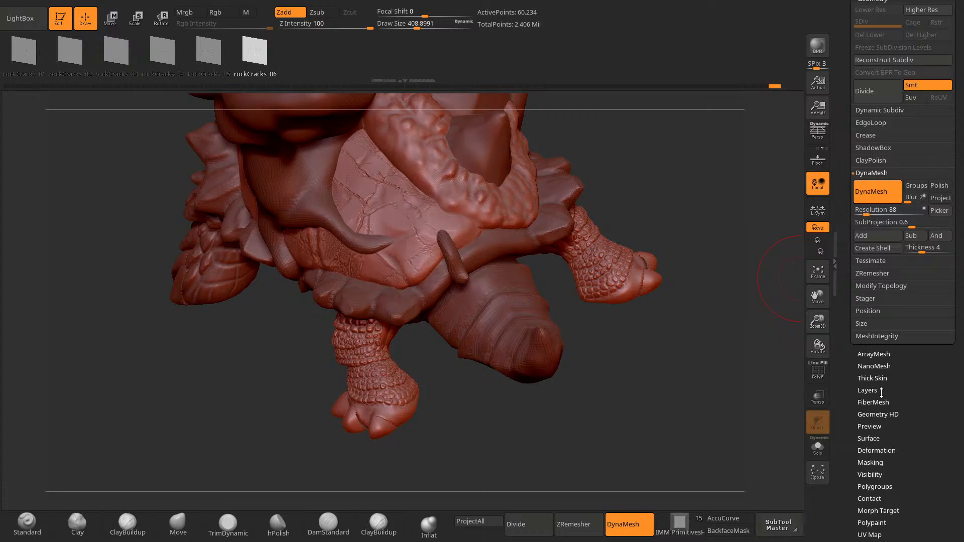
left_click(873, 210)
left_click_drag(705, 217, 679, 237, "ctrl")
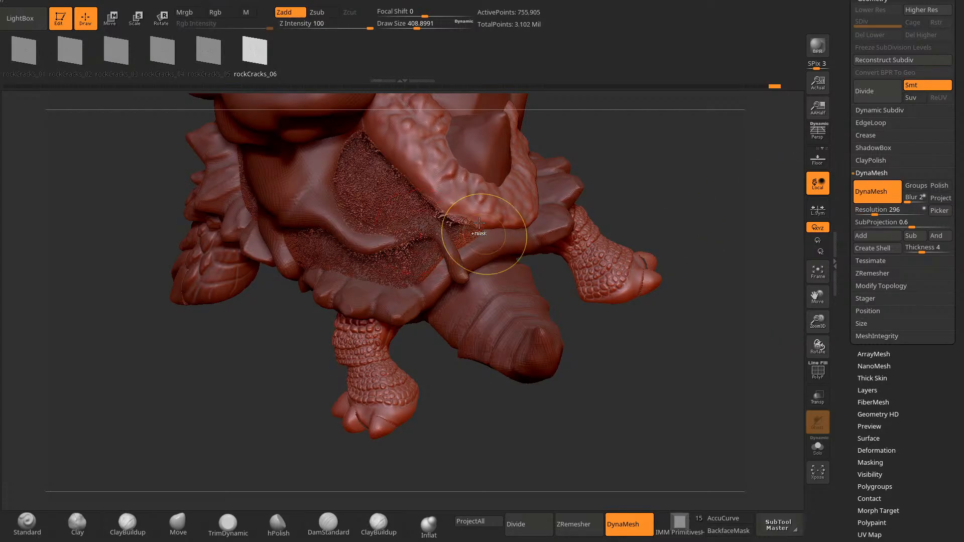
key("ctrl+z")
Step: Try a DynaMesh resolution of 208 on the smooth shell piece, then remesh it at resolution 104
left_click(874, 210)
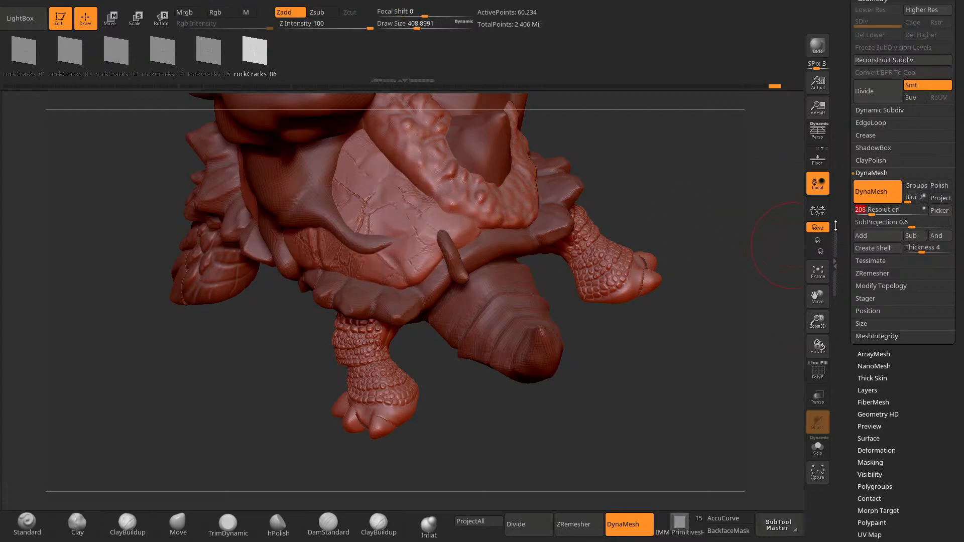
type("208")
key("Return")
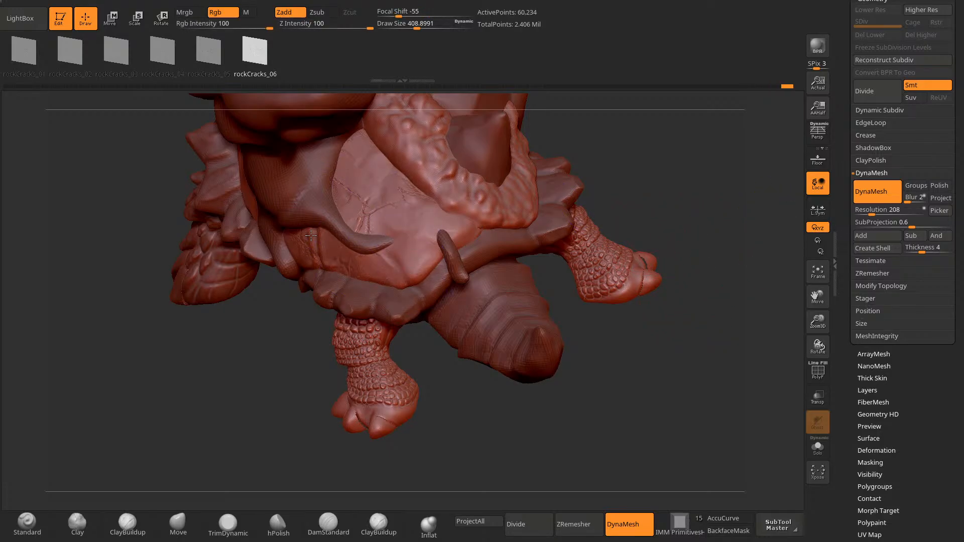
left_click_drag(630, 133, 657, 193, "ctrl")
left_click(874, 210)
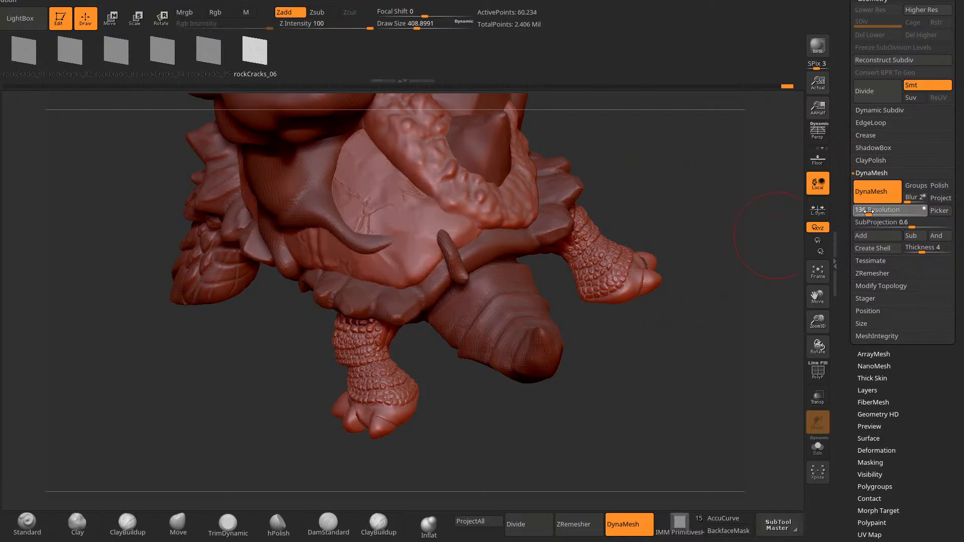
type("104")
left_click_drag(675, 385, 680, 405, "ctrl")
Step: Set the DynaMesh resolution to 328, then add and soften more rock cracks across the smooth shell's surface
left_click(872, 211)
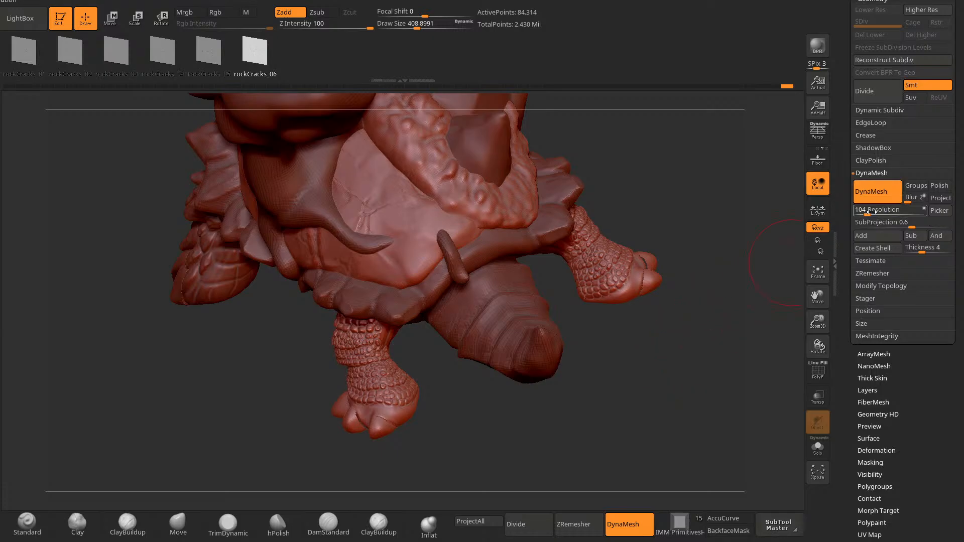
left_click_drag(723, 434, 702, 438, "ctrl")
mouse_move(374, 214)
left_mouse_down()
mouse_move(433, 286)
mouse_move(467, 303)
left_mouse_up()
mouse_move(428, 246)
left_mouse_down("shift")
mouse_move(419, 263)
mouse_move(363, 188)
mouse_move(373, 159)
mouse_move(406, 201)
left_mouse_up("shift")
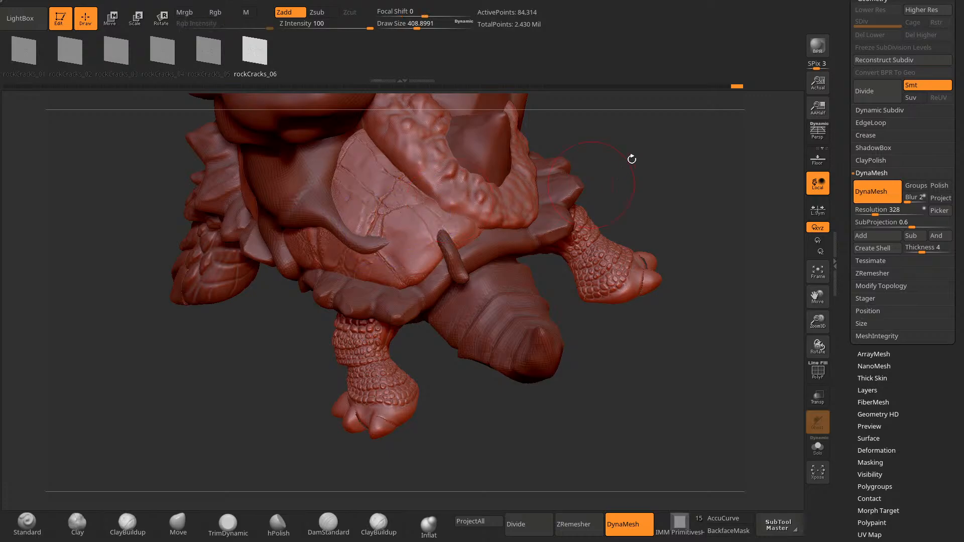
mouse_move(553, 194)
left_mouse_down()
mouse_move(618, 162)
mouse_move(616, 176)
mouse_move(639, 170)
mouse_move(630, 199)
mouse_move(637, 159)
mouse_move(712, 162)
mouse_move(363, 223)
left_mouse_up()
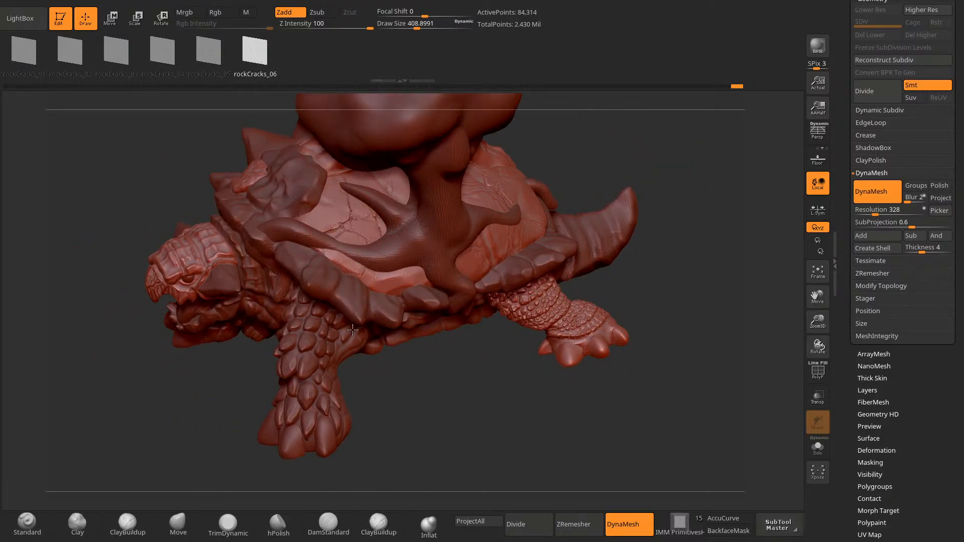
Step: Soften the rock cracks across the smooth shell's side and rear surface with Smooth strokes
key("shift")
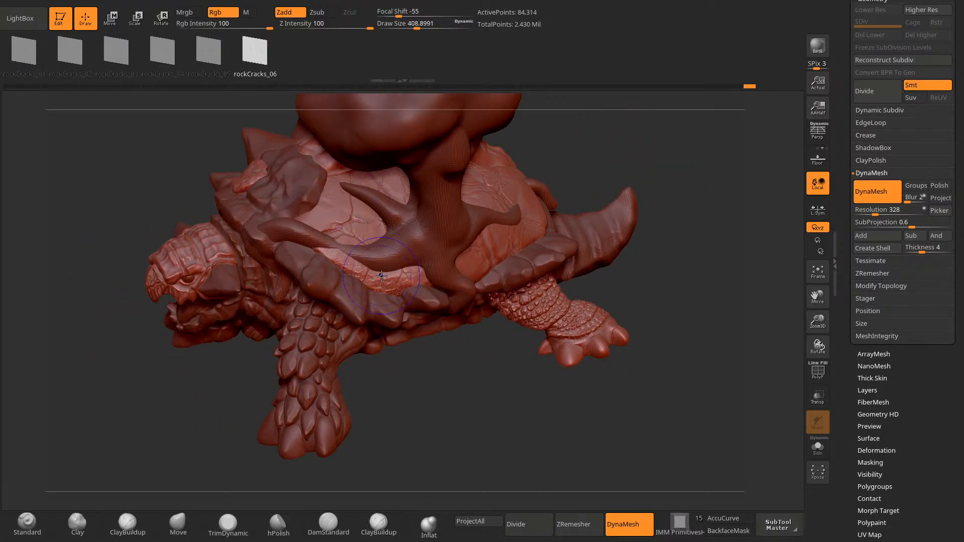
left_click_drag(337, 259, 424, 235, "shift")
mouse_move(516, 134)
left_mouse_down("shift")
mouse_move(618, 151)
mouse_move(524, 221)
left_mouse_up("shift")
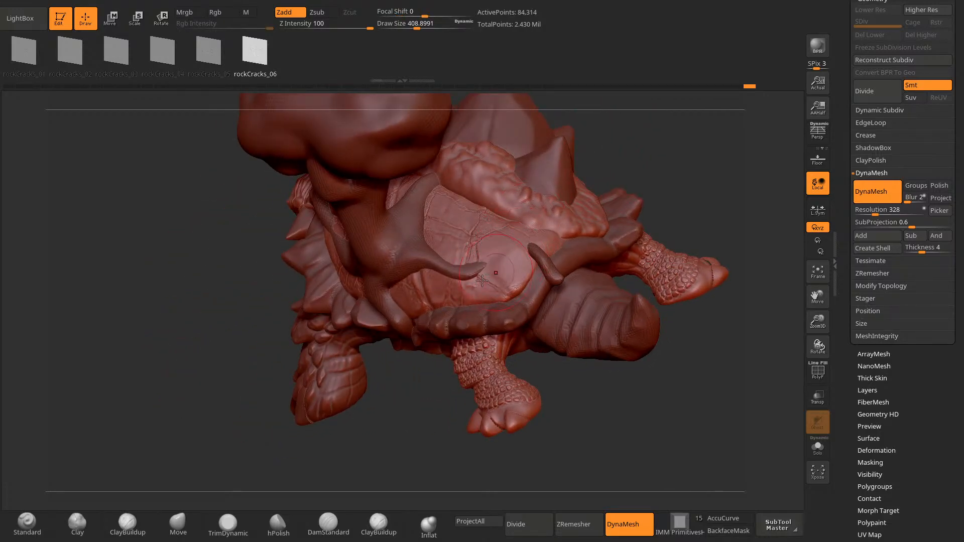
Step: Try remeshing the smooth shell piece with DynaMesh at resolution 768
left_click(328, 525)
left_click_drag(630, 123, 621, 124)
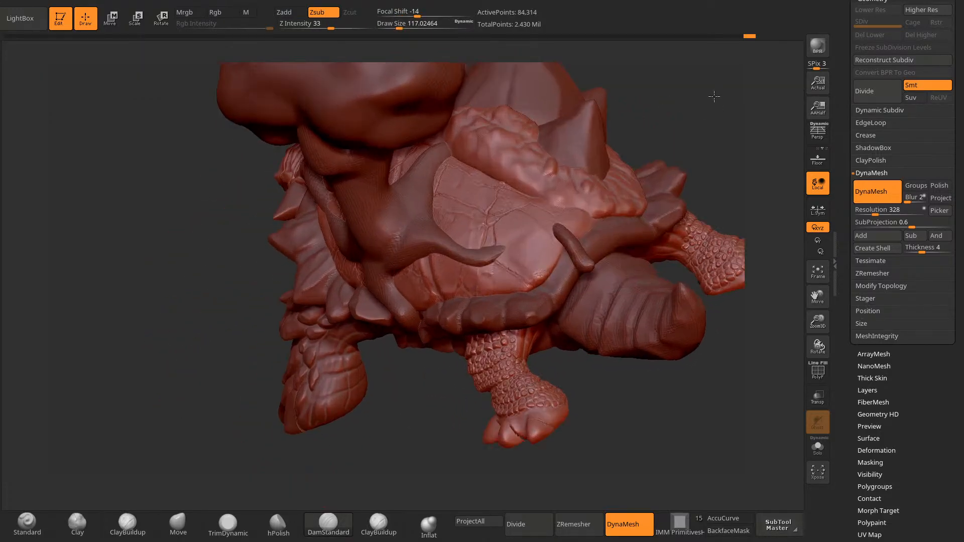
mouse_move(703, 176)
left_mouse_down()
mouse_move(583, 144)
mouse_move(401, 276)
left_mouse_up()
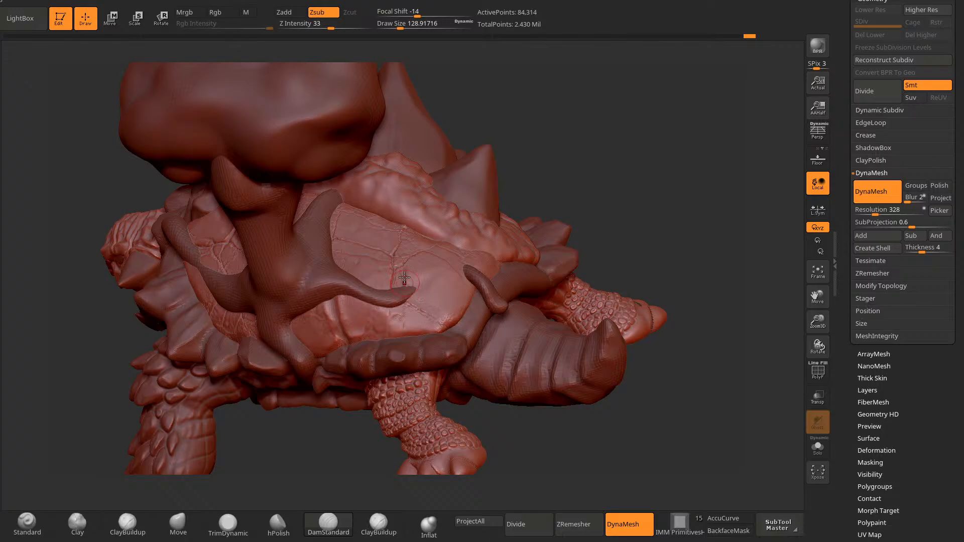
key("c")
left_click(882, 210)
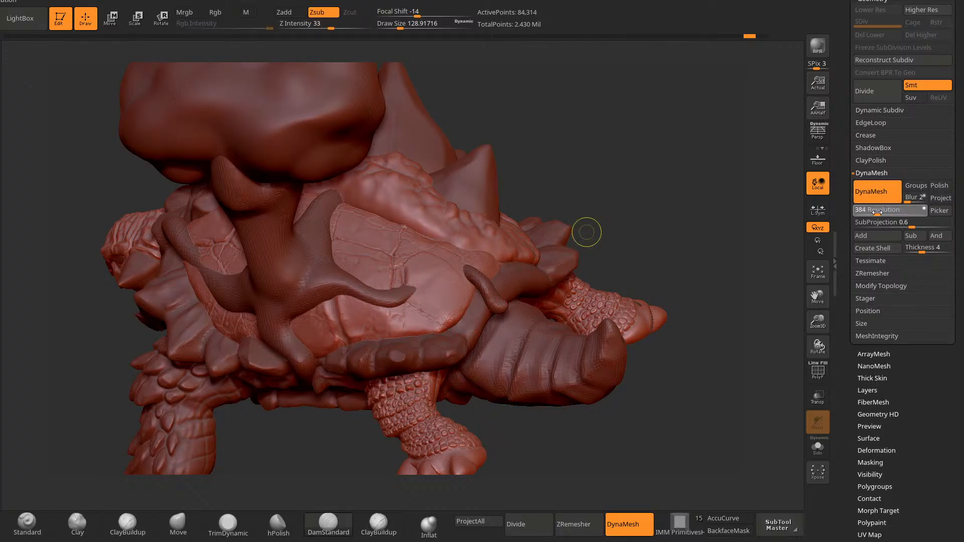
type("768")
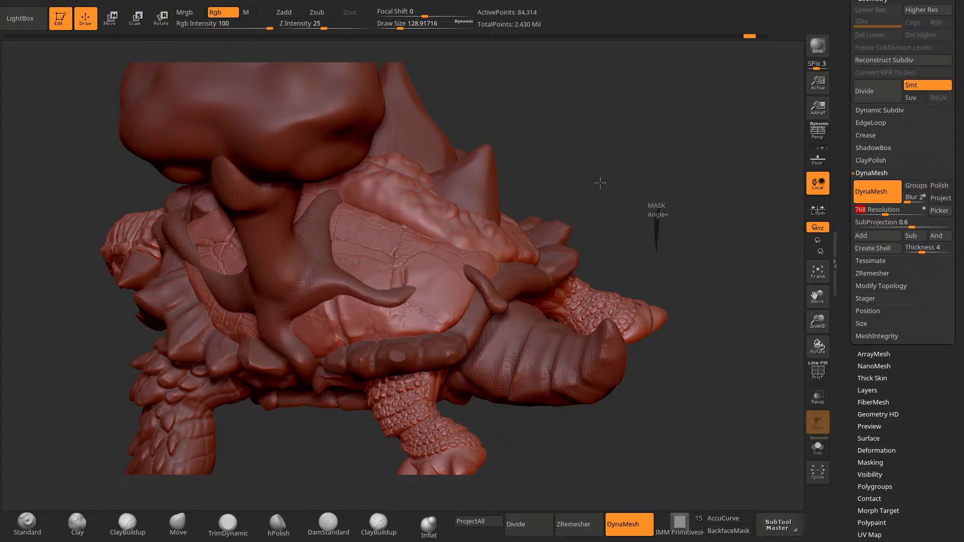
key("Return")
left_click(622, 85, "ctrl")
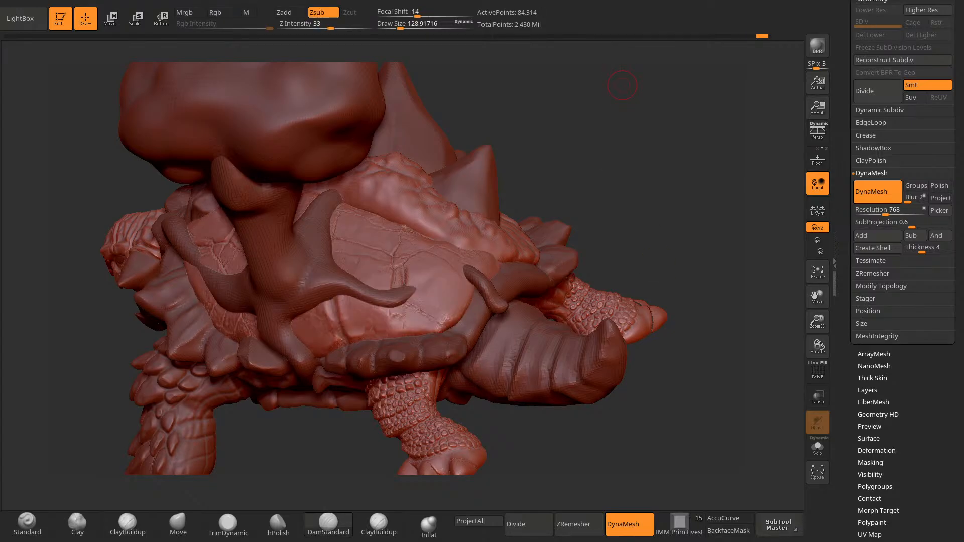
Step: Isolate the smooth shell piece and flatten its inner side with TrimDynamic at a brush size of about 387
left_click(869, 3)
left_click(947, 21)
mouse_move(620, 181)
left_mouse_down()
mouse_move(562, 240)
mouse_move(536, 213)
mouse_move(549, 214)
left_mouse_up()
key("space")
mouse_move(549, 214)
left_mouse_down()
mouse_move(575, 227)
mouse_move(614, 215)
left_mouse_up()
left_click(243, 526)
key("space")
mouse_move(614, 200)
left_mouse_down()
mouse_move(623, 189)
mouse_move(615, 174)
left_mouse_up()
left_click_drag(431, 244, 430, 285)
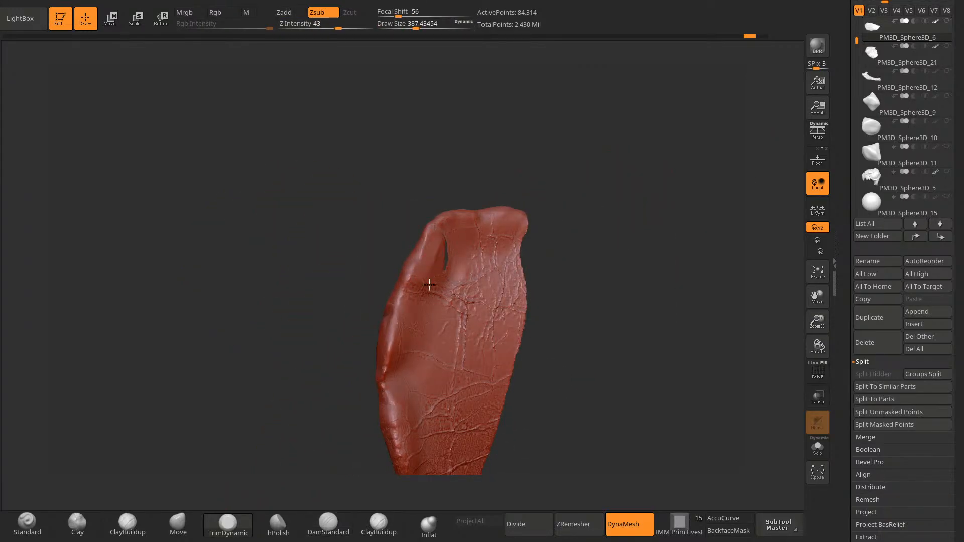
Step: Smooth the raised cracks on the inner side of the isolated shell piece and show all subtools again
left_click_drag(576, 284, 551, 176, "alt")
mouse_move(451, 342)
left_mouse_down("shift")
mouse_move(495, 351)
mouse_move(454, 249)
left_mouse_up("shift")
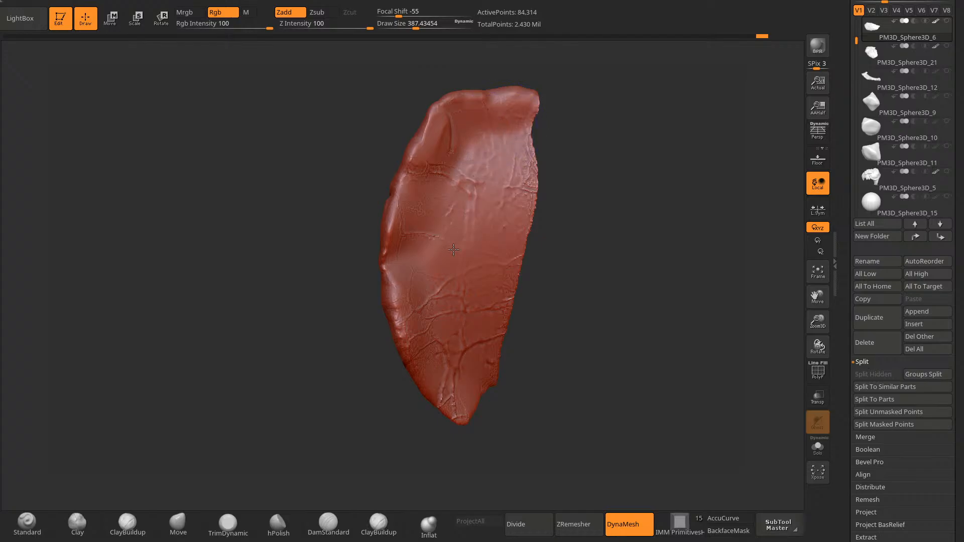
left_click_drag(494, 331, 528, 166, "shift")
left_click(947, 21, "shift")
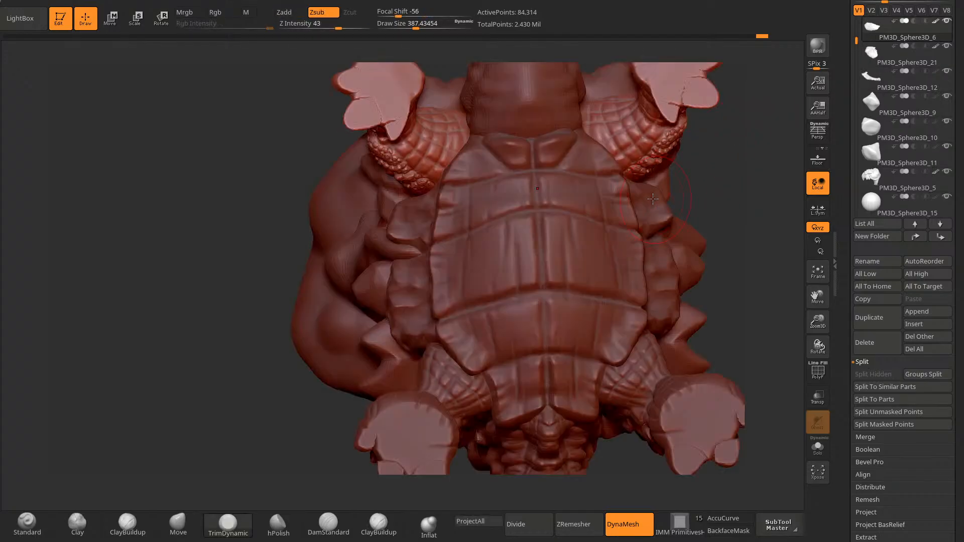
Step: Remesh the smooth shell piece with DynaMesh at resolution 232
left_click_drag(758, 185, 738, 235)
right_click_drag(743, 177, 755, 226, "ctrl")
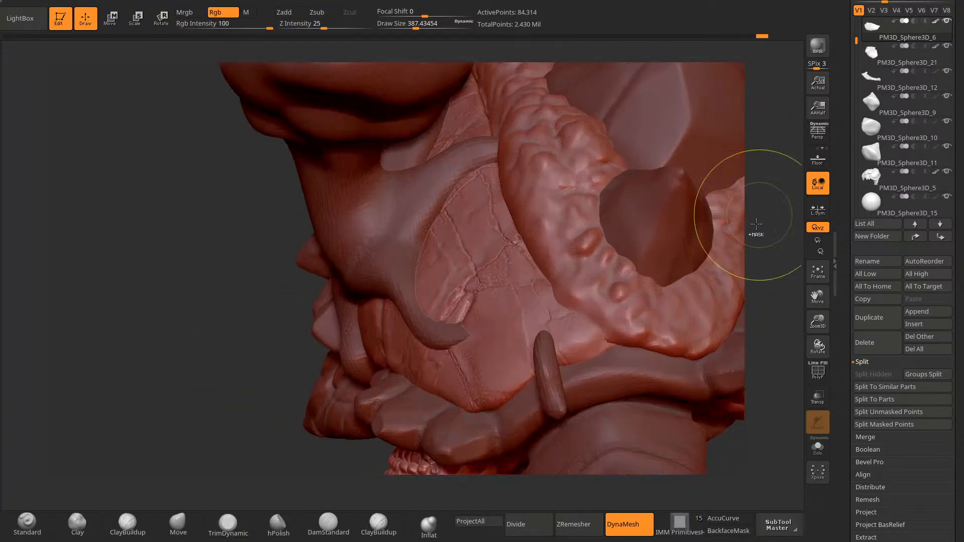
right_click_drag(297, 429, 249, 368, "ctrl")
left_click_drag(351, 419, 340, 439, "ctrl")
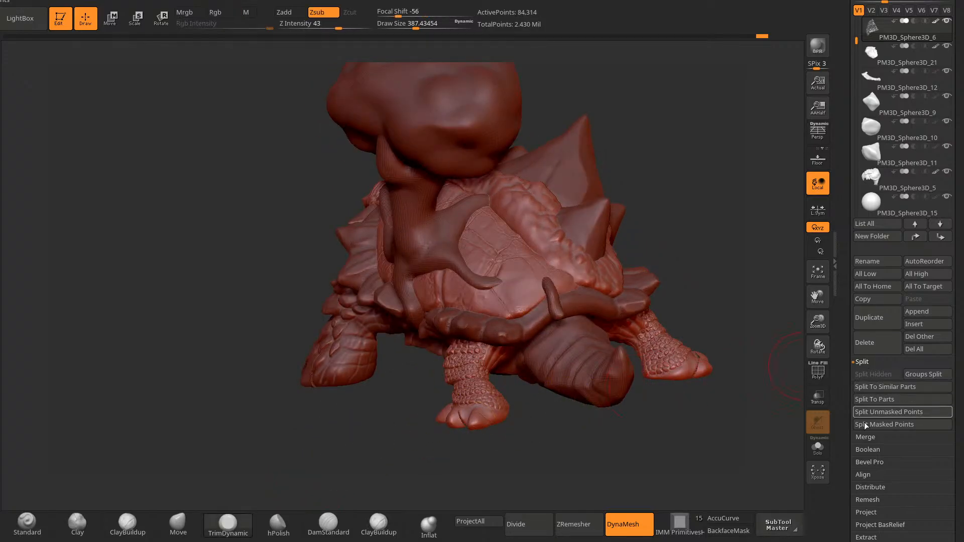
left_click_drag(889, 462, 884, 383)
left_click(880, 400)
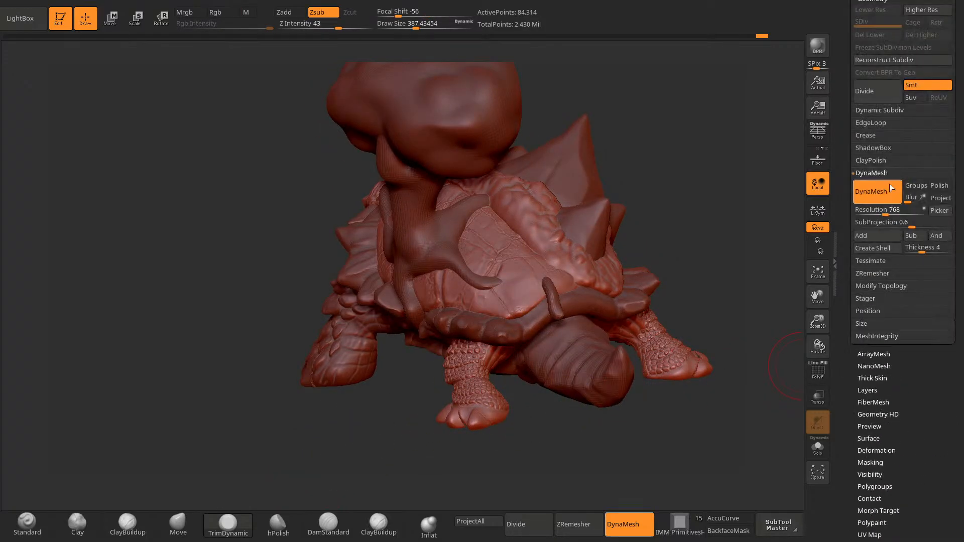
left_click(874, 191)
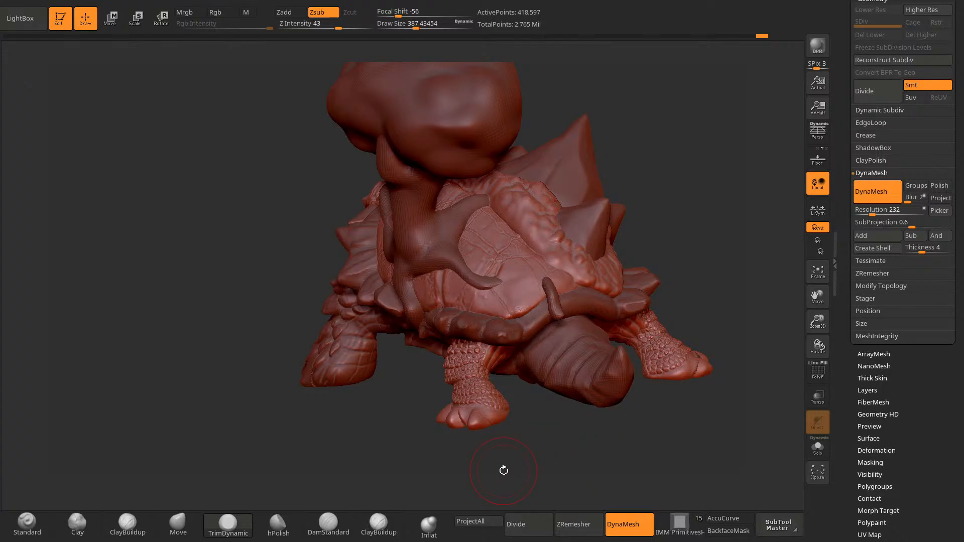
Step: Choose the DamStandard brush and remesh the smooth shell piece with DynaMesh at resolution 464
left_click_drag(653, 172, 703, 196)
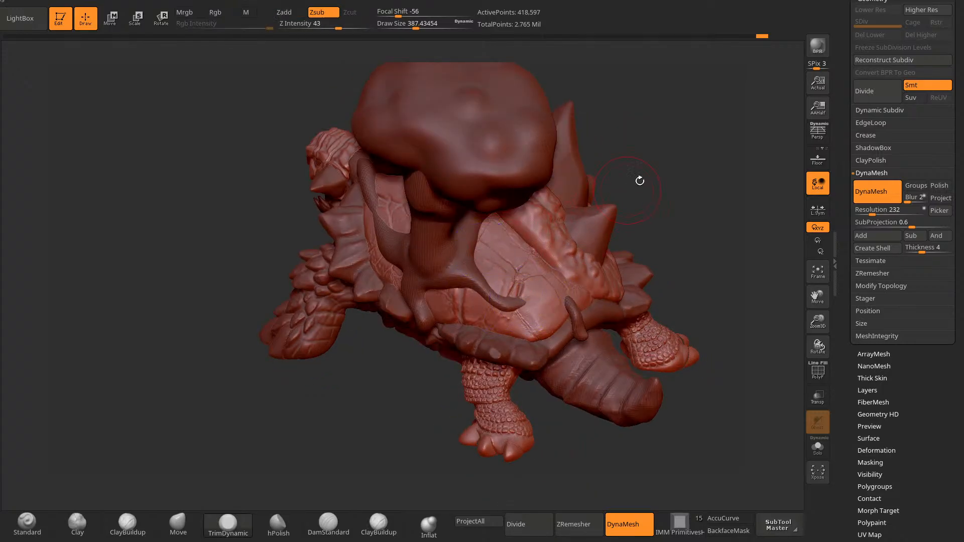
left_click_drag(640, 181, 731, 145)
left_click_drag(670, 169, 568, 190)
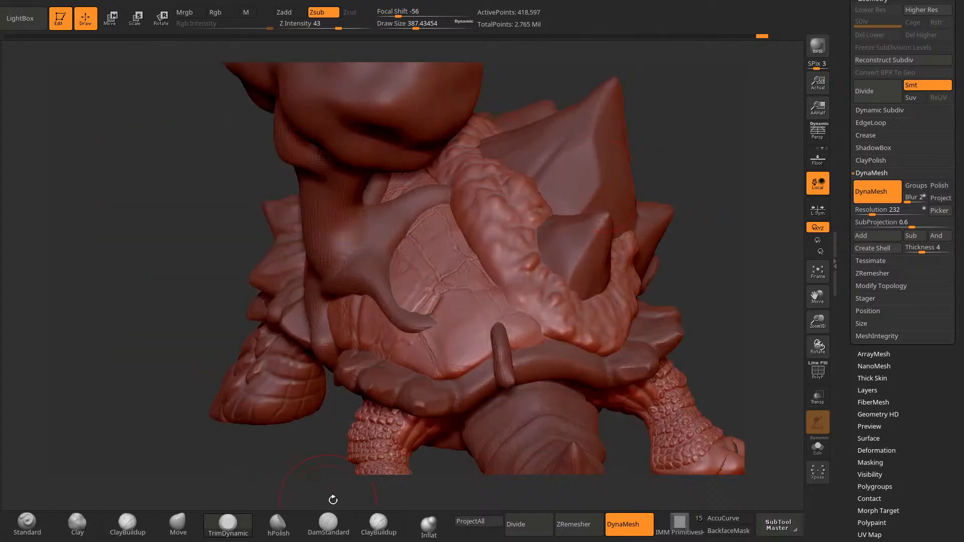
left_click(329, 523)
key("space")
left_click(686, 151)
left_click_drag(703, 137, 650, 123, "alt")
left_click(876, 210)
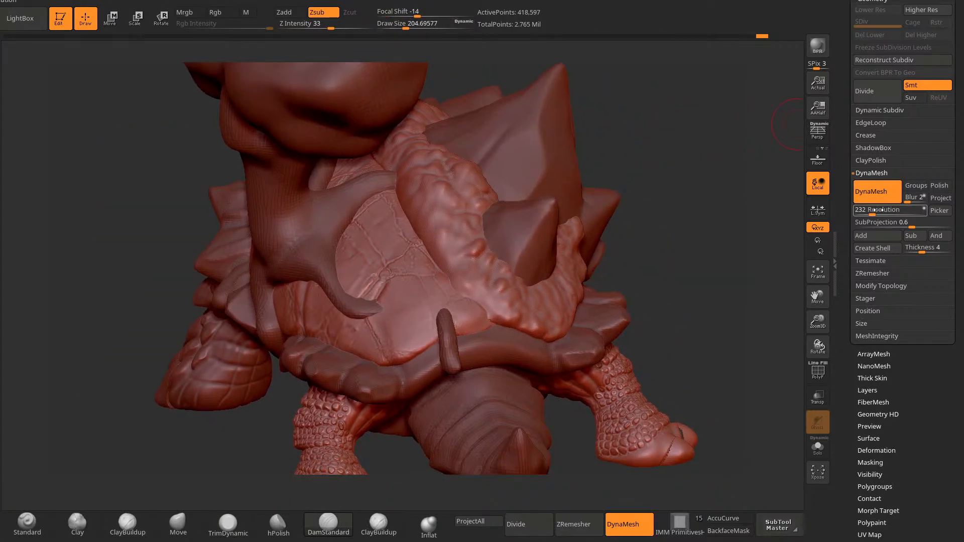
type("464")
left_click_drag(678, 170, 690, 186, "ctrl")
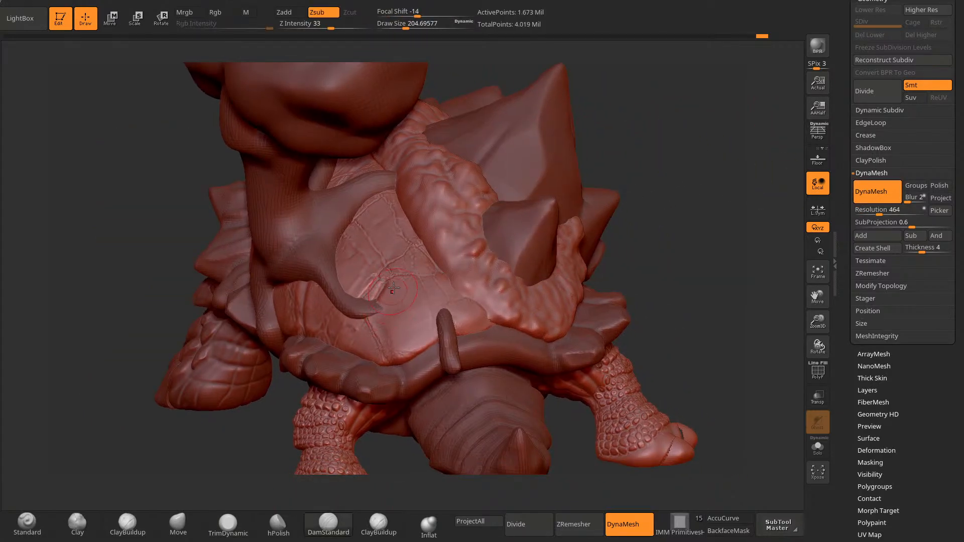
Step: Carve the outline of a large plate into the smooth shell's rear with DamStandard at a brush size of about 161
mouse_move(598, 142)
left_mouse_down()
mouse_move(662, 125)
mouse_move(693, 136)
mouse_move(597, 158)
left_mouse_up()
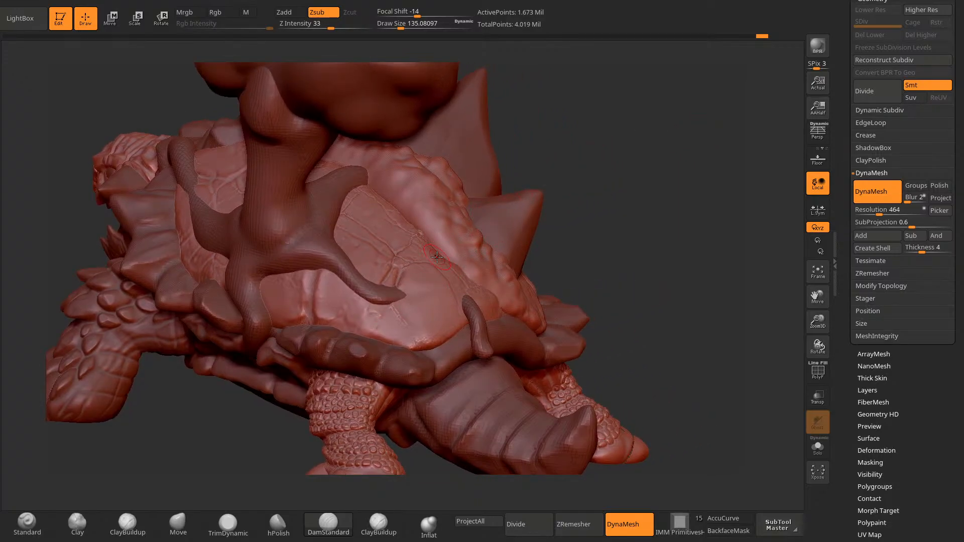
mouse_move(575, 163)
left_mouse_down()
mouse_move(471, 146)
mouse_move(620, 161)
mouse_move(571, 159)
left_mouse_up()
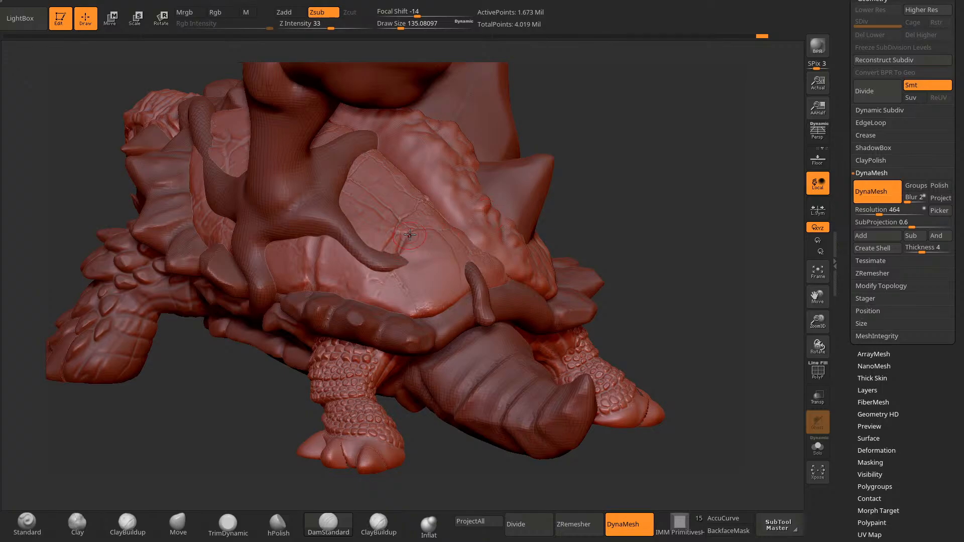
mouse_move(398, 270)
left_mouse_down()
mouse_move(415, 296)
mouse_move(445, 310)
left_mouse_up()
key("space")
left_click_drag(493, 262, 498, 261)
left_click_drag(413, 297, 461, 301)
left_click_drag(612, 176, 537, 206)
left_click_drag(461, 301, 456, 243)
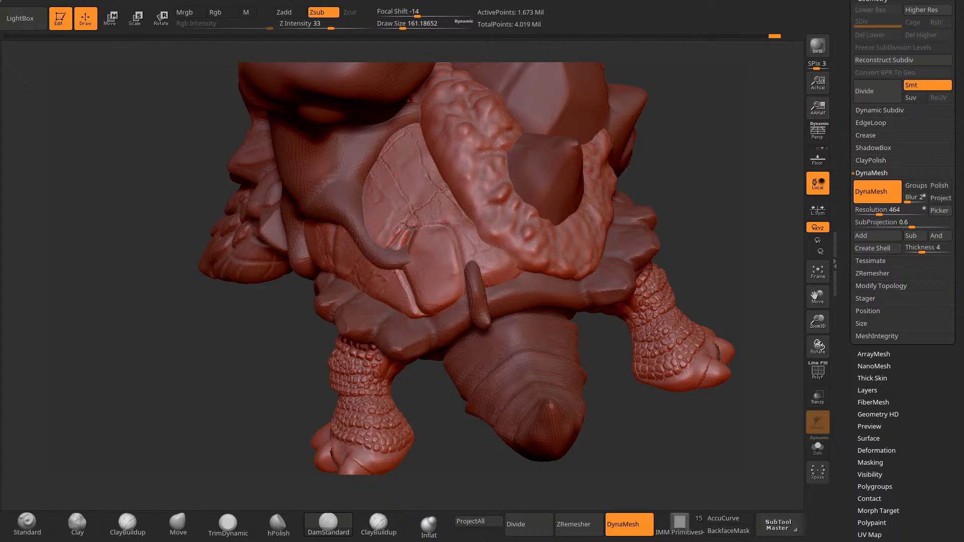
Step: Deepen and sharpen the groove along the large plate's upper edge and corner, using a brush size of about 106
left_click_drag(653, 148, 656, 140)
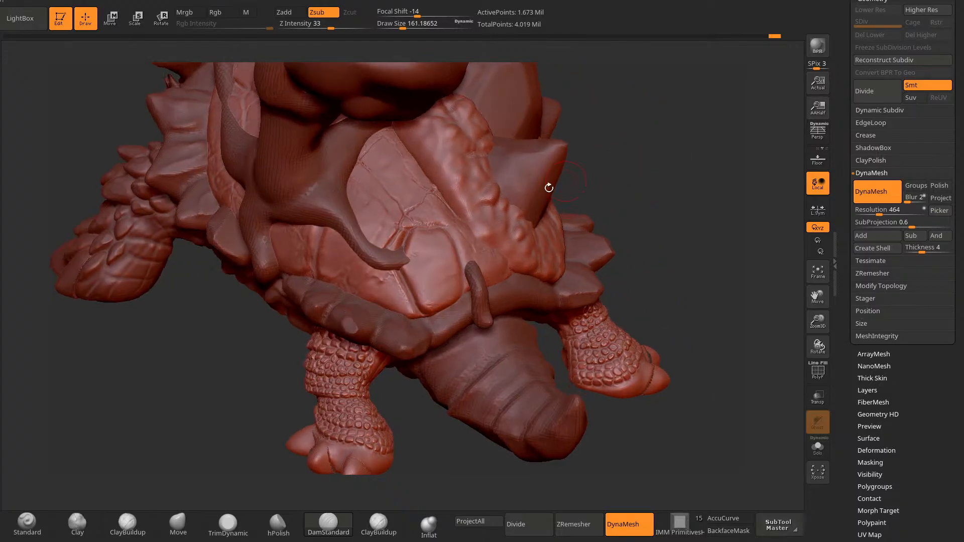
left_click_drag(417, 229, 446, 224)
mouse_move(610, 157)
left_mouse_down()
mouse_move(624, 152)
mouse_move(600, 155)
left_mouse_up()
key("space")
left_click_drag(487, 245, 494, 245)
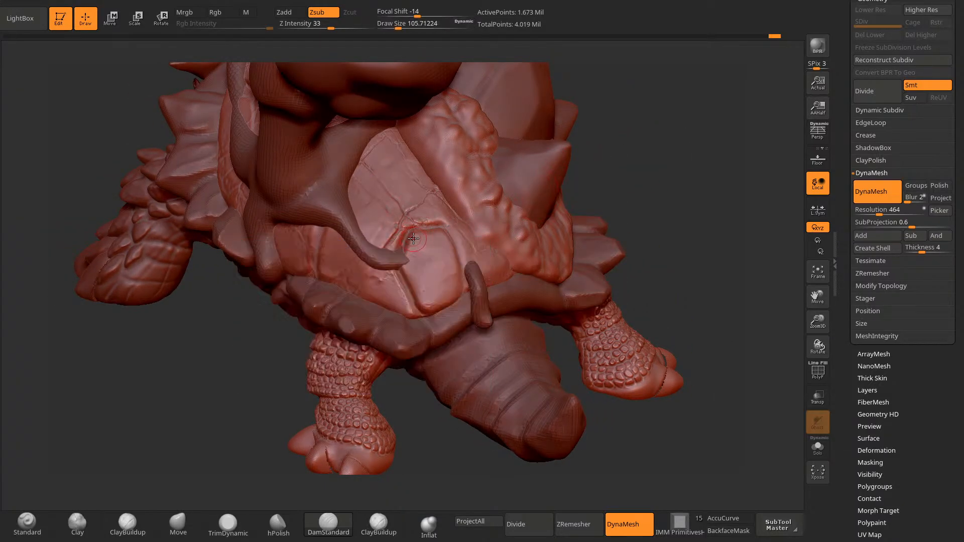
mouse_move(413, 253)
left_mouse_down()
mouse_move(420, 235)
mouse_move(408, 266)
mouse_move(427, 312)
mouse_move(460, 286)
mouse_move(445, 232)
mouse_move(420, 239)
left_mouse_up()
mouse_move(623, 170)
left_mouse_down()
mouse_move(678, 178)
mouse_move(588, 189)
mouse_move(601, 170)
left_mouse_up()
Step: Carve concentric ring grooves inside the large rear plate with DamStandard at a brush size of about 148
key("space")
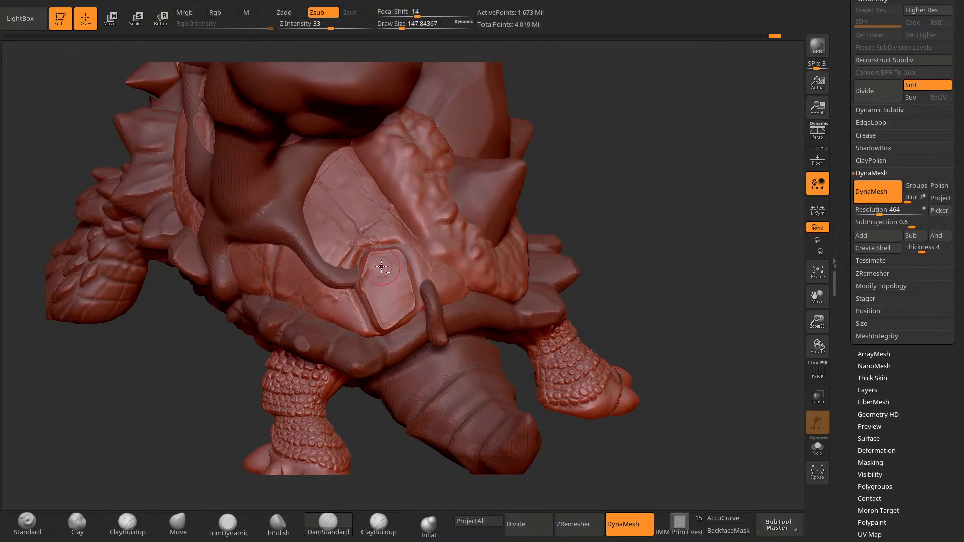
mouse_move(378, 260)
left_mouse_down()
mouse_move(369, 253)
mouse_move(371, 277)
mouse_move(395, 272)
mouse_move(395, 247)
mouse_move(369, 254)
mouse_move(374, 309)
mouse_move(407, 306)
mouse_move(386, 255)
mouse_move(372, 283)
mouse_move(399, 306)
mouse_move(390, 259)
mouse_move(371, 282)
mouse_move(389, 312)
mouse_move(395, 259)
mouse_move(376, 276)
mouse_move(389, 290)
left_mouse_up()
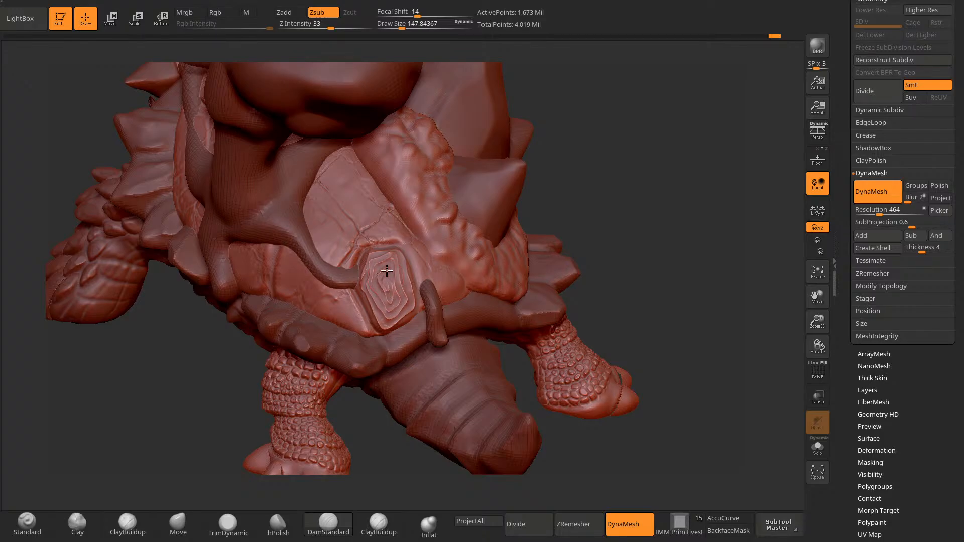
left_click_drag(610, 178, 529, 211)
mouse_move(436, 291)
left_mouse_down()
mouse_move(419, 265)
mouse_move(425, 279)
left_mouse_up()
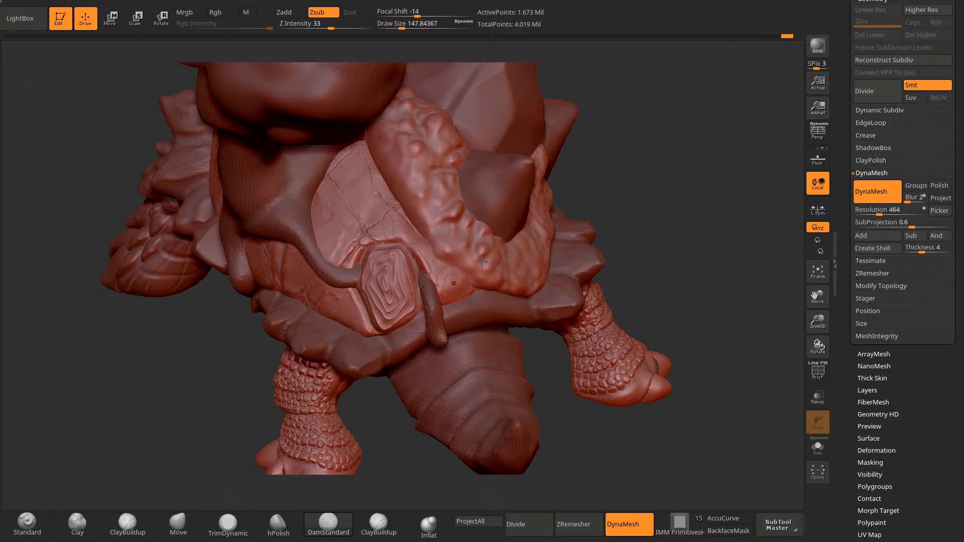
Step: Carve the outline of a small triangular plate above the large ringed plate
mouse_move(585, 209)
left_mouse_down()
mouse_move(626, 216)
mouse_move(597, 233)
left_mouse_up()
left_click_drag(607, 197, 631, 229, "alt")
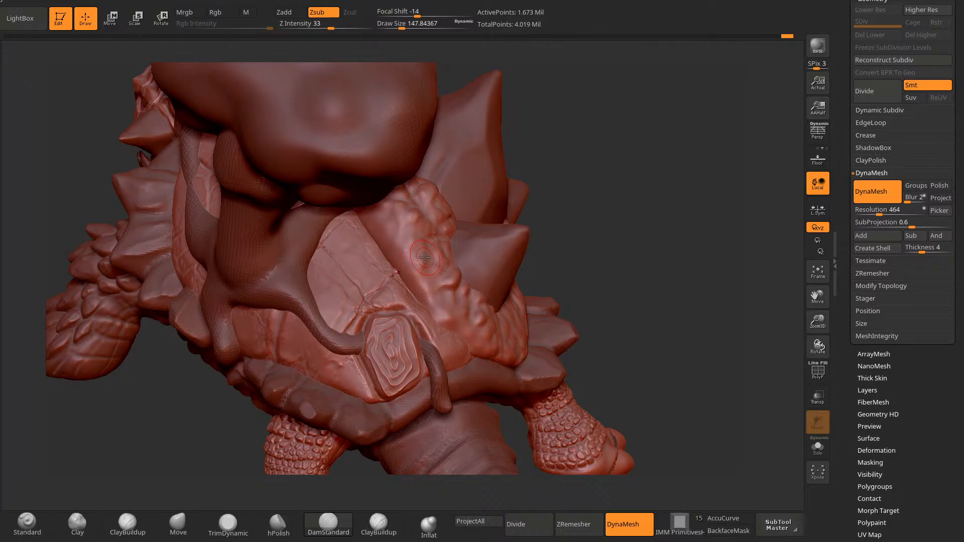
mouse_move(660, 155)
left_mouse_down()
mouse_move(633, 180)
mouse_move(577, 198)
left_mouse_up()
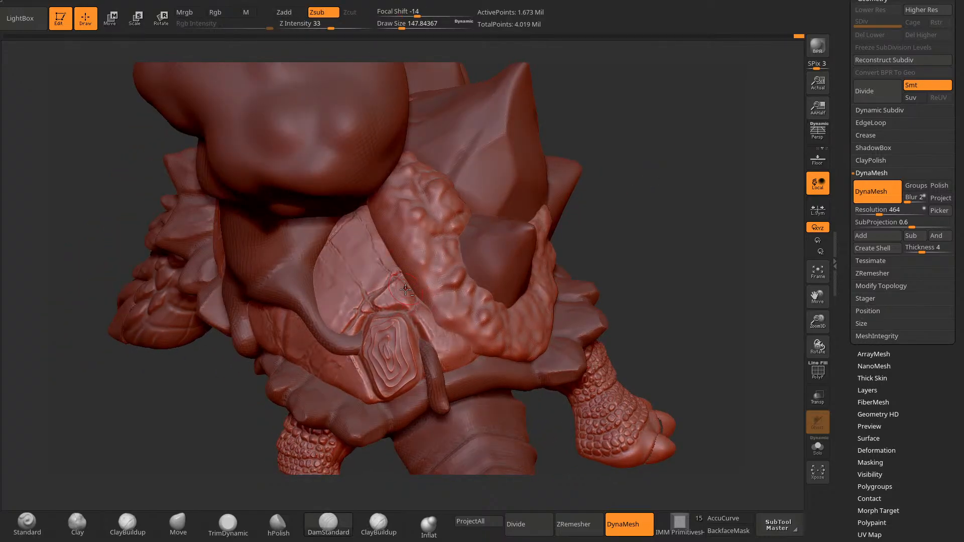
left_click_drag(376, 309, 403, 301)
Step: Carve ring grooves inside the small triangular plate with a brush size of about 46
key("space")
left_click_drag(619, 153, 607, 153)
mouse_move(605, 154)
left_mouse_down()
mouse_move(622, 154)
mouse_move(641, 183)
mouse_move(621, 155)
mouse_move(640, 168)
mouse_move(620, 170)
left_mouse_up()
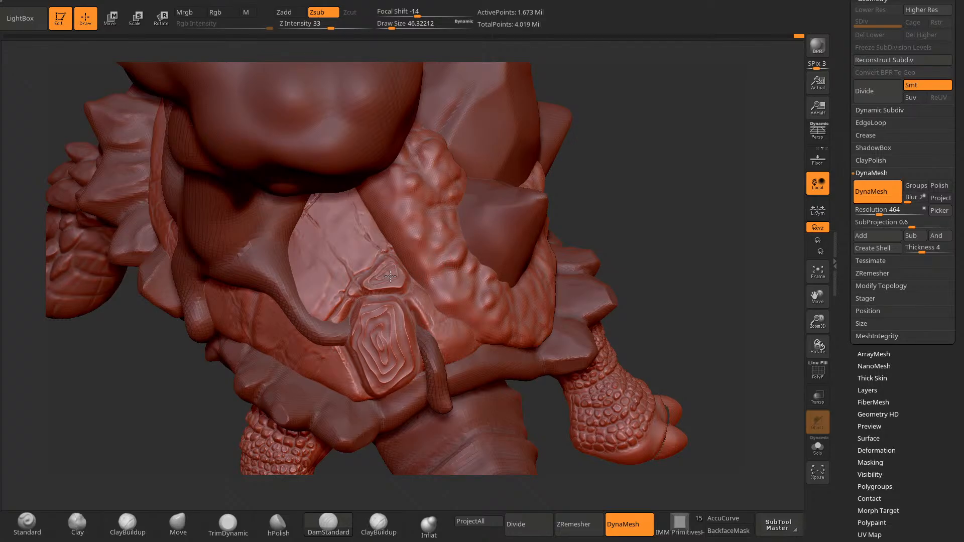
left_click_drag(577, 165, 635, 158)
Step: Outline a narrow third plate between the large plate and the rough shell, using a brush size of about 62
key("space")
left_click_drag(627, 145, 600, 66, "alt")
mouse_move(592, 120)
left_mouse_down("shift")
mouse_move(583, 146)
mouse_move(623, 158)
mouse_move(589, 198)
mouse_move(571, 185)
mouse_move(624, 218)
mouse_move(659, 211)
mouse_move(598, 169)
left_mouse_up("shift")
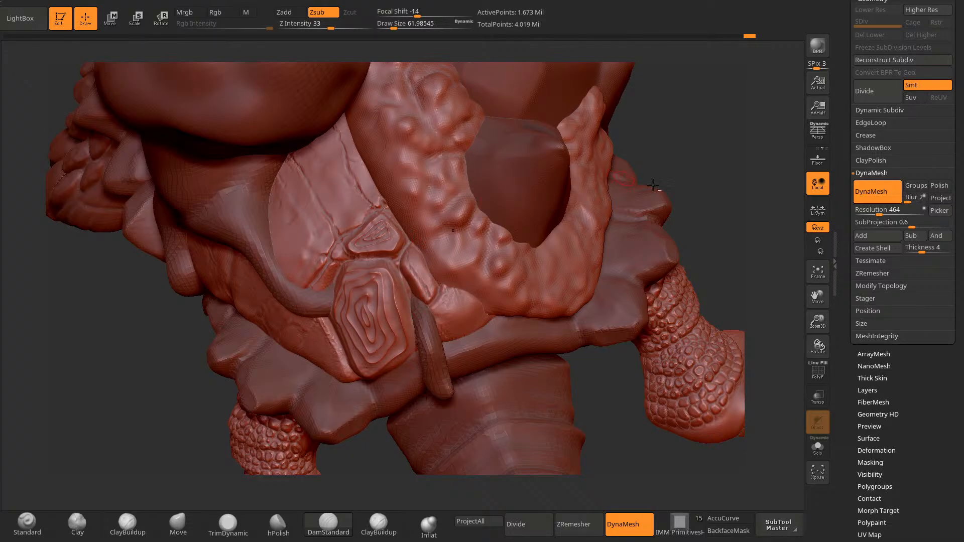
Step: Refine the narrow third plate, carve ring grooves inside it and raise the brush size to about 85
left_click_drag(653, 185, 604, 163, "alt")
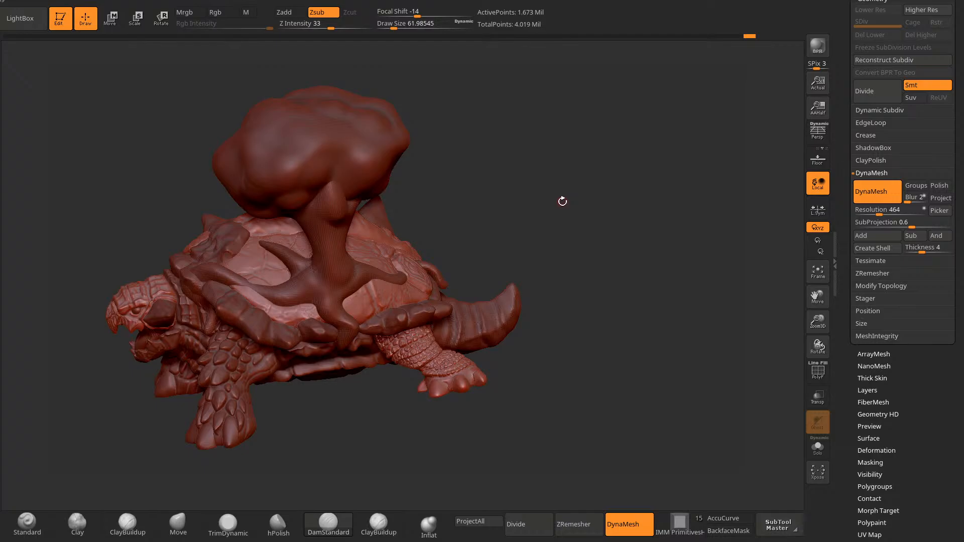
mouse_move(561, 200)
left_mouse_down()
mouse_move(577, 215)
mouse_move(561, 207)
left_mouse_up()
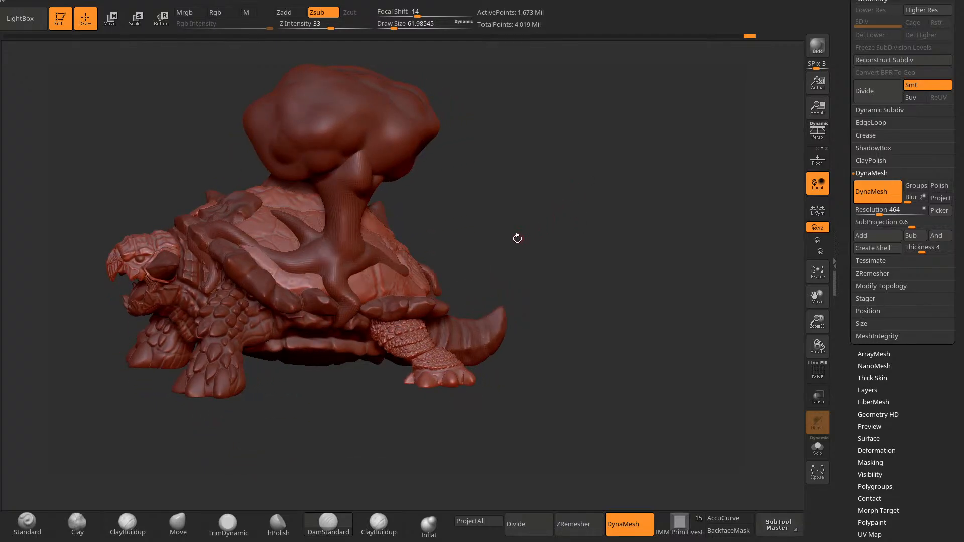
left_click_drag(519, 240, 633, 159)
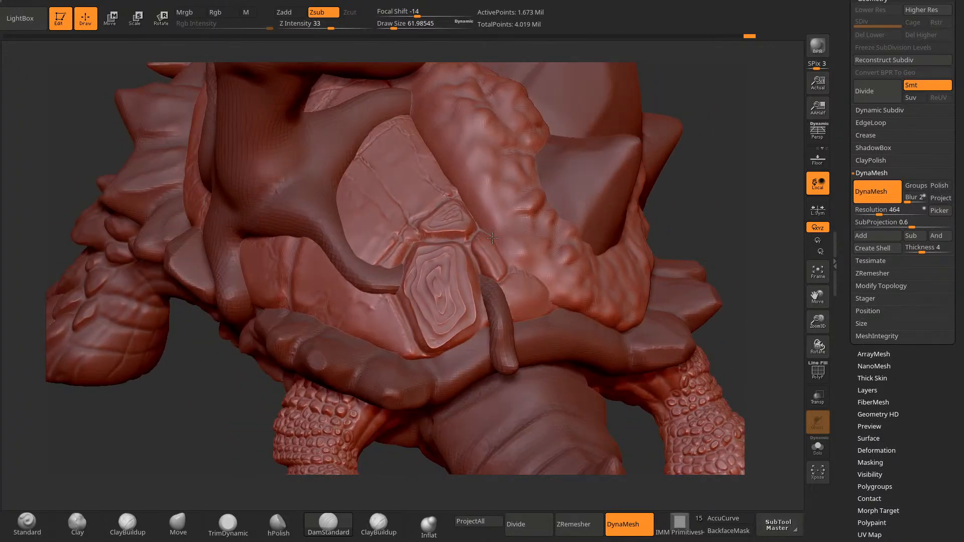
mouse_move(746, 168)
left_mouse_down("alt")
mouse_move(653, 179)
mouse_move(641, 190)
left_mouse_up("alt")
left_click_drag(396, 275, 386, 265, "shift")
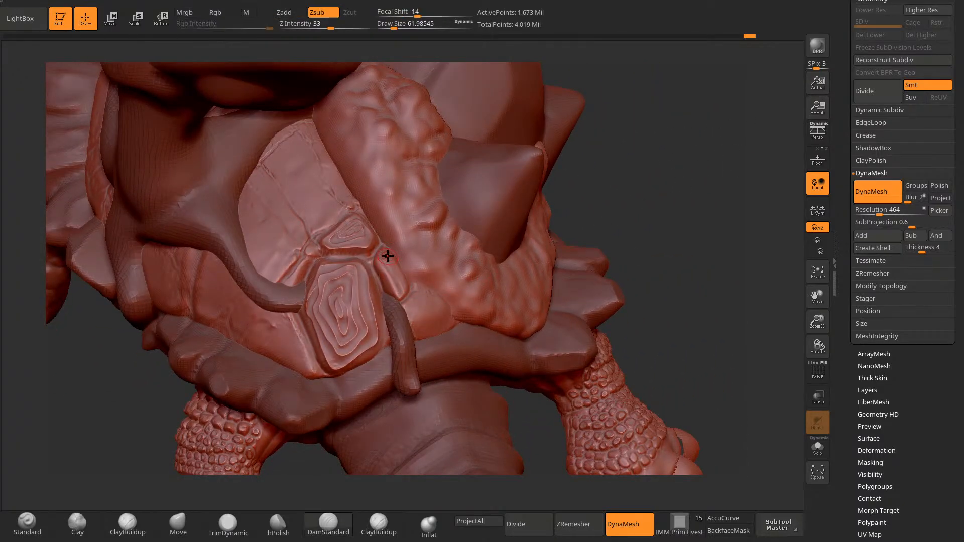
key("bracketright")
key("bracketright")
left_click_drag(646, 195, 596, 177, "alt")
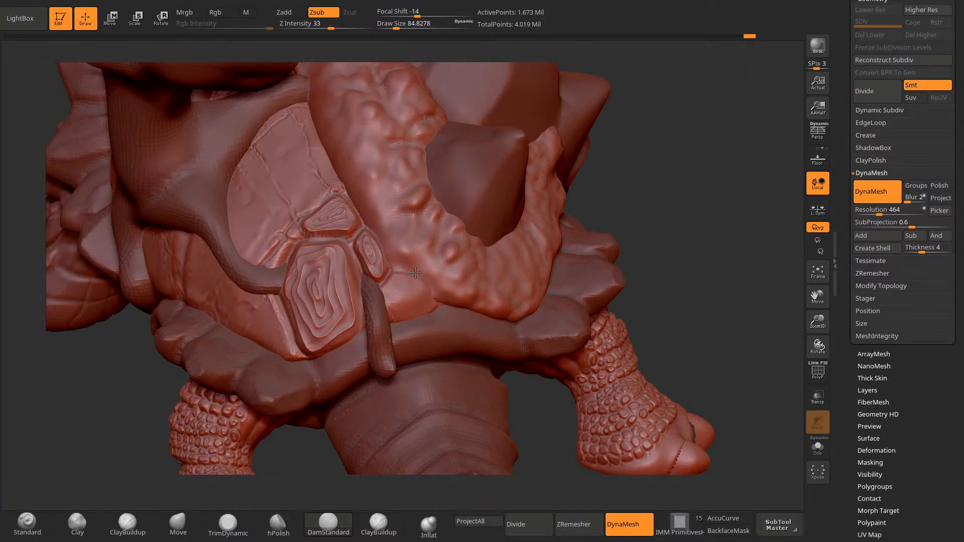
Step: Carve a small rounded plate with ring grooves beyond the root beside the large plate, and raise the brush size to about 117
mouse_move(436, 306)
left_mouse_down()
mouse_move(416, 323)
mouse_move(386, 301)
mouse_move(404, 276)
mouse_move(428, 306)
mouse_move(382, 305)
mouse_move(423, 303)
mouse_move(411, 279)
left_mouse_up()
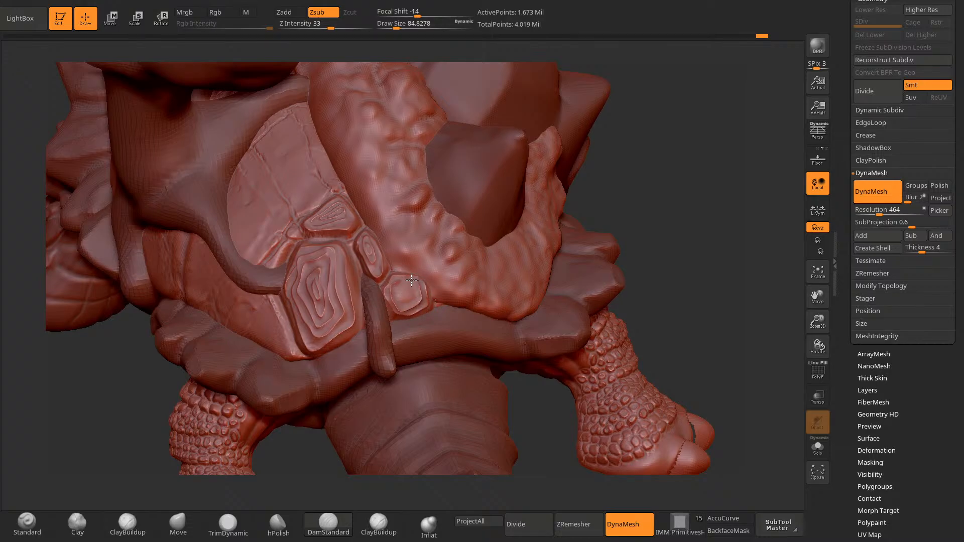
mouse_move(626, 198)
left_mouse_down()
mouse_move(669, 183)
mouse_move(588, 216)
mouse_move(661, 172)
mouse_move(656, 199)
left_mouse_up()
mouse_move(389, 281)
left_mouse_down("shift")
mouse_move(412, 324)
mouse_move(360, 310)
mouse_move(359, 319)
mouse_move(425, 324)
left_mouse_up("shift")
key("]")
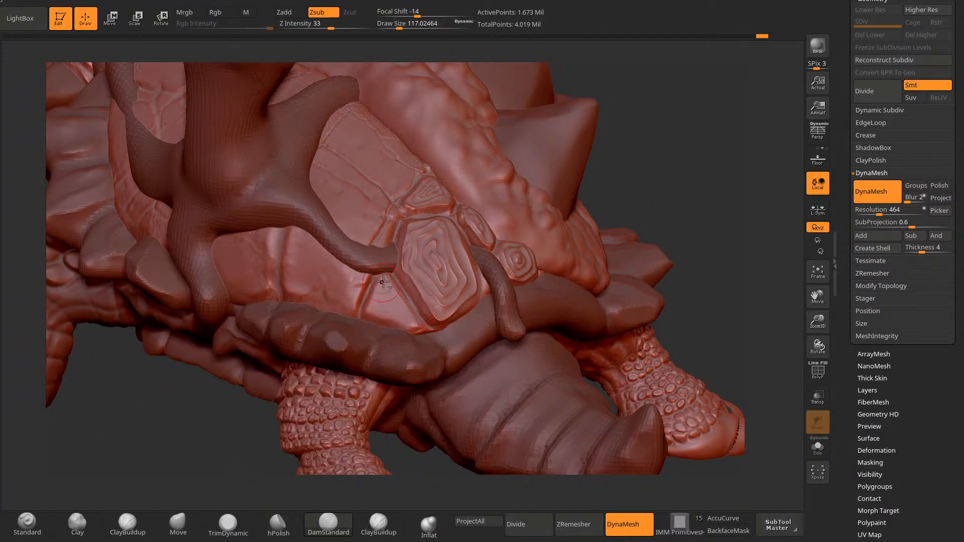
Step: Carve a small triangular plate with inner grooves between the large plate and the lower shell rim, undoing the last stroke
mouse_move(382, 277)
left_mouse_down()
mouse_move(369, 314)
mouse_move(414, 326)
mouse_move(394, 282)
left_mouse_up()
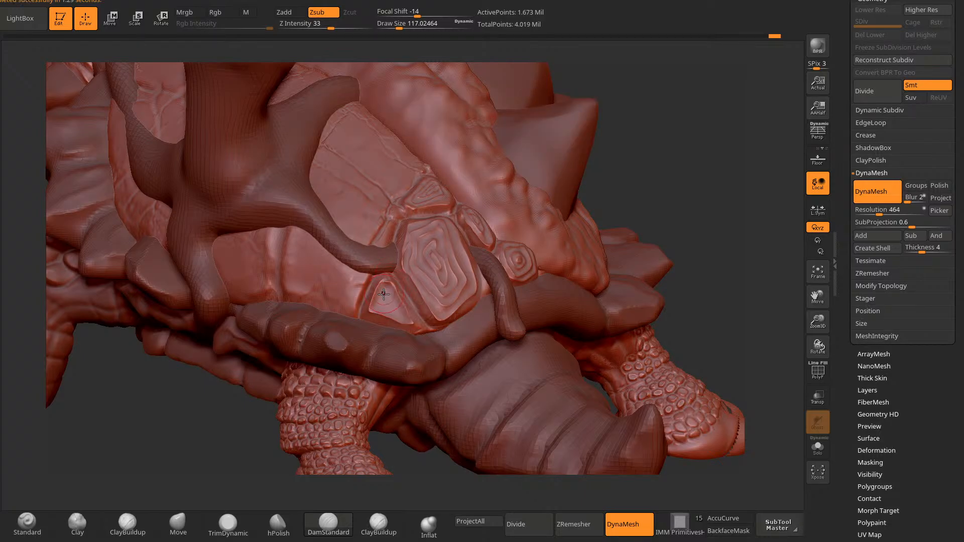
mouse_move(386, 291)
left_mouse_down()
mouse_move(379, 308)
mouse_move(394, 303)
mouse_move(379, 308)
mouse_move(387, 287)
left_mouse_up()
key("ctrl+z")
left_click_drag(680, 170, 648, 196, "alt")
left_click_drag(660, 121, 652, 92)
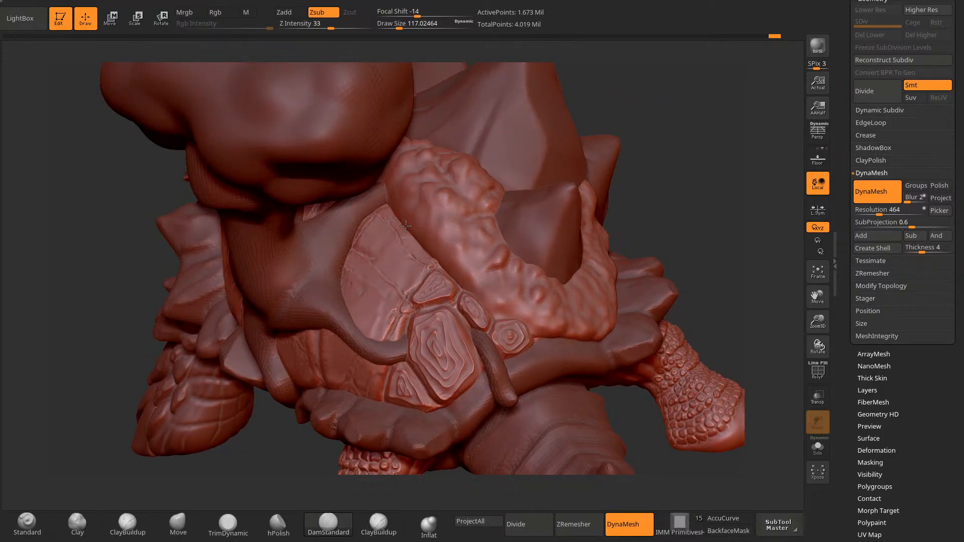
Step: Carve two ringed plates along the upper edge of the smooth shell, between the tree trunk and the rough shell
mouse_move(620, 119)
left_mouse_down()
mouse_move(375, 222)
mouse_move(361, 235)
mouse_move(378, 254)
mouse_move(389, 215)
mouse_move(371, 246)
mouse_move(385, 216)
left_mouse_up()
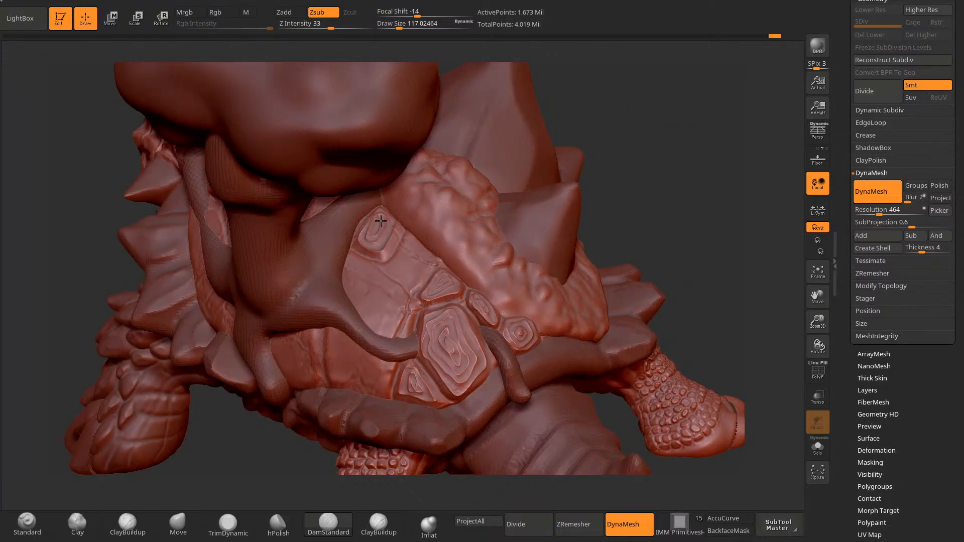
left_click_drag(648, 146, 556, 189)
mouse_move(391, 259)
left_mouse_down()
mouse_move(416, 292)
mouse_move(428, 286)
mouse_move(436, 254)
mouse_move(414, 238)
left_mouse_up()
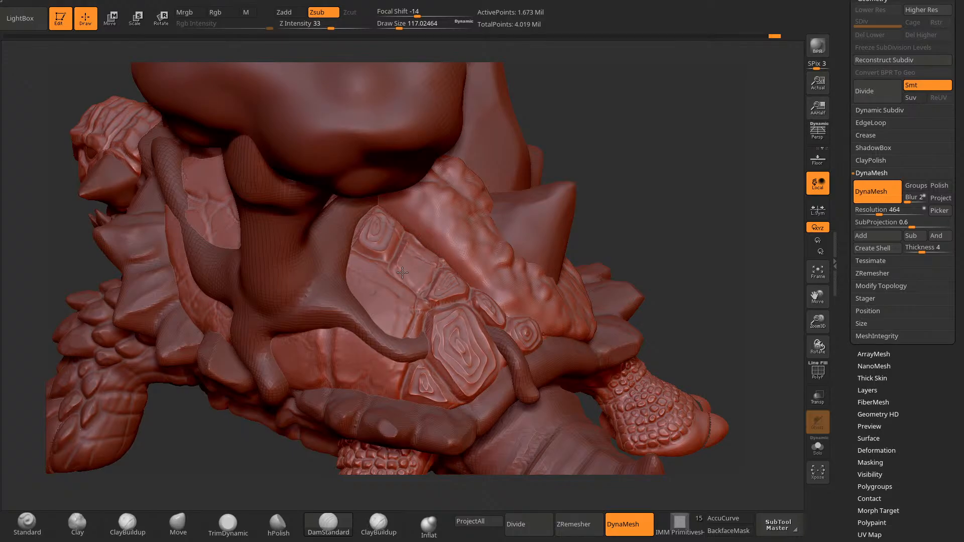
mouse_move(403, 273)
left_mouse_down()
mouse_move(433, 255)
mouse_move(405, 245)
left_mouse_up()
left_click_drag(667, 176, 613, 163, "alt")
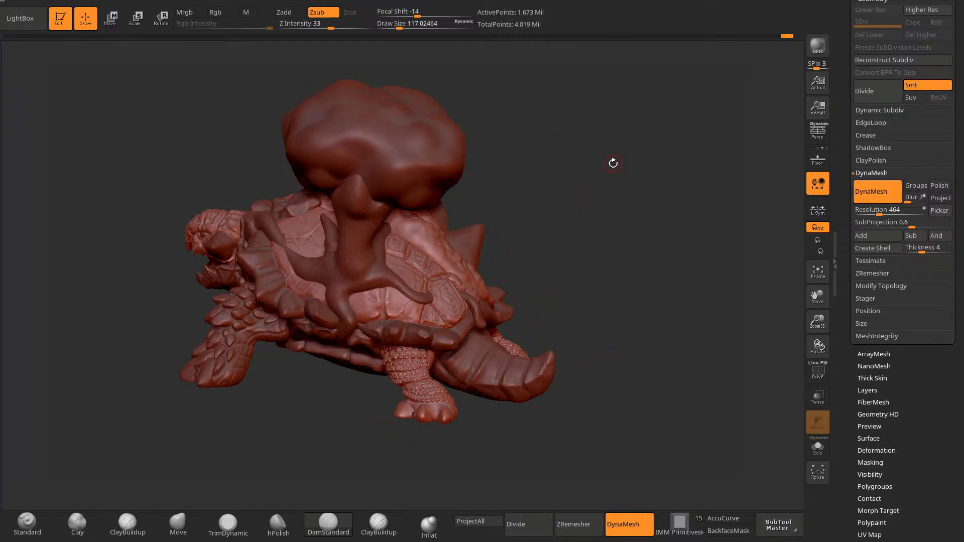
Step: Carve two more ringed plates in the smooth shell between the tree trunk and the upper row of plates
left_click_drag(583, 234, 620, 134)
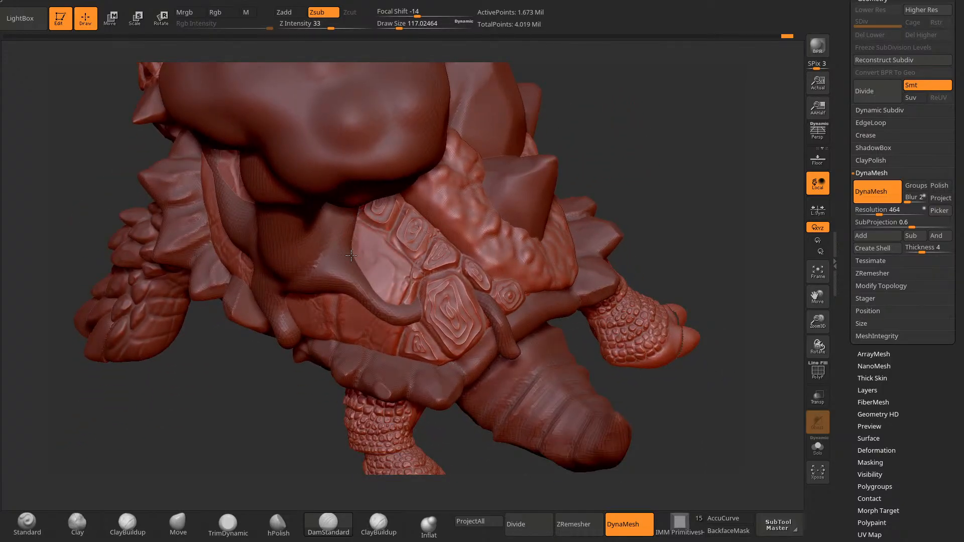
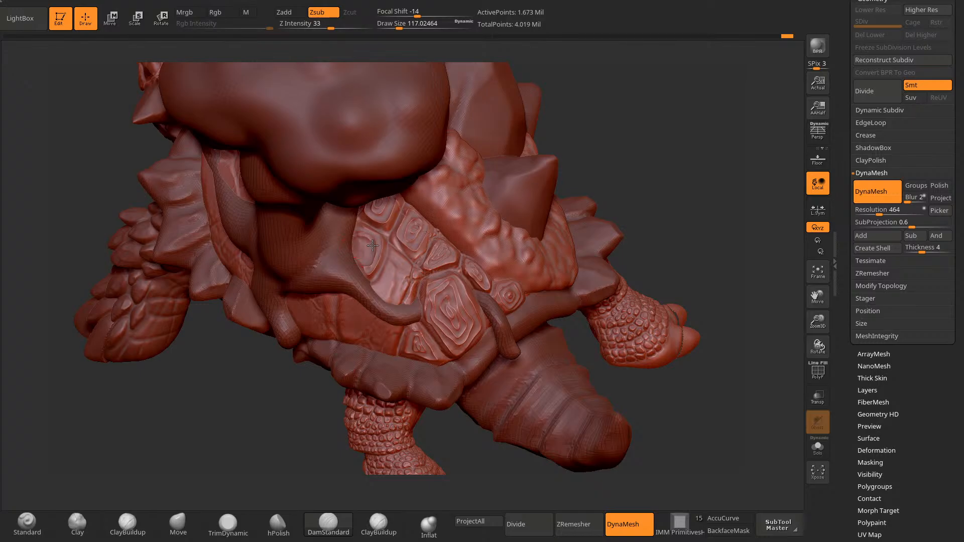
mouse_move(617, 149)
left_mouse_down()
mouse_move(384, 264)
mouse_move(419, 275)
mouse_move(414, 299)
left_mouse_up()
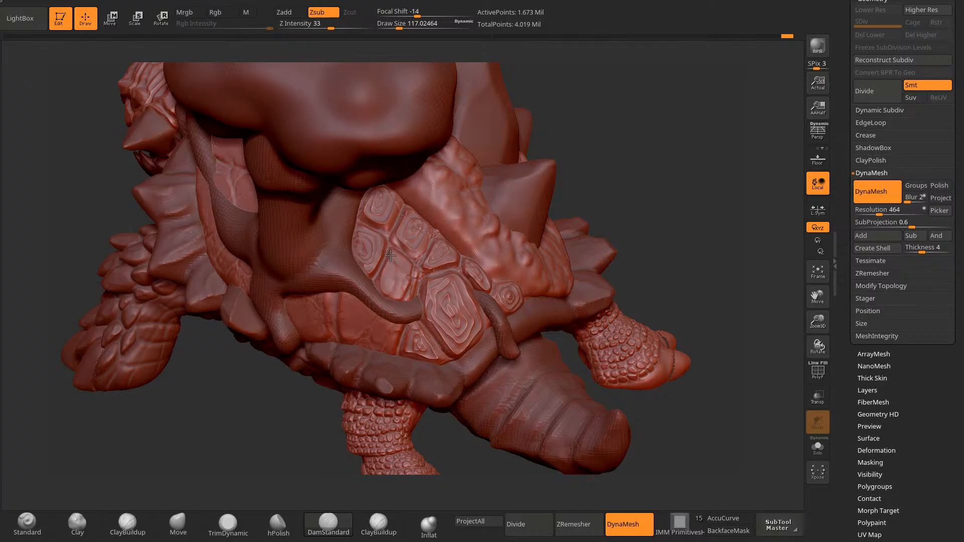
mouse_move(395, 256)
left_mouse_down()
mouse_move(389, 270)
mouse_move(407, 276)
left_mouse_up()
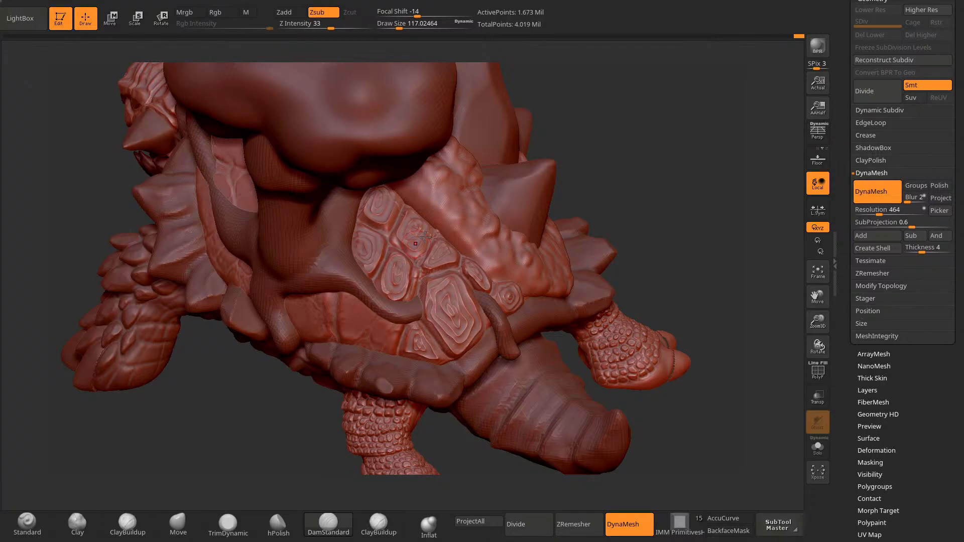
left_click_drag(673, 182, 628, 157)
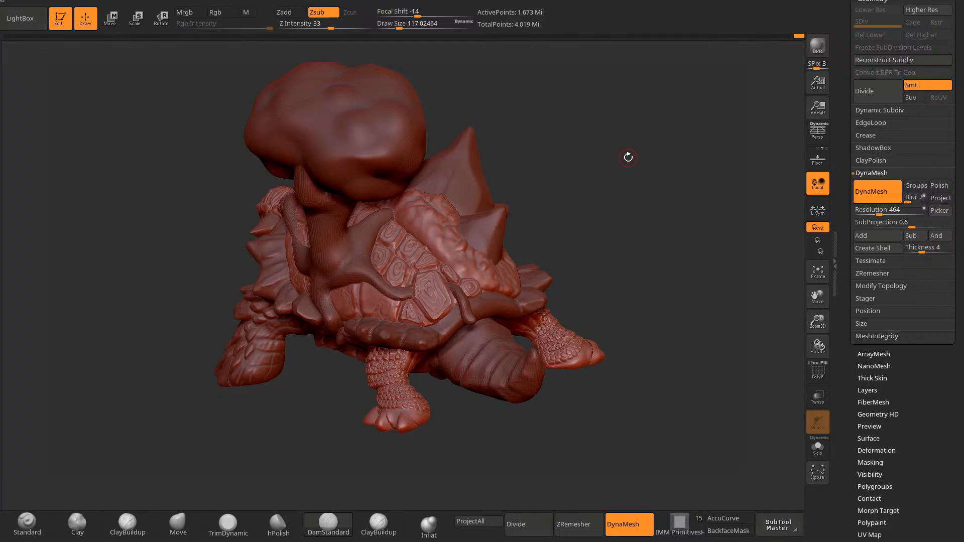
left_click_drag(628, 157, 569, 132, "alt")
Step: Outline a plate below the root's tip, next to the small triangular plate, and carve ring grooves inside it
left_click_drag(346, 255, 349, 307)
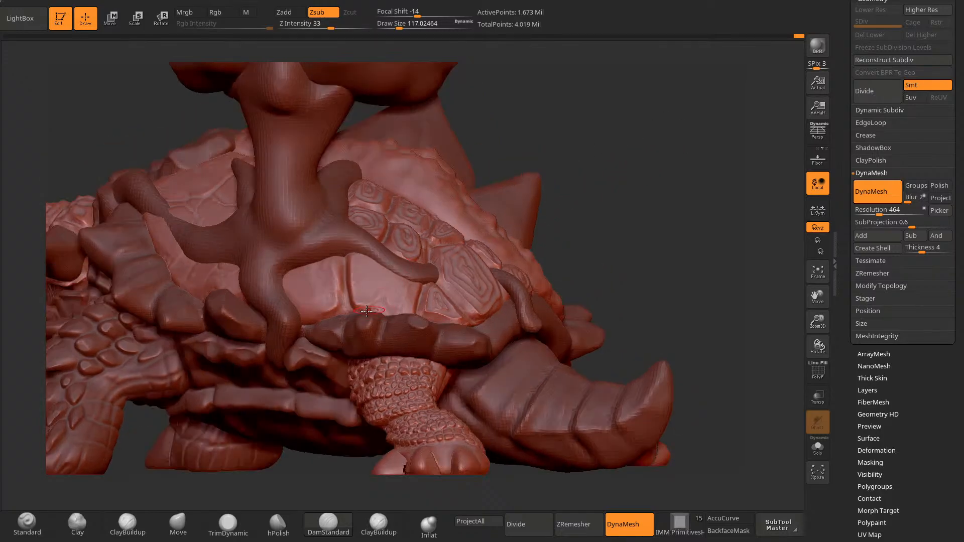
mouse_move(382, 314)
left_mouse_down()
mouse_move(384, 274)
mouse_move(384, 300)
left_mouse_up()
left_click_drag(384, 300, 382, 314)
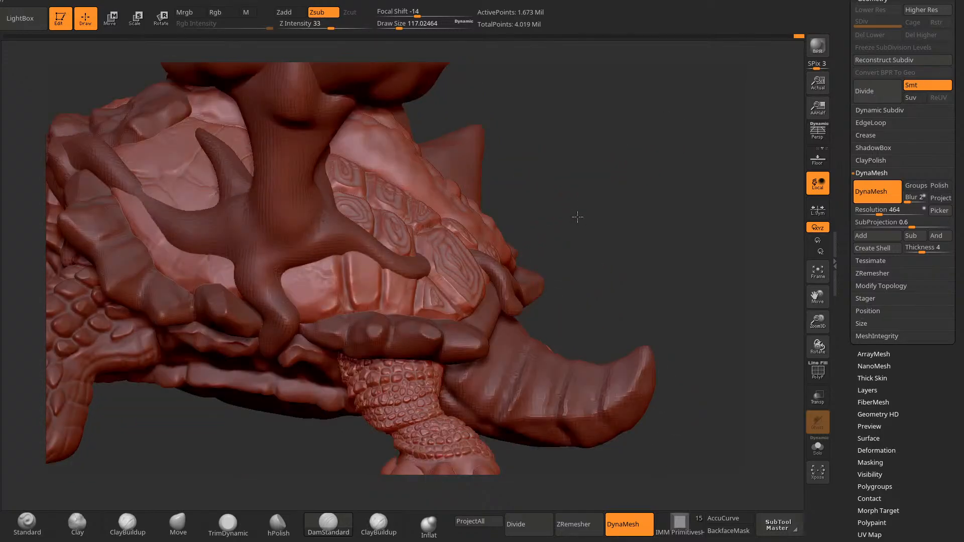
left_click_drag(578, 217, 580, 234)
left_click_drag(387, 312, 413, 313)
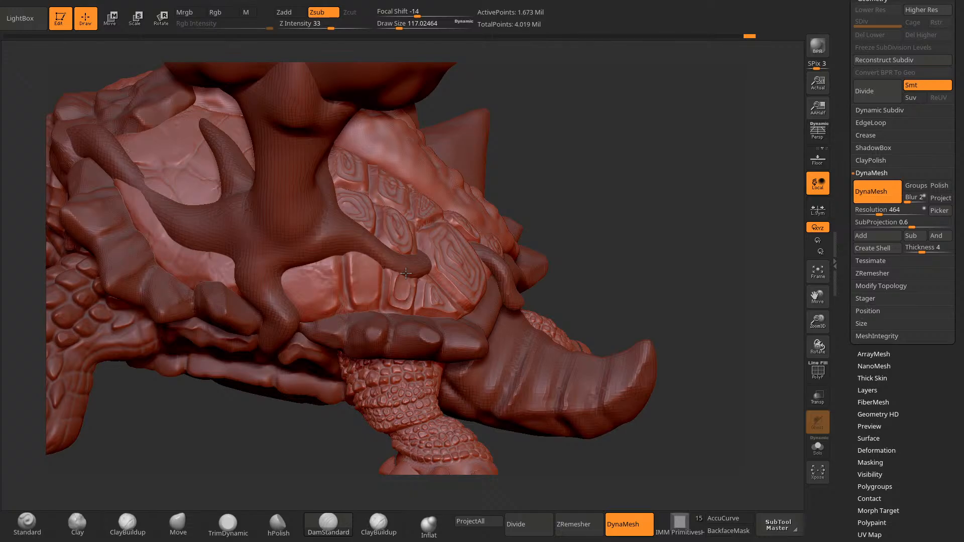
Step: Carve two more ringed plates along the lower shell edge, continuing the row under the root towards the trunk
mouse_move(353, 261)
left_mouse_down()
mouse_move(377, 274)
mouse_move(361, 291)
mouse_move(366, 263)
mouse_move(369, 274)
left_mouse_up()
left_click_drag(595, 169, 573, 157)
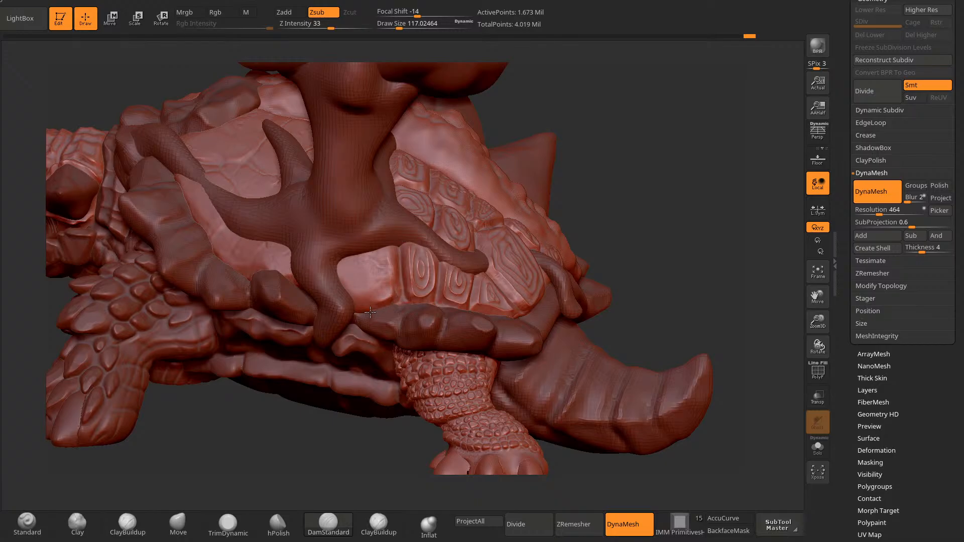
left_click_drag(355, 306, 381, 303)
mouse_move(344, 273)
left_mouse_down()
mouse_move(395, 296)
mouse_move(377, 248)
mouse_move(351, 271)
mouse_move(382, 284)
mouse_move(361, 260)
mouse_move(369, 251)
left_mouse_up()
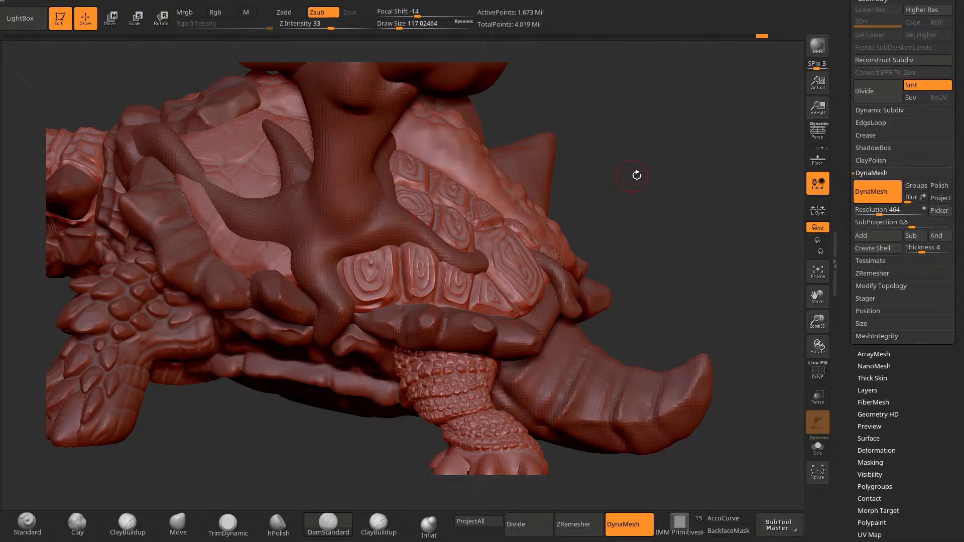
mouse_move(636, 175)
left_mouse_down("alt")
mouse_move(630, 153)
mouse_move(596, 170)
mouse_move(553, 171)
mouse_move(570, 160)
mouse_move(624, 170)
mouse_move(579, 152)
left_mouse_up("alt")
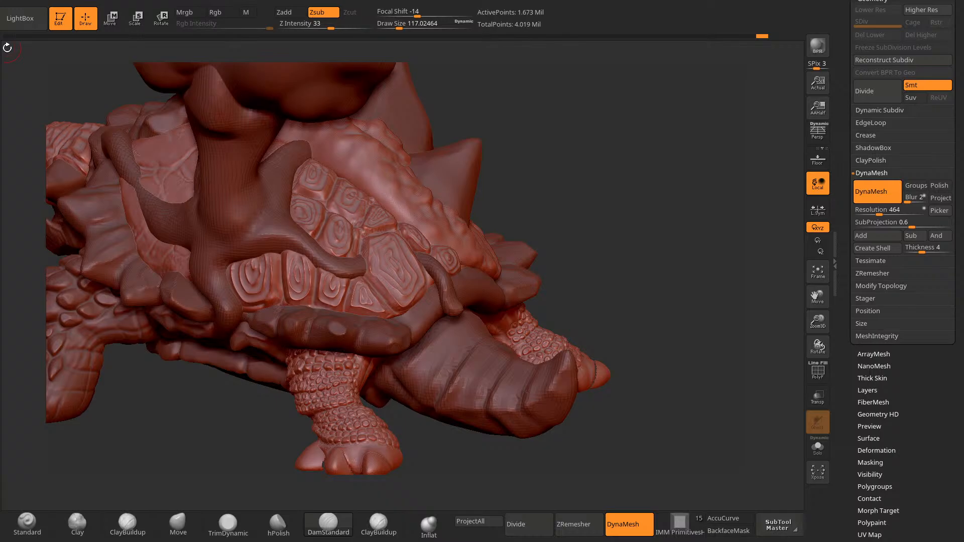
Step: Browse the brush library and load the Orb_hammered brush from the brushes+ folder
left_click(26, 24)
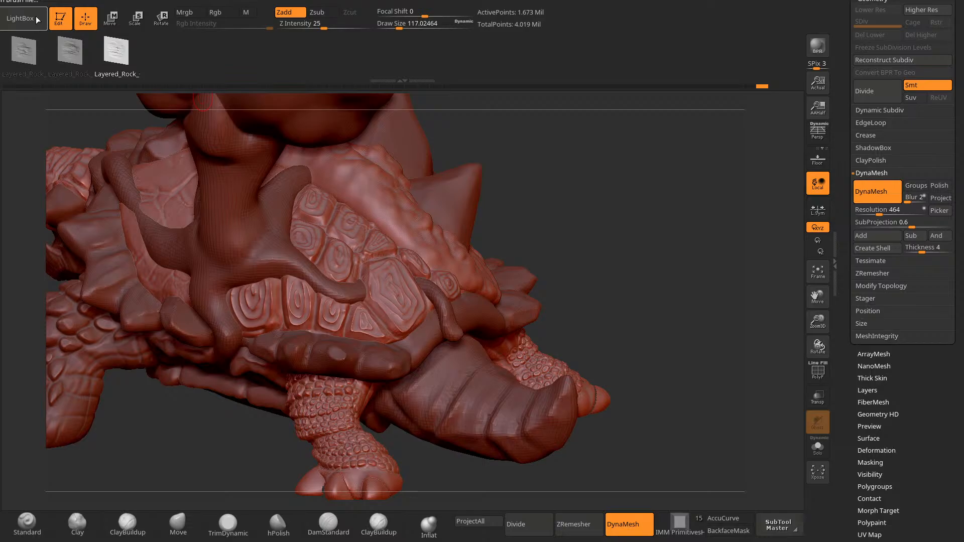
left_click(35, 17)
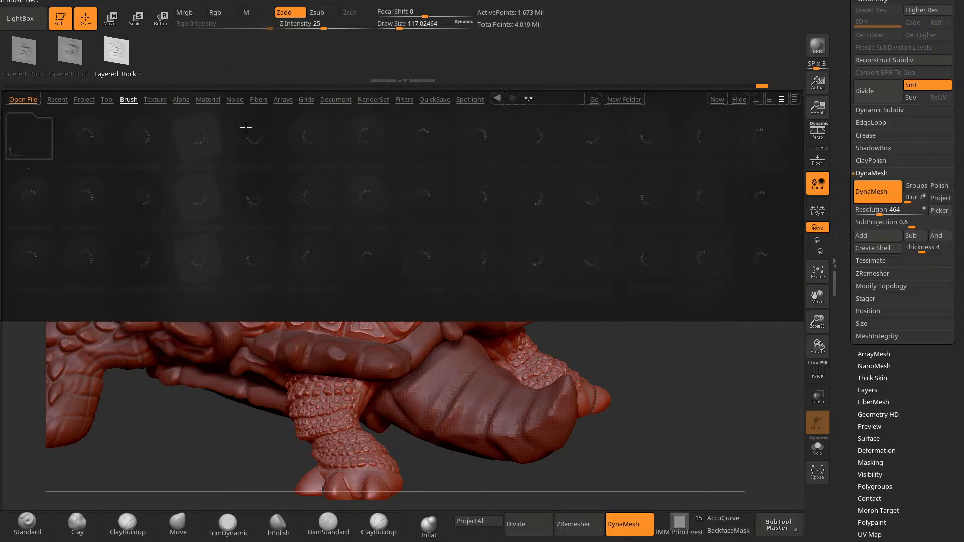
mouse_move(532, 211)
left_mouse_down()
mouse_move(370, 242)
mouse_move(367, 278)
left_mouse_up()
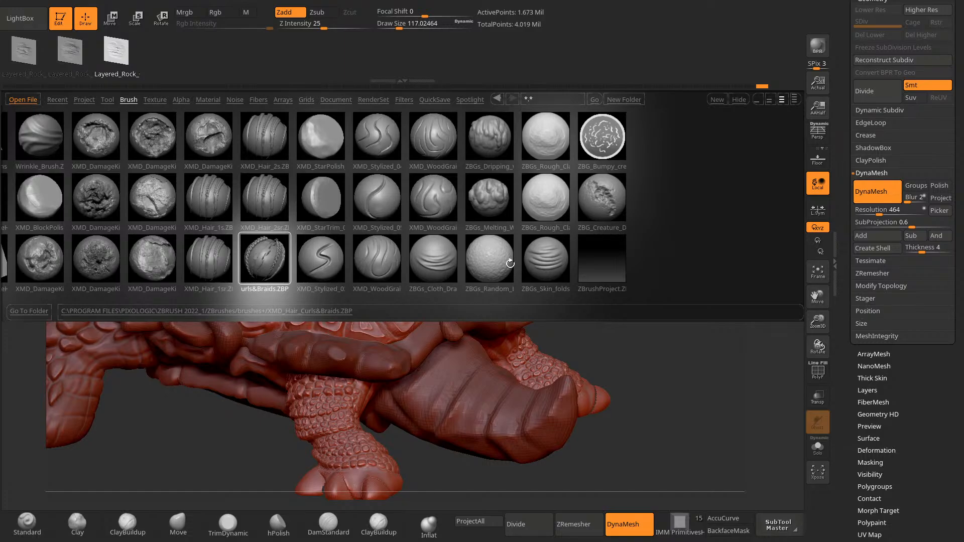
left_click_drag(510, 264, 496, 265)
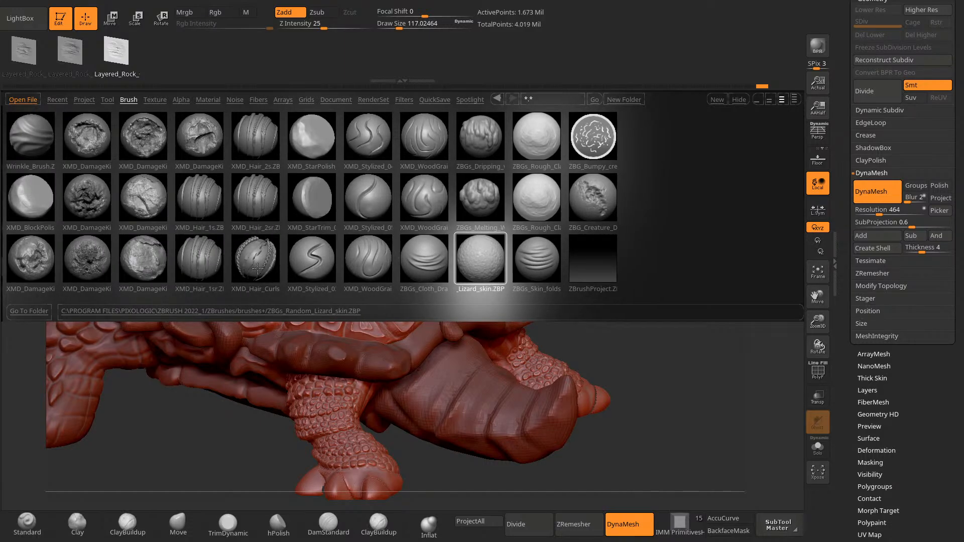
left_click_drag(258, 269, 381, 262)
double_click(33, 137)
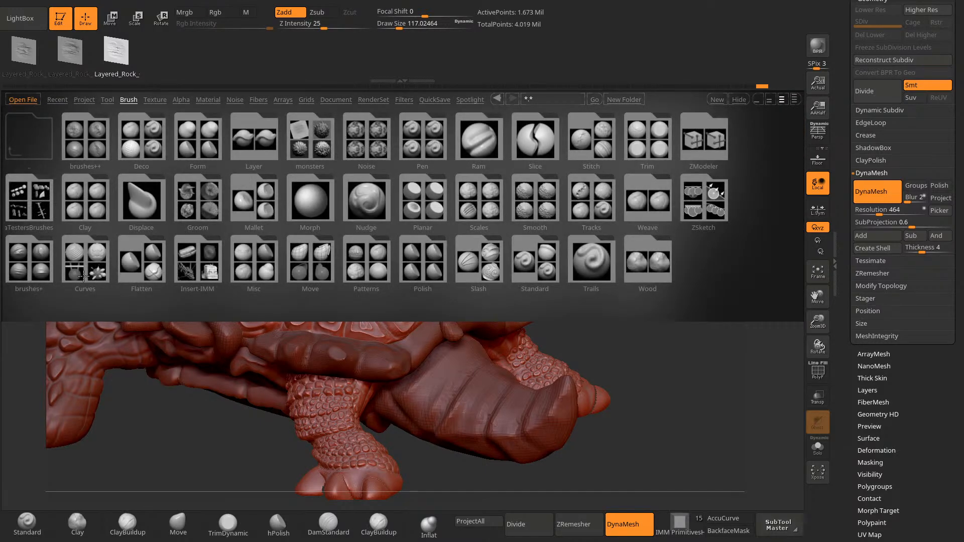
double_click(28, 271)
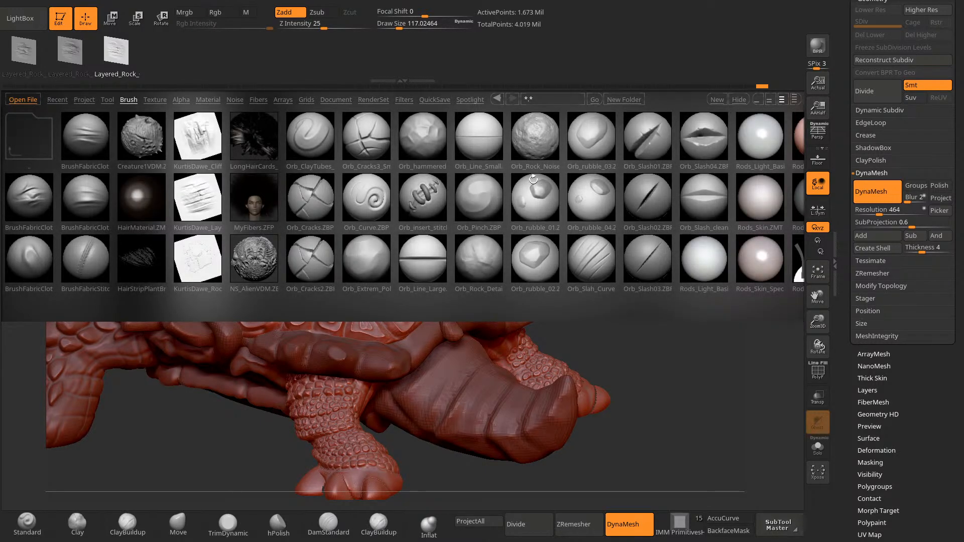
double_click(441, 149)
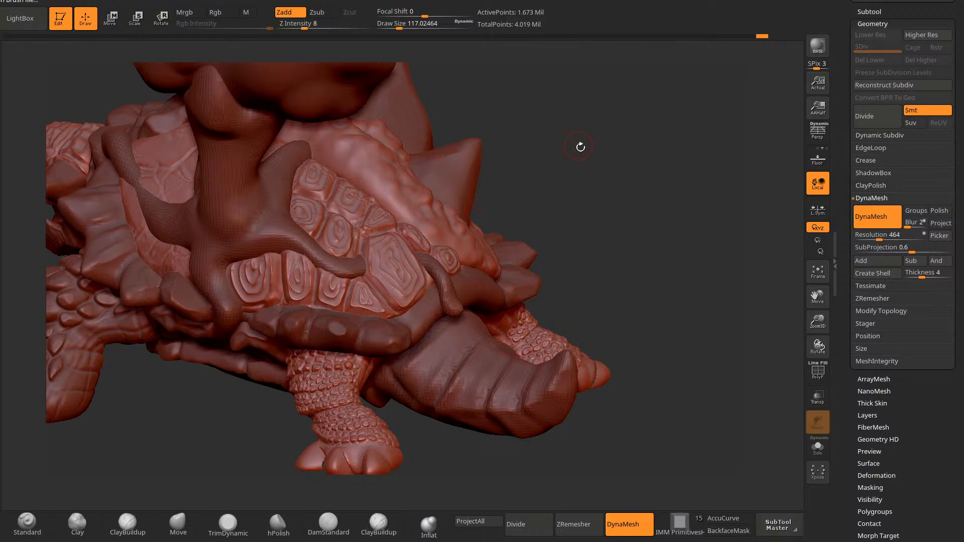
left_click_drag(581, 147, 623, 261)
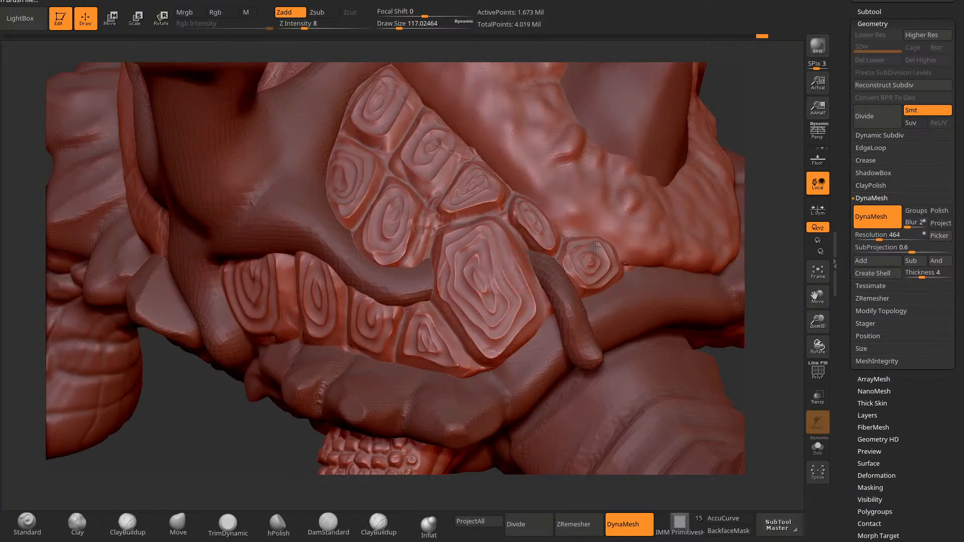
left_click_drag(758, 123, 634, 136)
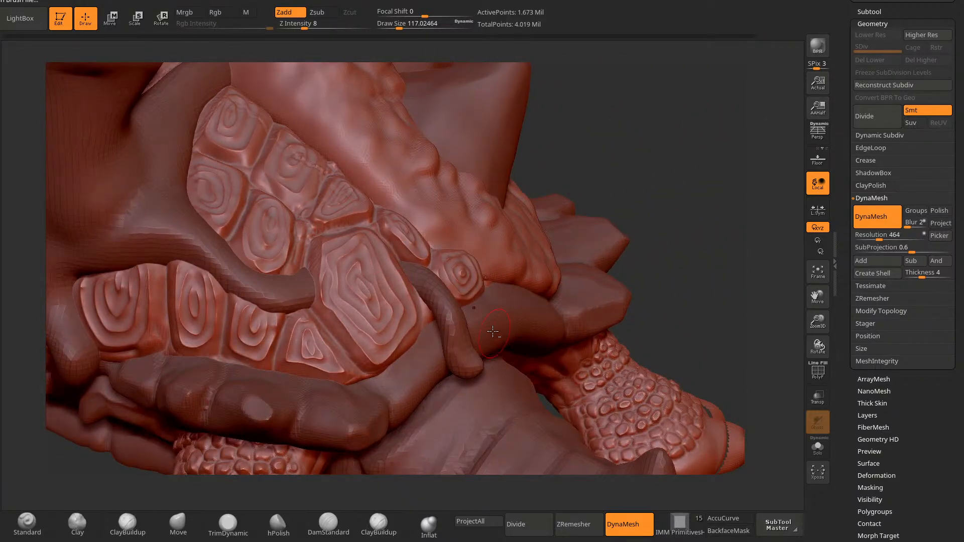
Step: Load an XMD_Terra_Bulk brush from the brushes++ folder of the brush library
left_click(40, 25)
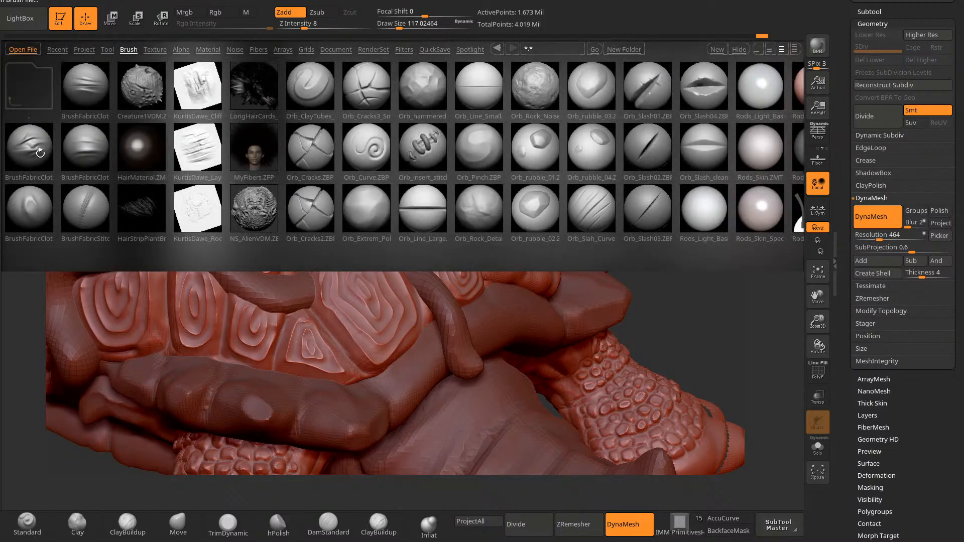
double_click(44, 96)
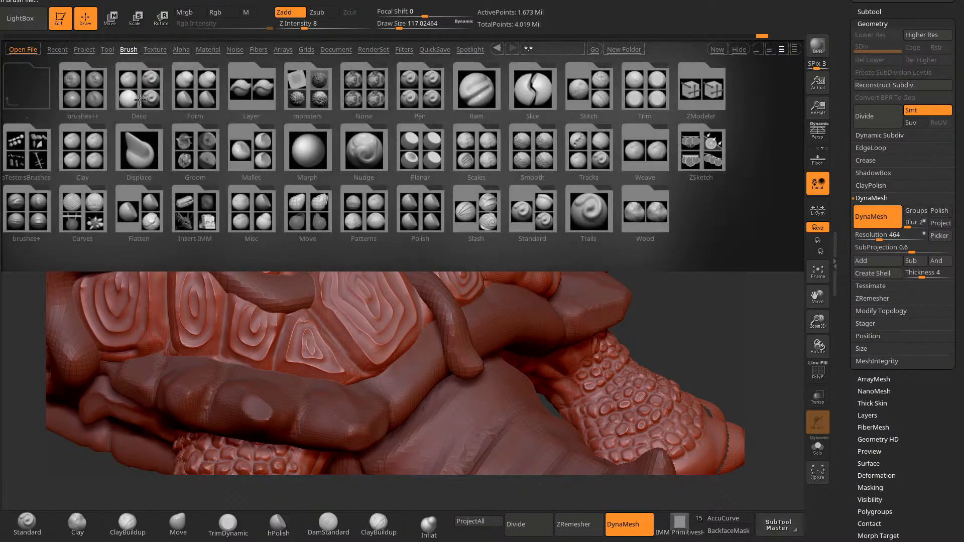
double_click(92, 90)
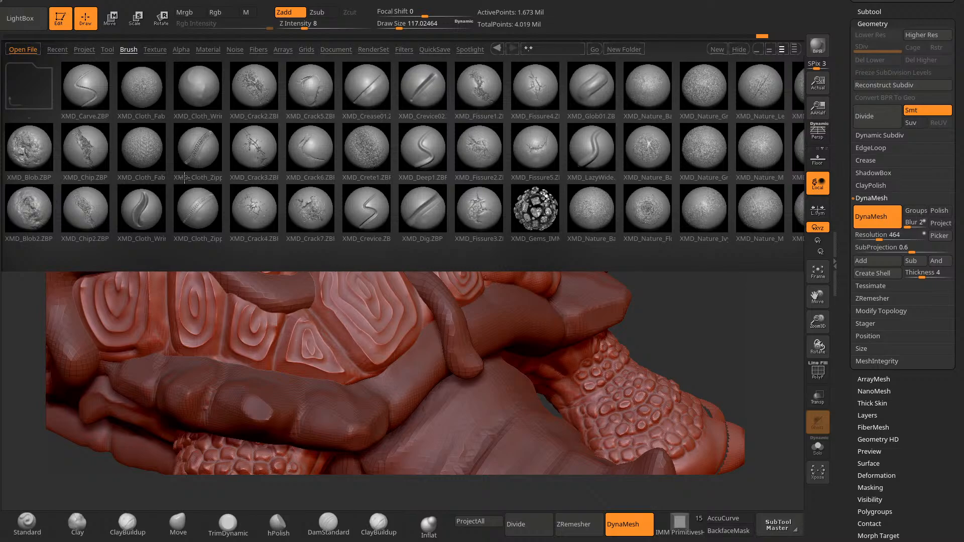
left_click(420, 145)
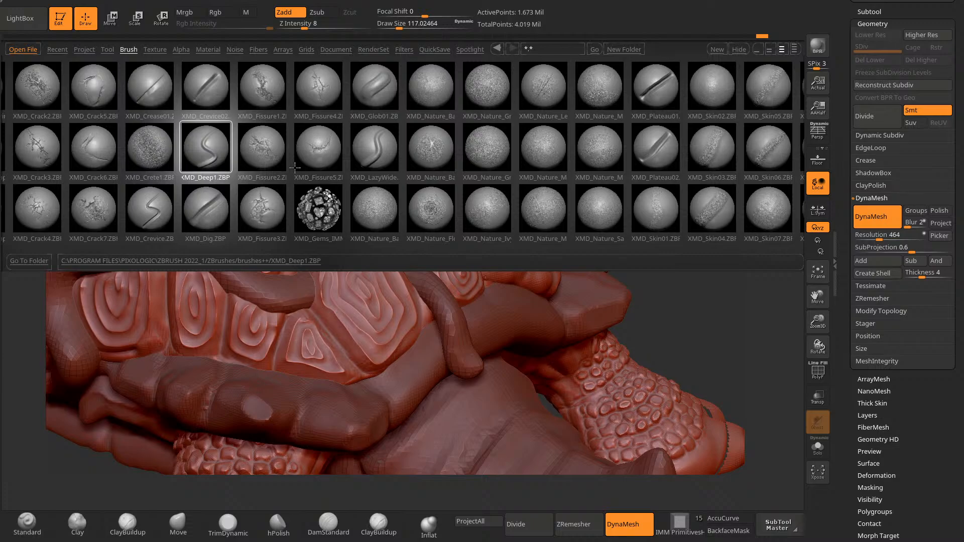
left_click(319, 166)
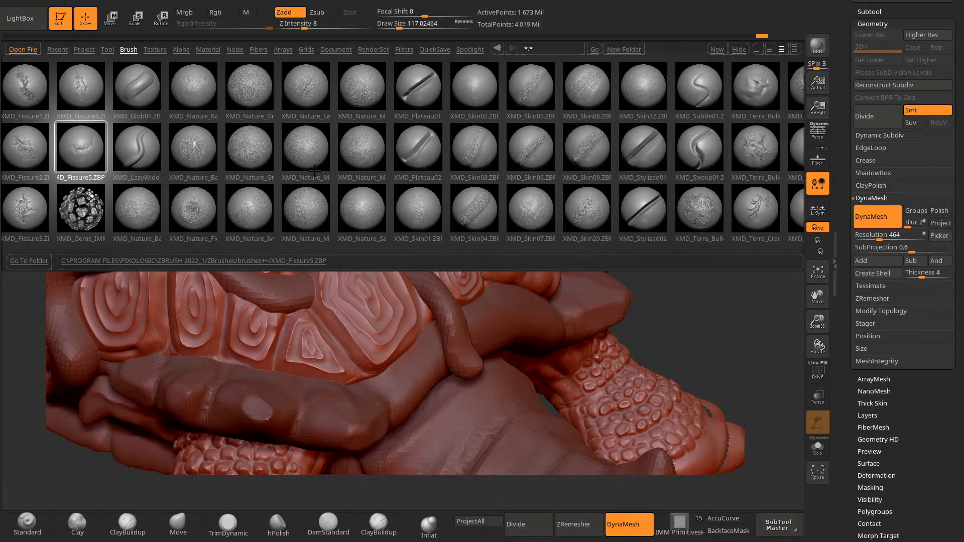
left_click_drag(314, 170, 97, 257)
left_click_drag(315, 177, 176, 105)
left_click_drag(313, 147, 133, 143)
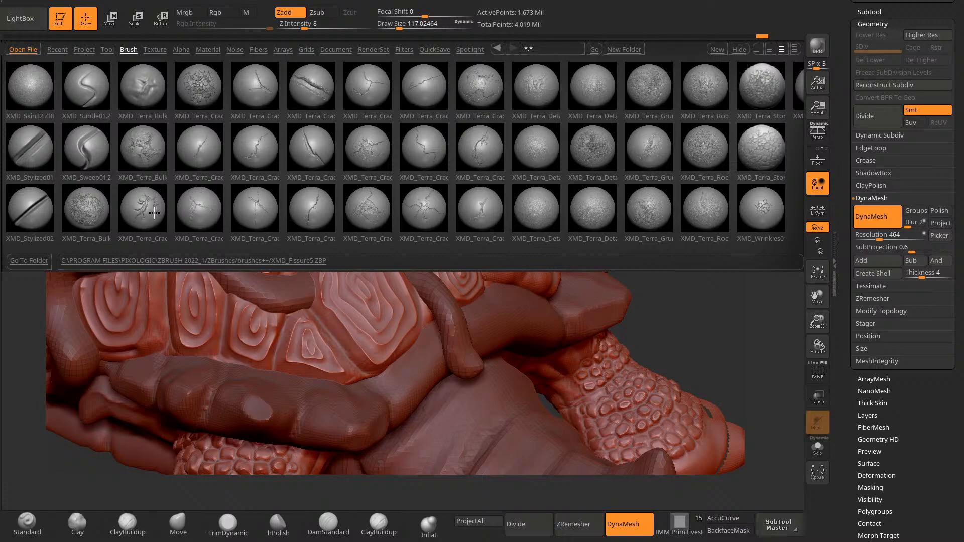
double_click(101, 232)
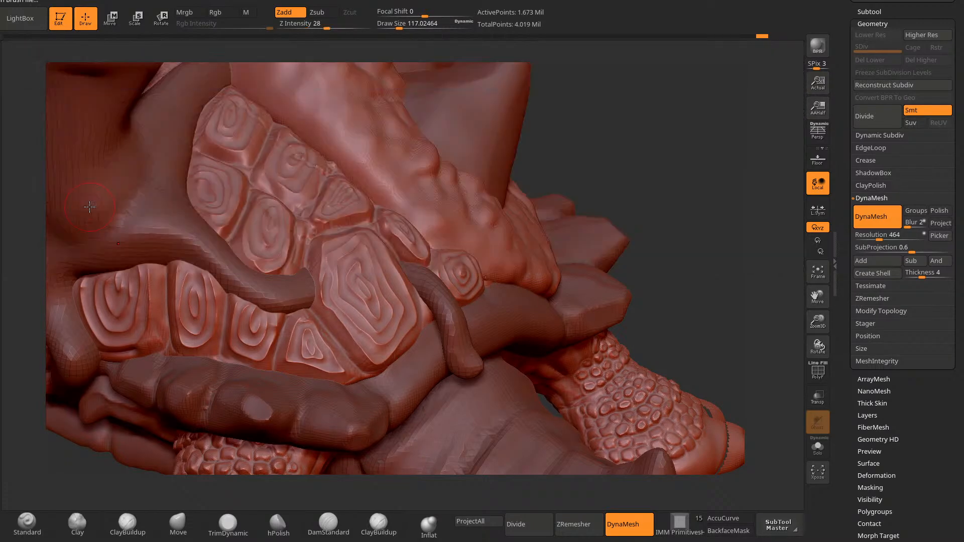
Step: Try the XMD_Terra_Bulk brush on the large ringed plate at Z Intensity 28 and undo the strokes
mouse_move(348, 276)
left_mouse_down()
mouse_move(347, 302)
mouse_move(321, 337)
left_mouse_up()
mouse_move(585, 151)
left_mouse_down()
mouse_move(567, 193)
mouse_move(538, 185)
left_mouse_up()
key("ctrl+z")
key("ctrl+z")
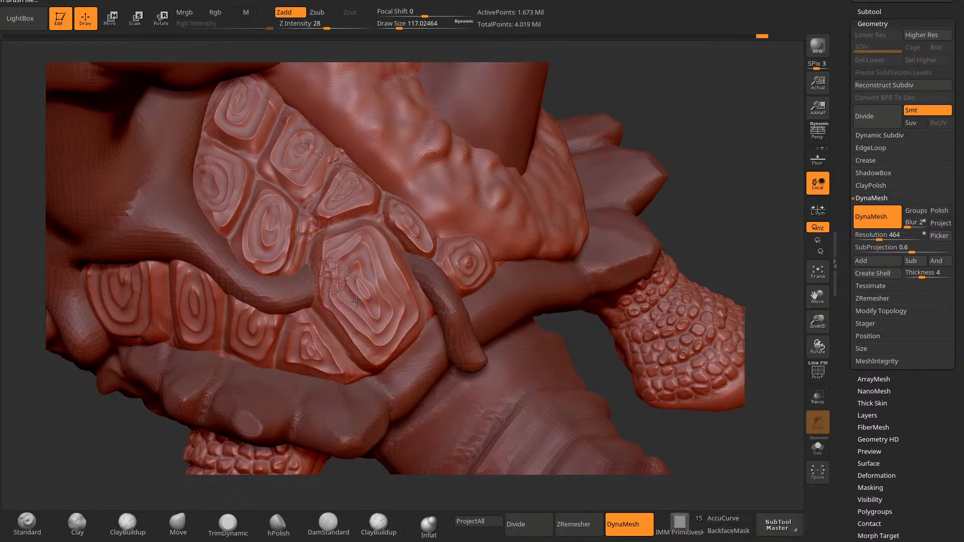
Step: Try the rough rock texture on the large ringed plate with another stamp, and undo it
key("ctrl+shift+z")
key("ctrl+shift+z")
key("ctrl+z")
key("ctrl+z")
mouse_move(354, 279)
left_mouse_down()
mouse_move(351, 237)
mouse_move(369, 312)
left_mouse_up()
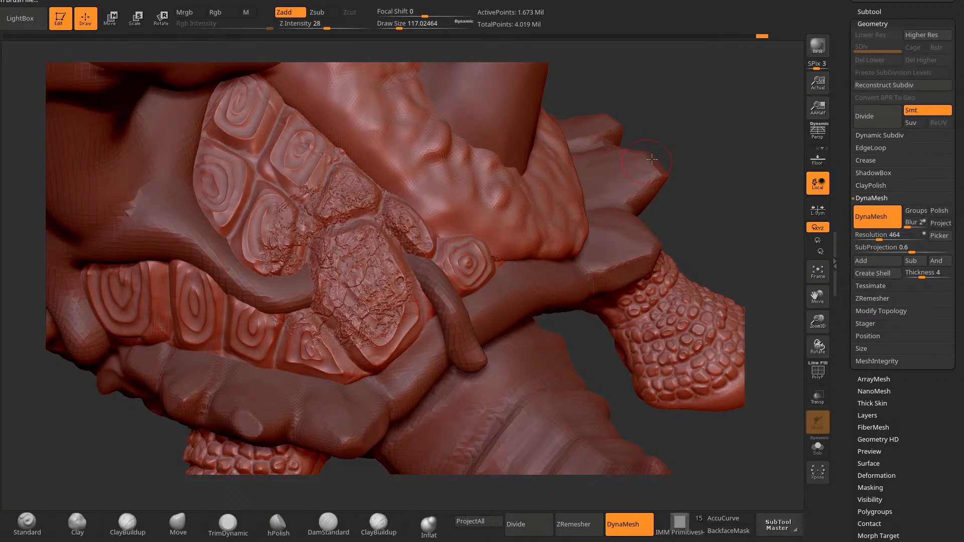
mouse_move(688, 196)
left_mouse_down()
mouse_move(702, 105)
mouse_move(658, 129)
mouse_move(615, 201)
left_mouse_up()
key("ctrl+z")
key("ctrl+z")
Step: Raise Z Intensity to 24 and try another stamp of the rock texture on the large plate
key("space")
left_click_drag(423, 290, 404, 290)
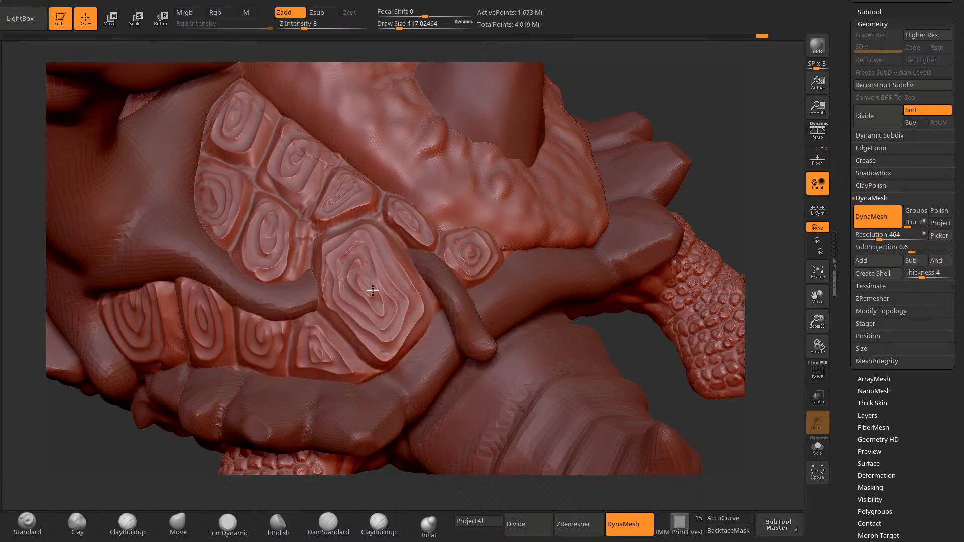
key("space")
left_click_drag(413, 329, 424, 329)
left_click_drag(369, 296, 452, 302)
Step: Load the XMD_Terra_Bulking03 brush from the brushes++ folder of the brush library
left_click(20, 18)
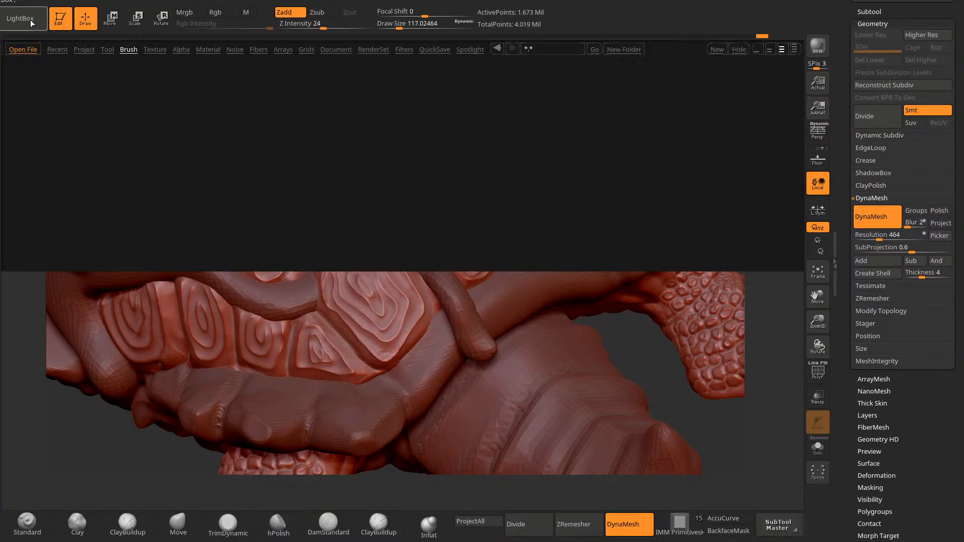
mouse_move(462, 156)
left_mouse_down()
mouse_move(327, 205)
mouse_move(432, 189)
left_mouse_up()
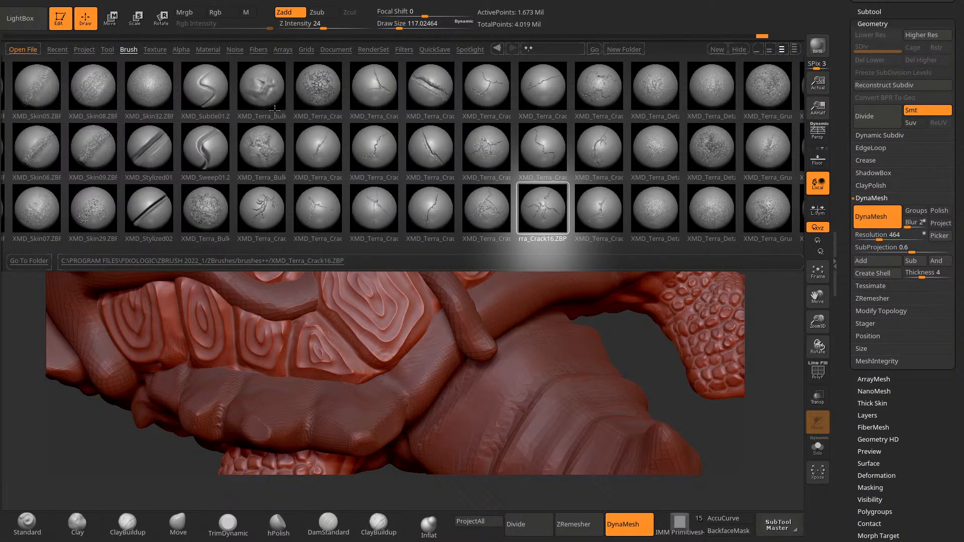
double_click(268, 134)
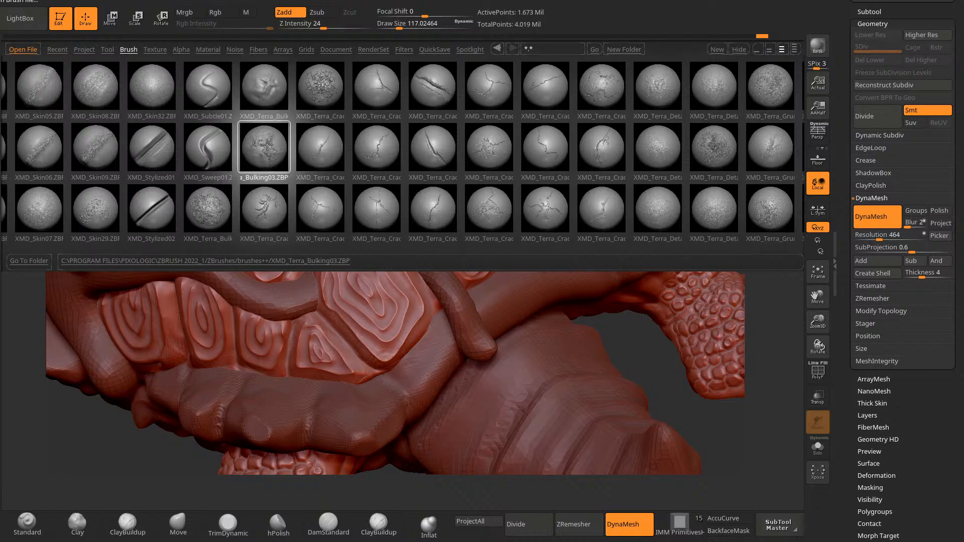
Step: Try the XMD_Terra_Bulking03 brush on the large ringed plate and undo the strokes
mouse_move(369, 288)
left_mouse_down()
mouse_move(378, 307)
mouse_move(347, 268)
left_mouse_up()
mouse_move(630, 86)
left_mouse_down()
mouse_move(685, 93)
mouse_move(613, 135)
left_mouse_up()
mouse_move(339, 281)
left_mouse_down()
mouse_move(370, 297)
mouse_move(351, 326)
left_mouse_up()
mouse_move(588, 166)
left_mouse_down()
mouse_move(507, 184)
mouse_move(517, 173)
mouse_move(423, 160)
mouse_move(278, 211)
mouse_move(204, 254)
left_mouse_up()
key("ctrl+z")
key("ctrl+z")
key("ctrl+z")
Step: Load the cracked-surface XMD_Terra_Stor brush from the brushes++ folder of the brush library
left_click(20, 21)
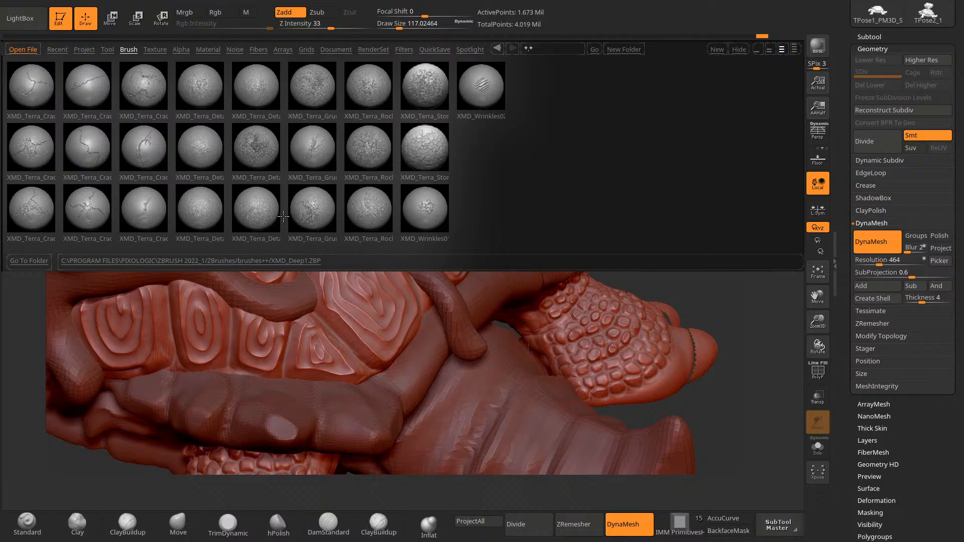
double_click(426, 144)
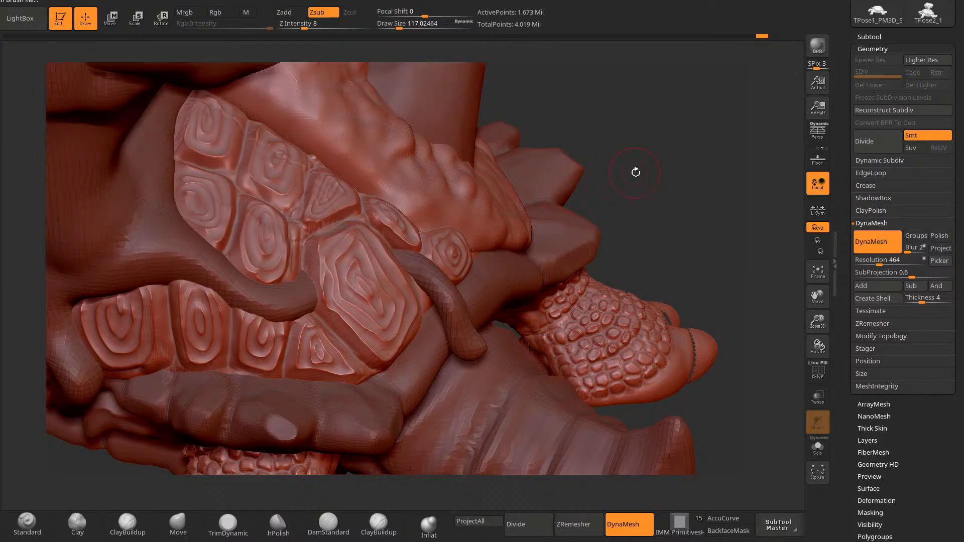
mouse_move(636, 173)
left_mouse_down("alt")
mouse_move(600, 146)
mouse_move(563, 143)
left_mouse_up("alt")
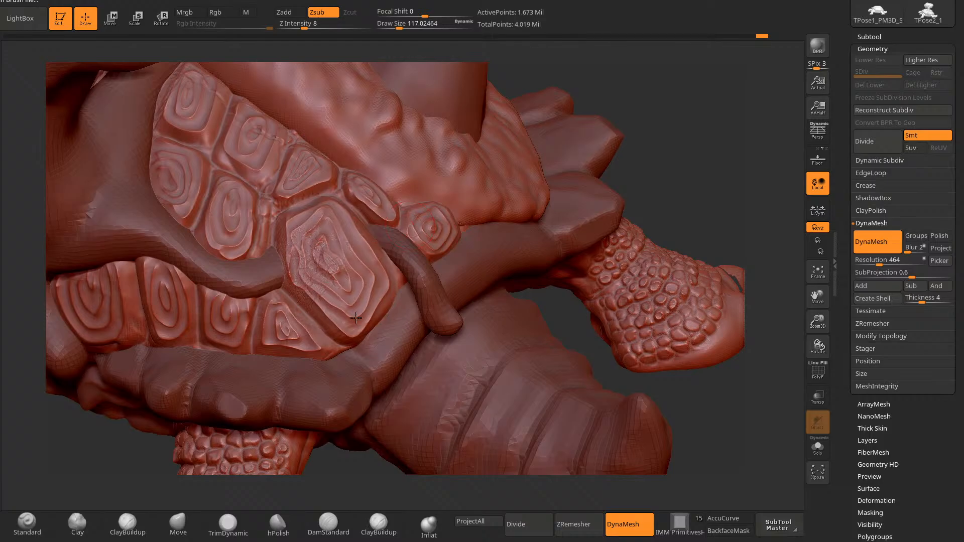
Step: Try the XMD_Terra_Stor brush across the ringed plates at Z Intensity 8 and undo the stamps
key("space")
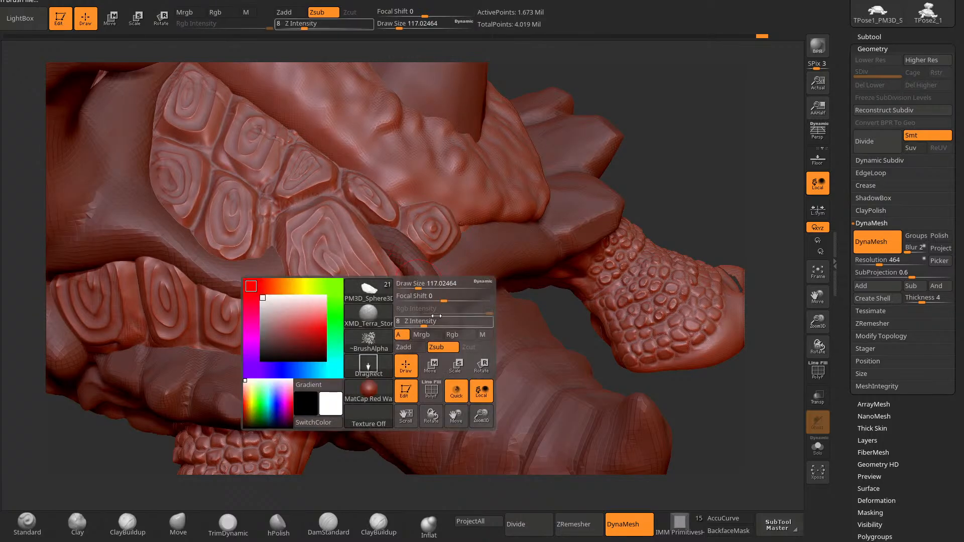
left_click_drag(437, 316, 435, 320)
left_click_drag(336, 275, 434, 342)
mouse_move(632, 174)
left_mouse_down()
mouse_move(637, 164)
mouse_move(618, 141)
left_mouse_up()
key("ctrl+z")
mouse_move(304, 252)
left_mouse_down()
mouse_move(399, 347)
mouse_move(371, 320)
left_mouse_up()
key("ctrl+z")
key("space")
mouse_move(322, 273)
left_mouse_down()
mouse_move(414, 383)
mouse_move(522, 462)
mouse_move(696, 470)
mouse_move(750, 457)
mouse_move(748, 443)
left_mouse_up()
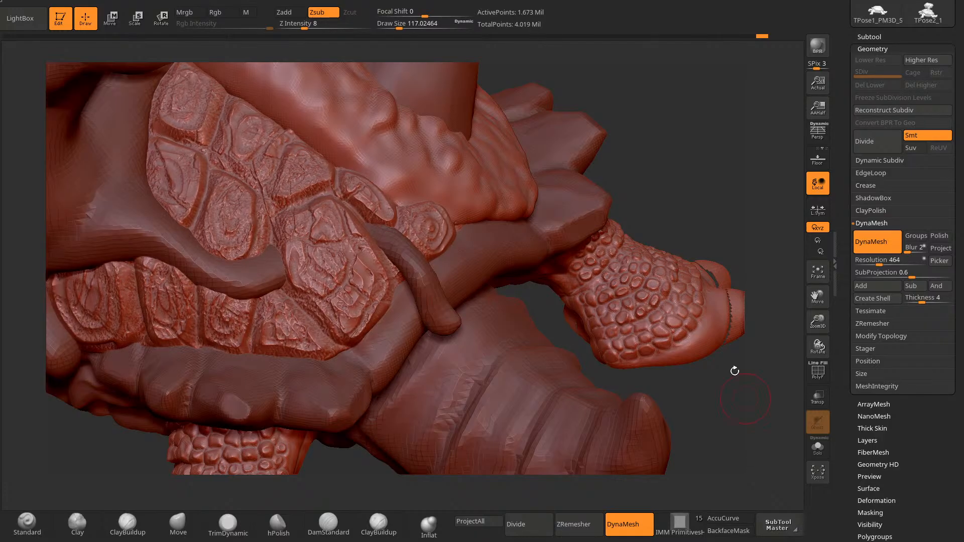
mouse_move(734, 371)
left_mouse_down()
mouse_move(626, 129)
mouse_move(640, 135)
mouse_move(641, 109)
mouse_move(764, 118)
left_mouse_up()
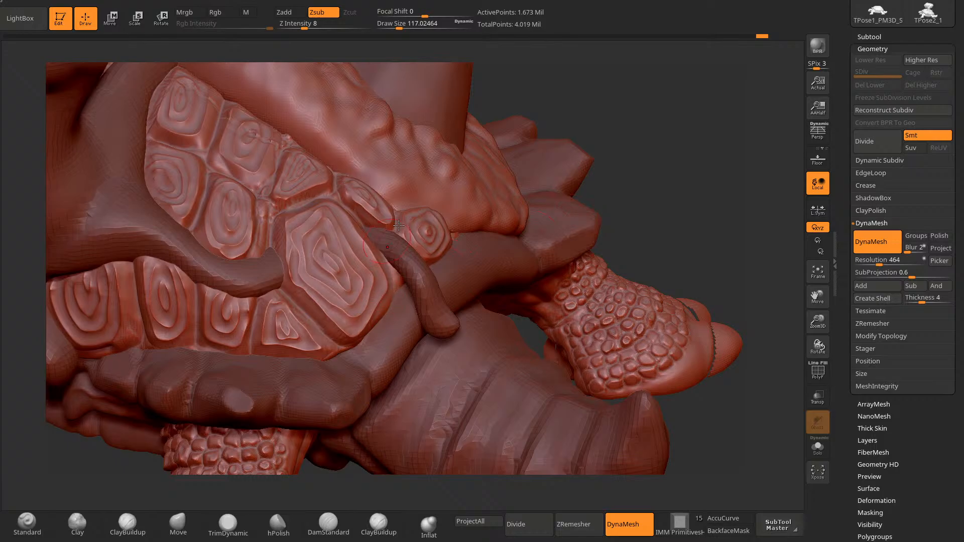
Step: Try smaller stamps of the stone texture on the large plate at Z Intensity 8 and undo them
left_click_drag(609, 120, 552, 108, "alt")
left_click_drag(555, 146, 597, 184, "alt")
left_click_drag(698, 146, 704, 125)
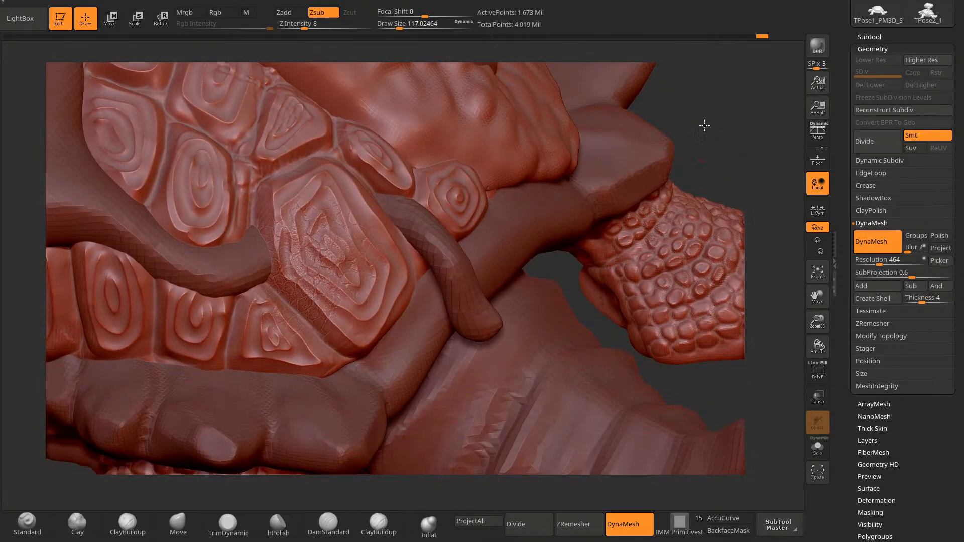
right_click_drag(703, 125, 689, 111, "ctrl")
mouse_move(323, 242)
left_mouse_down()
mouse_move(302, 271)
mouse_move(312, 241)
left_mouse_up()
key("ctrl+z")
mouse_move(665, 130)
left_mouse_down()
mouse_move(675, 103)
mouse_move(672, 128)
left_mouse_up()
mouse_move(299, 226)
left_mouse_down()
mouse_move(348, 297)
mouse_move(301, 251)
mouse_move(351, 241)
left_mouse_up()
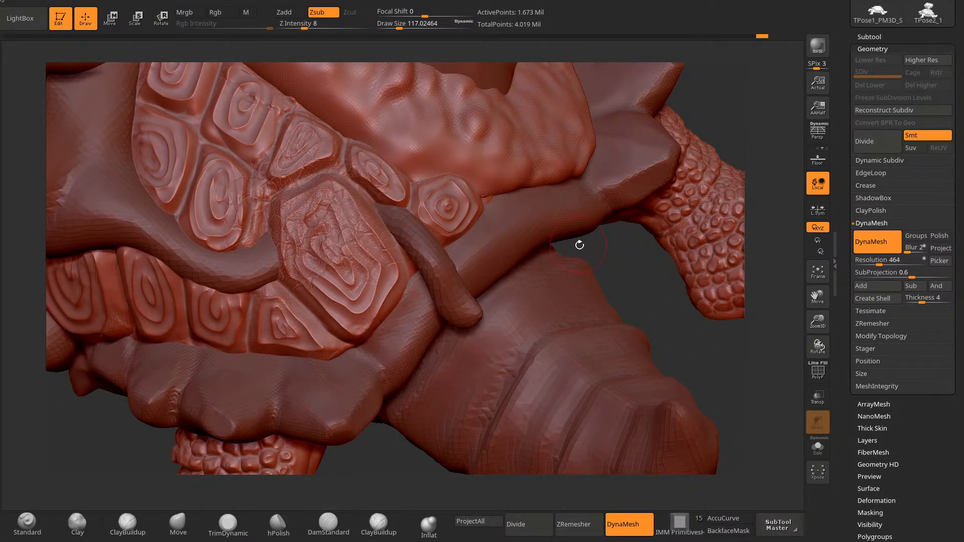
key("ctrl+z")
left_click_drag(579, 244, 527, 258)
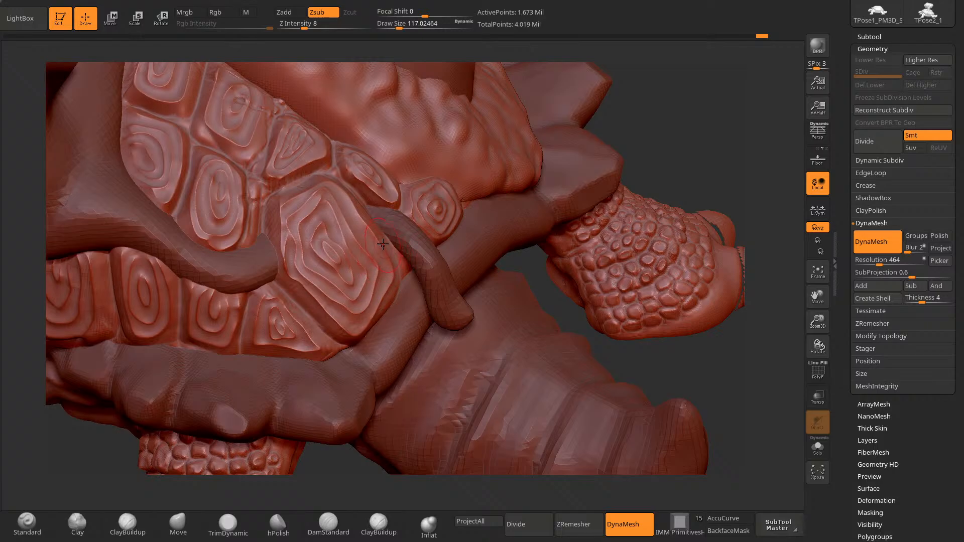
Step: Try the stone texture on the large plate at Z Intensity 18 and undo the stamp
key("space")
left_click_drag(384, 279, 396, 279)
left_click_drag(322, 231, 404, 280)
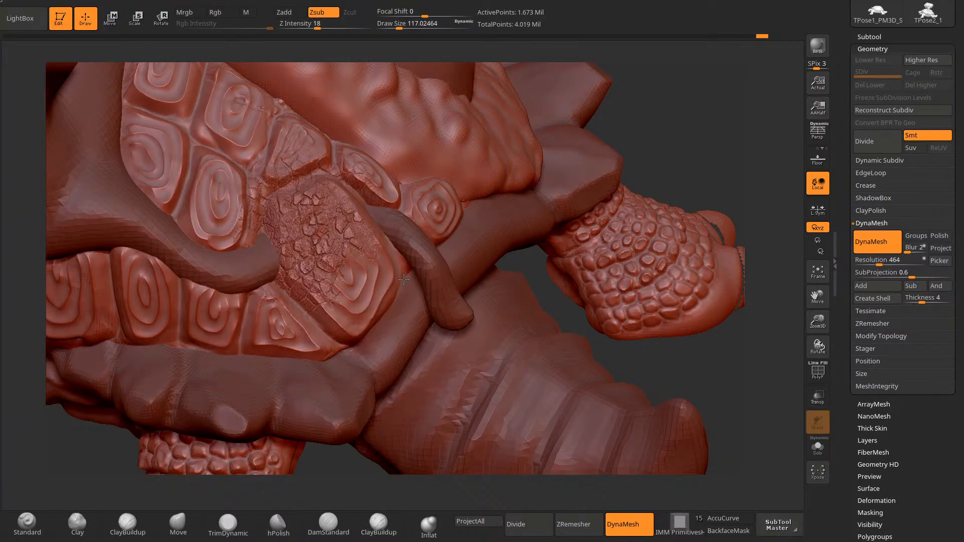
key("ctrl+z")
Step: Set Z Intensity to 12 and stamp the cracked stone texture over the large plate and its neighbouring plates
left_click_drag(645, 105, 631, 108)
key("space")
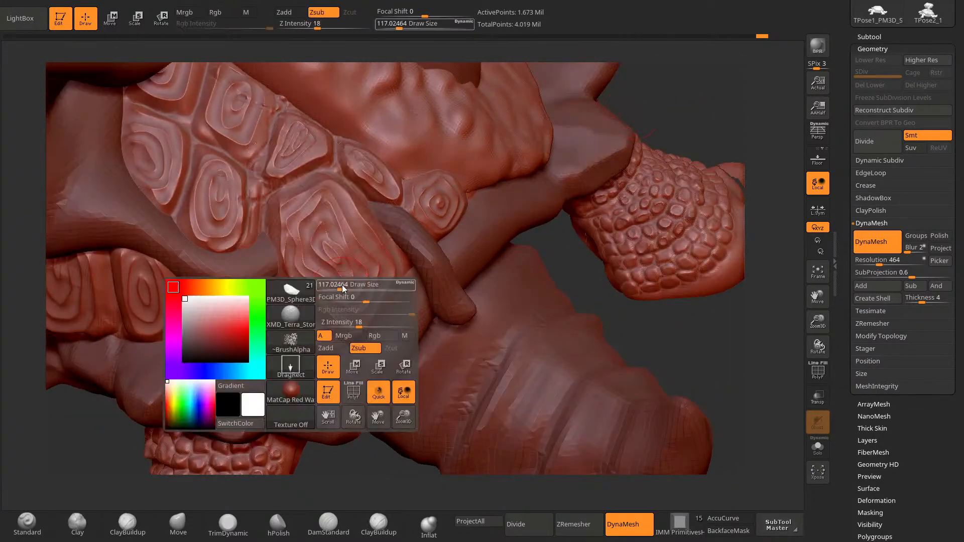
left_click_drag(358, 327, 352, 326)
left_click_drag(321, 243, 459, 390)
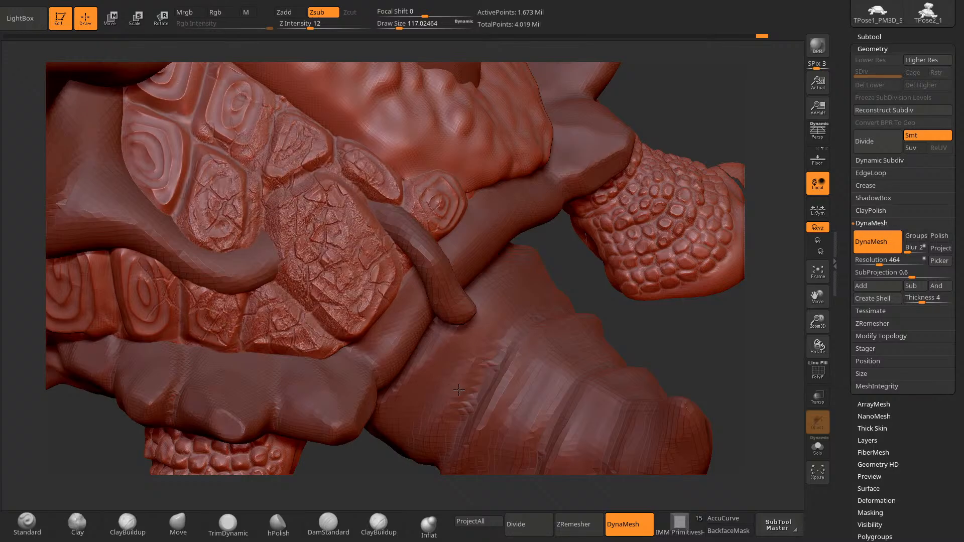
mouse_move(541, 254)
left_mouse_down()
mouse_move(552, 252)
mouse_move(524, 250)
left_mouse_up()
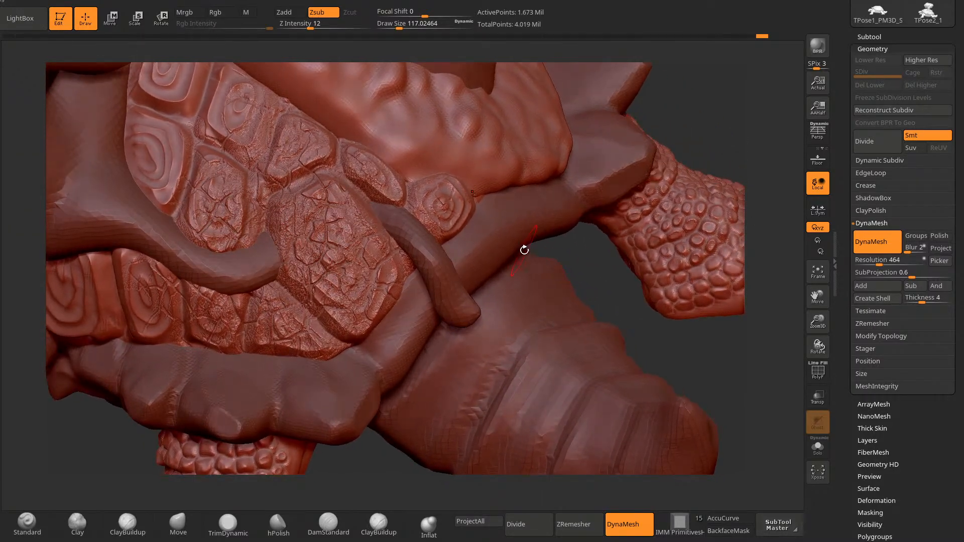
Step: Deepen the cracks and the upper edge of the large plate with the DamStandard brush
left_click(317, 523)
mouse_move(359, 250)
left_mouse_down()
mouse_move(331, 233)
mouse_move(346, 229)
left_mouse_up()
left_click_drag(279, 232, 279, 232)
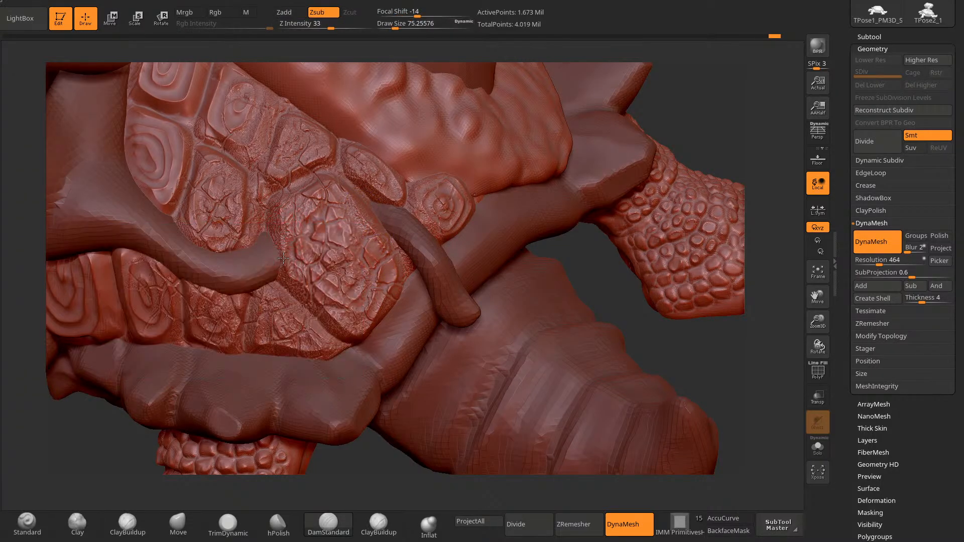
key("shift")
mouse_move(680, 102)
left_mouse_down()
mouse_move(678, 155)
mouse_move(633, 128)
left_mouse_up()
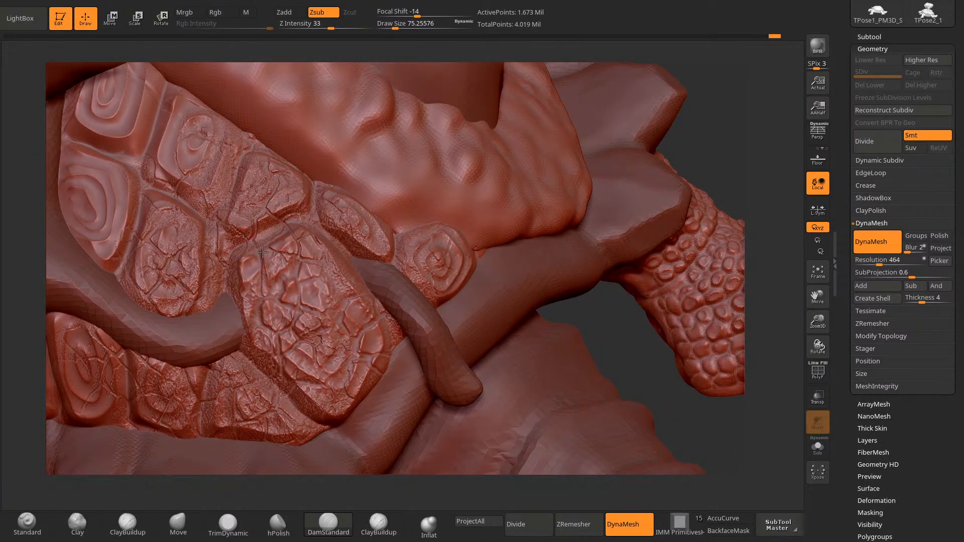
left_click_drag(275, 235, 325, 259)
Step: Flatten the raised areas between the cracks on the large plate with the TrimDynamic brush
left_click(228, 525)
mouse_move(251, 278)
left_mouse_down()
mouse_move(246, 264)
mouse_move(297, 244)
mouse_move(259, 316)
mouse_move(301, 374)
mouse_move(349, 376)
left_mouse_up()
right_click_drag(332, 266, 362, 250)
mouse_move(361, 249)
left_mouse_down()
mouse_move(352, 299)
mouse_move(374, 326)
mouse_move(318, 329)
mouse_move(287, 317)
mouse_move(281, 301)
mouse_move(311, 319)
mouse_move(309, 374)
left_mouse_up()
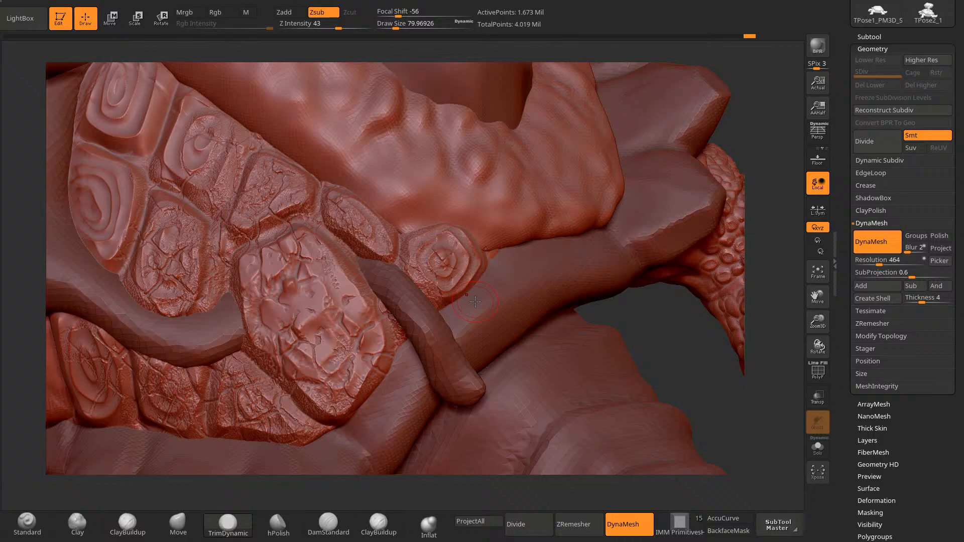
right_click_drag(475, 301, 269, 345)
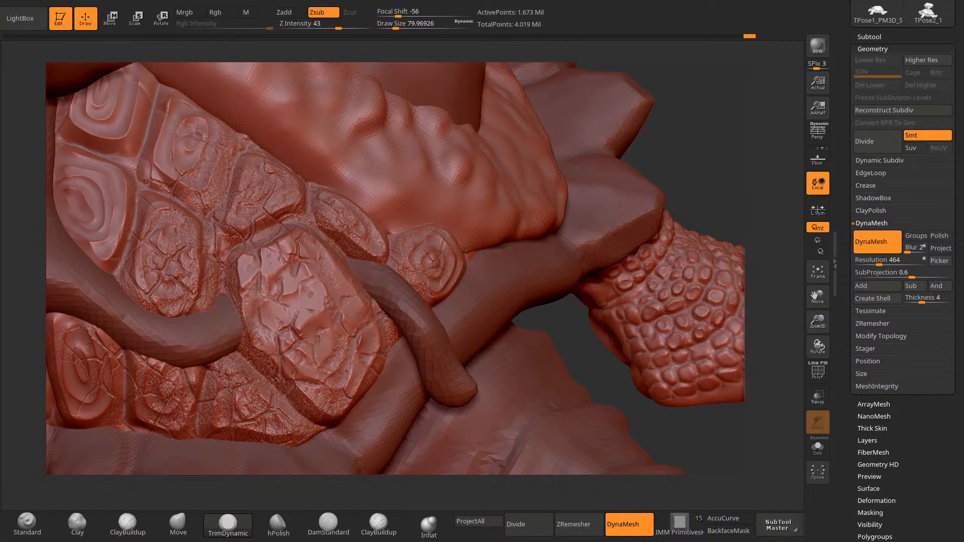
right_click_drag(661, 138, 488, 161)
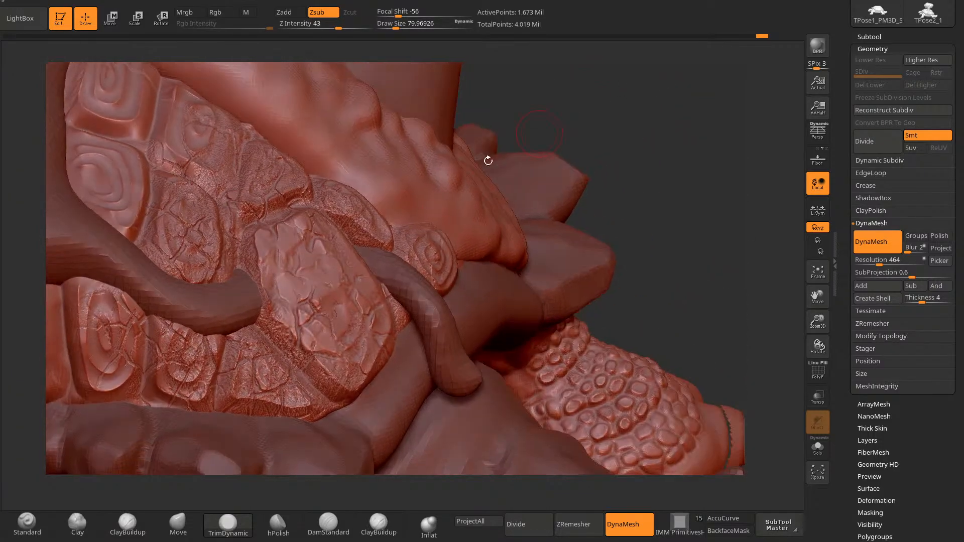
Step: Mask a small patch of the large plate's edge beside the root tip and invert the mask
left_click(178, 525)
left_click_drag(269, 264, 263, 317, "ctrl")
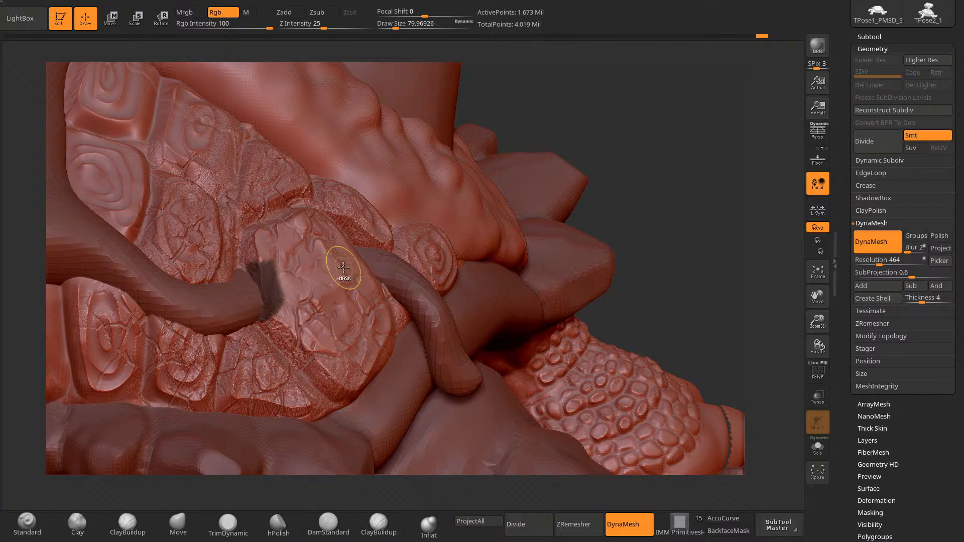
left_click(683, 291, "ctrl")
Step: Enable AccuCurve and reshape the unmasked plate edge at the root tip with the Move brush at Draw Size about 141
left_click(729, 518)
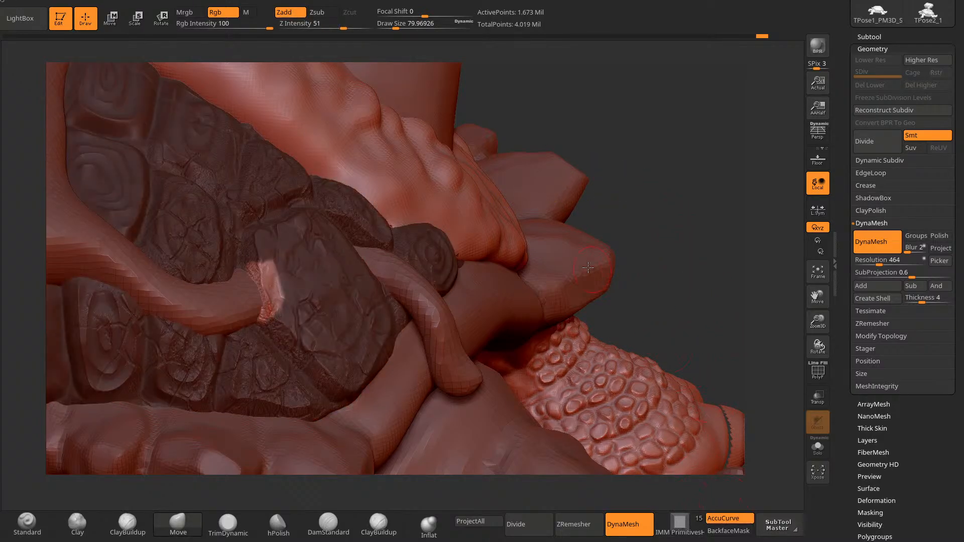
key("space")
left_click_drag(550, 131, 479, 117)
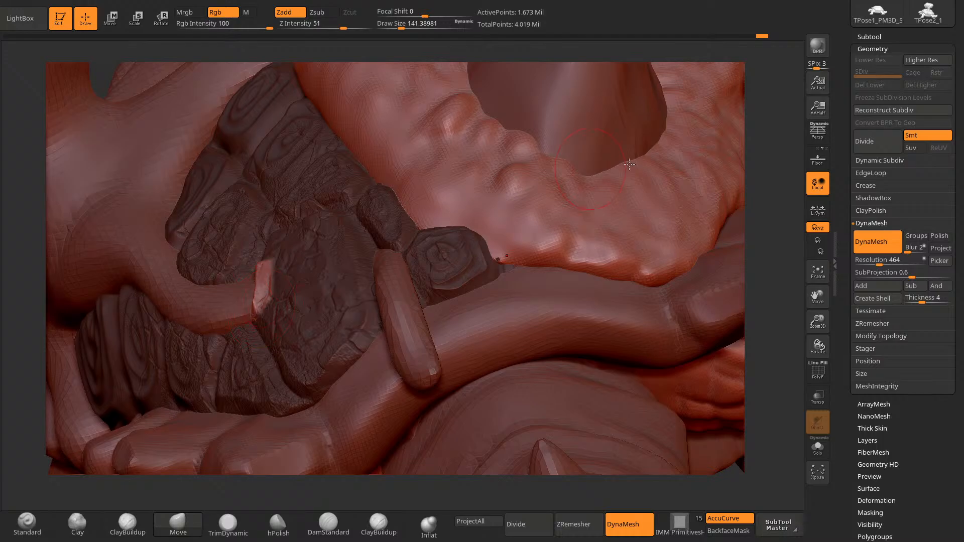
mouse_move(751, 156)
left_mouse_down()
mouse_move(781, 150)
mouse_move(581, 146)
mouse_move(517, 169)
left_mouse_up()
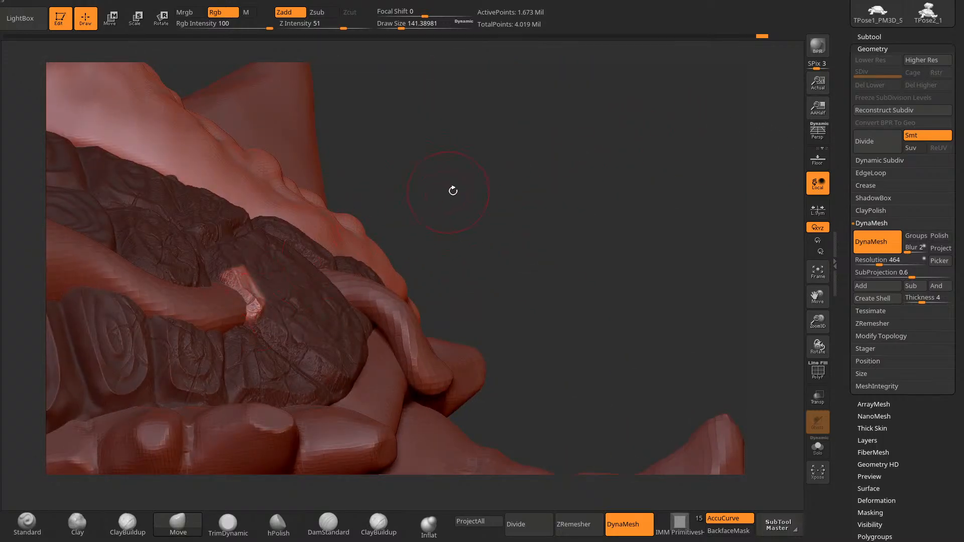
mouse_move(452, 189)
left_mouse_down()
mouse_move(506, 213)
mouse_move(495, 214)
mouse_move(500, 190)
mouse_move(304, 286)
mouse_move(314, 271)
left_mouse_up()
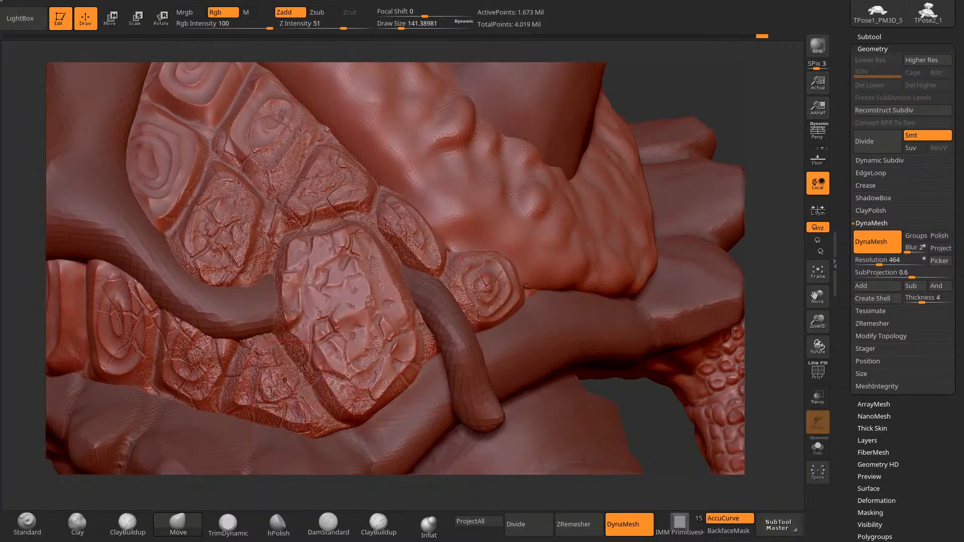
Step: Trim the reshaped plate edge beside the root tip with the TrimDynamic brush at Draw Size about 95
left_click(228, 523)
key("space")
mouse_move(272, 342)
left_mouse_down()
mouse_move(316, 302)
mouse_move(298, 288)
left_mouse_up()
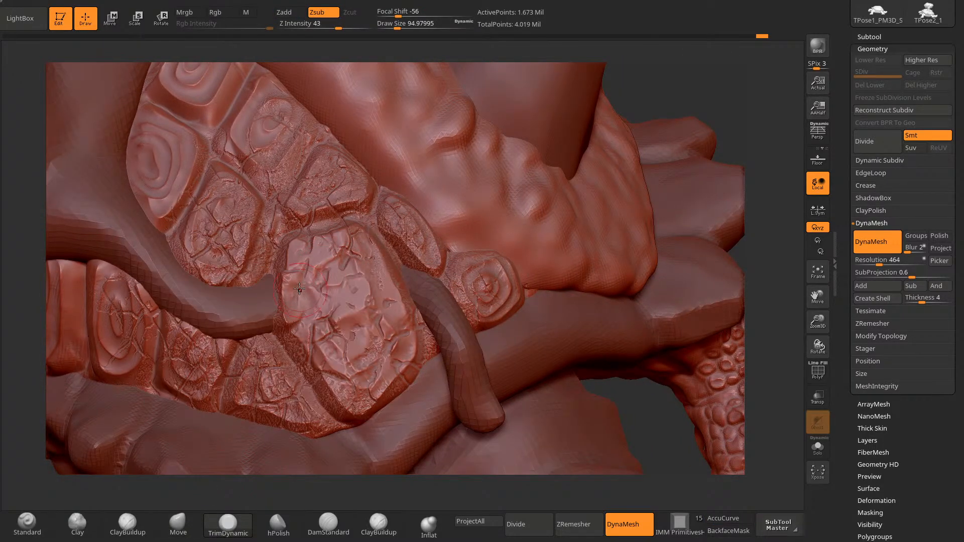
mouse_move(692, 106)
left_mouse_down()
mouse_move(693, 71)
mouse_move(482, 149)
left_mouse_up()
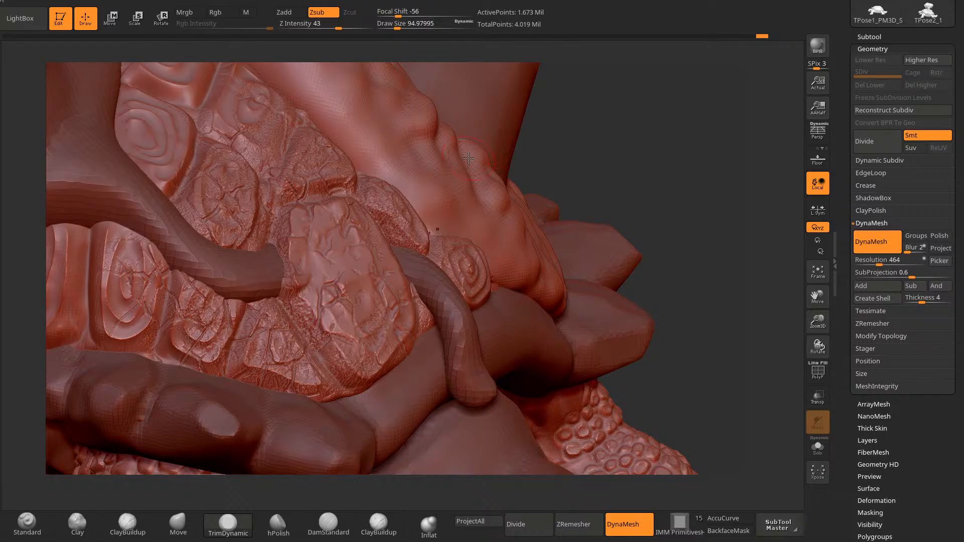
Step: Carve cracks into the large plate's side nearest the root tip with the DamStandard brush at Draw Size about 54
left_click(328, 523)
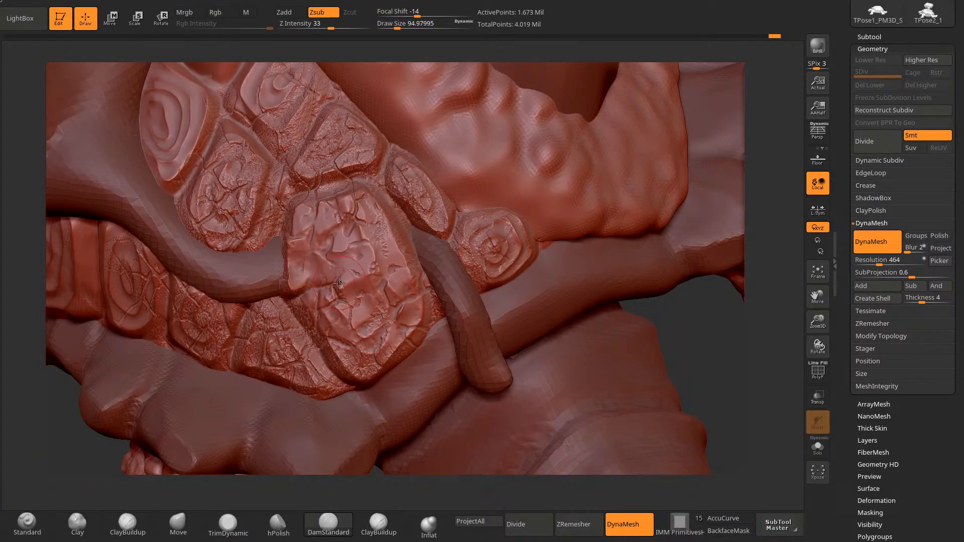
key("space")
left_click(297, 292)
mouse_move(334, 283)
left_mouse_down()
mouse_move(335, 259)
mouse_move(301, 236)
mouse_move(277, 236)
mouse_move(340, 284)
mouse_move(306, 268)
mouse_move(307, 247)
mouse_move(310, 288)
mouse_move(315, 249)
mouse_move(329, 285)
left_mouse_up()
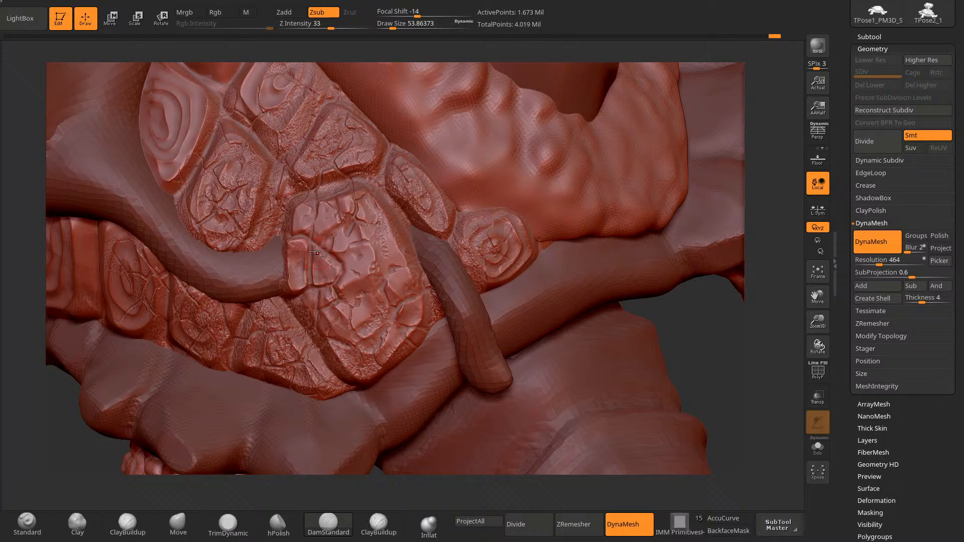
left_click_drag(316, 252, 335, 269)
left_click_drag(698, 336, 673, 329)
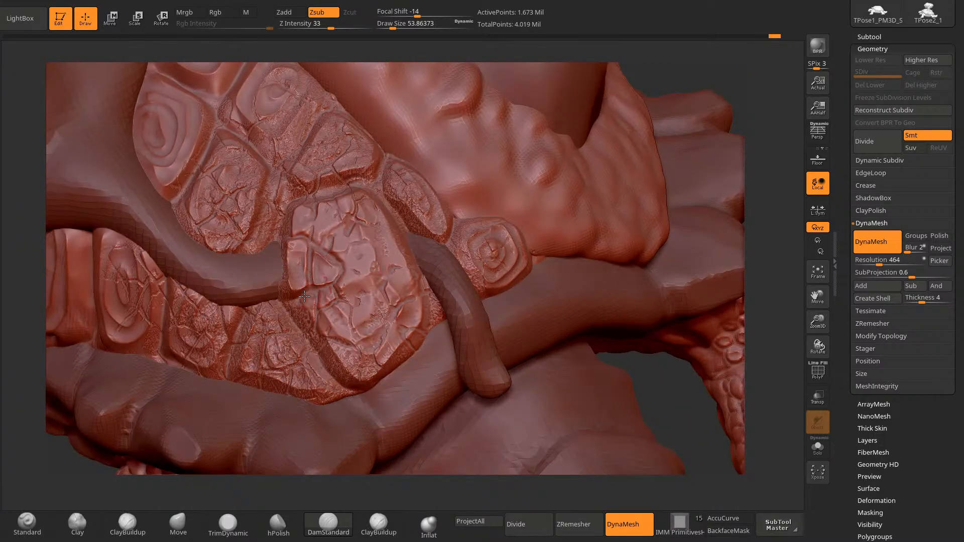
left_click_drag(305, 296, 317, 335)
Step: Carve further DamStandard cracks along the large plate's upper and outer side, facing the second root
mouse_move(752, 124)
left_mouse_down()
mouse_move(762, 125)
mouse_move(738, 63)
left_mouse_up()
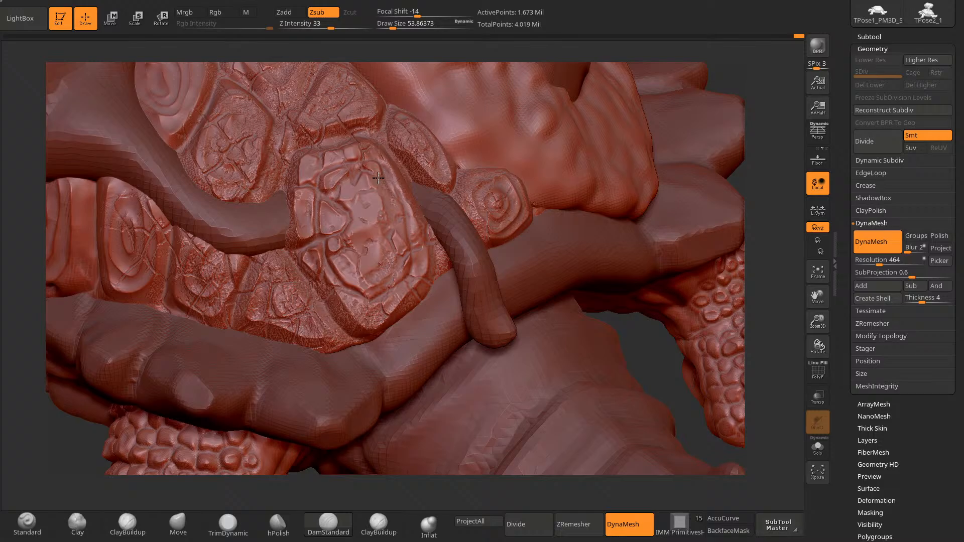
mouse_move(391, 218)
left_mouse_down()
mouse_move(380, 181)
mouse_move(402, 188)
left_mouse_up()
right_click_drag(431, 198, 401, 205)
left_click_drag(390, 172, 401, 200)
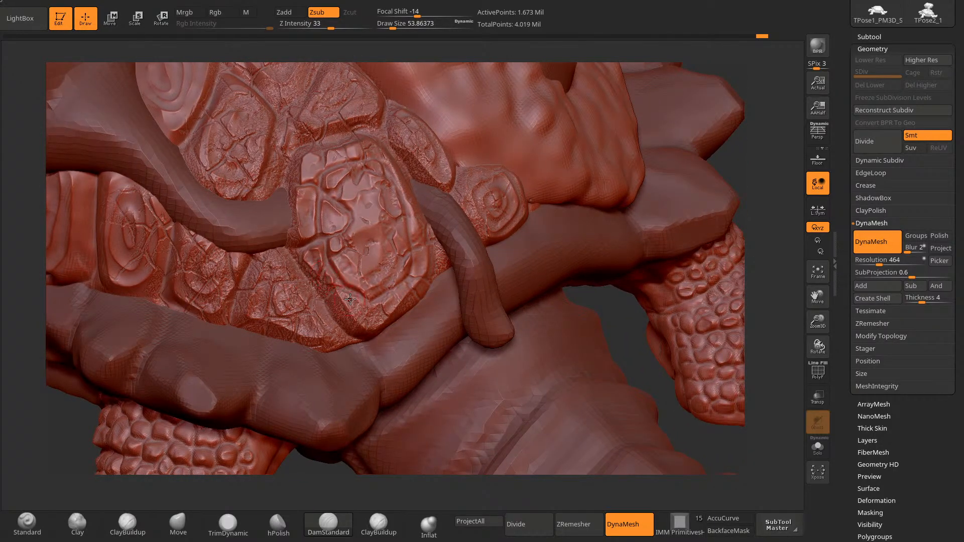
Step: Carve branching cracks across the lower half of the large plate with the DamStandard brush at Draw Size about 54
left_click_drag(616, 309, 544, 284)
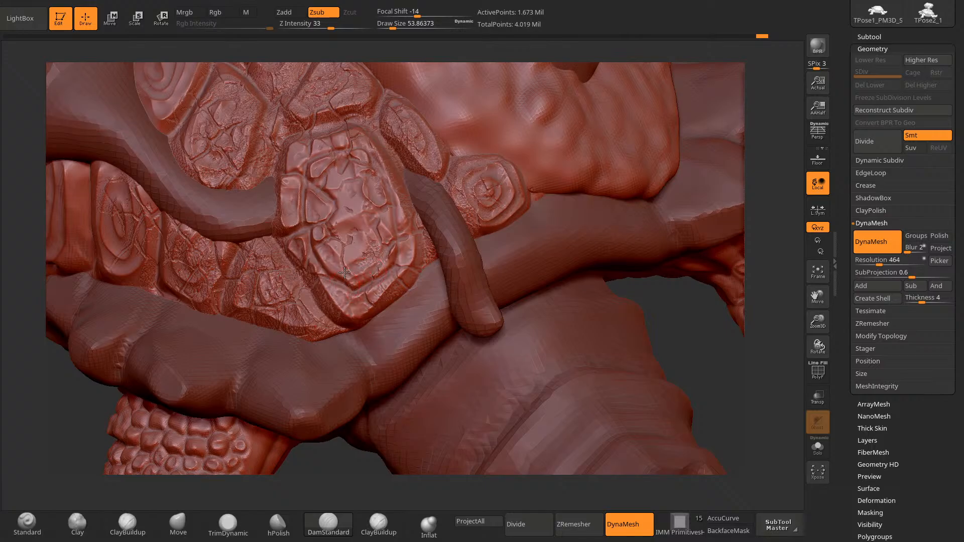
mouse_move(345, 273)
left_mouse_down()
mouse_move(373, 279)
mouse_move(384, 267)
mouse_move(375, 249)
mouse_move(382, 259)
left_mouse_up()
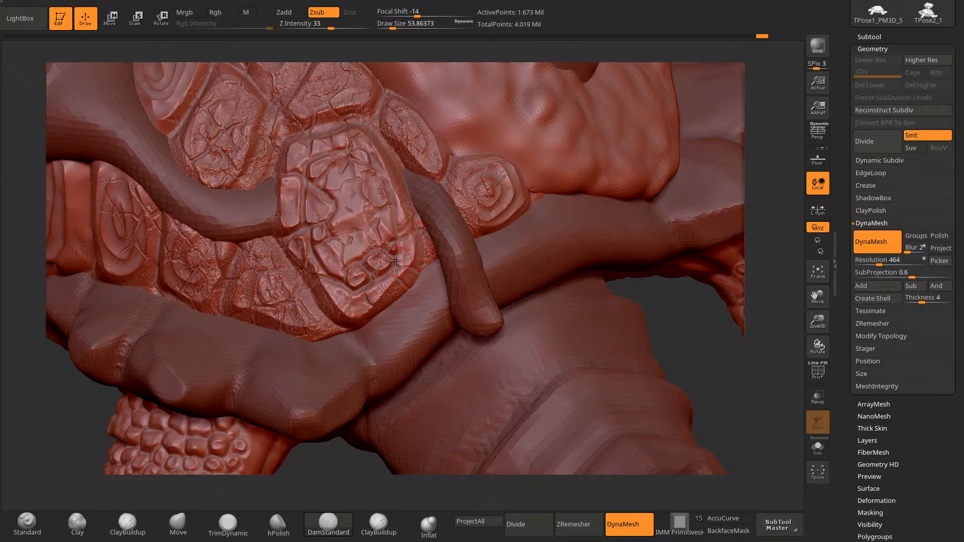
left_click_drag(397, 243, 424, 232)
mouse_move(410, 265)
left_mouse_down()
mouse_move(411, 240)
mouse_move(405, 264)
left_mouse_up()
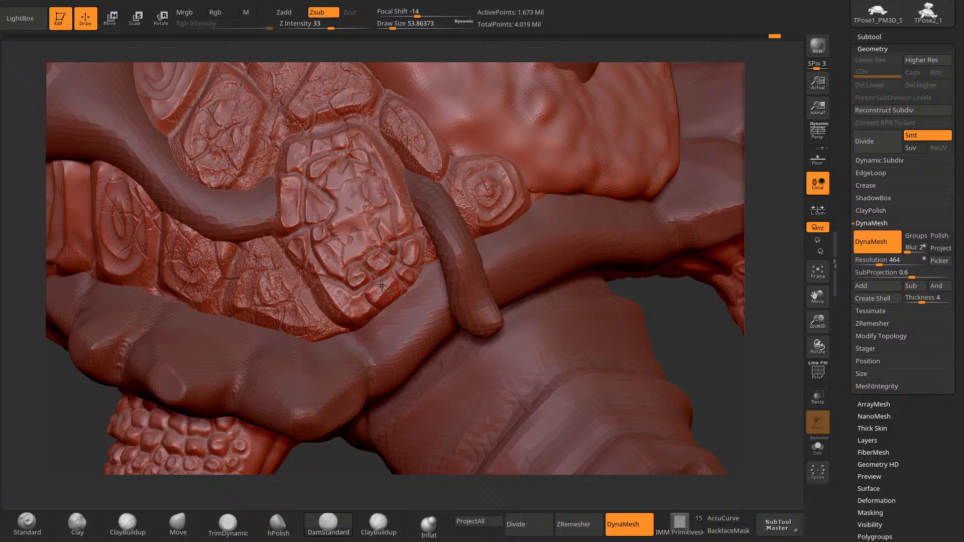
left_click_drag(381, 285, 389, 295)
mouse_move(324, 287)
left_mouse_down()
mouse_move(336, 307)
mouse_move(337, 287)
mouse_move(350, 324)
mouse_move(364, 304)
left_mouse_up()
left_click_drag(669, 293, 631, 314)
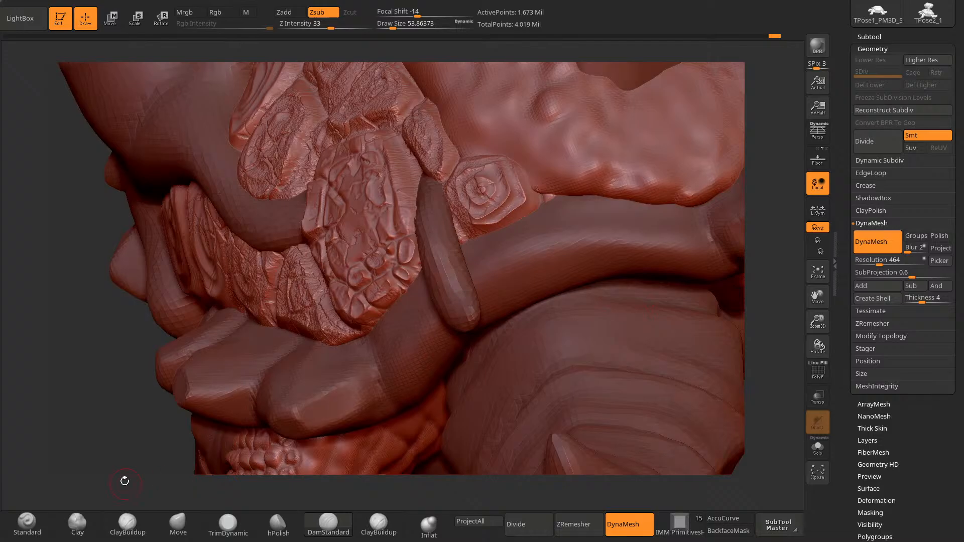
Step: Carve DamStandard cracks through the large plate's upper and central areas, dividing the surface into small stones
left_click_drag(125, 481, 215, 470)
left_click_drag(712, 153, 648, 137)
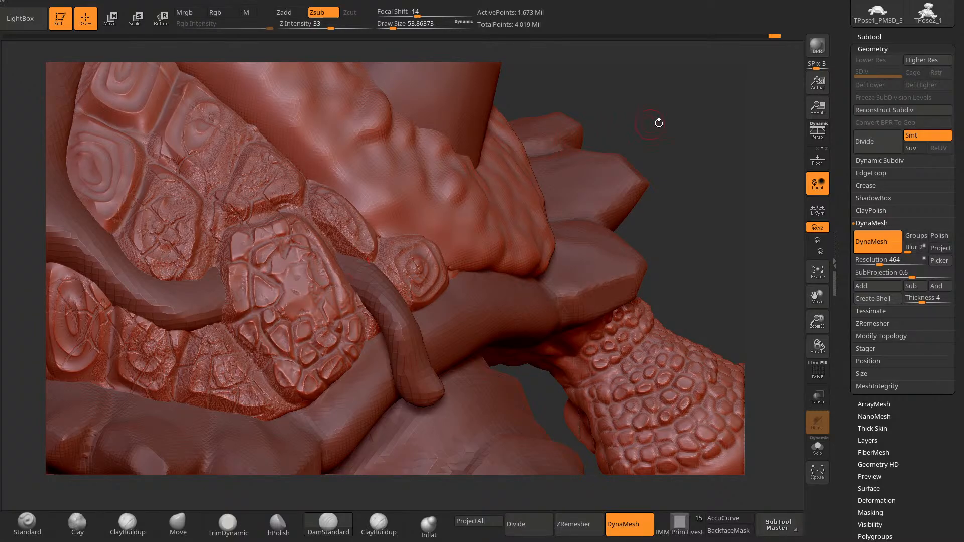
left_click_drag(659, 123, 320, 321)
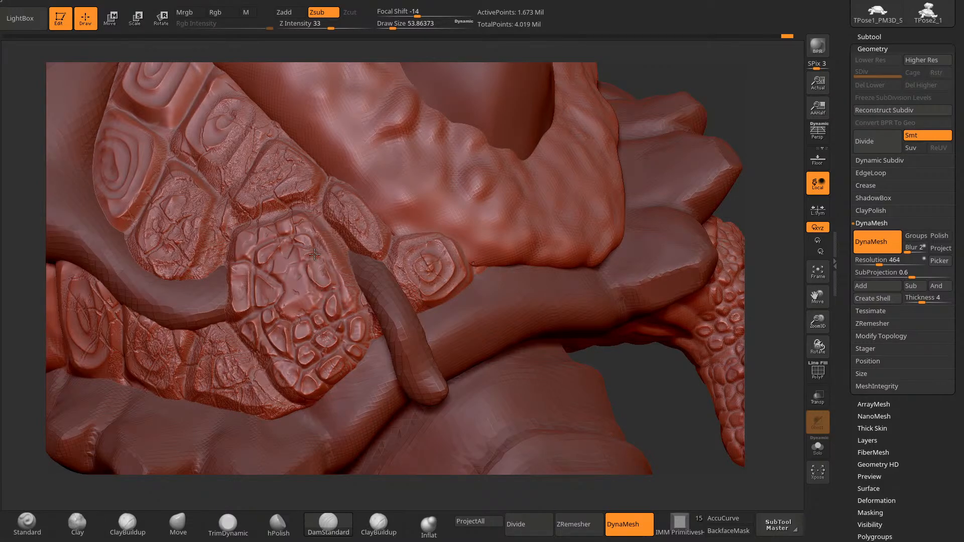
left_click_drag(603, 354, 626, 355)
left_click_drag(681, 135, 703, 161, "alt")
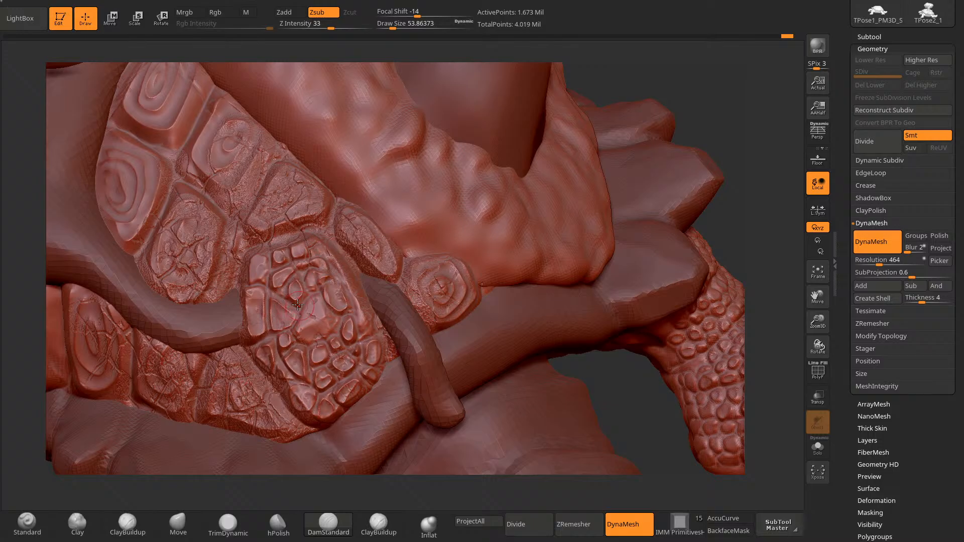
mouse_move(311, 307)
left_mouse_down()
mouse_move(294, 331)
mouse_move(334, 336)
mouse_move(323, 293)
mouse_move(302, 334)
mouse_move(321, 316)
mouse_move(318, 339)
mouse_move(326, 302)
mouse_move(338, 321)
mouse_move(321, 283)
left_mouse_up()
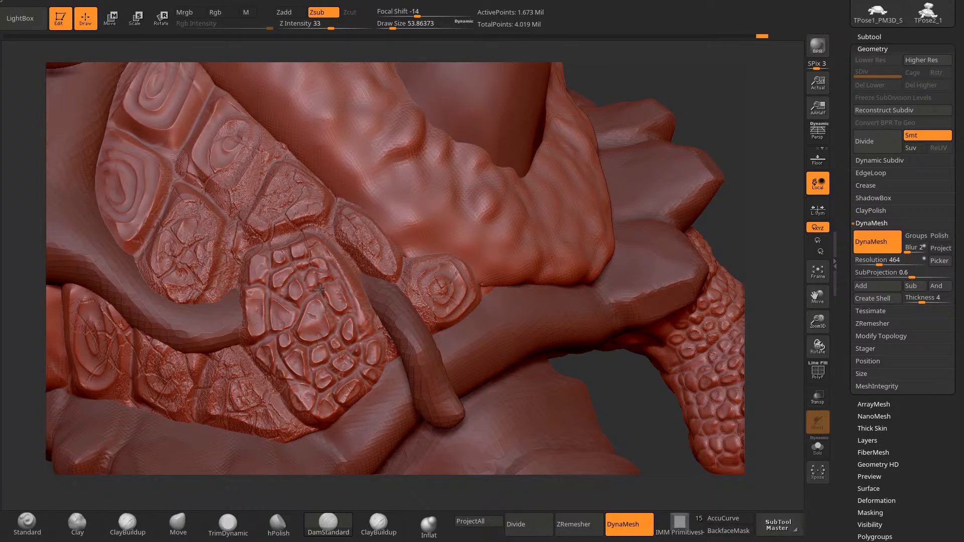
mouse_move(733, 144)
left_mouse_down()
mouse_move(740, 138)
mouse_move(705, 150)
left_mouse_up()
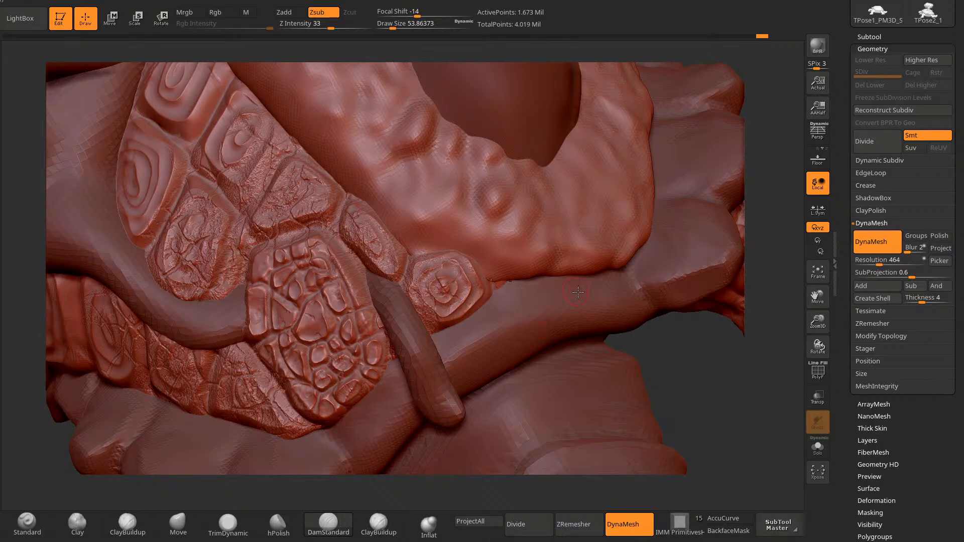
left_click_drag(762, 167, 639, 171)
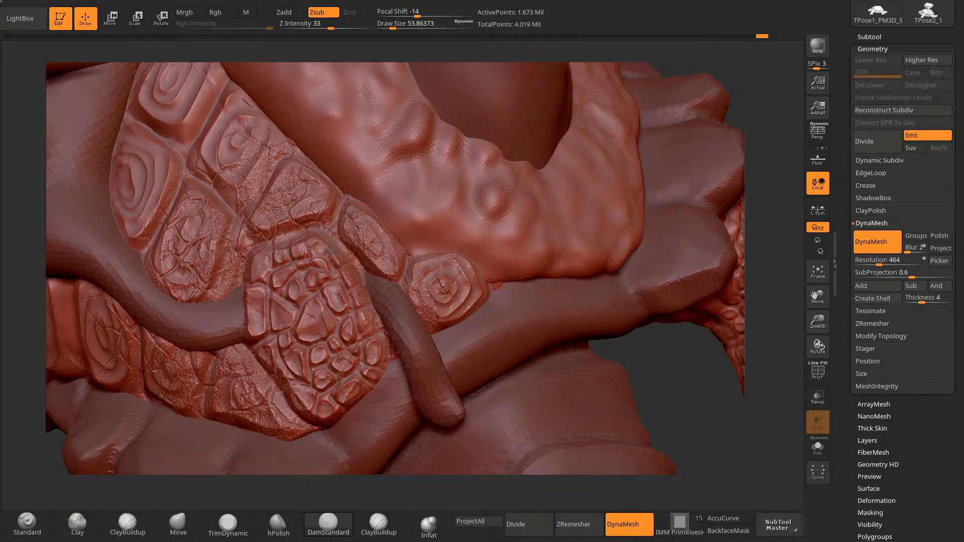
left_click_drag(636, 355, 568, 344)
Step: Adjust the large plate's edge beside the second root with the Move brush at Draw Size about 80
left_click(188, 528)
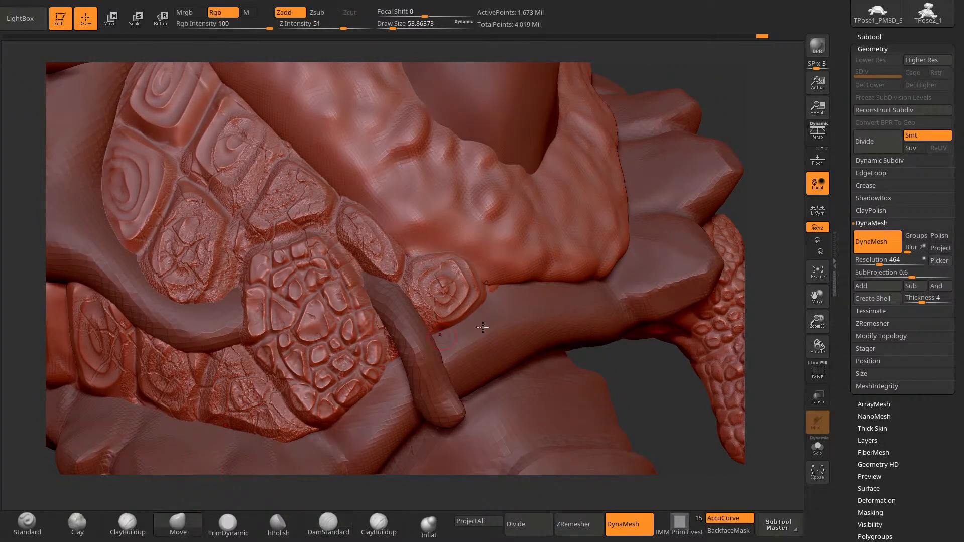
left_click_drag(640, 373, 525, 325)
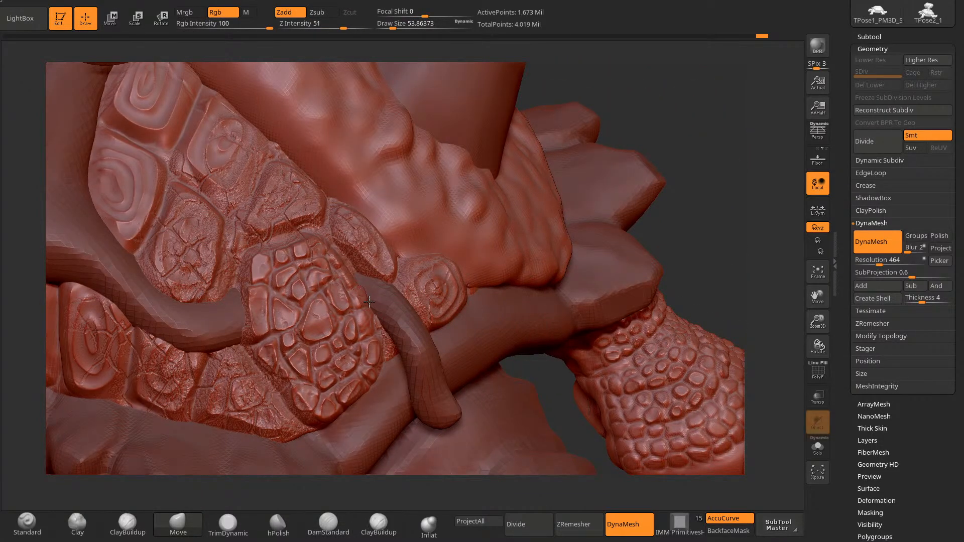
mouse_move(659, 109)
left_mouse_down()
mouse_move(629, 98)
mouse_move(665, 113)
left_mouse_up()
key("space")
left_click(347, 274)
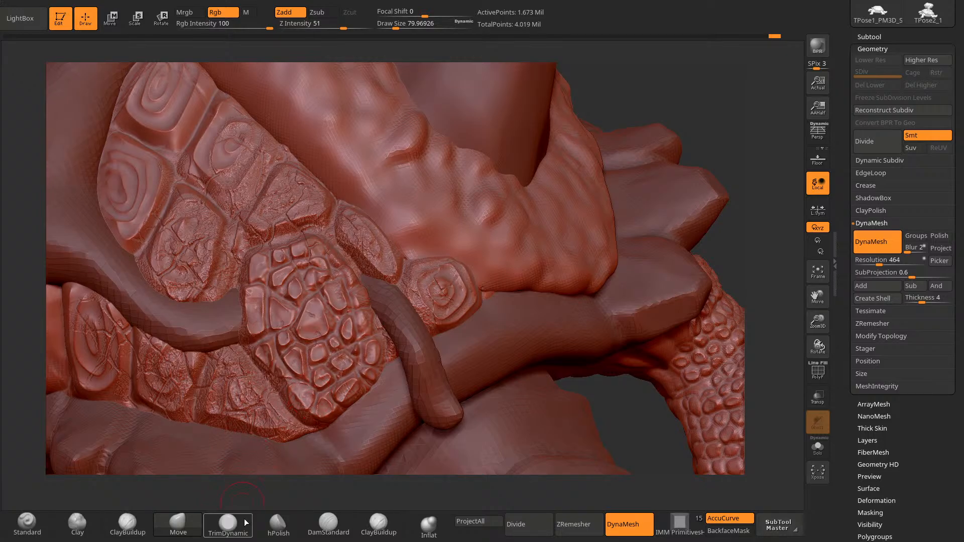
Step: Trim the large plate's upper edge near the second root with the TrimDynamic brush at Draw Size about 80
left_click(228, 525)
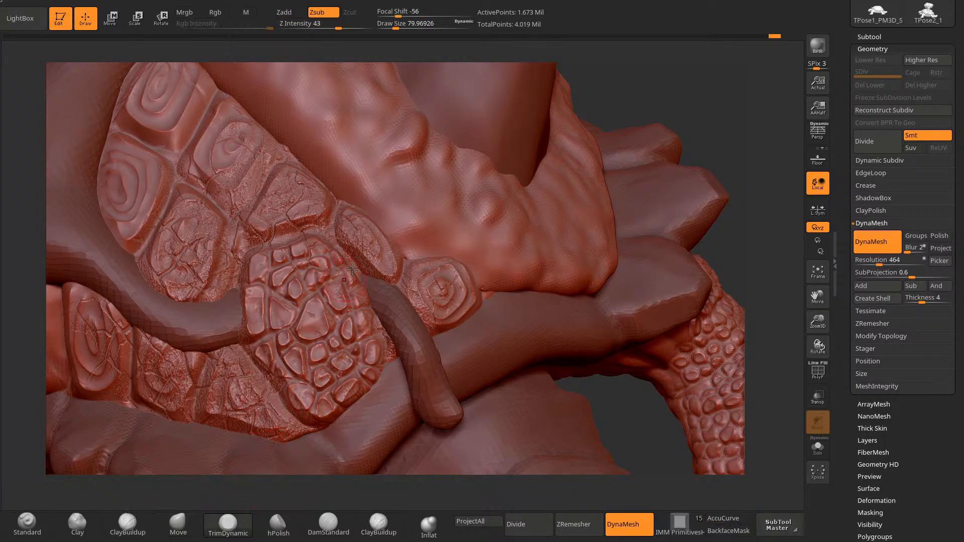
left_click_drag(350, 271, 350, 277)
left_click_drag(750, 114, 695, 146)
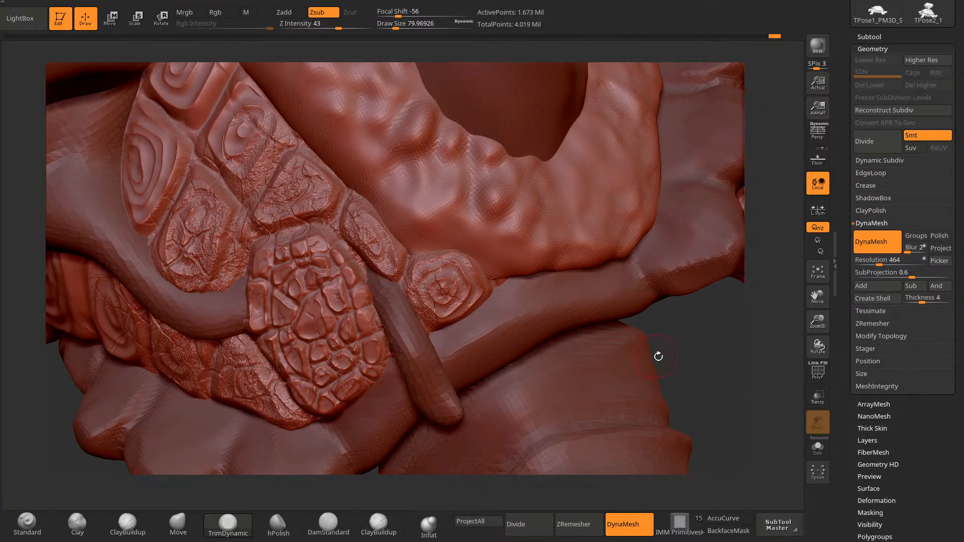
left_click_drag(658, 357, 581, 334, "alt")
left_click_drag(565, 459, 577, 410)
mouse_move(536, 459)
left_mouse_down()
mouse_move(524, 474)
mouse_move(491, 474)
mouse_move(517, 463)
left_mouse_up()
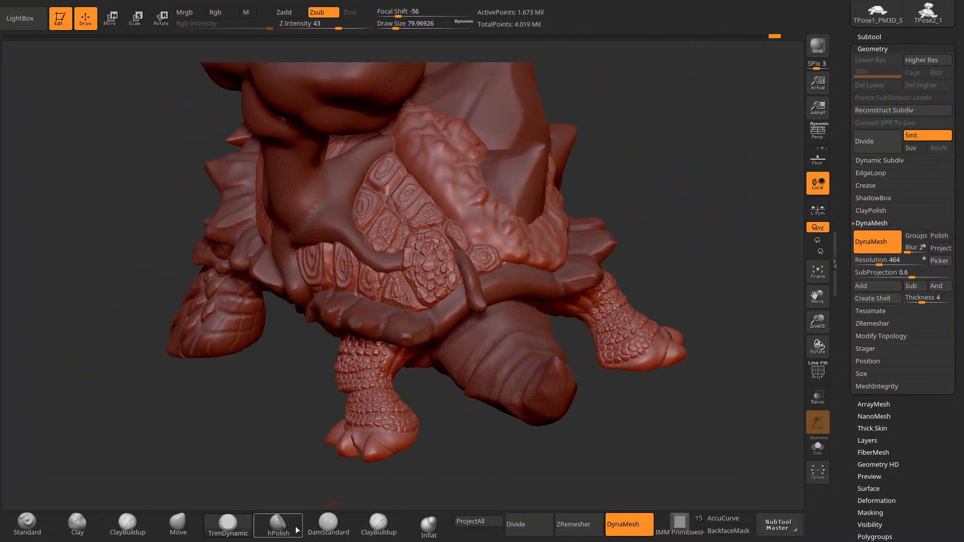
Step: Reshape the large cracked plate's overall bulge with the Move brush at Draw Size about 377
left_click(179, 525)
key("space")
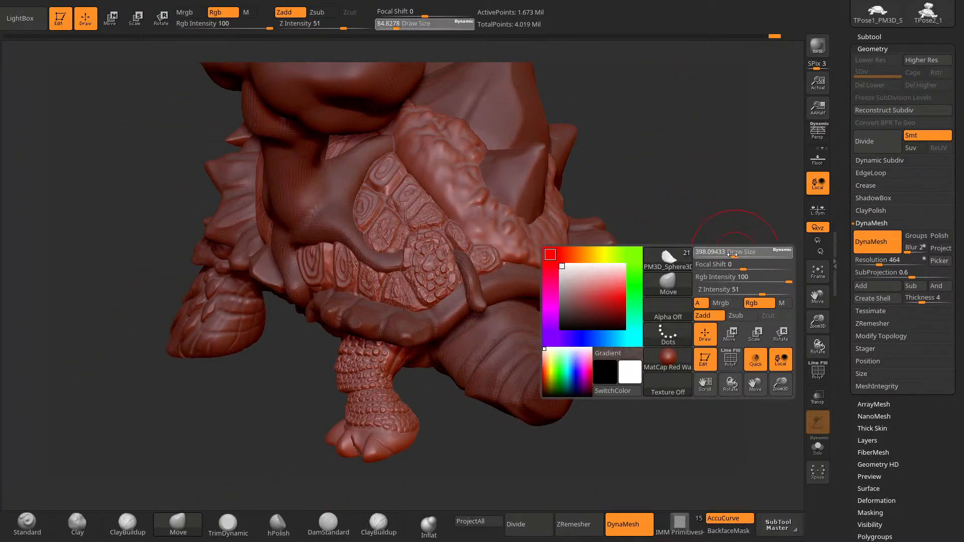
left_click_drag(732, 254, 730, 255)
left_click_drag(710, 234, 626, 408, "alt")
left_click_drag(608, 294, 615, 220, "alt")
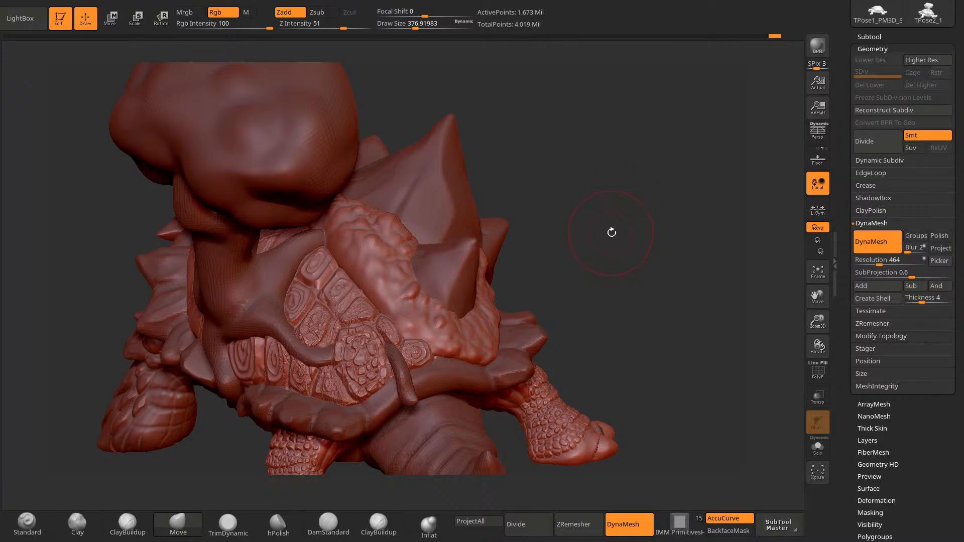
left_click_drag(619, 232, 626, 220)
left_click_drag(630, 180, 546, 208)
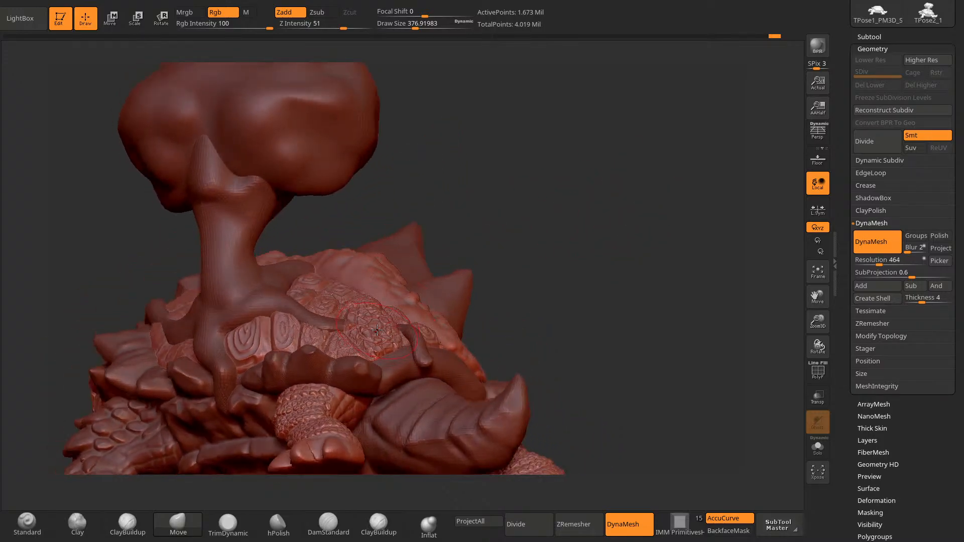
left_click_drag(375, 323, 382, 334)
mouse_move(462, 251)
left_mouse_down()
mouse_move(523, 262)
mouse_move(430, 247)
left_mouse_up()
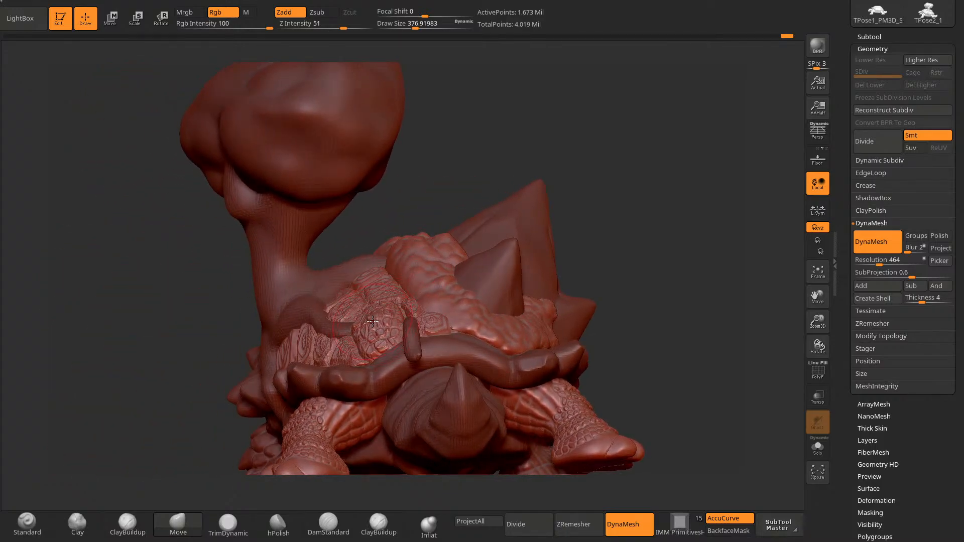
left_click_drag(610, 187, 567, 226)
left_click_drag(470, 261, 454, 382)
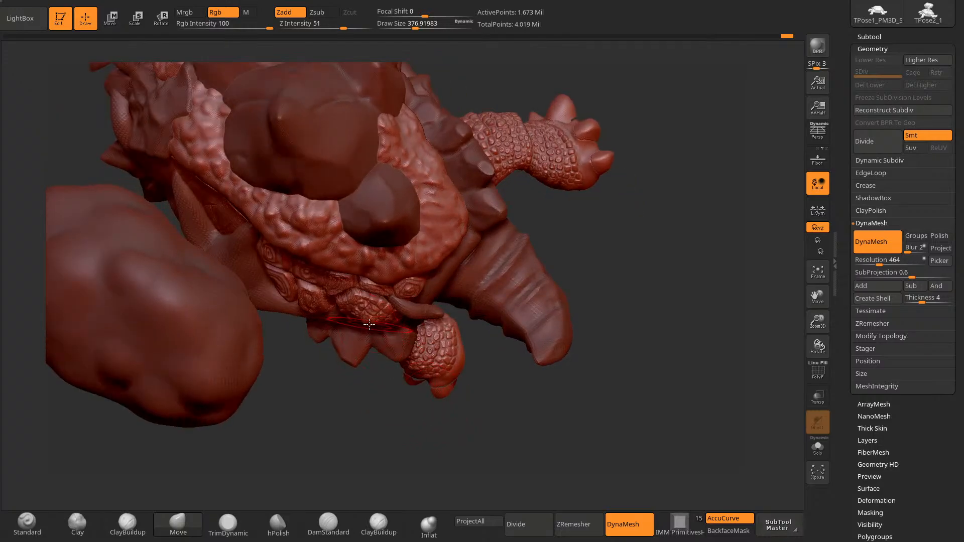
Step: Flatten the large plate's raised stones with the TrimDynamic brush at Draw Size about 220
left_click(238, 523)
left_click_drag(599, 235, 644, 286, "alt")
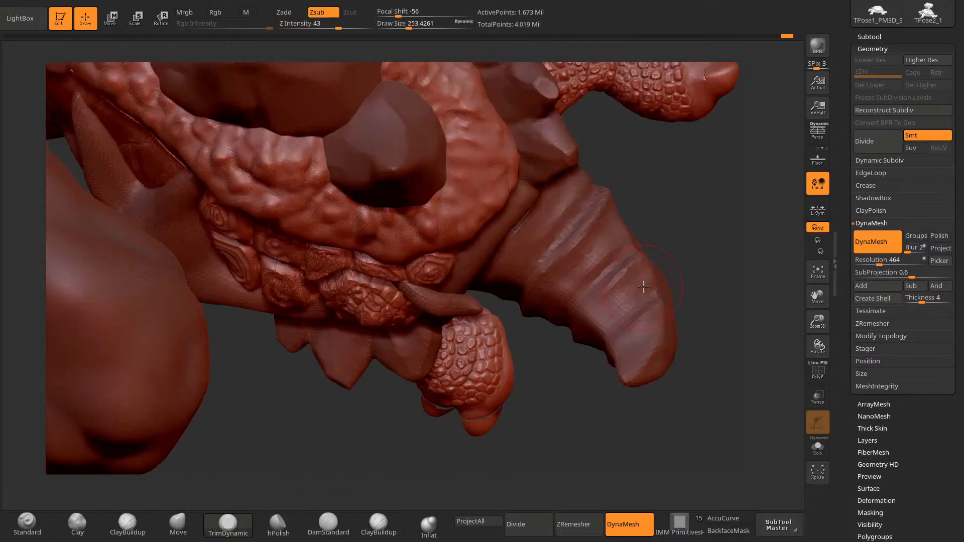
mouse_move(614, 155)
left_mouse_down()
mouse_move(642, 91)
mouse_move(560, 162)
left_mouse_up()
key("space")
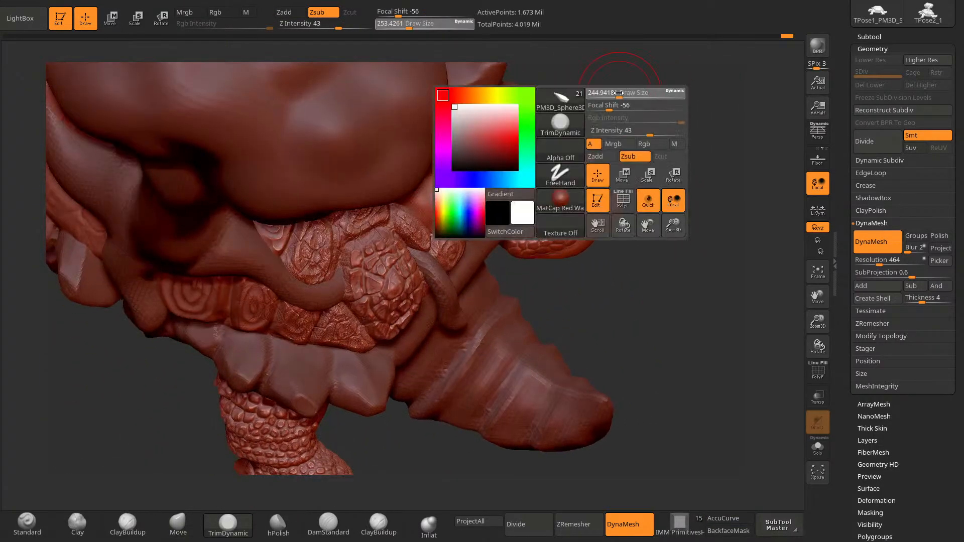
left_click(632, 93)
left_click_drag(632, 94, 600, 54)
key("space")
left_click(421, 186)
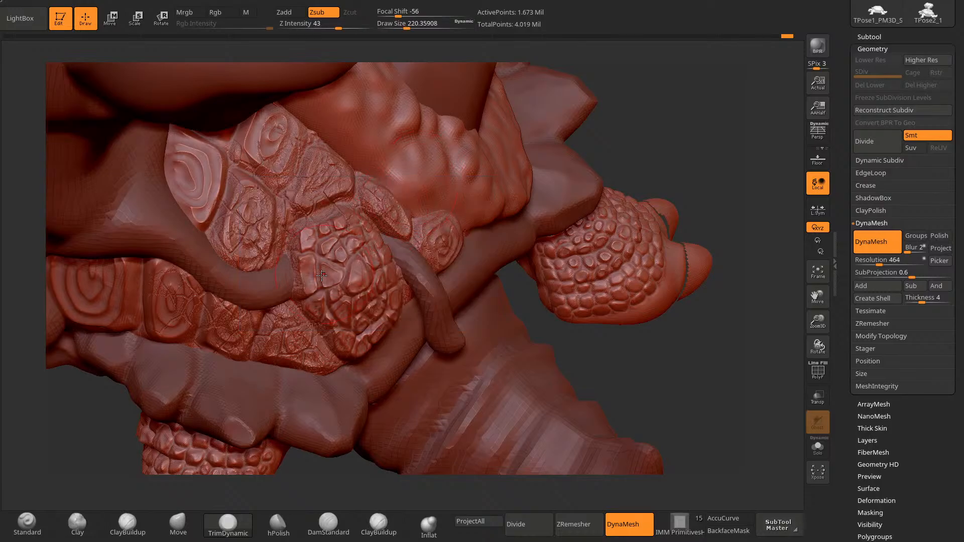
mouse_move(320, 275)
left_mouse_down()
mouse_move(329, 236)
mouse_move(324, 246)
left_mouse_up()
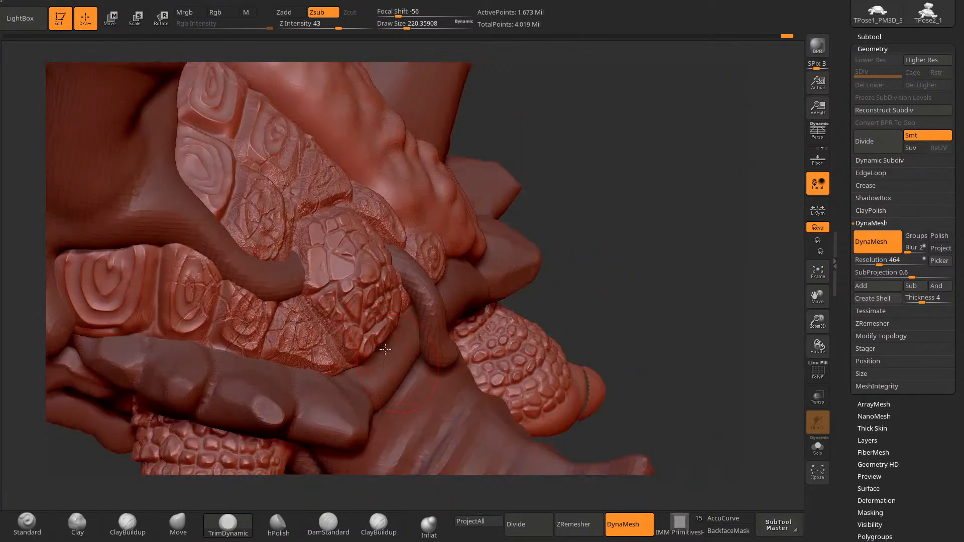
mouse_move(521, 221)
left_mouse_down()
mouse_move(609, 144)
mouse_move(598, 169)
left_mouse_up()
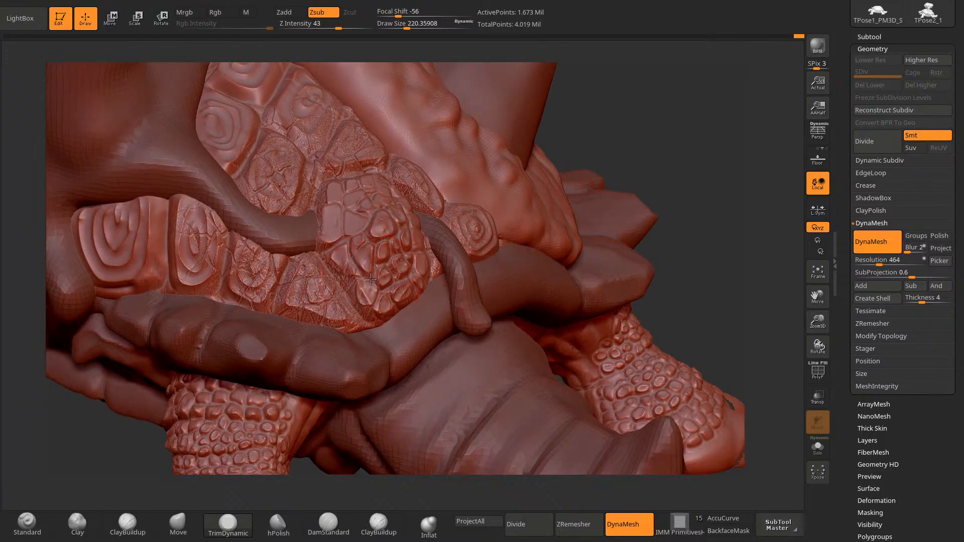
mouse_move(375, 283)
left_mouse_down()
mouse_move(360, 277)
mouse_move(408, 274)
left_mouse_up()
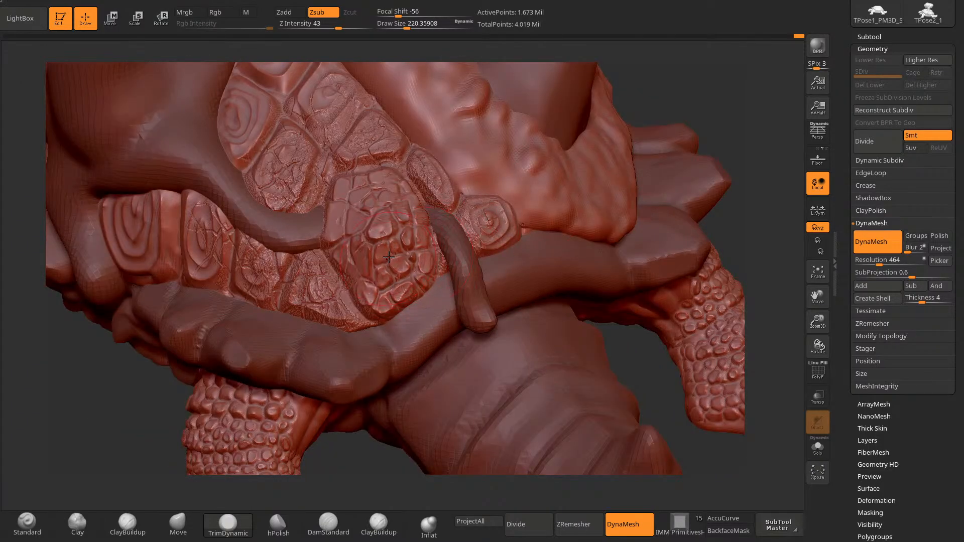
mouse_move(746, 166)
left_mouse_down()
mouse_move(736, 150)
mouse_move(673, 152)
left_mouse_up()
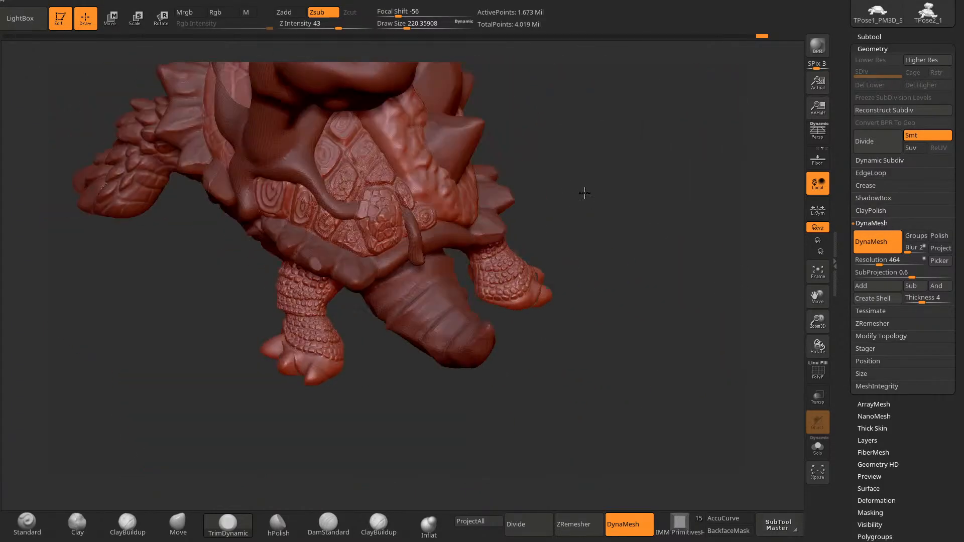
Step: Recarve and deepen the cracks between the large plate's flattened stones with the DamStandard brush at Draw Size about 66
mouse_move(584, 193)
left_mouse_down()
mouse_move(538, 290)
mouse_move(538, 351)
left_mouse_up()
left_click(276, 527)
left_click(327, 525)
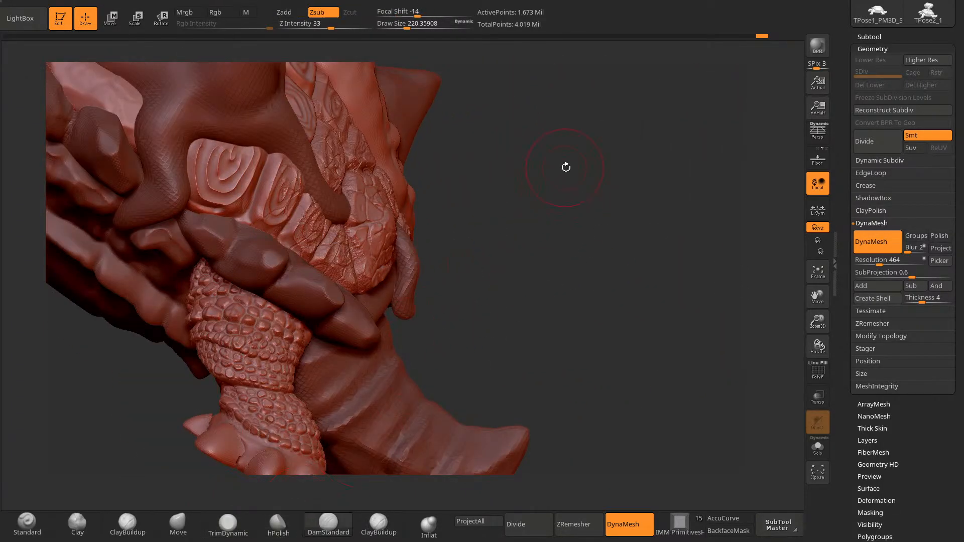
key("space")
mouse_move(566, 168)
left_mouse_down()
mouse_move(553, 164)
mouse_move(598, 179)
mouse_move(600, 208)
left_mouse_up()
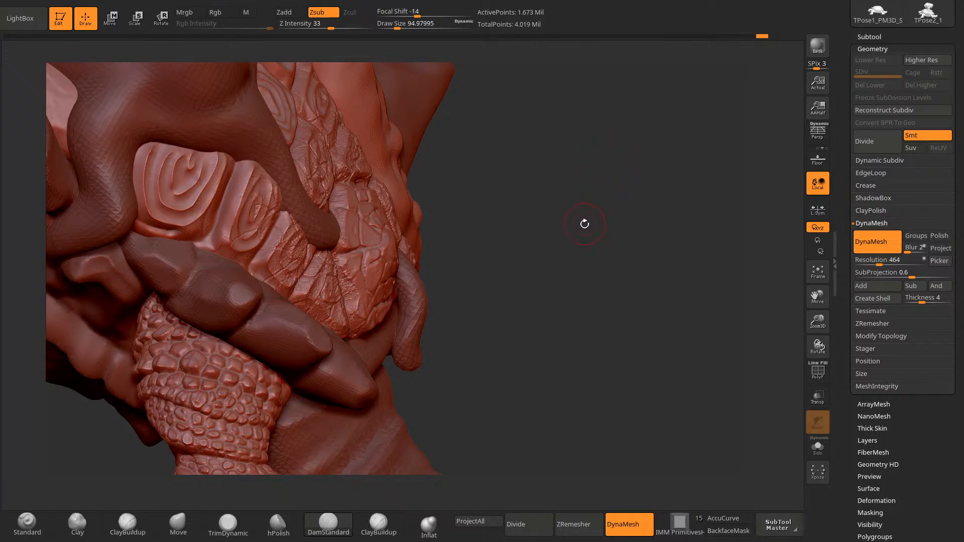
left_click_drag(584, 224, 684, 205)
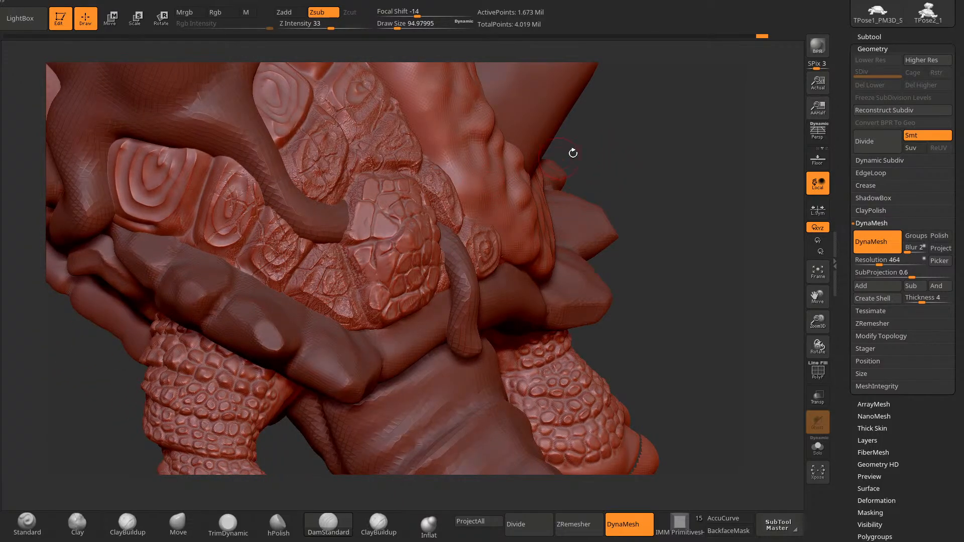
left_click_drag(573, 153, 691, 121)
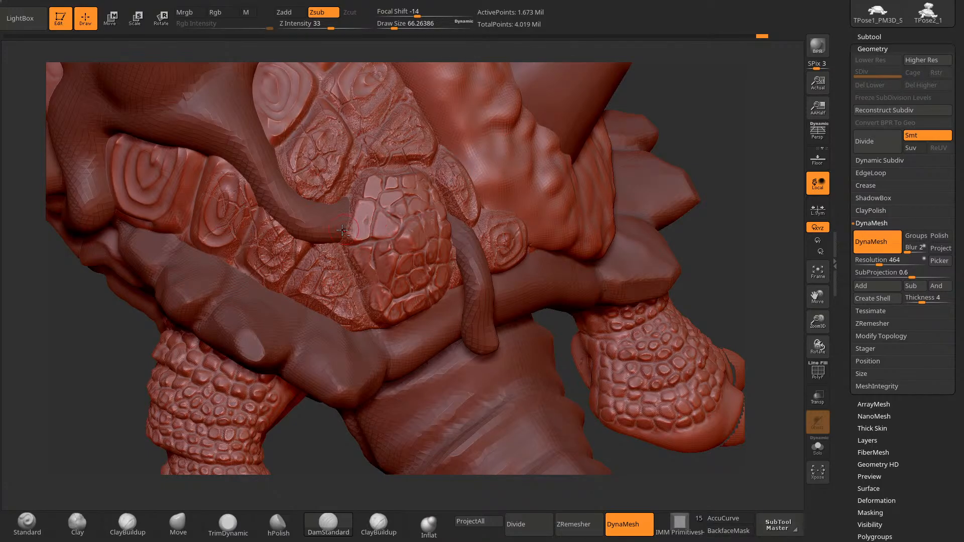
left_click_drag(649, 107, 735, 75)
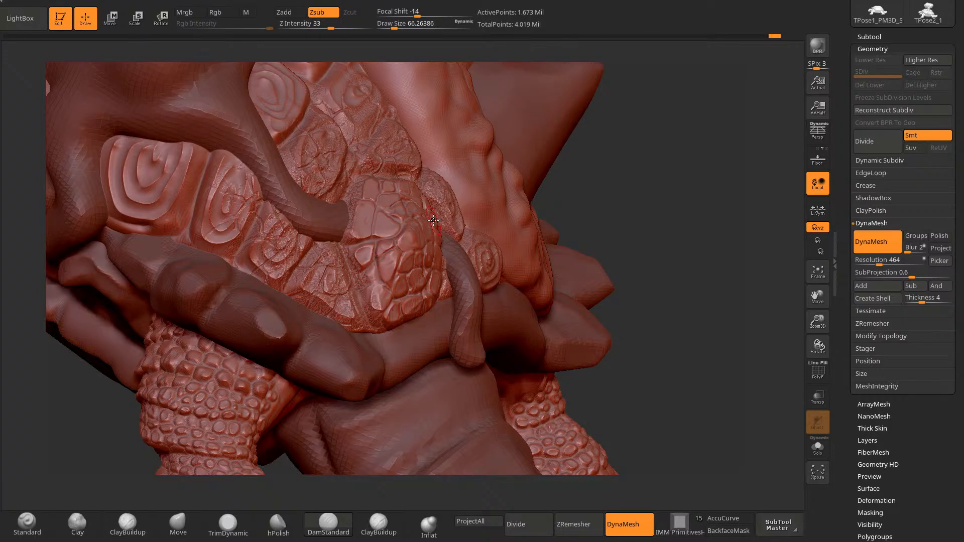
left_click_drag(628, 139, 567, 151)
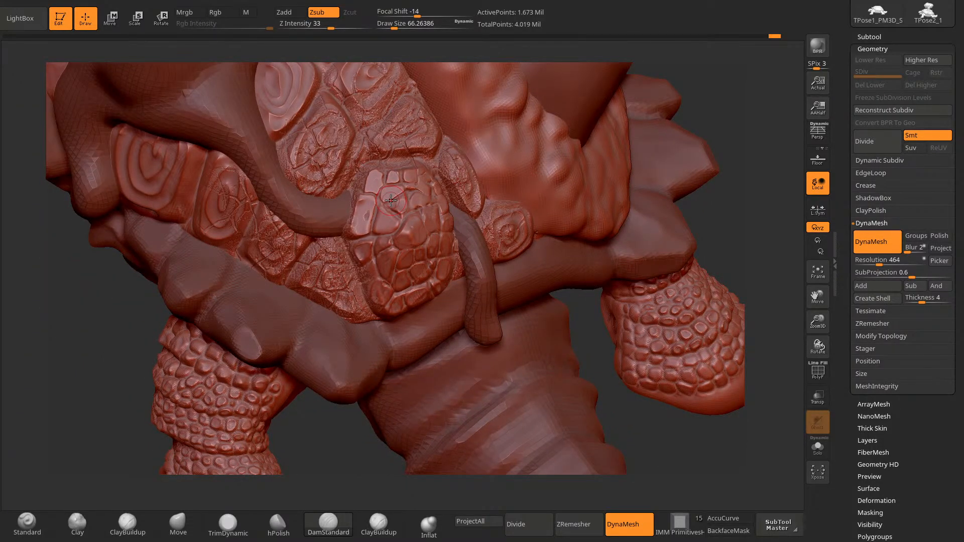
left_click_drag(733, 146, 708, 106)
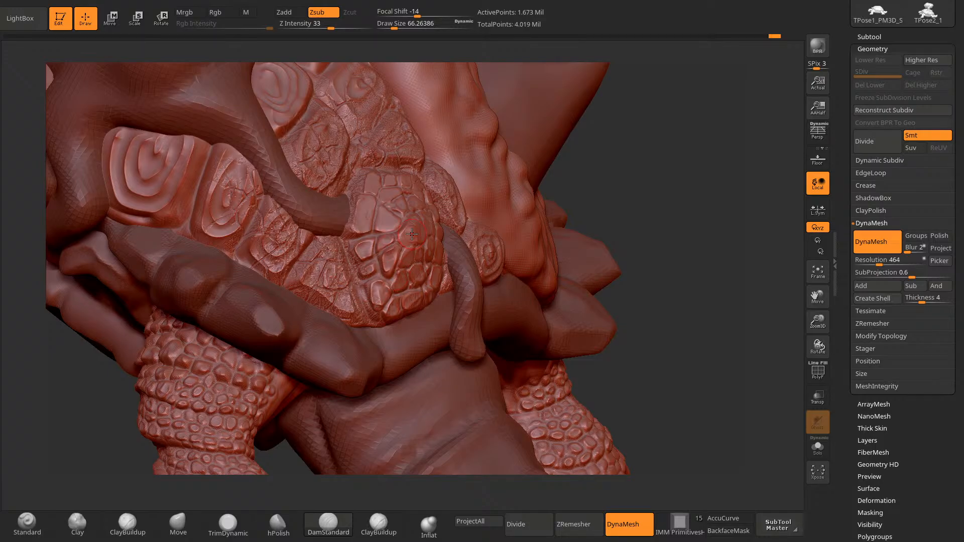
Step: Sharpen the cracks along the large plate's side and lower stones with the DamStandard brush at Draw Size about 66
left_click_drag(637, 158, 574, 188)
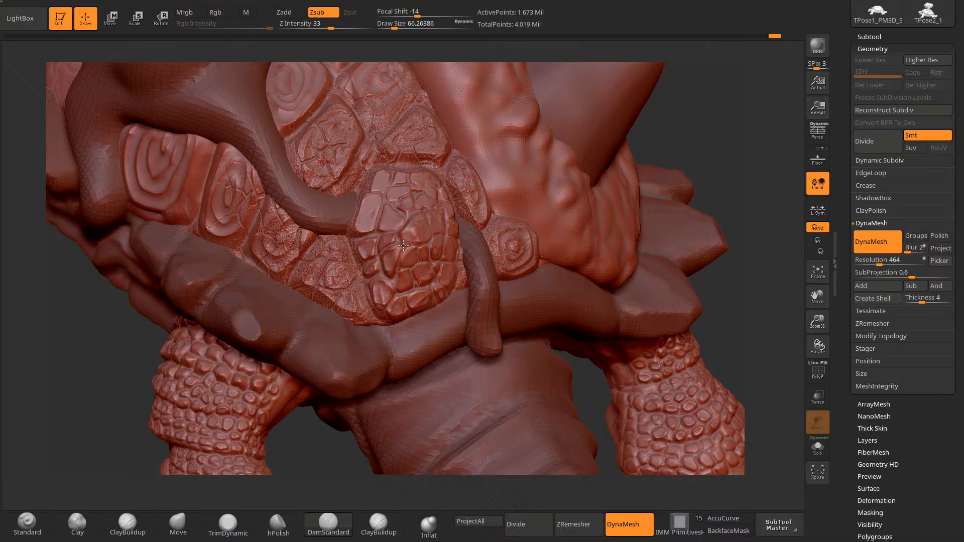
mouse_move(586, 148)
left_mouse_down()
mouse_move(401, 245)
mouse_move(423, 239)
mouse_move(430, 210)
mouse_move(437, 239)
left_mouse_up()
mouse_move(383, 412)
left_mouse_down()
mouse_move(371, 427)
mouse_move(358, 424)
left_mouse_up()
mouse_move(436, 219)
left_mouse_down()
mouse_move(442, 206)
mouse_move(451, 227)
left_mouse_up()
mouse_move(374, 409)
left_mouse_down()
mouse_move(394, 422)
mouse_move(397, 447)
left_mouse_up()
left_click_drag(432, 247, 431, 258)
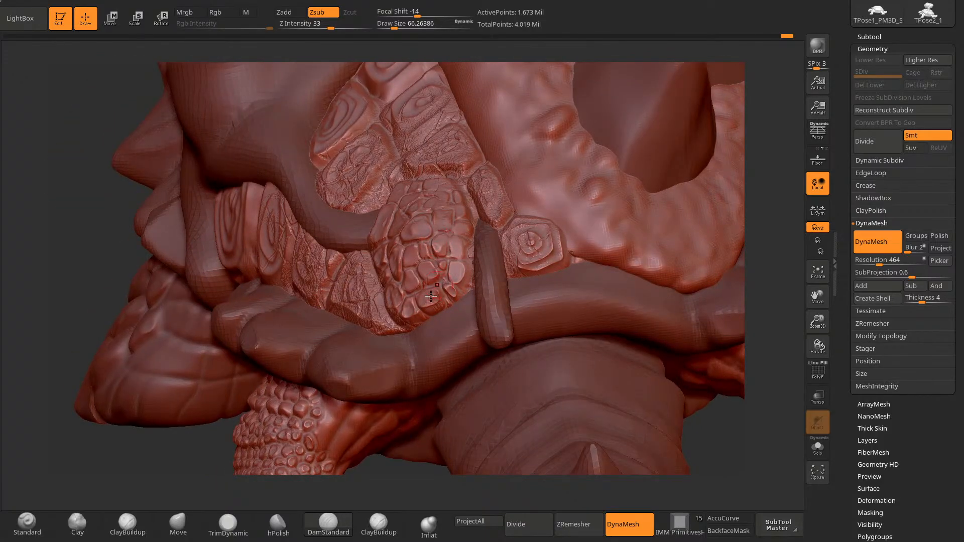
left_click_drag(203, 441, 246, 443)
left_click_drag(418, 248, 420, 265)
mouse_move(734, 172)
left_mouse_down()
mouse_move(738, 108)
mouse_move(436, 304)
left_mouse_up()
Step: Trim the large cracked plate's stone faces with the TrimDynamic brush at Draw Size about 90
key("space")
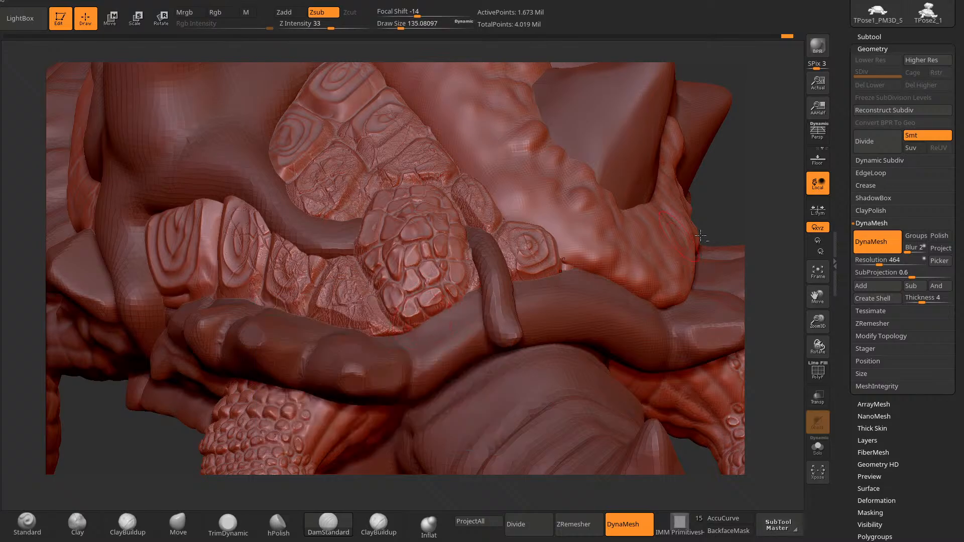
mouse_move(703, 235)
left_mouse_down("alt")
mouse_move(699, 191)
mouse_move(656, 241)
mouse_move(621, 313)
mouse_move(652, 267)
mouse_move(673, 256)
mouse_move(654, 254)
mouse_move(637, 288)
mouse_move(663, 217)
mouse_move(430, 222)
left_mouse_up("alt")
key("space")
left_click_drag(360, 222, 356, 222)
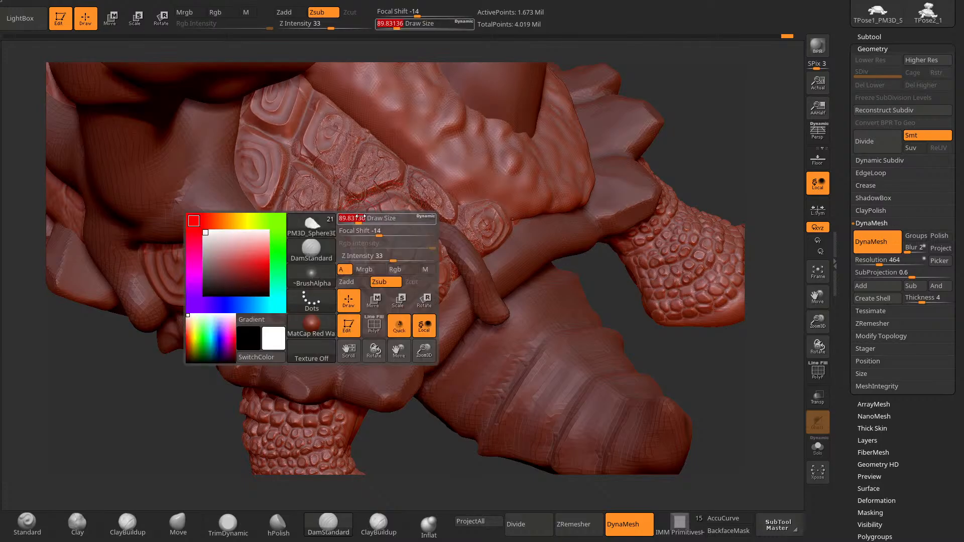
left_click_drag(410, 446, 346, 449)
left_click(236, 527)
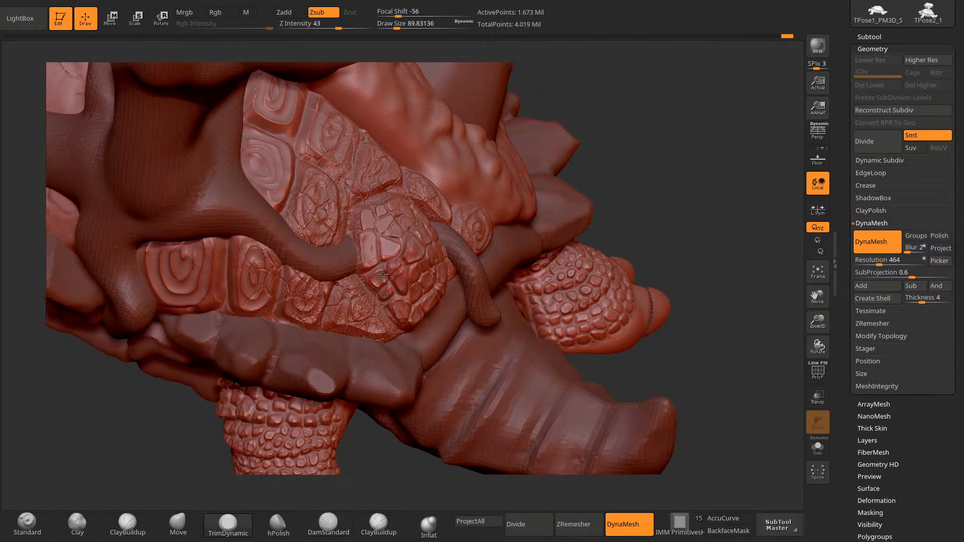
left_click_drag(648, 148, 550, 162)
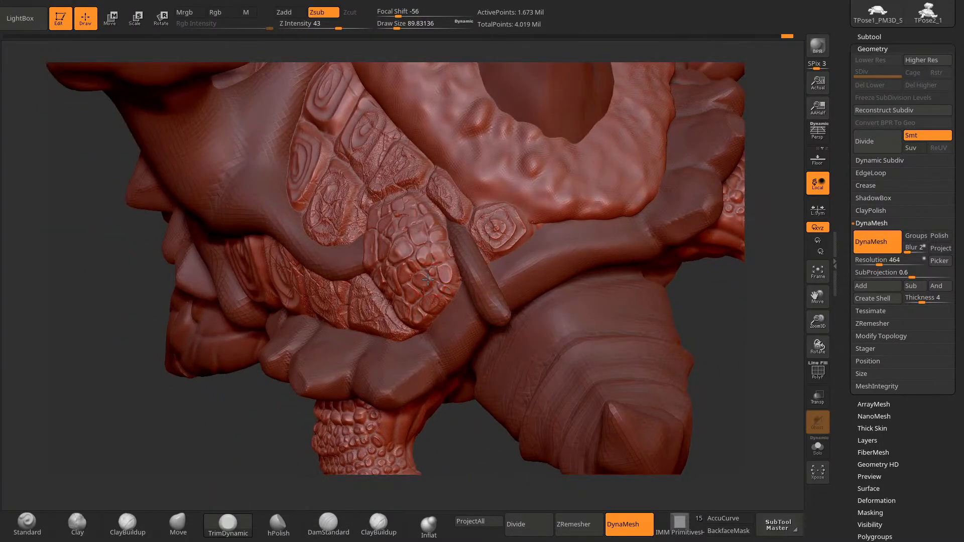
Step: Examine the whole turtle sculpt from the side and front, checking the shell detail against the head, legs, roots and tree
left_click_drag(439, 480, 563, 185)
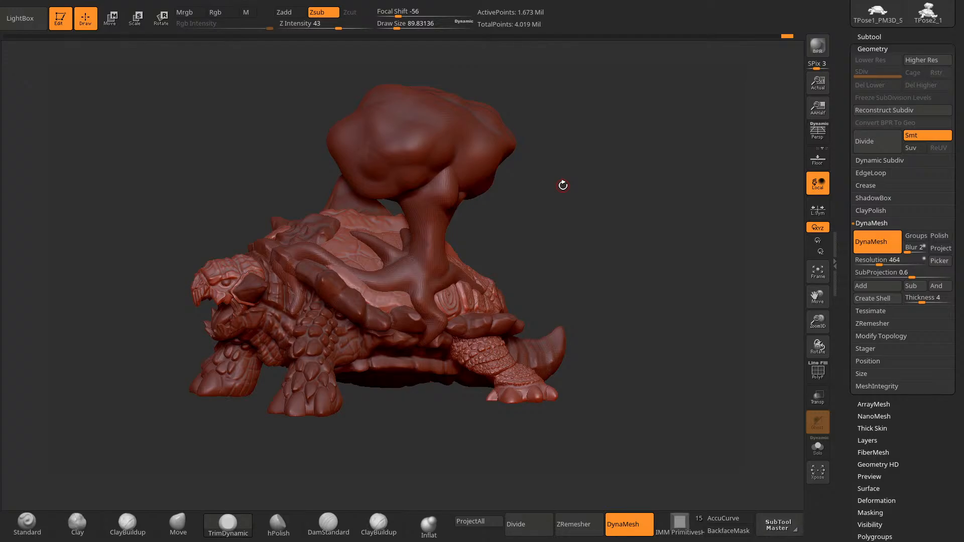
mouse_move(669, 258)
left_mouse_down()
mouse_move(619, 268)
mouse_move(656, 205)
mouse_move(670, 255)
mouse_move(684, 196)
mouse_move(657, 250)
left_mouse_up()
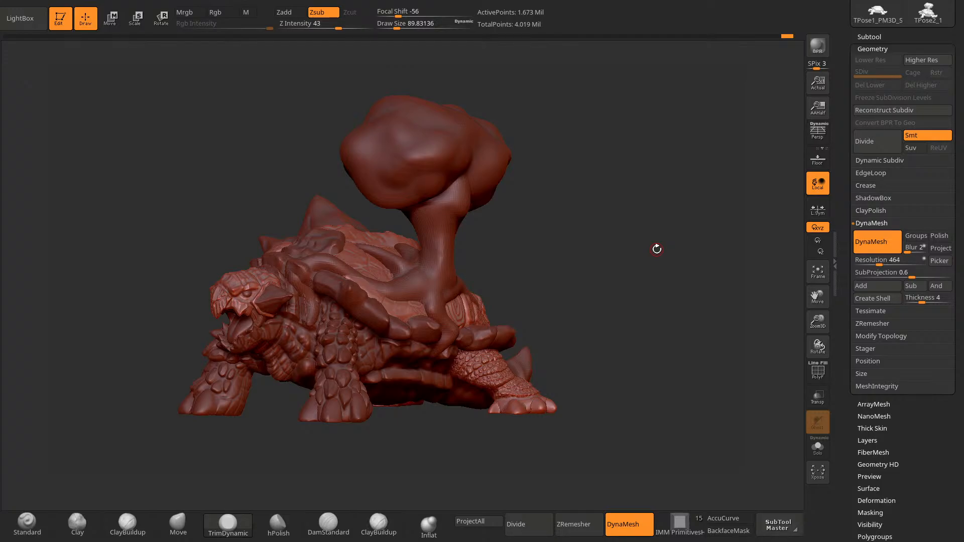
mouse_move(573, 118)
left_mouse_down()
mouse_move(575, 201)
mouse_move(508, 197)
left_mouse_up()
left_click_drag(471, 232, 522, 235)
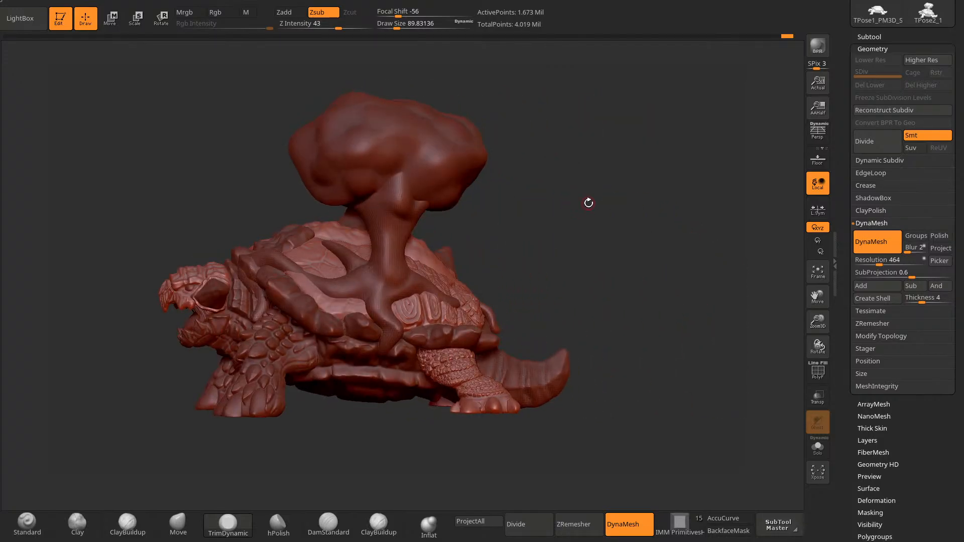
mouse_move(600, 239)
left_mouse_down()
mouse_move(555, 198)
mouse_move(573, 207)
mouse_move(558, 207)
mouse_move(615, 215)
mouse_move(566, 252)
left_mouse_up()
mouse_move(388, 380)
left_mouse_down()
mouse_move(419, 338)
mouse_move(548, 230)
mouse_move(544, 219)
mouse_move(563, 217)
mouse_move(312, 275)
left_mouse_up()
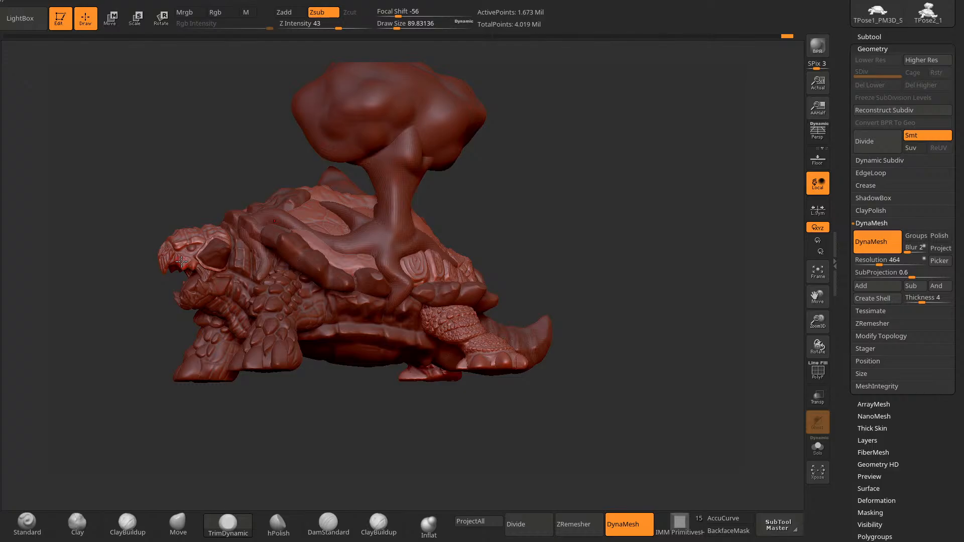
mouse_move(153, 262)
left_mouse_down()
mouse_move(124, 347)
mouse_move(120, 311)
mouse_move(146, 379)
left_mouse_up()
left_click_drag(593, 188, 959, 176, "alt")
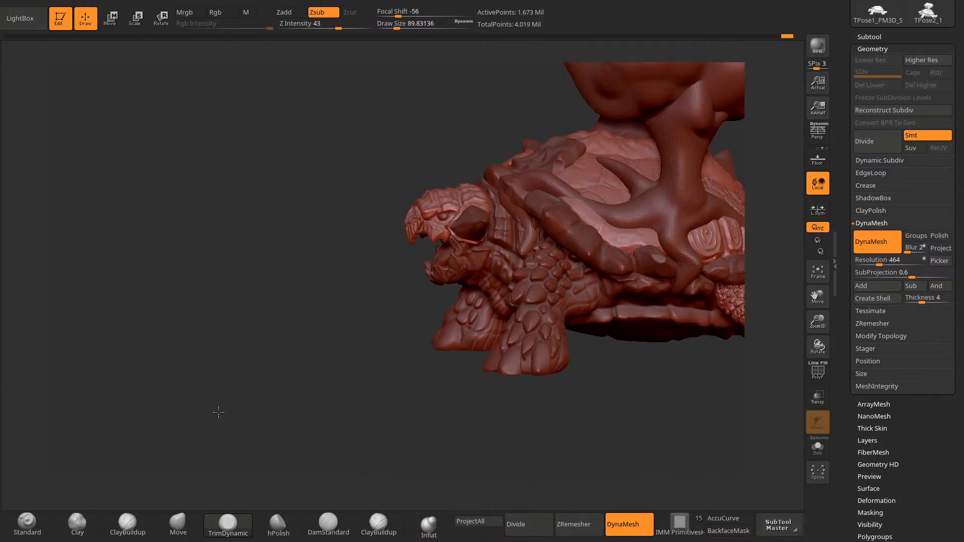
mouse_move(218, 409)
left_mouse_down()
mouse_move(198, 424)
mouse_move(230, 426)
left_mouse_up()
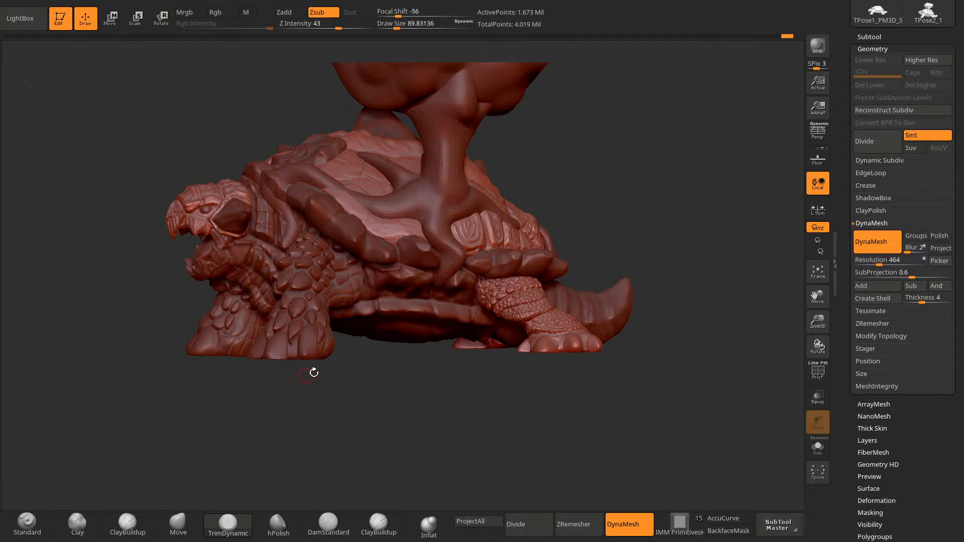
scroll(890, 104, "up", 8)
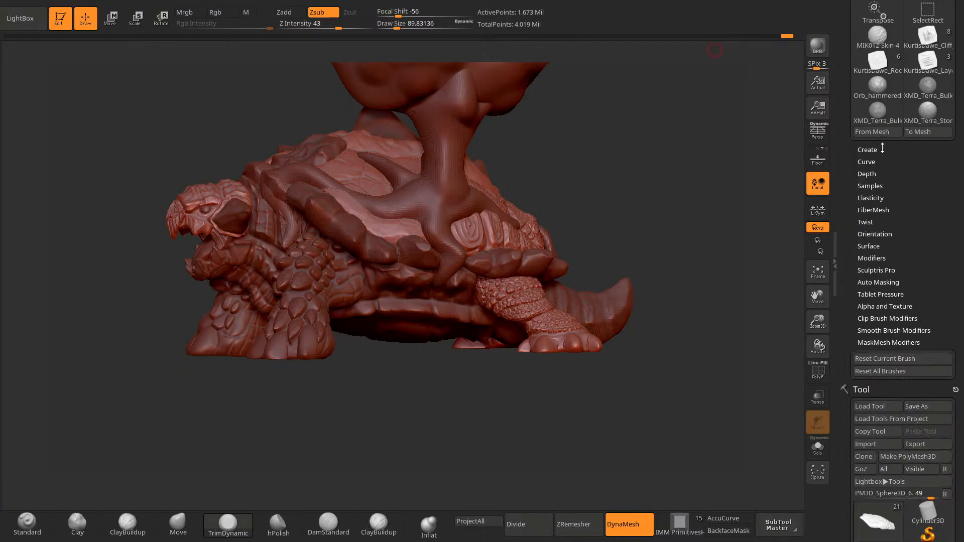
scroll(891, 105, "down", 1)
scroll(891, 104, "up", 1)
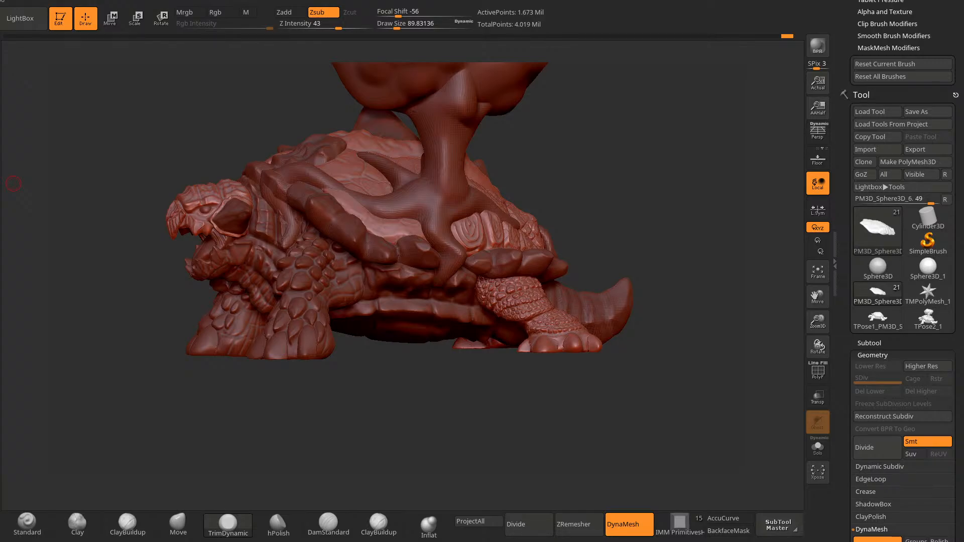
mouse_move(92, 395)
left_mouse_down()
mouse_move(97, 387)
mouse_move(144, 436)
mouse_move(155, 422)
left_mouse_up()
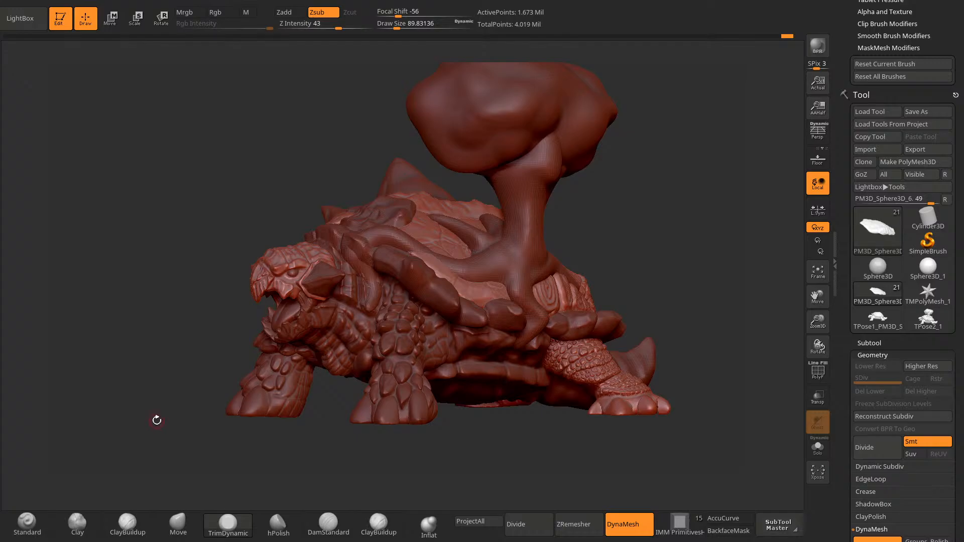